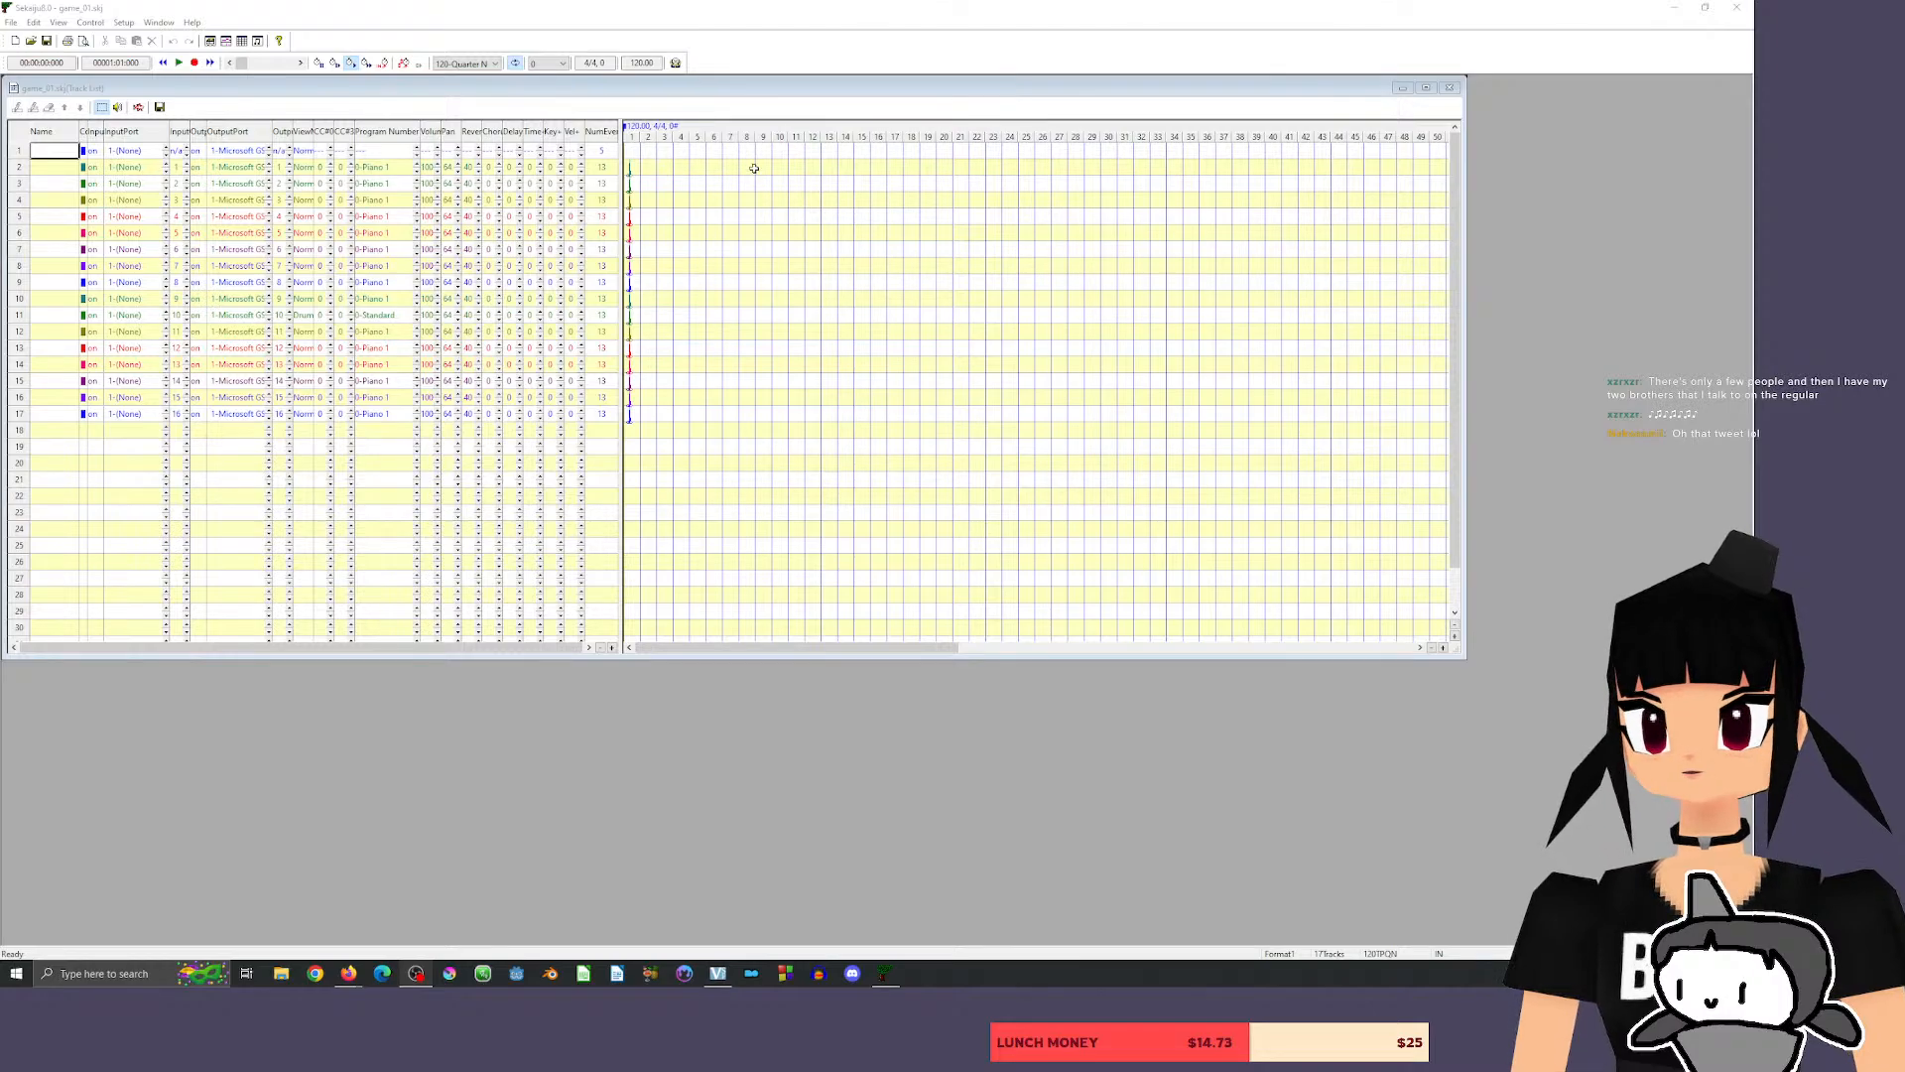
Set the program number of the track in row 3 to 30, the distortion guitar.
click(389, 186)
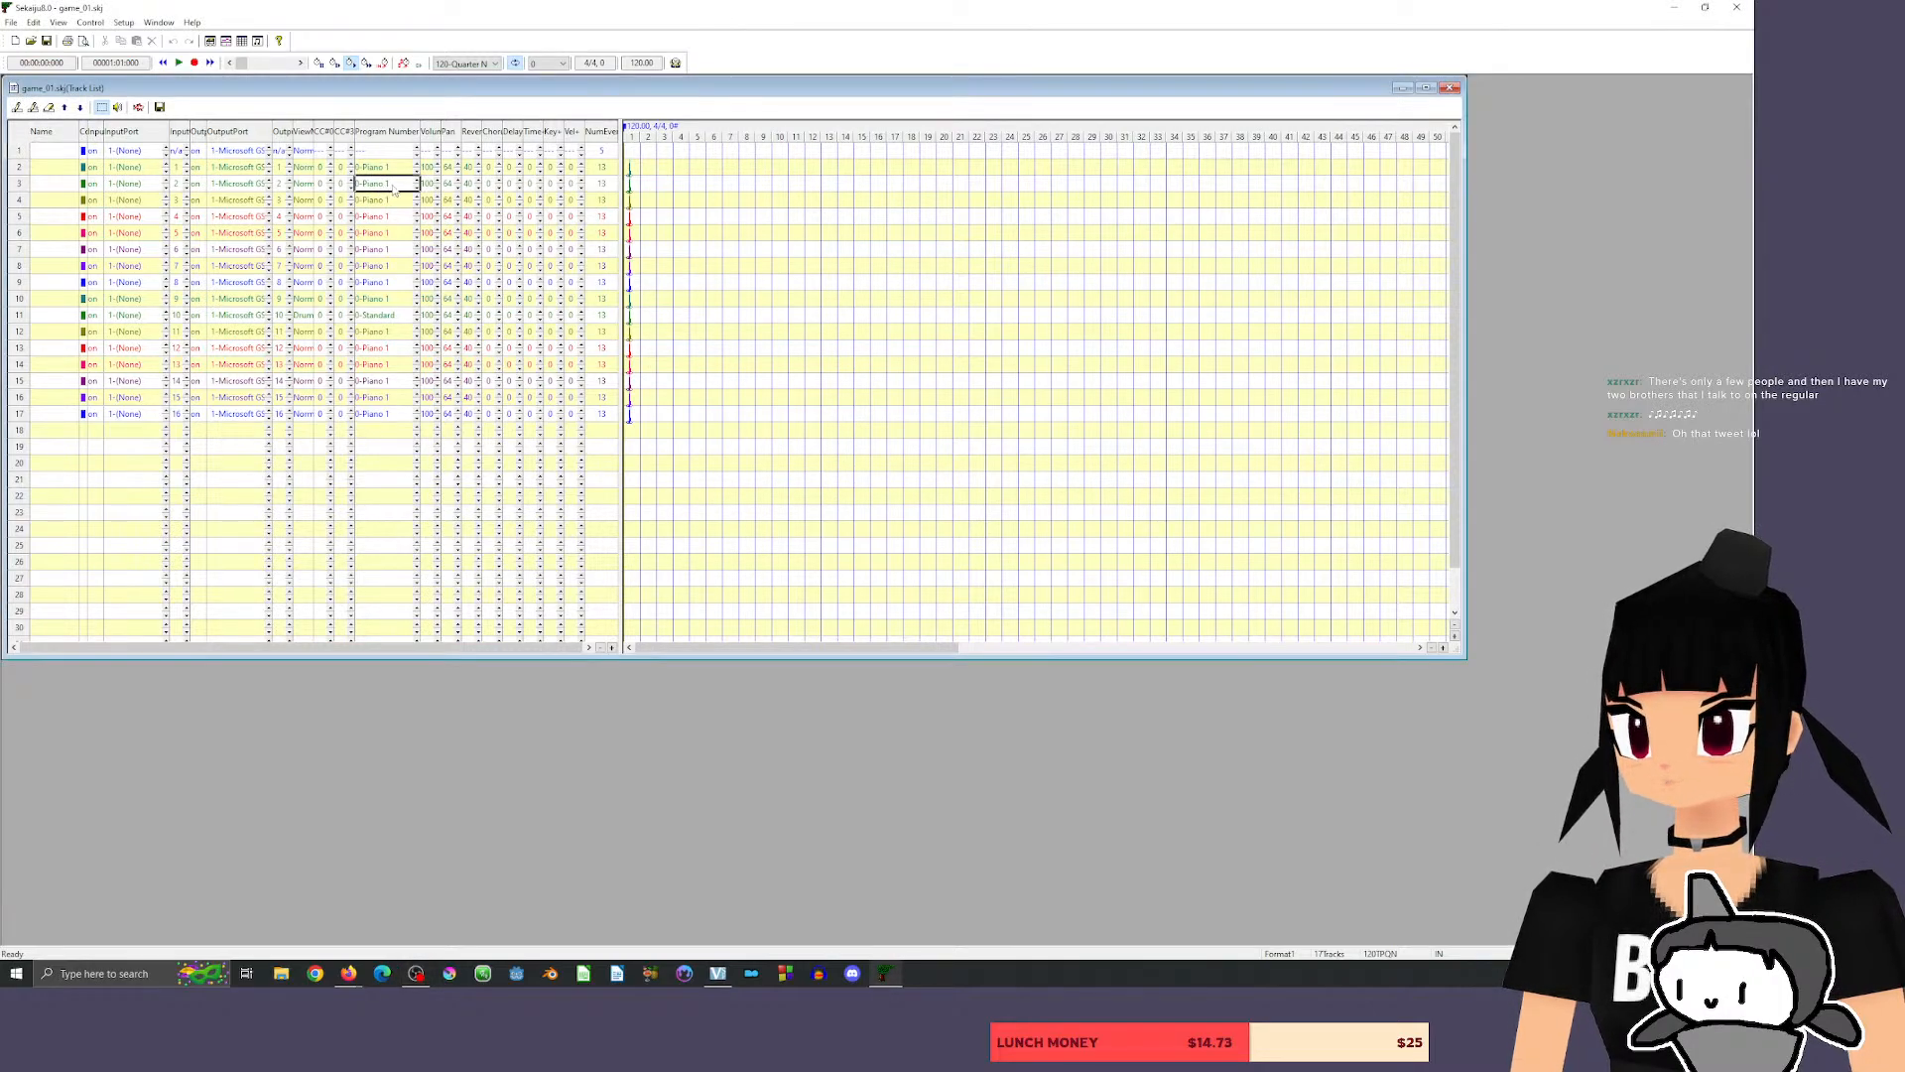
double_click(394, 188)
text(30)
key(Return)
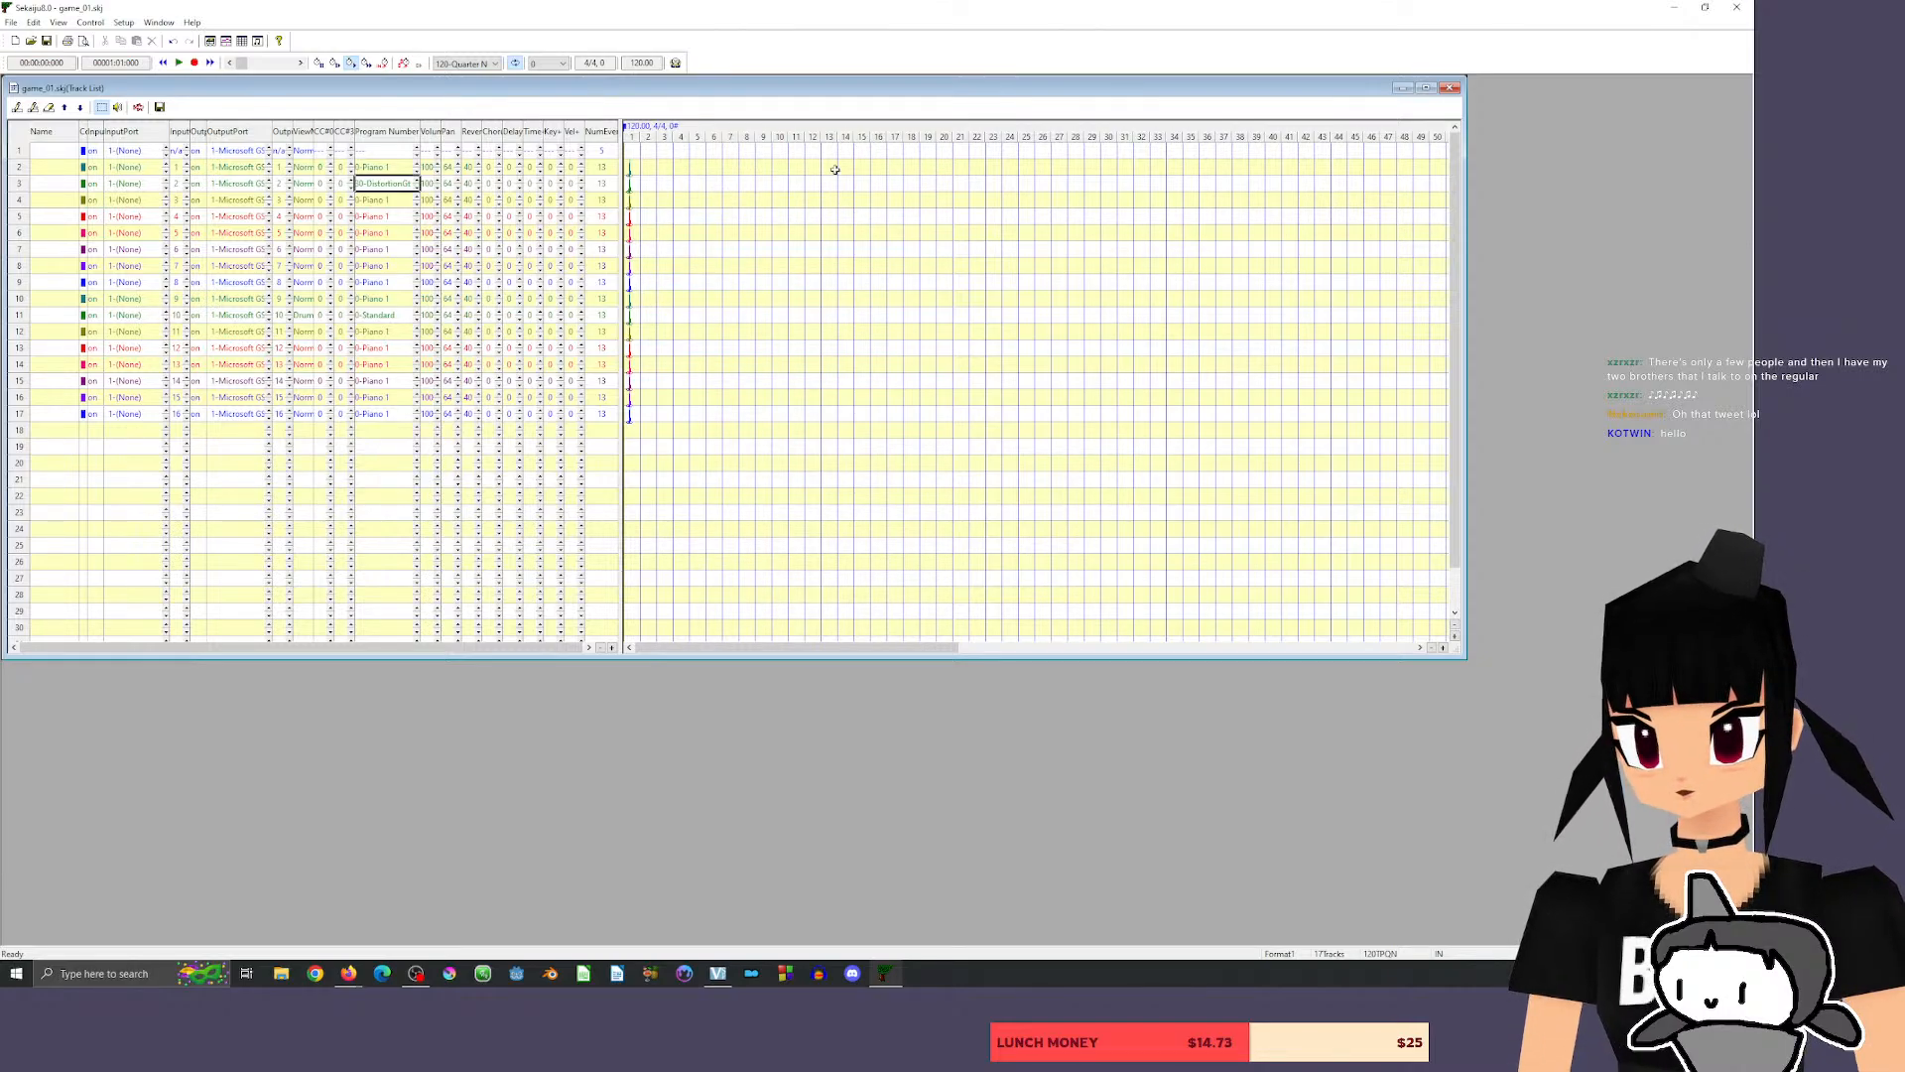
Open the piano roll for the track in row 3 and enlarge its window.
right_click(661, 184)
click(844, 193)
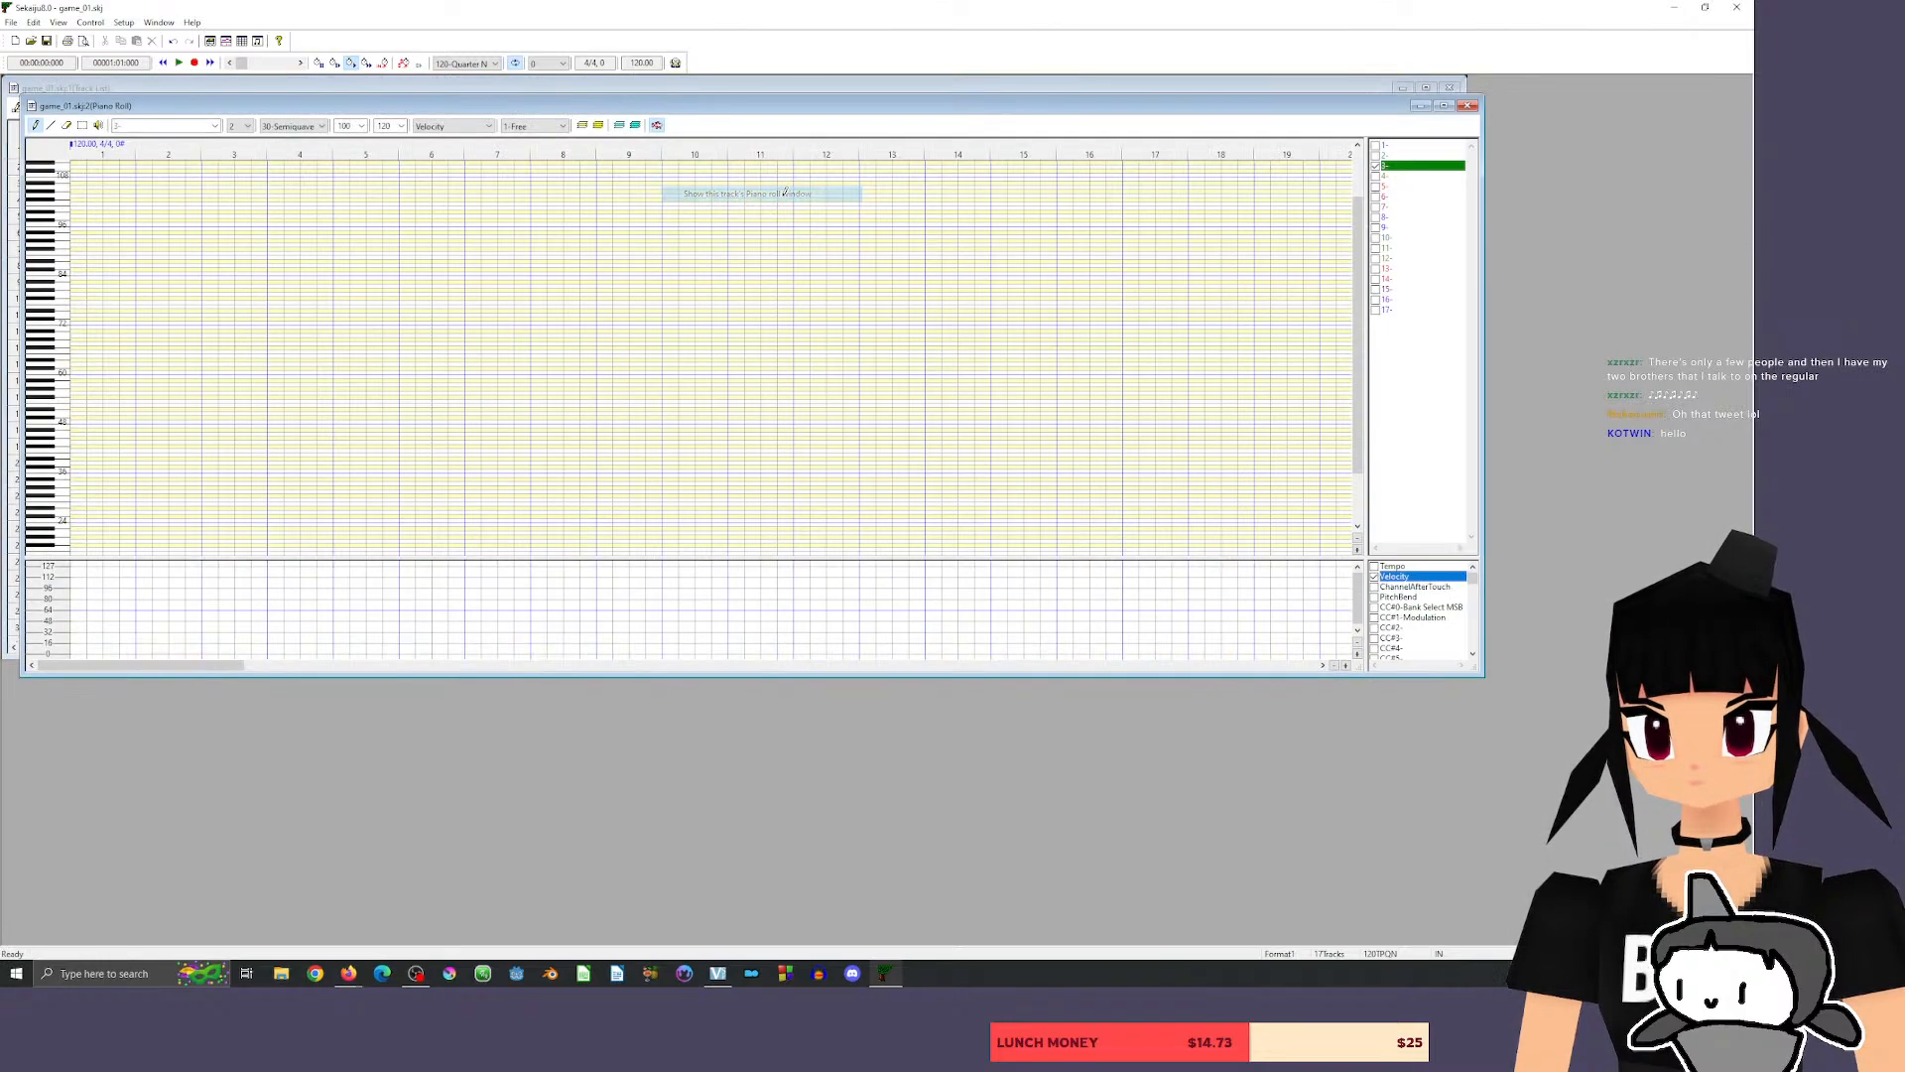
drag(909, 113, 938, 90)
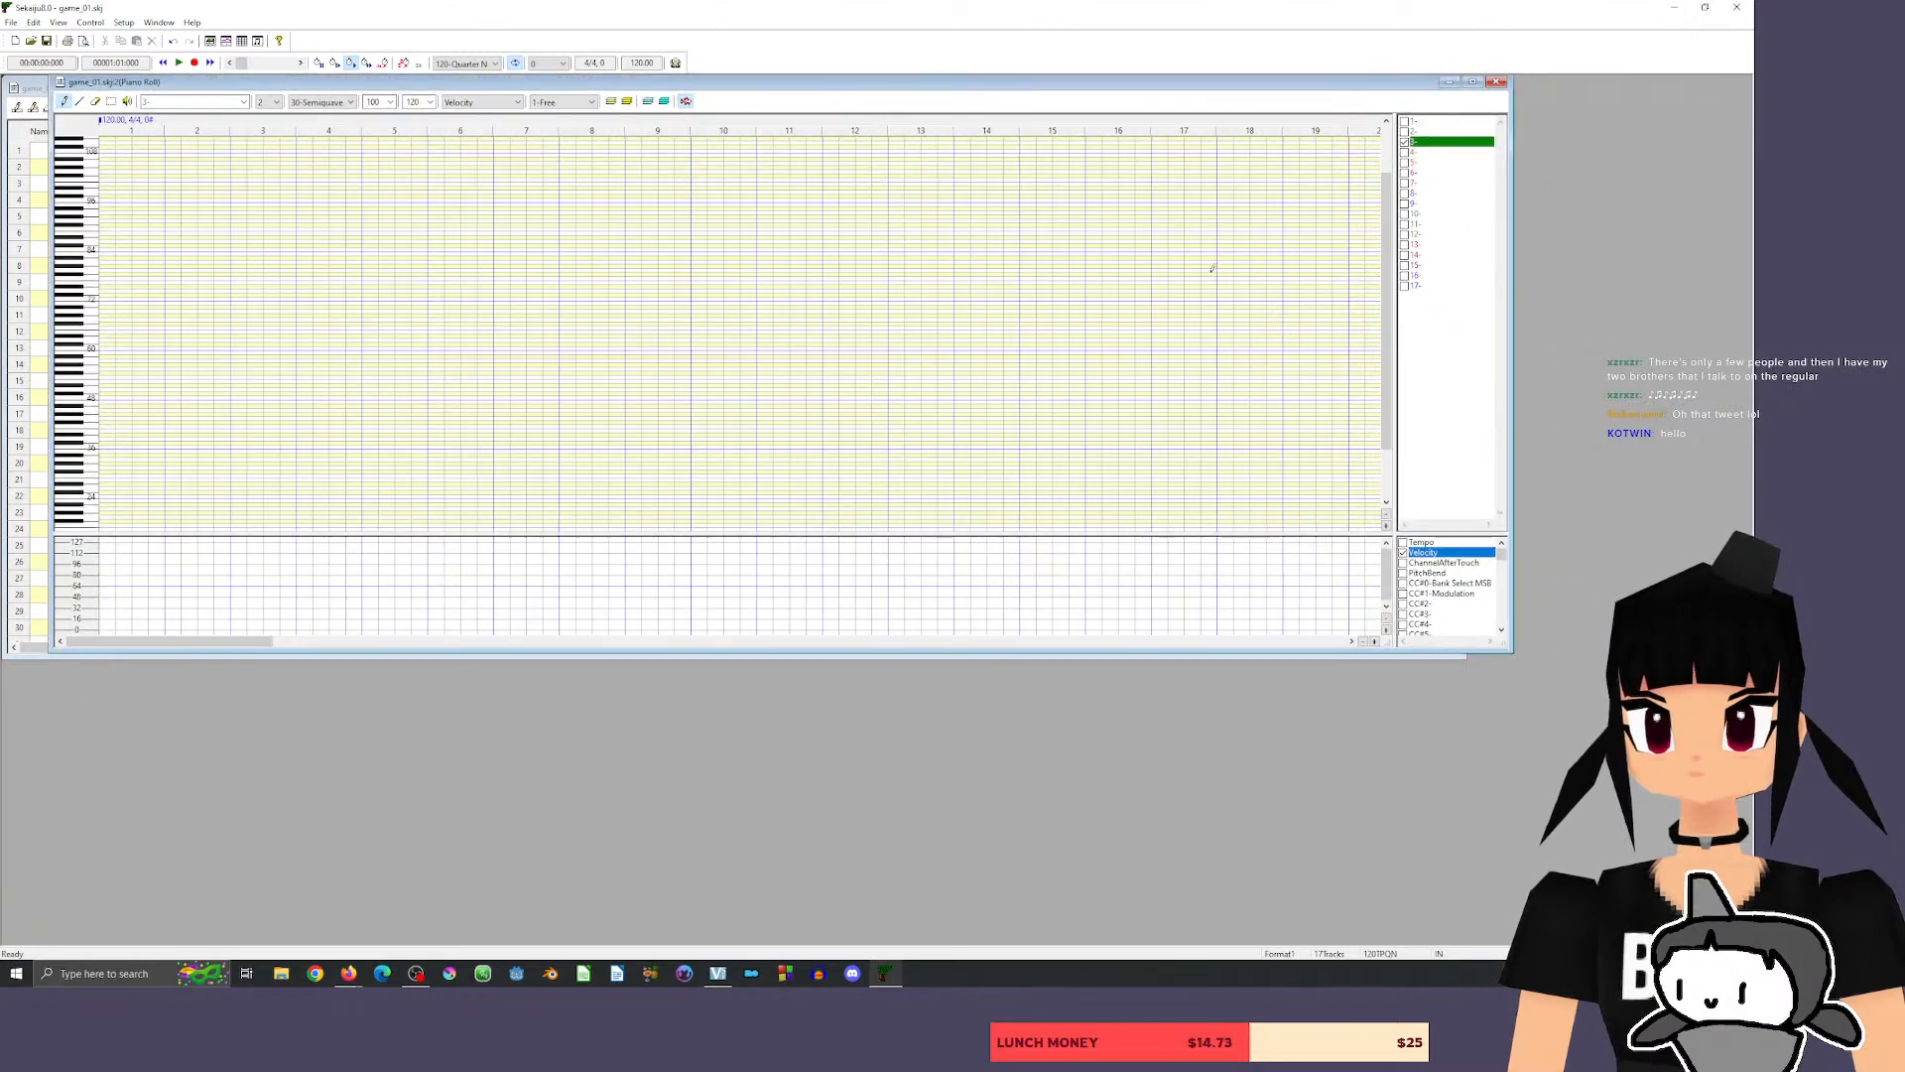
drag(1507, 650, 1634, 880)
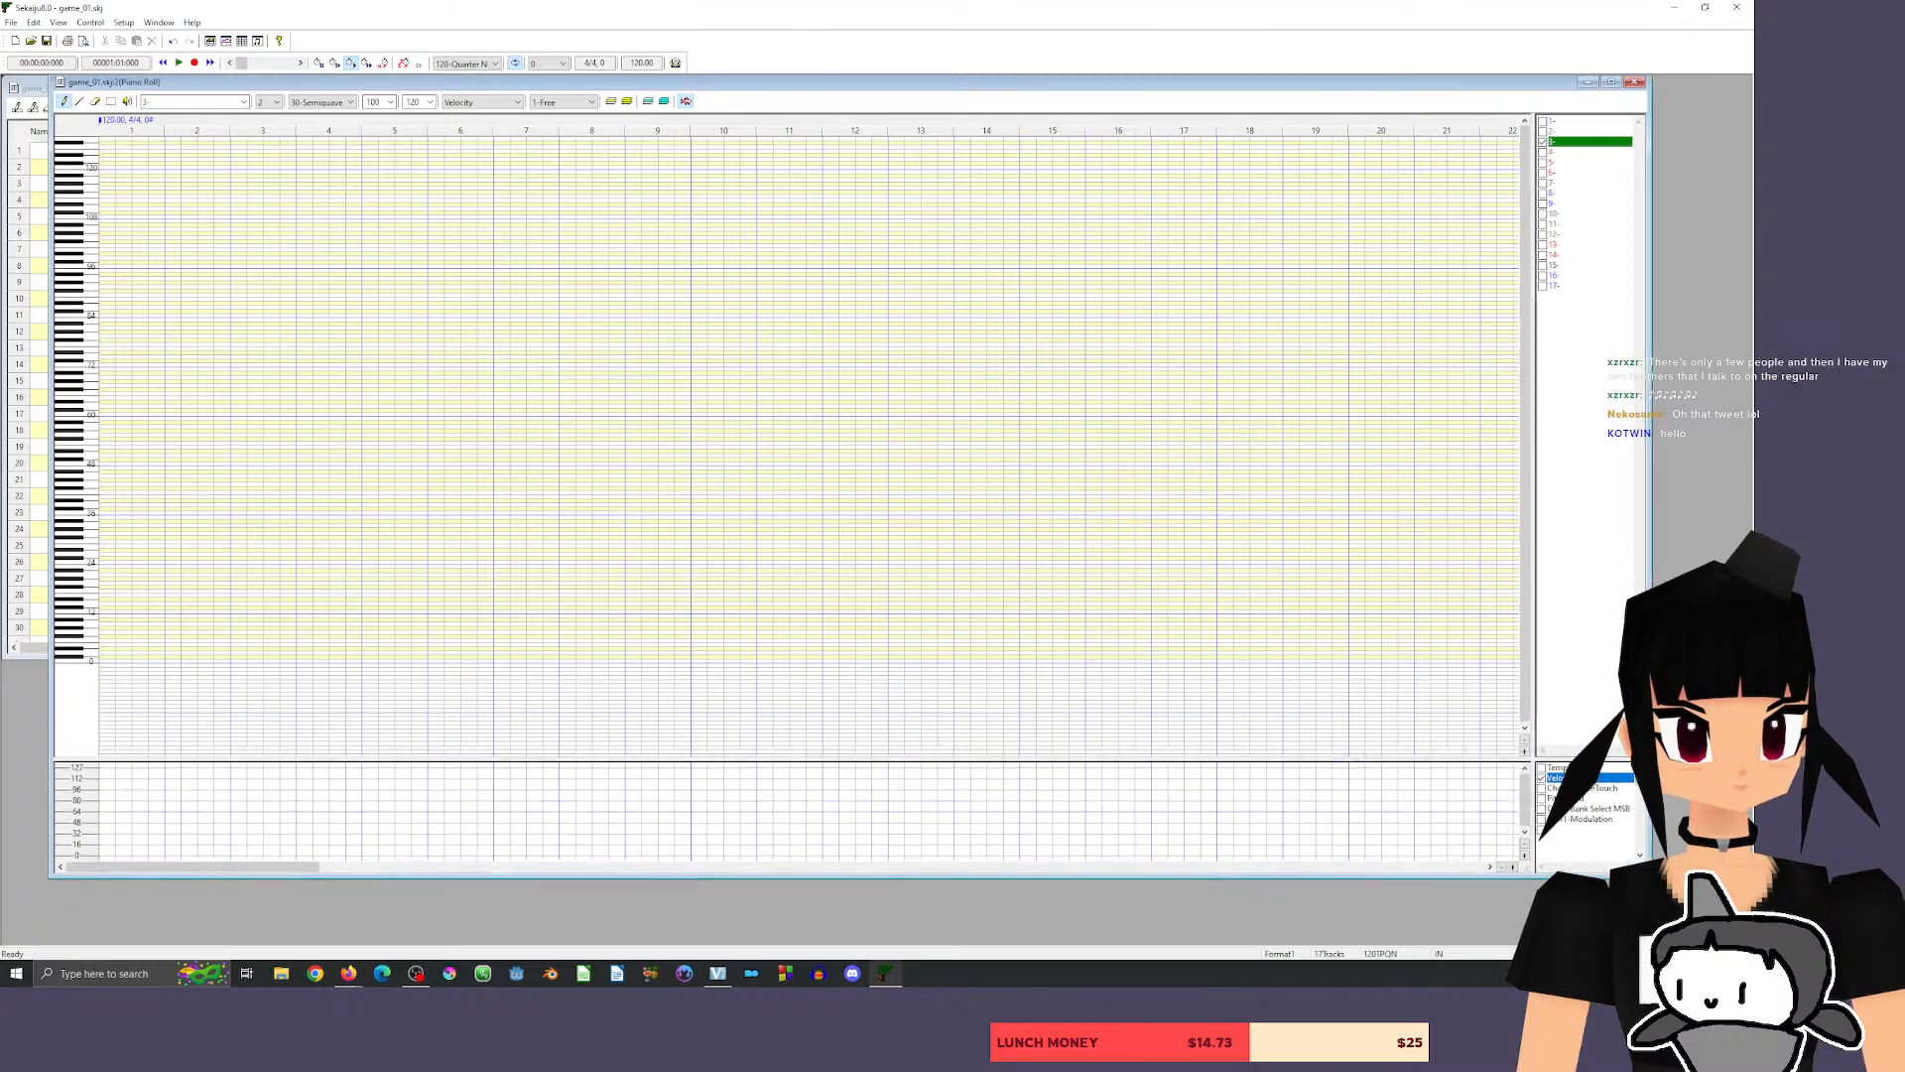
Place E6, F#6 and G6 notes in measure 1, with E6 on the first beat and the others on beats 3 and 4.
click(1512, 756)
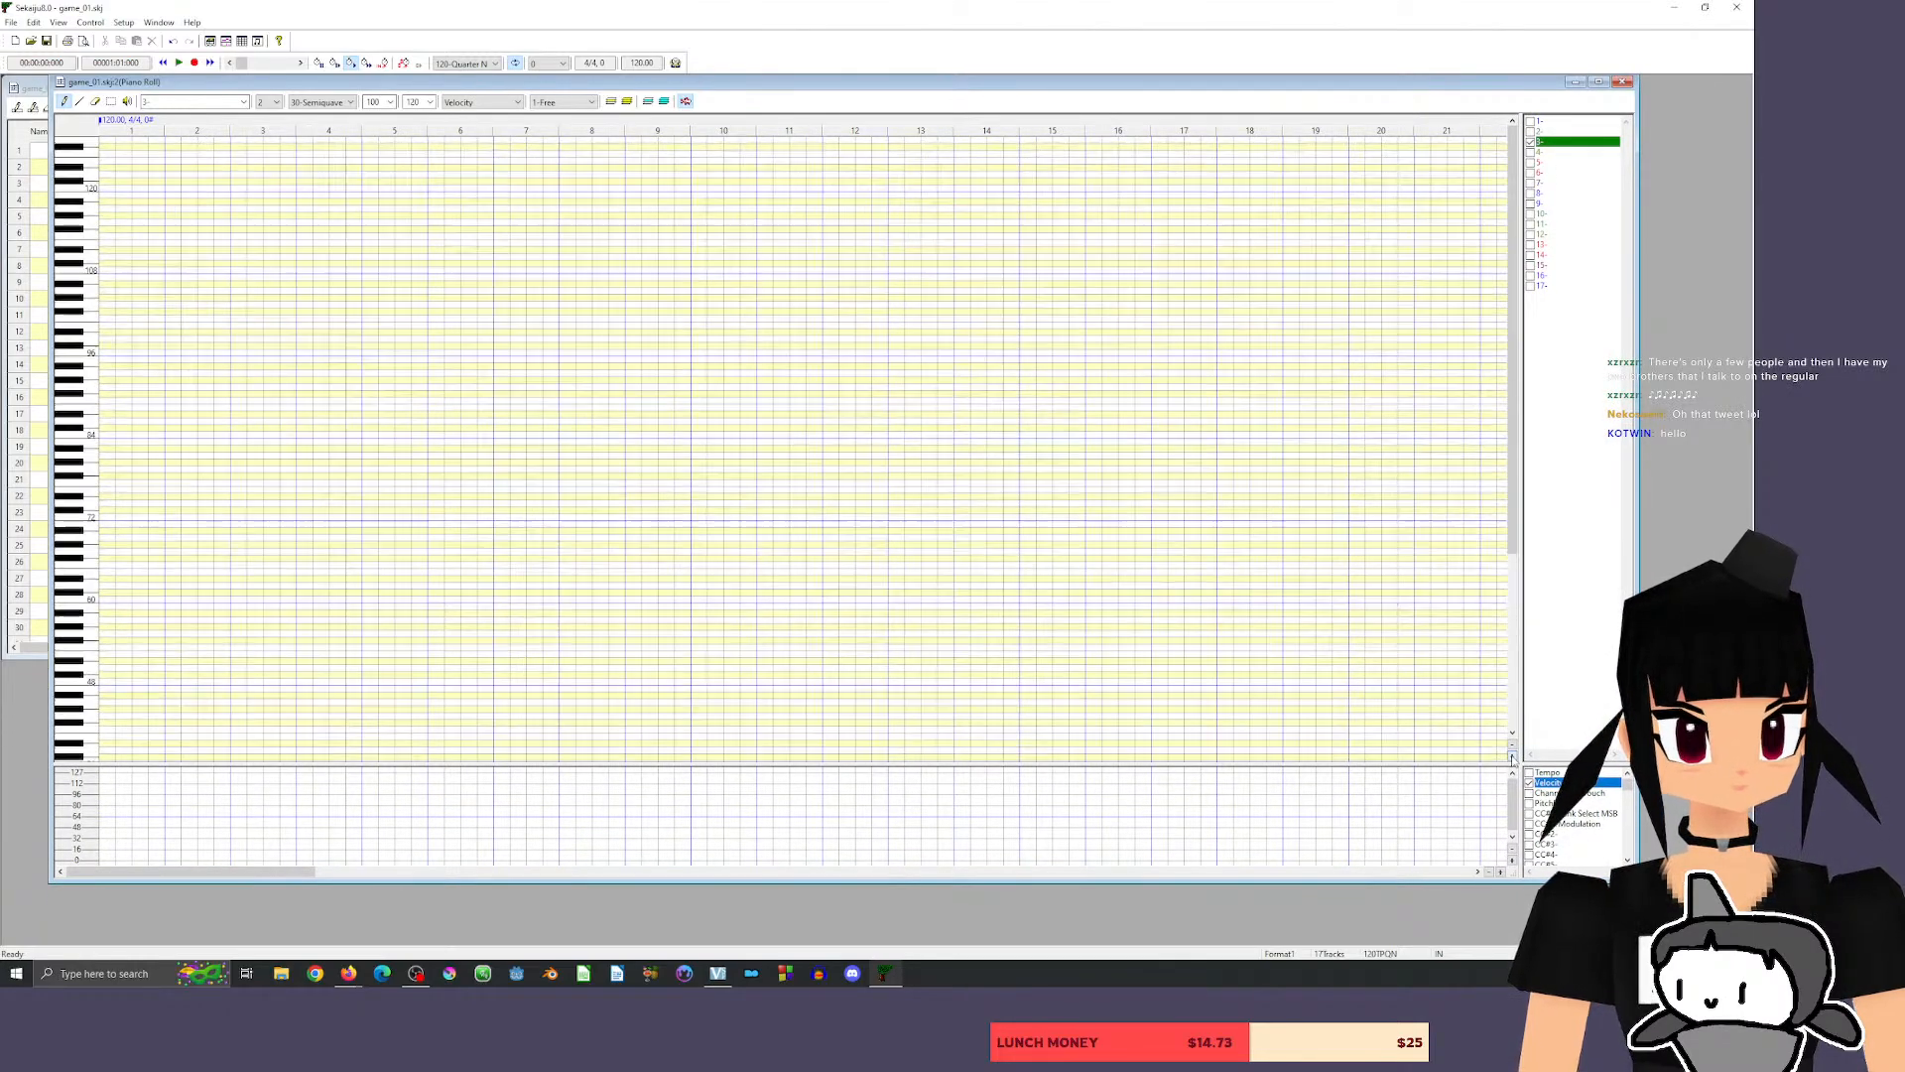
click(1513, 756)
click(1512, 756)
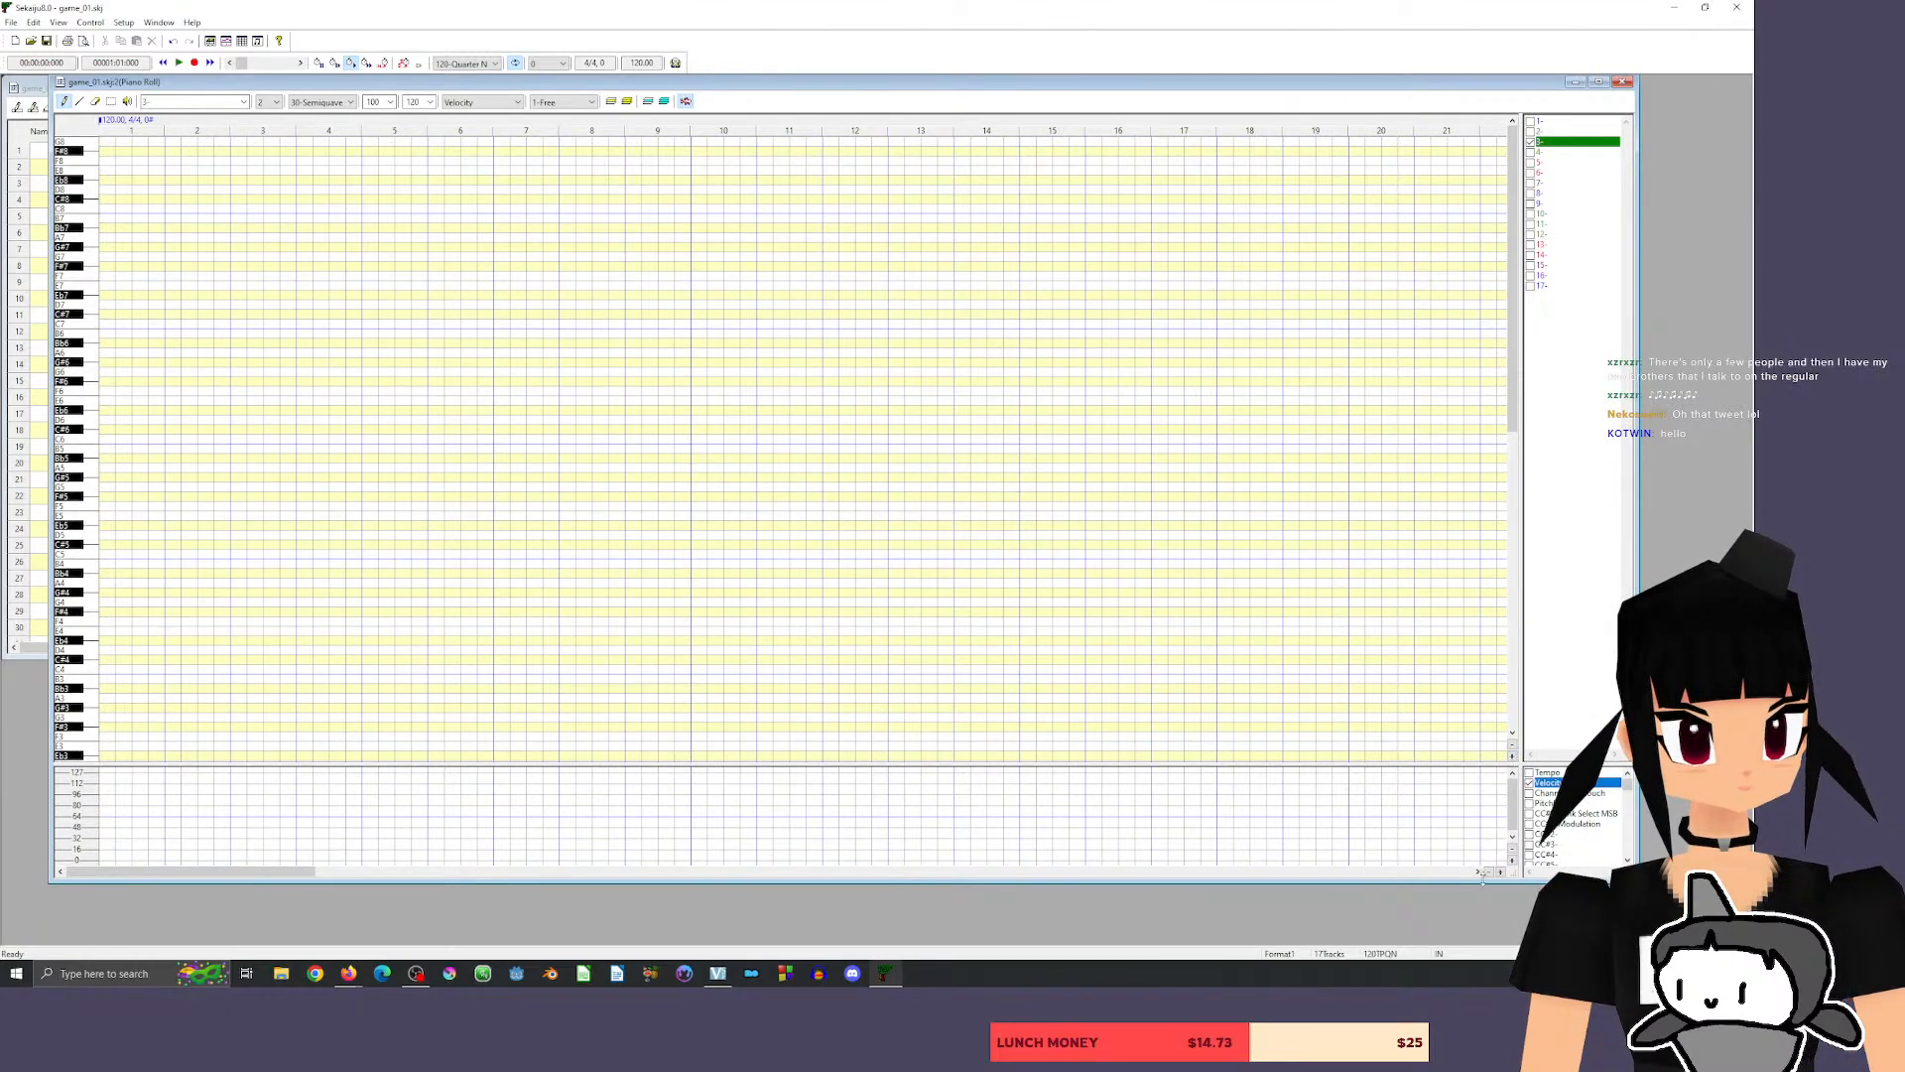
click(1502, 872)
click(1502, 872)
click(1502, 873)
click(1501, 873)
click(1501, 872)
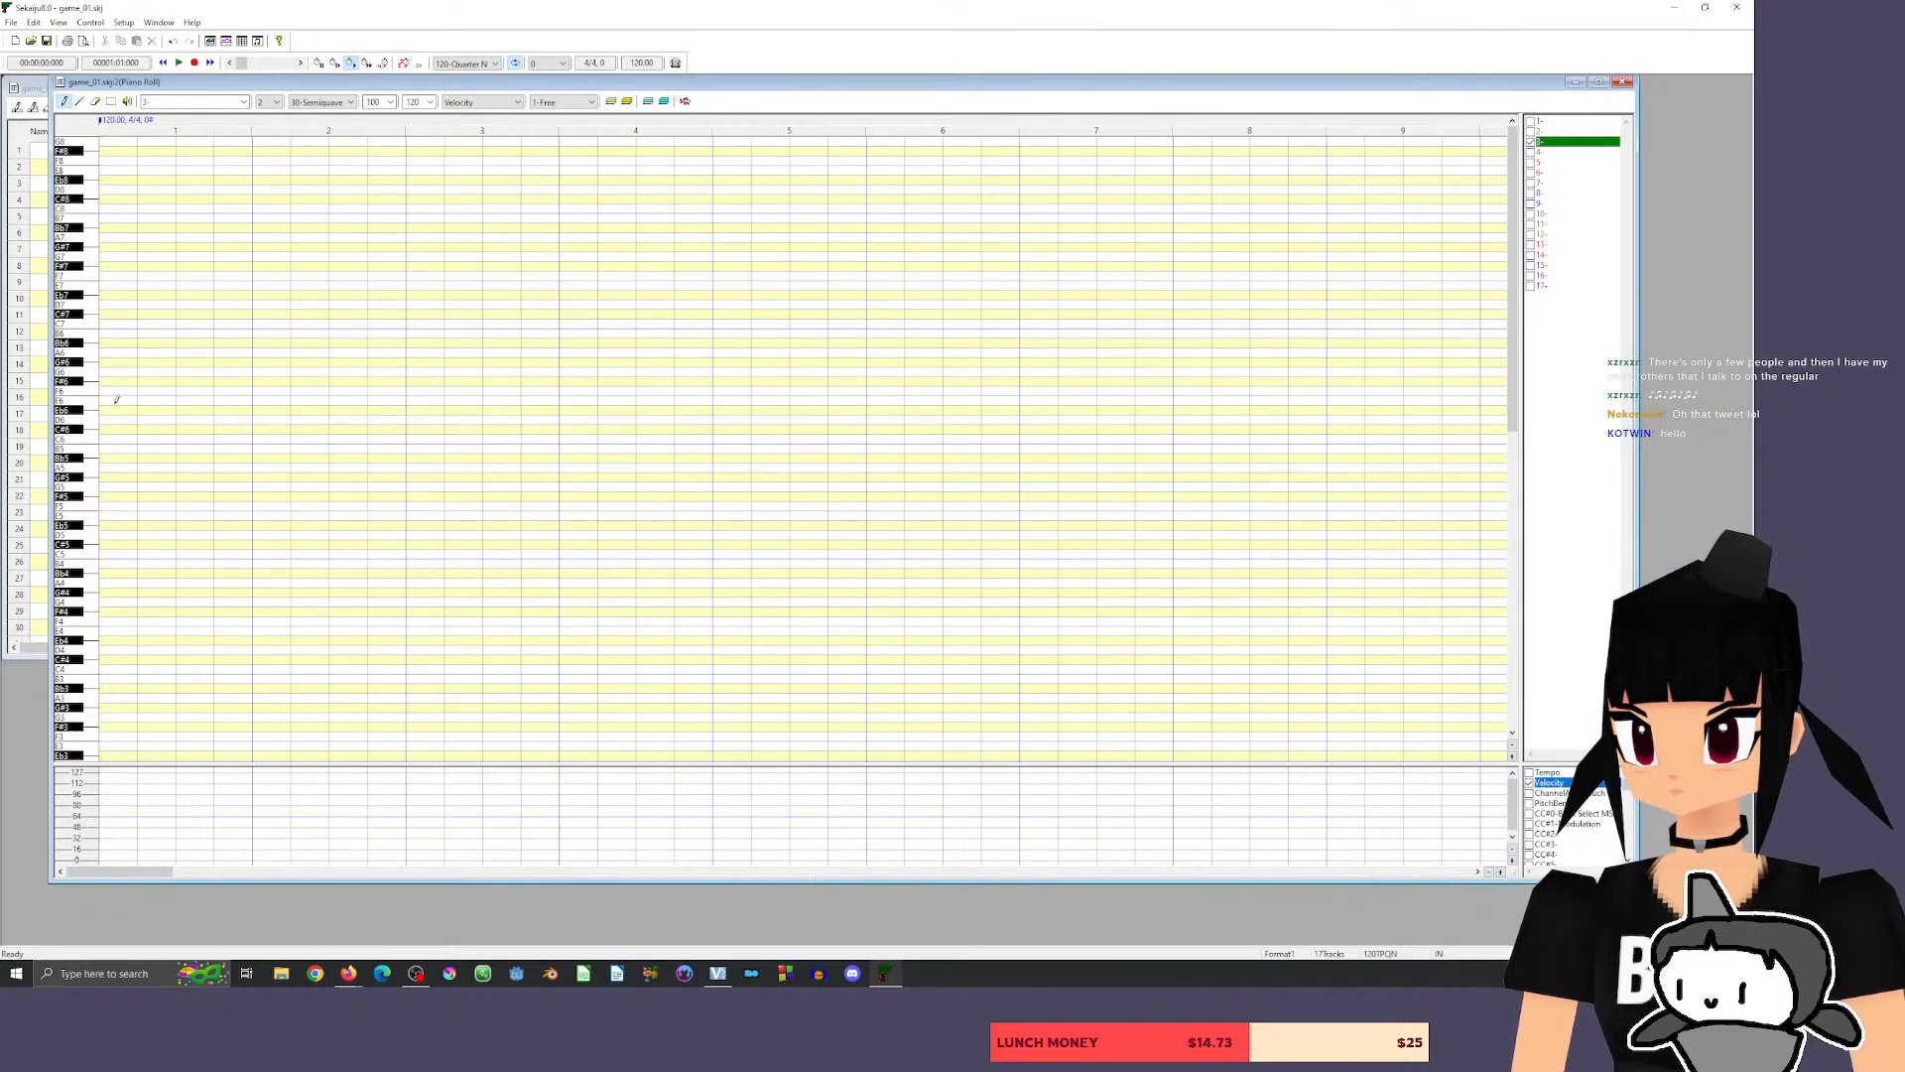
click(119, 400)
click(186, 381)
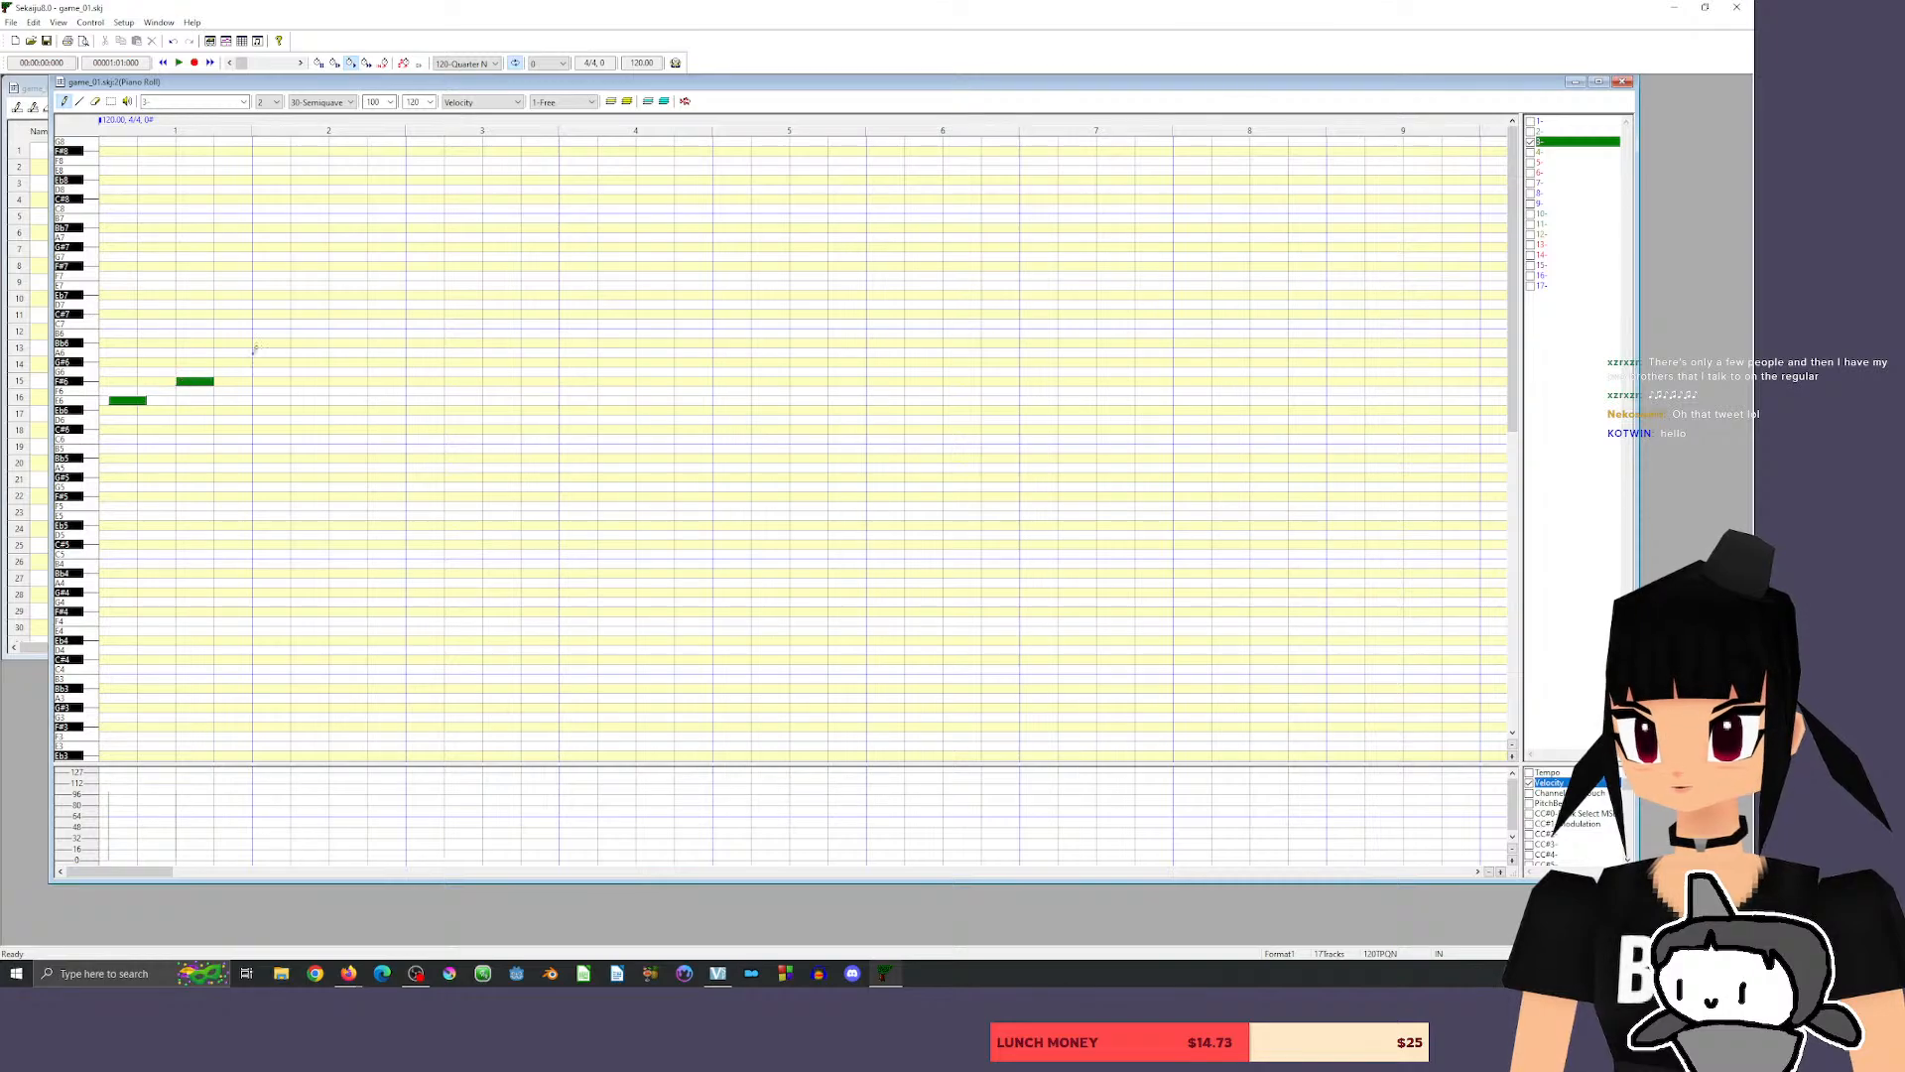
click(223, 373)
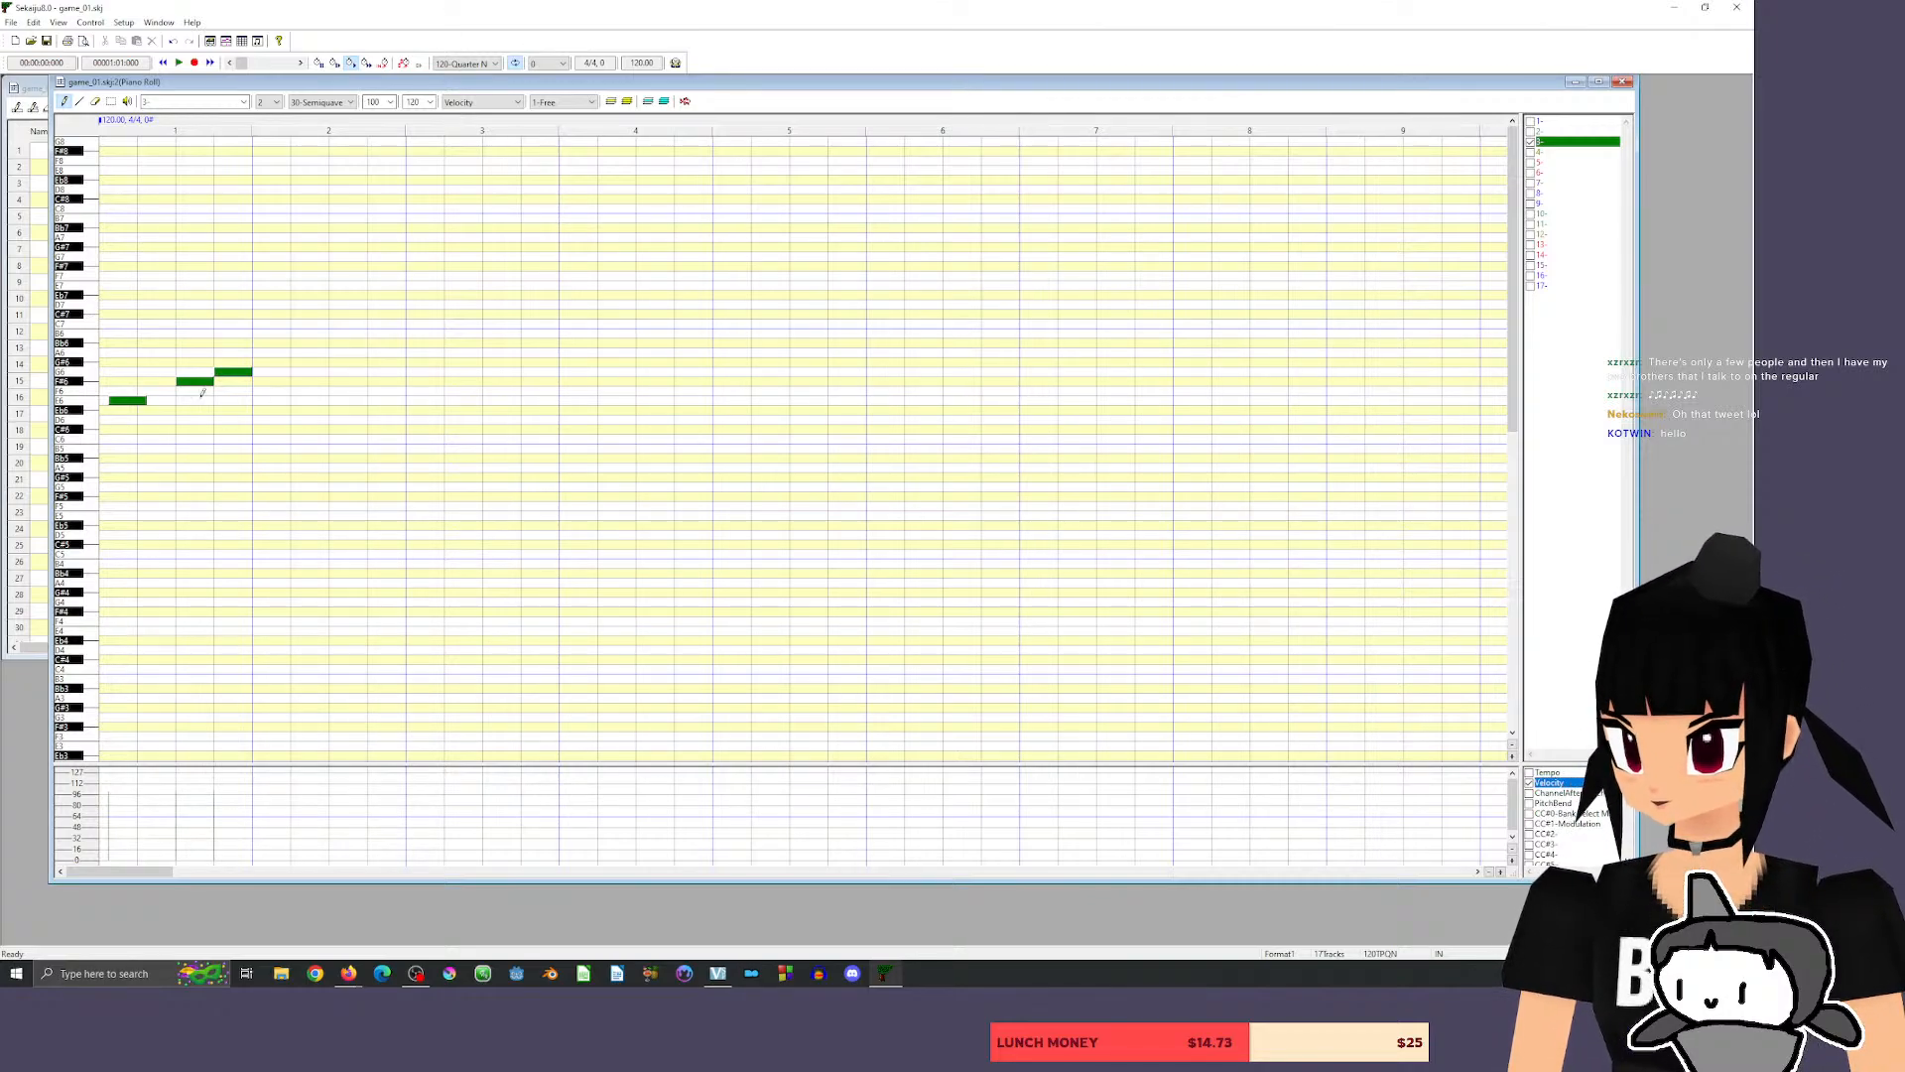
drag(127, 399, 117, 400)
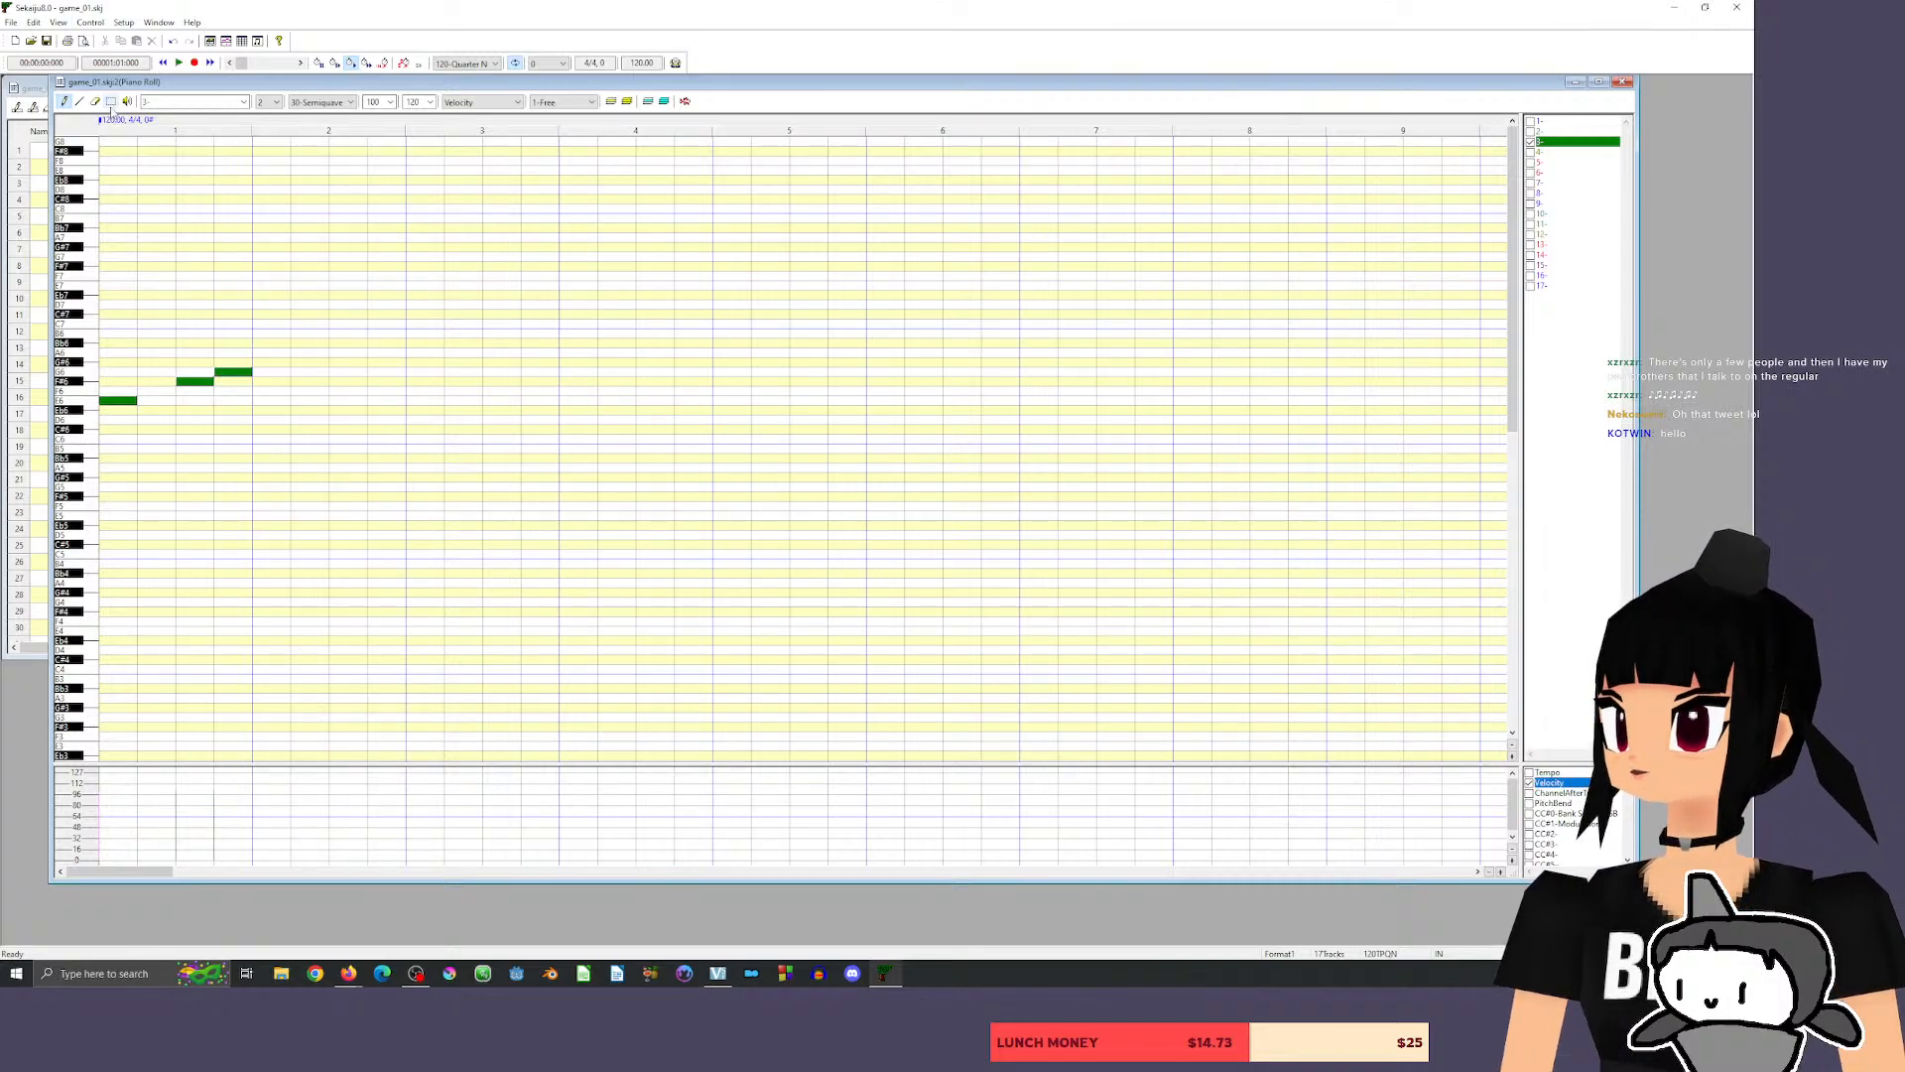
Shift all three notes one measure later so that E6 starts measure 2, keeping their spacing.
click(112, 102)
drag(105, 335, 246, 429)
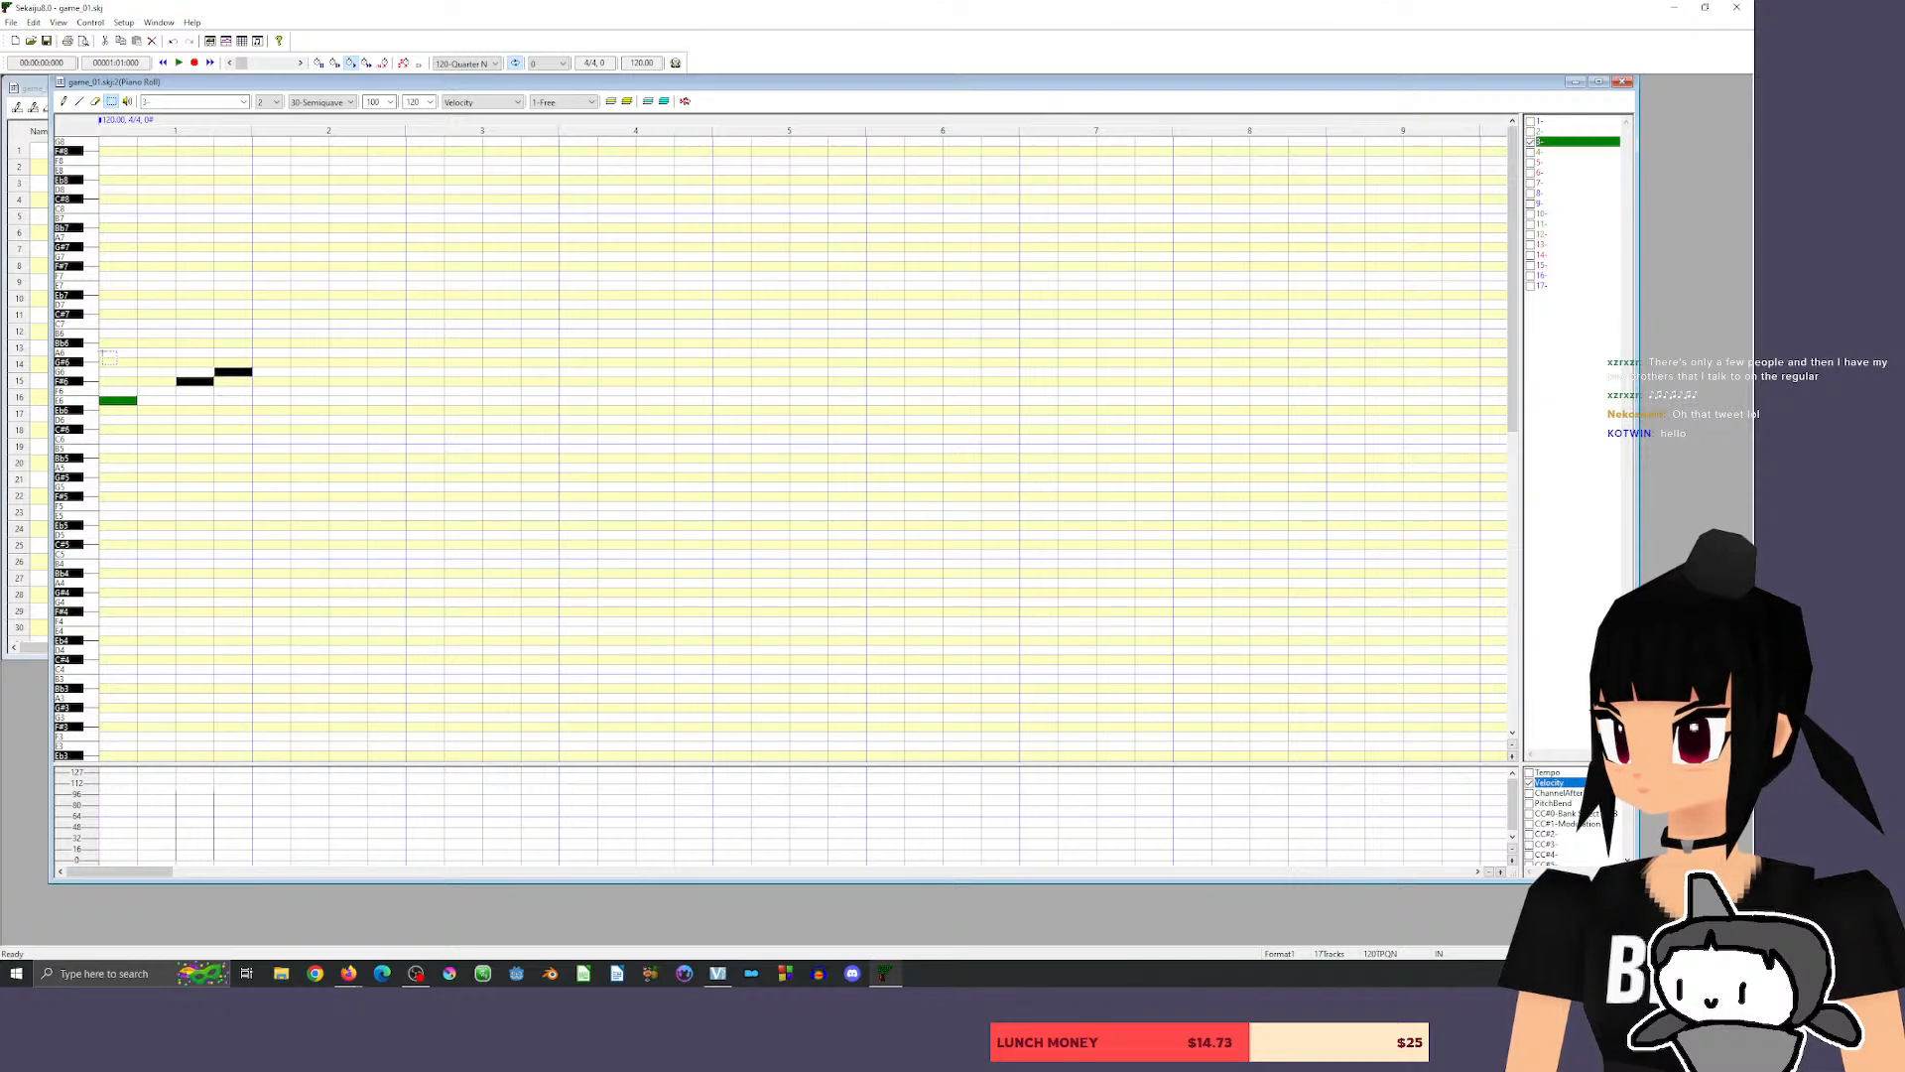
drag(102, 352, 316, 443)
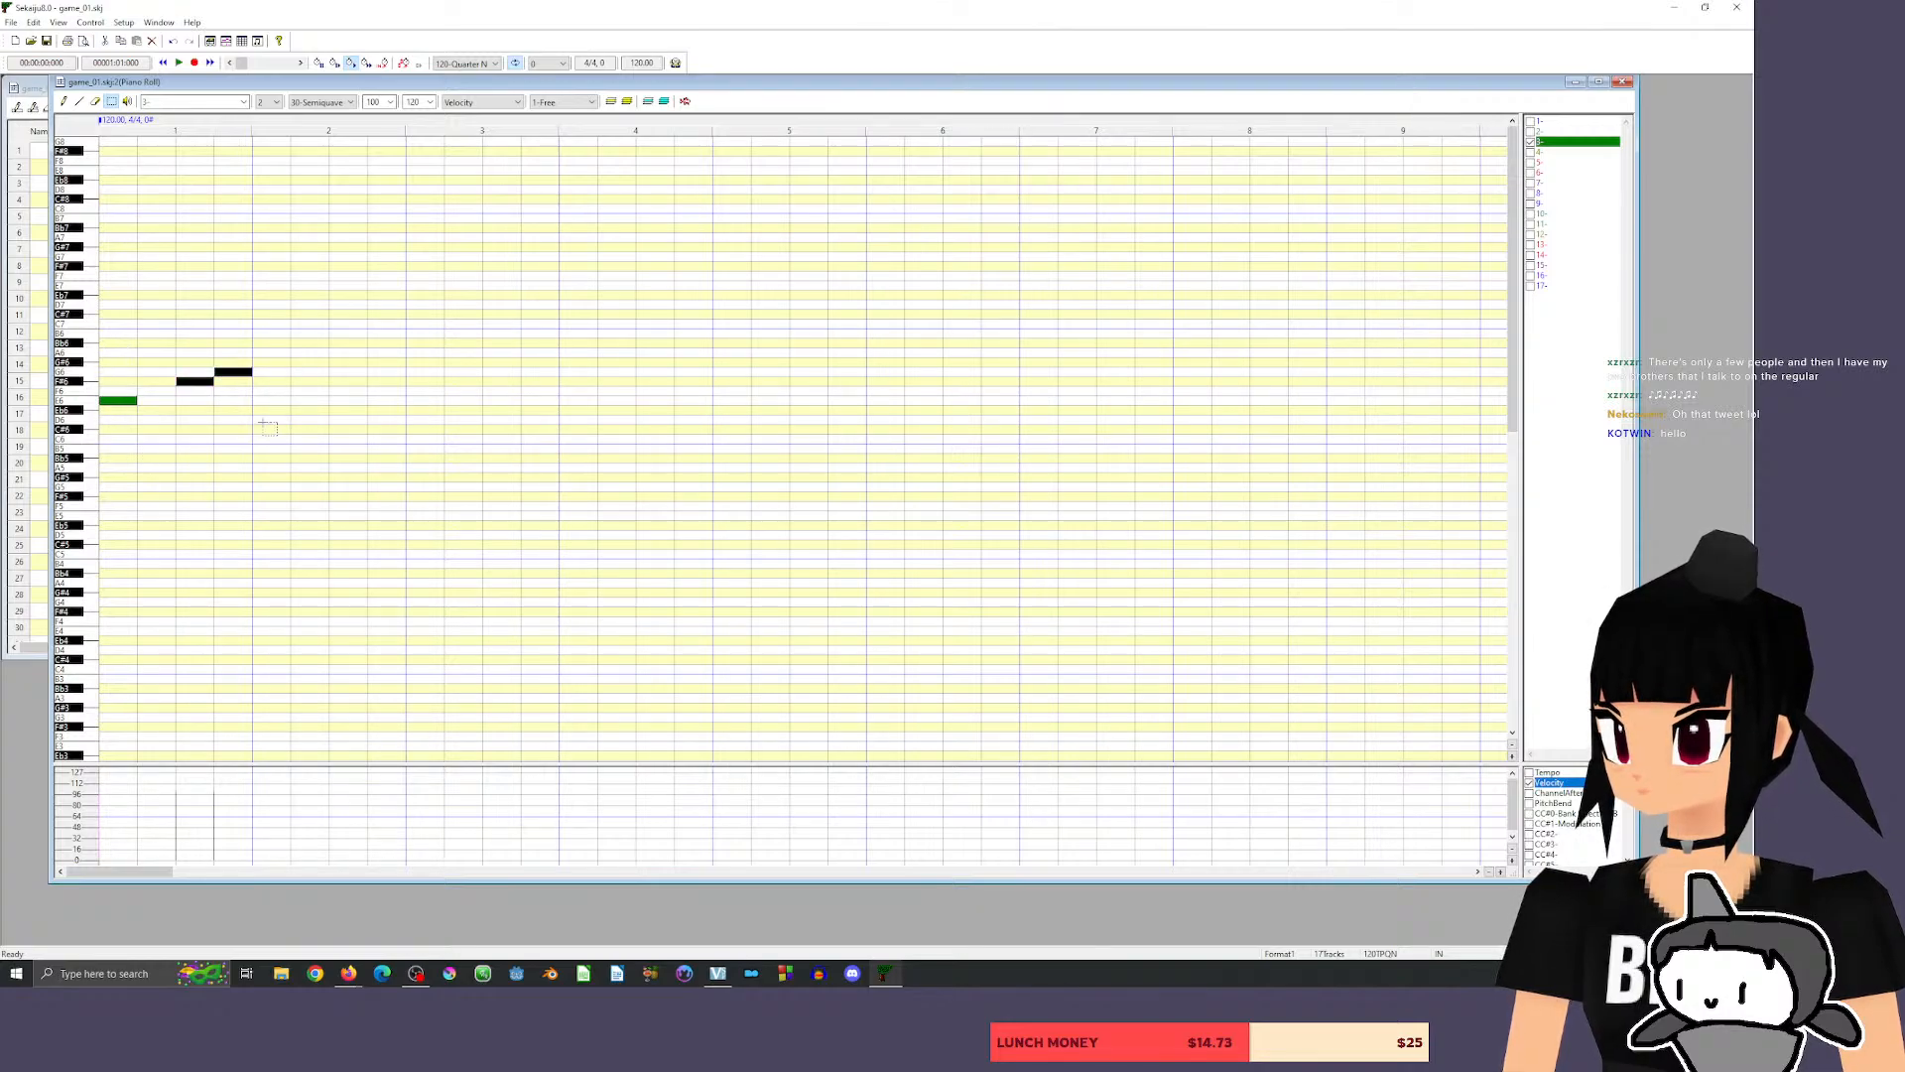
drag(195, 382, 349, 383)
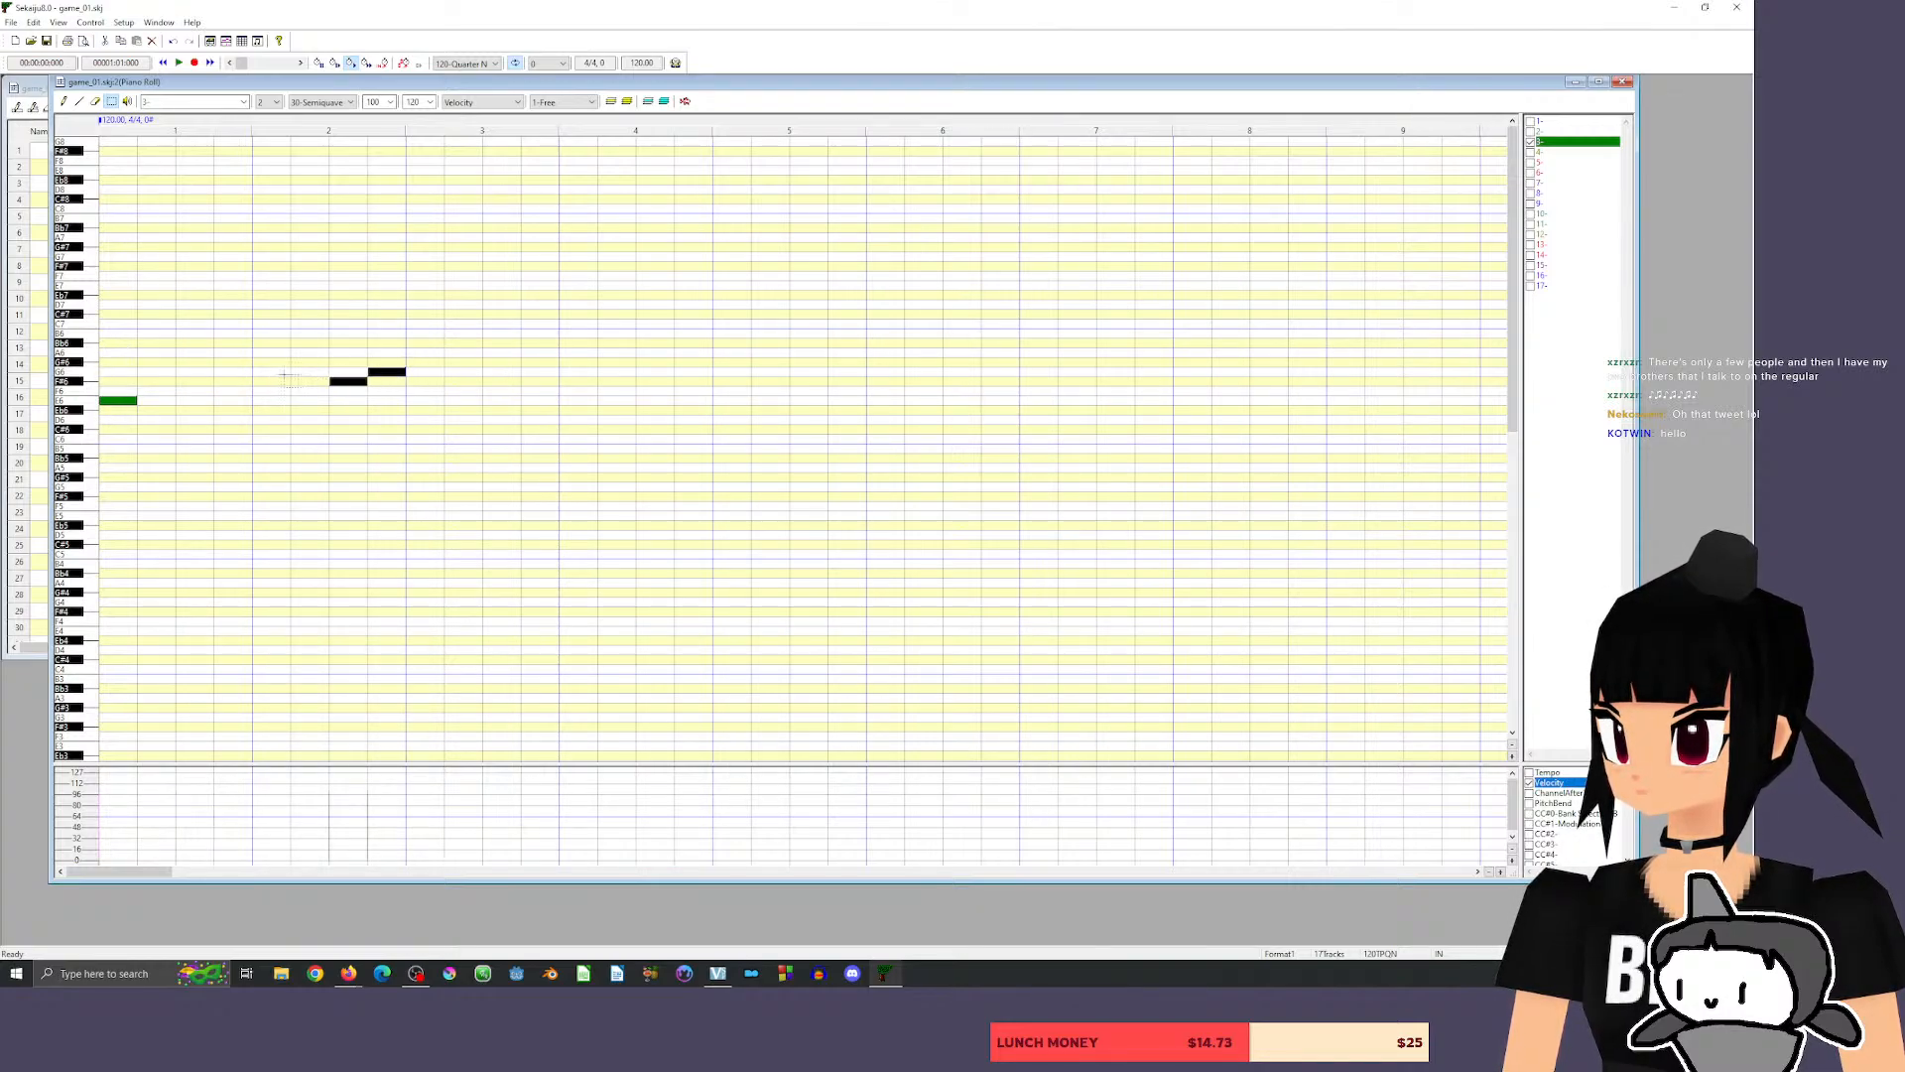
click(65, 102)
drag(127, 401, 264, 401)
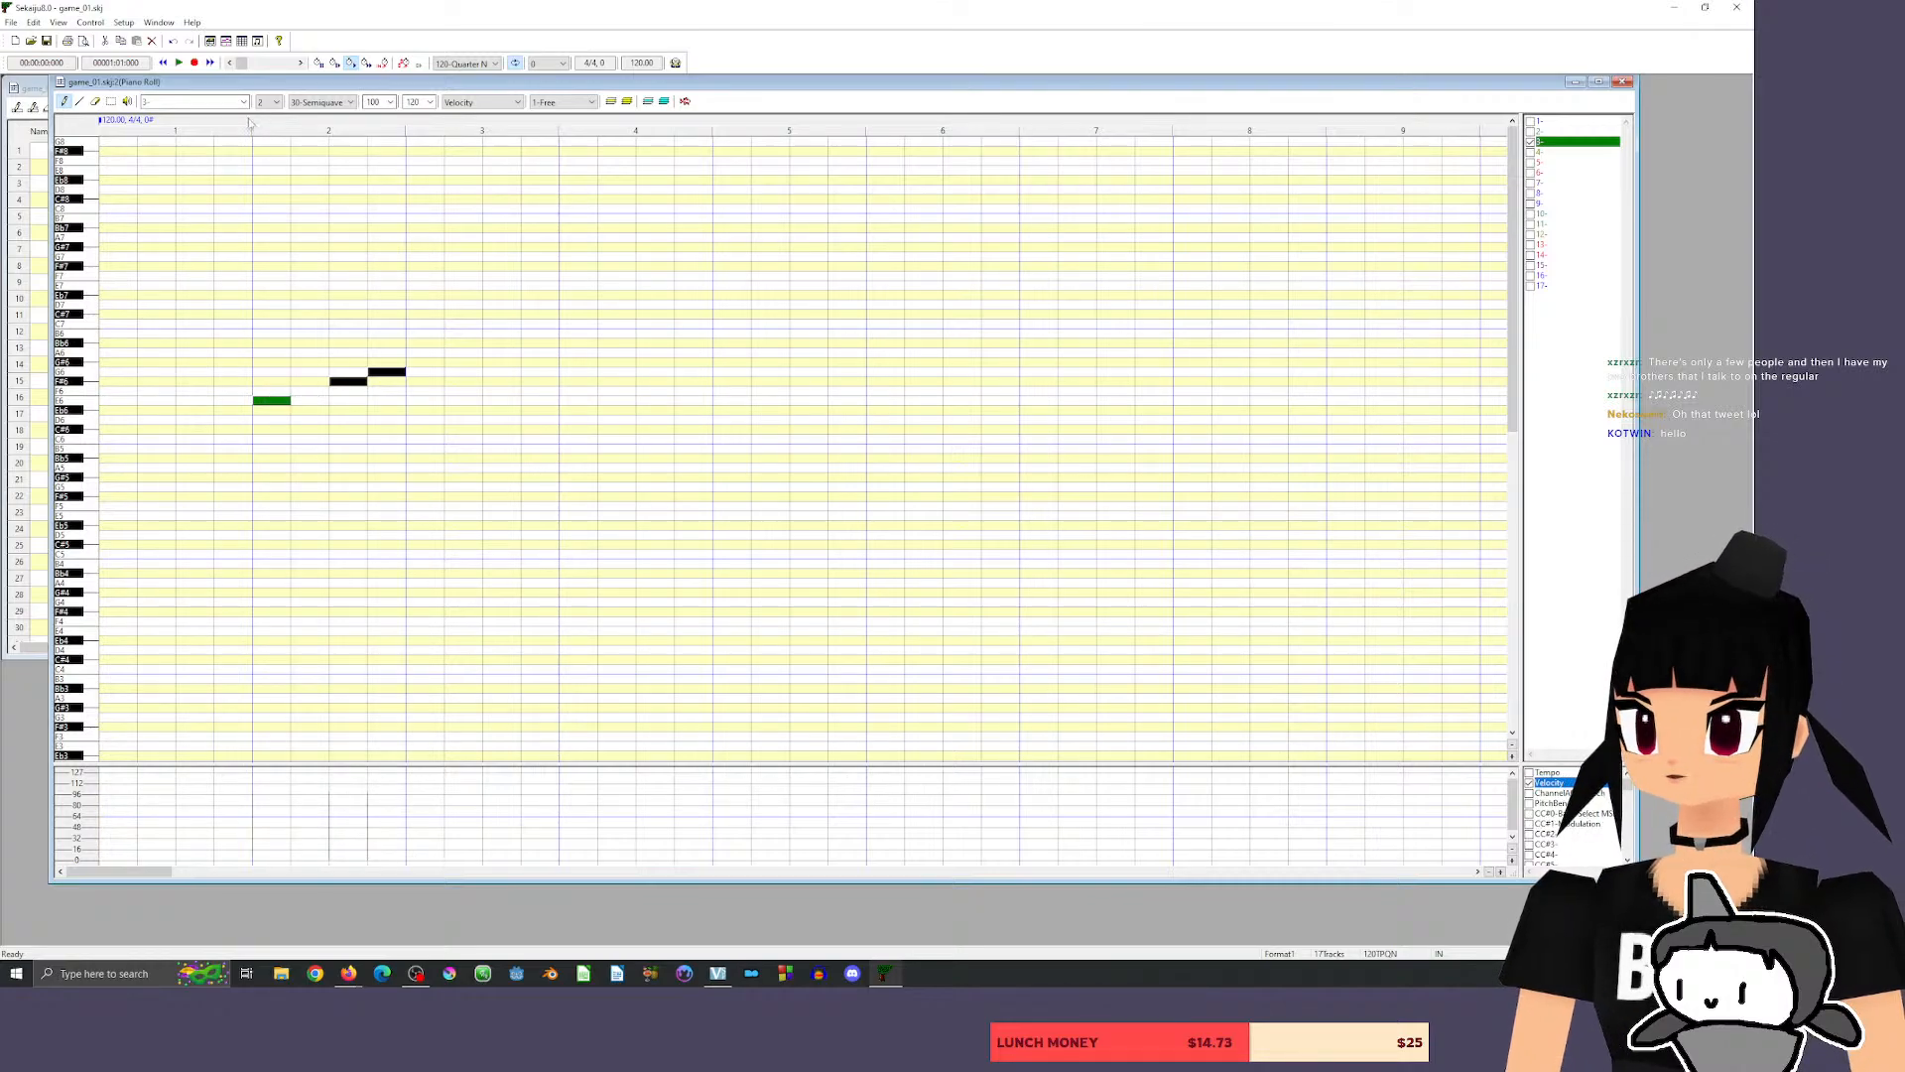
Play back the three notes from the start of measure 2.
click(252, 127)
key(space)
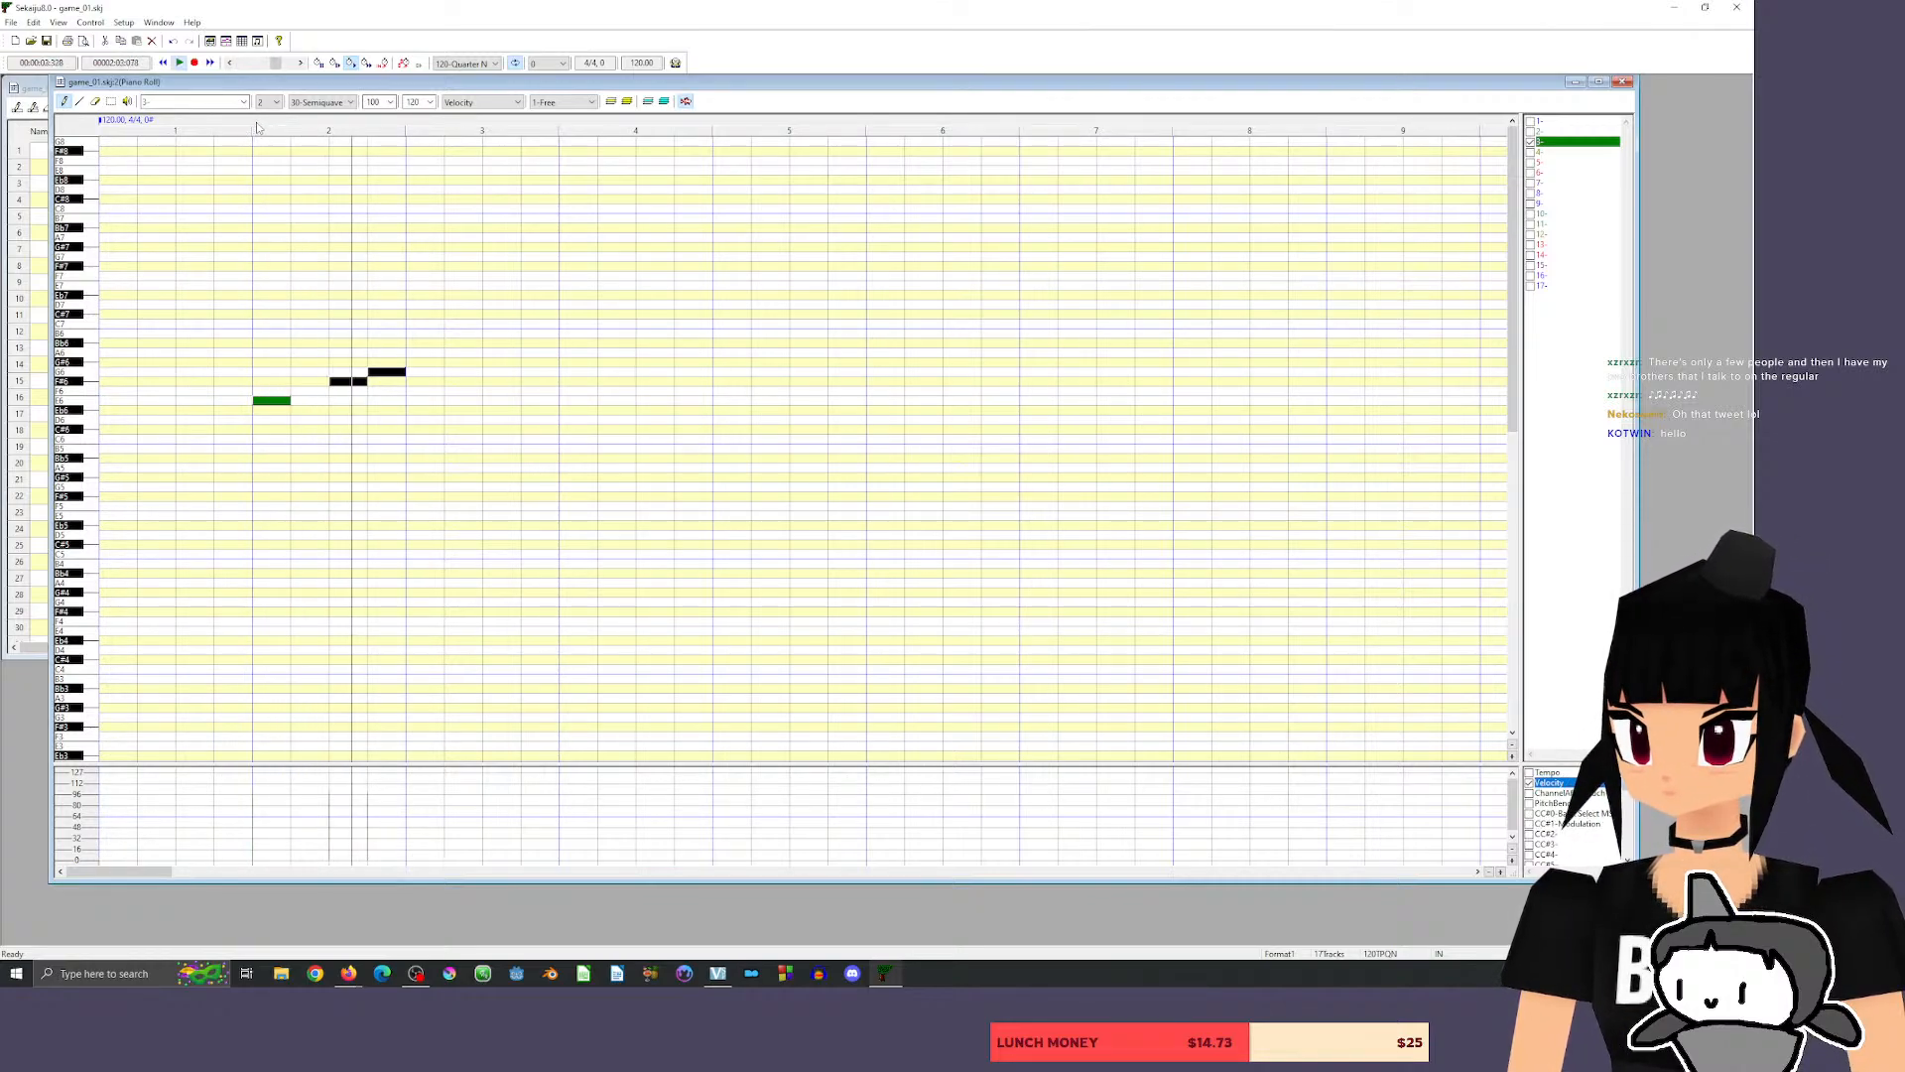
key(space)
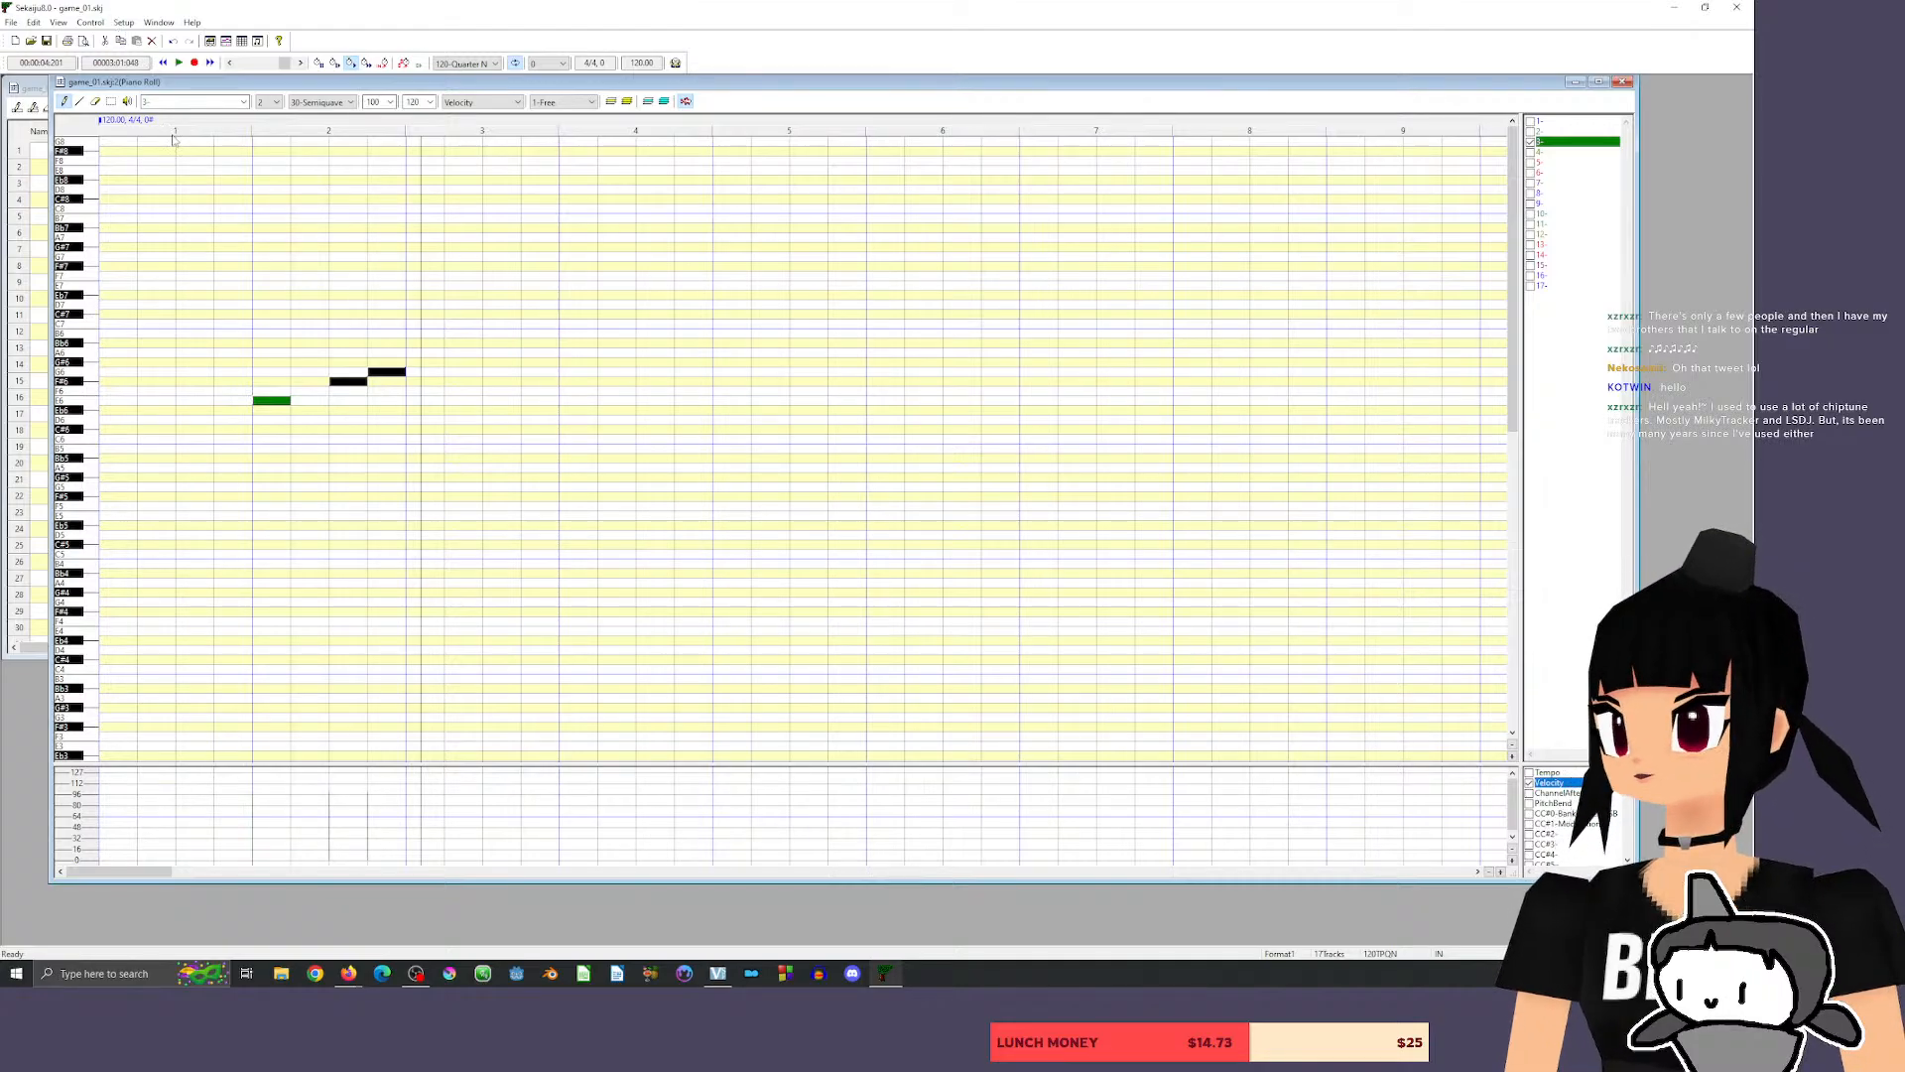
Transpose the three notes together down to D2, E2 and F2, and play them back.
drag(223, 81, 296, 98)
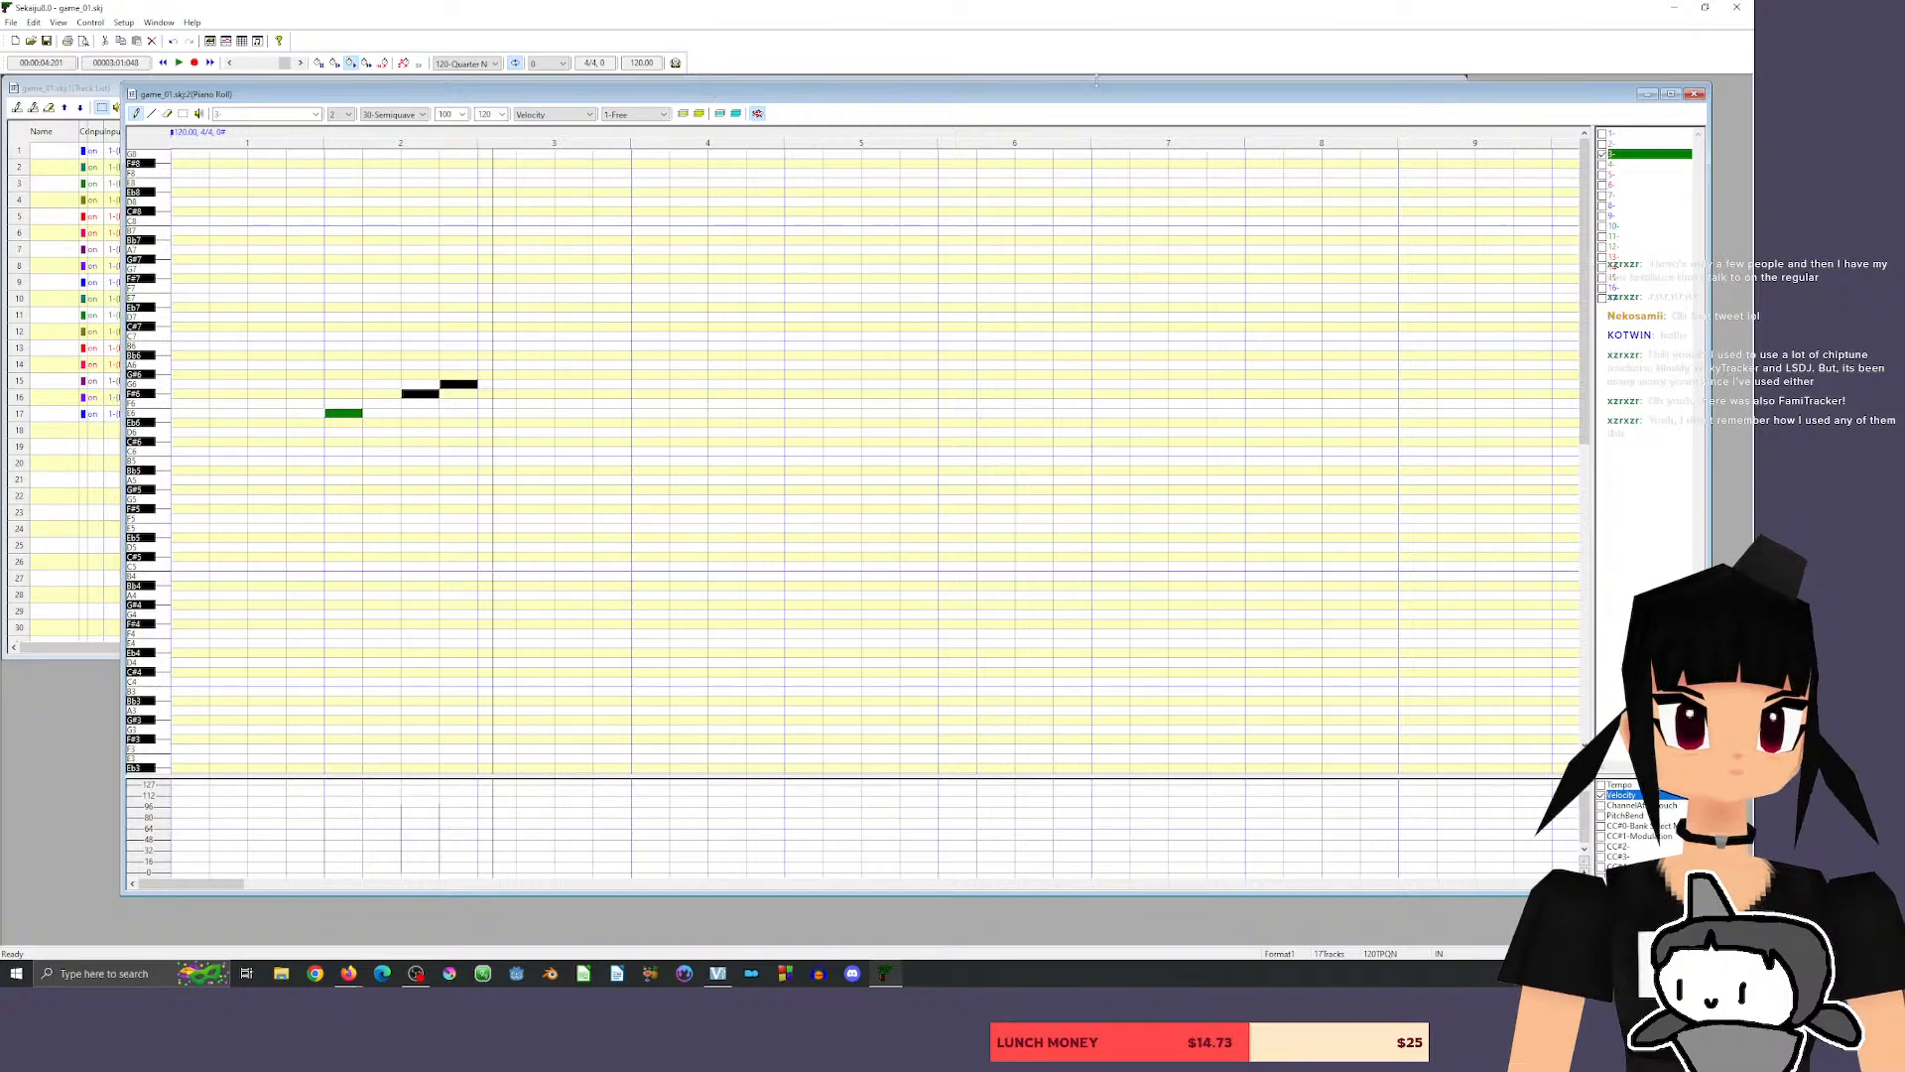
mouse_move(989, 99)
mouse_down()
mouse_move(850, 103)
mouse_move(967, 107)
mouse_move(1029, 133)
mouse_move(979, 104)
mouse_up()
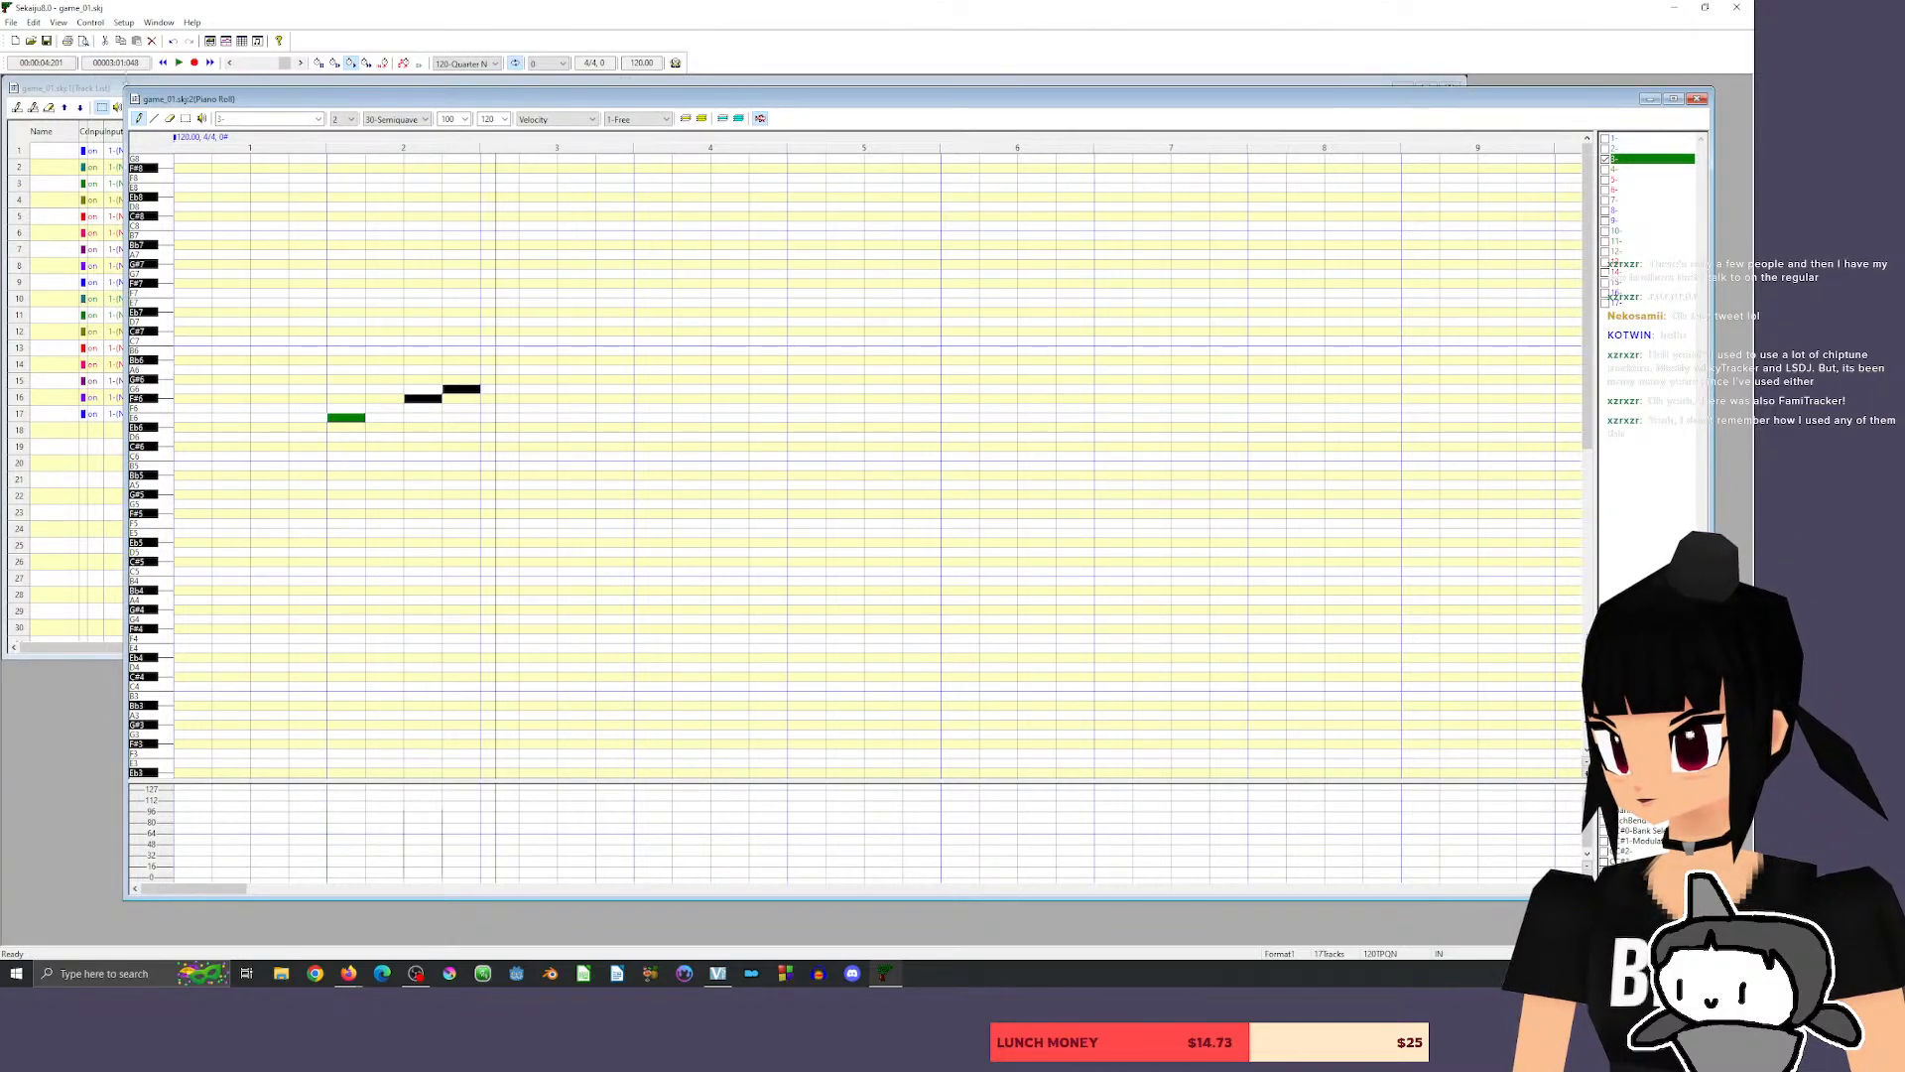
click(185, 119)
drag(310, 343, 579, 513)
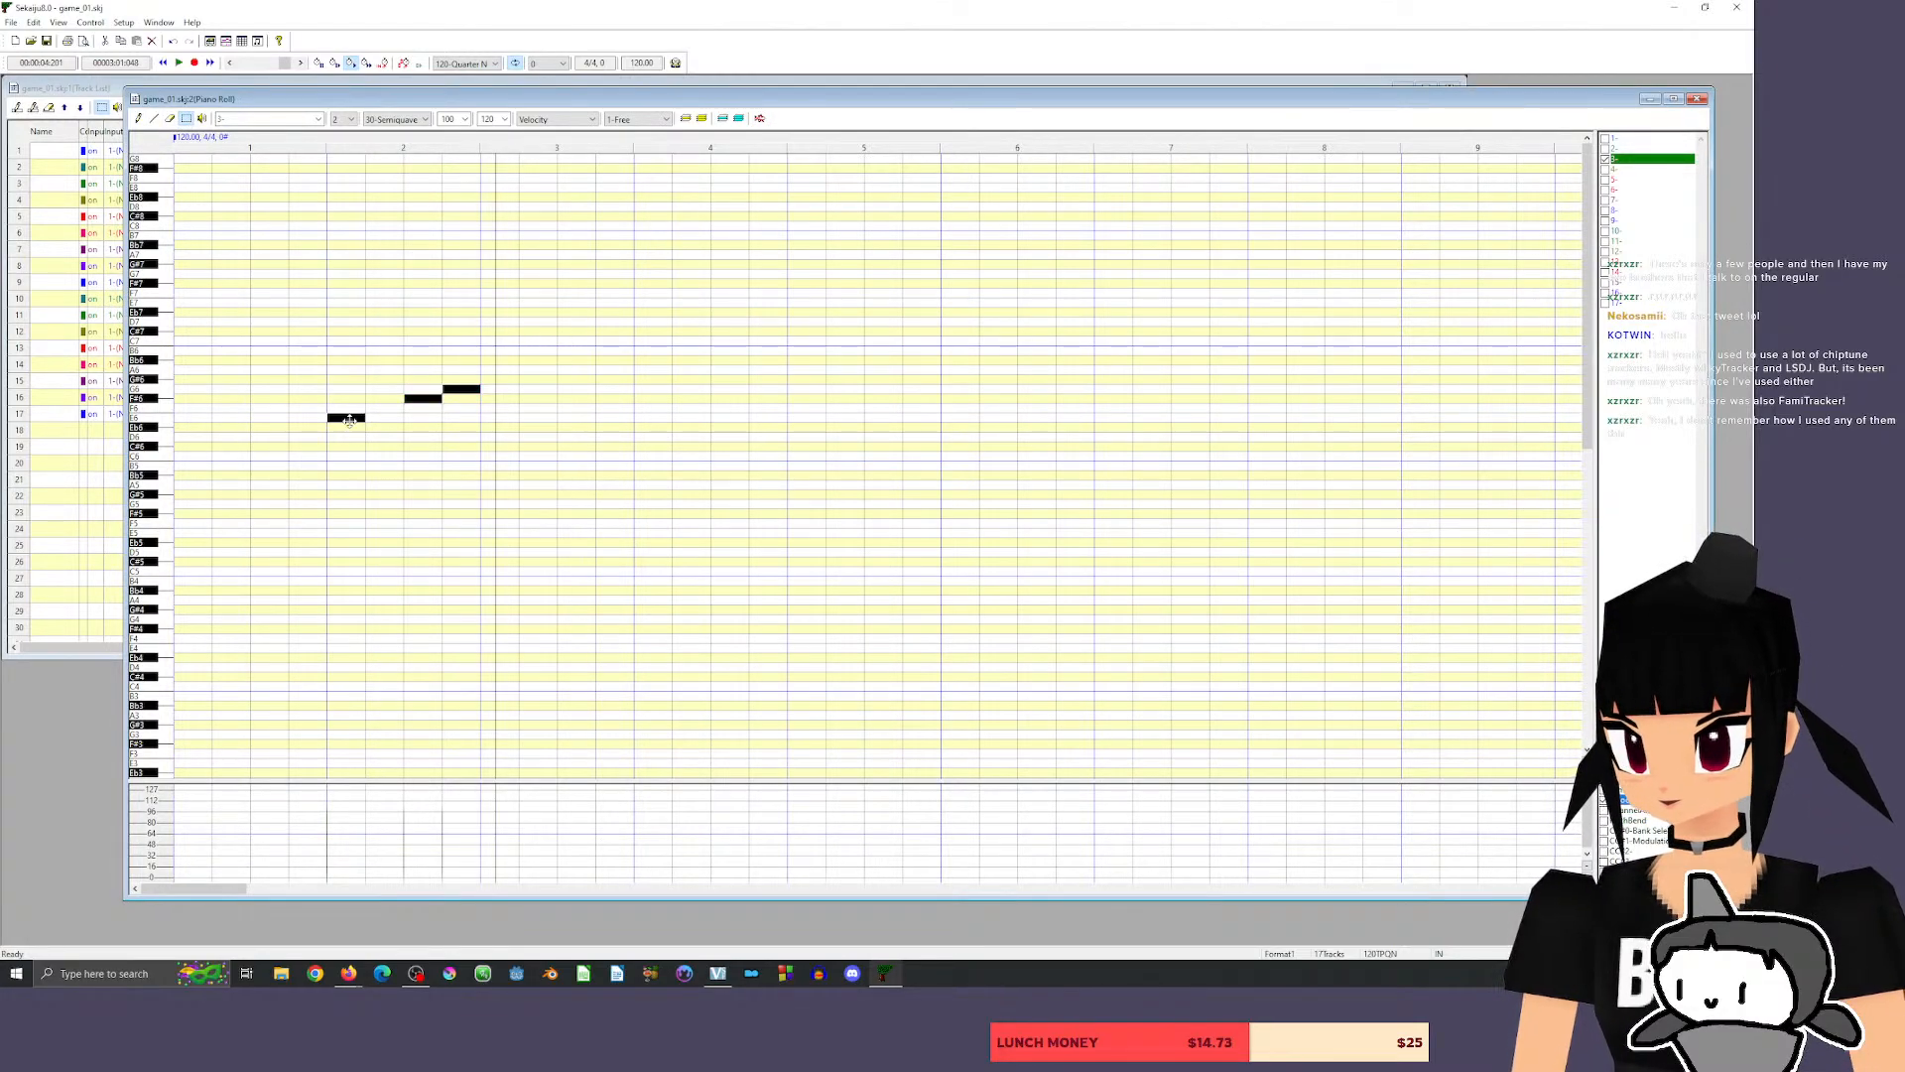
drag(347, 417, 334, 744)
scroll(1322, 493, down, 5)
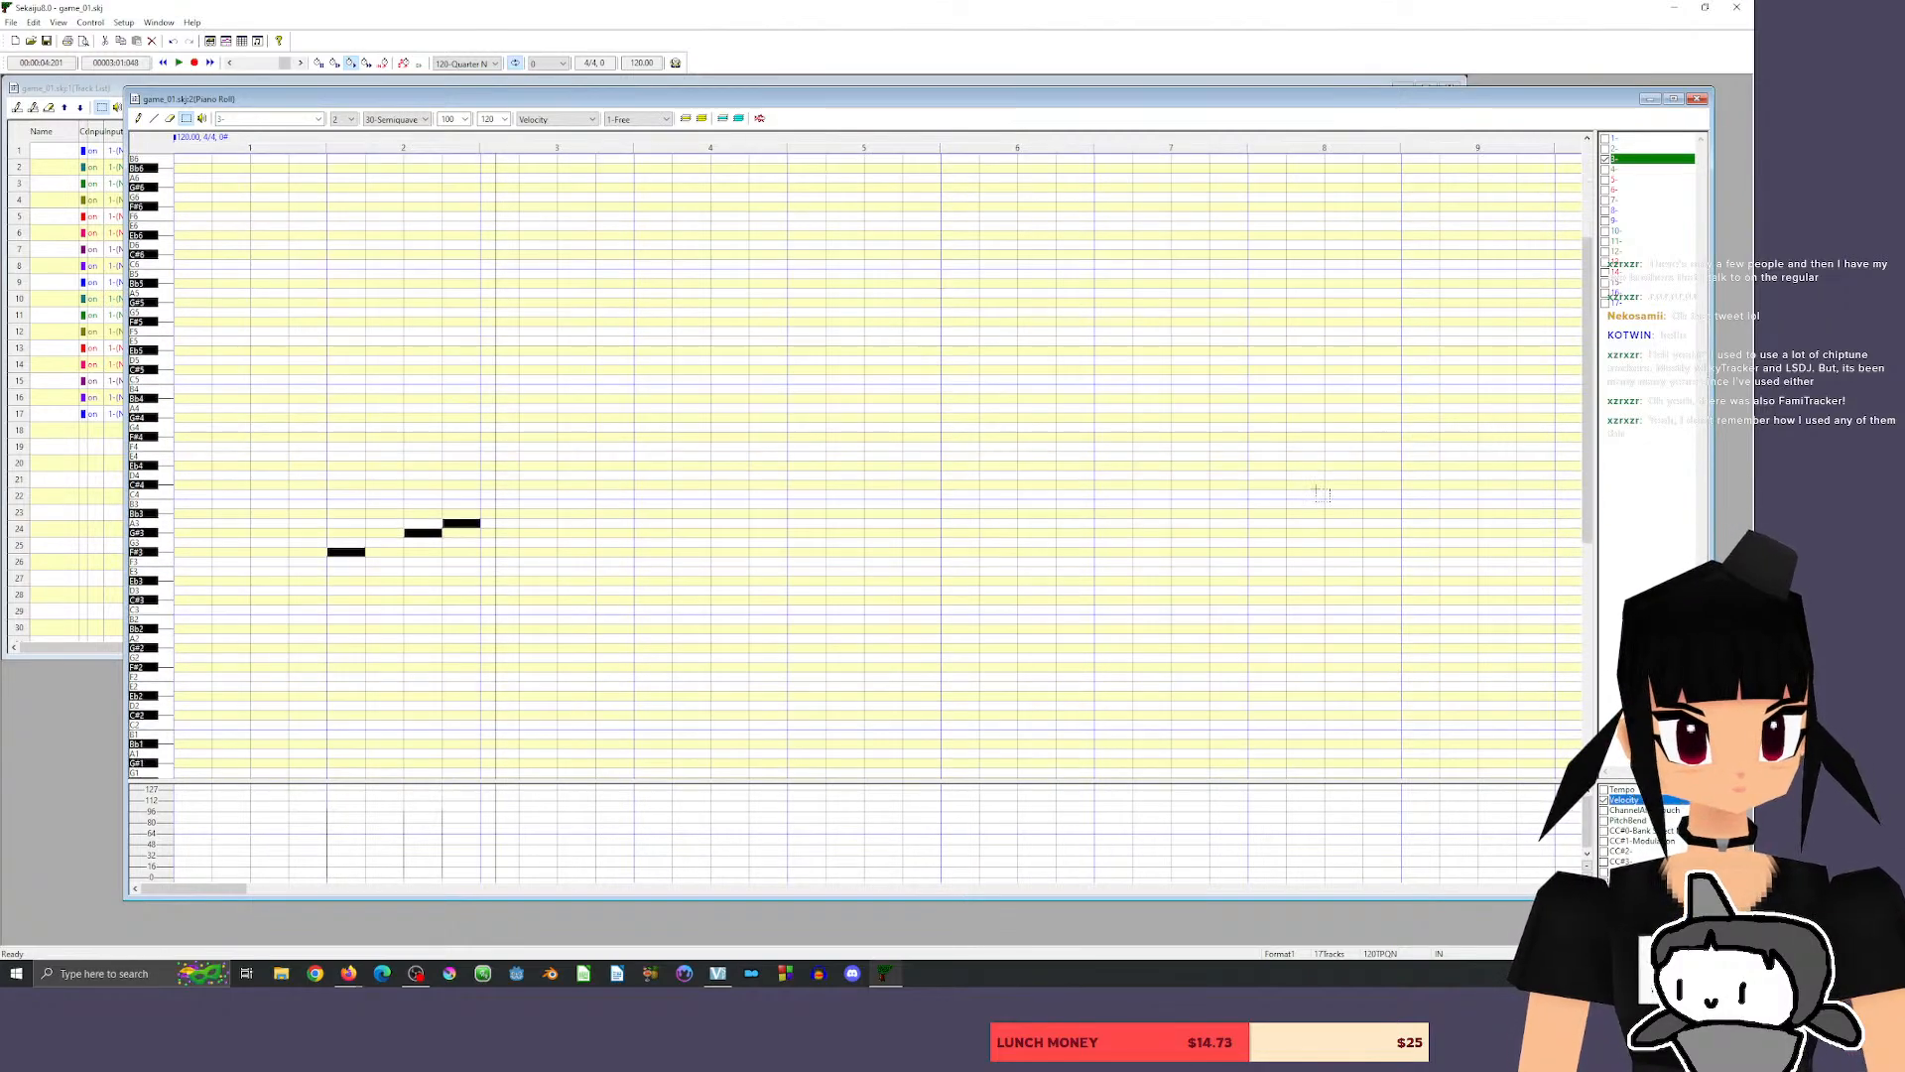
scroll(1322, 493, down, 3)
scroll(331, 468, down, 3)
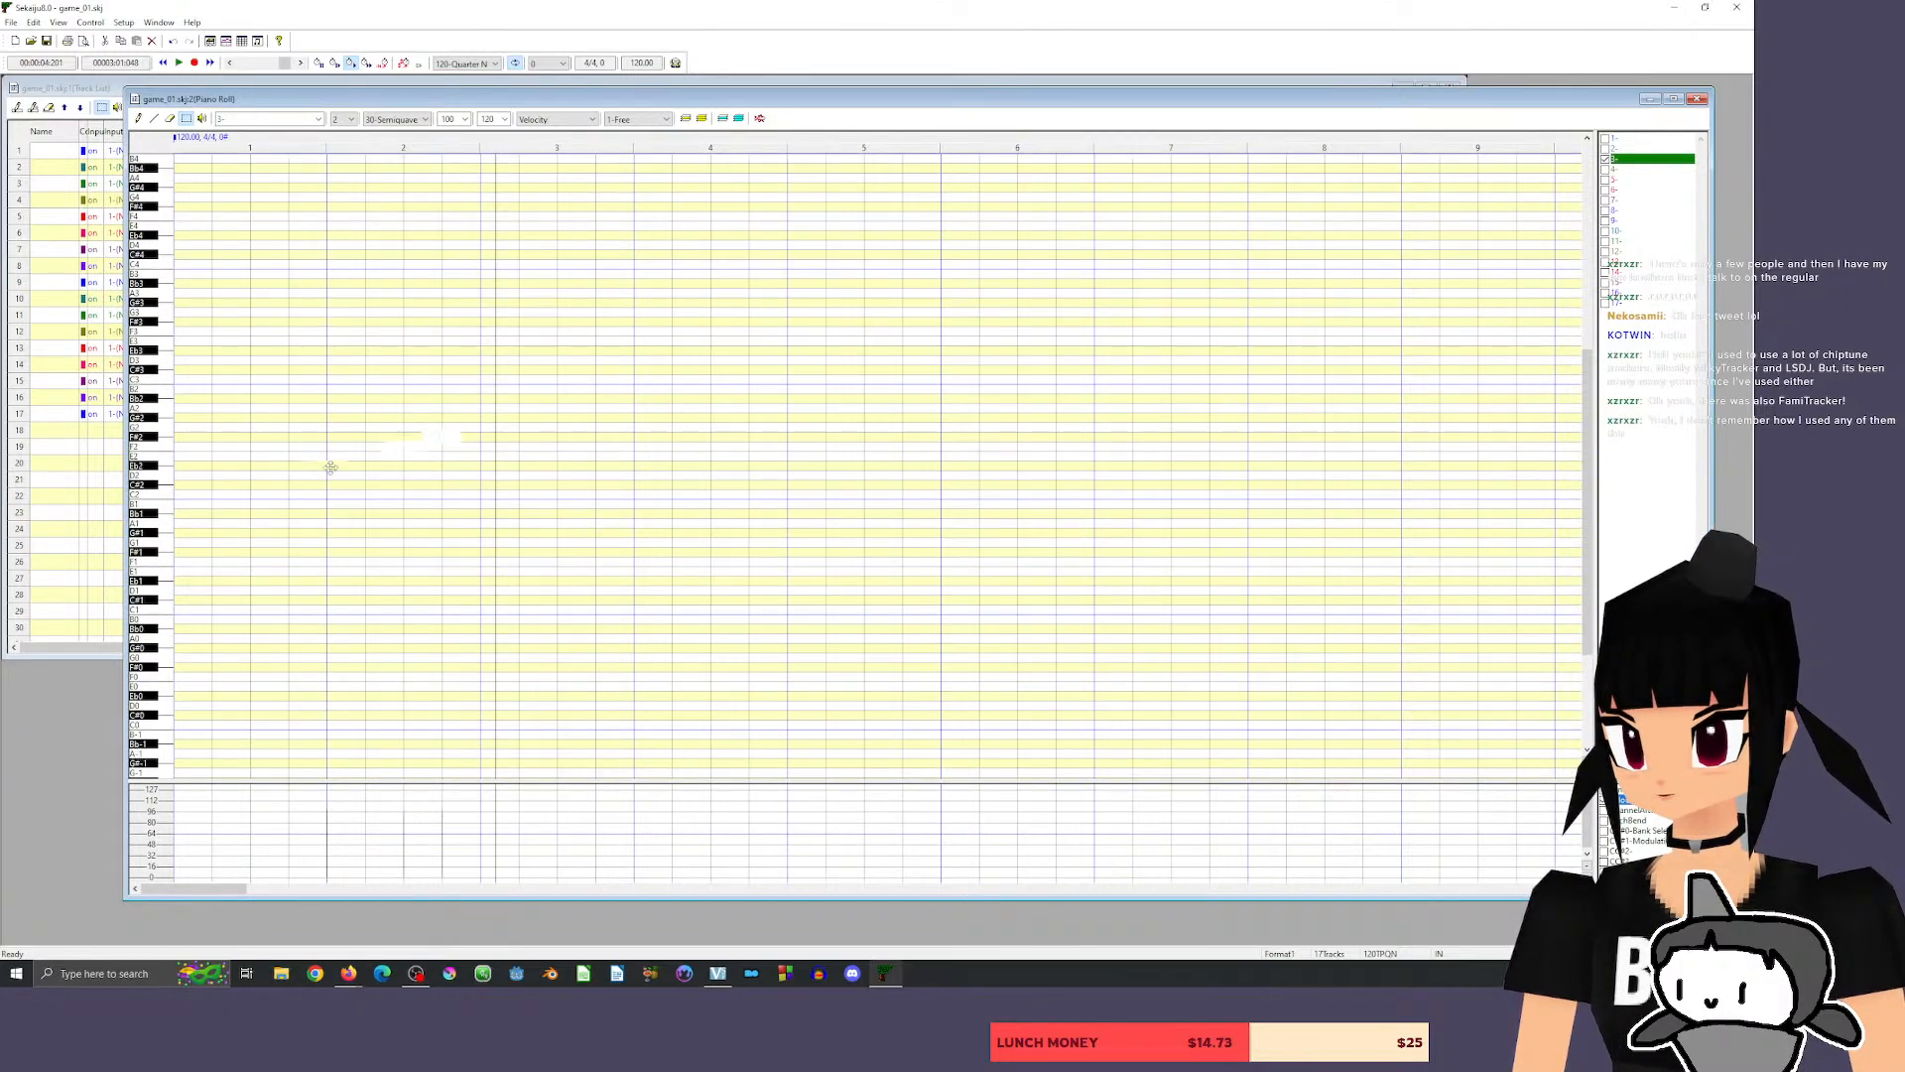
mouse_move(331, 468)
mouse_down()
mouse_move(347, 617)
mouse_move(348, 473)
mouse_up()
click(316, 146)
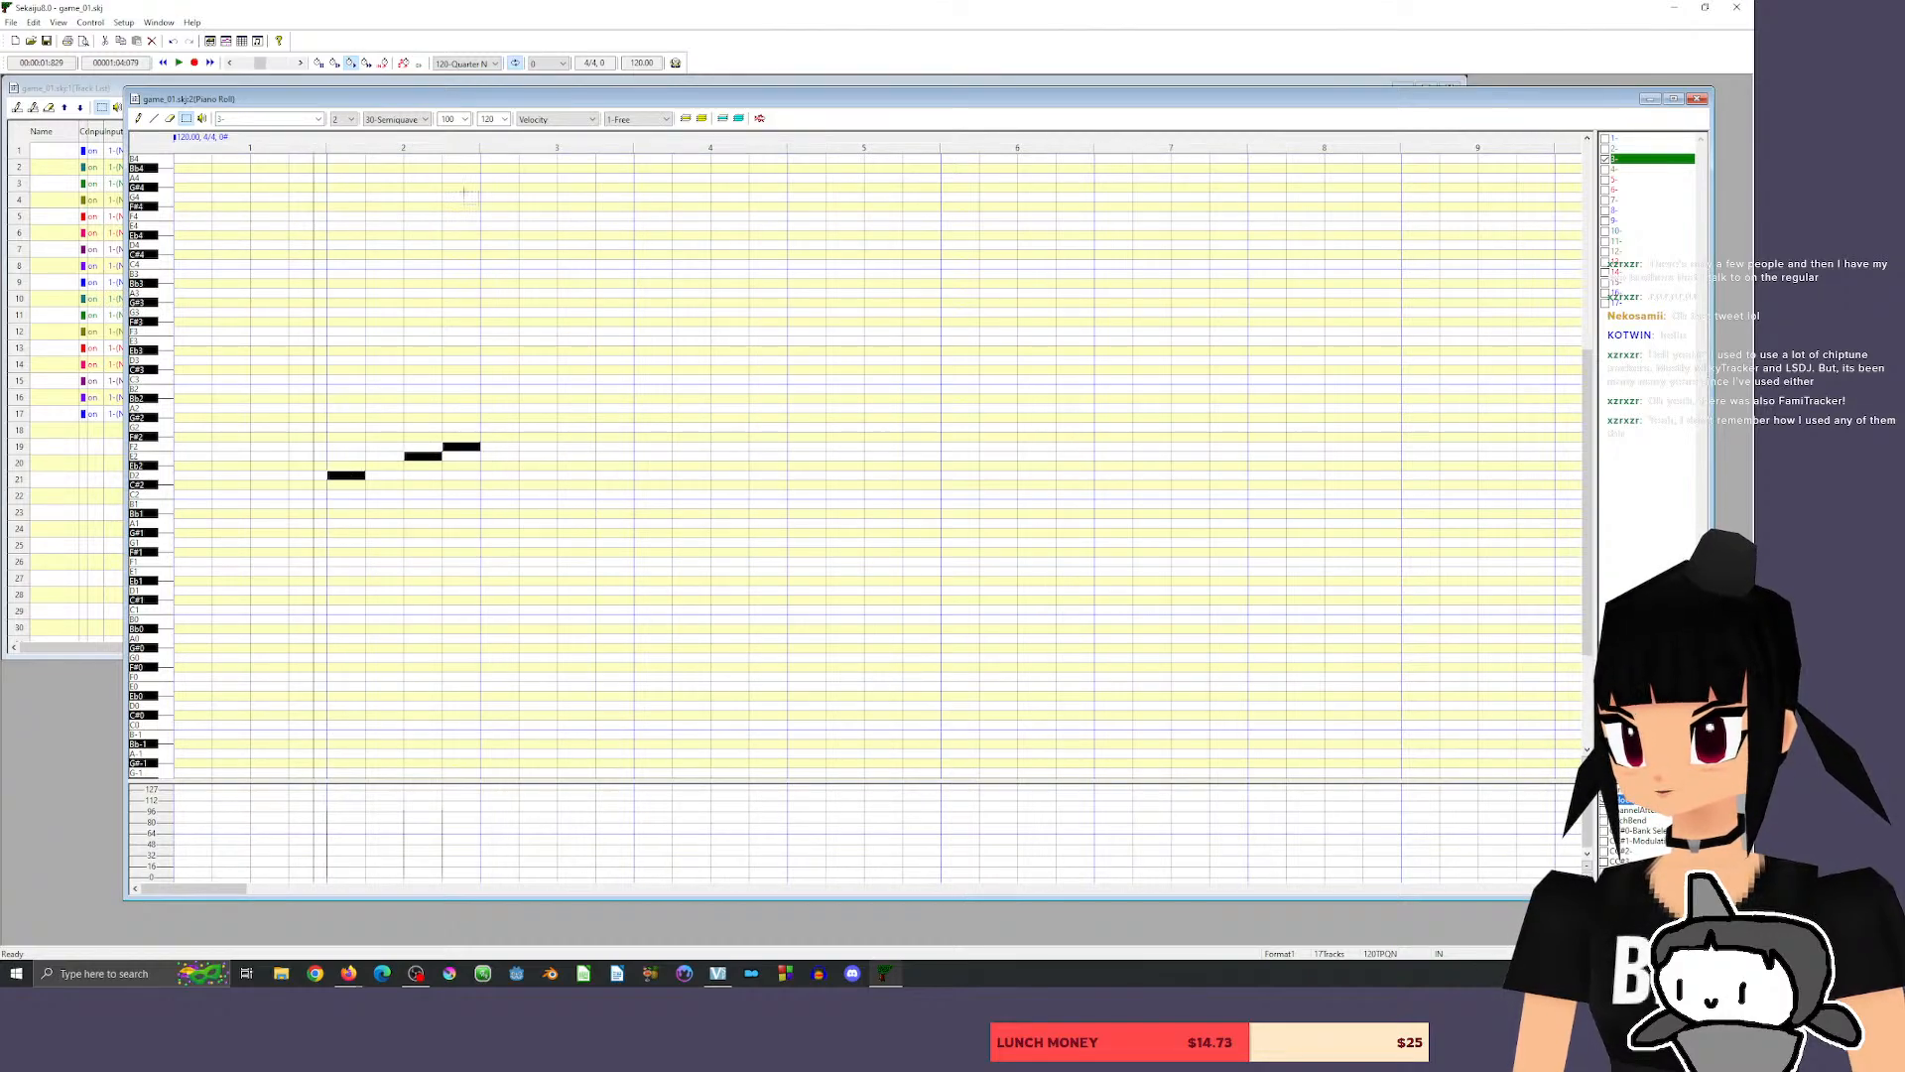
key(space)
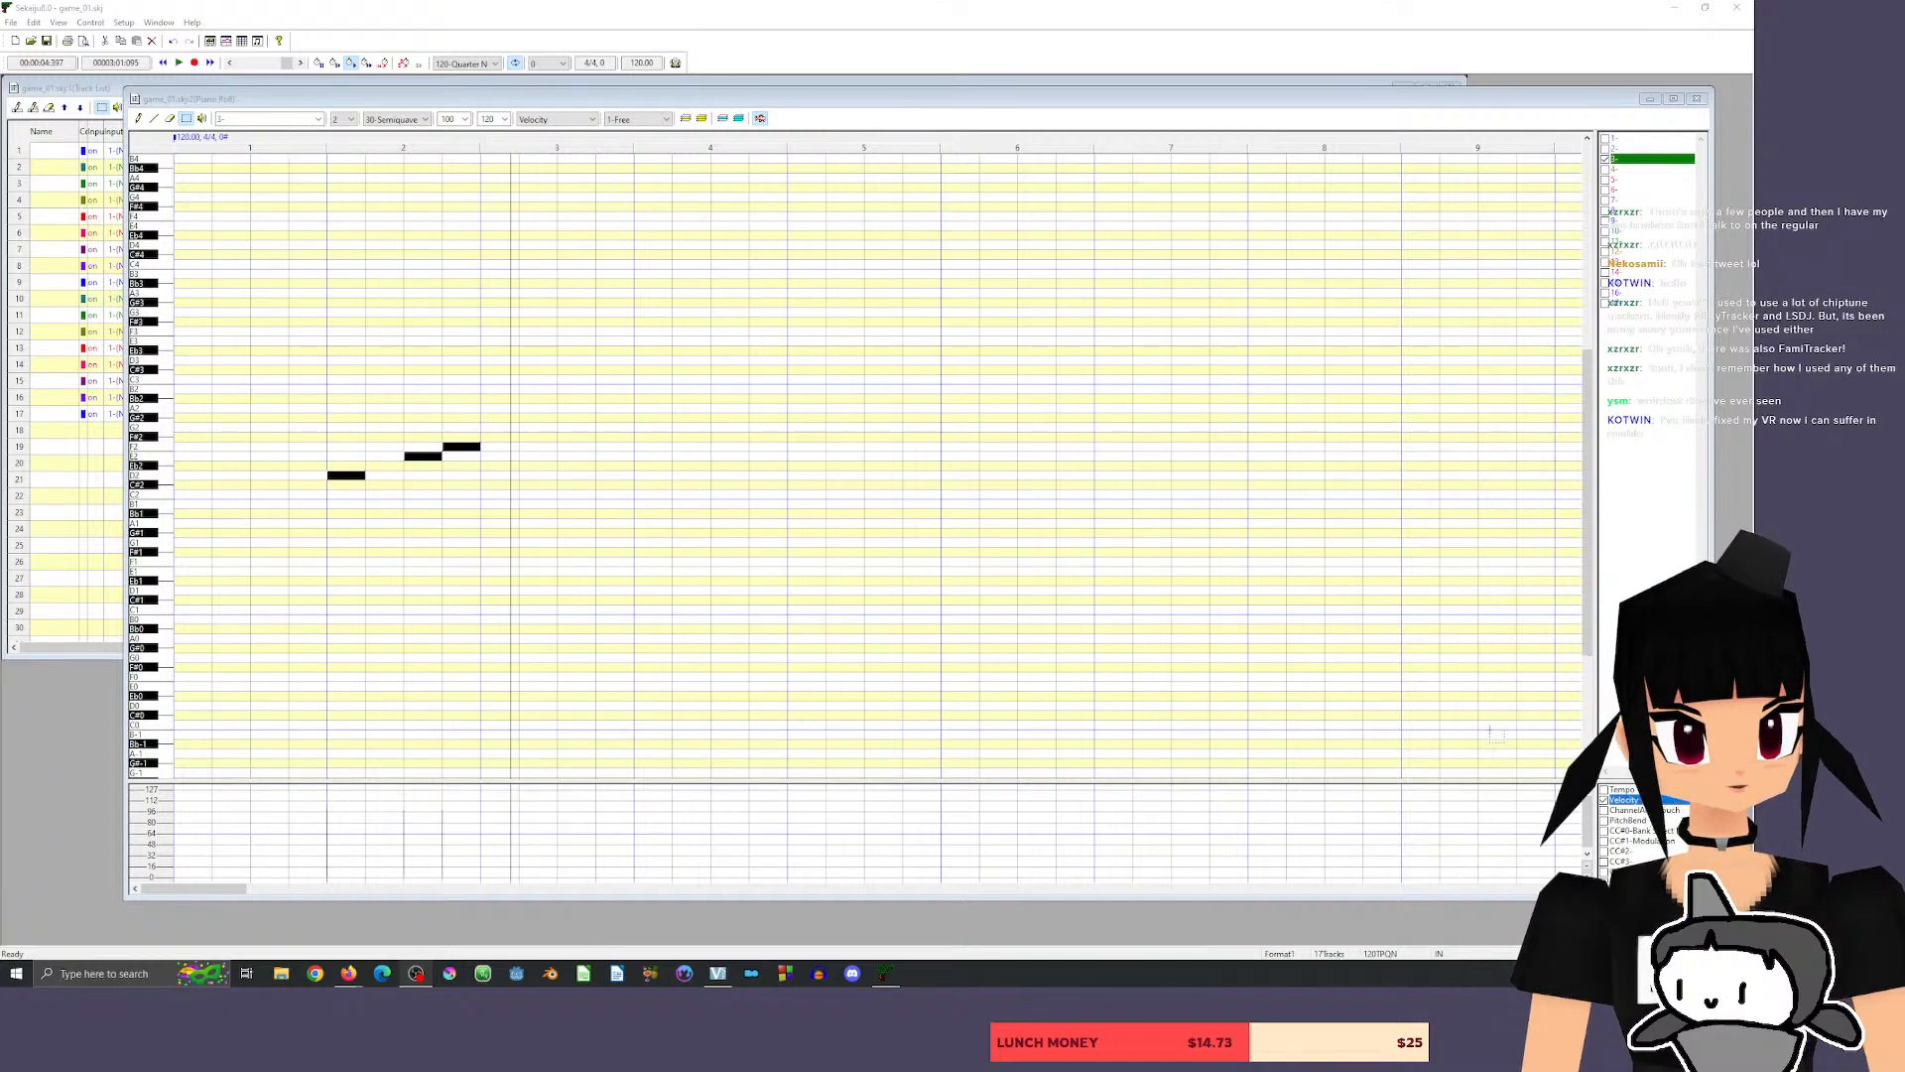
Shorten the three notes to 30 ticks each, pack them into the first beat of measure 2, and play them back.
click(1576, 889)
click(1576, 889)
click(1576, 890)
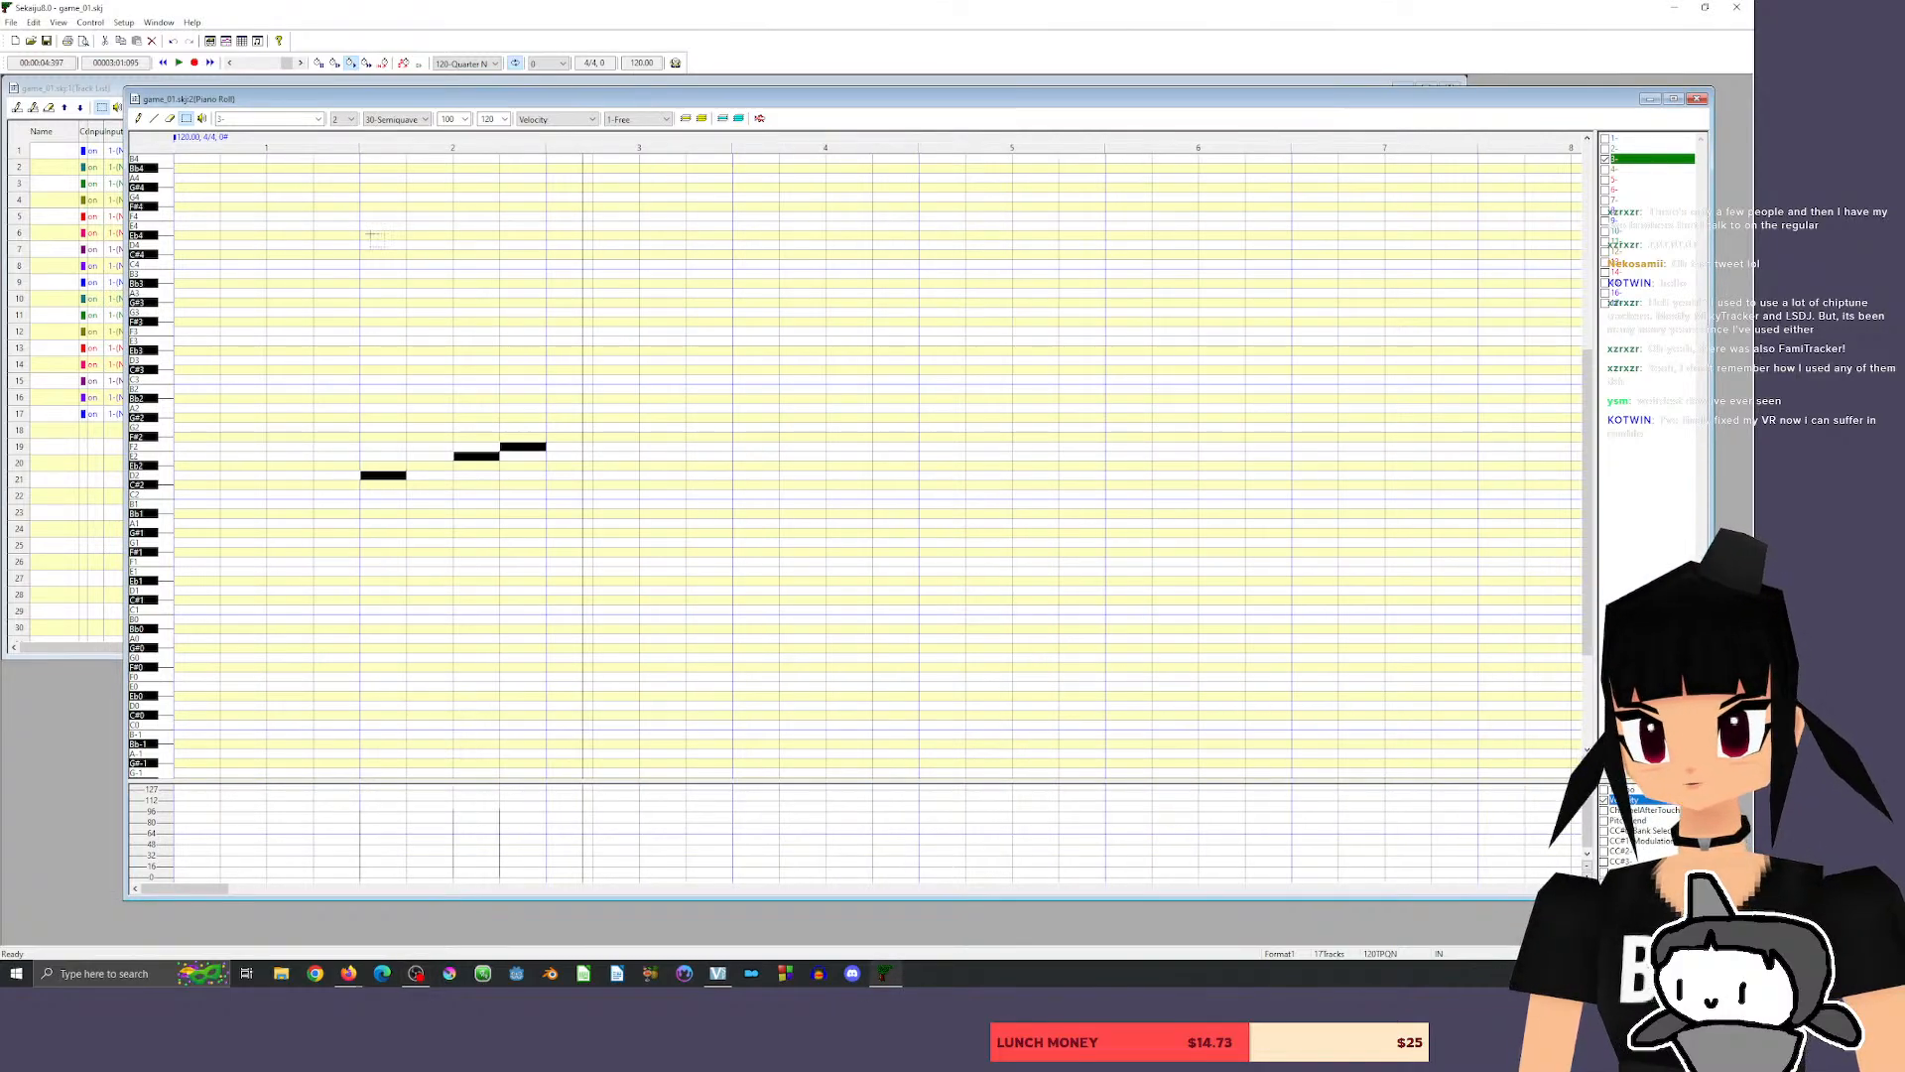
middle_click(454, 258)
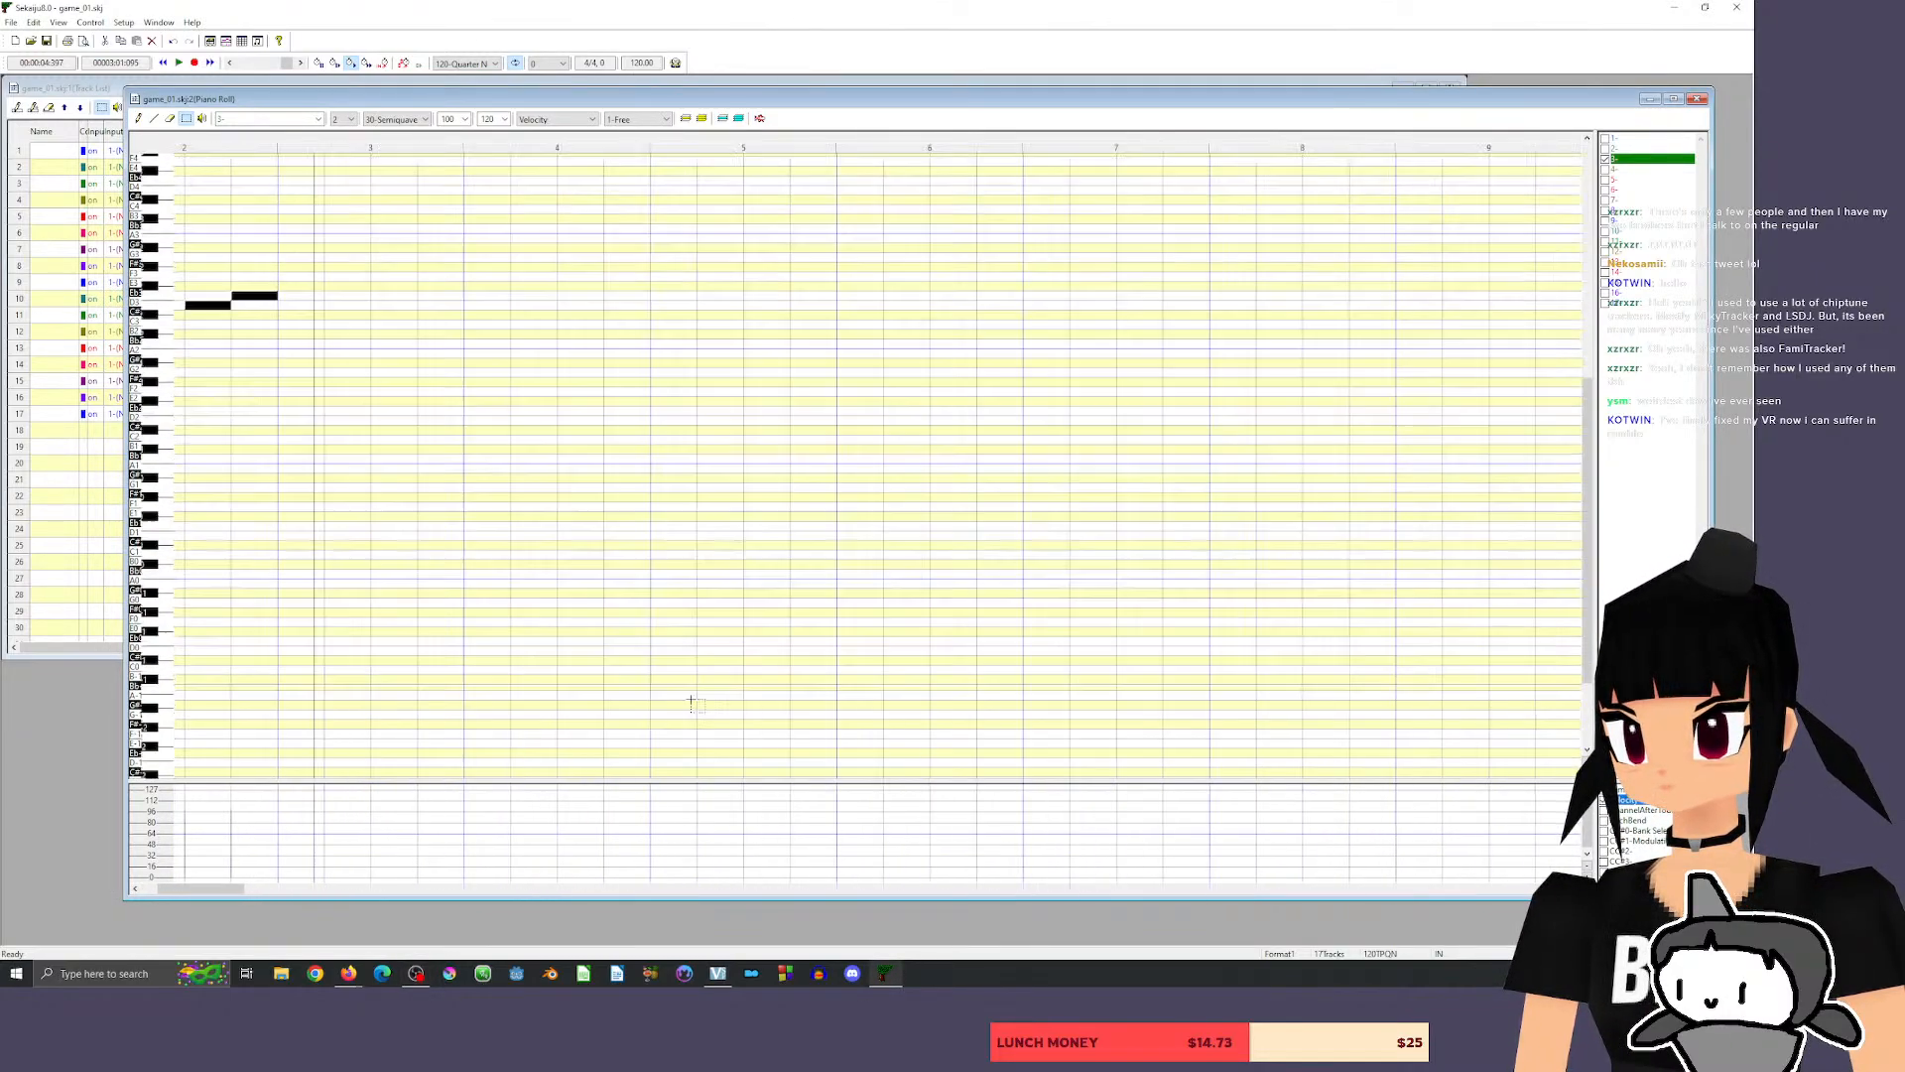
drag(242, 890, 112, 907)
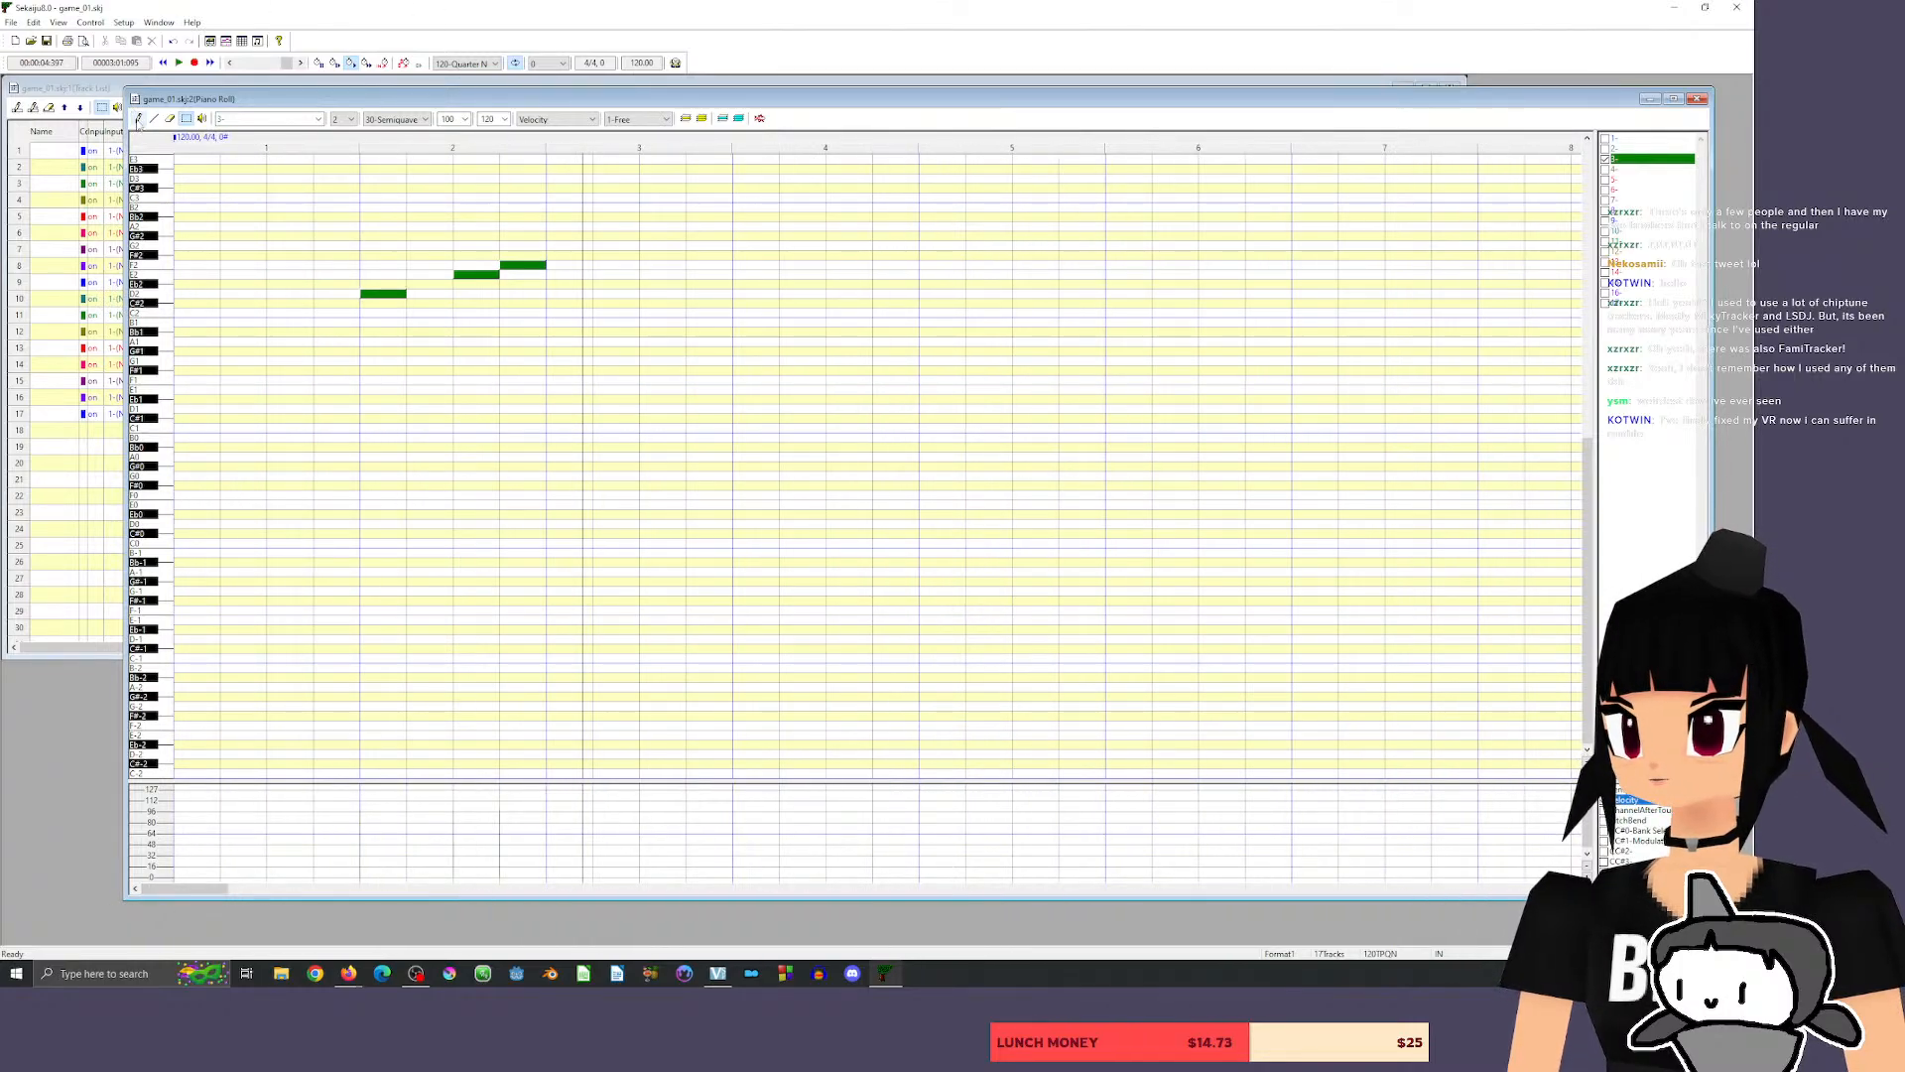
click(138, 118)
drag(399, 295, 369, 296)
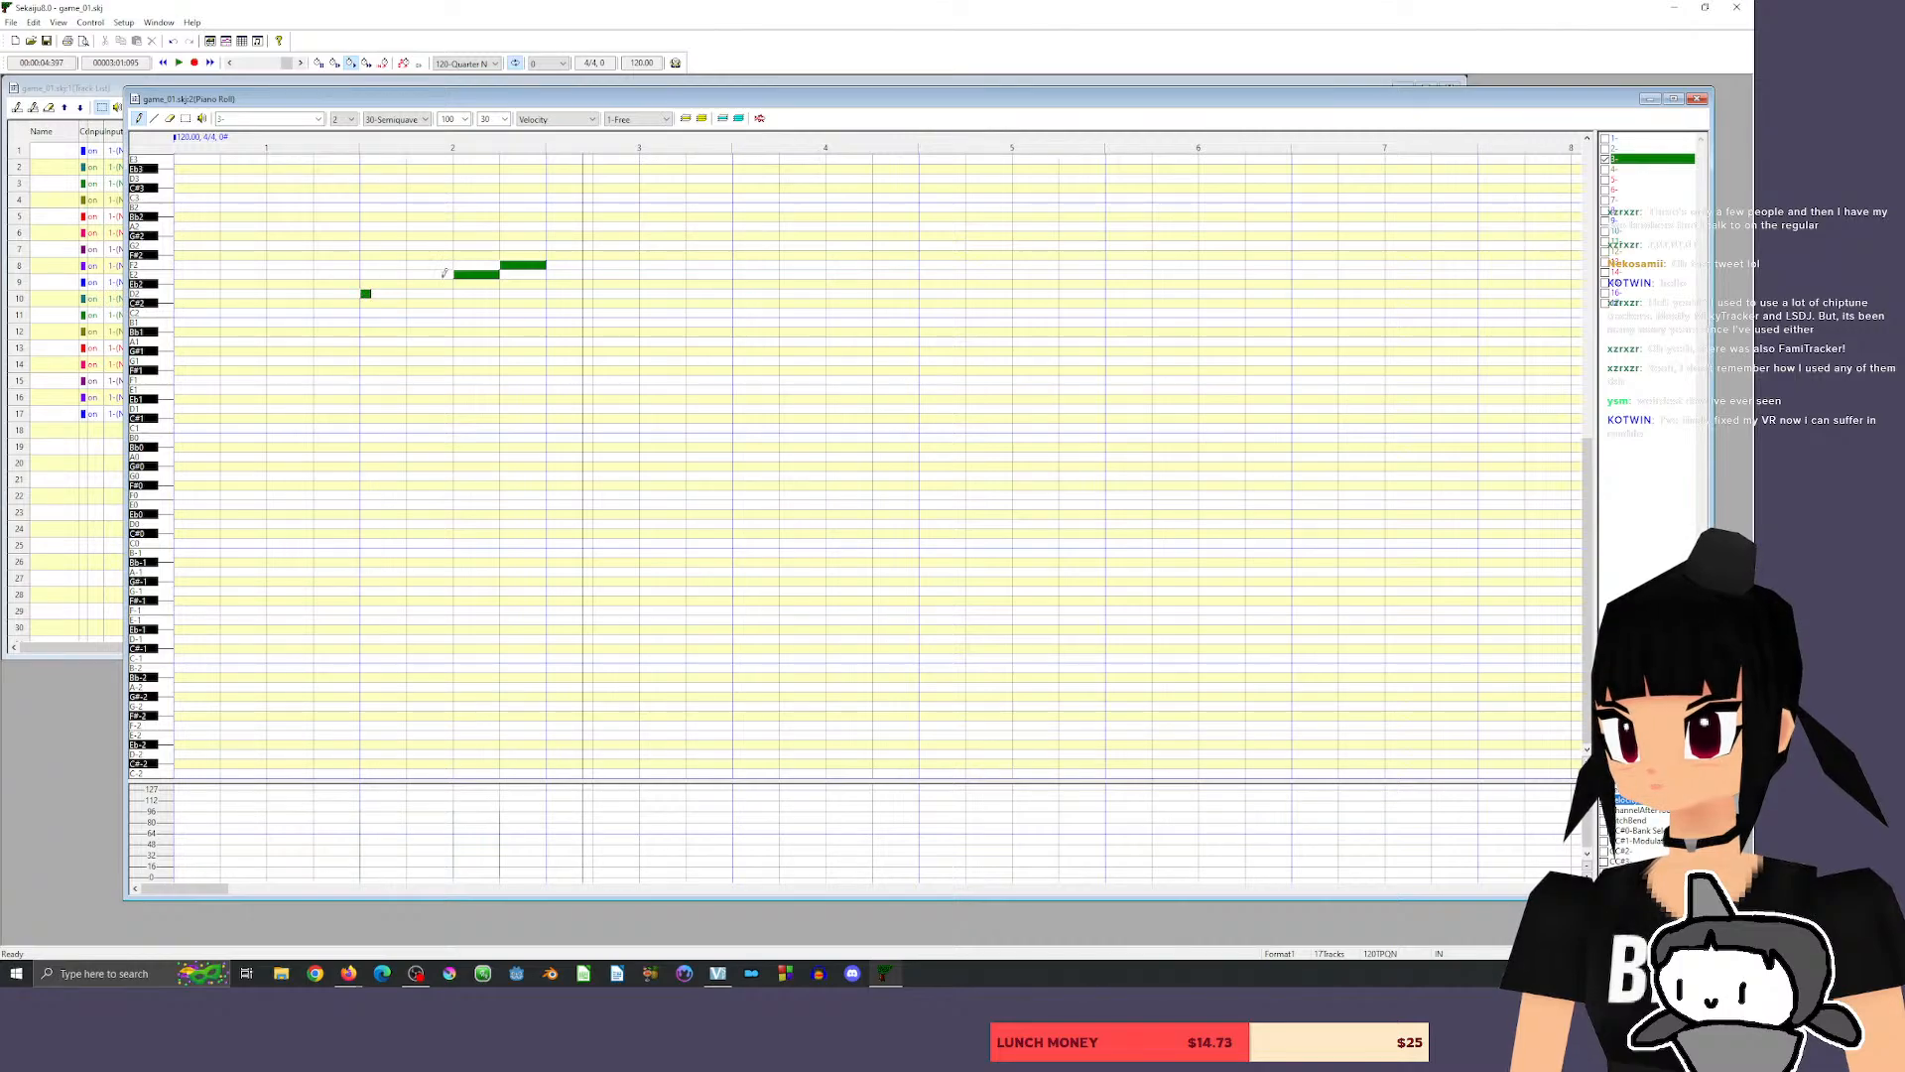
drag(461, 271, 408, 270)
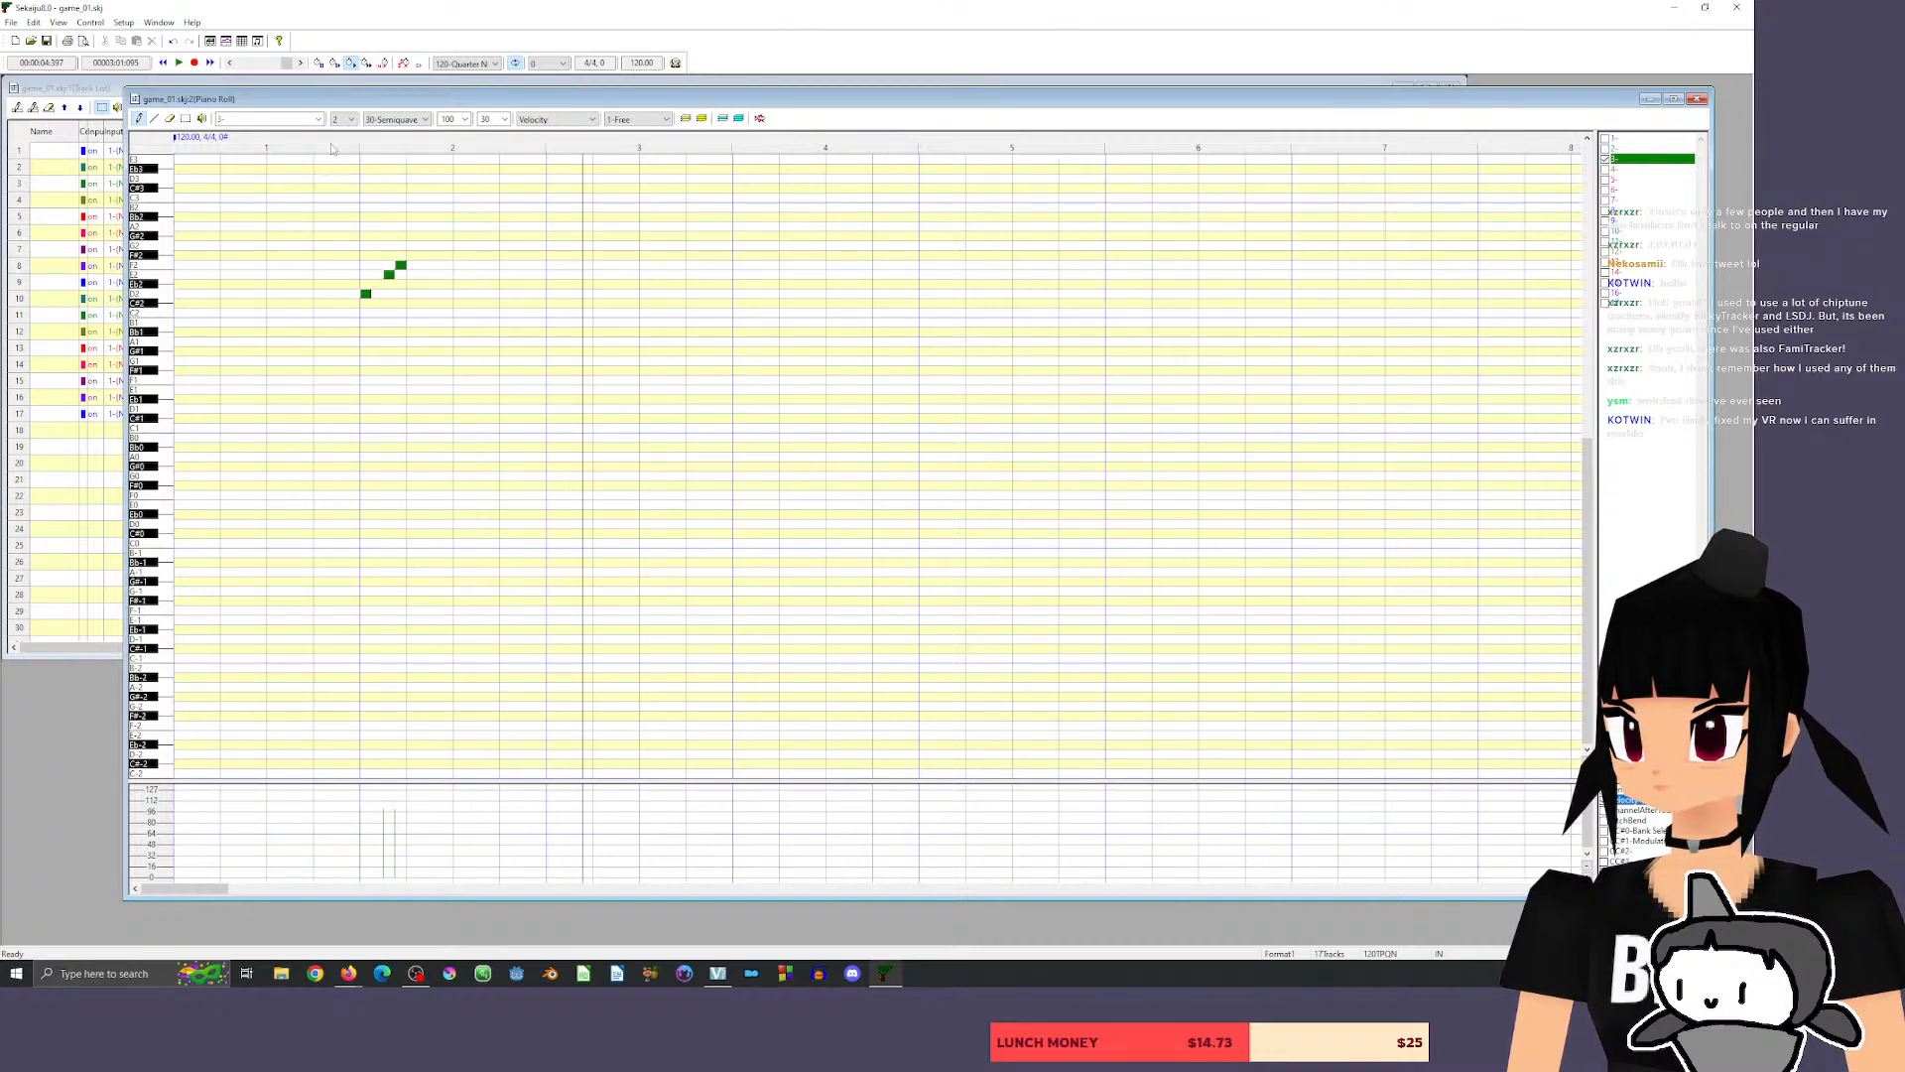
click(332, 148)
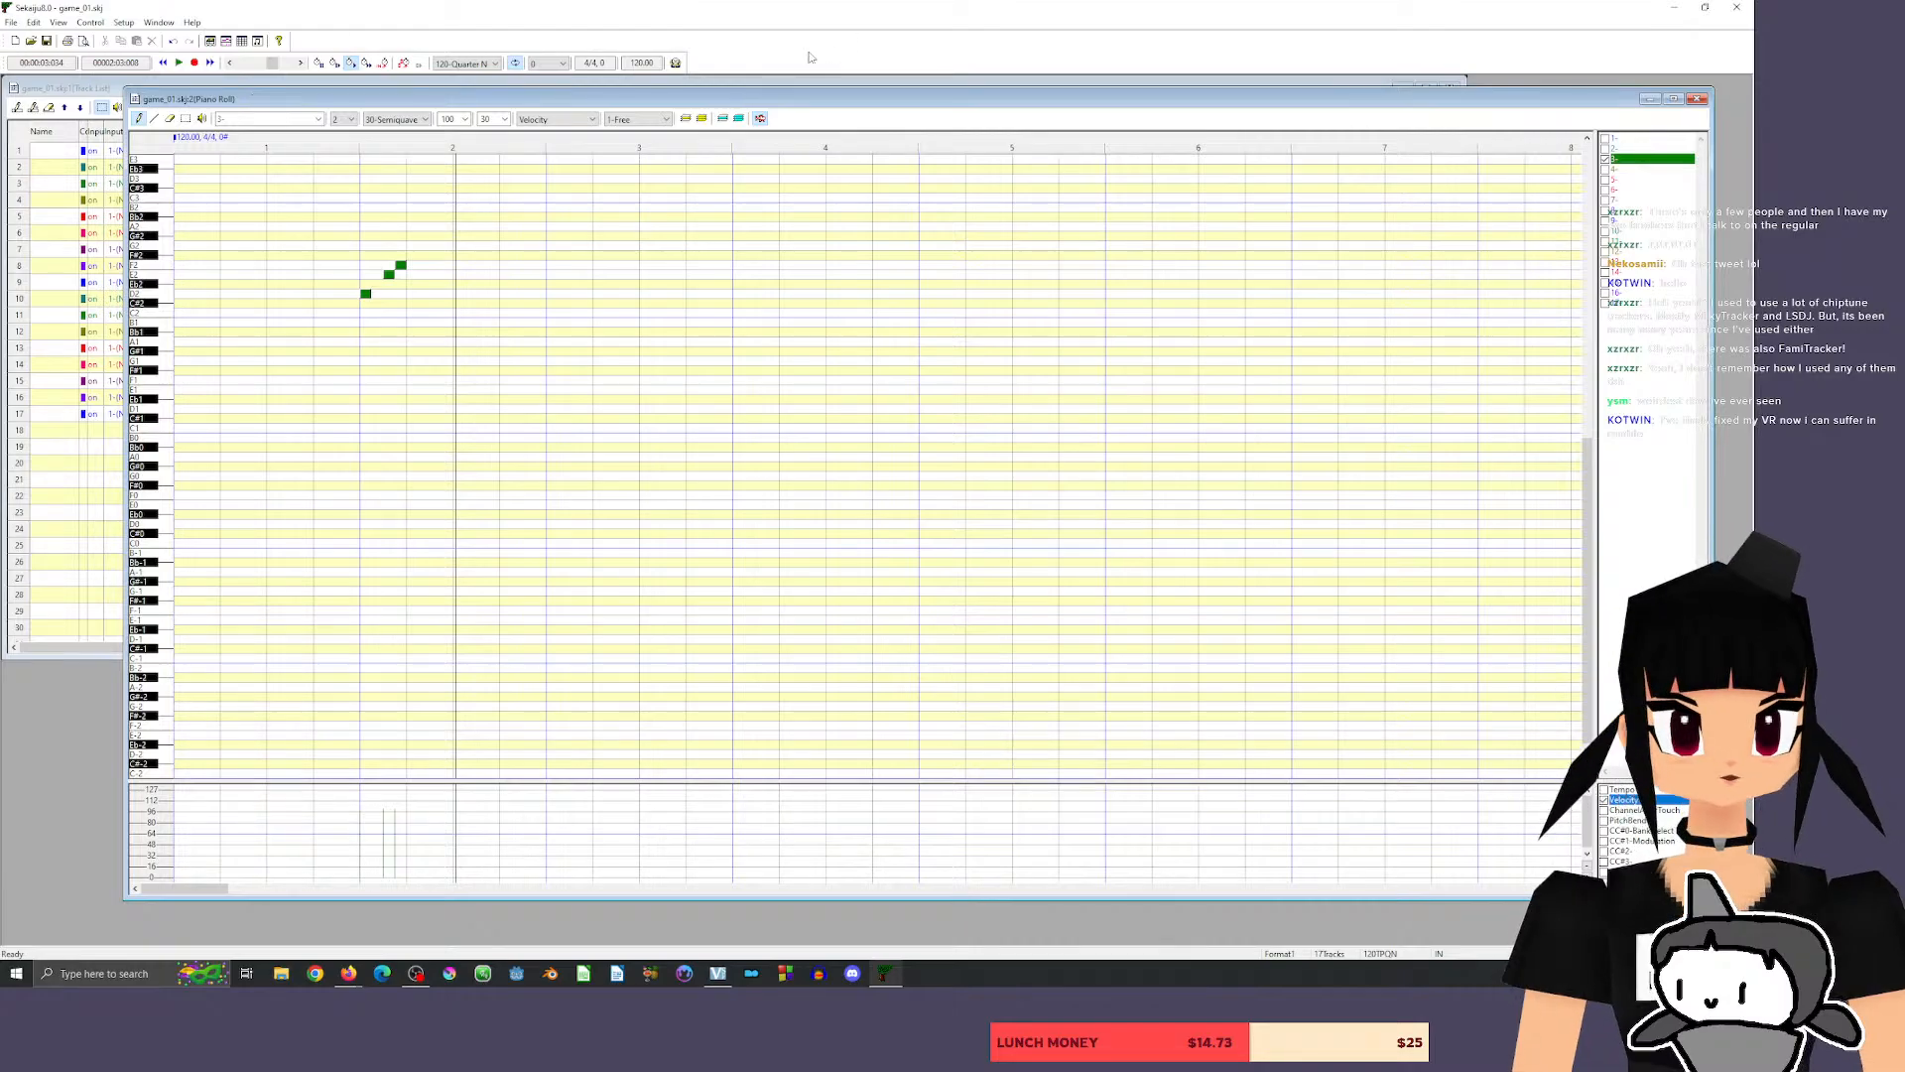
mouse_move(476, 103)
mouse_down()
mouse_move(549, 74)
mouse_move(509, 107)
mouse_up()
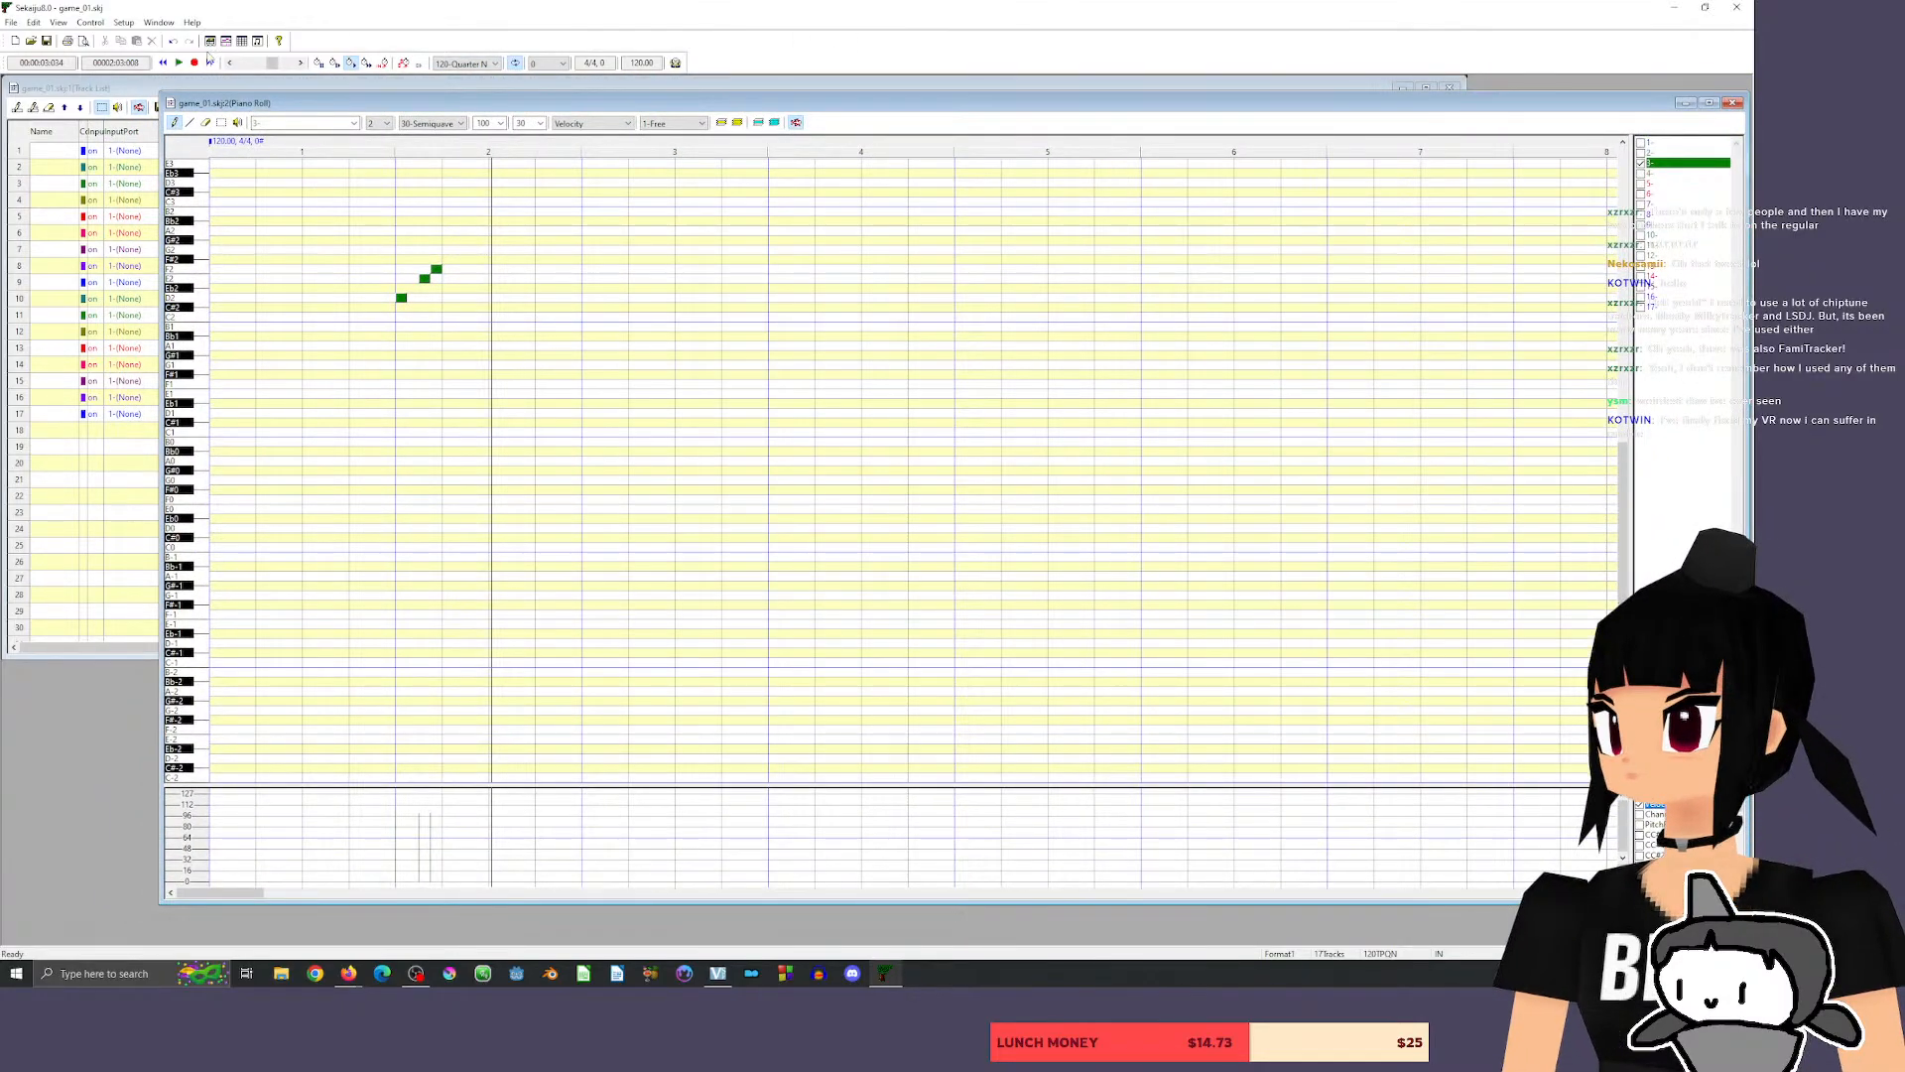
drag(260, 106, 284, 111)
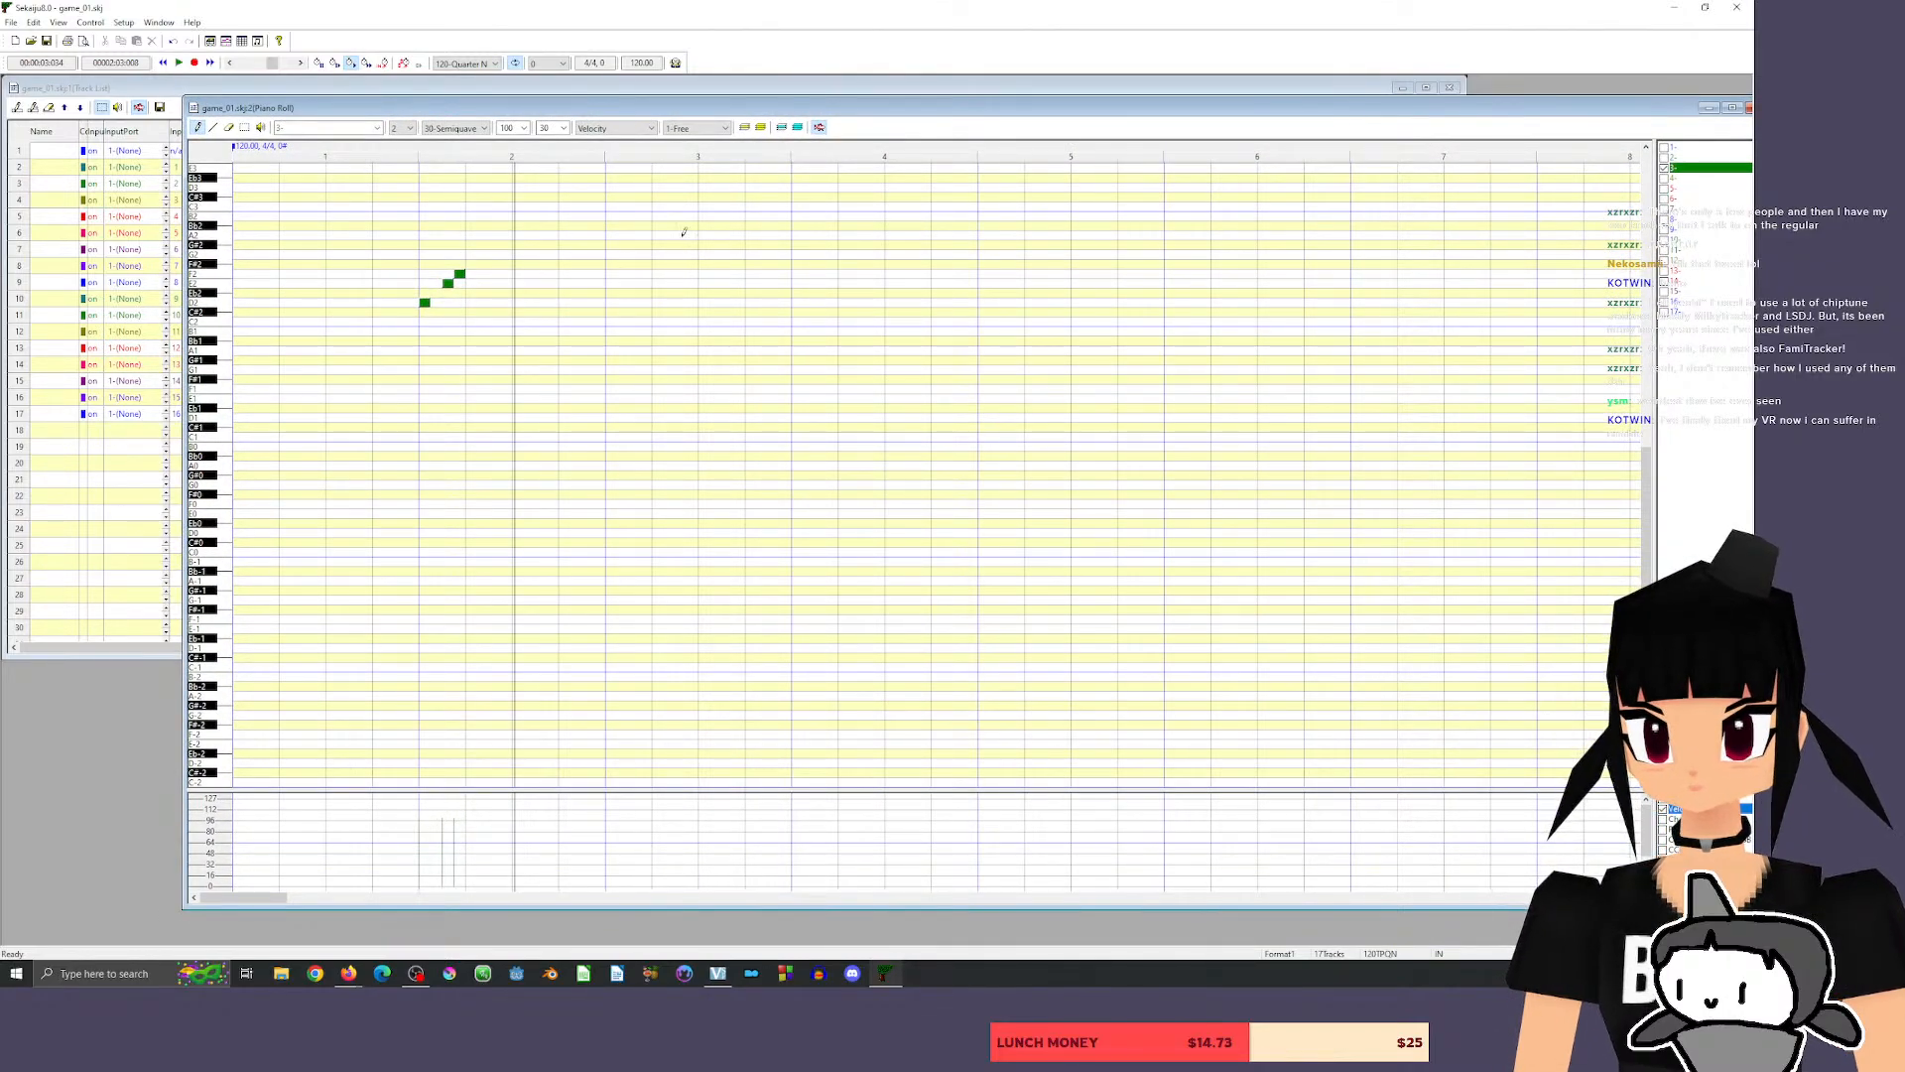
mouse_move(486, 96)
mouse_down()
mouse_move(449, 105)
mouse_move(477, 89)
mouse_up()
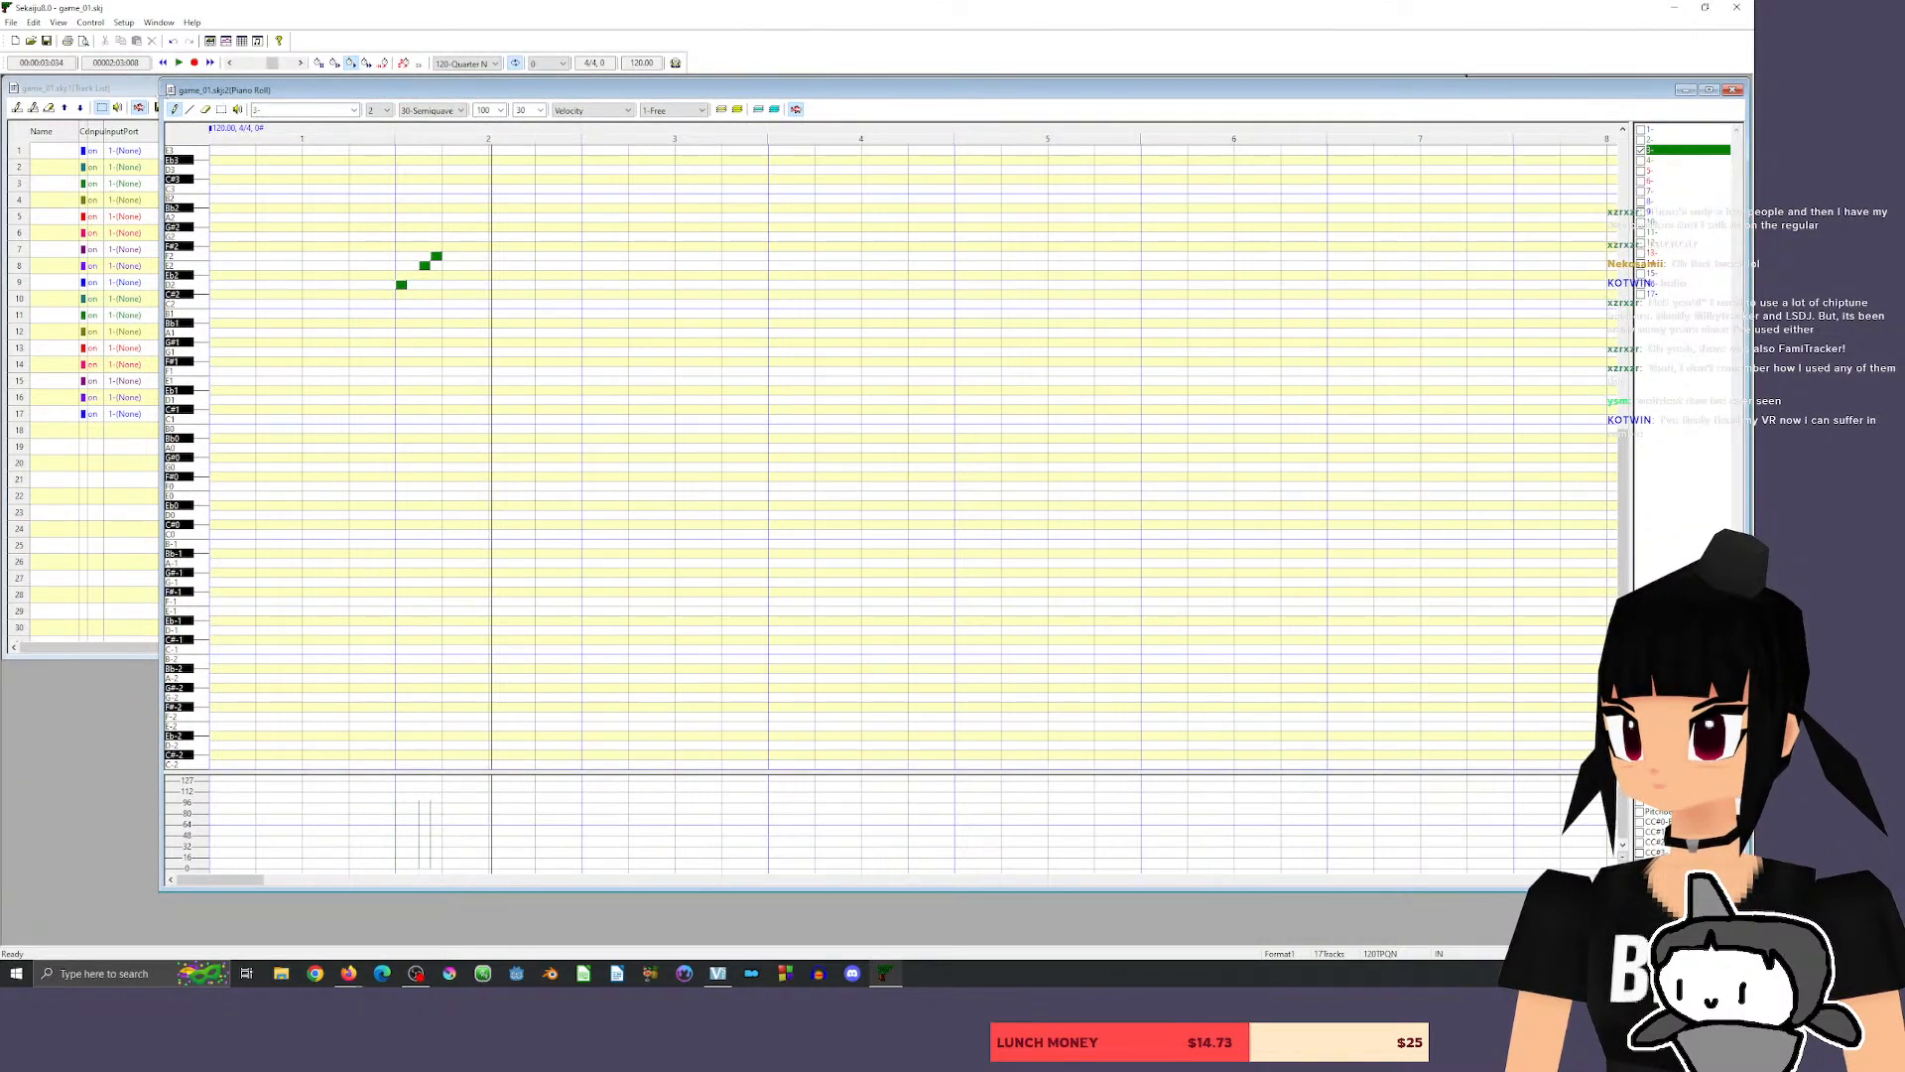
click(132, 88)
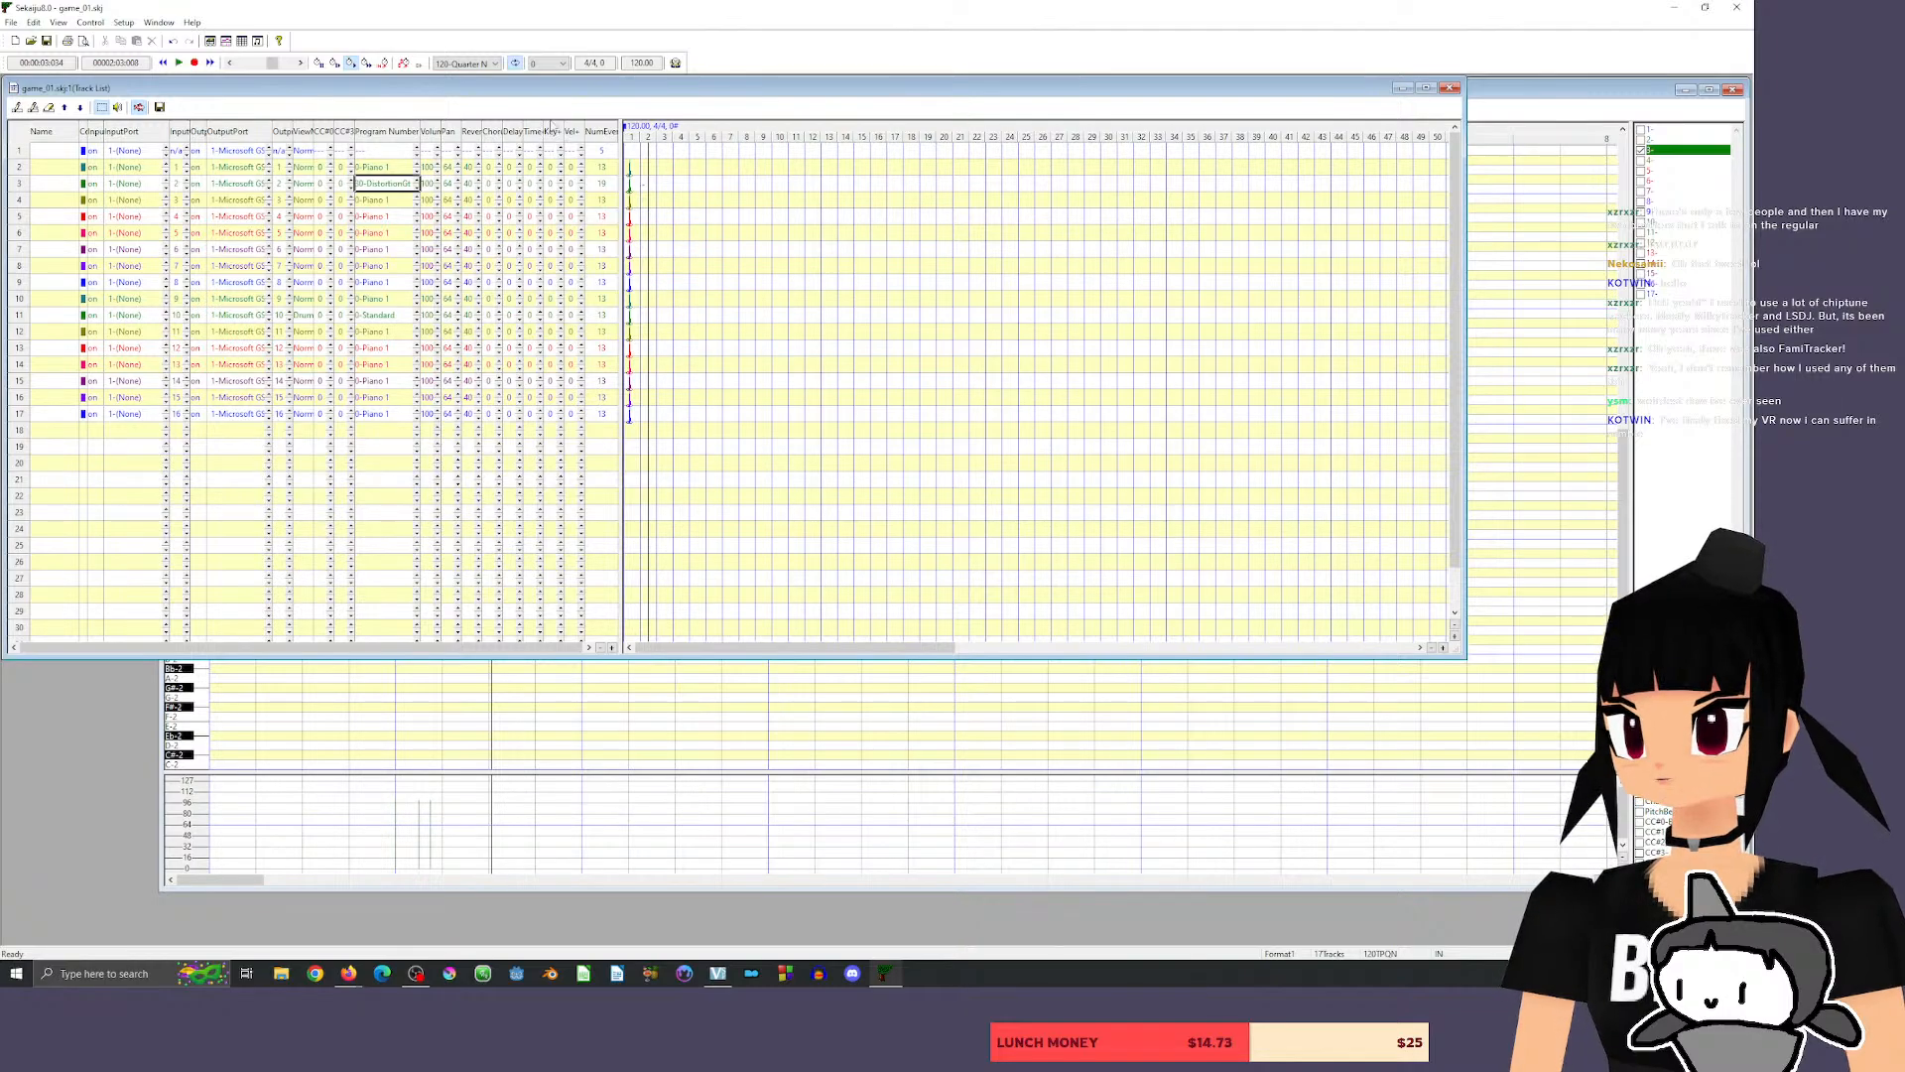
click(1556, 91)
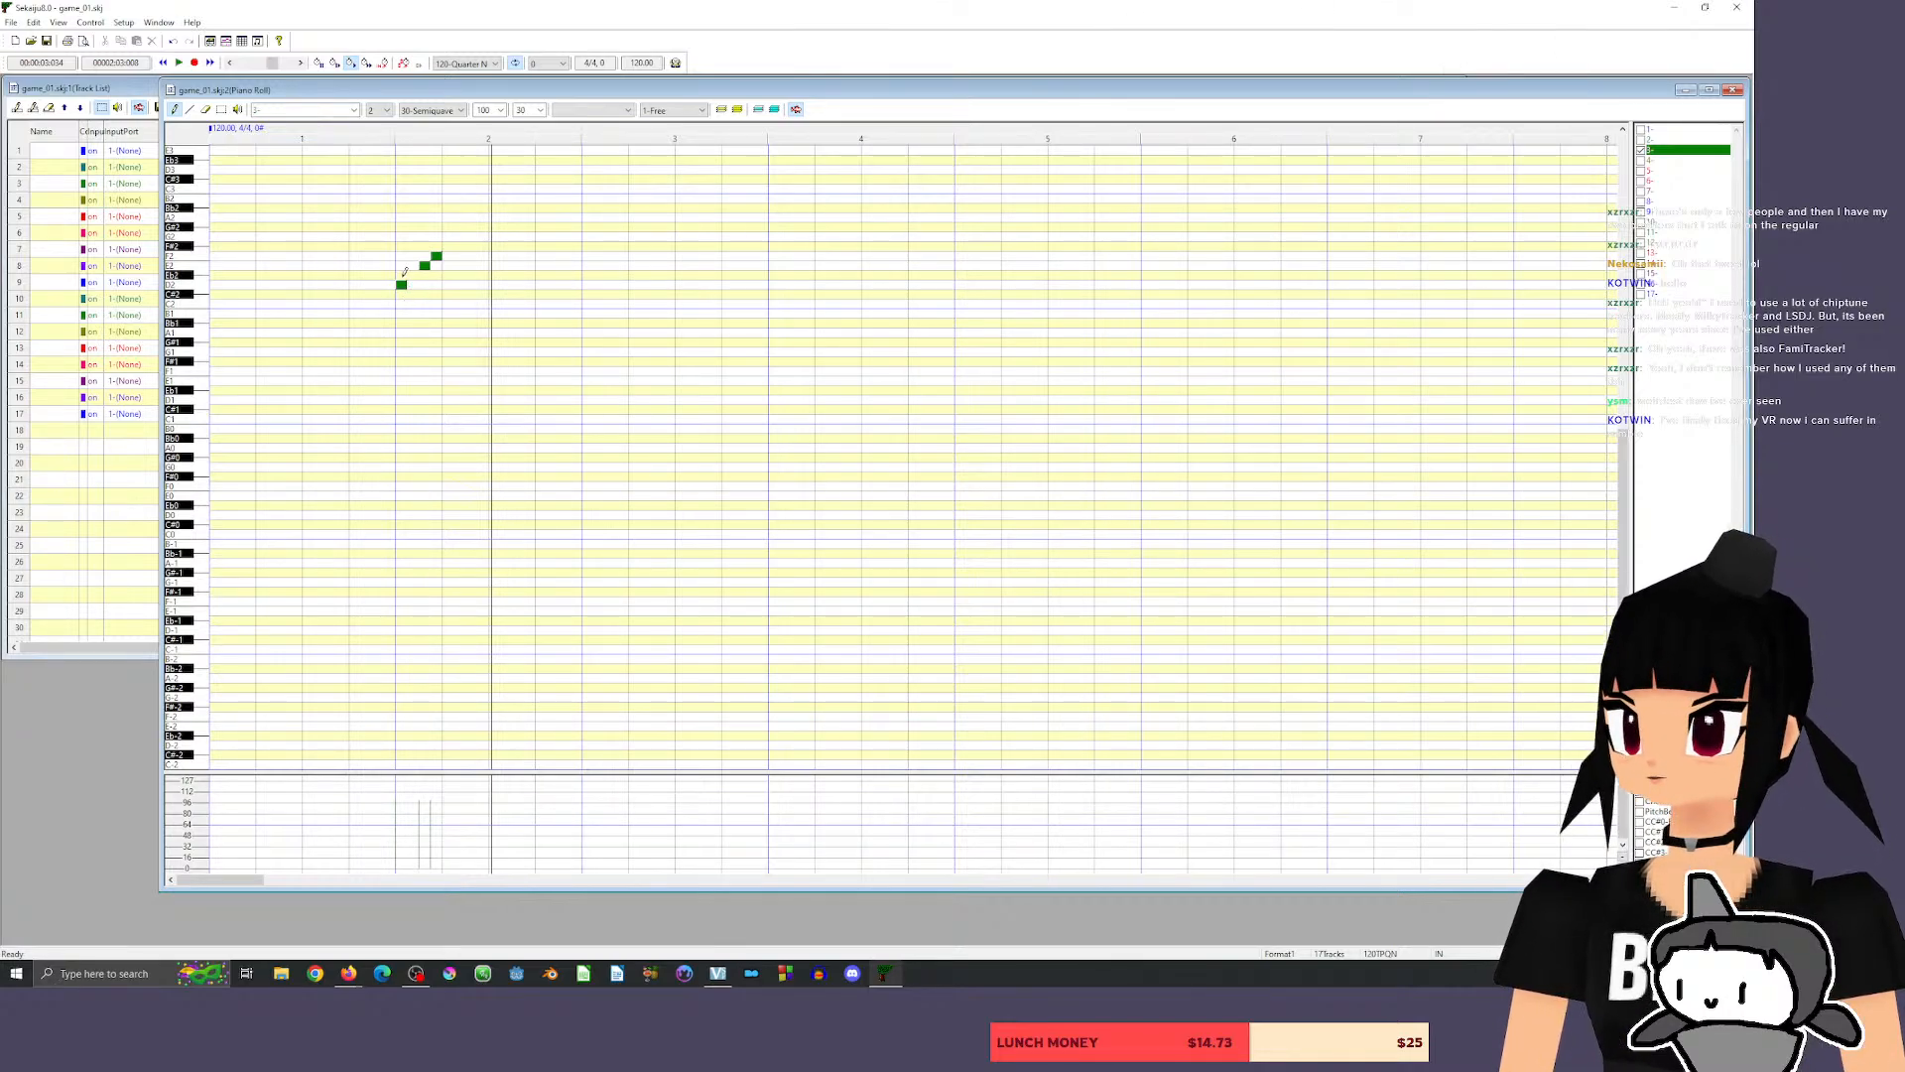
Lengthen the D2 note to 120 ticks, move the E2 and F2 notes one beat later, and play back the phrase.
drag(406, 285, 411, 285)
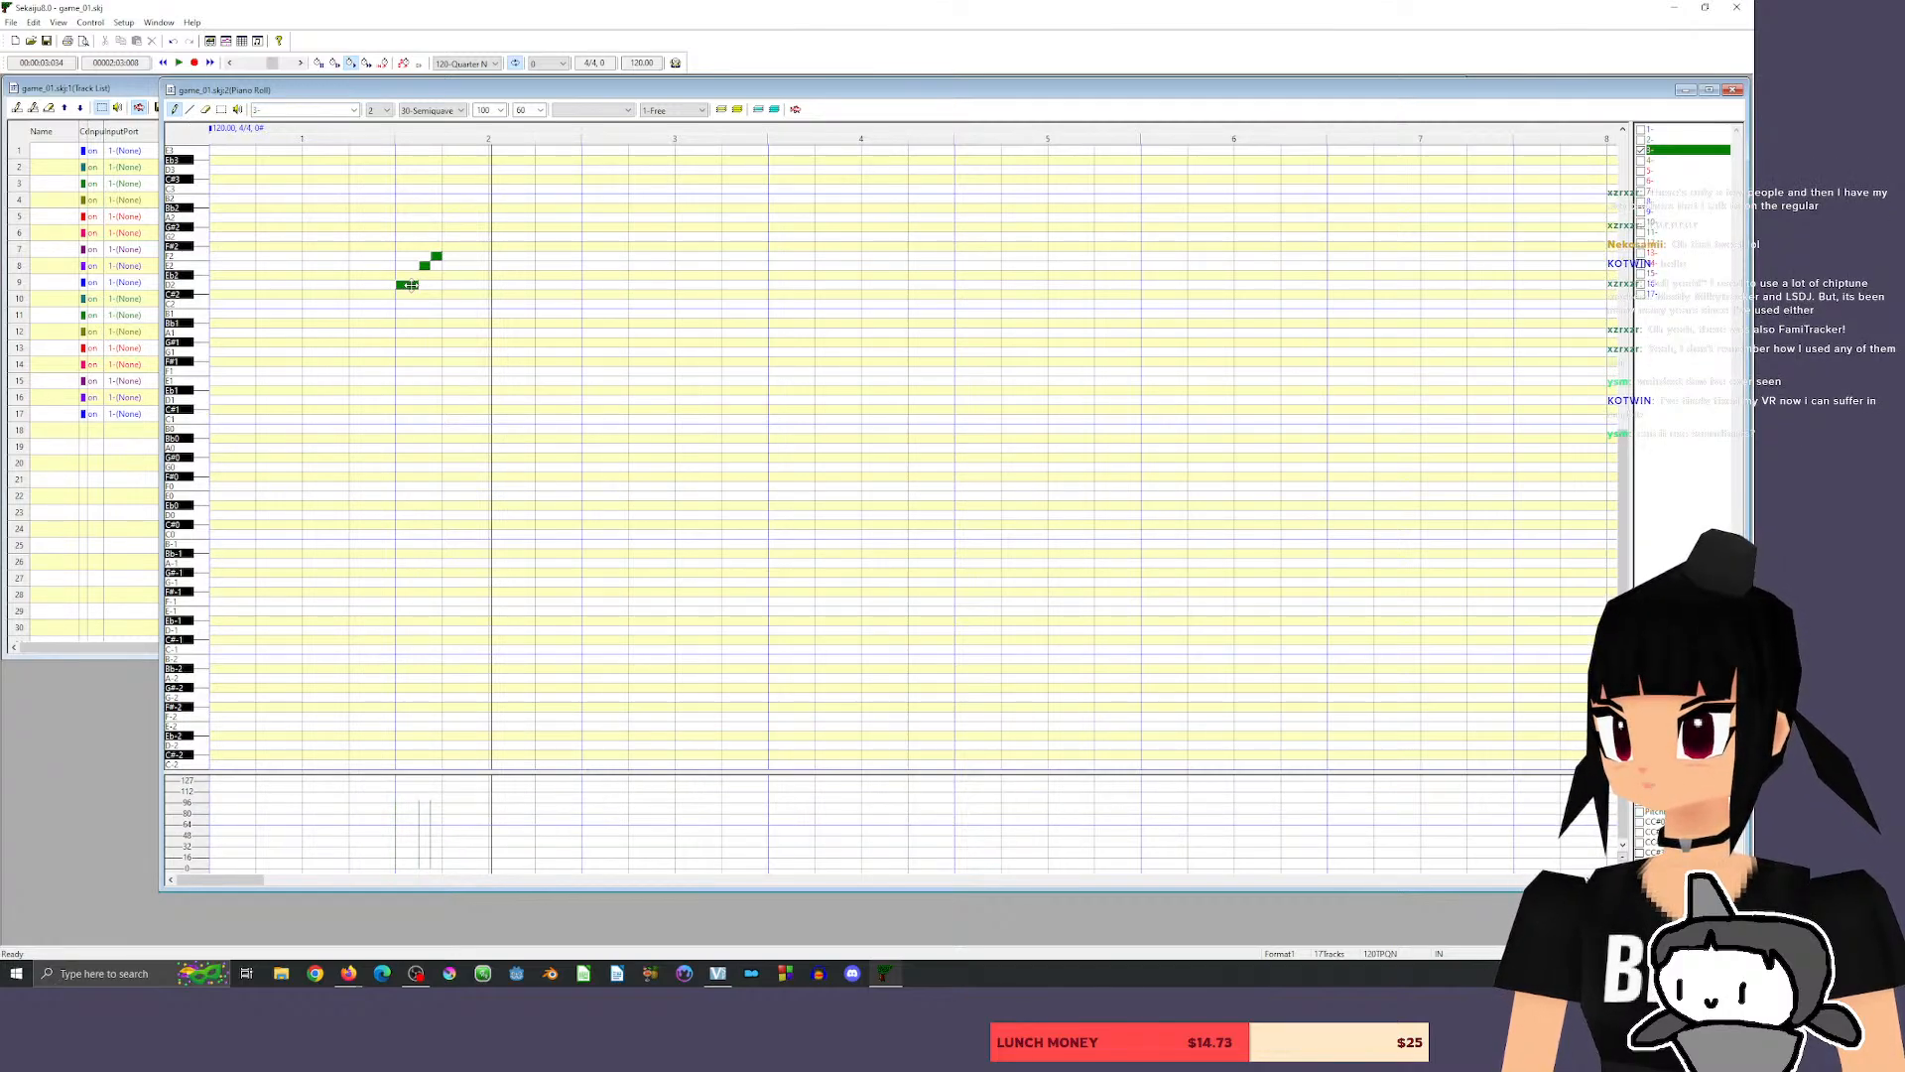
drag(417, 285, 437, 285)
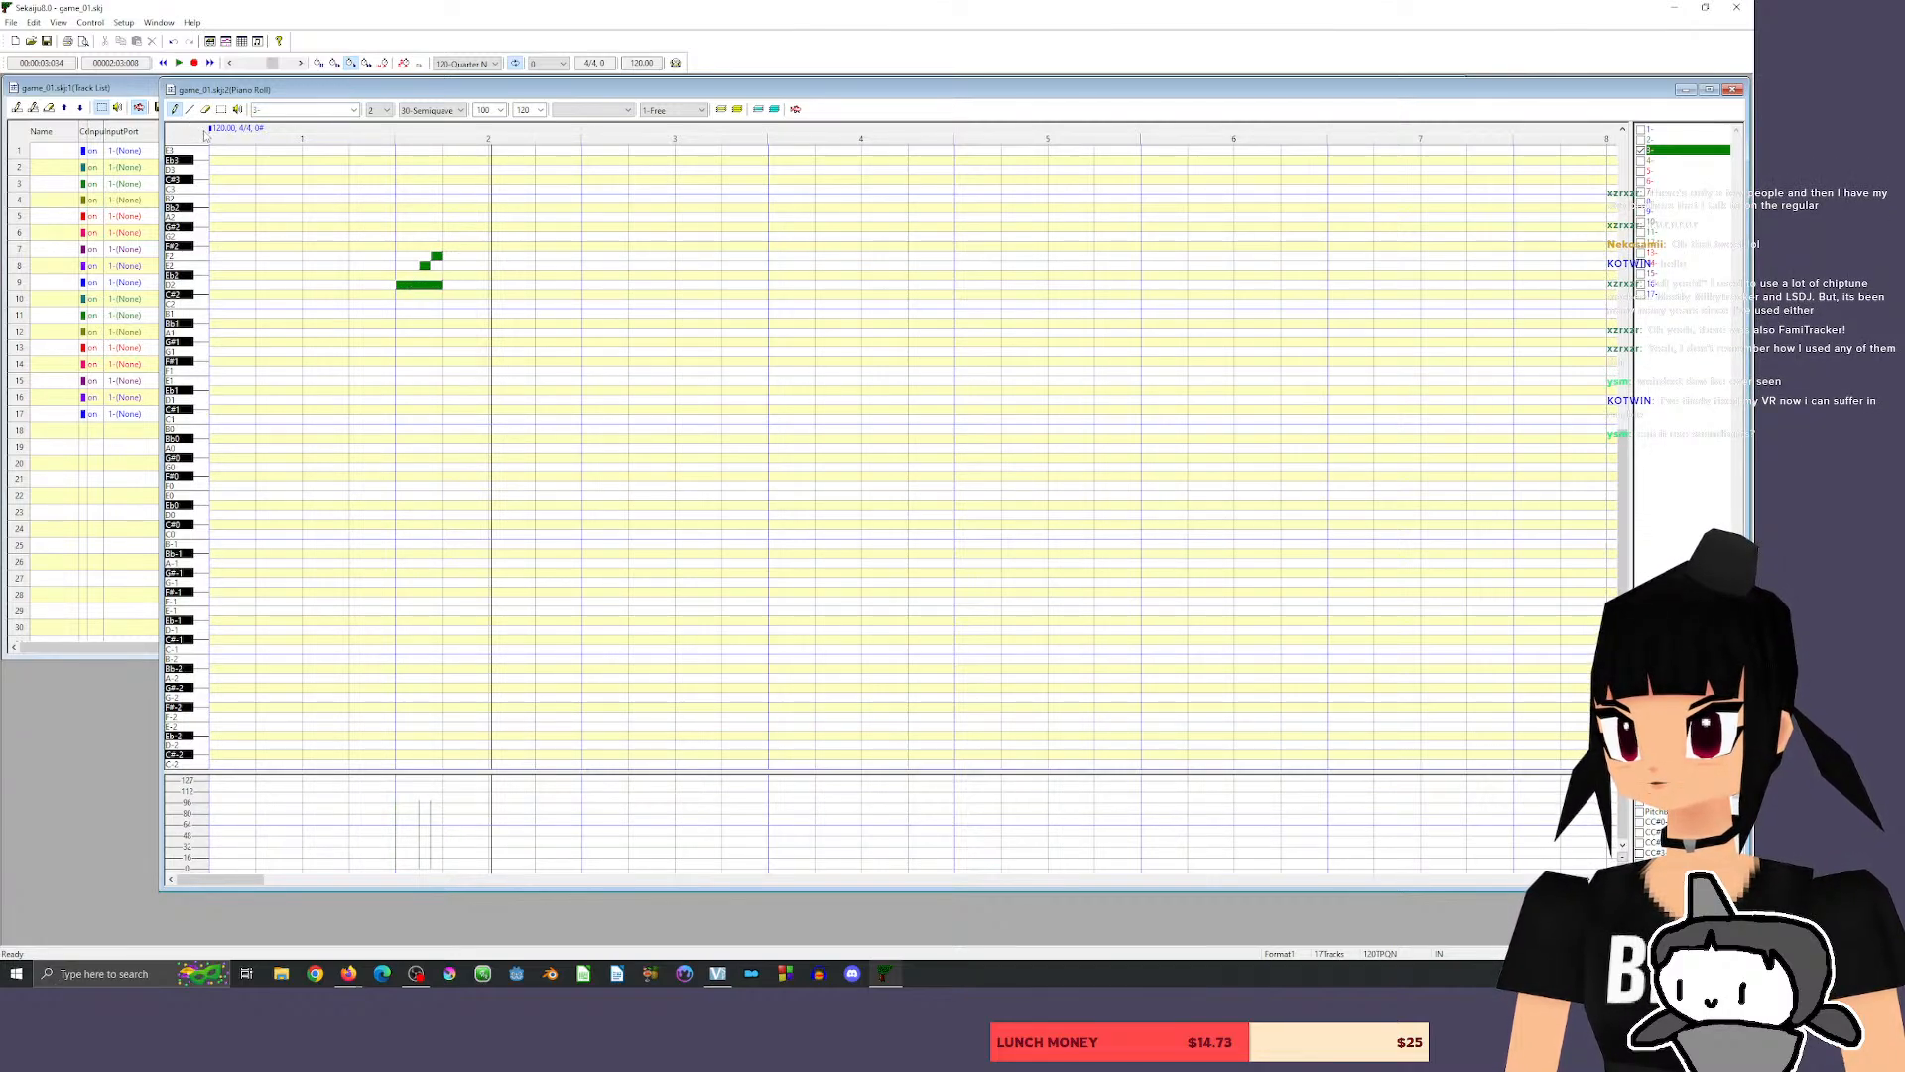
click(224, 110)
drag(464, 272, 483, 259)
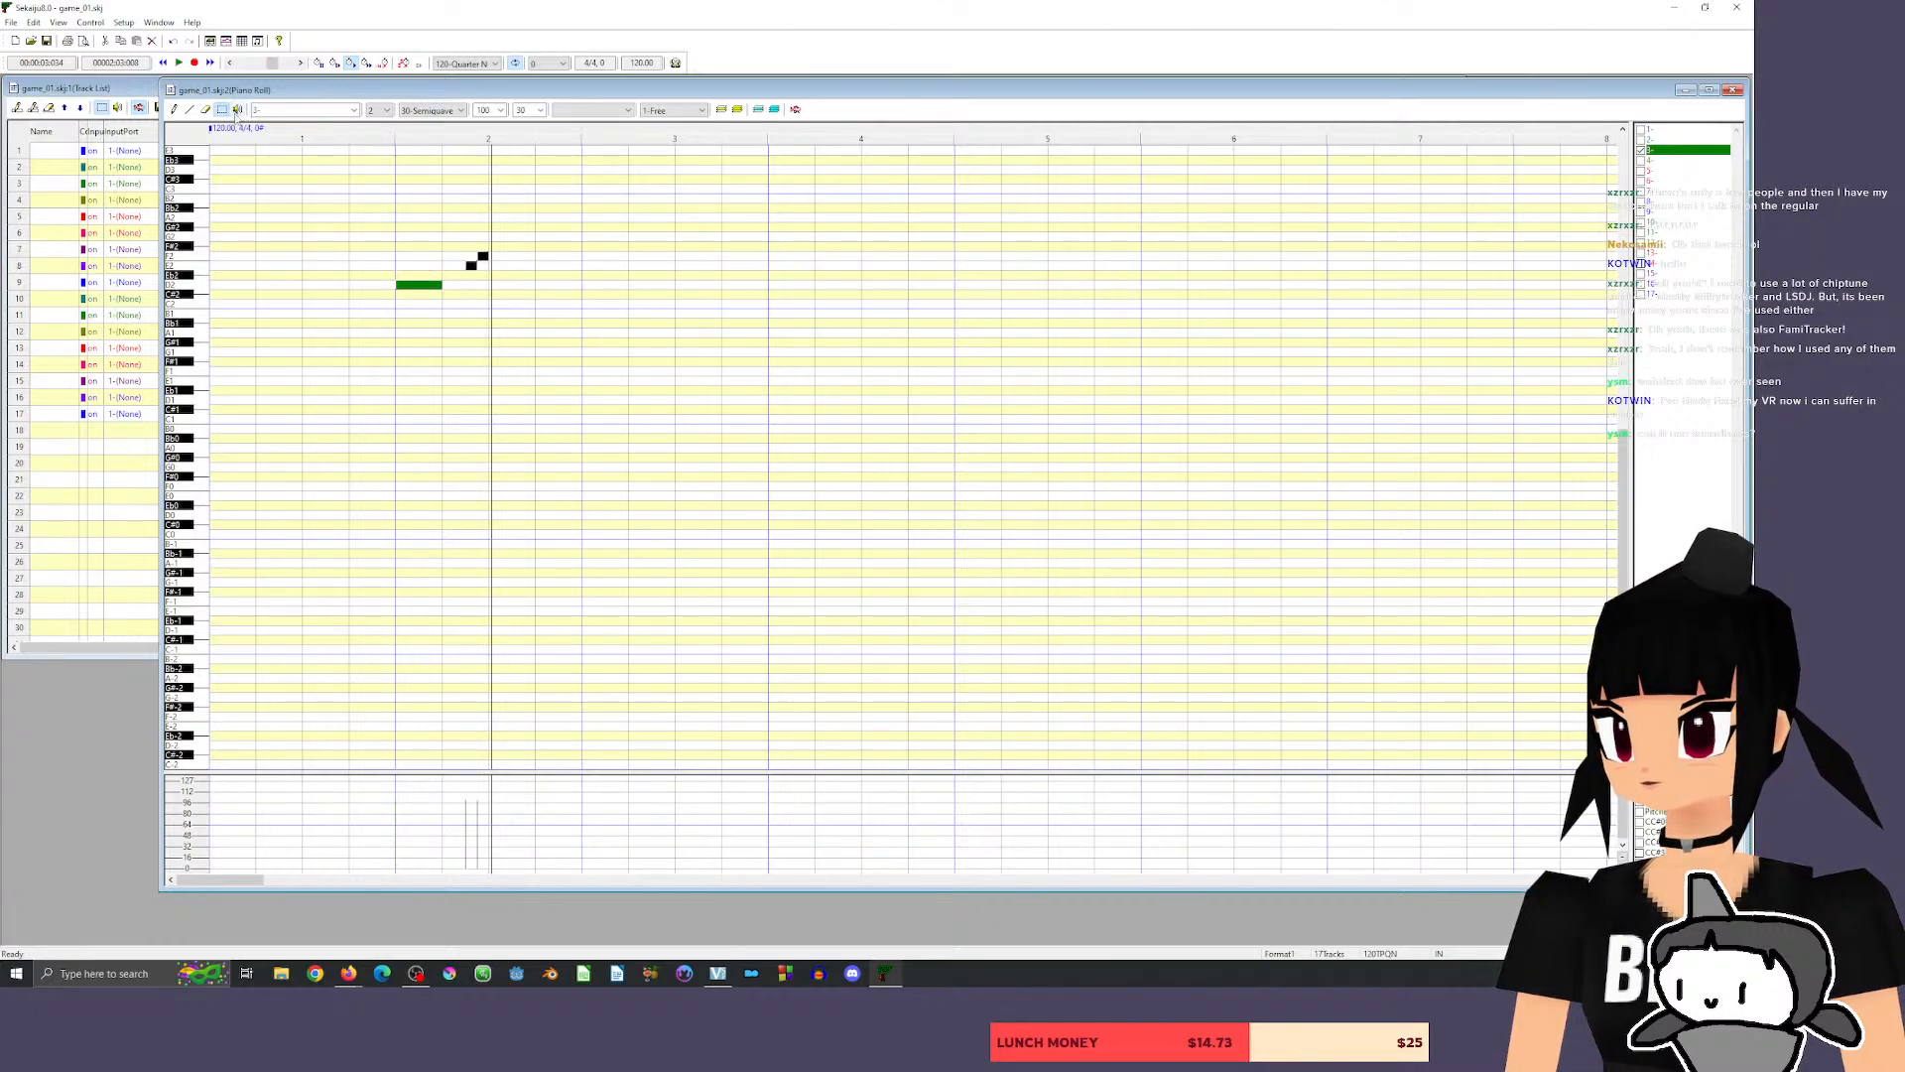
click(173, 109)
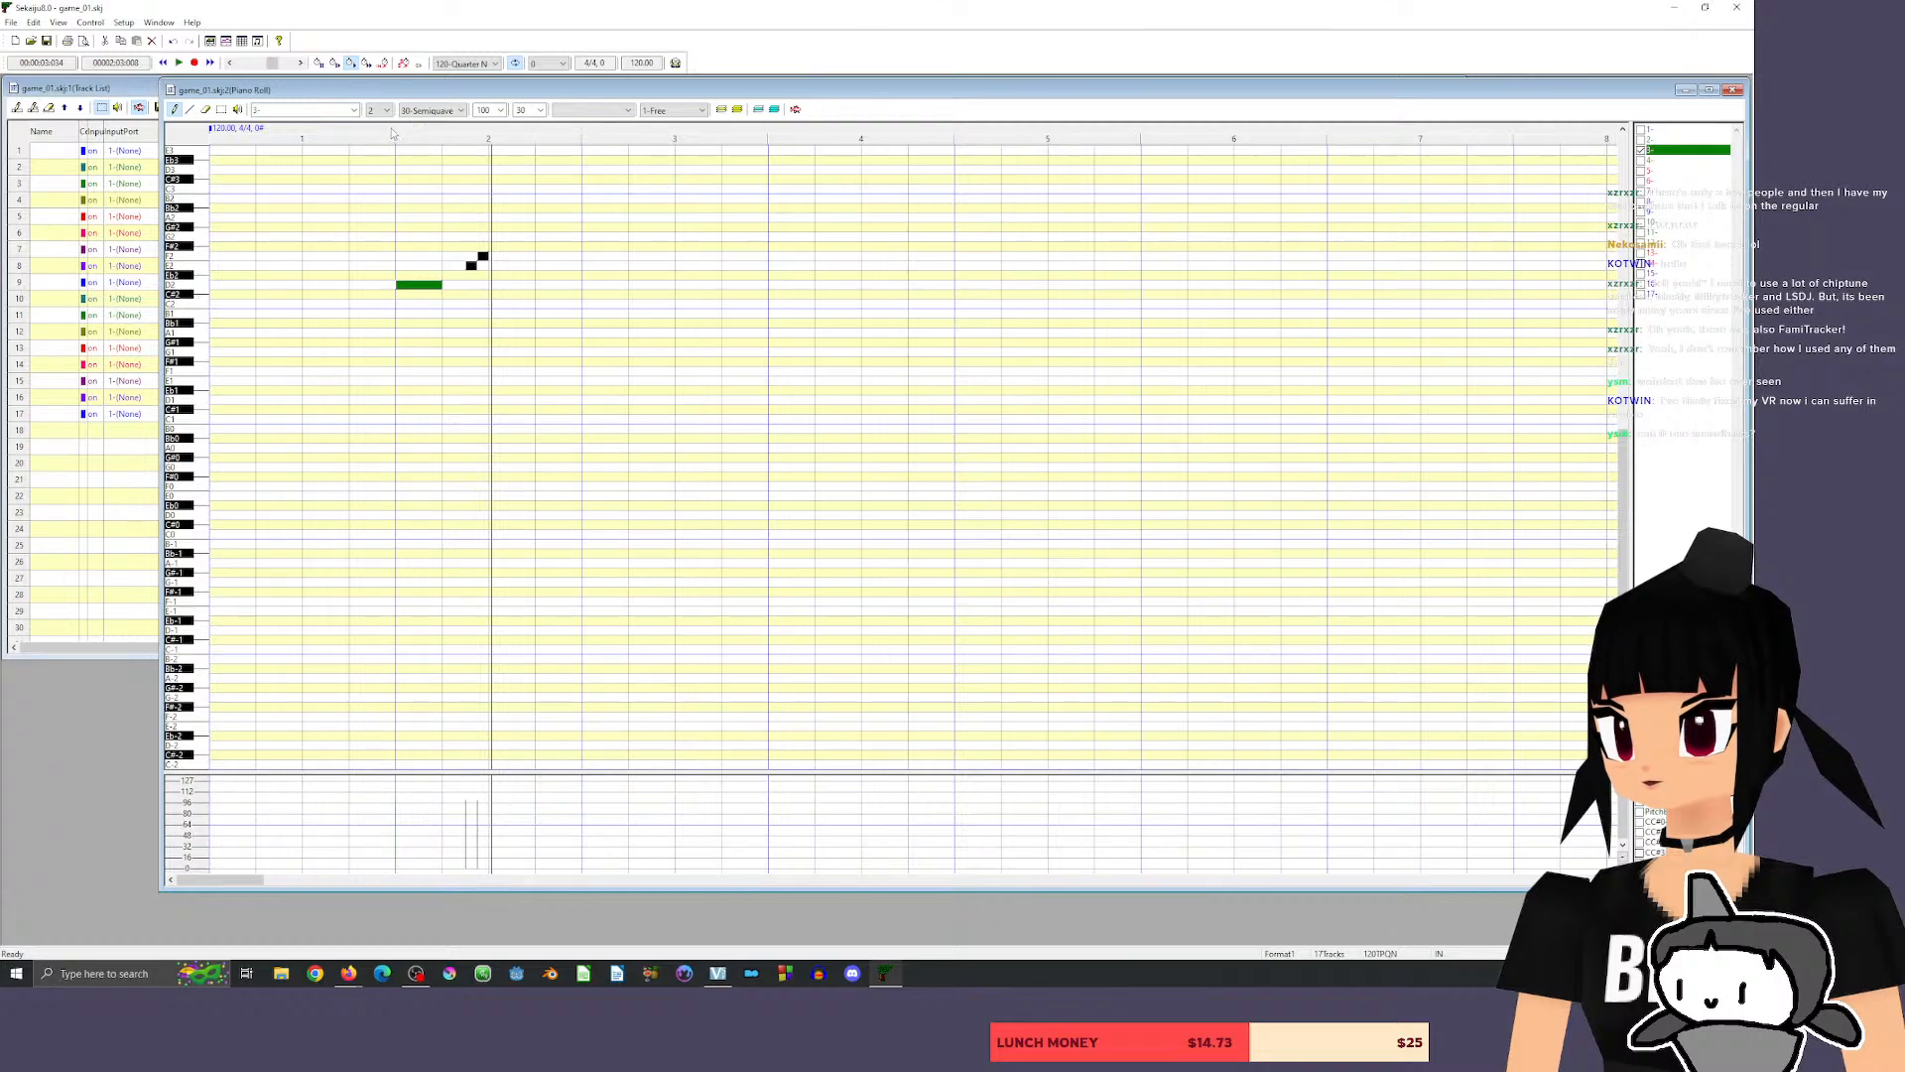
click(389, 131)
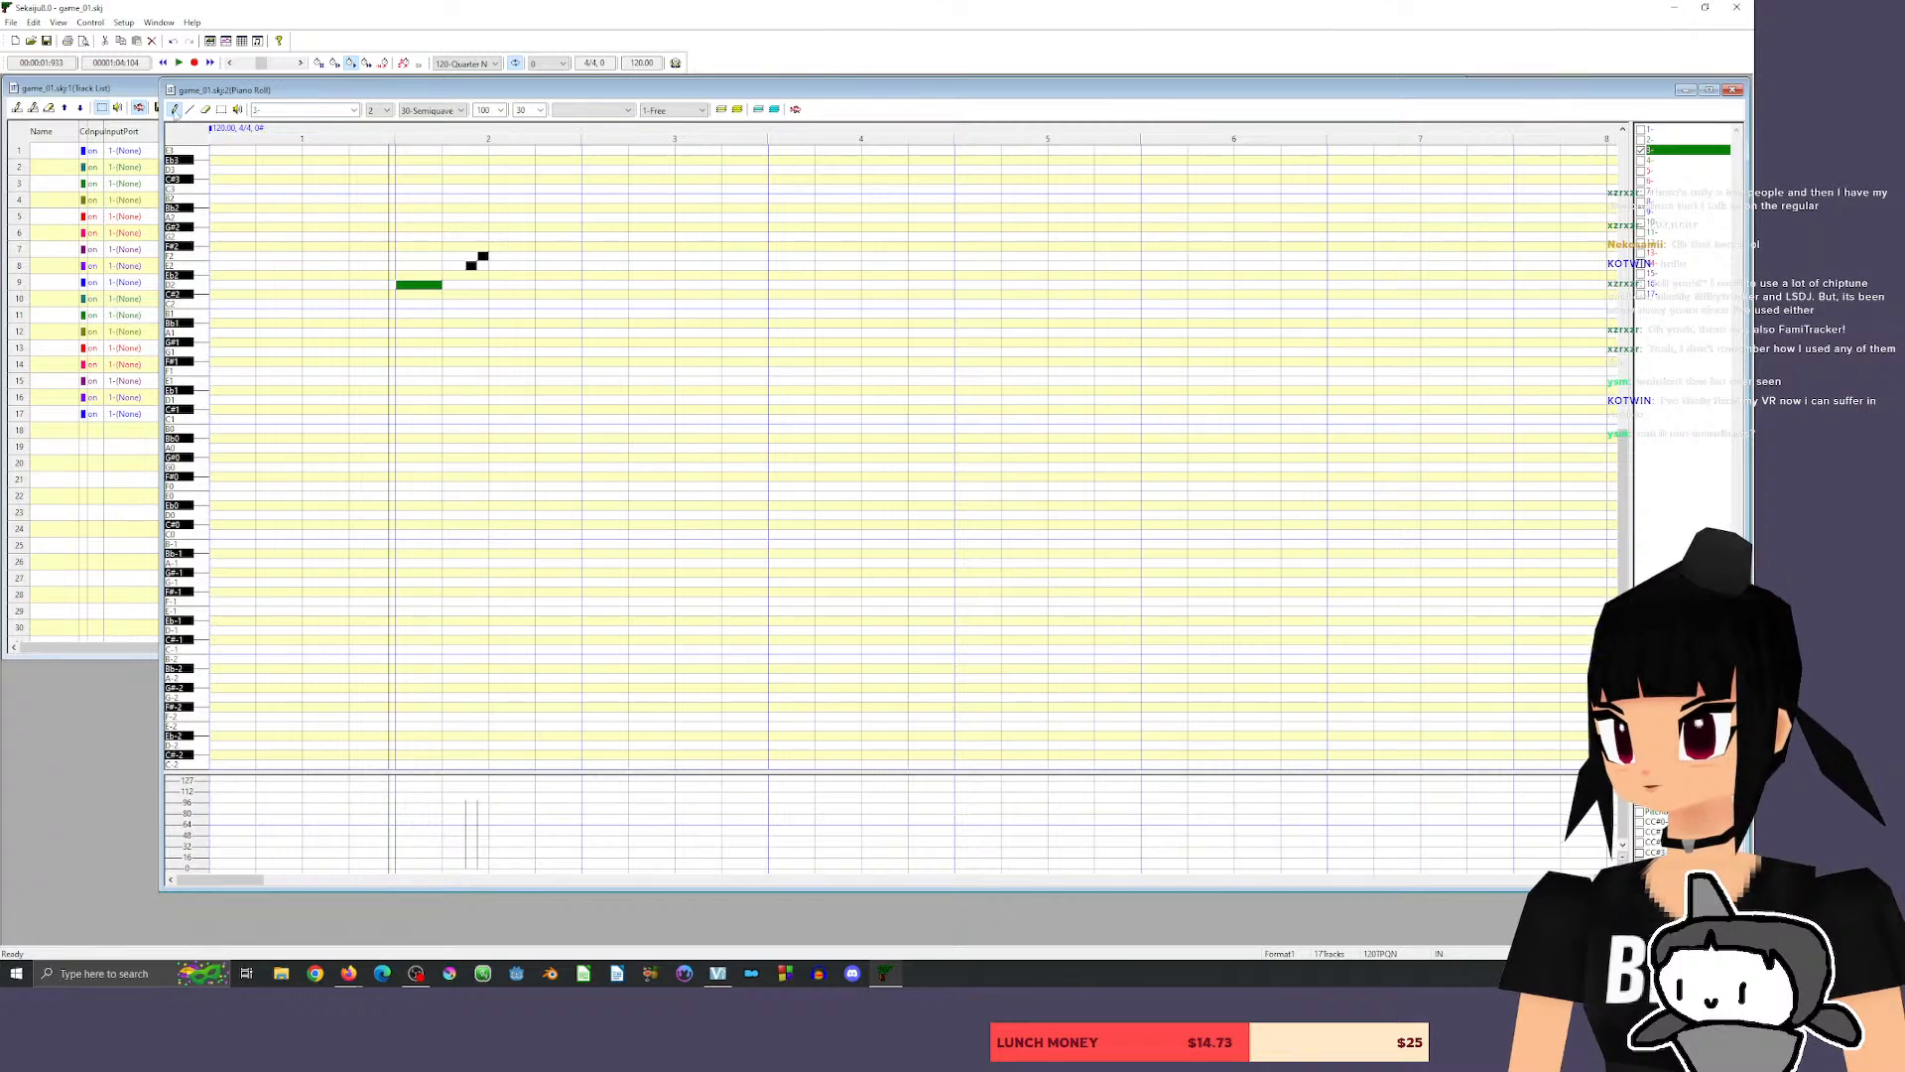
key(space)
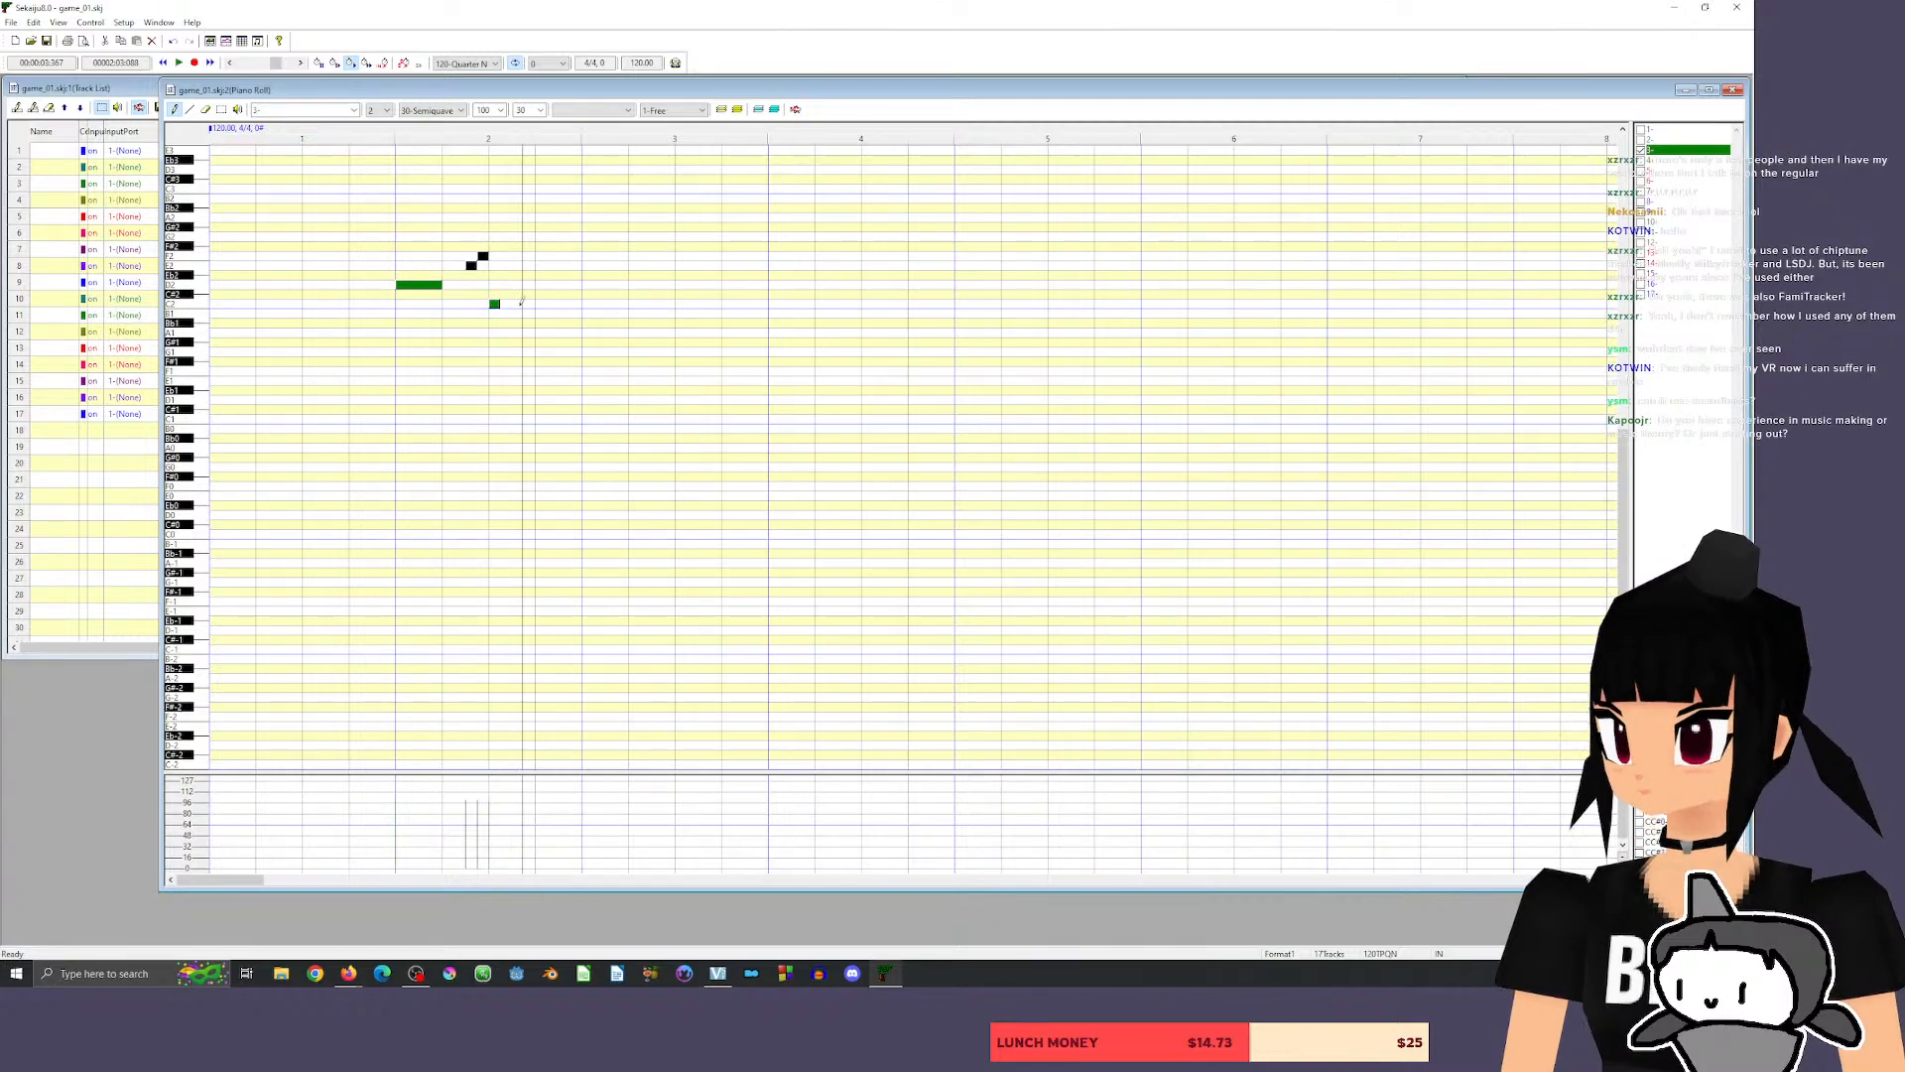
Erase the C2, E2 and F2 notes, leaving only the long D2 at the start of measure 2.
click(205, 109)
click(494, 303)
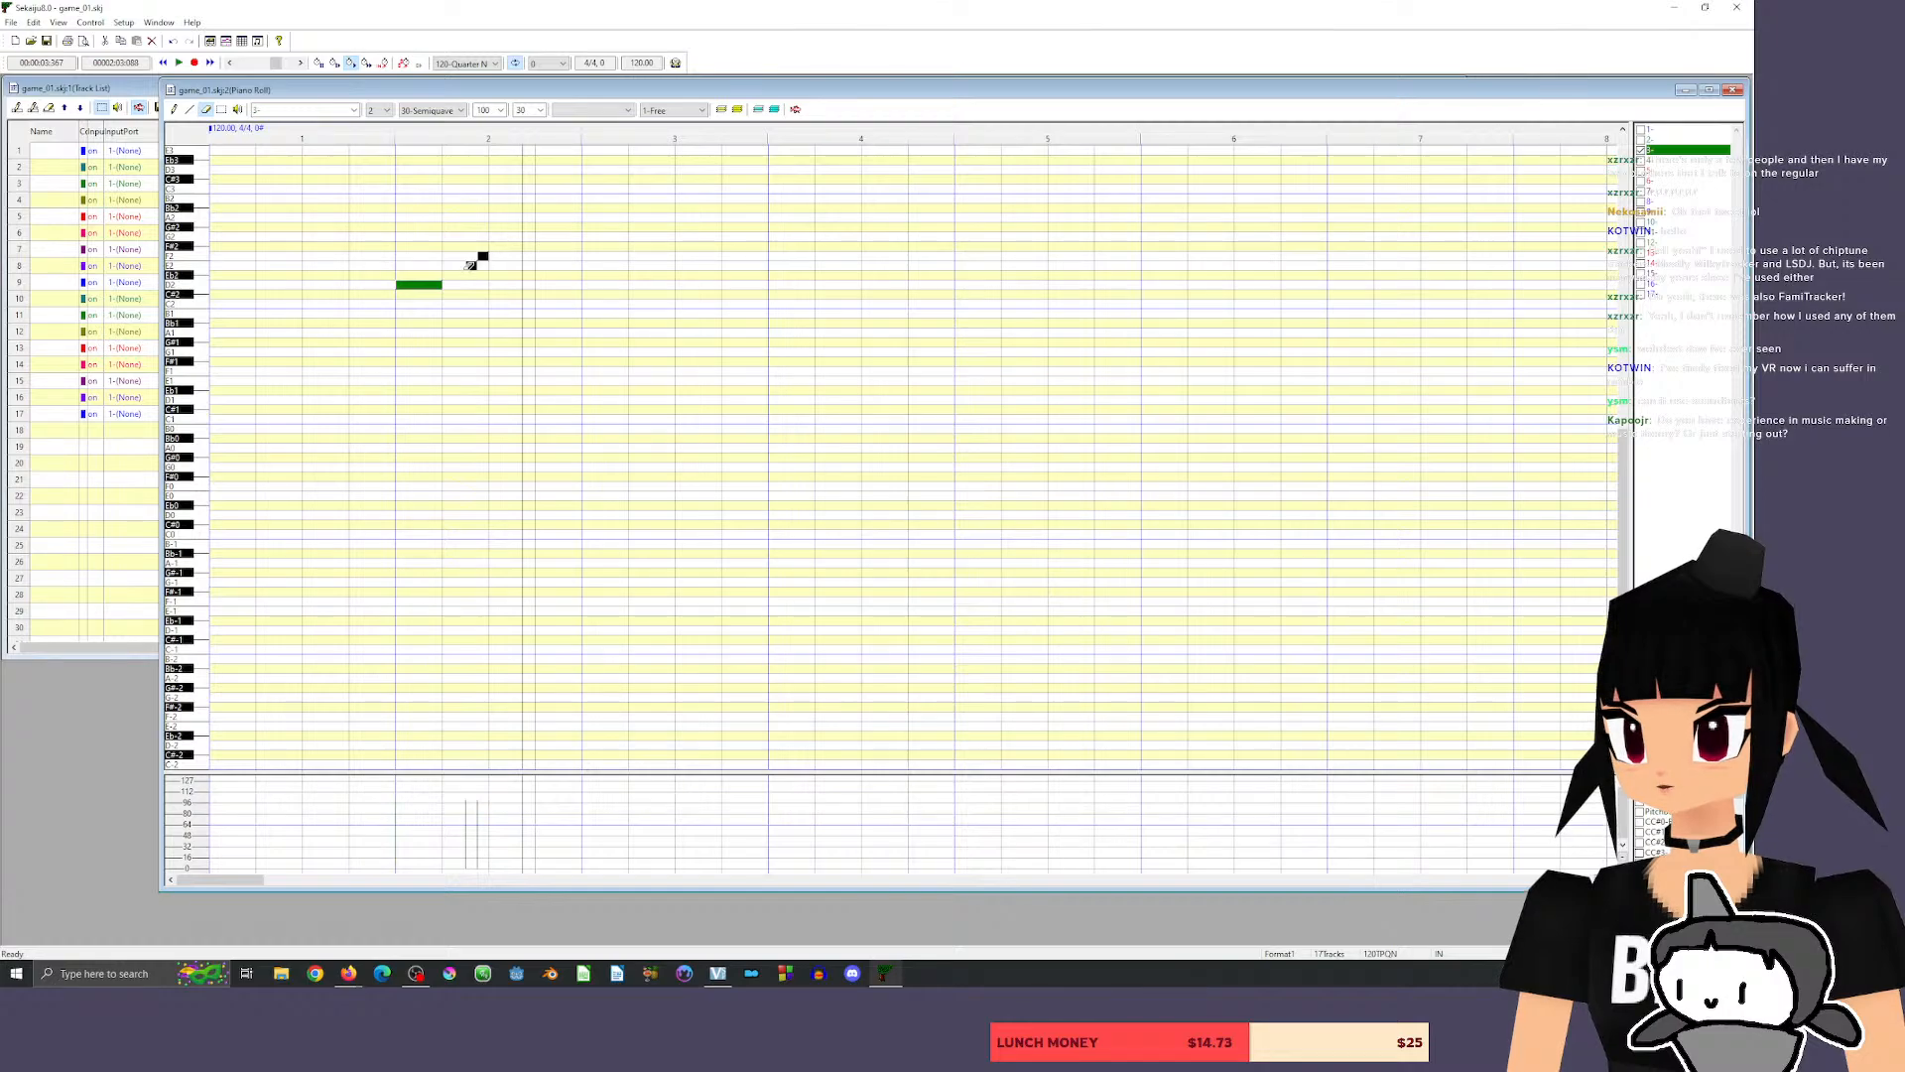
click(482, 257)
Add a descending run of 30-tick notes, G#2, G2 and F2, from beat 2 of measure 2.
click(175, 109)
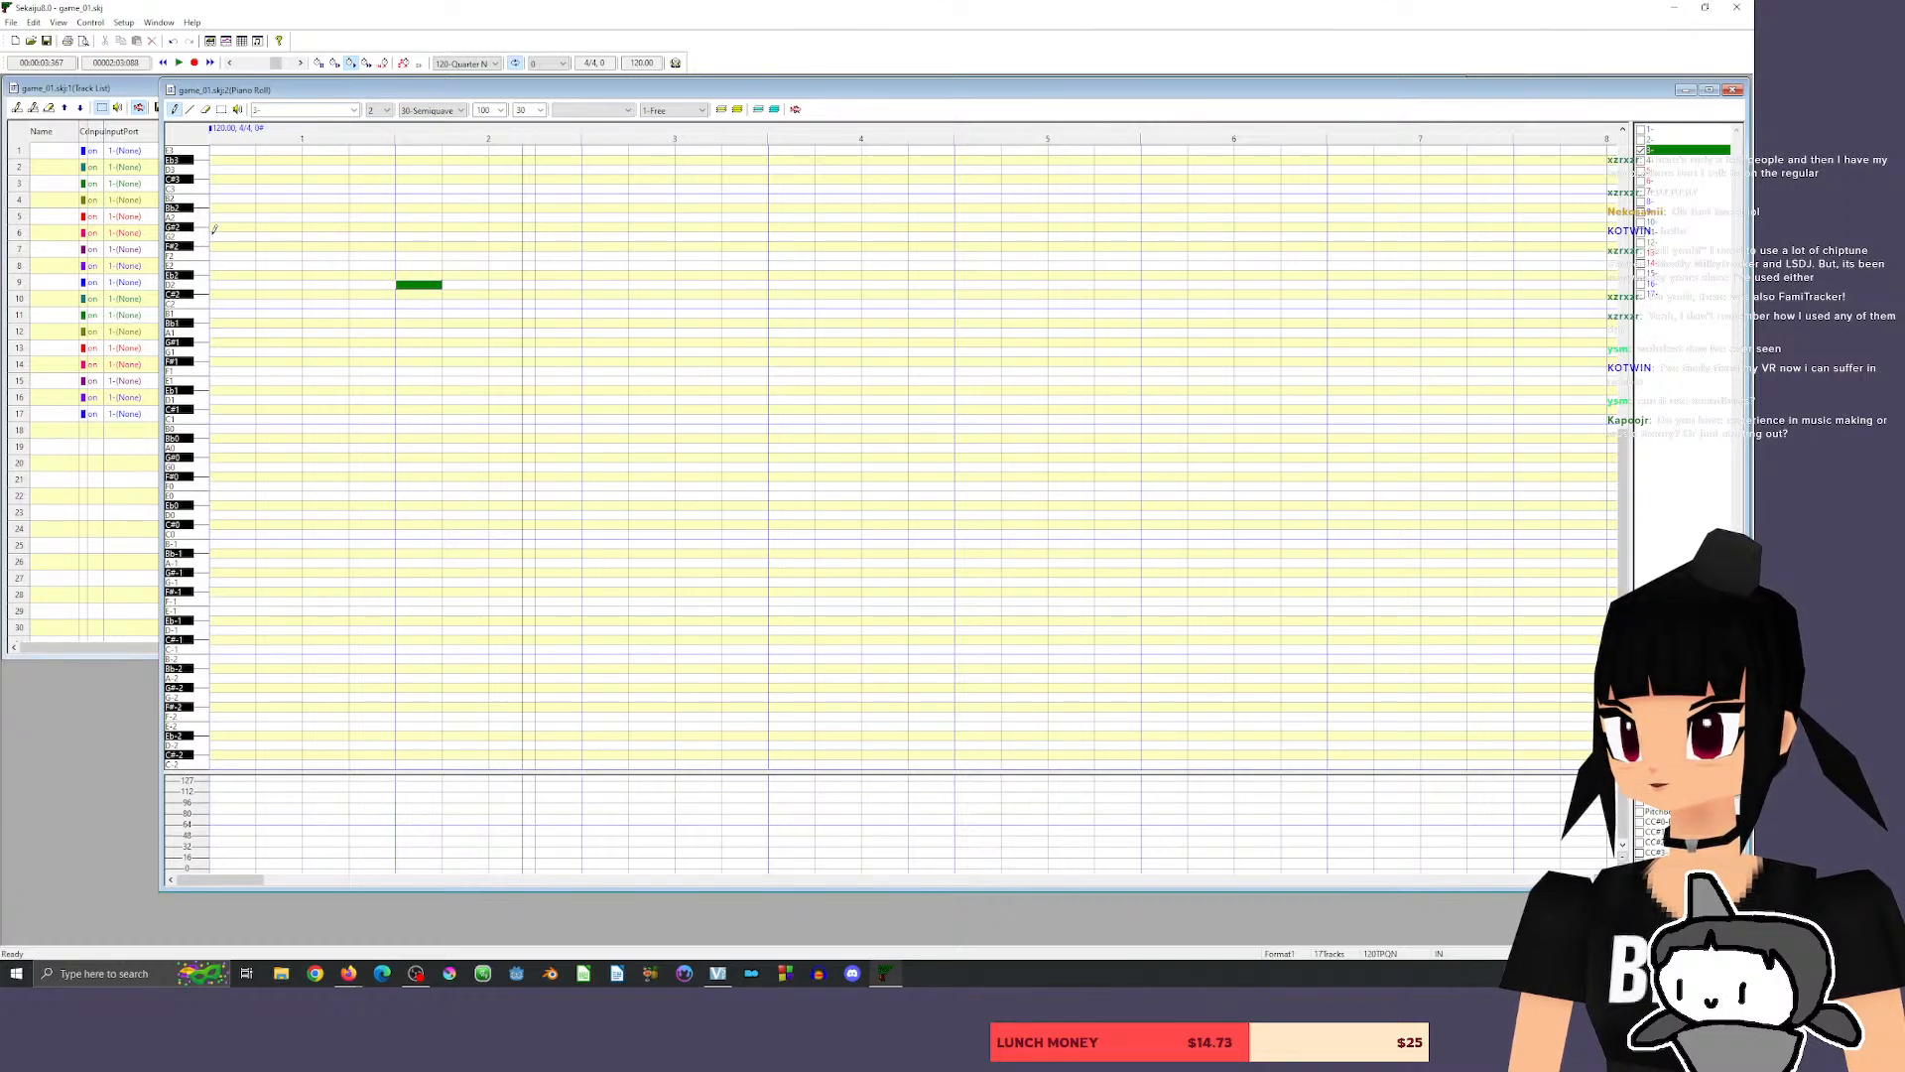
click(449, 227)
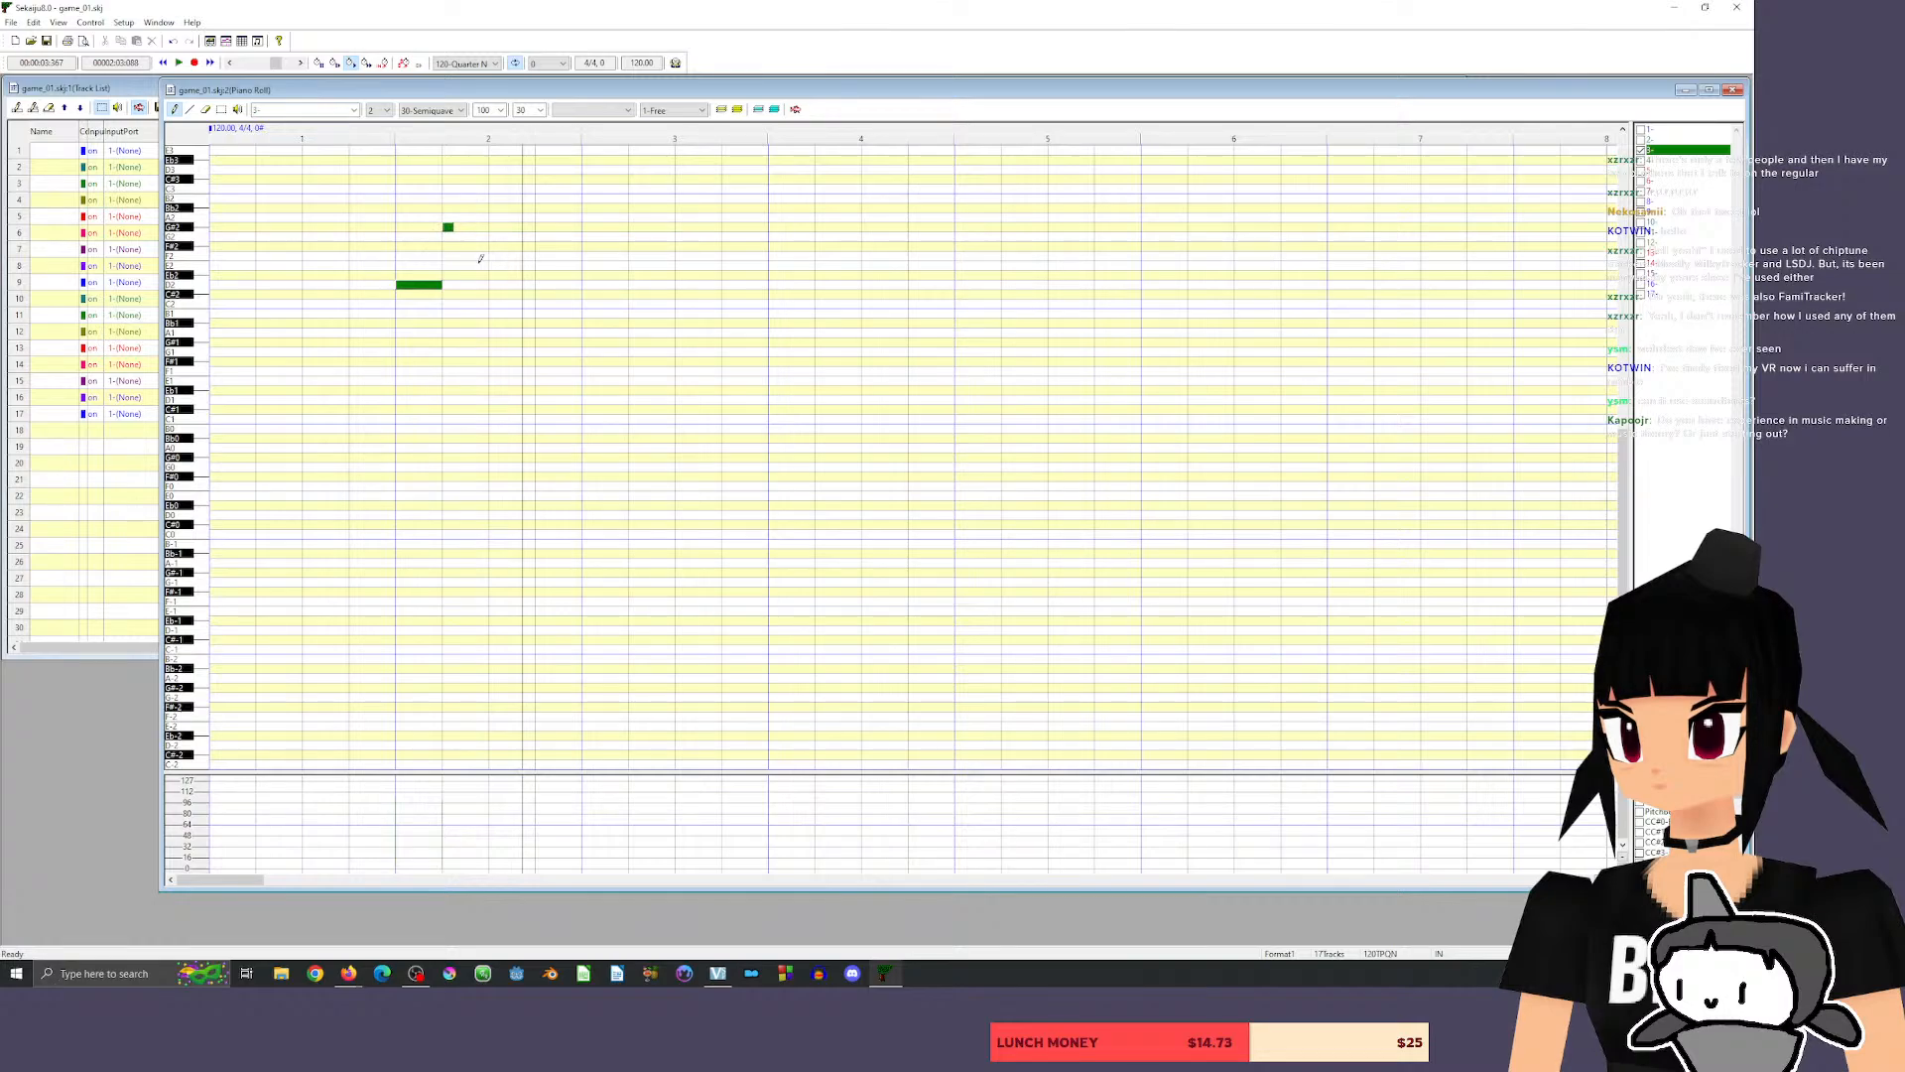
click(458, 237)
key(space)
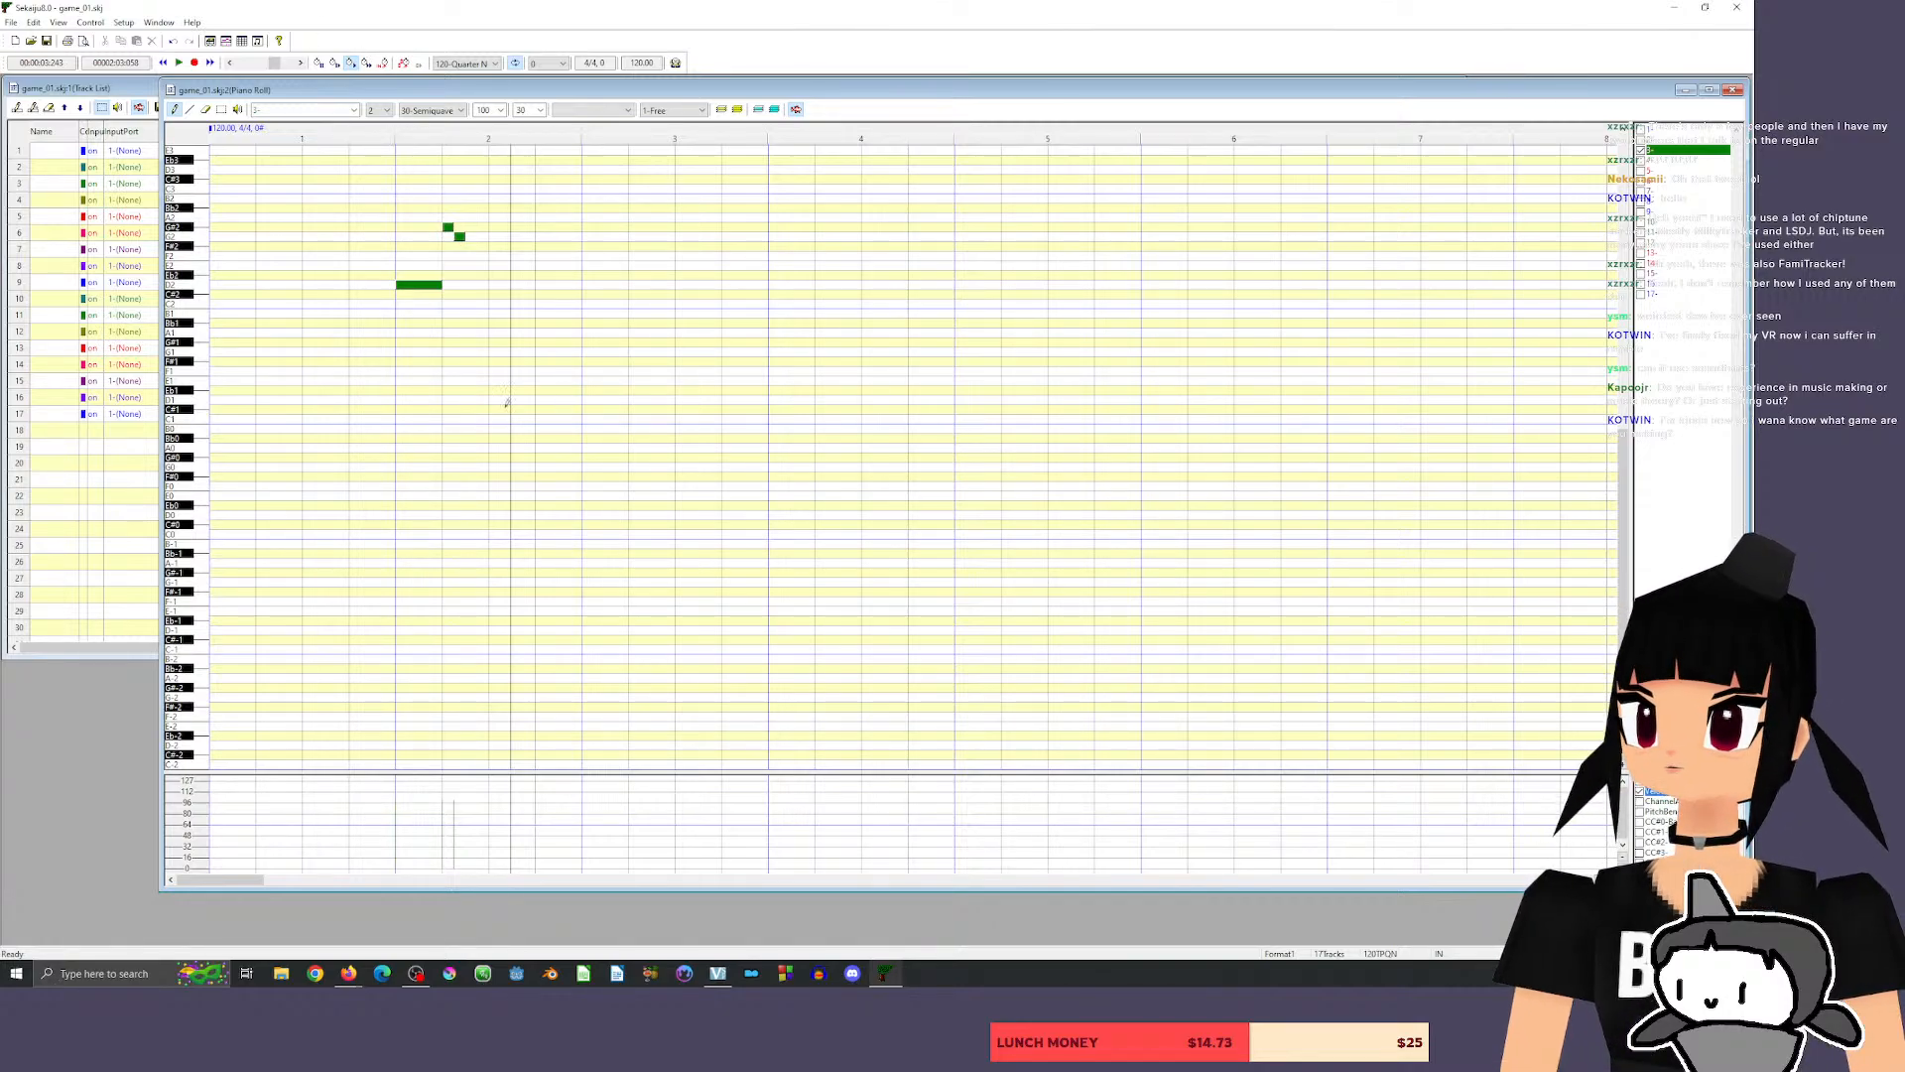
click(470, 256)
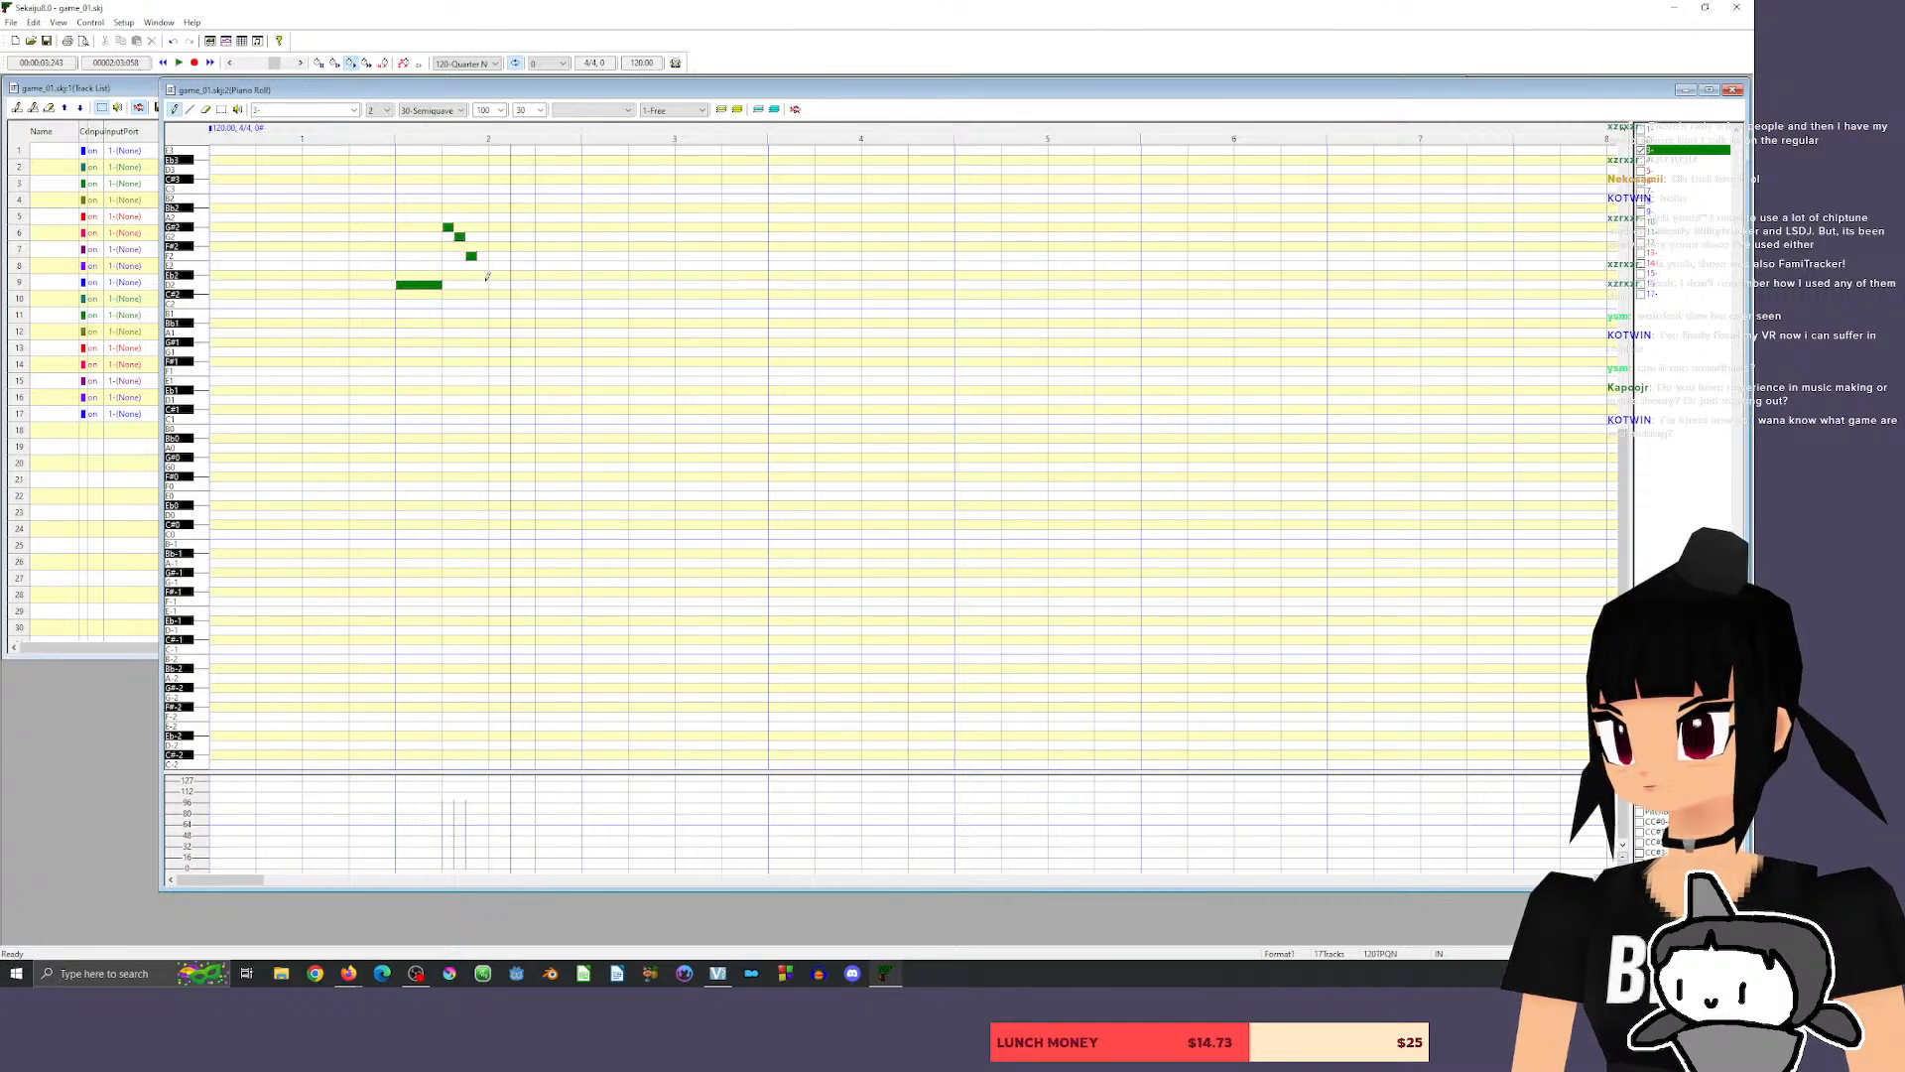
Add a 120-tick D2 on beat 3 of measure 2, followed by 30-tick G#2, G2 and G#2 notes from beat 4, and play back.
click(493, 285)
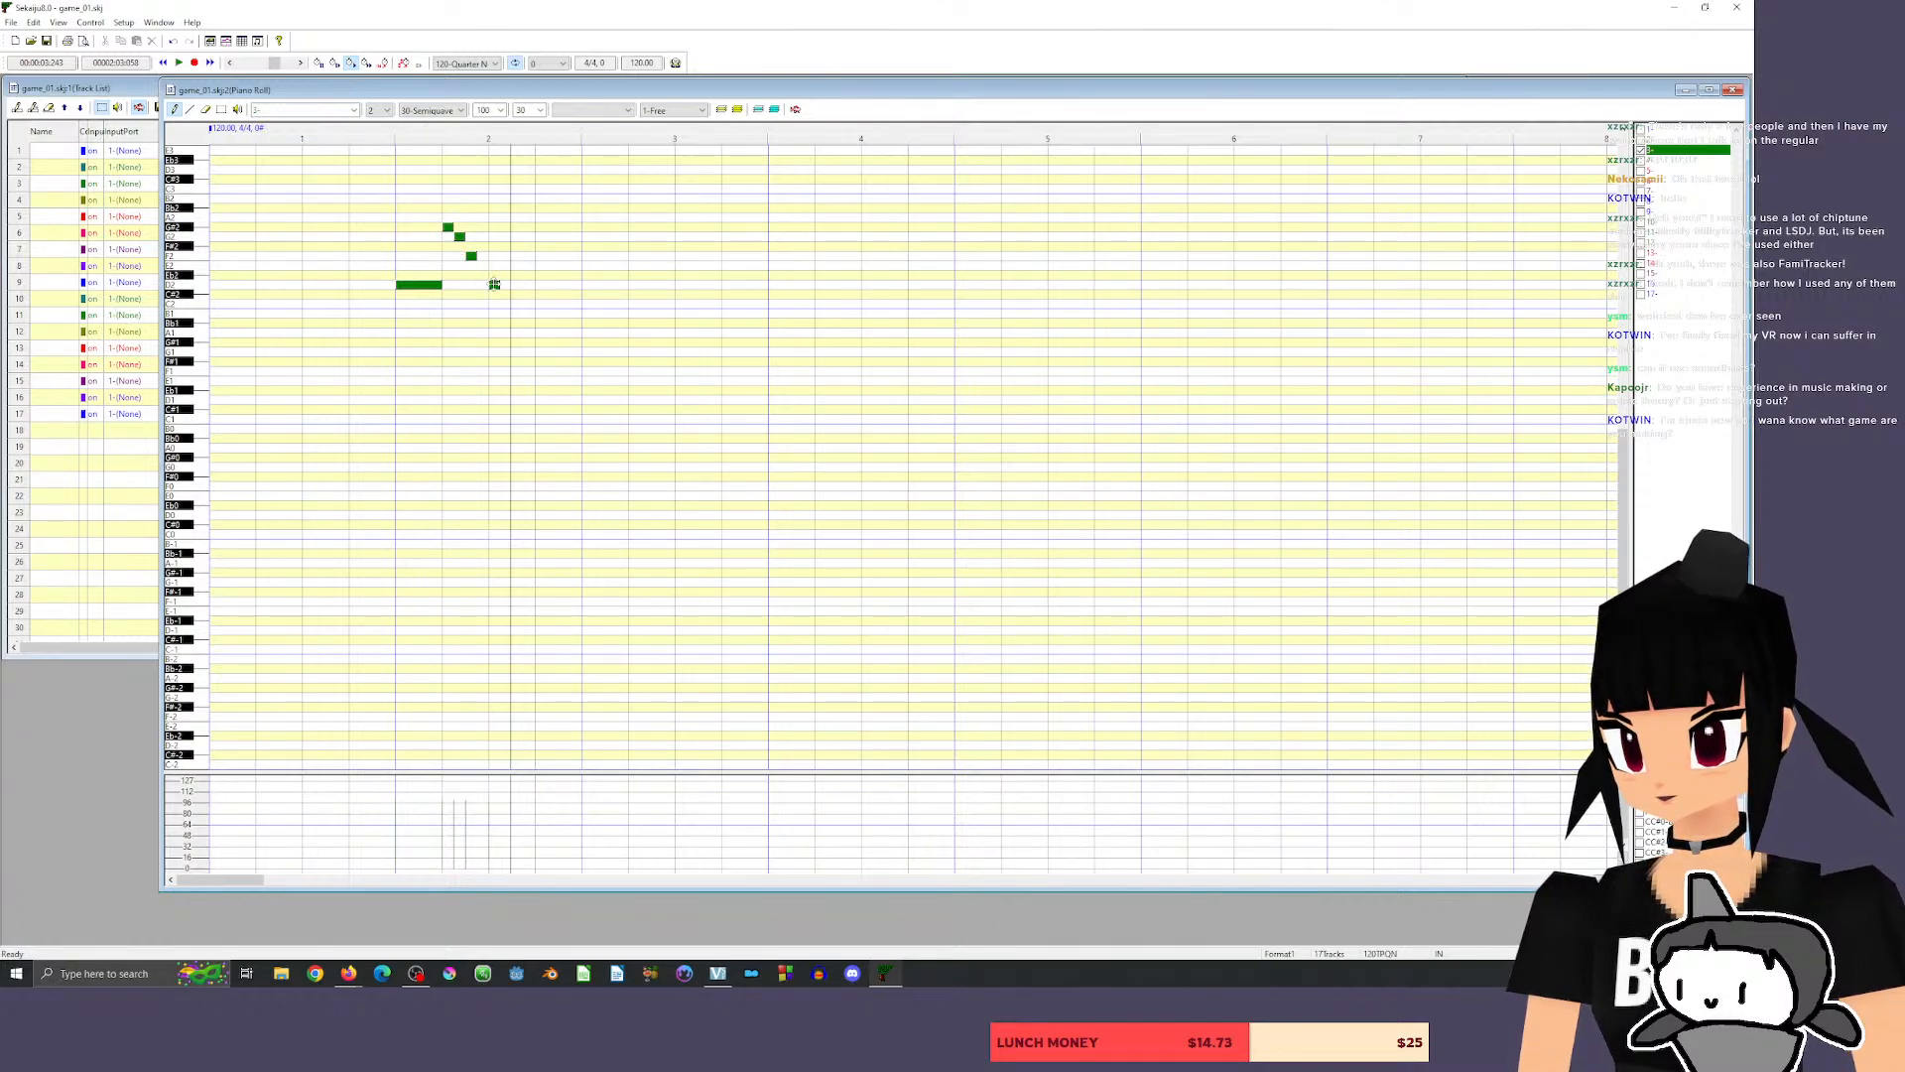
drag(496, 285, 531, 285)
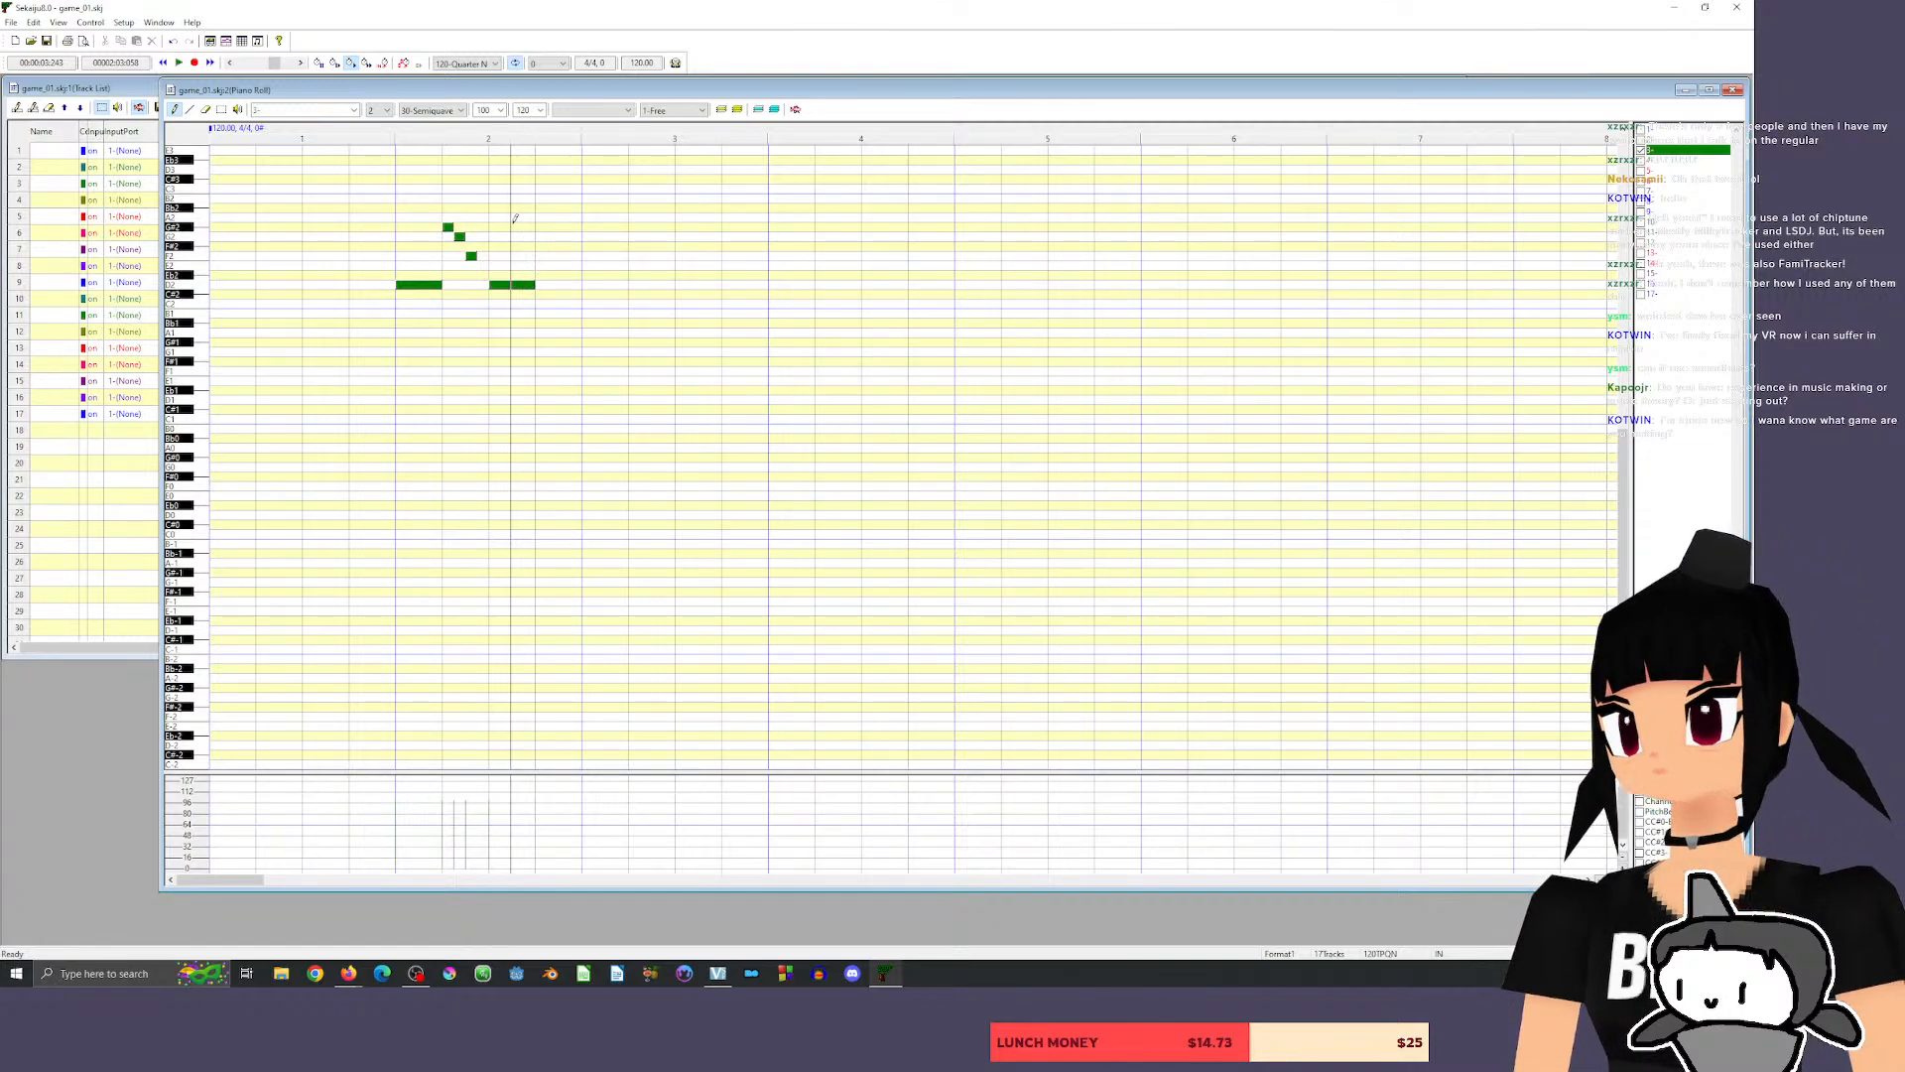
click(539, 227)
drag(580, 227, 545, 249)
click(551, 236)
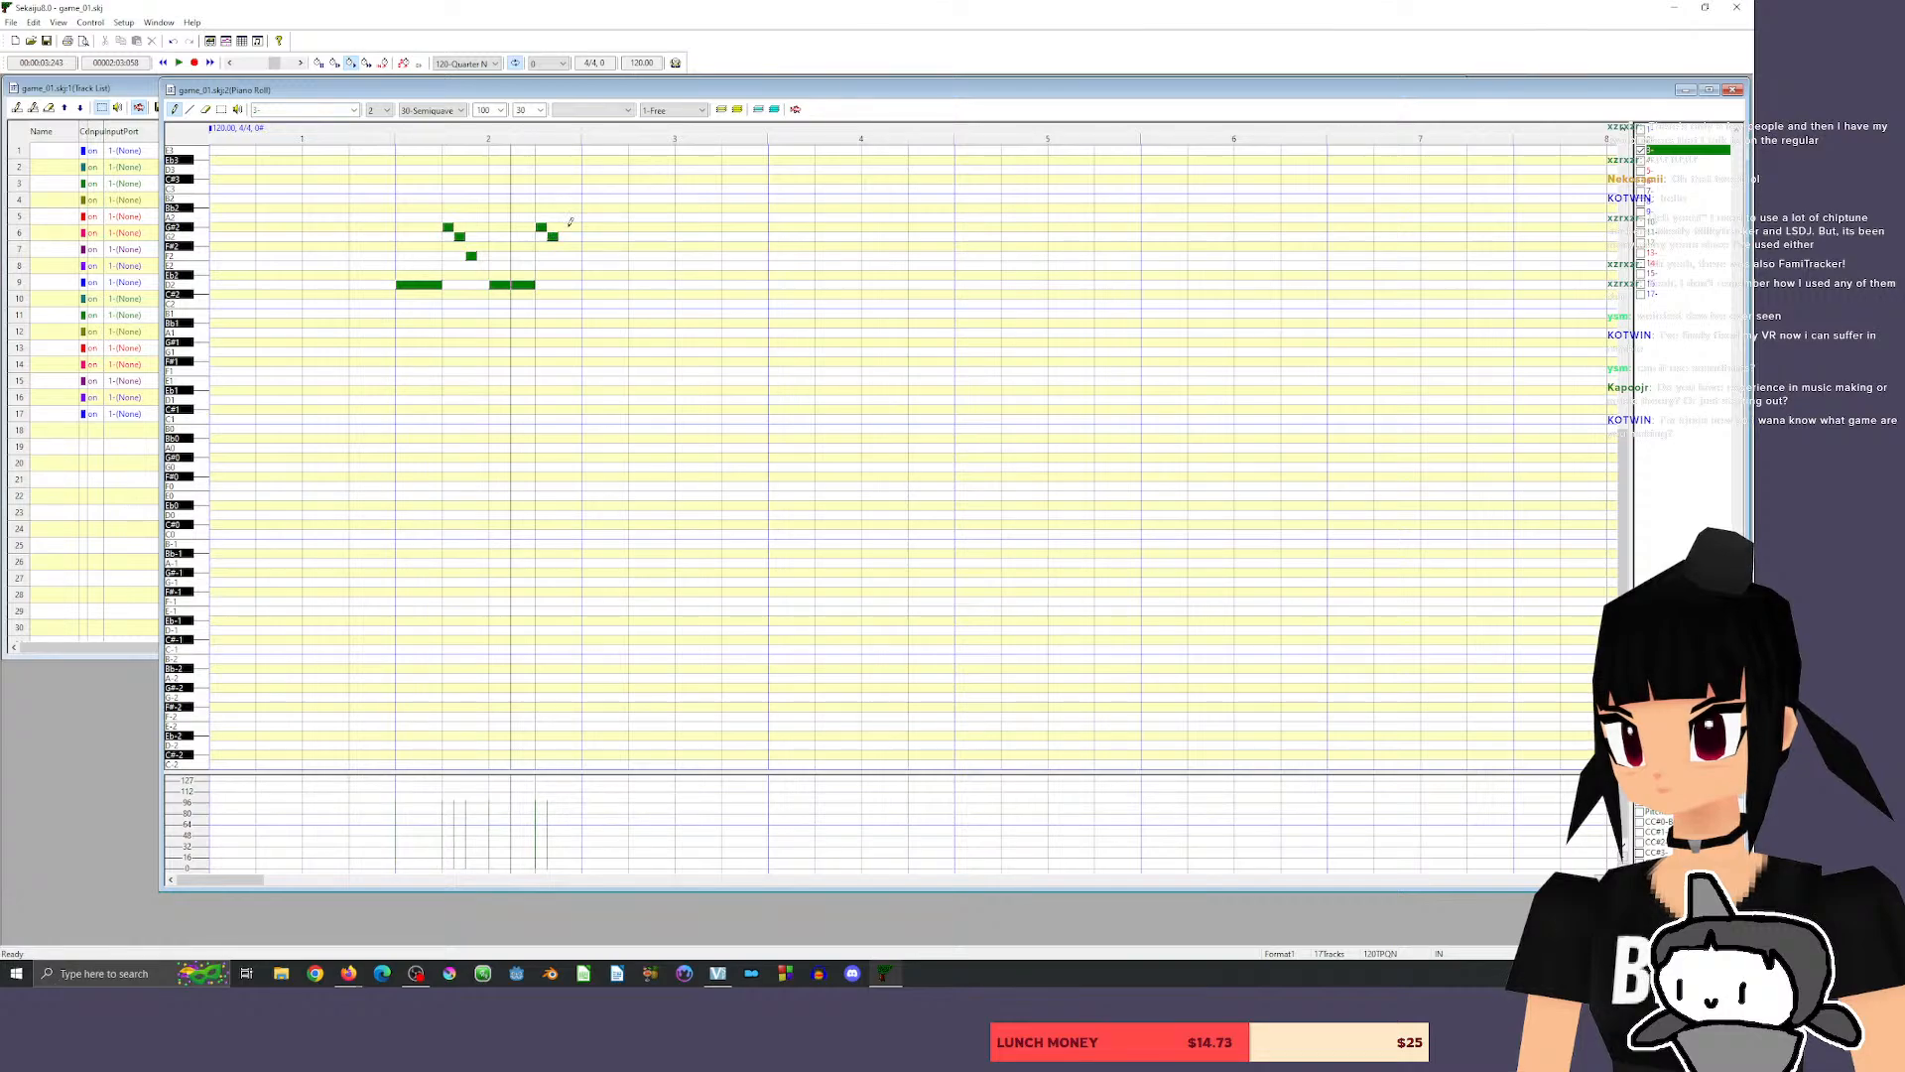
click(575, 227)
drag(576, 228, 565, 227)
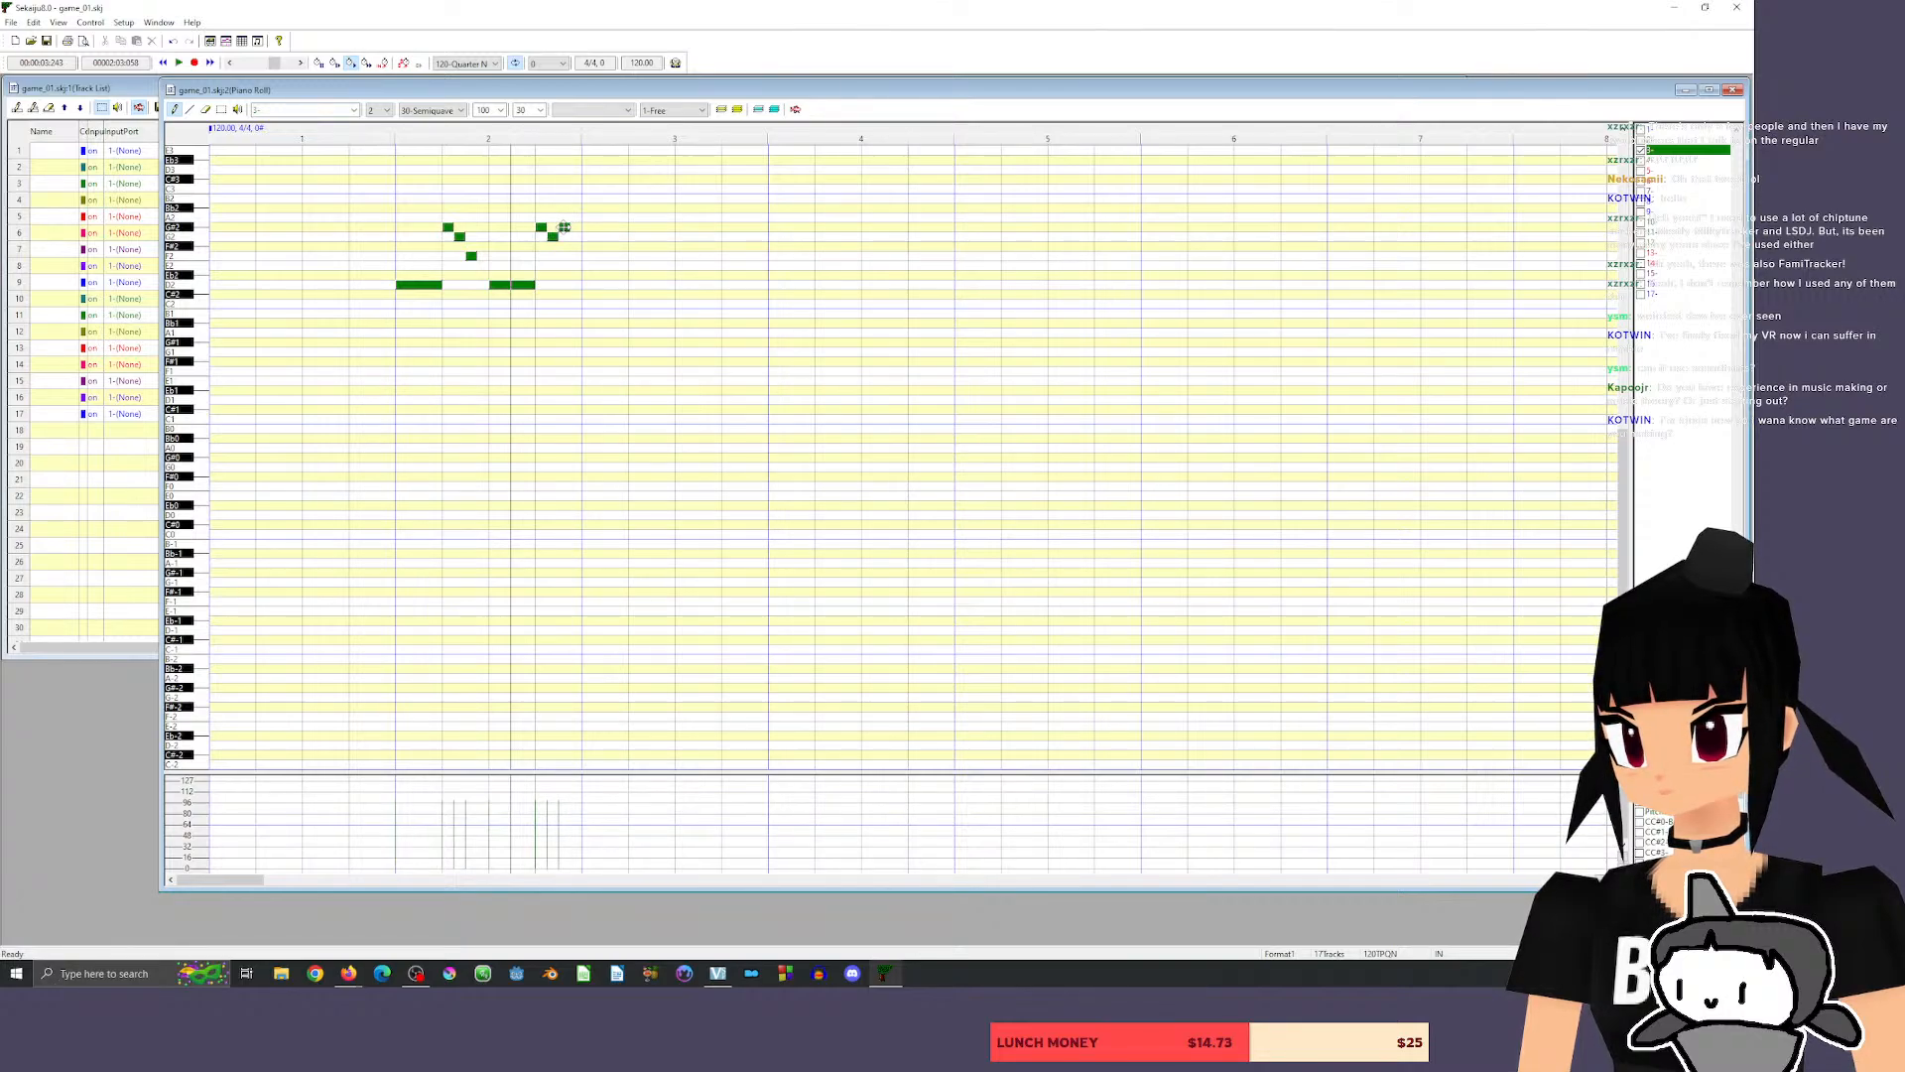
click(376, 128)
key(space)
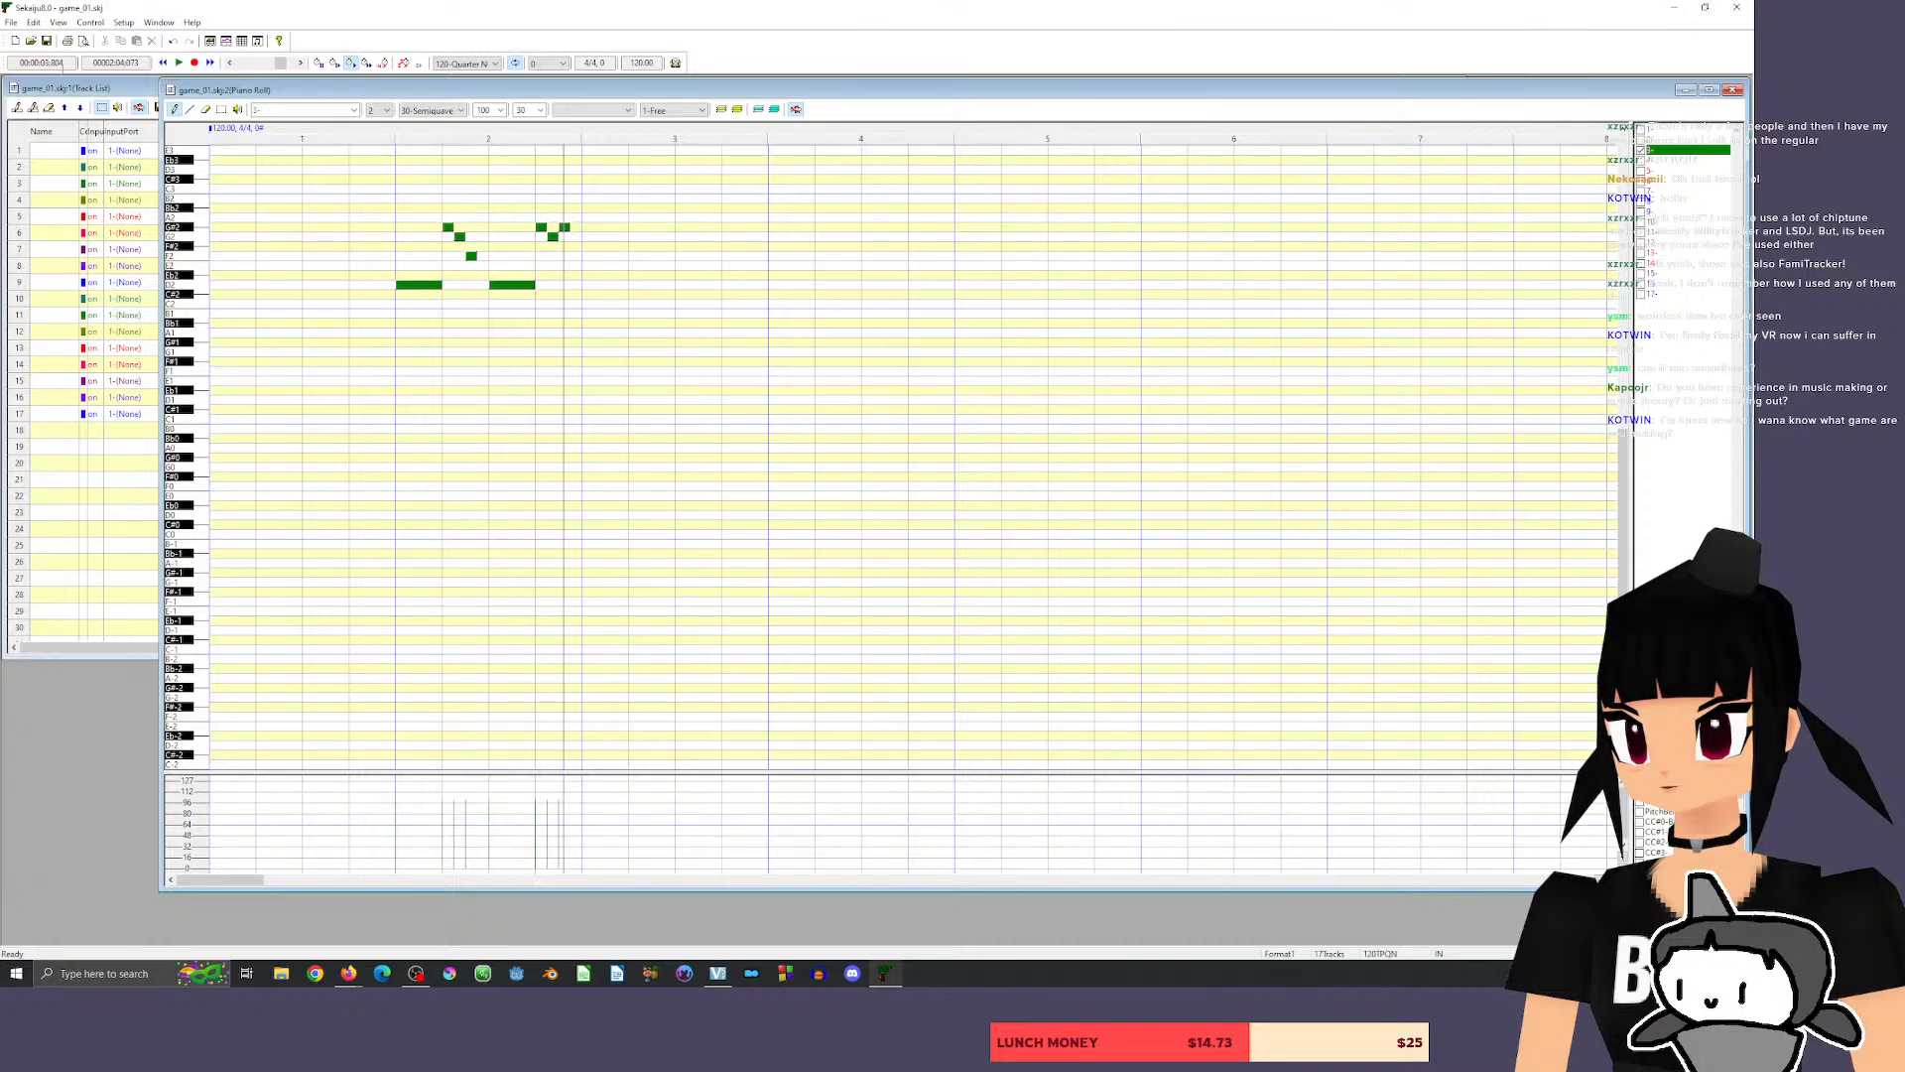
Set the song's opening tempo to 90 BPM from the track list's timeline.
drag(839, 90, 834, 147)
click(727, 90)
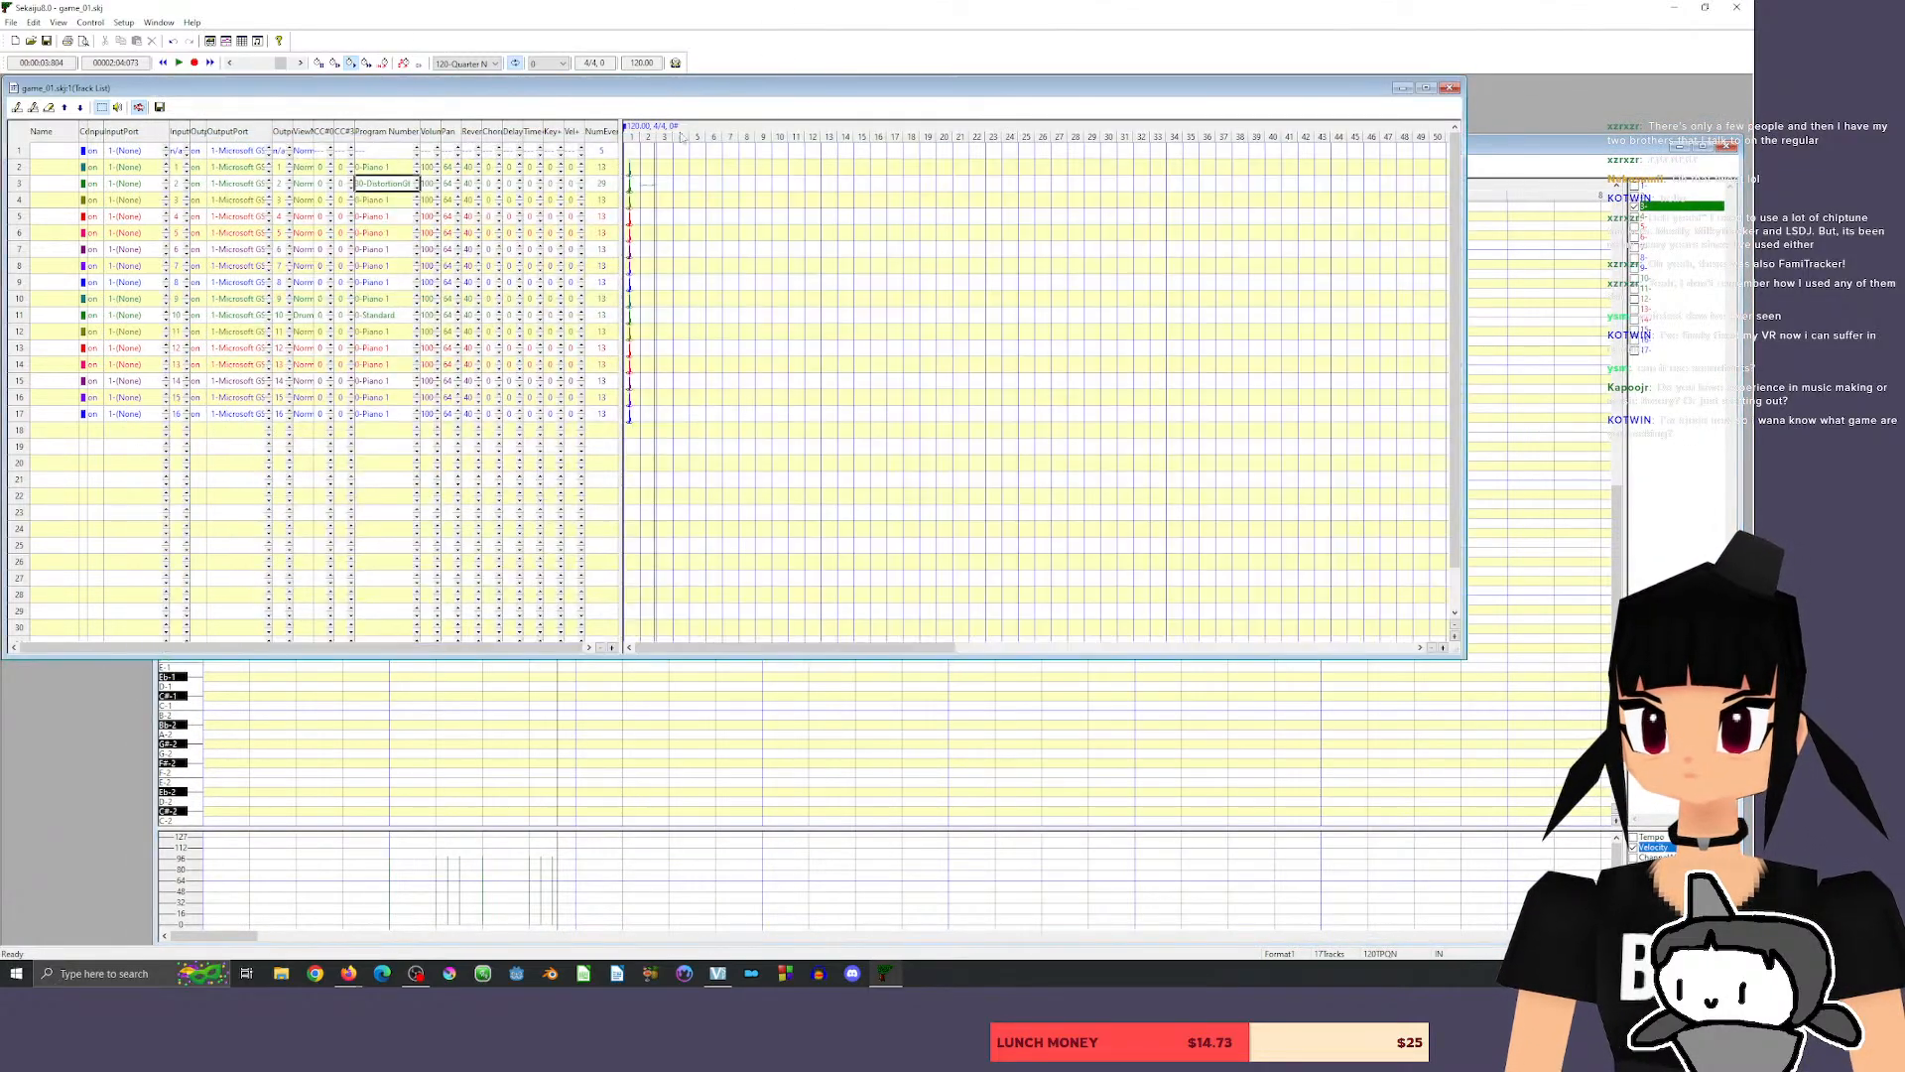
right_click(627, 129)
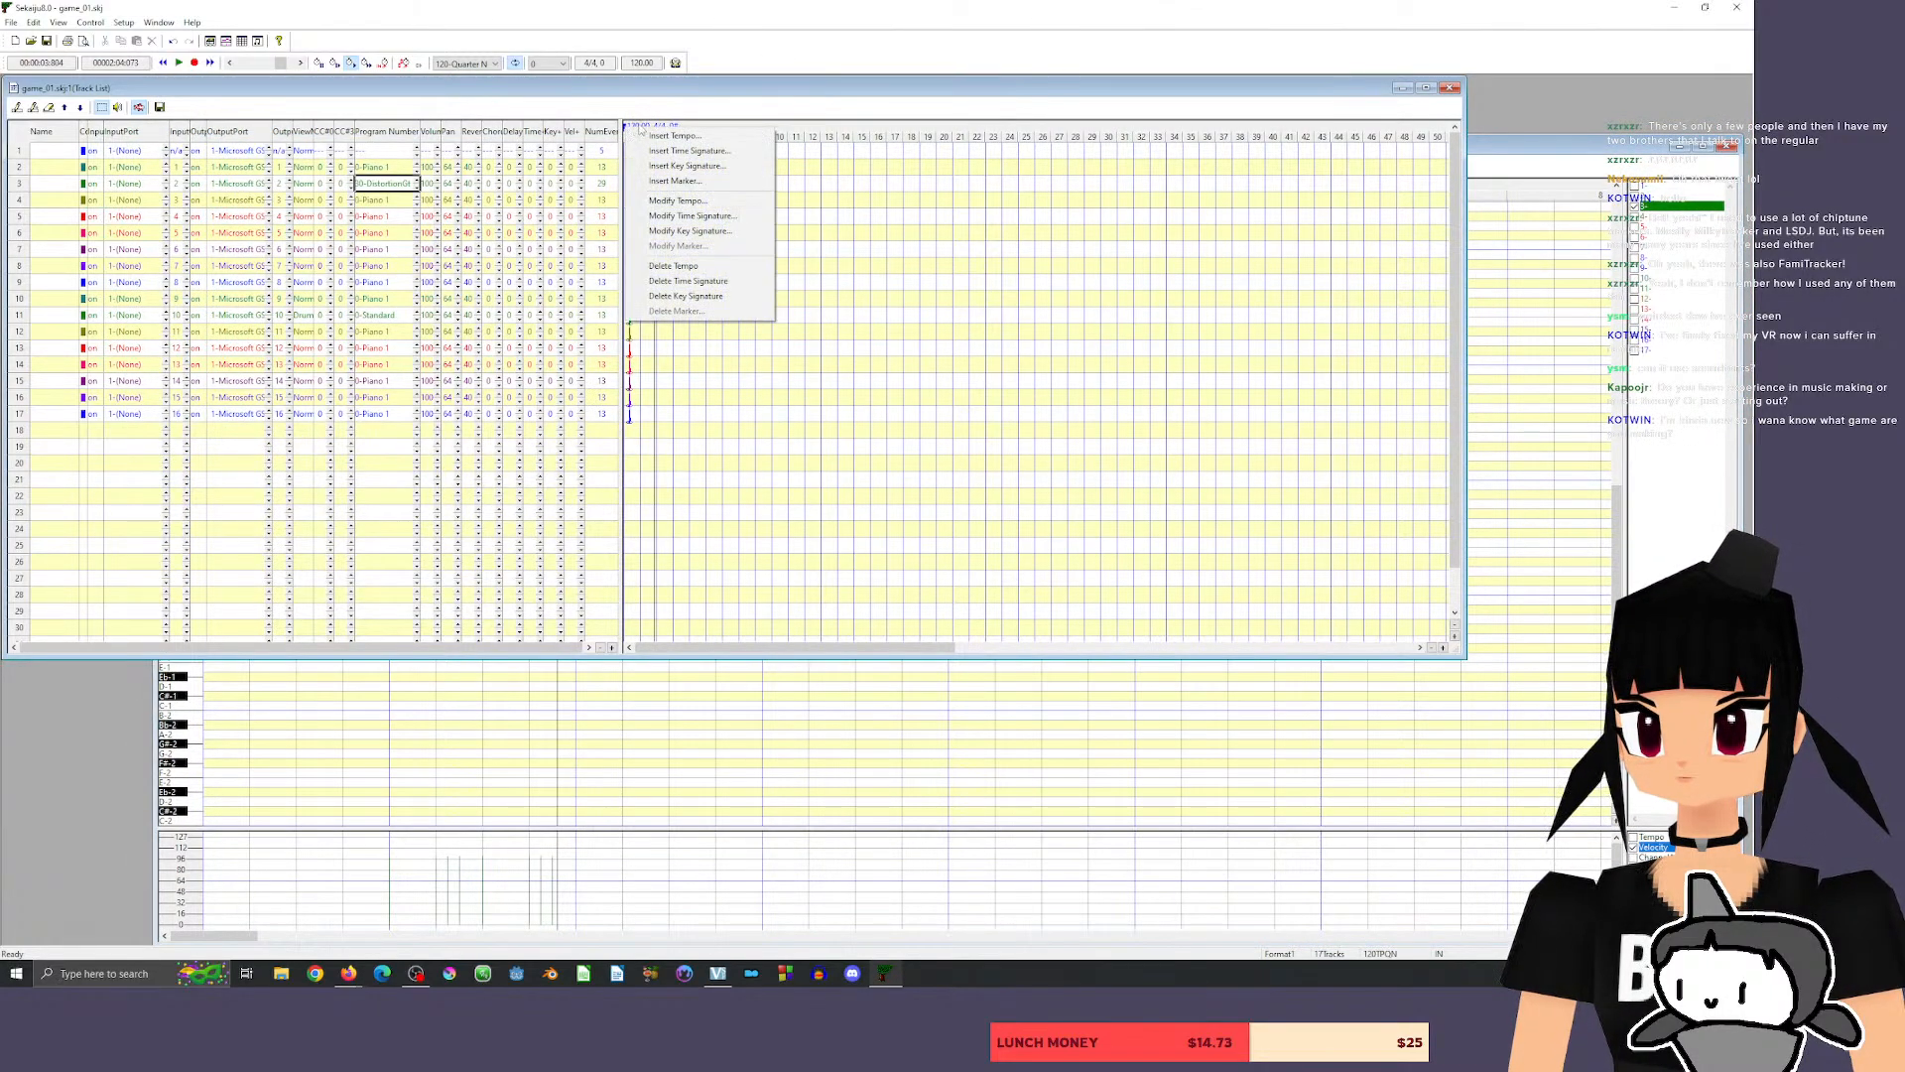
click(696, 202)
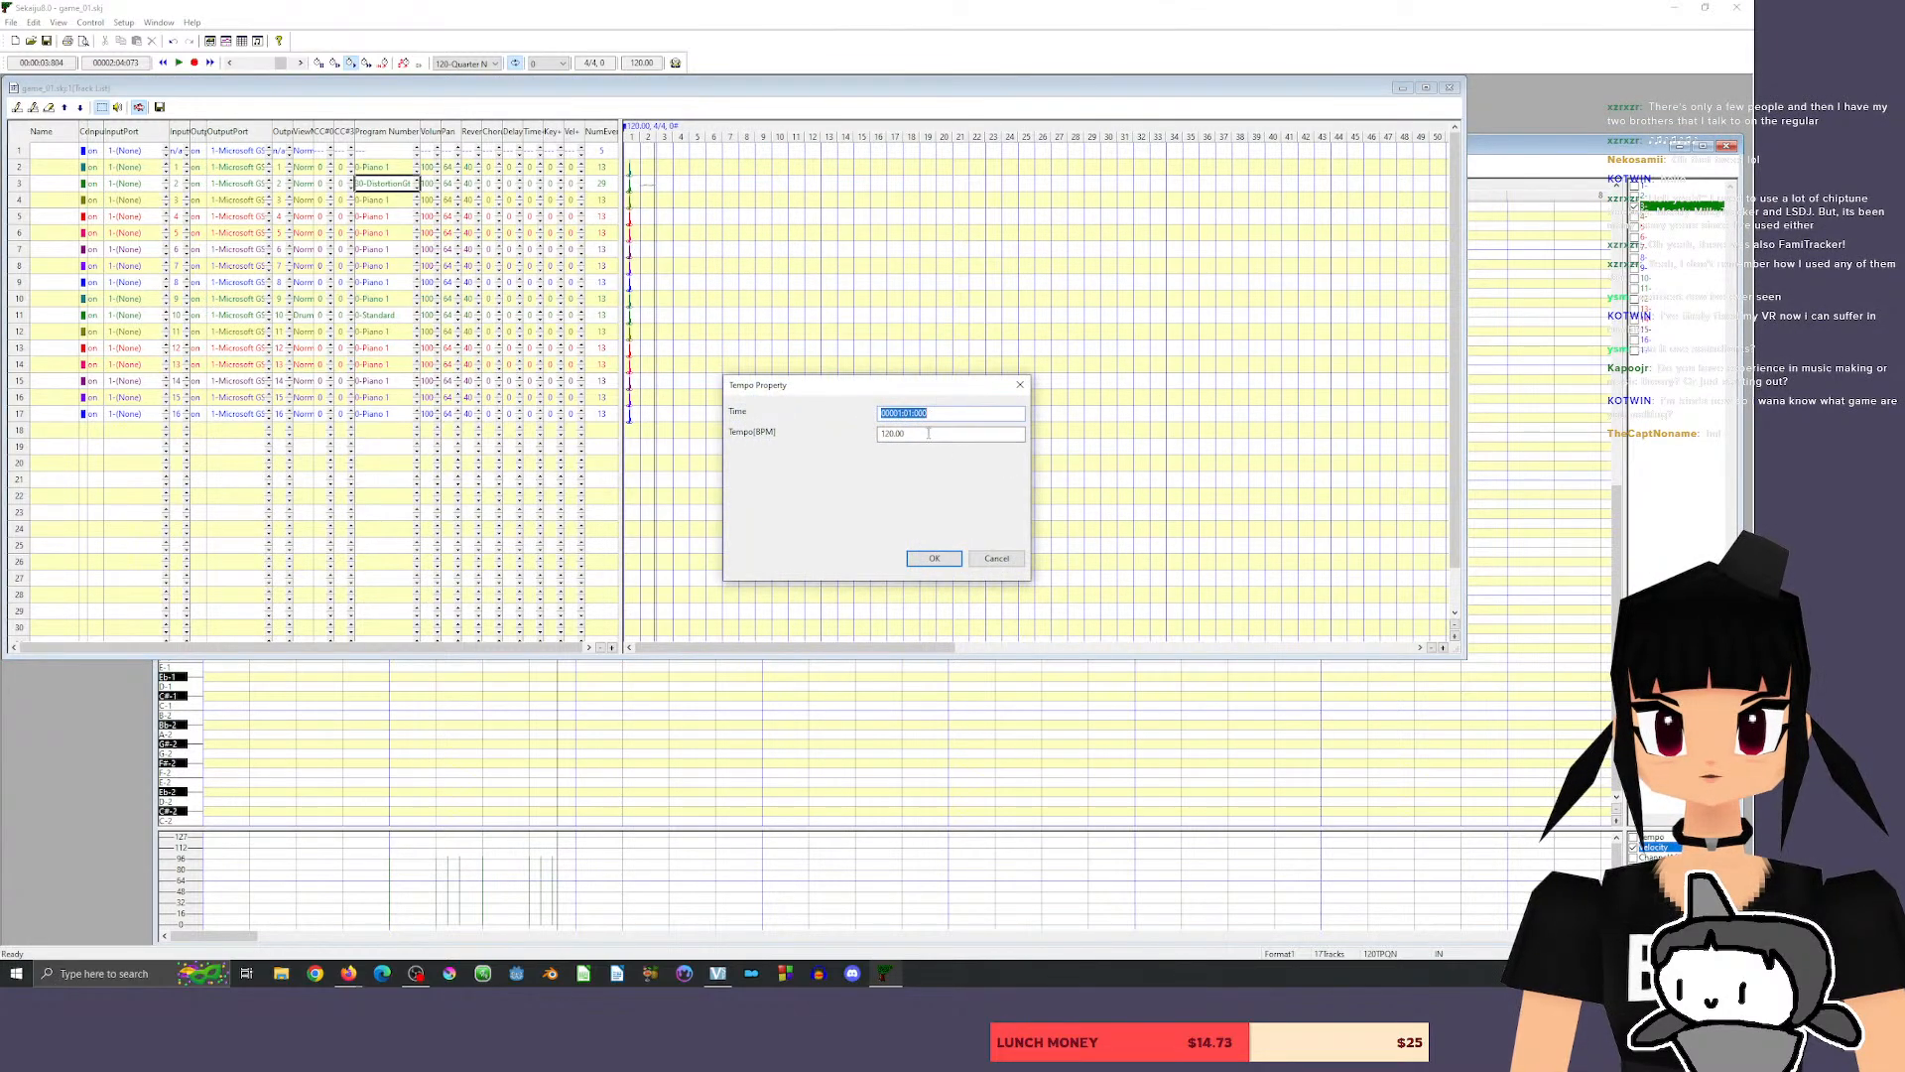
key(Tab)
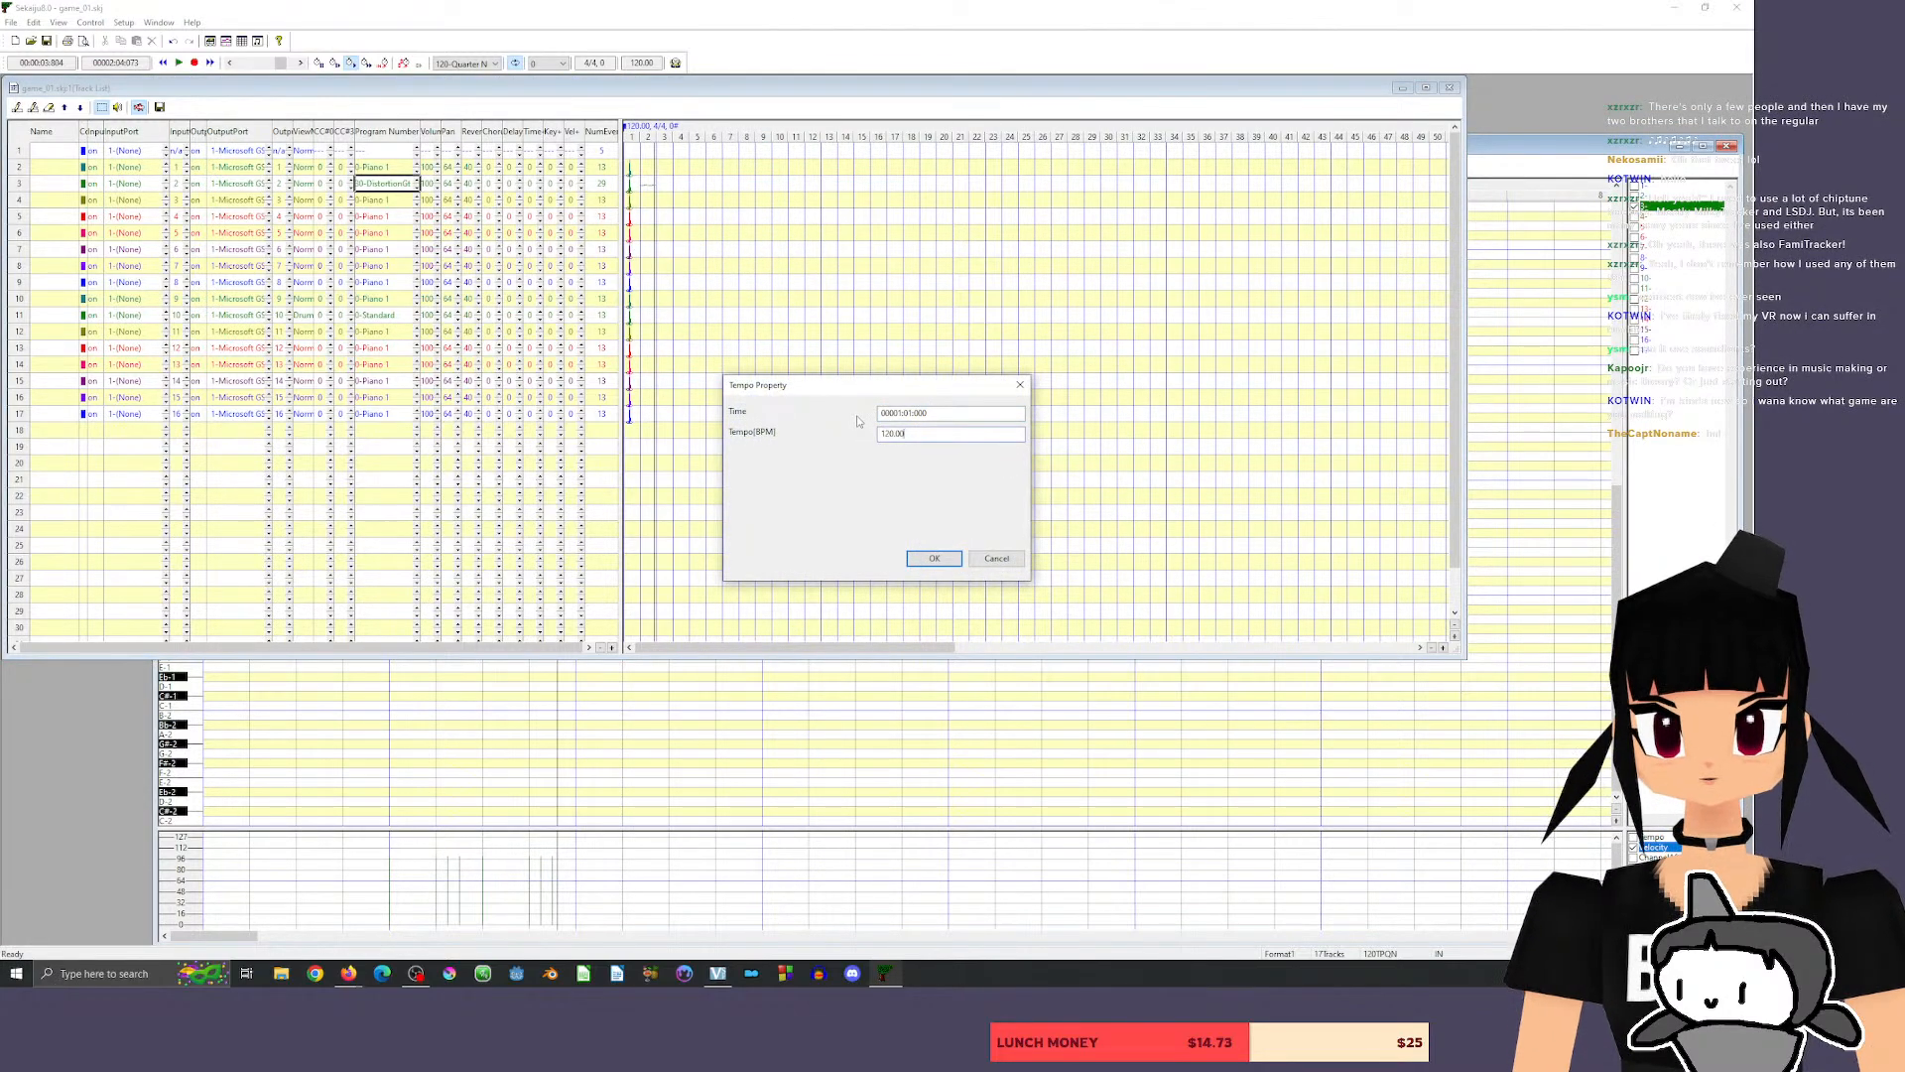
key(BackSpace)
key(BackSpace)
key(BackSpace)
text(90)
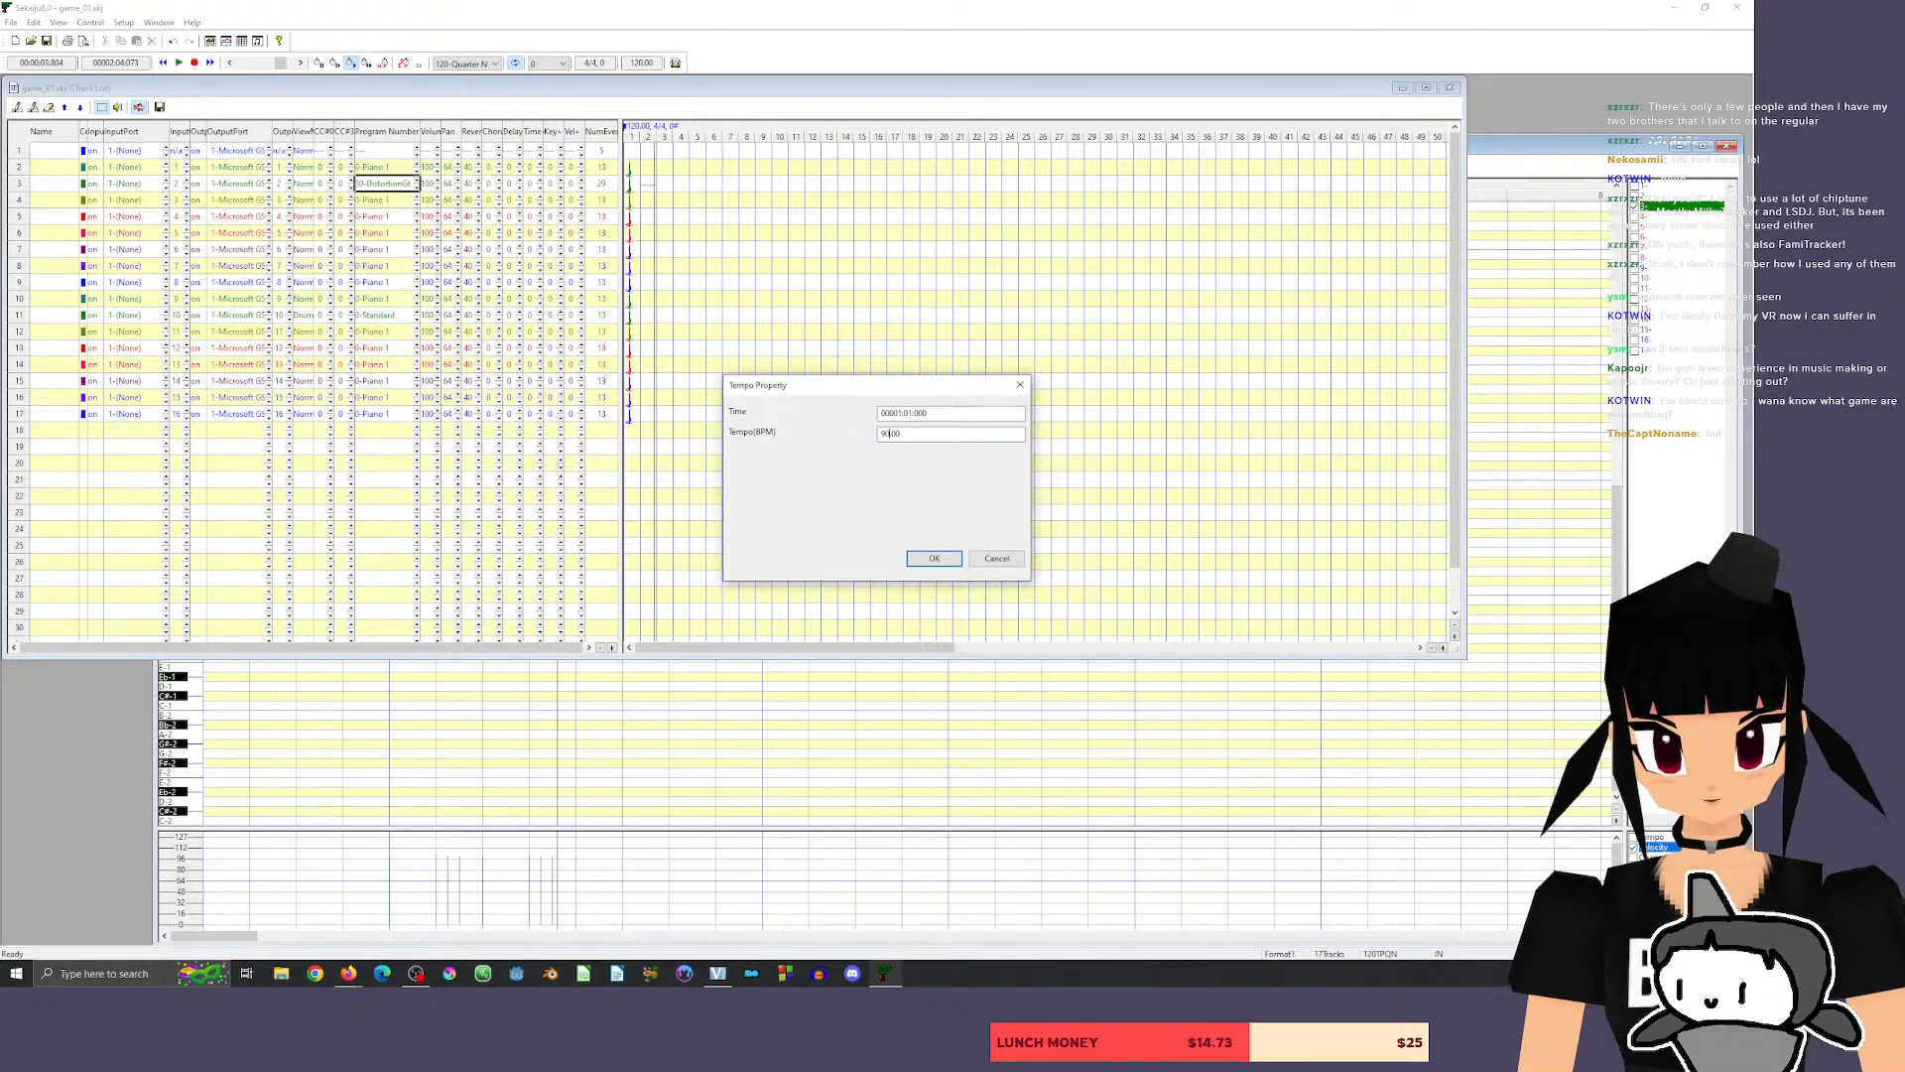
click(937, 563)
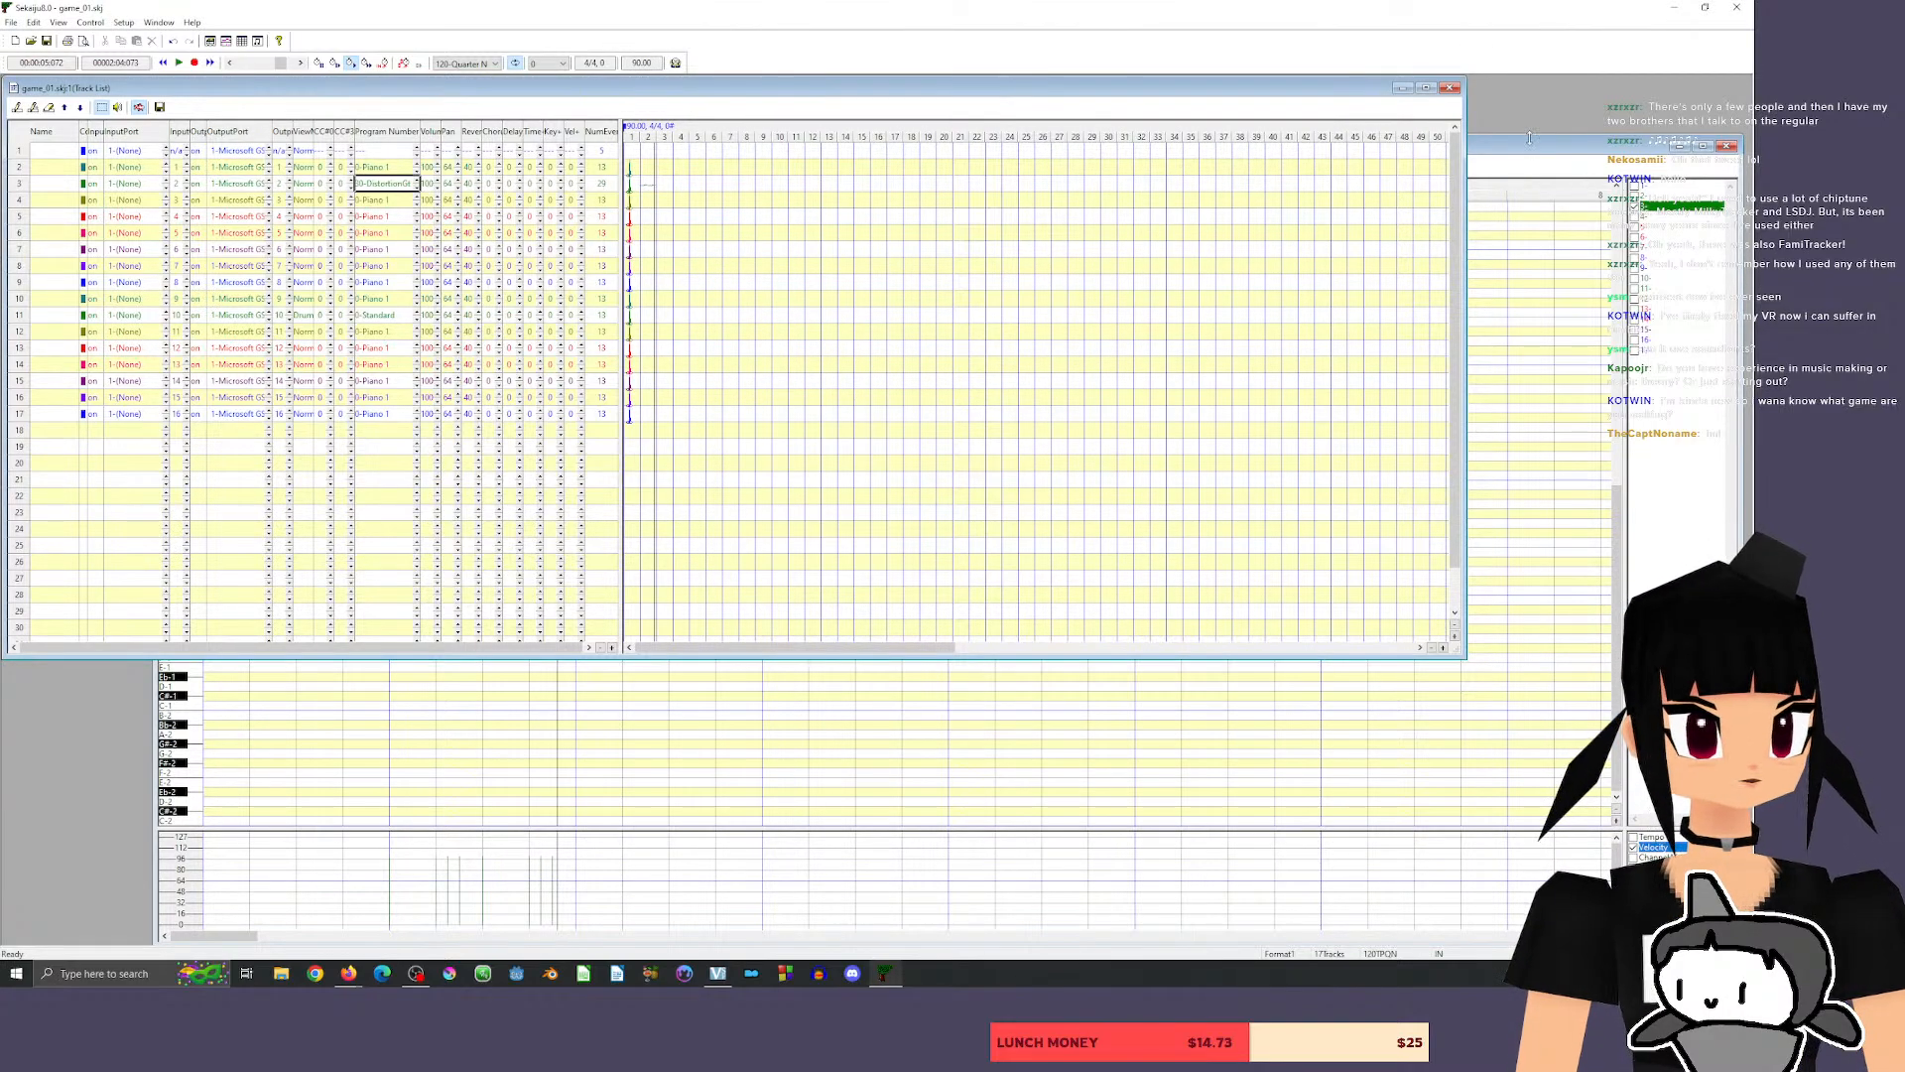
In the piano roll, move the second phrase (D2, G#2, G2, G#2) two beats later to start measure 3.
drag(1543, 152, 1511, 100)
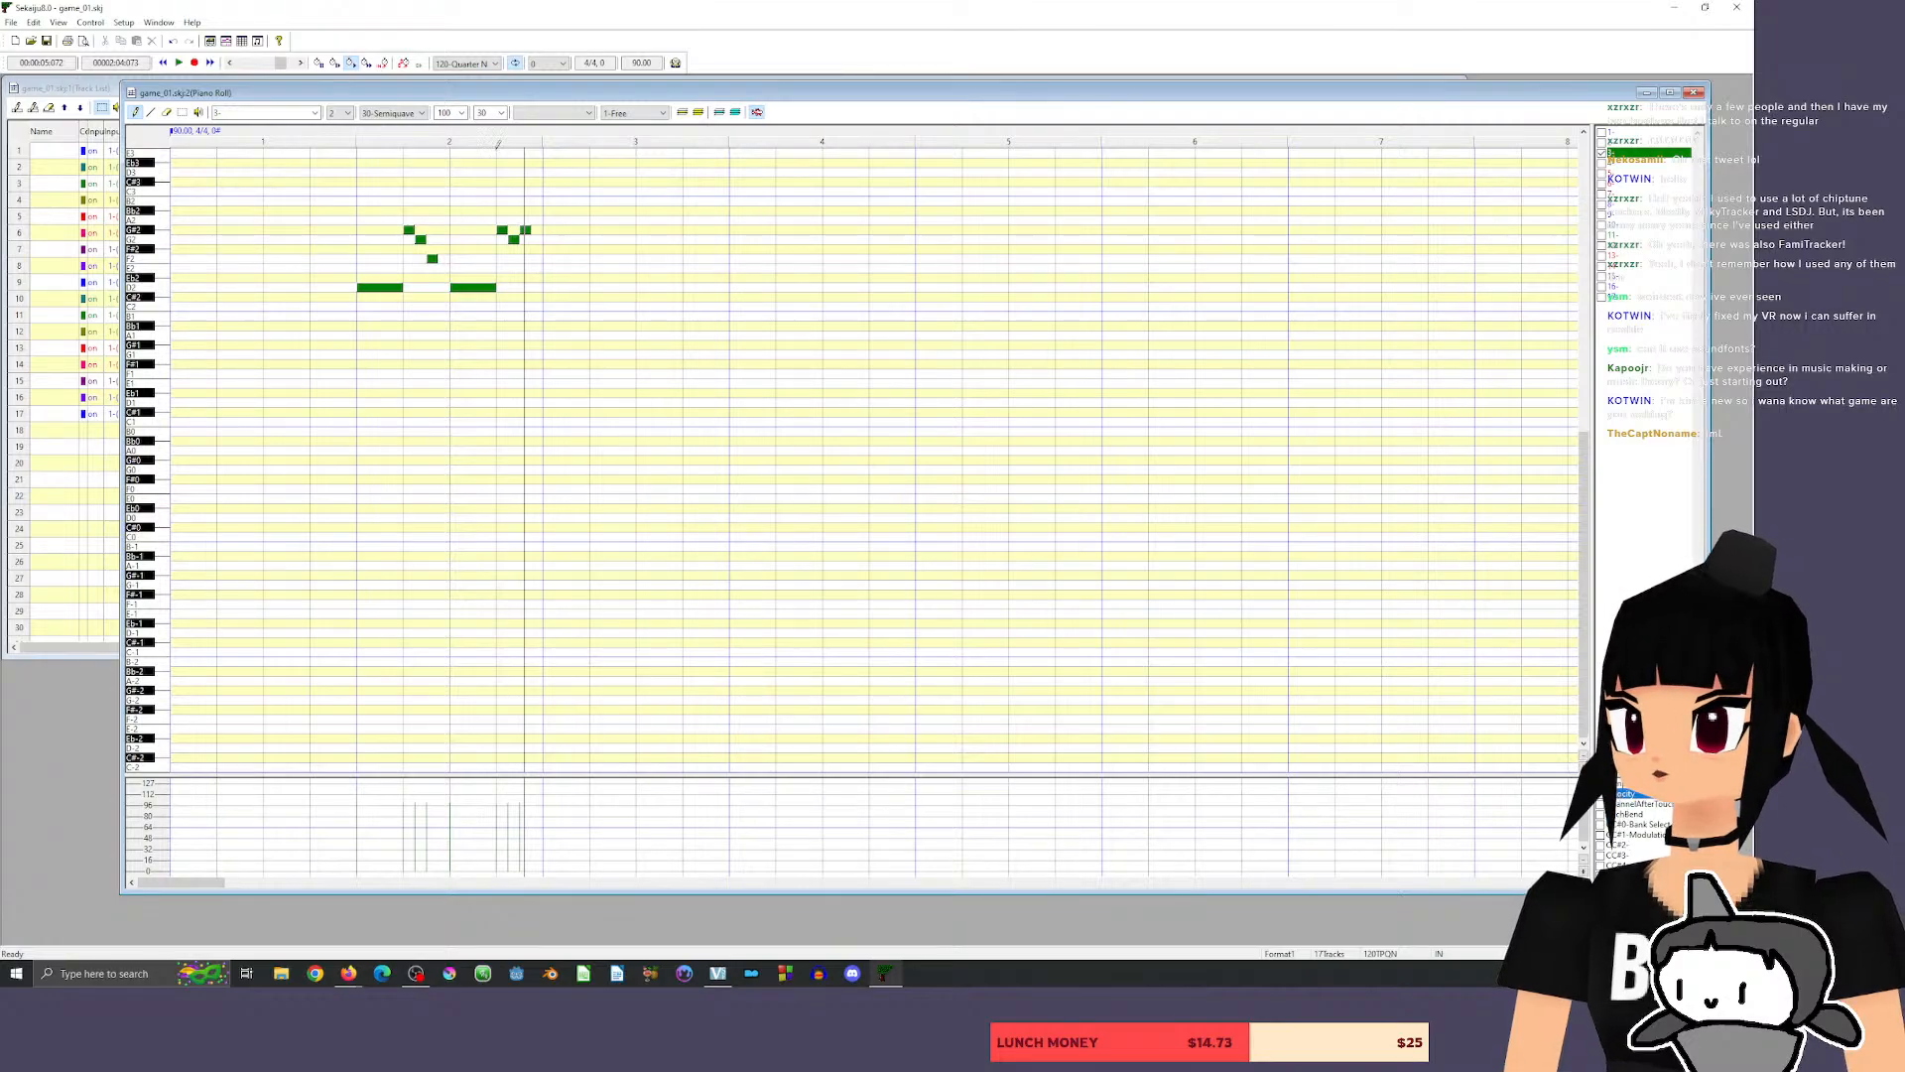
click(182, 112)
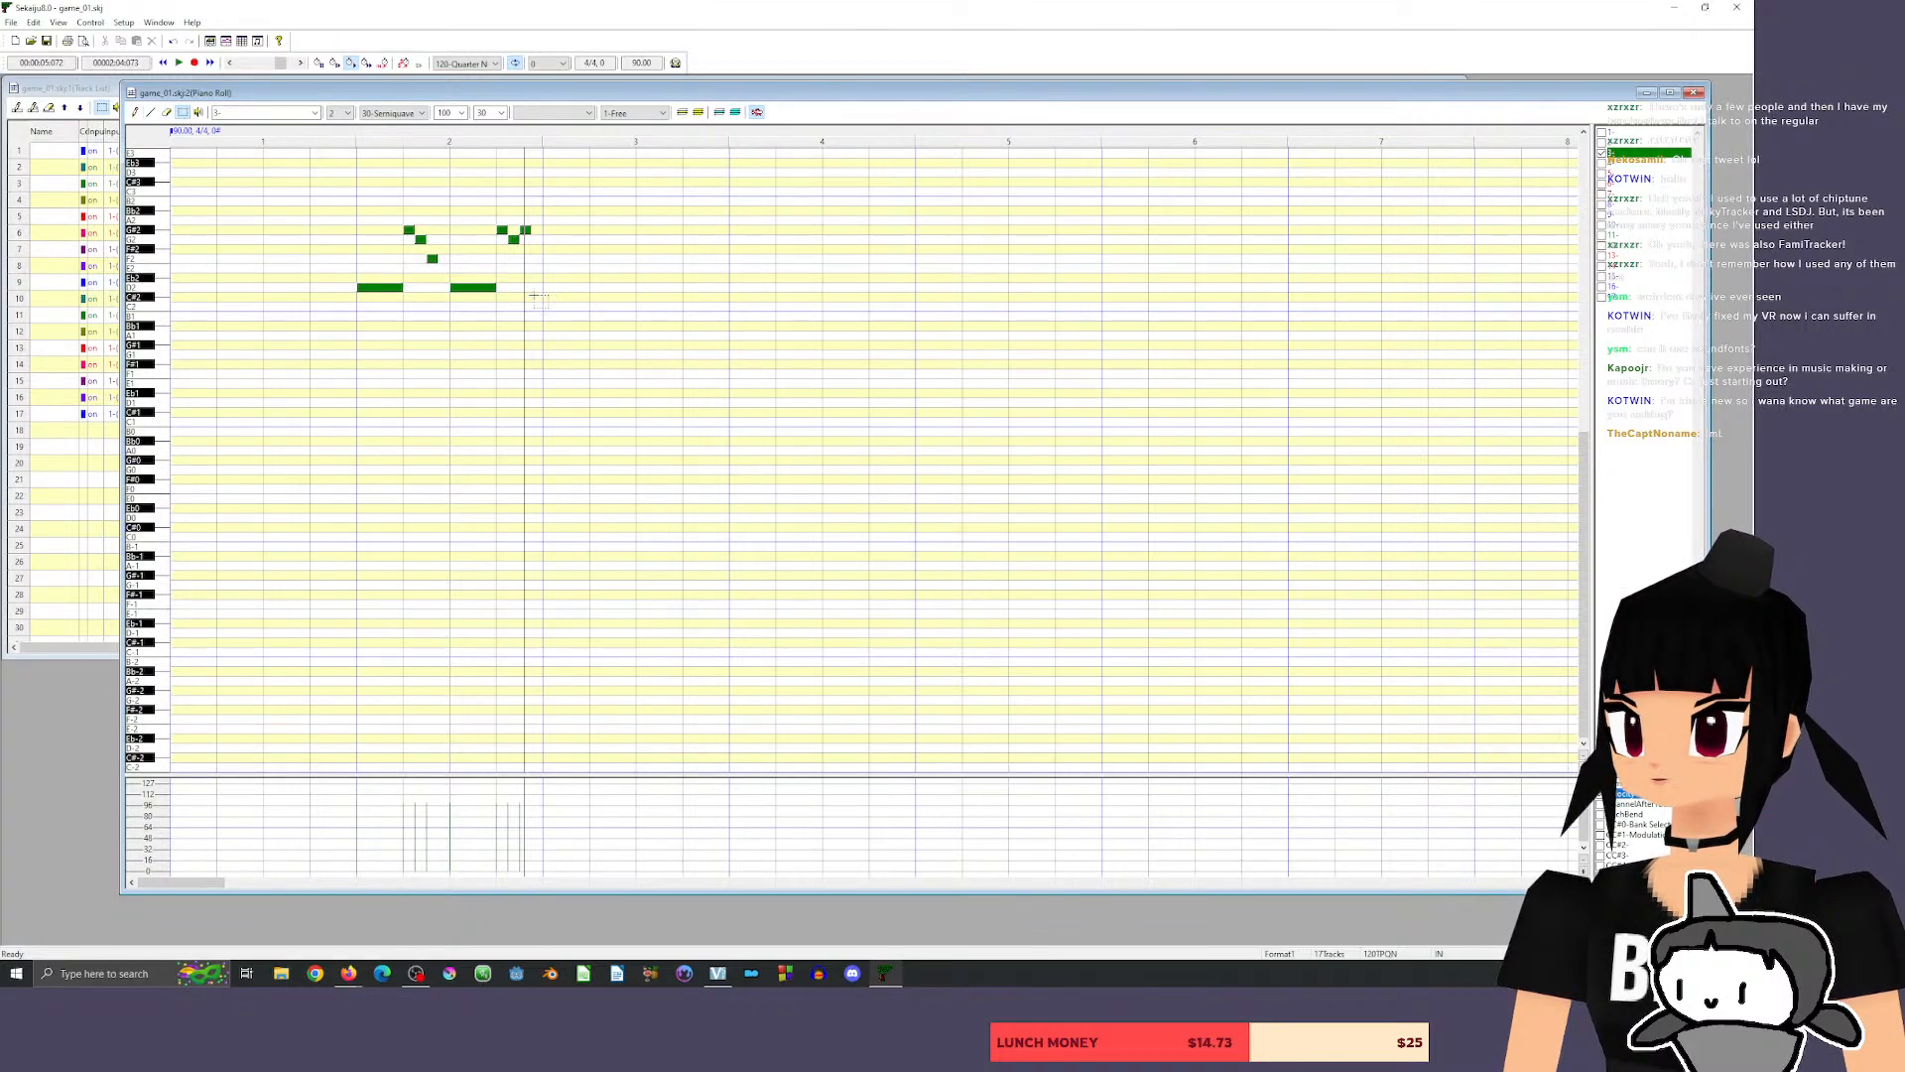
drag(443, 204, 655, 353)
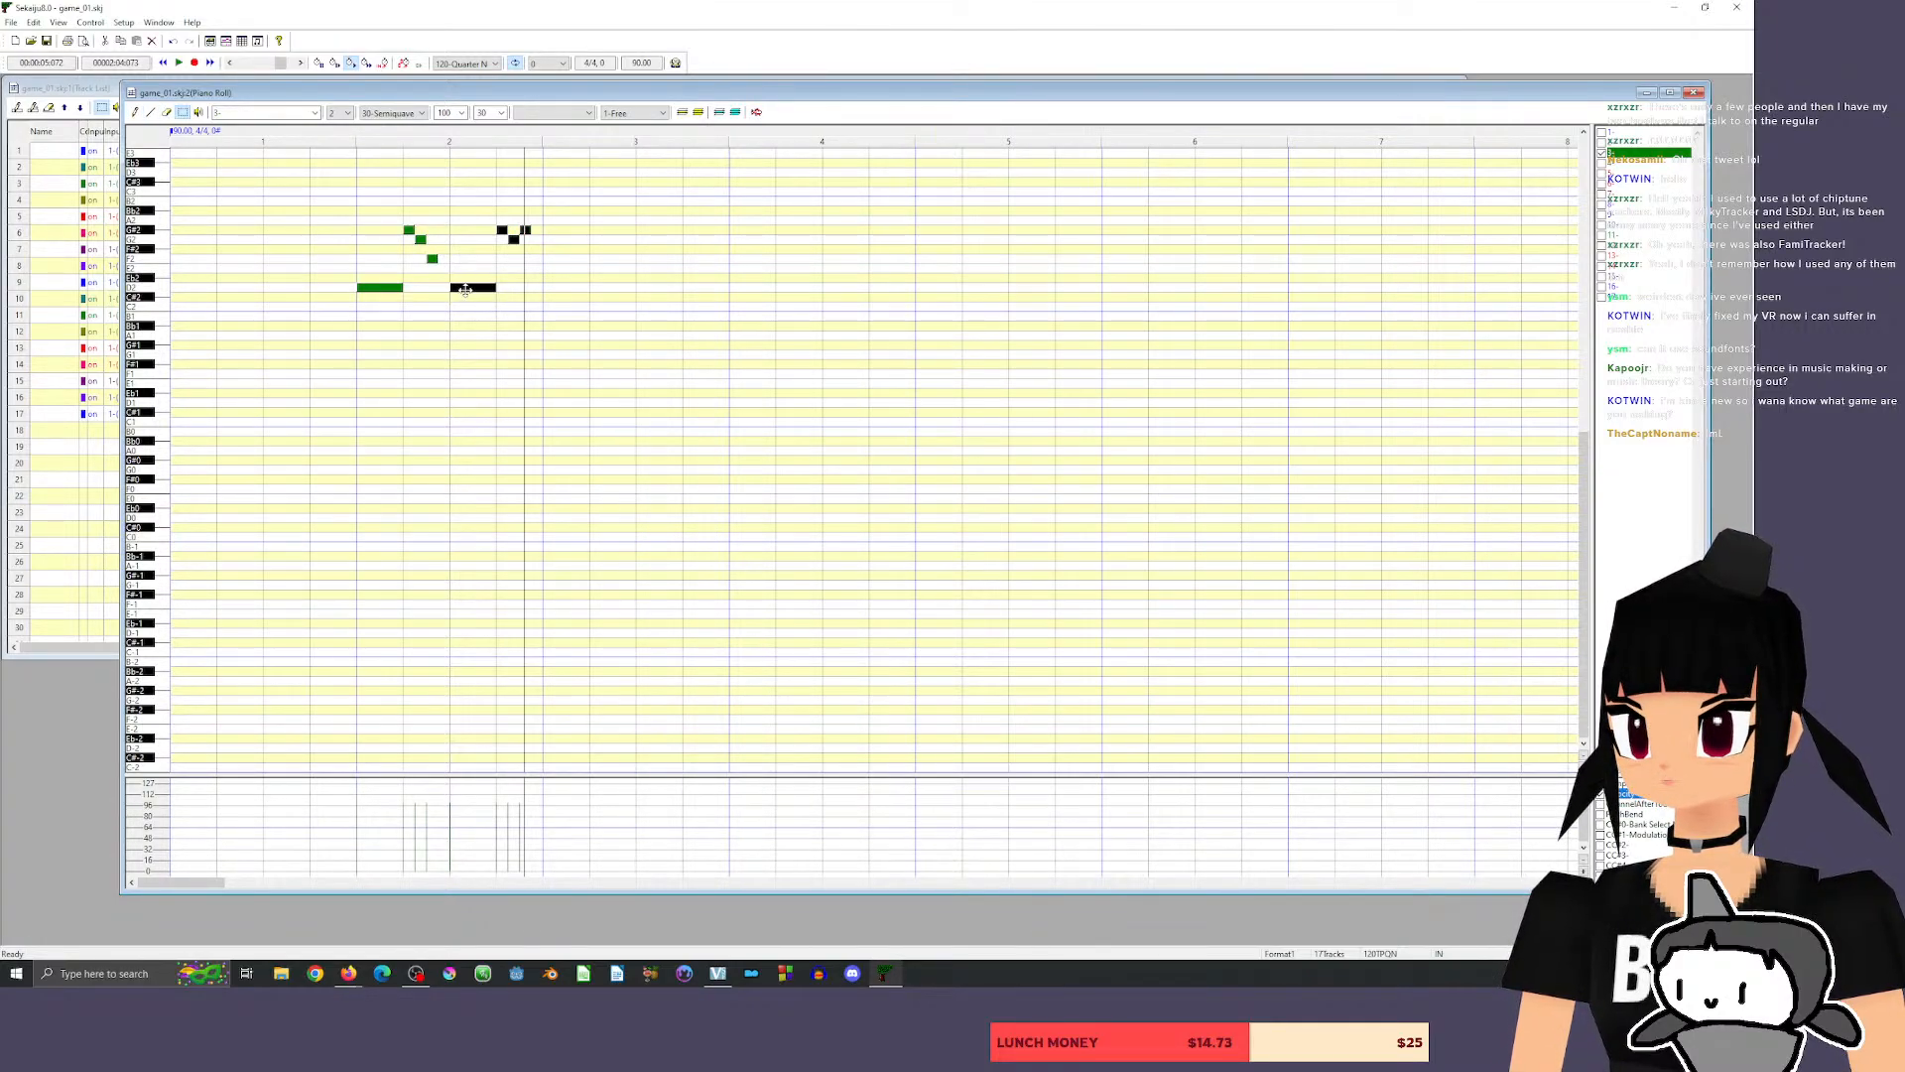
mouse_move(457, 288)
mouse_down()
mouse_move(501, 289)
mouse_move(429, 289)
mouse_move(454, 290)
mouse_up()
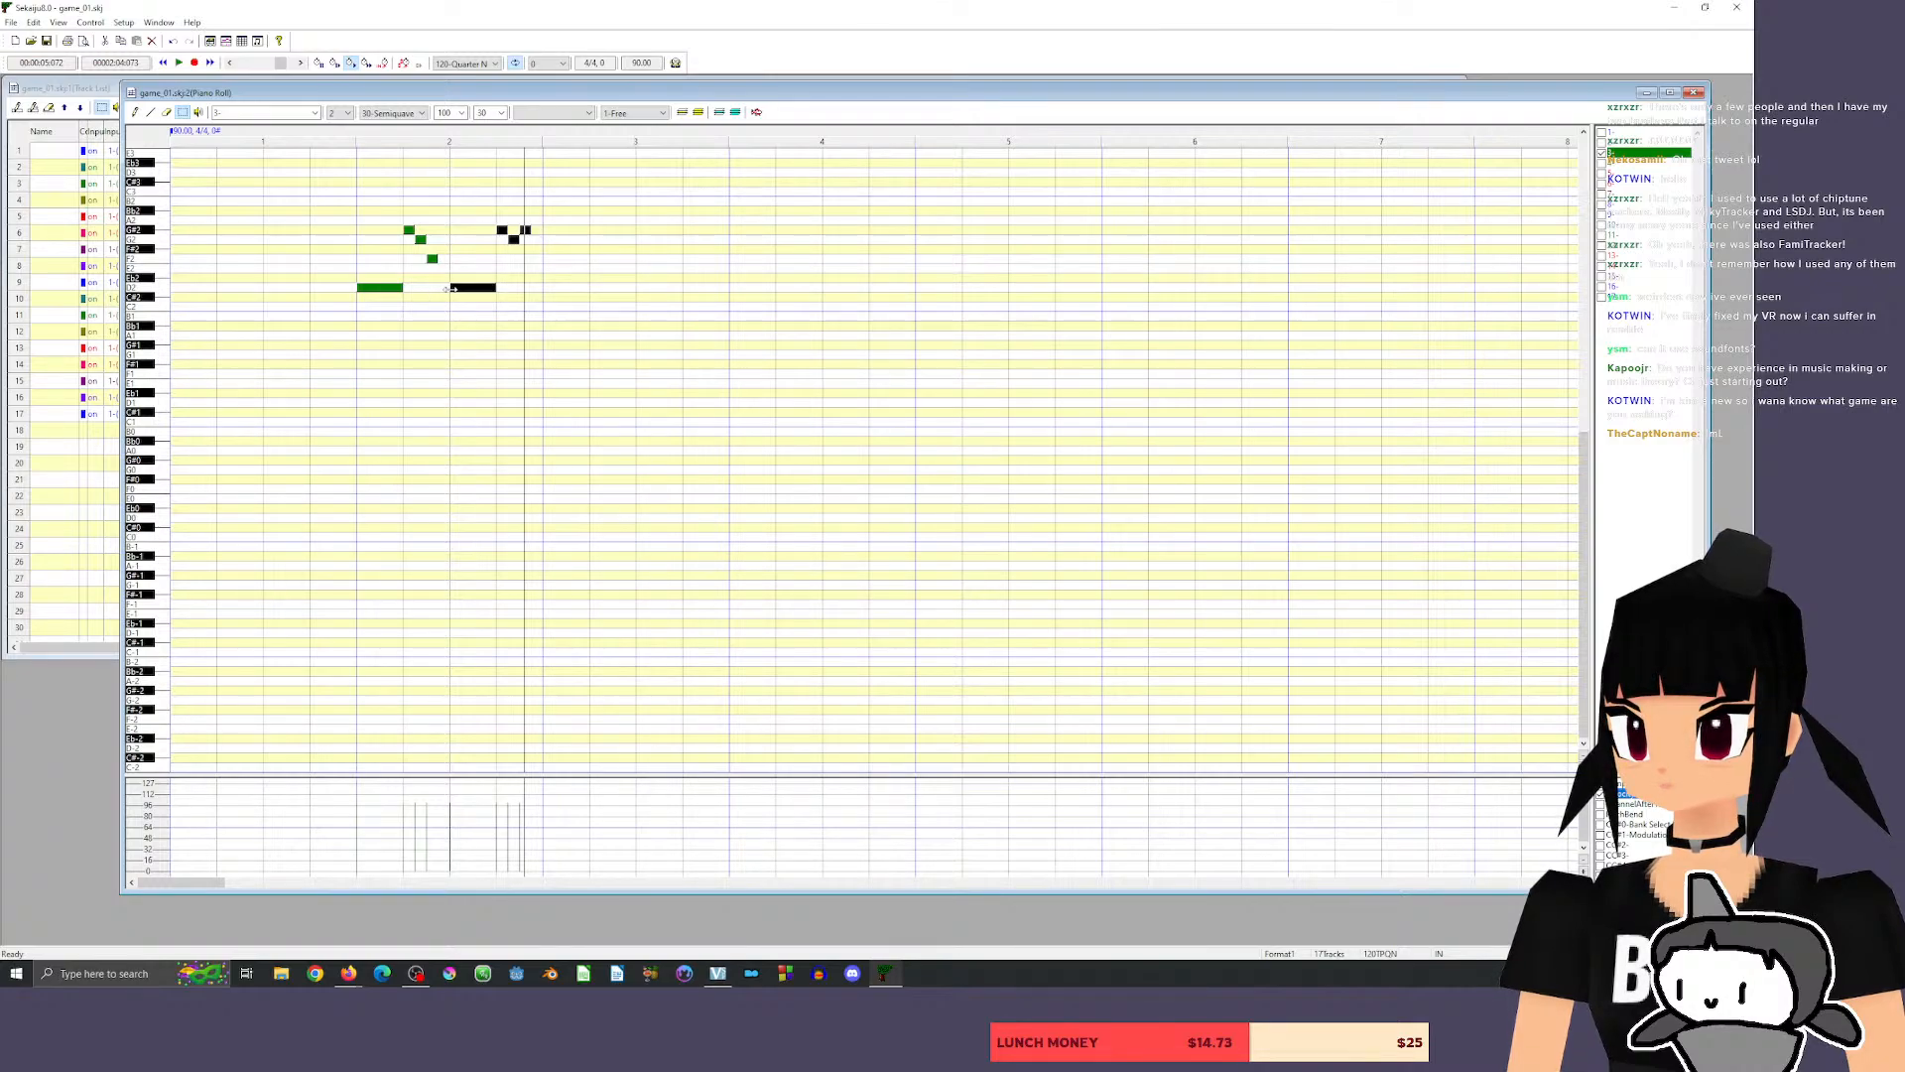
click(563, 296)
drag(444, 203, 635, 315)
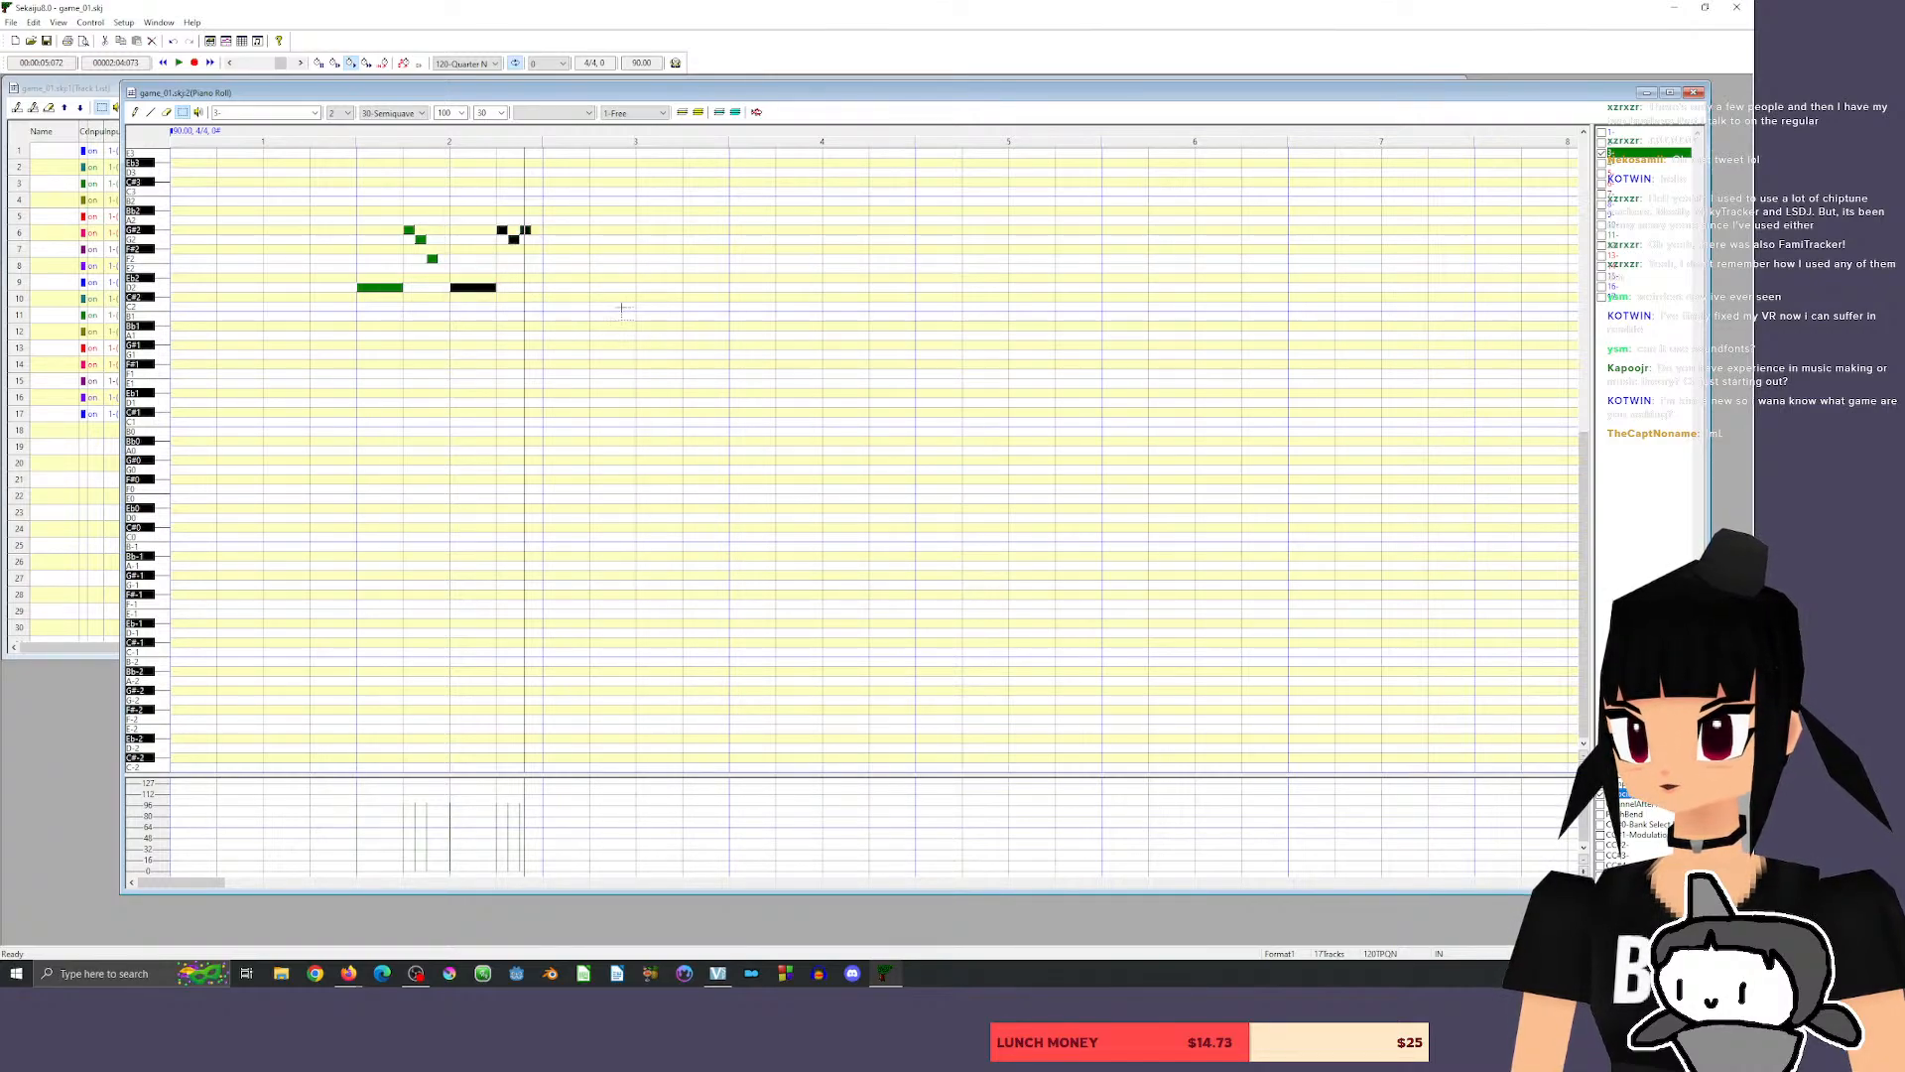
drag(472, 288, 565, 289)
Play back the first phrase from just before measure 2 and listen to it at the new tempo.
click(332, 139)
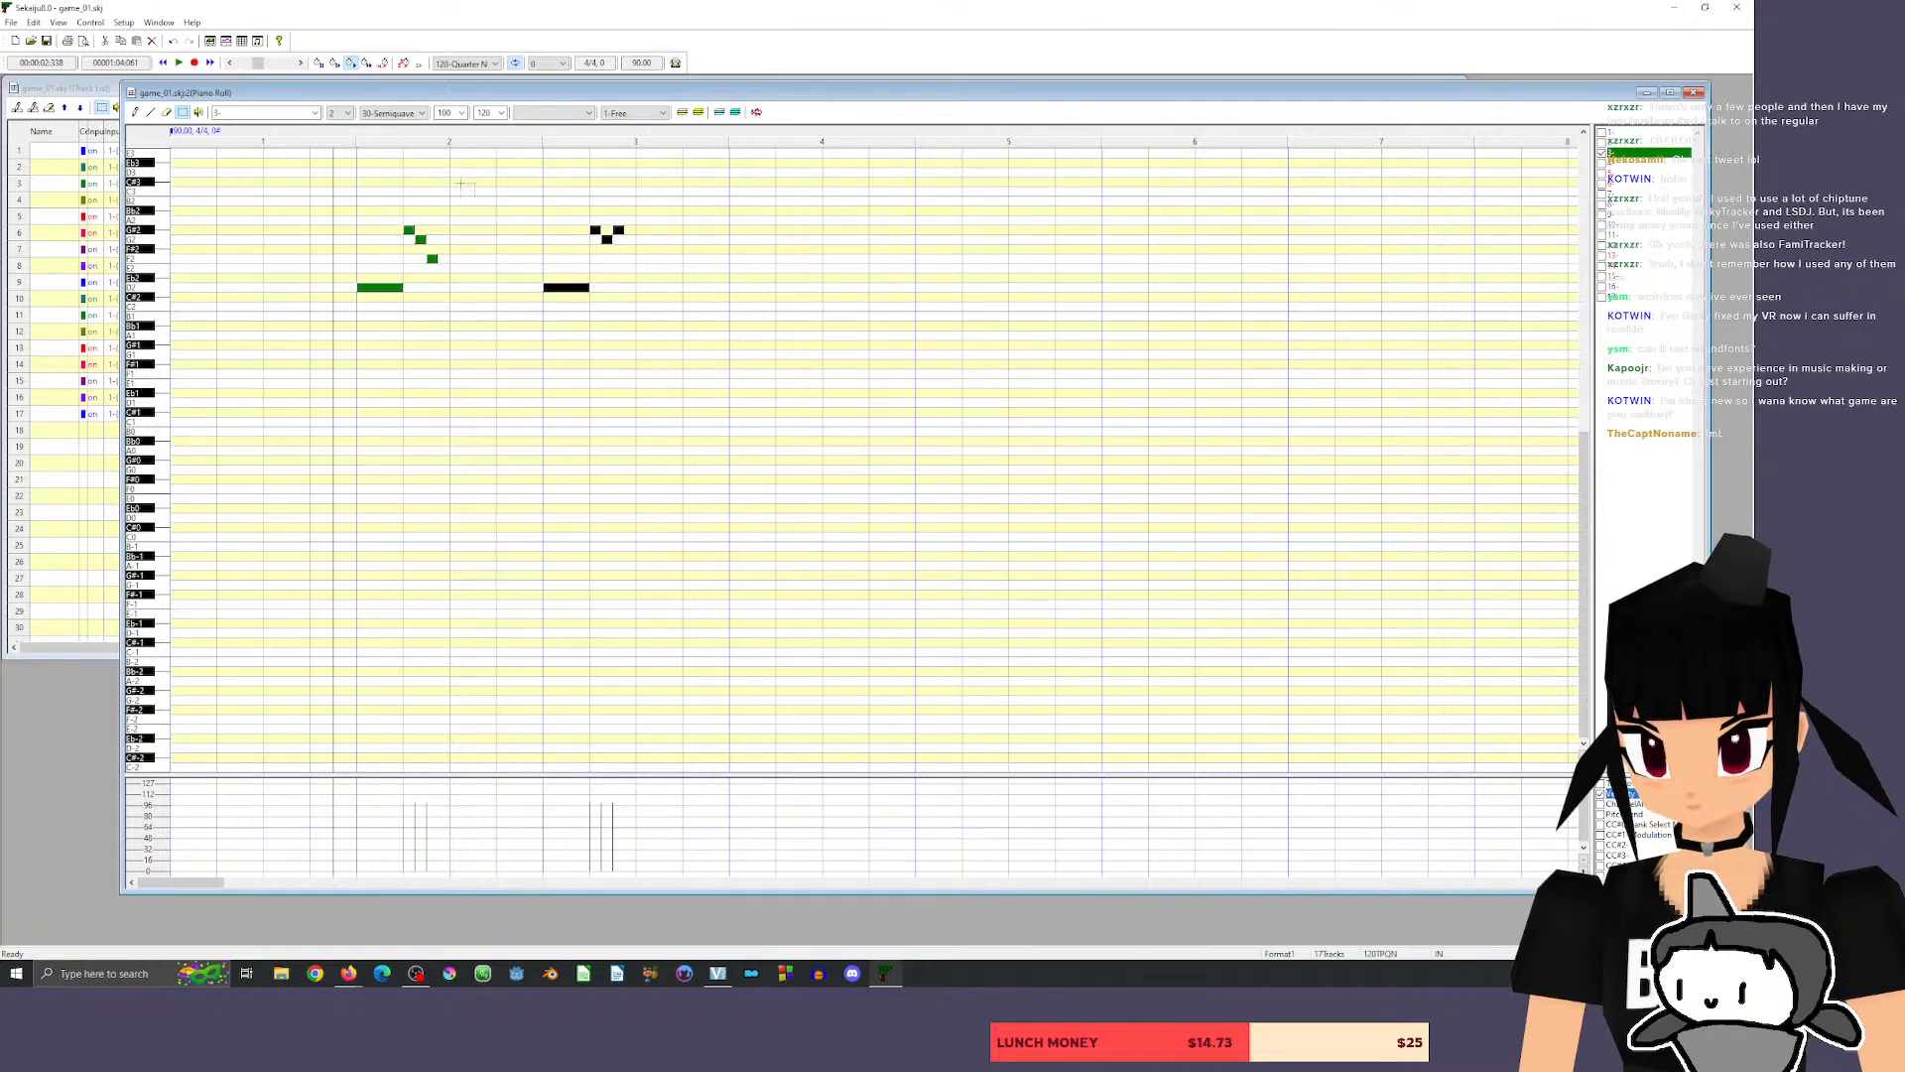
click(346, 137)
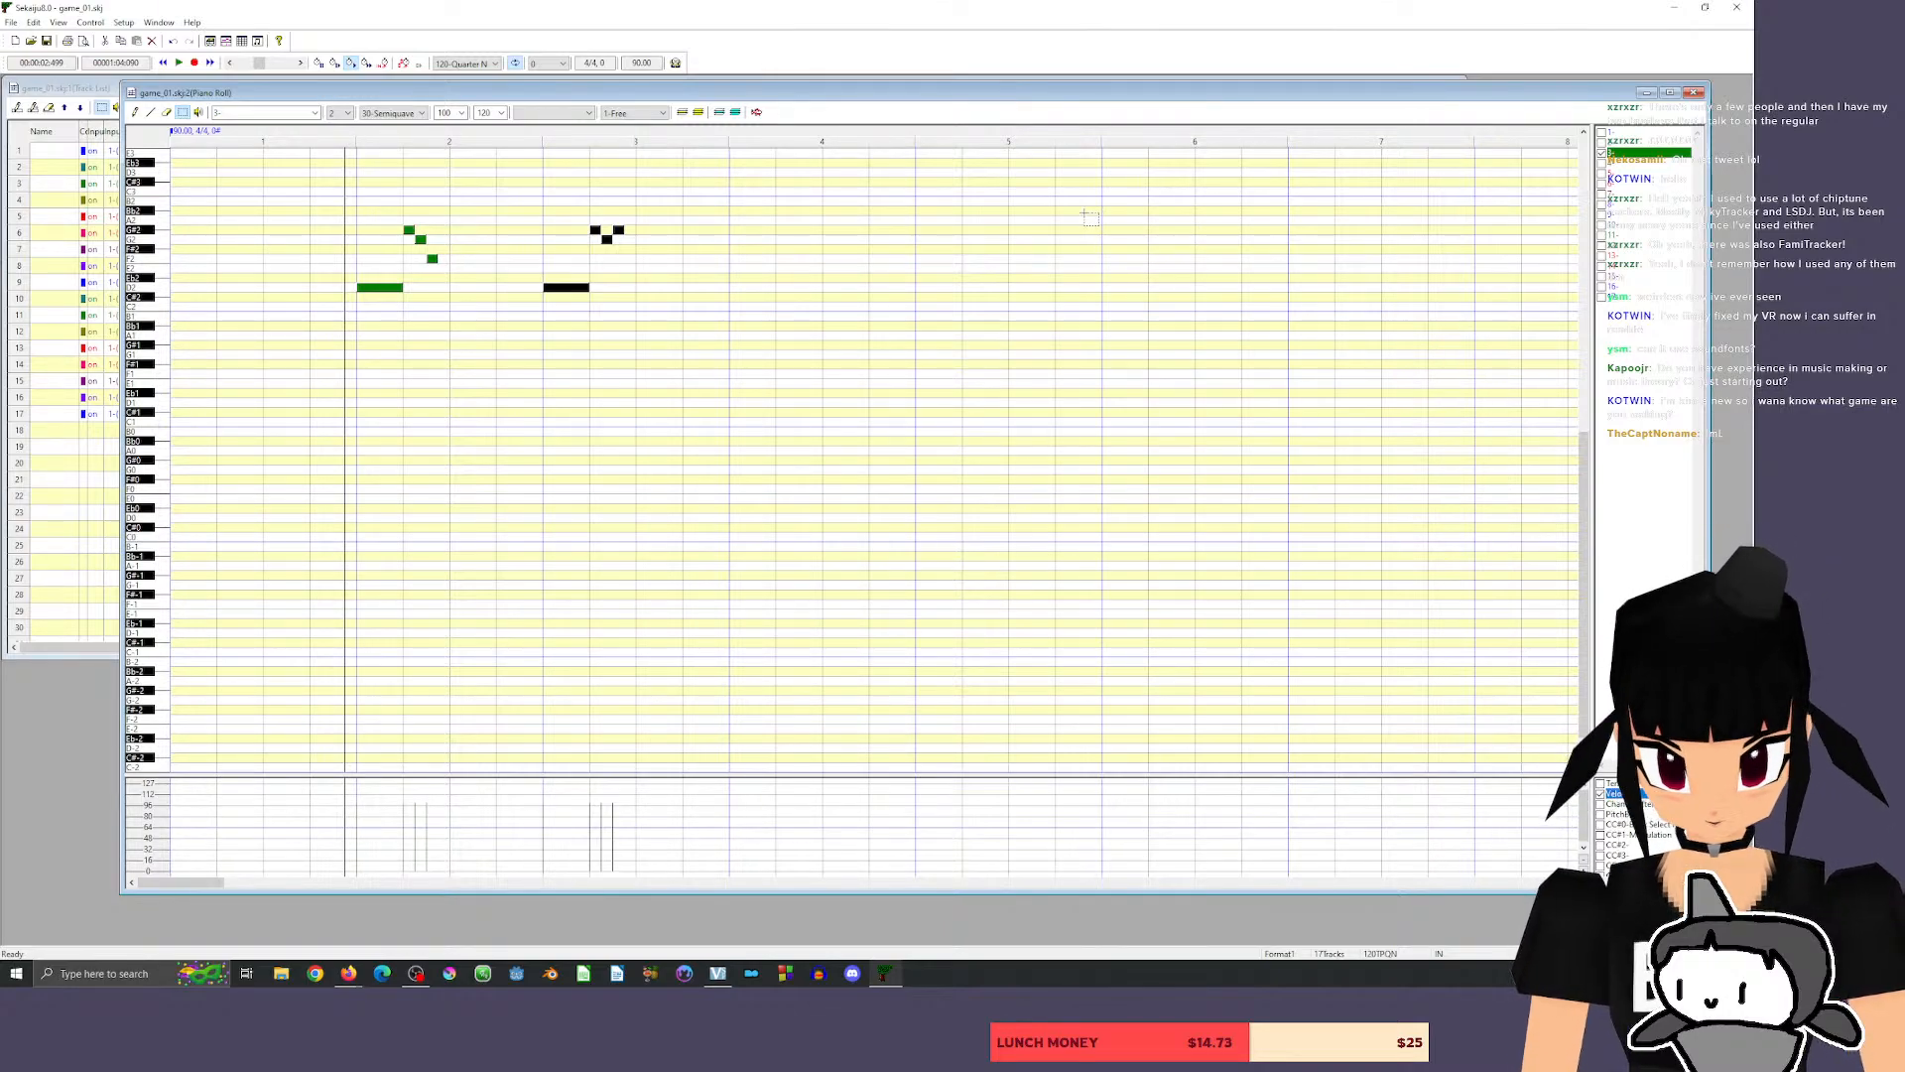
click(336, 135)
key(space)
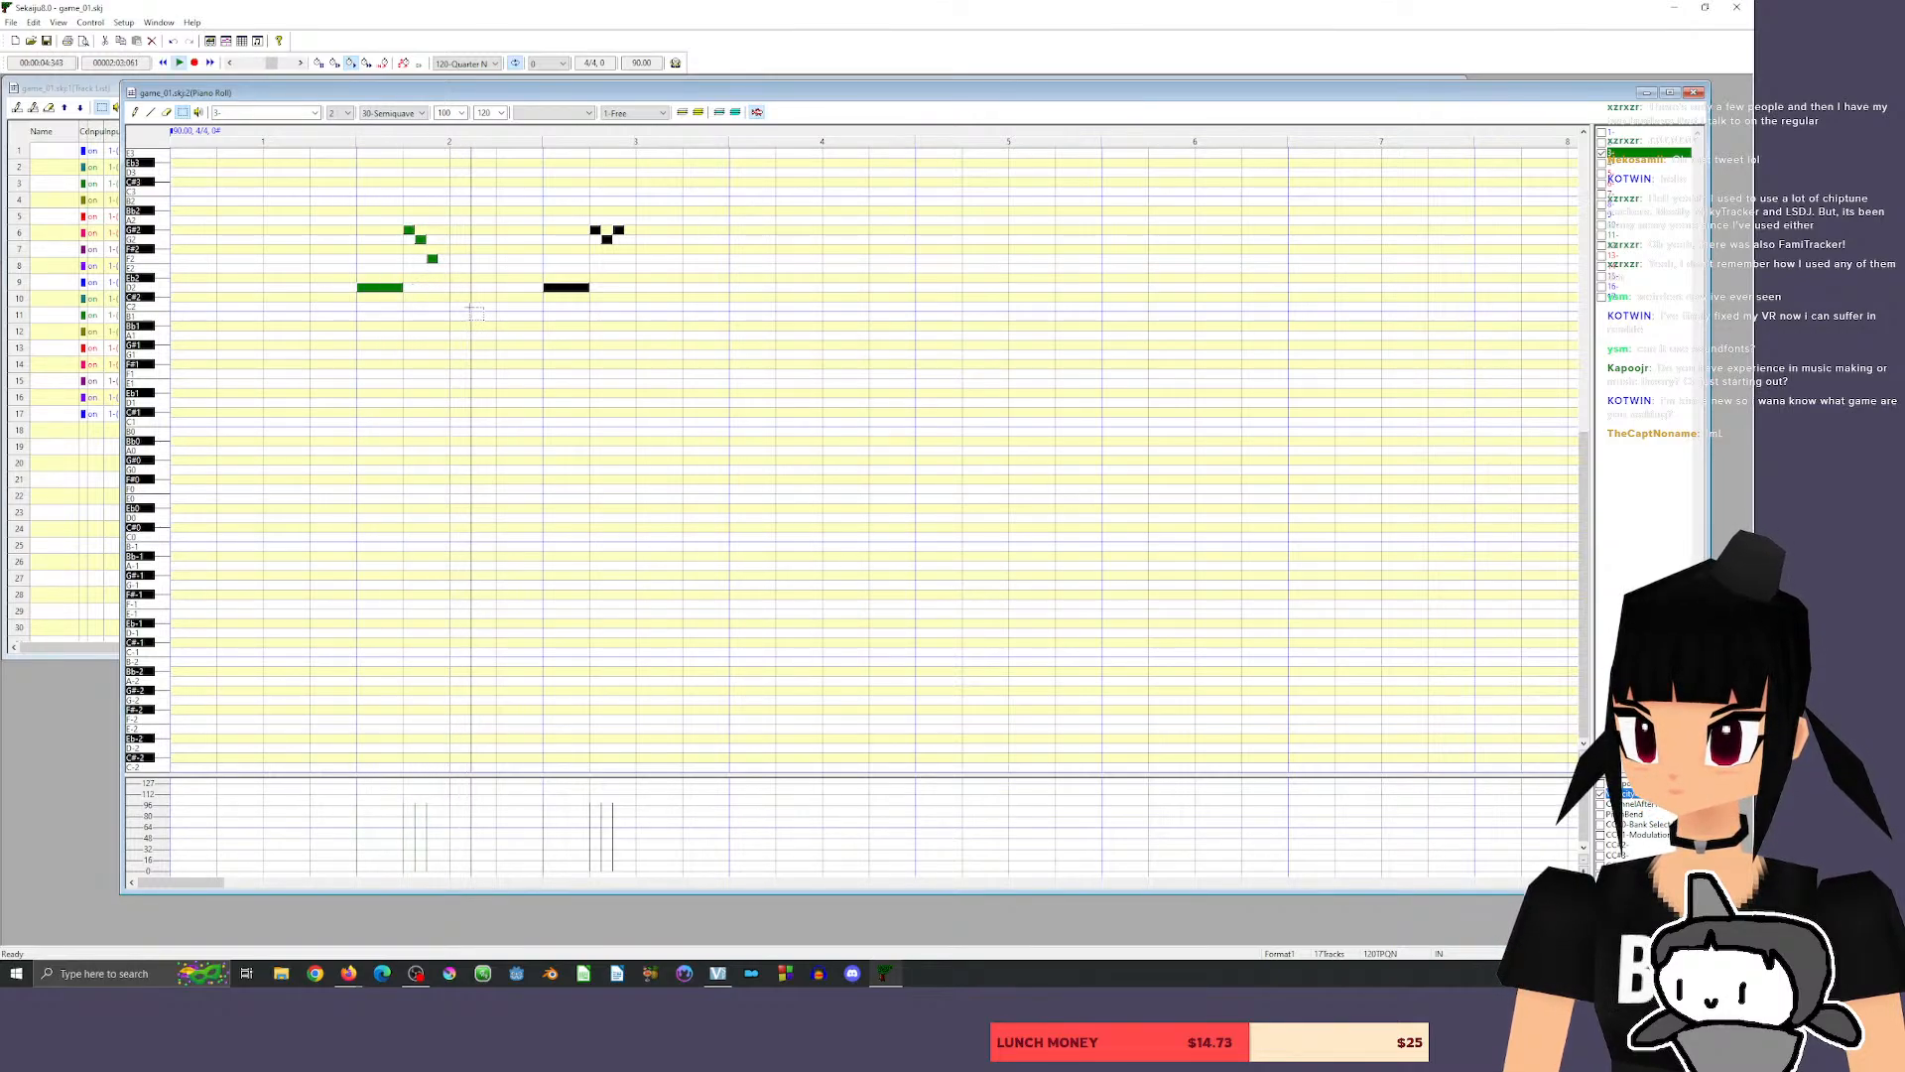
key(space)
click(135, 113)
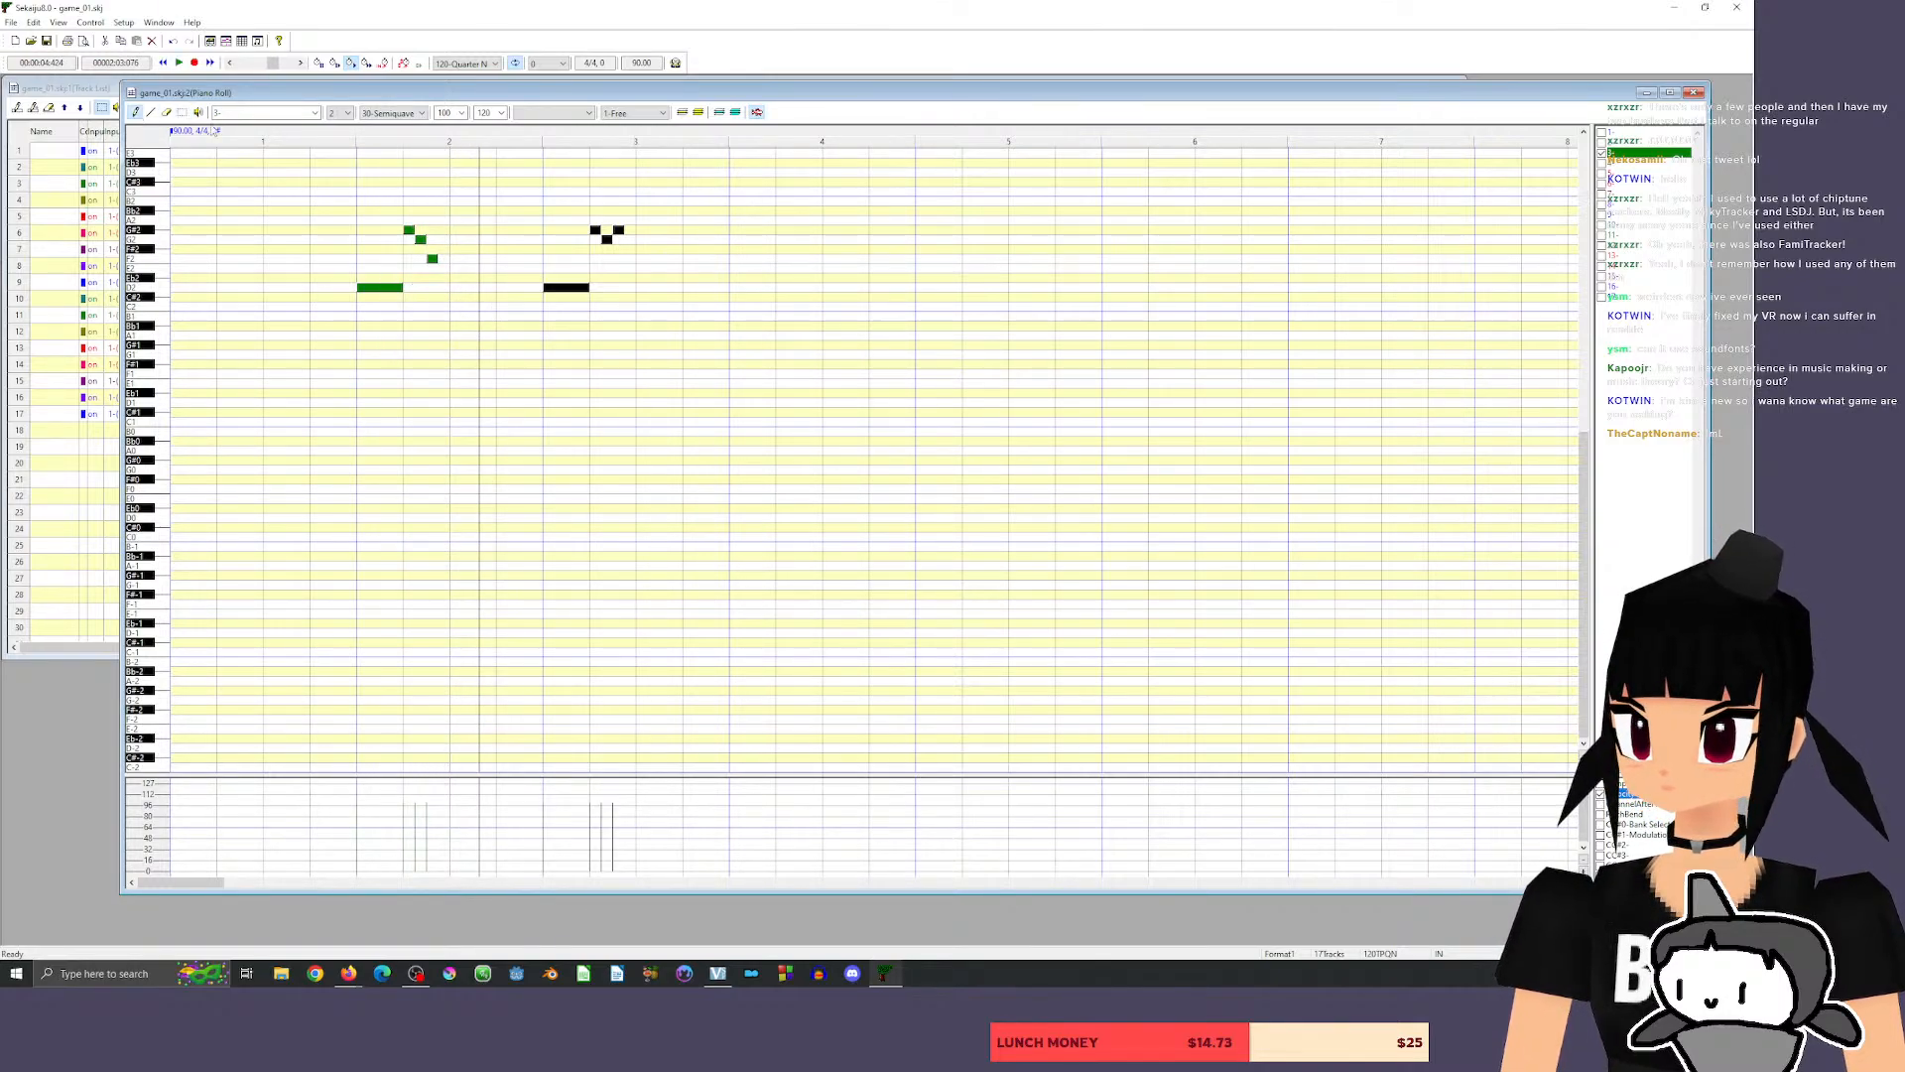
click(340, 132)
key(space)
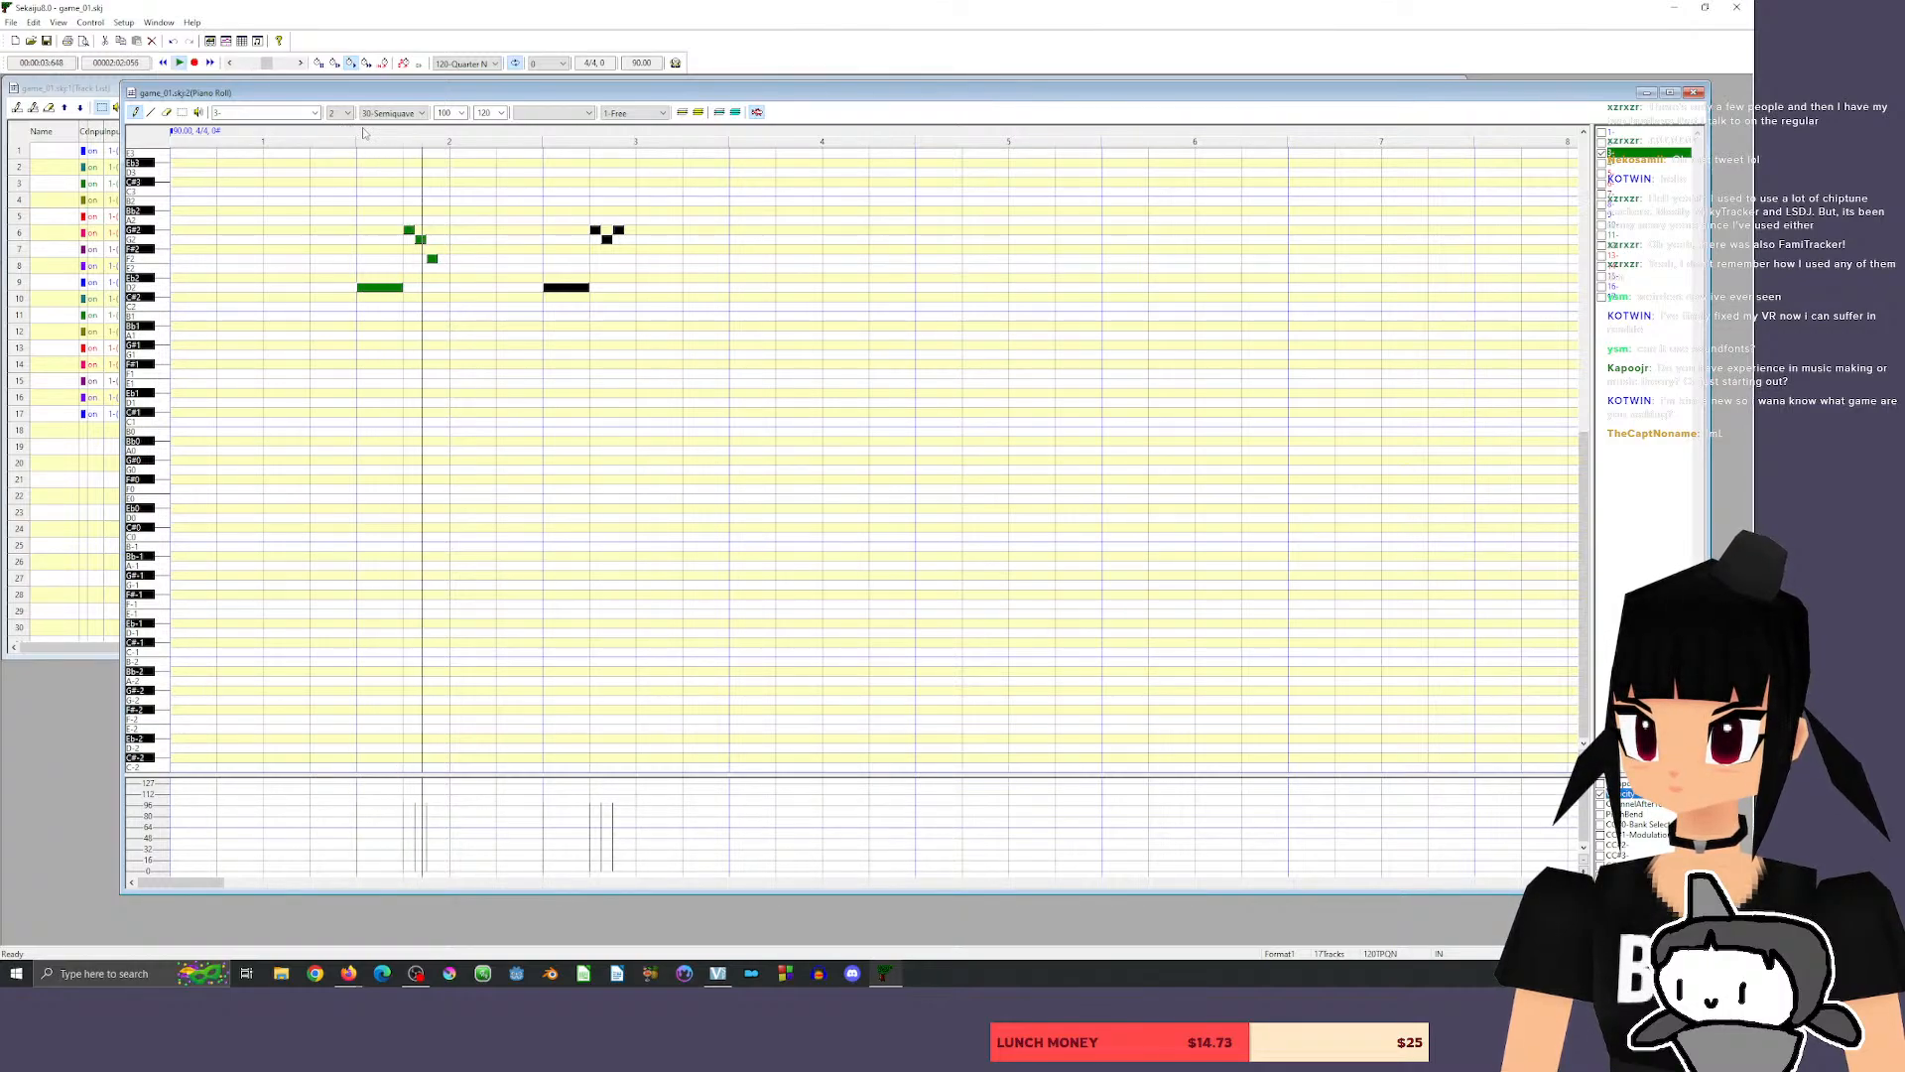
key(space)
Add a 120-tick G#2 above the D2 at the start of measure 2, play it back, and lower it to G2.
click(365, 230)
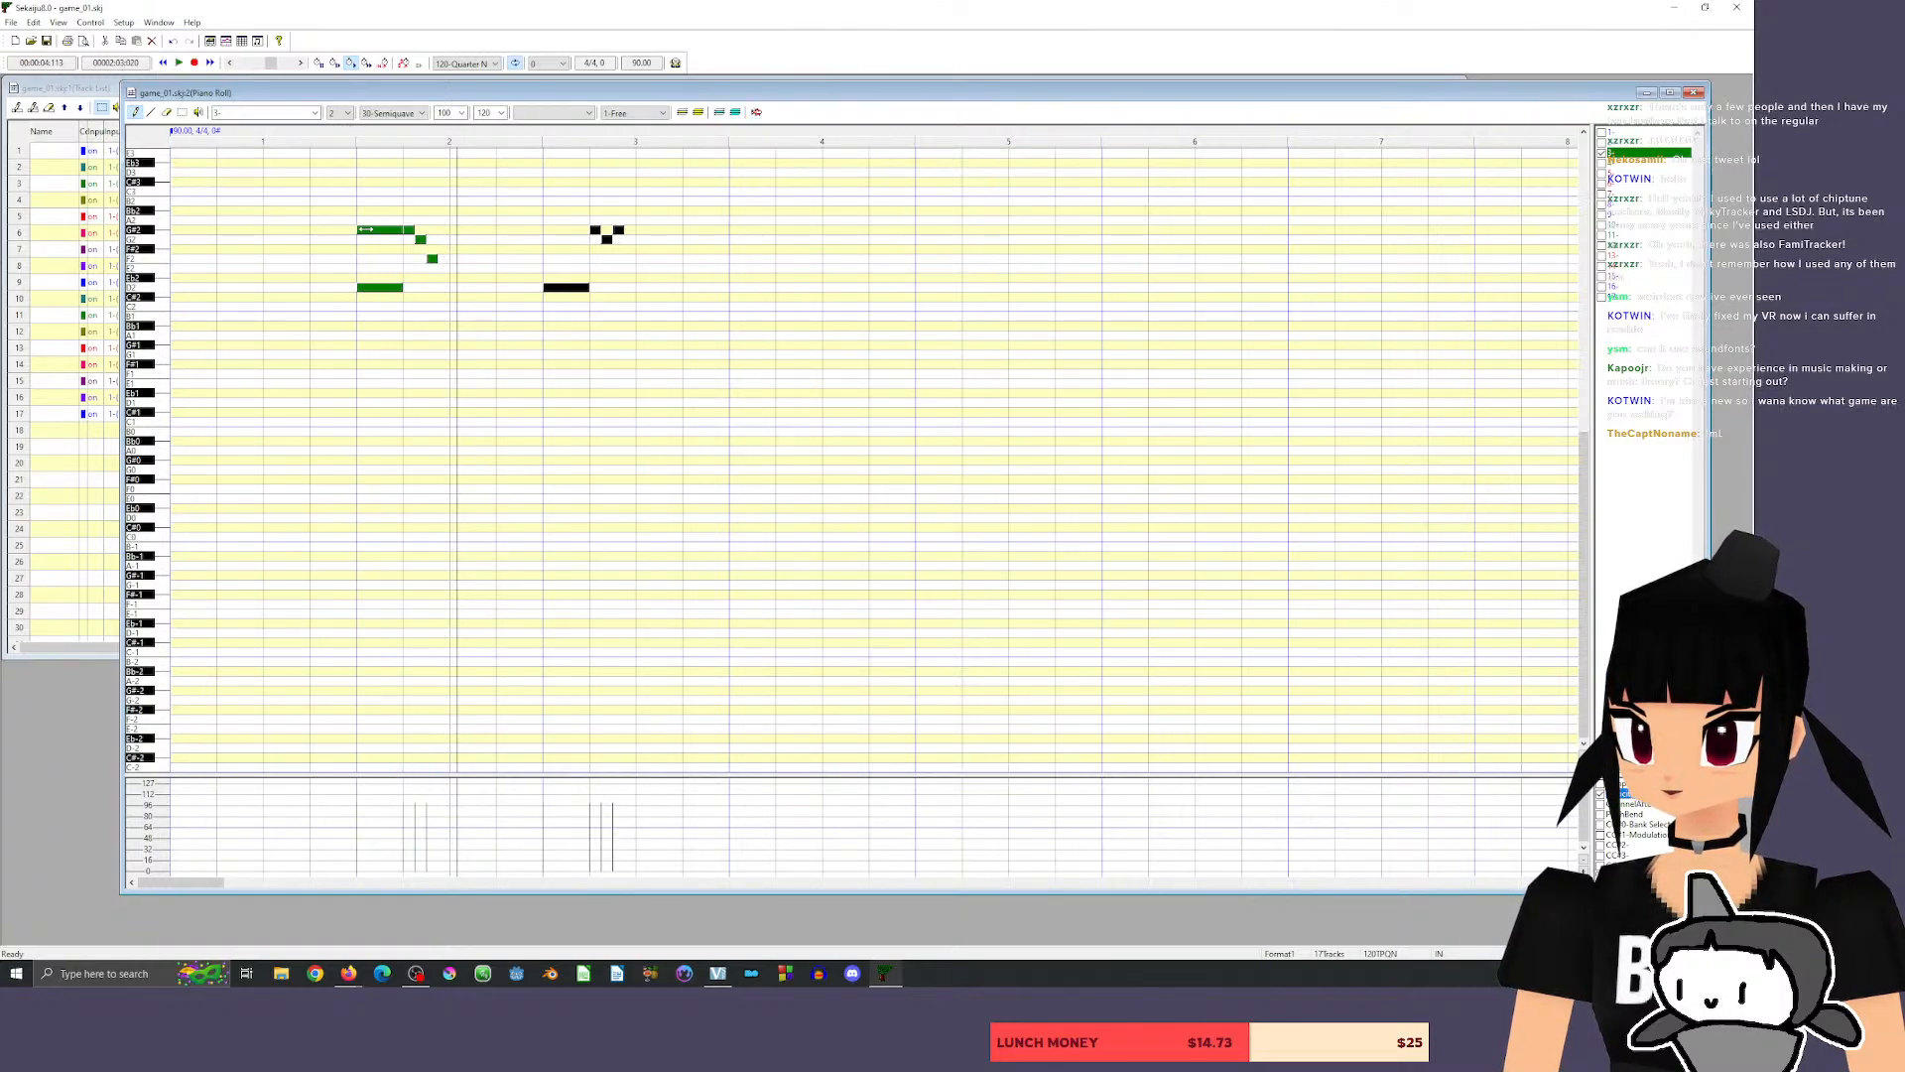
click(336, 132)
key(space)
key(space)
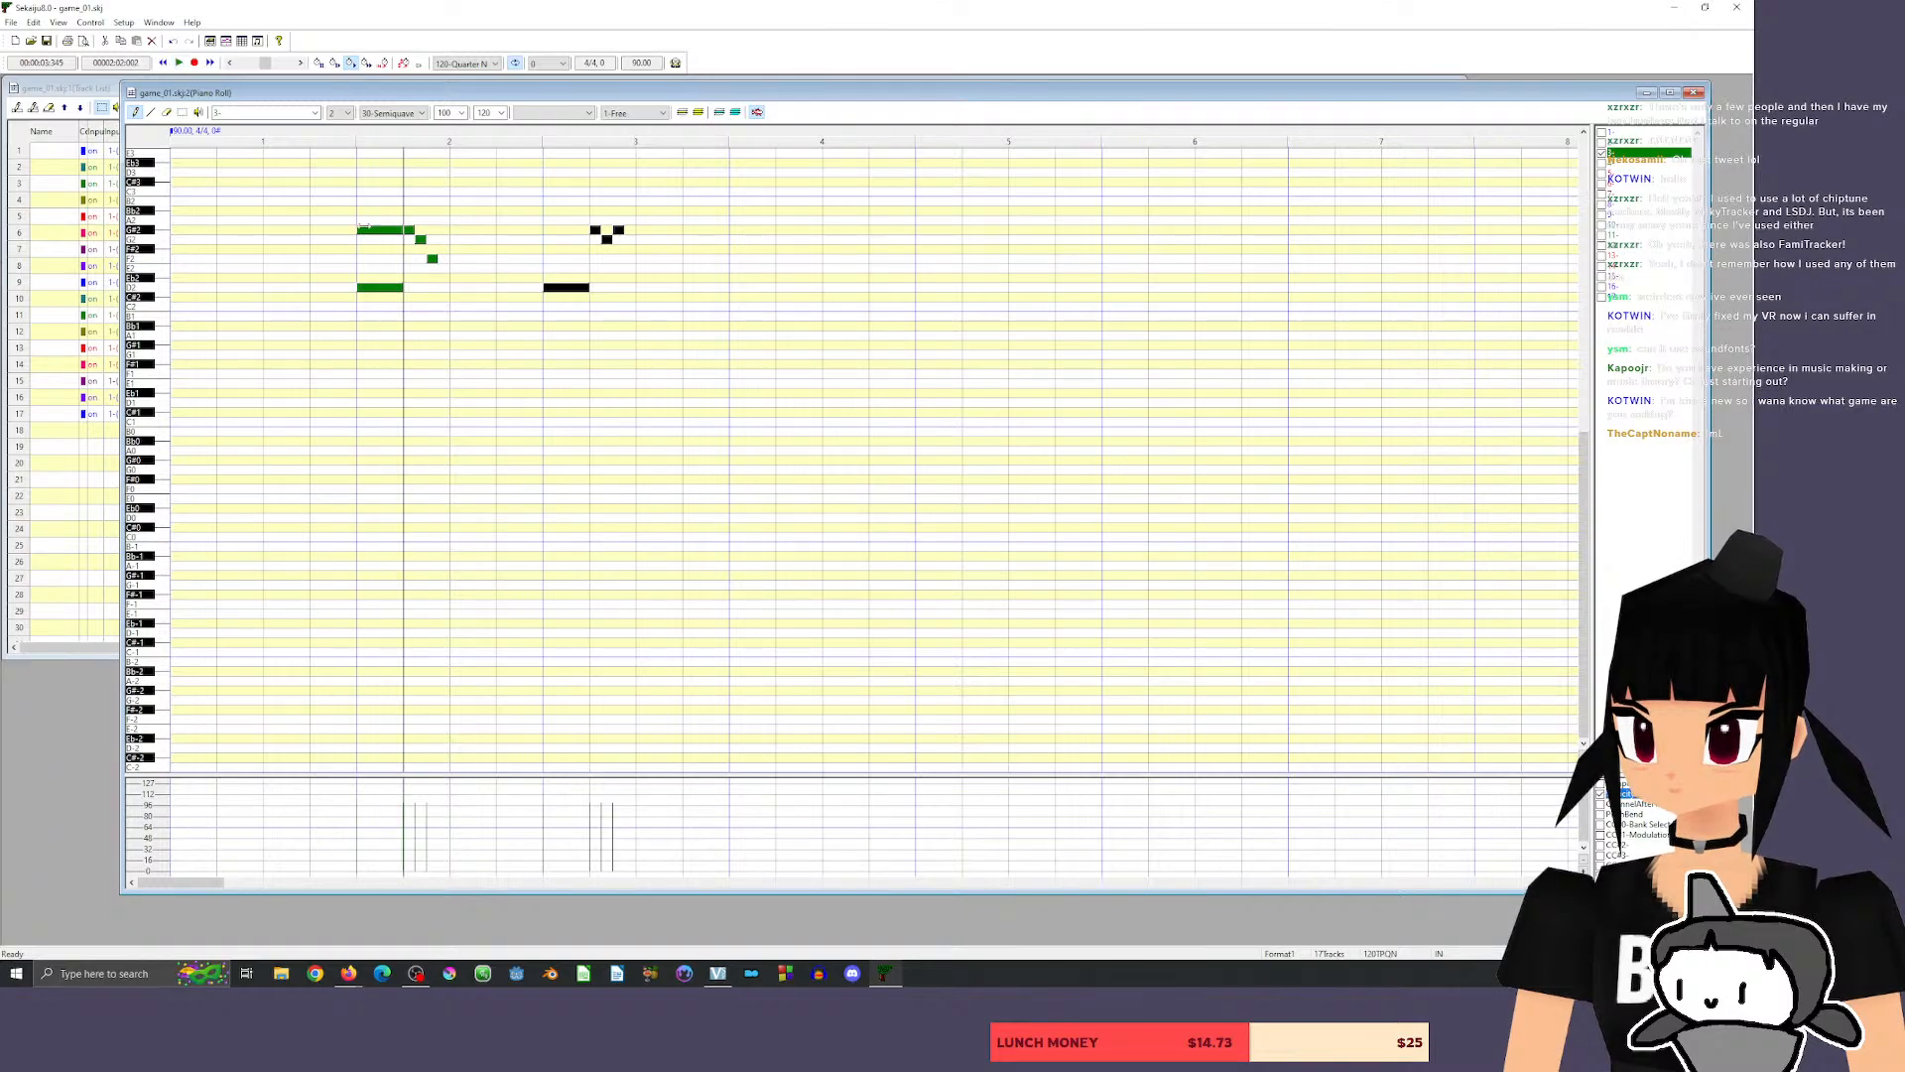
drag(370, 230, 370, 239)
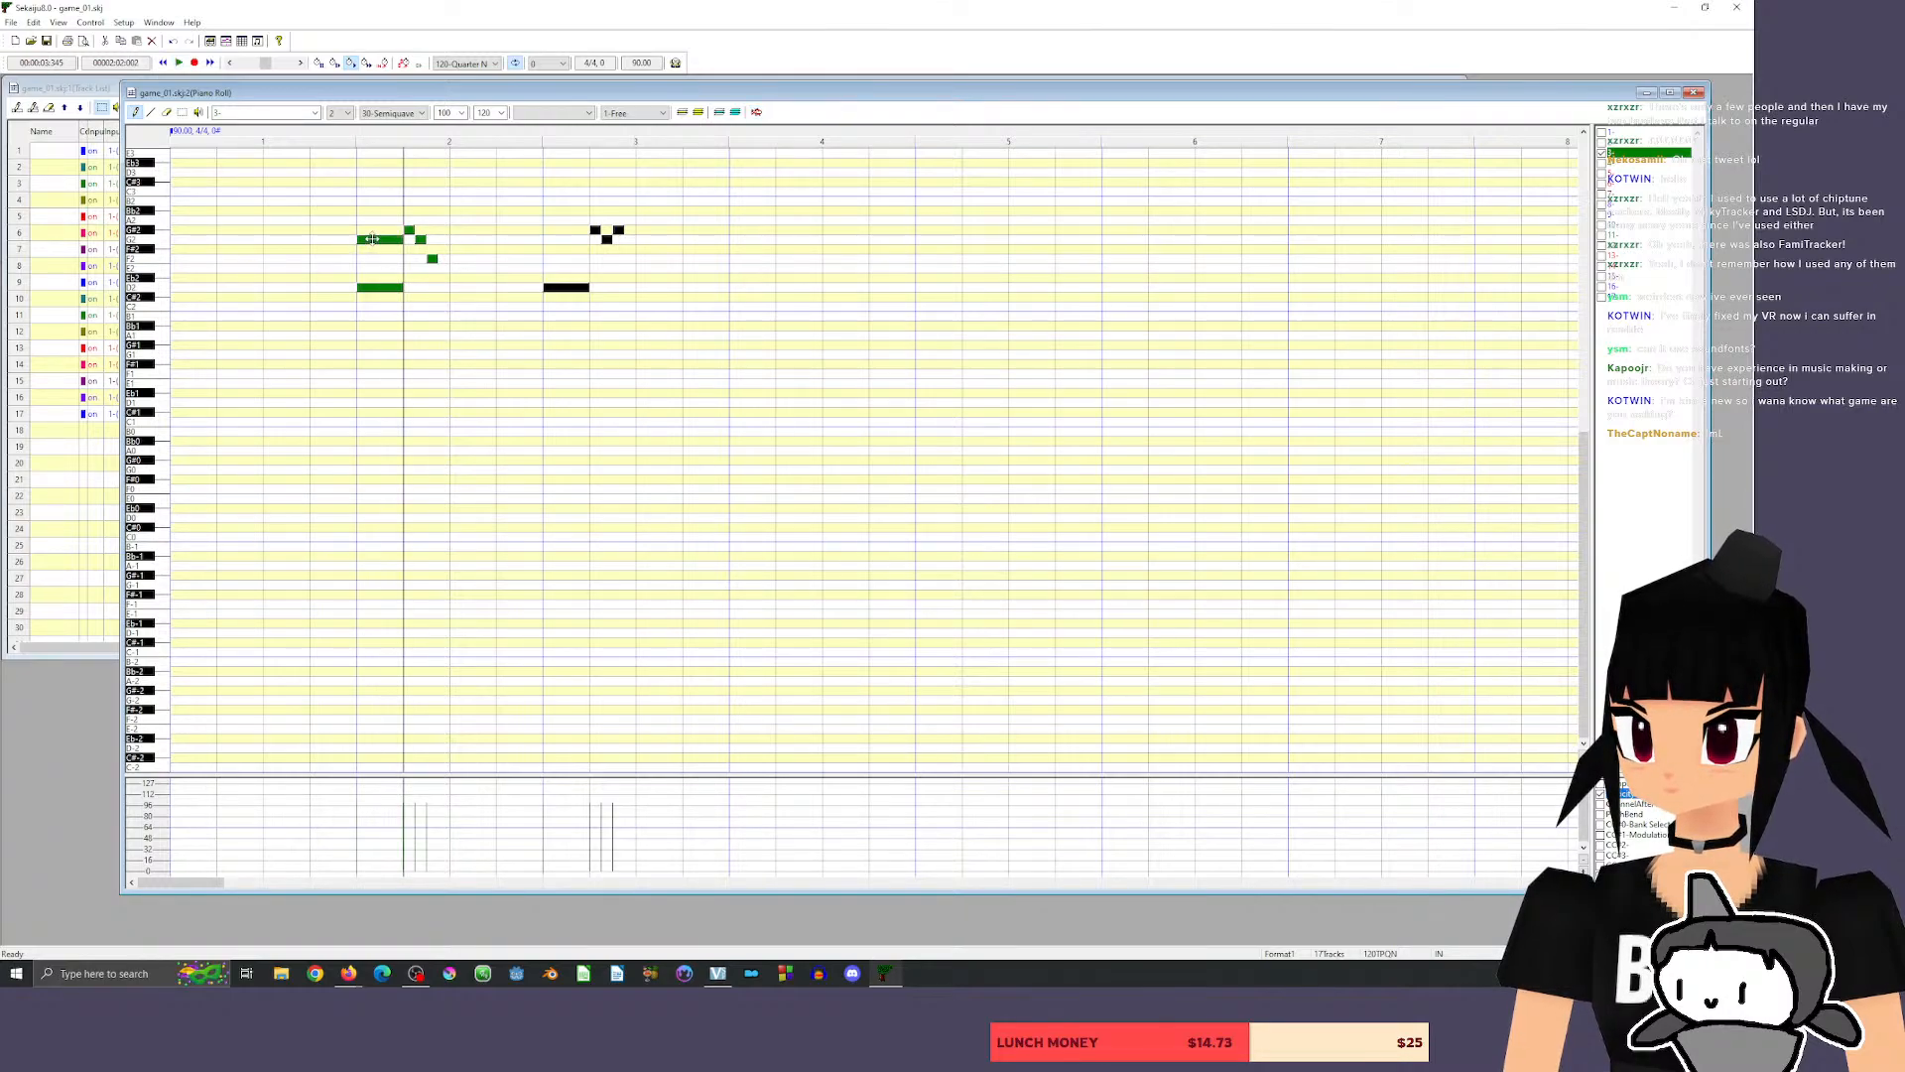
Play back the first phrase, add a 120-tick G2 above the D2 at the start of measure 3, and listen to both phrases.
click(356, 134)
key(space)
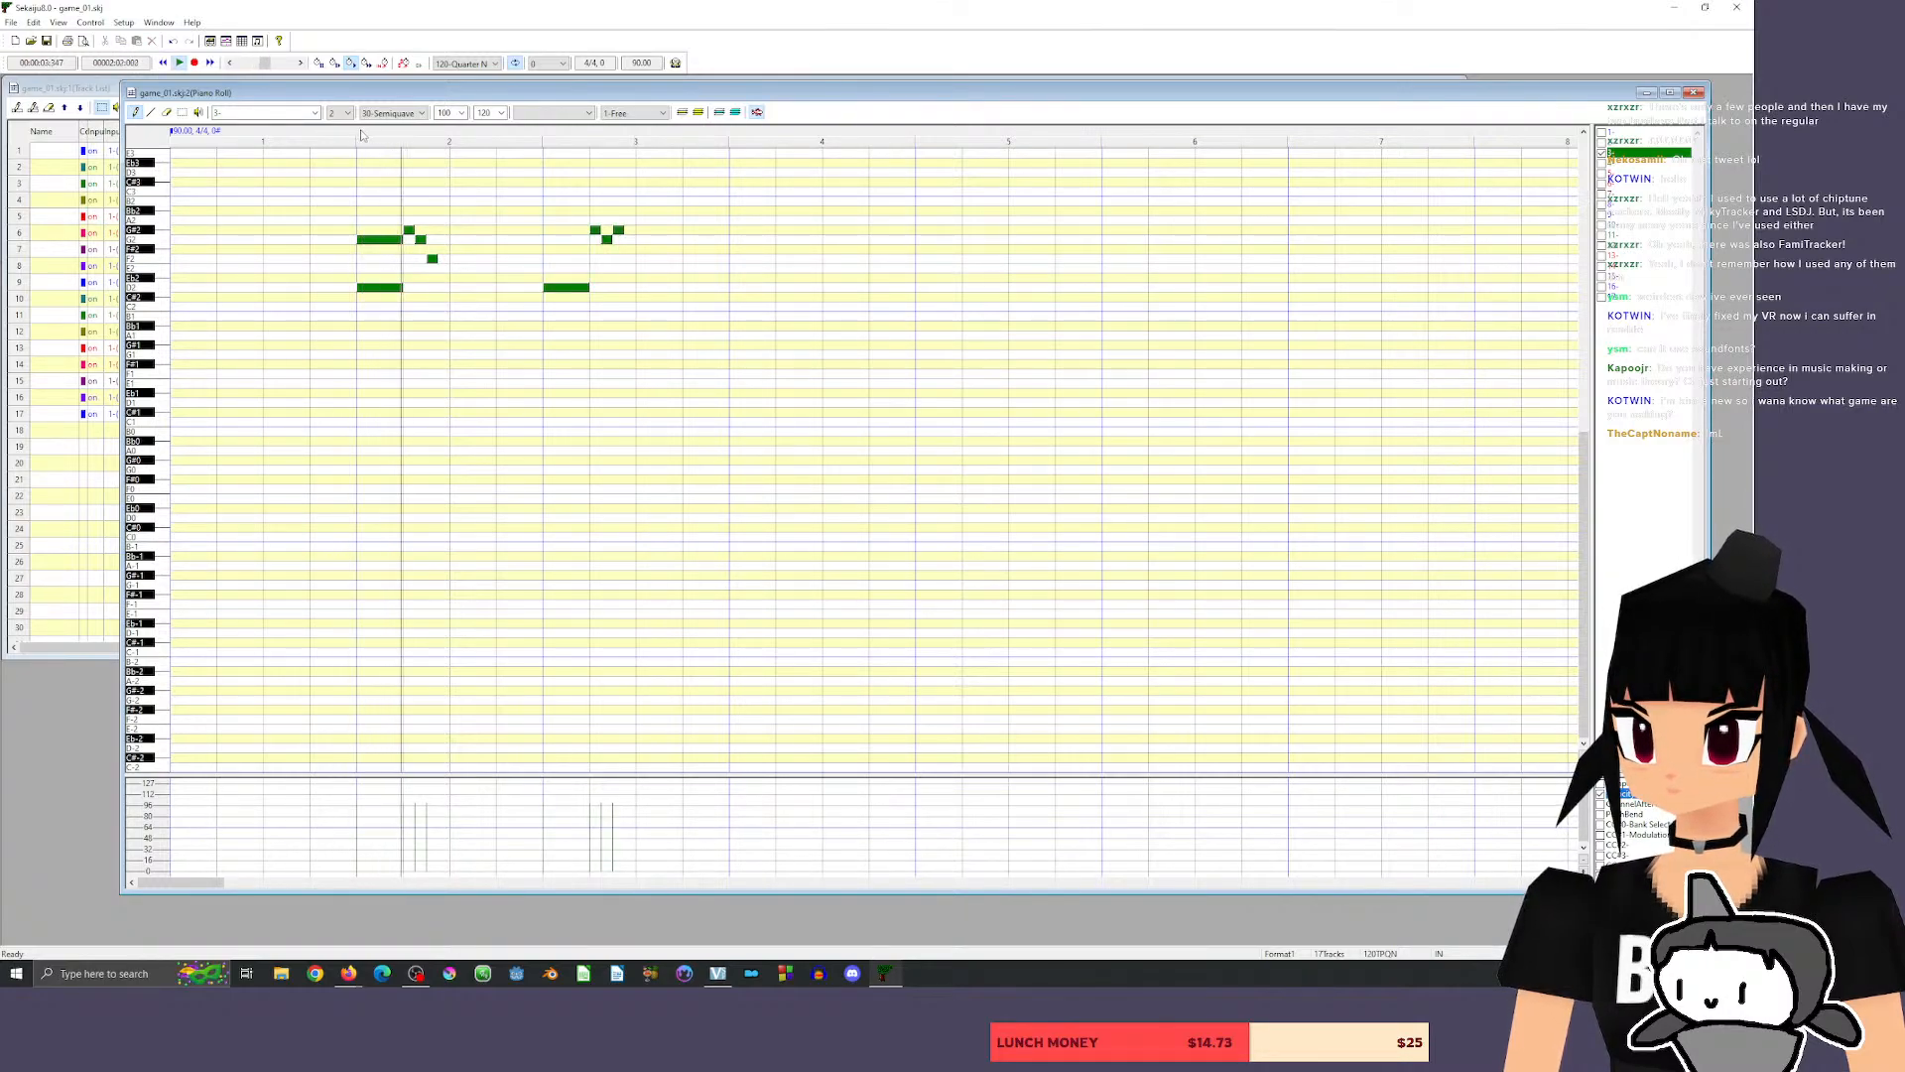
key(space)
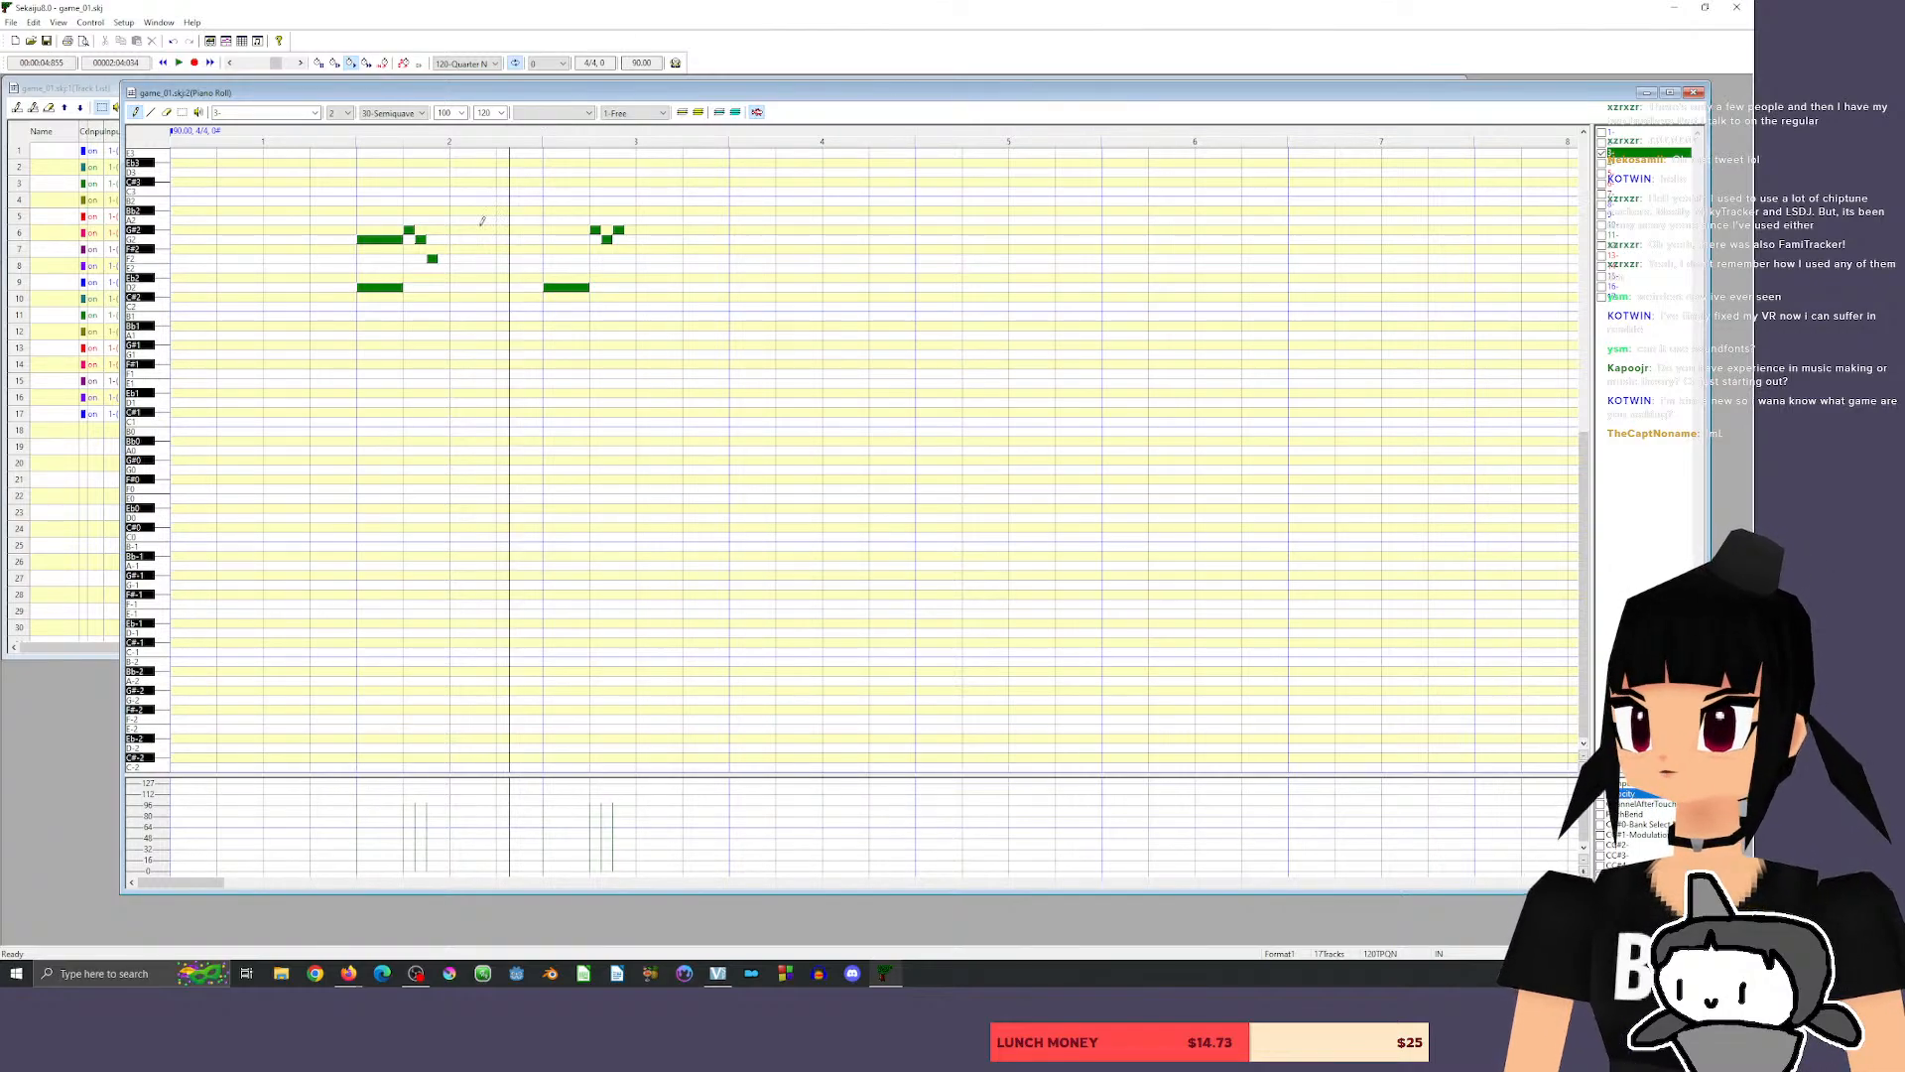
click(549, 240)
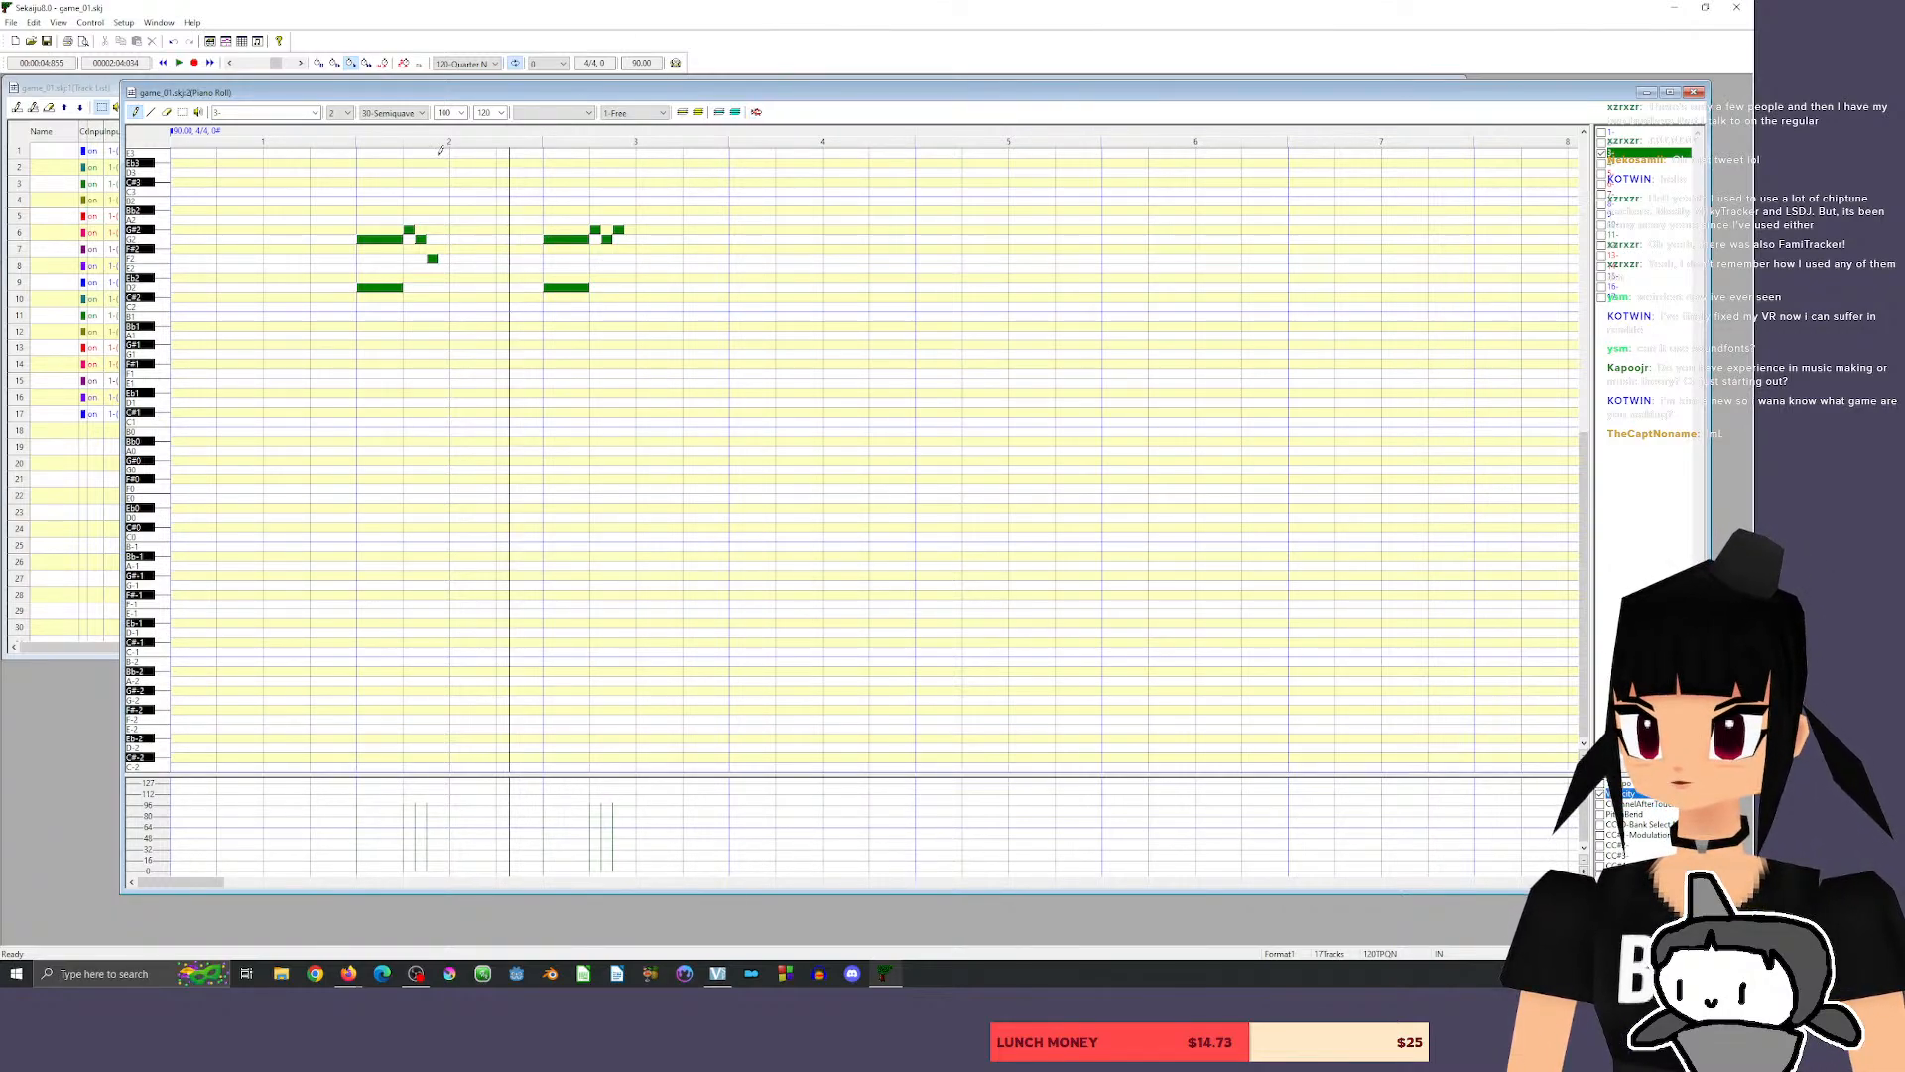
click(347, 129)
key(space)
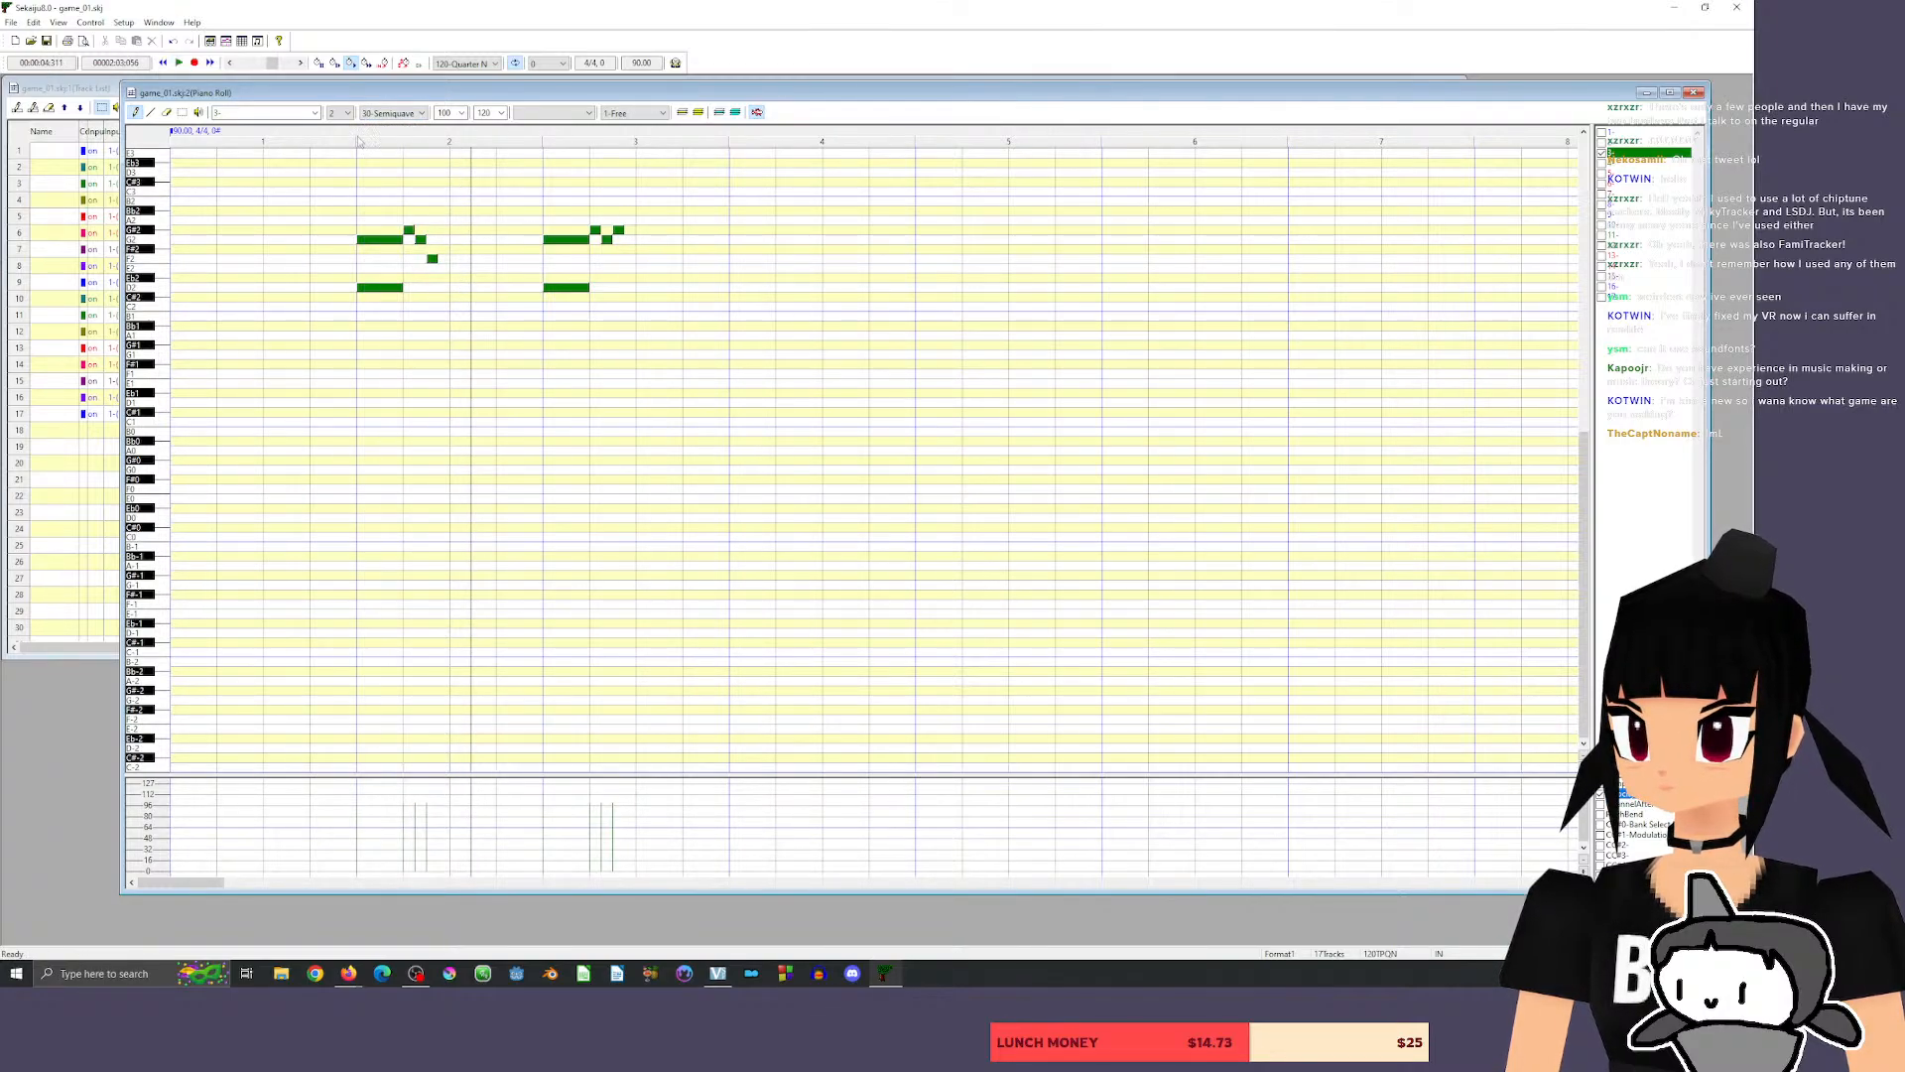
Lengthen the last note of each phrase, the F2 and the final G#2, to 300 ticks and play the riff back.
drag(430, 259, 729, 232)
click(328, 133)
key(space)
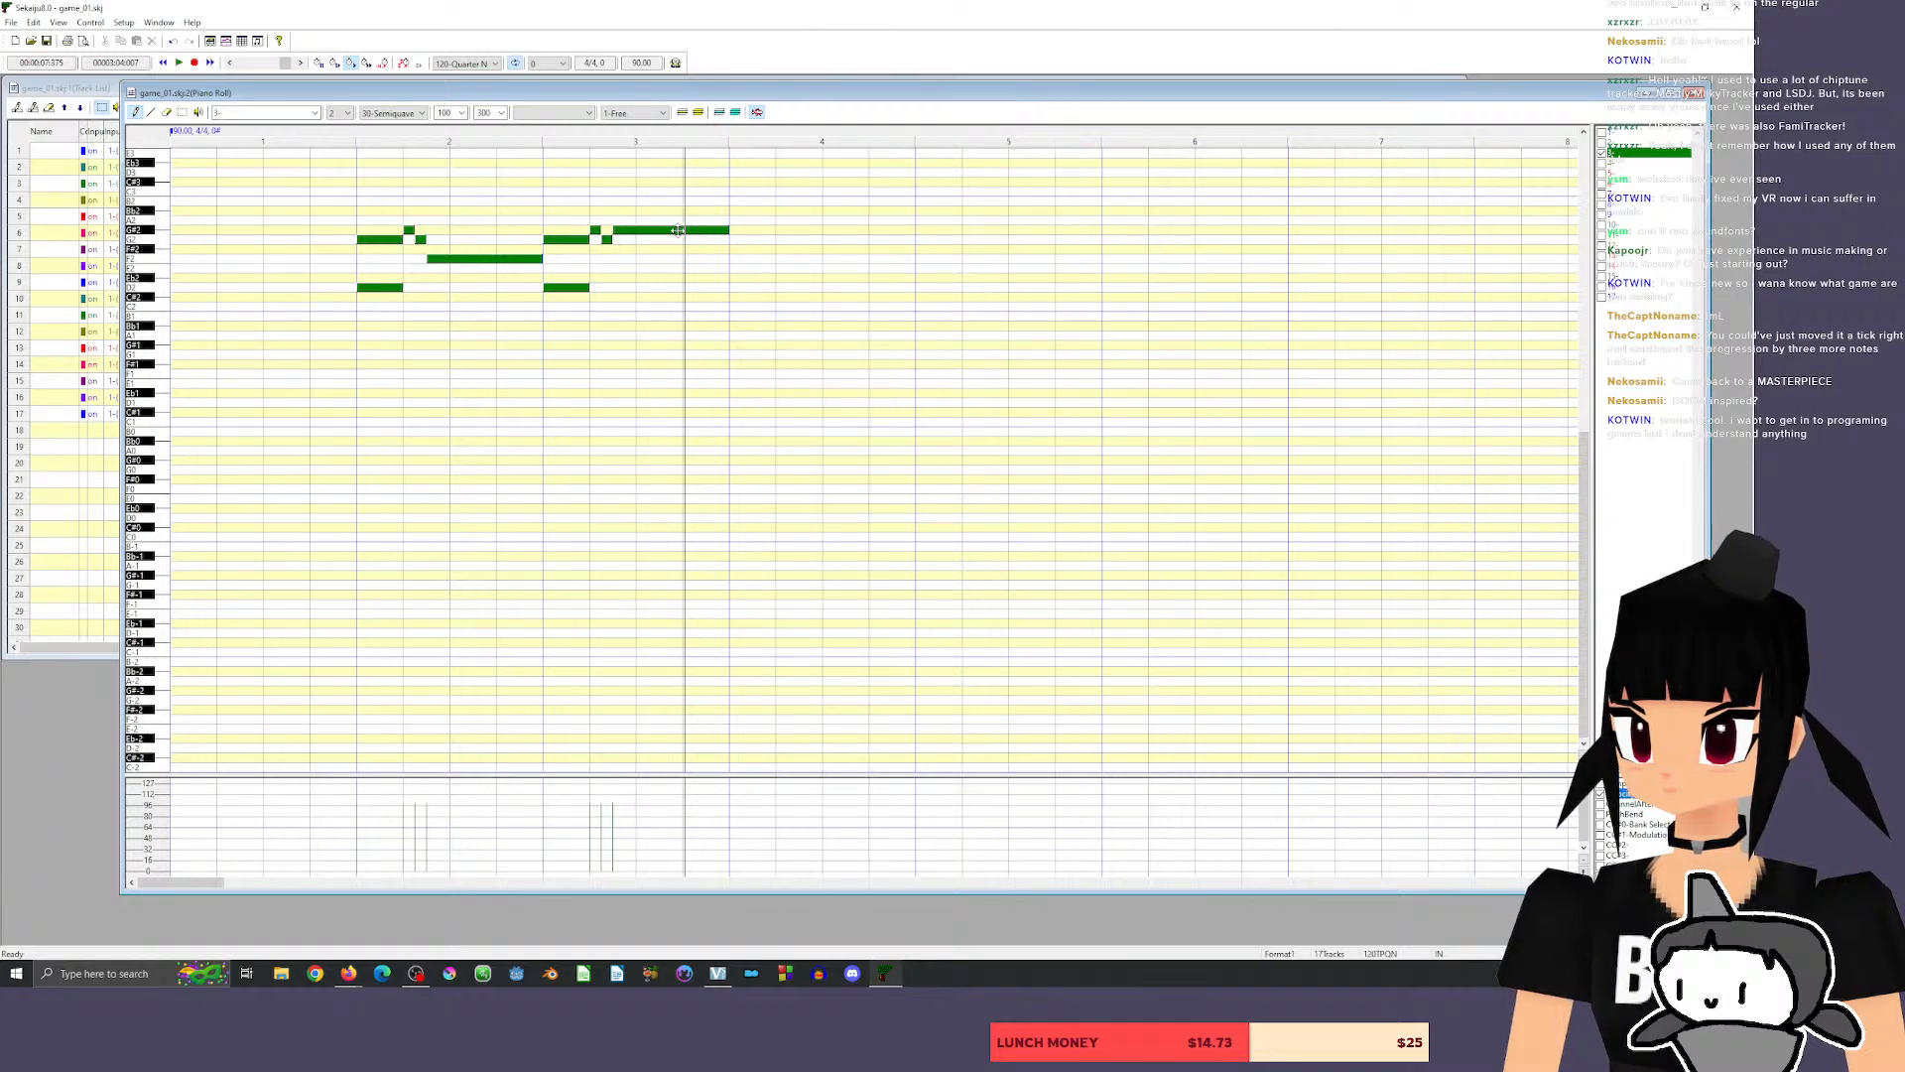
Lower the second phrase's last note to Eb2 and shorten both phrase-ending notes to 180 ticks.
drag(679, 232, 672, 277)
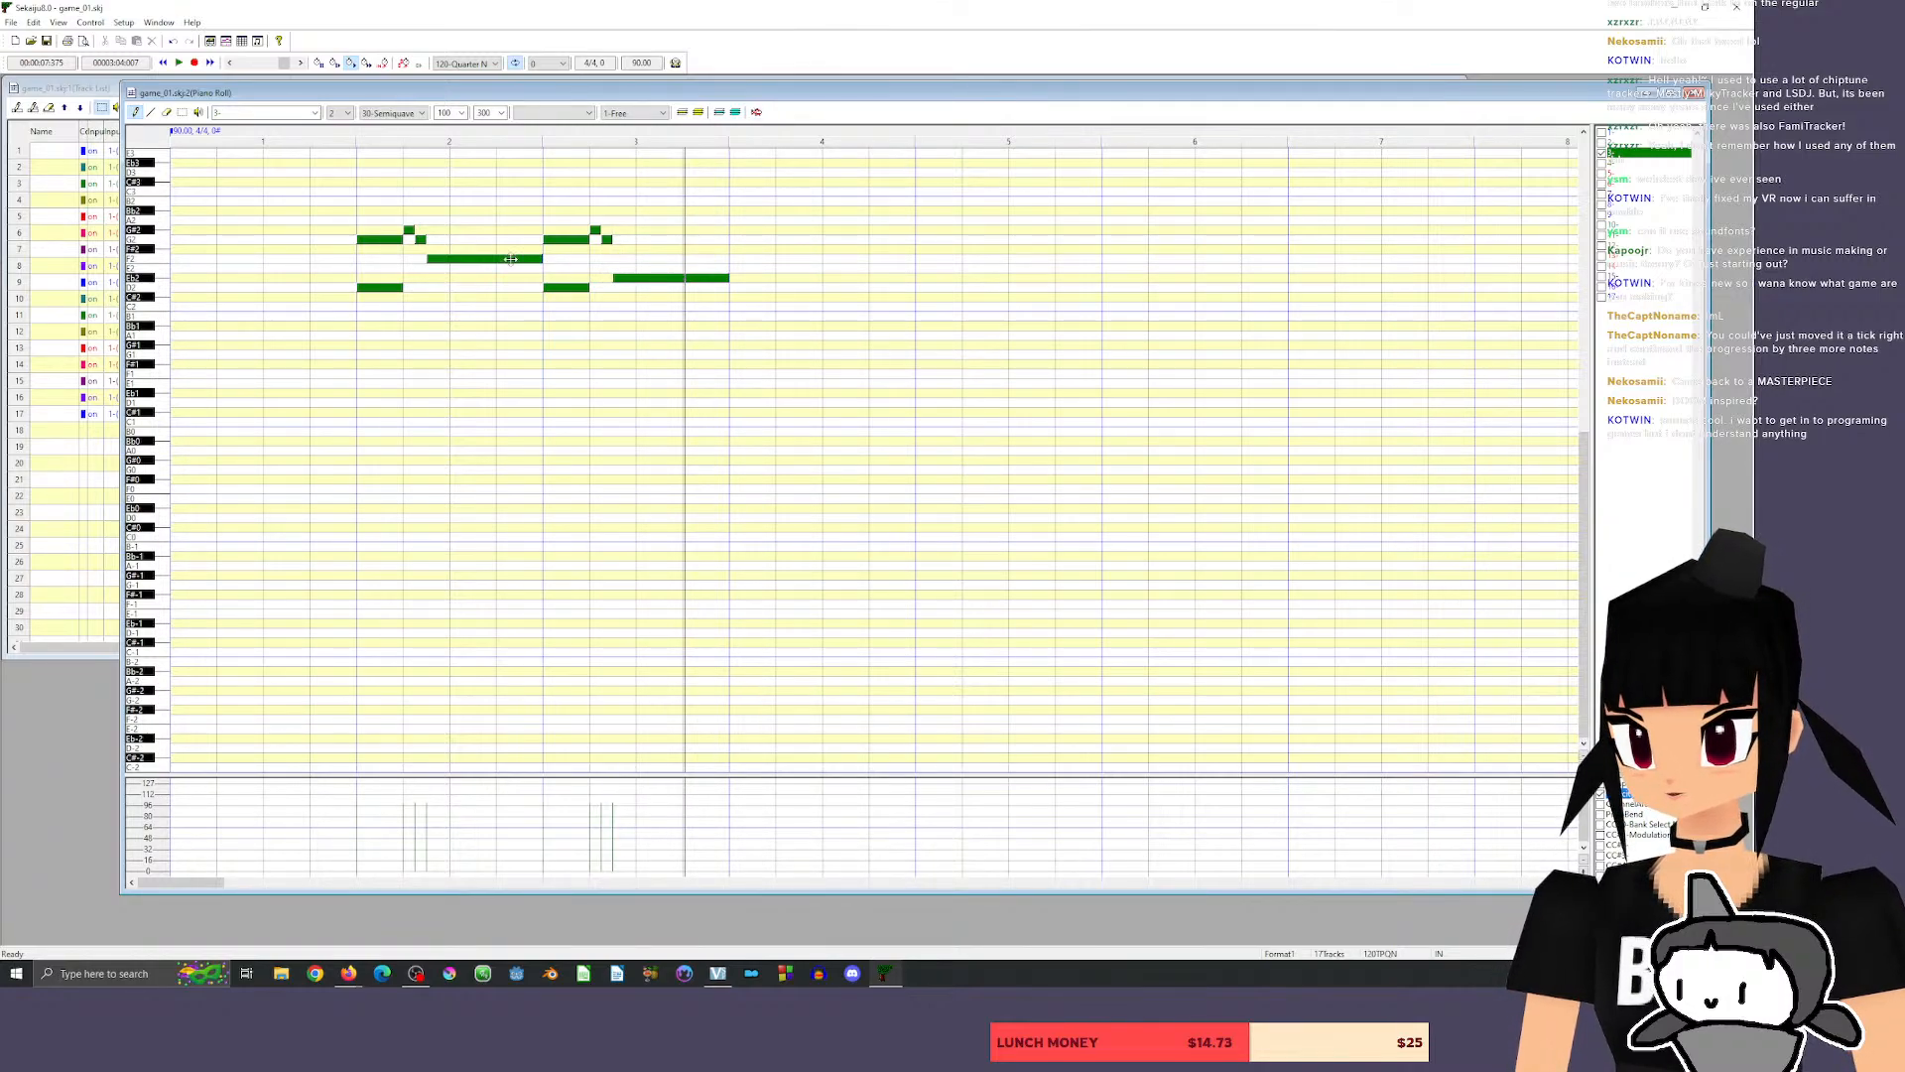
drag(511, 259, 493, 269)
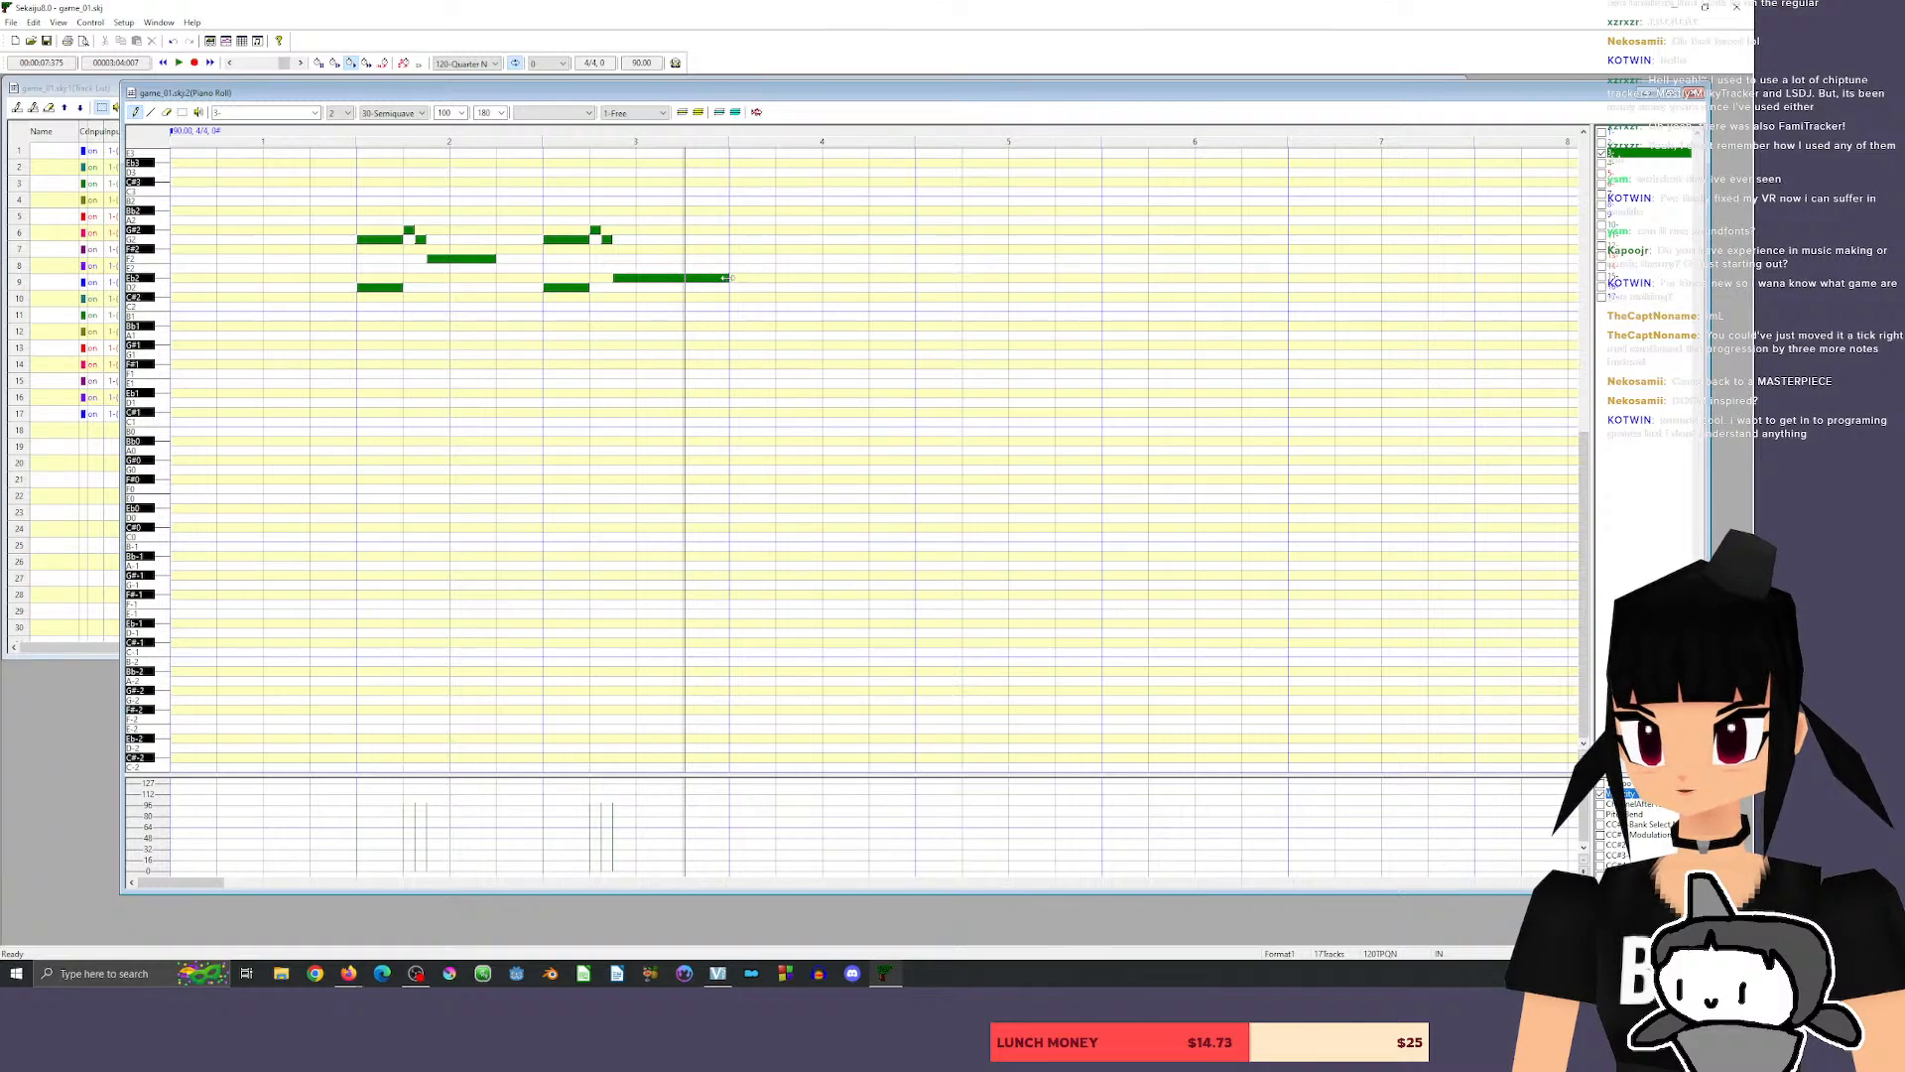
drag(727, 278, 683, 278)
Play back the riff, lower the second phrase's last note to D2, and listen again from just before measure 2.
key(space)
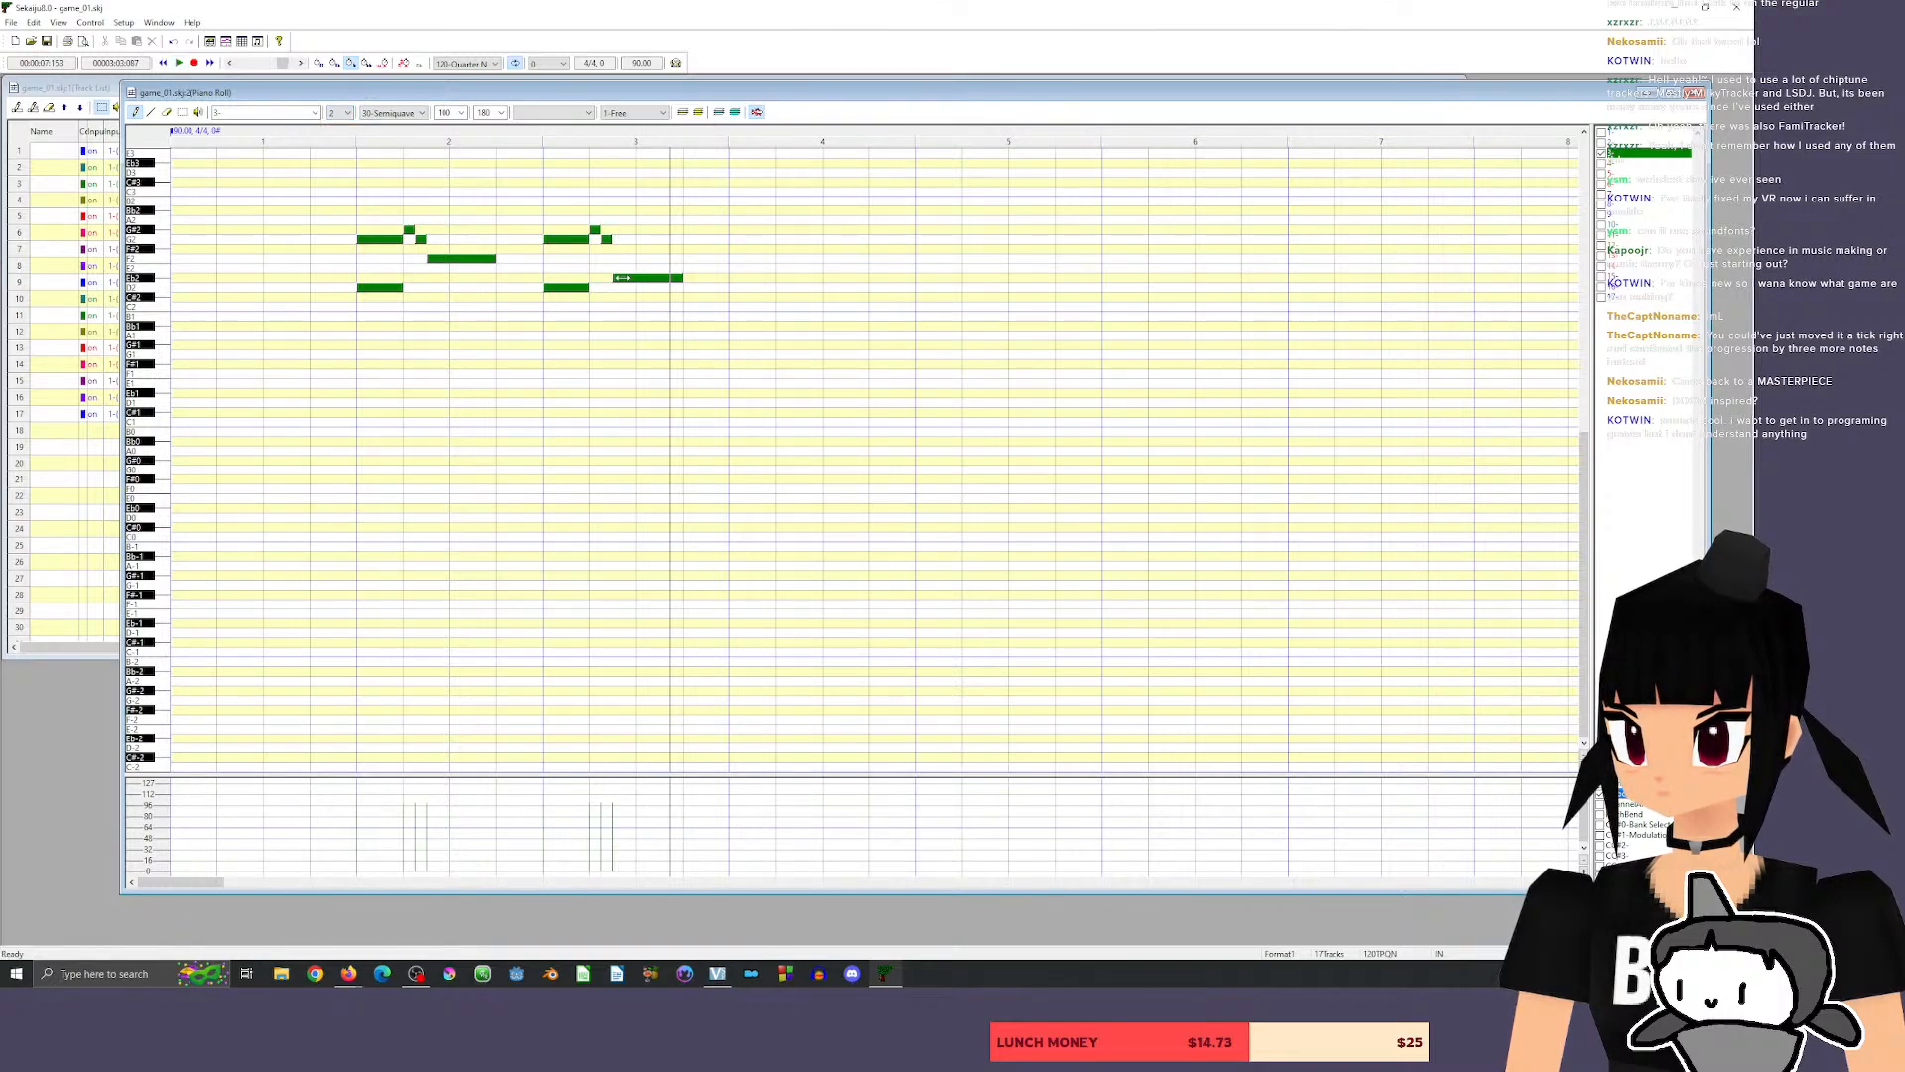
drag(623, 279, 626, 288)
click(344, 135)
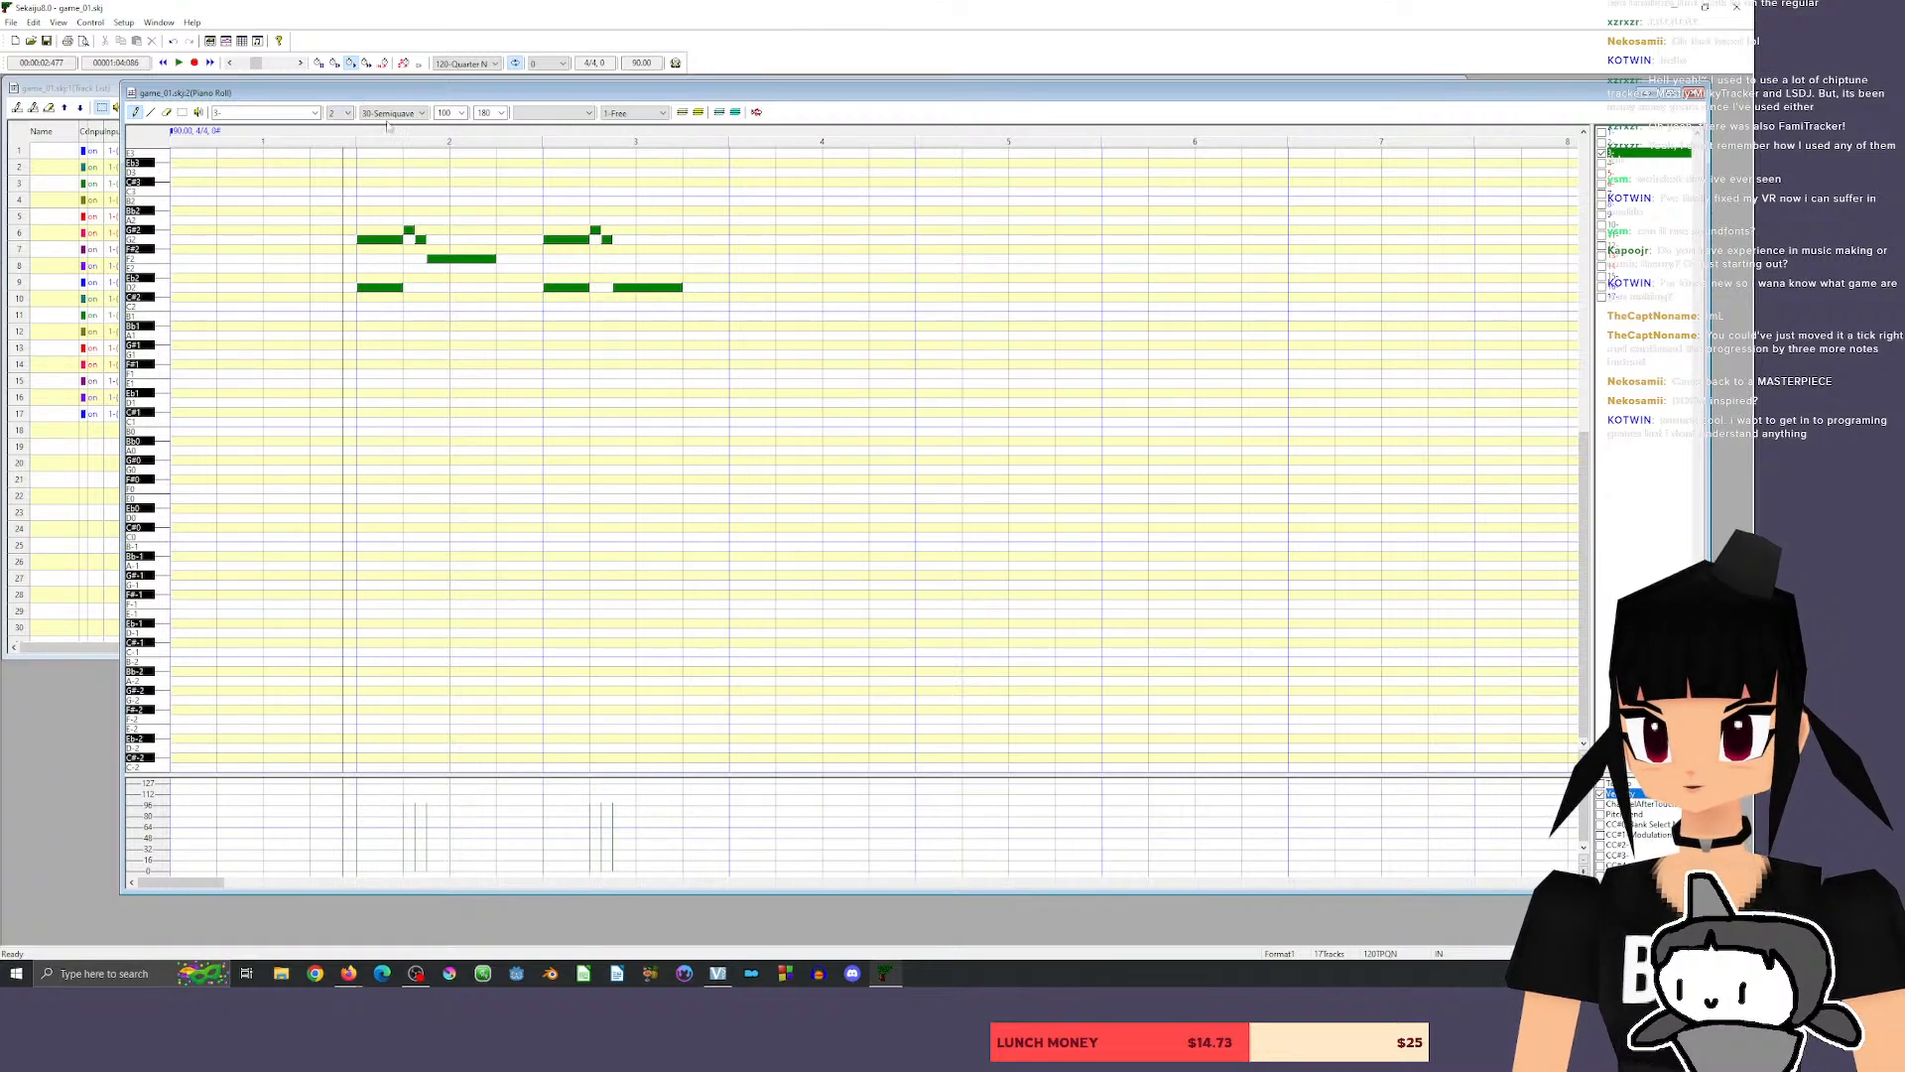
click(325, 133)
click(336, 134)
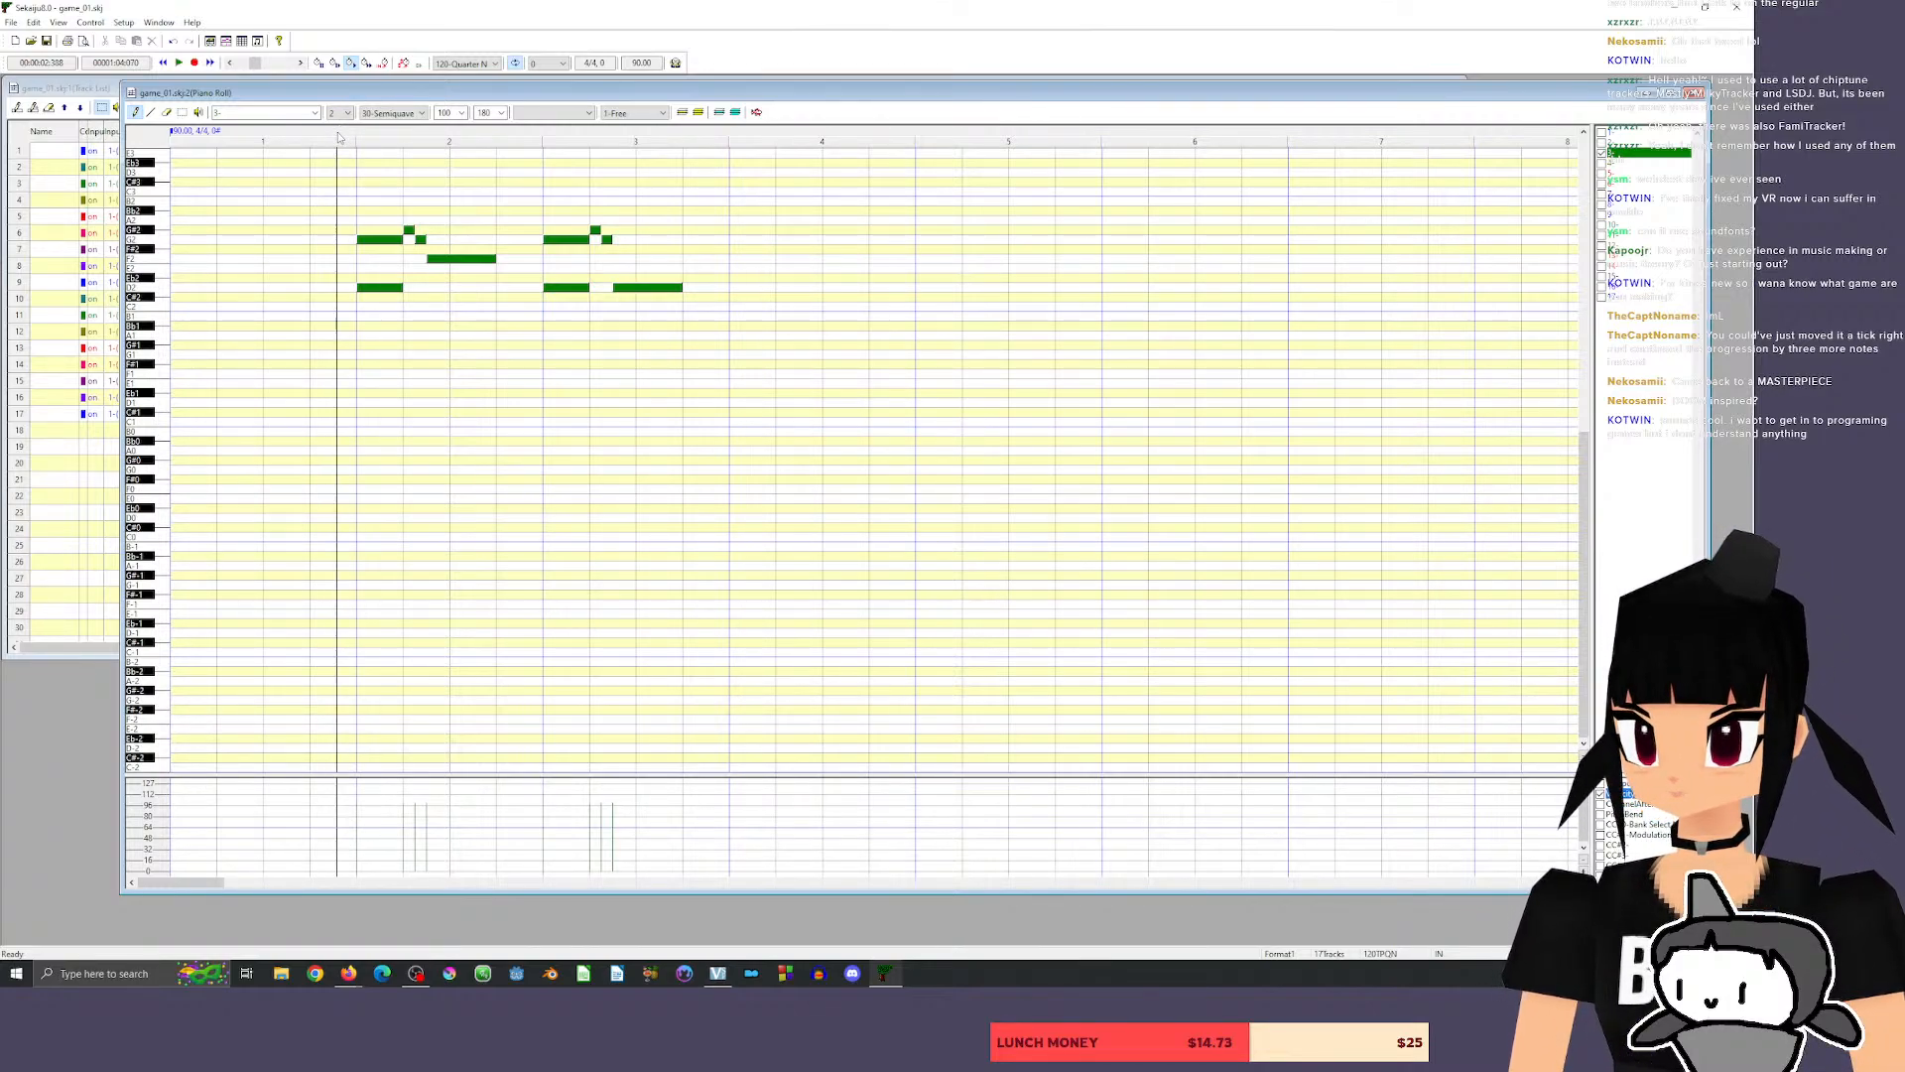
key(space)
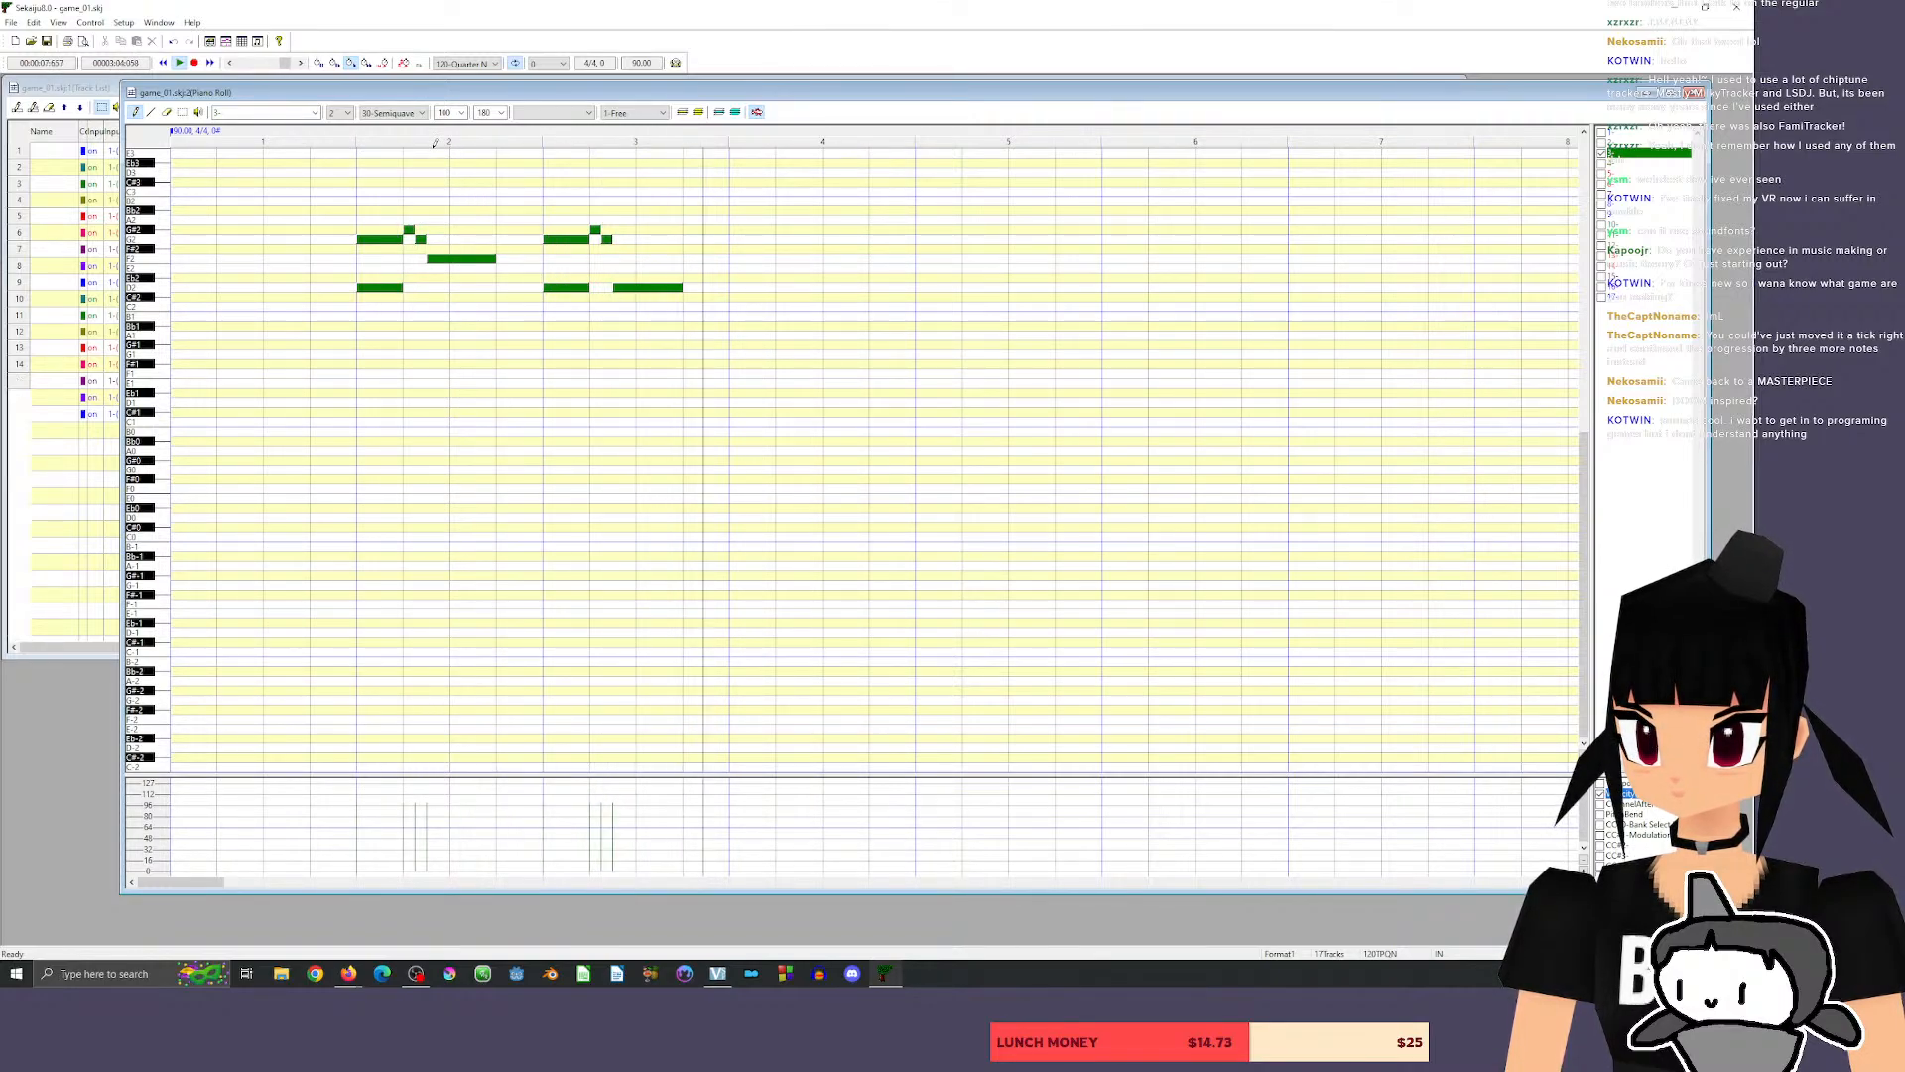
key(space)
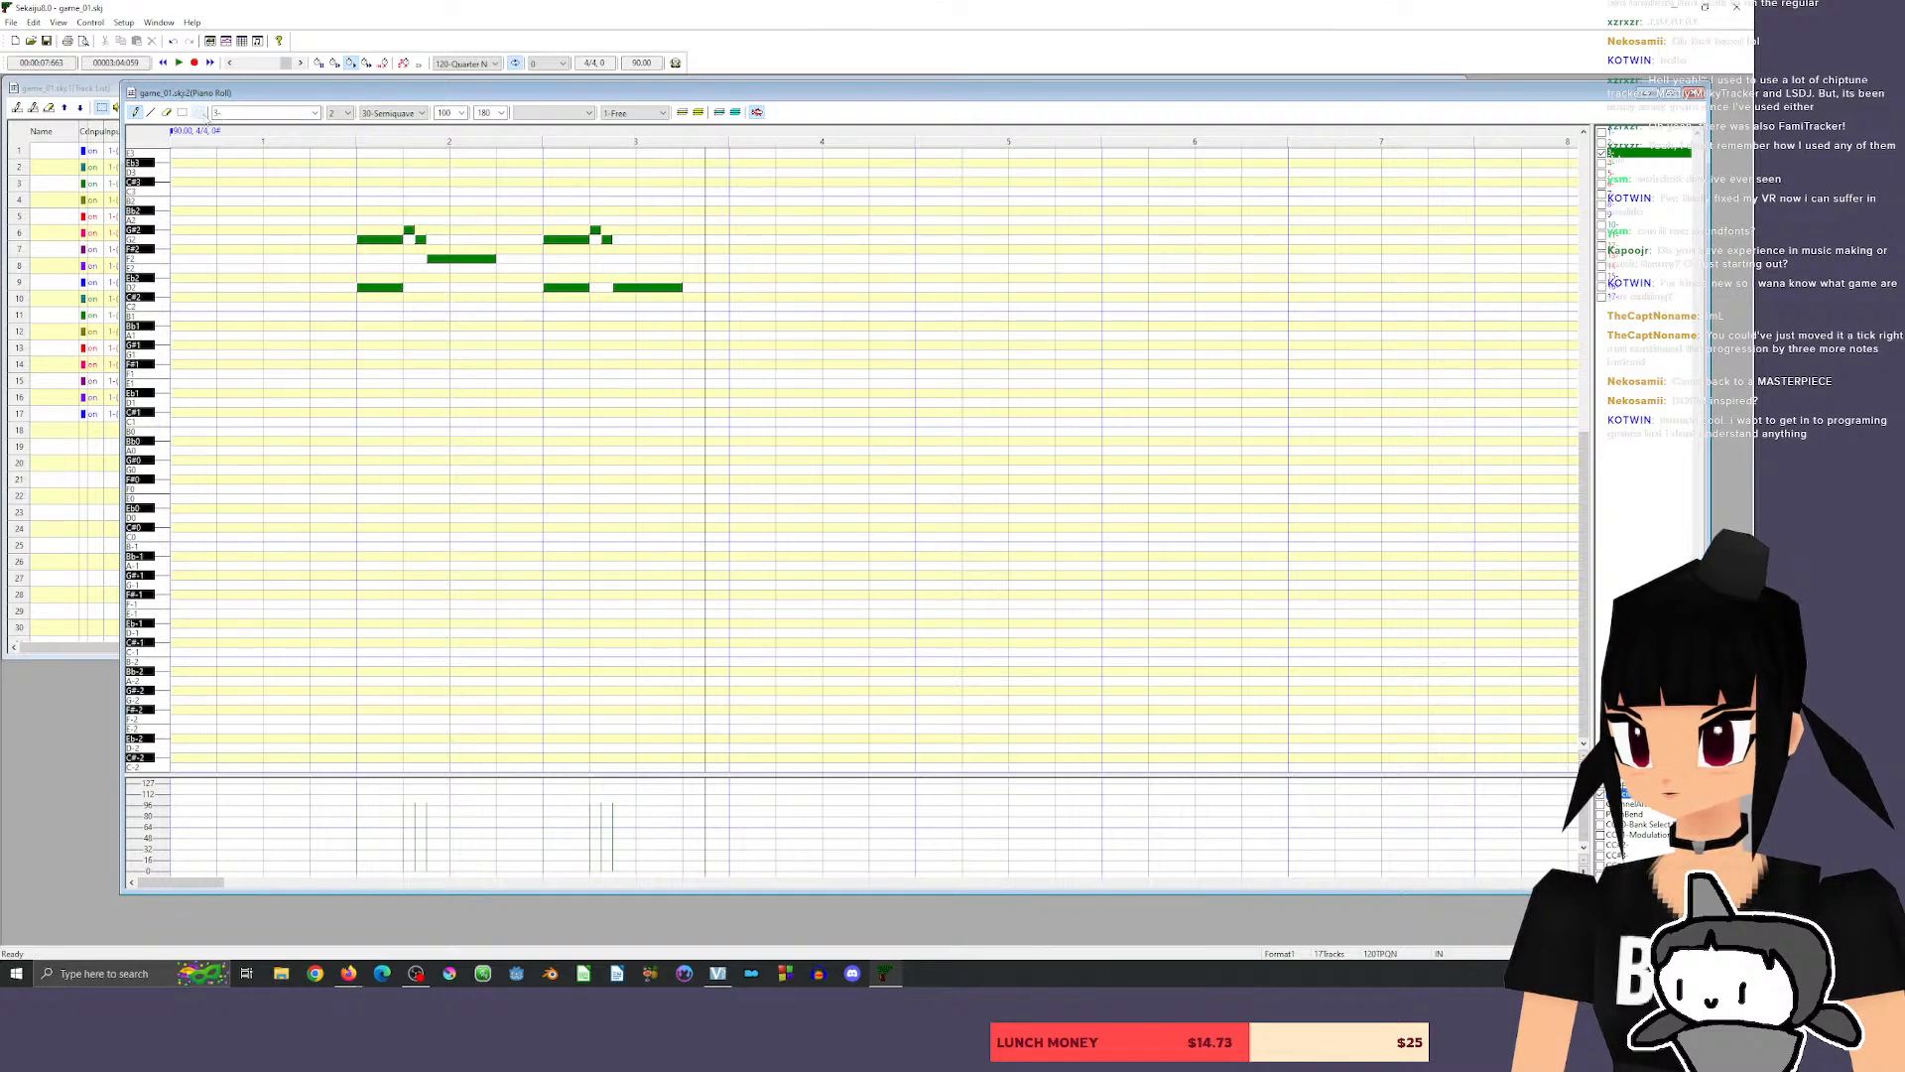
Copy all the notes two measures later so the repeat starts at measure 4, and play the whole riff.
click(183, 112)
key(ctrl+a)
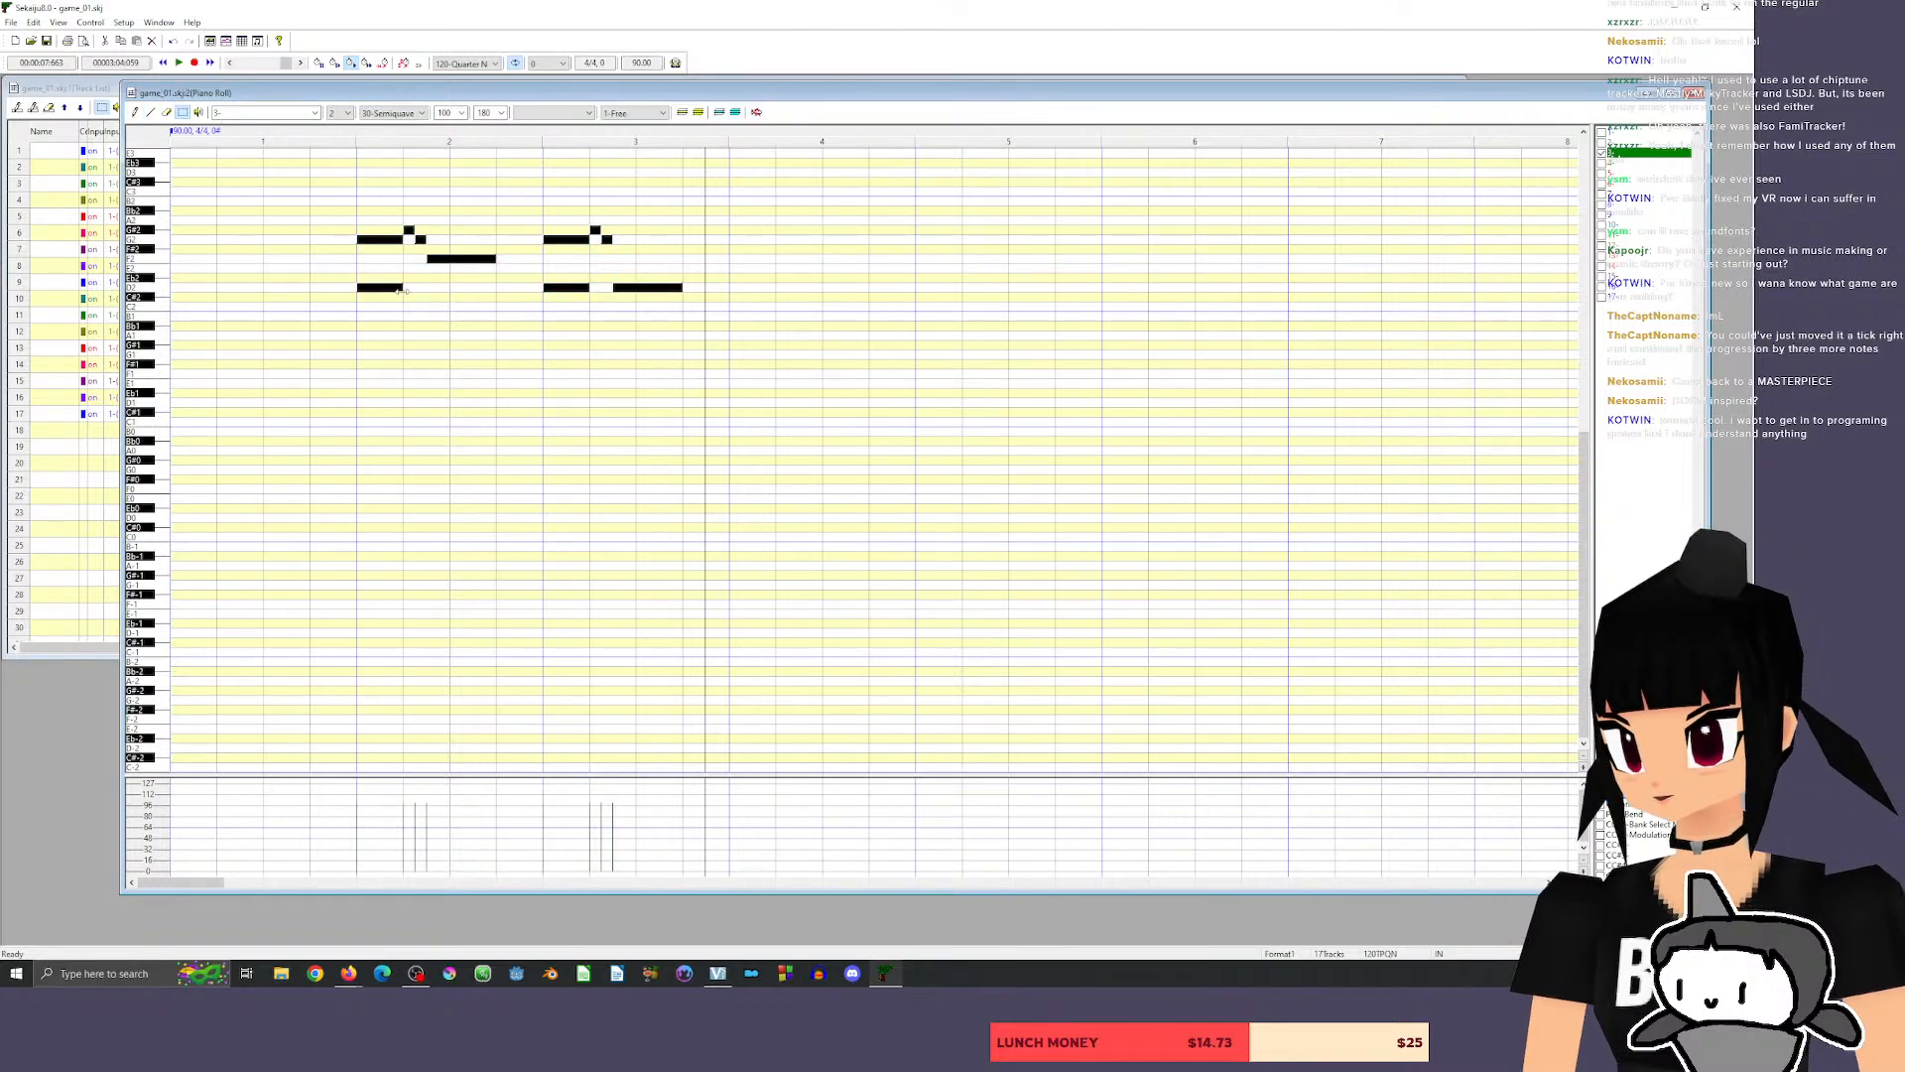
drag(367, 288, 745, 291)
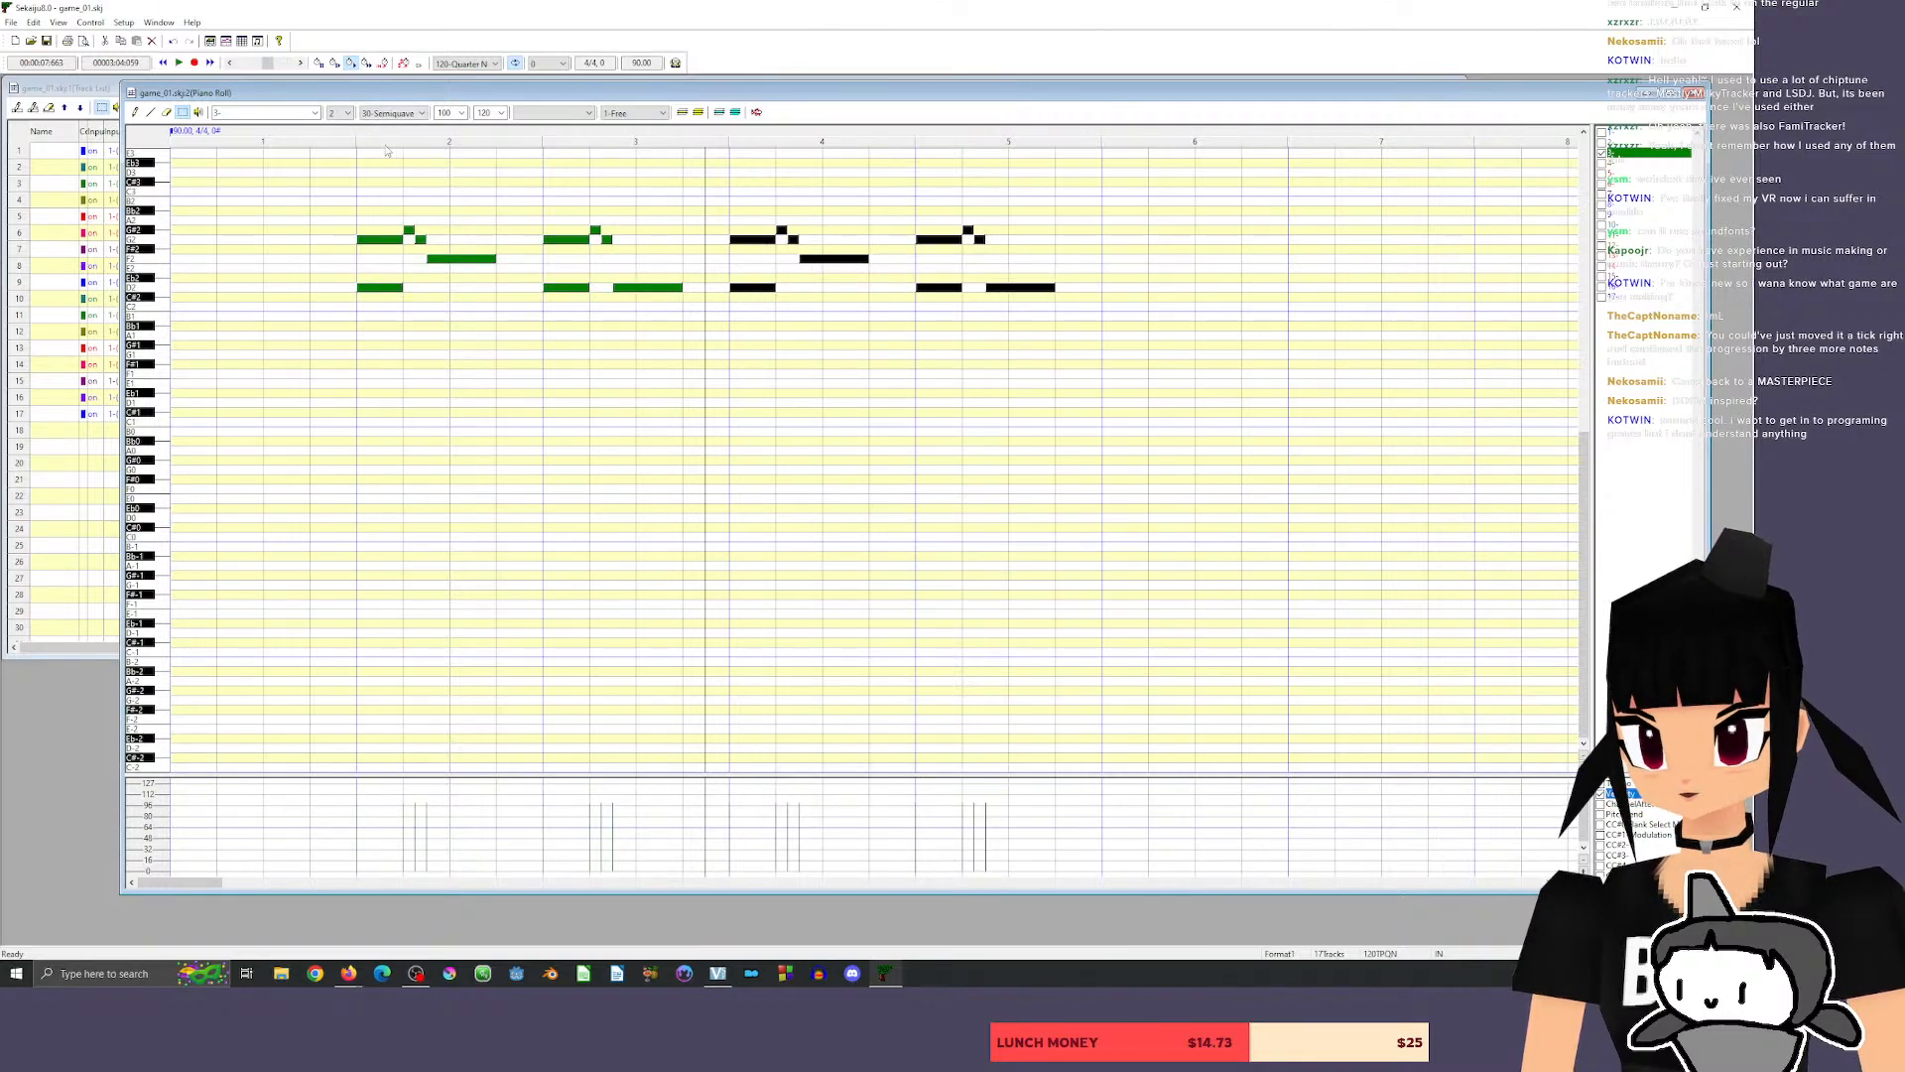
click(342, 134)
key(space)
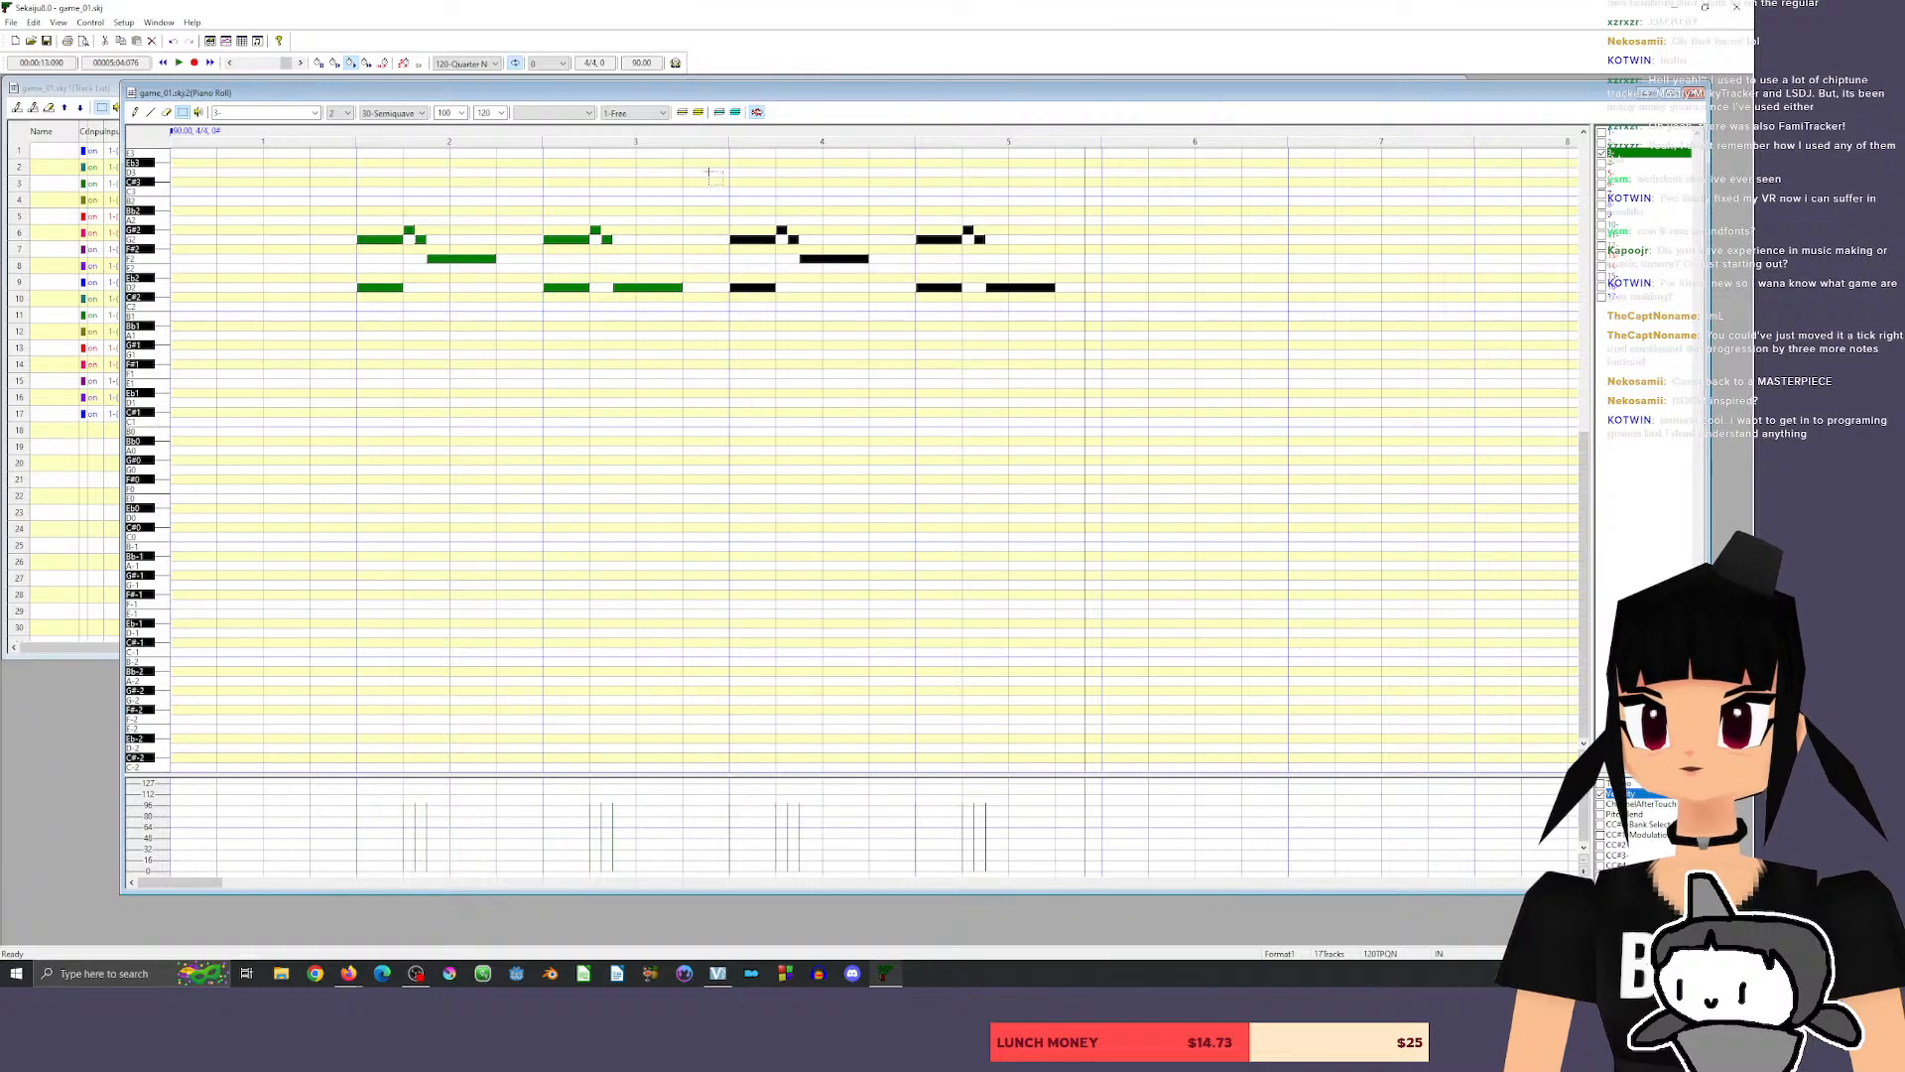
Try shortening the first phrase's F2 to 120 ticks with a 30-tick D2 right after it, and play it back.
click(135, 113)
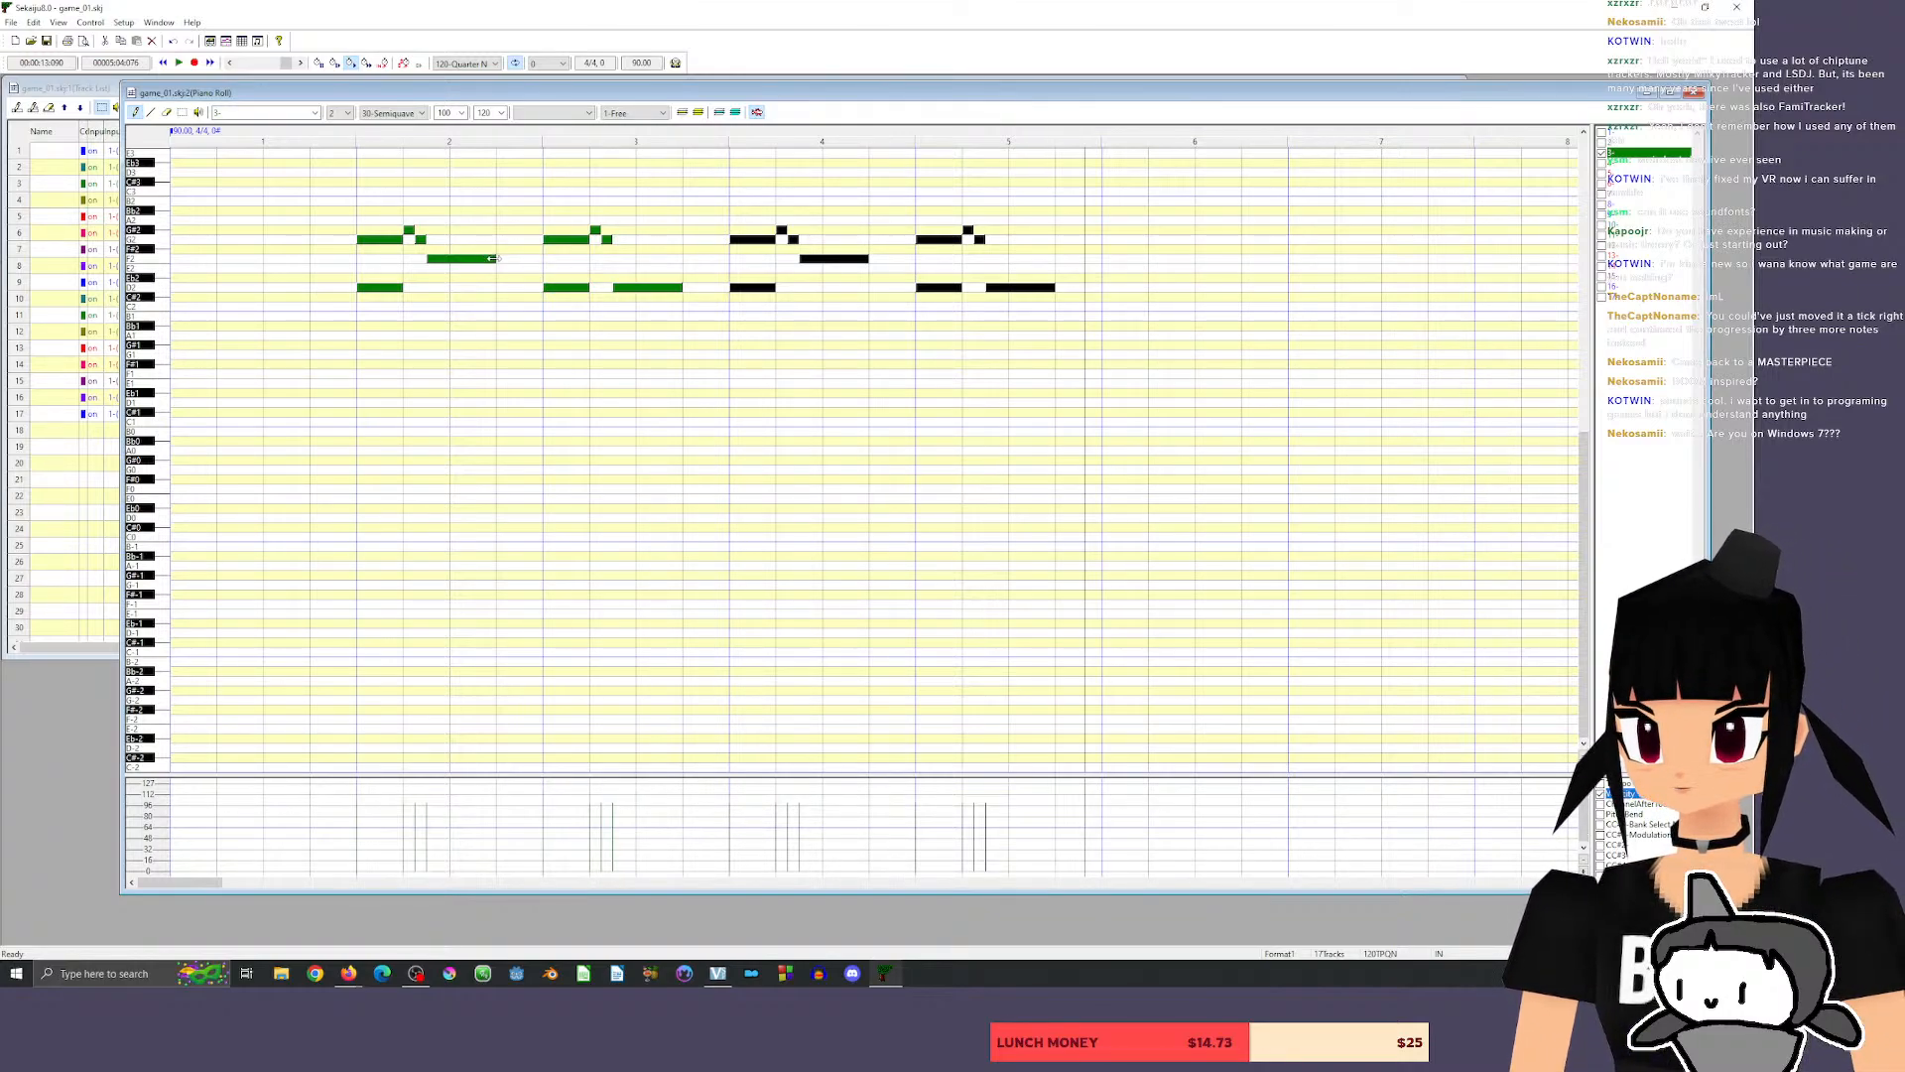
drag(493, 258, 475, 260)
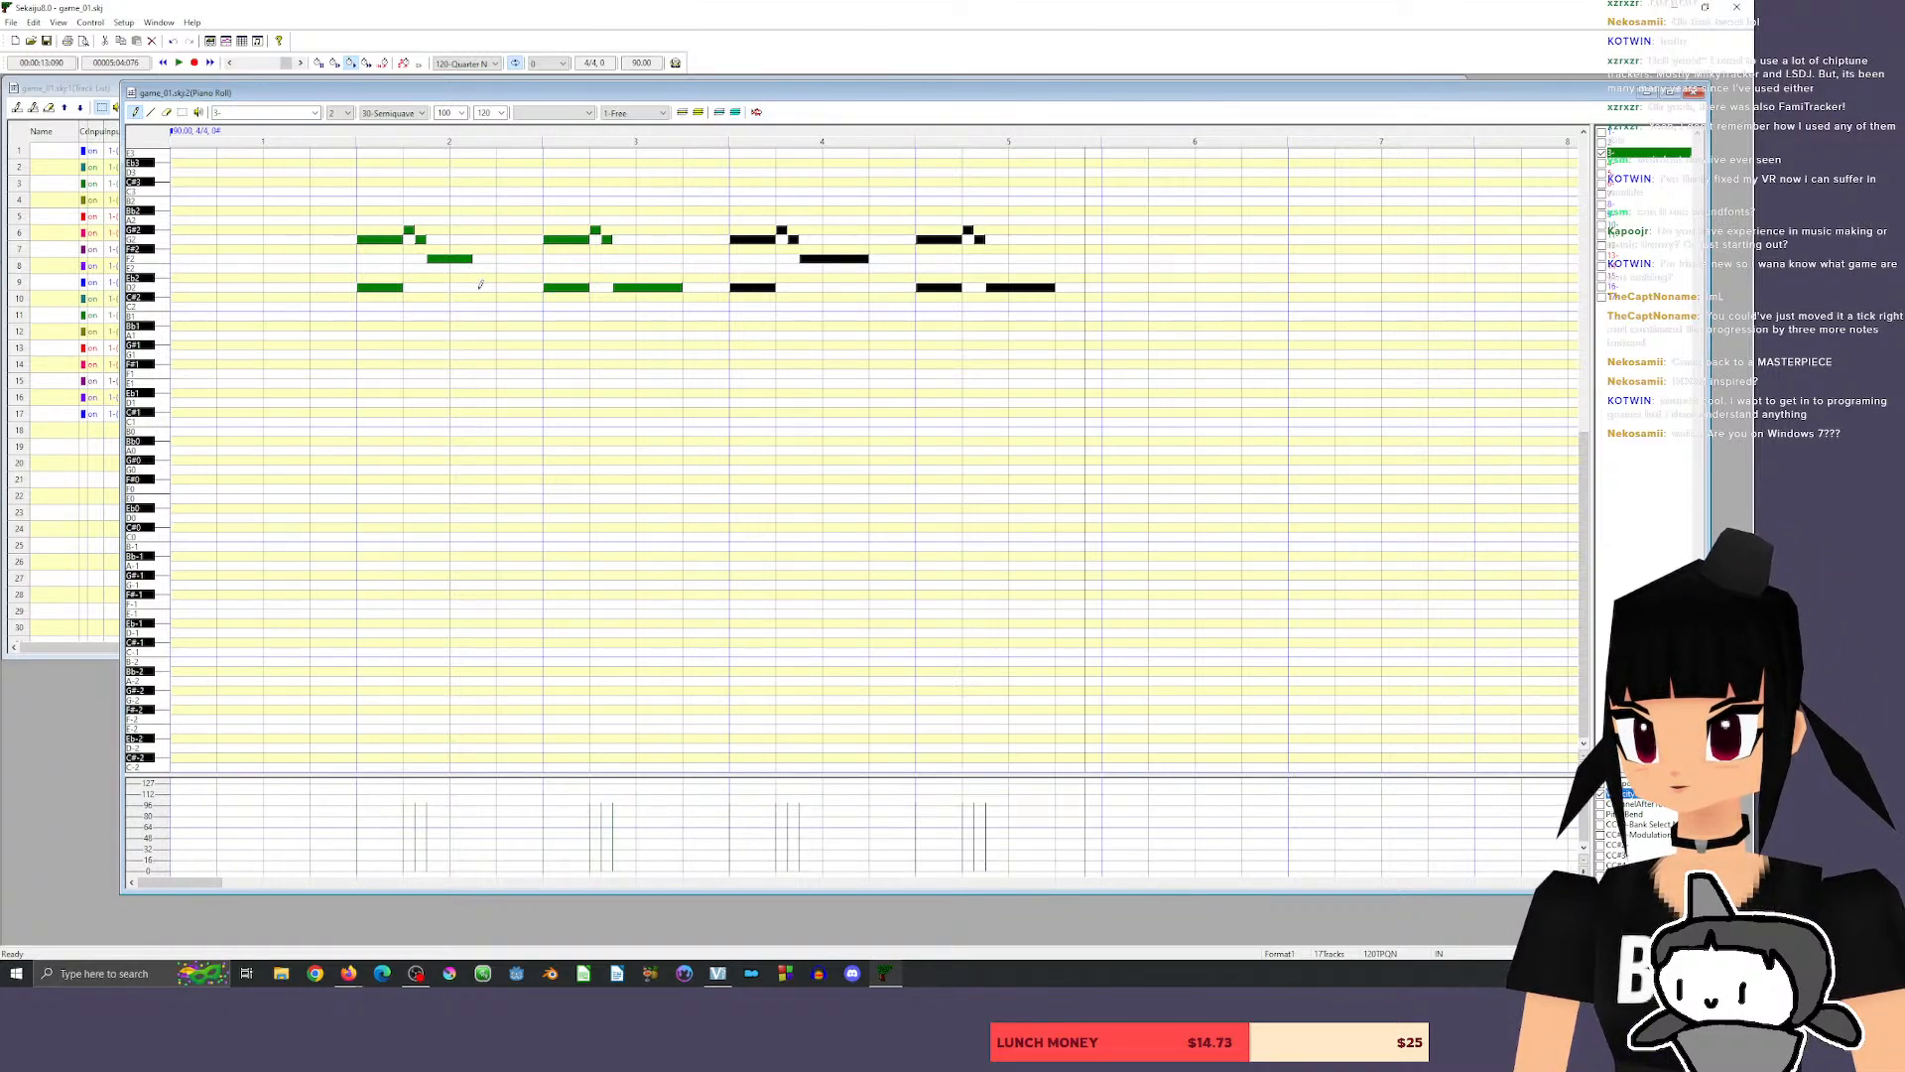
click(478, 287)
drag(516, 287, 480, 289)
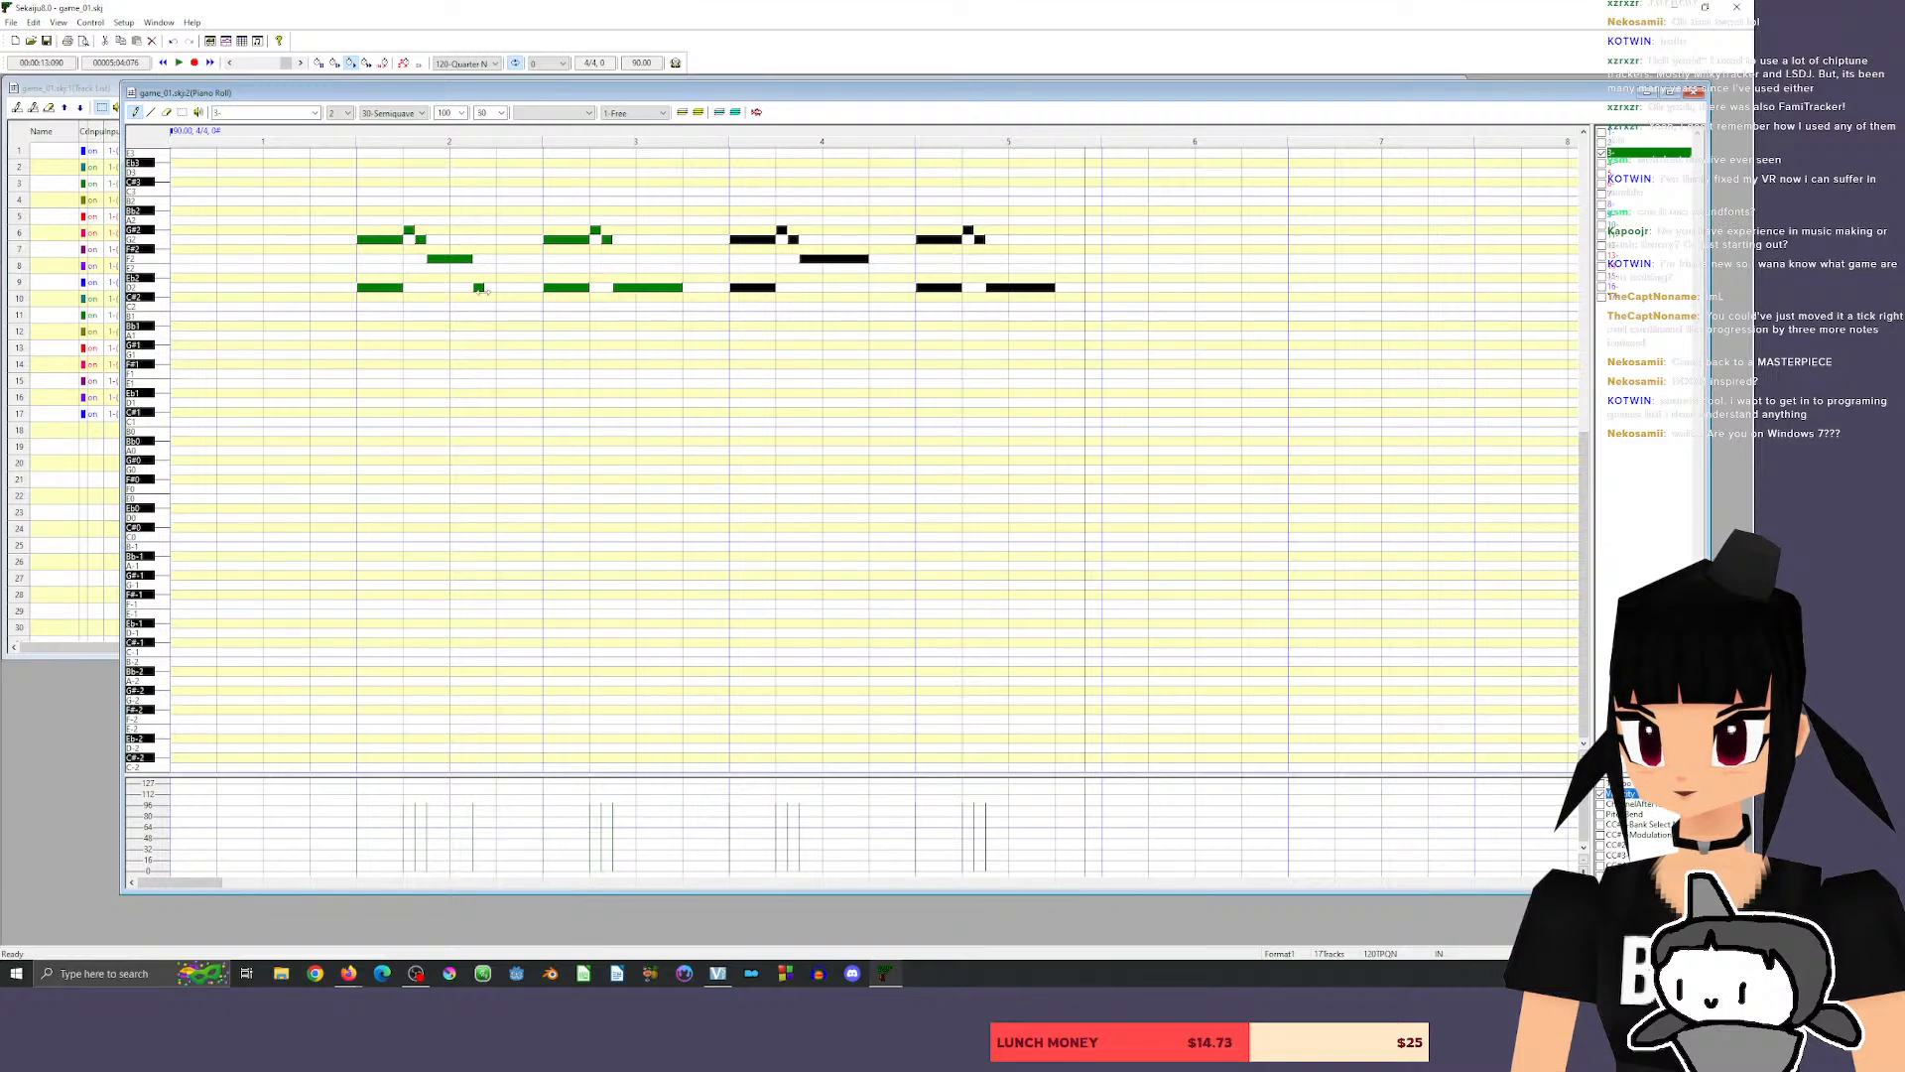
click(340, 138)
key(space)
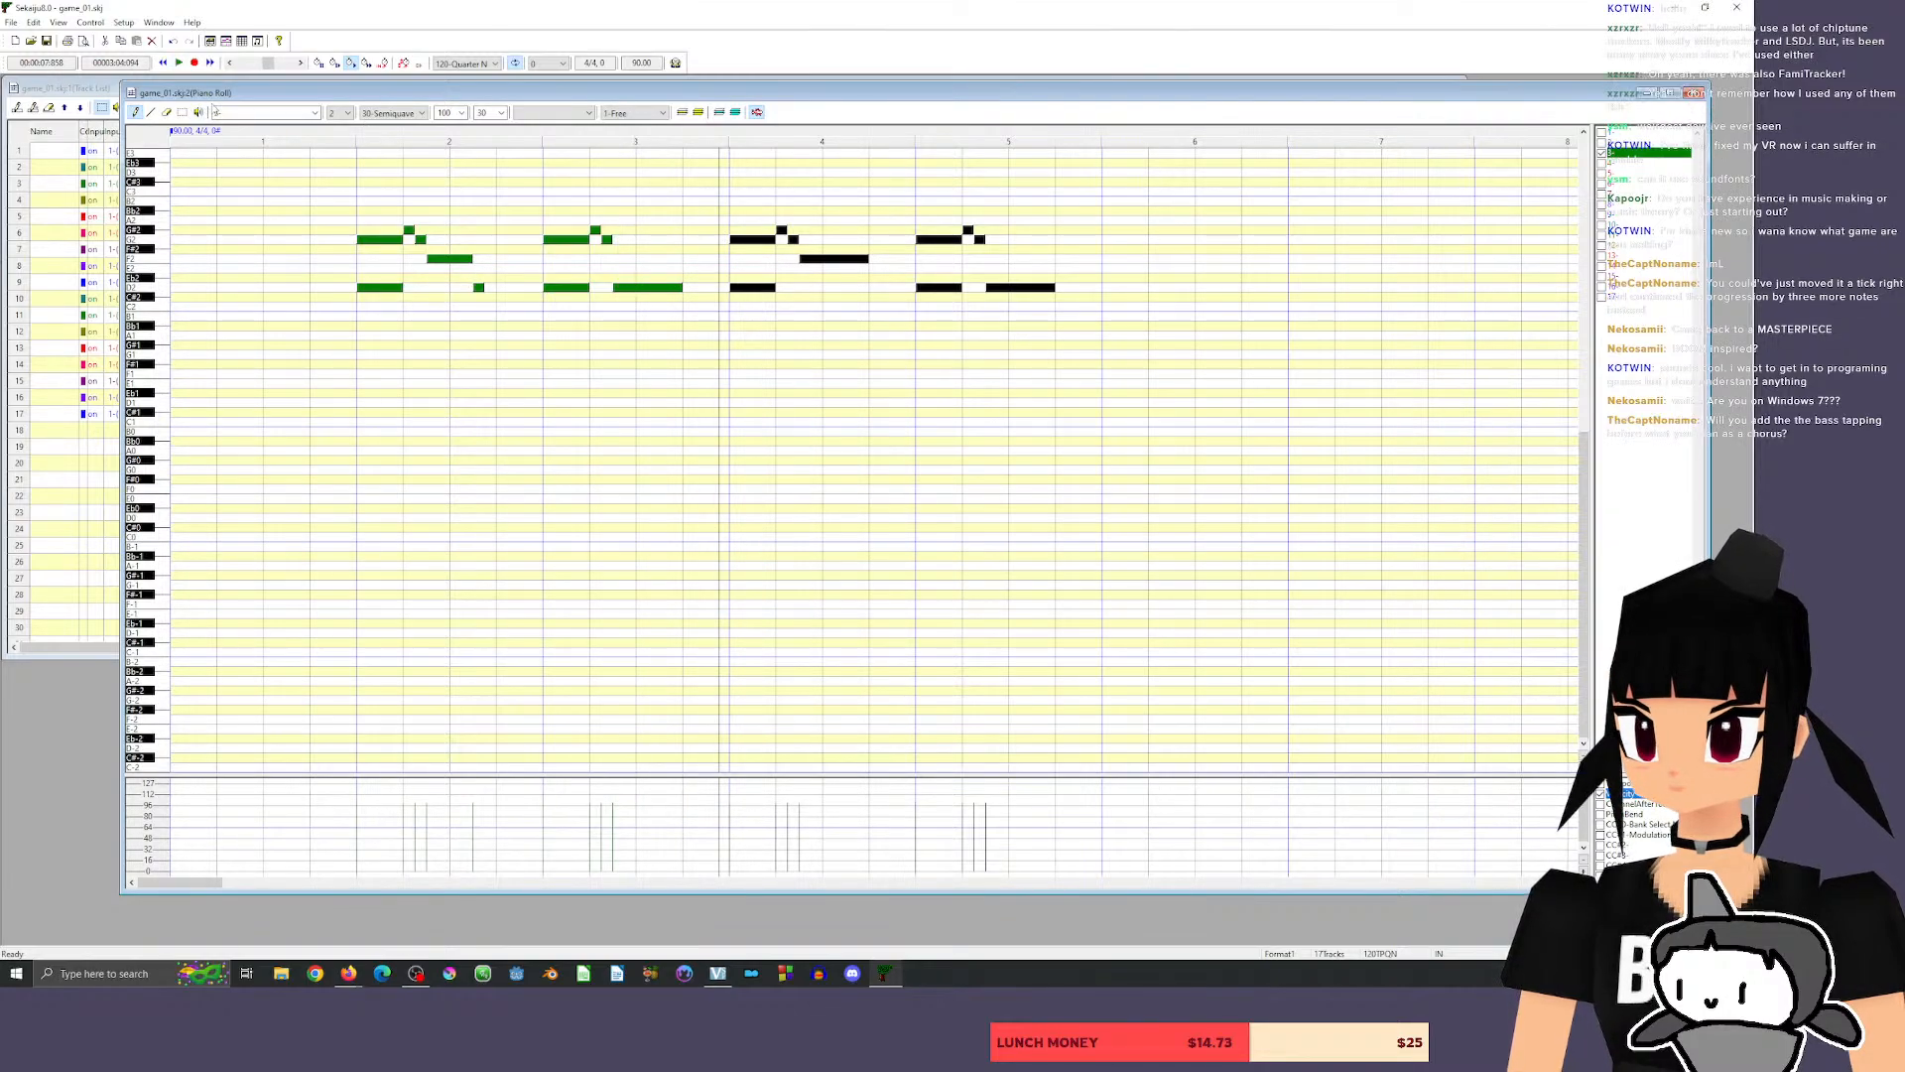
Erase the short D2 after the first phrase, lengthen its F2 back to 180 ticks, and play the riff.
key(e)
click(481, 287)
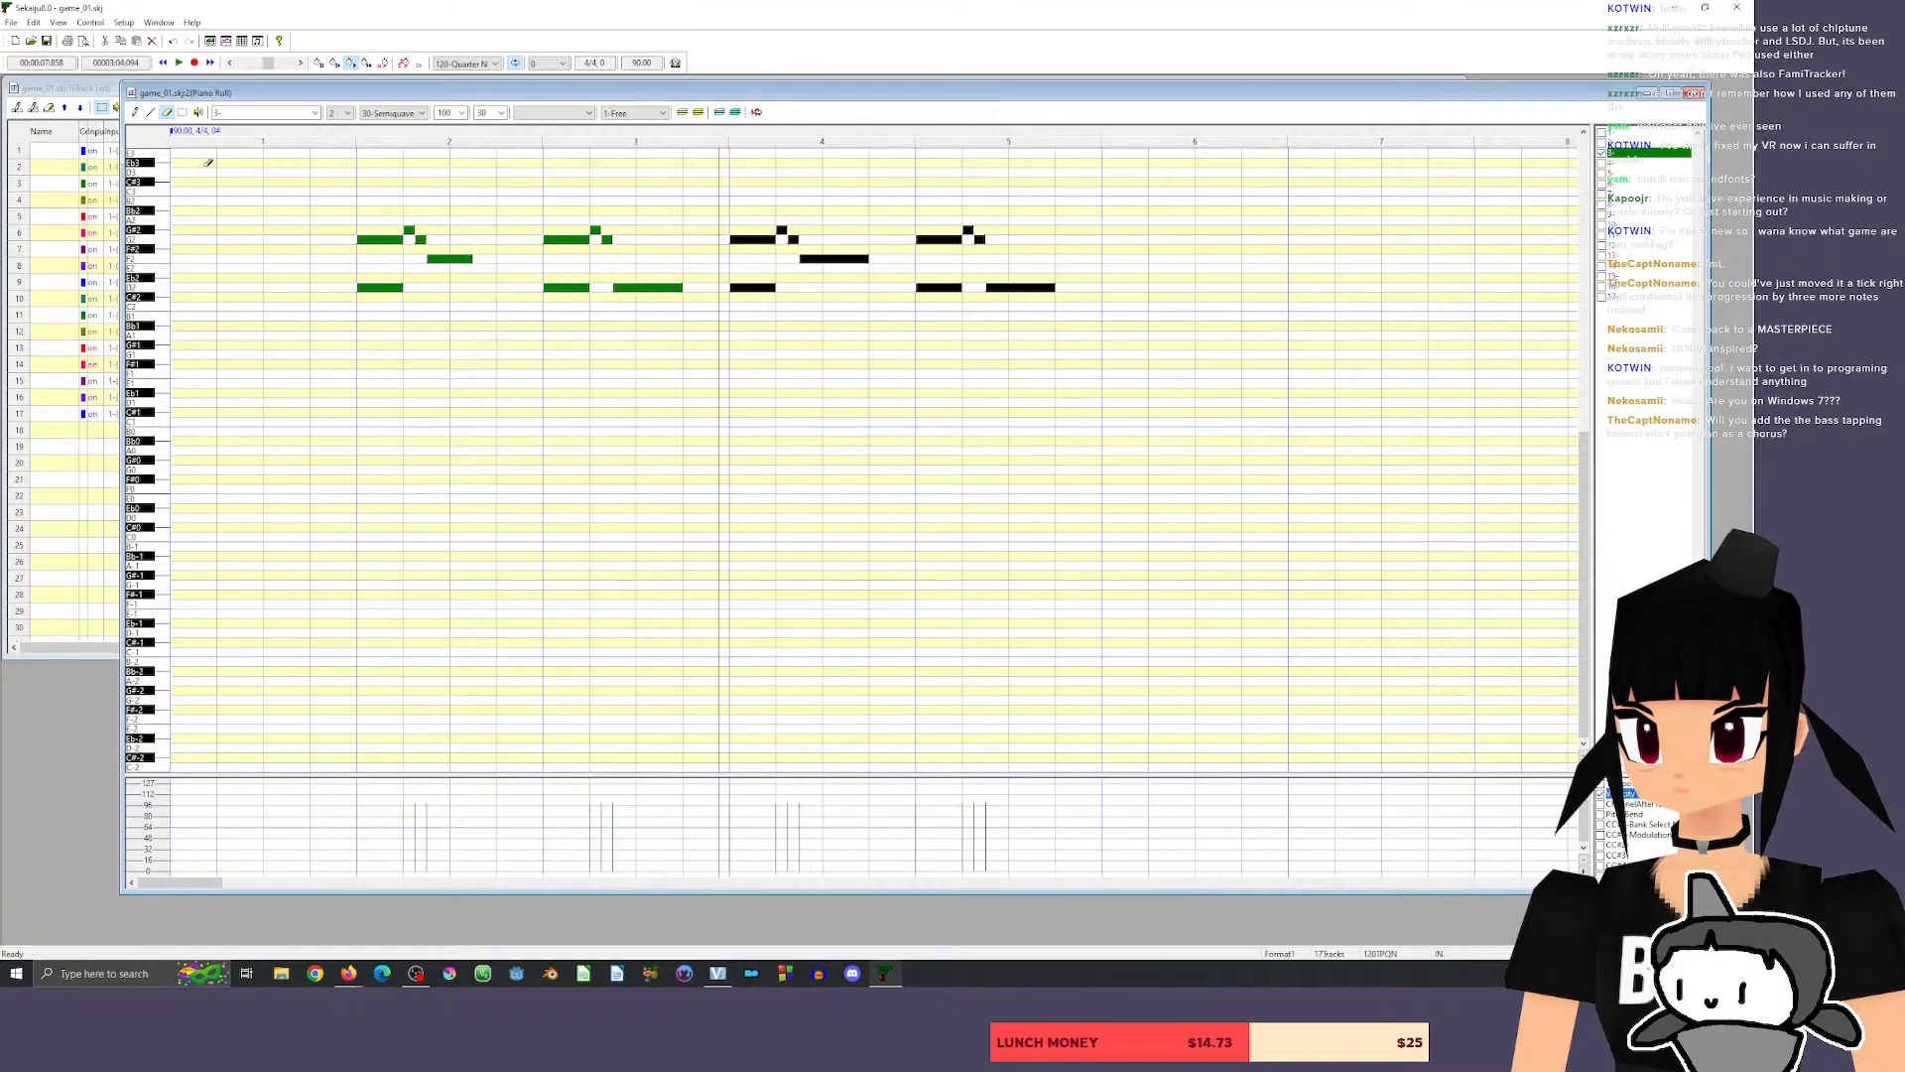
key(d)
drag(467, 259, 495, 258)
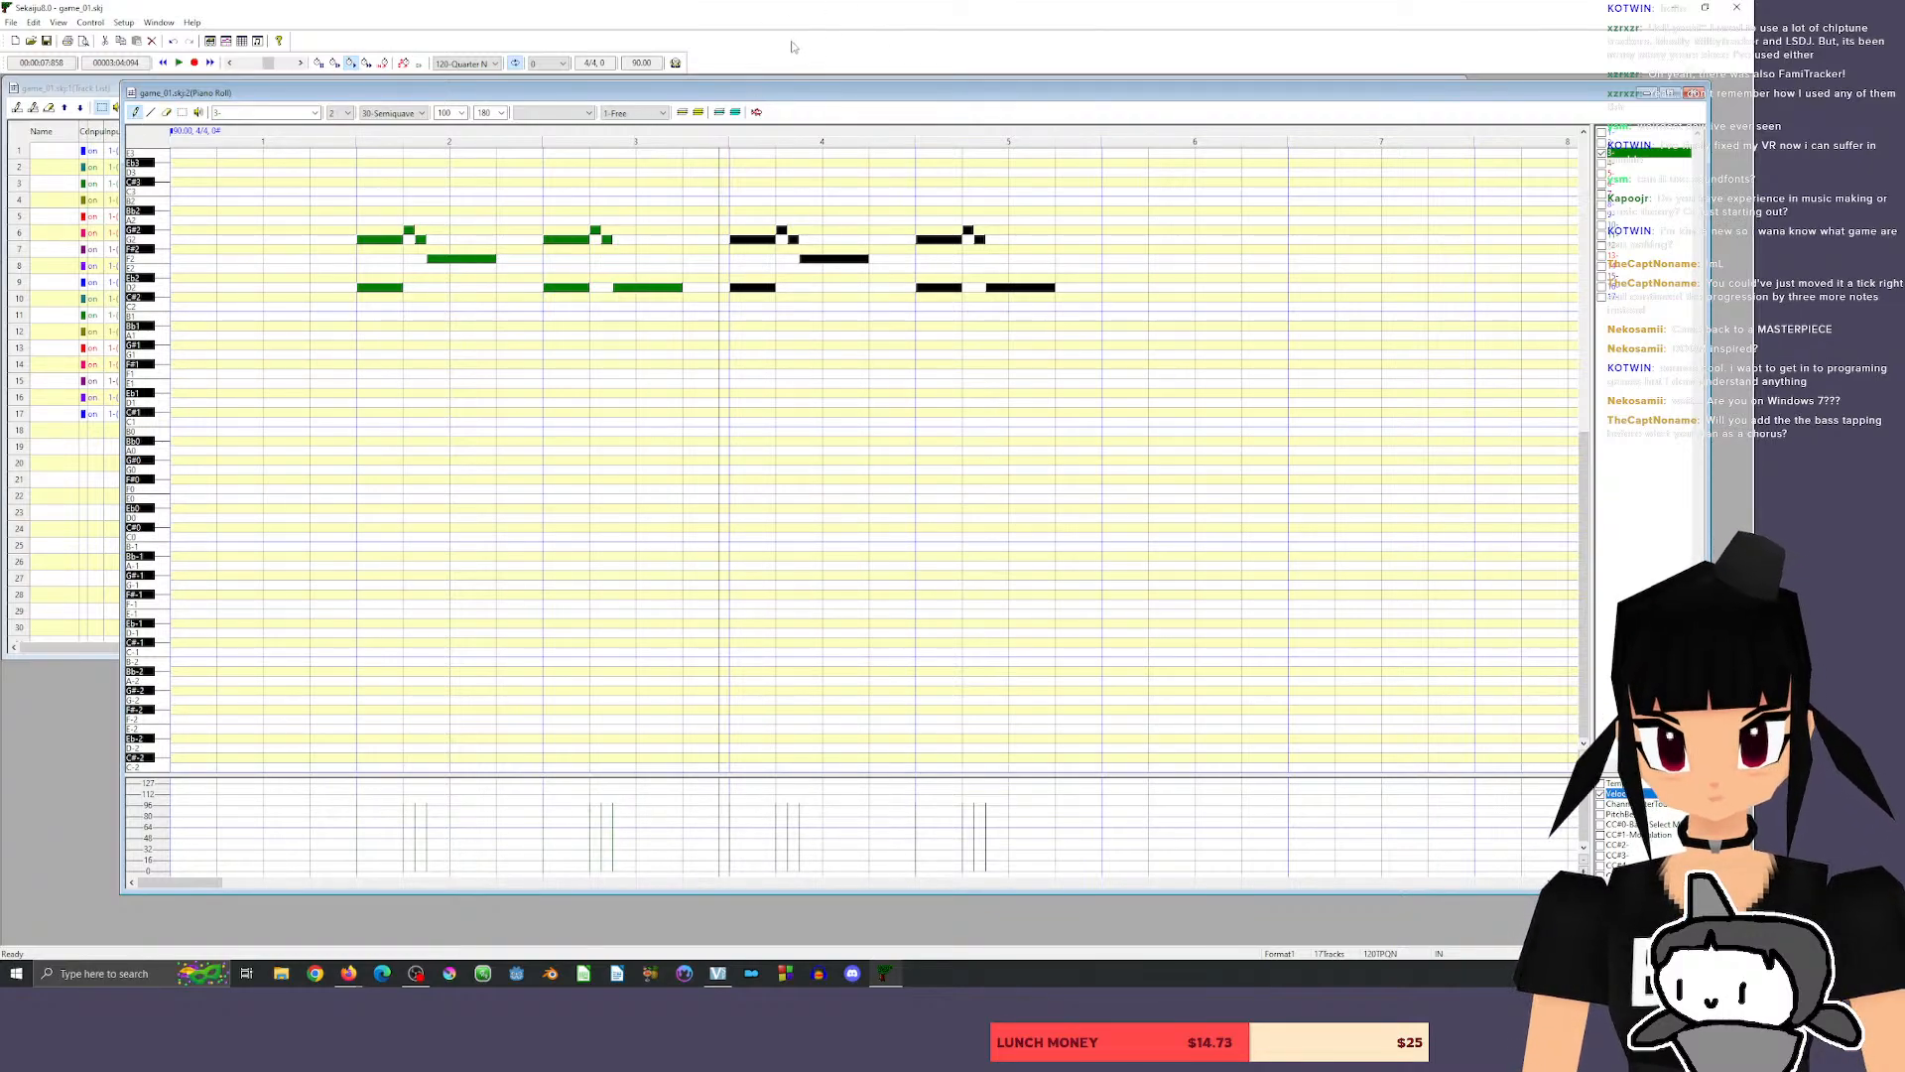
click(351, 140)
key(space)
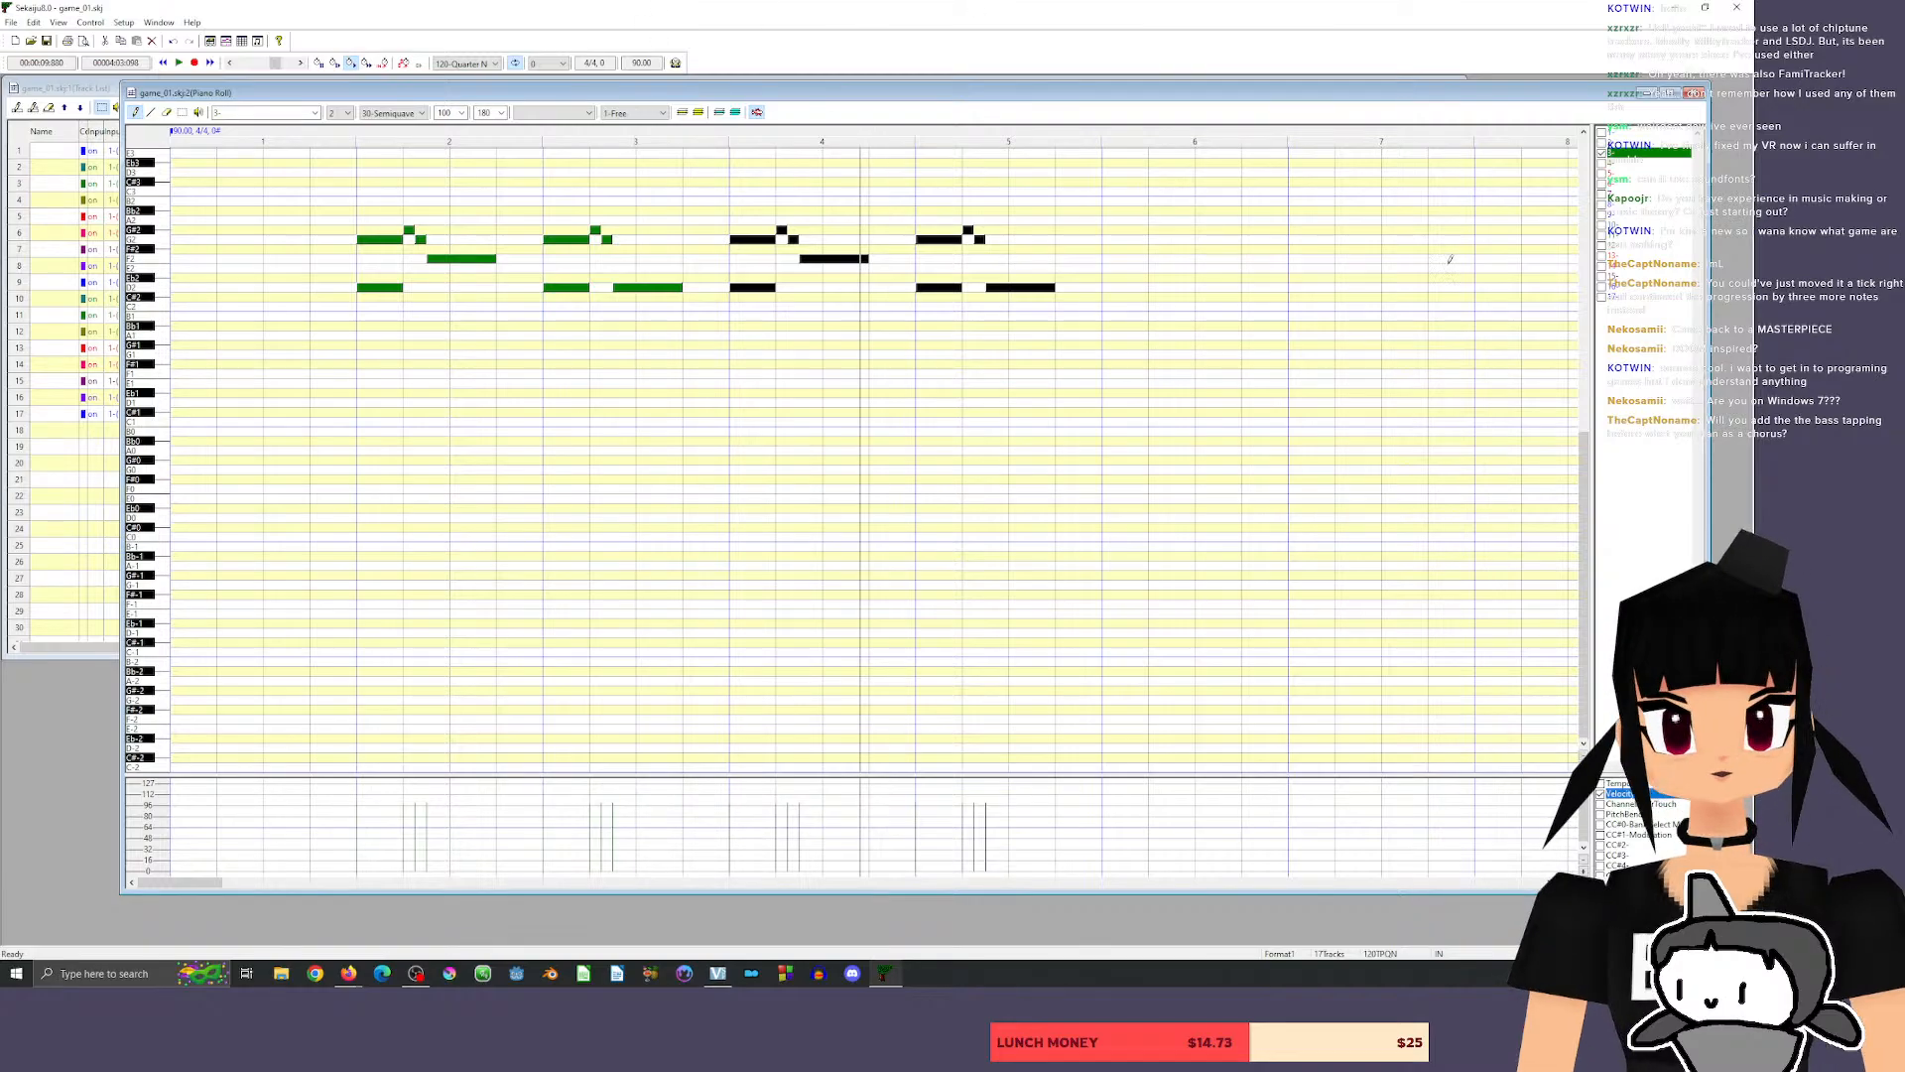
mouse_move(967, 94)
mouse_down()
mouse_move(937, 154)
mouse_move(888, 120)
mouse_move(939, 98)
mouse_up()
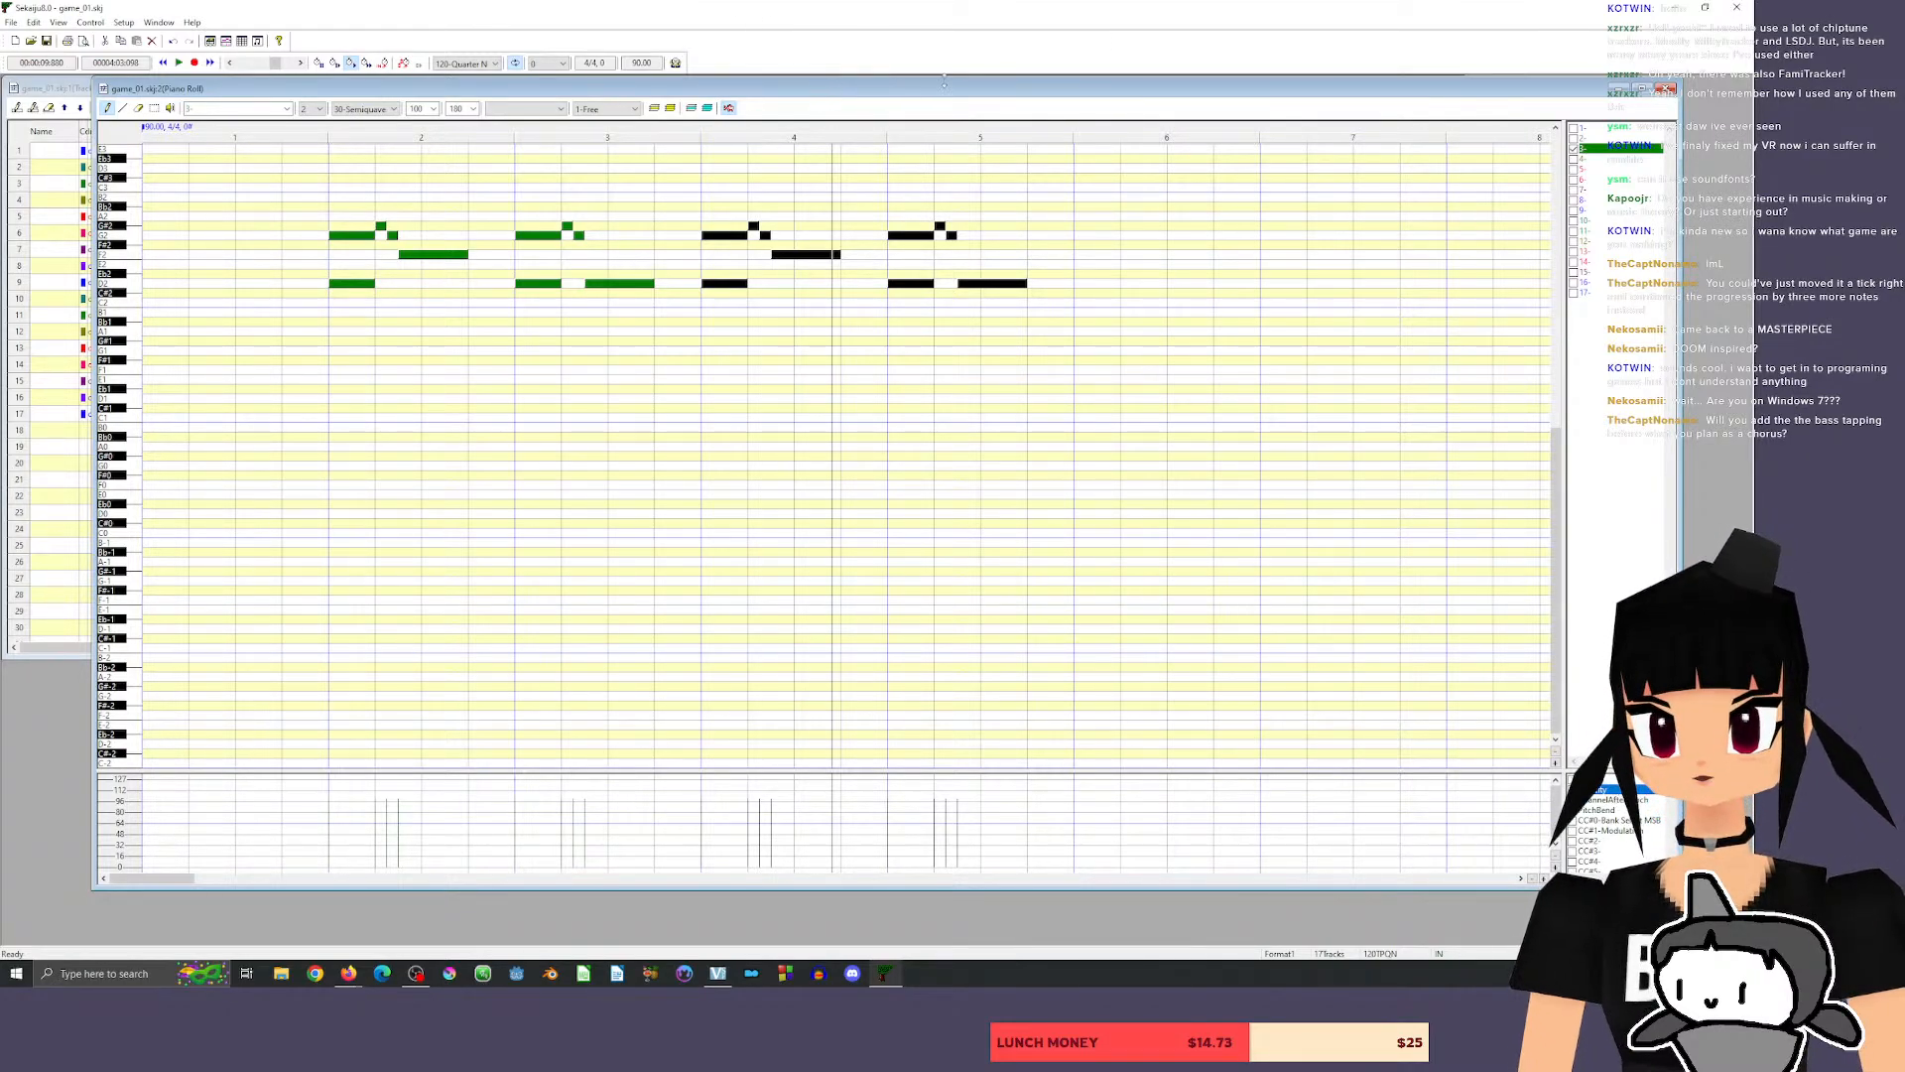
drag(822, 91, 869, 102)
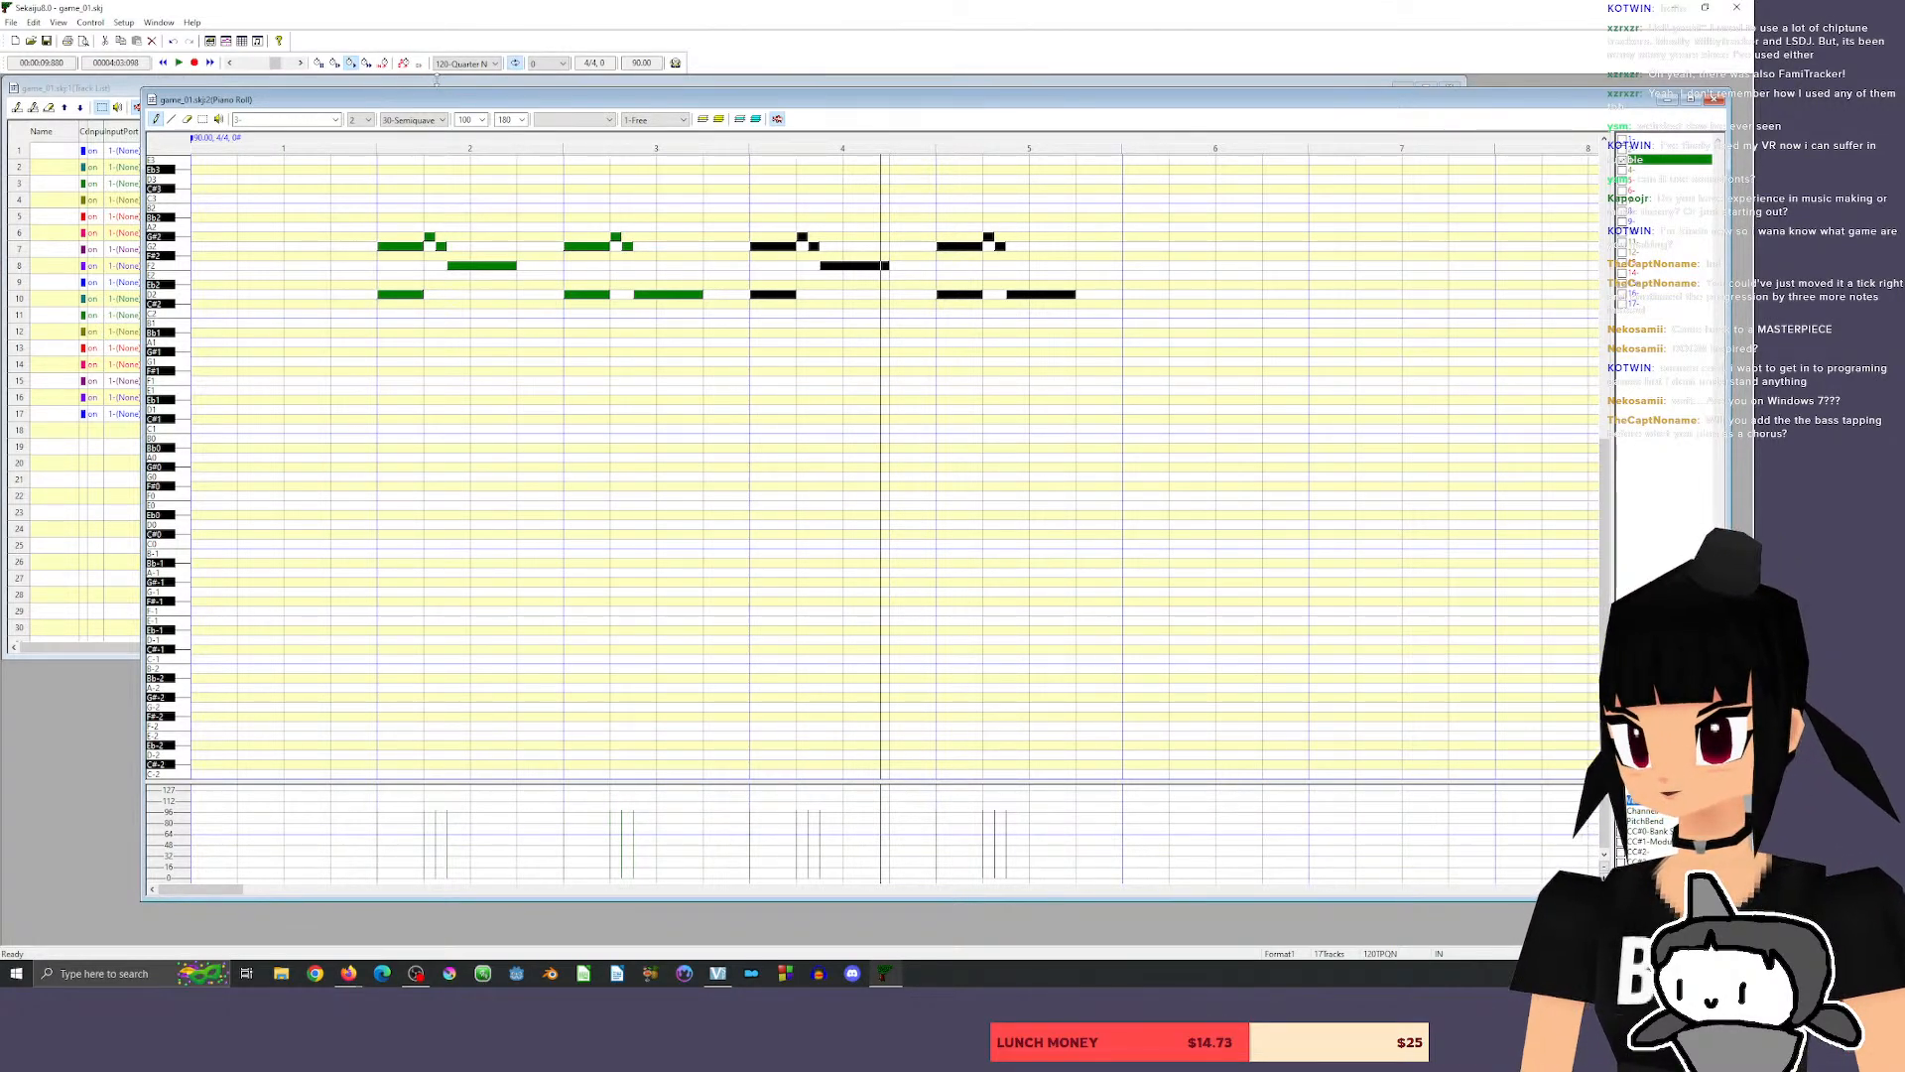
drag(438, 90, 441, 83)
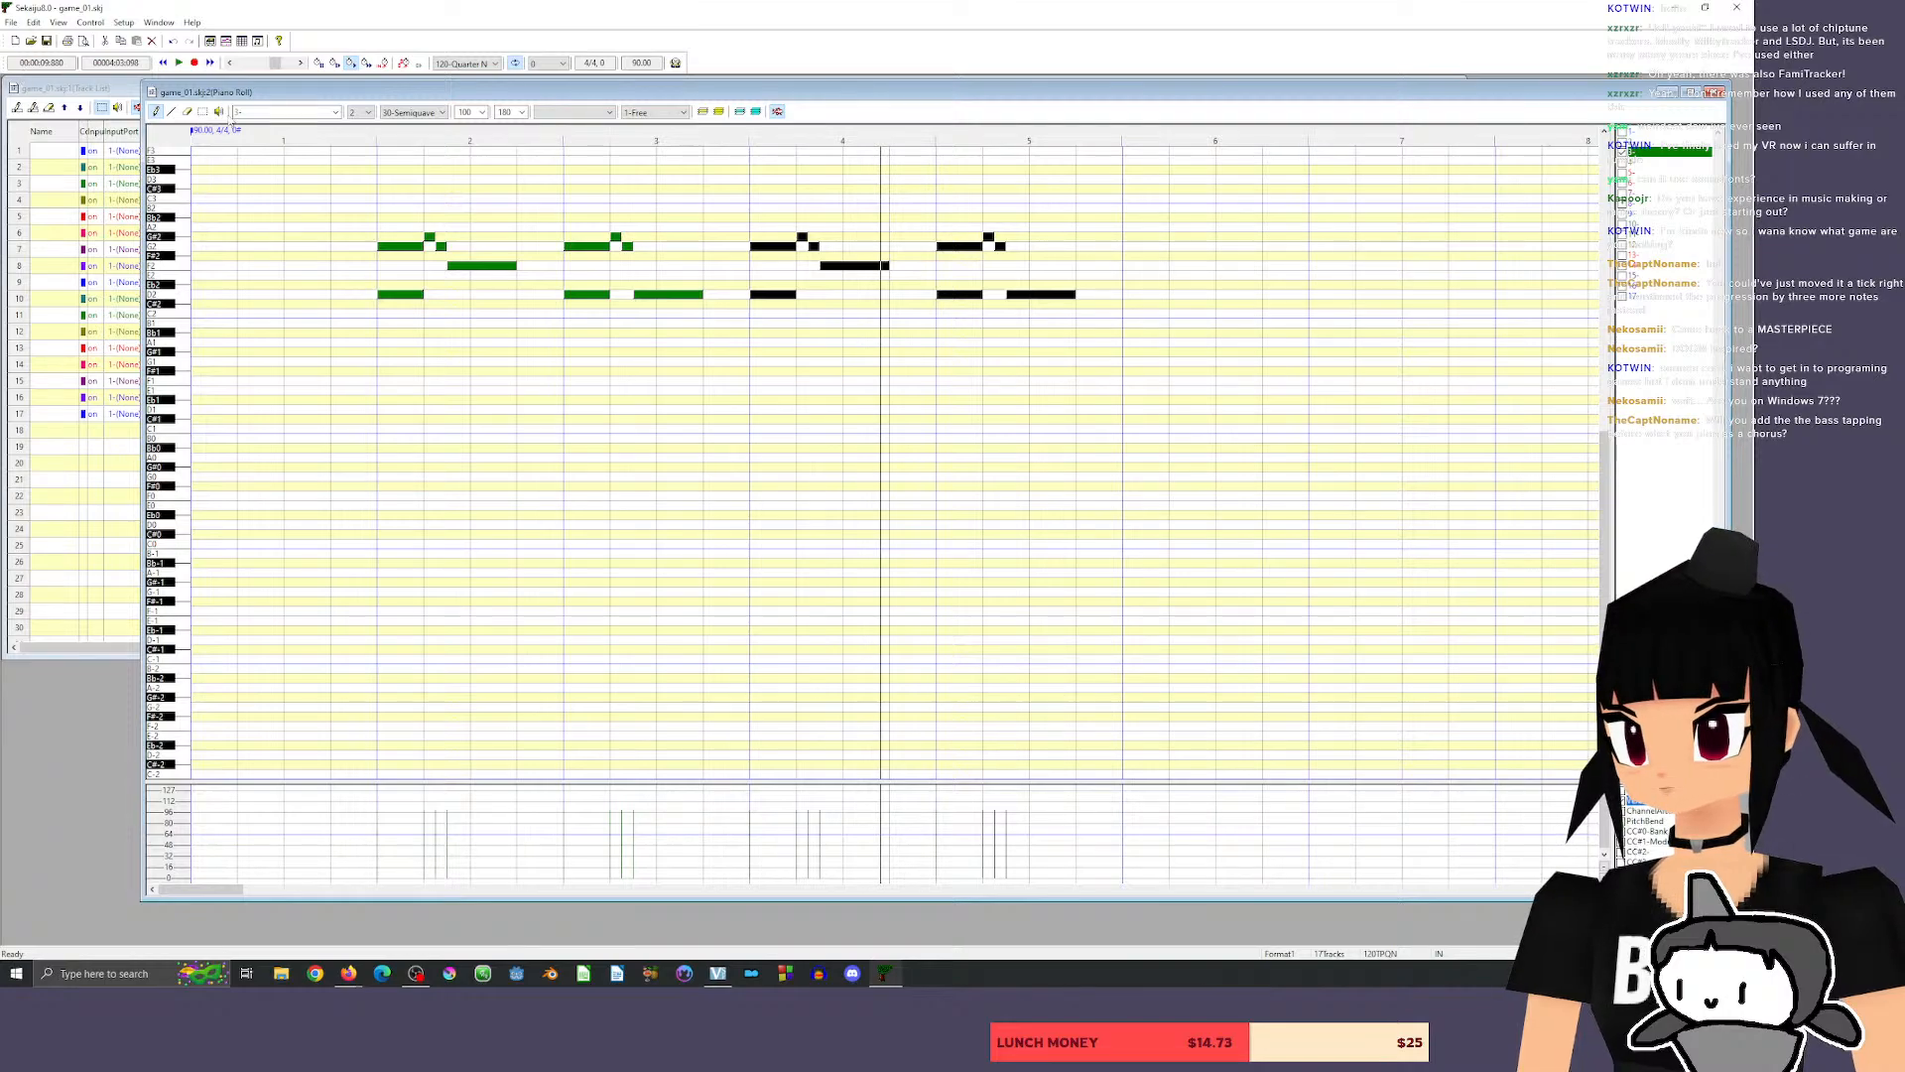
Layer a copy of measure 4's G#2, G2 and F2 three semitones higher, and play it from just before measure 4.
click(202, 111)
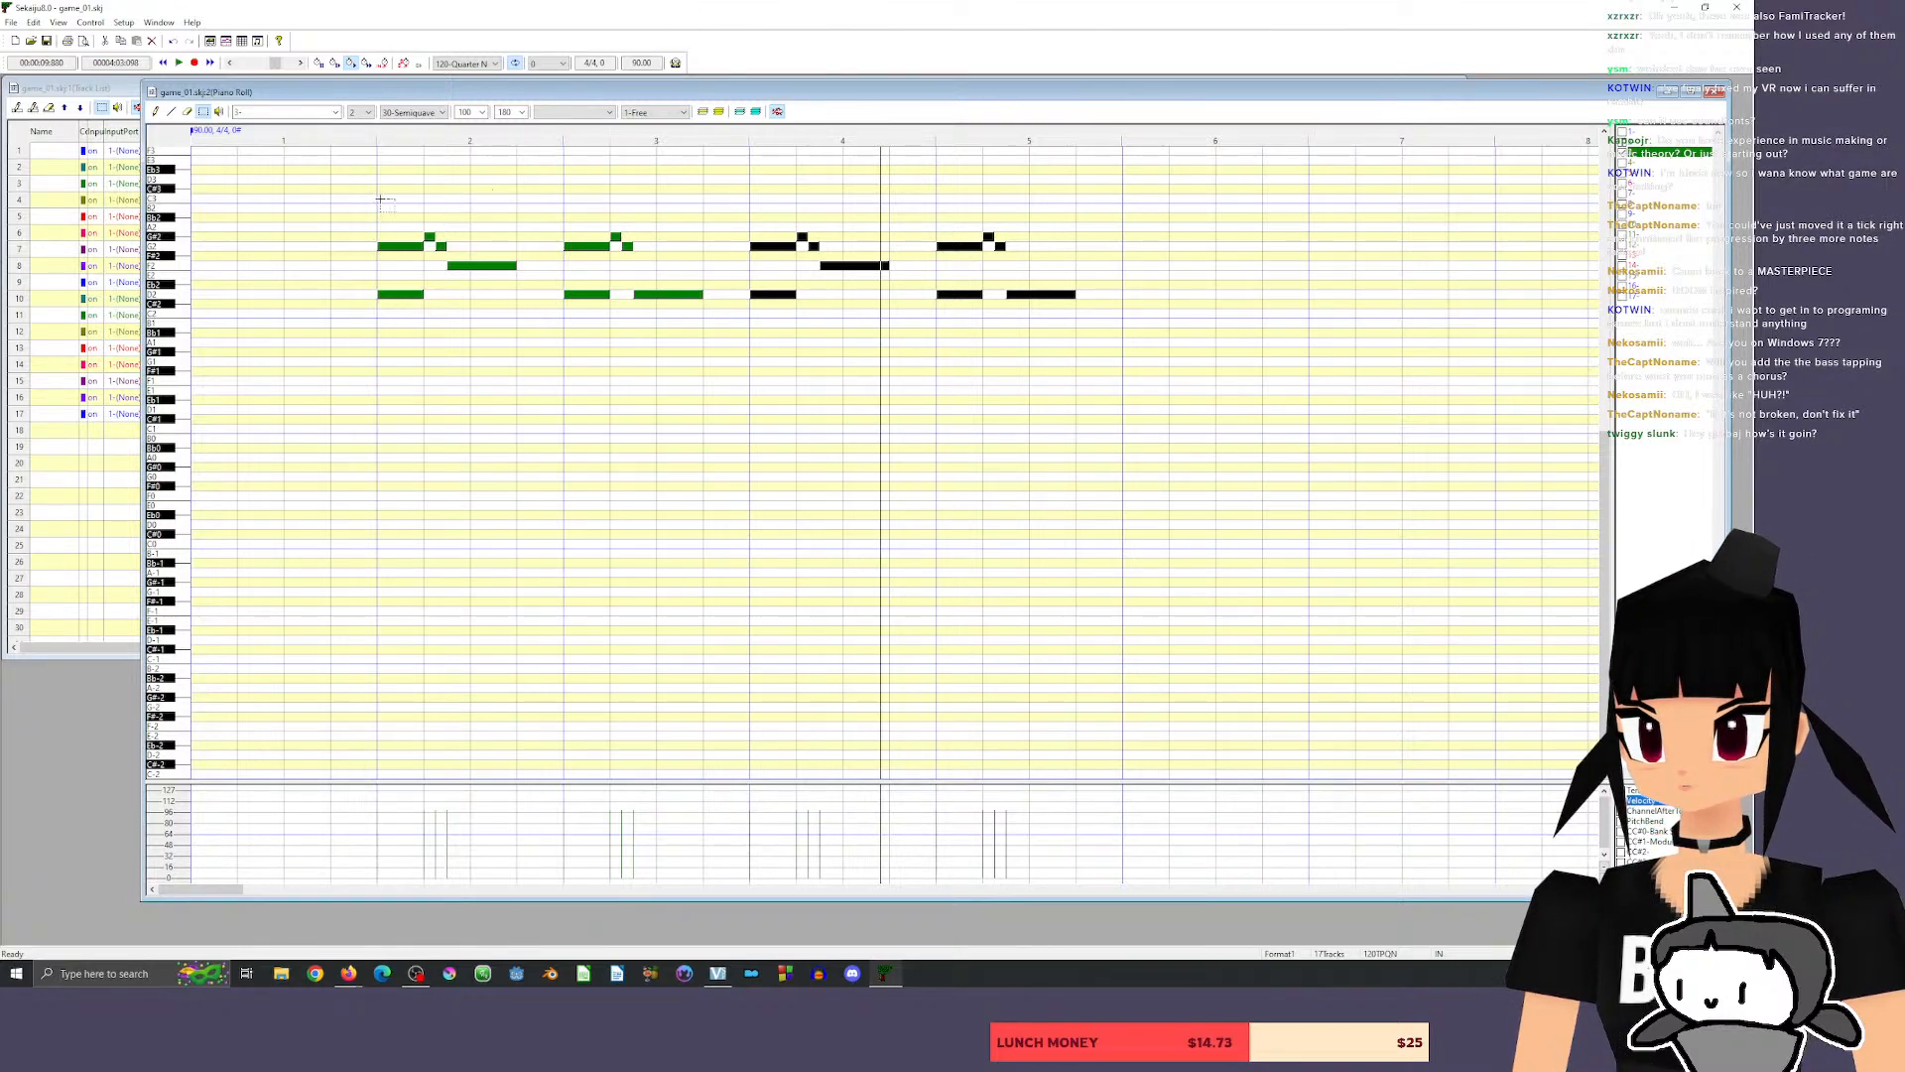
click(799, 212)
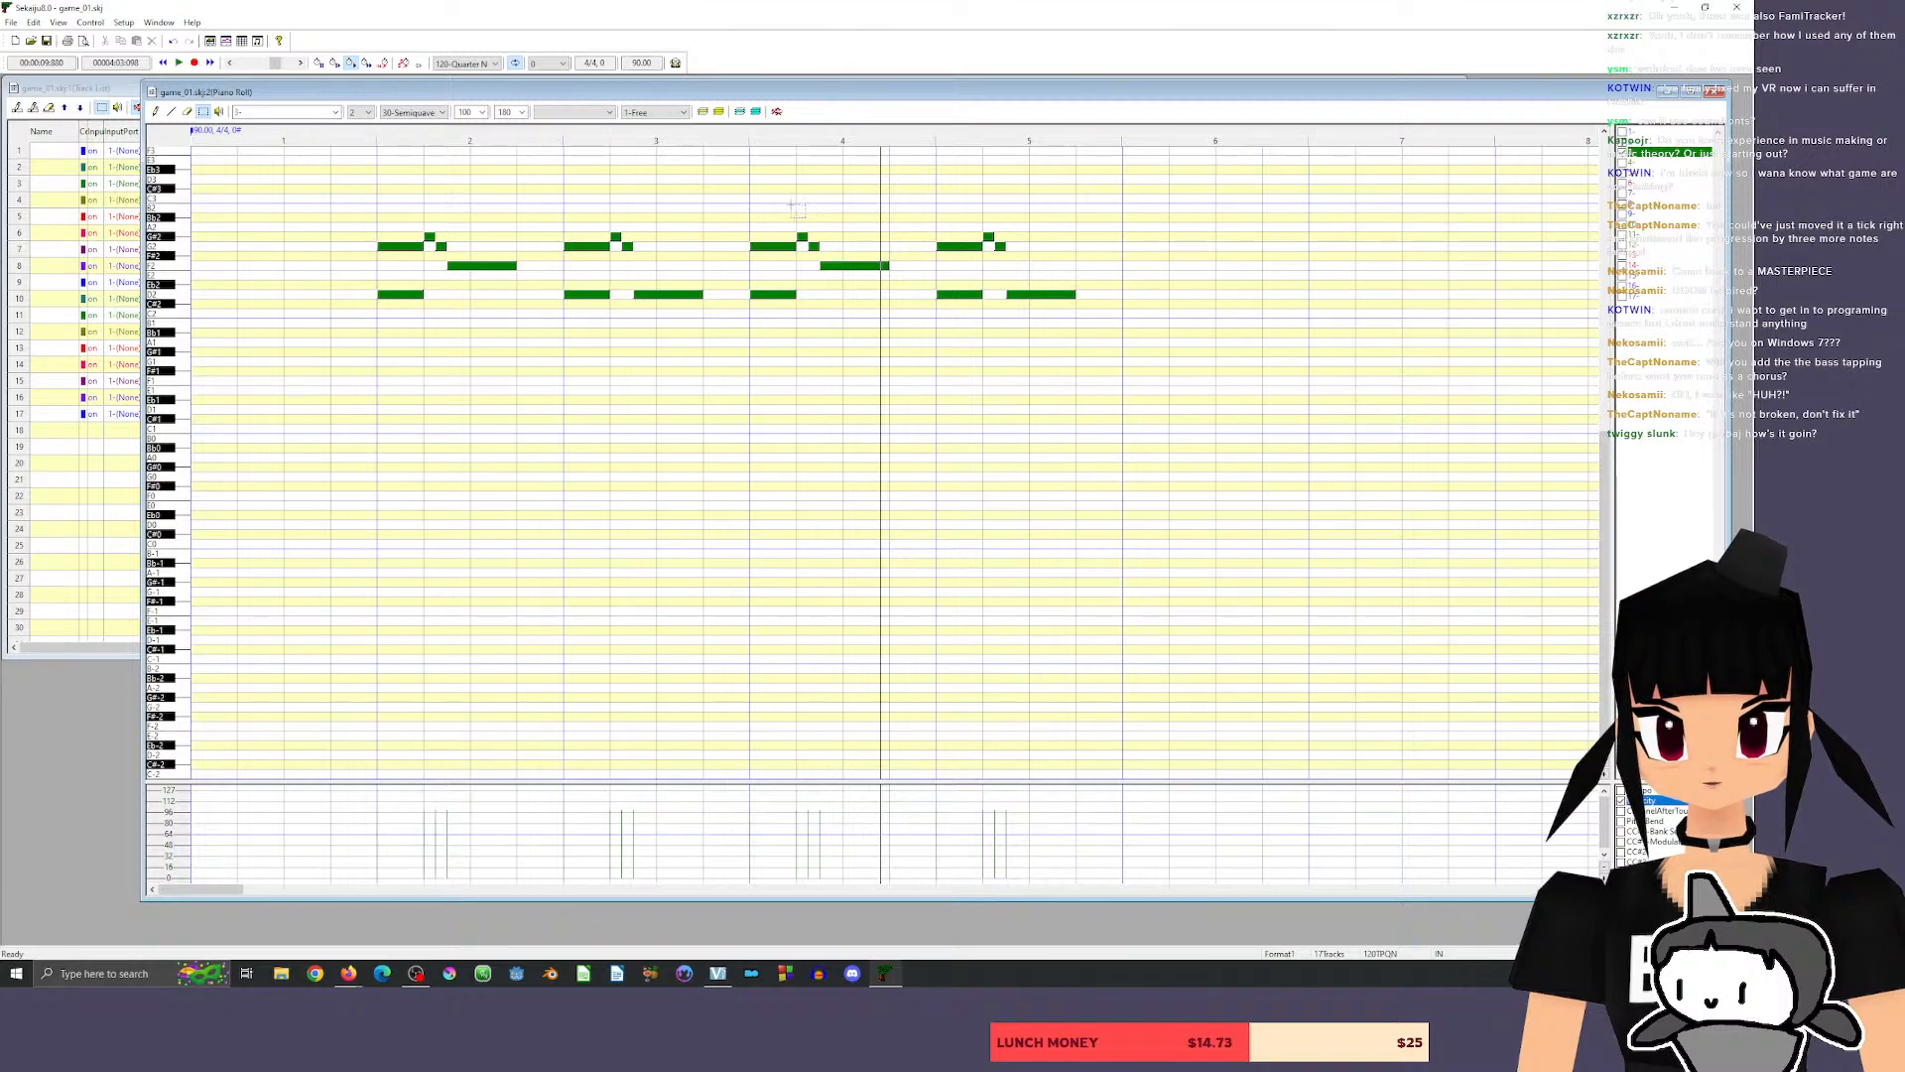
drag(796, 204, 843, 239)
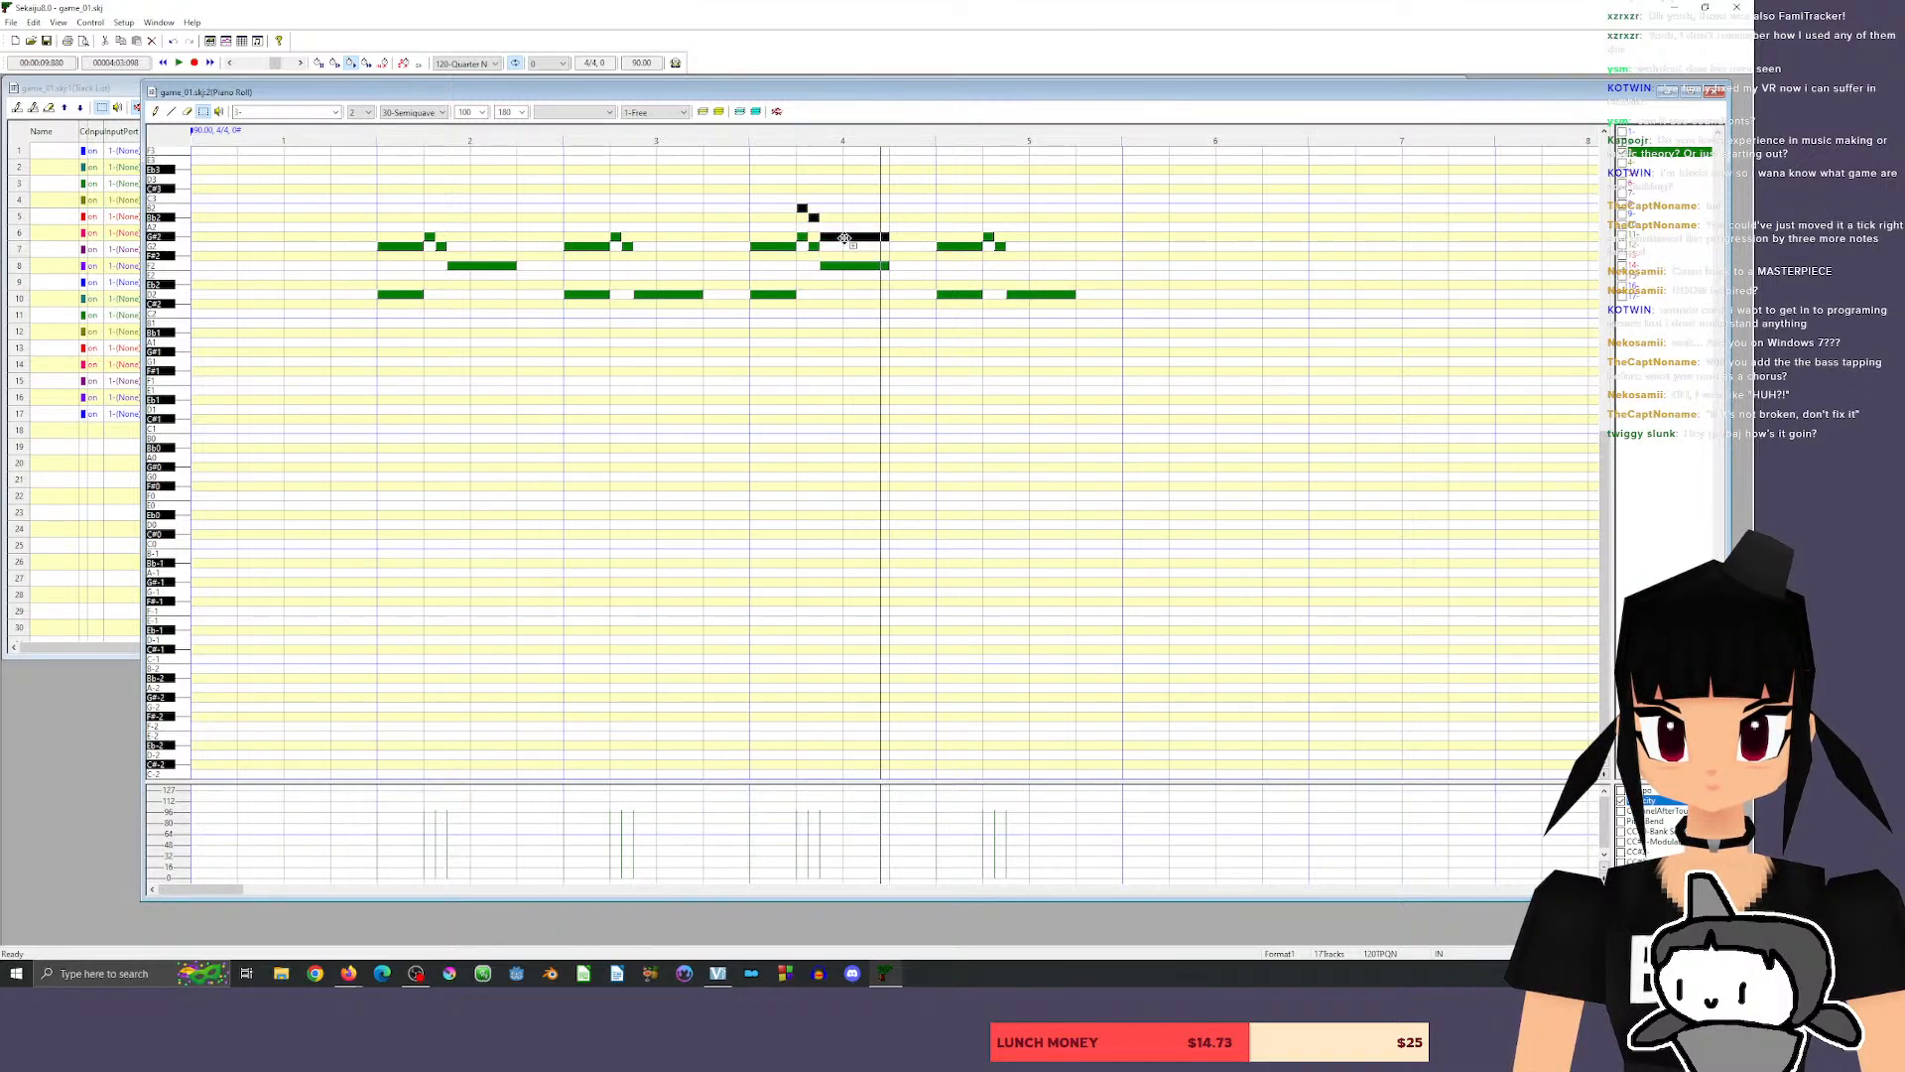
click(751, 134)
right_click(733, 130)
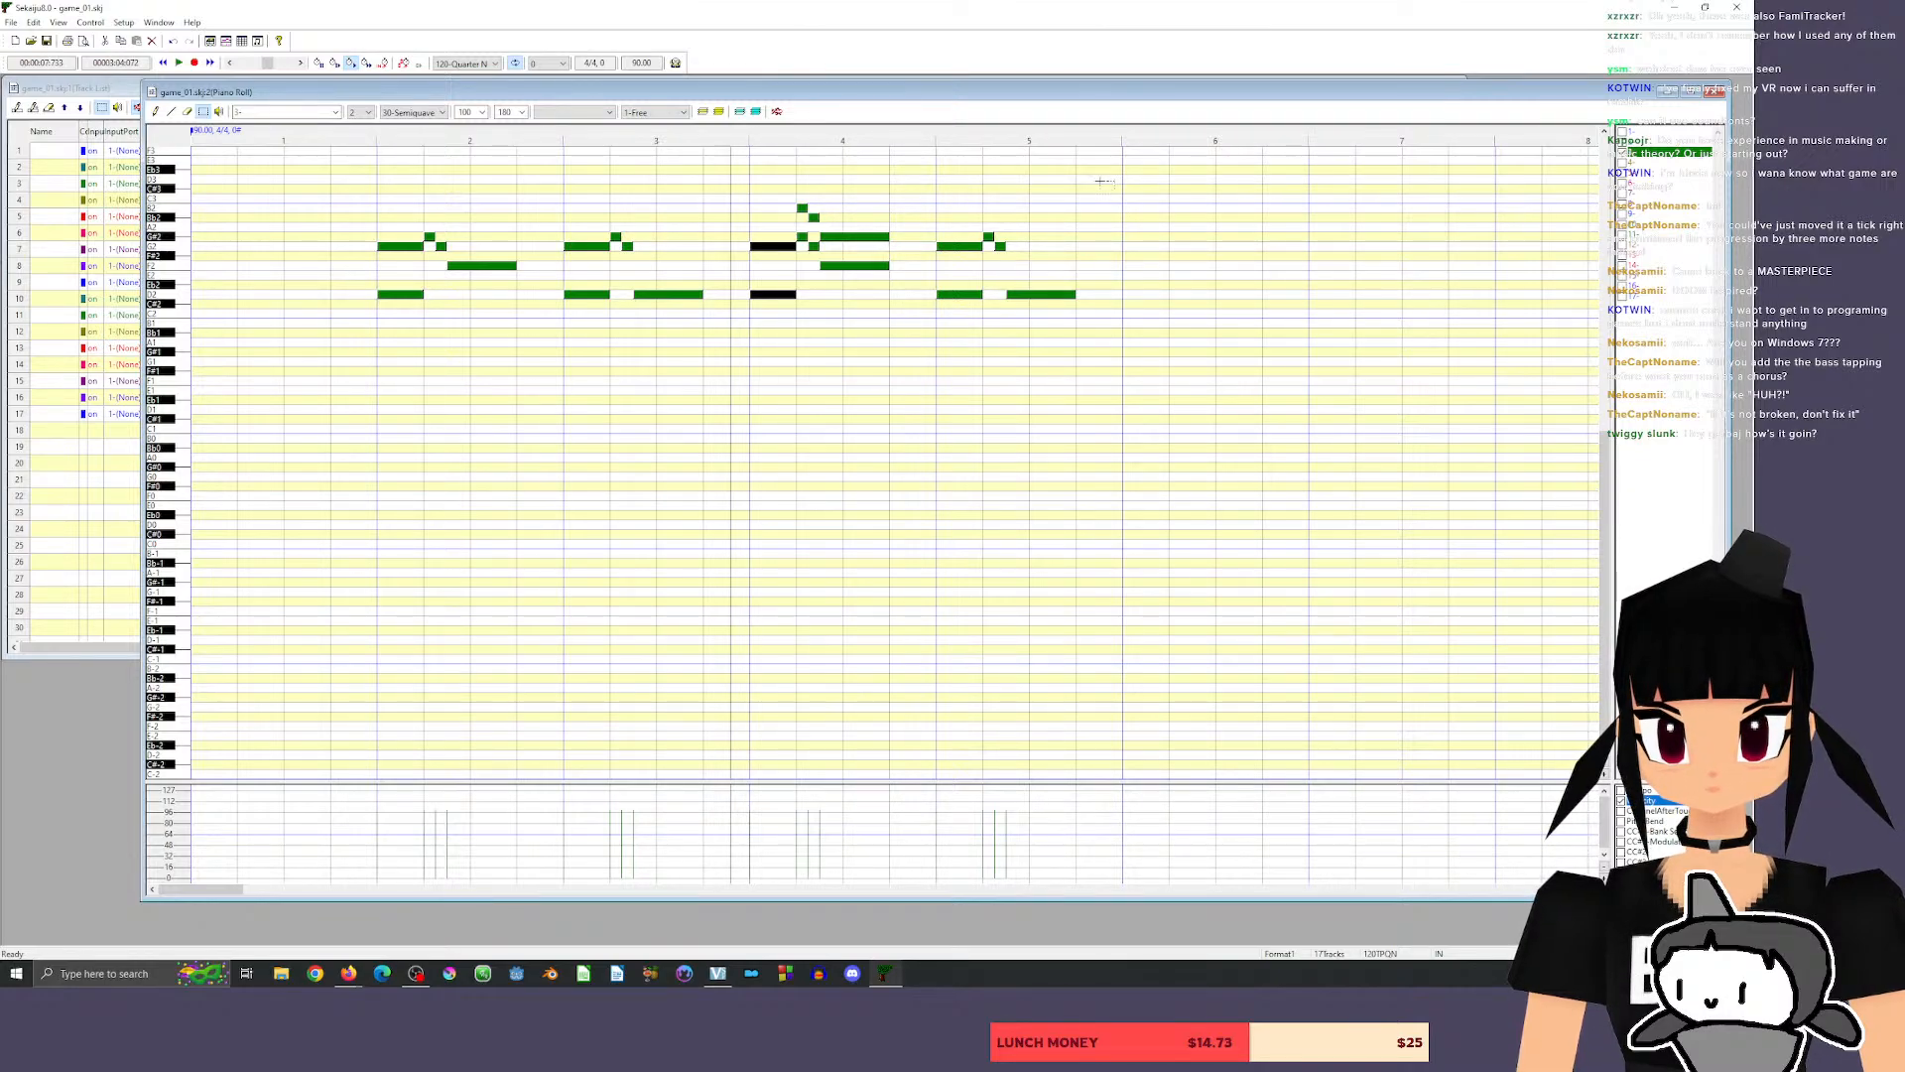
key(space)
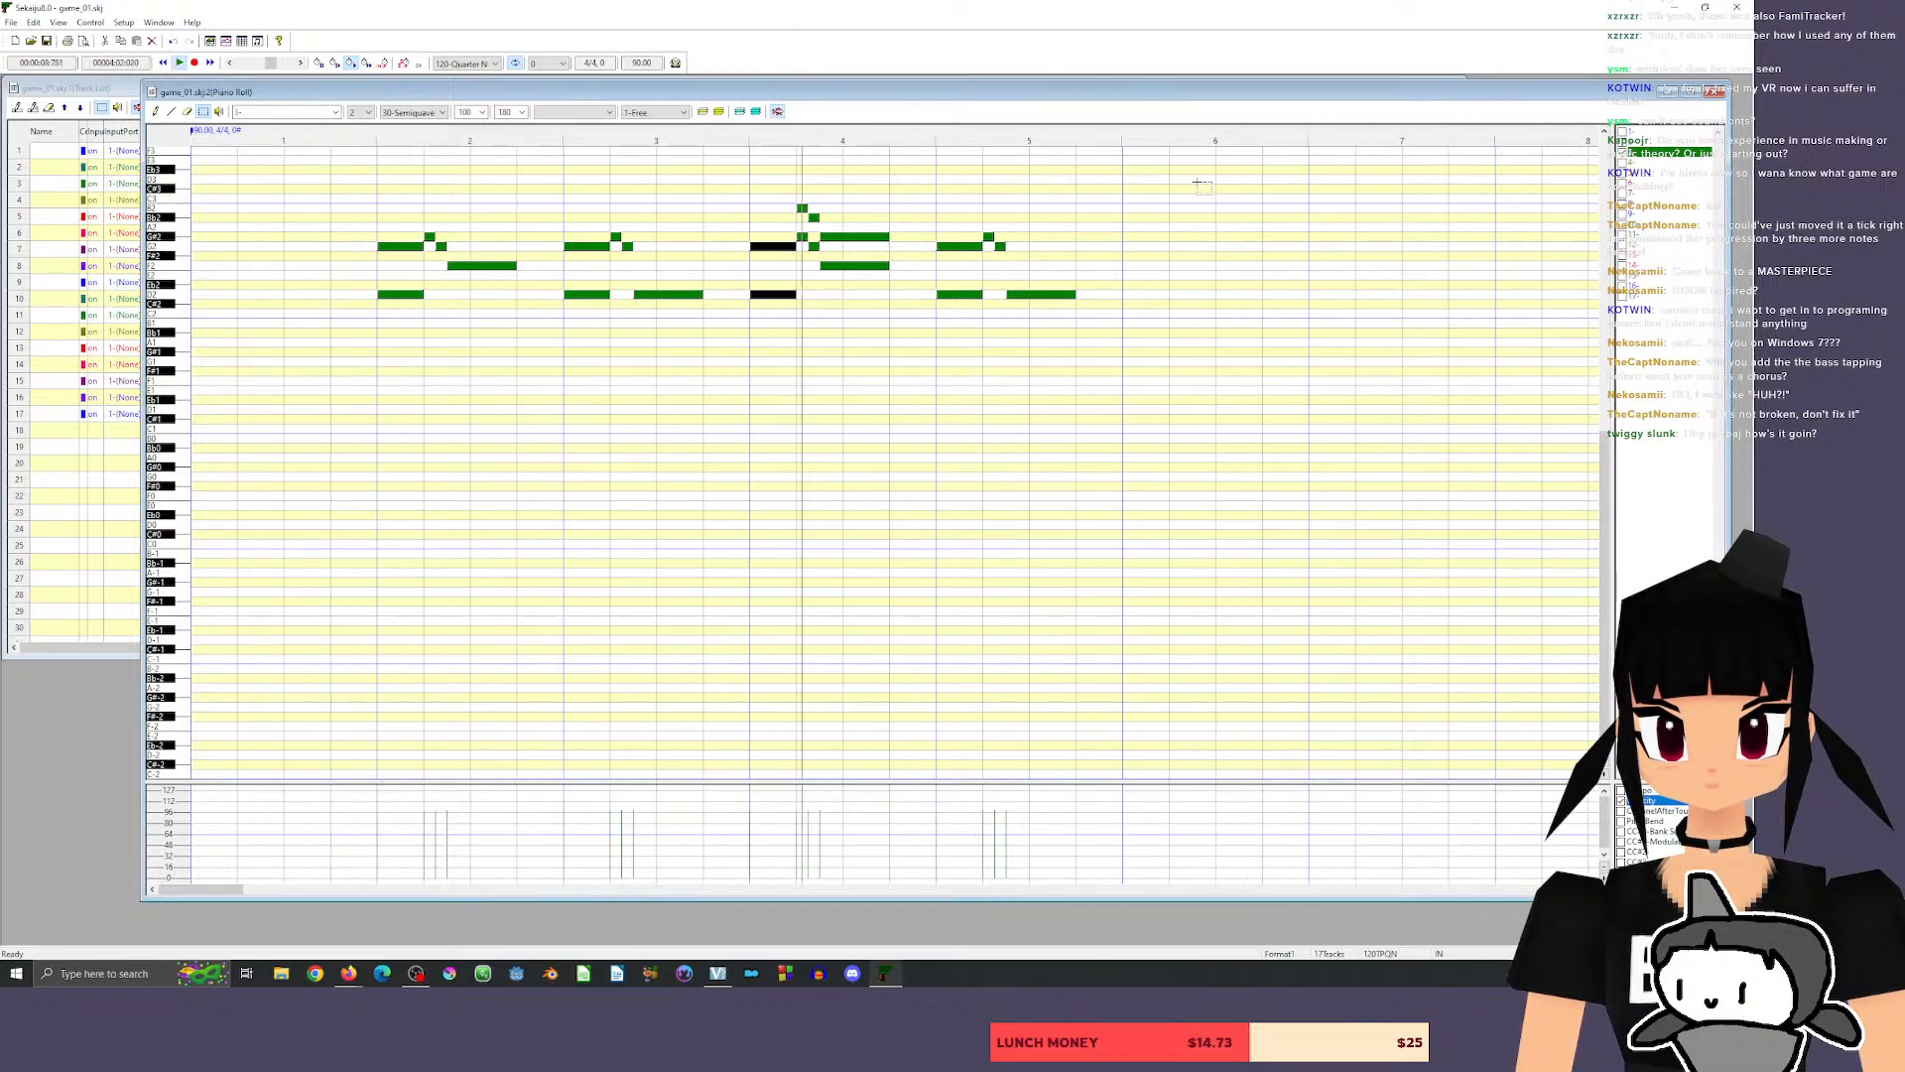
key(space)
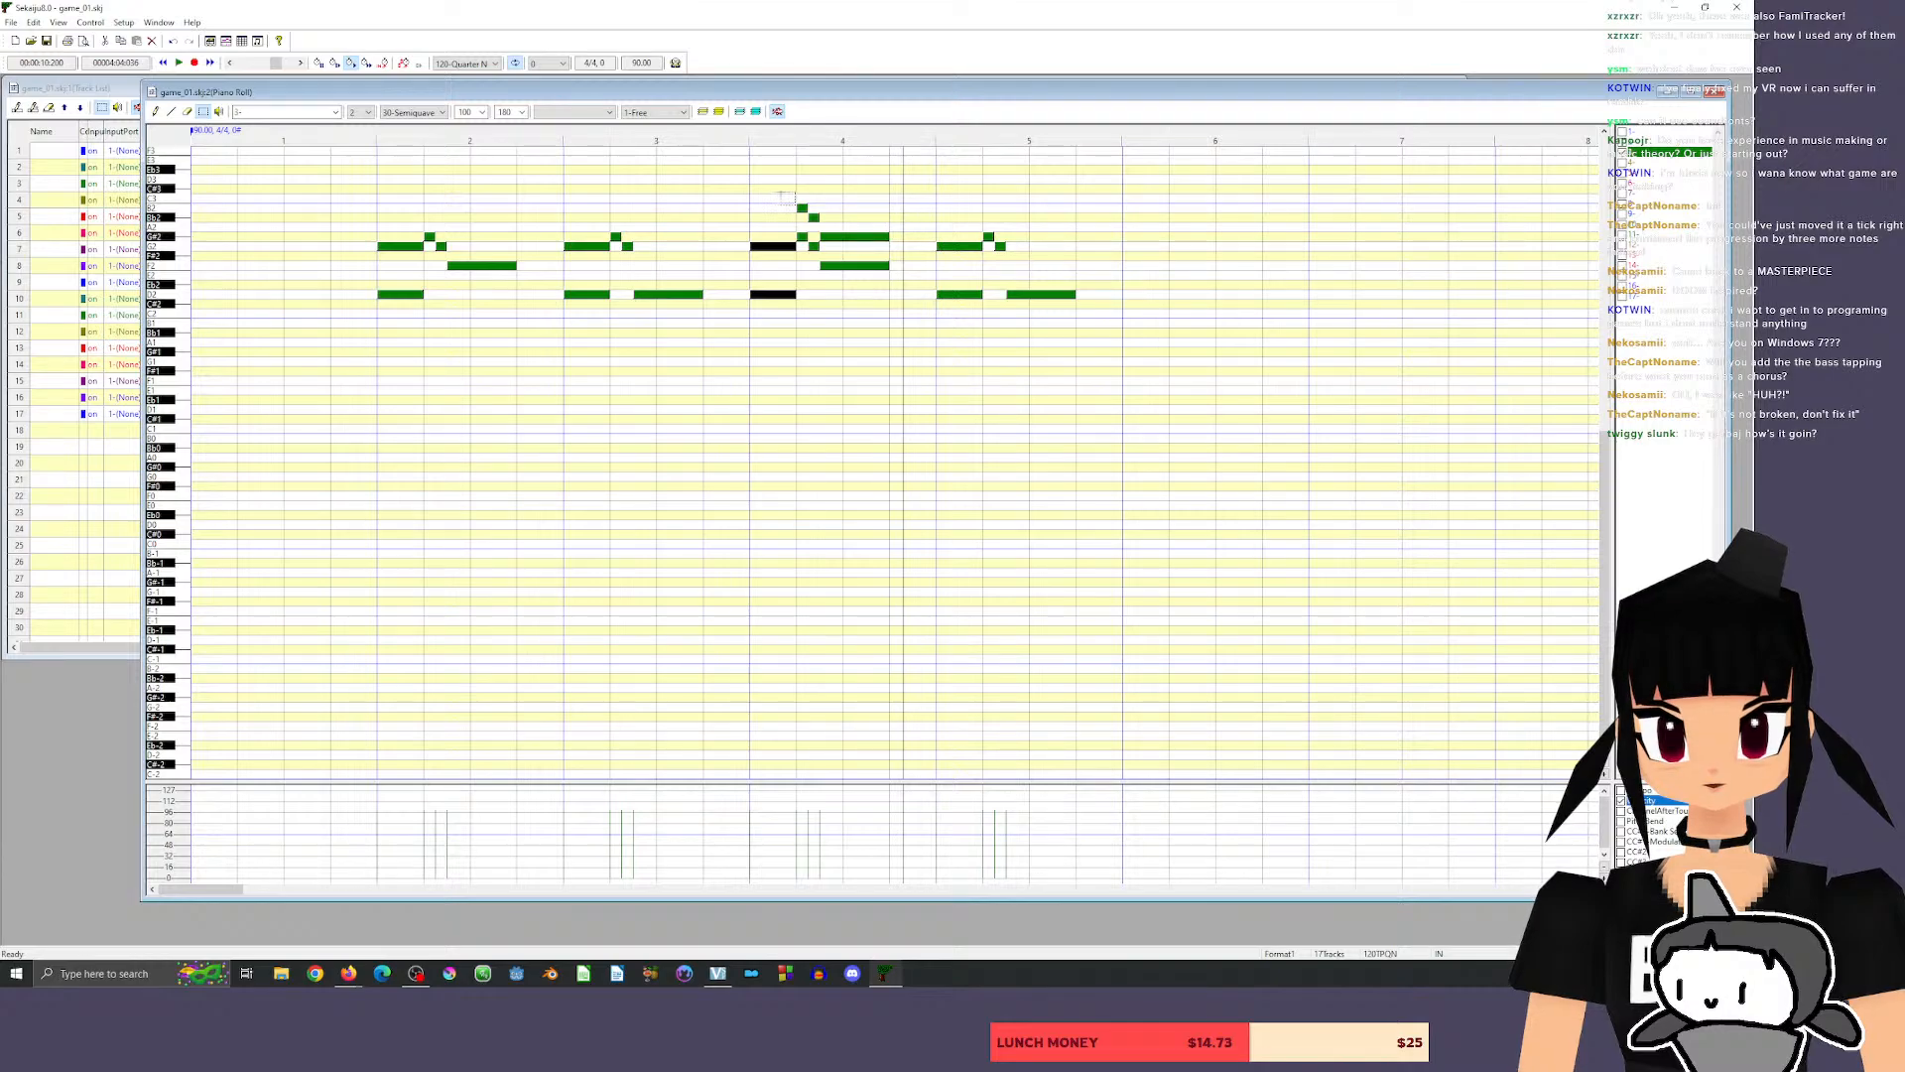
Select measure 4's upper harmony notes together with the short G#2 below them, and raise them all one semitone.
click(801, 208)
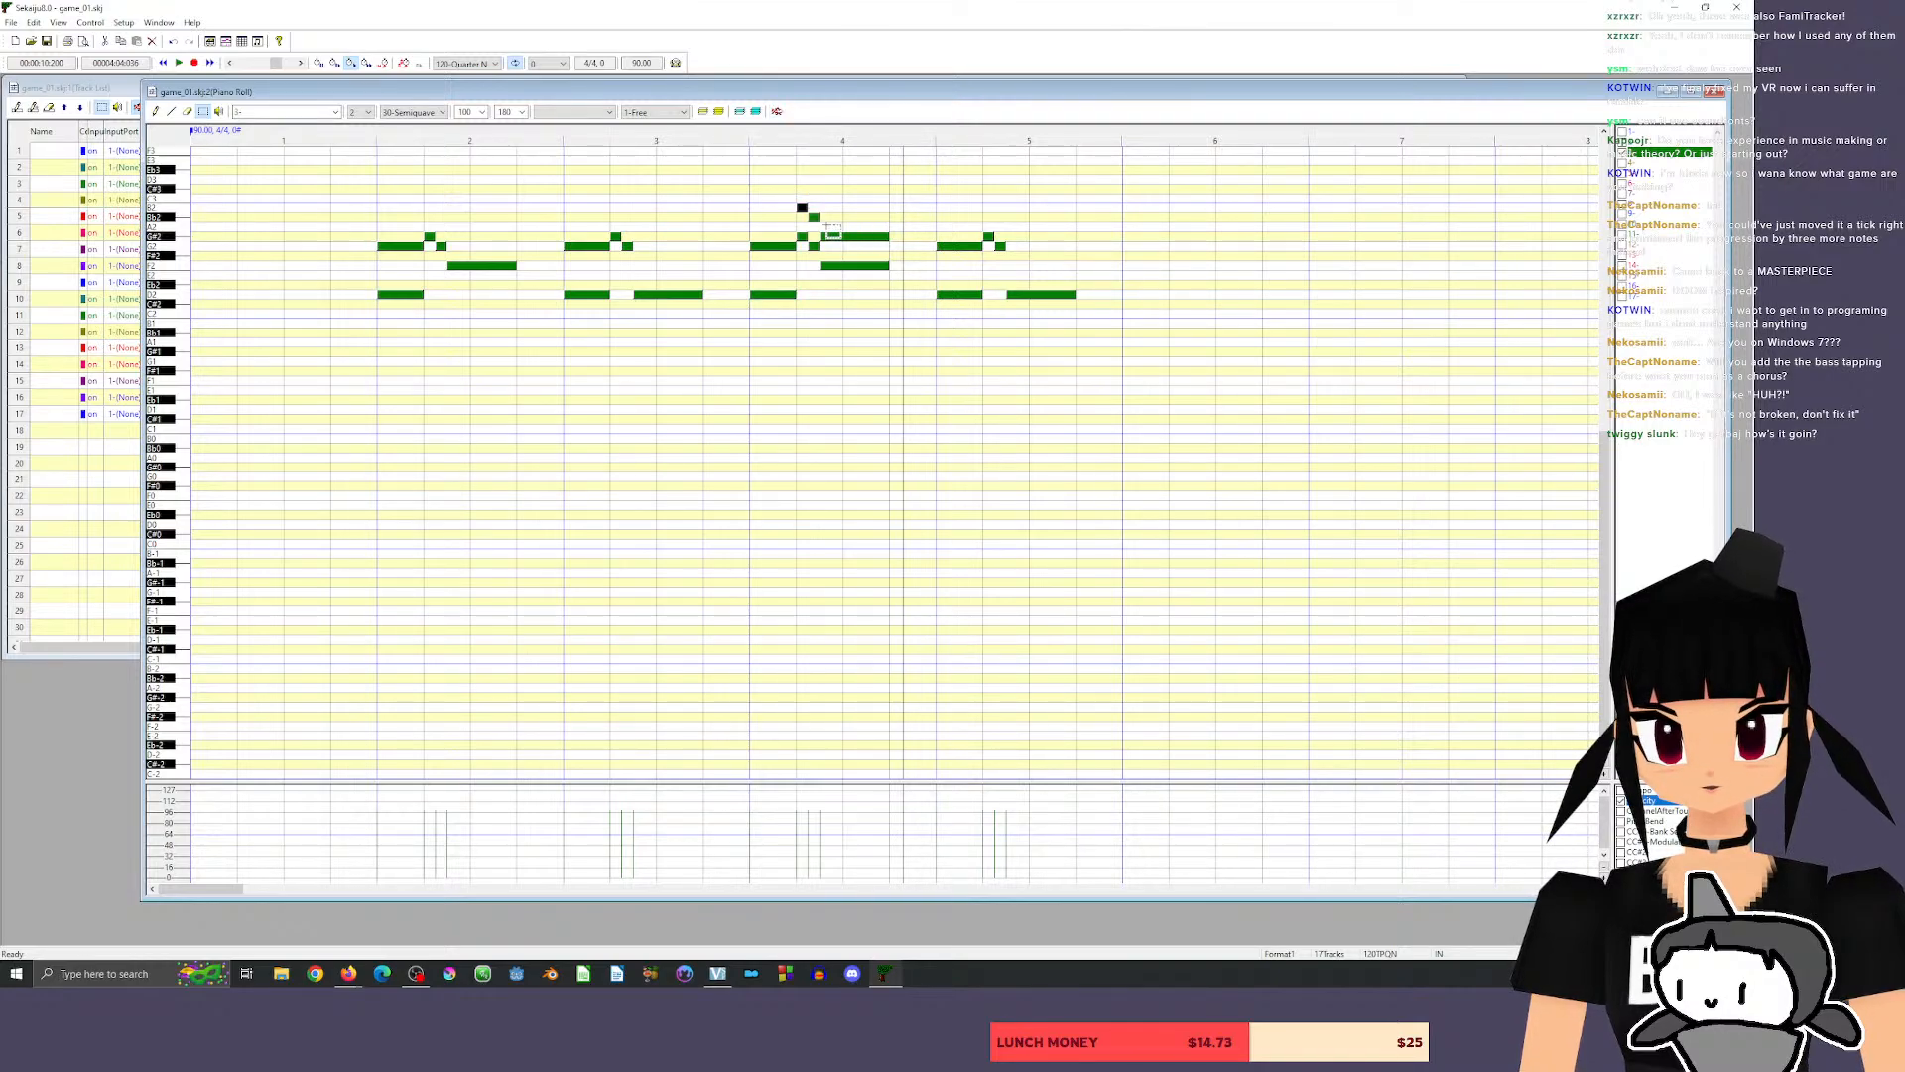
drag(781, 185, 899, 243)
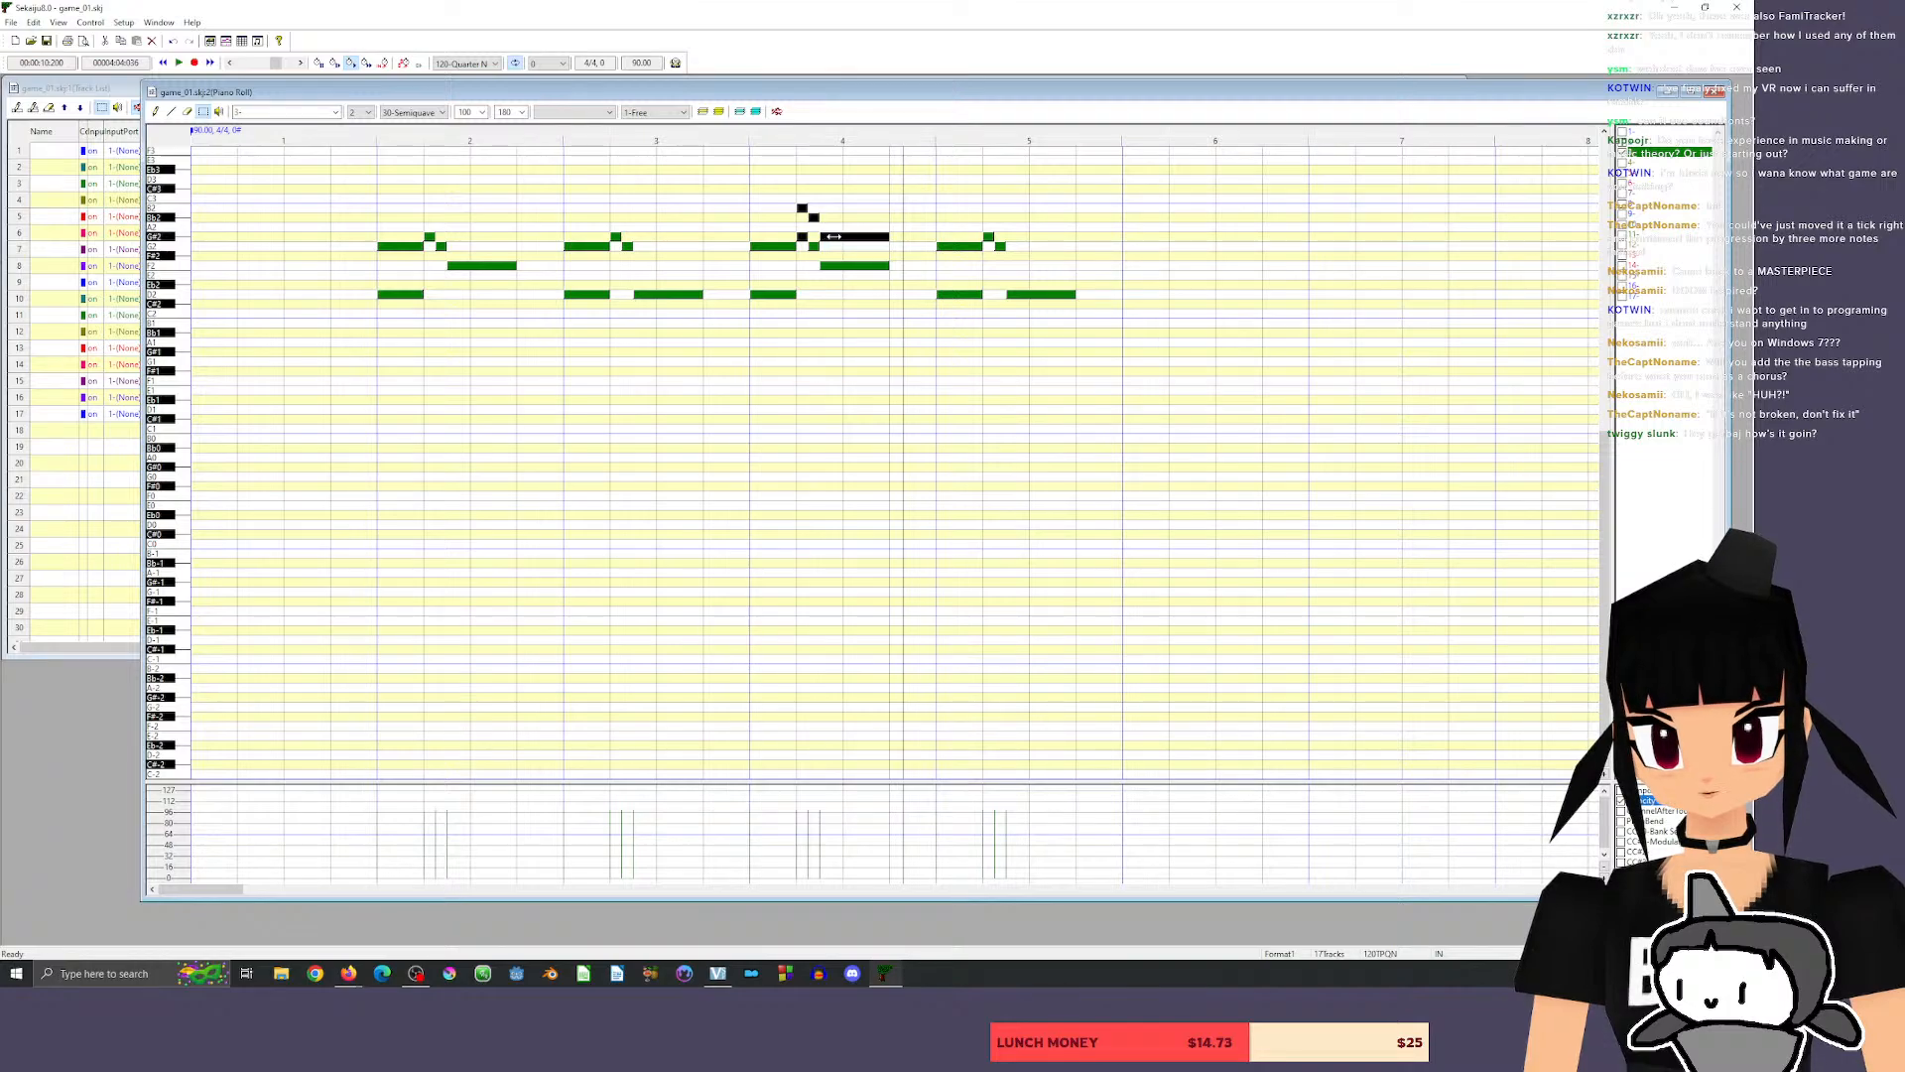
drag(836, 235, 848, 230)
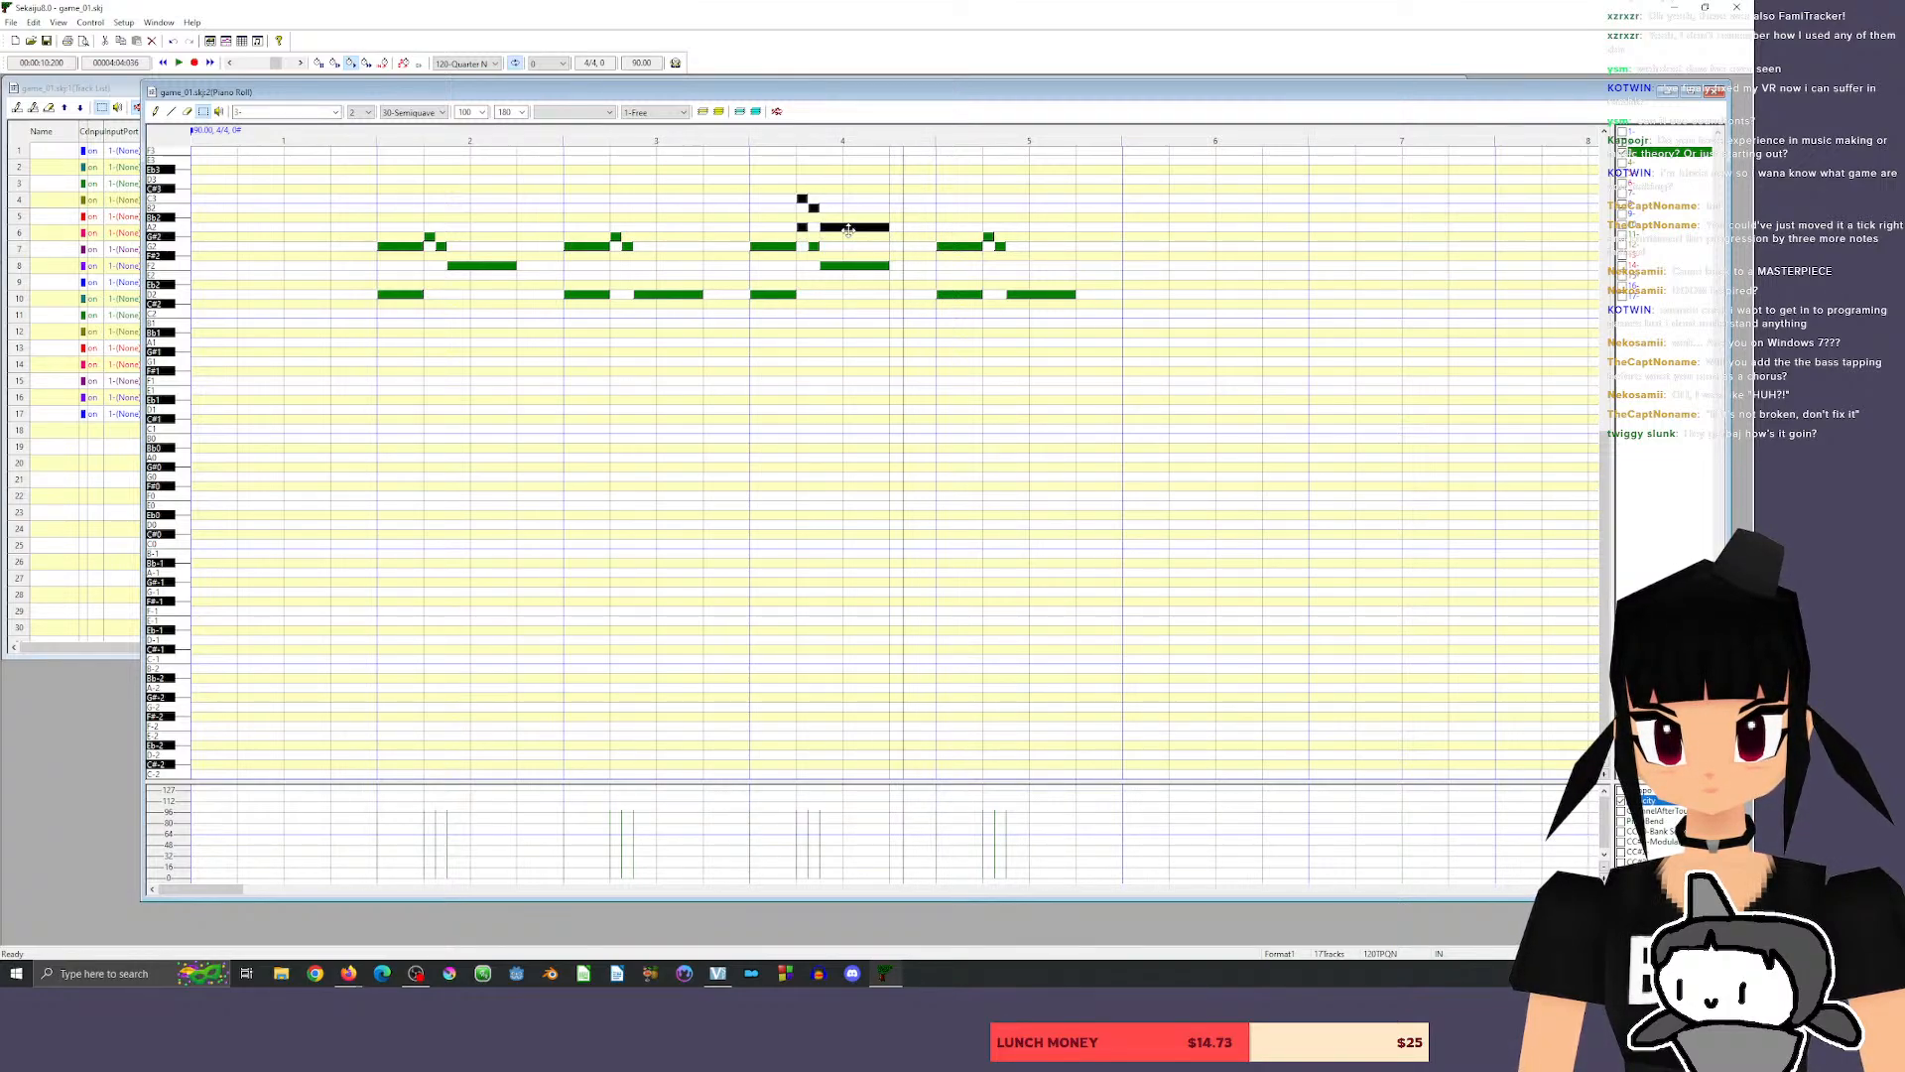
click(805, 227)
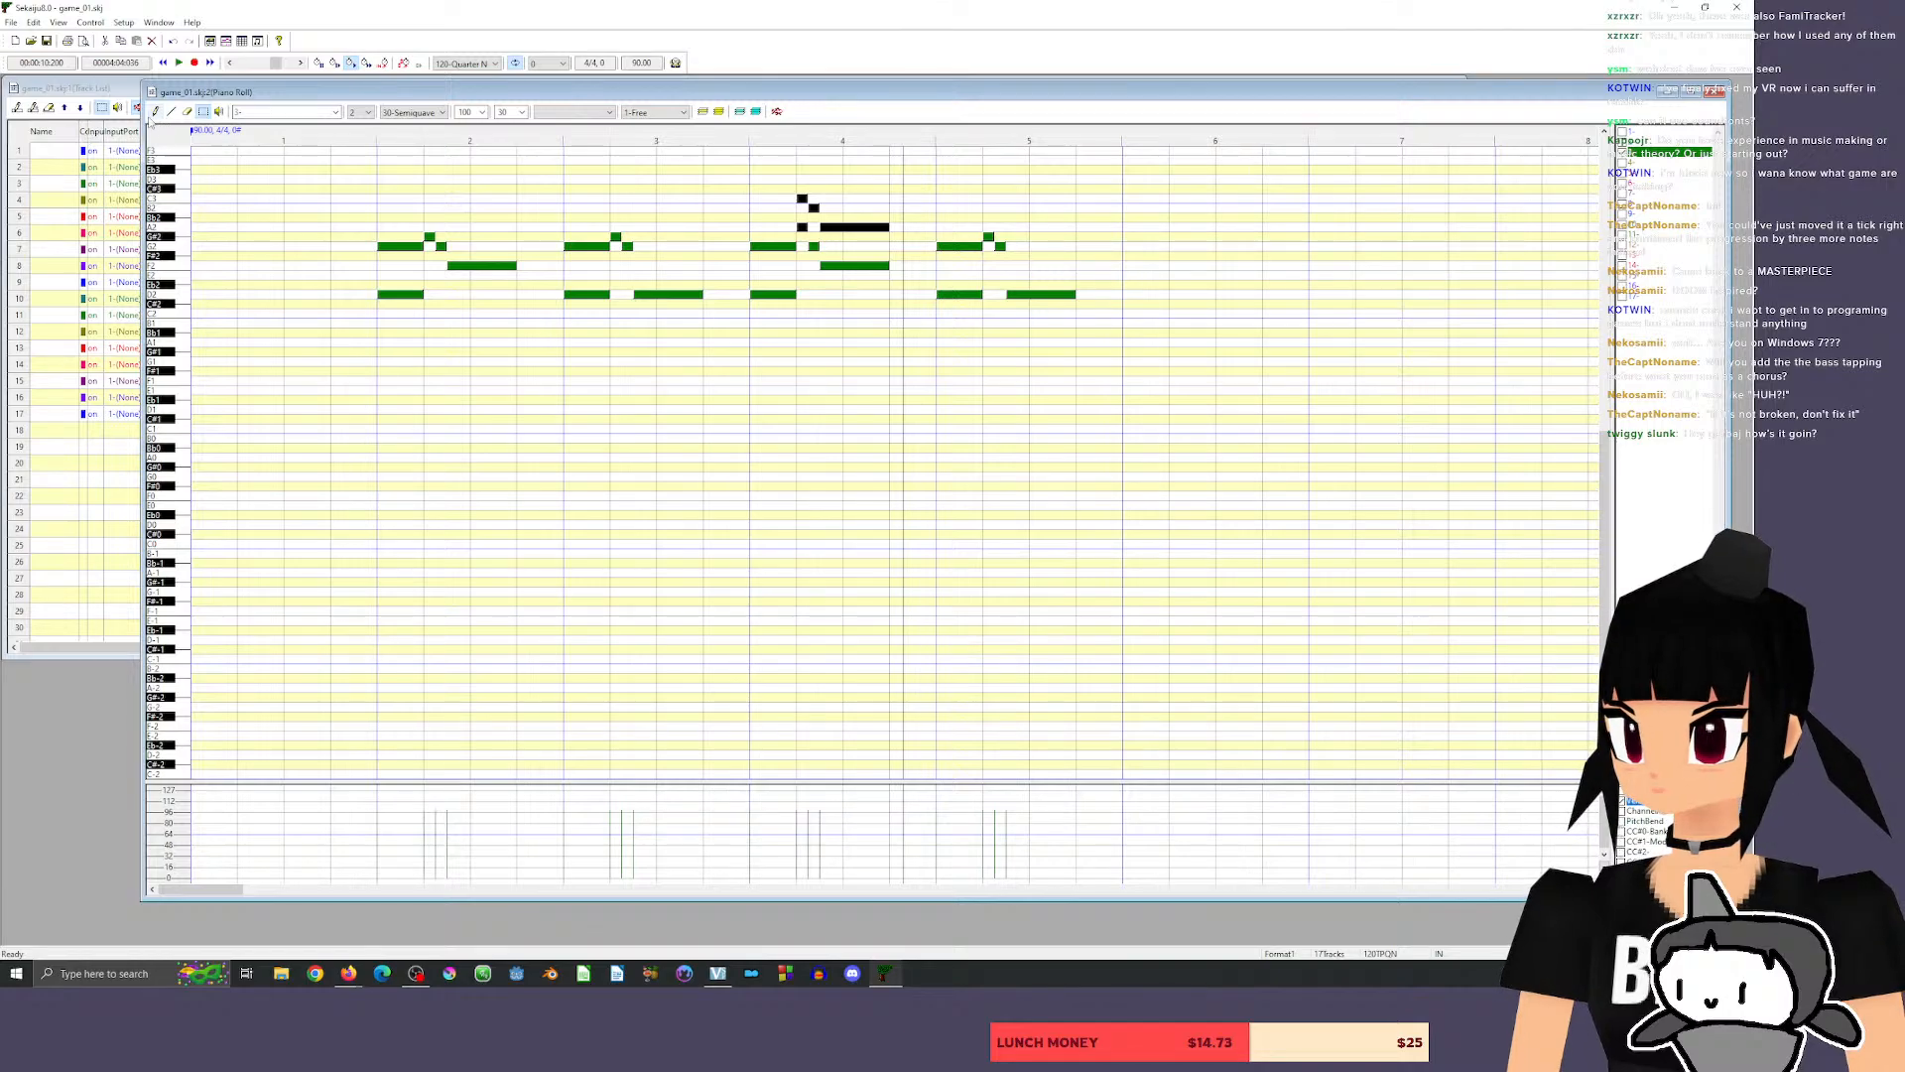
Move measure 4's short A2 note back down to G#2 and play the phrase from just before measure 4.
click(154, 111)
click(801, 237)
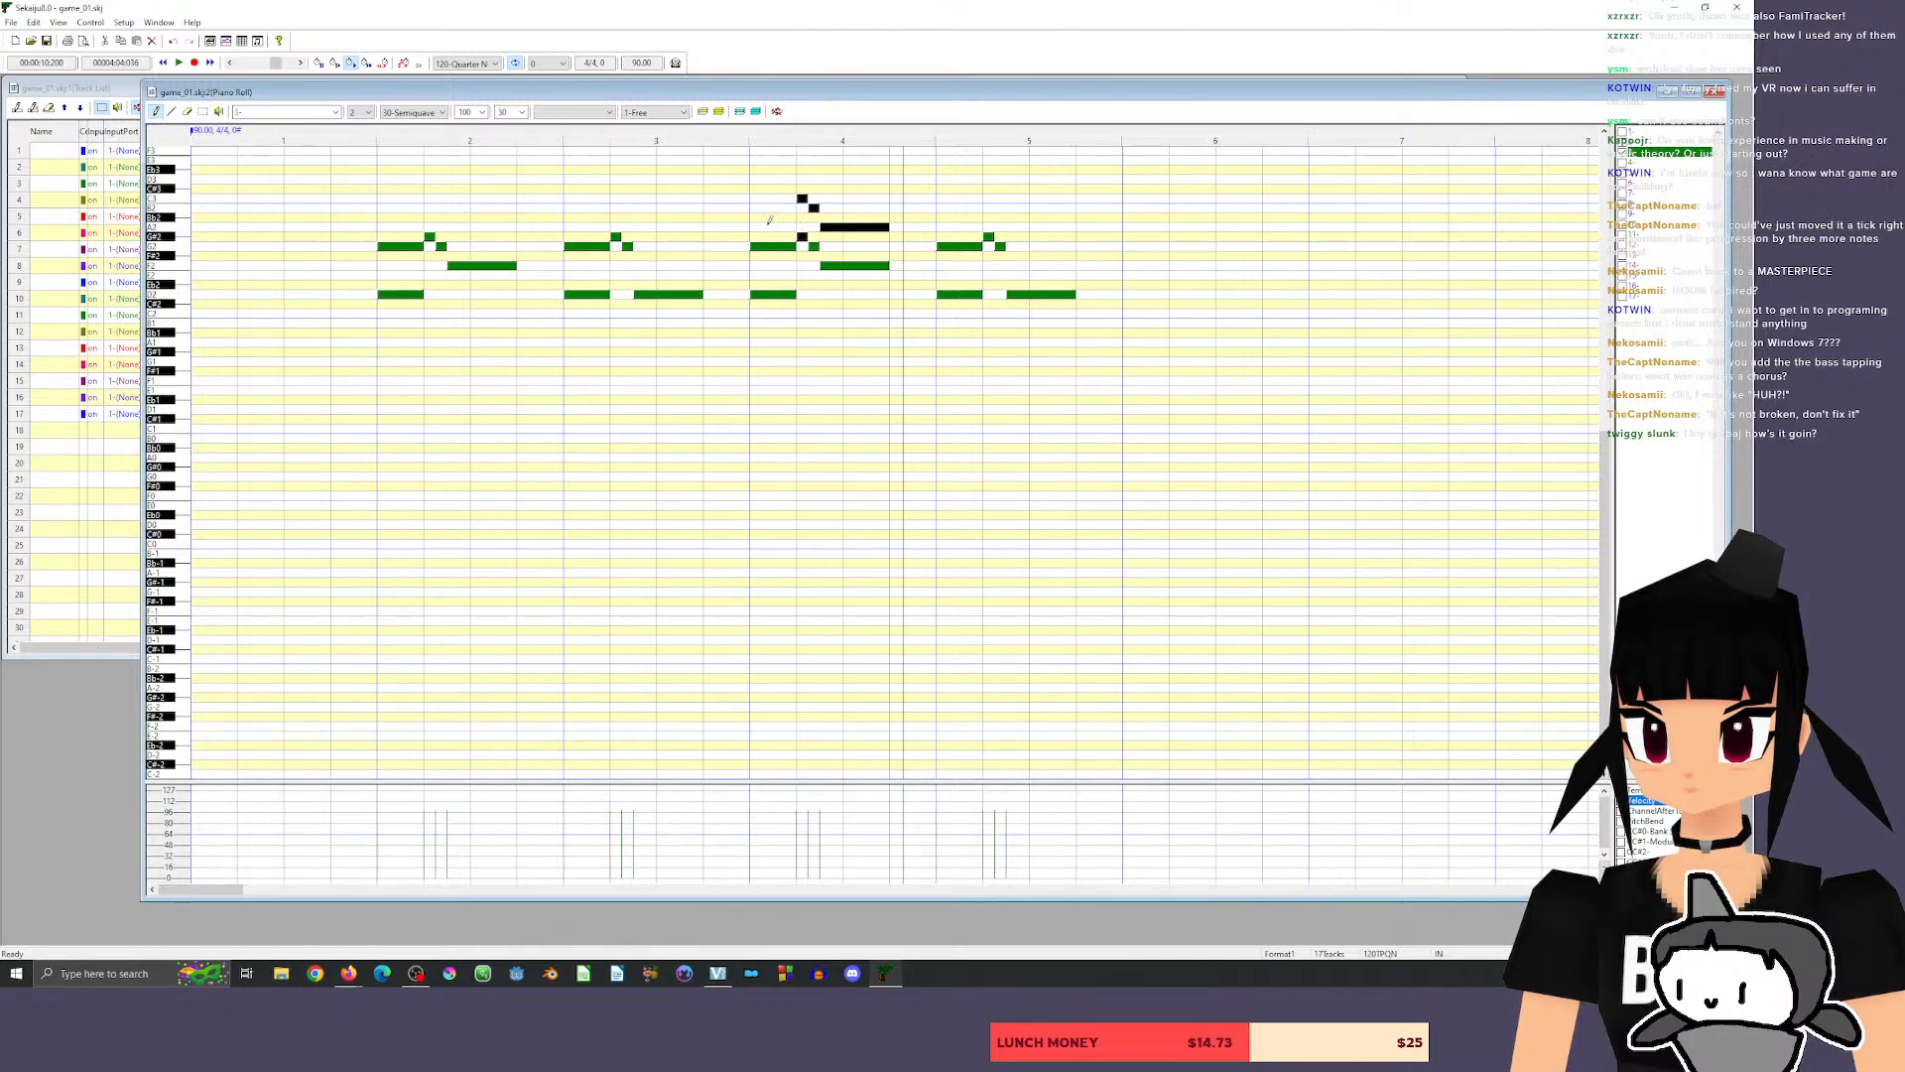
click(734, 135)
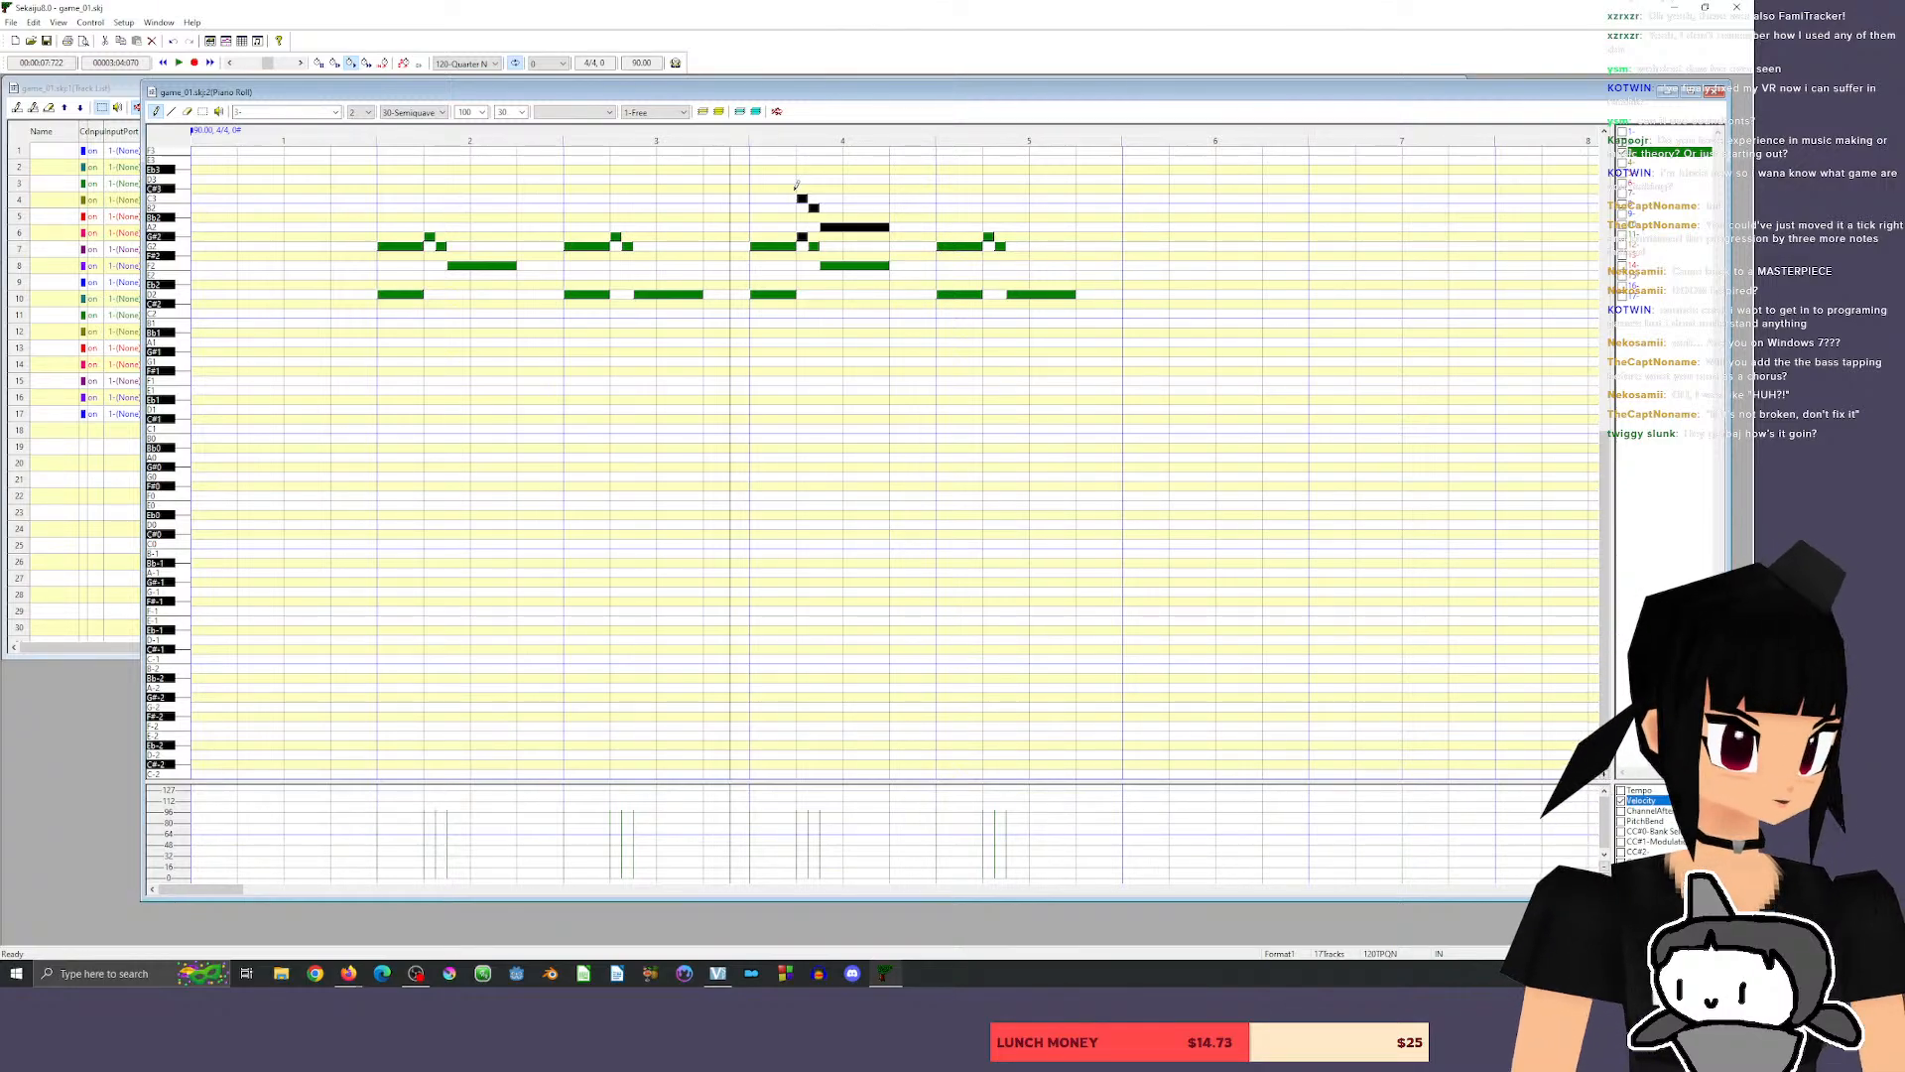
drag(723, 135, 654, 135)
click(724, 134)
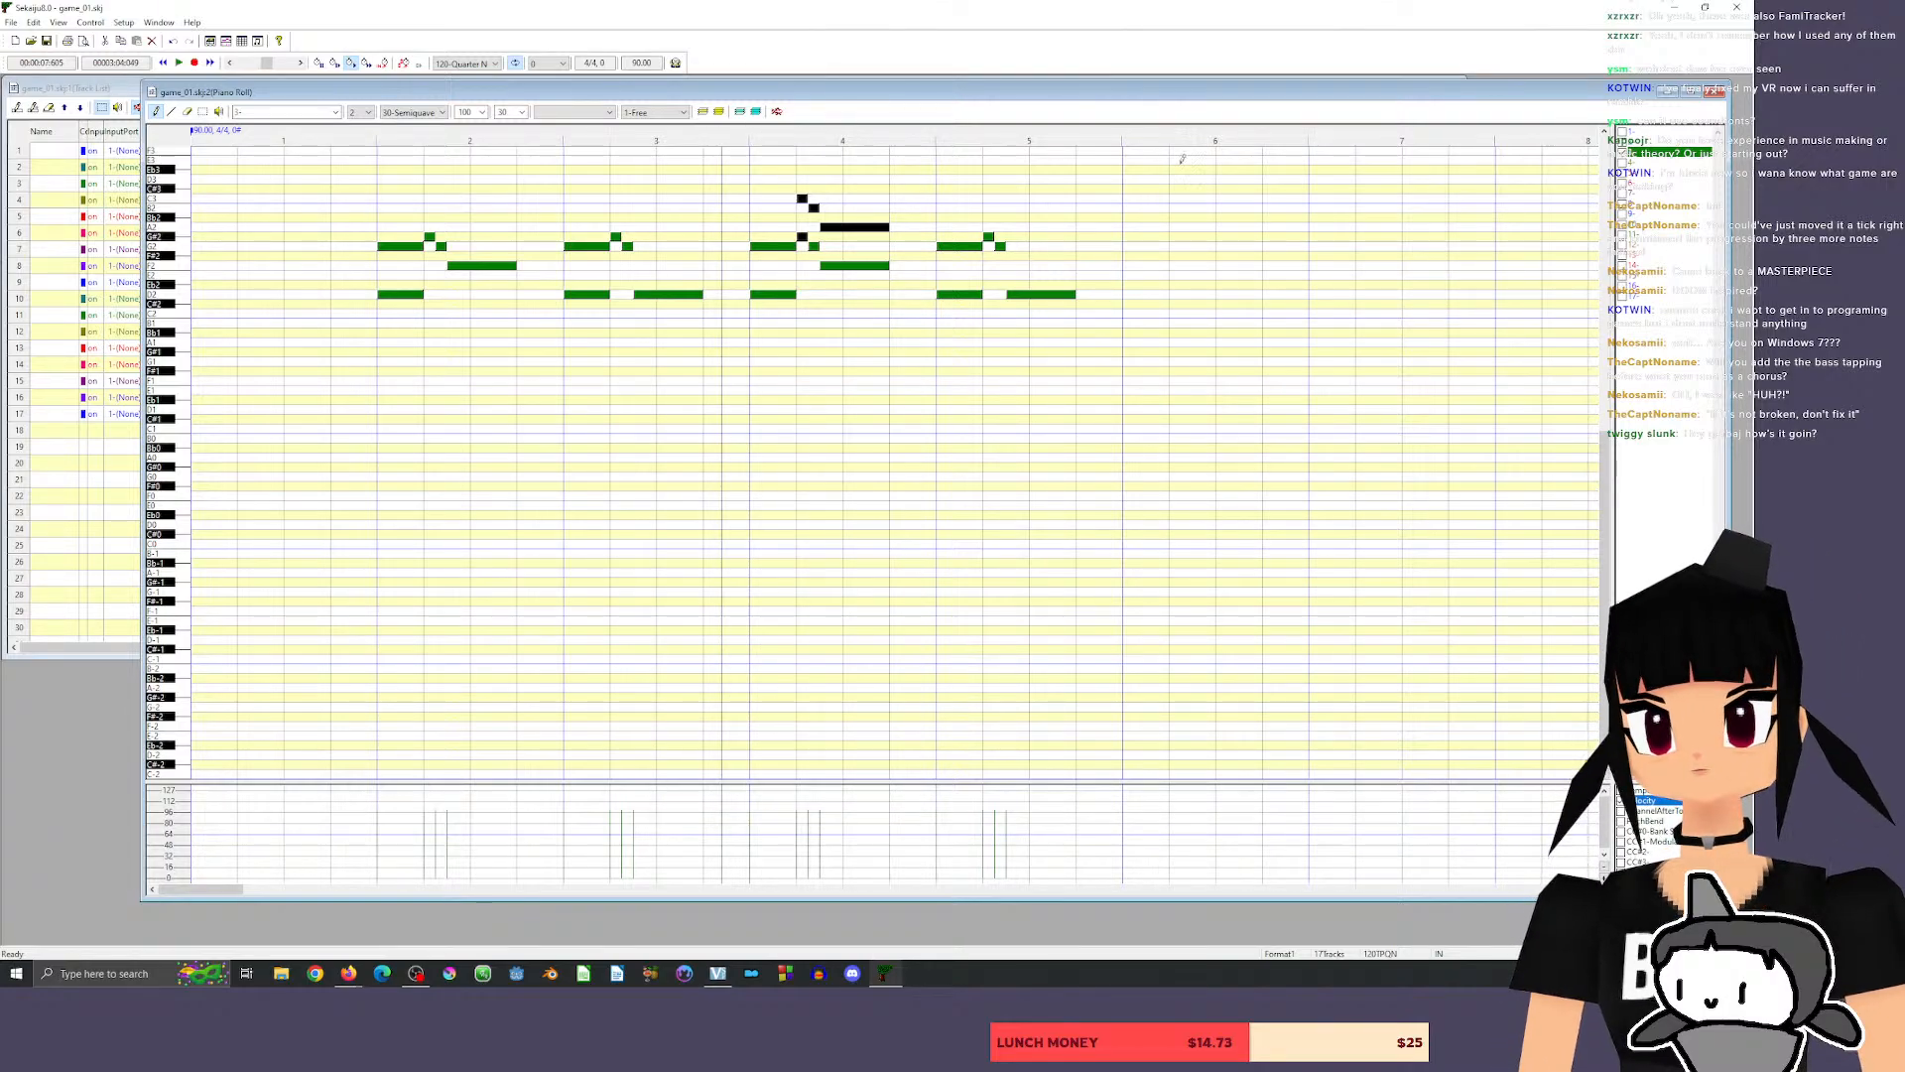
key(space)
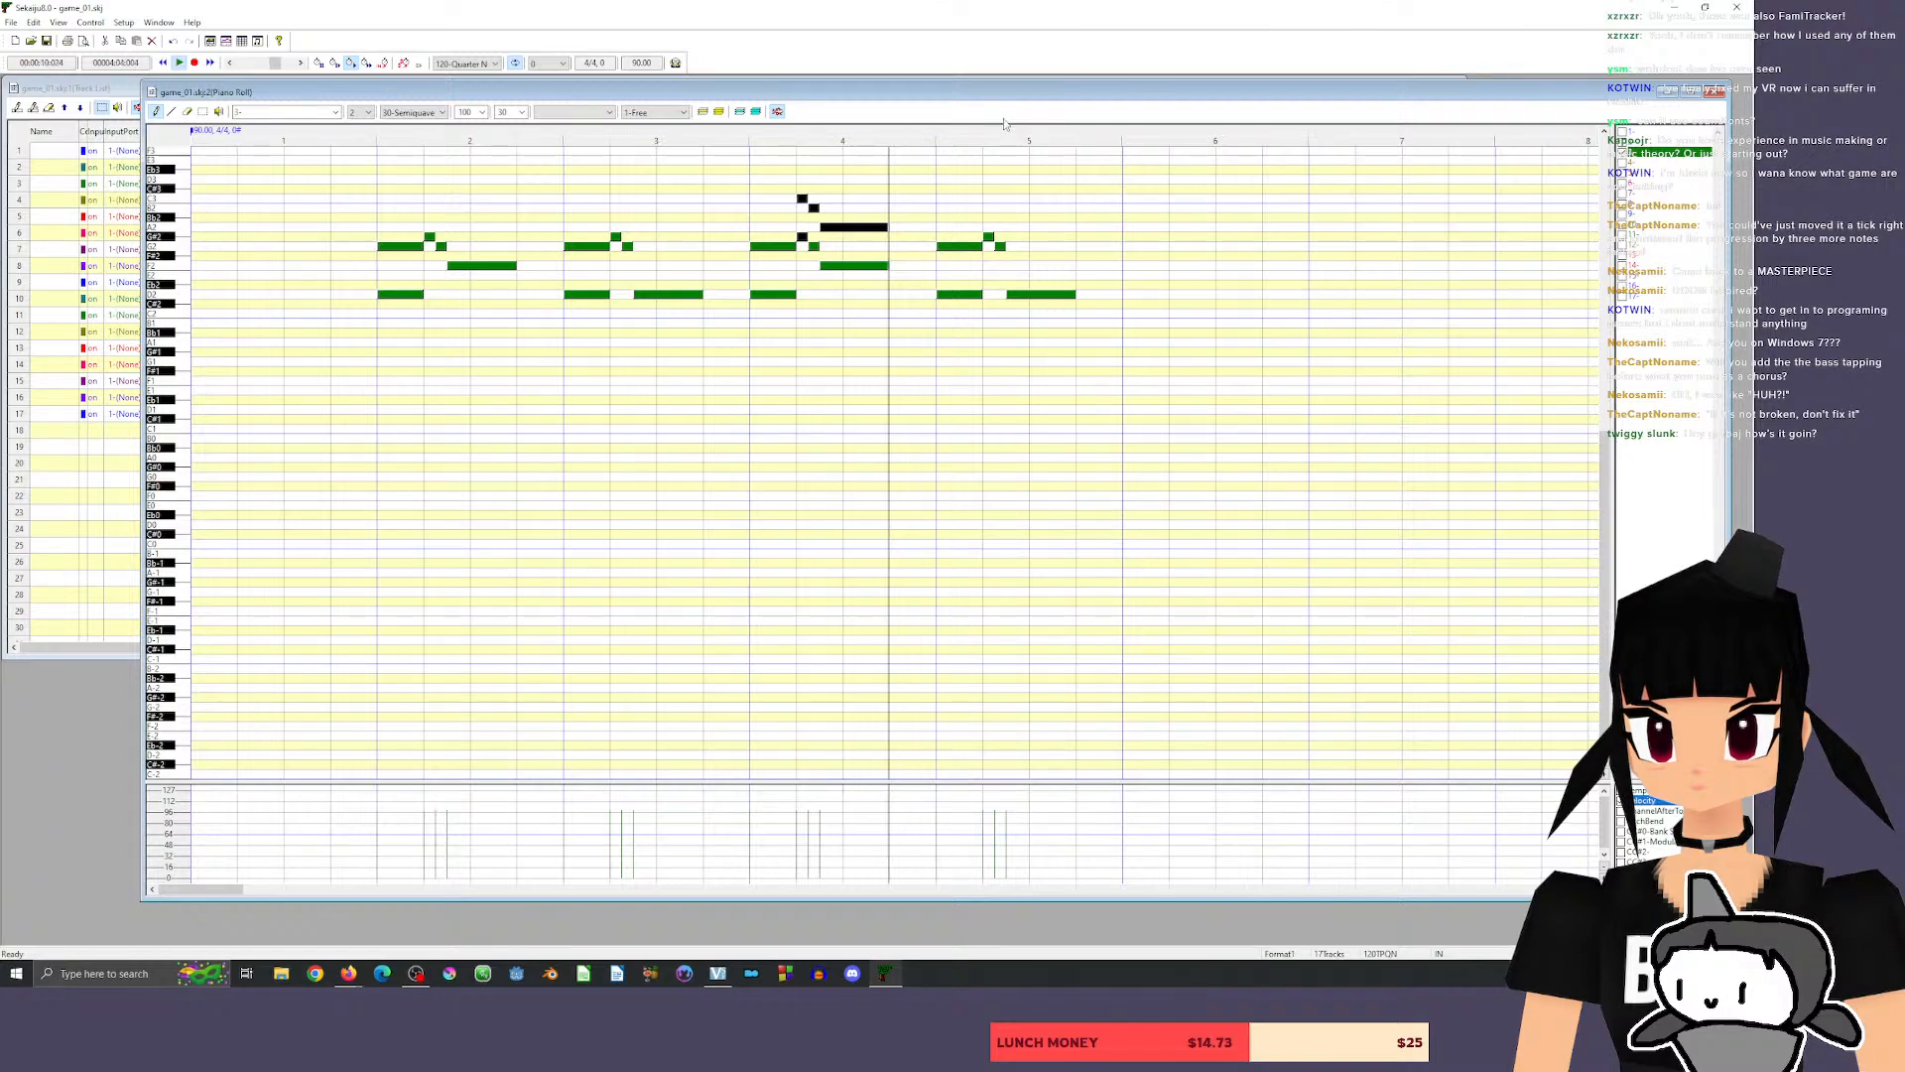
Try raising measure 4's three upper harmony notes one semitone to C#3, C3 and Bb2, and play the phrase.
click(203, 112)
click(821, 190)
drag(773, 173, 848, 220)
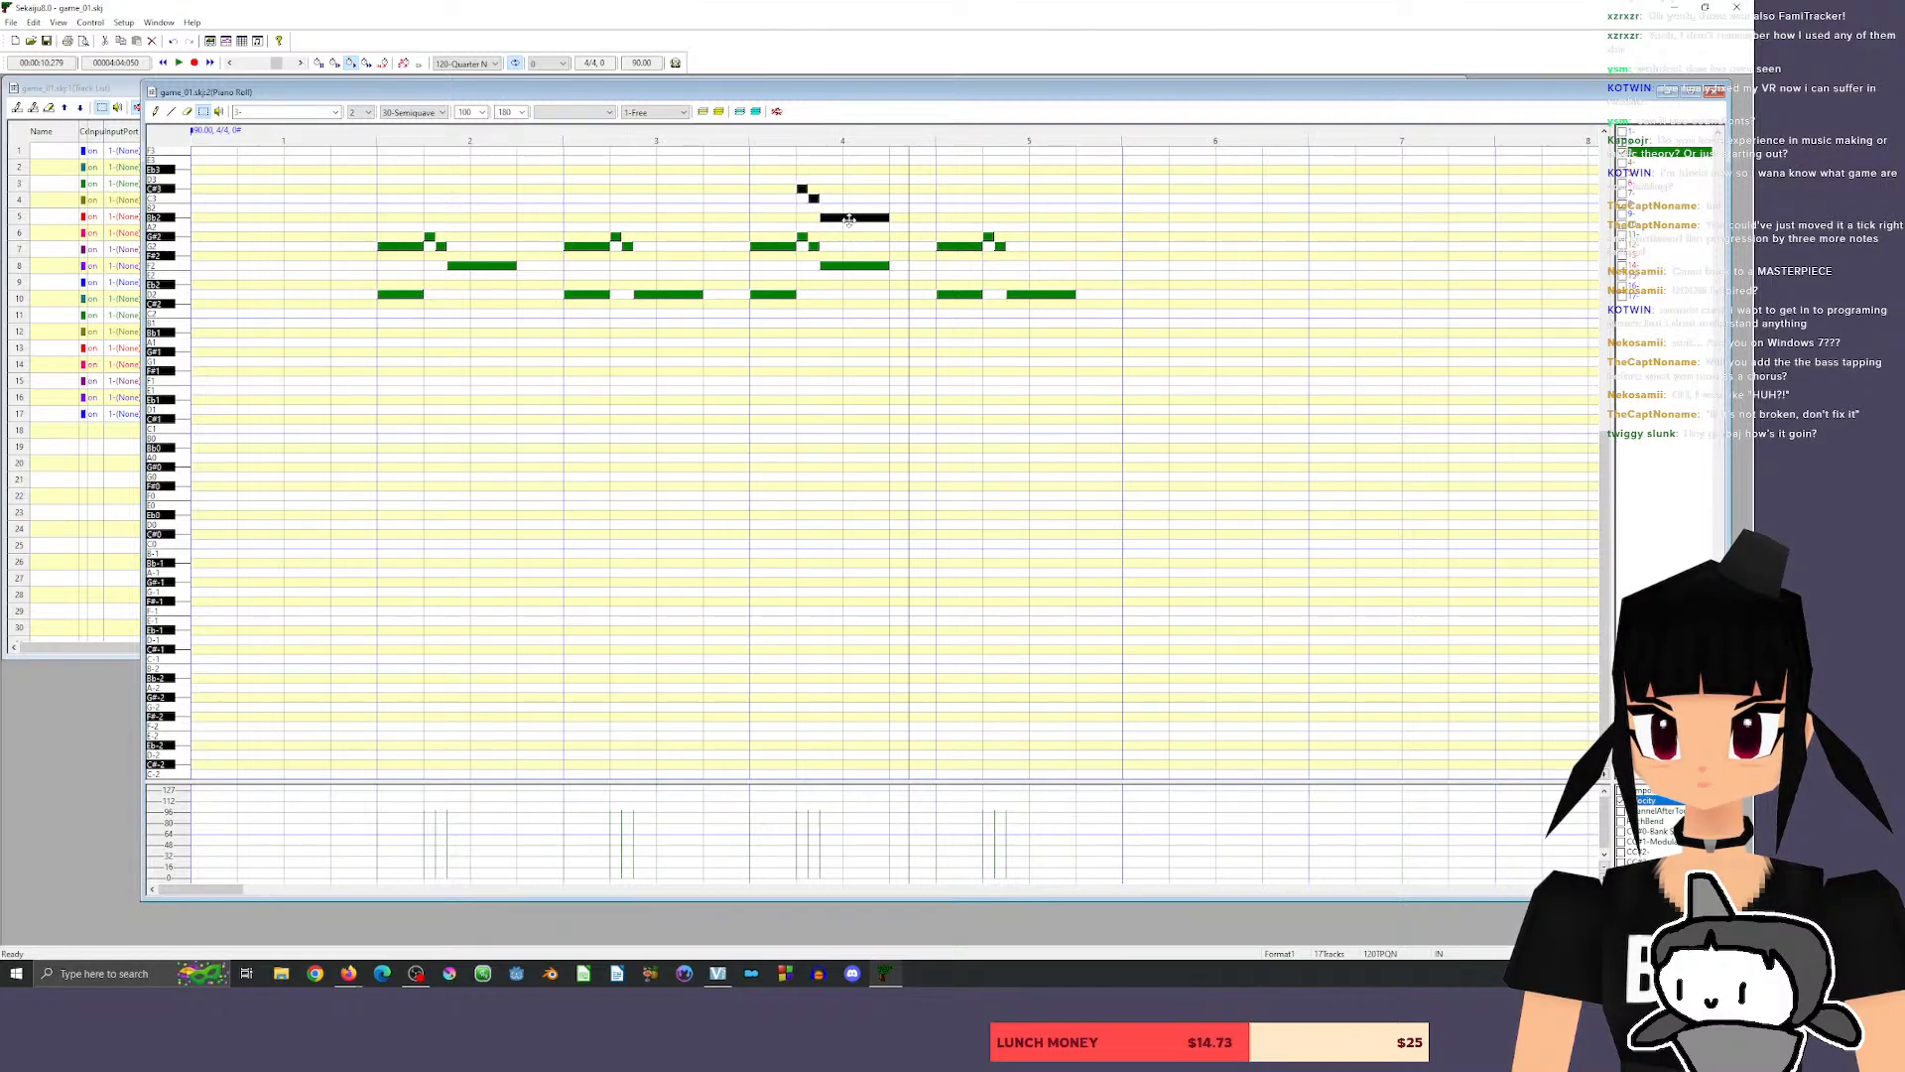
click(735, 138)
key(space)
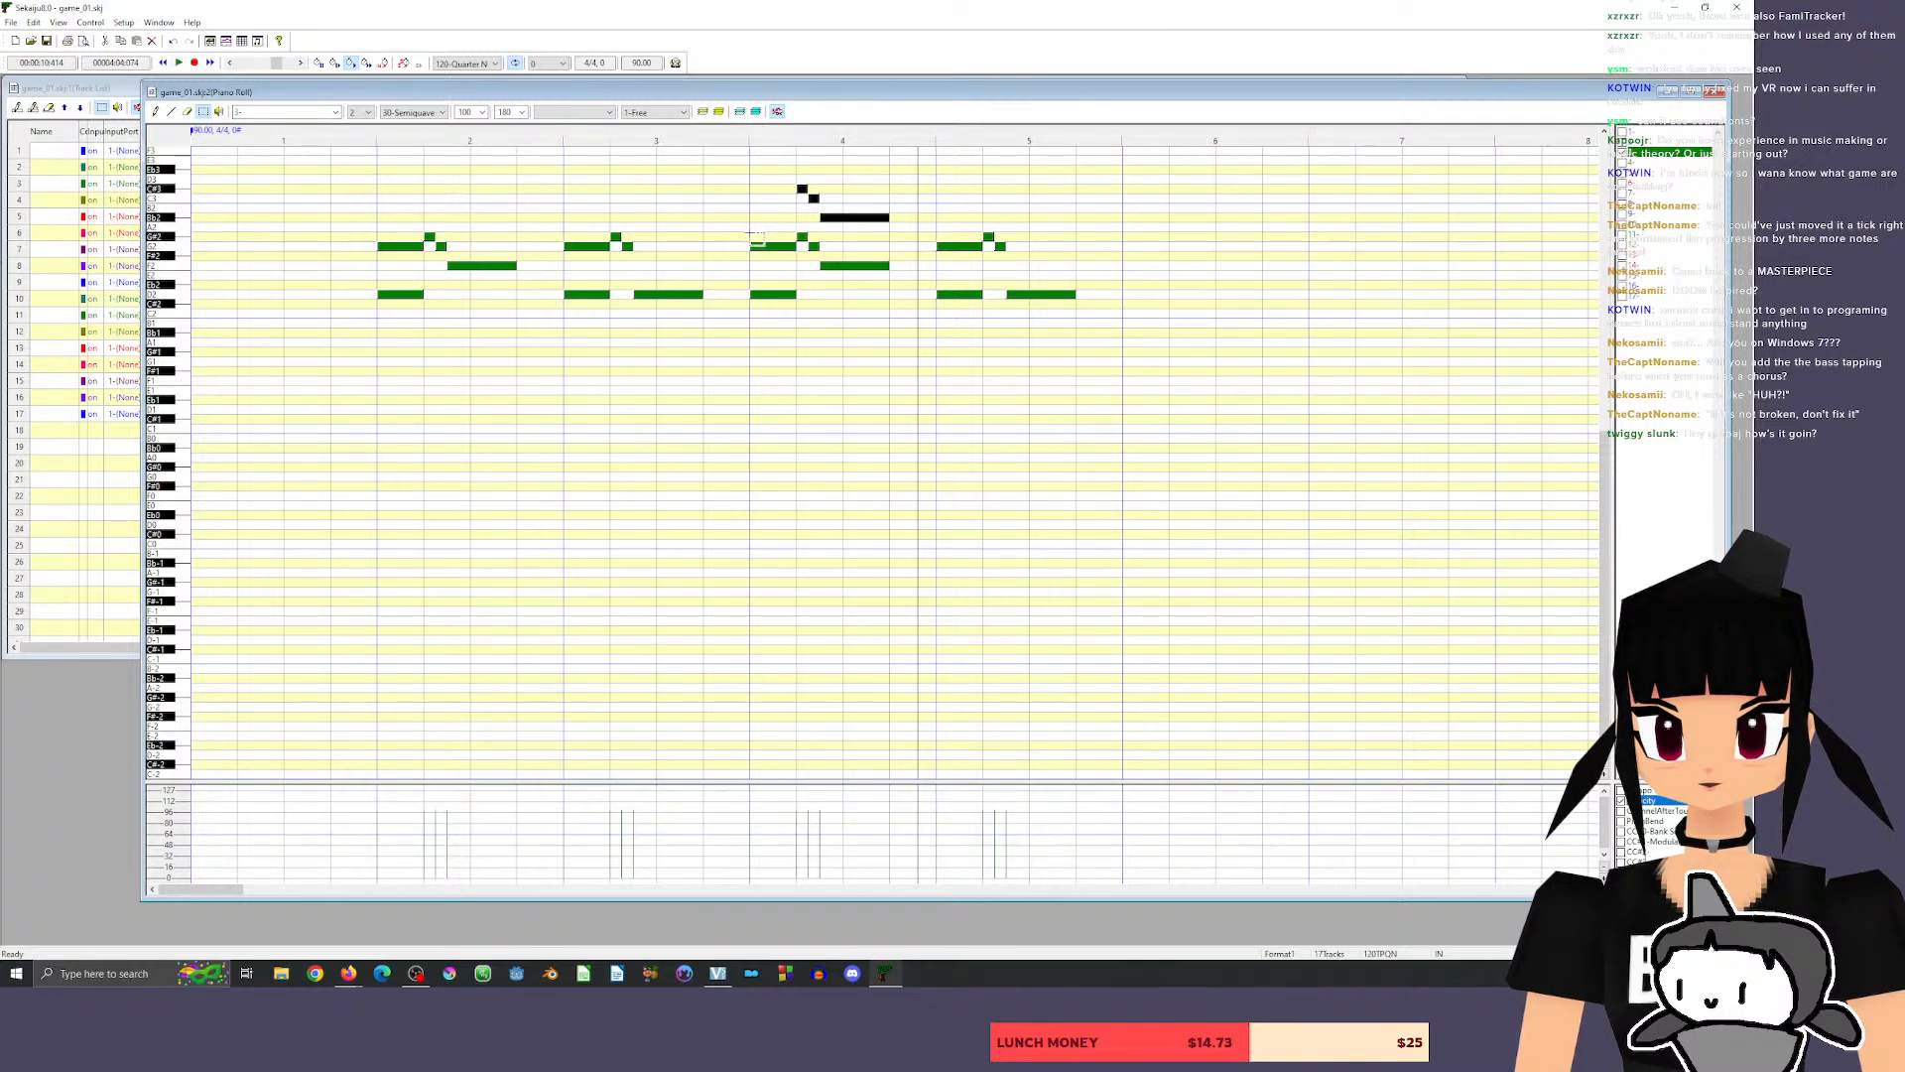
Try lowering measure 4's three upper harmony notes two semitones to B2, Bb2 and G#2, and play the phrase.
drag(851, 218, 852, 235)
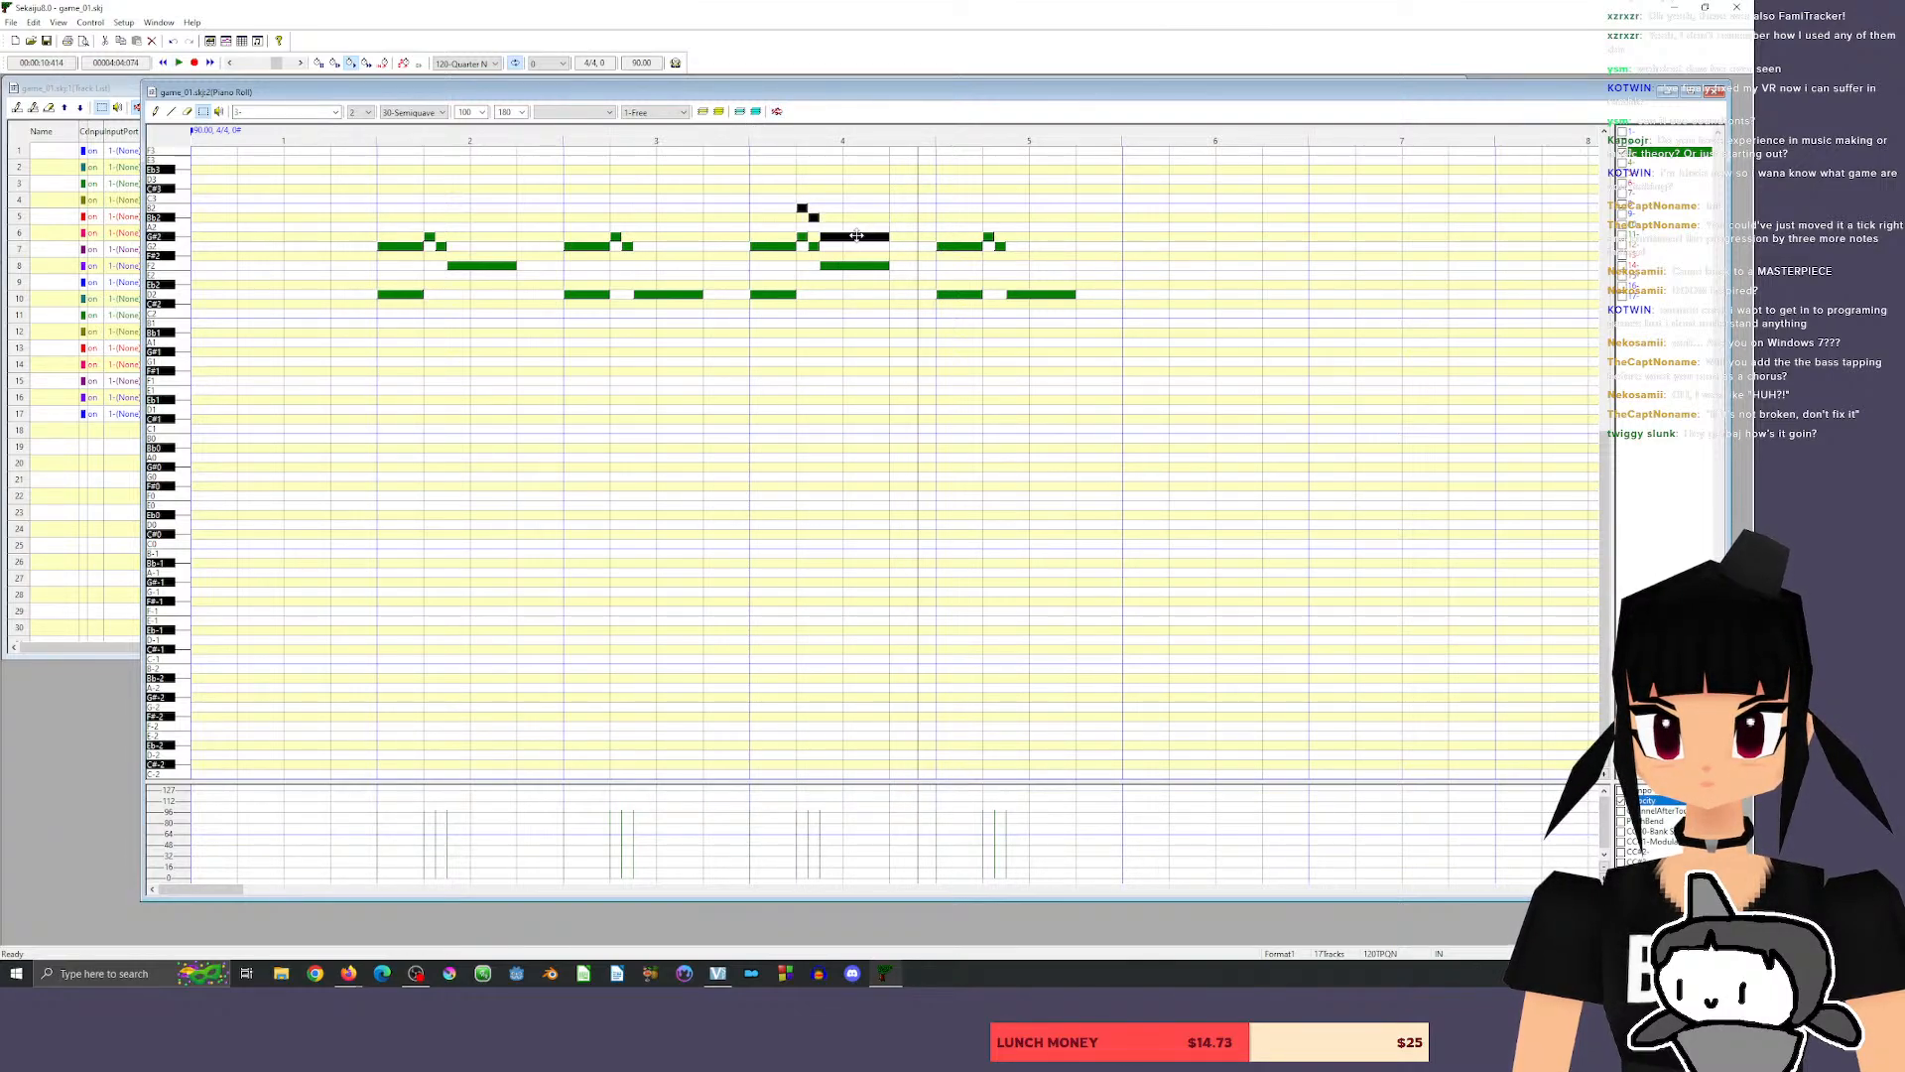
click(731, 138)
key(space)
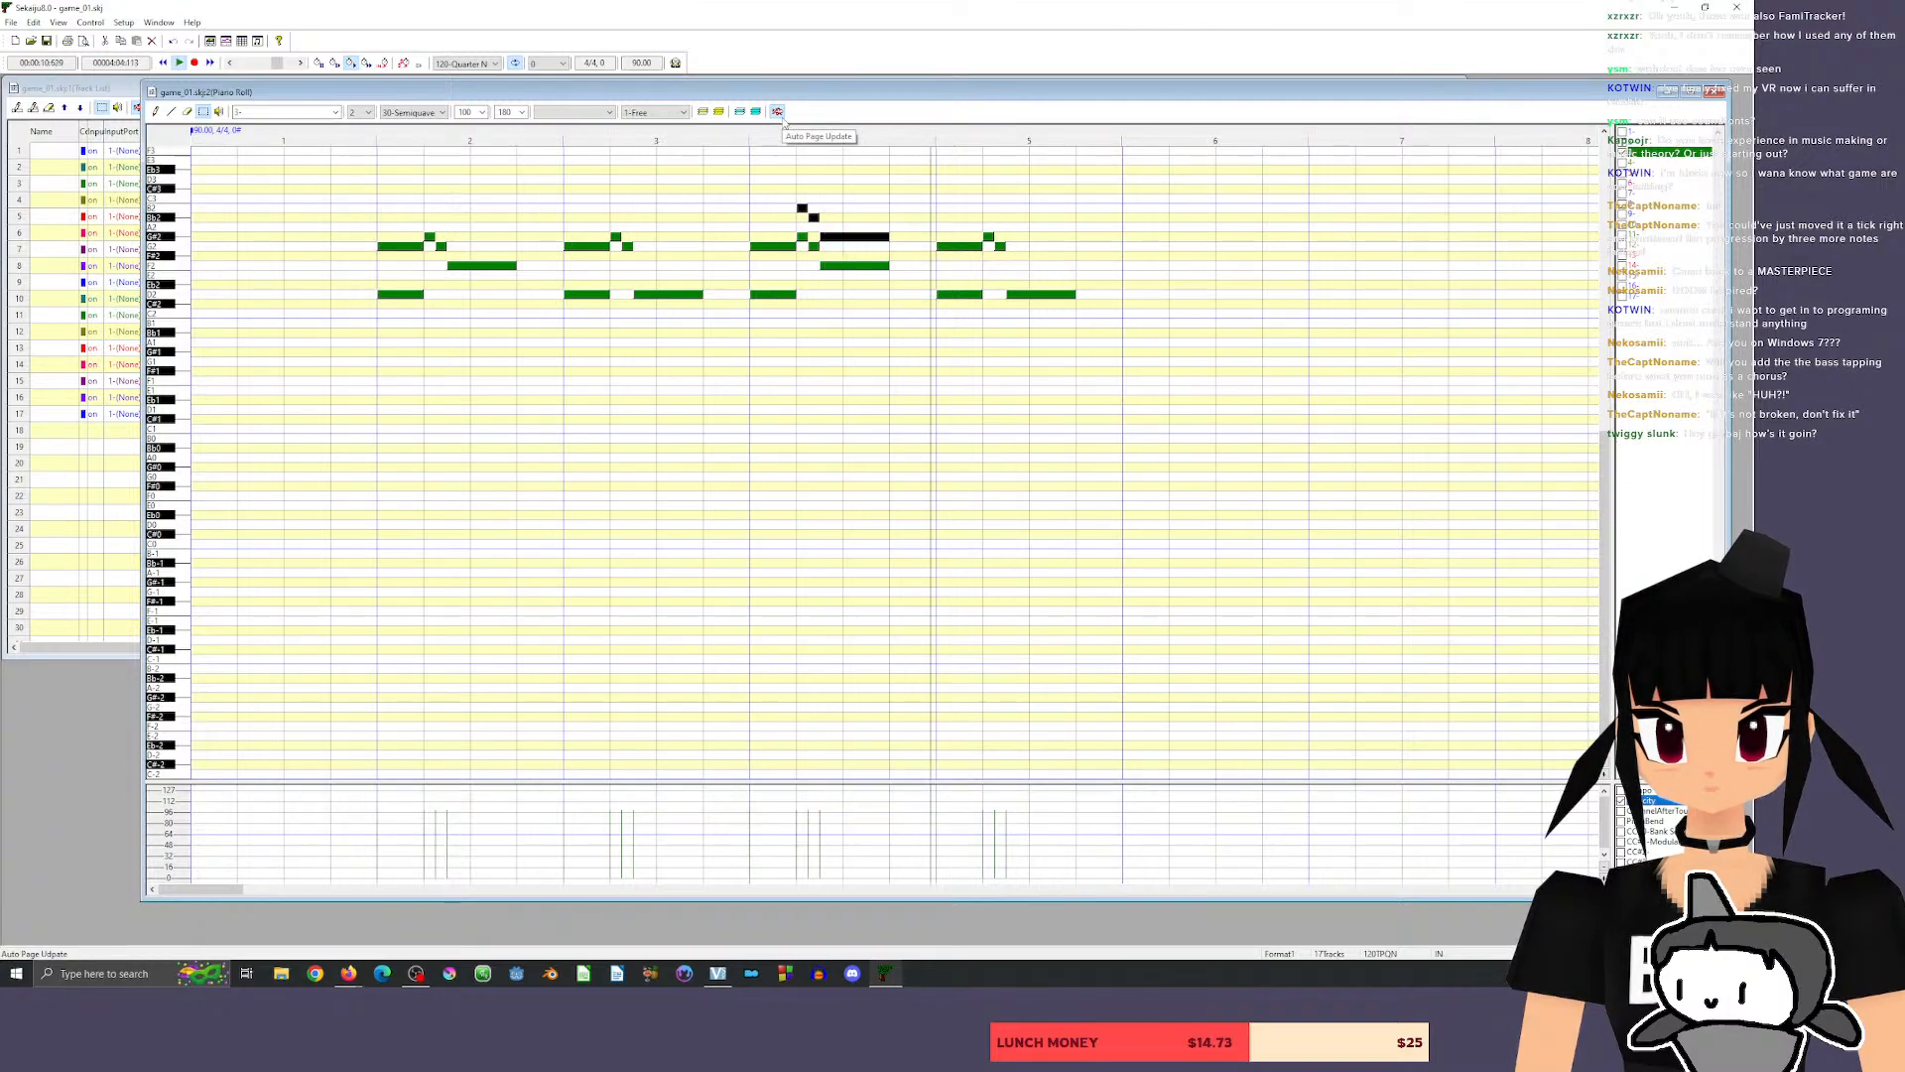
key(space)
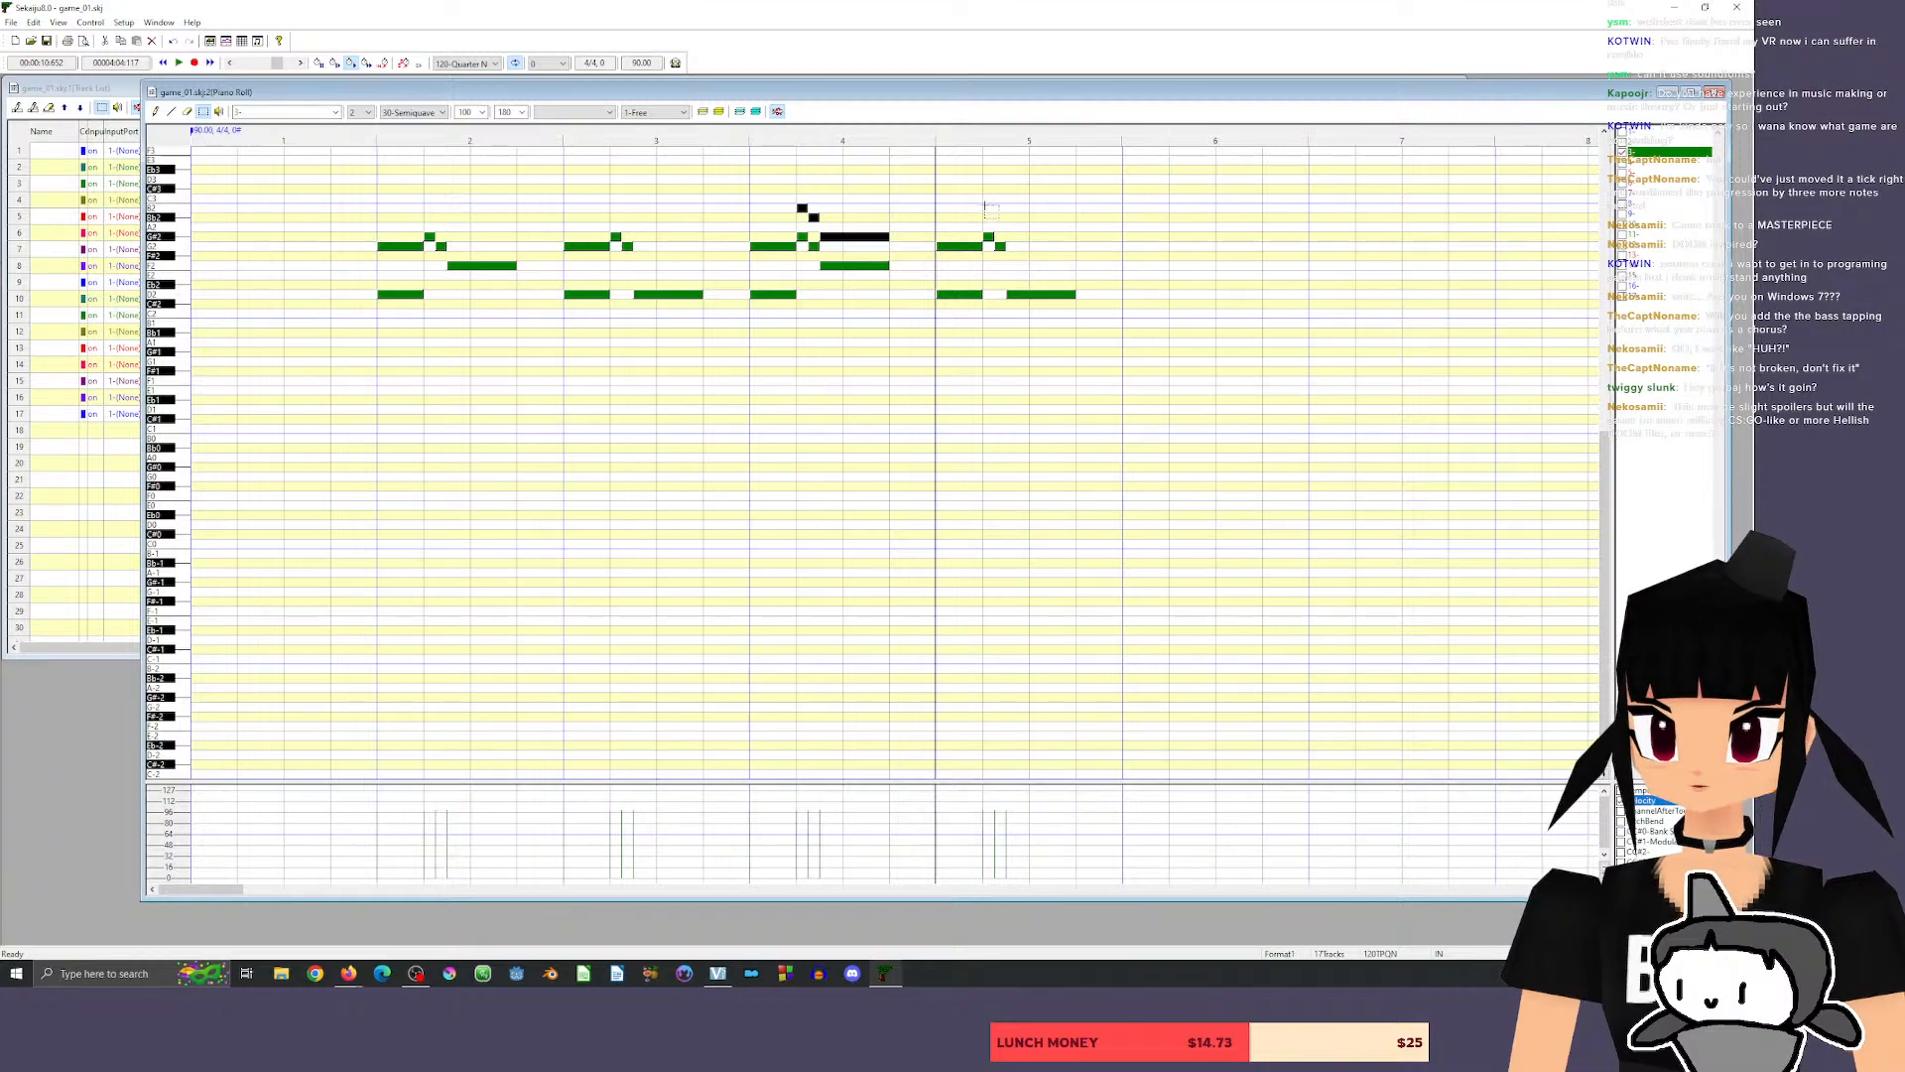
Layer a copy of measure 5's G#2, G2 and D2 three semitones higher, and play the riff from just before measure 2.
drag(979, 213, 1154, 365)
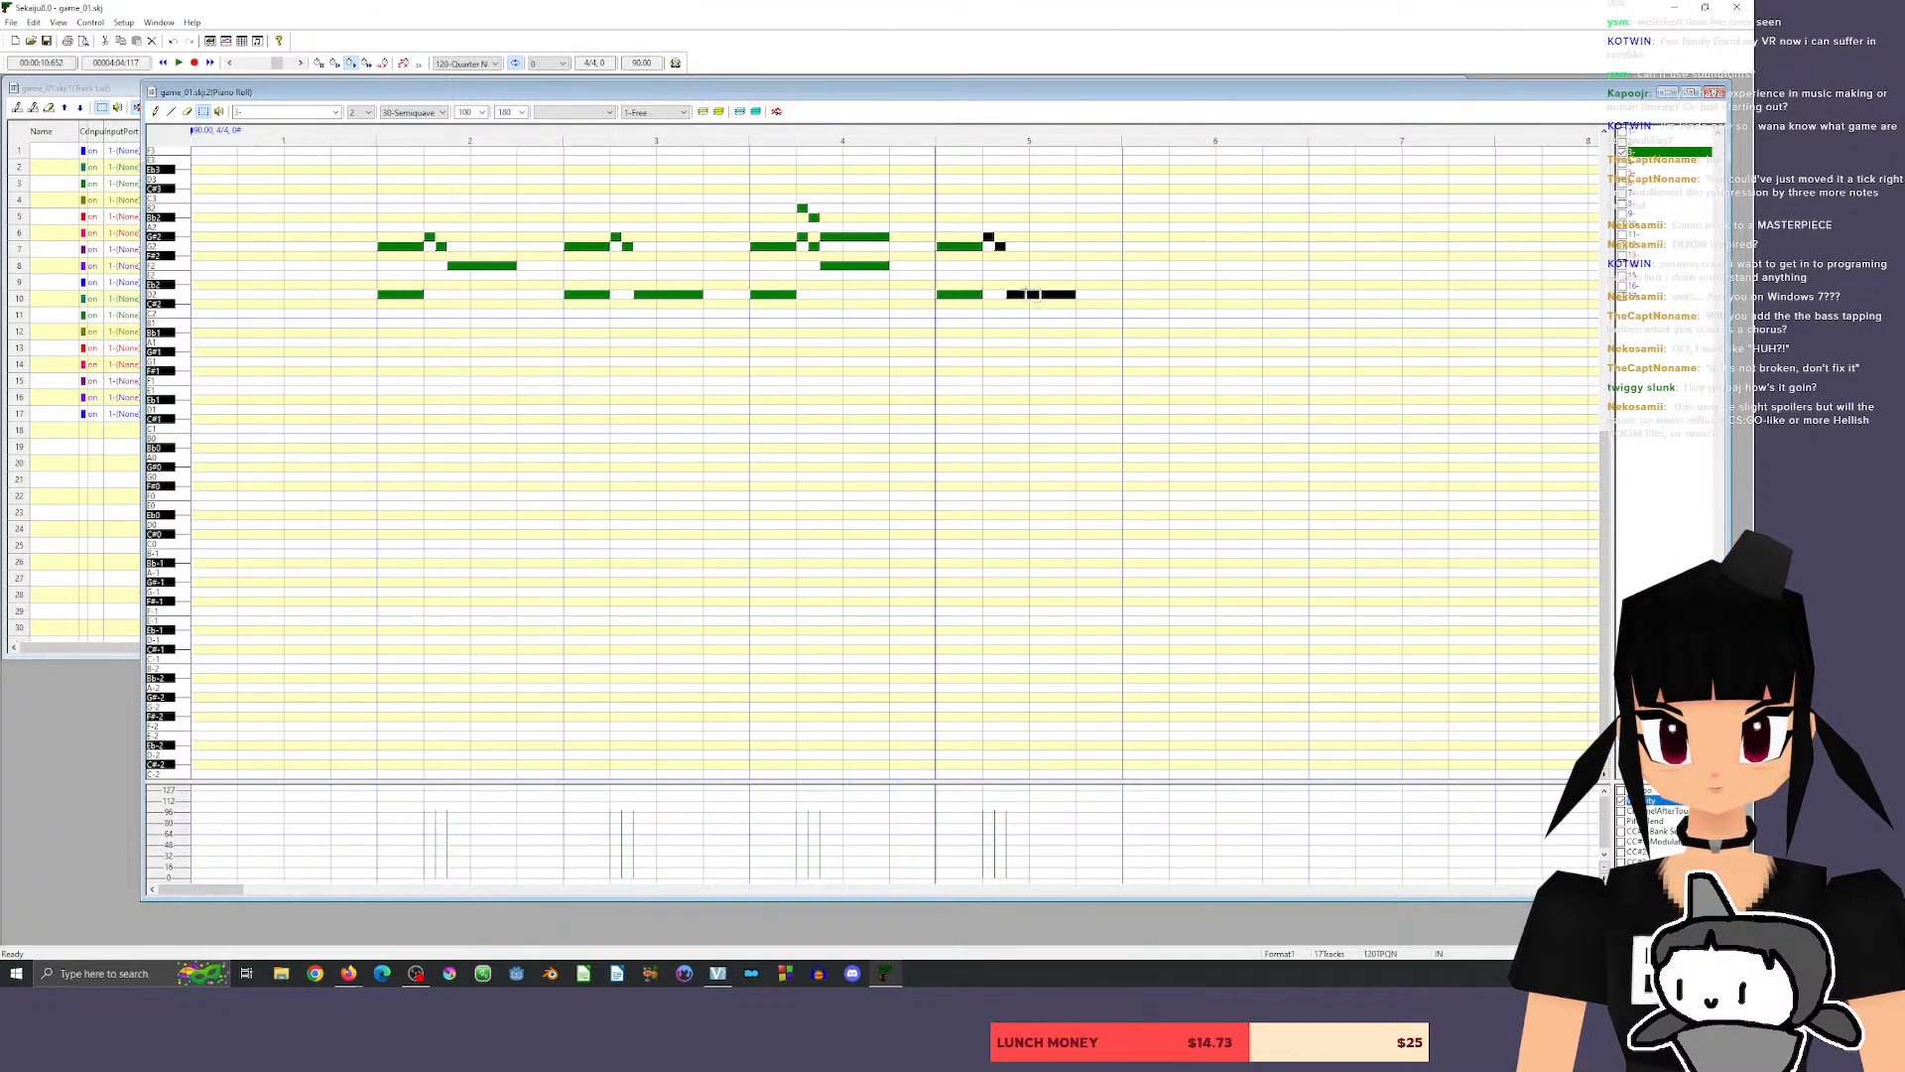
drag(1035, 294, 1035, 265)
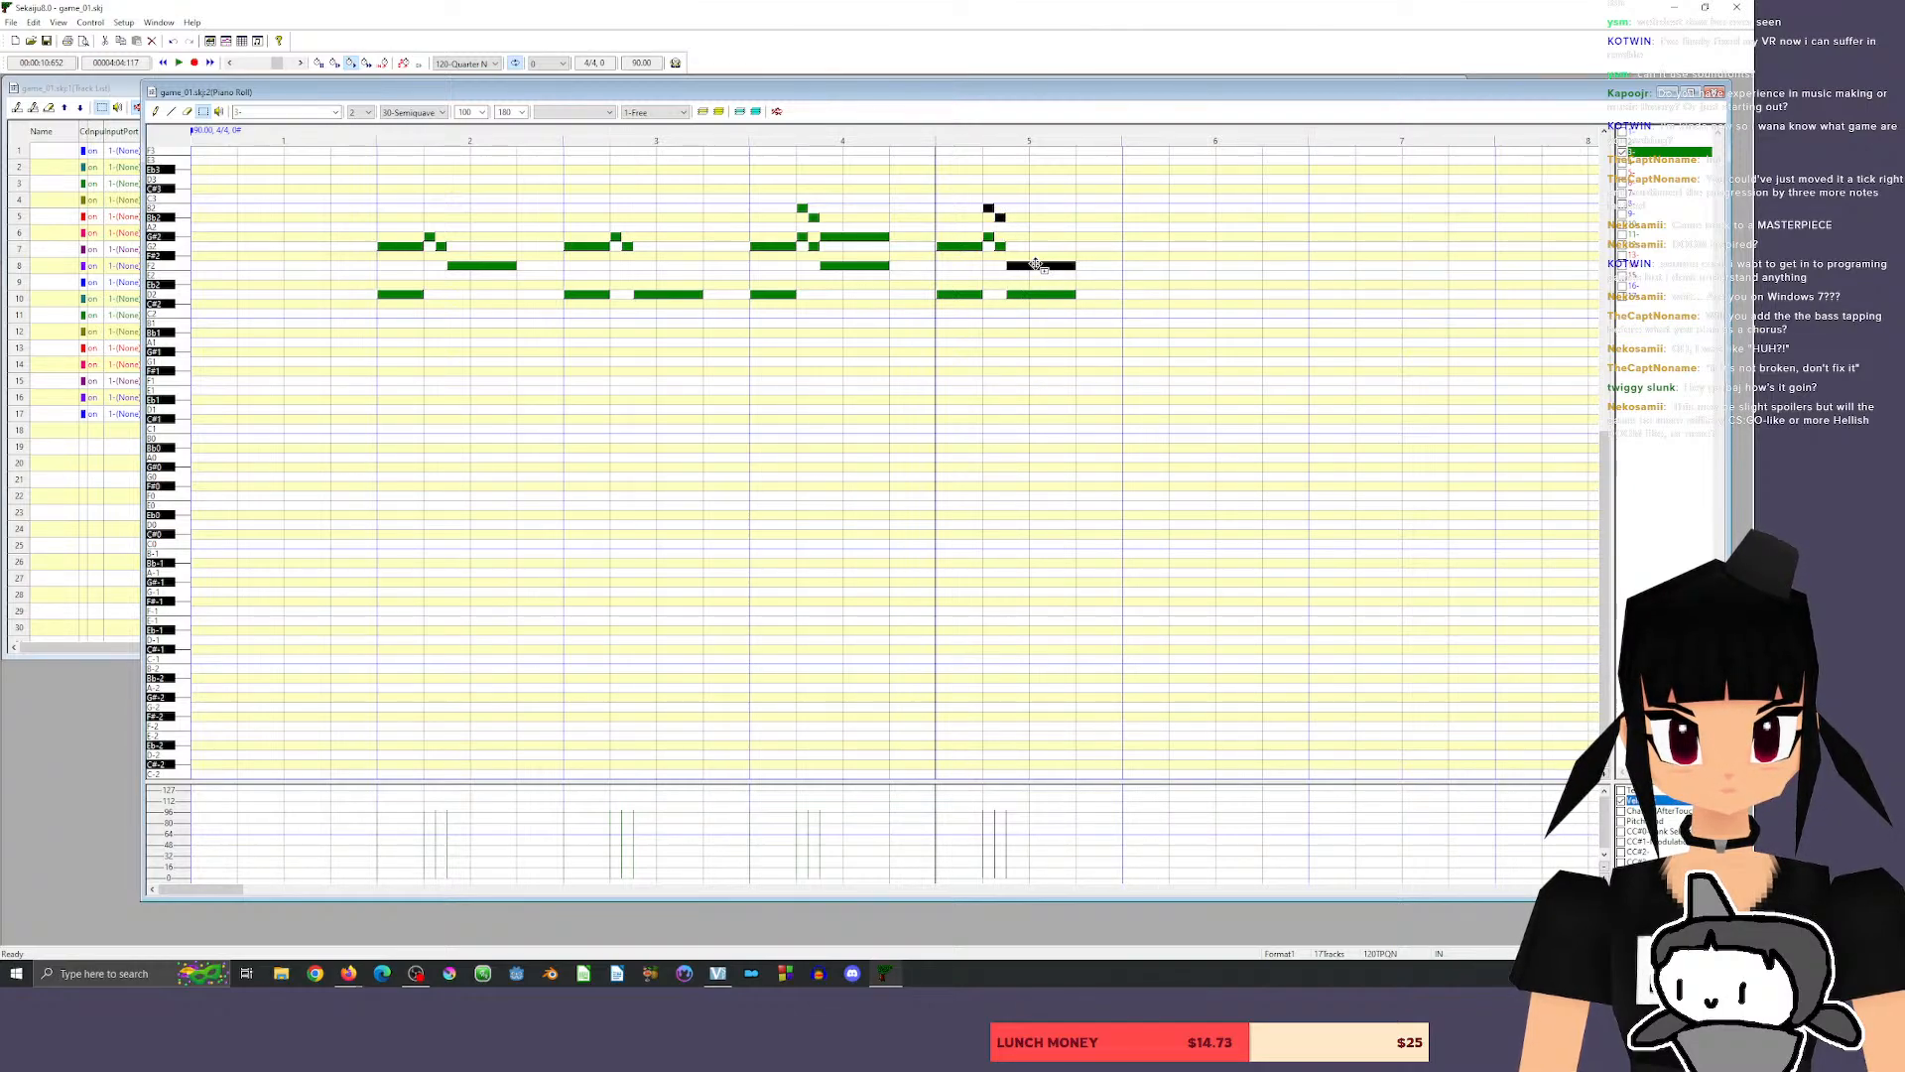
click(349, 137)
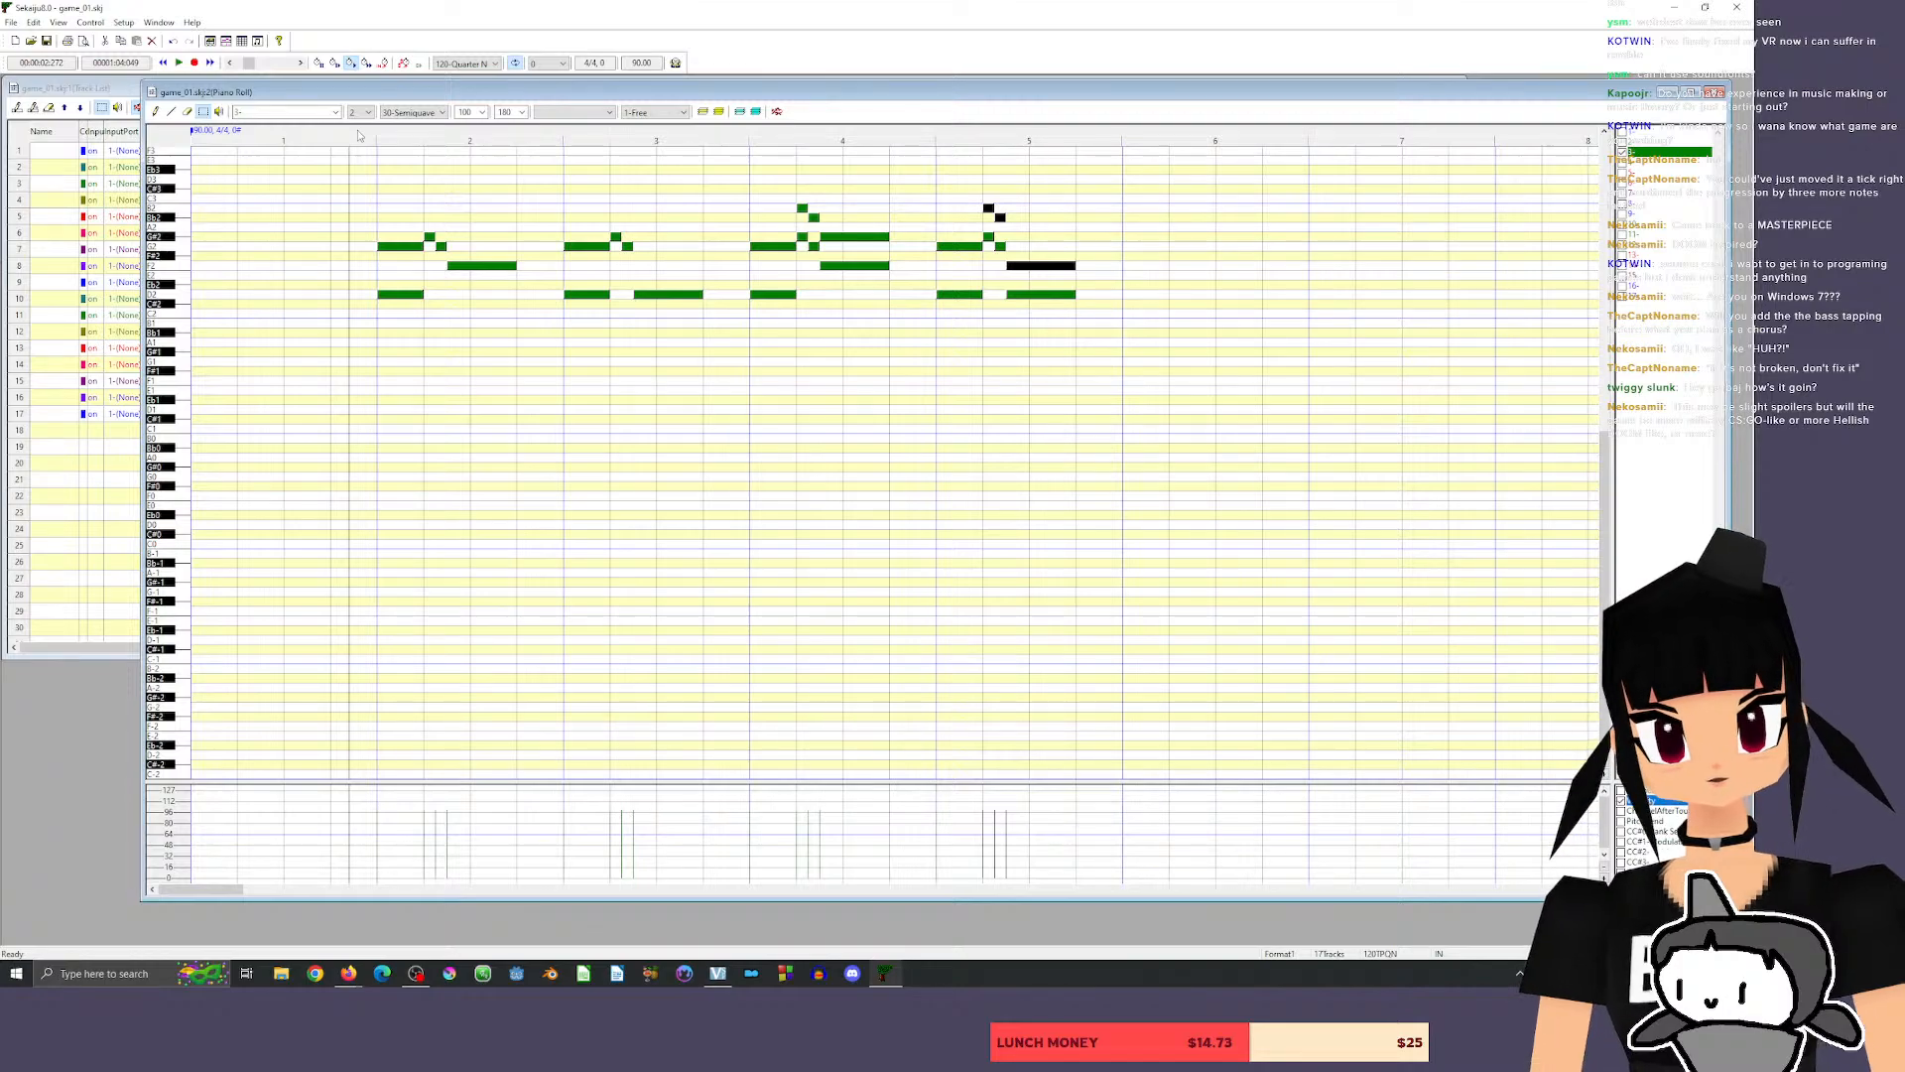
key(space)
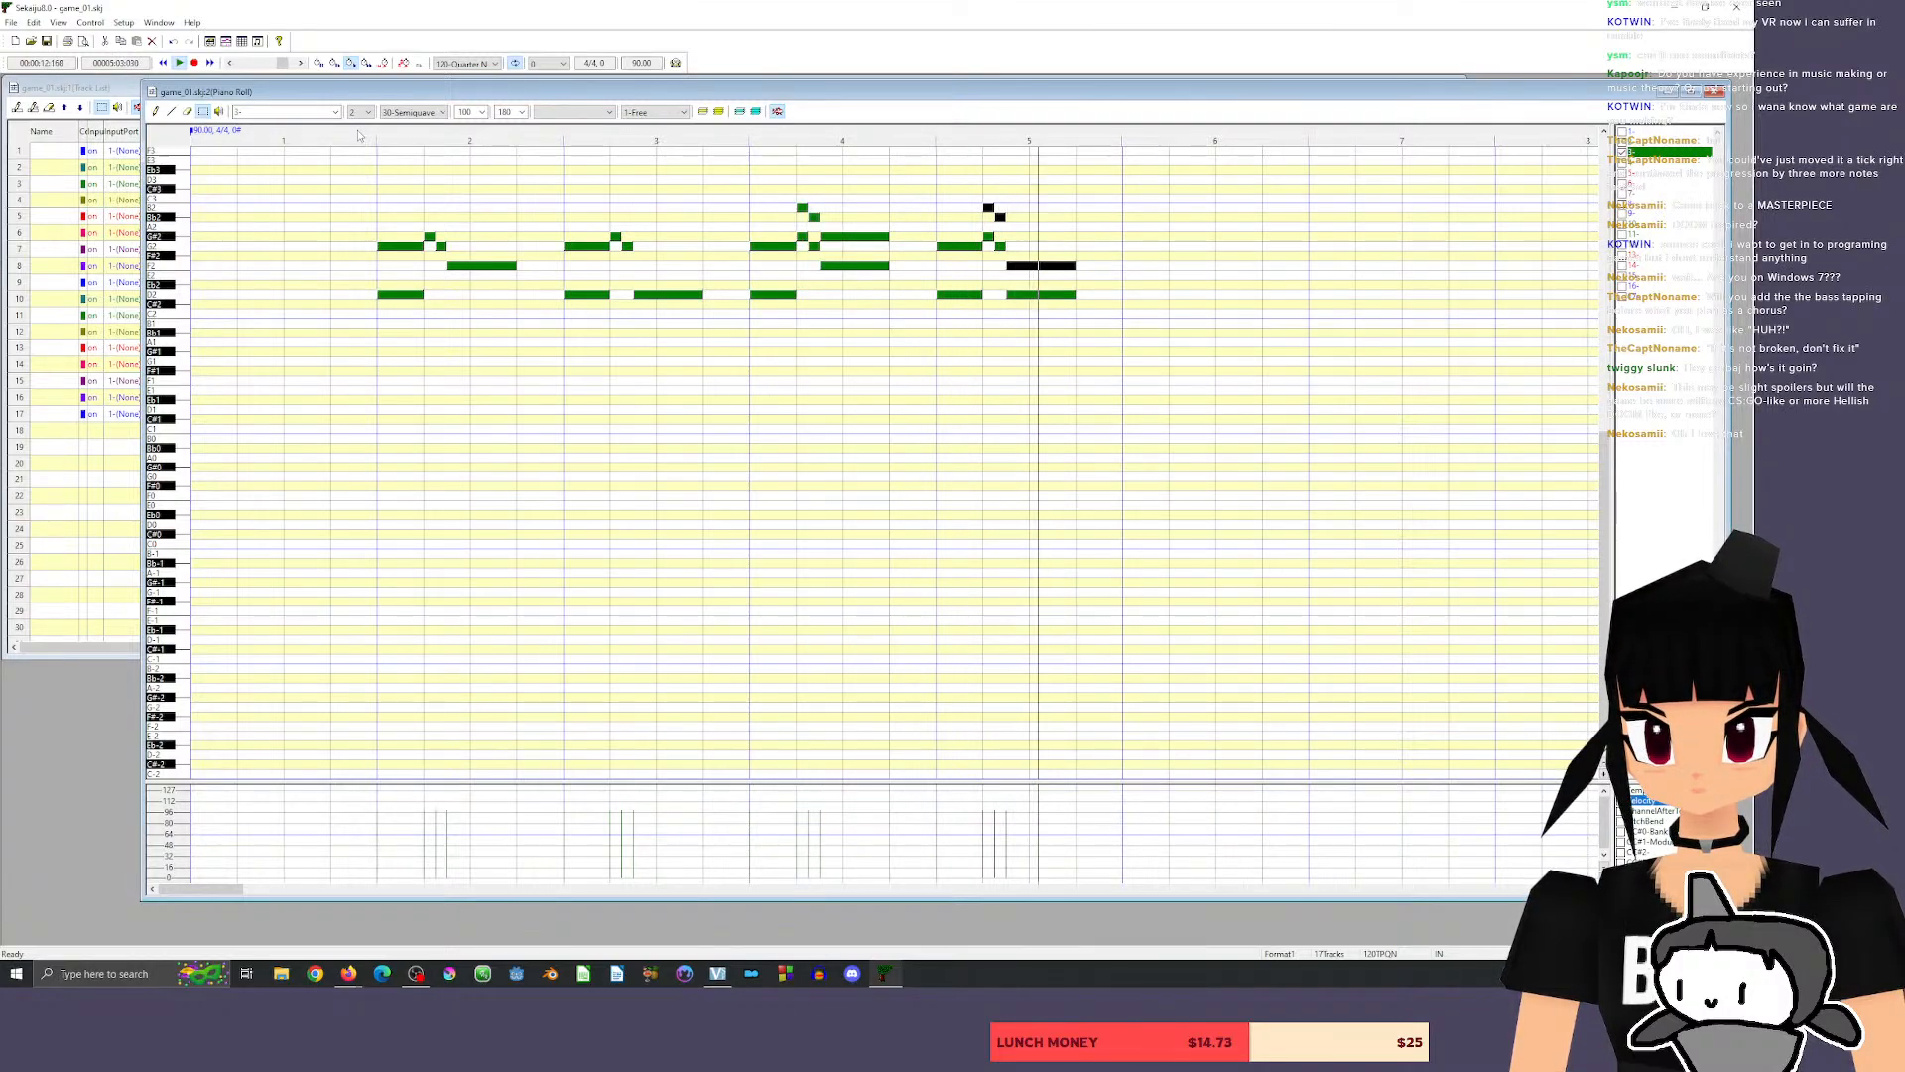
key(space)
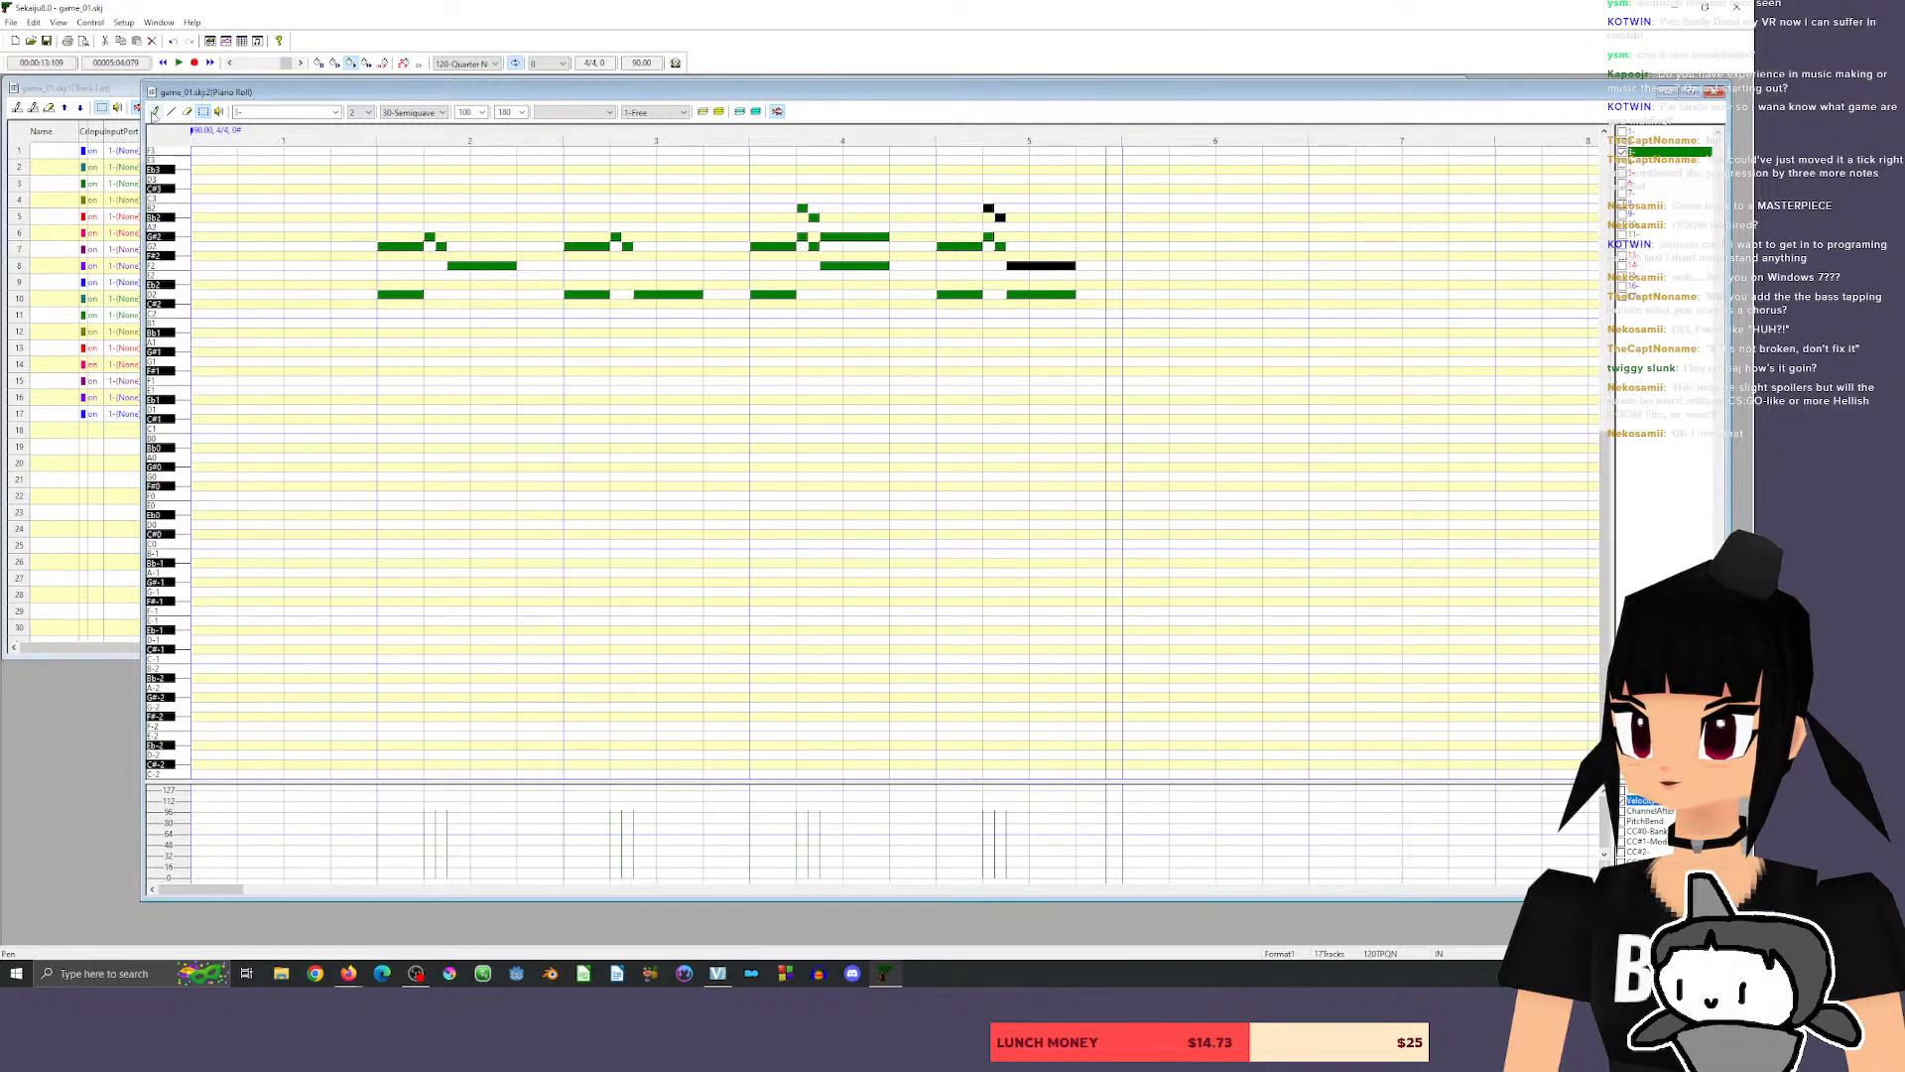
Raise measure 4's short upper harmony notes to C#3 and C3 and its long one to C#3, playing the phrase back.
click(154, 112)
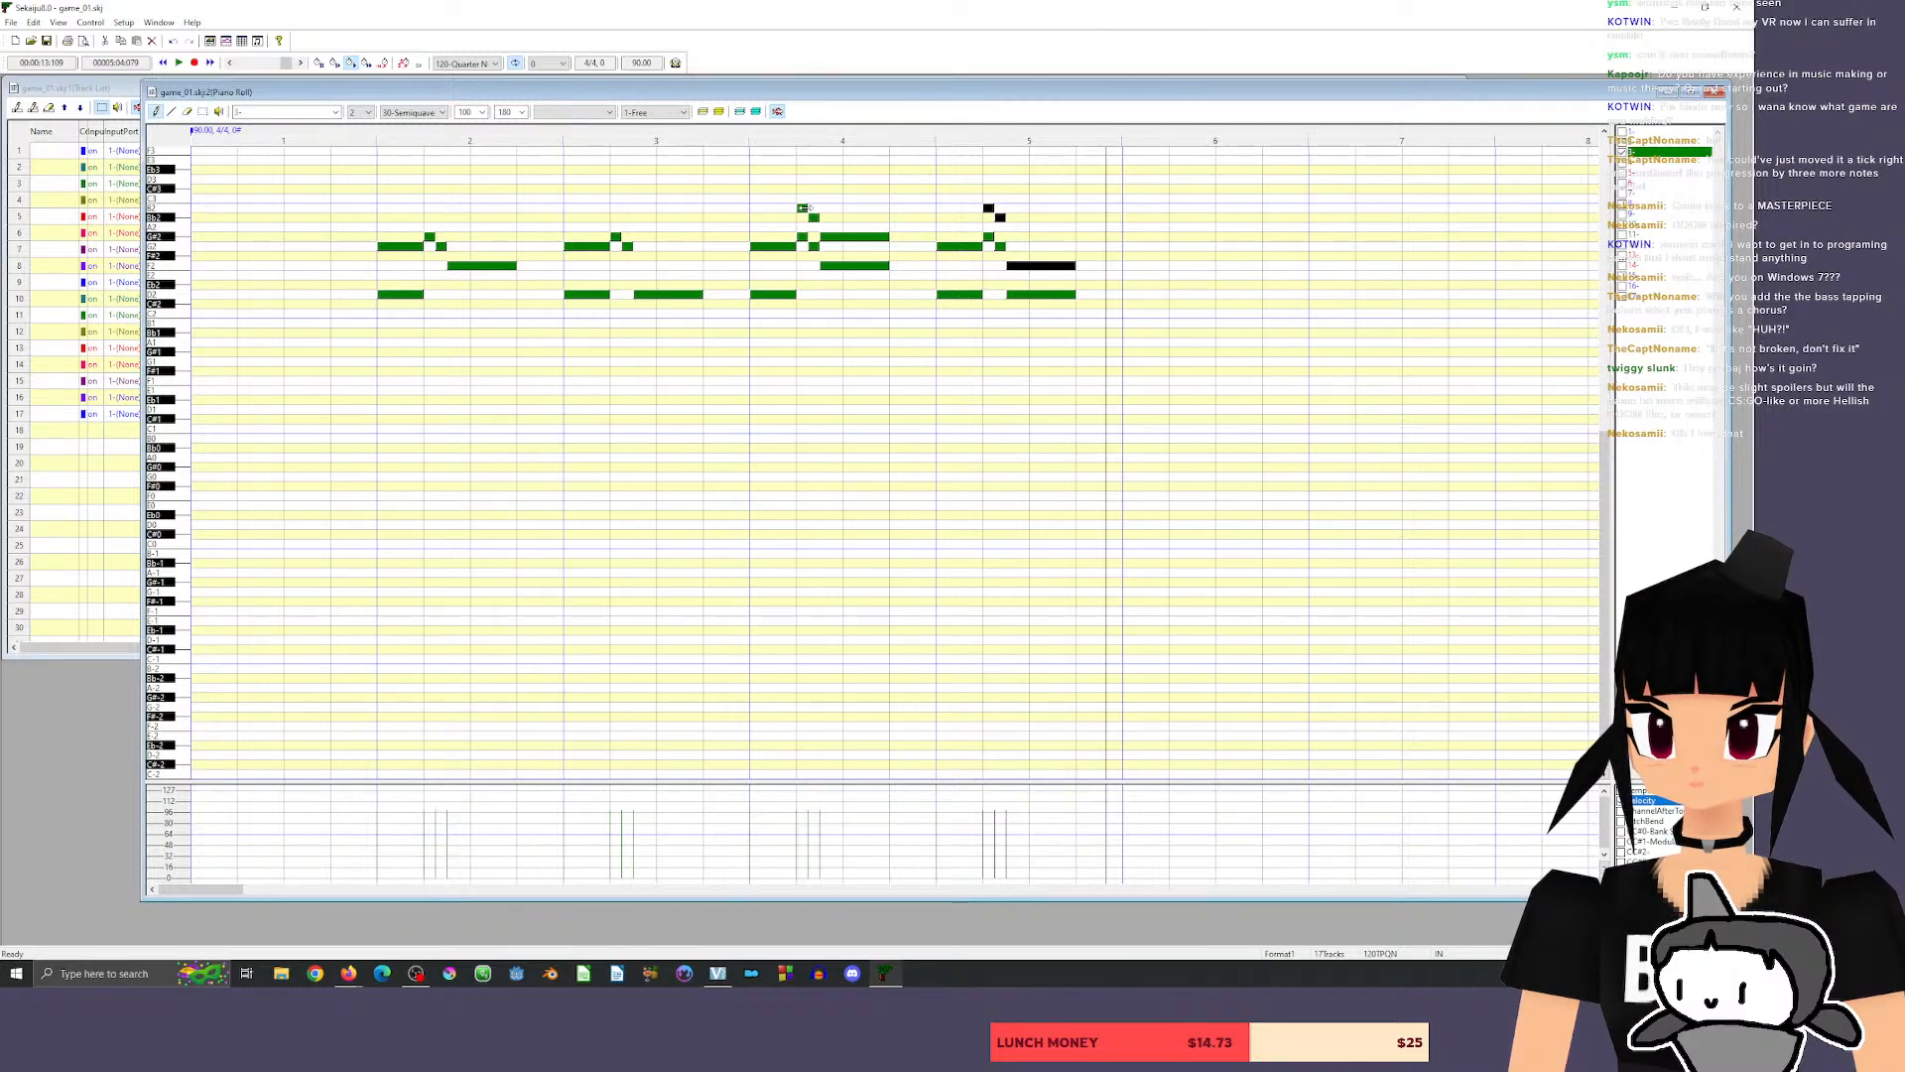
drag(801, 208, 802, 189)
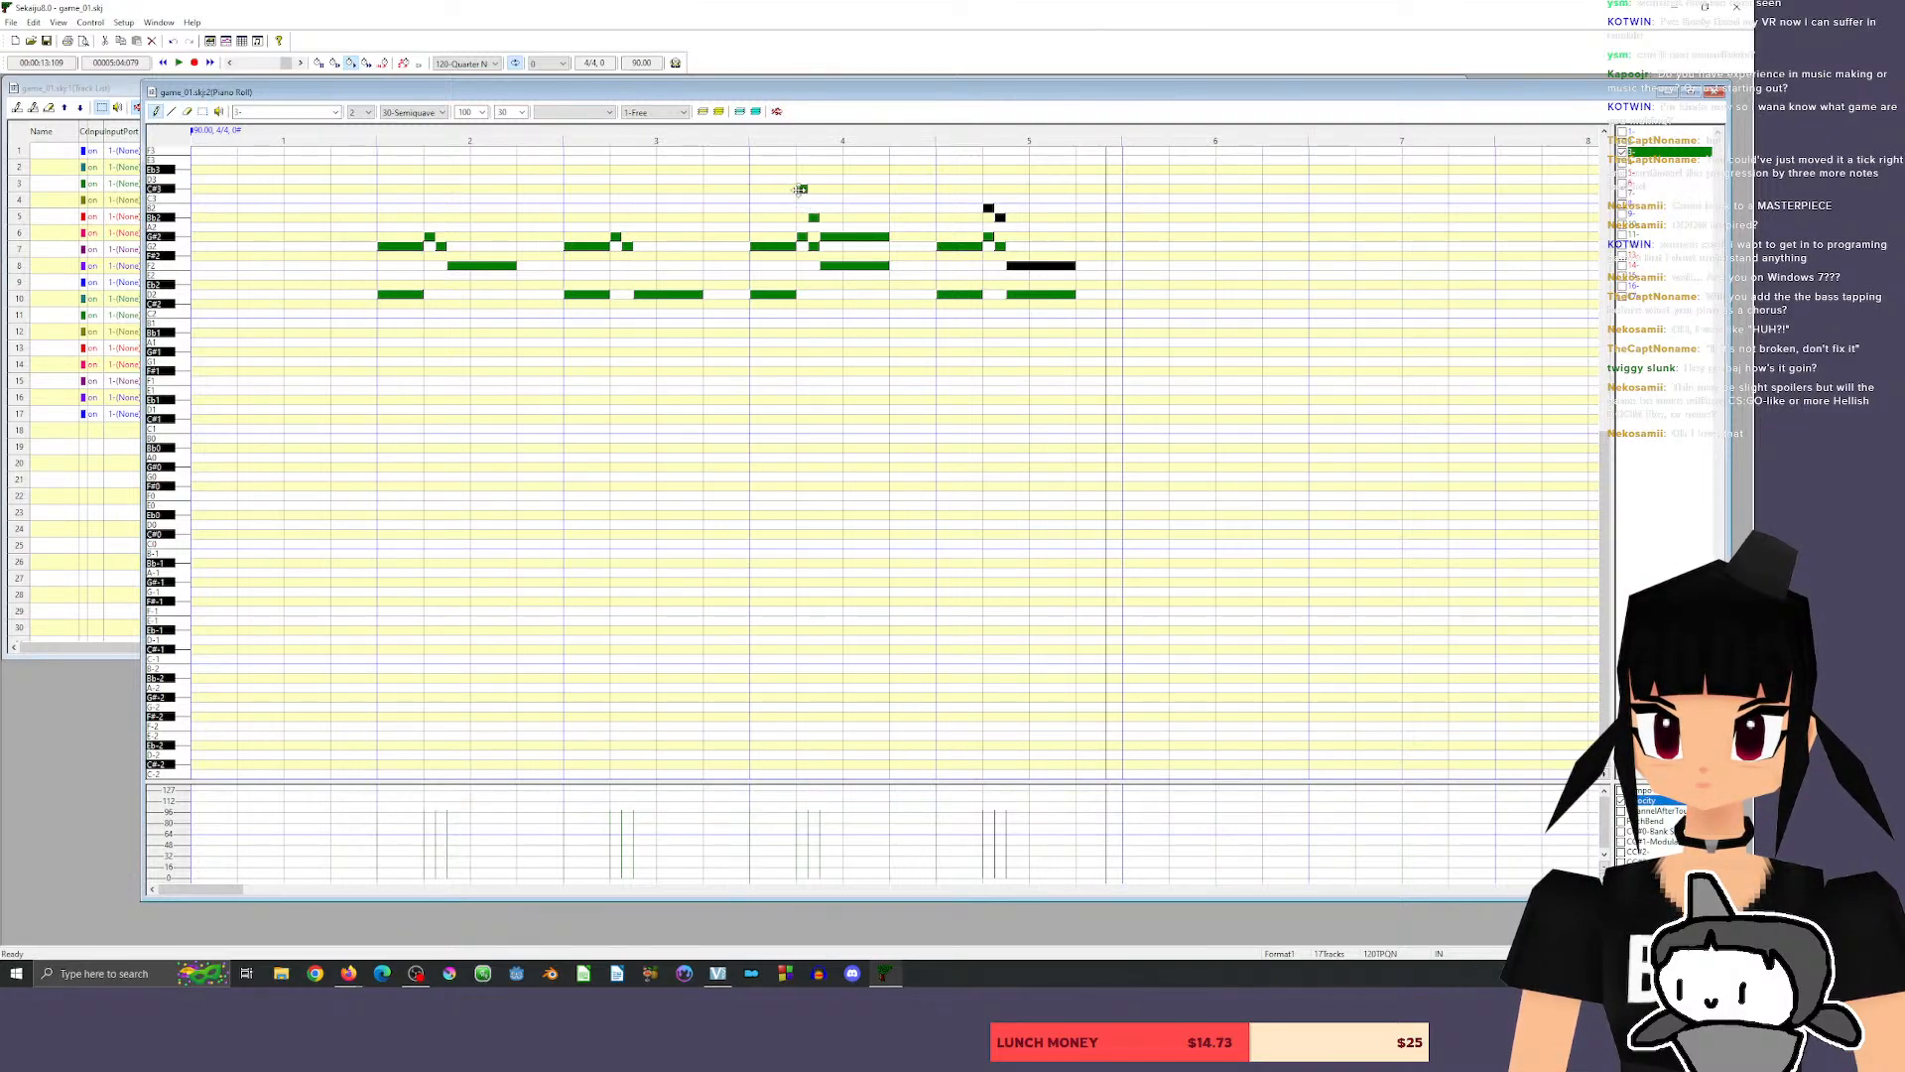
click(751, 134)
key(space)
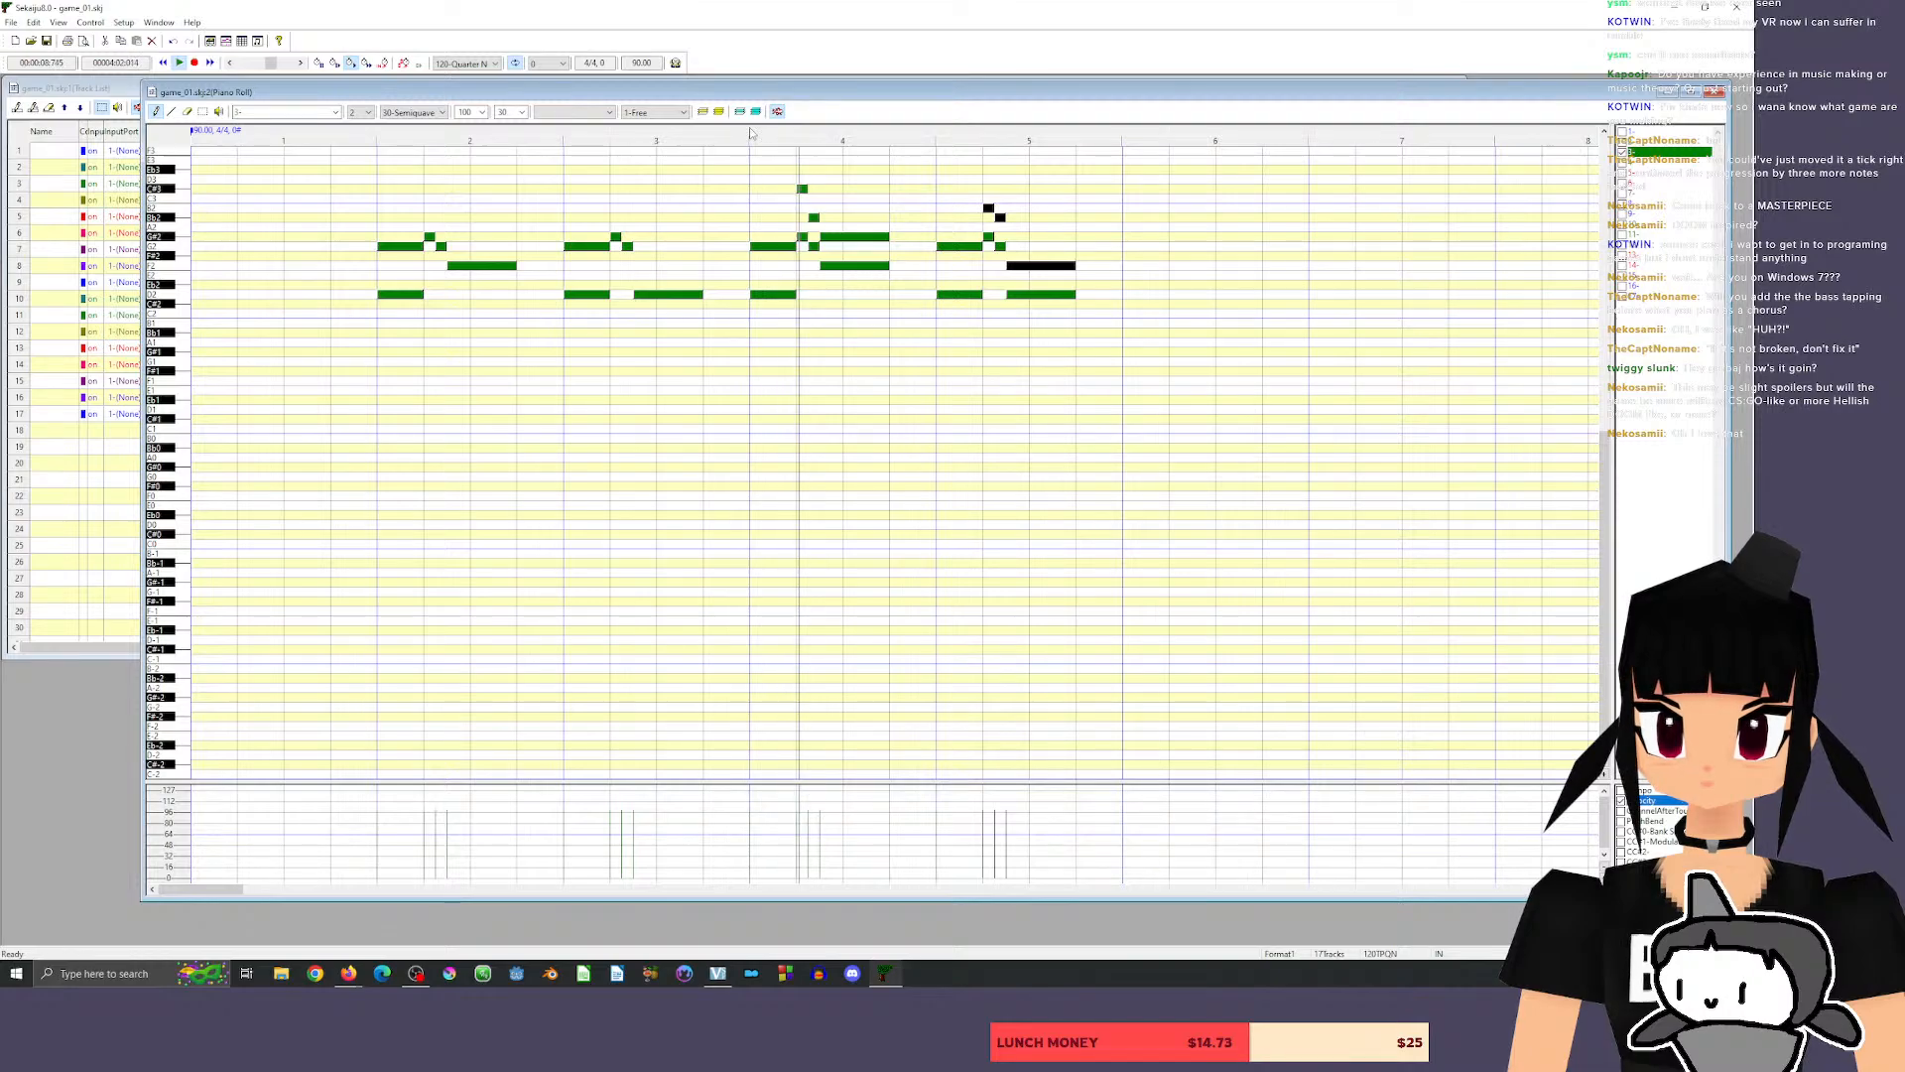
drag(814, 217, 837, 189)
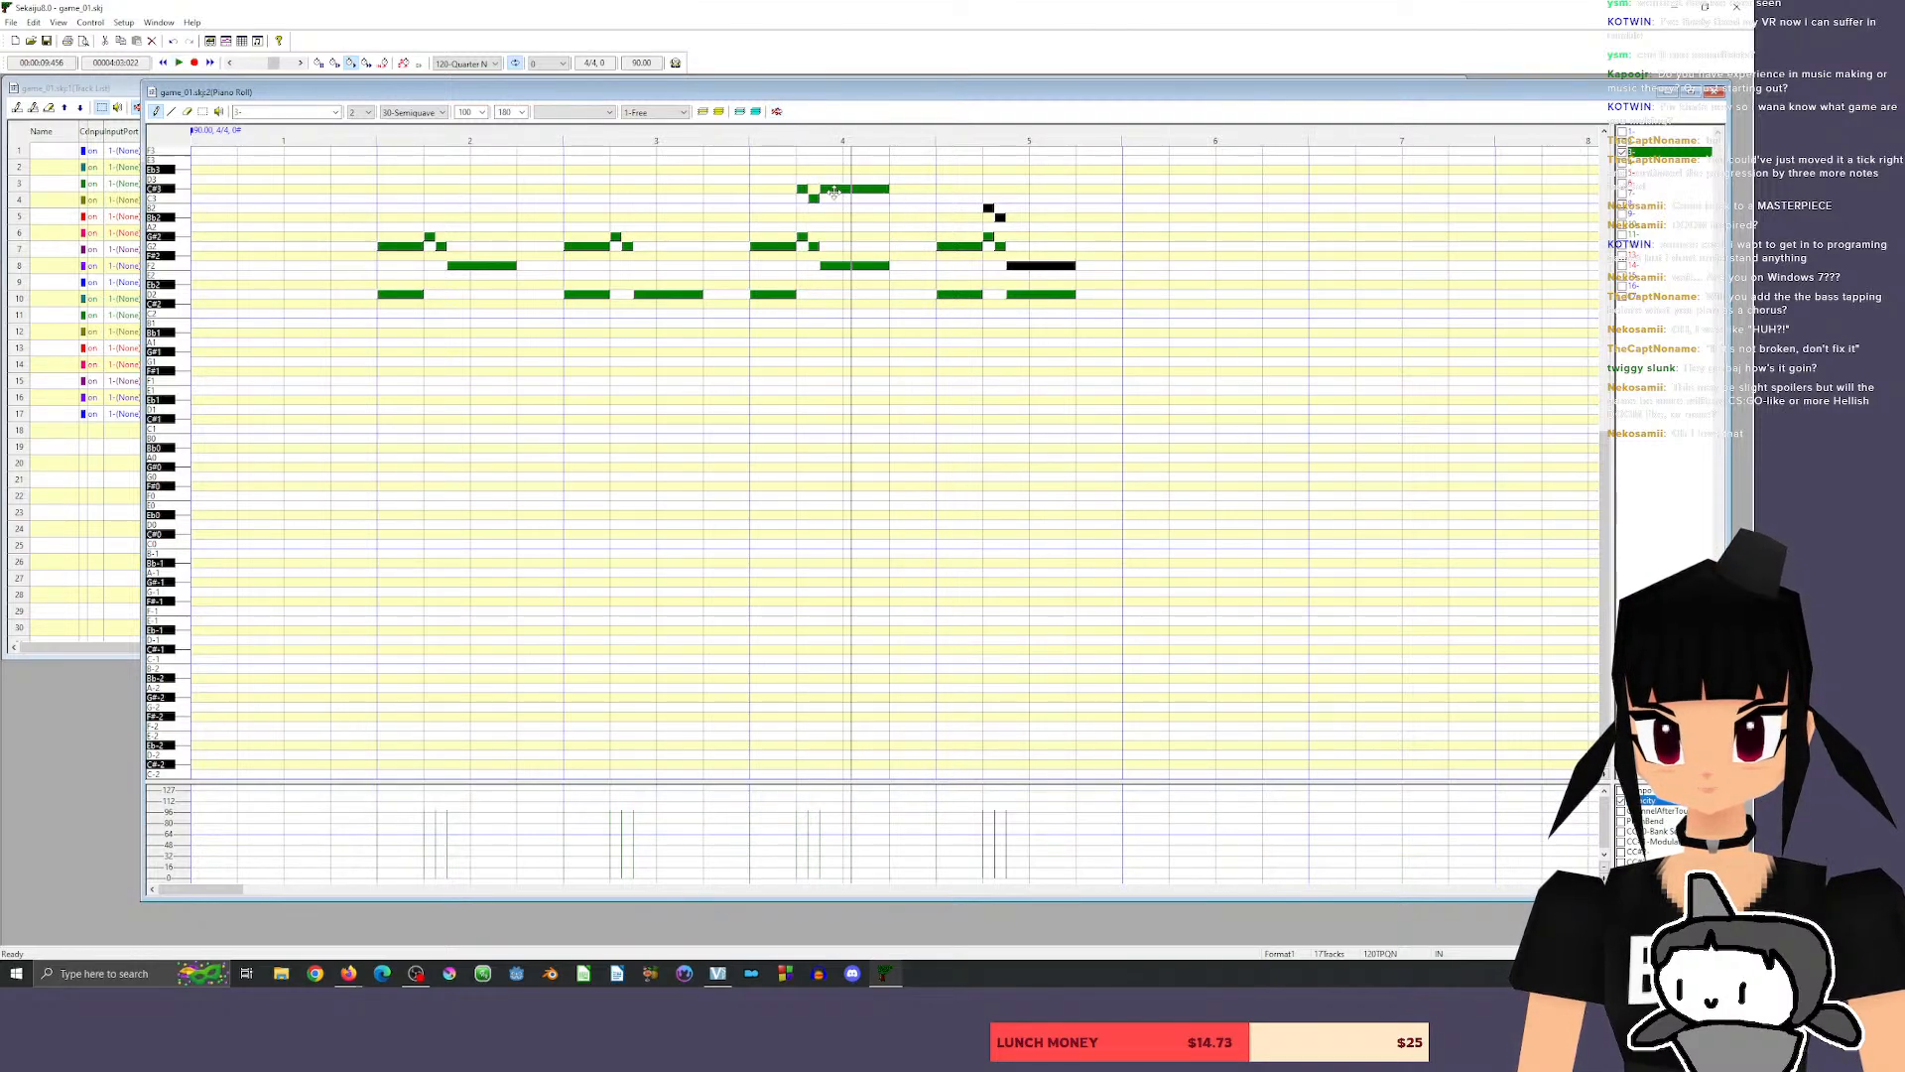
click(706, 132)
key(space)
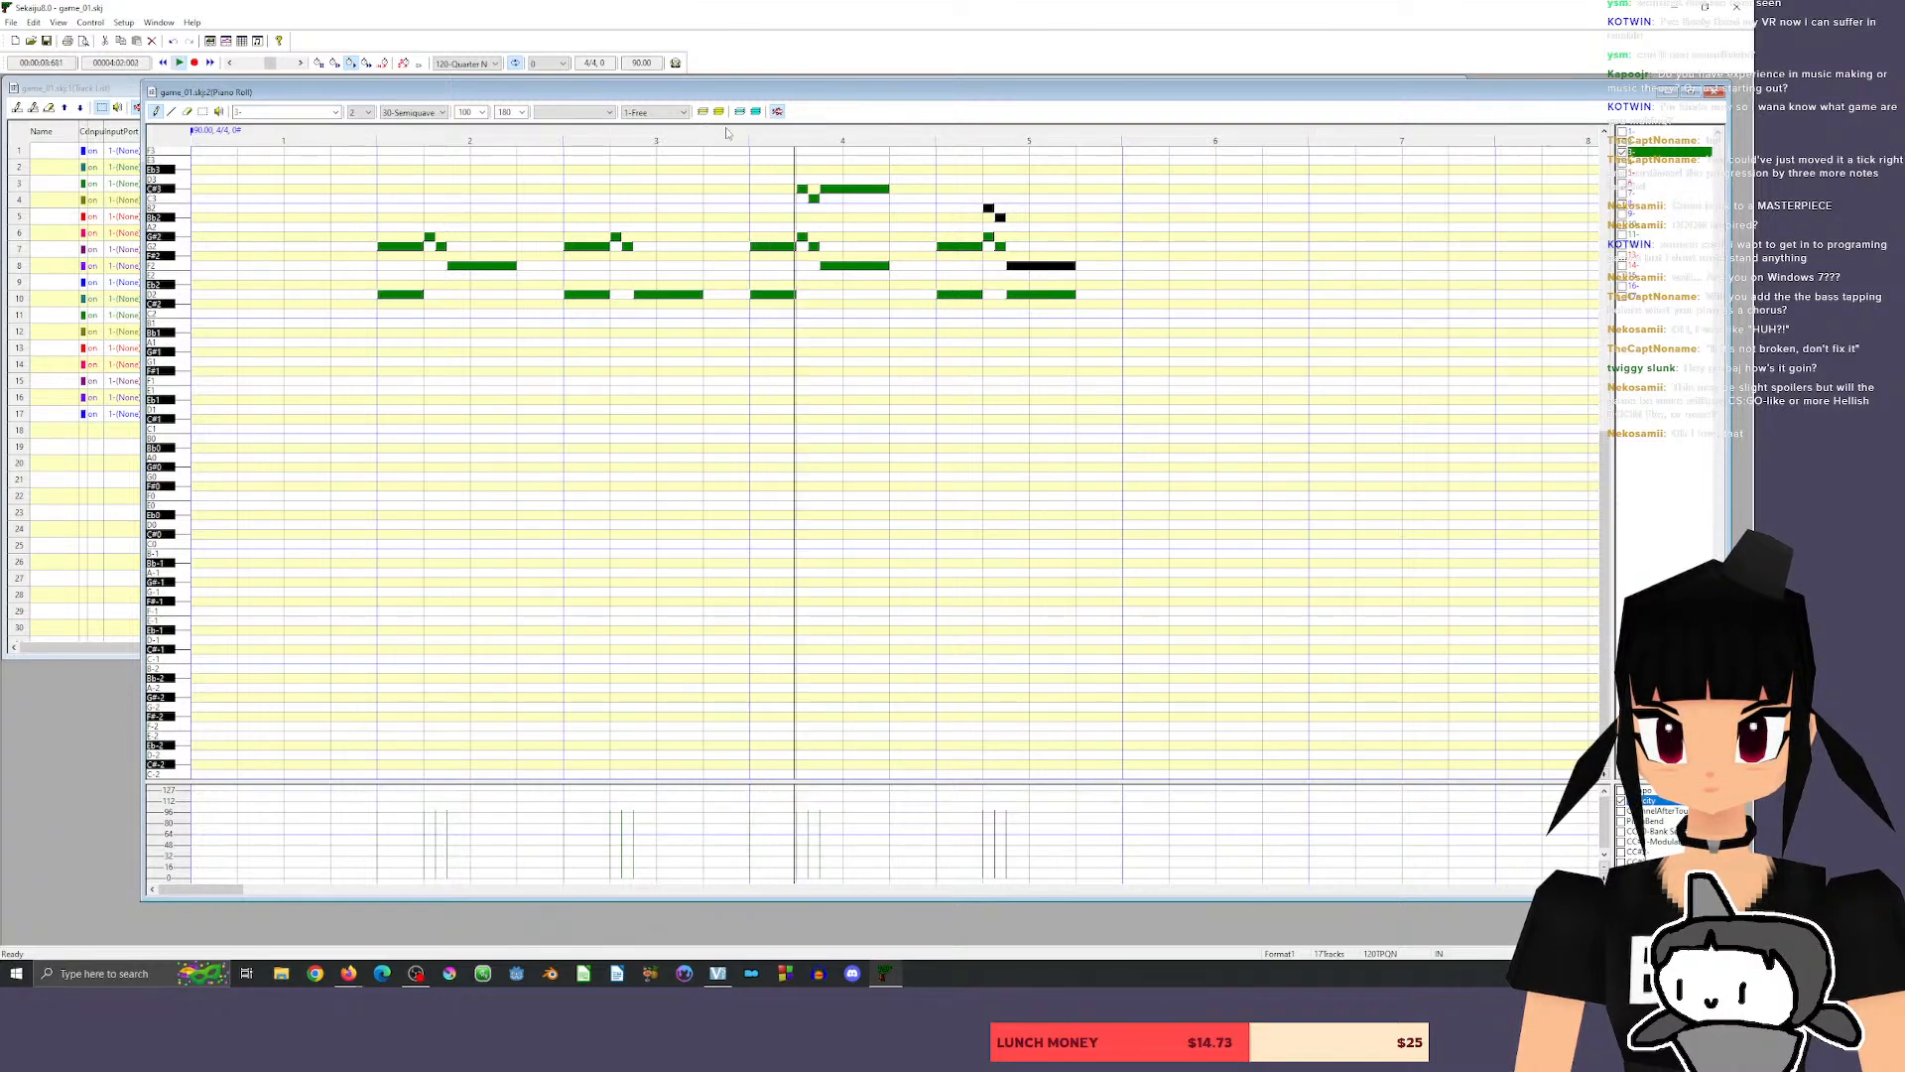
key(space)
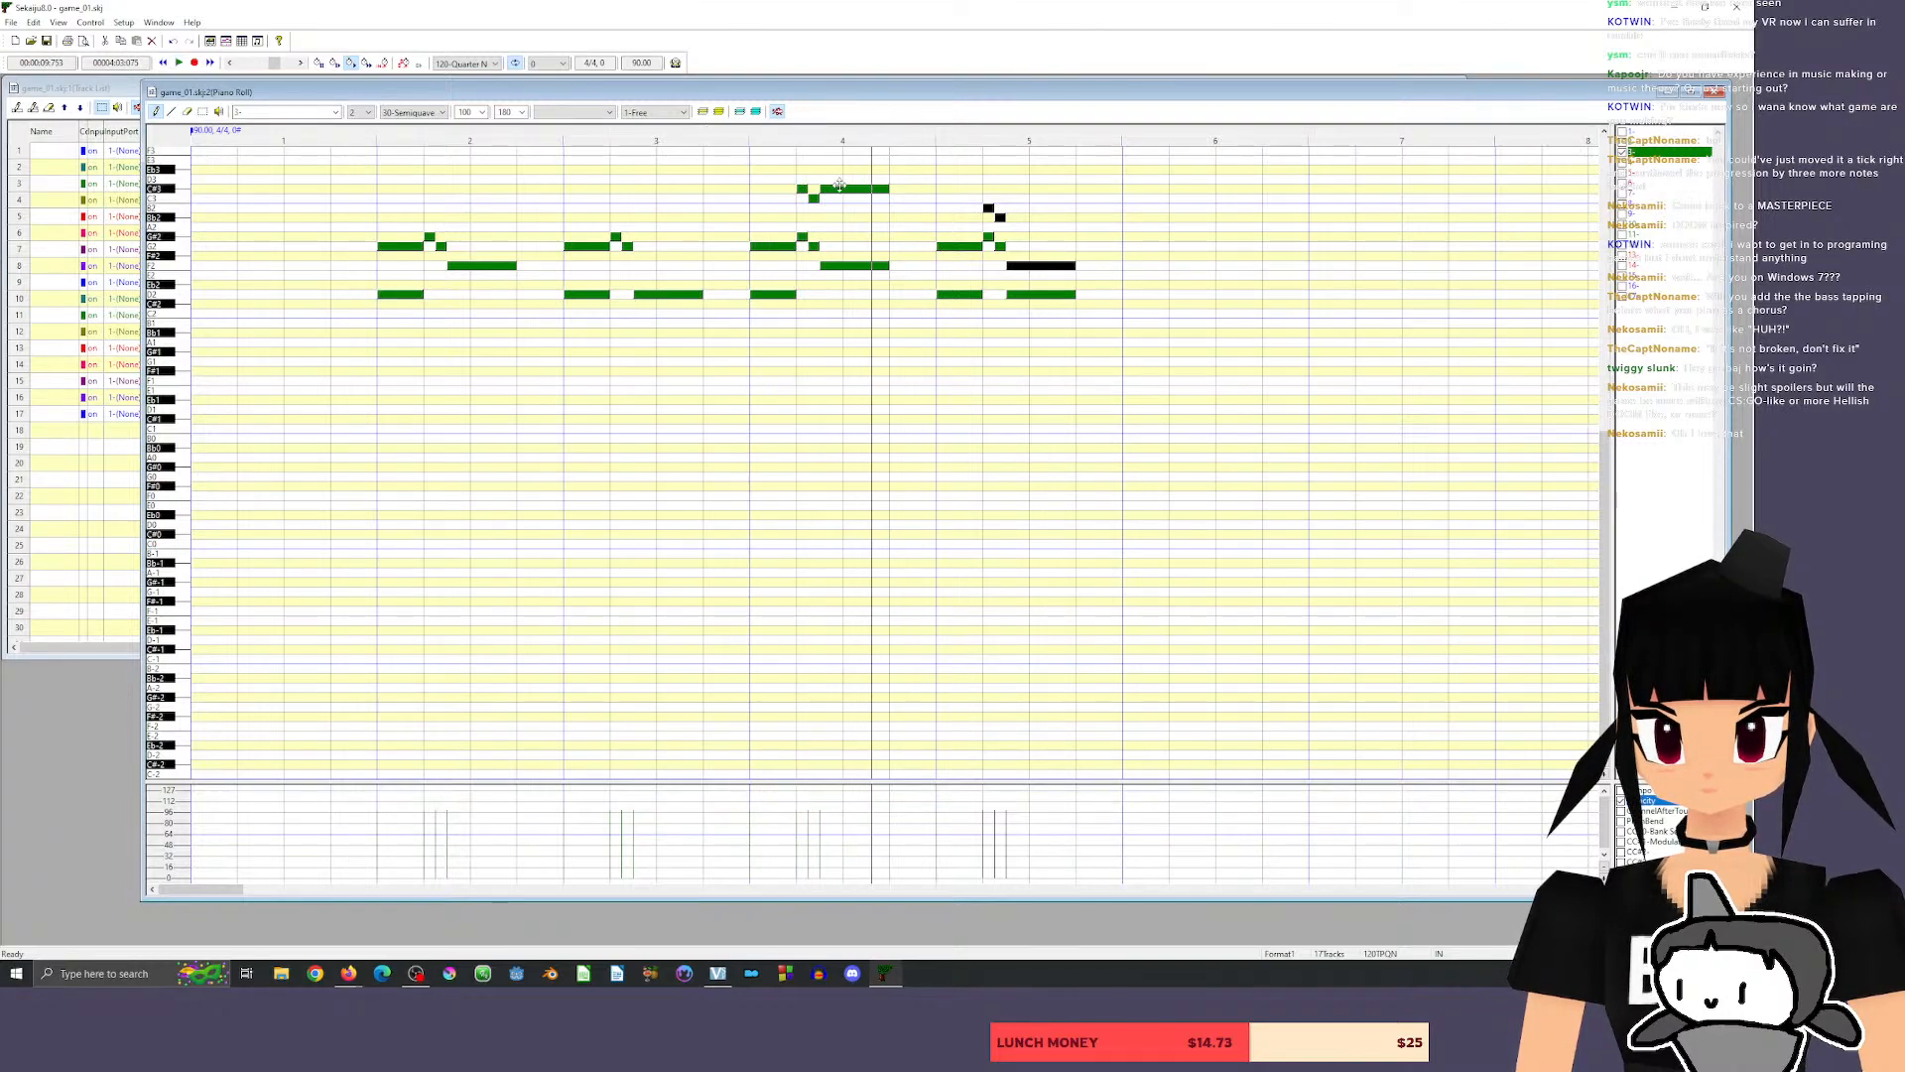
Try lowering measure 4's long upper harmony note to B2 and play the phrase.
drag(840, 186, 844, 208)
key(space)
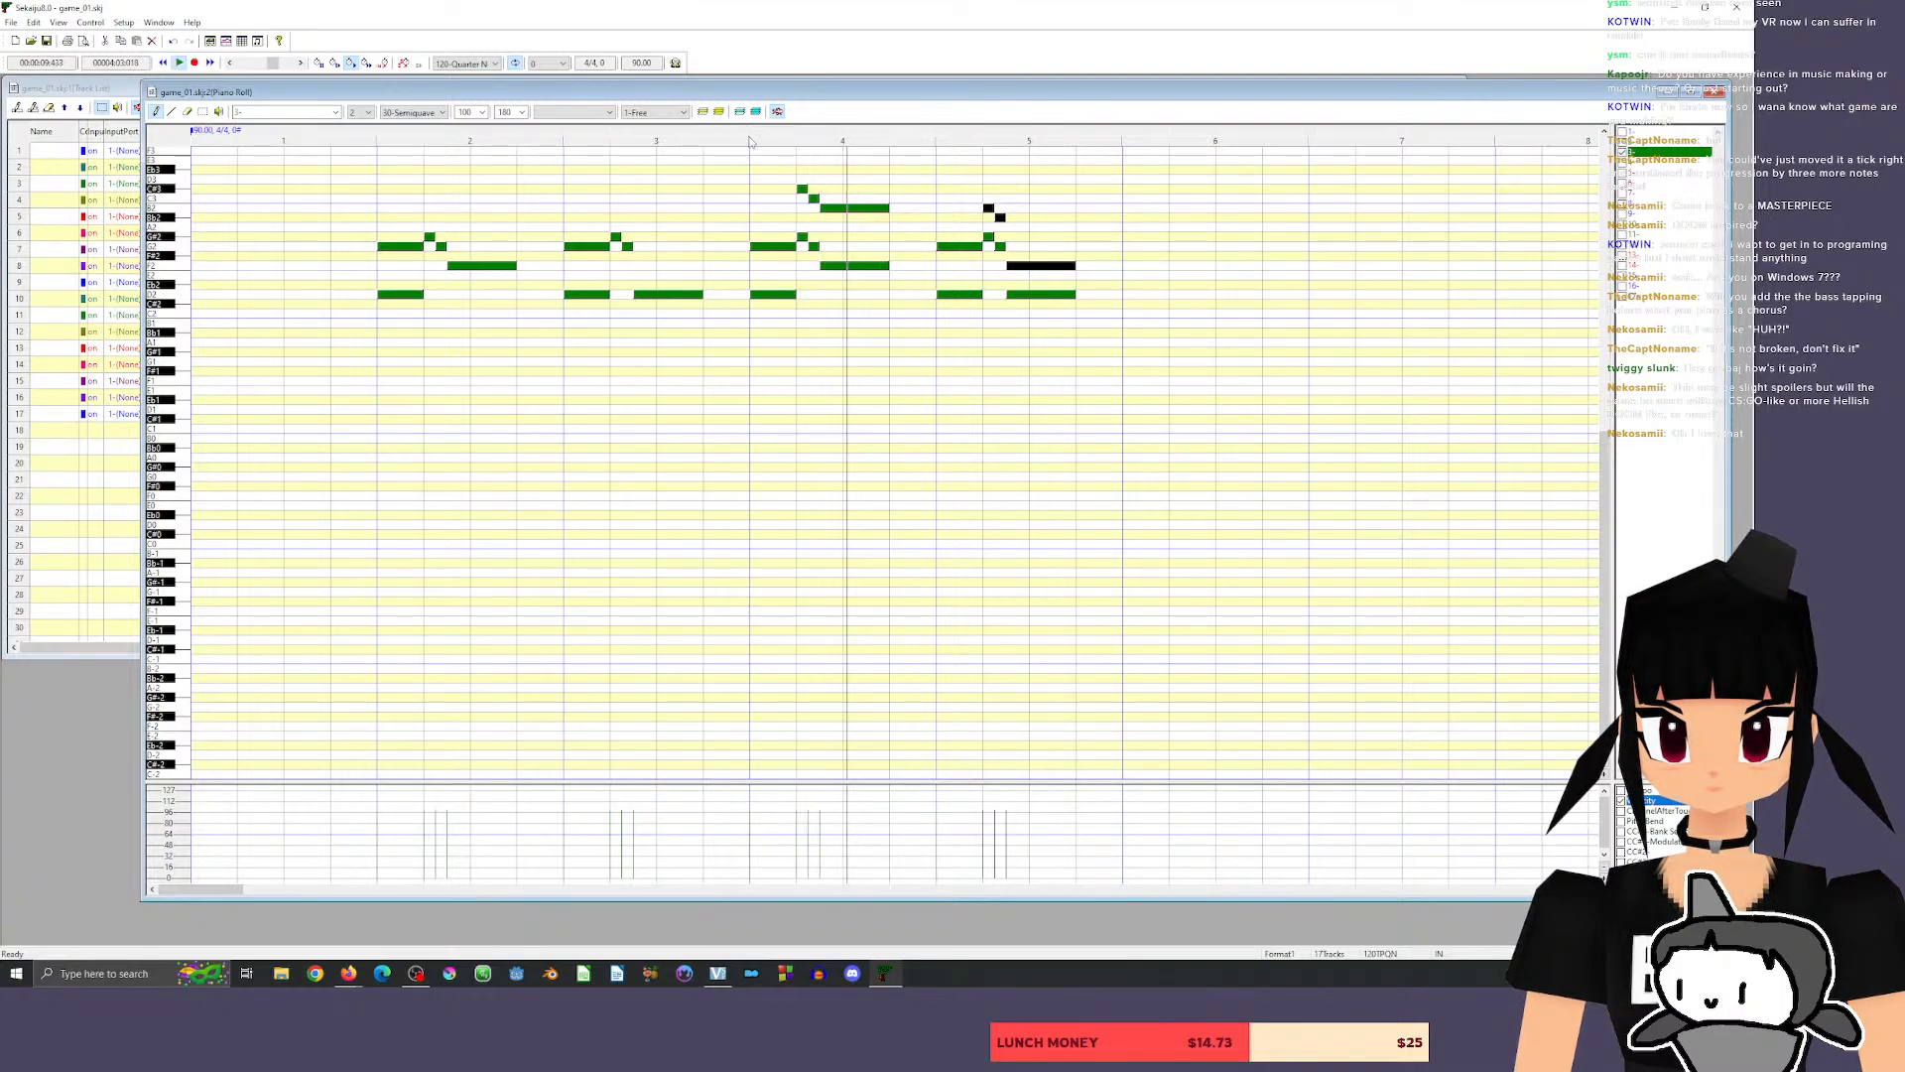
key(space)
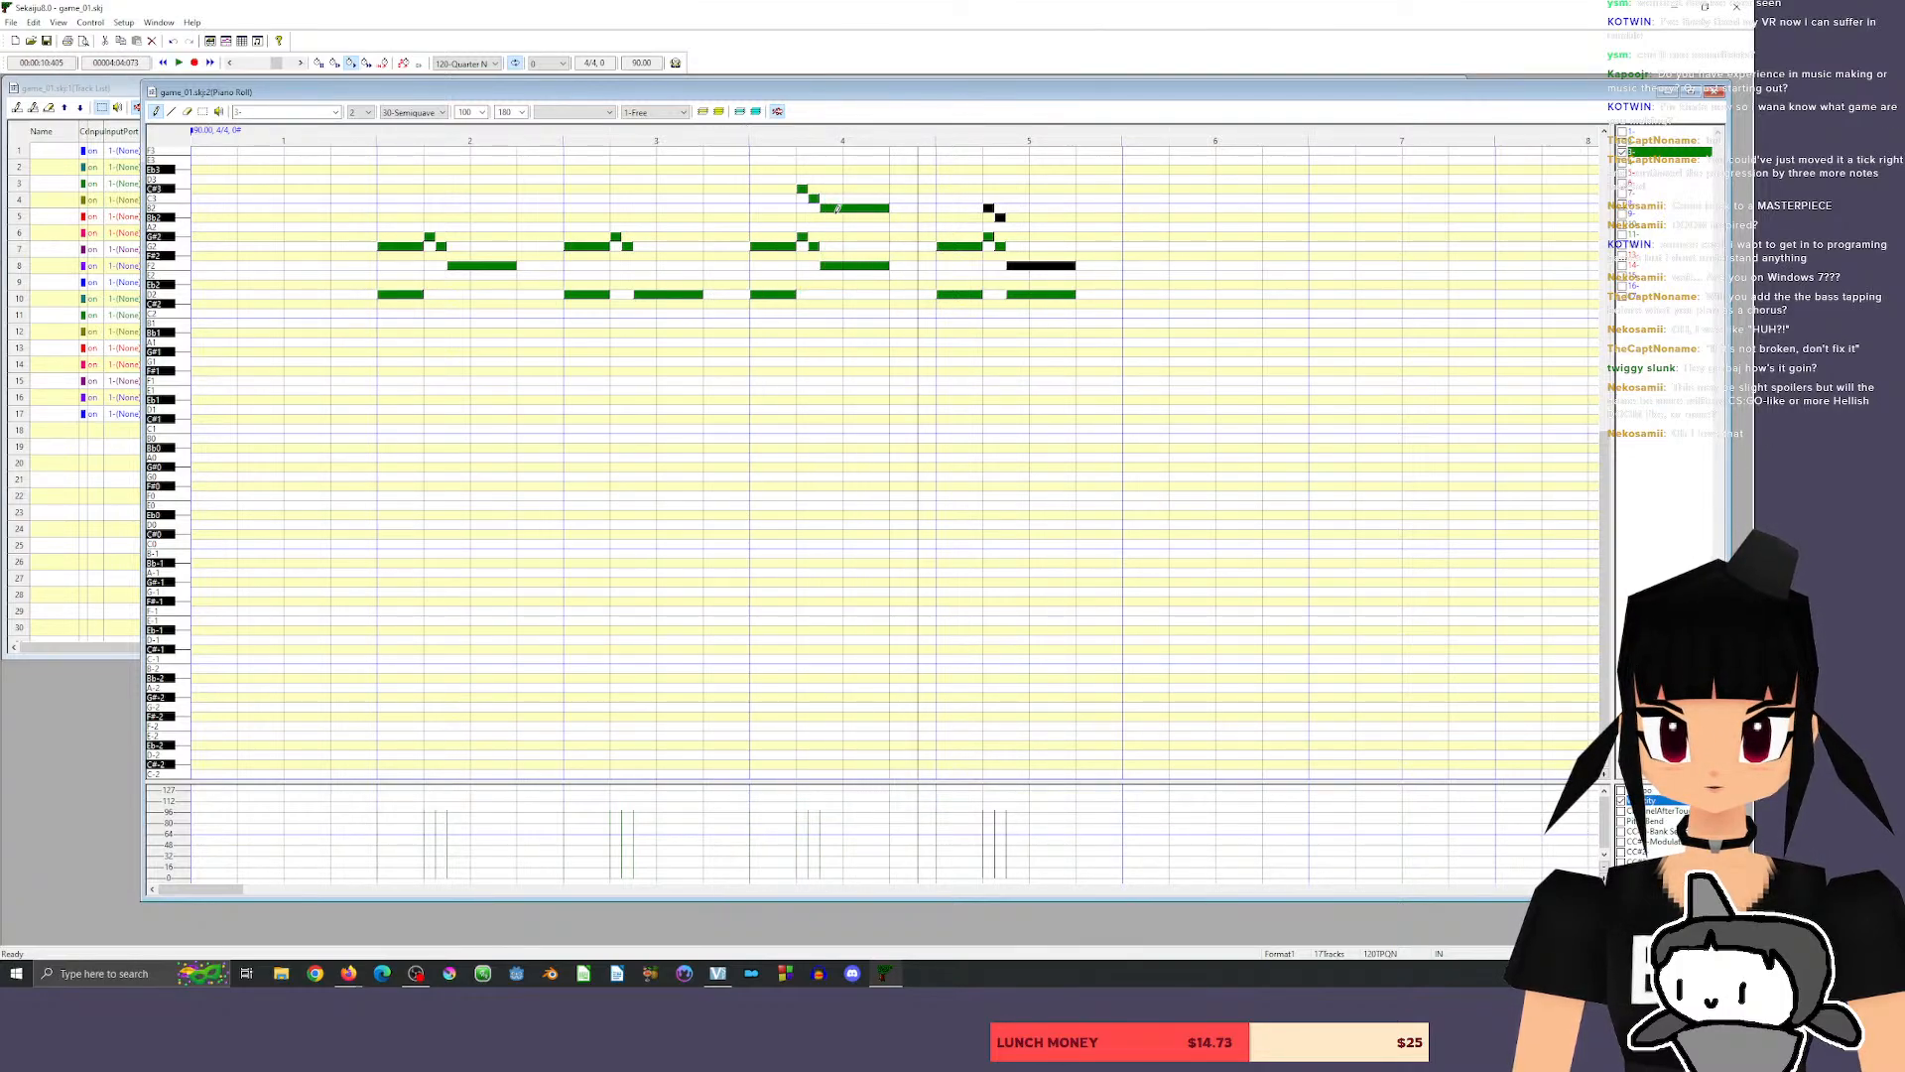
Lower measure 4's long upper harmony note to Bb2 and play the phrase from just before measure 4.
drag(837, 208, 839, 219)
click(739, 132)
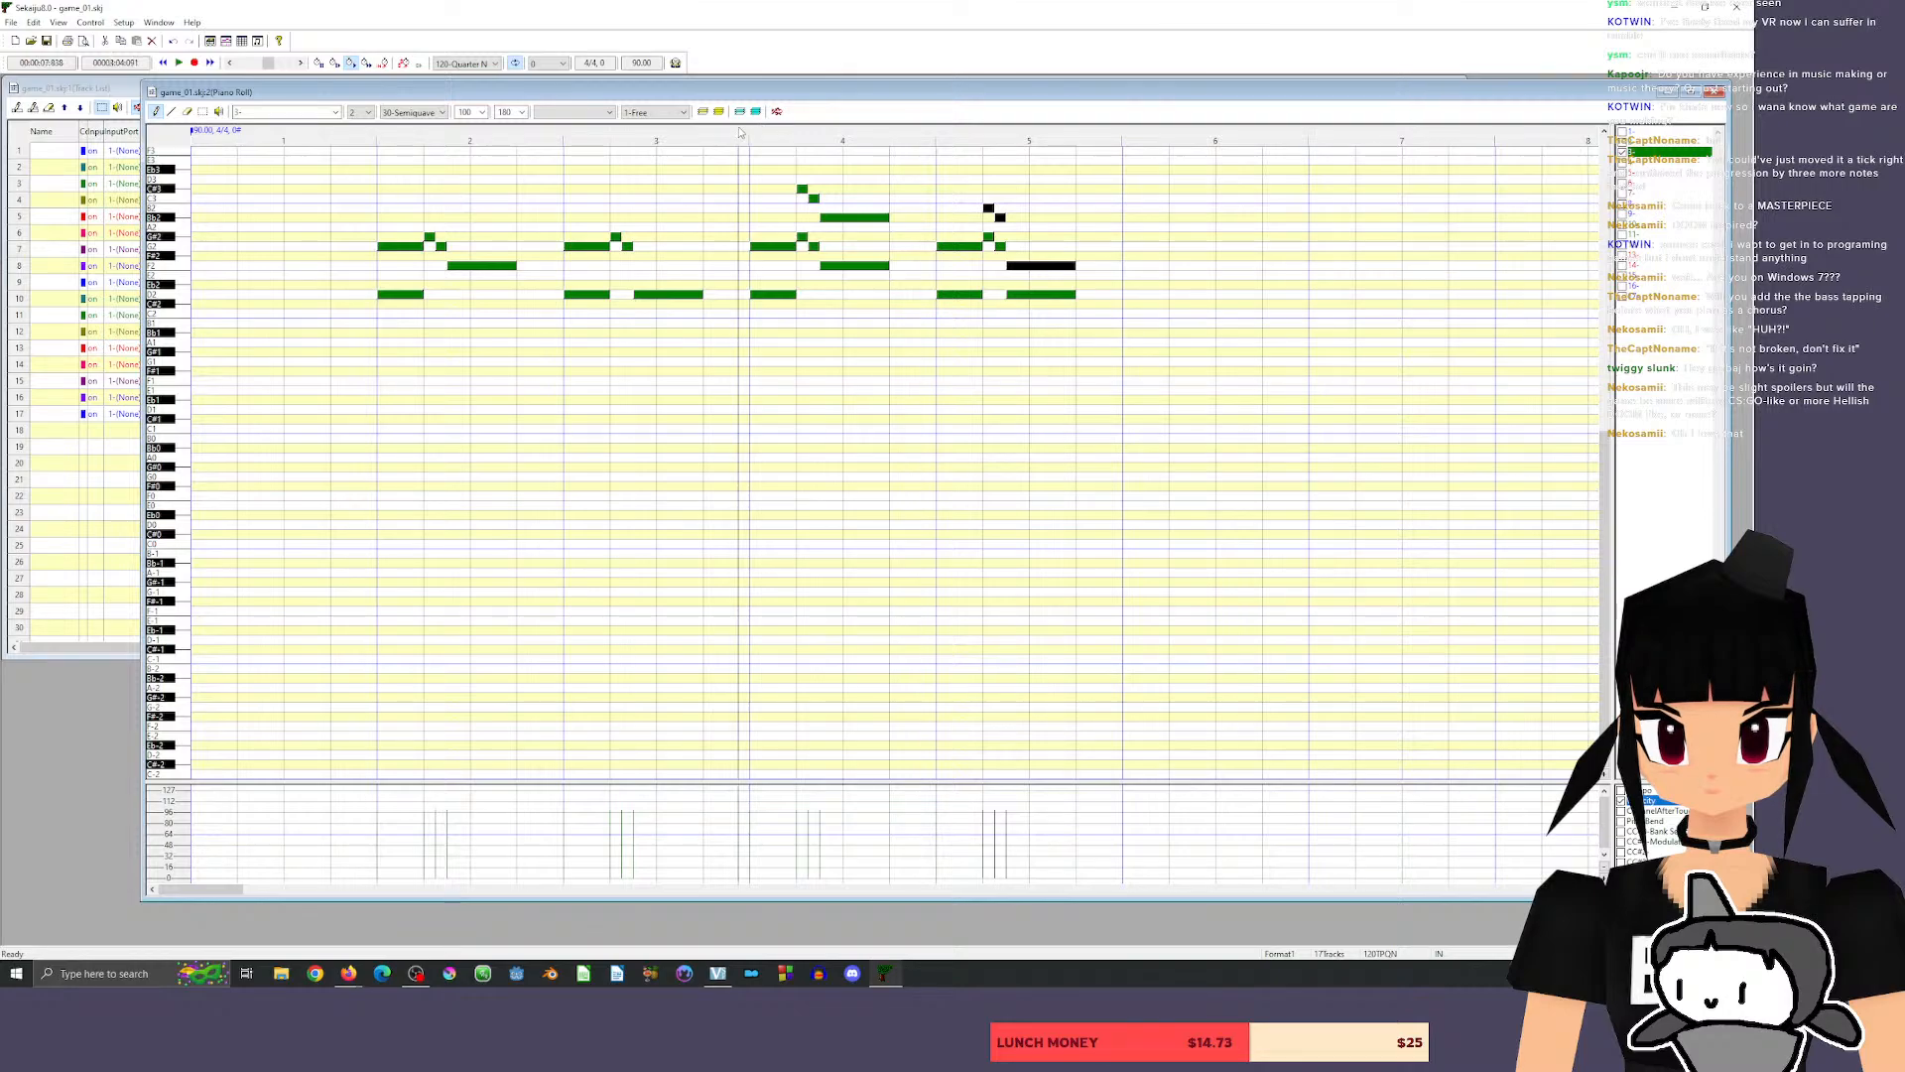
key(space)
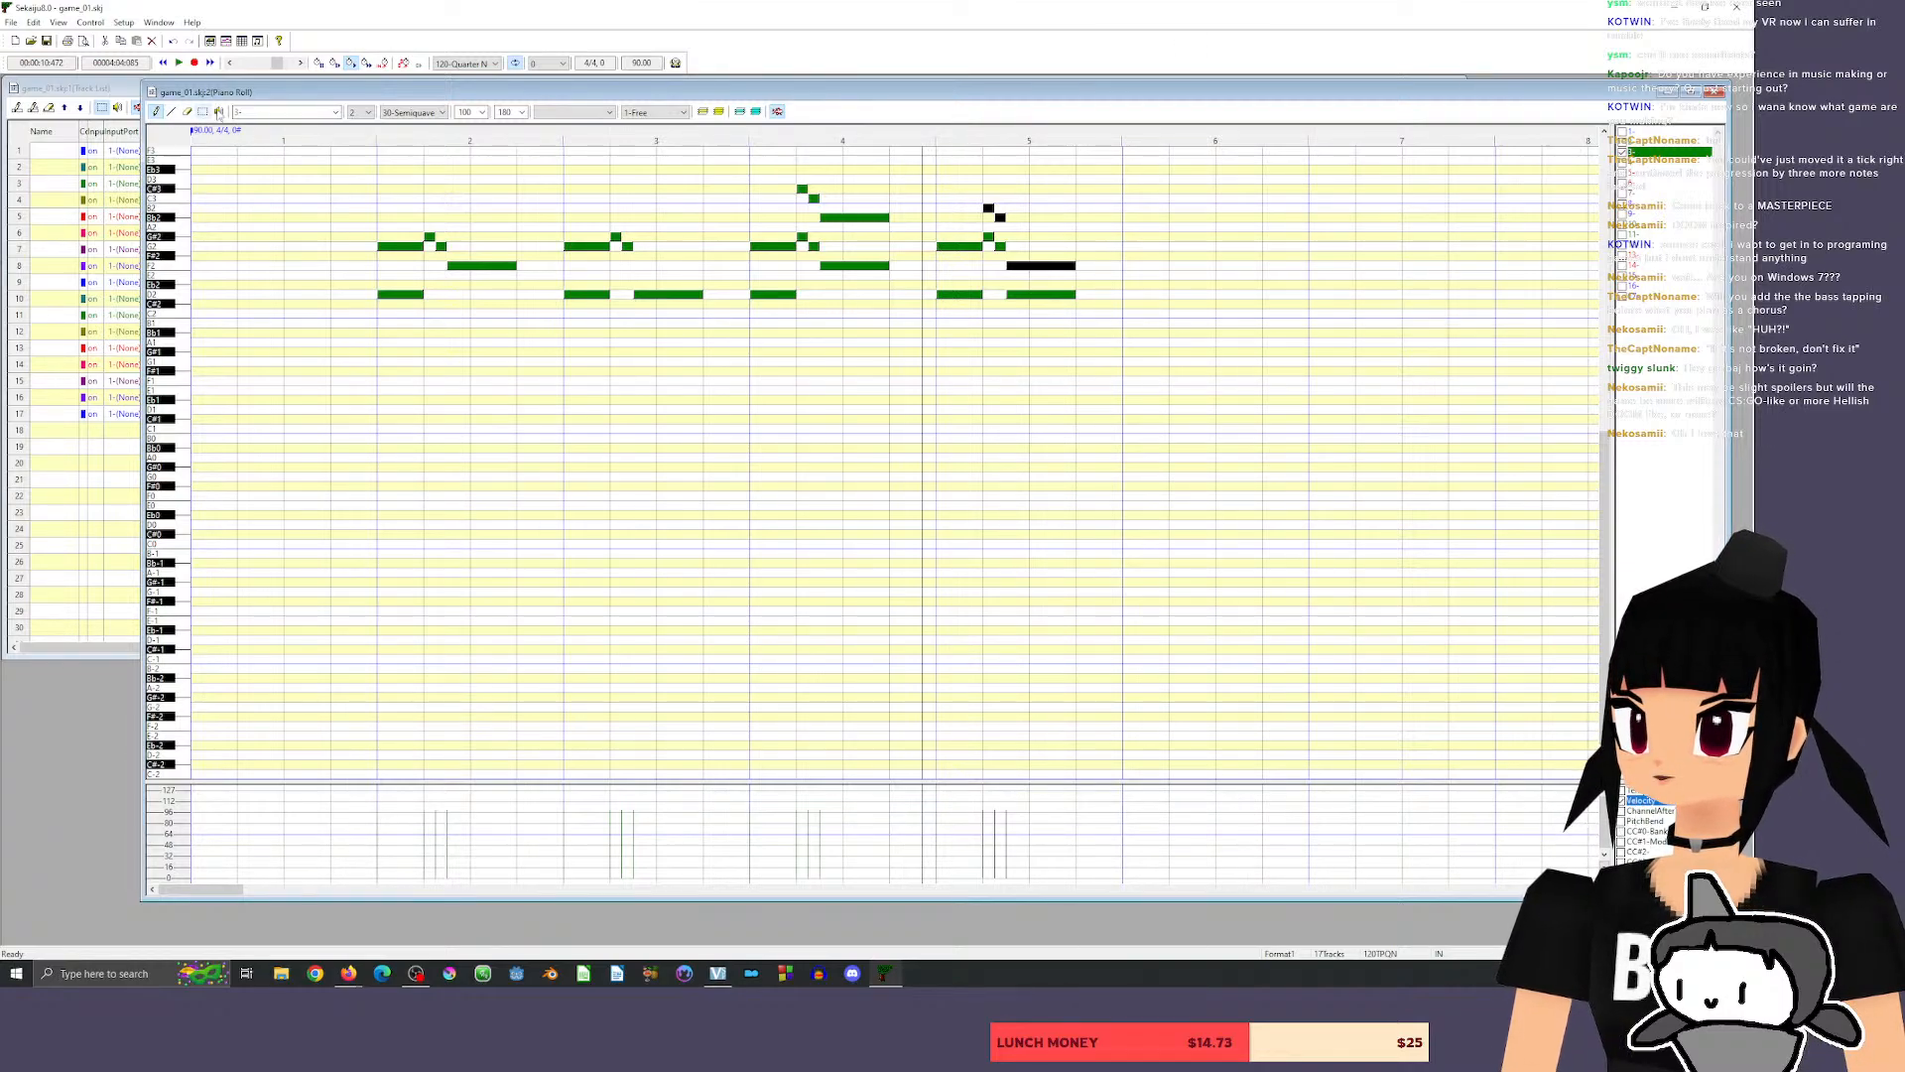
Raise measure 5's two short upper harmony notes to C#3 and C3 to match measure 4, and clear the selection.
click(202, 111)
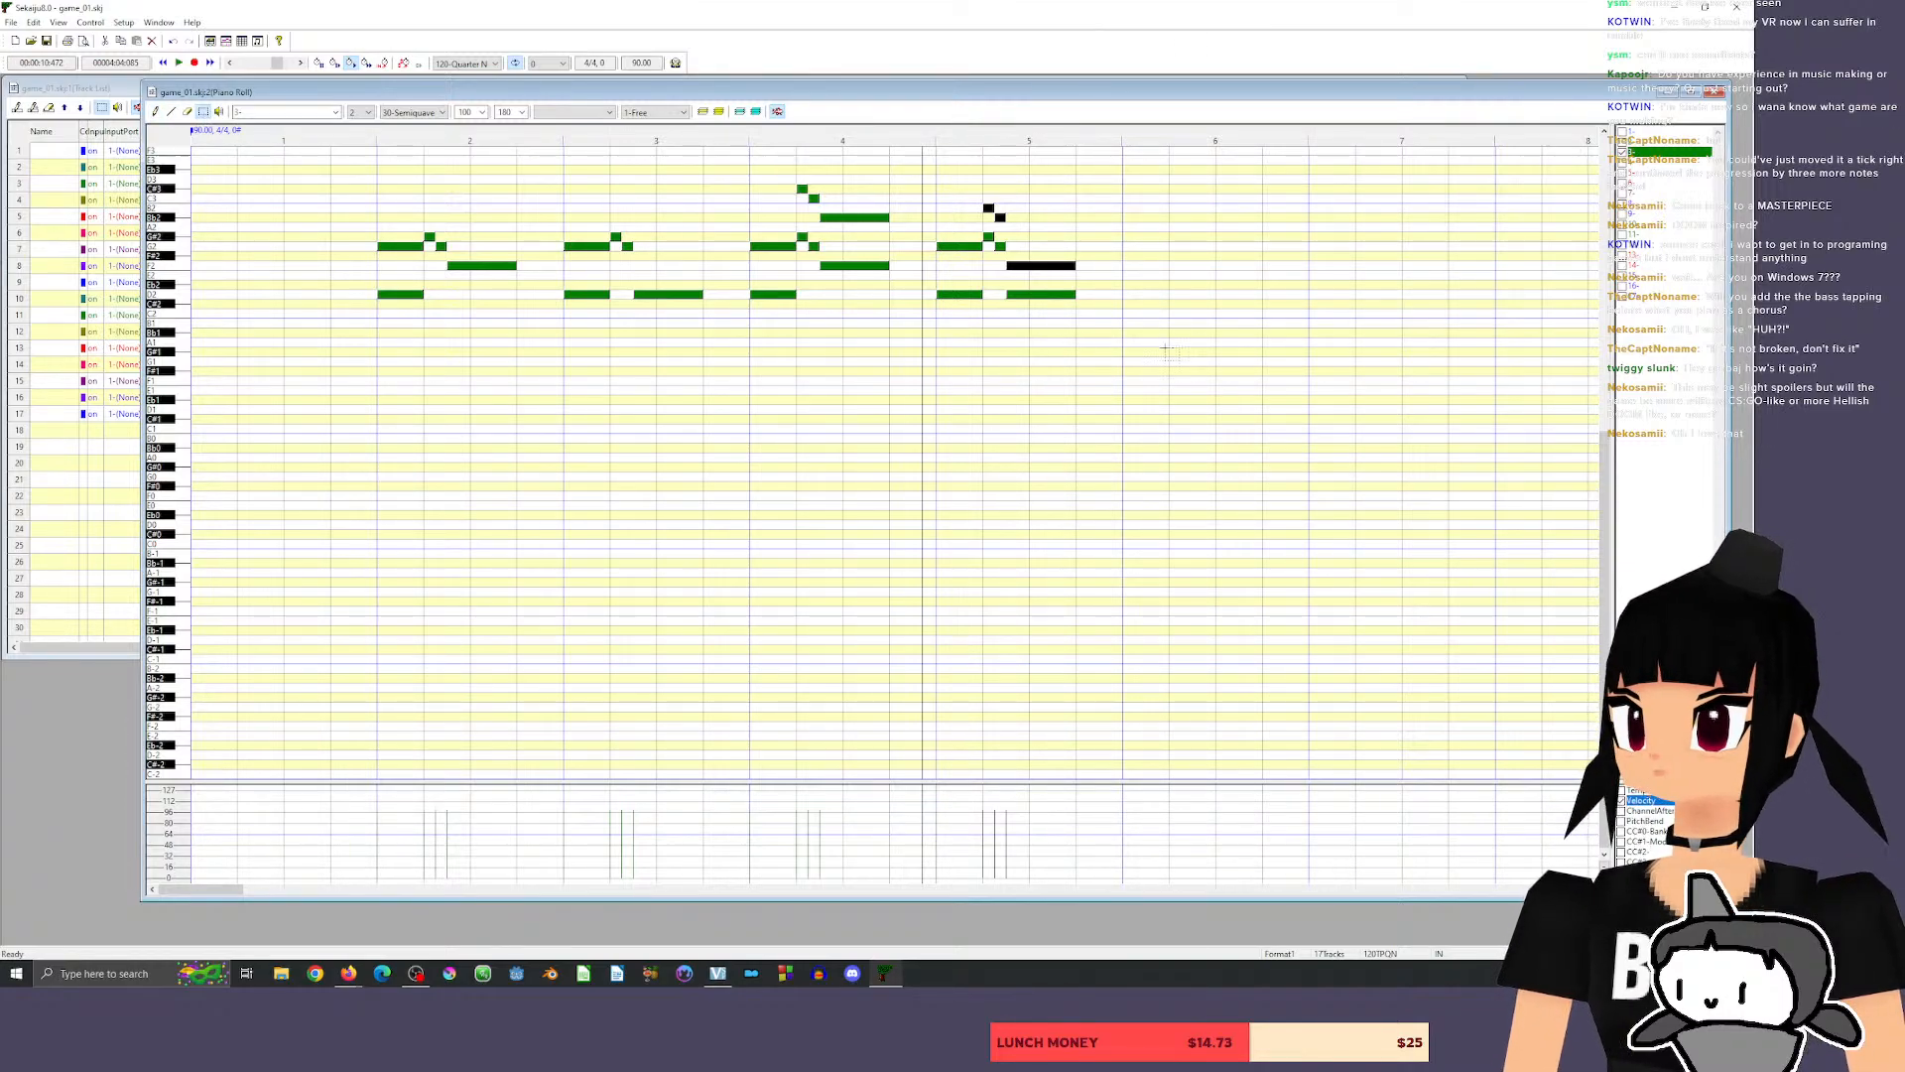
mouse_move(970, 186)
mouse_down()
mouse_move(1036, 231)
mouse_move(1001, 198)
mouse_up()
click(1027, 266)
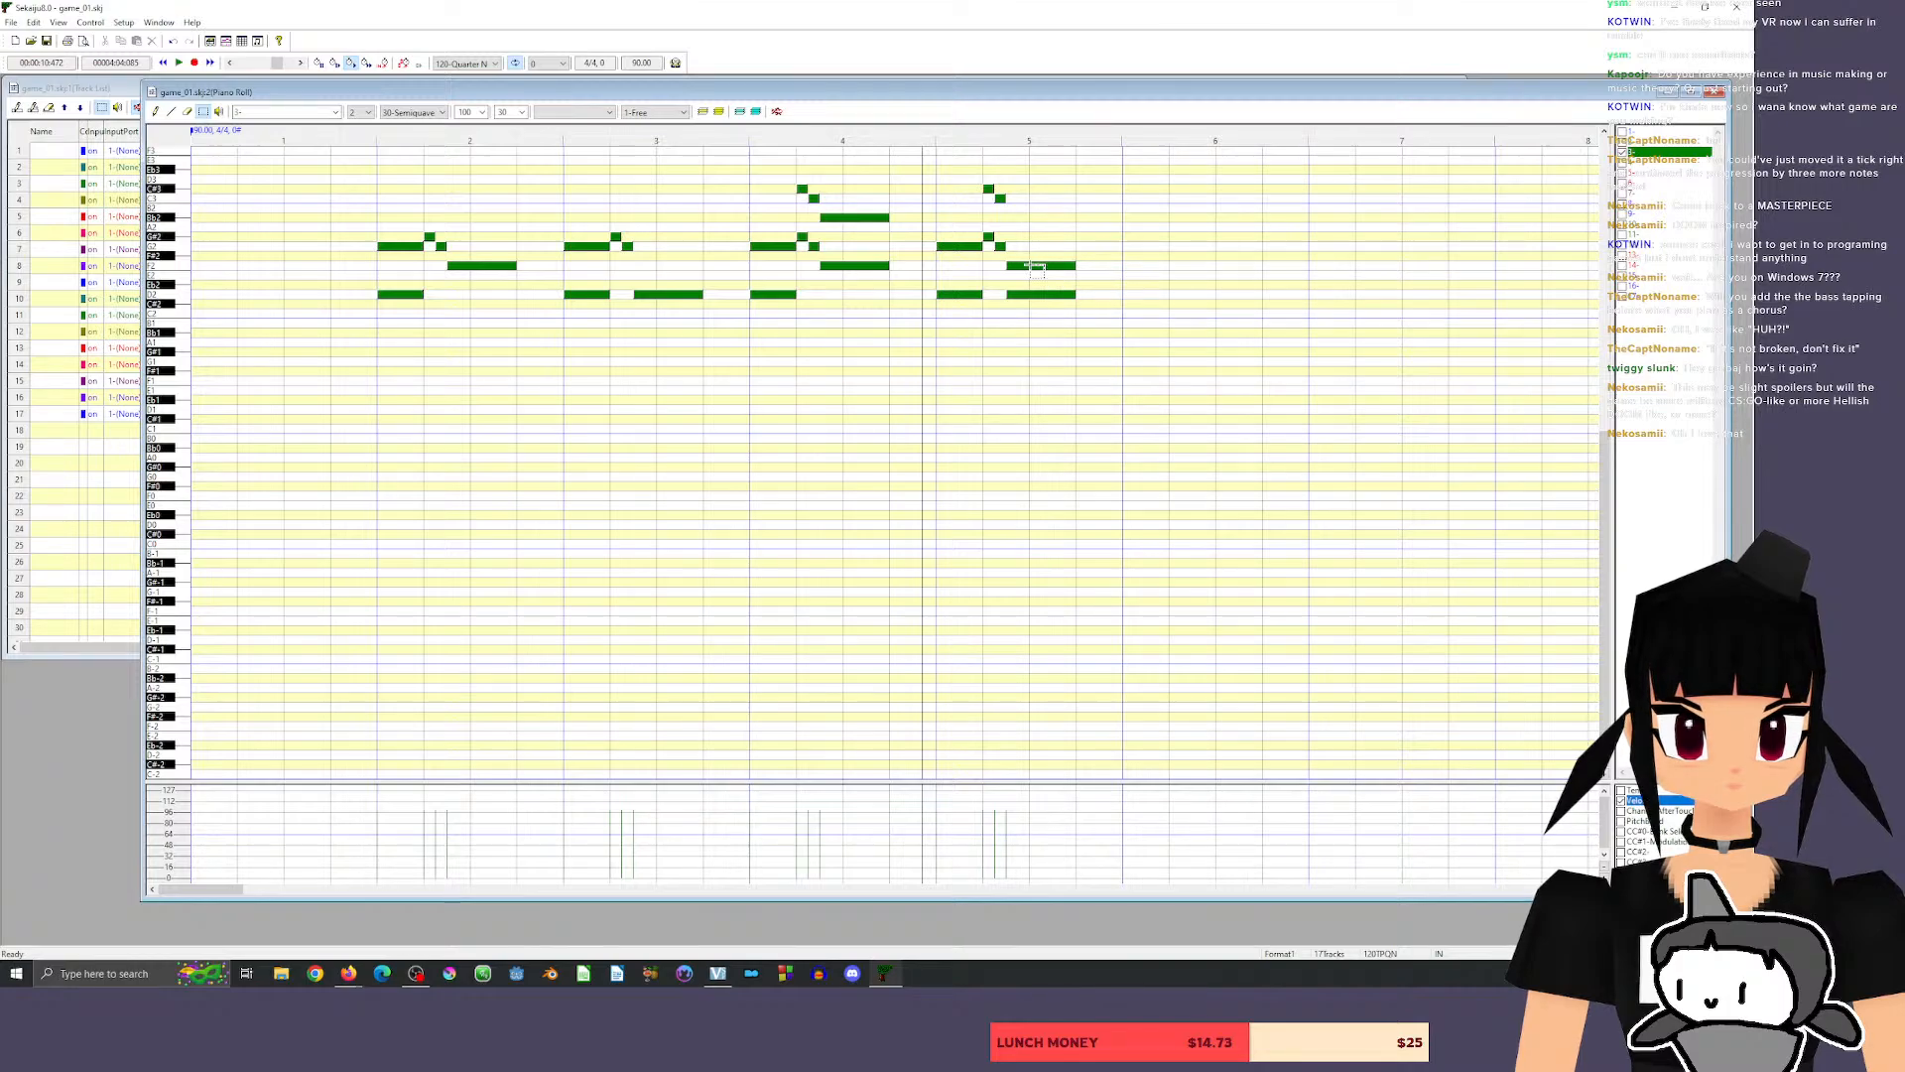
Try measure 5's long harmony note at G2 and at C#3, playing the phrase from just before measure 5 each time.
key(d)
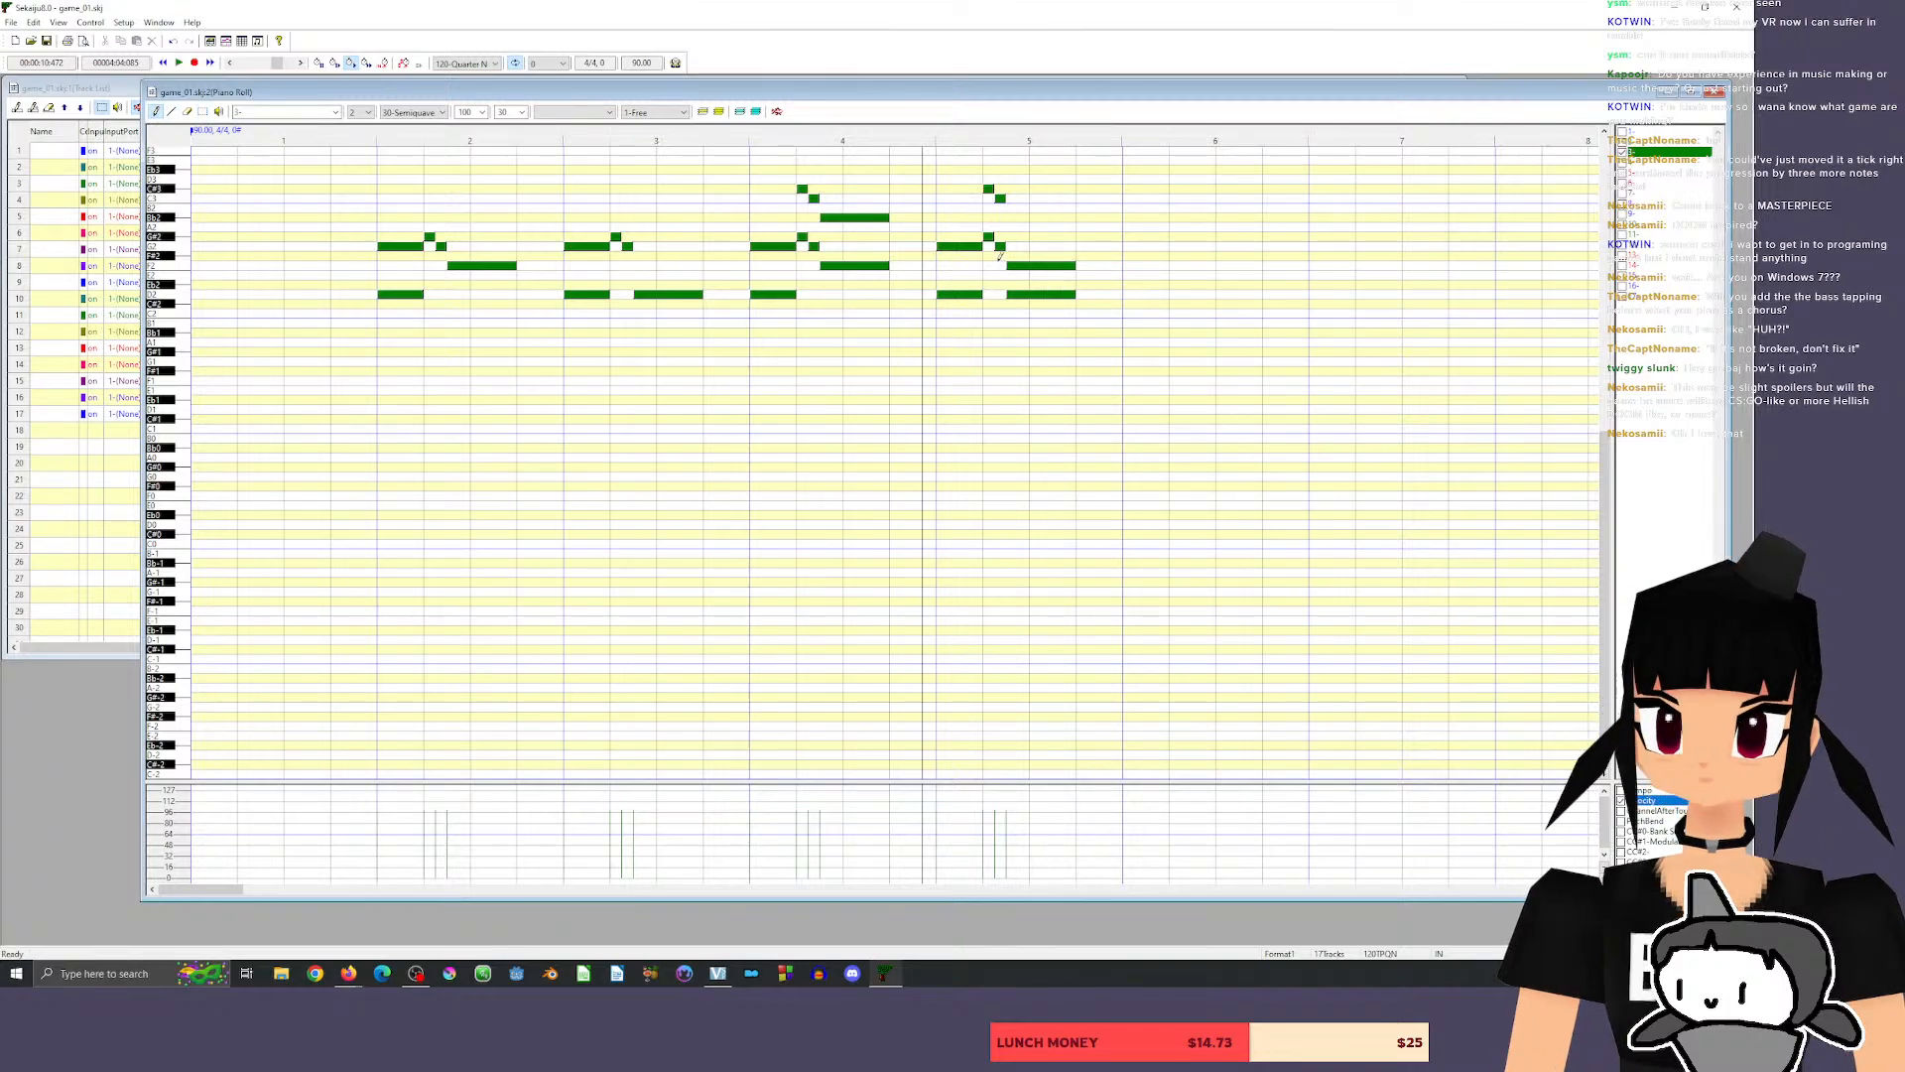
drag(1028, 265, 1032, 245)
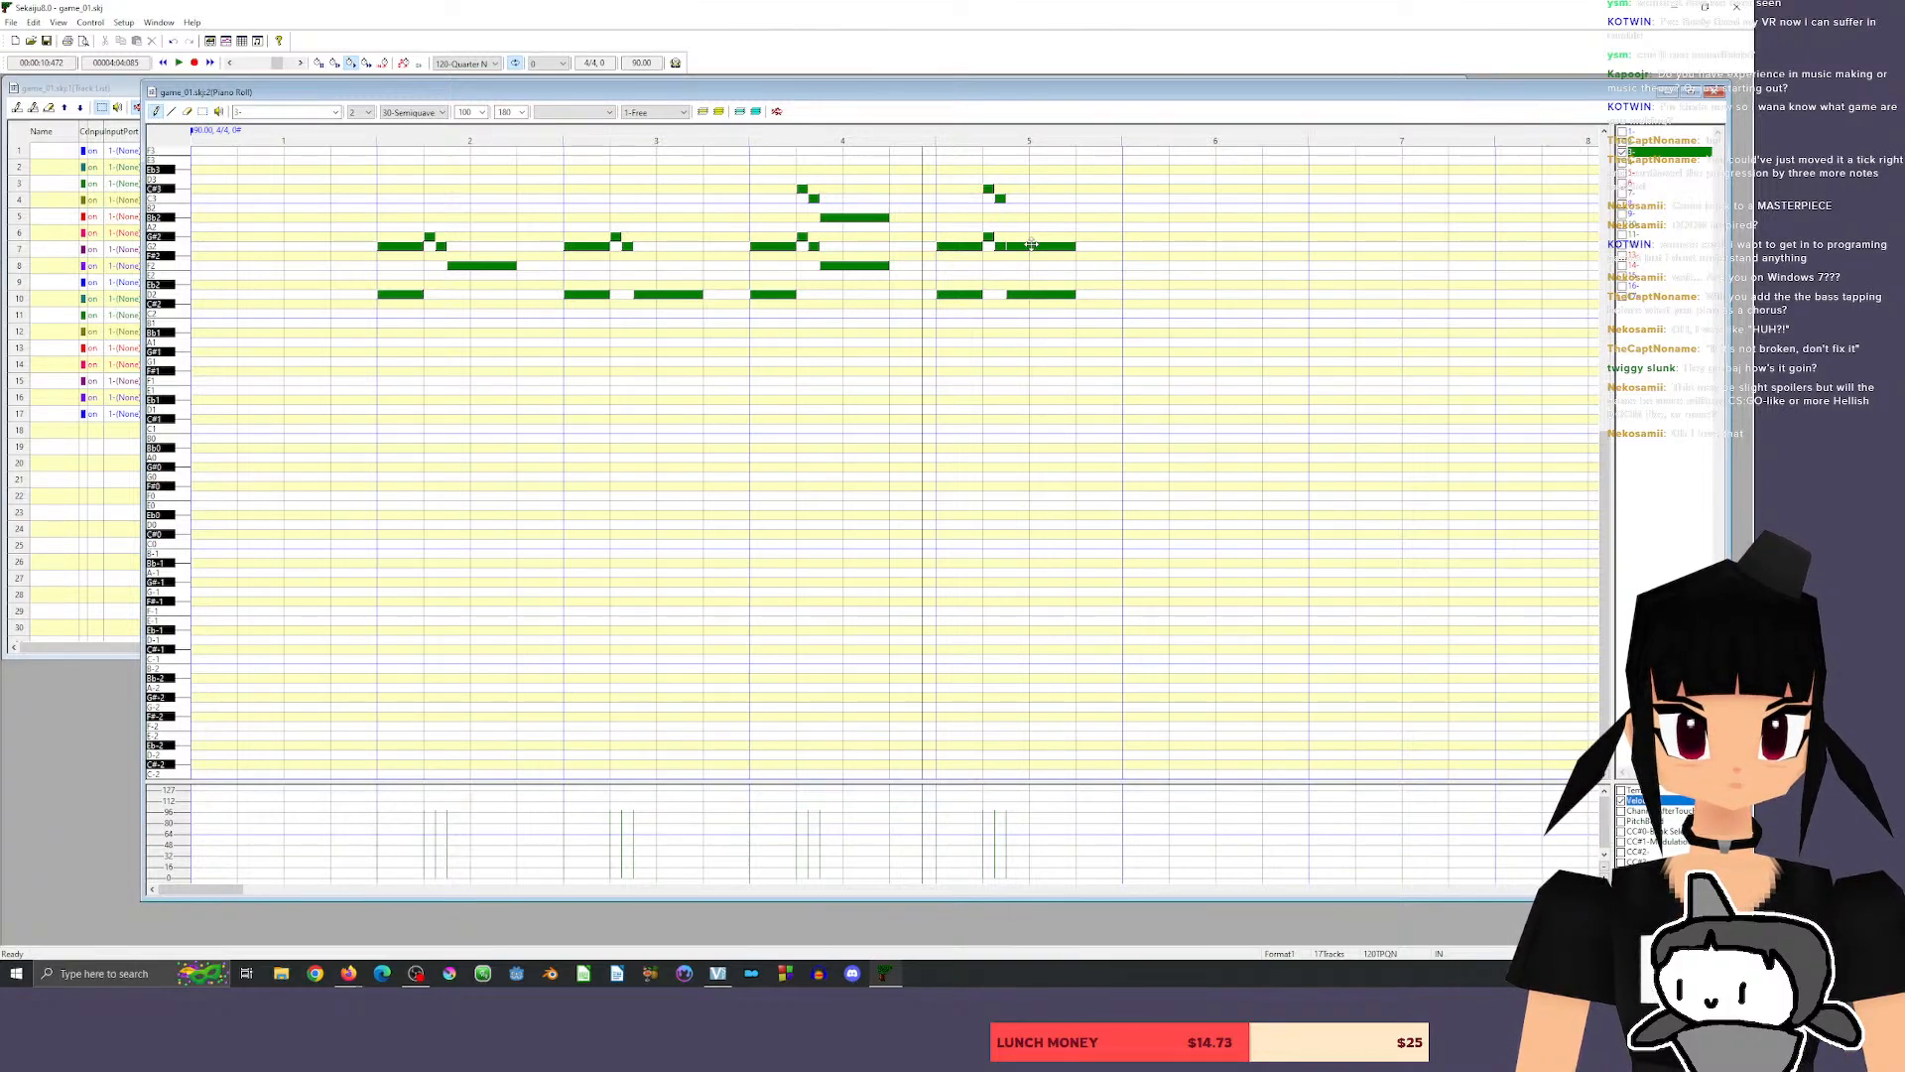
click(901, 131)
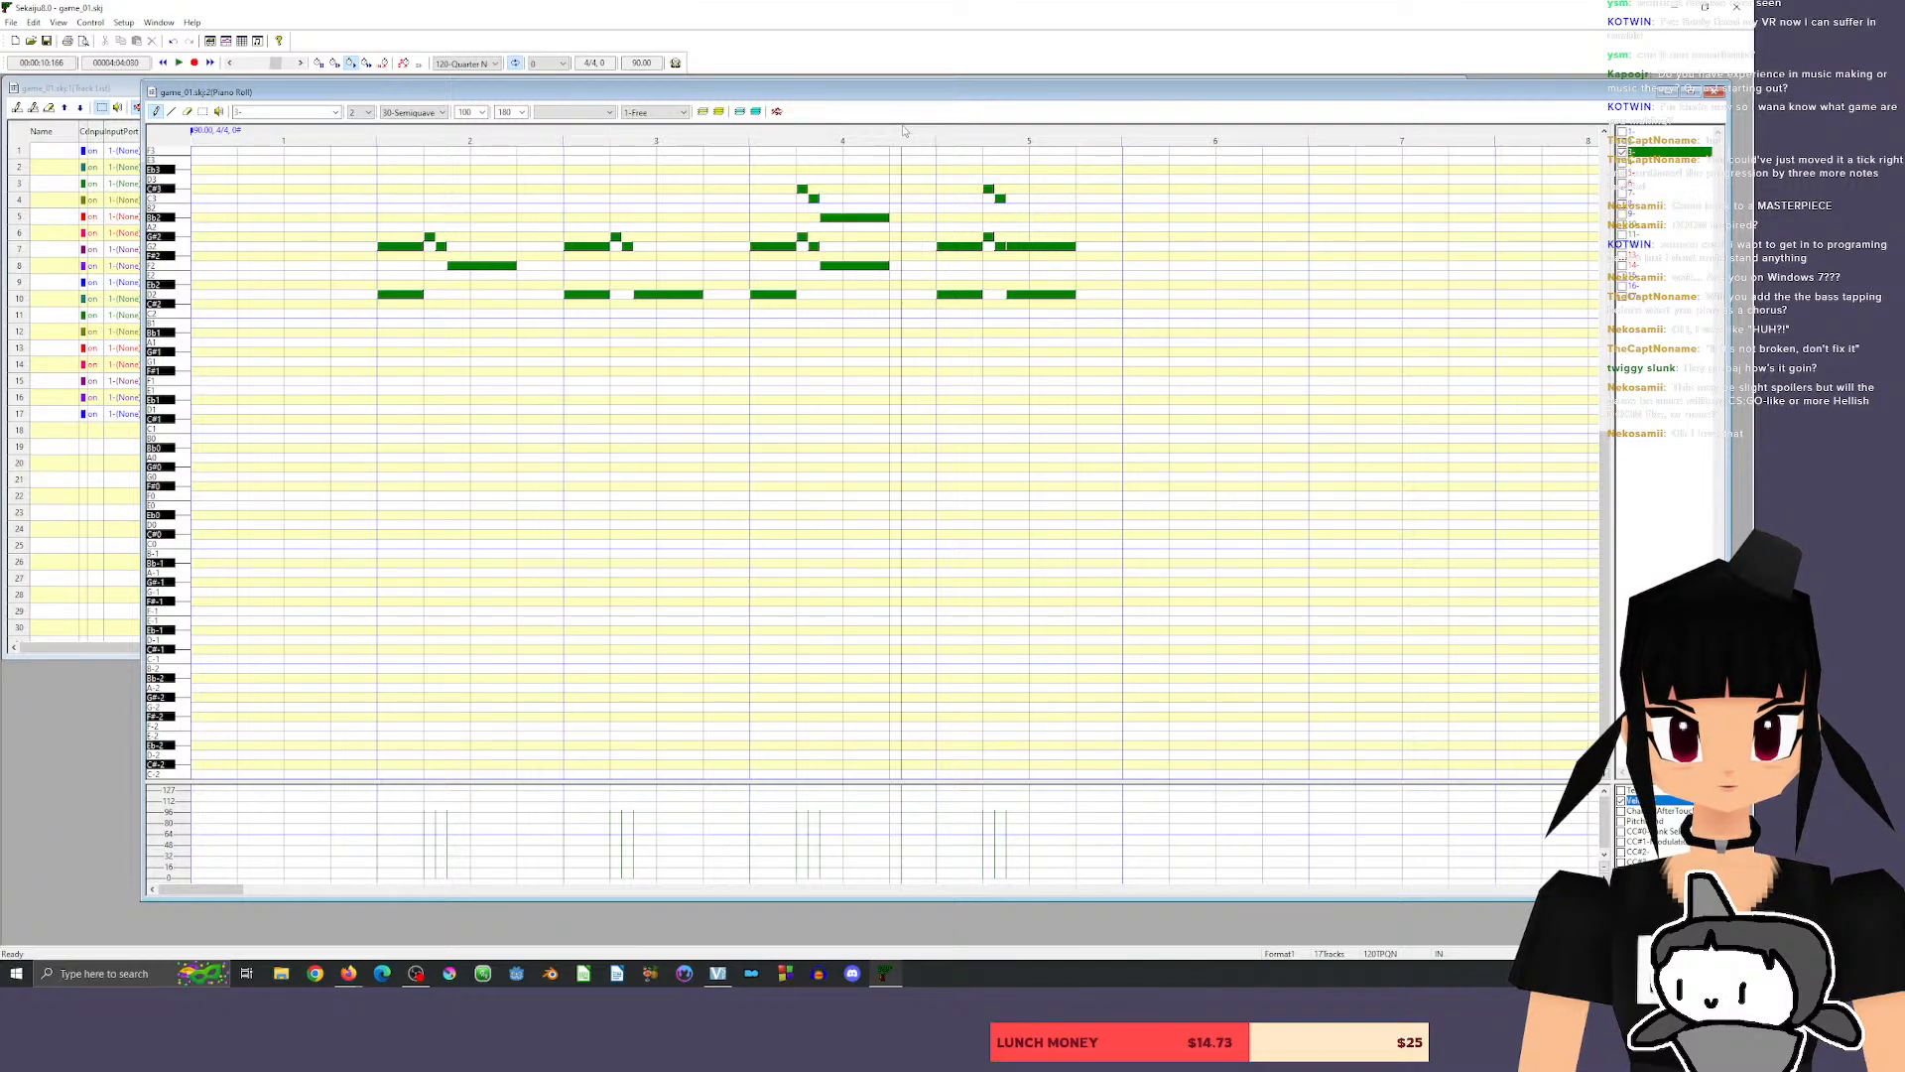
key(space)
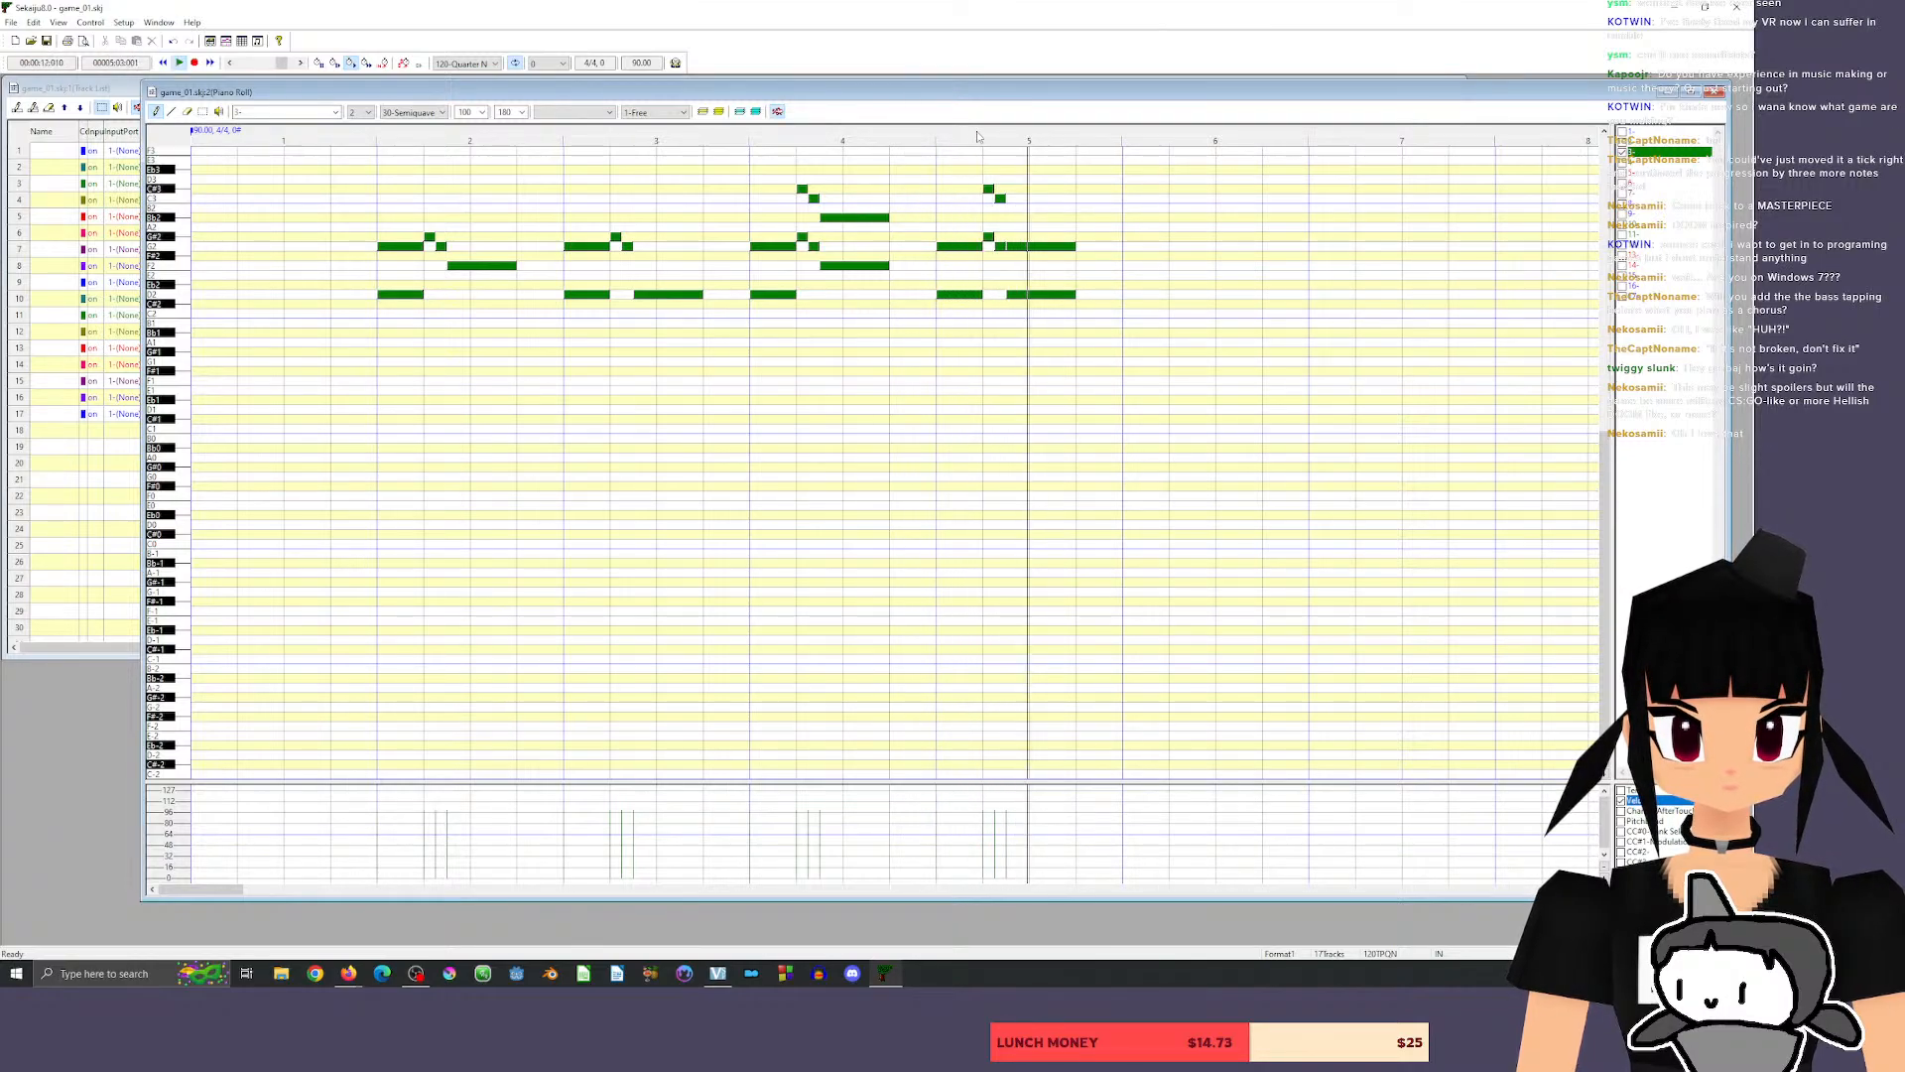
key(space)
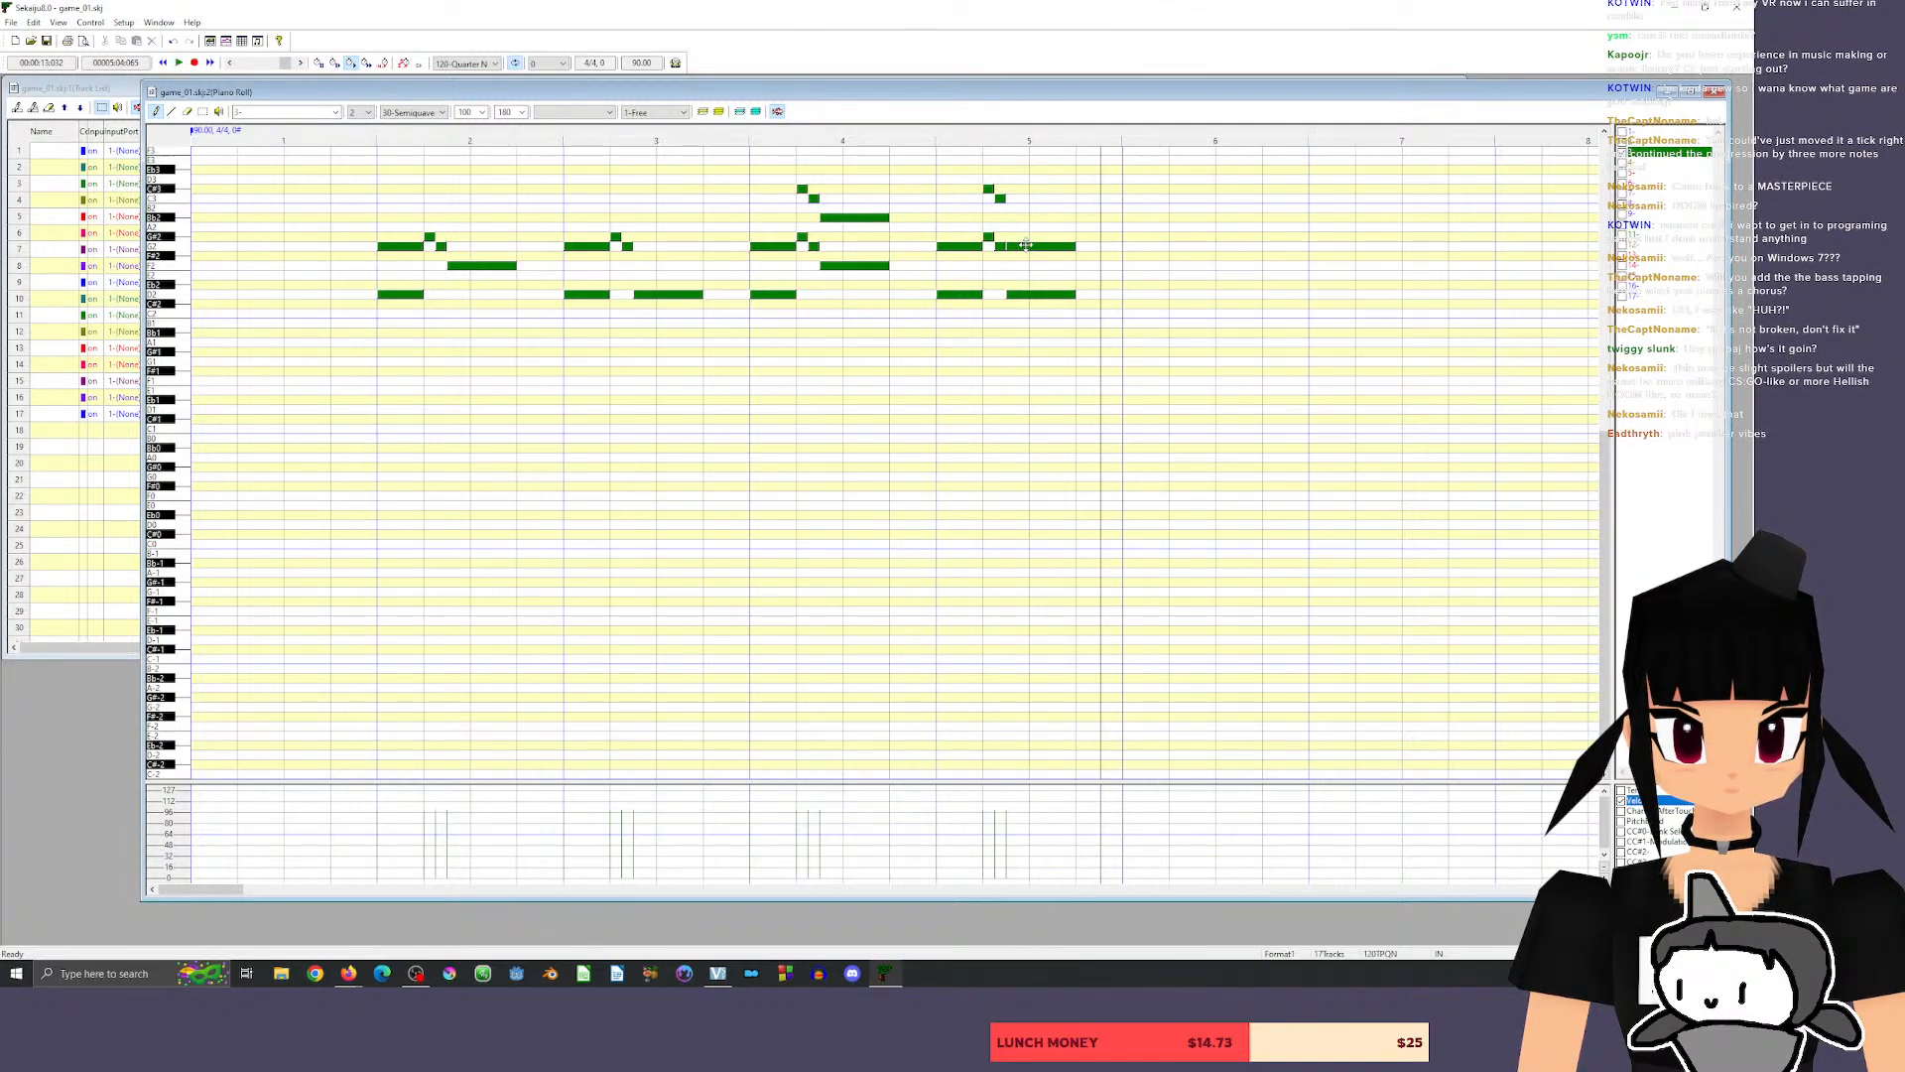
drag(1022, 246, 1022, 188)
click(902, 131)
key(space)
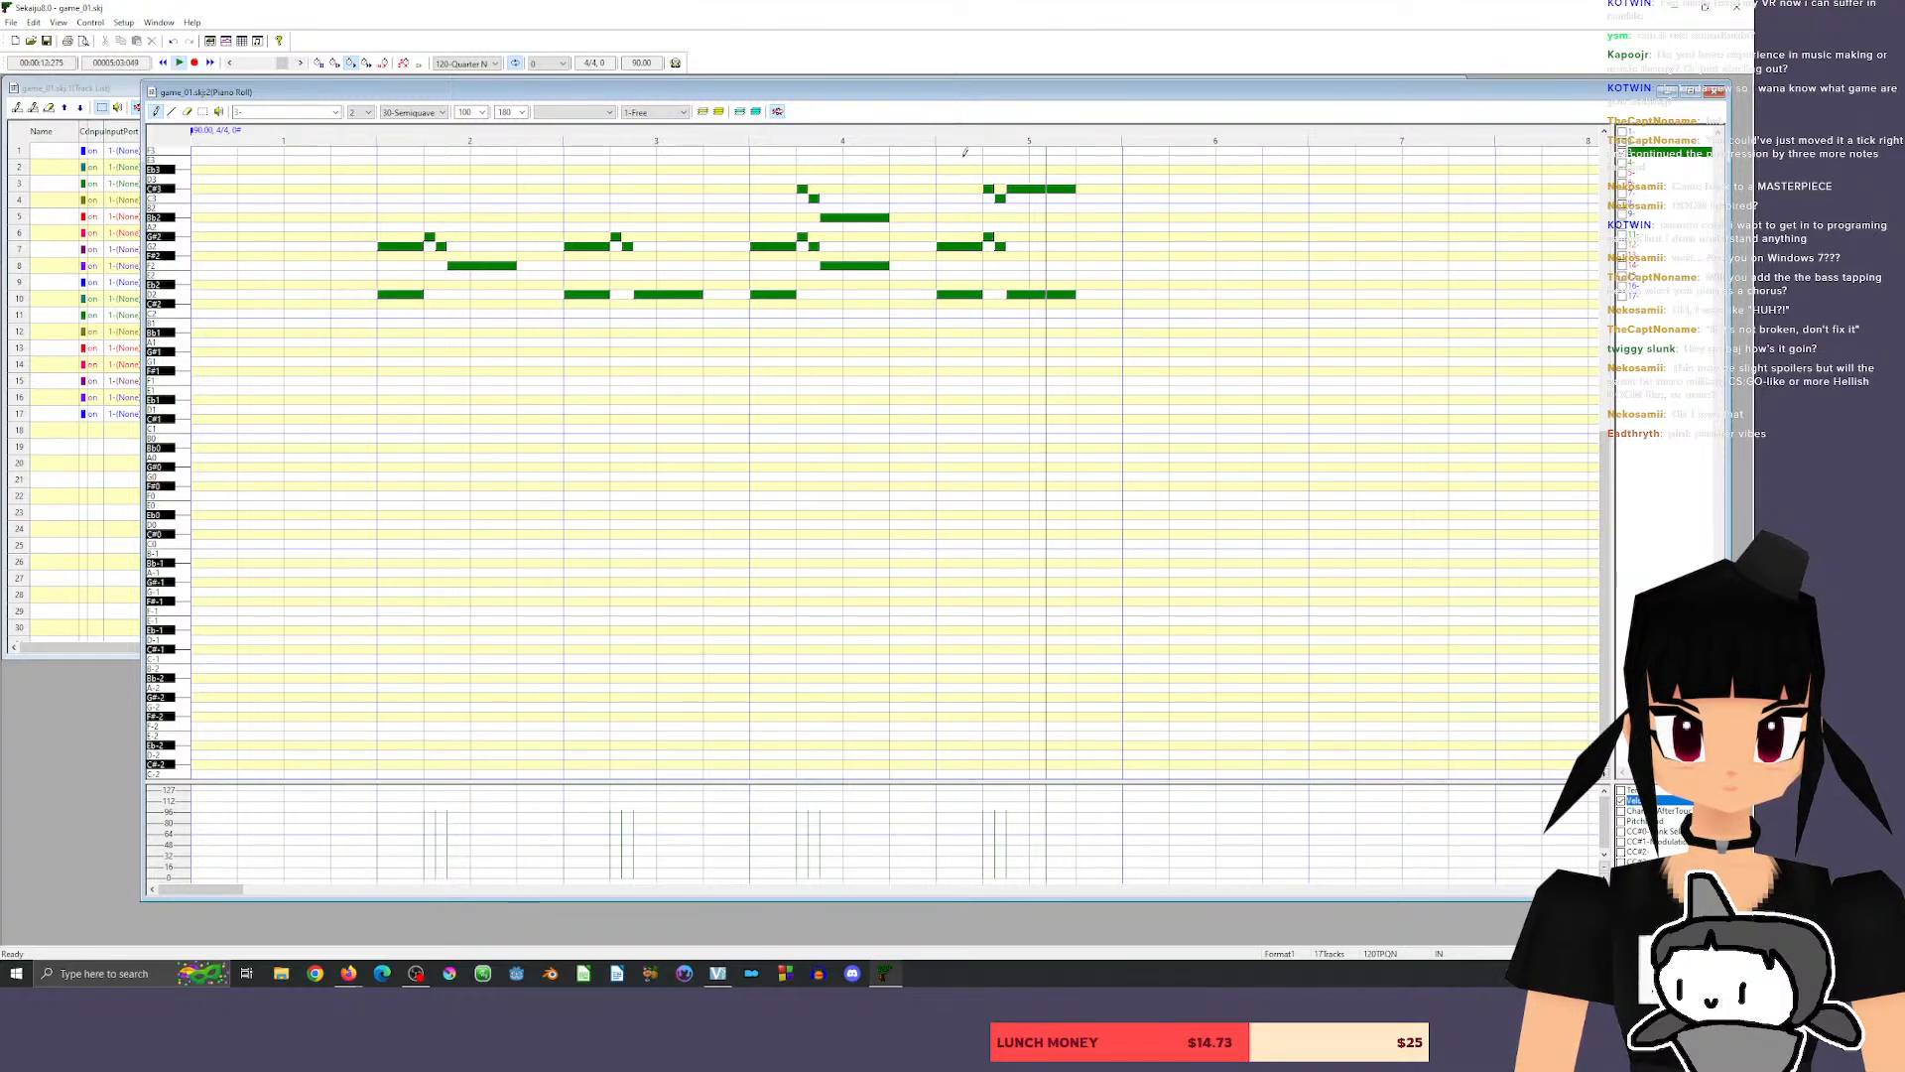
Set measure 5's long harmony note to Bb2 and play the measure back.
drag(1033, 188, 1035, 215)
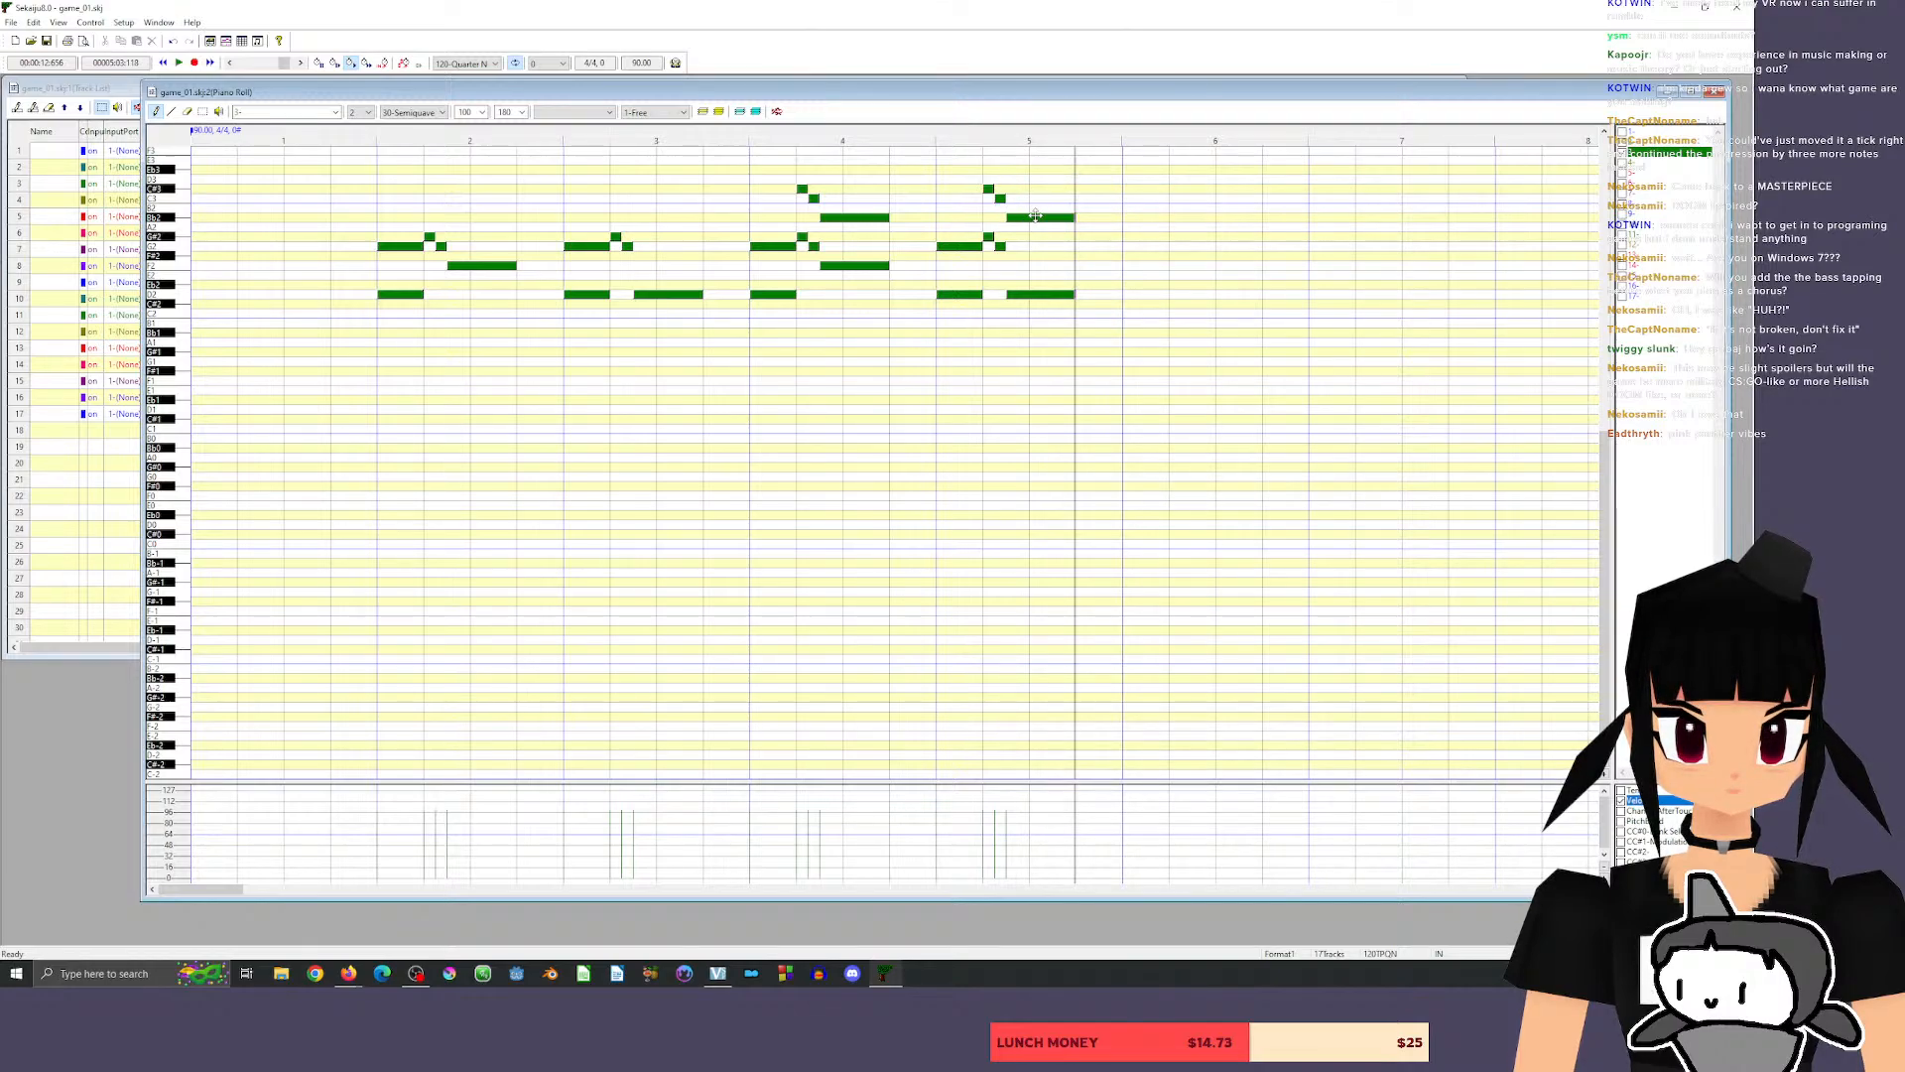
click(928, 129)
key(space)
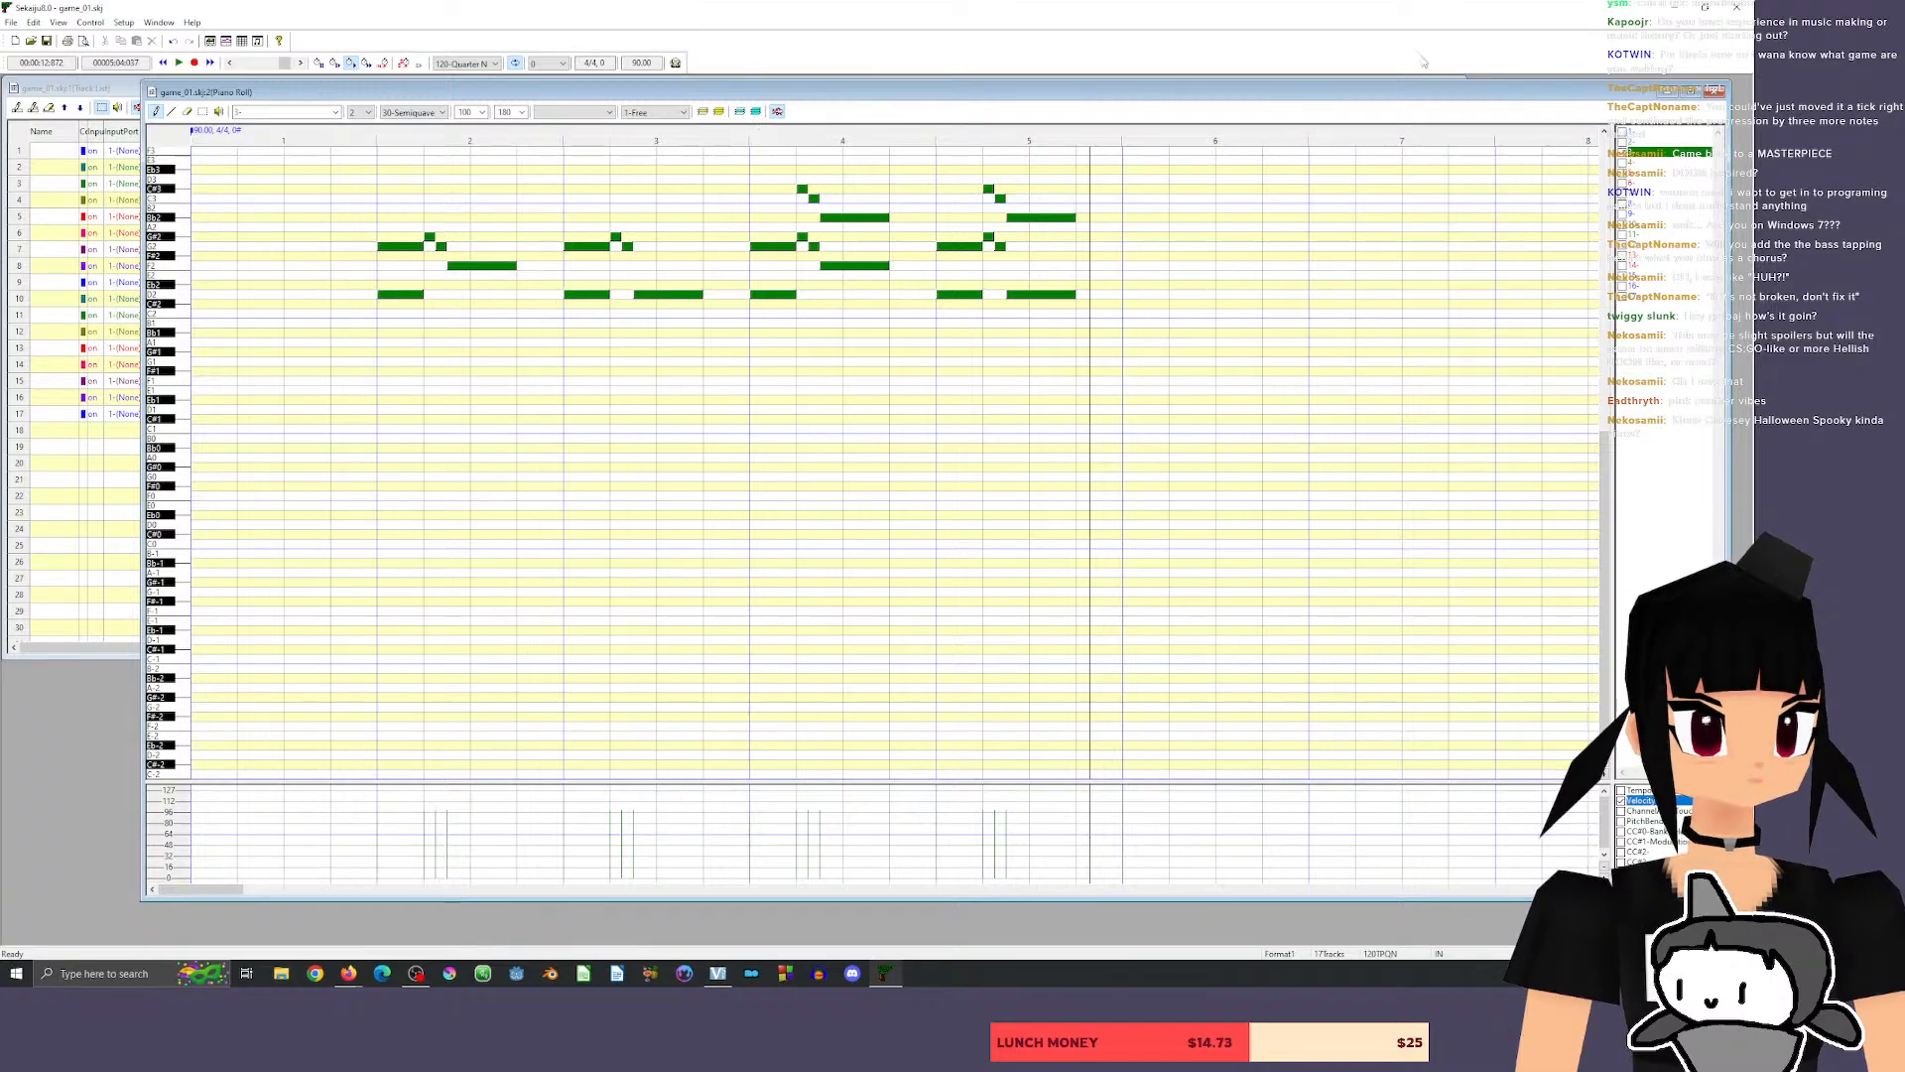
Move the piano roll window aside and bring the track list to the front.
drag(1158, 100, 1242, 154)
click(799, 105)
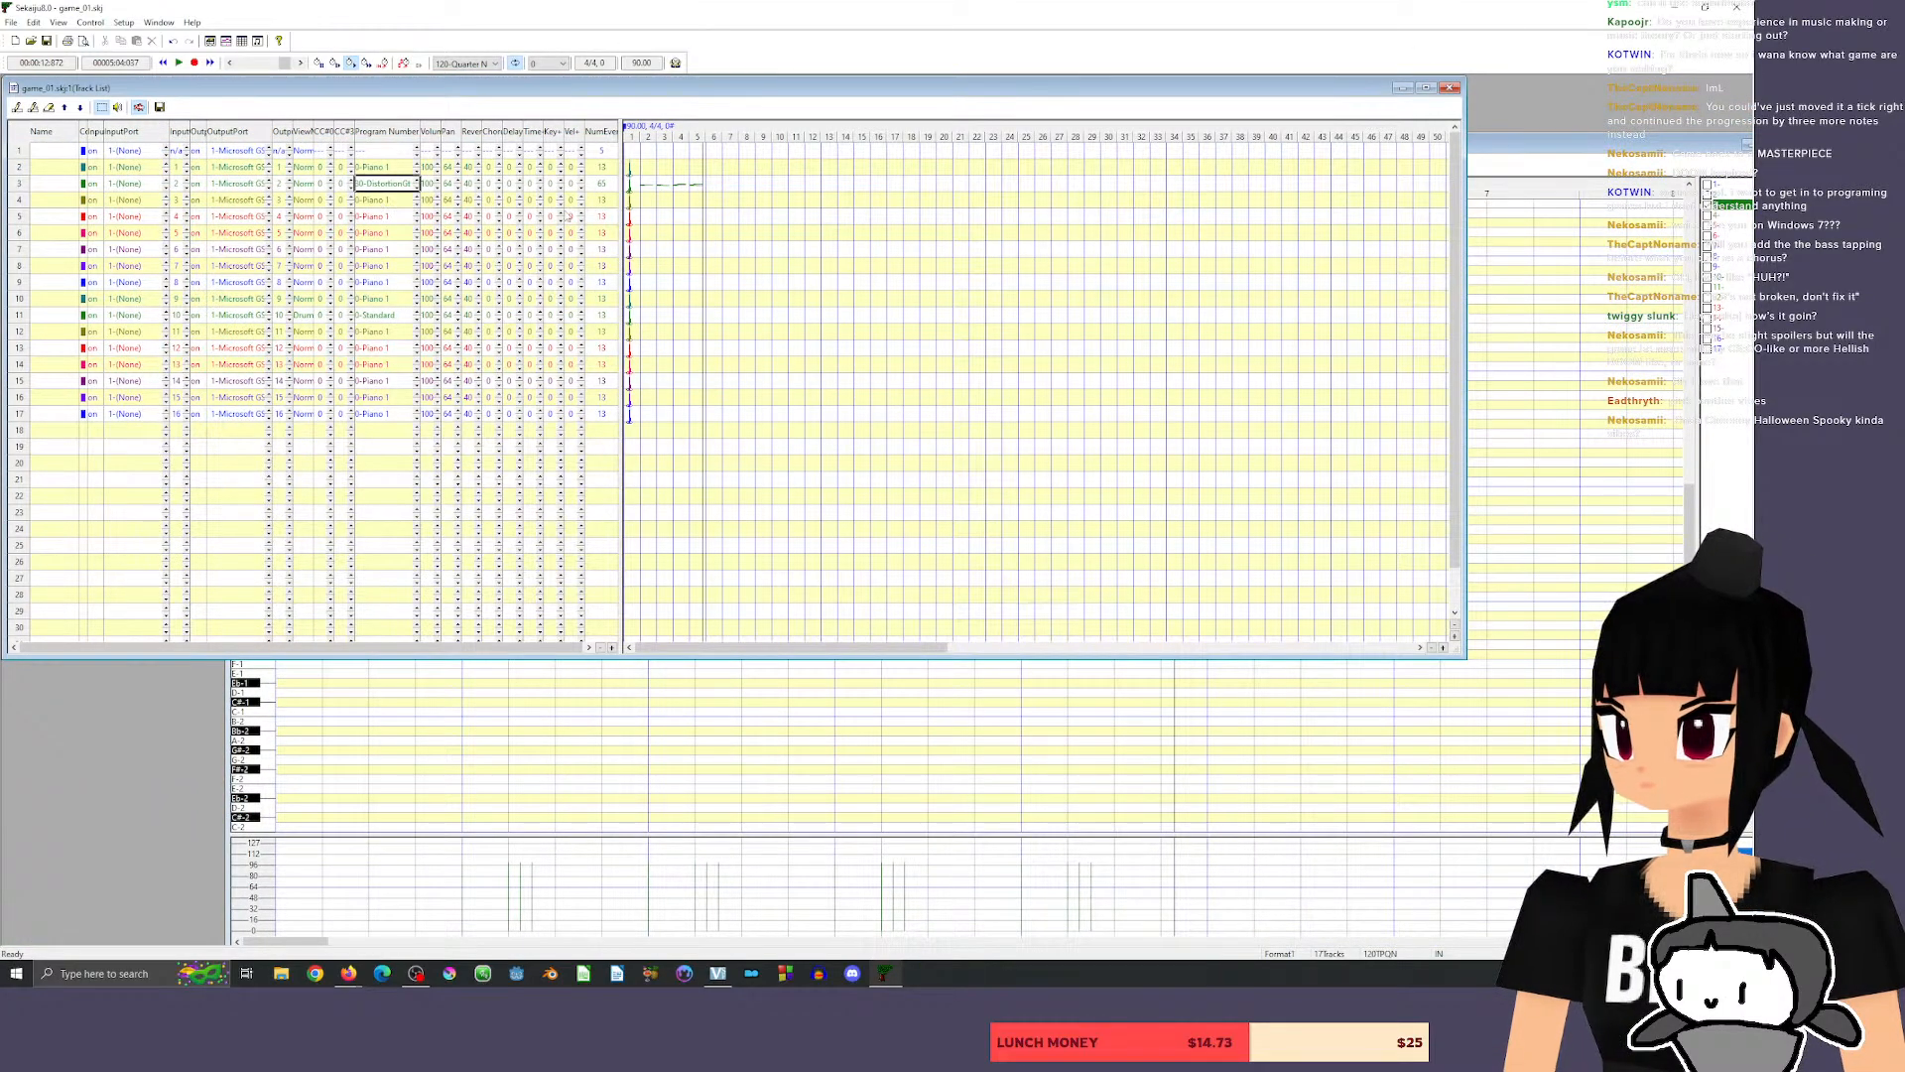
Set track 4's instrument to the Fingered Bass program in the track list.
click(395, 202)
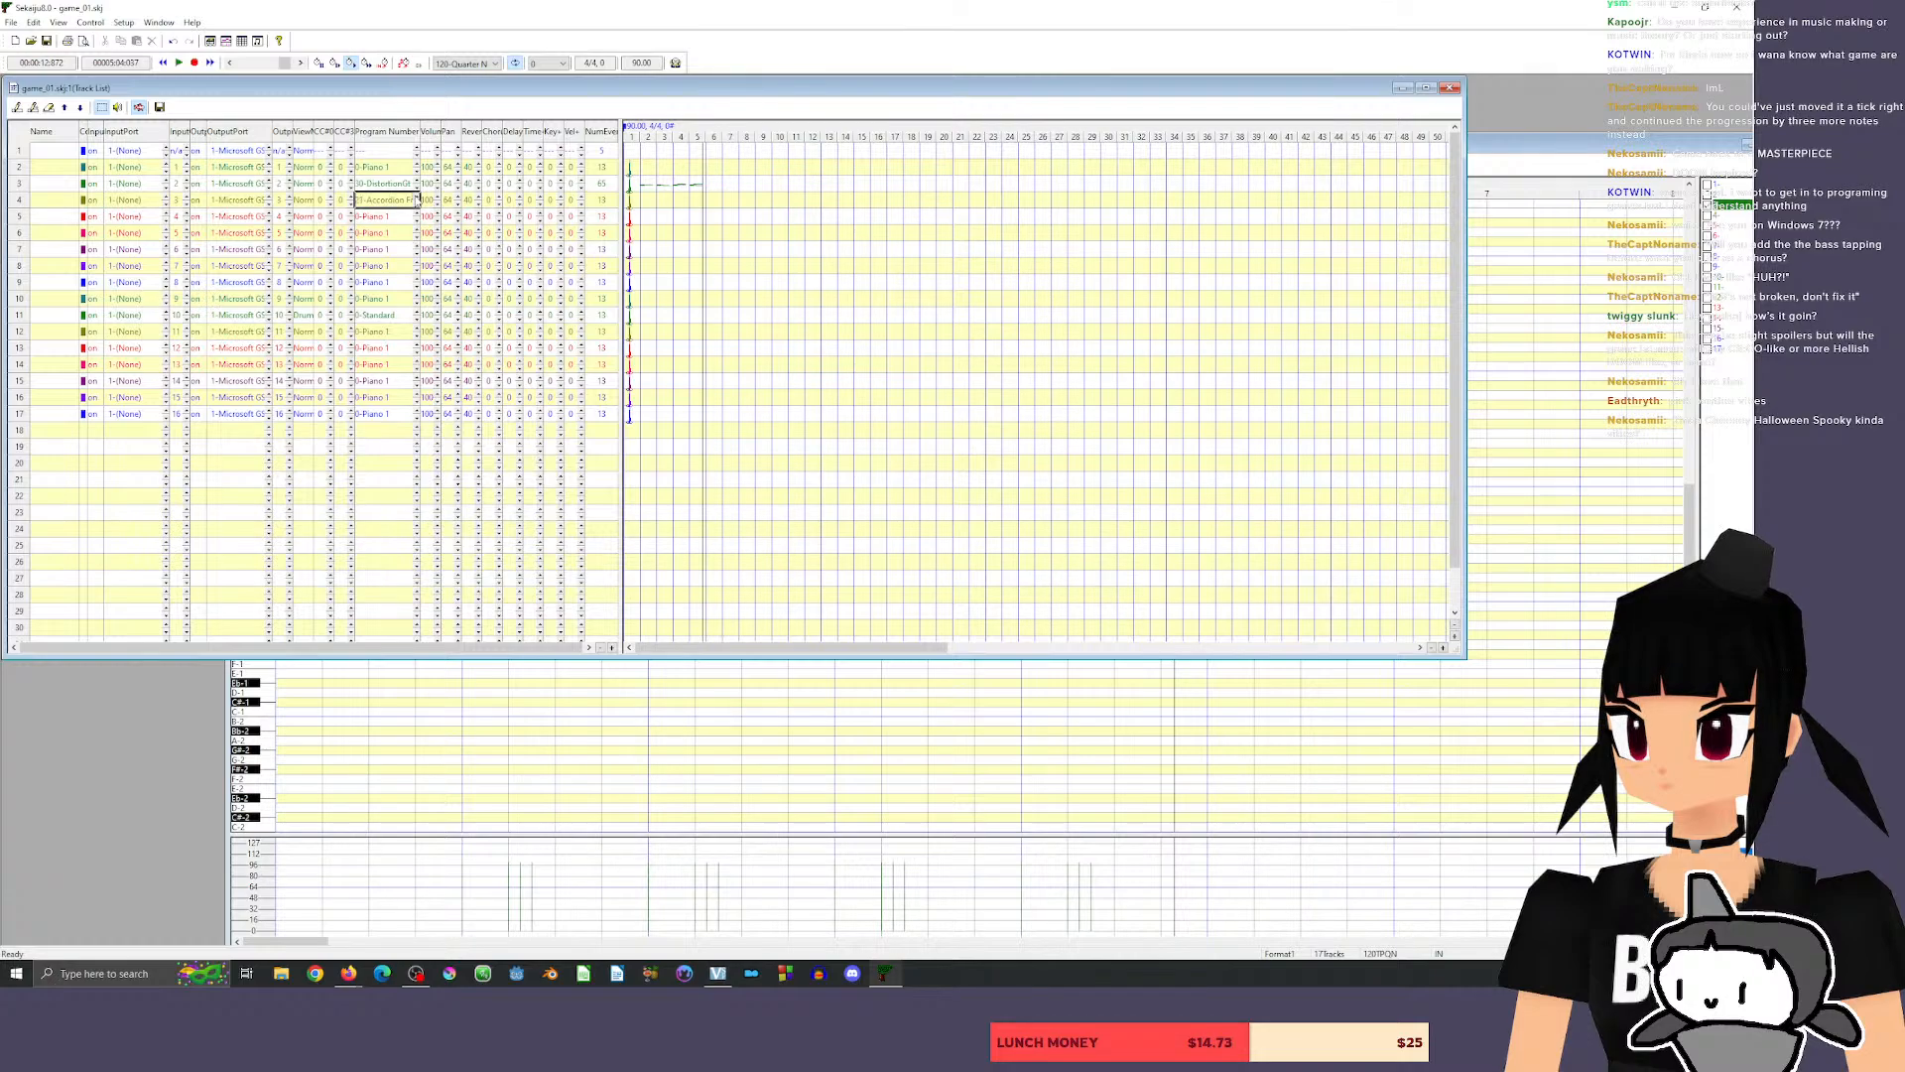
click(418, 196)
click(418, 197)
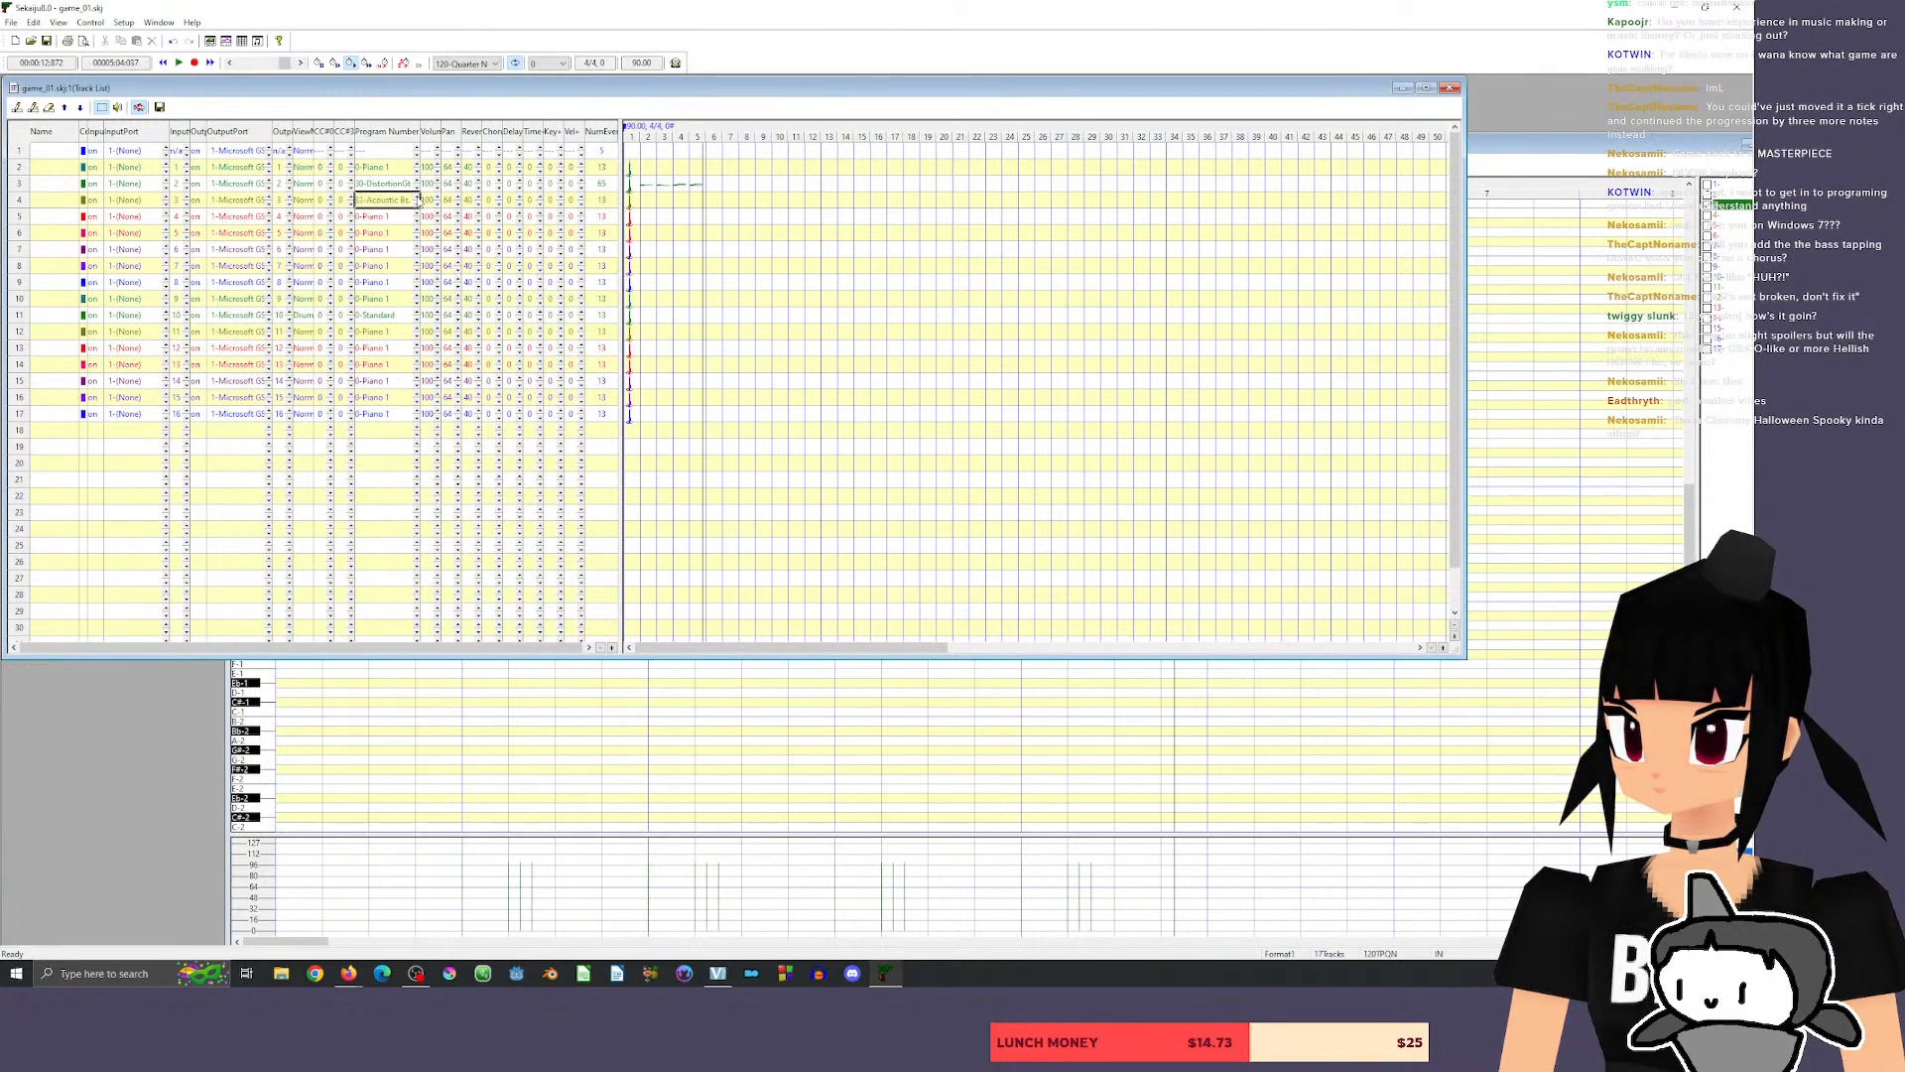
click(418, 205)
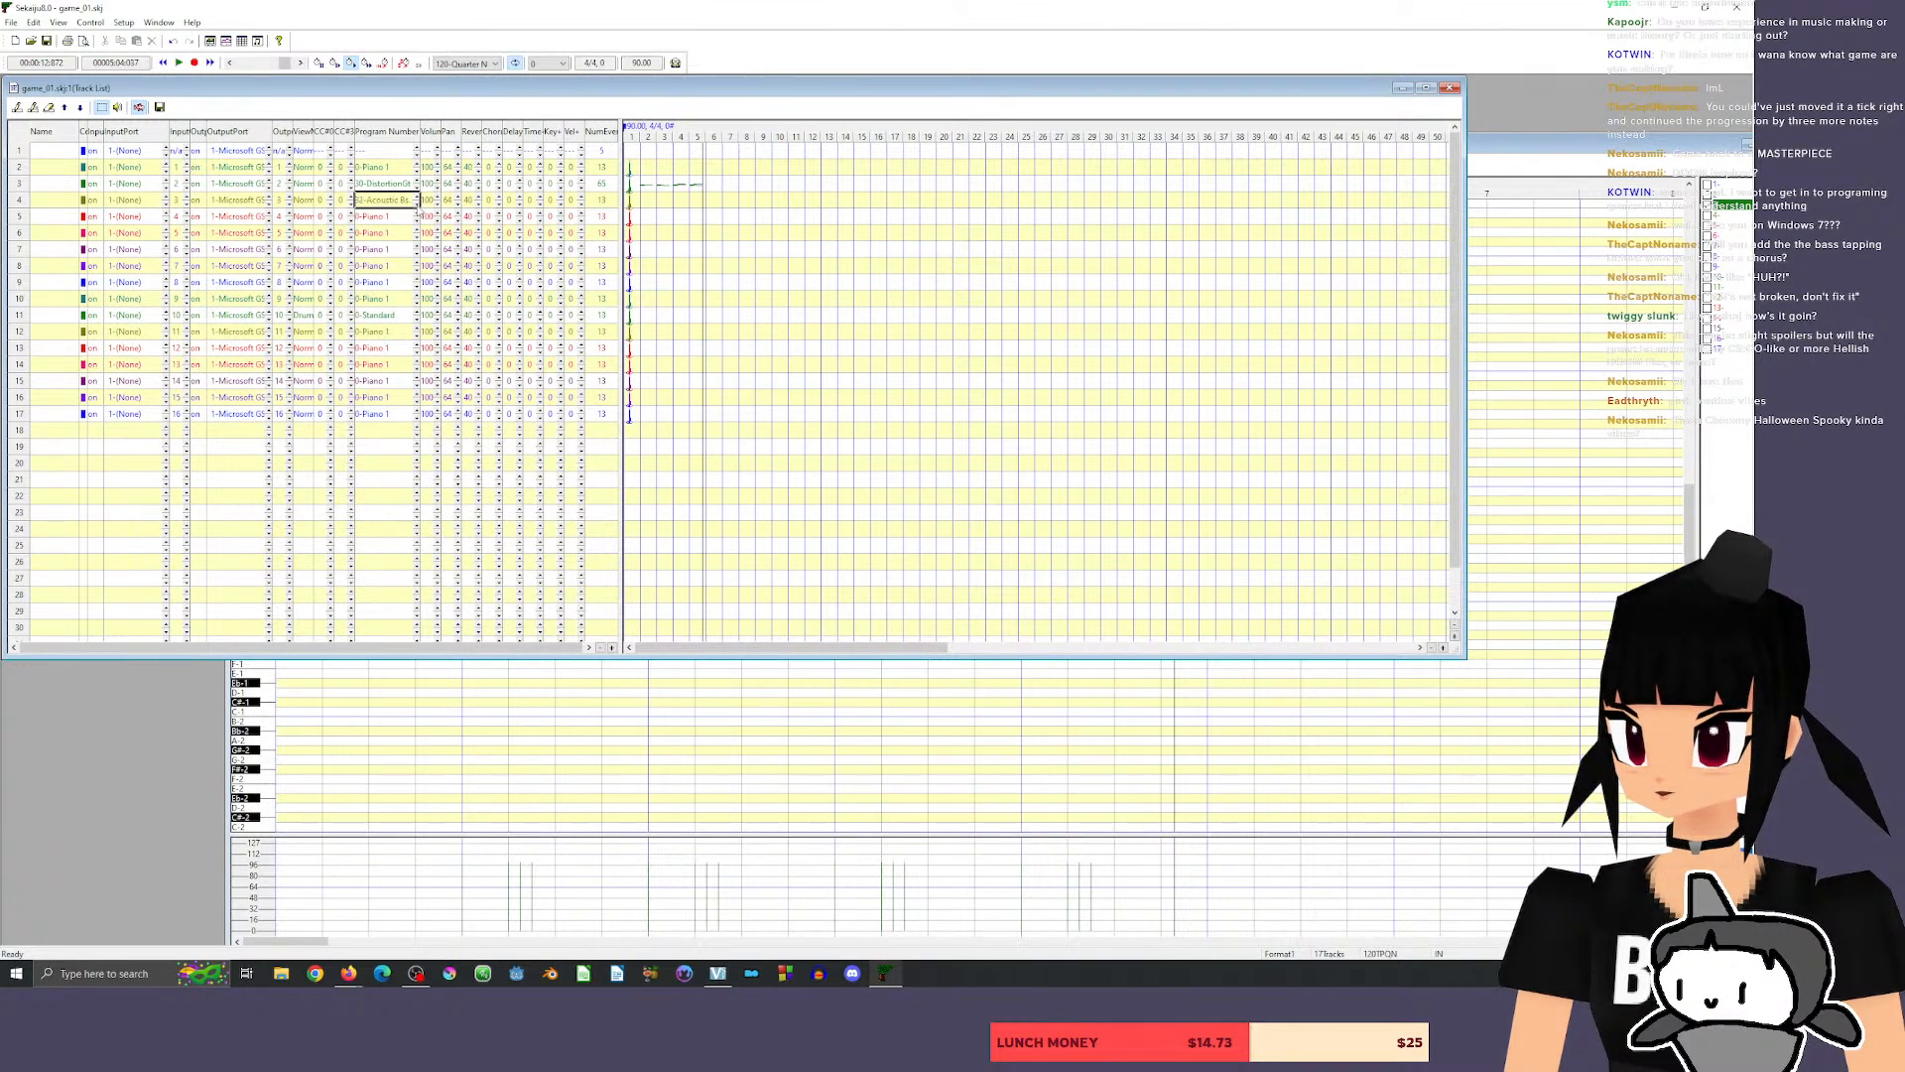
click(417, 196)
click(417, 196)
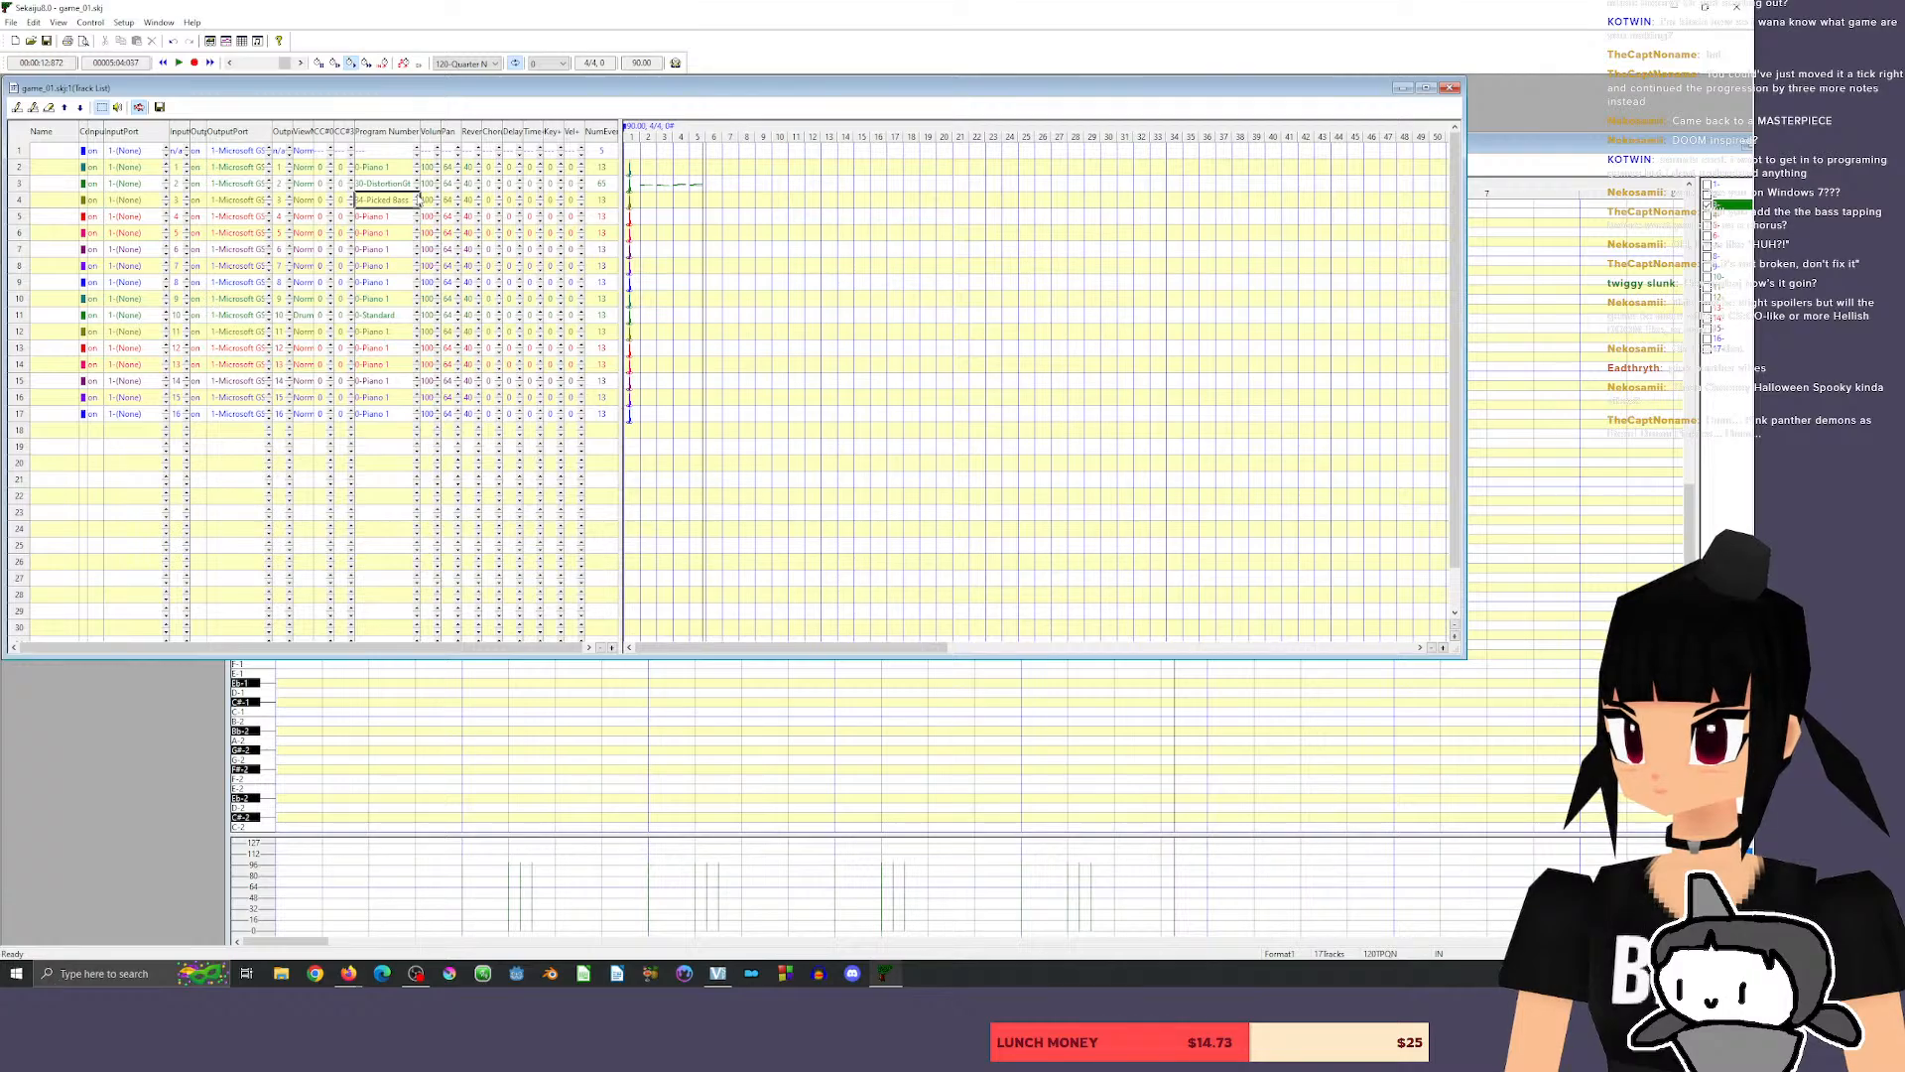
click(418, 204)
Move the piano roll window clear of the track list and name track 3 "distort guitar".
double_click(1440, 154)
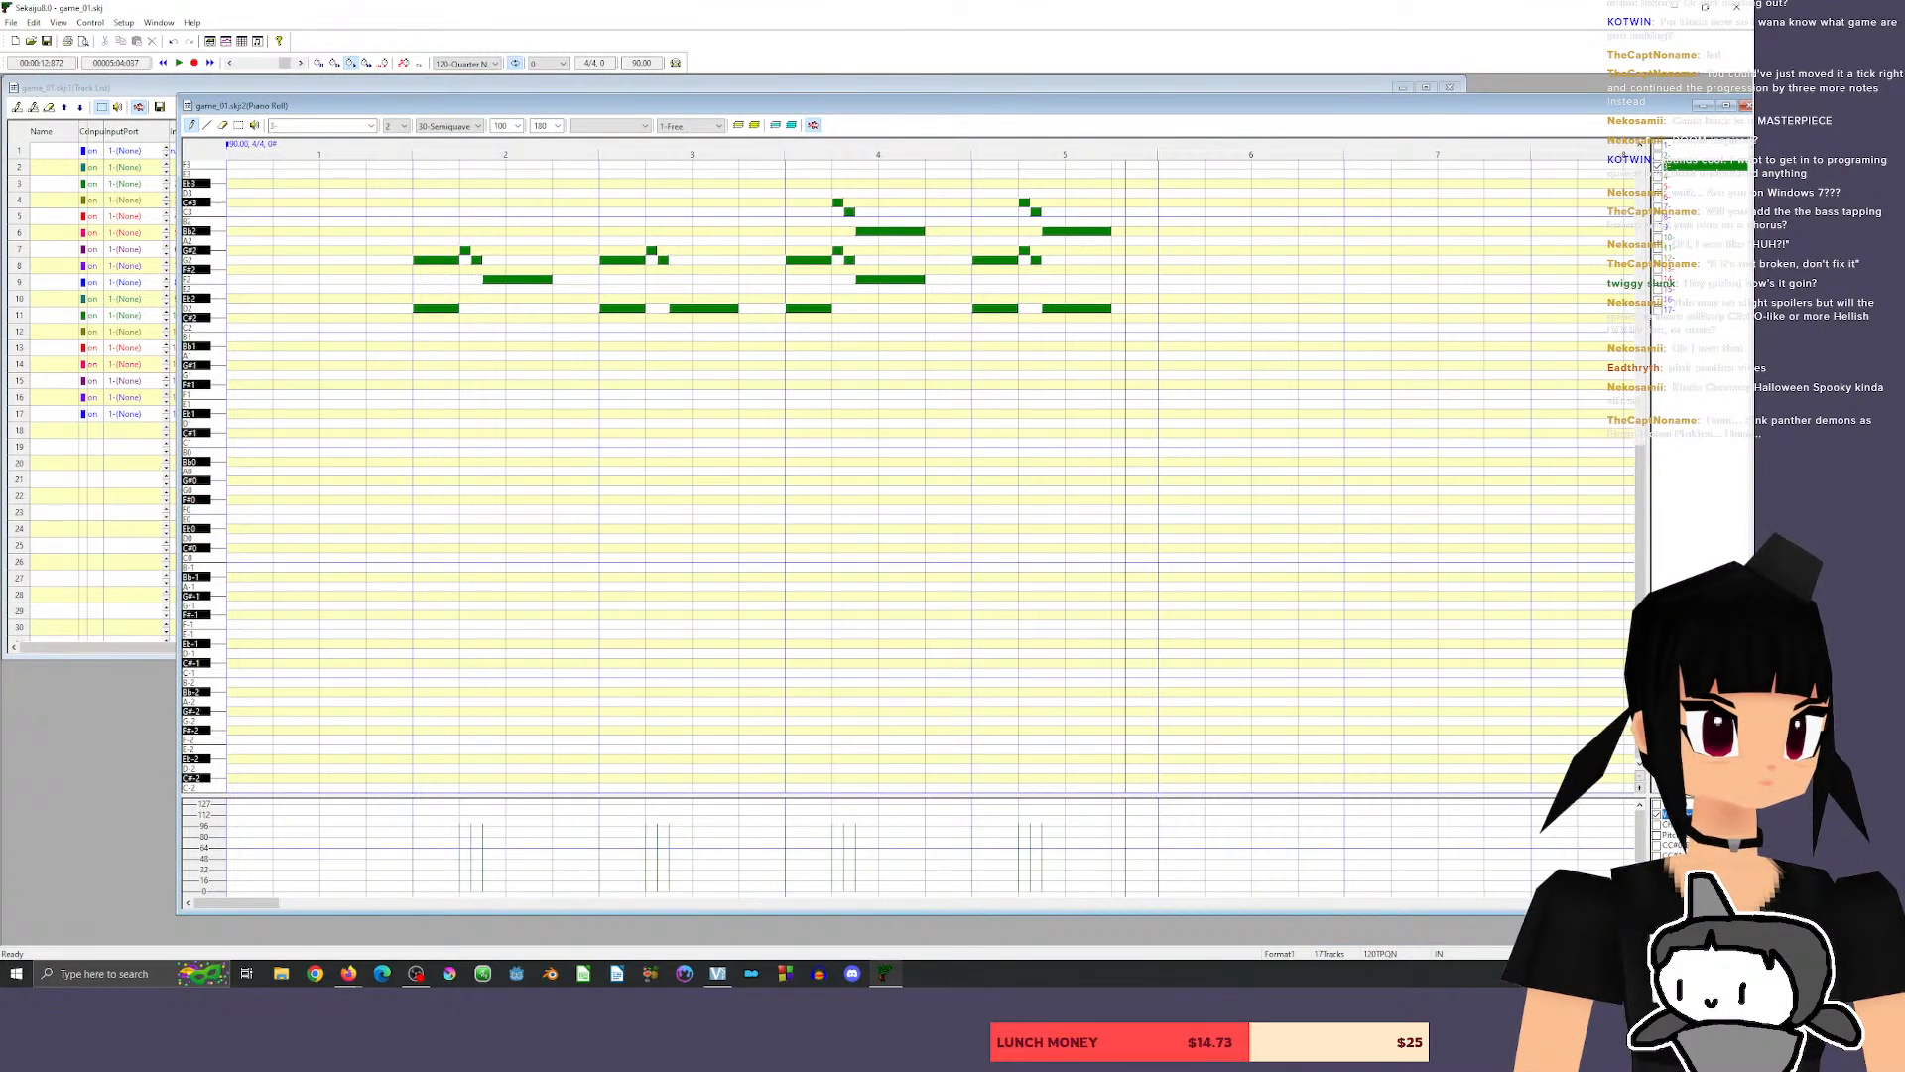
drag(464, 112, 512, 174)
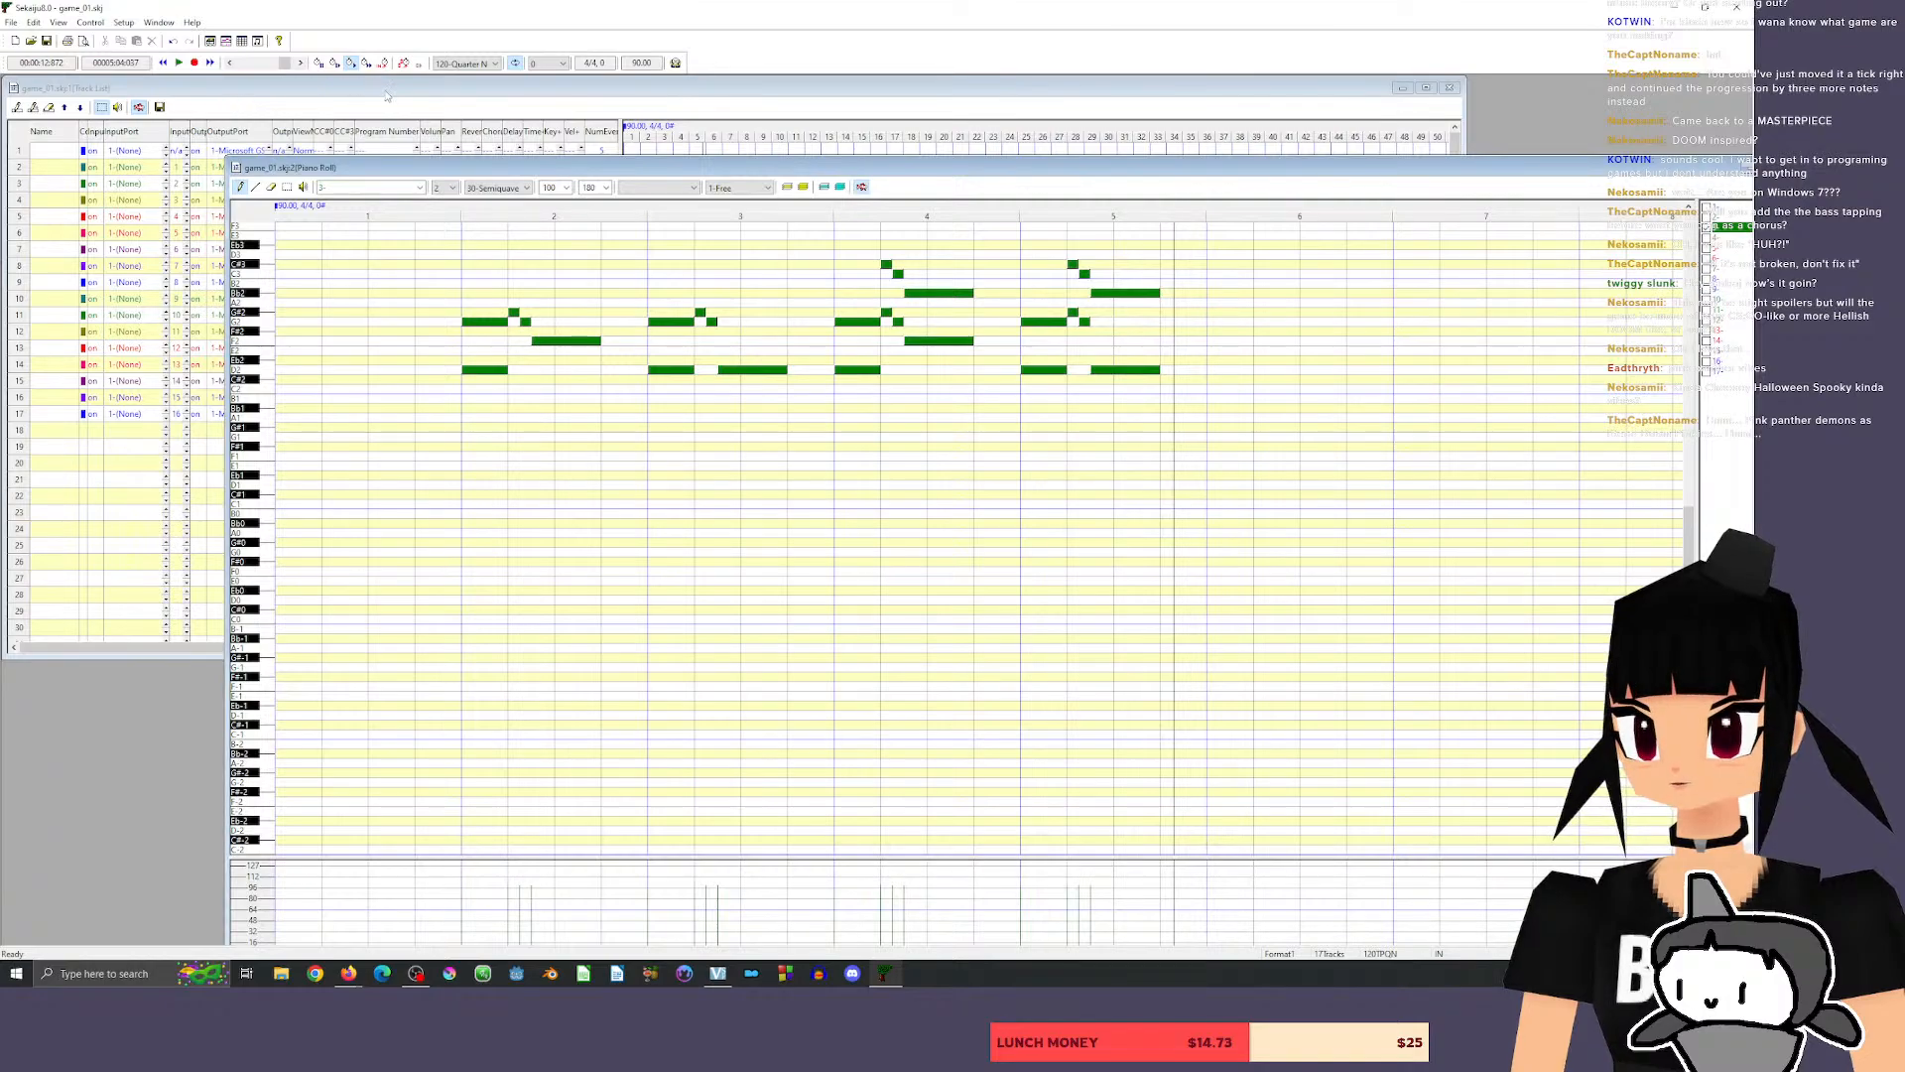
click(339, 202)
click(57, 167)
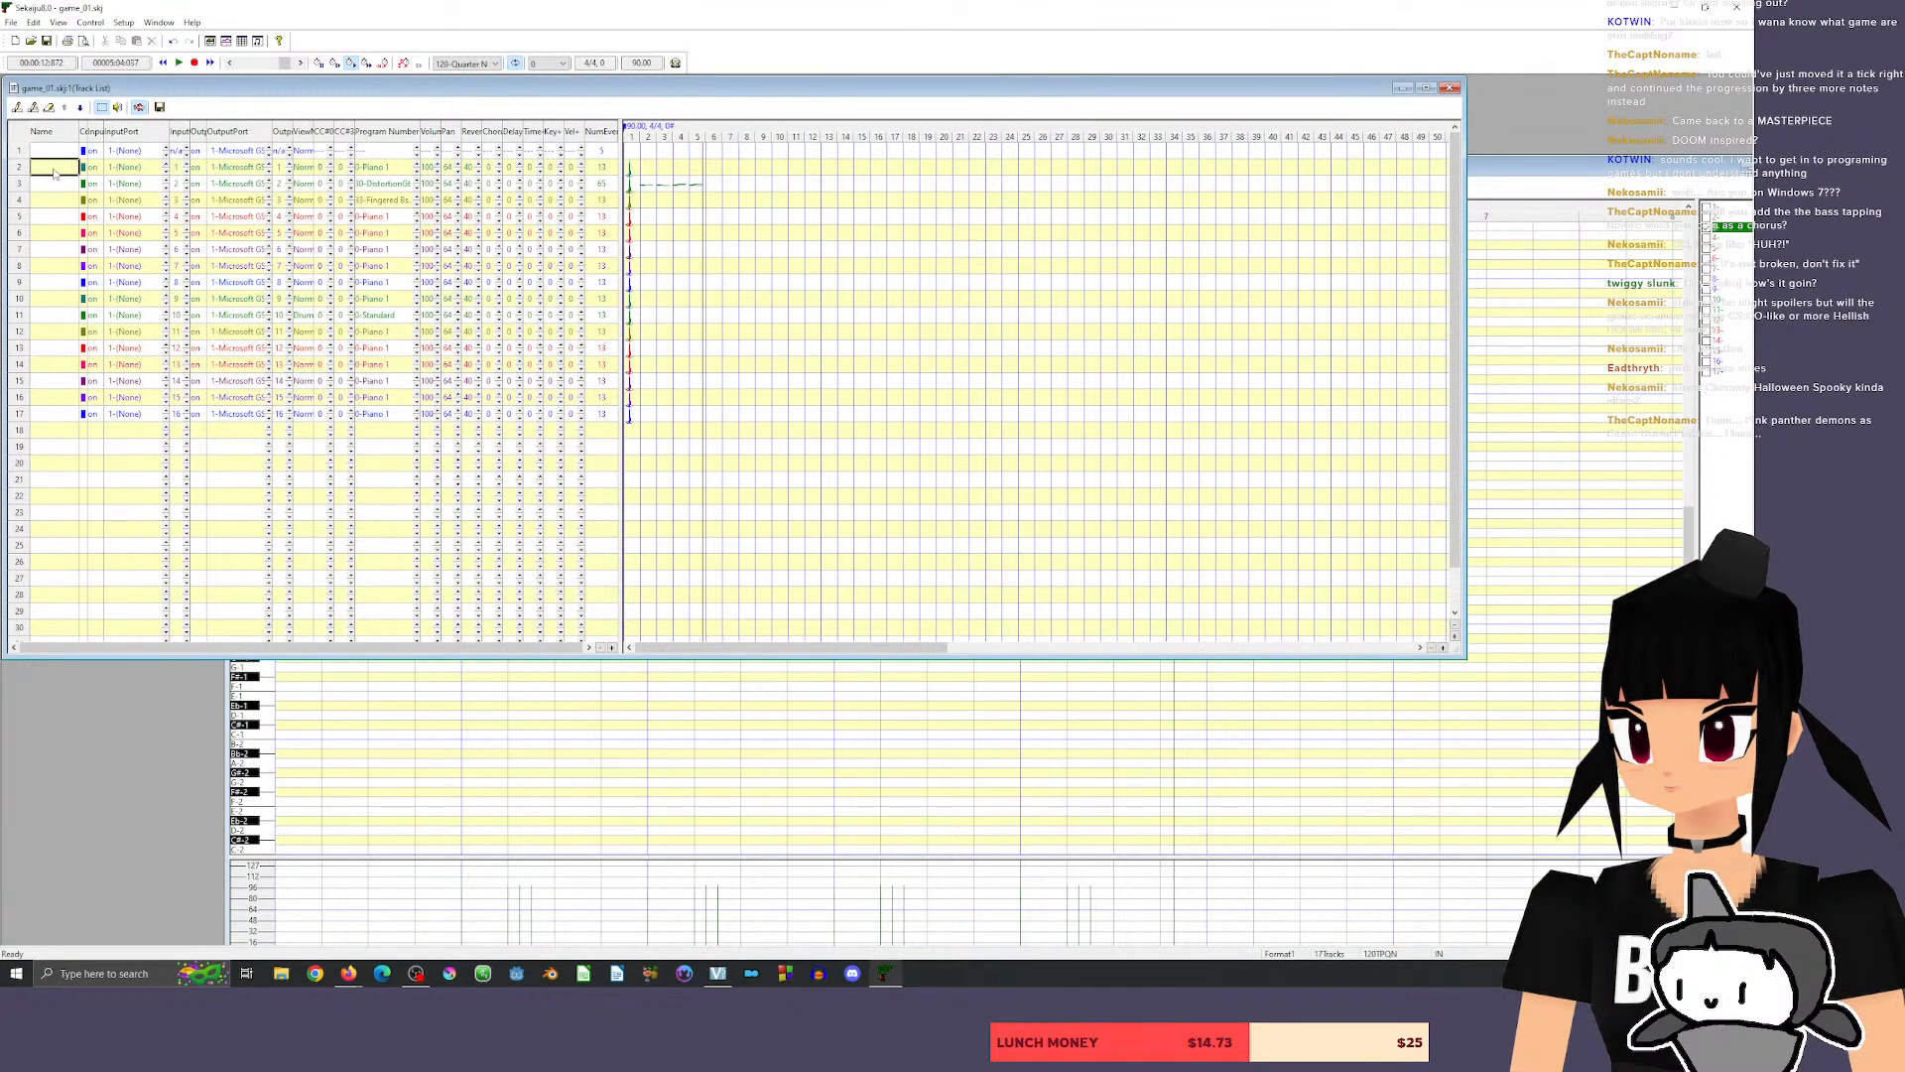
click(57, 188)
text(distort)
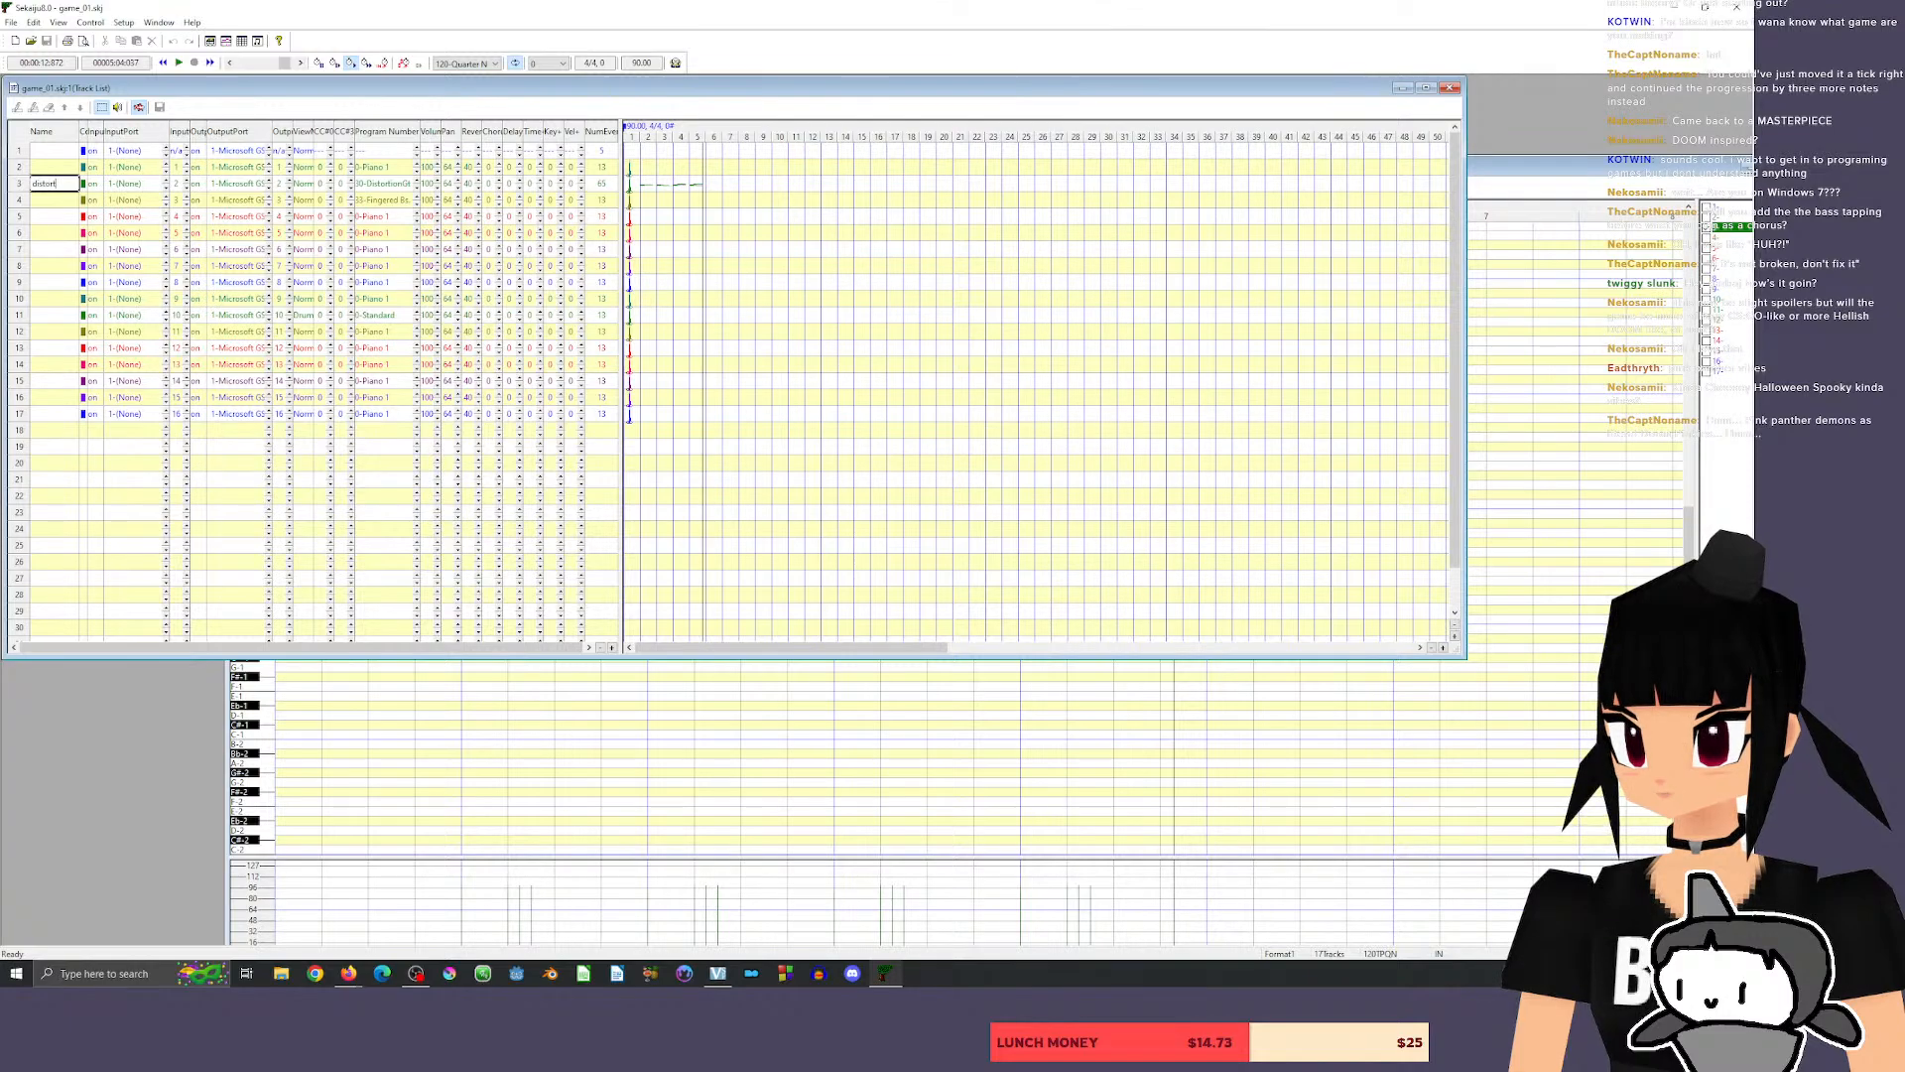
text( guitar)
key(Return)
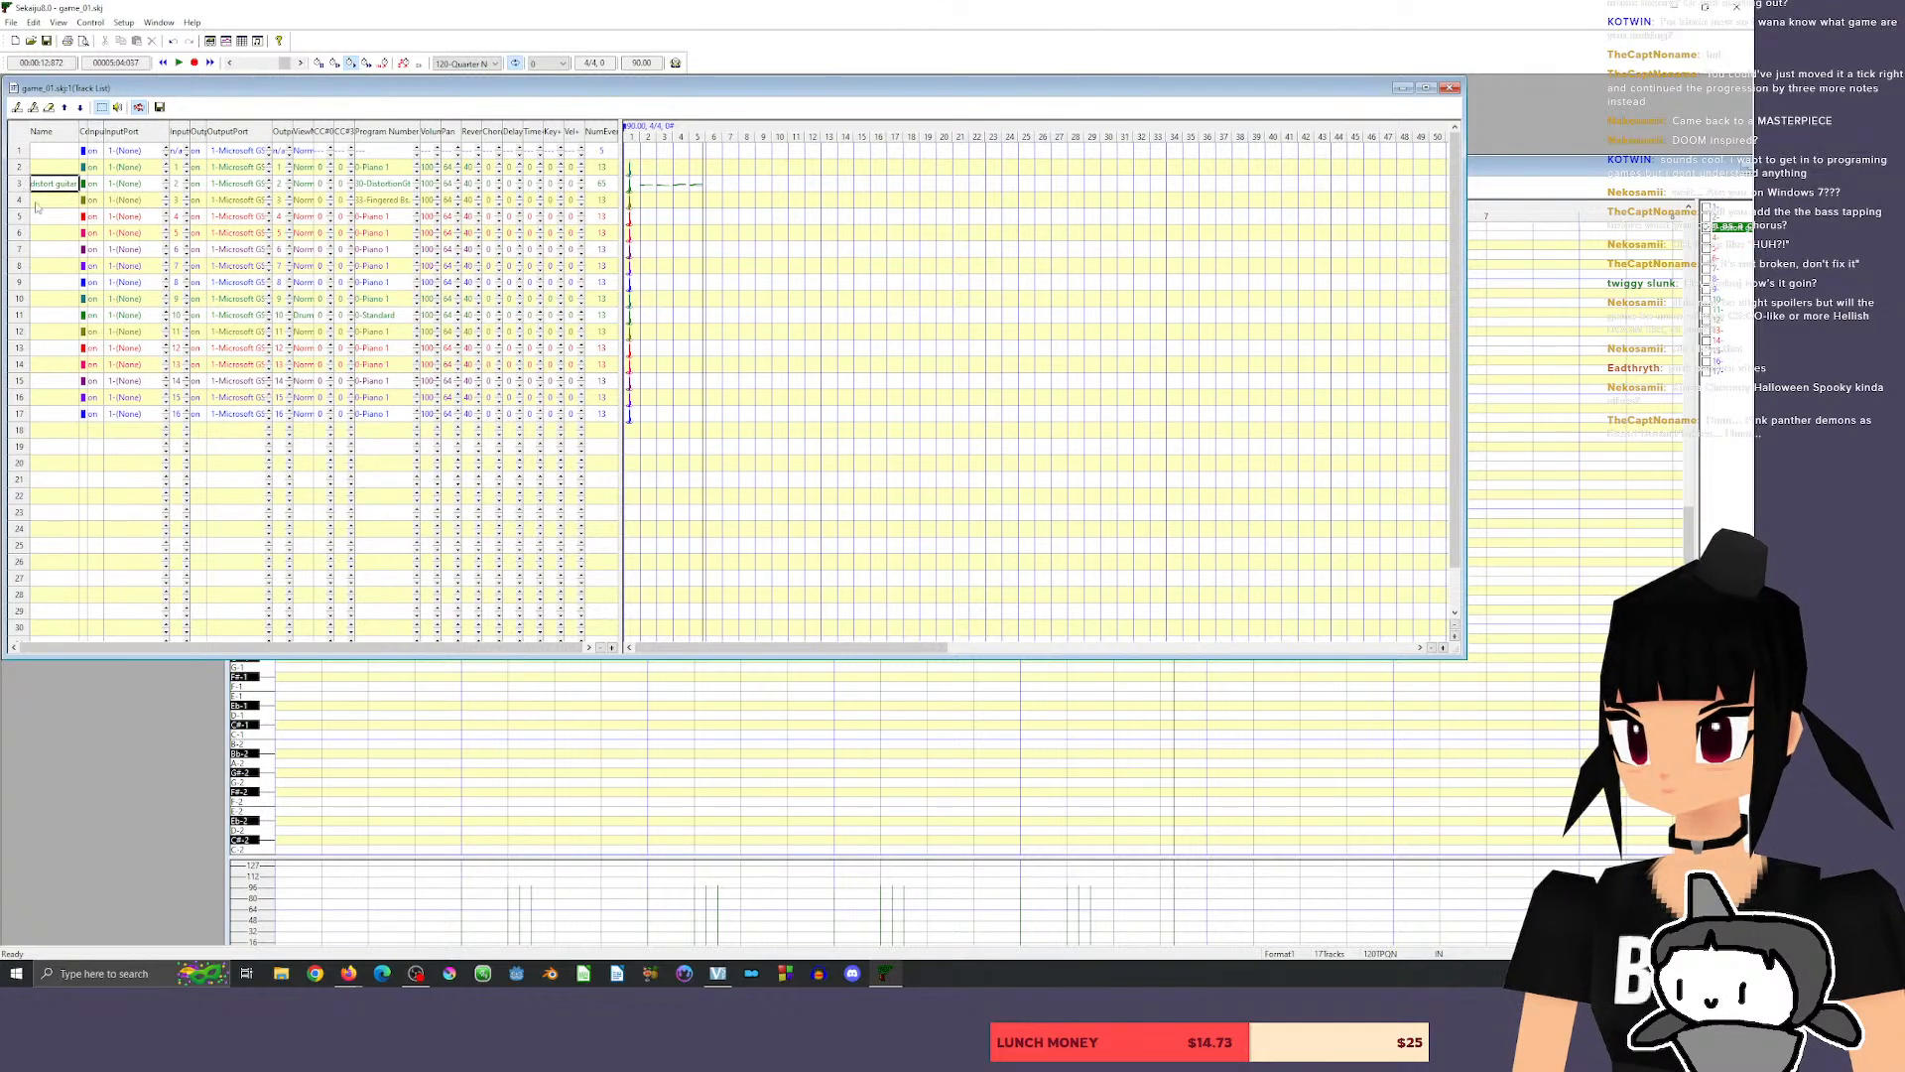
Name track 4 "bass" and bring the piano roll back to the front.
click(36, 202)
text(a)
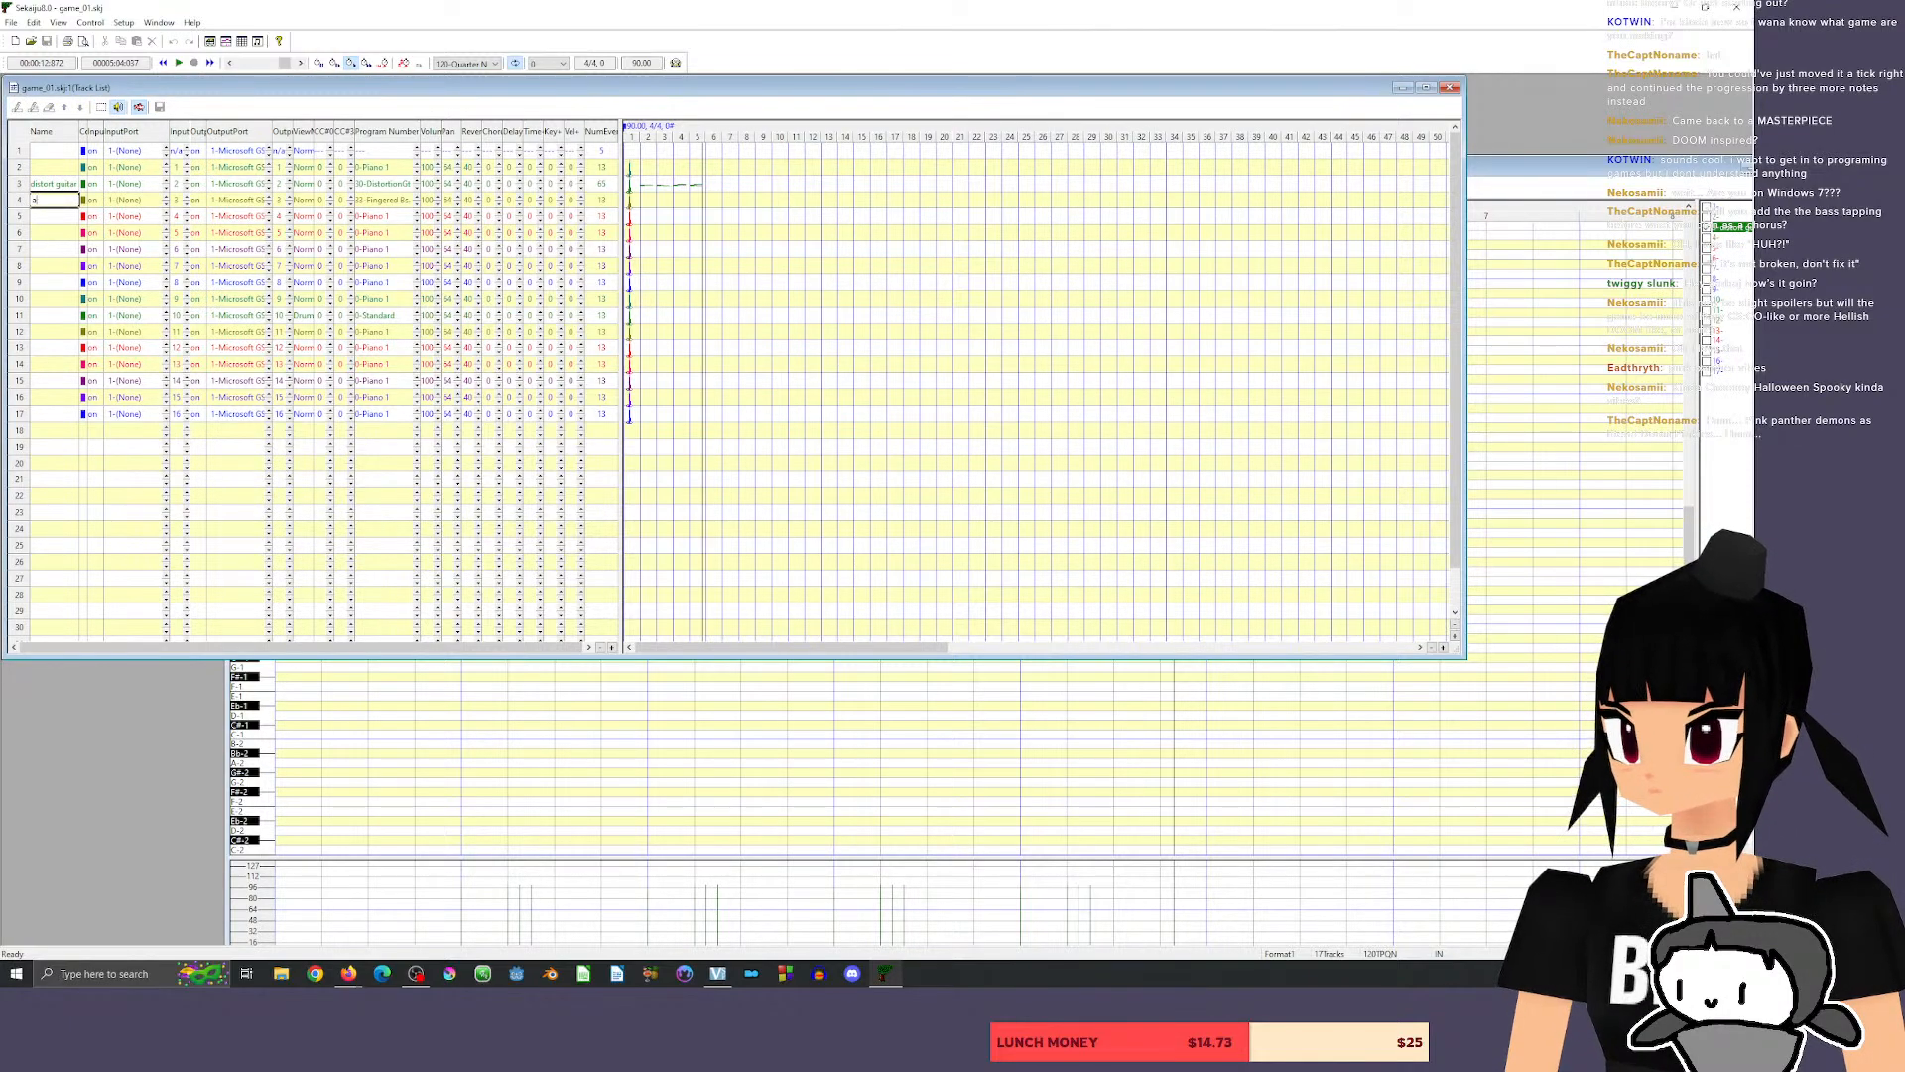
text(sbass)
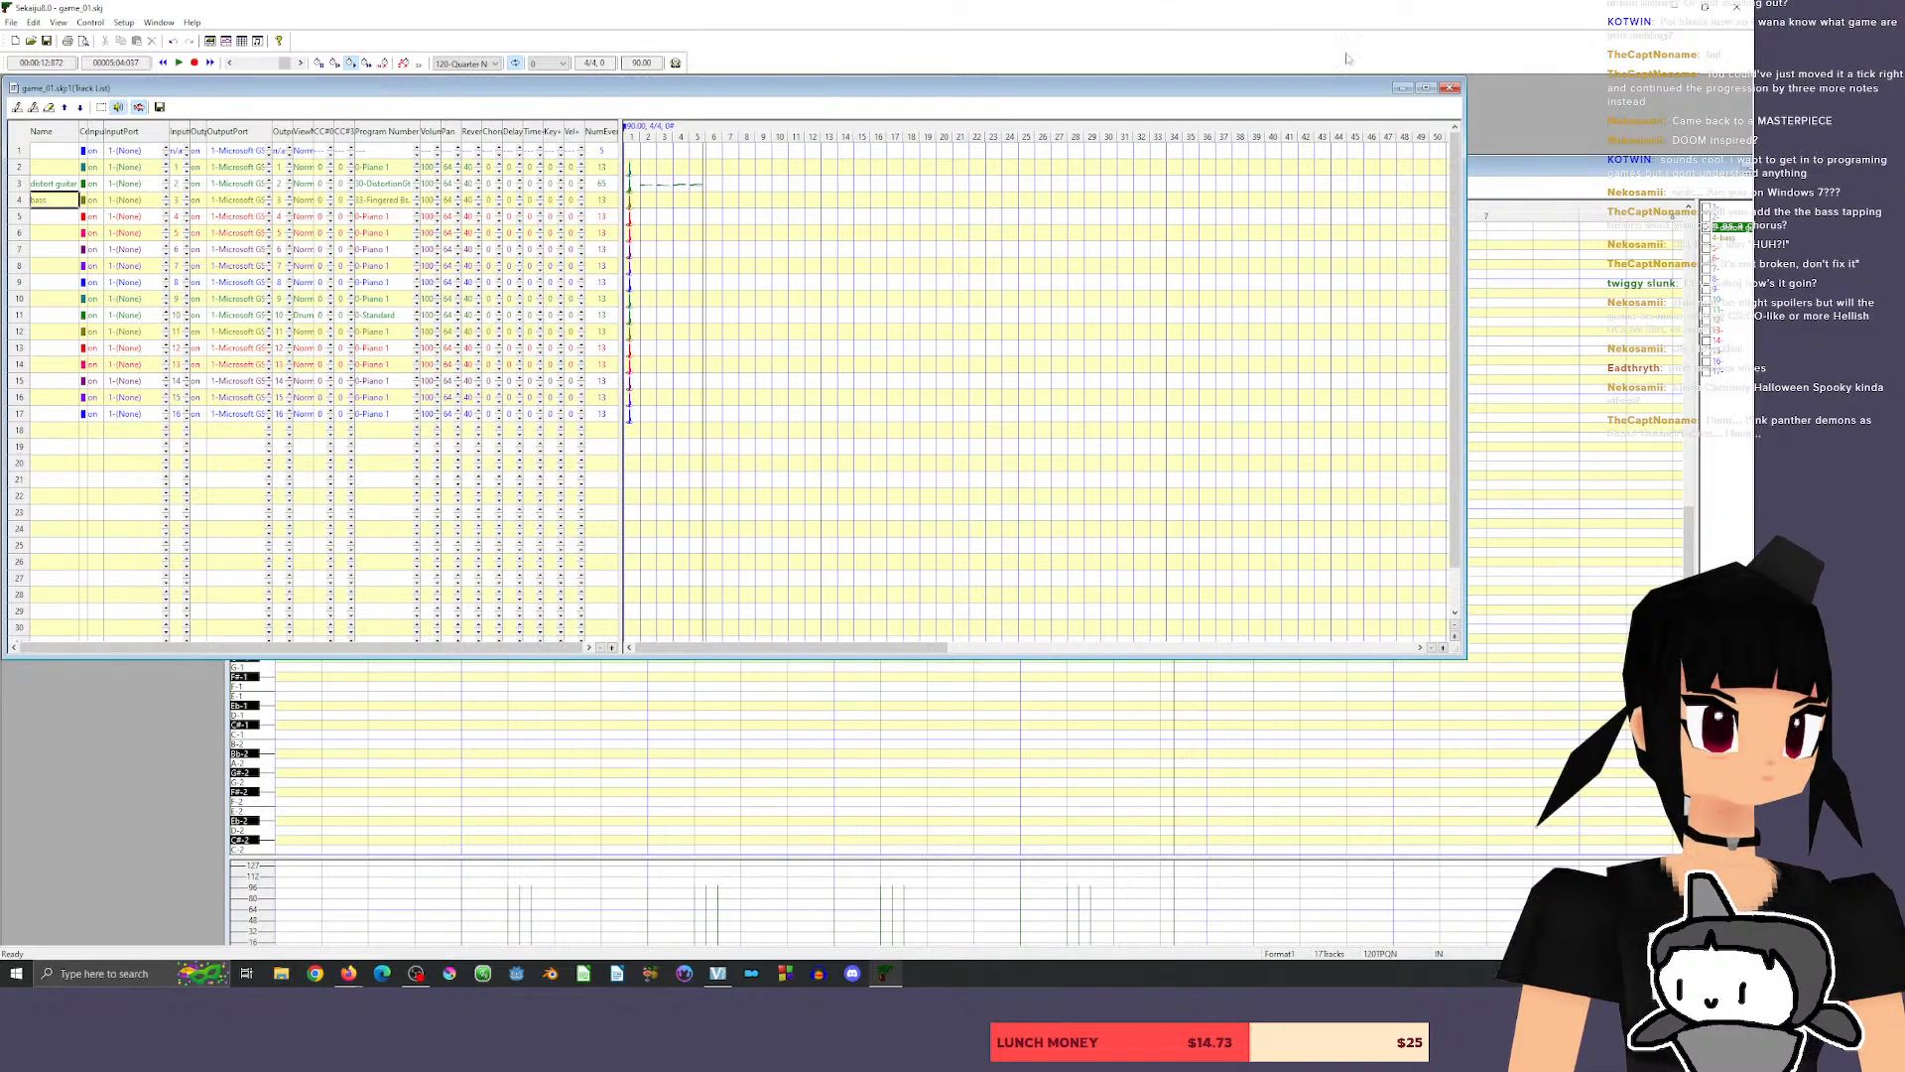
click(1570, 161)
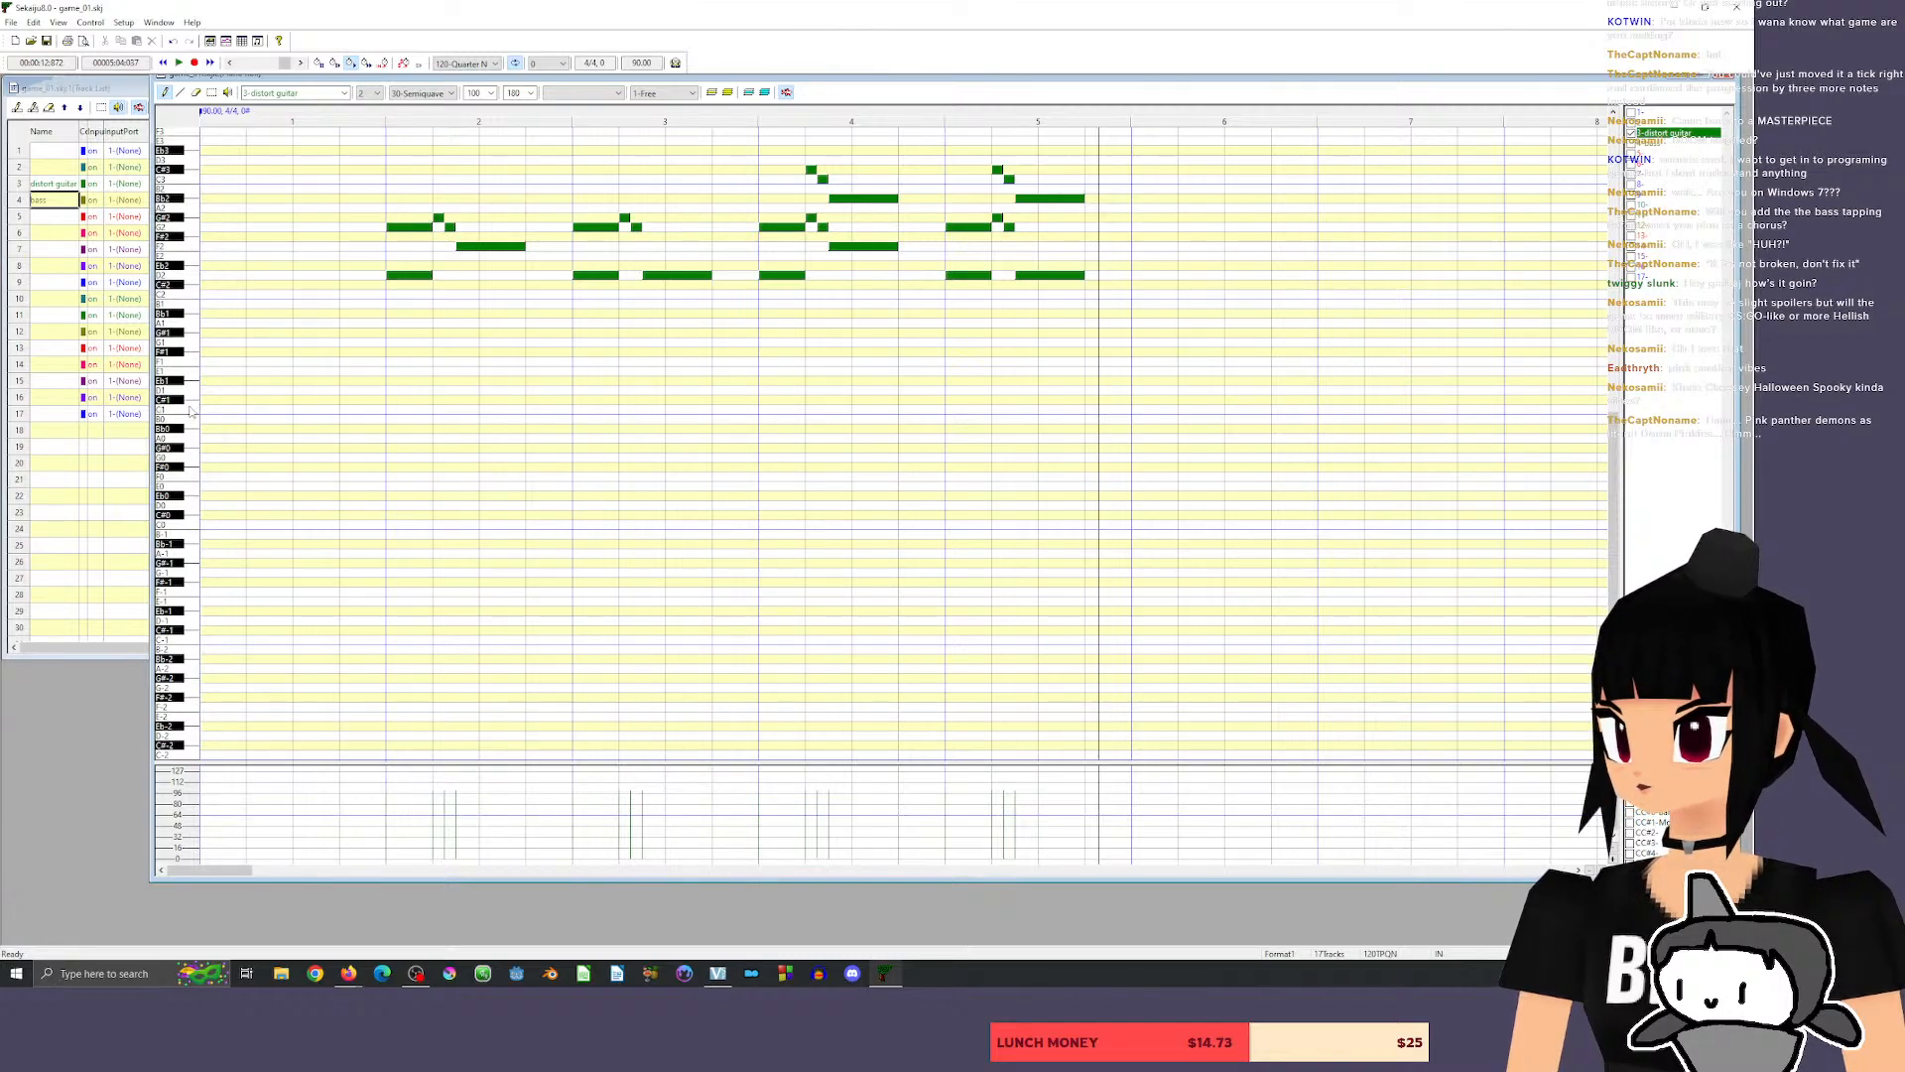
Audition low piano roll keys and toggle the distort guitar track's notes off and on again.
click(195, 388)
drag(195, 390, 193, 340)
click(1652, 144)
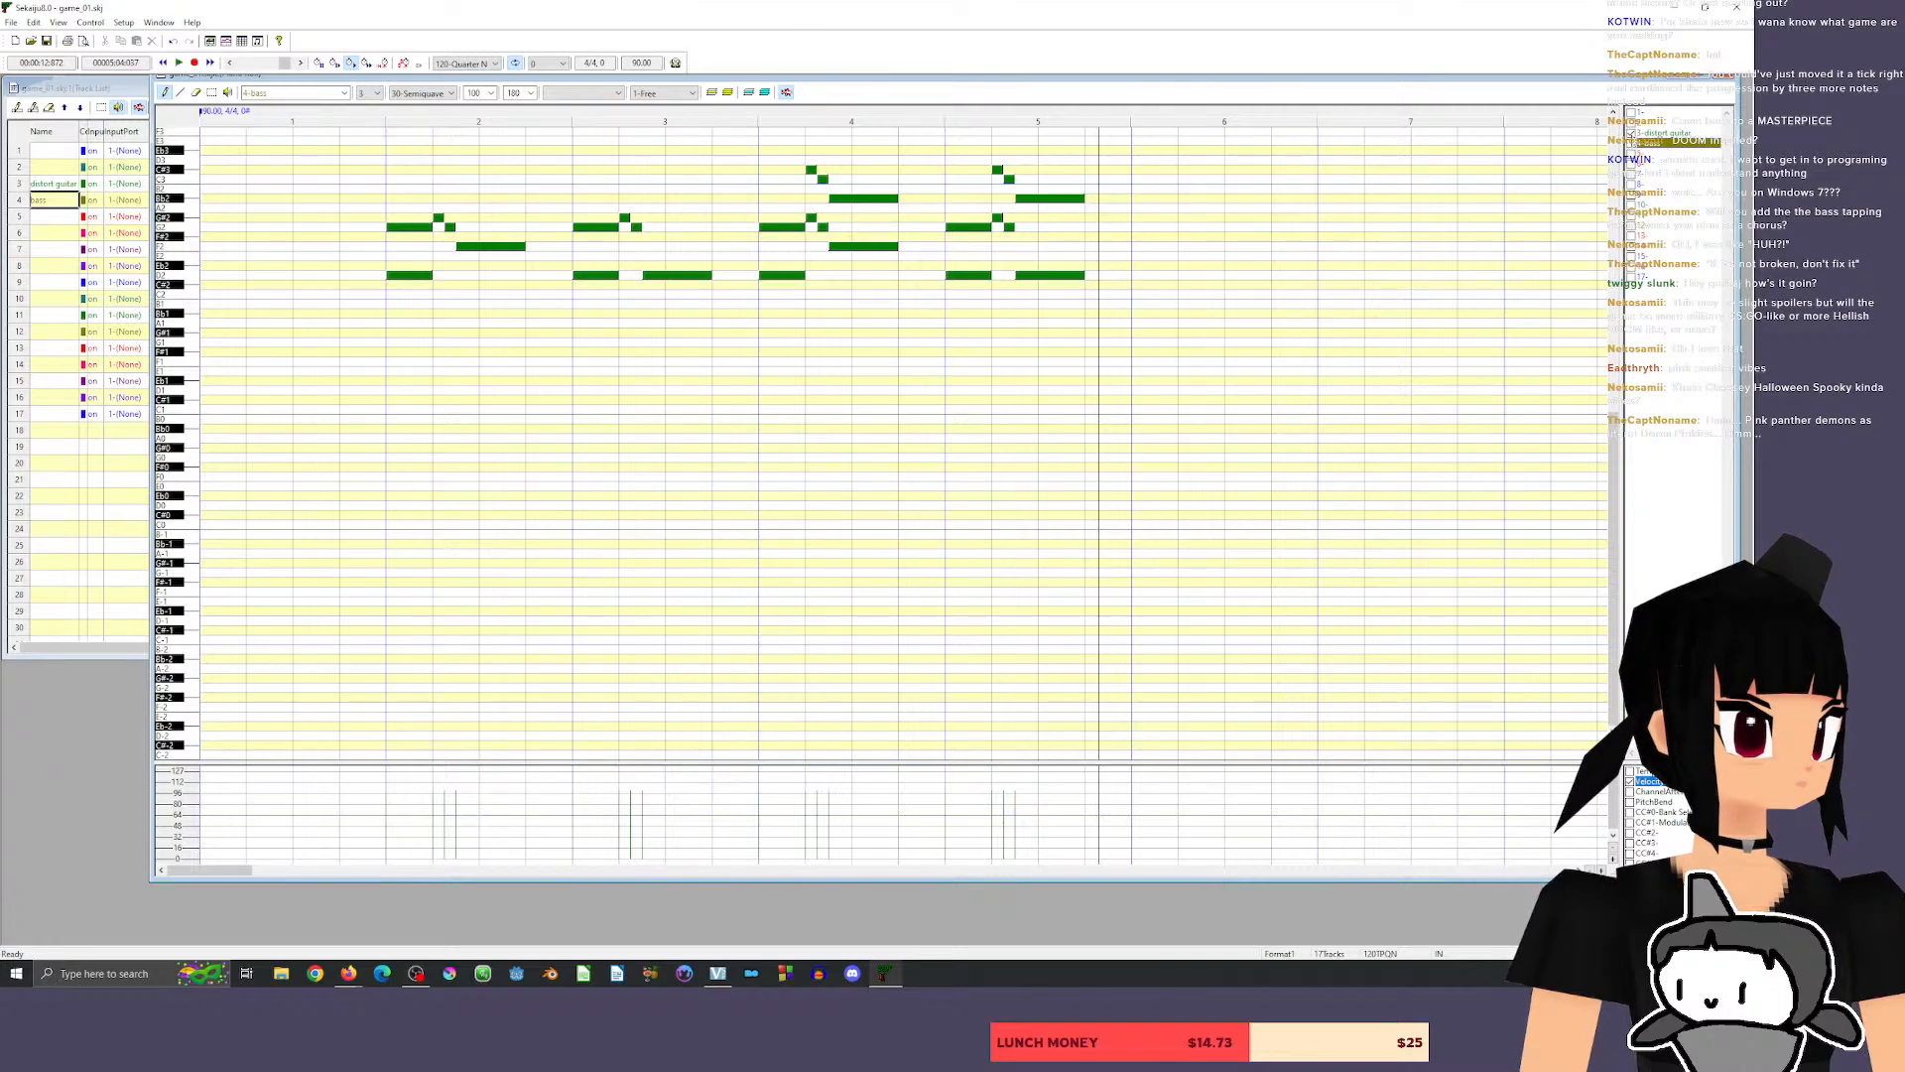
click(1631, 133)
click(1630, 125)
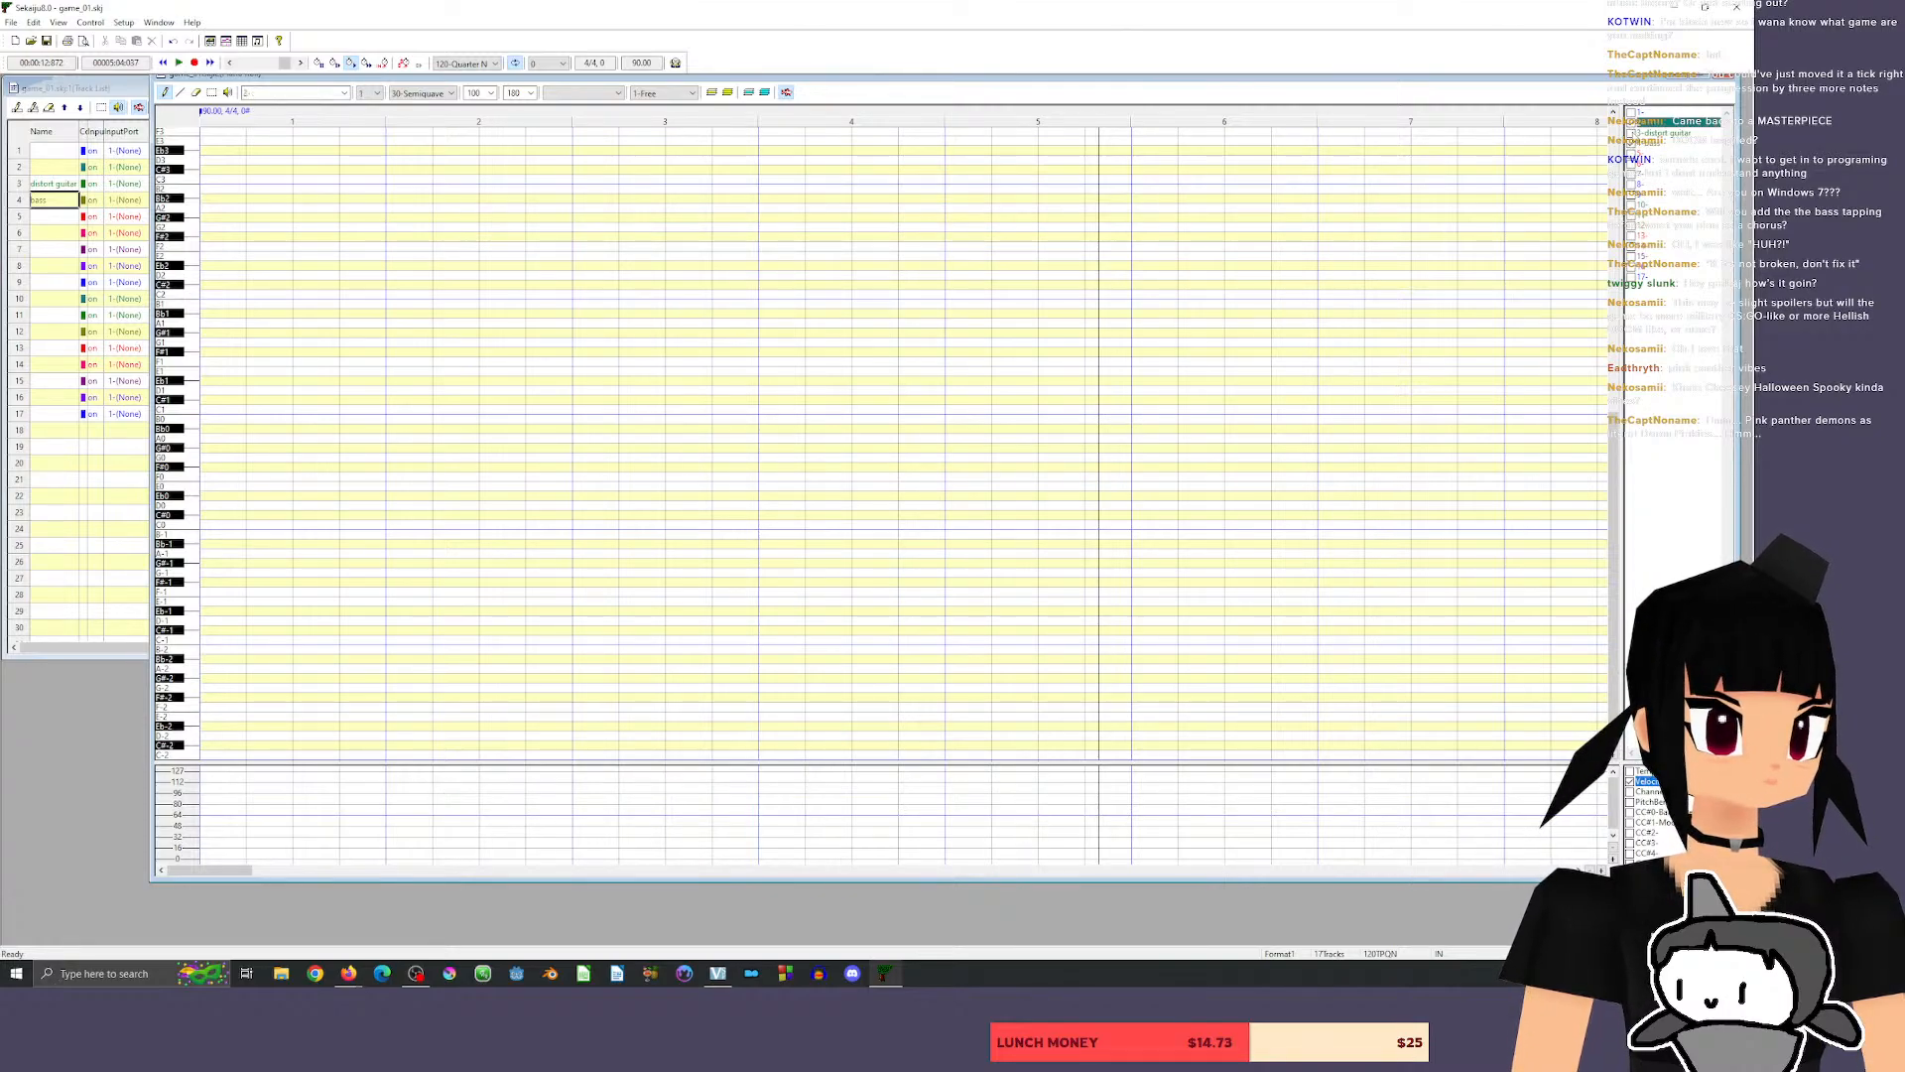
click(1631, 131)
click(1632, 122)
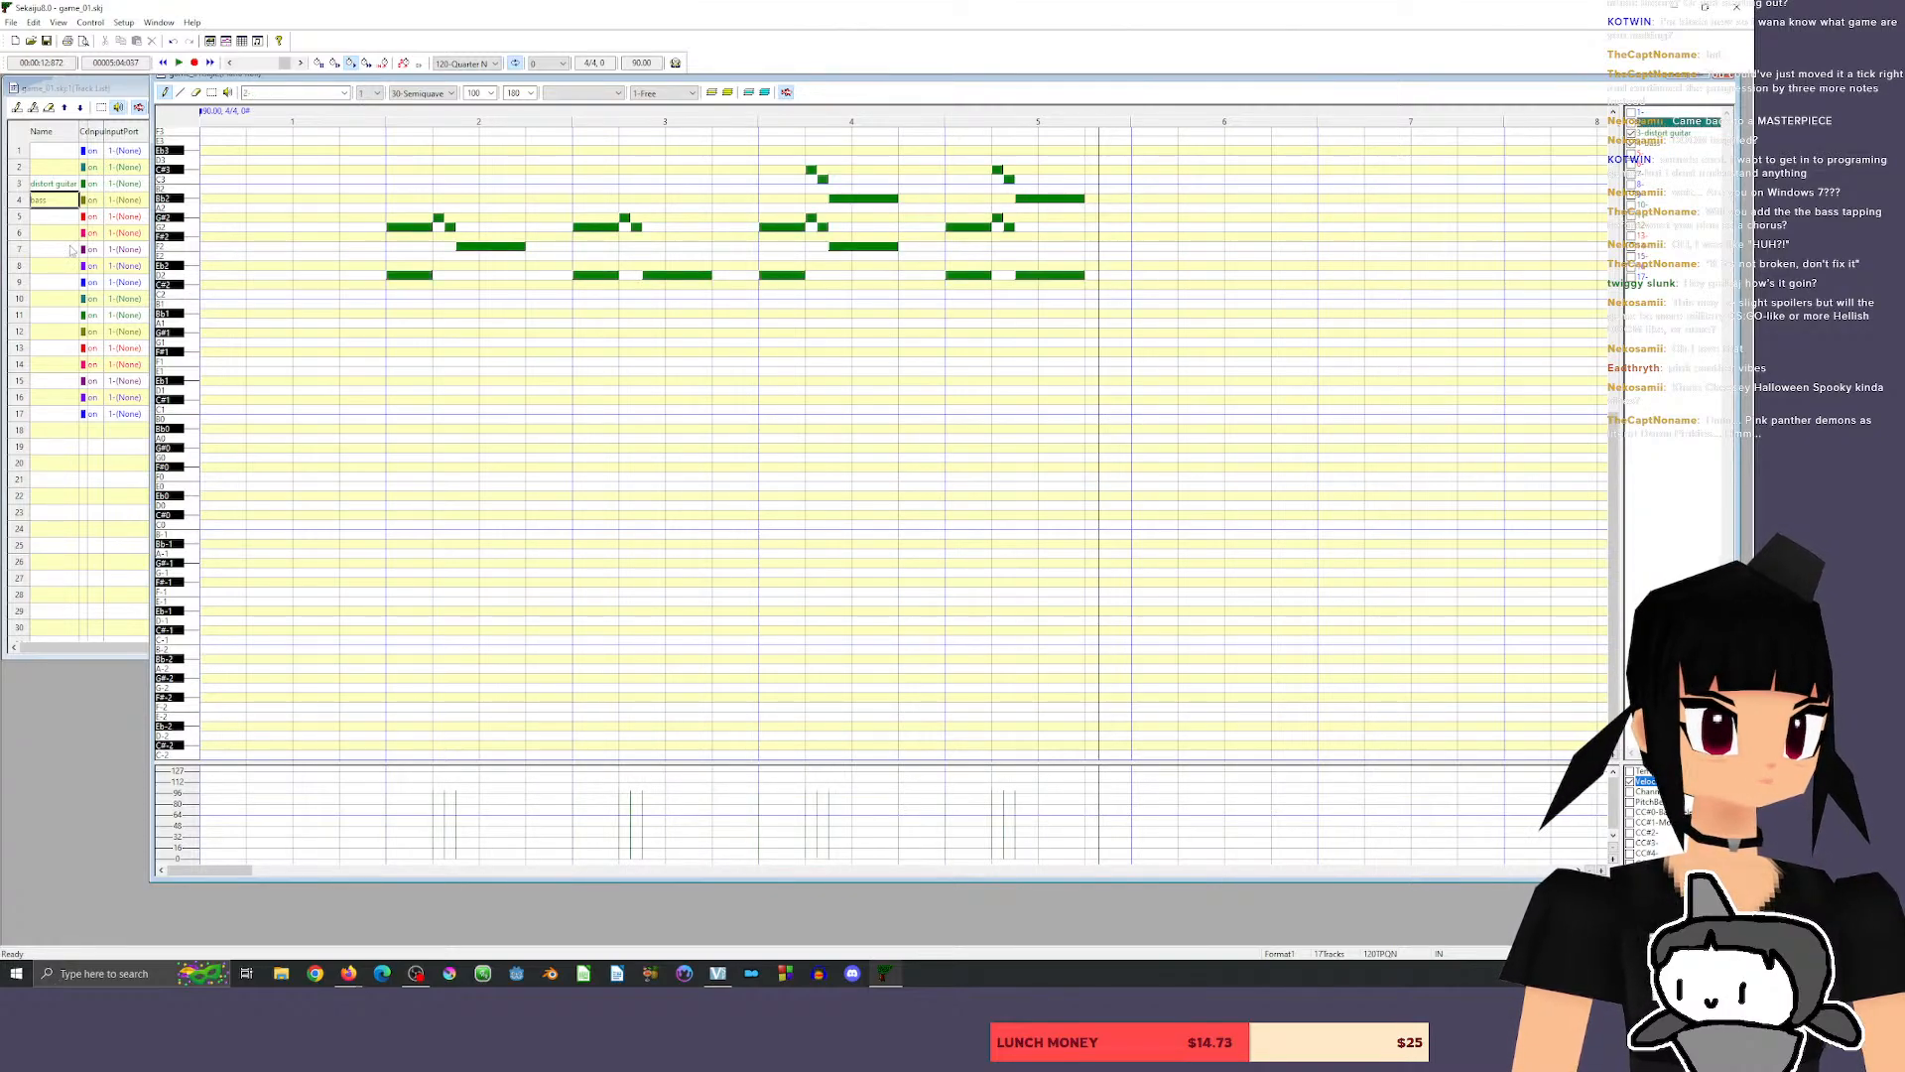
click(189, 331)
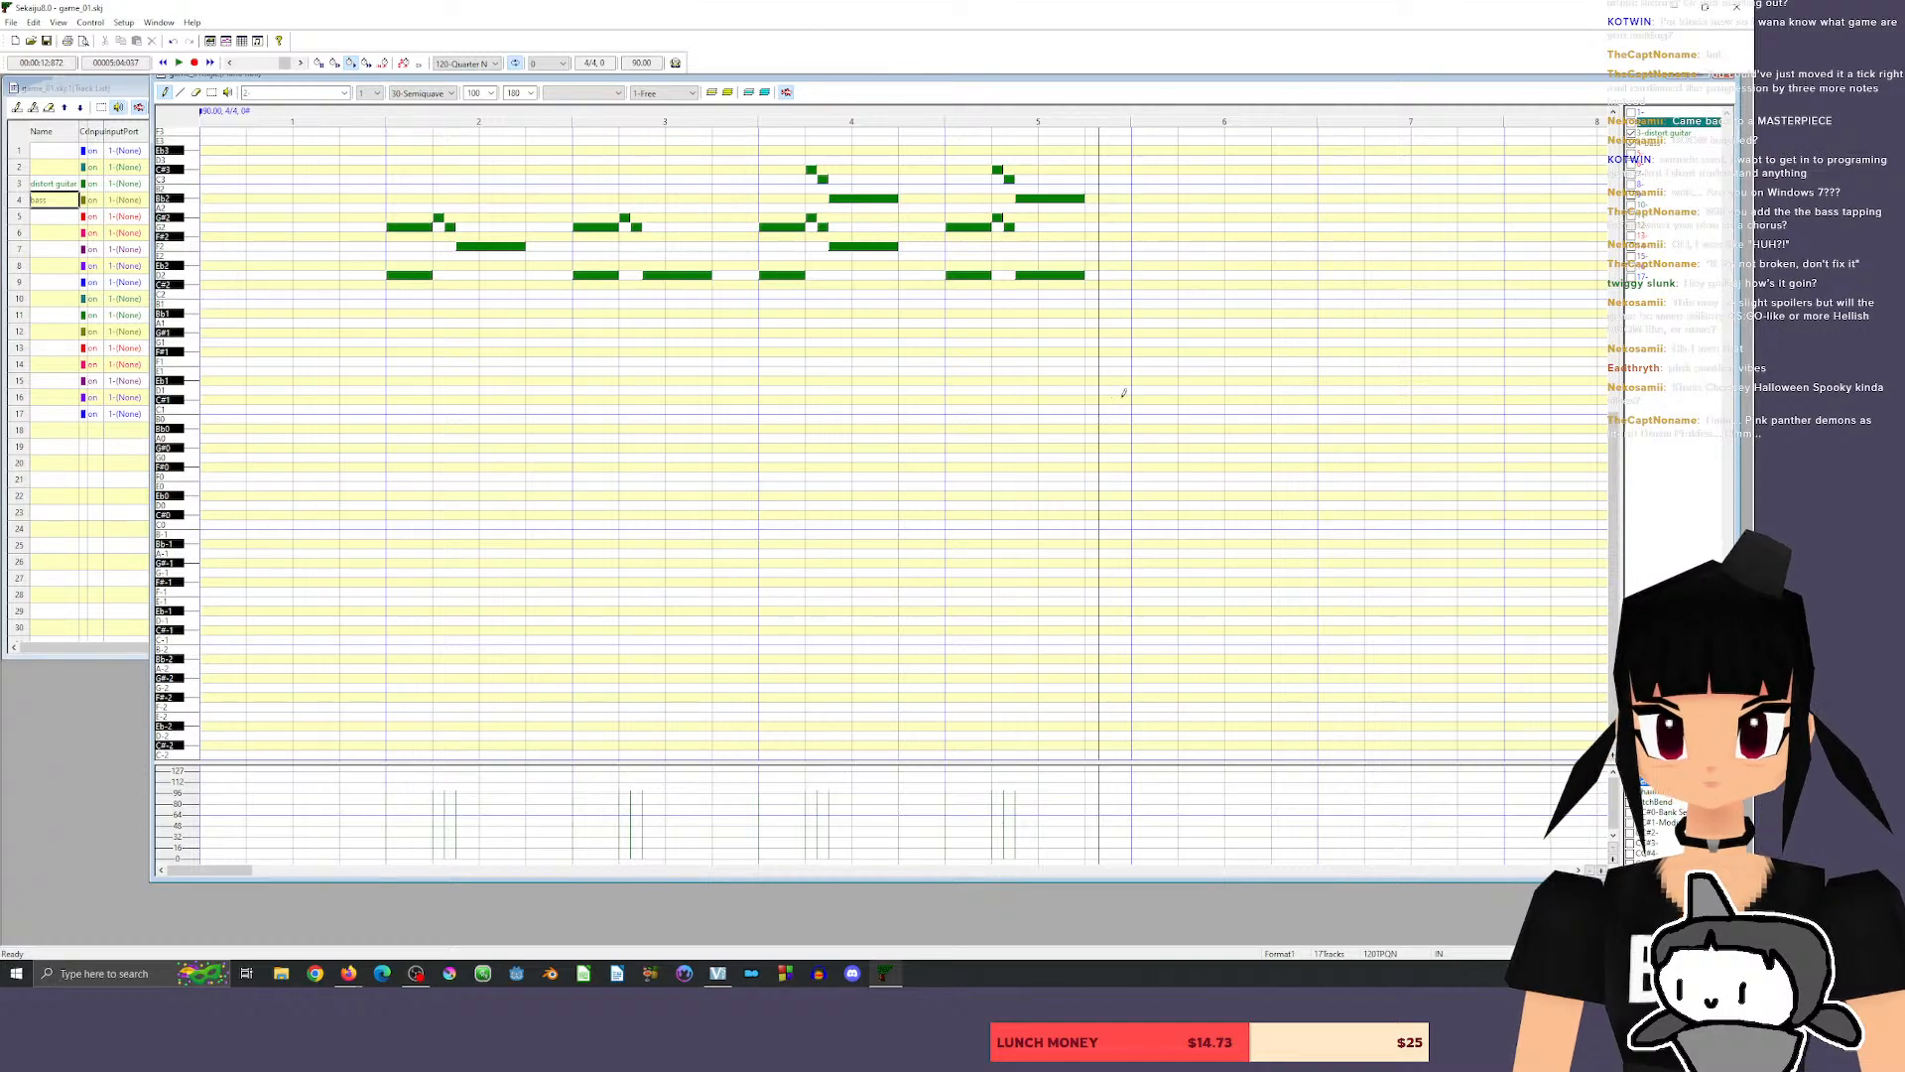
Draw three consecutive short A1 notes at the start of measure 2 and play them with the riff.
scroll(1008, 319, right, 5)
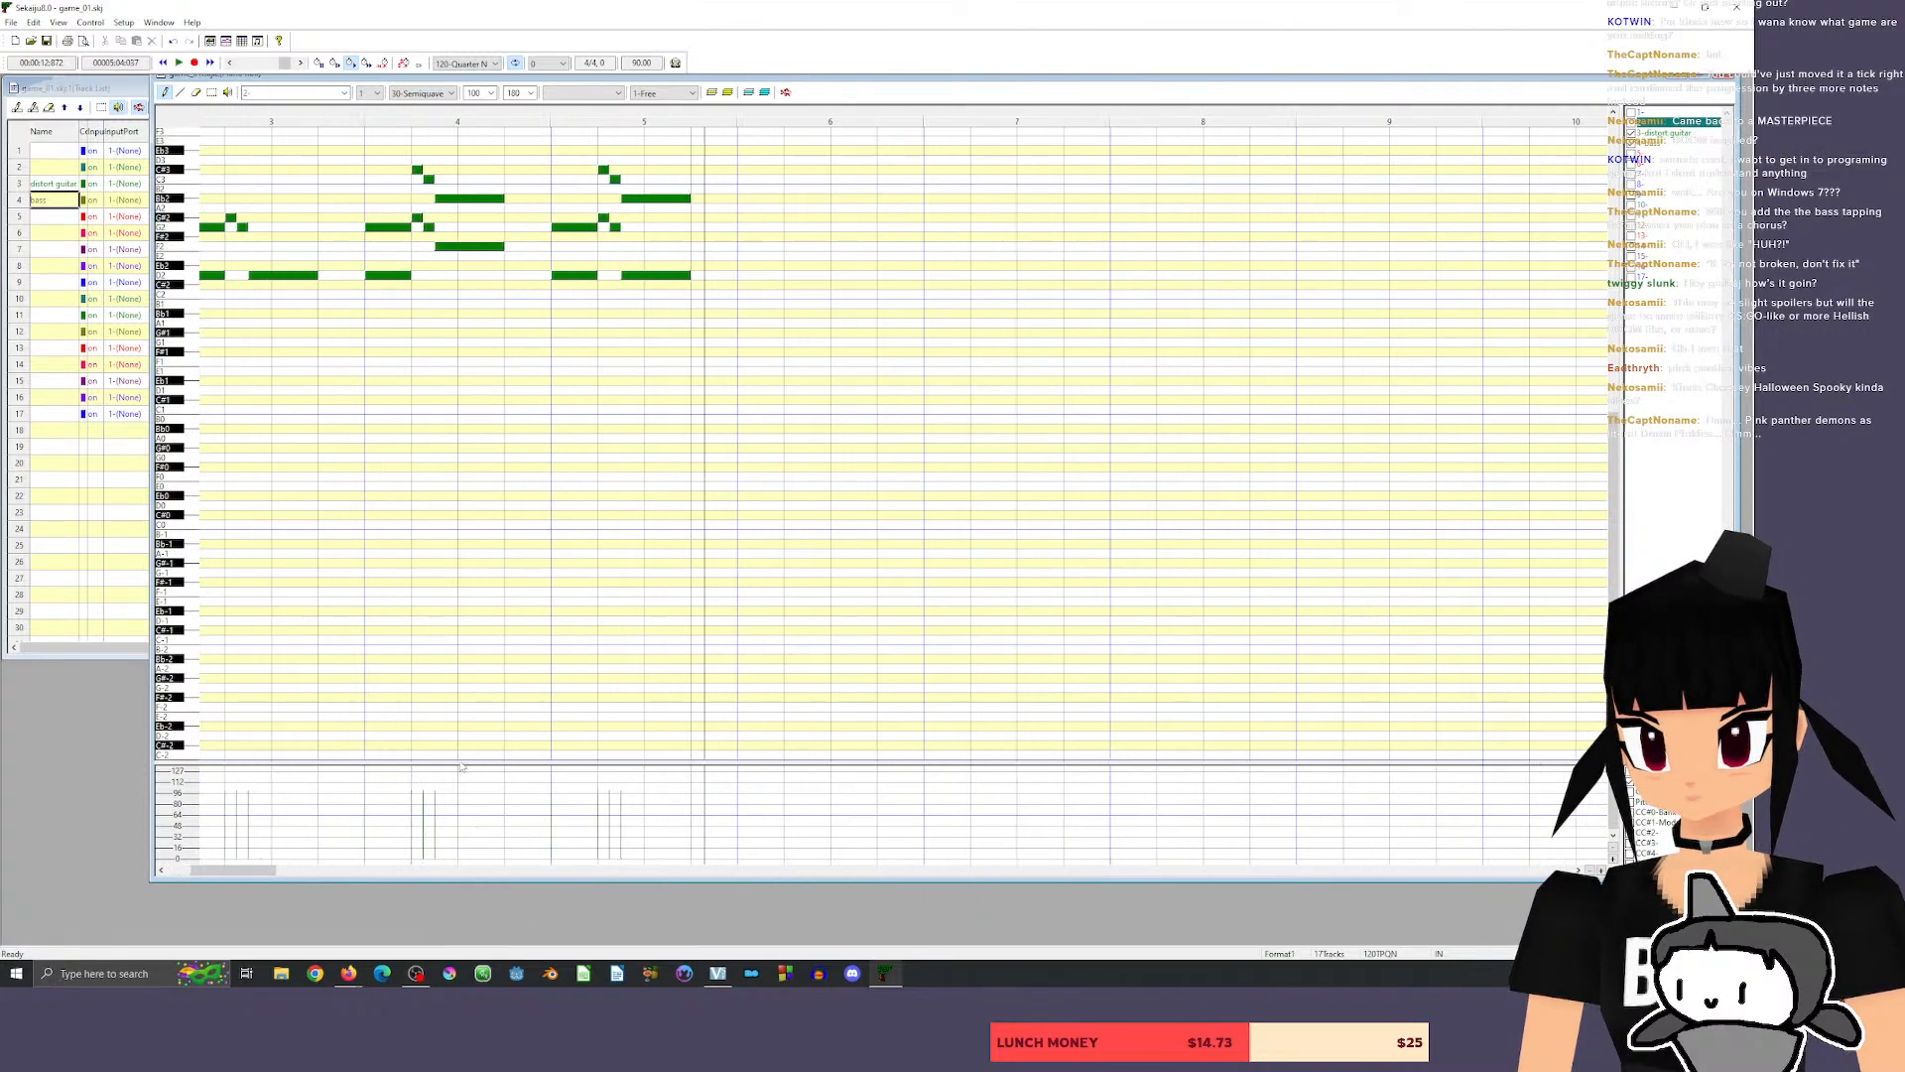
scroll(467, 695, left, 2)
click(473, 640)
key(ctrl+z)
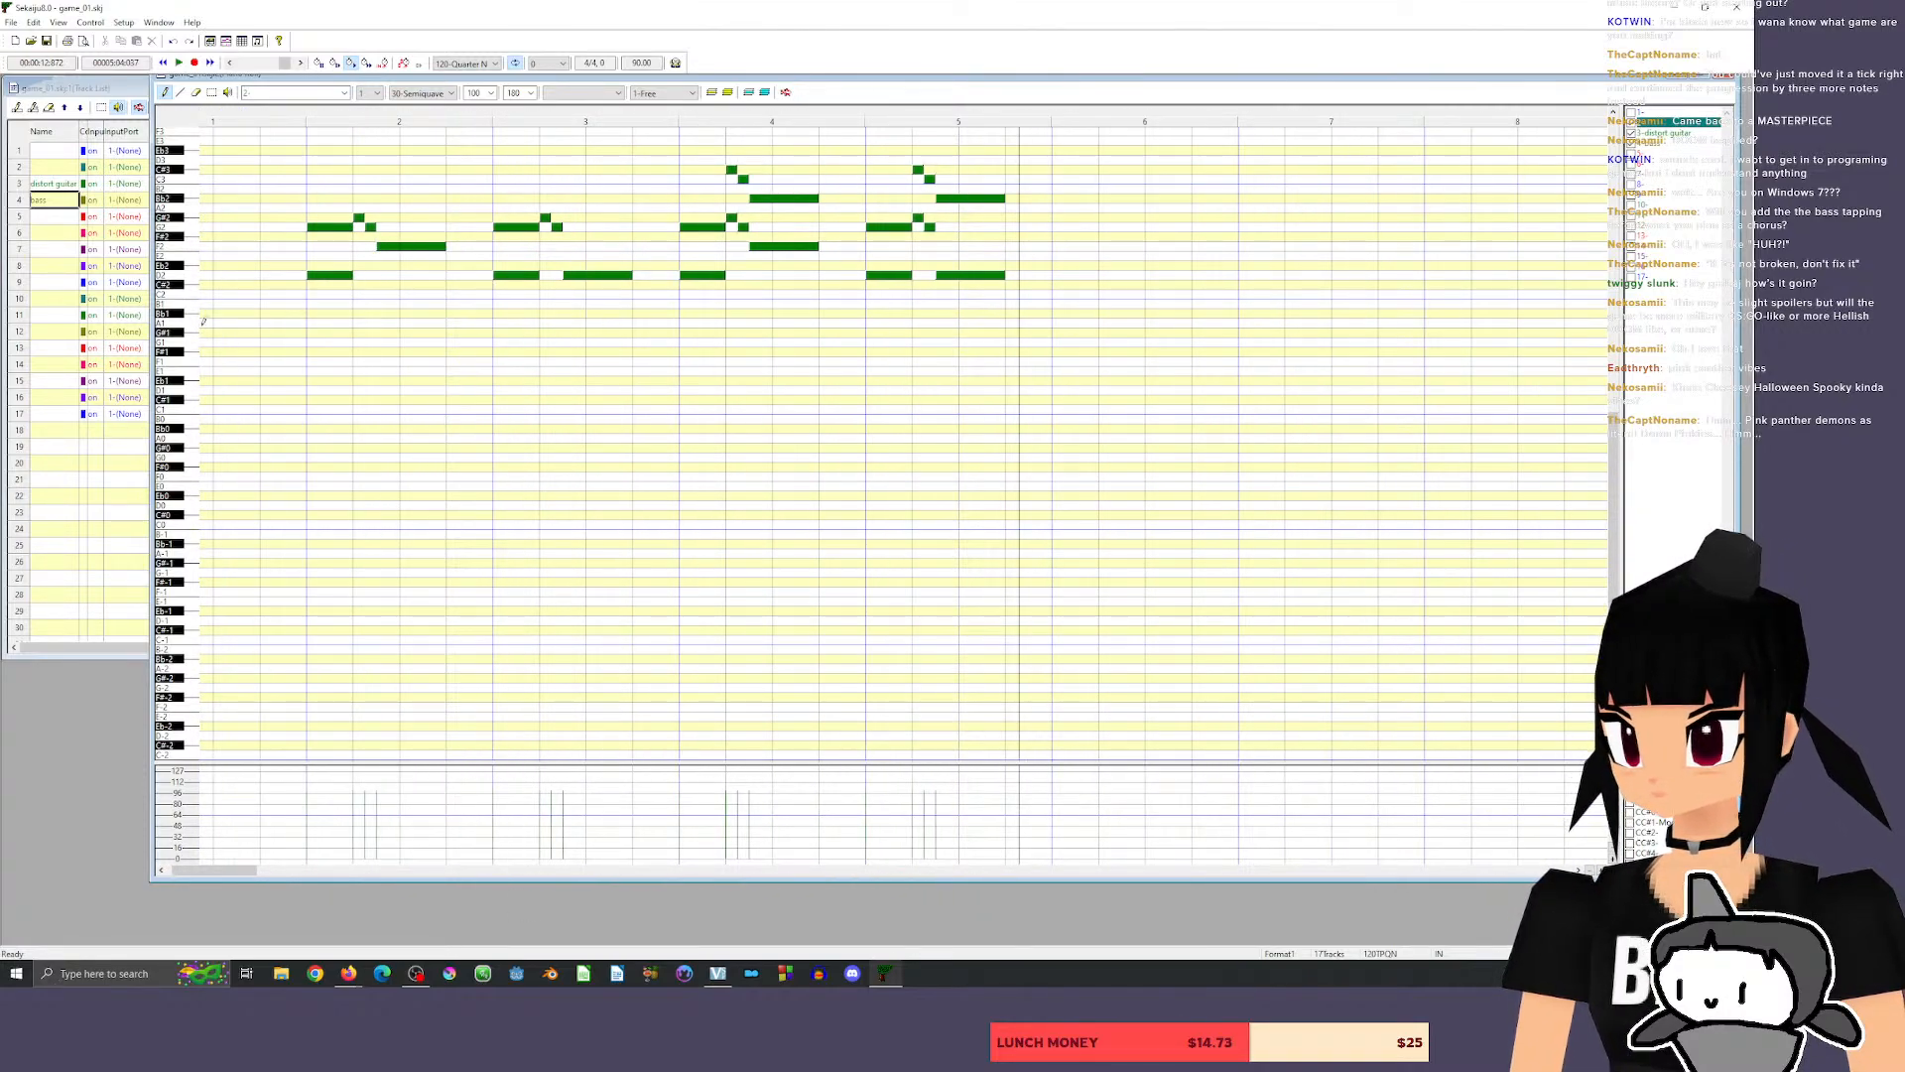
mouse_move(317, 320)
mouse_down()
mouse_move(374, 321)
mouse_move(312, 340)
mouse_move(342, 321)
mouse_up()
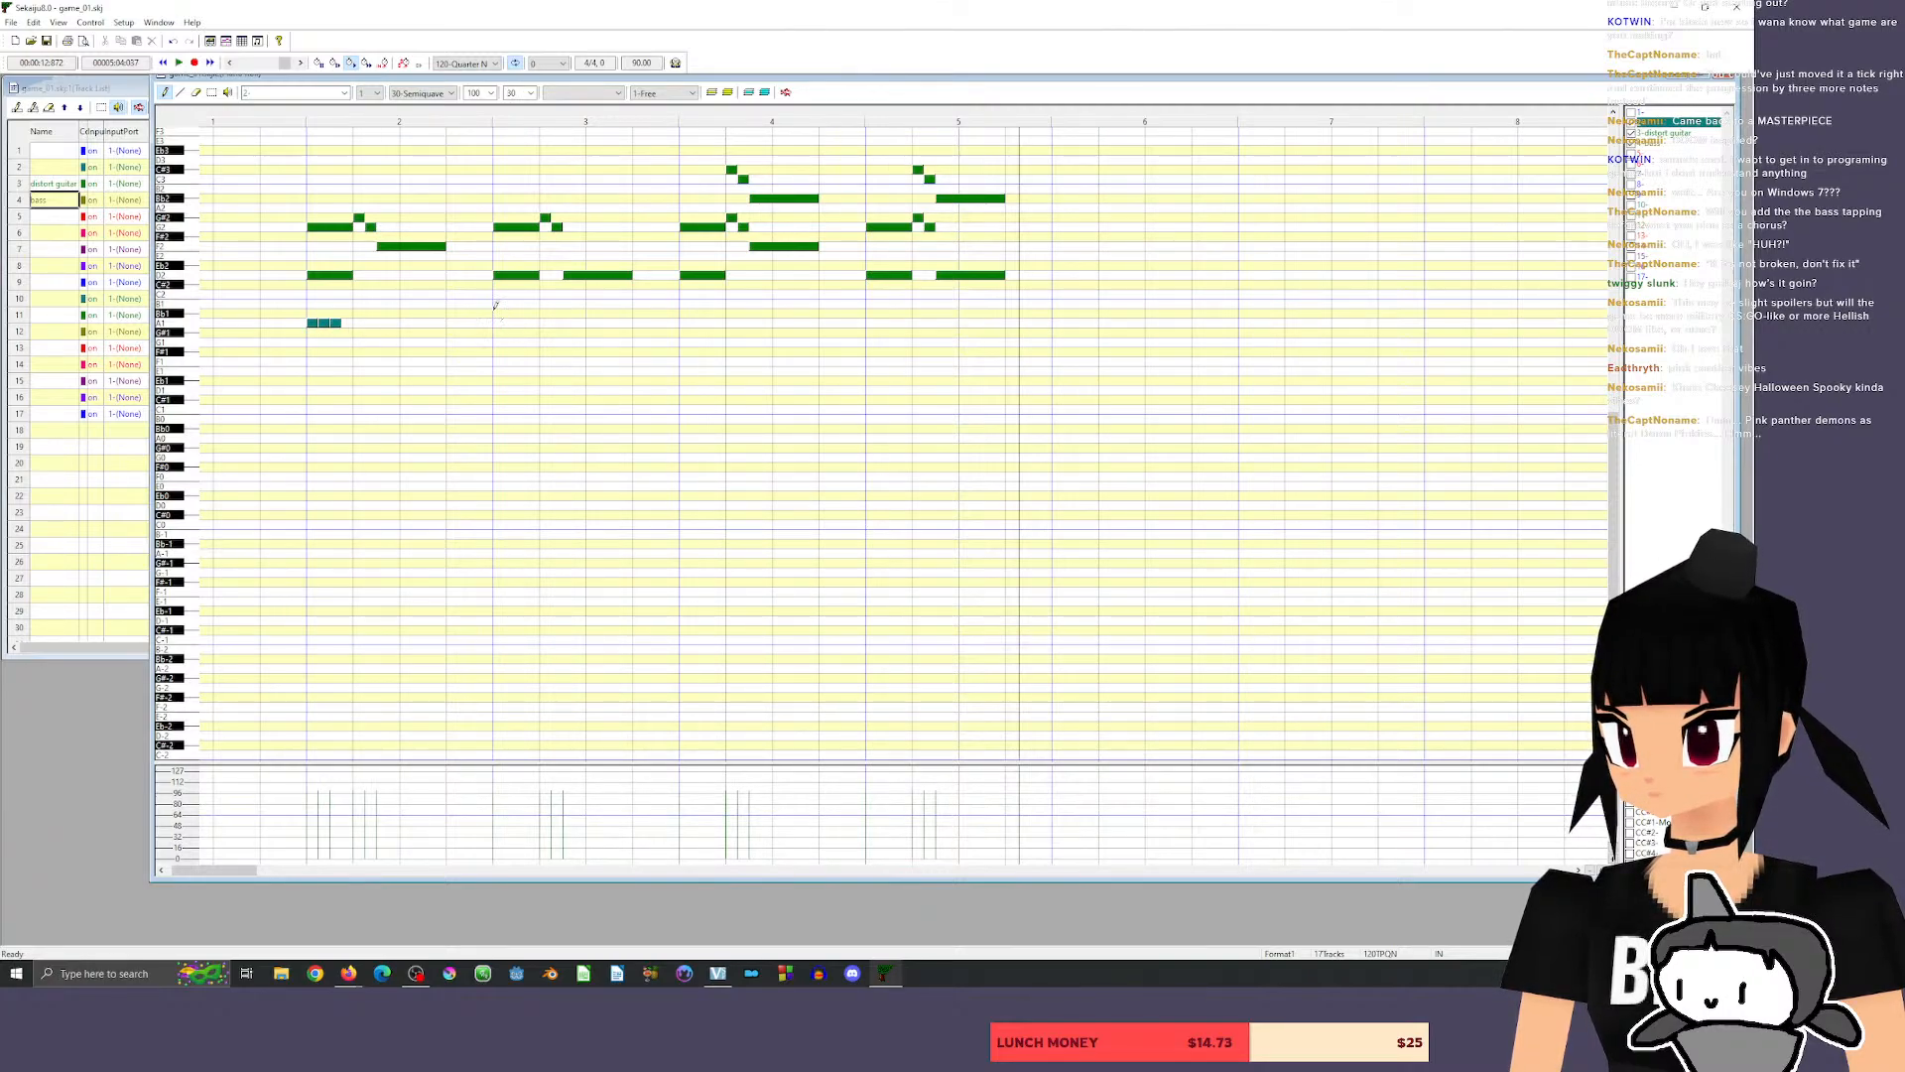
click(273, 119)
key(space)
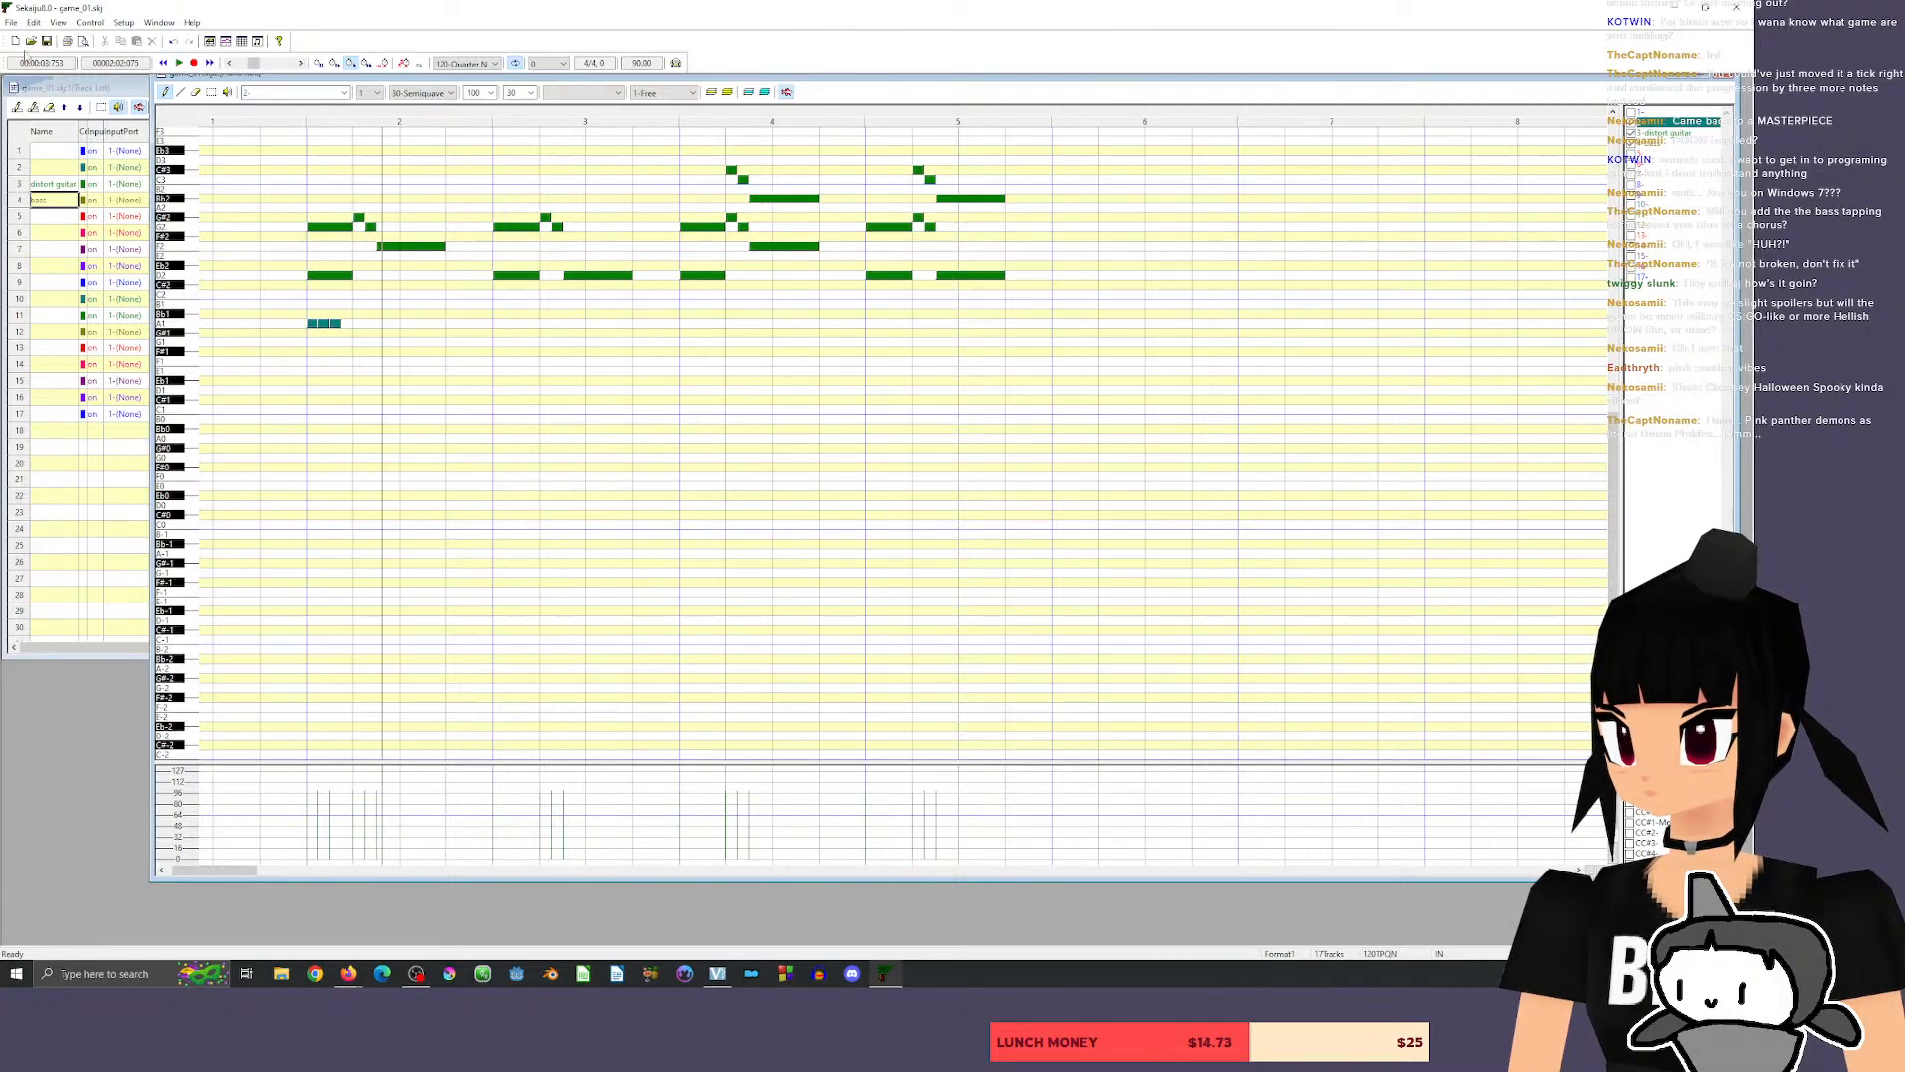
Move the three short notes at the start of measure 2 down to D1 and play them with the riff.
click(211, 92)
drag(311, 322, 309, 392)
click(323, 93)
click(393, 118)
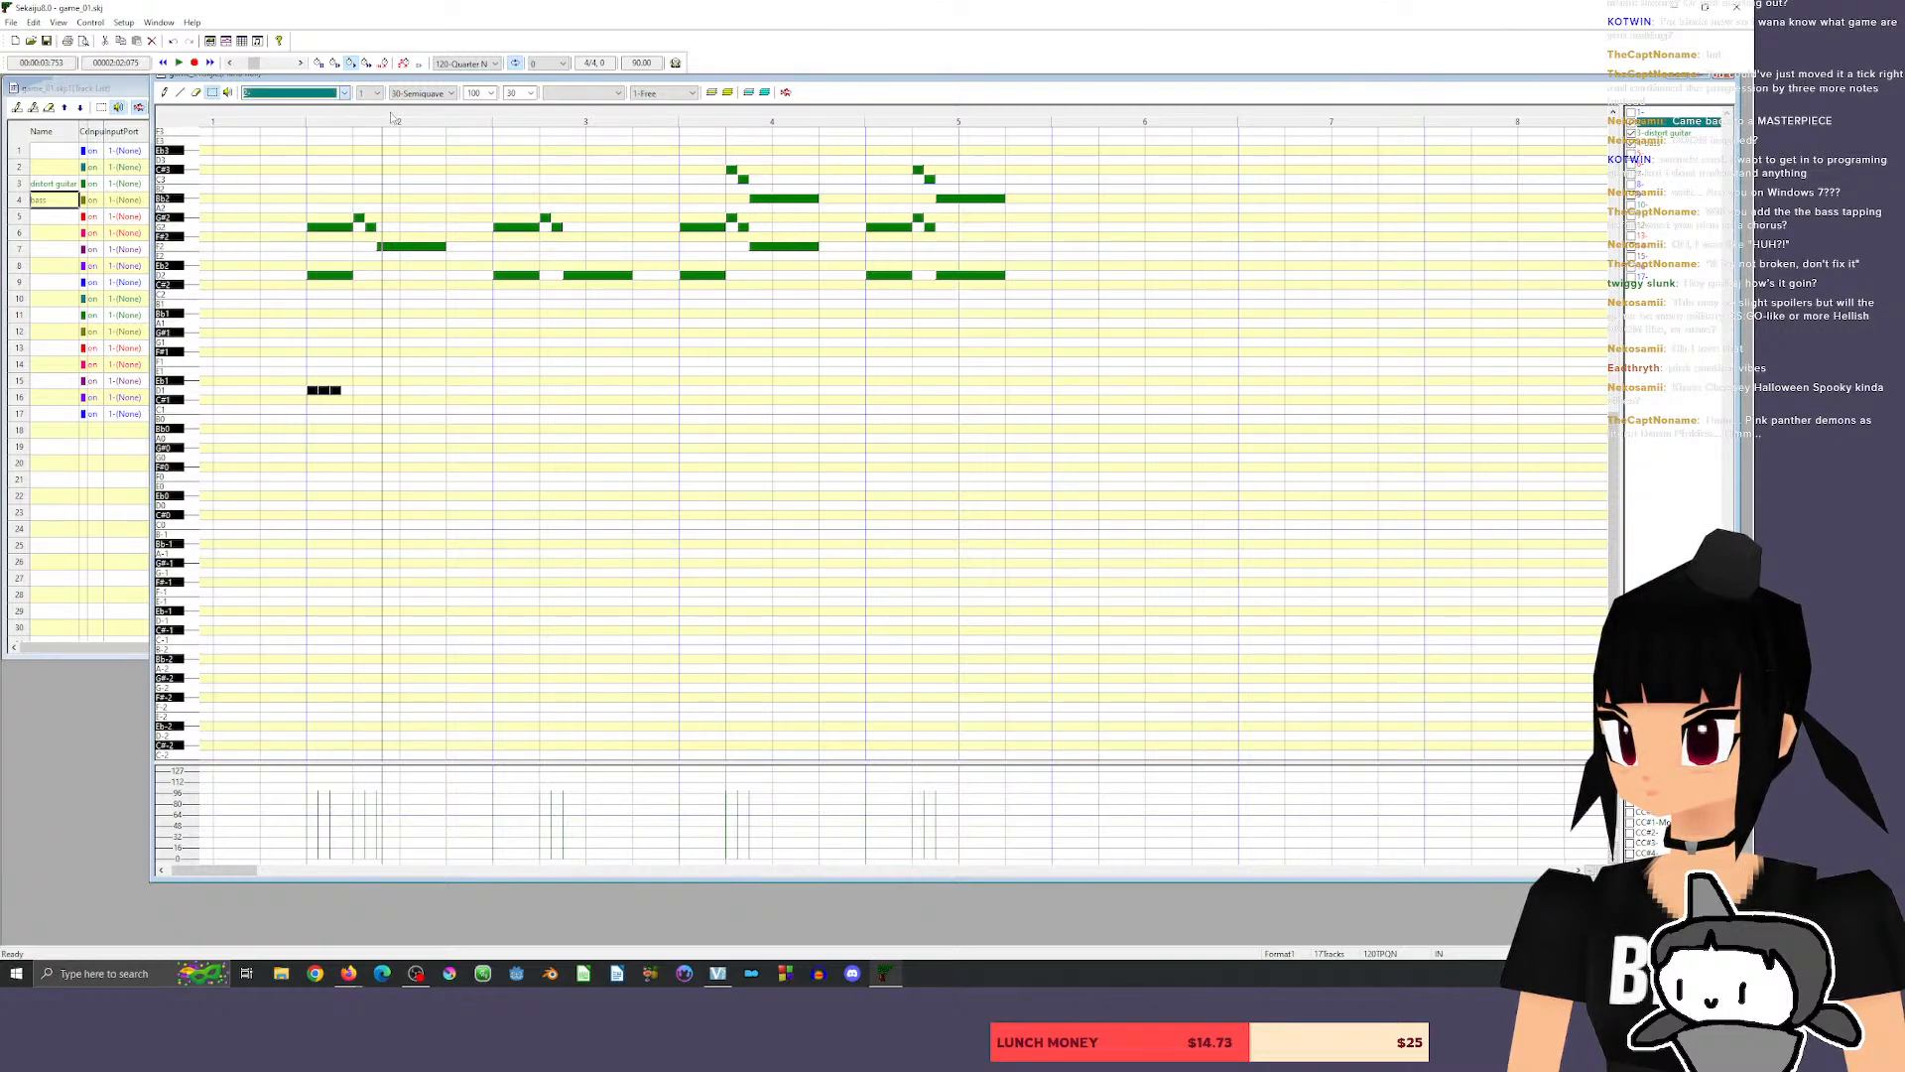
click(286, 118)
key(space)
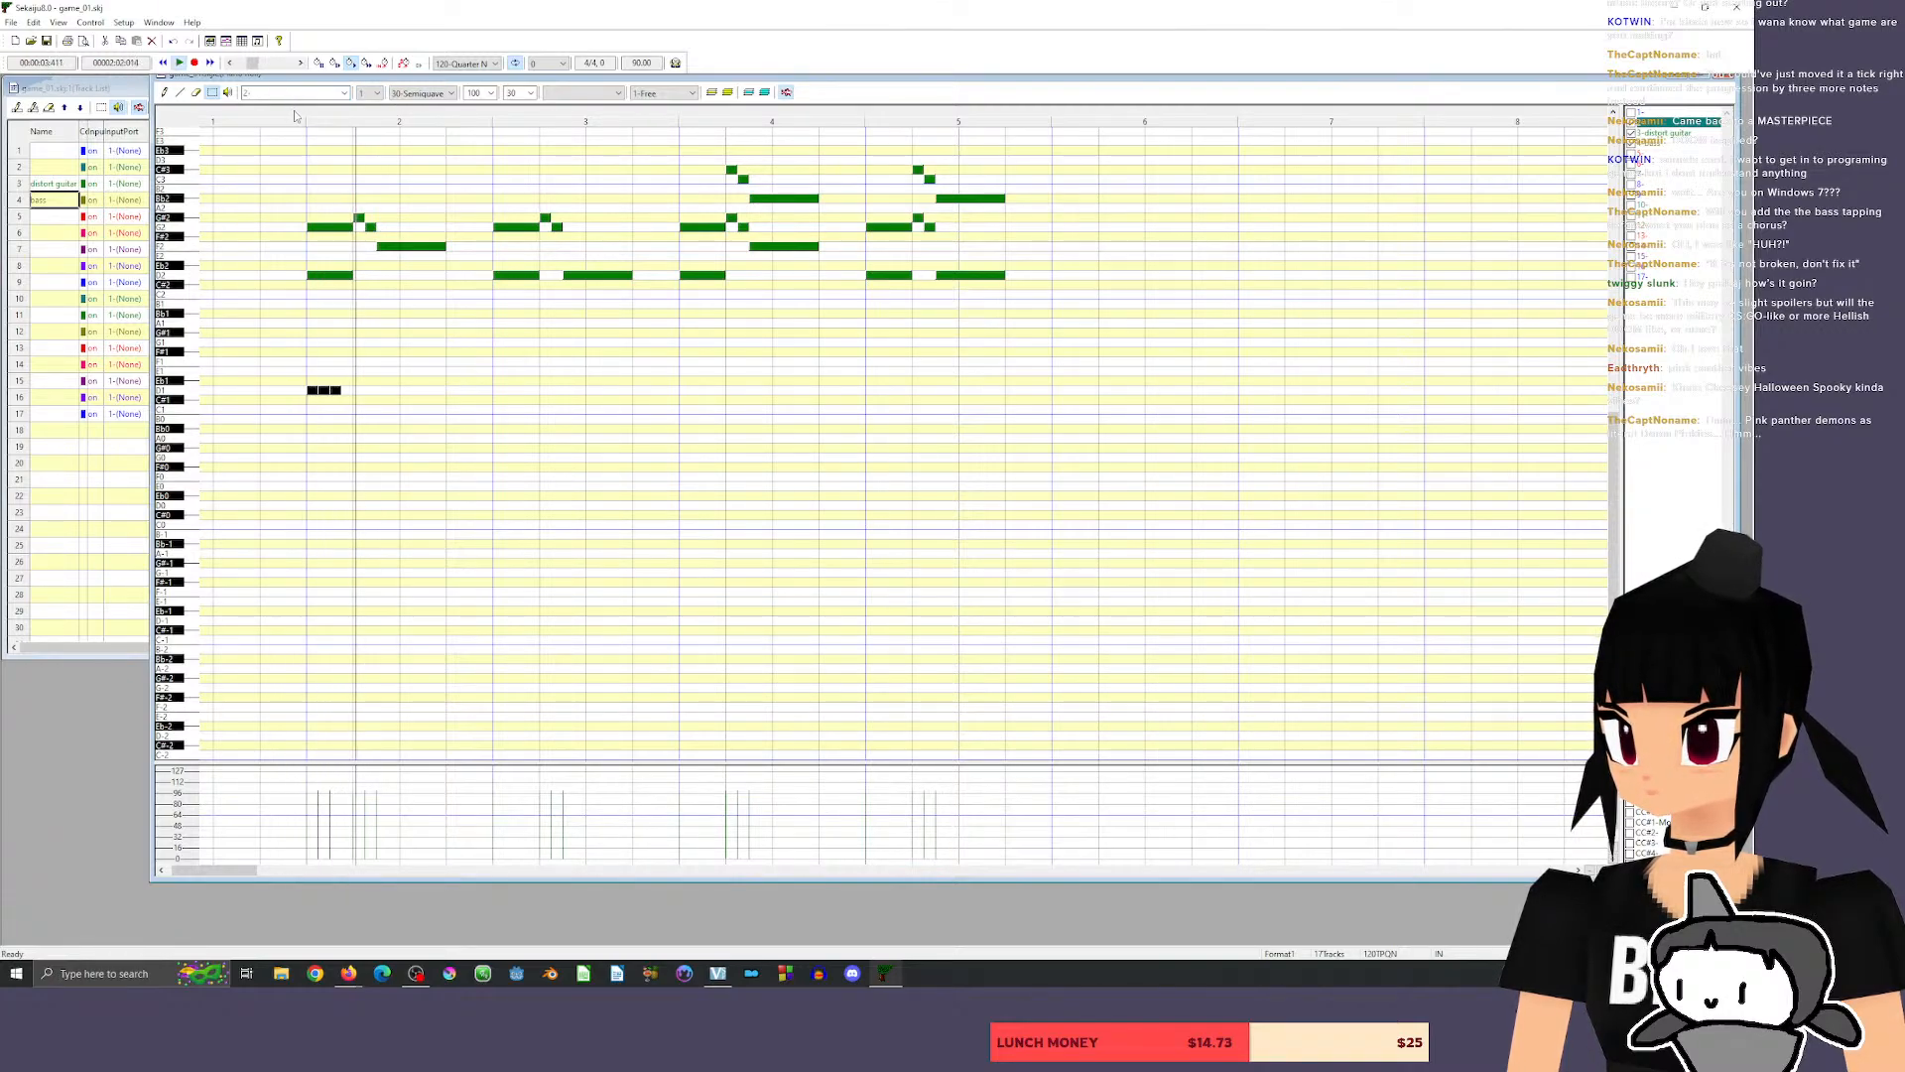
click(230, 117)
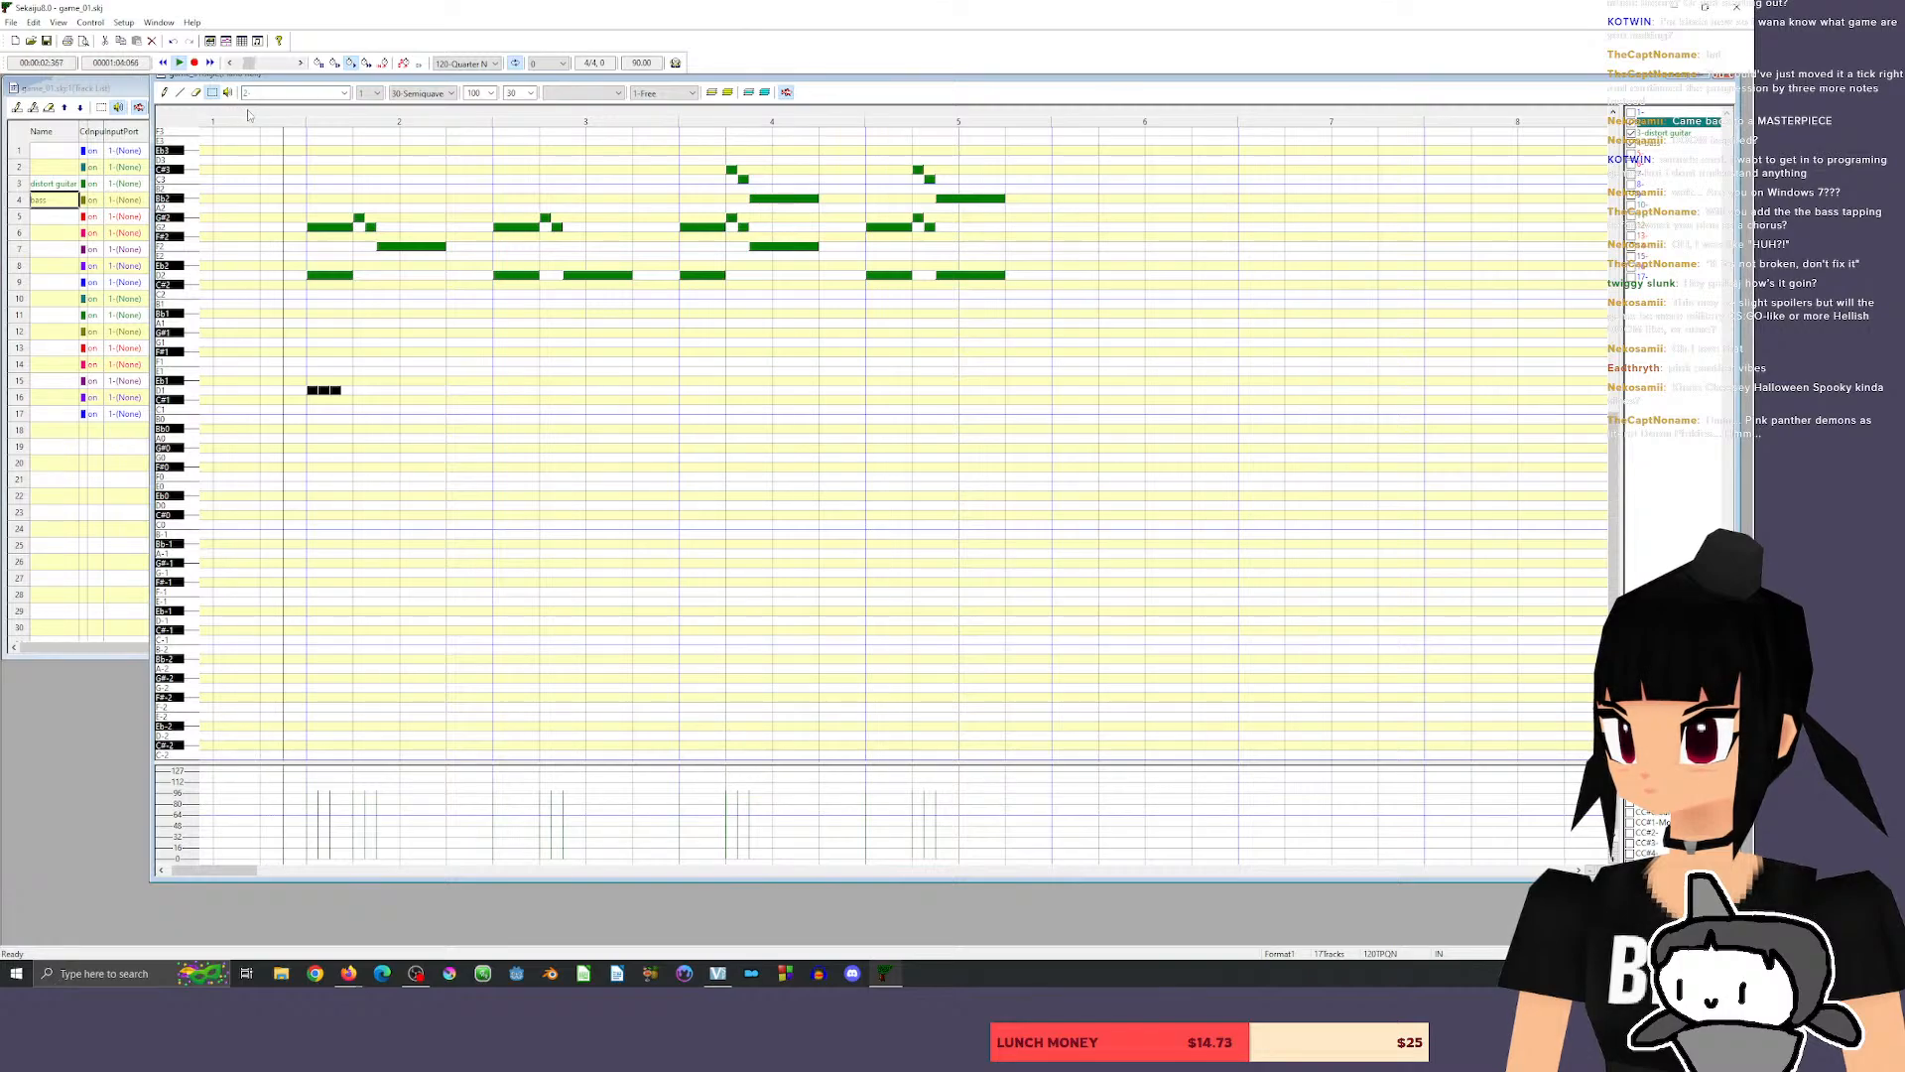
key(space)
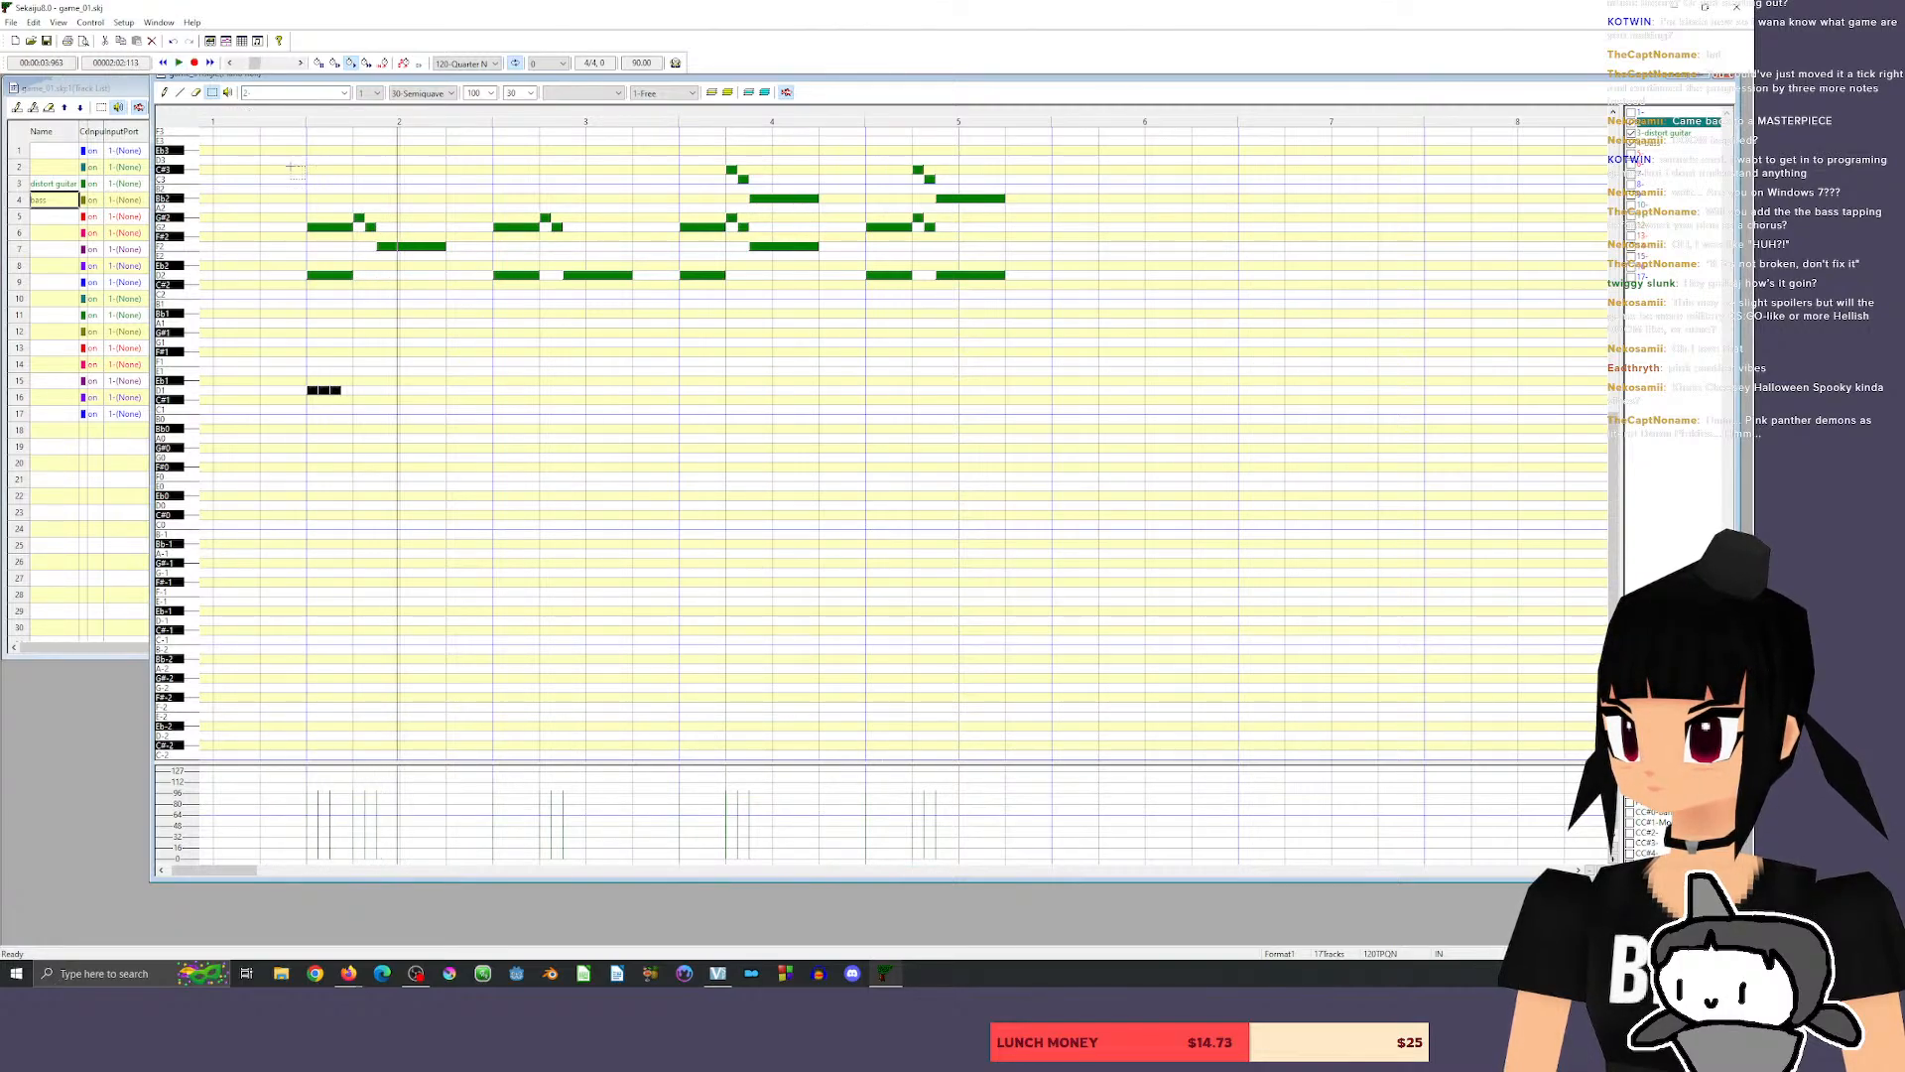
Deselect the notes and compare how D1 sounds on the distort guitar and bass tracks.
click(314, 365)
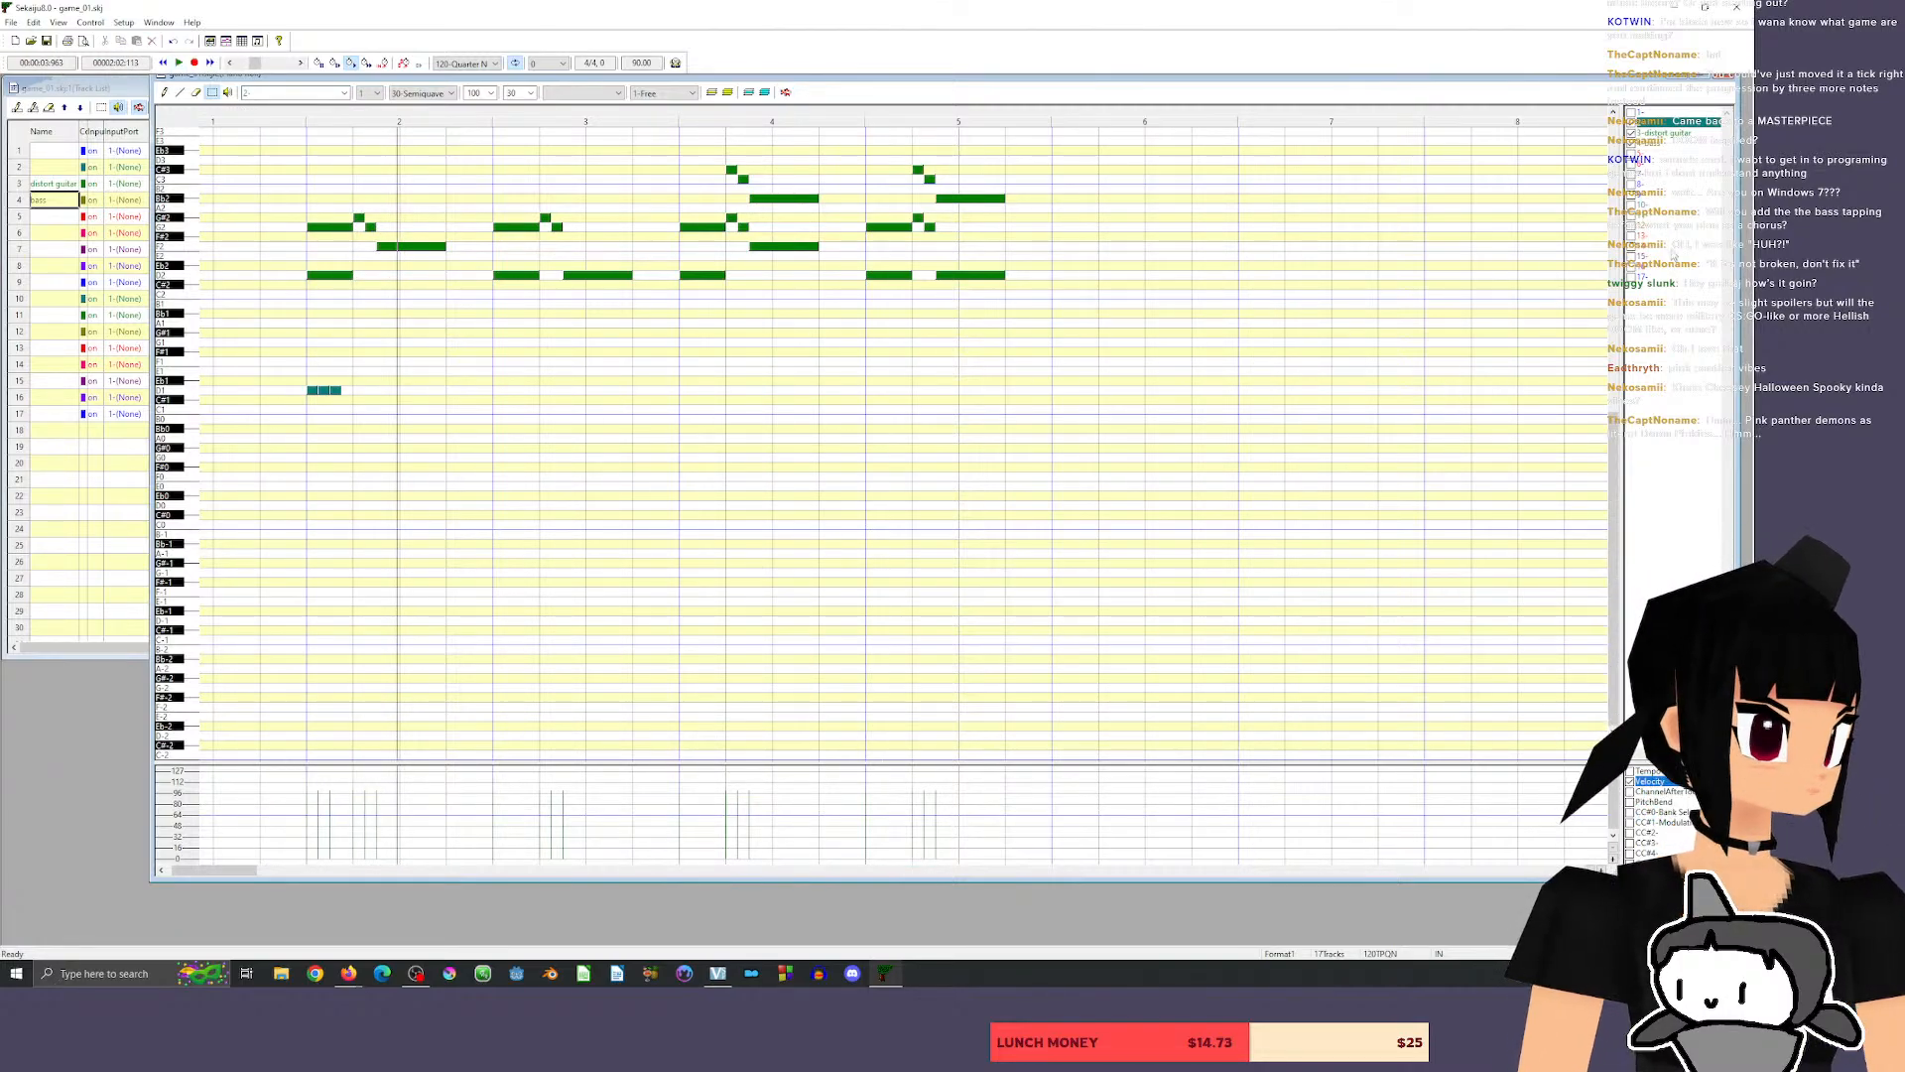
click(1667, 133)
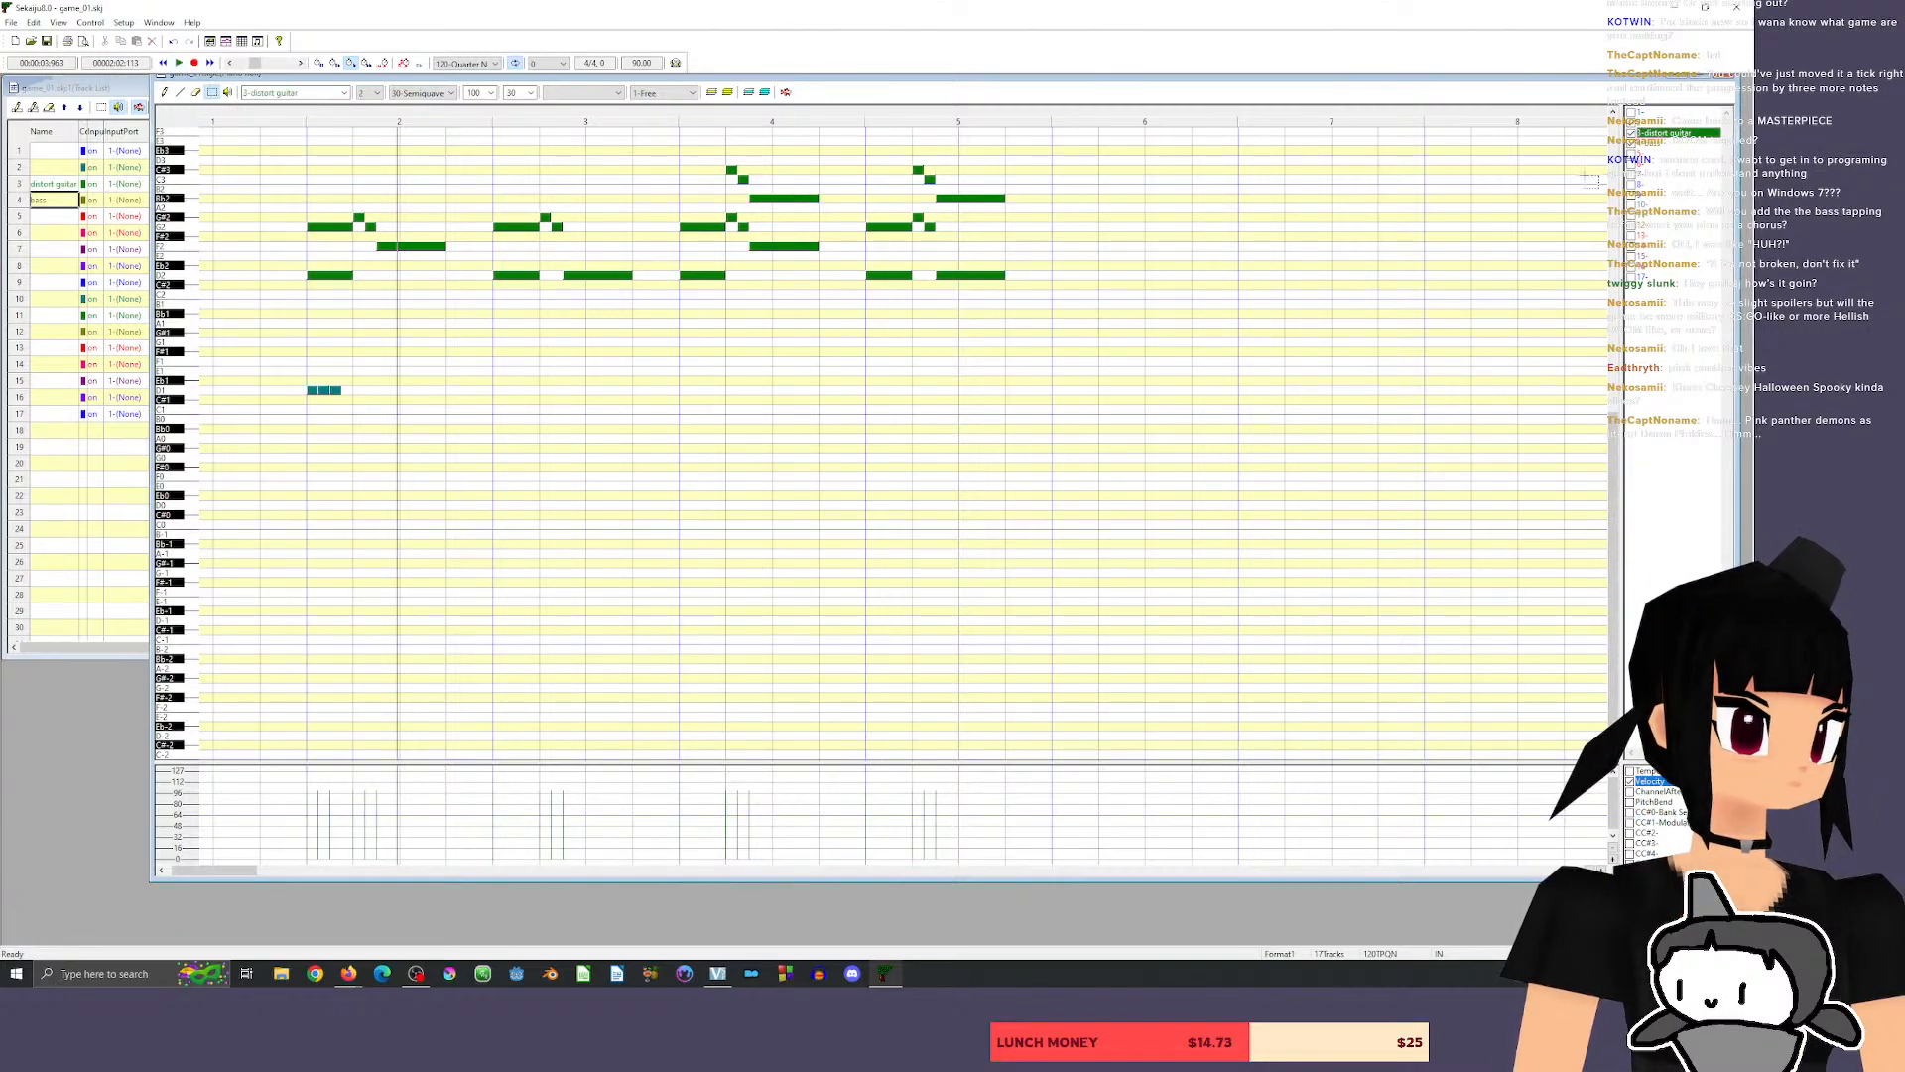
click(188, 394)
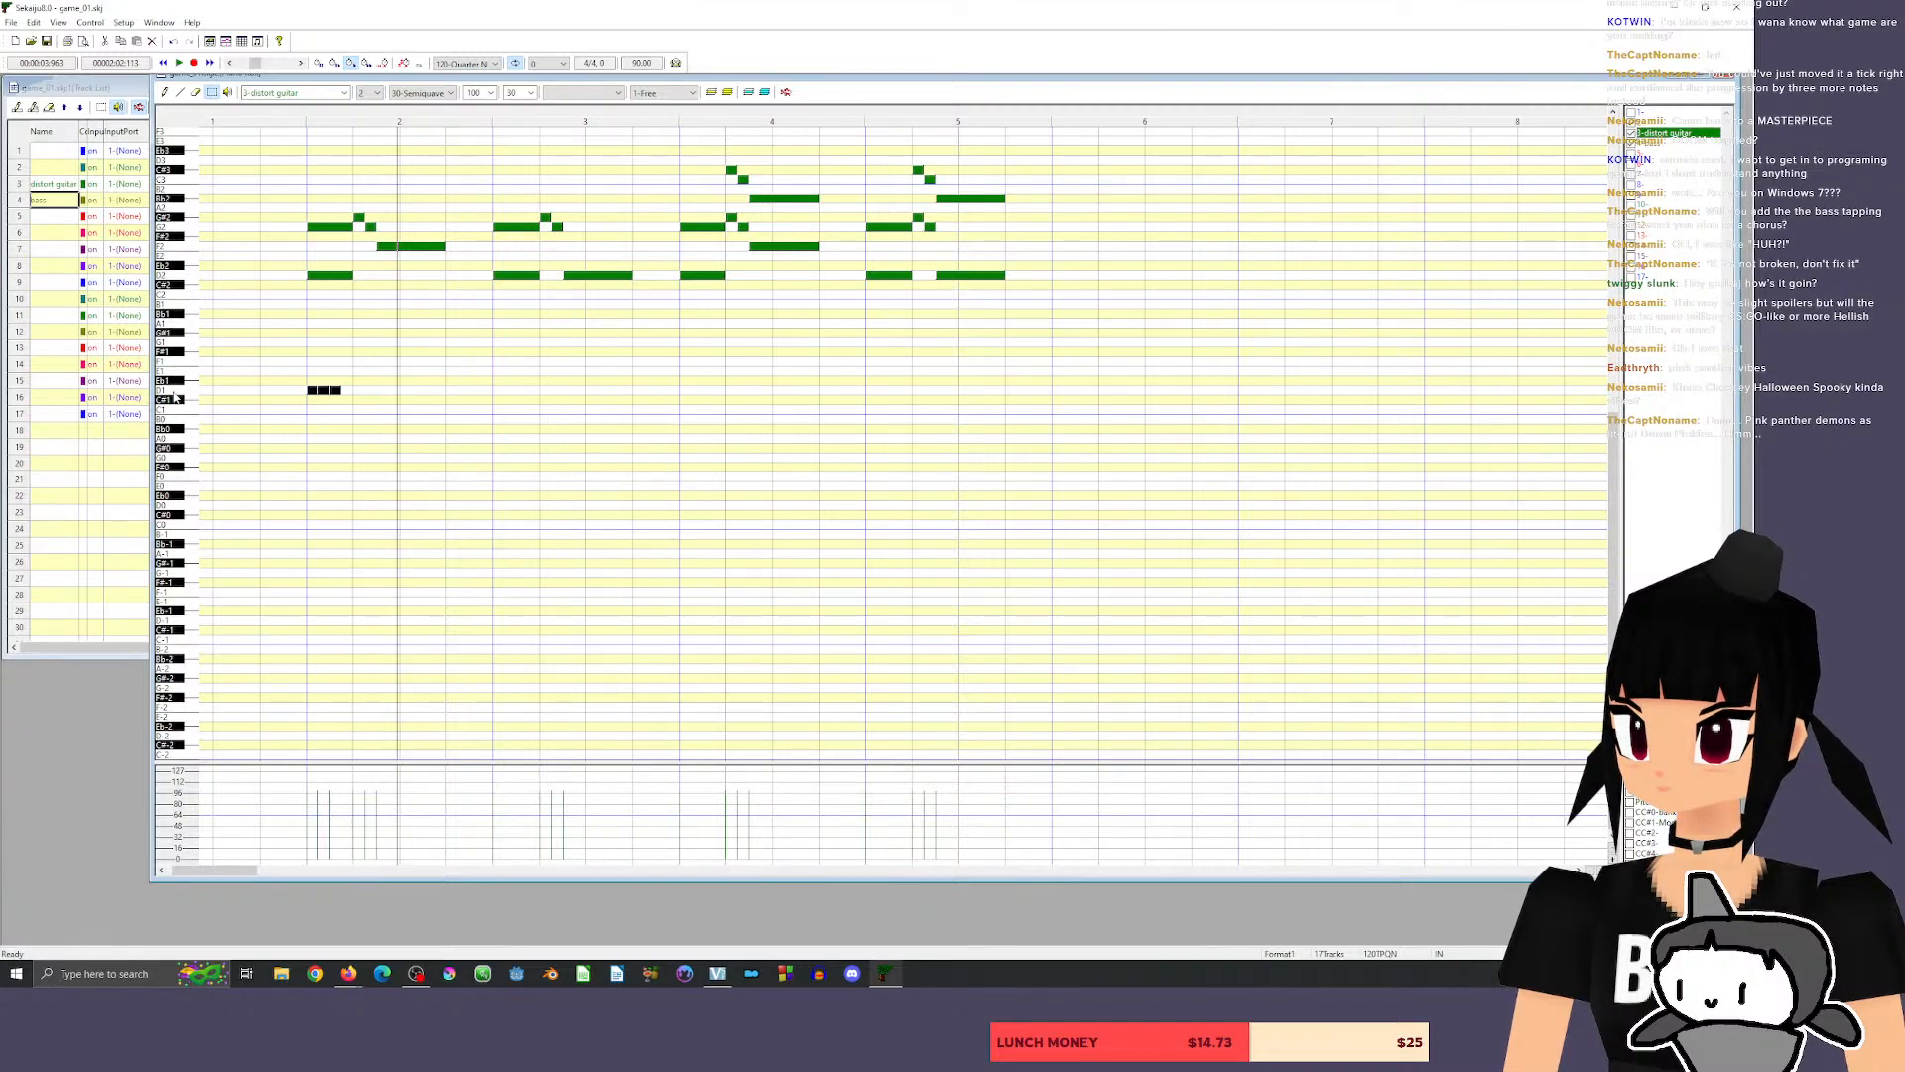
click(1663, 143)
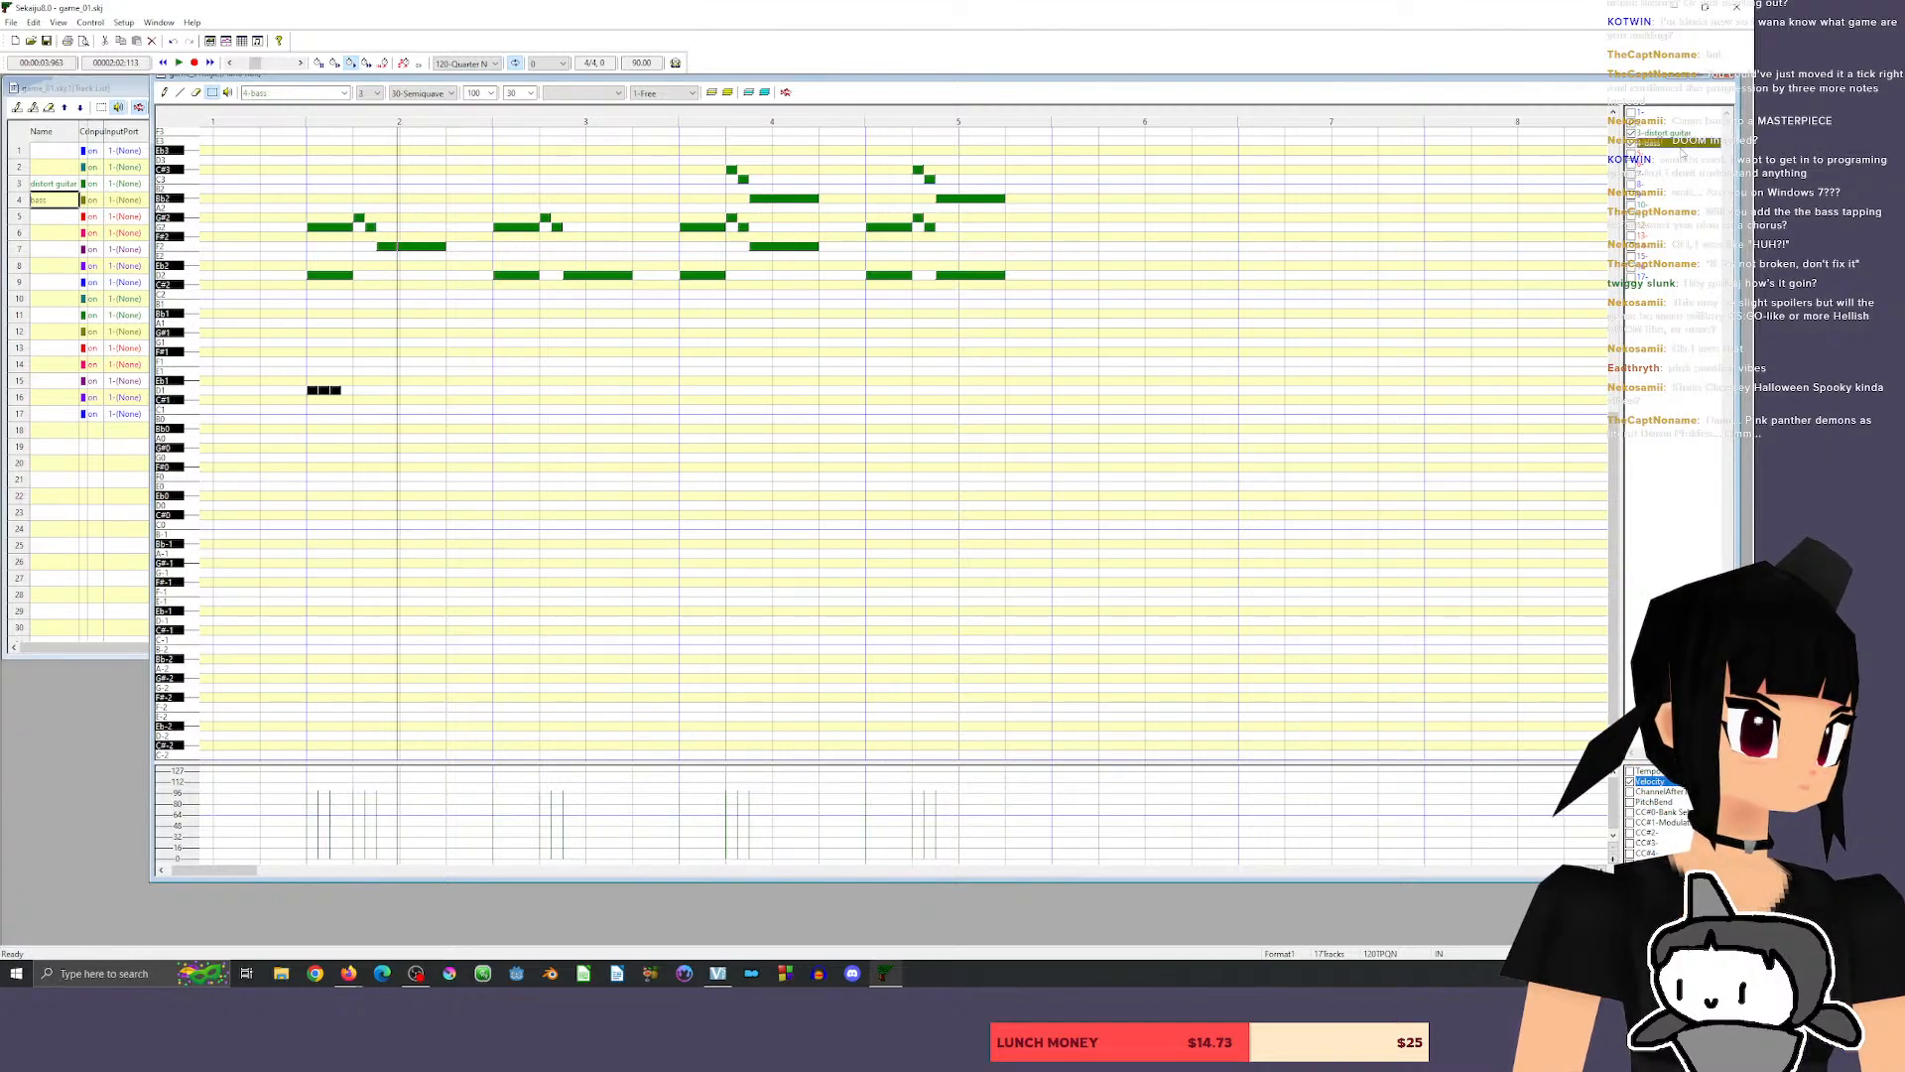
click(193, 395)
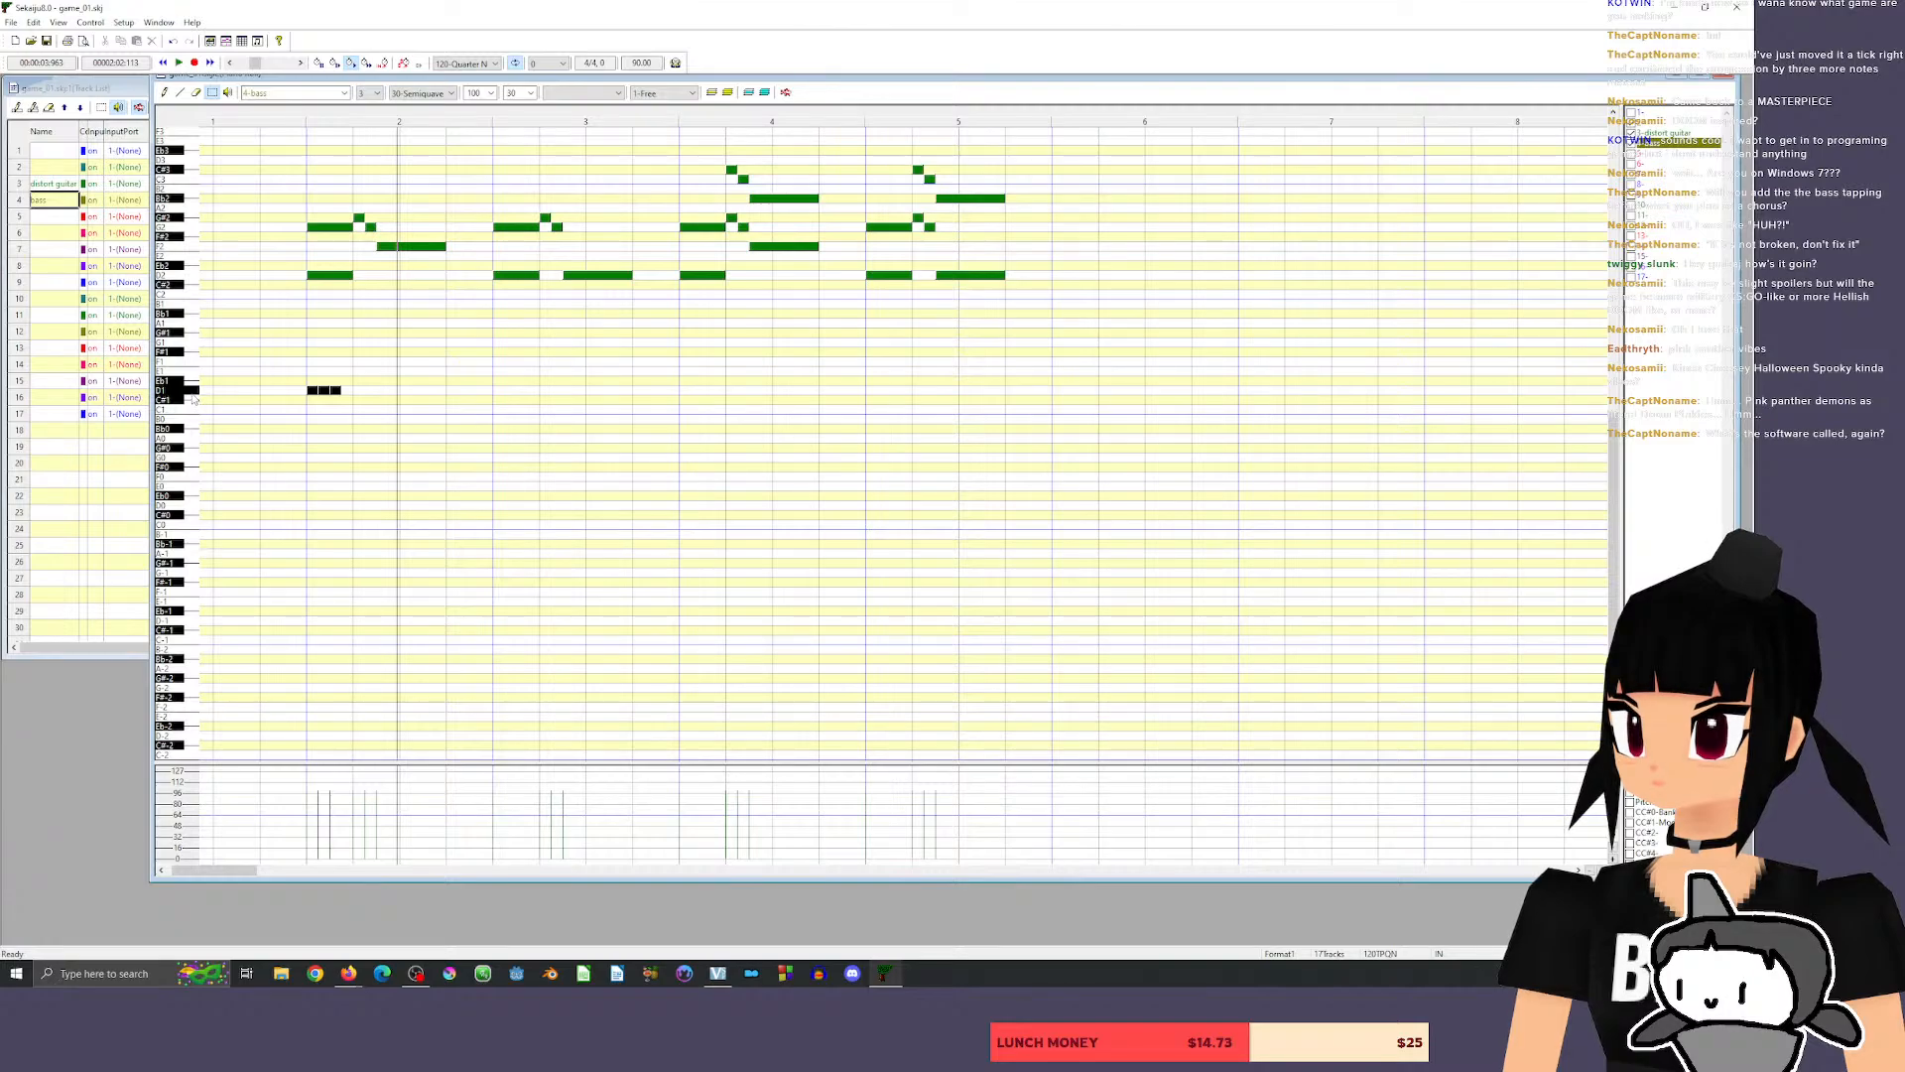
click(192, 395)
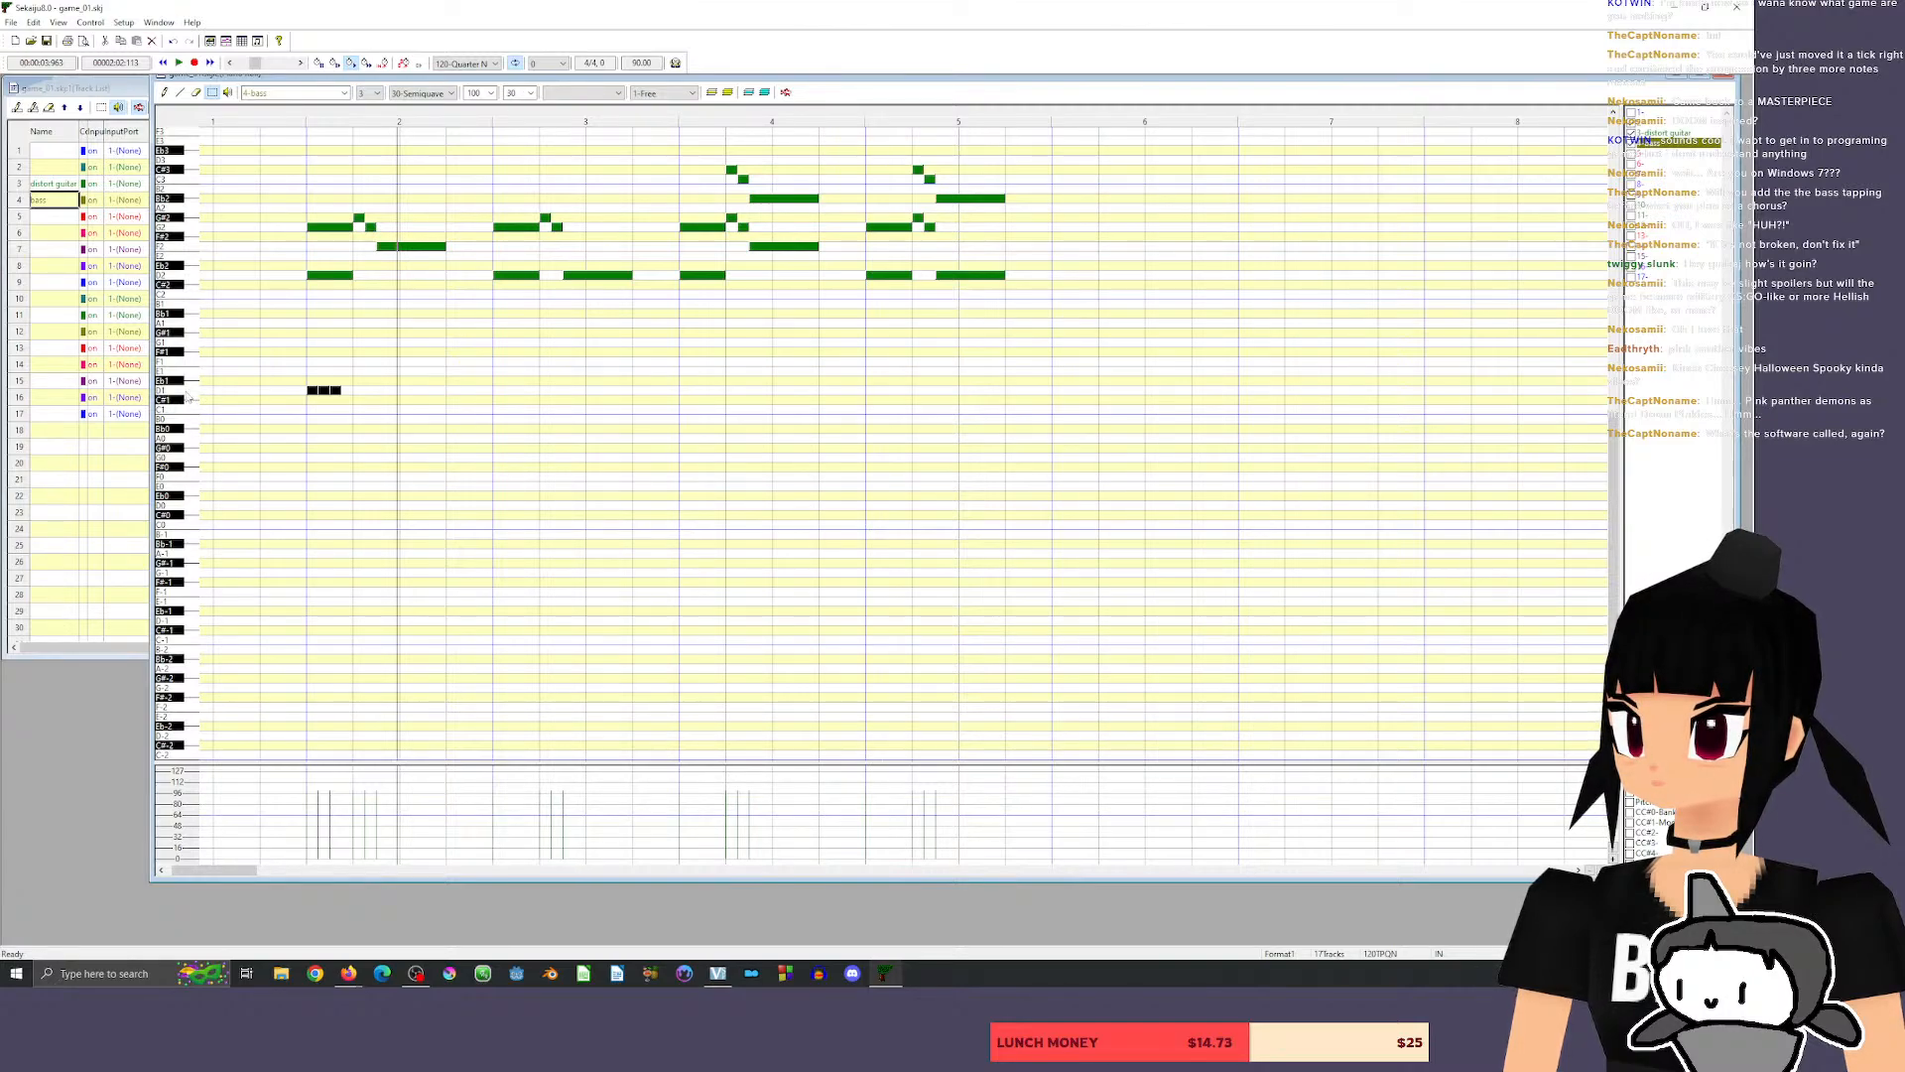
click(279, 117)
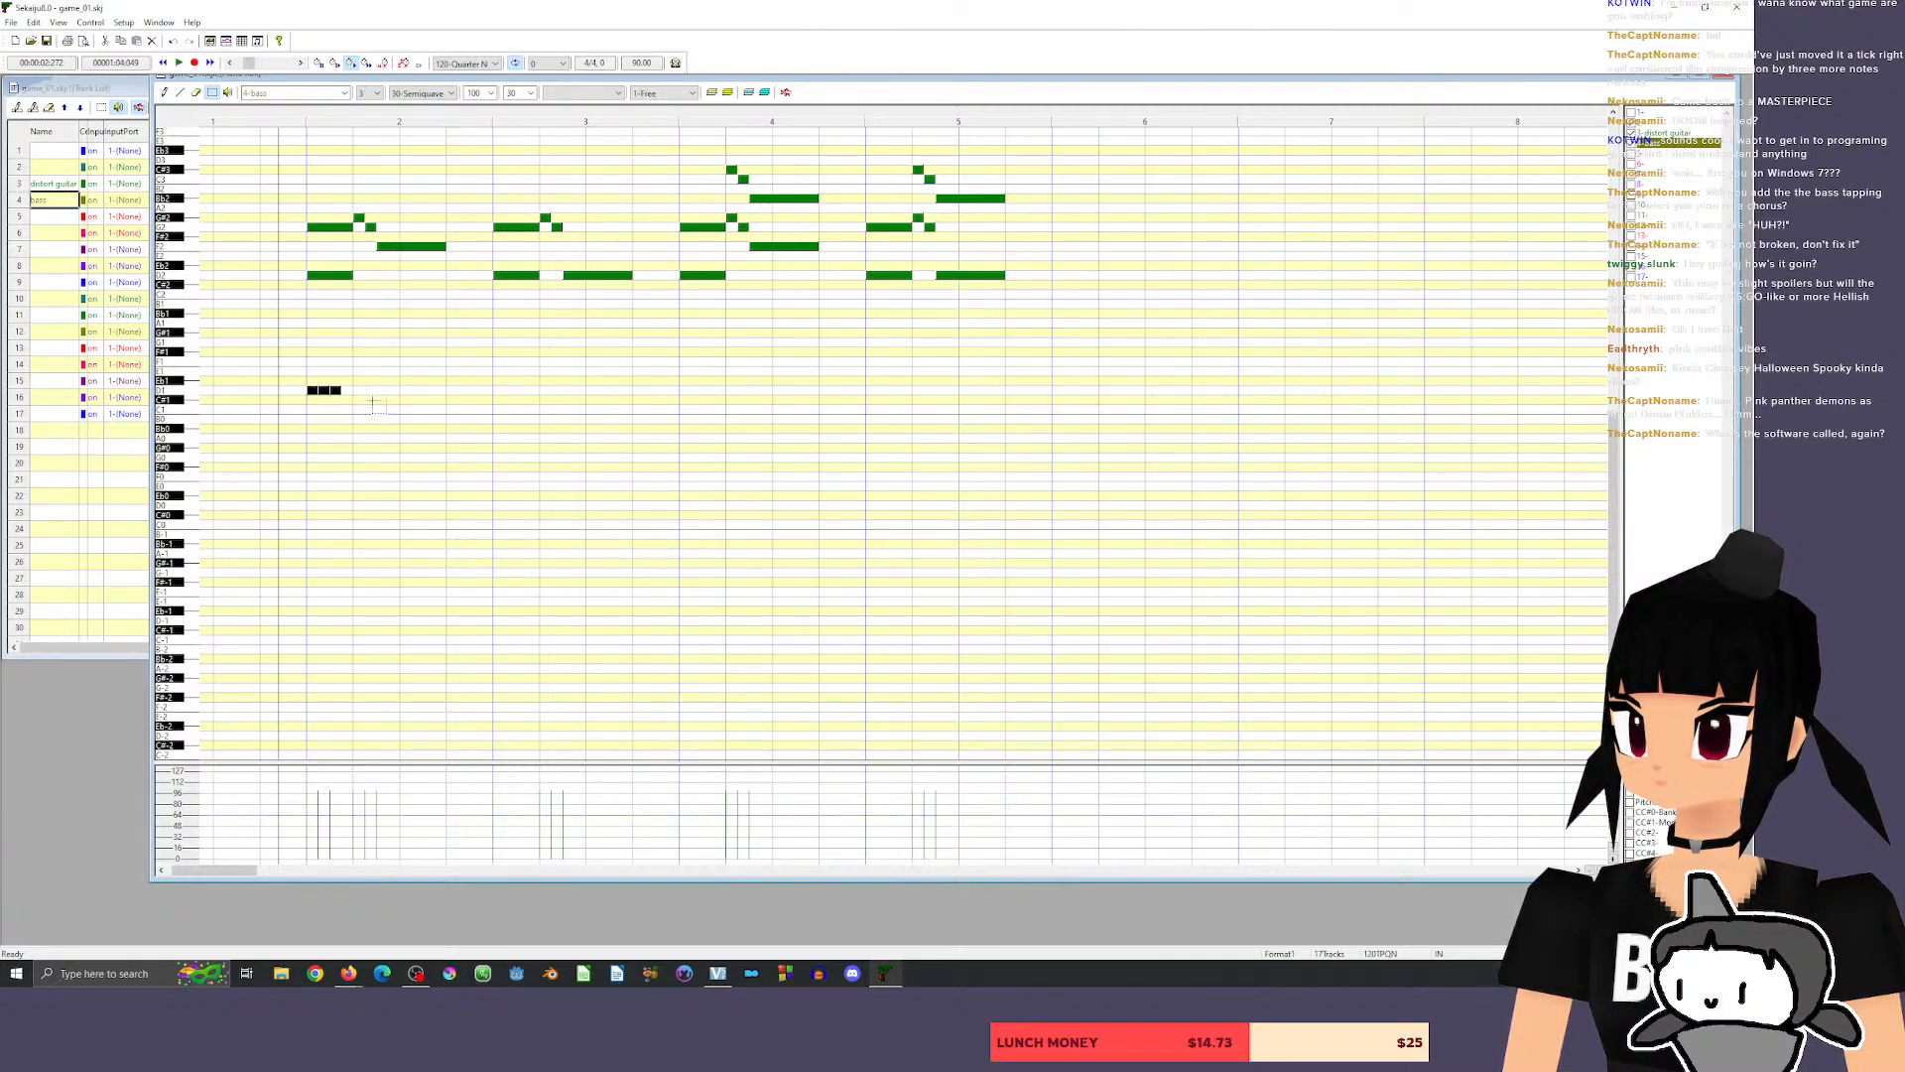
Erase the three short D1 notes at the start of measure 2.
click(1680, 132)
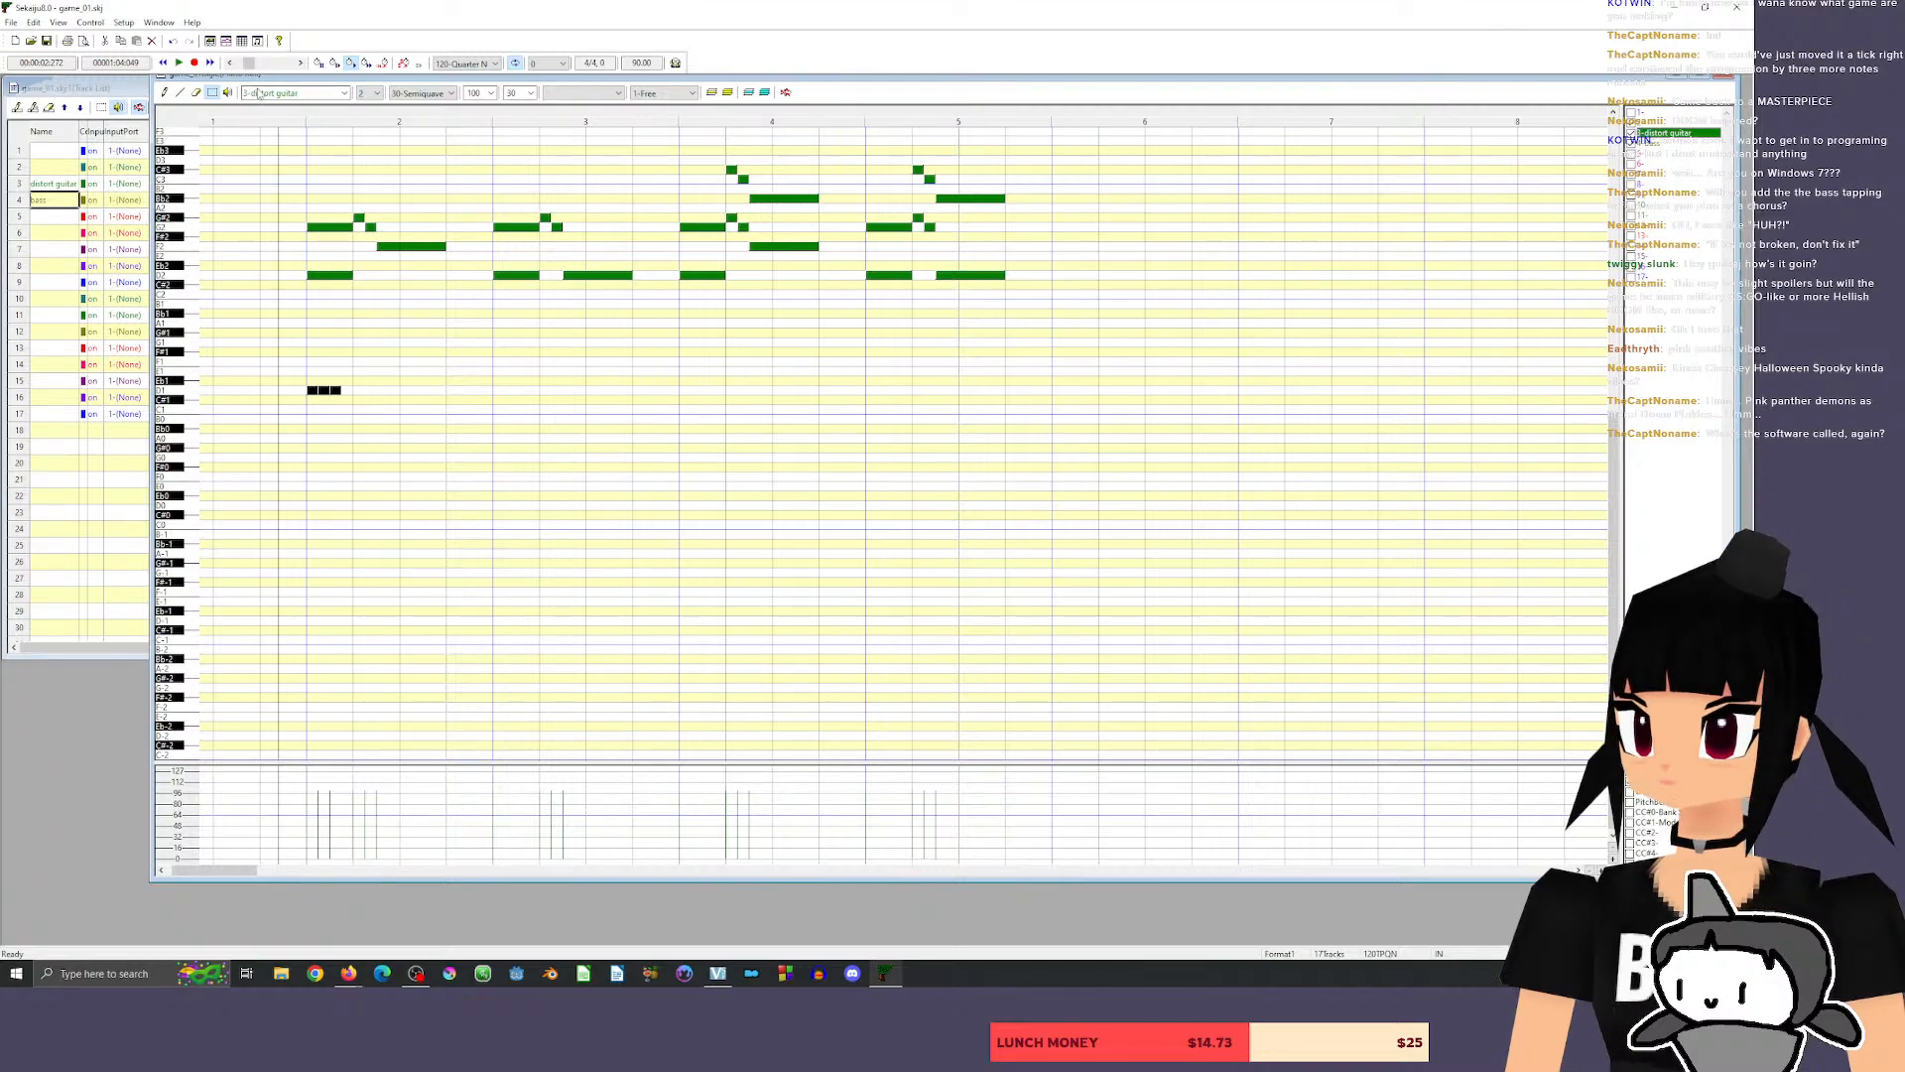
click(196, 93)
click(343, 390)
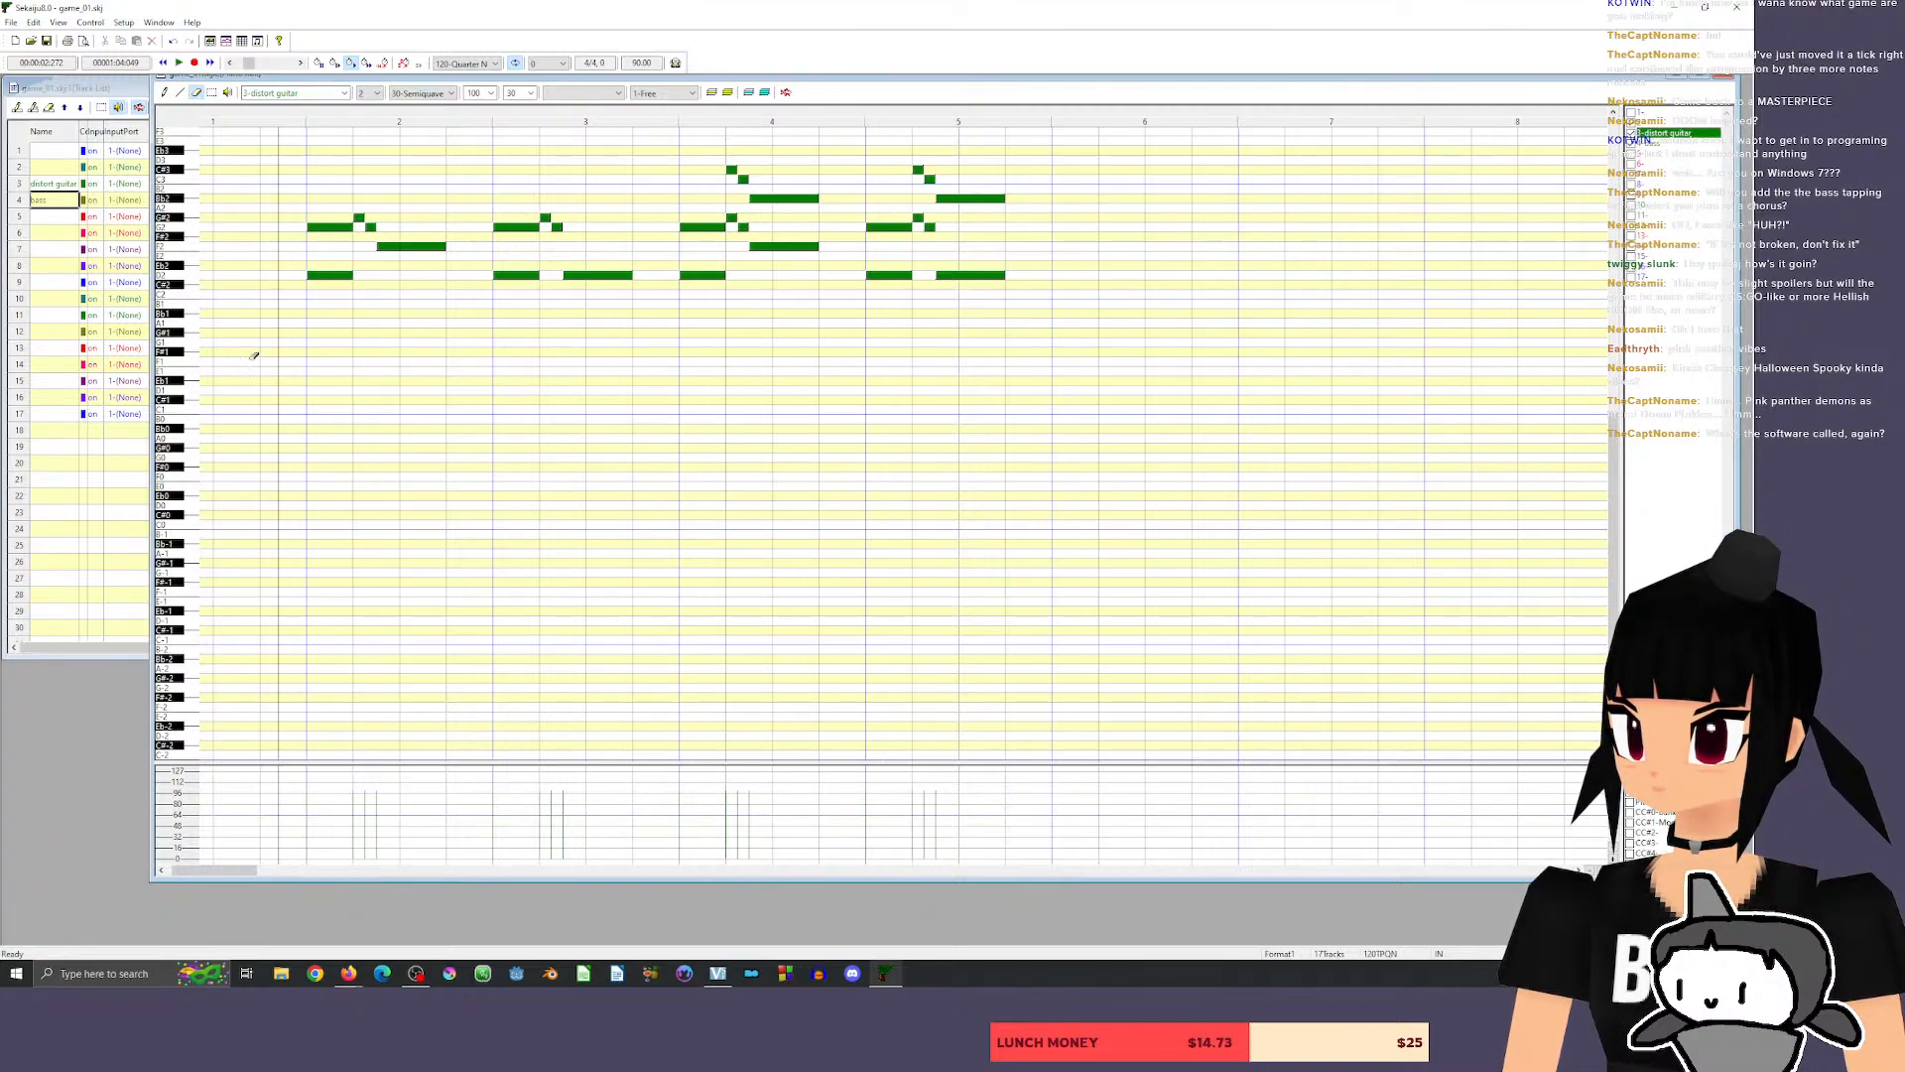
Make bass the piano roll's input track and switch to the Pencil tool.
click(345, 92)
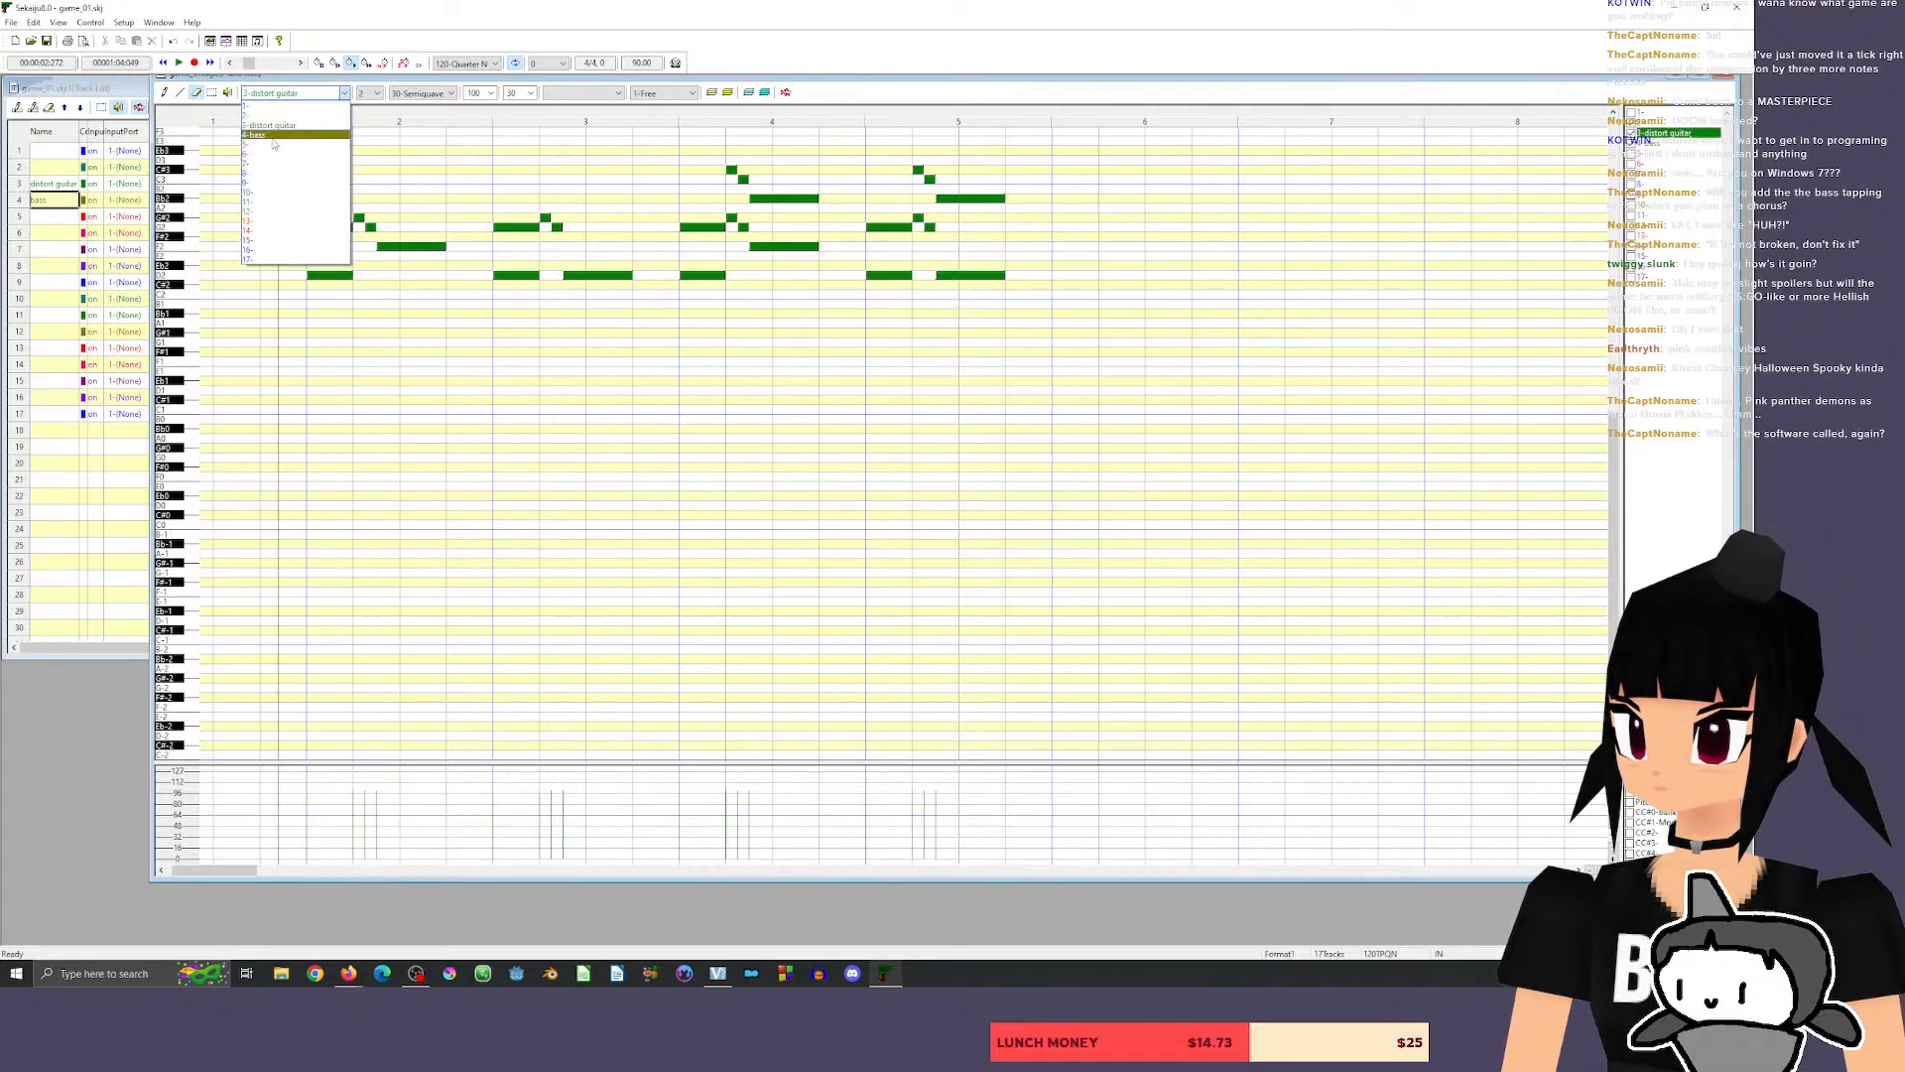
click(276, 145)
click(165, 93)
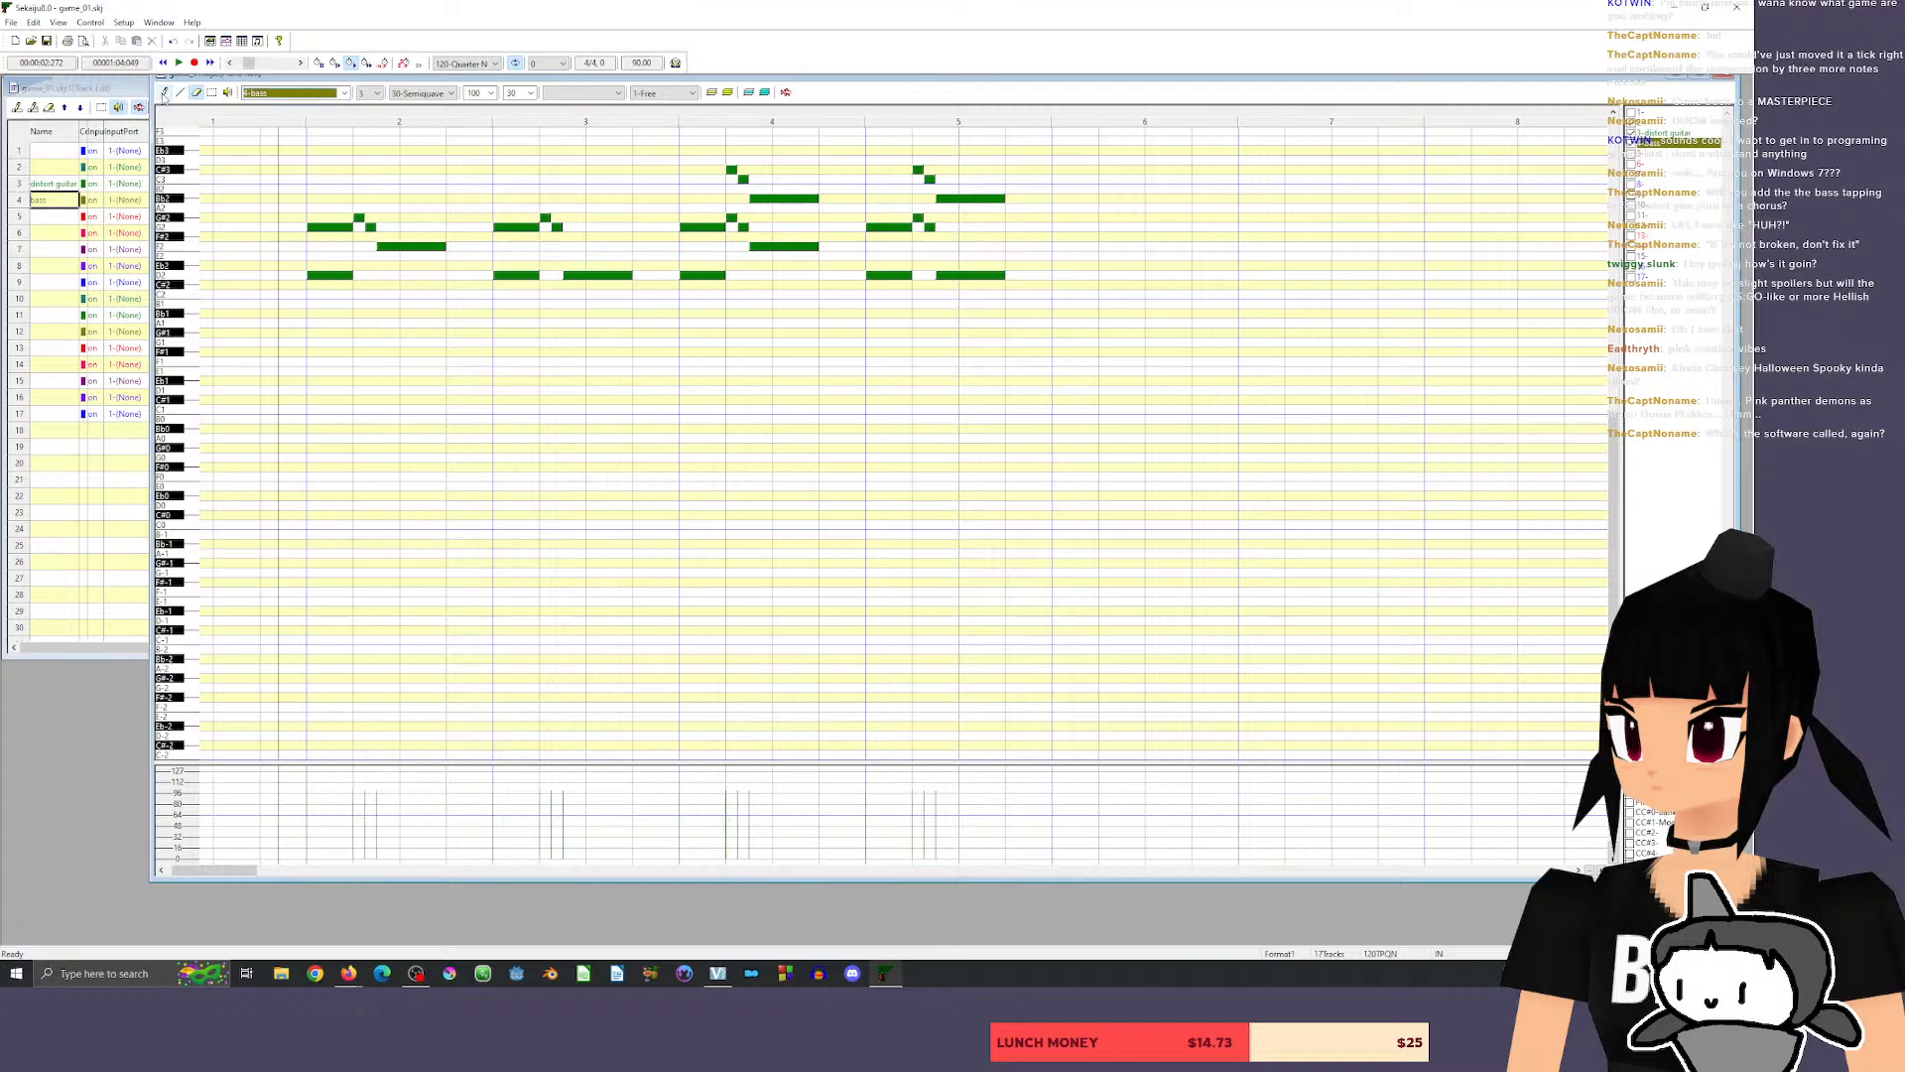
Draw three short D1 bass notes at the start of measure 2 and play them with the guitar riff.
click(312, 390)
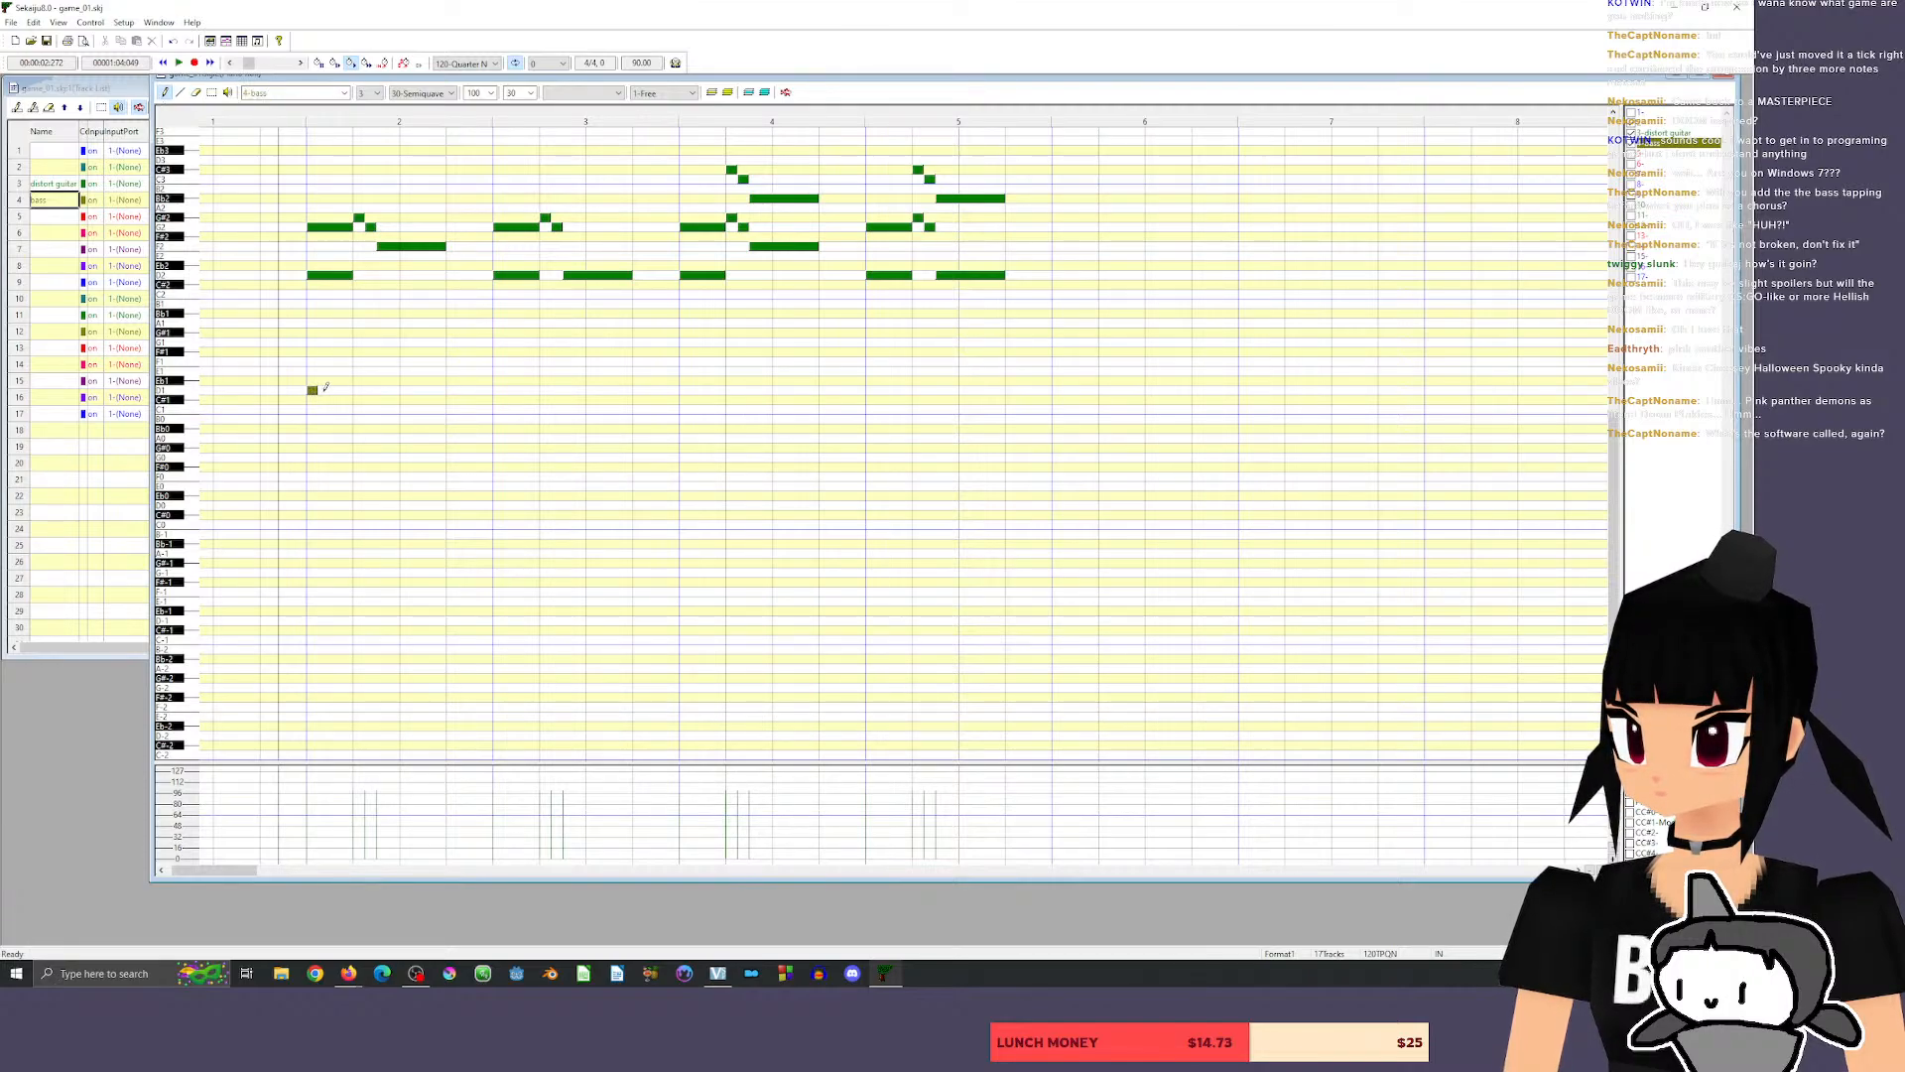
click(334, 389)
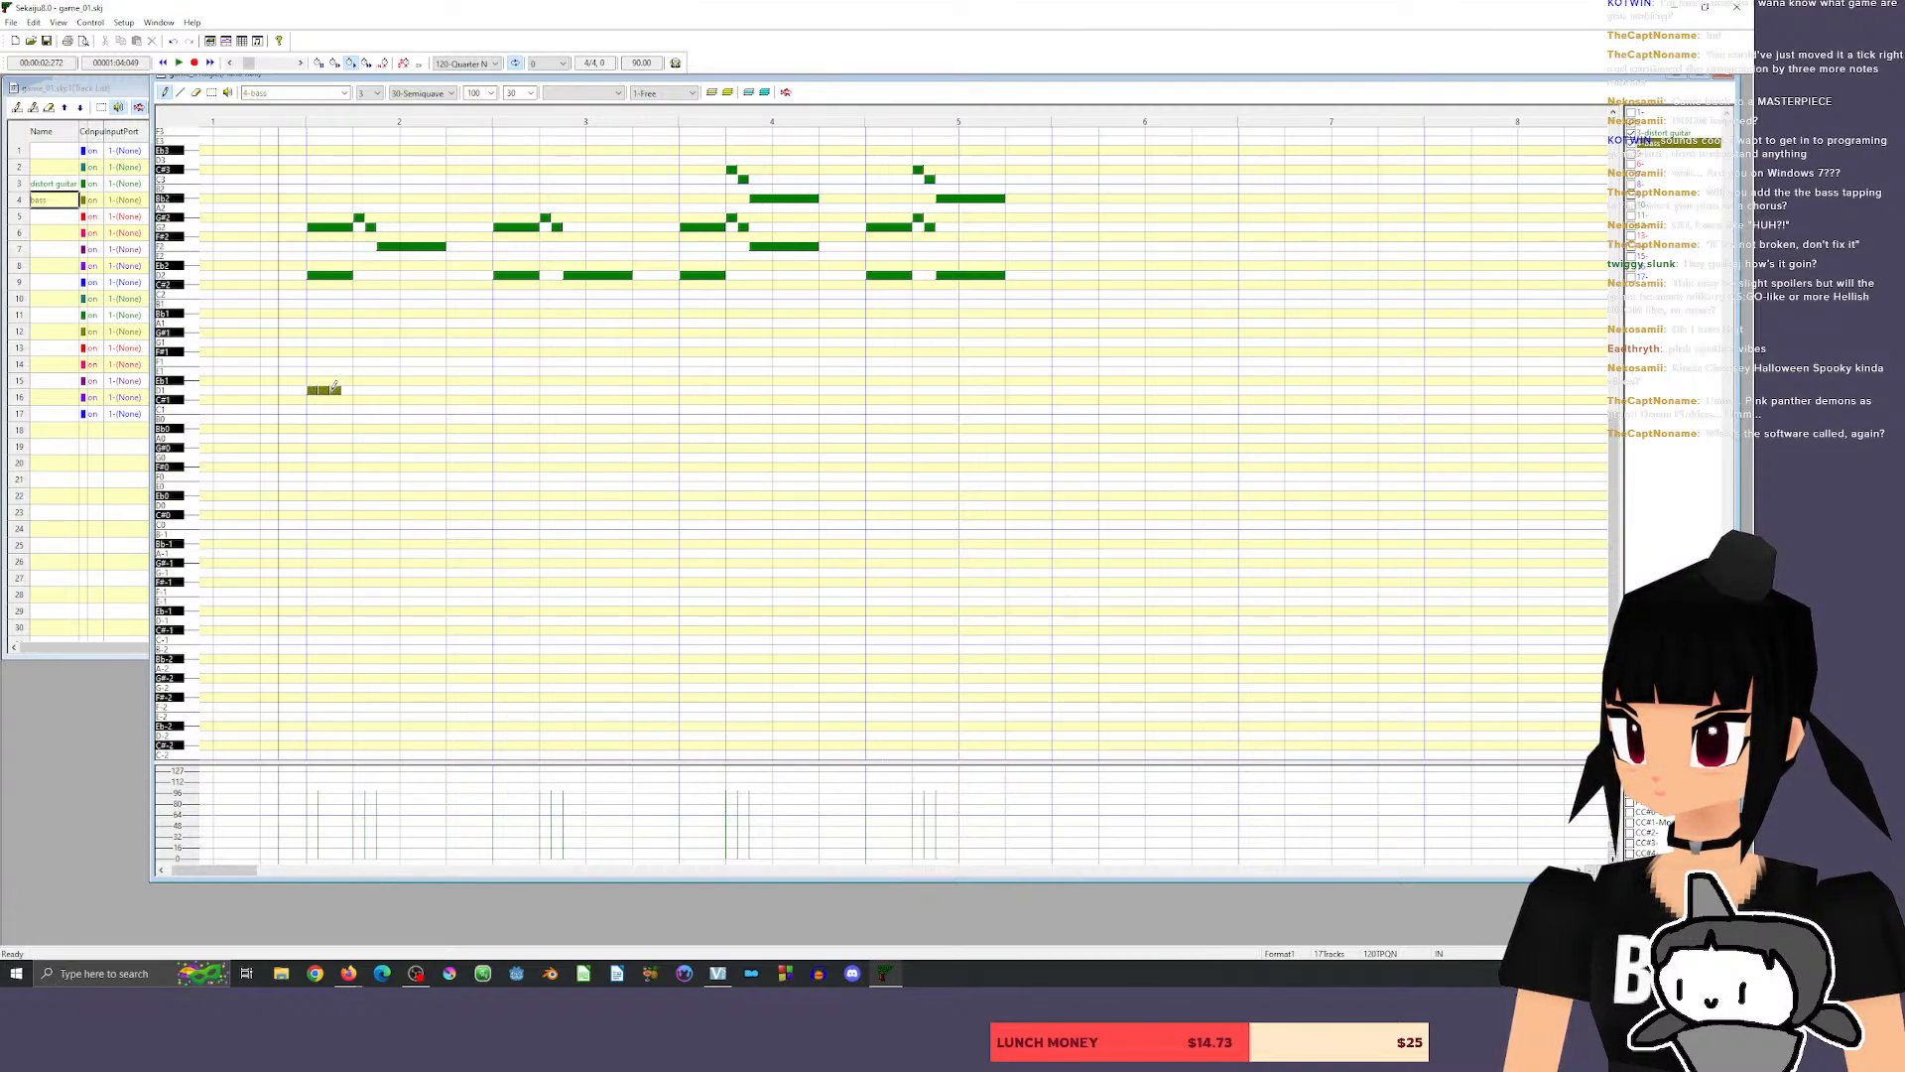
click(266, 117)
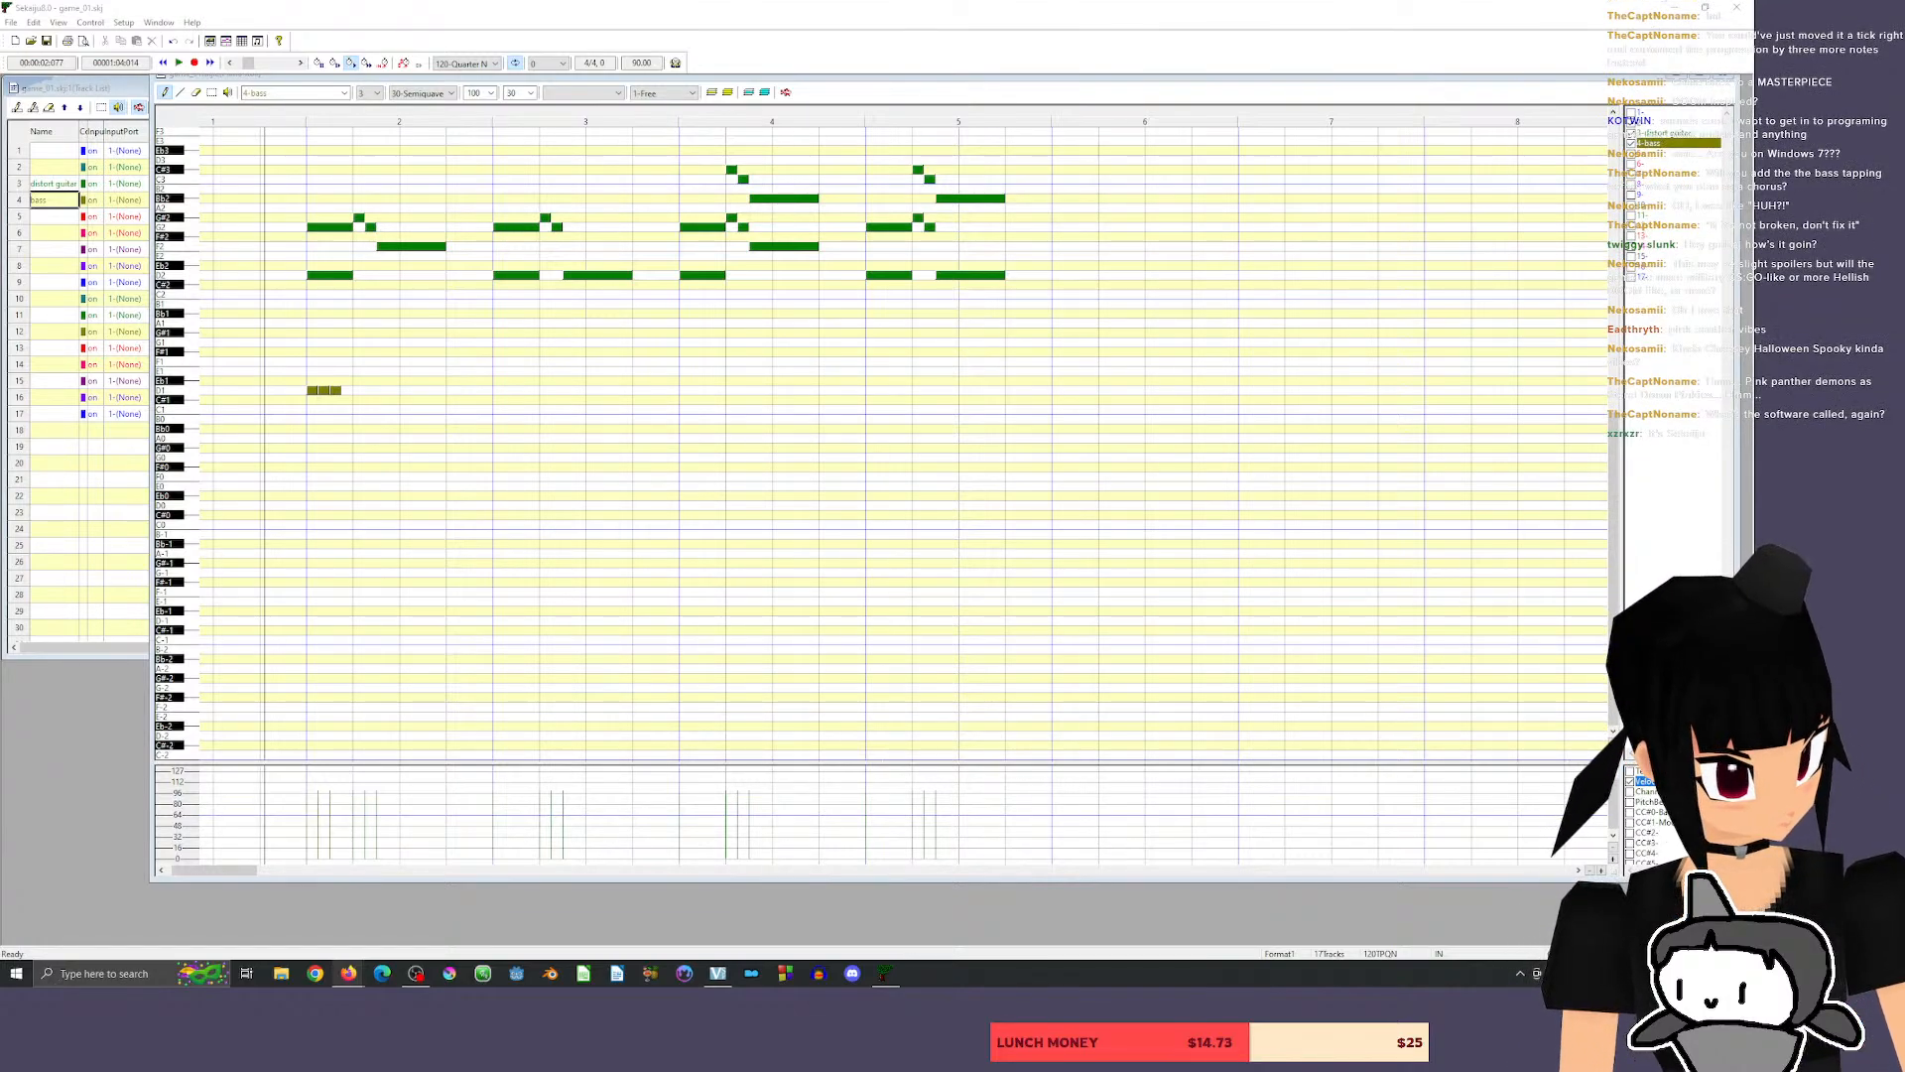
click(292, 118)
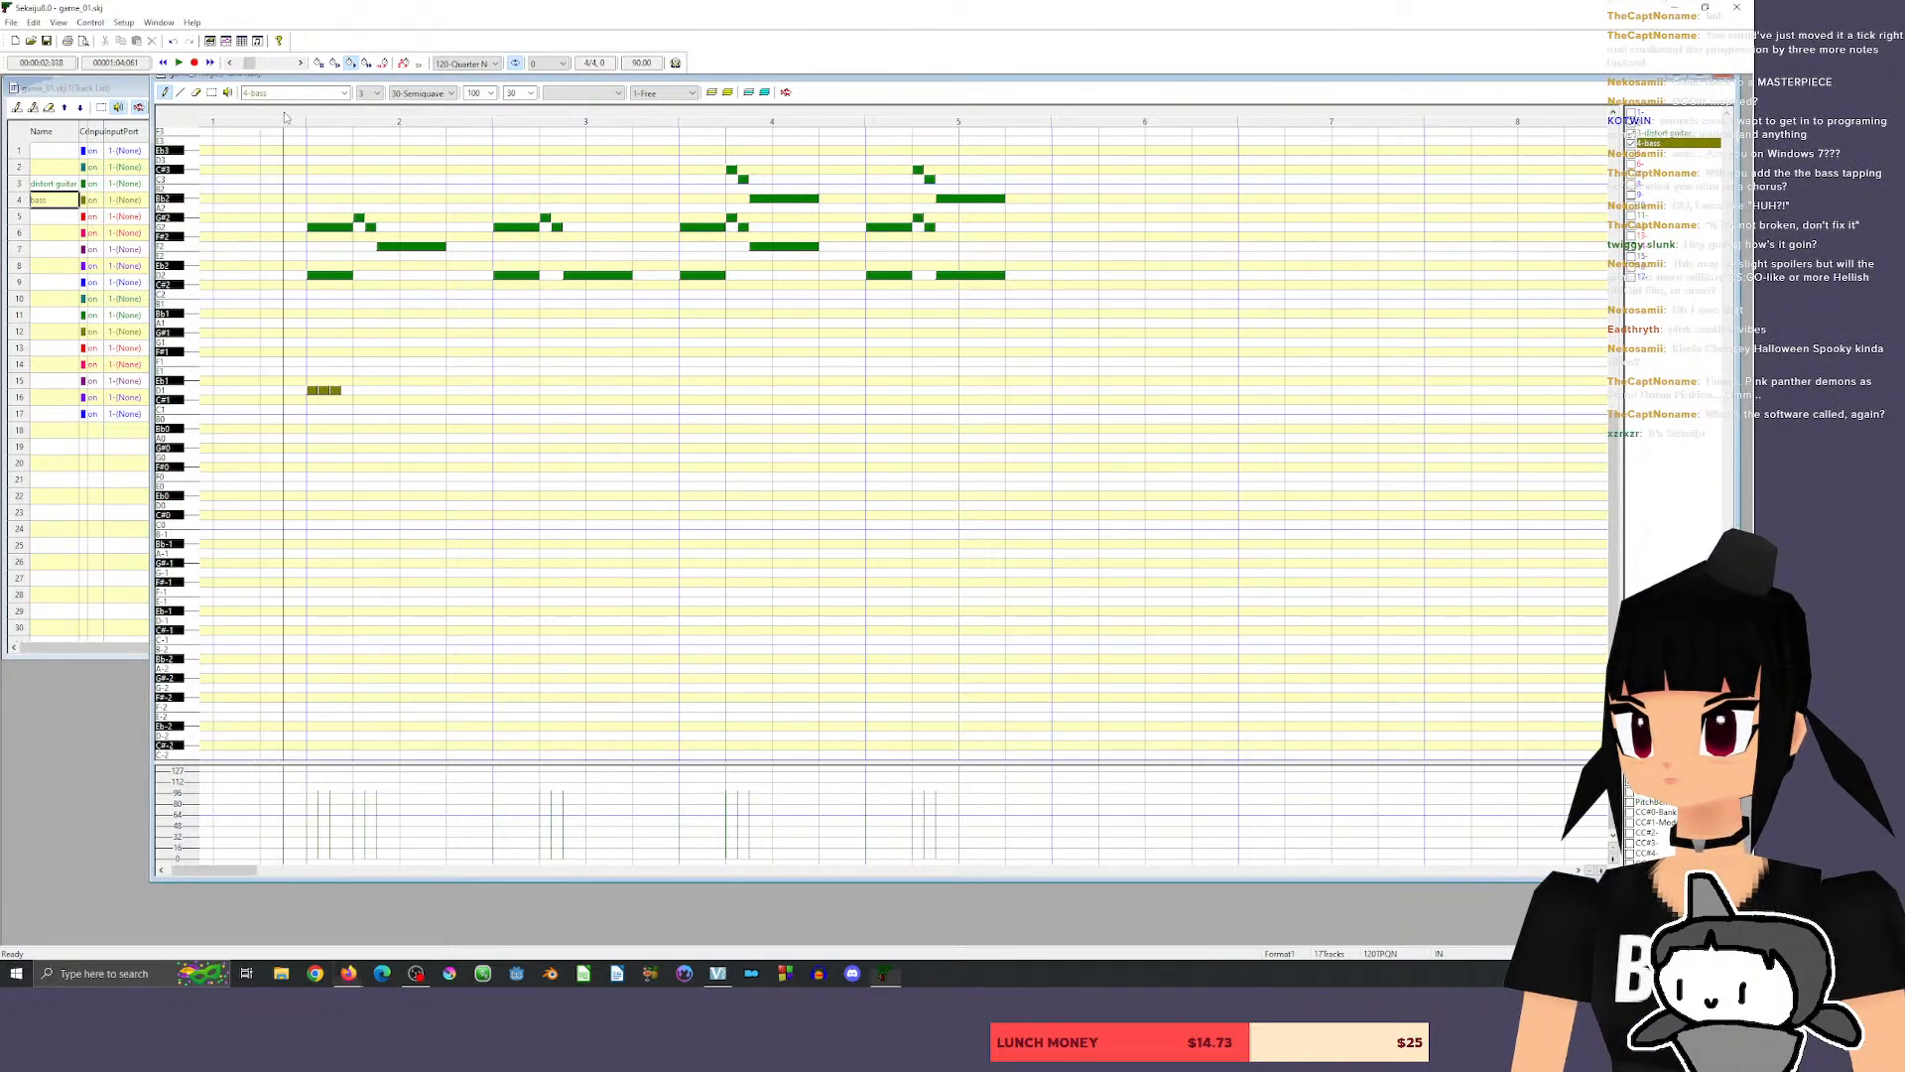
key(space)
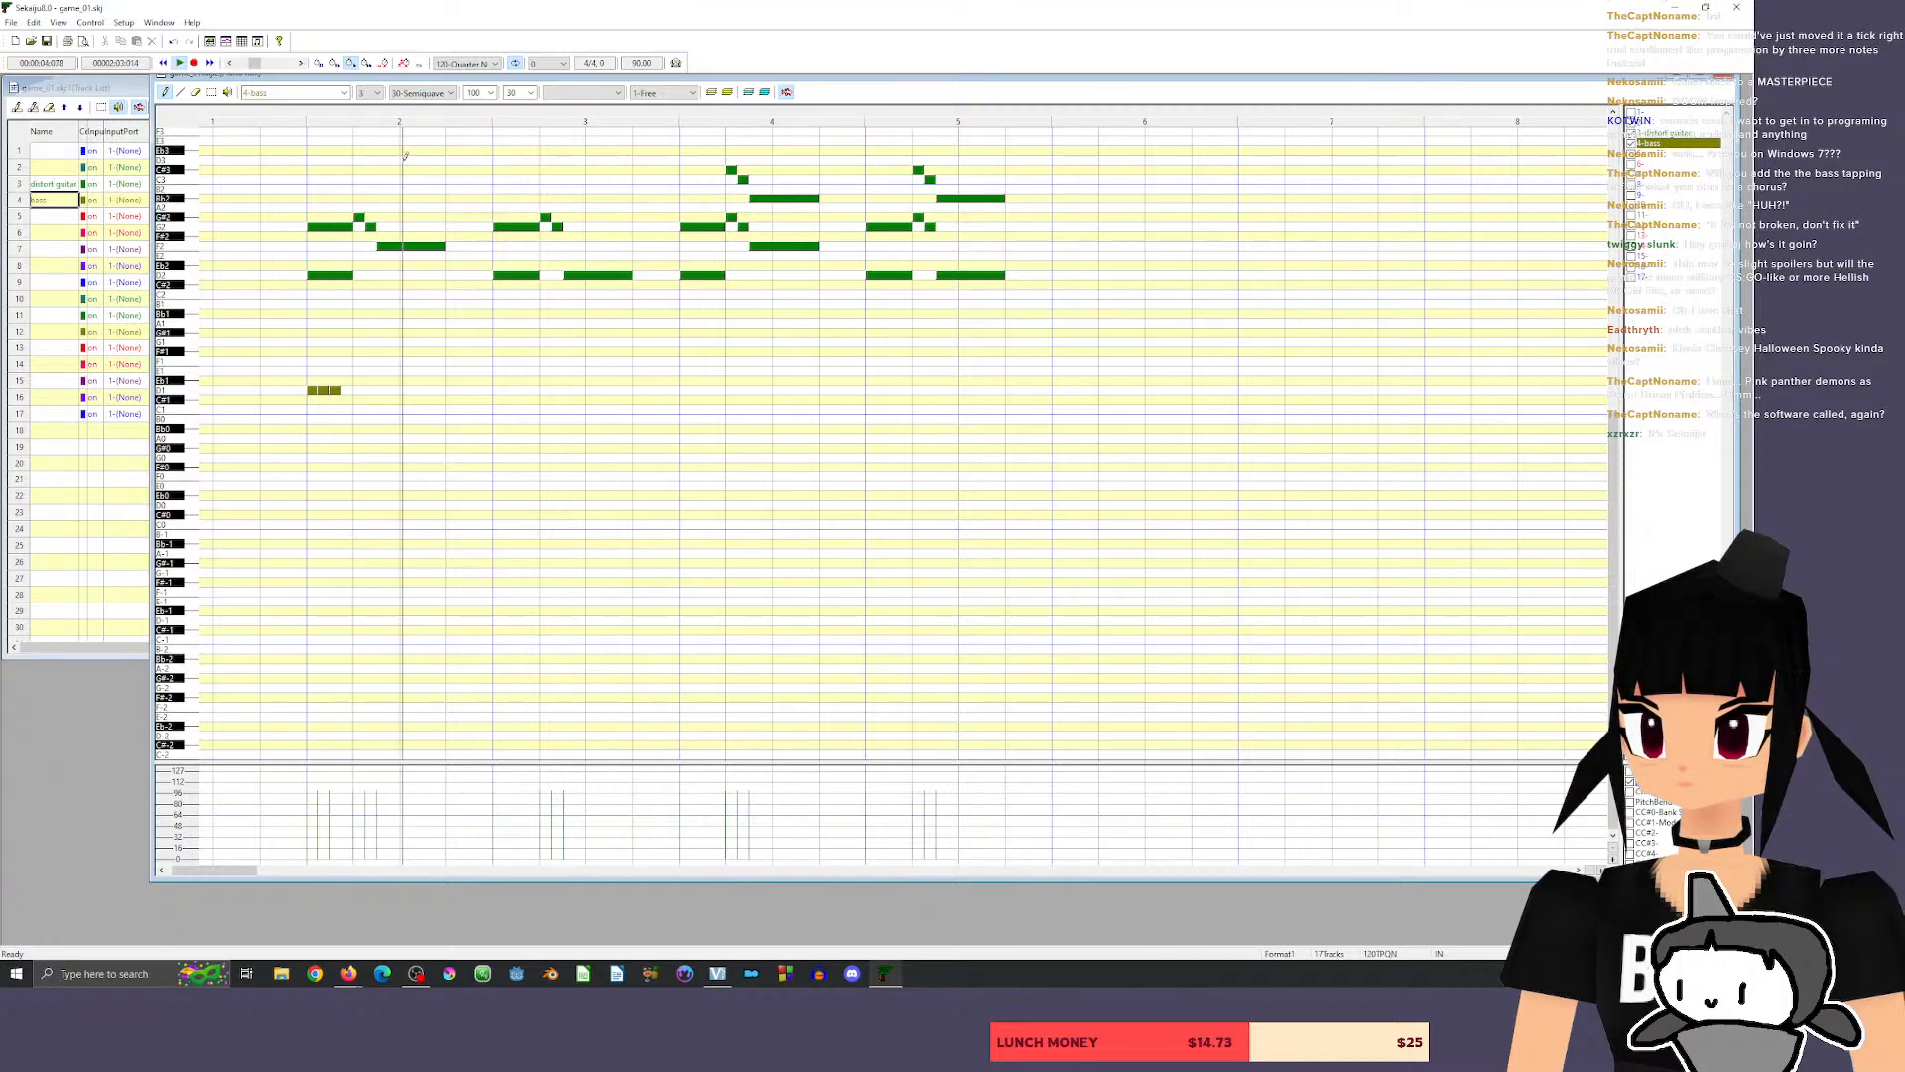
key(space)
Draw three short D1 bass notes at the start of measures 3, 4 and 5, plus four on measure 5's last beat, and play the result.
click(501, 390)
click(523, 390)
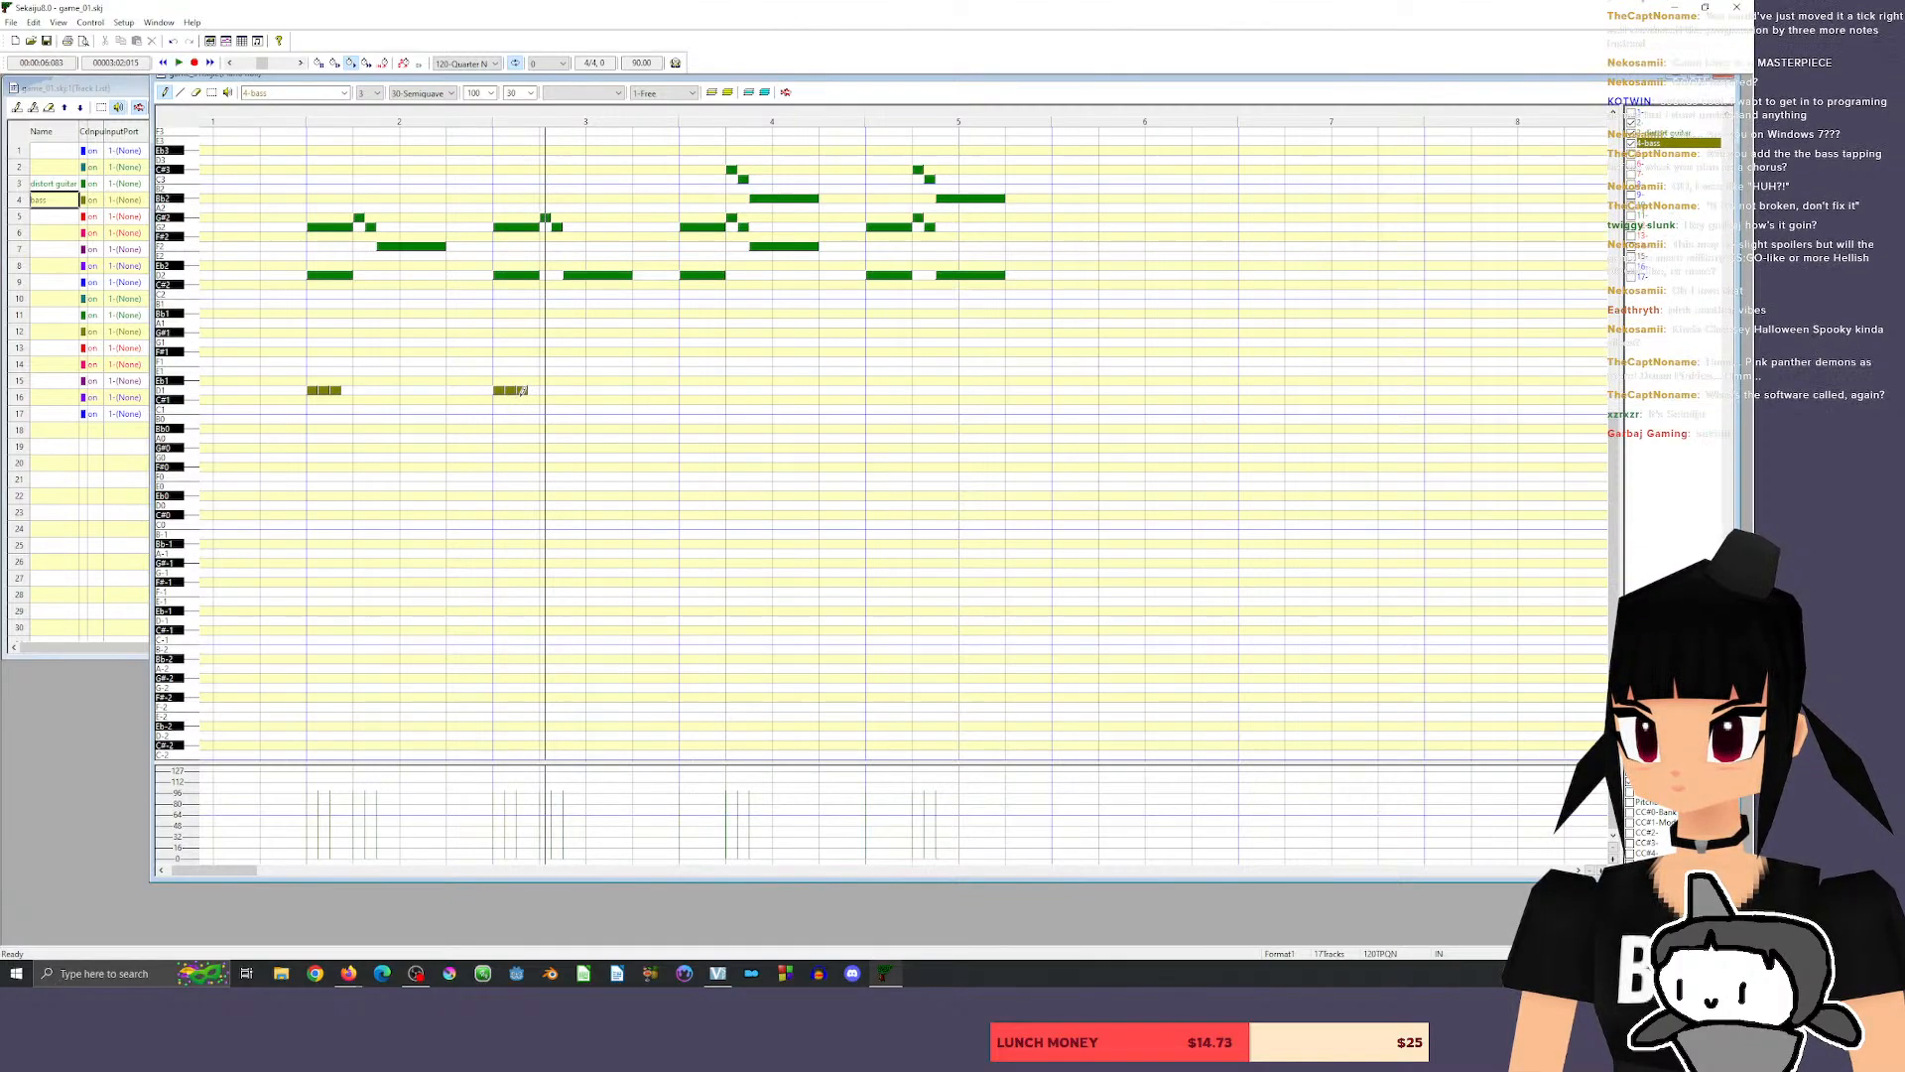
click(685, 390)
click(697, 390)
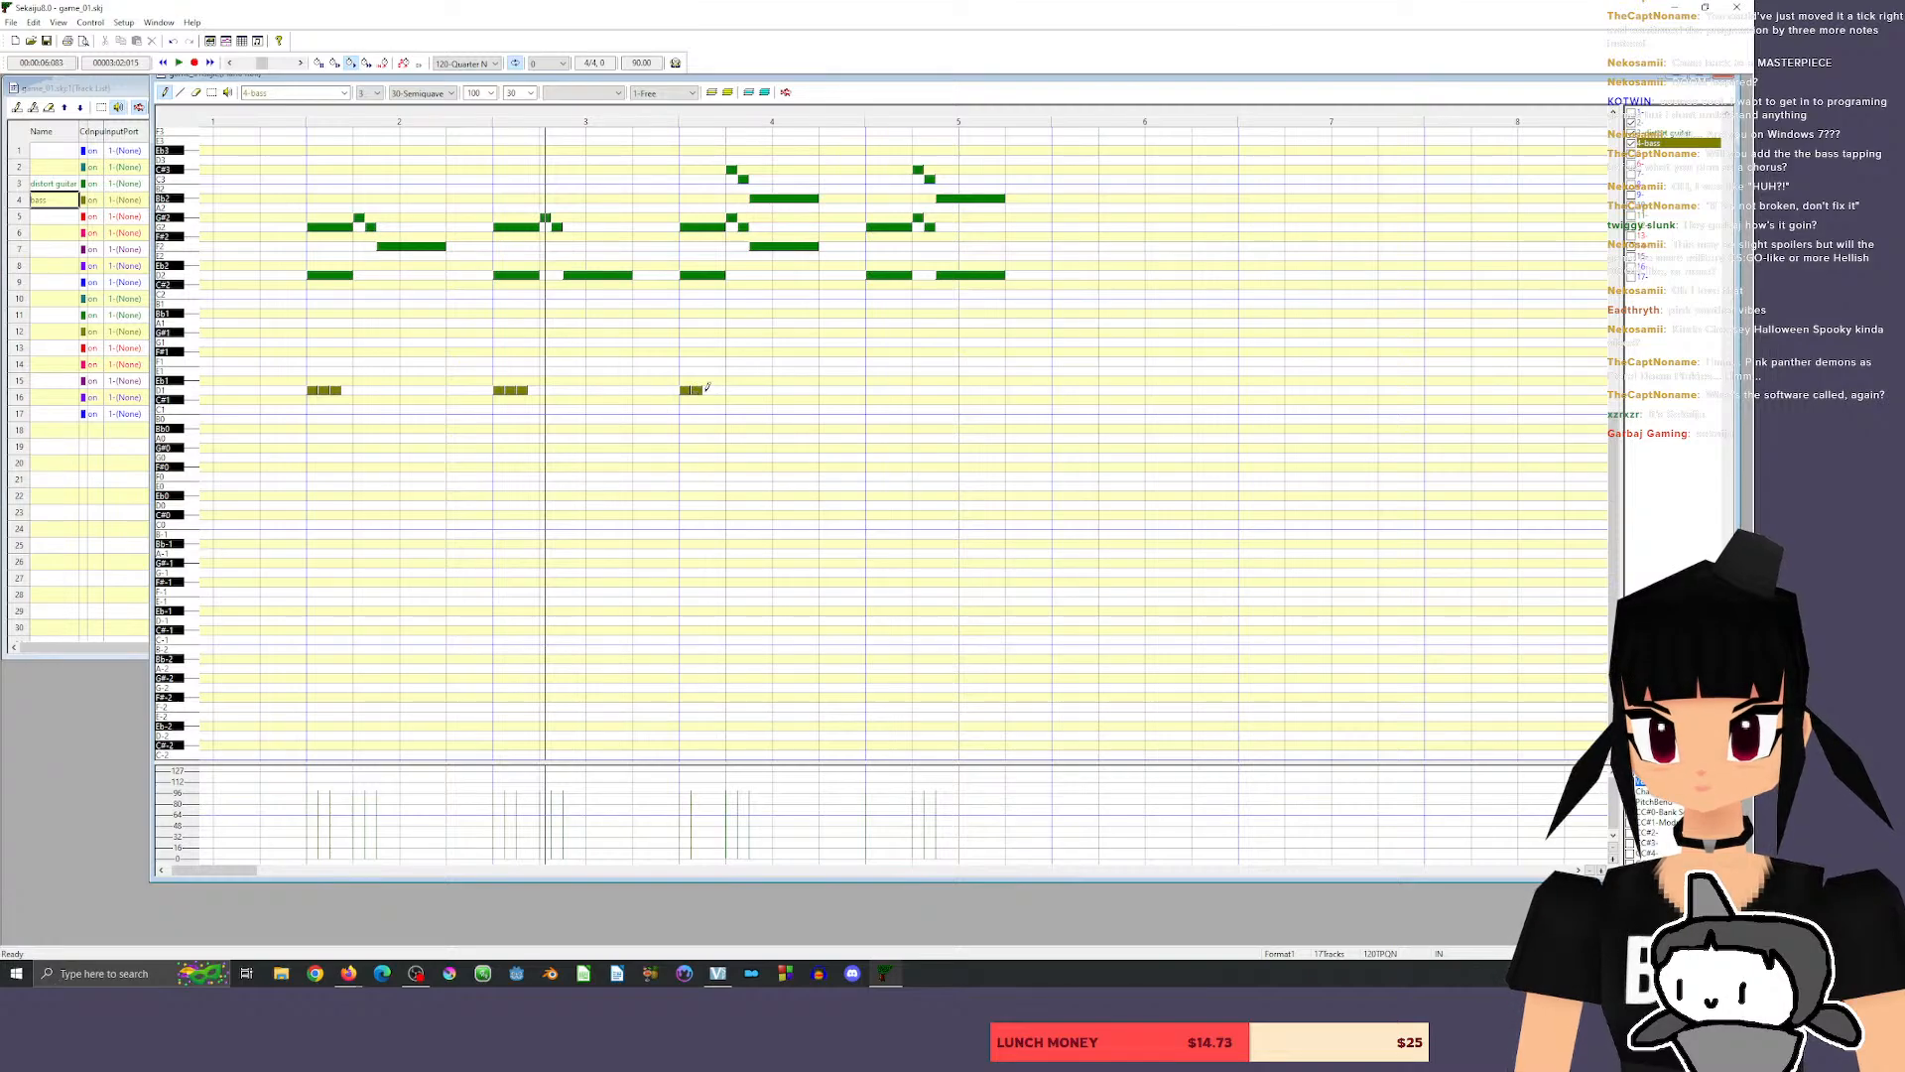
click(708, 390)
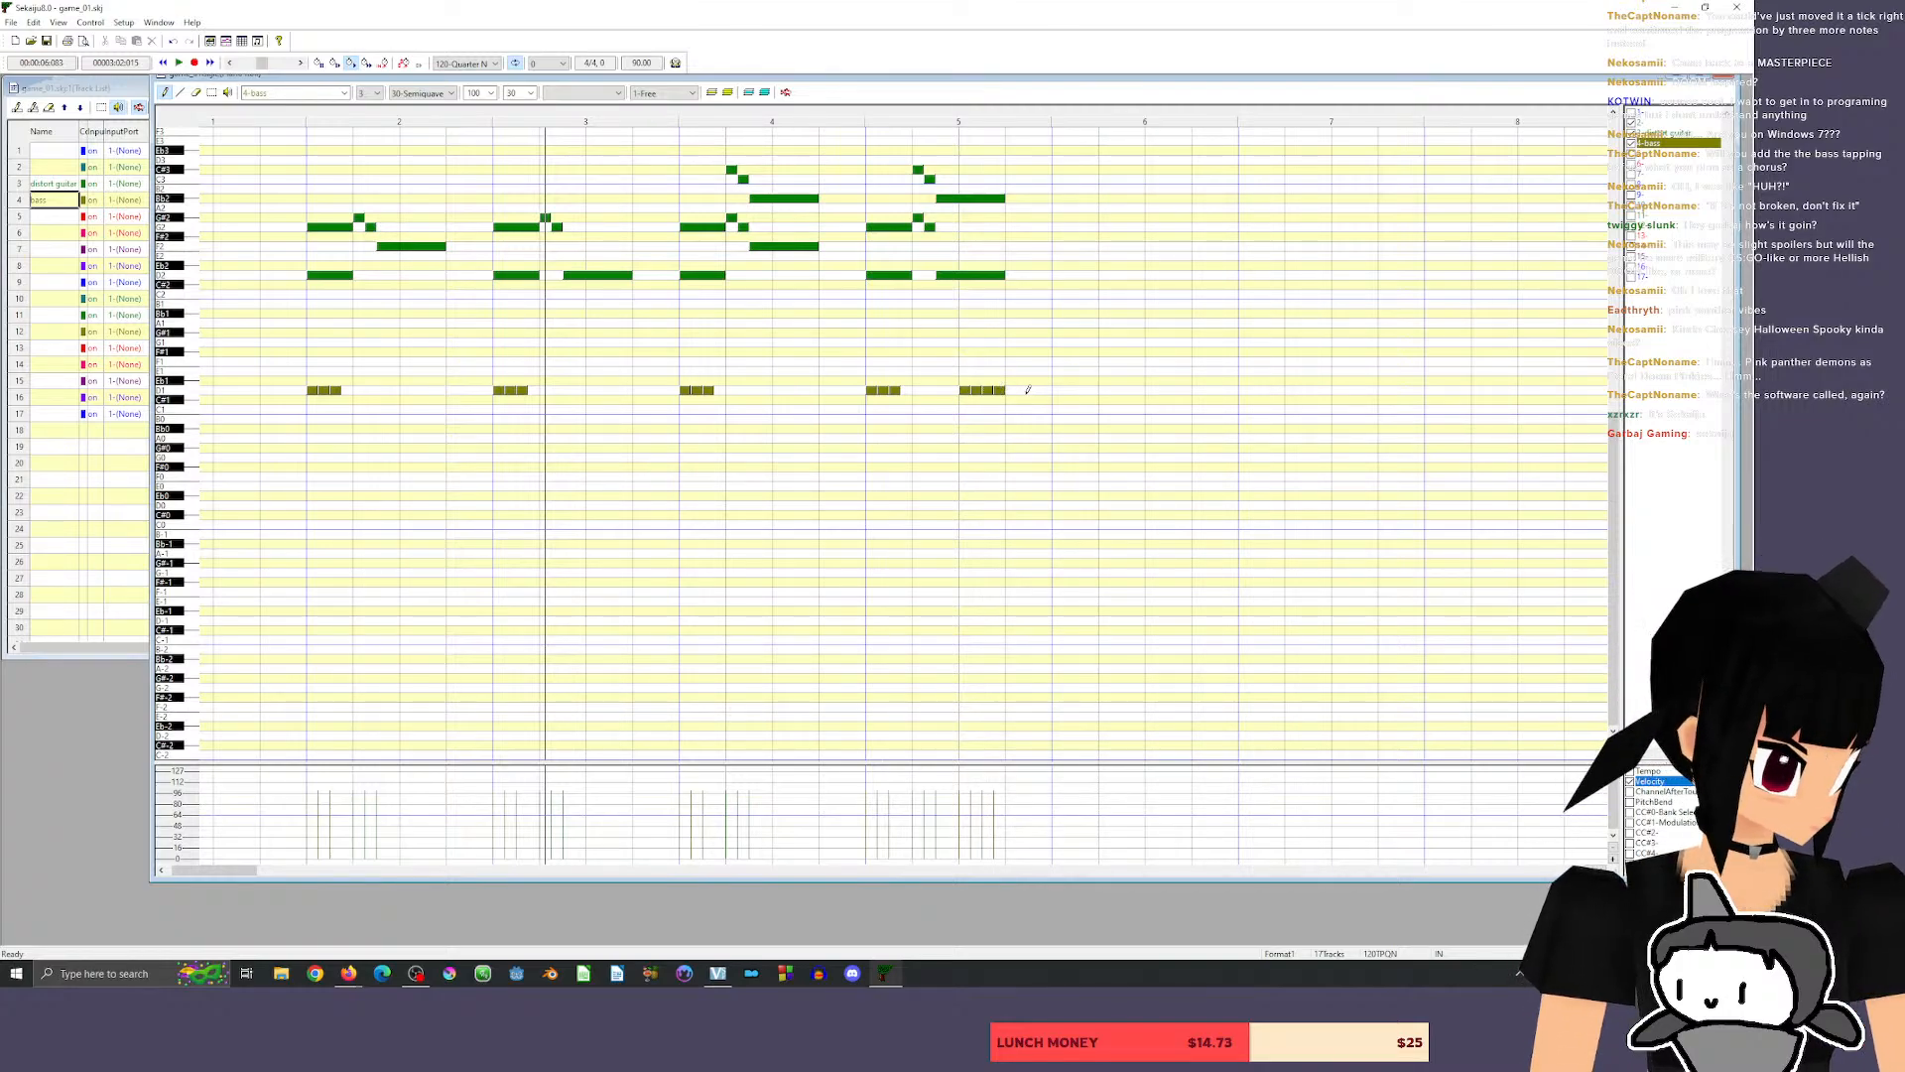
click(285, 121)
key(space)
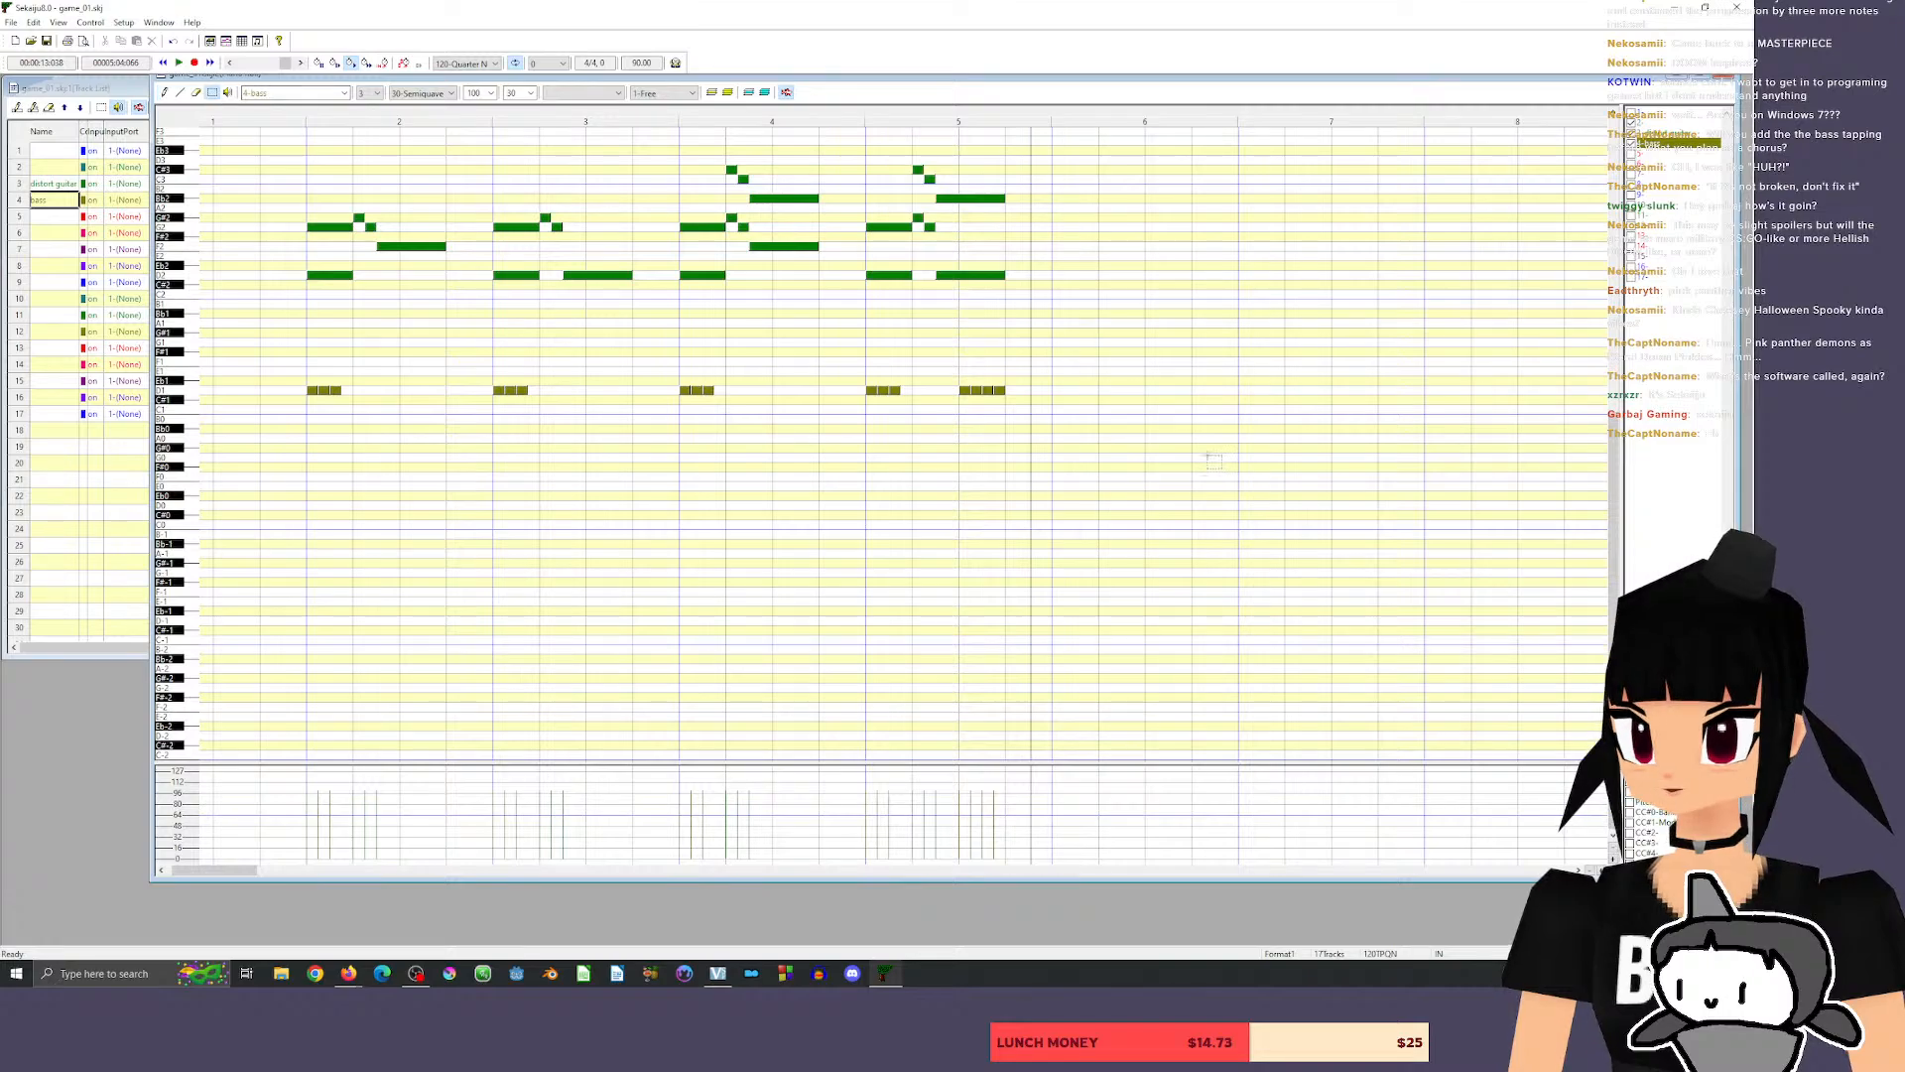
drag(1060, 449, 1013, 390)
scroll(1284, 353, left, 1)
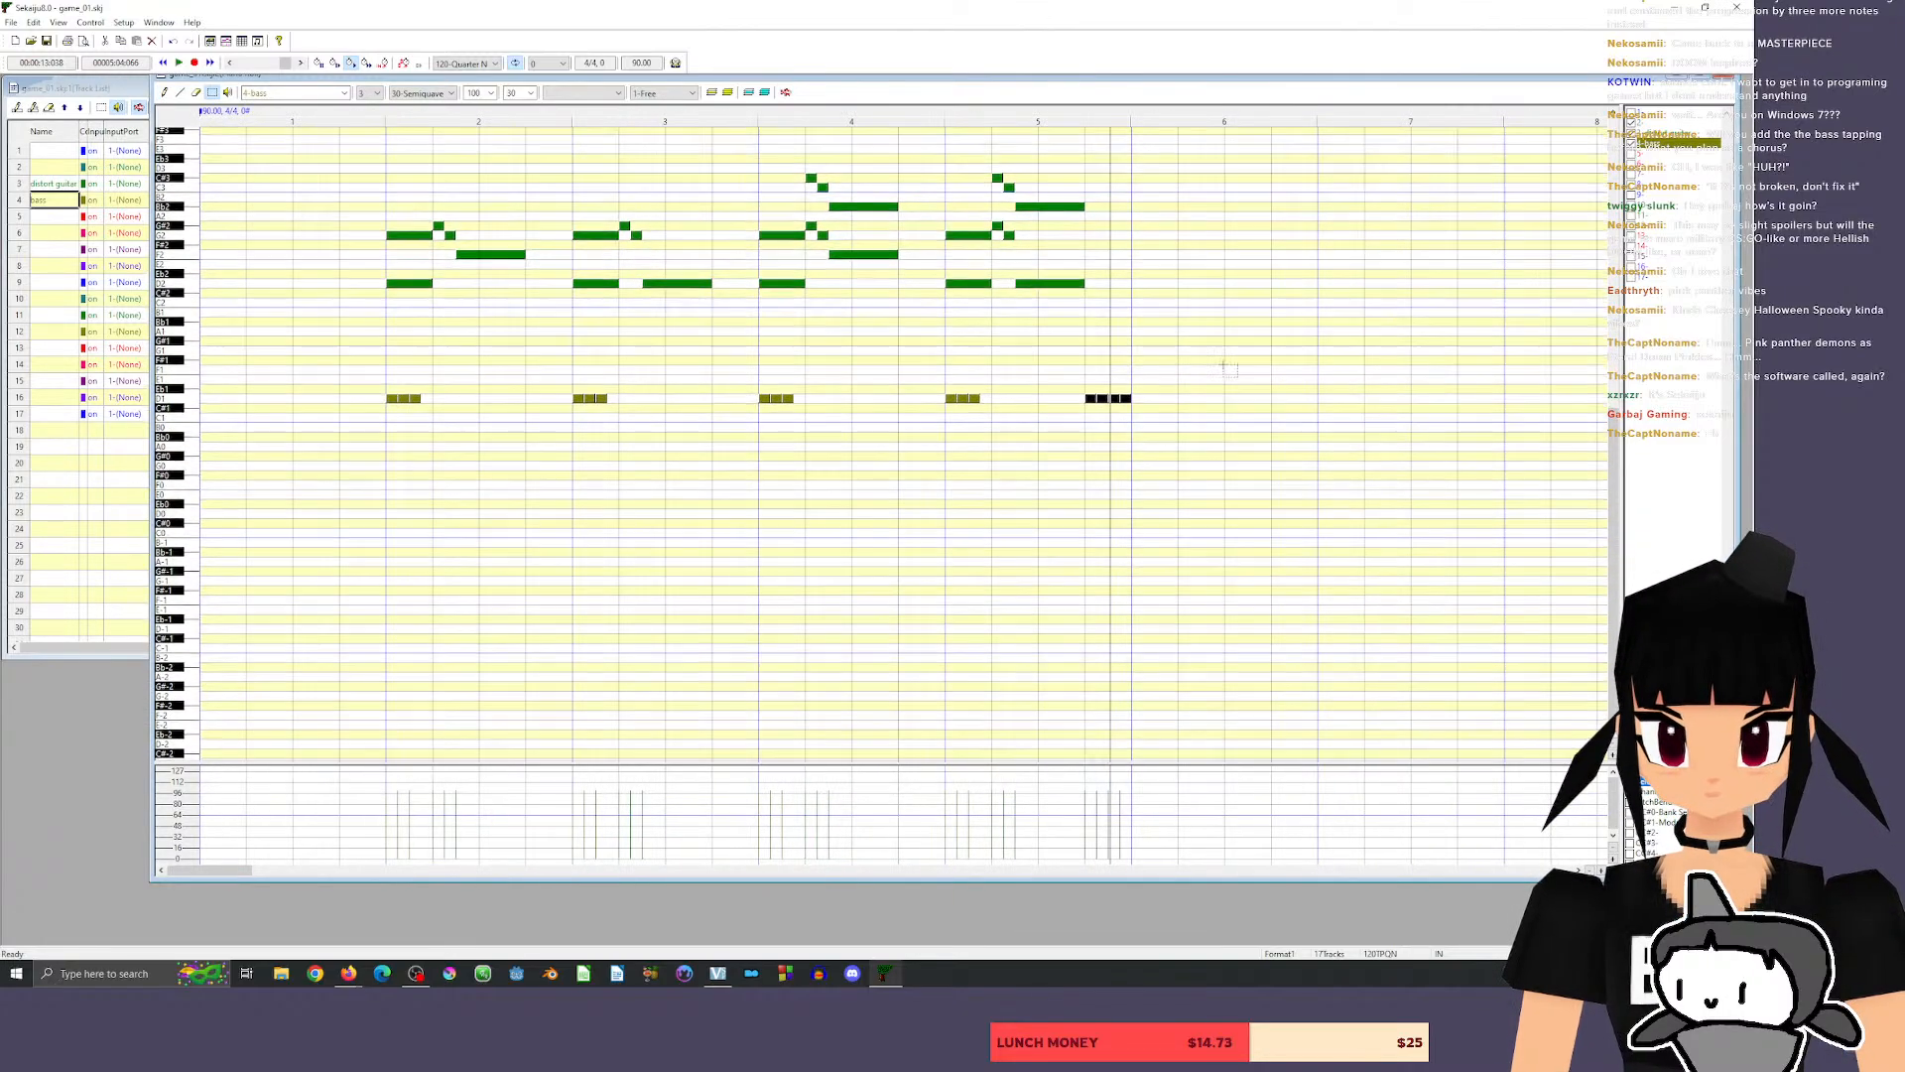
scroll(1229, 361, right, 6)
click(1587, 474)
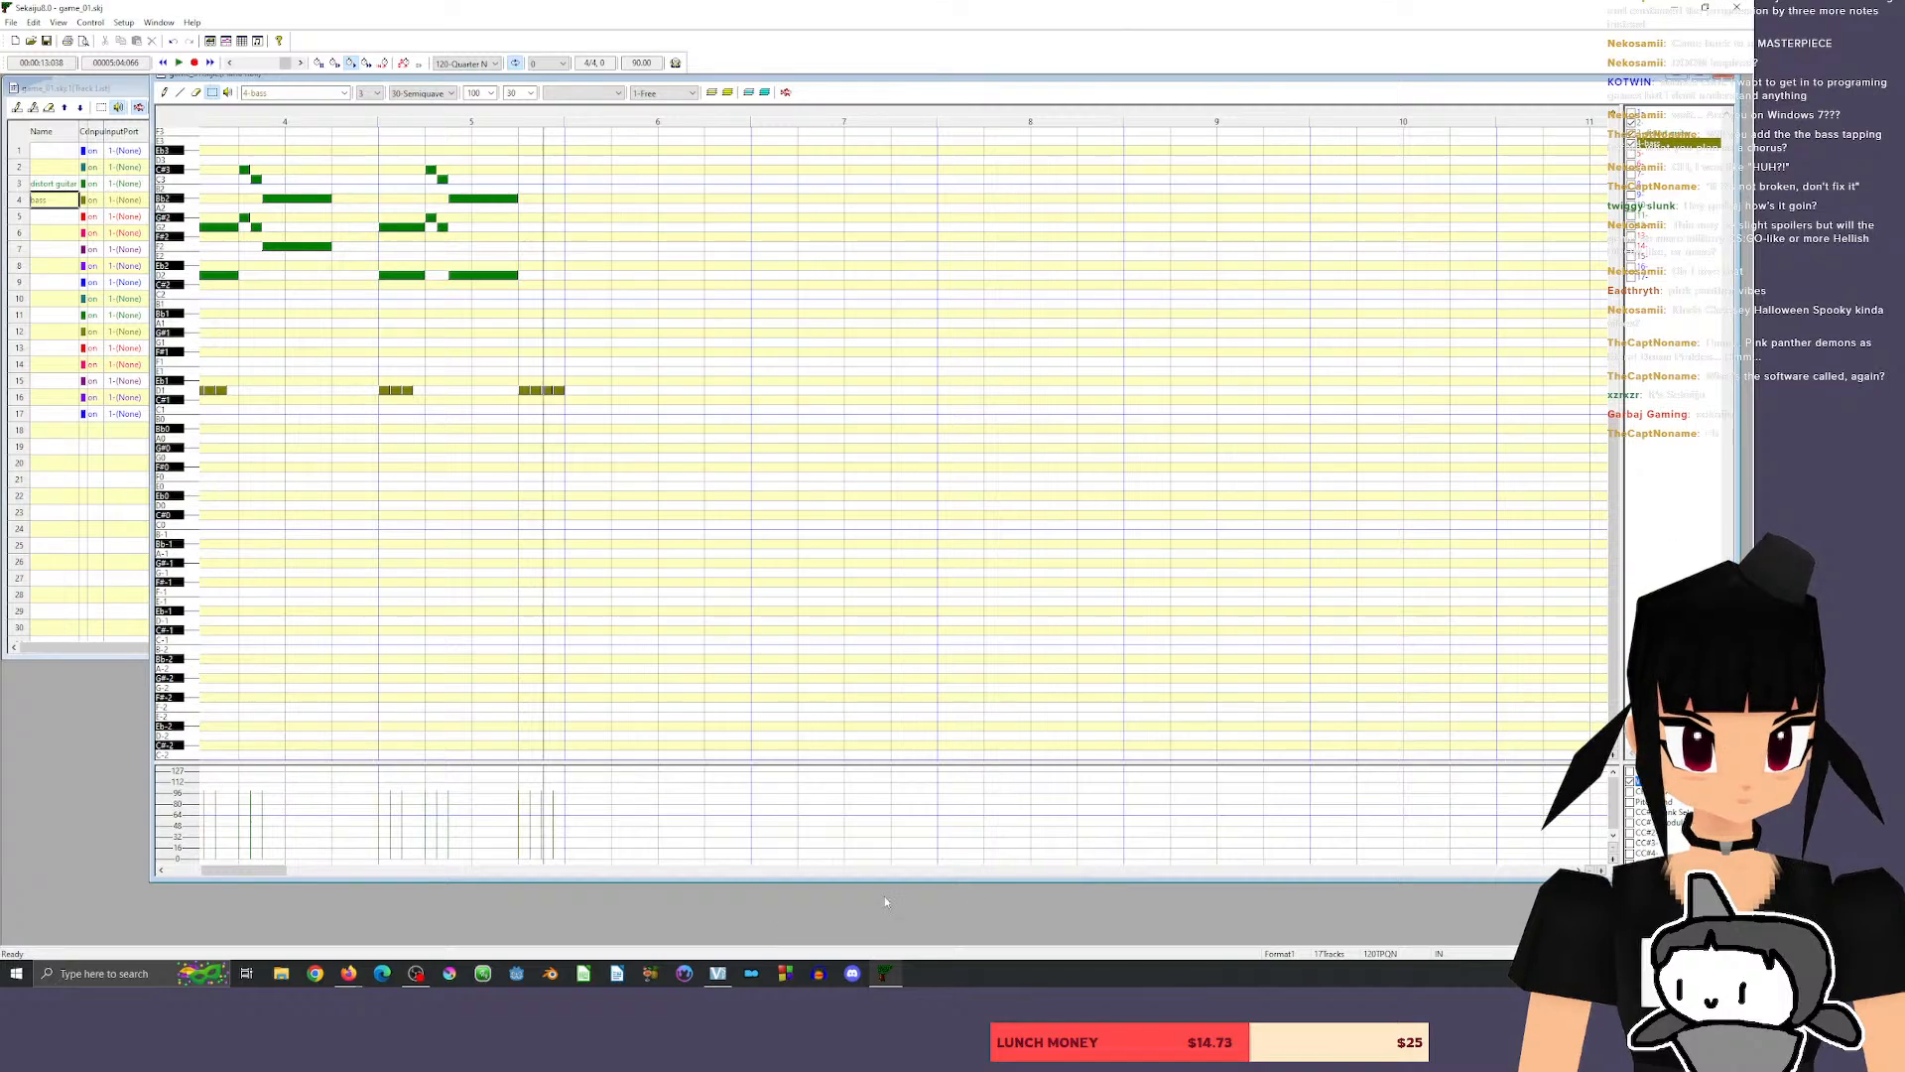
drag(244, 871, 209, 874)
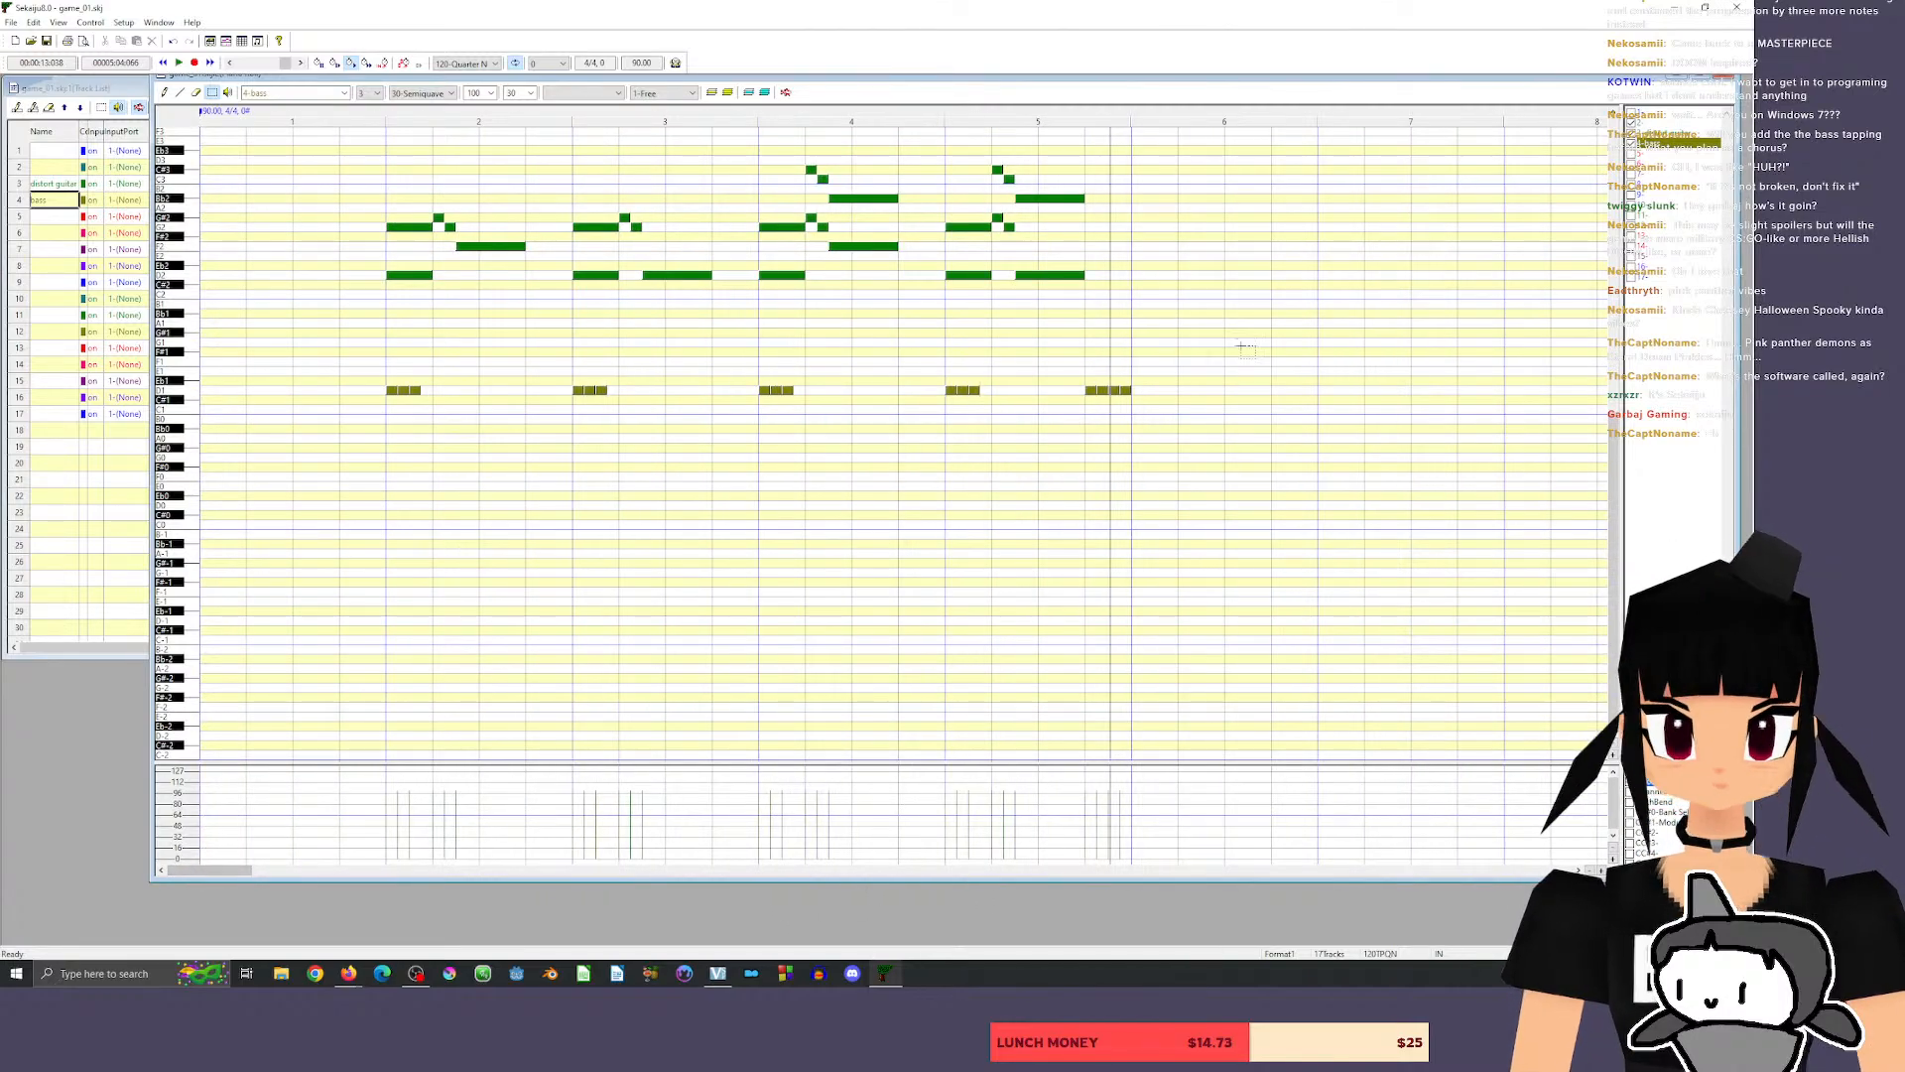
Hide the distort guitar notes, keep the bass notes shown, and make the drum track the piano roll's input track.
click(1662, 215)
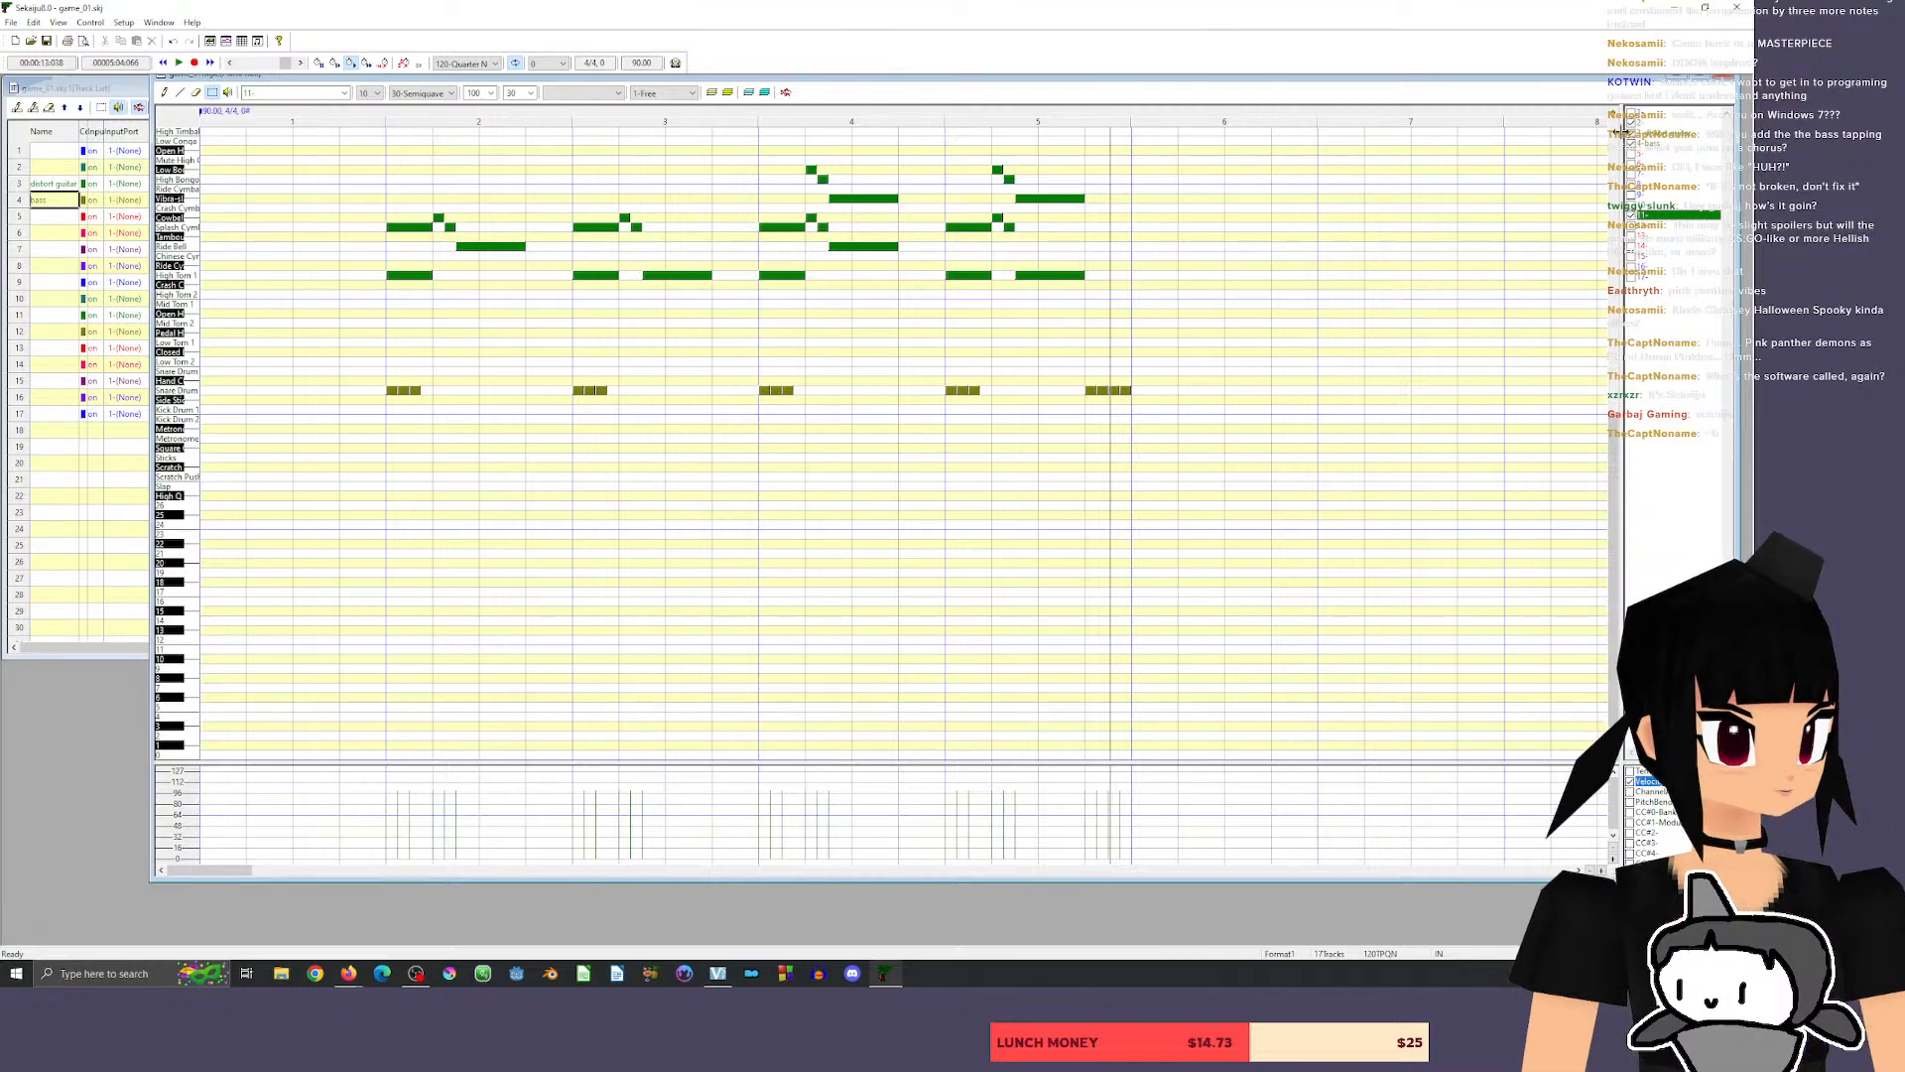
click(1631, 133)
click(1631, 144)
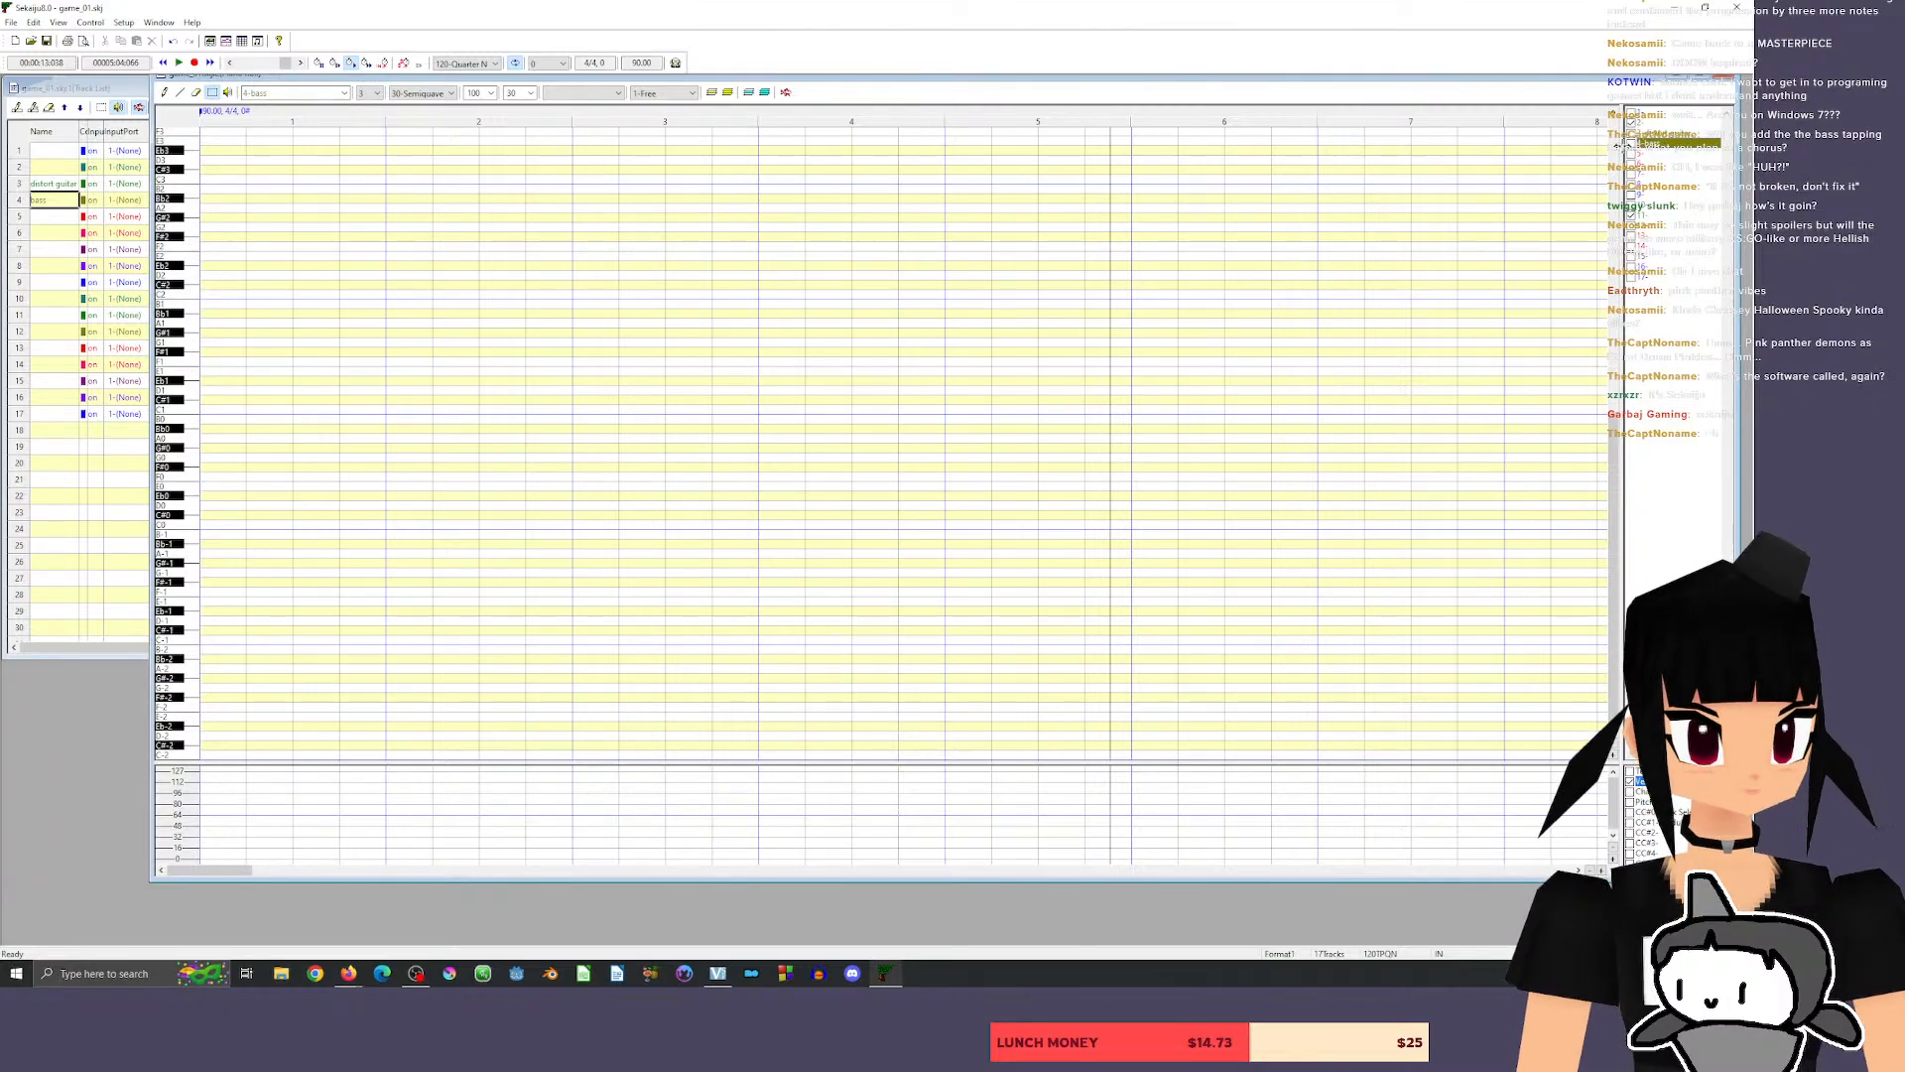
click(1632, 144)
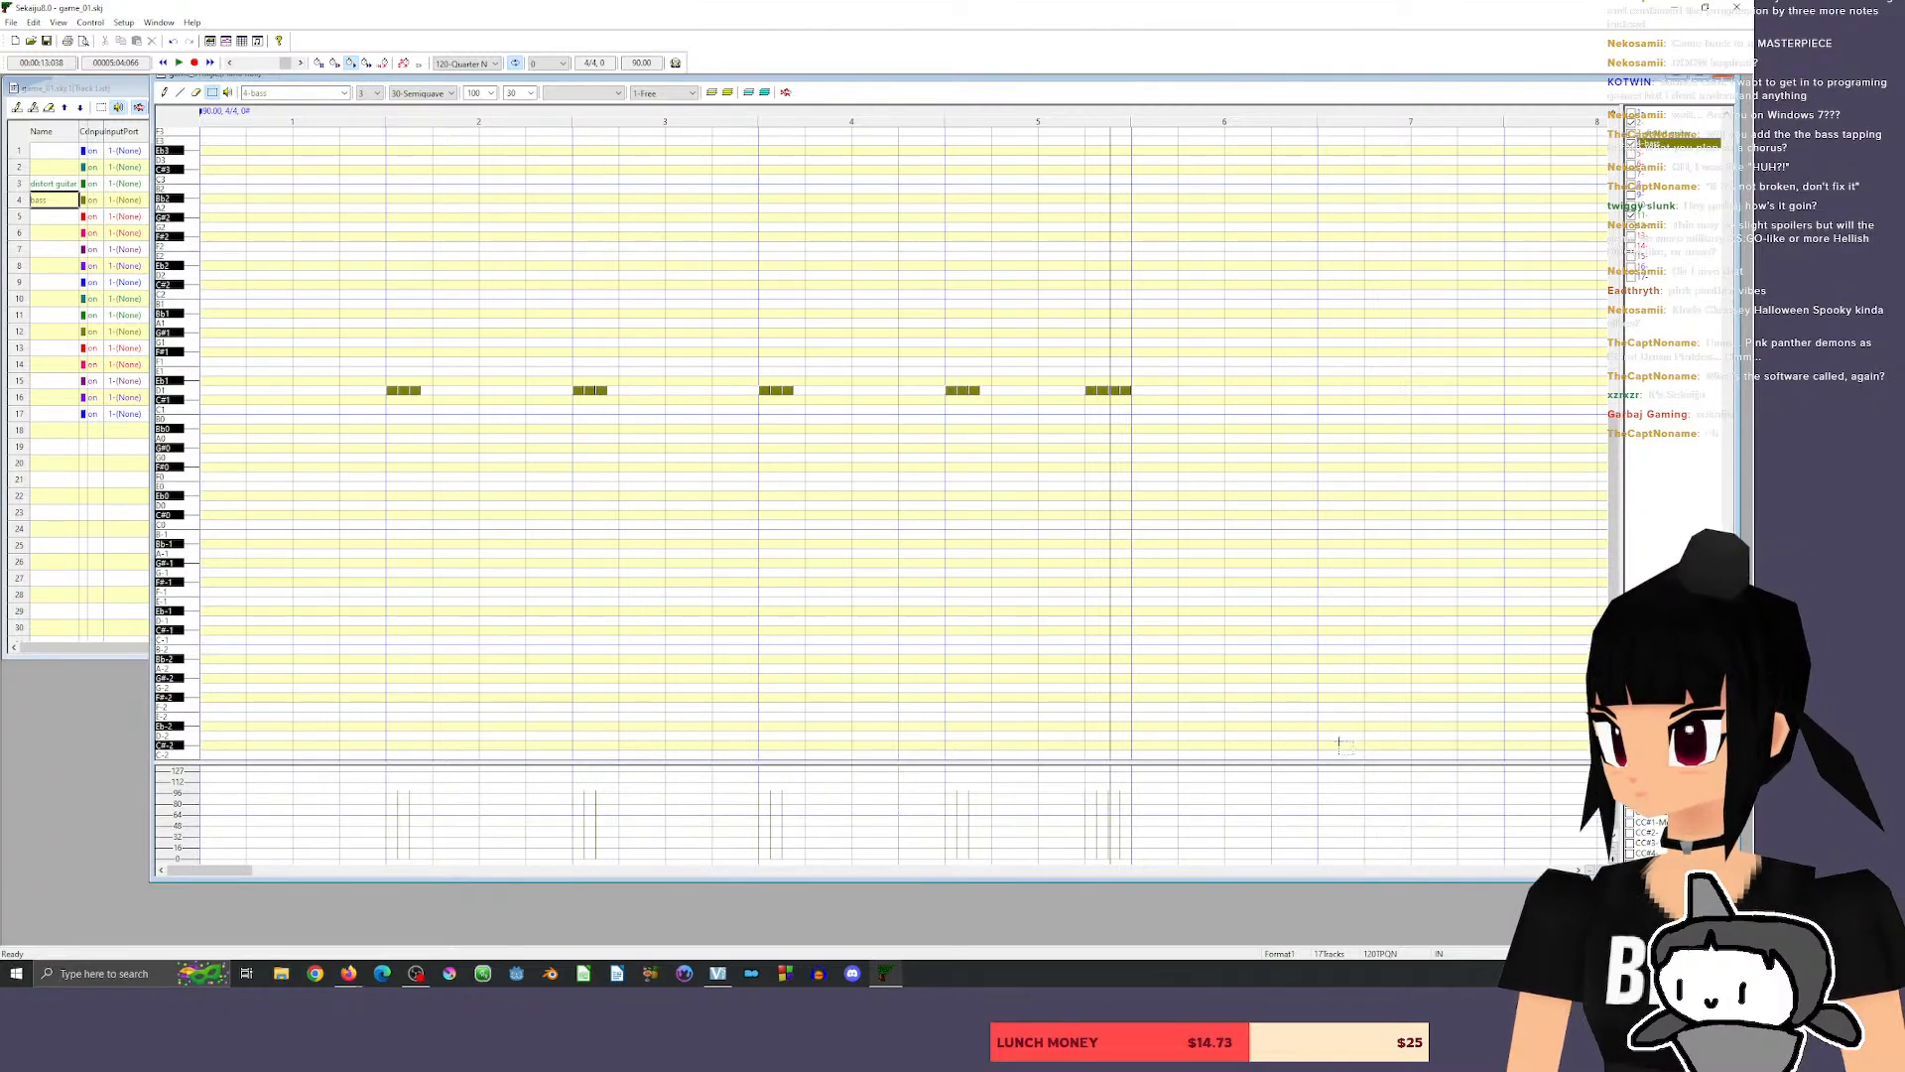
scroll(1598, 506, up, 3)
scroll(1598, 506, down, 3)
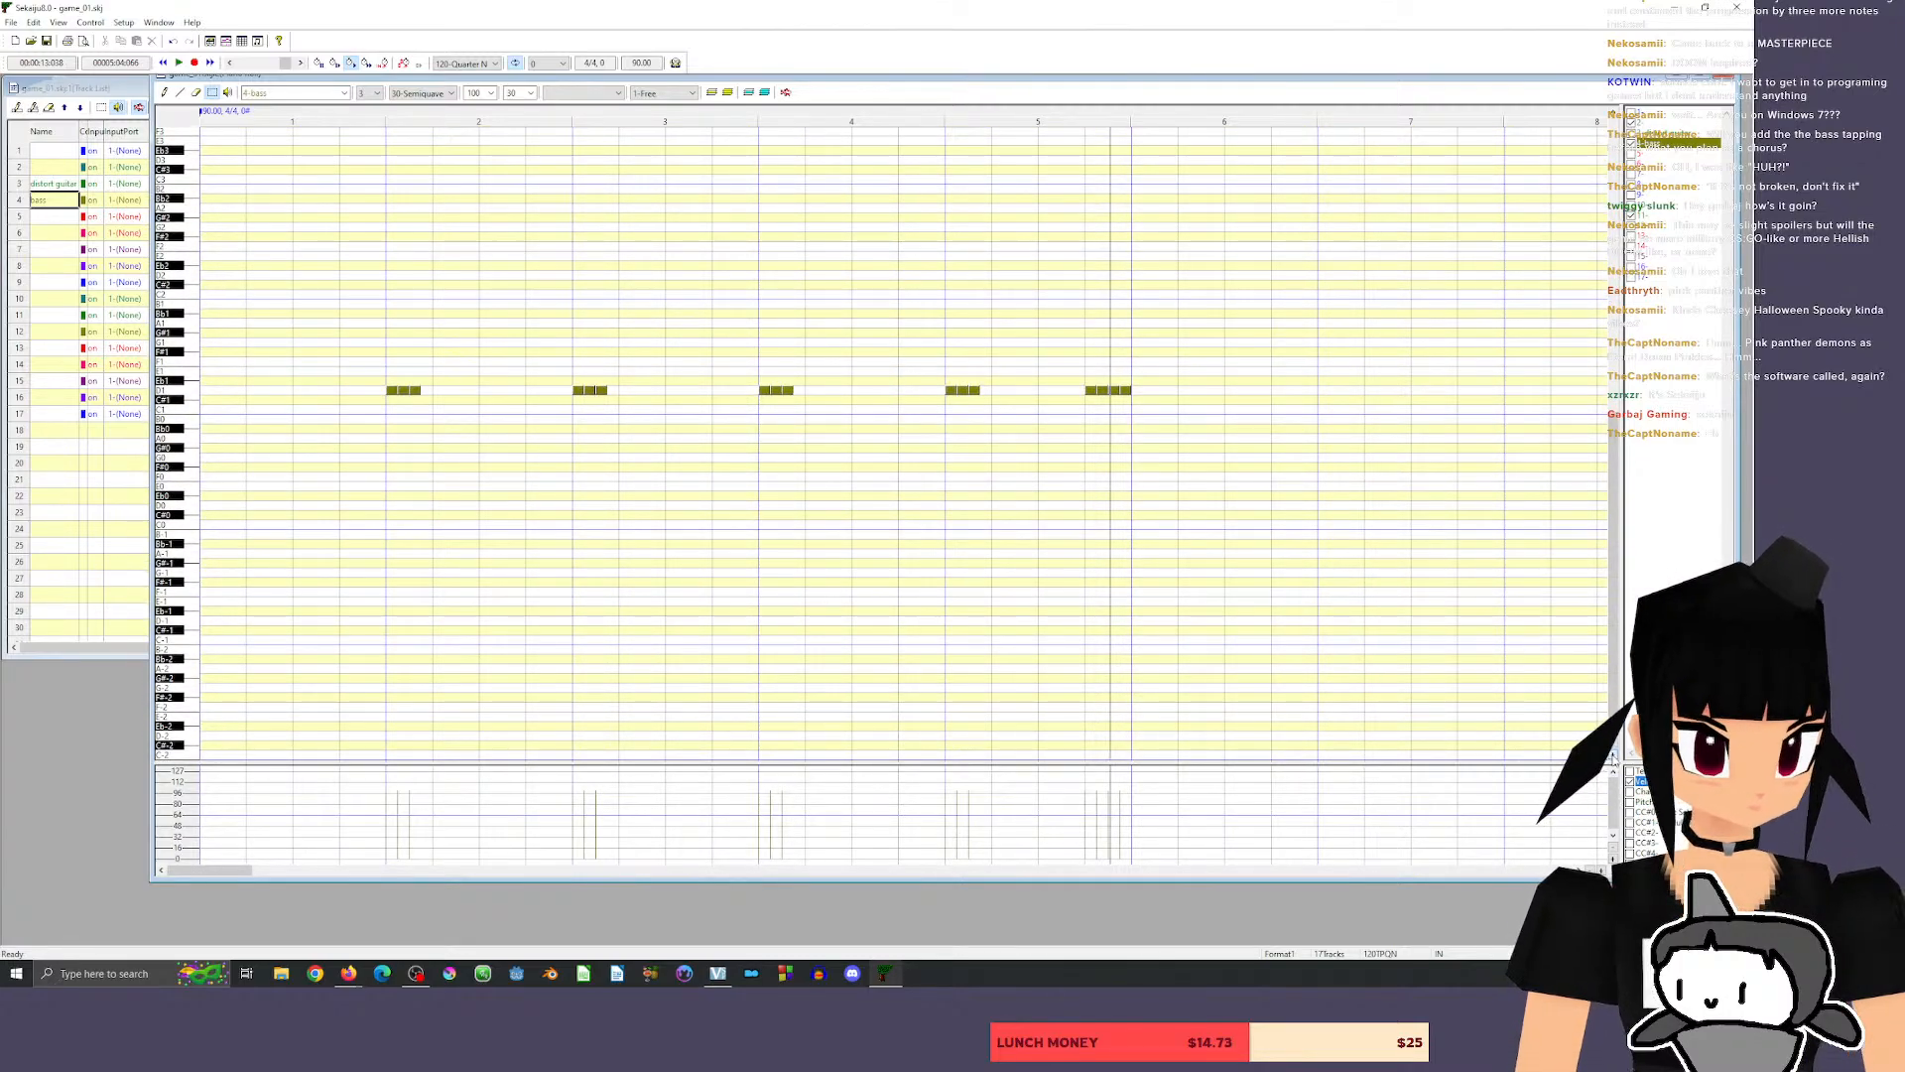
click(1614, 754)
click(1614, 754)
click(1614, 745)
click(1615, 744)
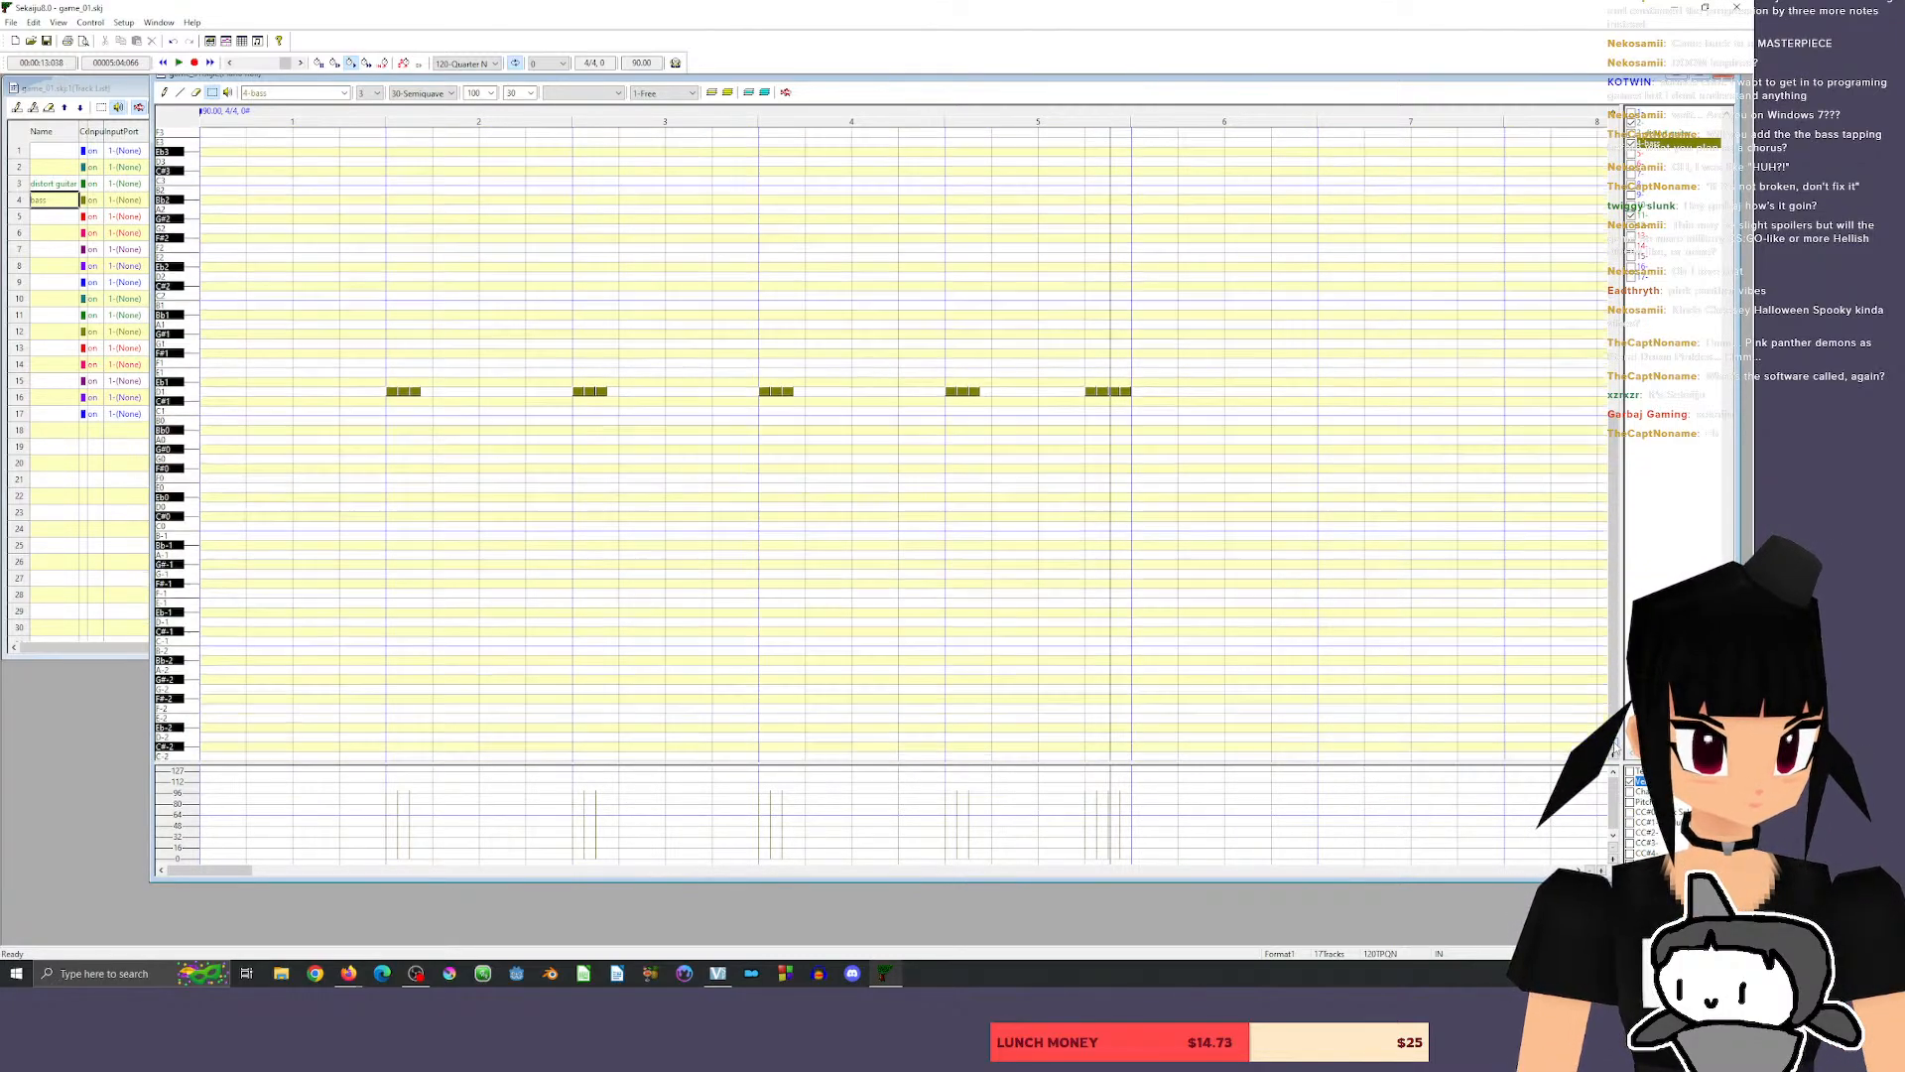
click(1659, 213)
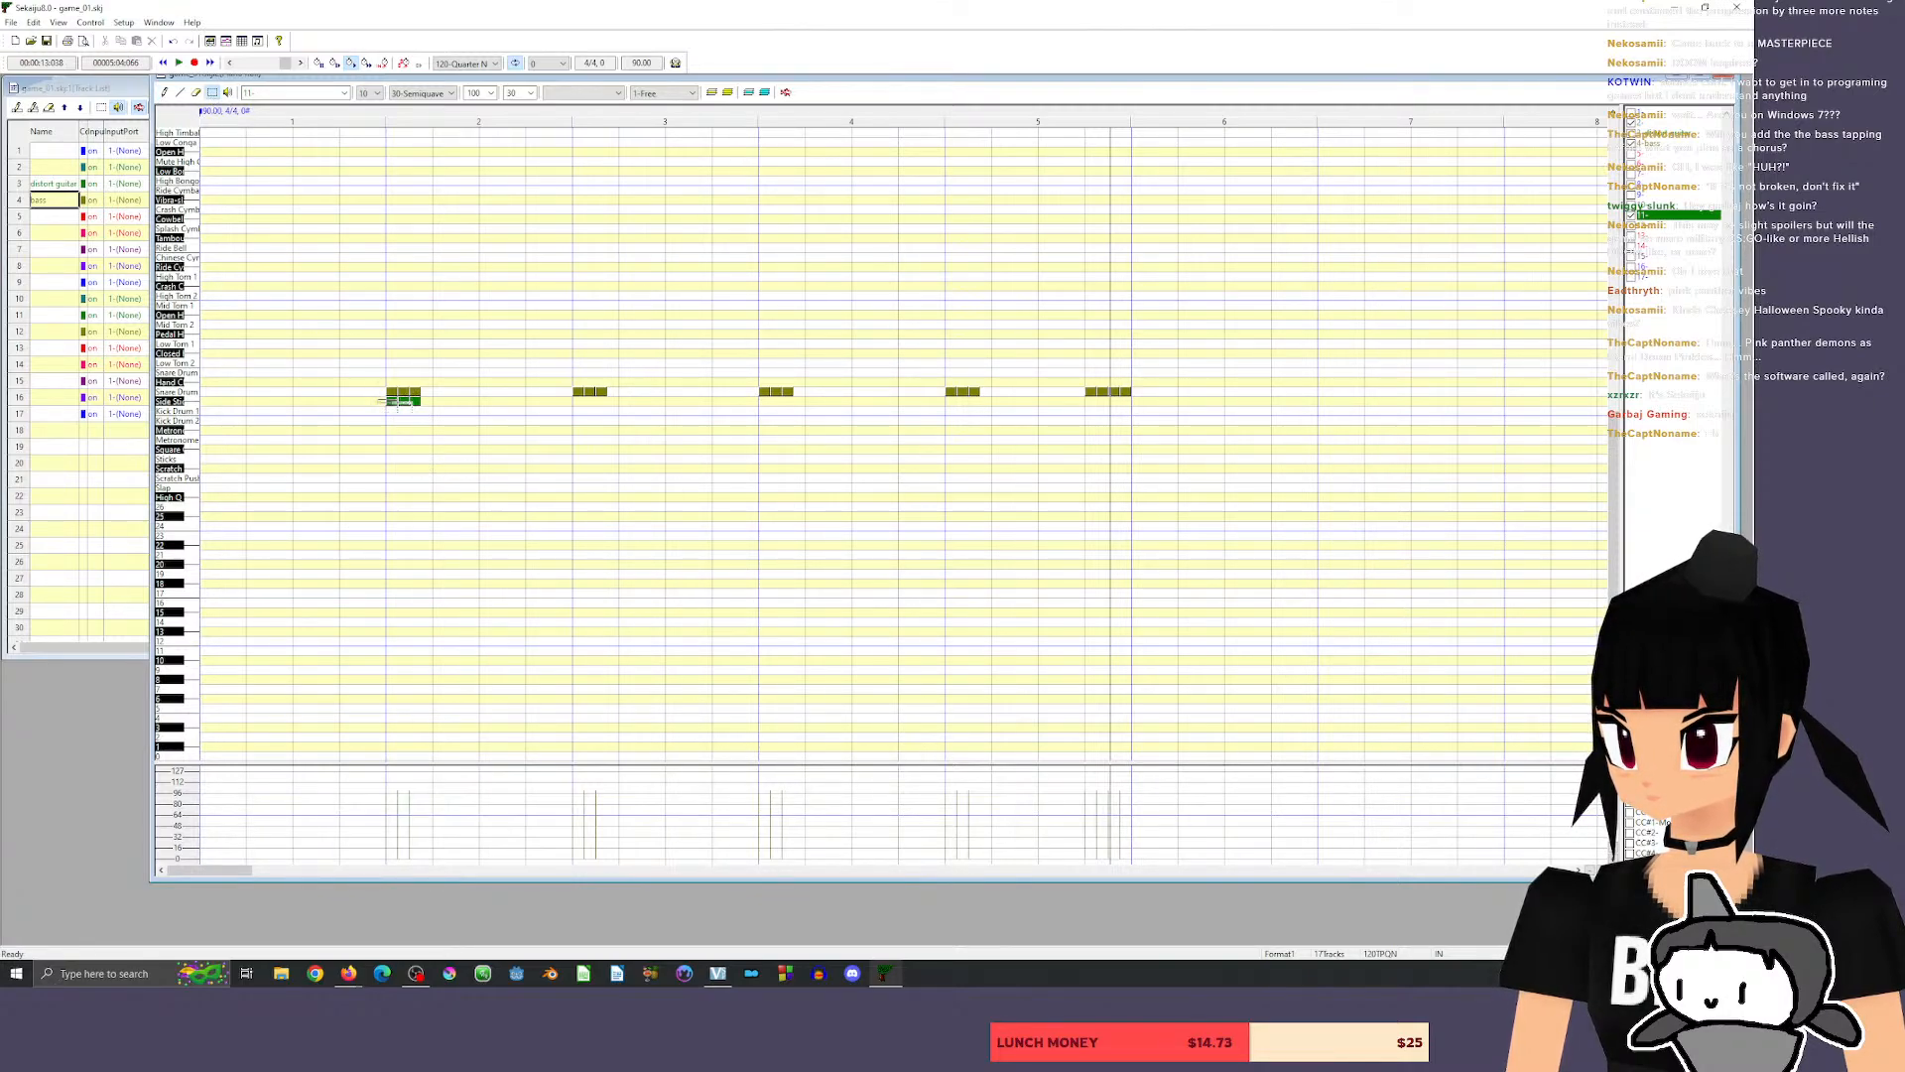
Place three short Kick Drum 1 hits beneath the bass notes at the start of measure 2 and play them.
click(398, 400)
mouse_move(379, 394)
mouse_down()
mouse_move(432, 421)
mouse_move(393, 410)
mouse_up()
key(space)
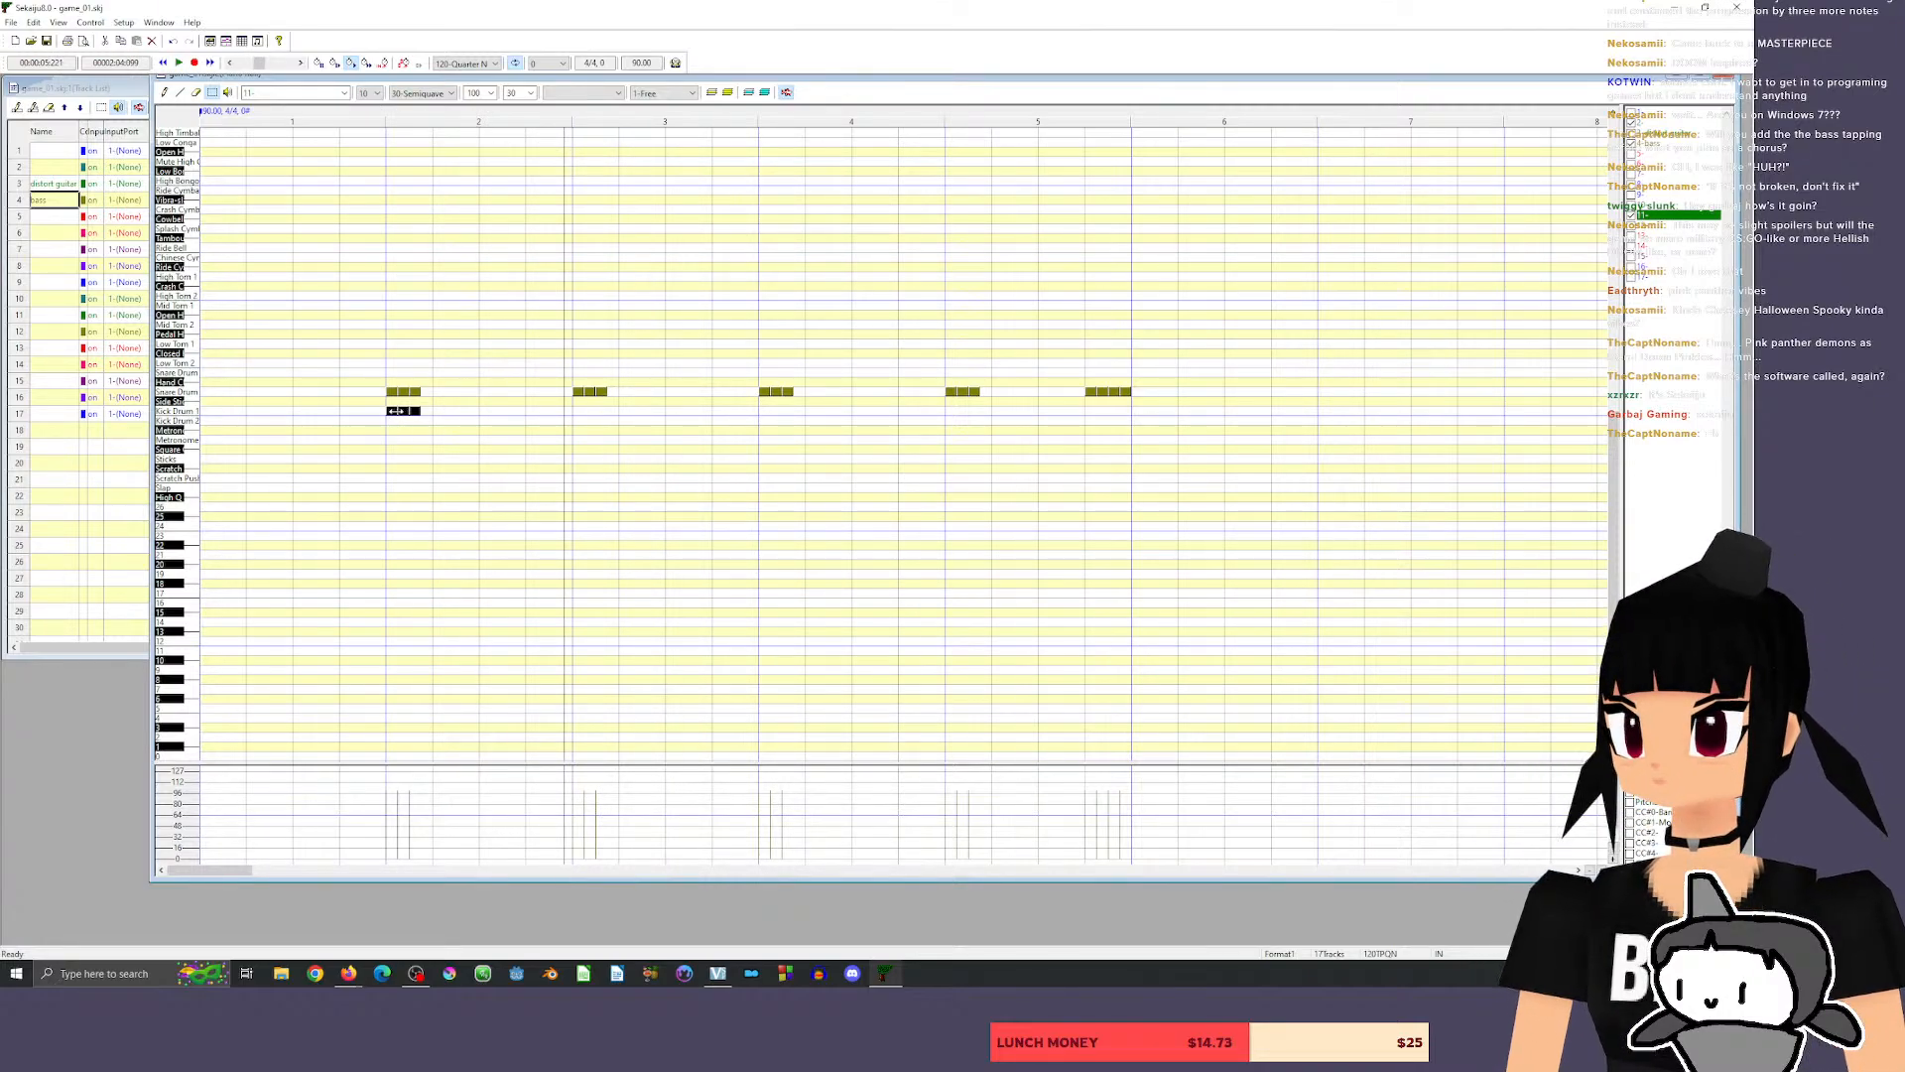
Repeat the three kicks at the start of measures 3, 4 and 5, put four on measure 5's last beat, and play the pattern.
click(576, 411)
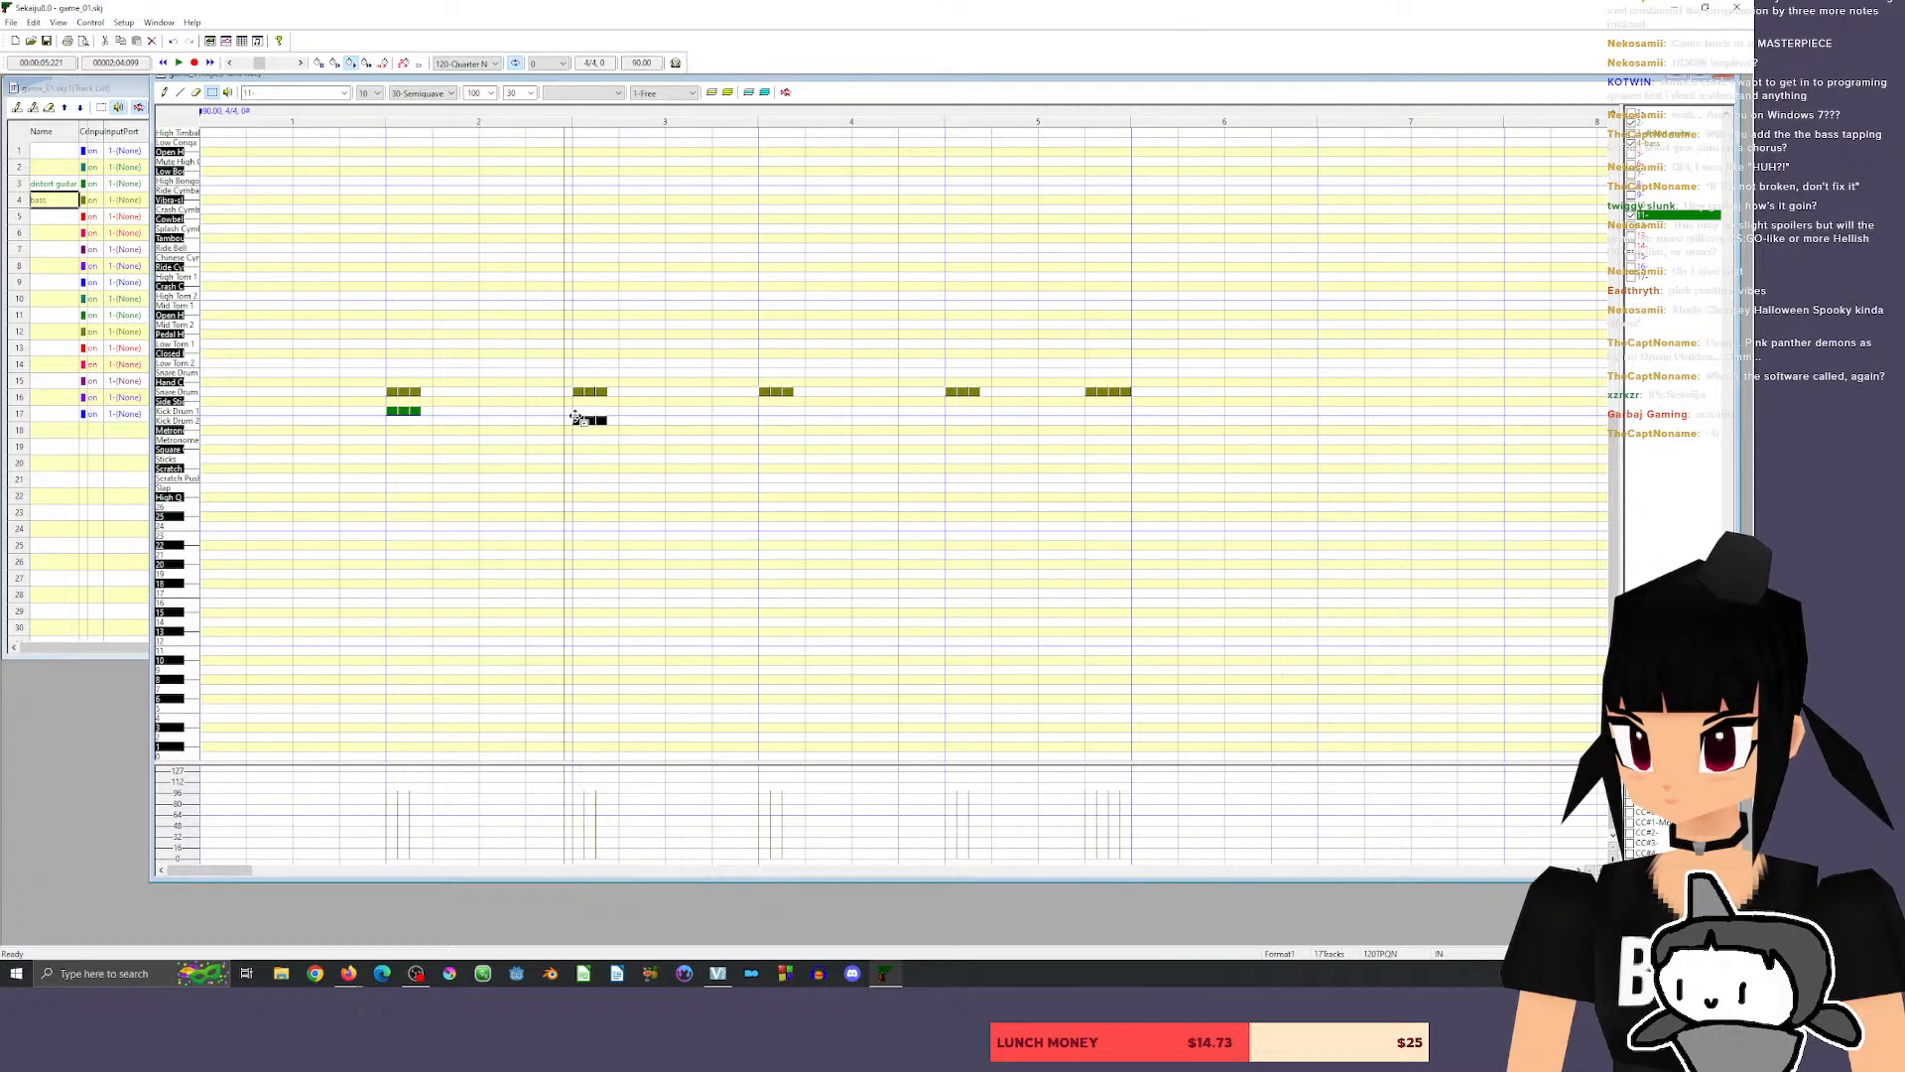
drag(681, 412, 762, 413)
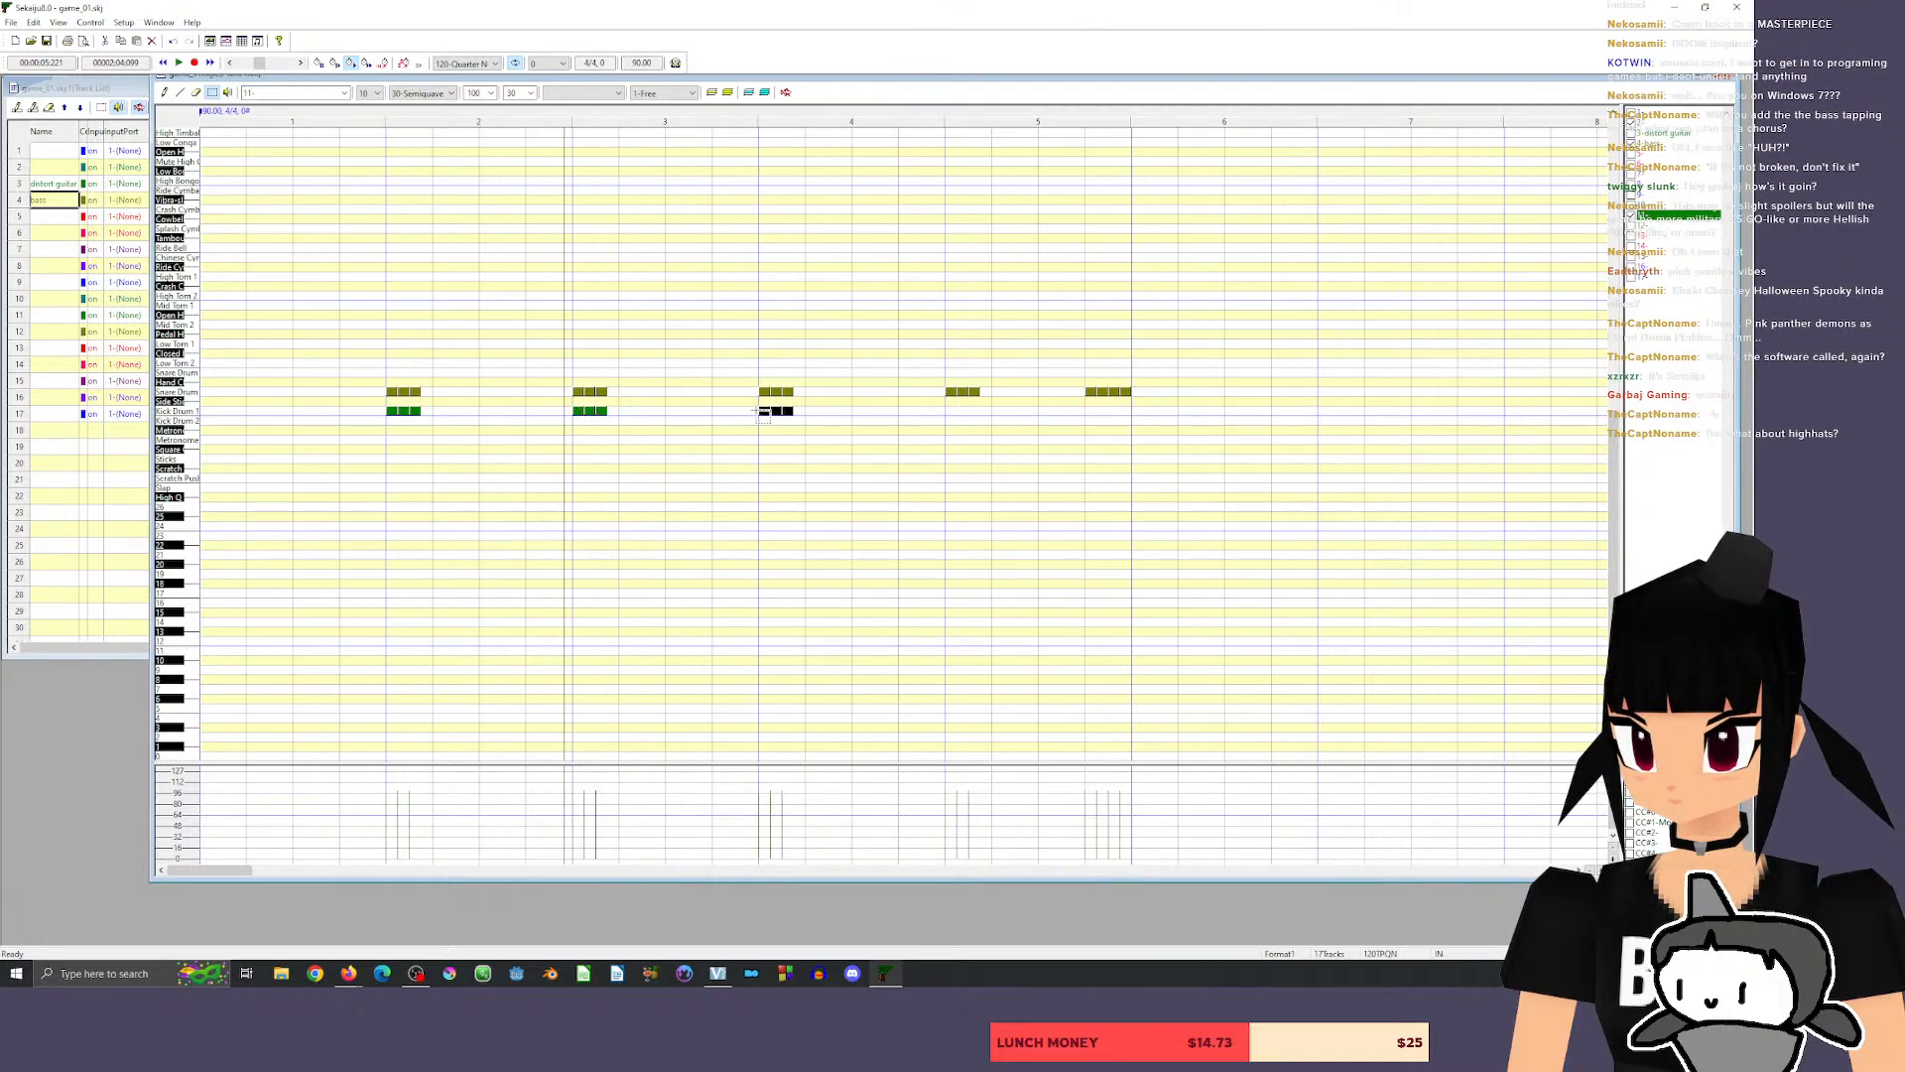
click(947, 410)
drag(987, 412, 1100, 412)
click(357, 114)
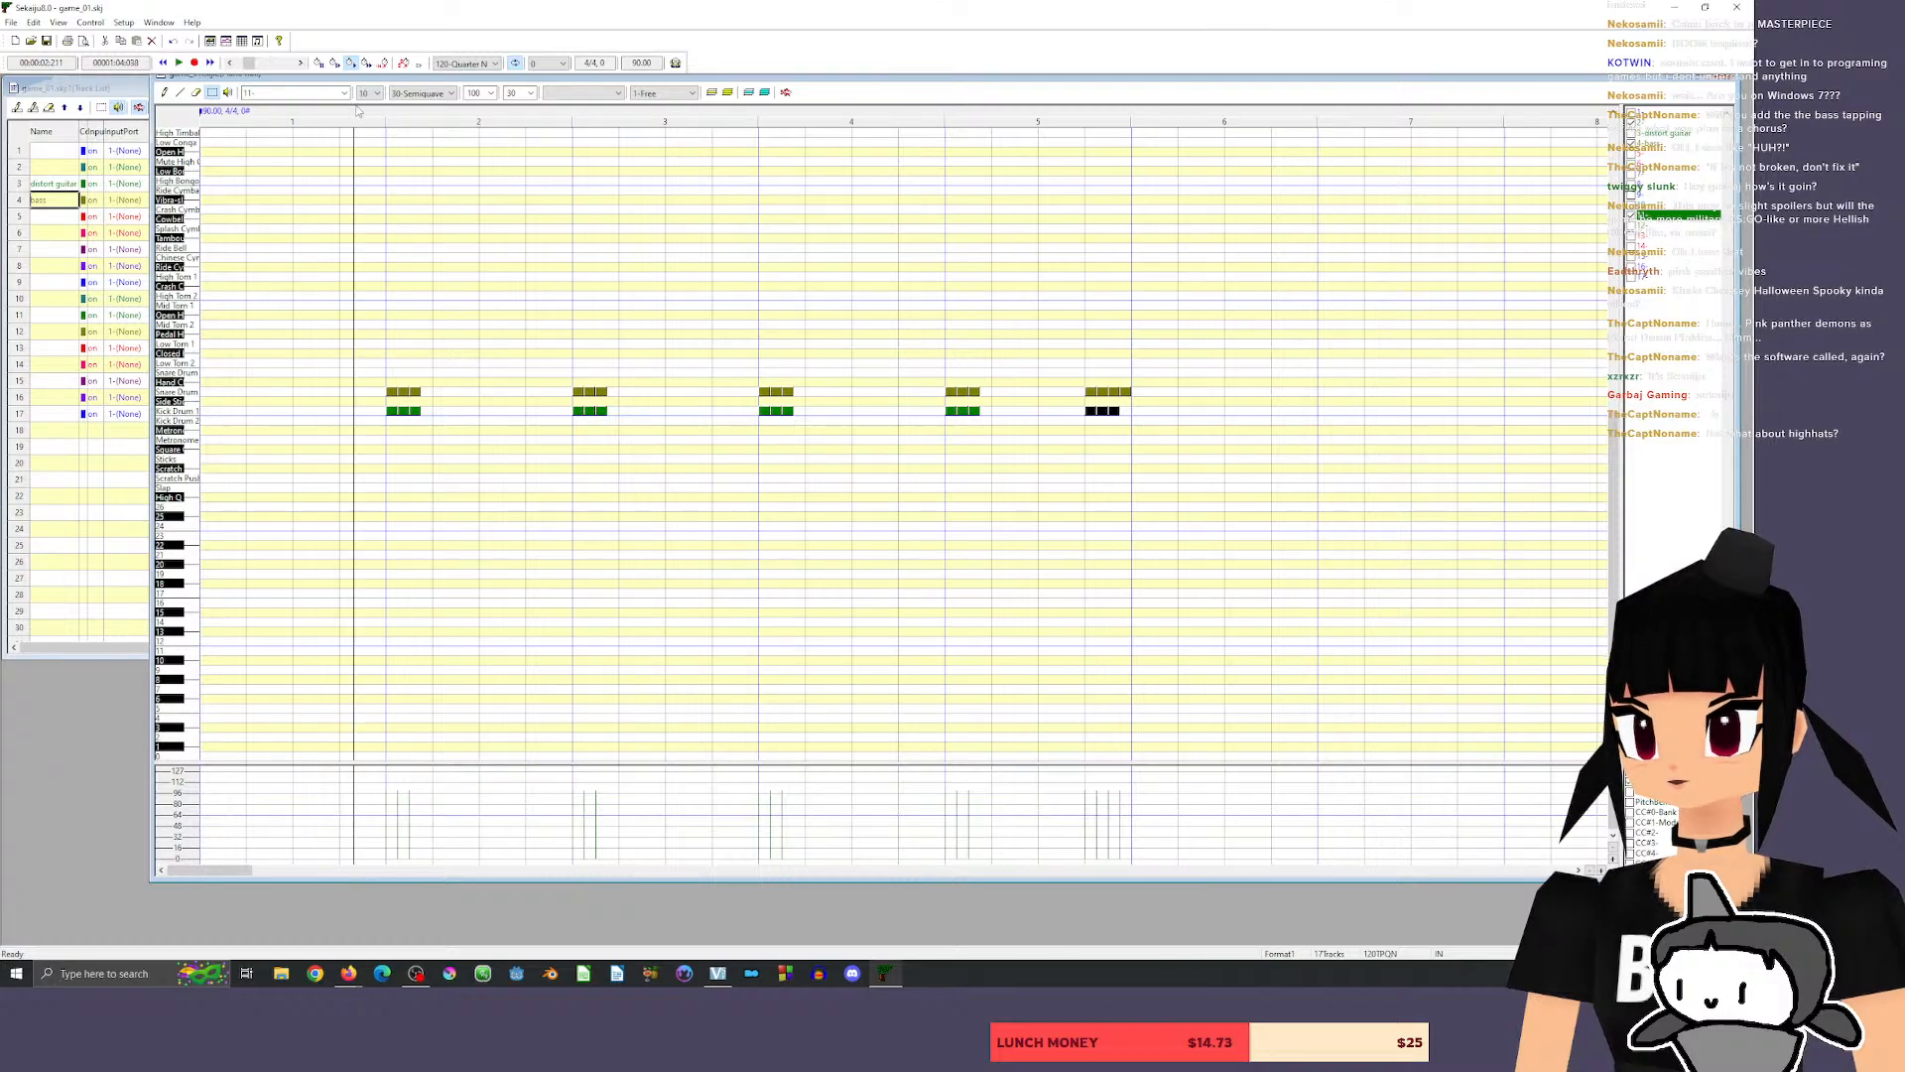
key(space)
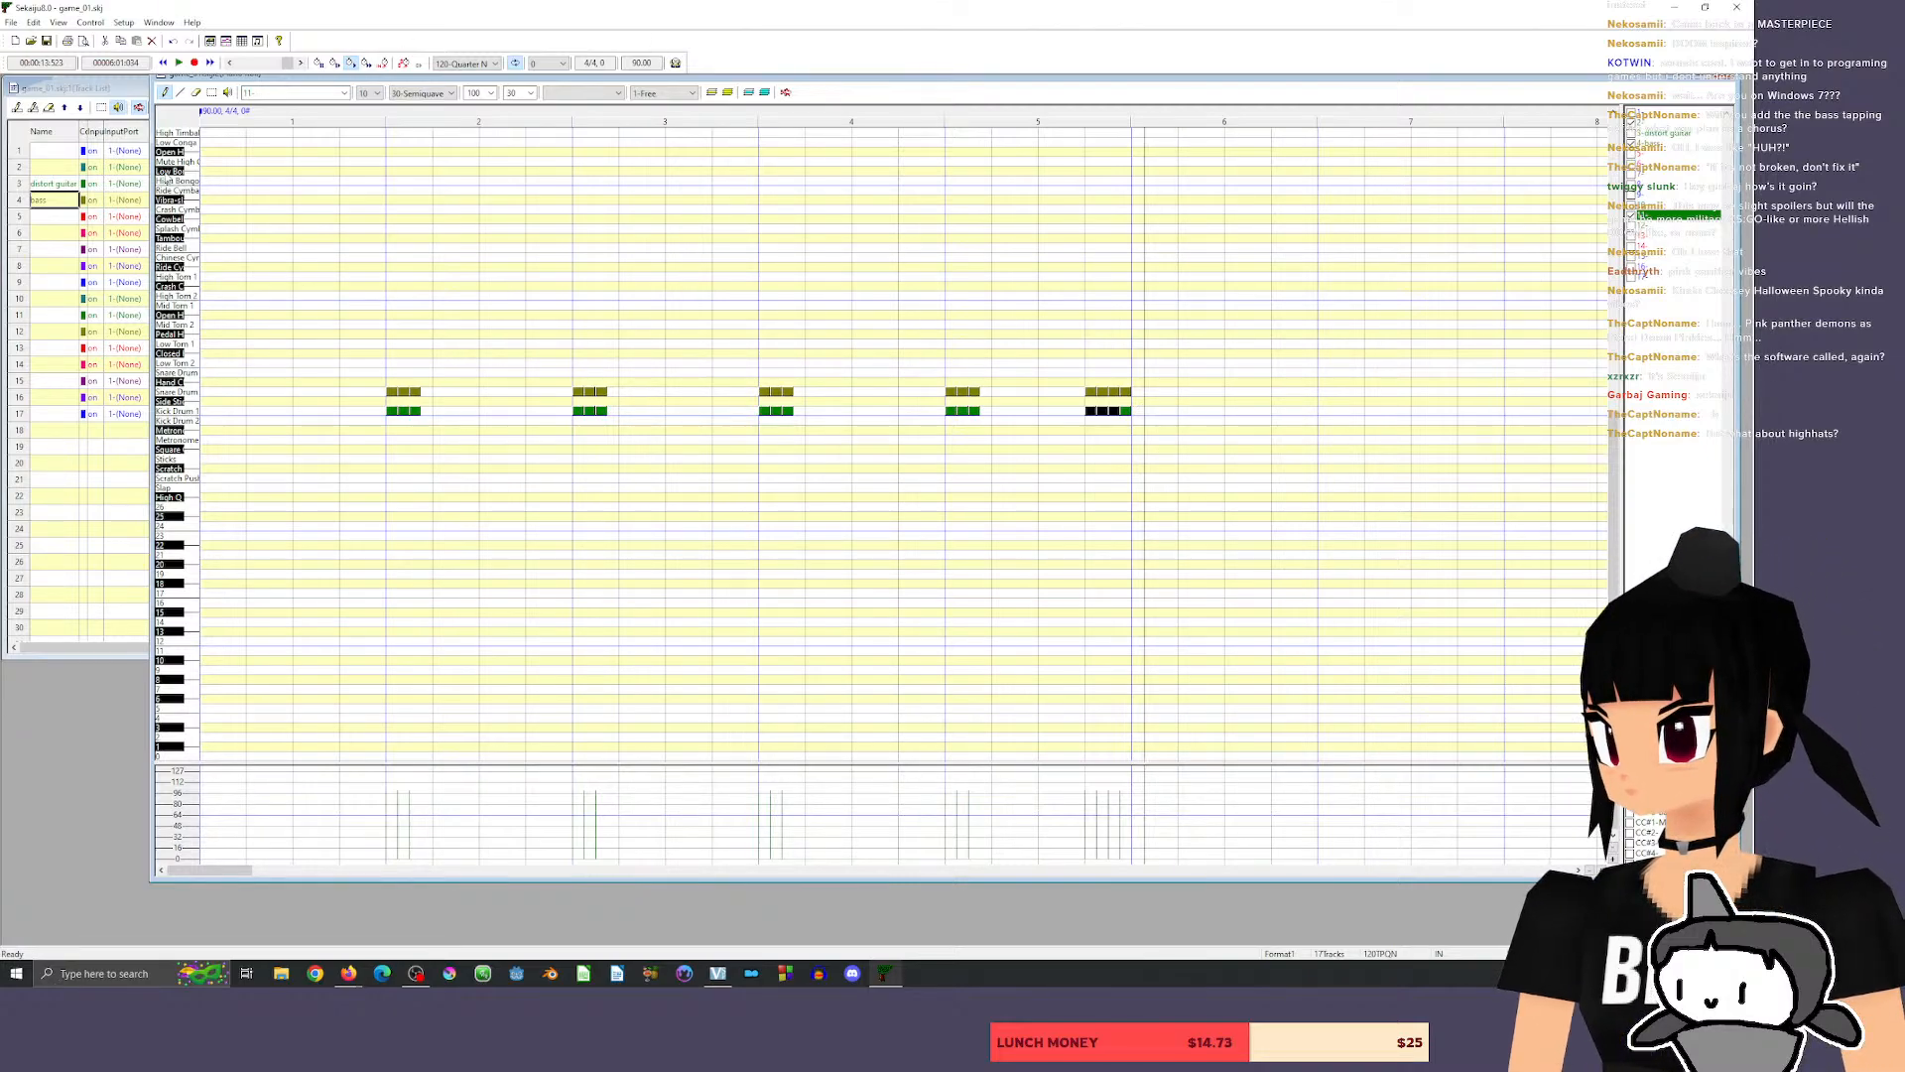
Audition the cymbals, add three crash cymbal hits at the start of measure 2, lengthen the third kick there, and play the result.
click(188, 191)
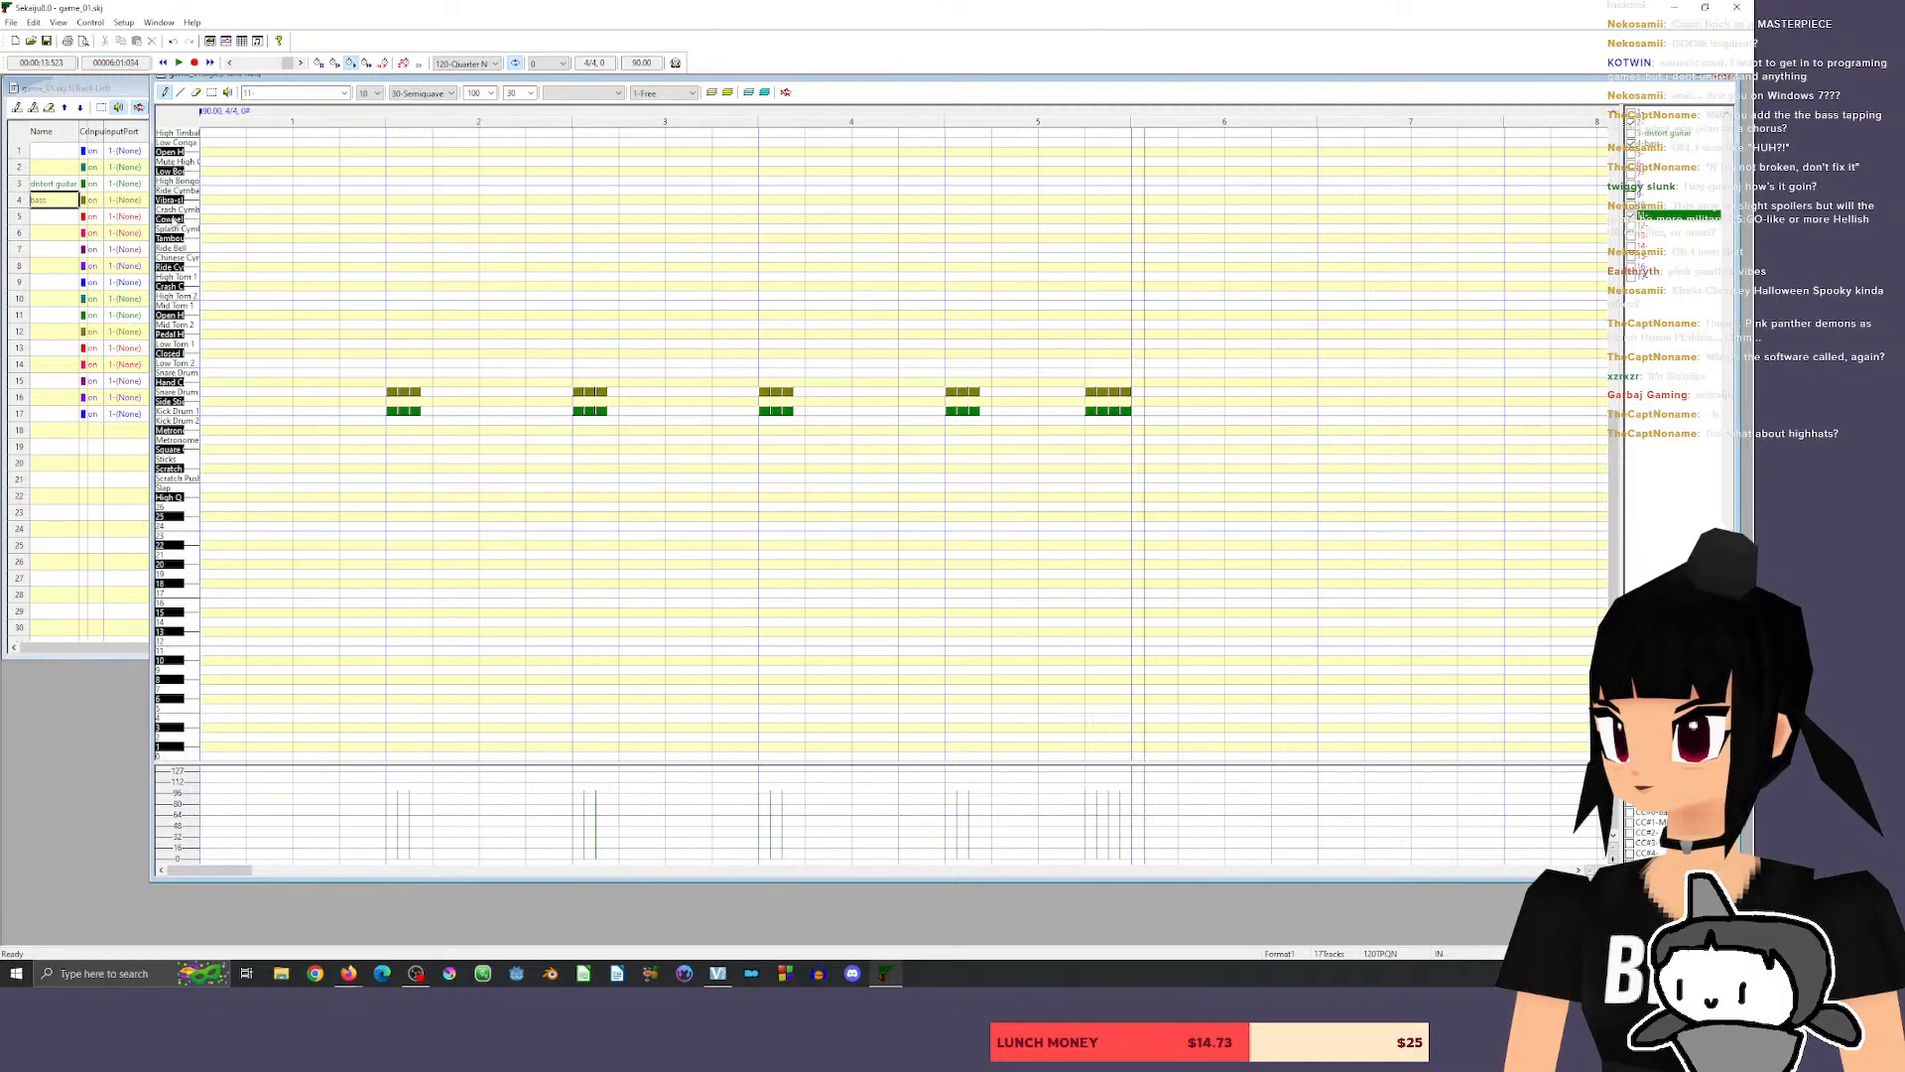
click(173, 220)
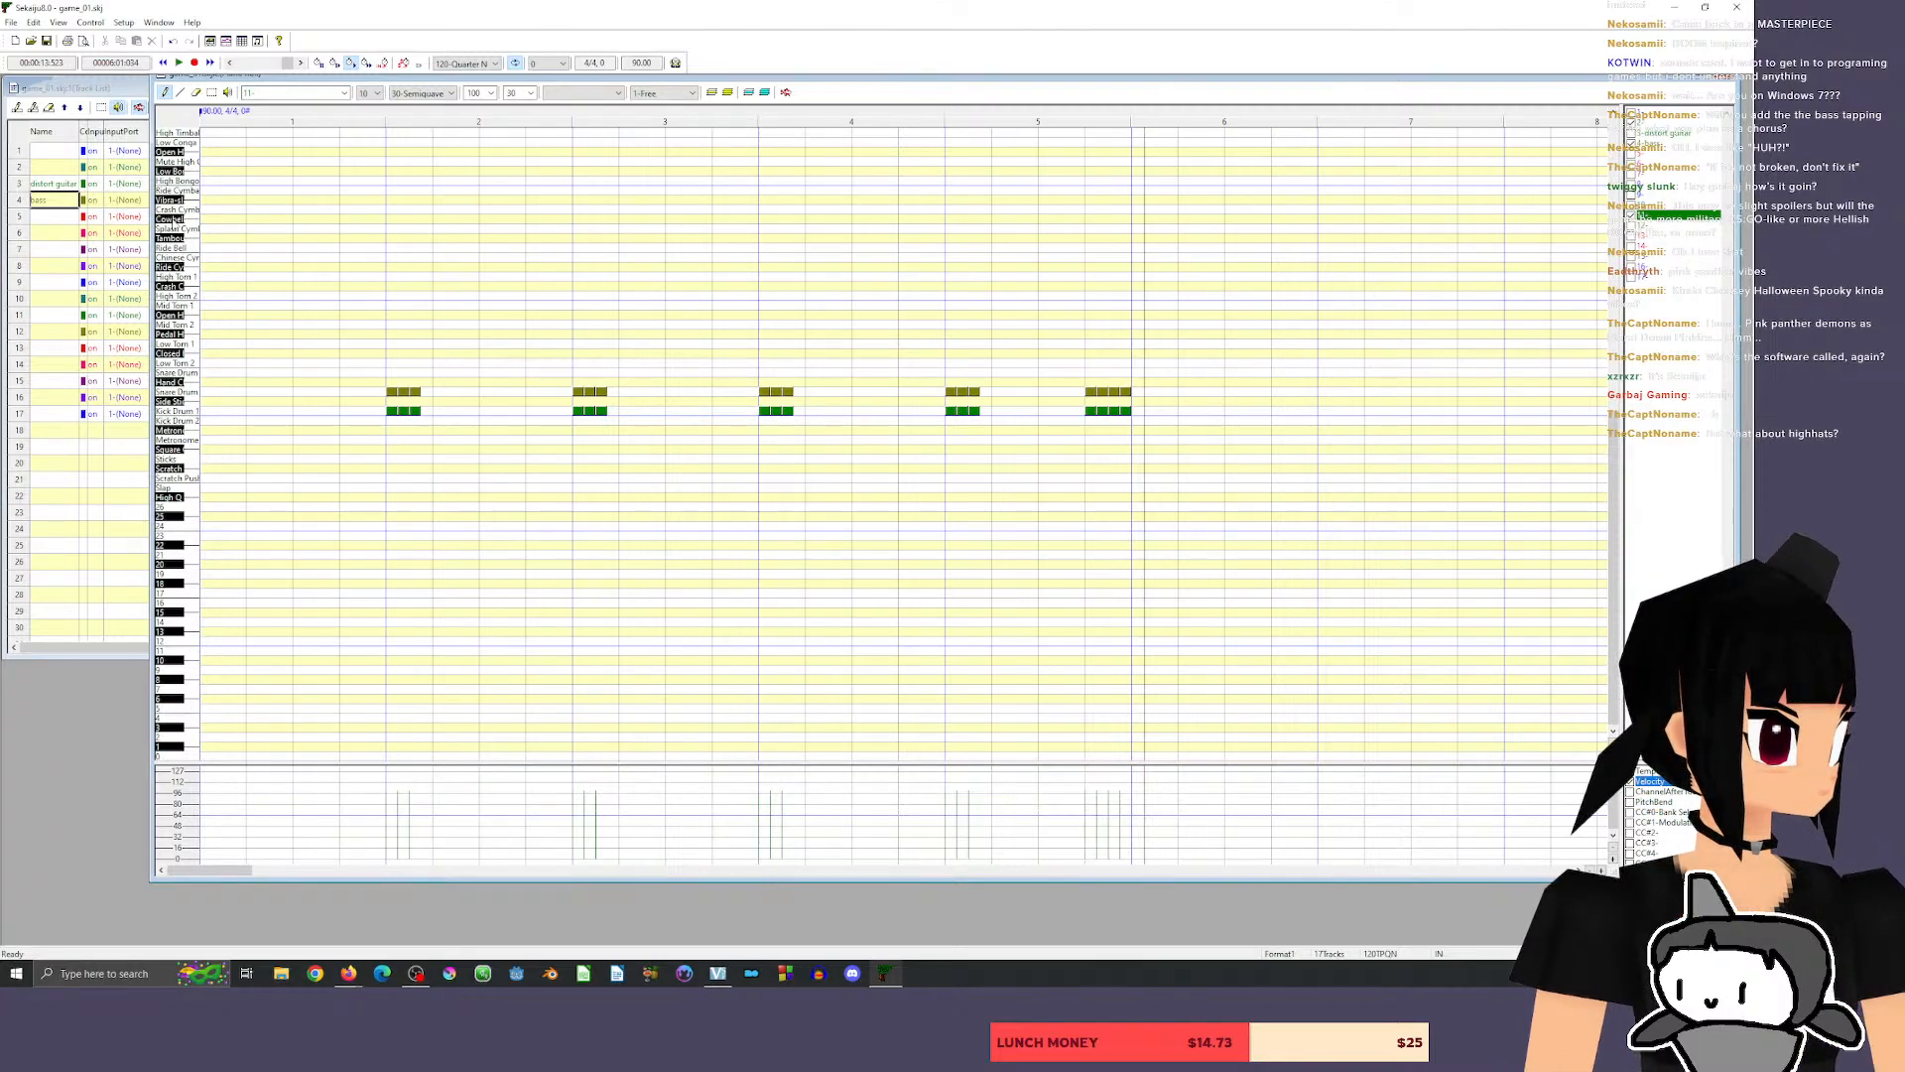
click(188, 191)
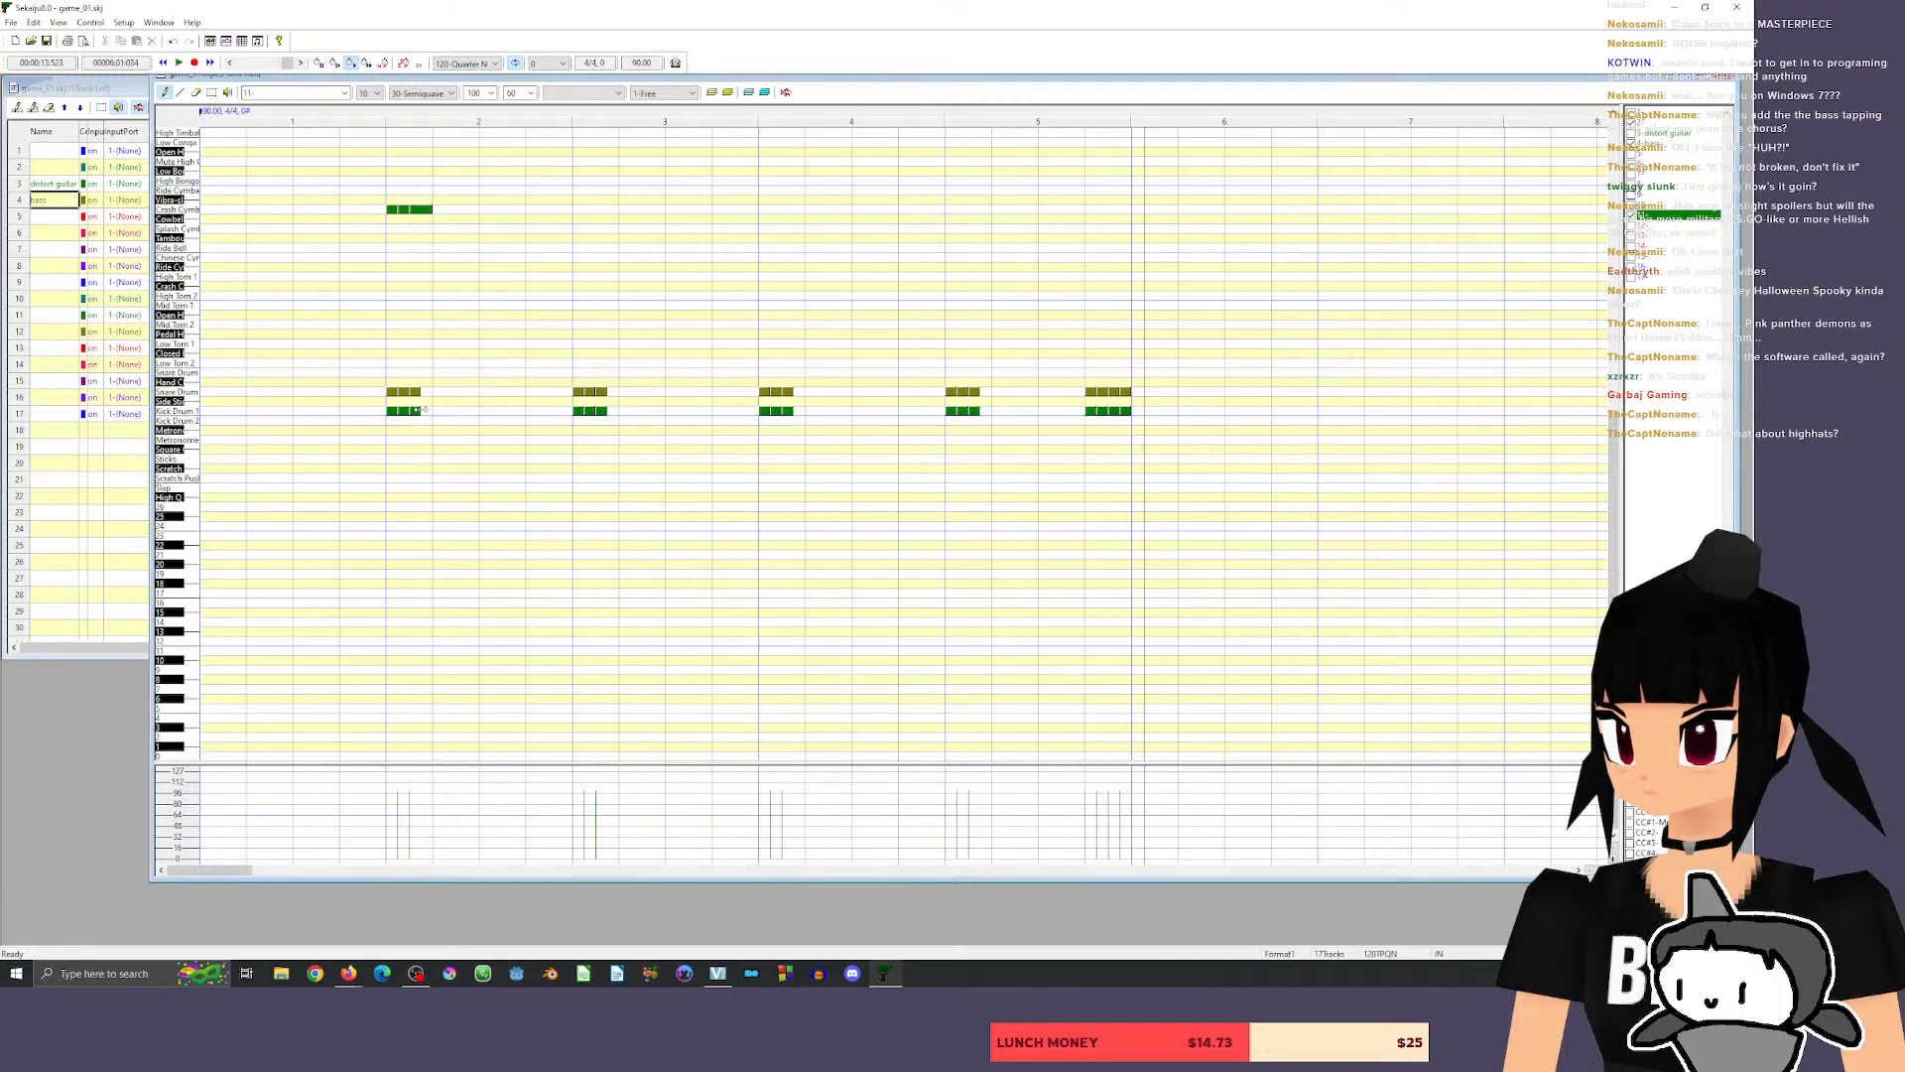
drag(421, 410, 431, 410)
click(355, 112)
key(space)
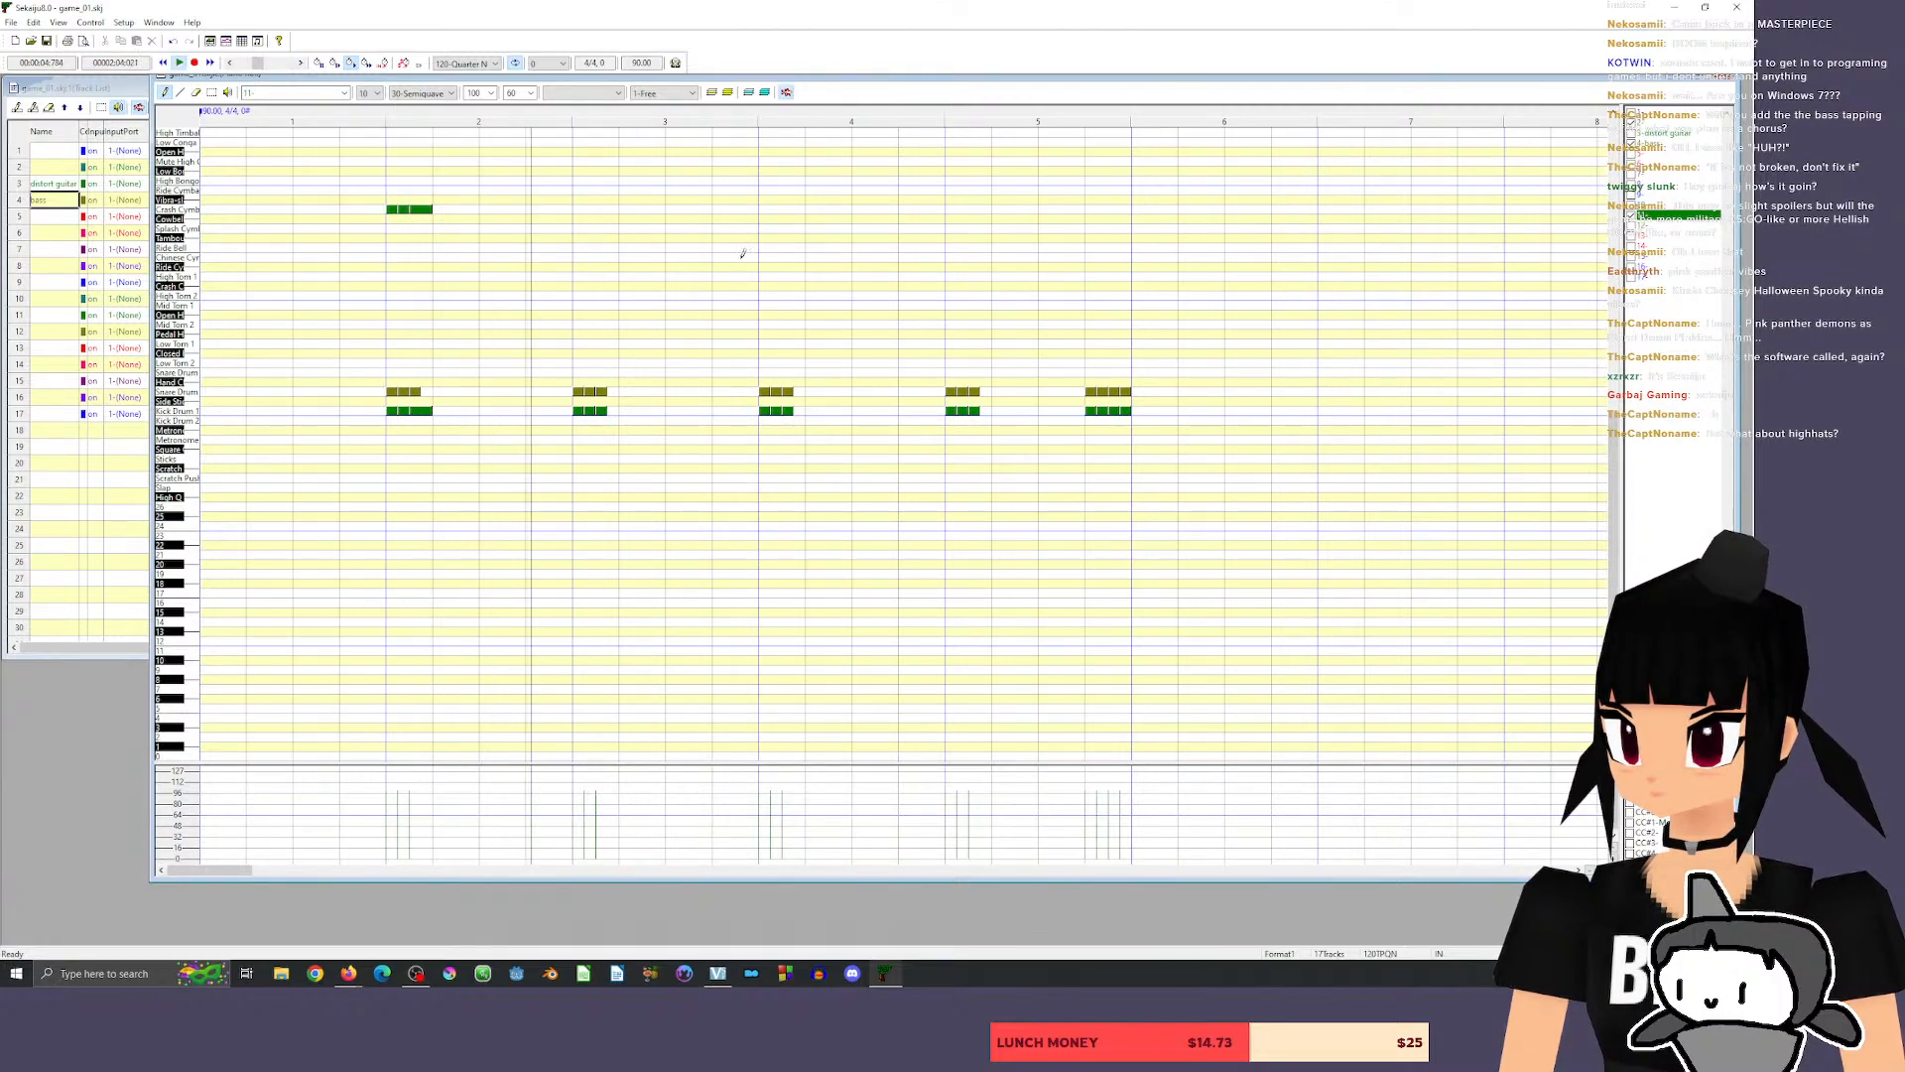
Repeat the three crash cymbal hits at the start of measures 3, 4 and 5, and lengthen the third kick in measure 3.
click(581, 210)
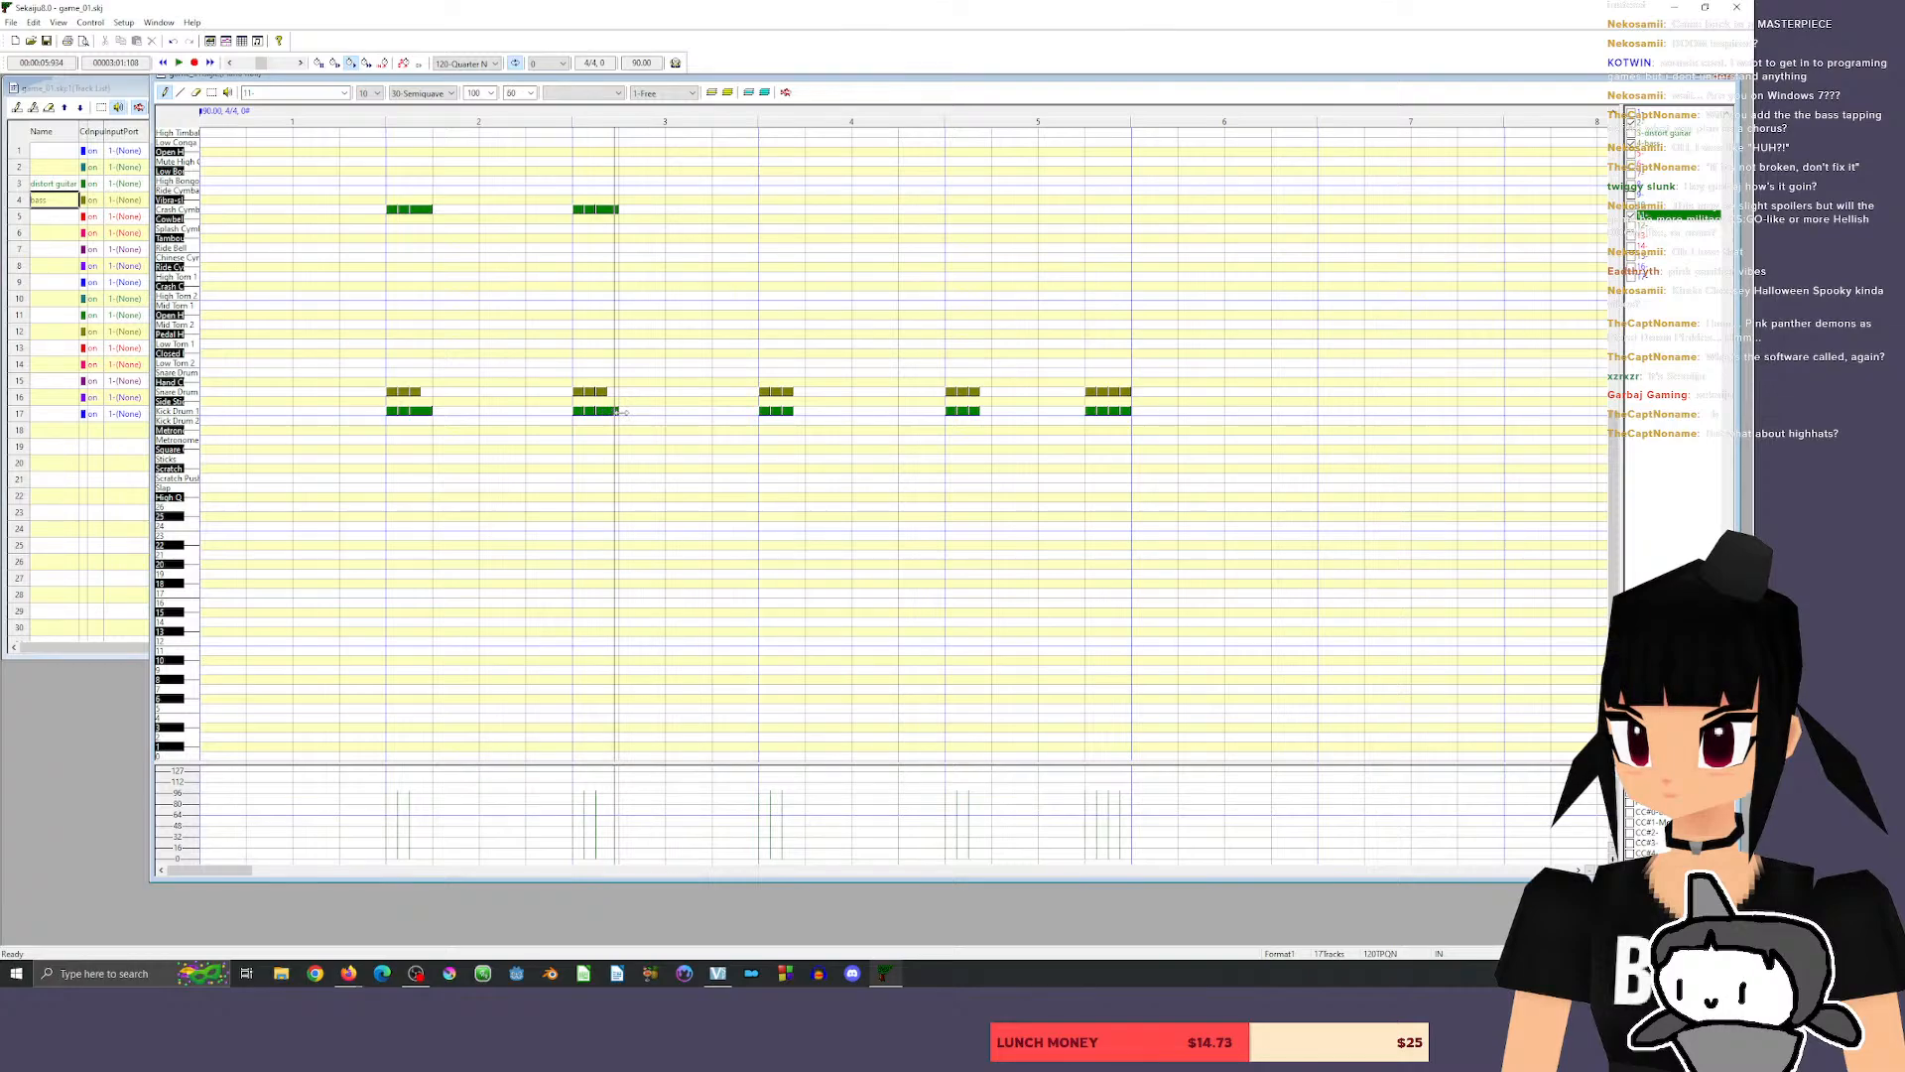
drag(545, 192, 683, 264)
drag(603, 209, 982, 211)
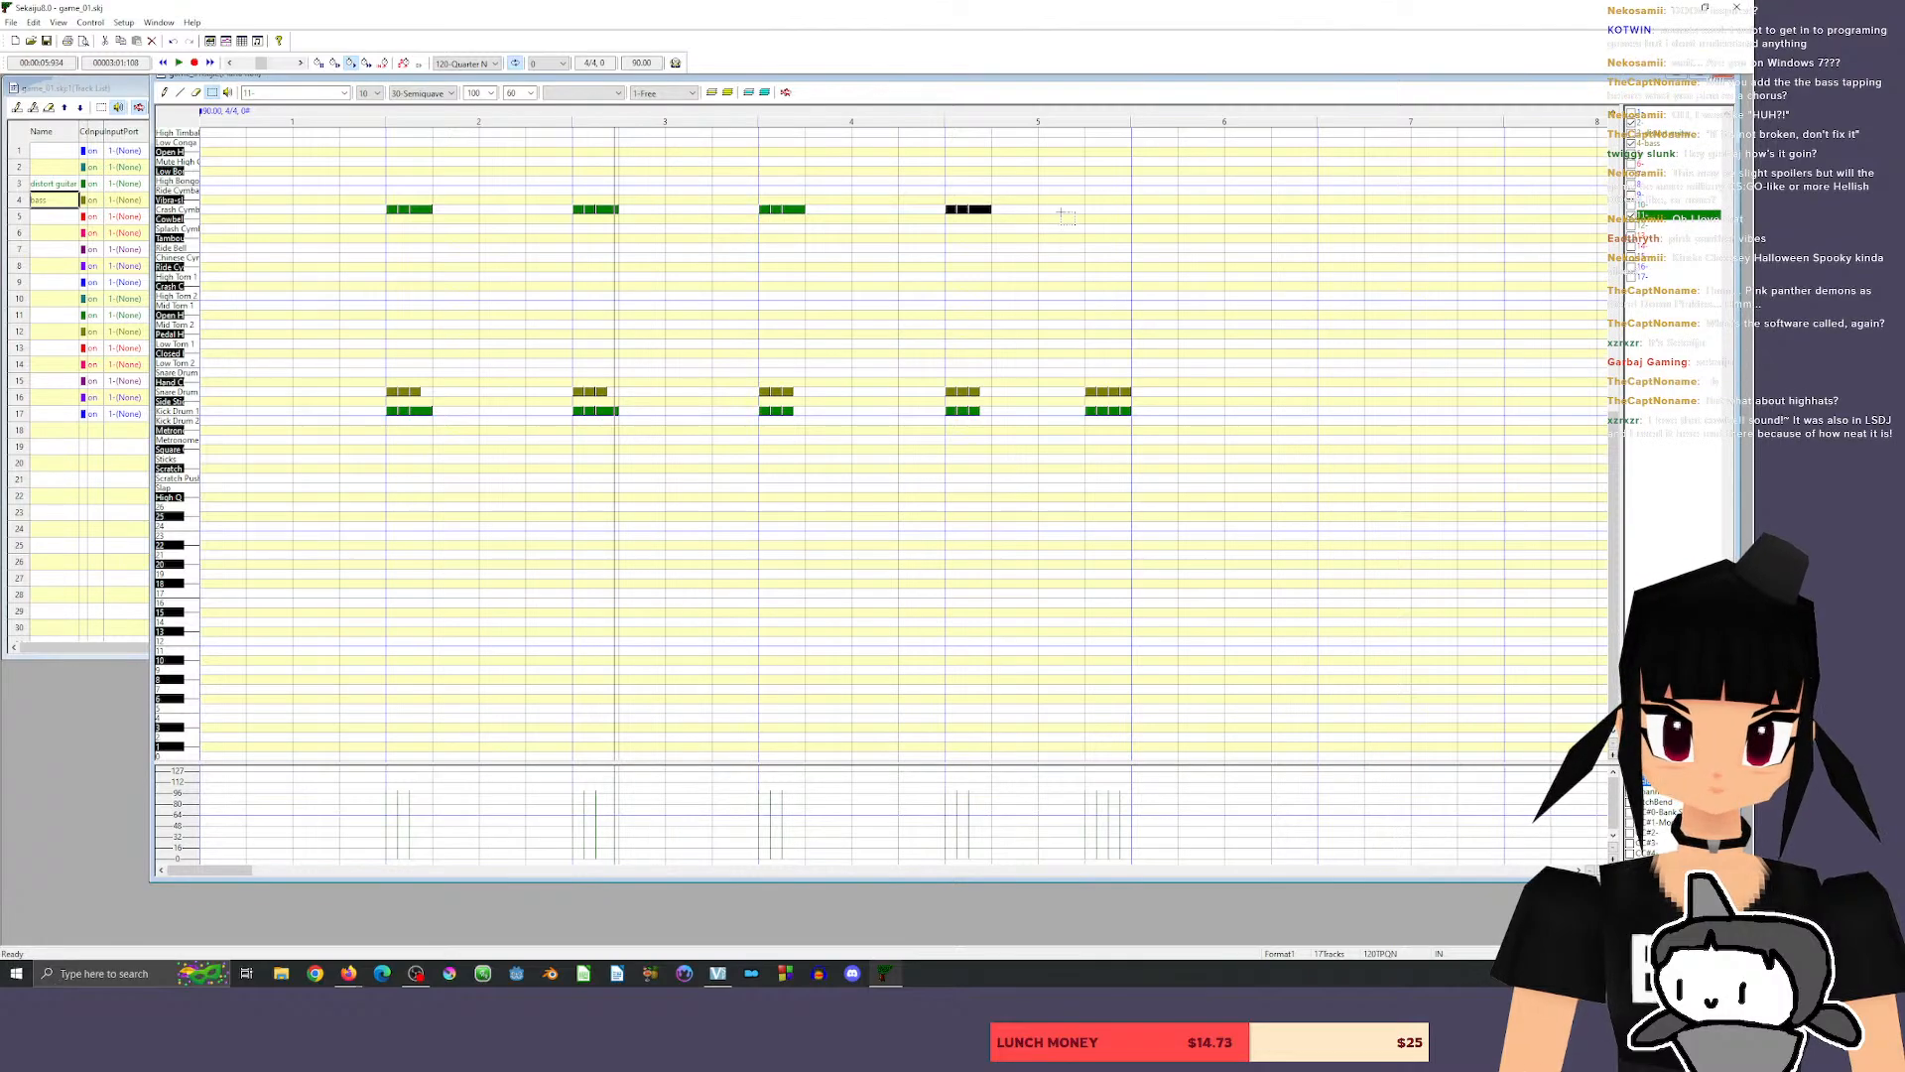
Audition the toms and snares, add four snare and four crash cymbal hits on measure 5's last beat, and play the whole pattern.
click(183, 287)
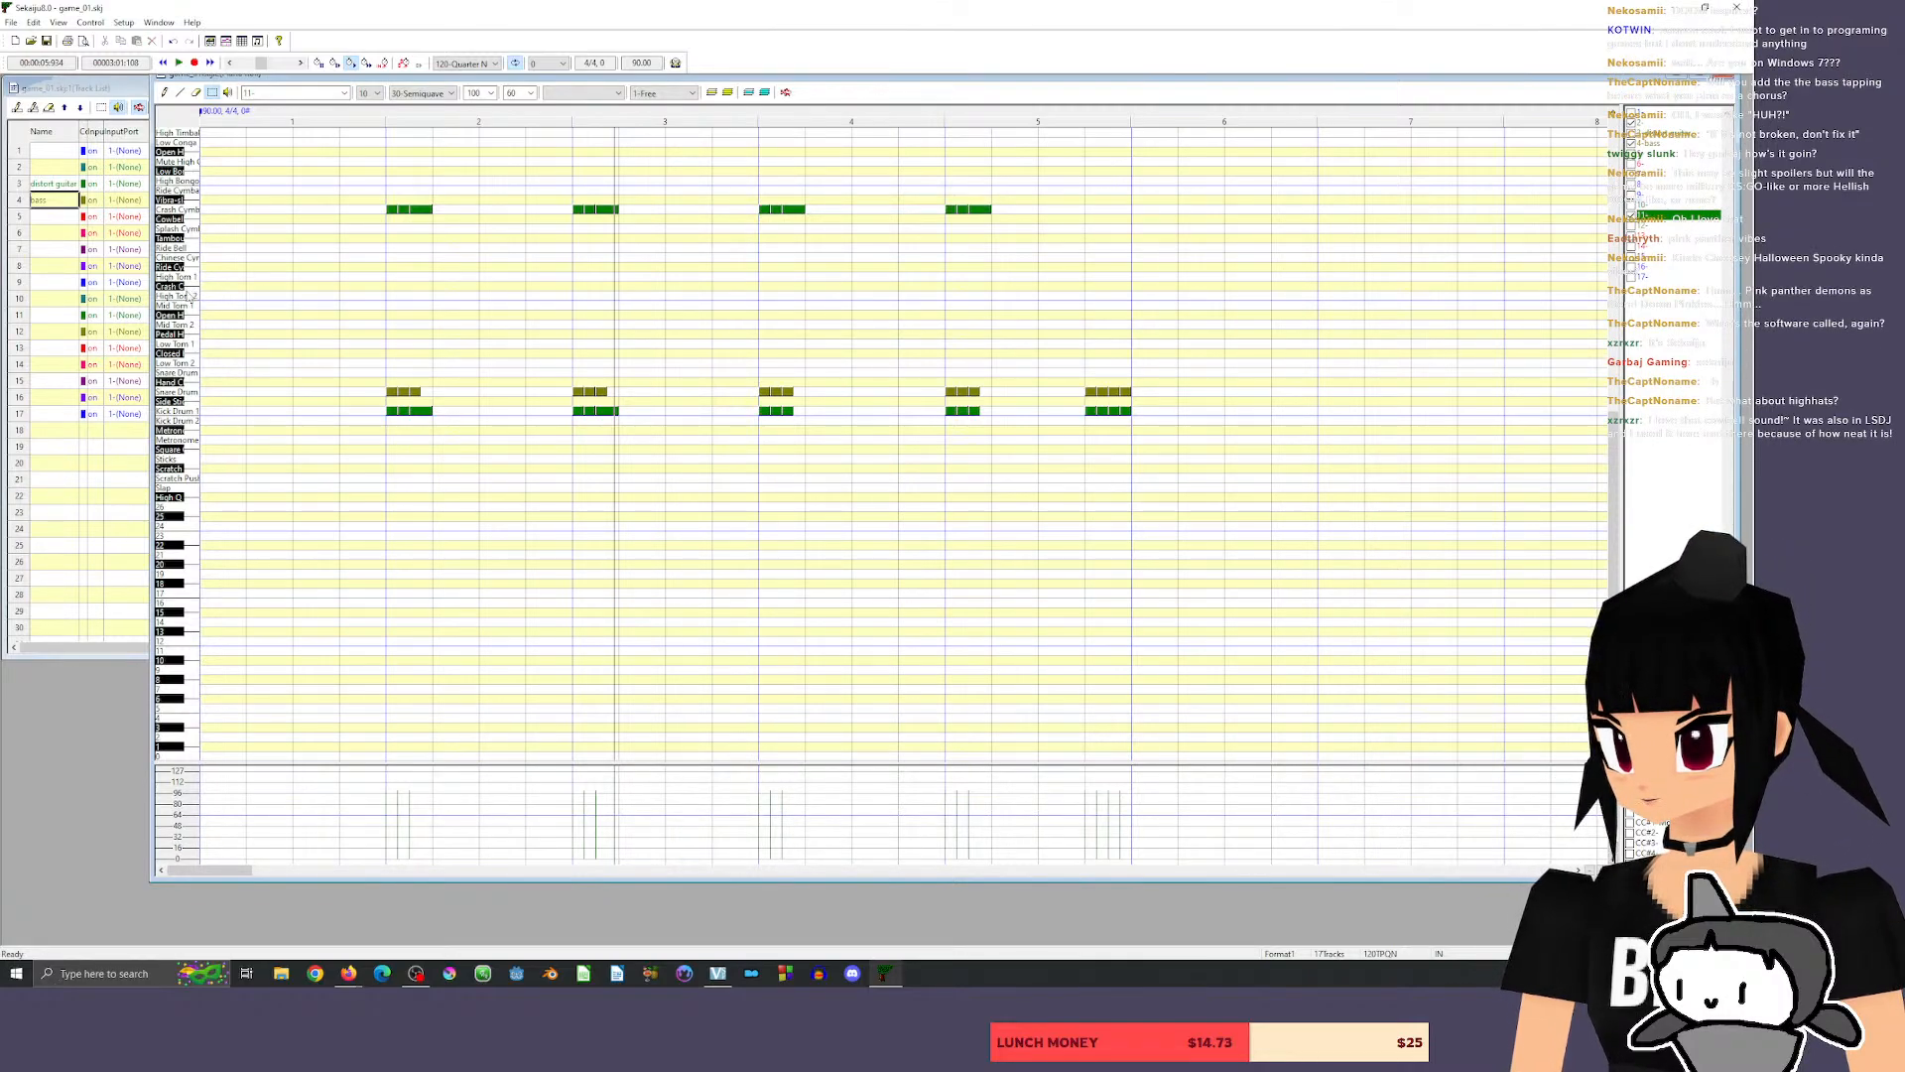
click(182, 315)
click(190, 377)
click(191, 378)
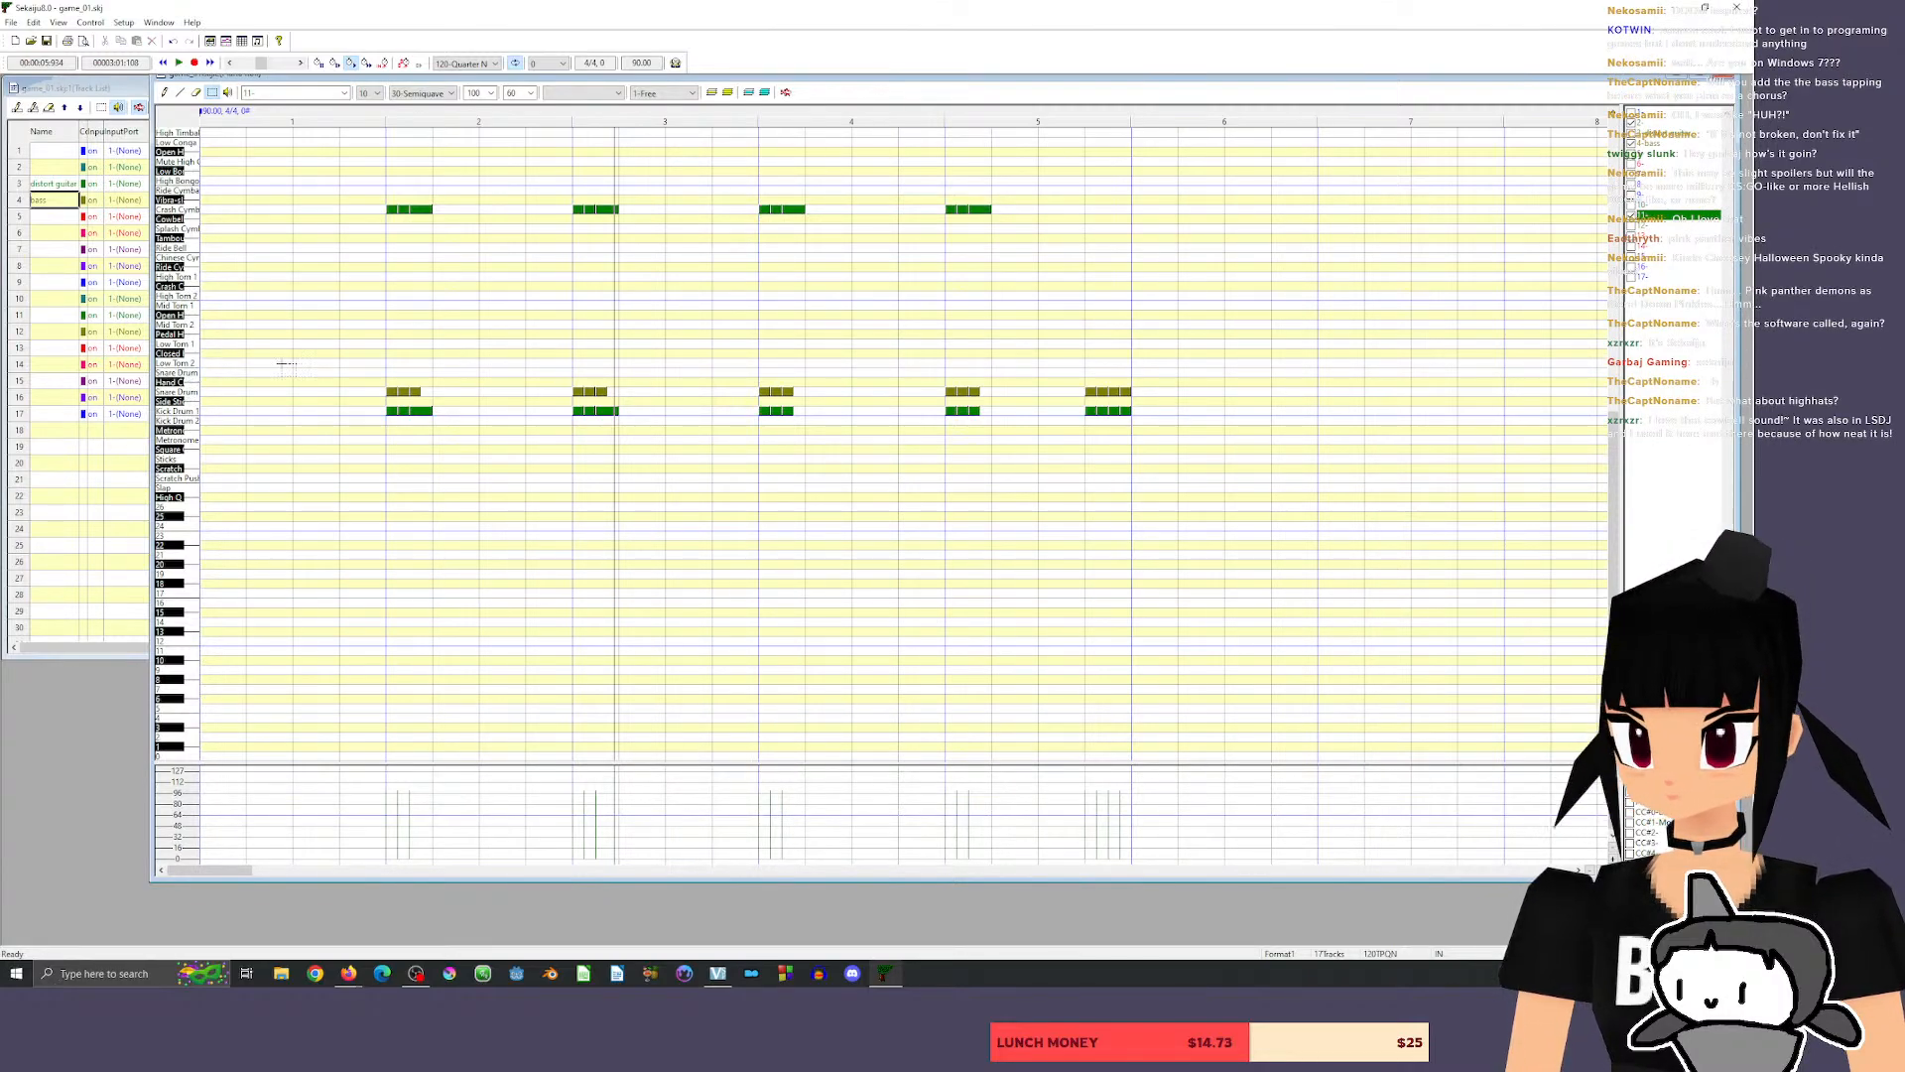
click(165, 93)
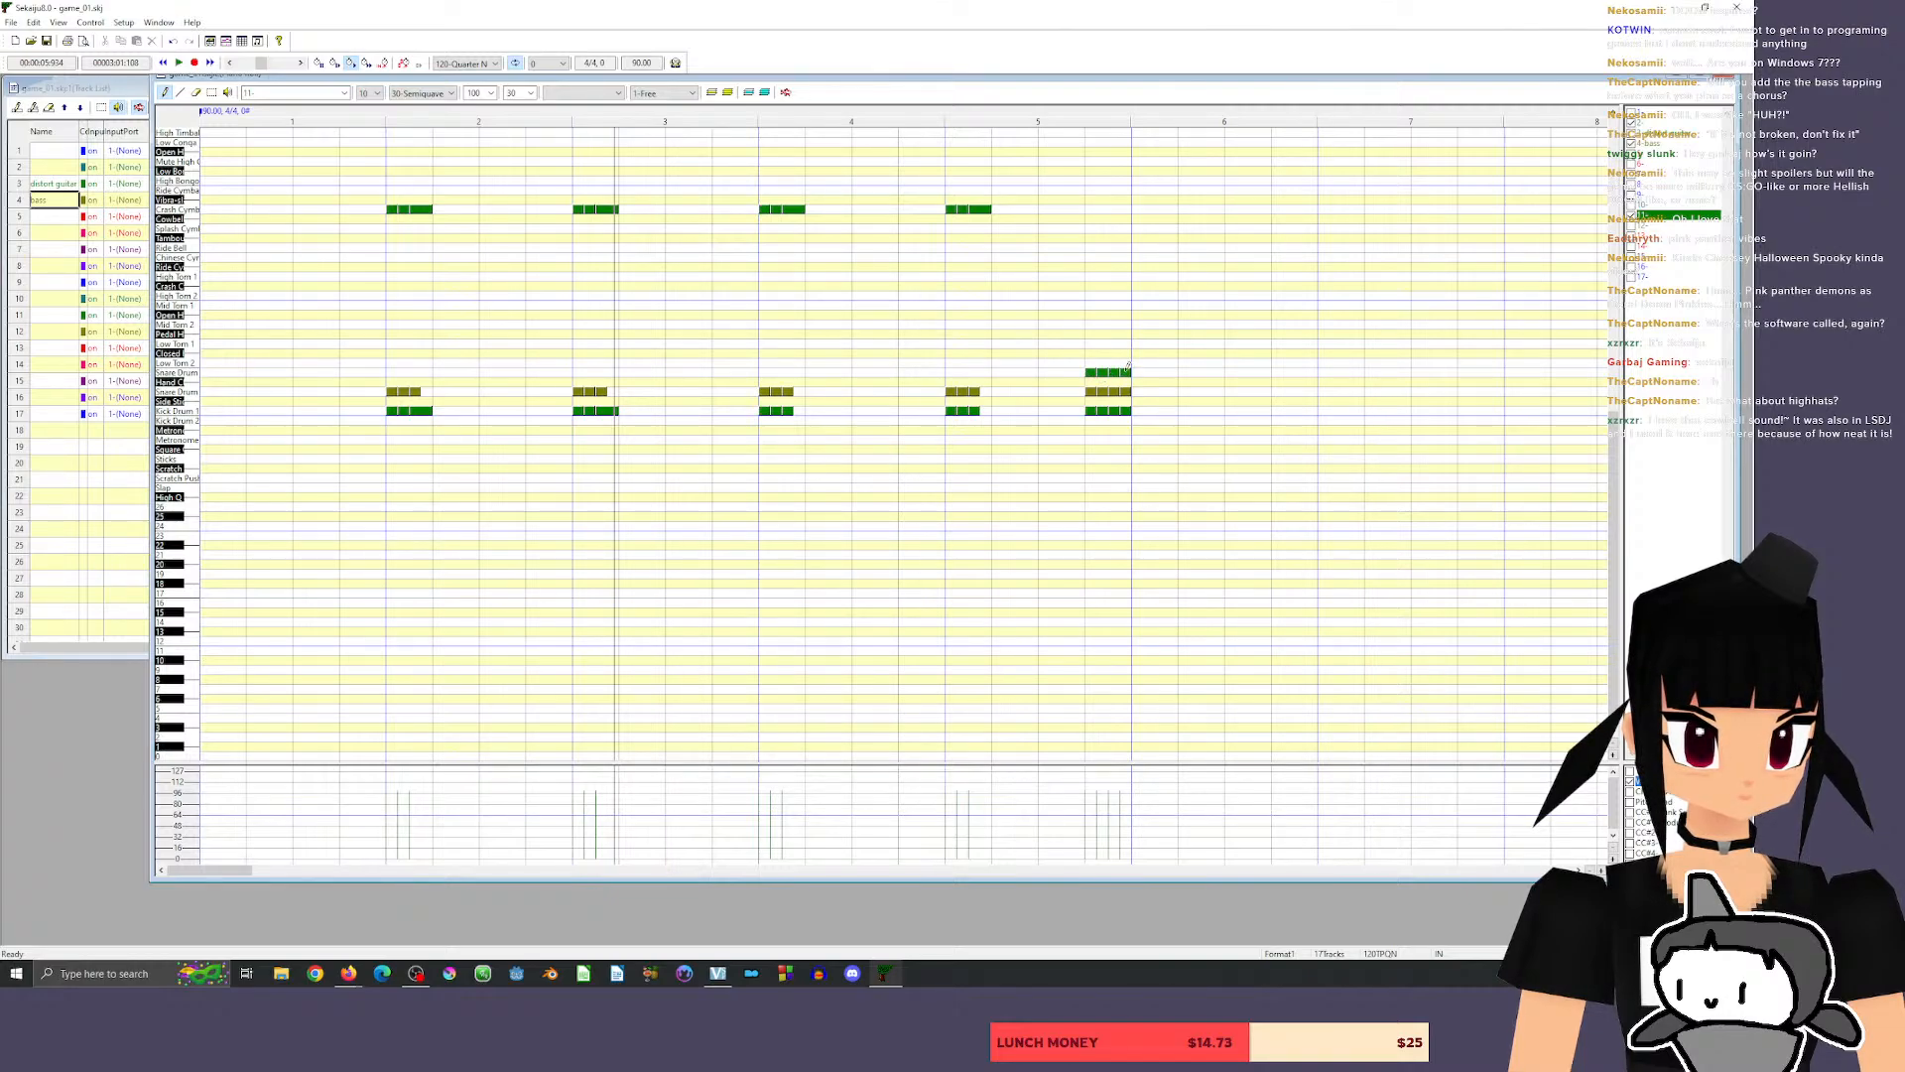
click(368, 113)
key(space)
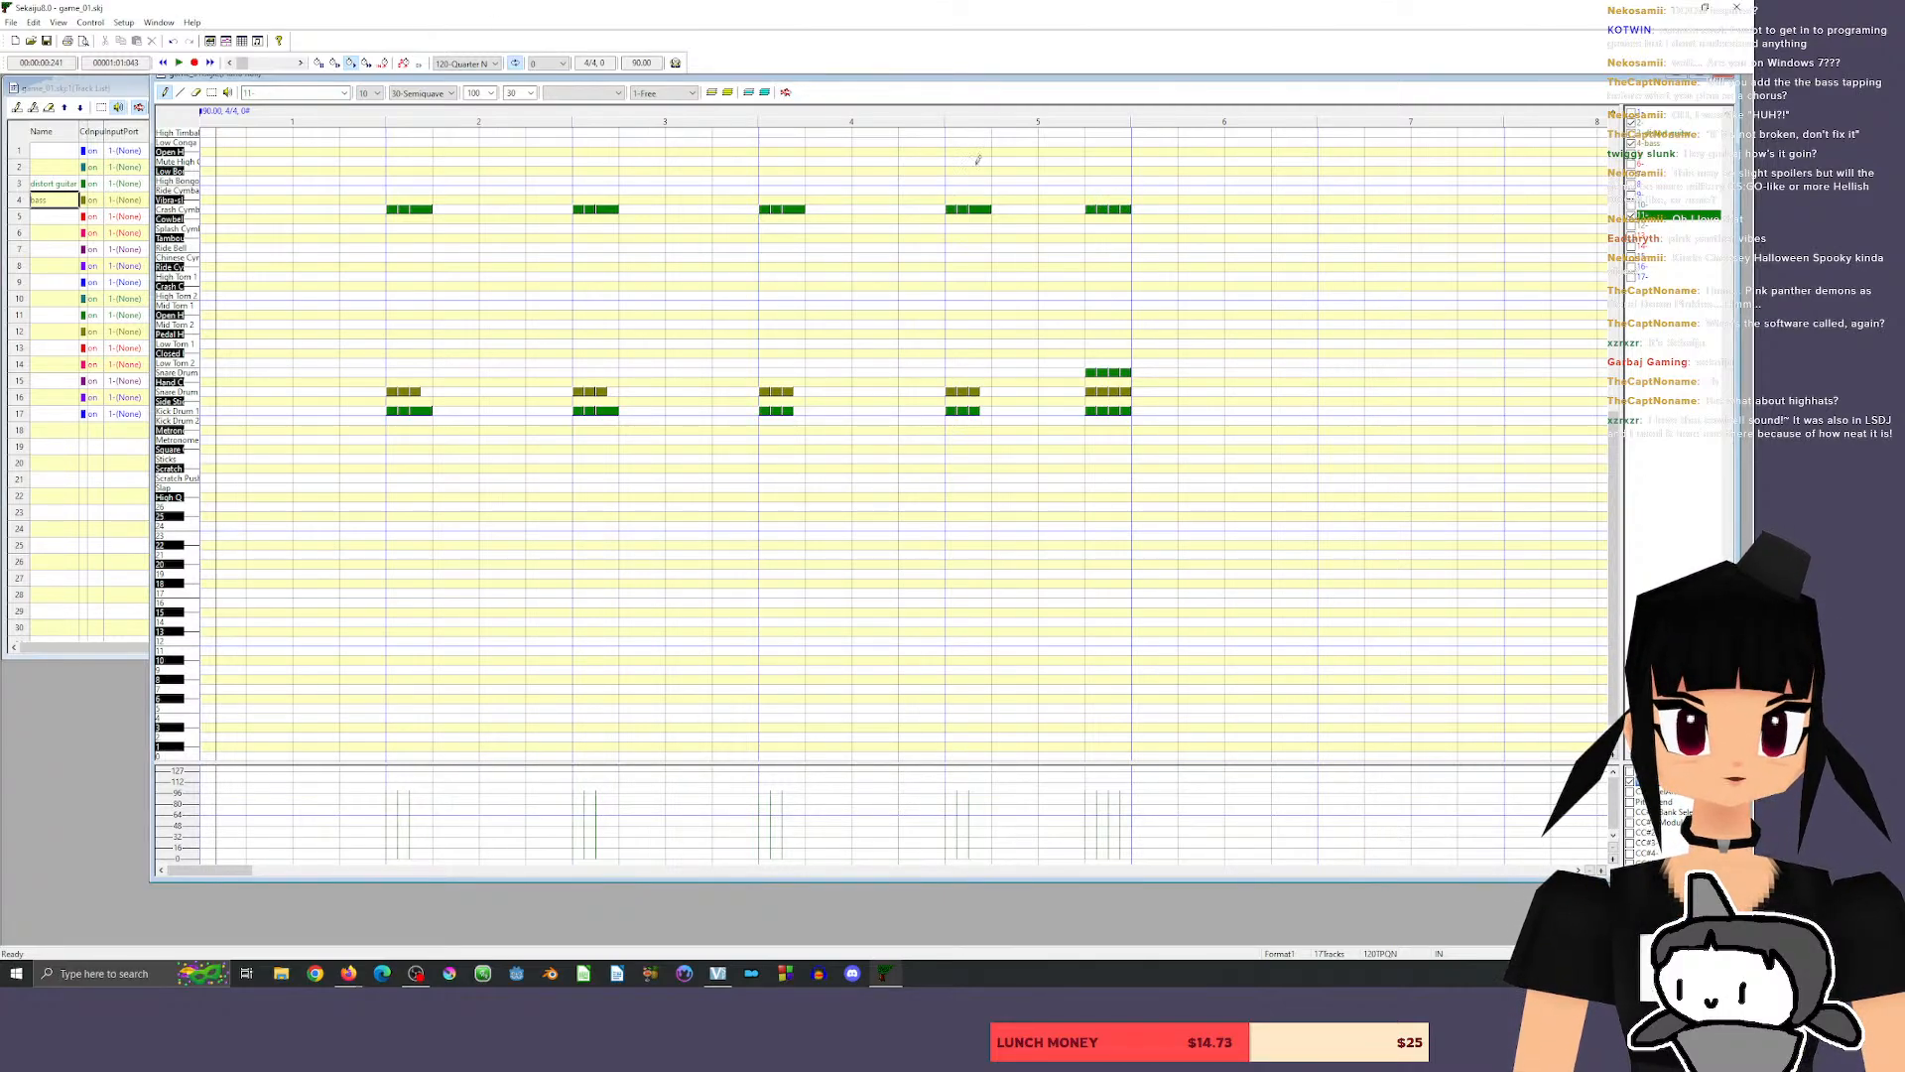
click(358, 116)
key(space)
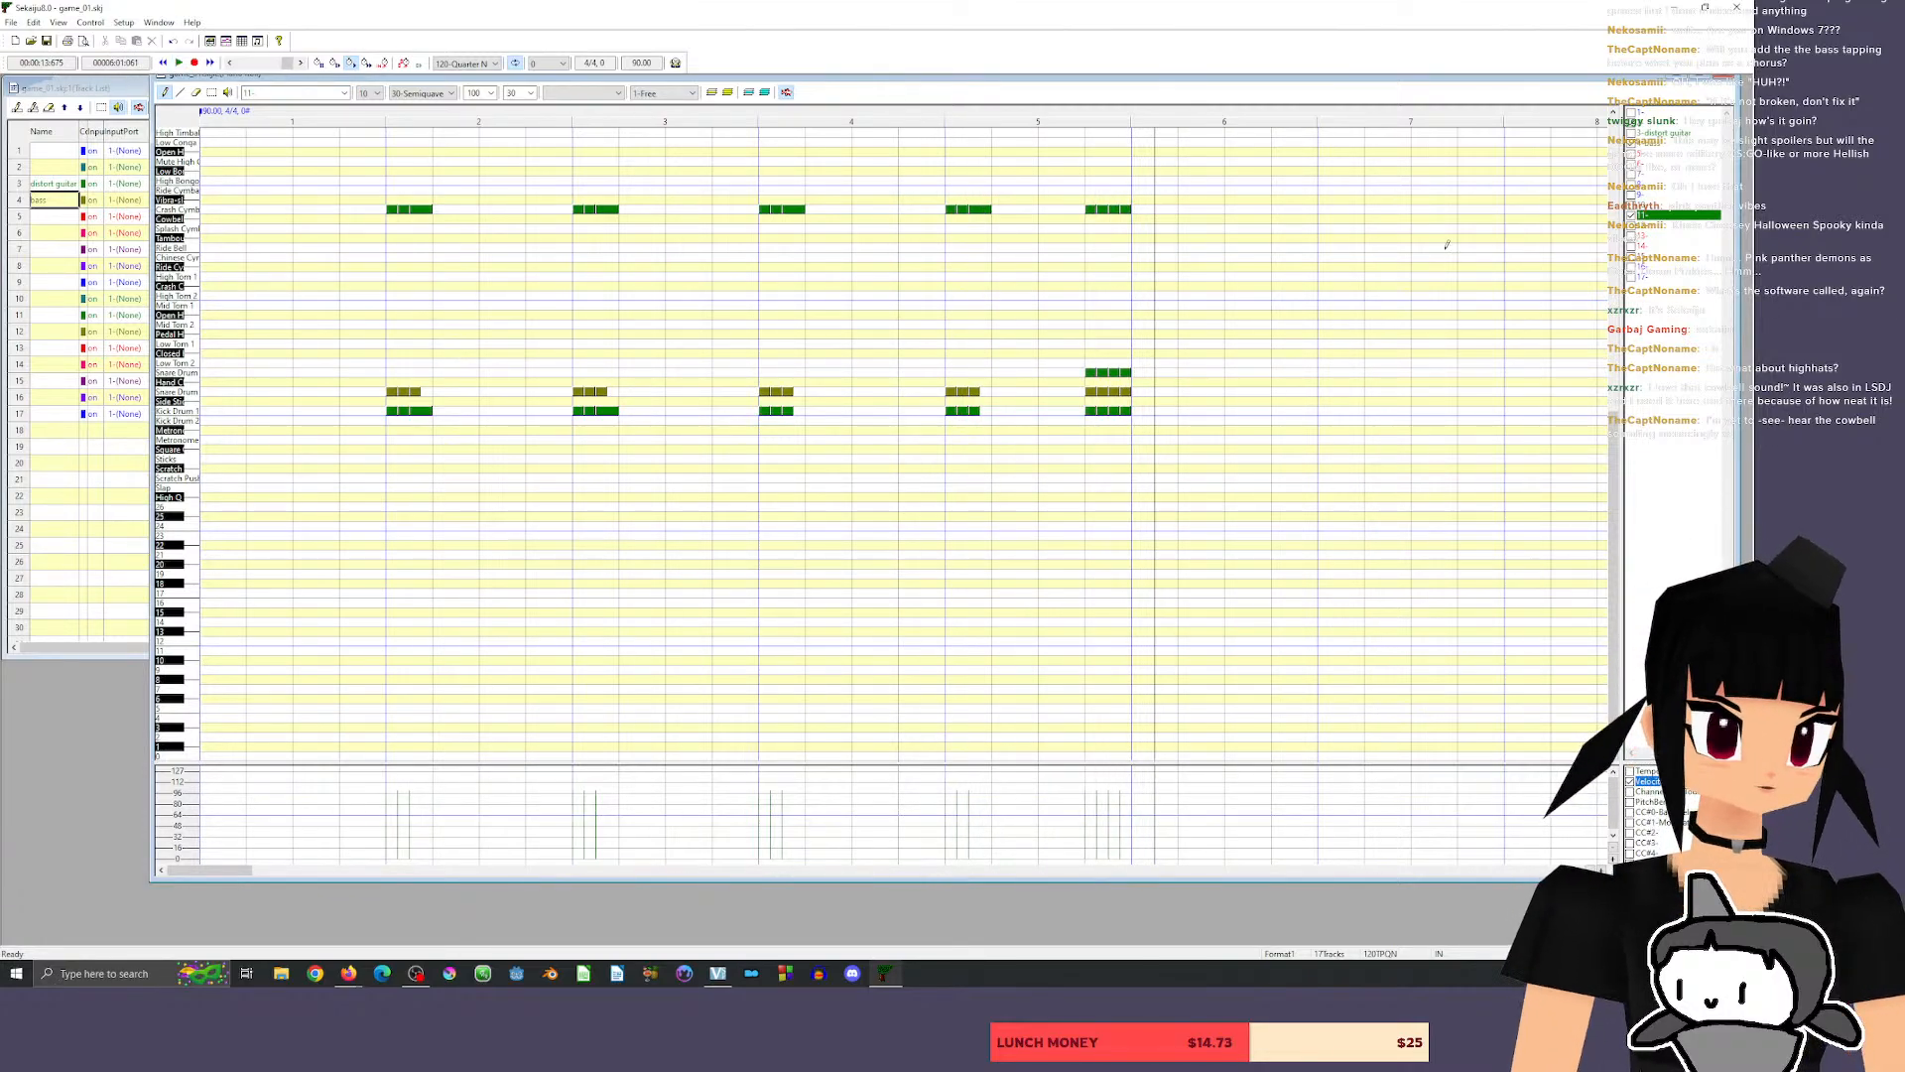
Make the distortion guitar the active track, show its notes, and move the playback position into measure 5's last beat.
drag(1624, 520, 1663, 468)
click(1677, 136)
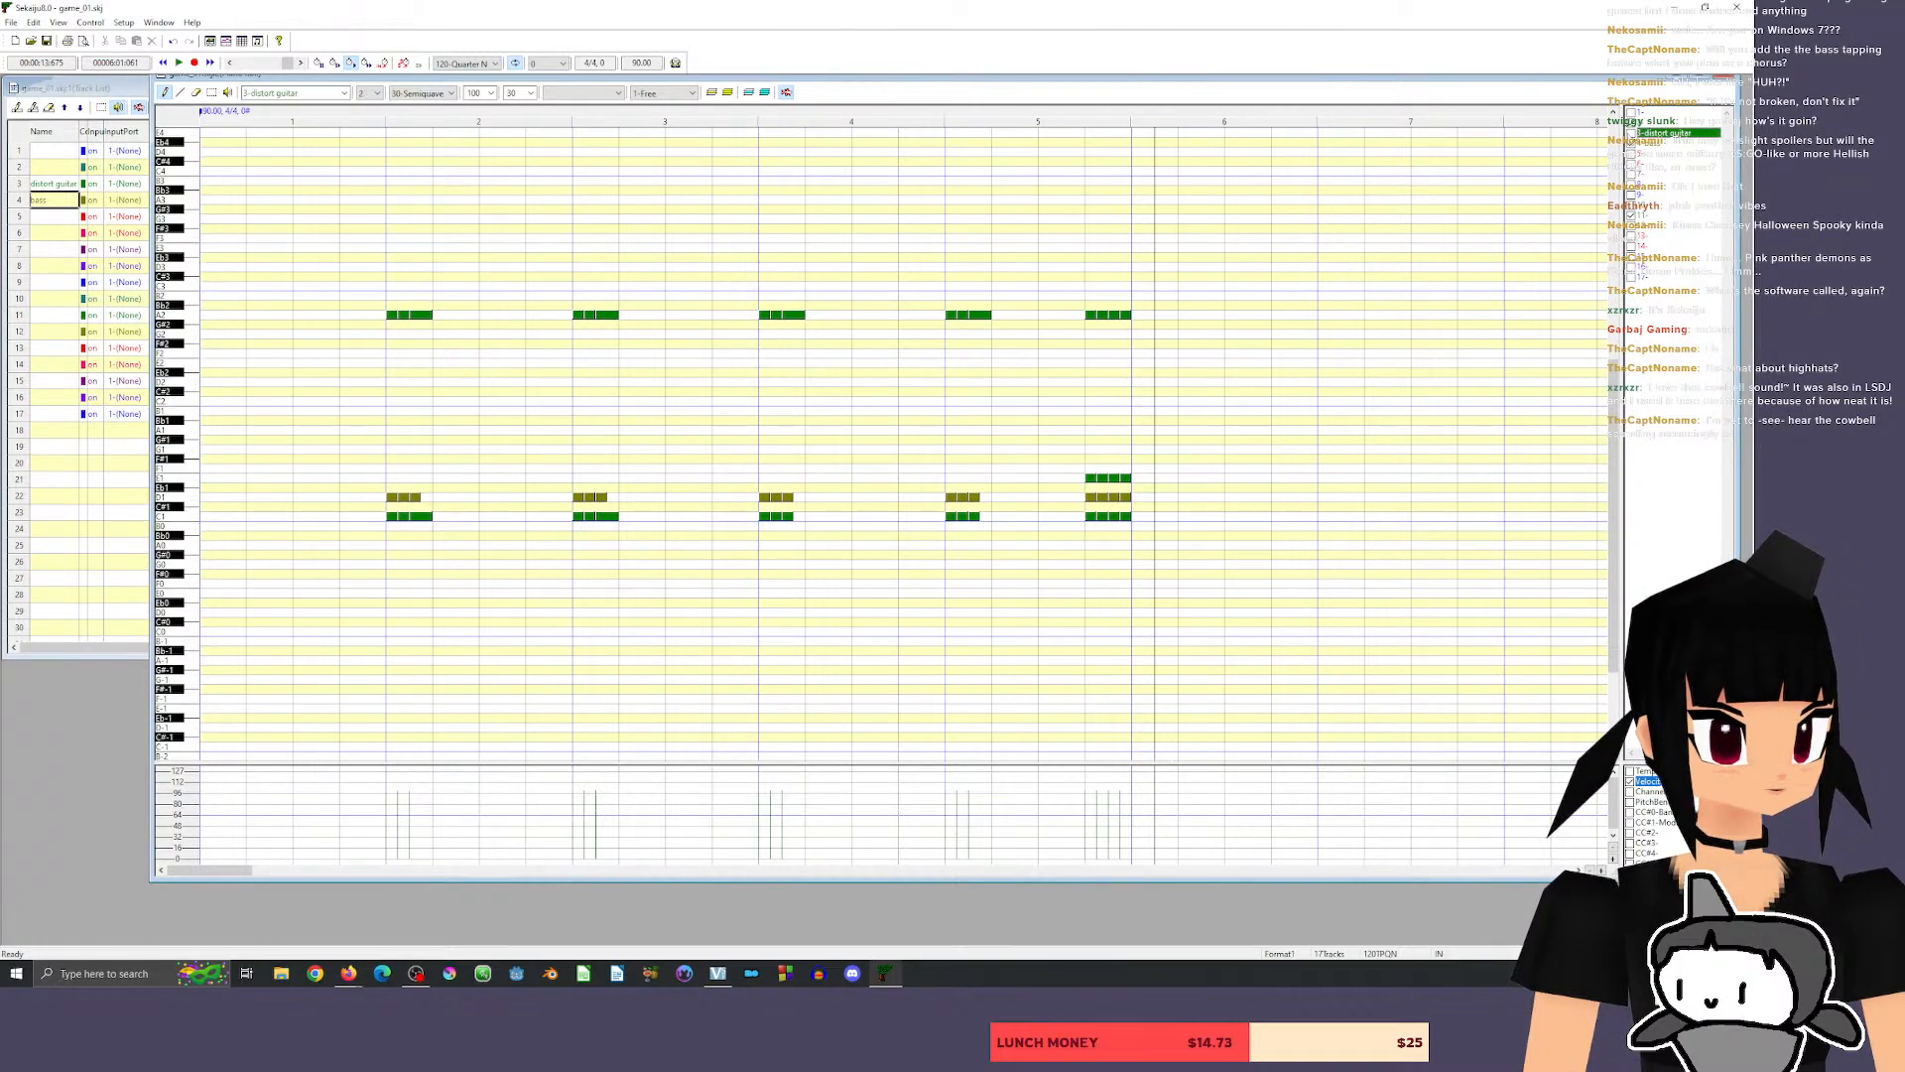
click(1632, 134)
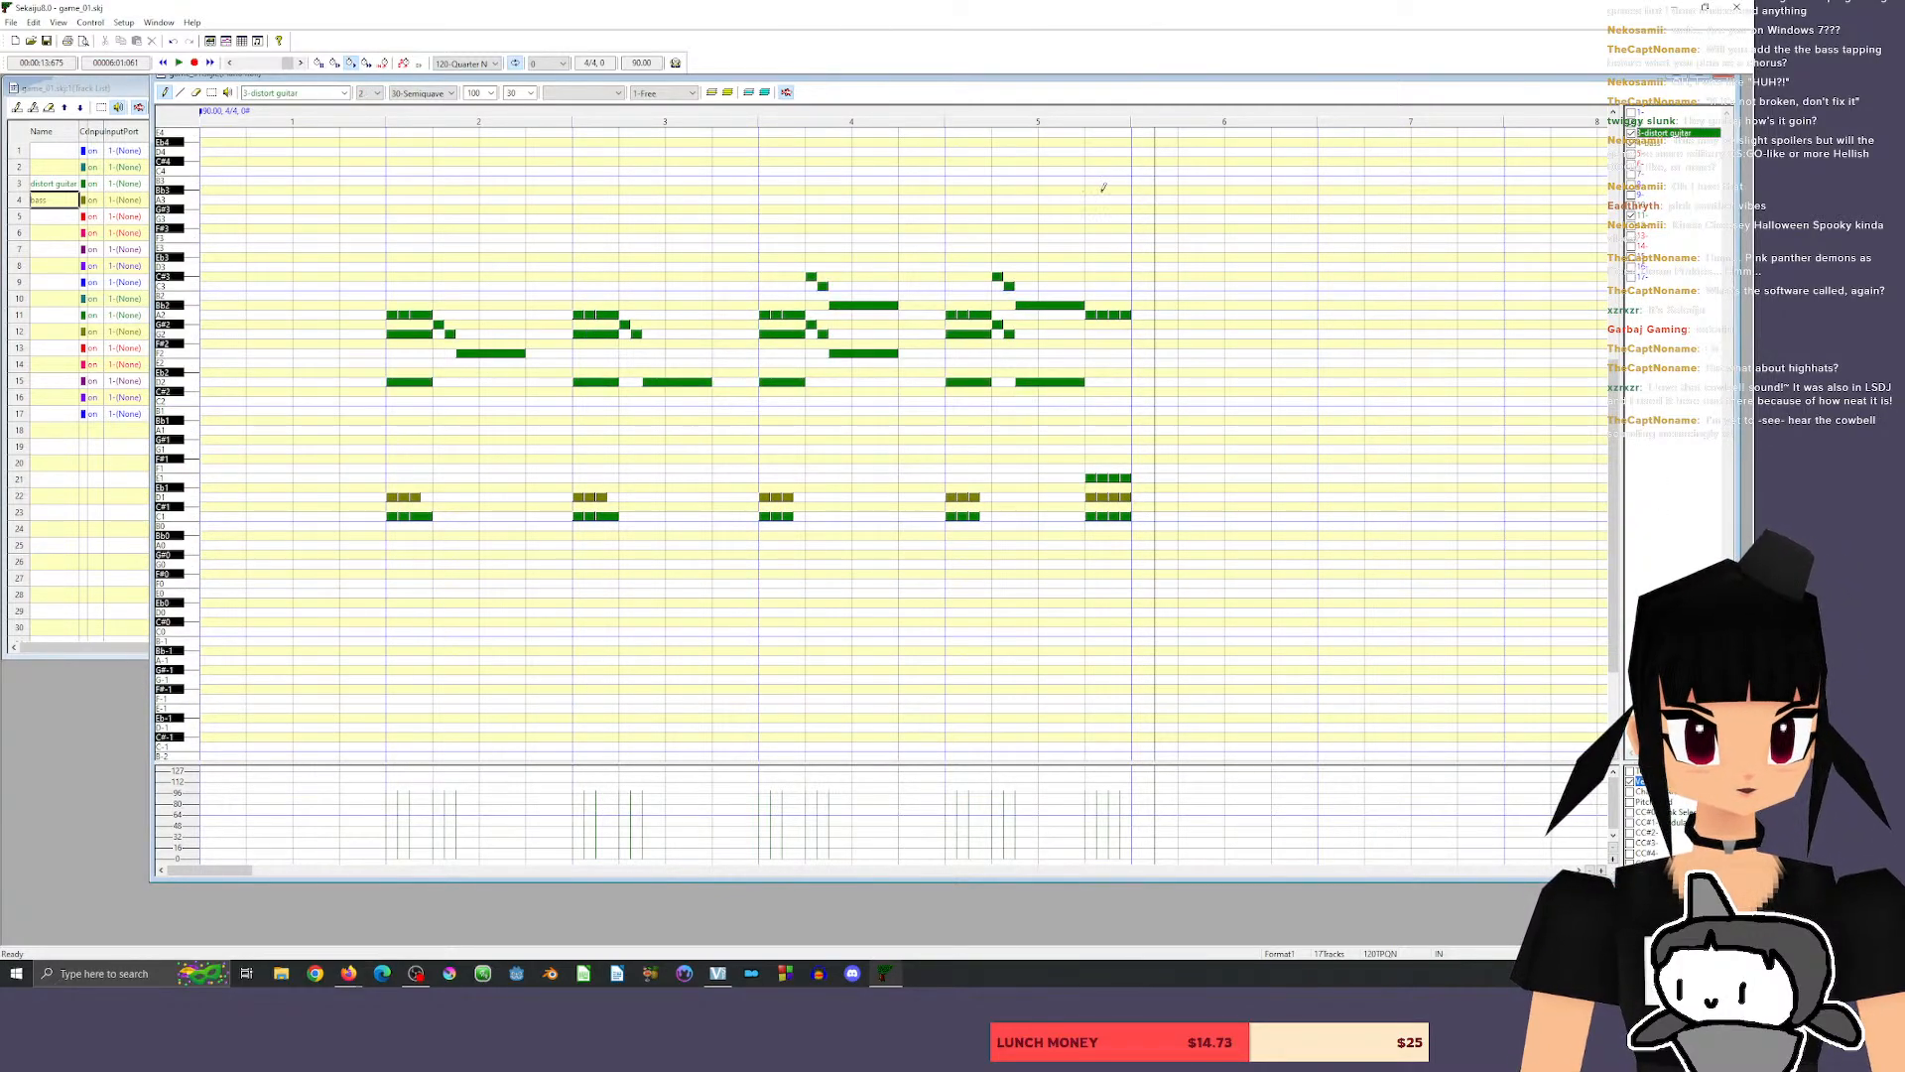
click(1042, 117)
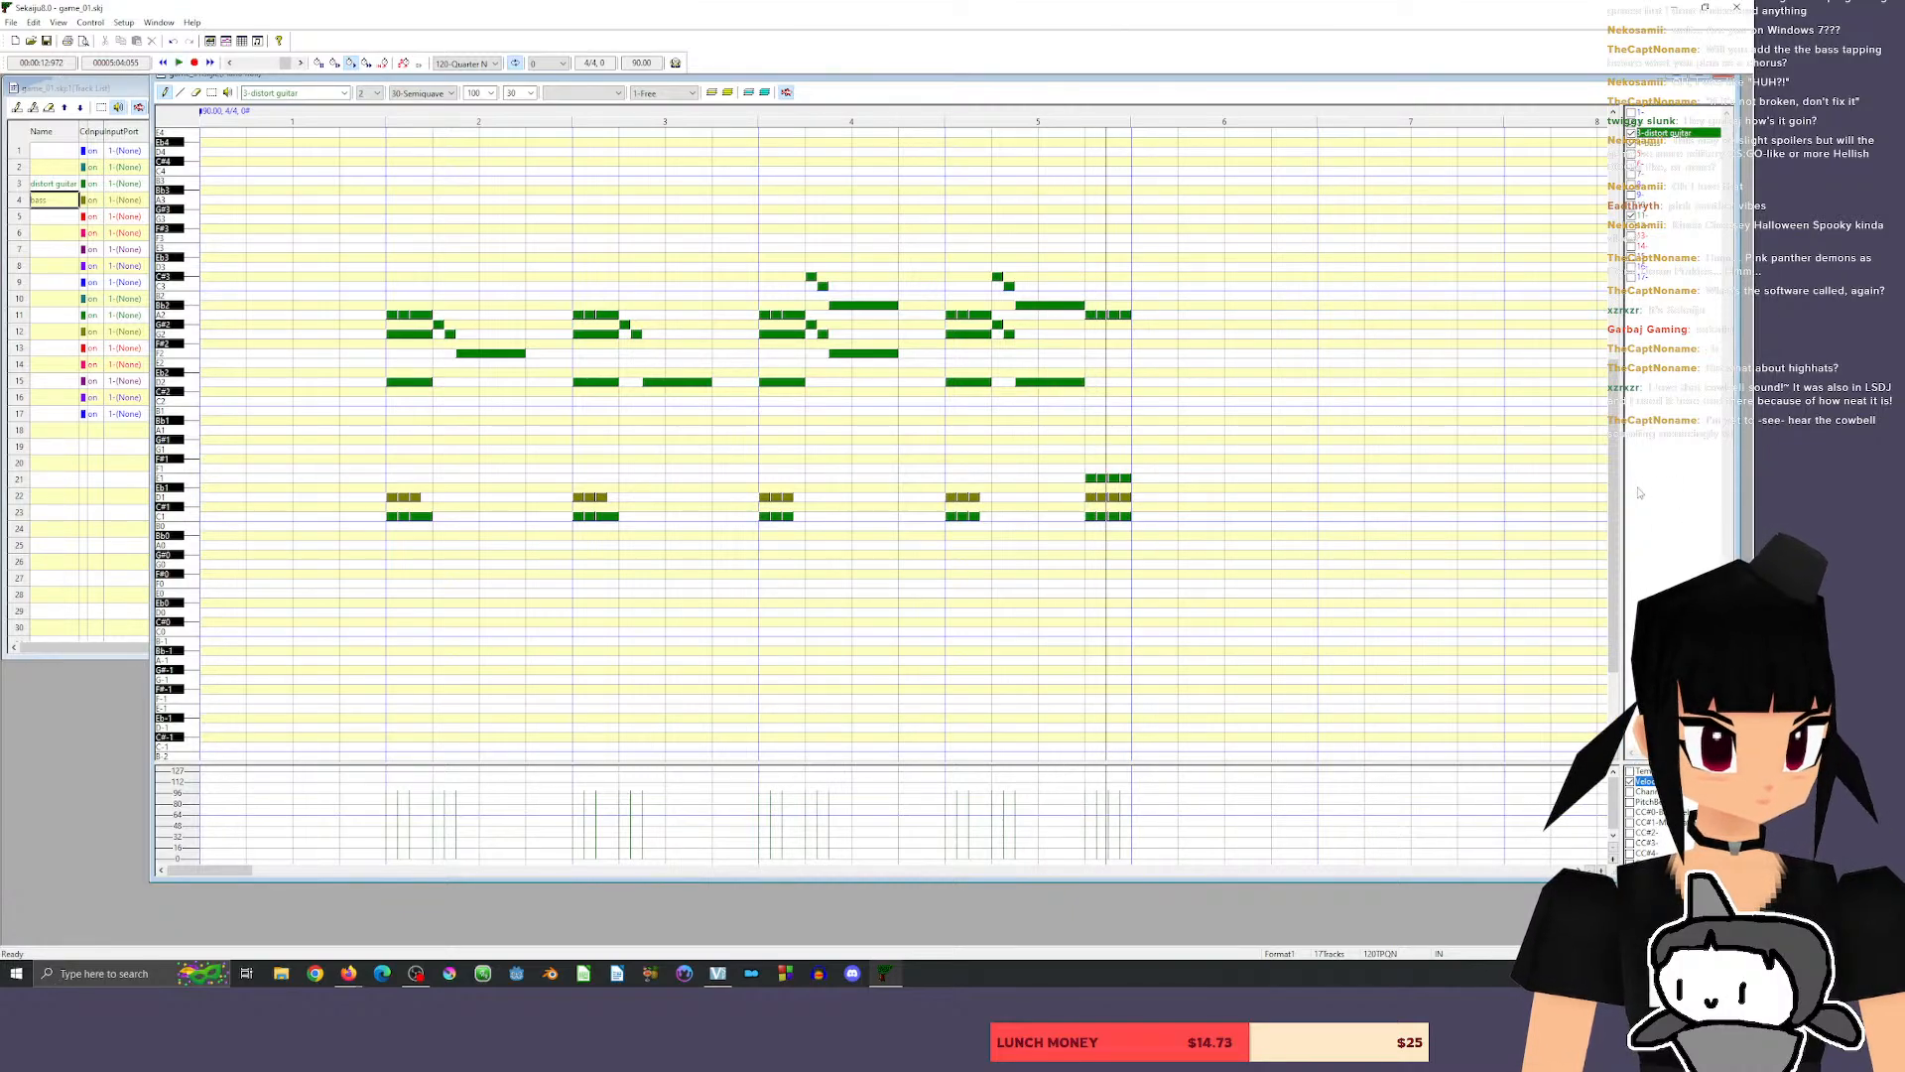
drag(1639, 493, 1615, 404)
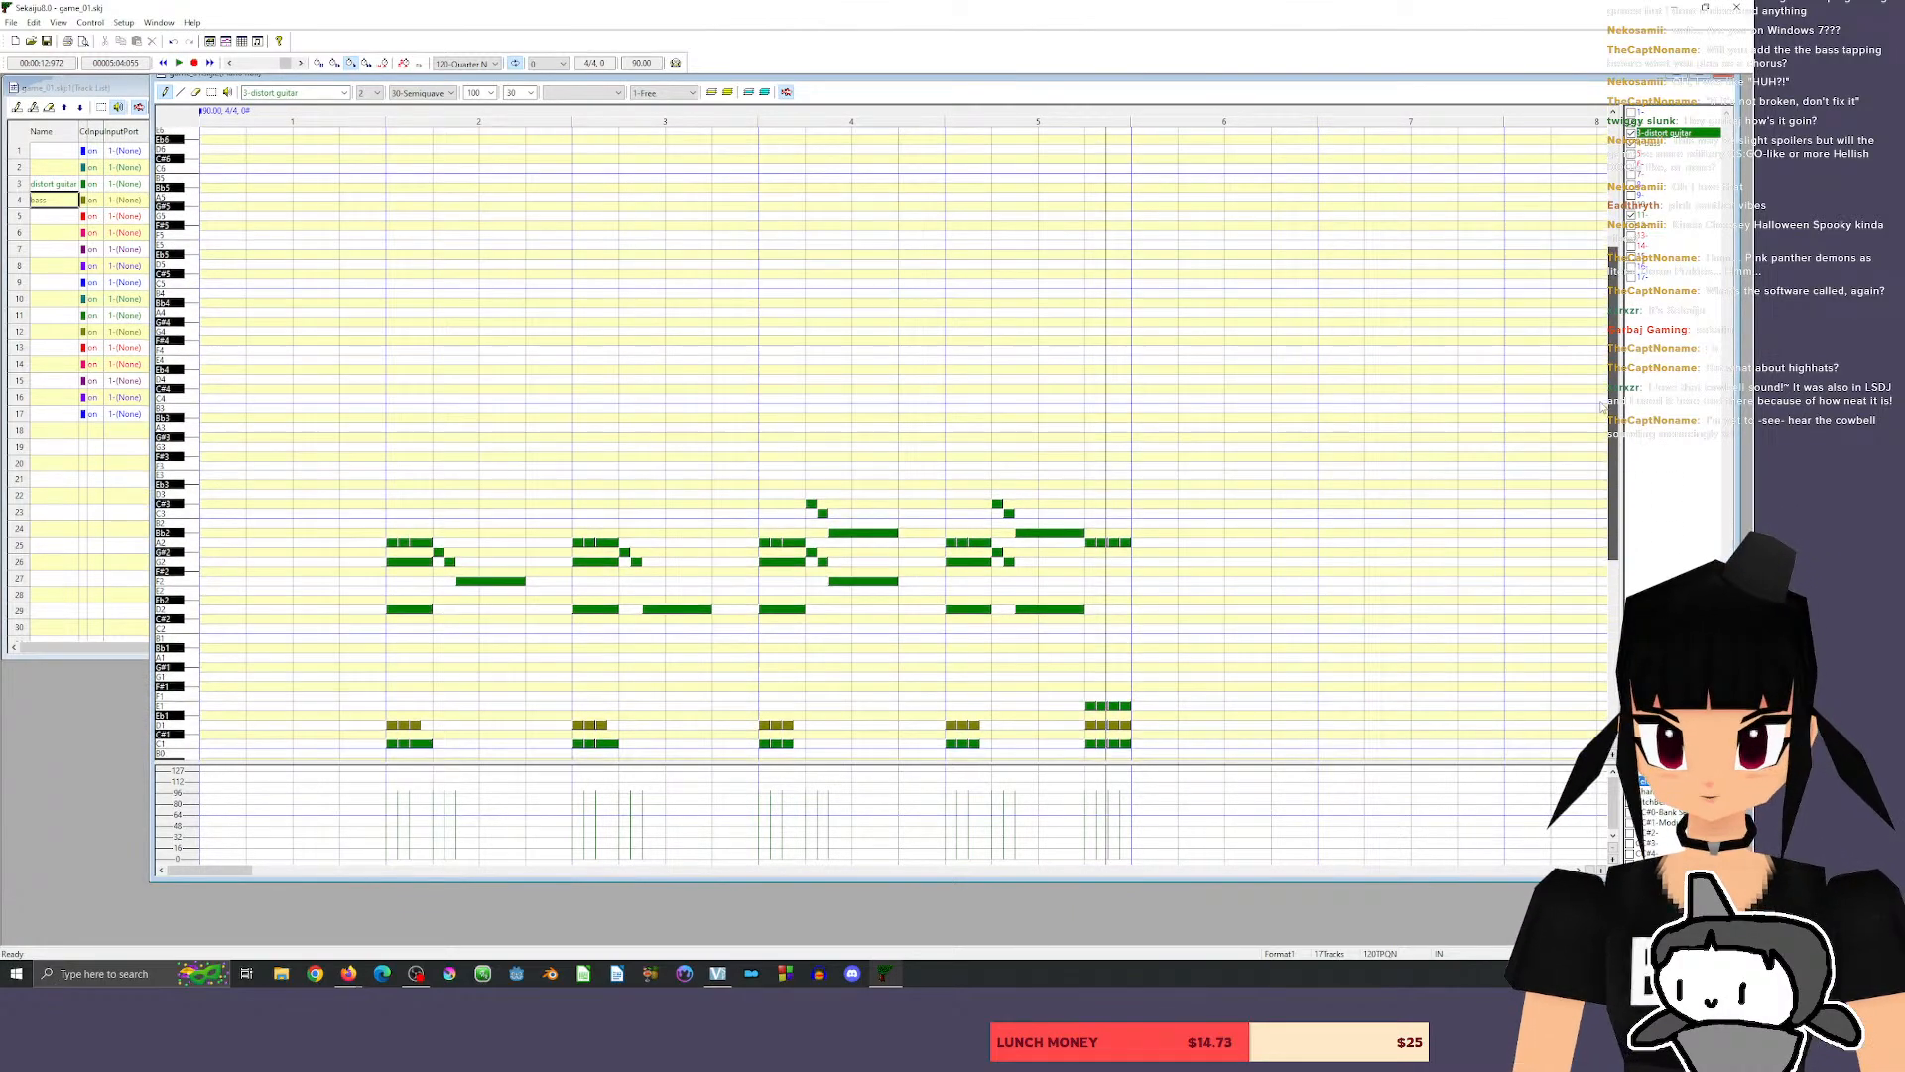
Audition guitar pitches from C4 up to F#4 and back down around G3.
click(192, 400)
click(189, 380)
click(188, 380)
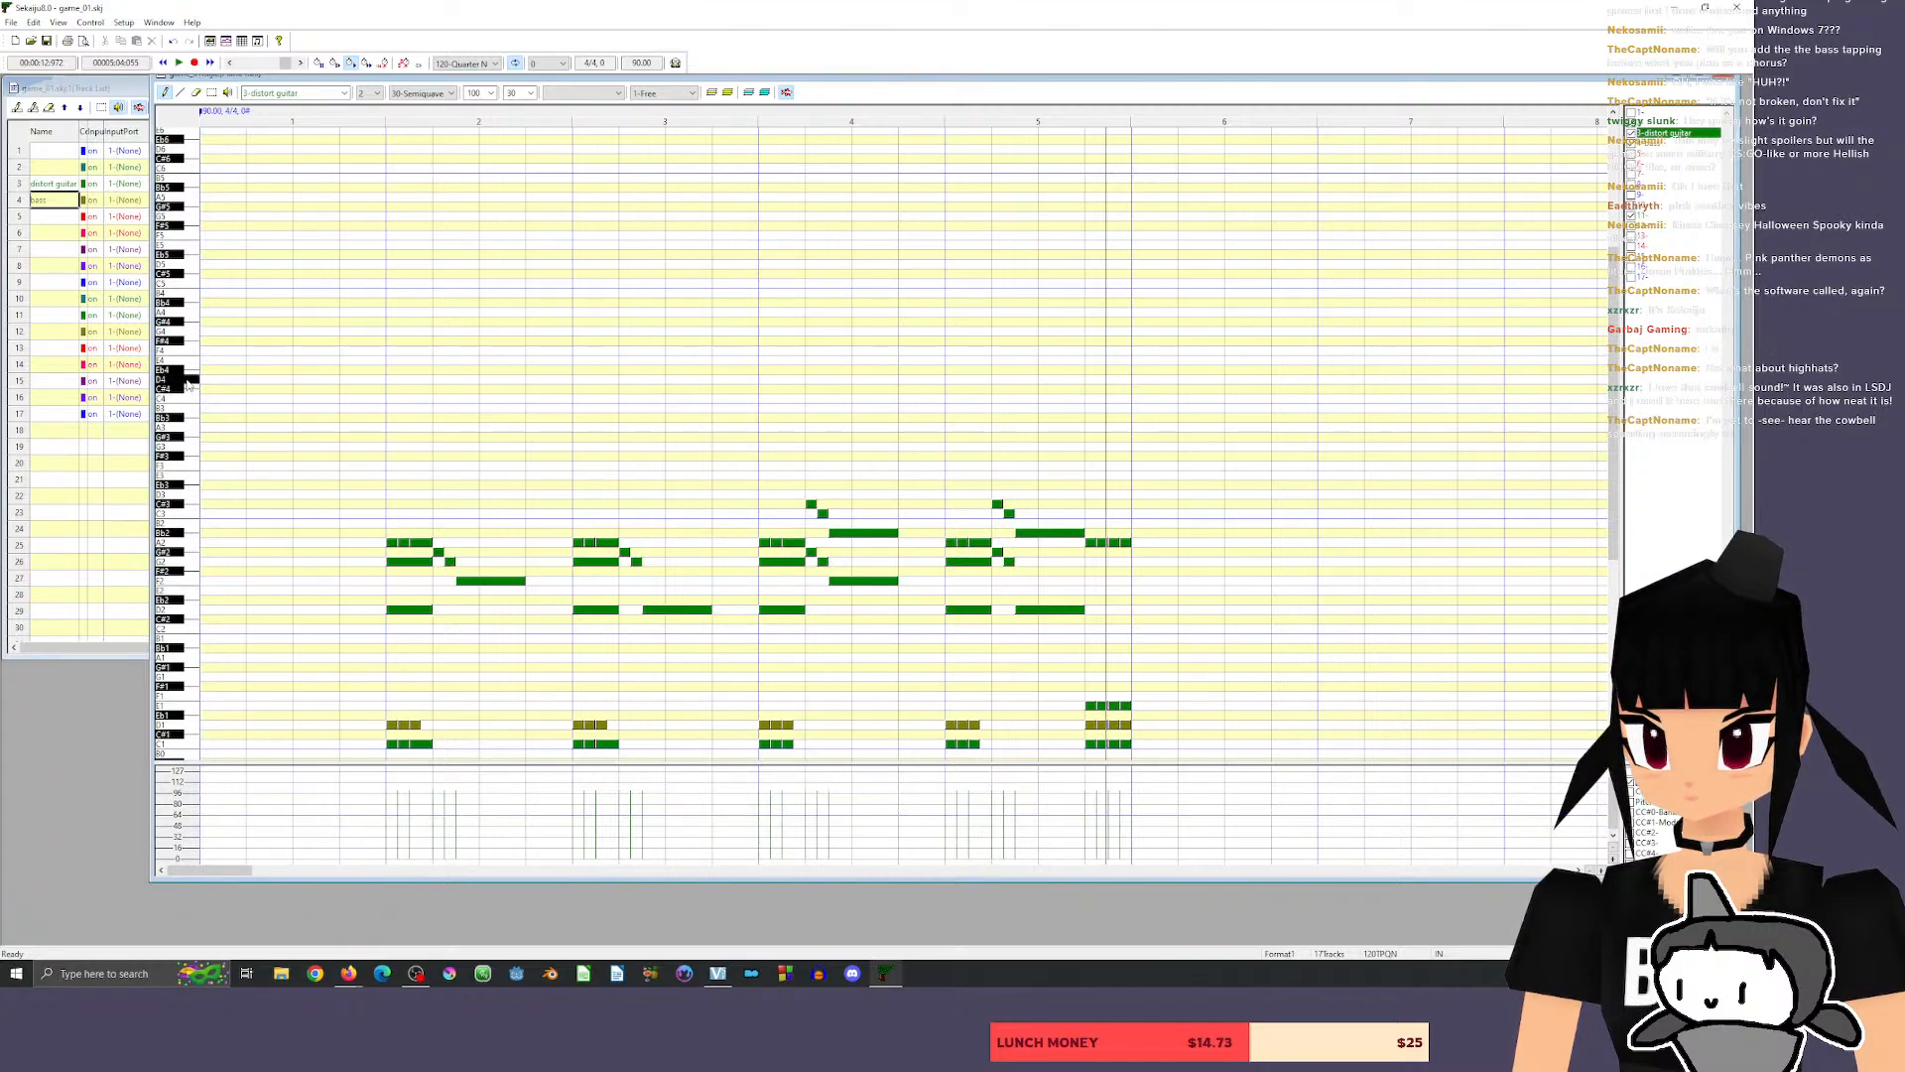
click(189, 363)
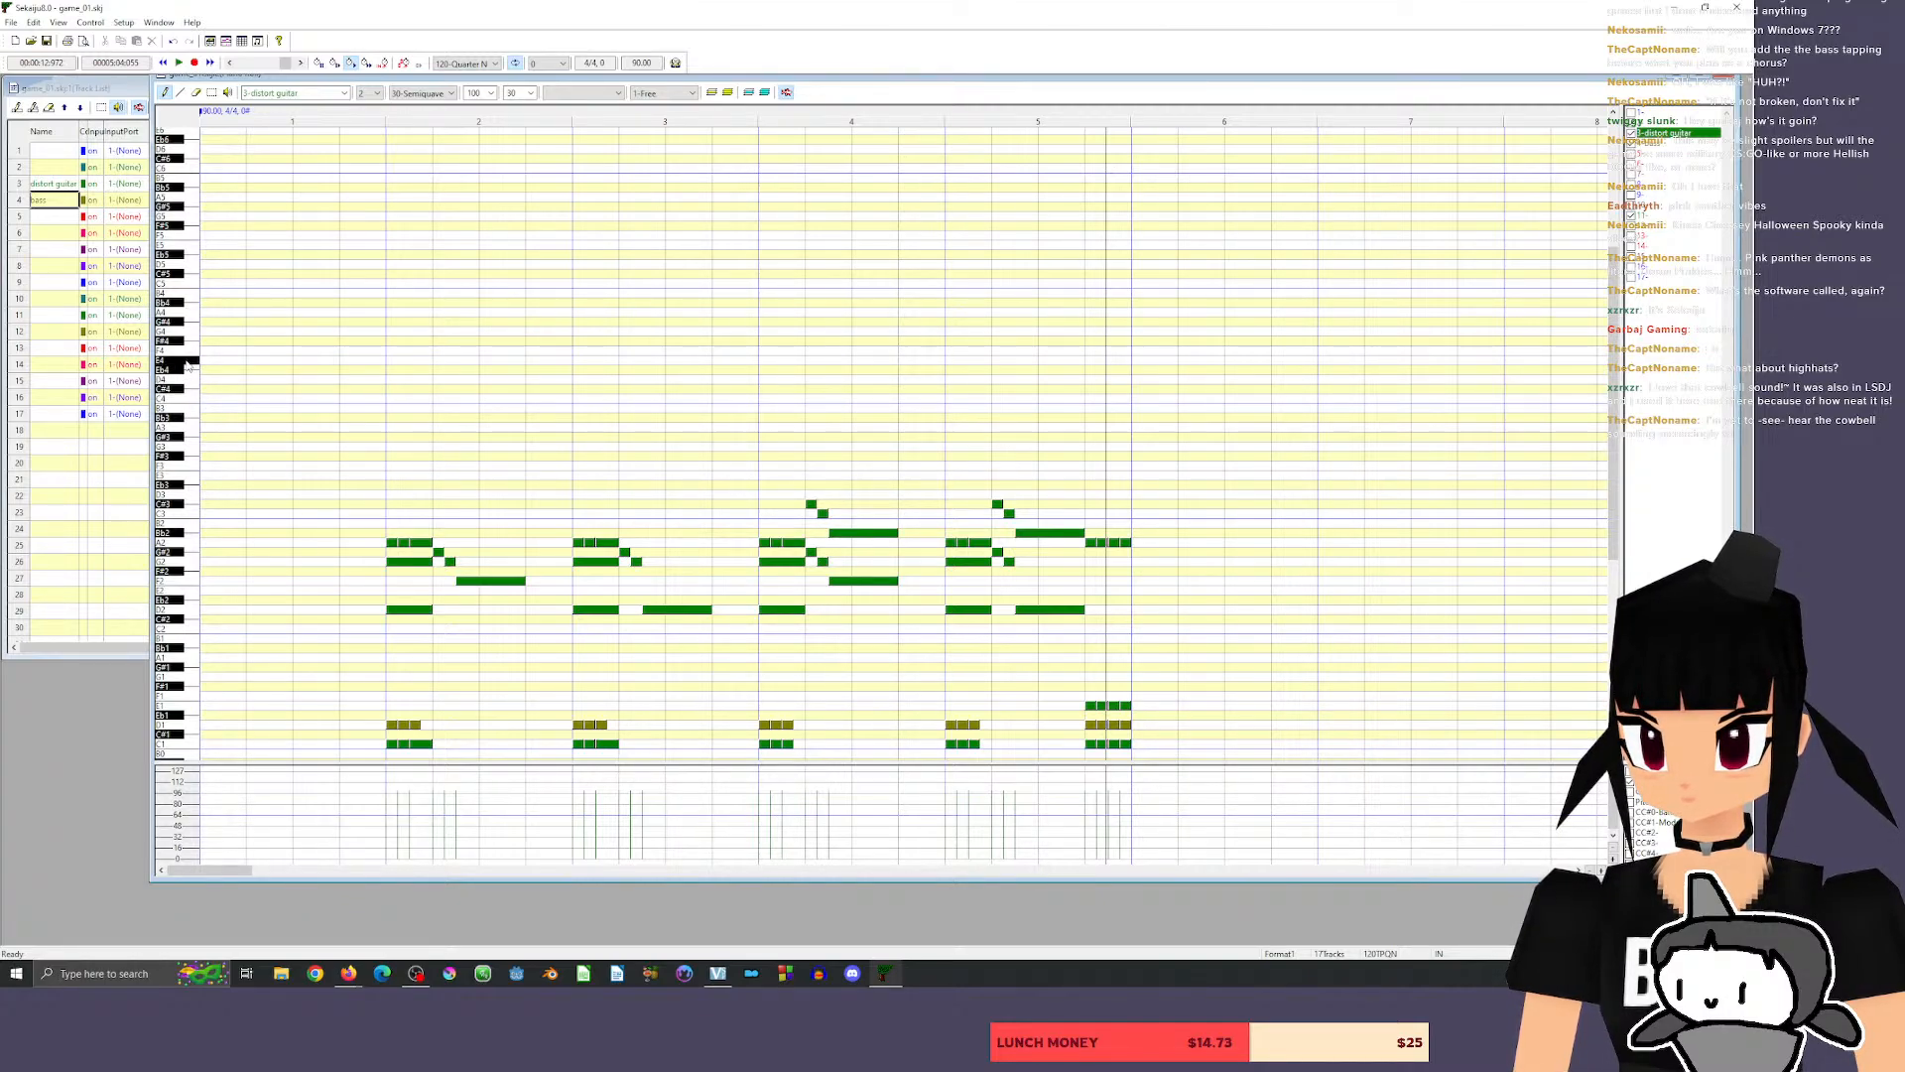
click(188, 352)
click(188, 343)
click(187, 352)
click(189, 388)
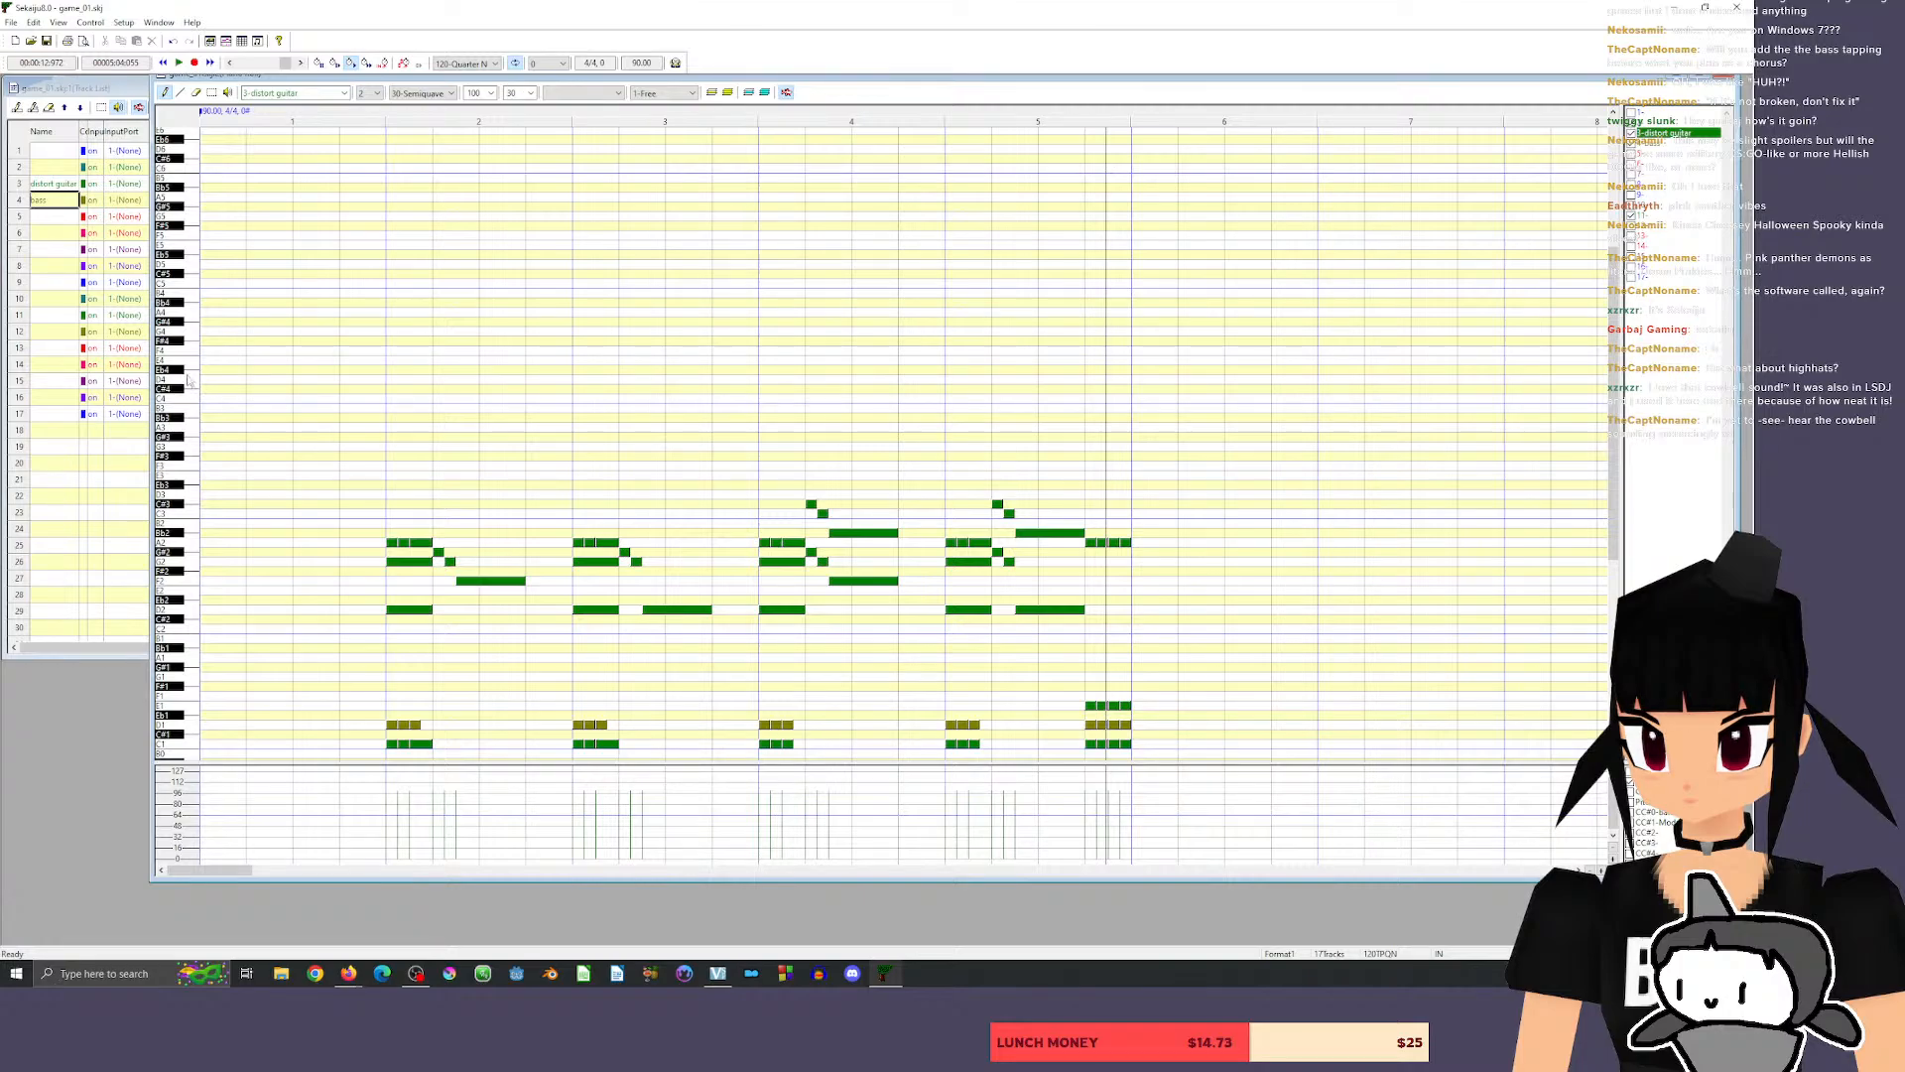
click(188, 382)
click(192, 381)
click(193, 449)
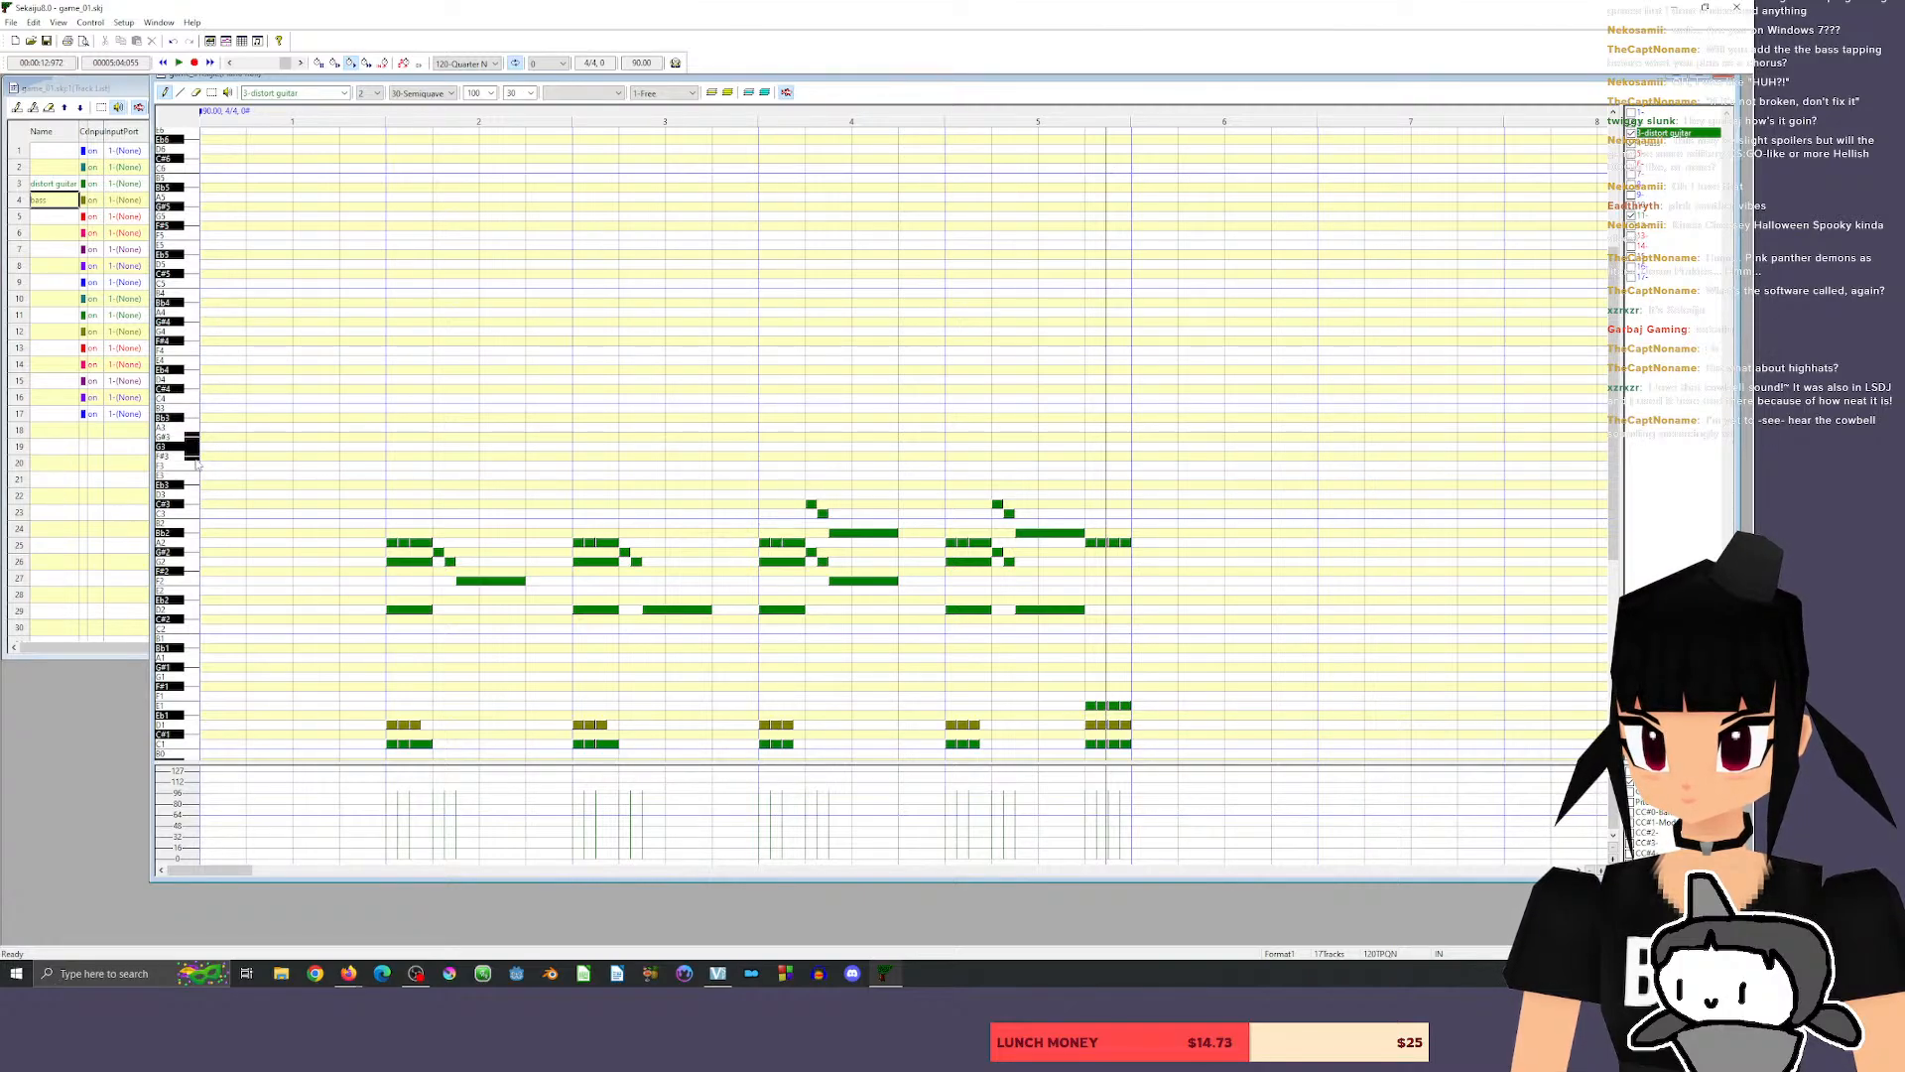
drag(196, 463, 196, 438)
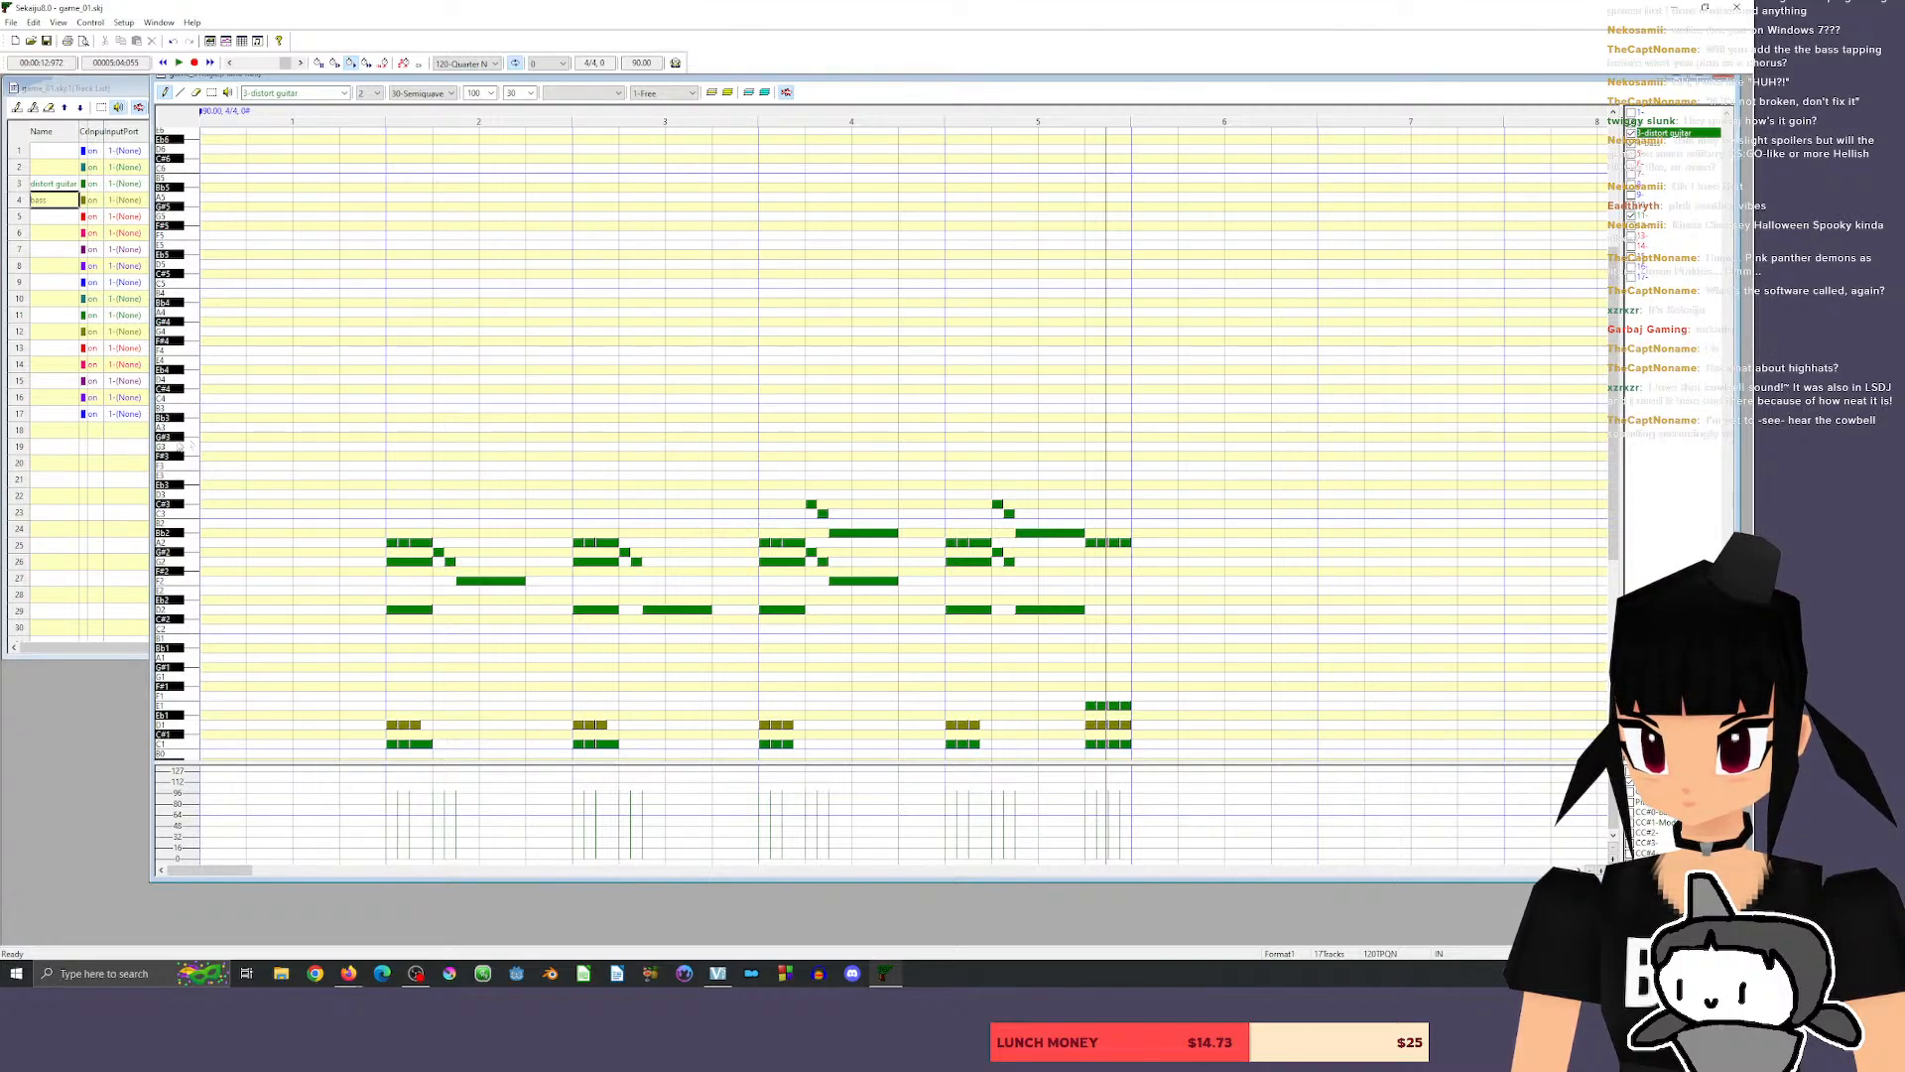
Audition lower guitar pitches between G#2 and A3, including C#3, D3, F#3 and G3.
click(194, 549)
click(192, 505)
click(193, 499)
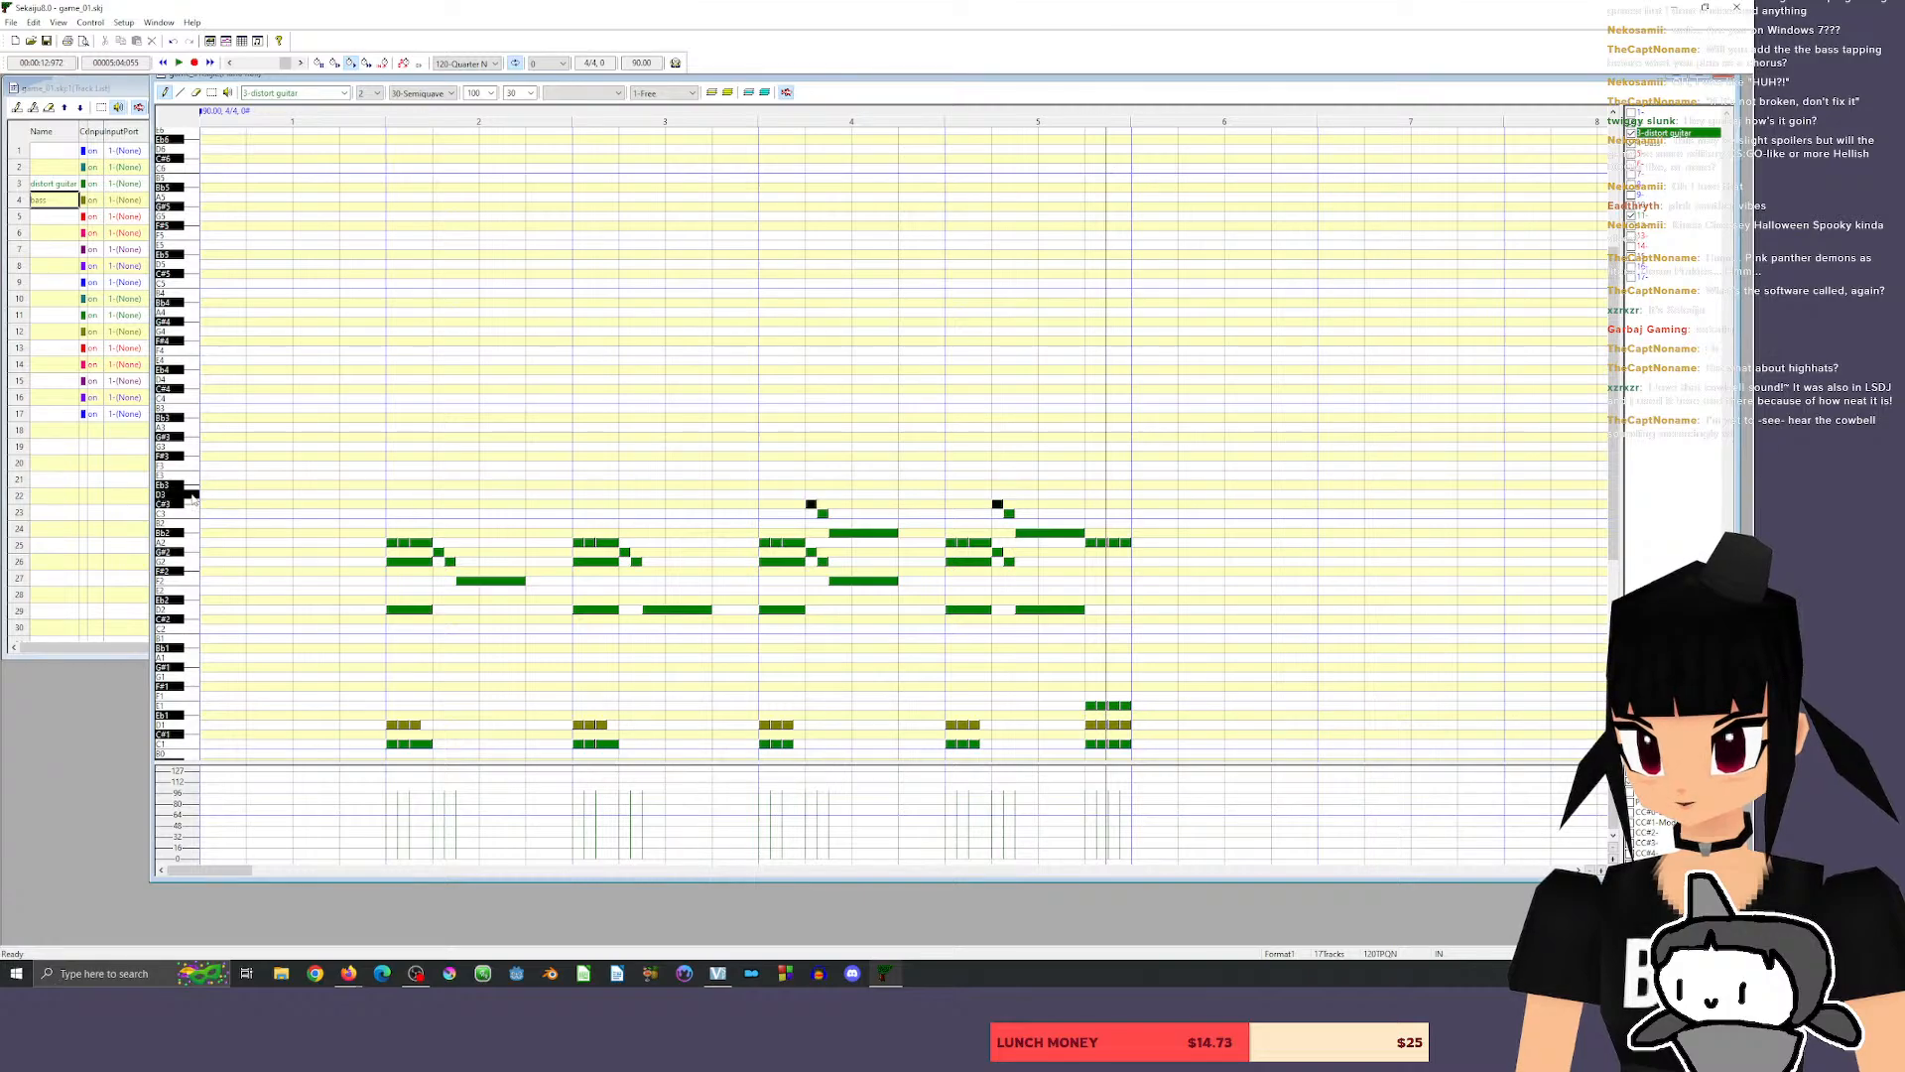
click(193, 476)
click(191, 466)
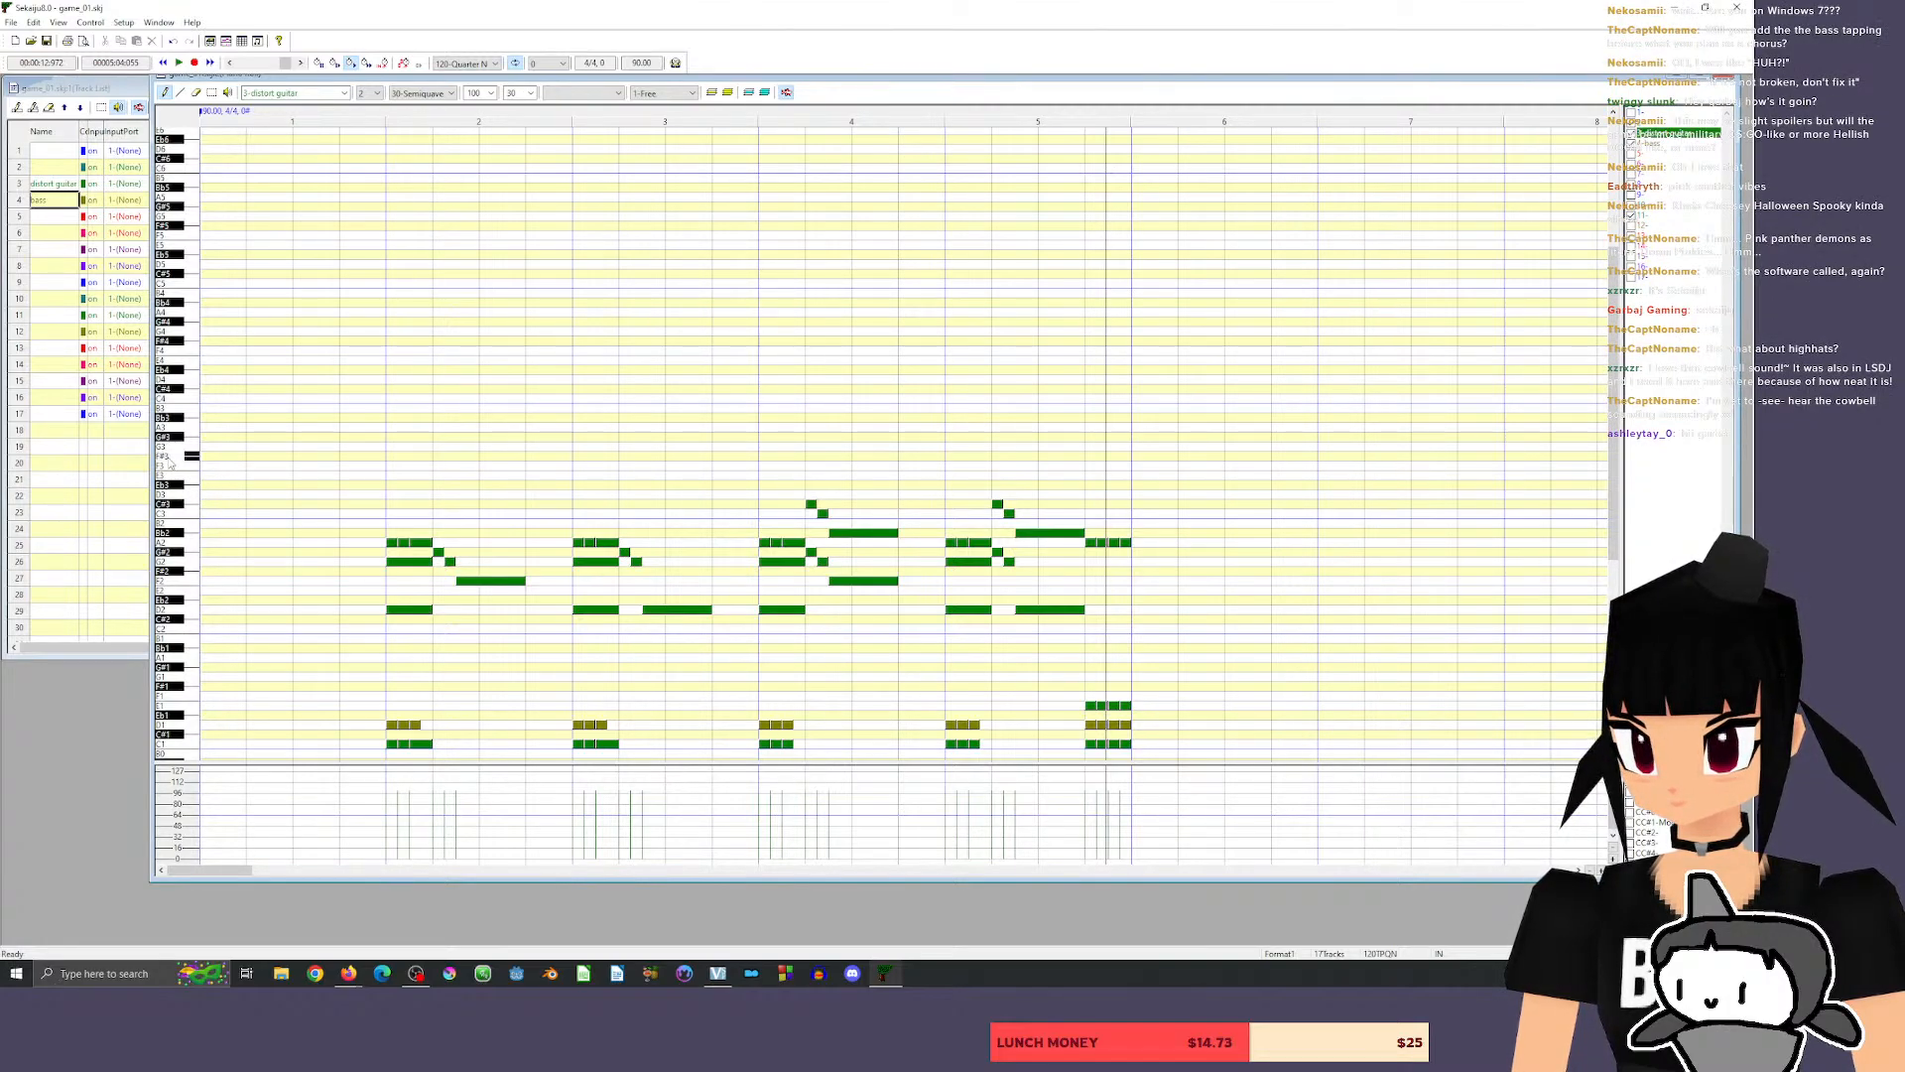
click(185, 426)
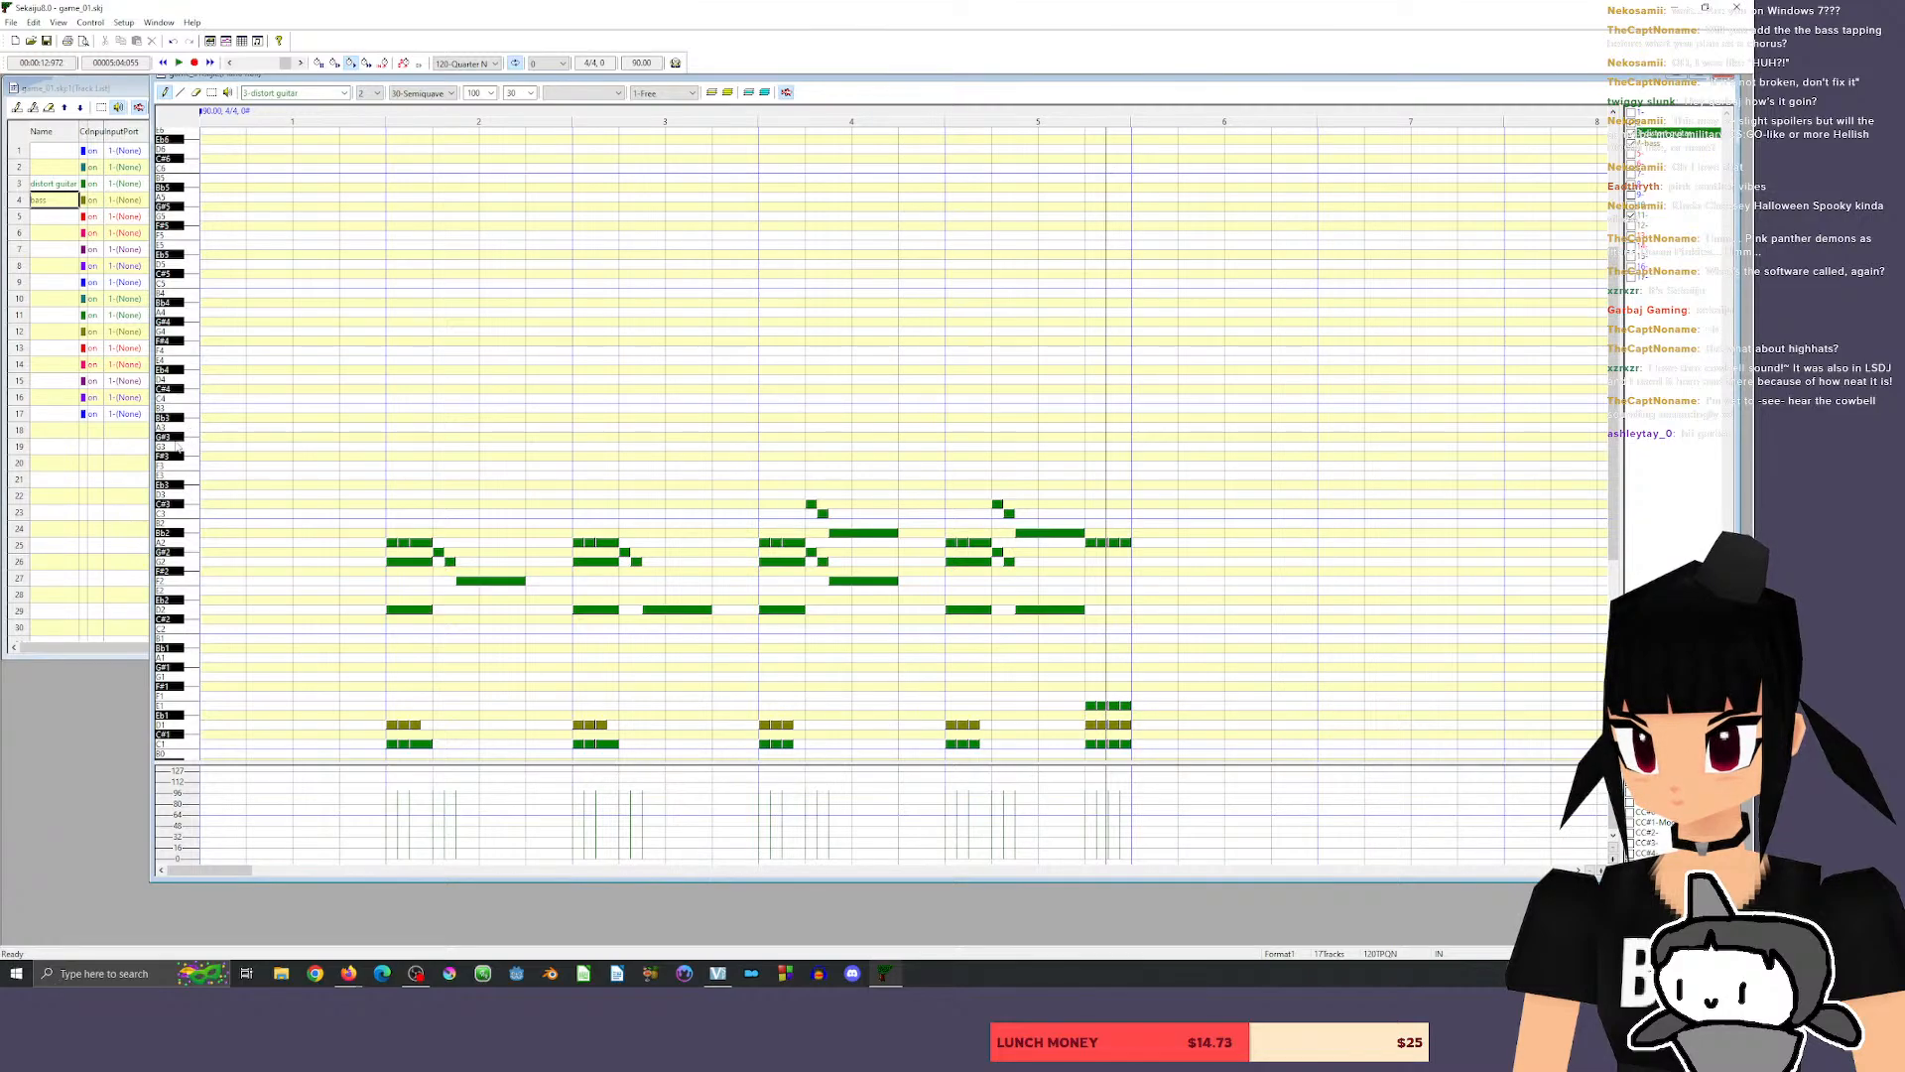
click(181, 443)
click(176, 426)
click(169, 459)
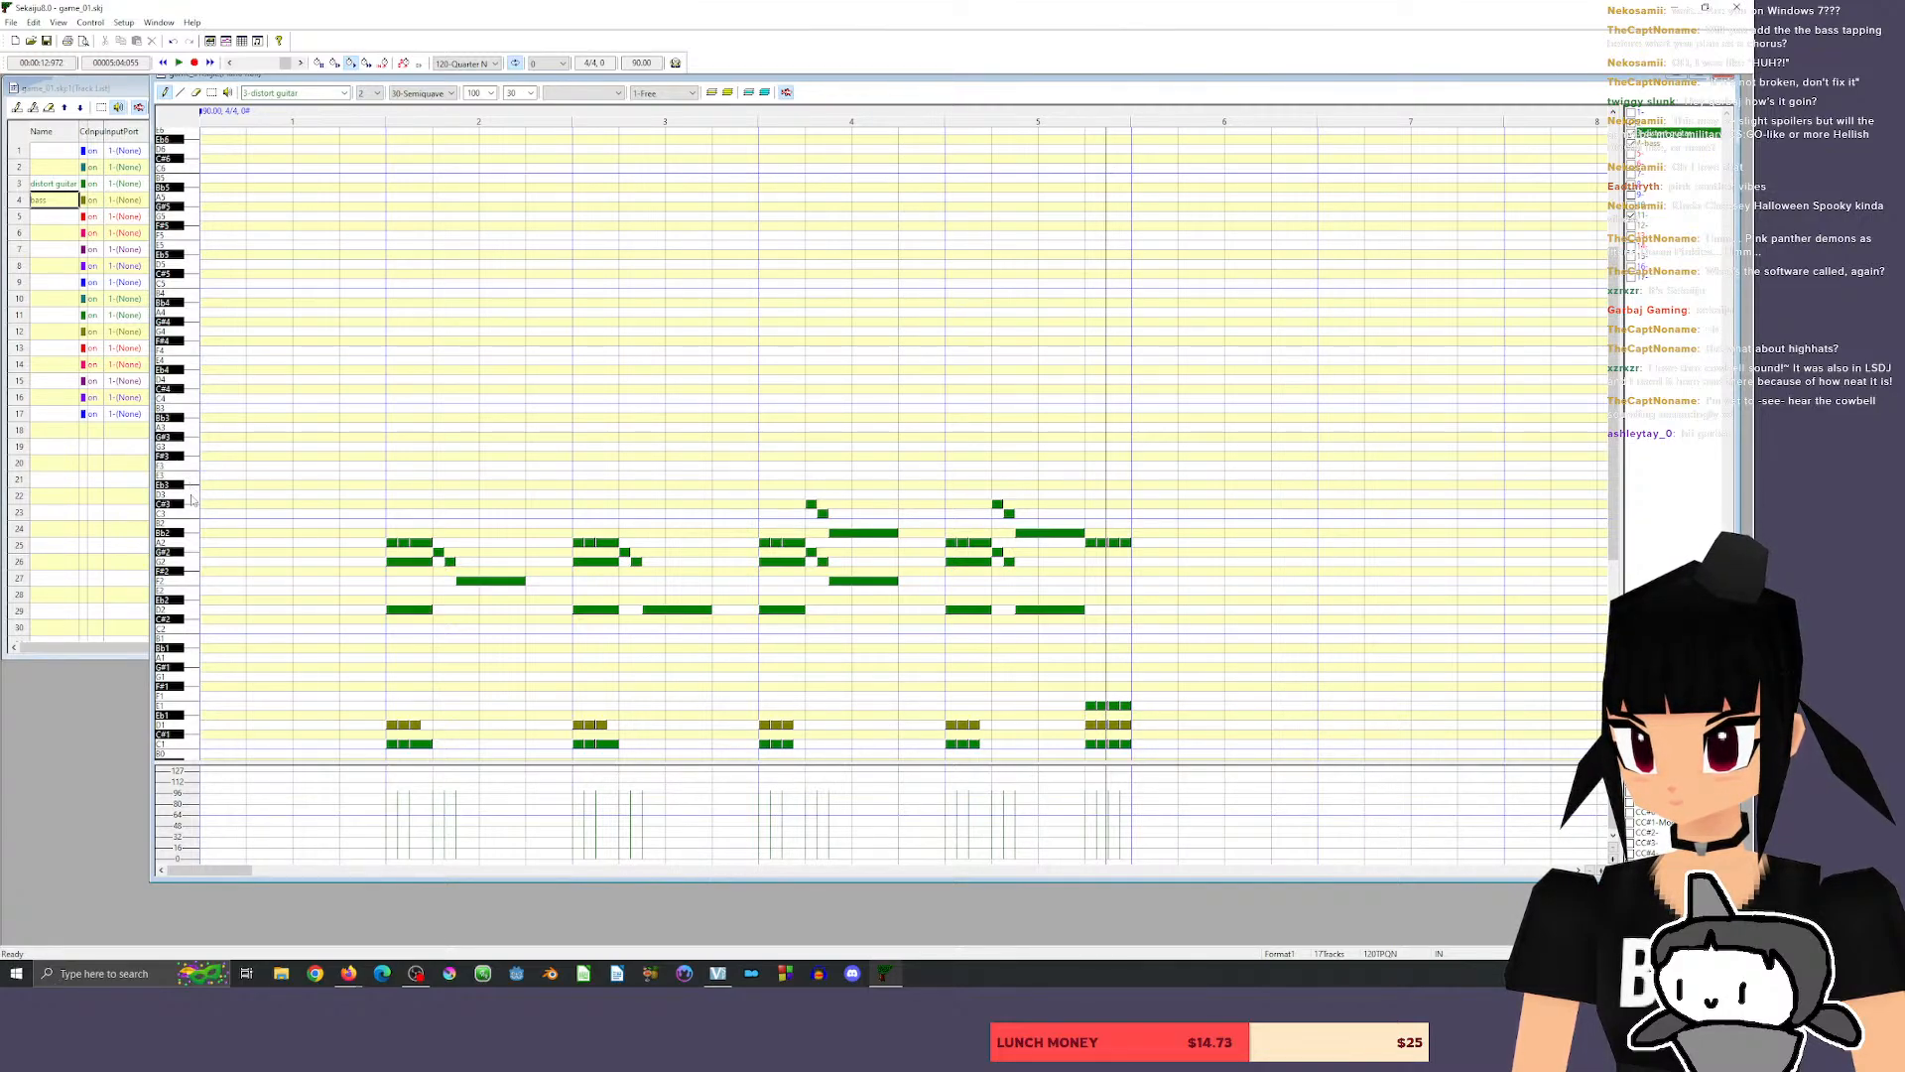
Audition an alternating guitar figure between G3 and F#3, with D3 as its lower note.
click(189, 494)
click(183, 448)
click(171, 458)
click(179, 446)
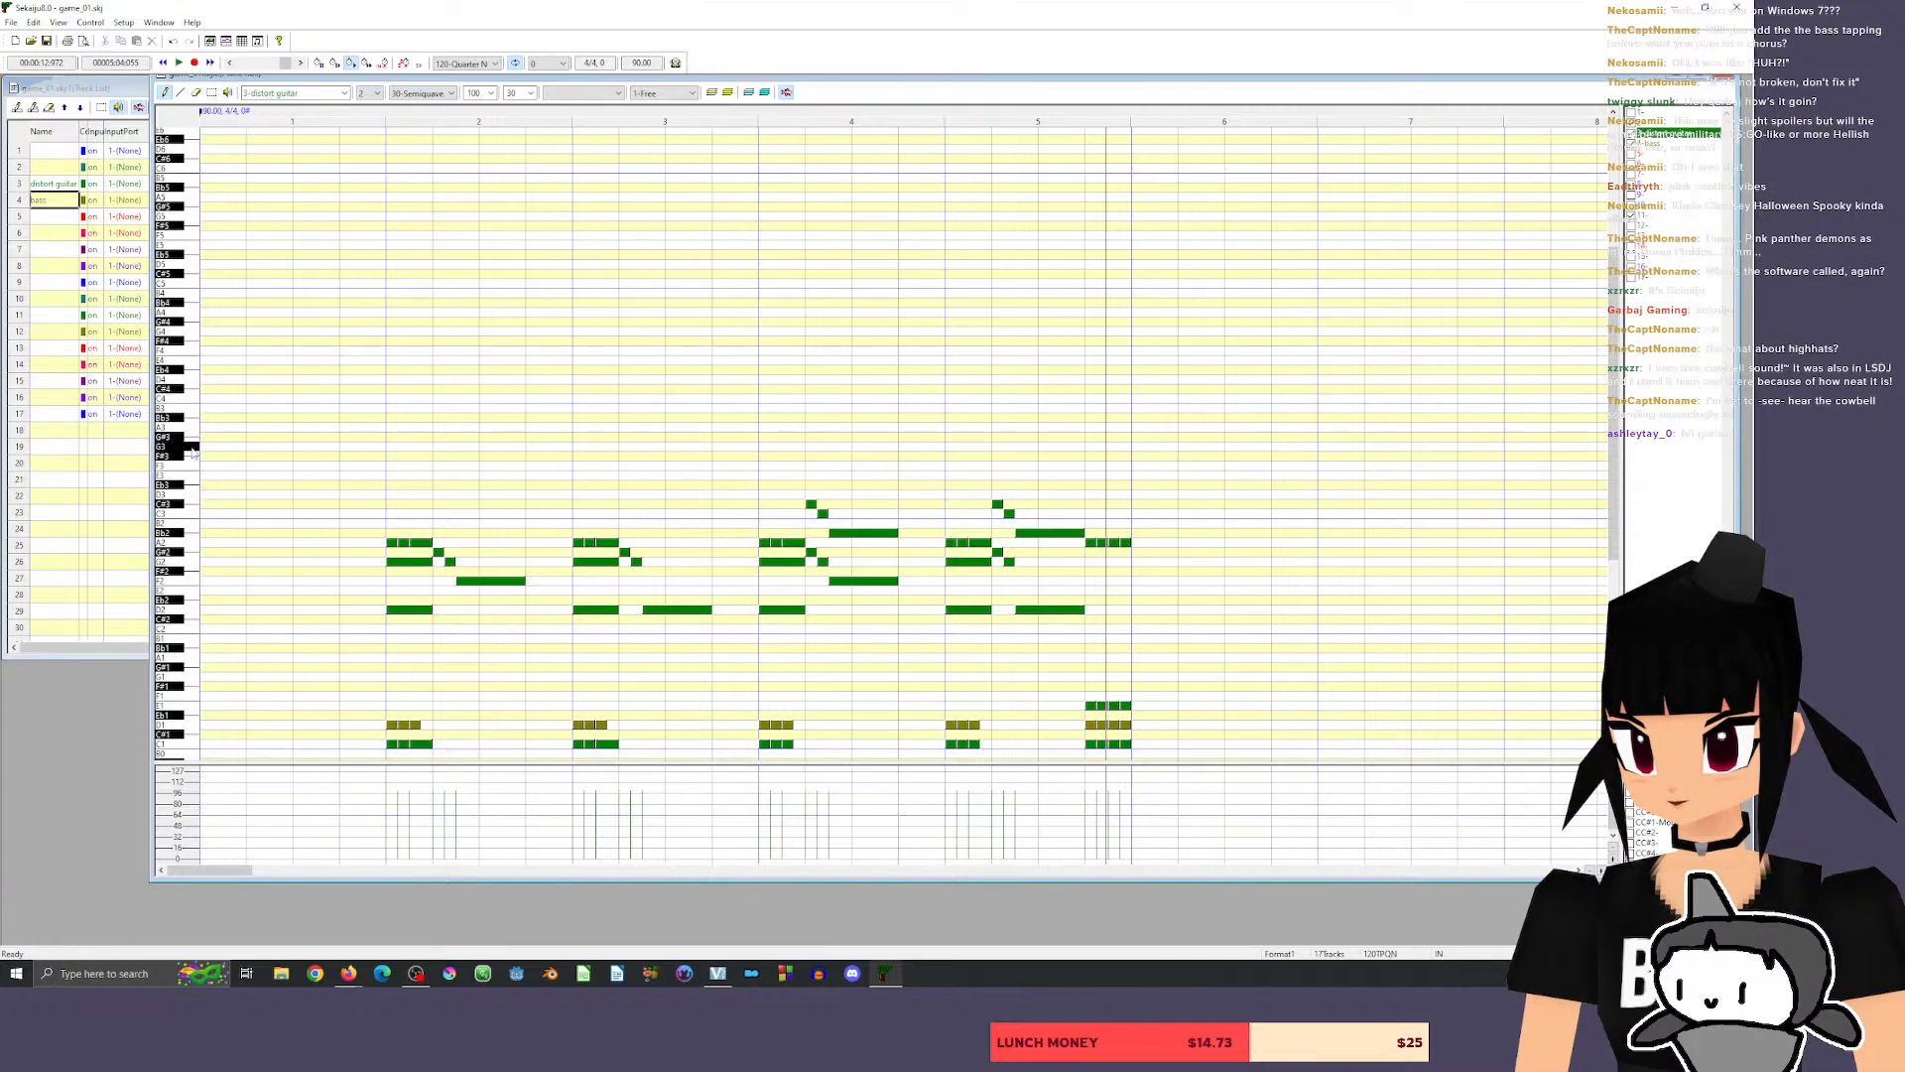
click(175, 456)
click(181, 447)
click(177, 455)
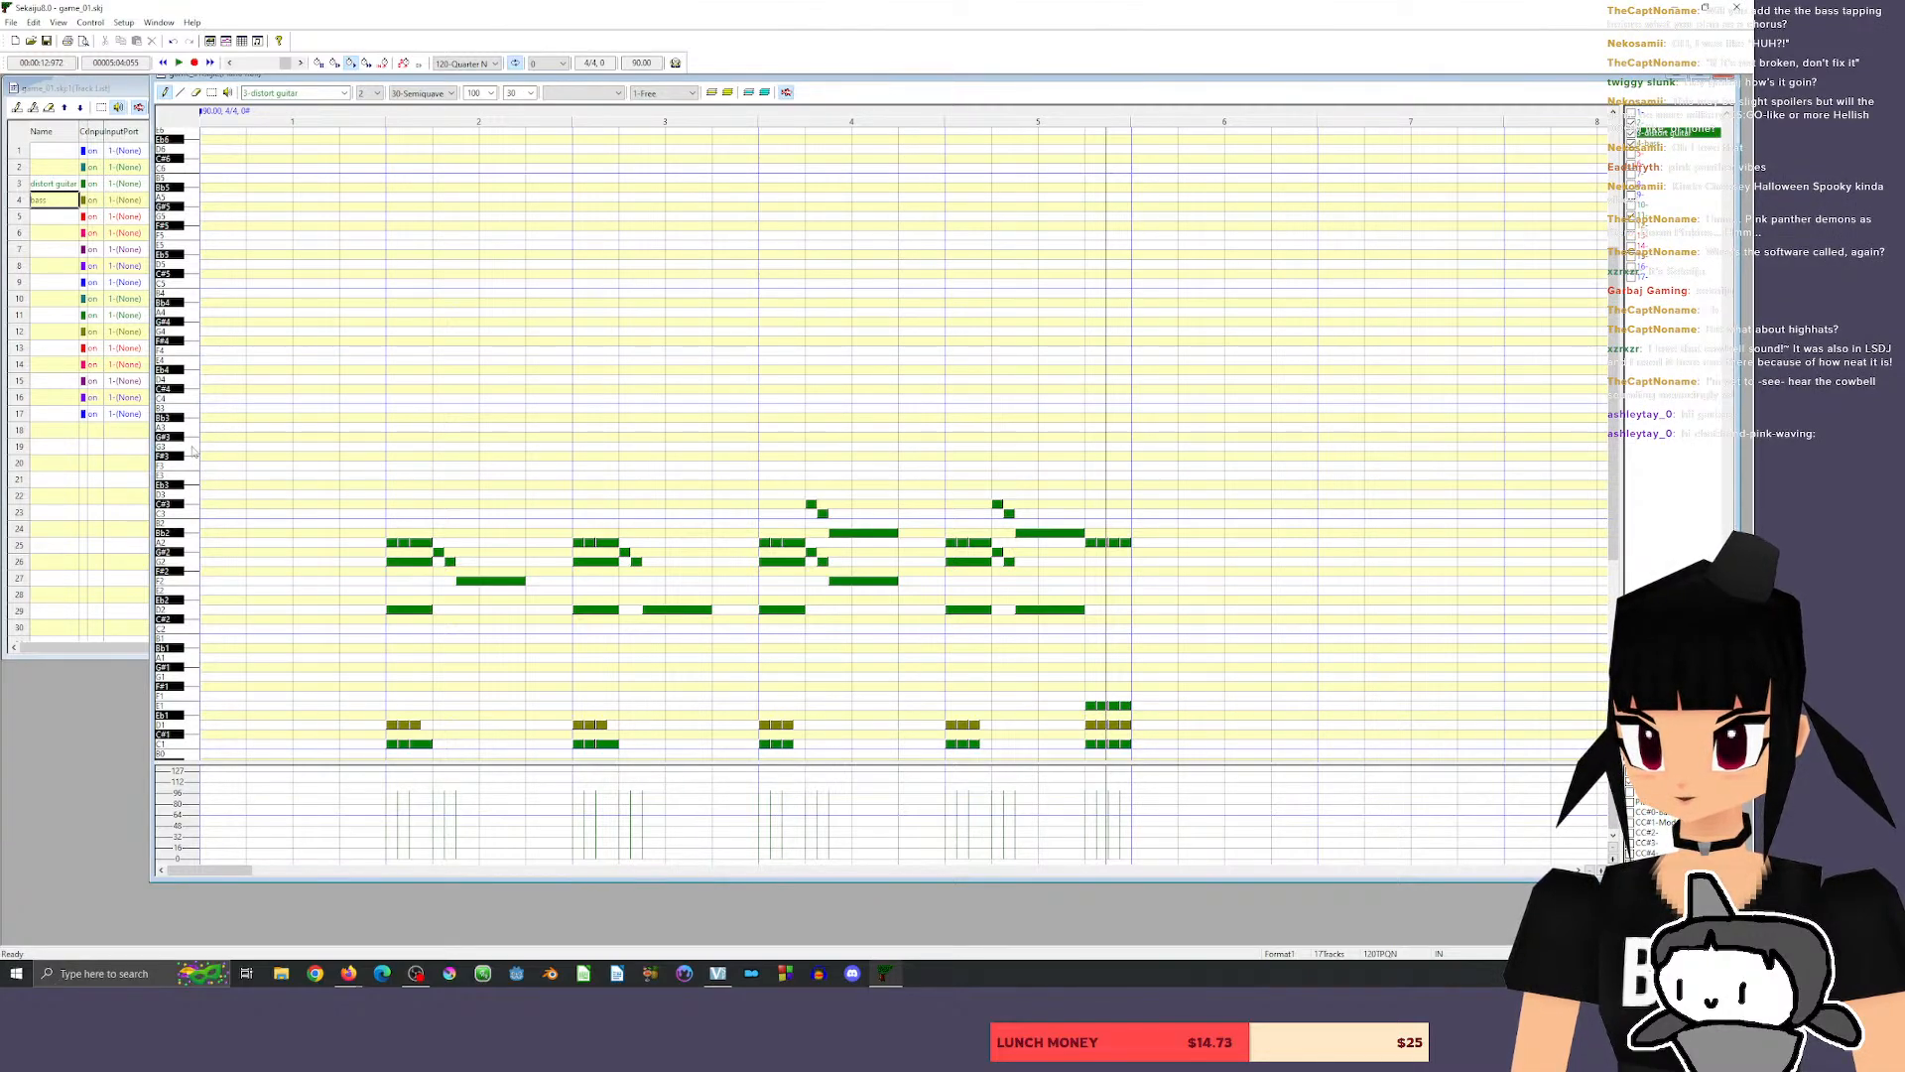
click(183, 447)
click(172, 456)
click(193, 447)
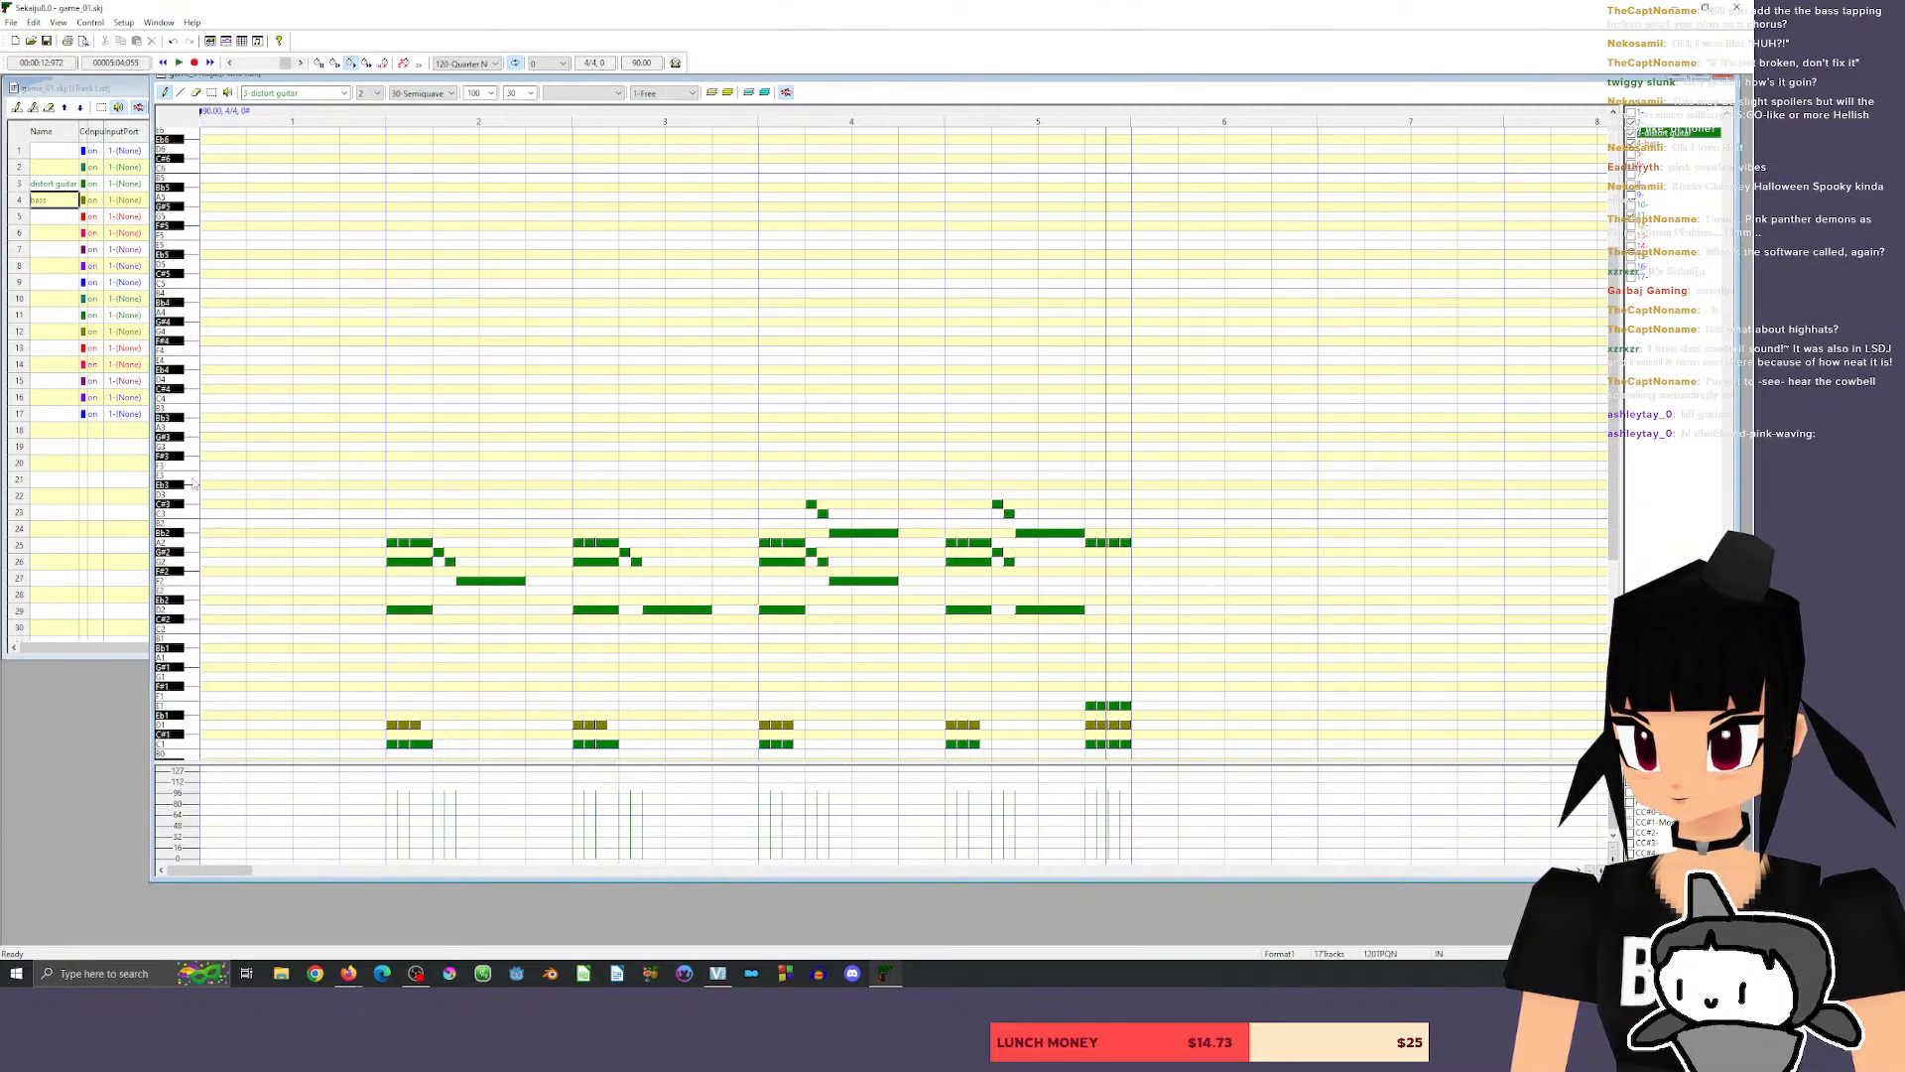
click(184, 448)
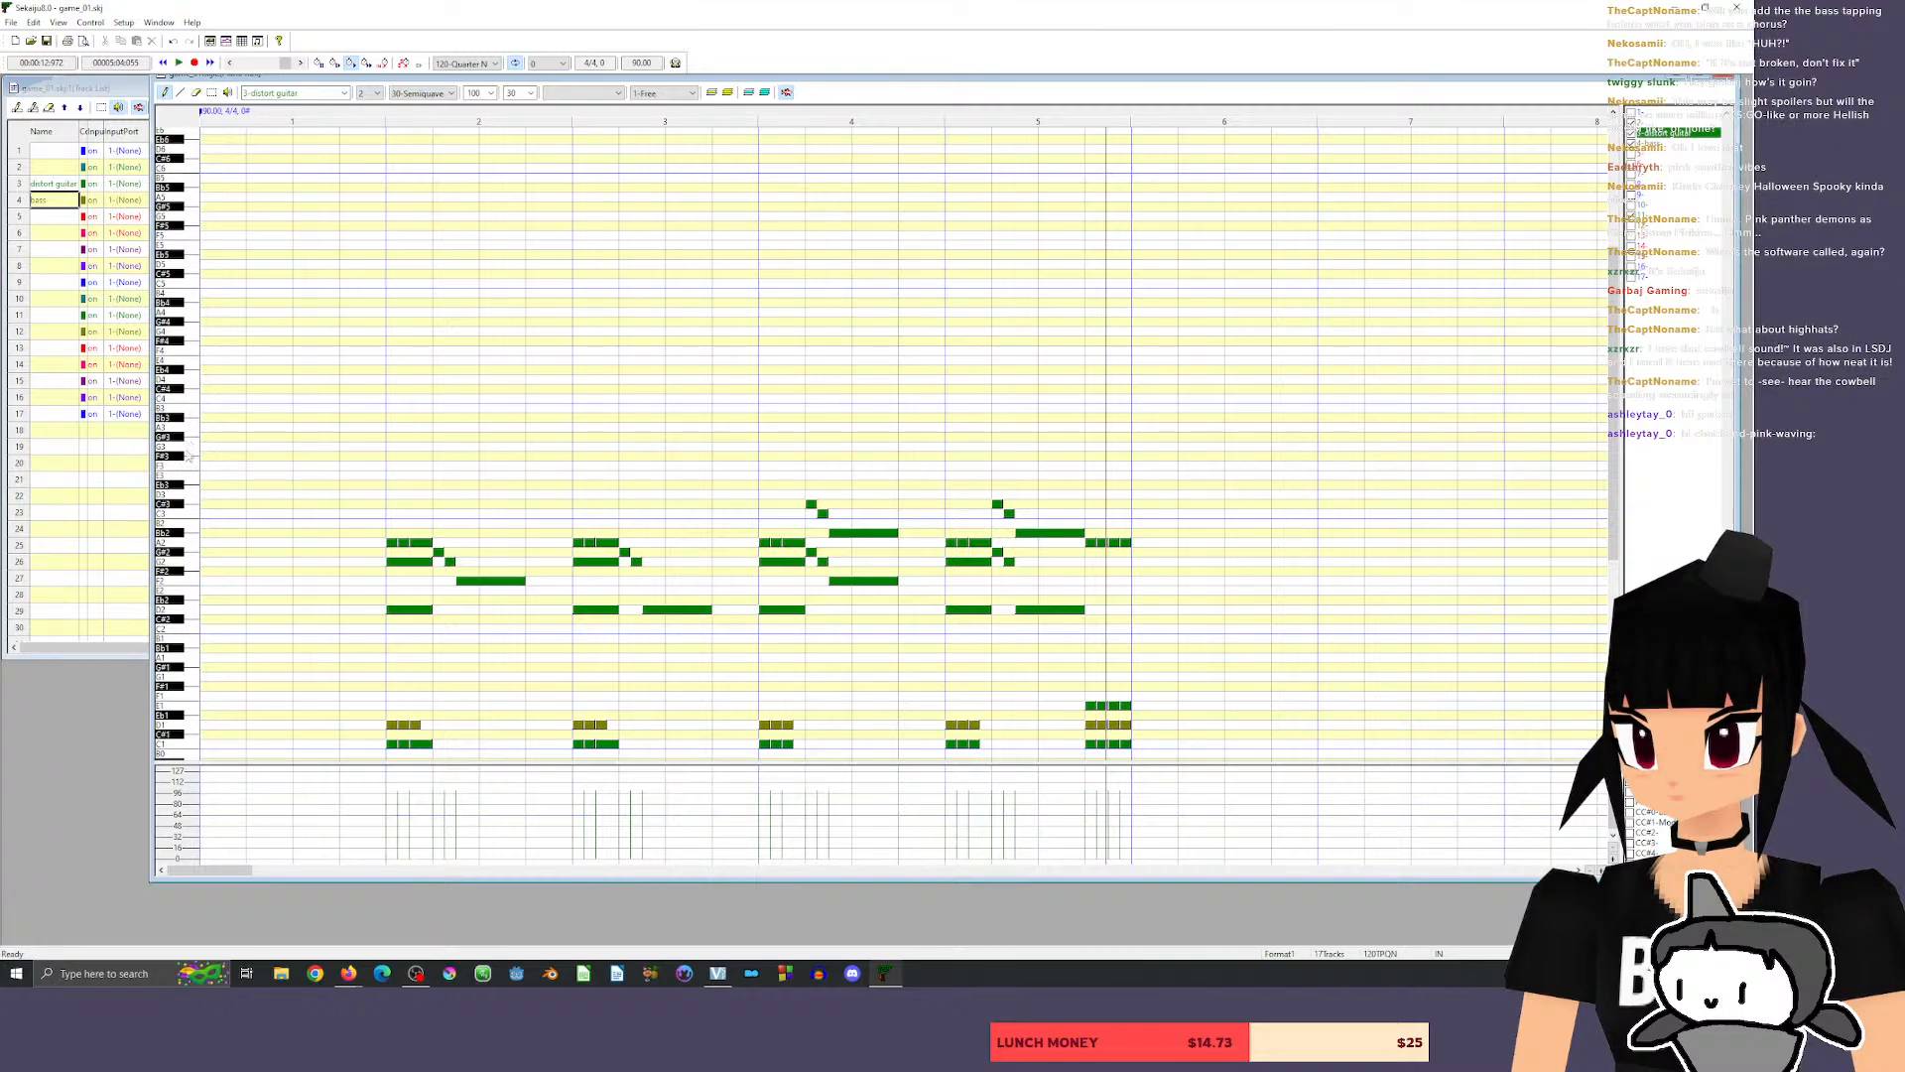
click(192, 493)
click(190, 495)
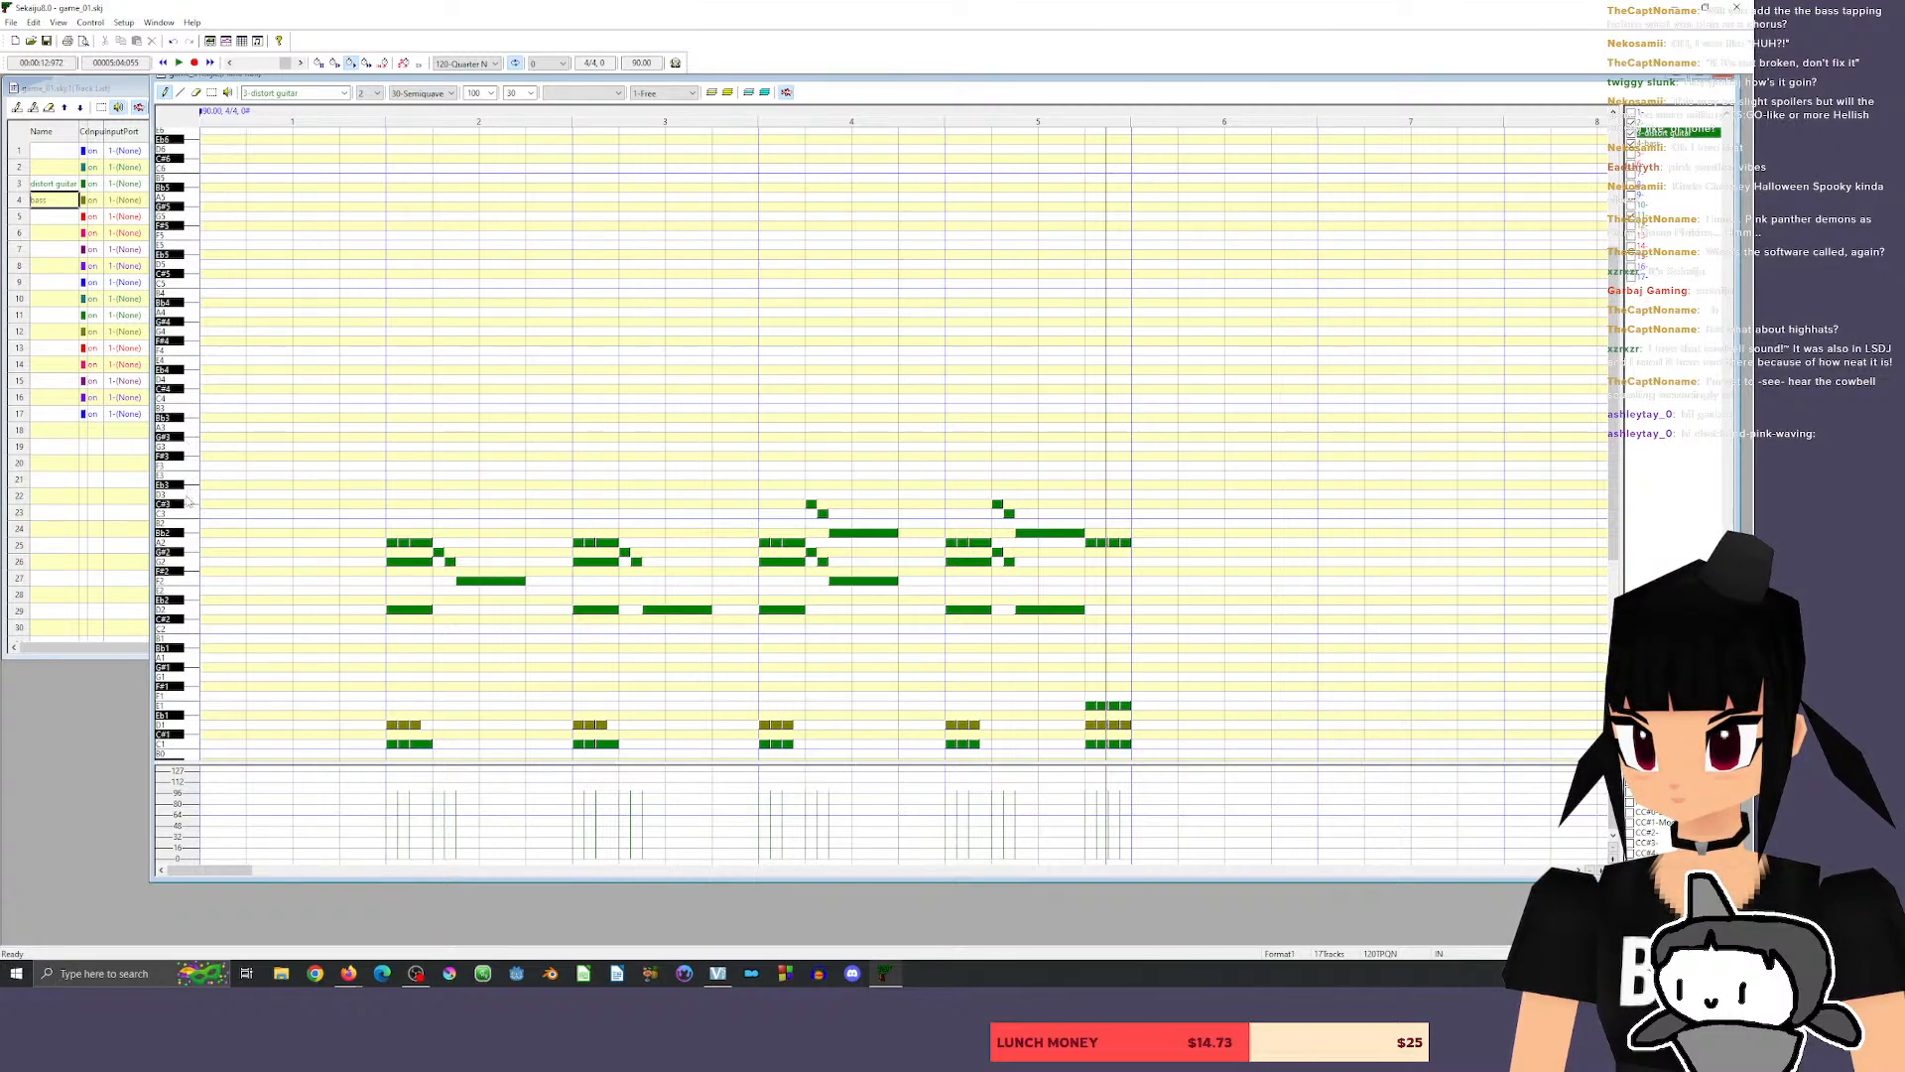
click(186, 494)
click(196, 448)
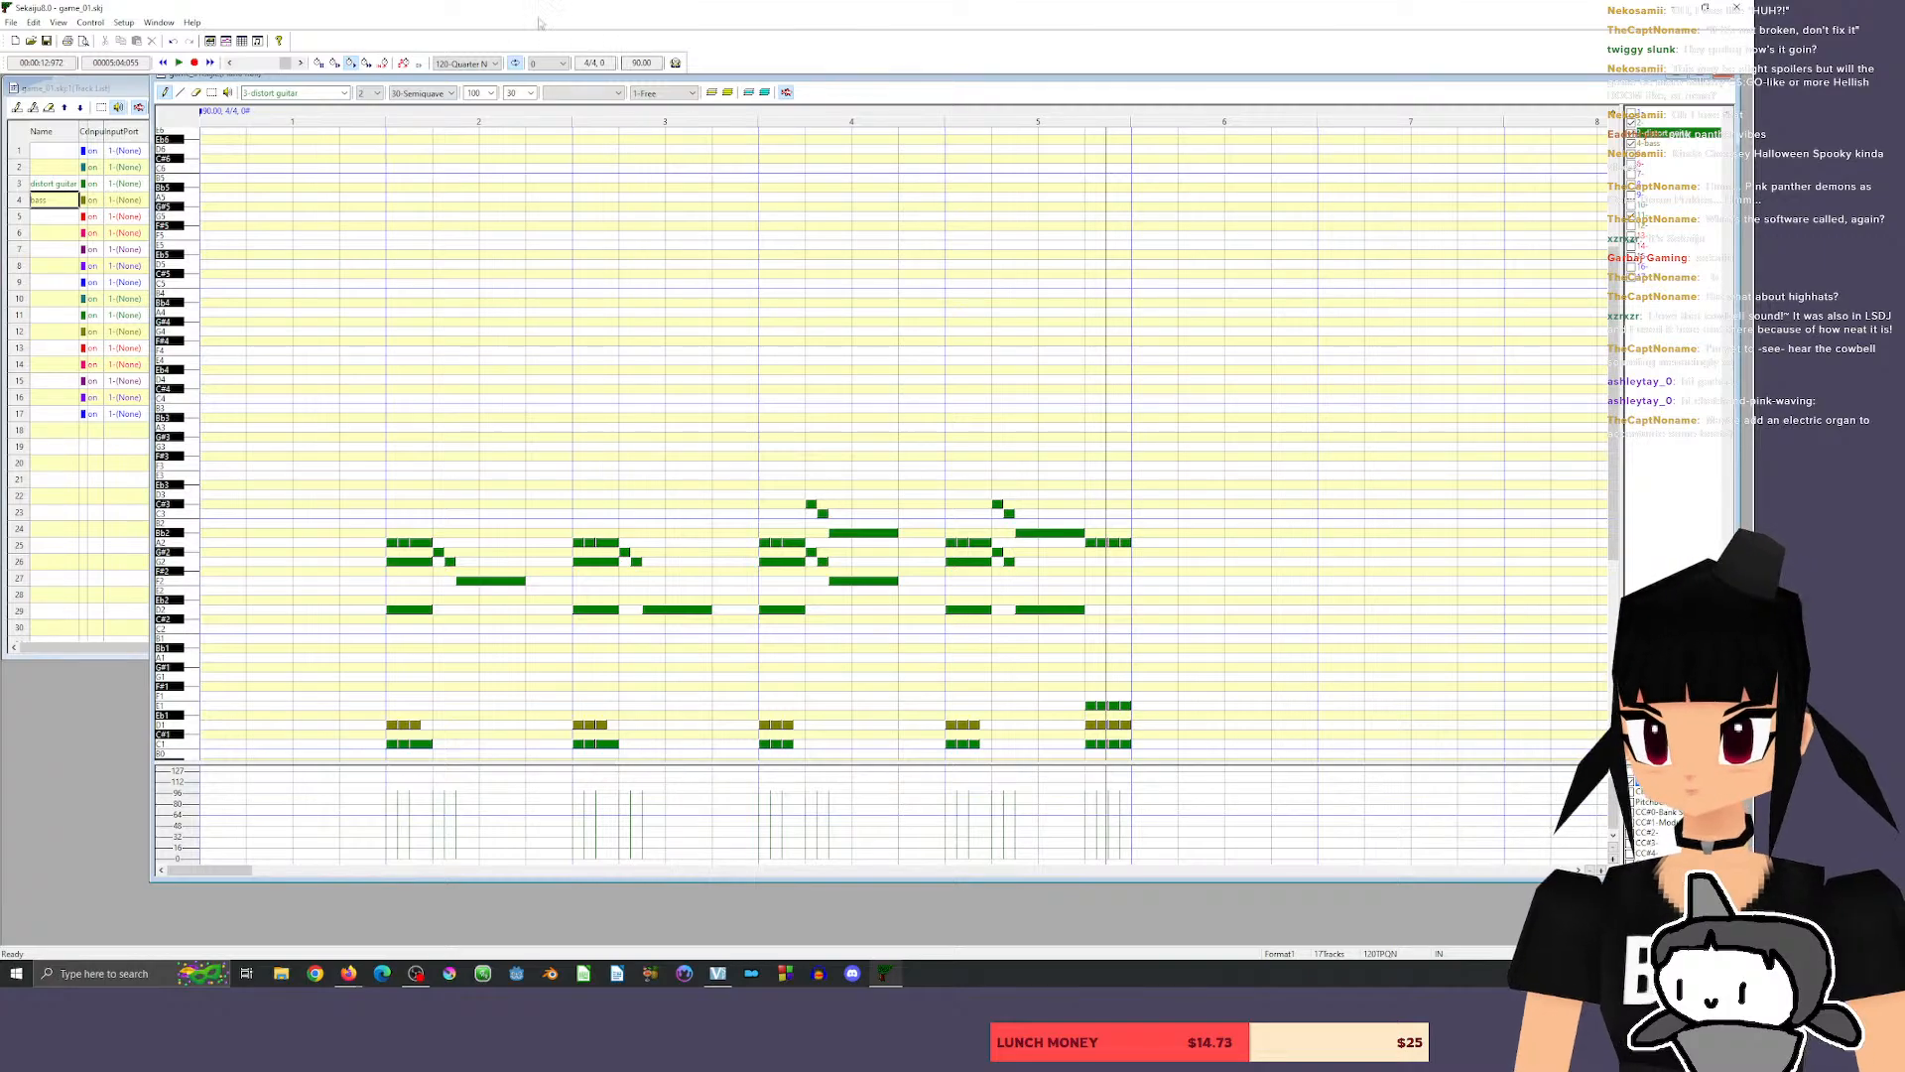
Set the note-entry grid for the guitar part to 15-Demisemiquaver.
click(419, 93)
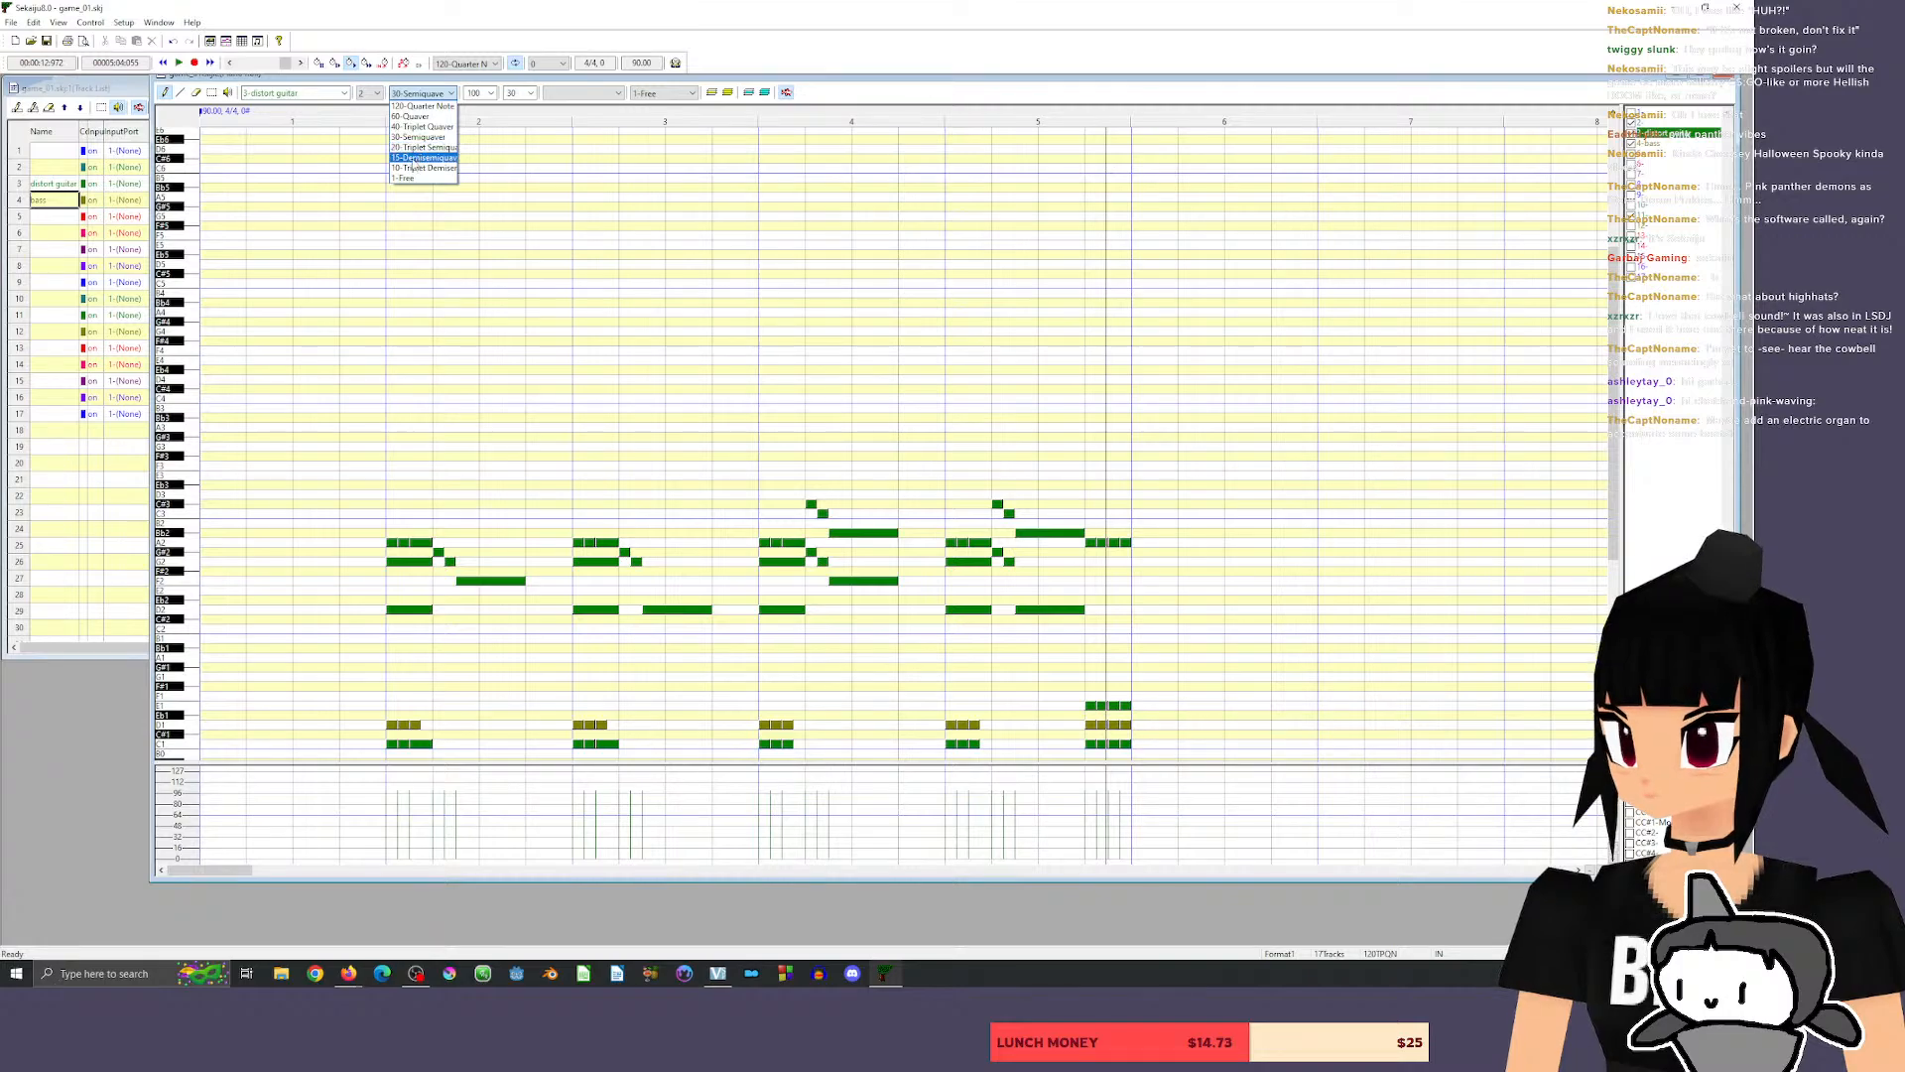
click(415, 158)
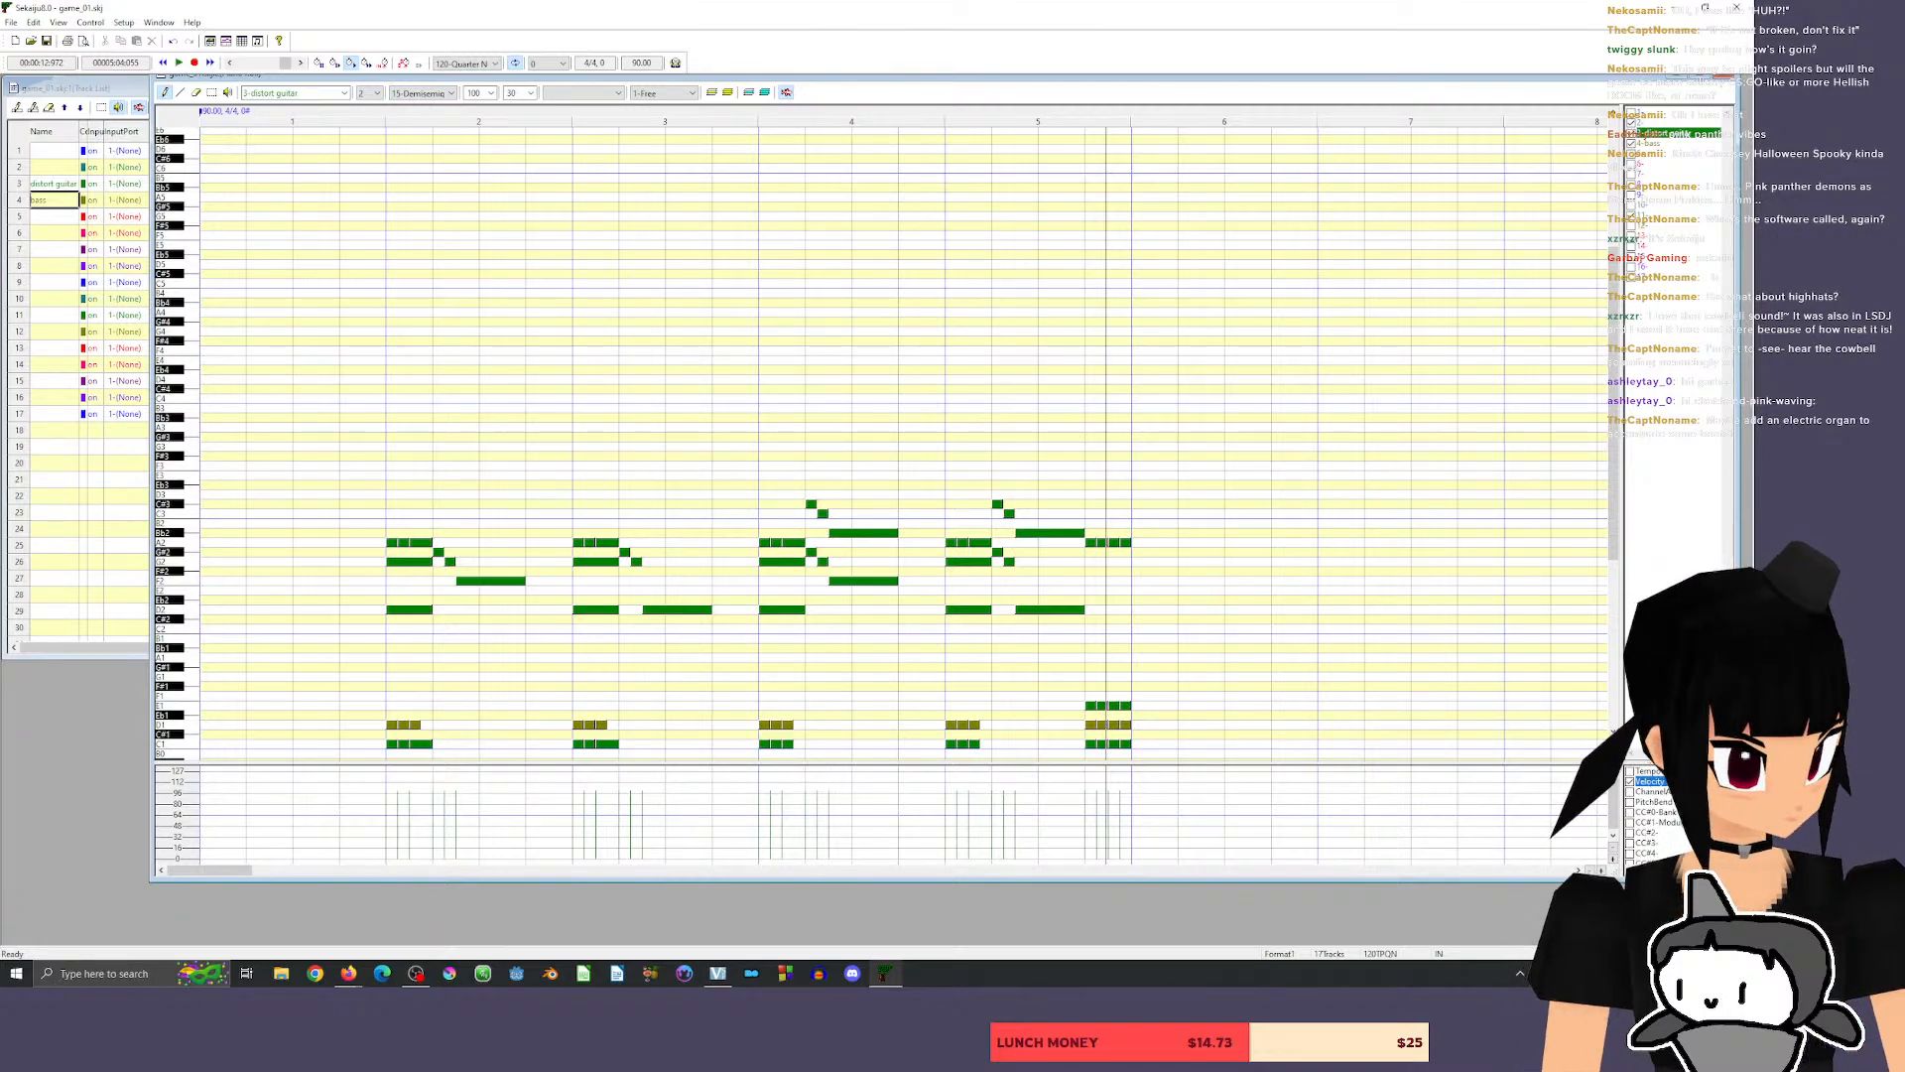
click(1601, 872)
click(1601, 871)
click(1601, 871)
click(1601, 871)
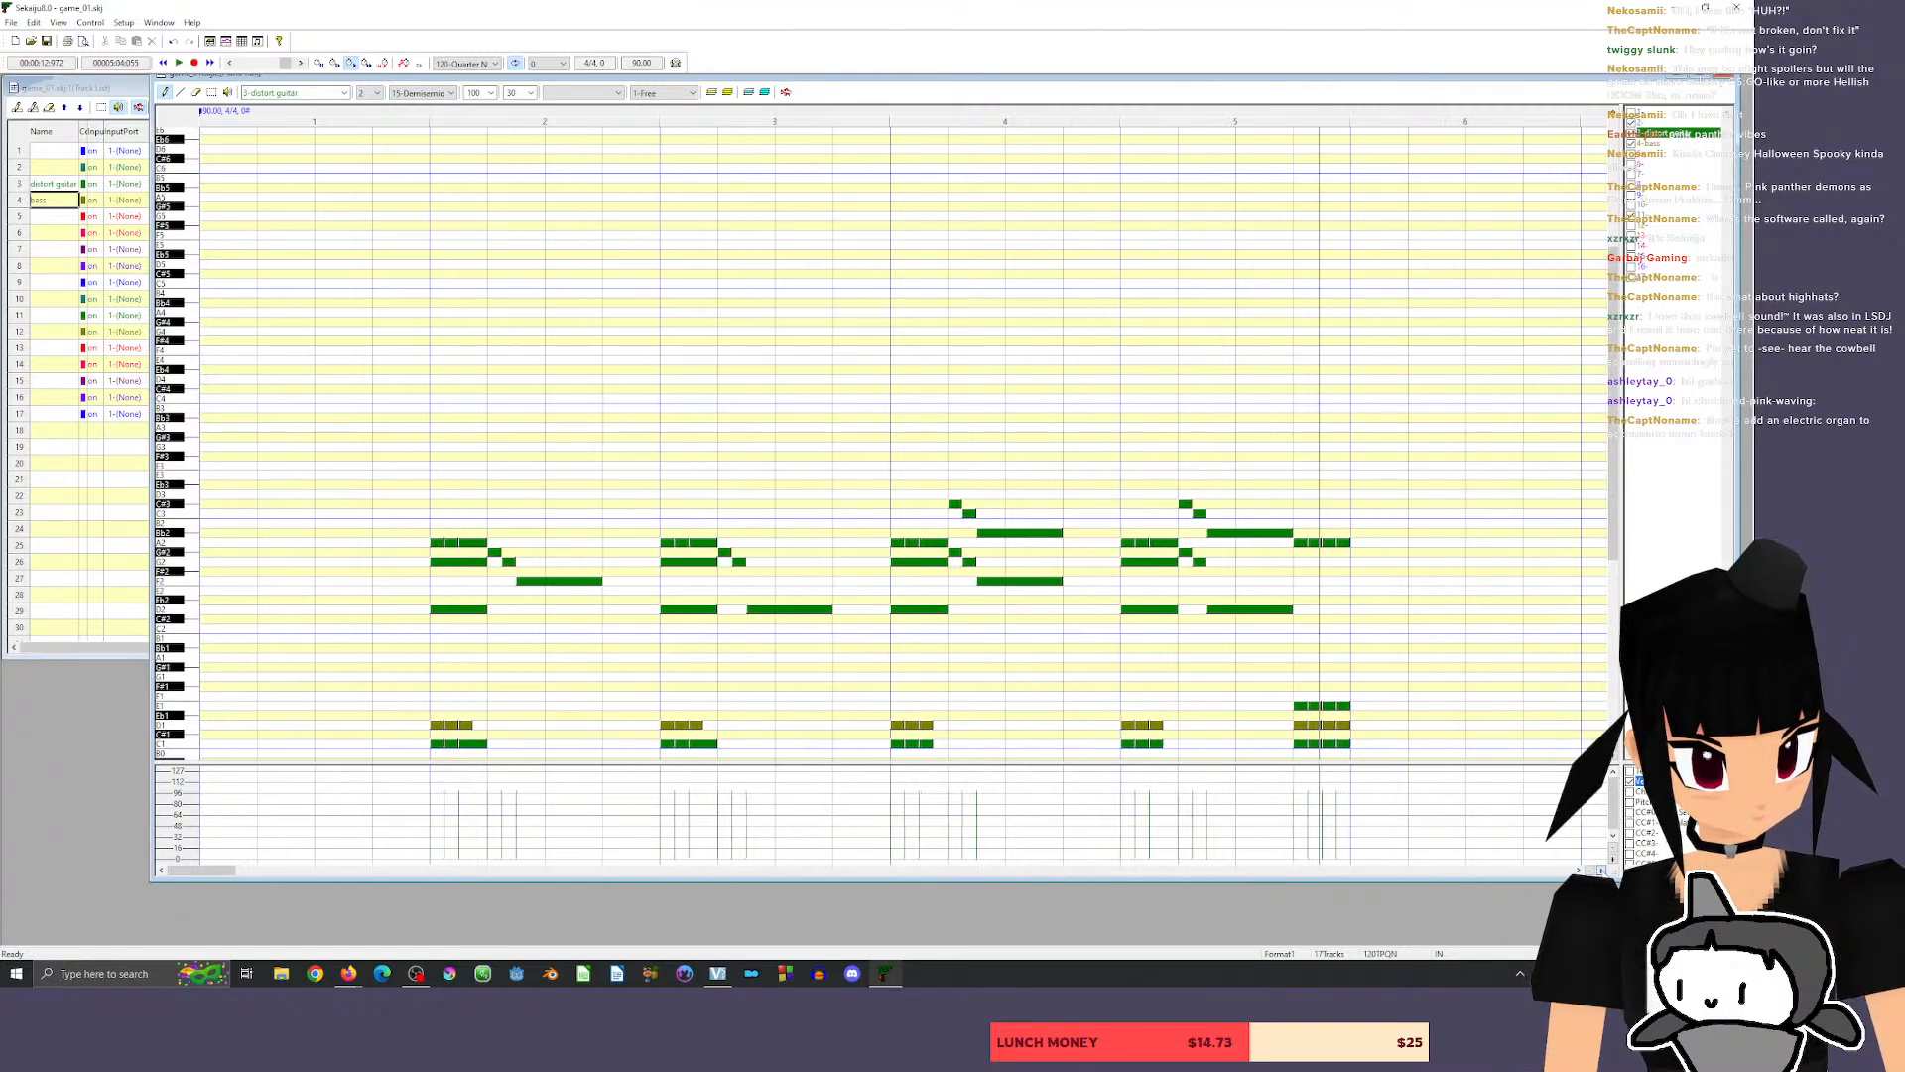
click(1600, 872)
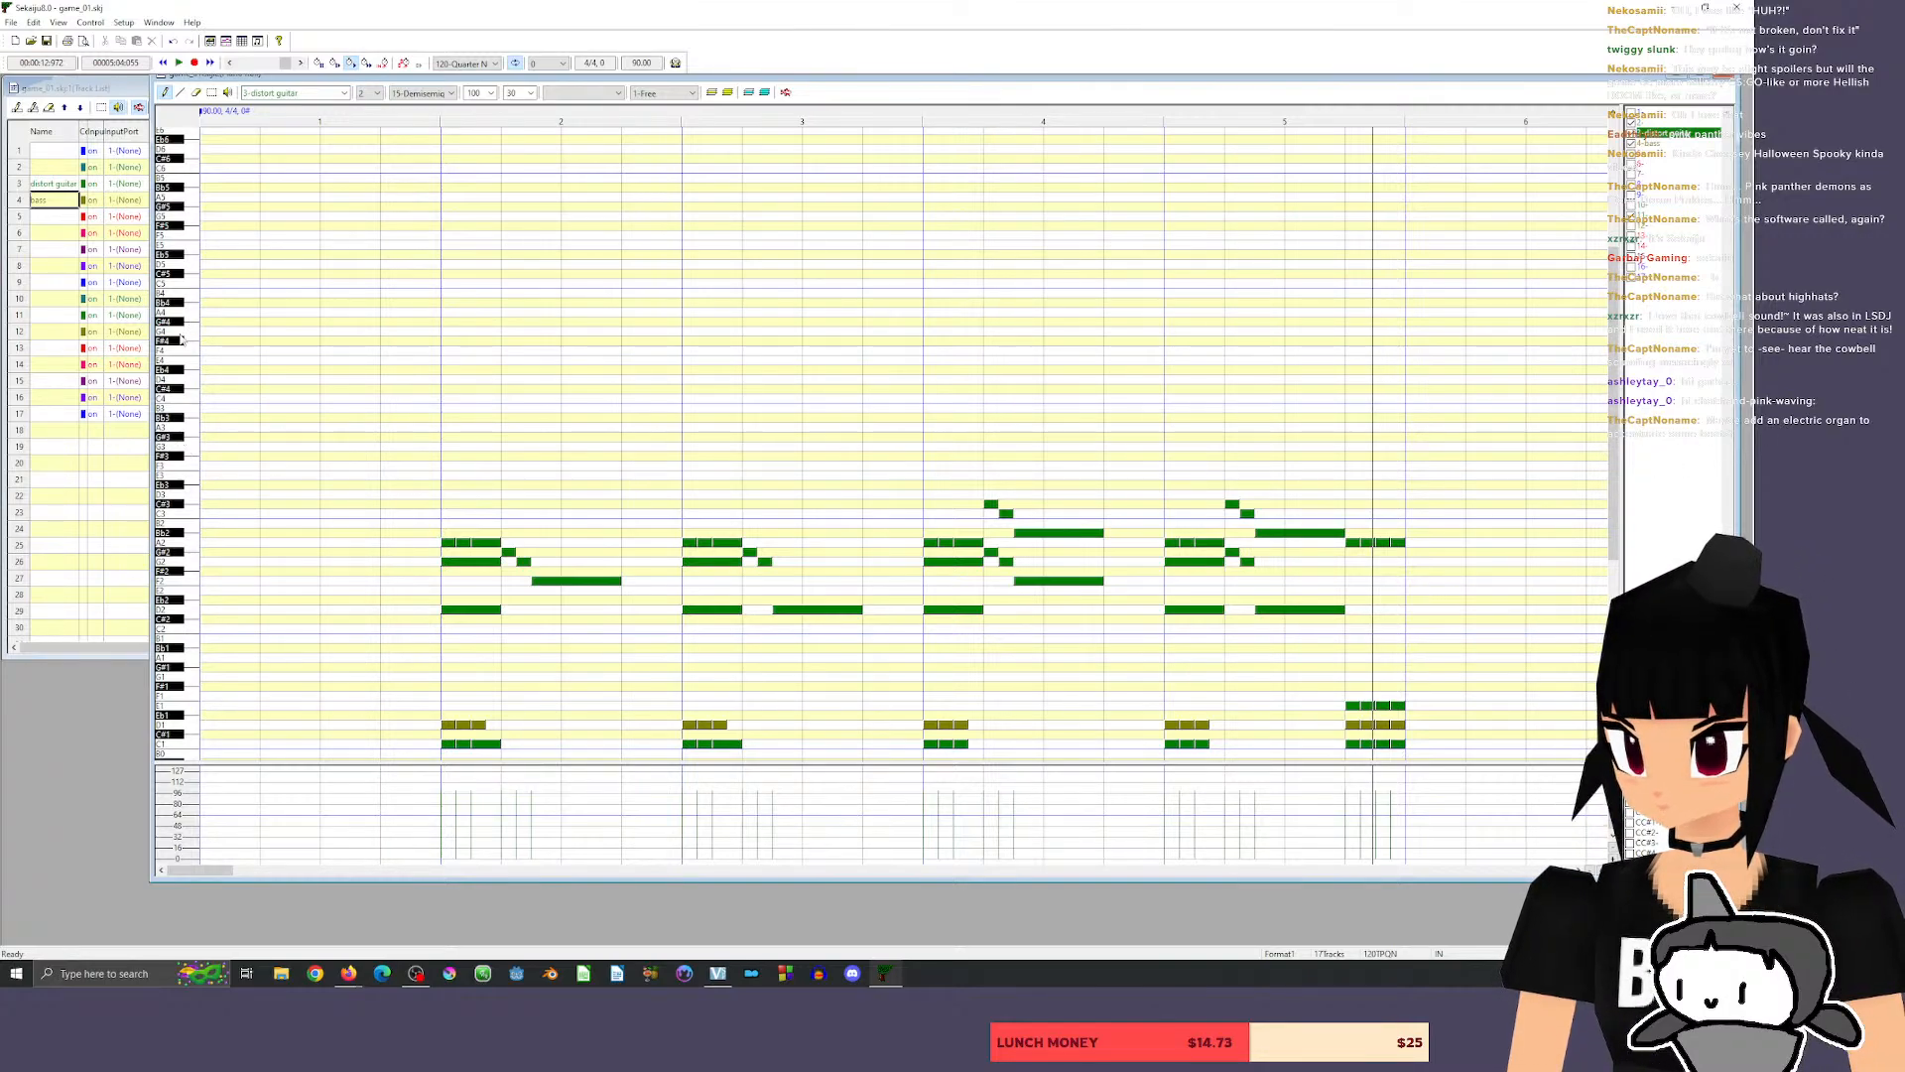
Audition guitar pitches between D3 and D4 for a fast fill, comparing D3, Eb3, G3, G#3 and A3.
click(182, 379)
click(187, 438)
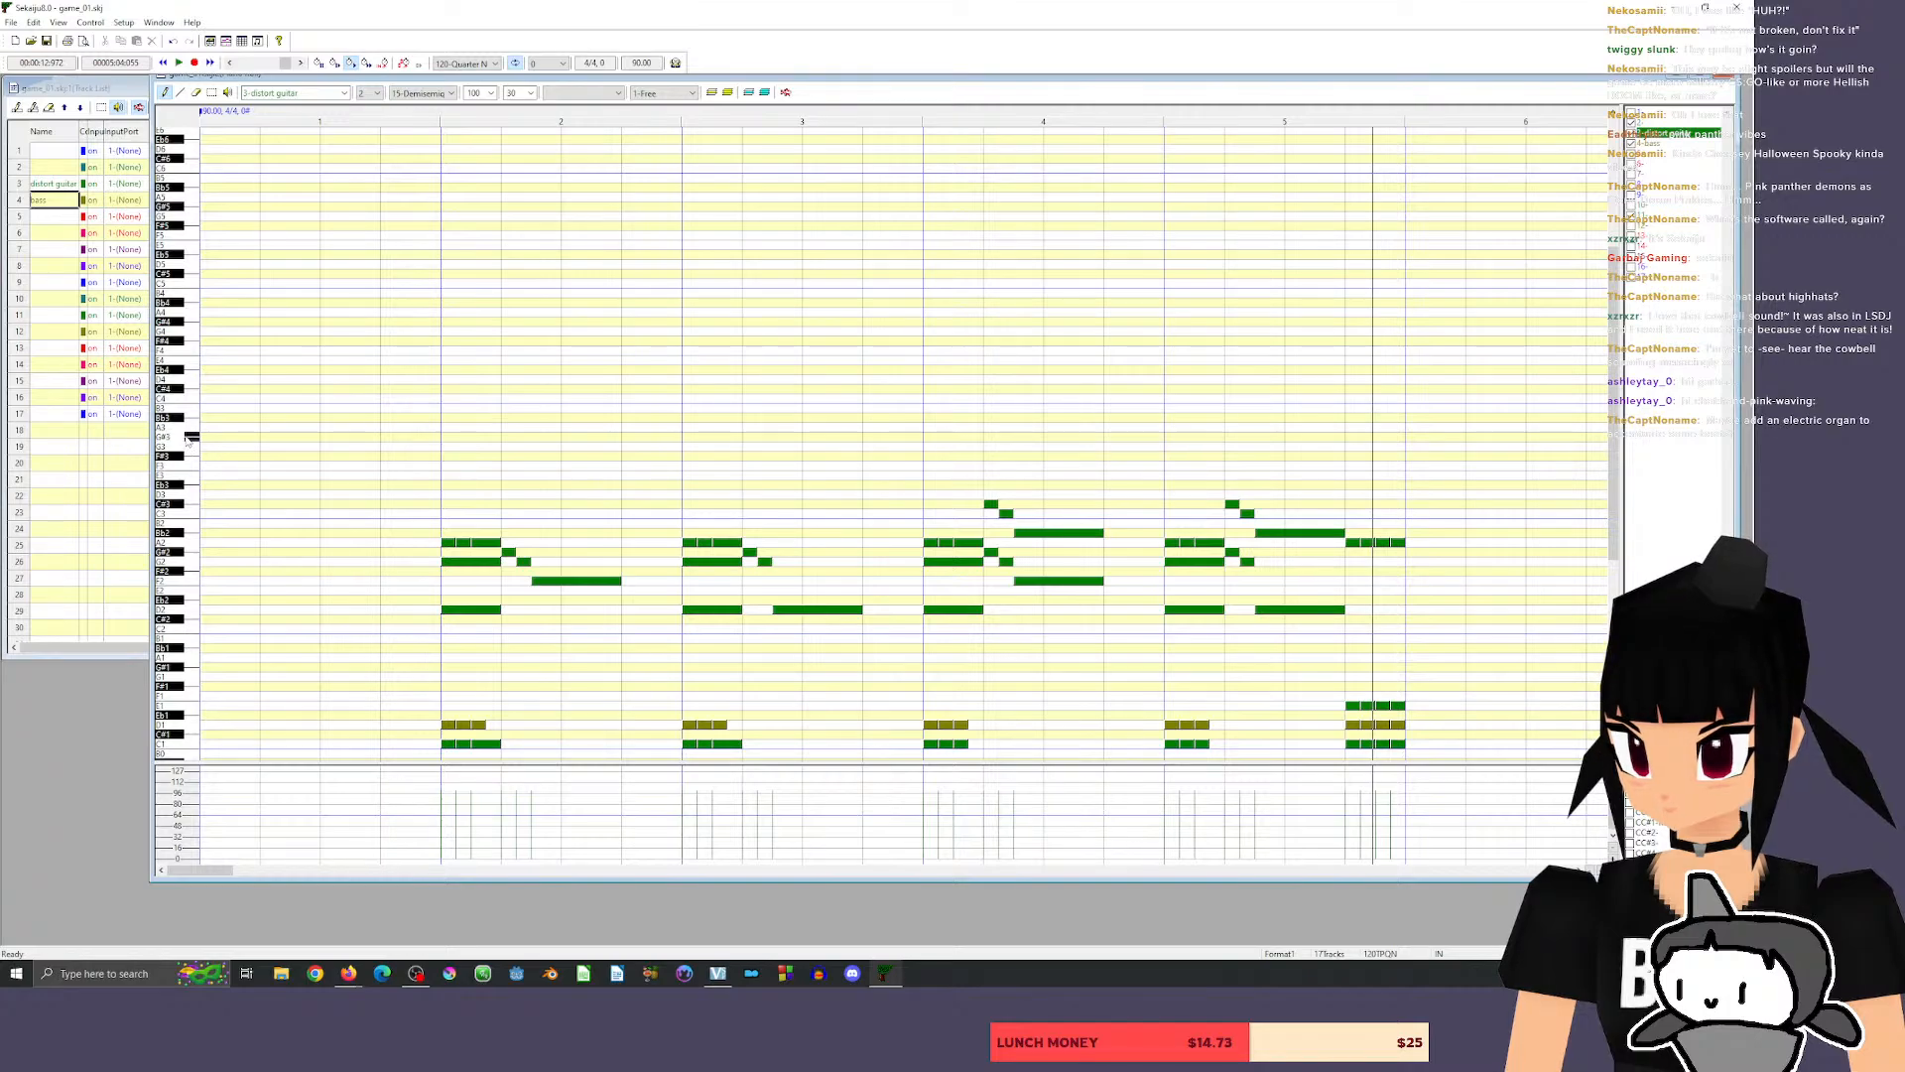
click(189, 494)
click(189, 486)
click(186, 459)
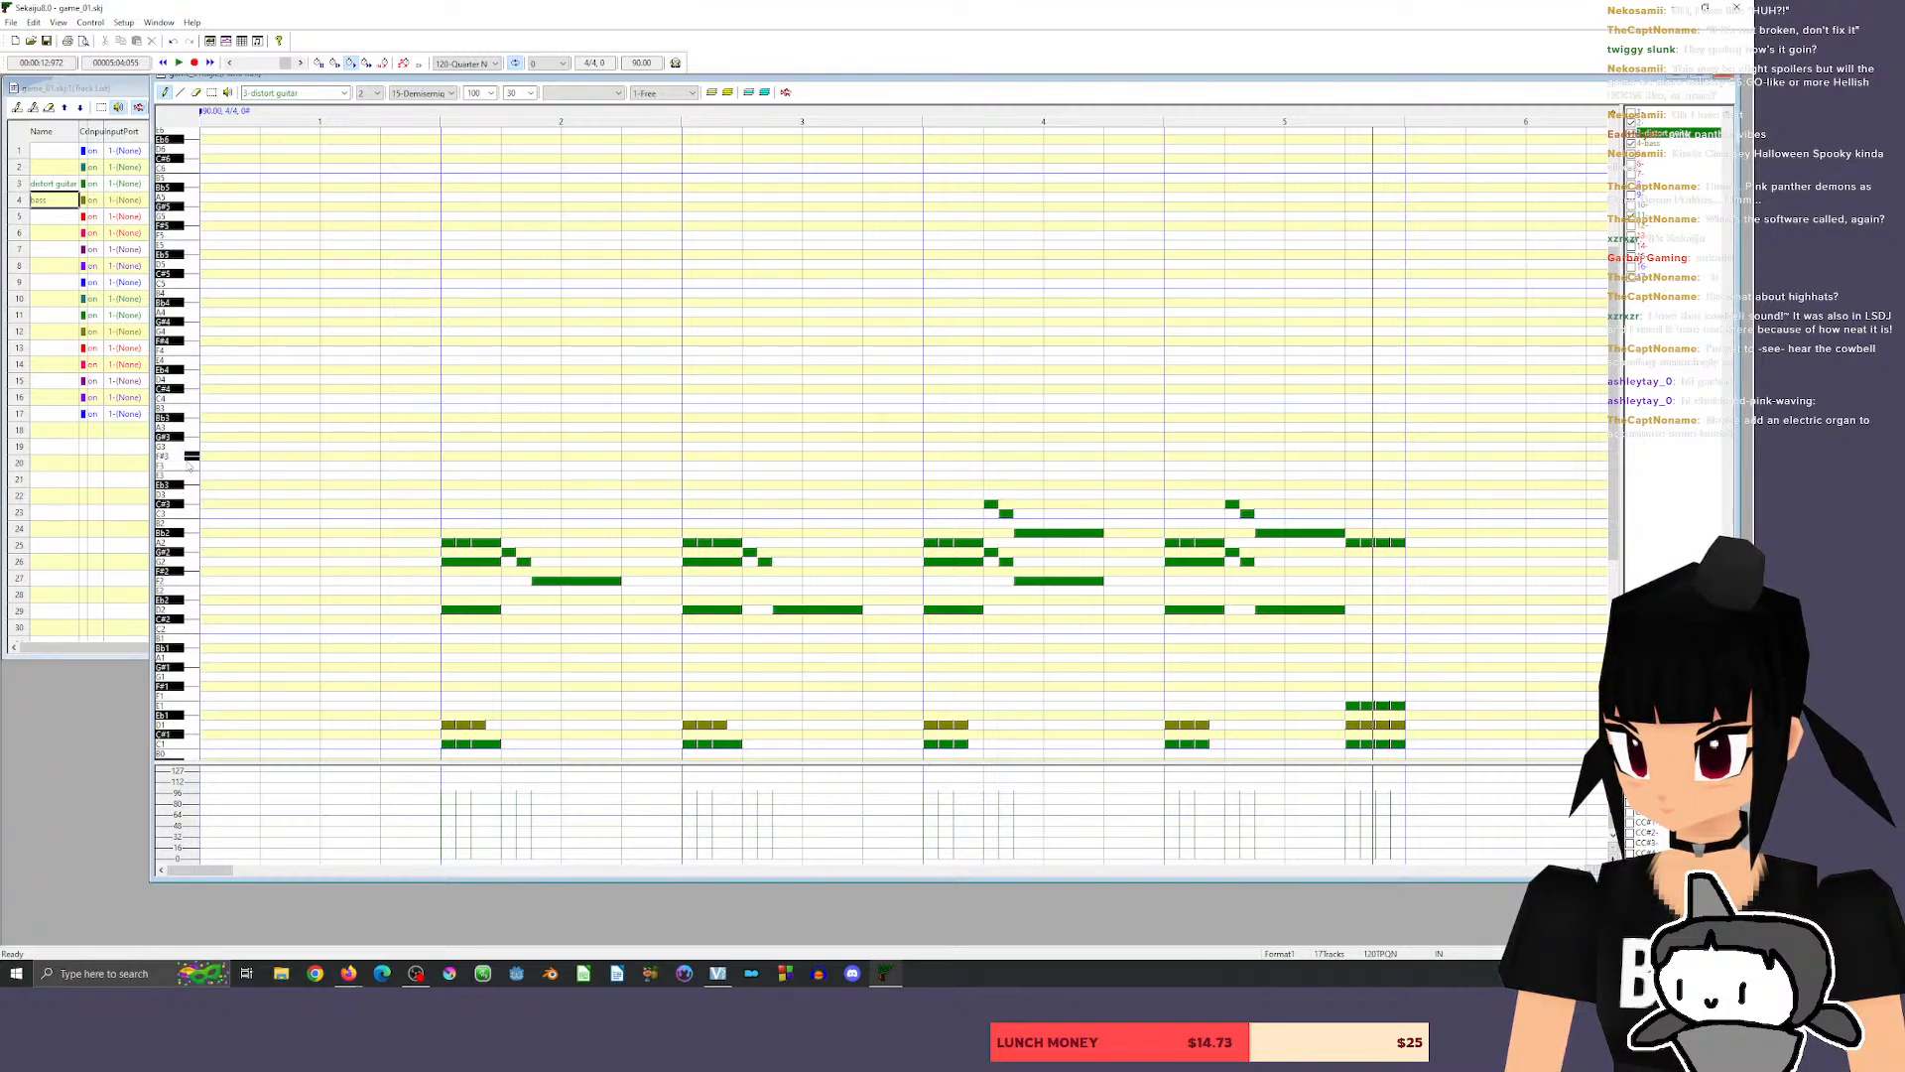
click(189, 446)
click(188, 430)
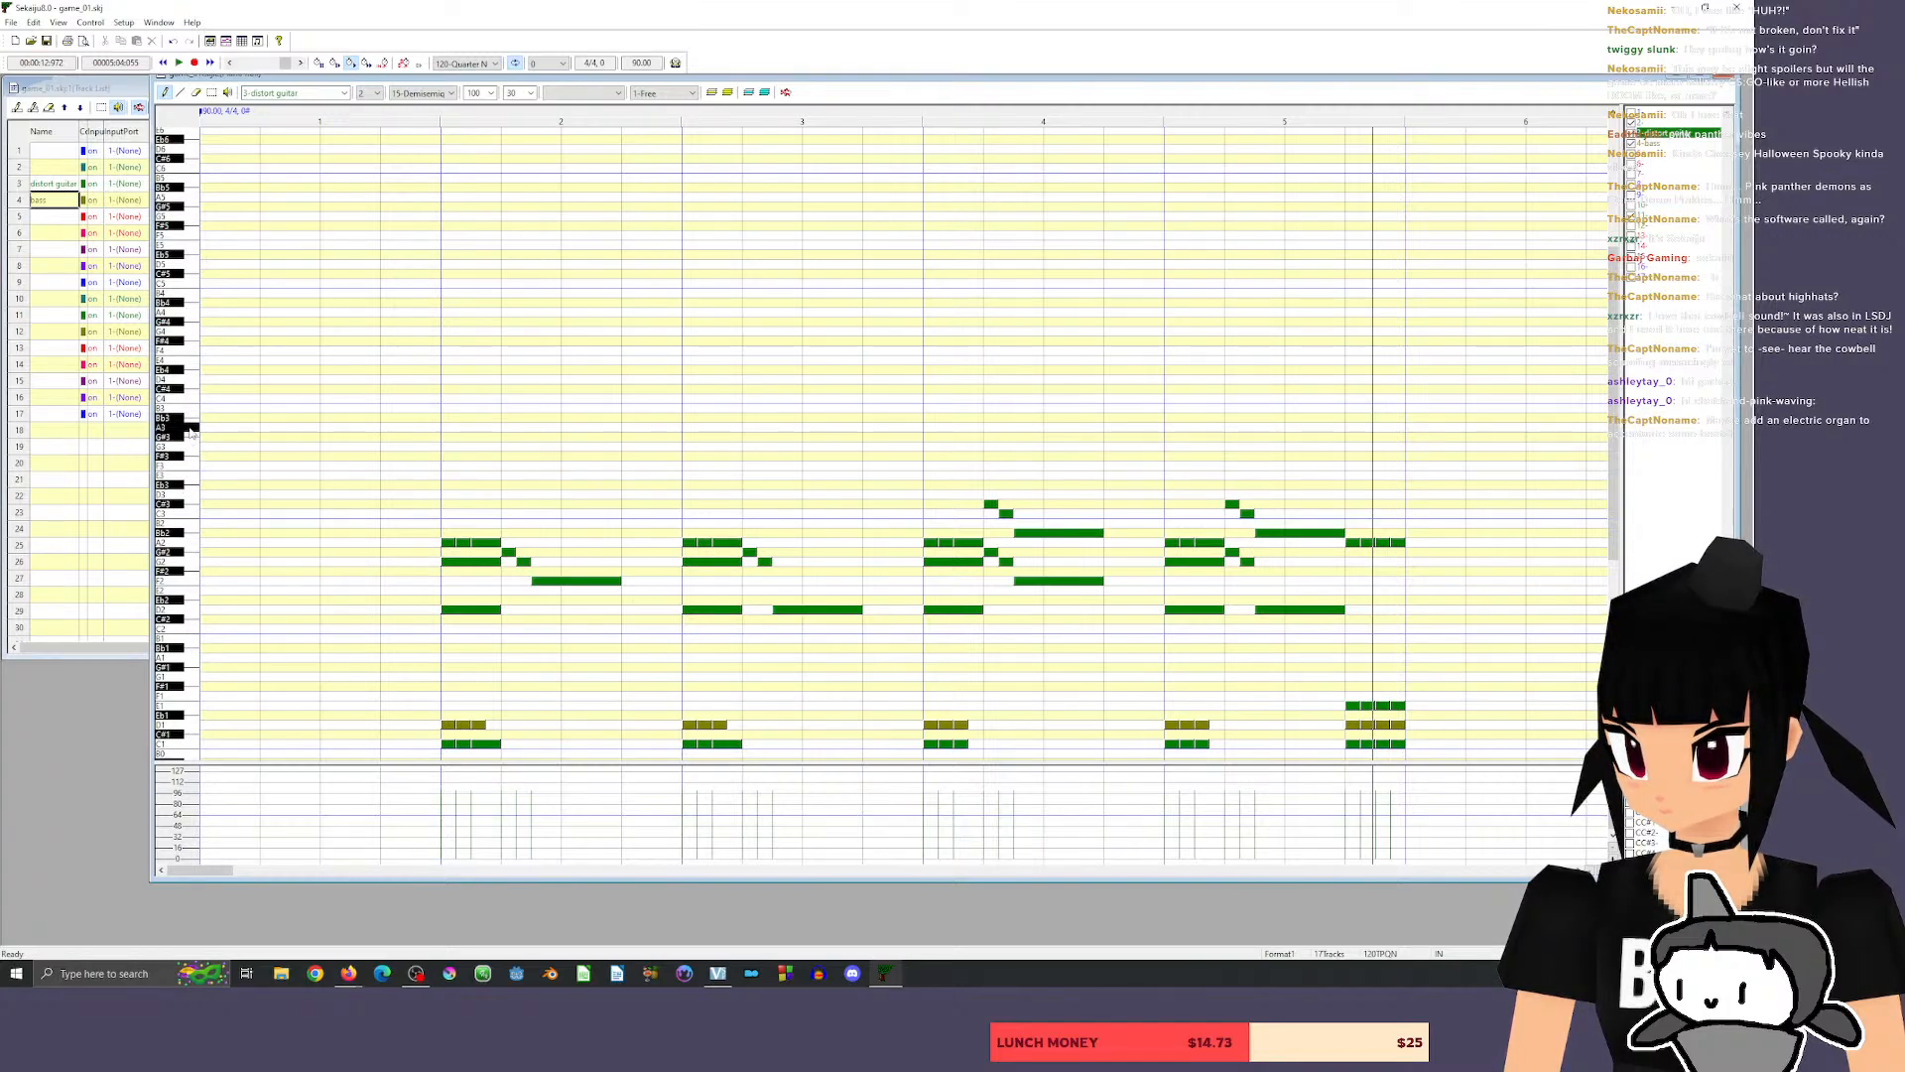
click(190, 430)
click(190, 447)
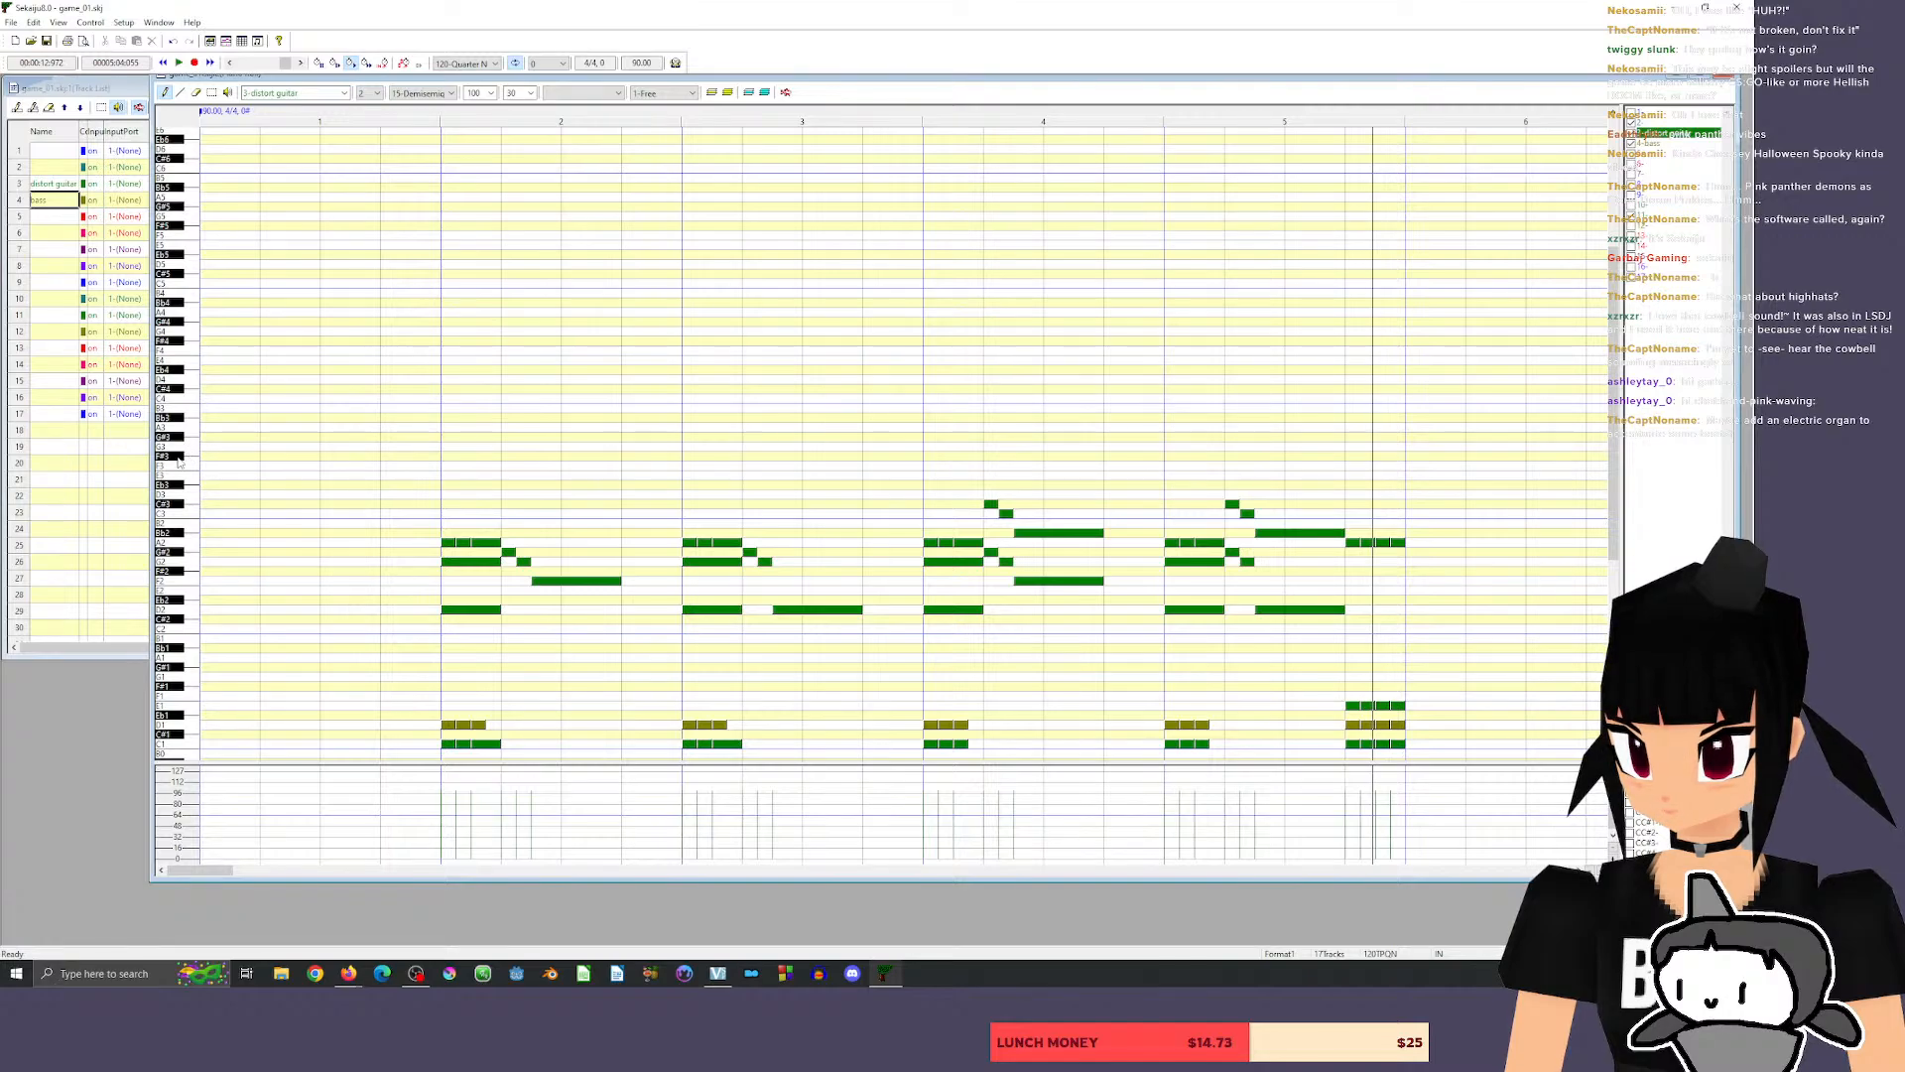
click(189, 429)
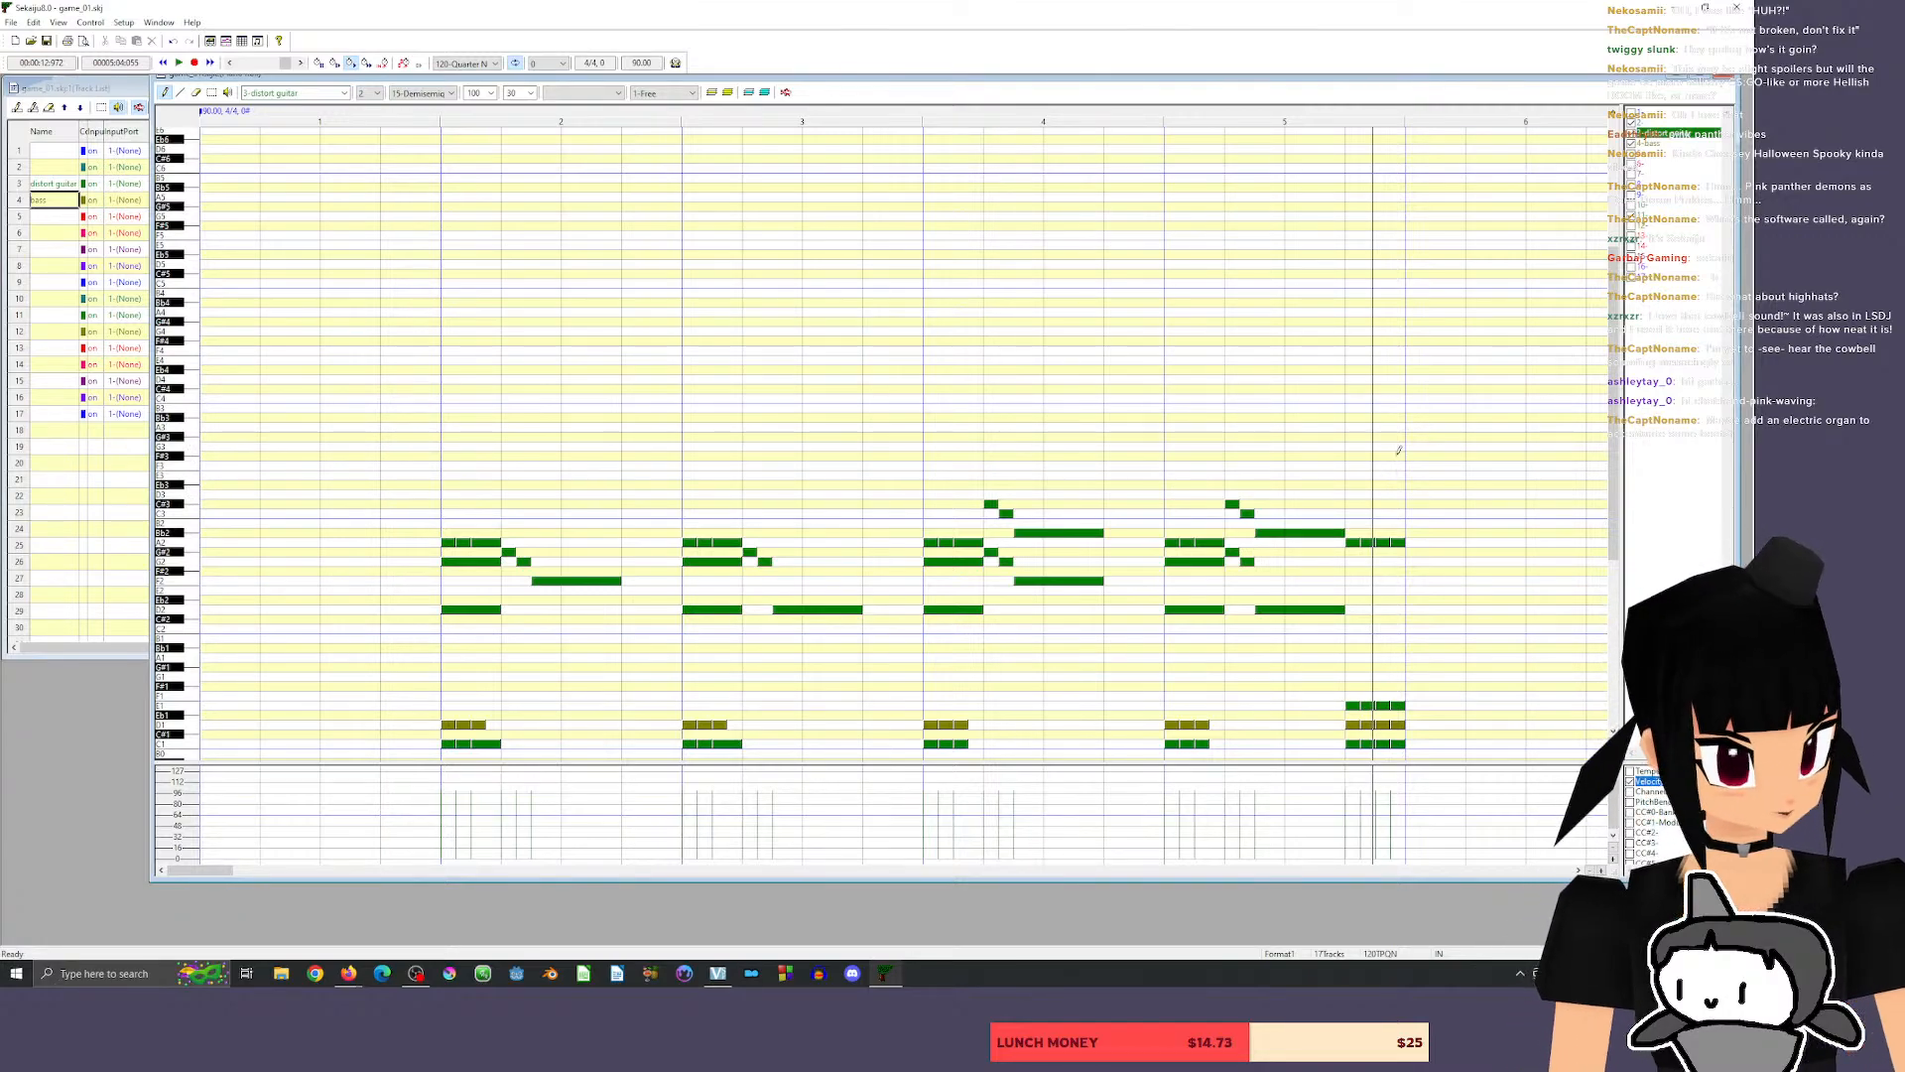
click(186, 485)
click(188, 493)
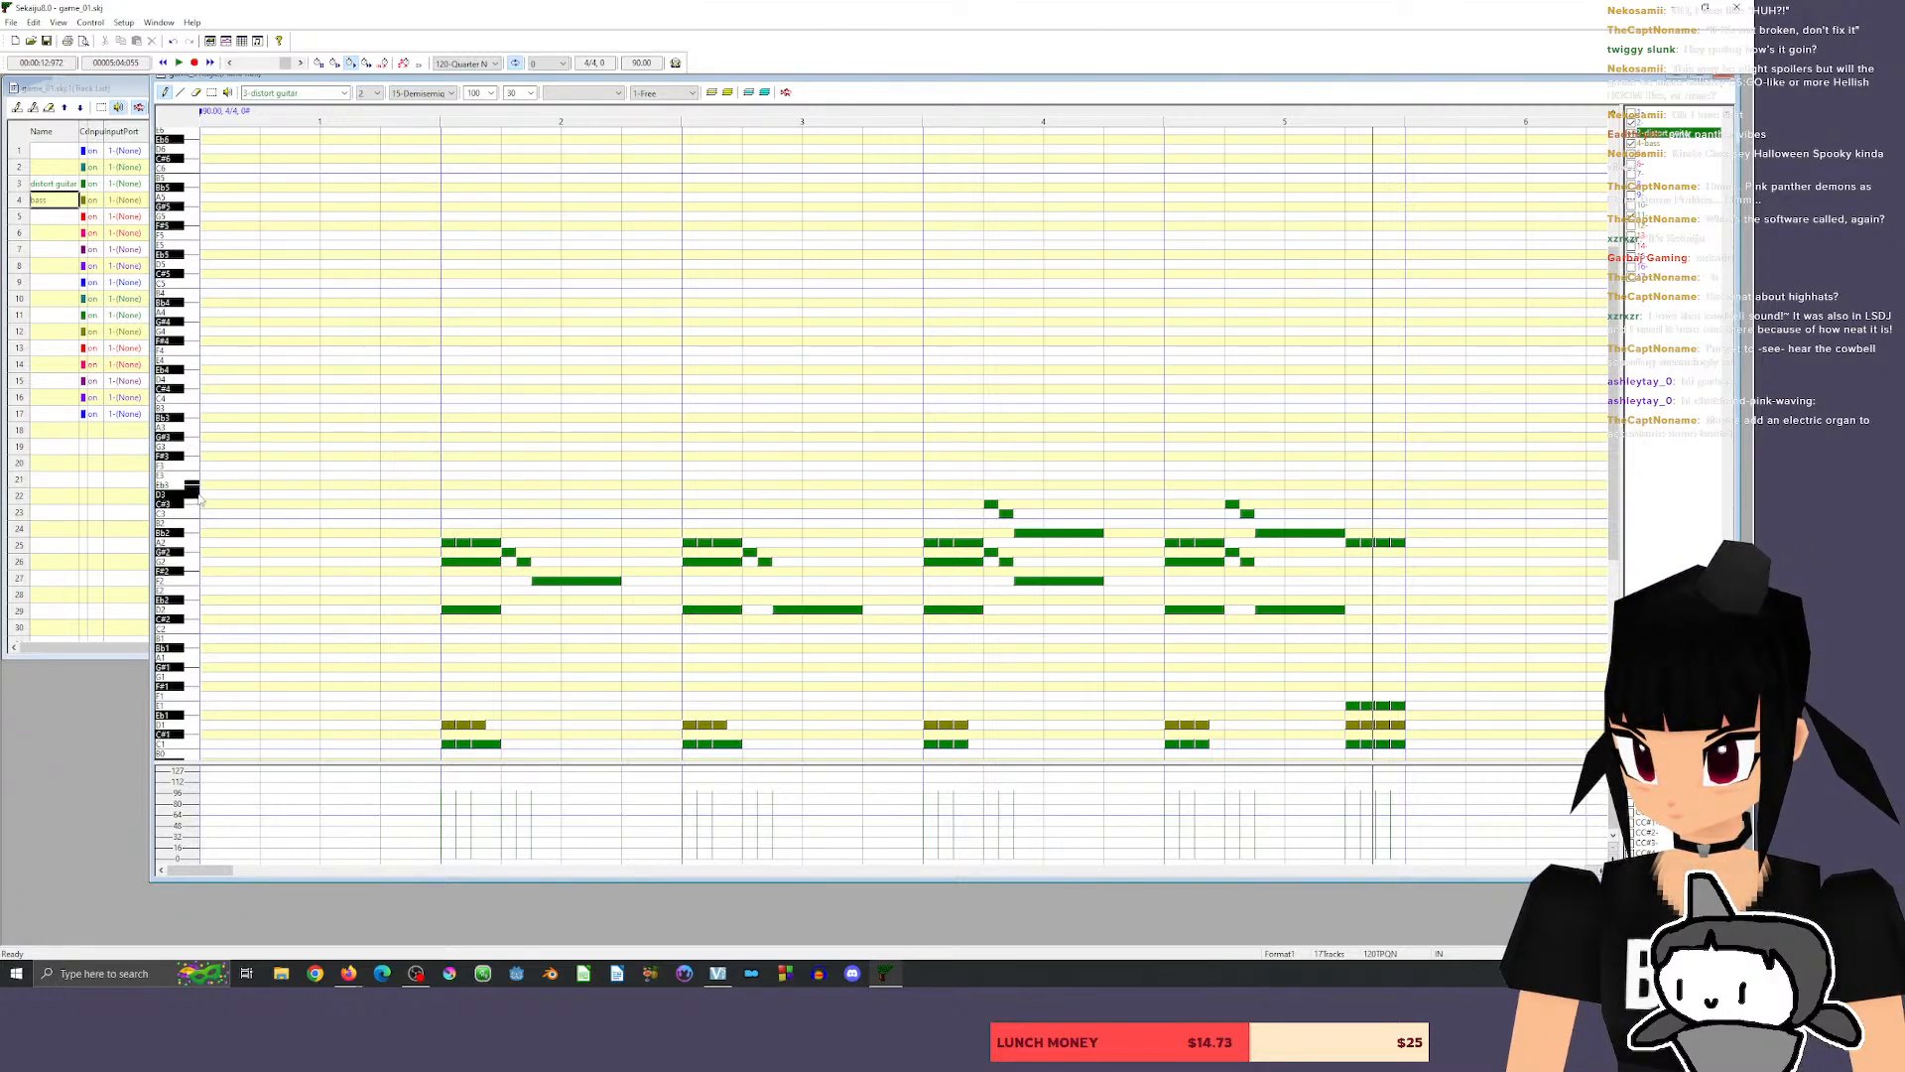
click(195, 449)
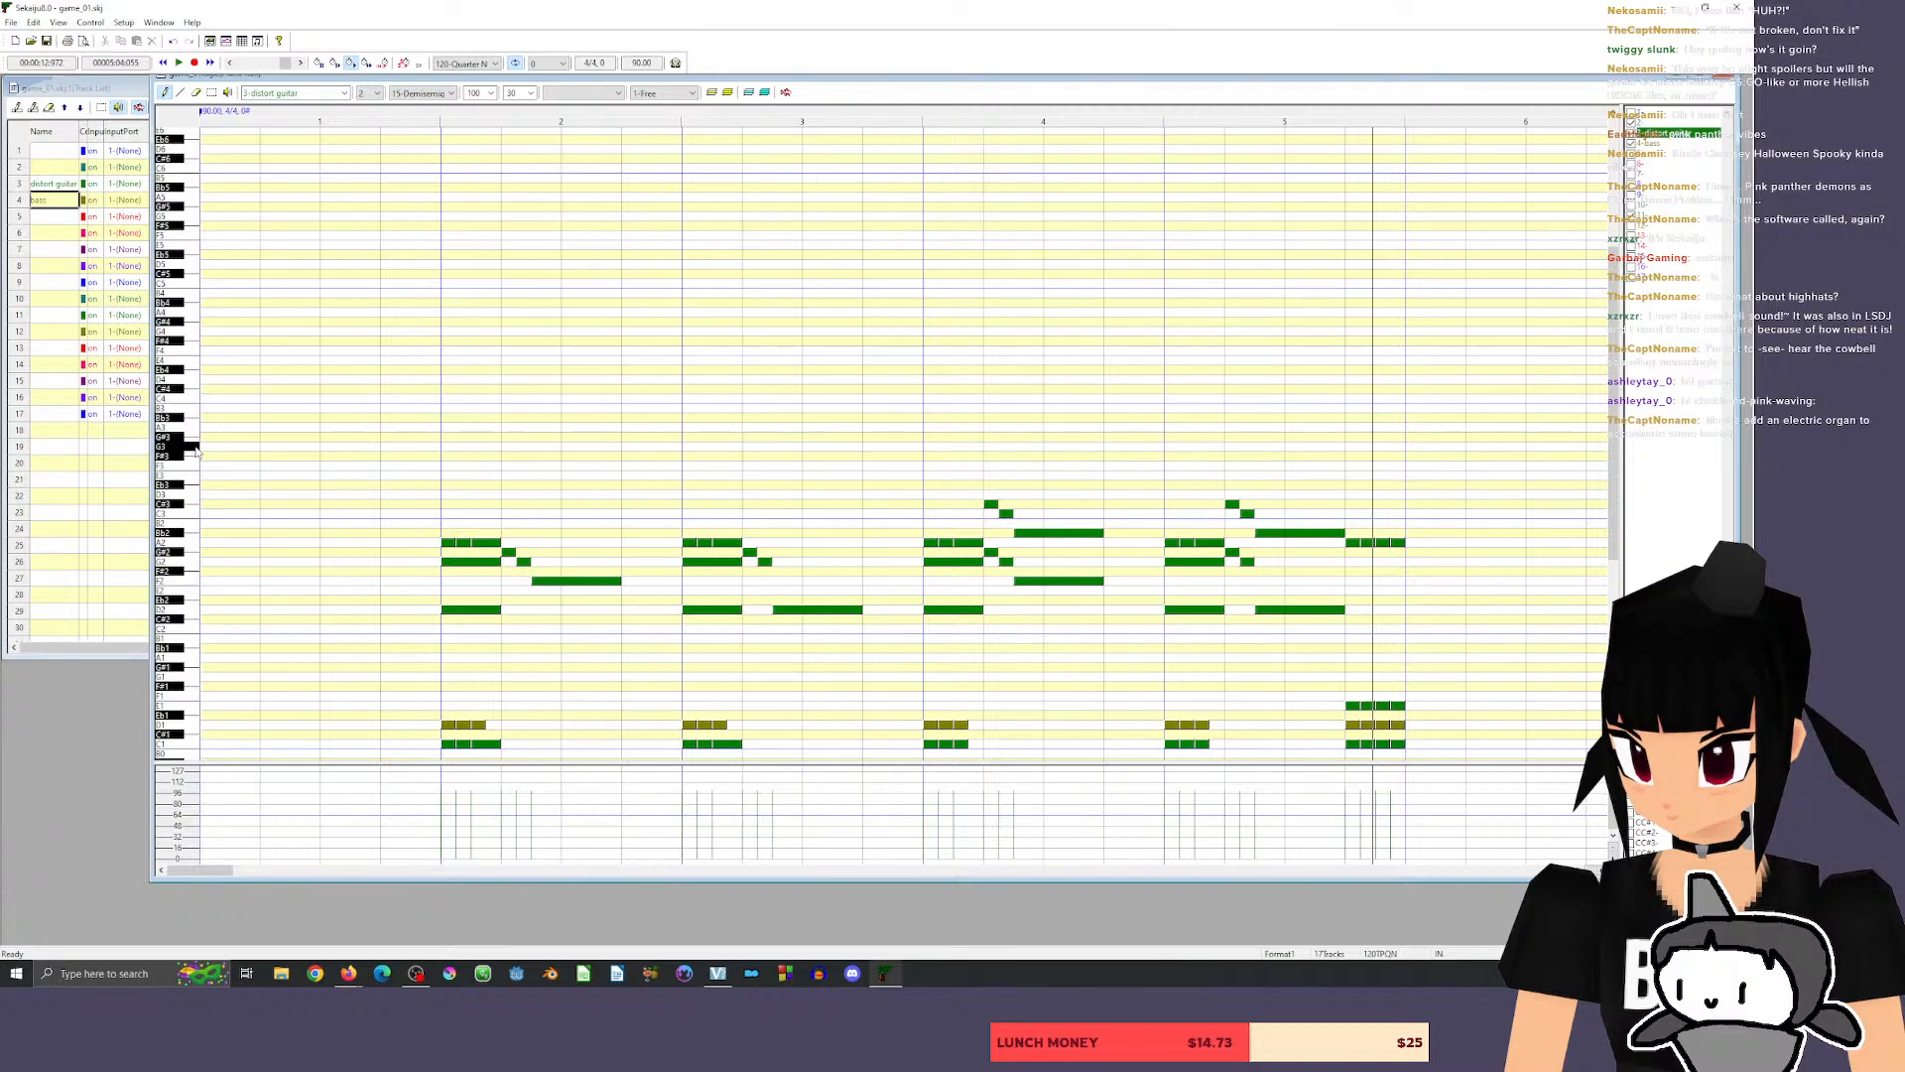
click(194, 438)
click(193, 430)
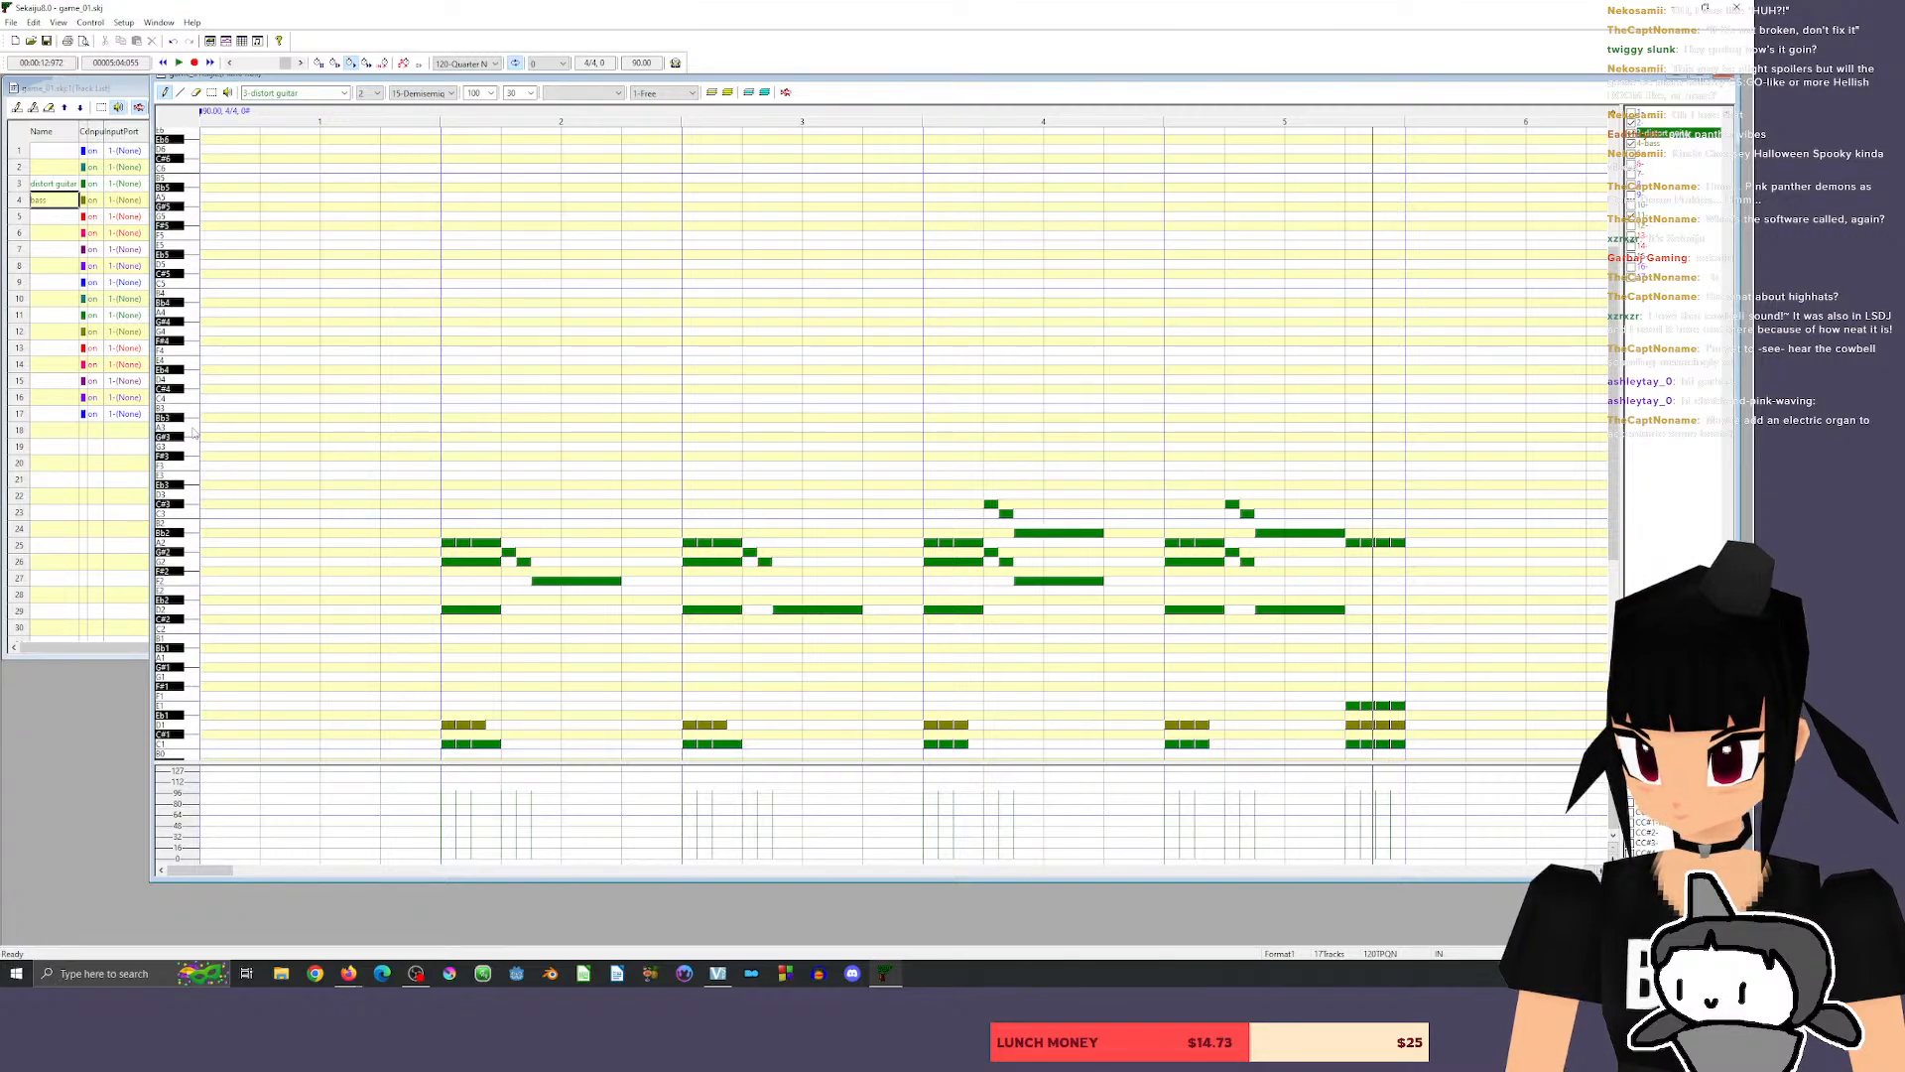
Enter six consecutive length-15 guitar notes on beat 4 of measure 5, pitched A3, G3, C#3, A3, G3 and D3, and play them back.
click(1354, 426)
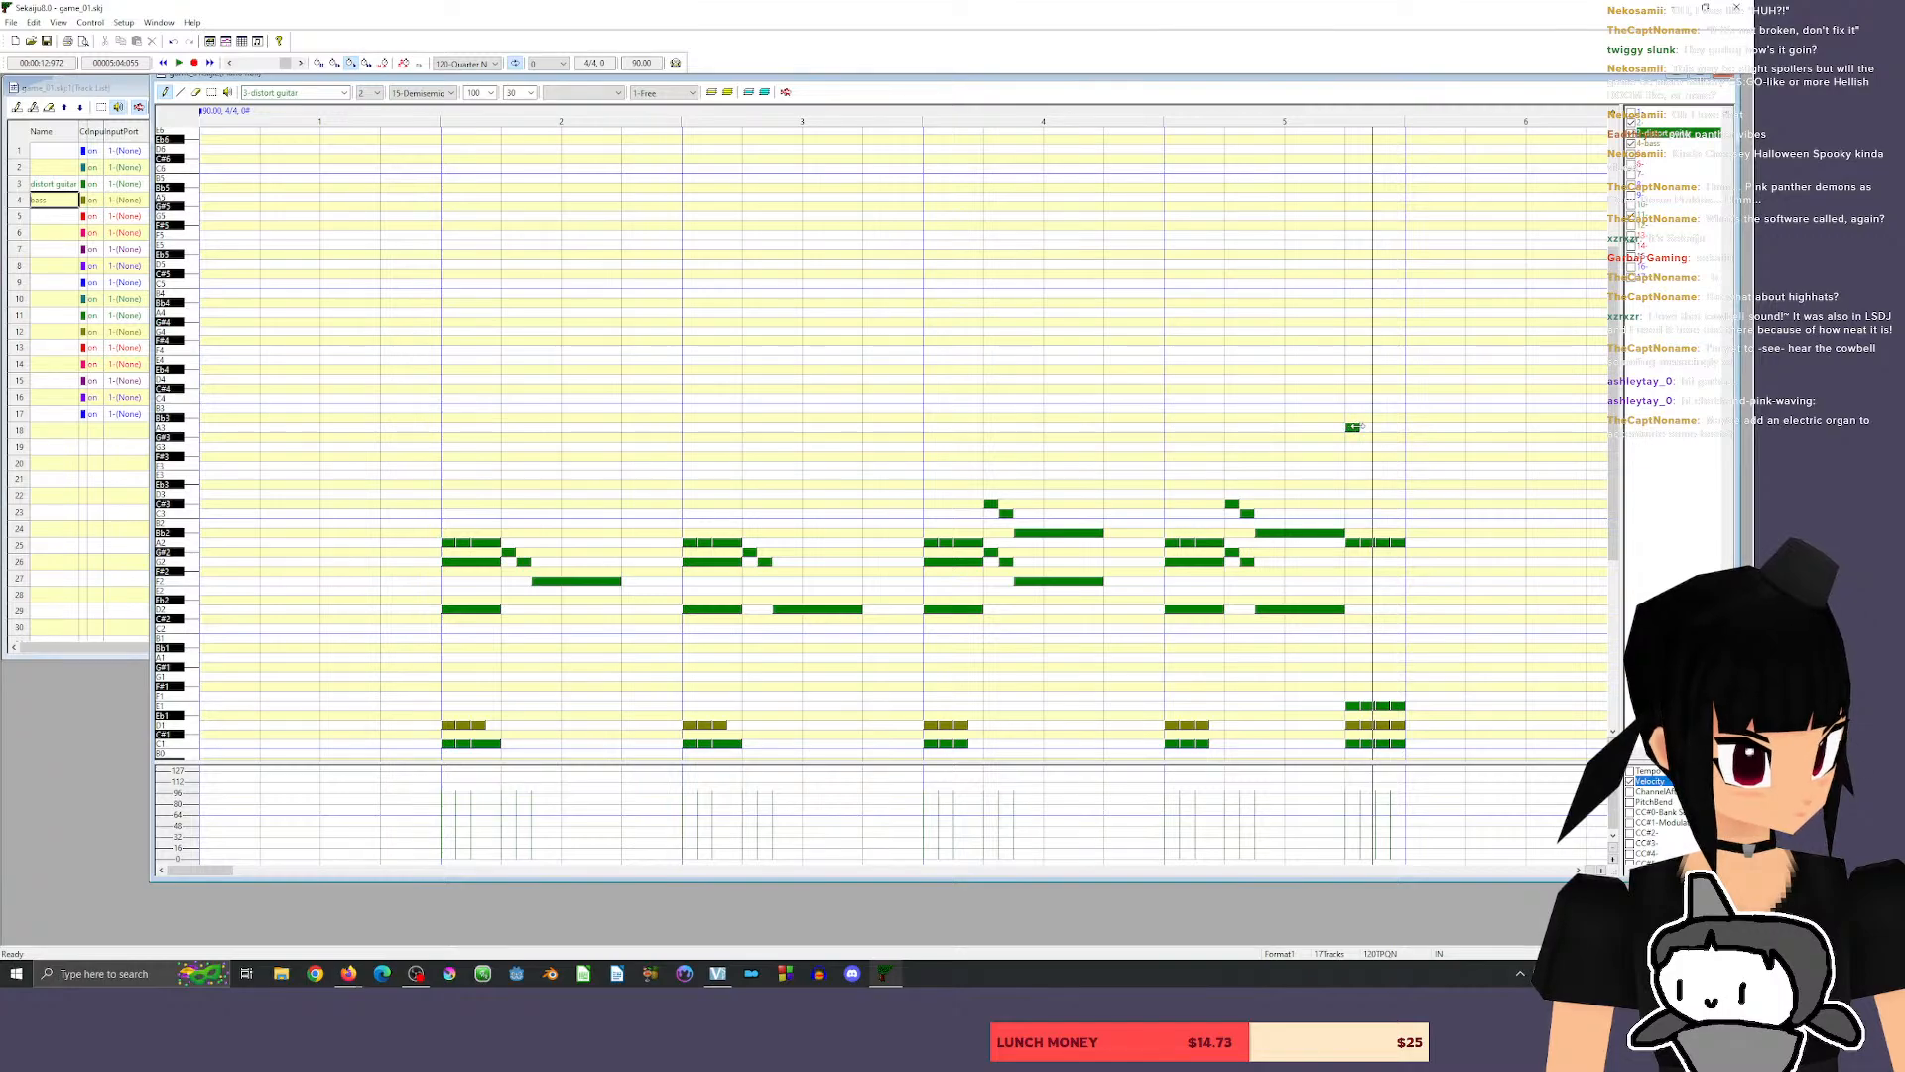
drag(1359, 428, 1352, 428)
click(1356, 447)
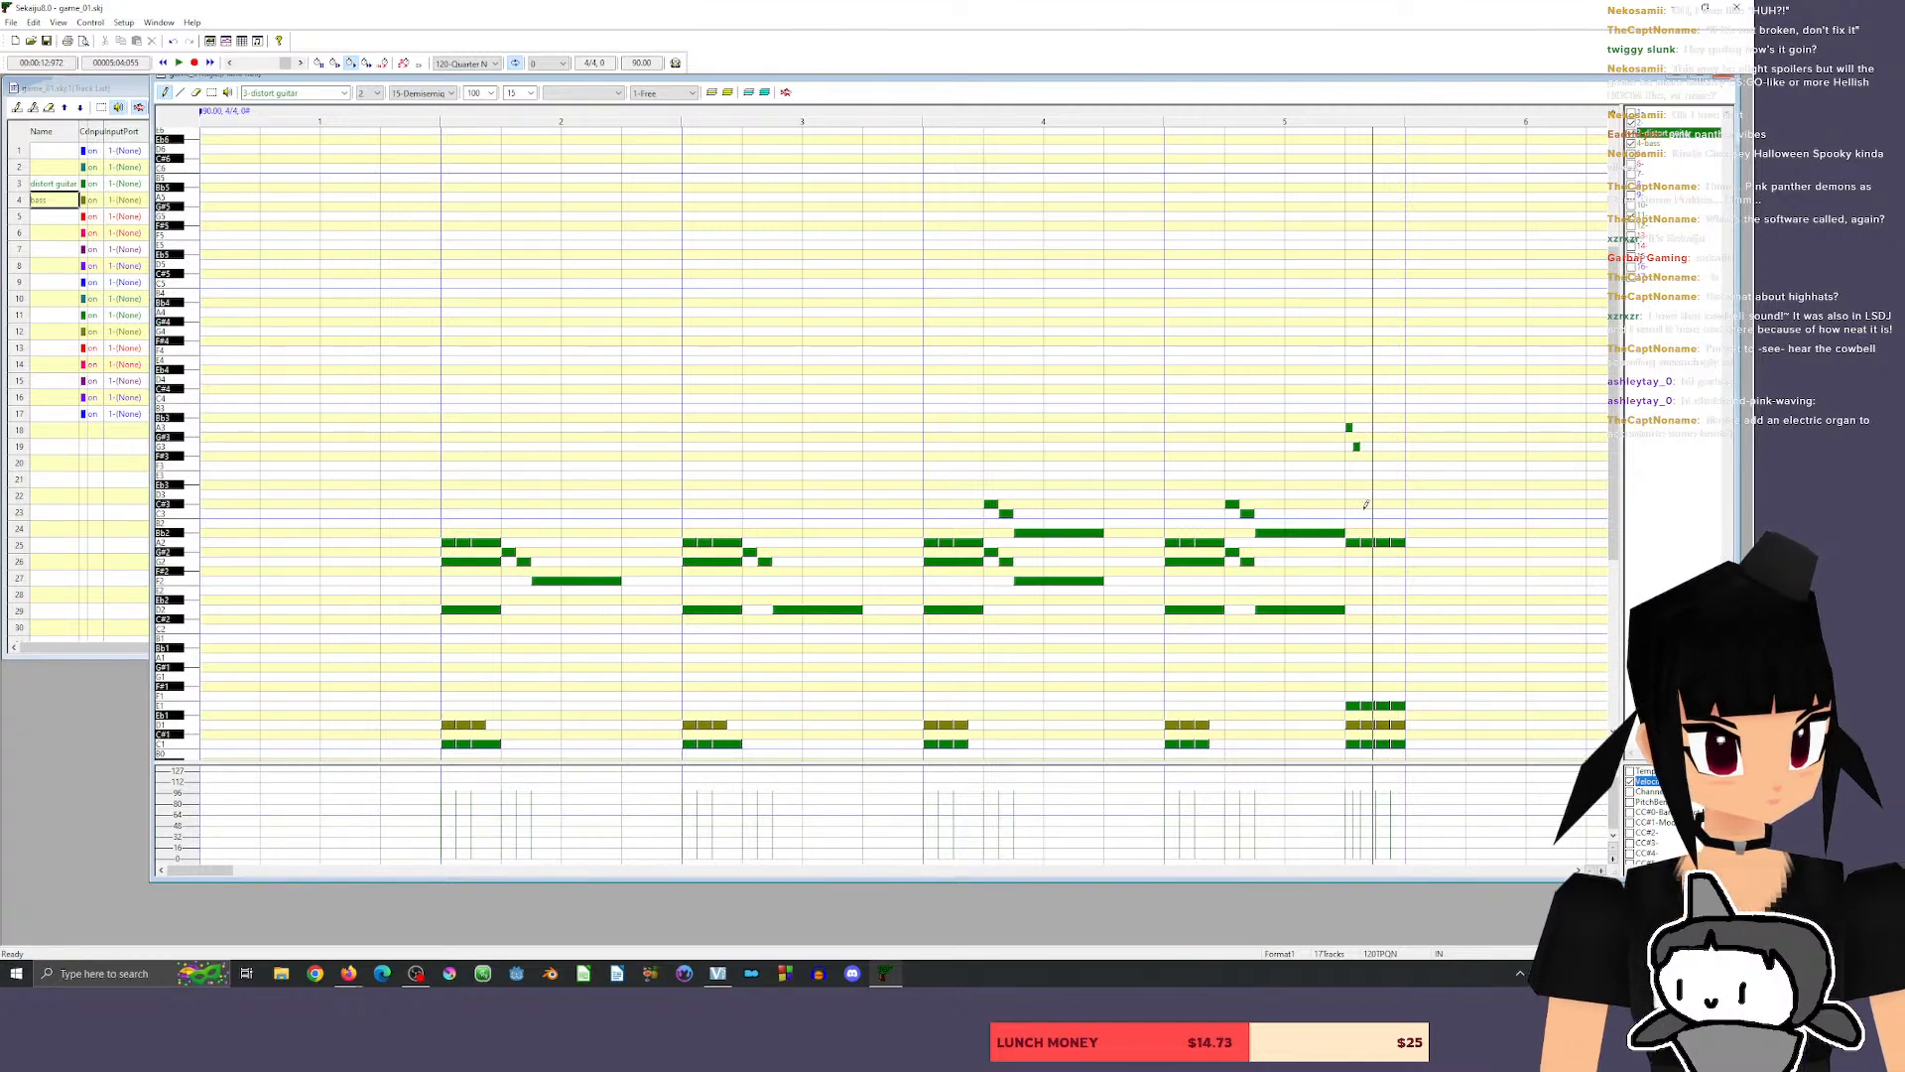
click(196, 496)
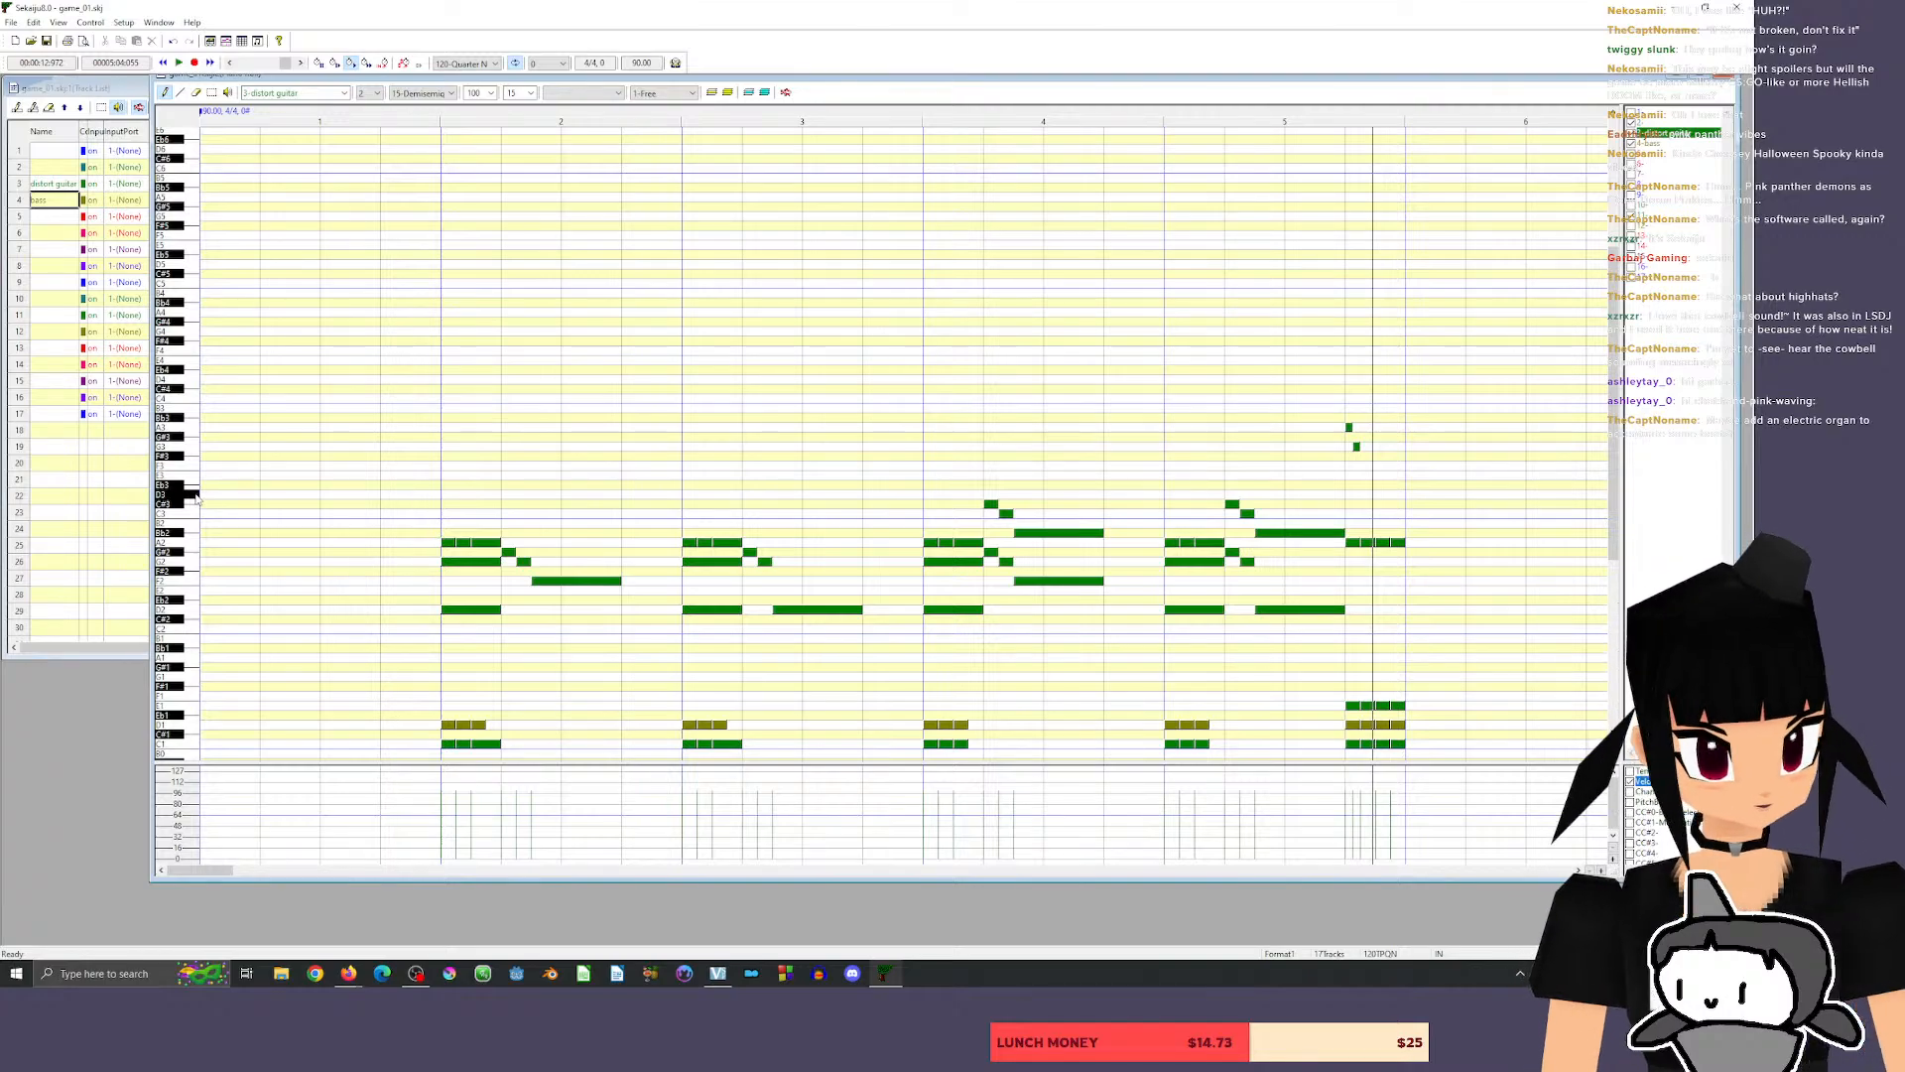
click(1371, 426)
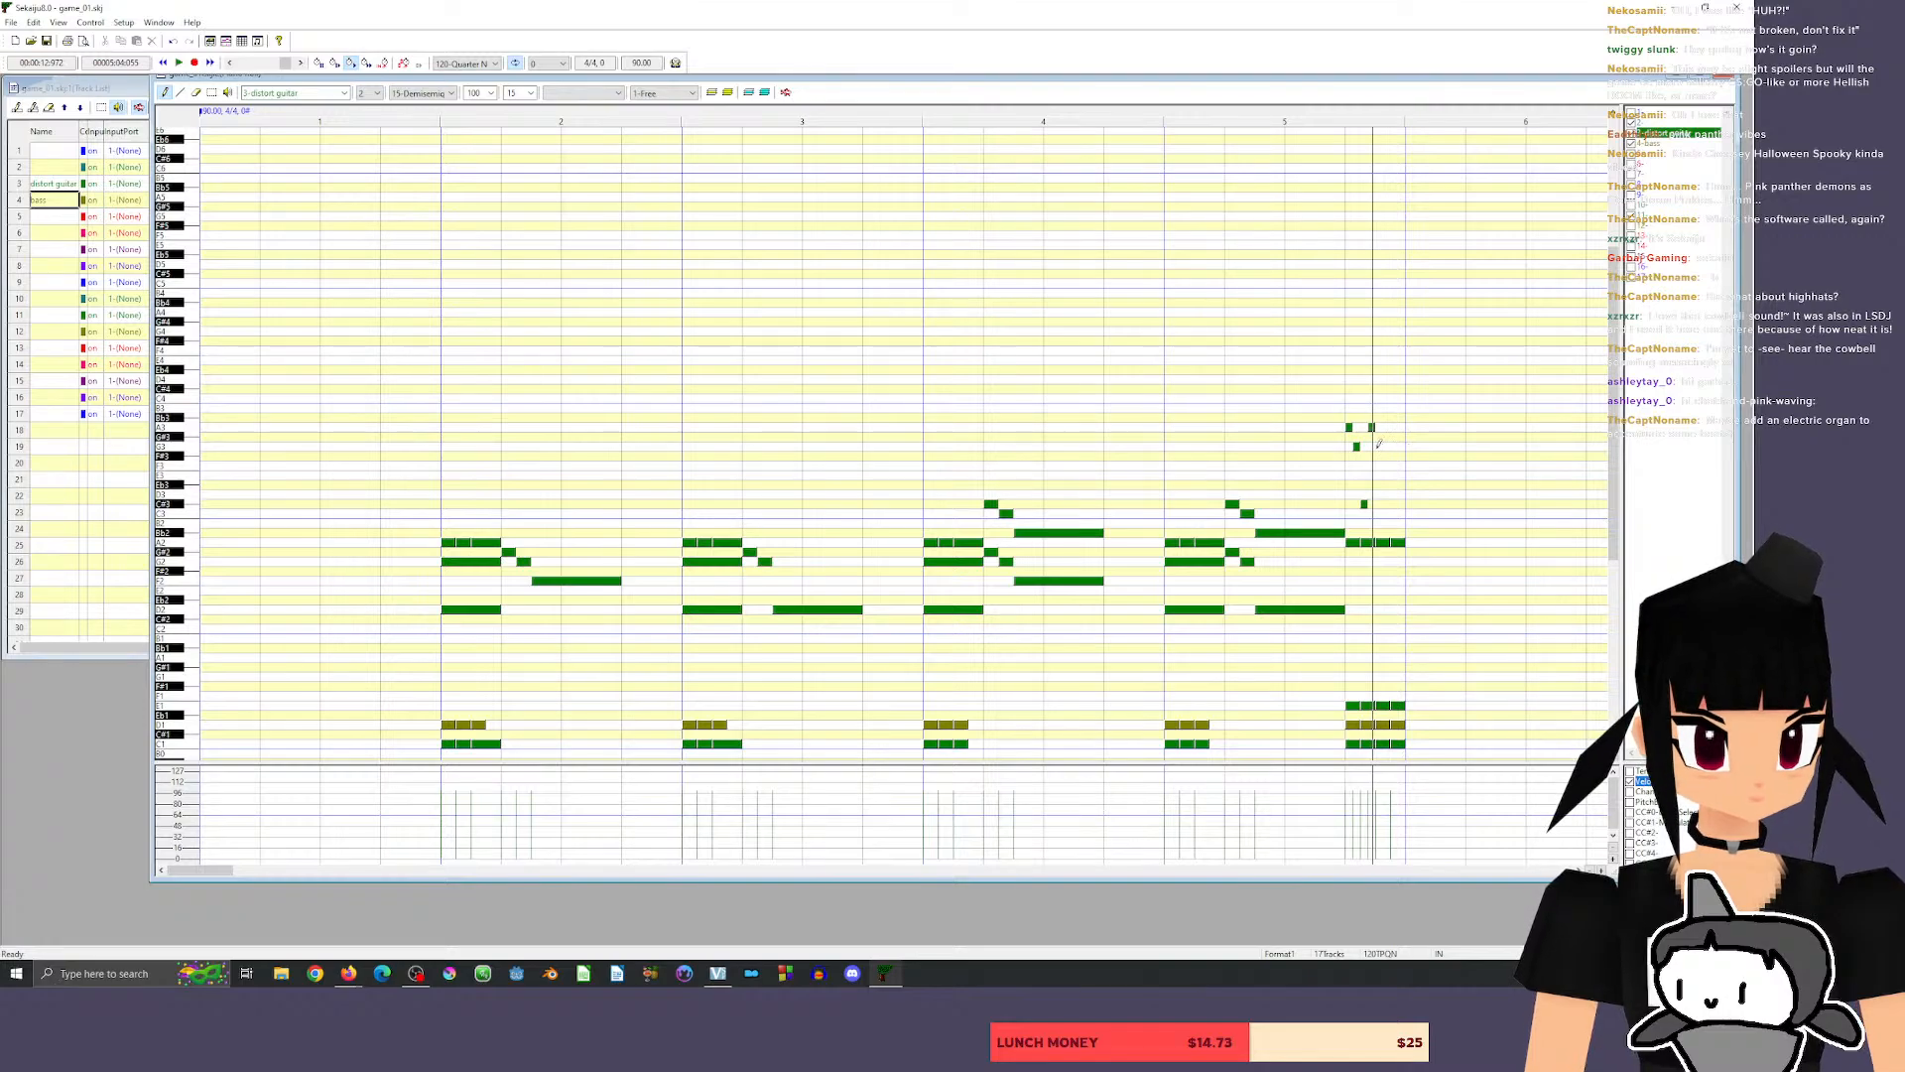
click(1380, 446)
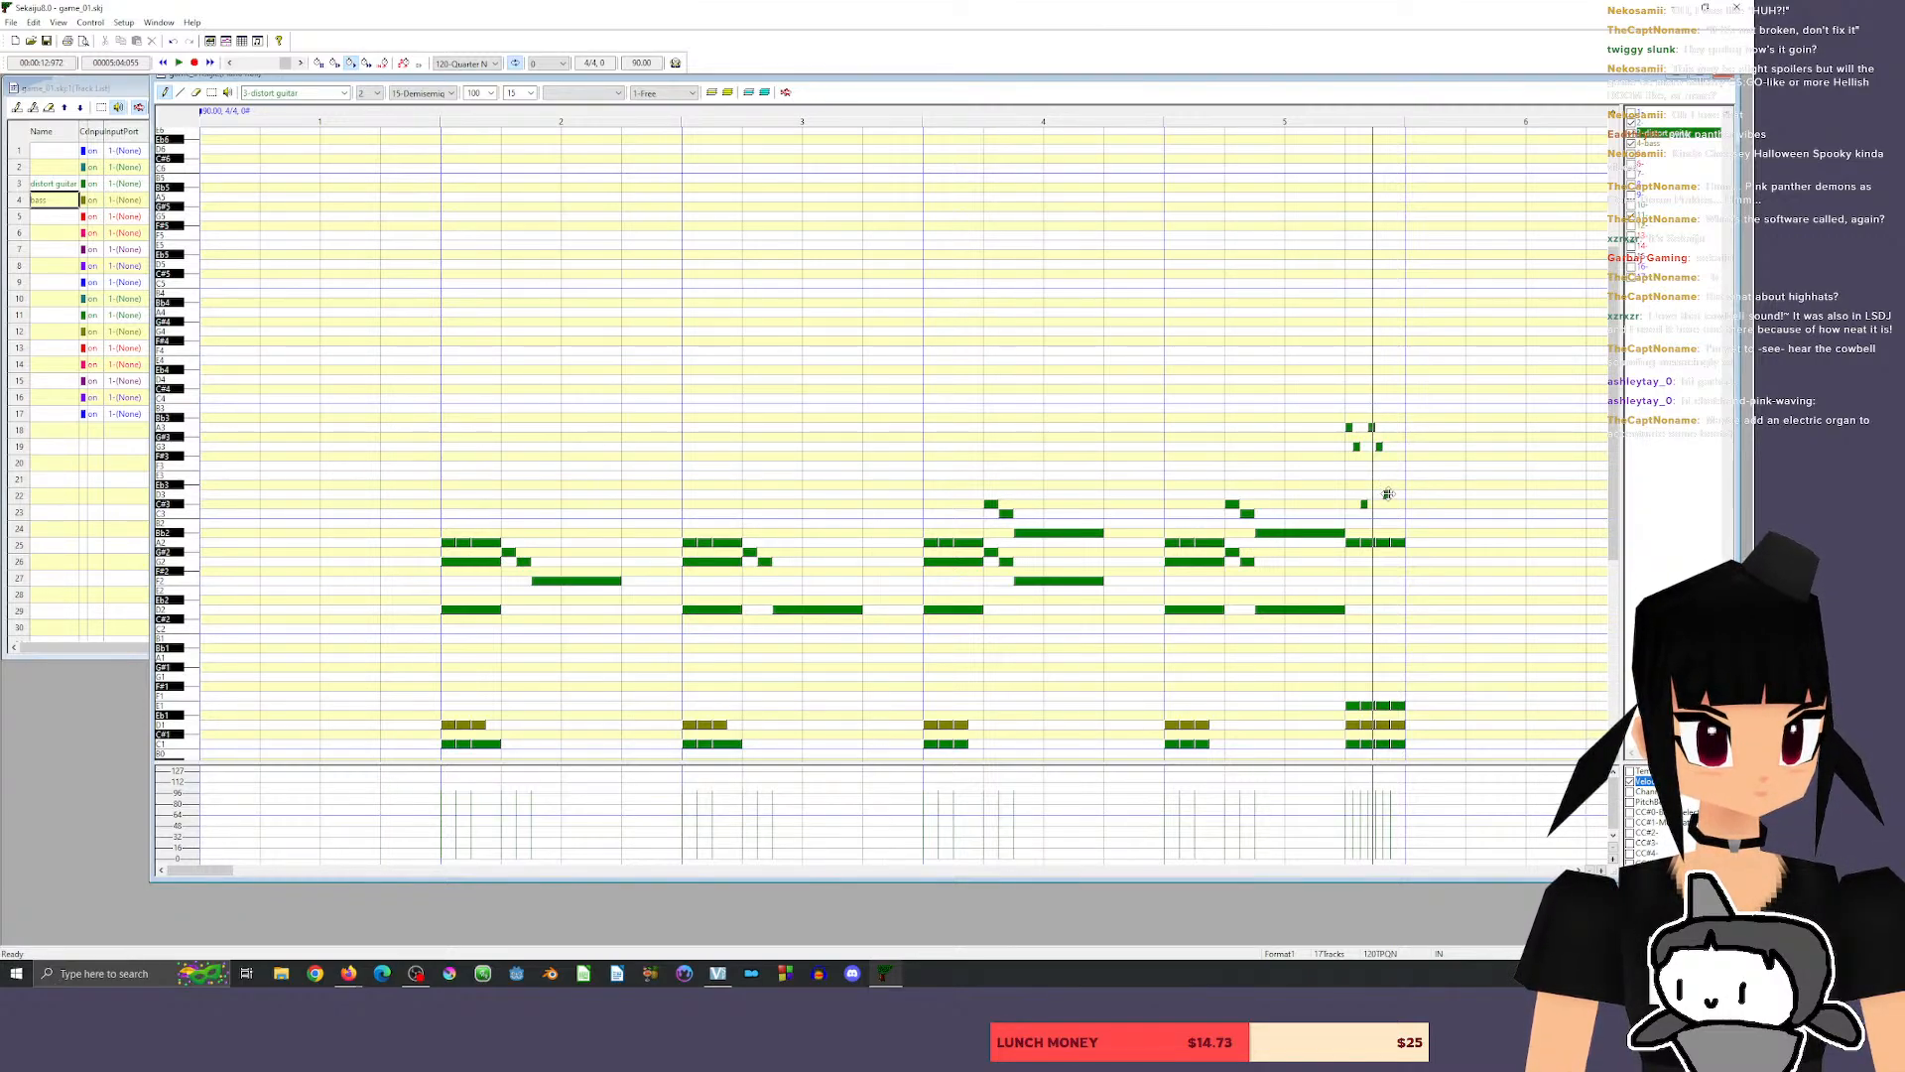
click(1387, 494)
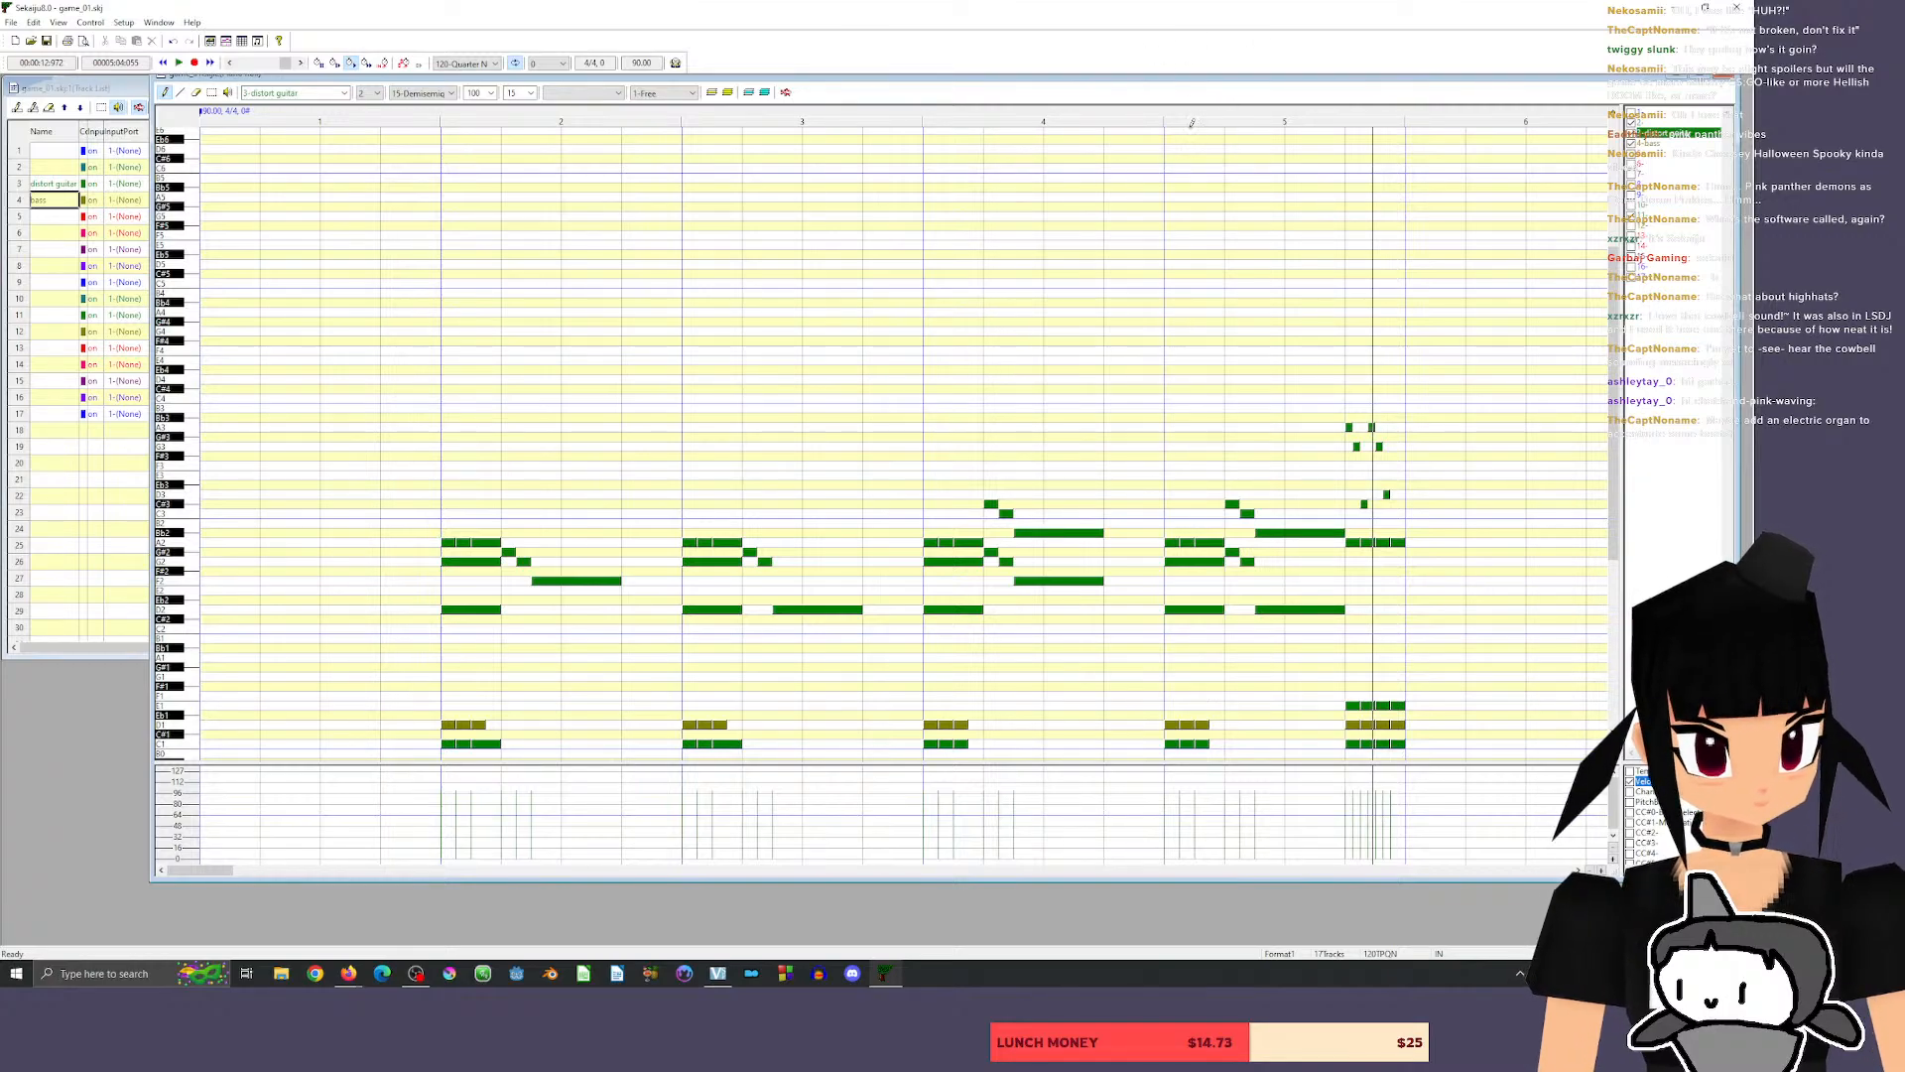
click(1157, 112)
key(space)
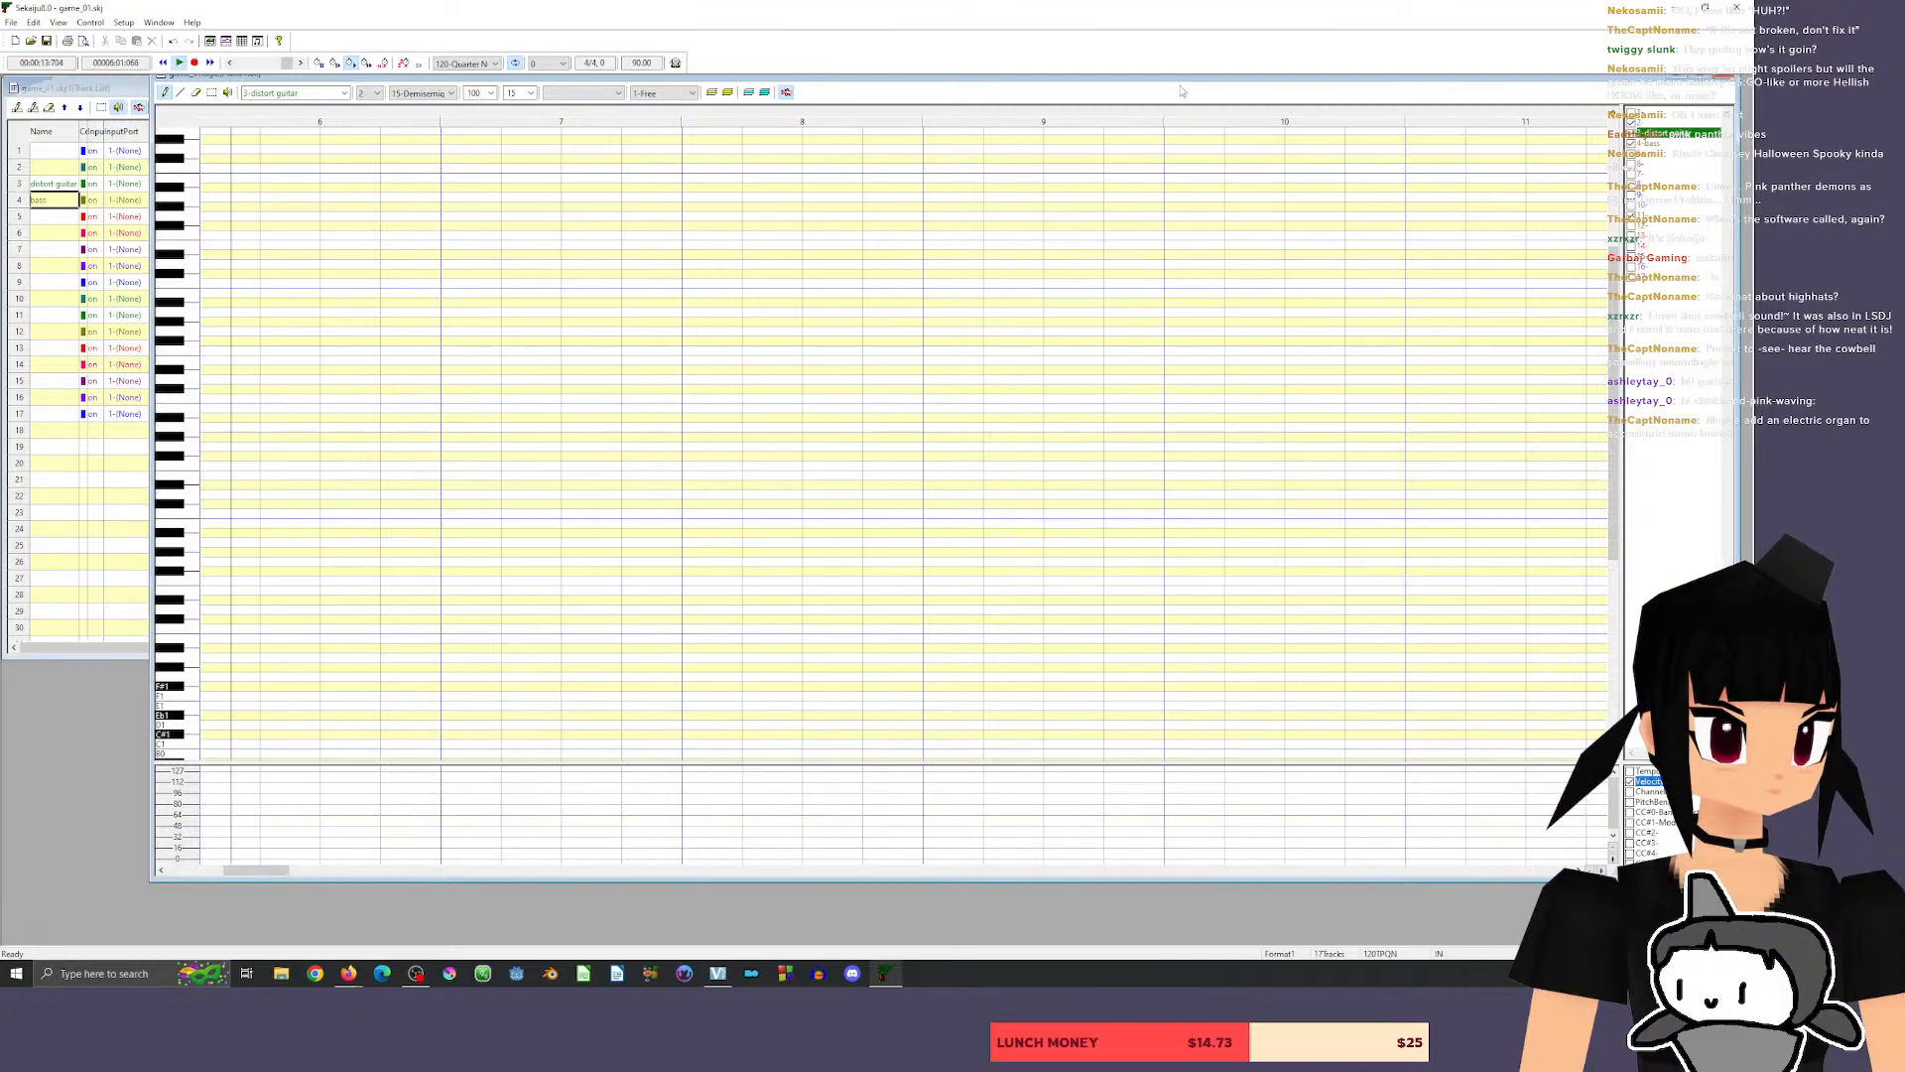
Try raising the guitar fill's fourth and fifth notes to Bb3 and G#3, and replay measure 5.
drag(263, 872, 217, 880)
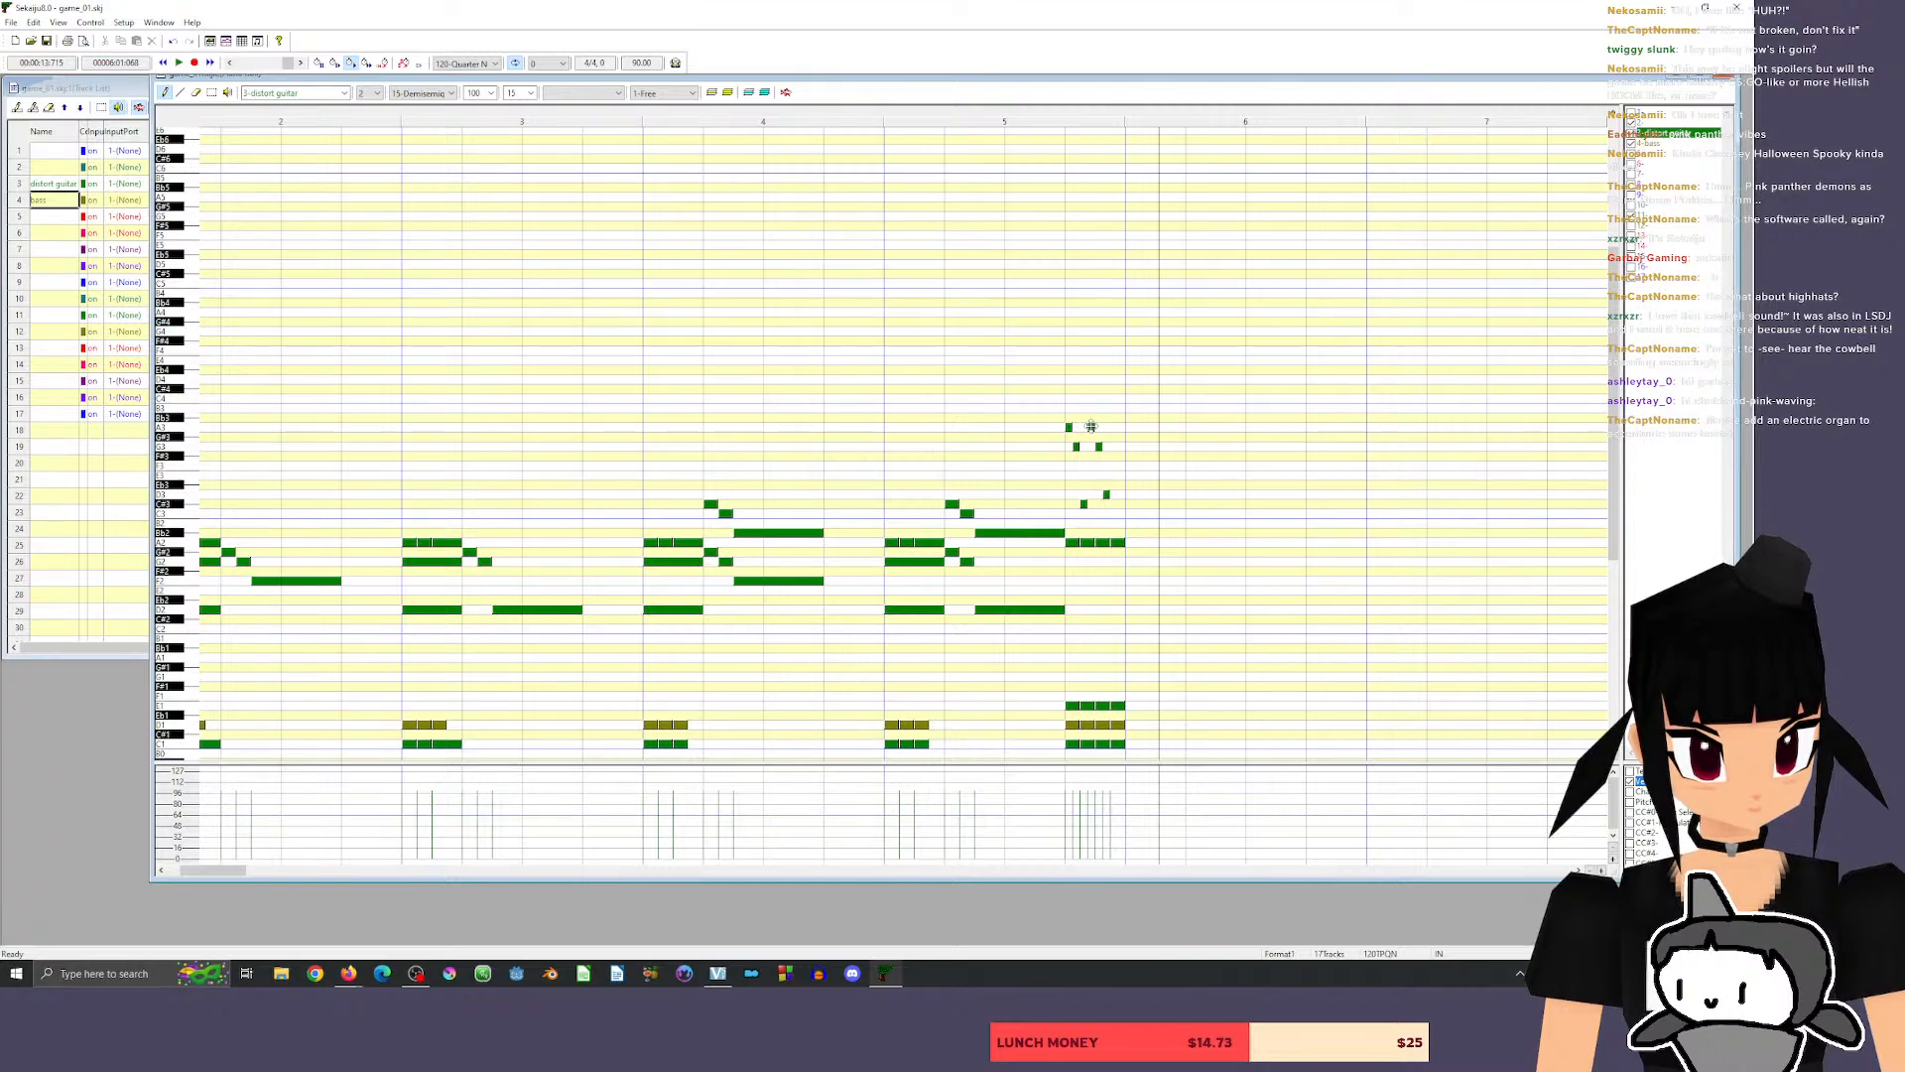
drag(1099, 448, 1099, 427)
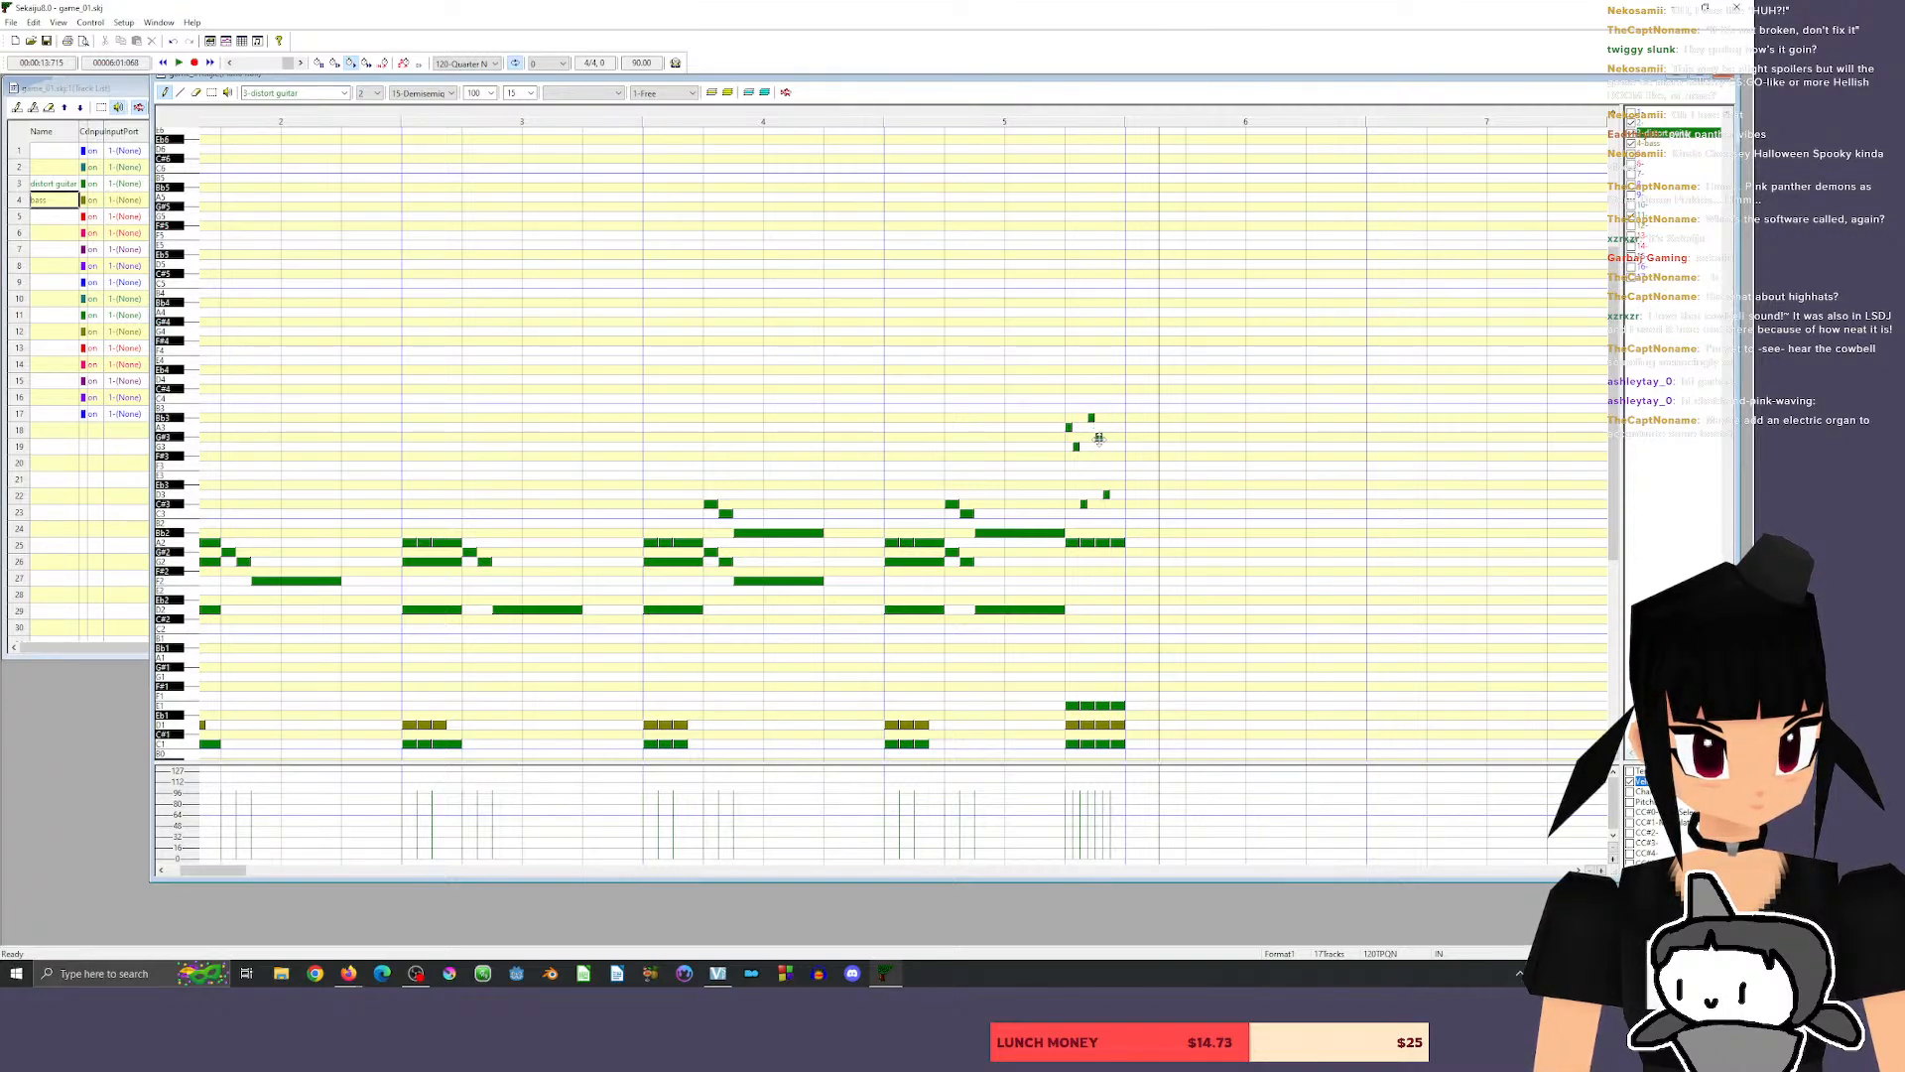
click(1016, 116)
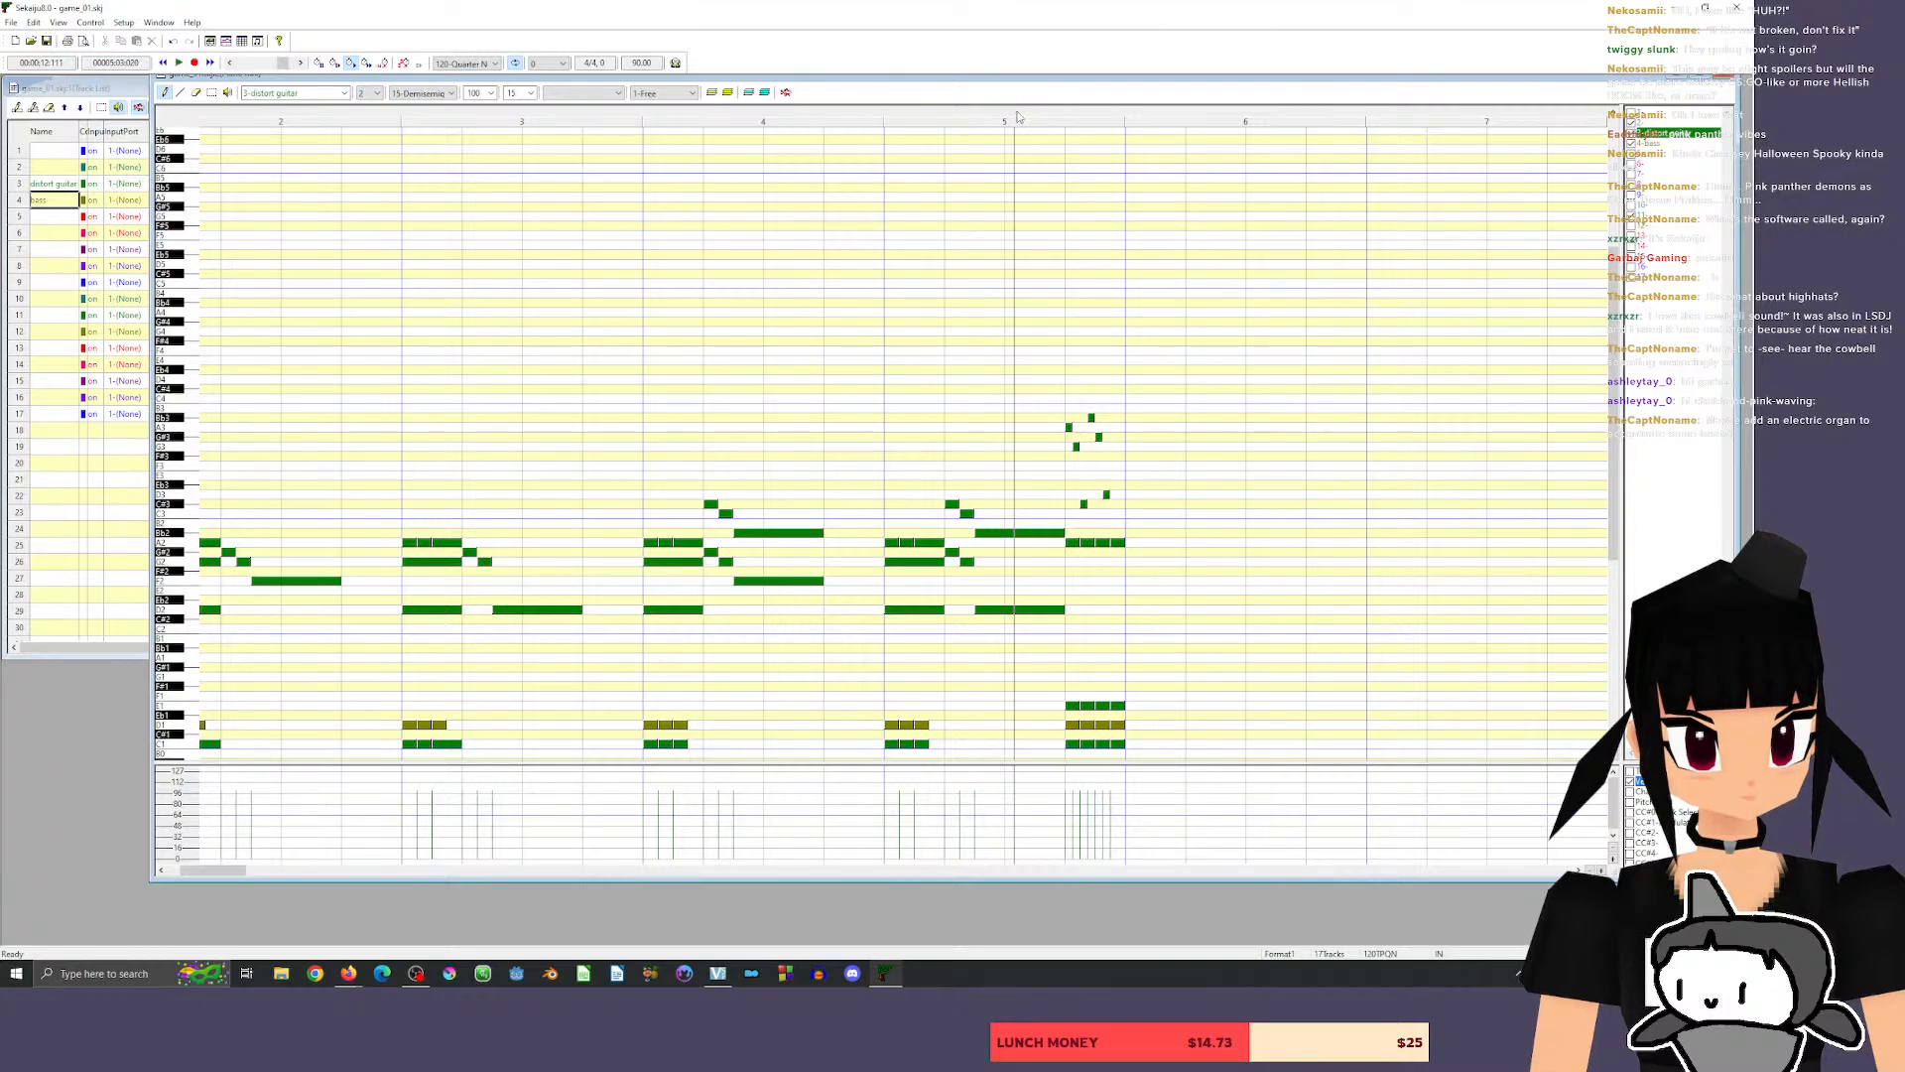
key(space)
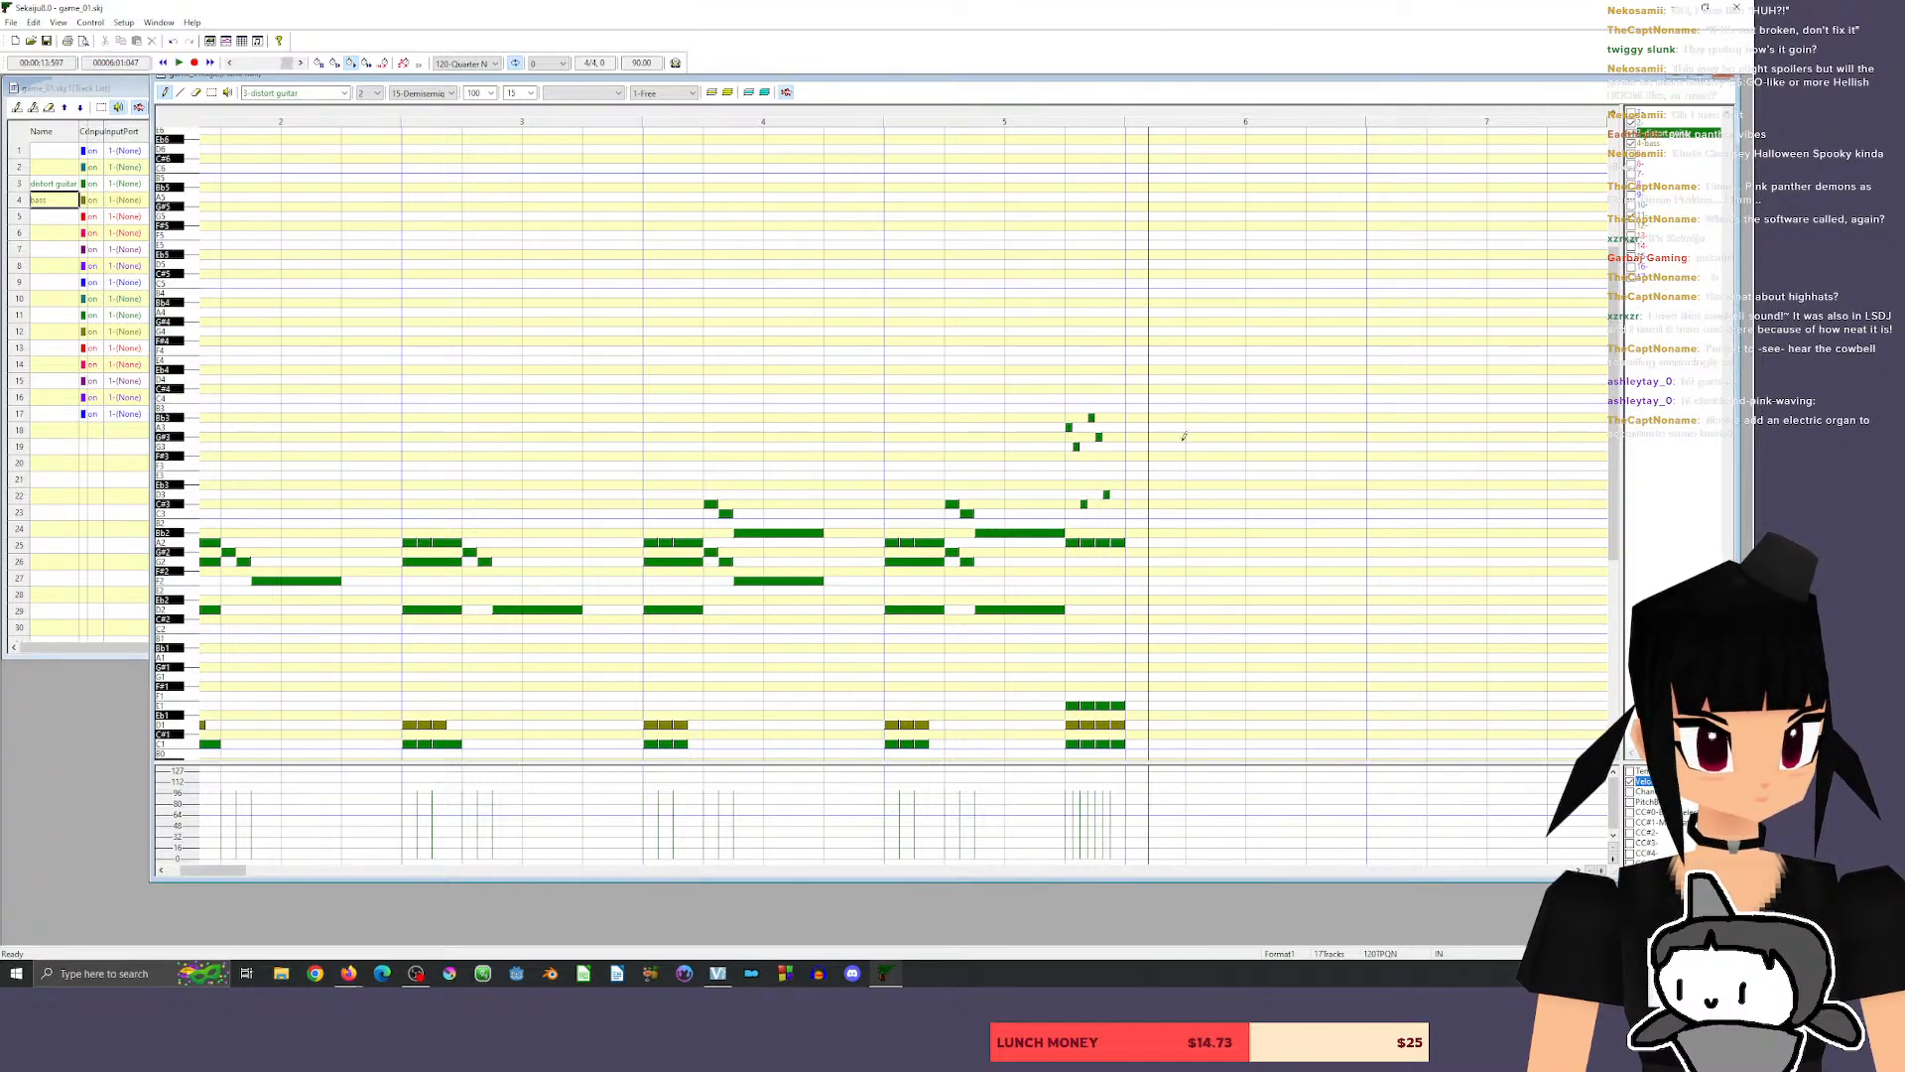
Re-pitch the guitar fill's third to sixth notes to E3, B3, G3 and A3, checking the changes by playback.
drag(1098, 437, 1088, 407)
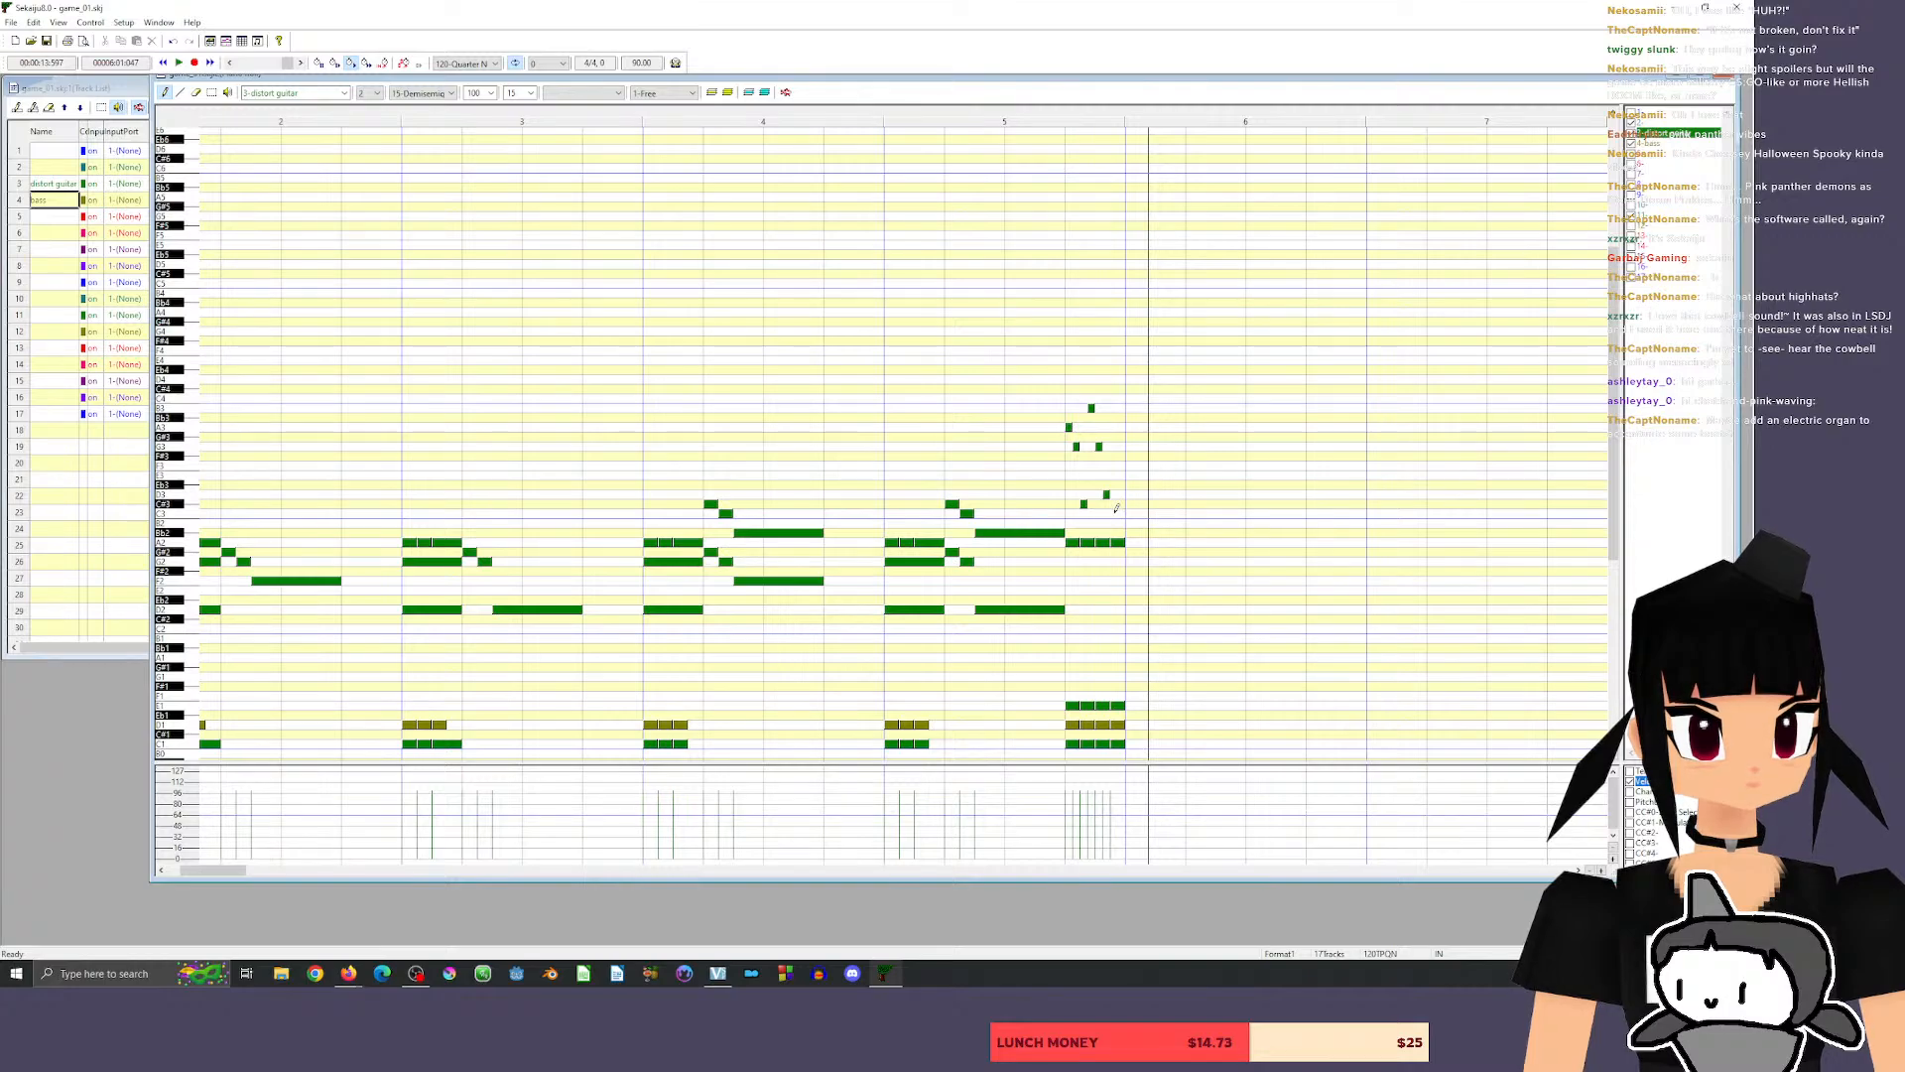
drag(1107, 494, 1106, 504)
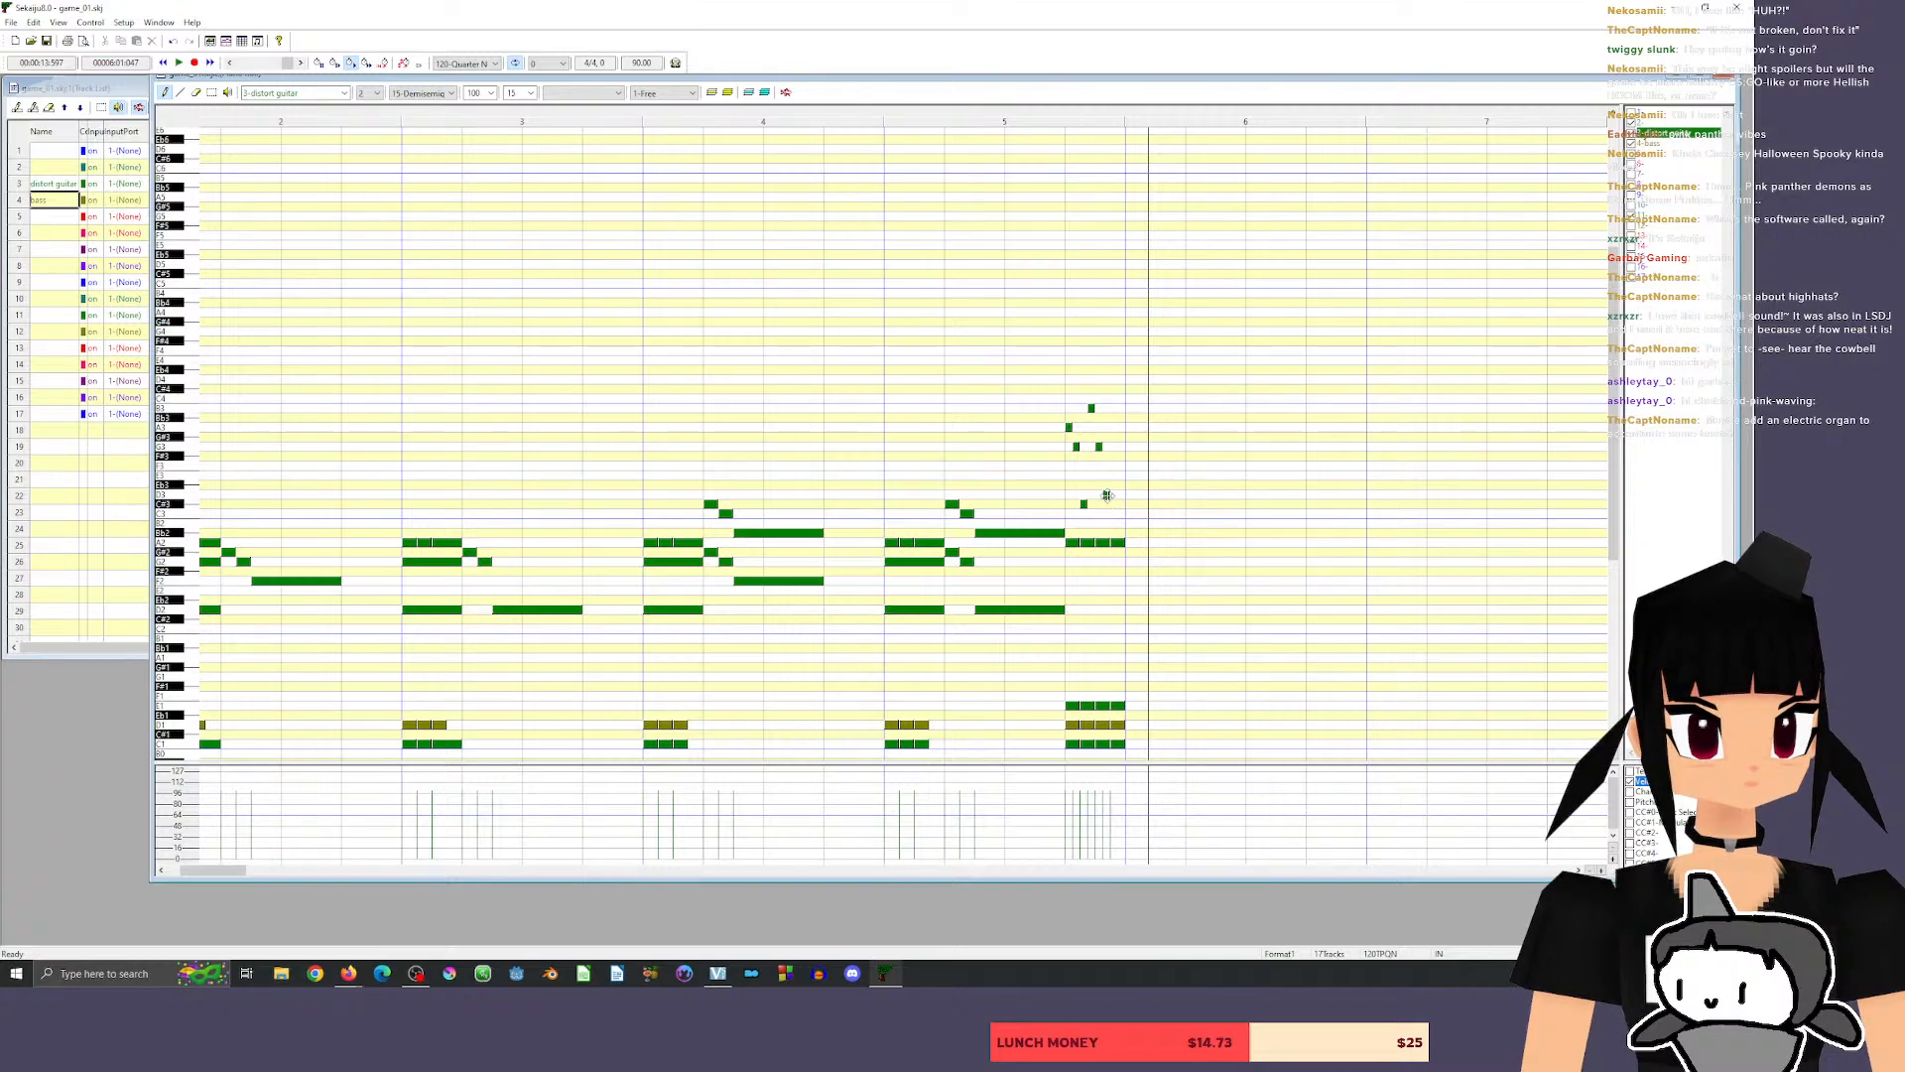
click(1026, 113)
key(space)
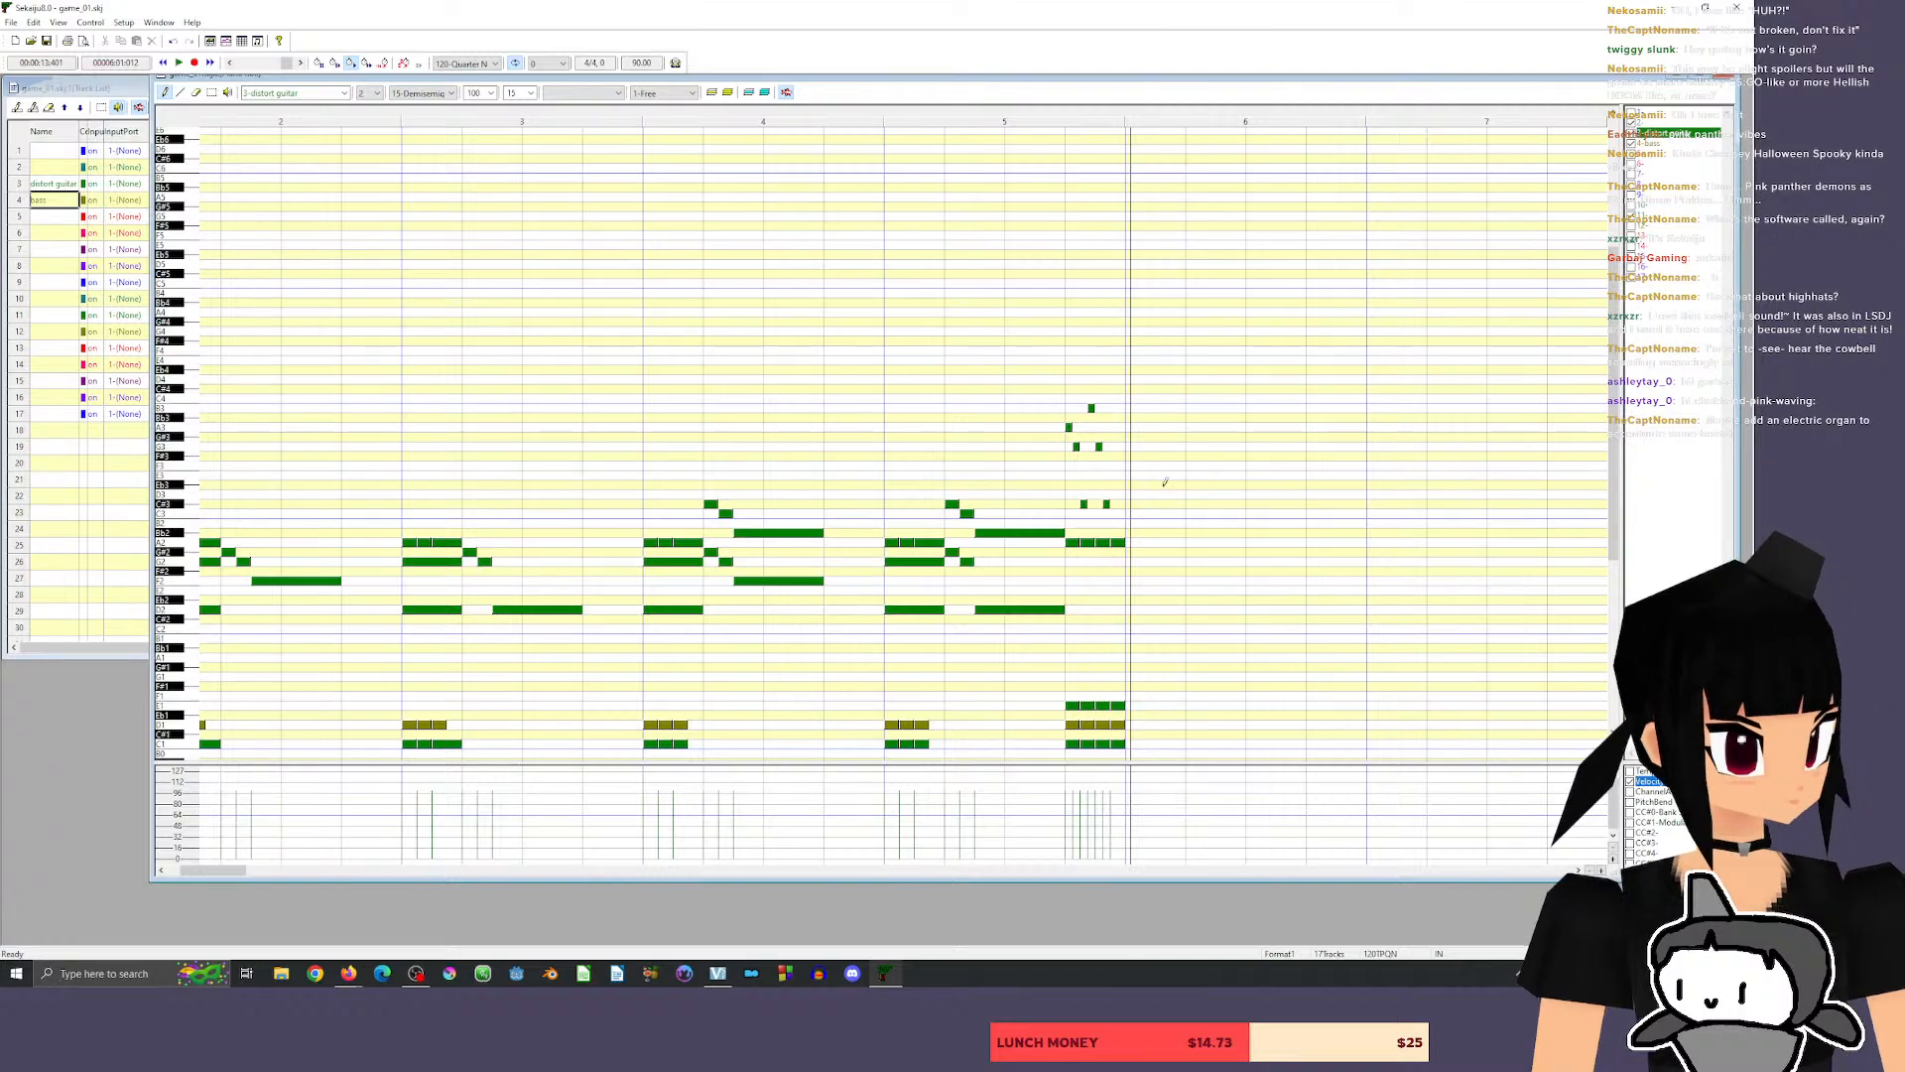
drag(1084, 504, 1106, 426)
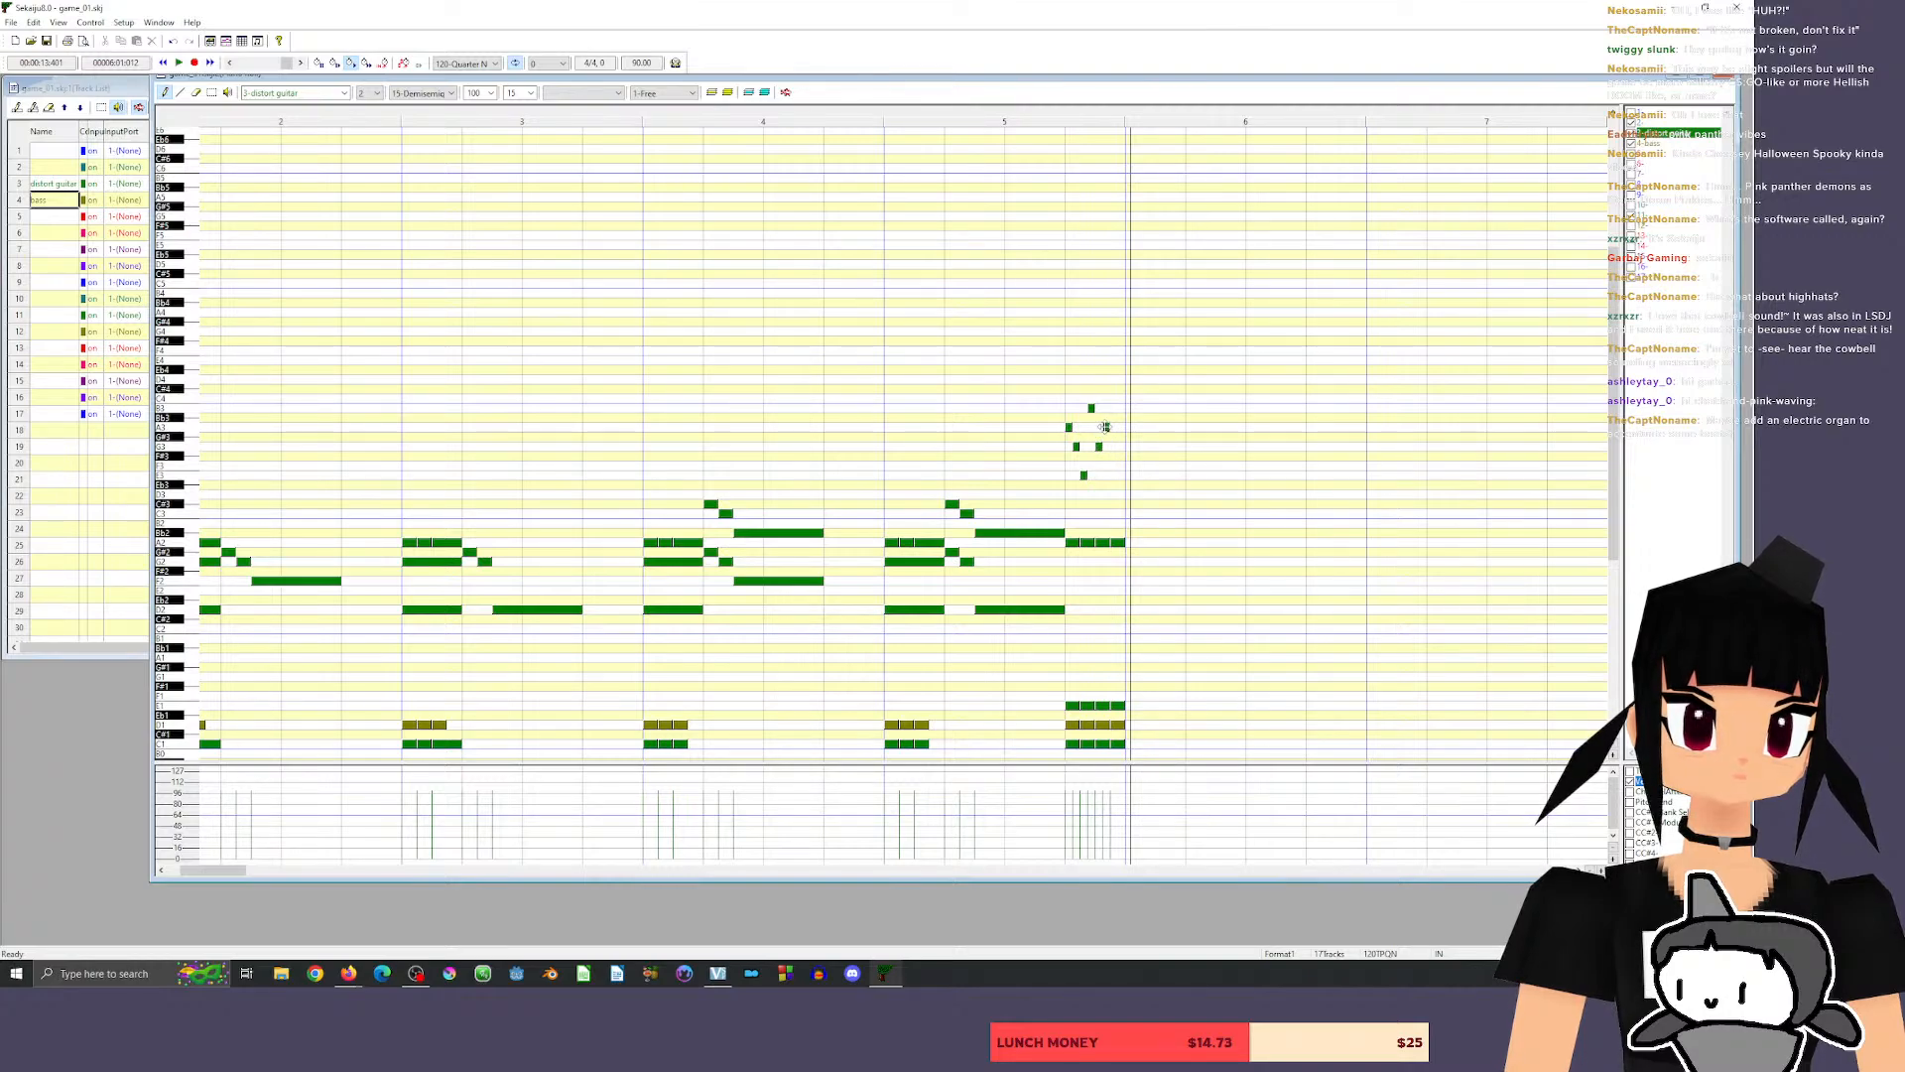
click(1013, 120)
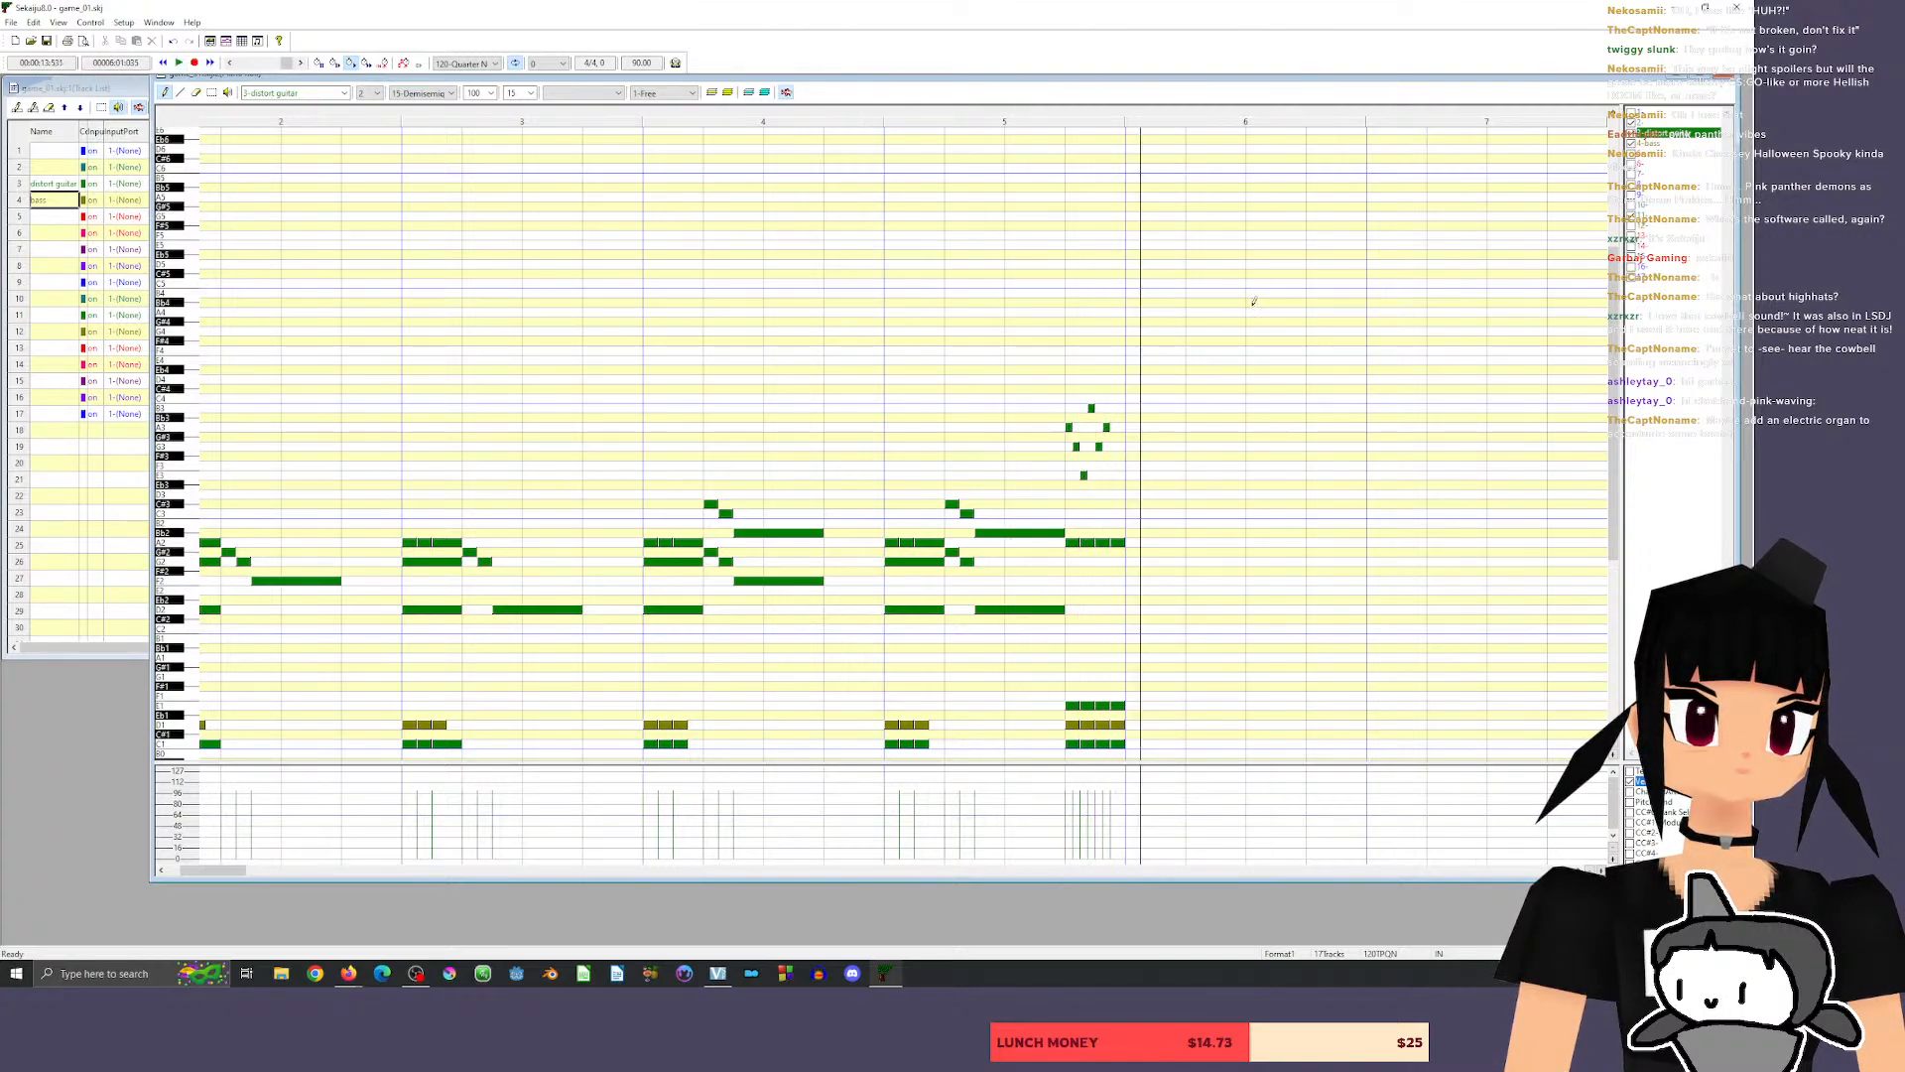
Complete the guitar fill with Bb3 as the seventh note and D4 as the eighth, and play it back.
click(1116, 416)
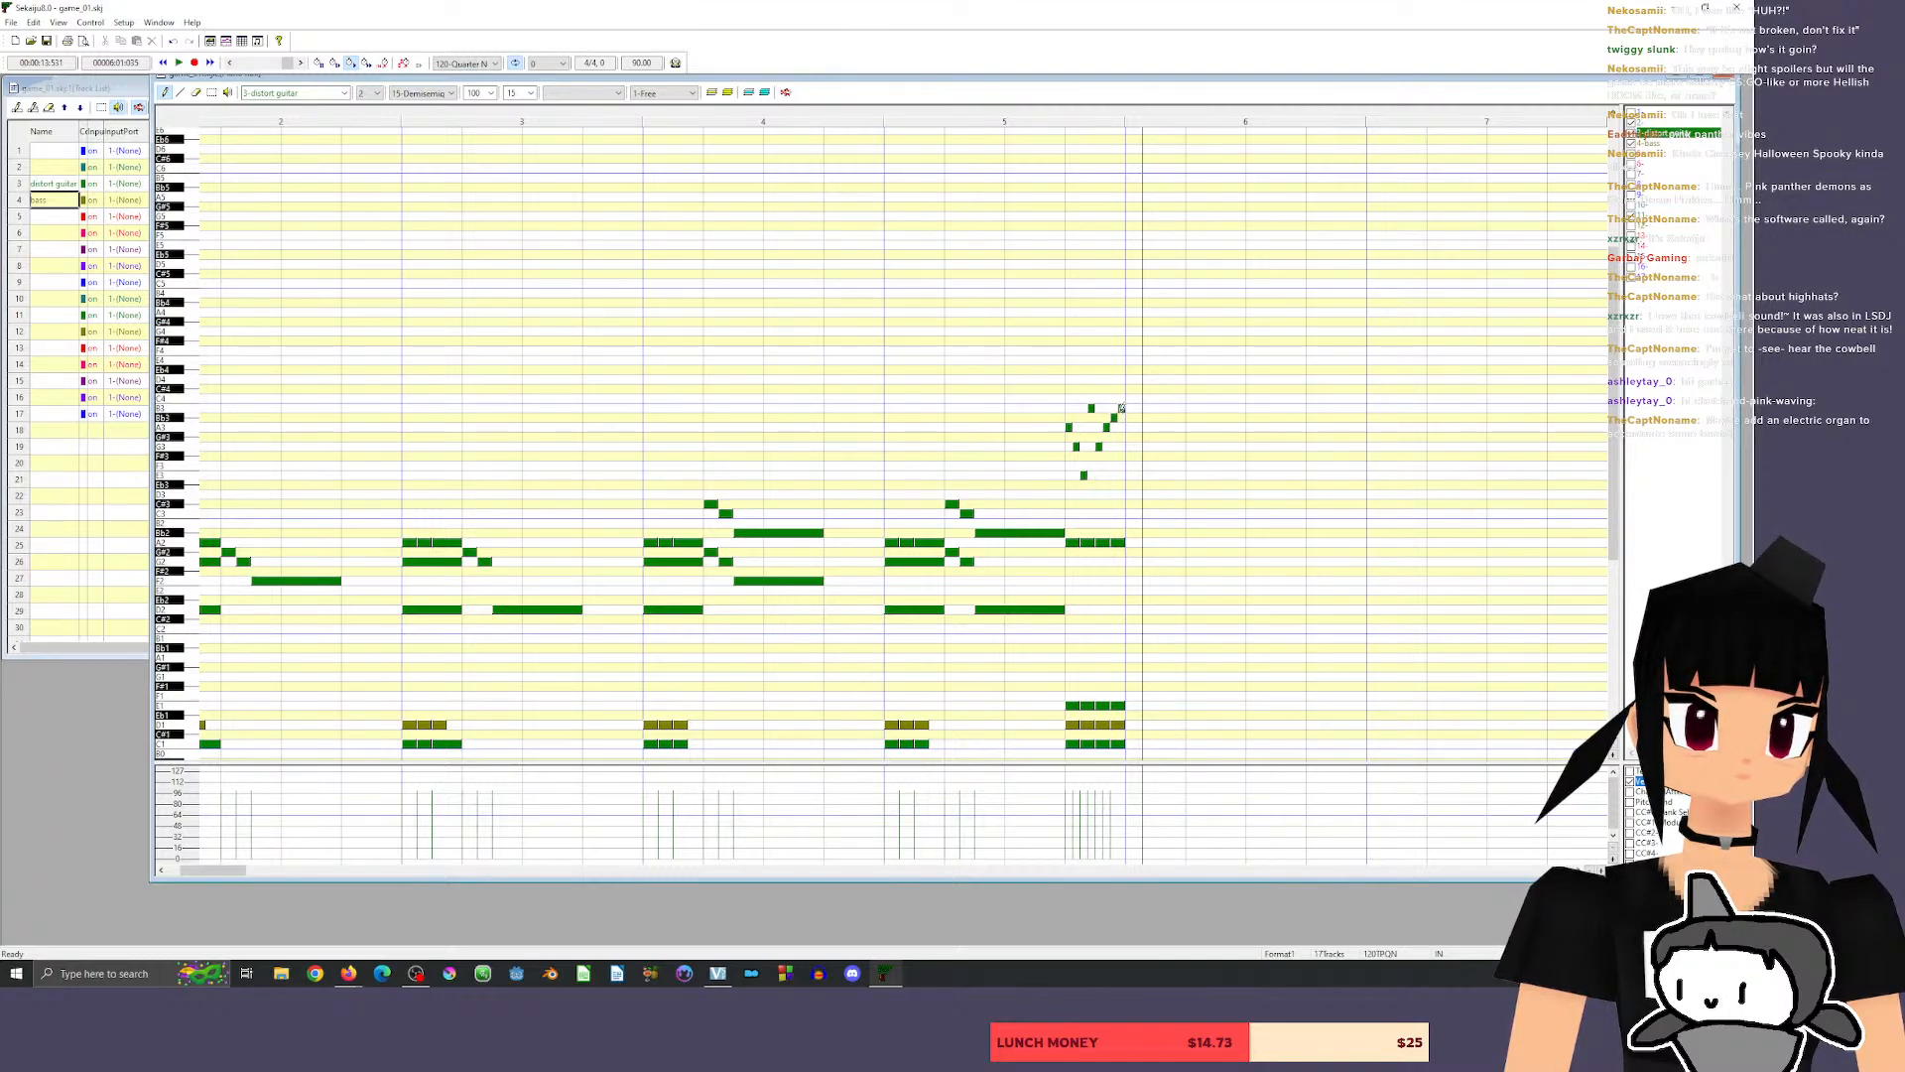
click(1121, 408)
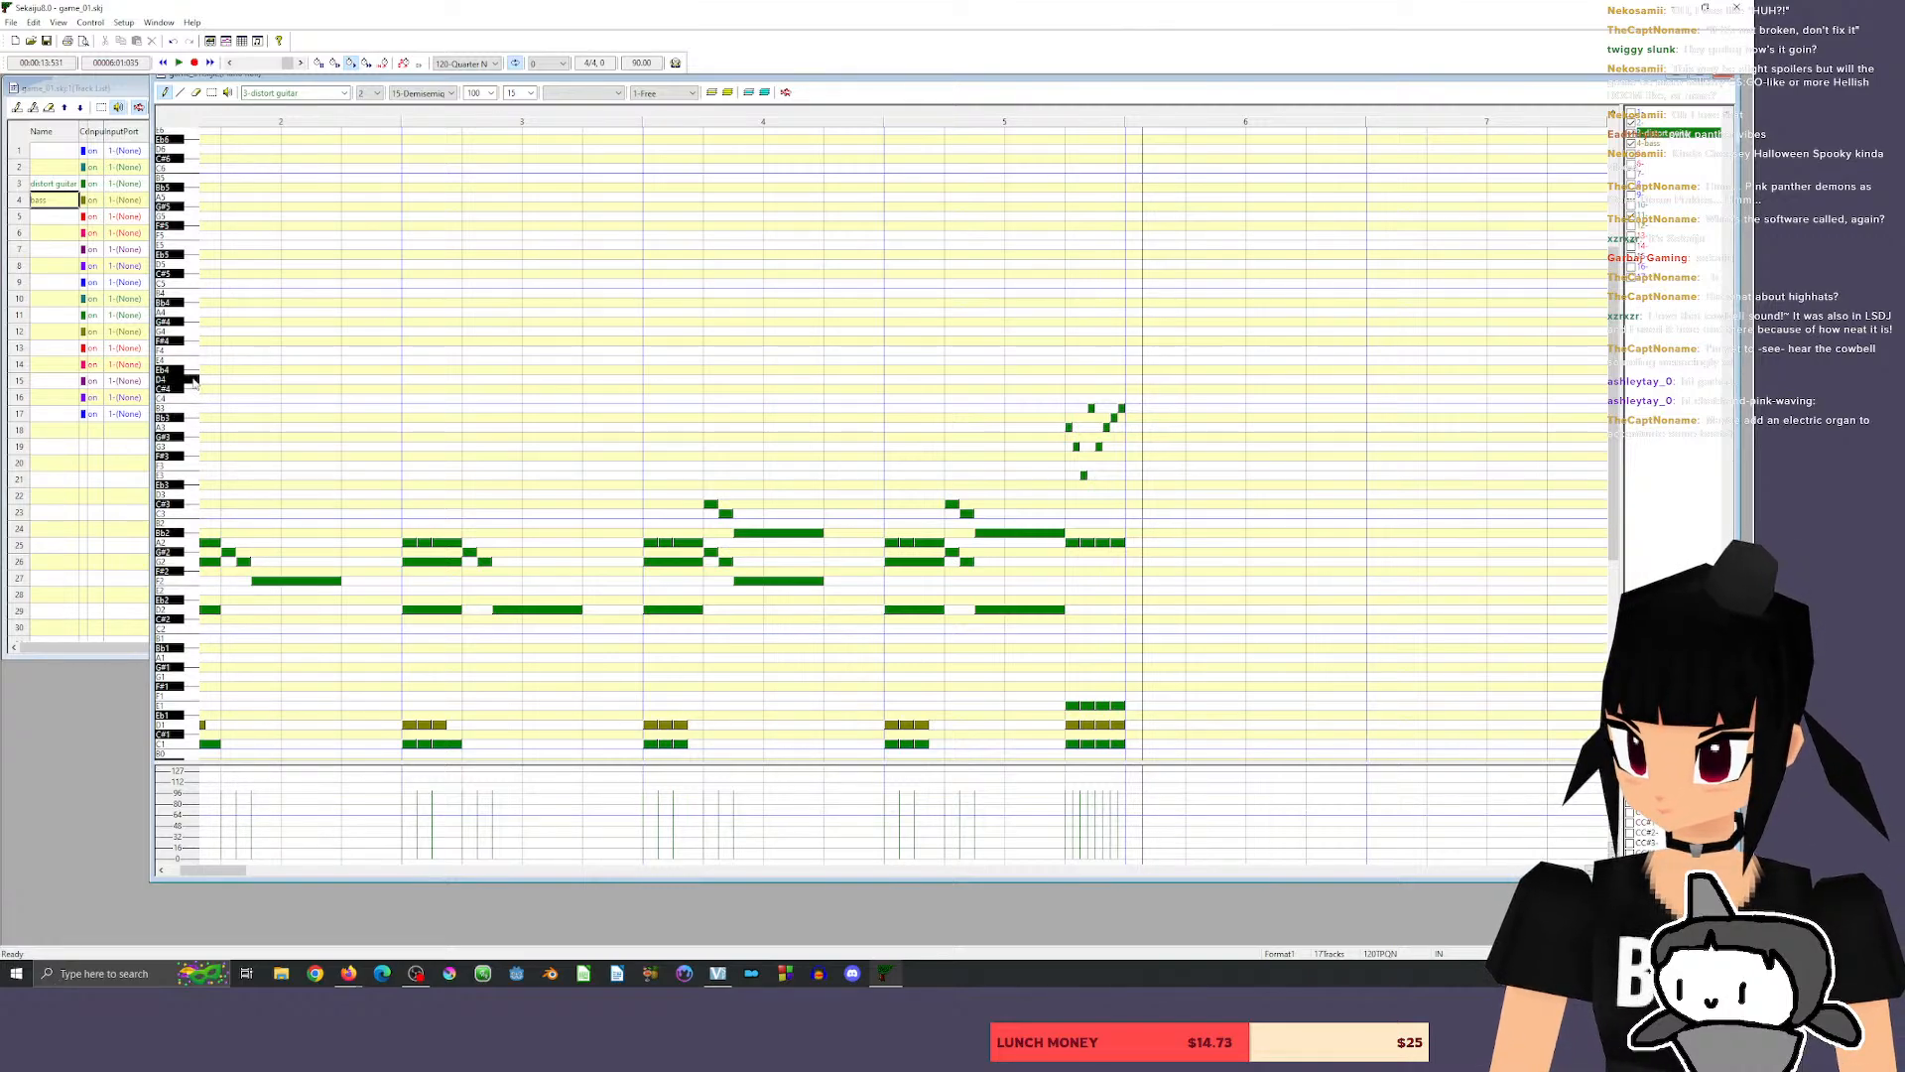
mouse_move(1121, 408)
mouse_down()
mouse_move(1119, 380)
mouse_move(1141, 379)
mouse_move(1125, 379)
mouse_up()
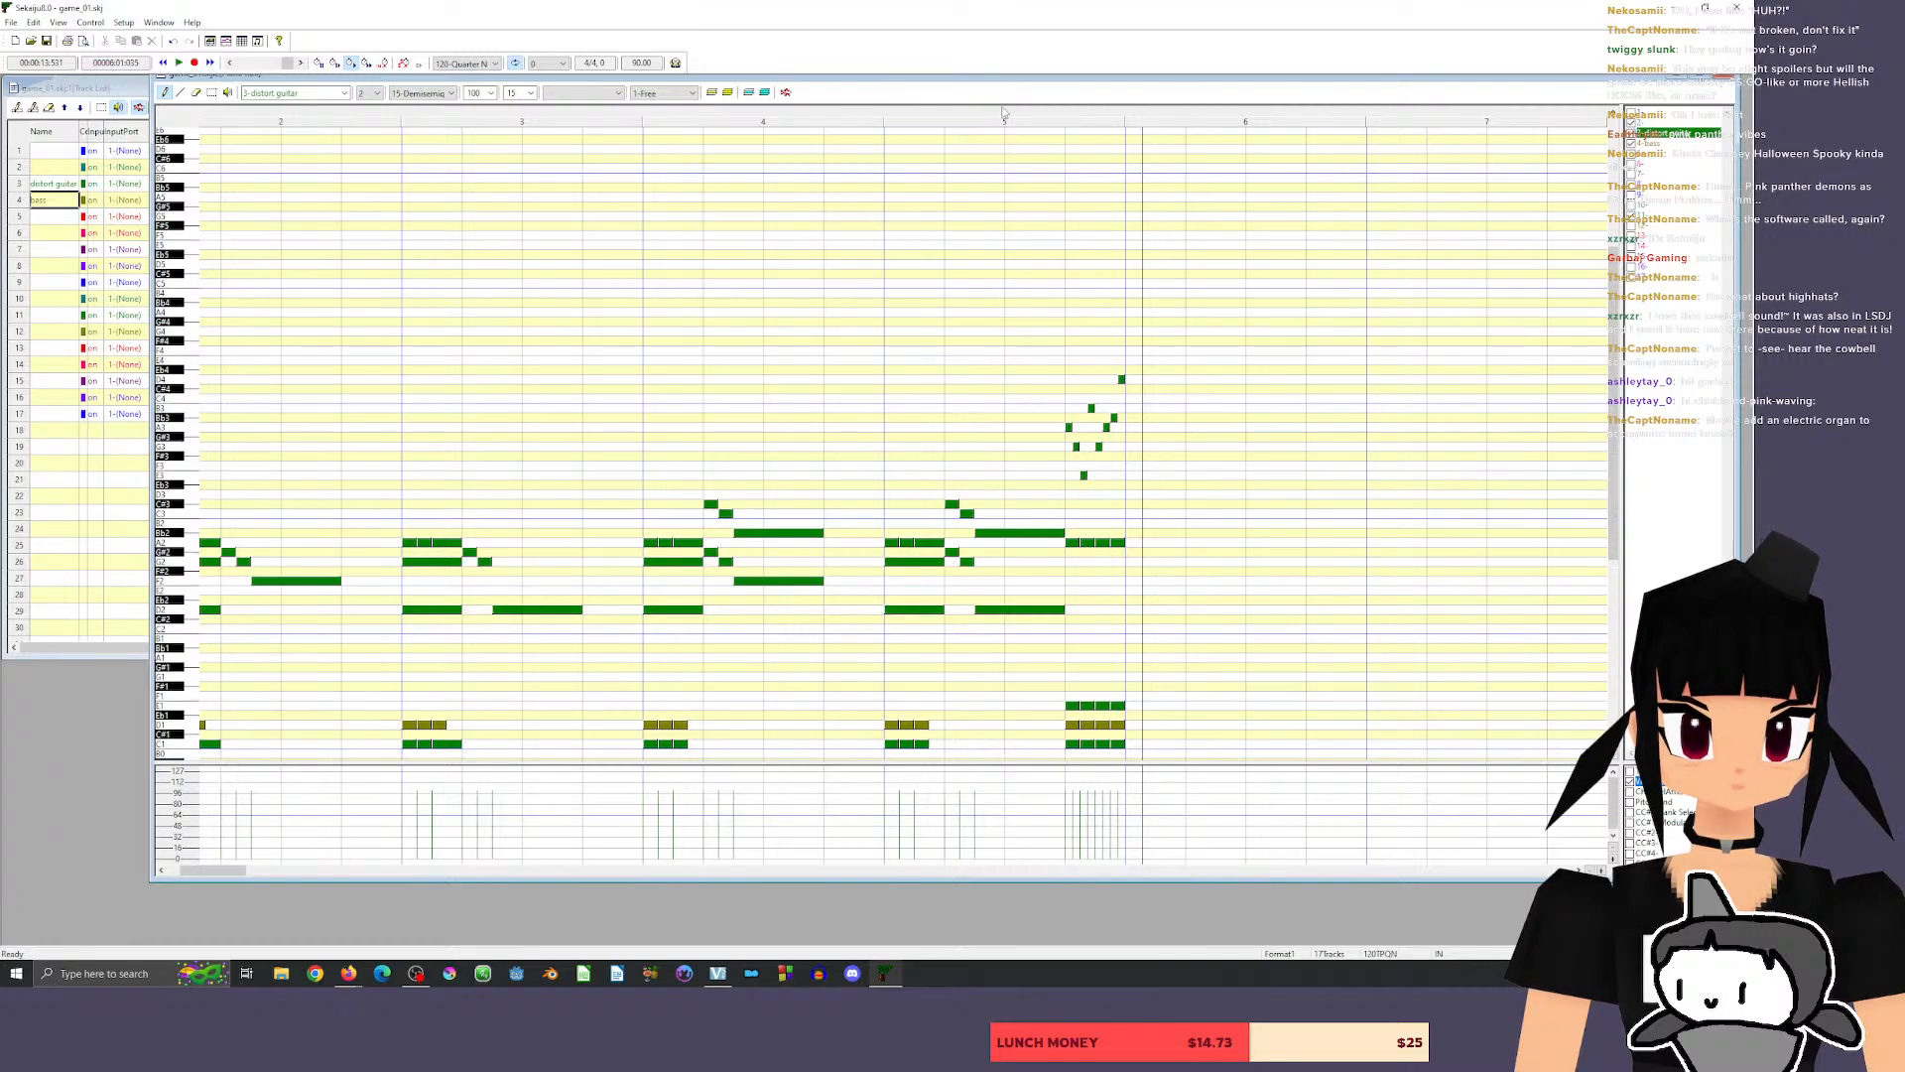
key(space)
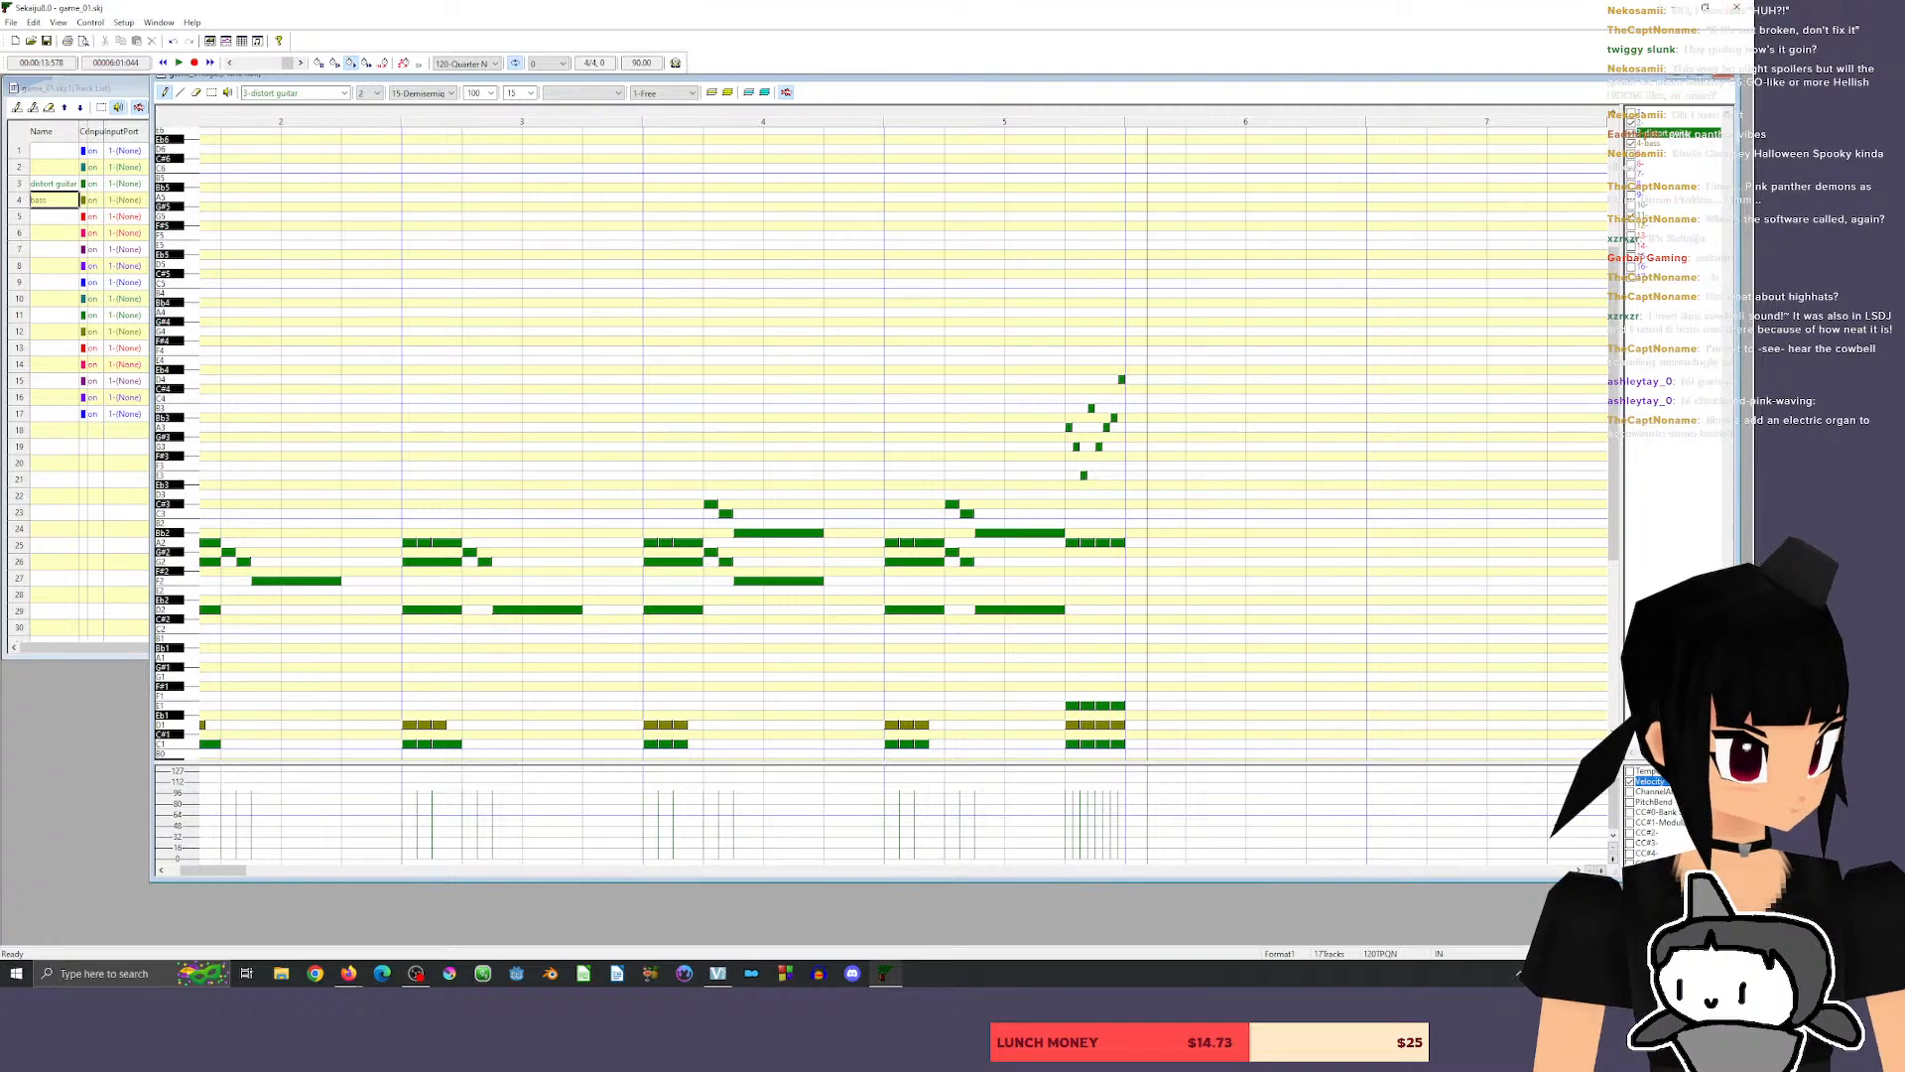
scroll(281, 713, down, 5)
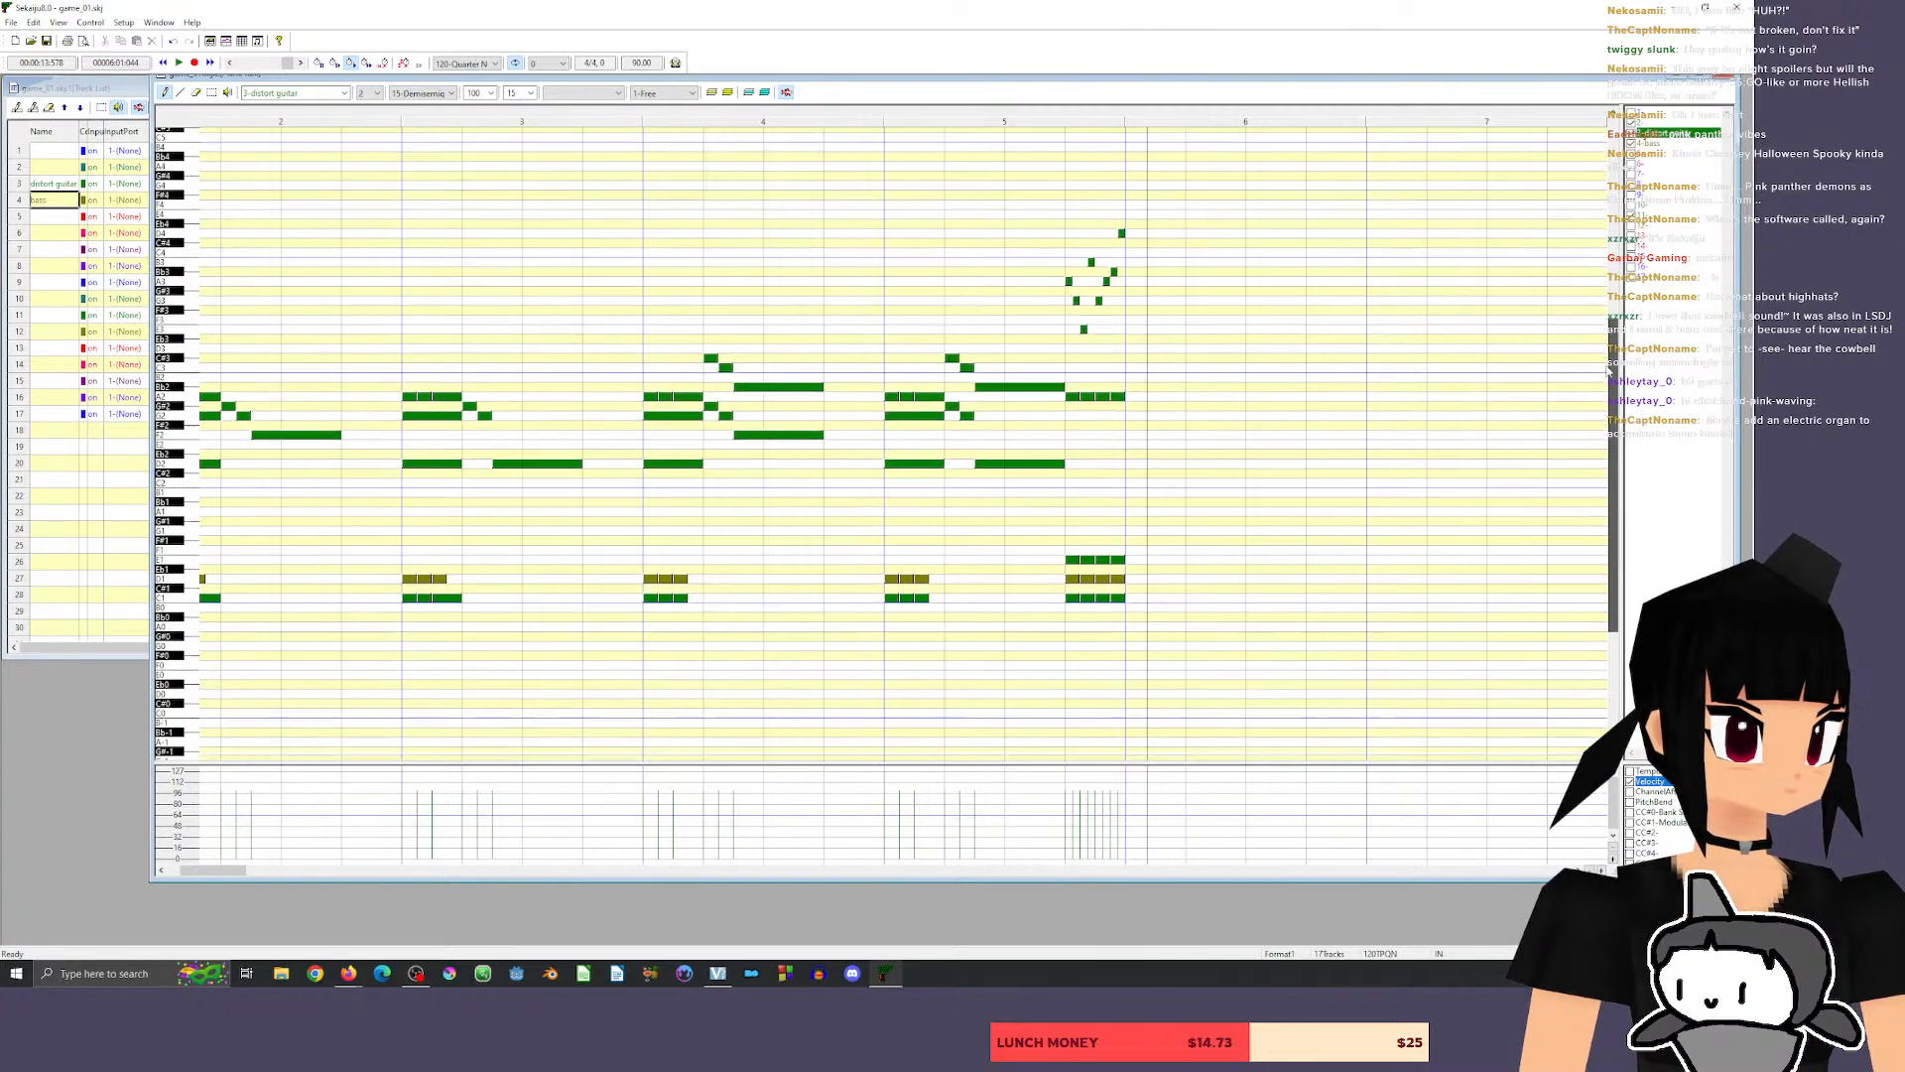
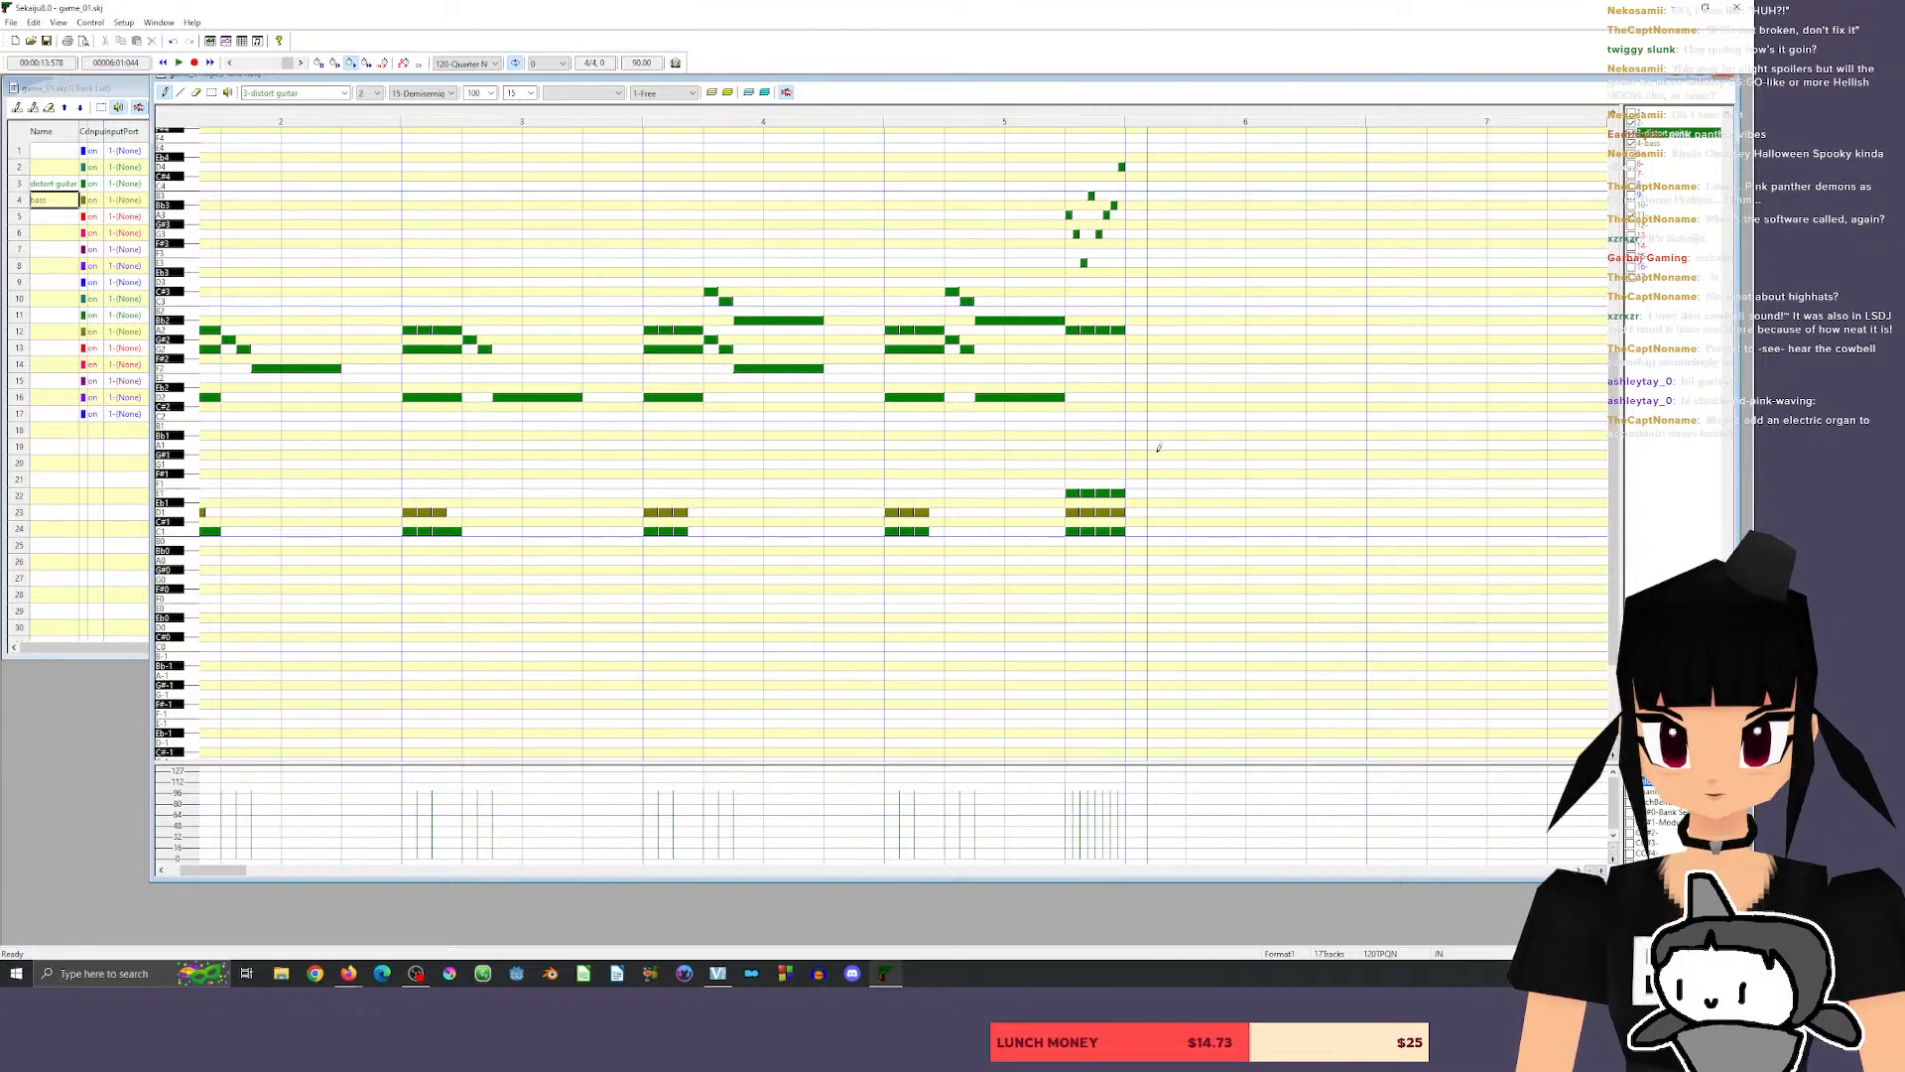
Try eight consecutive length-15 guitar notes from the start of measure 6: D2, D2, G2, D2, D2, G#2, G2 and D2, and play them back.
click(1130, 396)
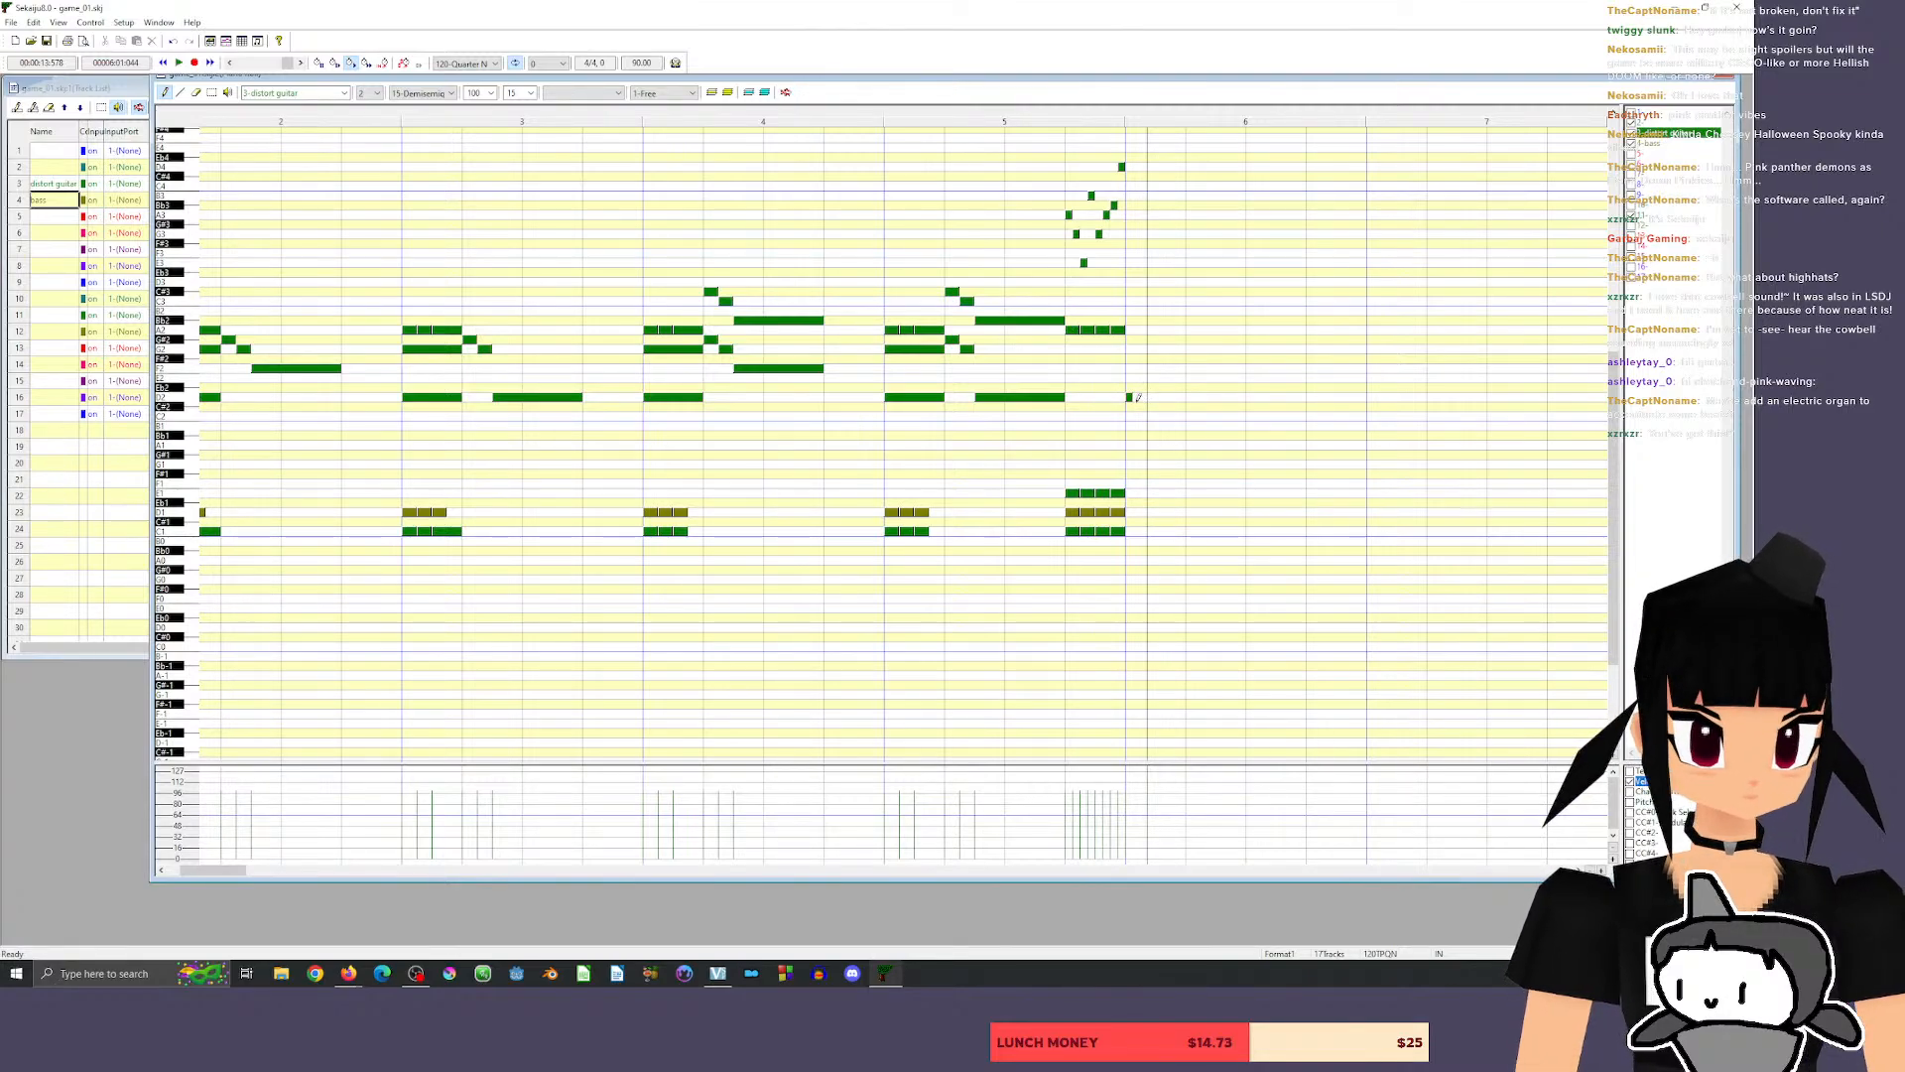
click(1137, 397)
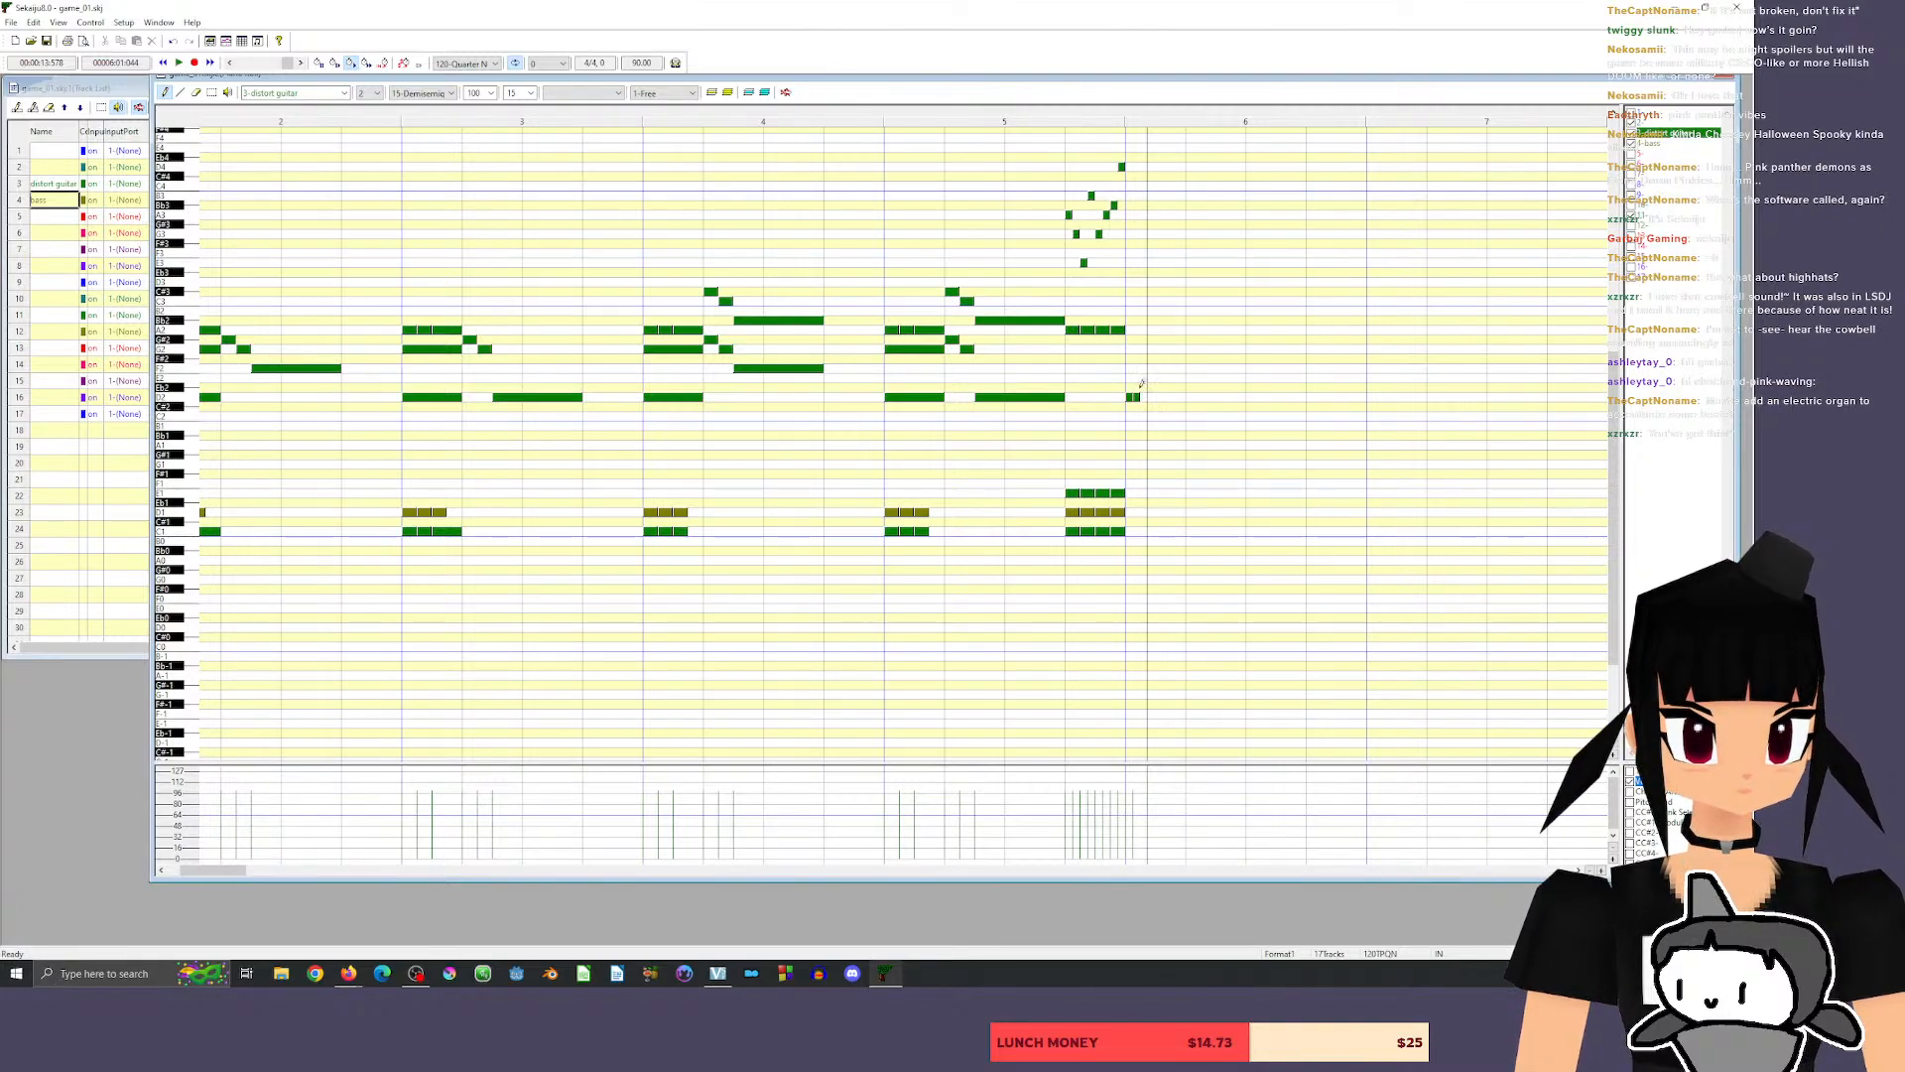
click(1143, 369)
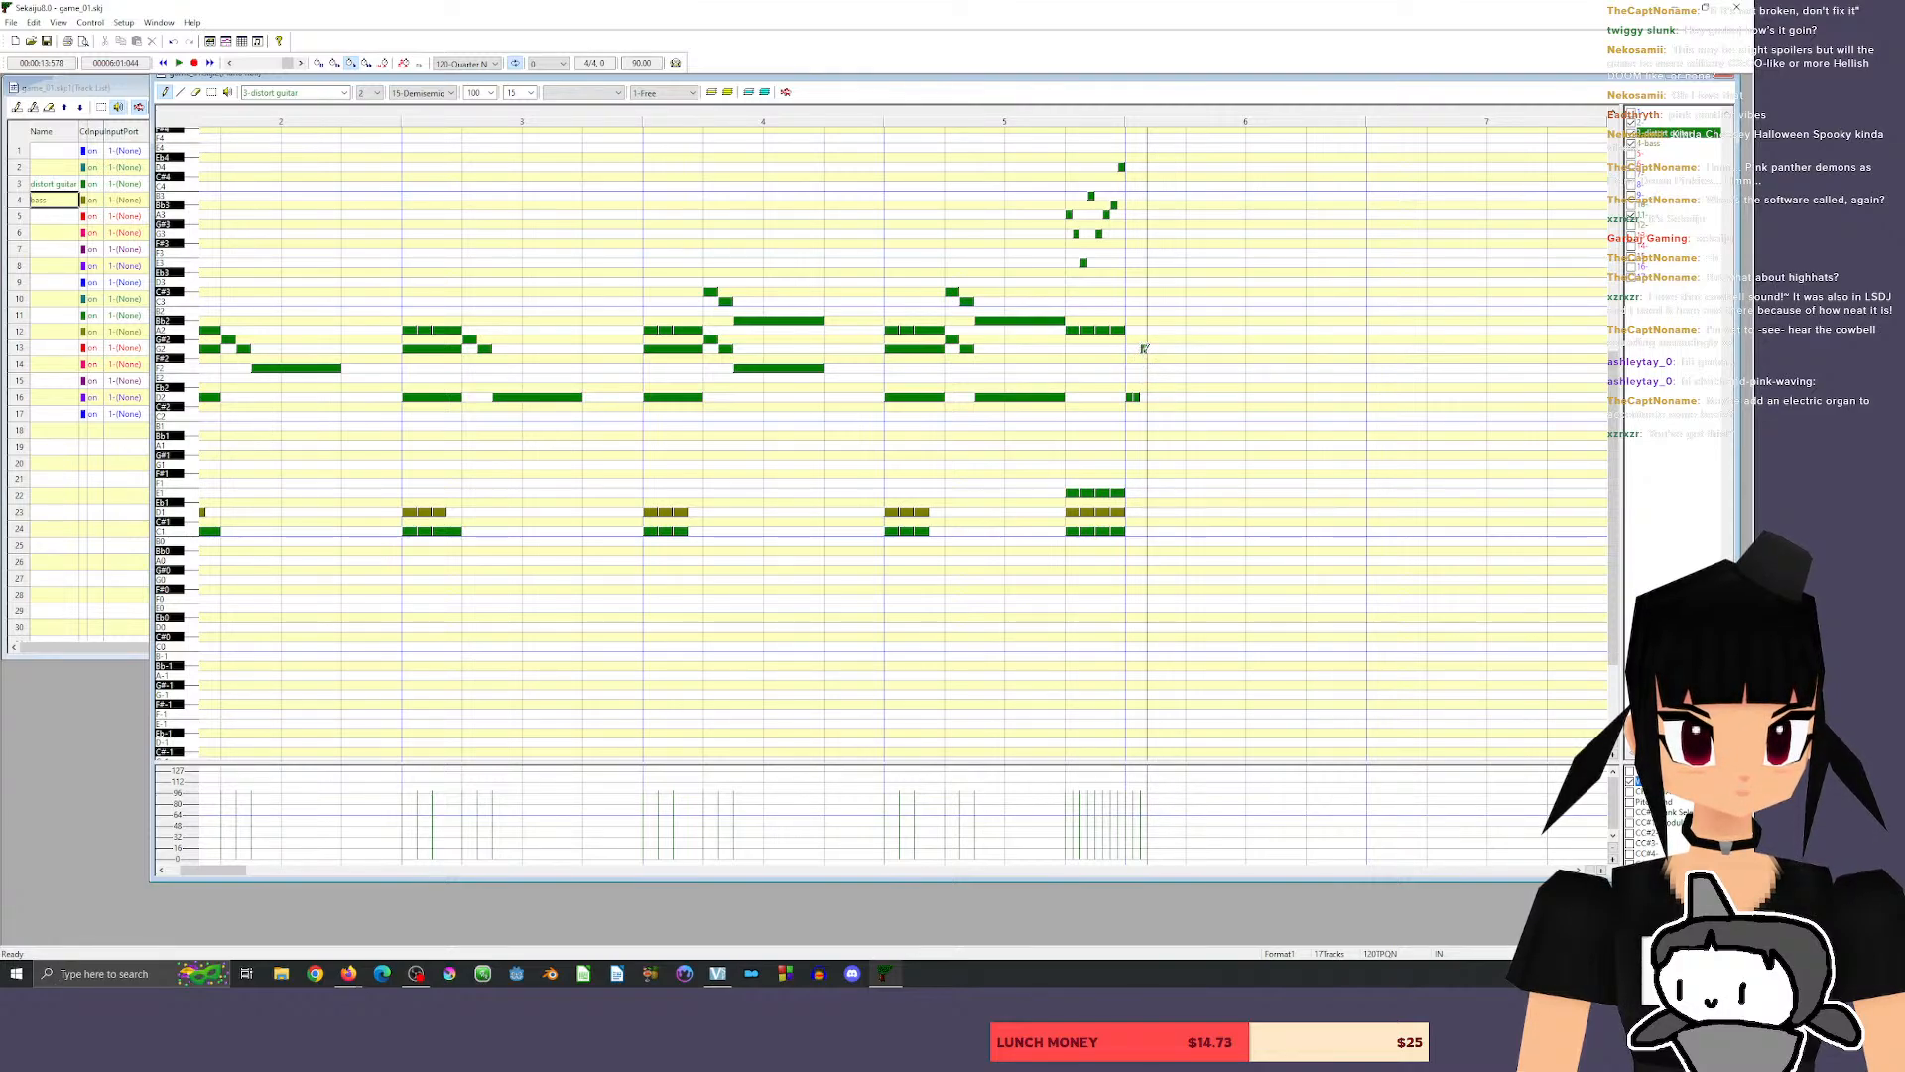
click(1150, 397)
click(1158, 397)
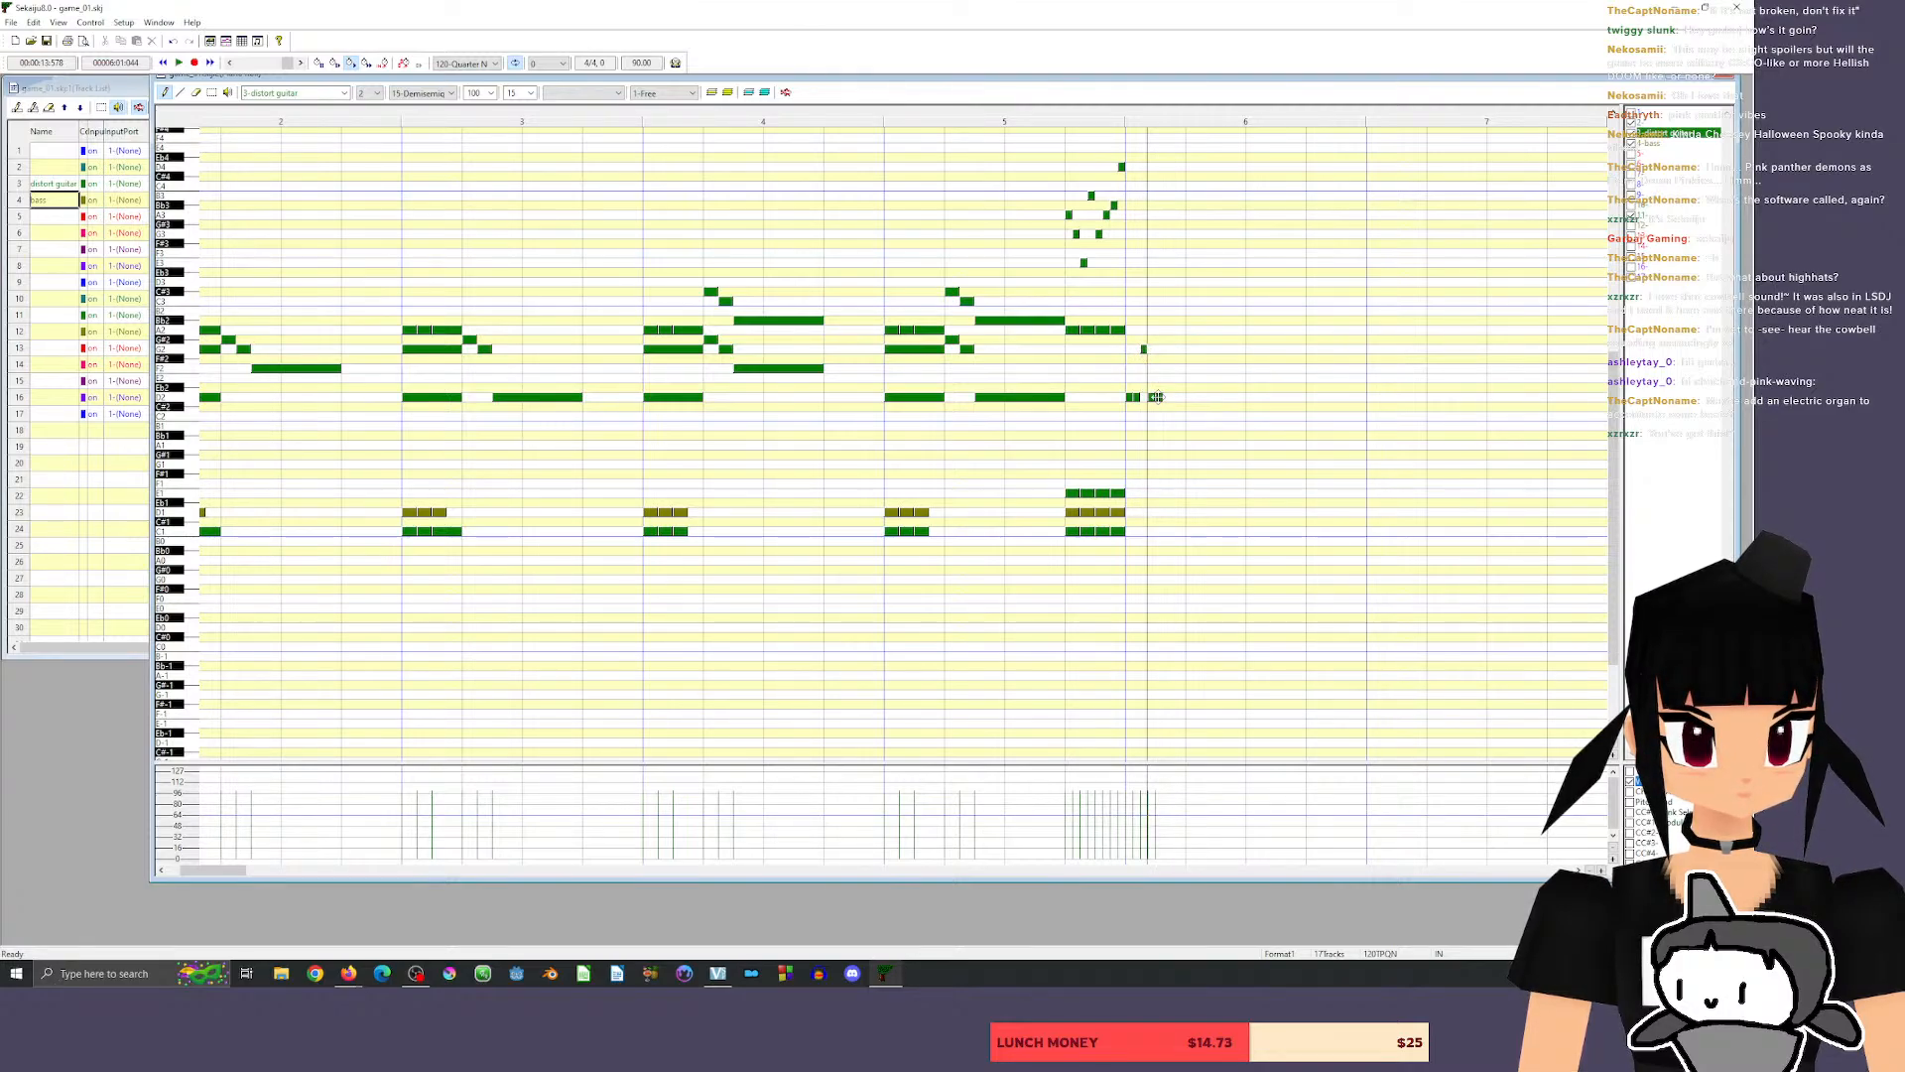
click(1166, 340)
click(1174, 348)
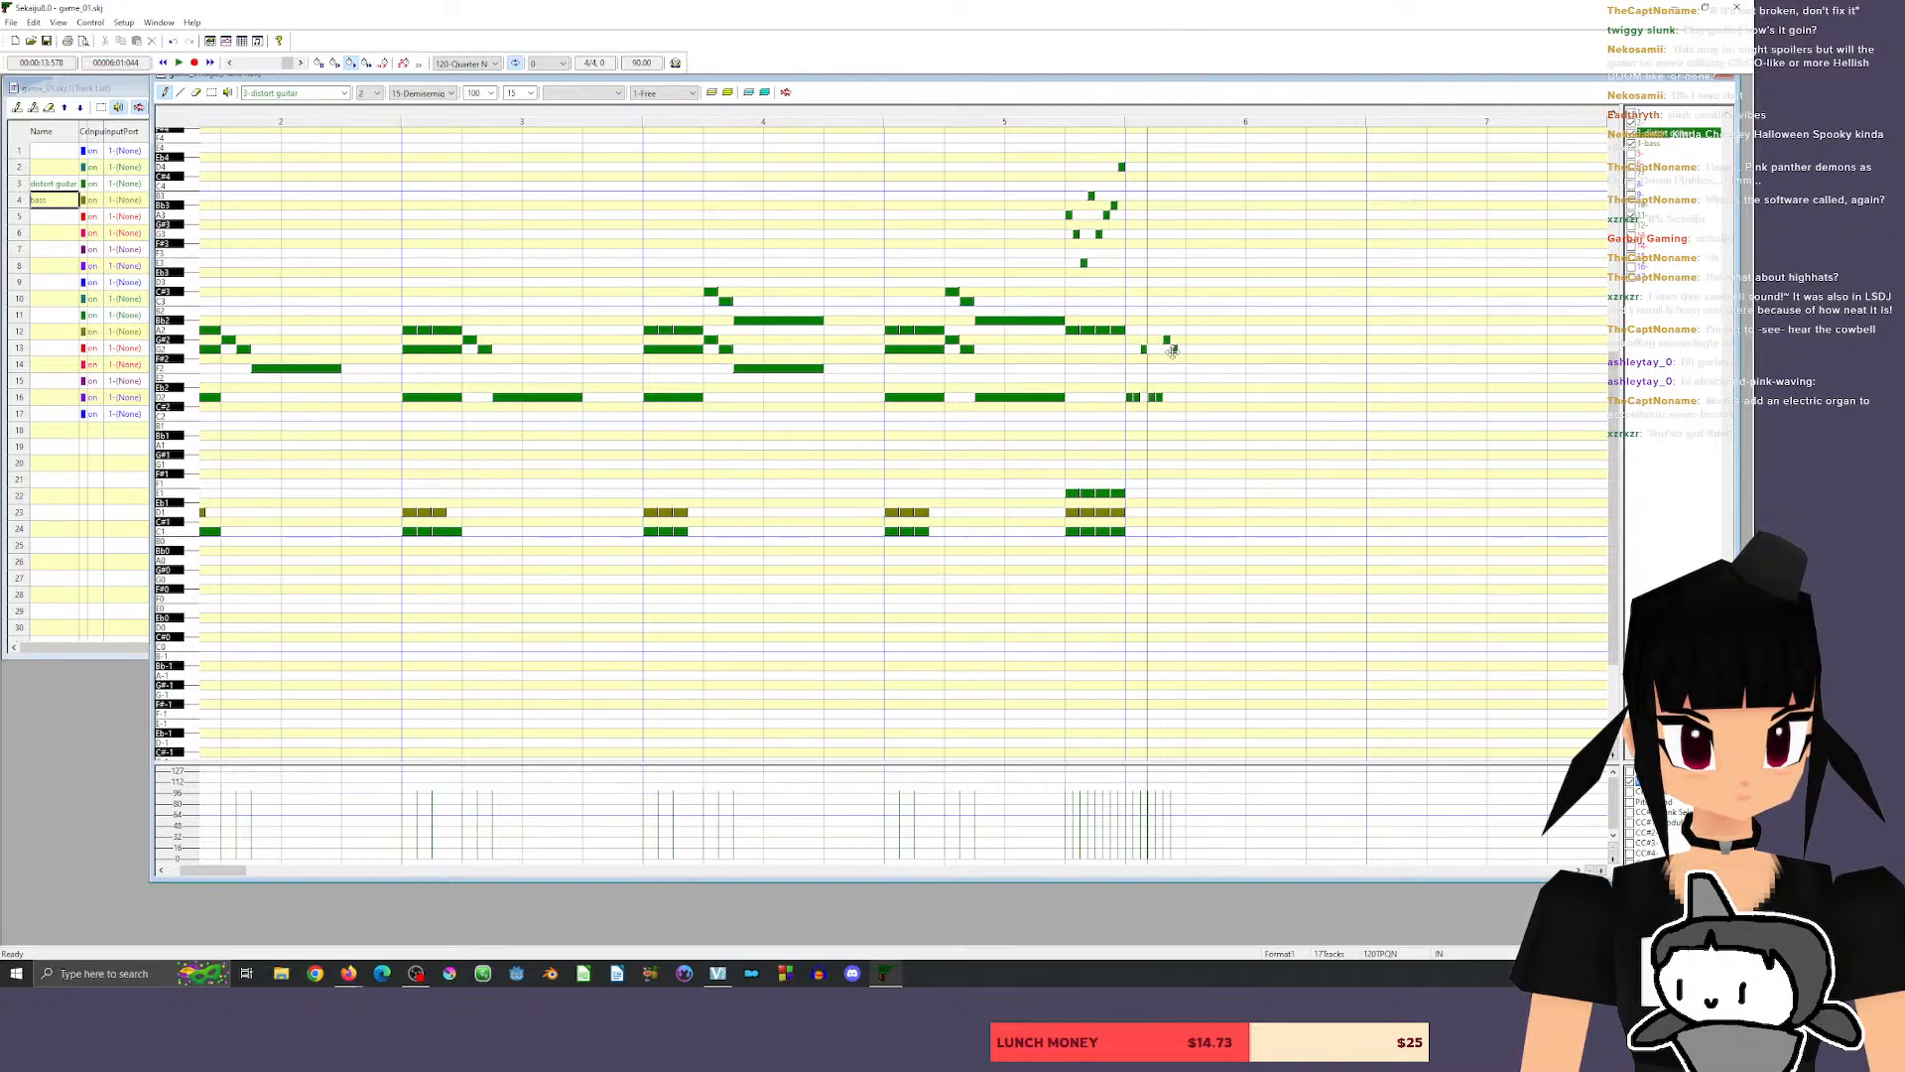
click(1182, 397)
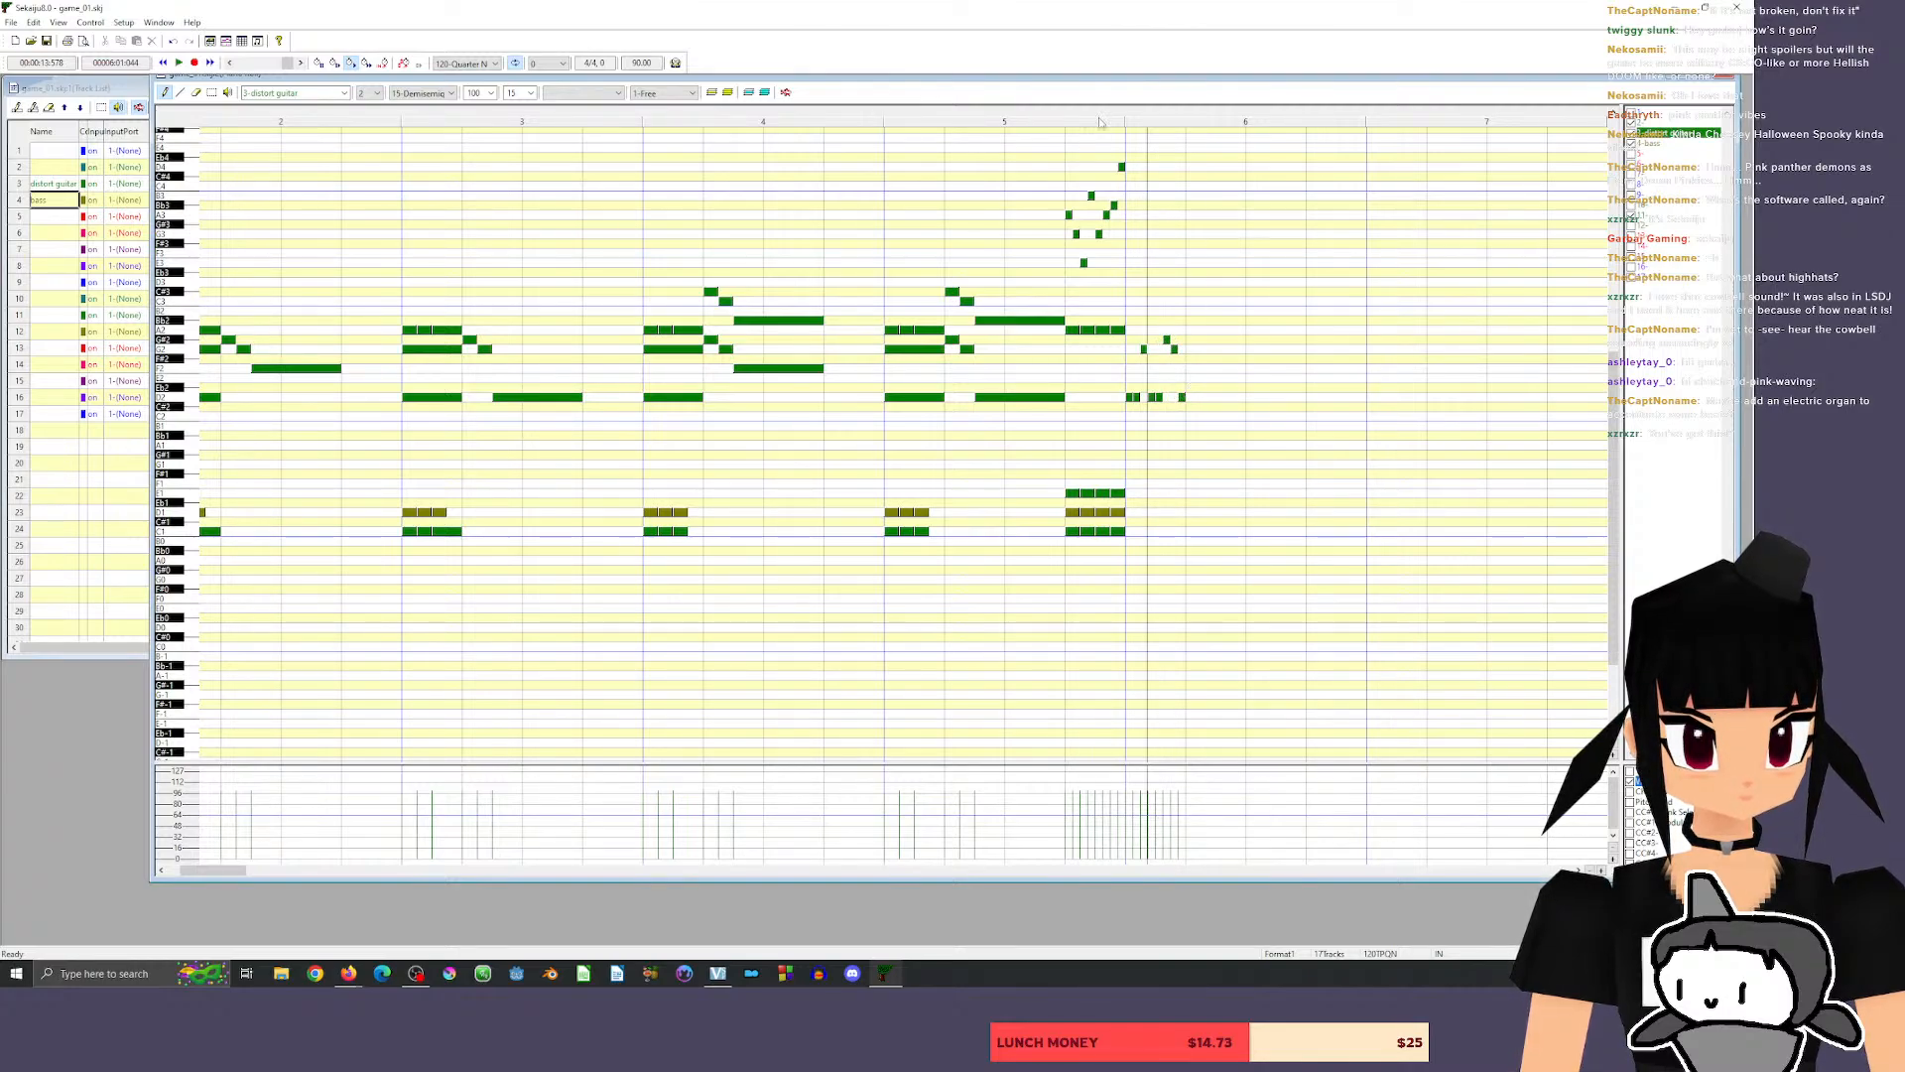
click(1109, 118)
key(space)
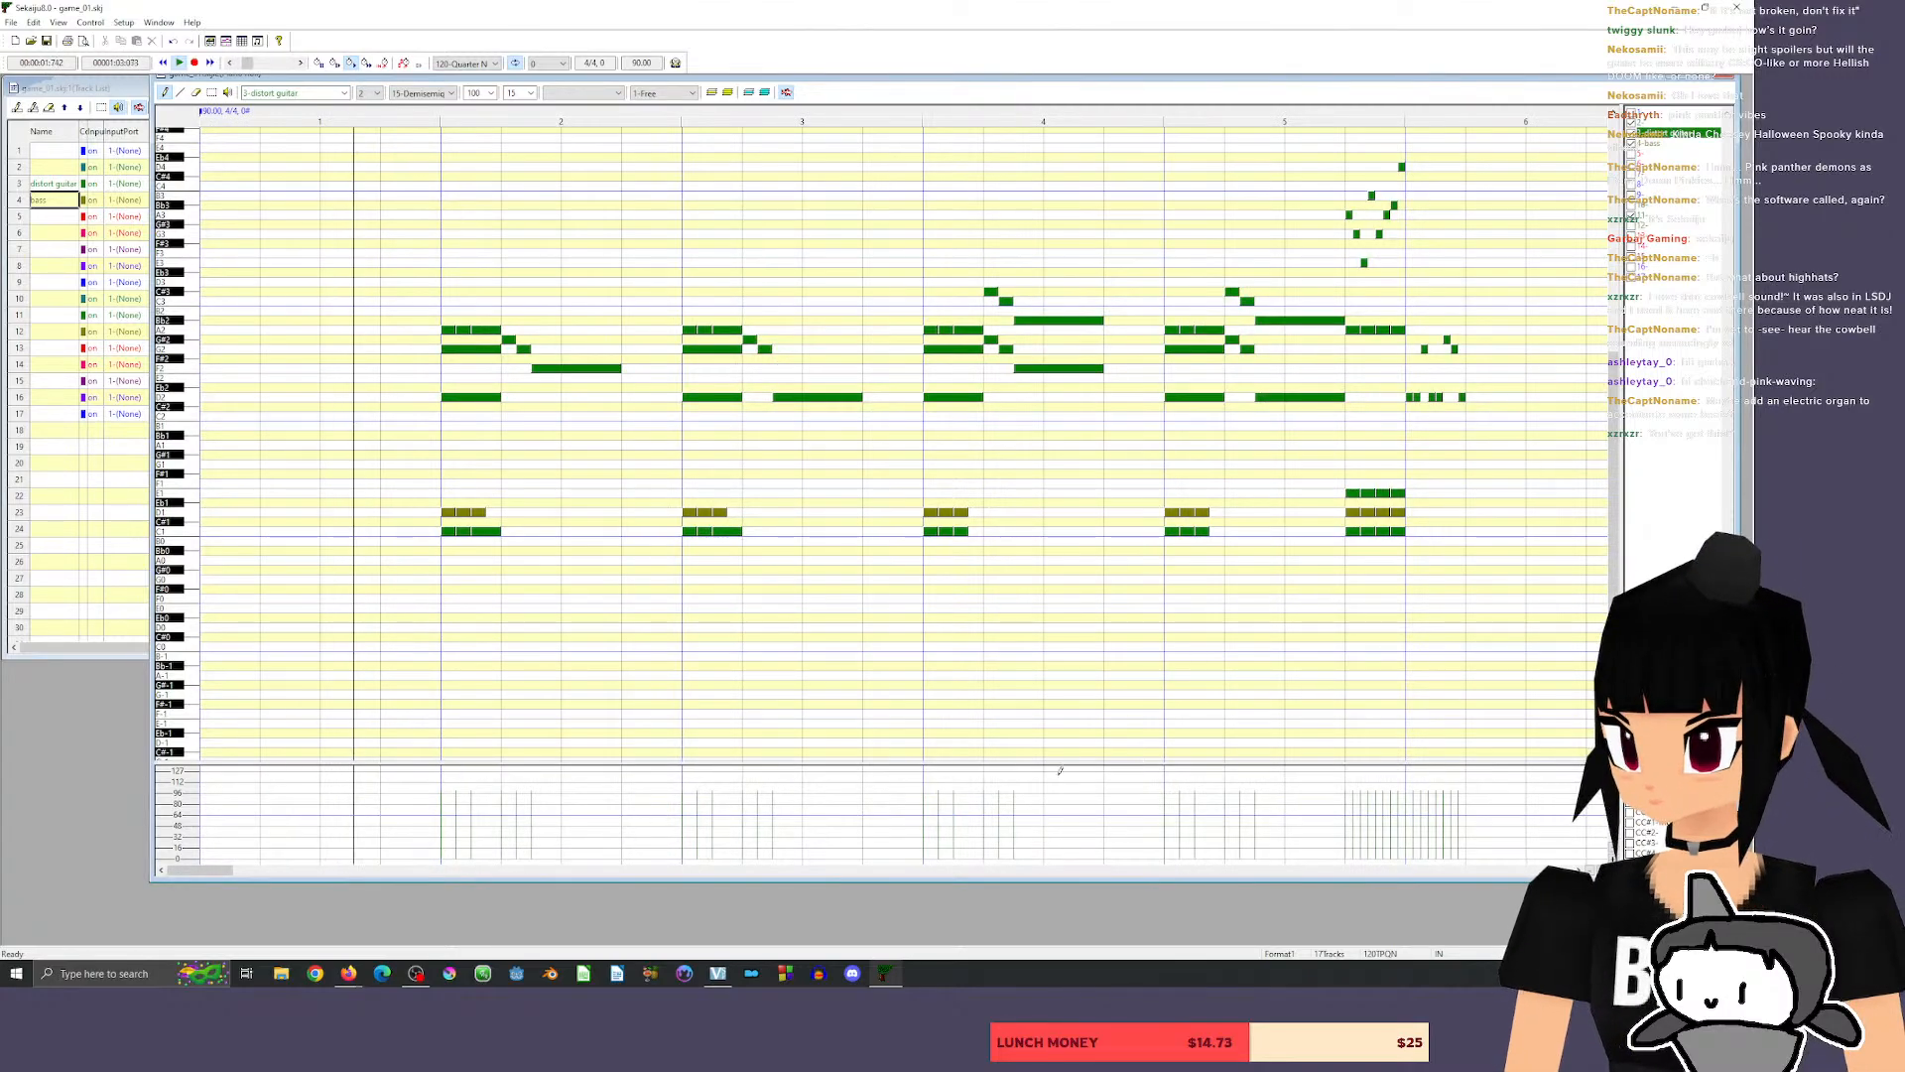
key(space)
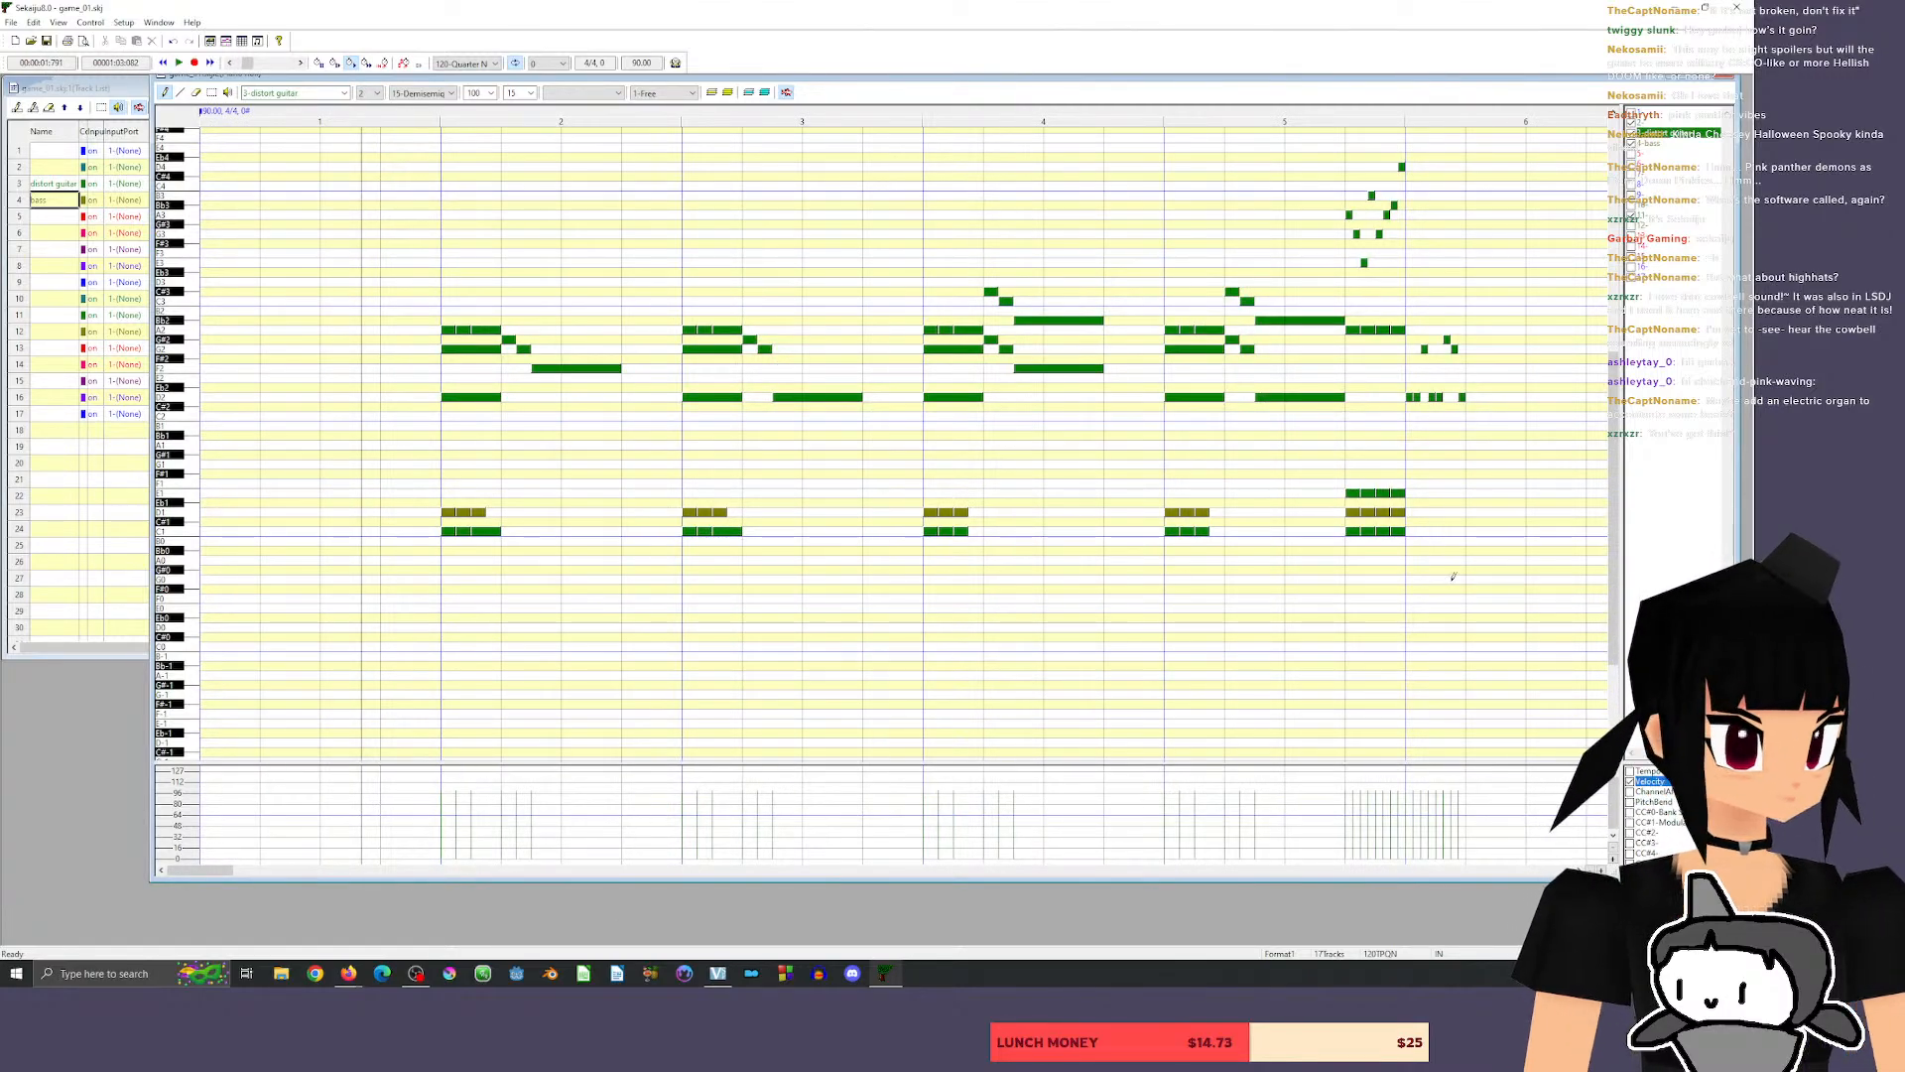
Replace the short guitar notes in measure 6 with two length-30 D2 notes at its start, and play them back.
mouse_move(205, 877)
mouse_down()
mouse_move(394, 878)
mouse_move(205, 878)
mouse_move(236, 879)
mouse_up()
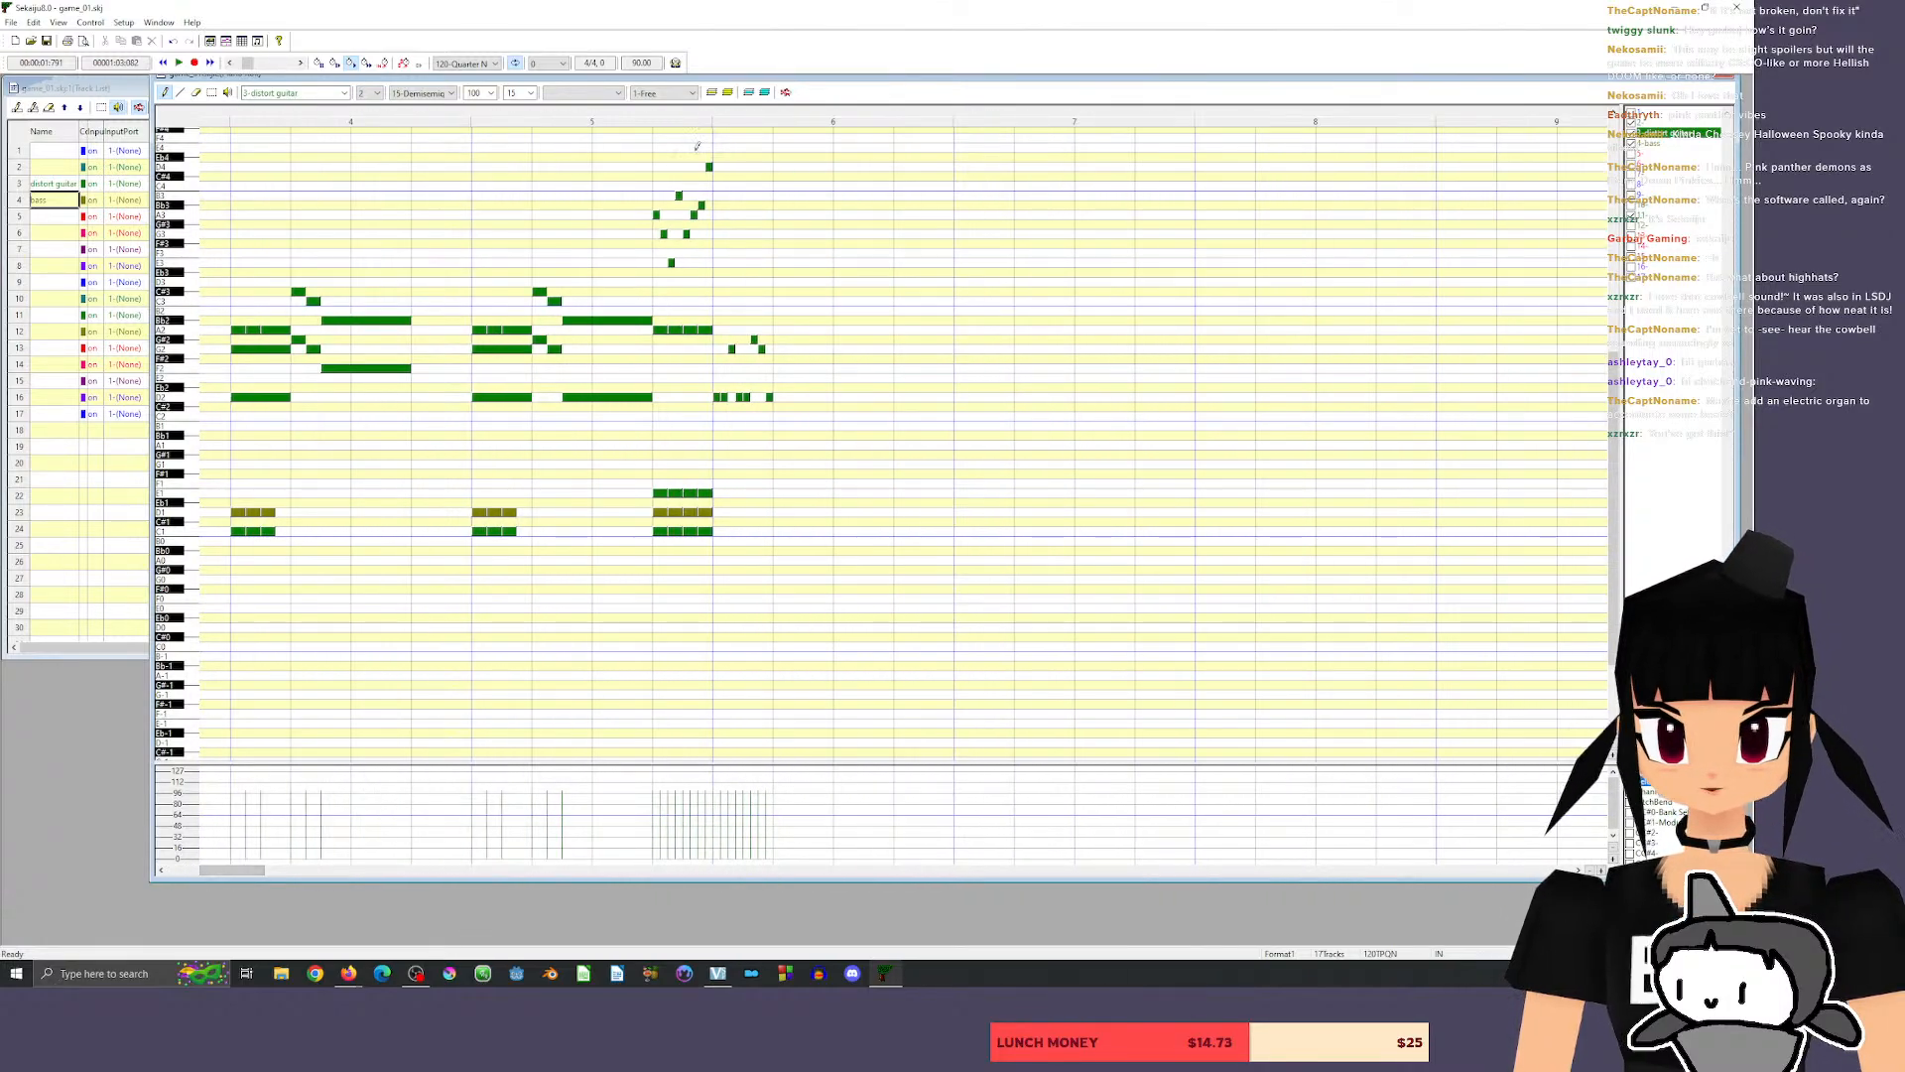
click(197, 93)
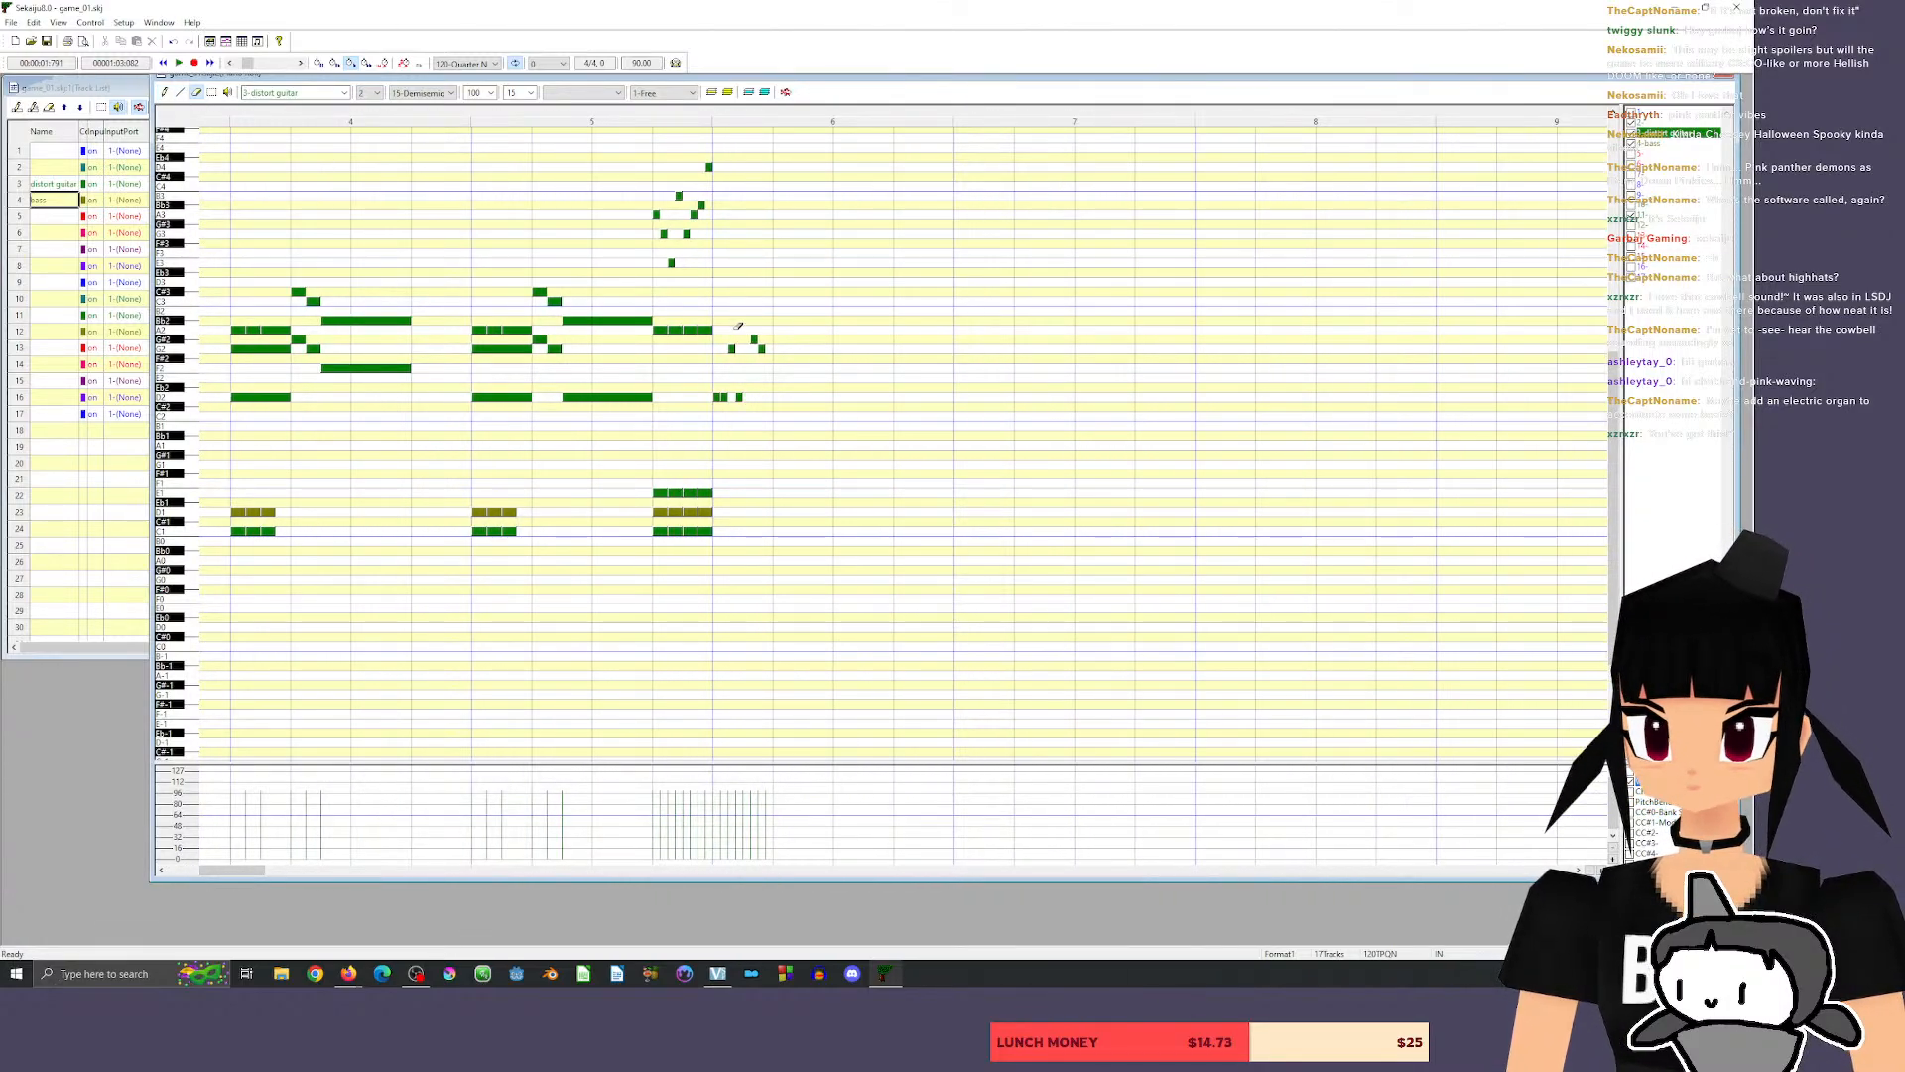
mouse_move(732, 394)
mouse_down()
mouse_move(748, 397)
mouse_move(757, 343)
mouse_move(725, 398)
mouse_up()
click(164, 92)
click(731, 397)
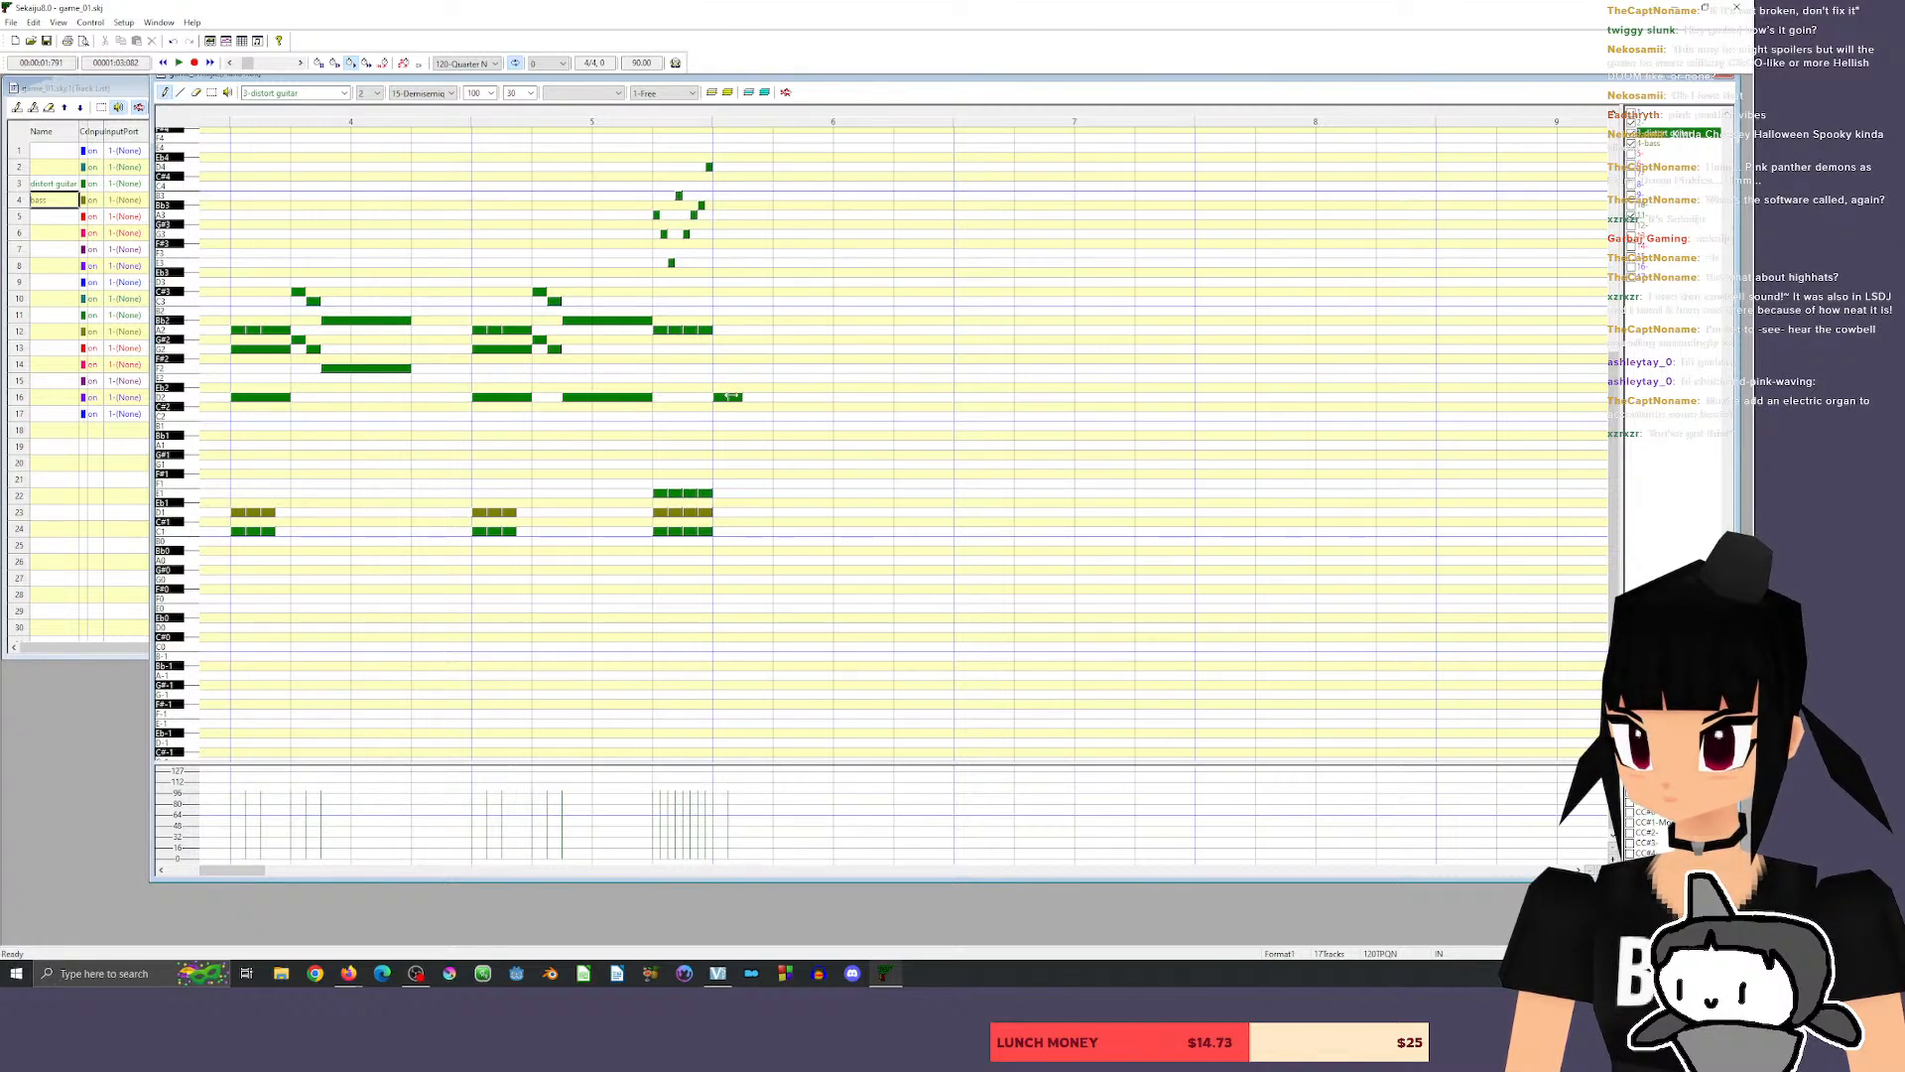
click(702, 120)
key(space)
key(space)
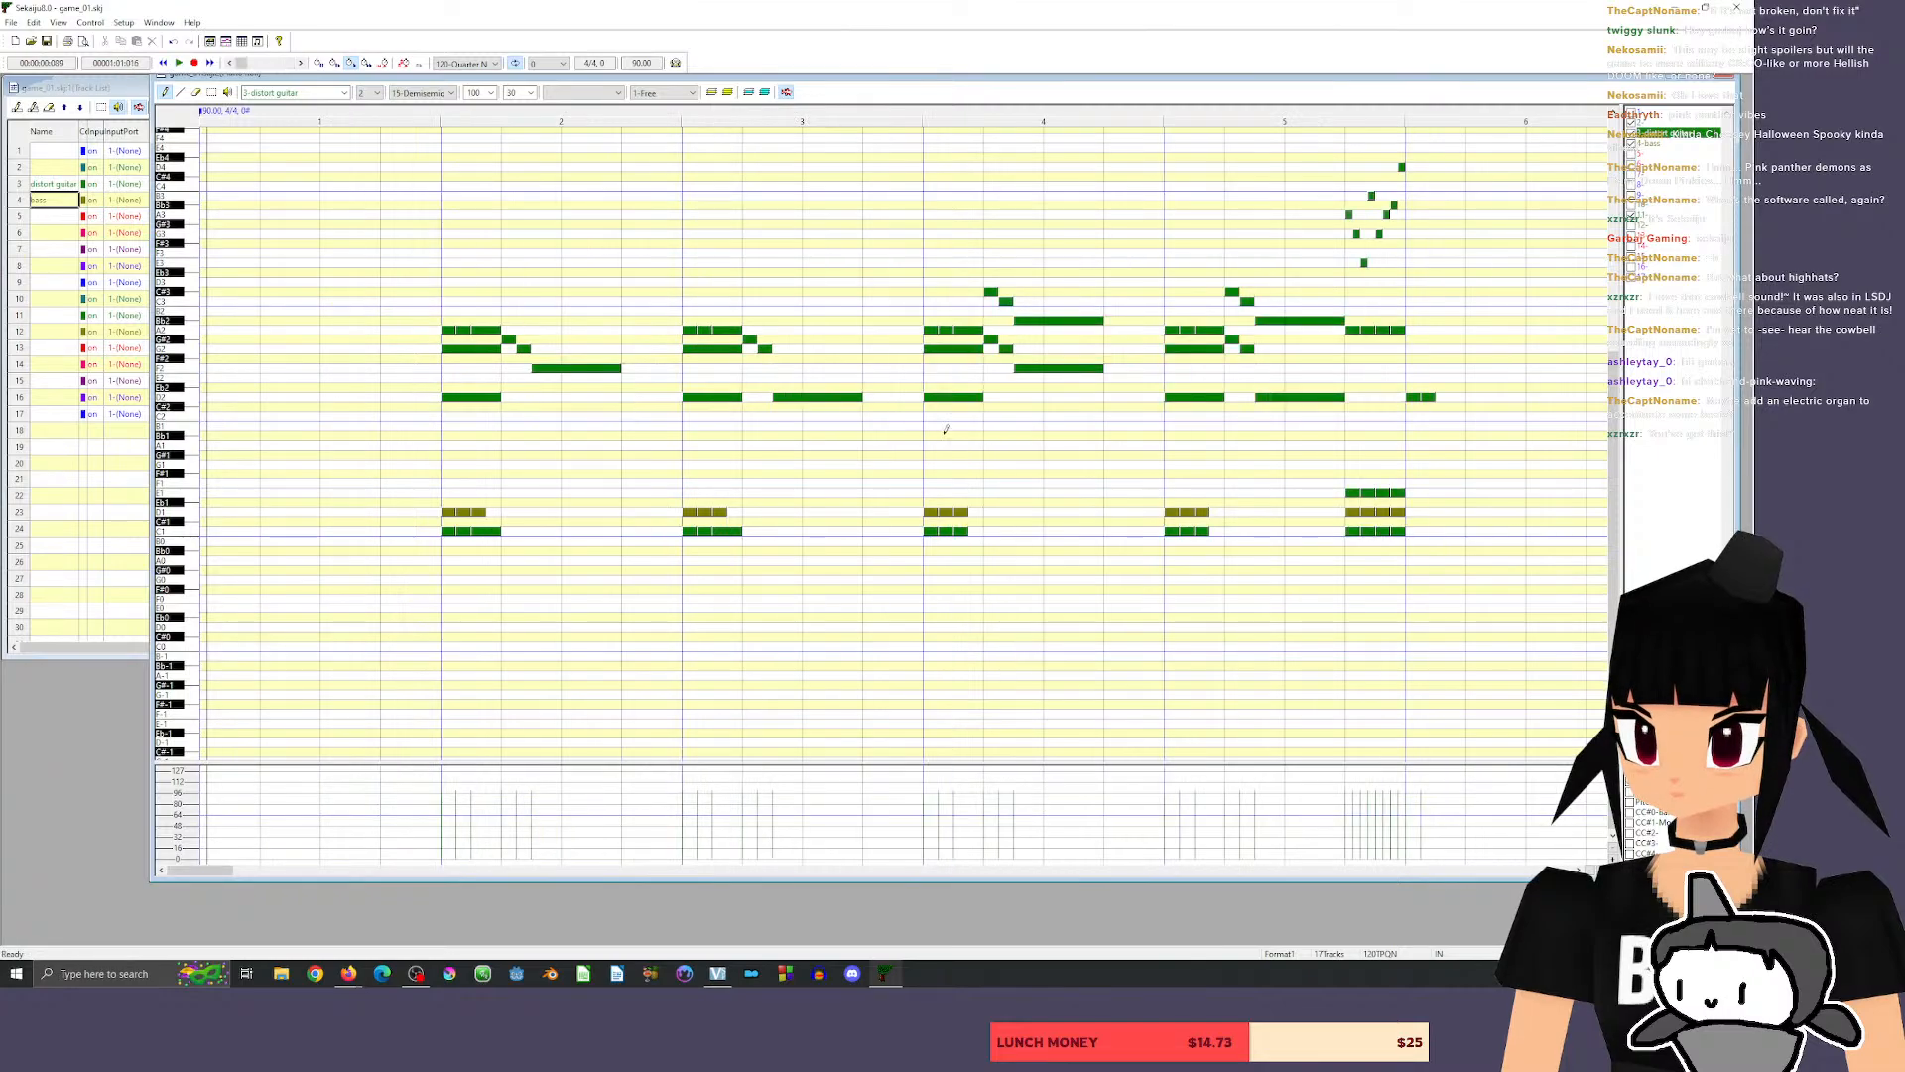
Continue the guitar riff in measure 6 with length-30 notes A2 and D2 as its third and fourth, and start playback.
scroll(1288, 526, down, 4)
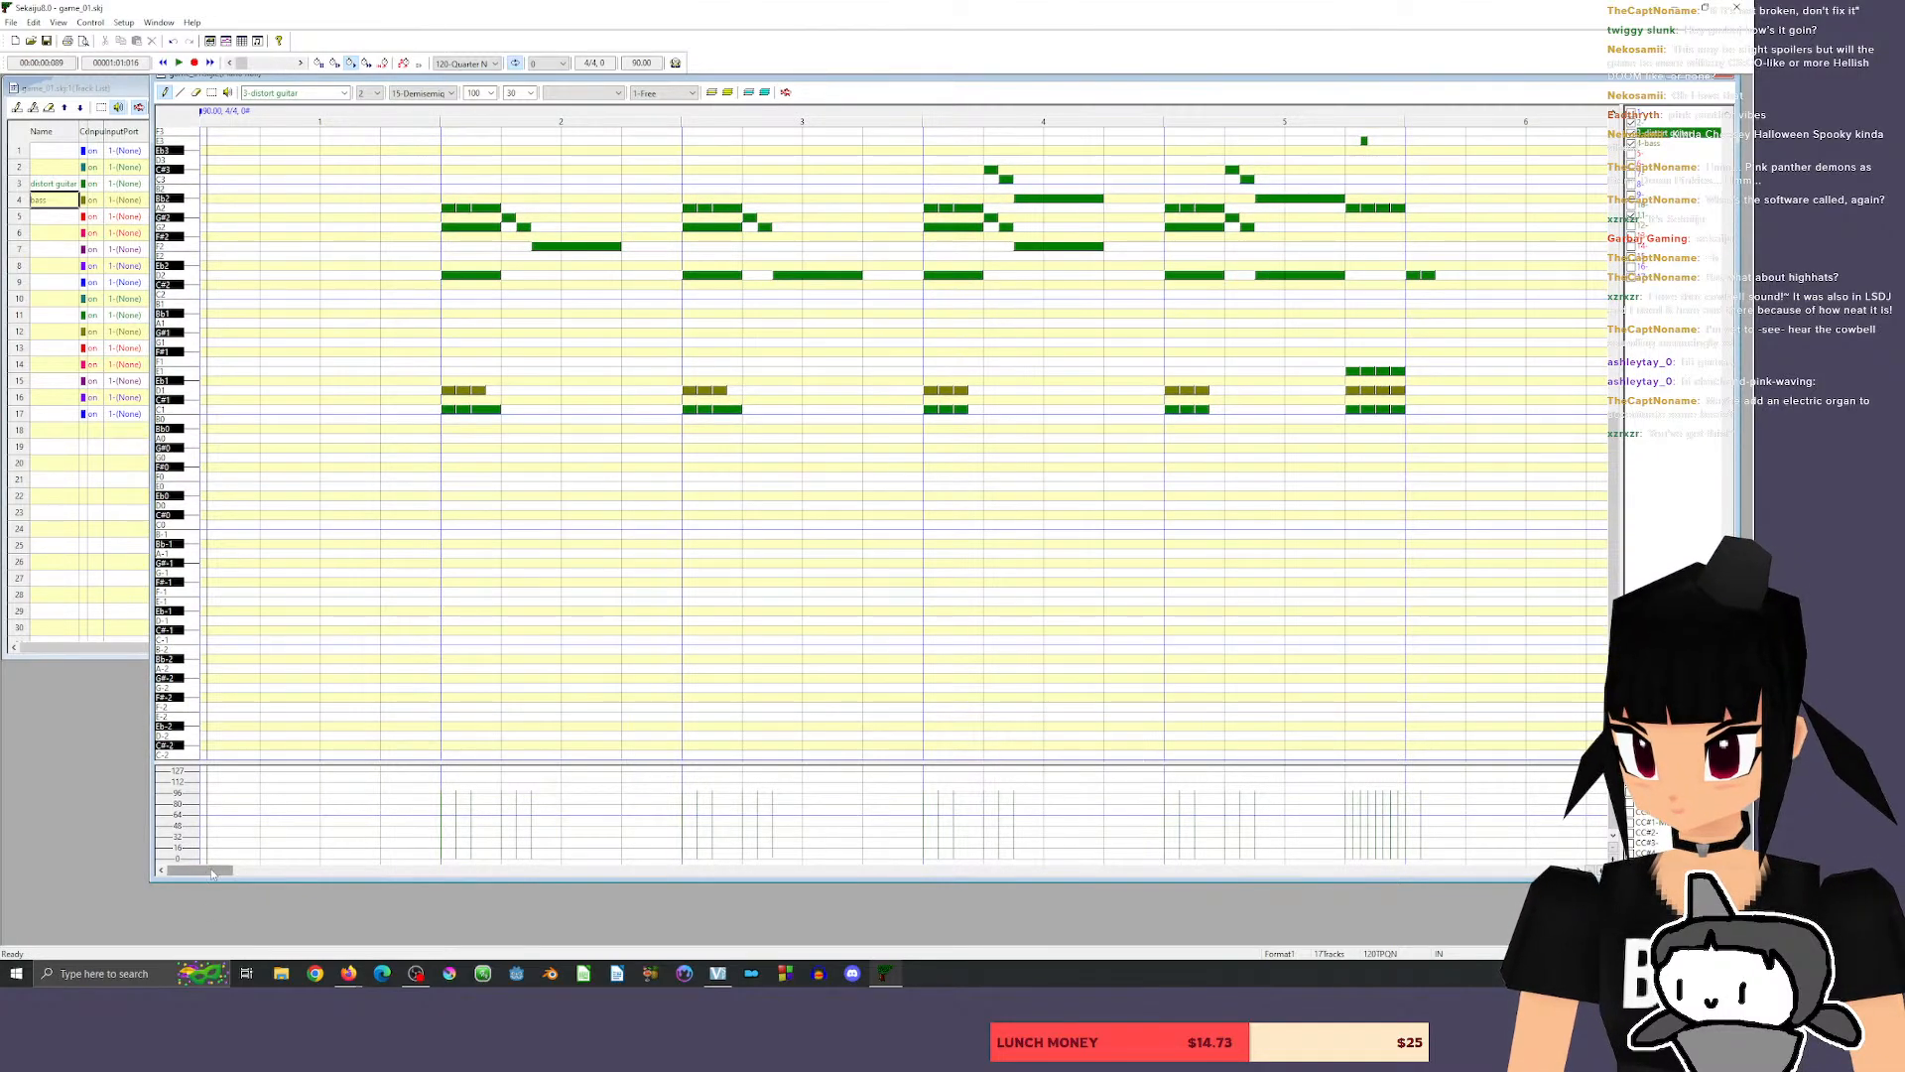
mouse_move(212, 873)
mouse_down()
mouse_move(244, 873)
mouse_move(211, 873)
mouse_up()
scroll(1190, 283, up, 6)
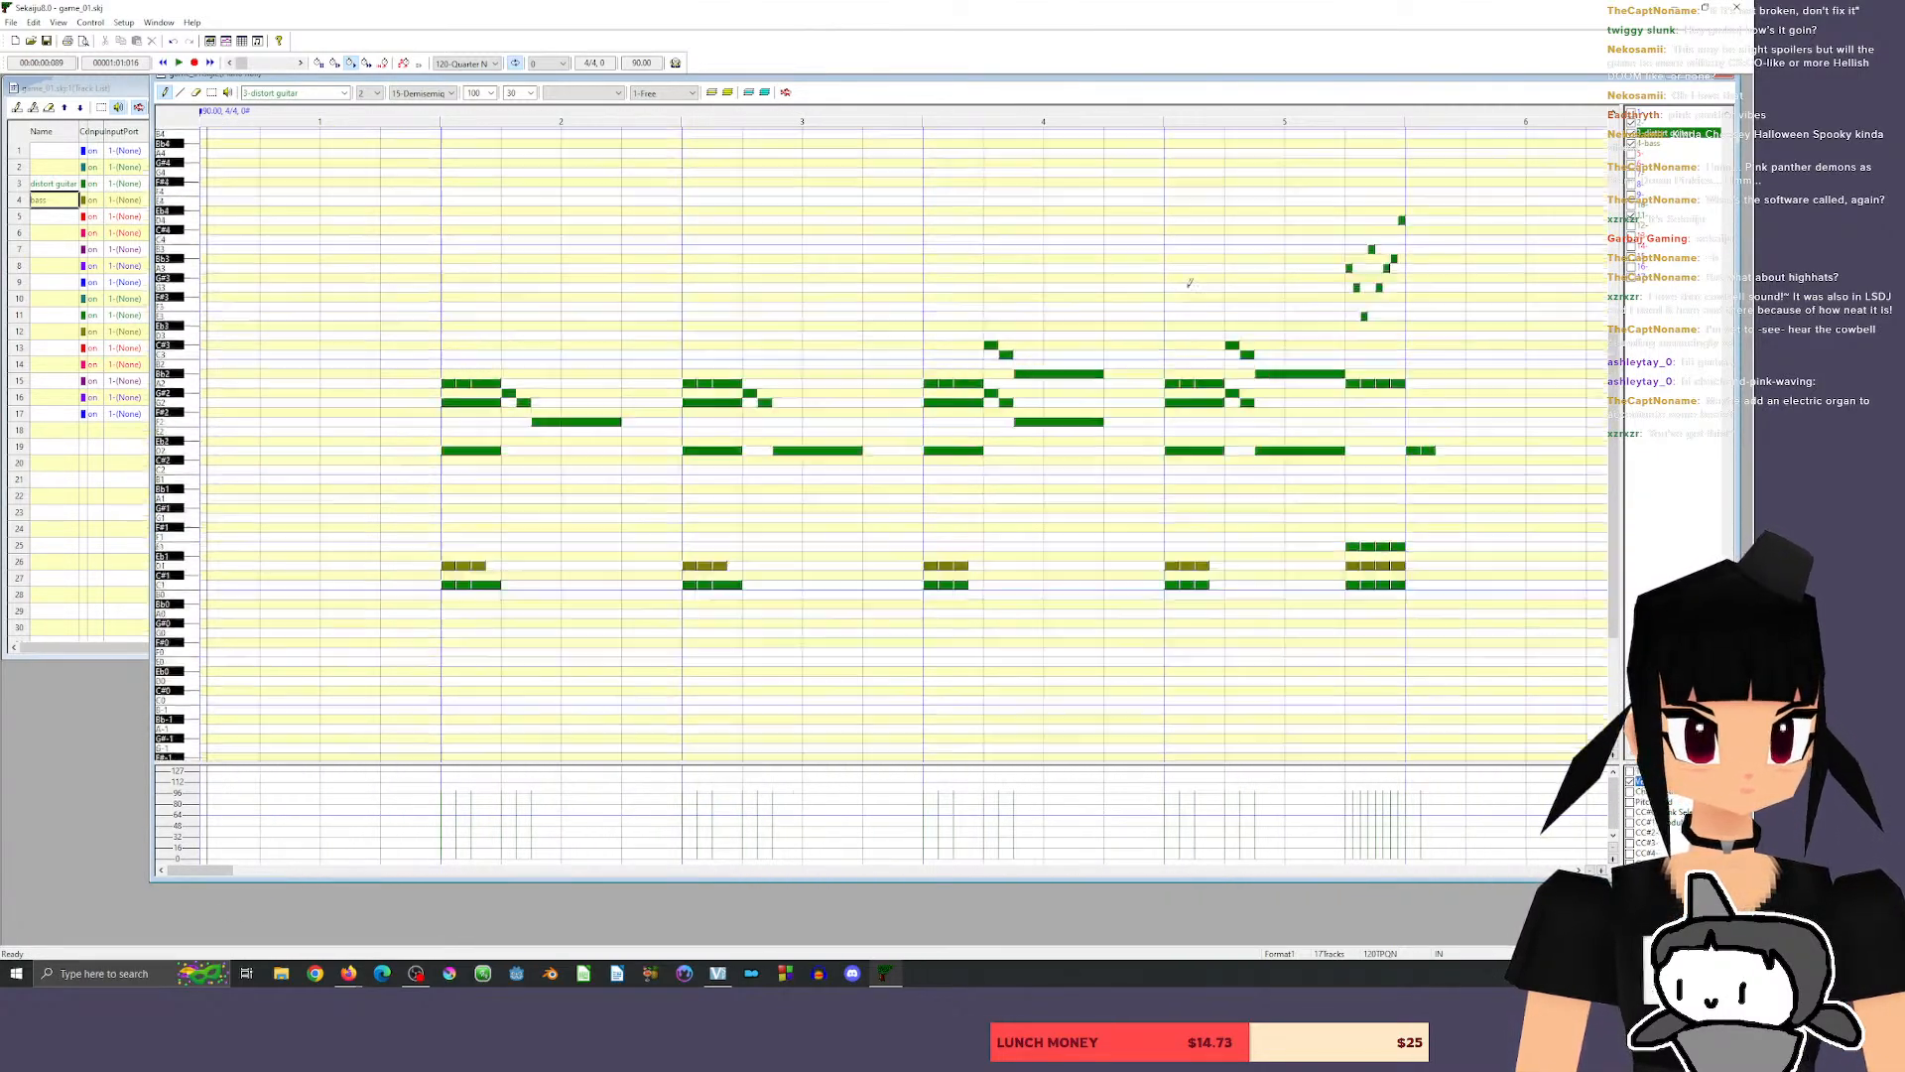
scroll(1190, 283, up, 9)
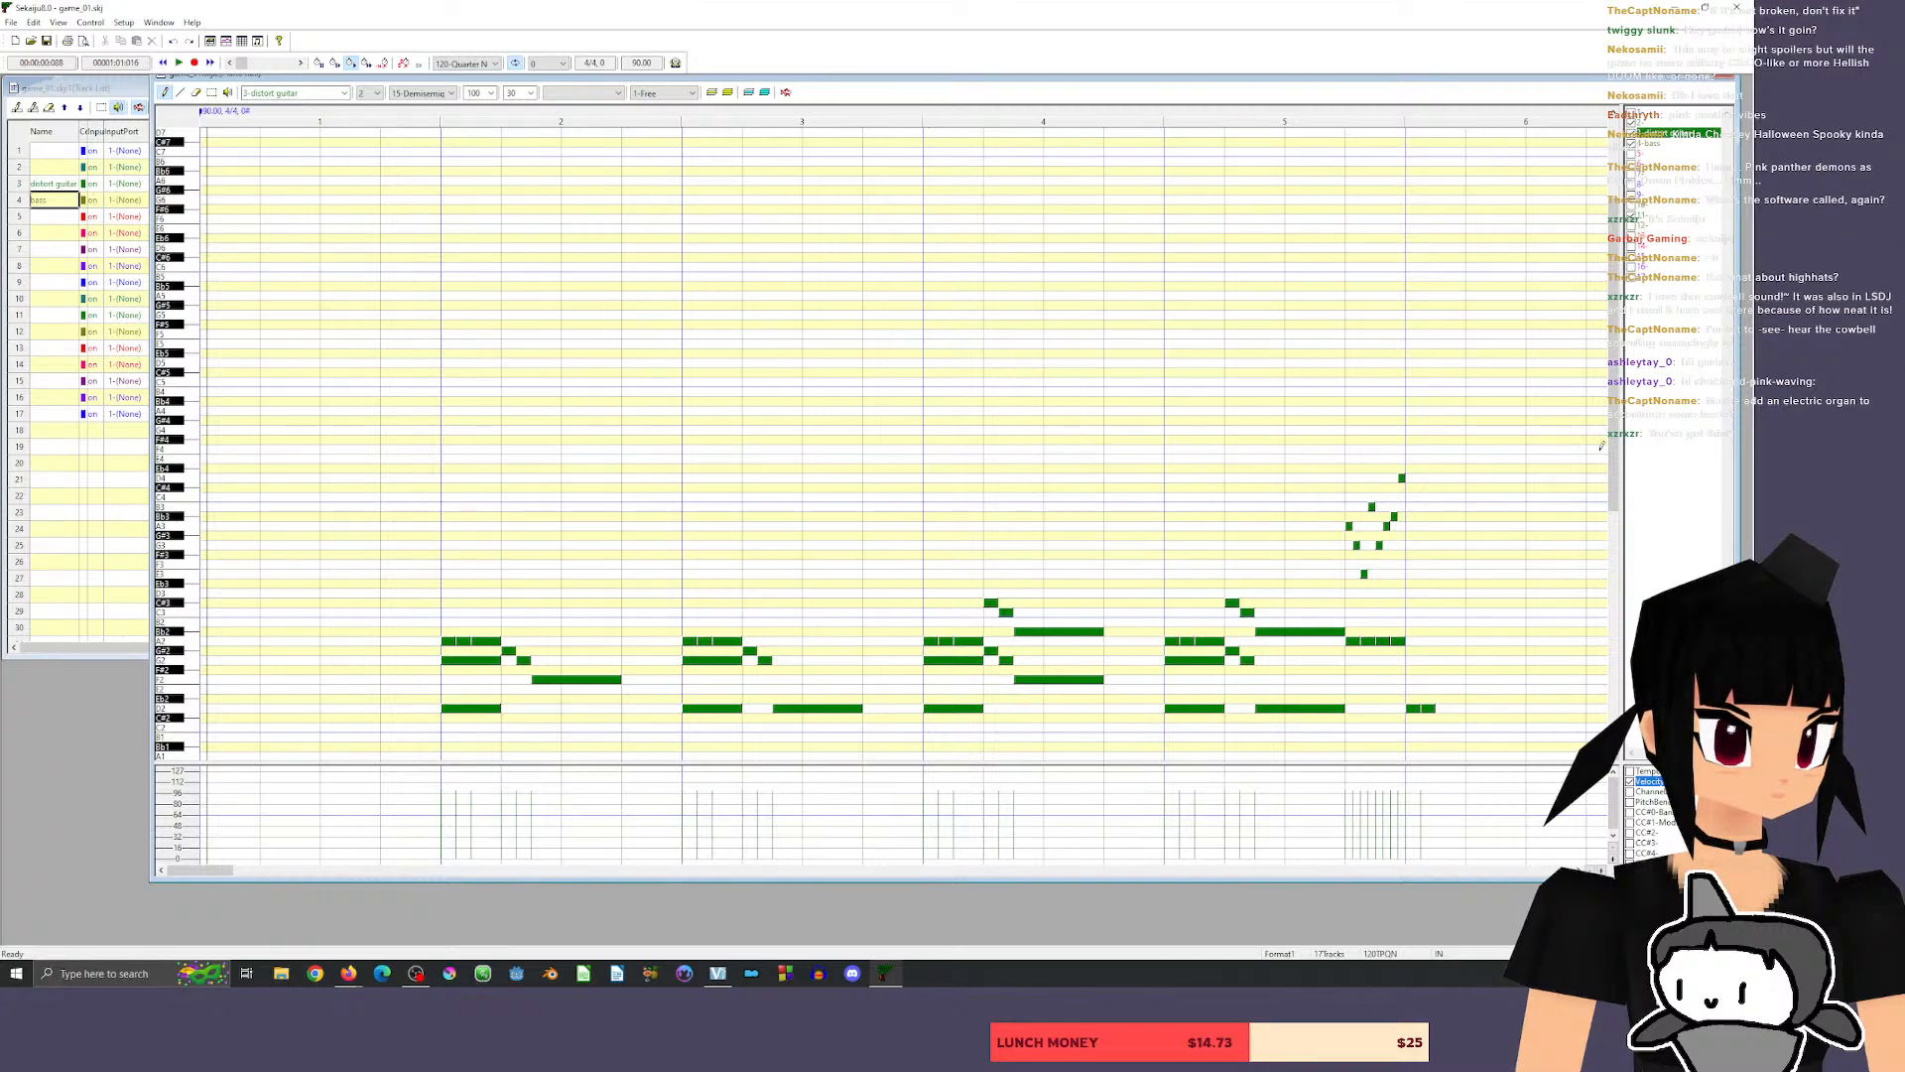
drag(1614, 446, 1614, 637)
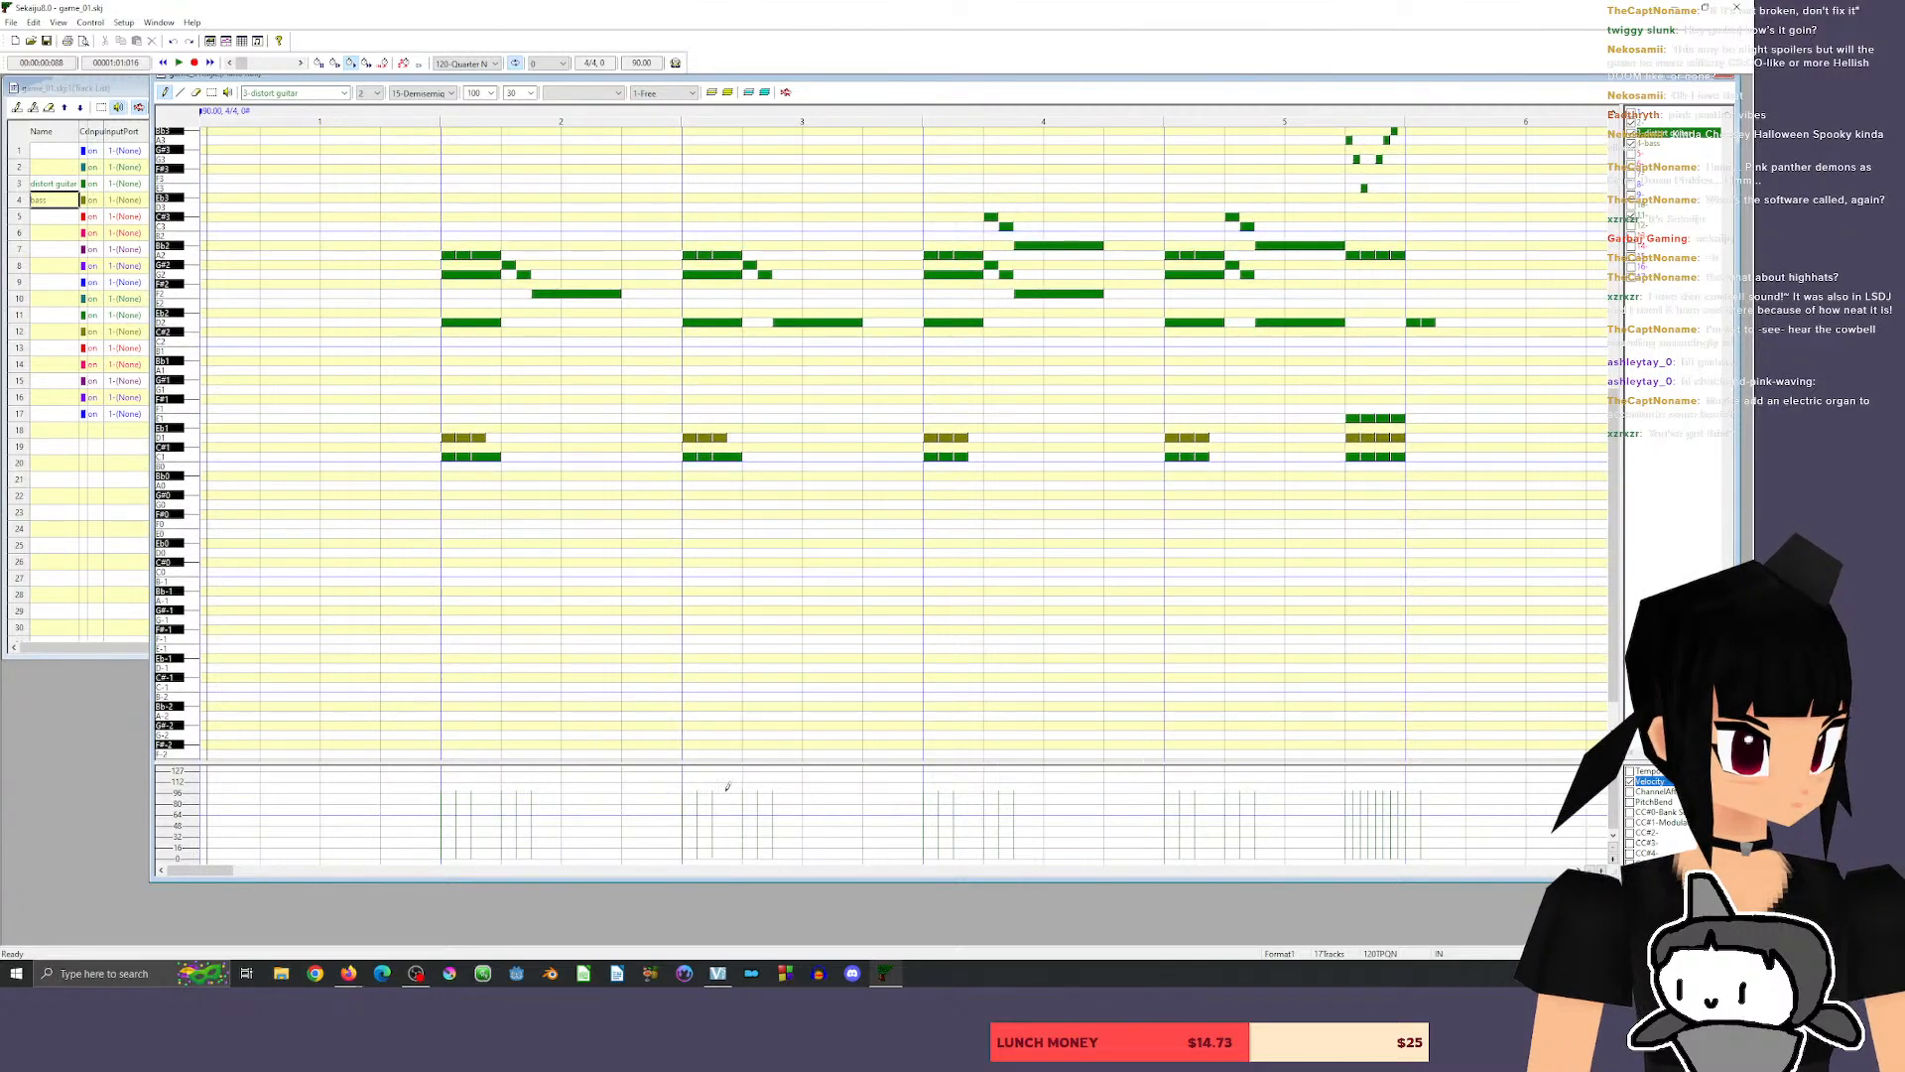
mouse_move(212, 871)
mouse_down()
mouse_move(264, 870)
mouse_move(237, 871)
mouse_up()
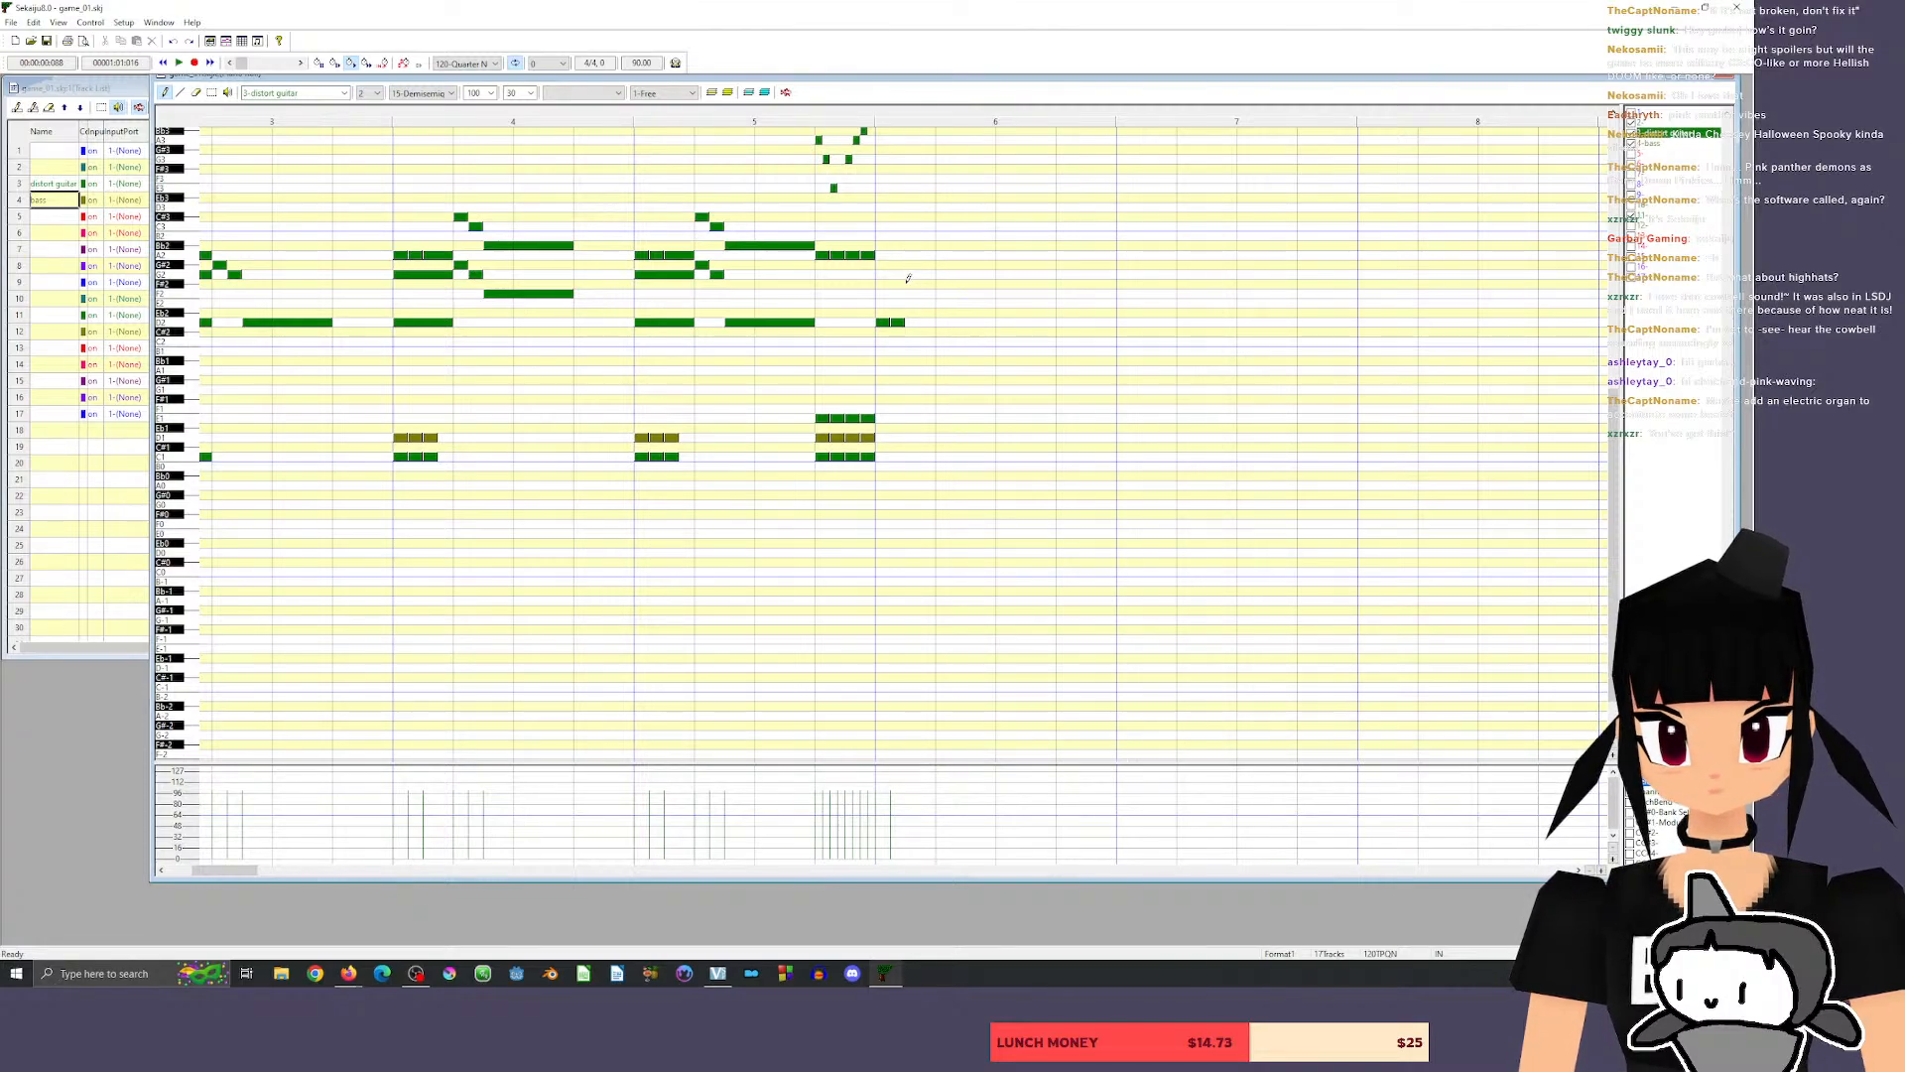
click(910, 255)
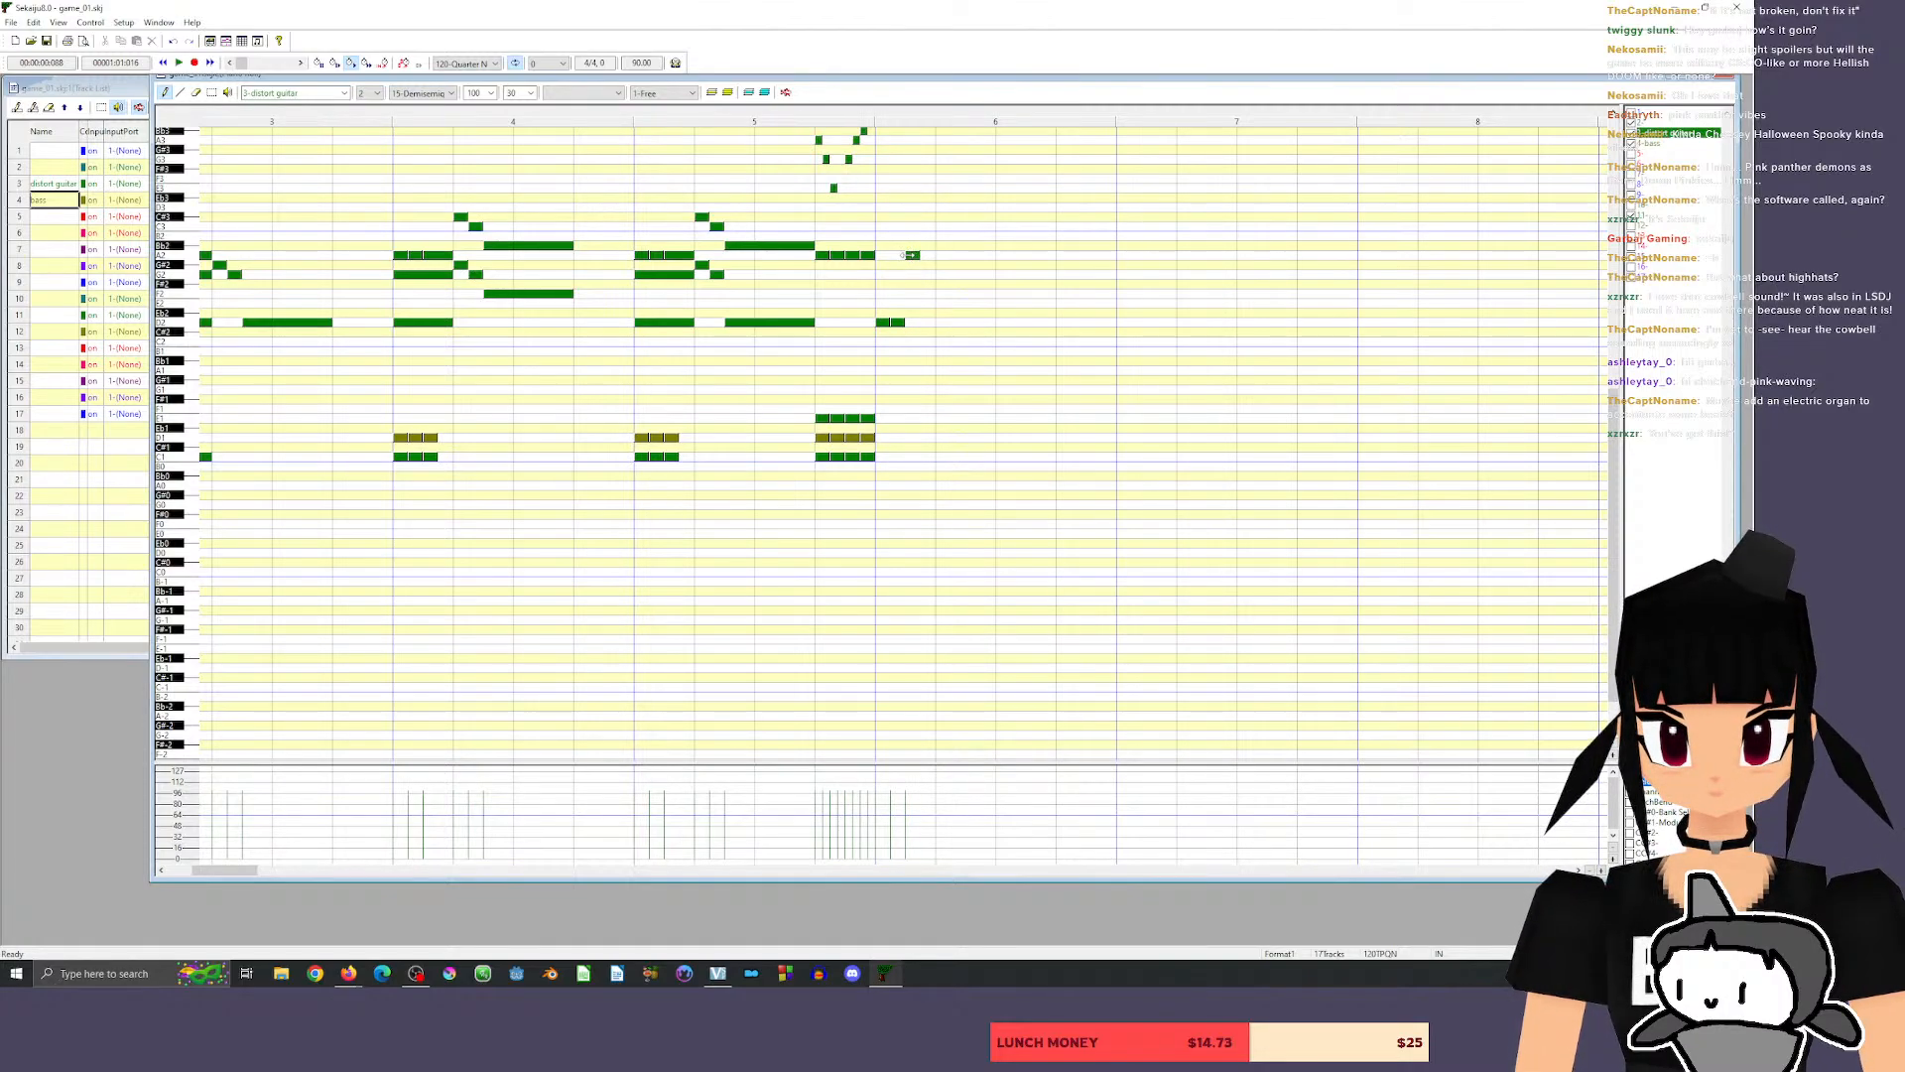
click(925, 322)
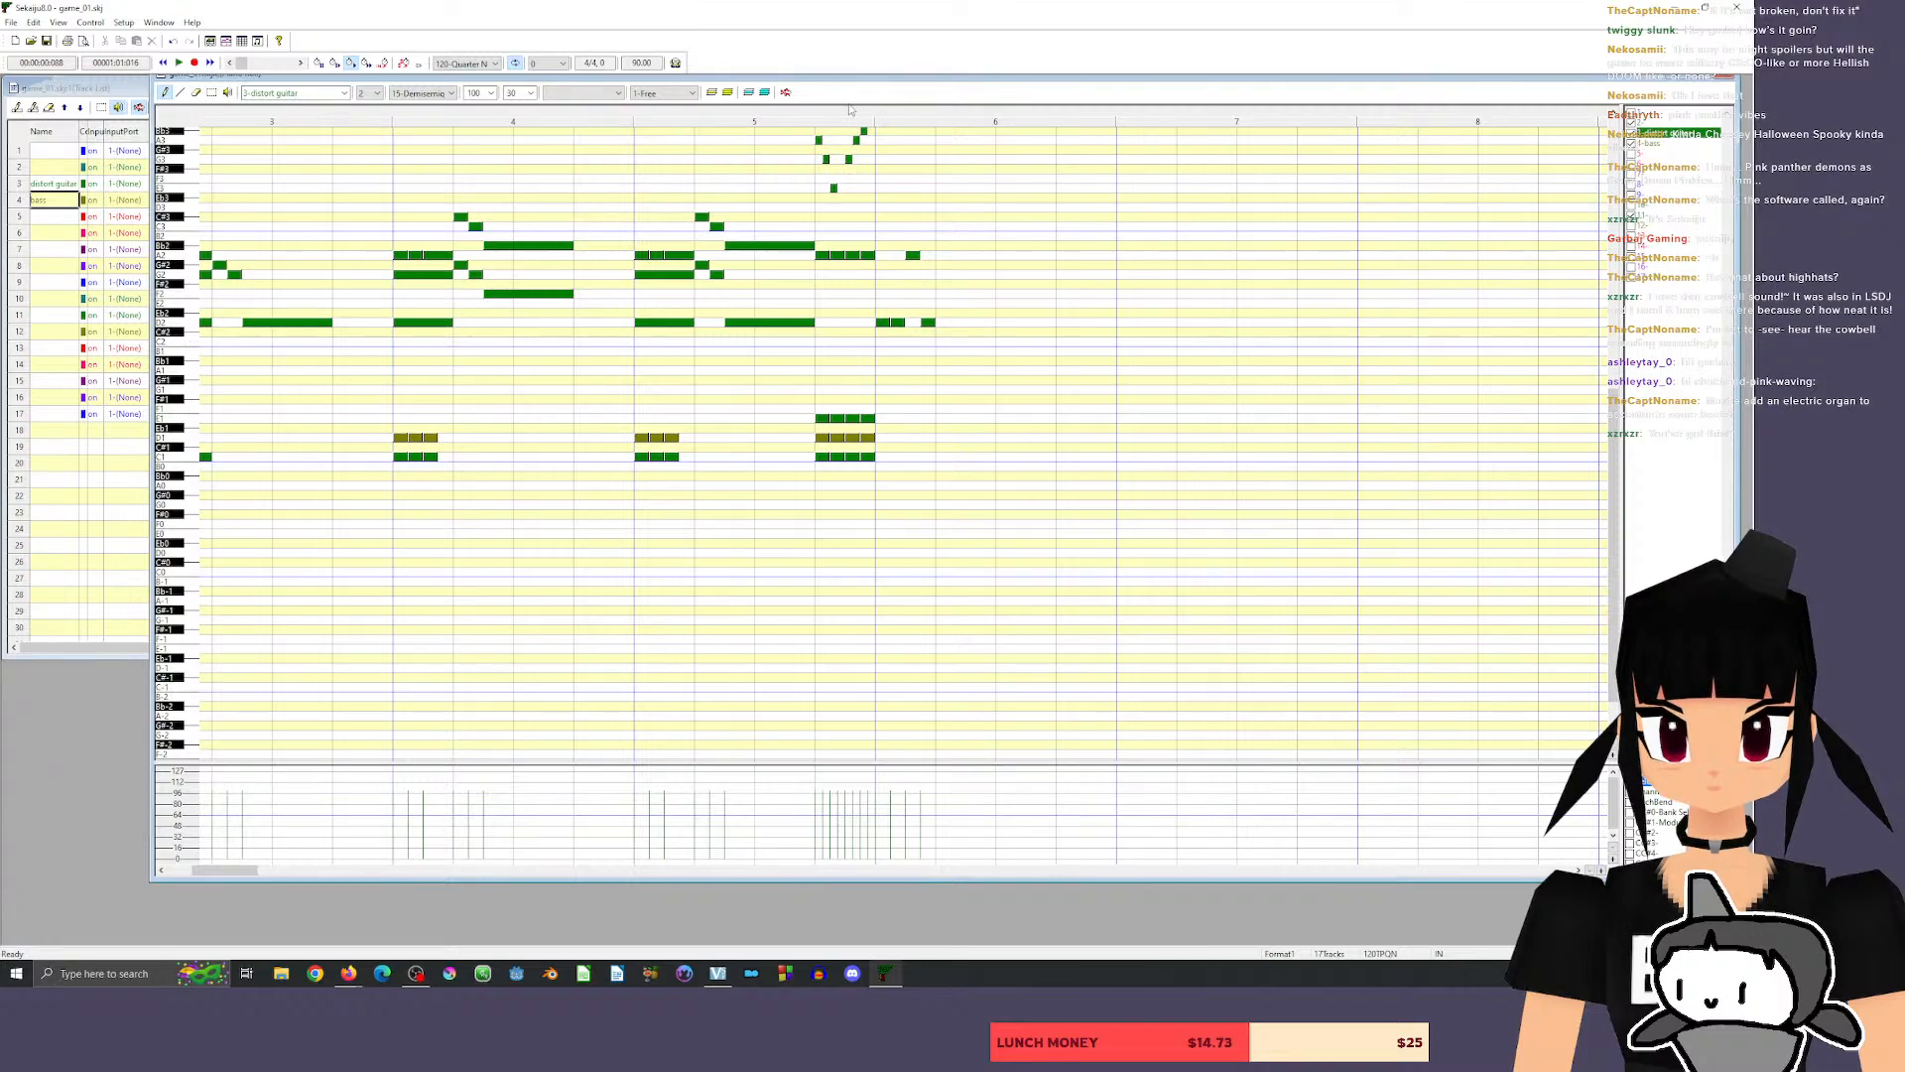
key(space)
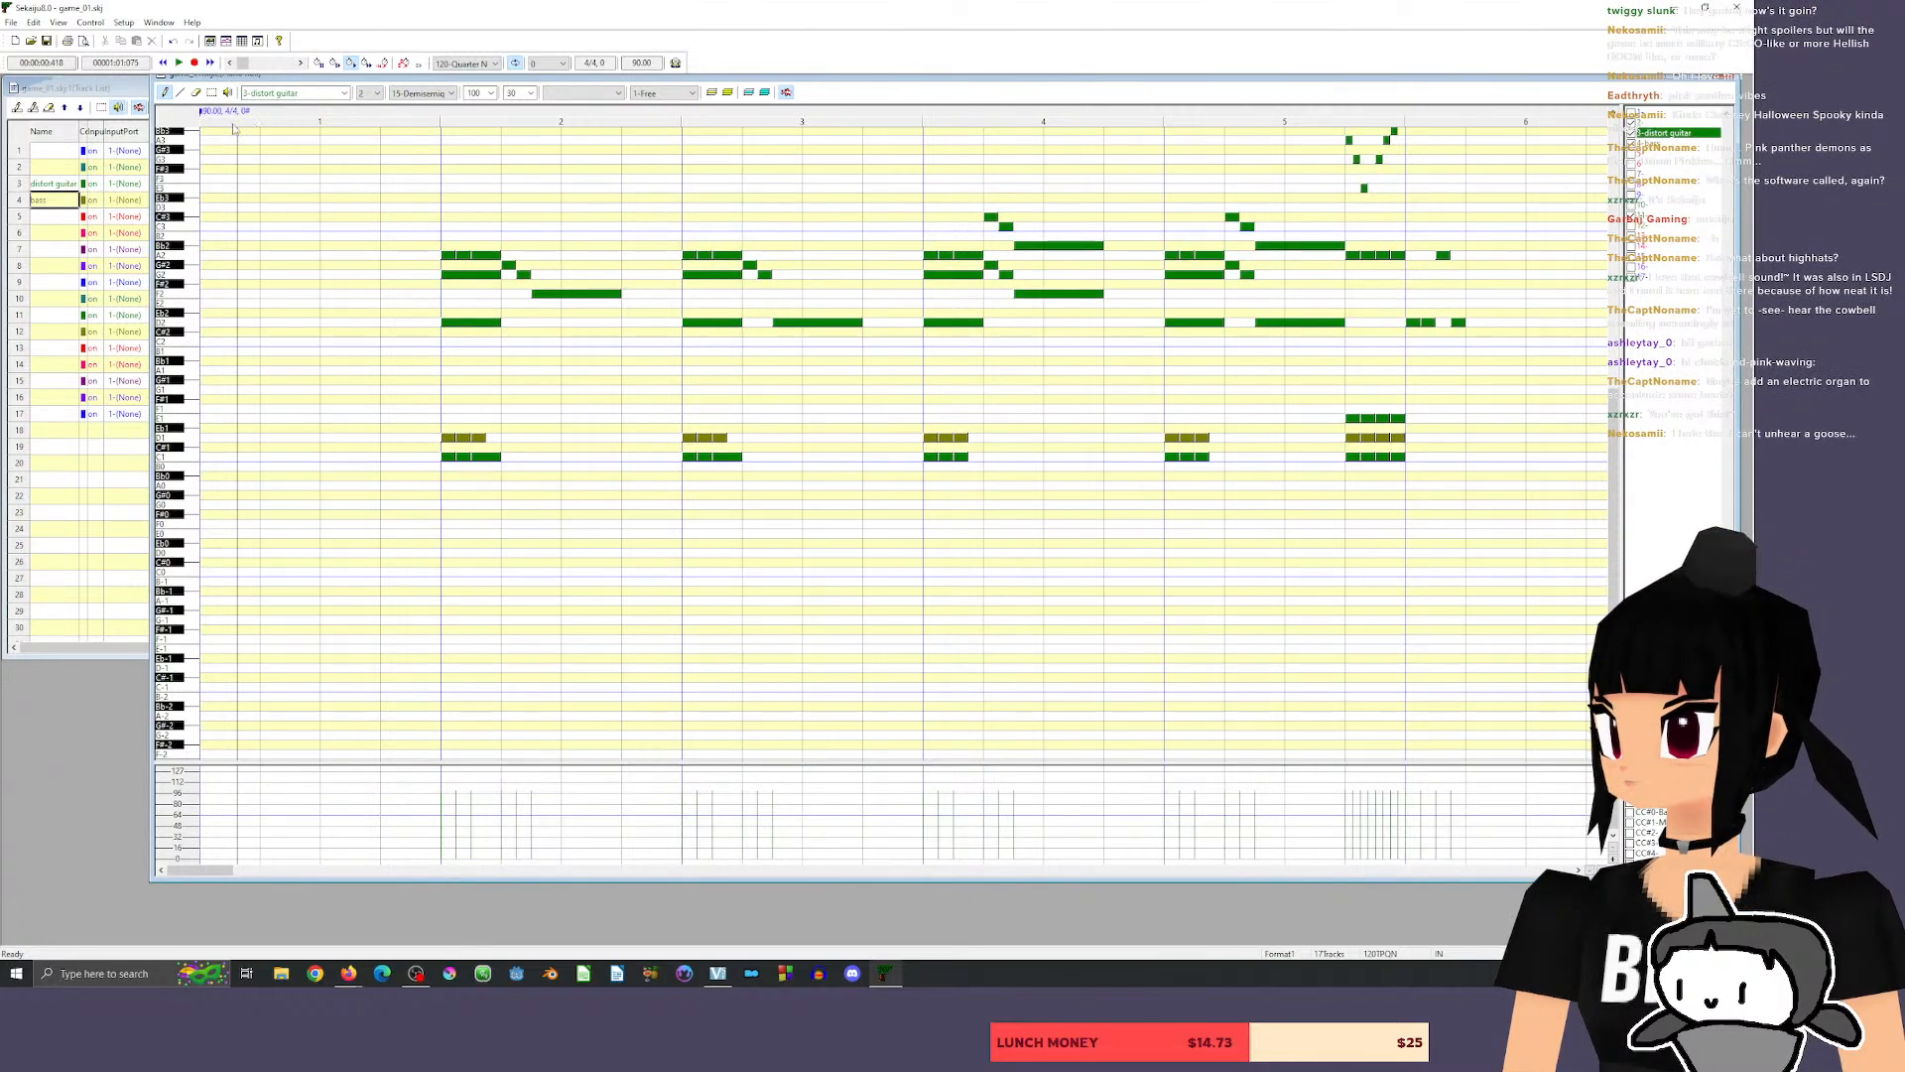
Change the song's tempo at the start to 110 BPM and play the song back.
right_click(205, 113)
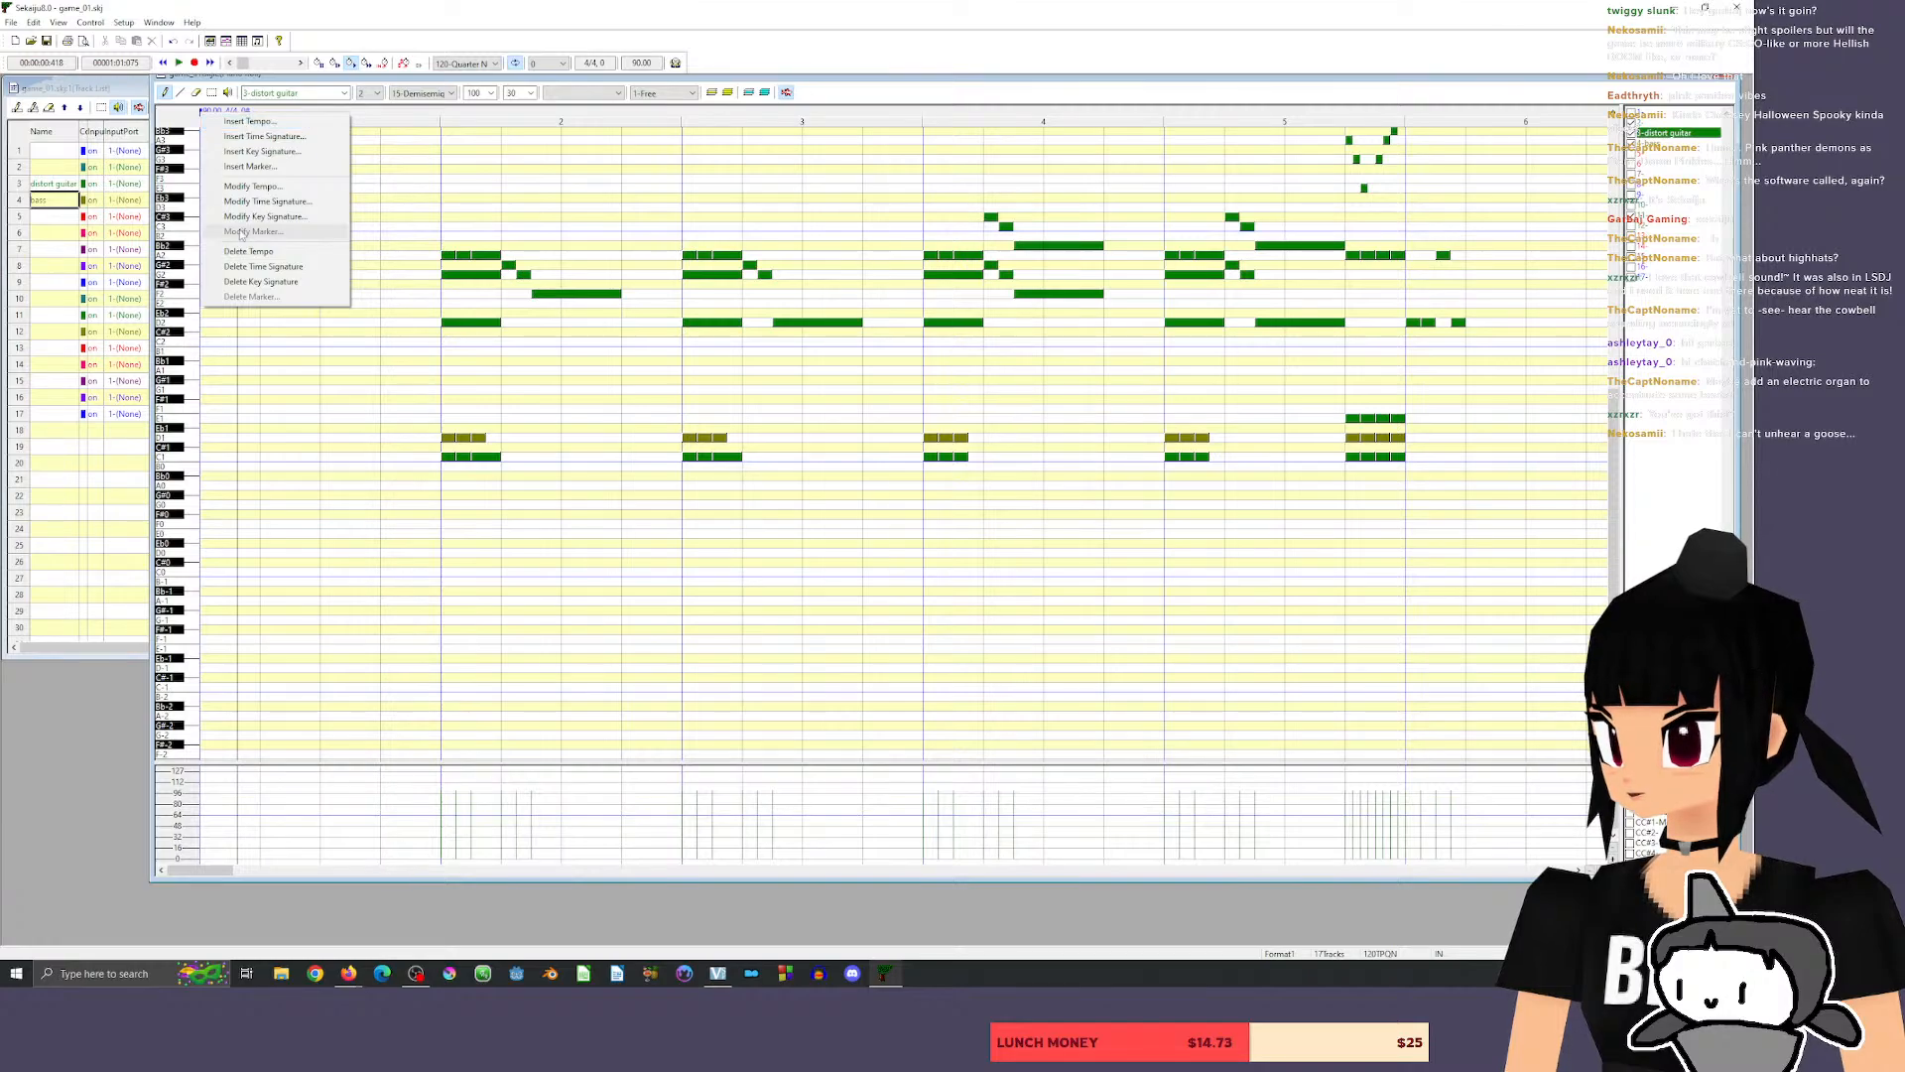
click(253, 186)
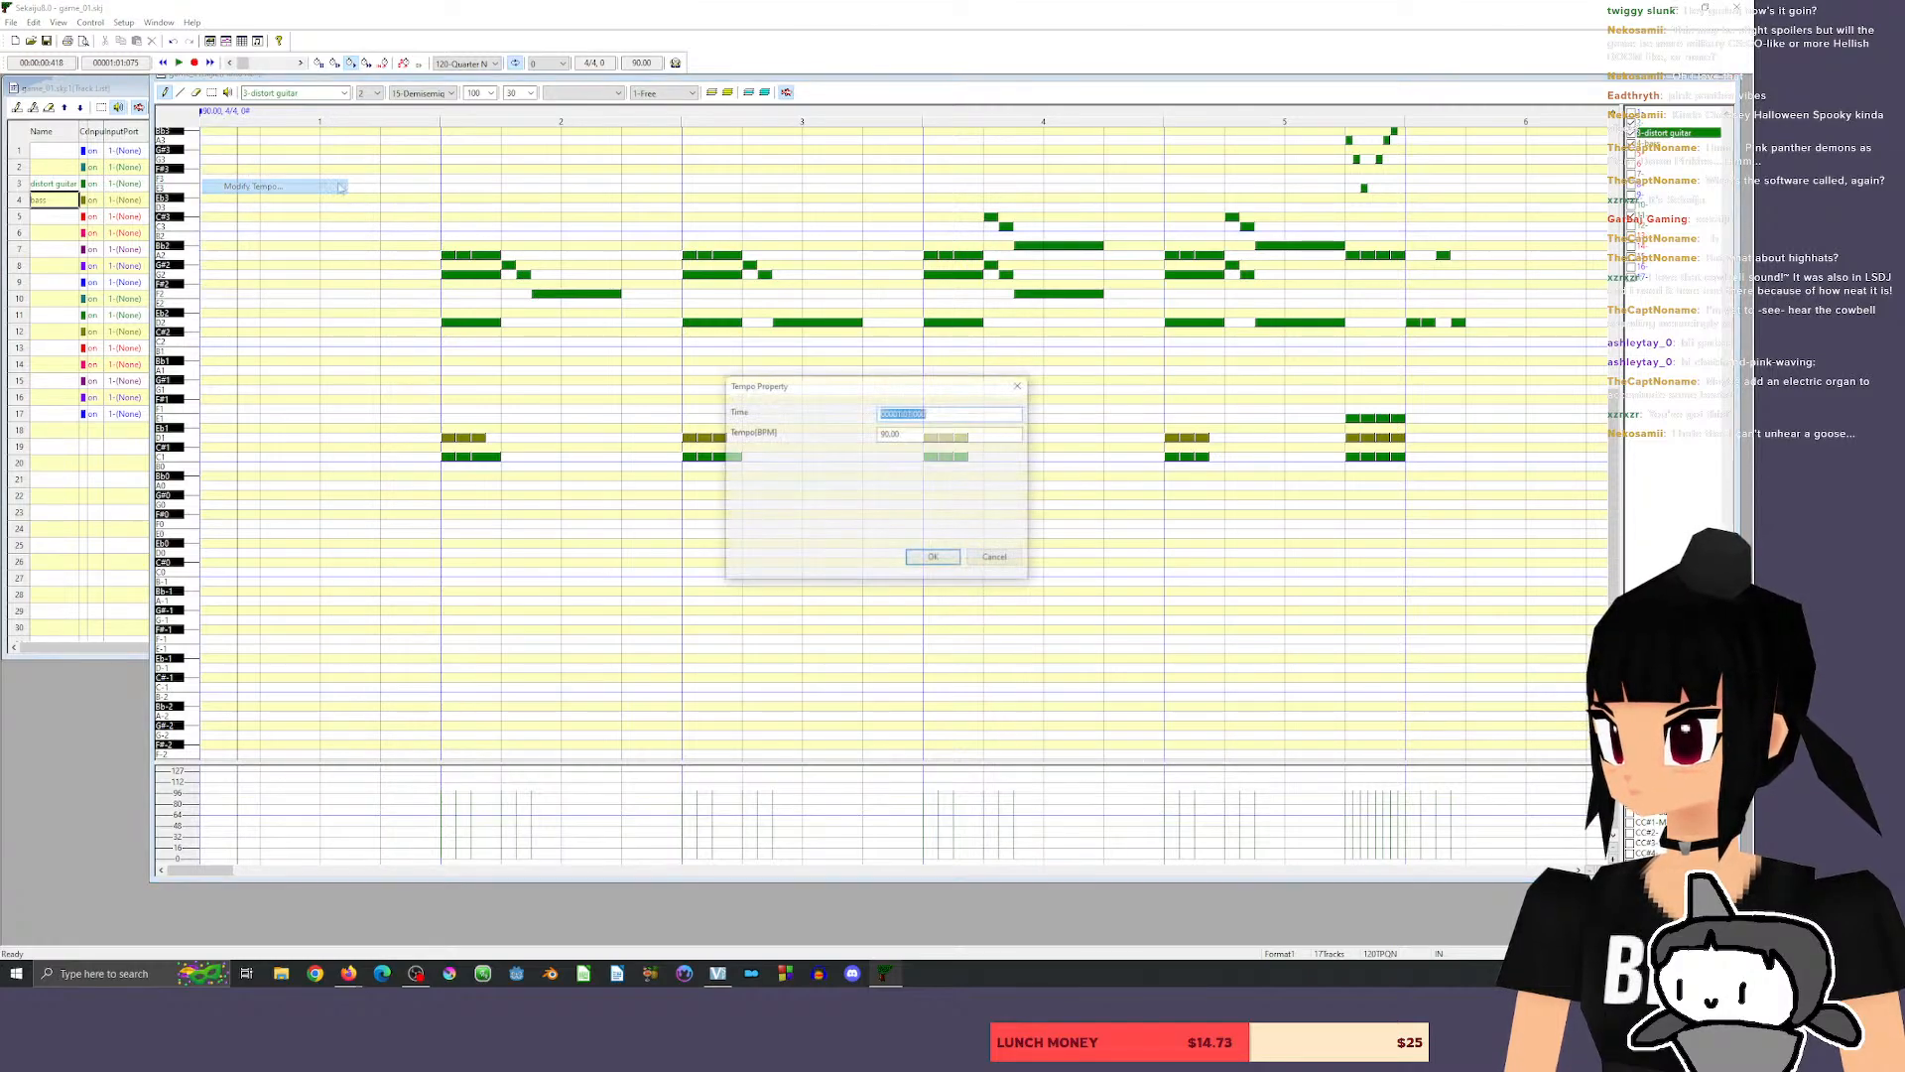
click(931, 434)
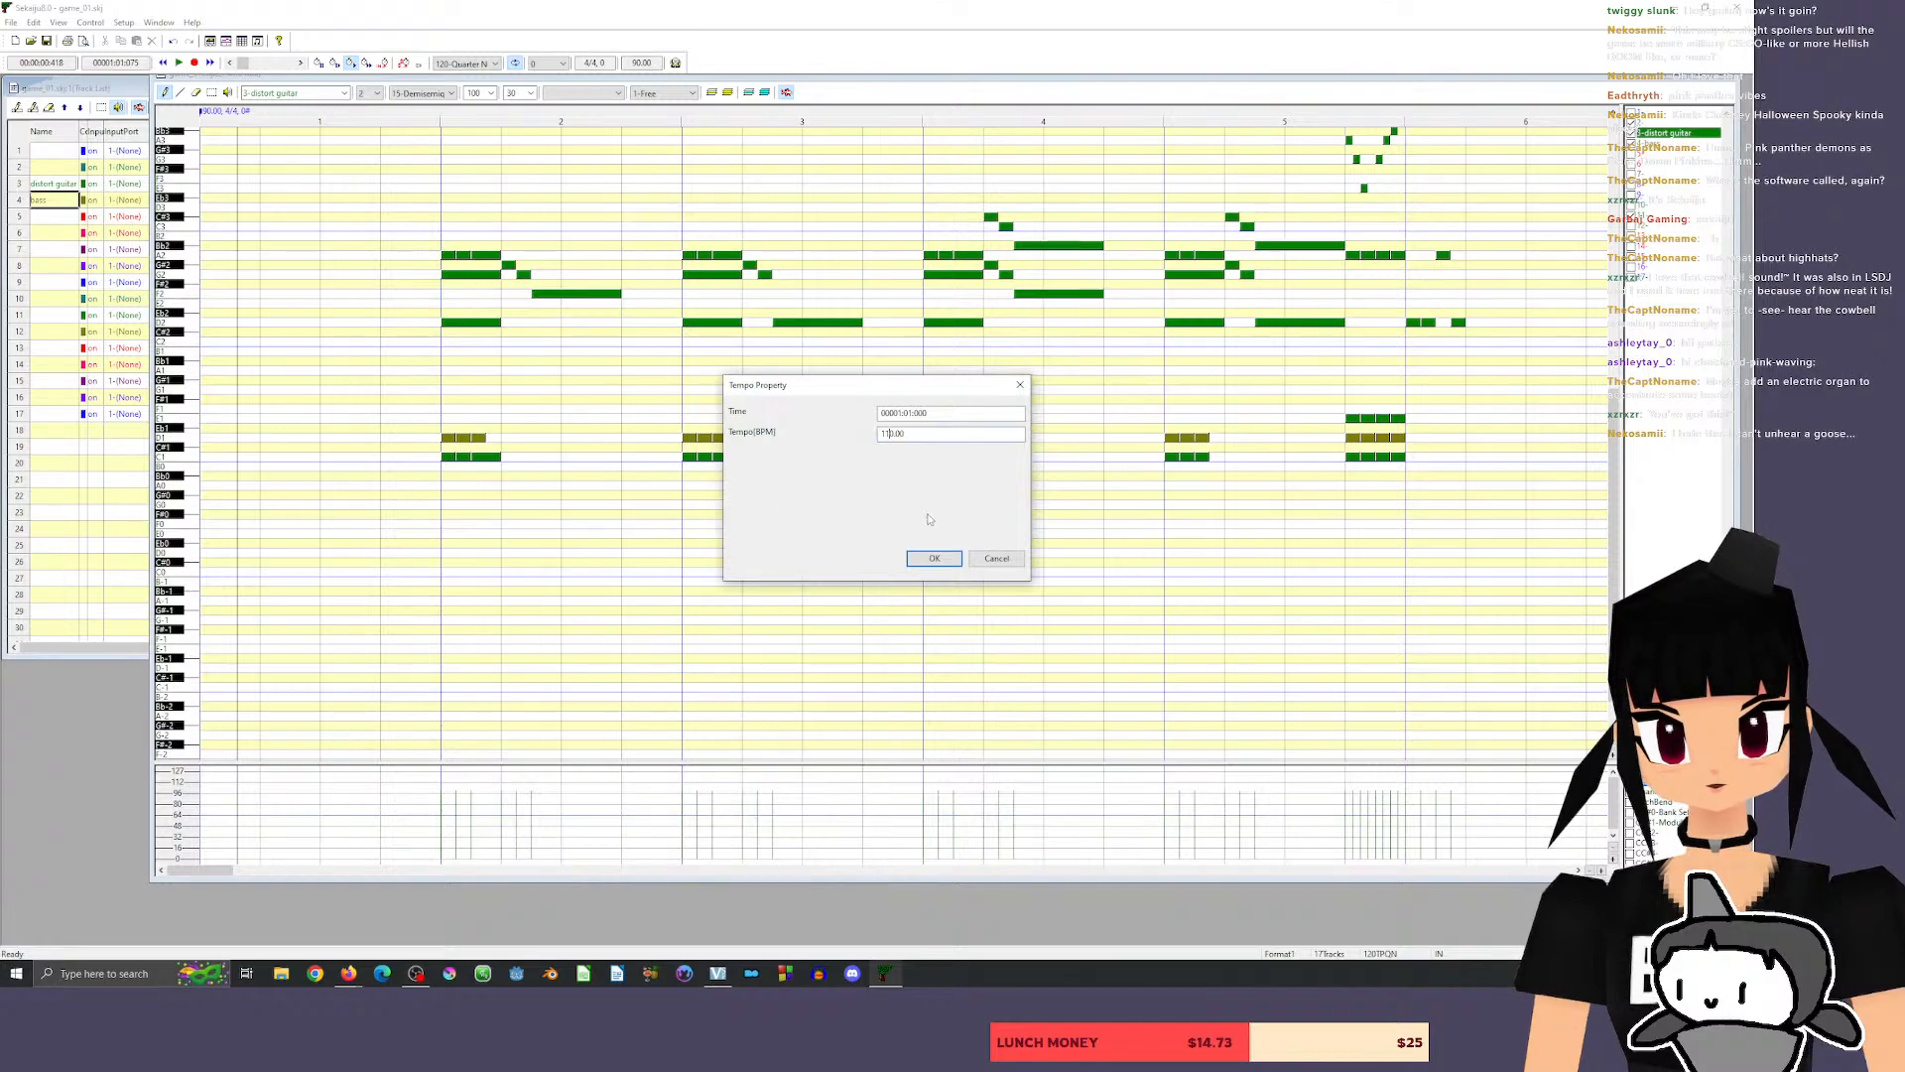
click(934, 557)
click(1371, 116)
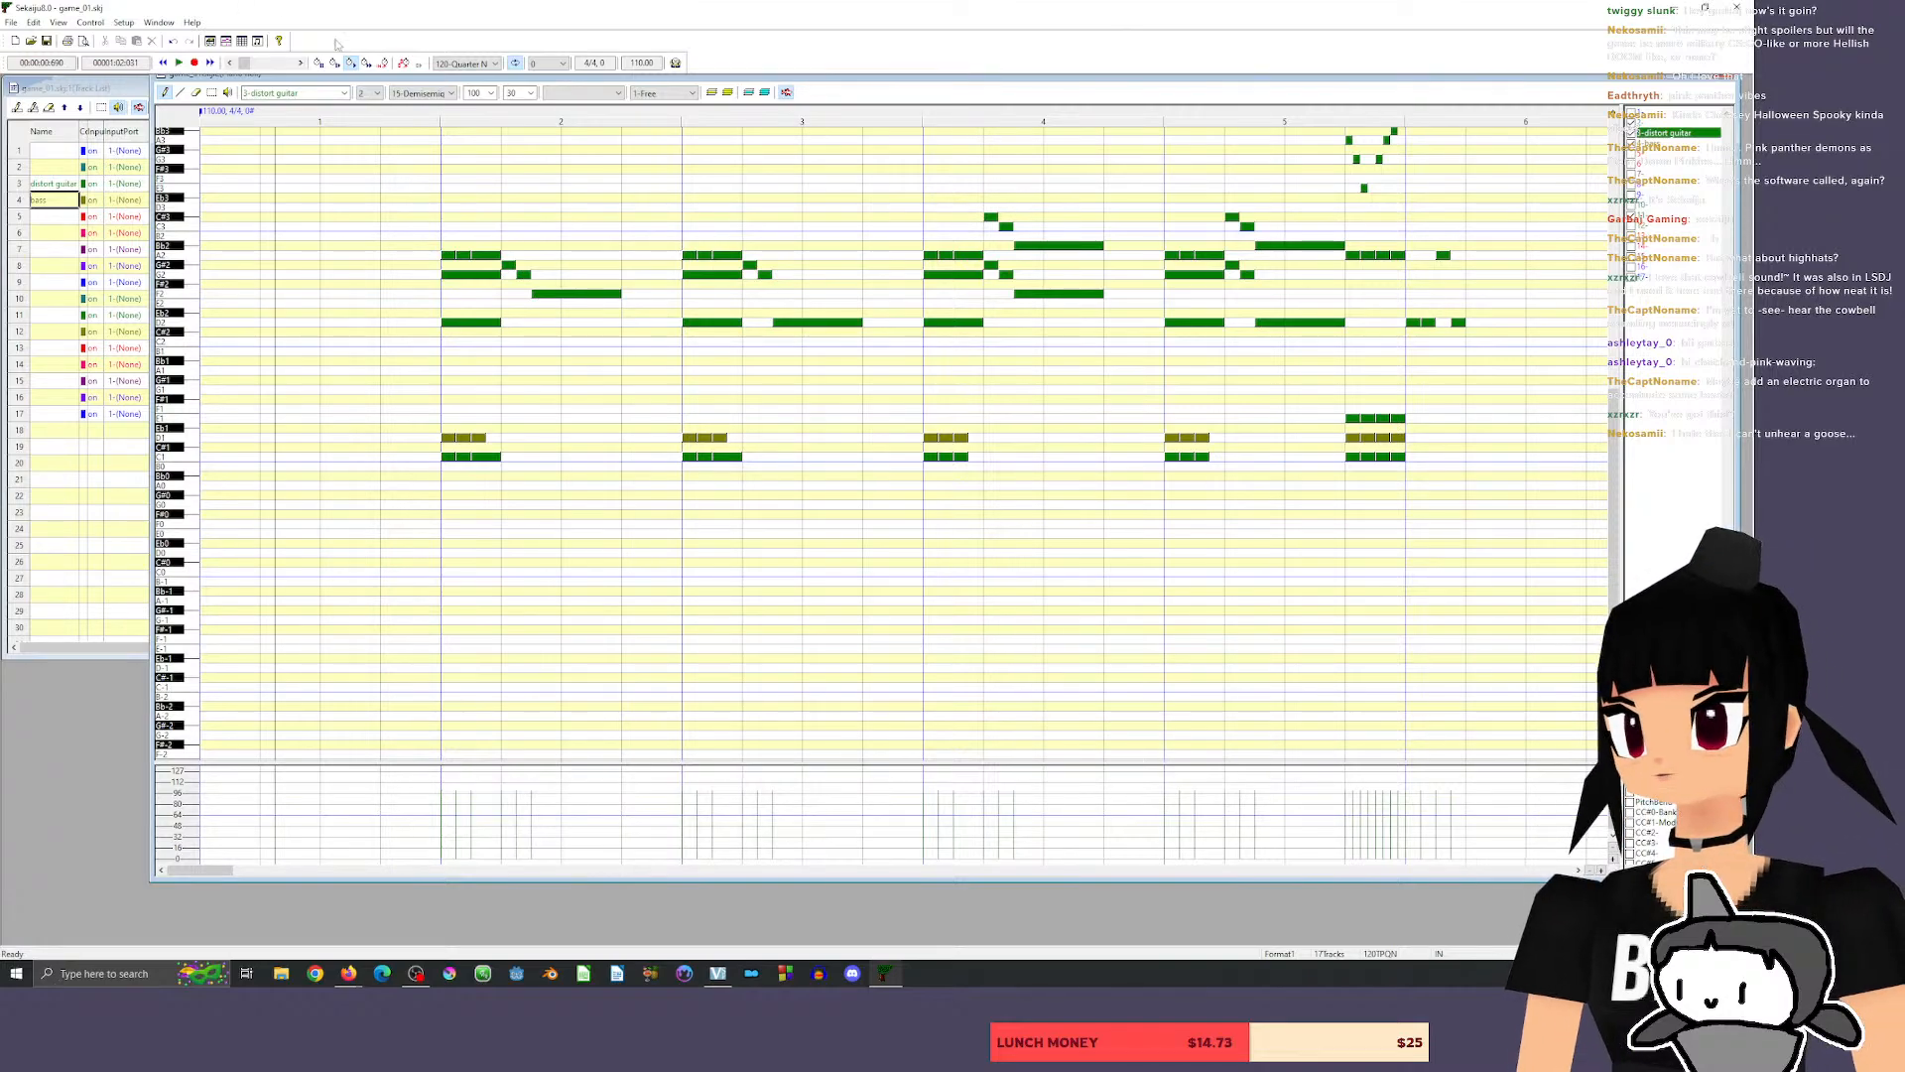
click(430, 114)
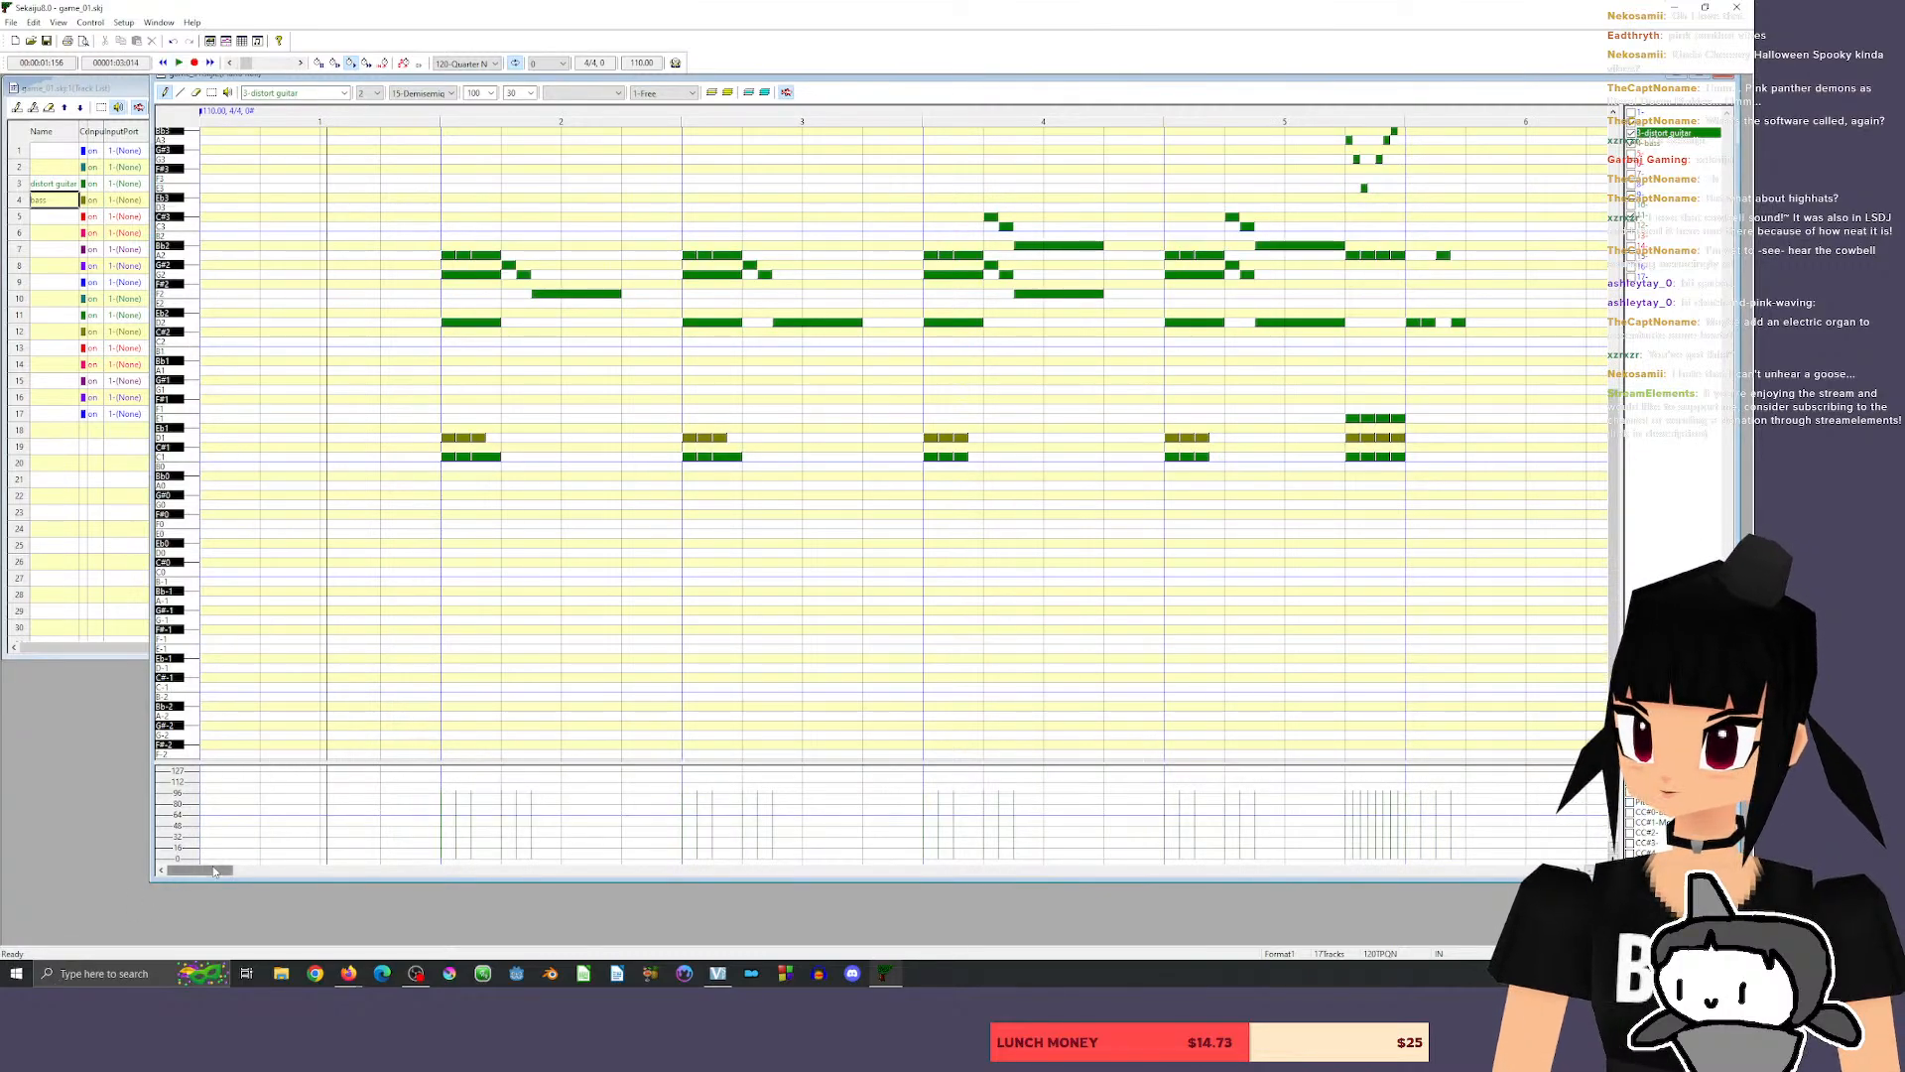
Stack a D3 above the A2 guitar note in measure 6 and play it back.
drag(212, 870, 239, 871)
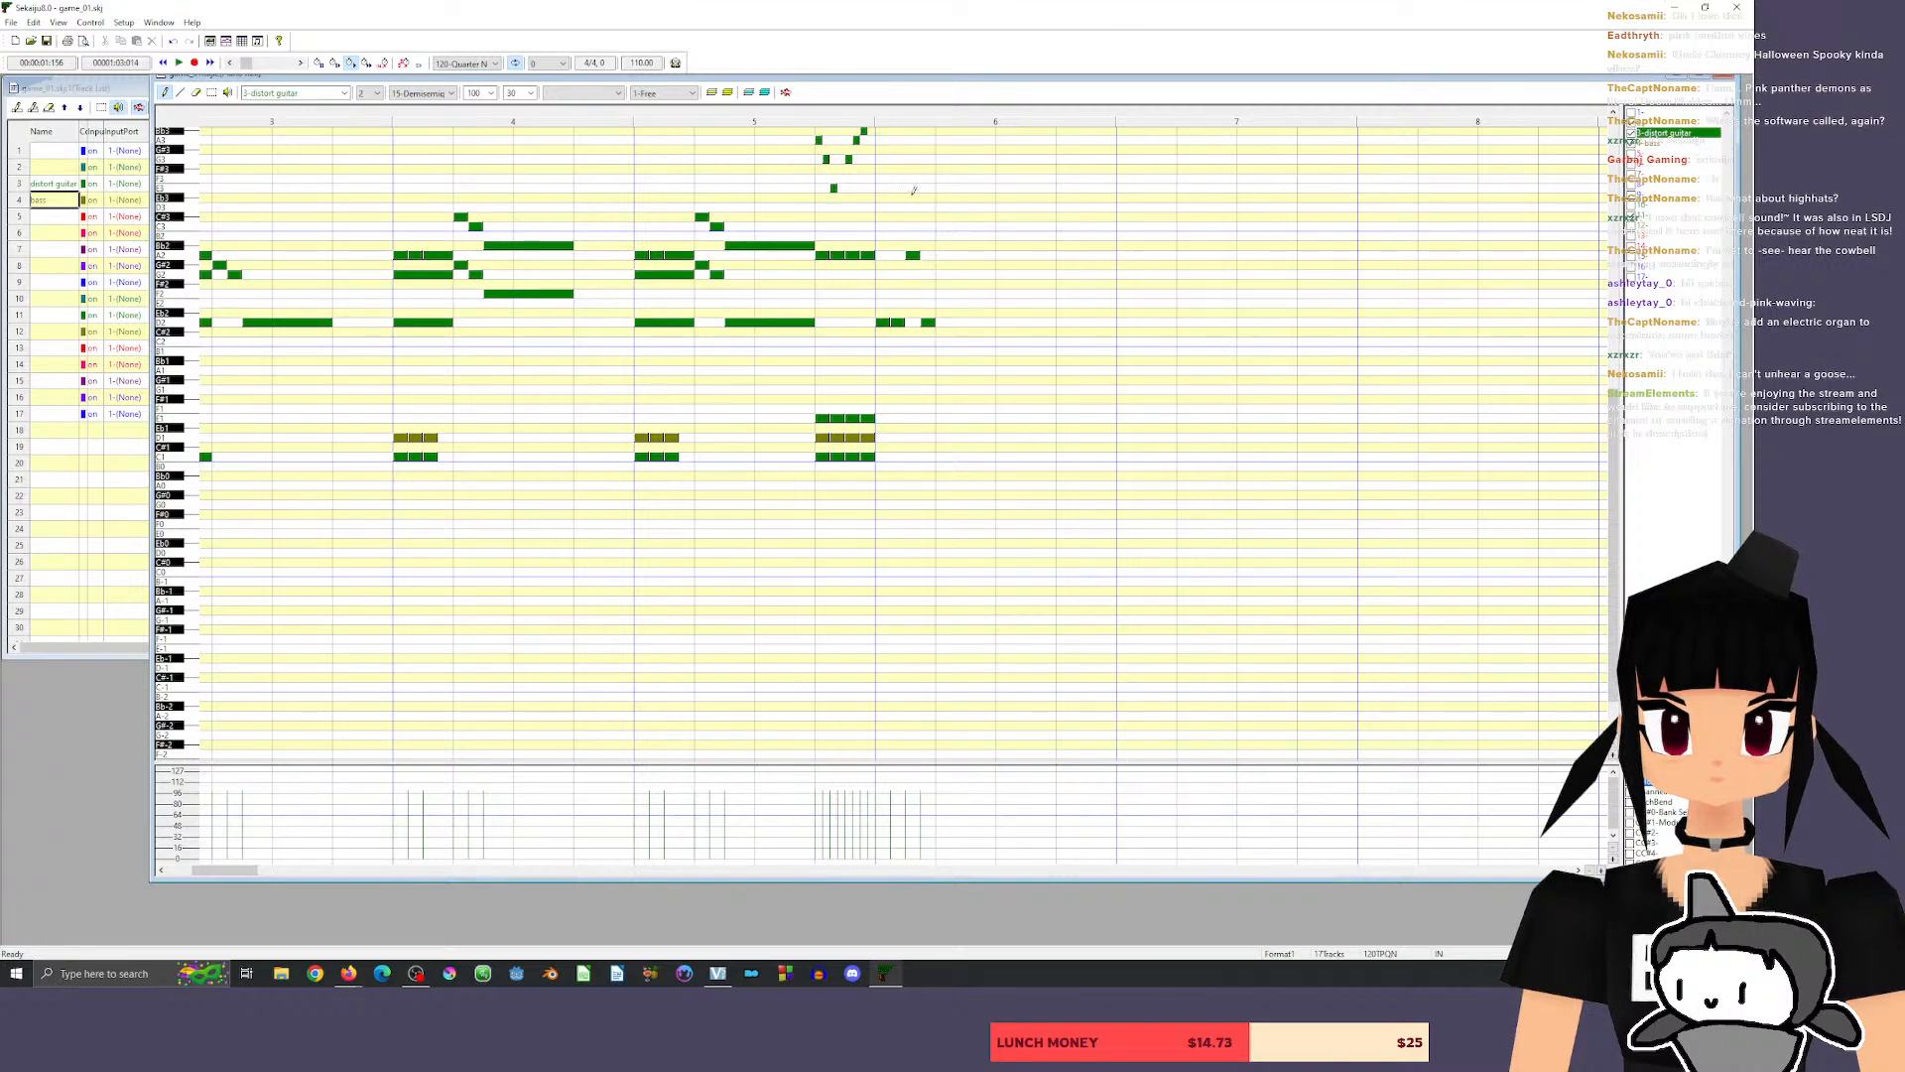
click(913, 206)
click(869, 113)
key(space)
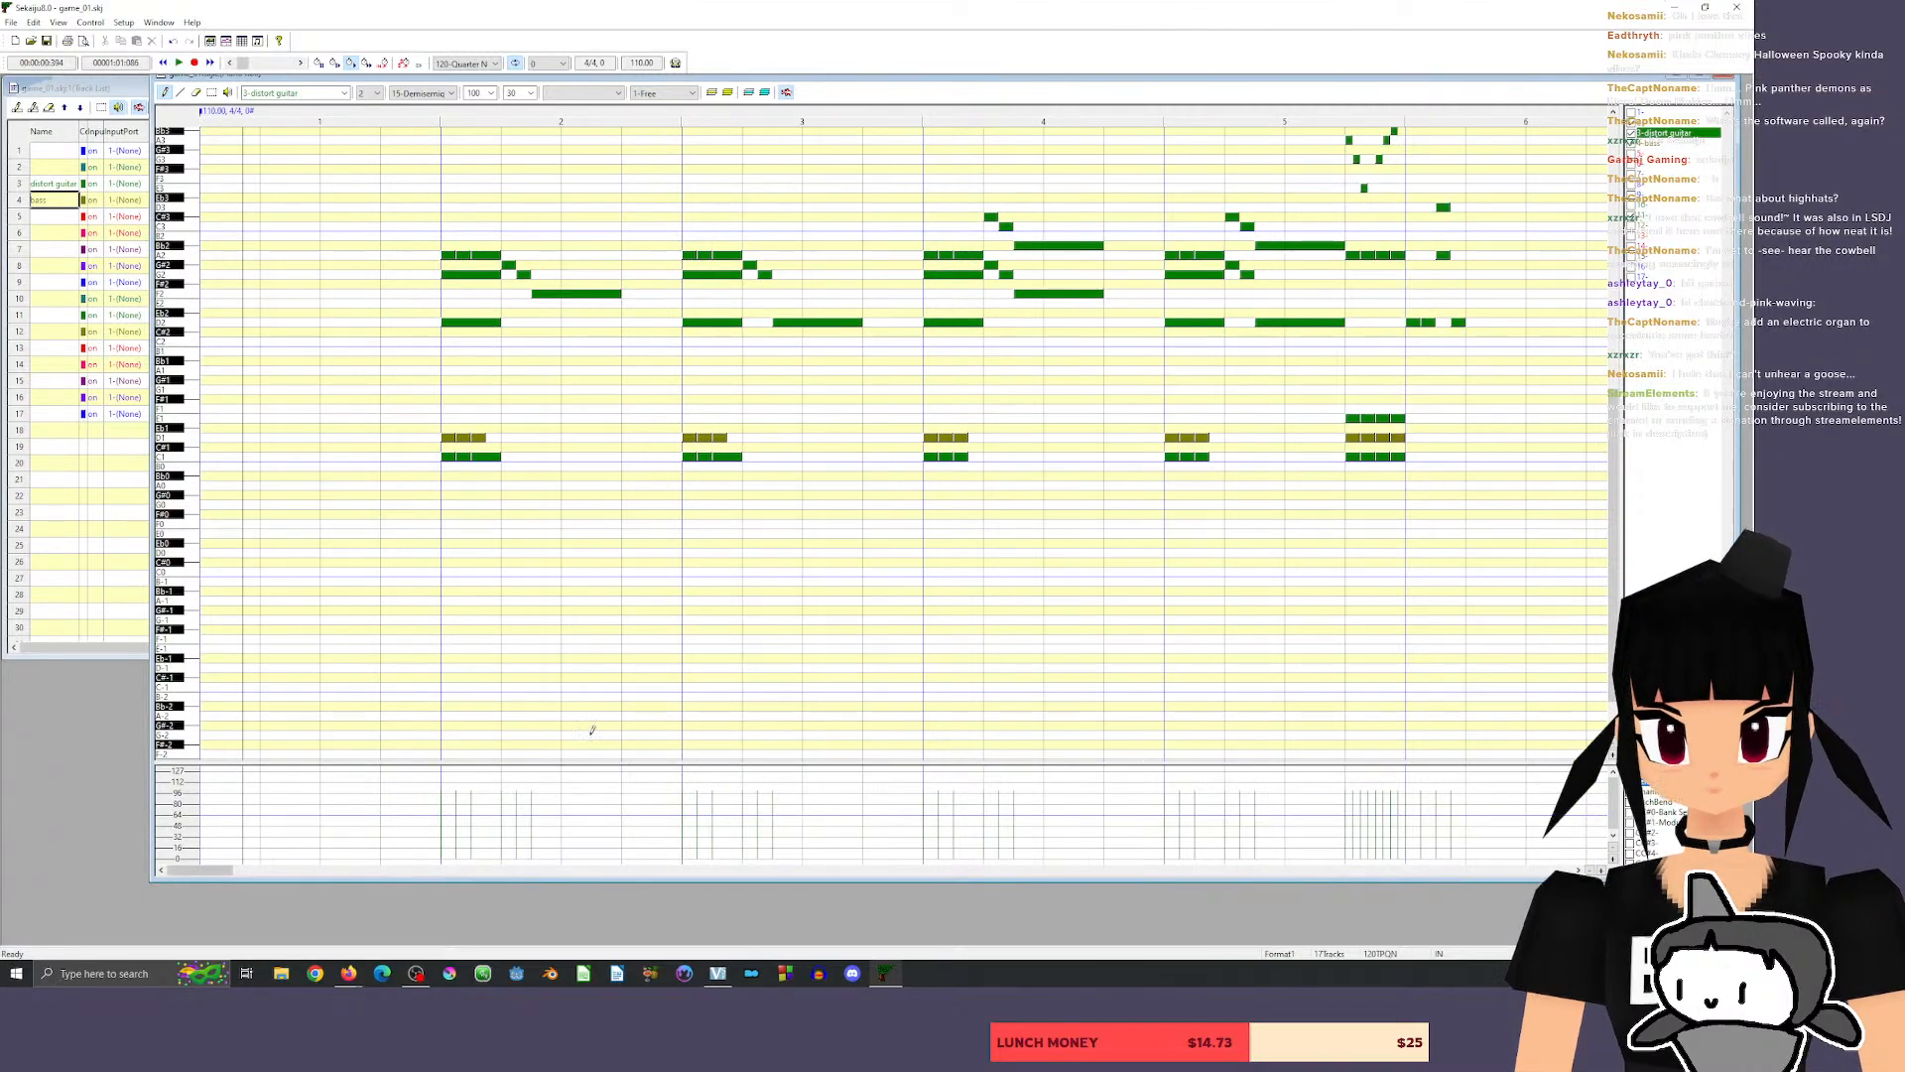
Add two consecutive length-30 D2 guitar notes in measure 6 as the riff's fifth and sixth notes.
mouse_move(197, 871)
mouse_down()
mouse_move(252, 870)
mouse_move(233, 871)
mouse_up()
click(695, 321)
click(715, 321)
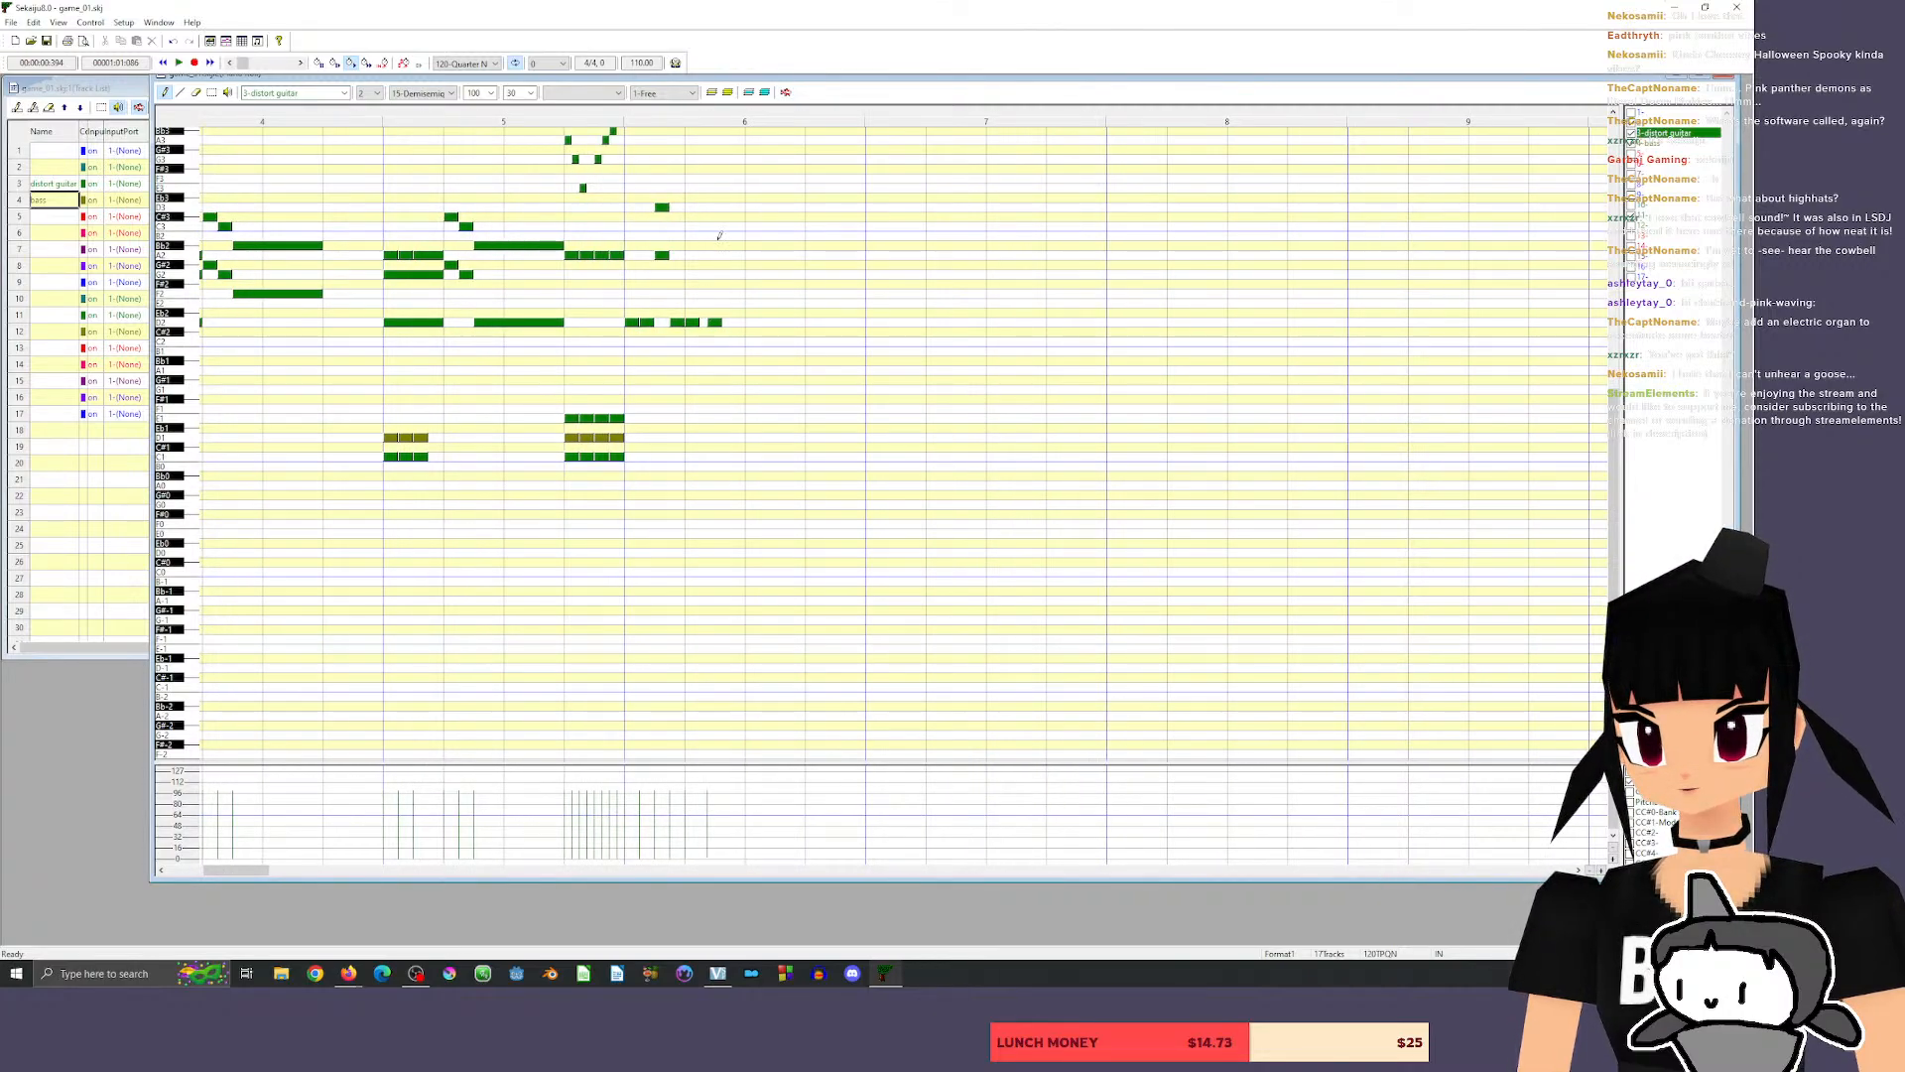
drag(711, 323, 703, 323)
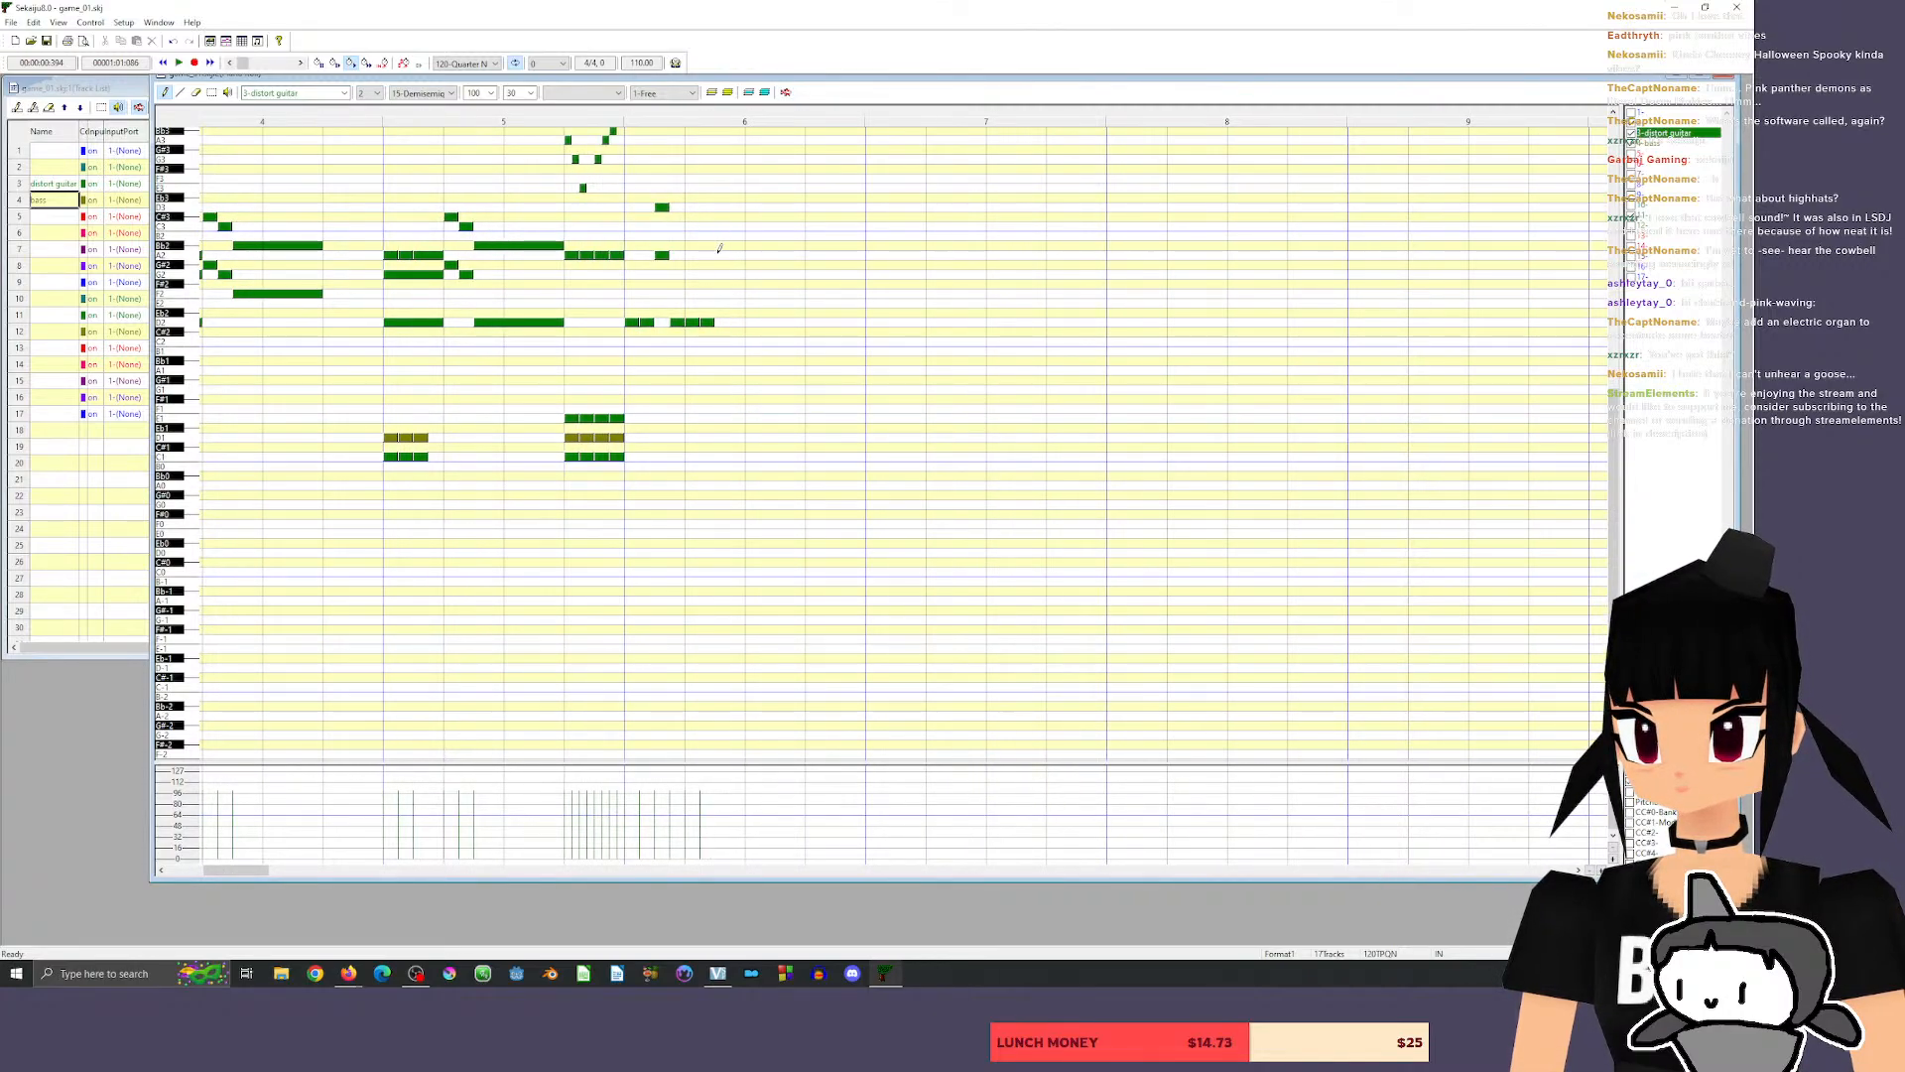
Follow the repeated D2 notes in measure 6 with the guitar pairs A2 with D3 and Bb2 with Eb3, and play back.
click(720, 255)
click(722, 207)
click(738, 245)
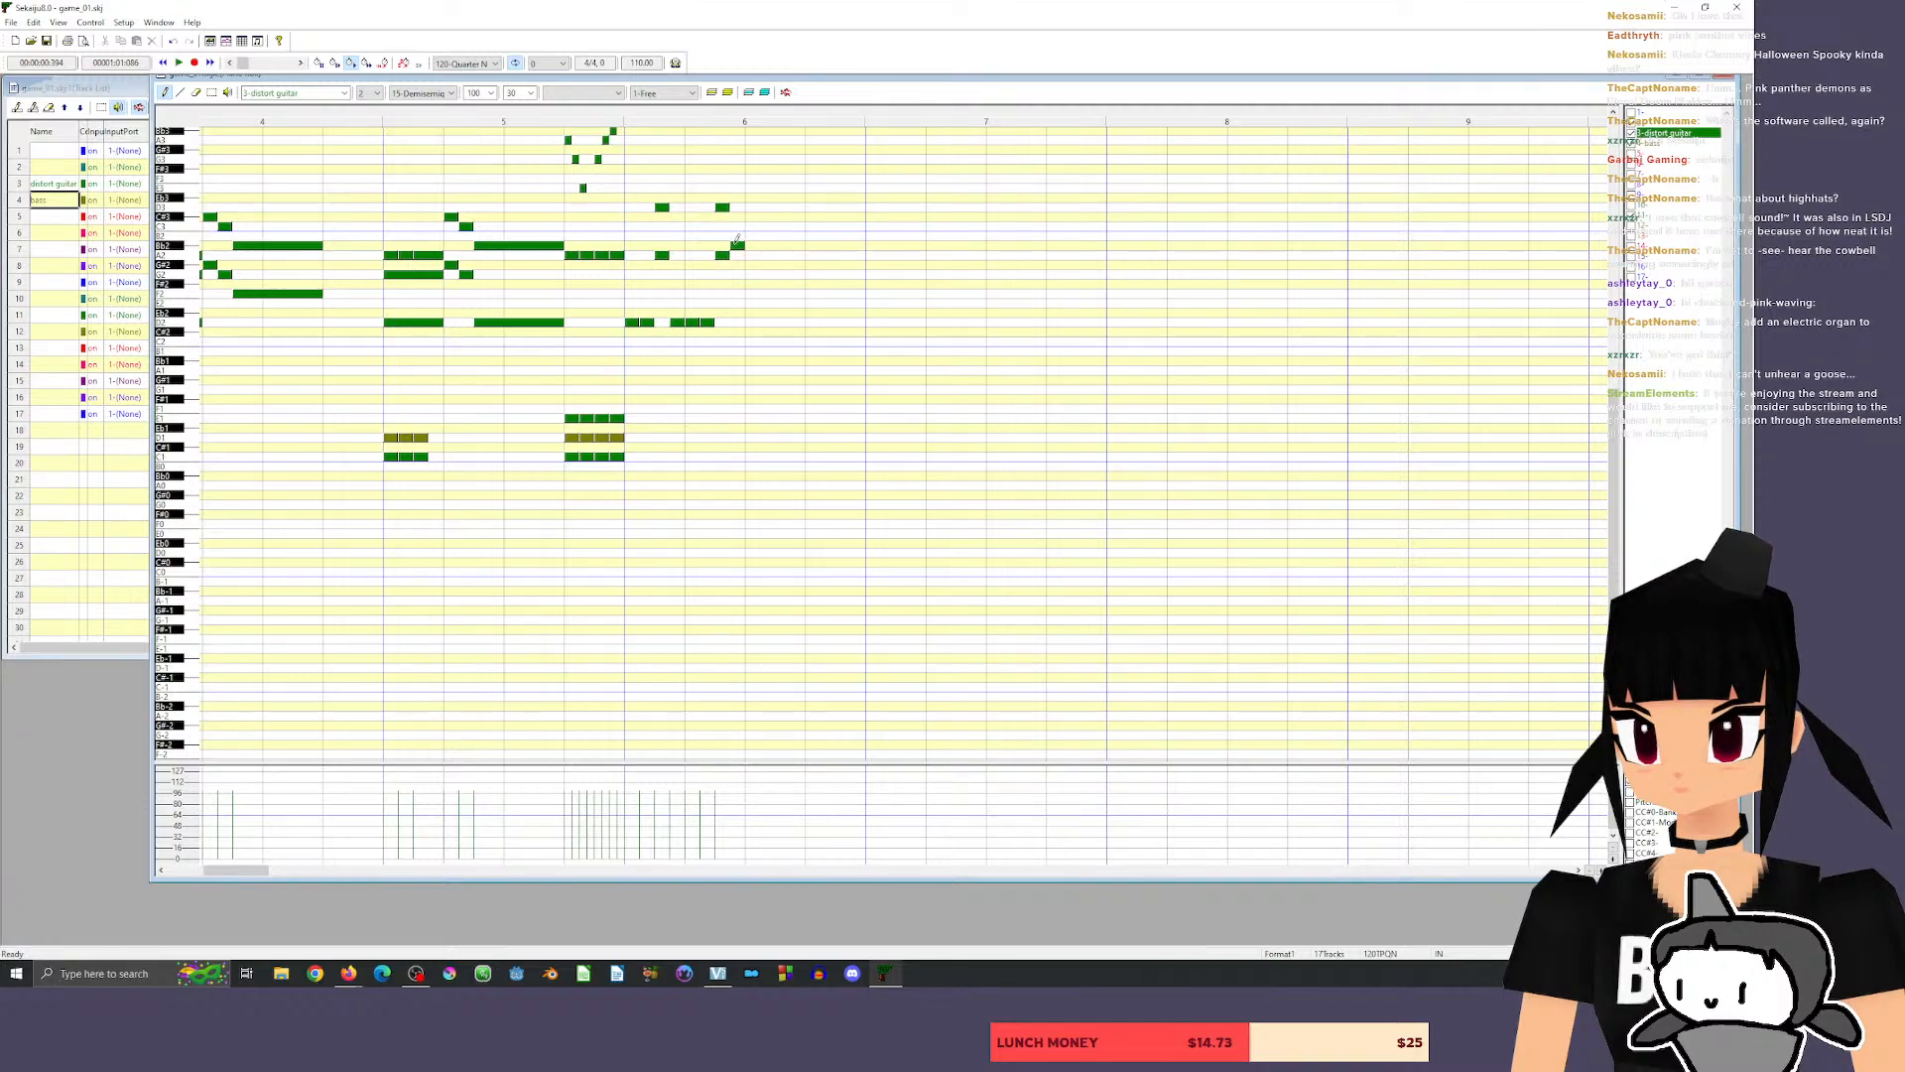
click(737, 198)
click(615, 116)
key(space)
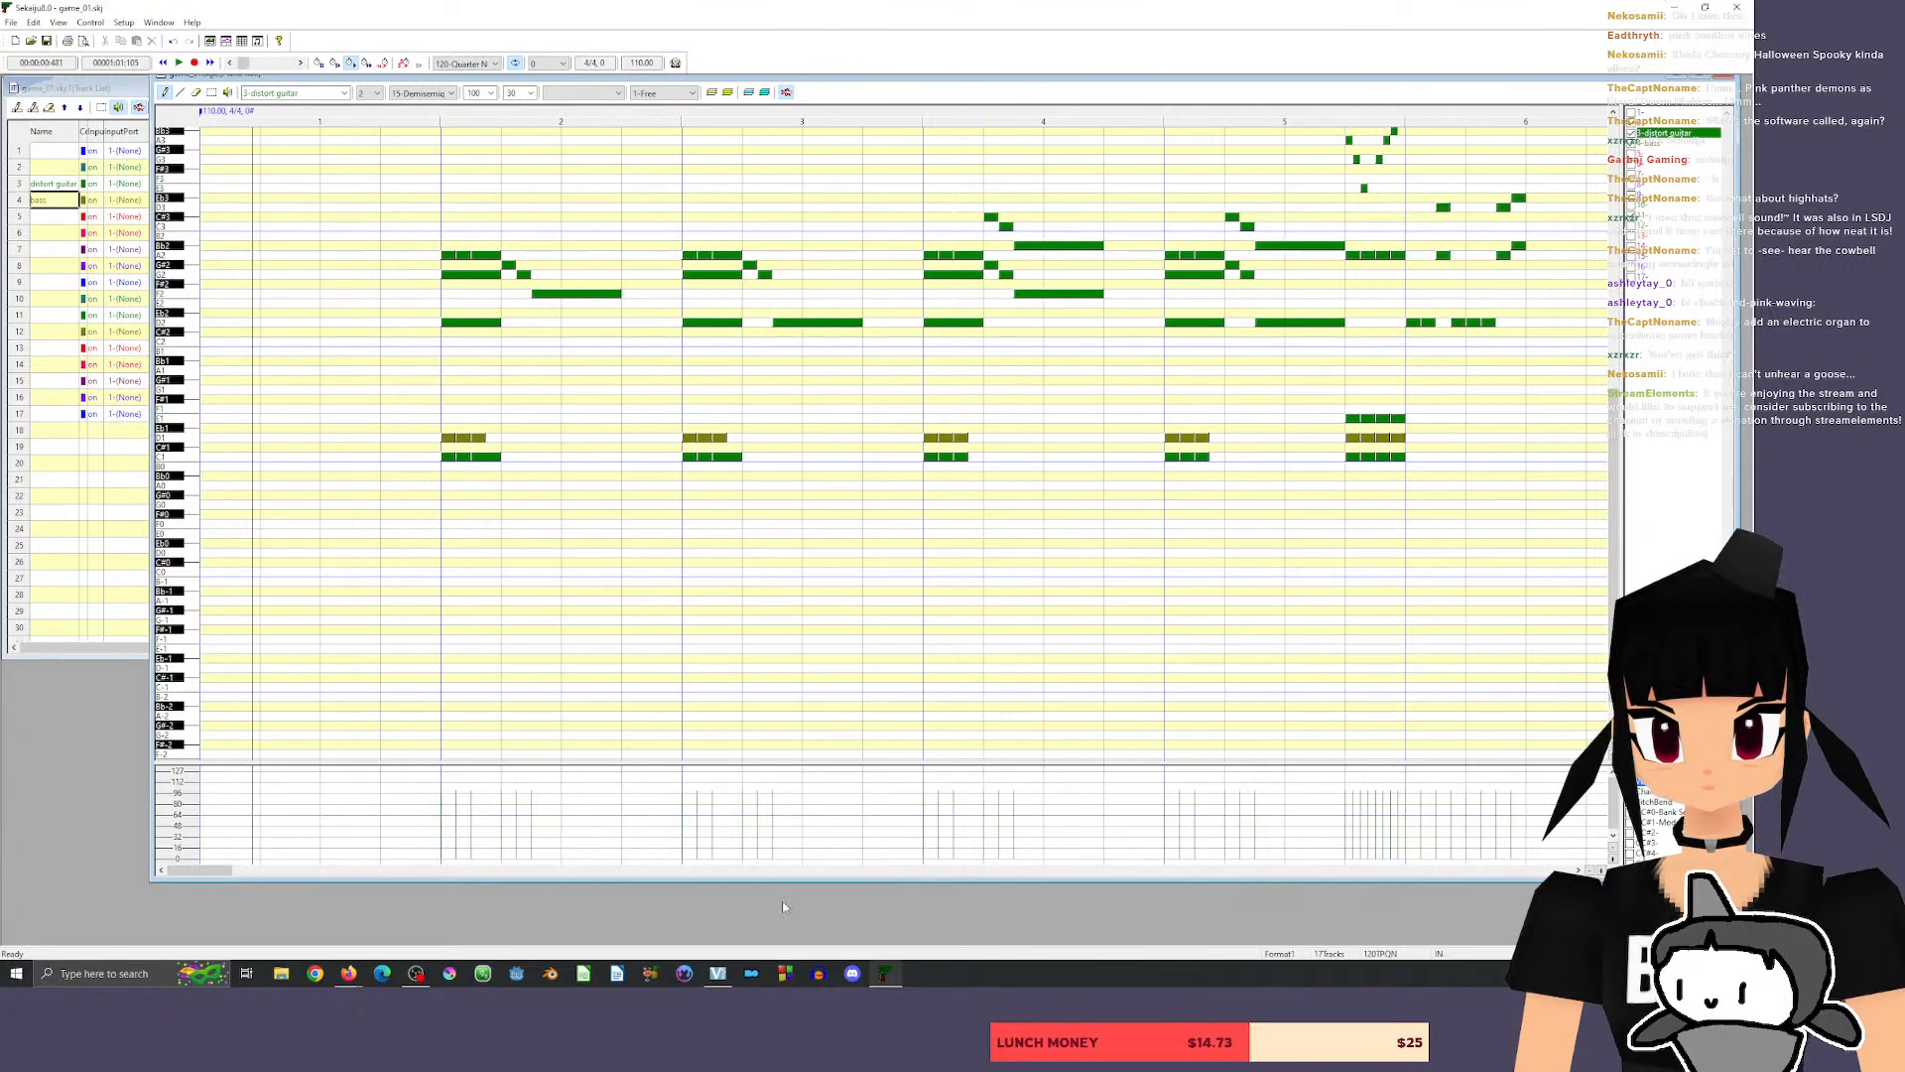
Add four evenly spaced D1 notes on the bass track under the first half of measure 6 and play them back.
drag(203, 871, 236, 870)
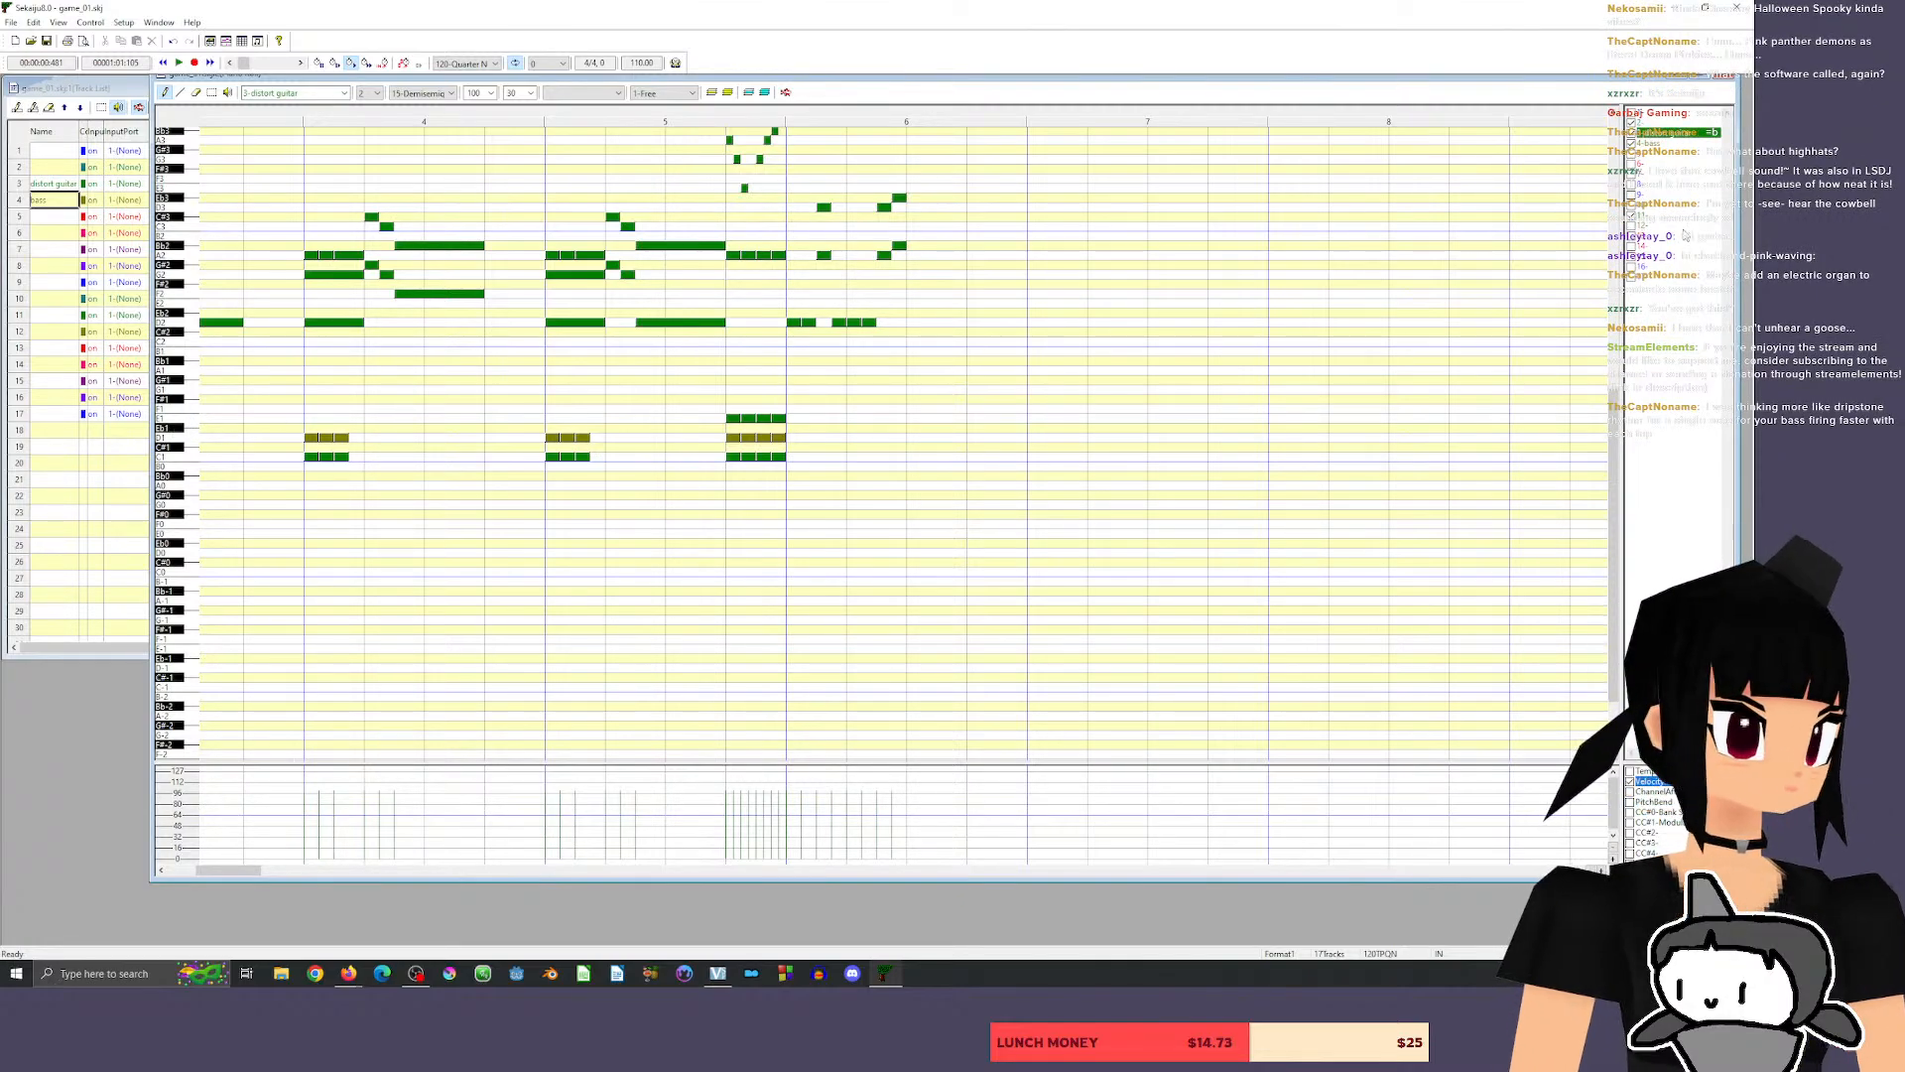
click(1656, 143)
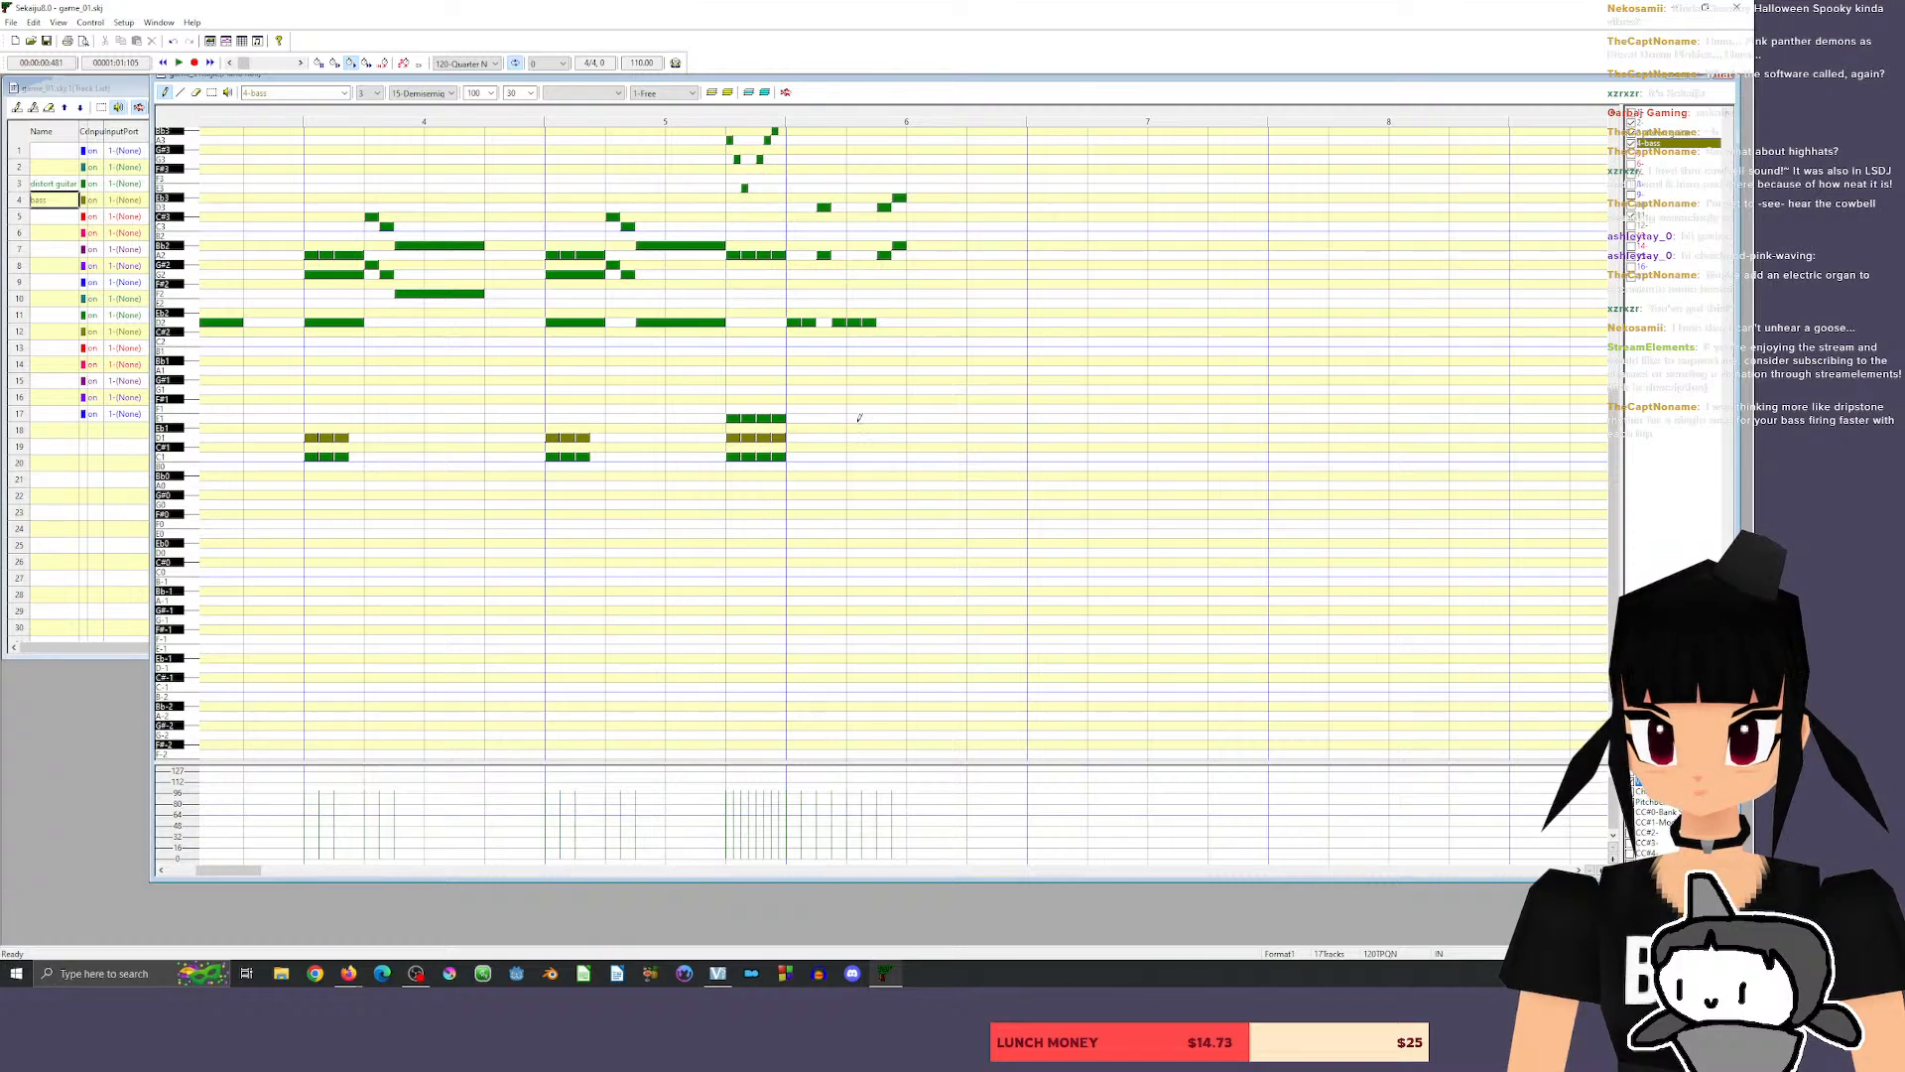
click(793, 436)
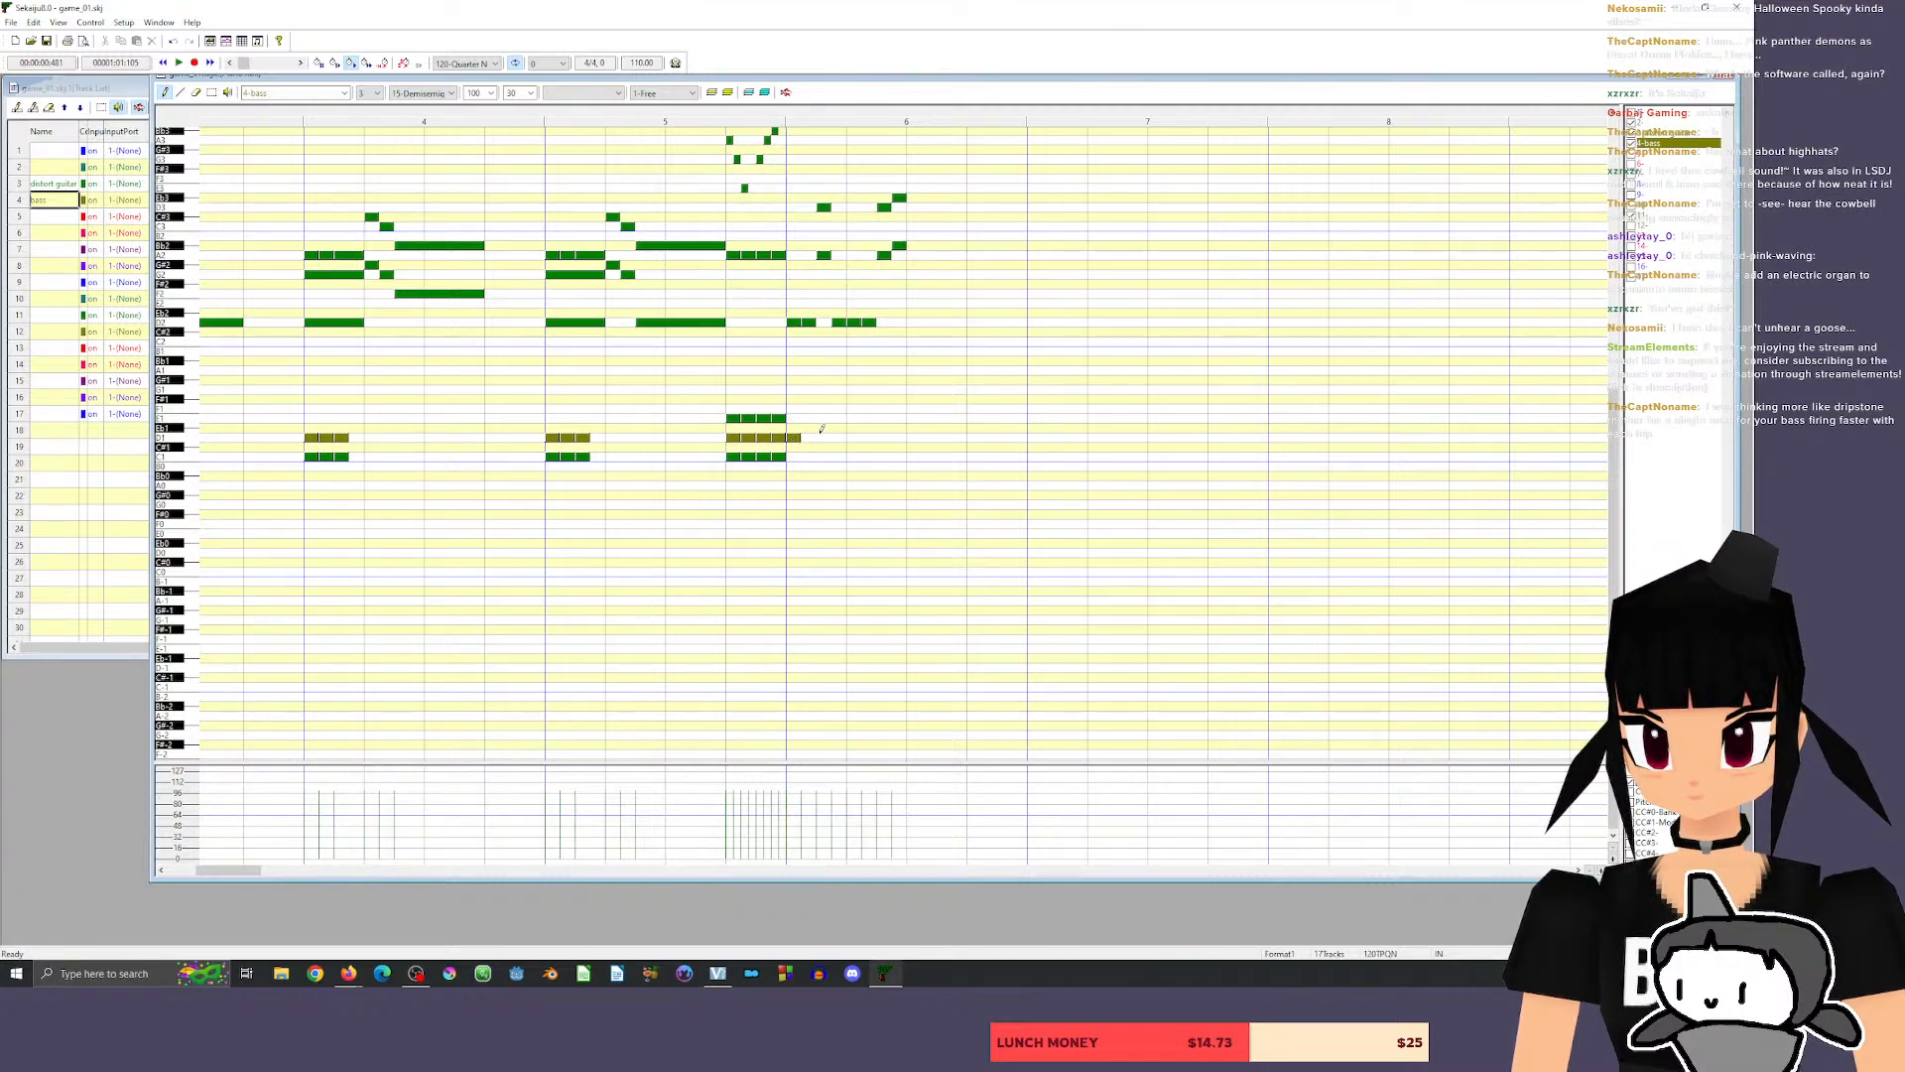
click(823, 434)
click(854, 437)
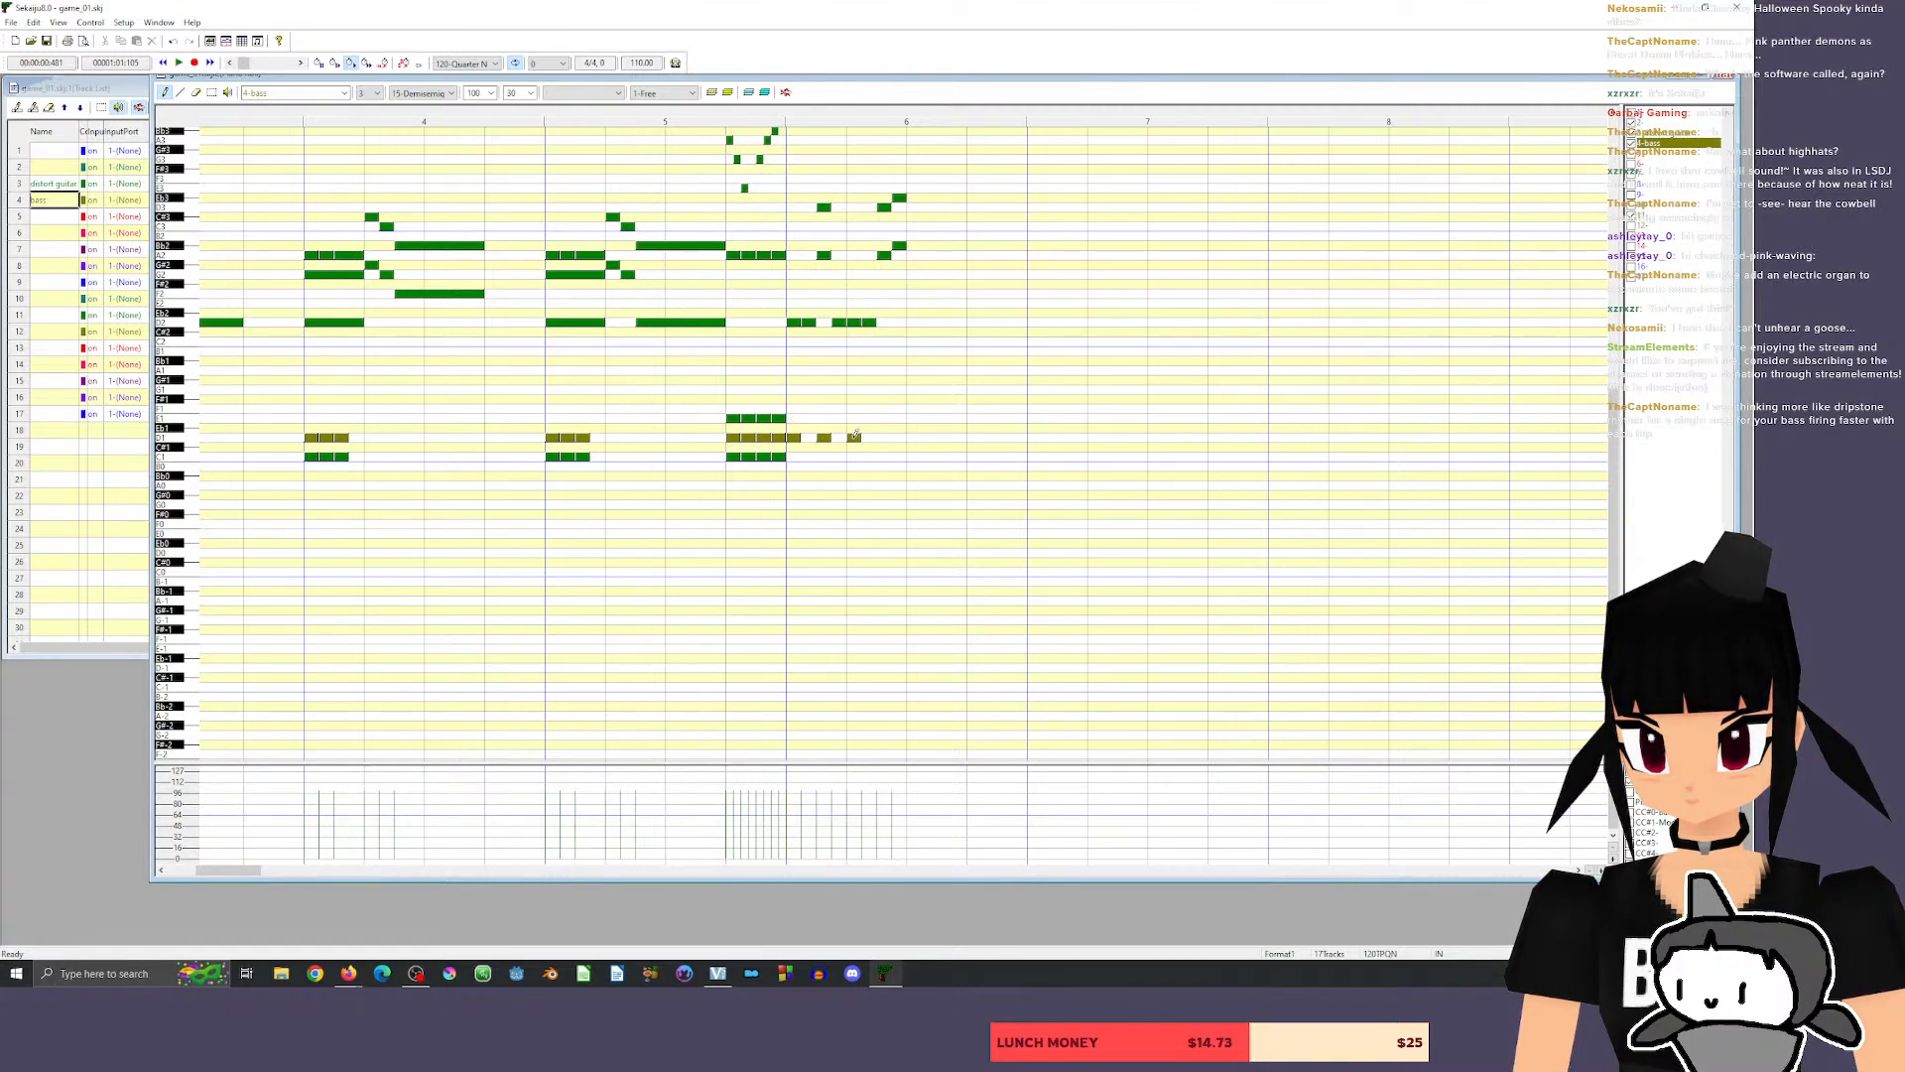
click(883, 437)
key(space)
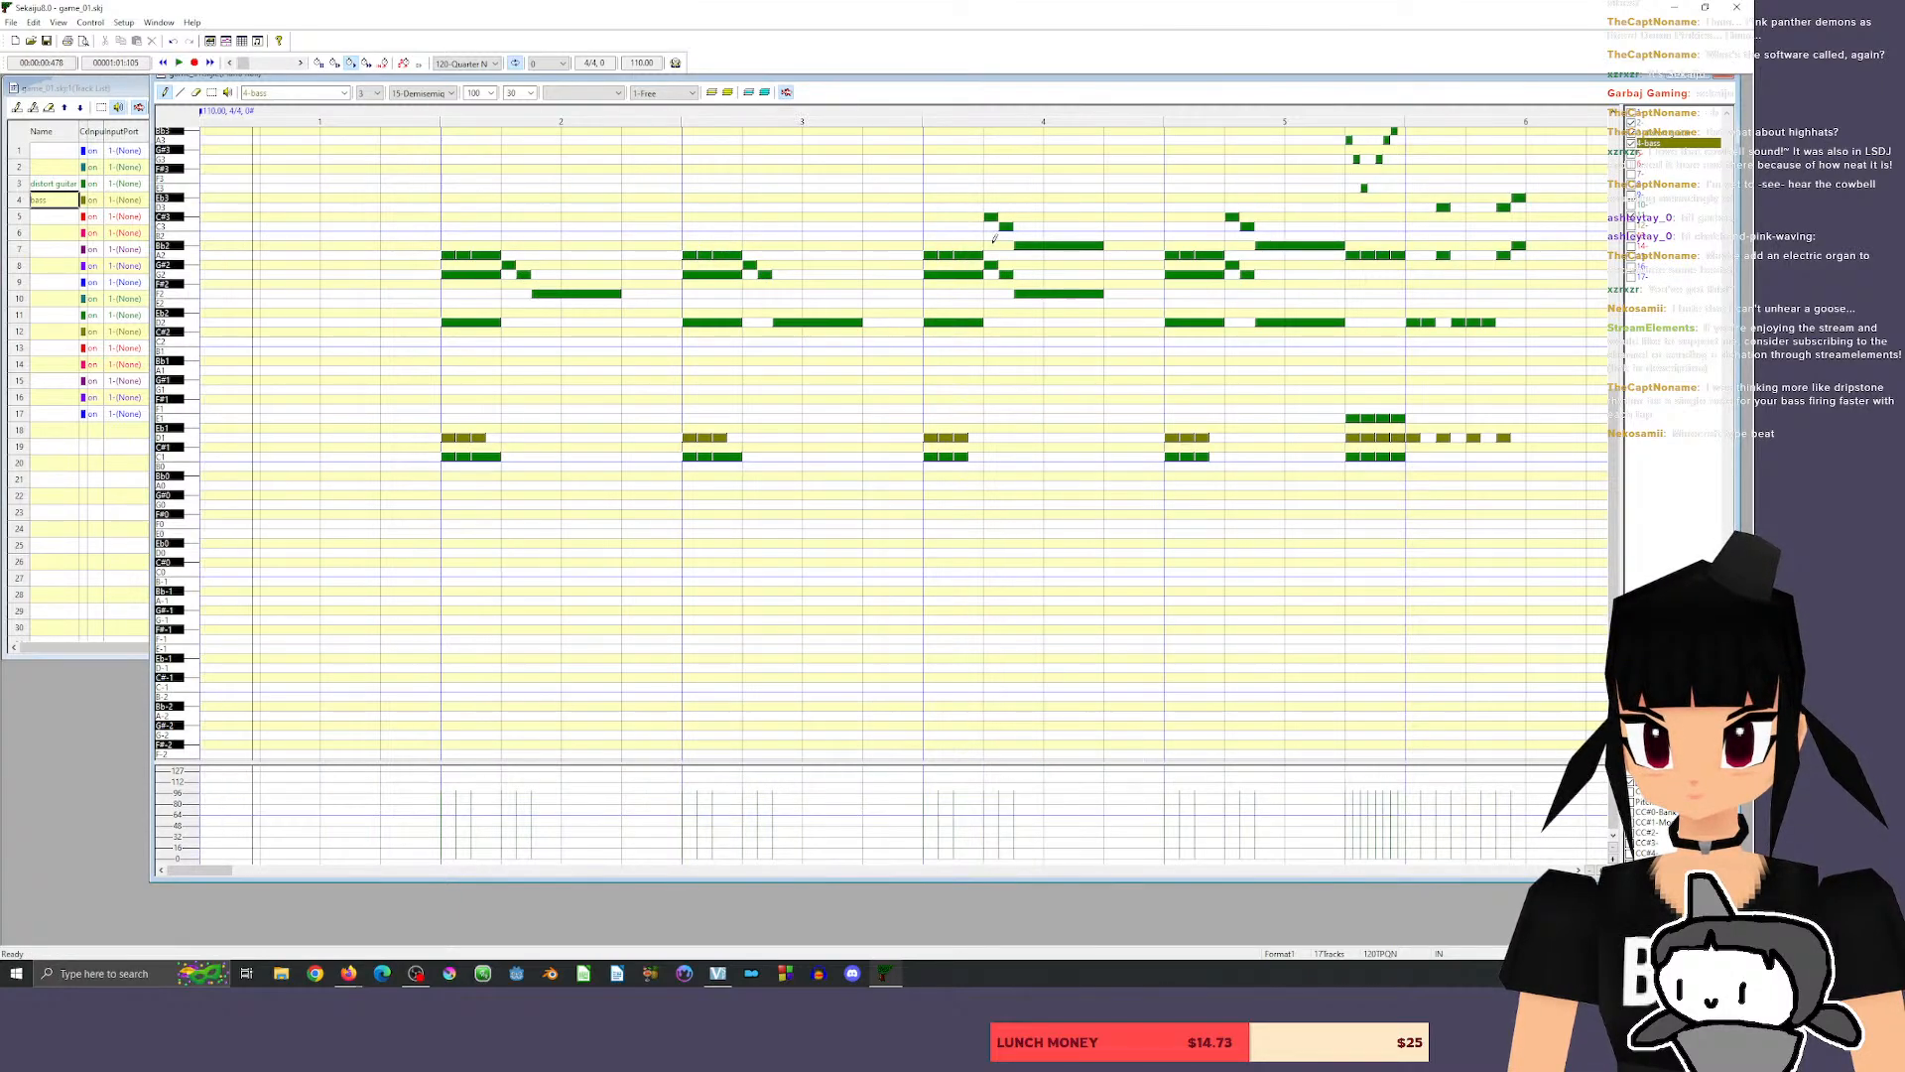
Continue the evenly spaced D1 bass notes through the second half of measure 6 and into the start of measure 7.
drag(201, 871, 229, 872)
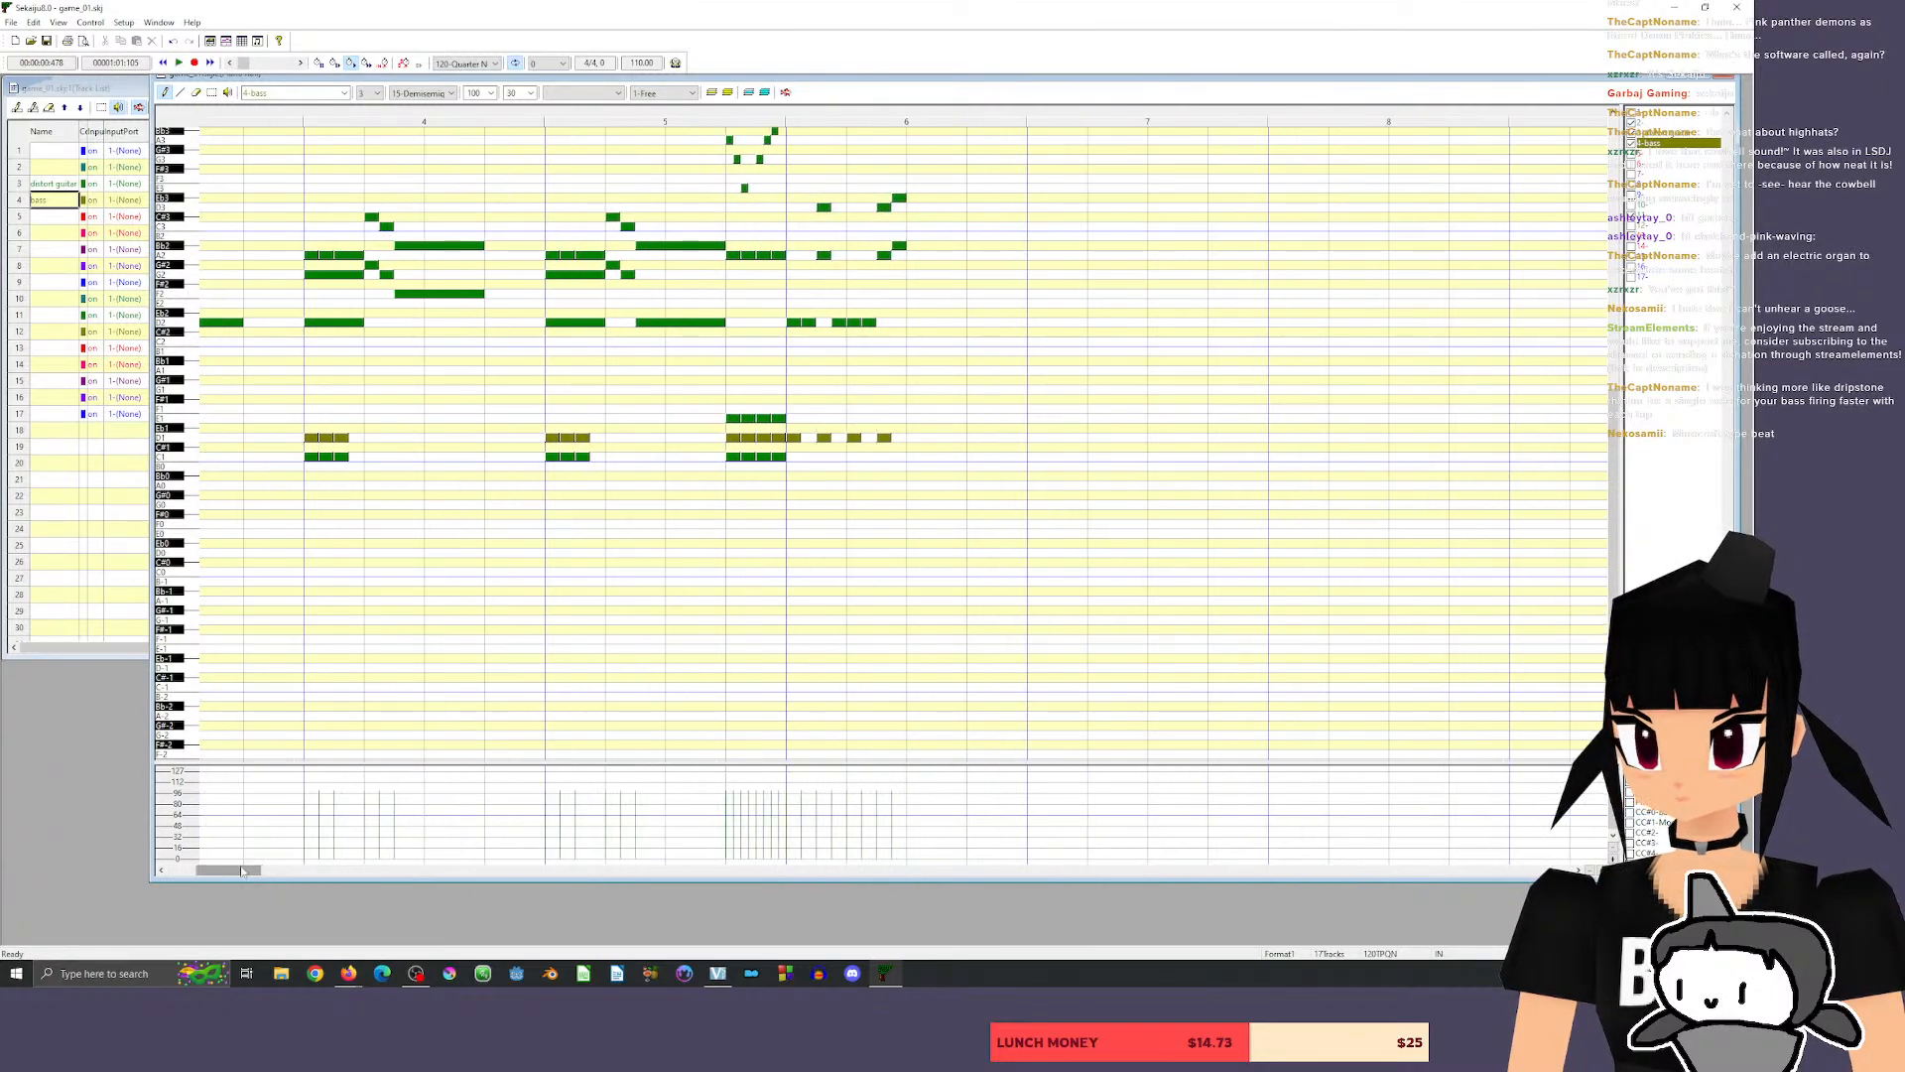
click(910, 321)
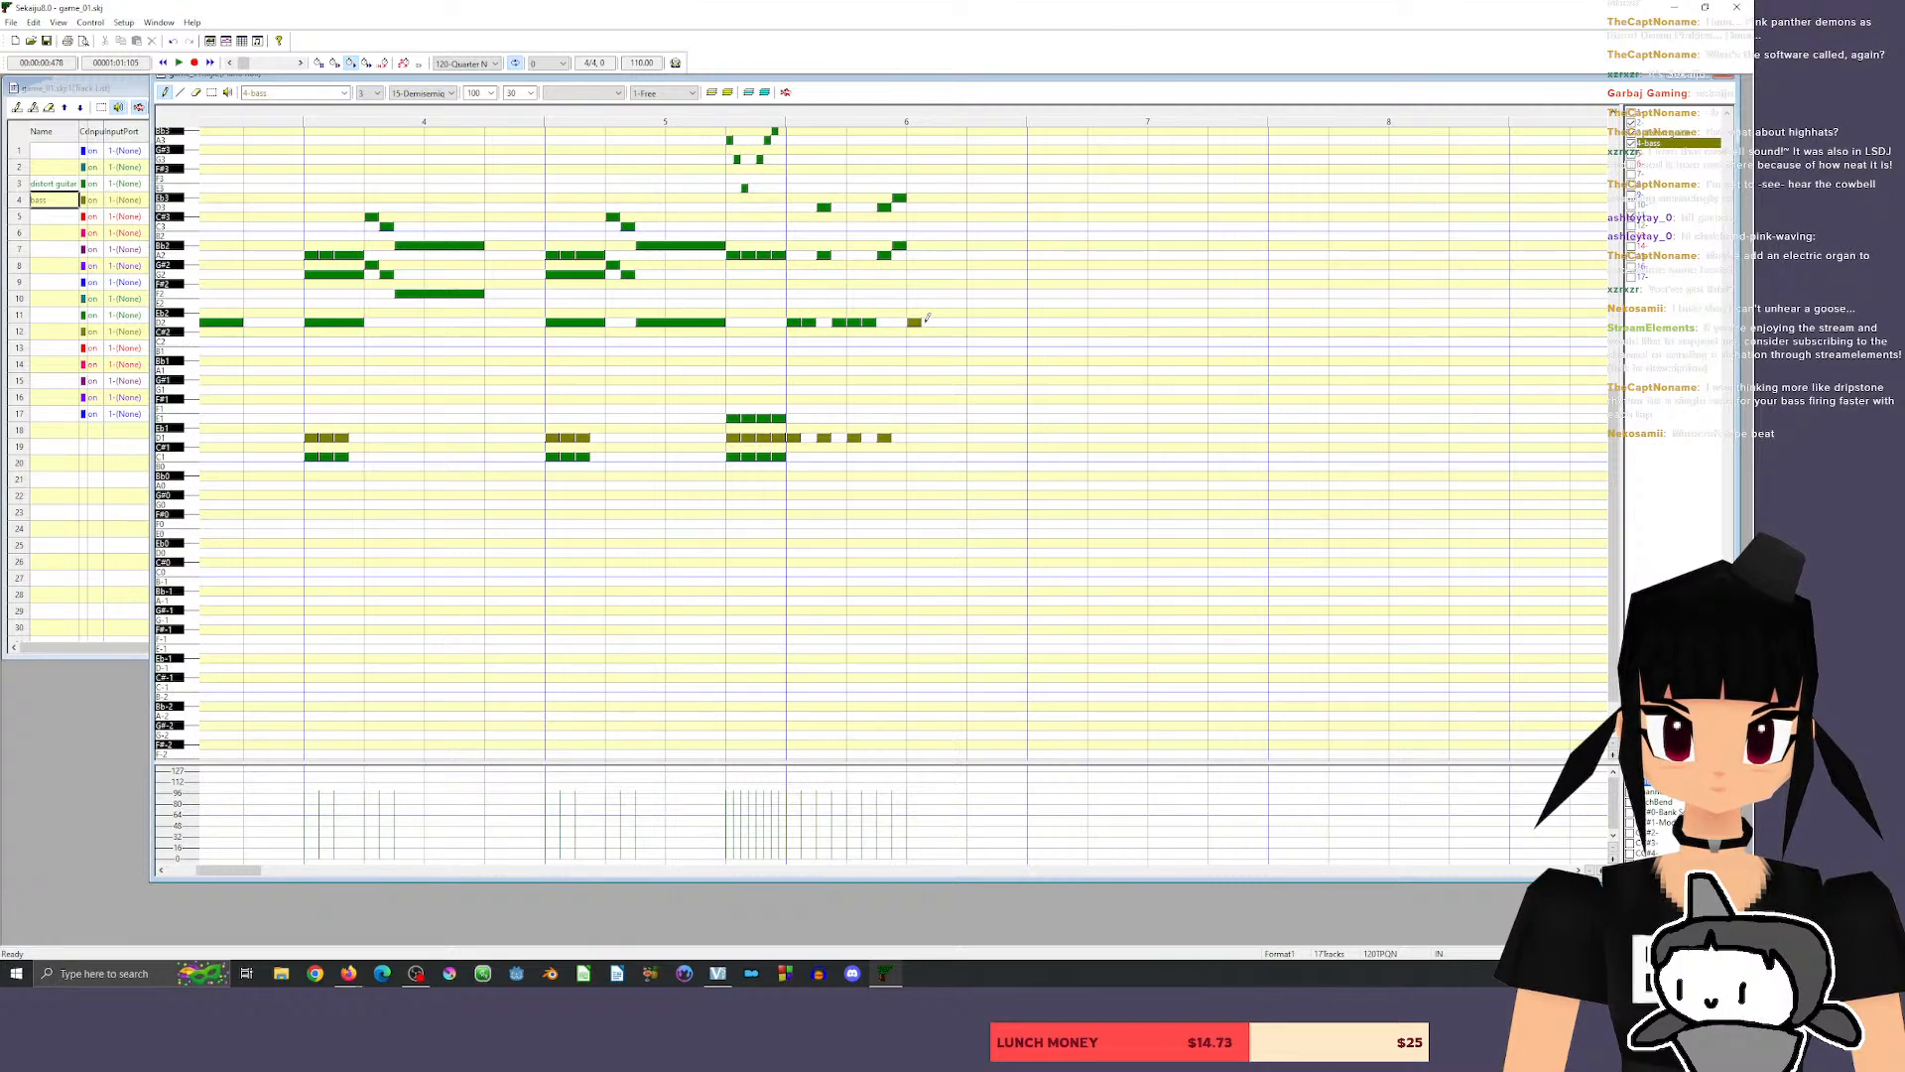
key(ctrl+z)
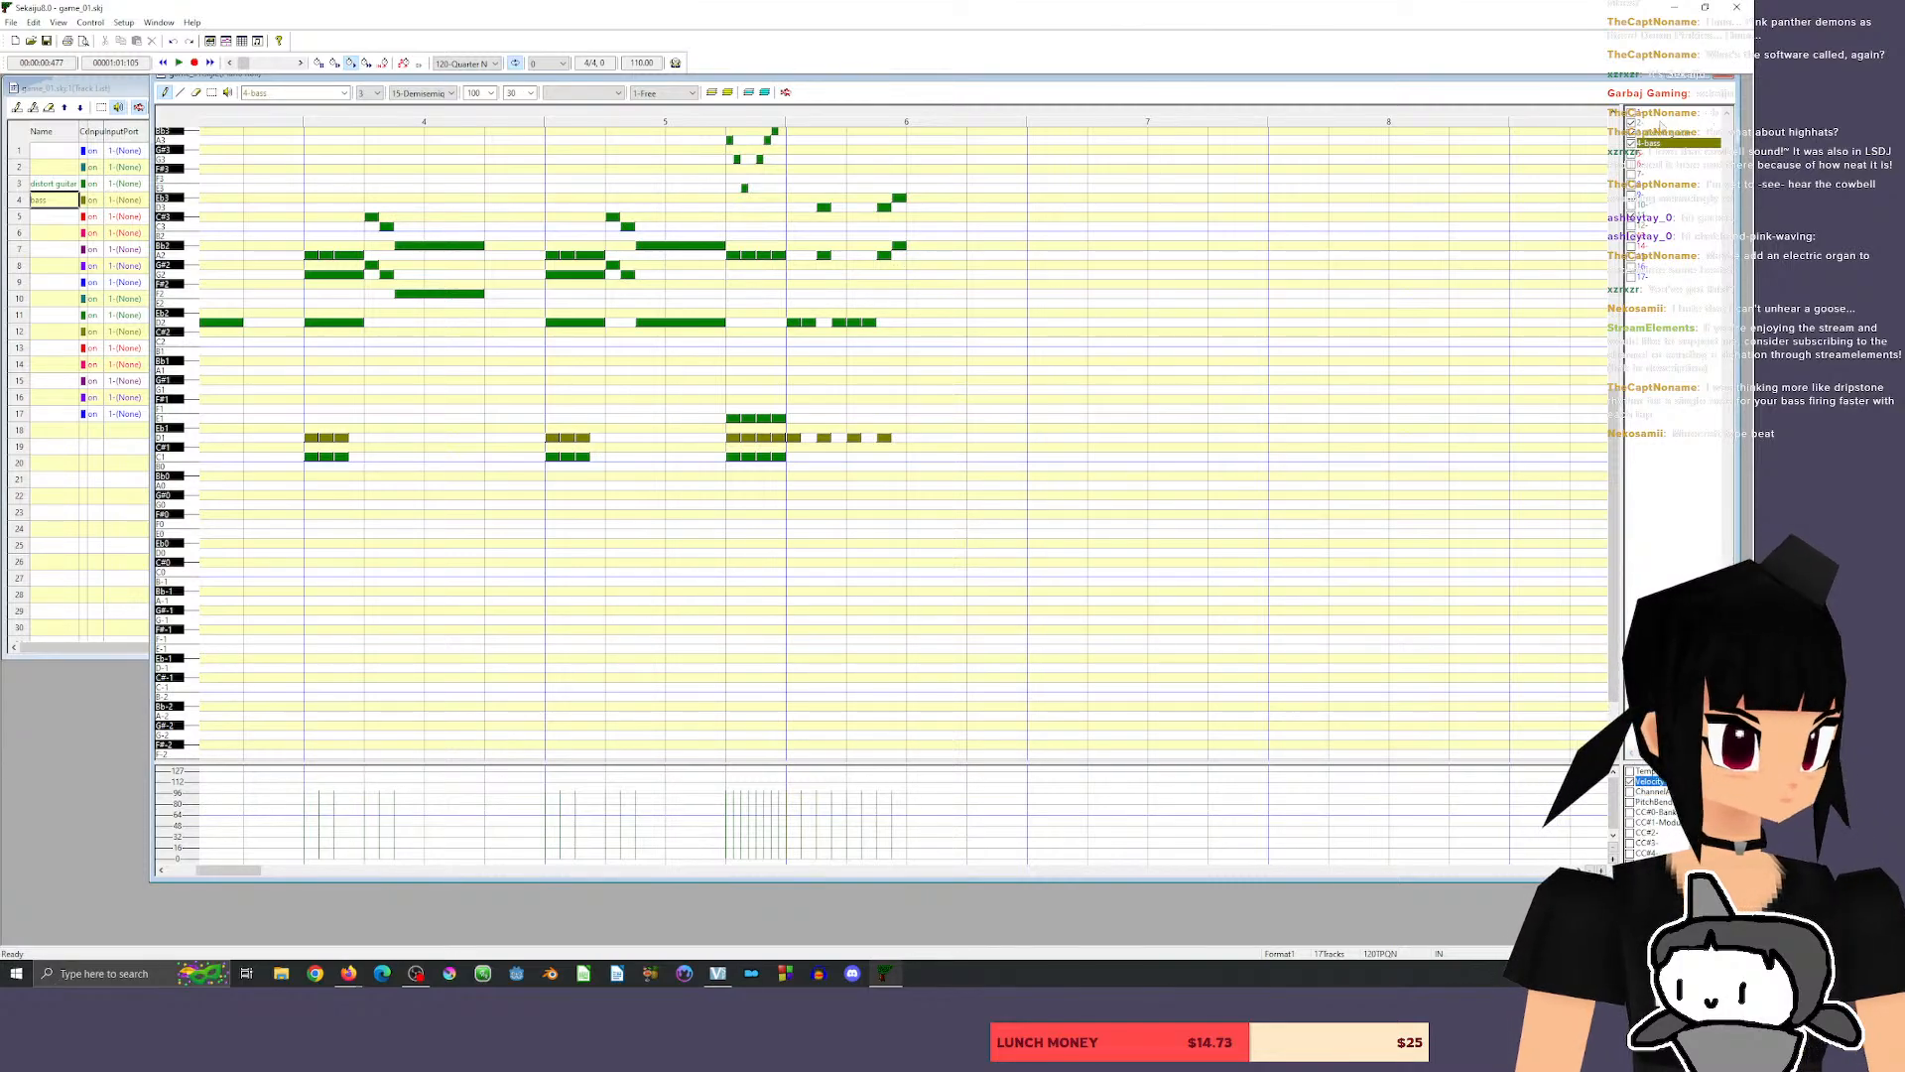
click(914, 438)
click(938, 438)
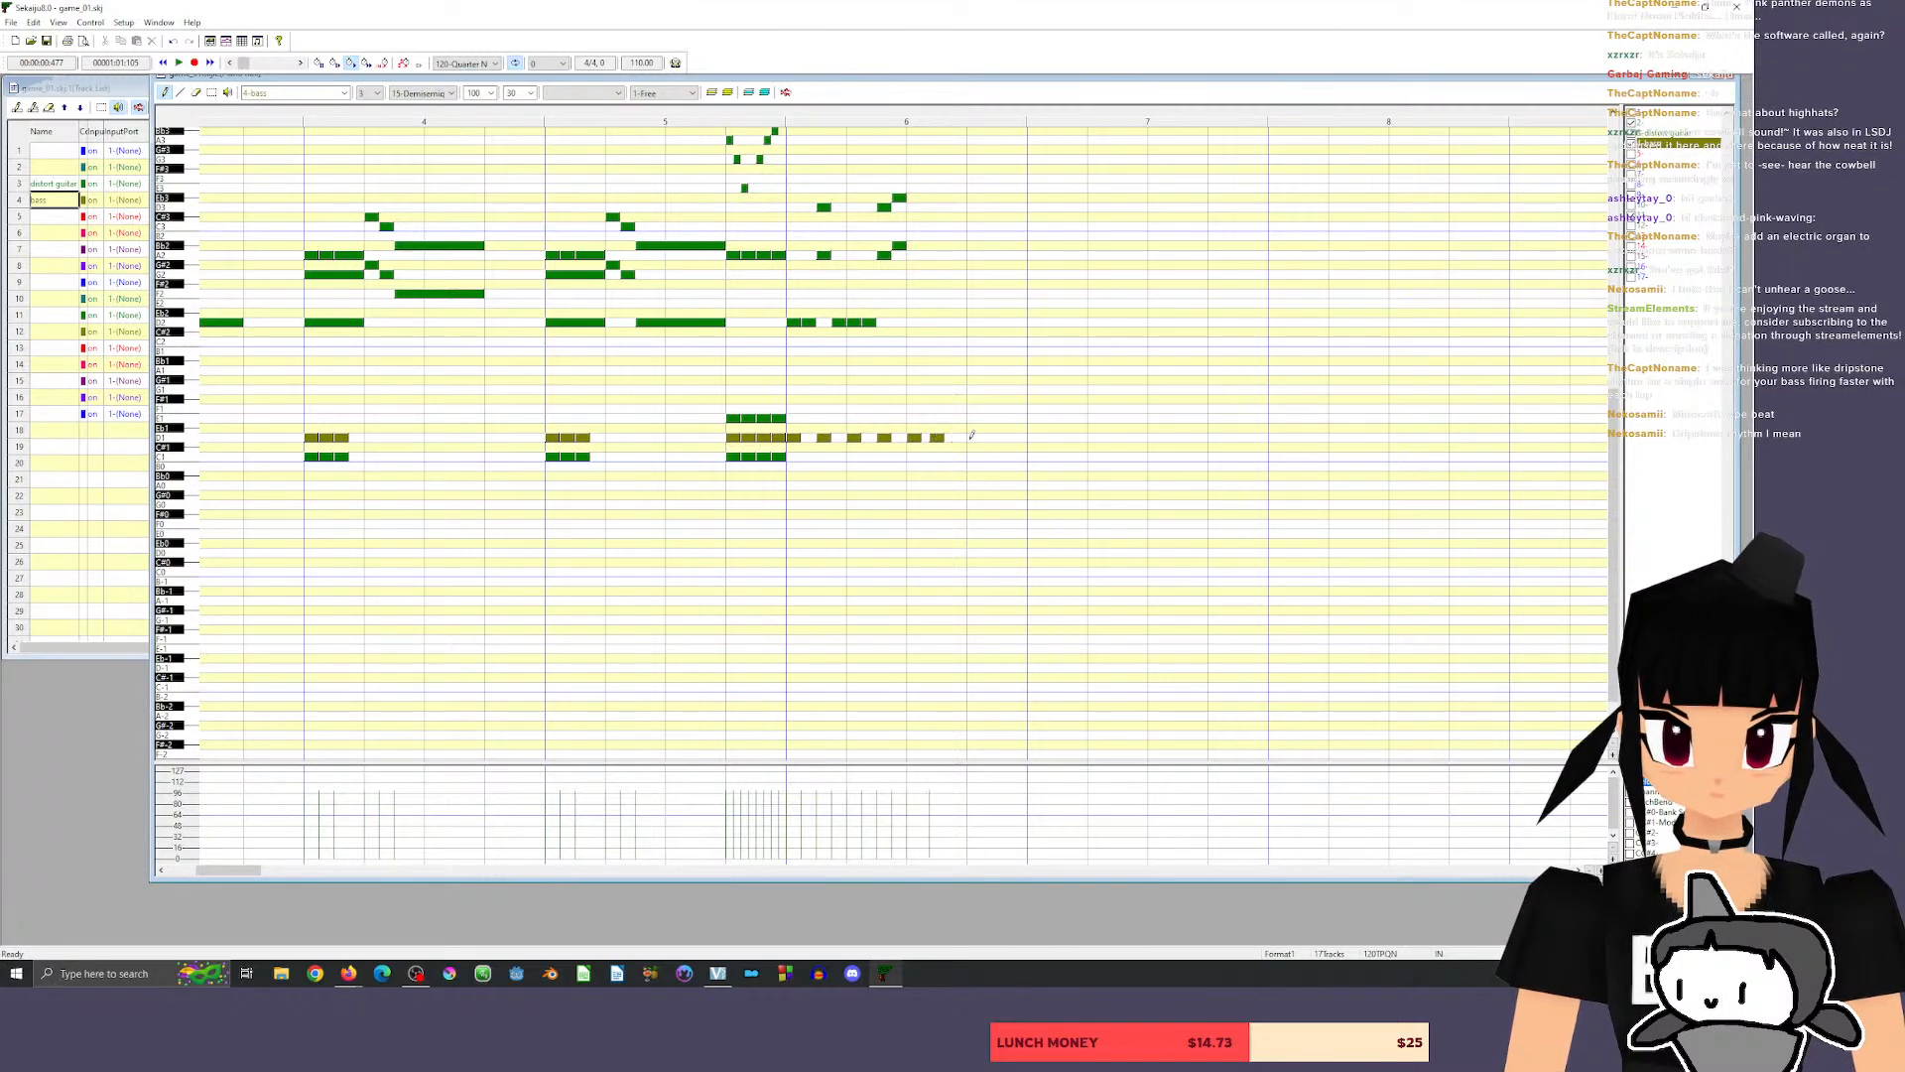
click(973, 438)
drag(937, 438, 945, 438)
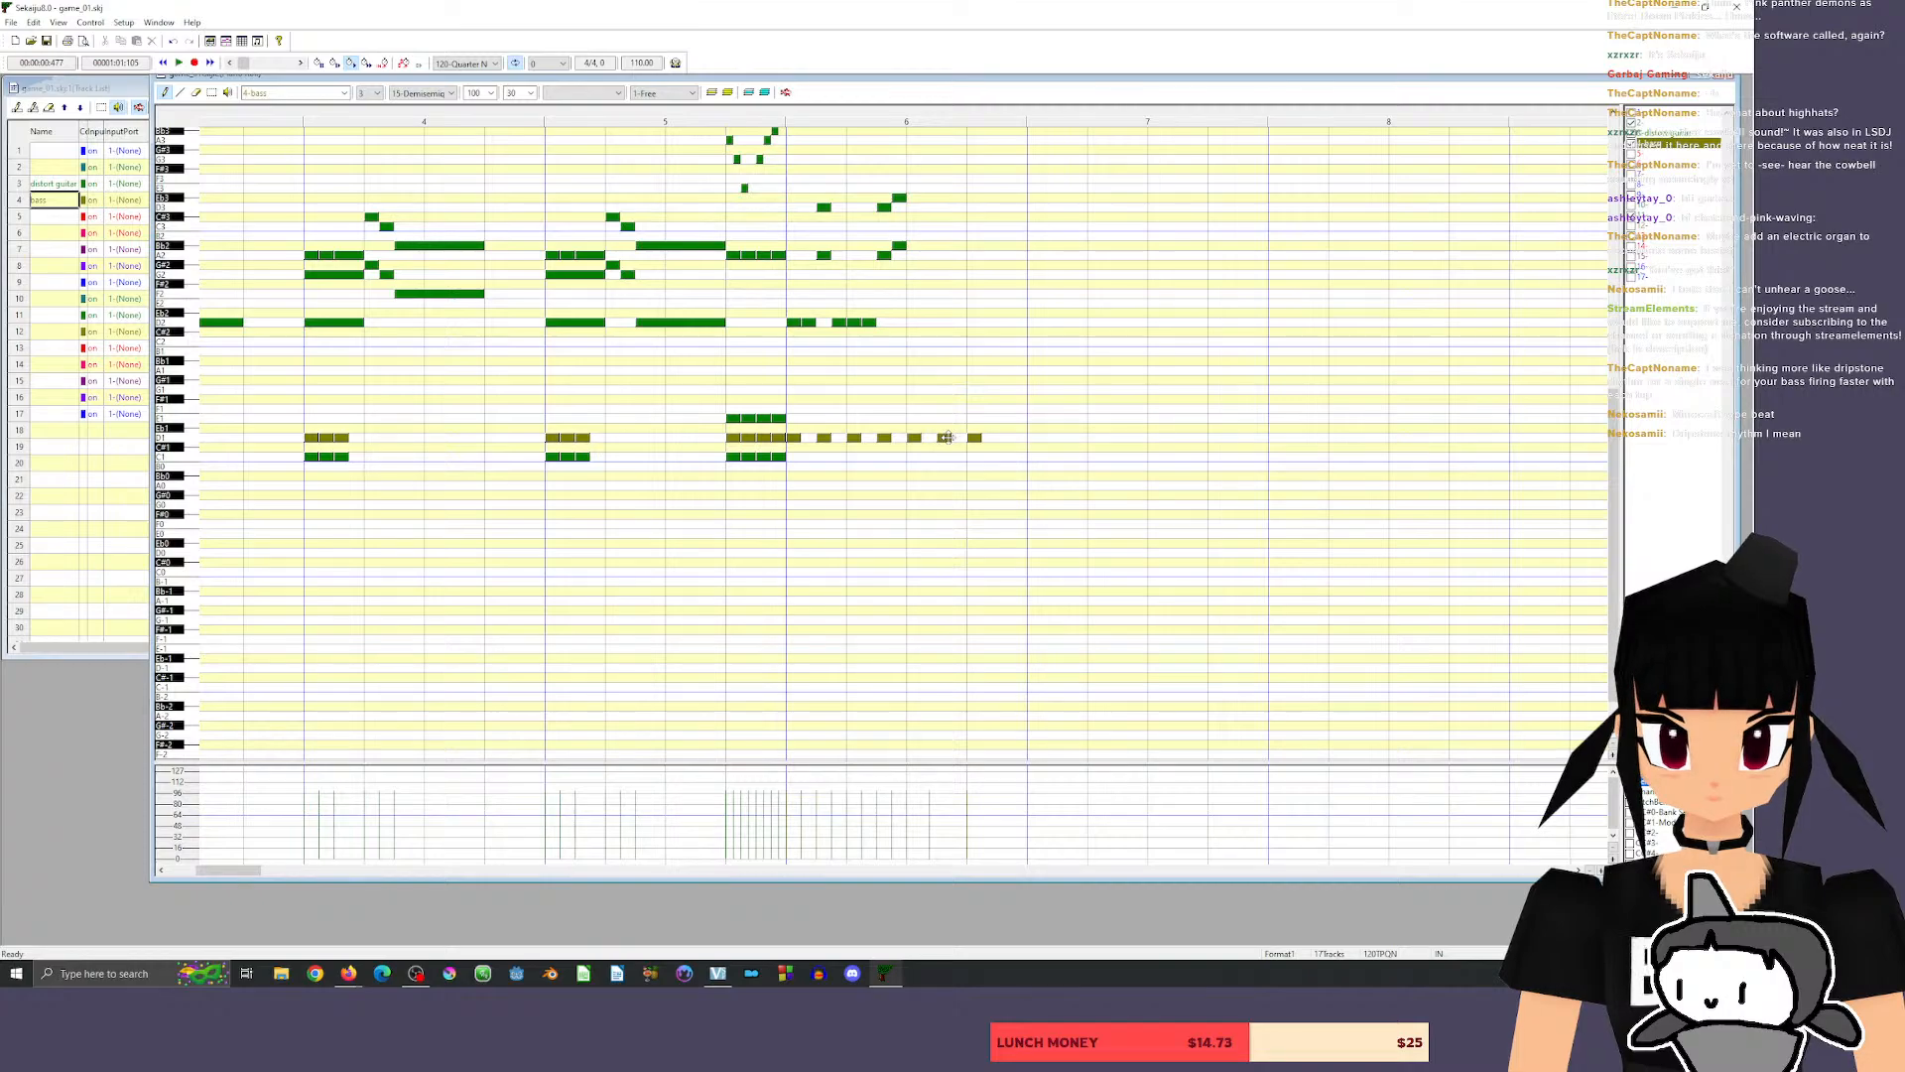
click(1005, 438)
click(1035, 438)
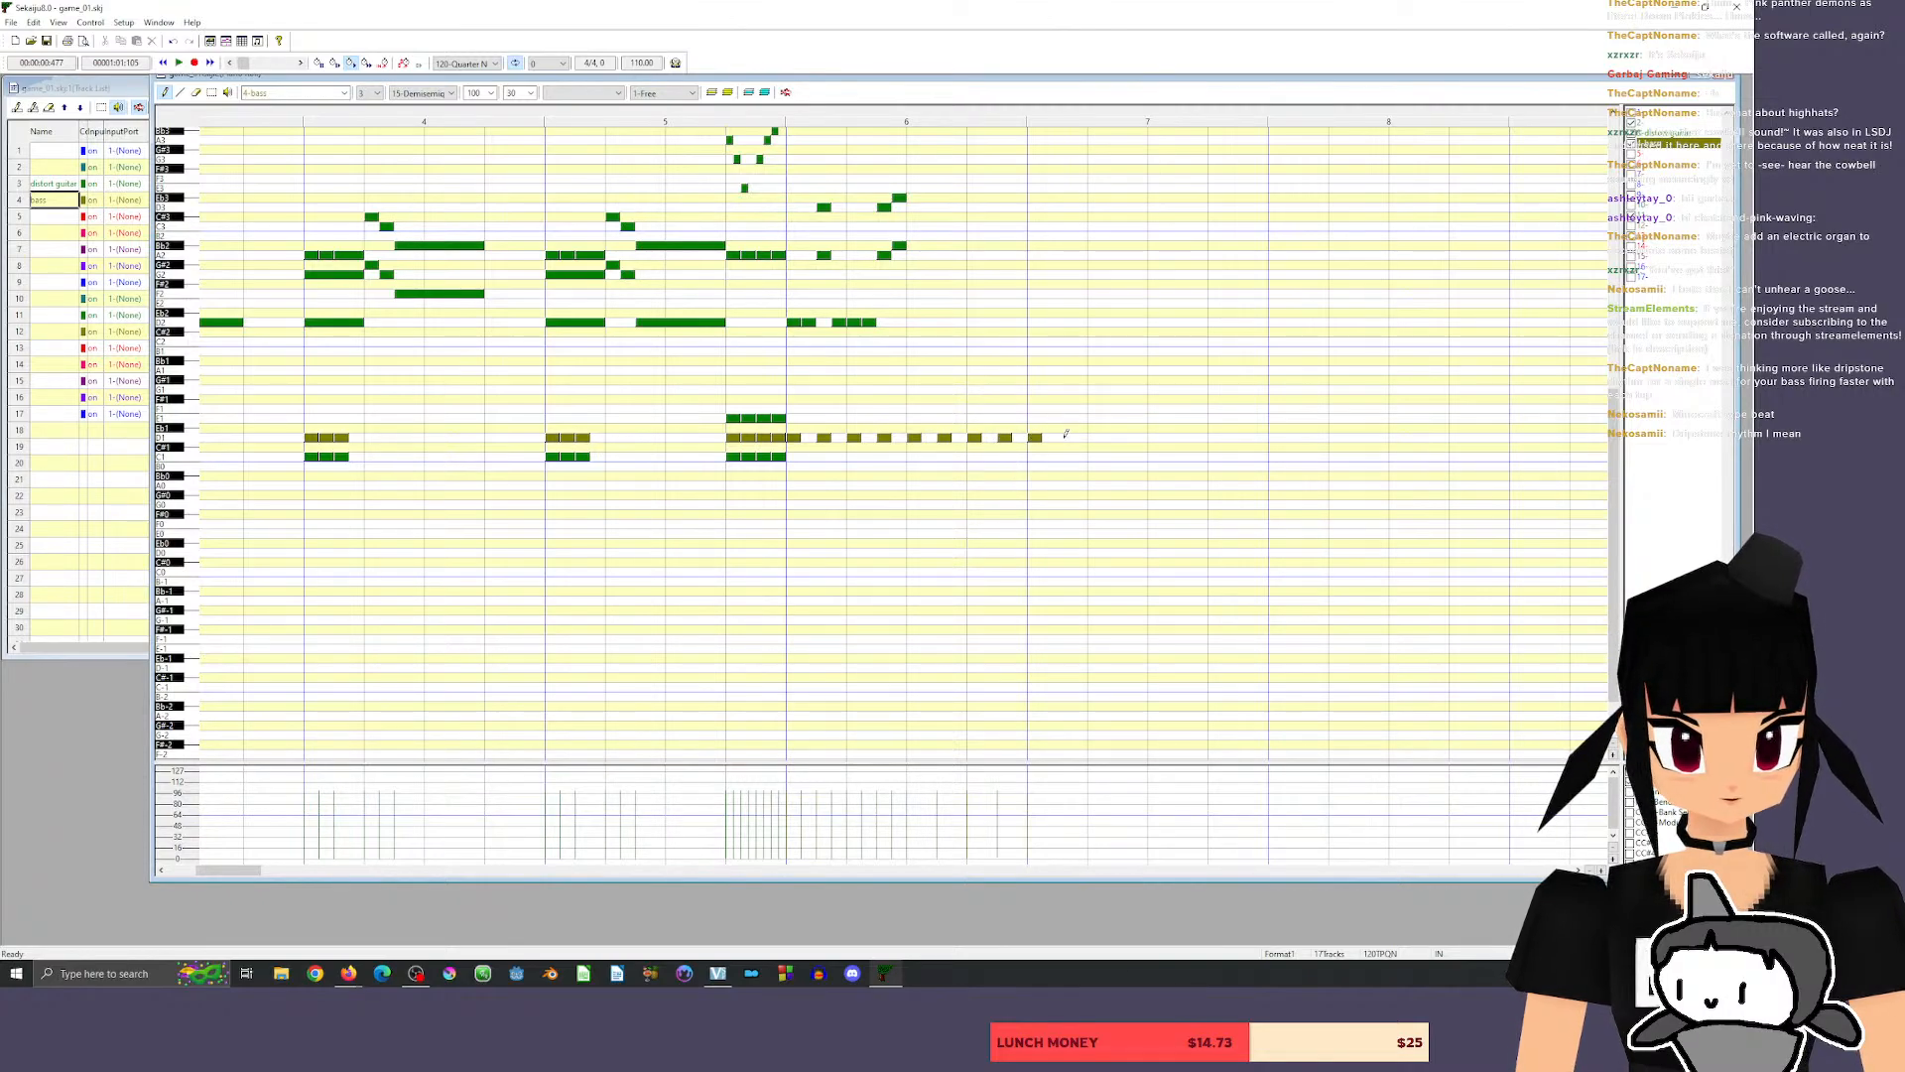
click(1064, 438)
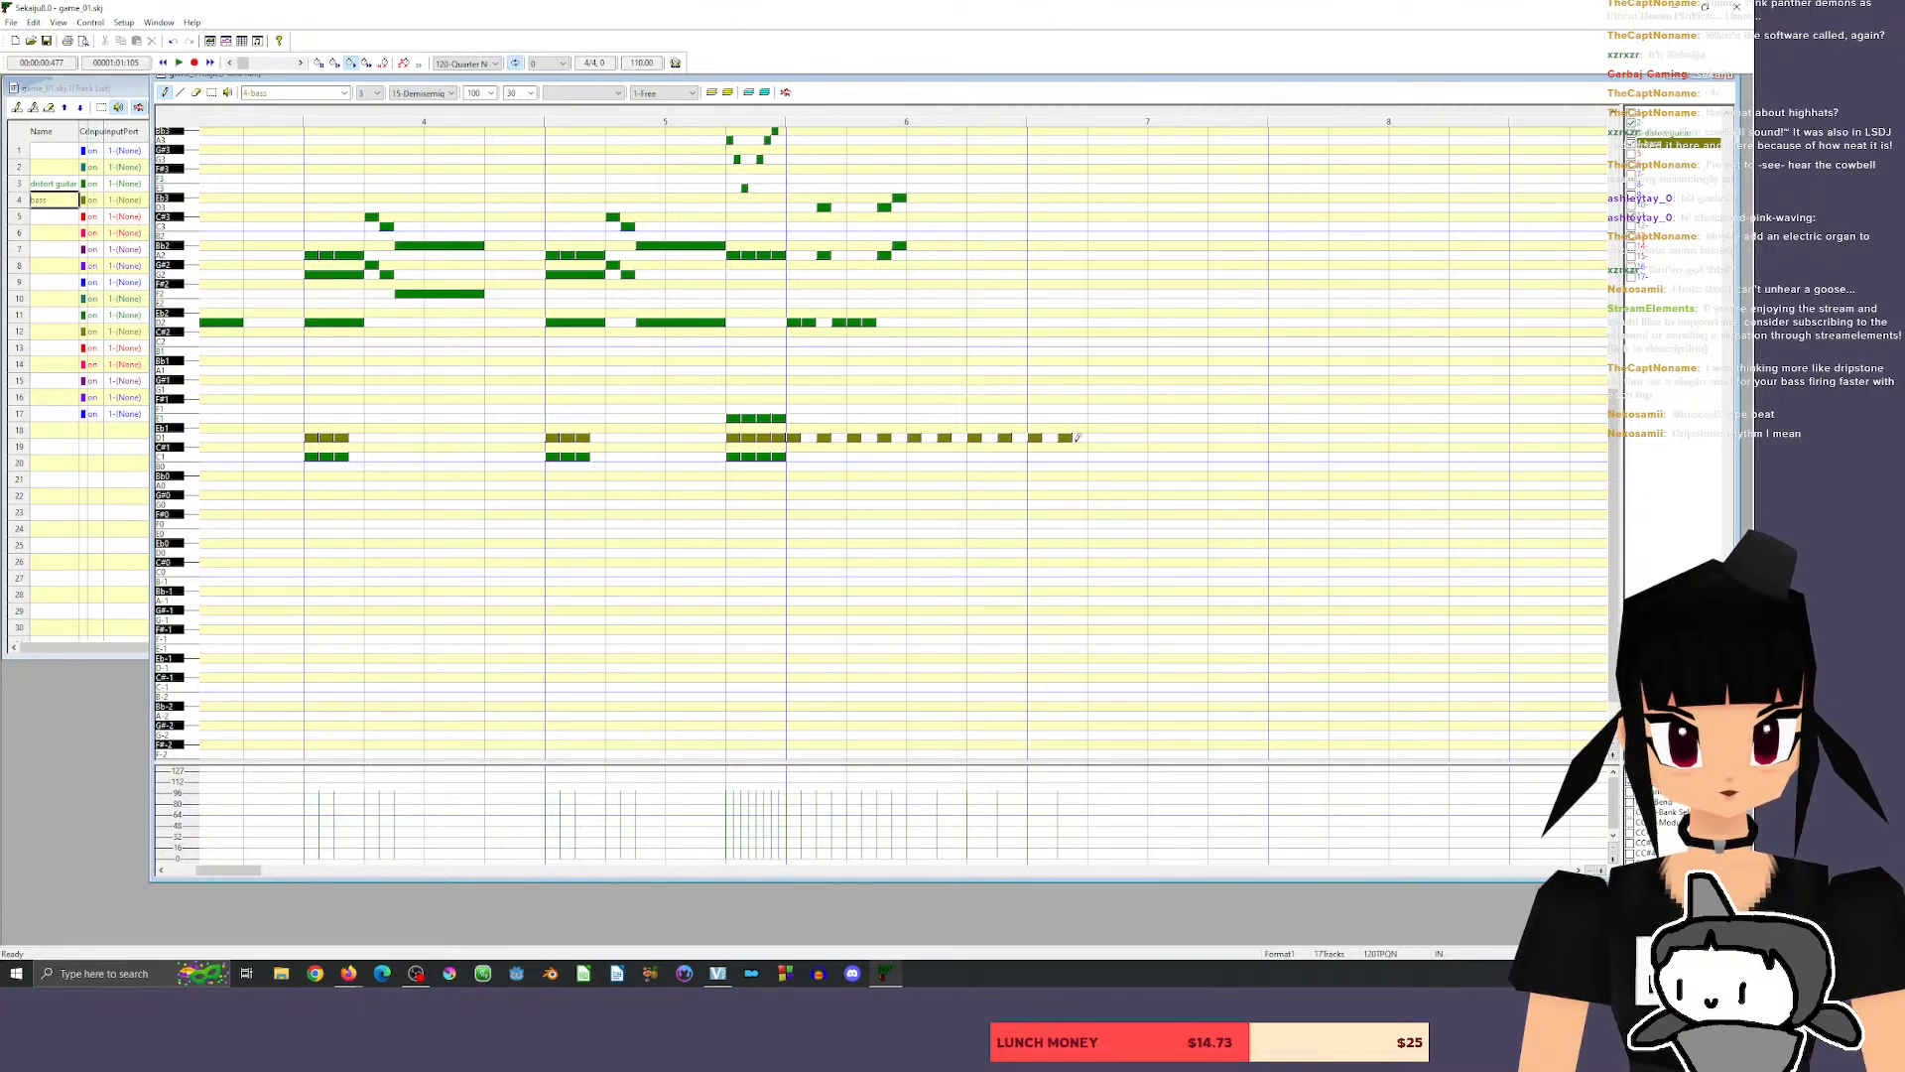
Erase the two D1 bass notes in measure 7 and play back from the end of measure 5.
click(196, 92)
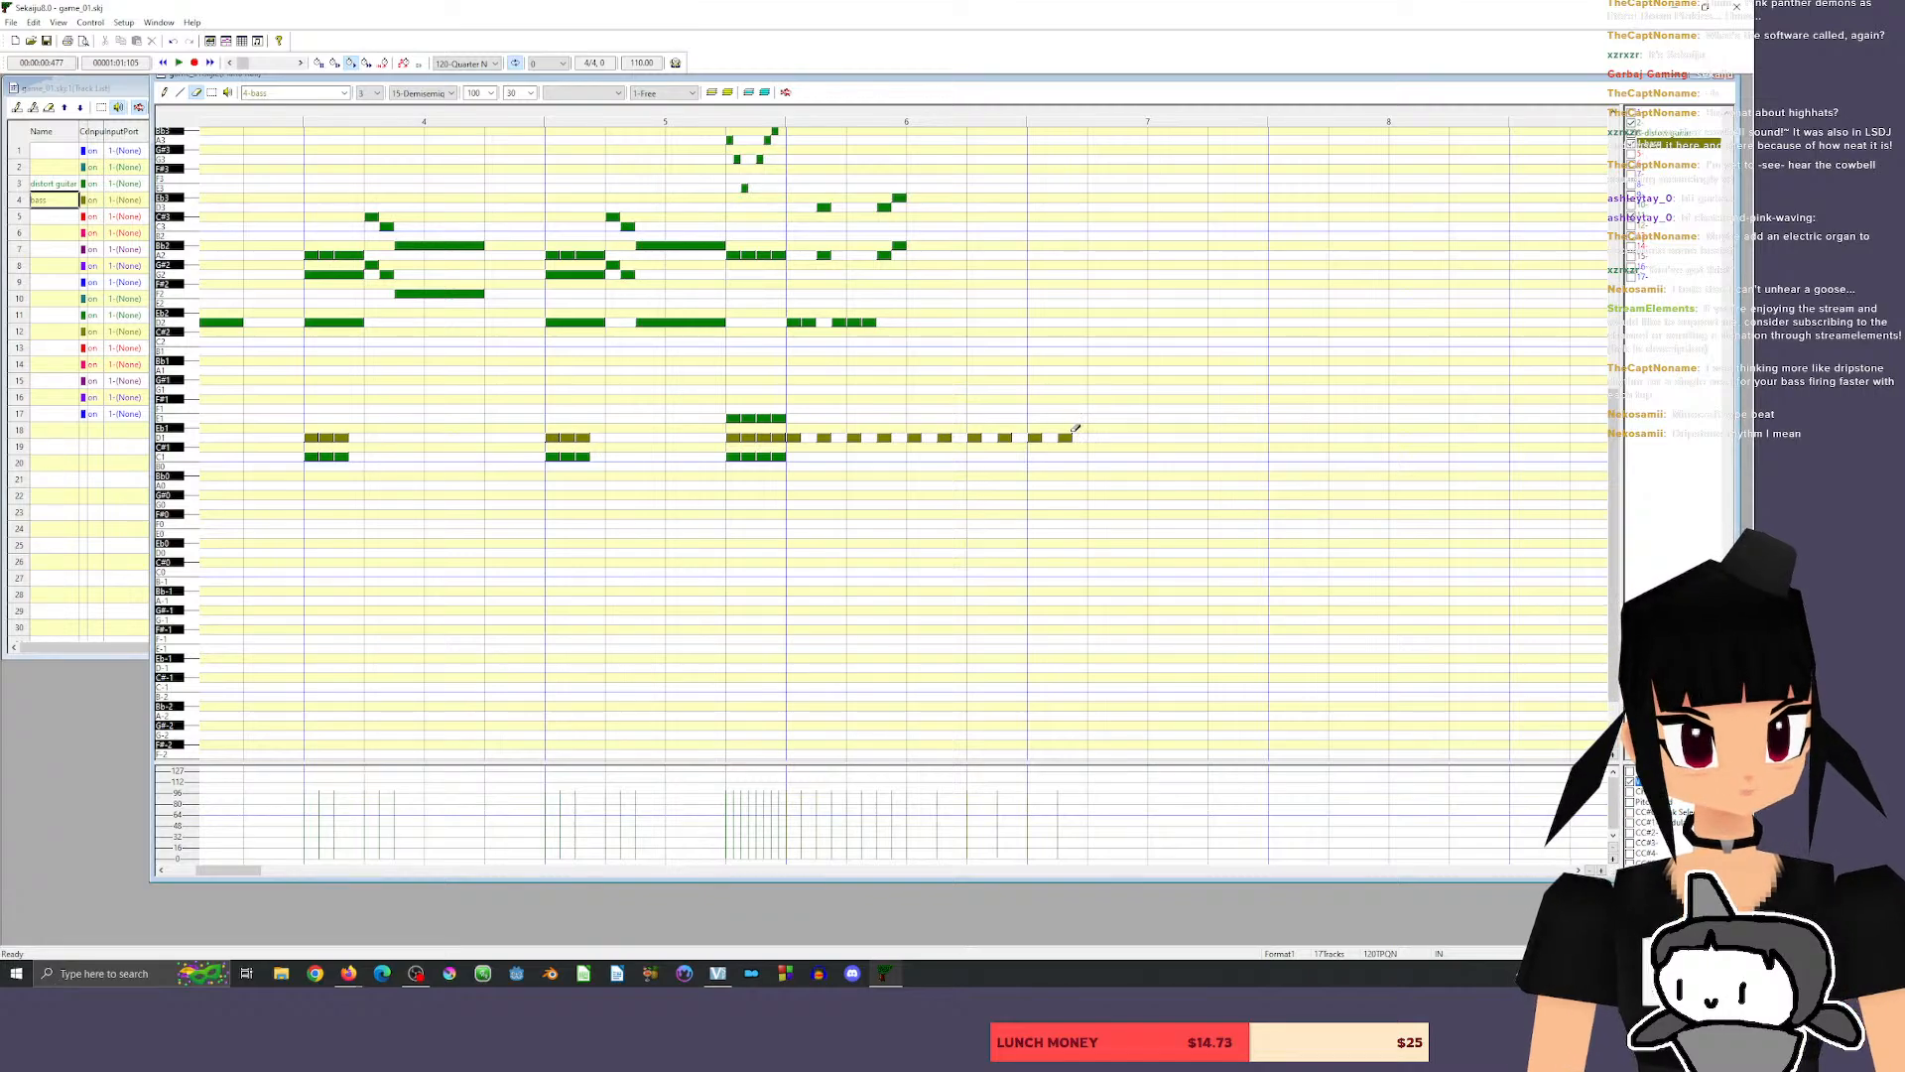
click(1065, 438)
click(1035, 438)
click(765, 117)
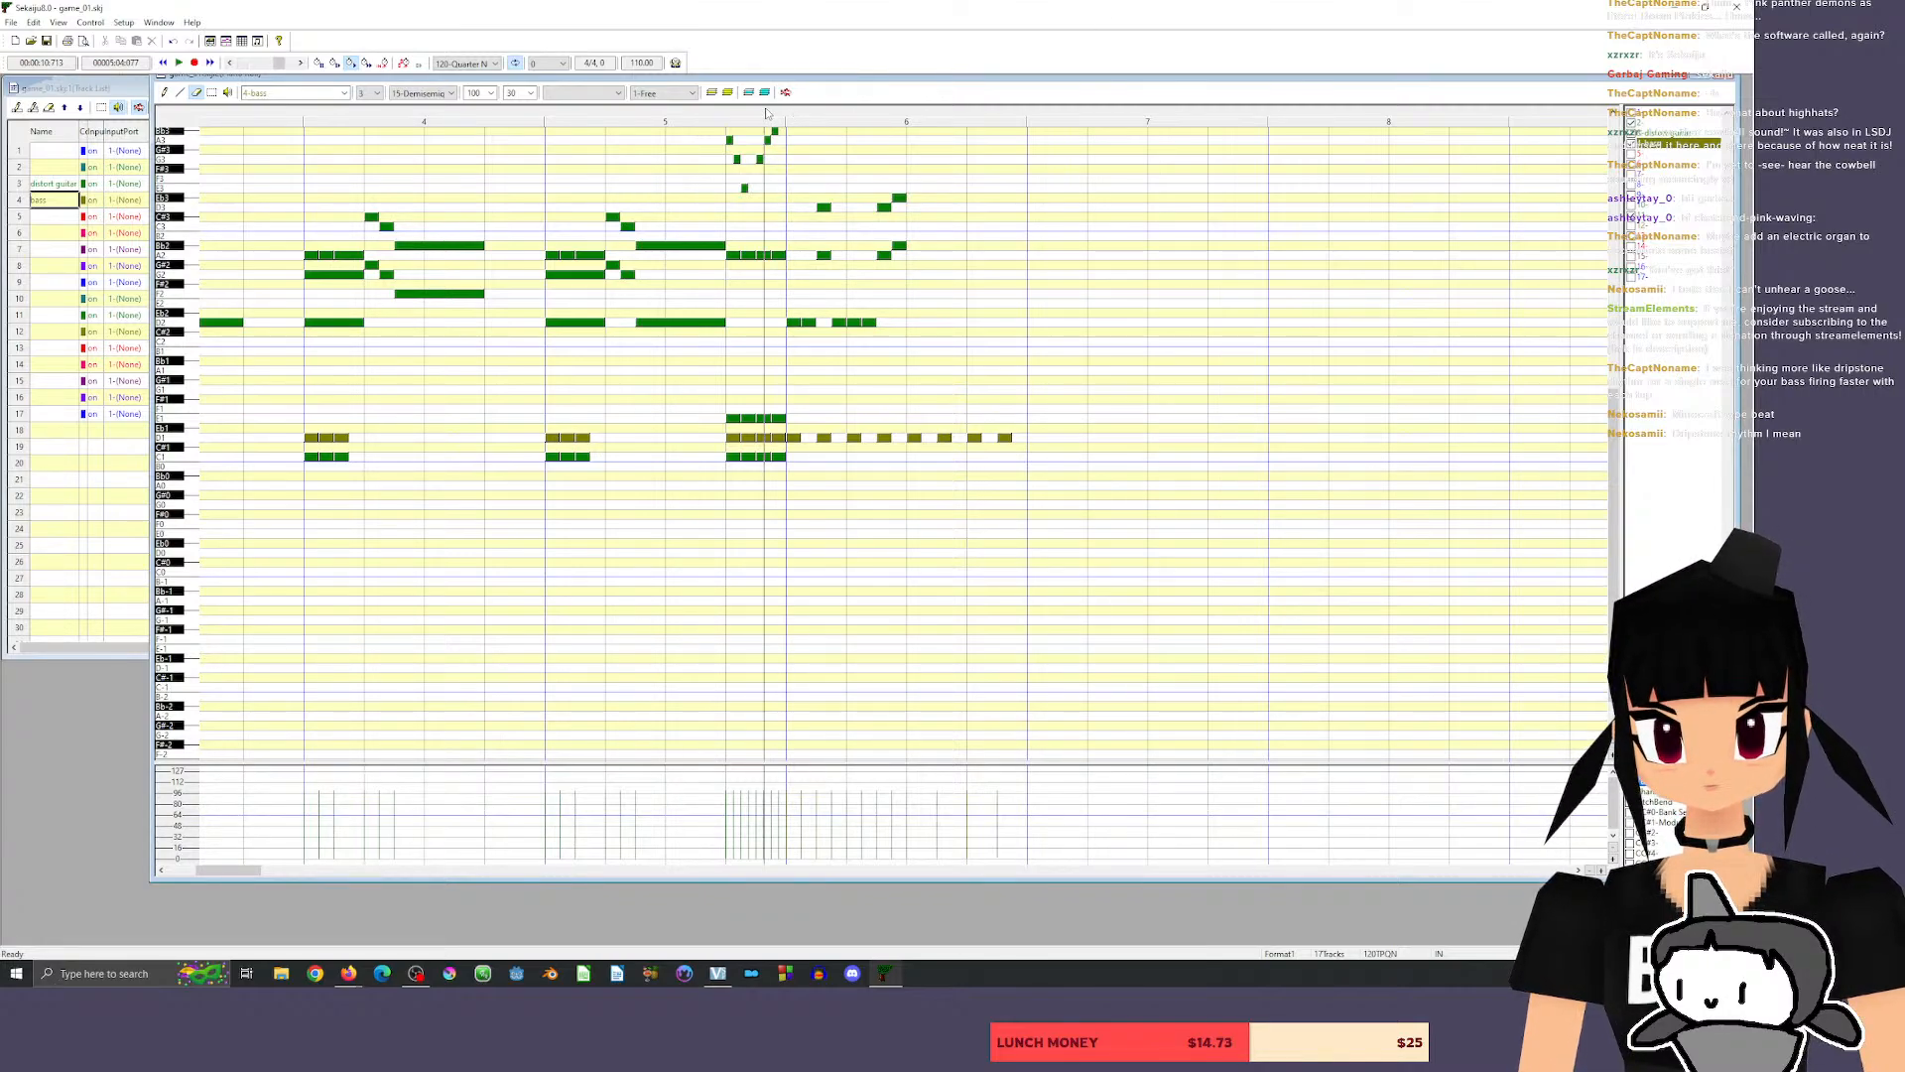
key(space)
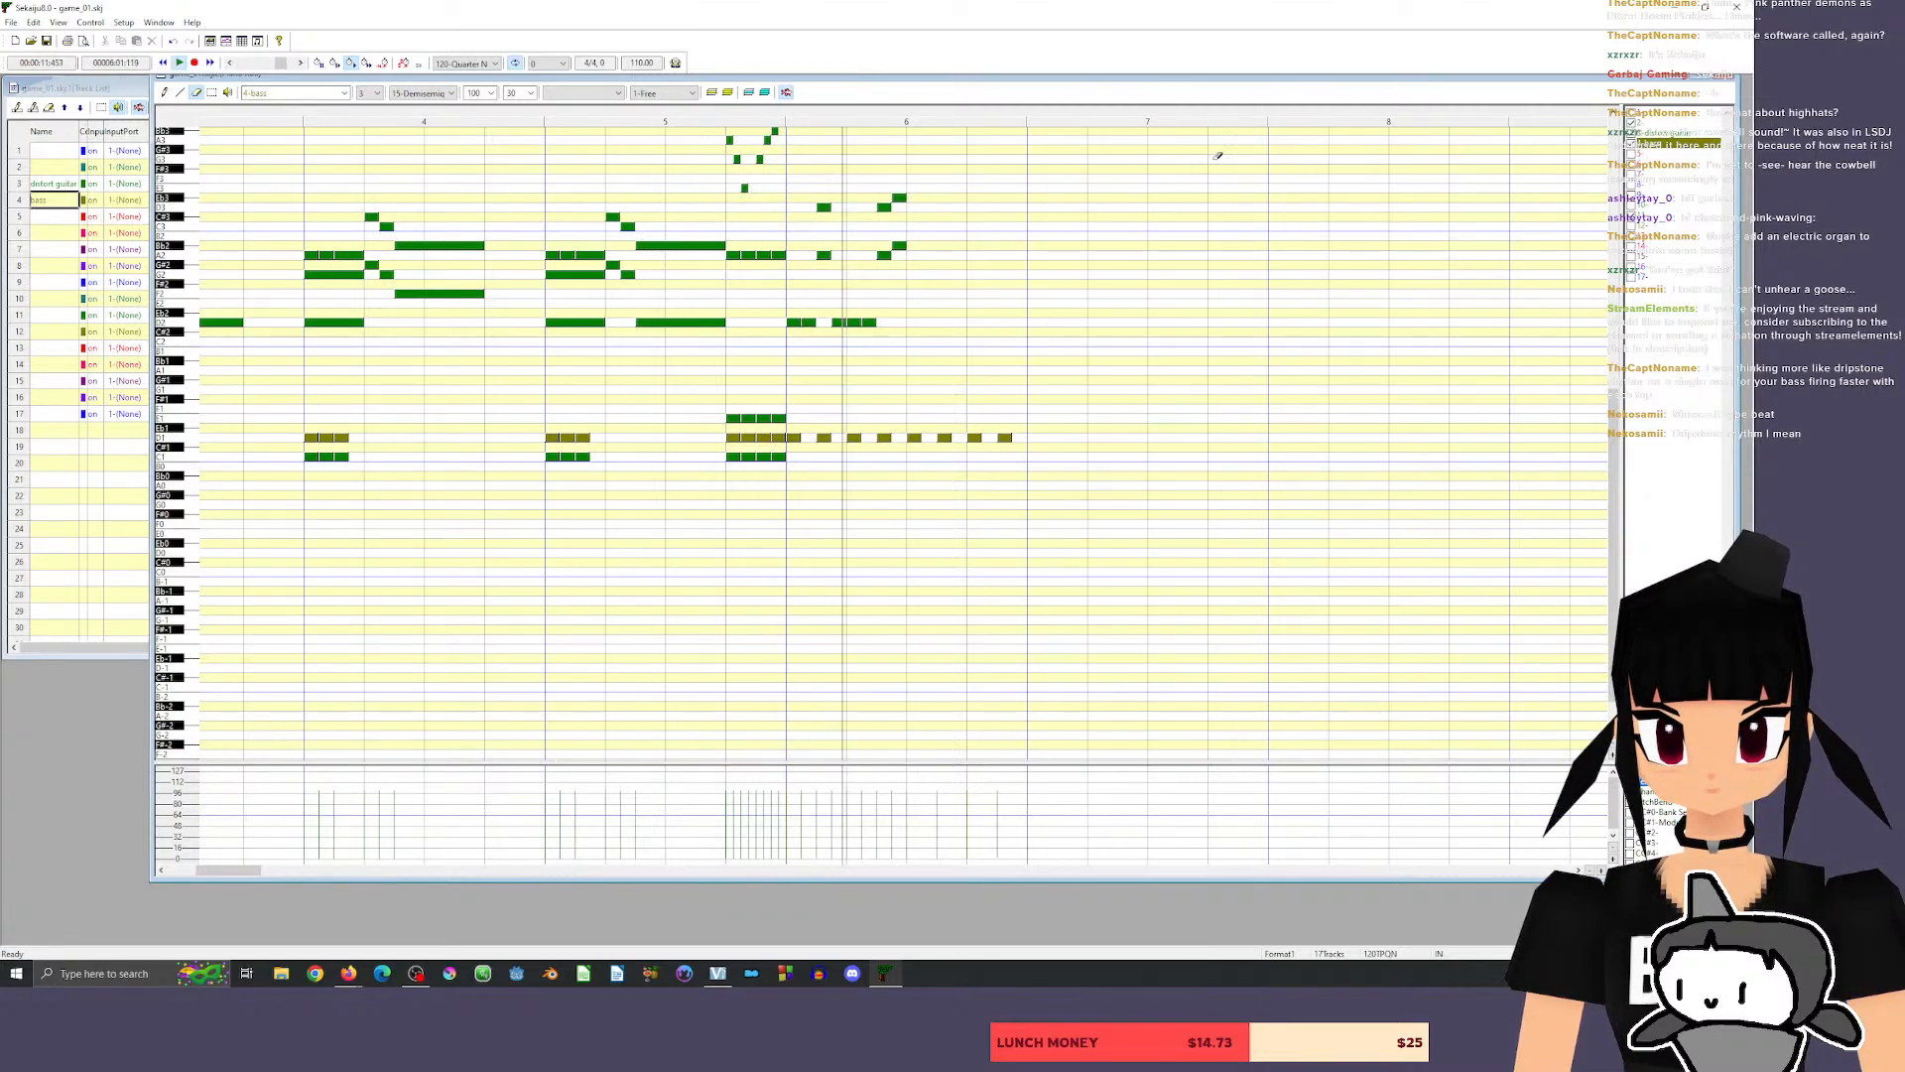
key(space)
Add two consecutive D2 notes on the distortion guitar track at the start of measure 6's second half.
click(166, 94)
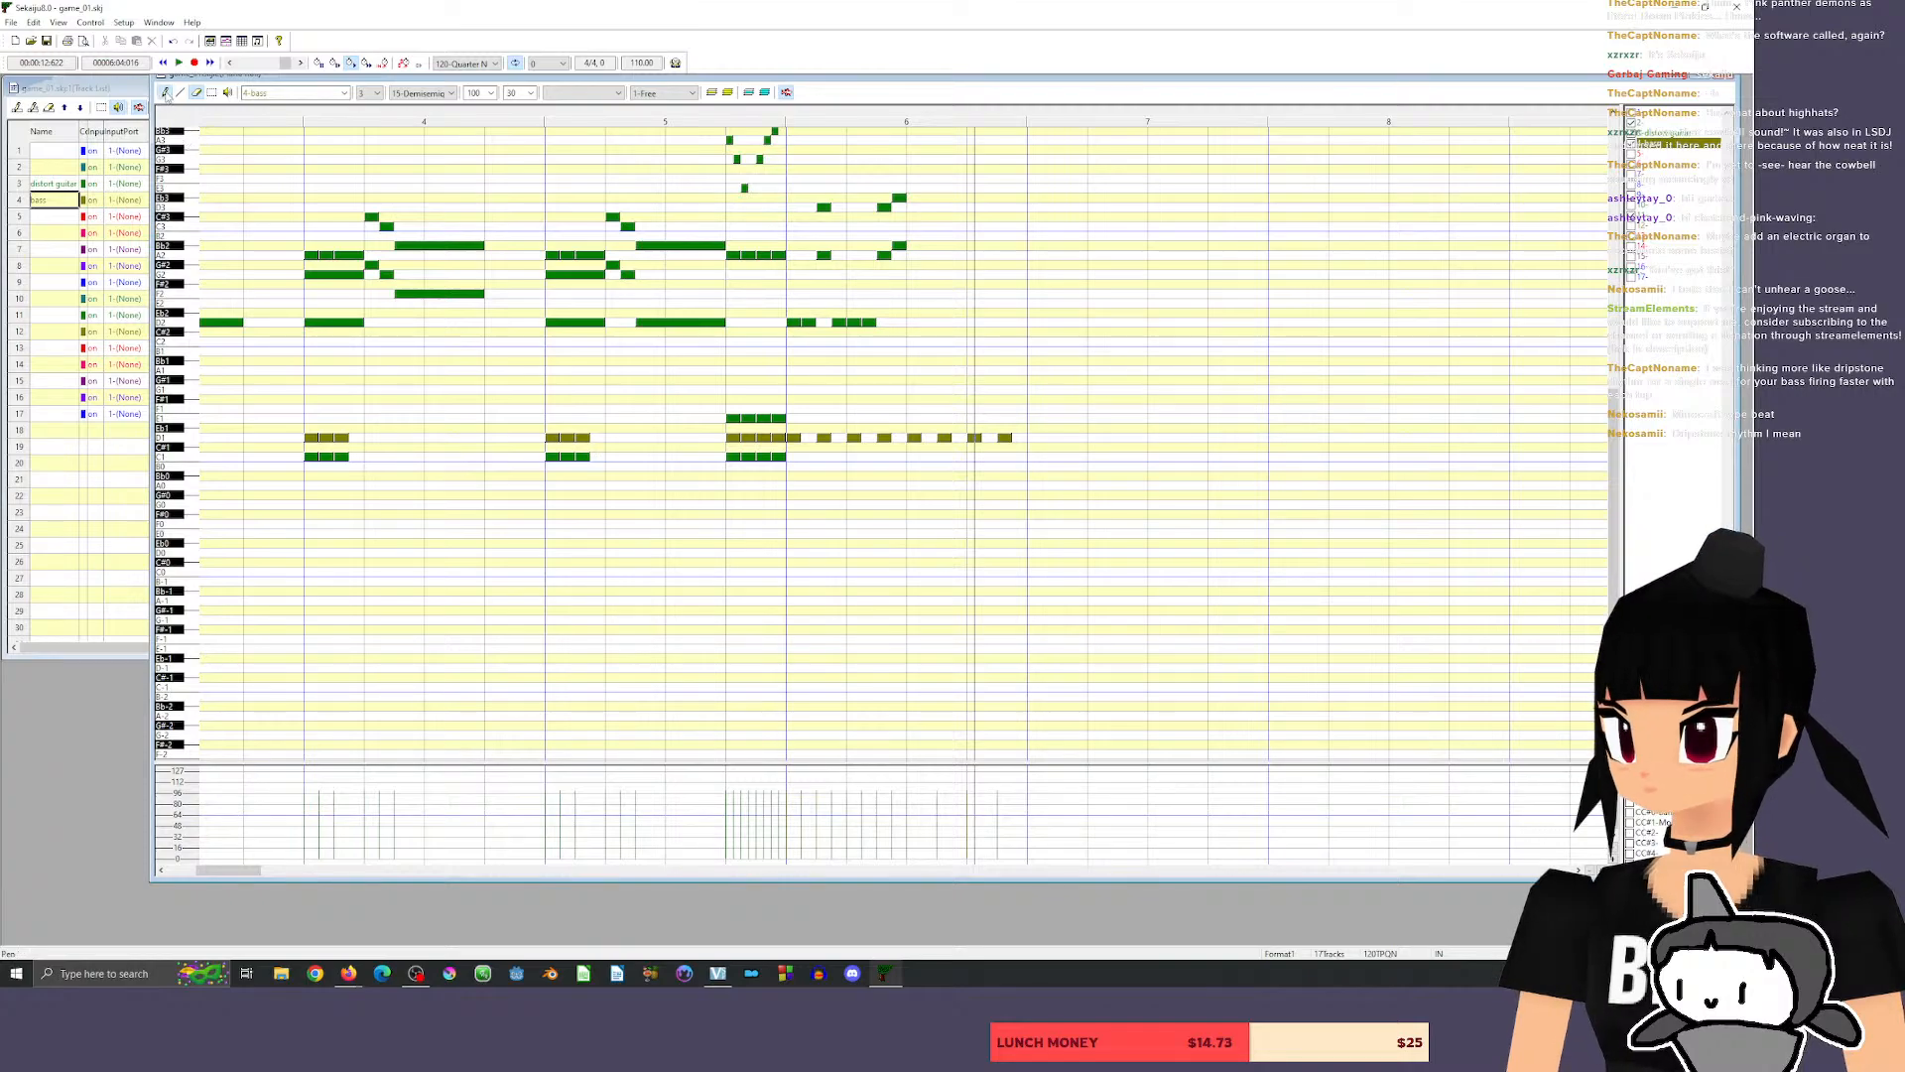
click(909, 322)
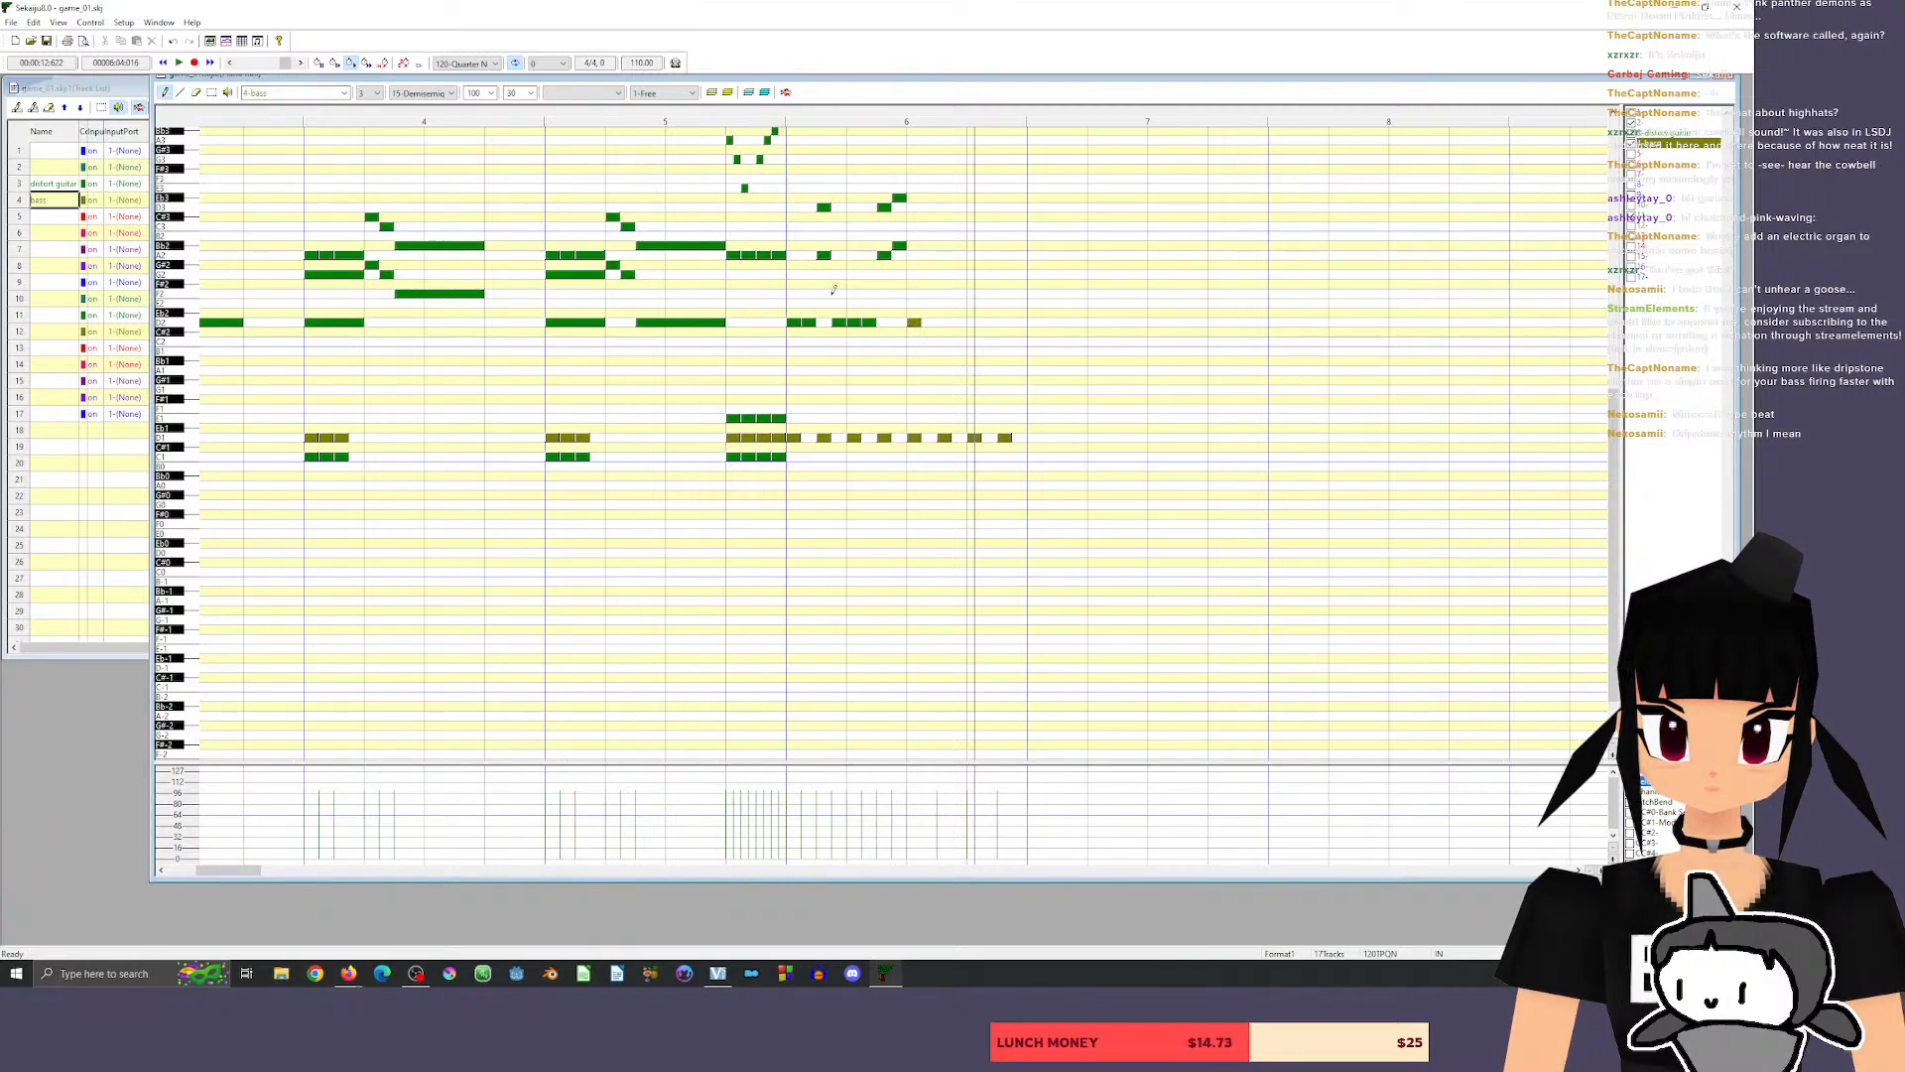
key(ctrl+z)
click(1662, 132)
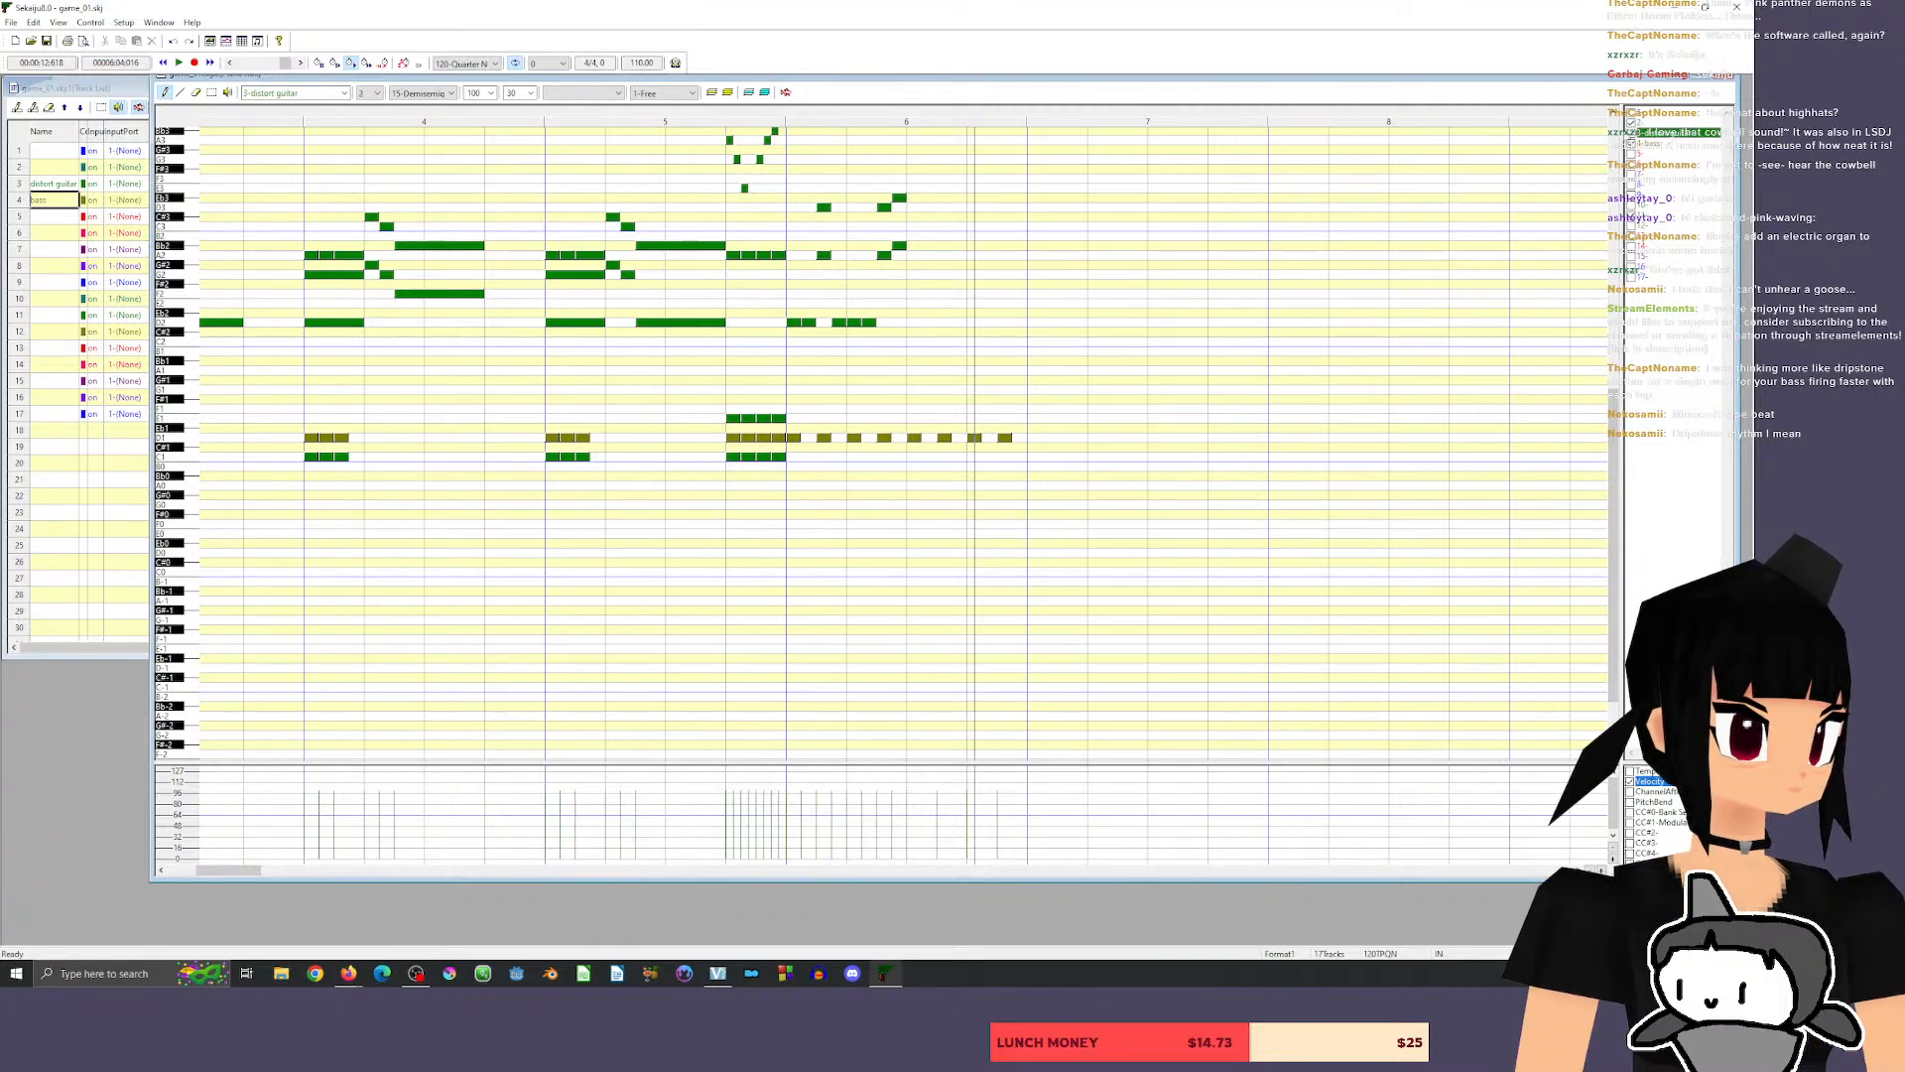
click(917, 322)
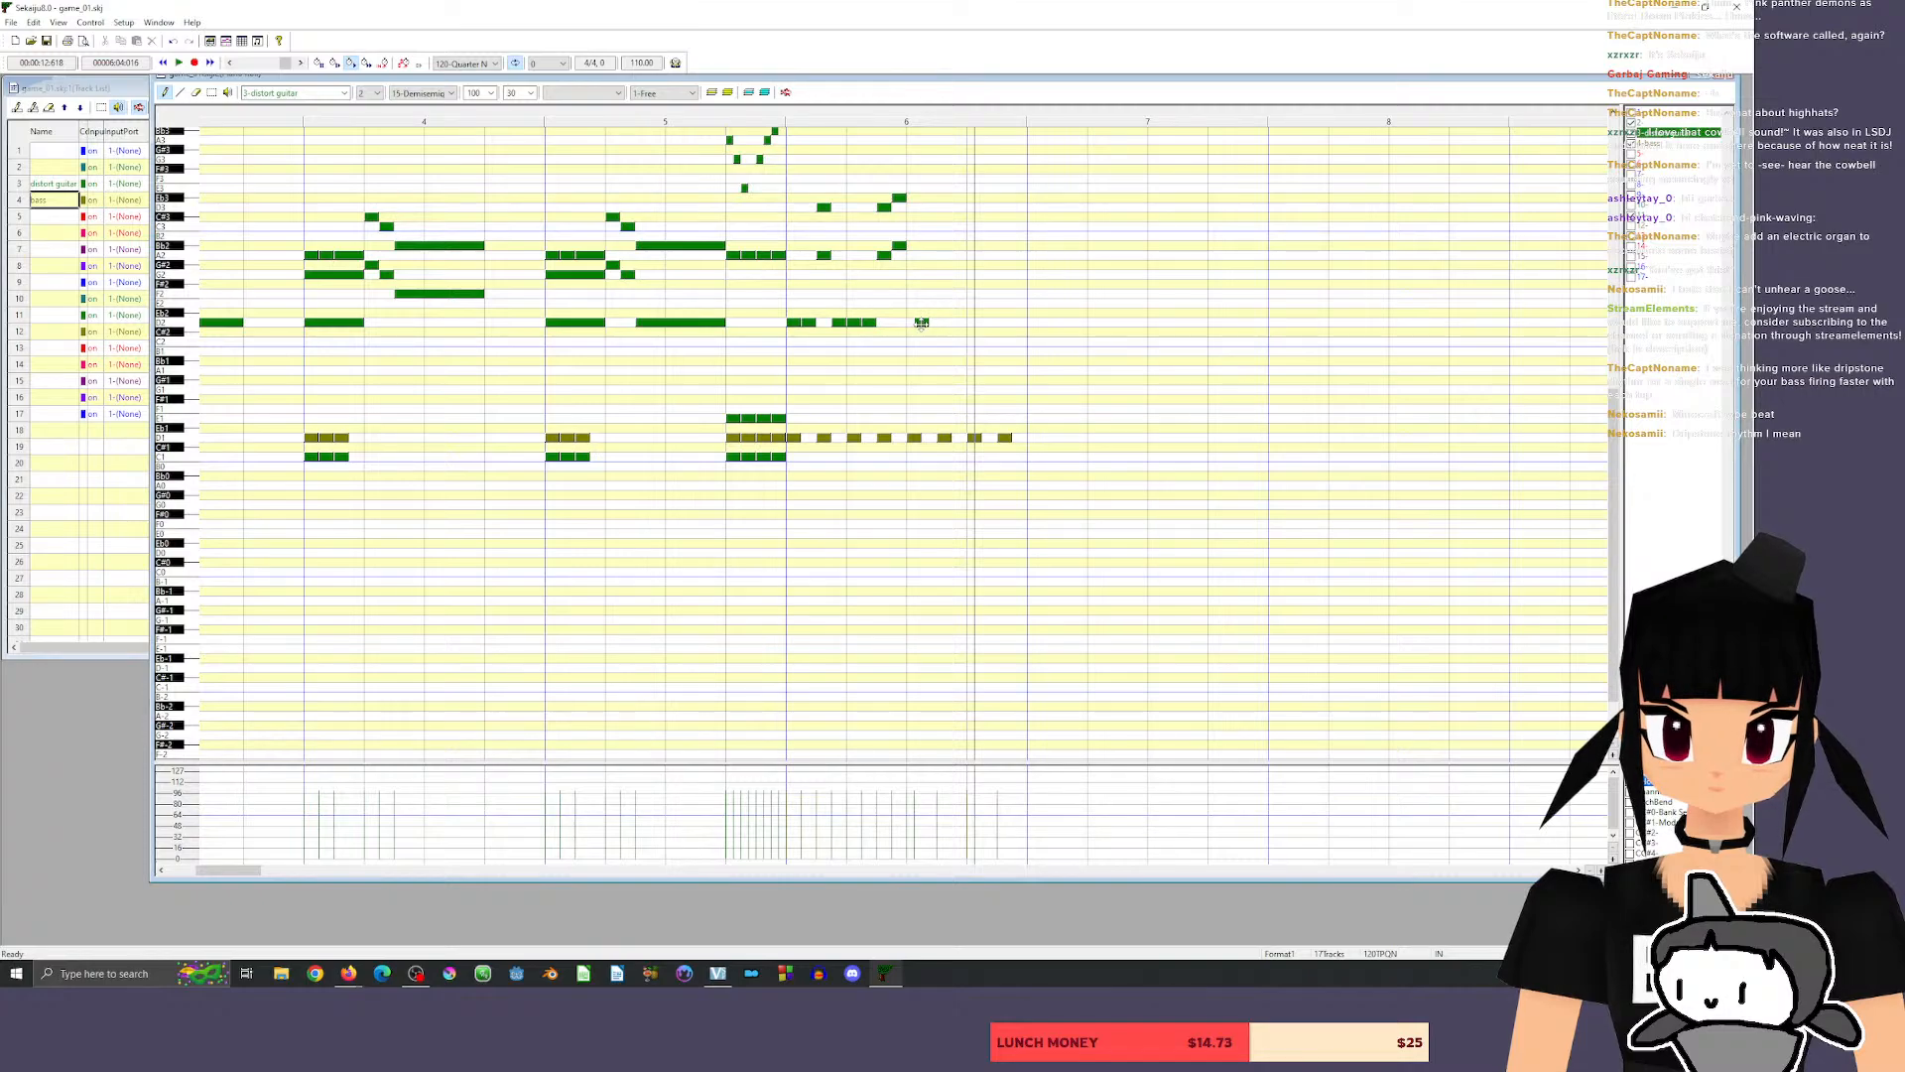
drag(922, 324, 929, 322)
click(936, 323)
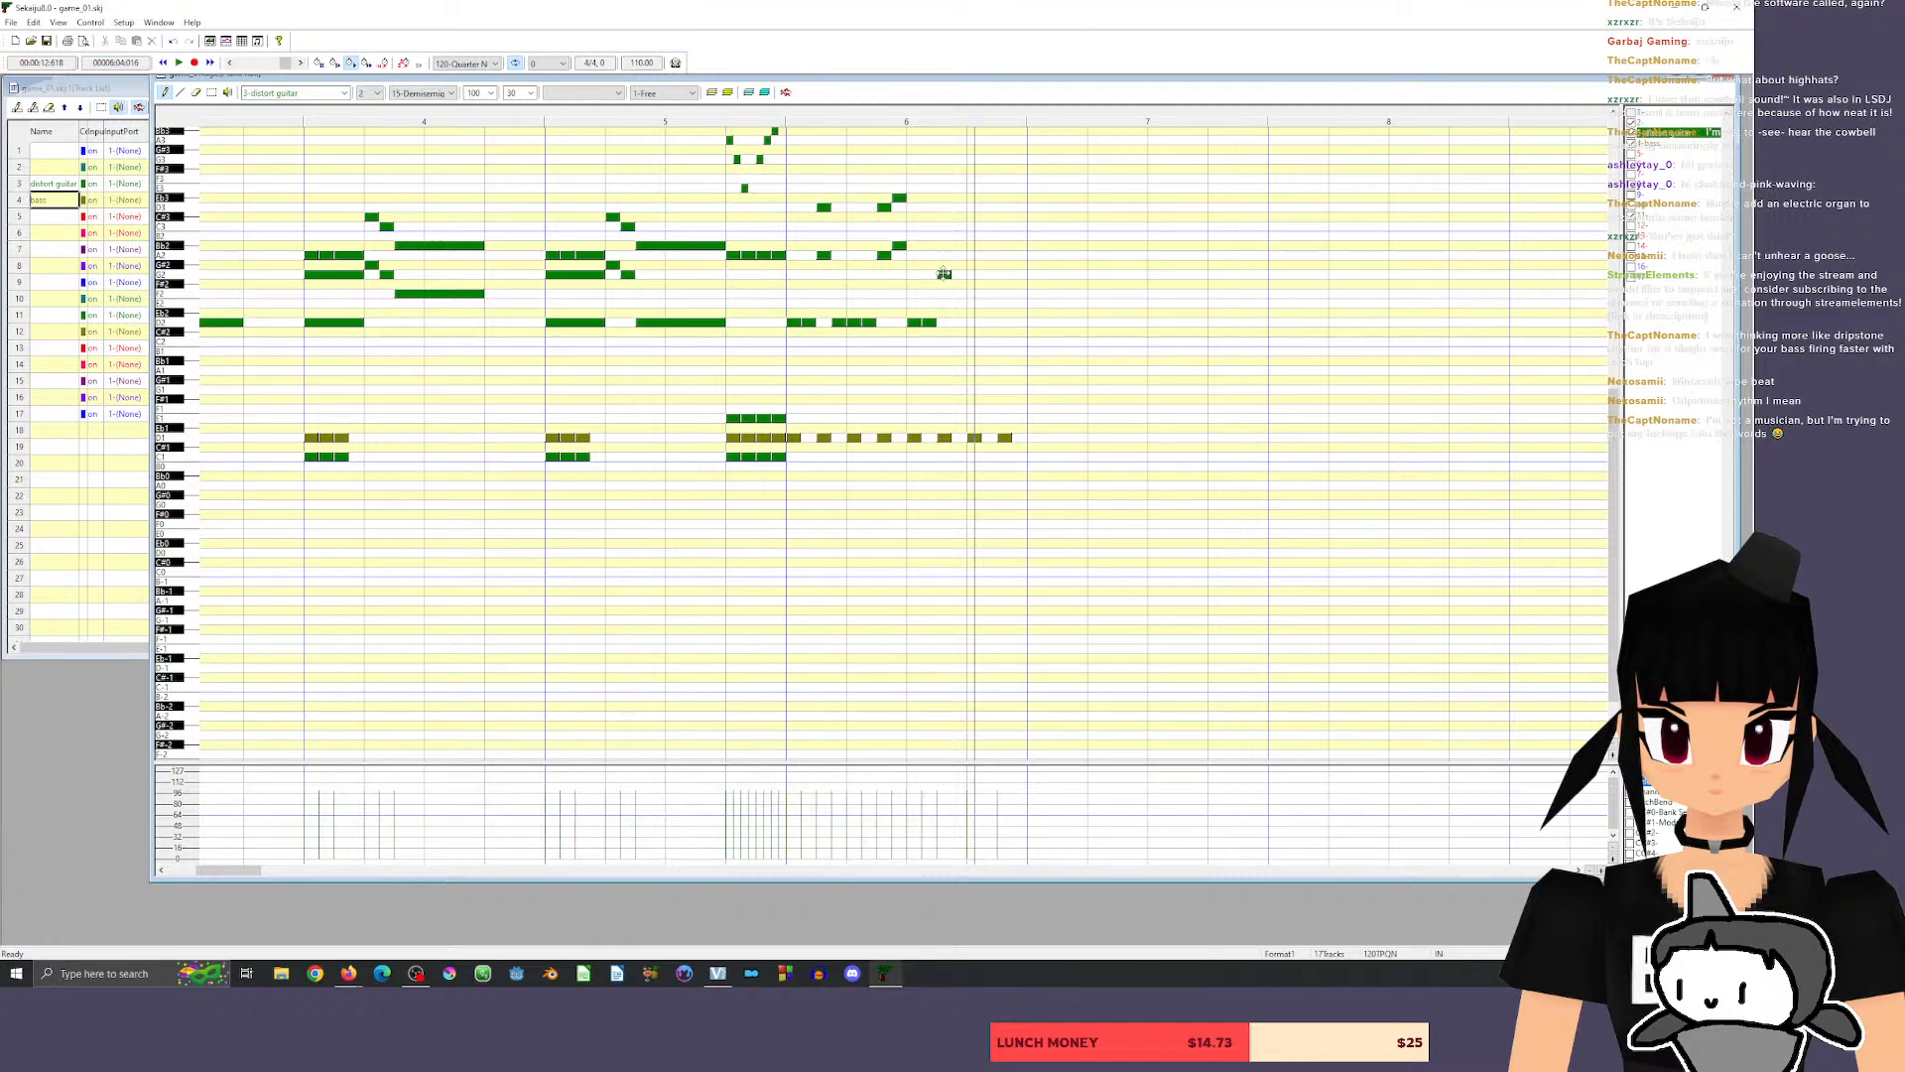
Follow the two D2 notes in measure 6's second half with the guitar pairs G2 with C3 and F2 with Bb2.
click(943, 274)
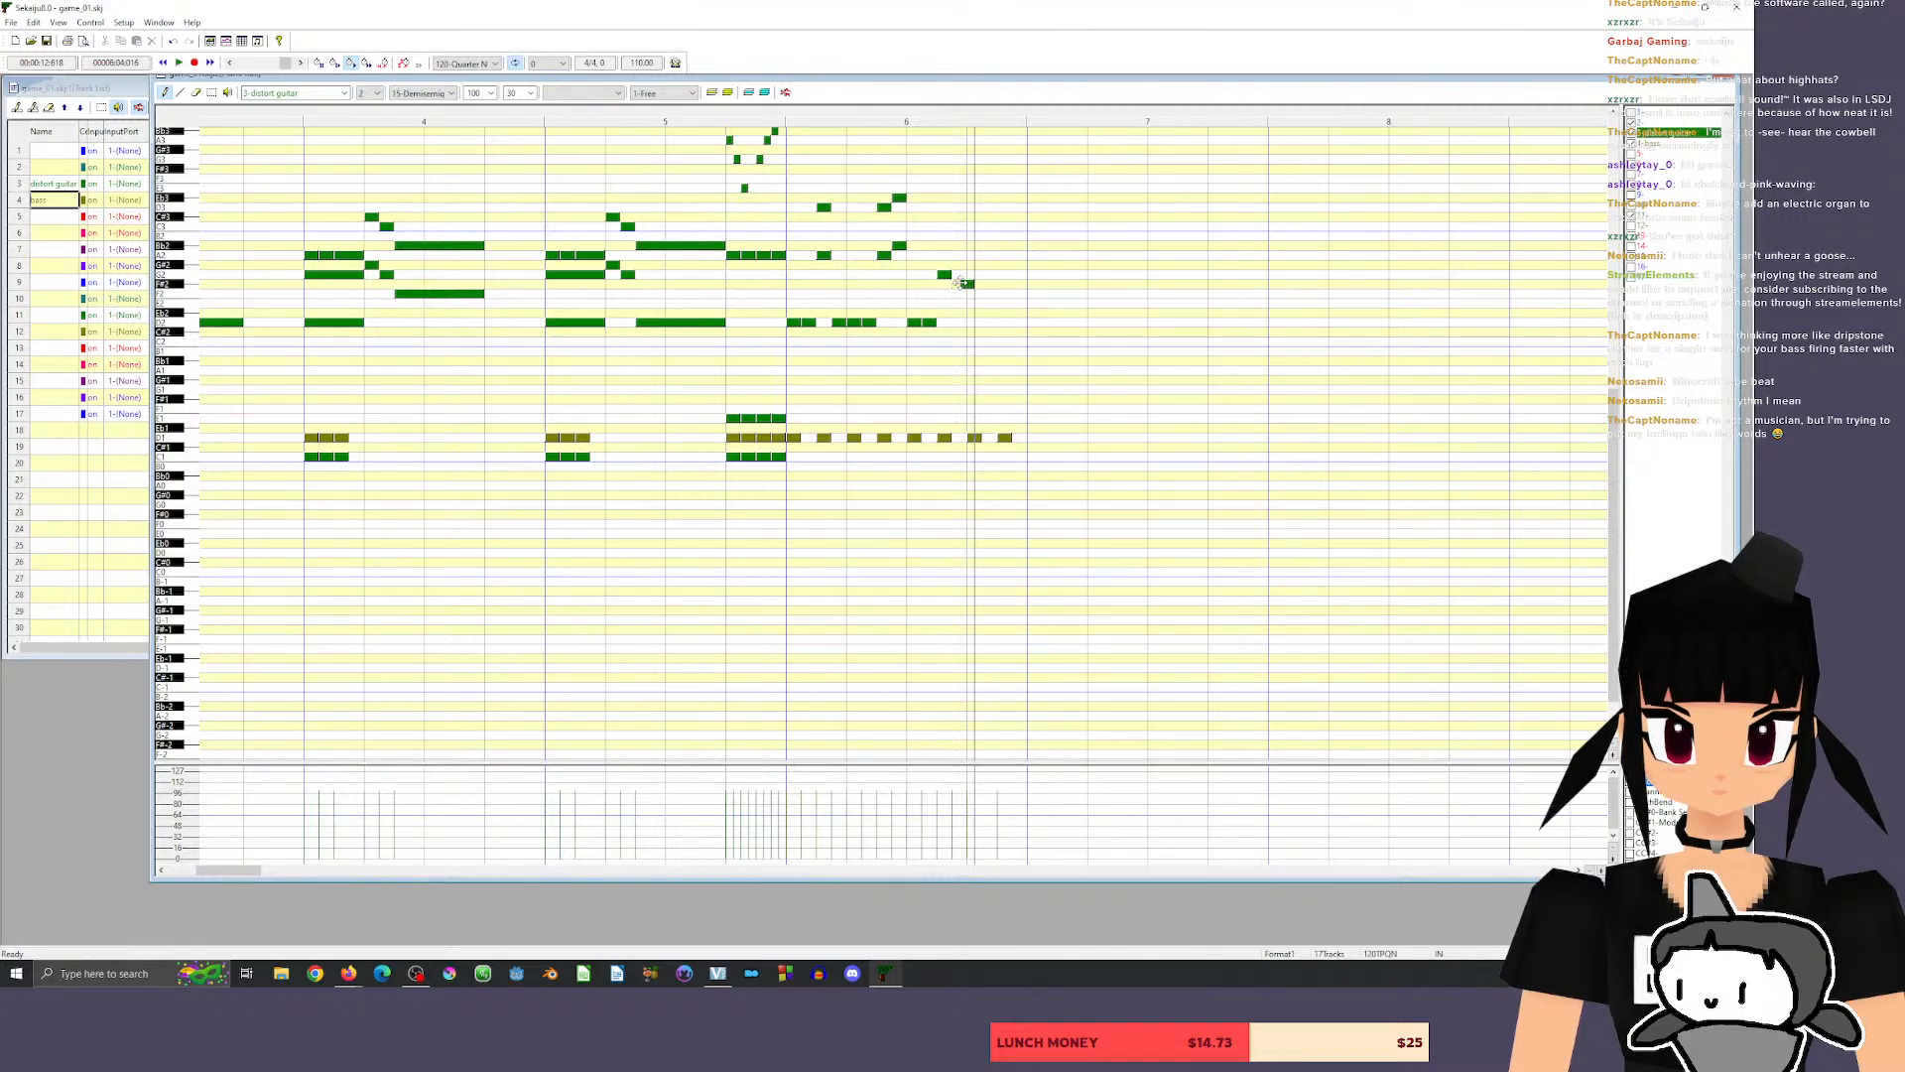
key(space)
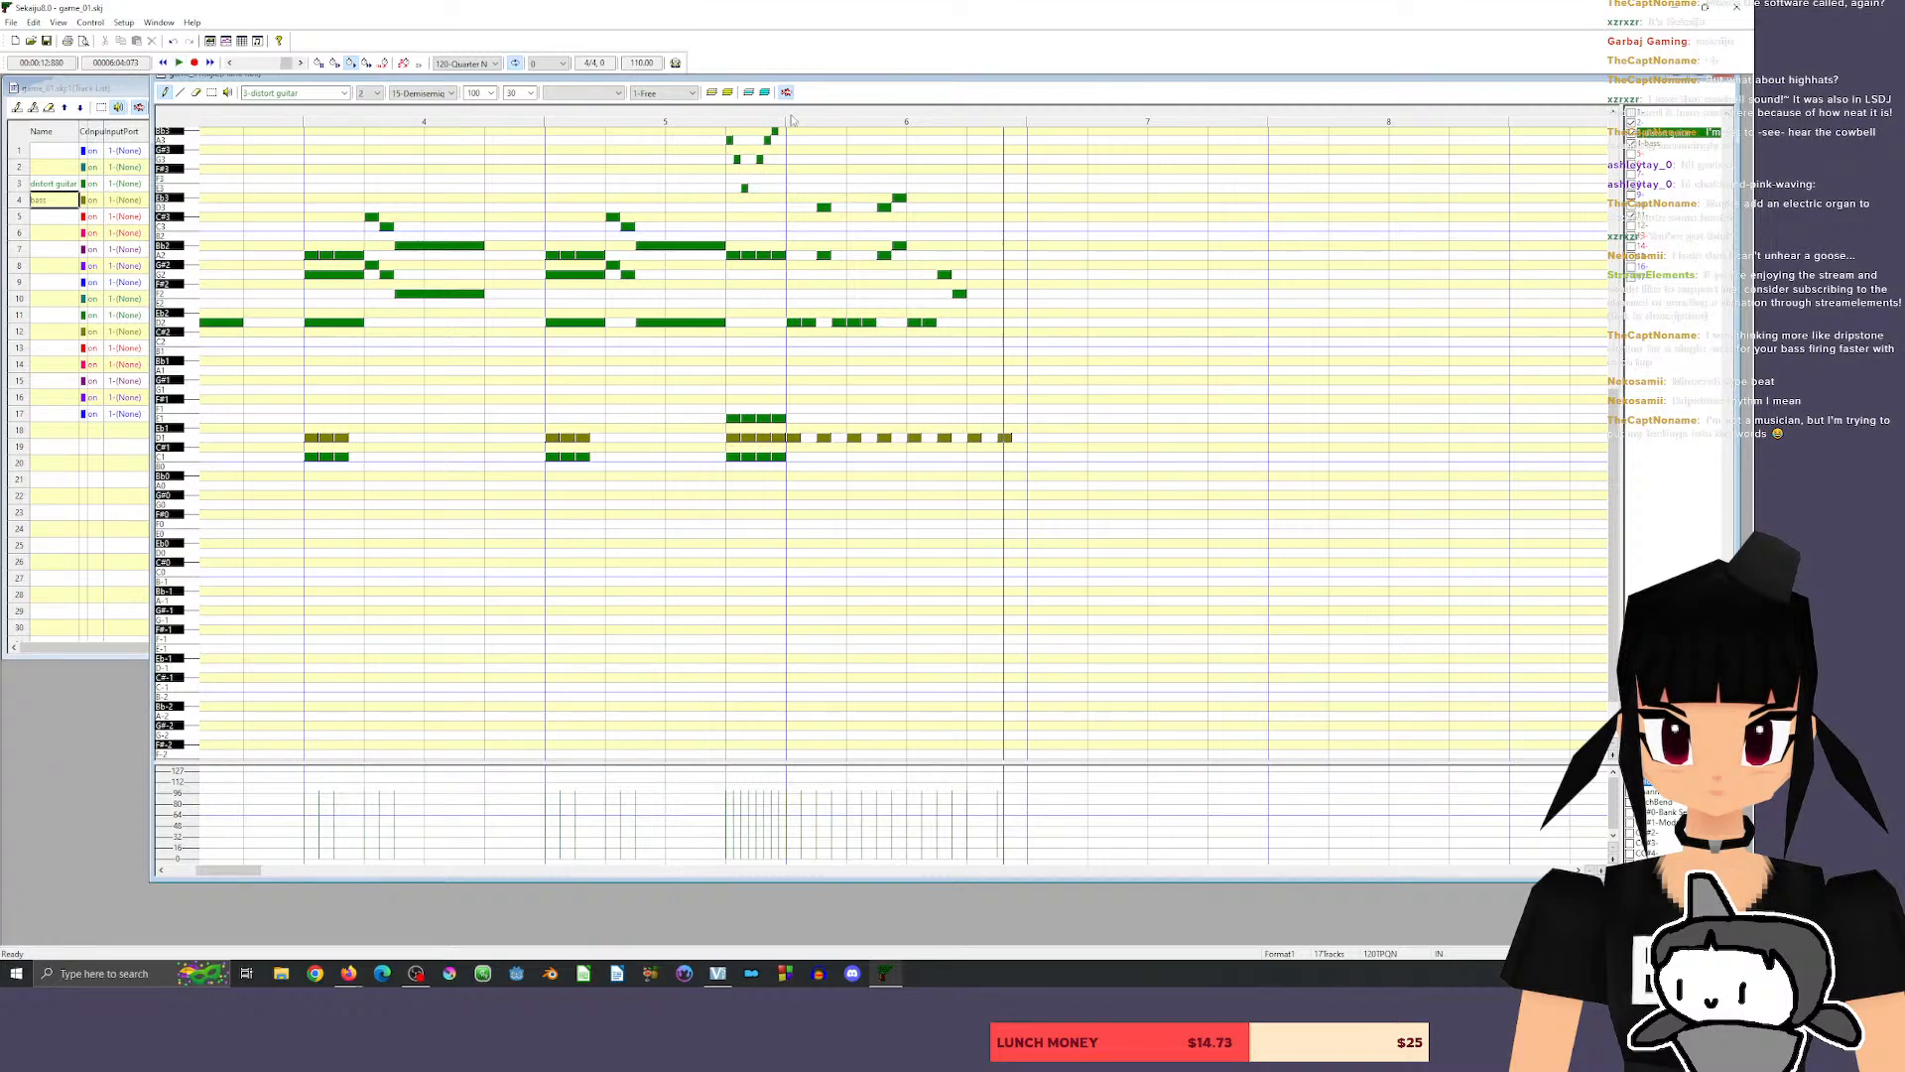
click(944, 227)
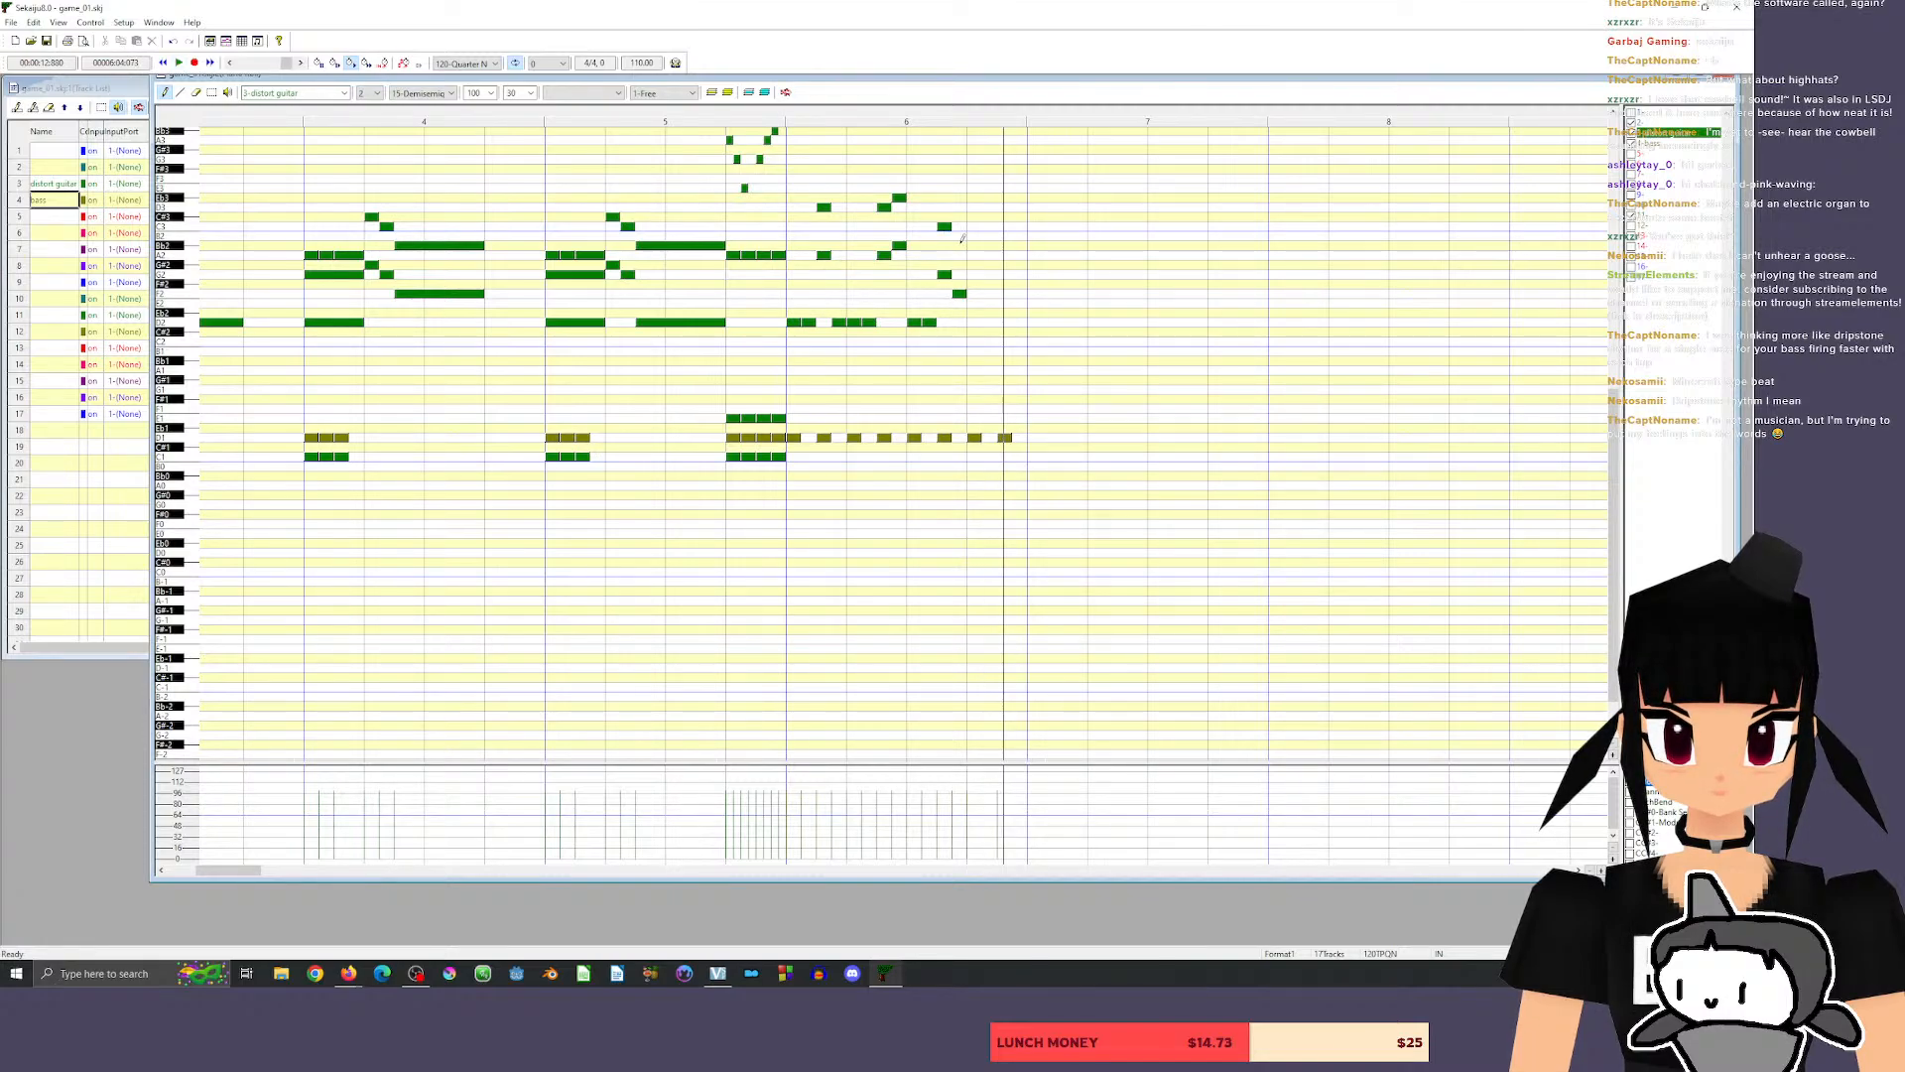
click(958, 245)
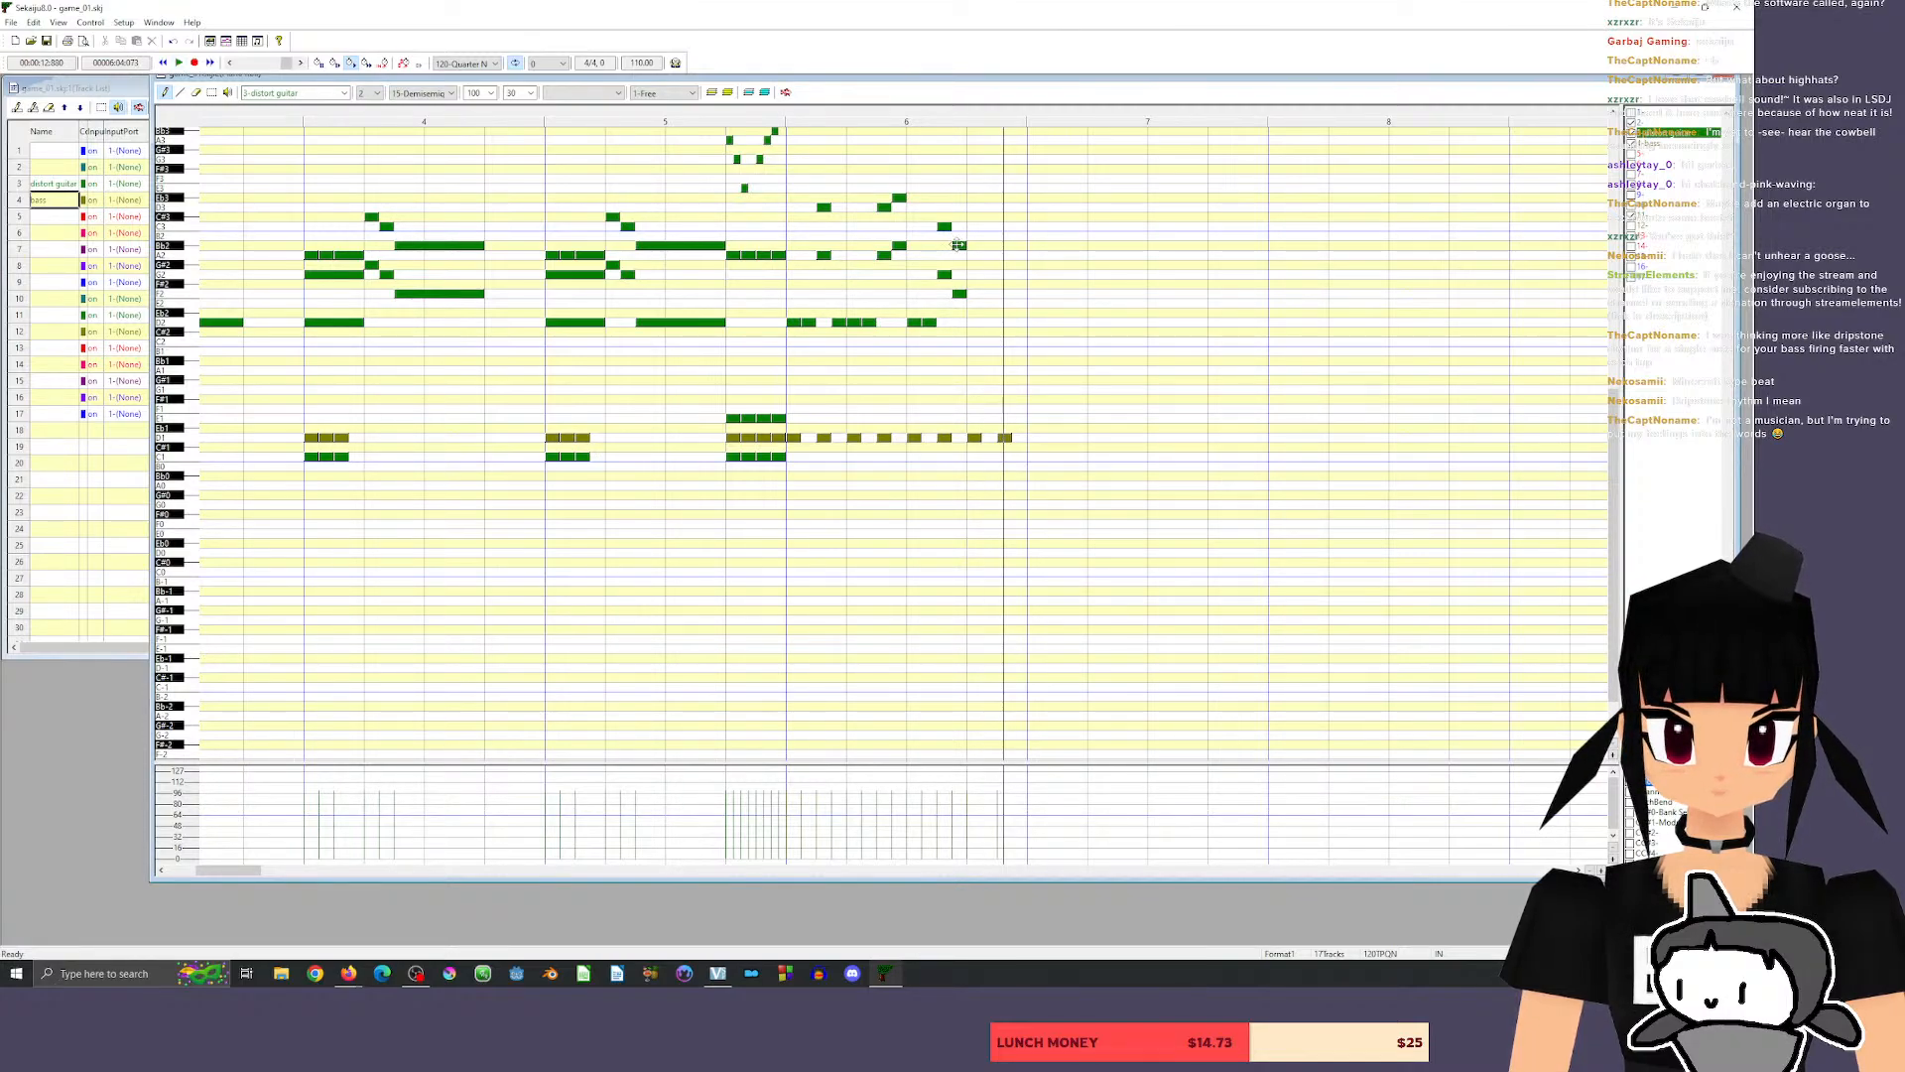
Listen to the measure 6 riff from the end of measure 5 and again from the middle of measure 6.
click(775, 117)
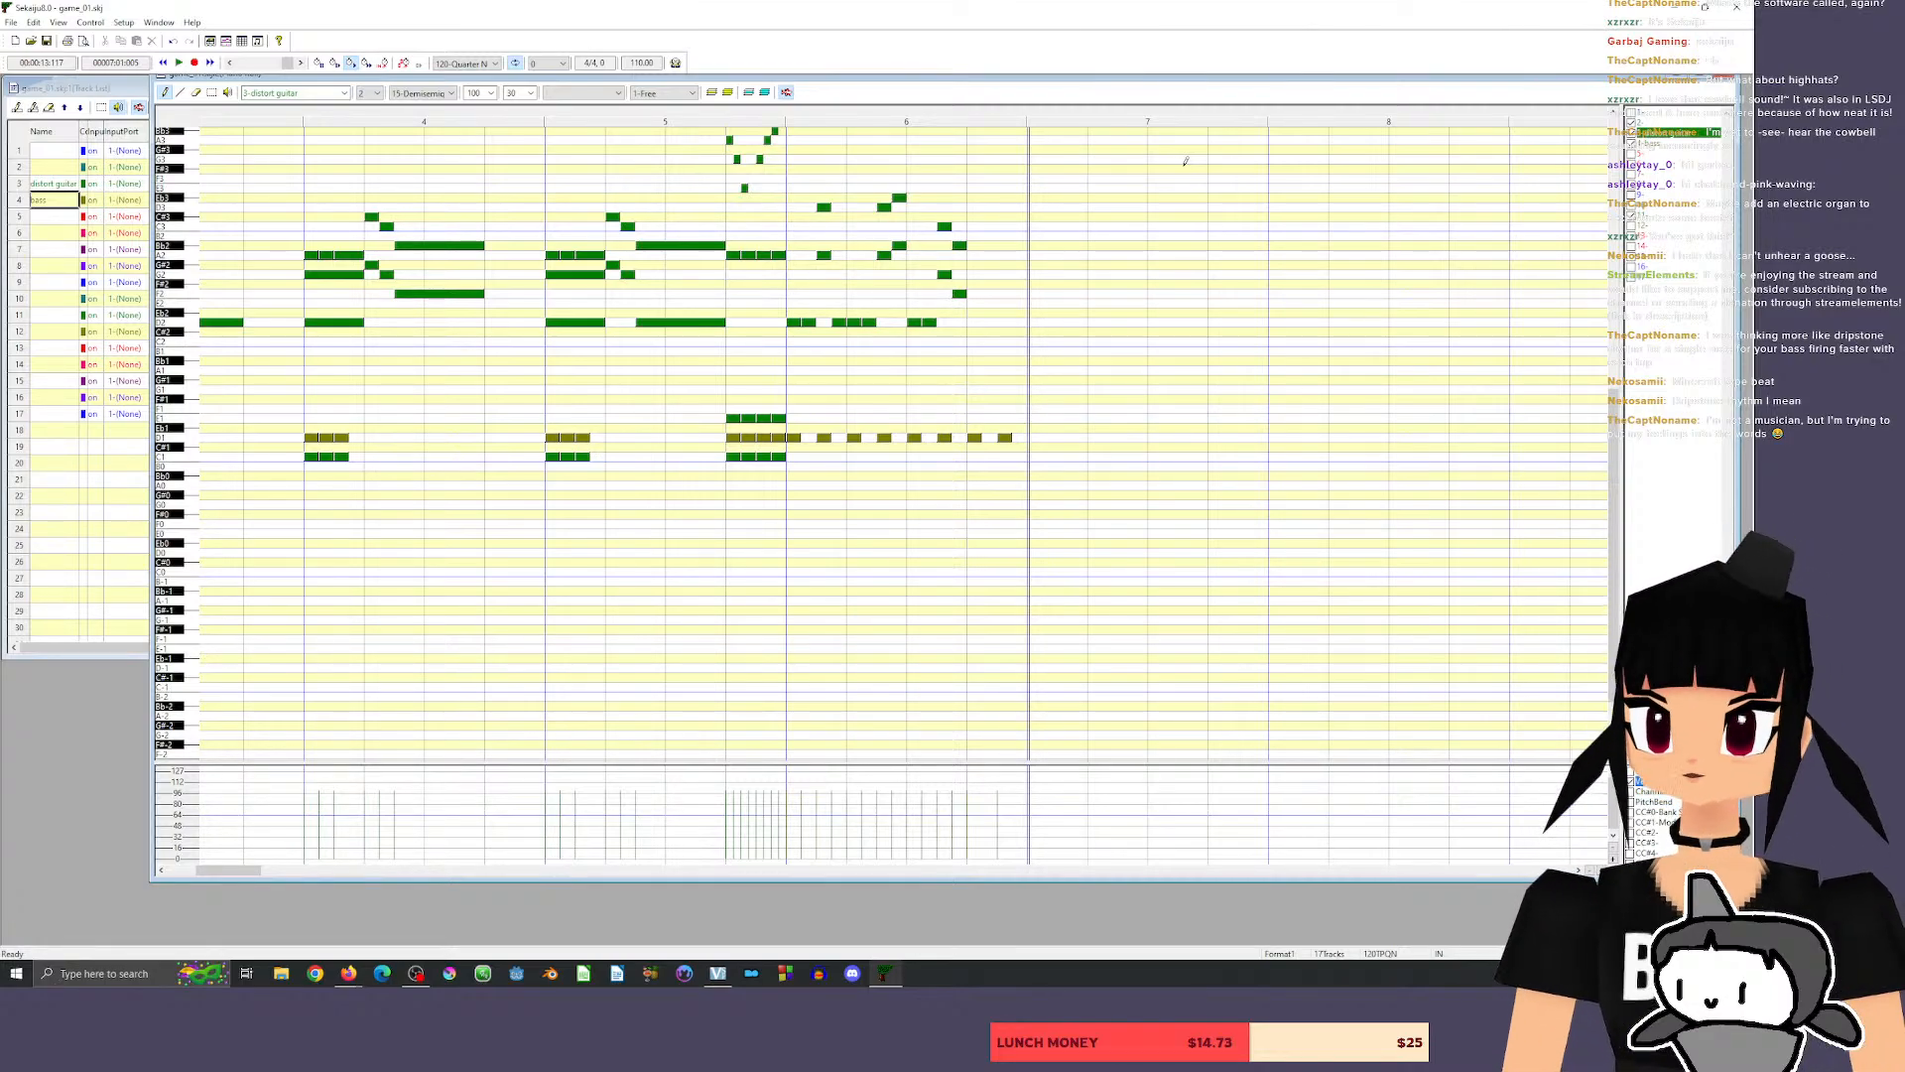
click(896, 117)
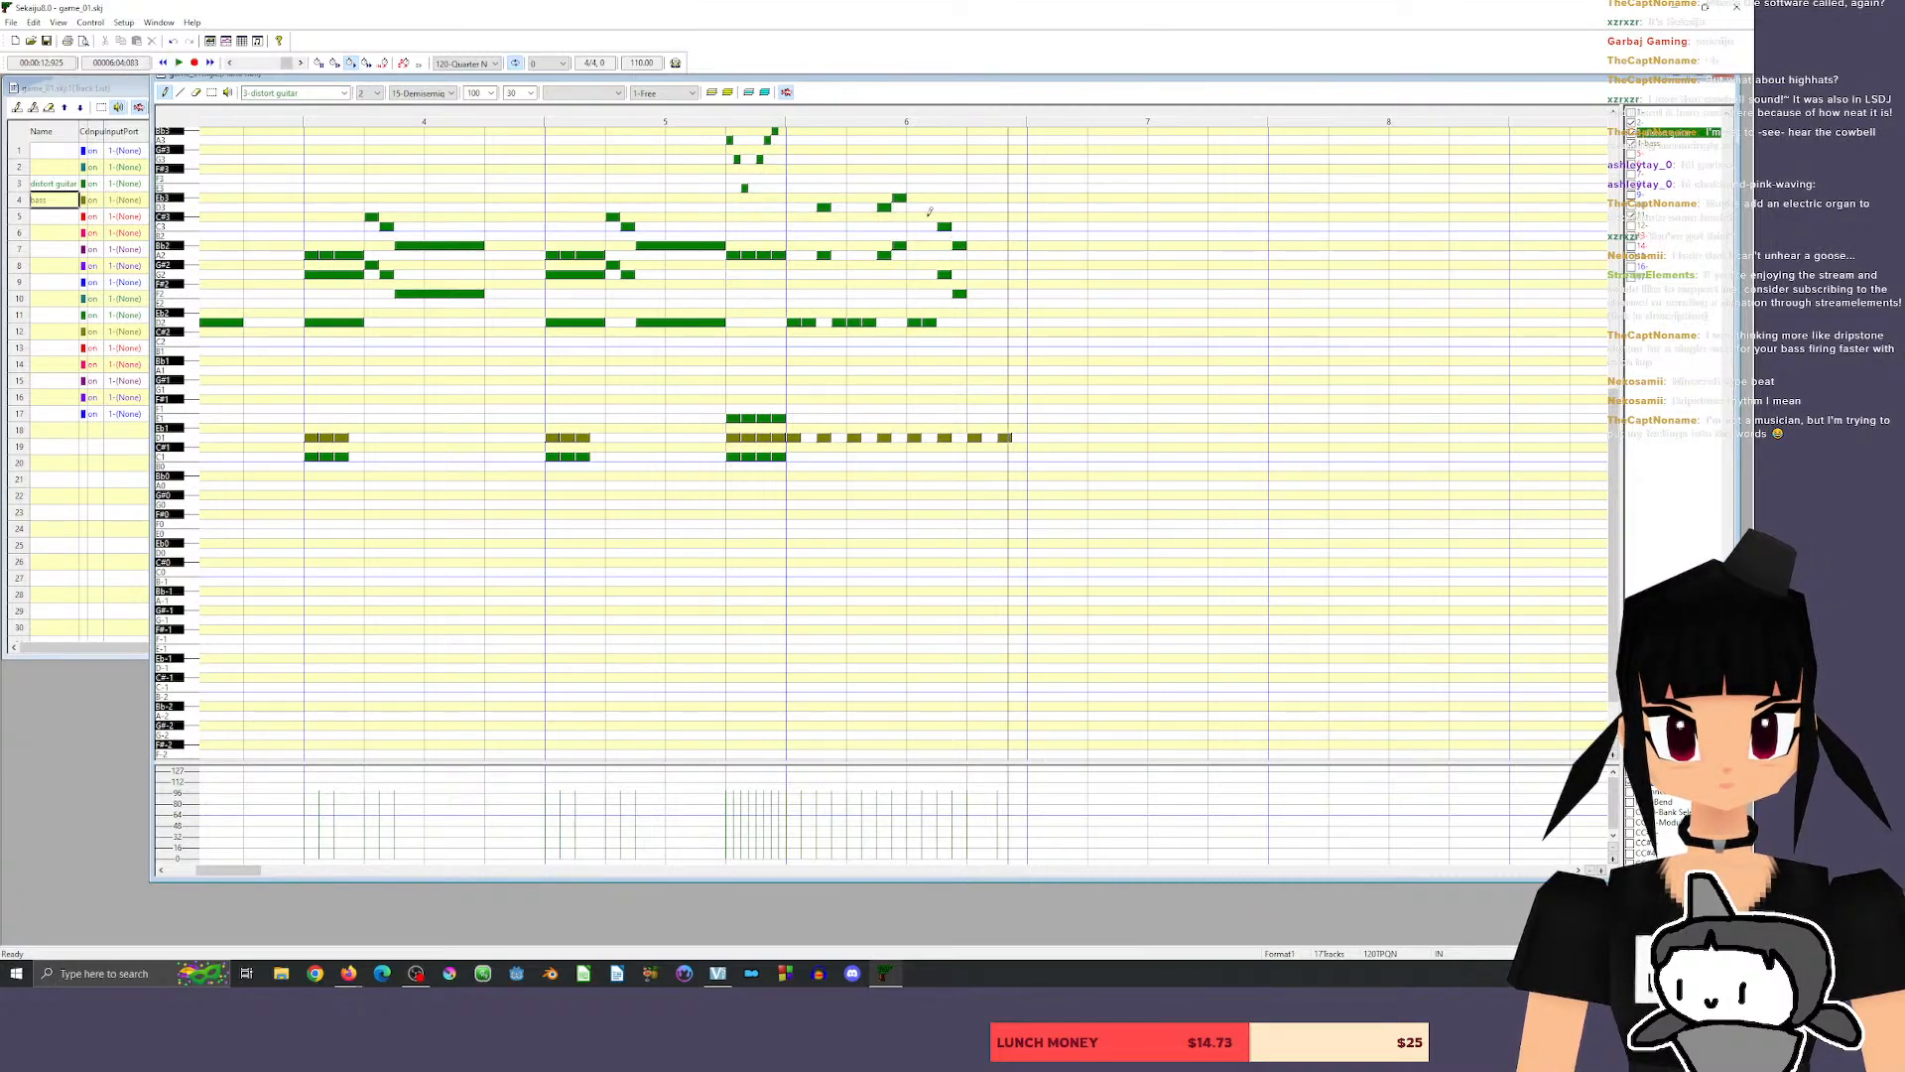
click(900, 117)
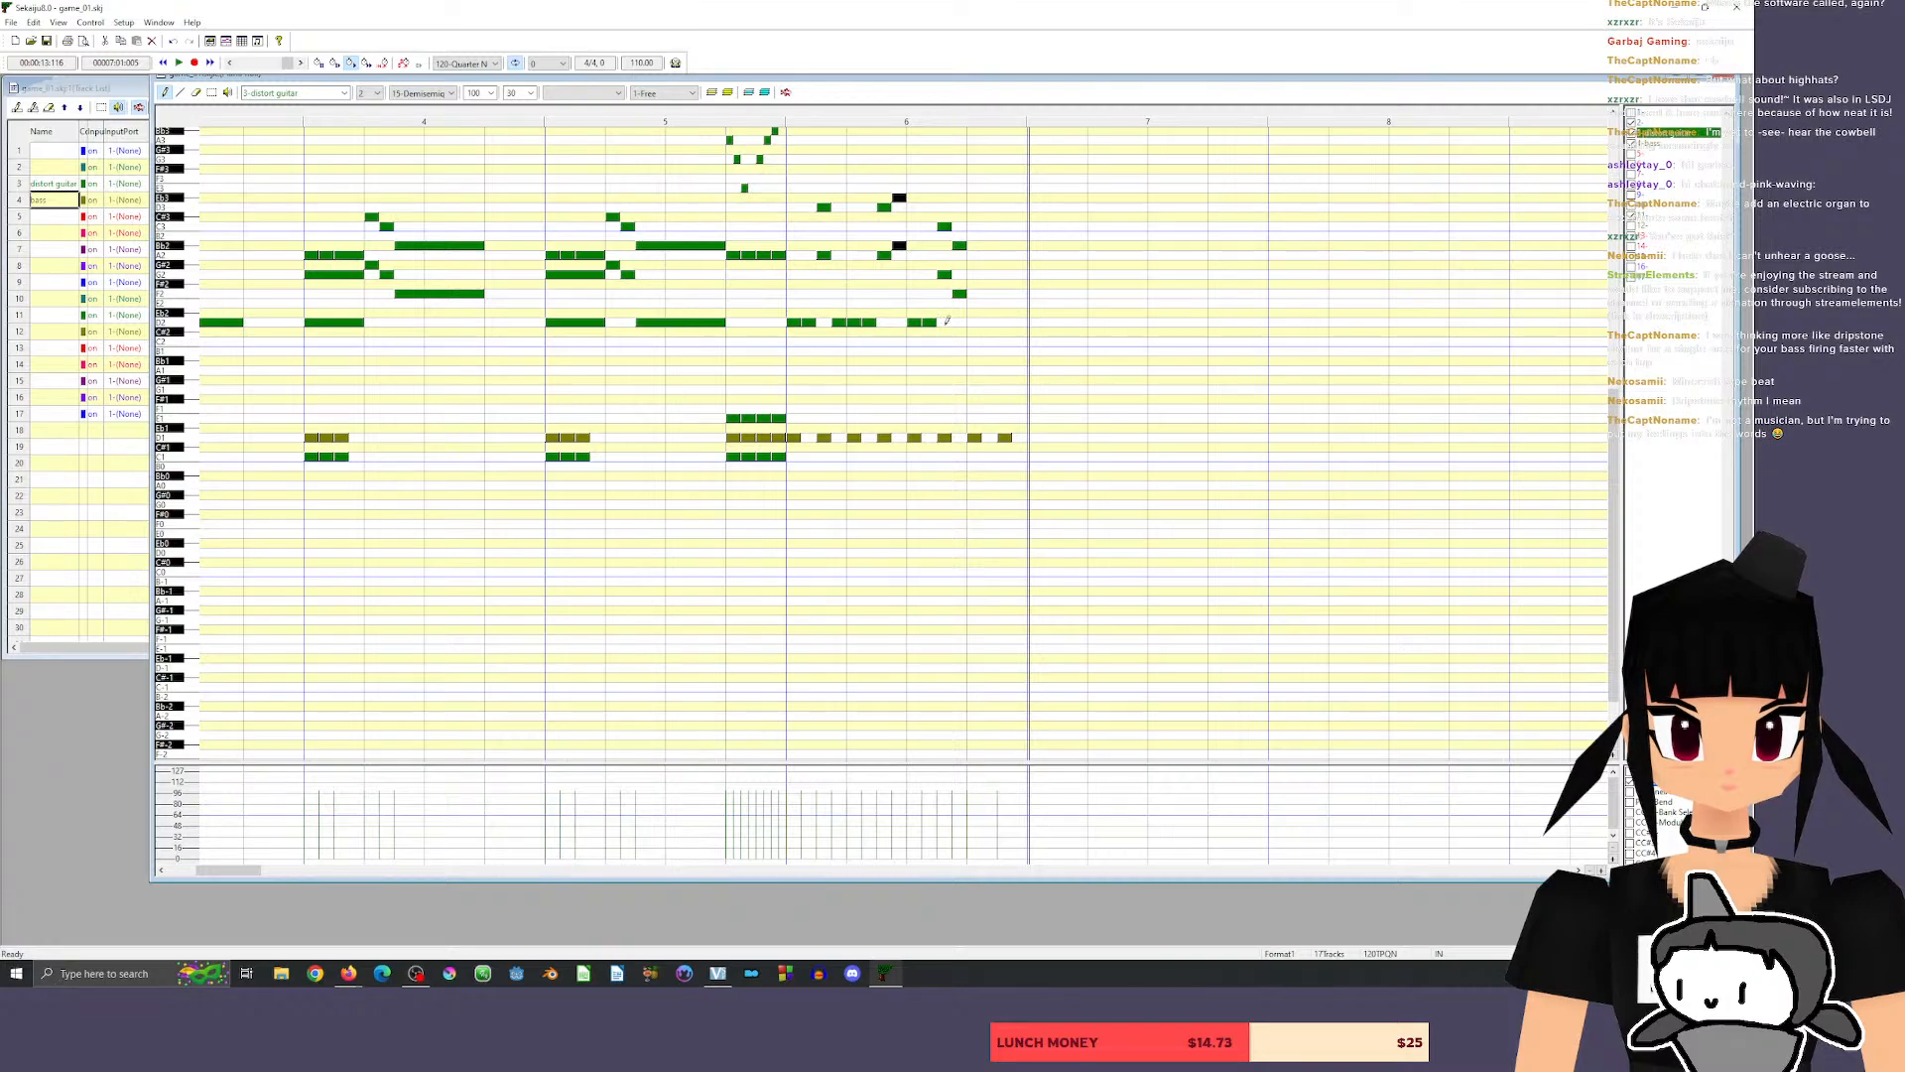
click(775, 111)
key(space)
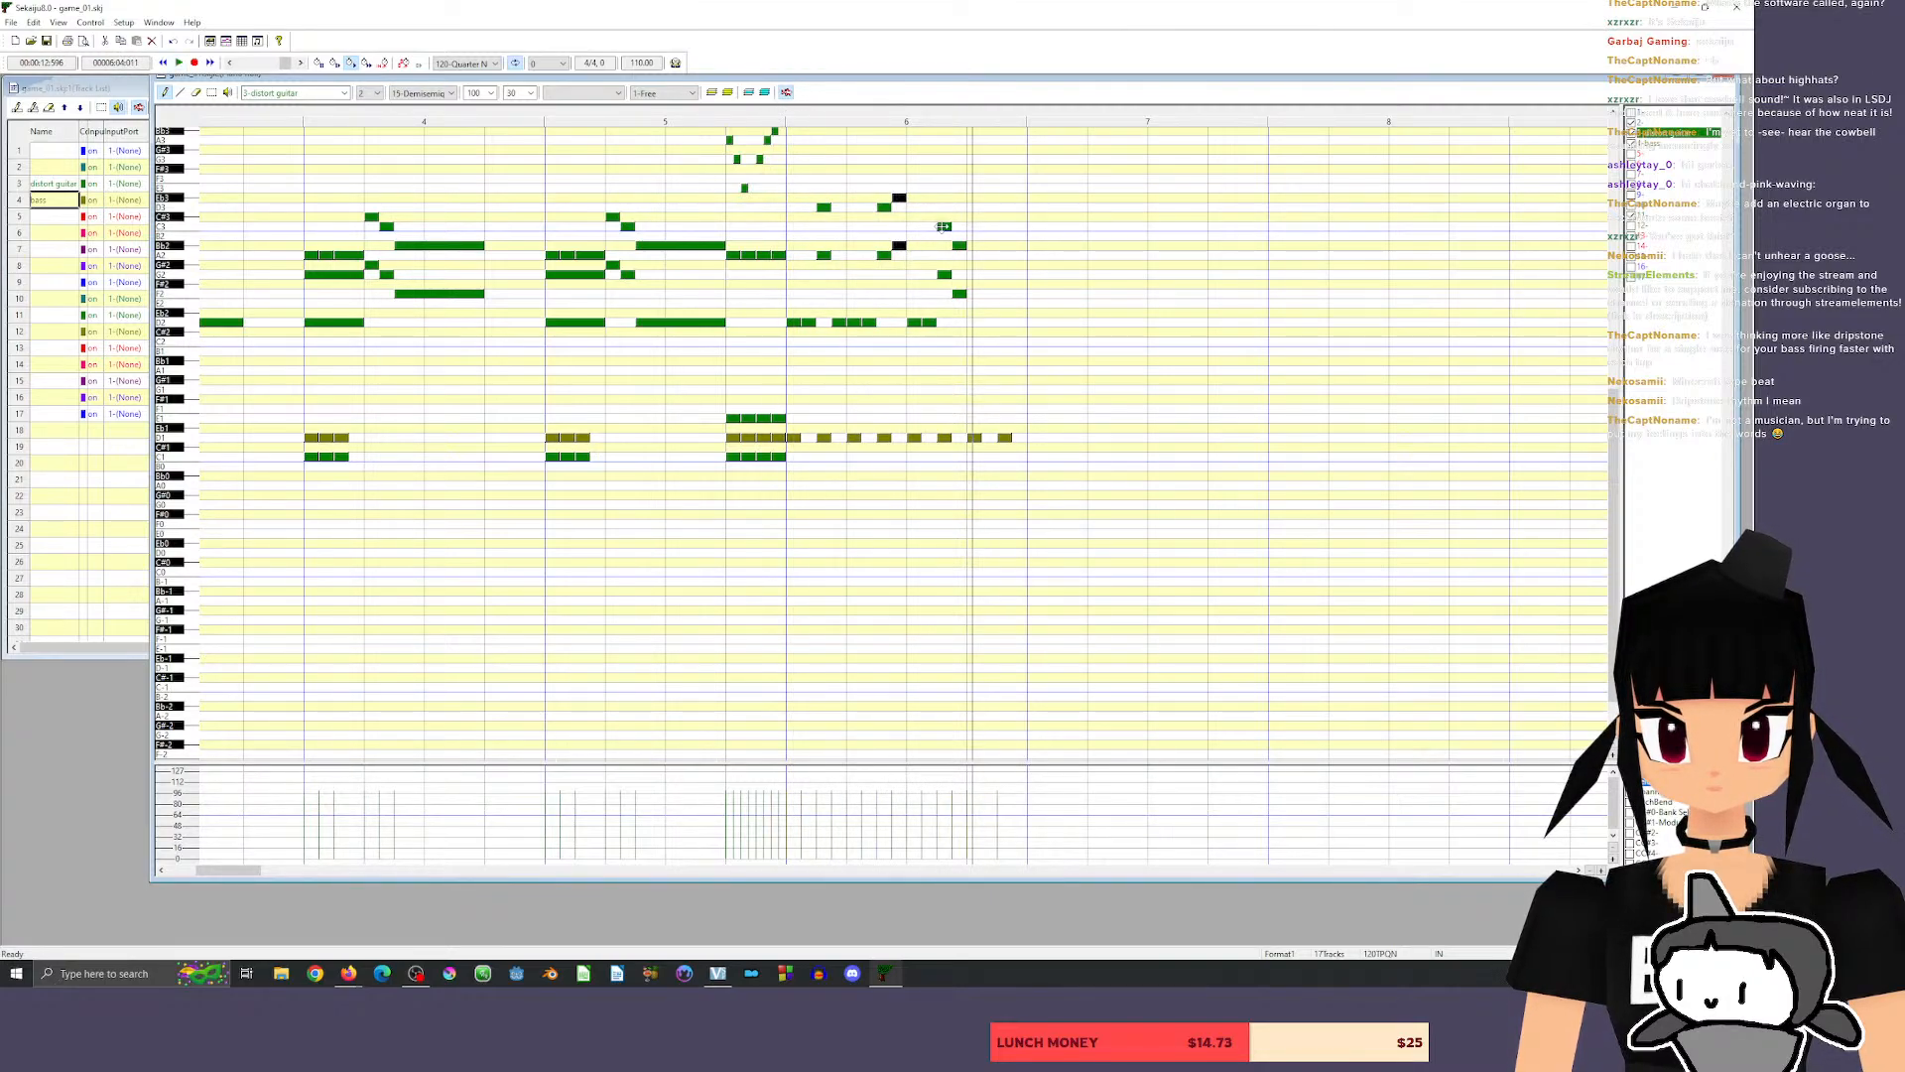
Raise the last two upper guitar notes in measure 6 to Eb3 and D3 and follow them with C3 and D3.
drag(948, 226, 945, 198)
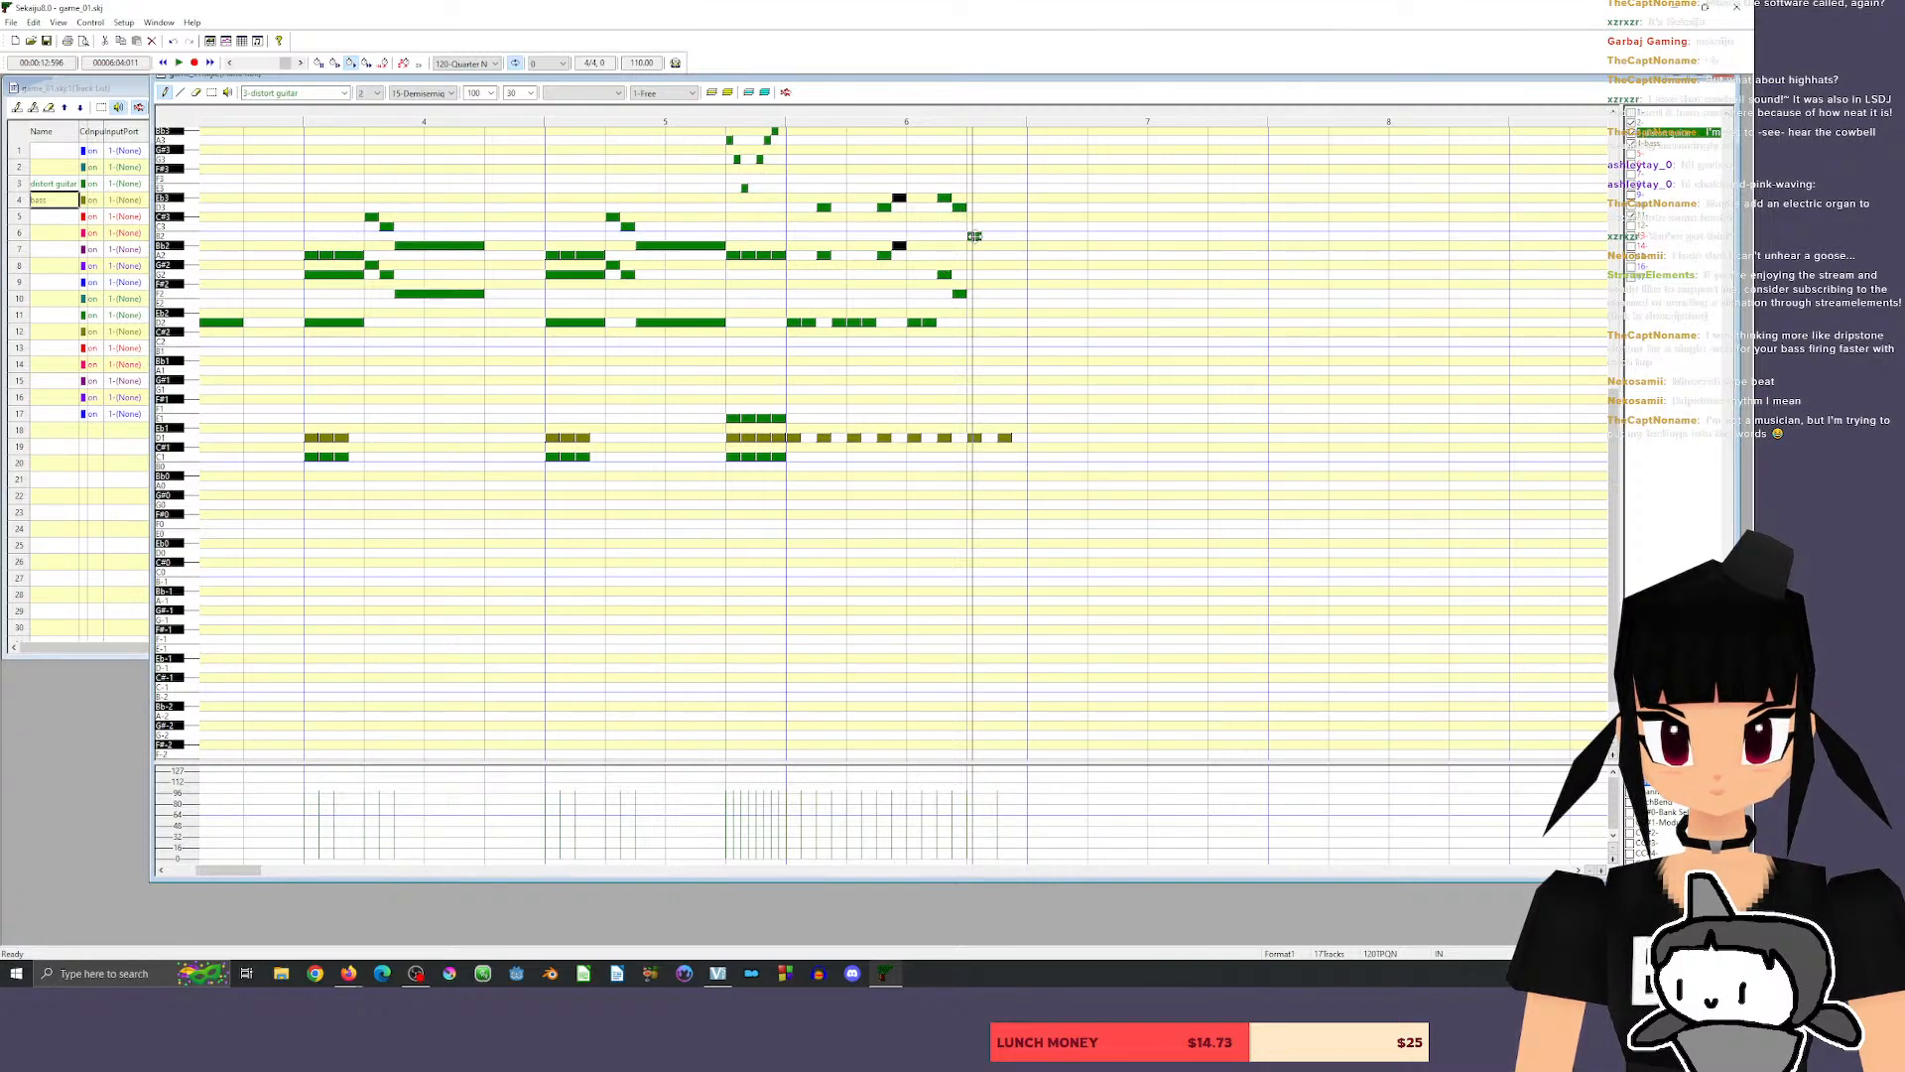
click(989, 207)
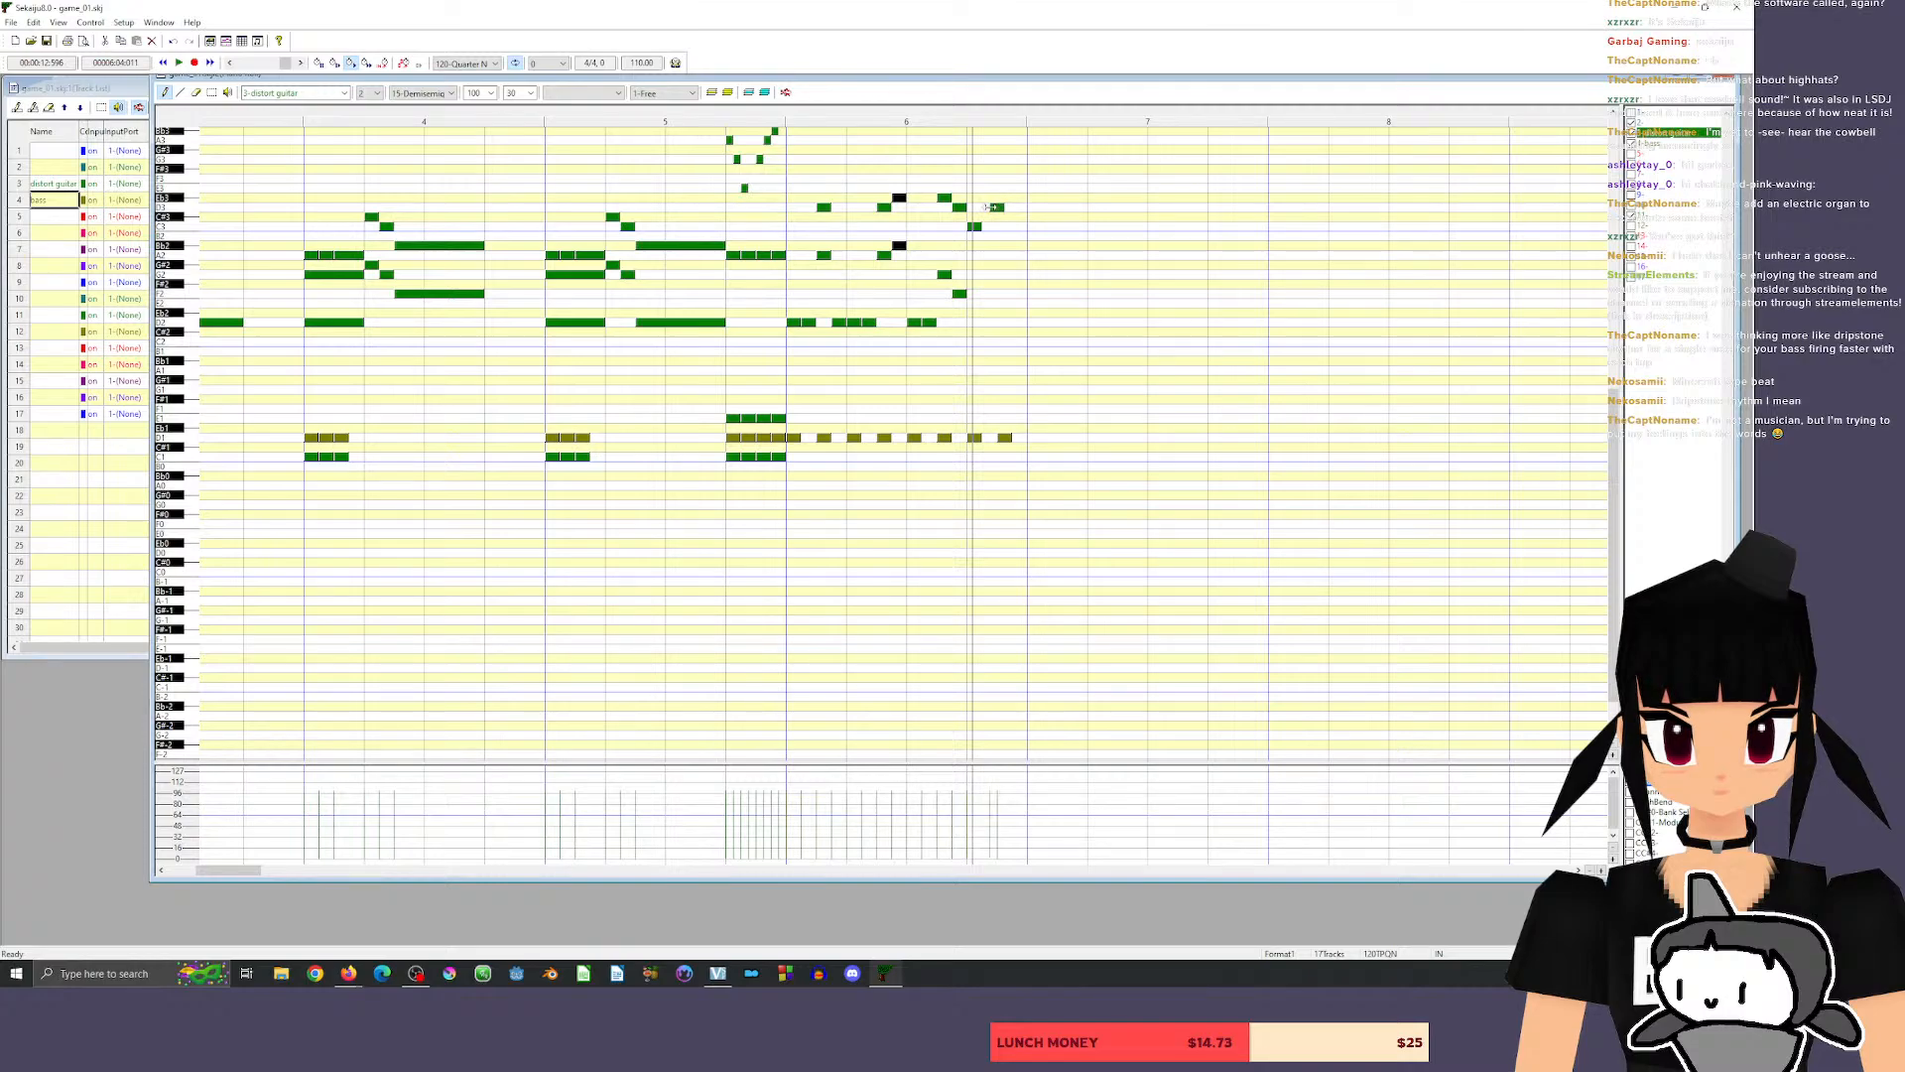
drag(997, 207, 986, 208)
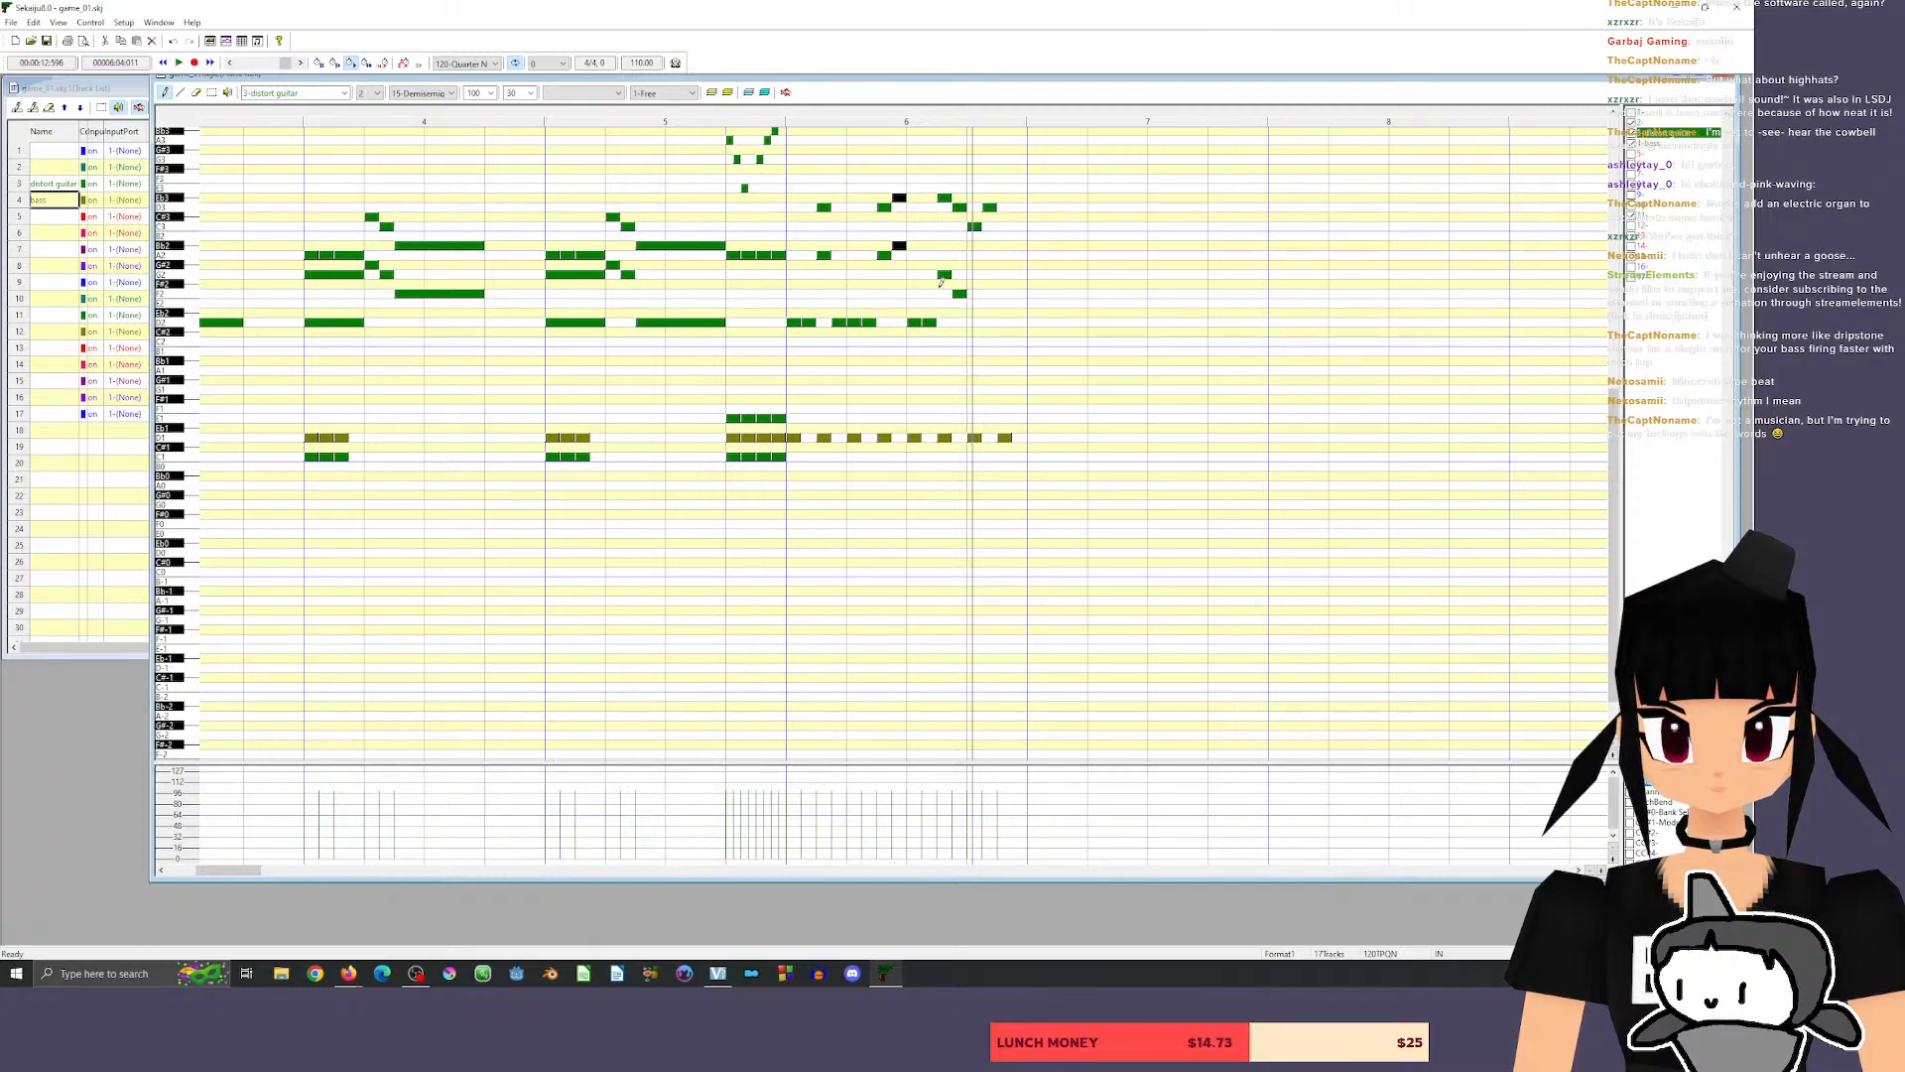
Raise the matching lower guitar notes to Bb2 and A2, follow them with G2 and A2, and play back.
mouse_move(943, 275)
mouse_down()
mouse_move(945, 246)
mouse_move(961, 285)
mouse_move(960, 256)
mouse_up()
click(977, 275)
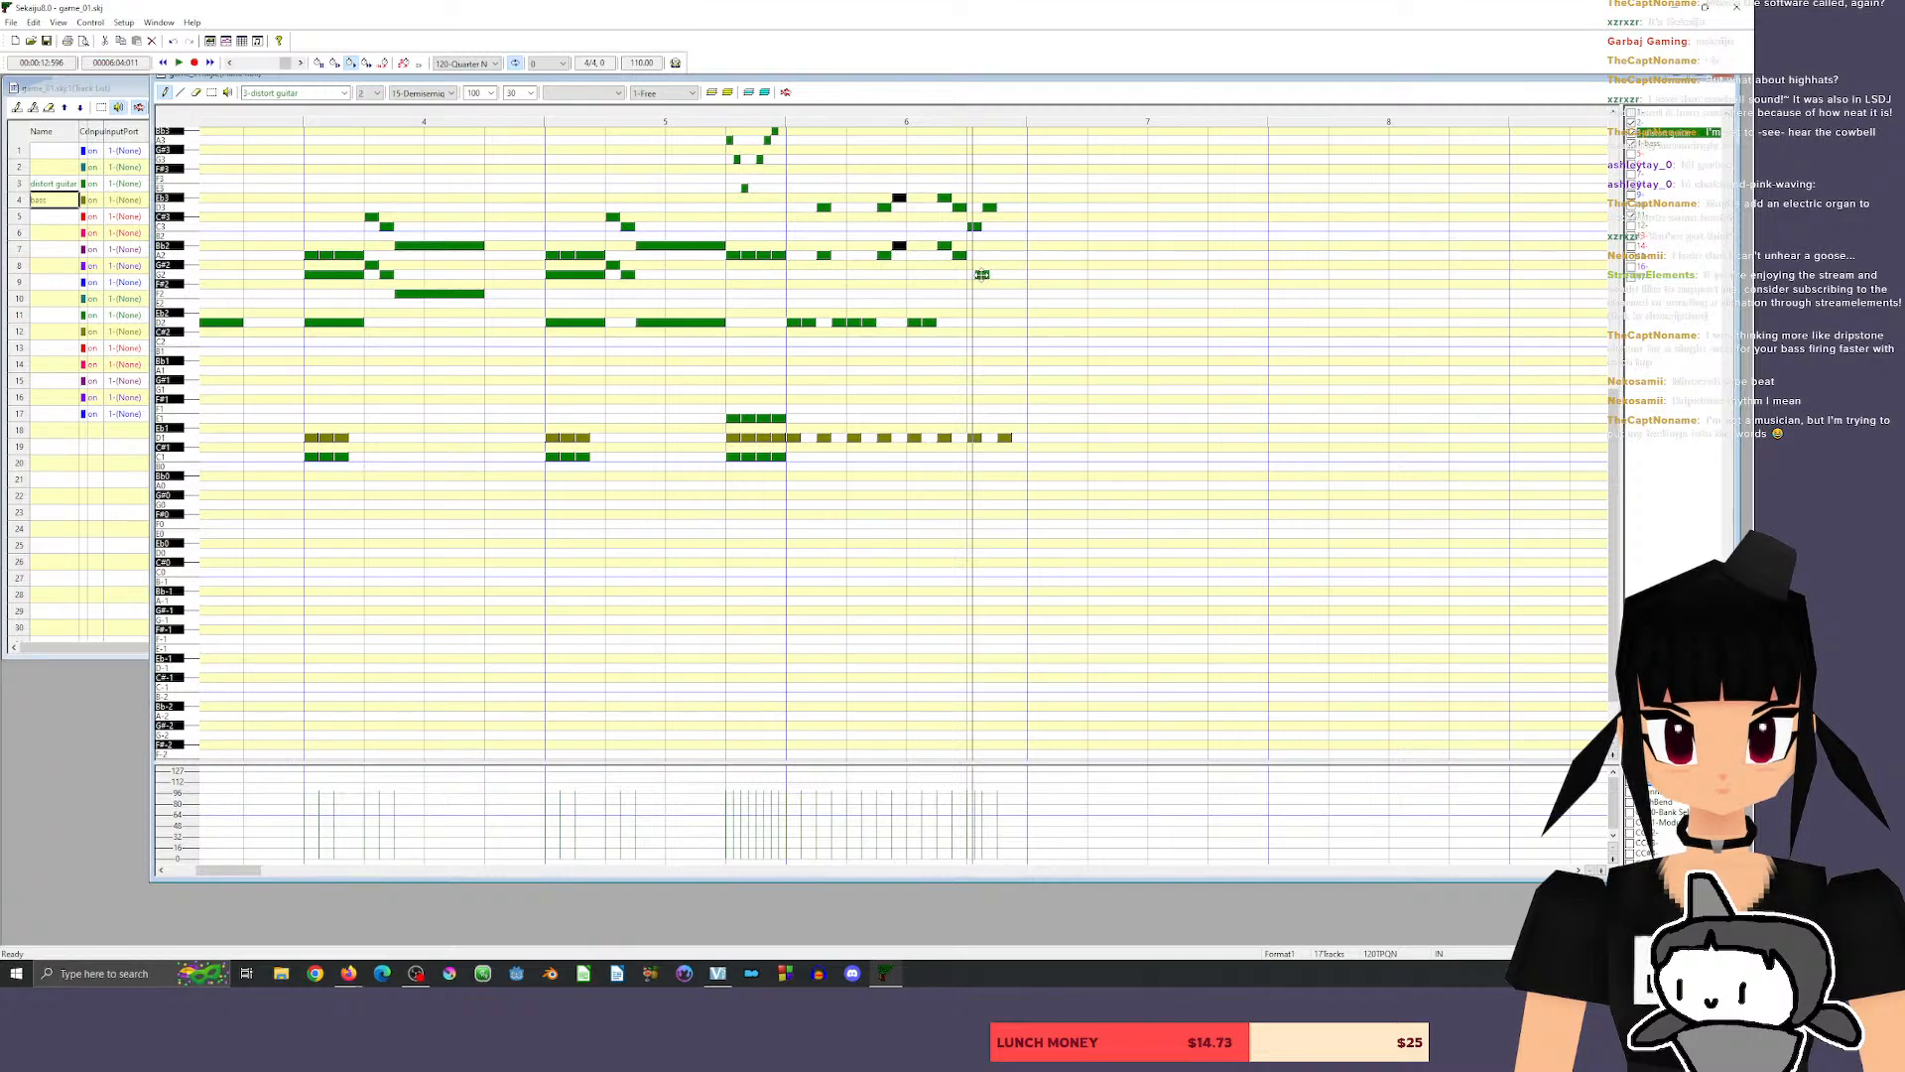
click(996, 255)
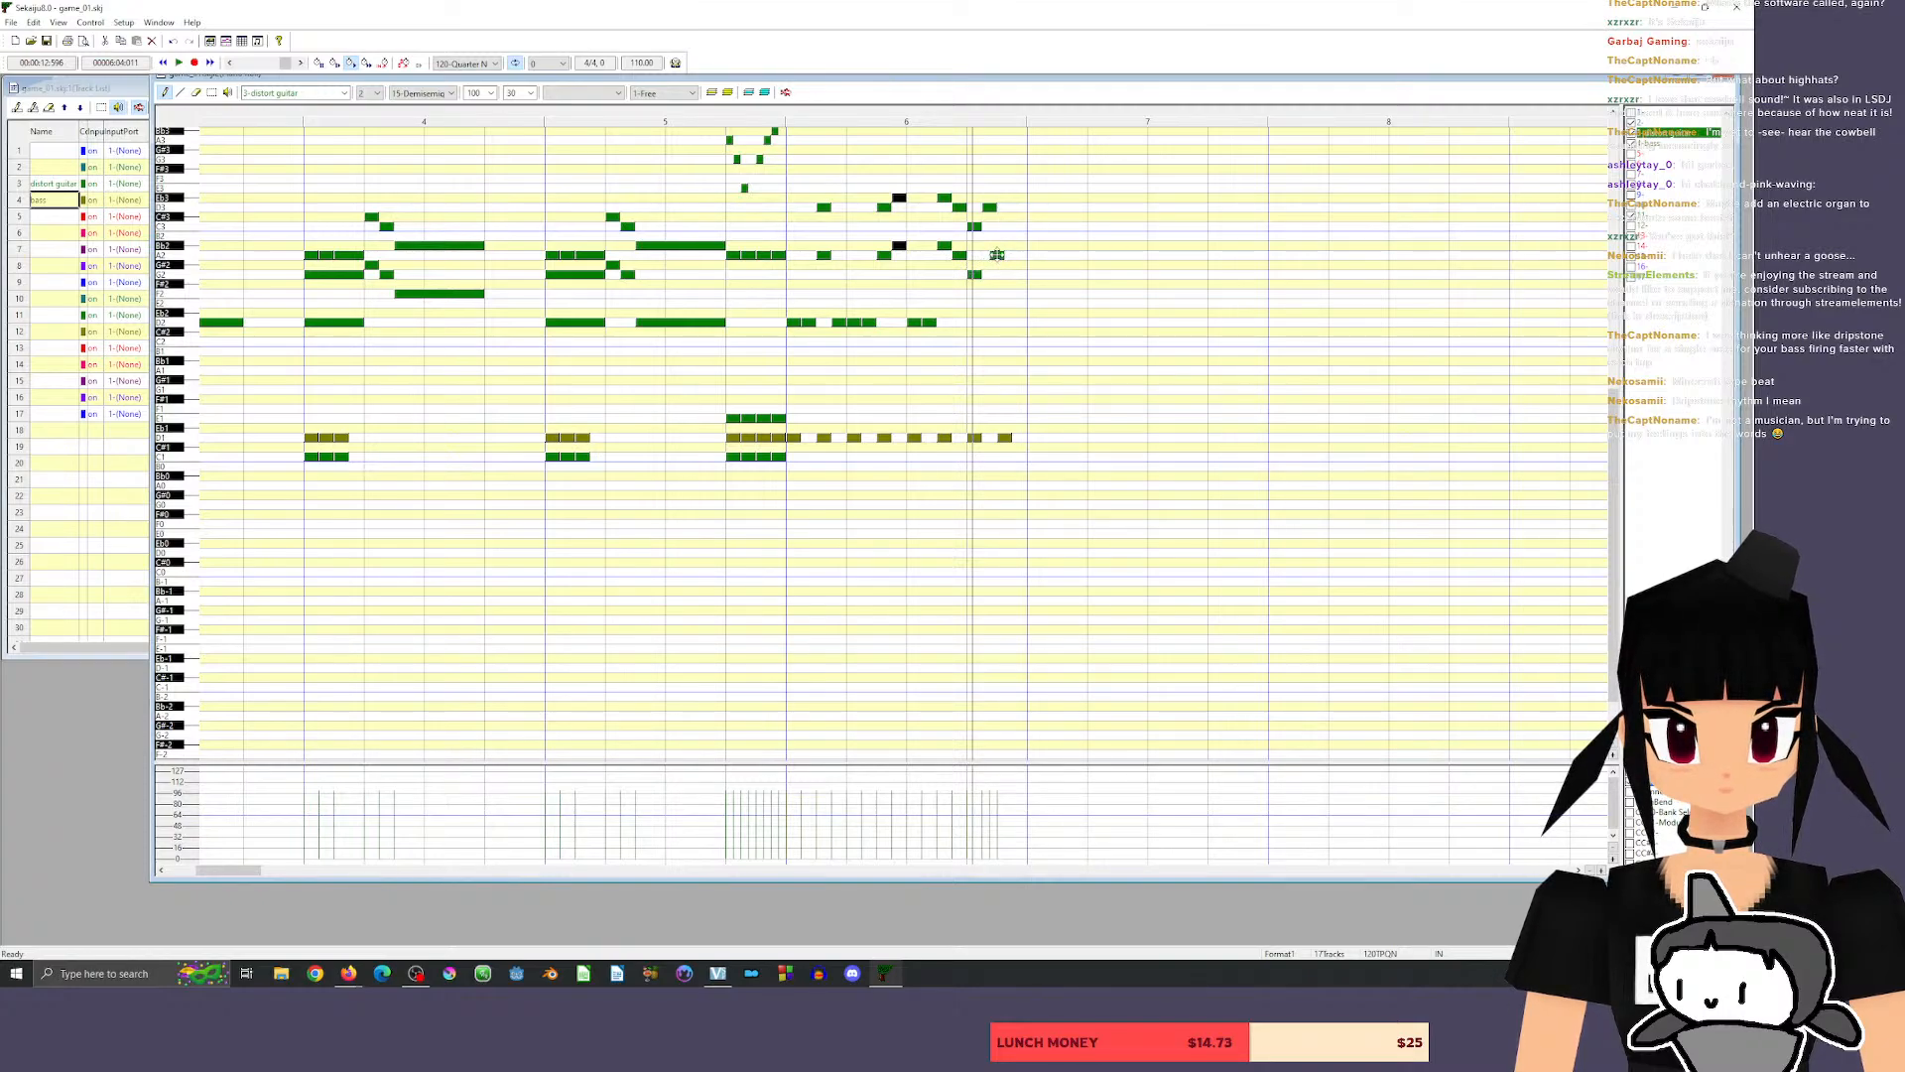
key(space)
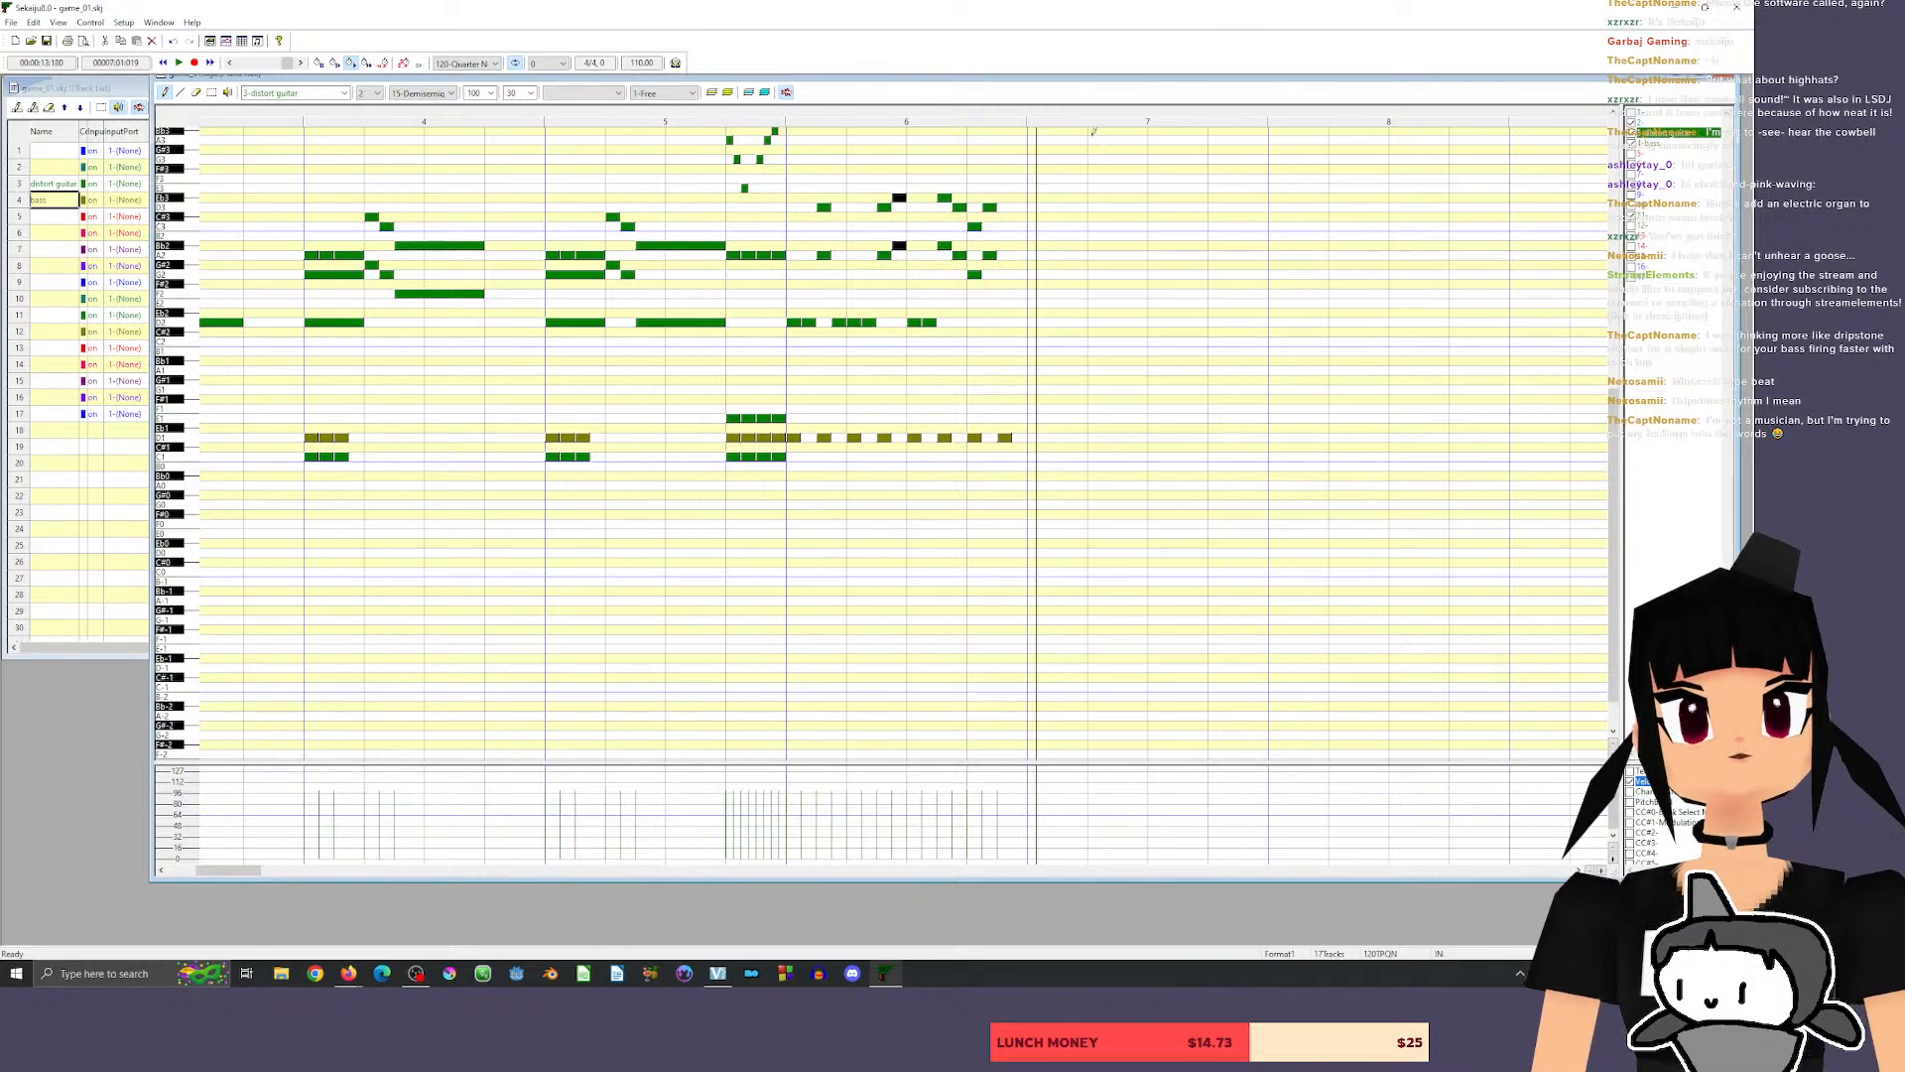
Add two consecutive D2 guitar notes at the very end of measure 6.
click(1002, 322)
click(1017, 322)
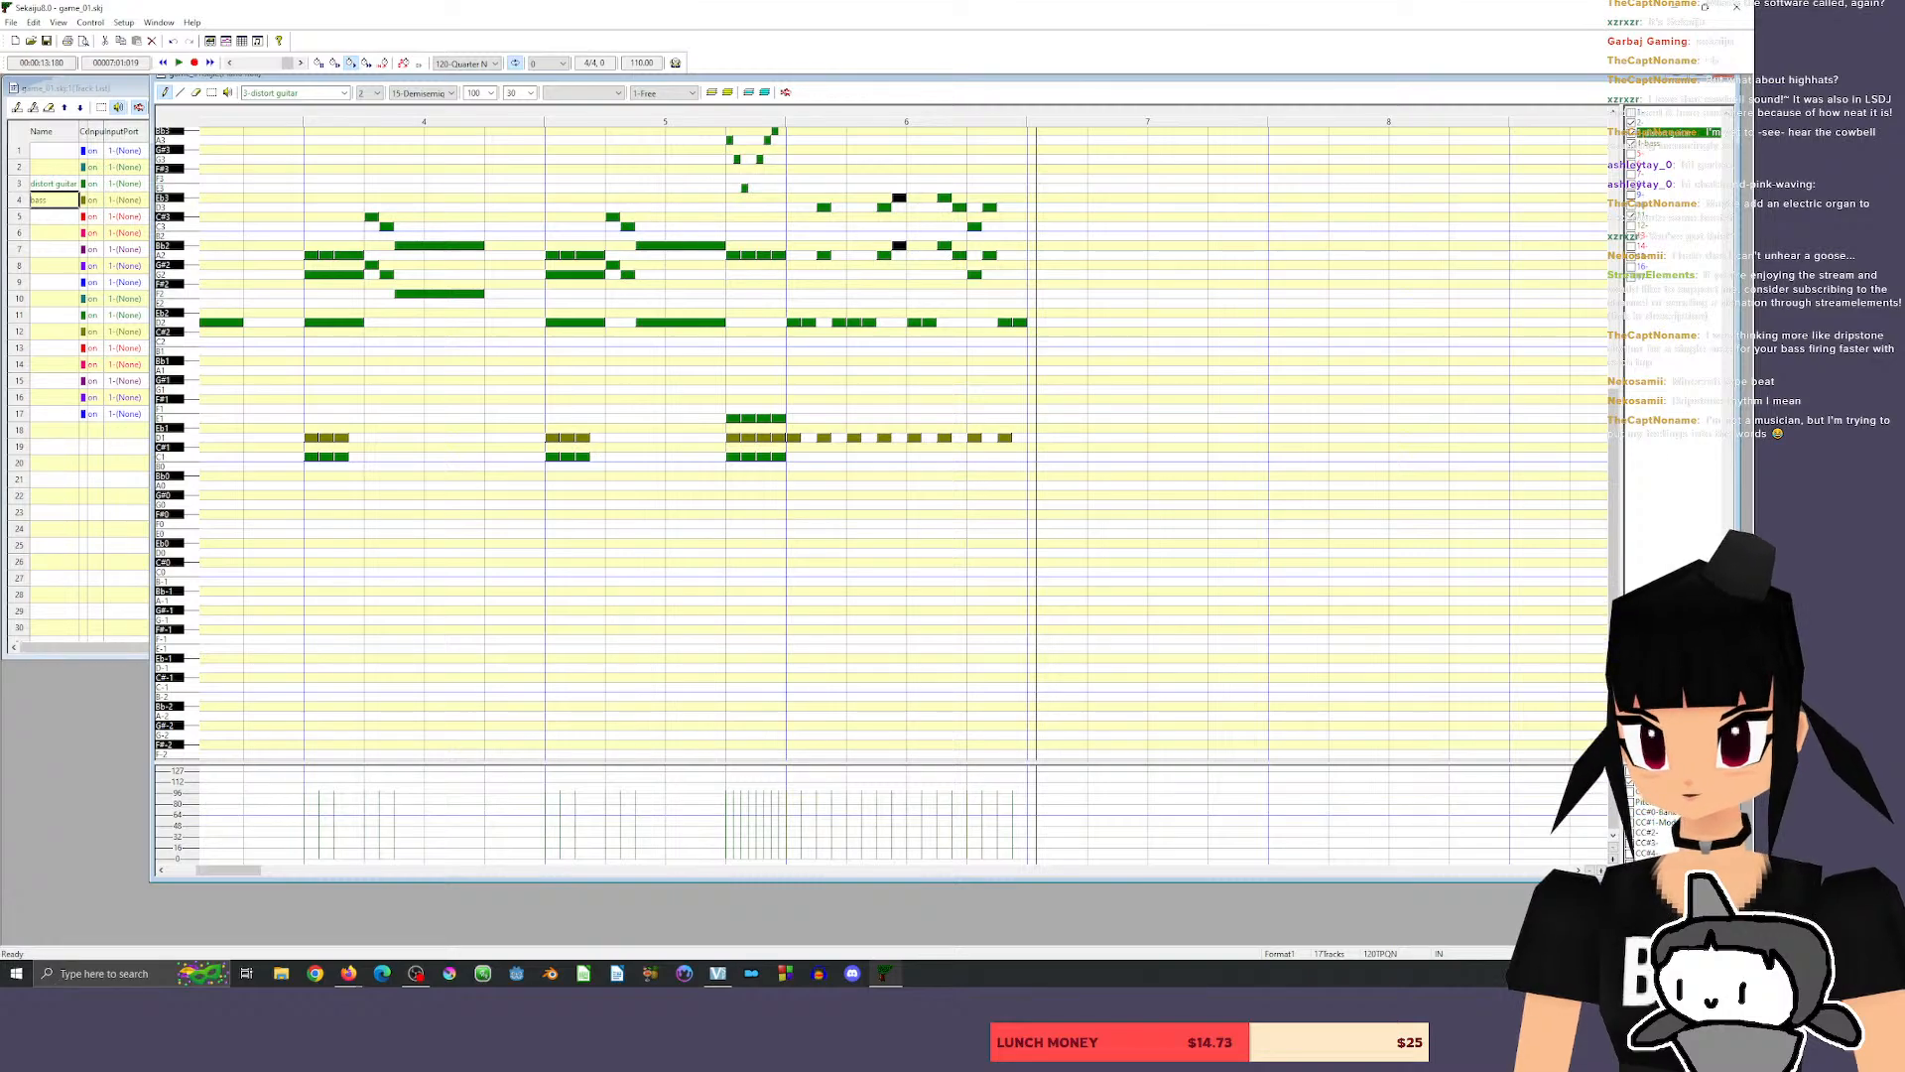
Add a Kick Drum 1 note at the start of measure 6 in the drum track, then audition the tom and ride sounds.
click(1653, 220)
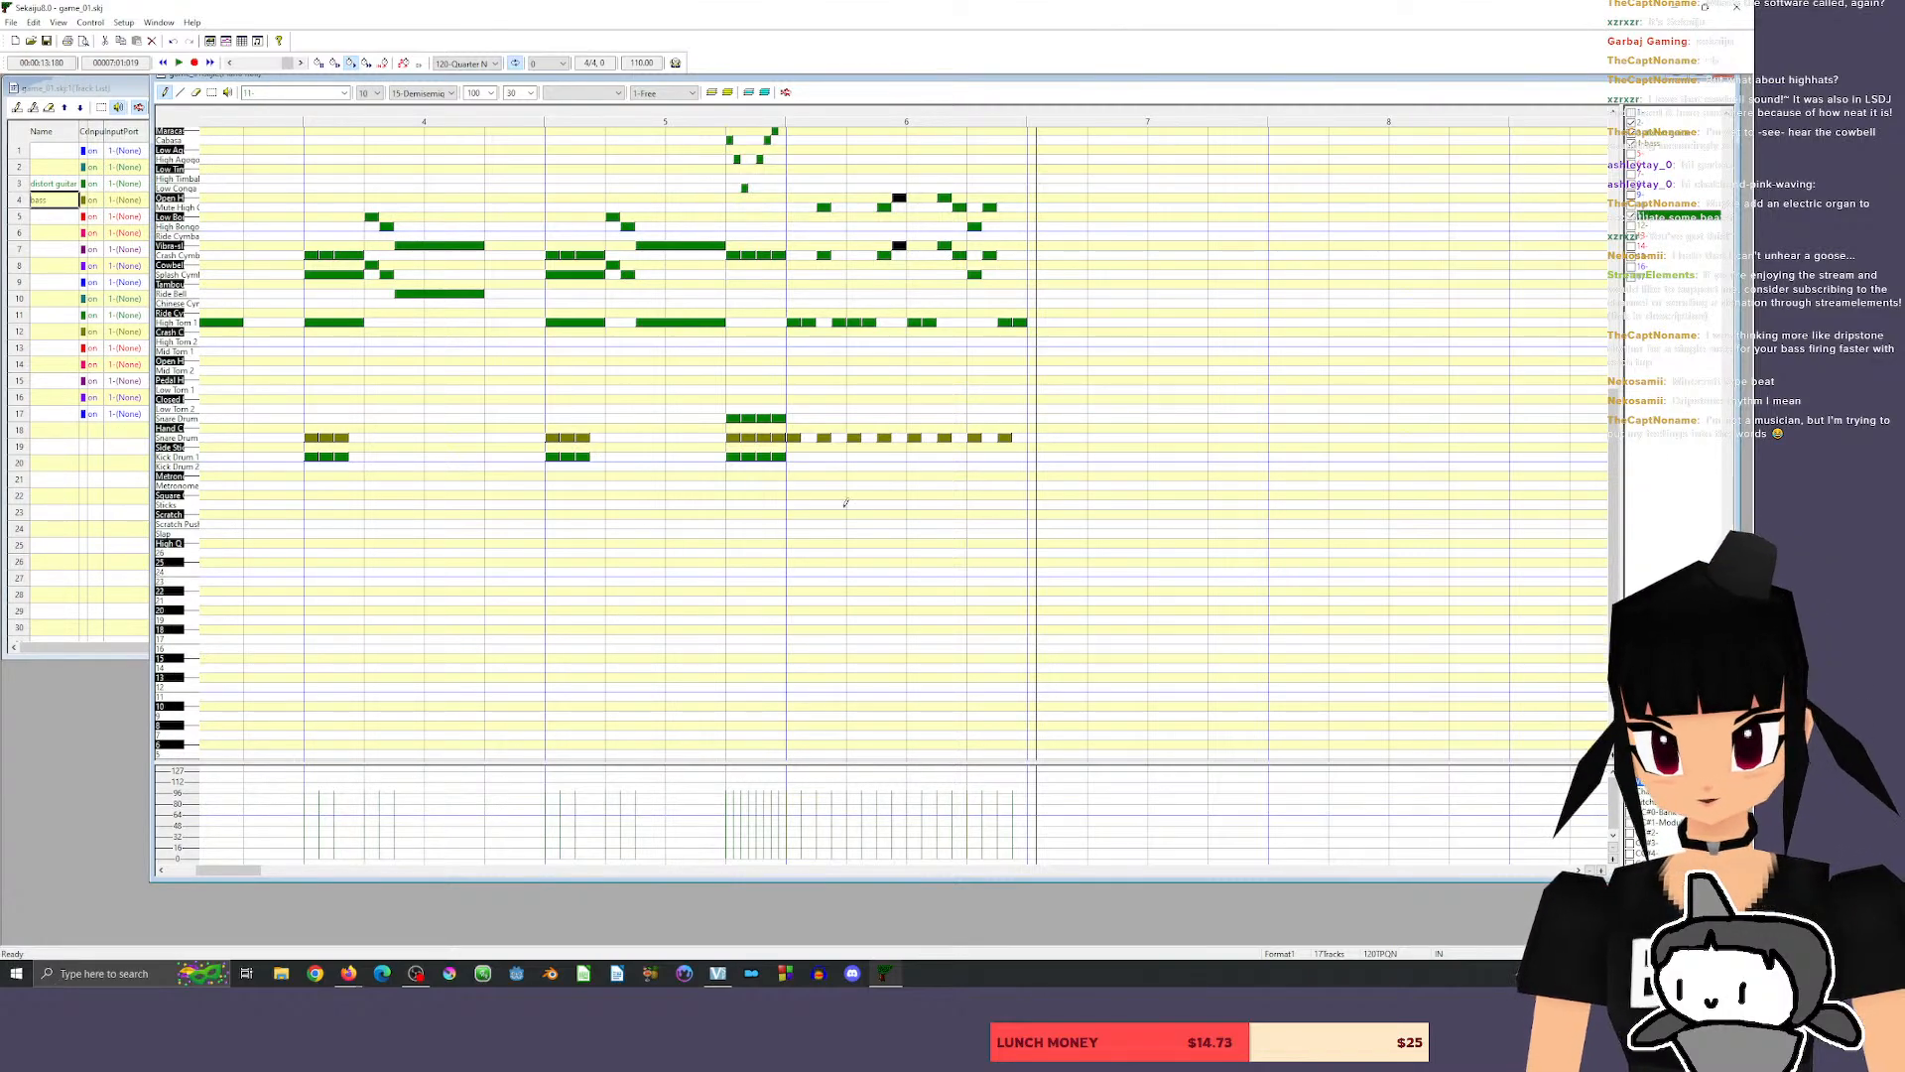
drag(798, 458, 795, 457)
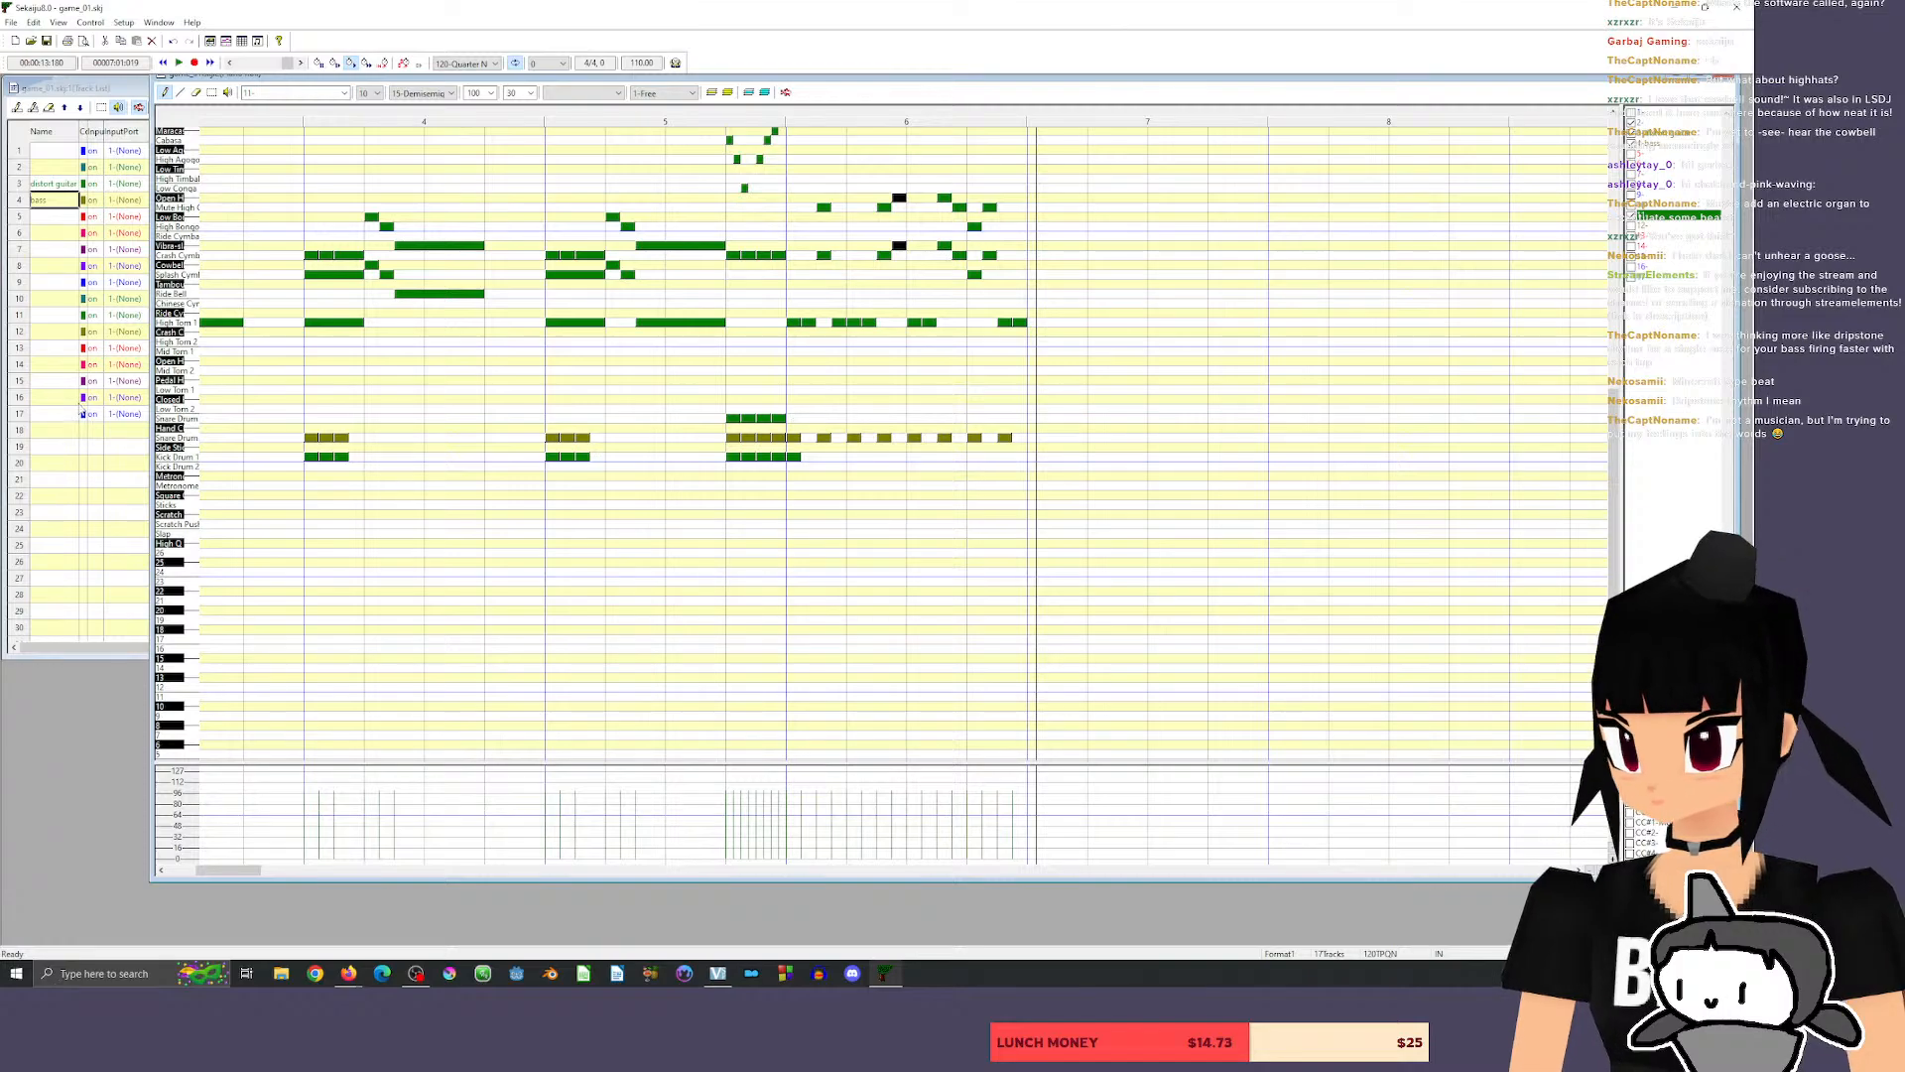
click(188, 323)
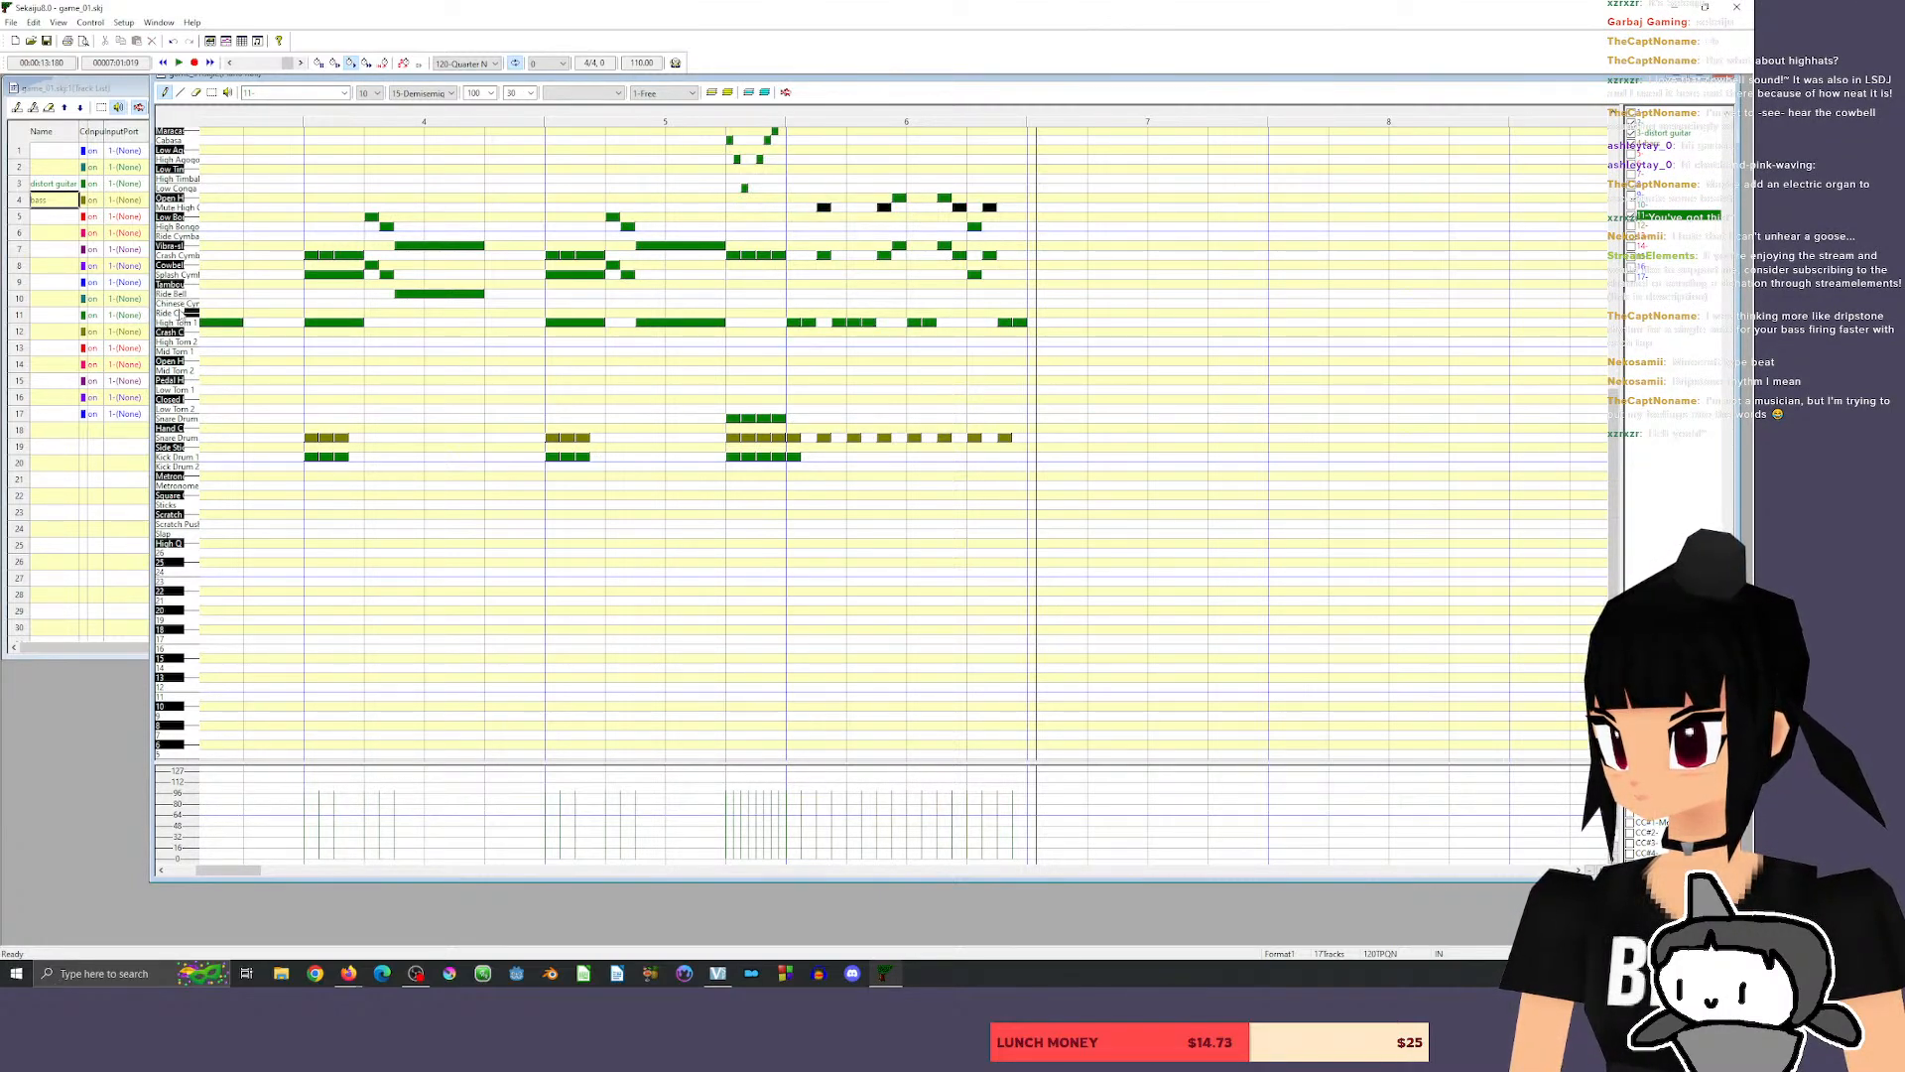
click(180, 301)
click(184, 295)
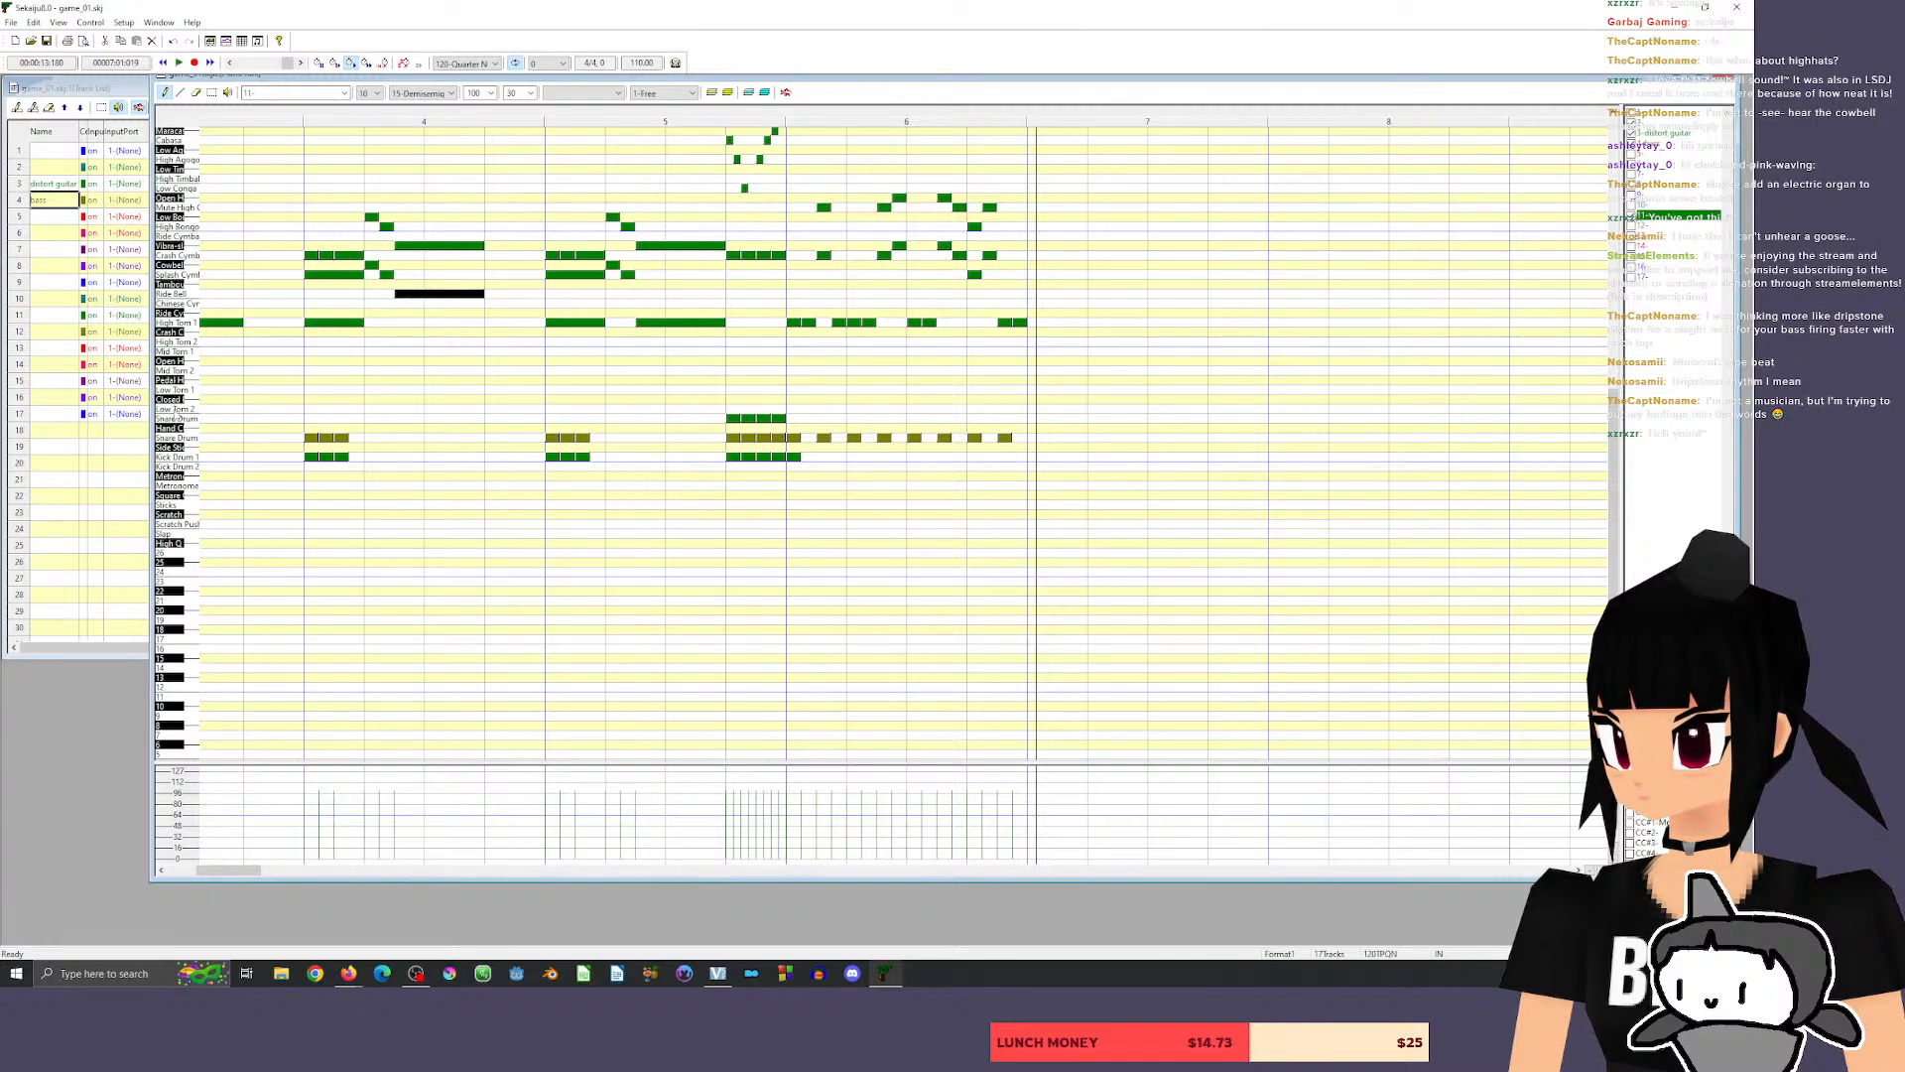
Fill measure 6 with eight short closed hi-hat notes, one on every eighth, and play back from the end of measure 5.
click(174, 401)
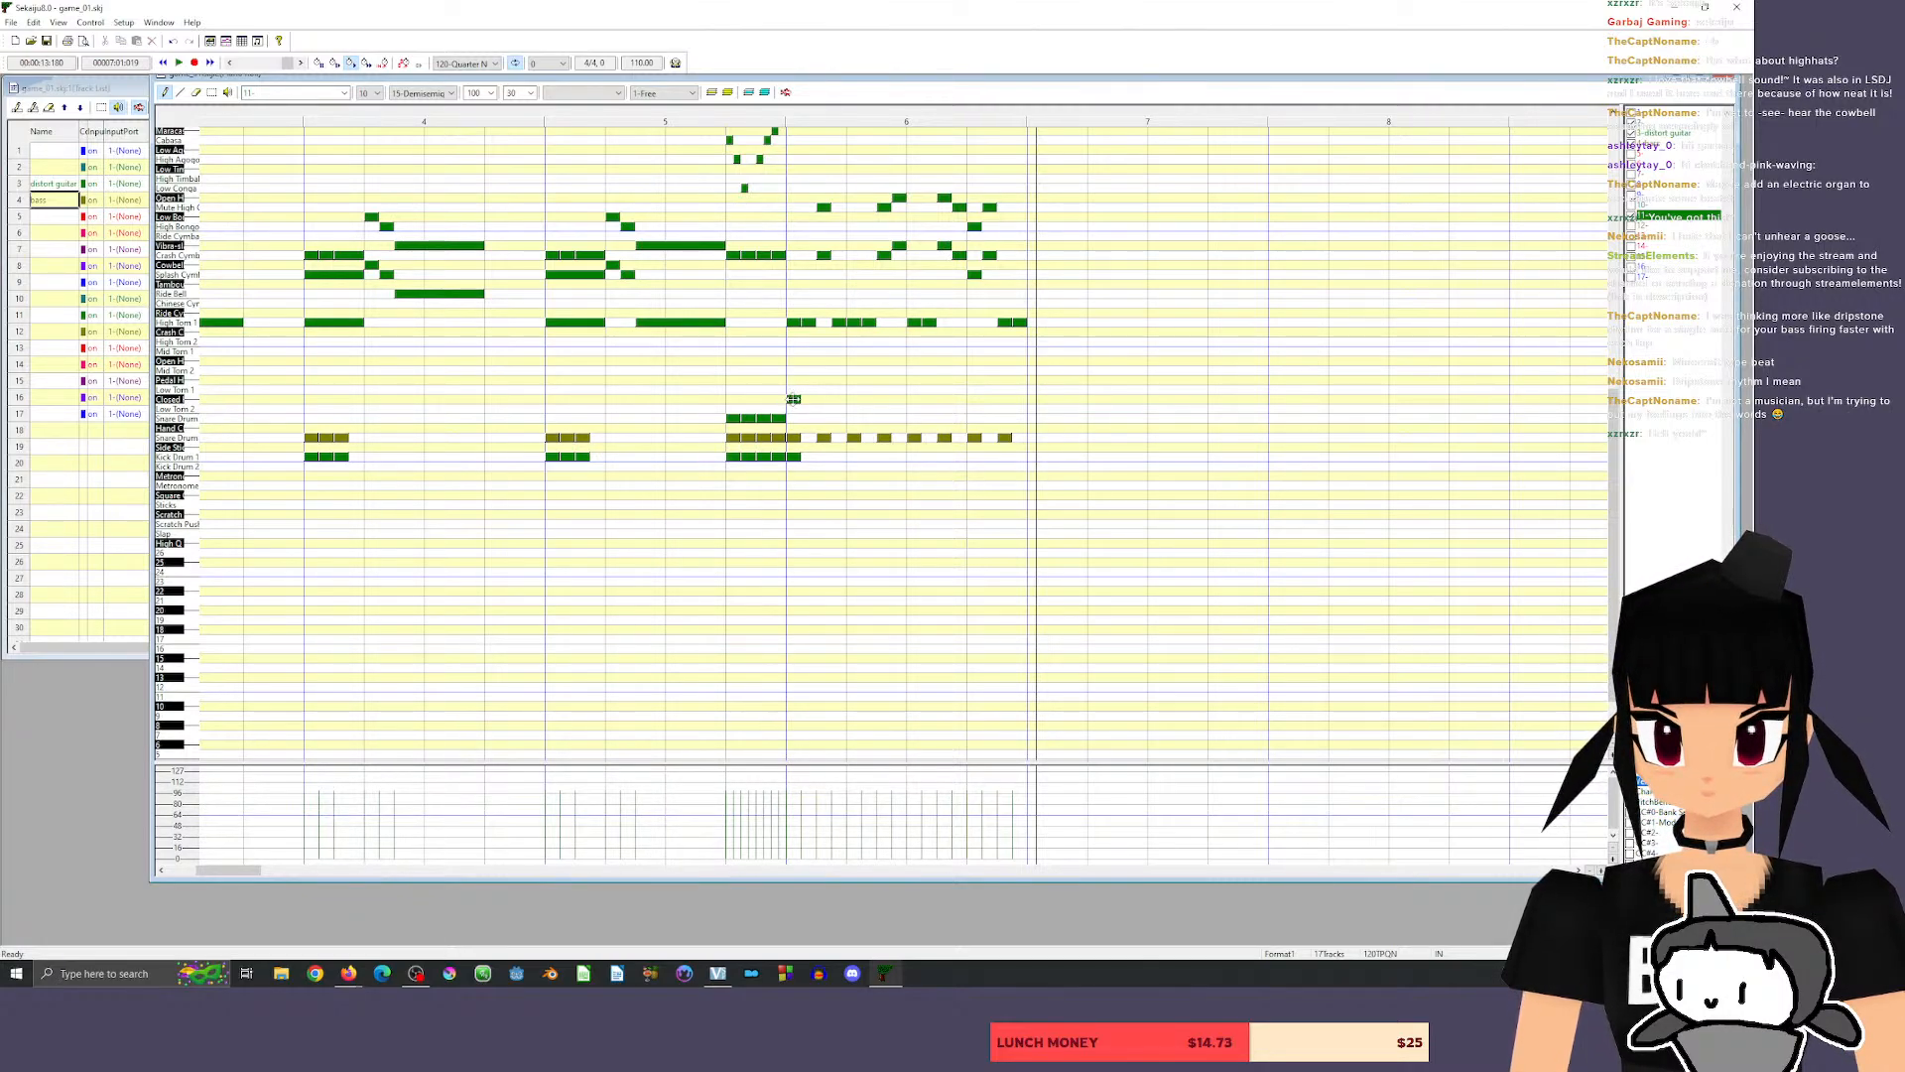
click(820, 398)
click(858, 399)
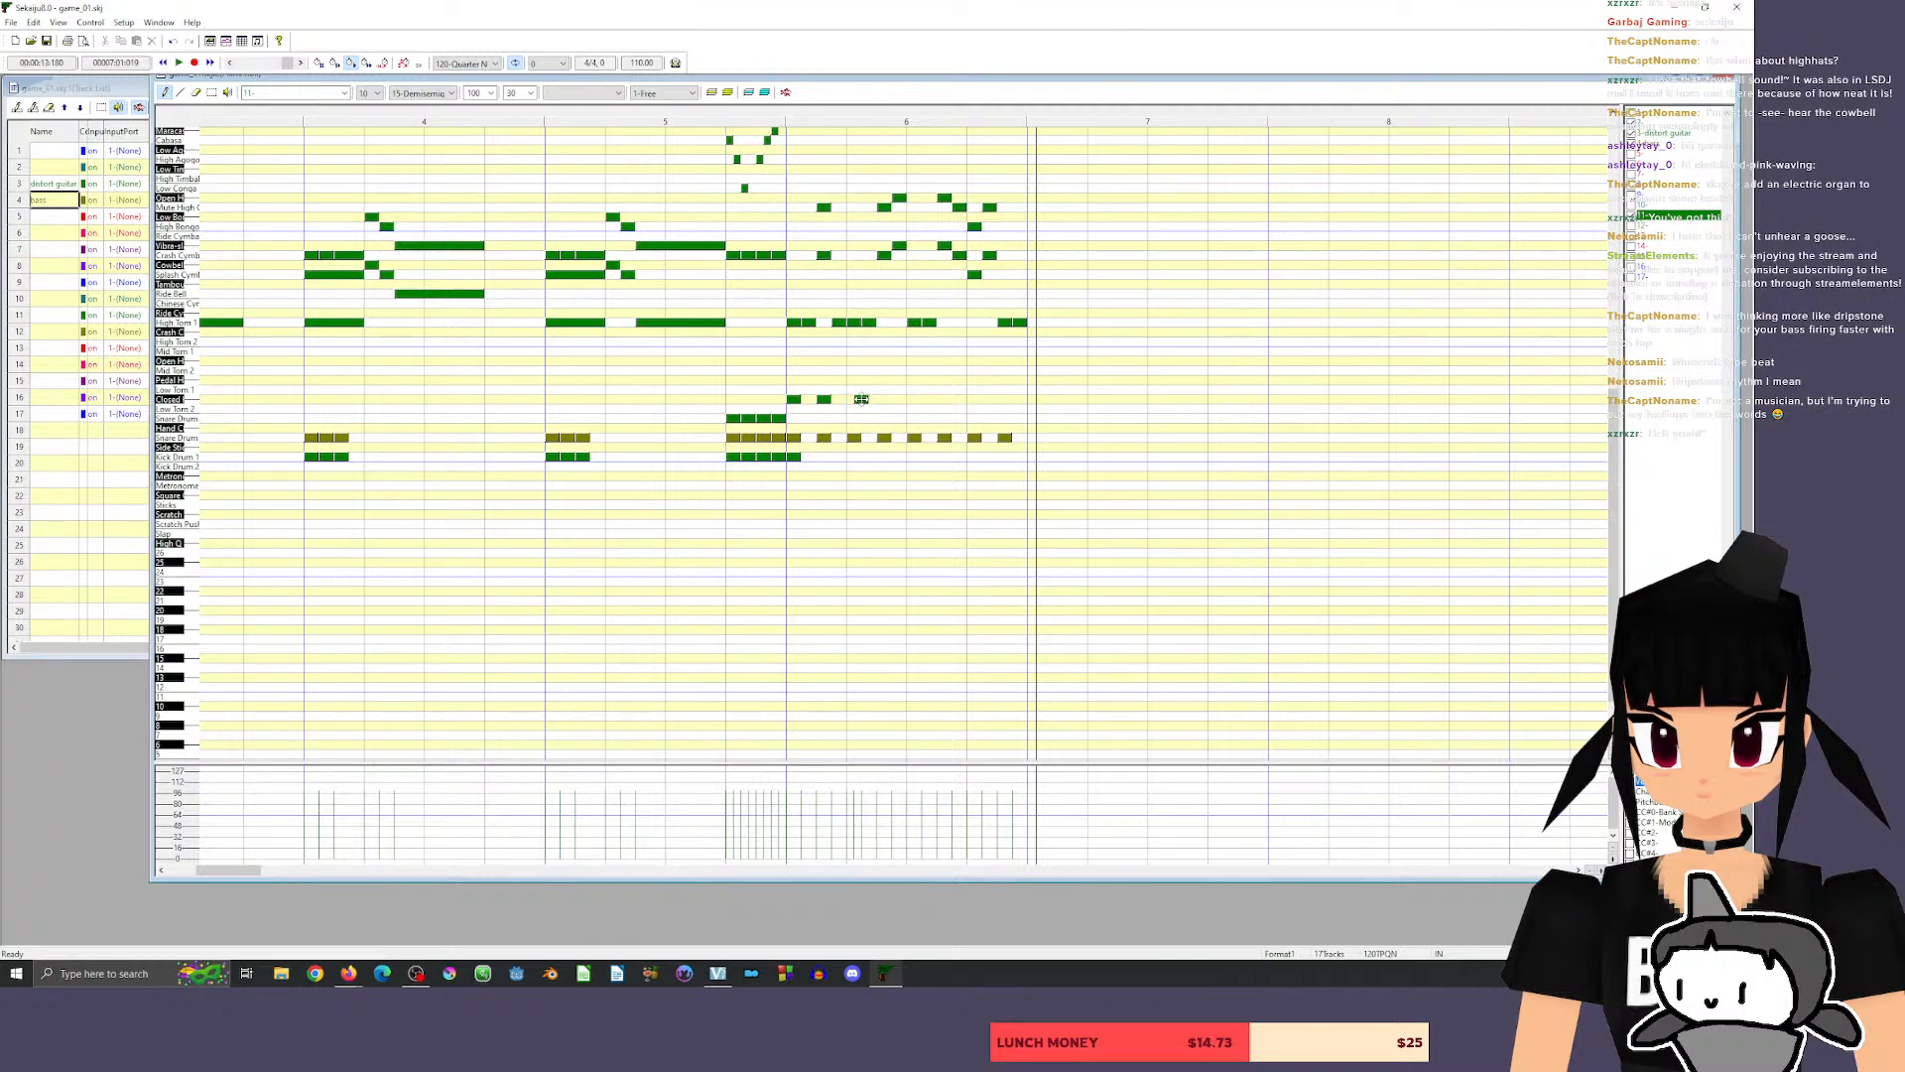
drag(861, 399, 854, 399)
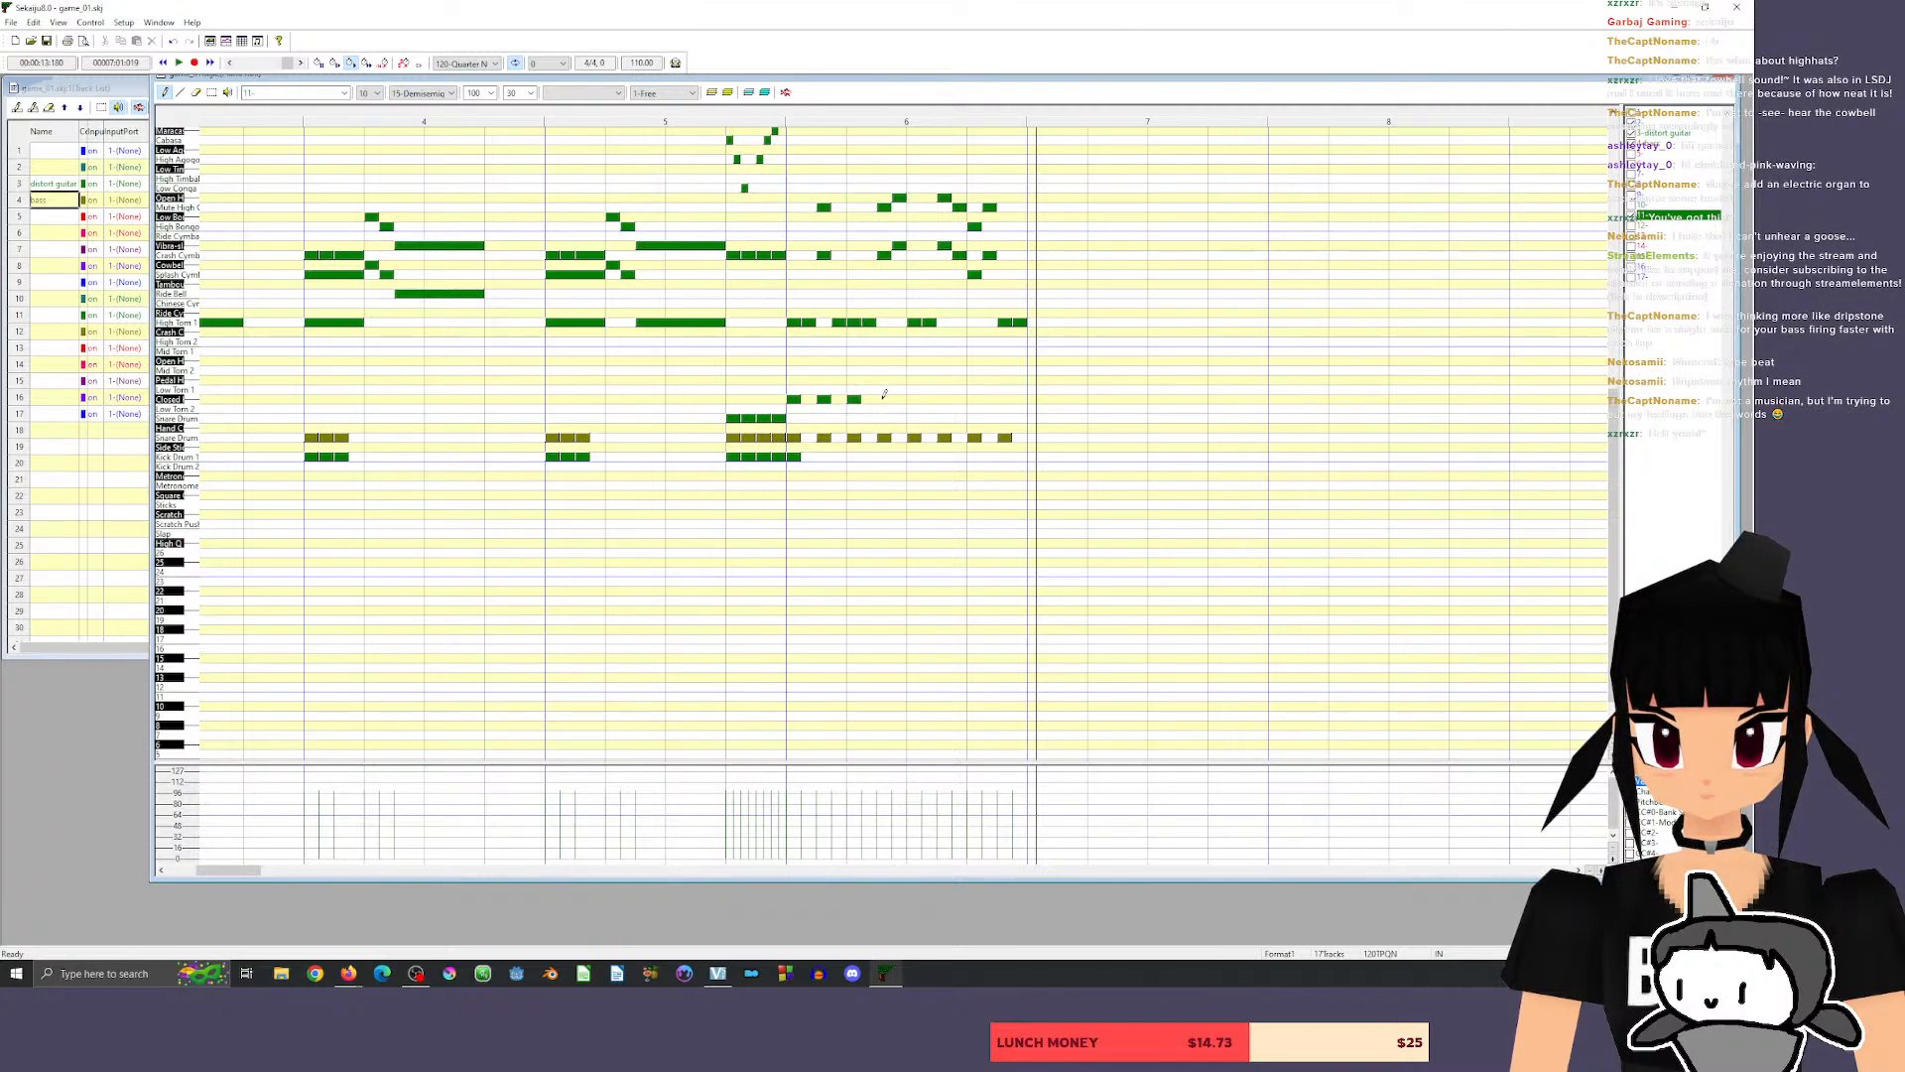
click(883, 399)
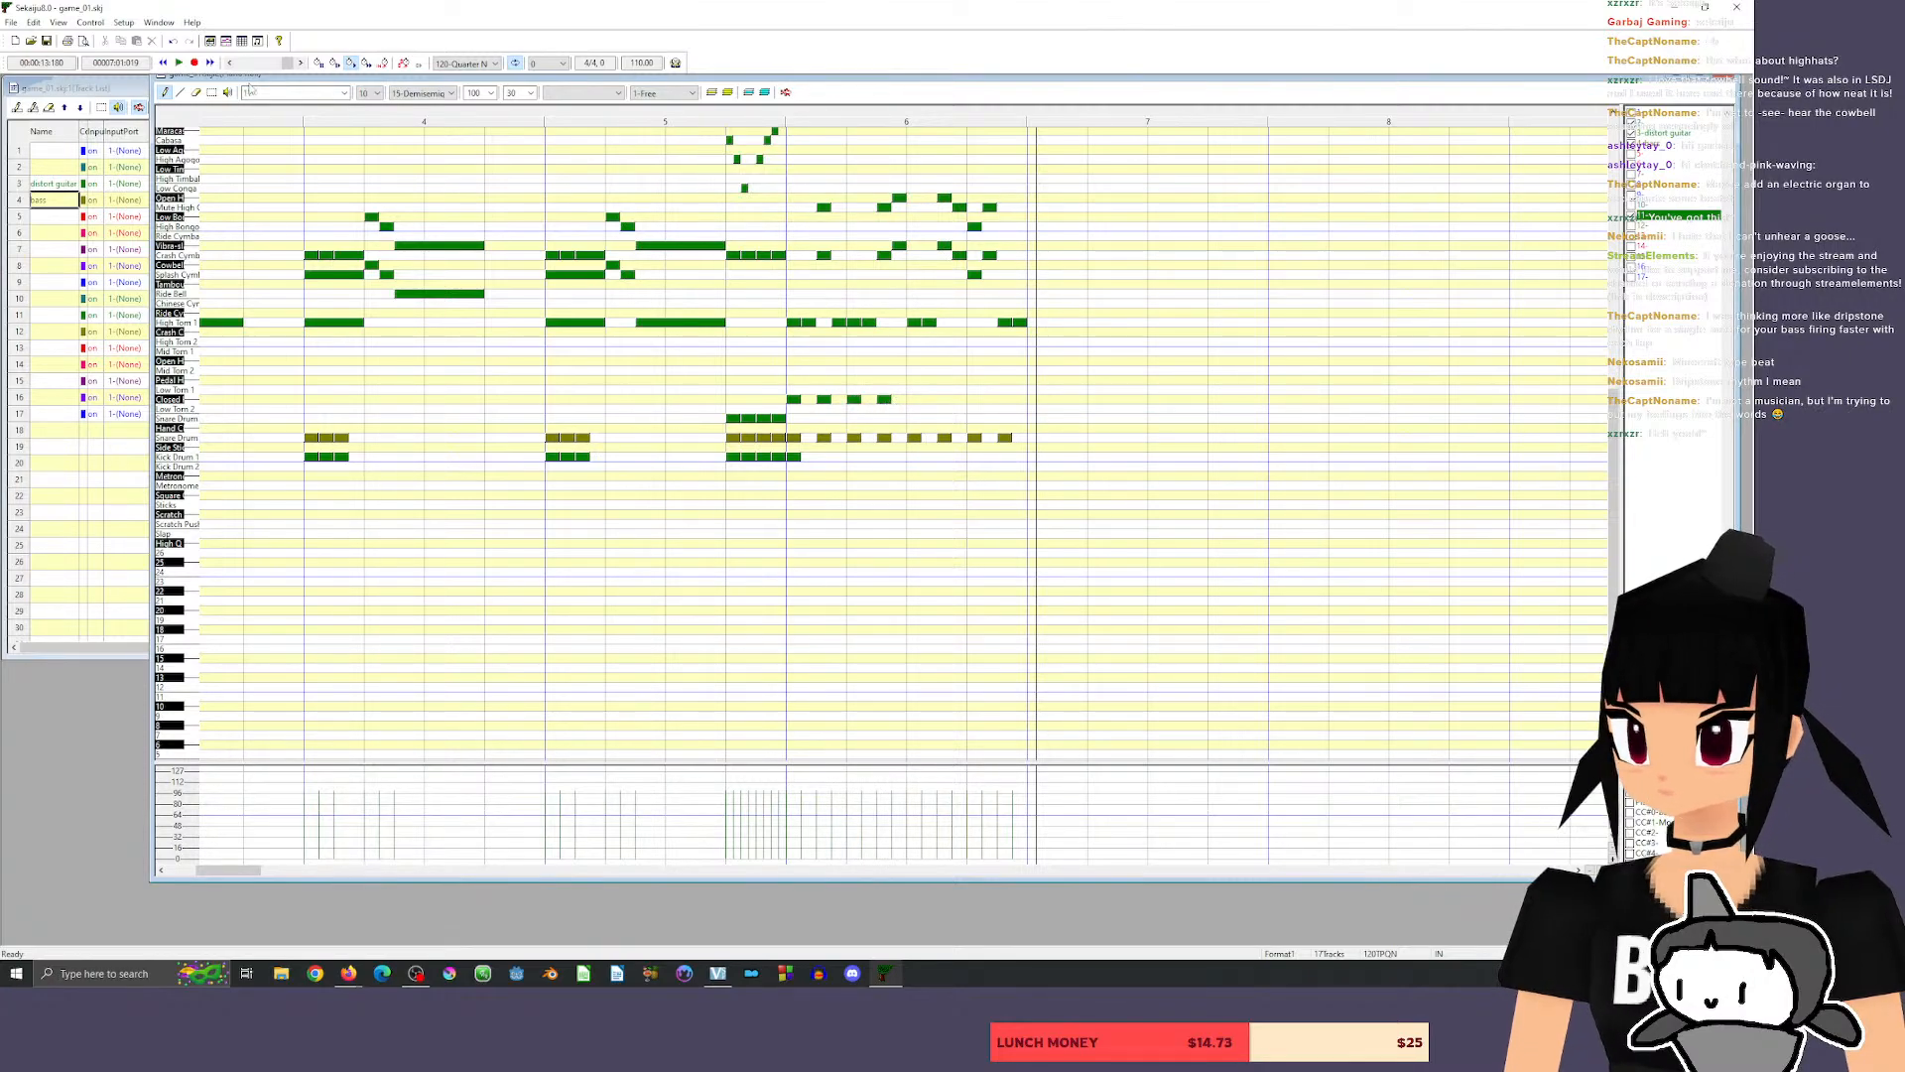
click(211, 92)
drag(765, 378, 914, 399)
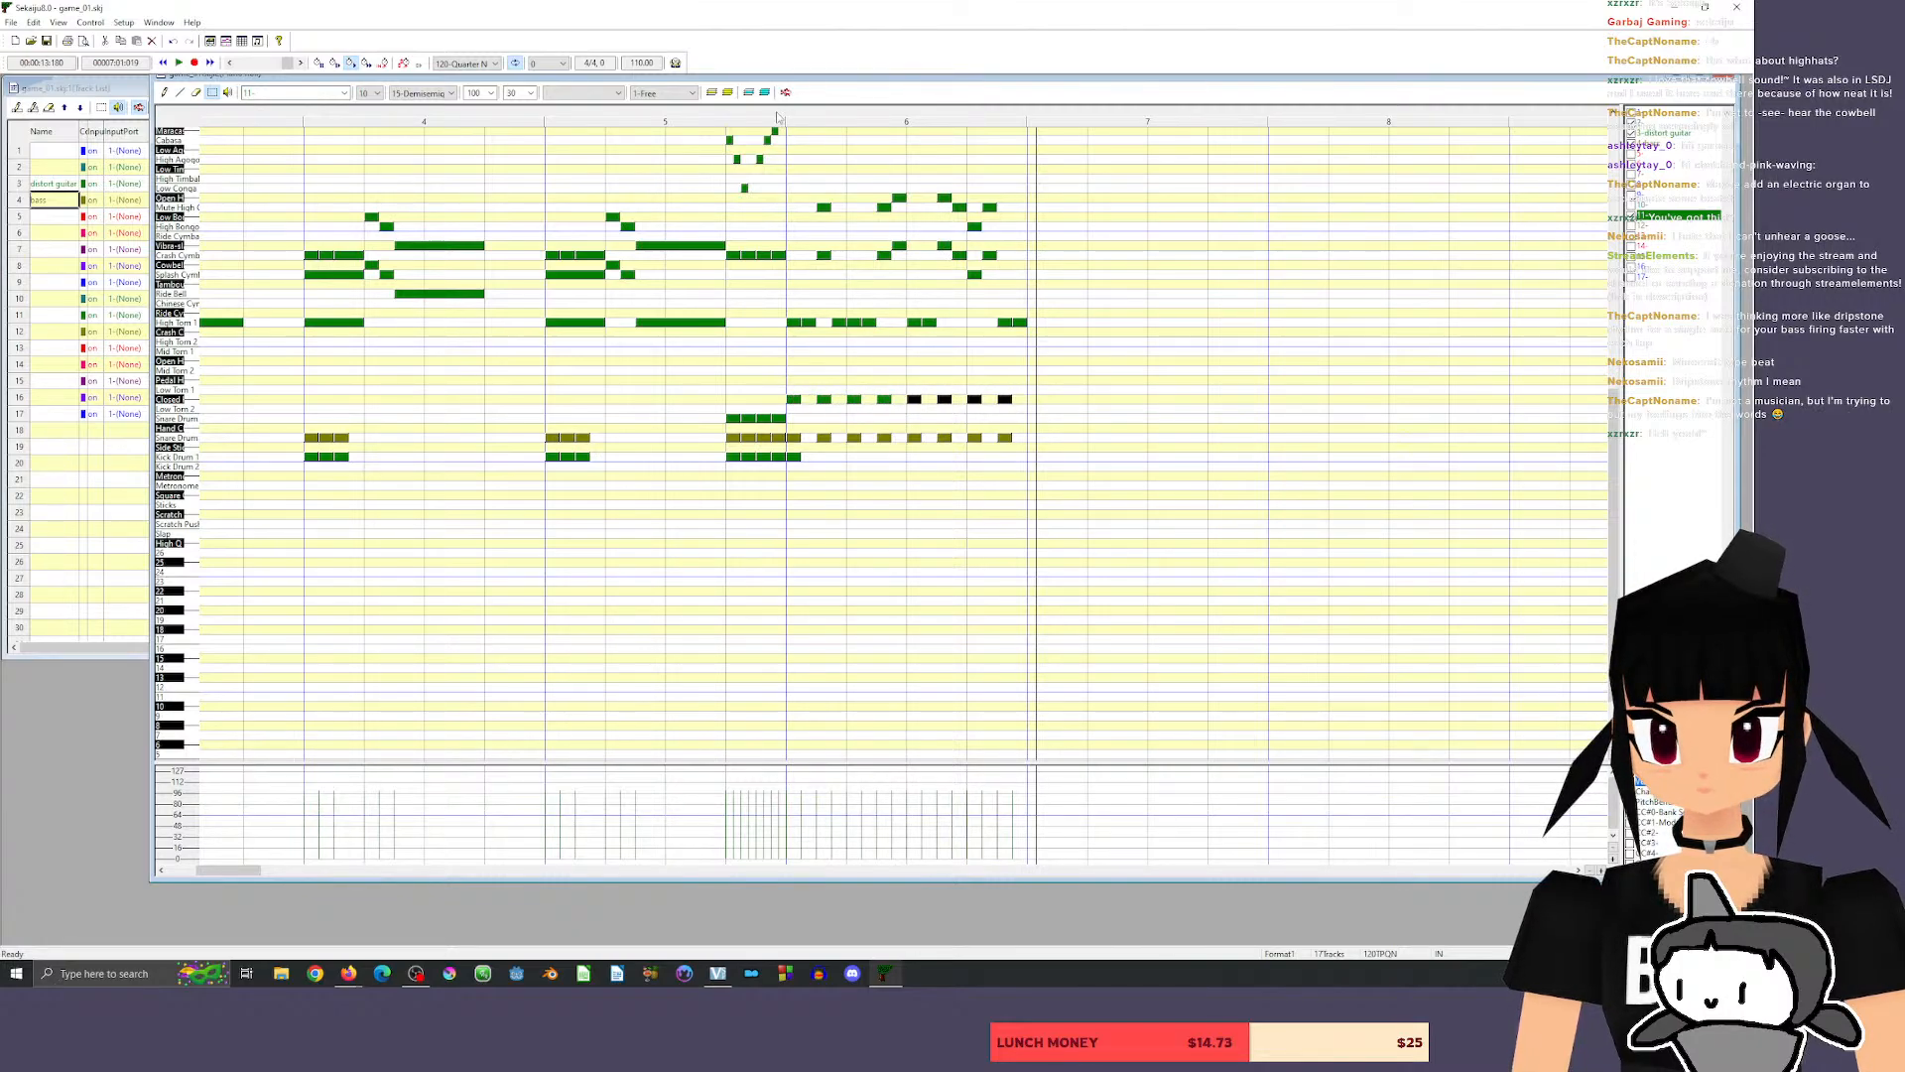
click(777, 117)
key(space)
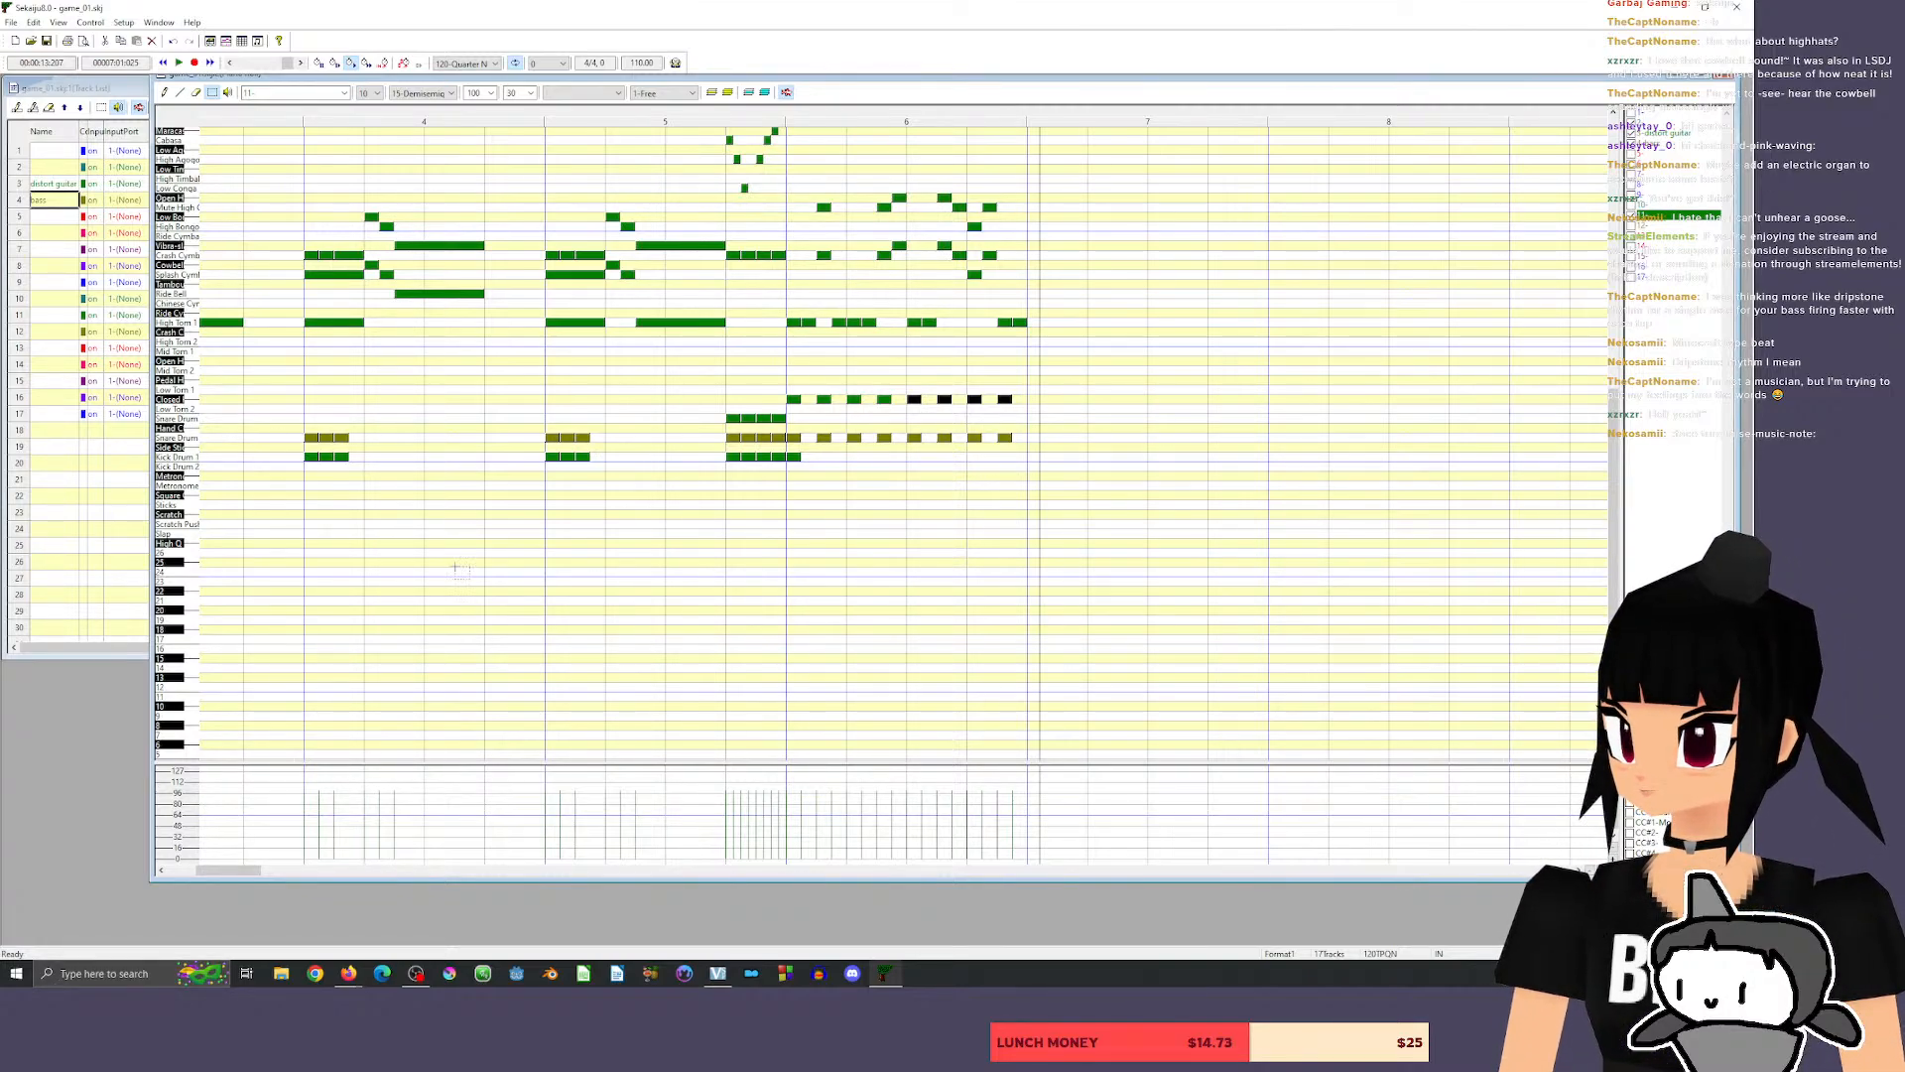
Audition the two snare sounds, place hits on beats 2 and 4 of measure 6 in the snare row above Hand Clap, and play back.
click(193, 438)
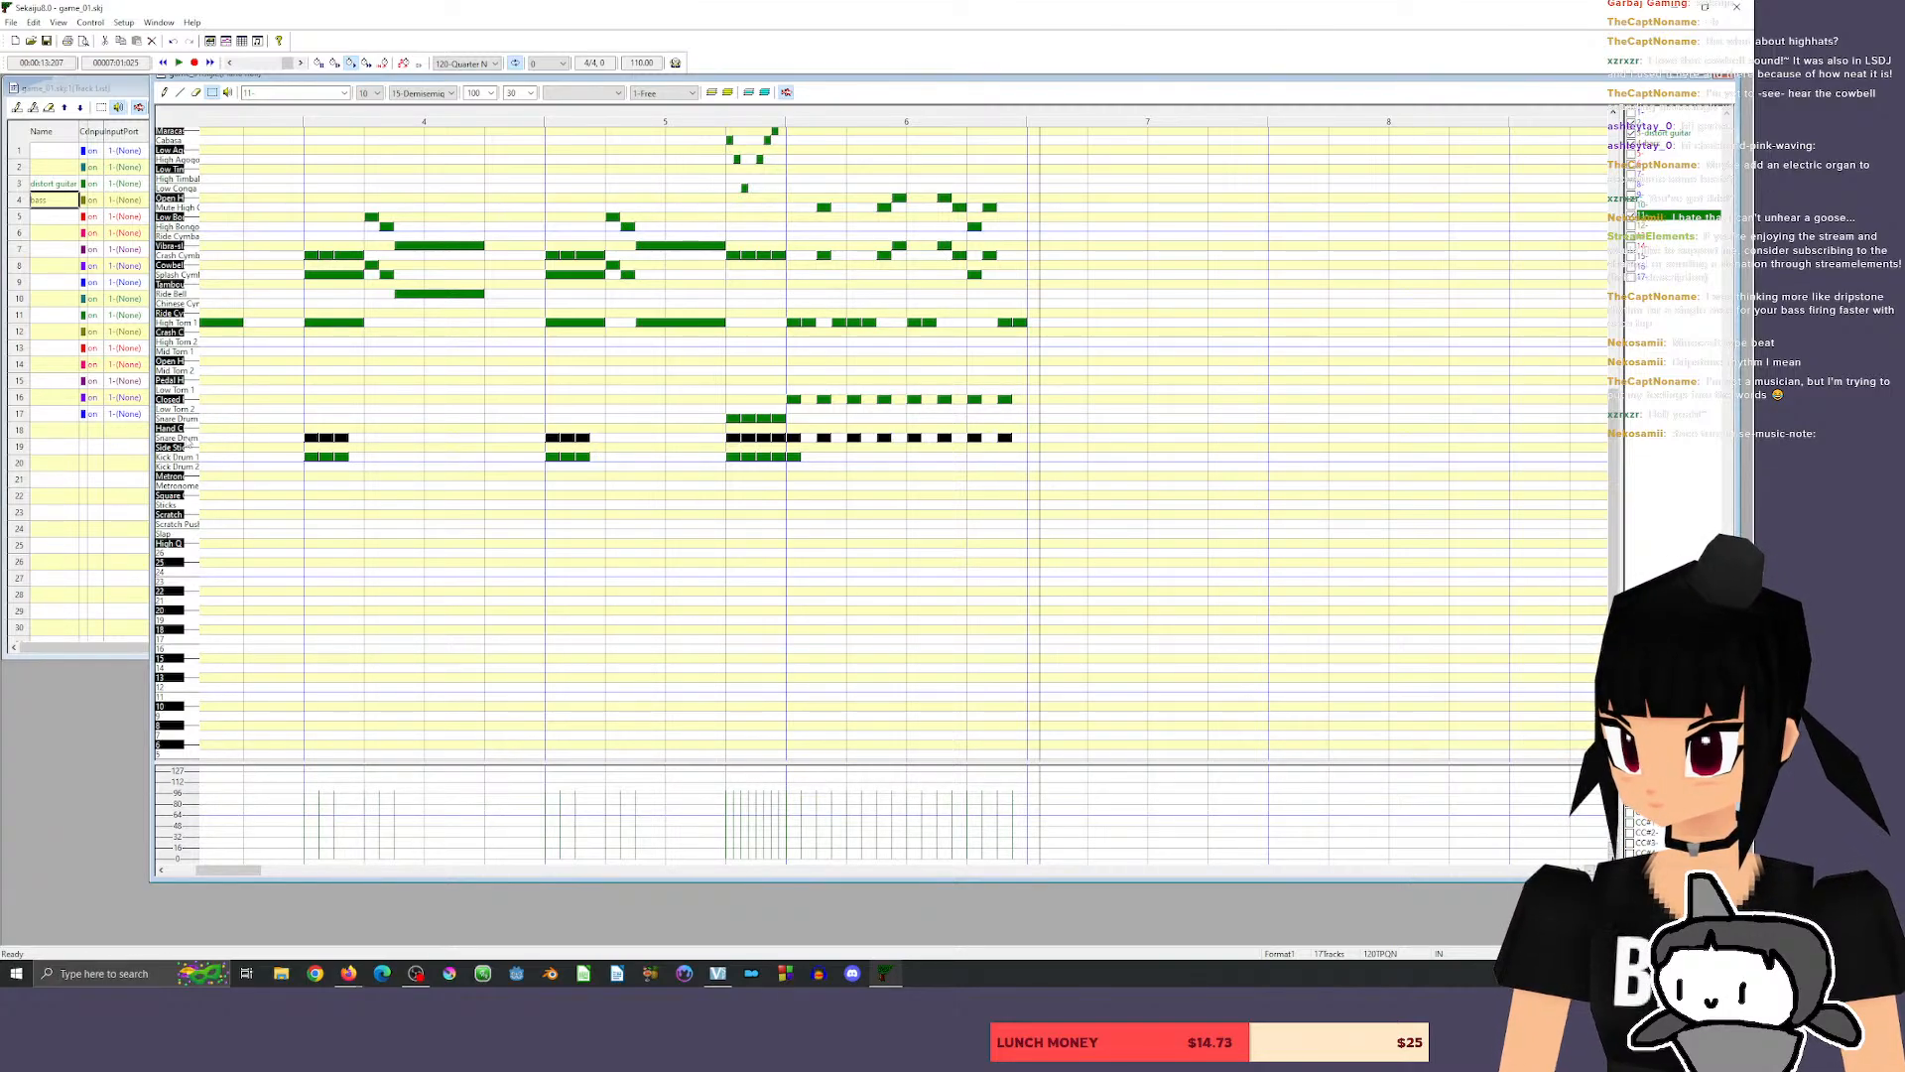
click(189, 419)
click(189, 419)
click(189, 419)
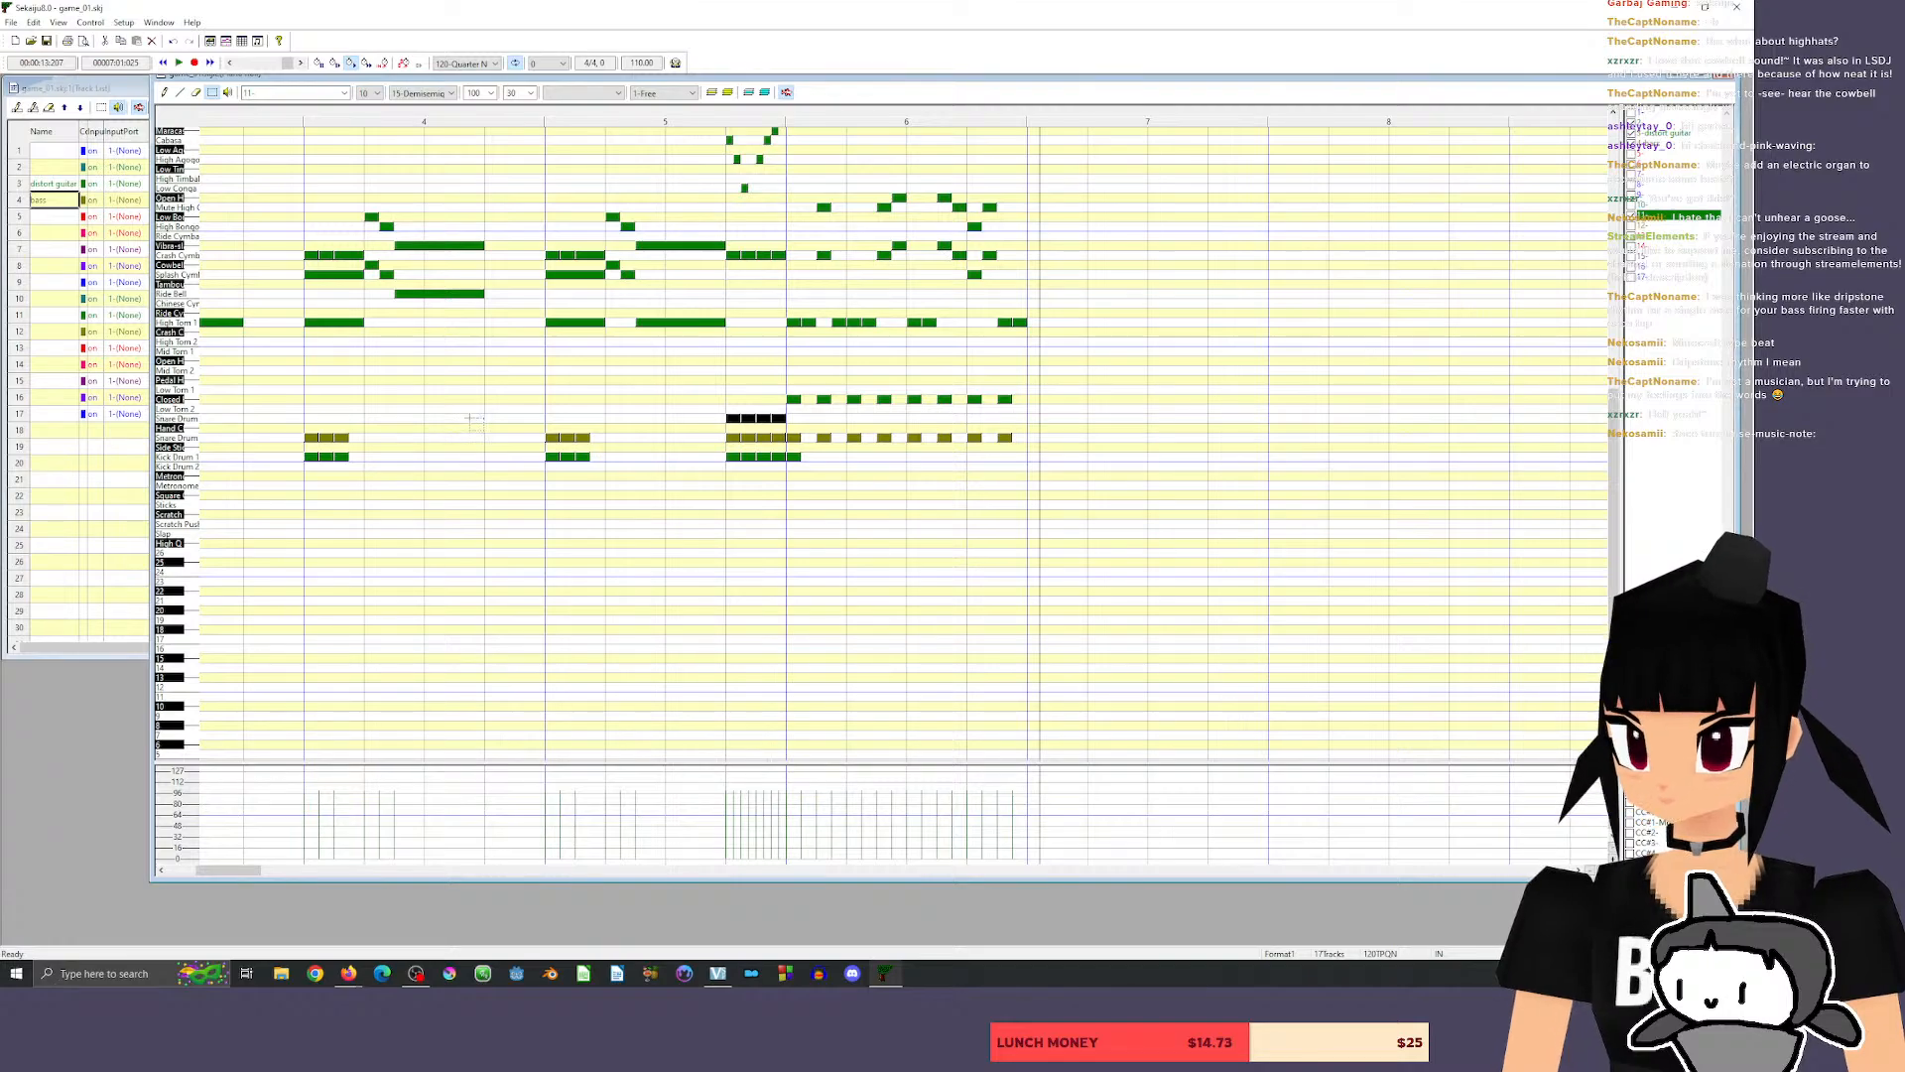
click(165, 92)
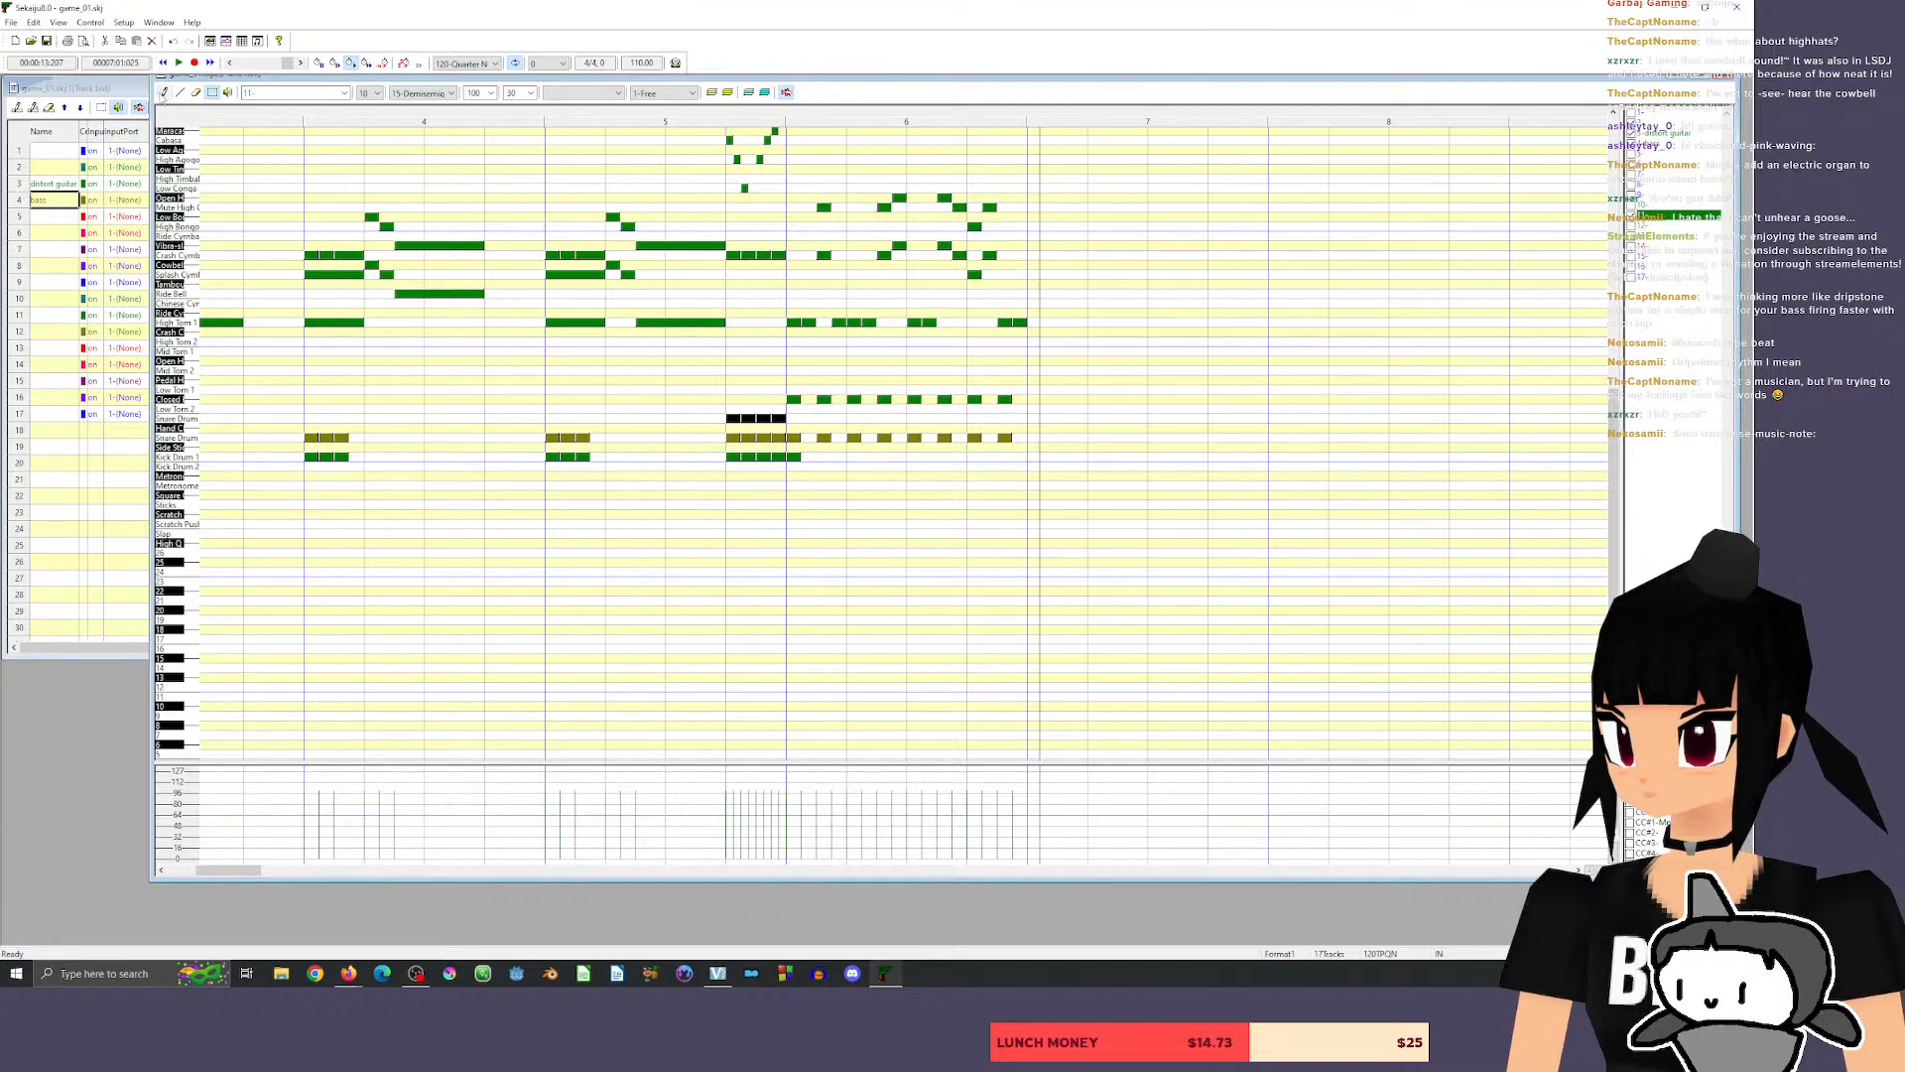
click(853, 416)
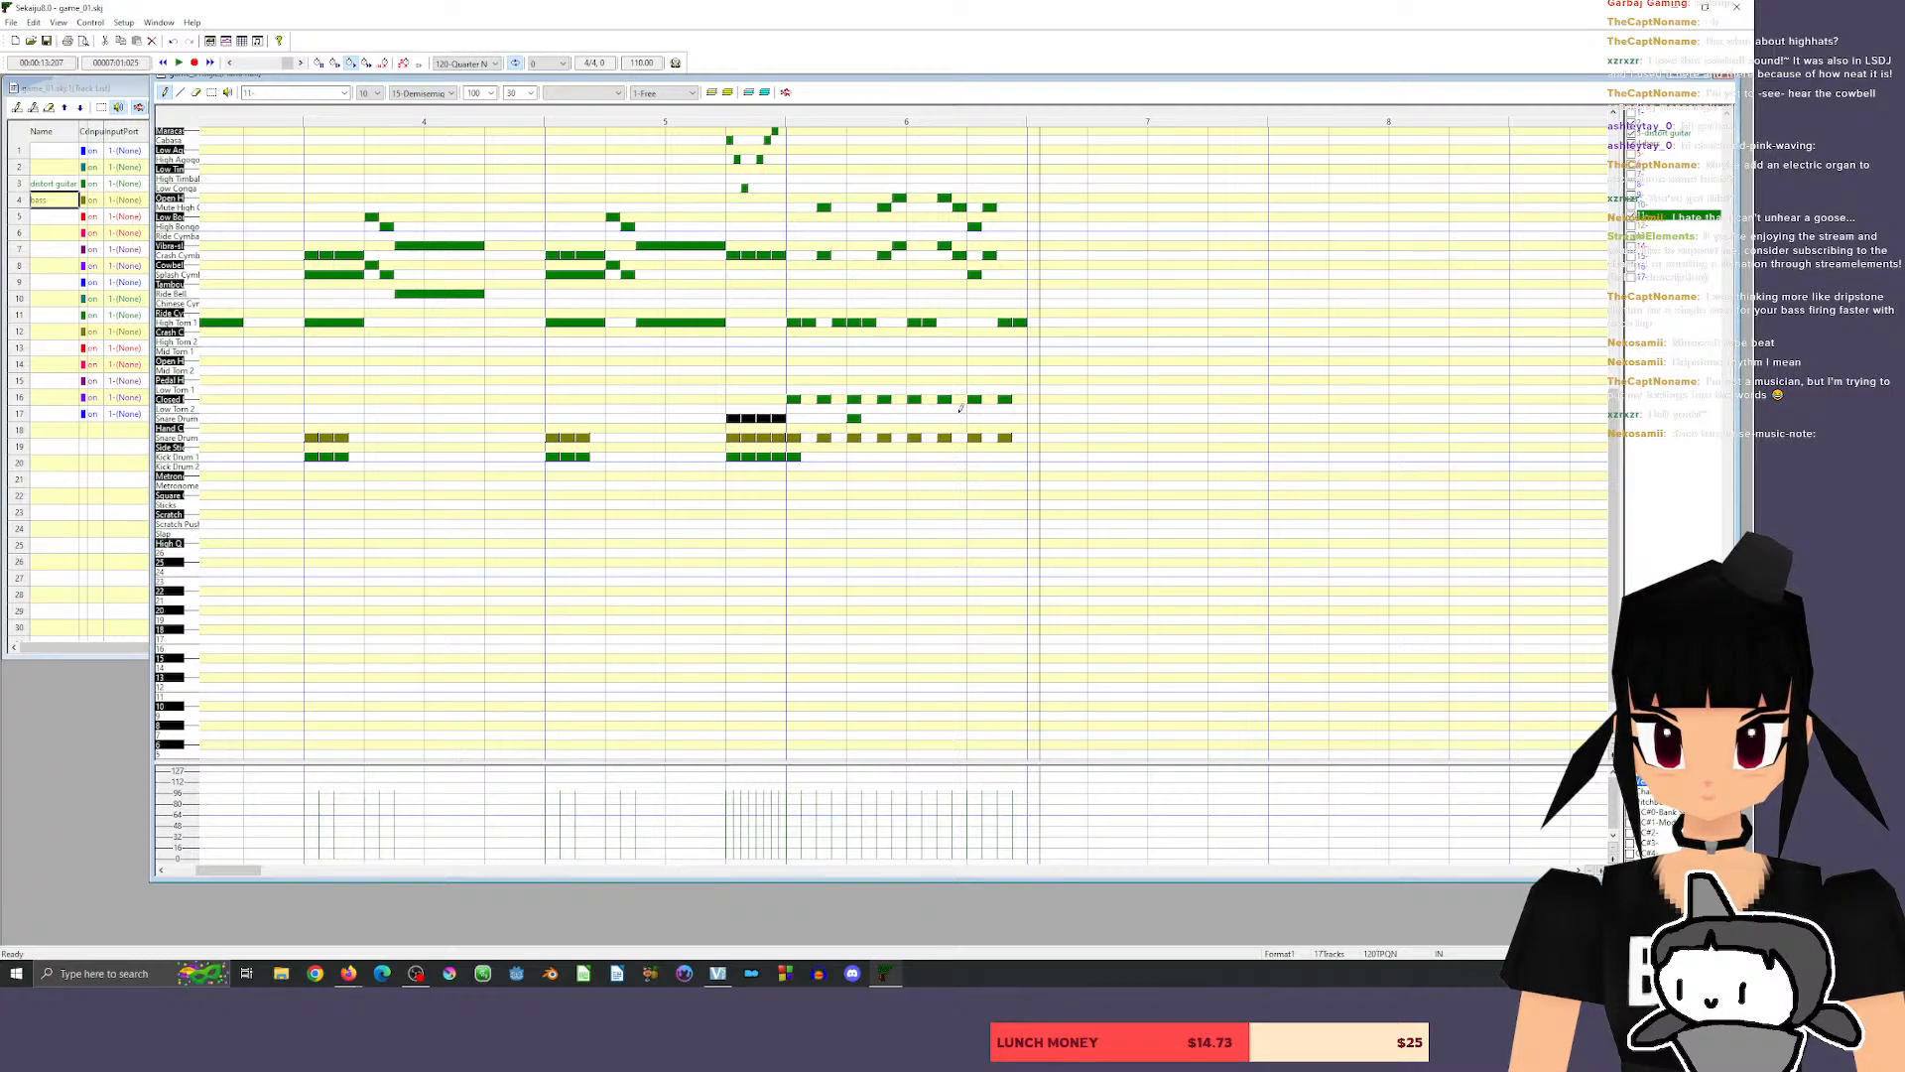
click(976, 417)
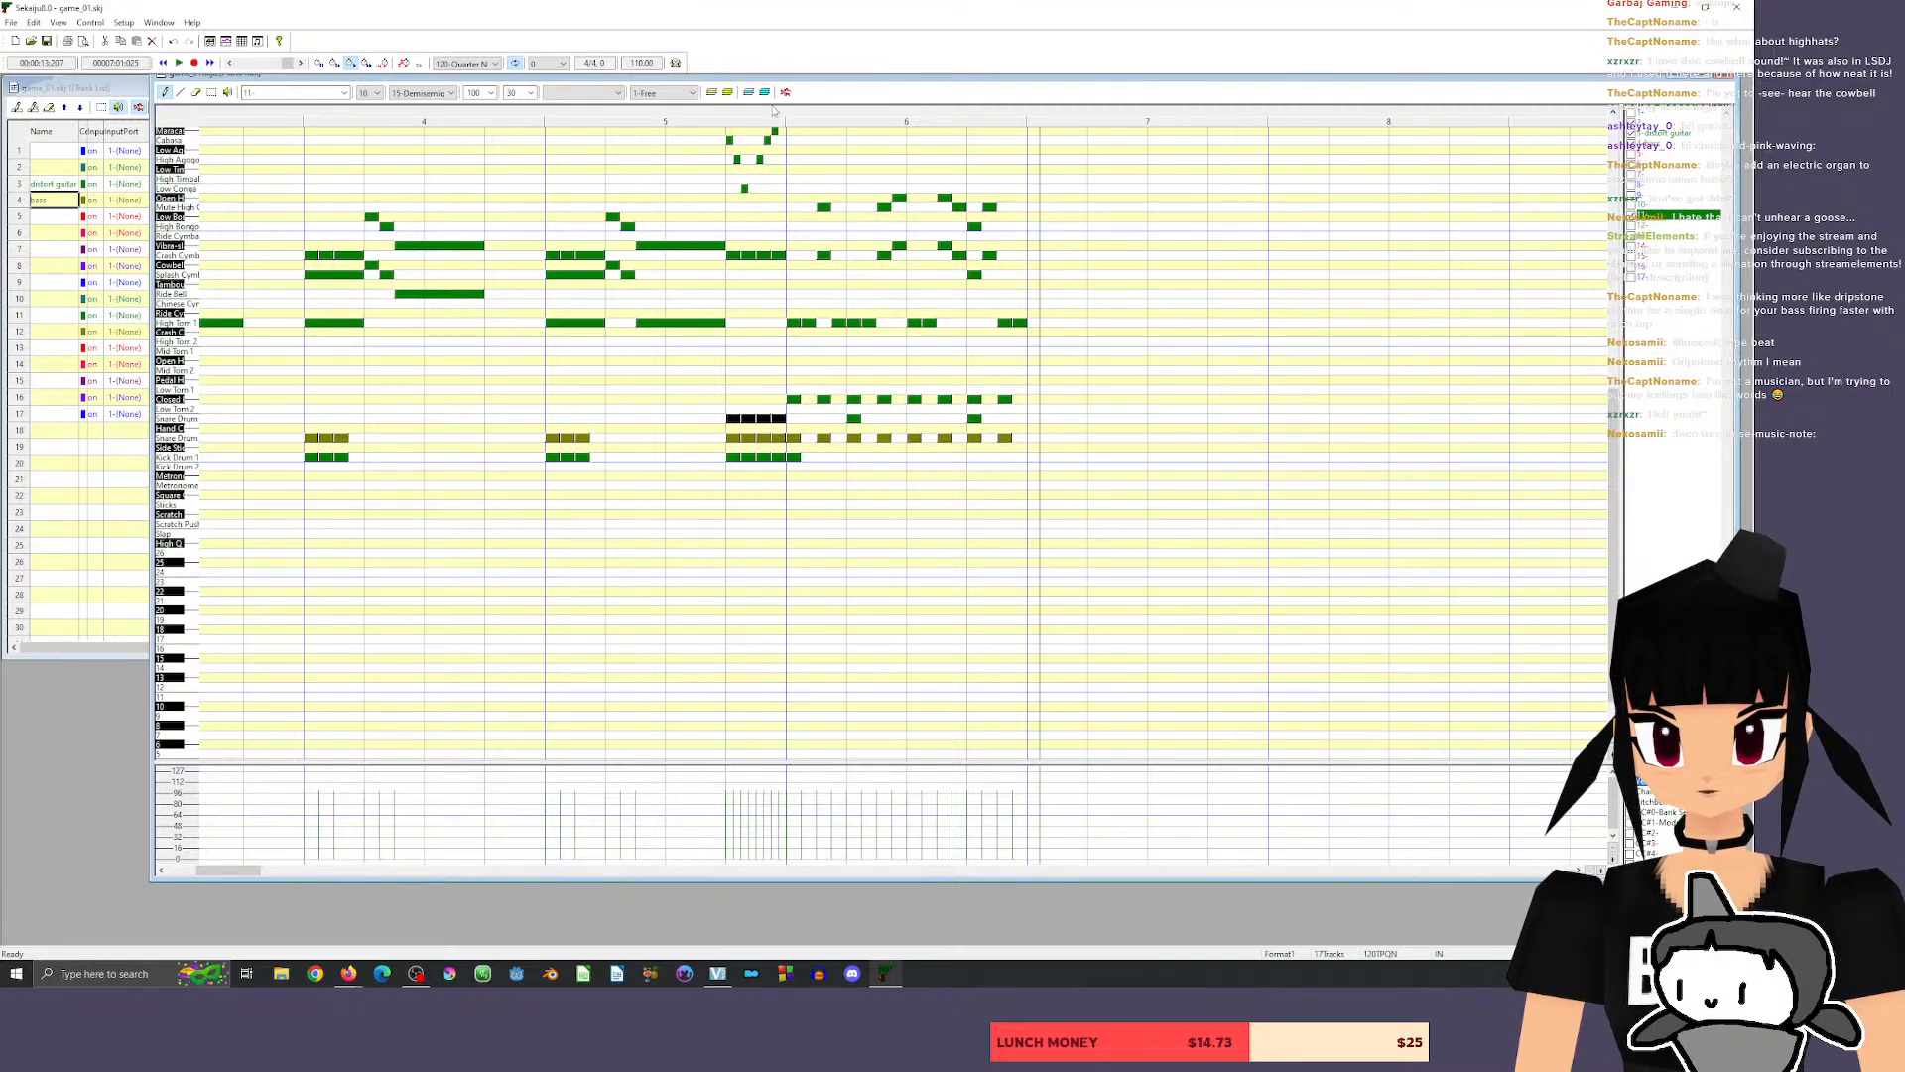
click(758, 112)
key(space)
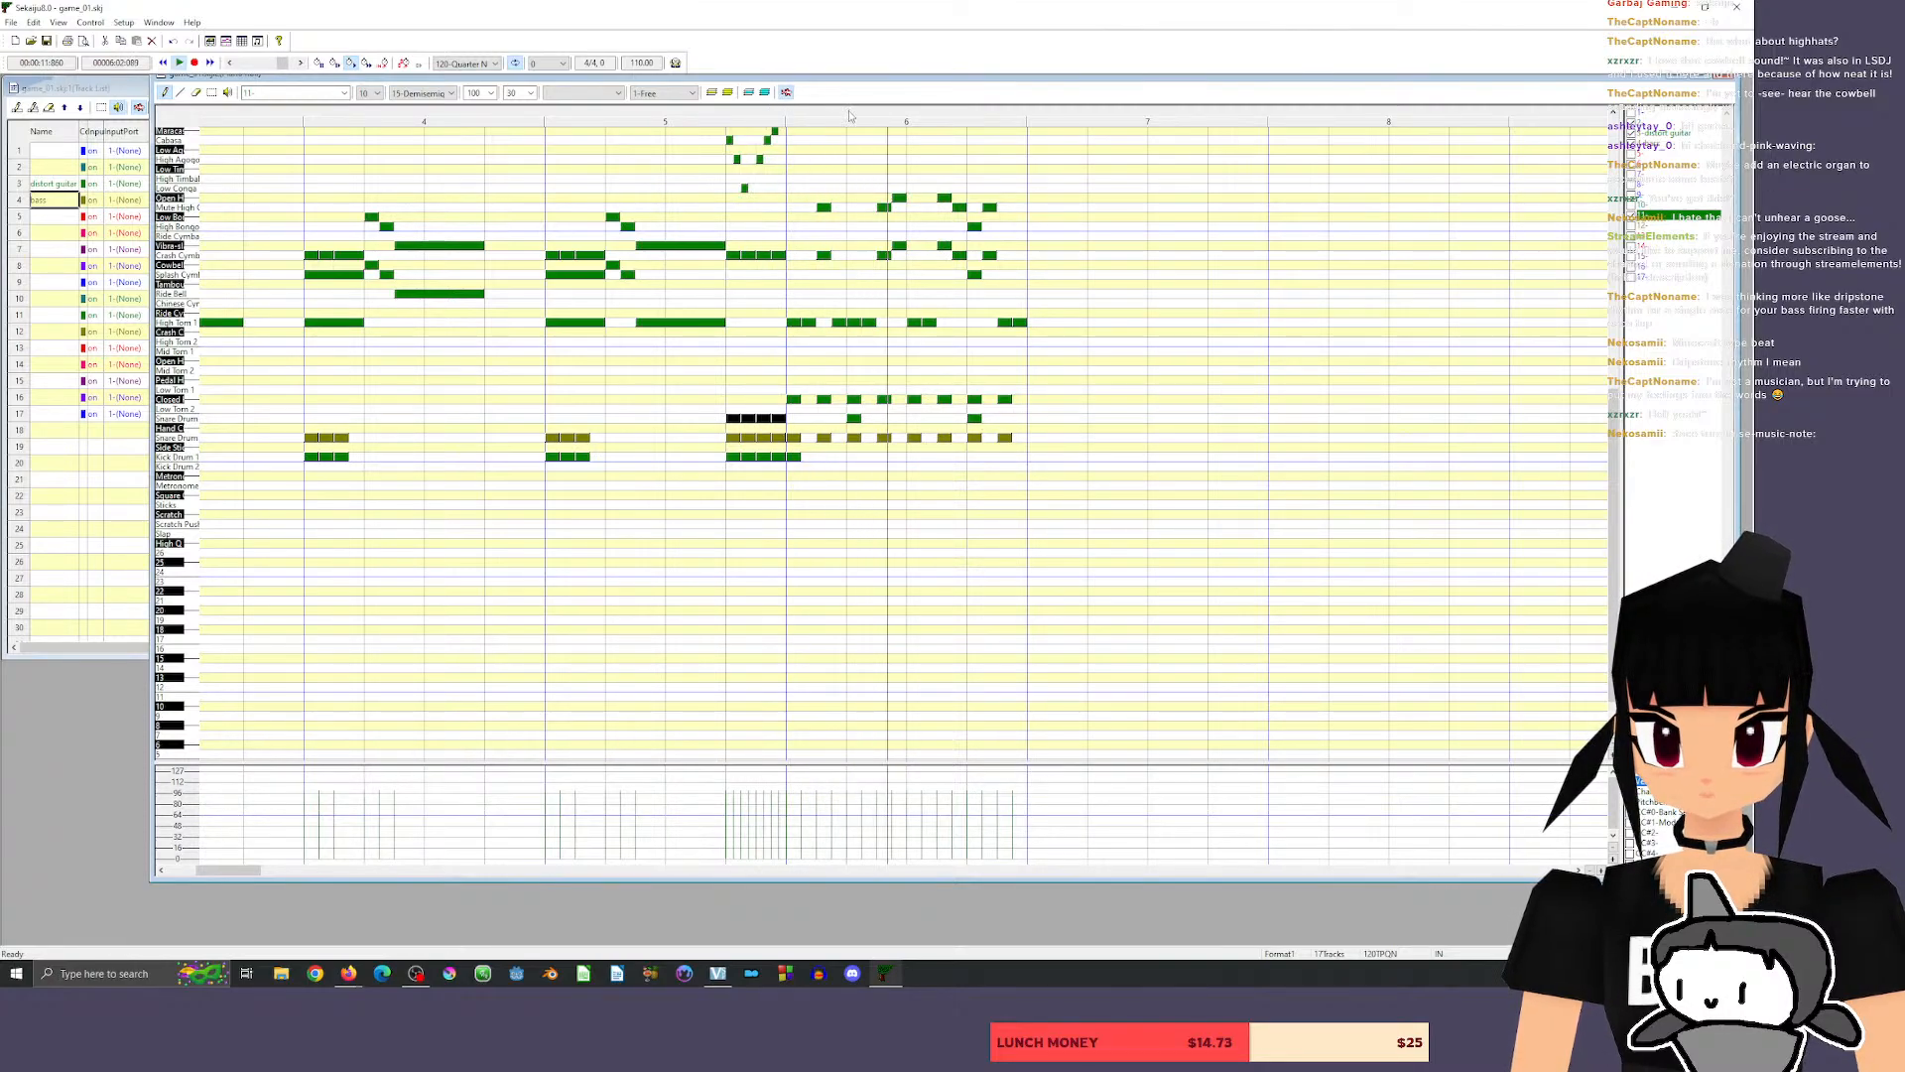
key(space)
Rework the measure 6 snare into four hits on the off-beat eighth after each beat, and play back from the end of measure 5.
drag(854, 419, 823, 419)
click(883, 418)
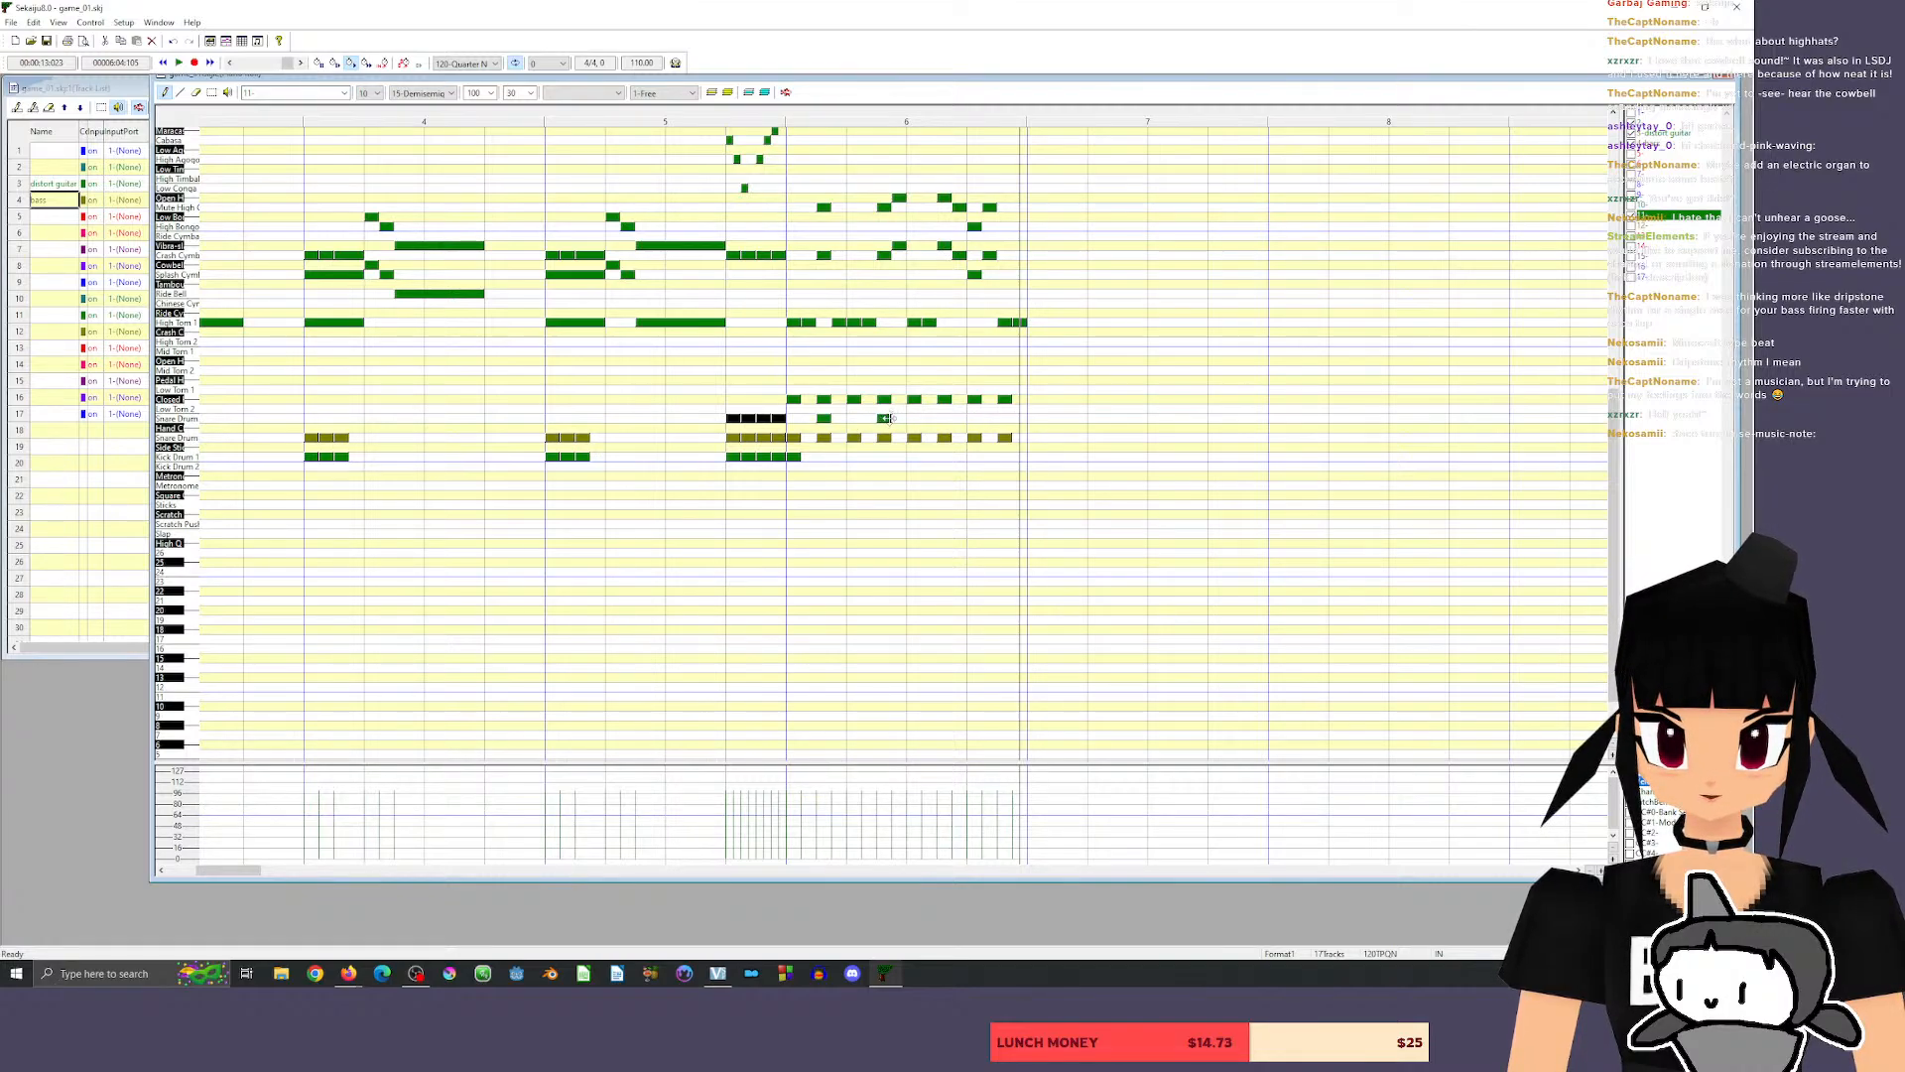
click(944, 417)
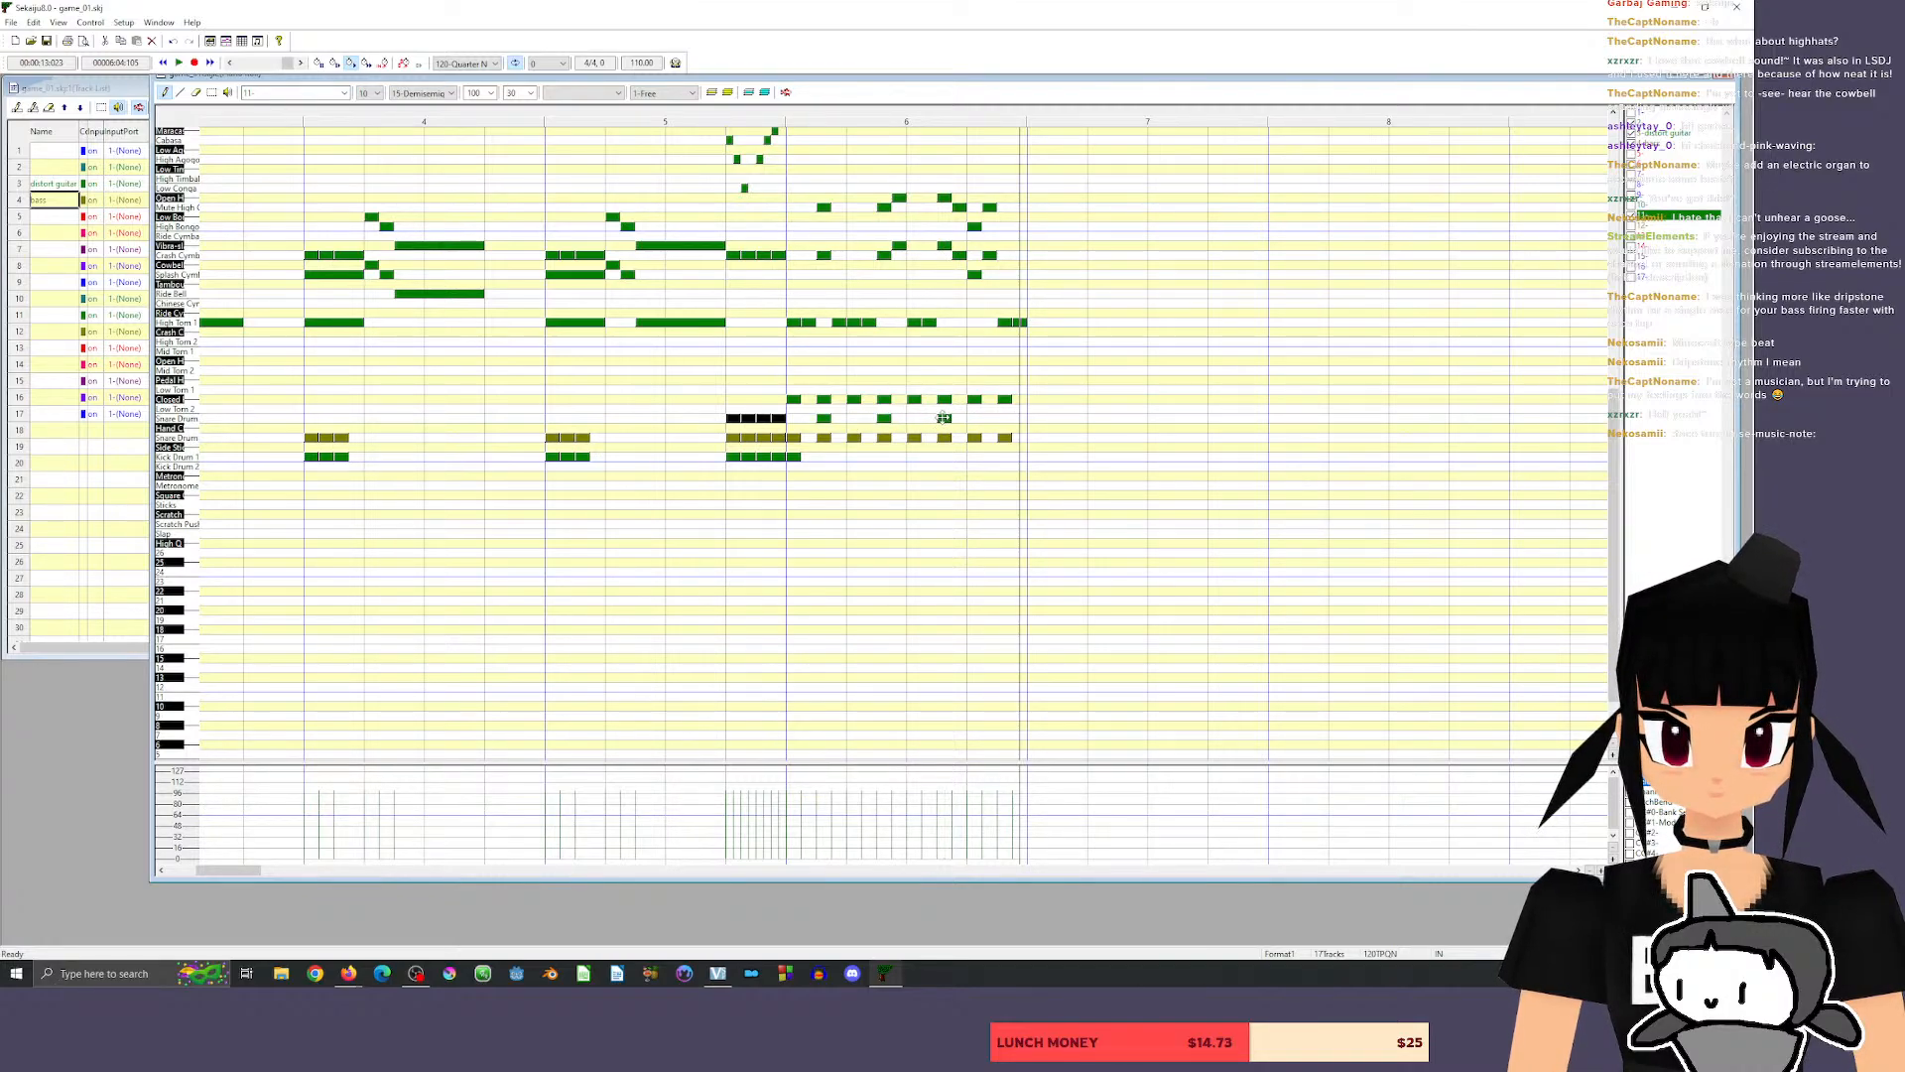
click(1003, 417)
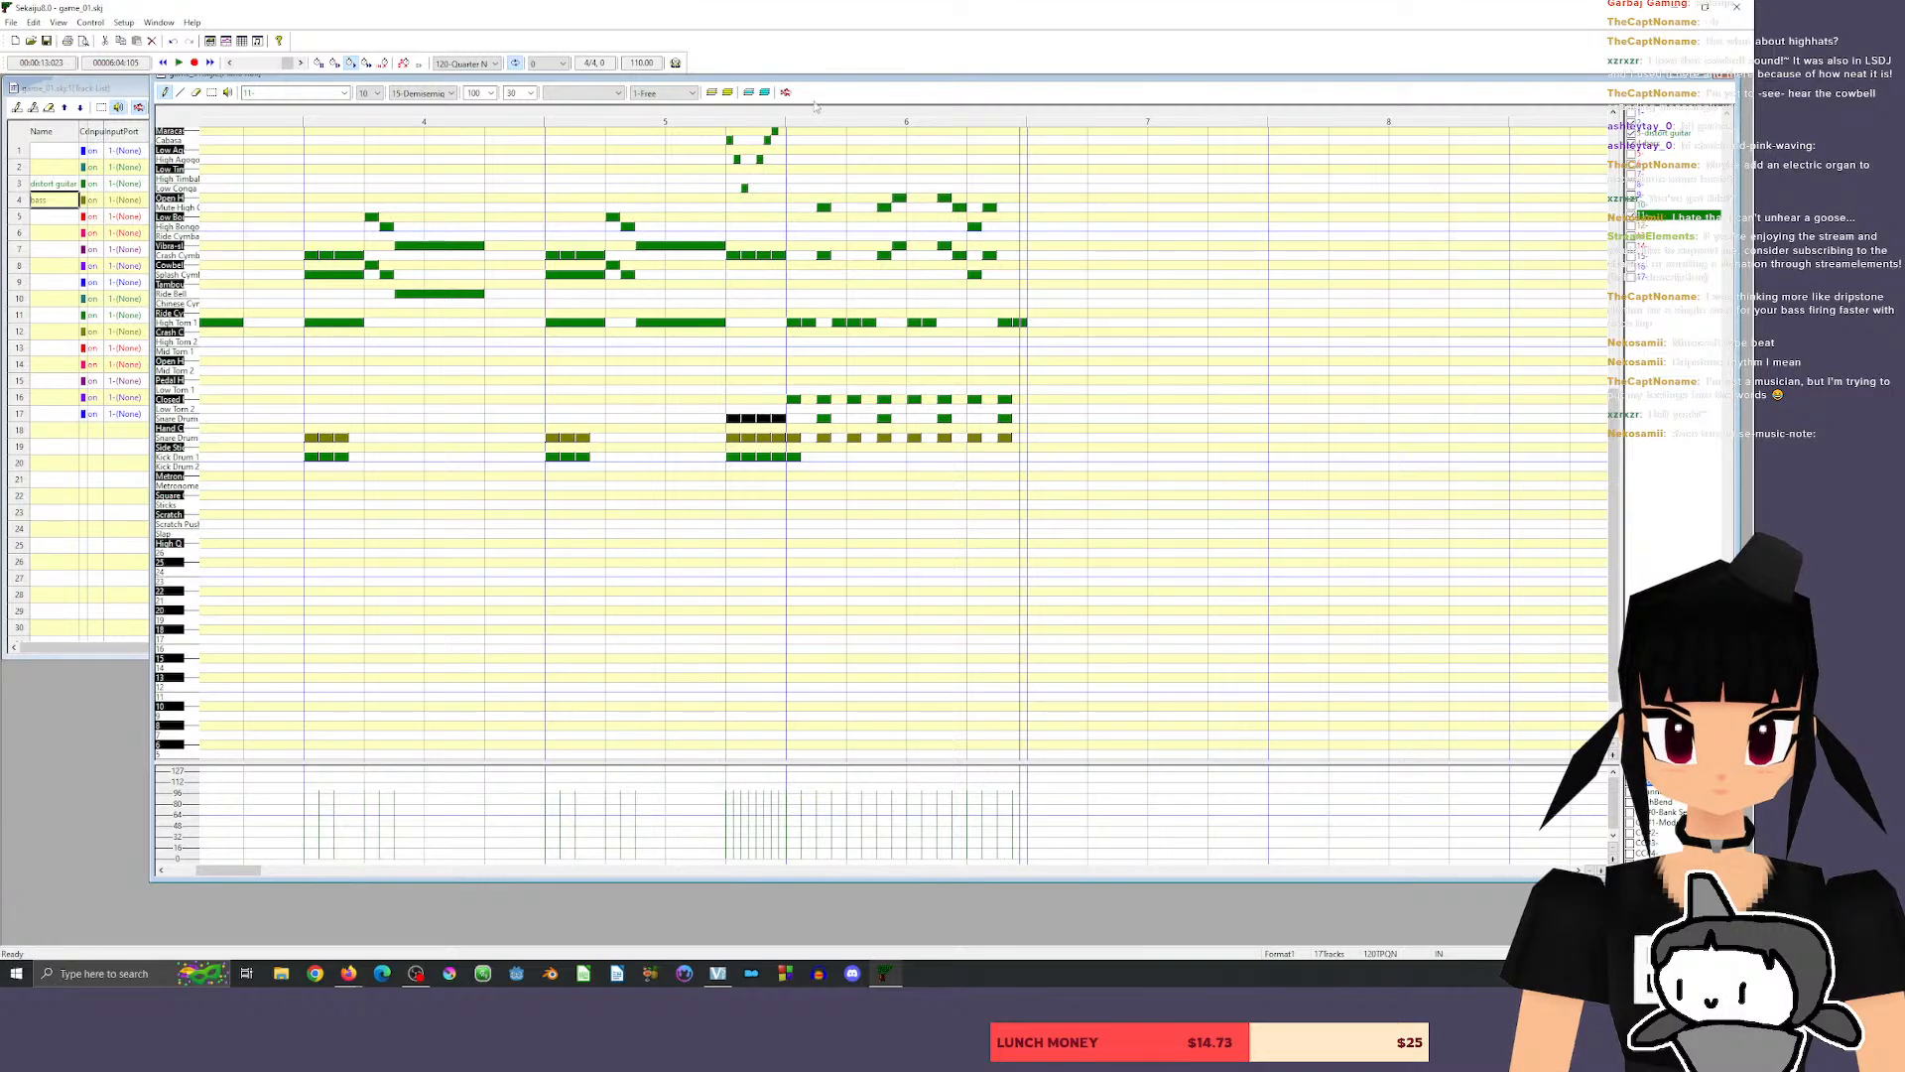
click(766, 118)
key(space)
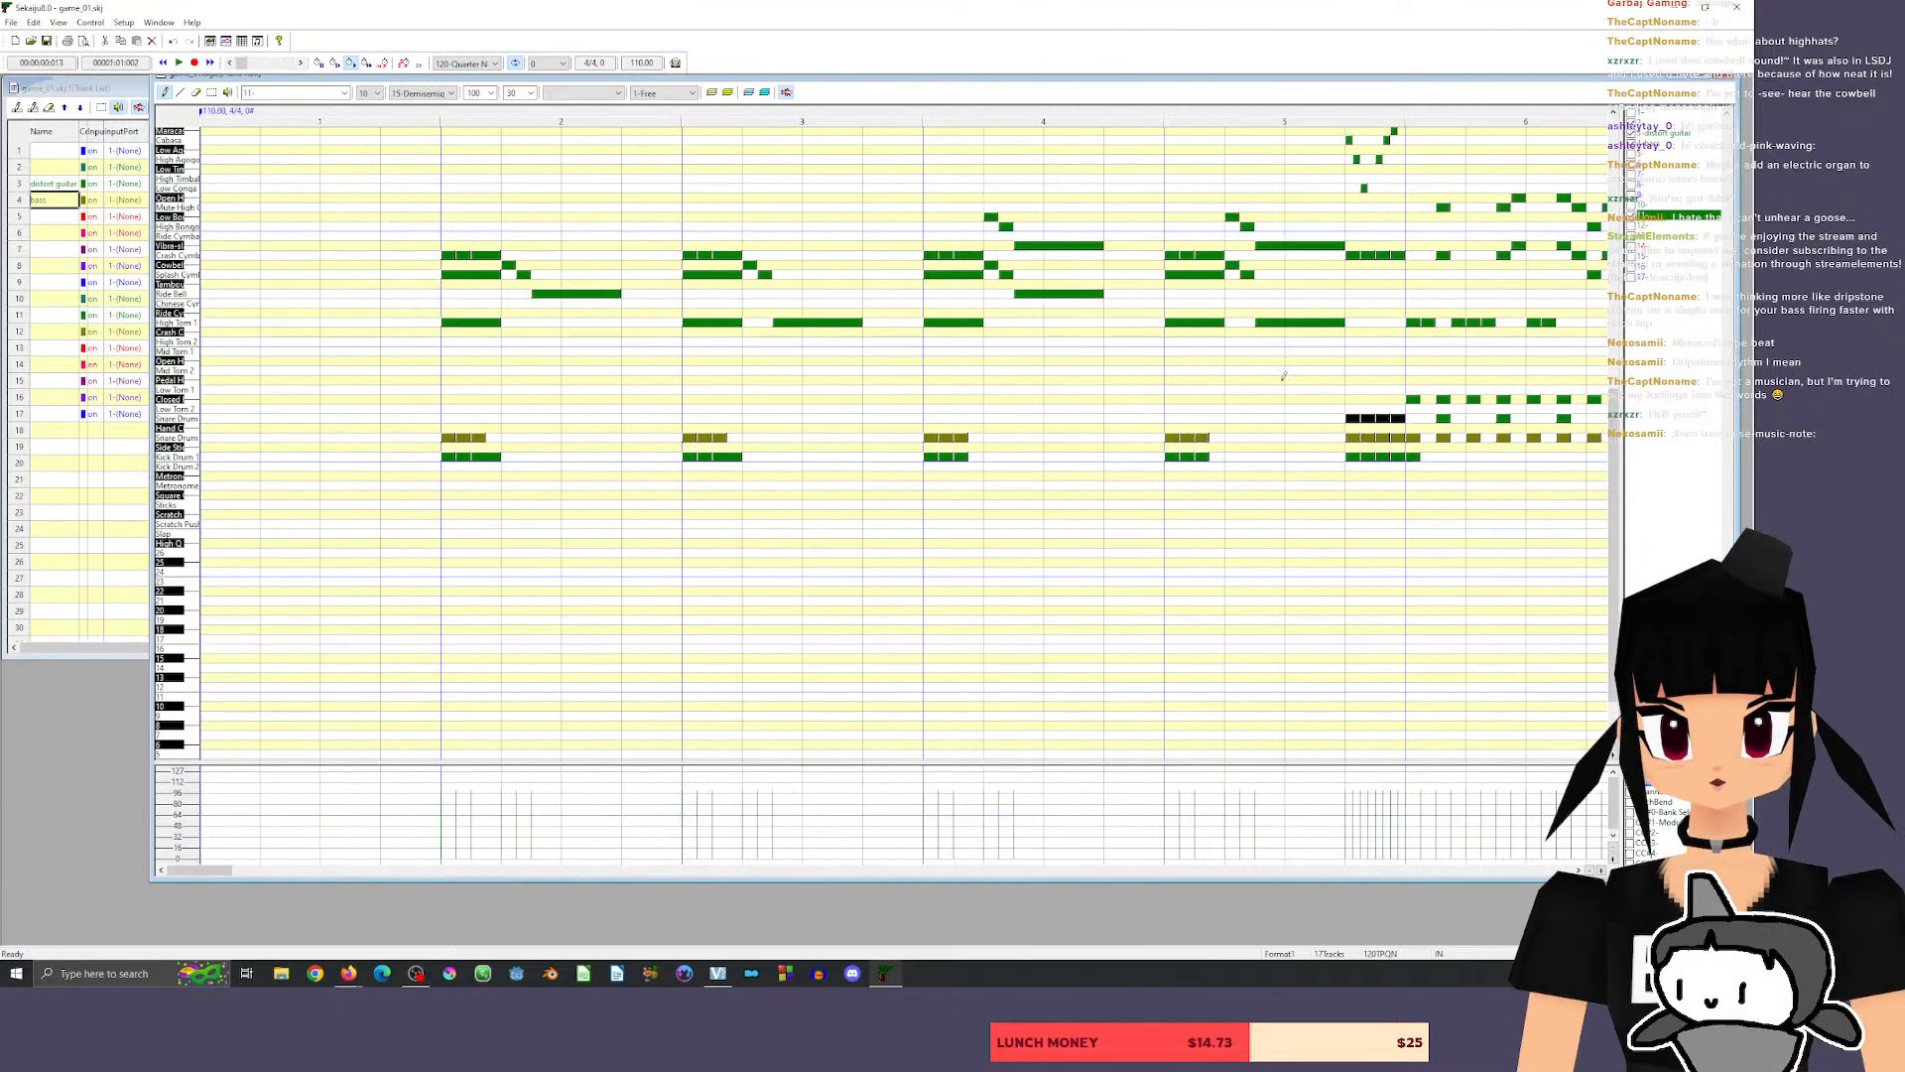
Audition the ride bell and place two consecutive eighth-length ride bell notes on the first beat of measure 6.
drag(211, 872, 239, 876)
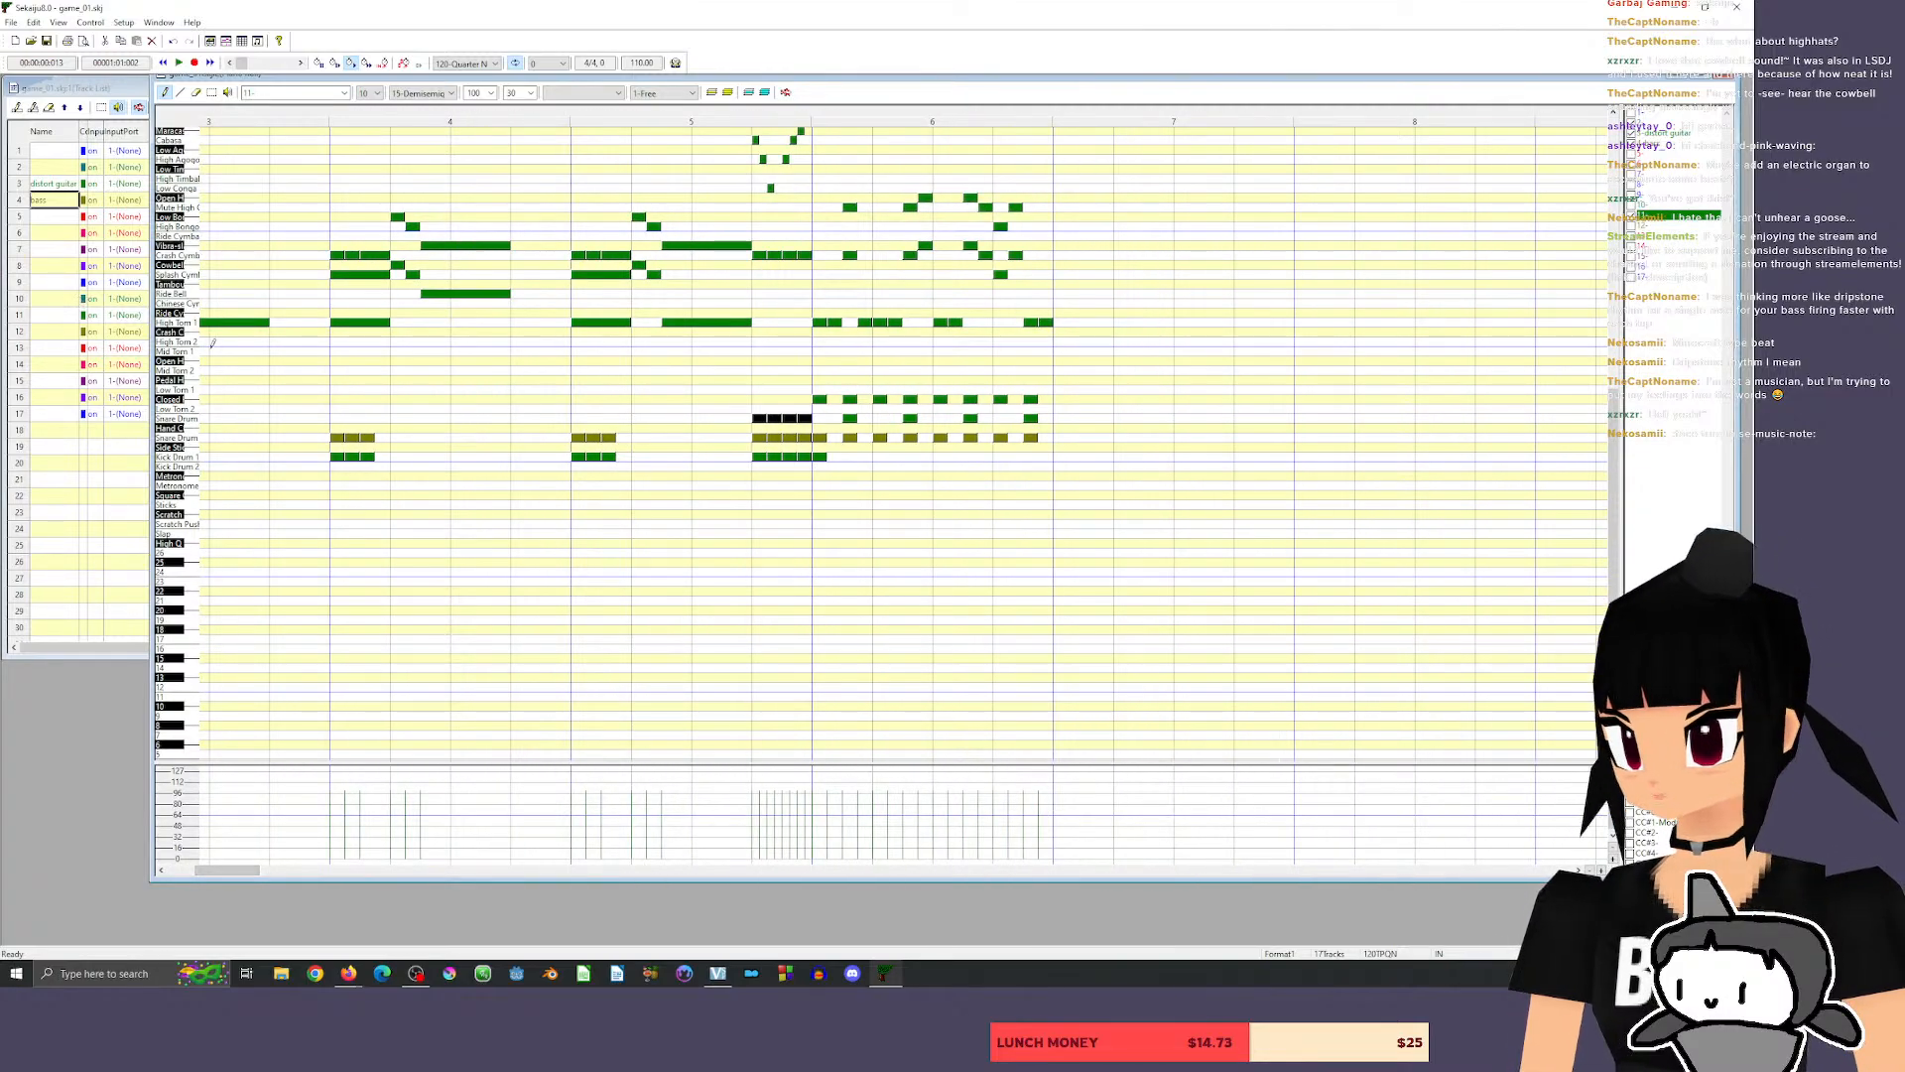
click(177, 293)
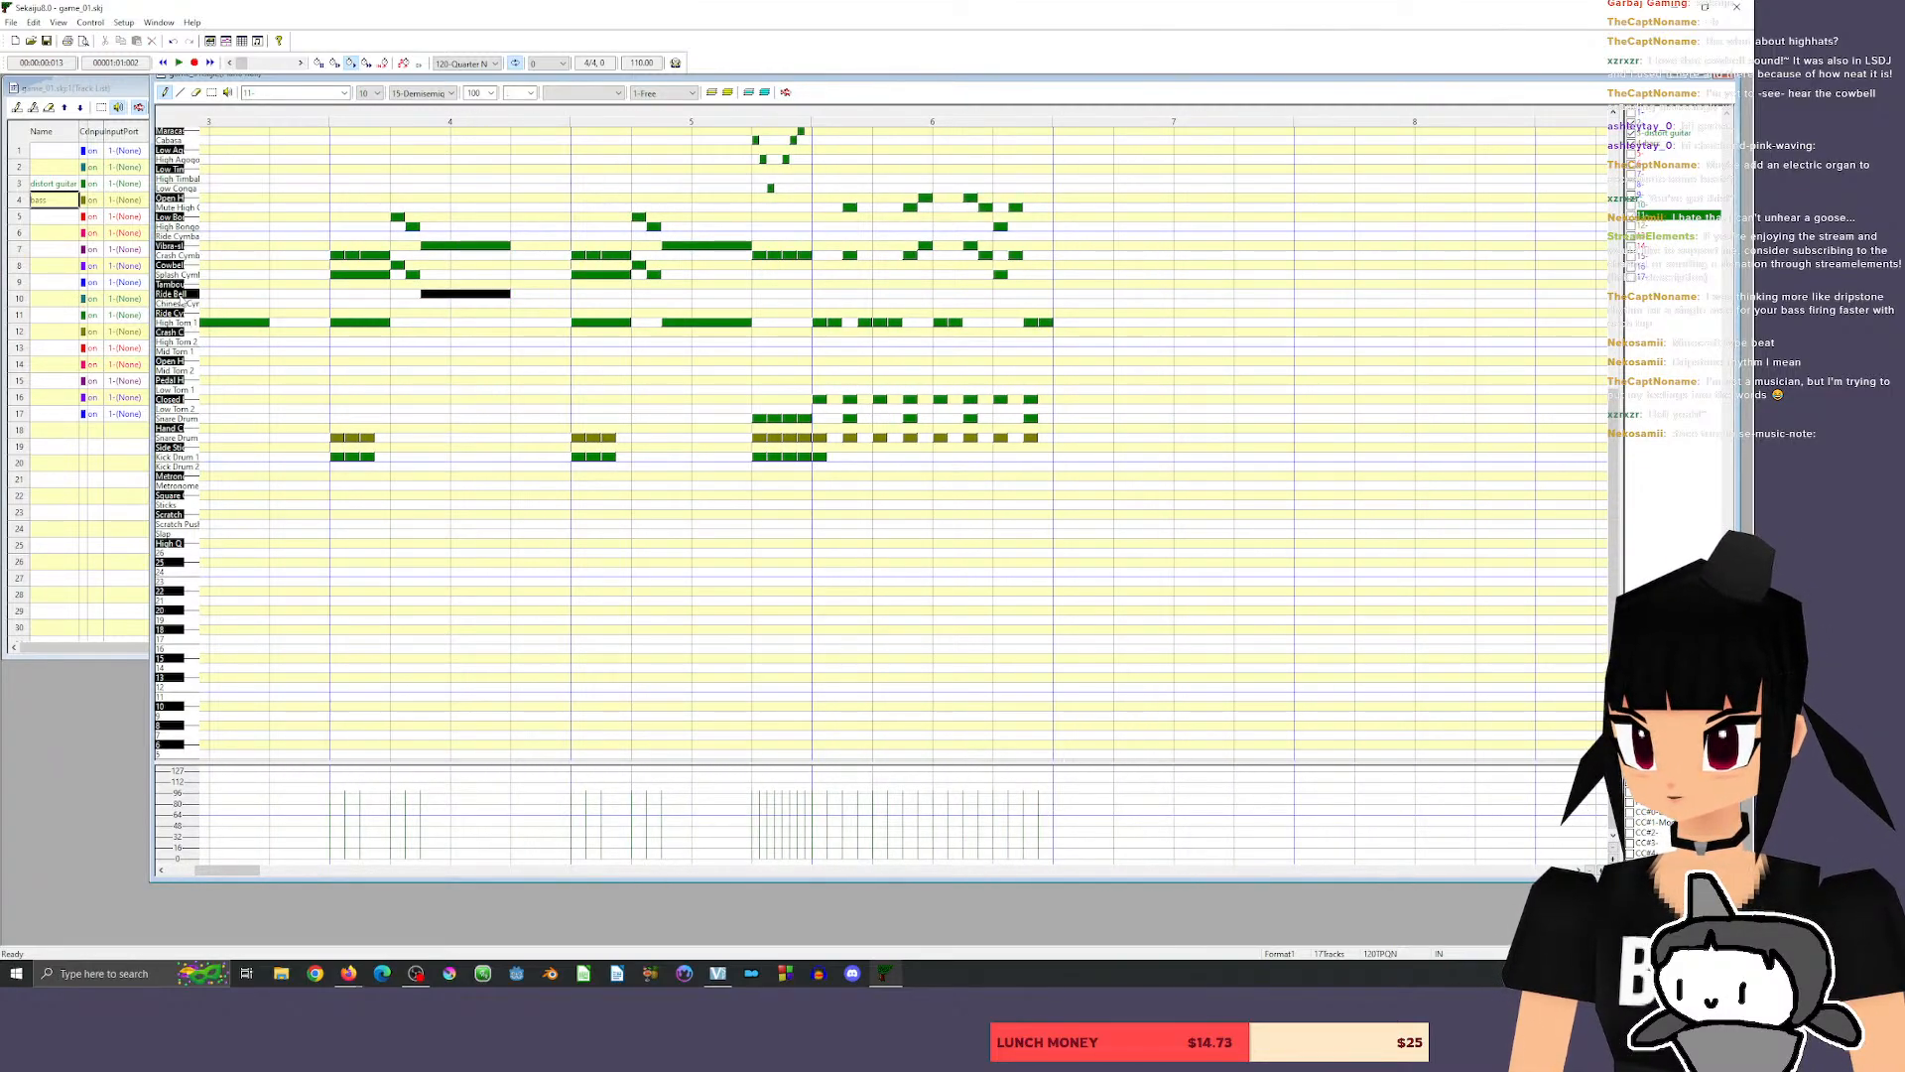
click(819, 312)
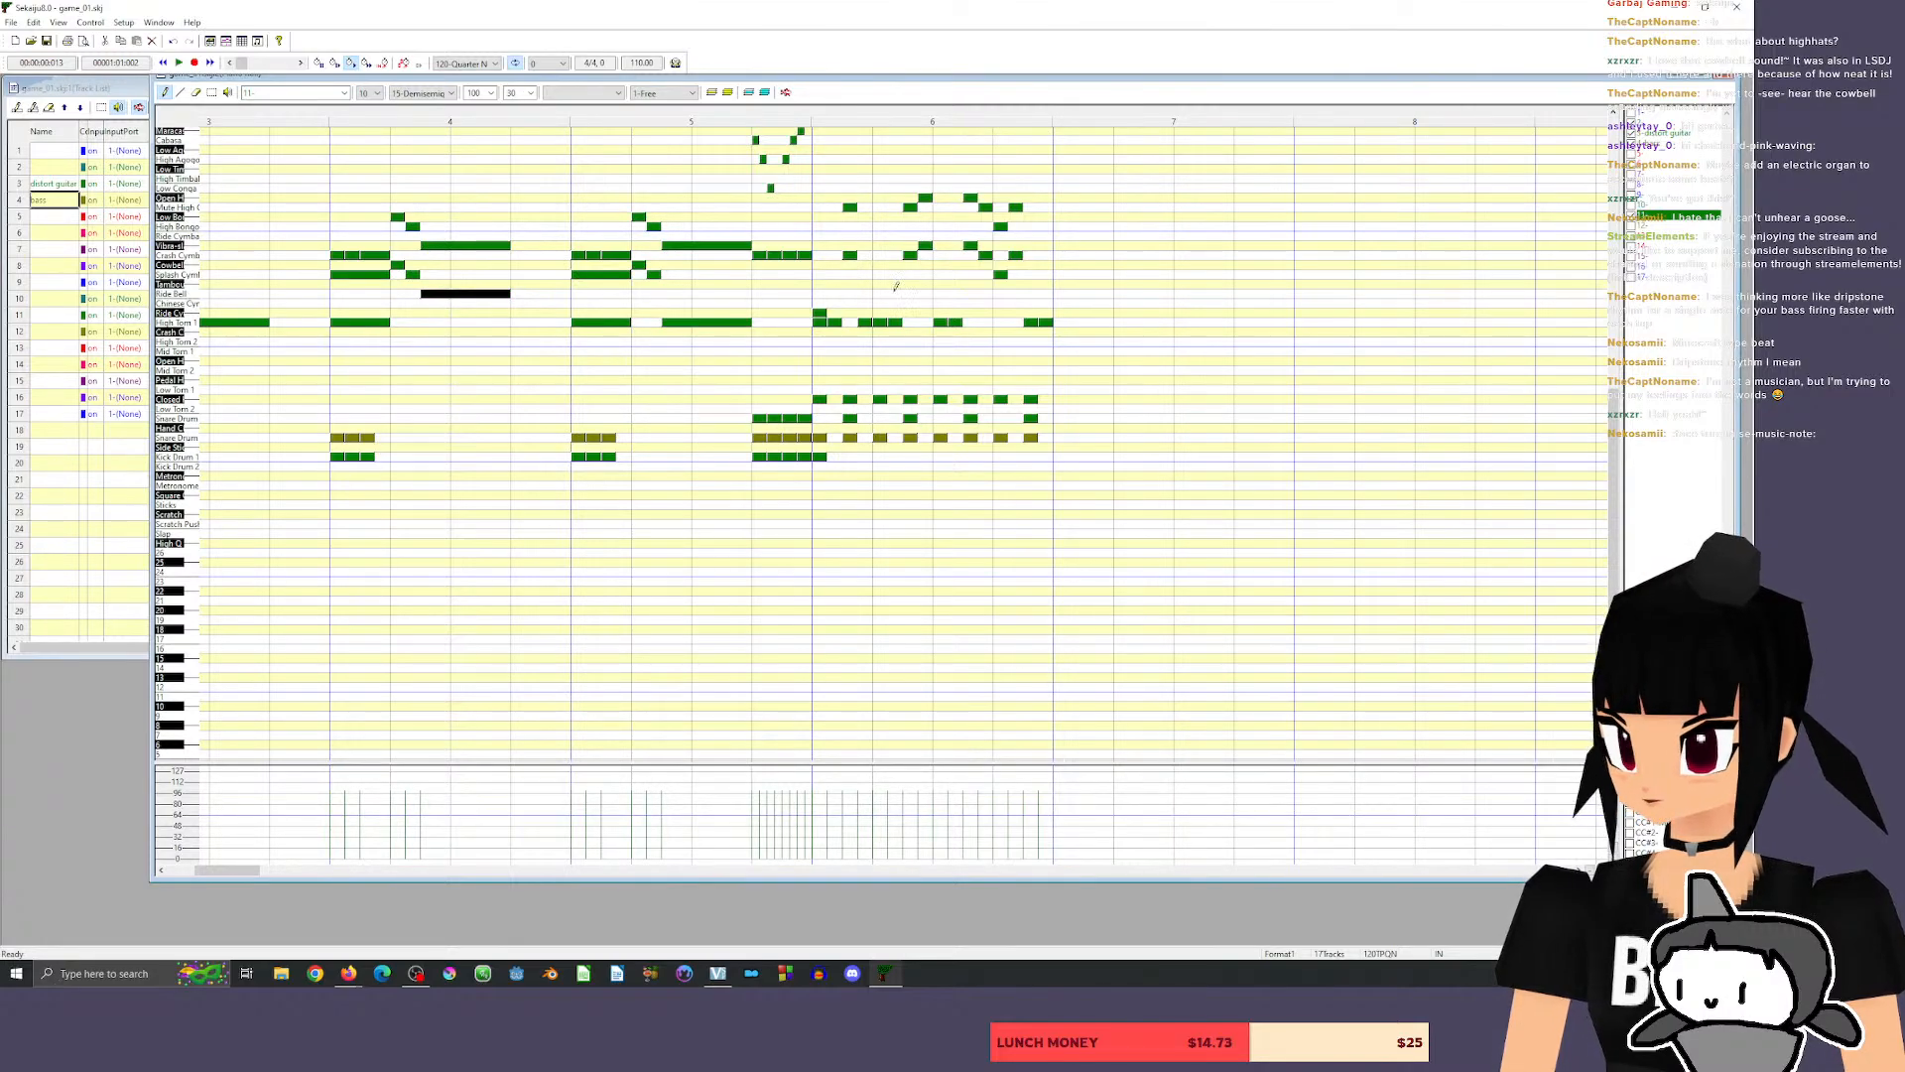
click(820, 292)
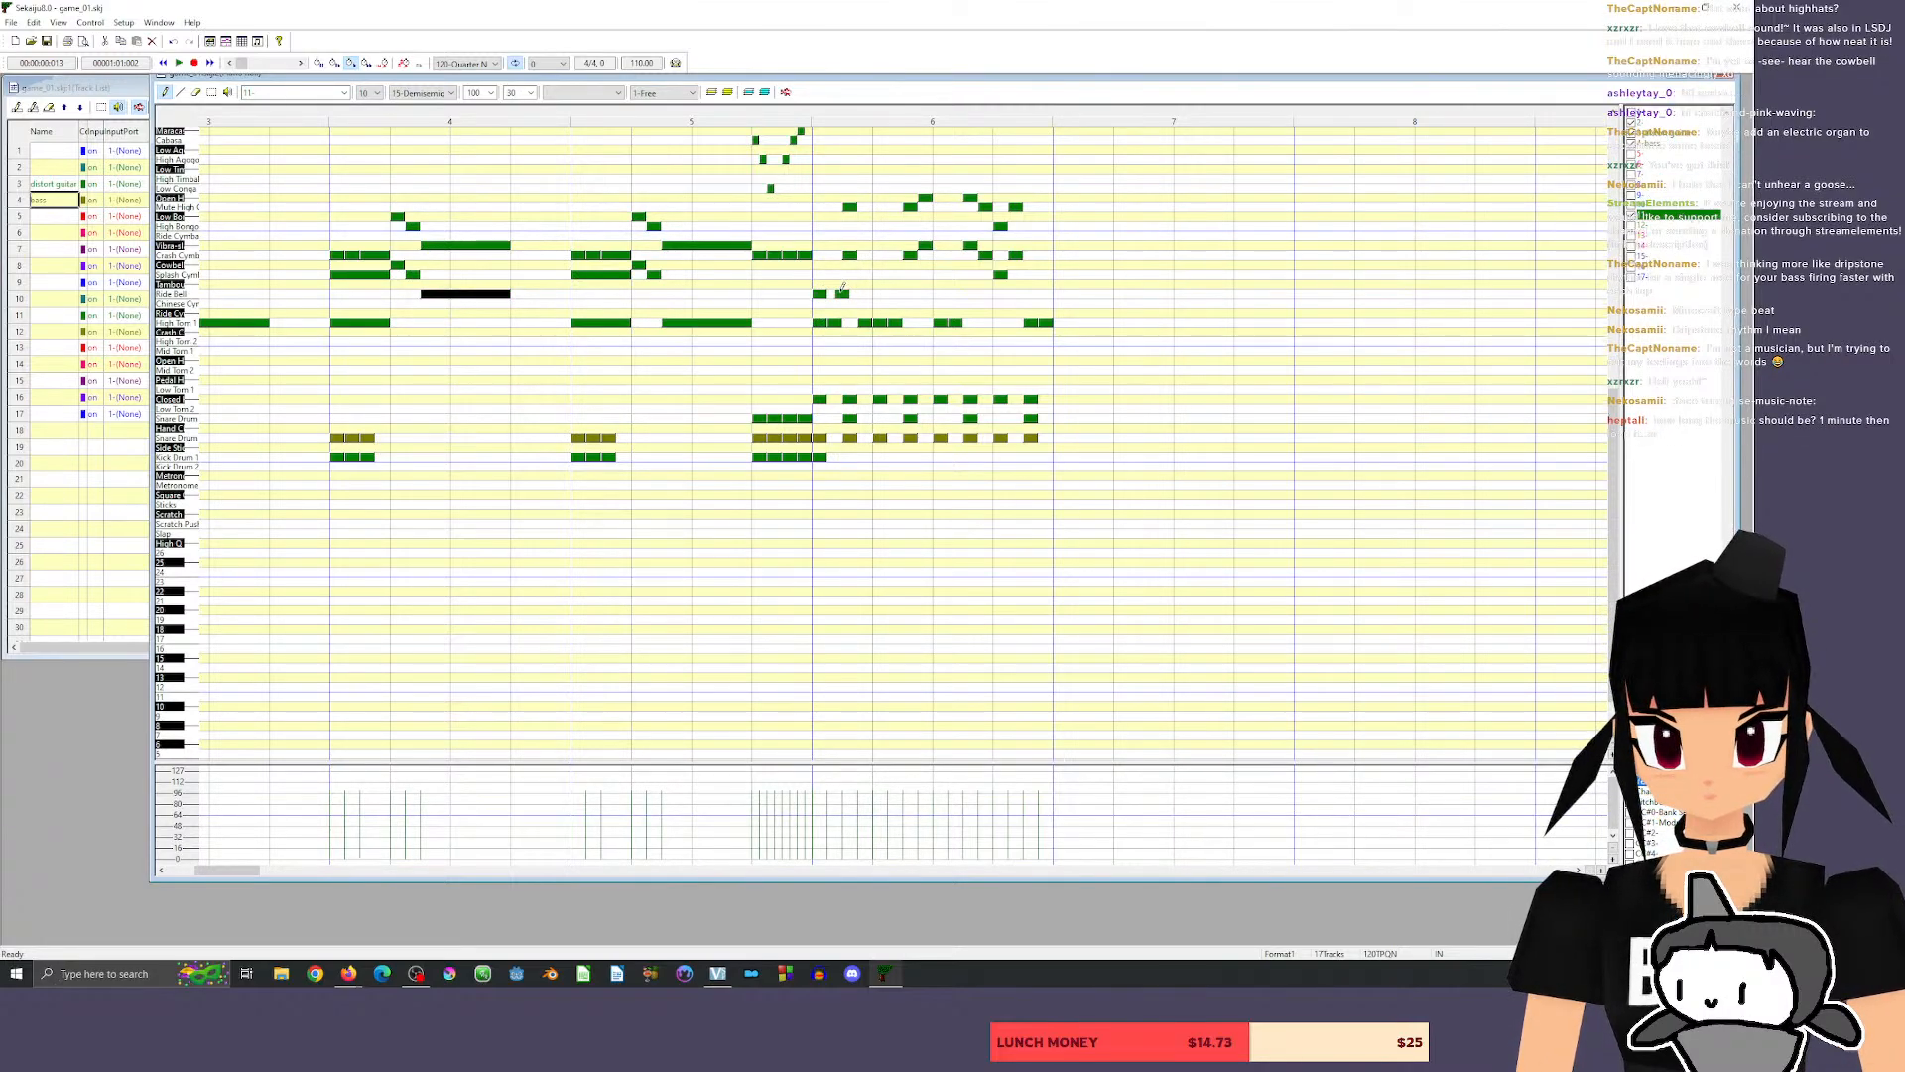
click(845, 293)
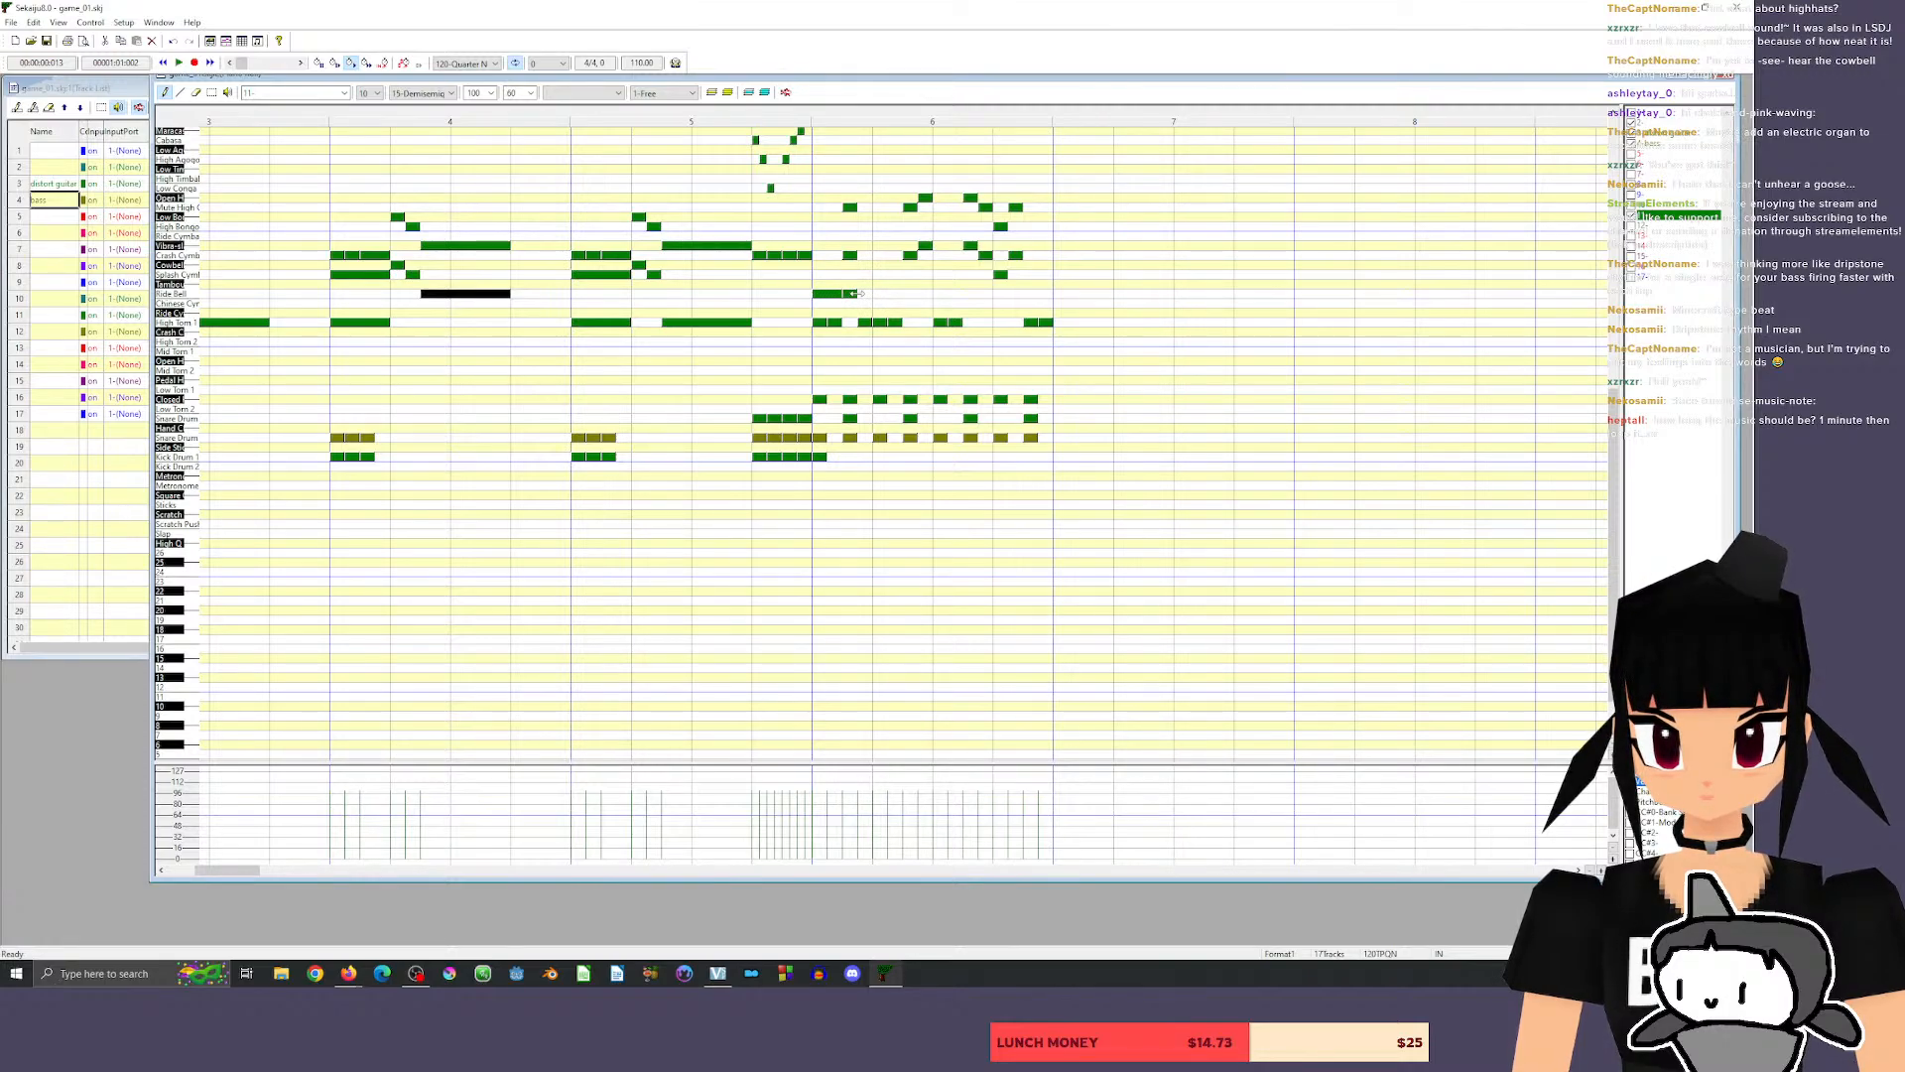
Duplicate the pair of ride bell notes across the remaining three beats of measure 6 and play back from the end of measure 5.
click(211, 92)
click(886, 300)
drag(913, 307, 794, 273)
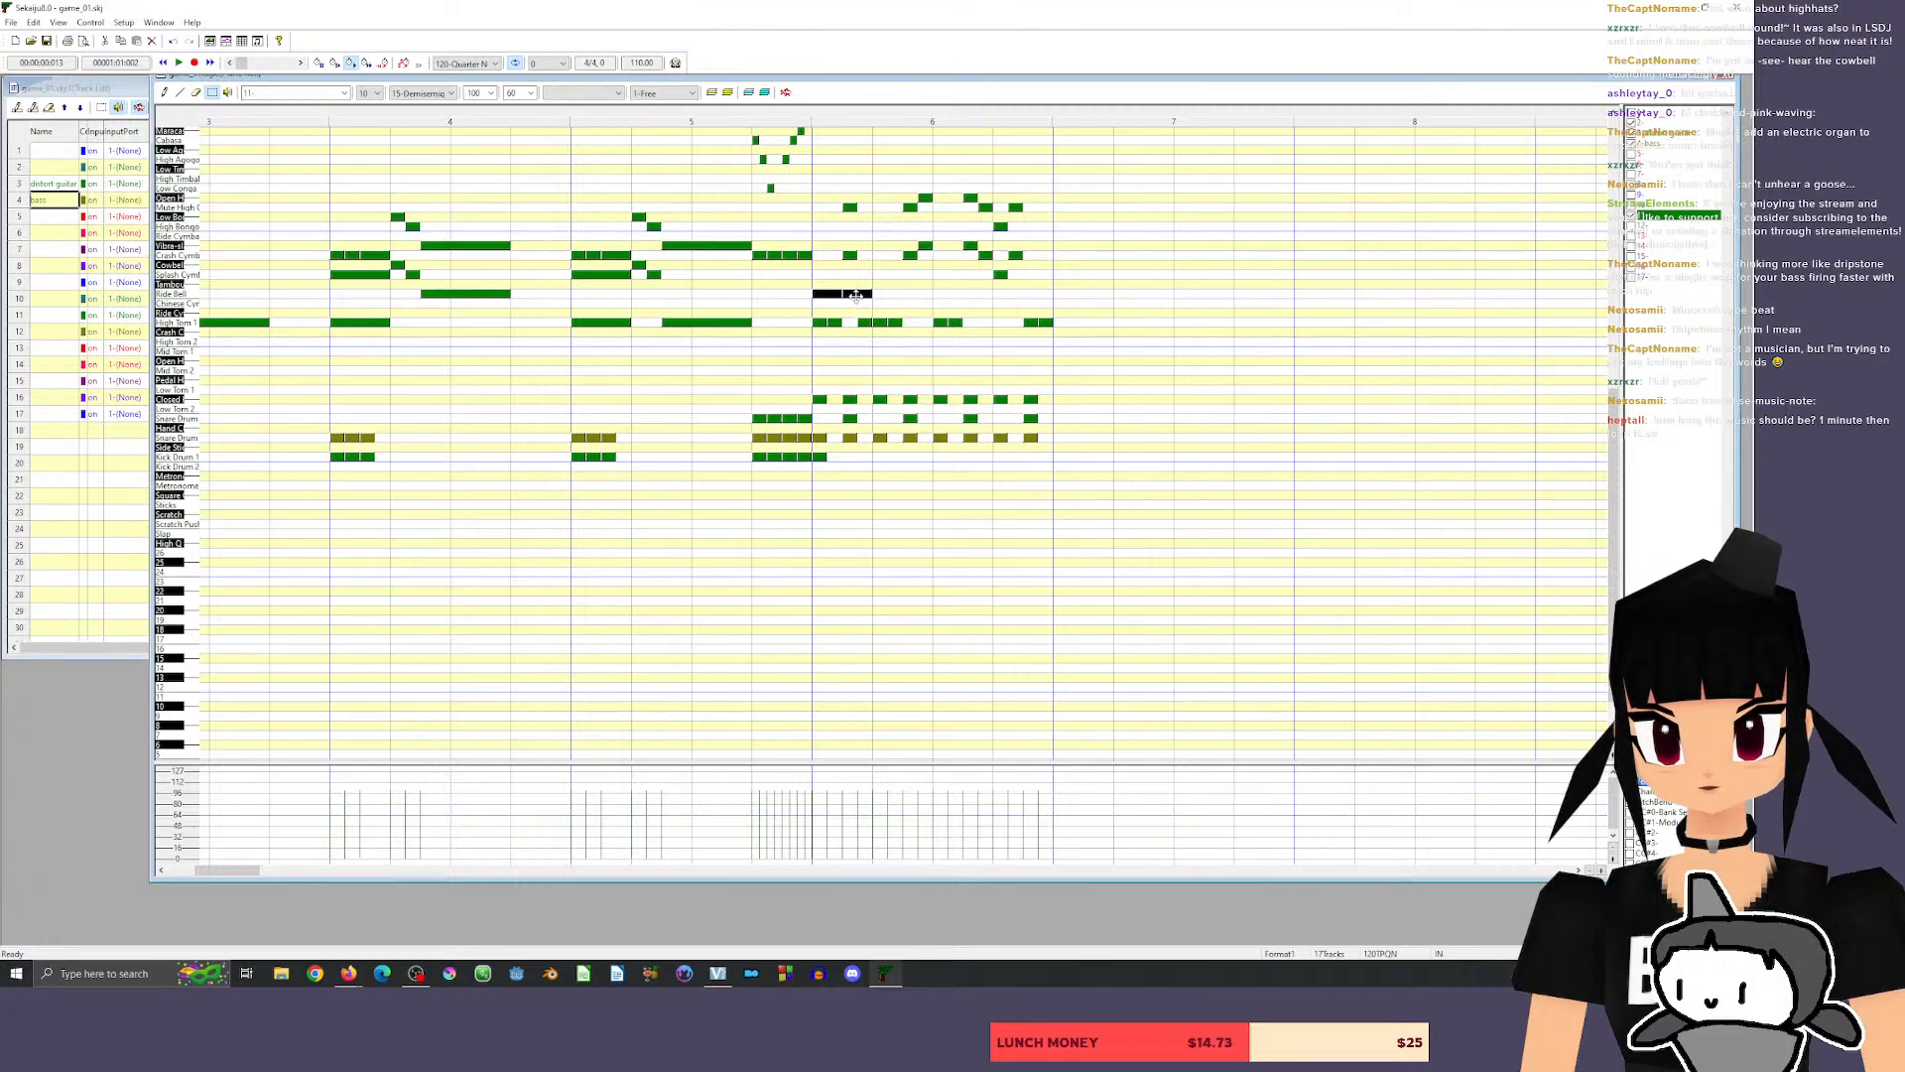
drag(830, 293, 1009, 292)
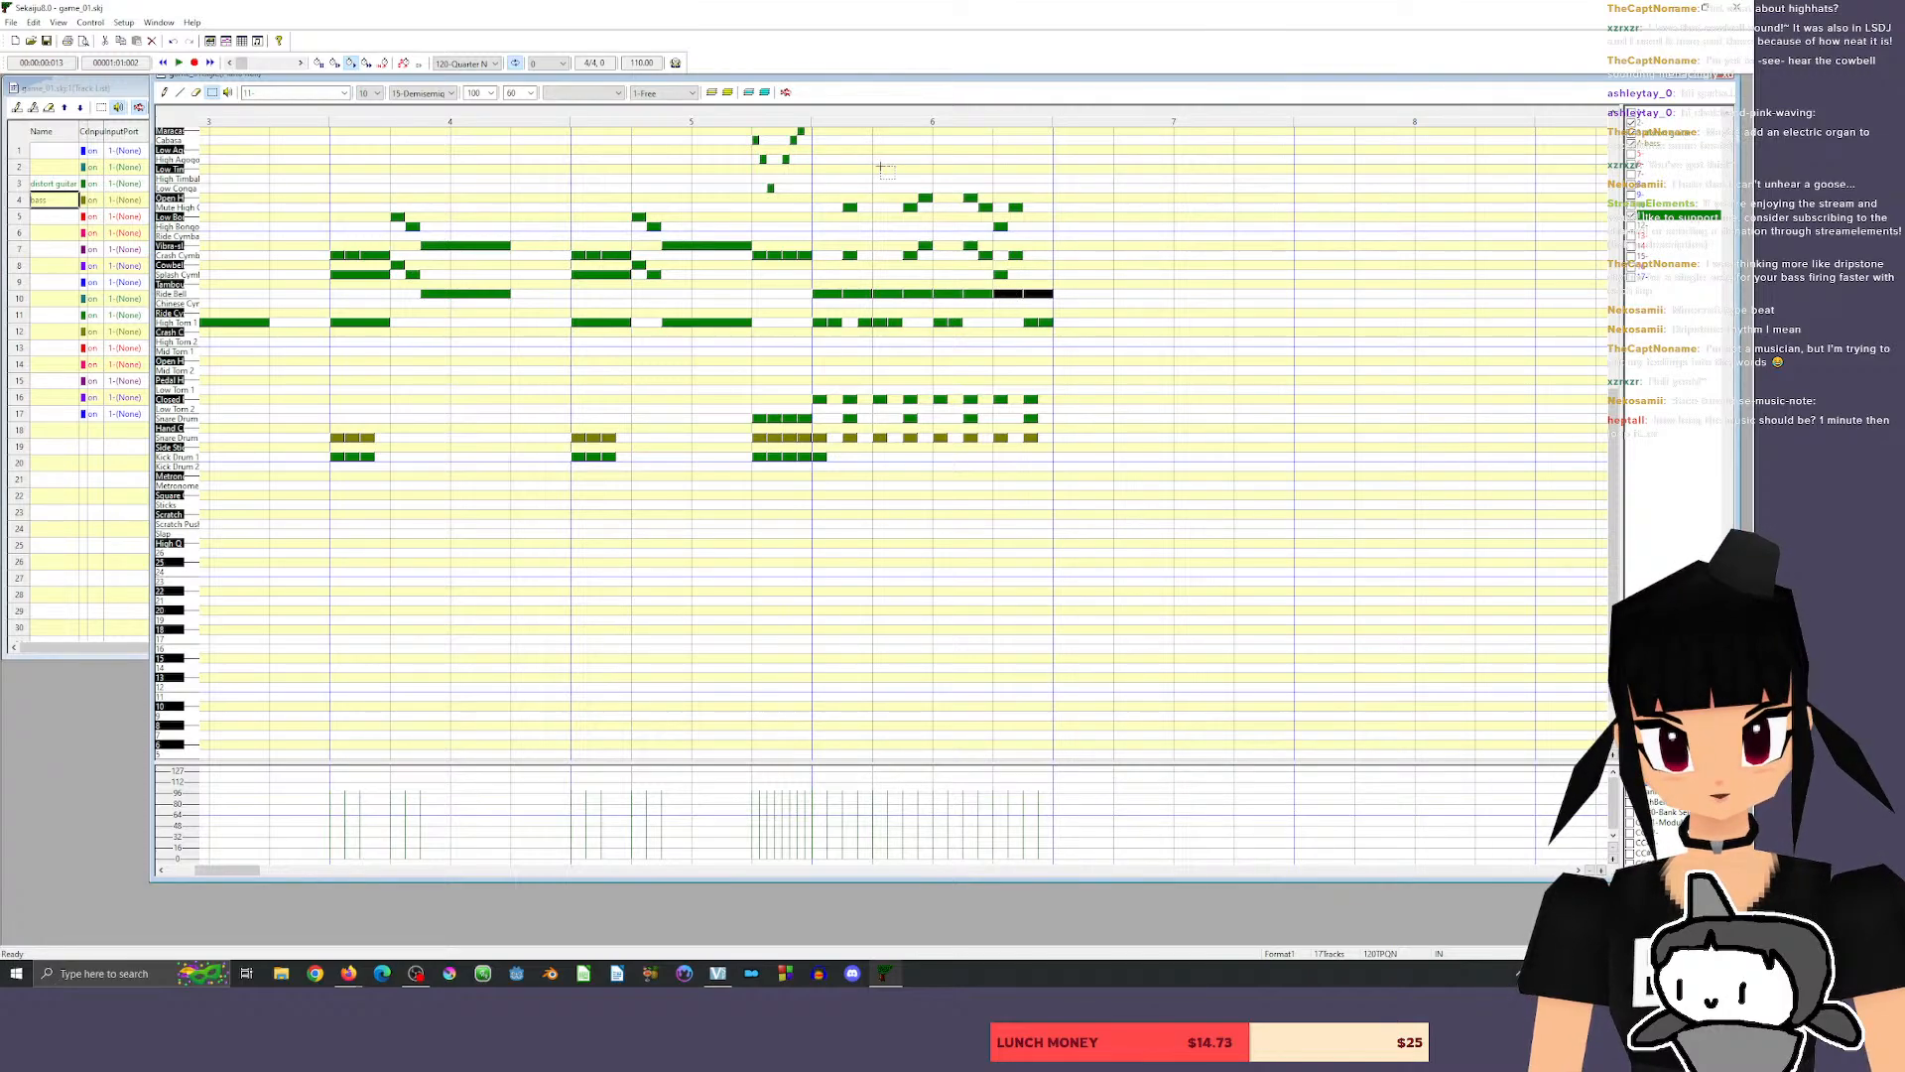
click(792, 111)
key(space)
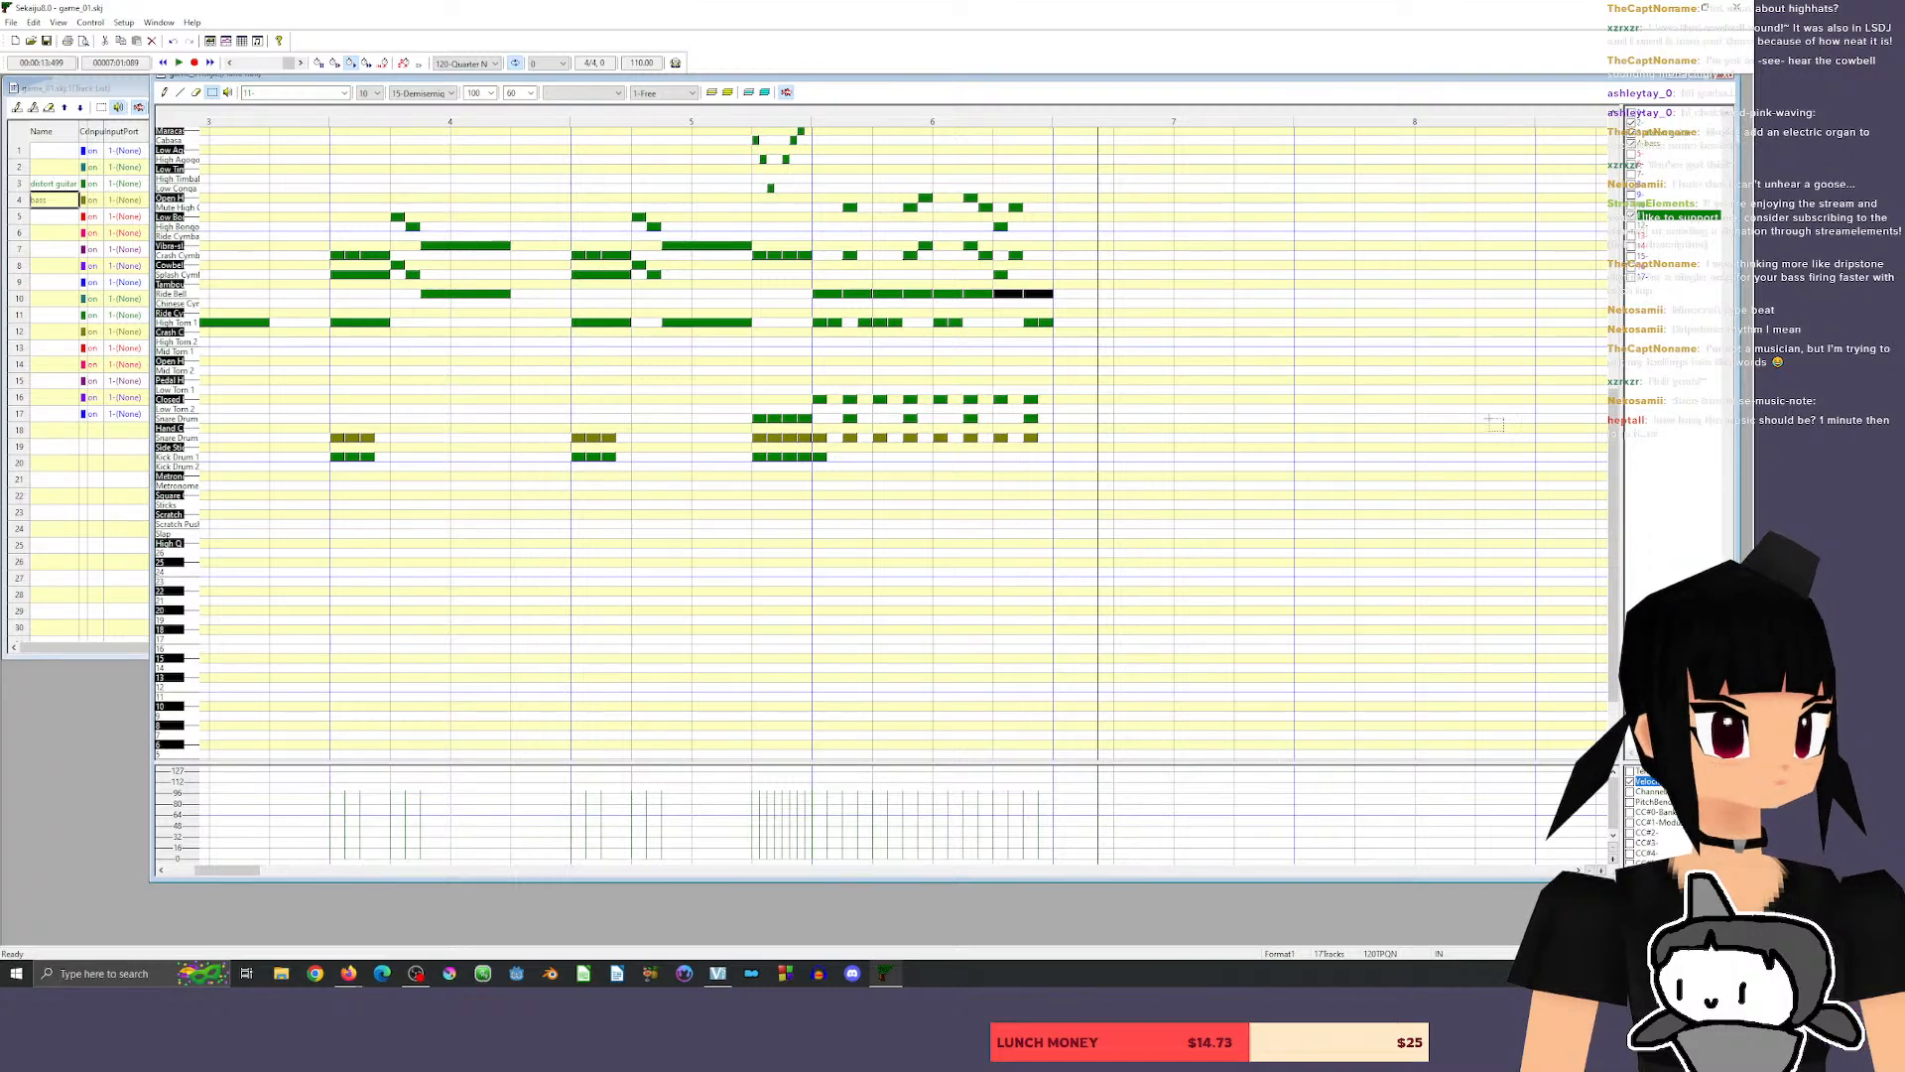
Audition Kick Drum 1 and a neighbouring lower drum row, and play back from the end of measure 5.
scroll(933, 349, up, 4)
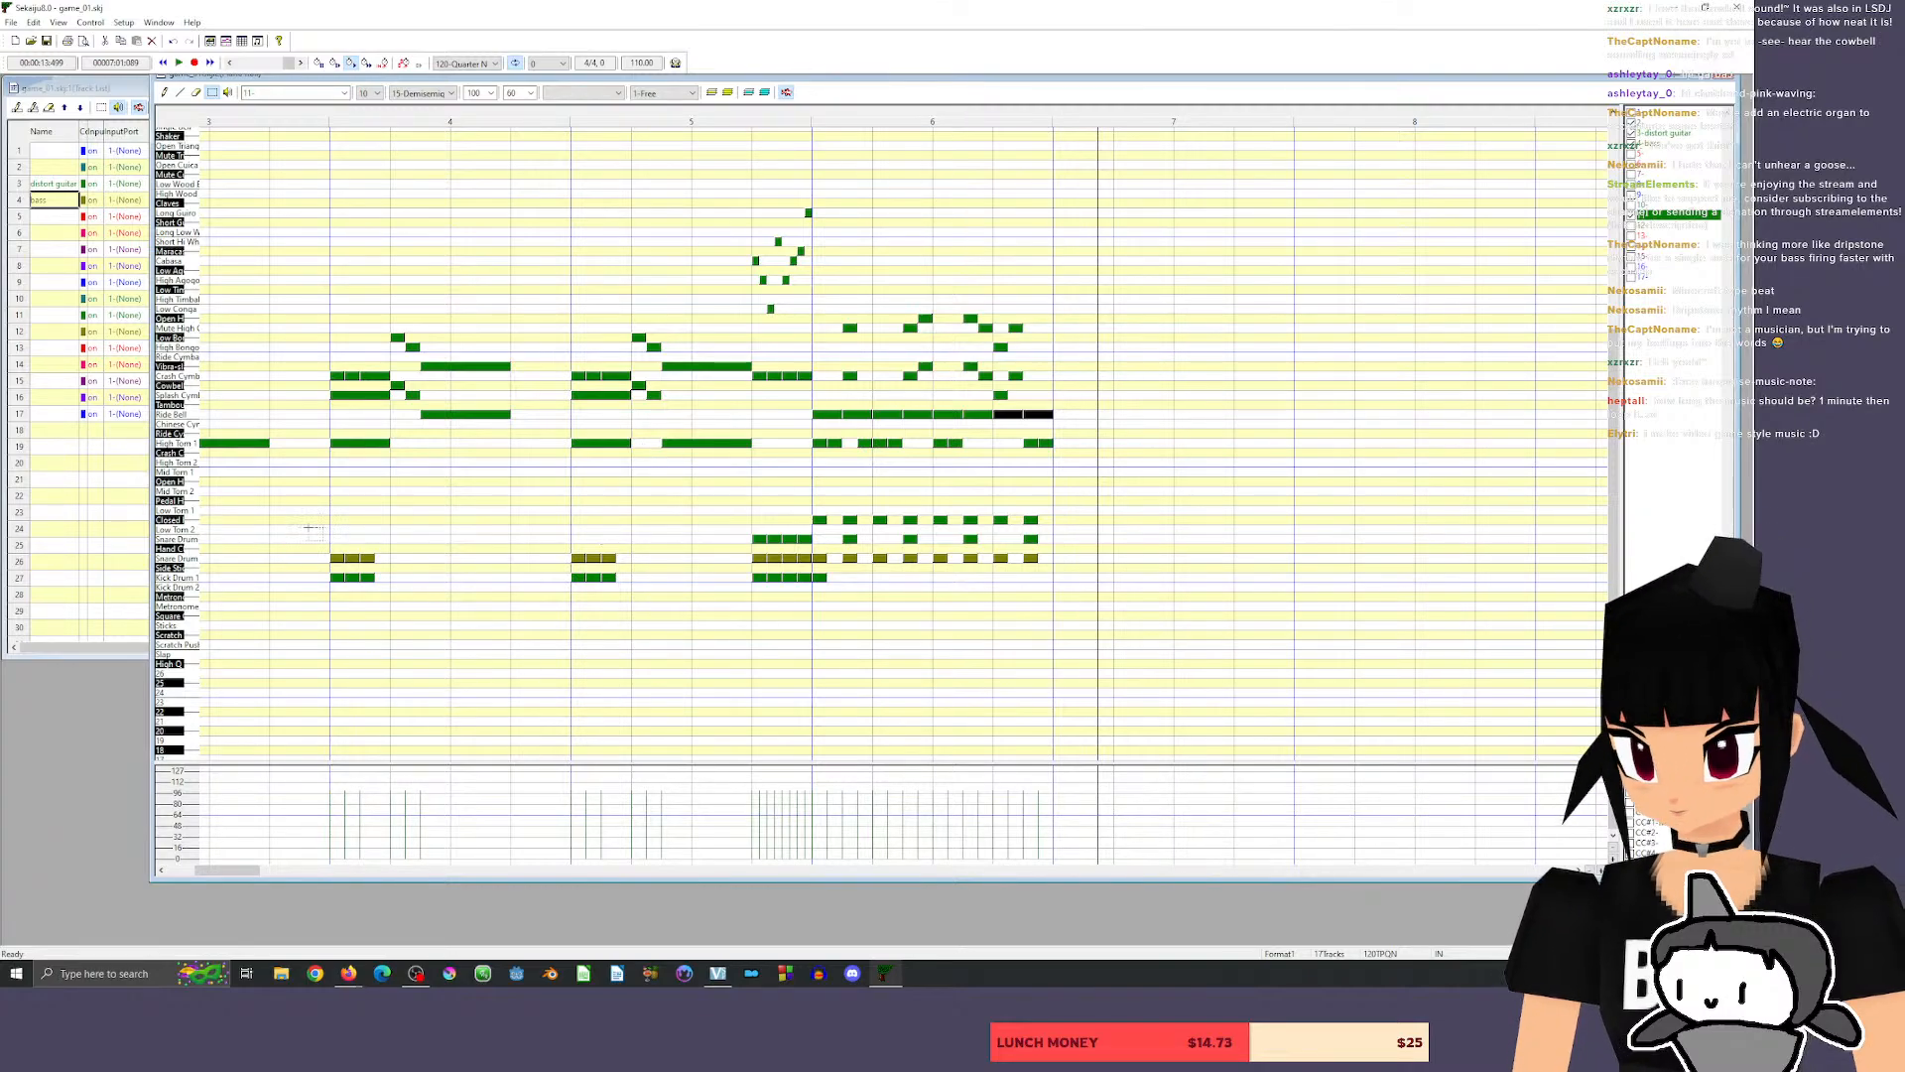
click(177, 577)
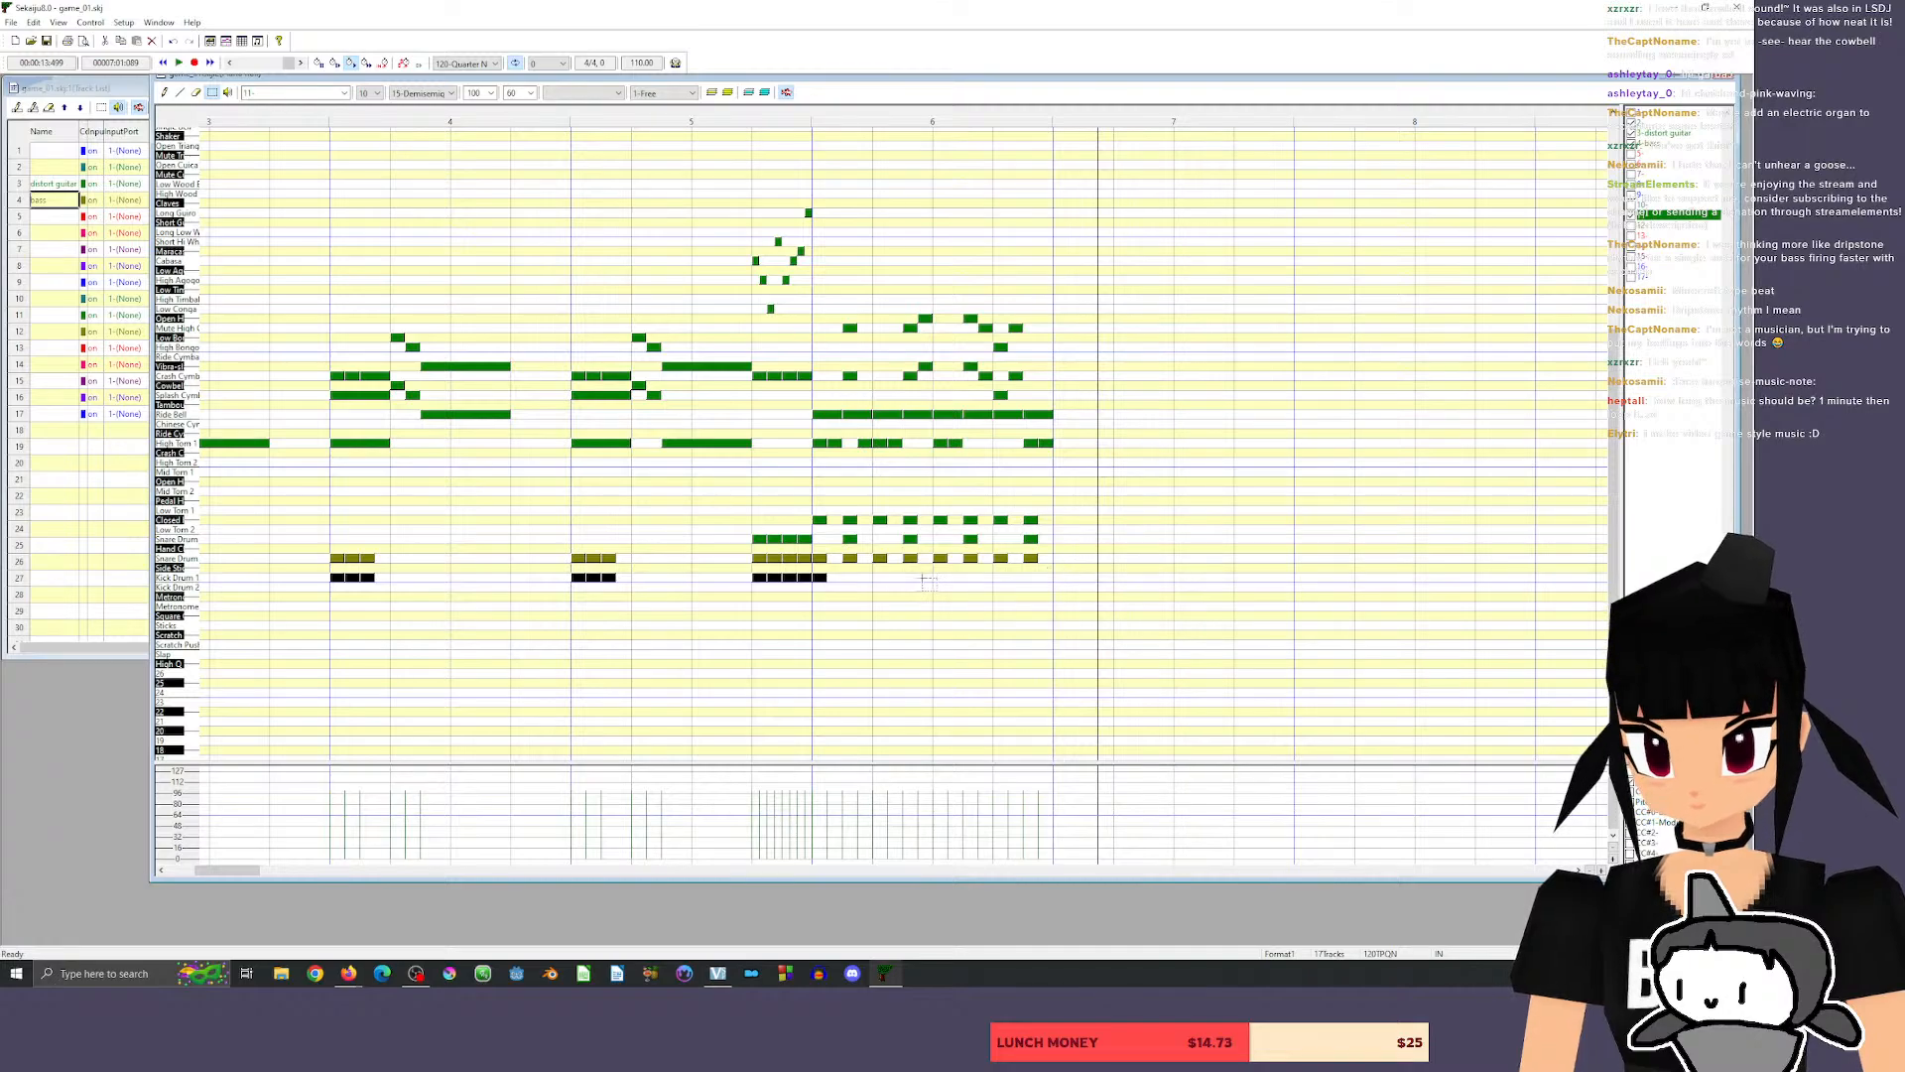
click(800, 116)
key(space)
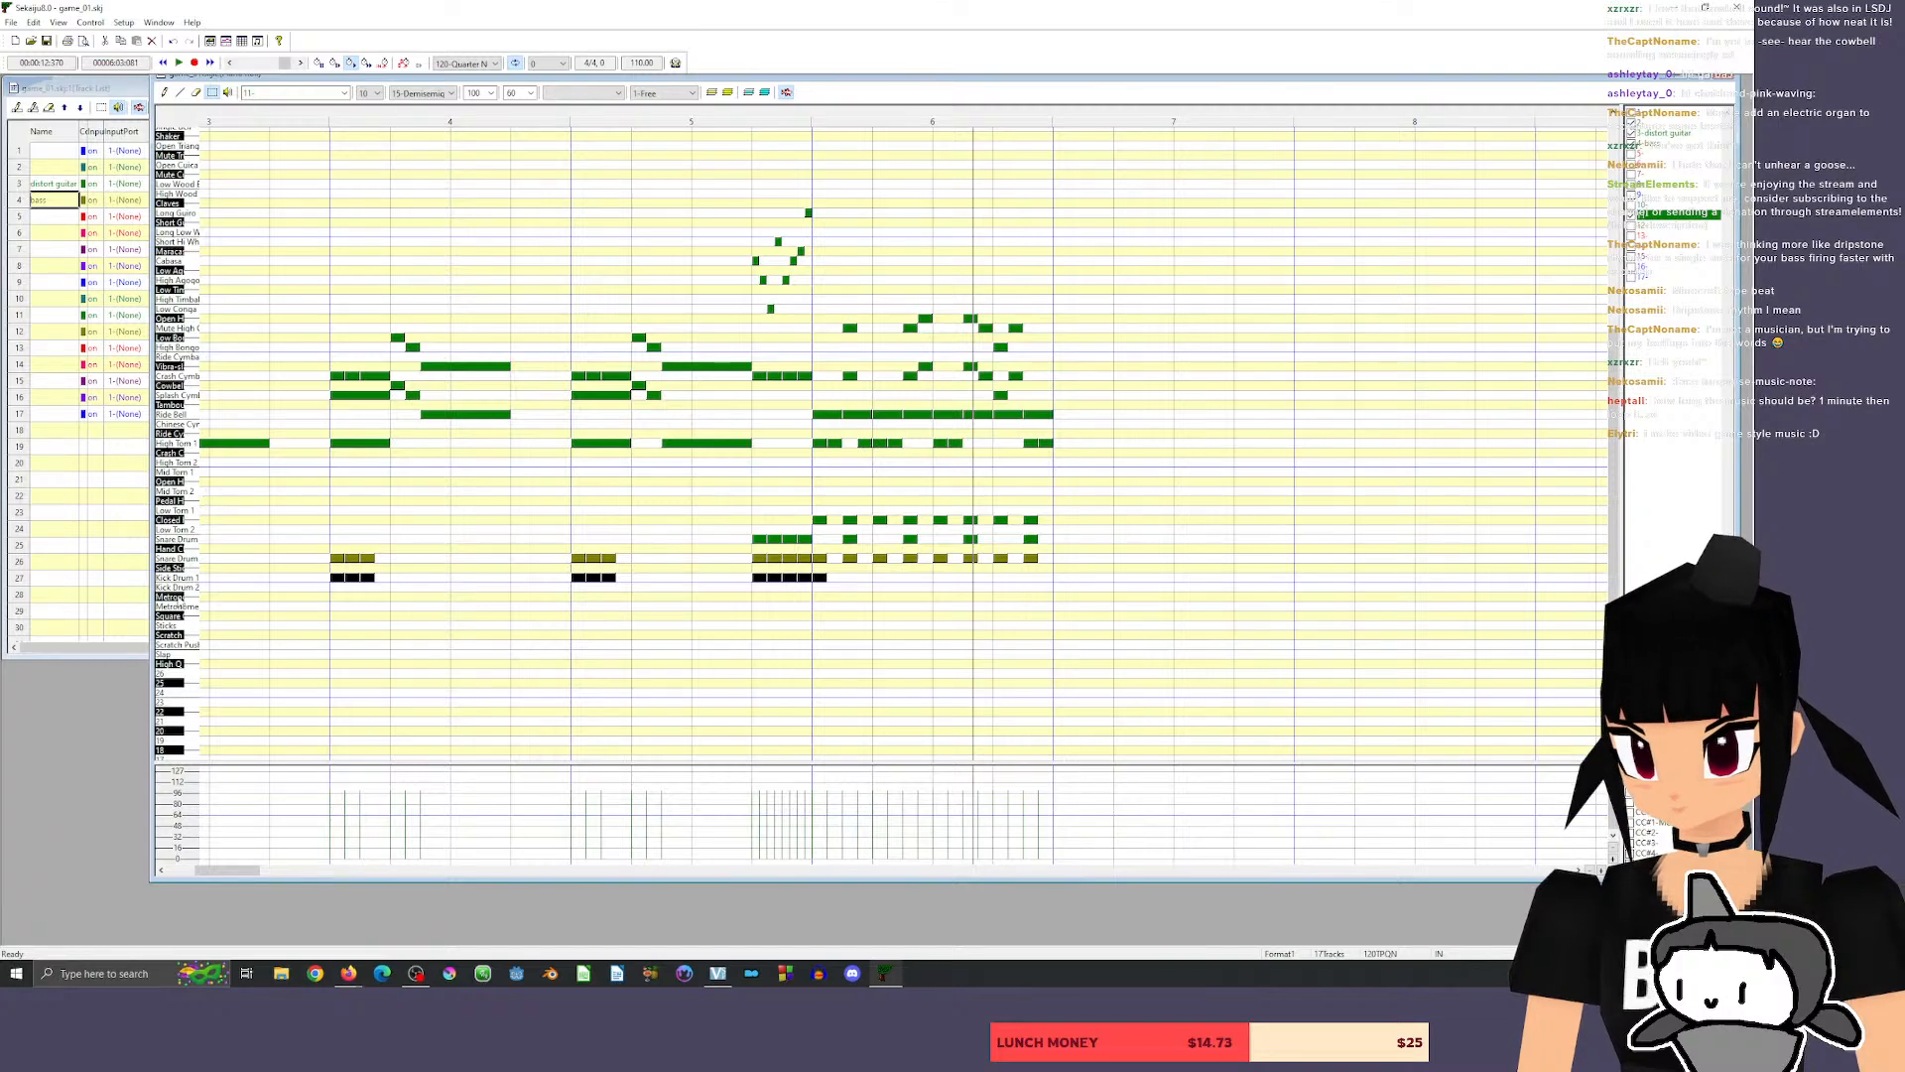
click(189, 596)
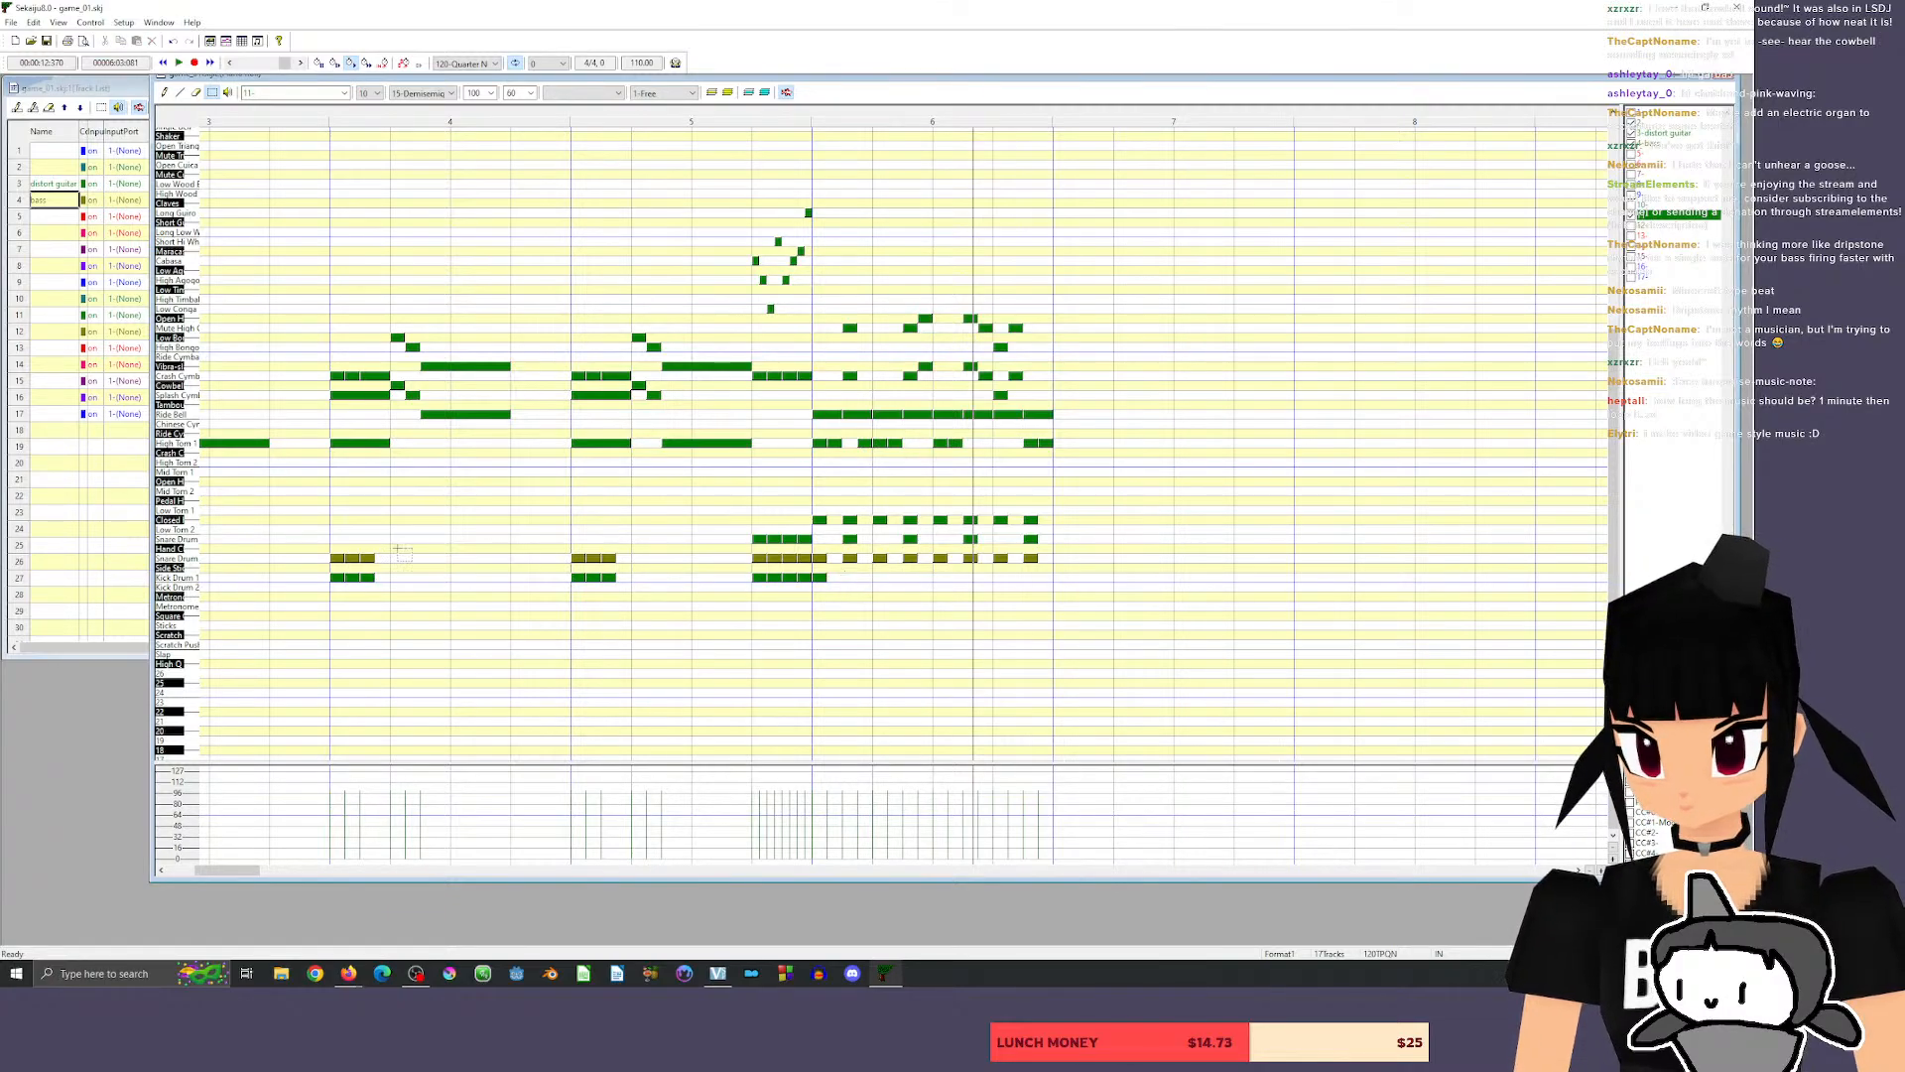
click(185, 578)
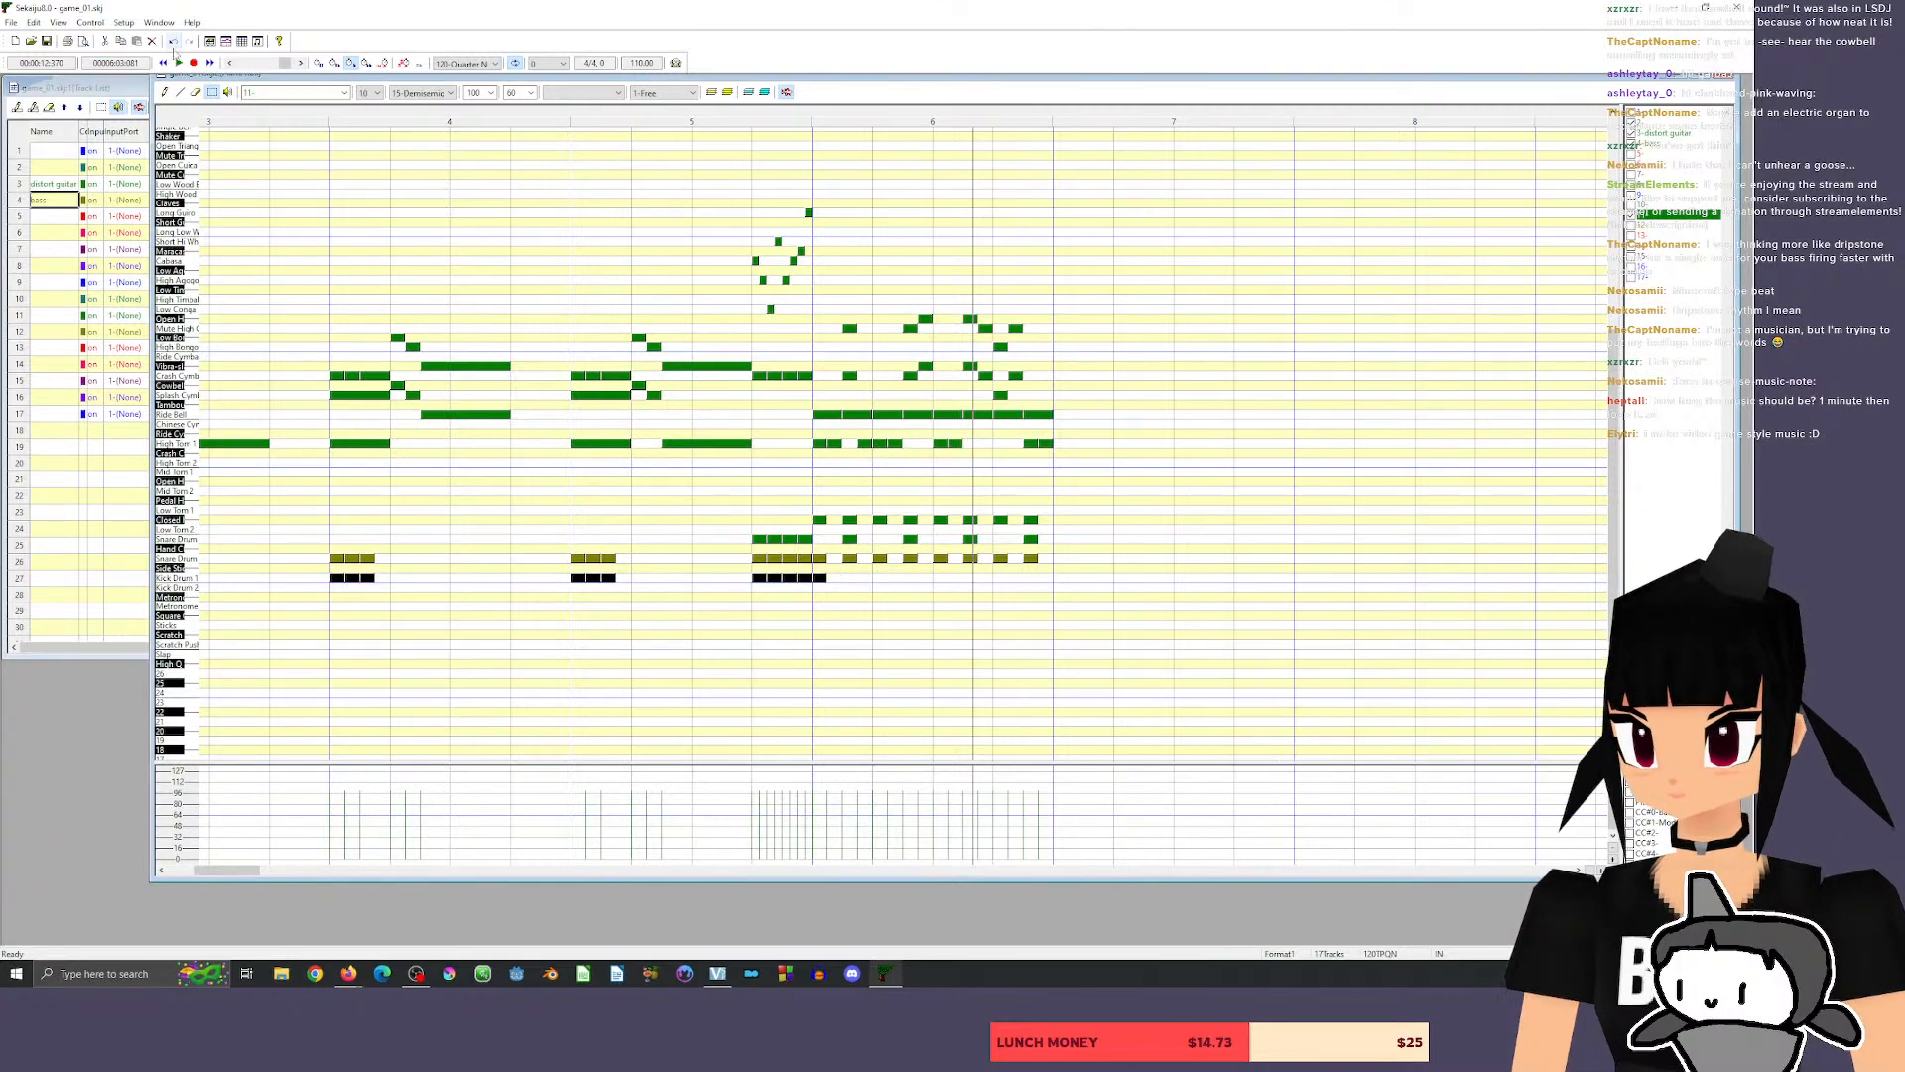
Place sixteenth-length Kick Drum 1 hits on beats 2, 3 and 4 of measure 6 and play back from the end of measure 5.
click(165, 93)
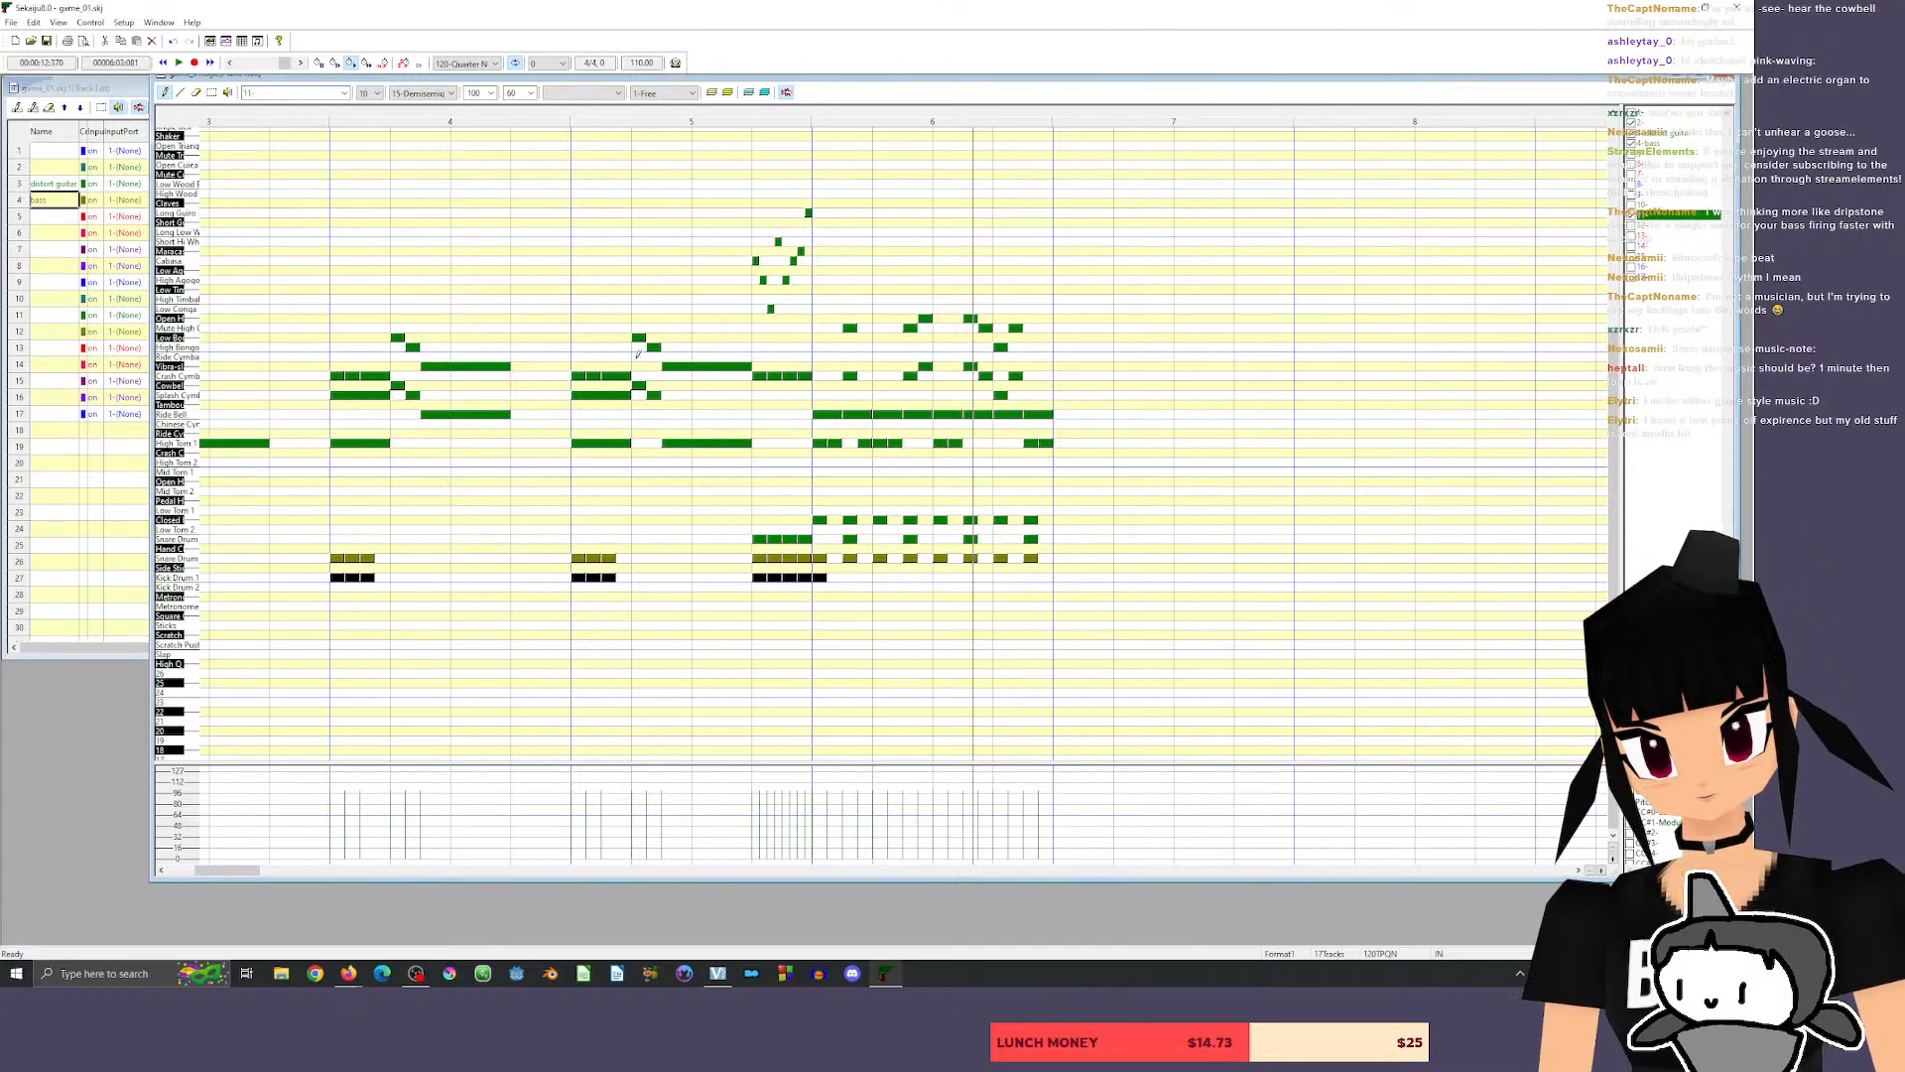
click(881, 577)
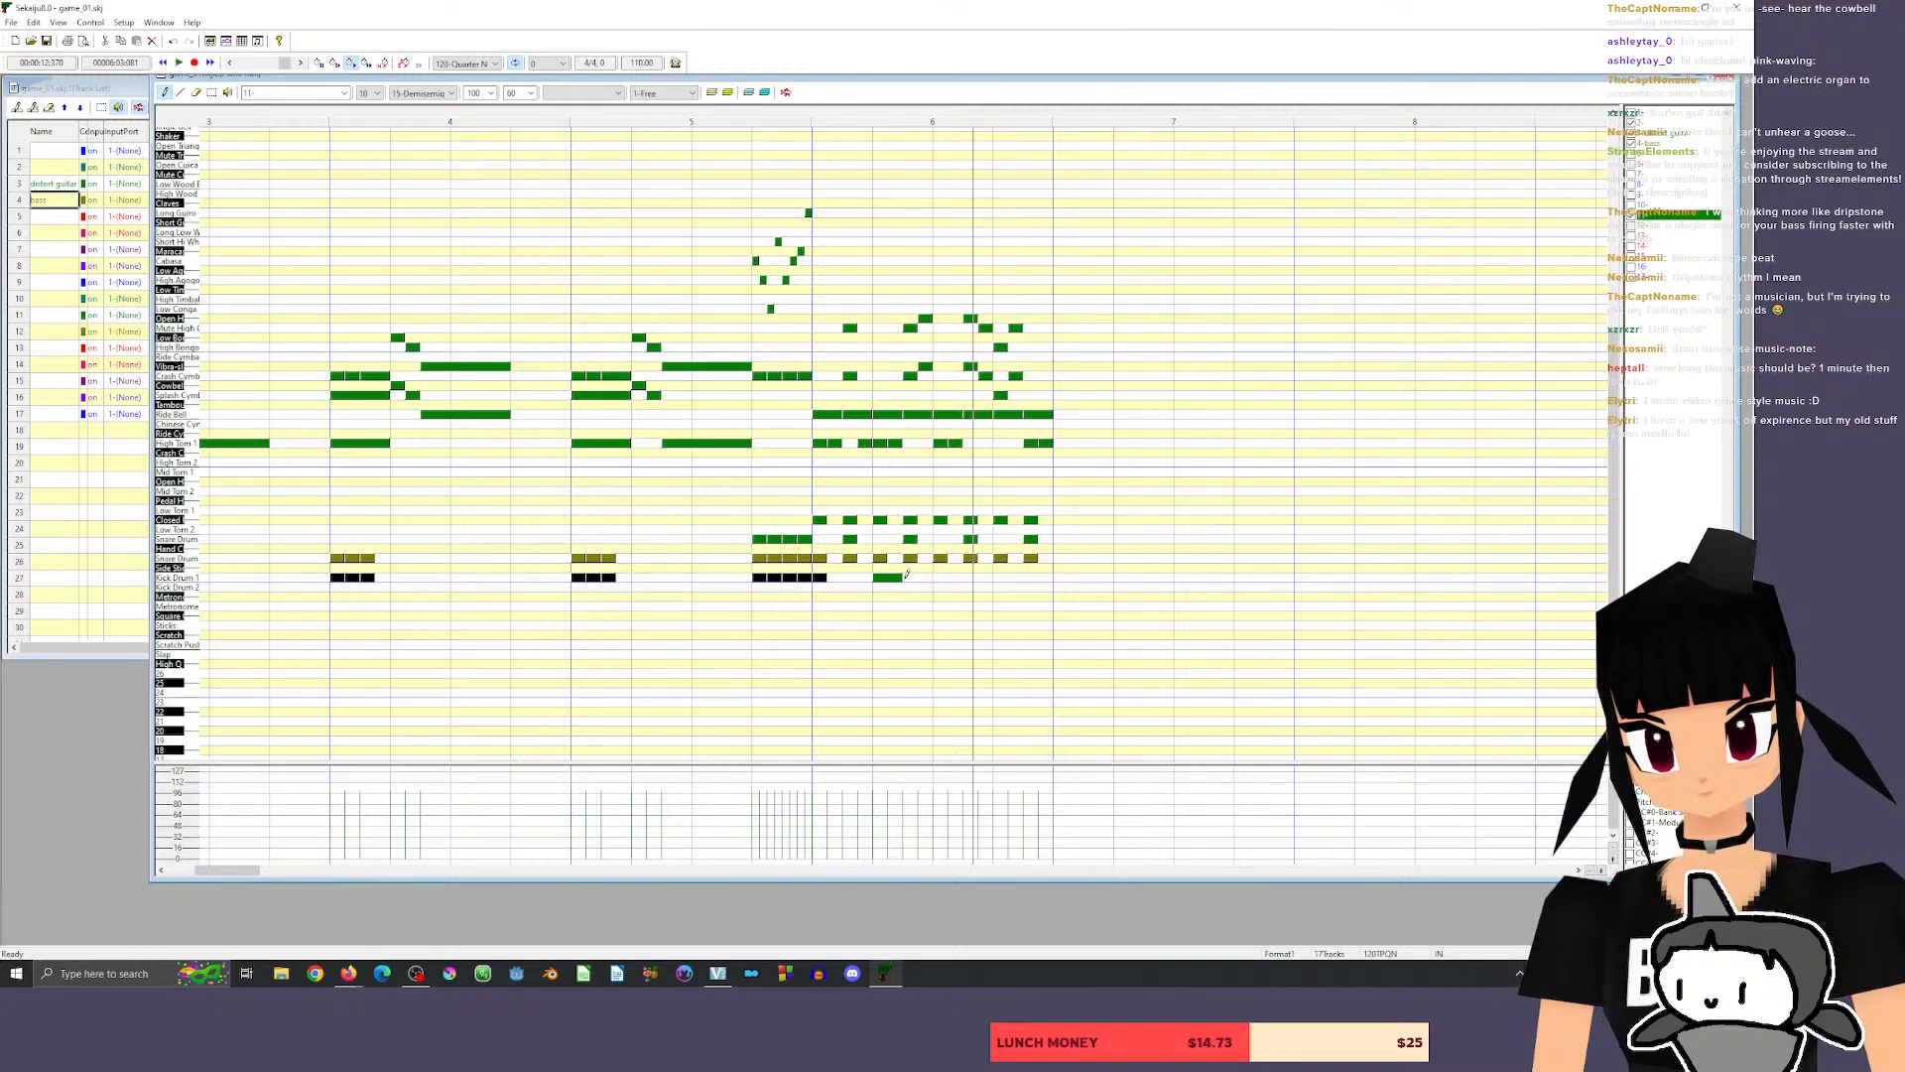
mouse_move(906, 574)
mouse_down()
mouse_move(890, 583)
mouse_move(939, 578)
mouse_up()
click(939, 577)
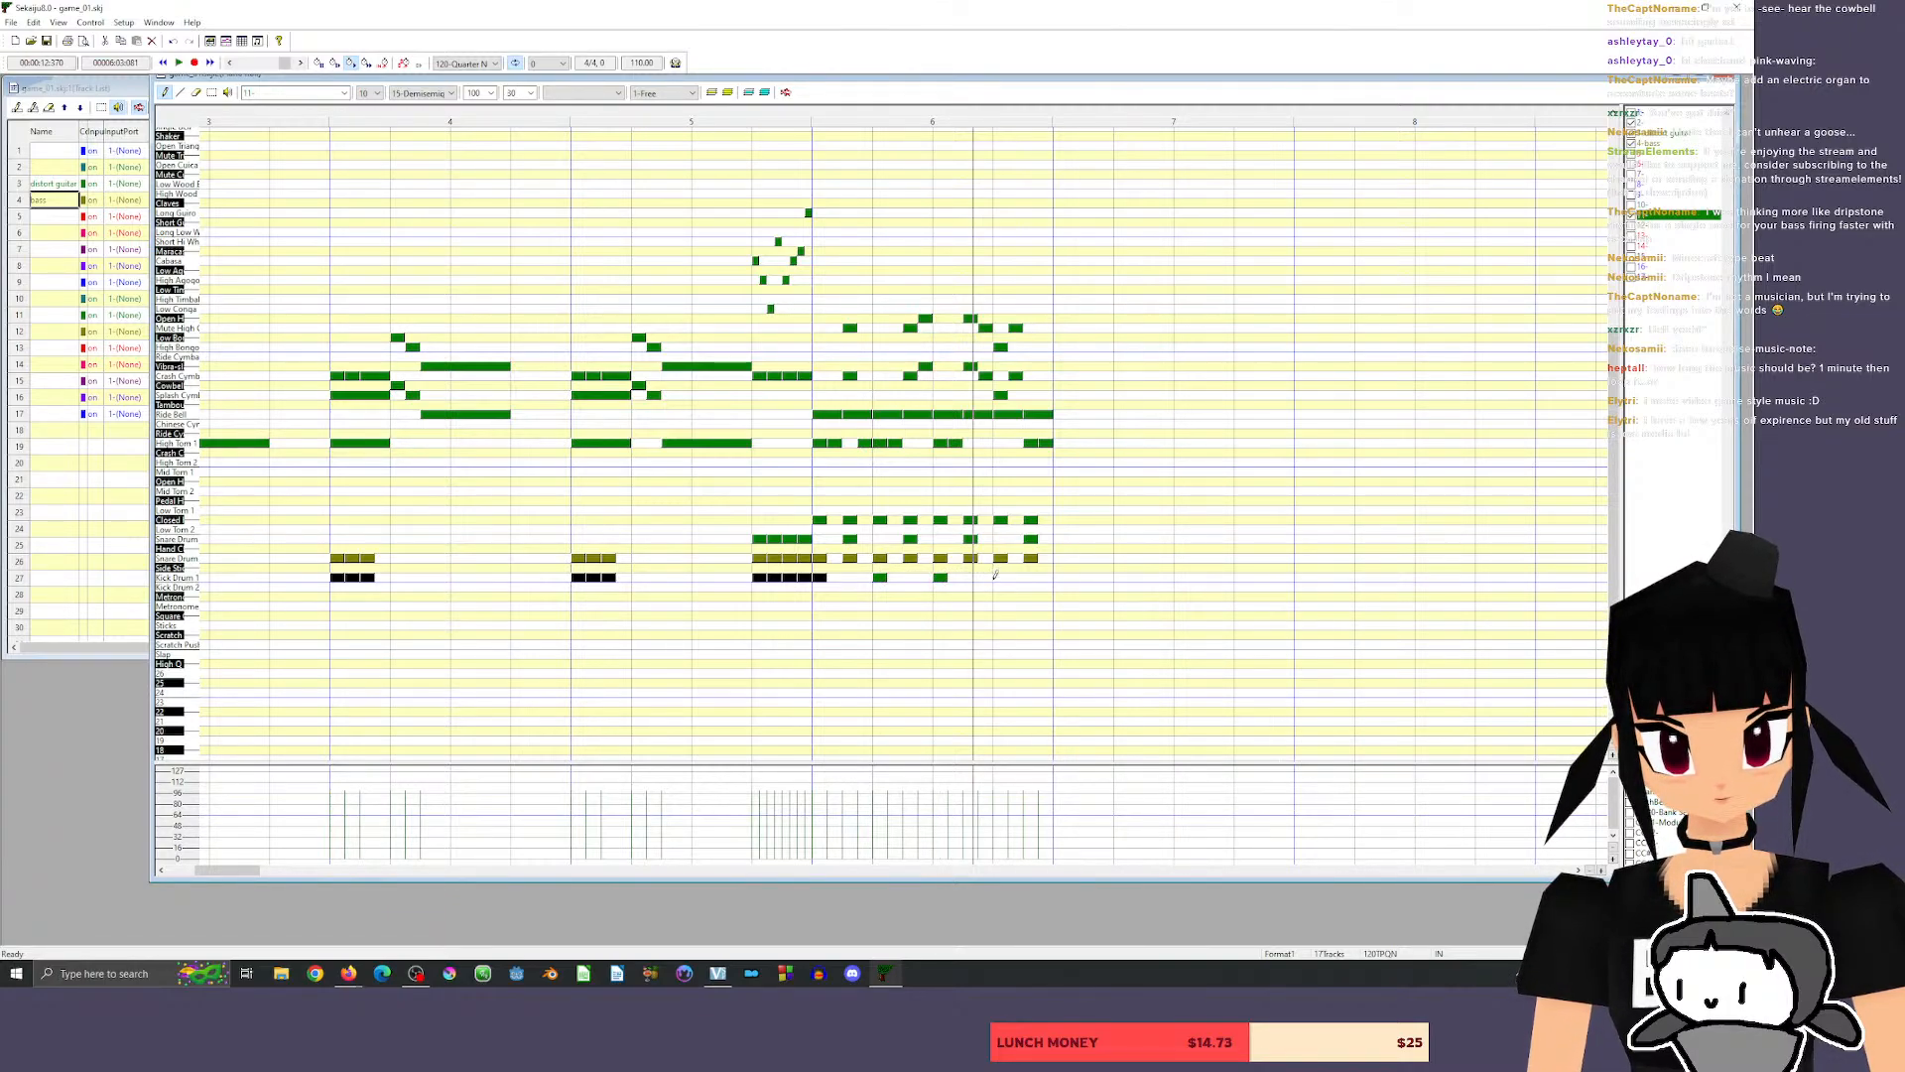
click(1000, 576)
click(805, 123)
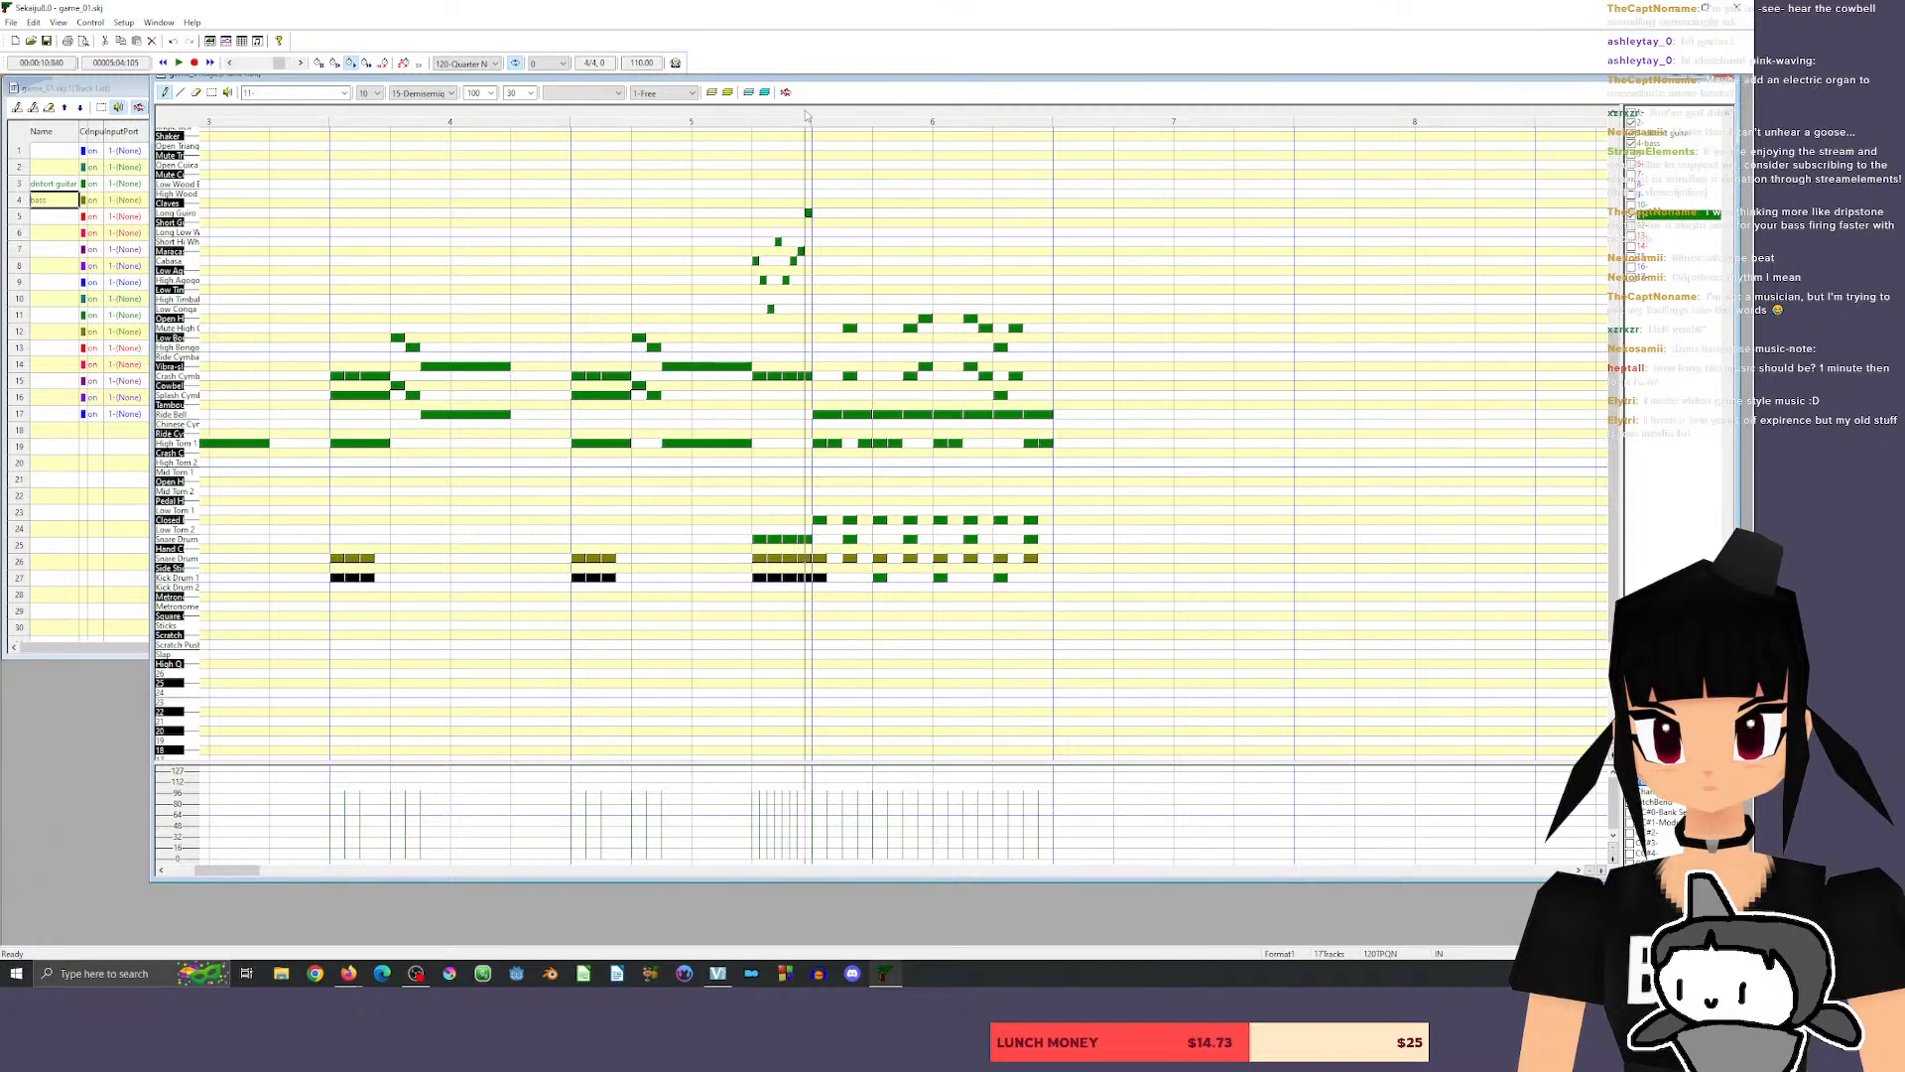
key(space)
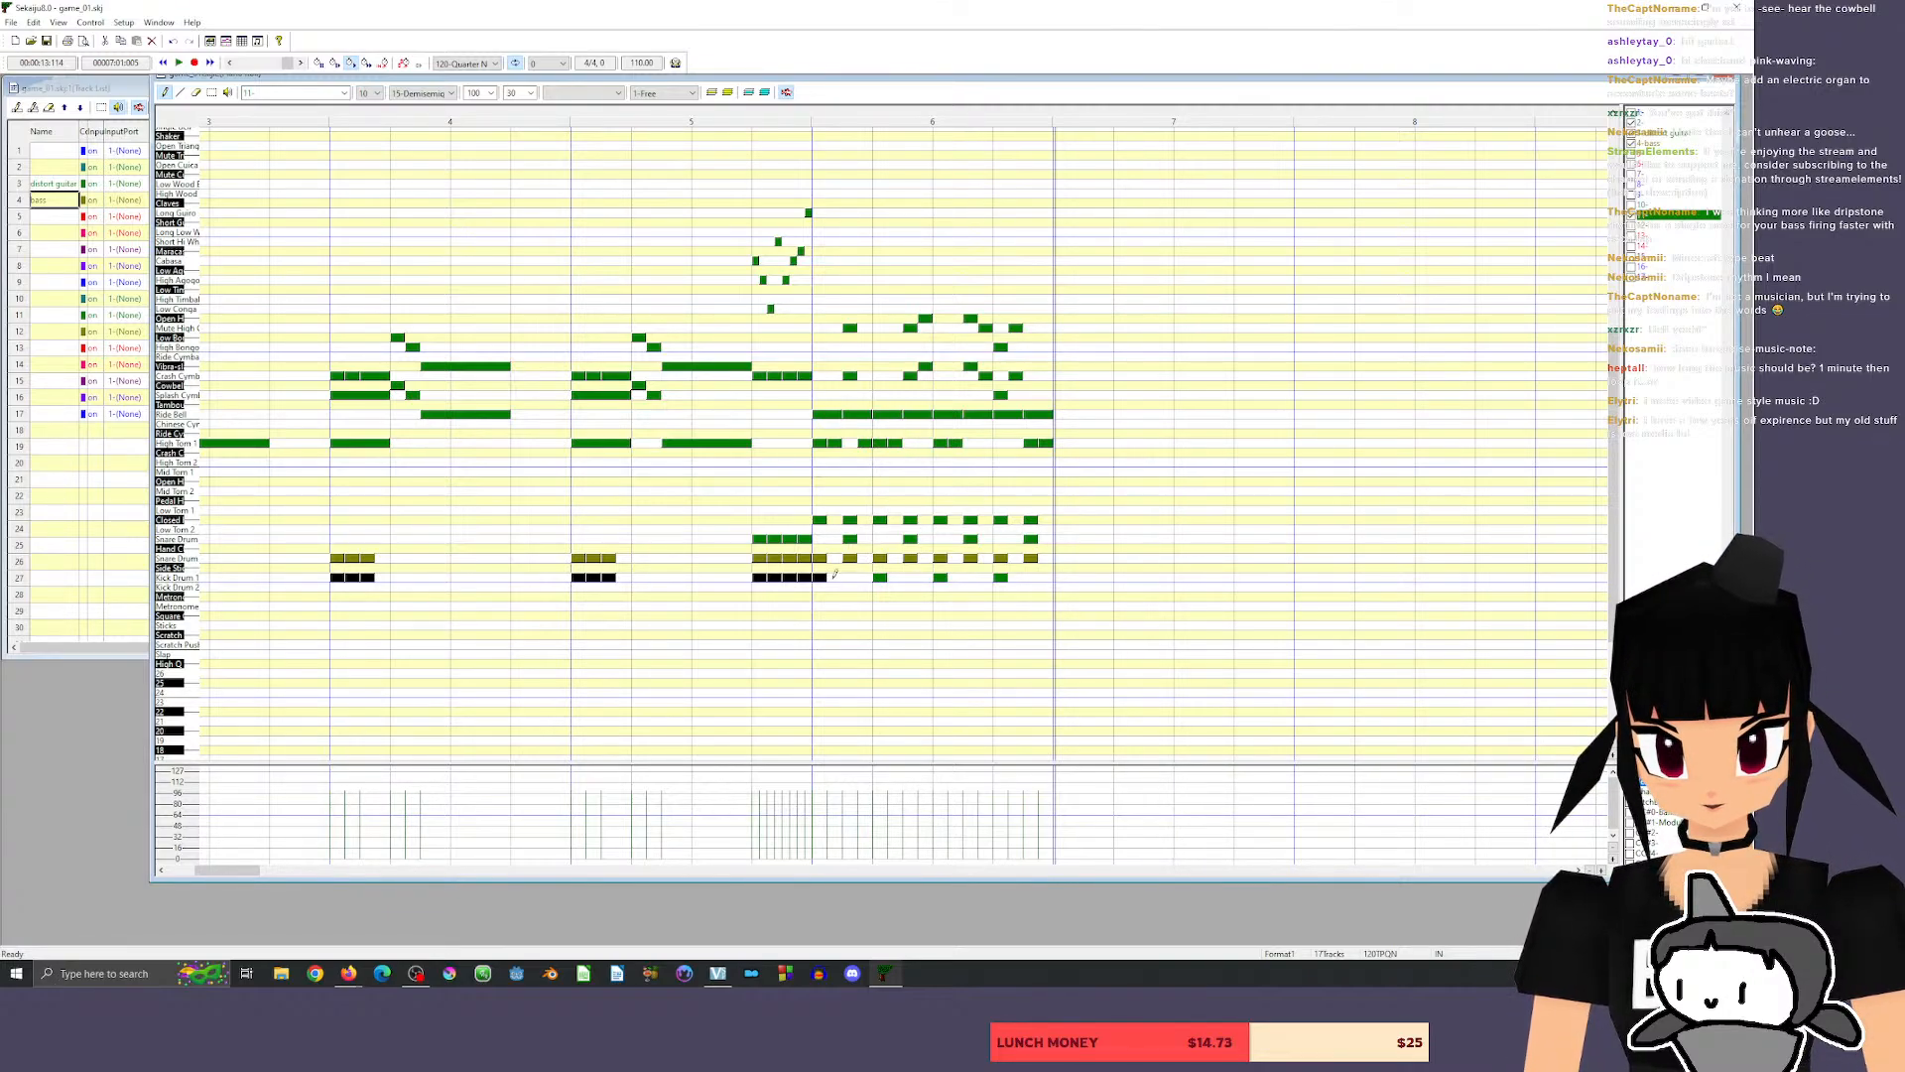
Add a sixteenth-length Kick Drum 1 hit just before beats 2, 3 and 4 of measure 6 and play back.
click(866, 577)
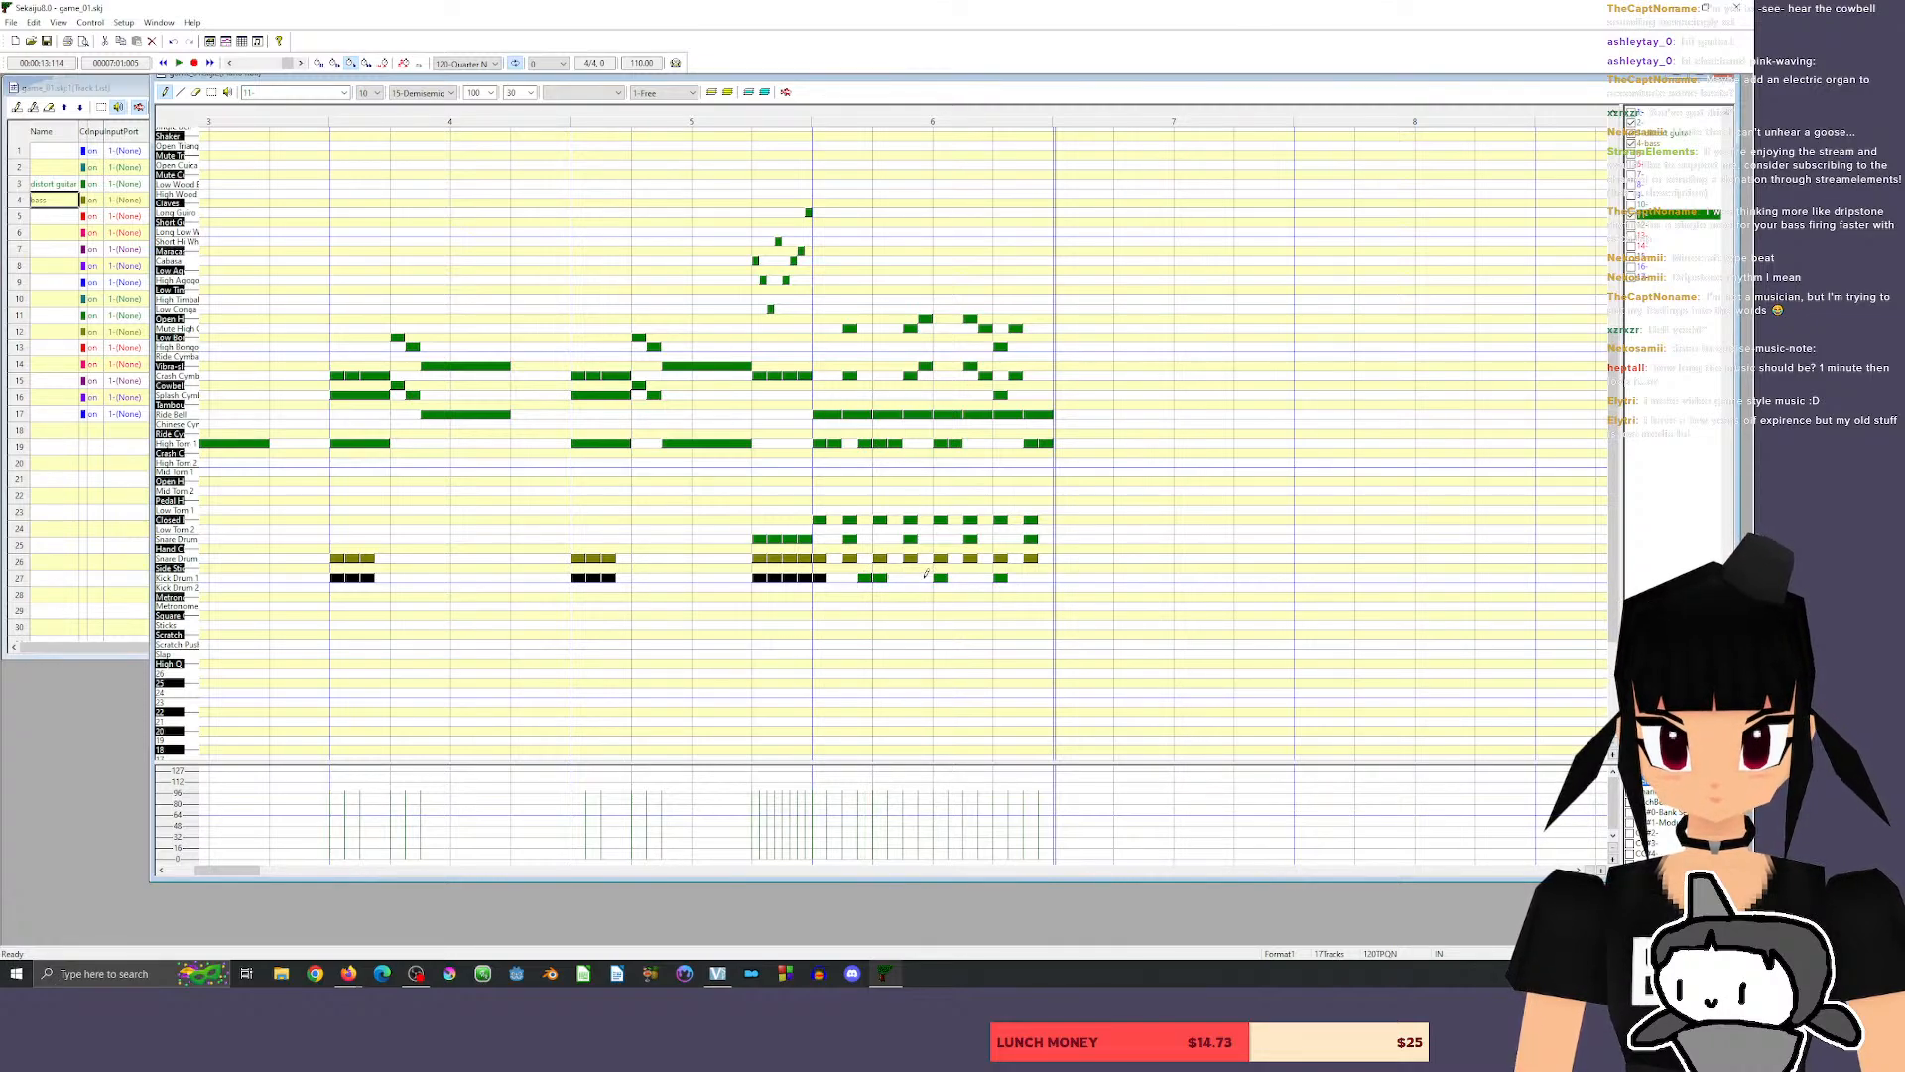
click(923, 577)
click(982, 577)
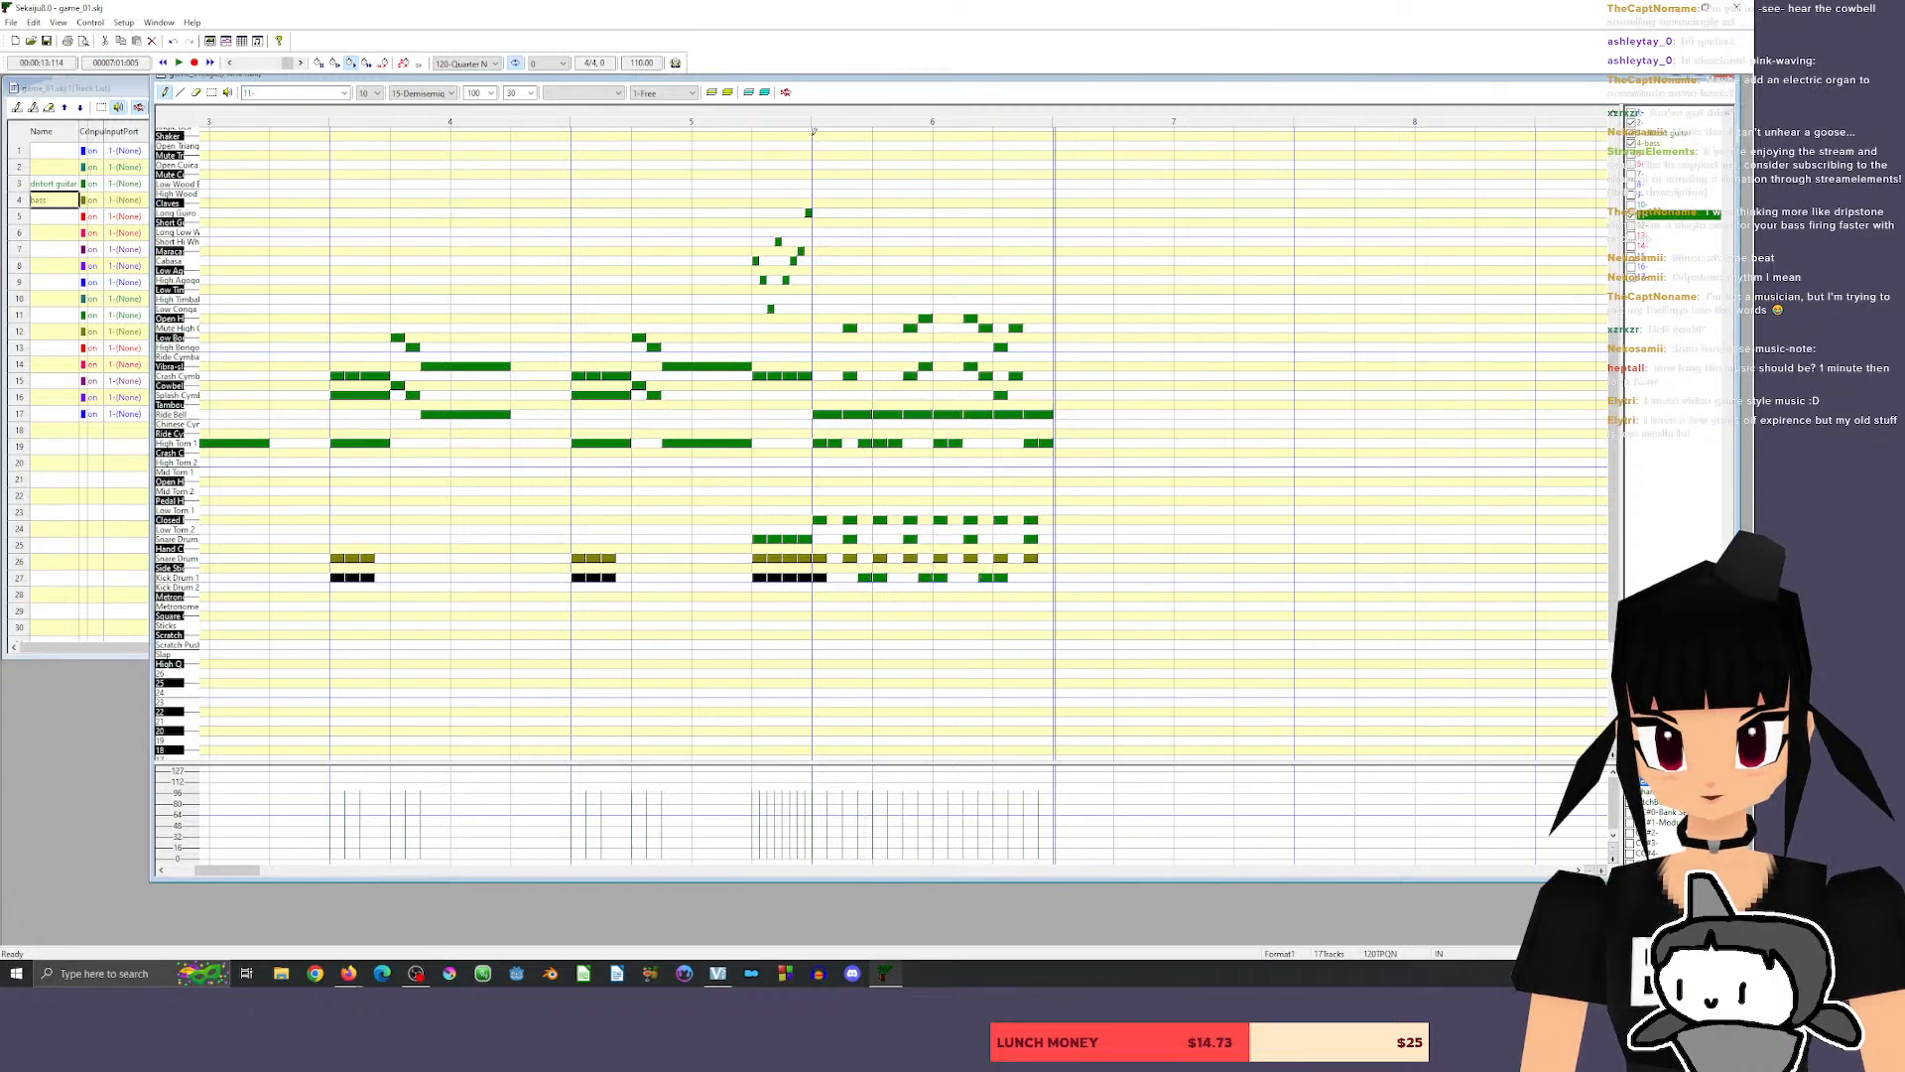
key(space)
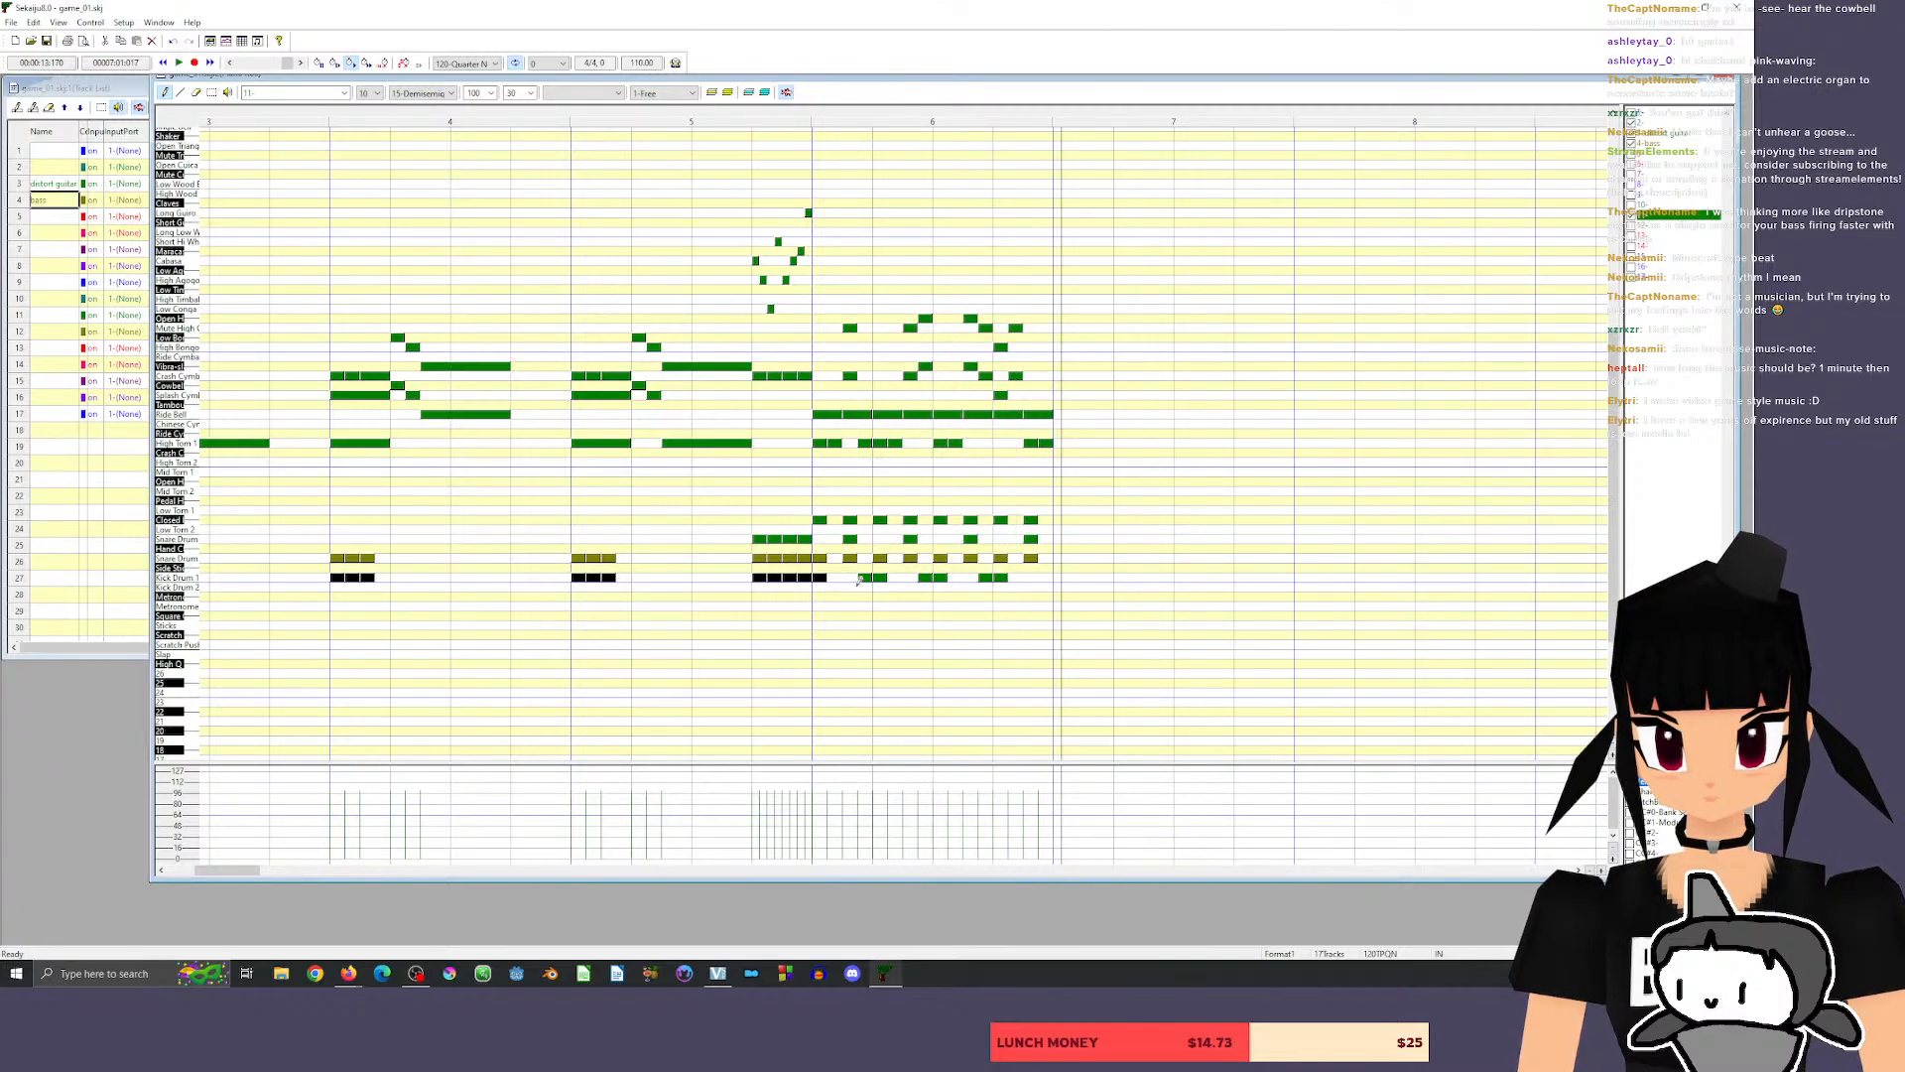
Rework the extra measure 6 kicks into sixteenth-length hits directly after each of the four beat hits, and play back from the end of measure 5.
mouse_move(865, 575)
mouse_down()
mouse_move(822, 577)
mouse_move(886, 575)
mouse_up()
click(785, 108)
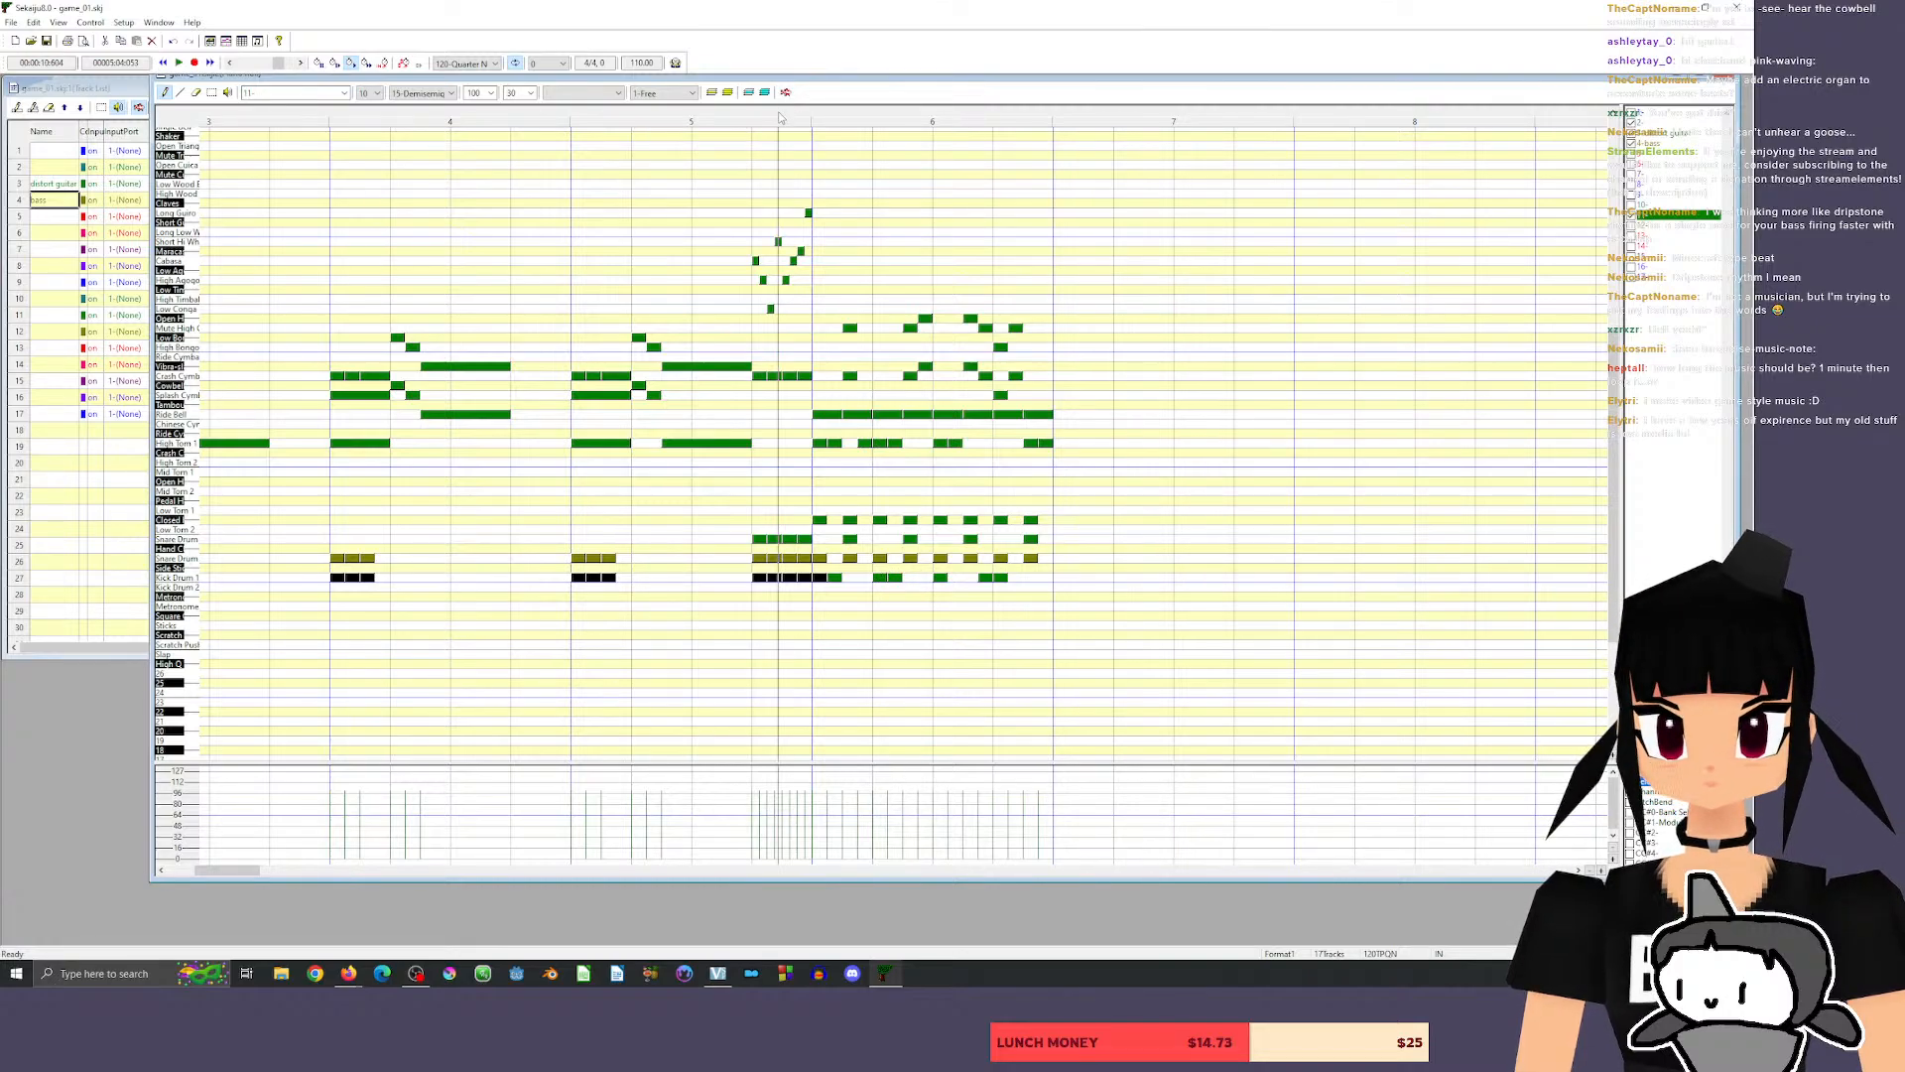
key(space)
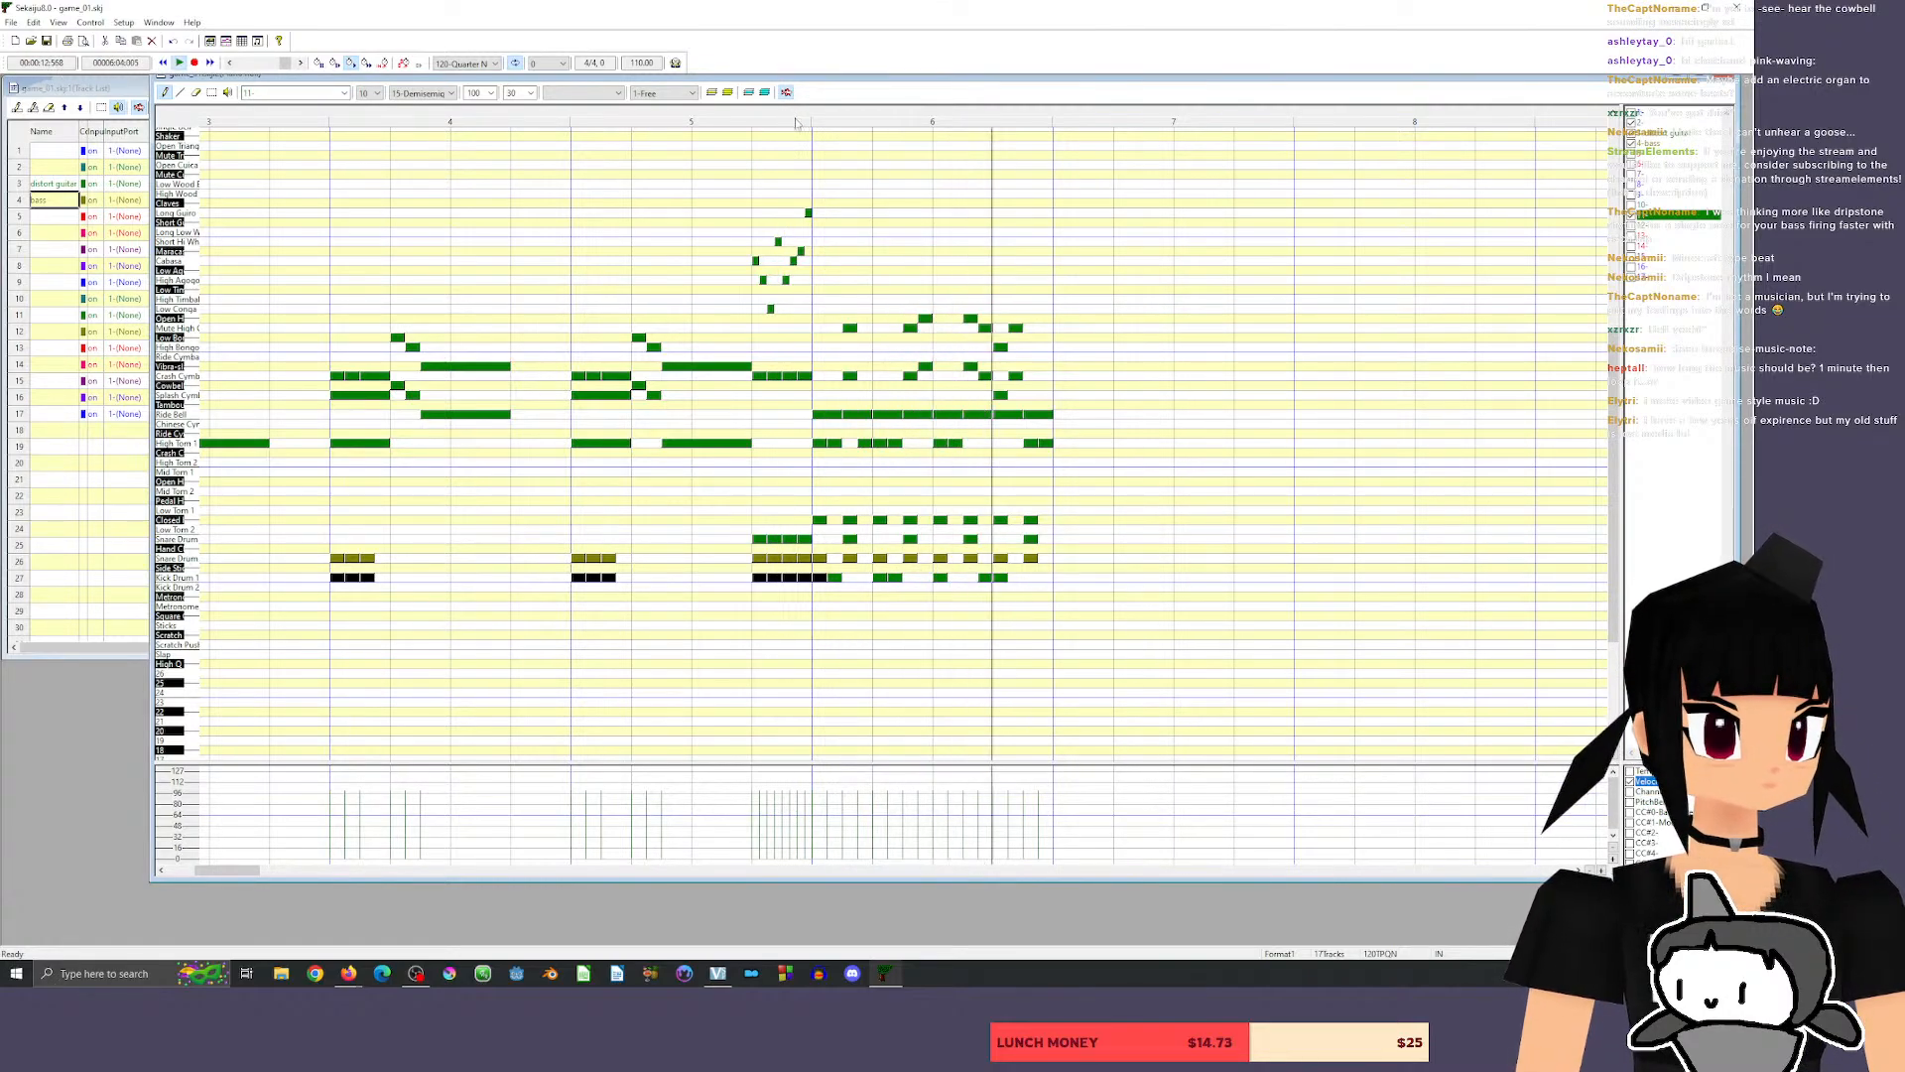
click(954, 576)
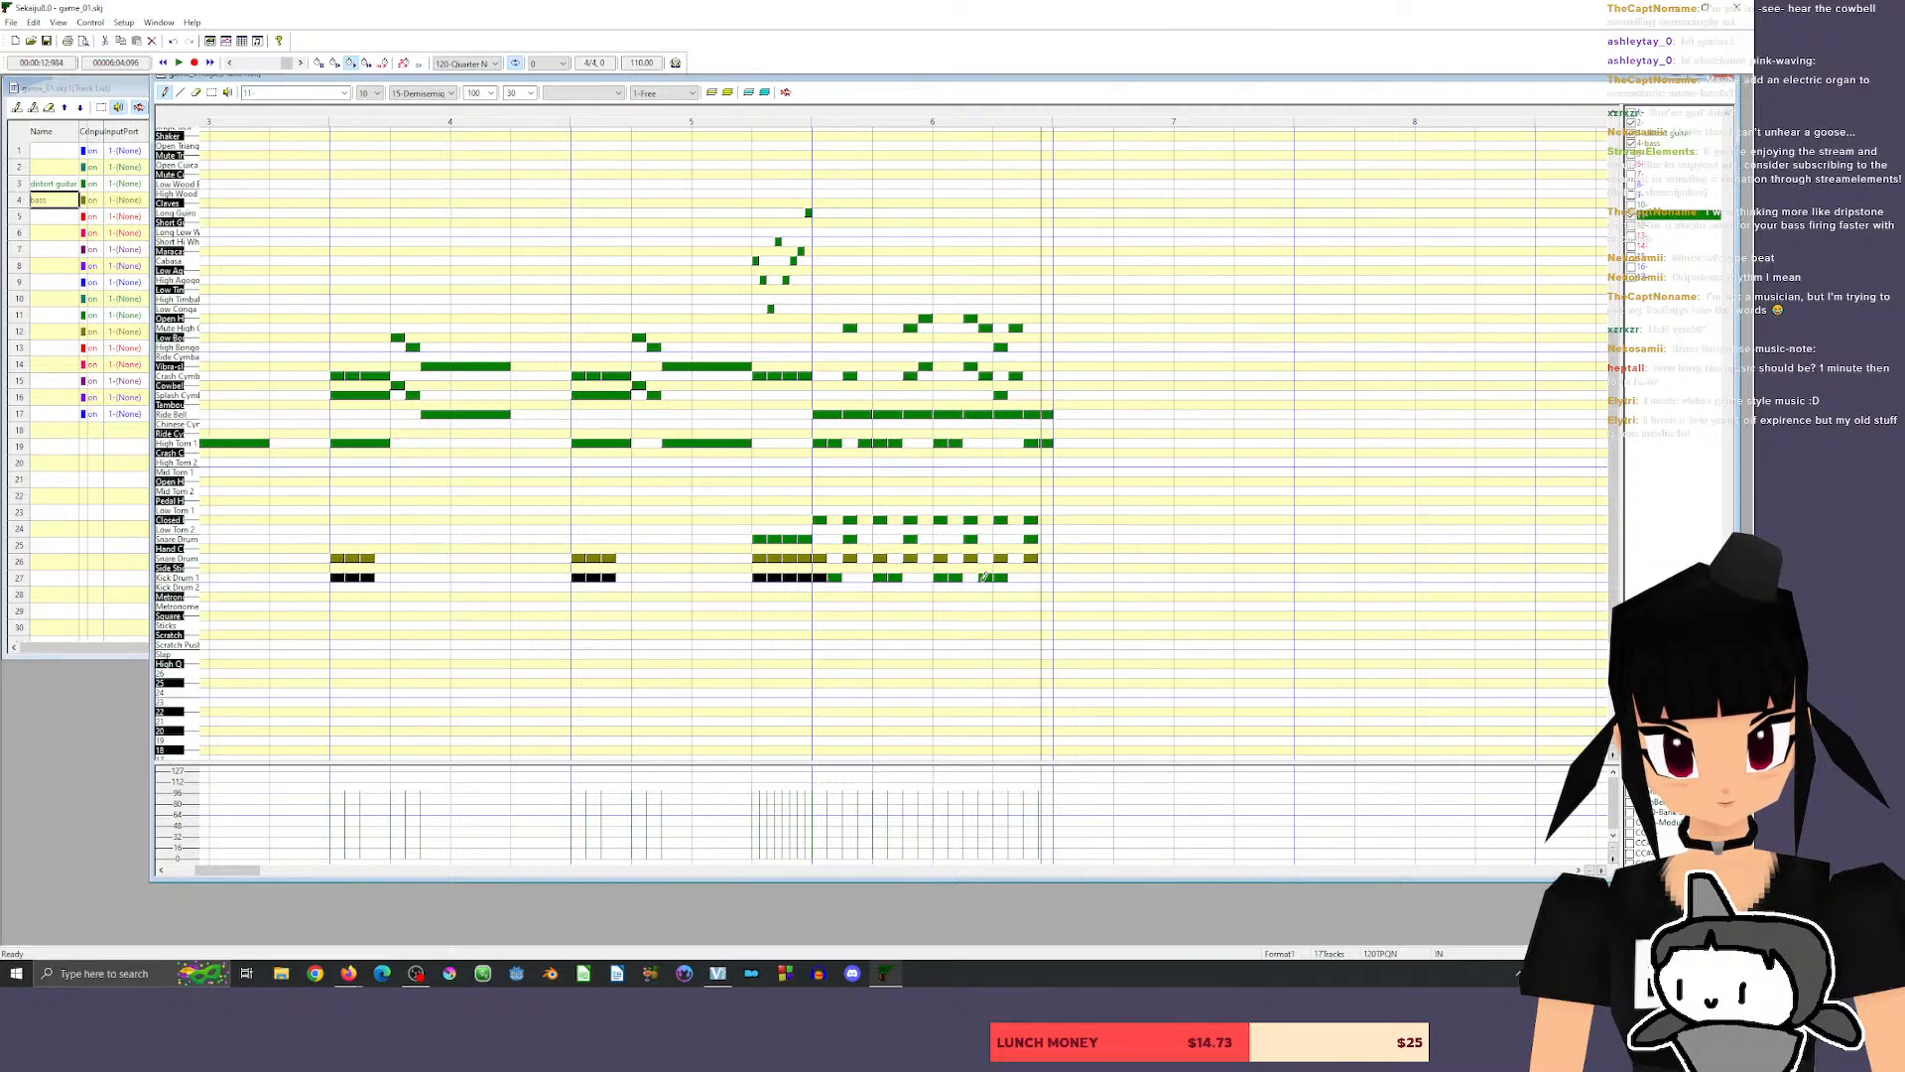
drag(985, 577, 1013, 576)
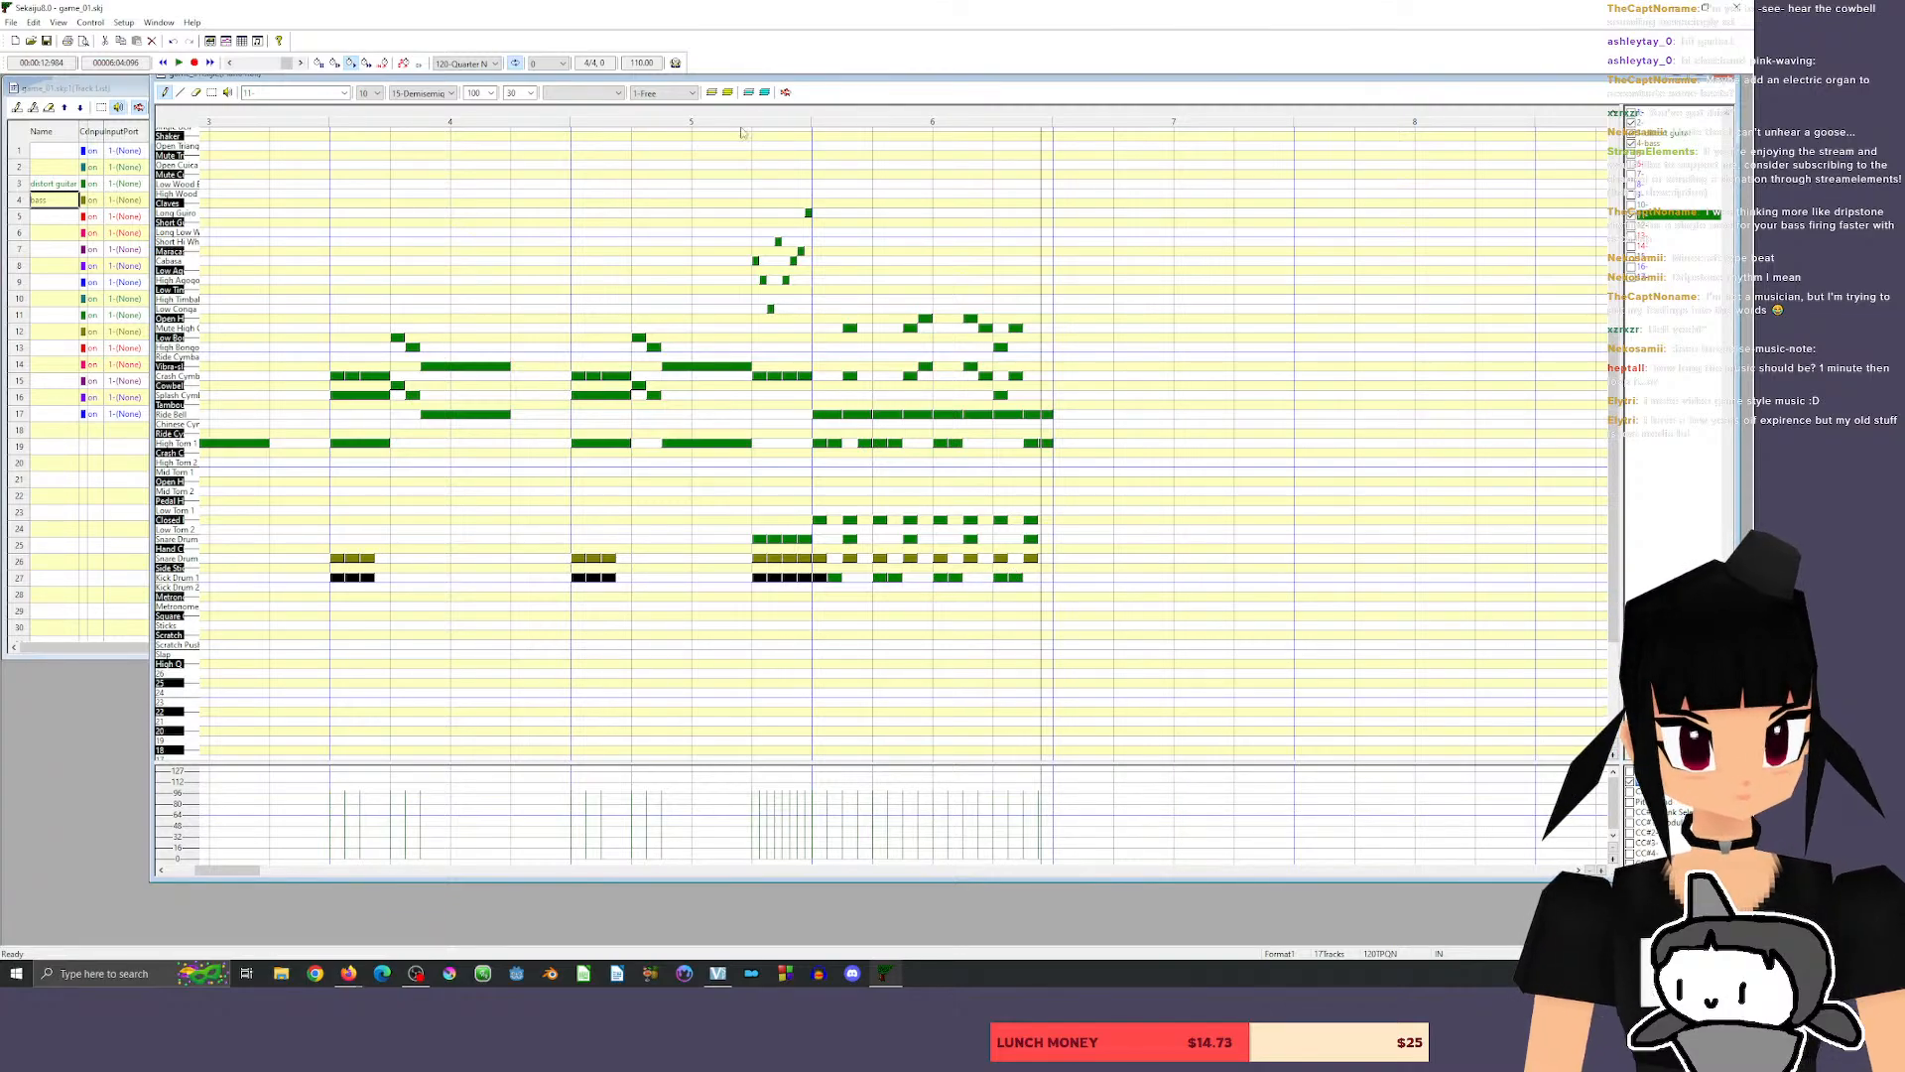
click(776, 115)
key(space)
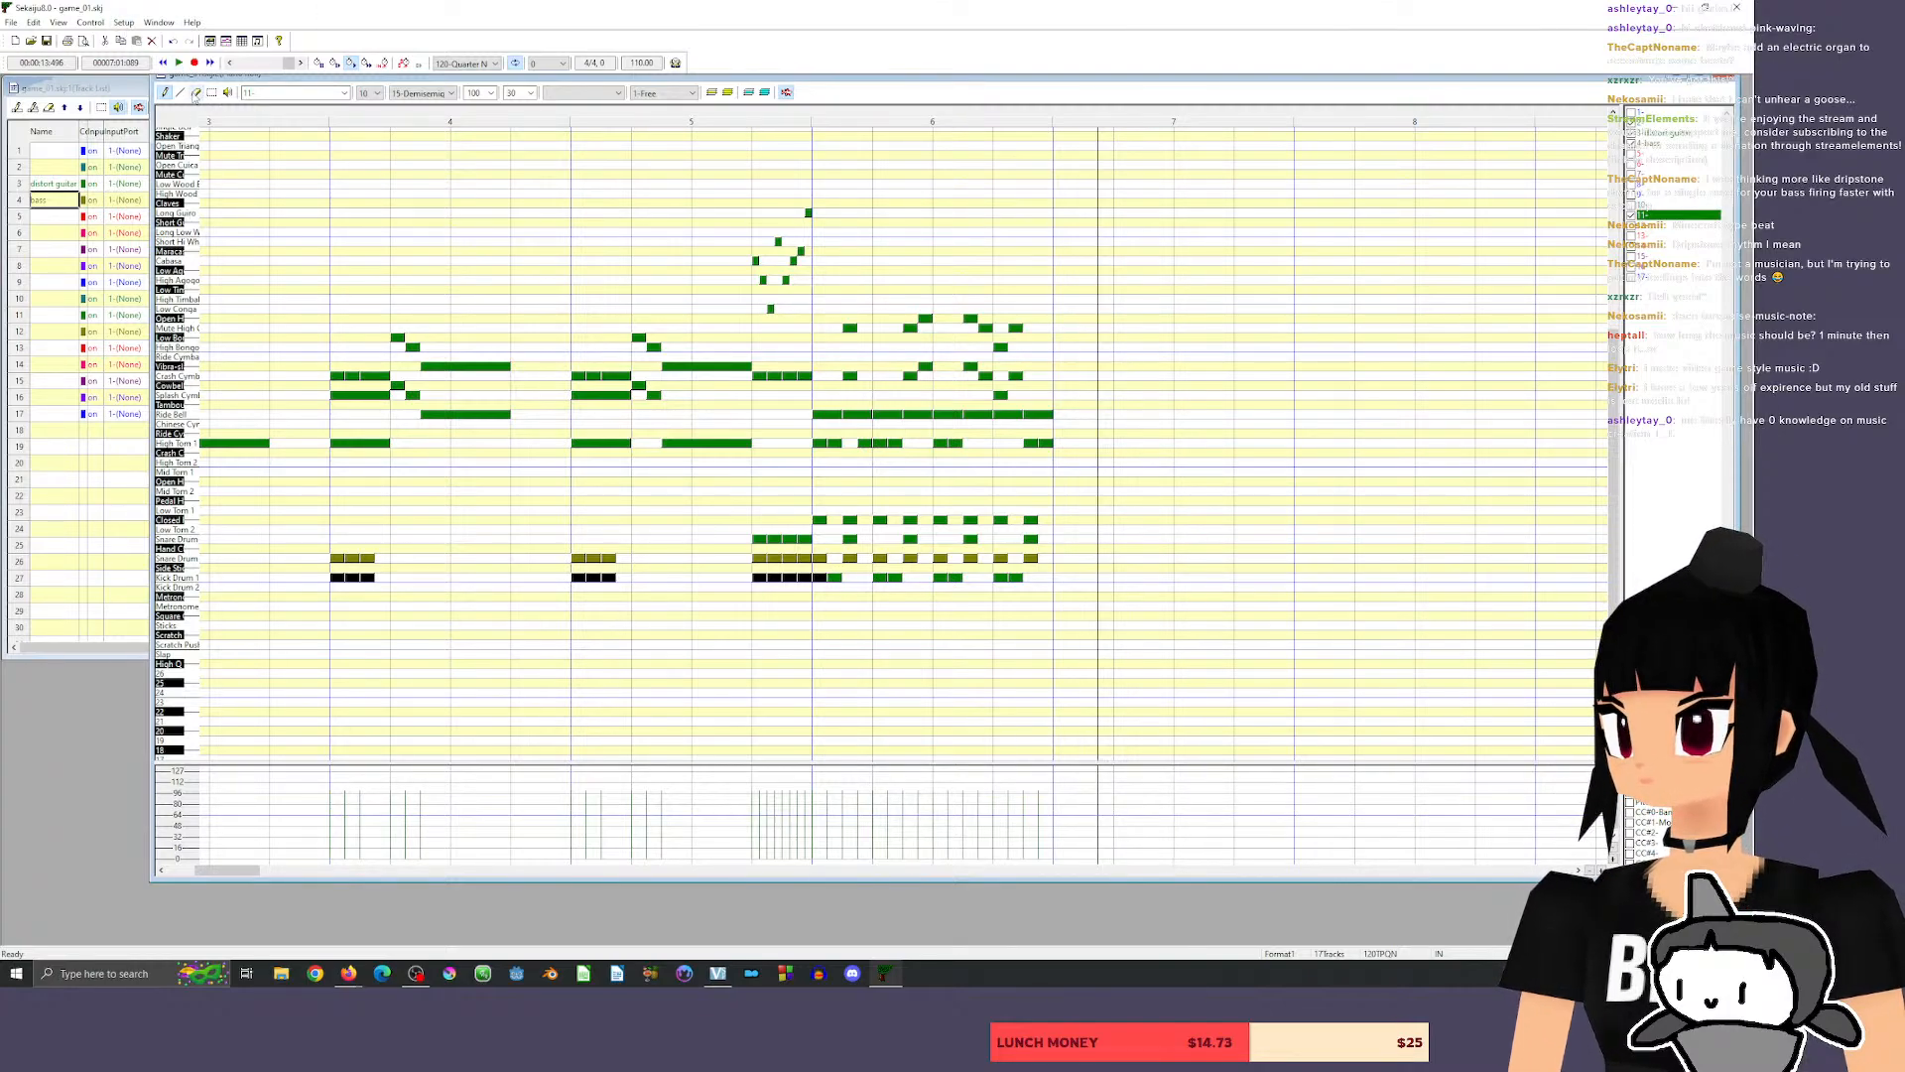
Erase the extra kick directly after the first beat hit of measure 6 and play back from the end of measure 5.
click(197, 93)
click(841, 575)
click(770, 112)
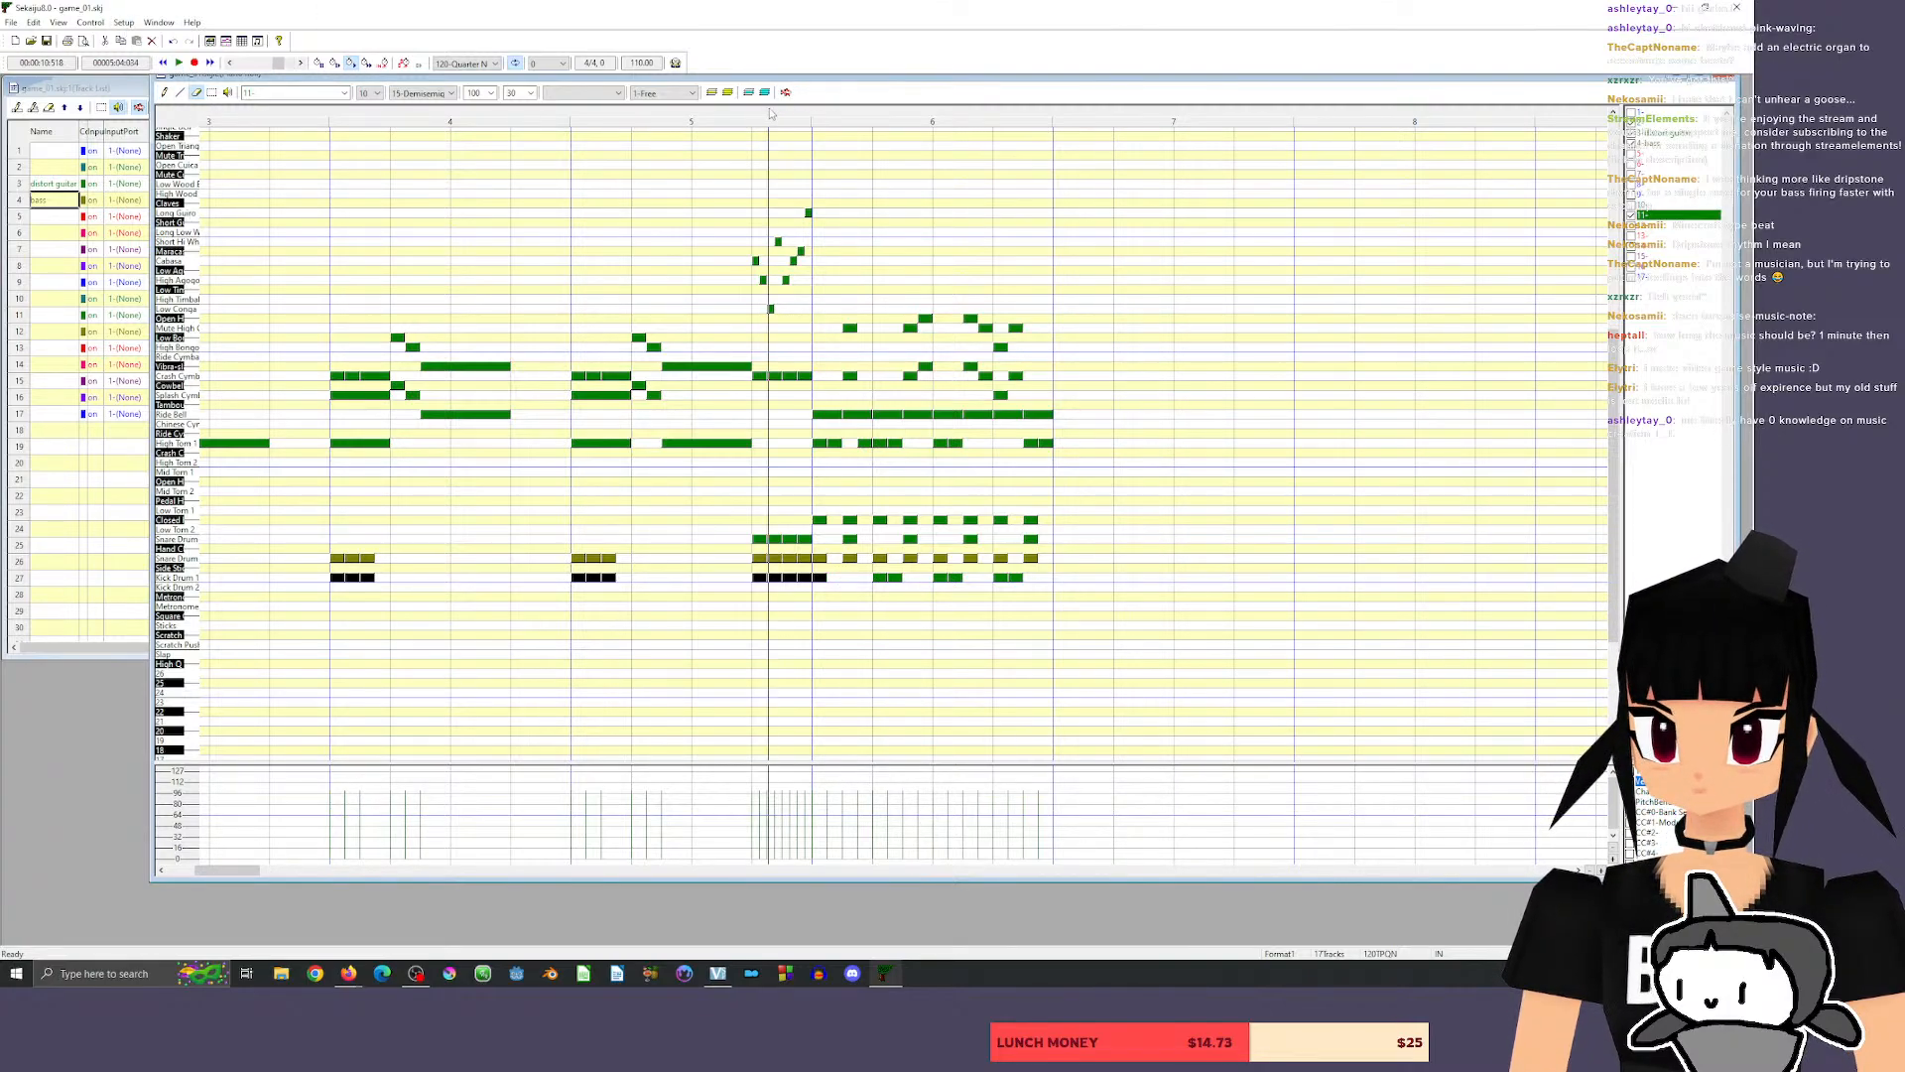
key(space)
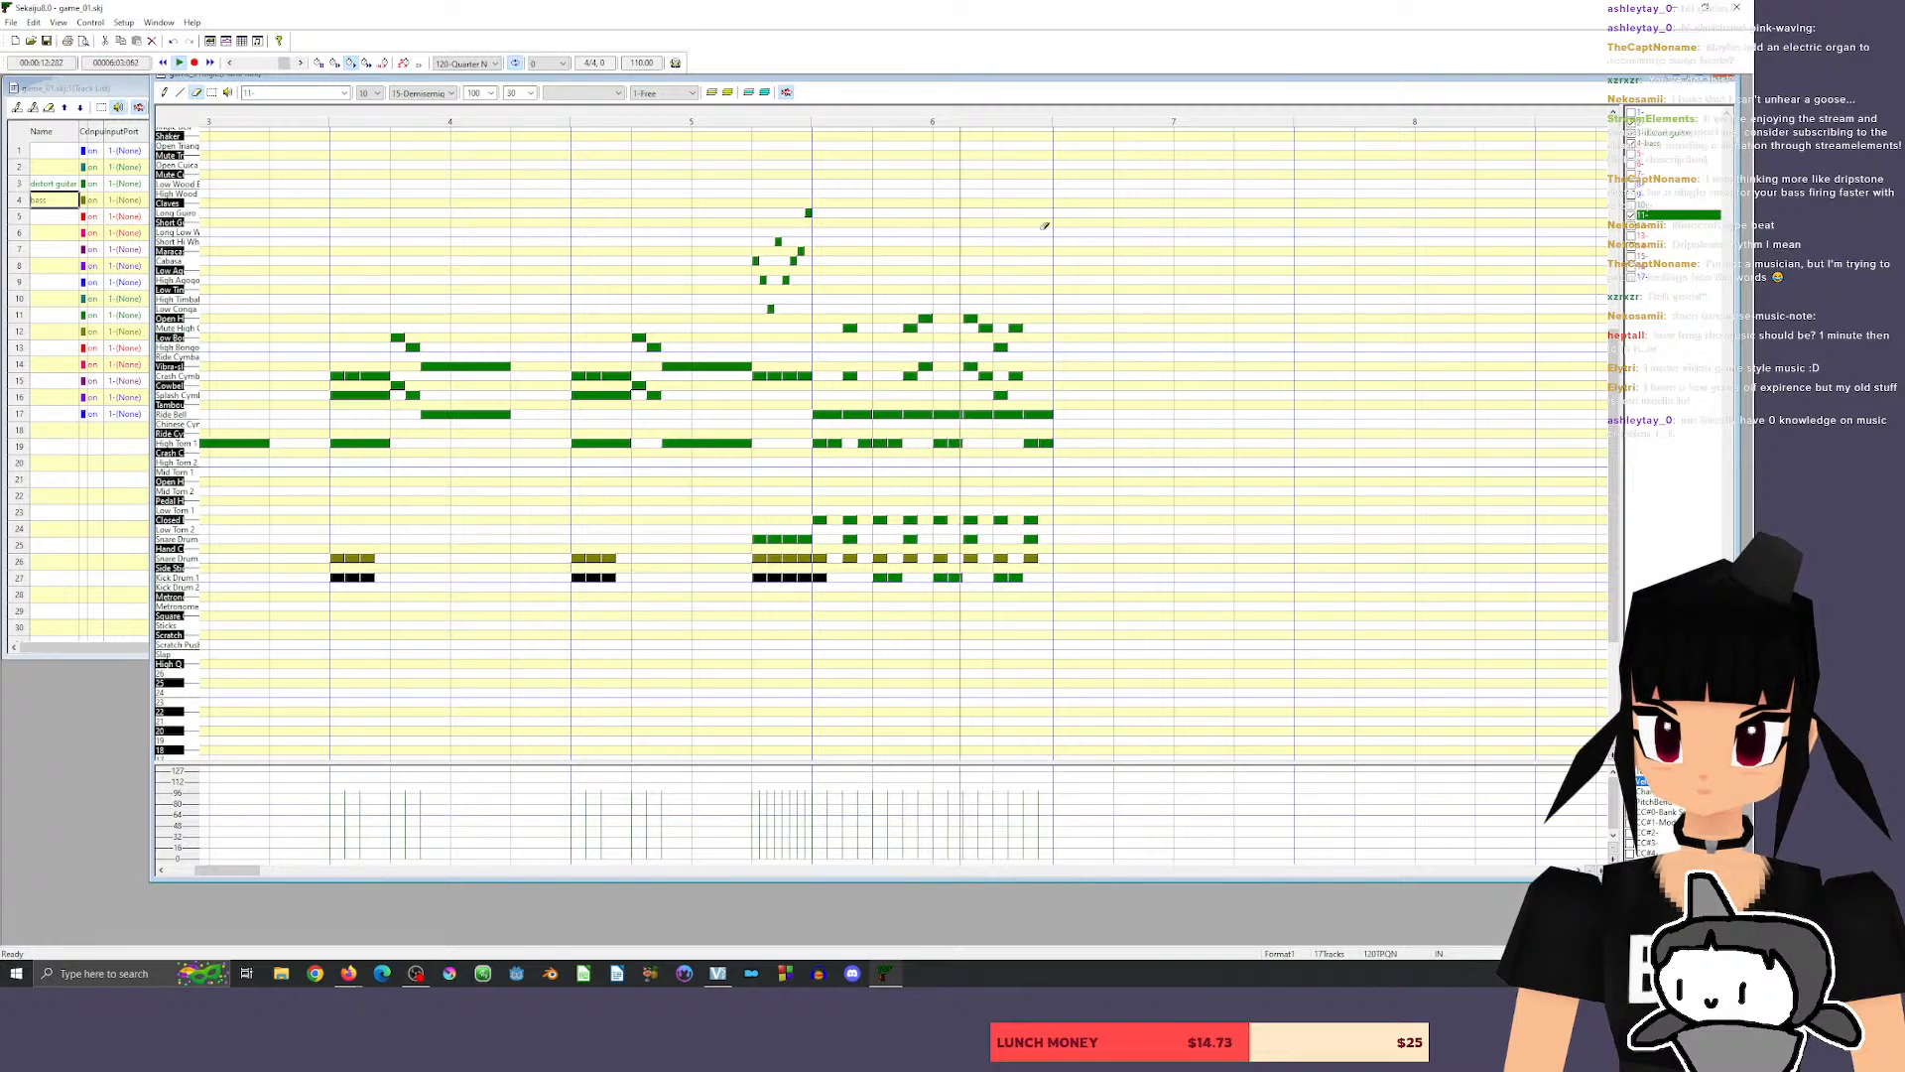
Audition the crash cymbal, replace the closed hi-hat on beat 1 of measure 6 with a sixteenth-length crash hit, and play back.
click(179, 377)
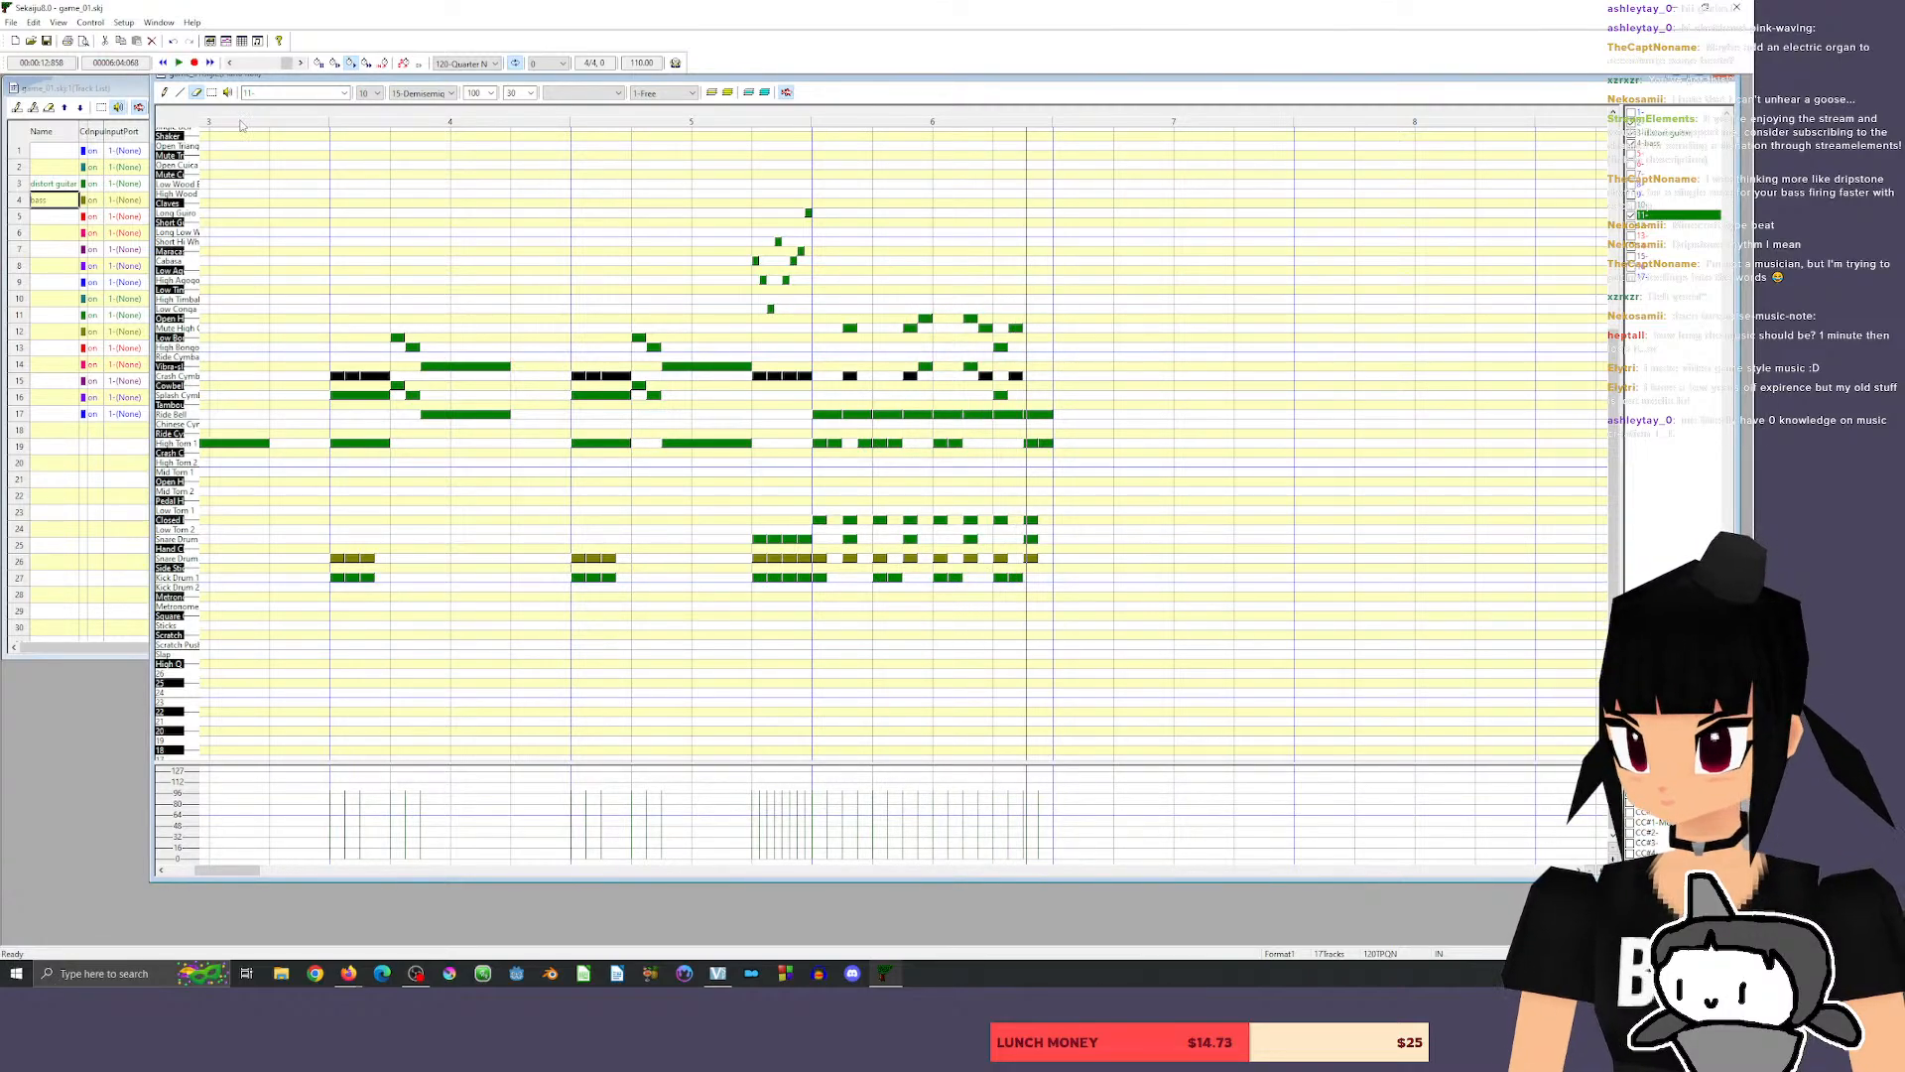
click(164, 92)
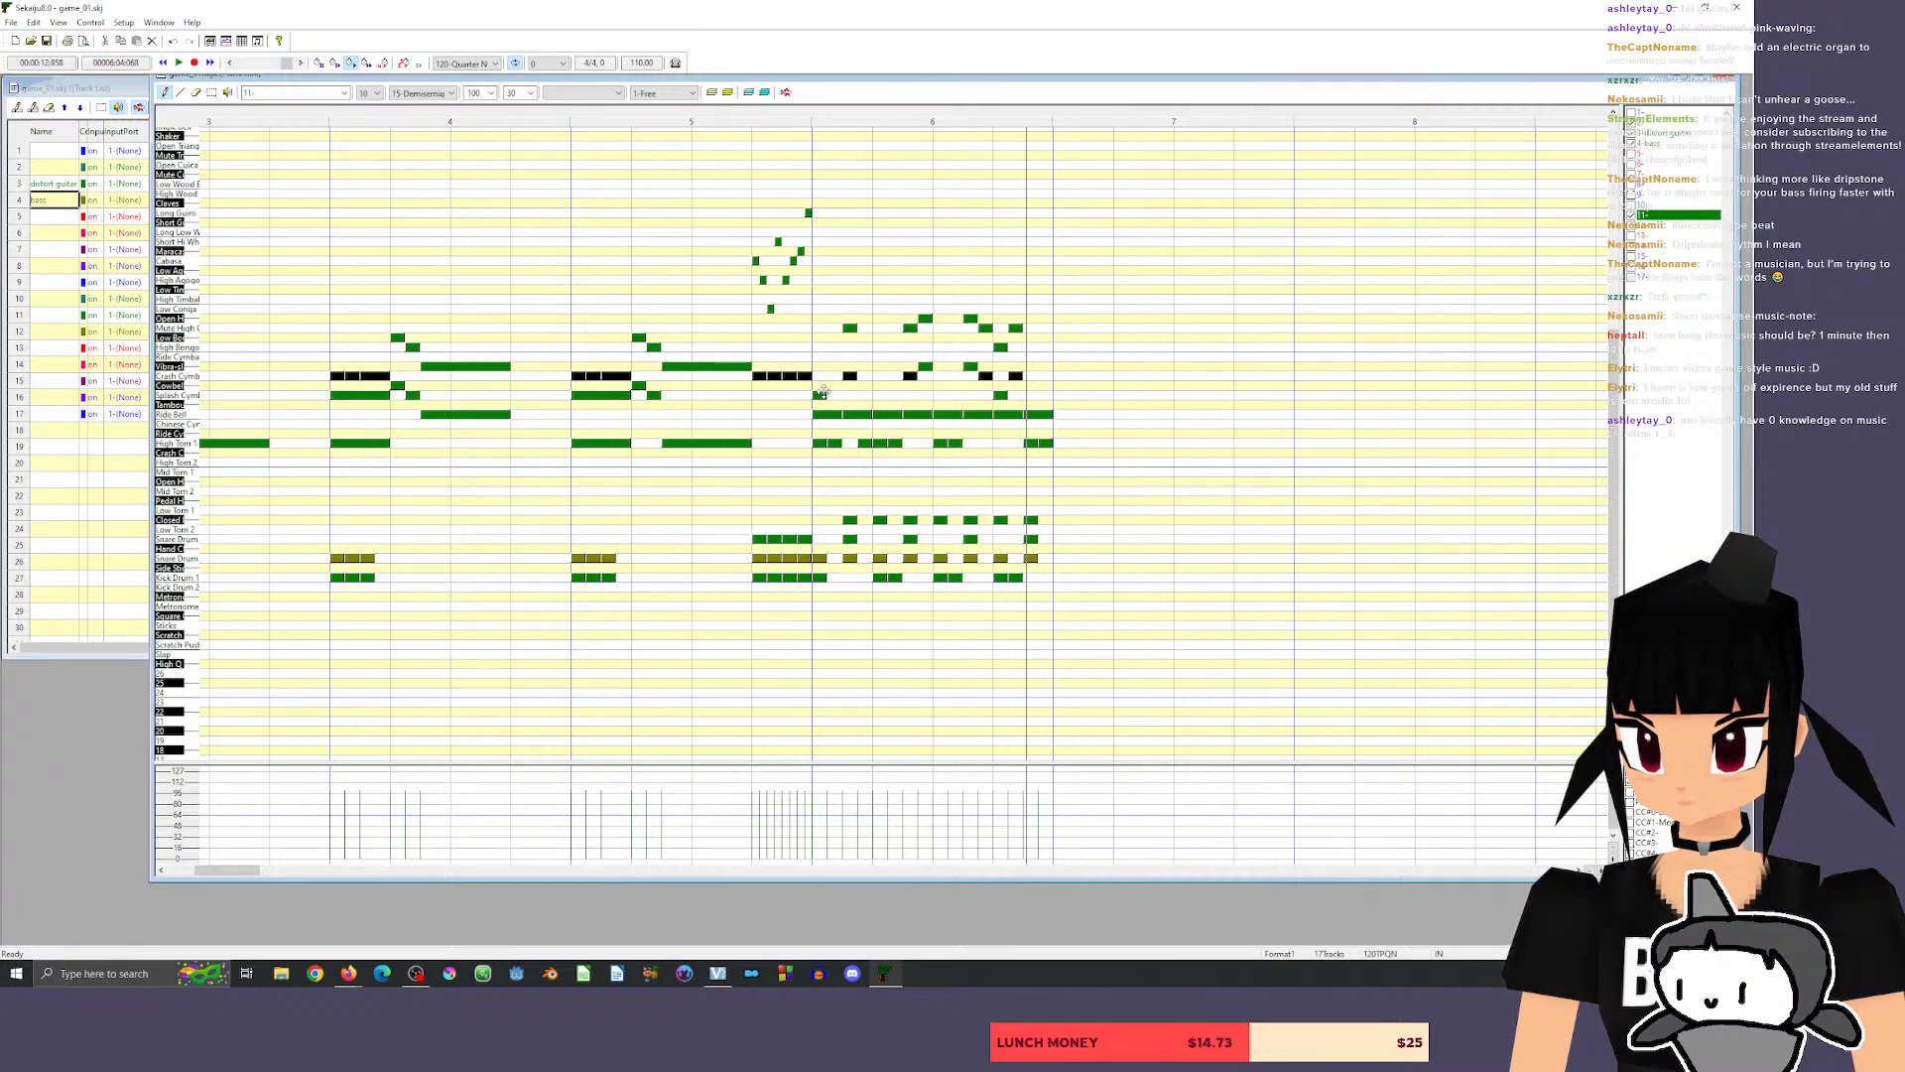
click(194, 378)
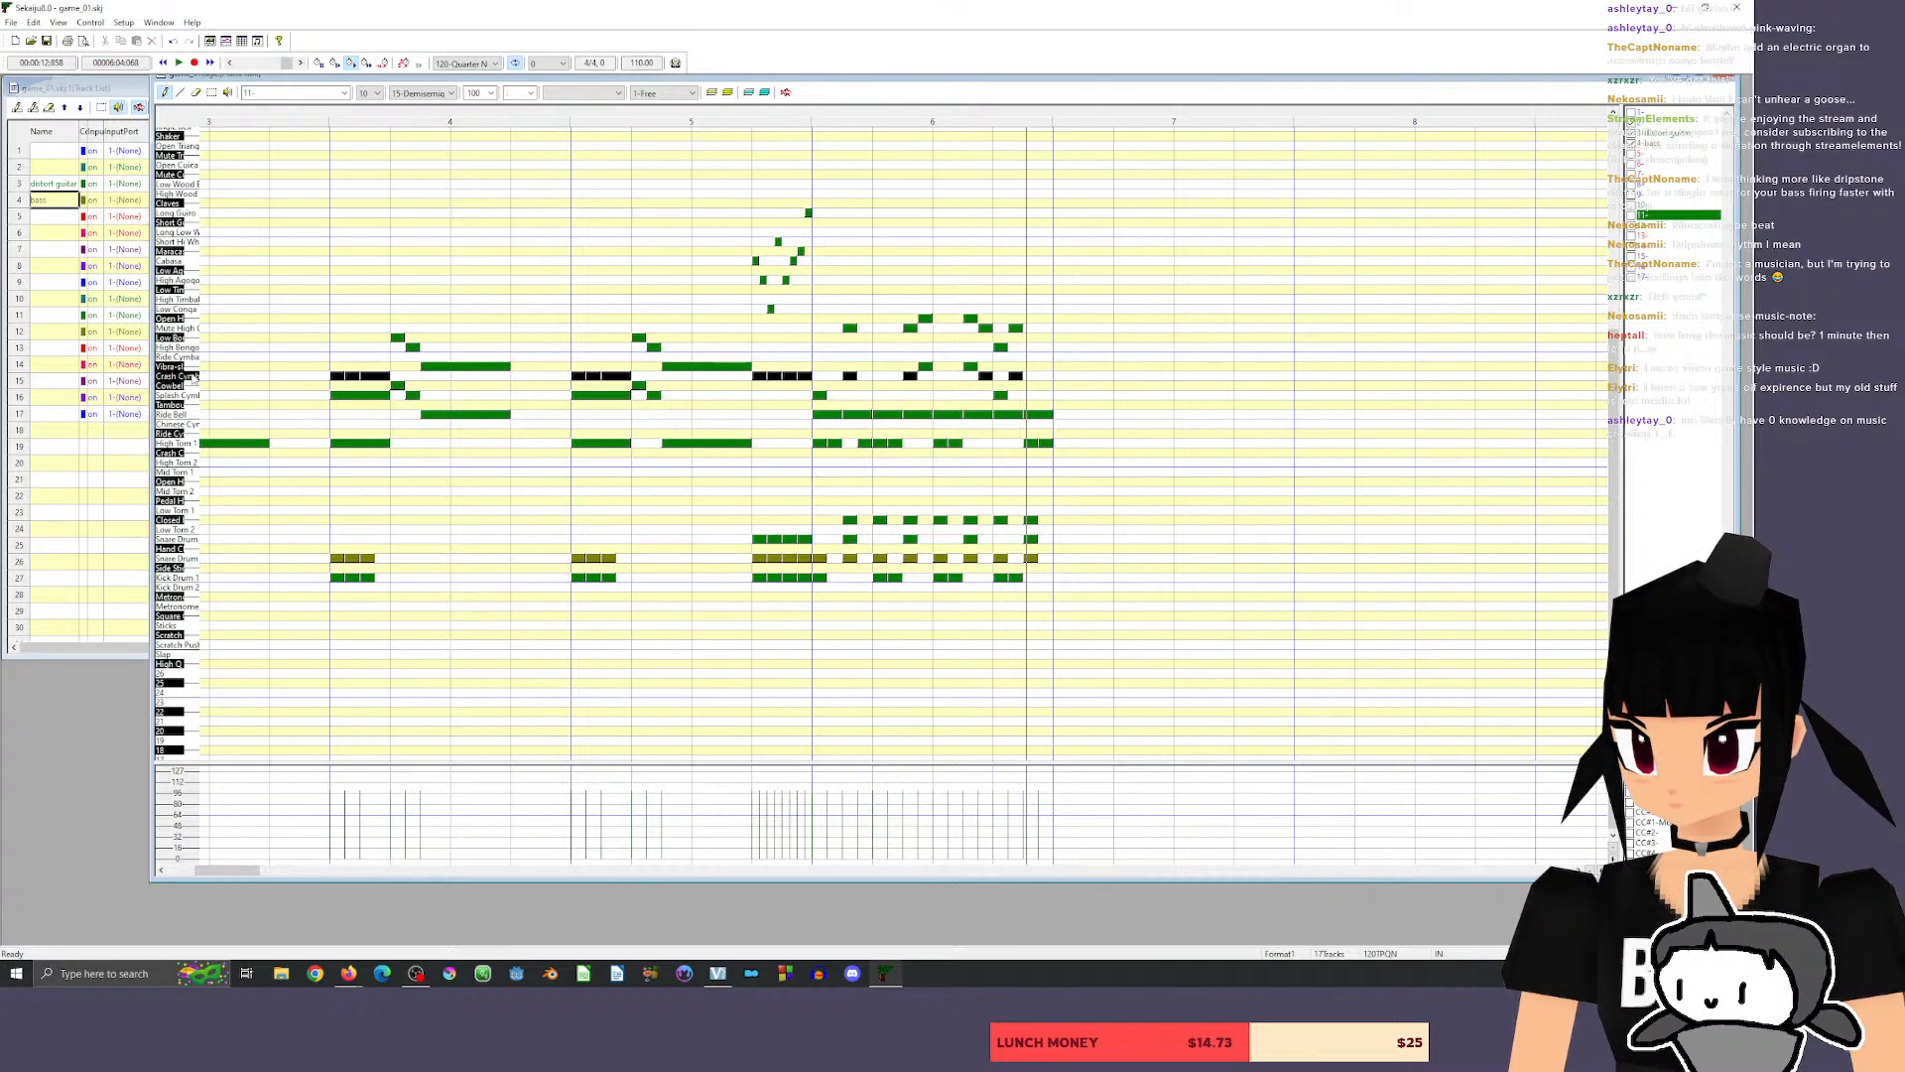
click(819, 376)
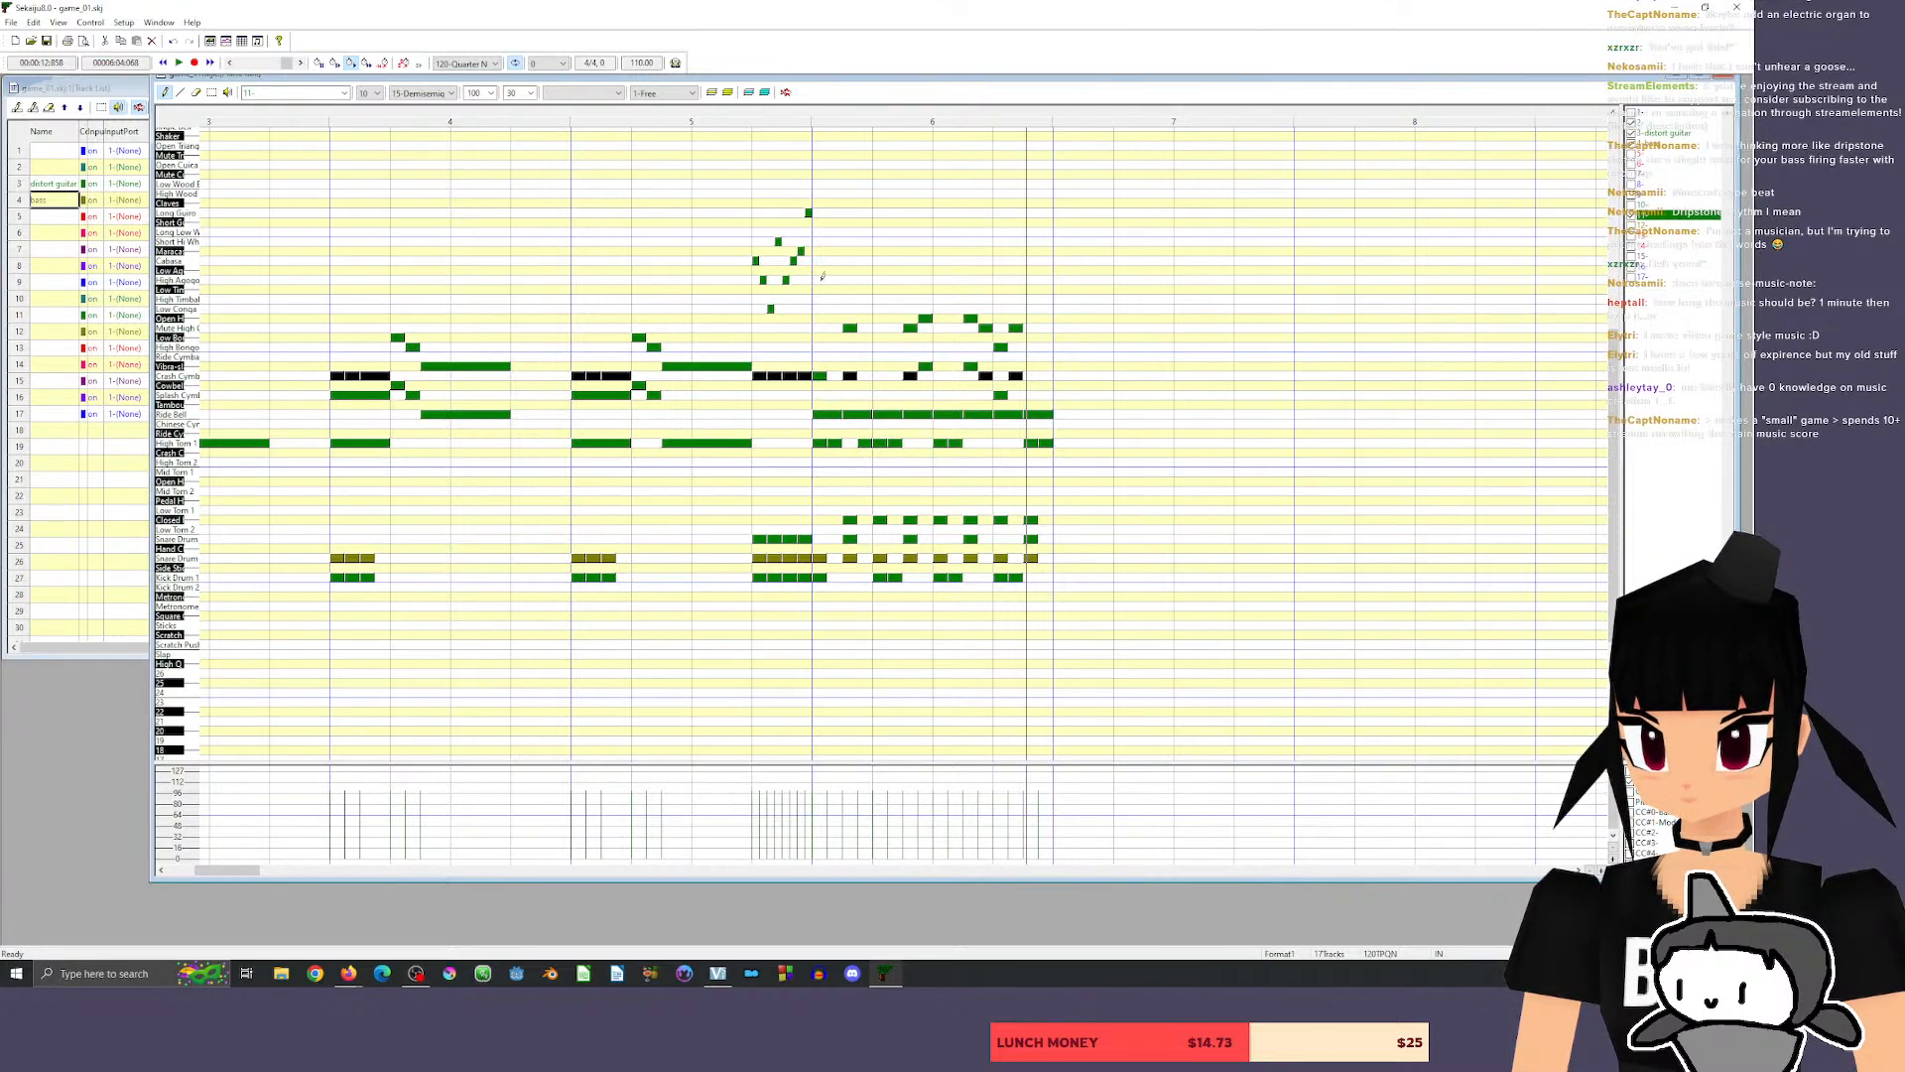
key(space)
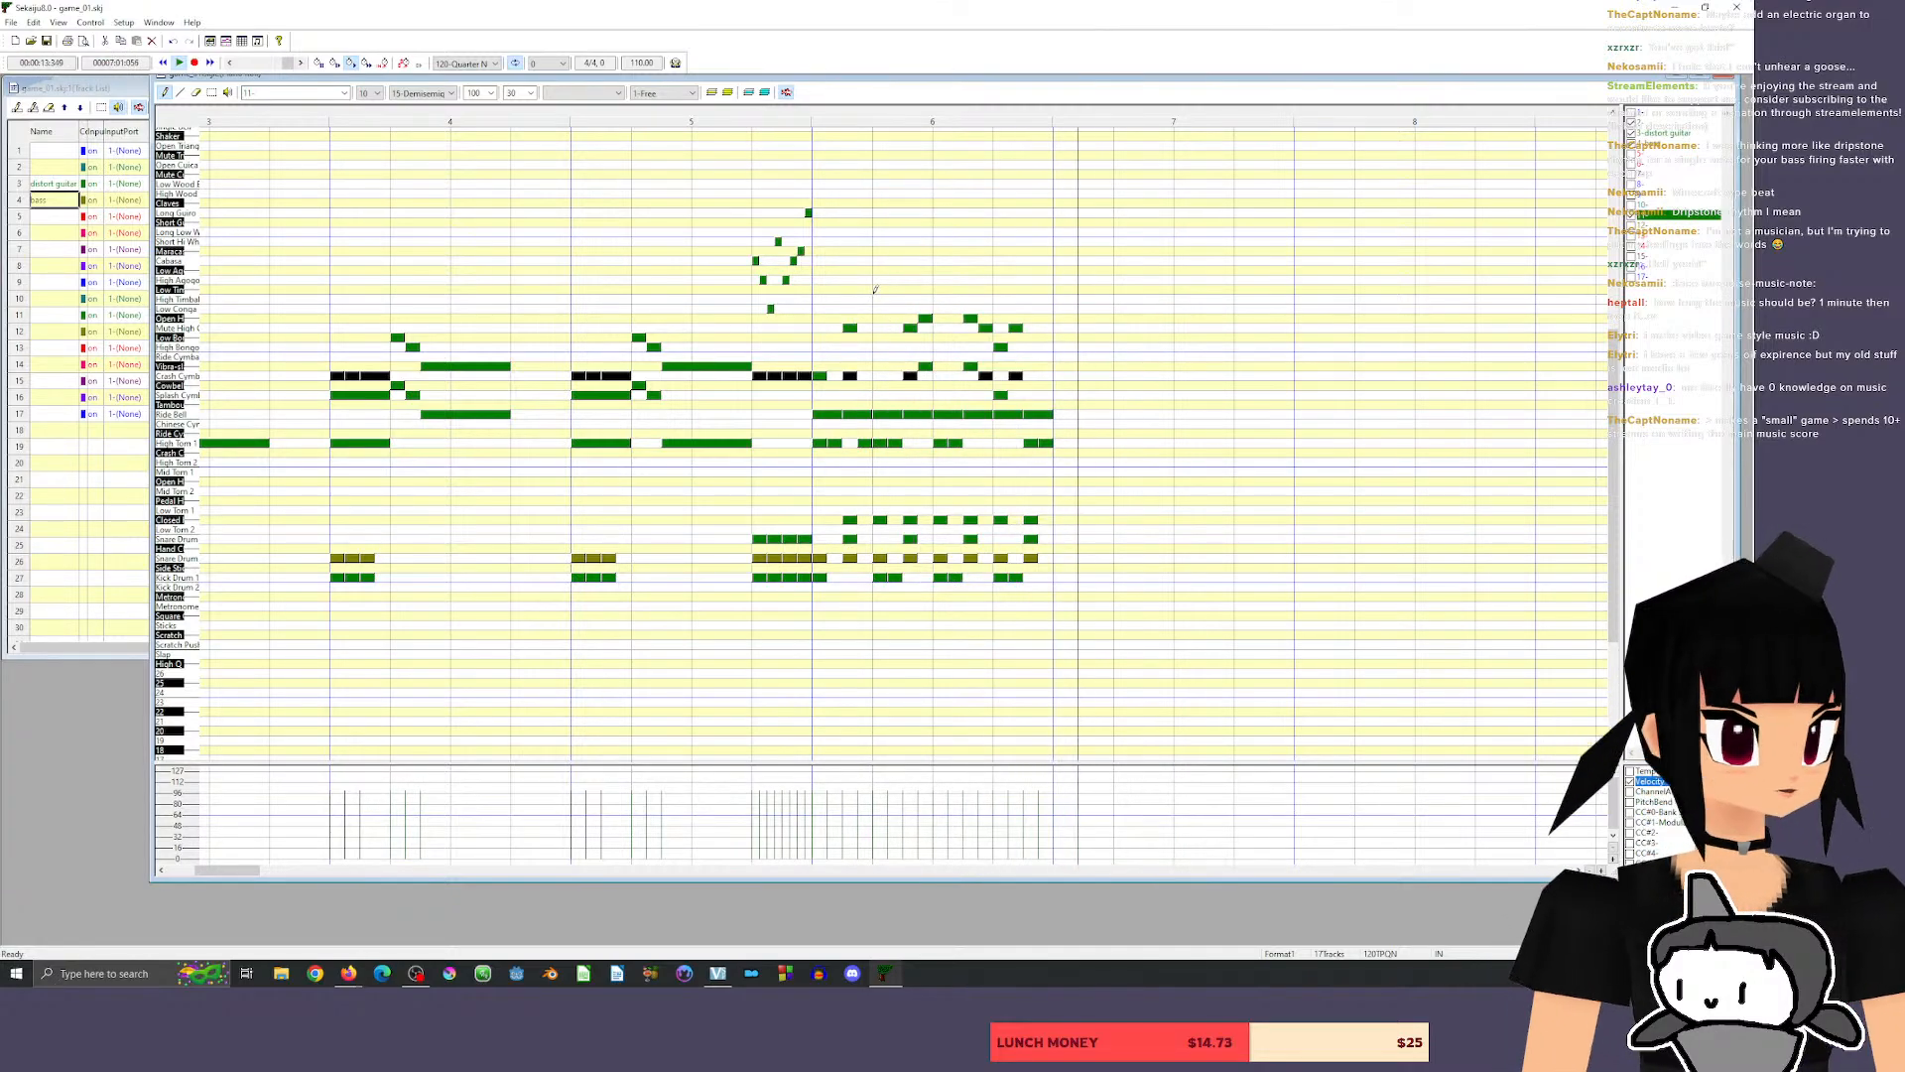
Lengthen the crash cymbal hit on beat 1 of measure 6 to a full beat of 120 ticks, and play back from the end of measure 5.
scroll(1191, 702, down, 5)
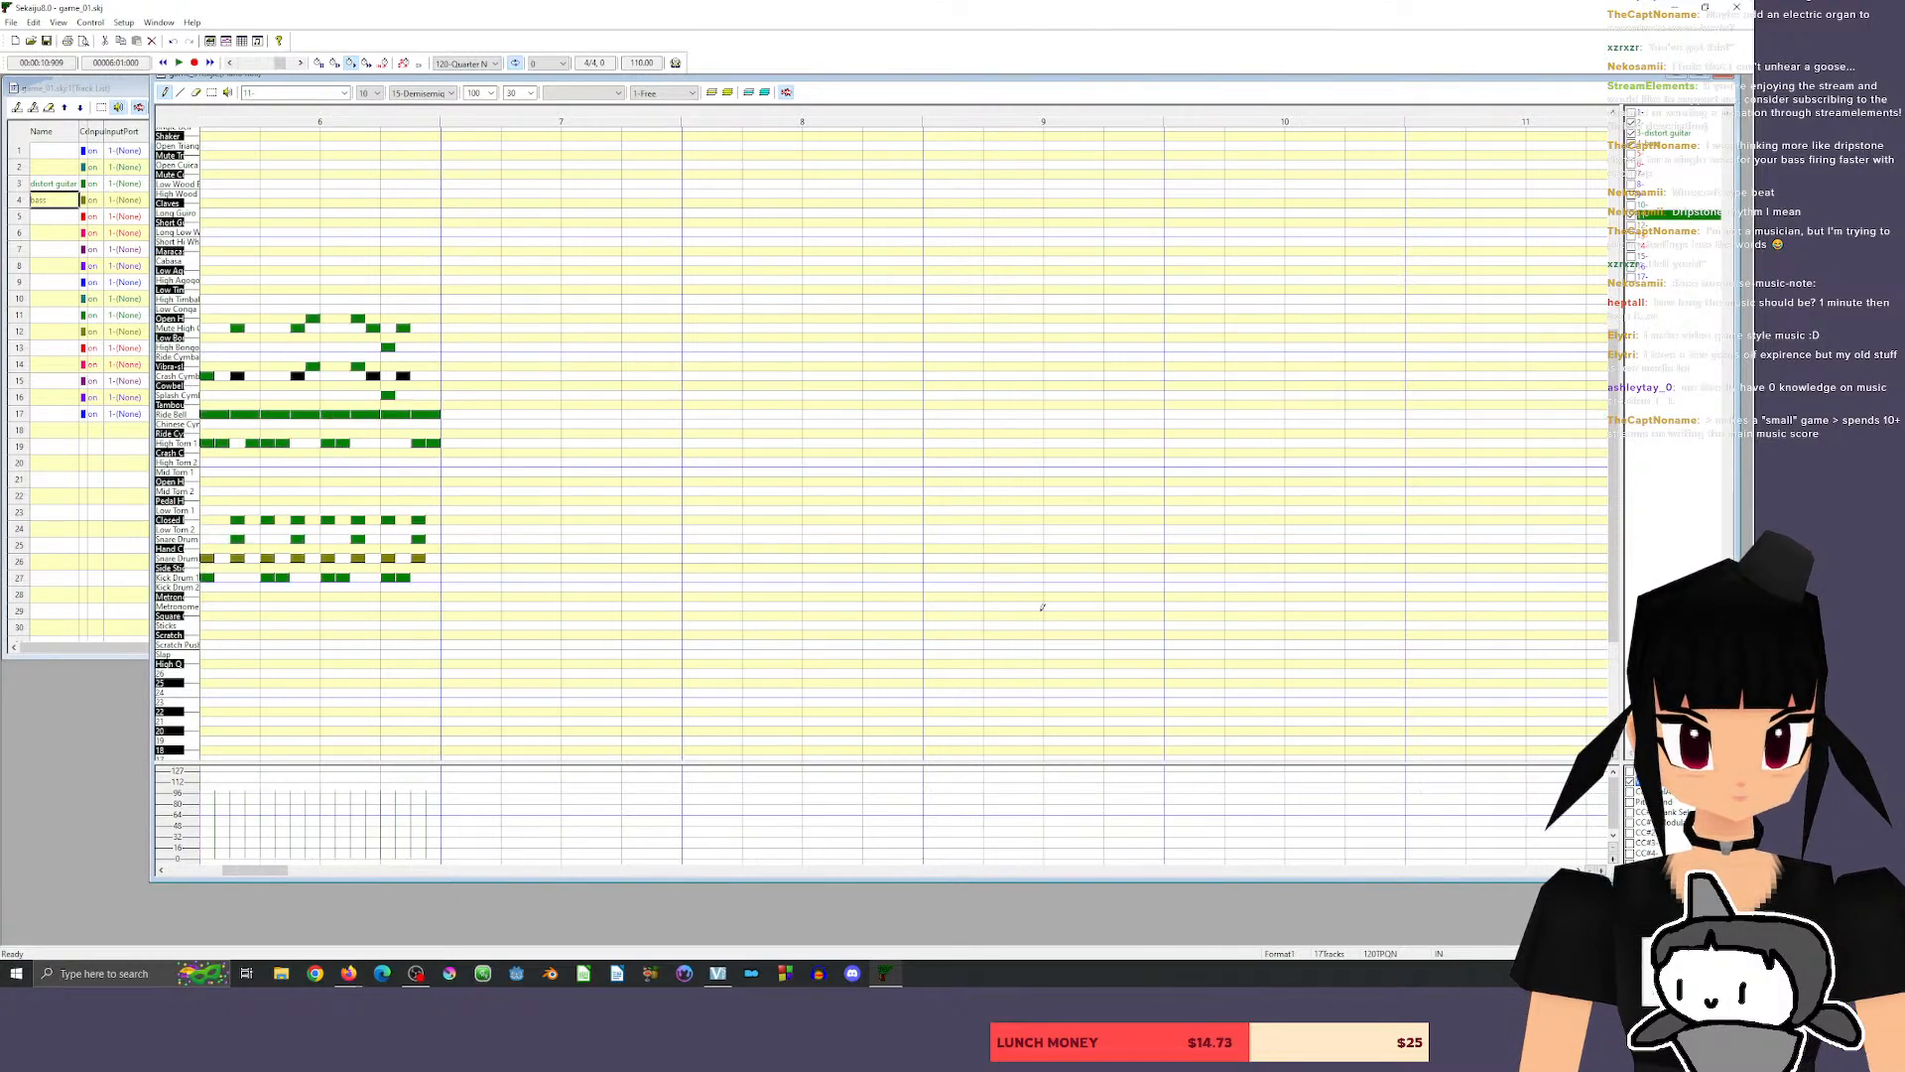
drag(269, 870, 236, 871)
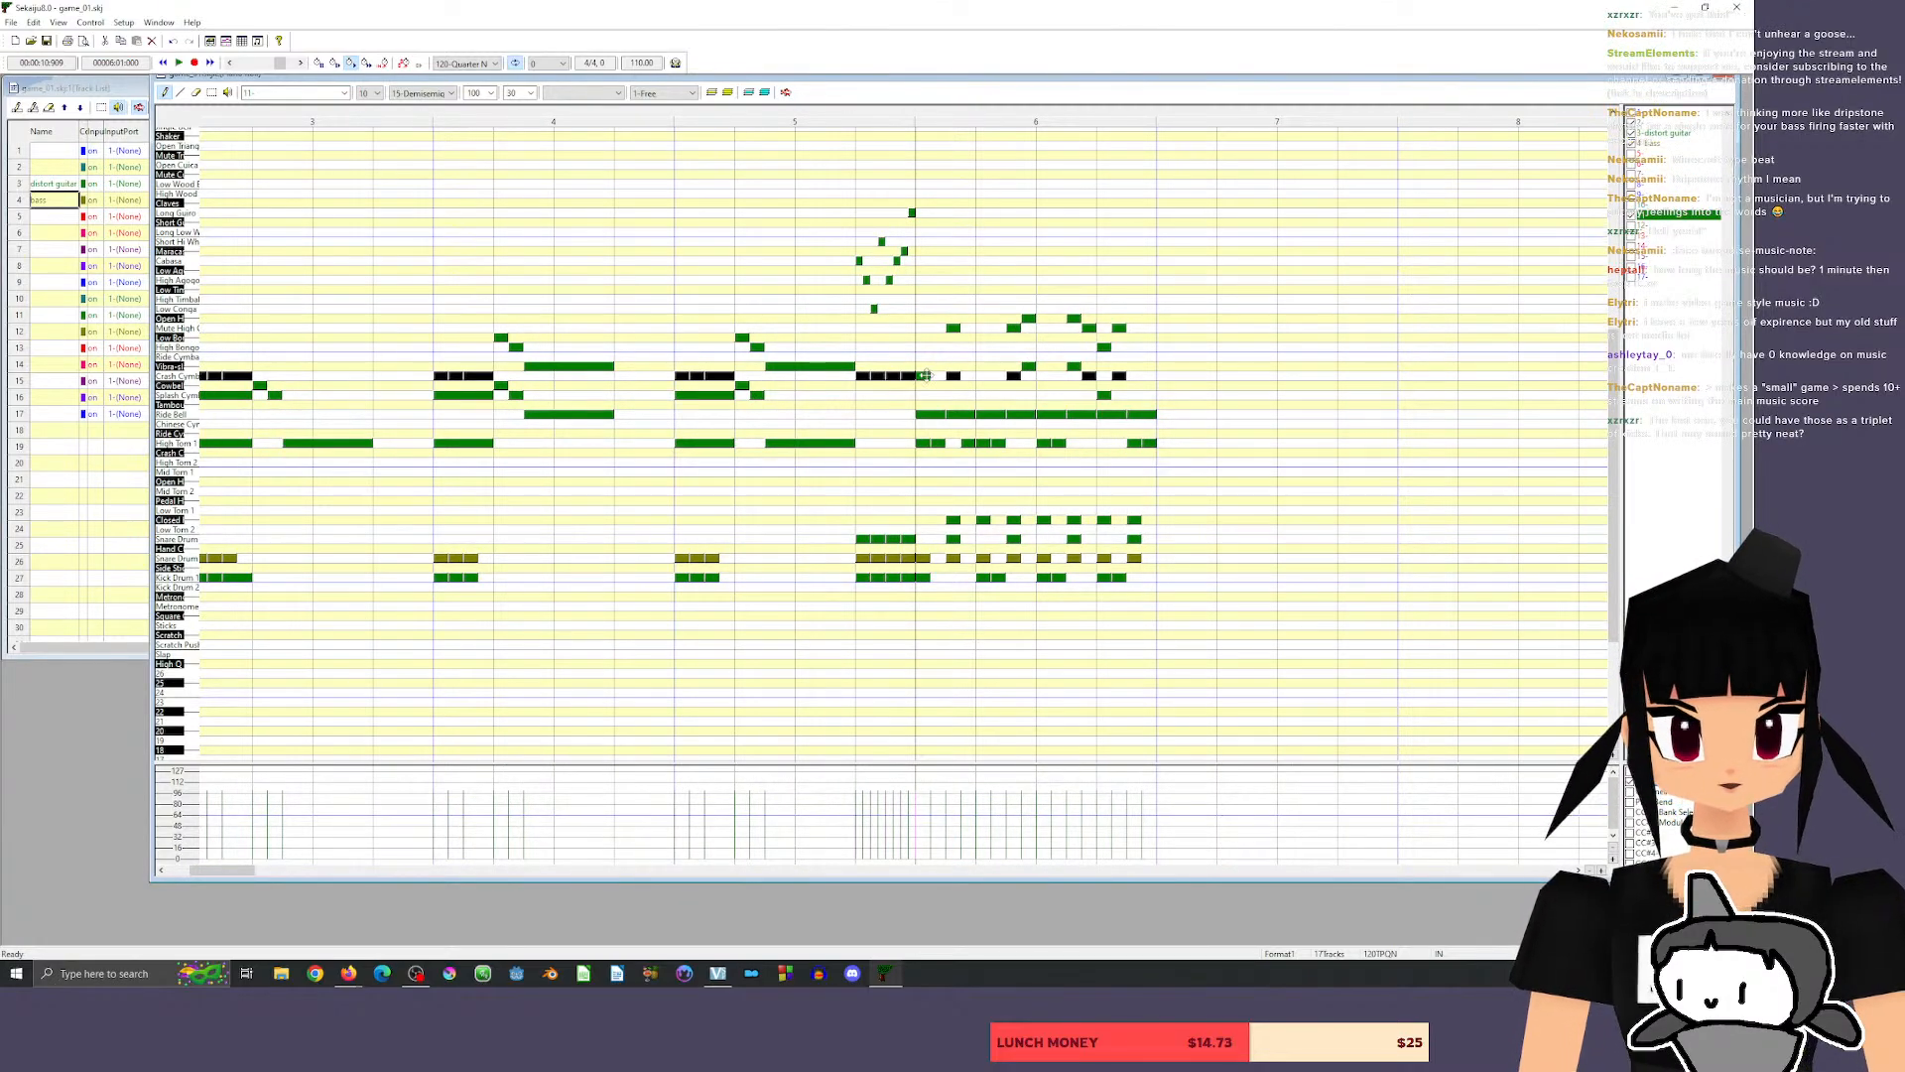
drag(927, 376, 972, 379)
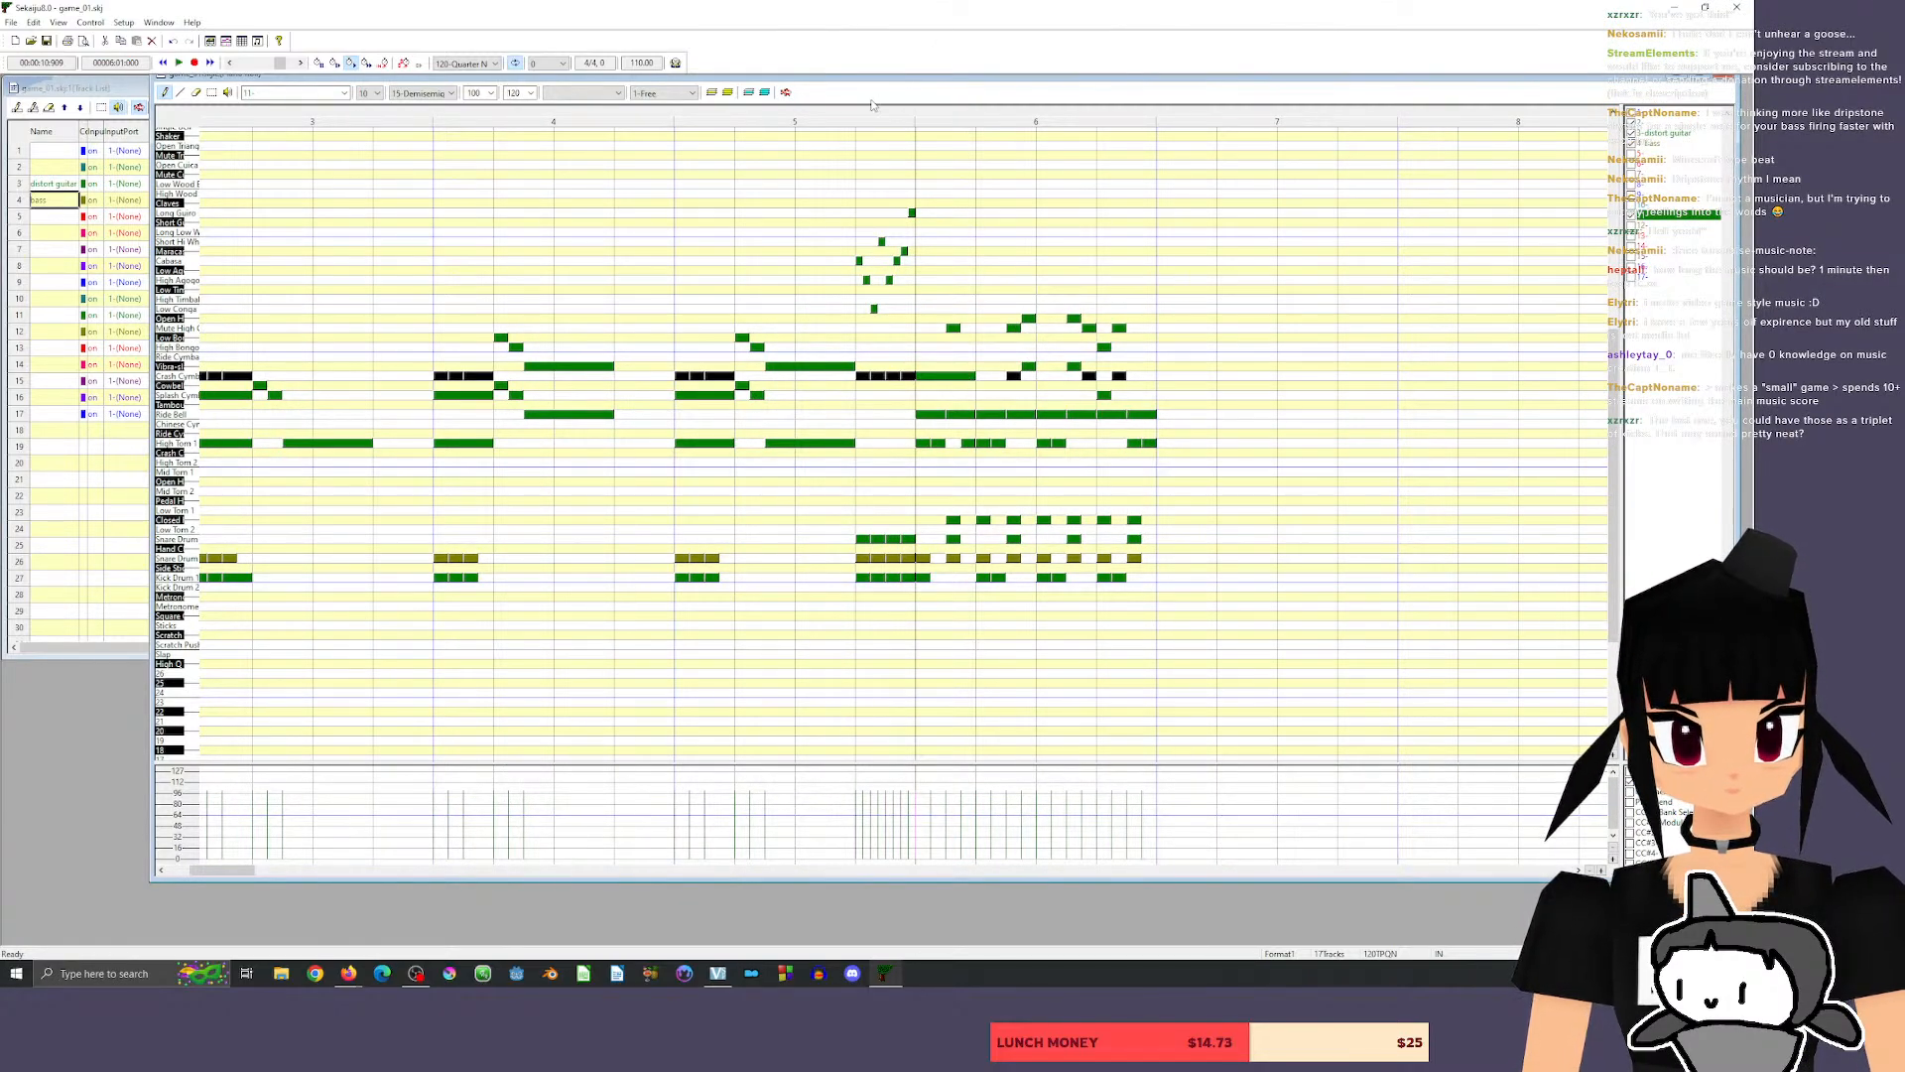
key(space)
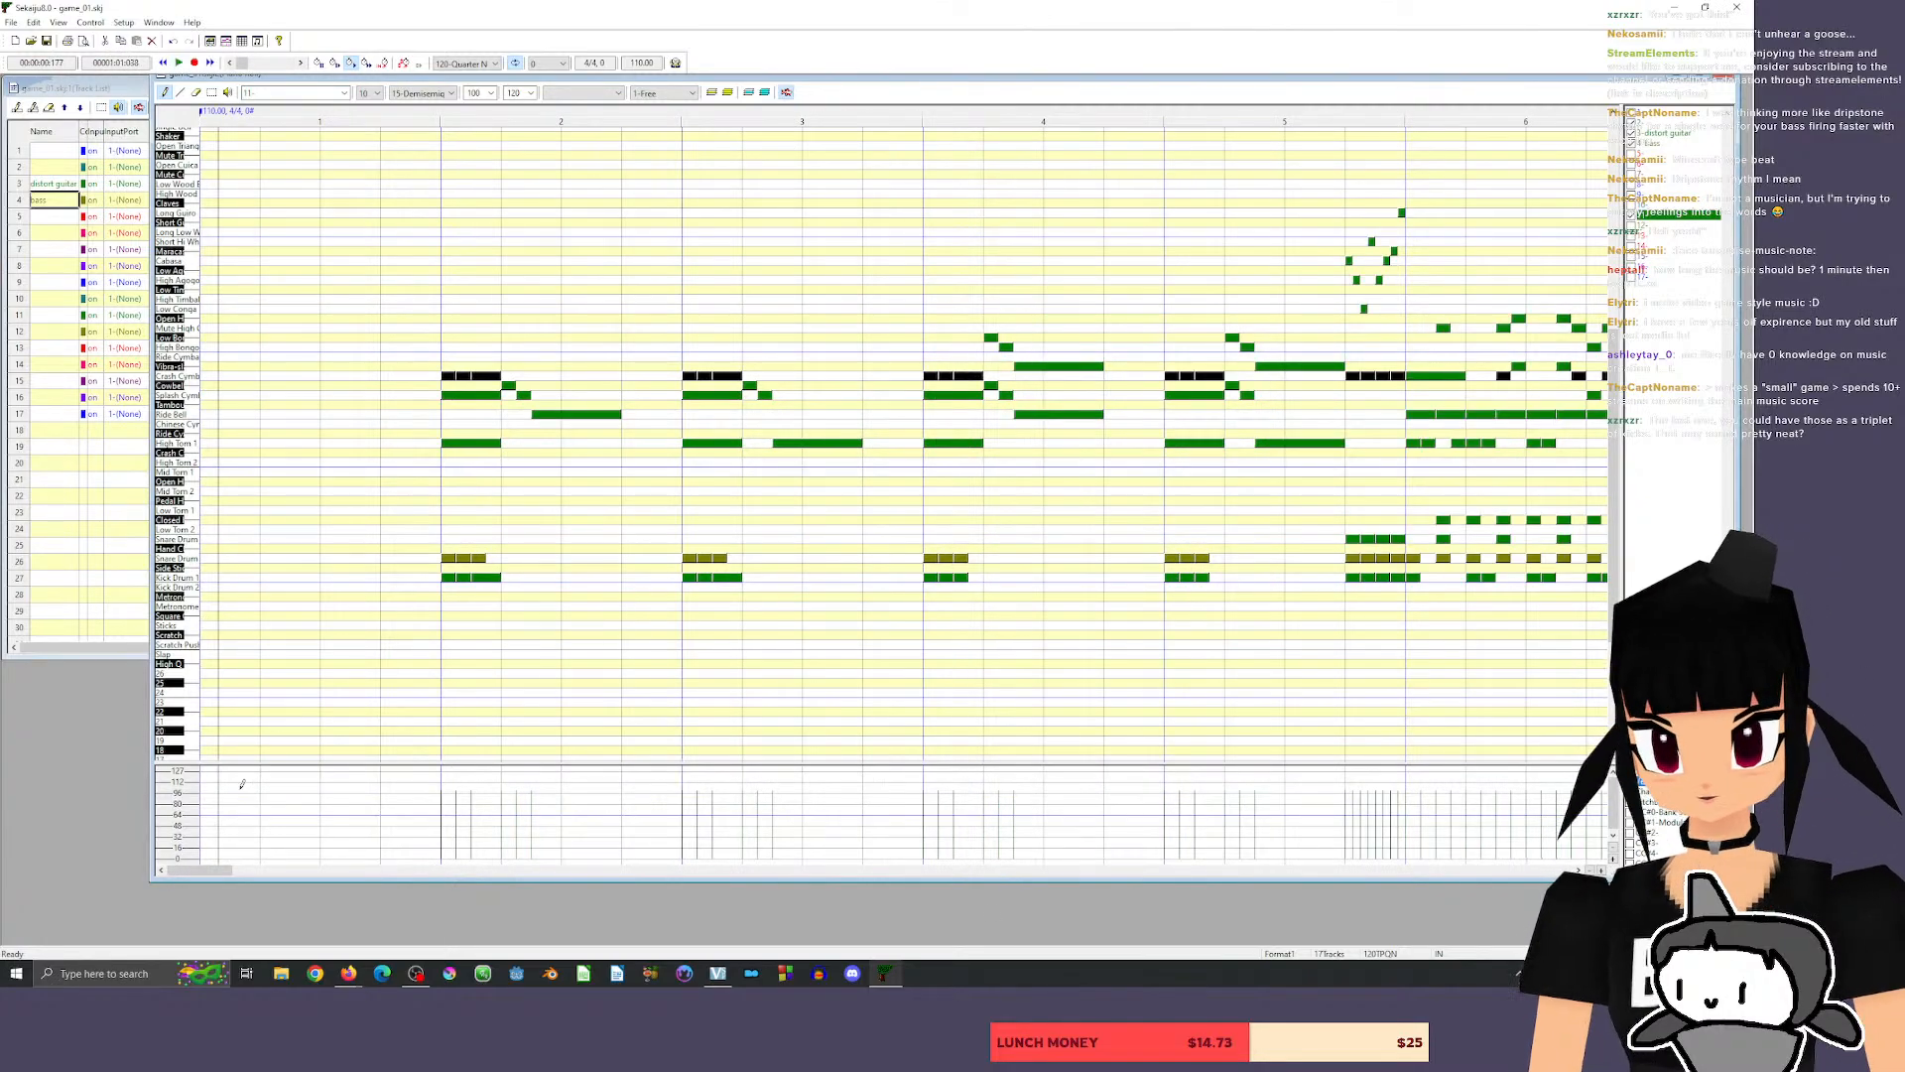
drag(197, 873, 229, 874)
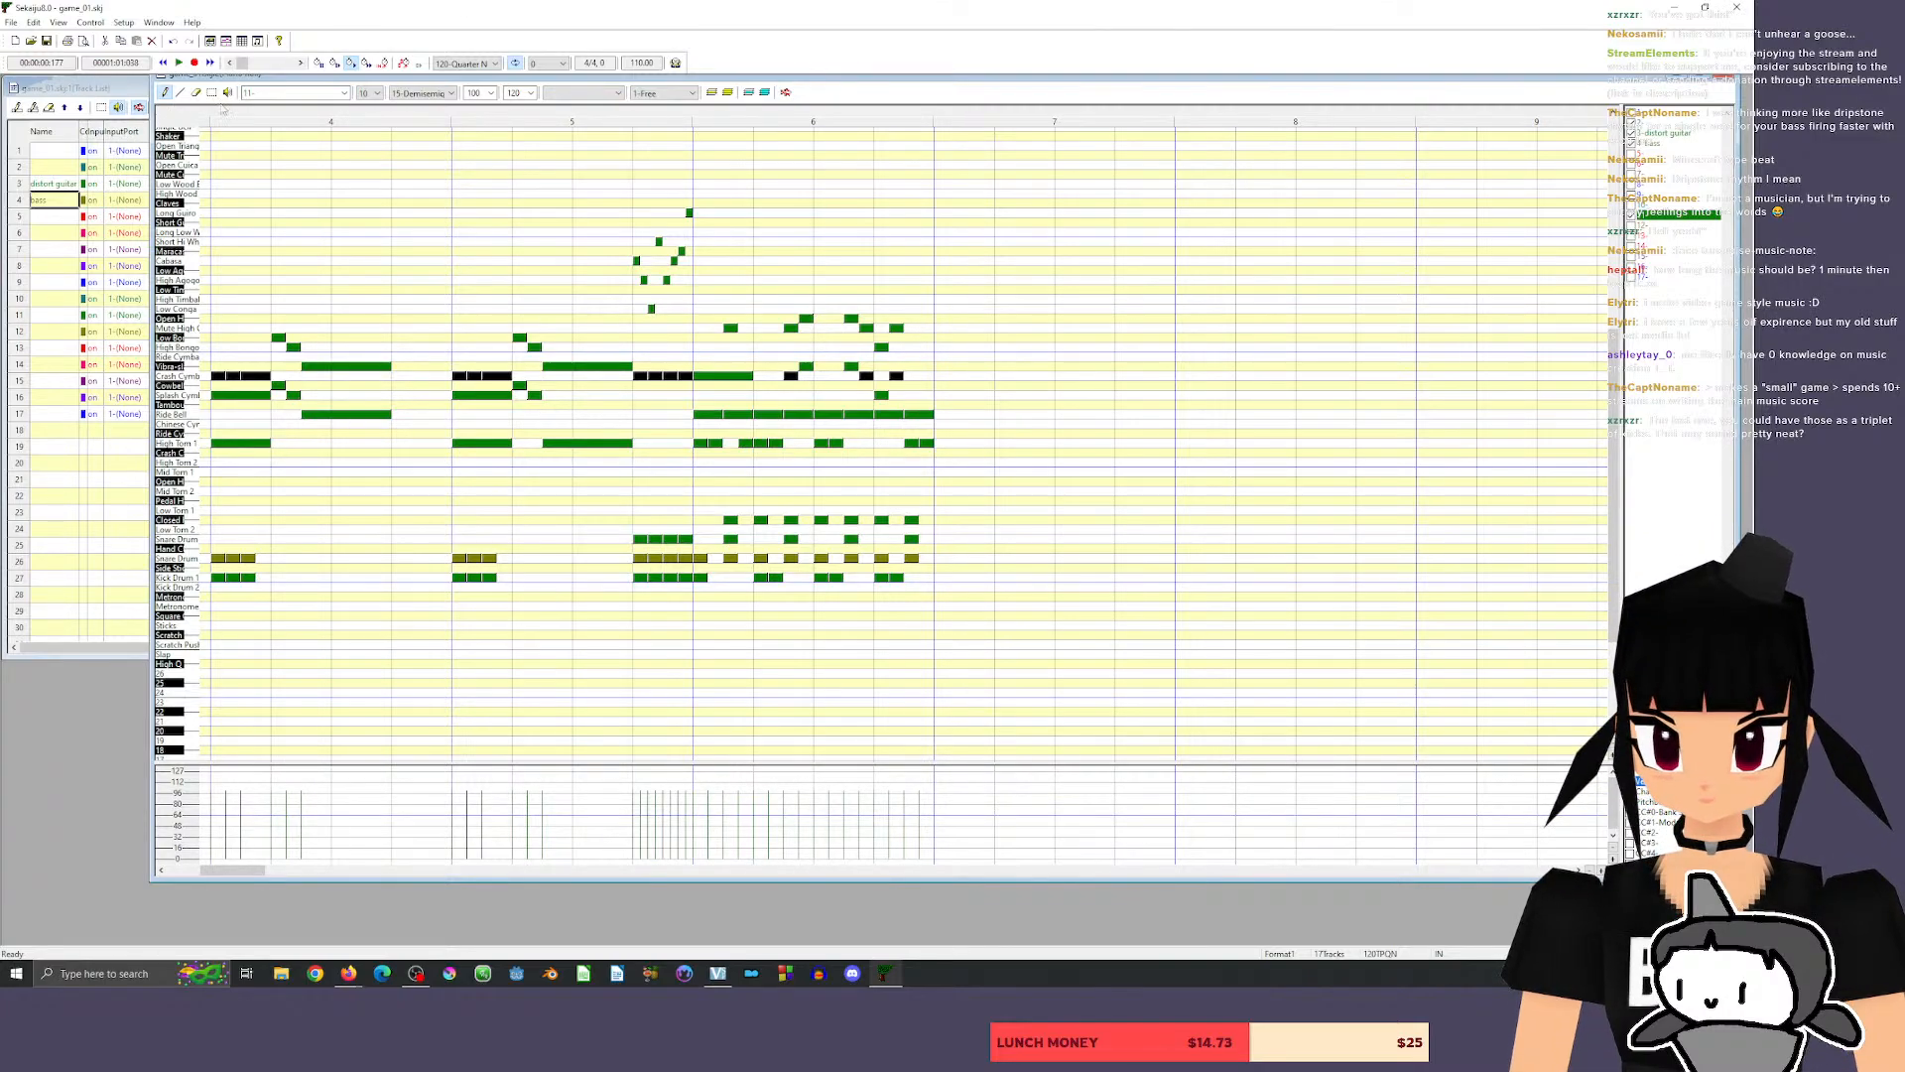
click(678, 115)
key(space)
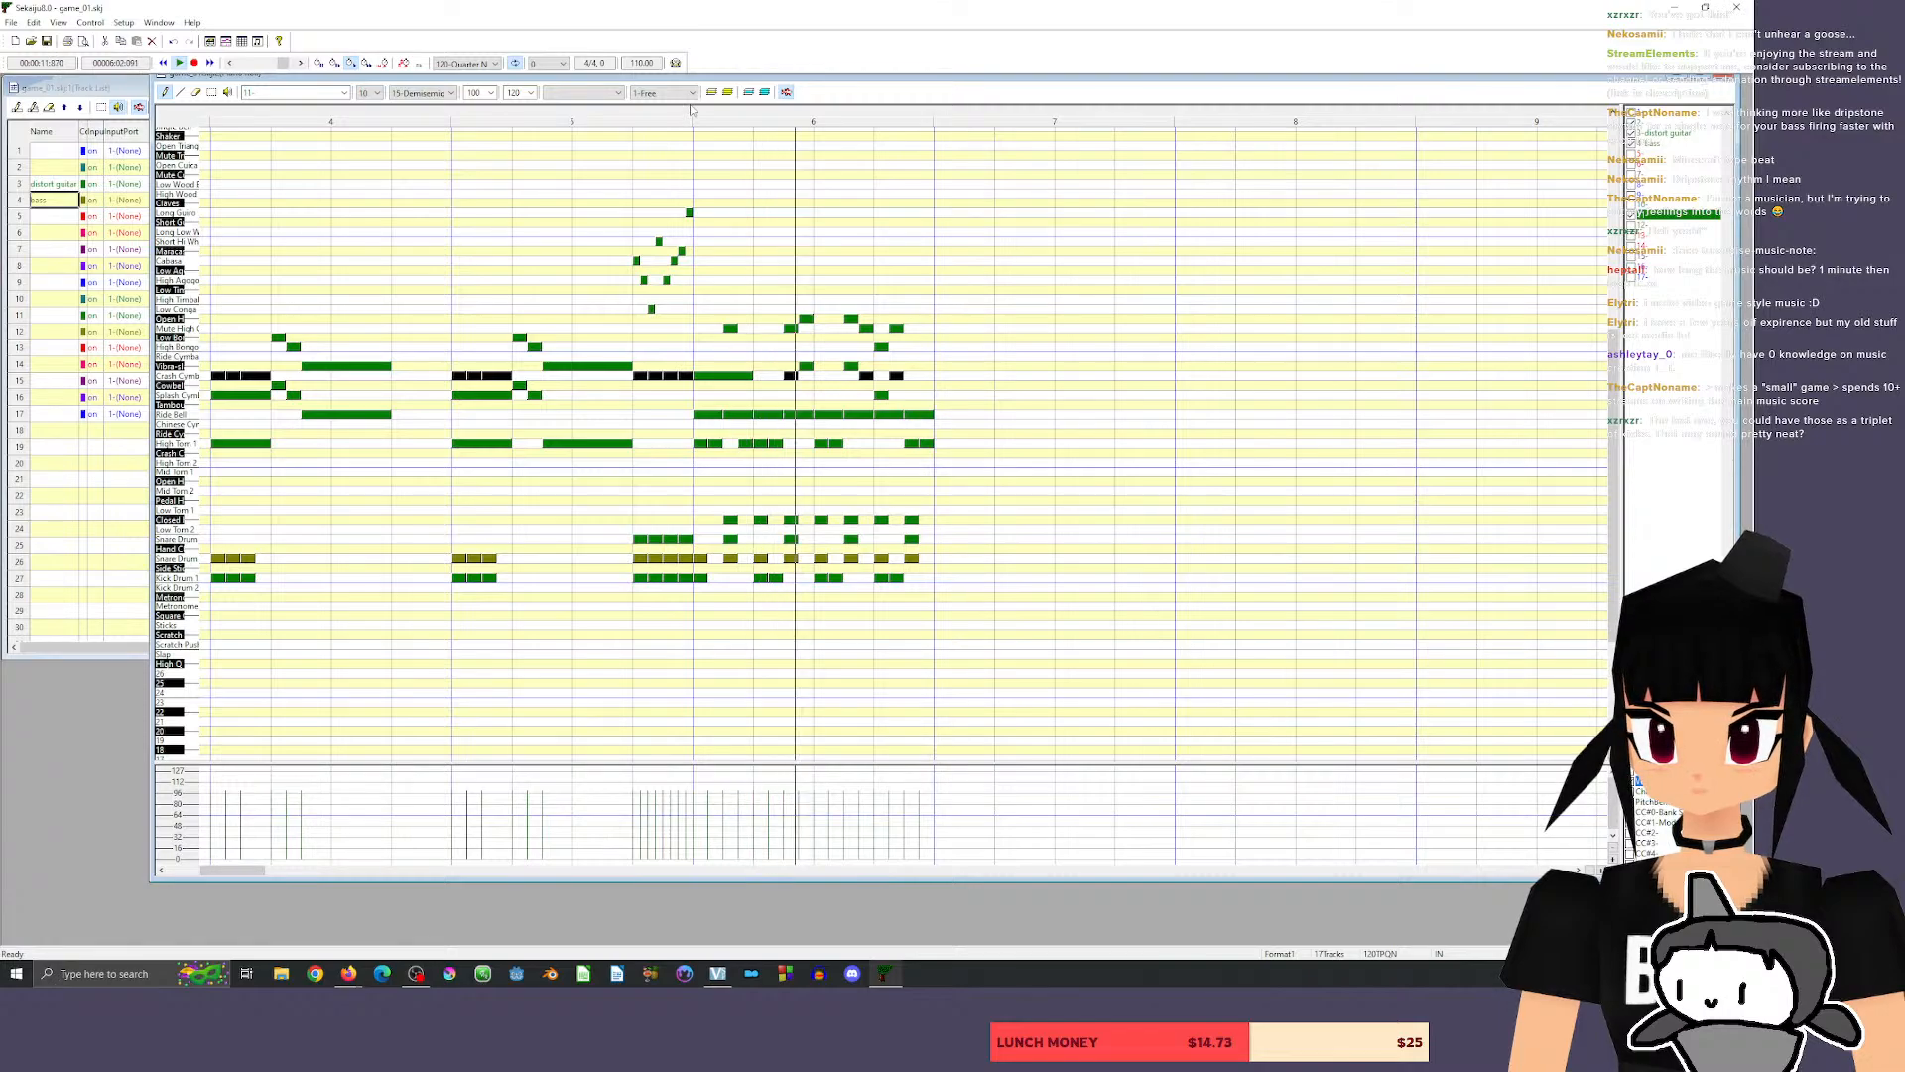
key(space)
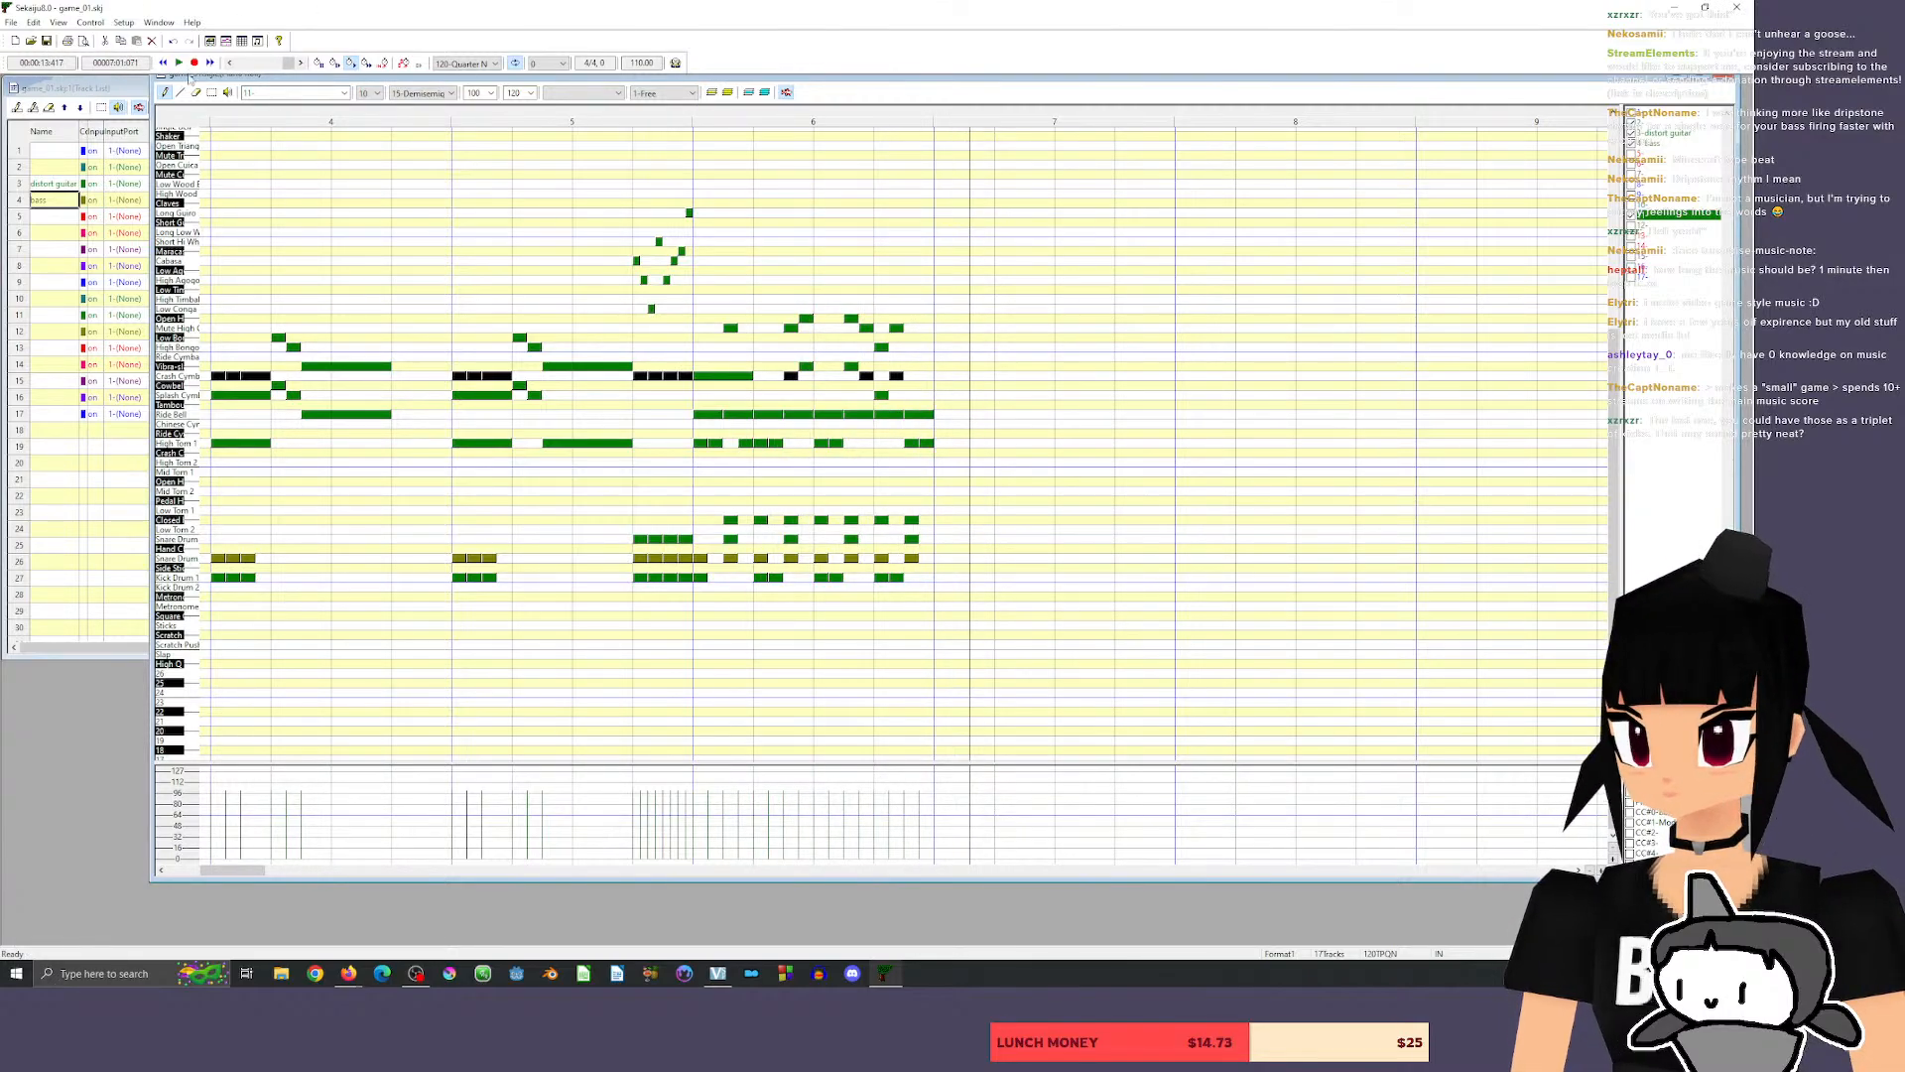
Switch to the selection tool and play back the song from just before measure 2.
click(211, 92)
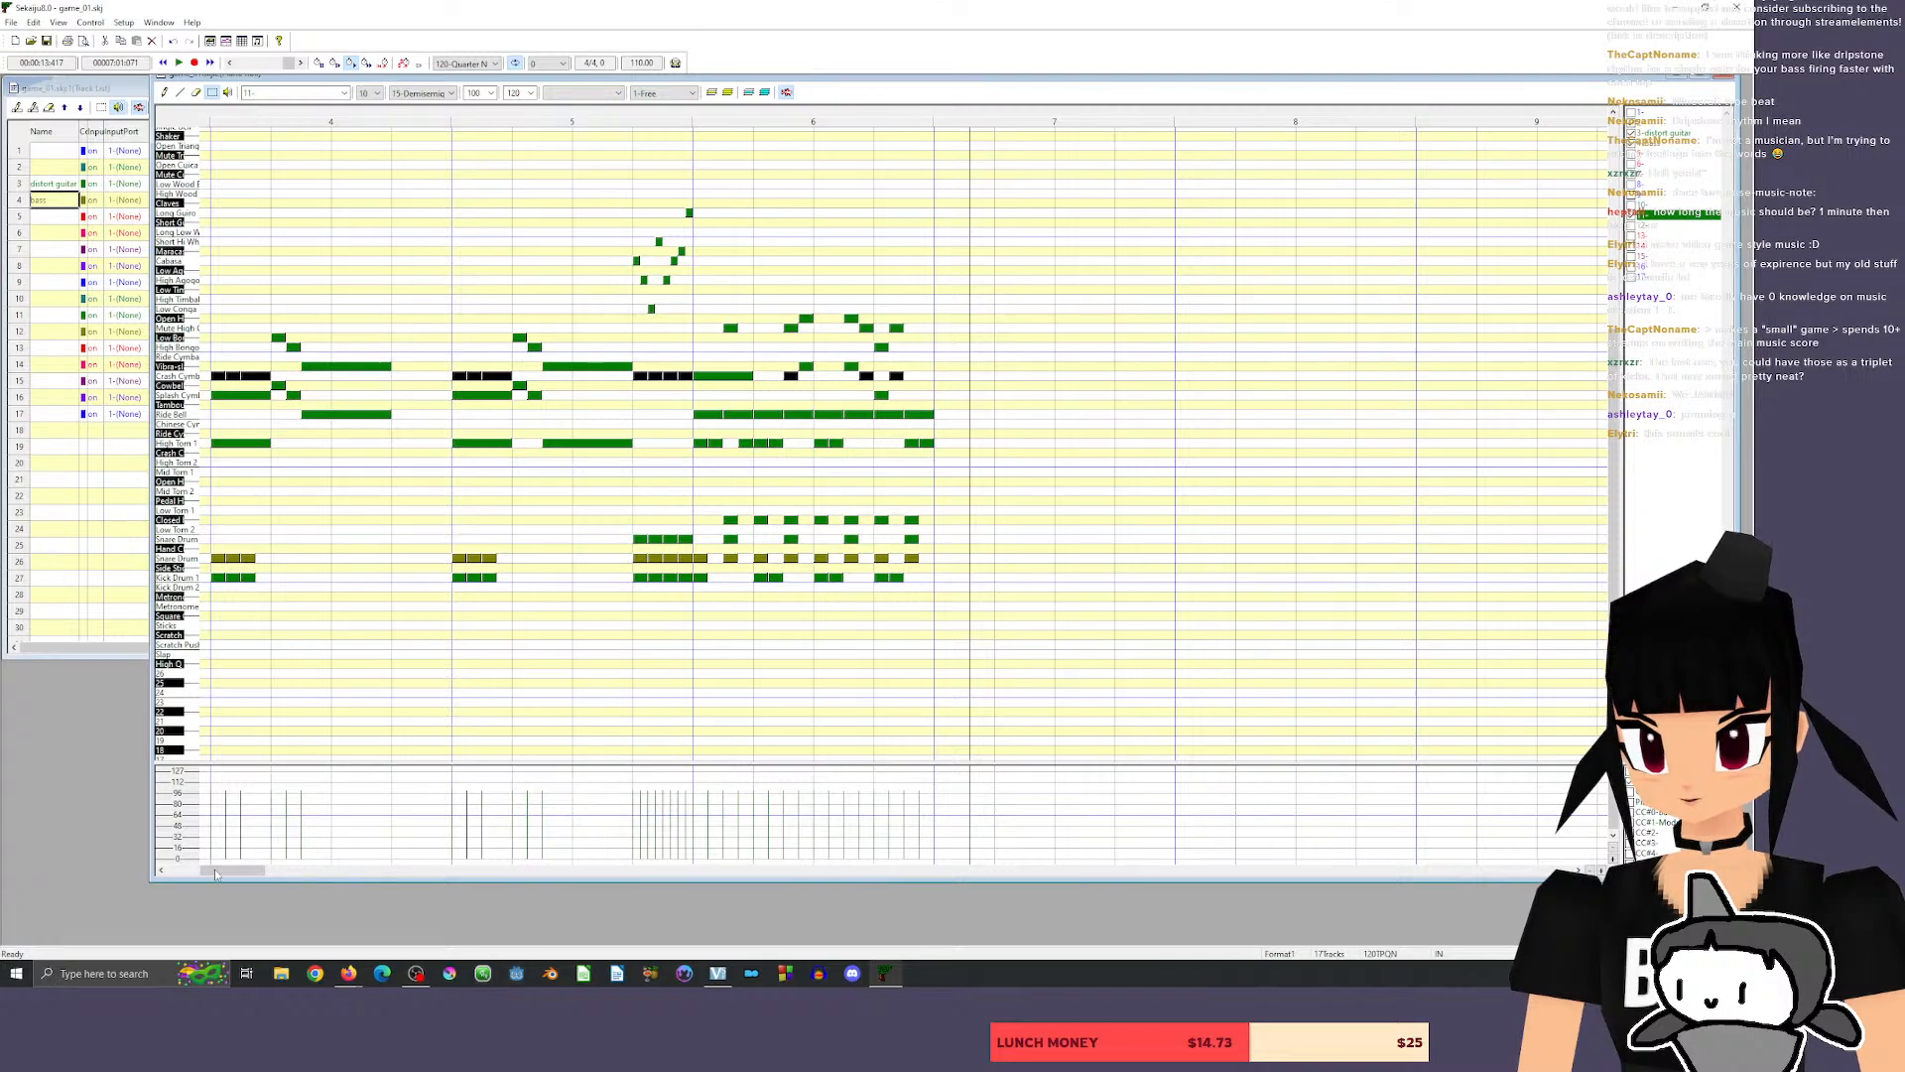
drag(228, 869, 197, 876)
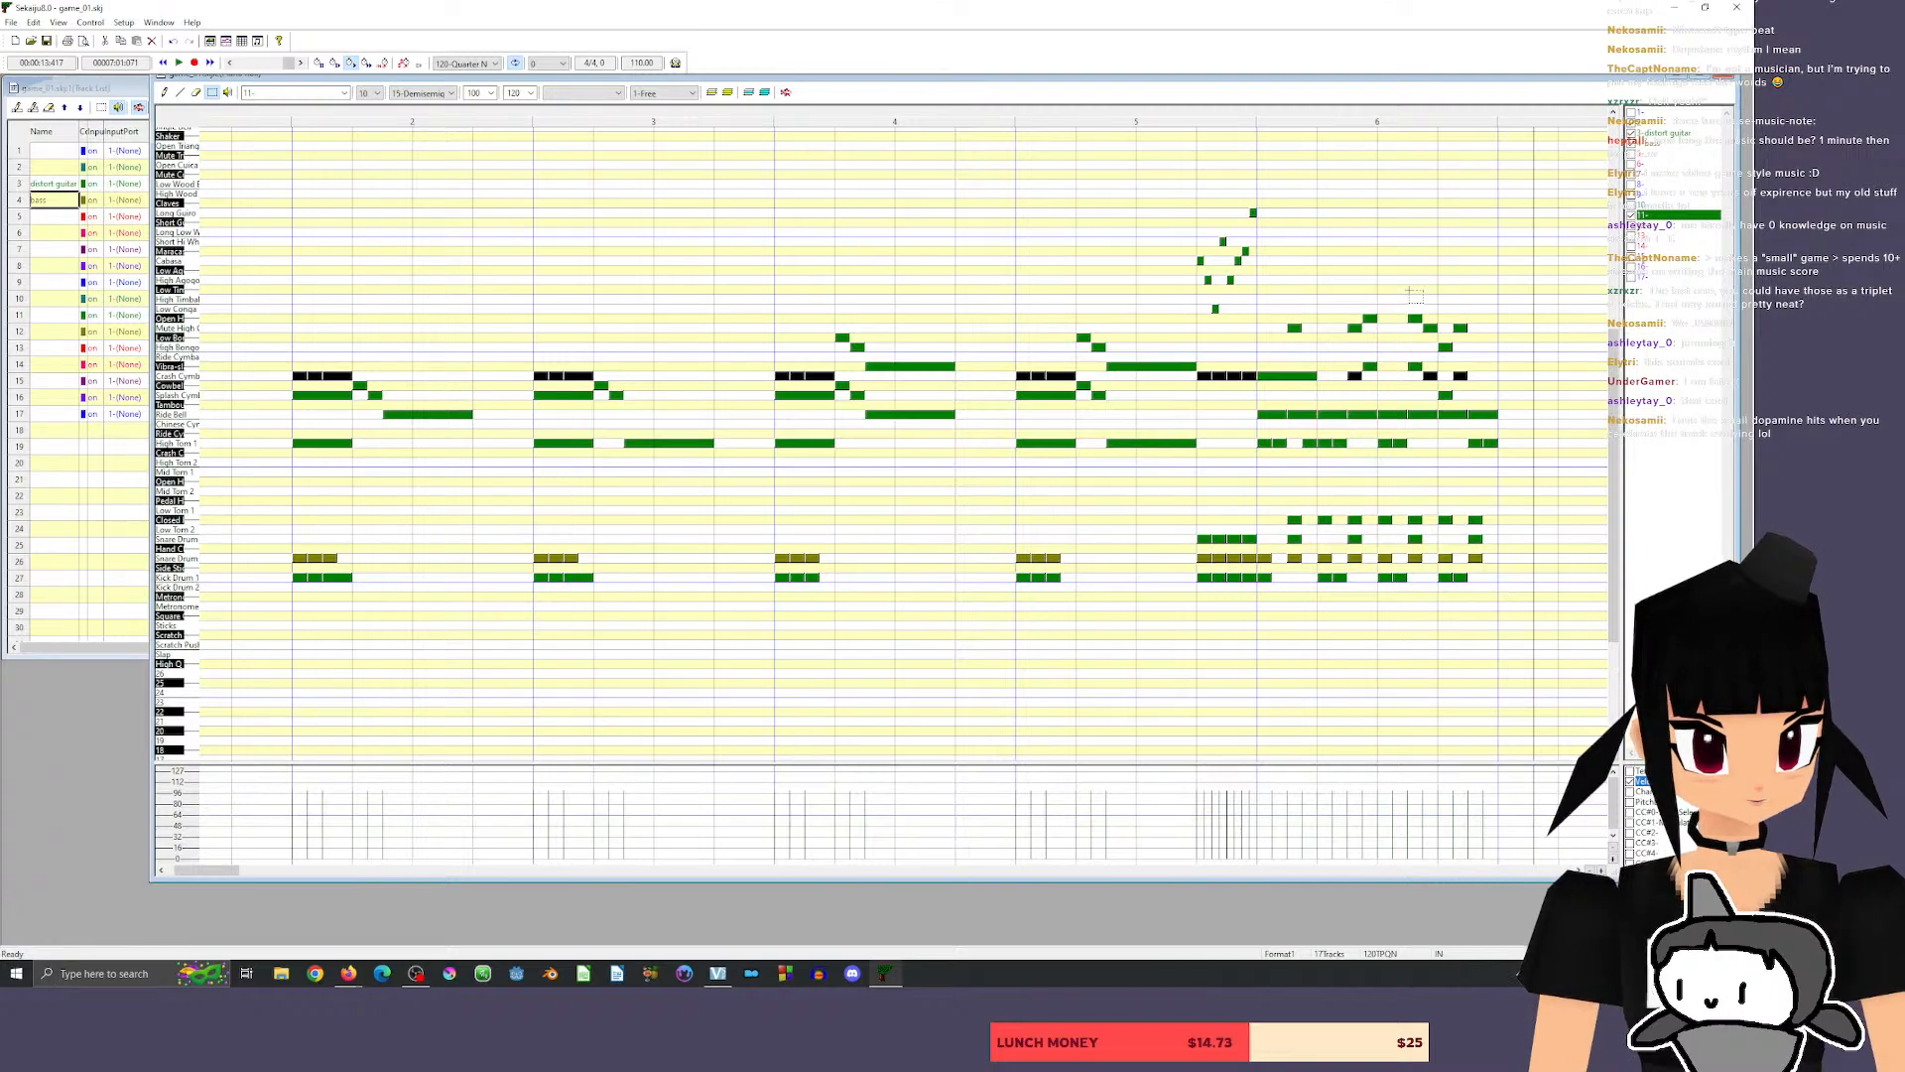
click(275, 119)
key(space)
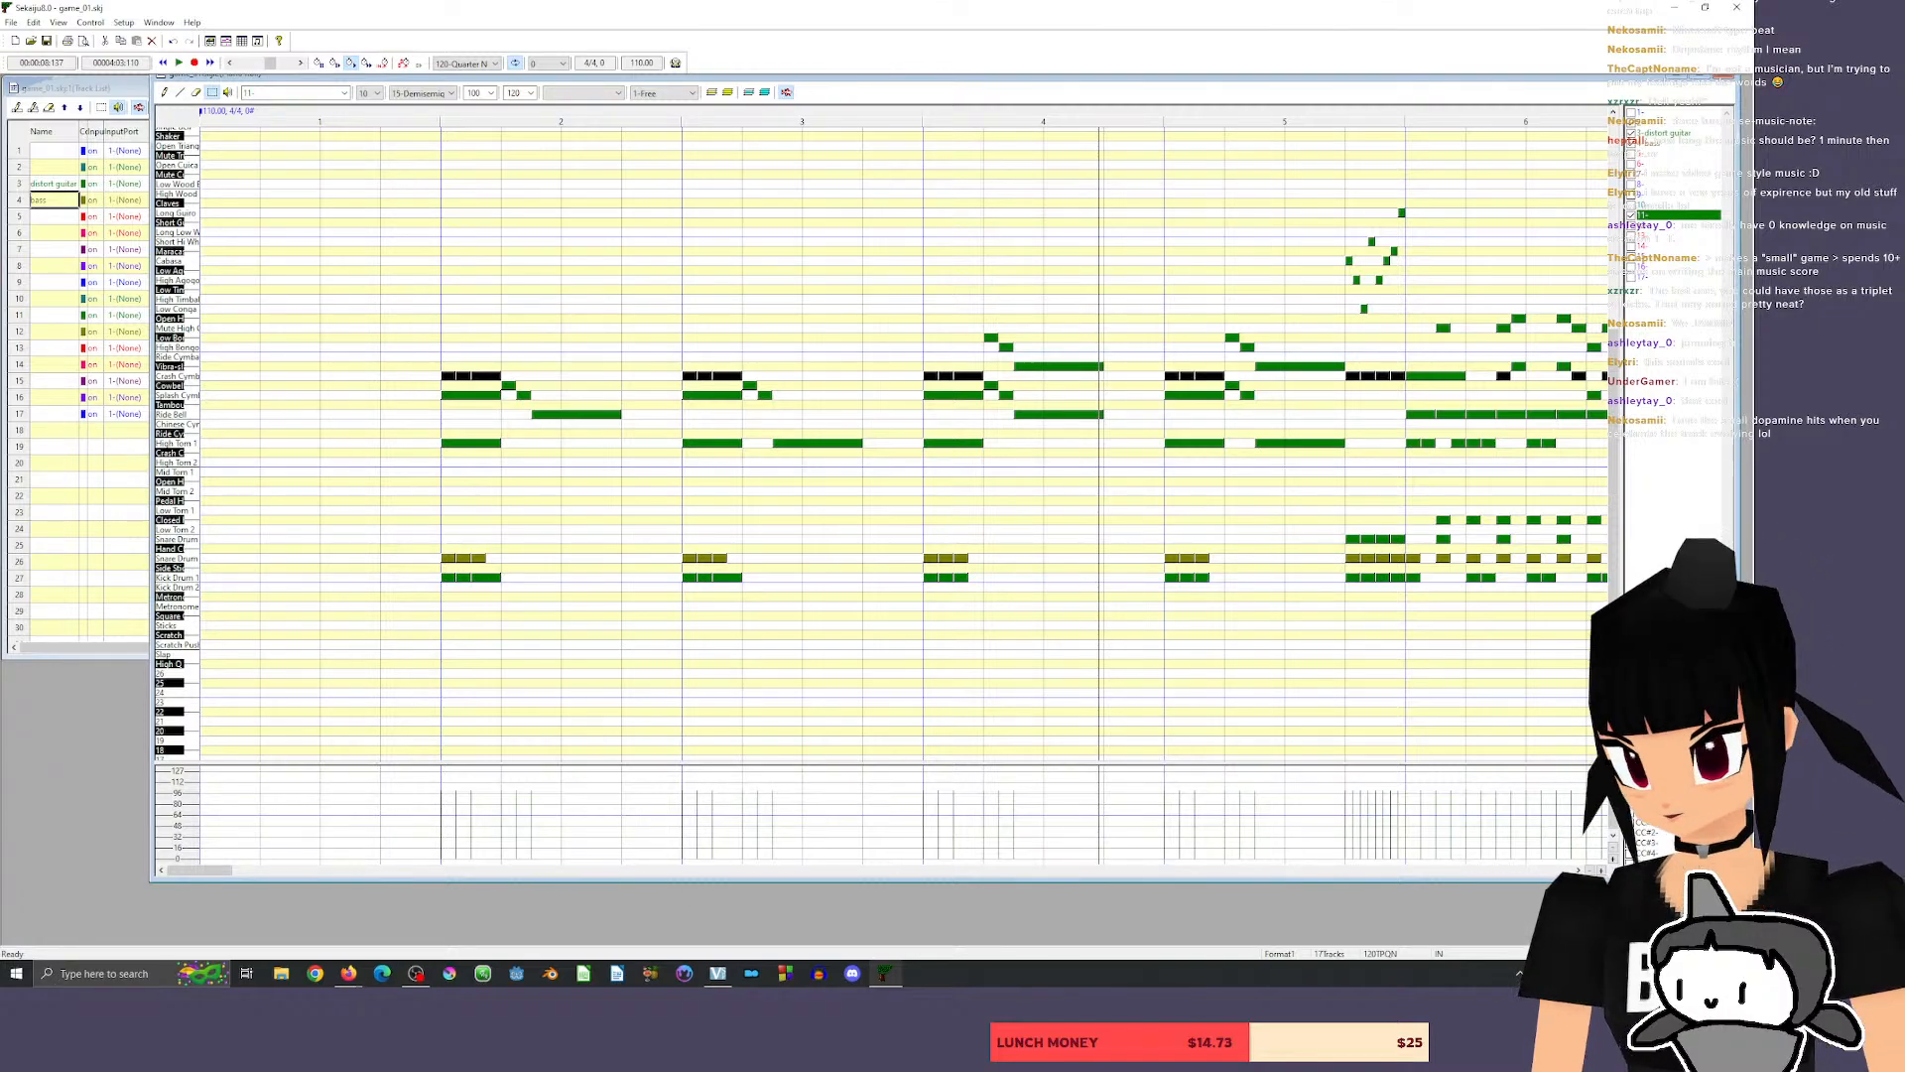
Copy all guitar, bass and drum notes of measure 6 into measure 7 and play back from the end of measure 5.
drag(189, 871, 219, 875)
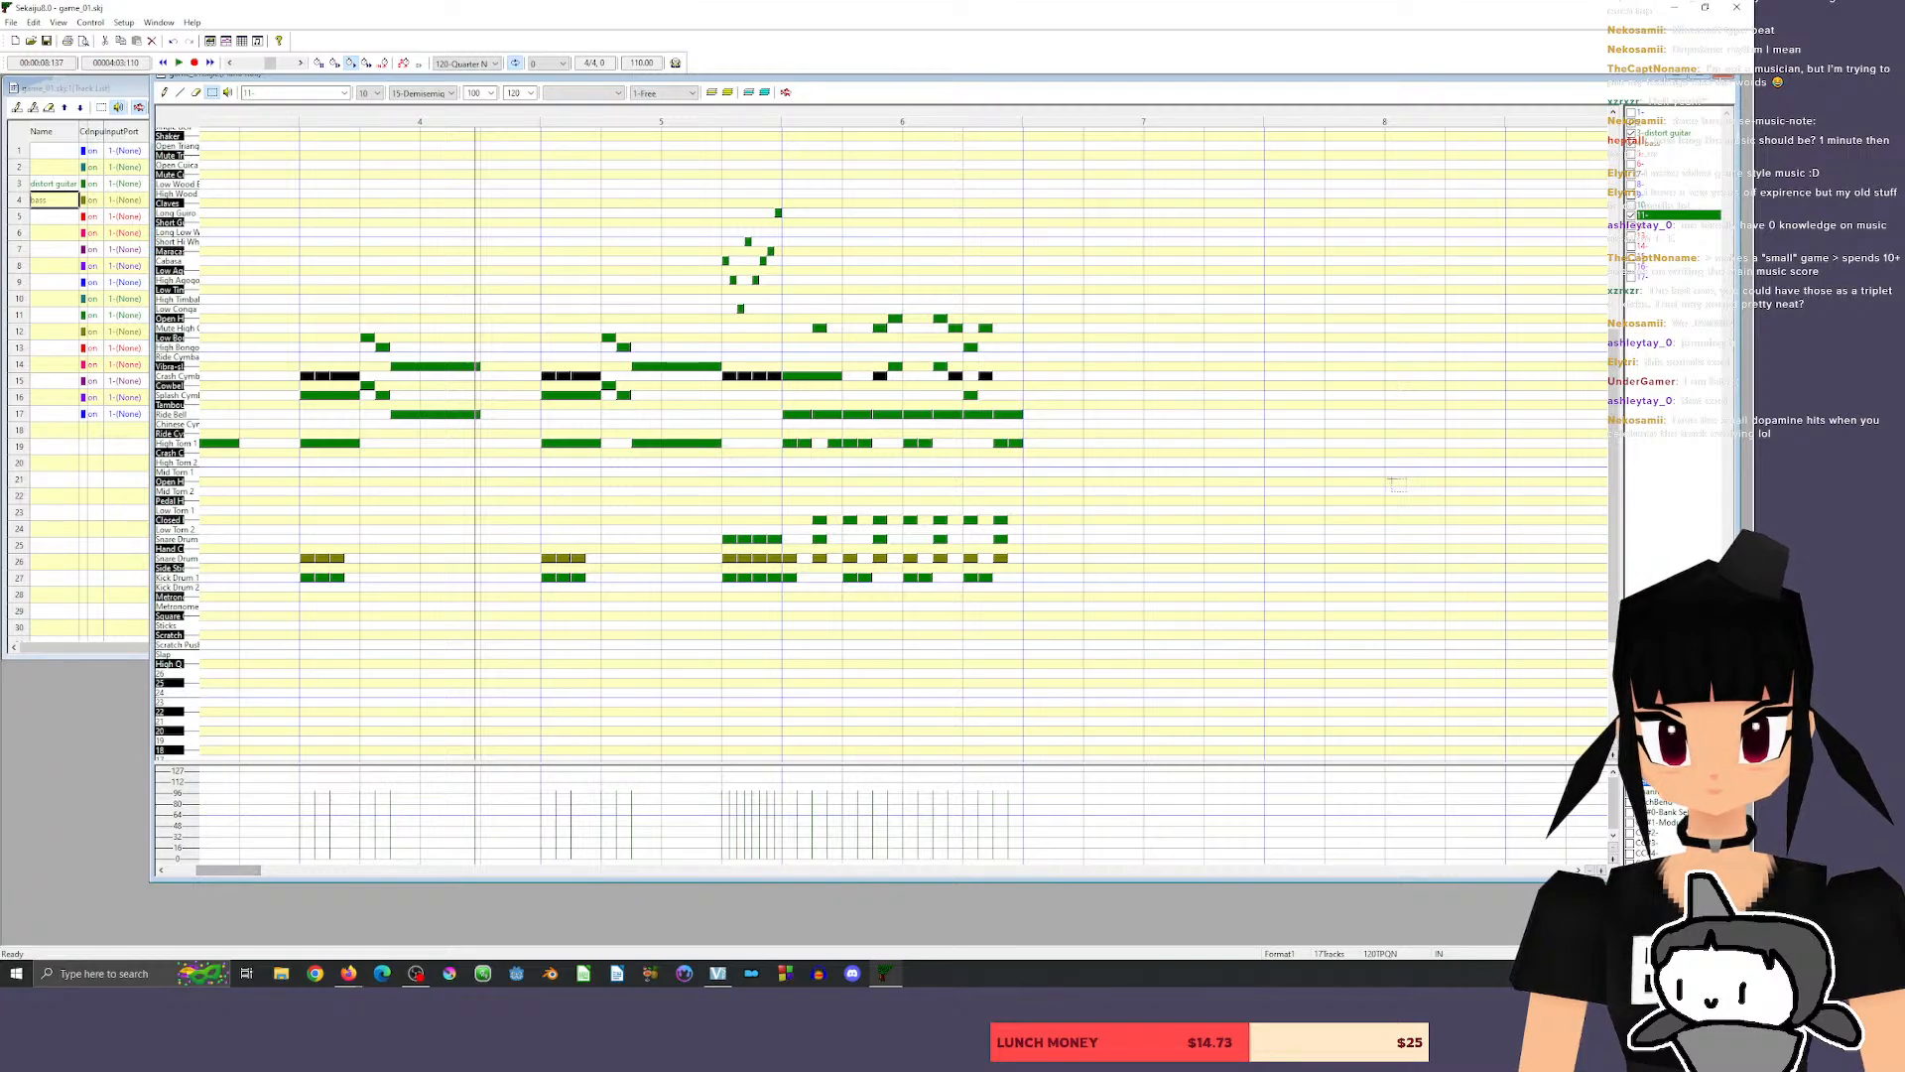
drag(779, 294, 1105, 702)
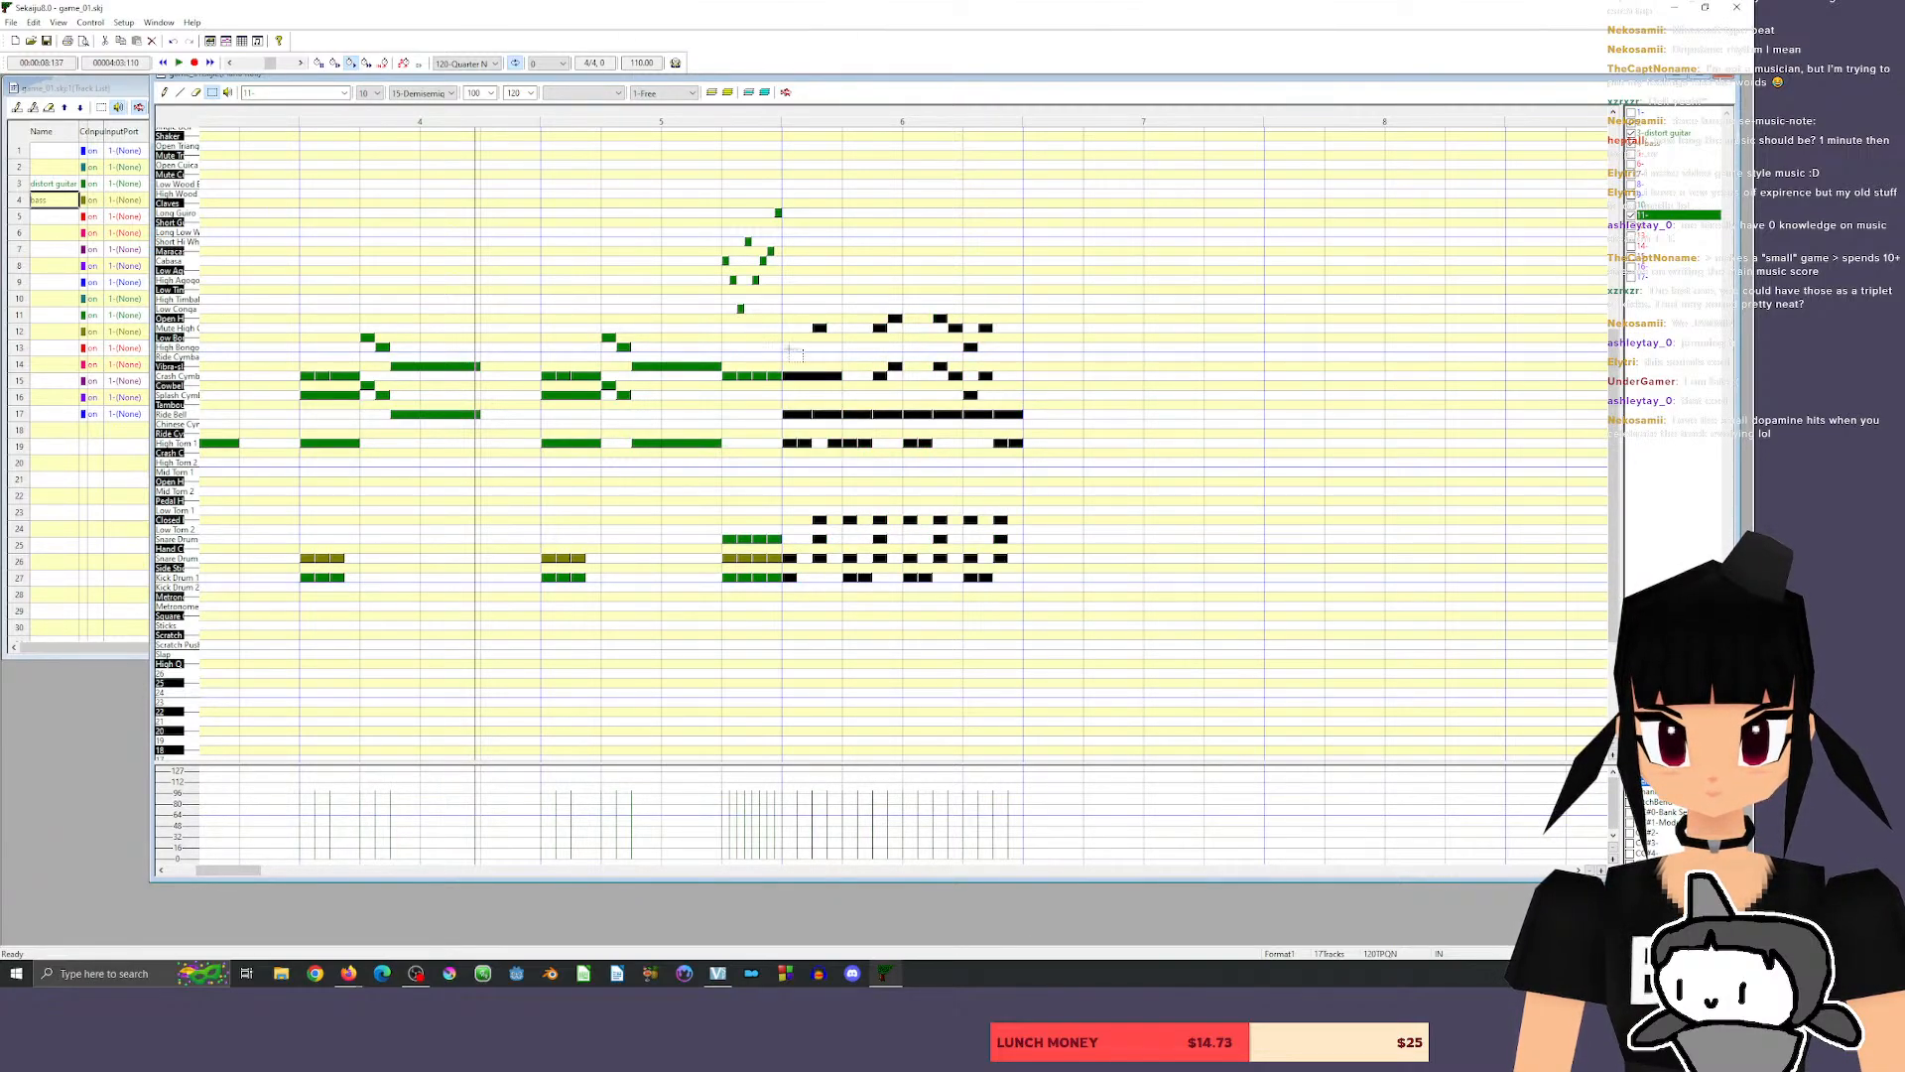
drag(797, 377, 1038, 377)
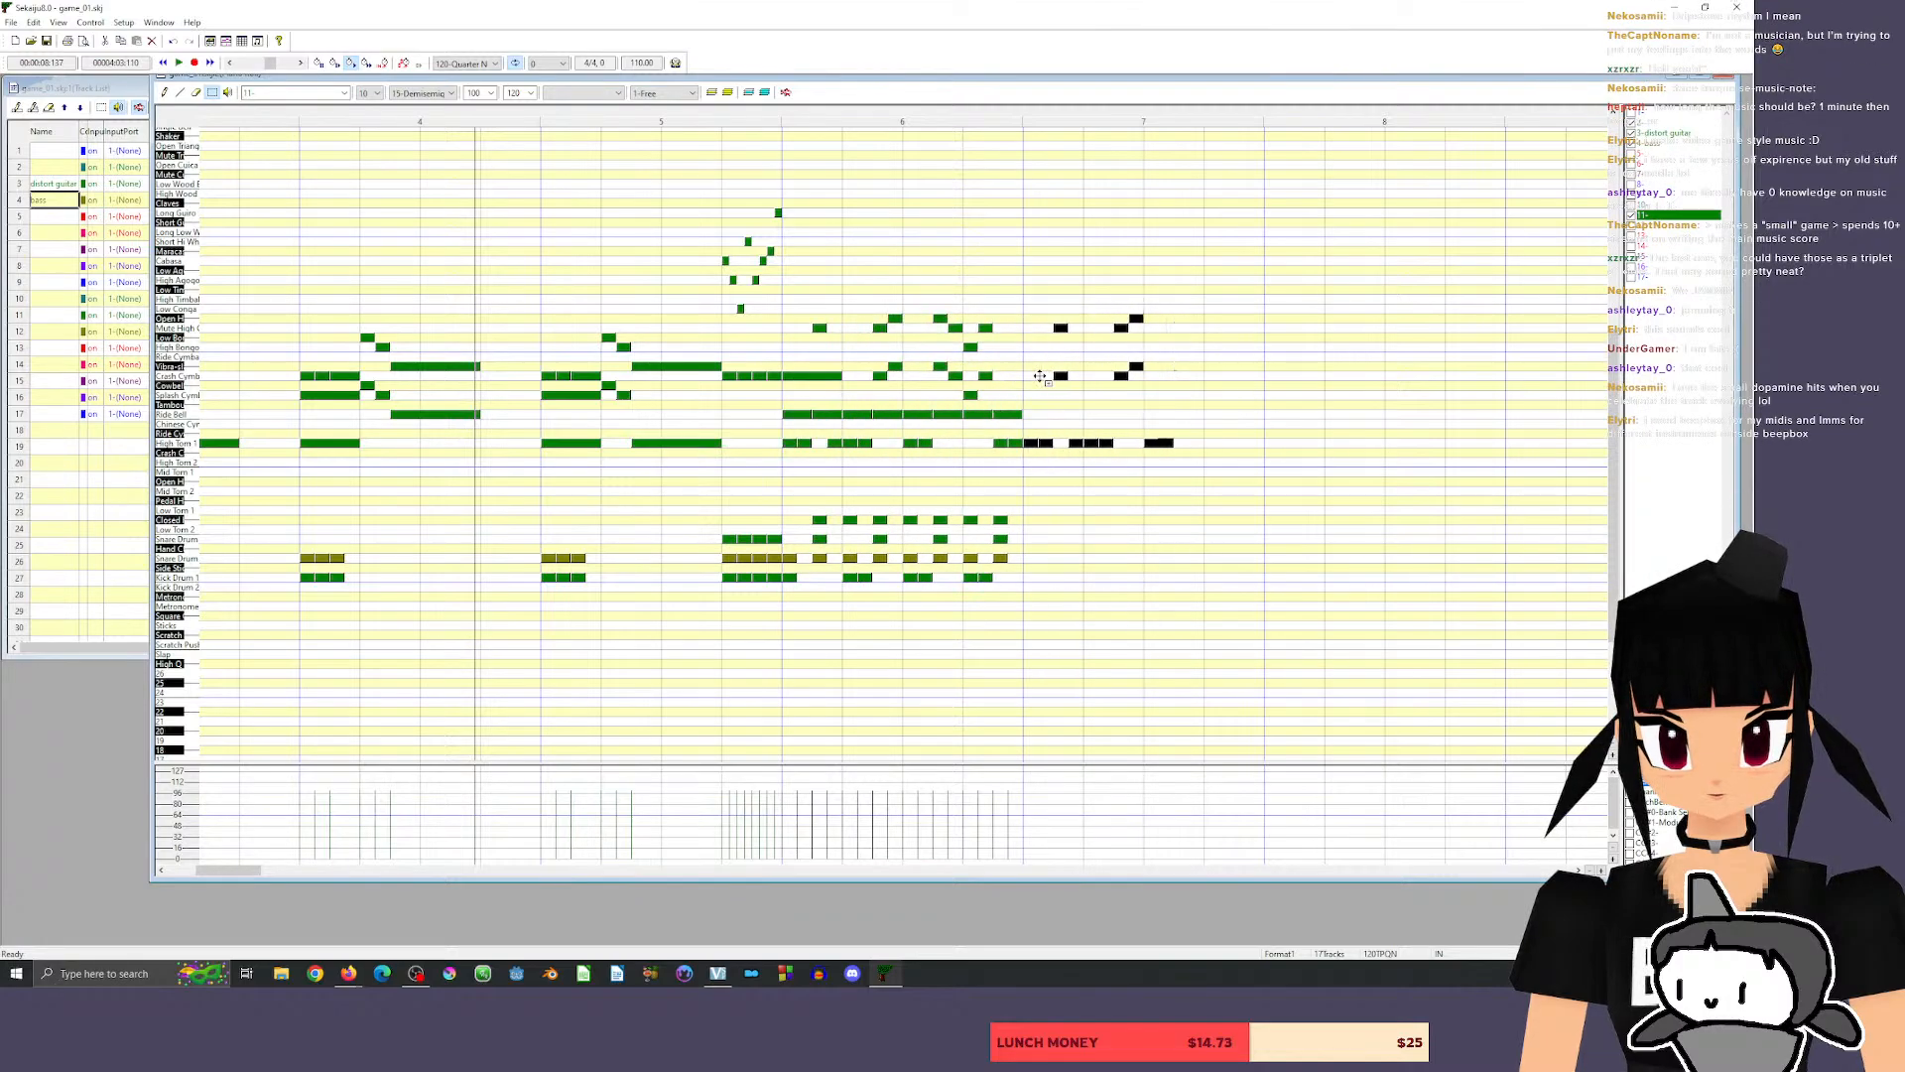
click(752, 117)
key(space)
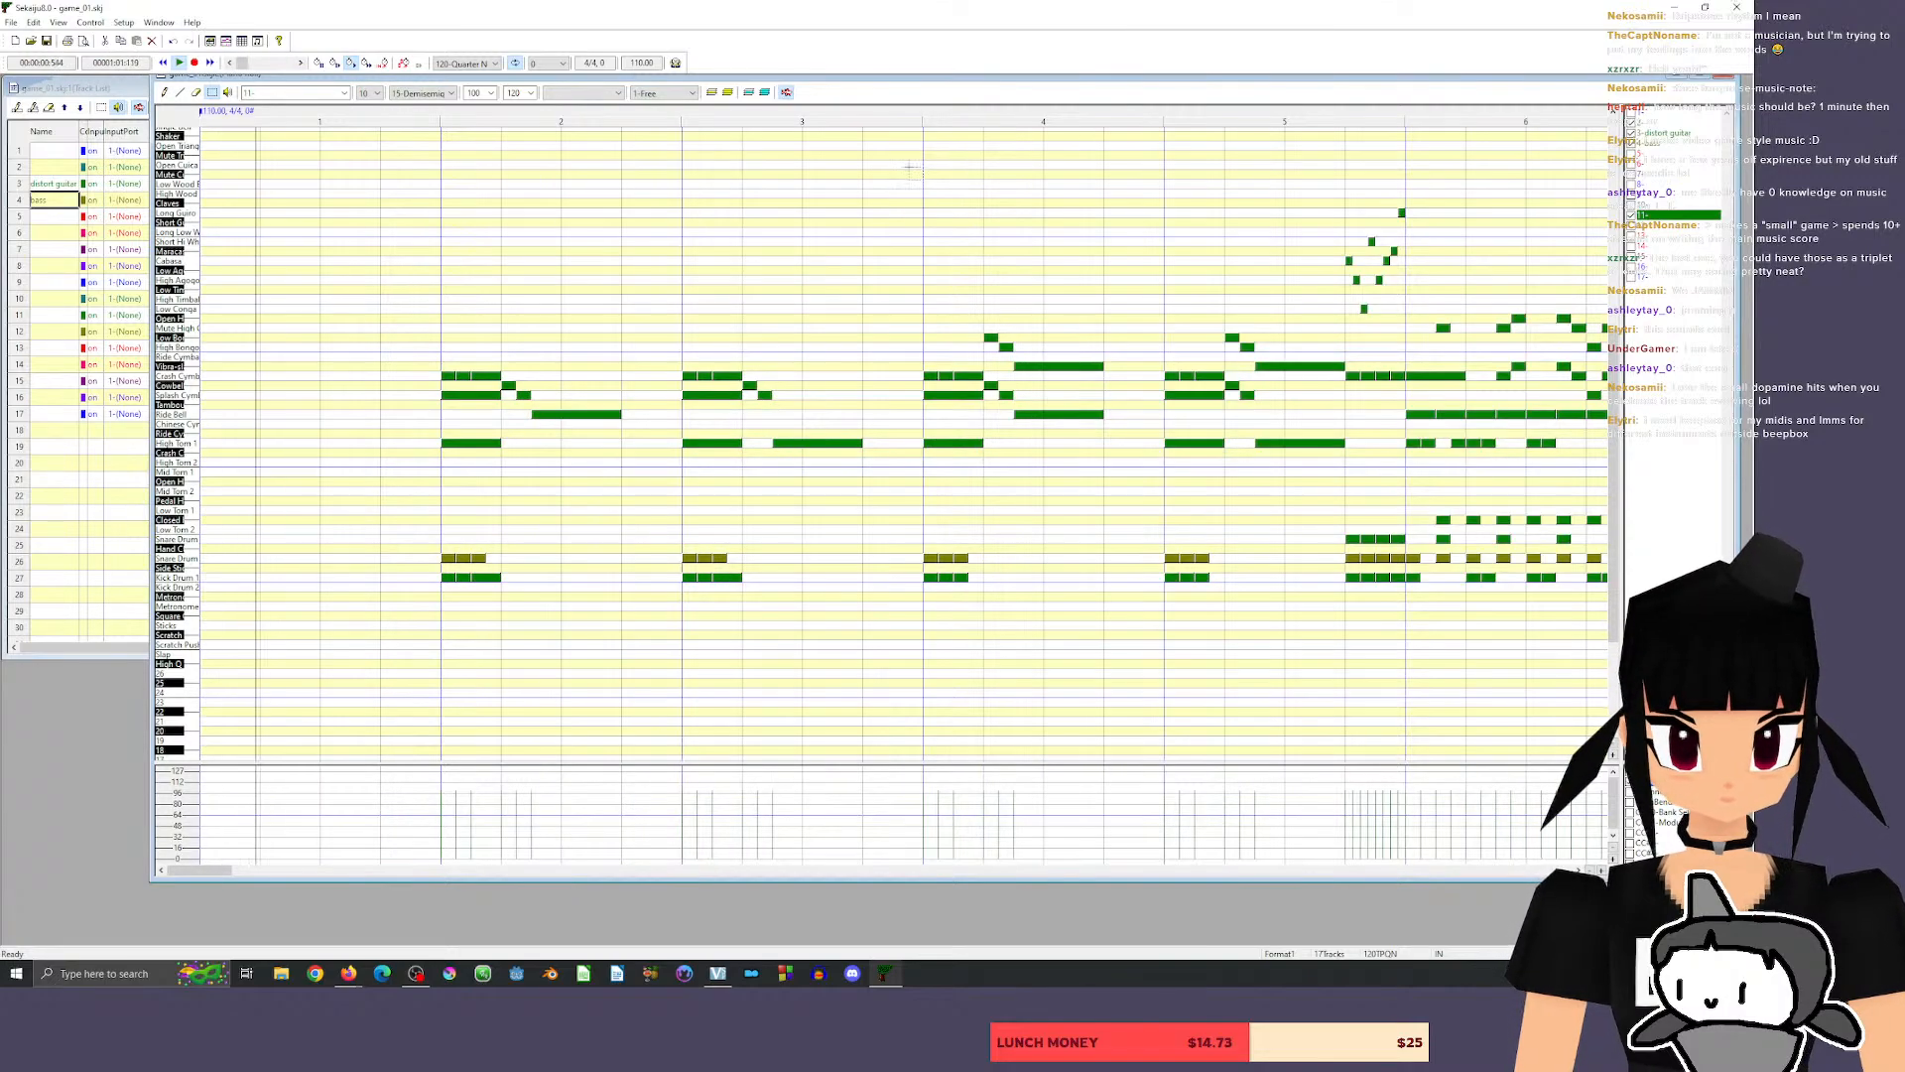
Reposition the piano roll window slightly lower and play back the song from late in measure 6.
mouse_move(202, 874)
mouse_down()
mouse_move(273, 872)
mouse_move(232, 871)
mouse_up()
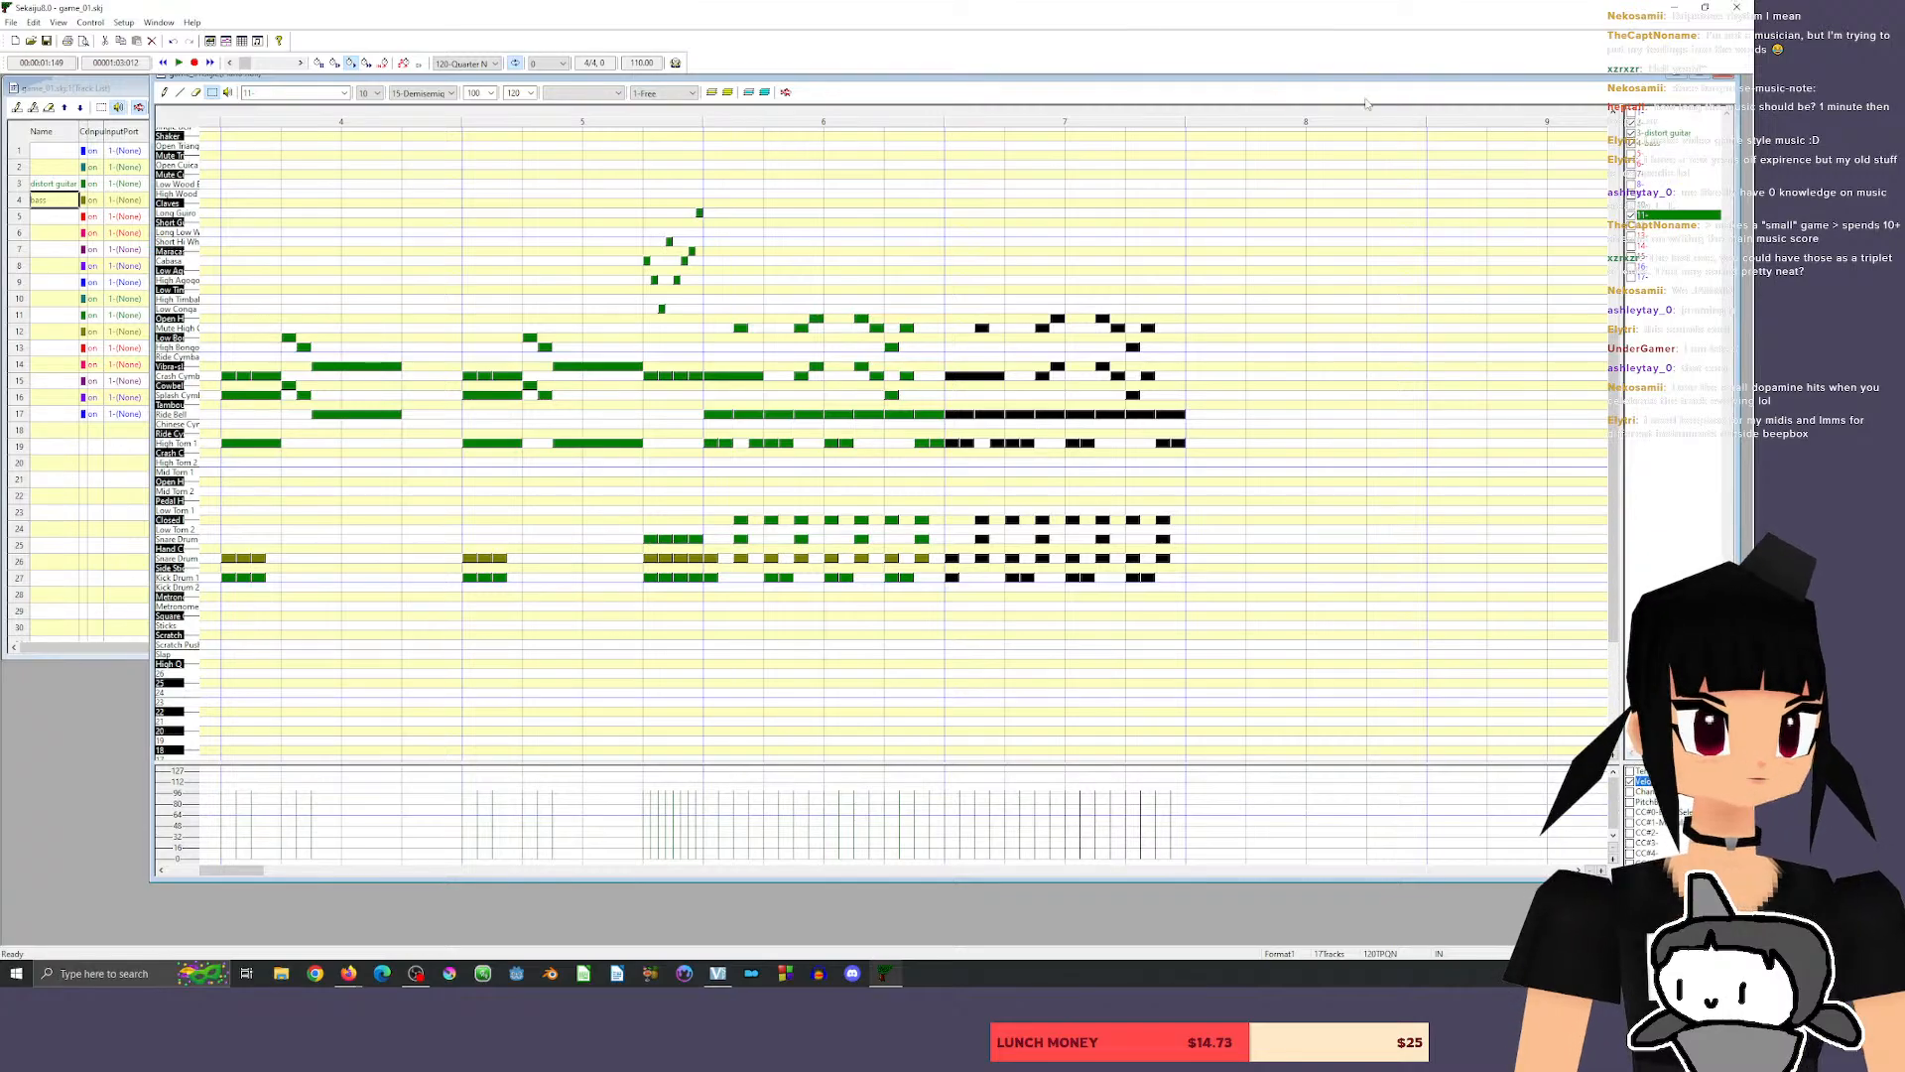
mouse_move(1613, 84)
mouse_down()
mouse_move(1554, 111)
mouse_move(1606, 110)
mouse_up()
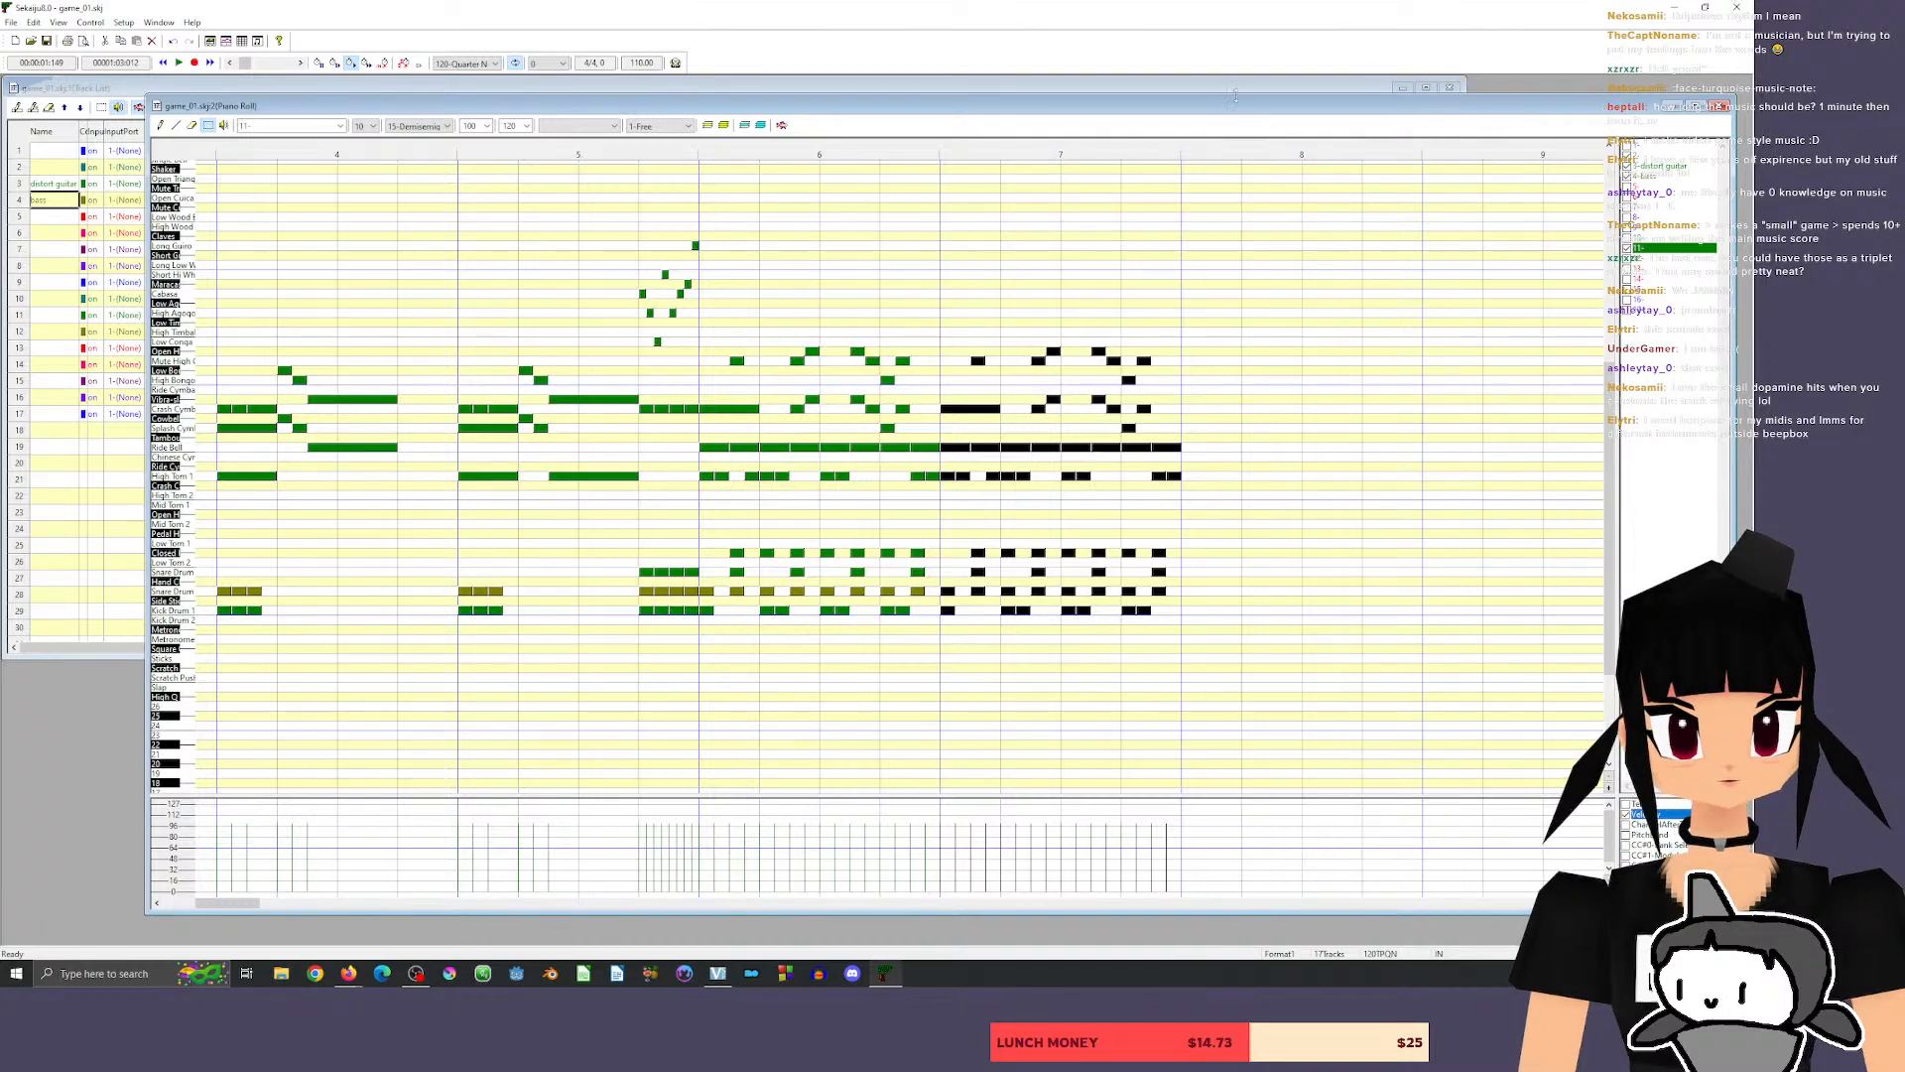
mouse_move(1462, 112)
mouse_down()
mouse_move(1506, 92)
mouse_move(1486, 97)
mouse_up()
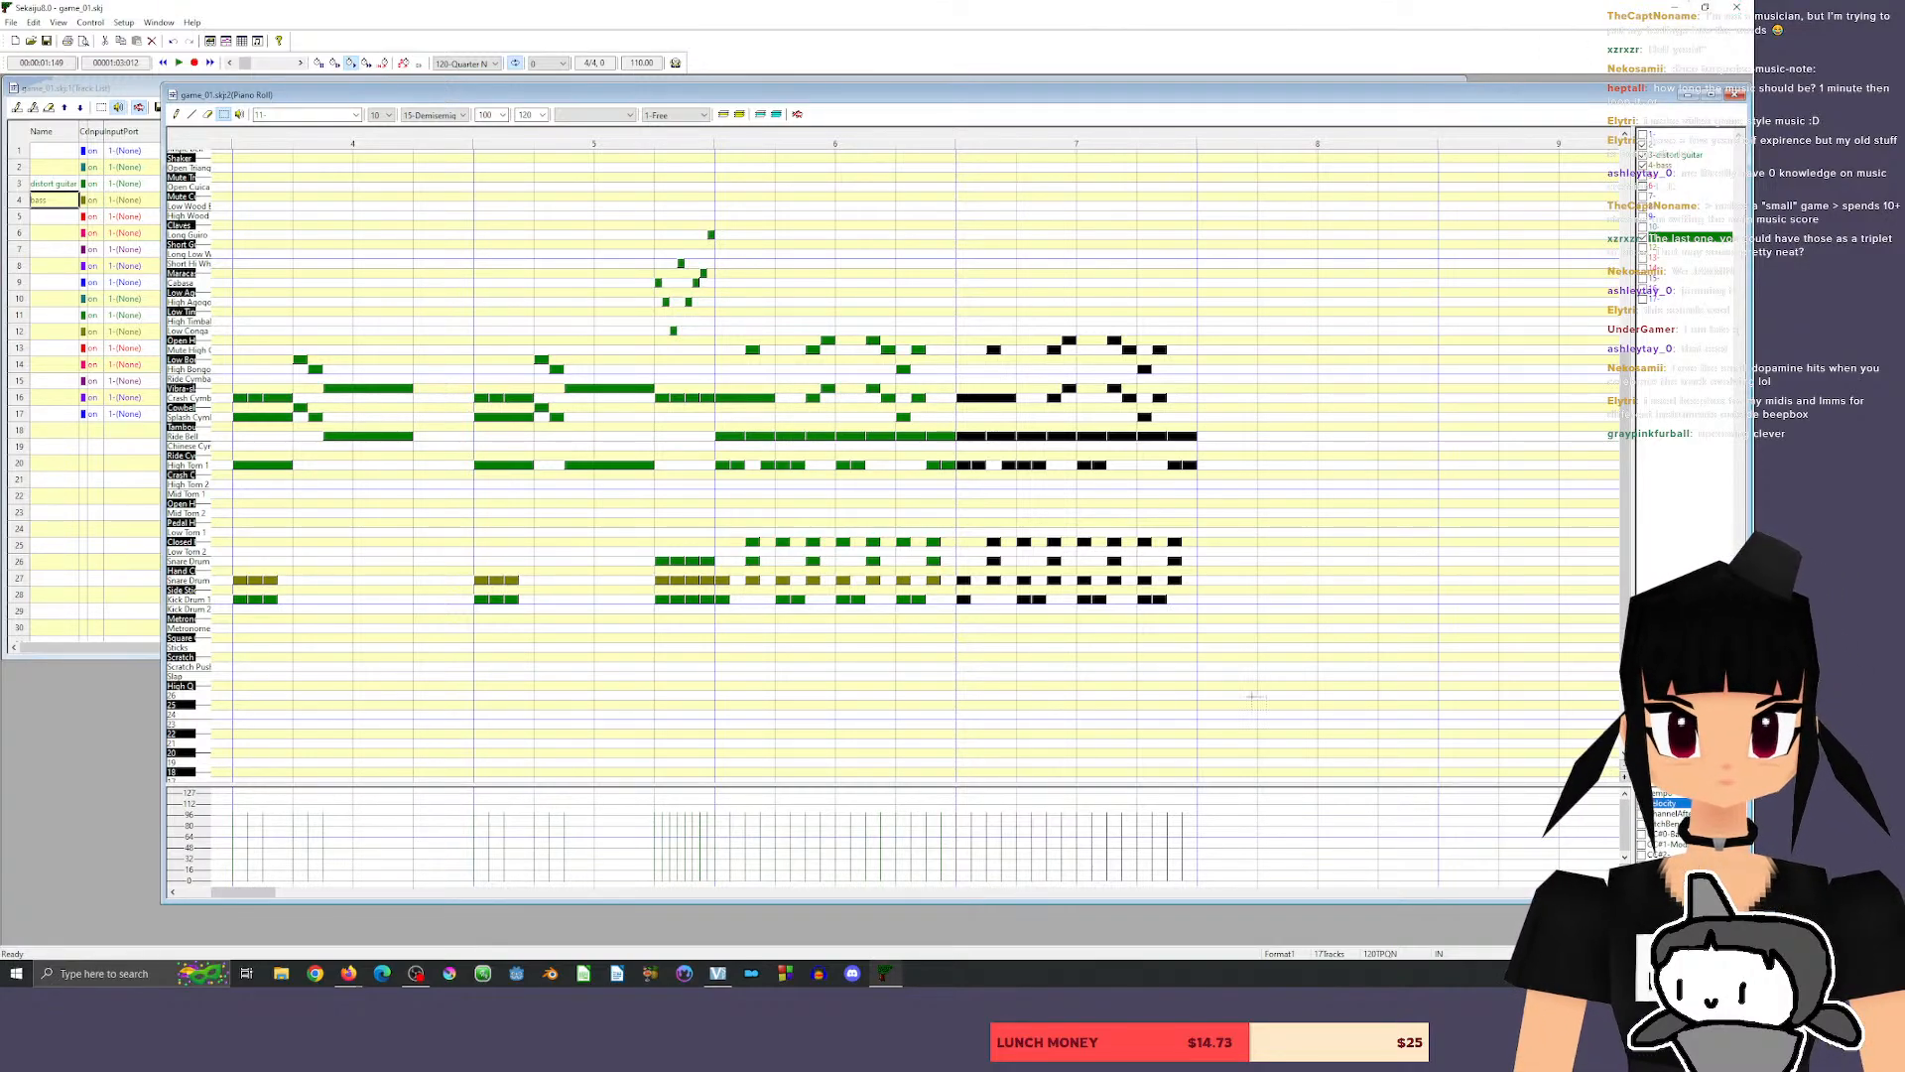
click(909, 135)
key(space)
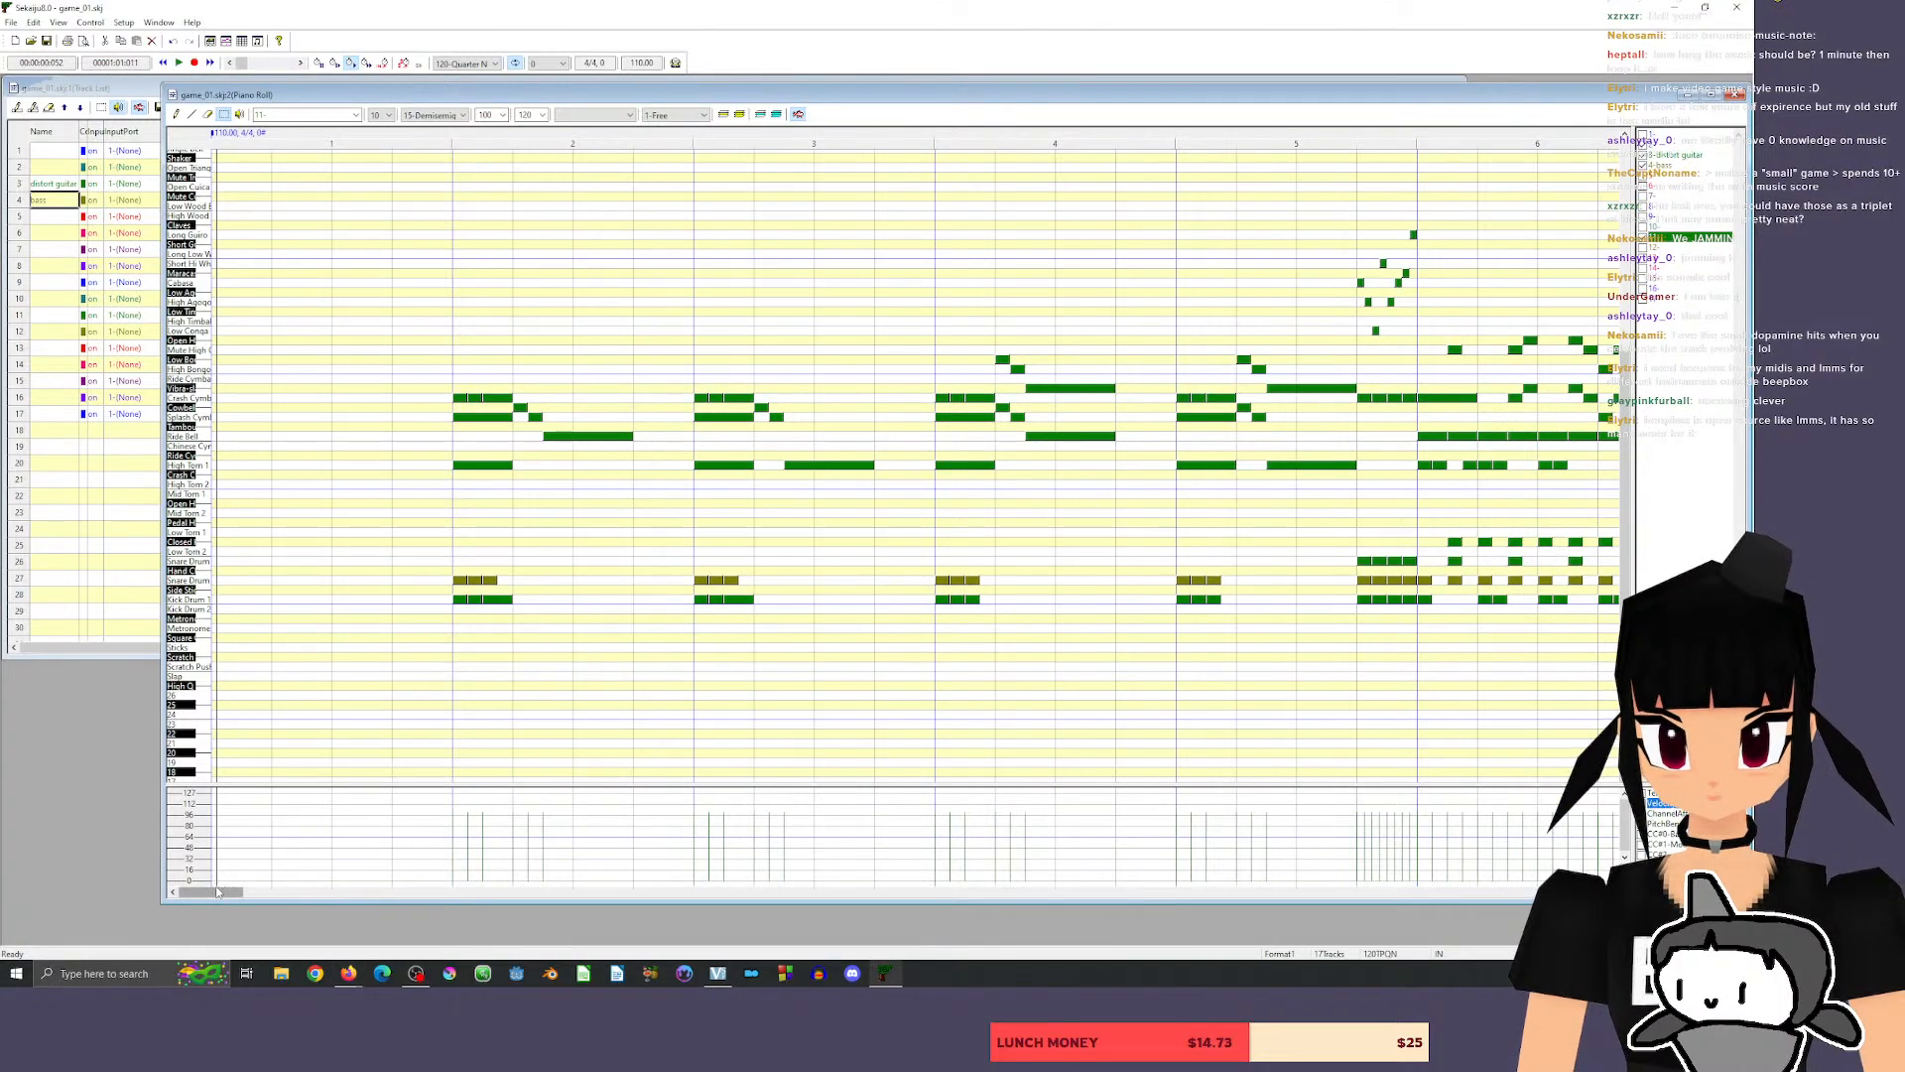
With the pencil tool active, audition three percussion keys up to the Long Guiro key, and play back from the middle of measure 5.
drag(213, 892, 247, 895)
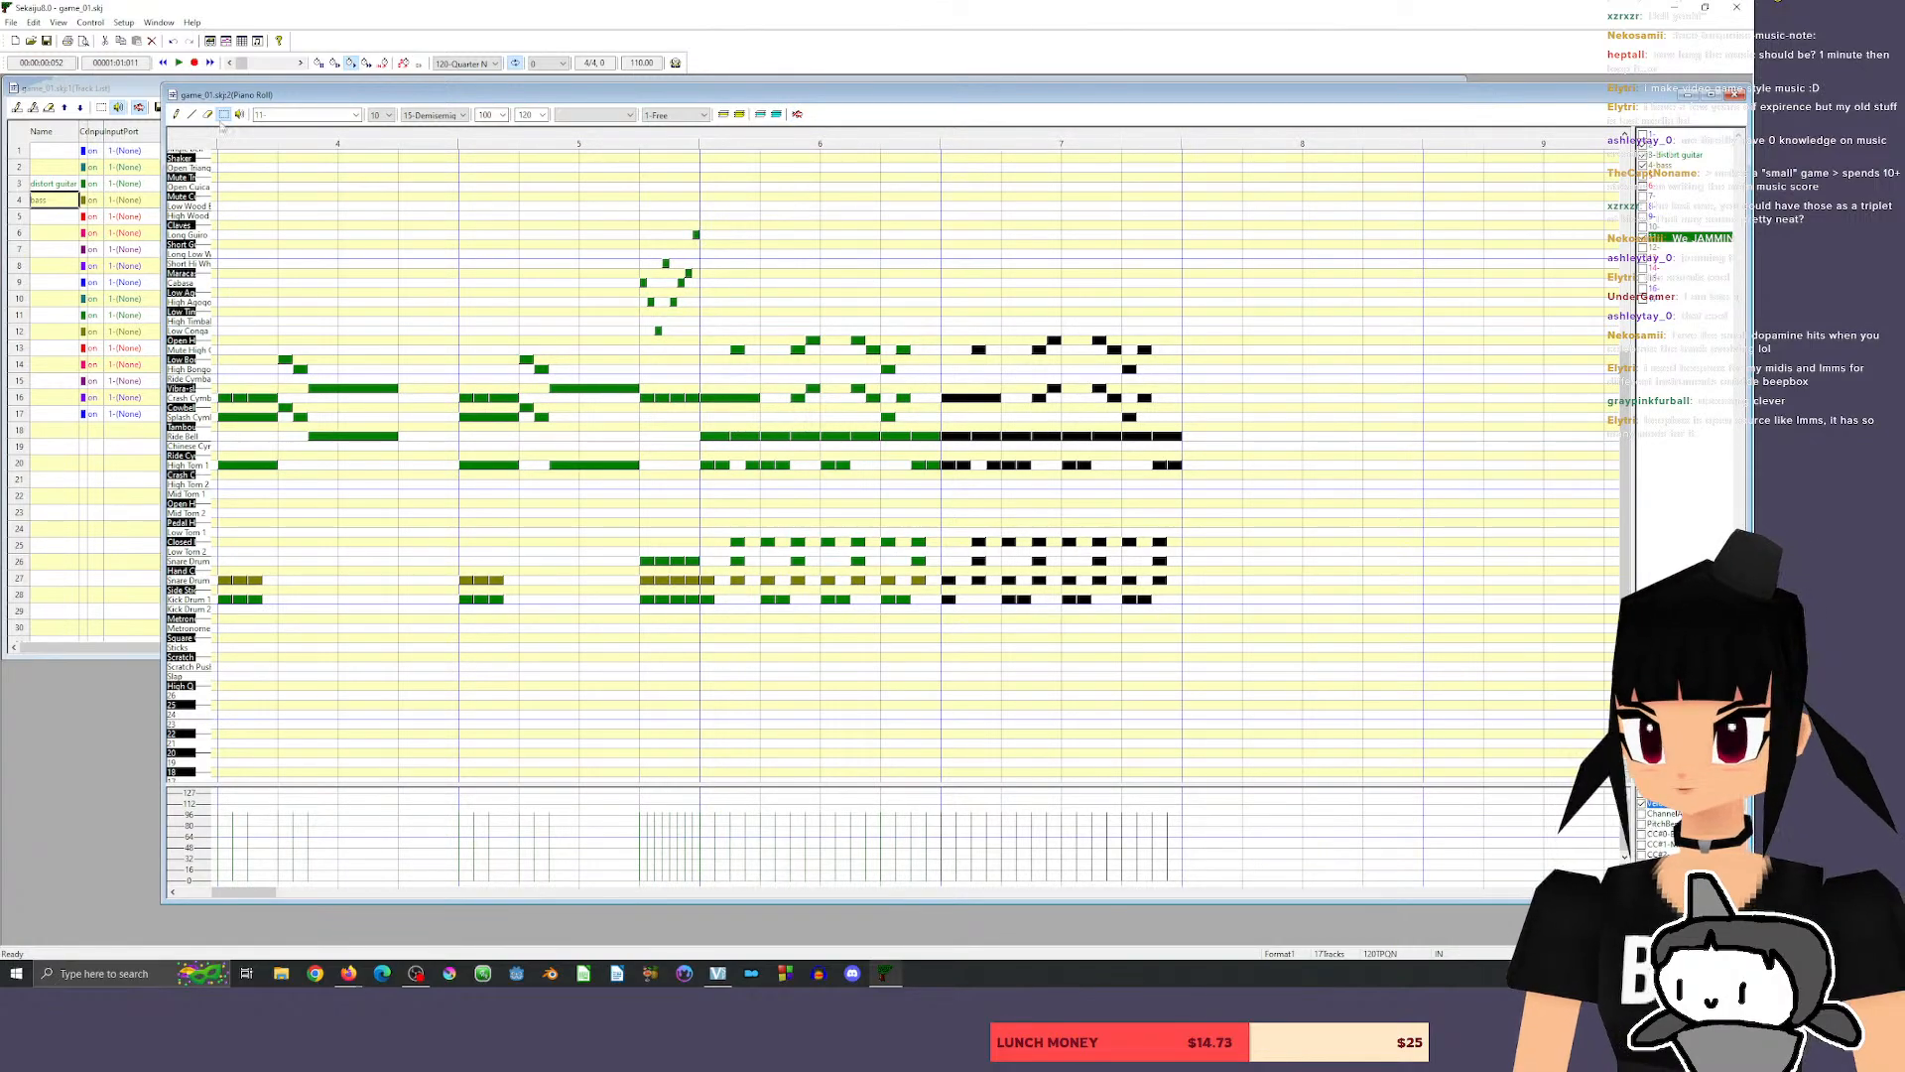
click(176, 114)
click(201, 319)
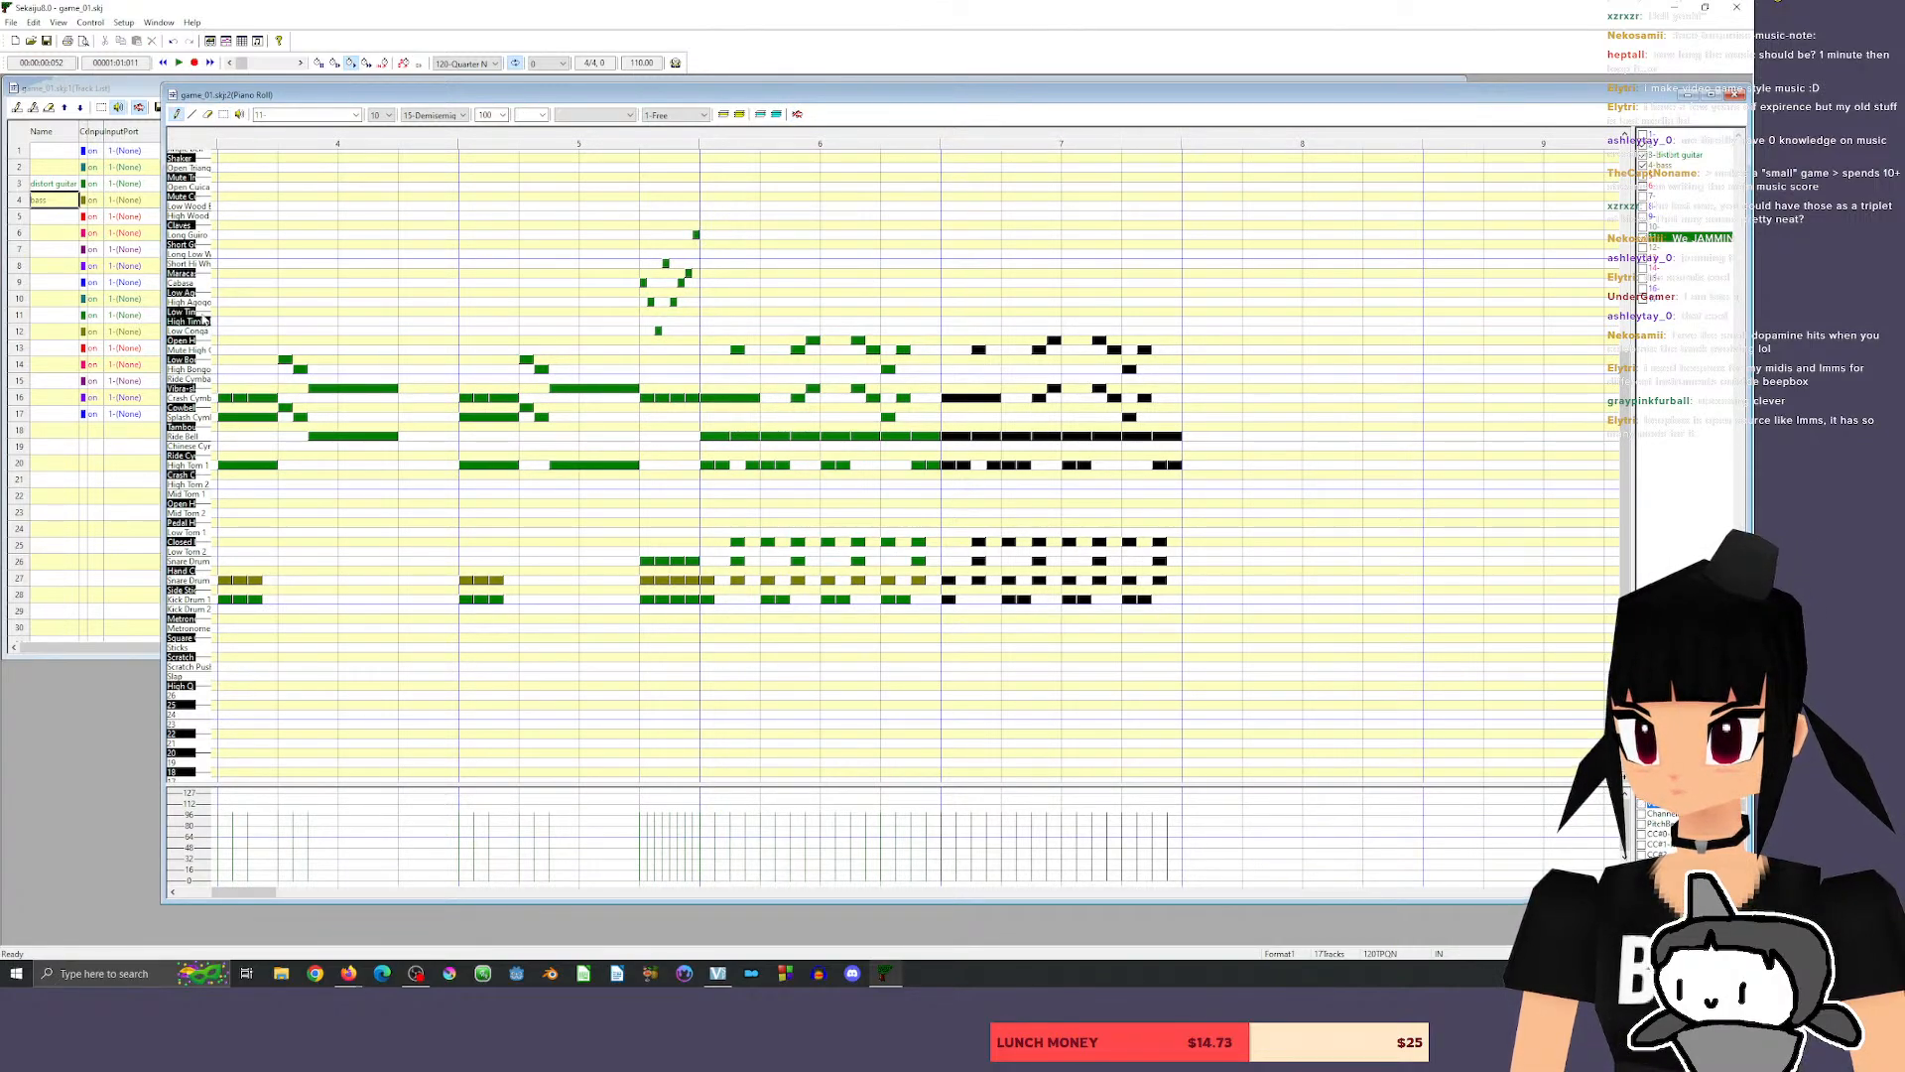
click(201, 294)
click(198, 235)
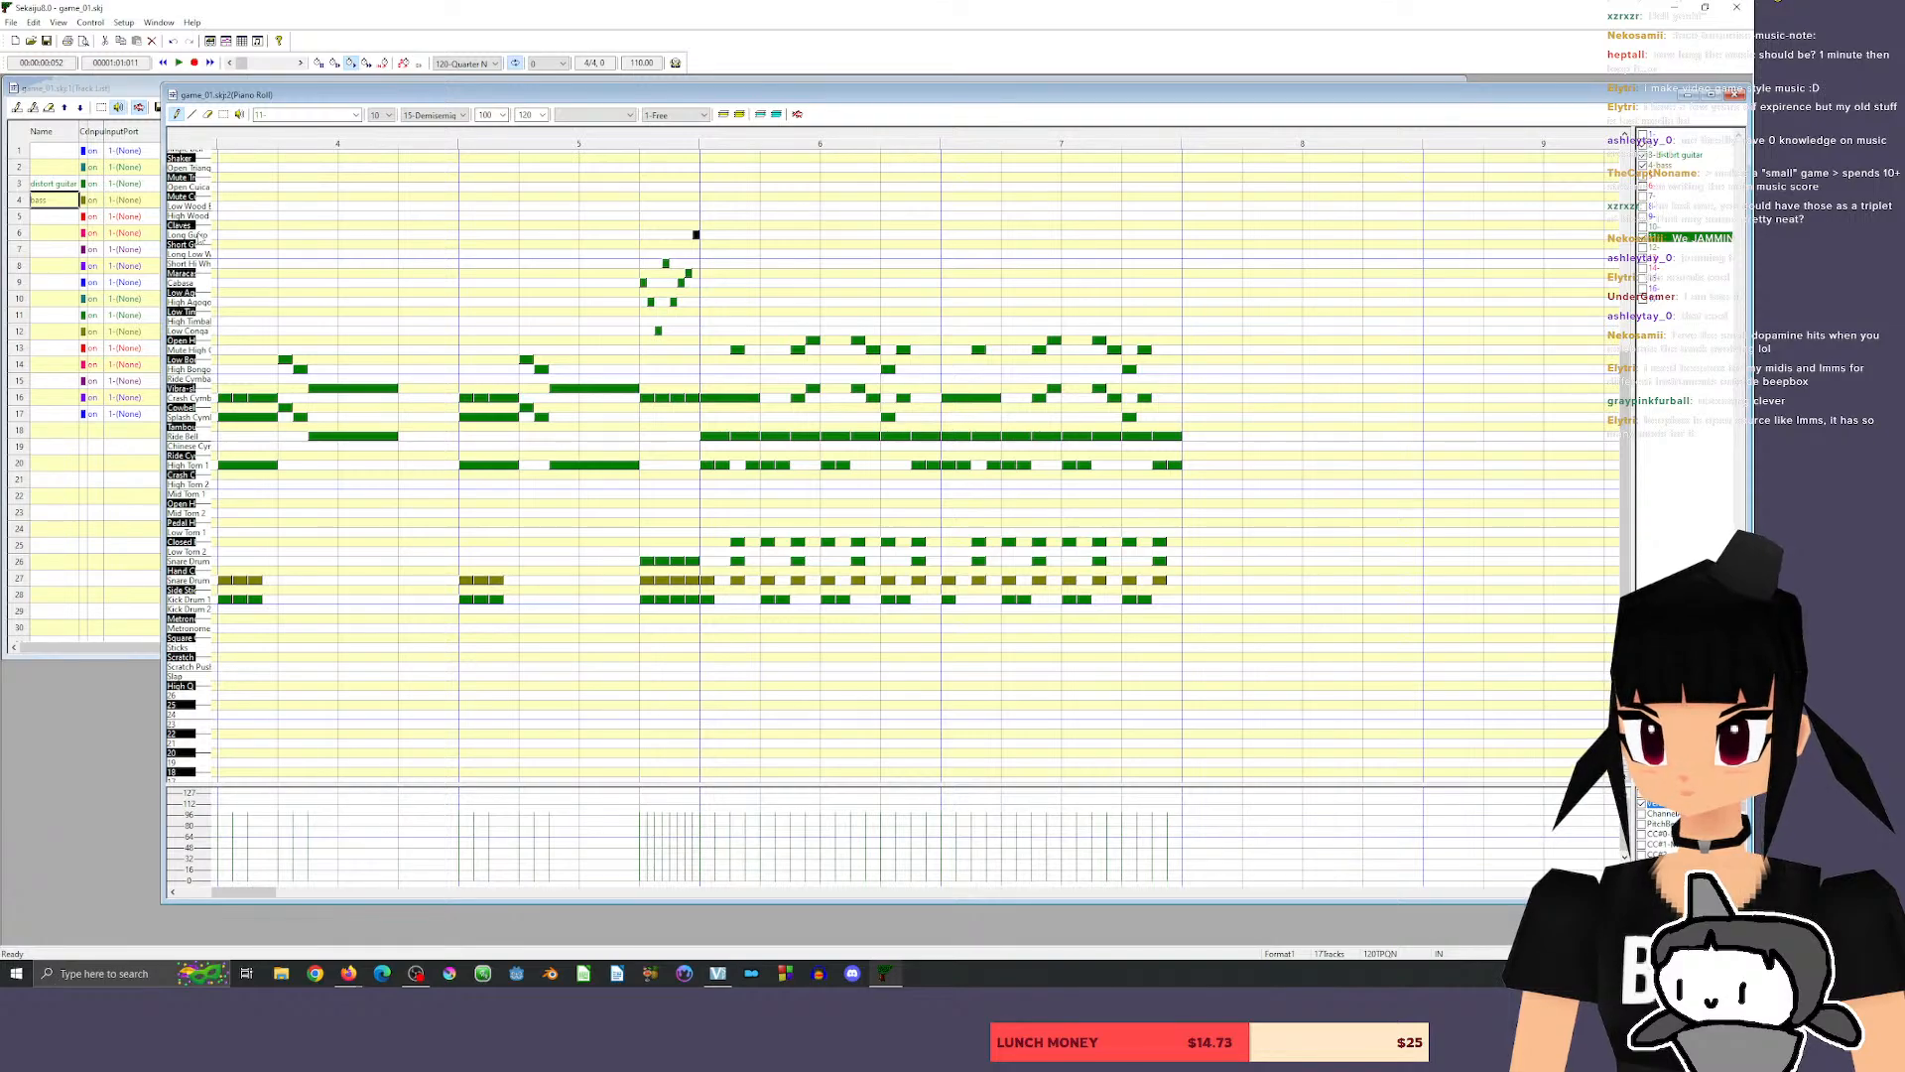
click(571, 141)
key(space)
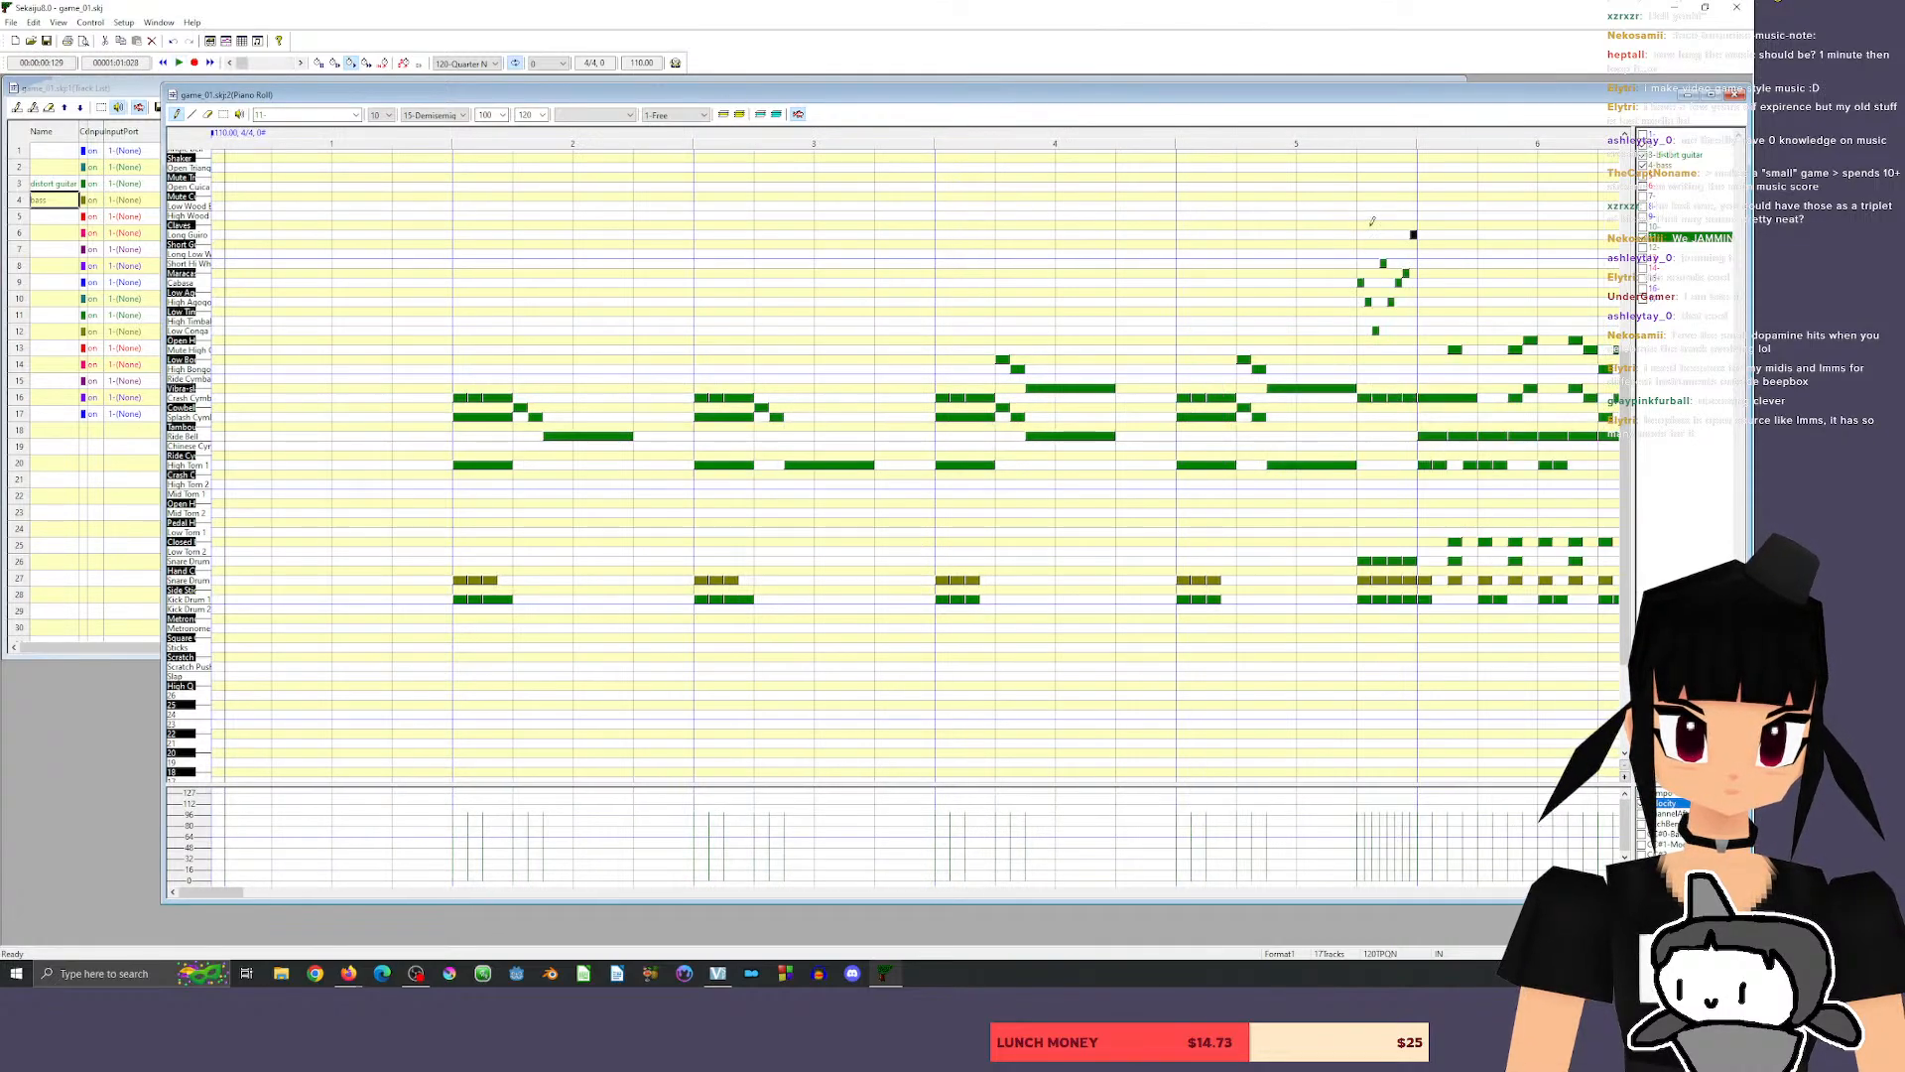
Select every note in measures 6 and 7, copy them into measures 8 and 9, and play back from the end of measure 5.
drag(225, 892, 268, 892)
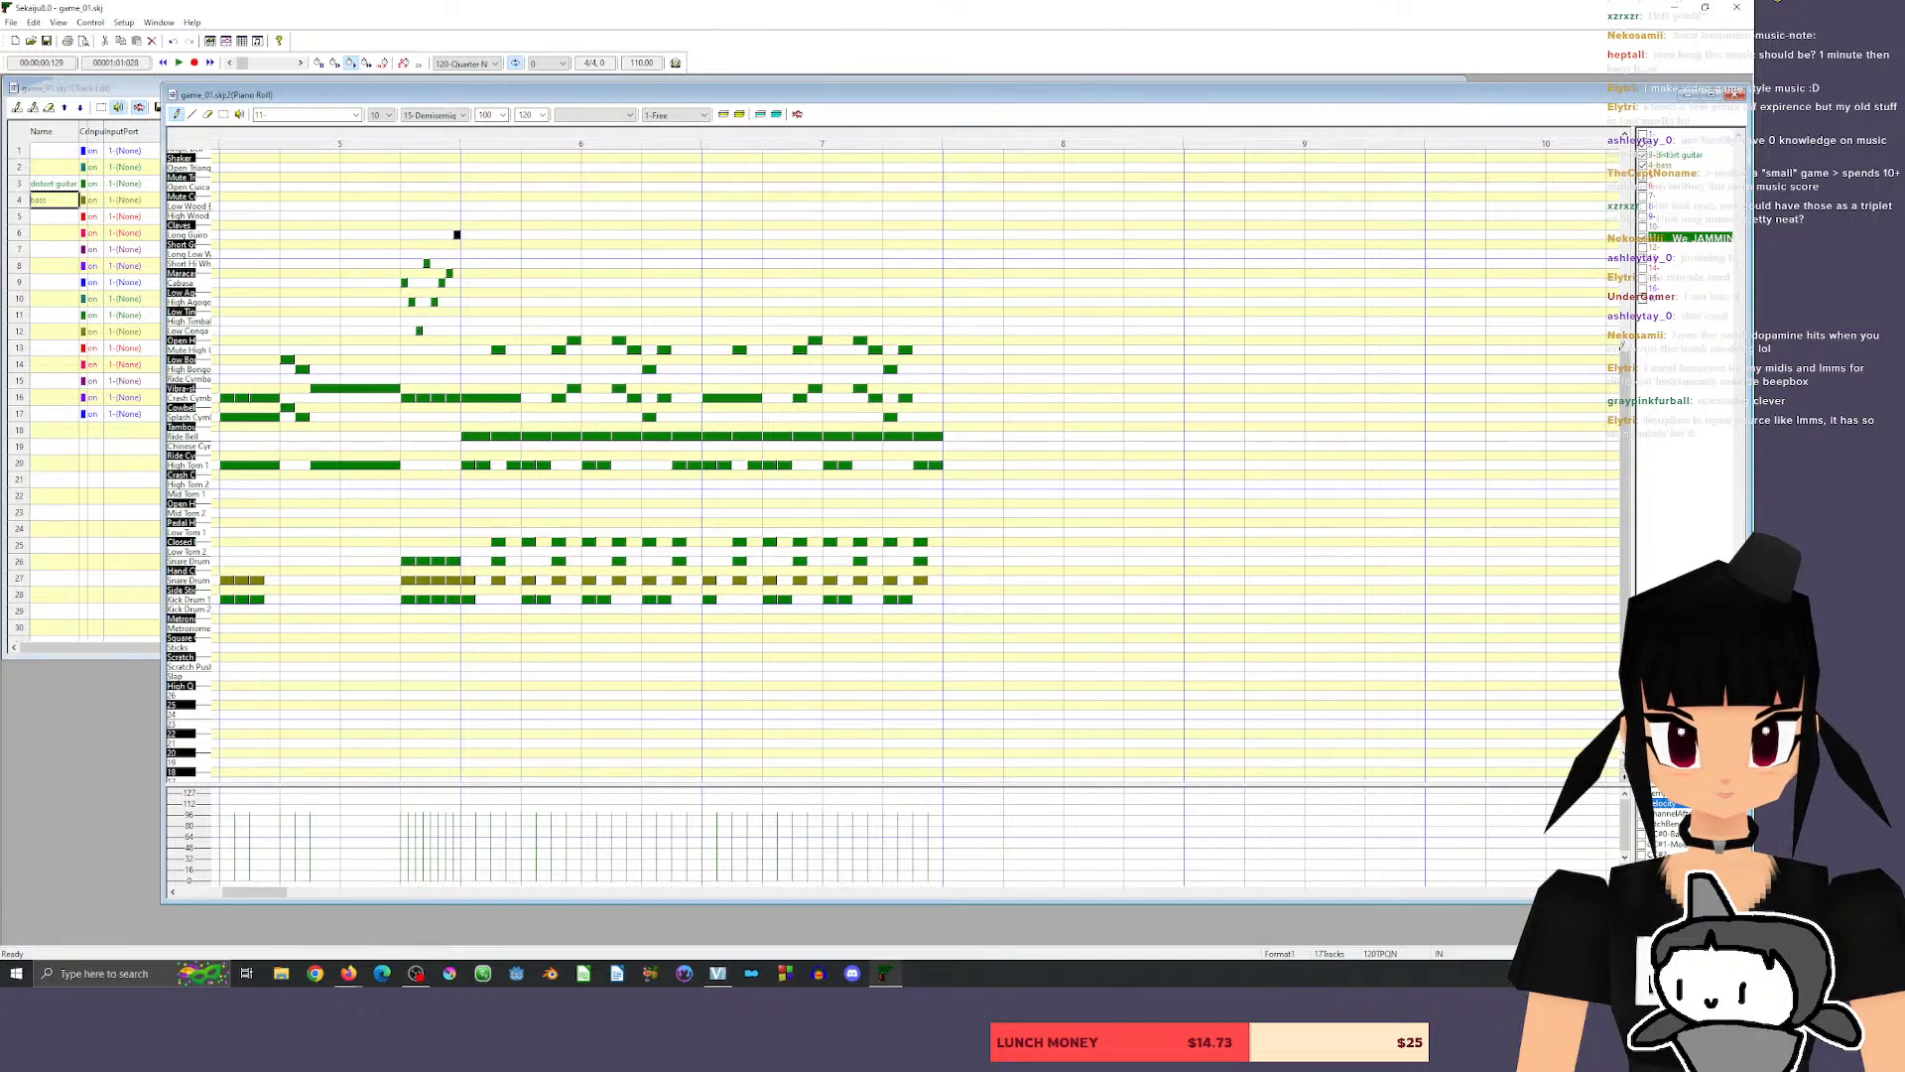
click(225, 114)
drag(464, 309, 1090, 666)
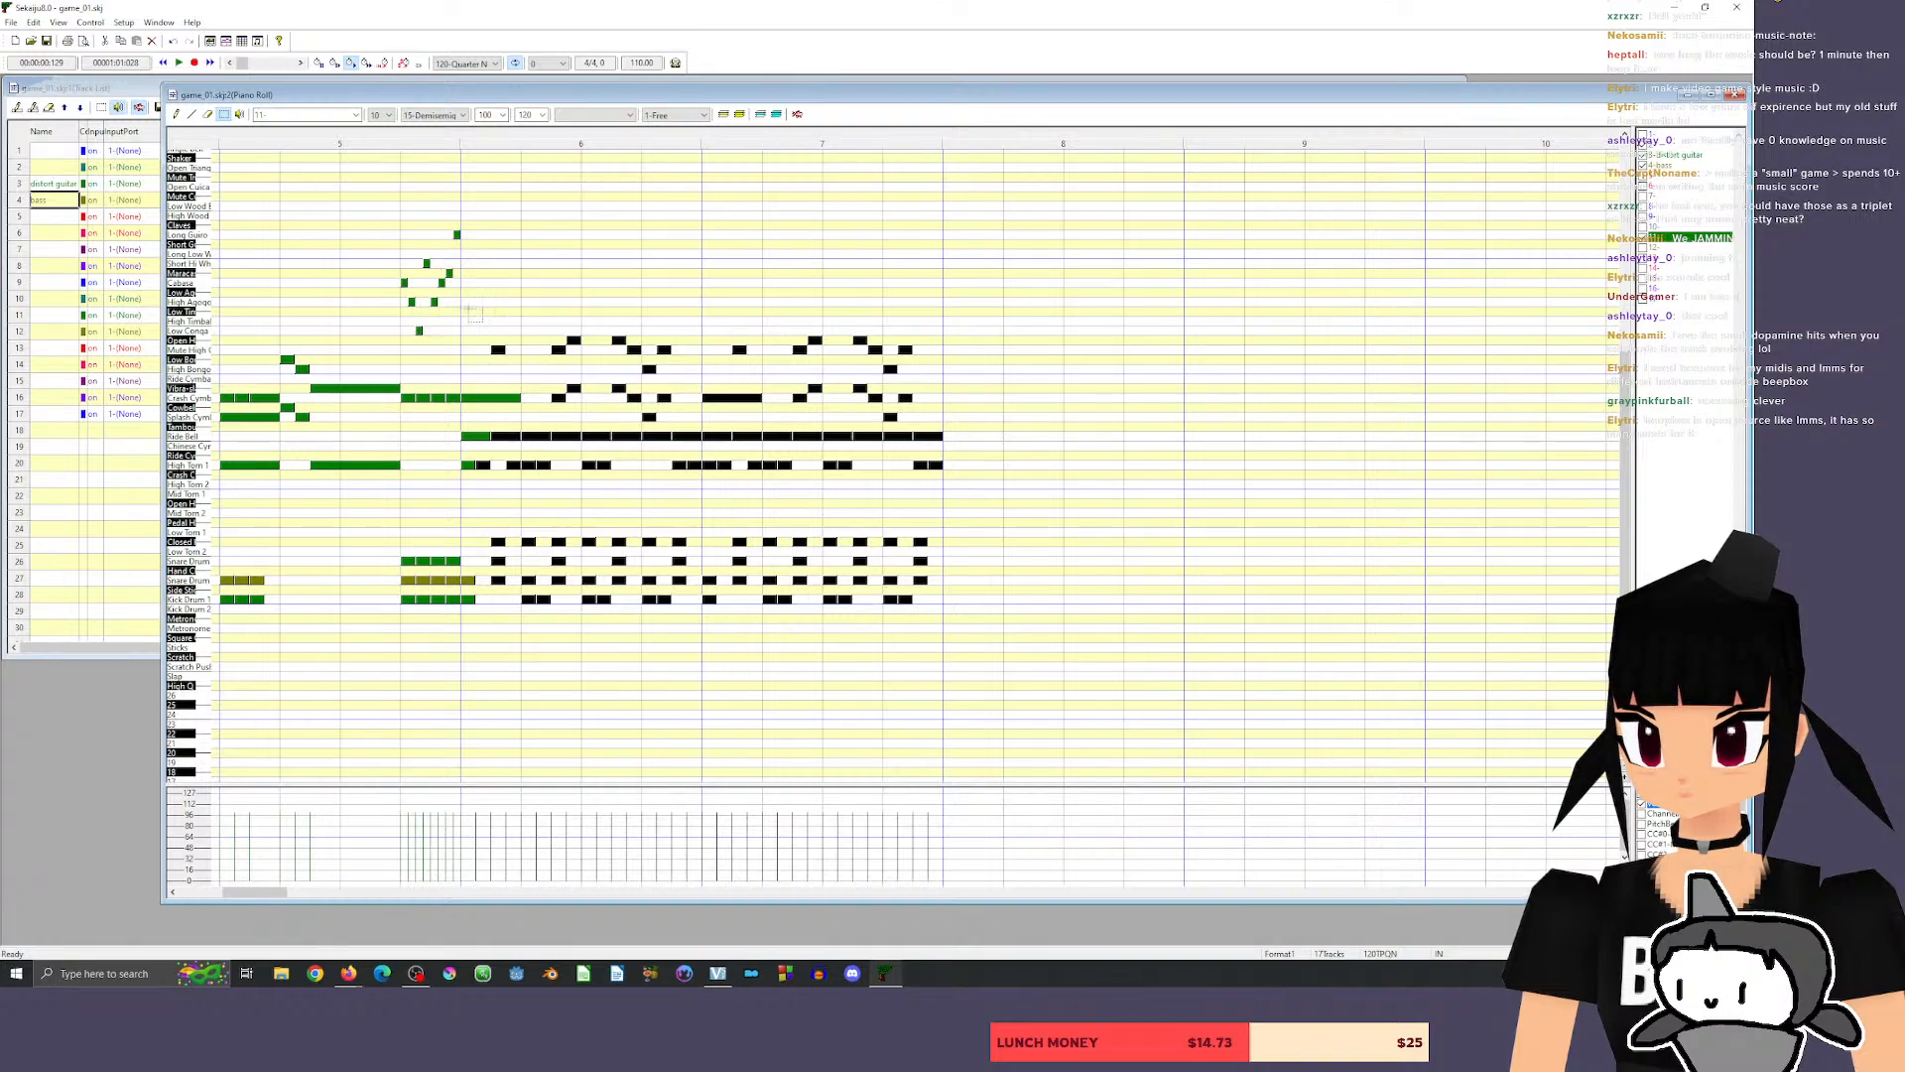
click(831, 723)
drag(462, 286, 1032, 712)
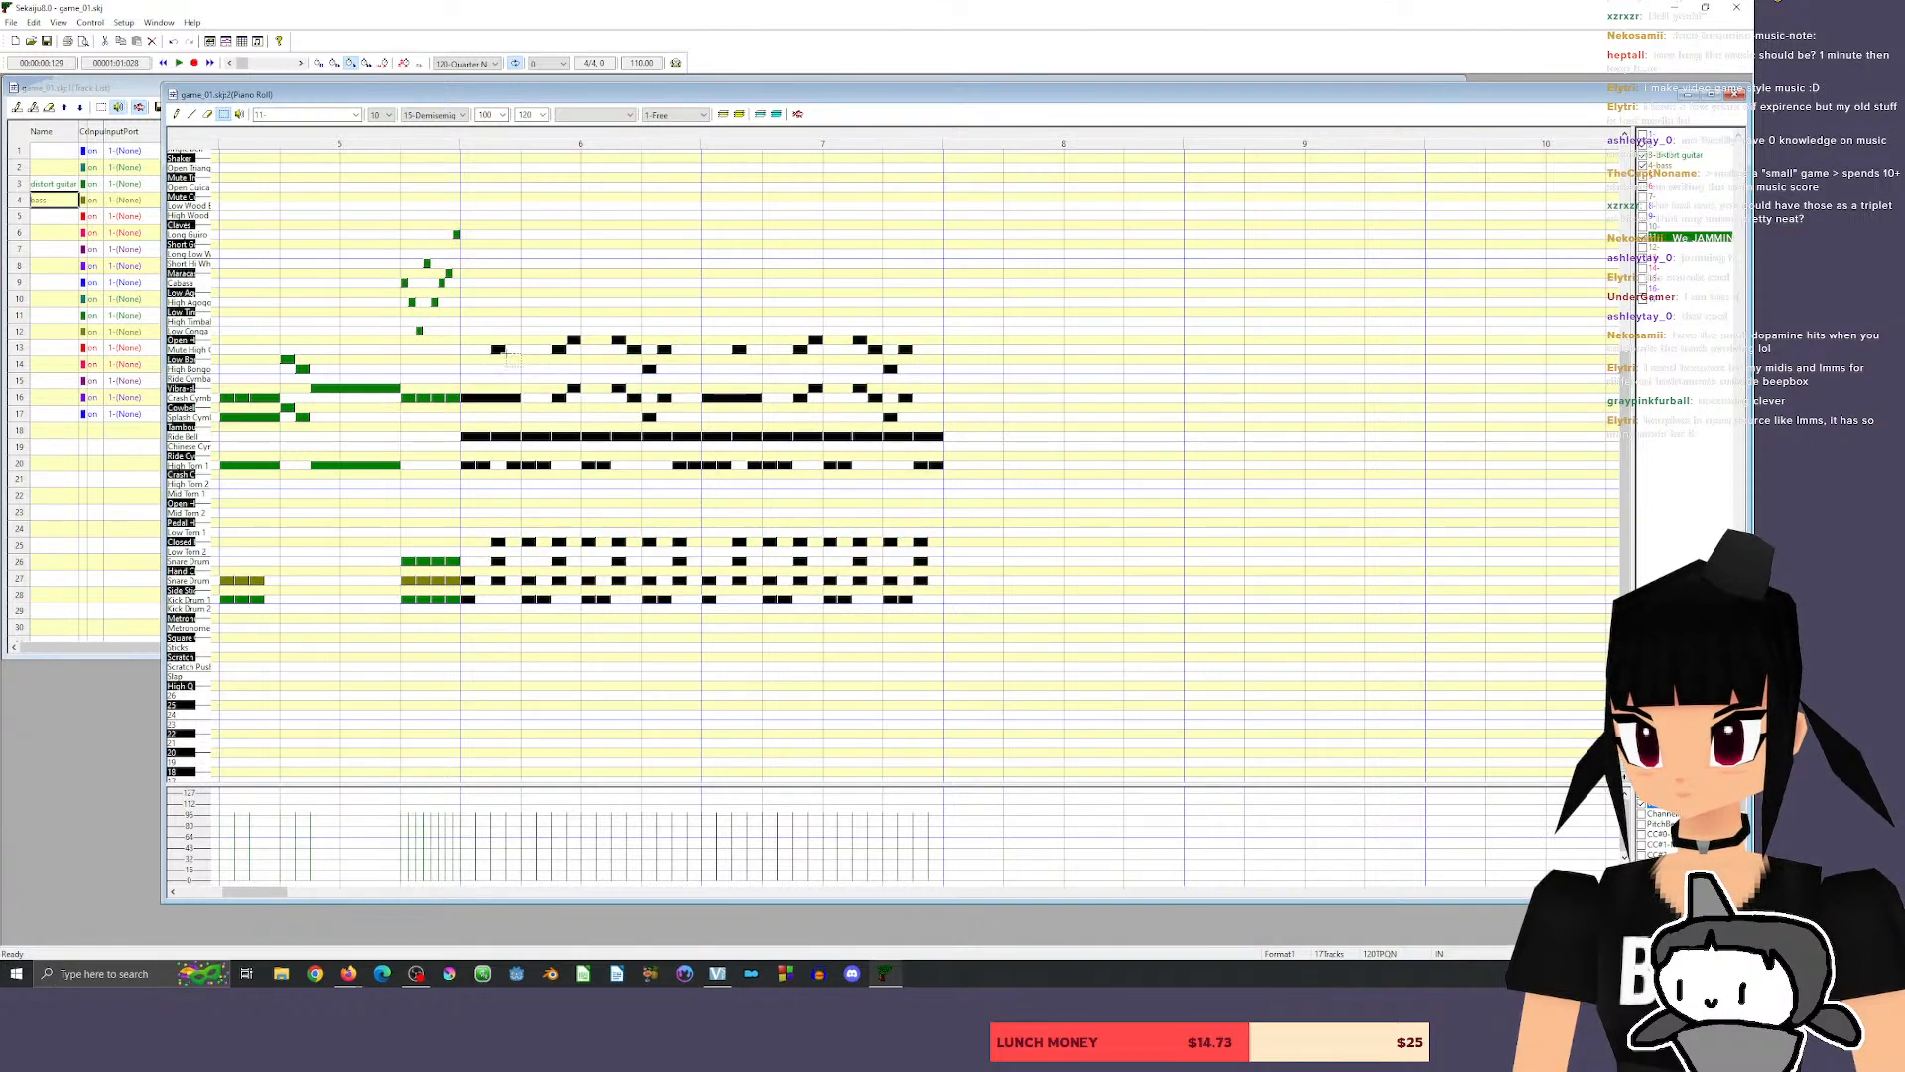
drag(486, 402, 959, 395)
click(775, 142)
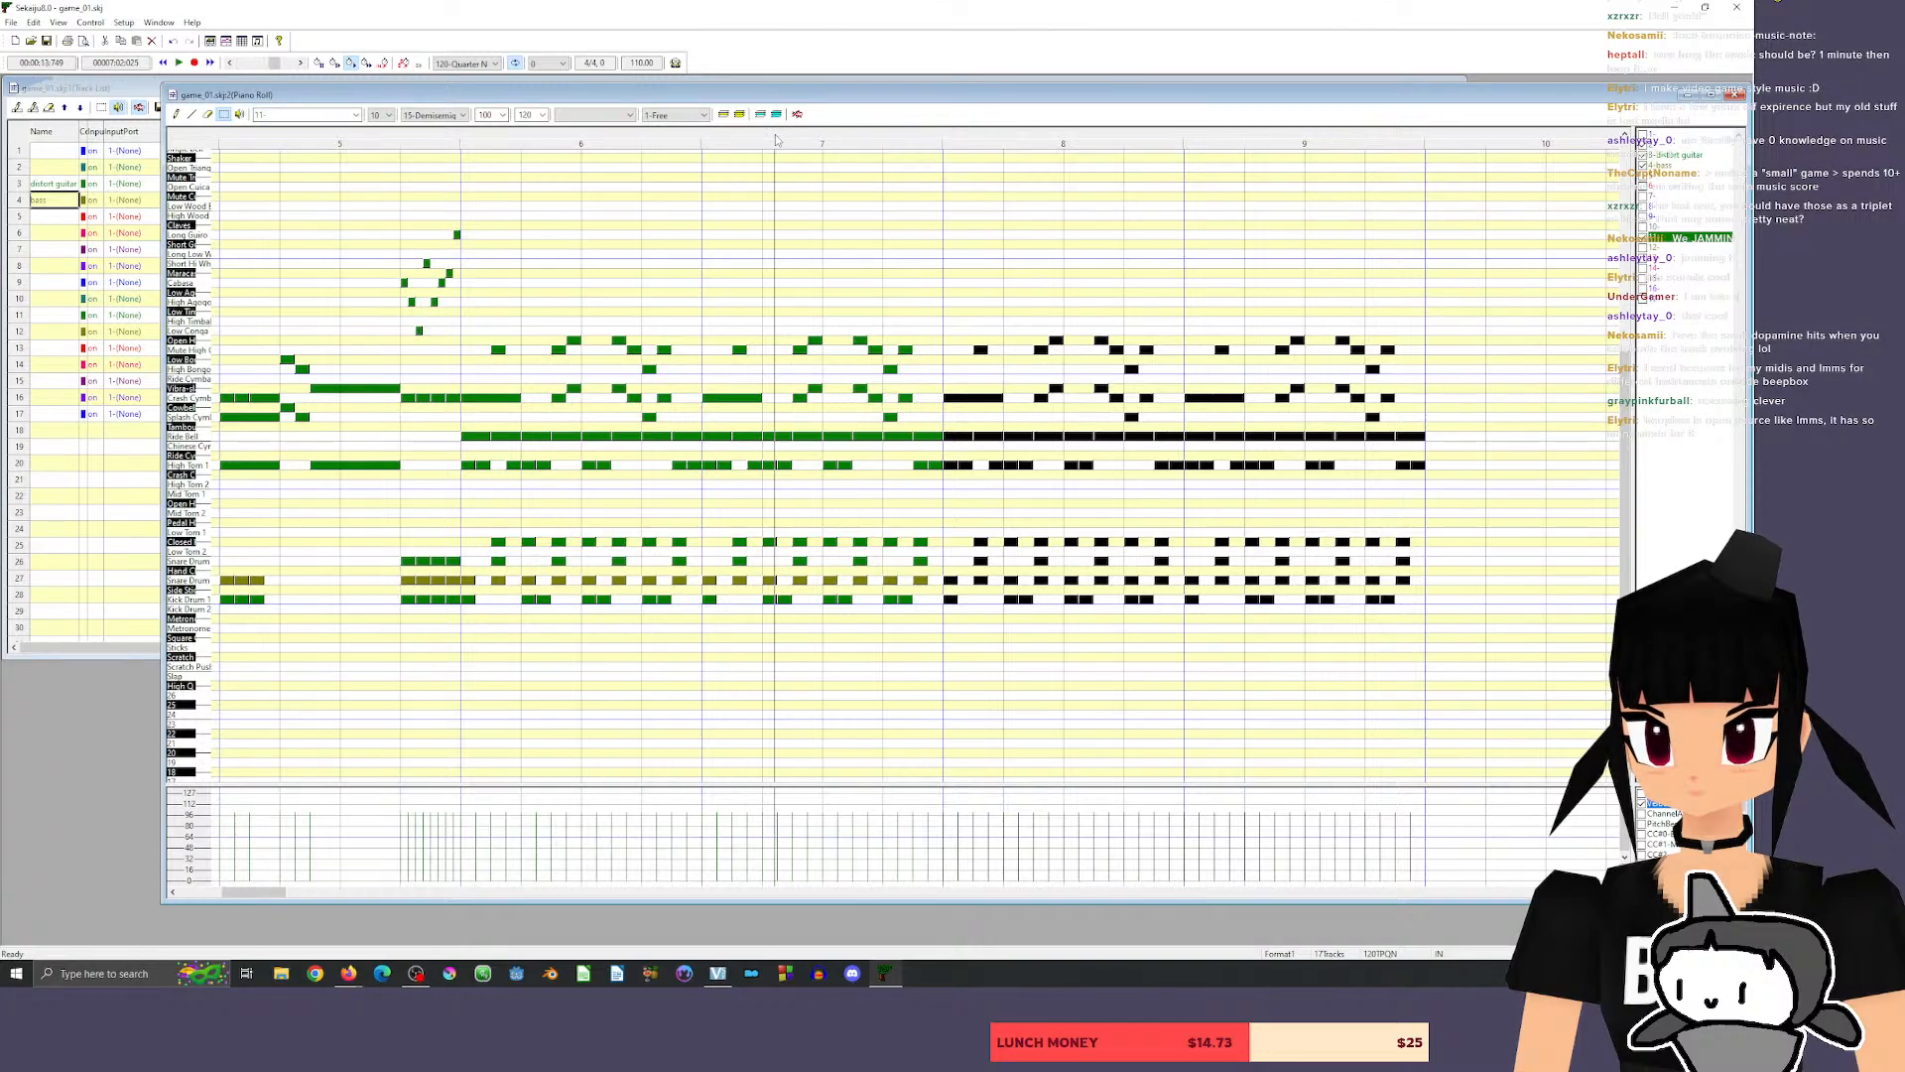
click(443, 142)
key(space)
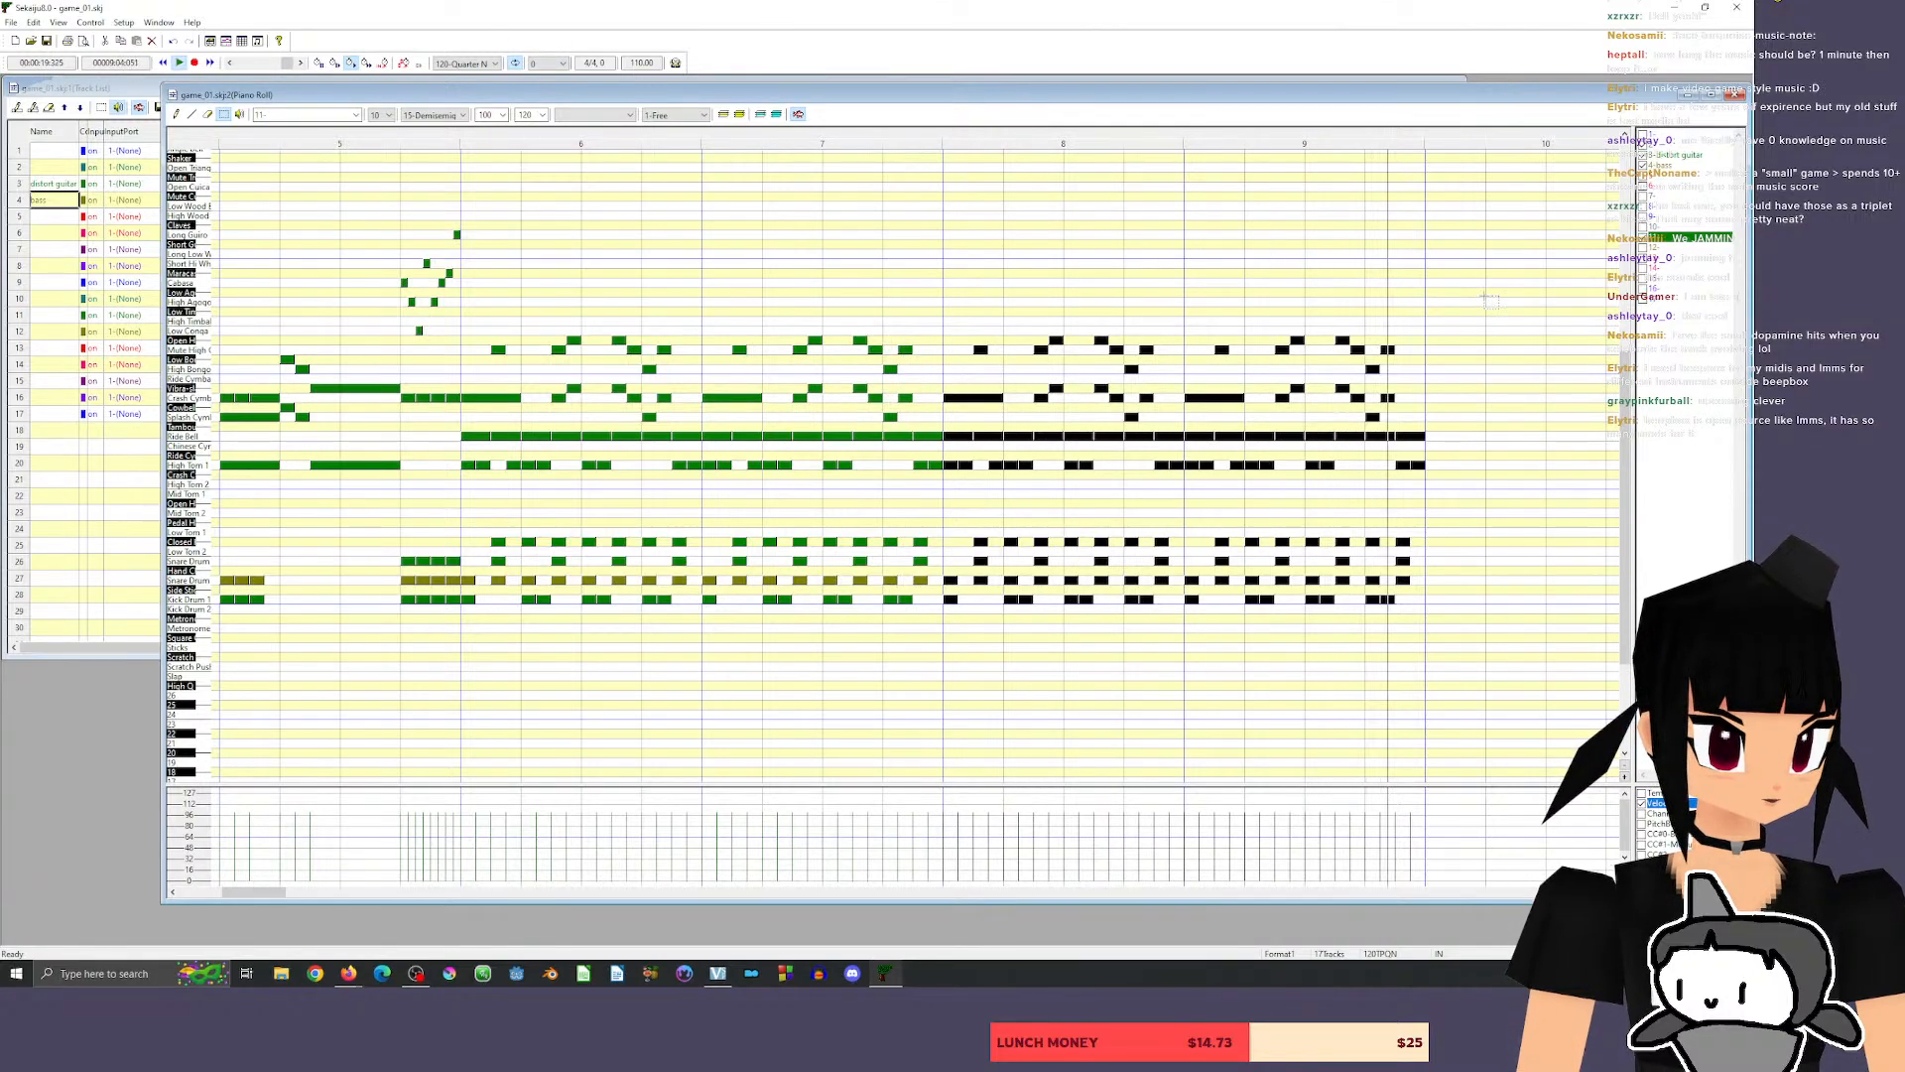
Bring up the track list and name the empty track 5 "lead guitar".
drag(327, 892, 274, 898)
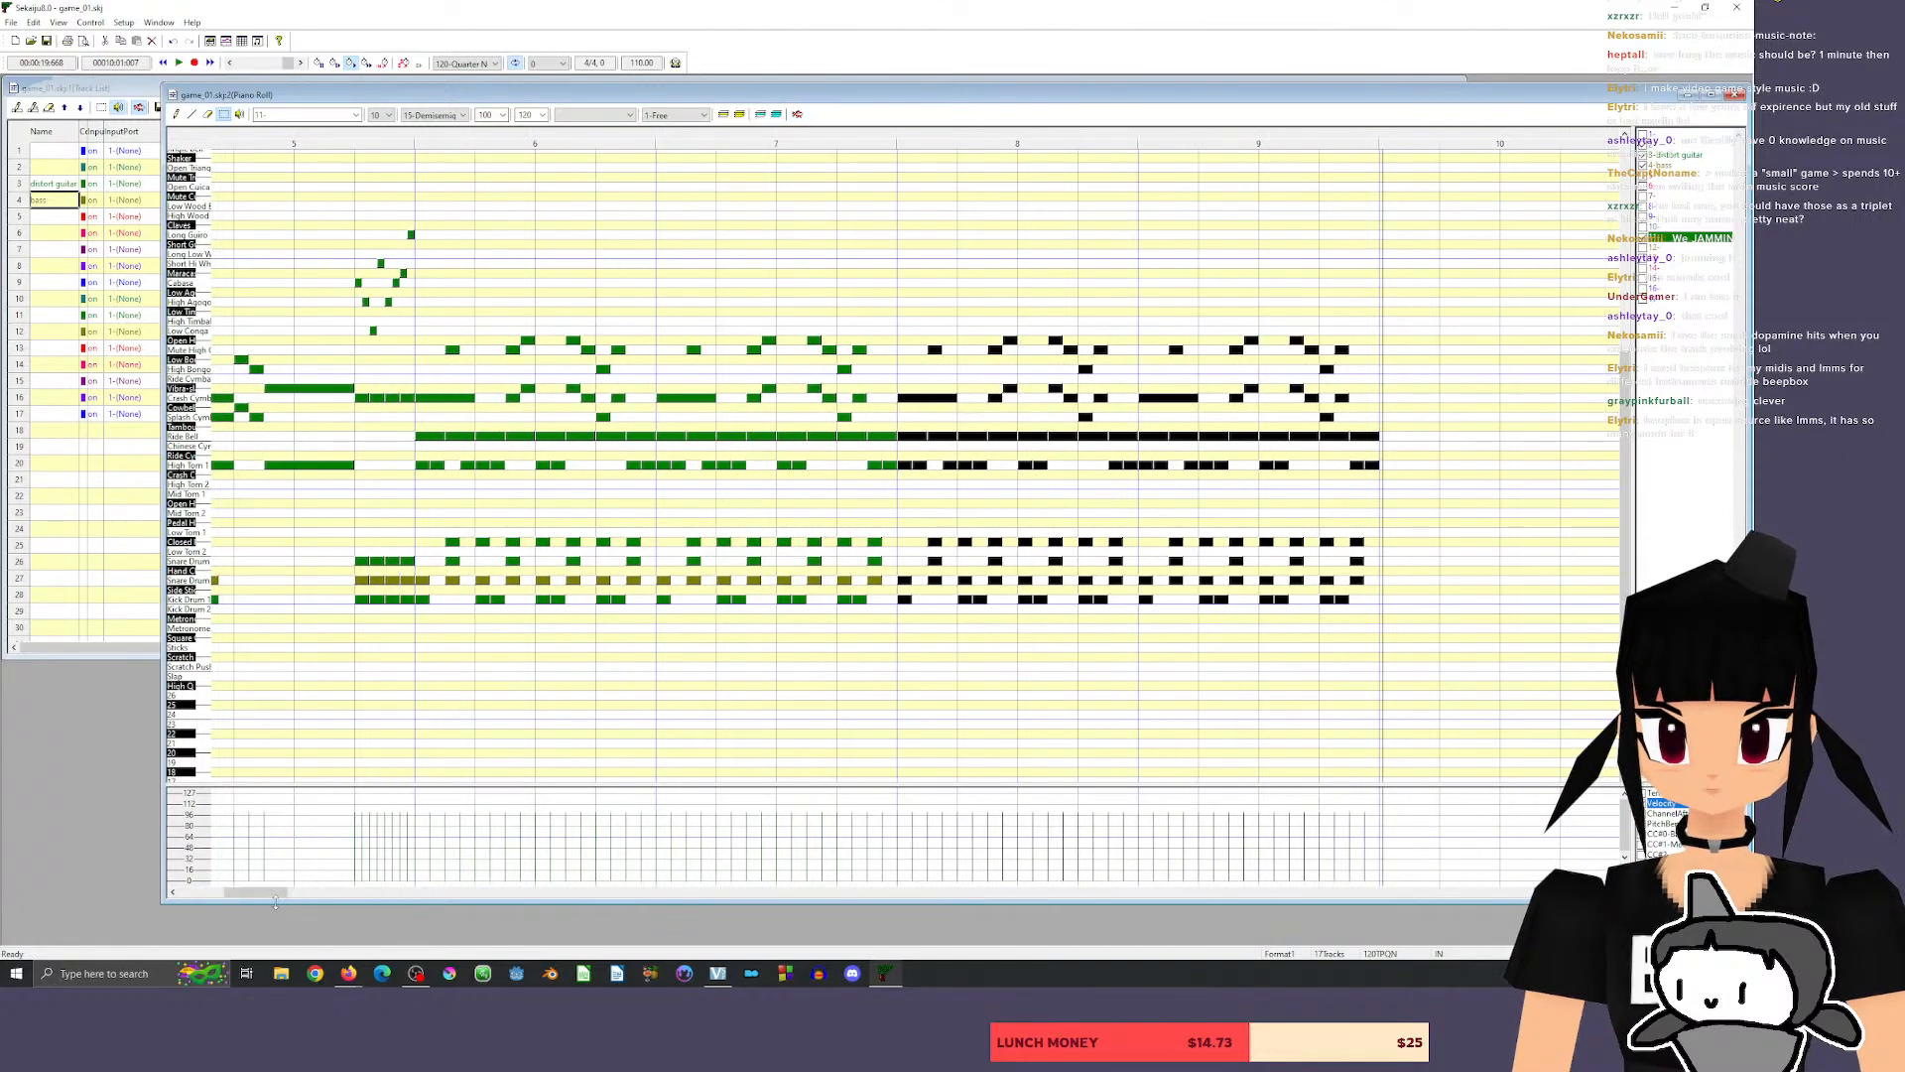
click(132, 91)
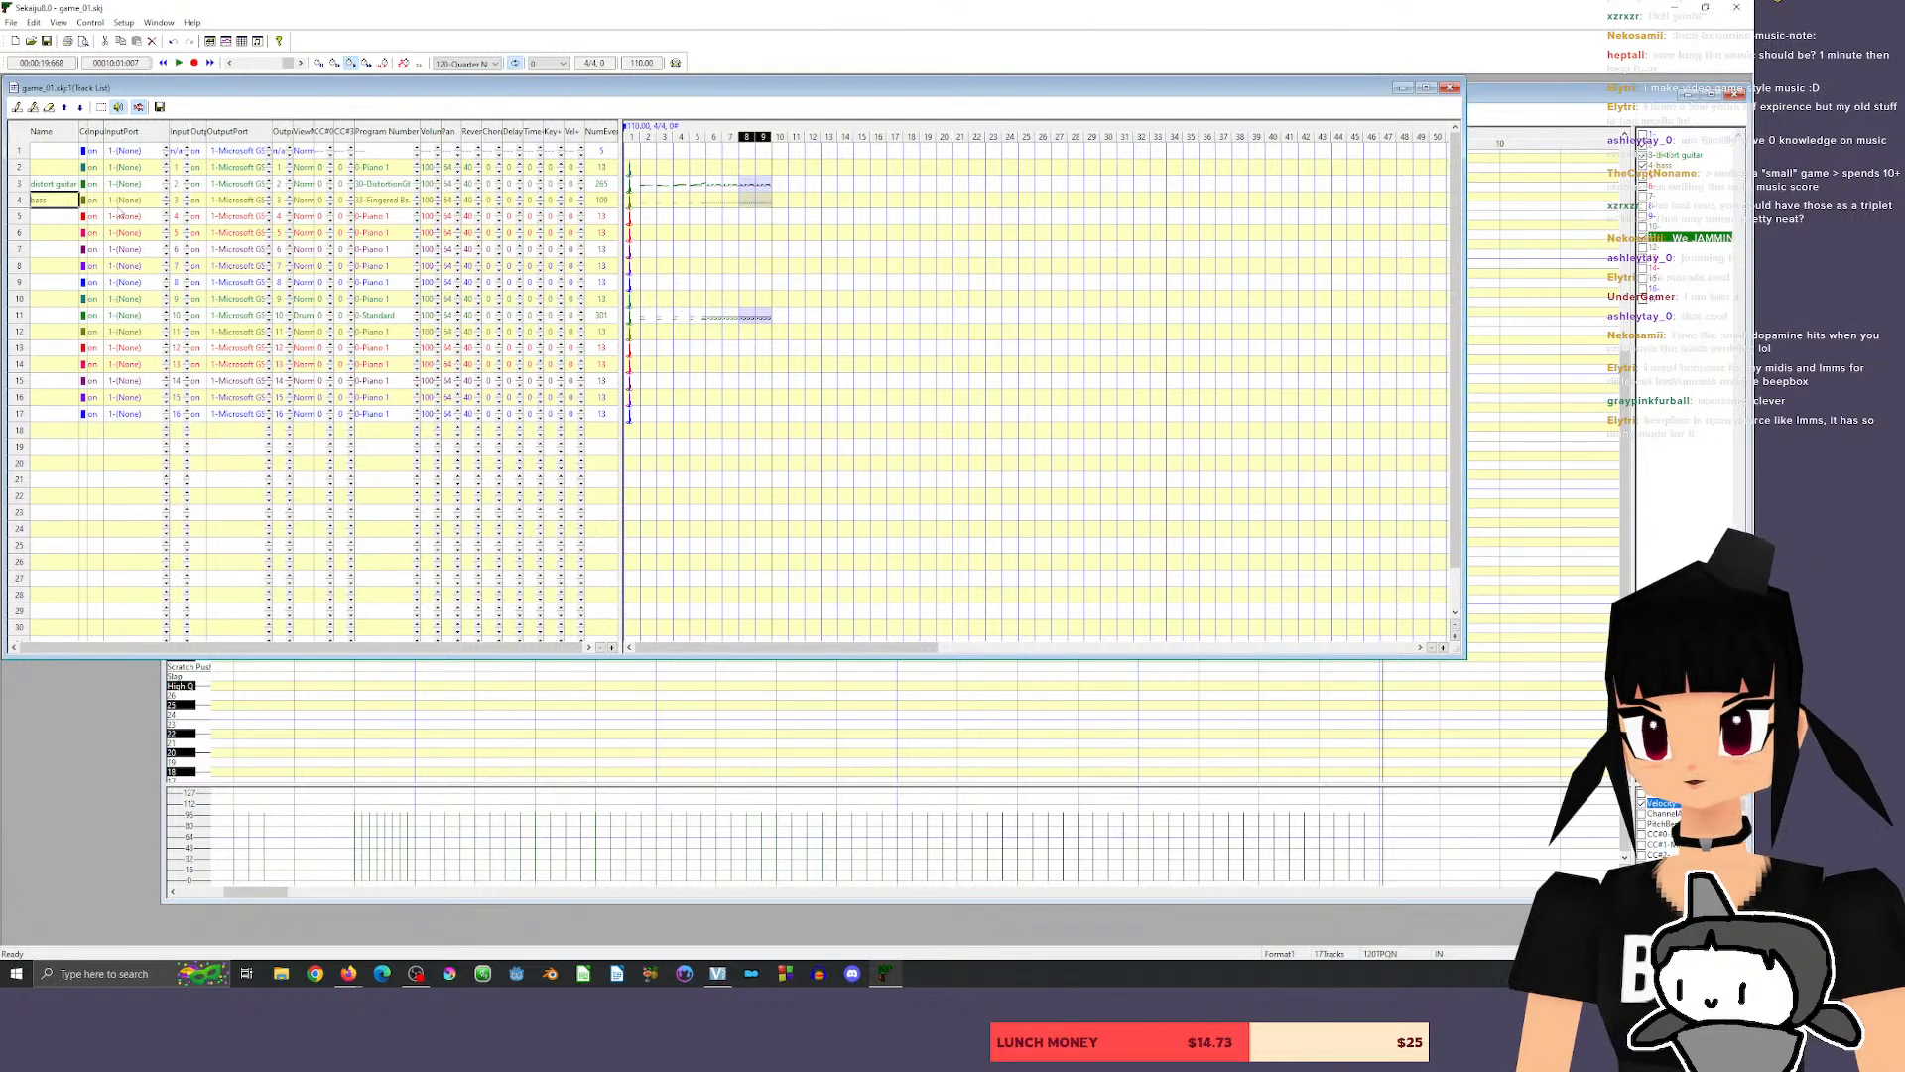
click(382, 219)
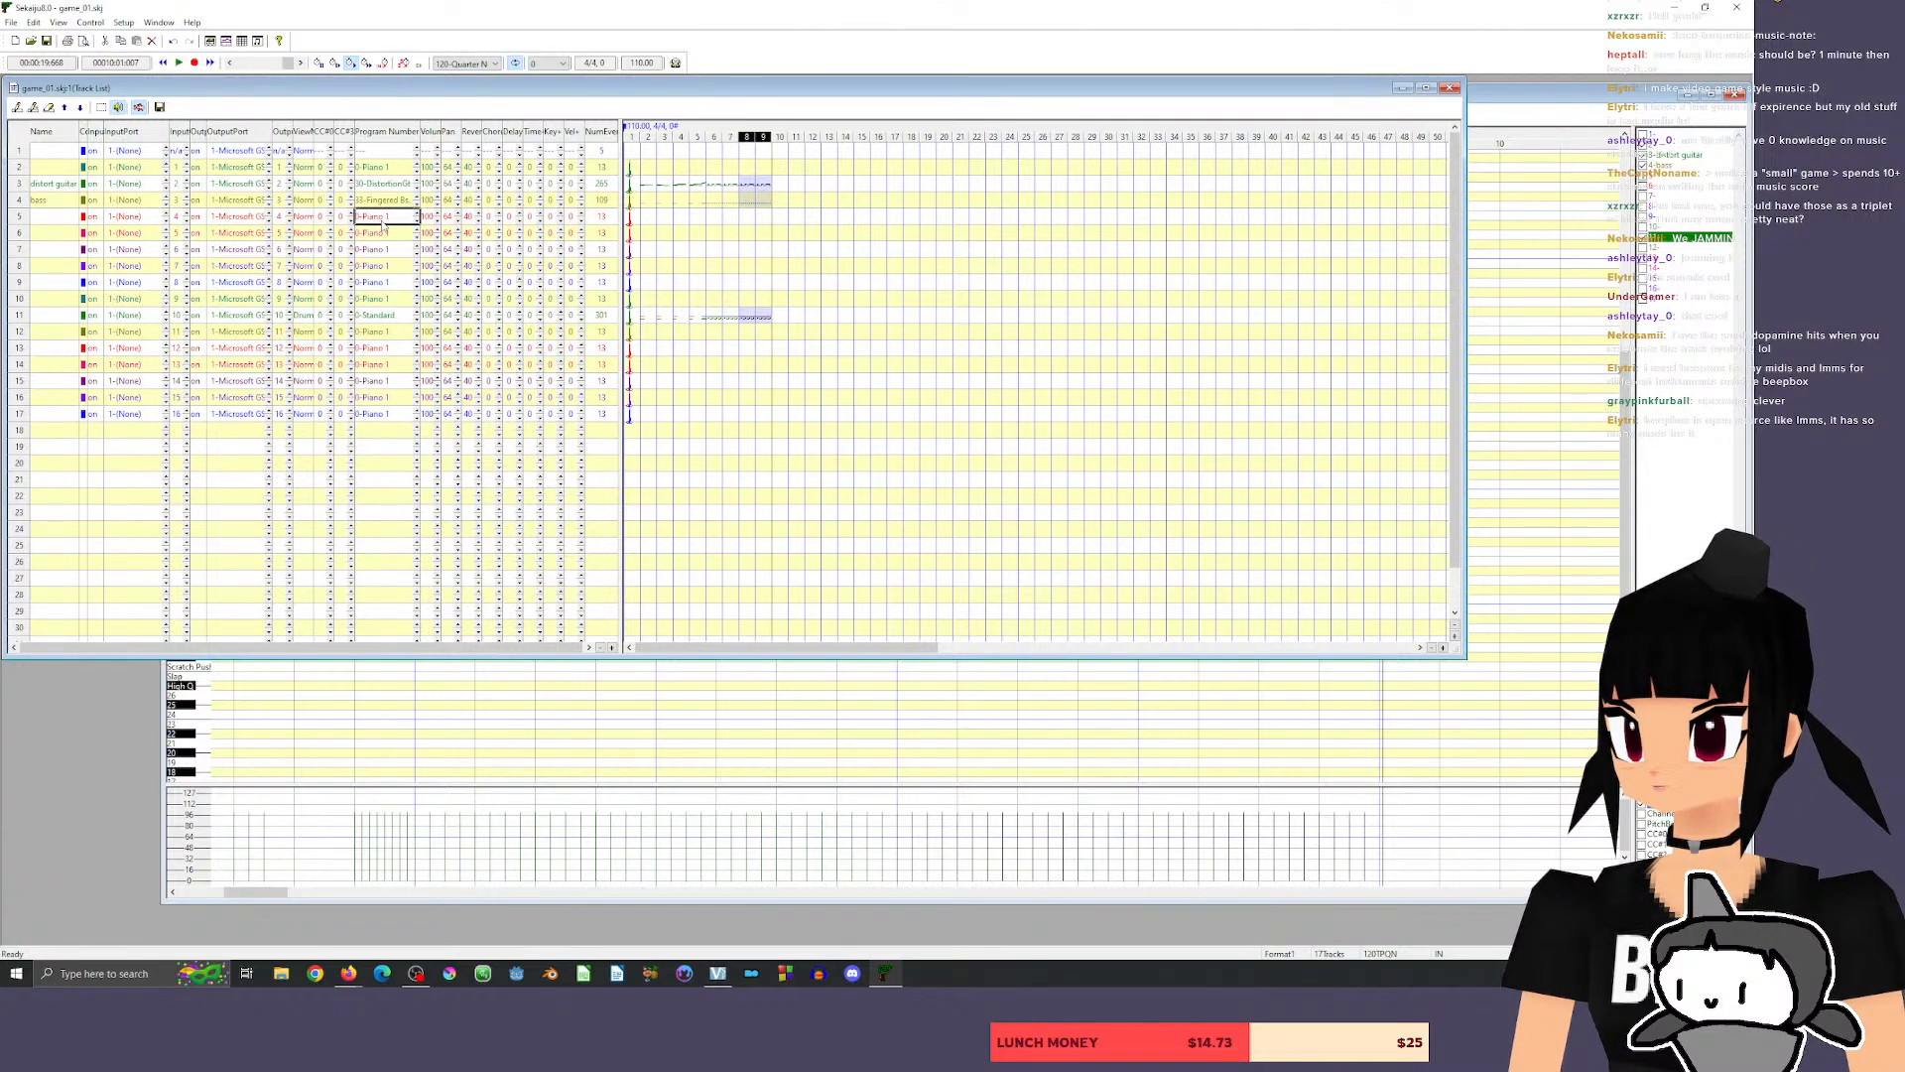
double_click(45, 217)
text(le)
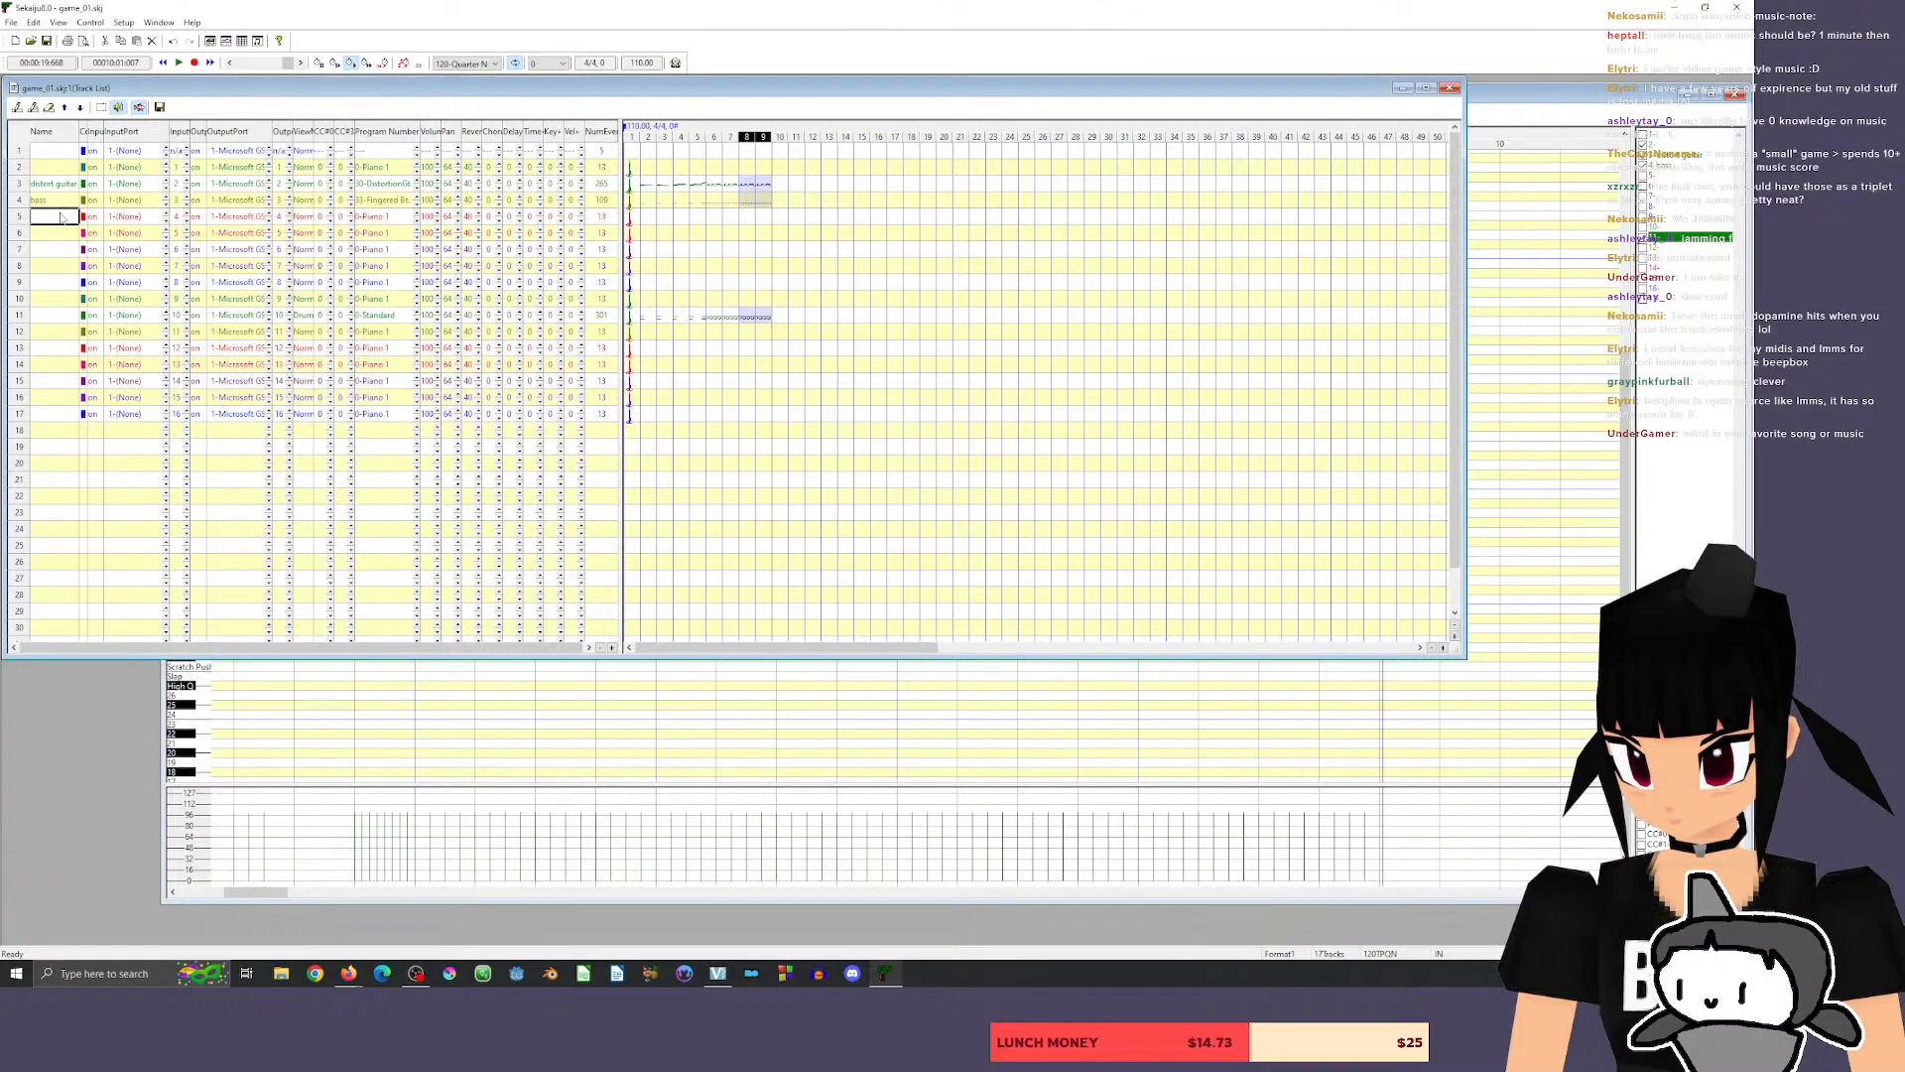
text(ad guitar)
key(Return)
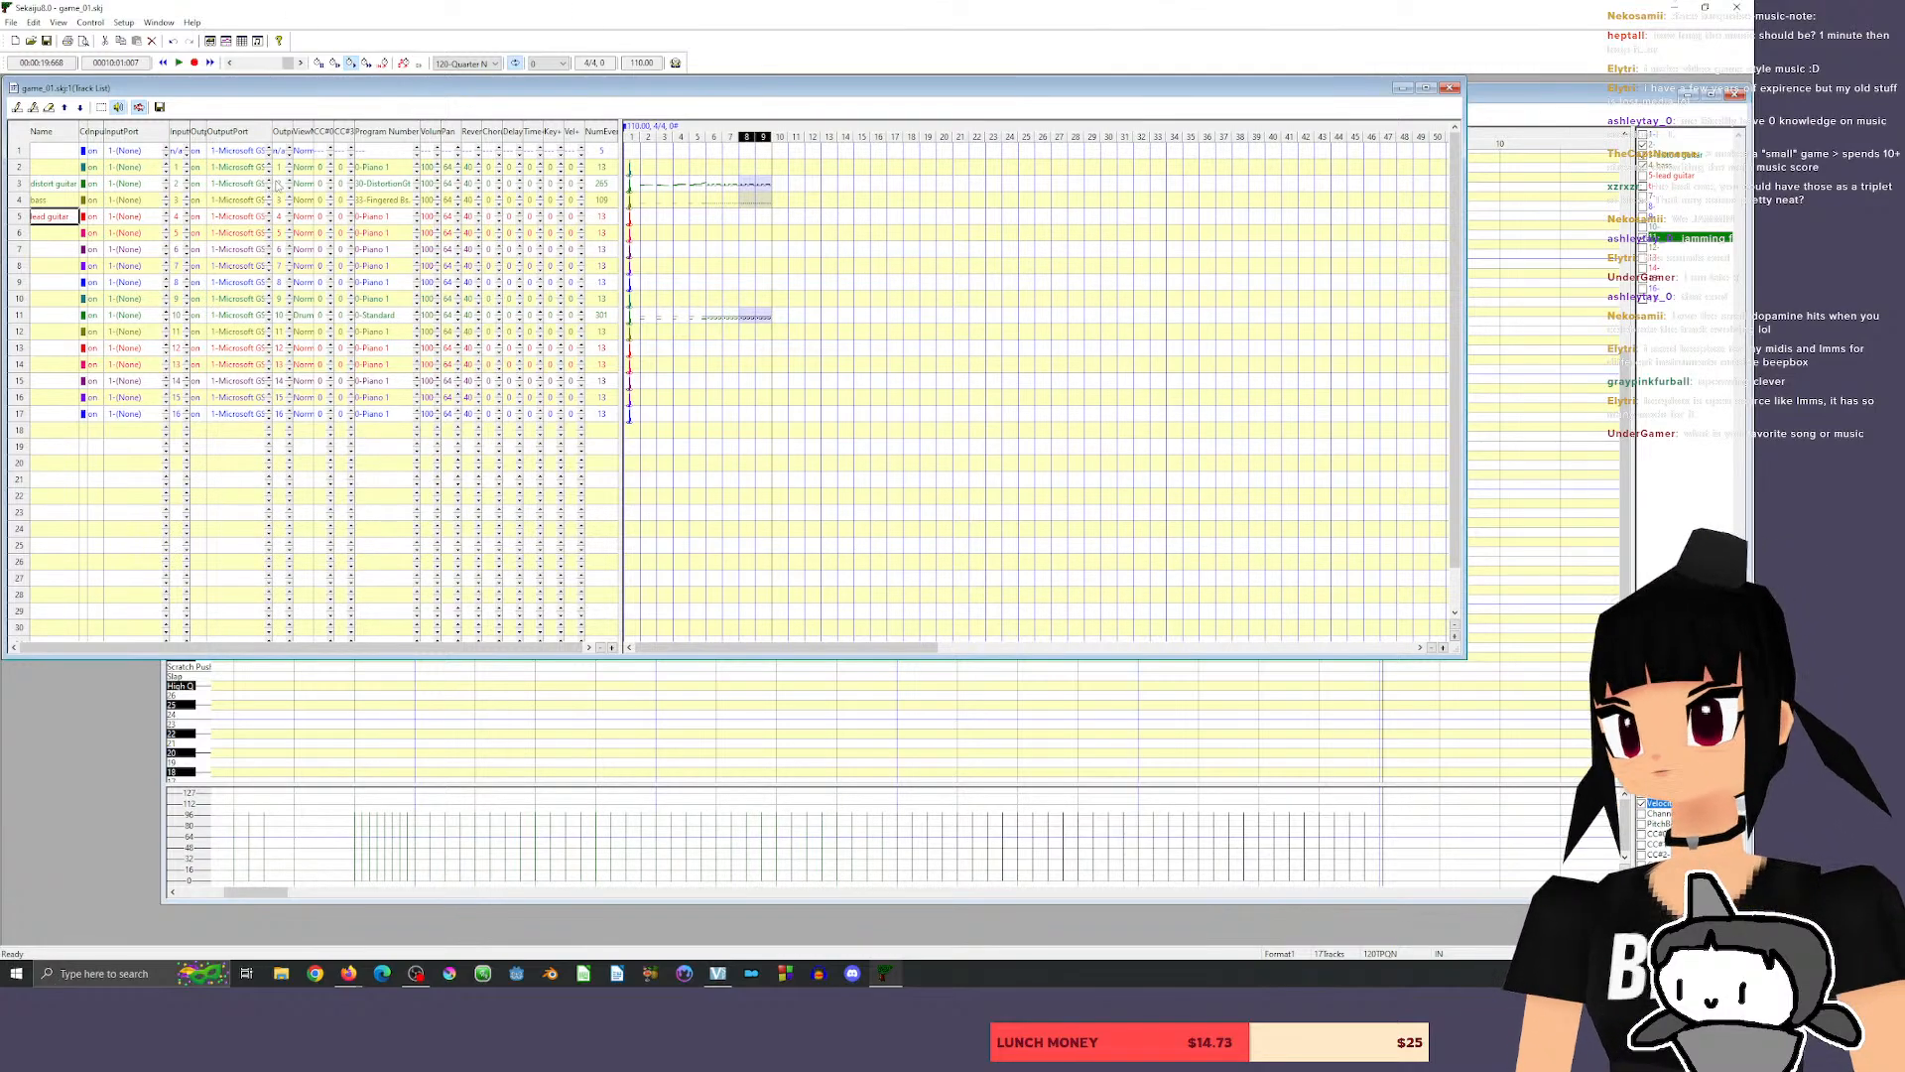
Set the lead guitar track's program to the Overdrive guitar sound.
click(417, 213)
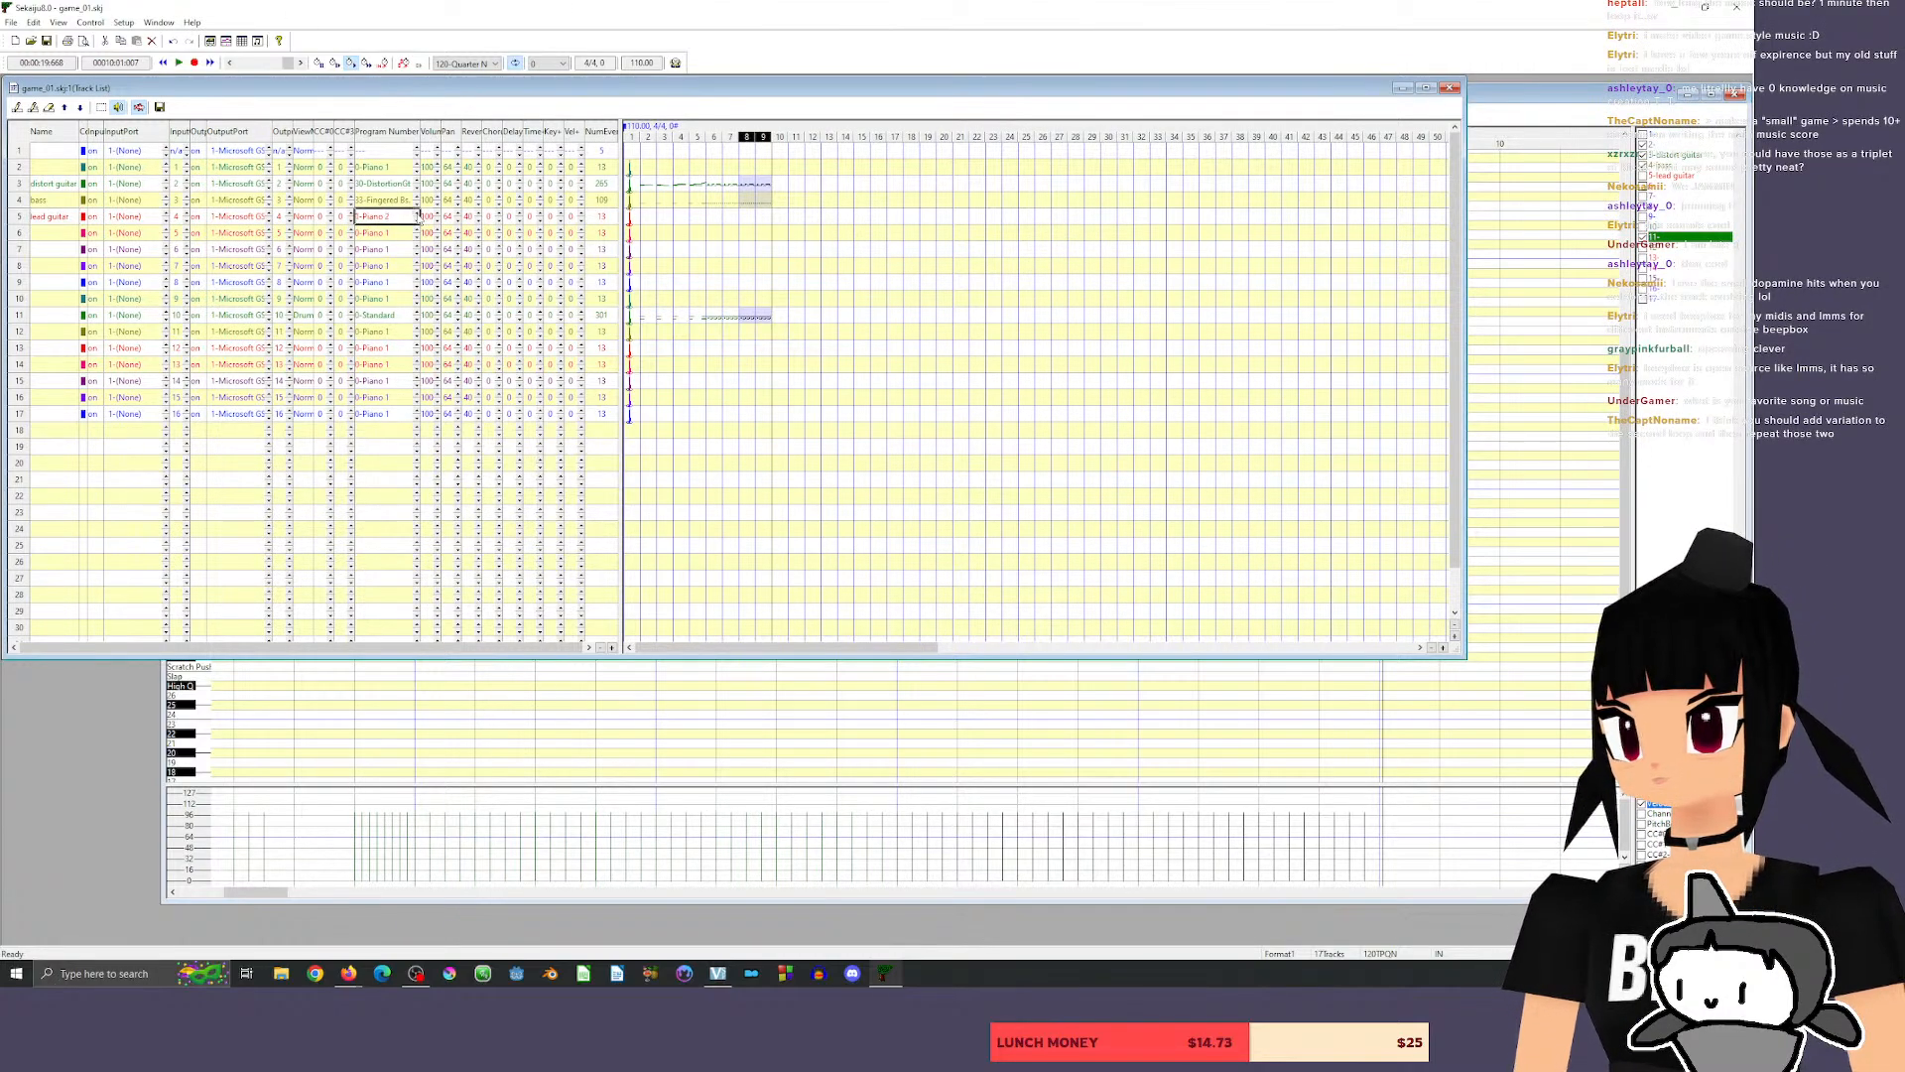
click(417, 213)
click(417, 212)
click(416, 213)
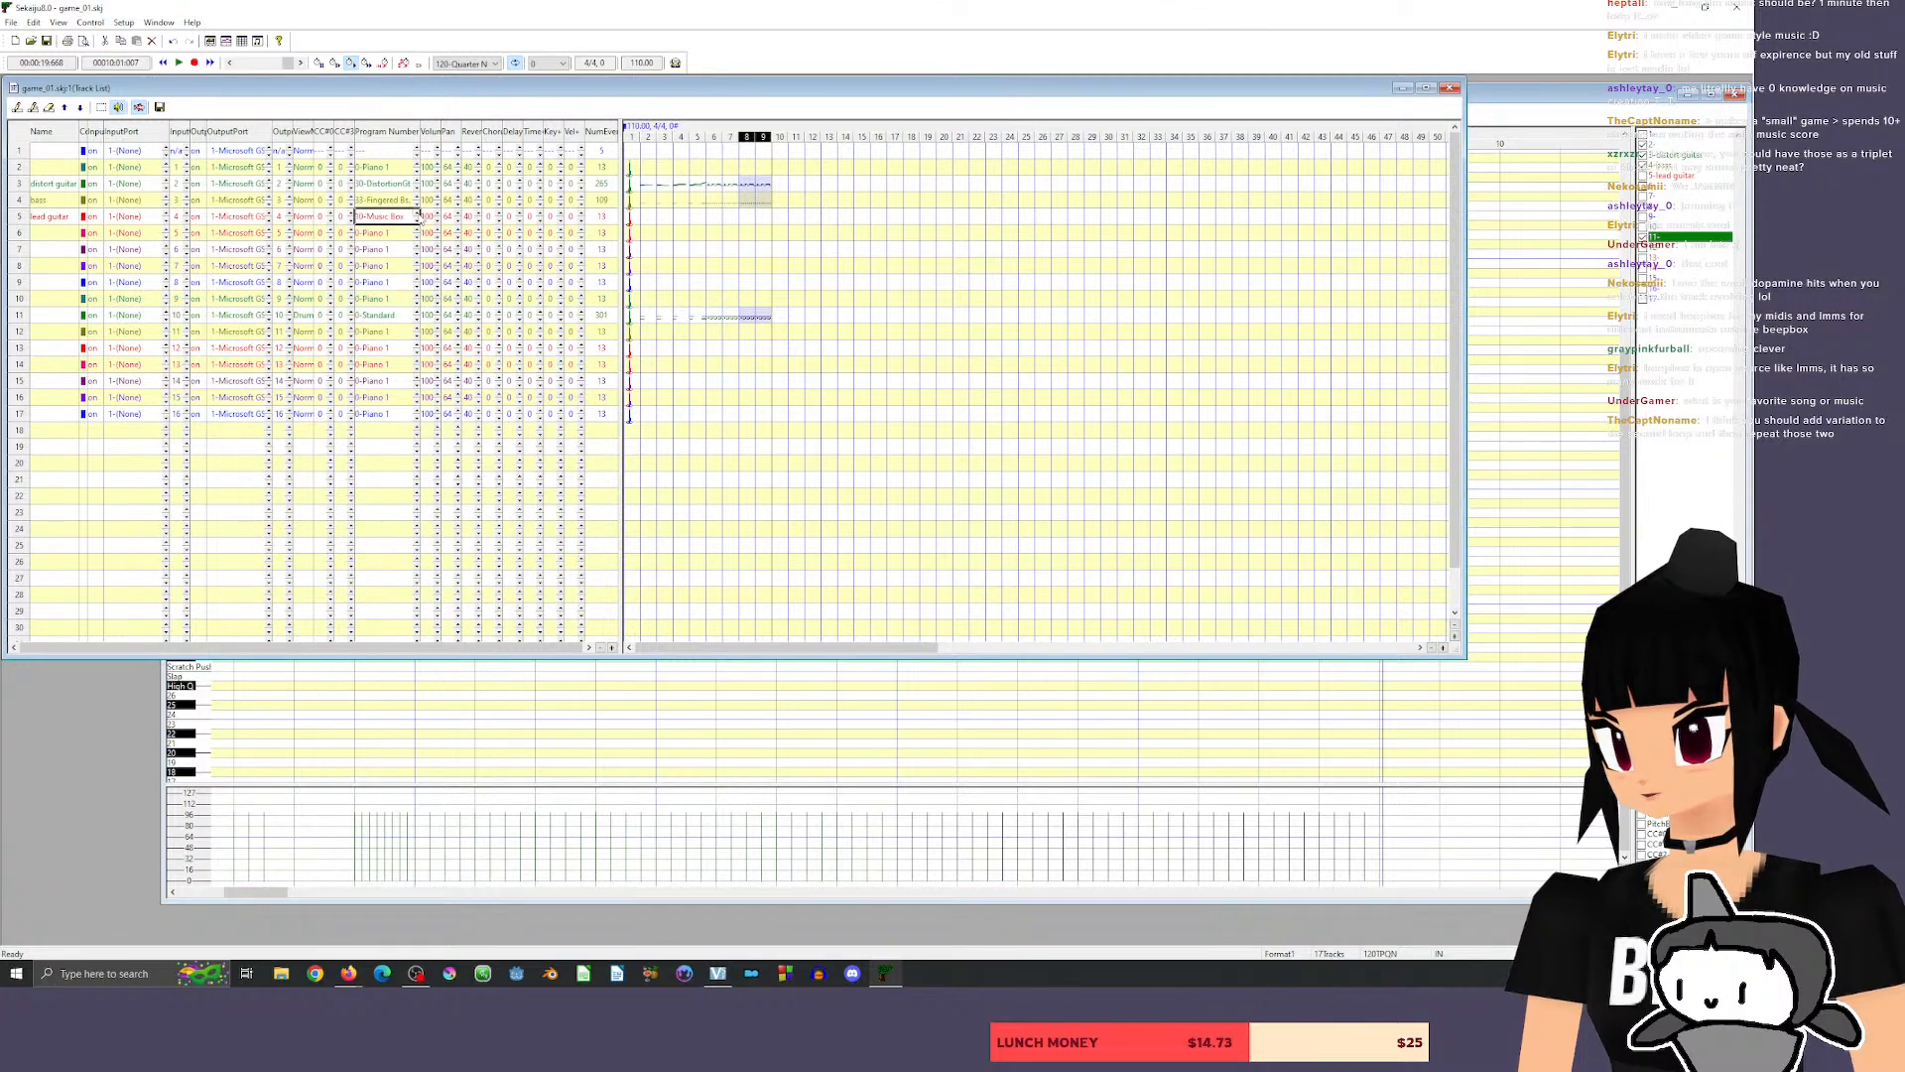
click(417, 212)
click(417, 212)
click(417, 213)
click(417, 212)
click(416, 212)
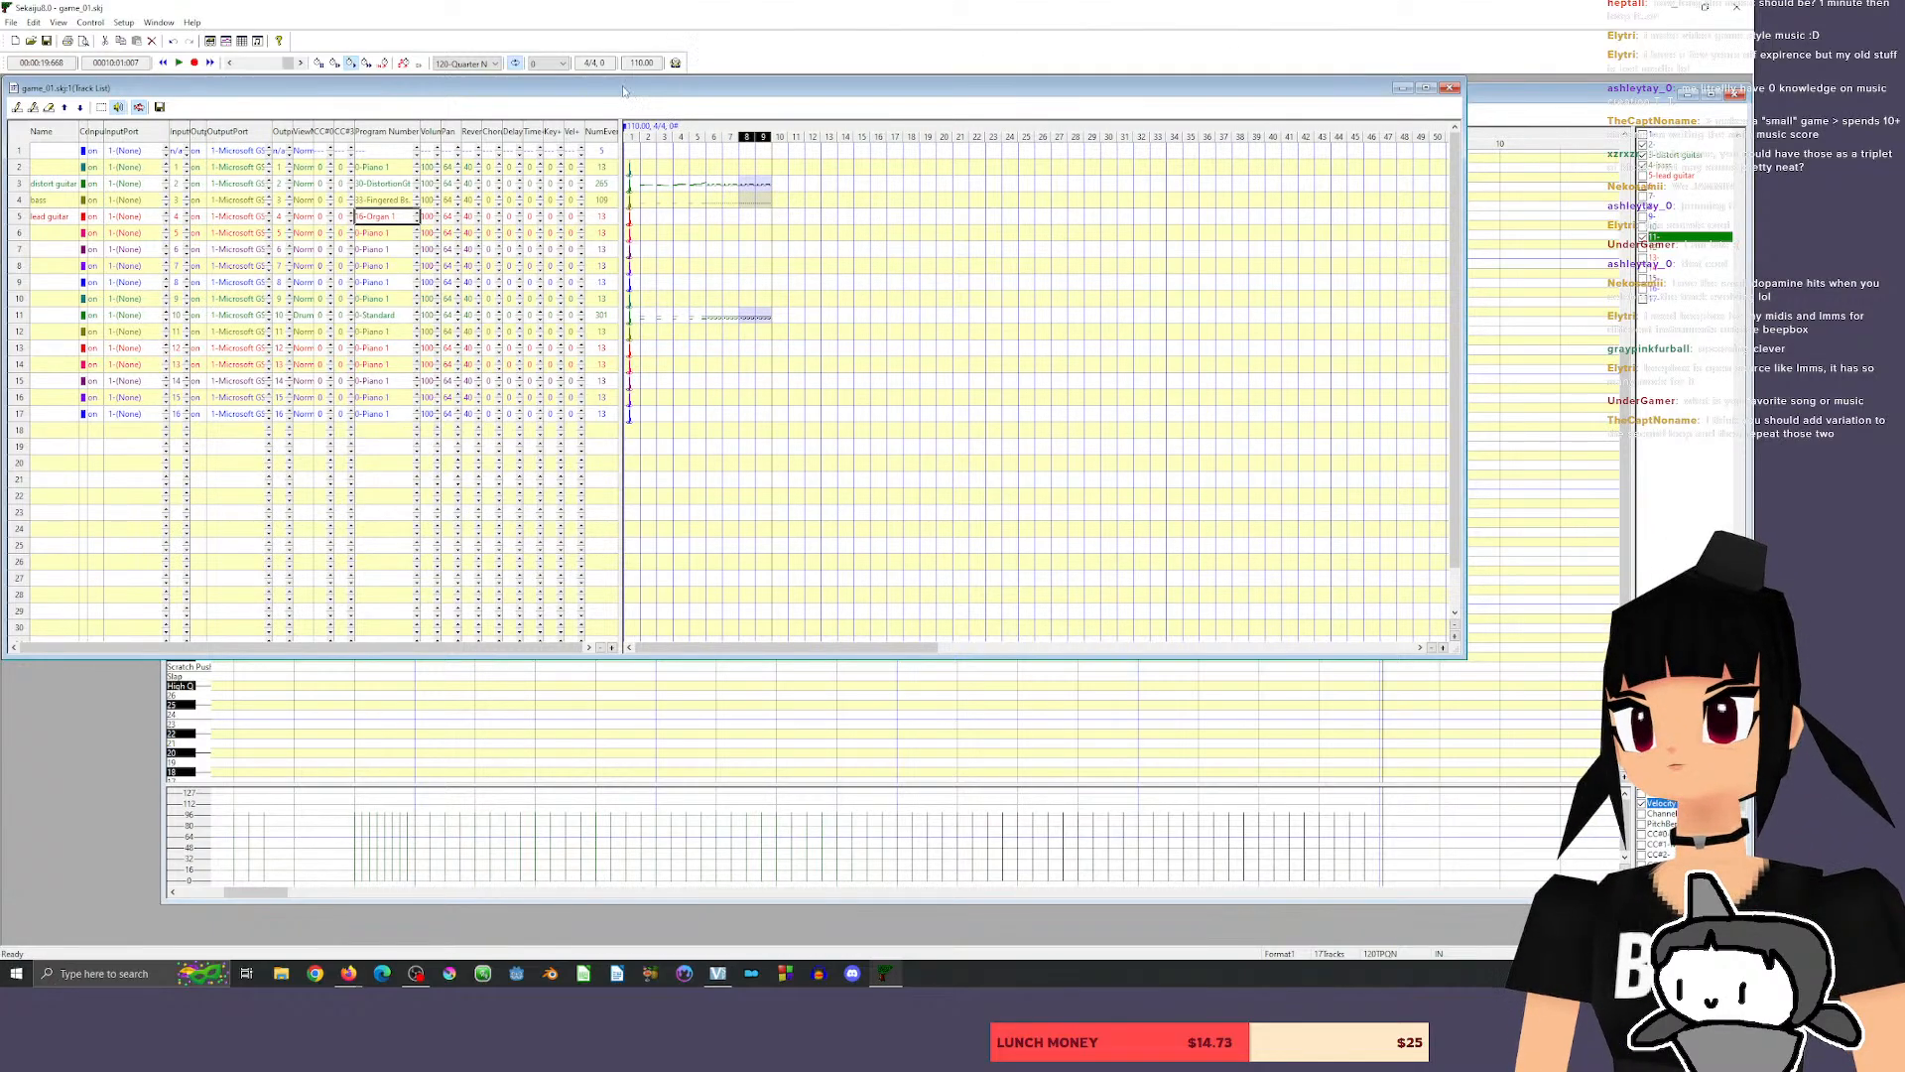
mouse_move(624, 92)
mouse_down()
mouse_move(663, 98)
mouse_move(581, 87)
mouse_move(599, 88)
mouse_up()
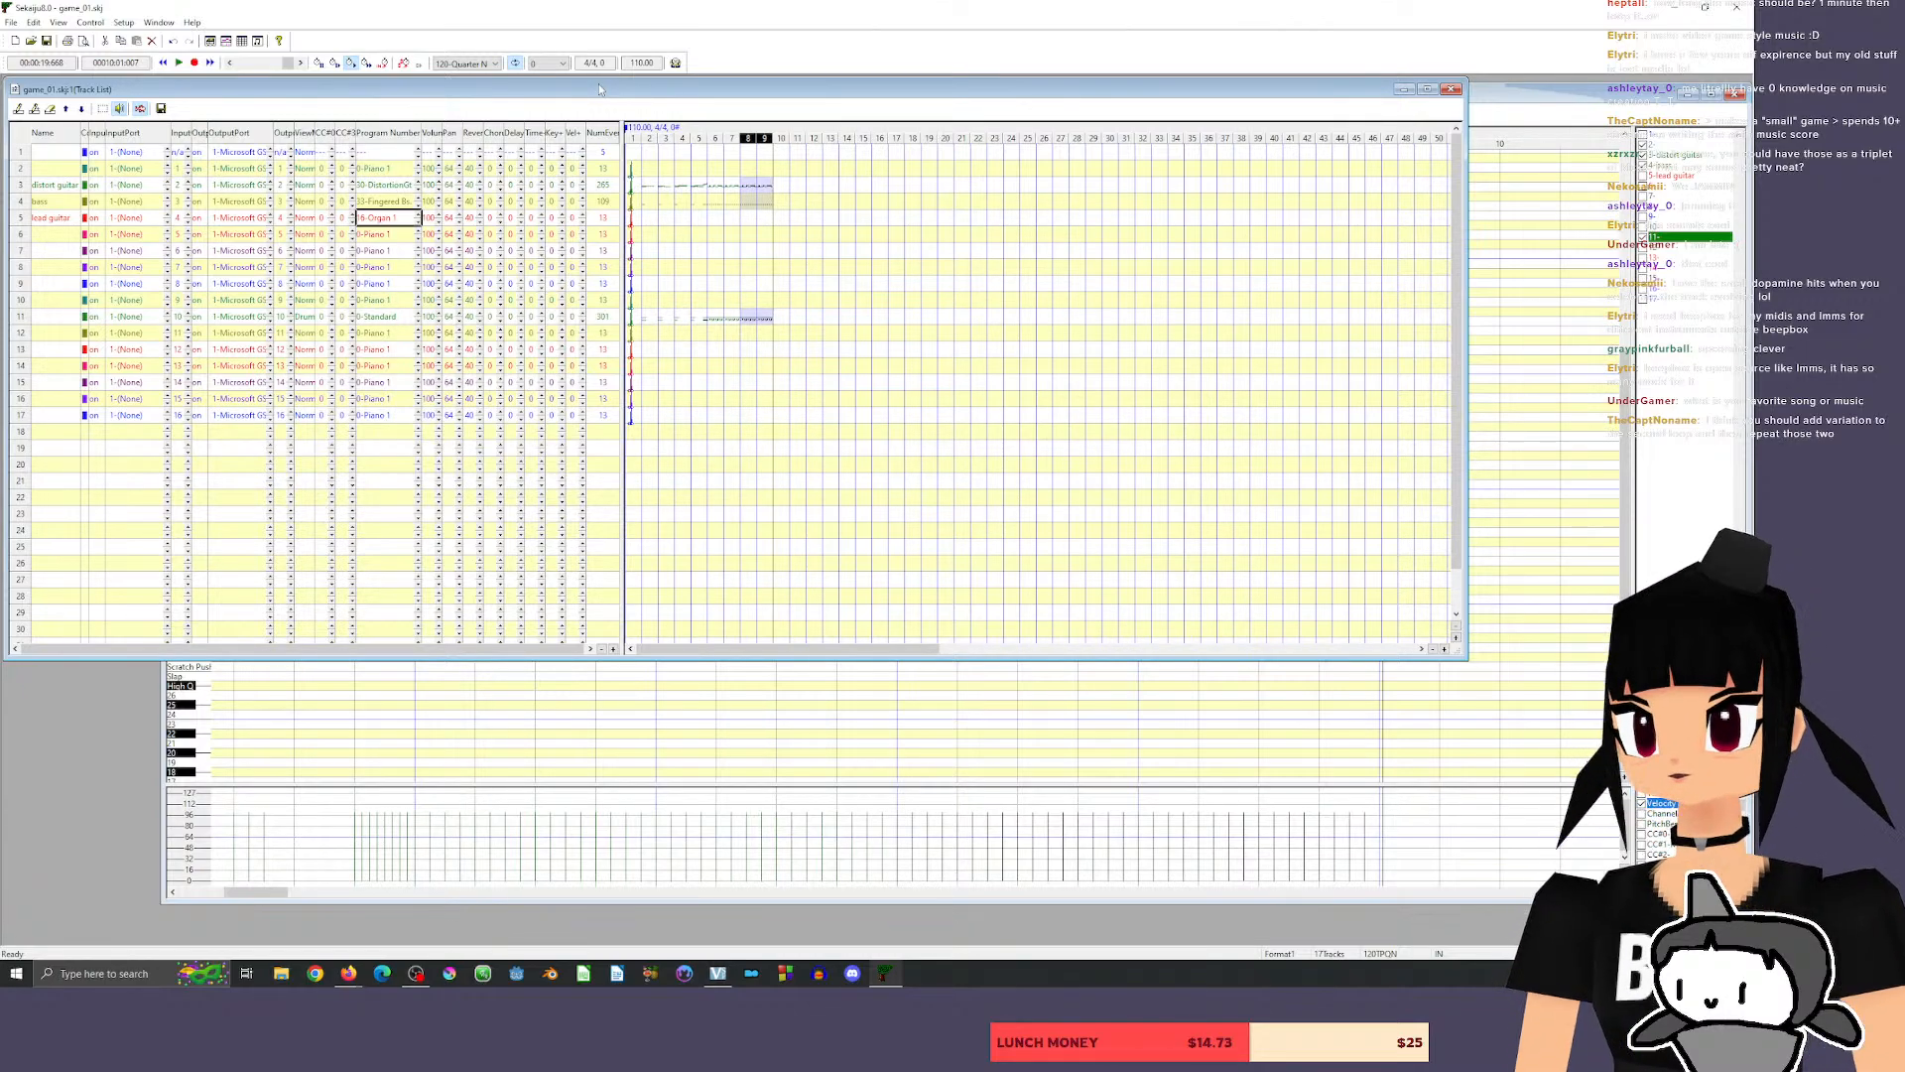
click(420, 214)
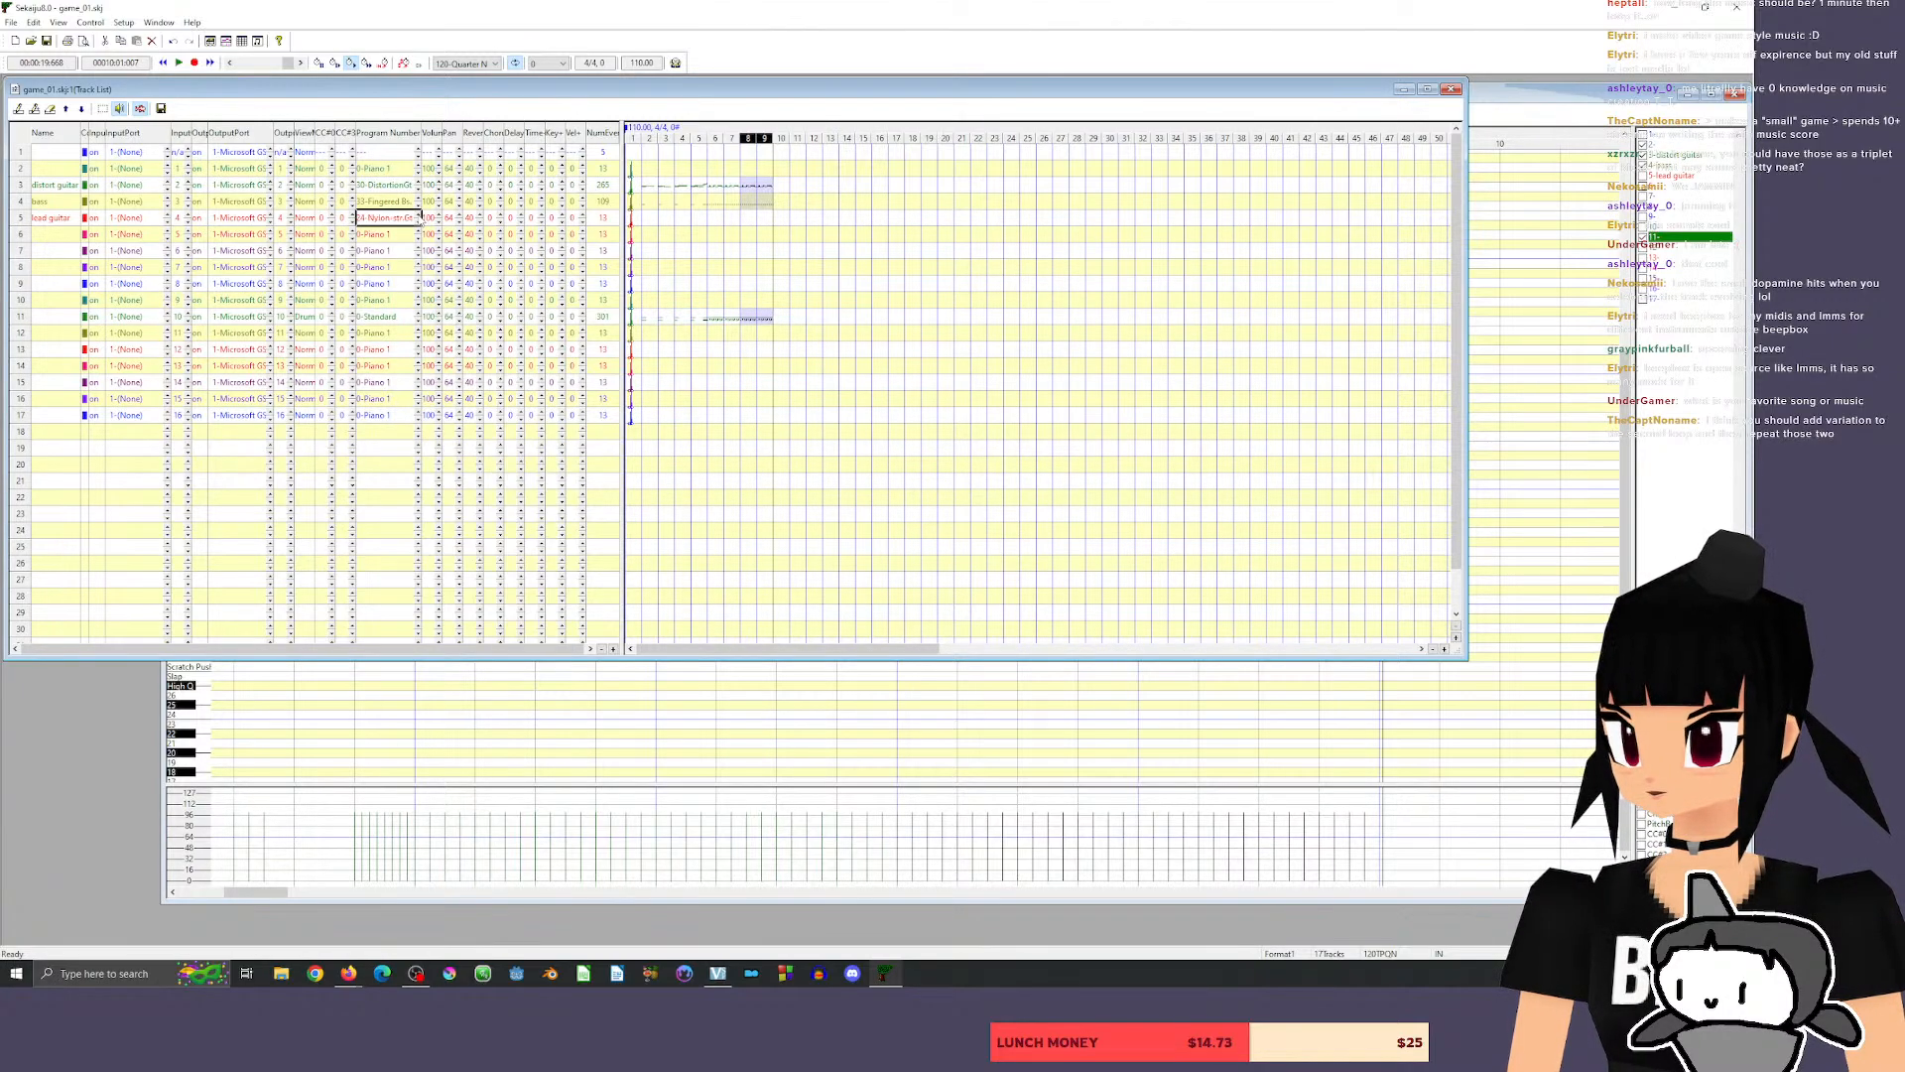
click(420, 214)
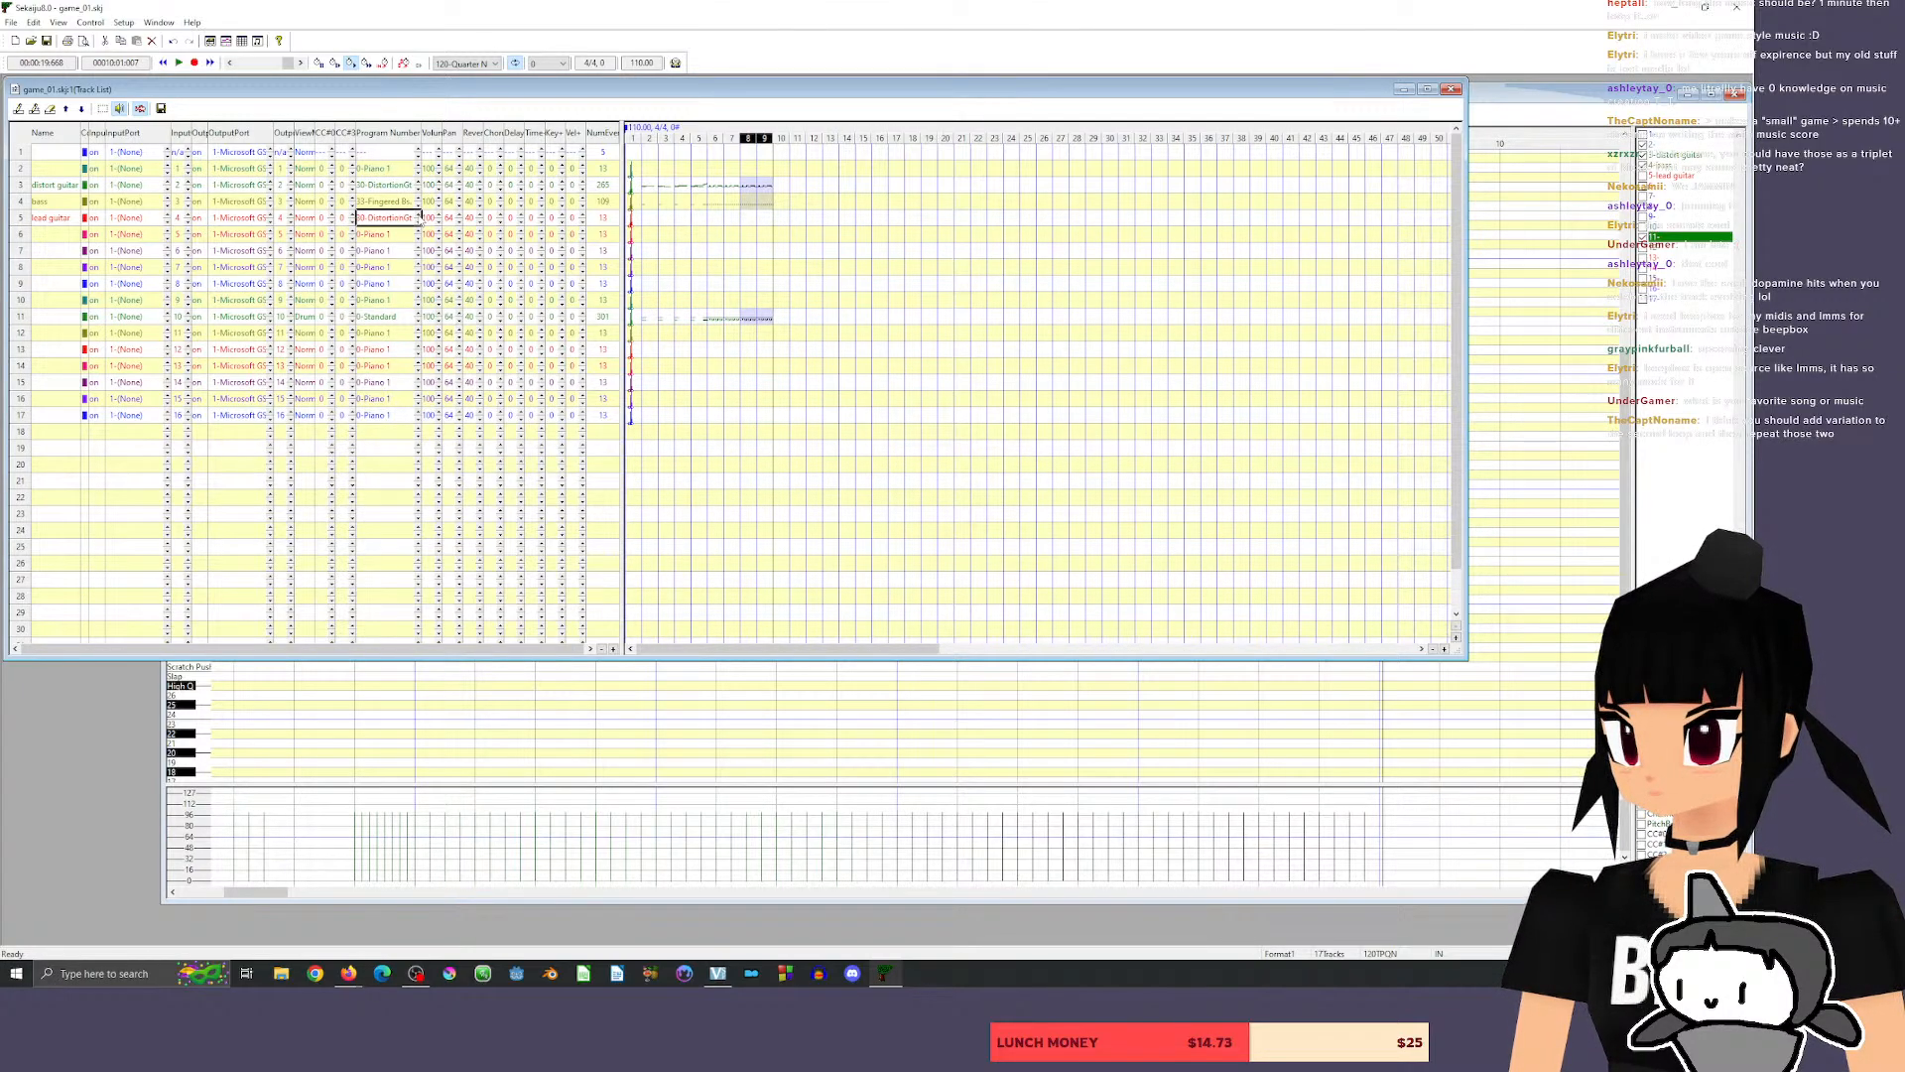
click(419, 221)
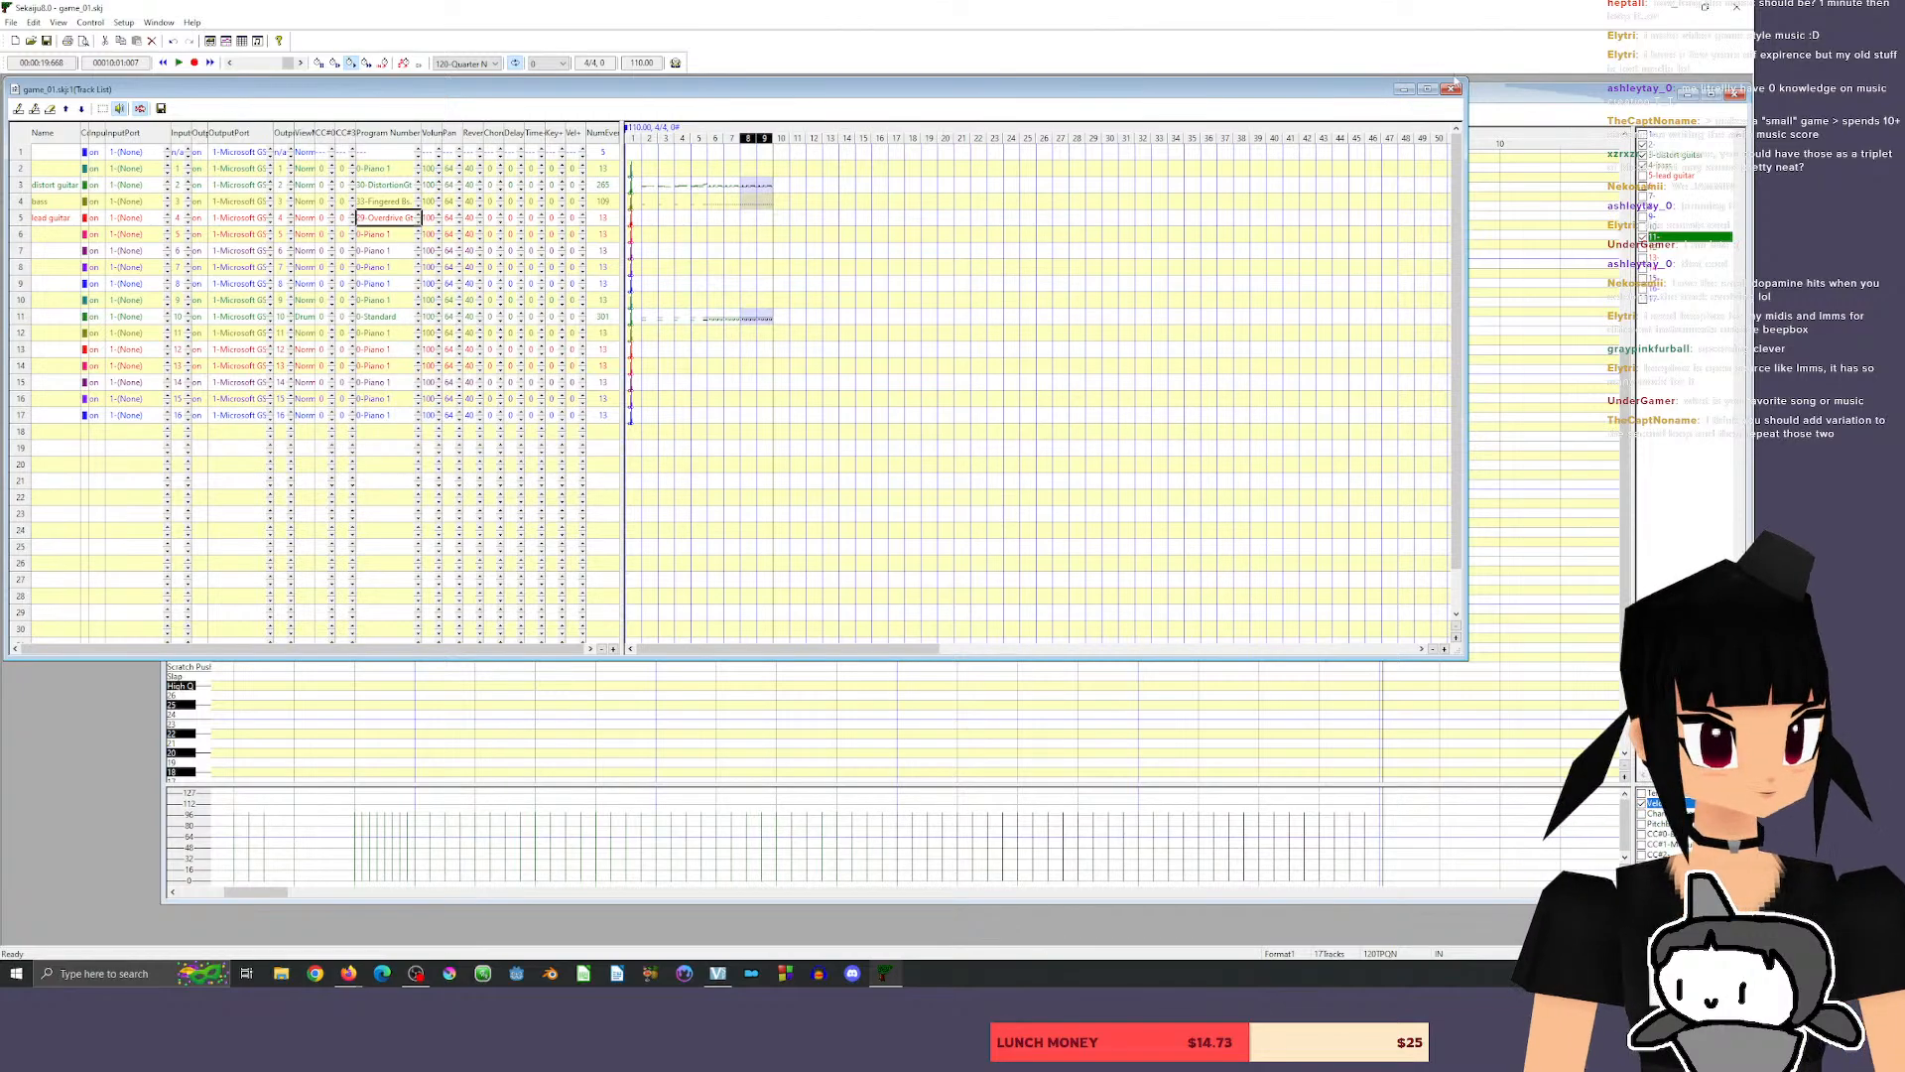
Return to the piano roll, place a one-beat Eb4 note at the start of measure 8 on the lead guitar track, and audition D4.
click(1508, 100)
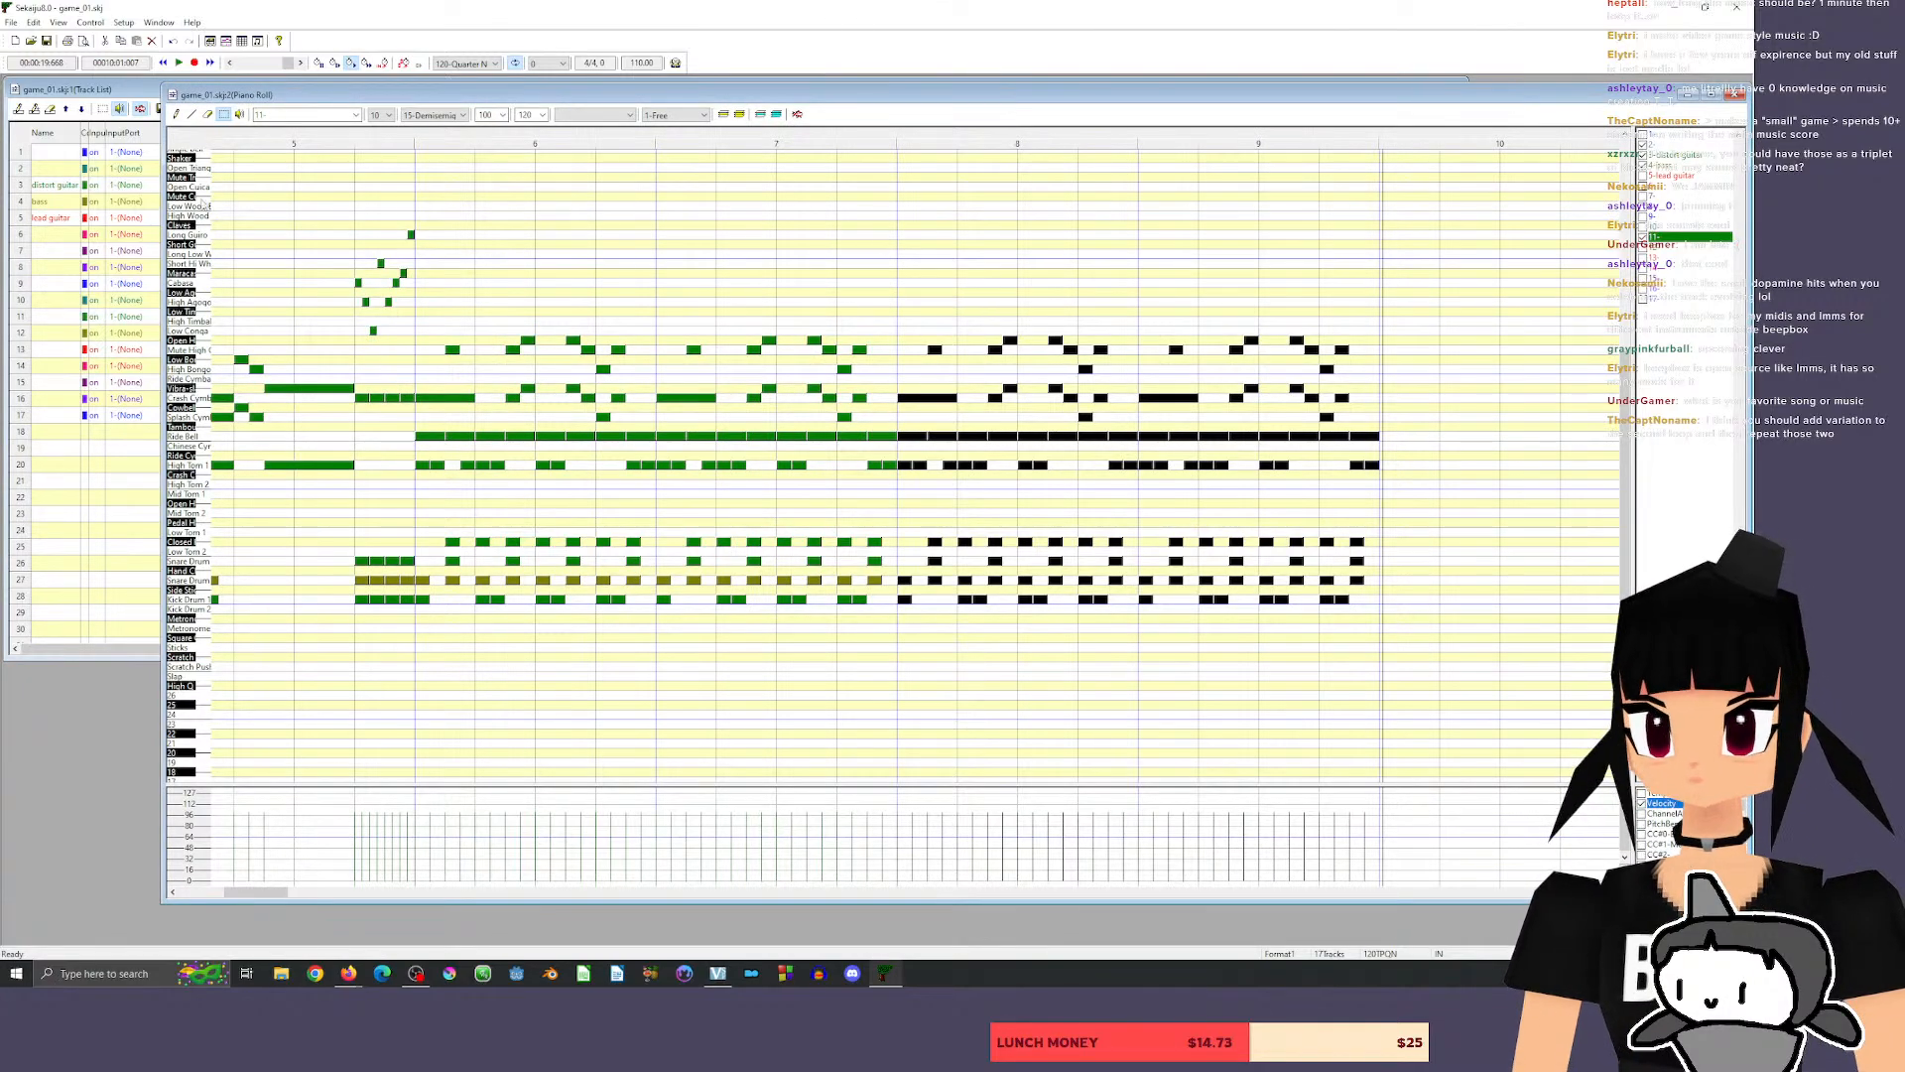
click(175, 115)
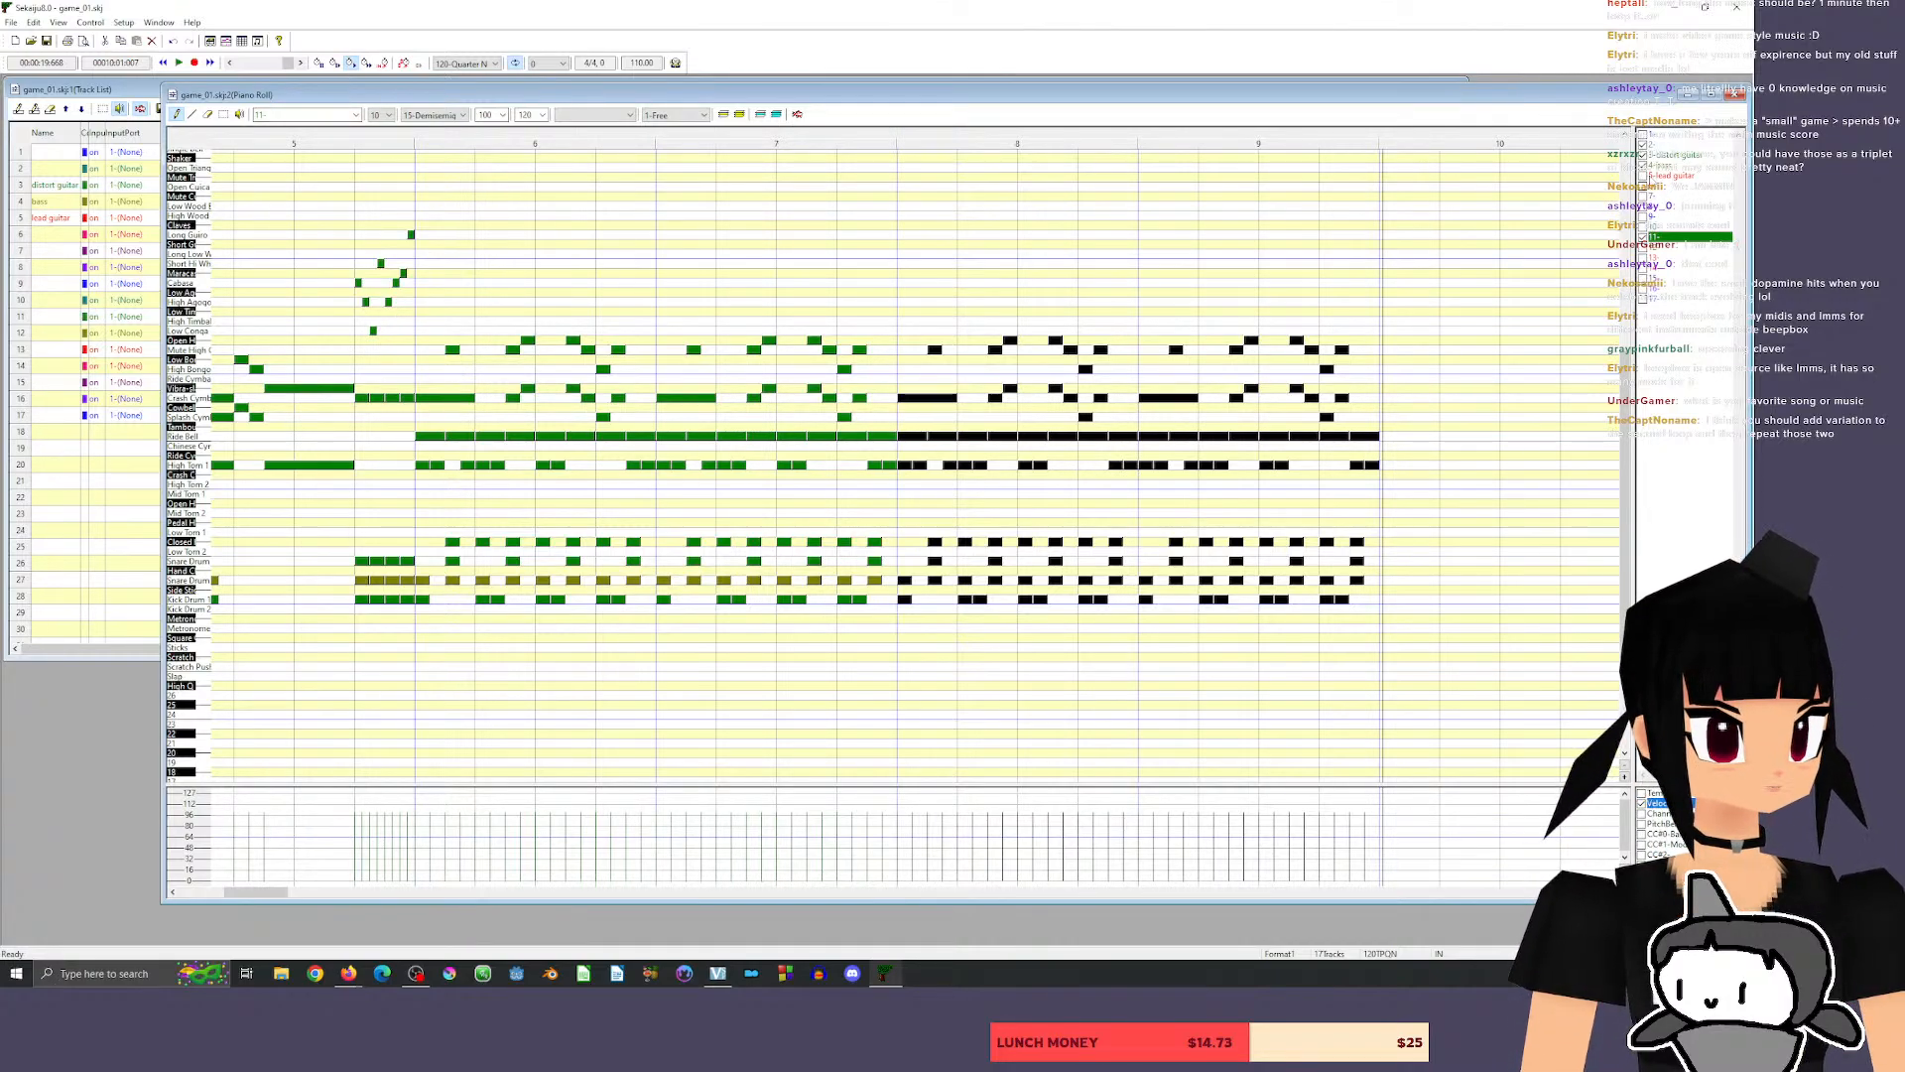
click(1650, 177)
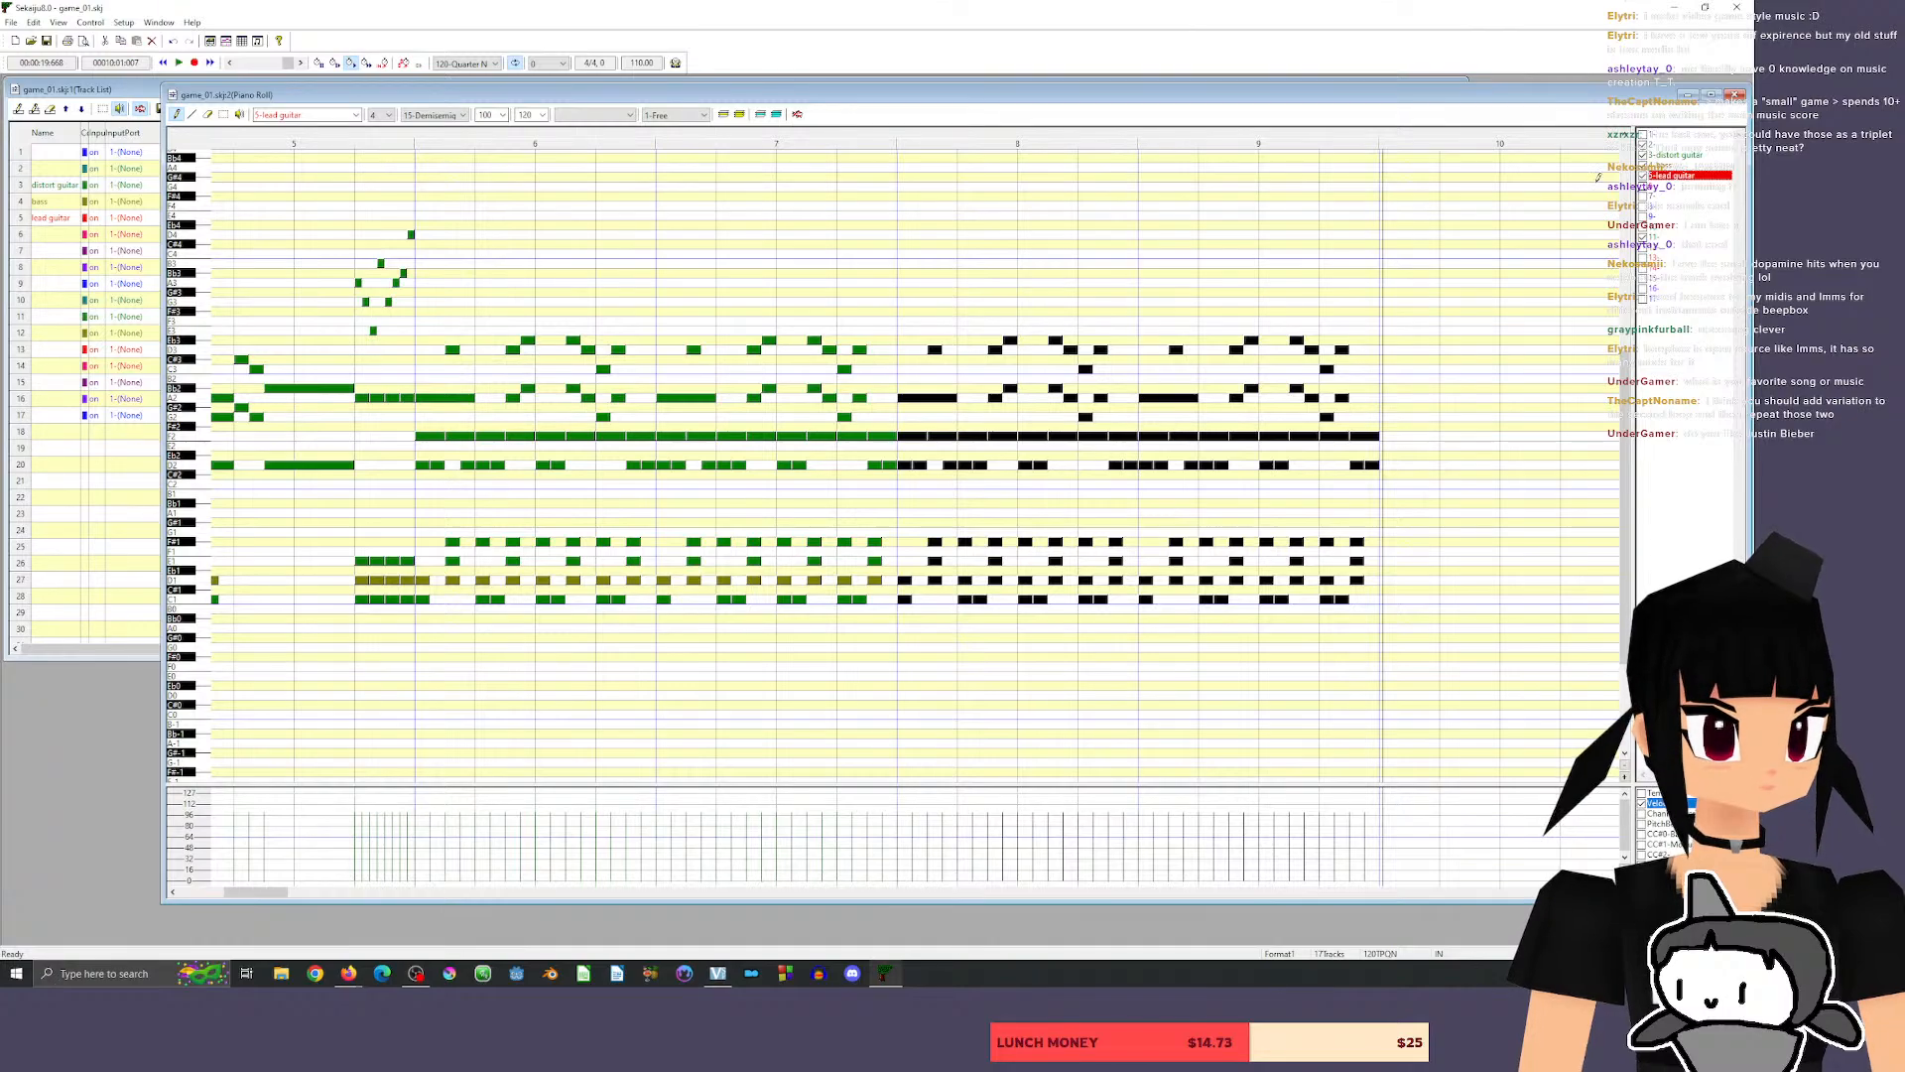
click(1098, 225)
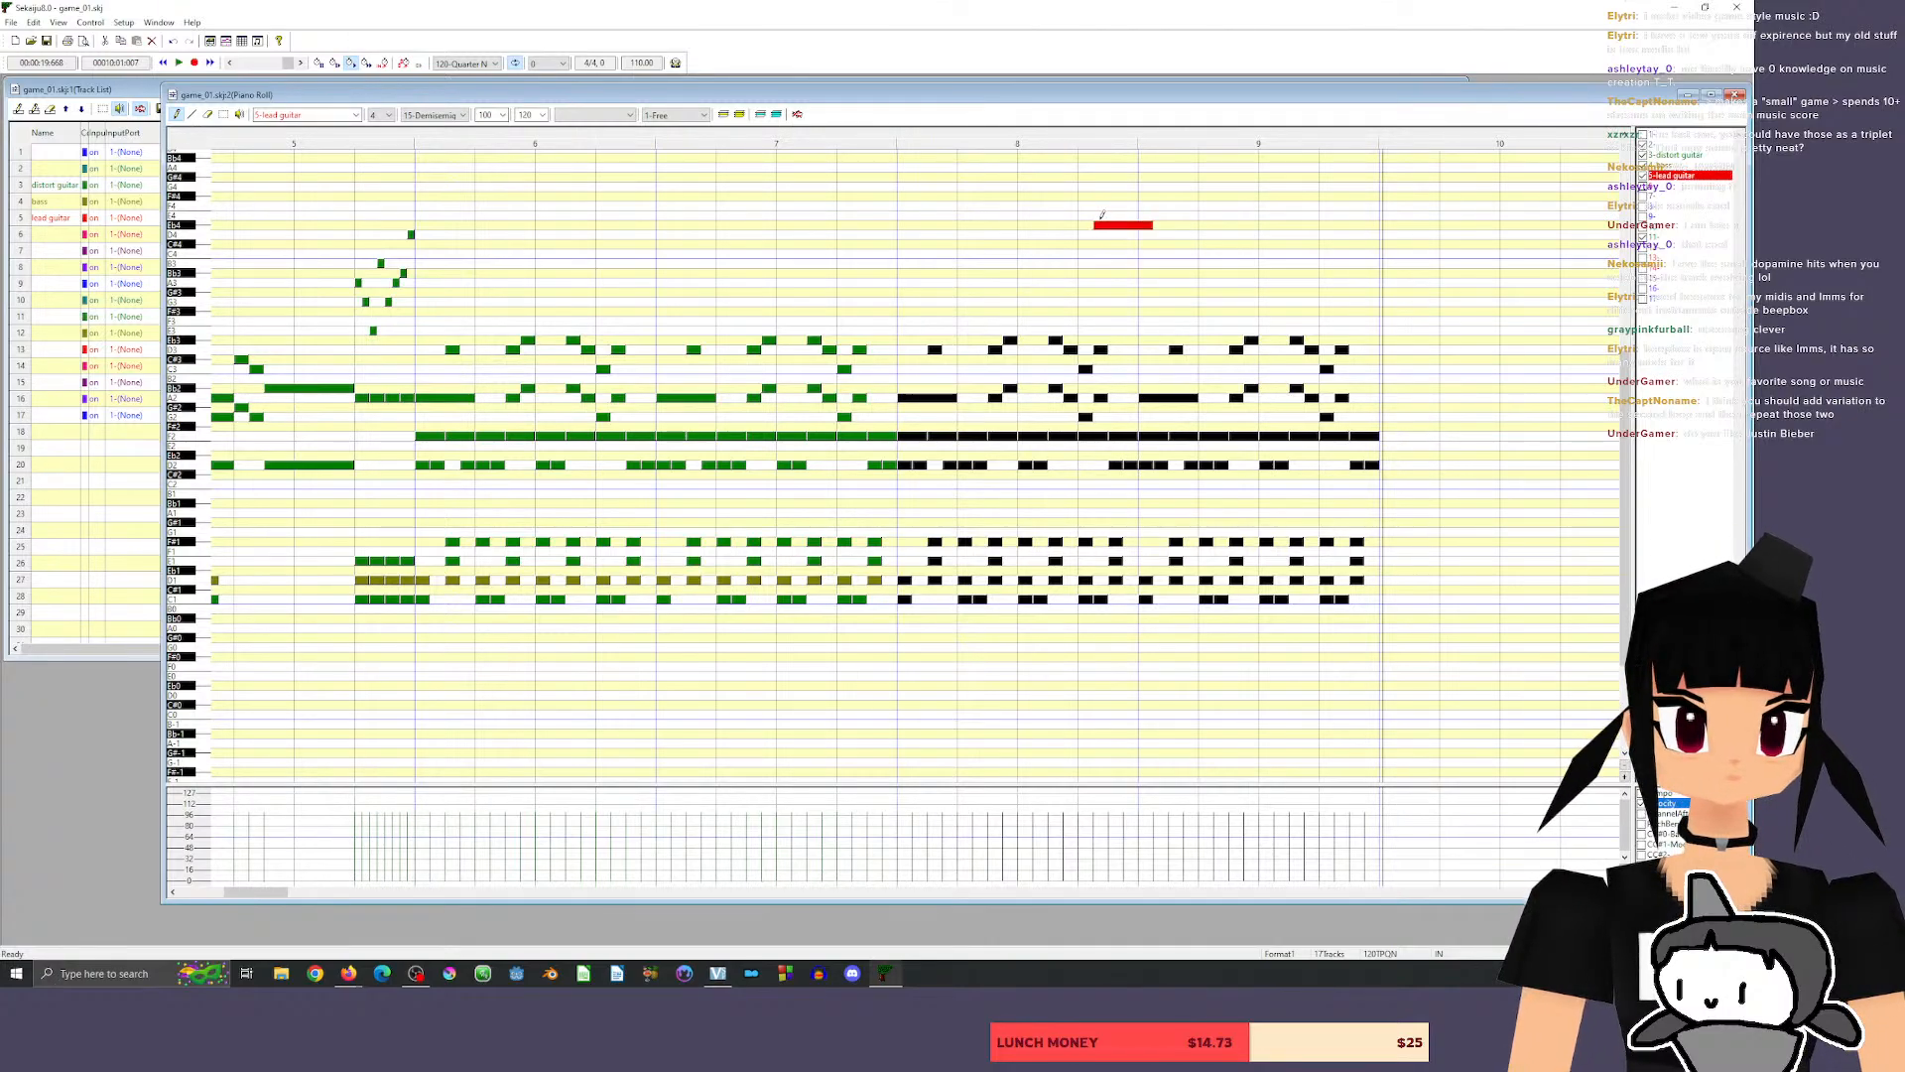
drag(1124, 226, 928, 226)
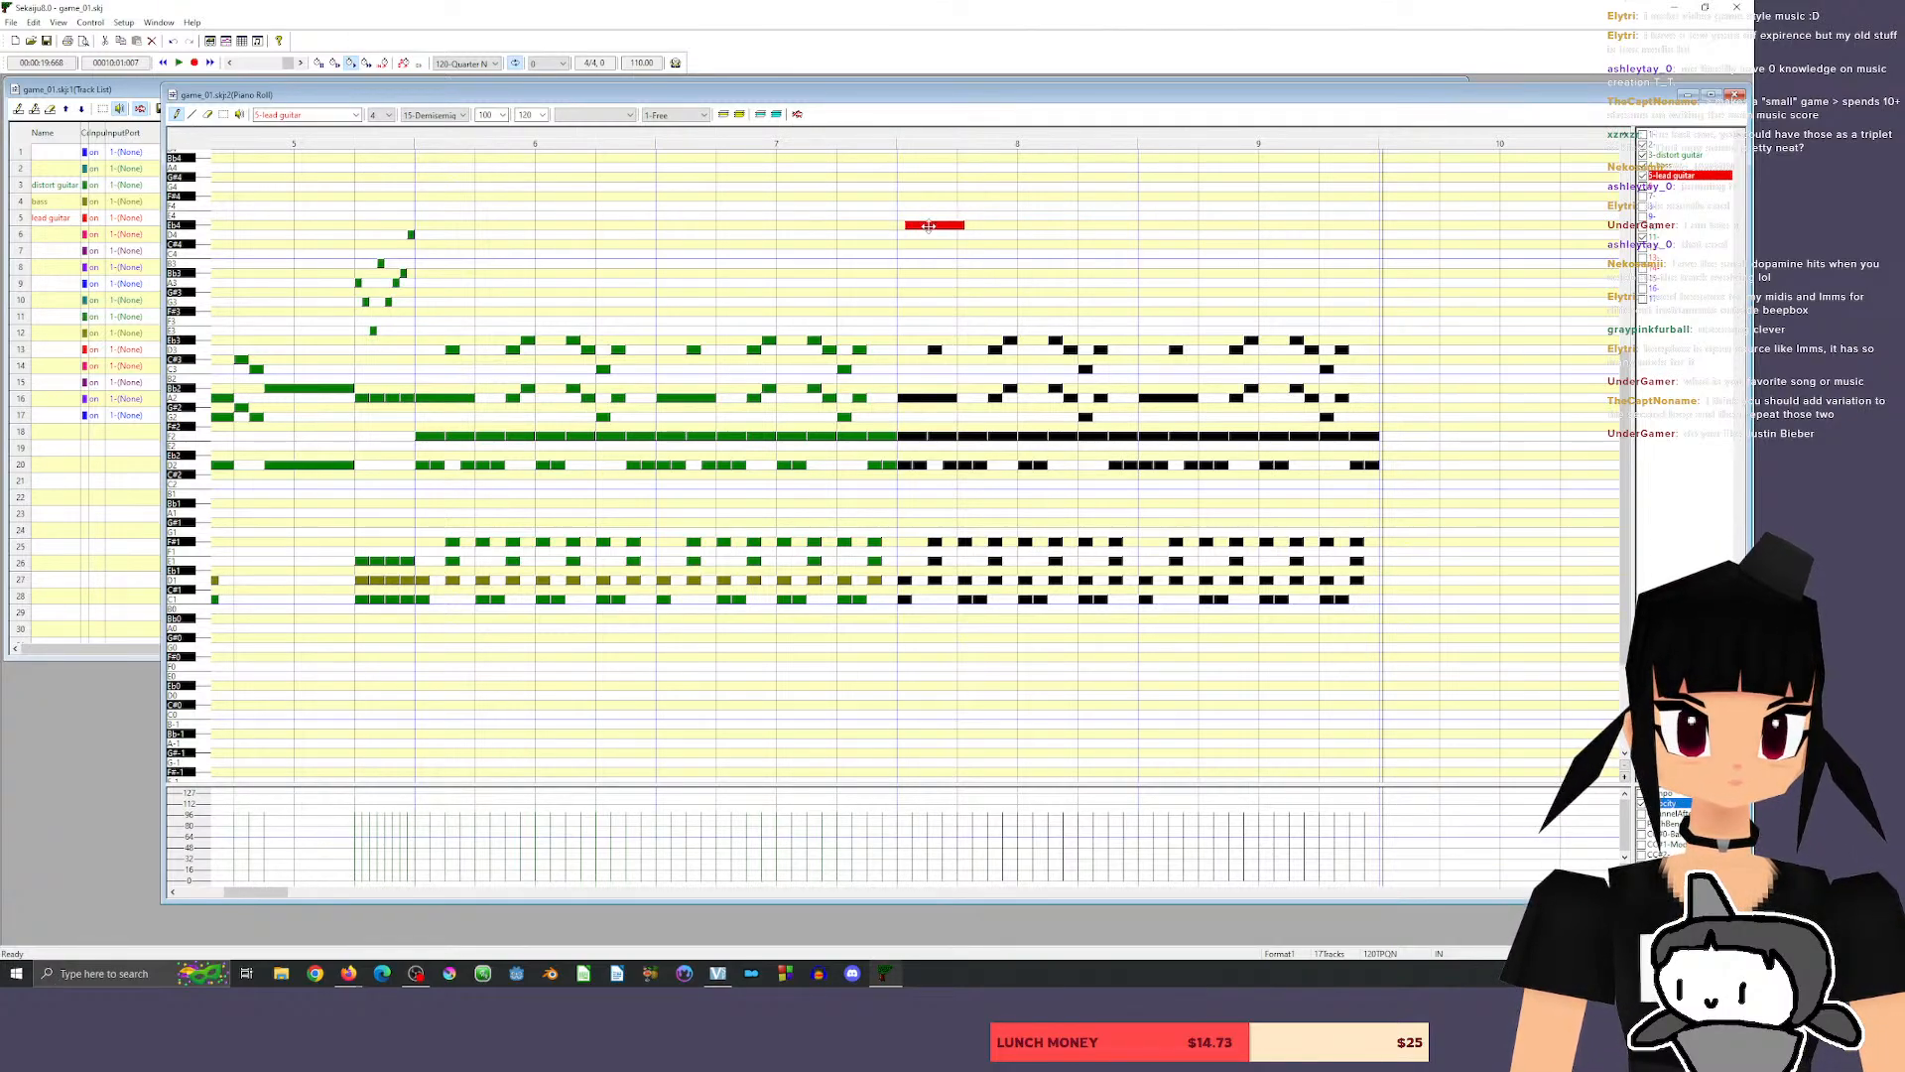
click(192, 236)
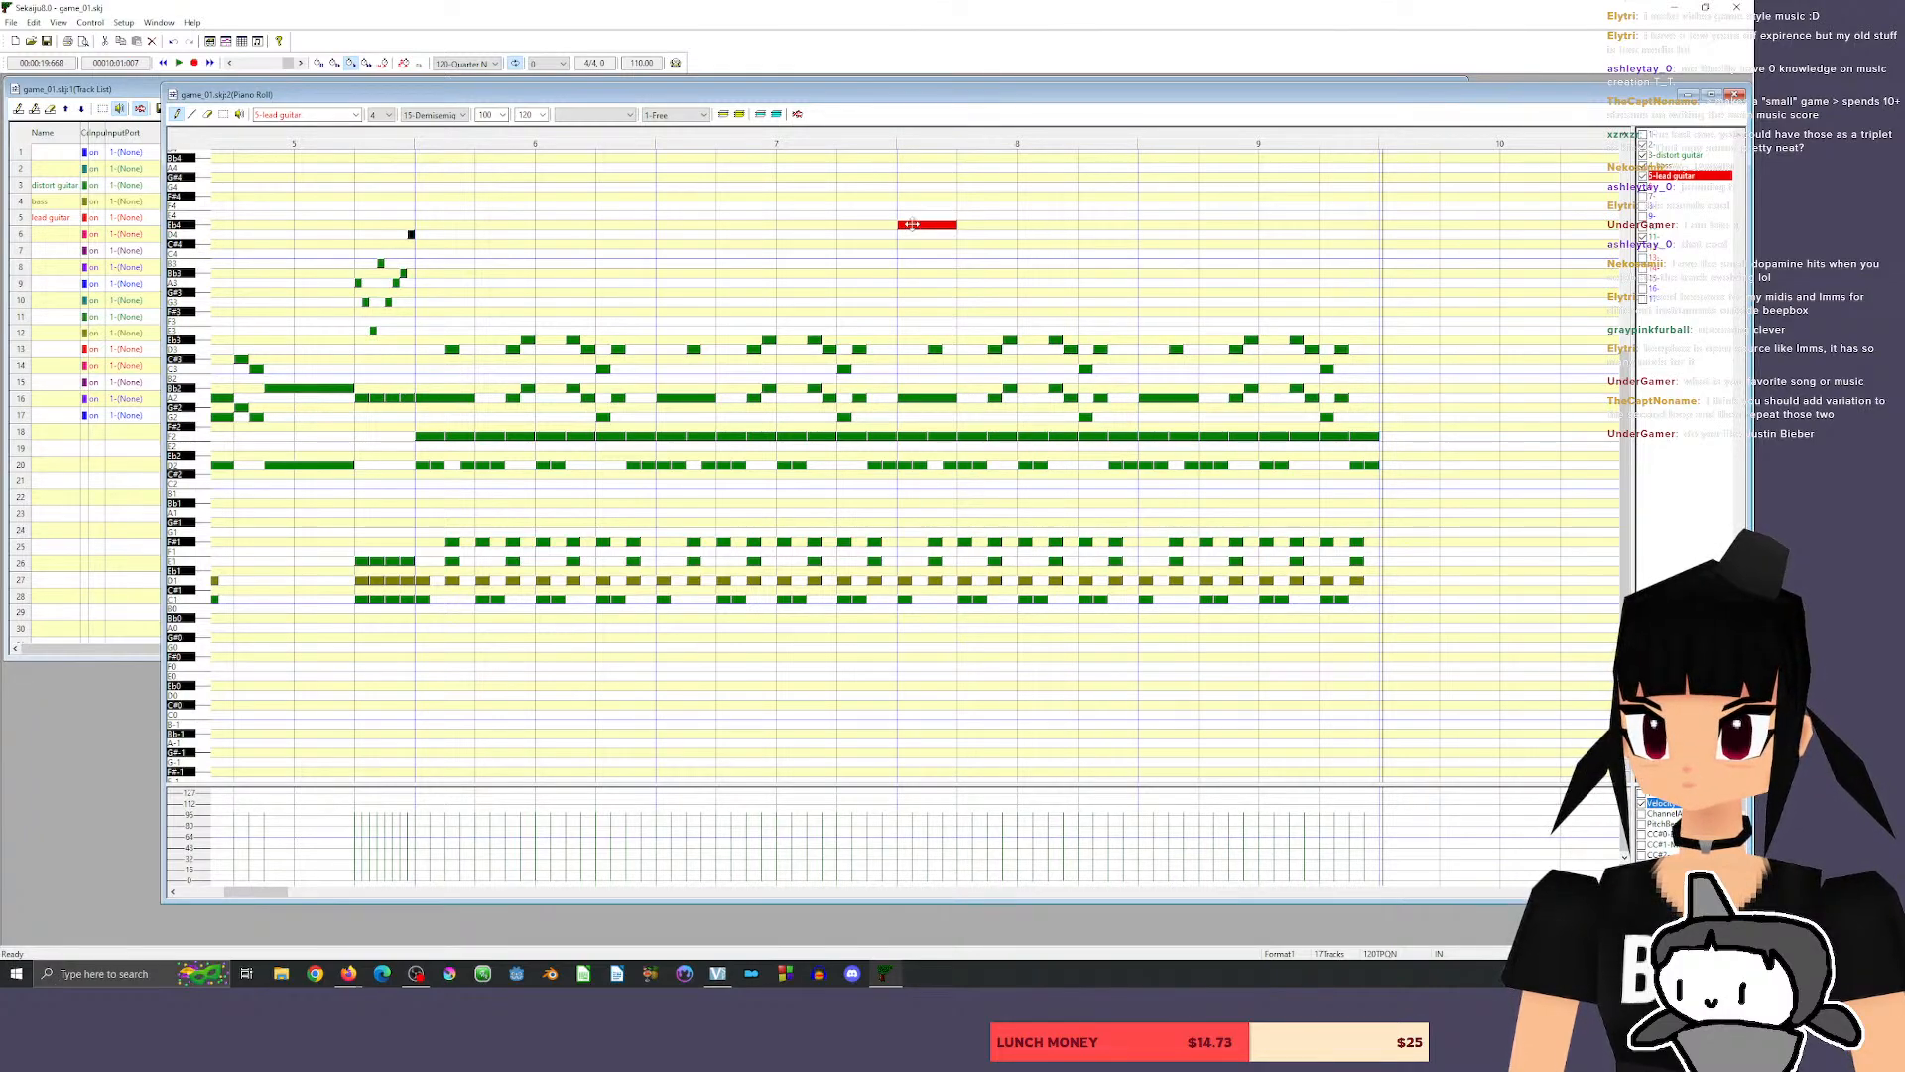
Audition the one-beat Eb4 lead guitar note and play back the passage leading into measure 8.
drag(912, 227, 913, 225)
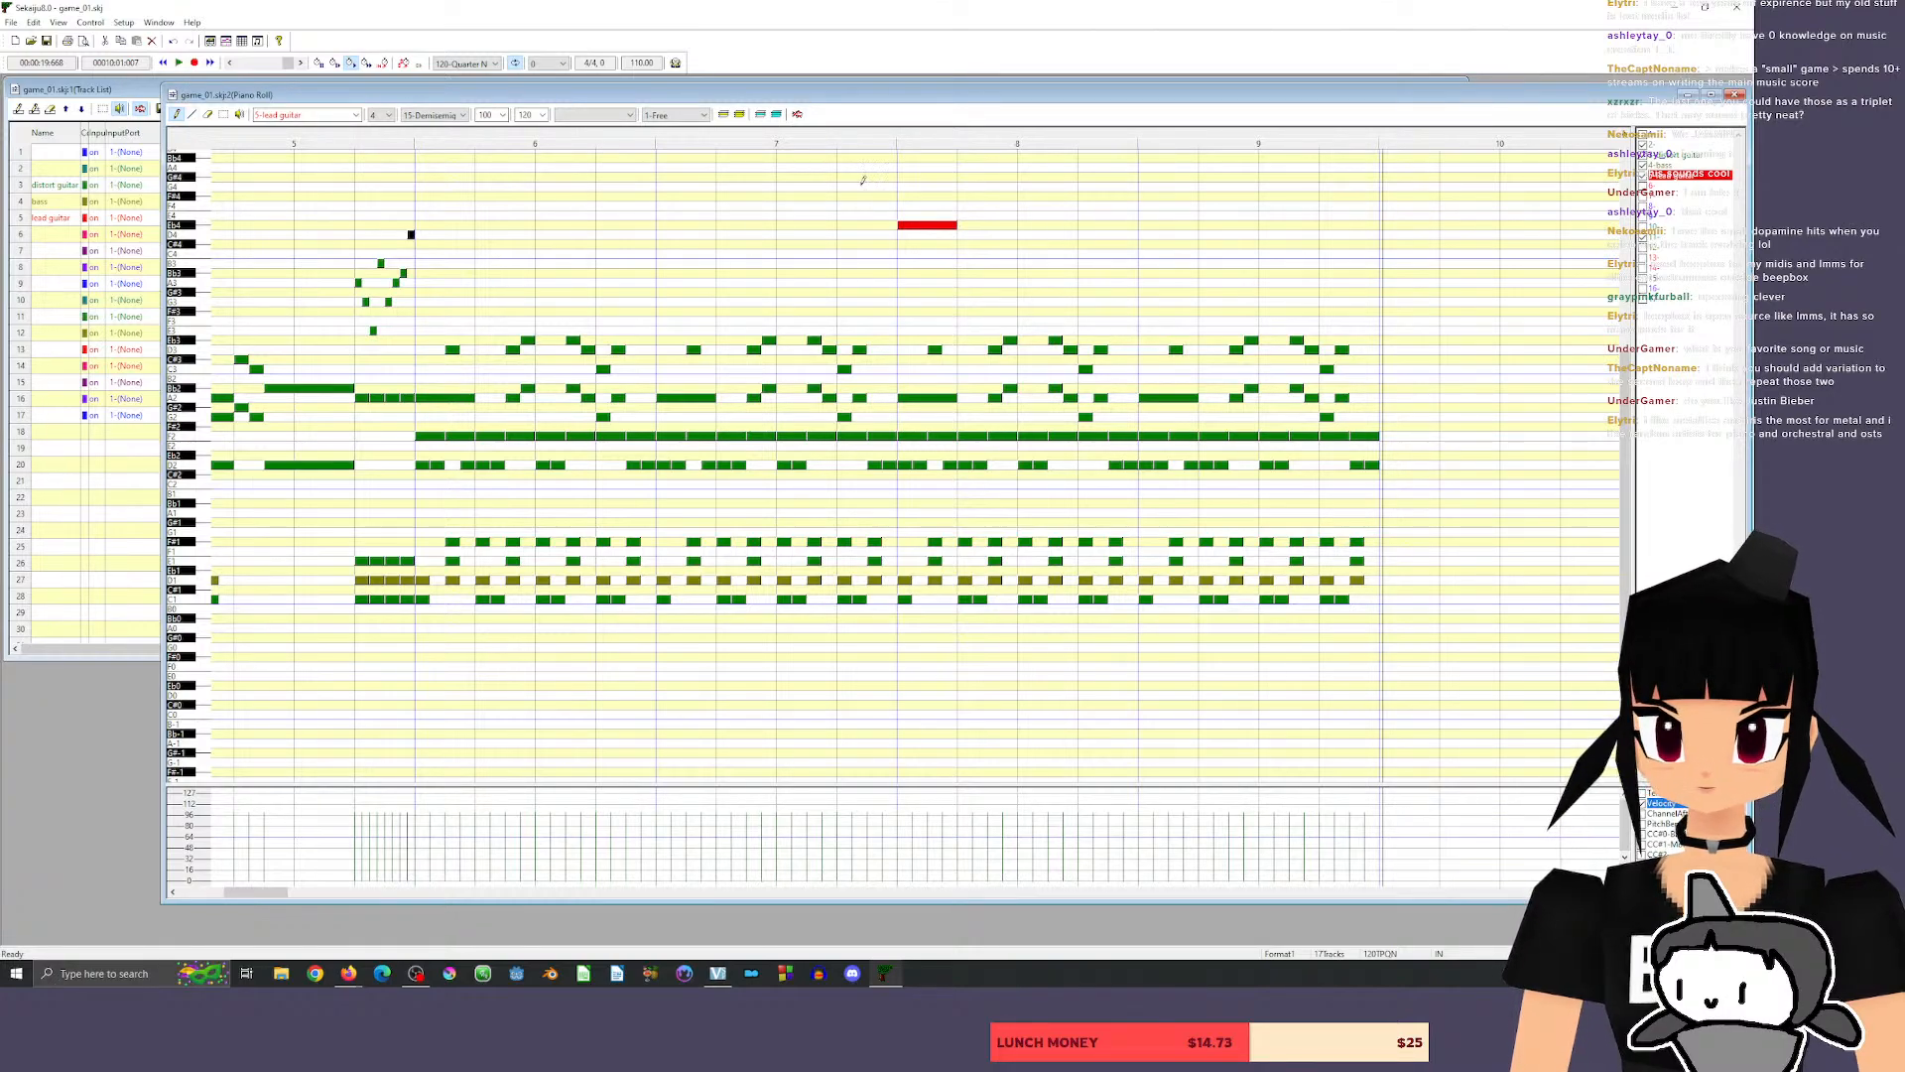
click(842, 137)
key(space)
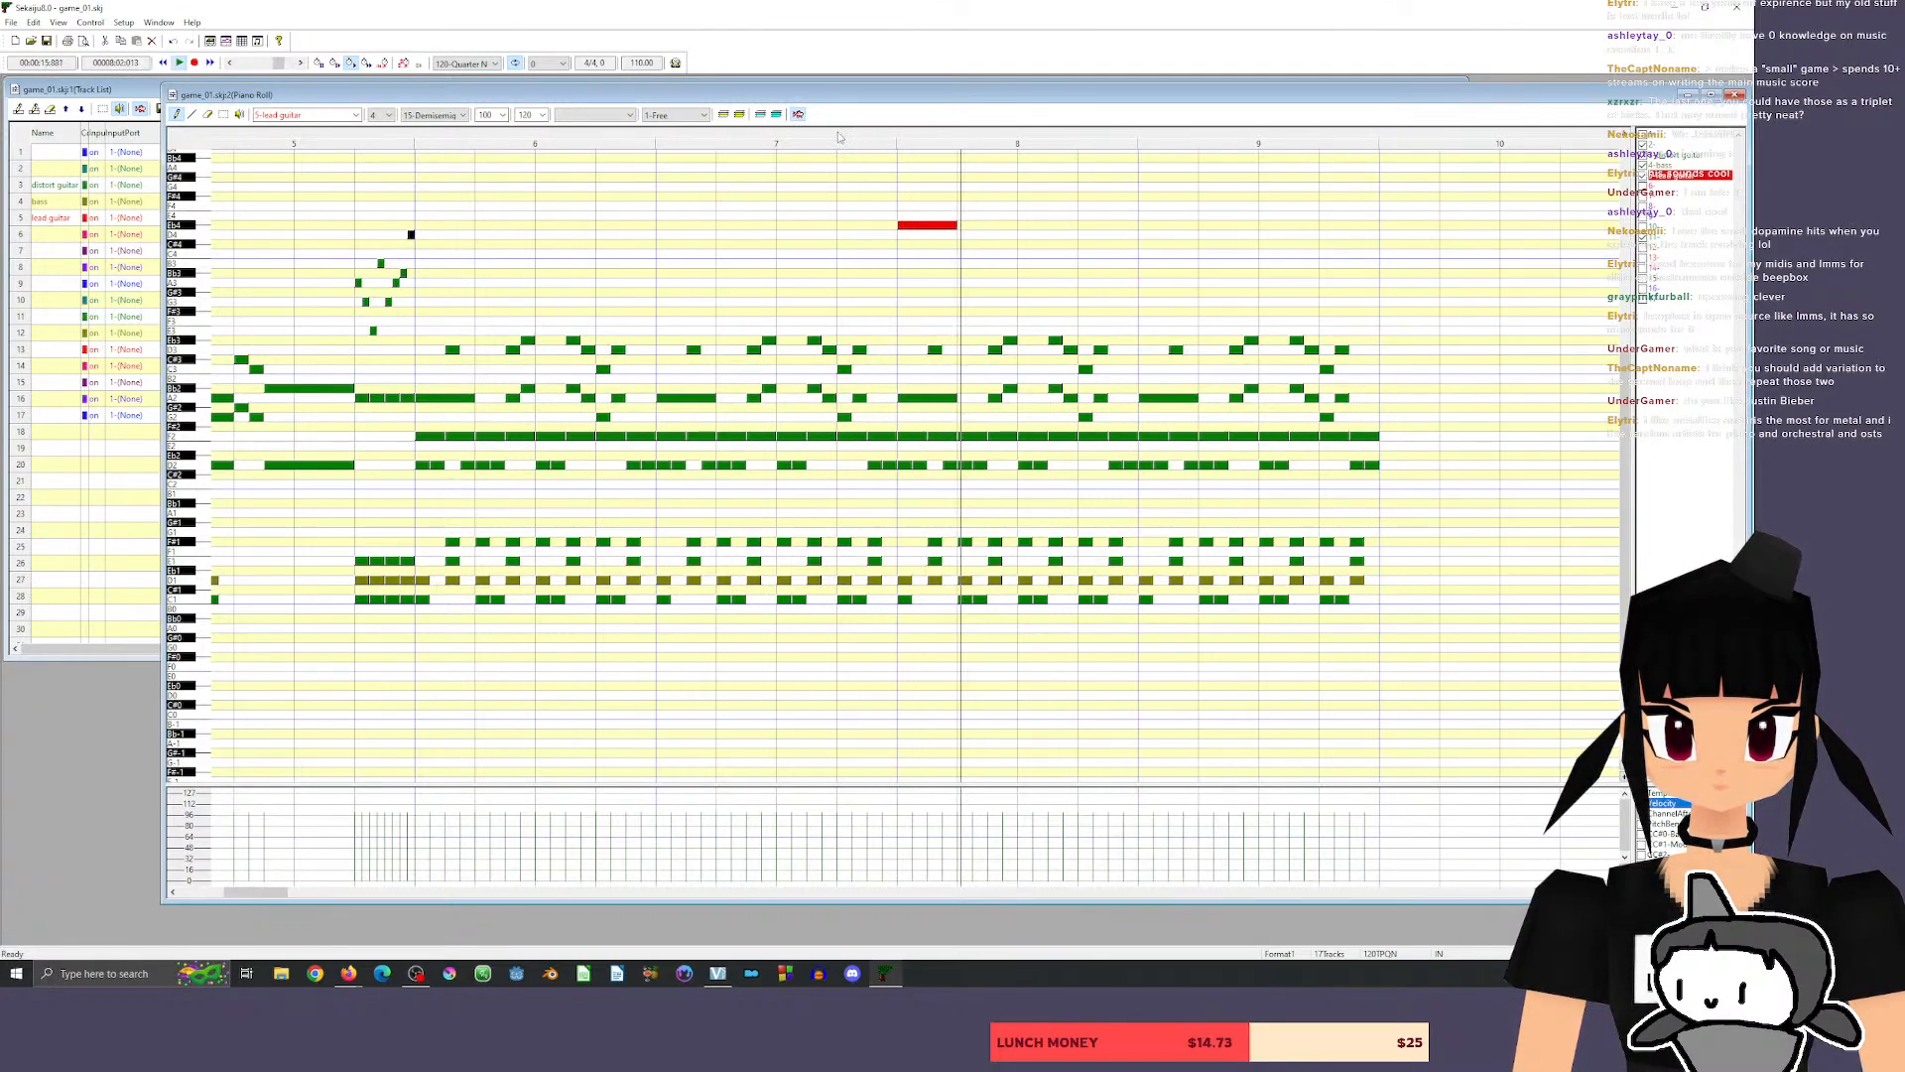
key(space)
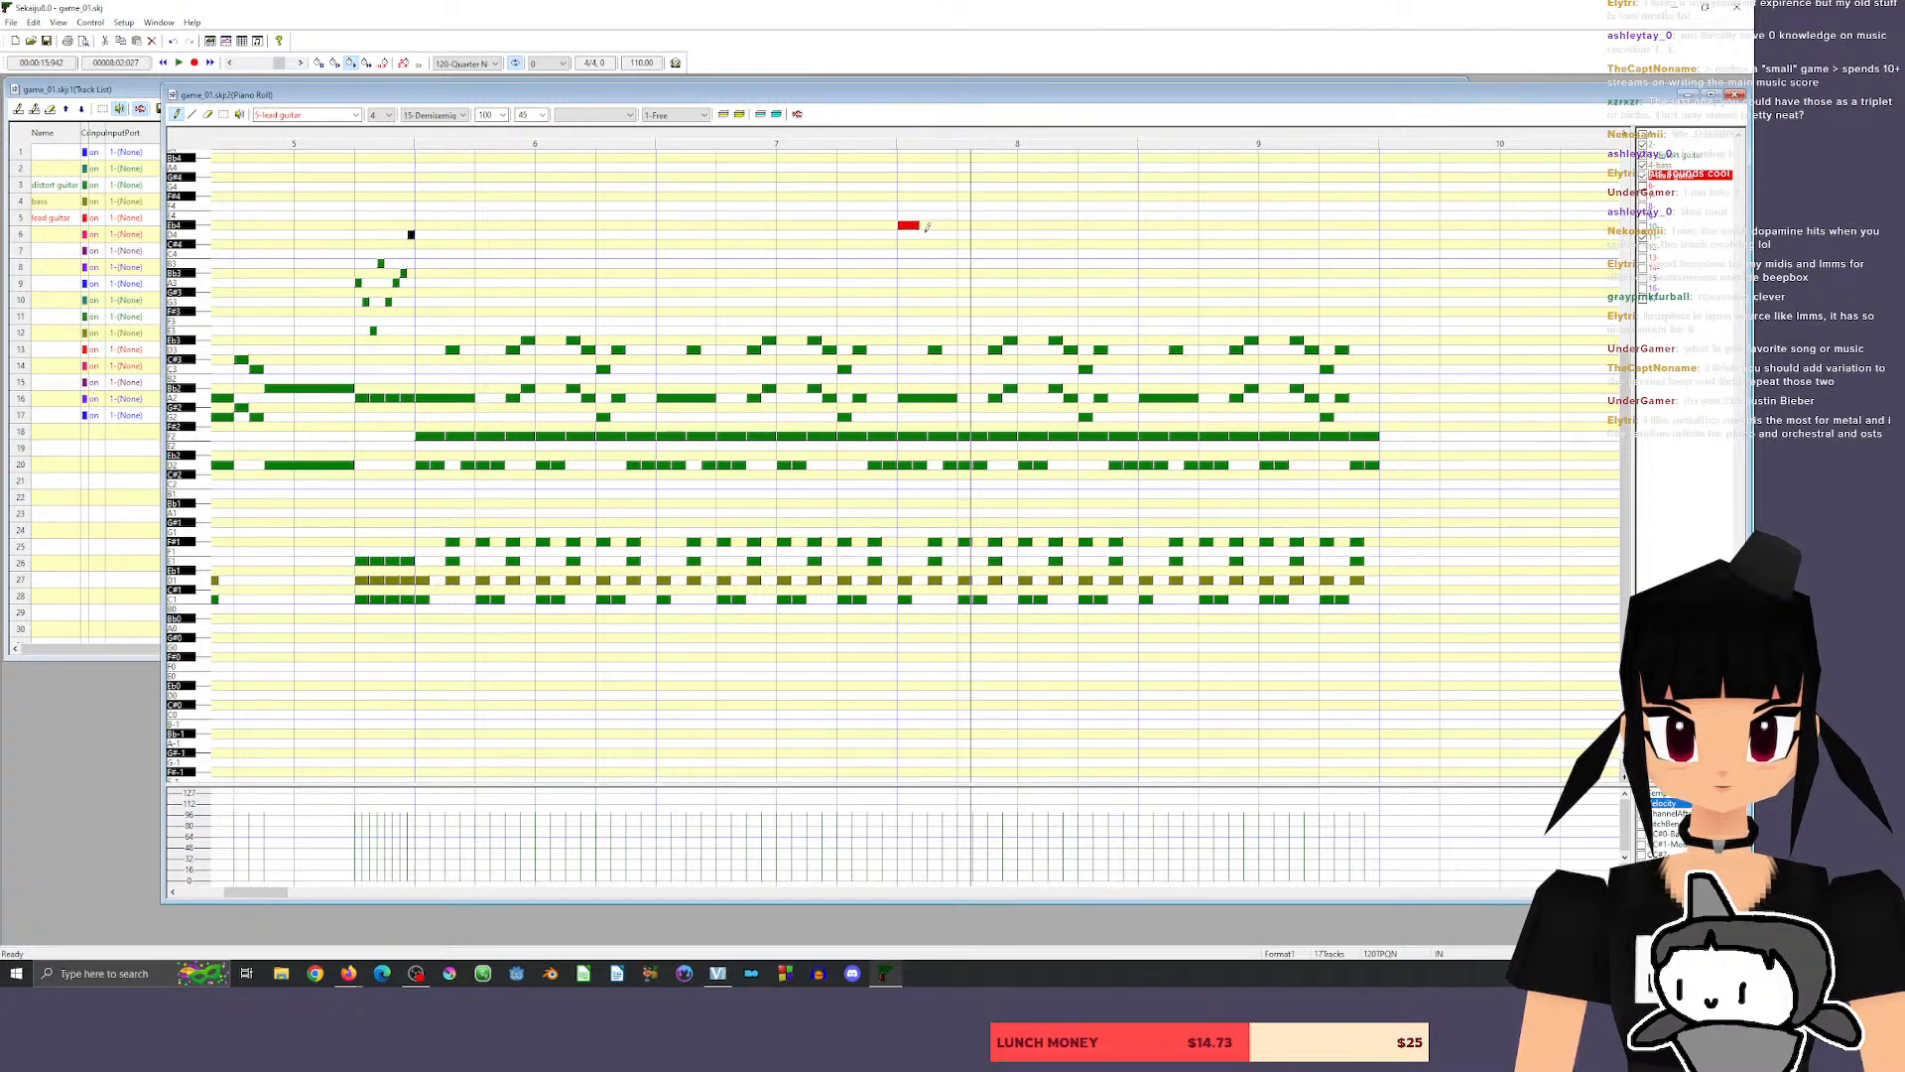
Rework the first beat of measure 8 into a half-beat Eb4 followed by quarter-beat D4 and Eb4 notes.
click(922, 234)
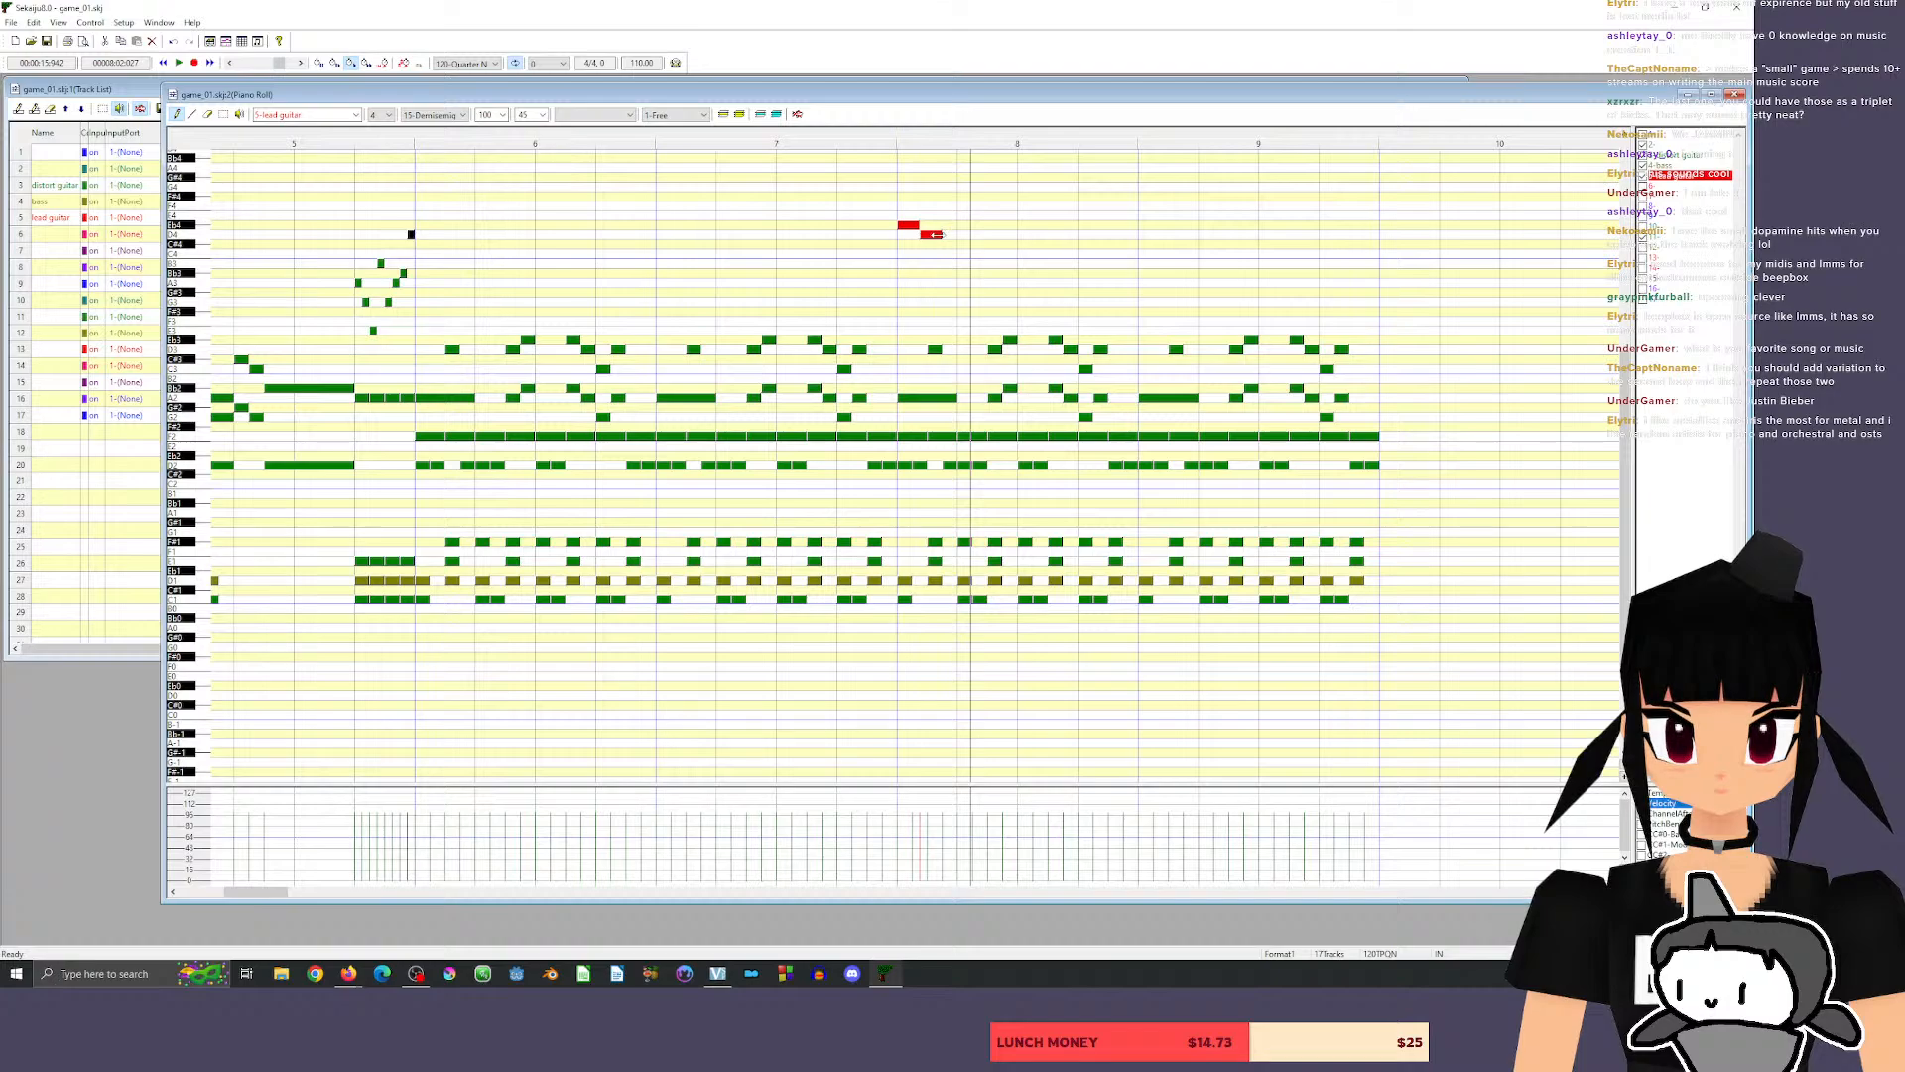
drag(940, 235, 933, 239)
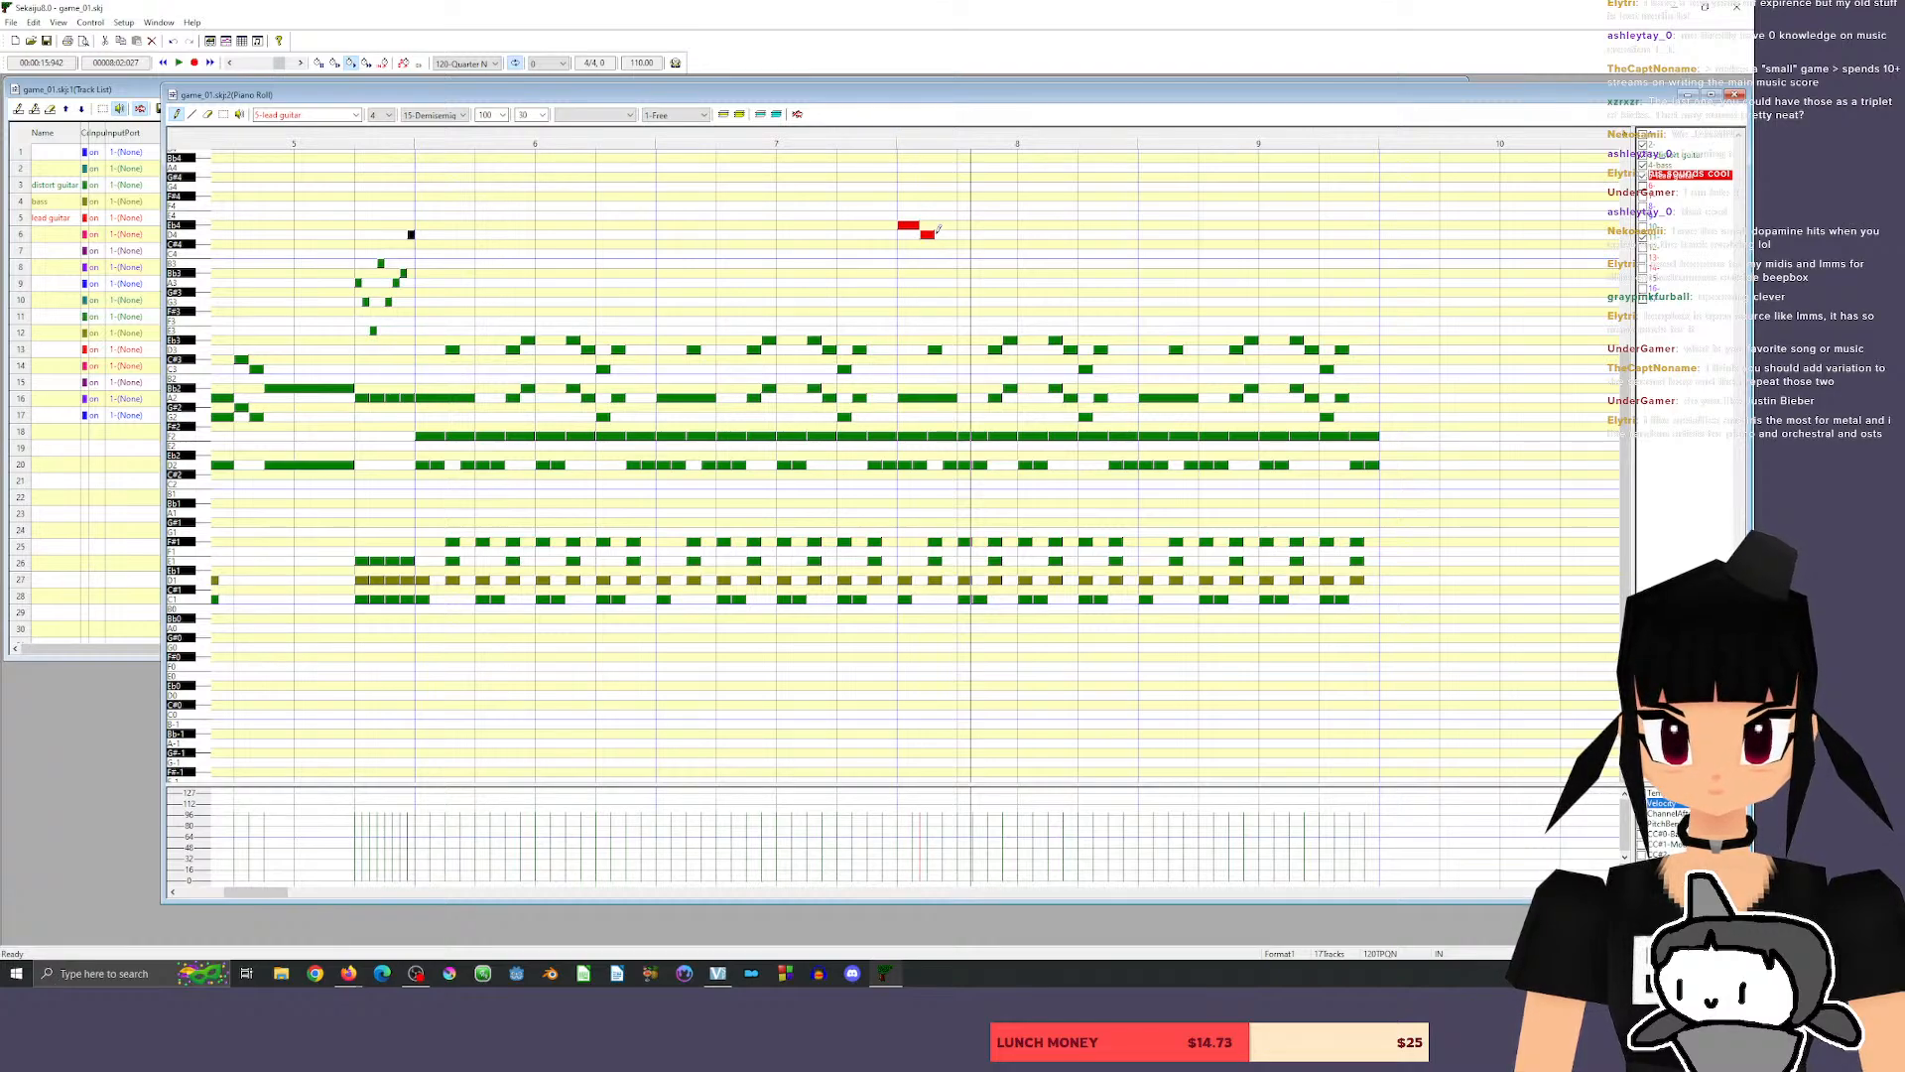
click(908, 226)
drag(910, 229, 935, 234)
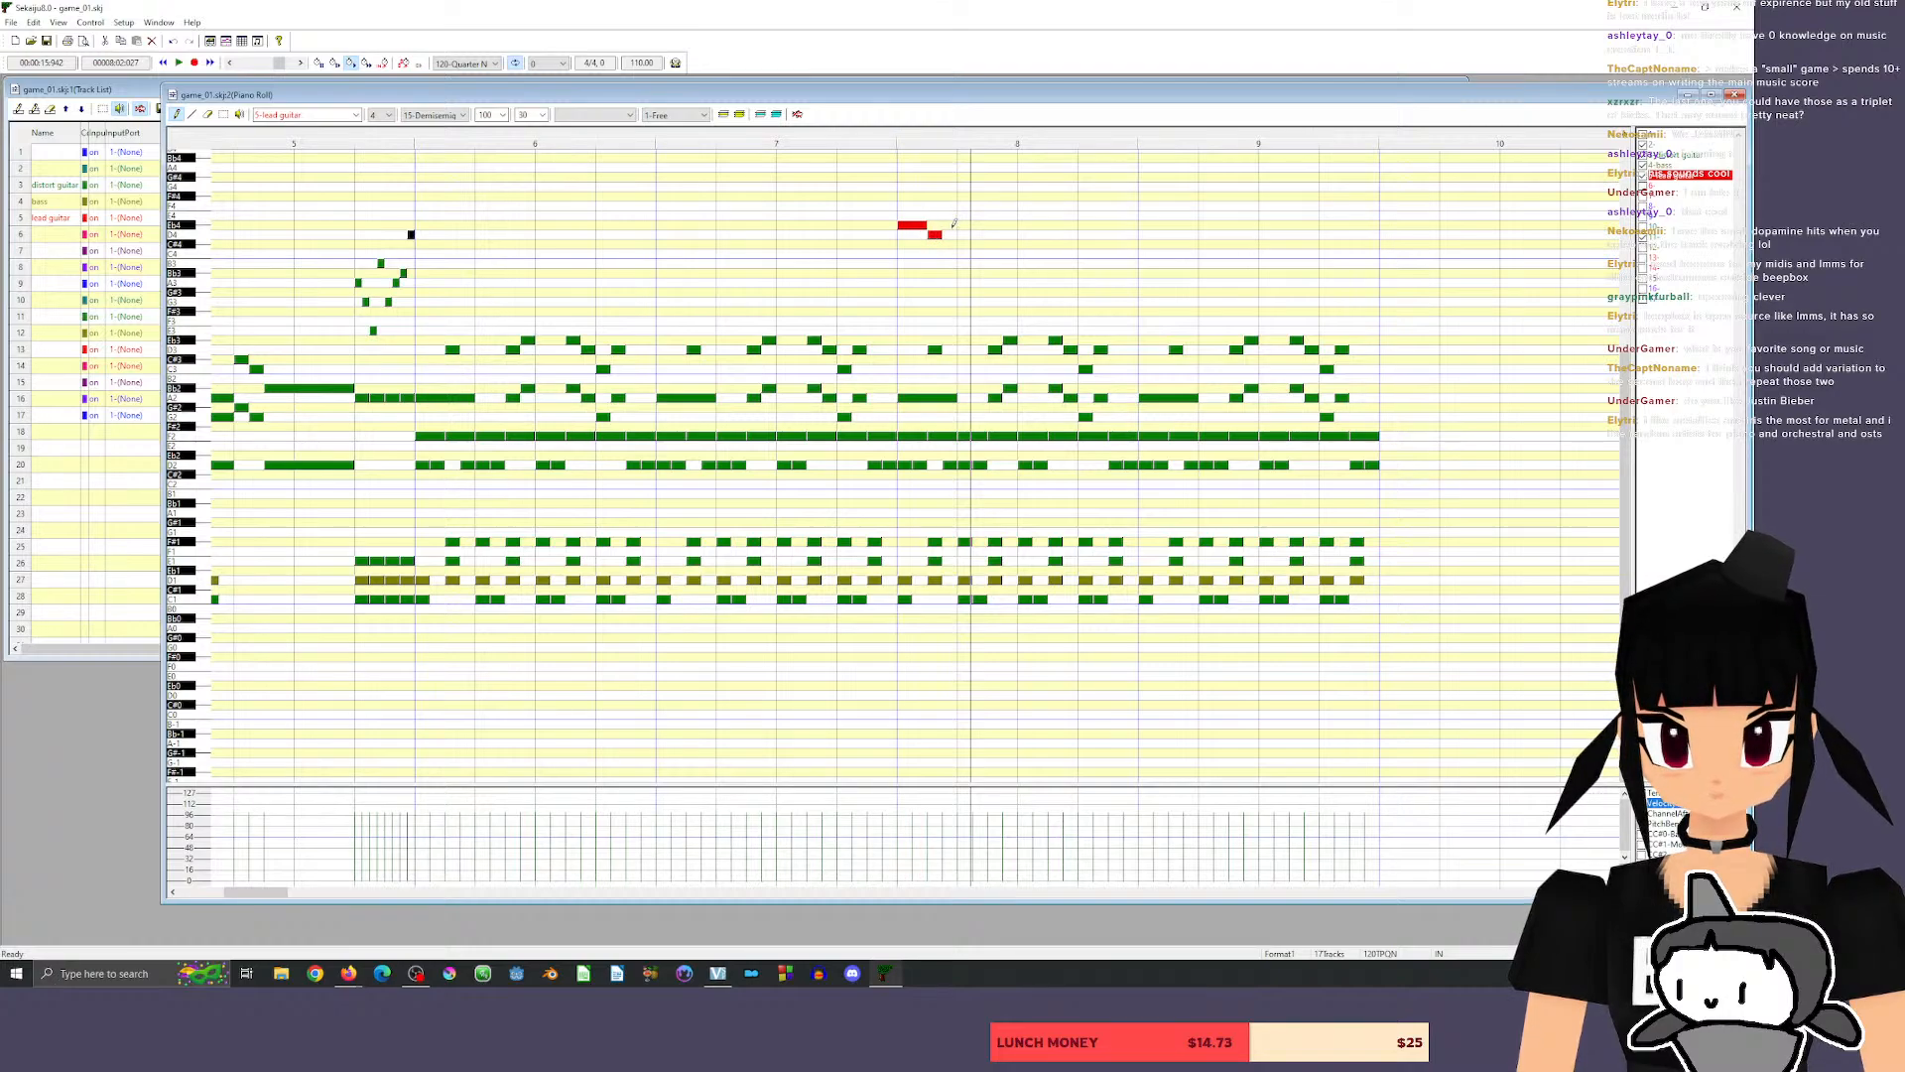
click(945, 226)
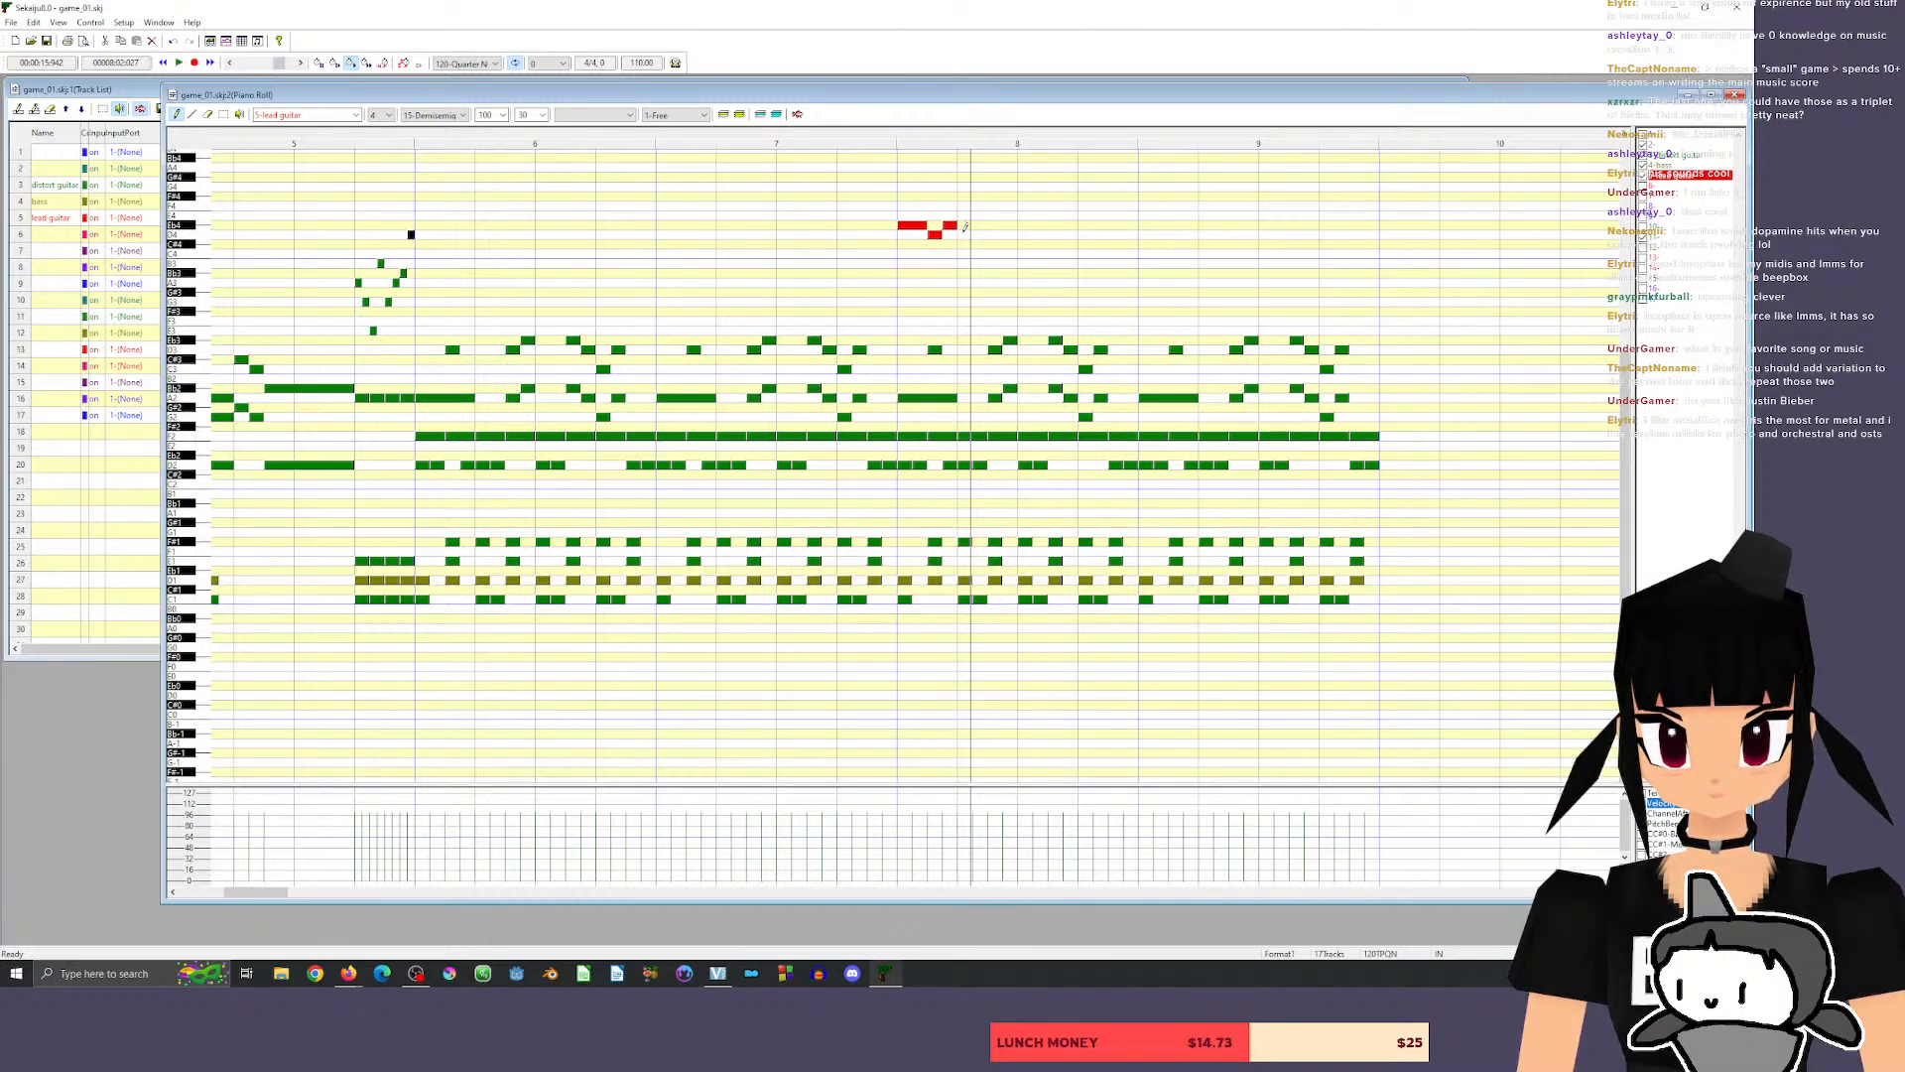
Continue the lead phrase with a half-beat C4 and quarter-beat Bb3, B3 and G#3 notes, and play it back.
mouse_move(963, 243)
mouse_down()
mouse_move(963, 226)
mouse_move(964, 253)
mouse_move(990, 255)
mouse_up()
click(992, 263)
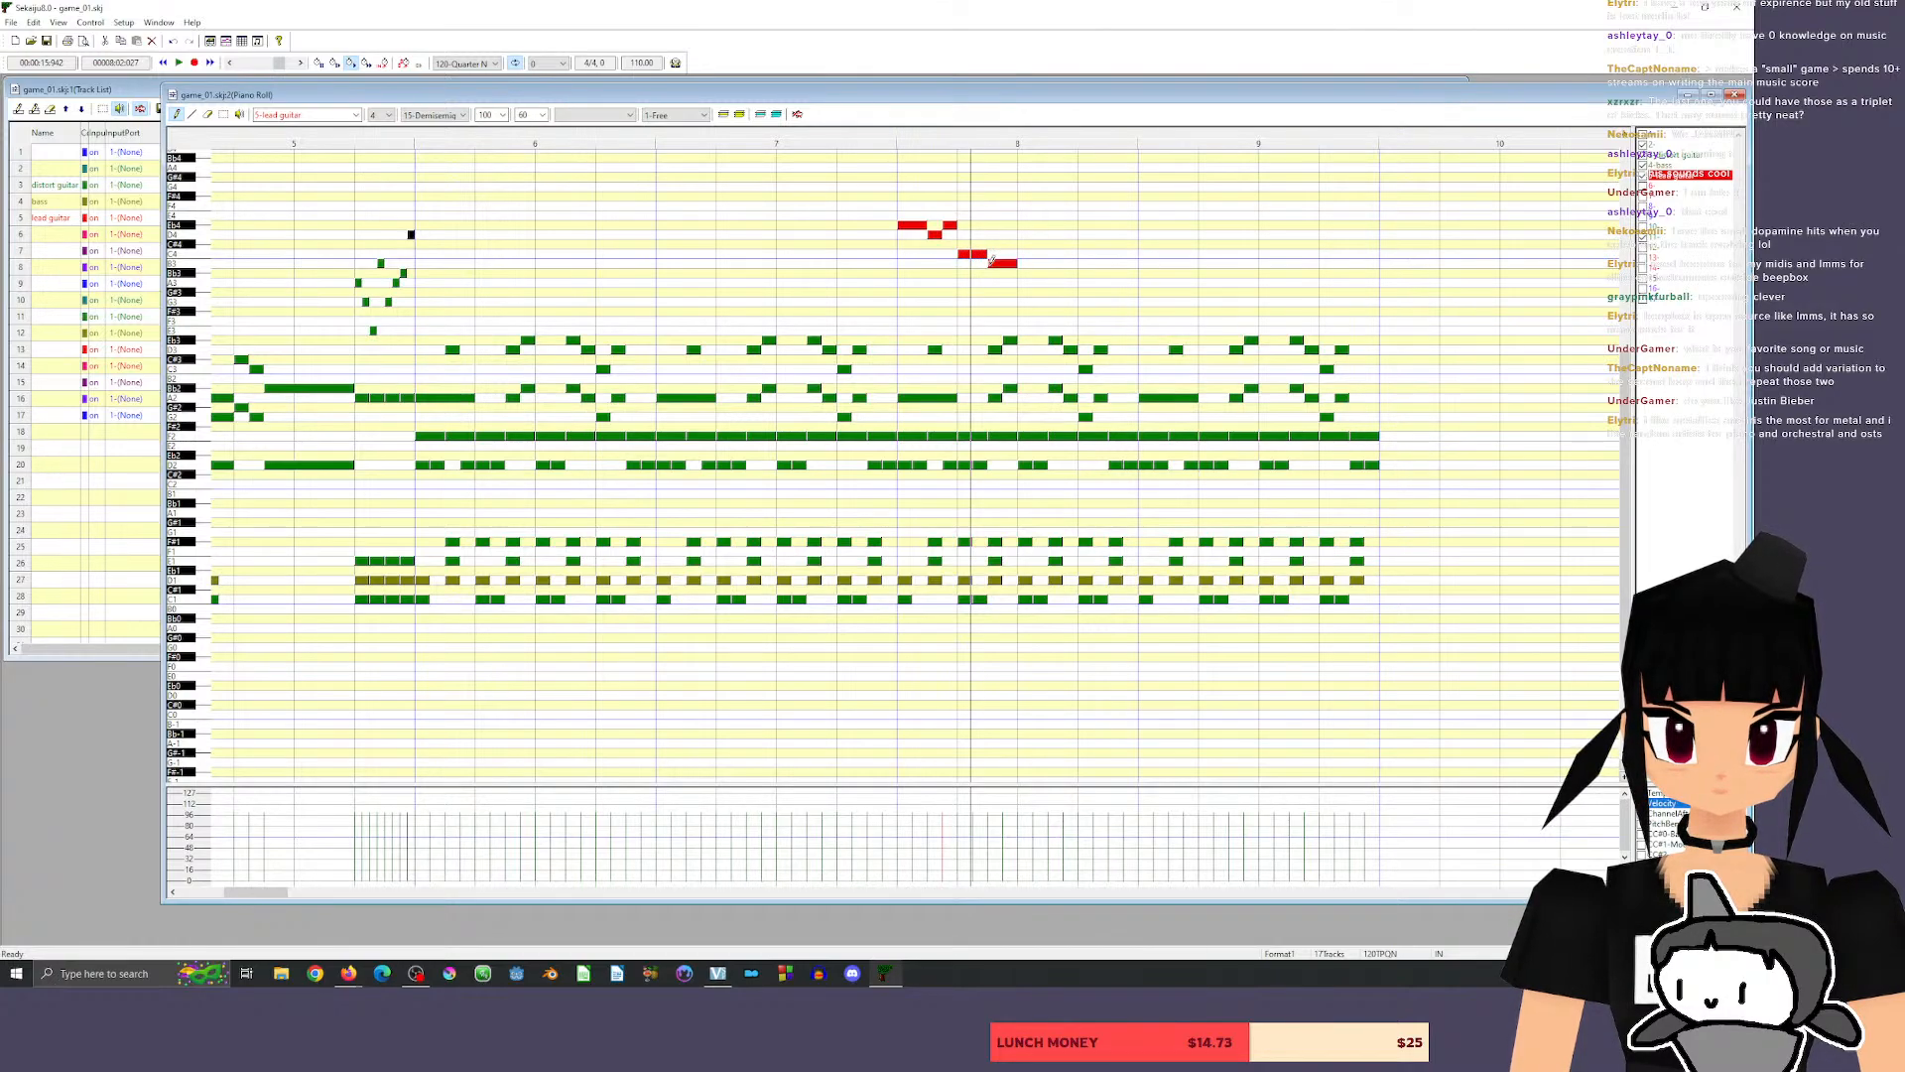
drag(994, 264, 995, 273)
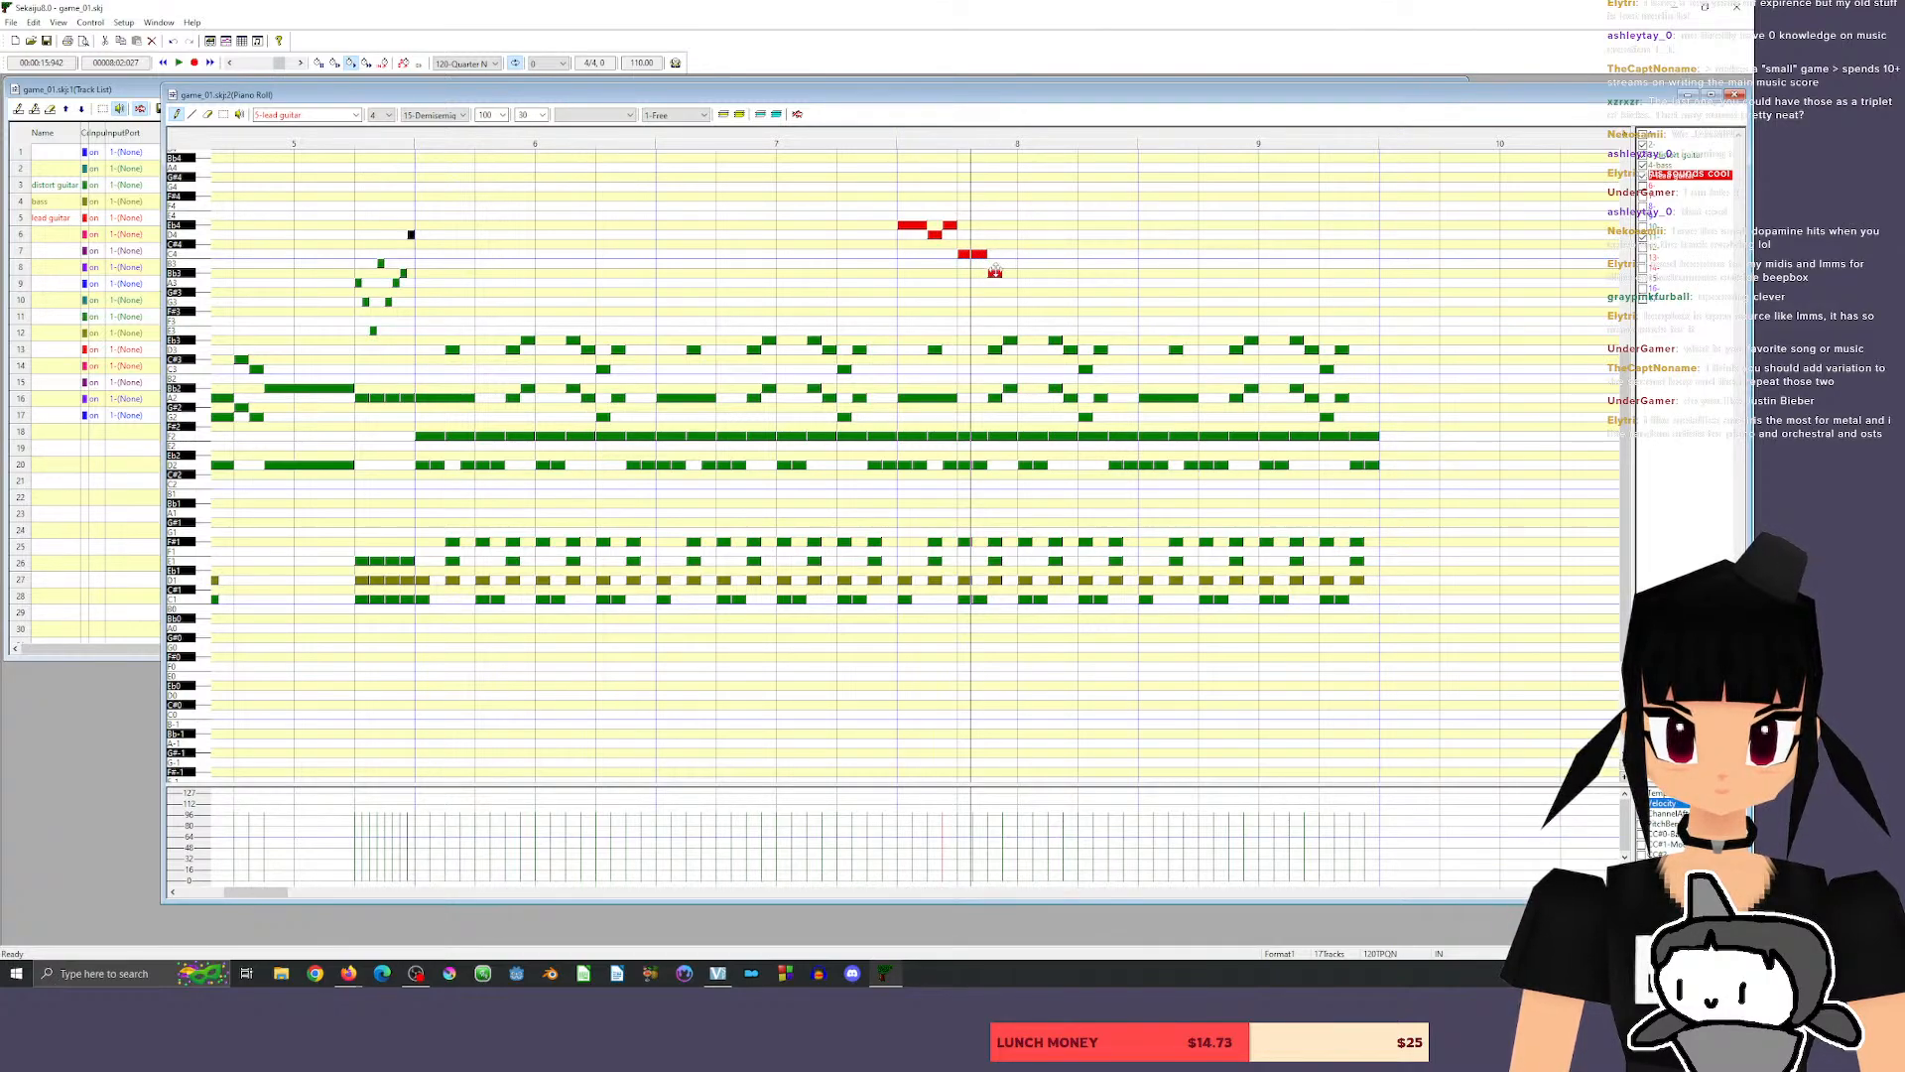
click(1009, 264)
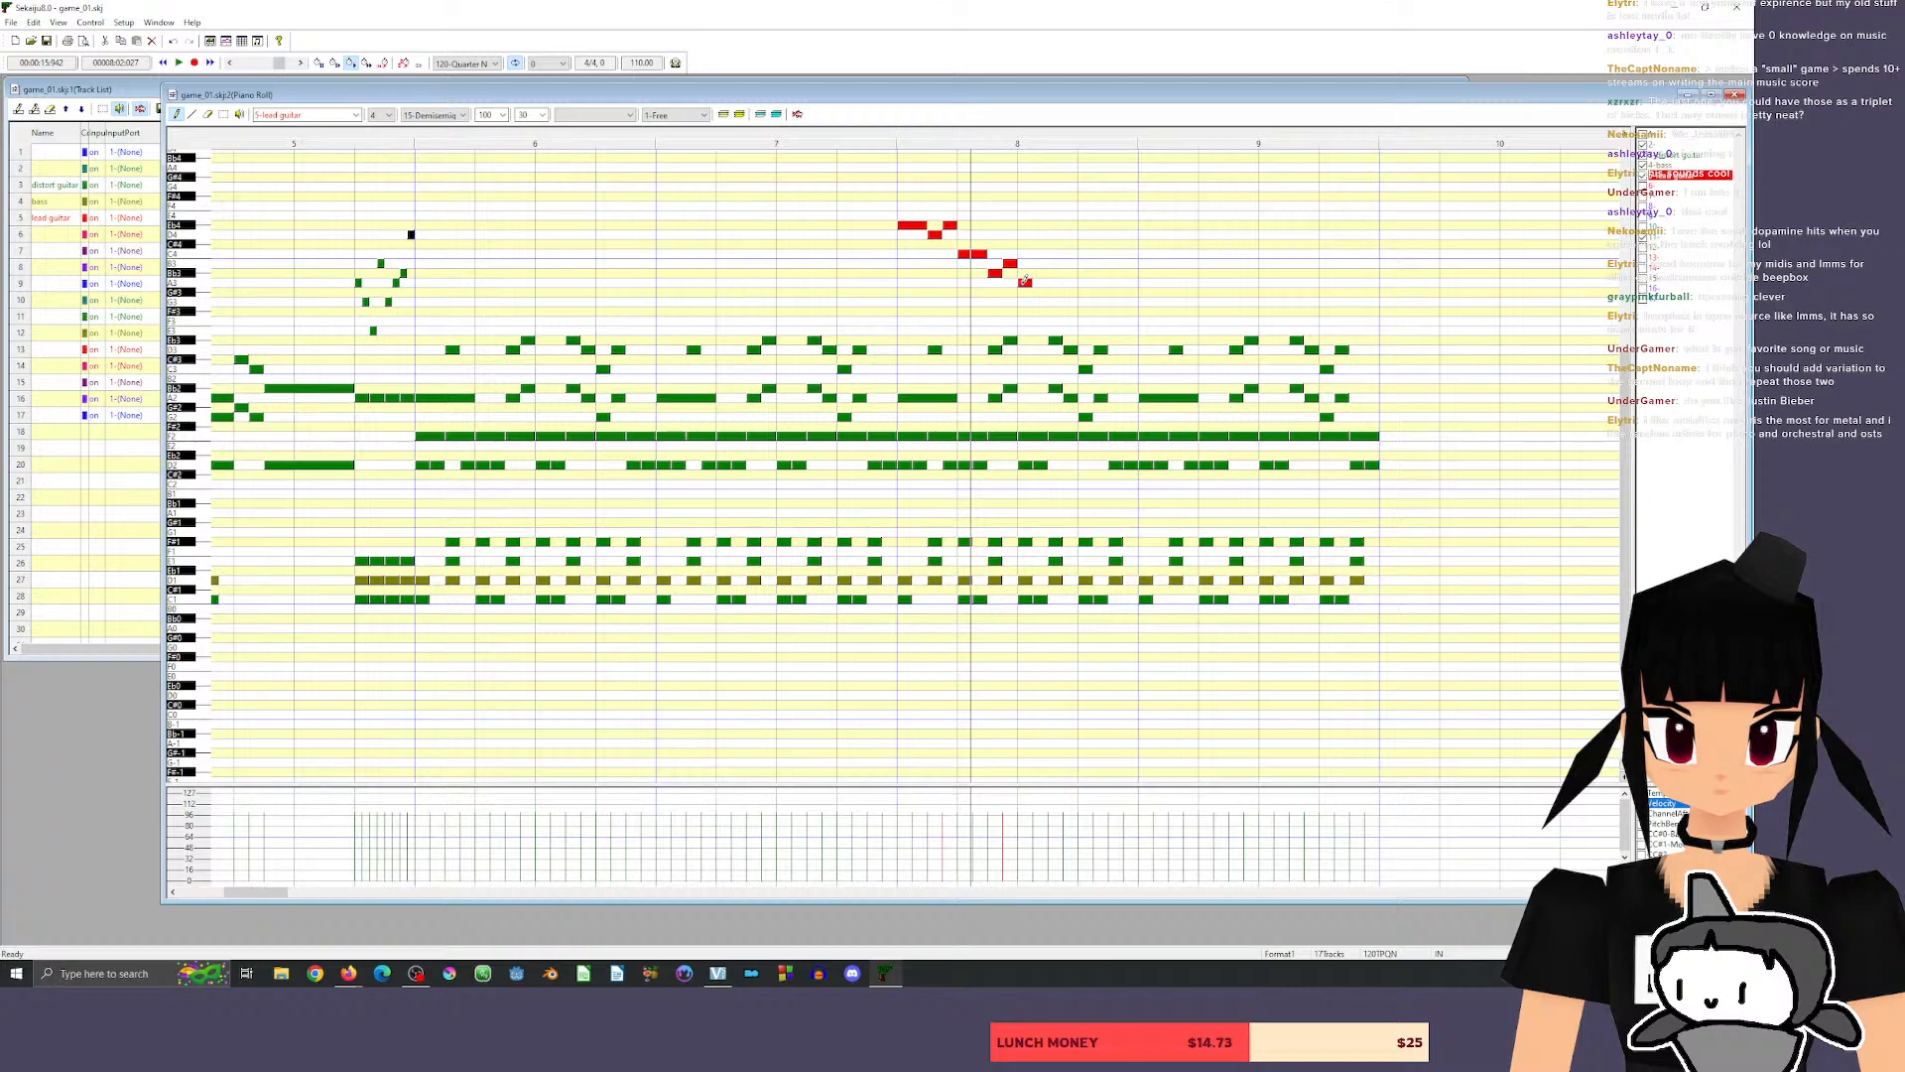
click(1025, 291)
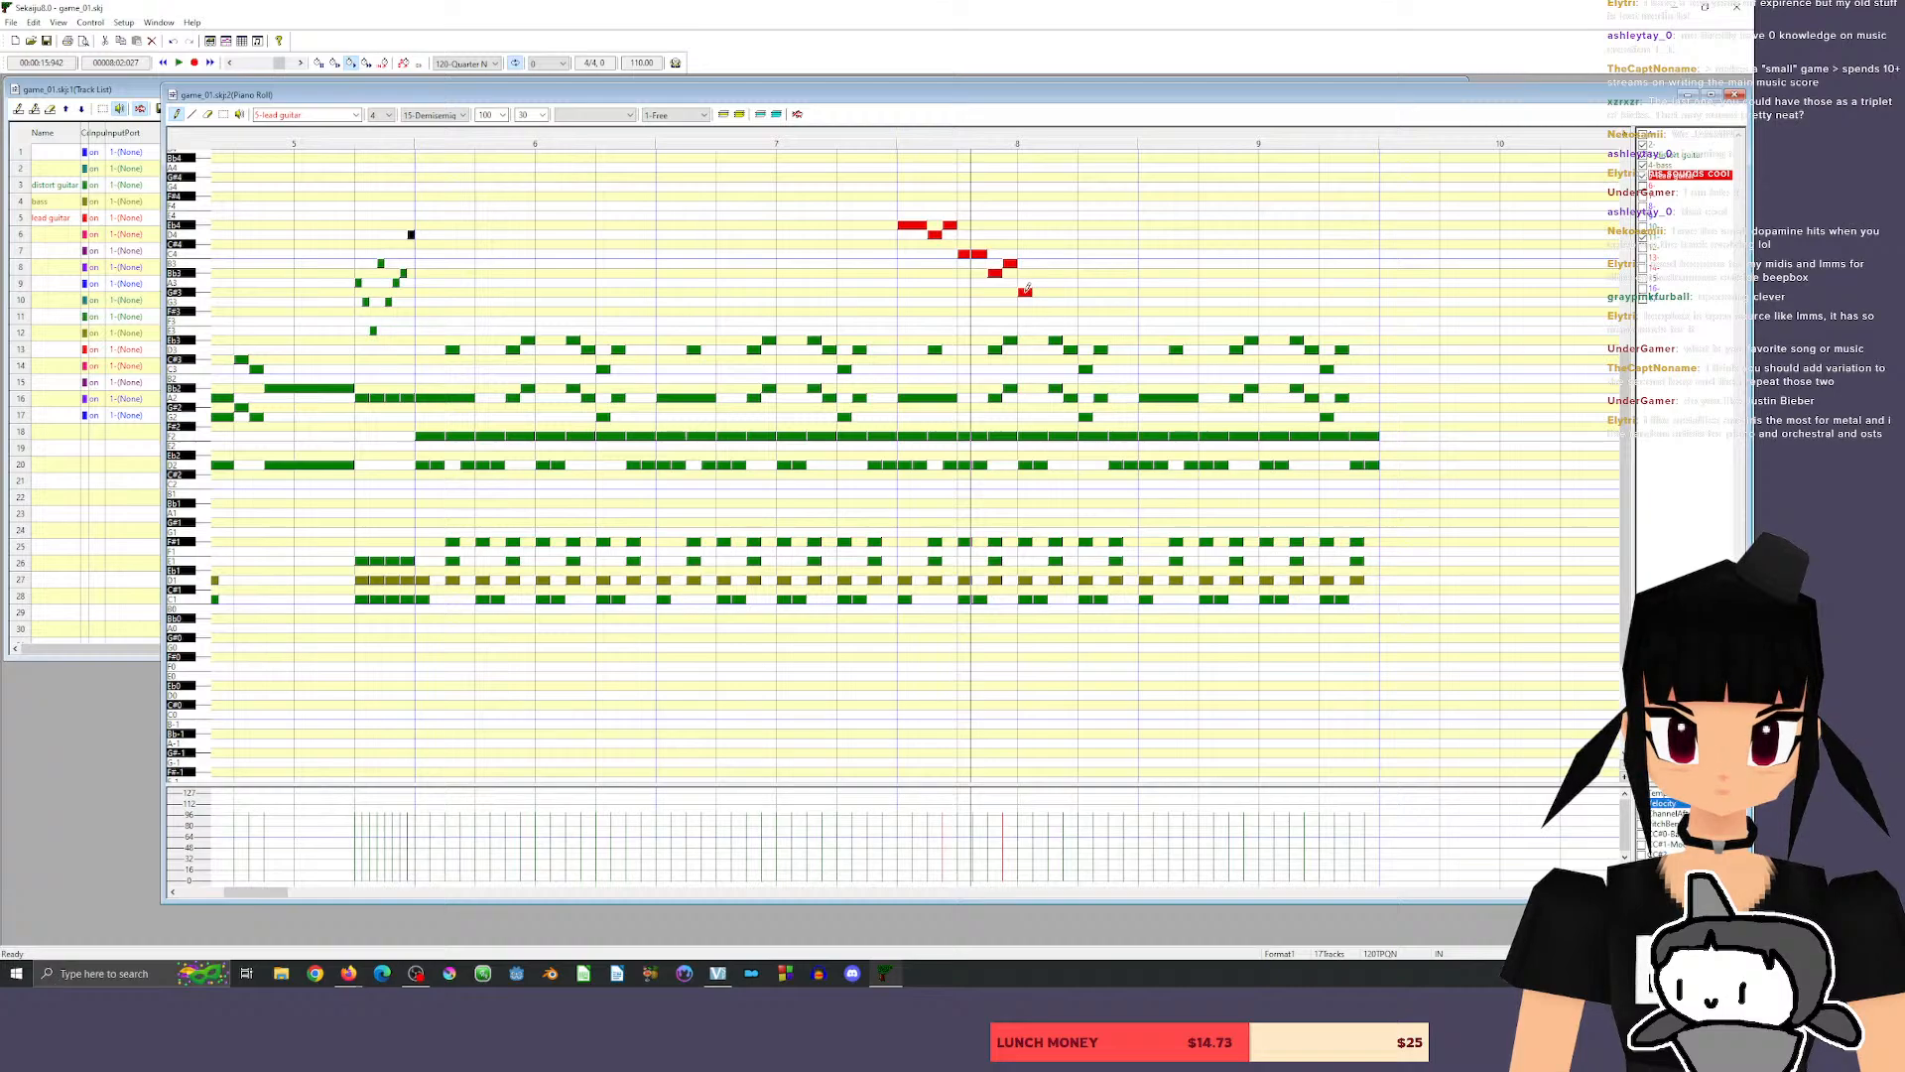
click(818, 147)
key(space)
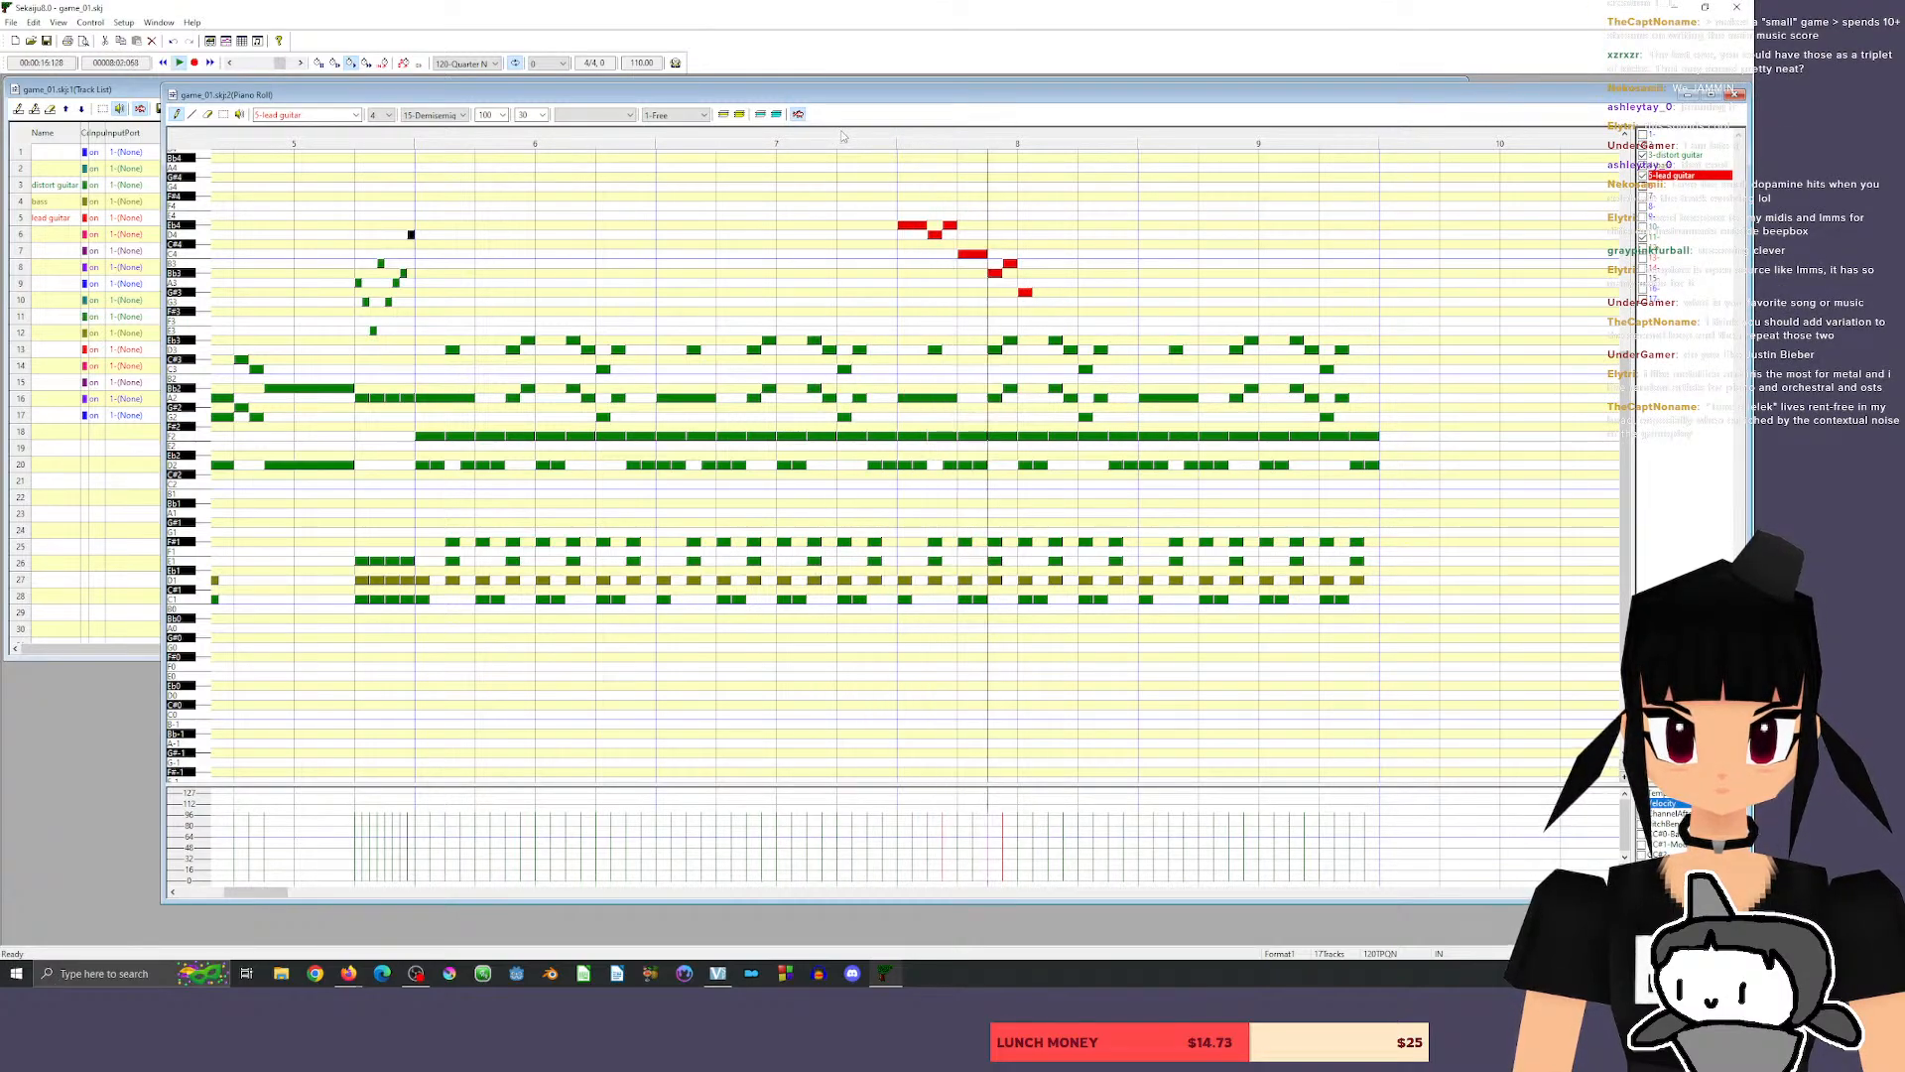
Raise the phrase's last note to Bb3, play back from measure 7, and raise the half-beat C4 to D4.
drag(1029, 292, 1029, 273)
click(810, 144)
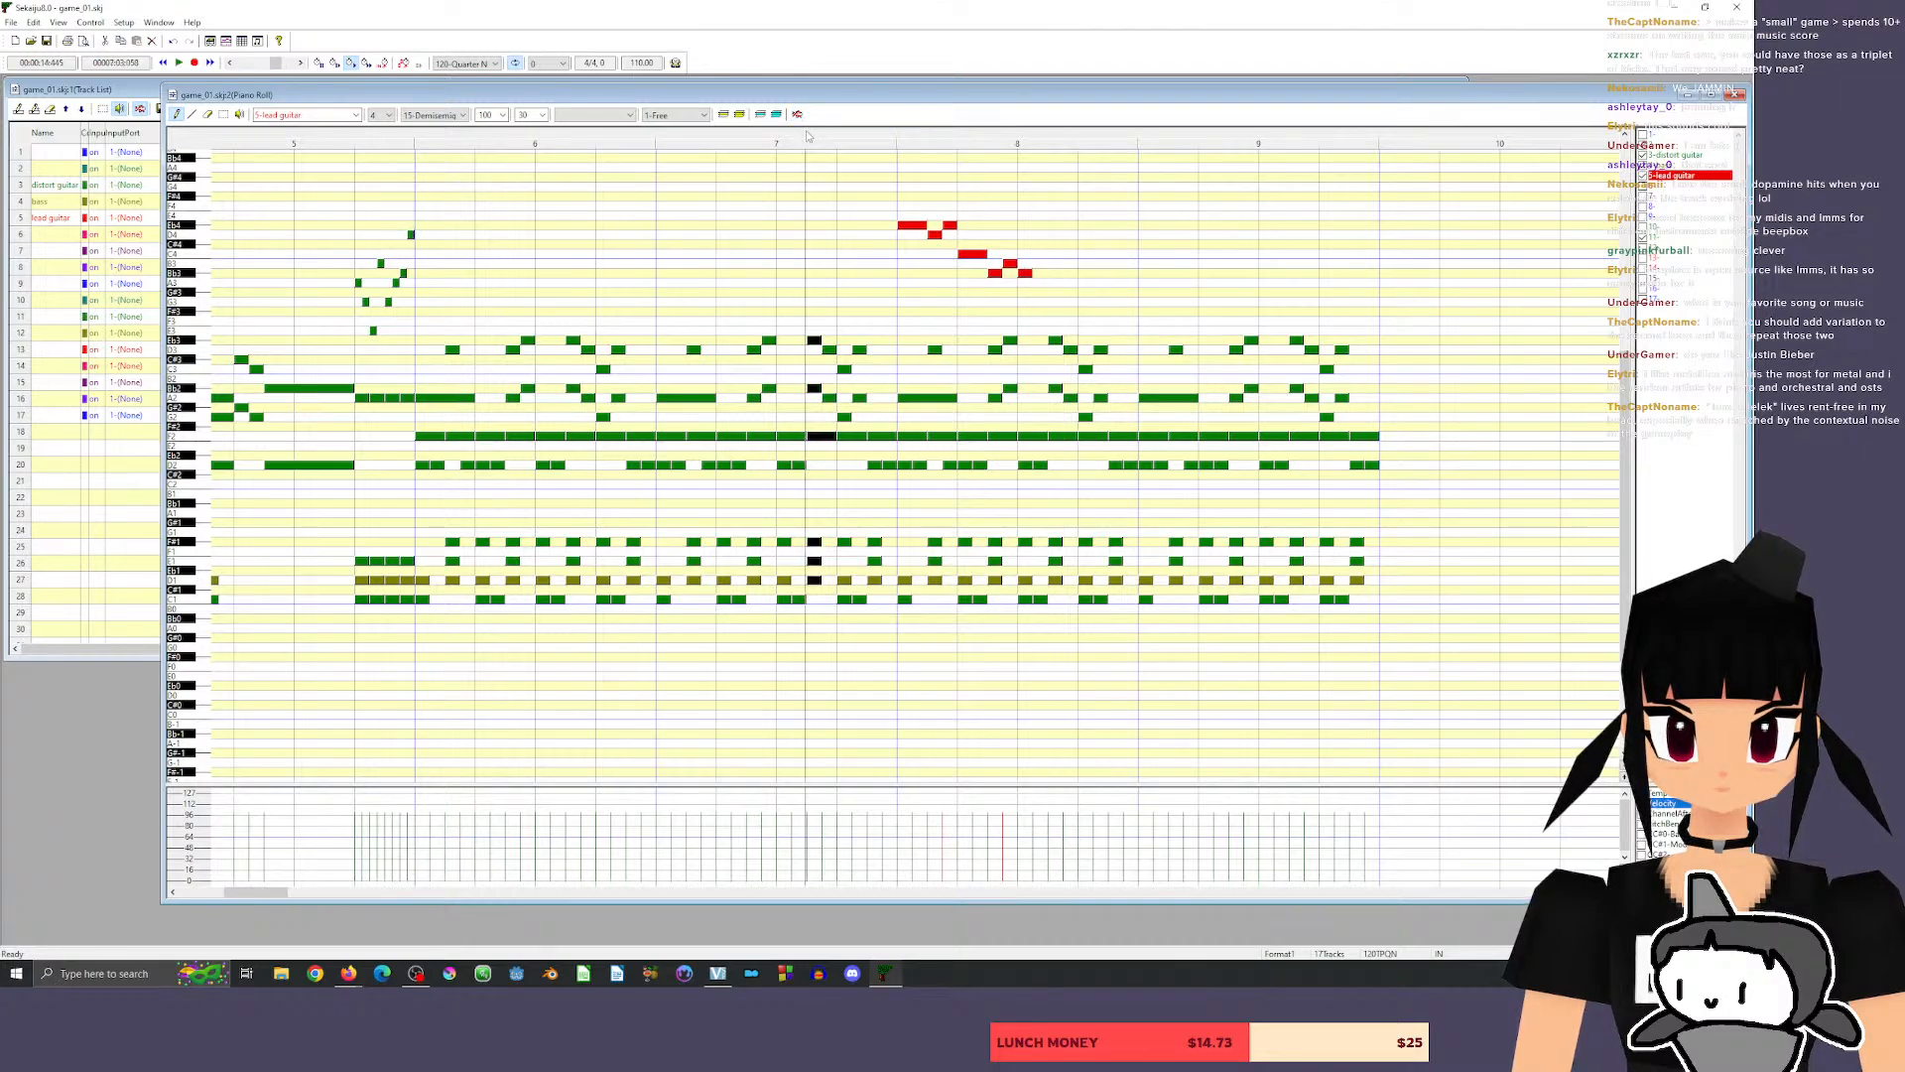
key(space)
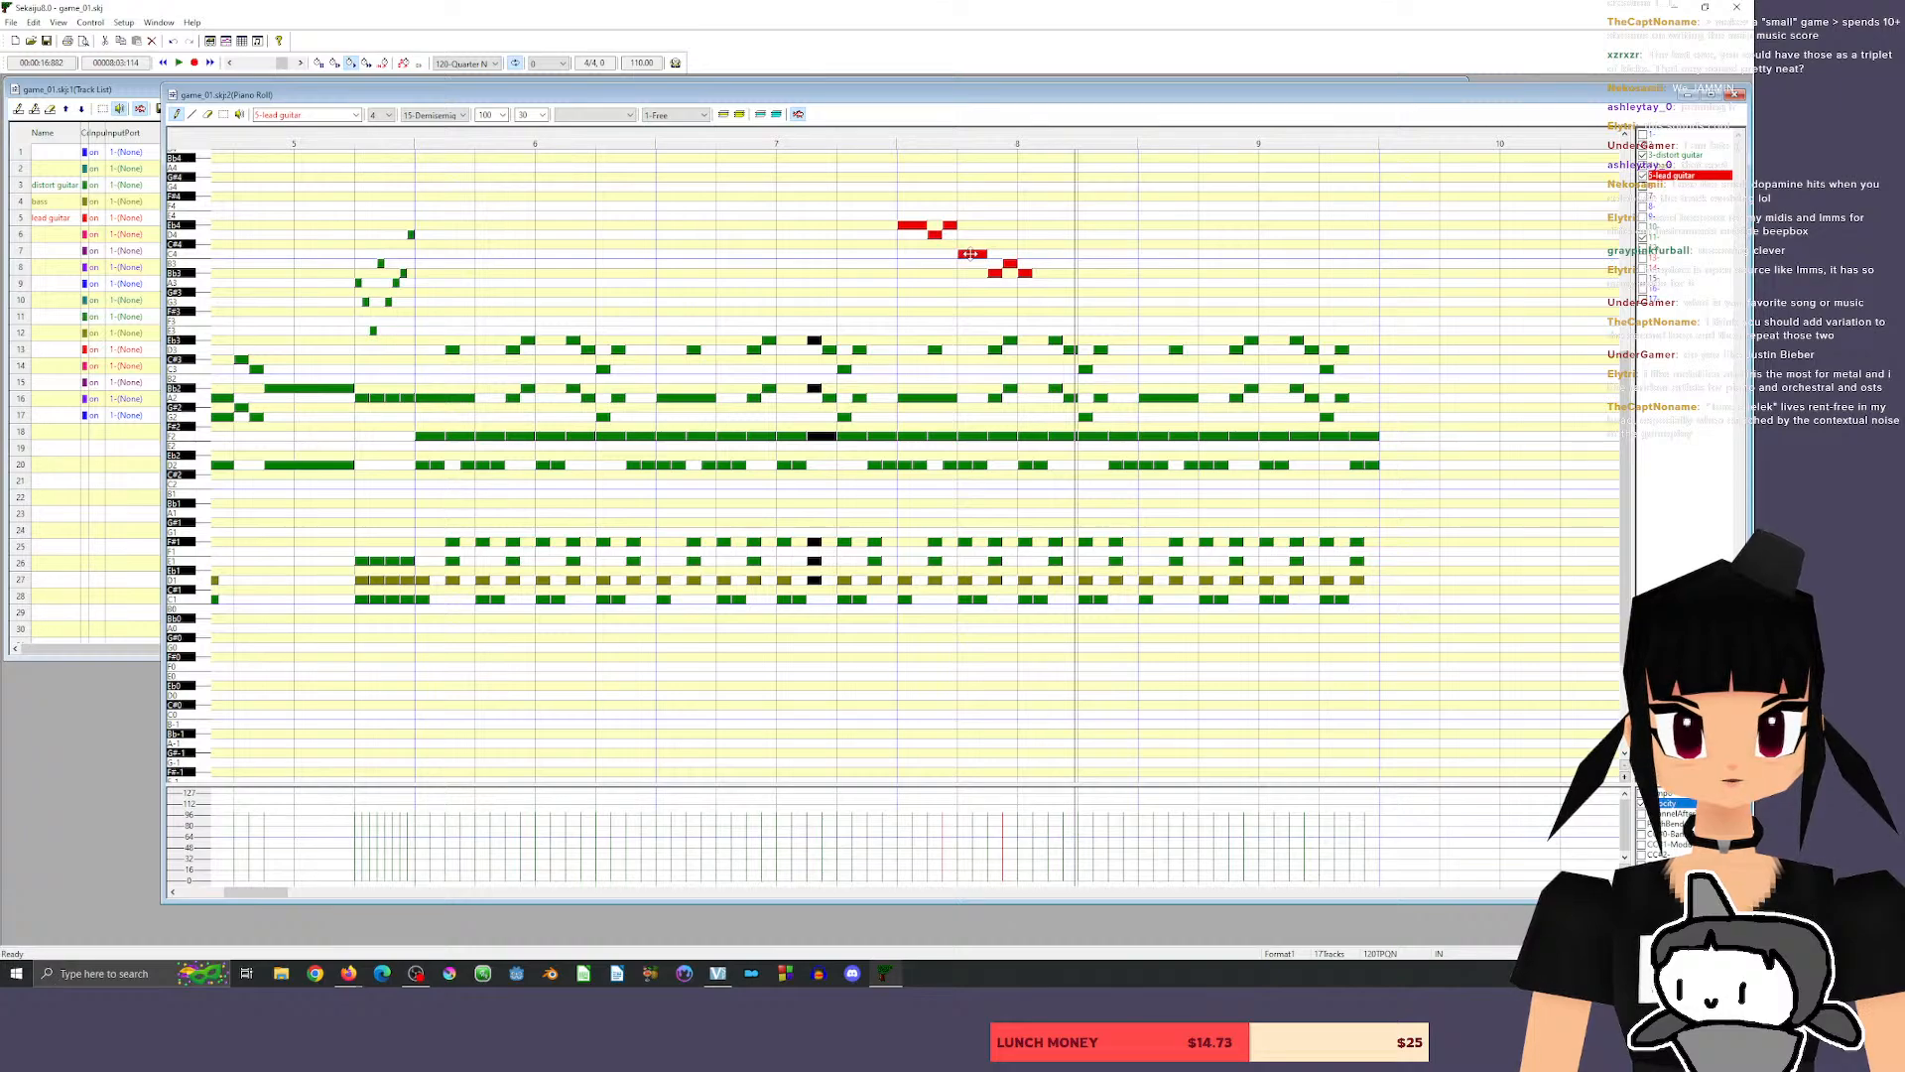
drag(965, 254, 965, 235)
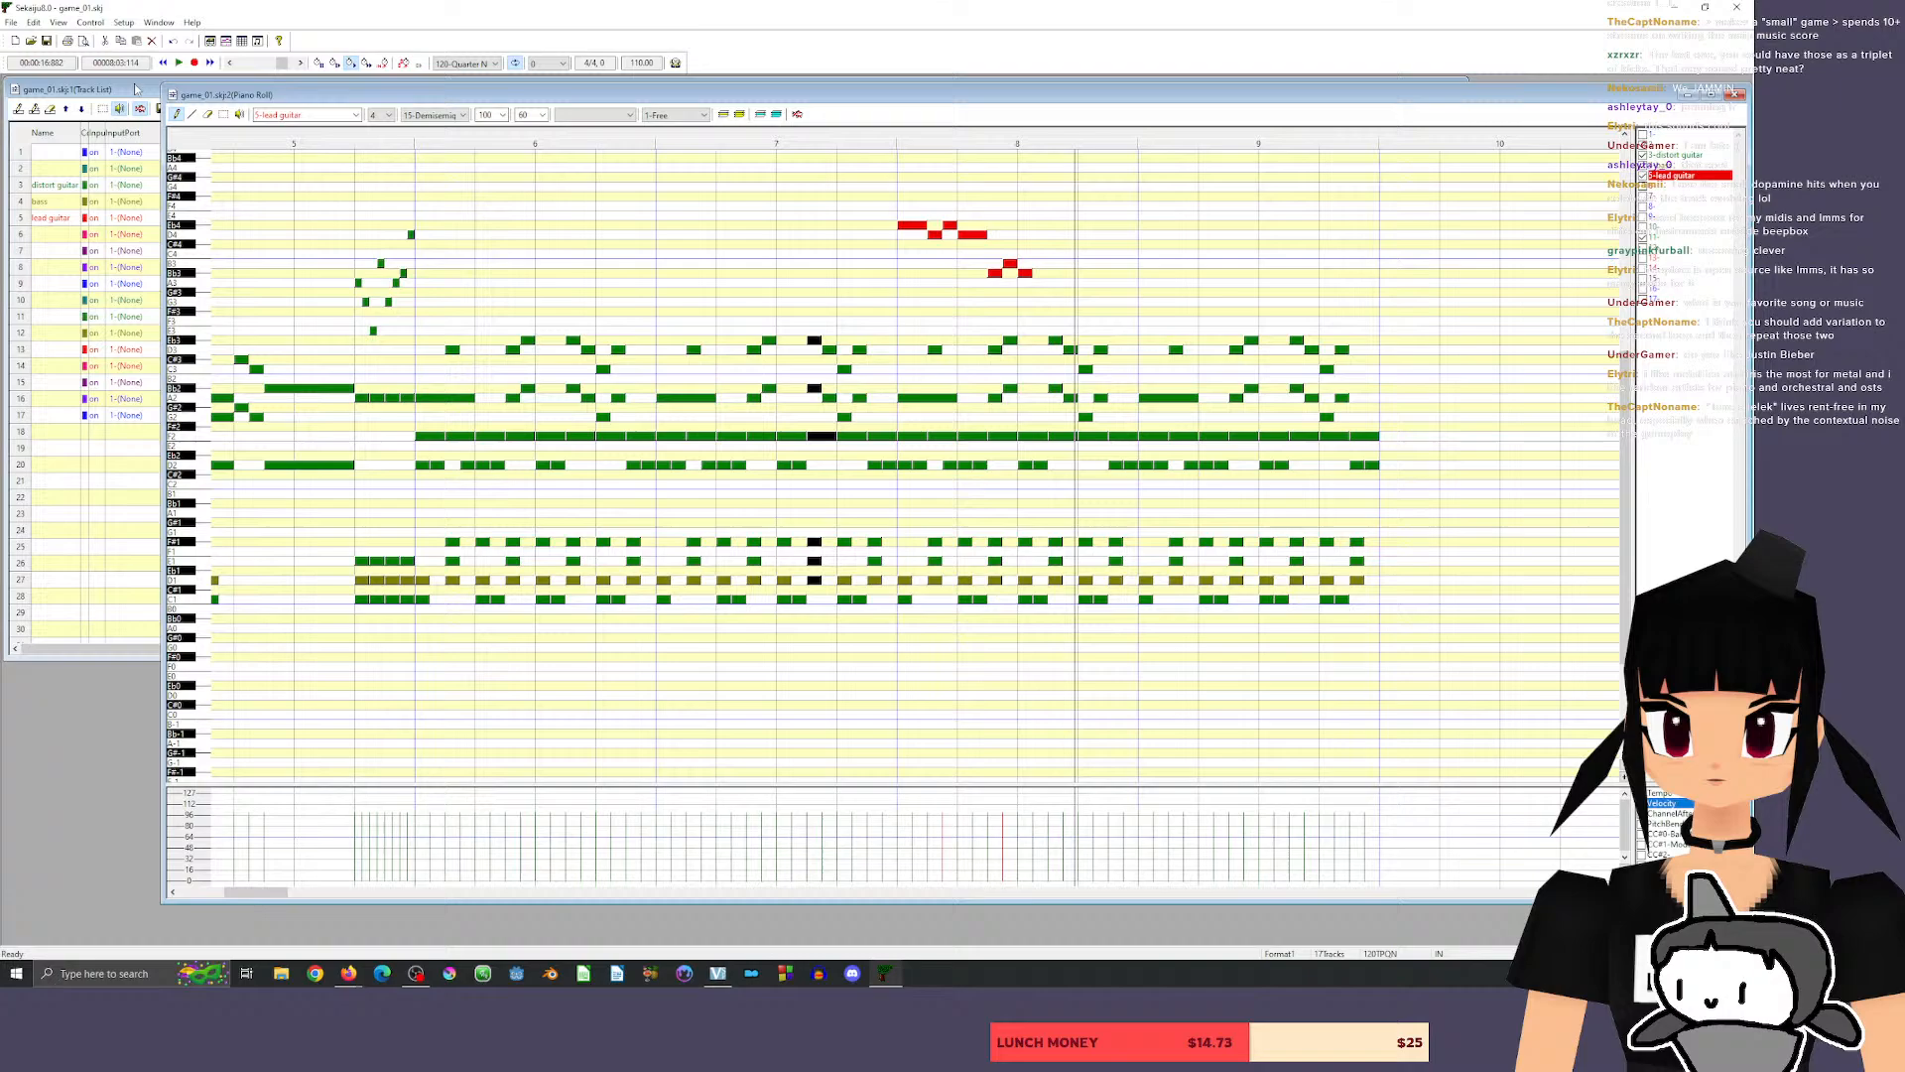
Erase every lead guitar note in measure 8 except the opening Eb4.
click(208, 114)
click(935, 234)
click(951, 226)
click(973, 234)
click(996, 273)
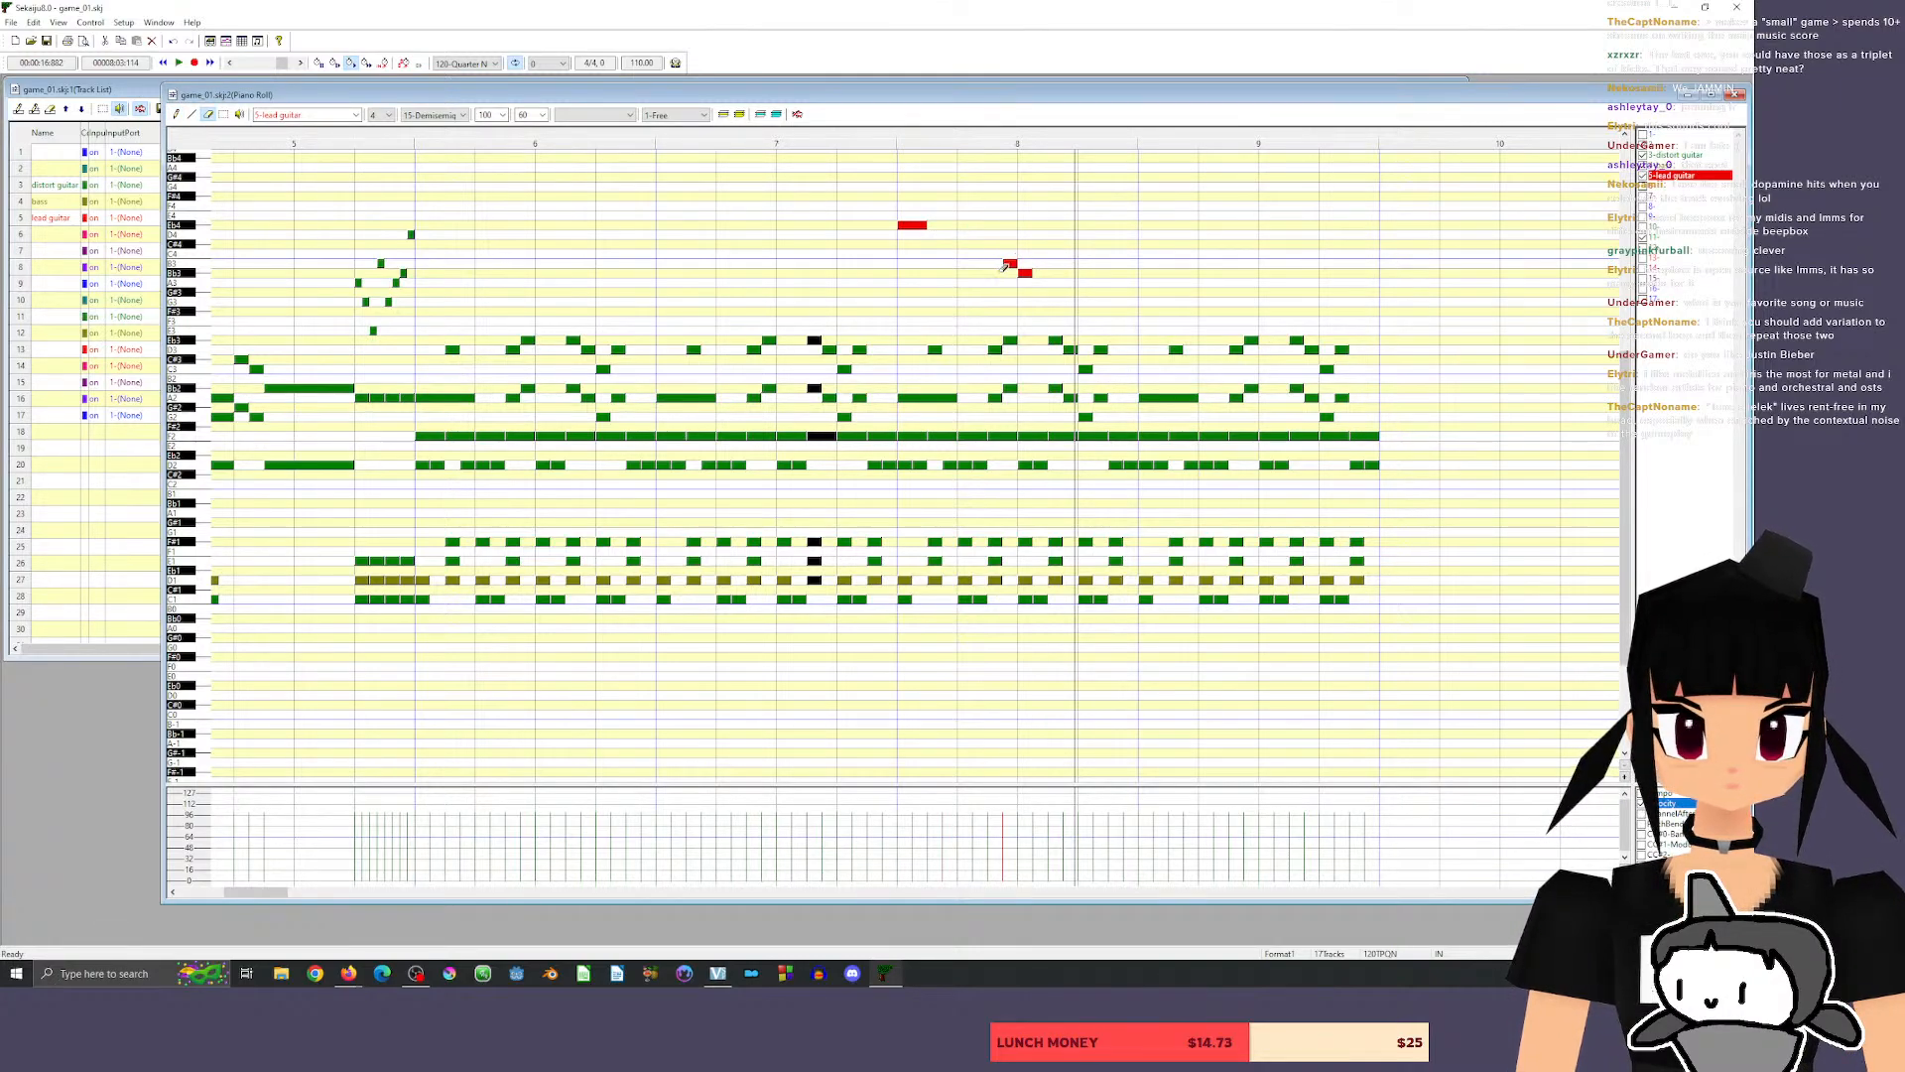
click(1011, 263)
click(1027, 273)
Lengthen the opening Eb4 to one beat, add quarter-beat D4 and Eb4 plus a half-beat D4 on beat 2, and play back.
click(176, 114)
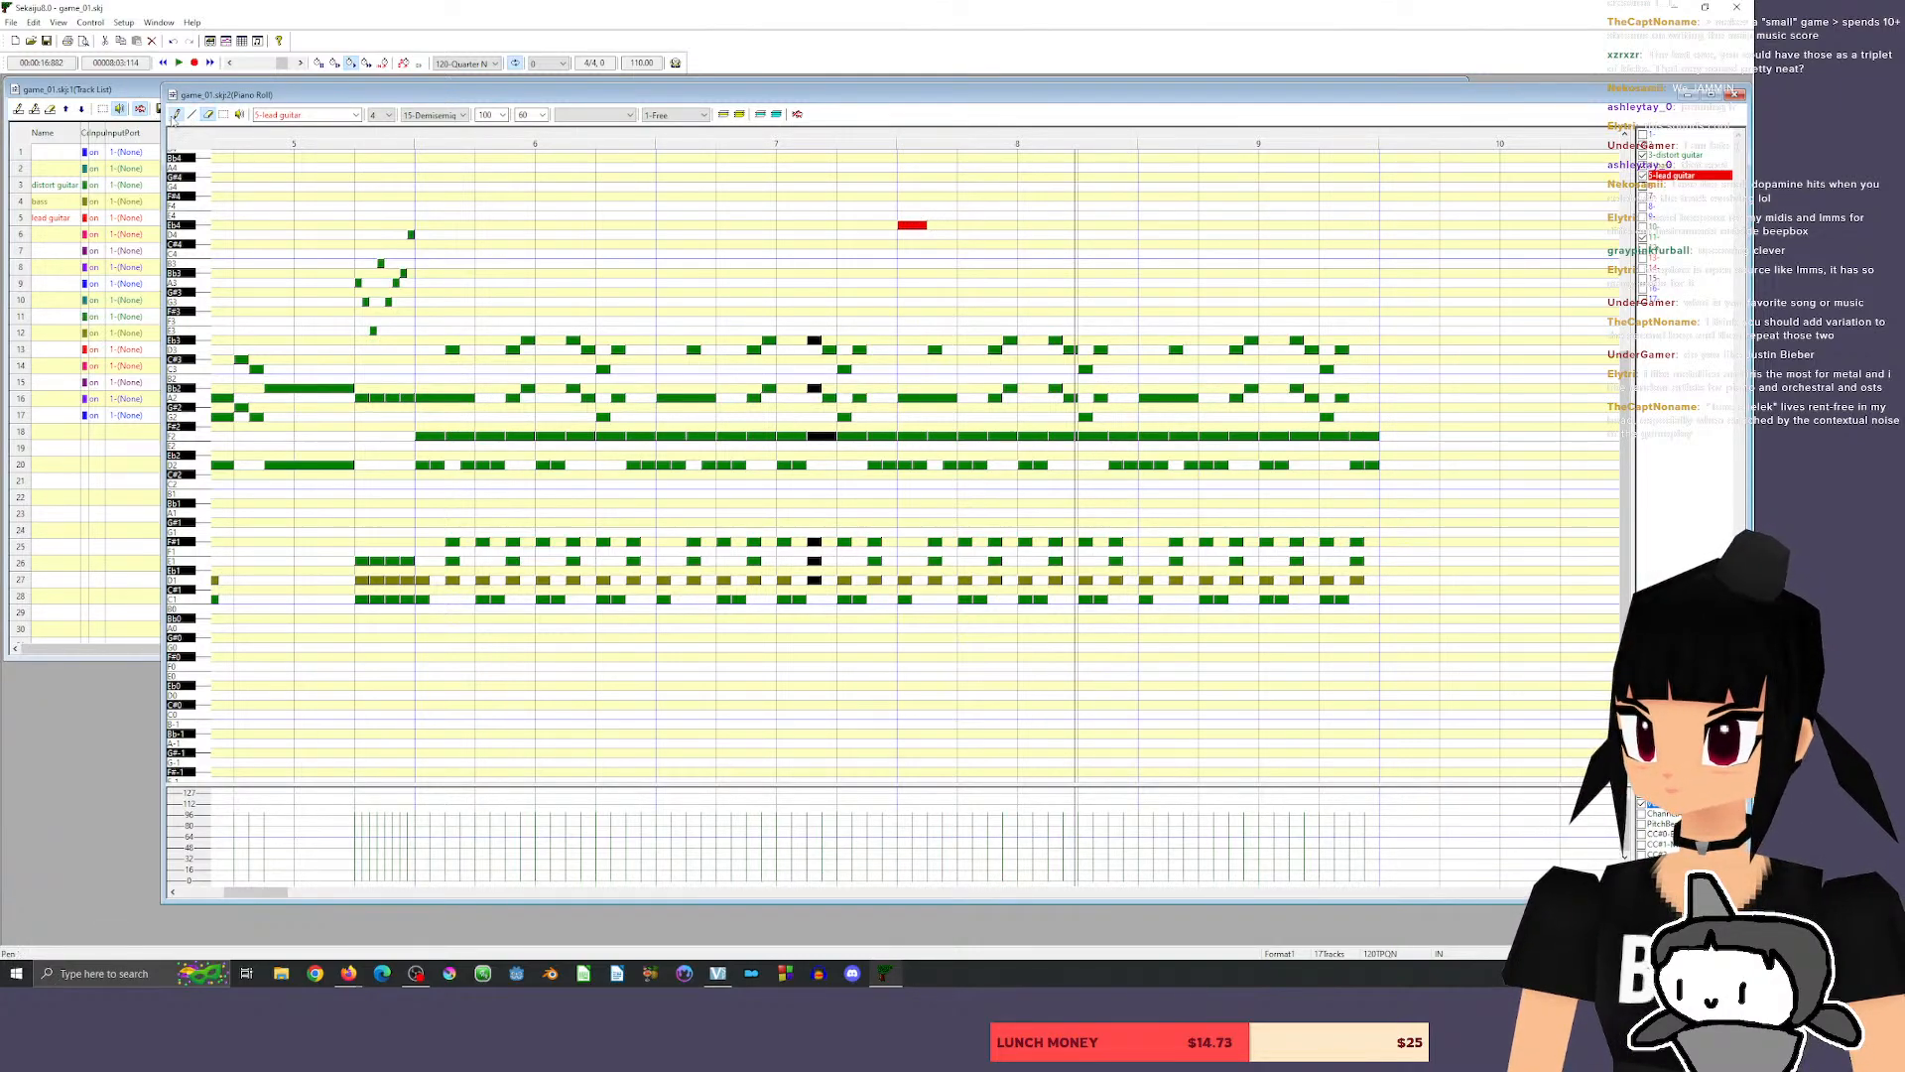
mouse_move(912, 224)
mouse_down()
mouse_move(1015, 235)
mouse_move(974, 236)
mouse_up()
click(979, 226)
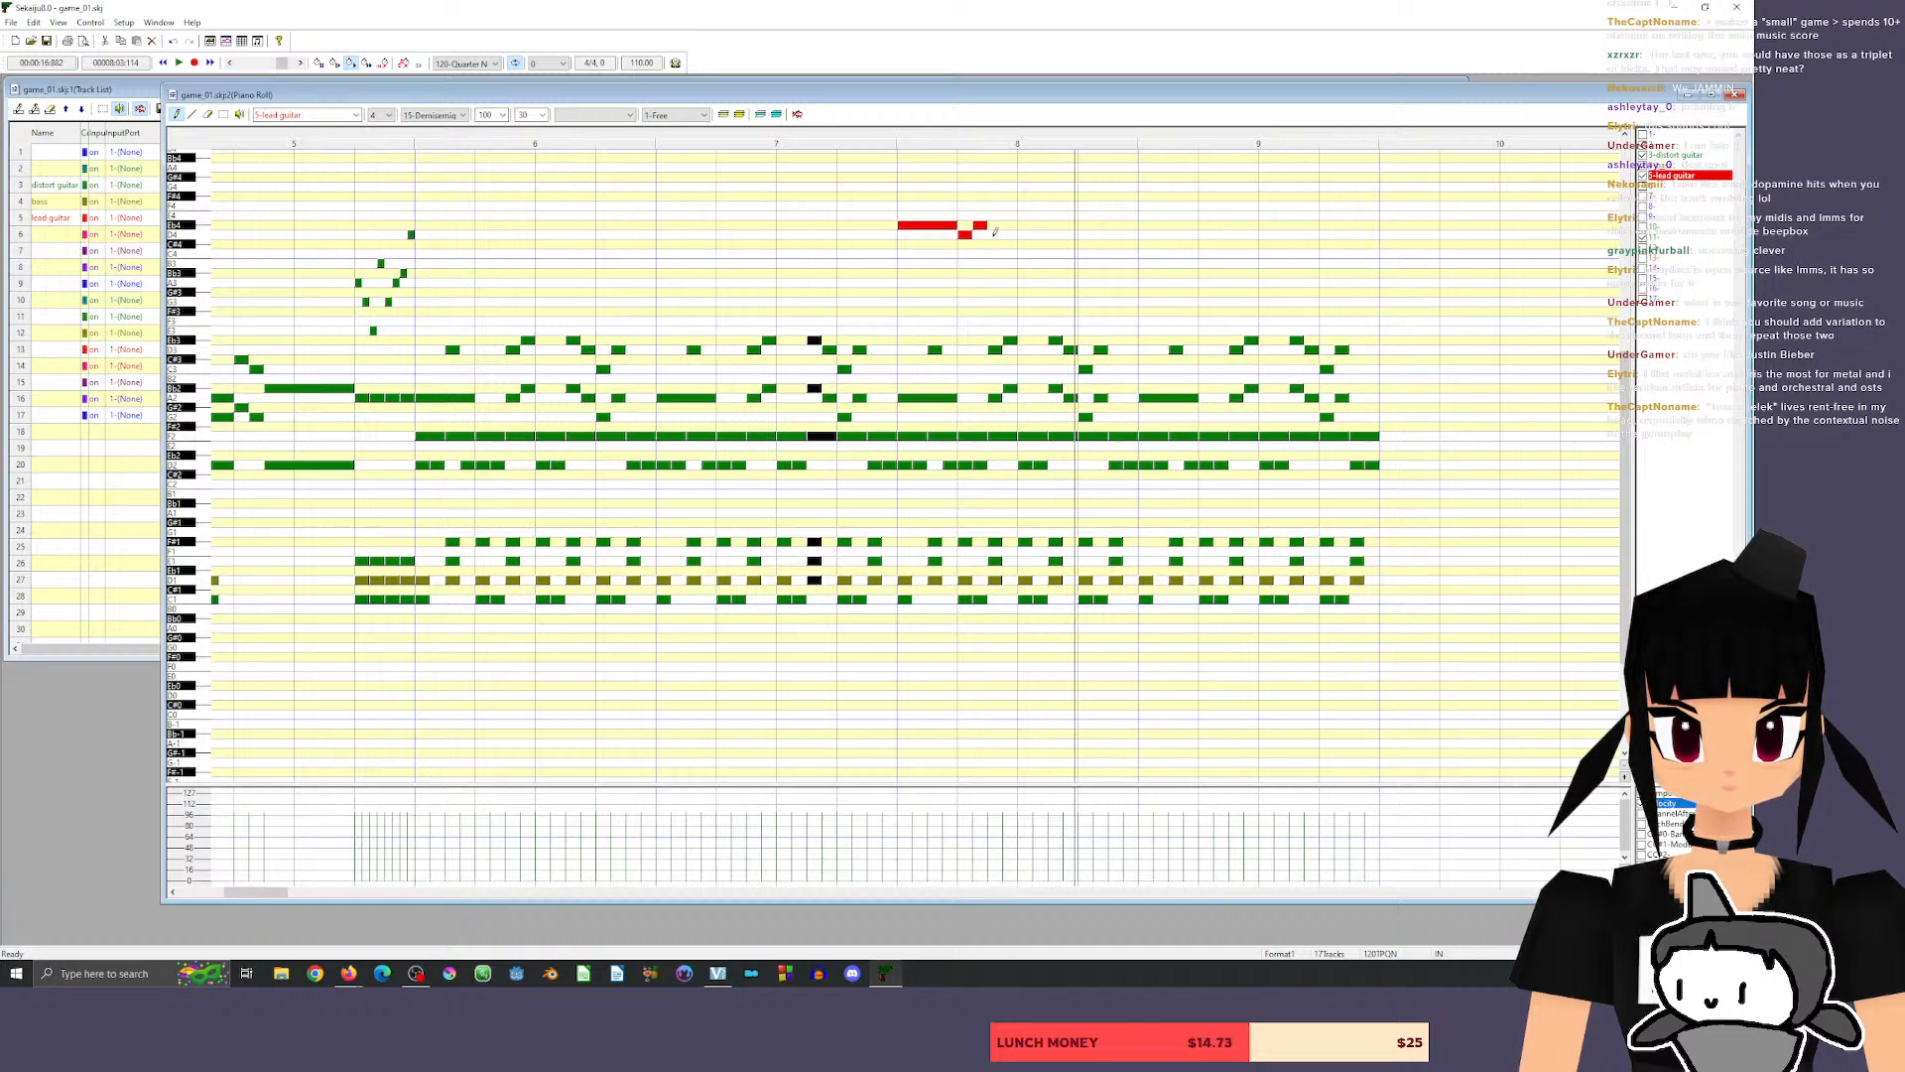
drag(989, 234, 1018, 235)
click(839, 132)
key(space)
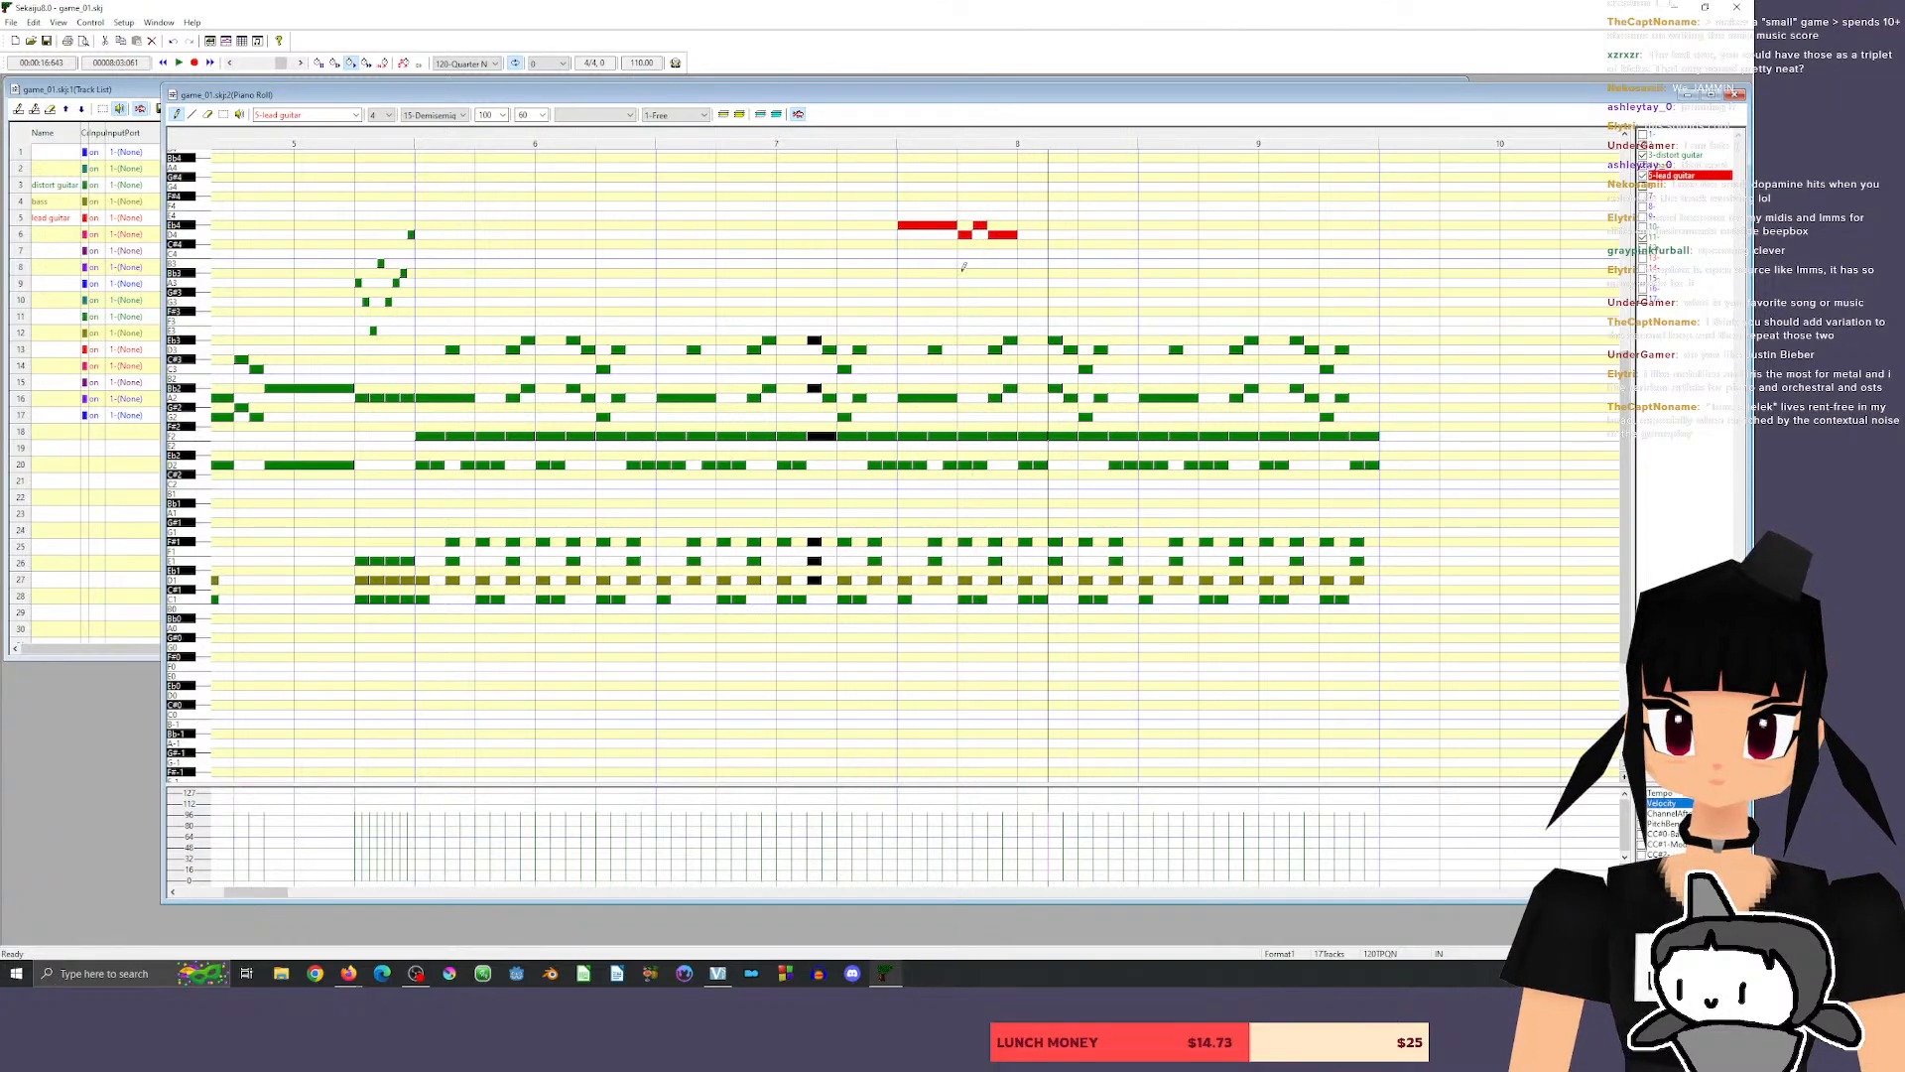
Add a harmony three semitones above the lead phrase, alternating F#4 and F4, and play it back.
drag(912, 197, 1014, 205)
click(963, 204)
click(979, 196)
click(993, 205)
click(861, 138)
key(space)
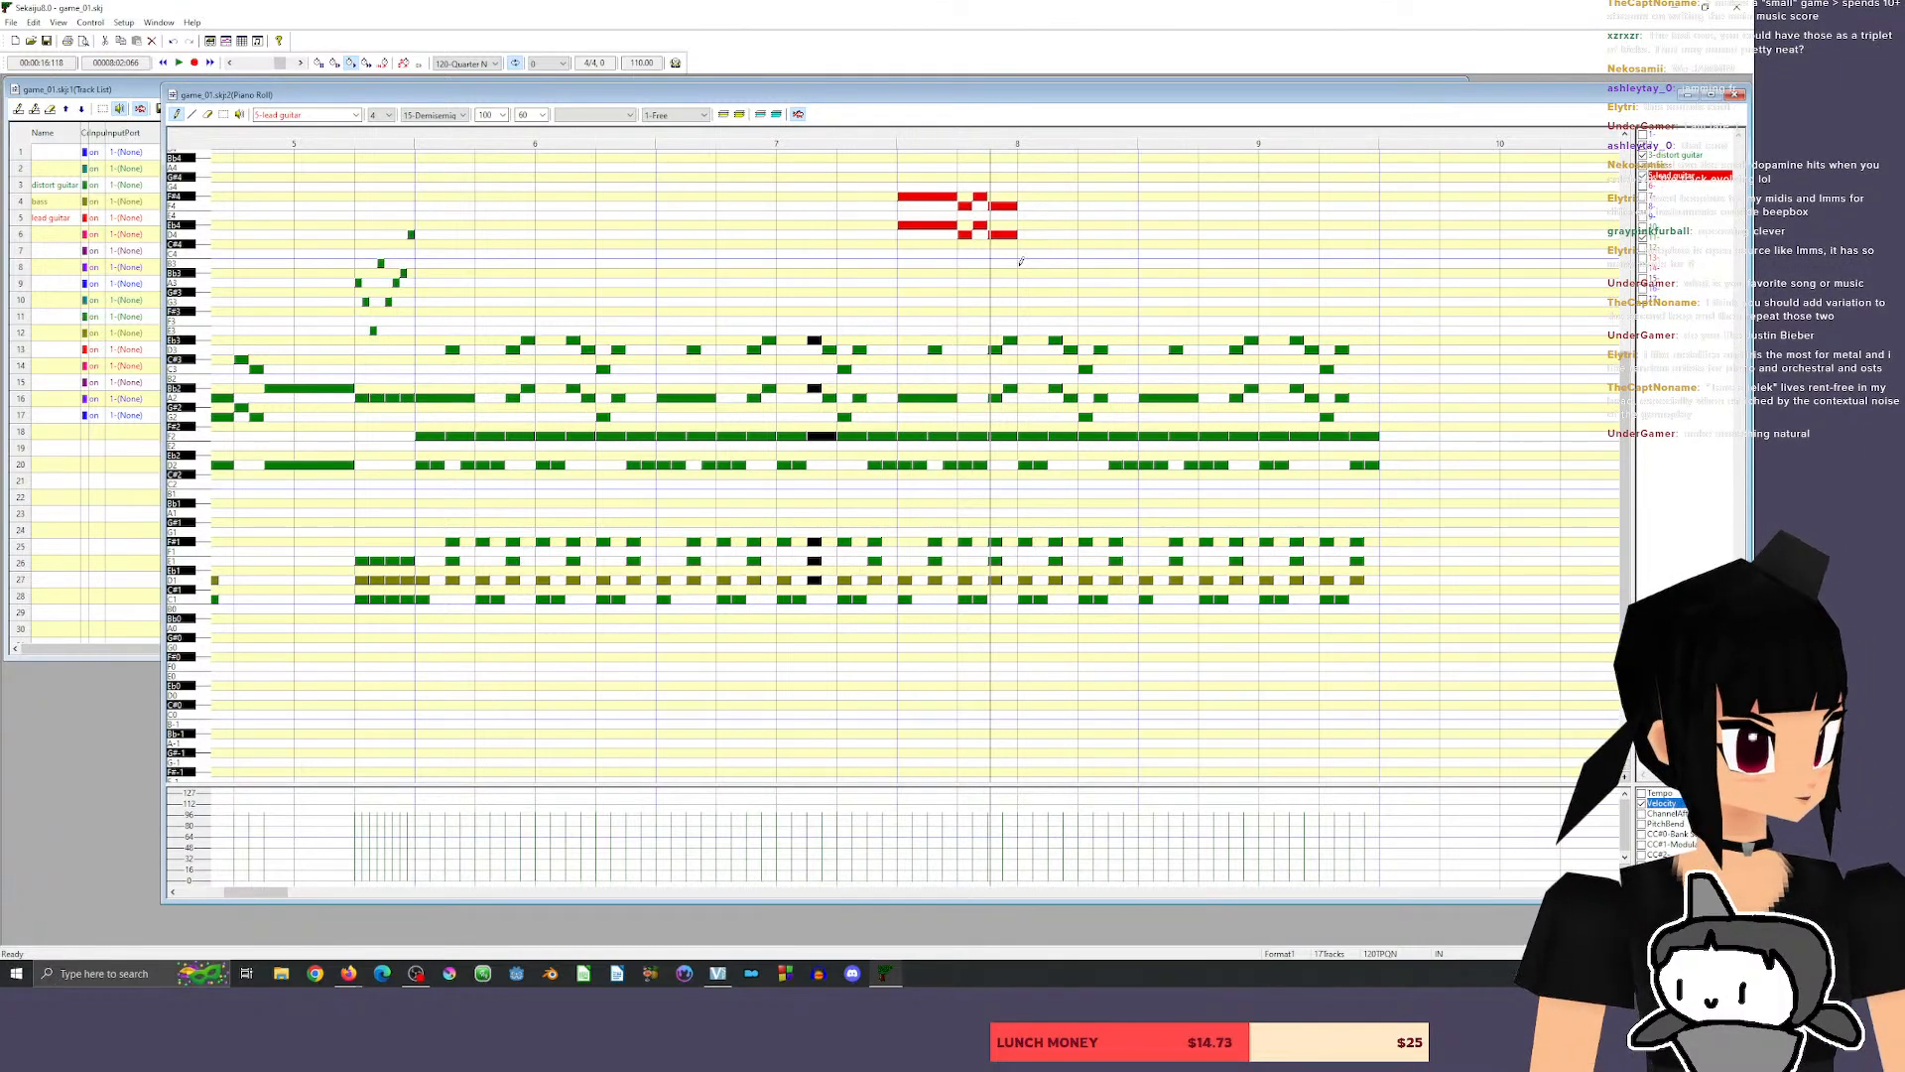
Erase the F#4 and F4 harmony notes above the lead phrase.
click(210, 115)
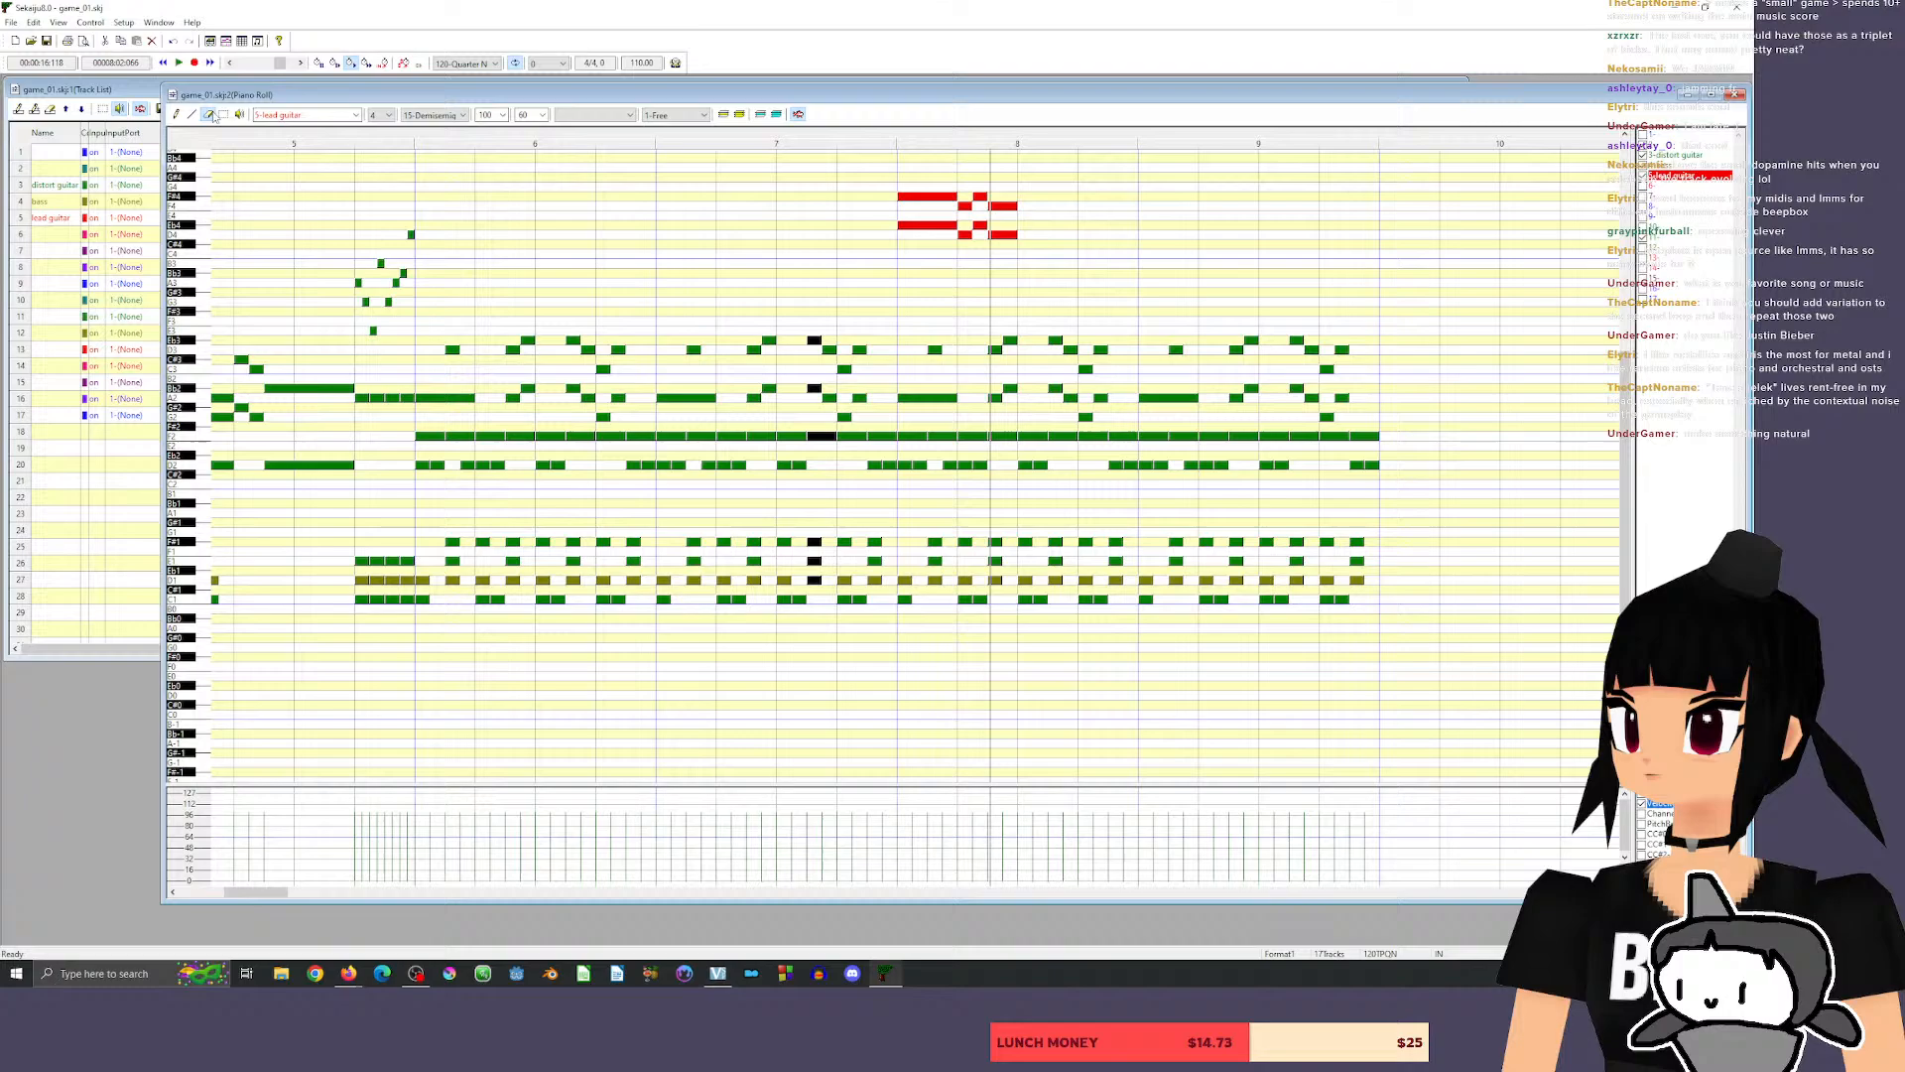
click(940, 196)
click(965, 205)
click(980, 196)
click(999, 205)
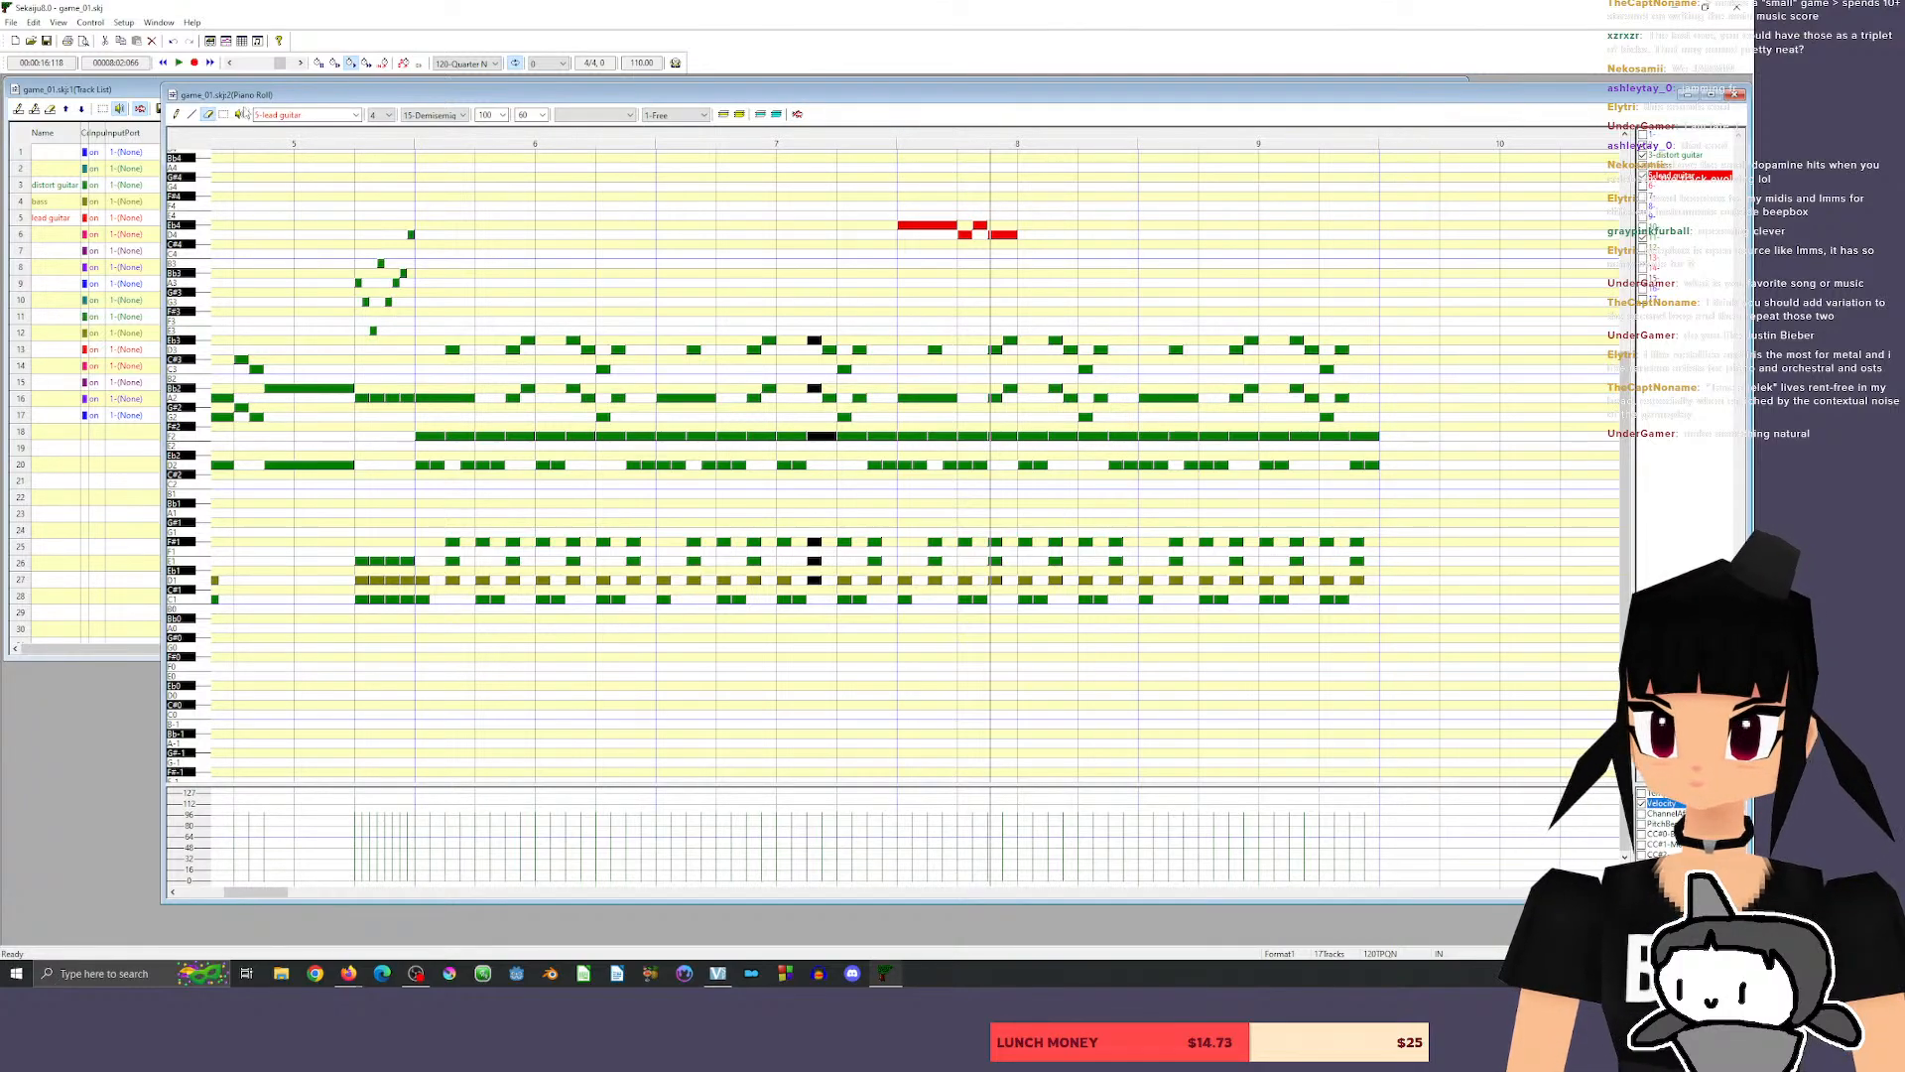
Try lowering the opening one-beat Eb4 to D4 and G3, and highlight the D4 notes.
click(177, 115)
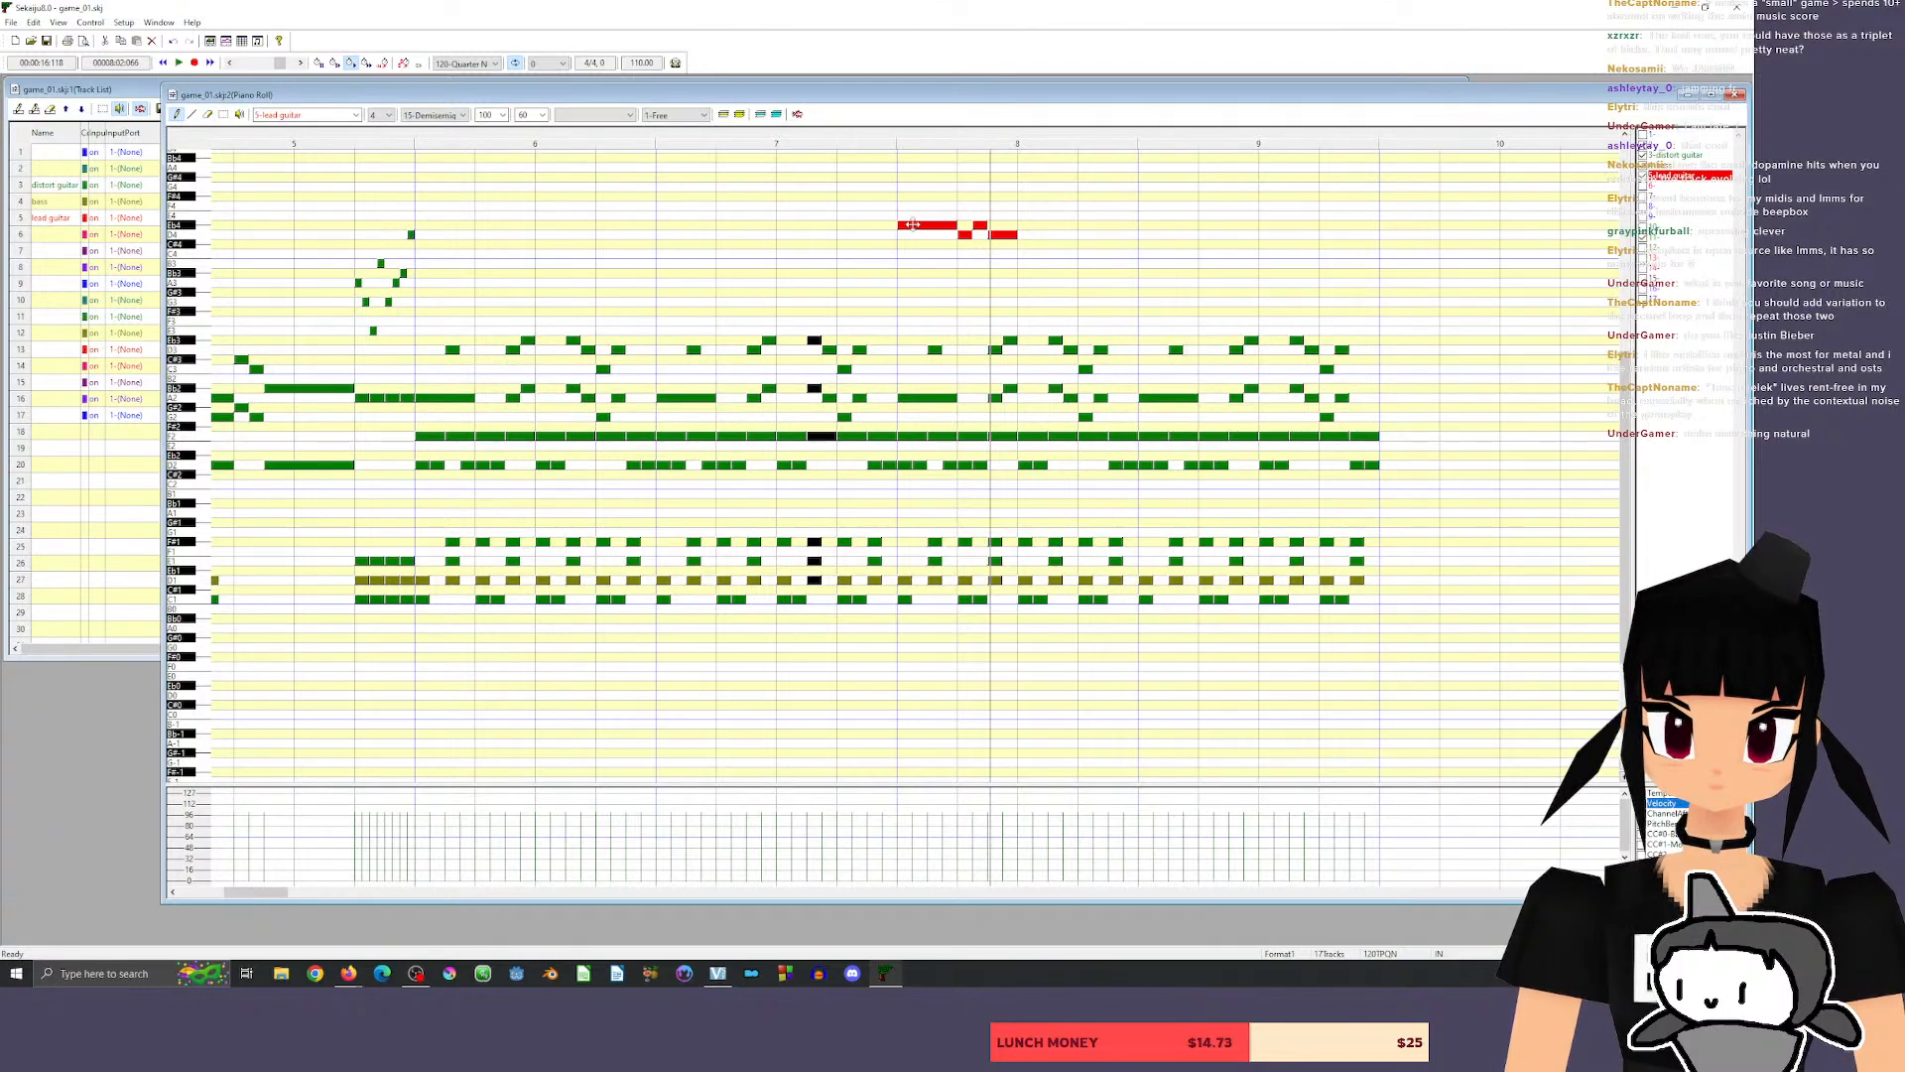
drag(912, 224, 914, 234)
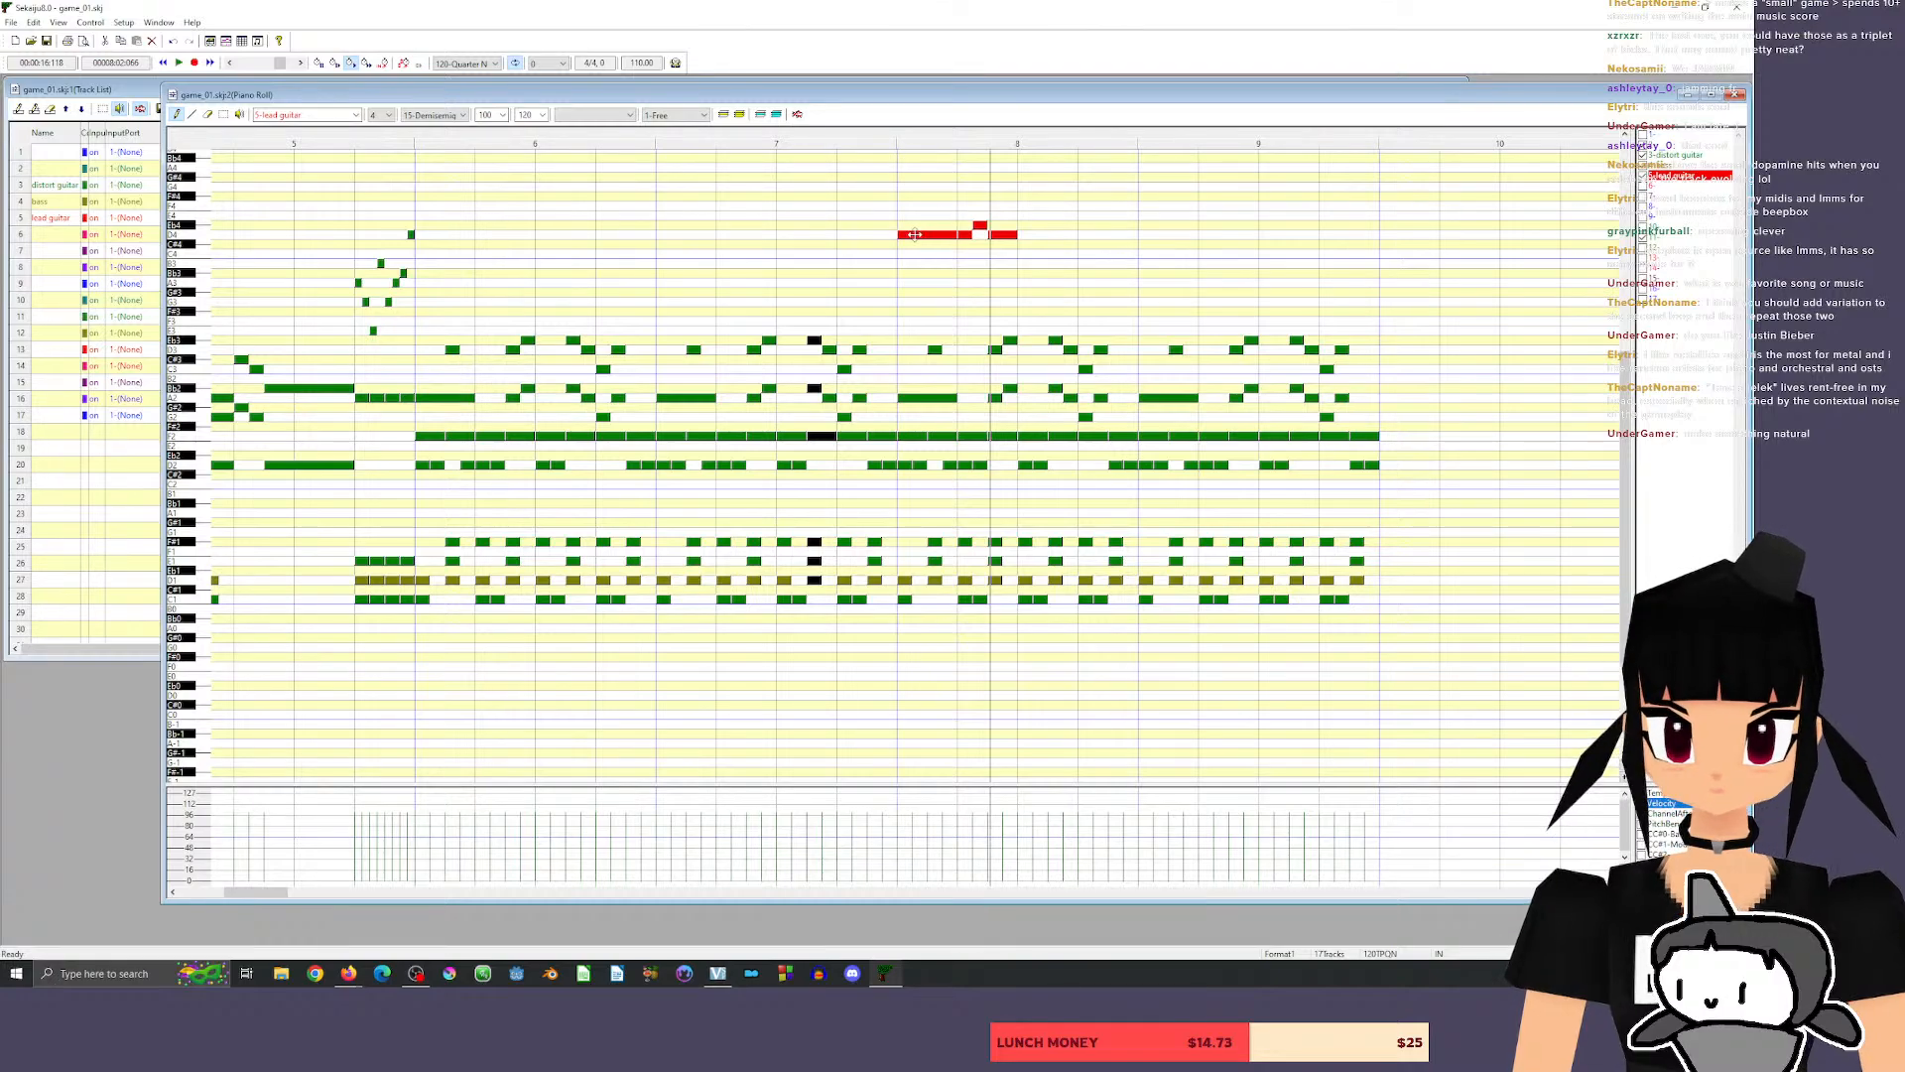
drag(914, 235, 915, 300)
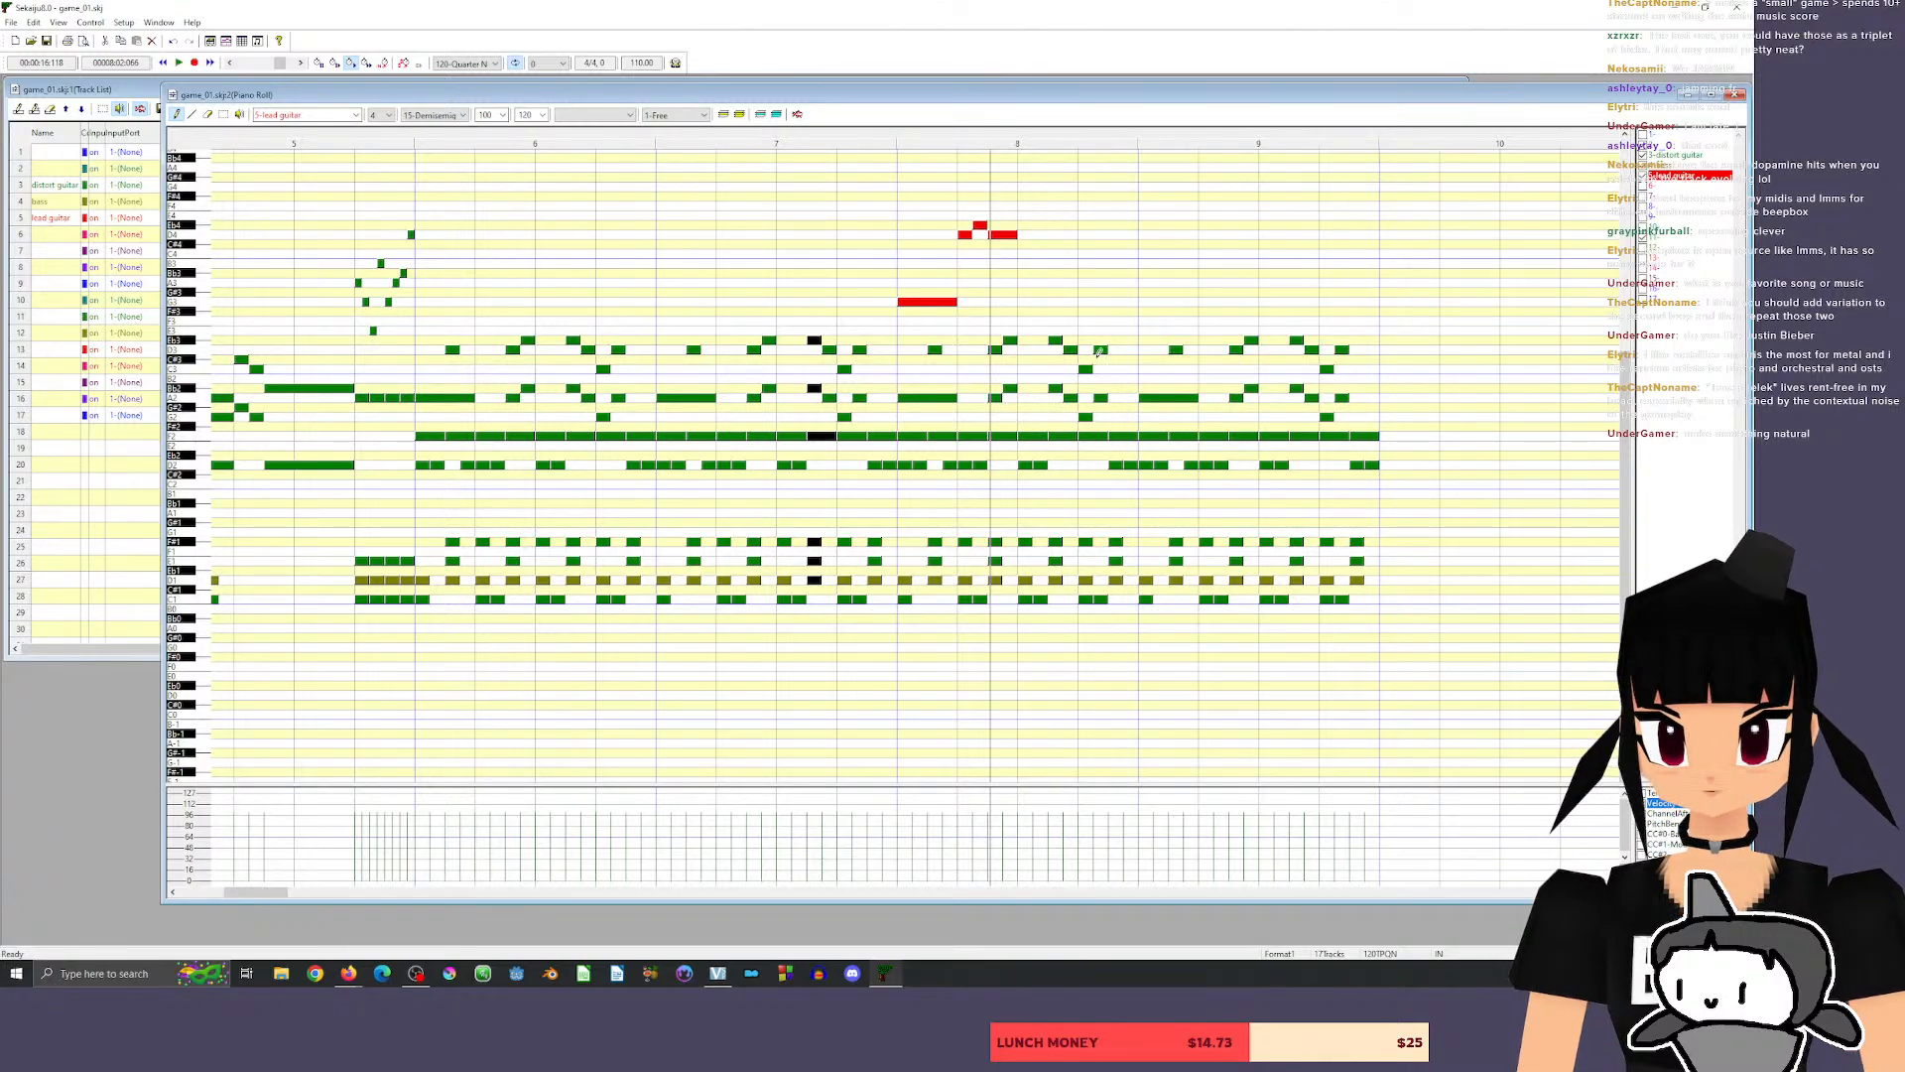
click(206, 235)
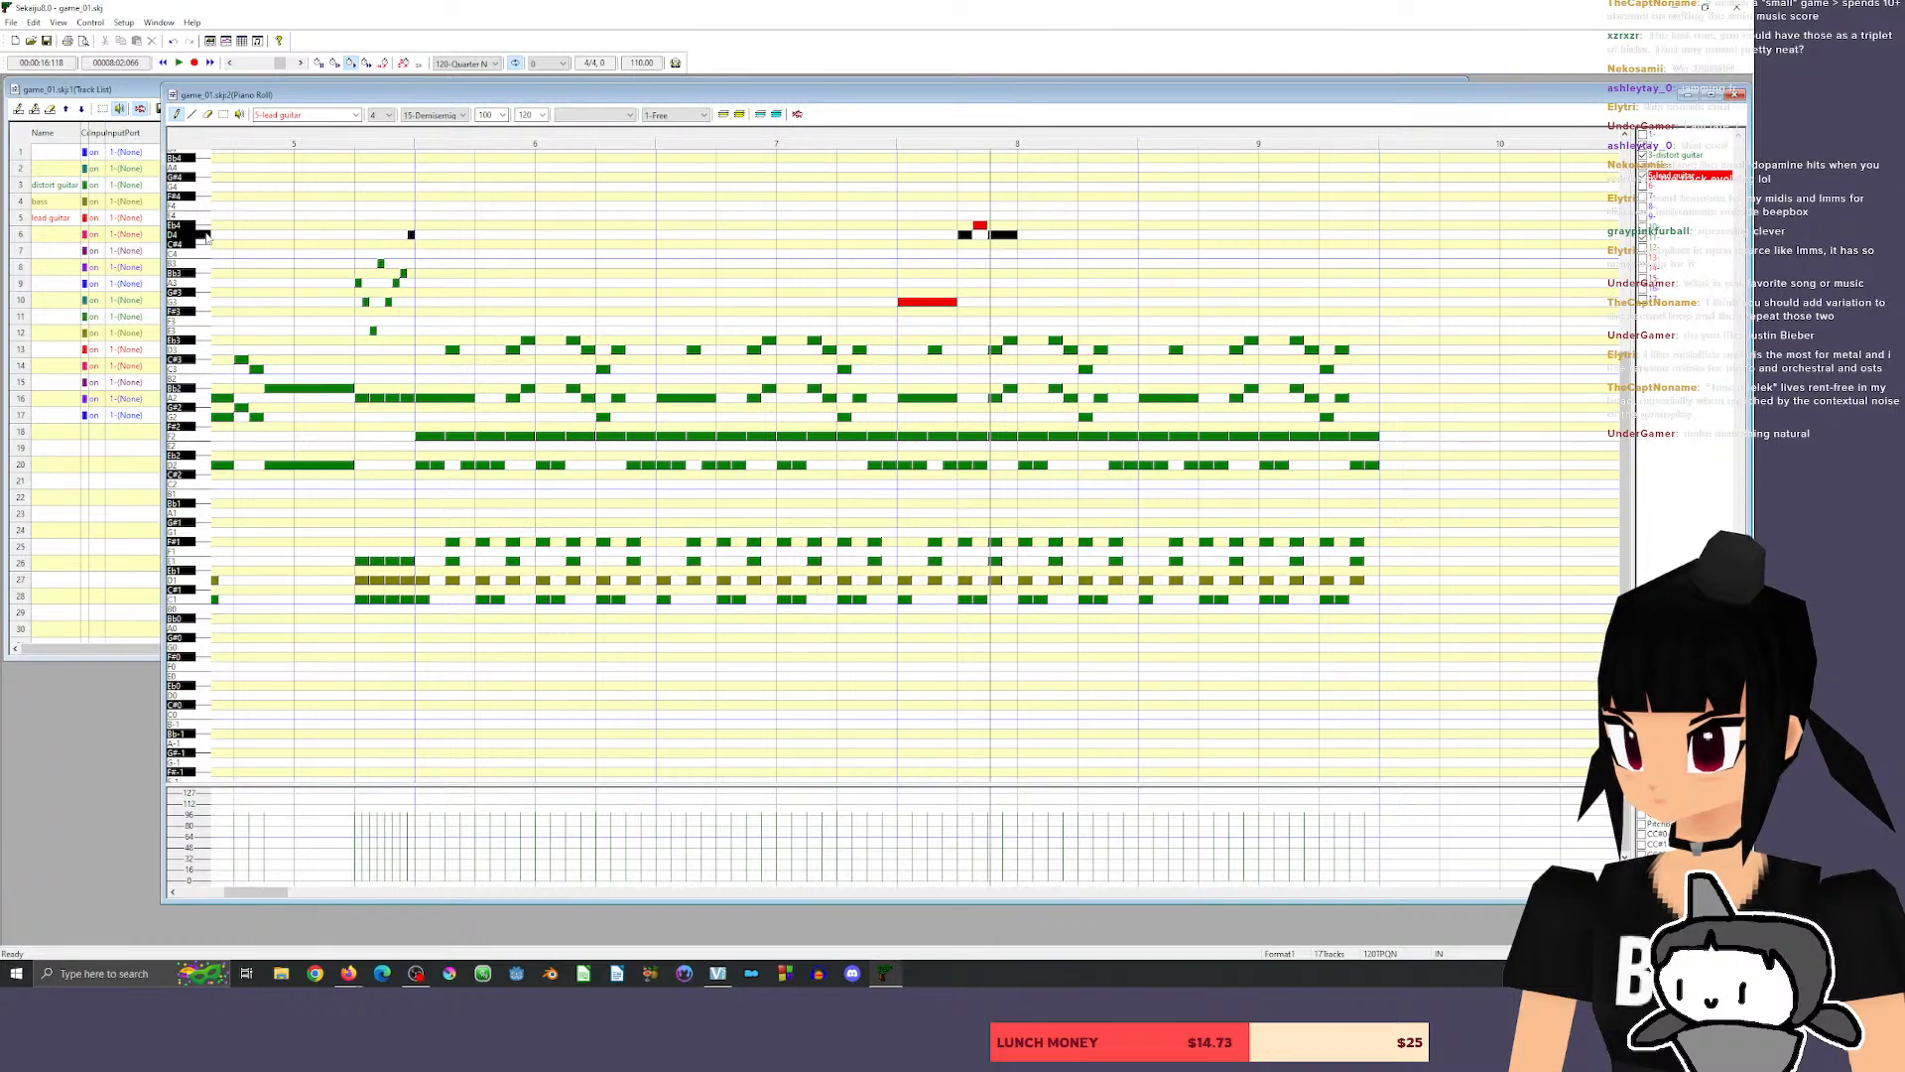
Turn the opening of measure 8 into quarter-beat C4 and C#4 notes, remove the D4 starting beat 2, and play back.
click(905, 302)
drag(893, 301, 920, 242)
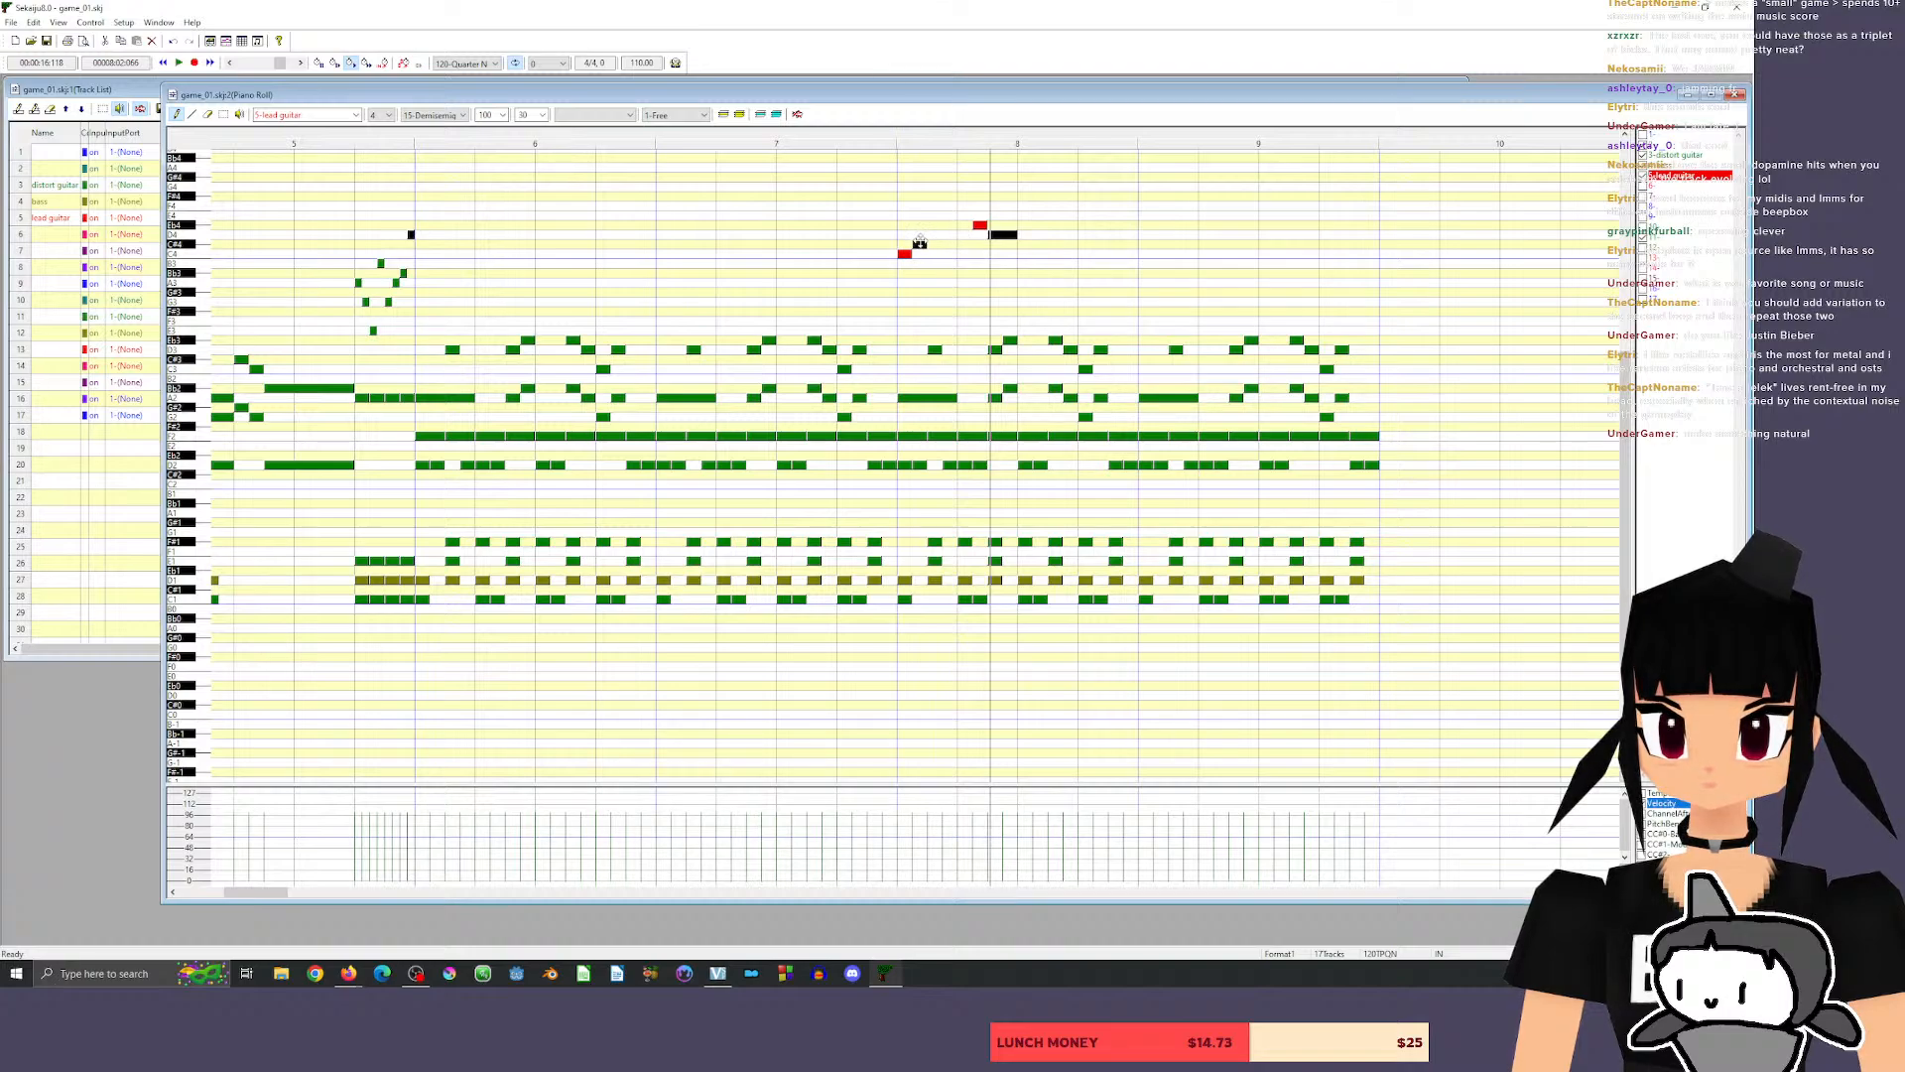
click(868, 138)
key(space)
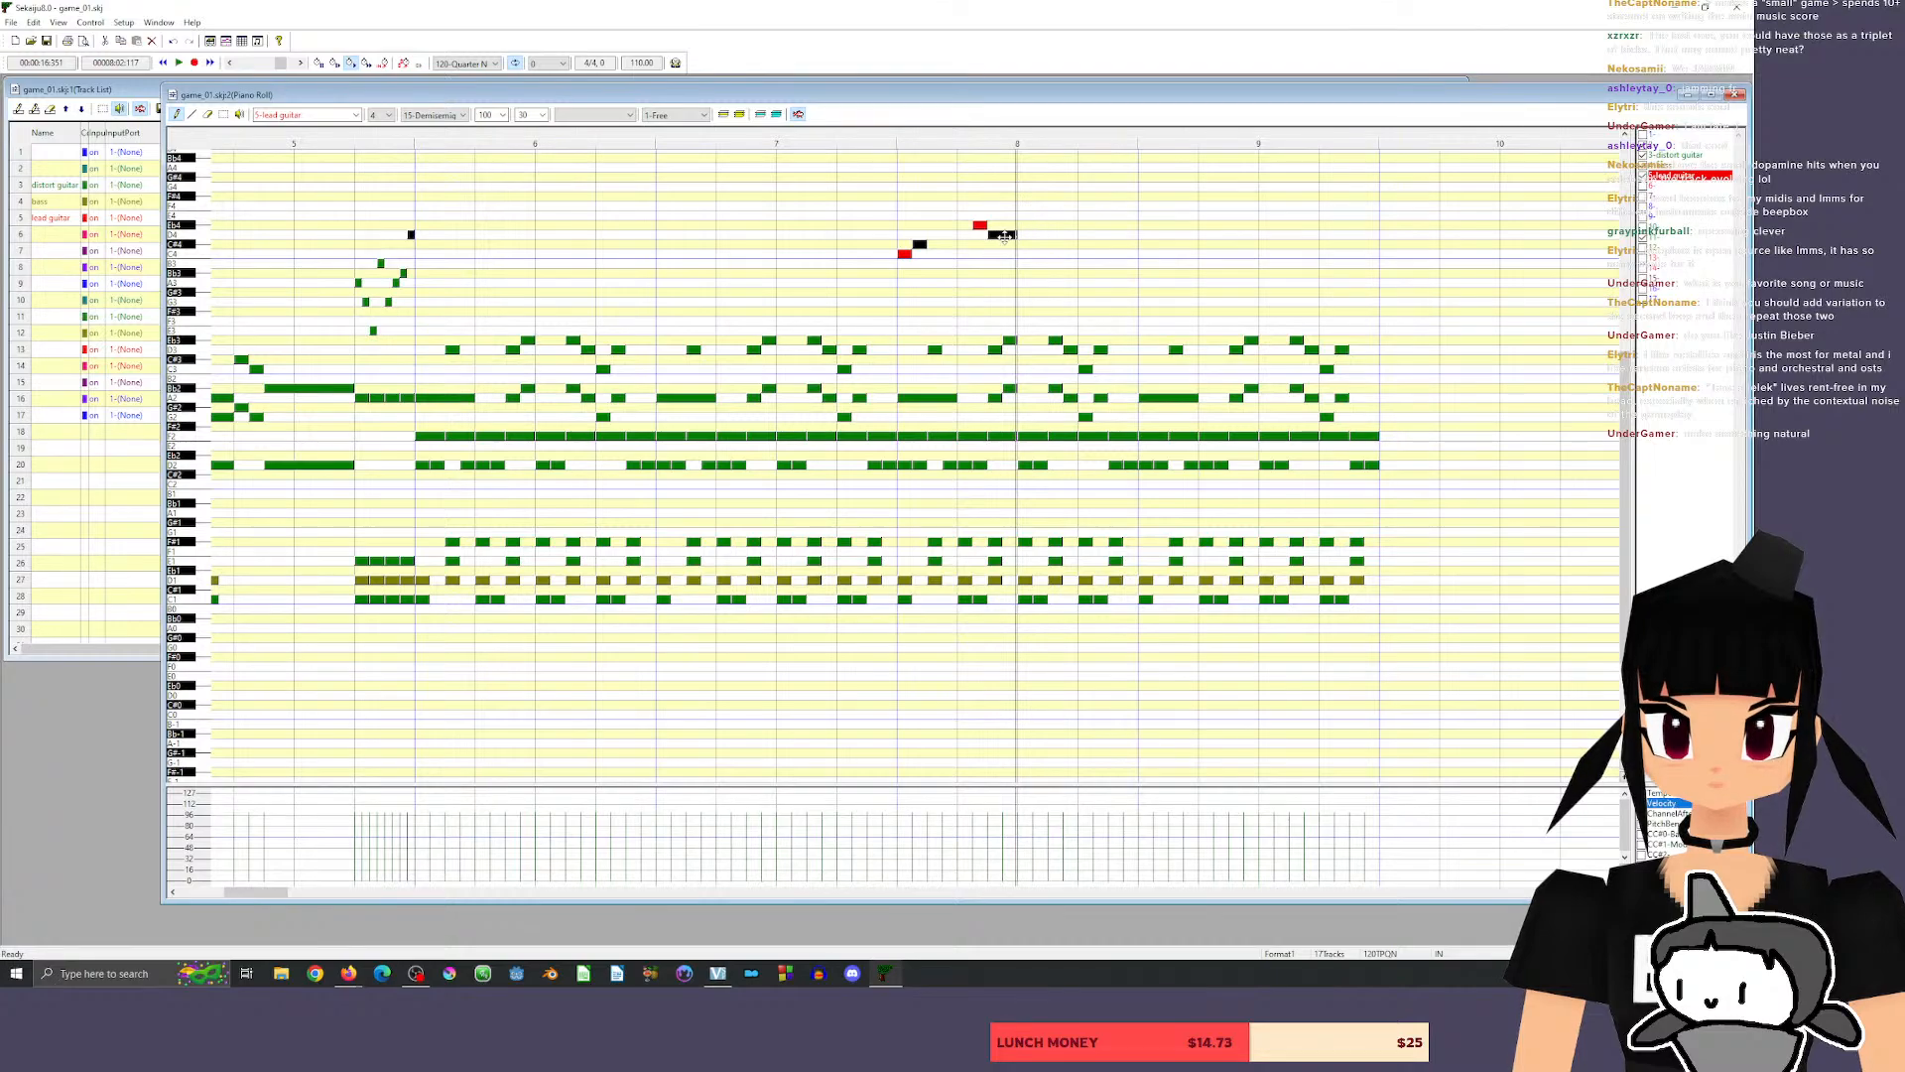
Shorten the half-beat D4 in beat 2 to a quarter beat and play back the phrase.
drag(1014, 236, 1002, 235)
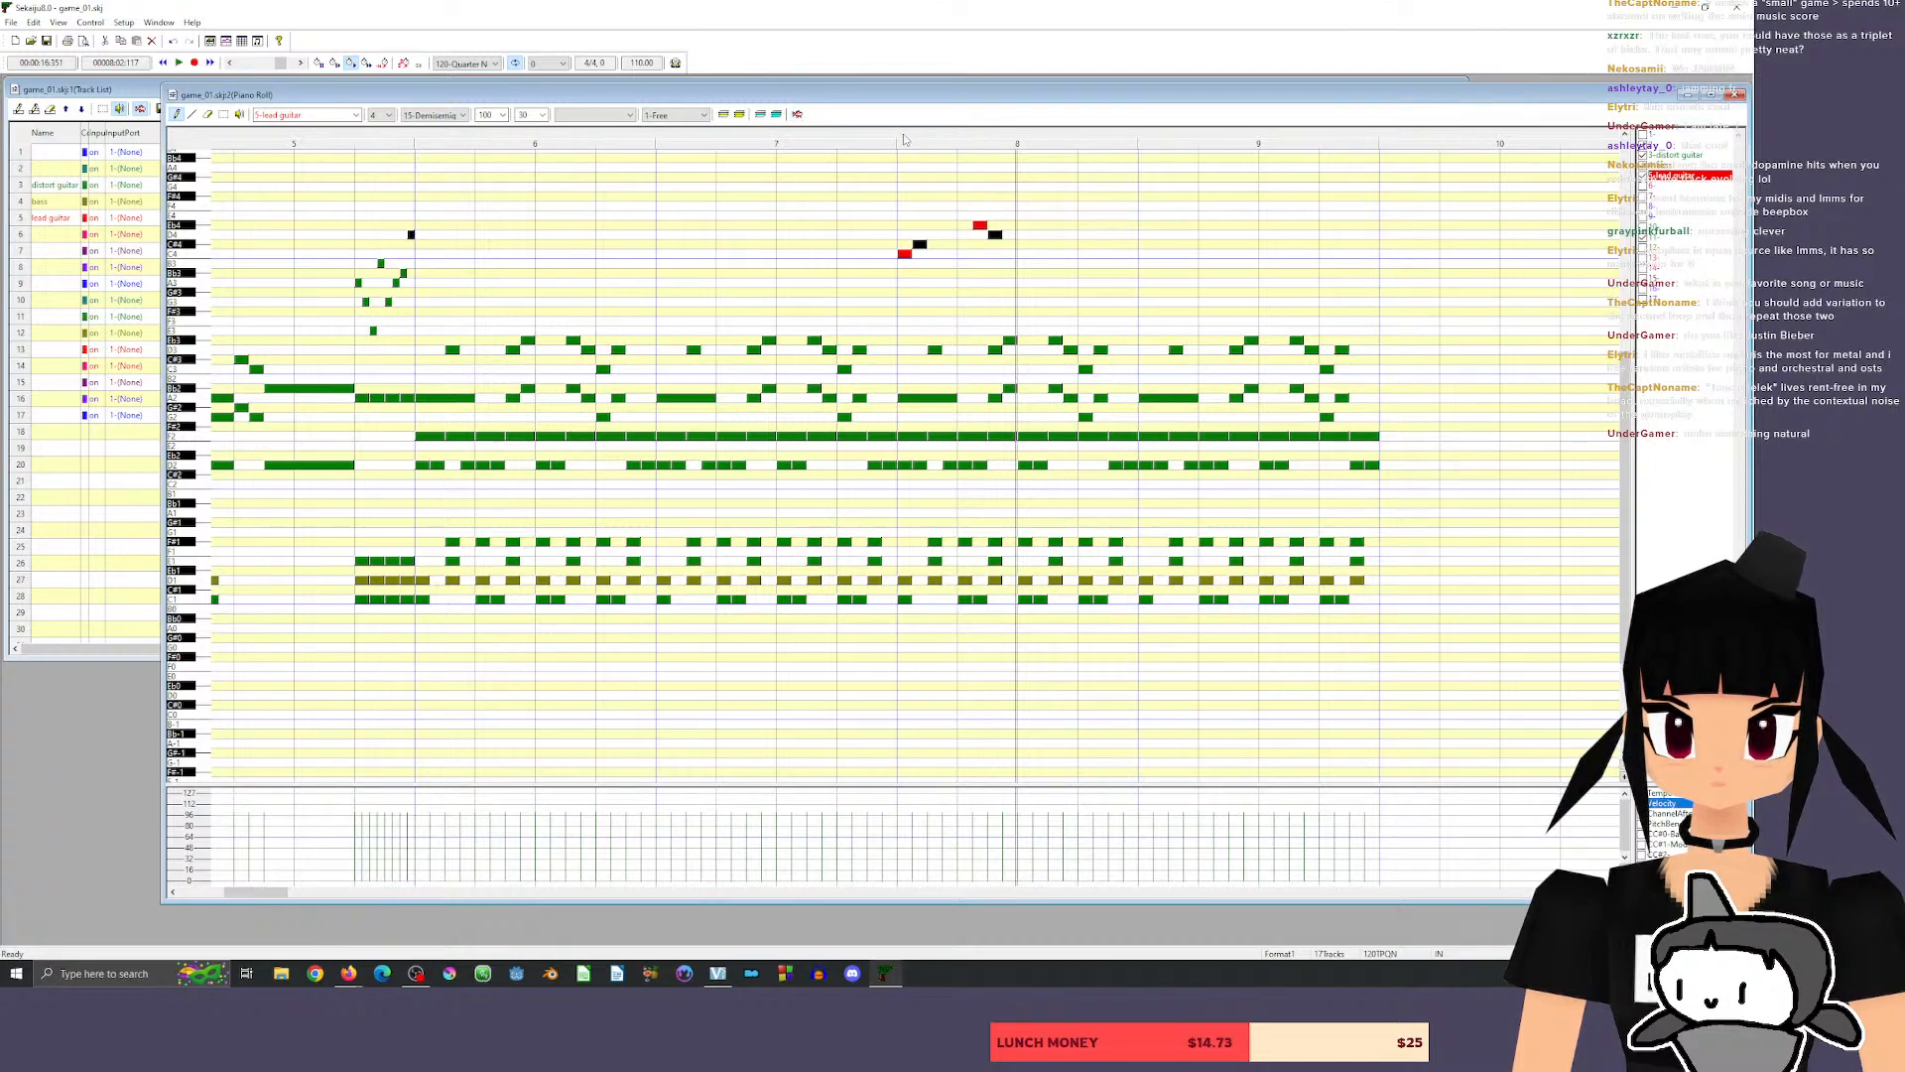
click(864, 139)
key(space)
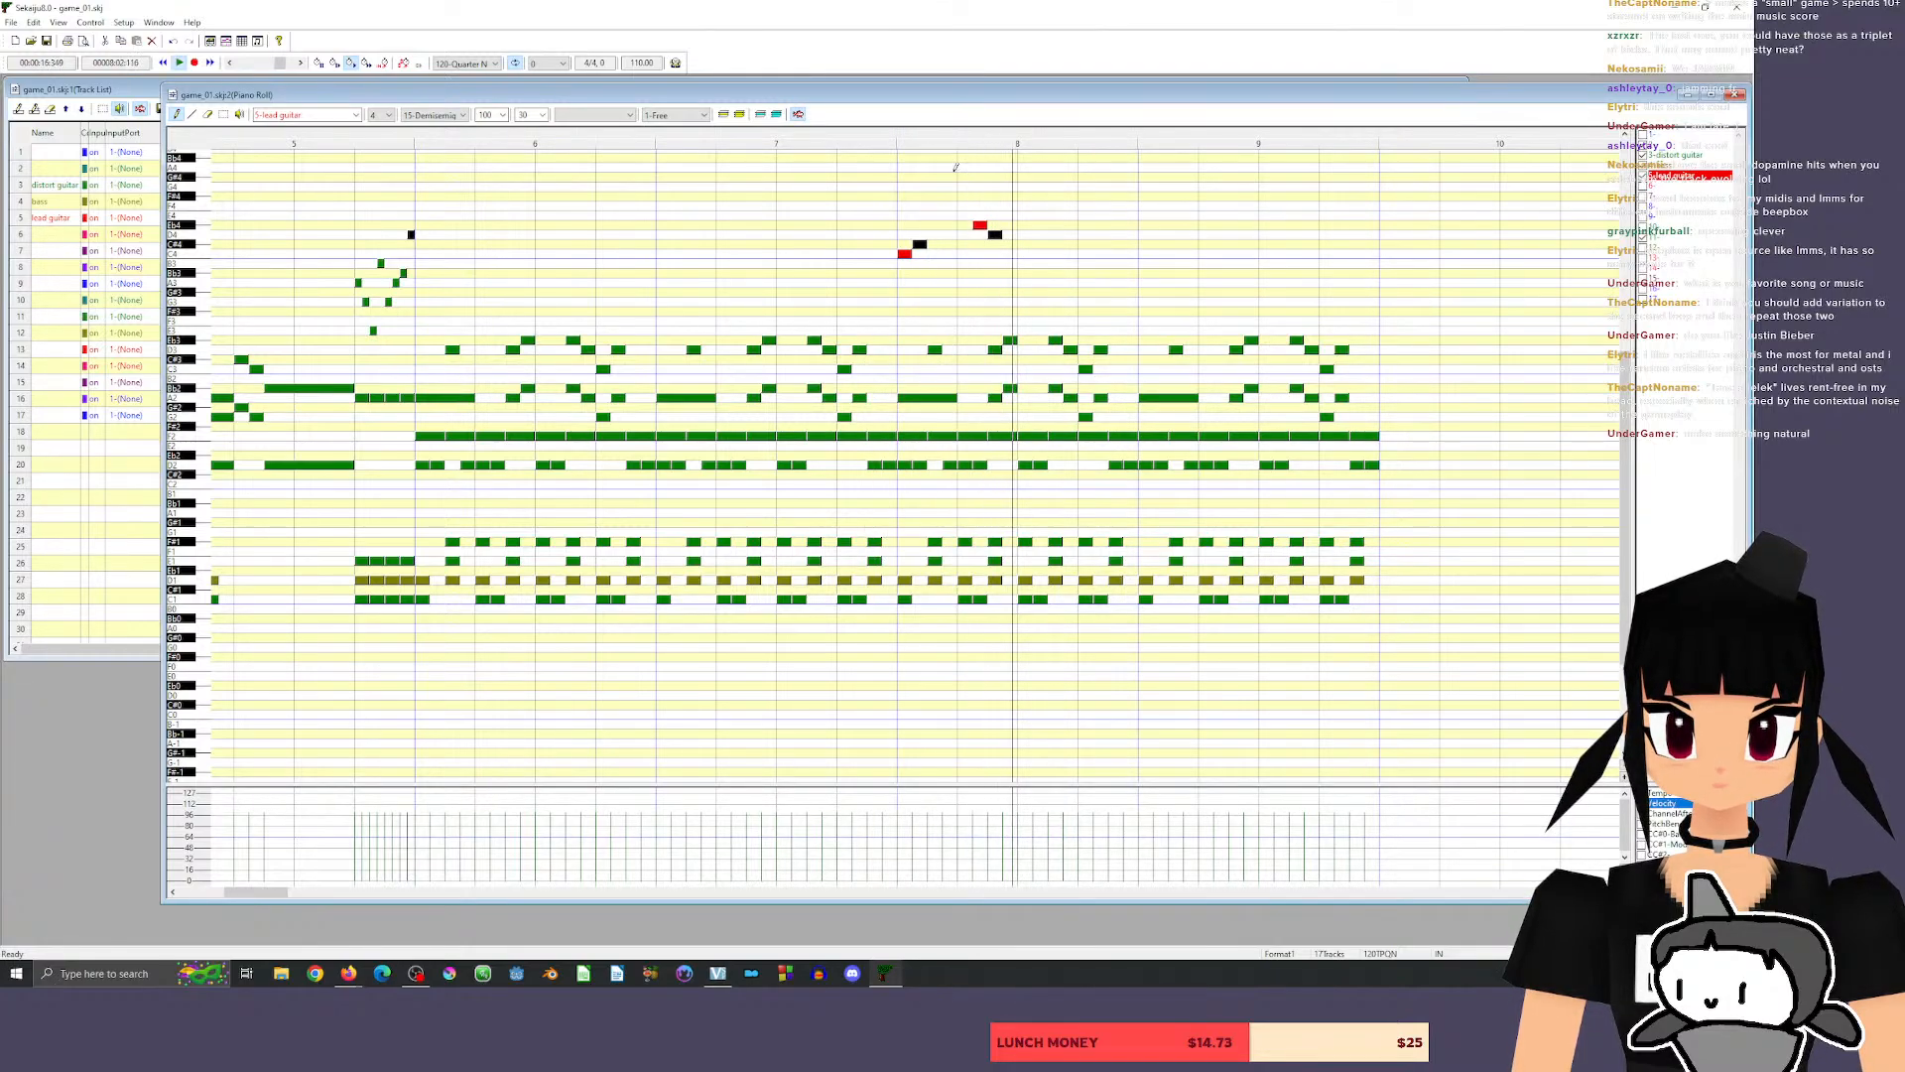
Move the second note pair to the start of beat 2 as C#4 and B3, lower the opening pair to A3 and Bb3, and play back.
drag(979, 226, 975, 254)
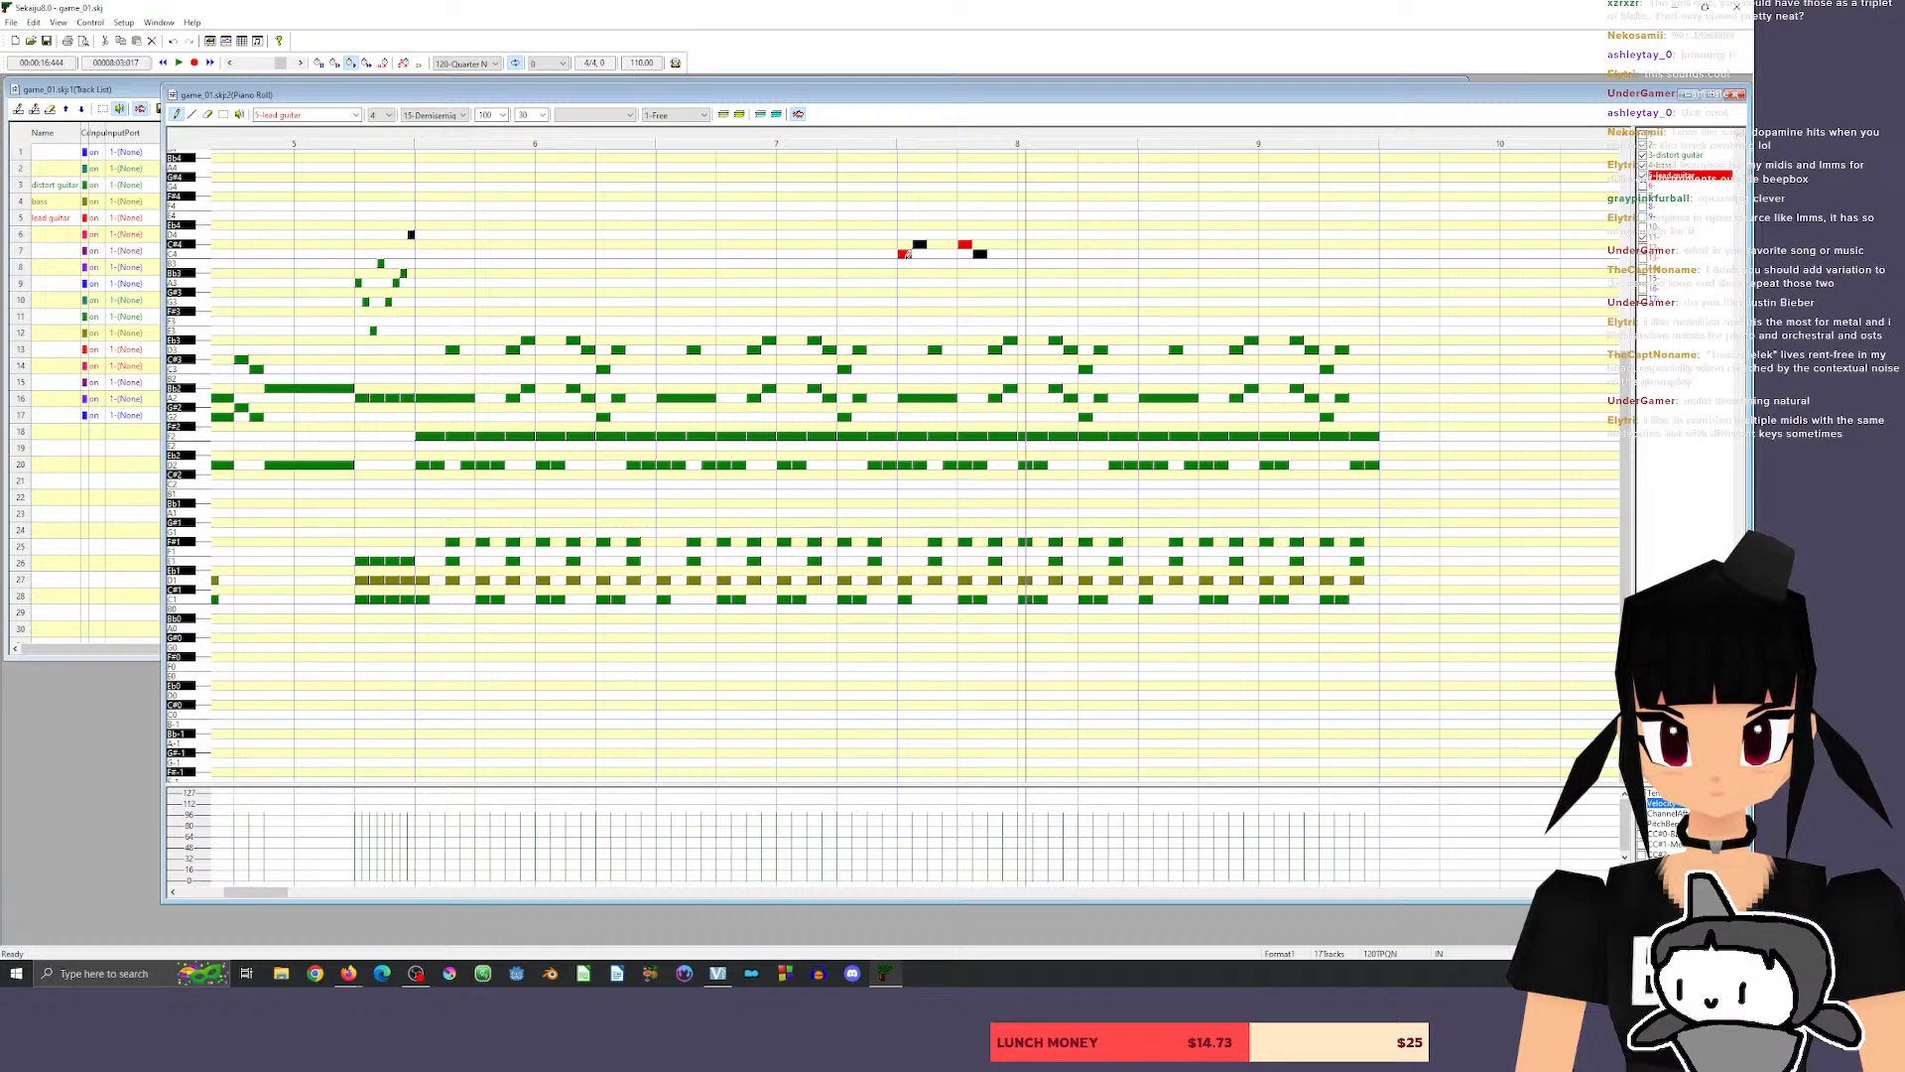
drag(906, 254, 978, 263)
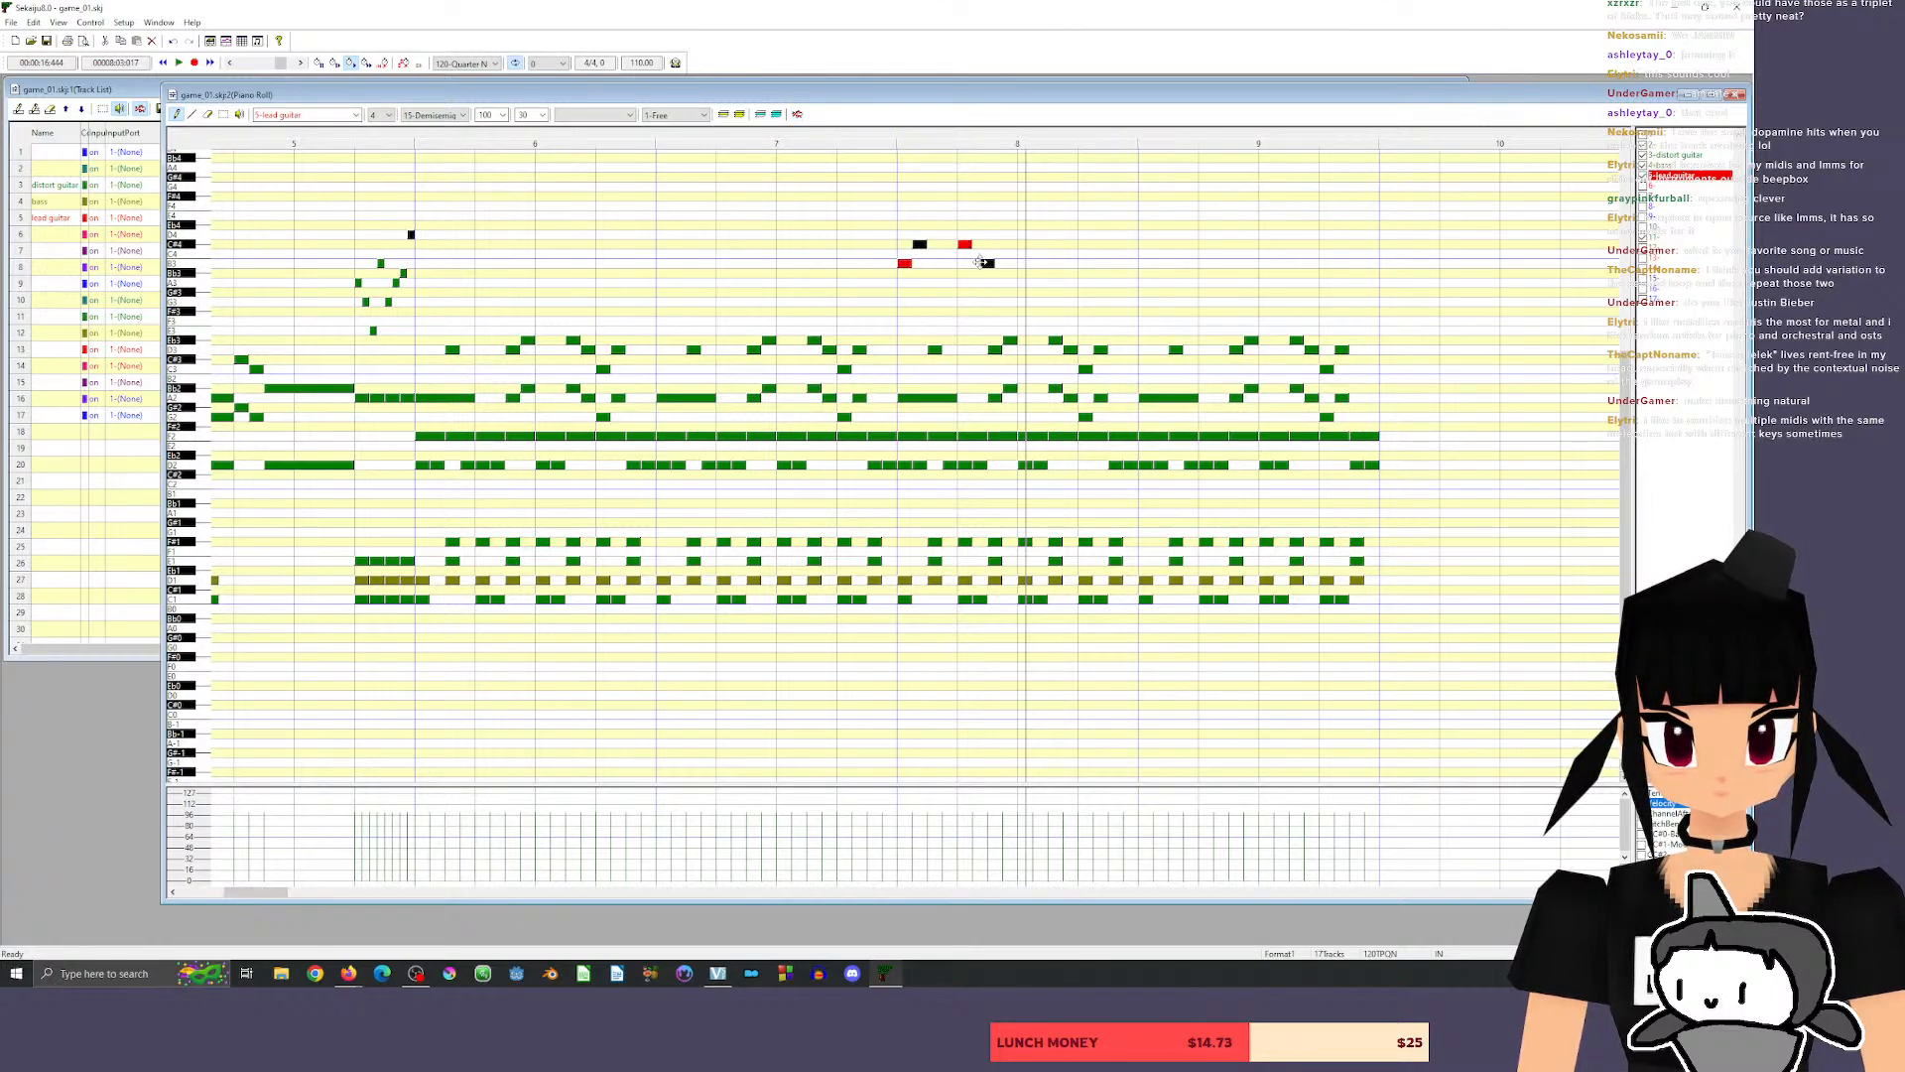
click(837, 139)
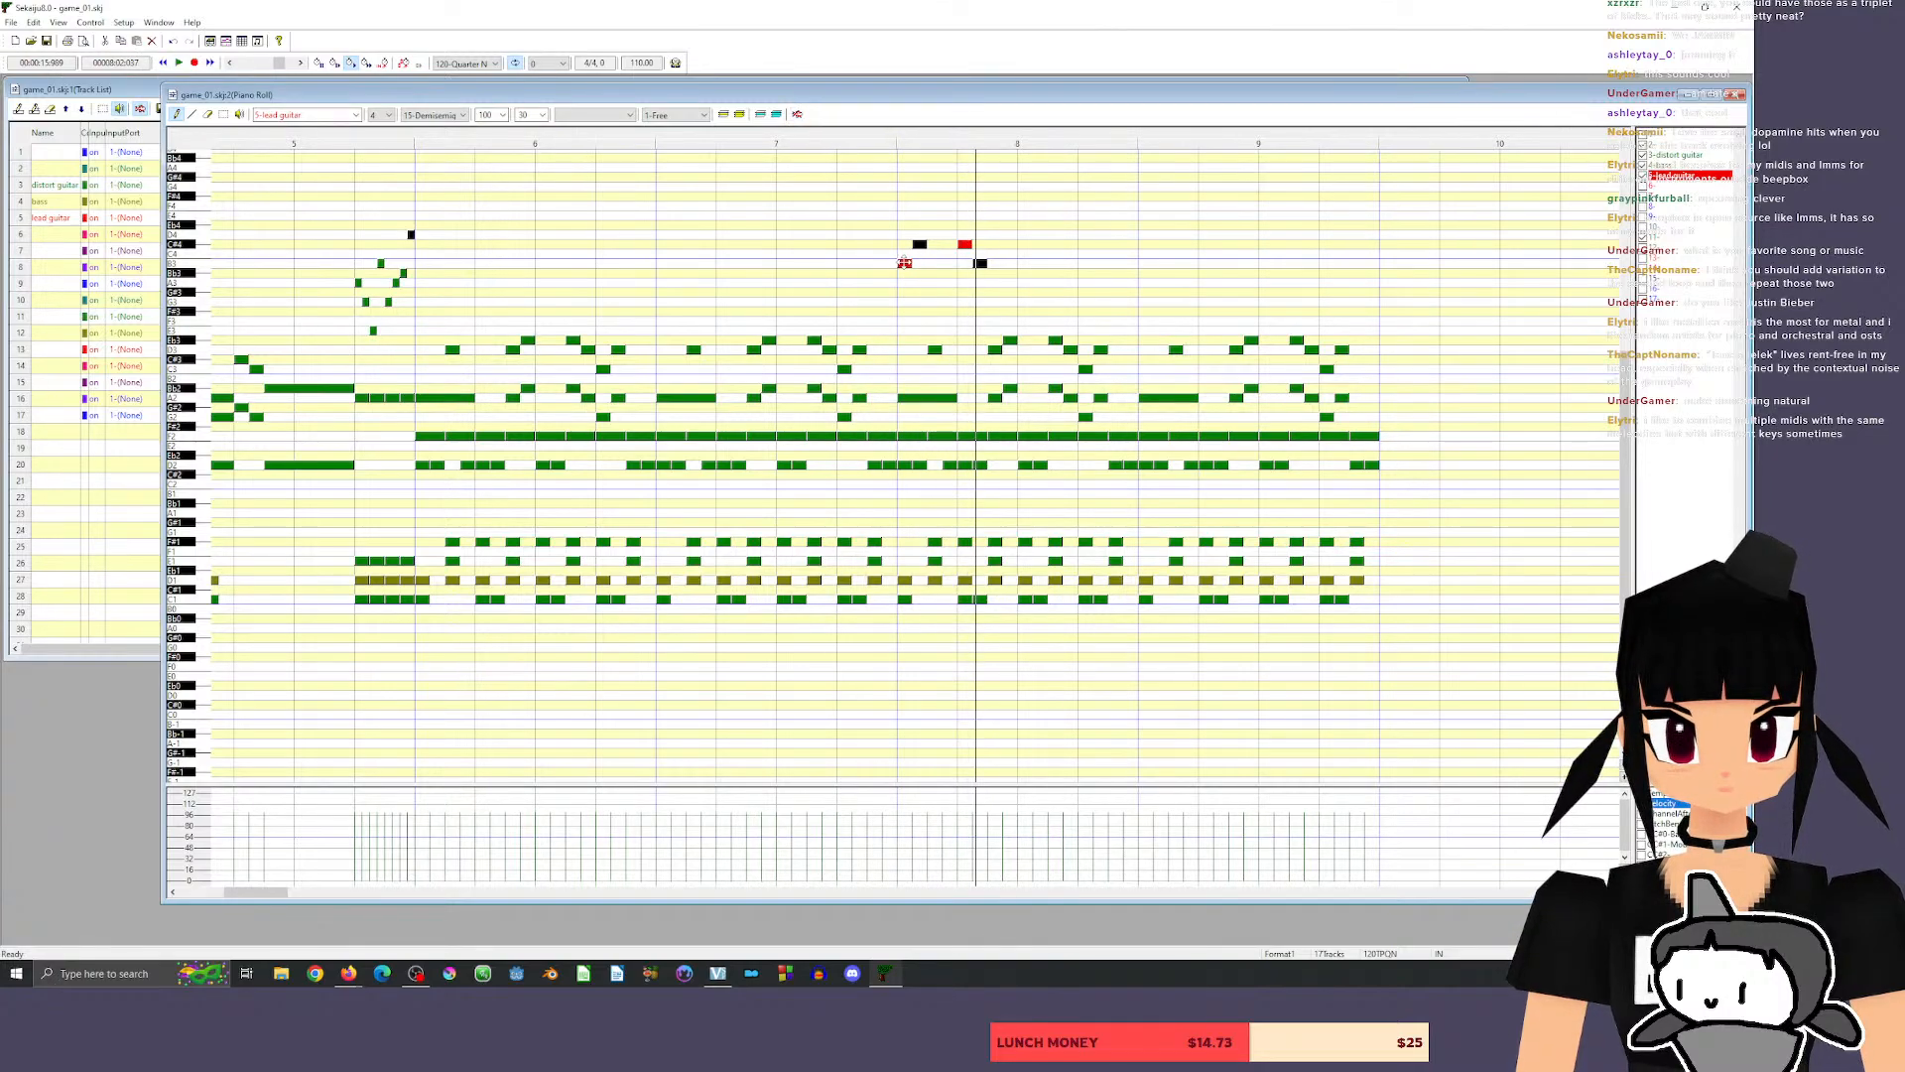
drag(903, 264, 918, 273)
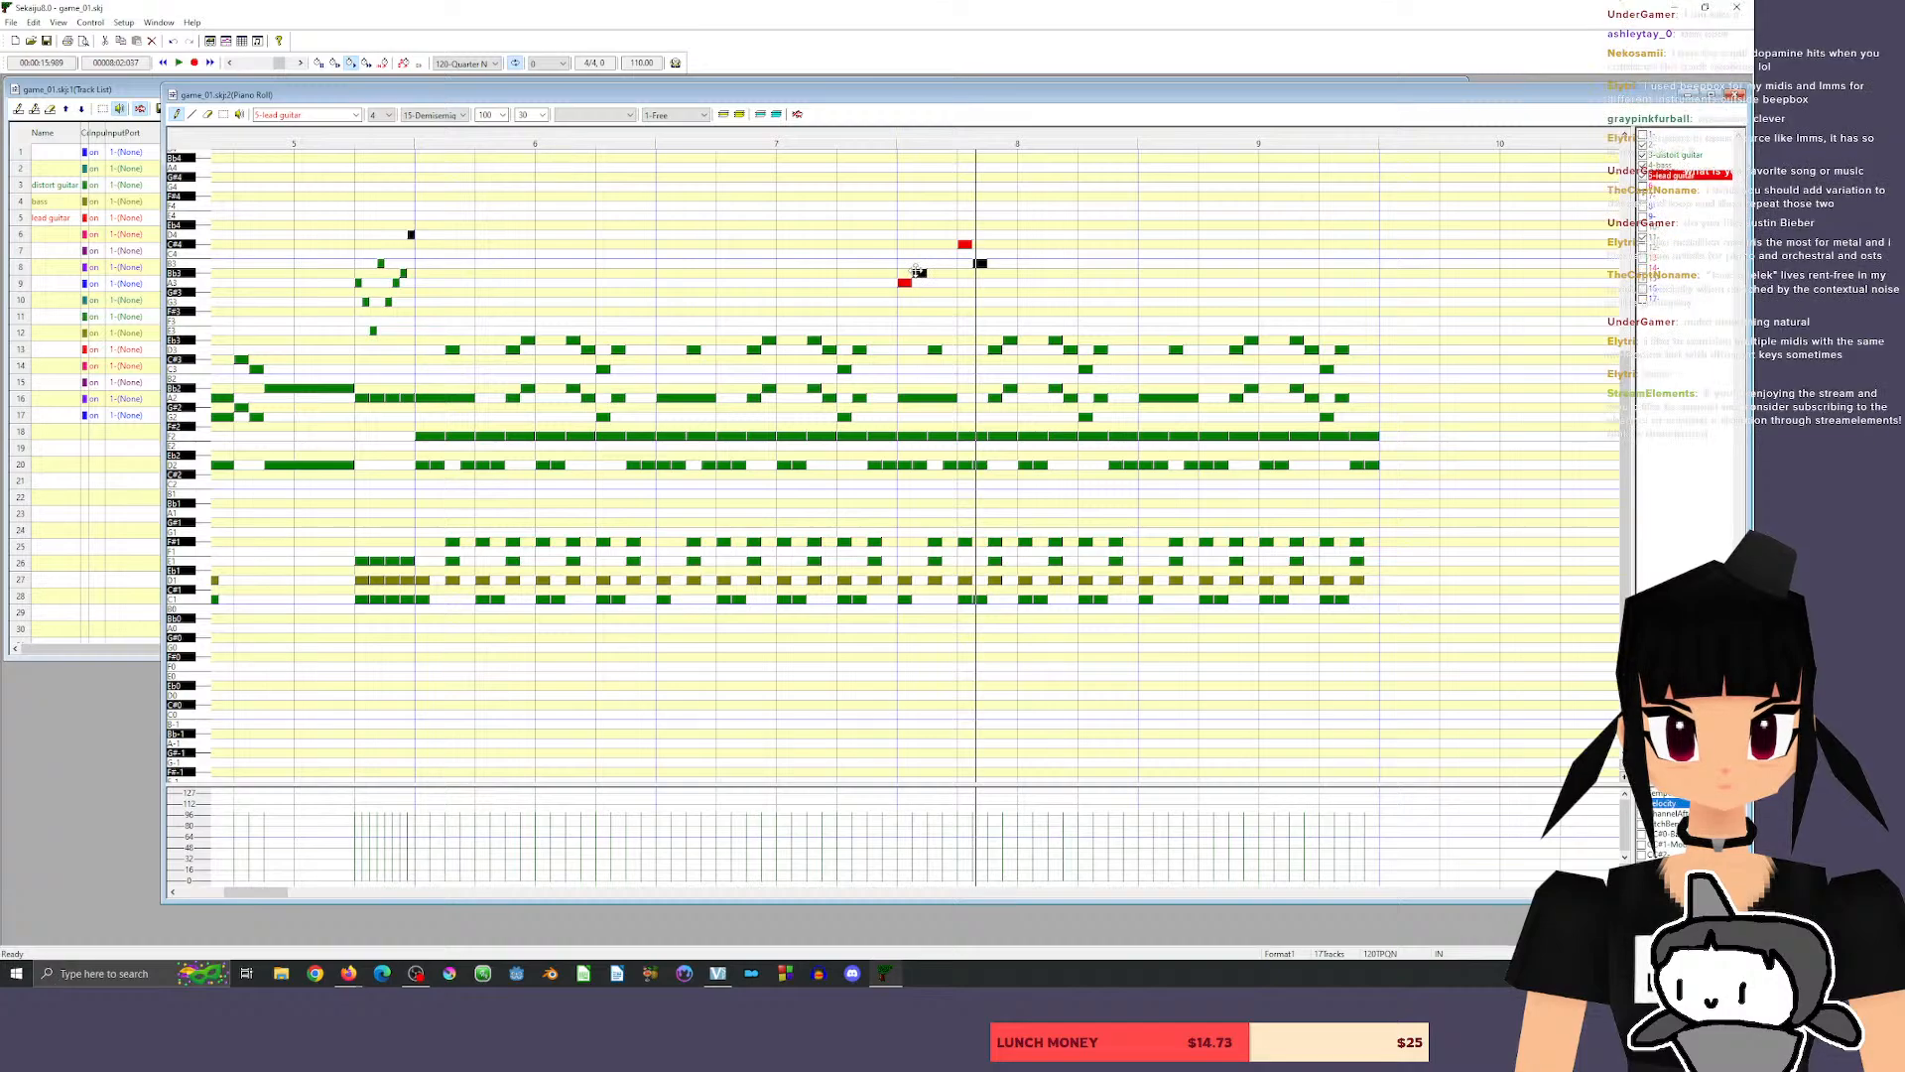
click(884, 142)
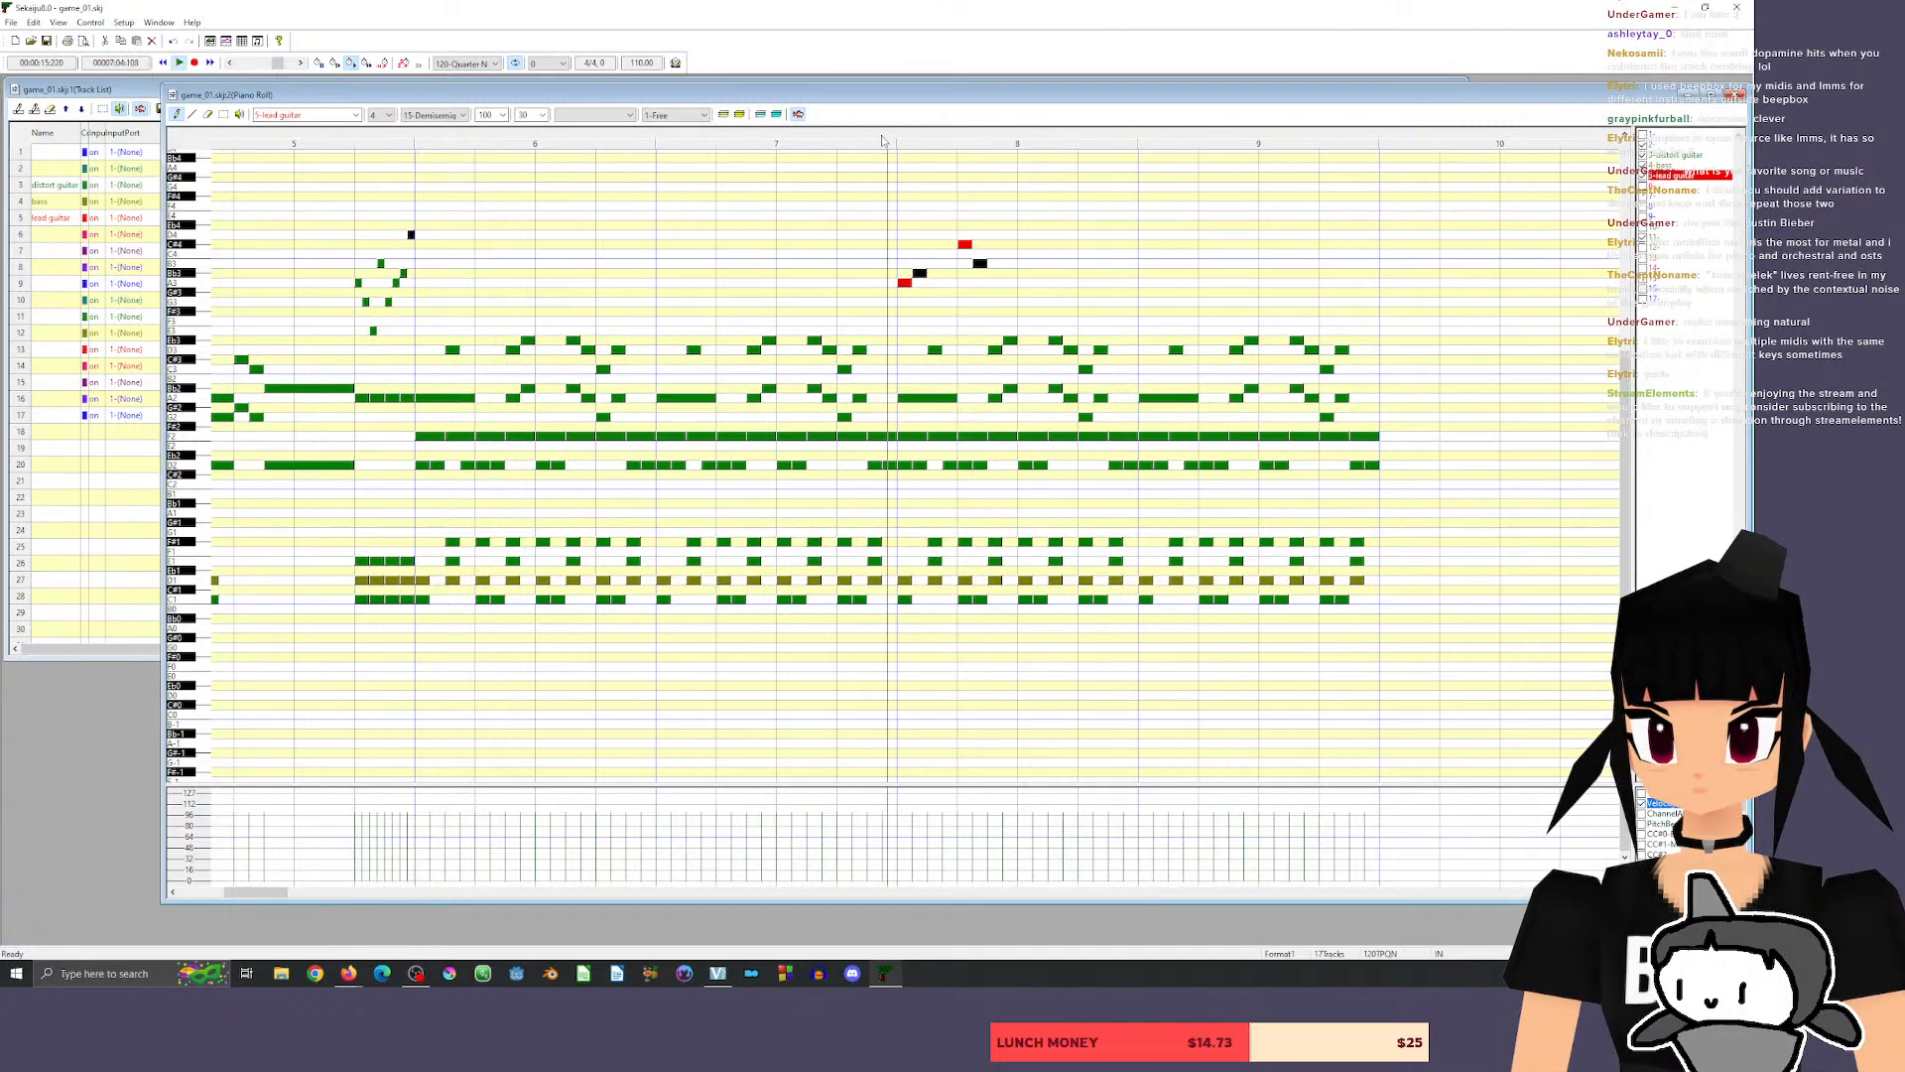
Lower the second note pair in measure 8 to Bb3 and A3, add quarter-beat Bb3, A3, G3 and A3 in beat 3, and play back.
drag(964, 245, 983, 285)
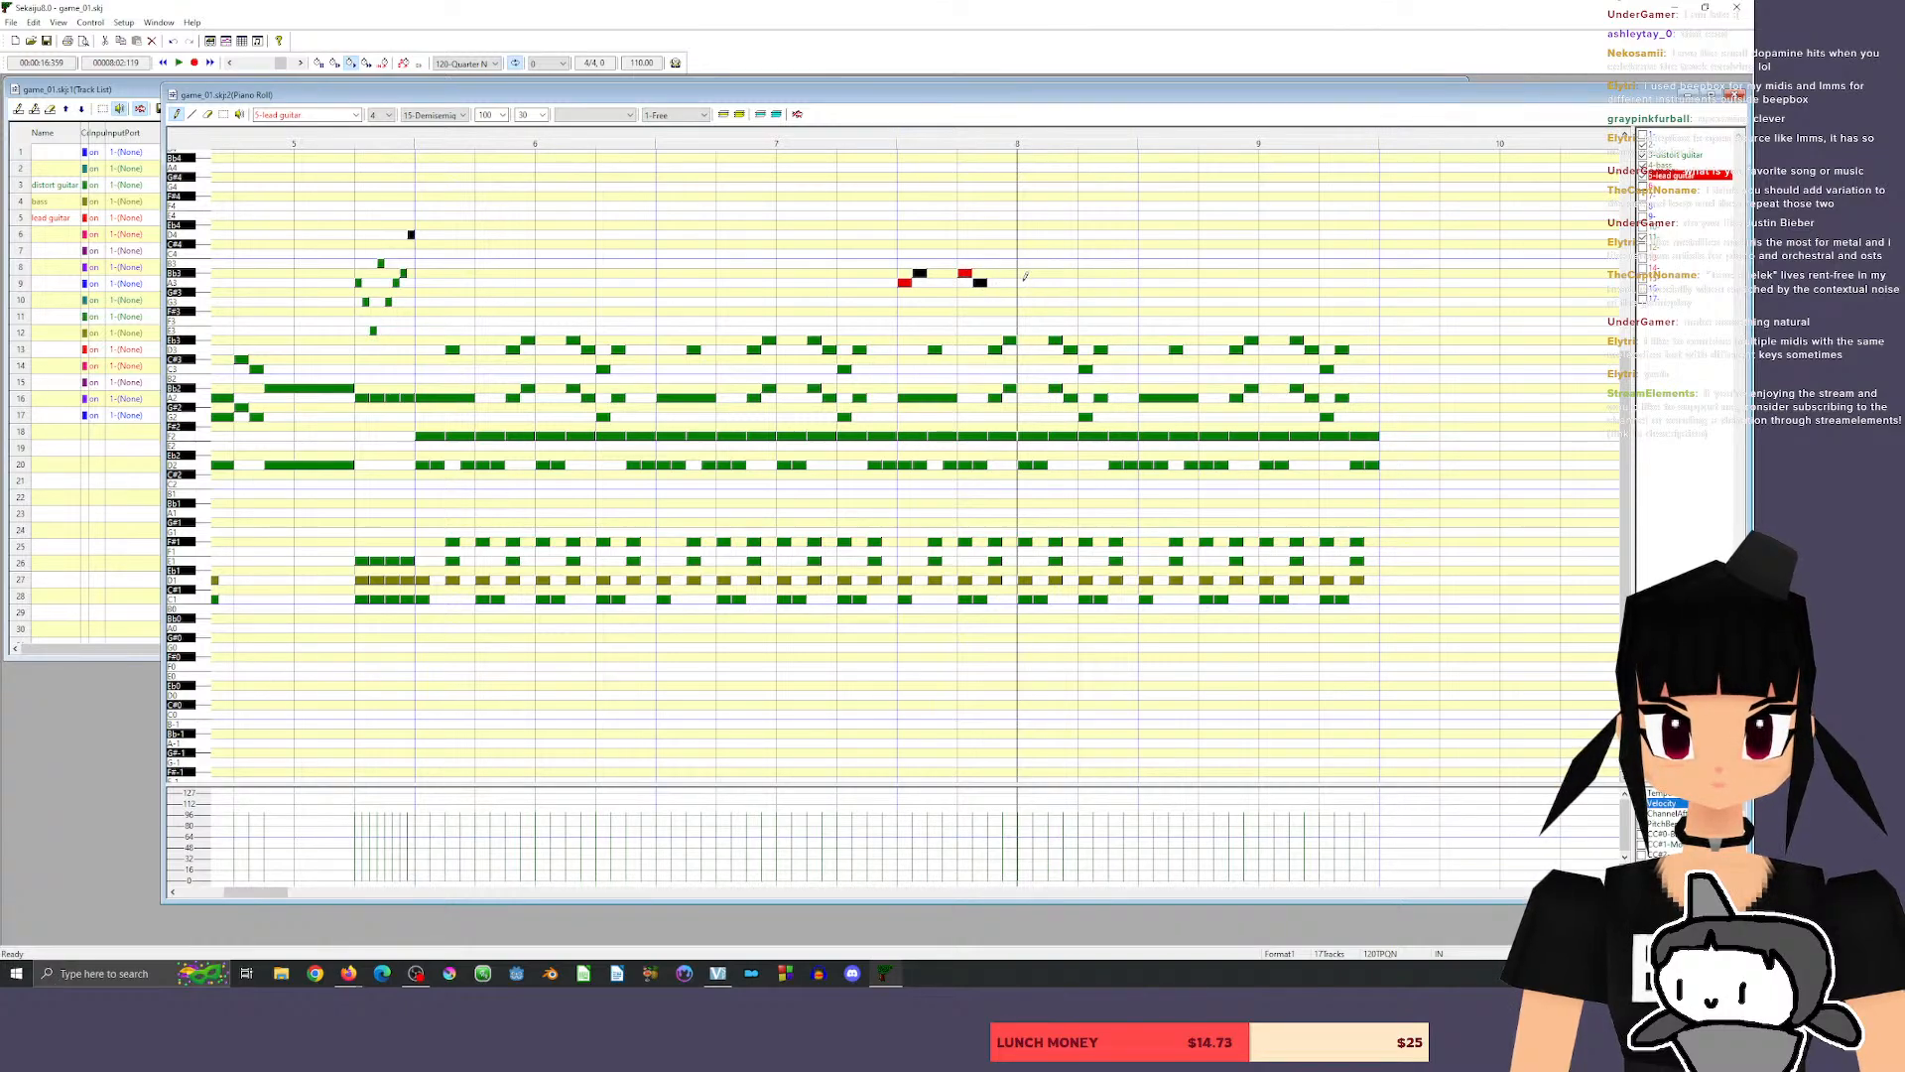
click(1026, 274)
click(1040, 282)
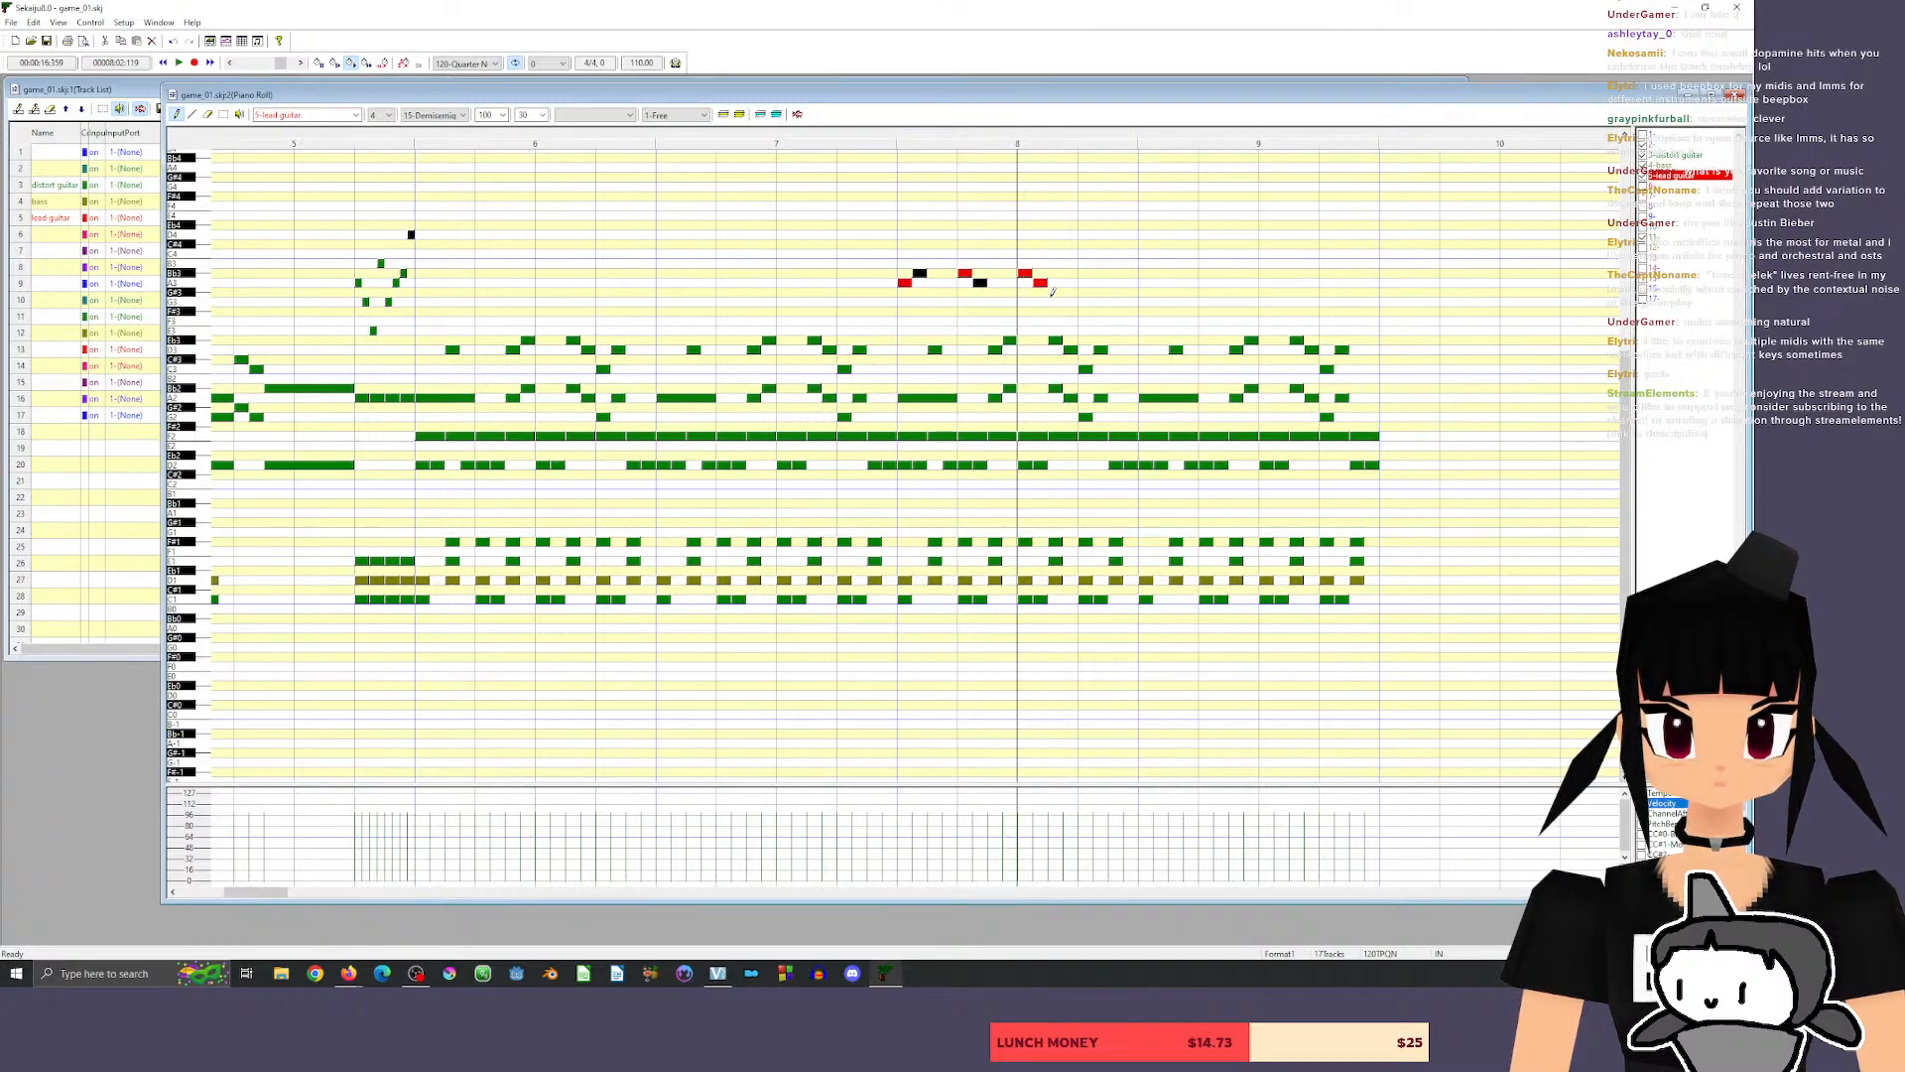
click(1052, 300)
click(1067, 283)
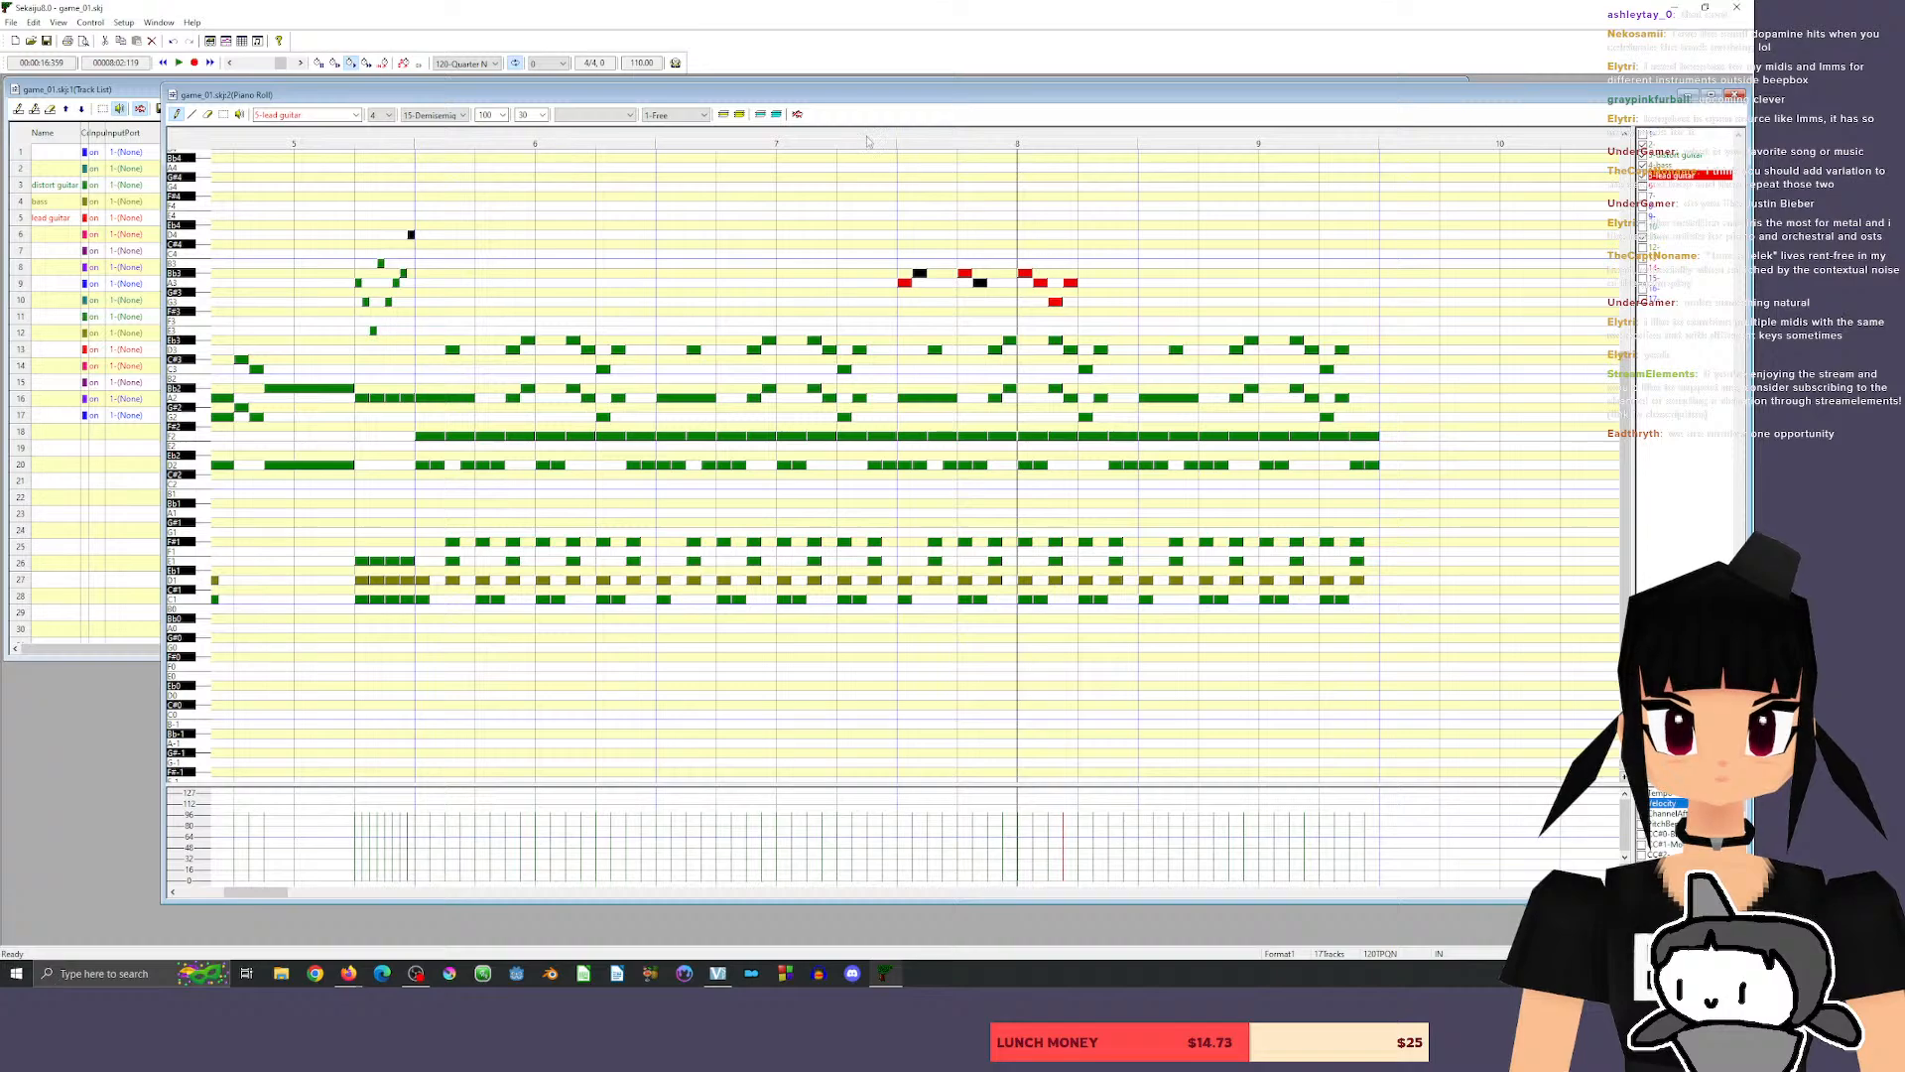
key(space)
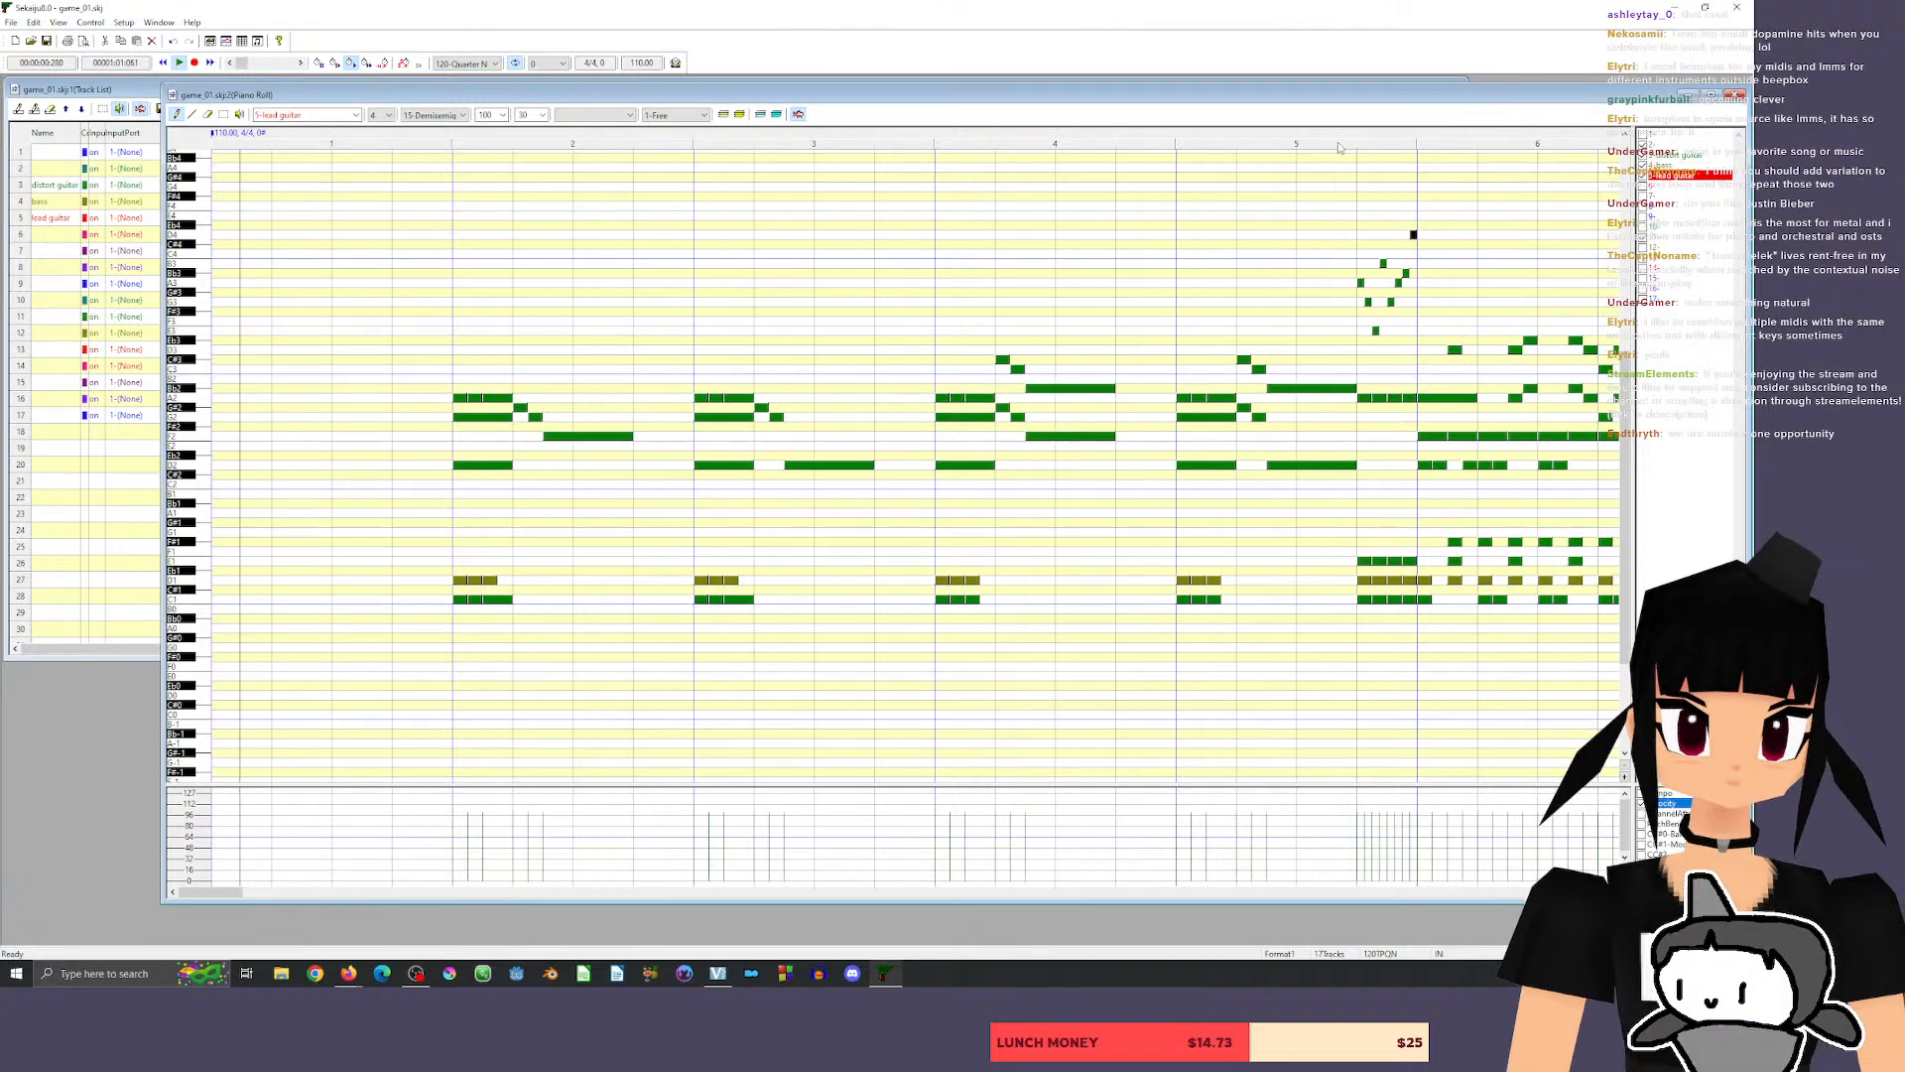
Raise the whole lead guitar phrase in measure 8 by one octave and play it back.
drag(211, 891, 257, 873)
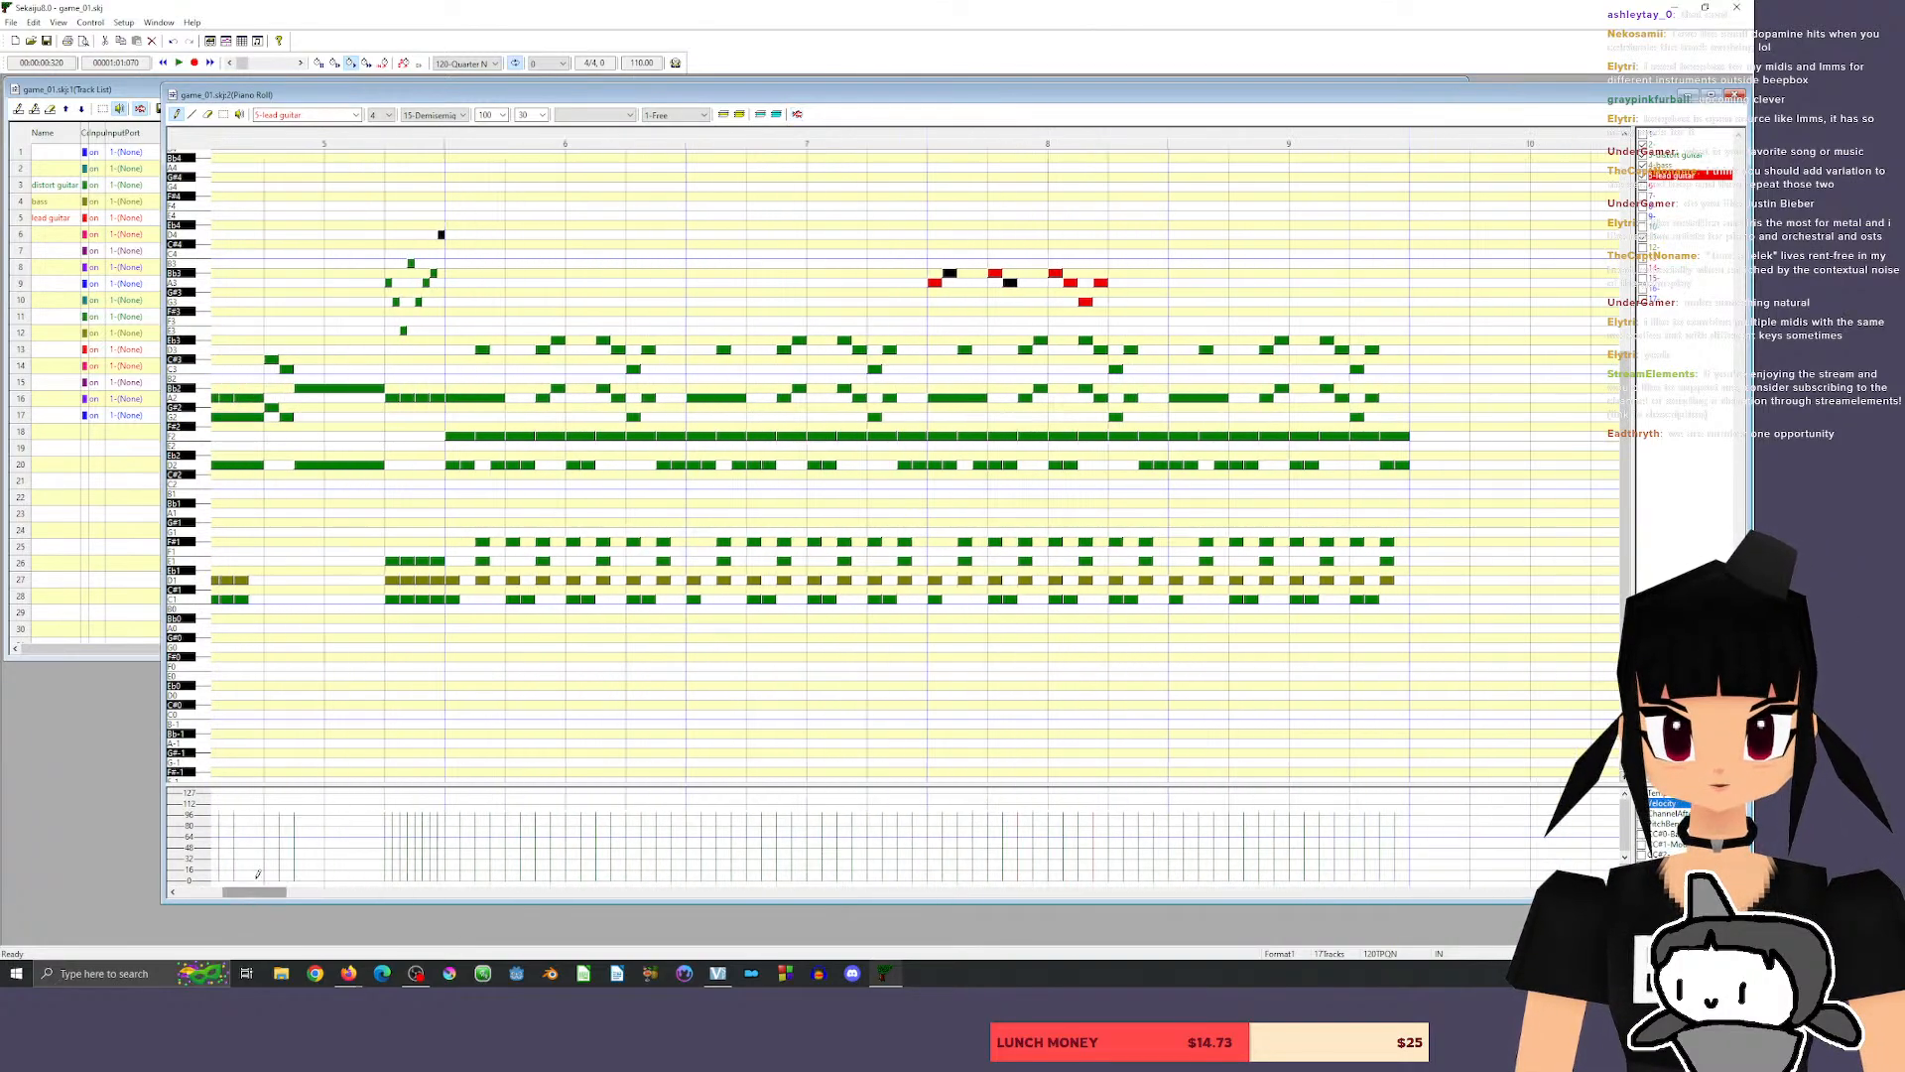
click(223, 114)
drag(891, 229, 1204, 334)
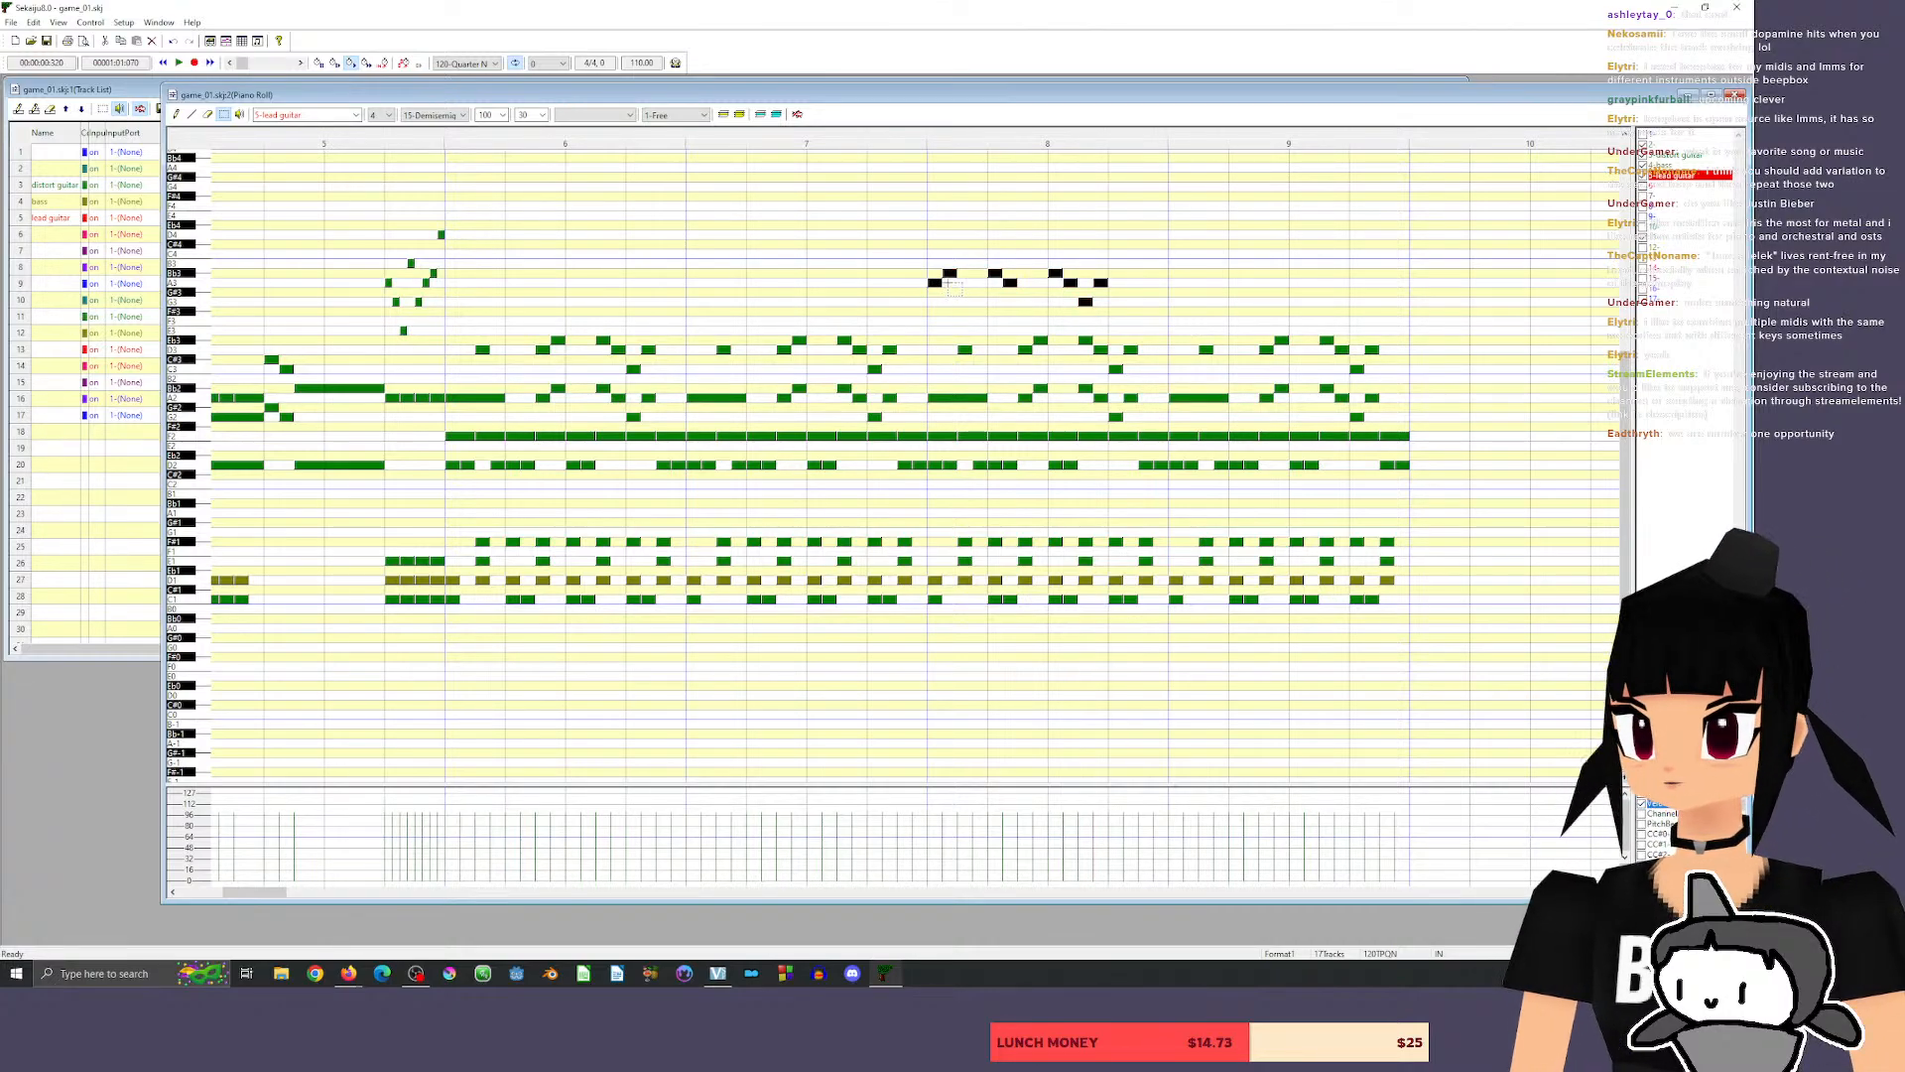
drag(935, 282, 935, 167)
key(space)
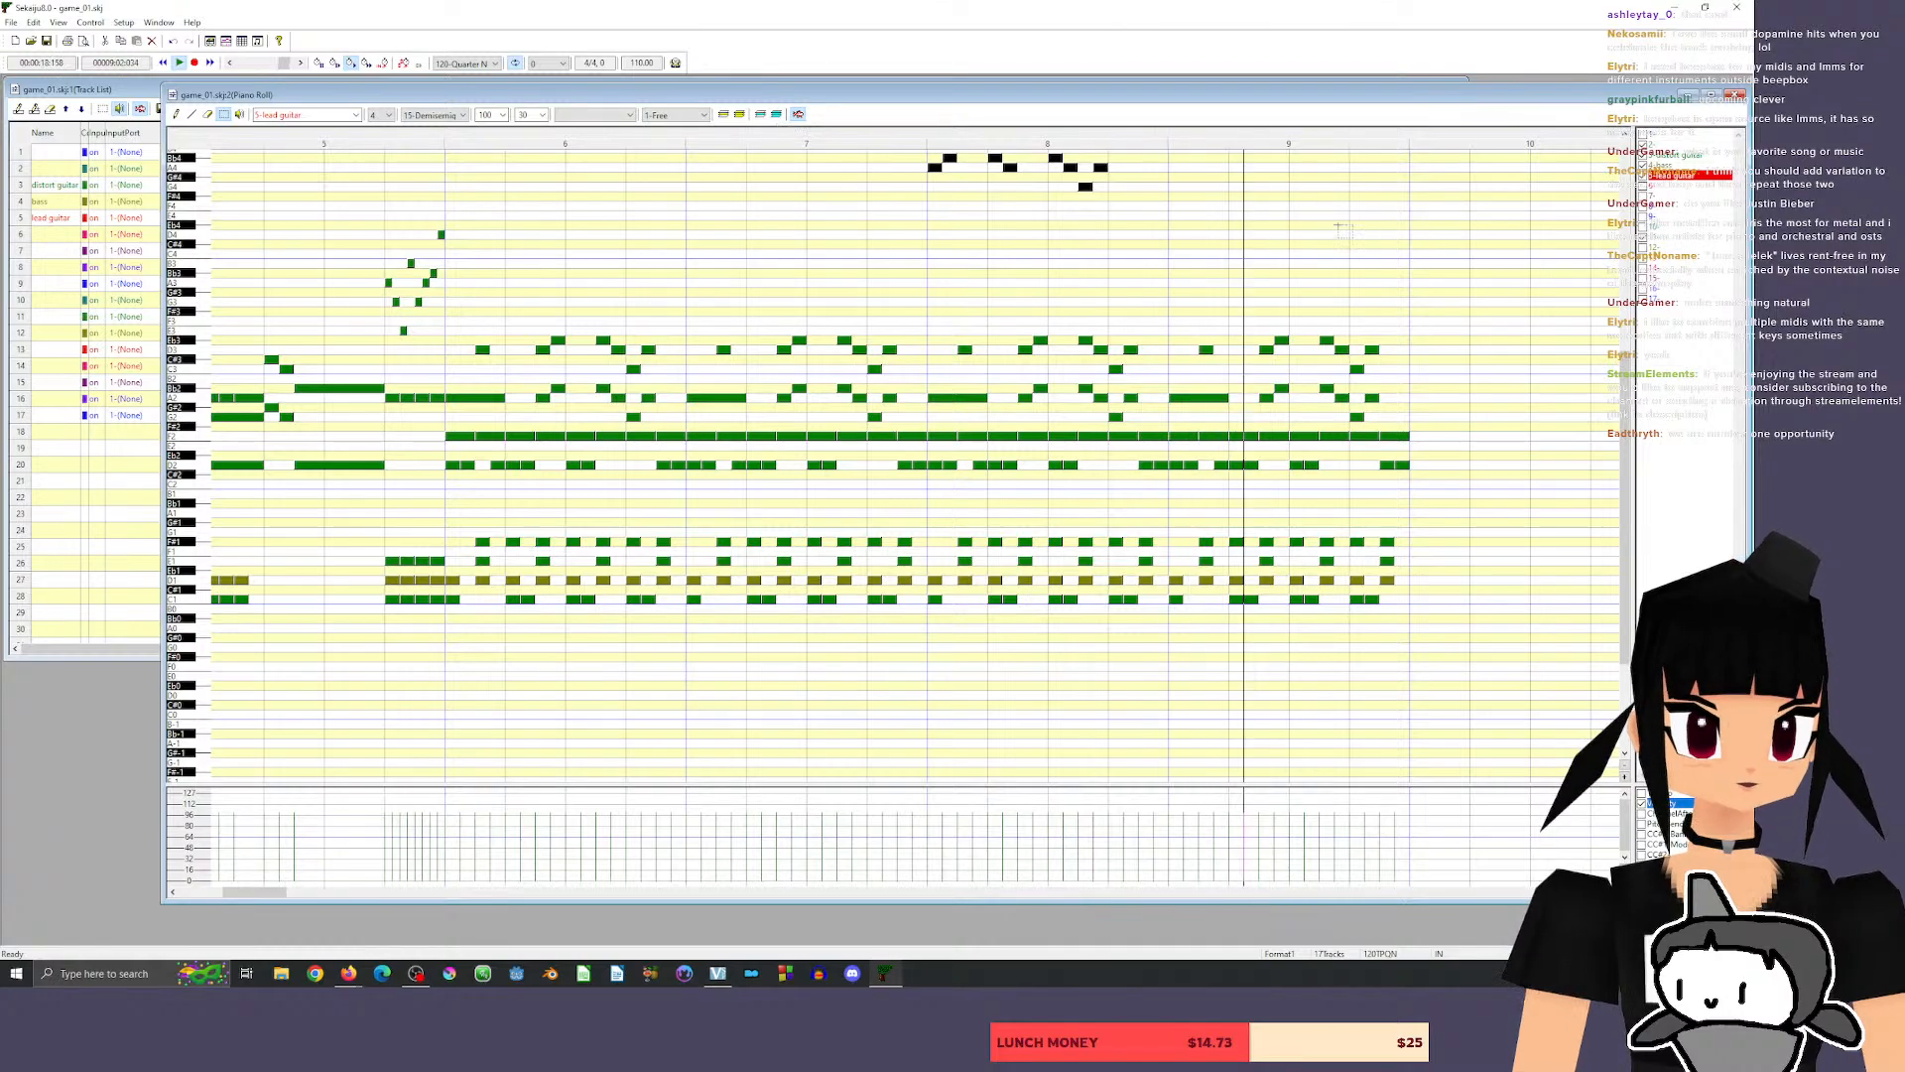
key(space)
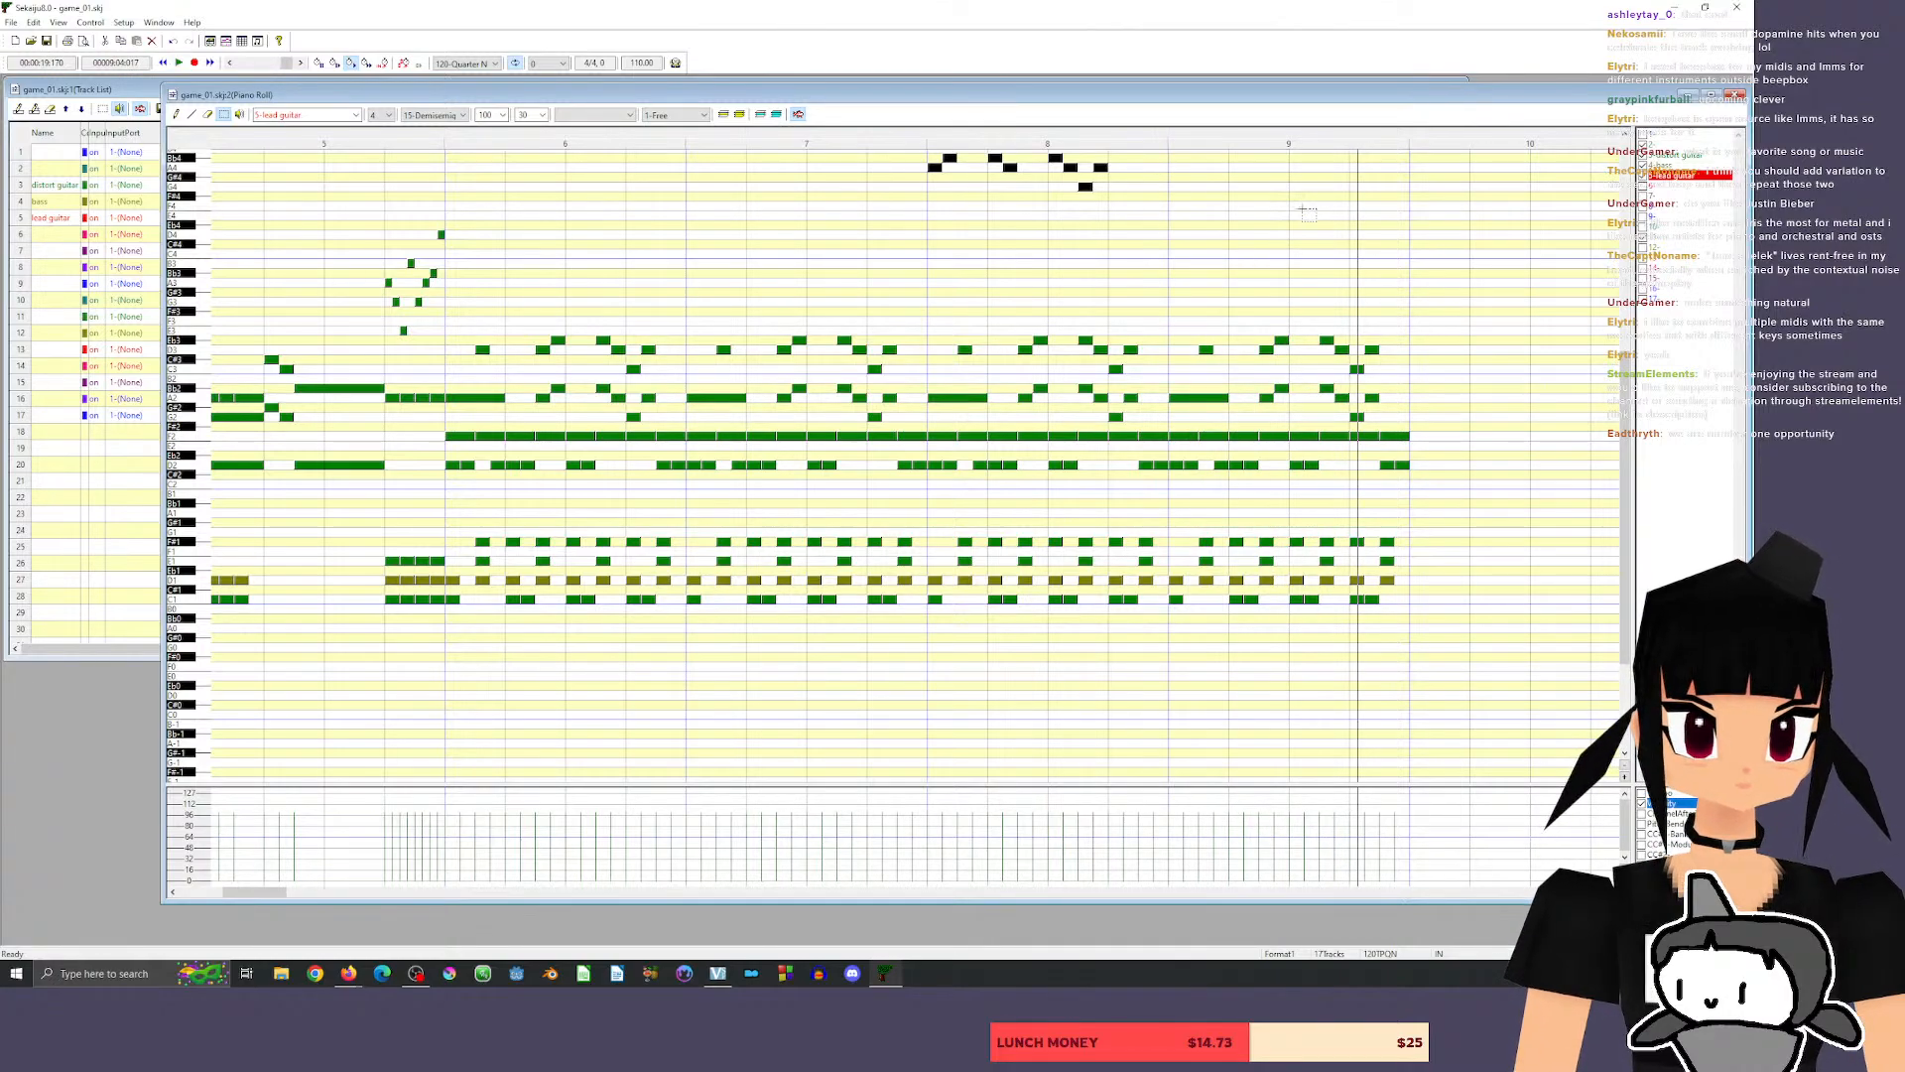
Draw quarter-beat lead guitar notes Bb4, A4, G4 and A4 across beat 1 of measure 9.
key(d)
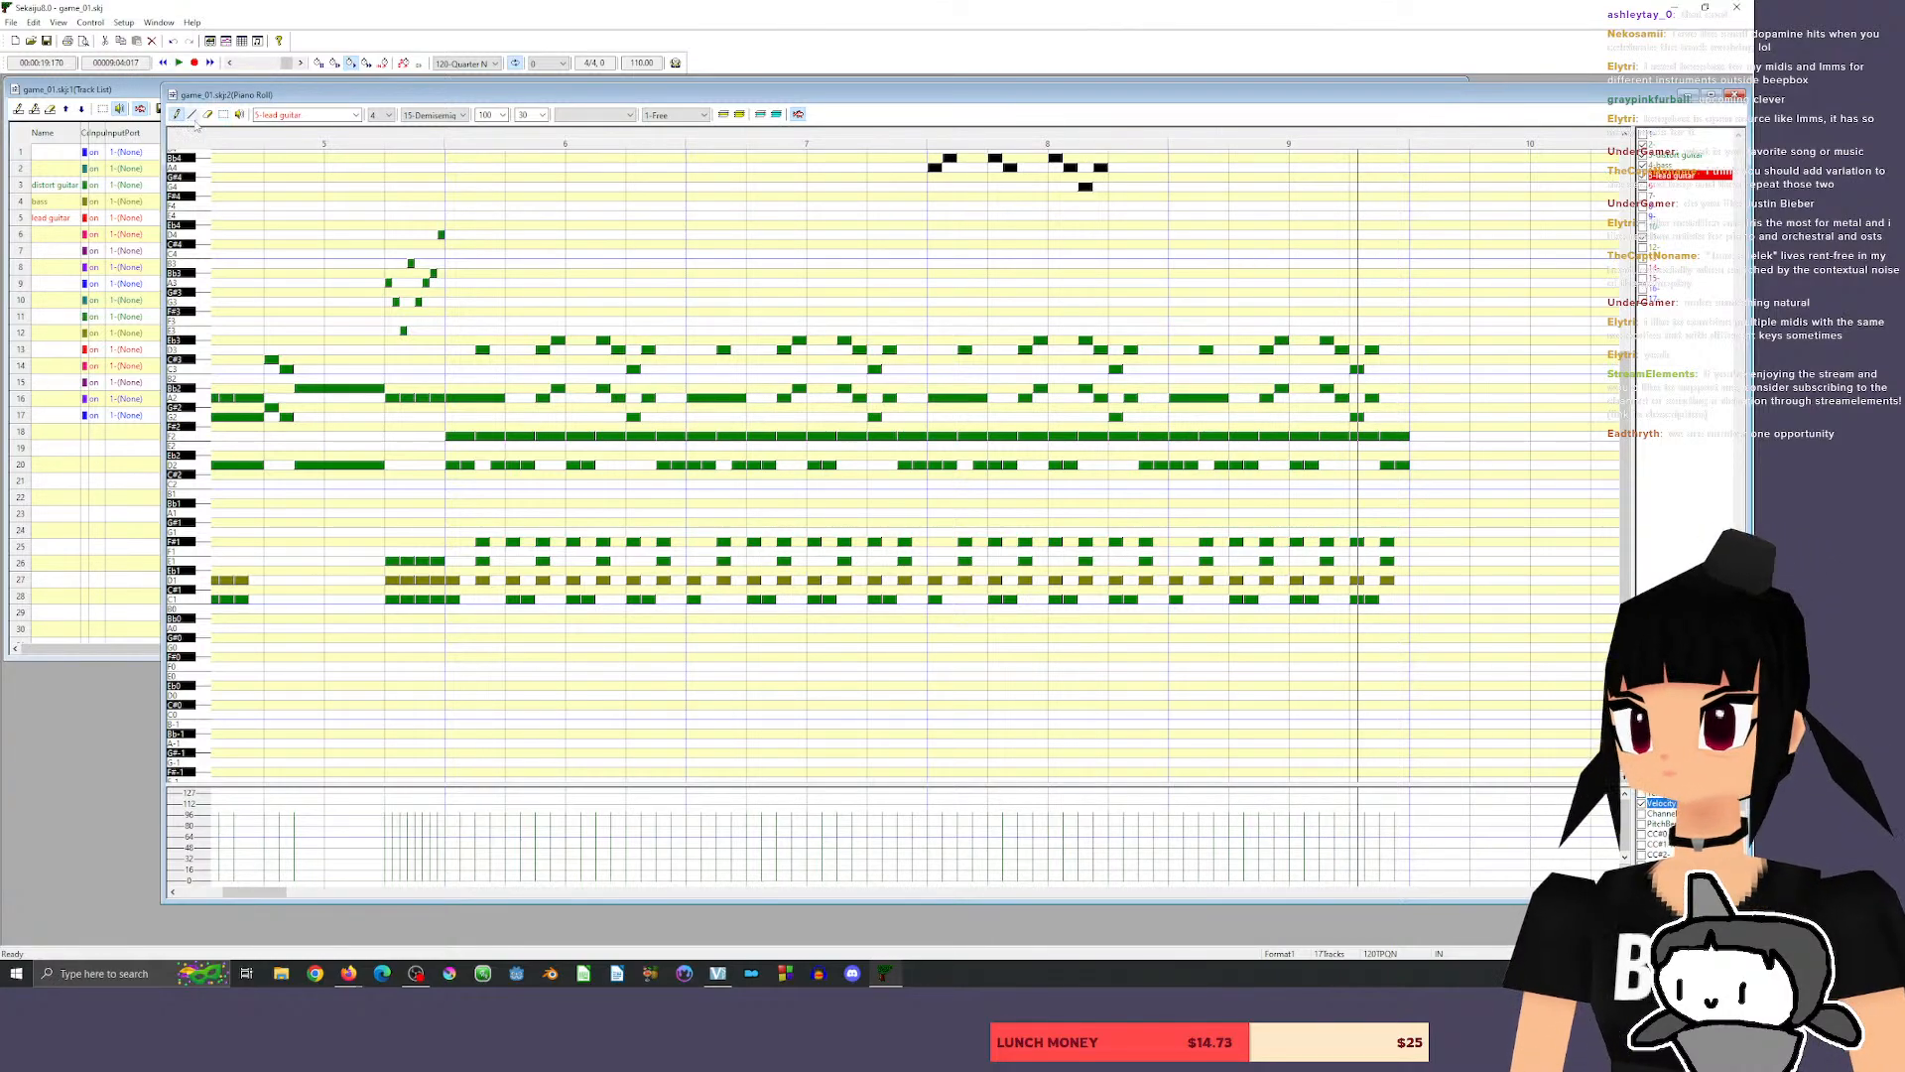
scroll(1000, 215, up, 3)
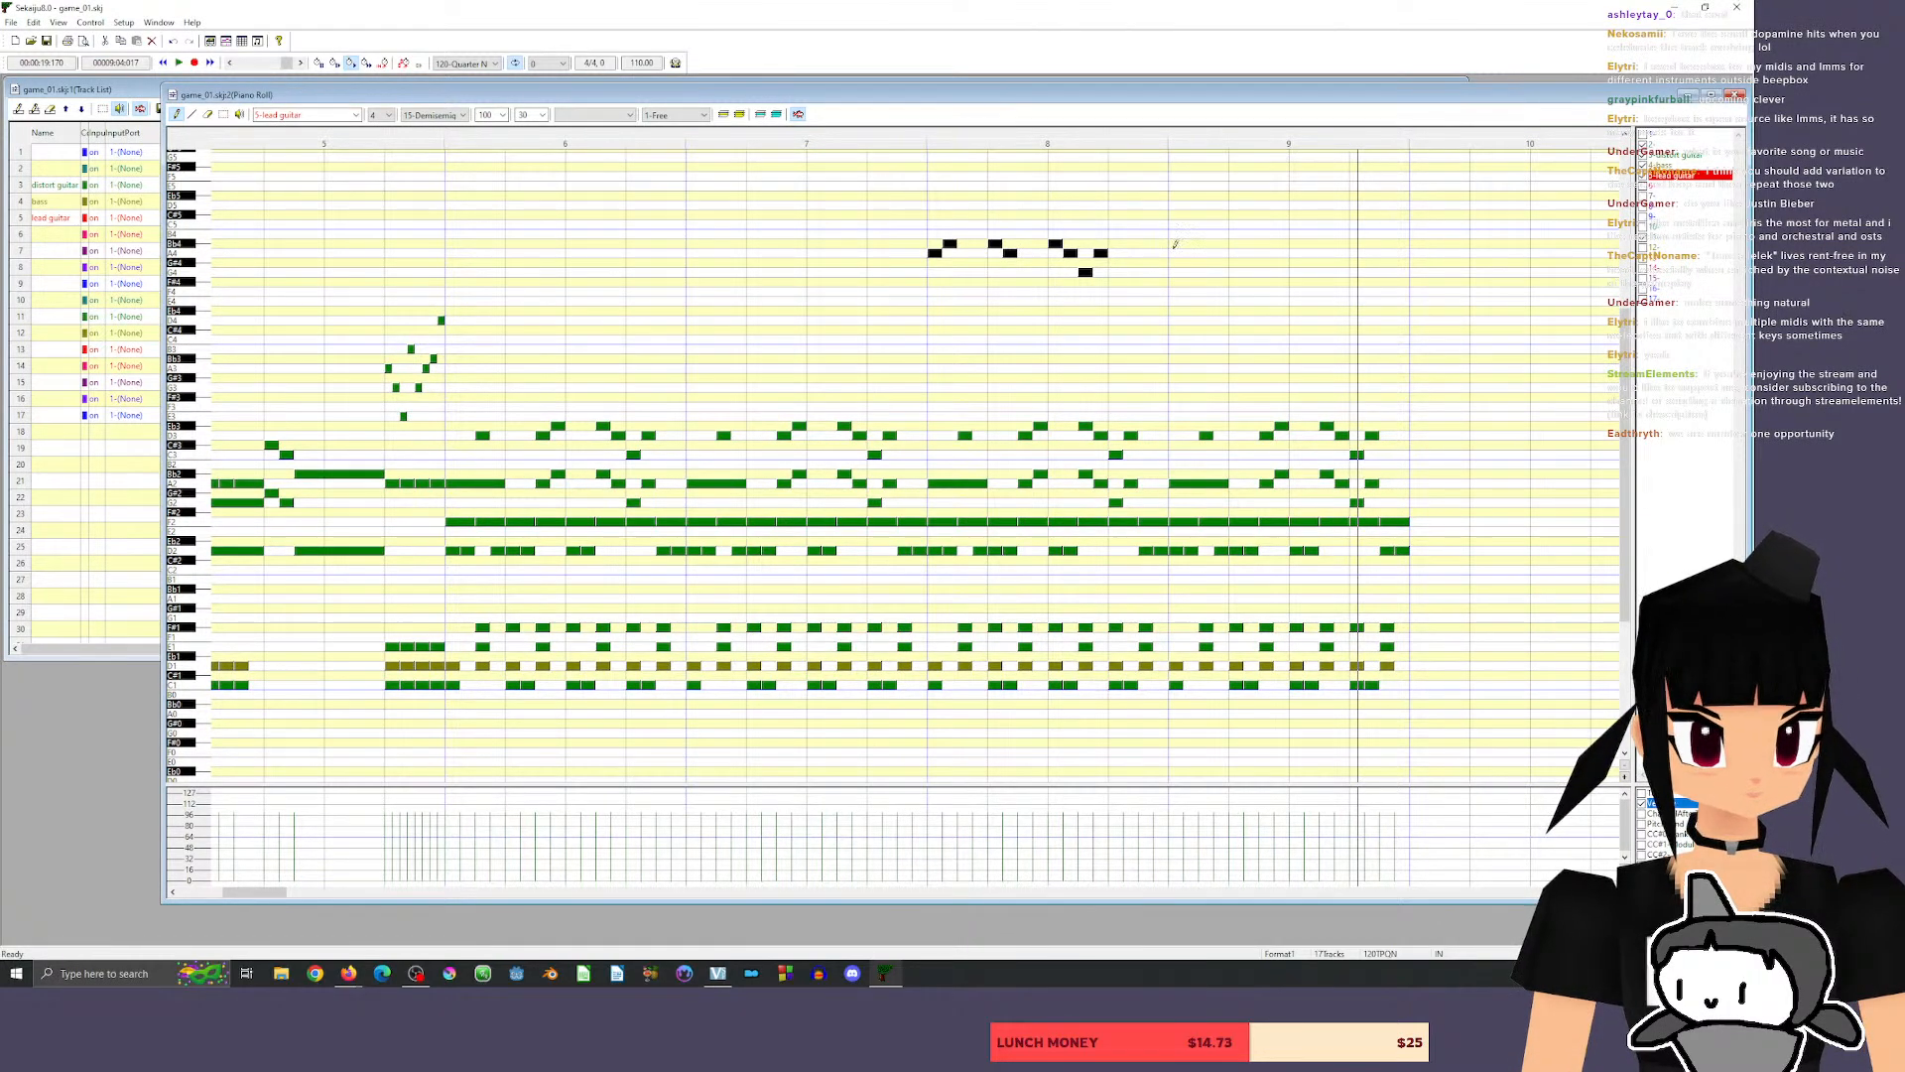
click(1175, 243)
click(1190, 253)
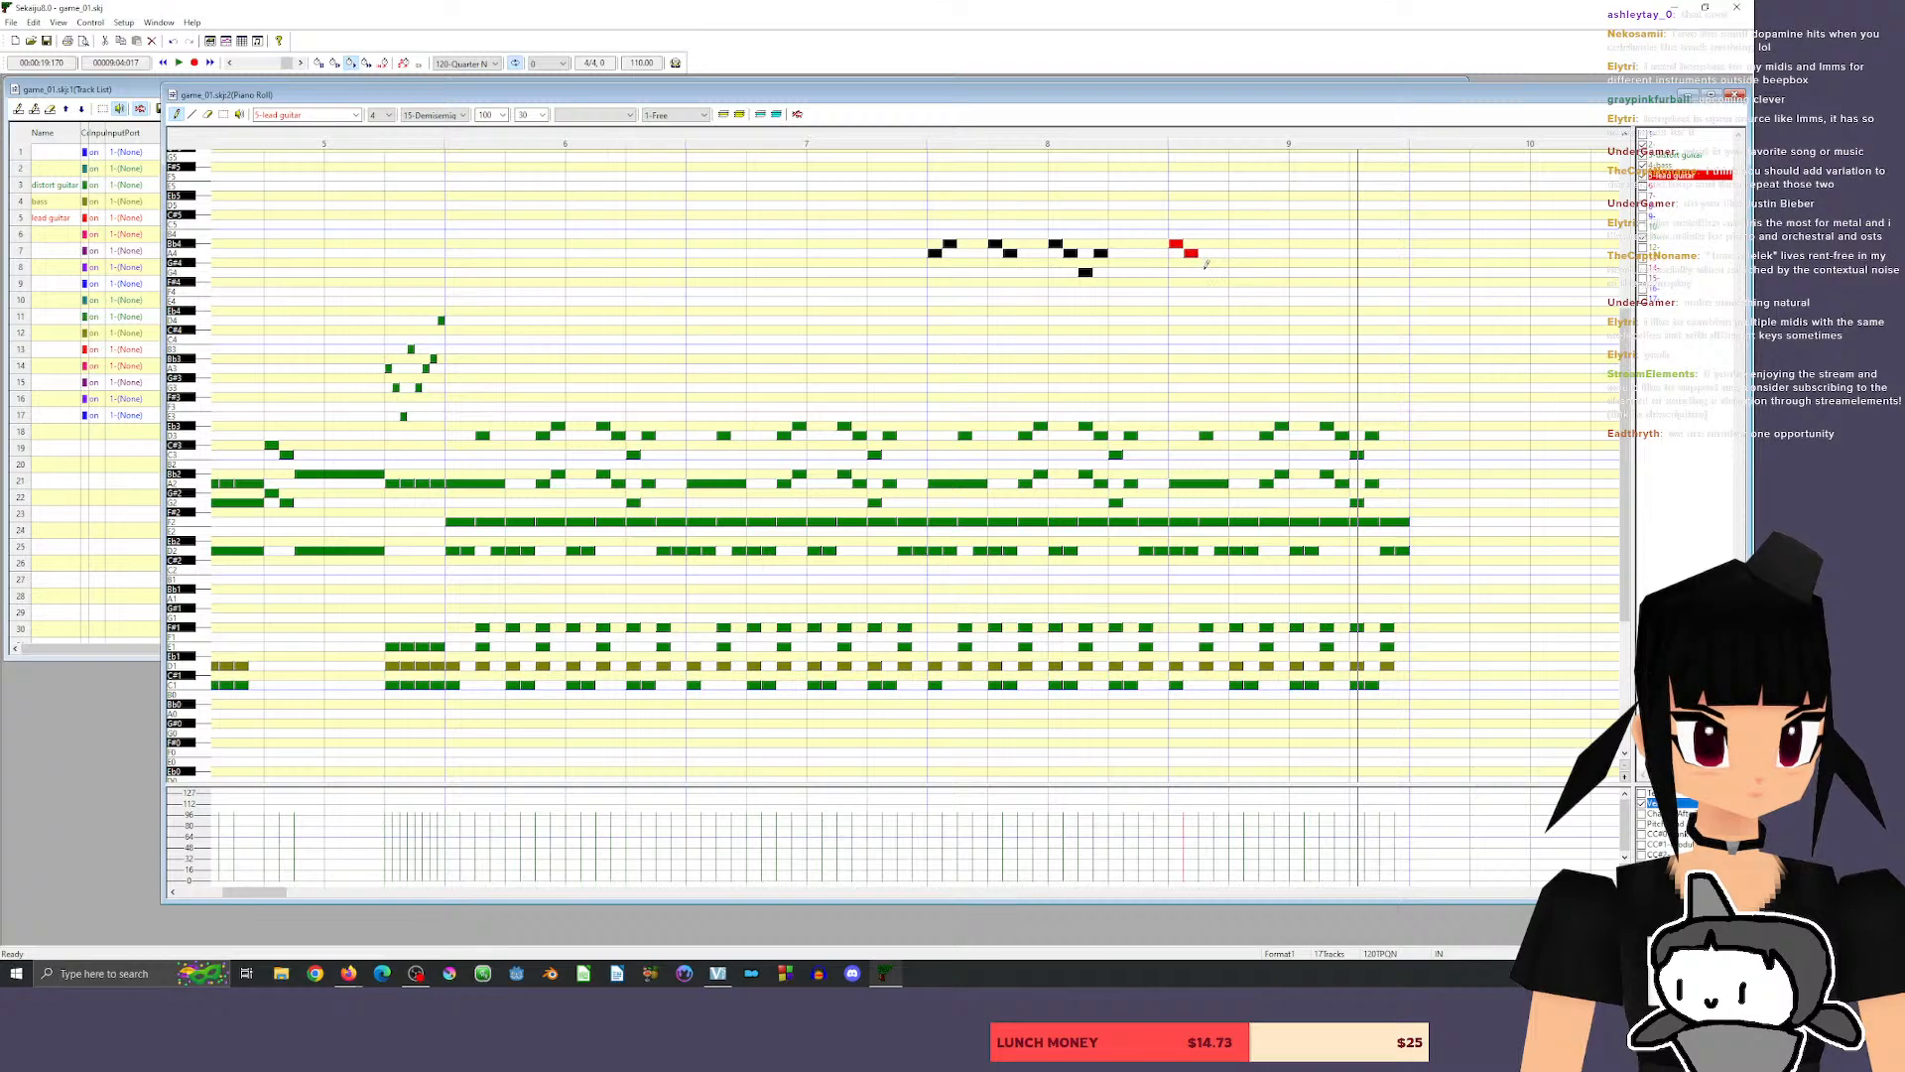
click(1206, 272)
click(1221, 253)
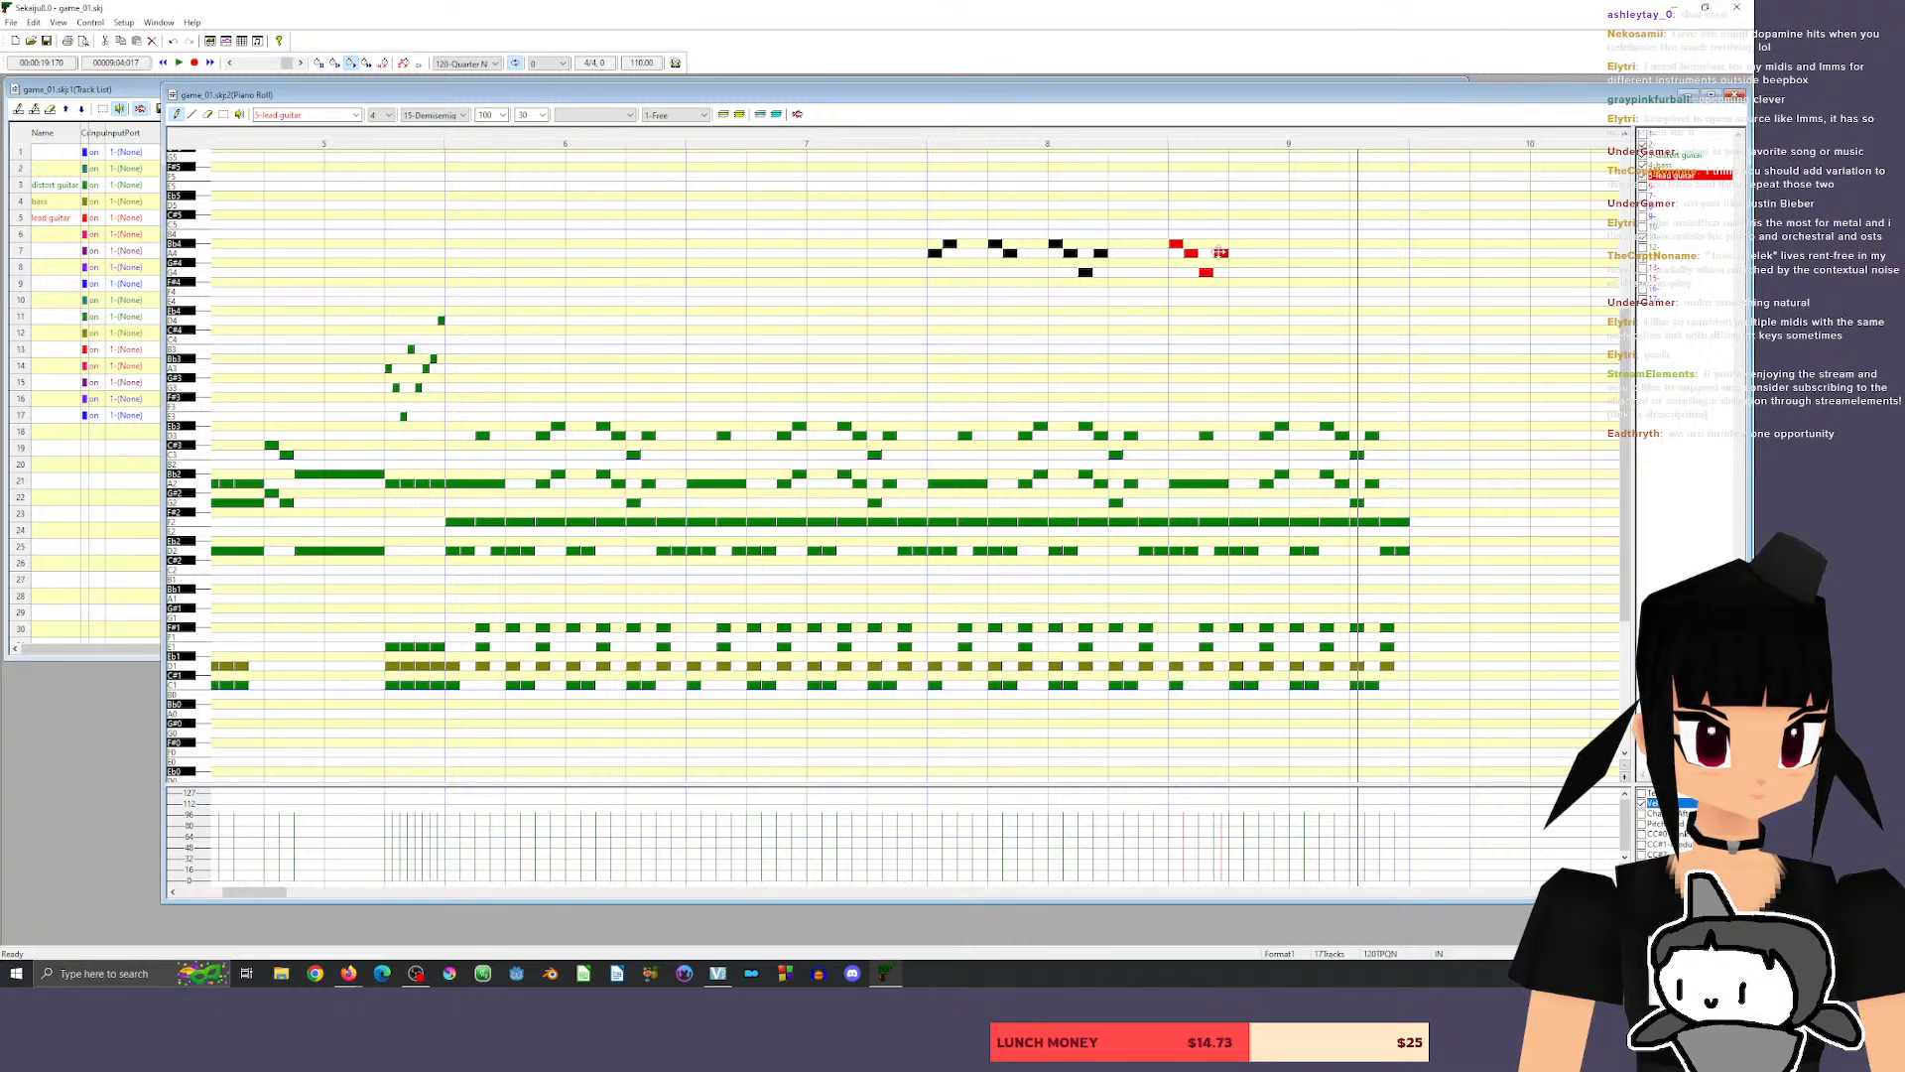
Continue measure 9 with quarter-beat G4, F4, E4 and D4 in beat 2, E4 and F4 starting beat 3, and play back.
click(1236, 272)
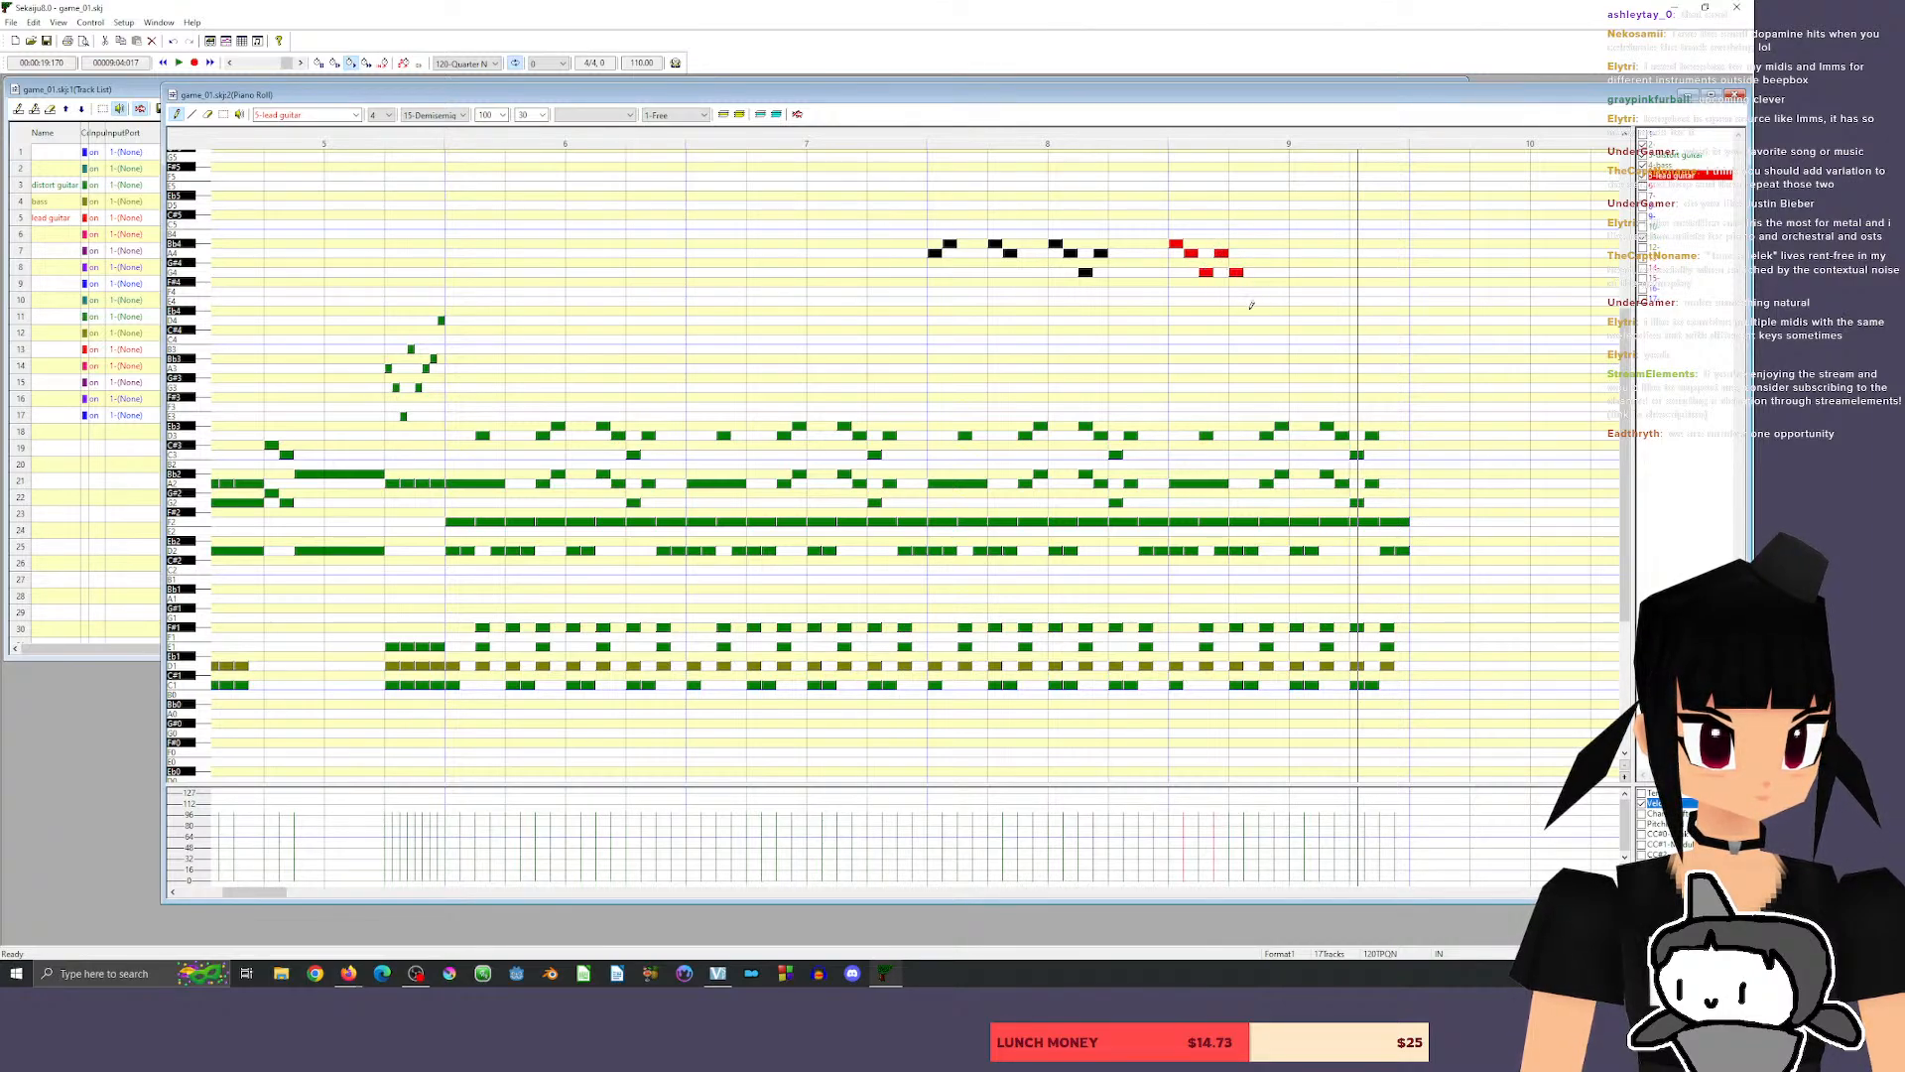
click(1251, 291)
click(1273, 300)
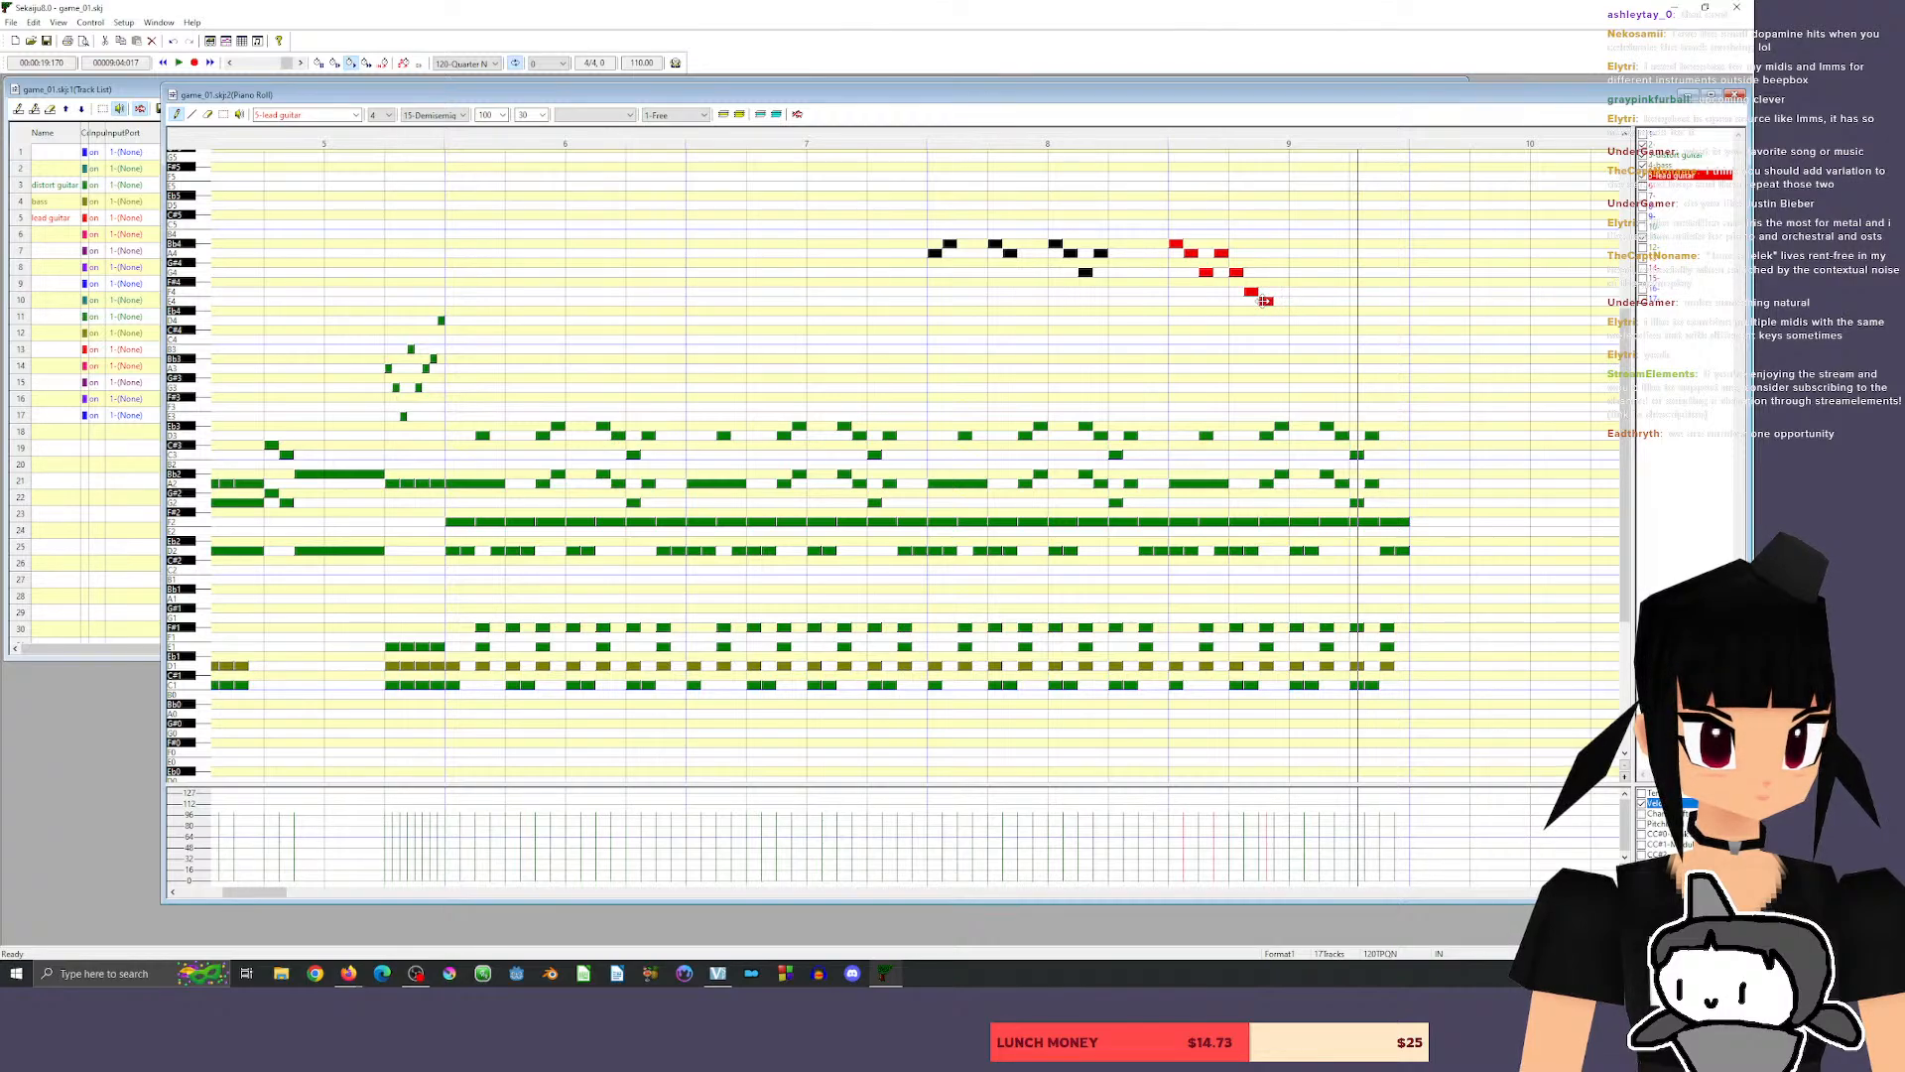
click(1281, 318)
click(1295, 300)
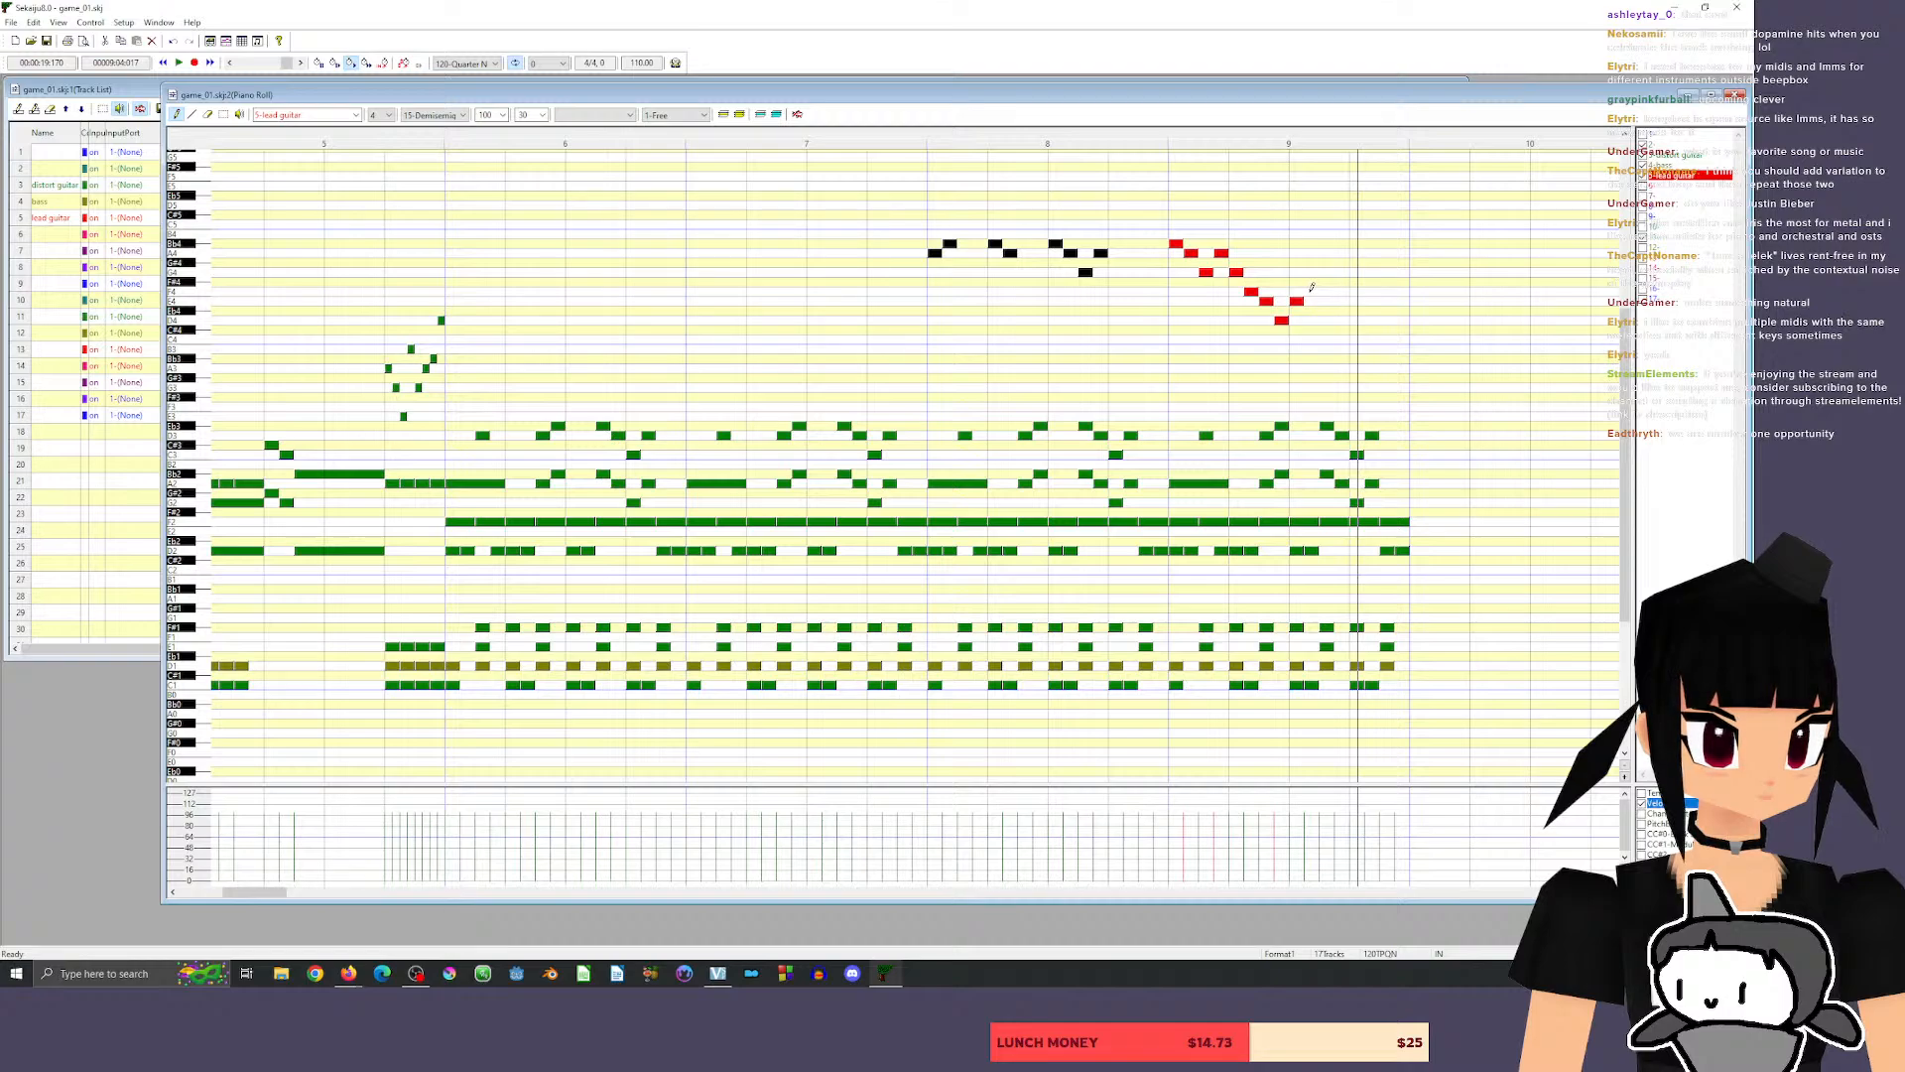
click(1311, 289)
click(896, 138)
key(space)
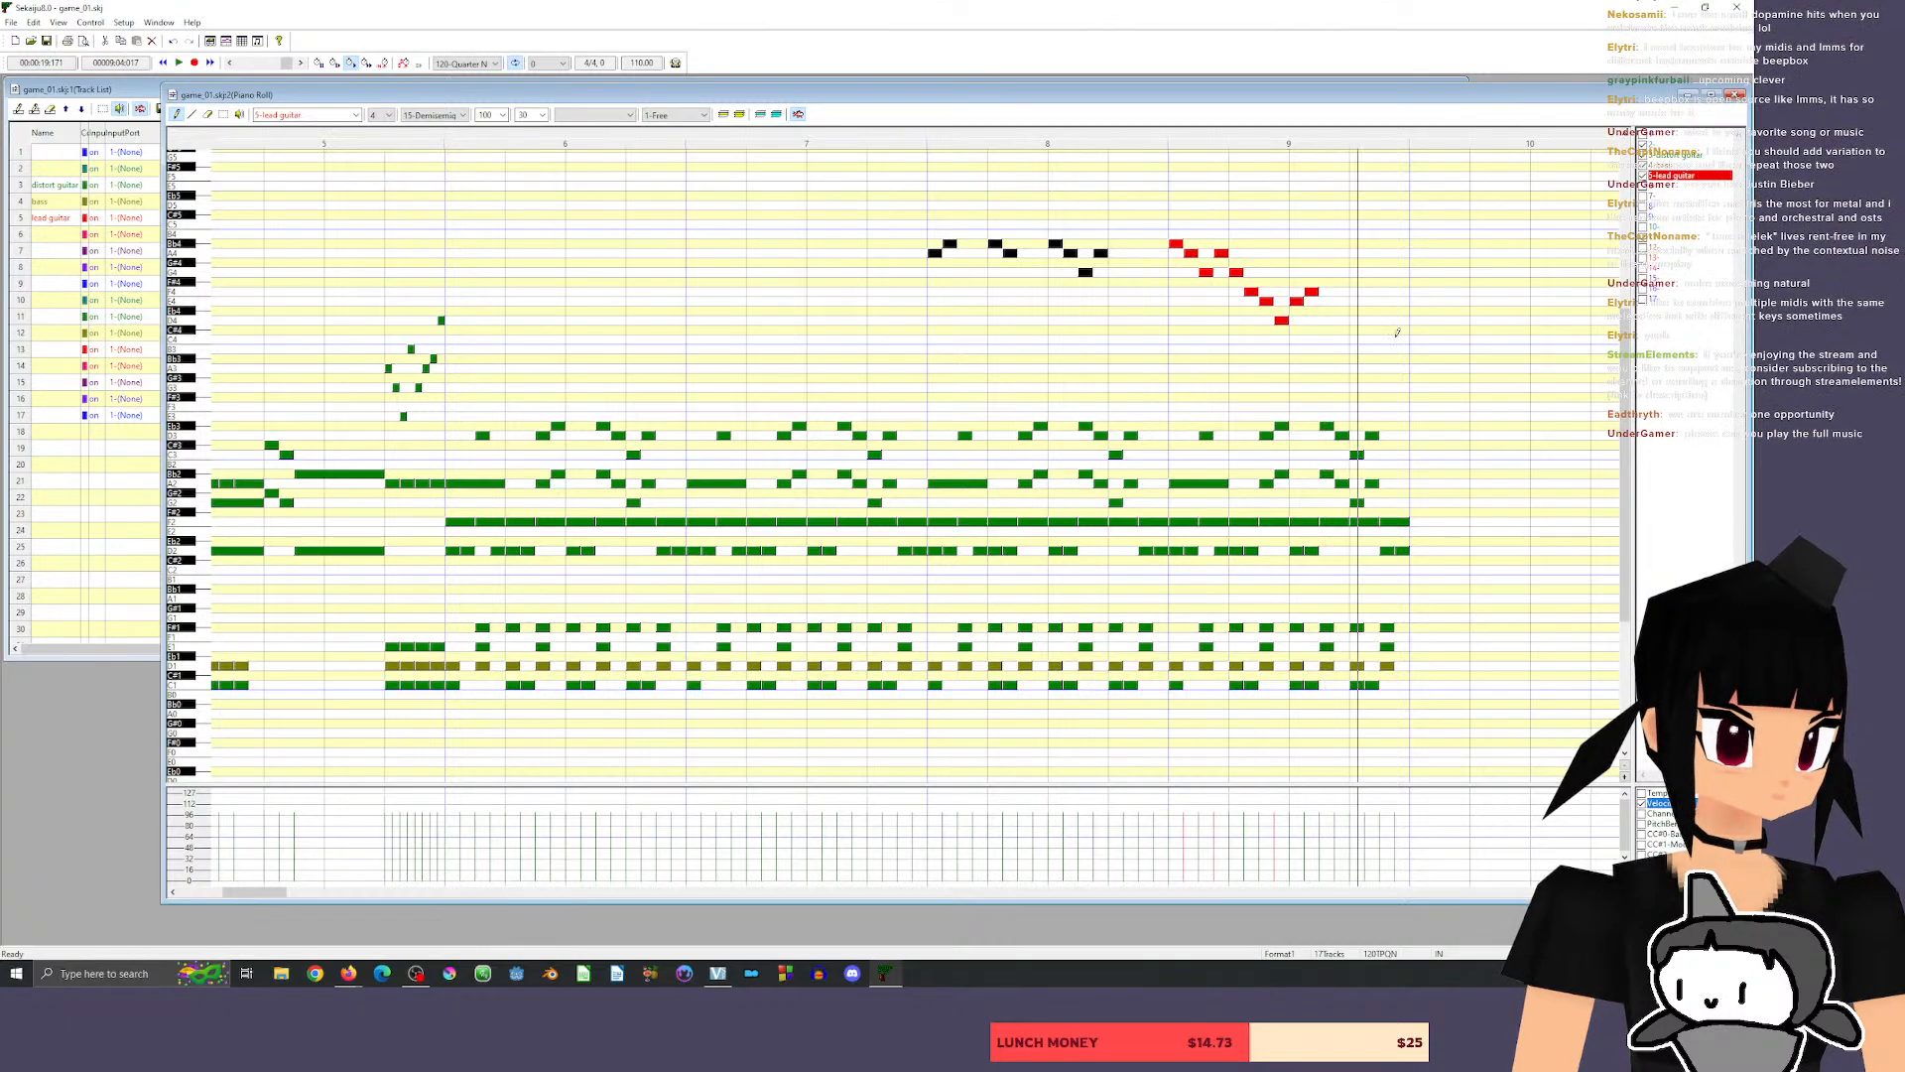
End the lead phrase with a D4 held for one and a half beats to the end of measure 9, and play back.
click(1331, 321)
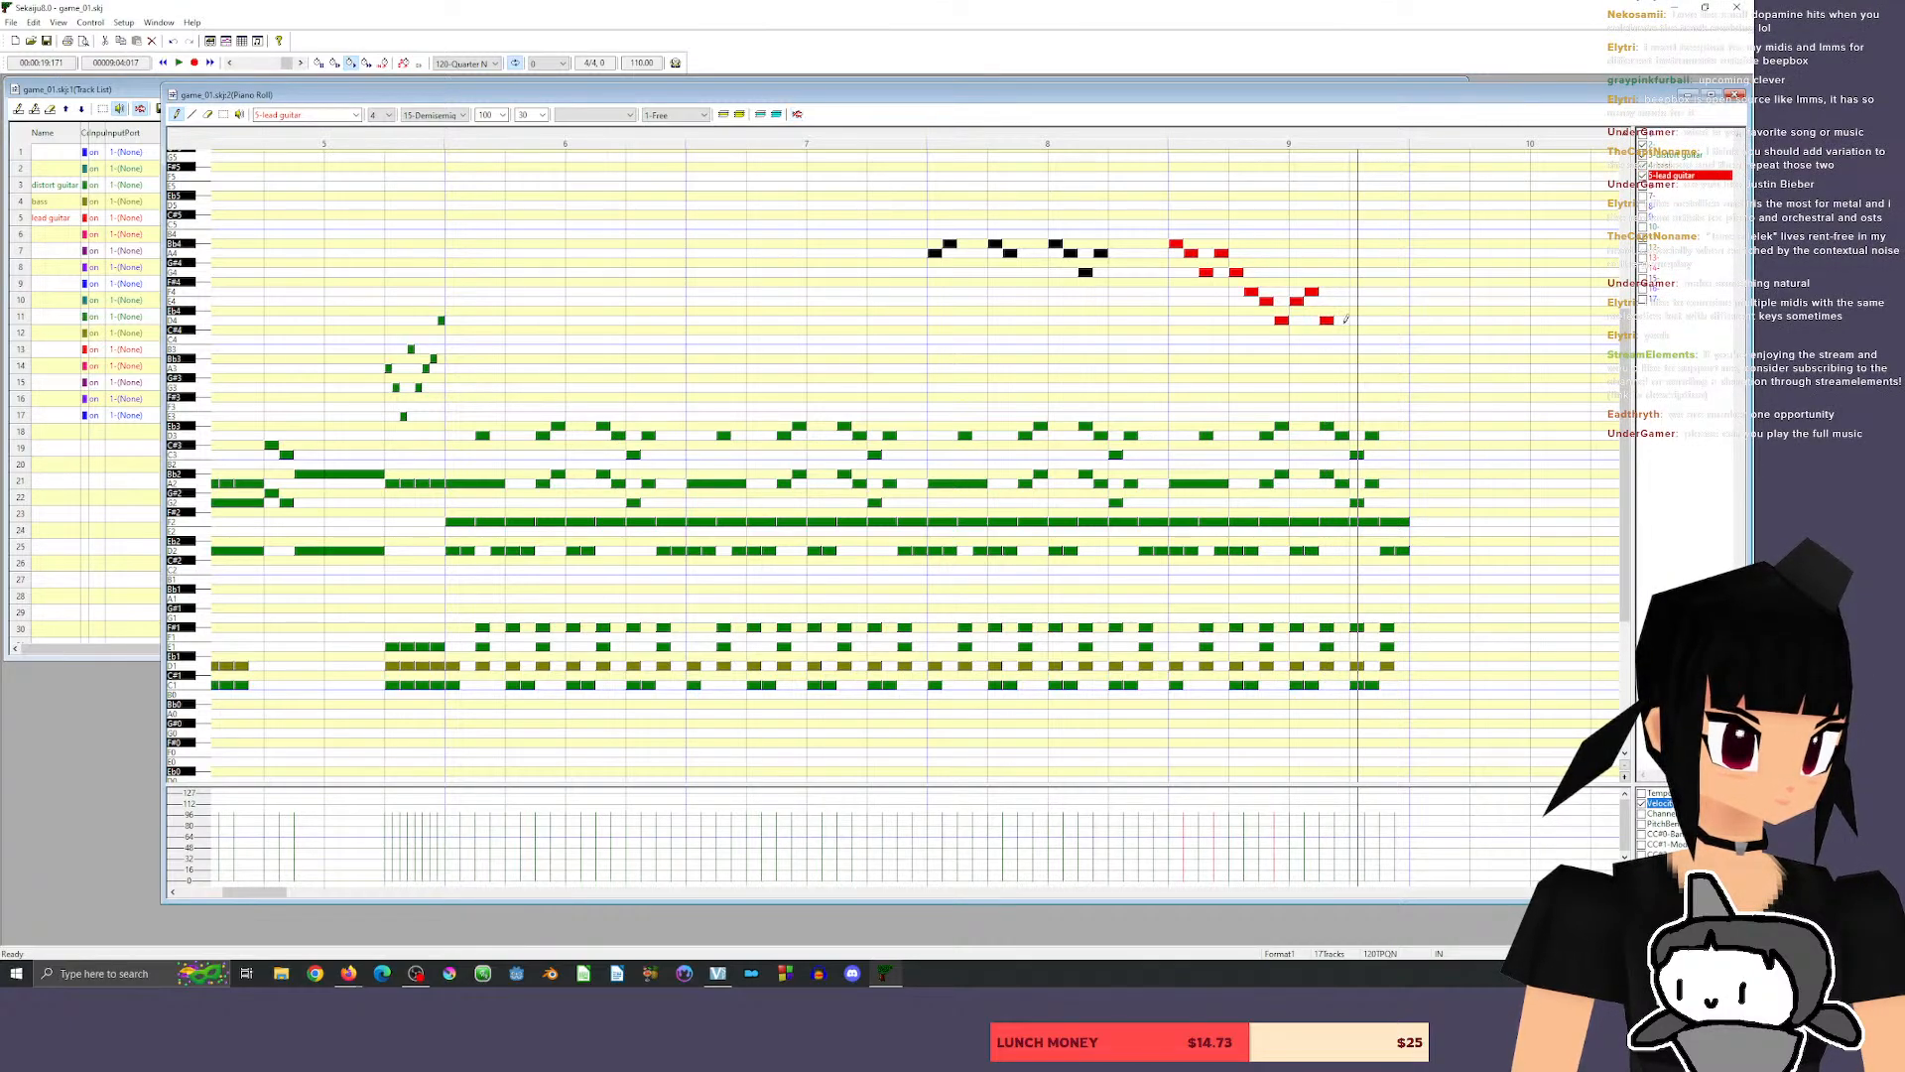
drag(1331, 319, 1406, 320)
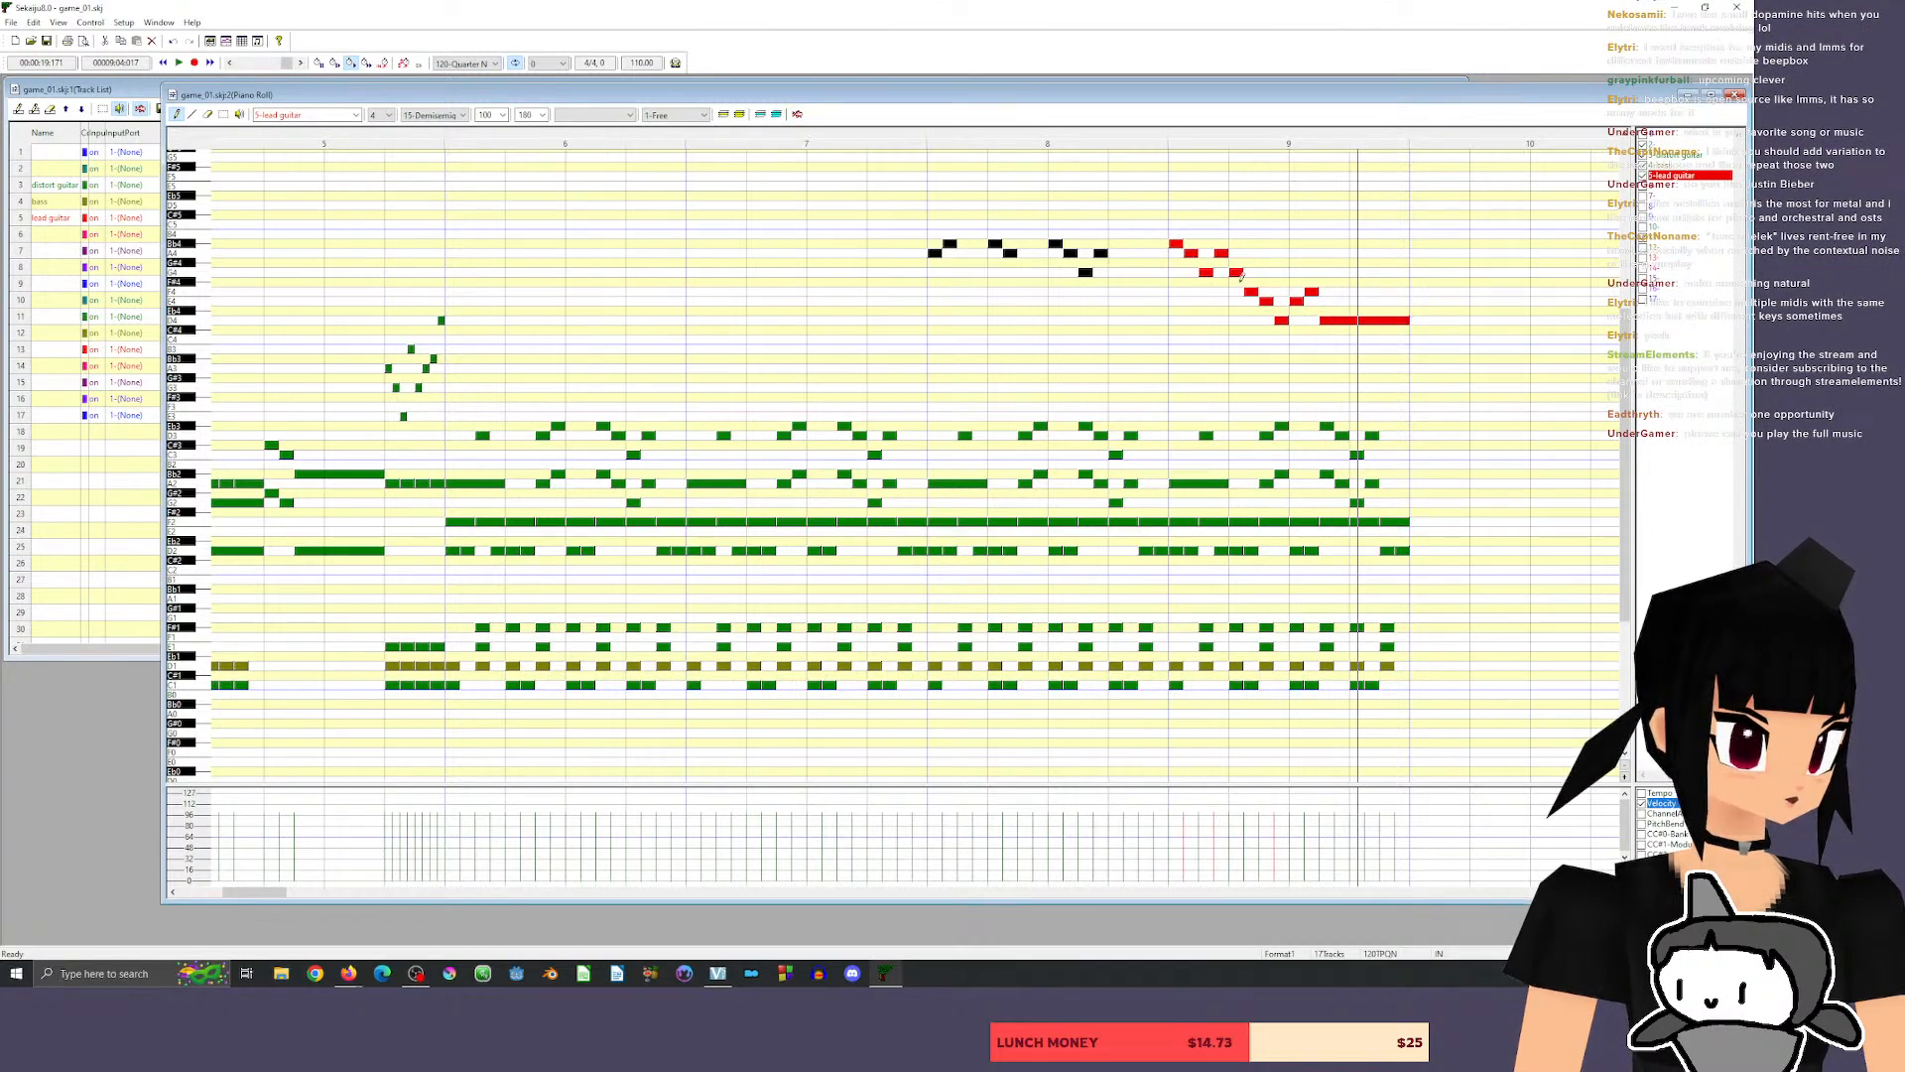
click(886, 139)
key(space)
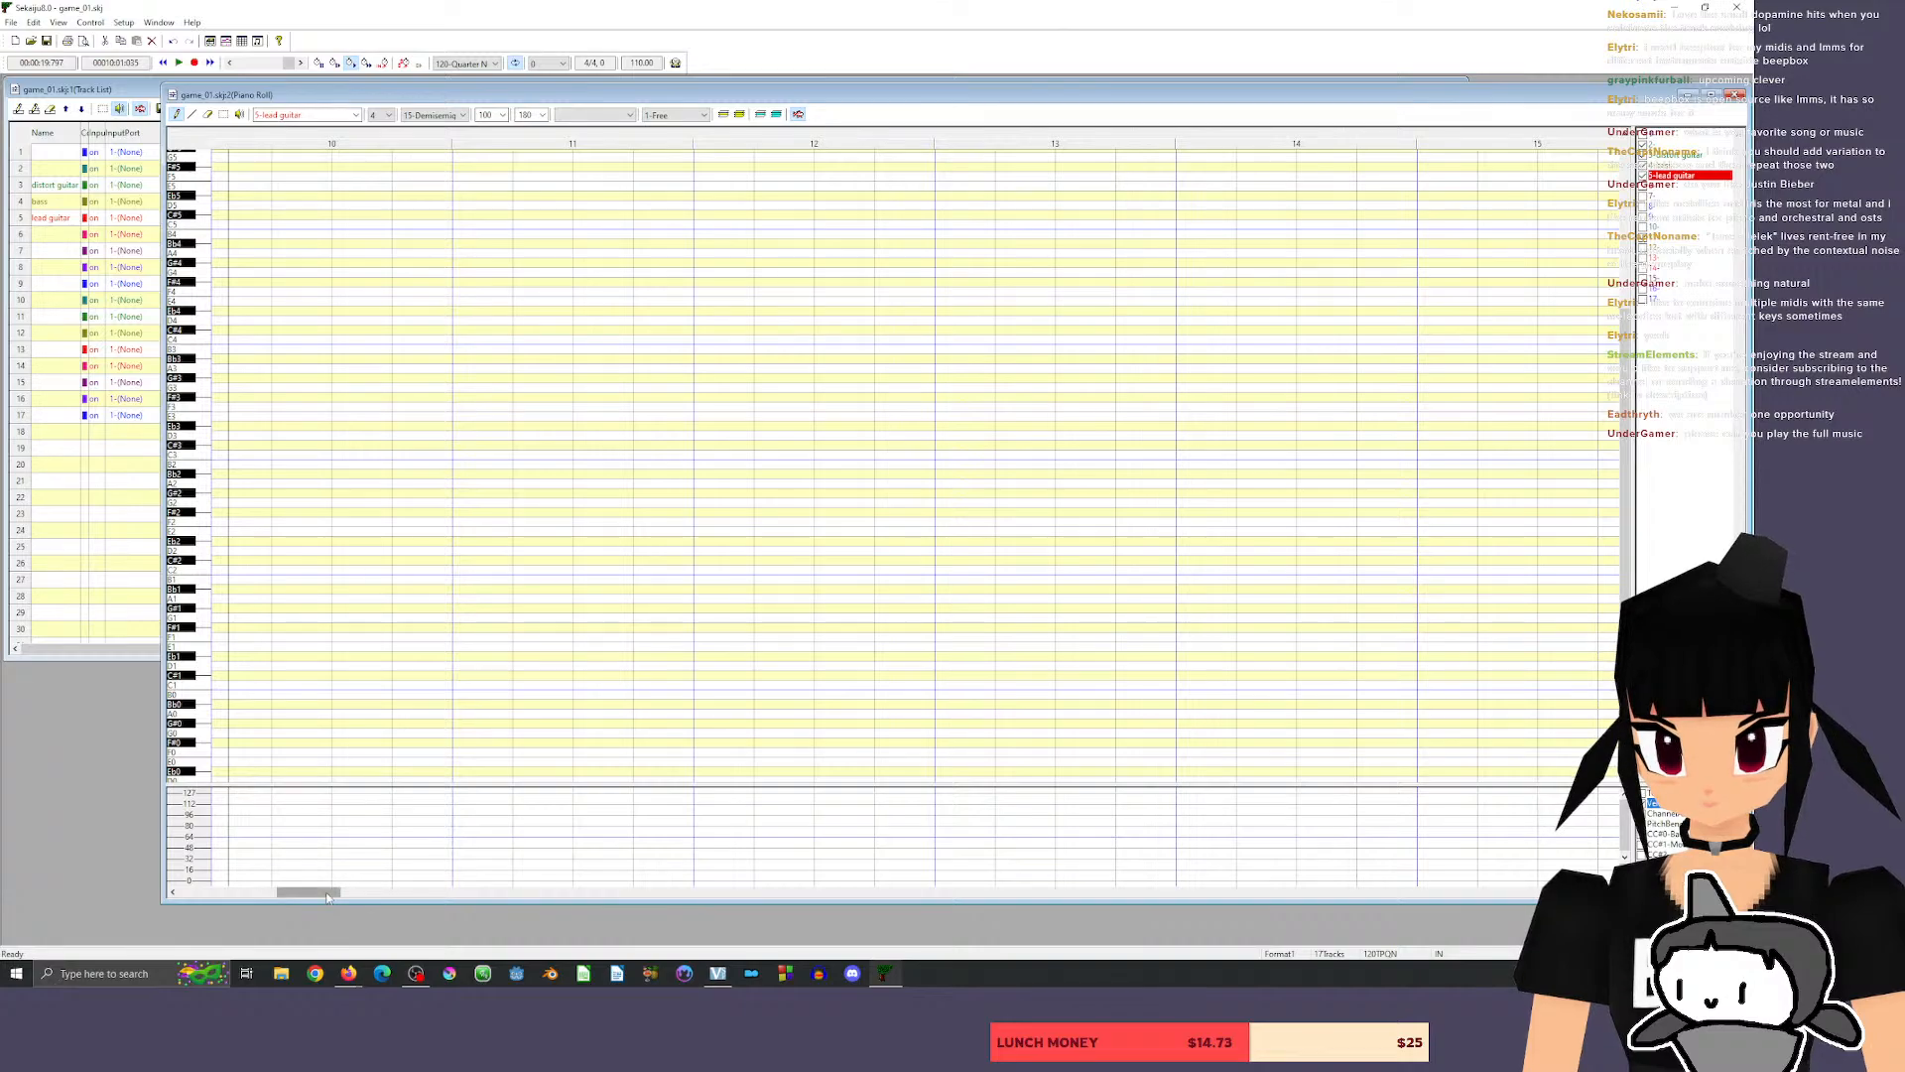
Play the song back from late in measure 1.
drag(328, 896, 230, 898)
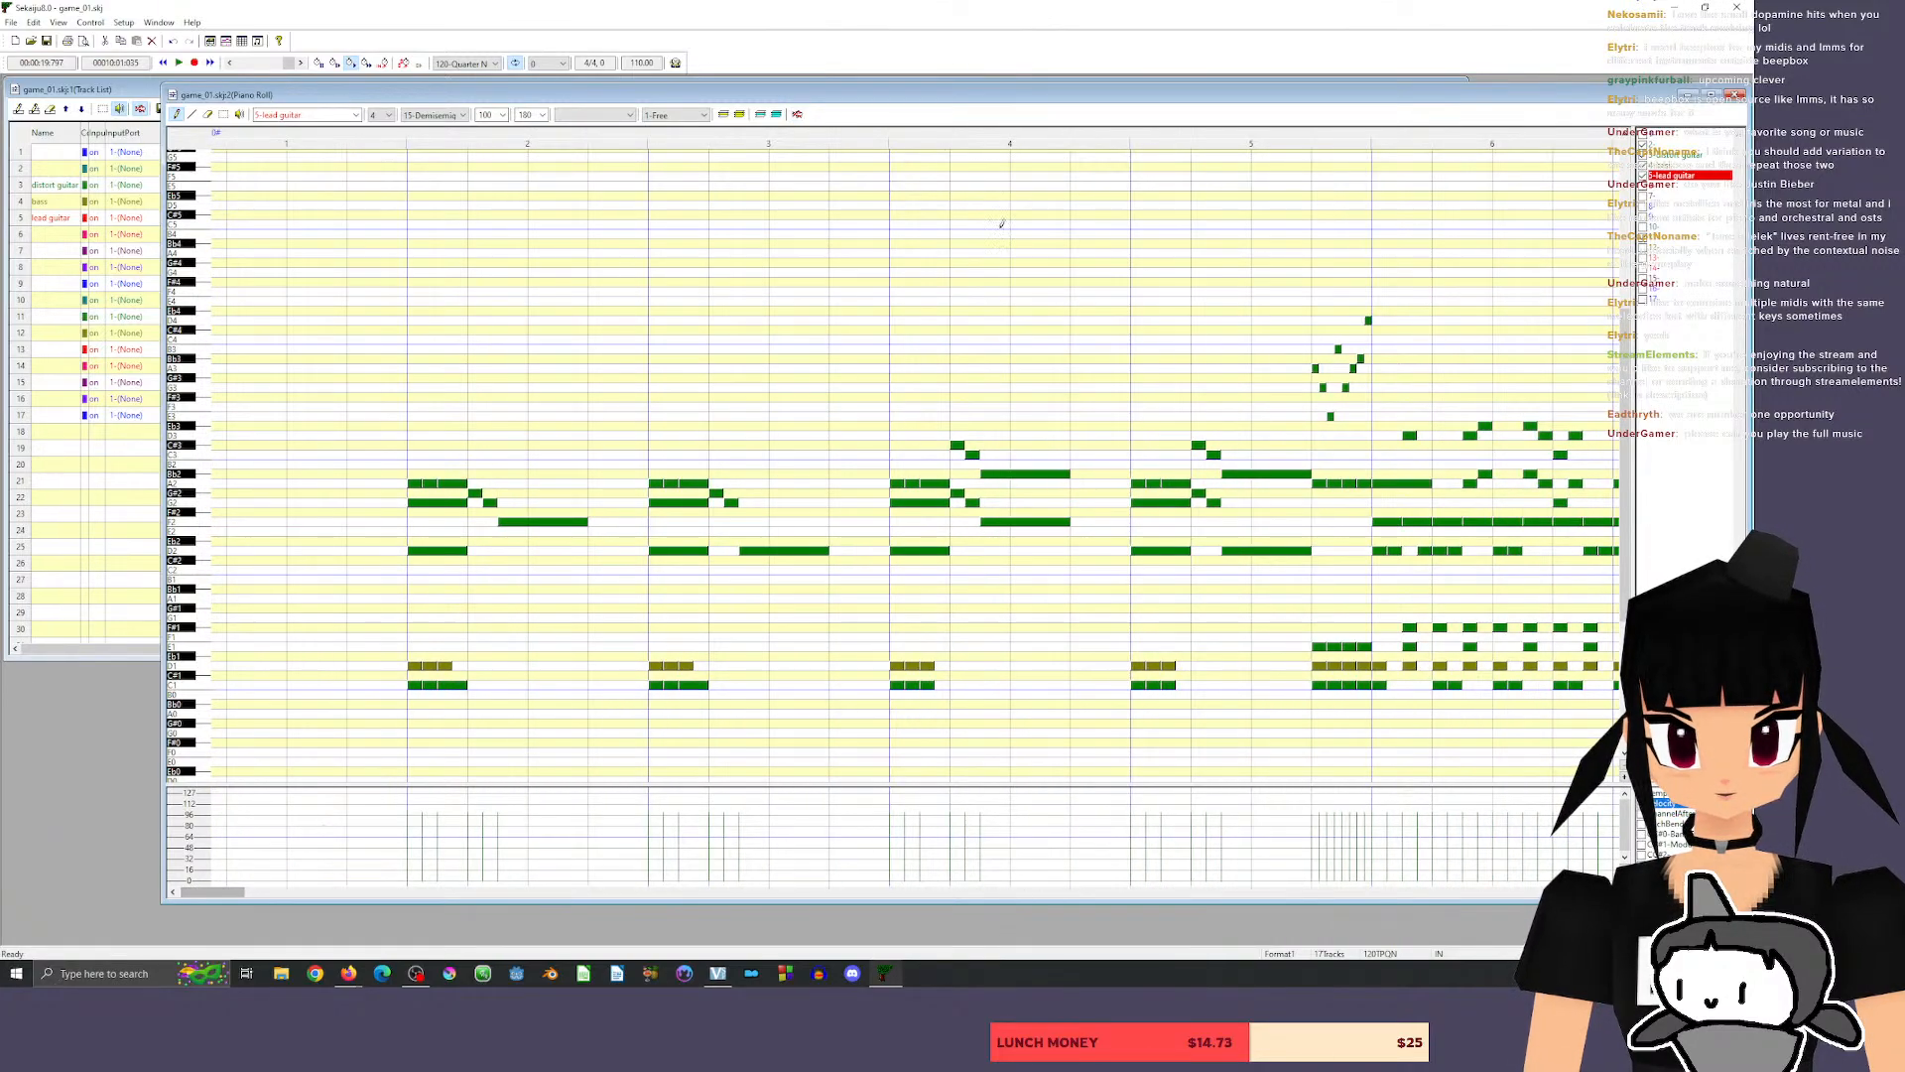
click(374, 141)
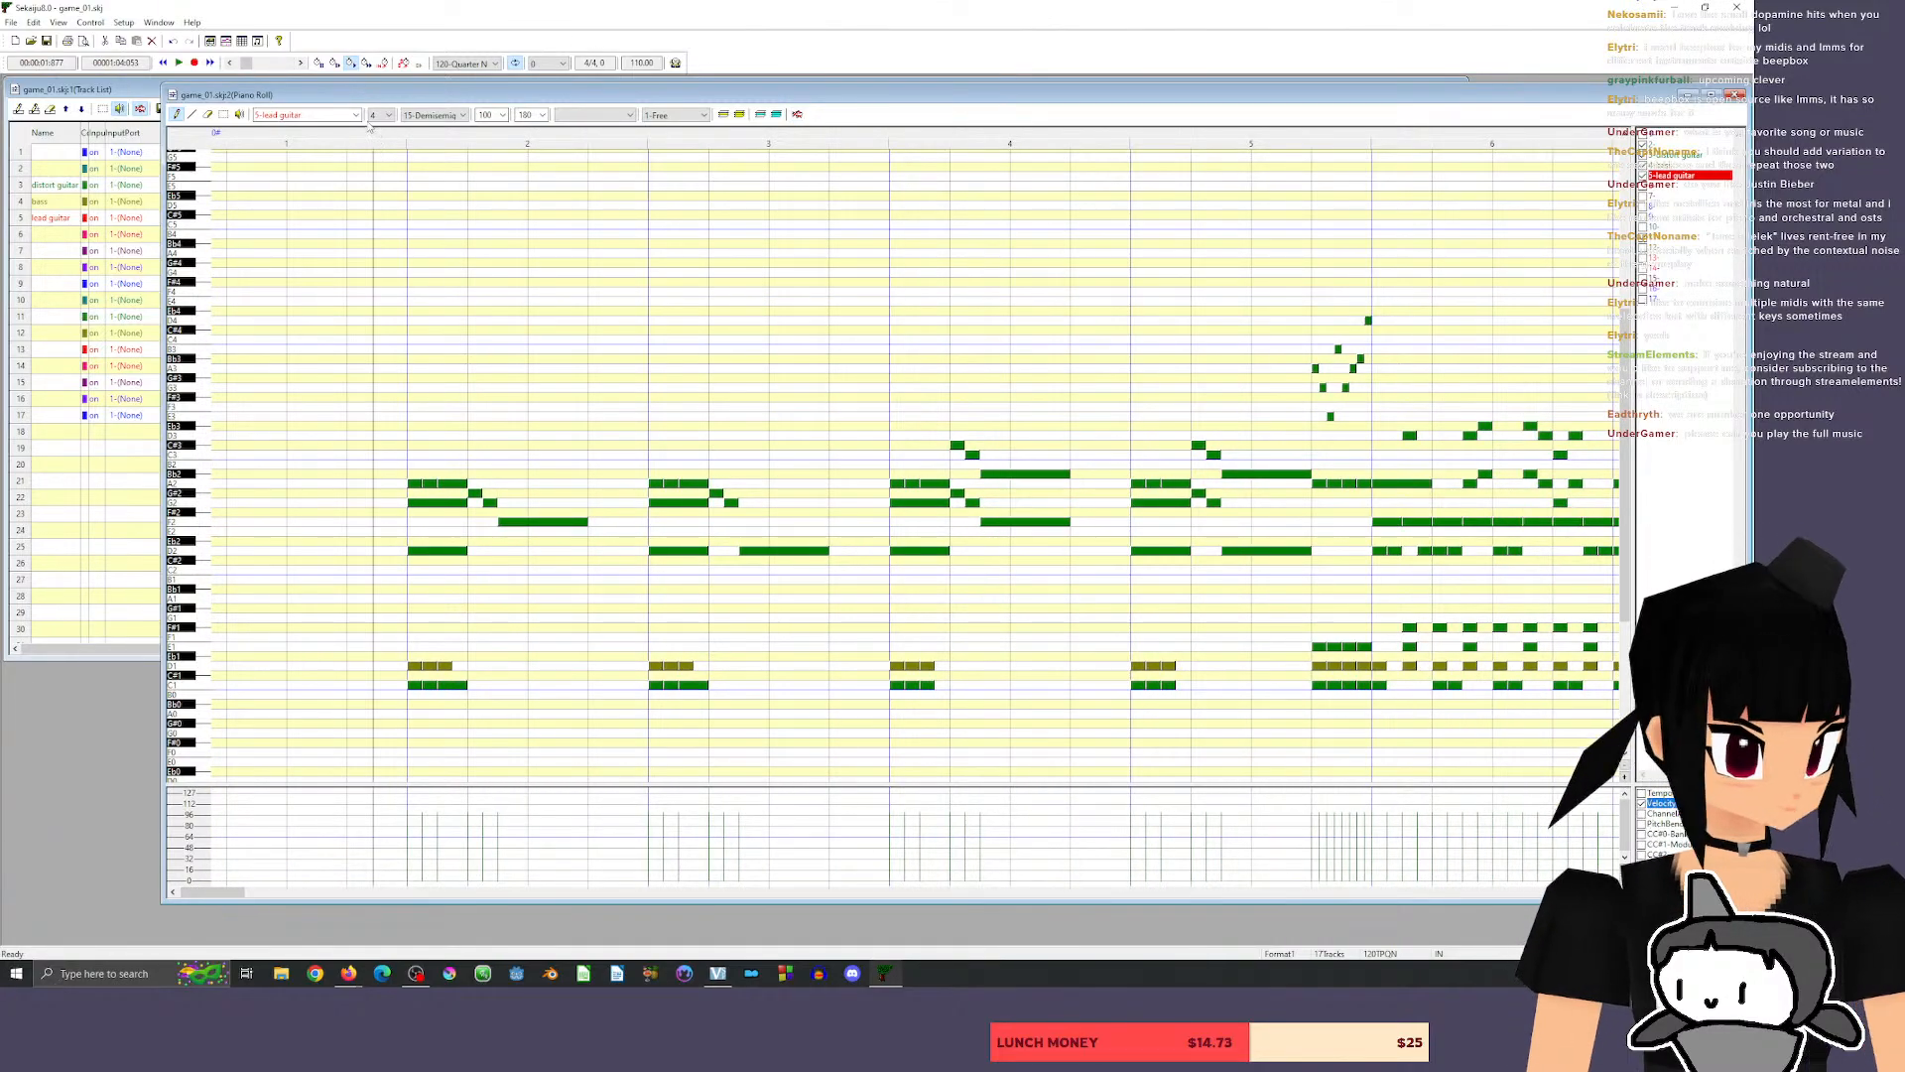
key(space)
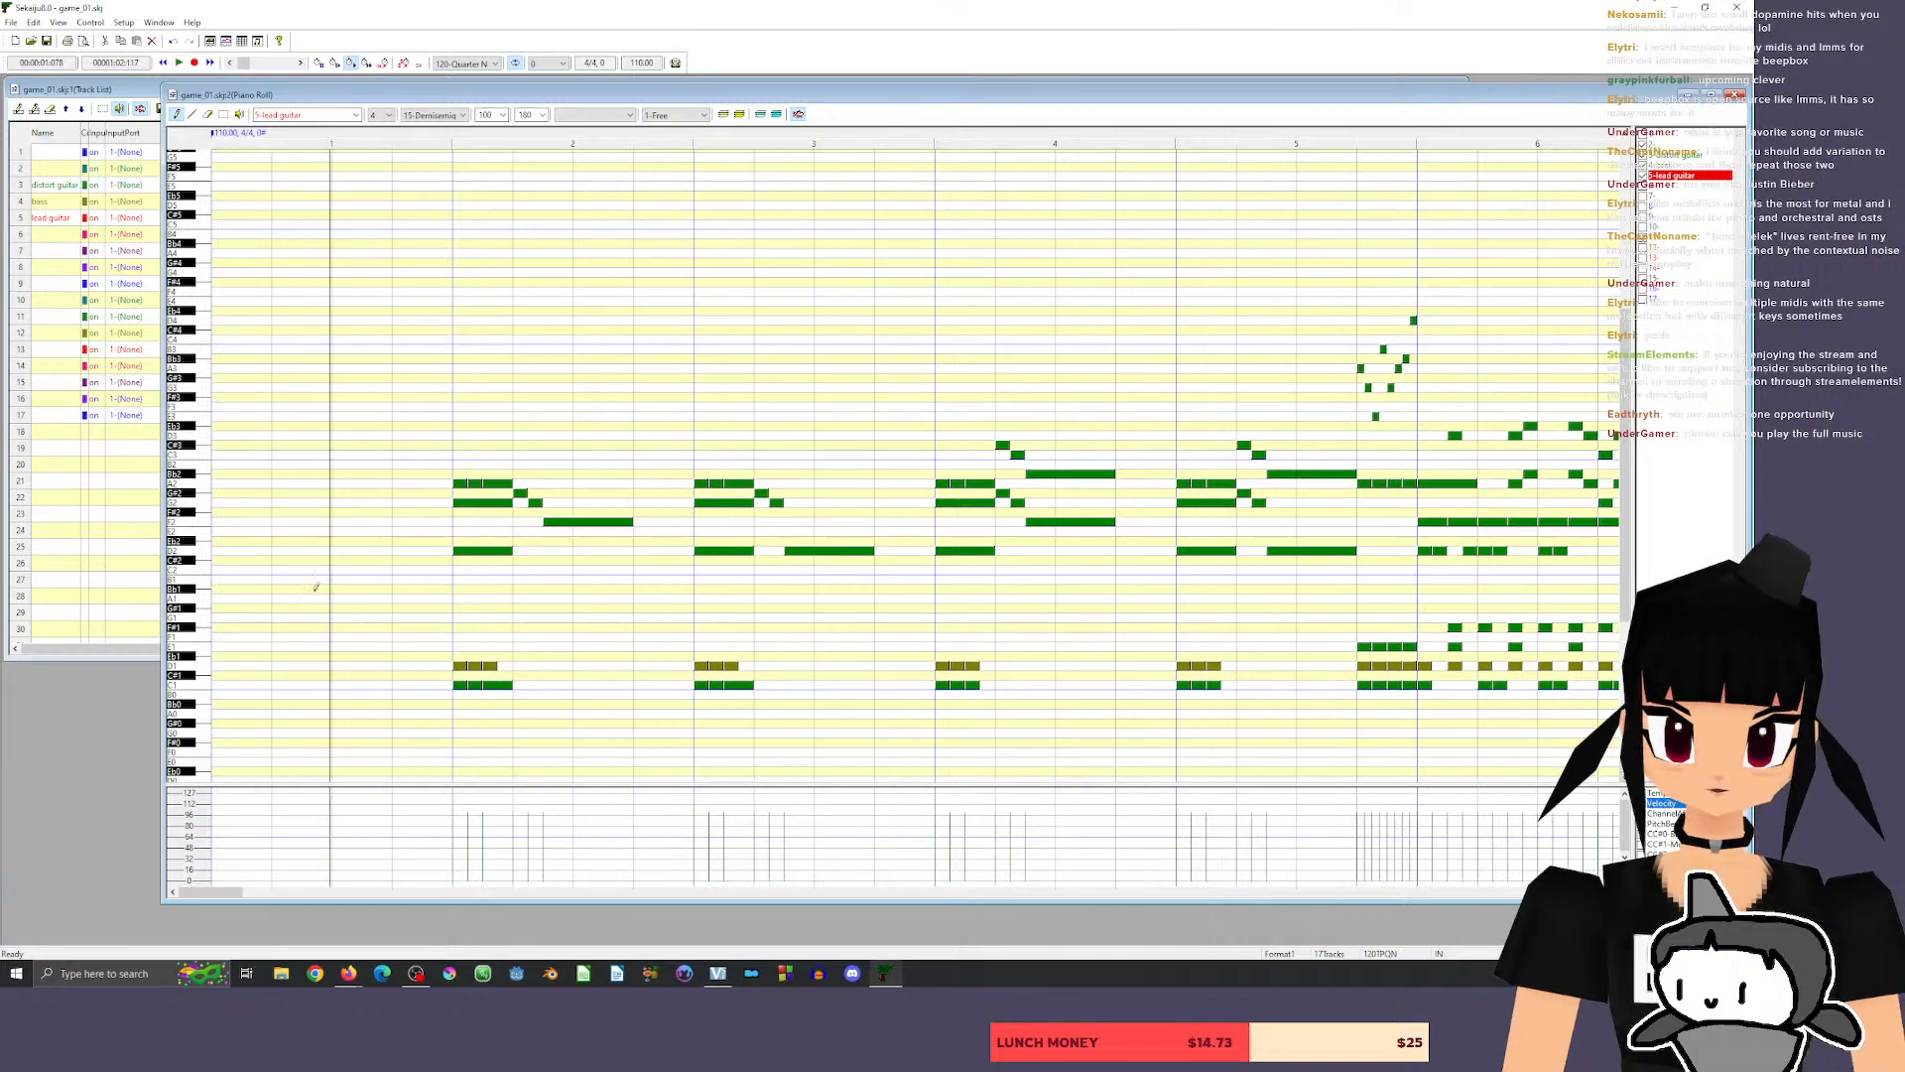
Erase the distort guitar's short run of high notes in beat 4 of measure 5.
drag(202, 889, 233, 889)
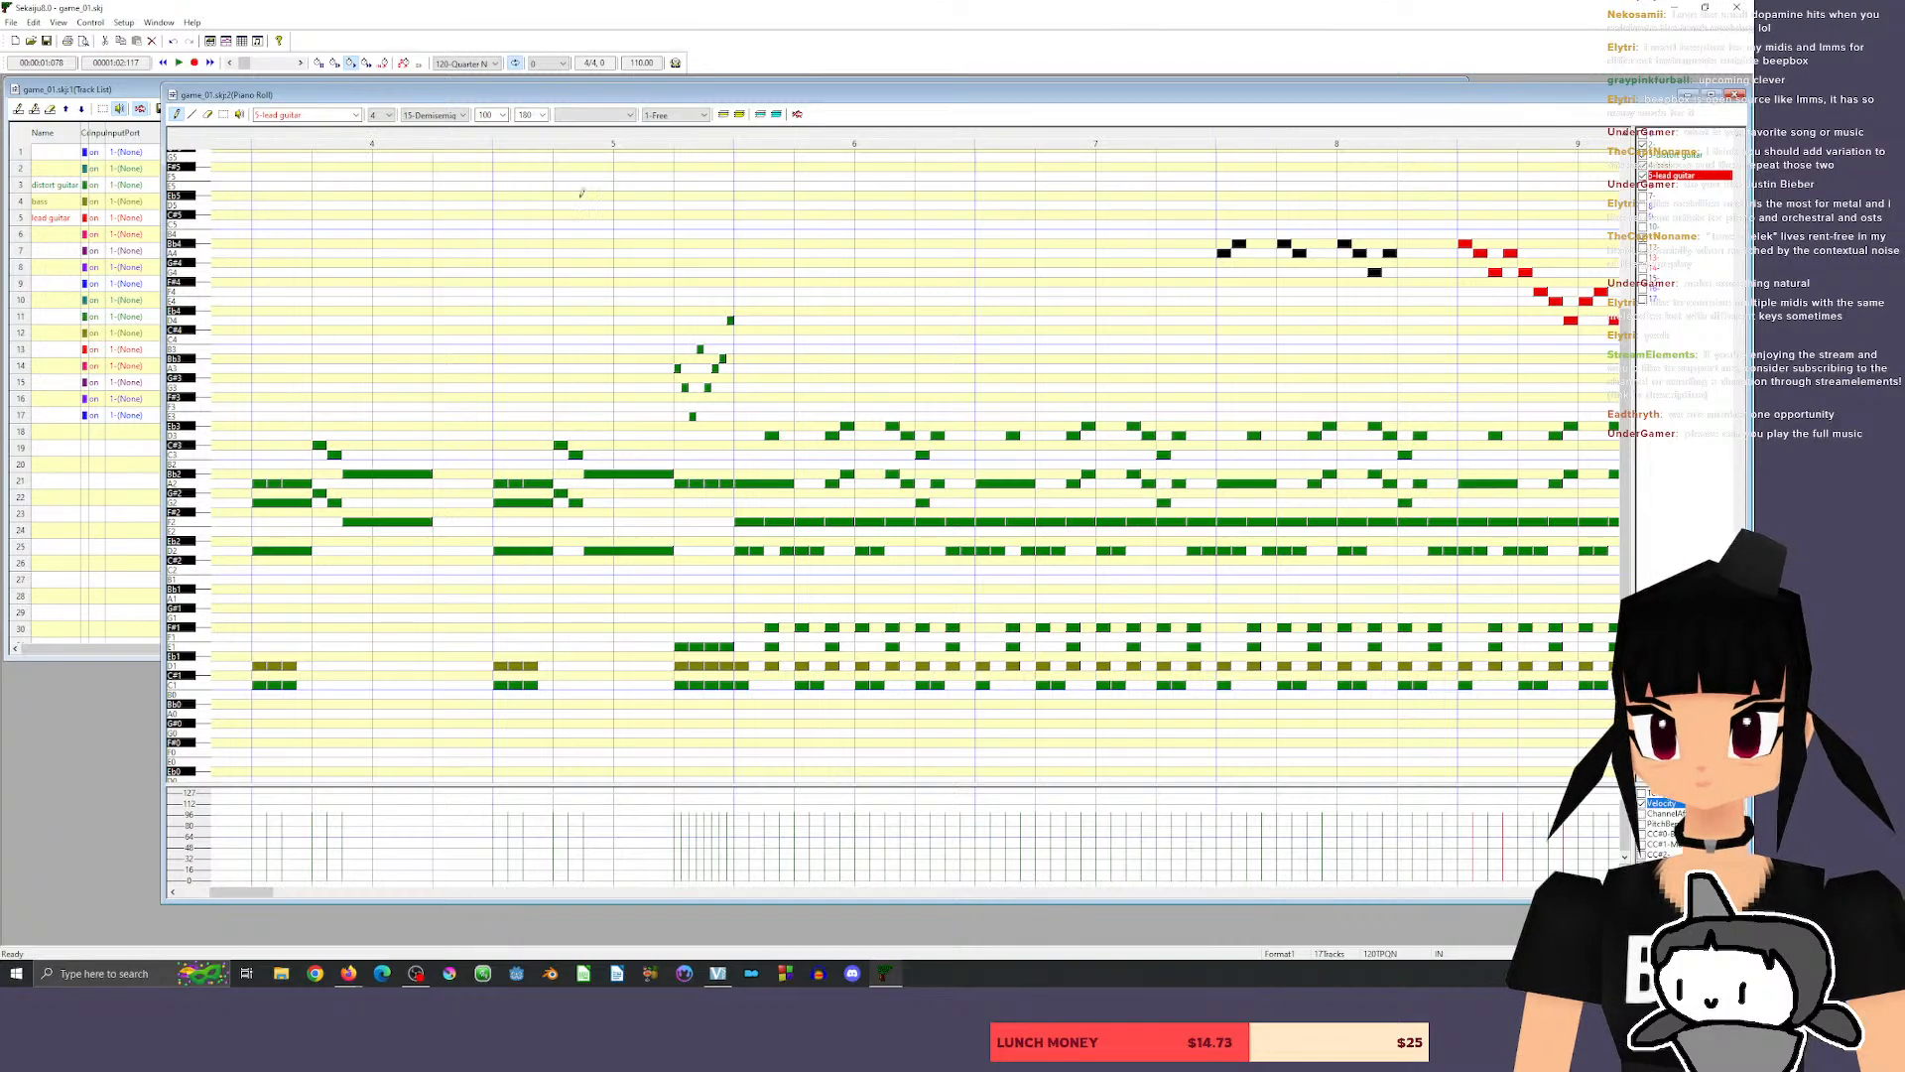
drag(240, 893, 230, 892)
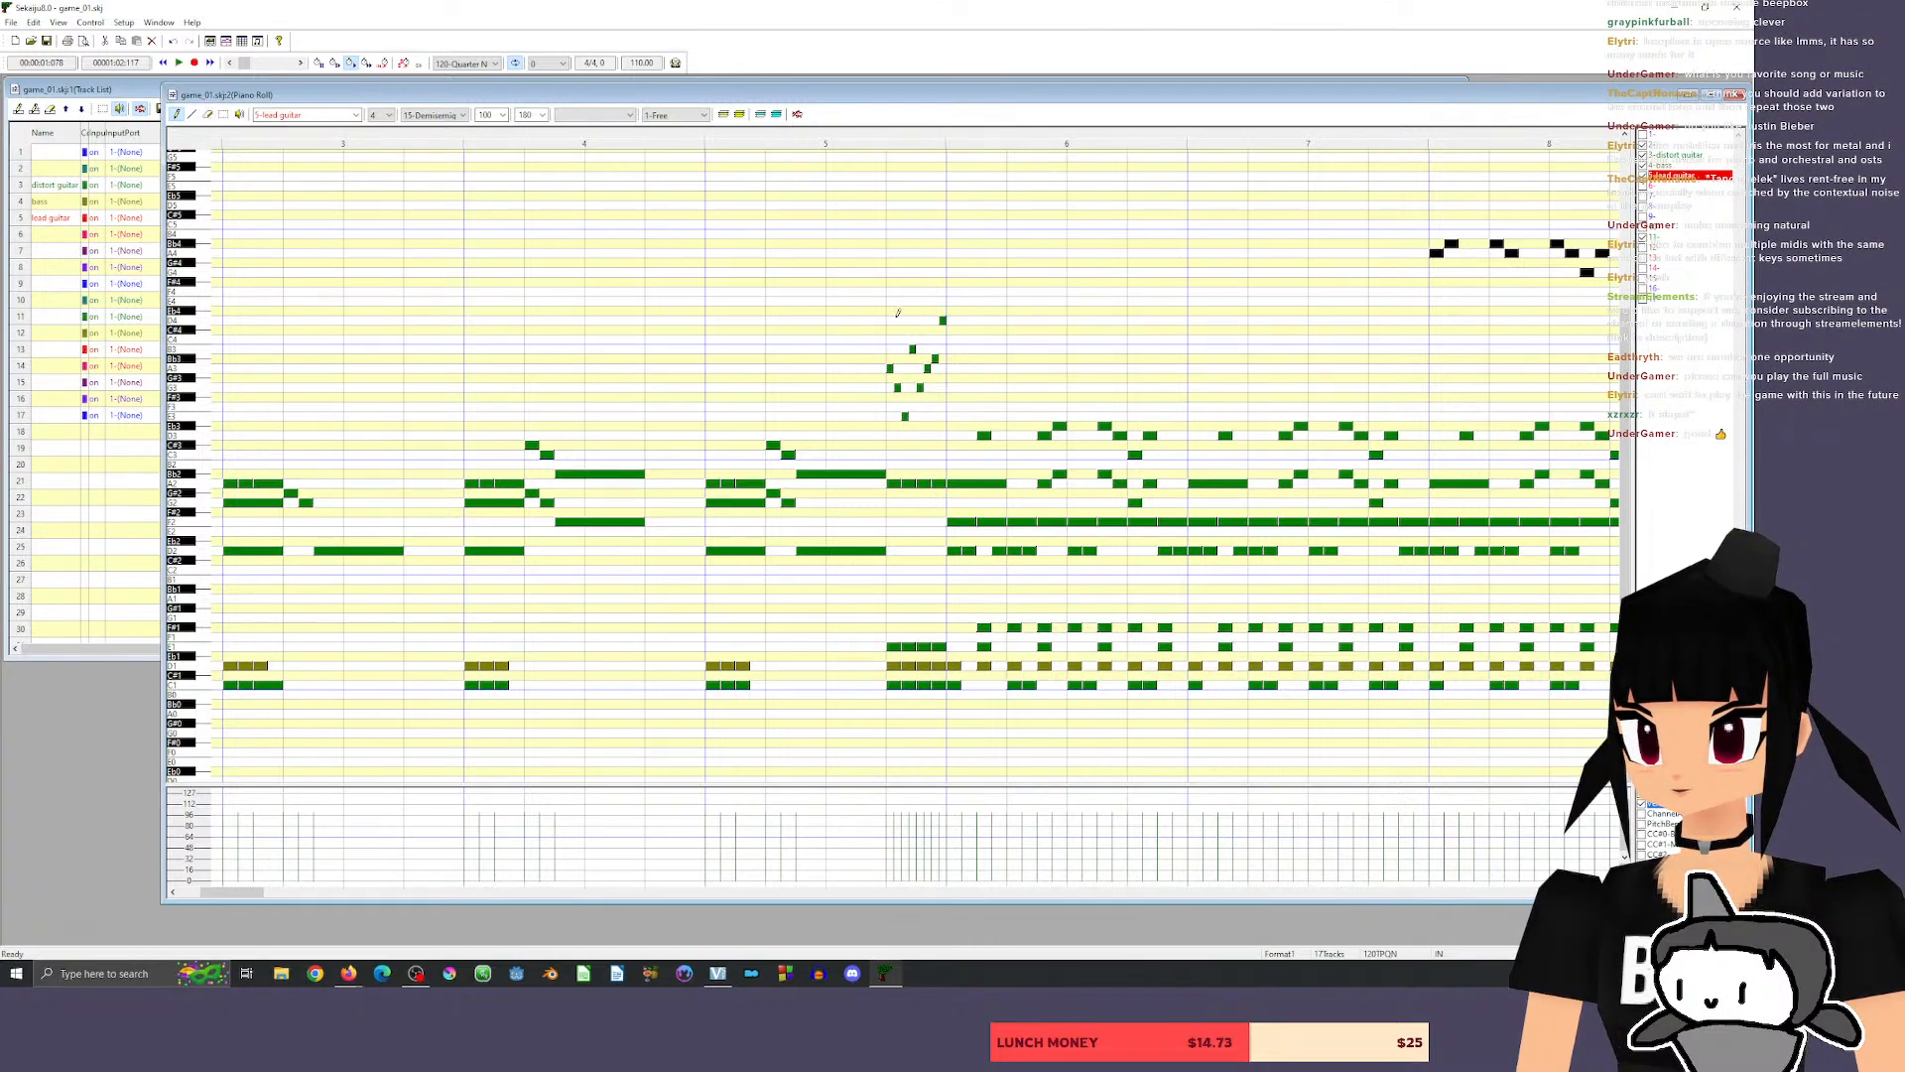
mouse_move(889, 367)
mouse_down()
mouse_move(901, 407)
mouse_move(897, 387)
mouse_up()
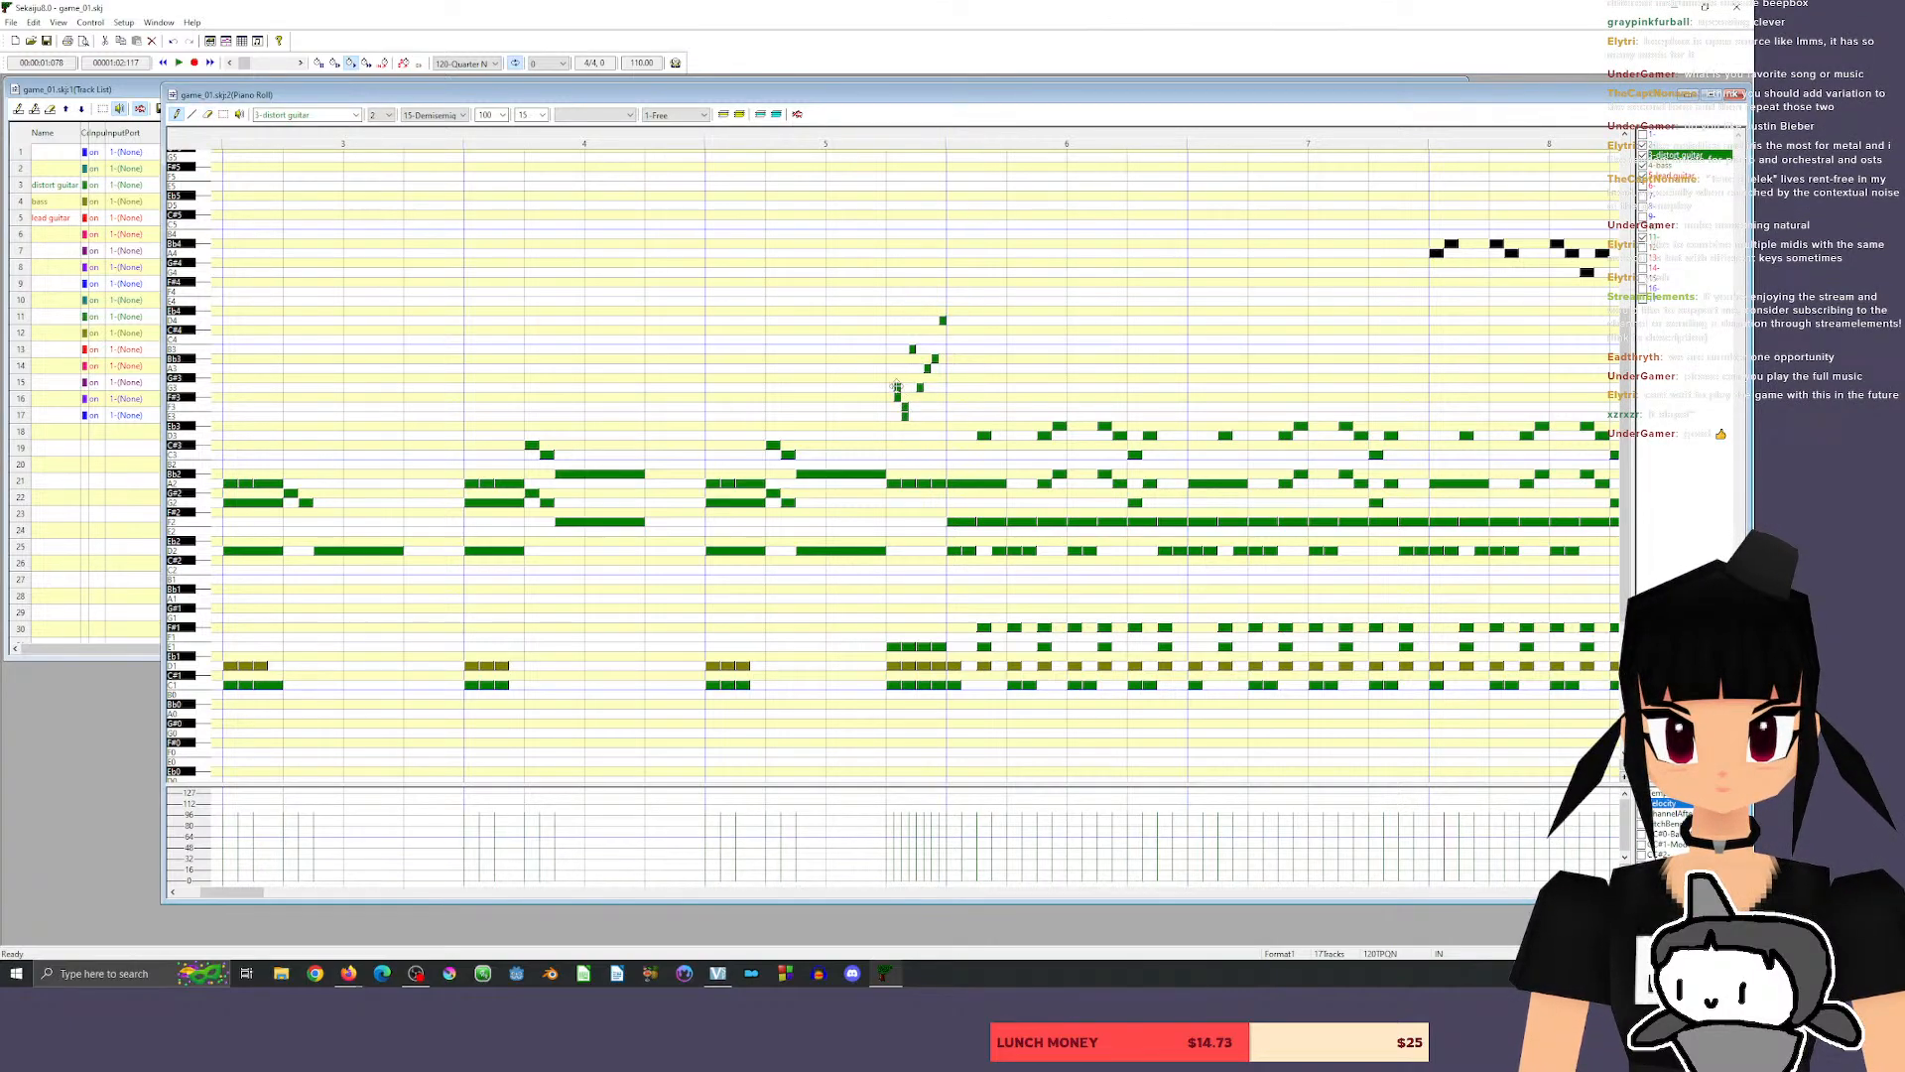
click(208, 113)
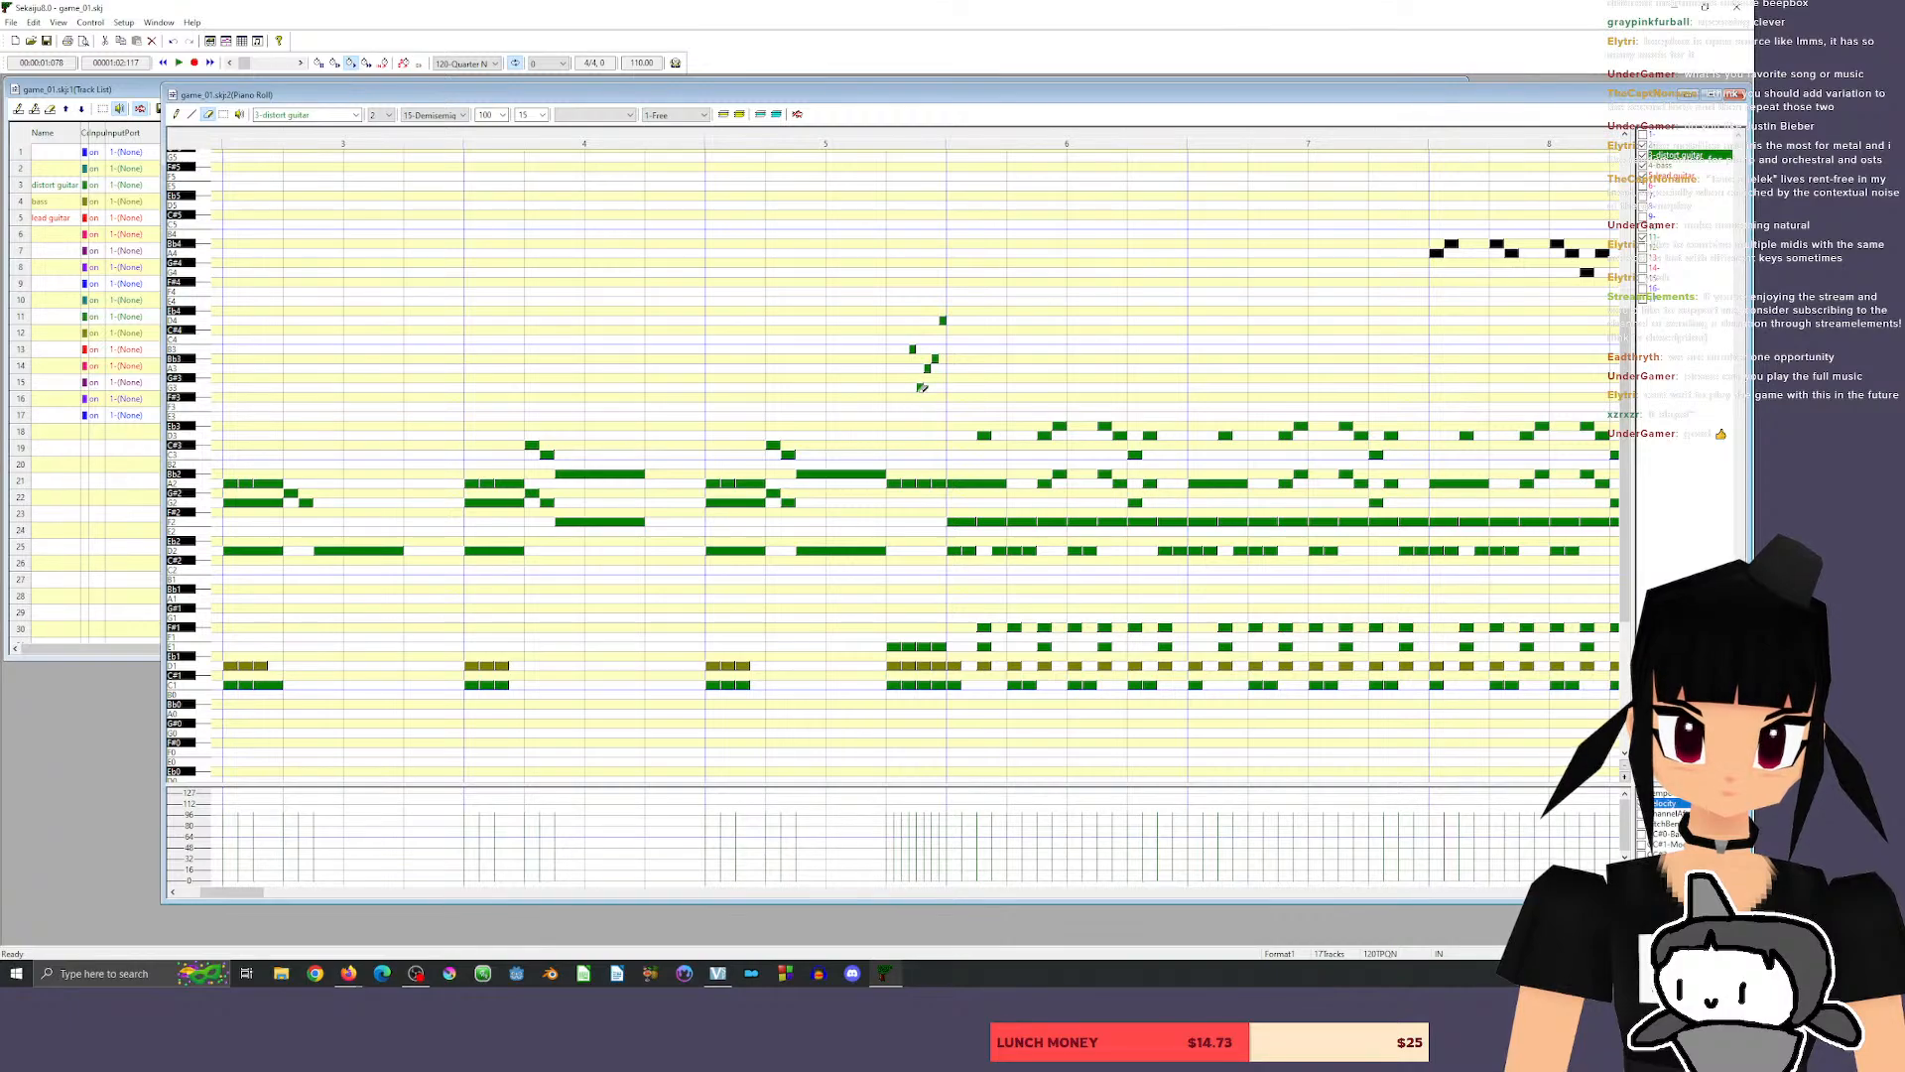
drag(920, 388, 936, 358)
click(943, 319)
click(913, 349)
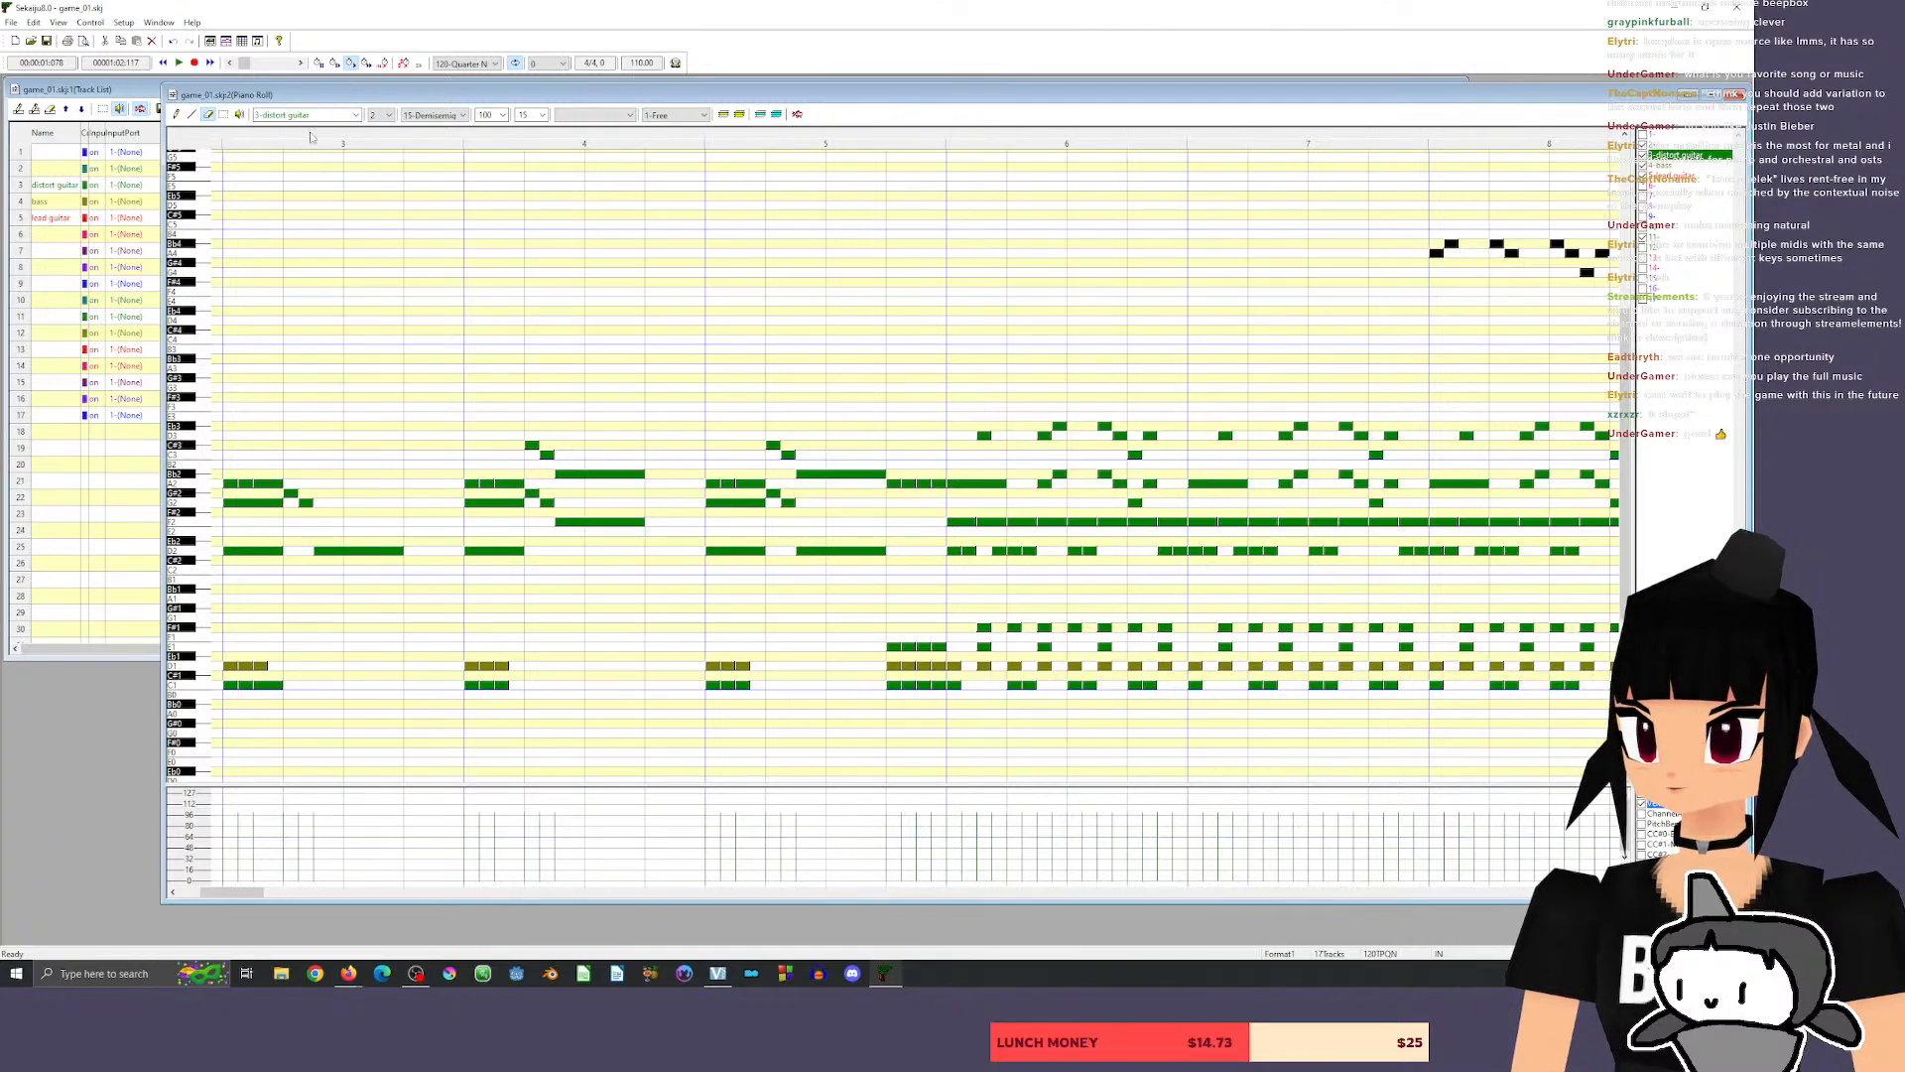
Make lead guitar the active track for note drawing and audition the Bb4 and A4 pitches.
click(1679, 176)
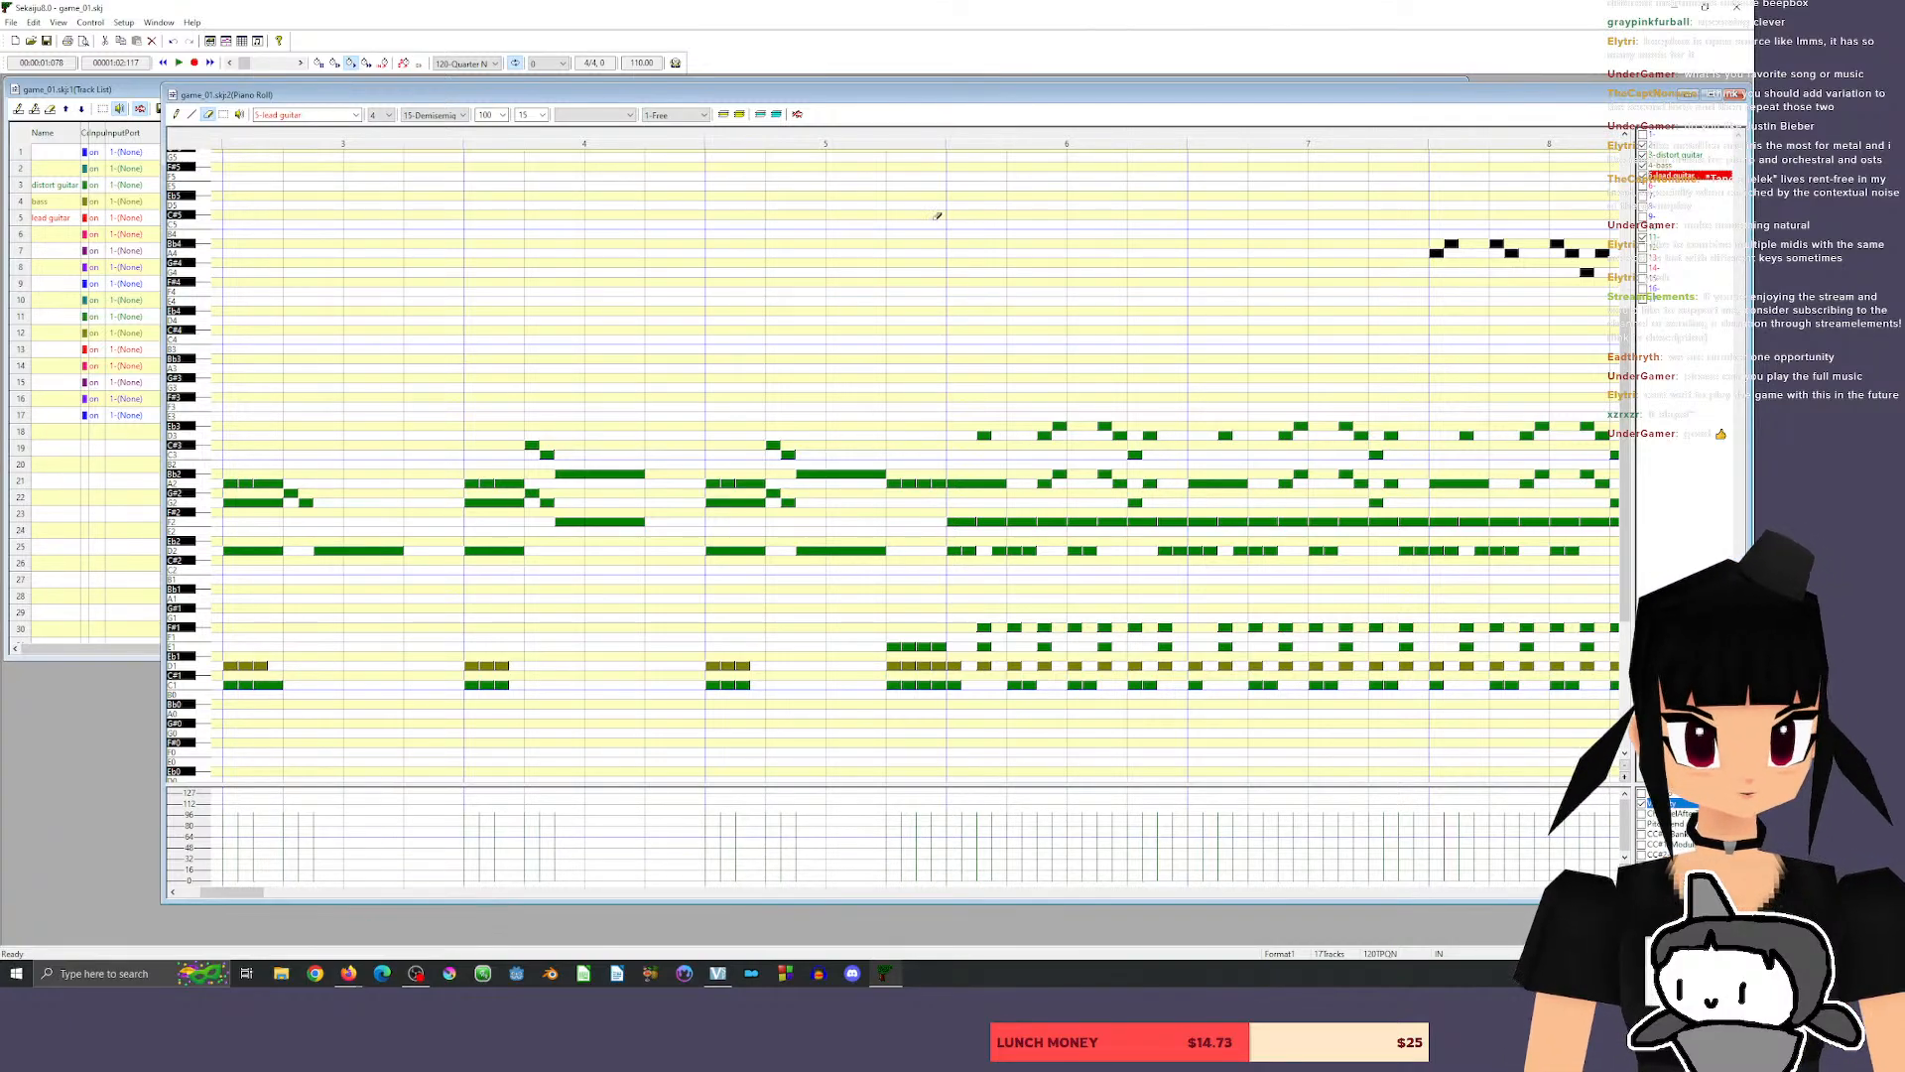
click(178, 114)
click(204, 252)
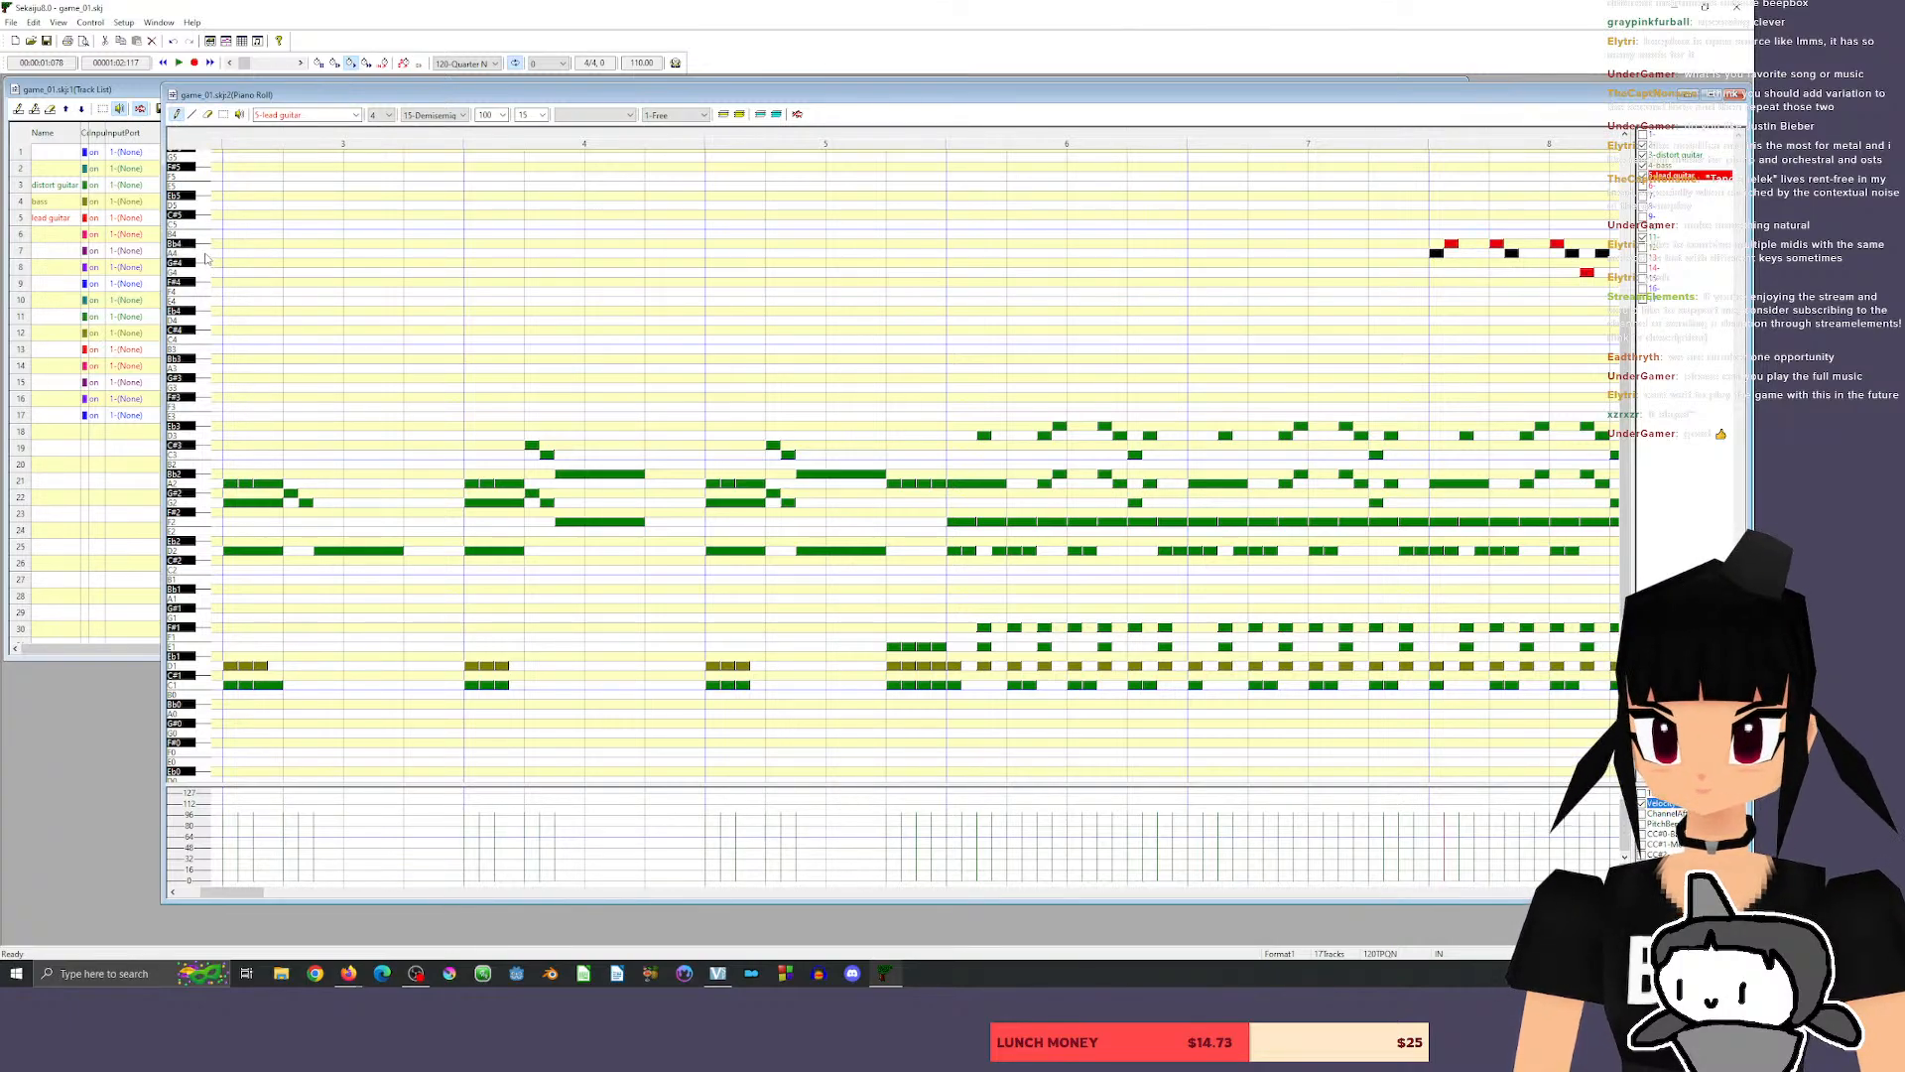
click(203, 254)
click(201, 259)
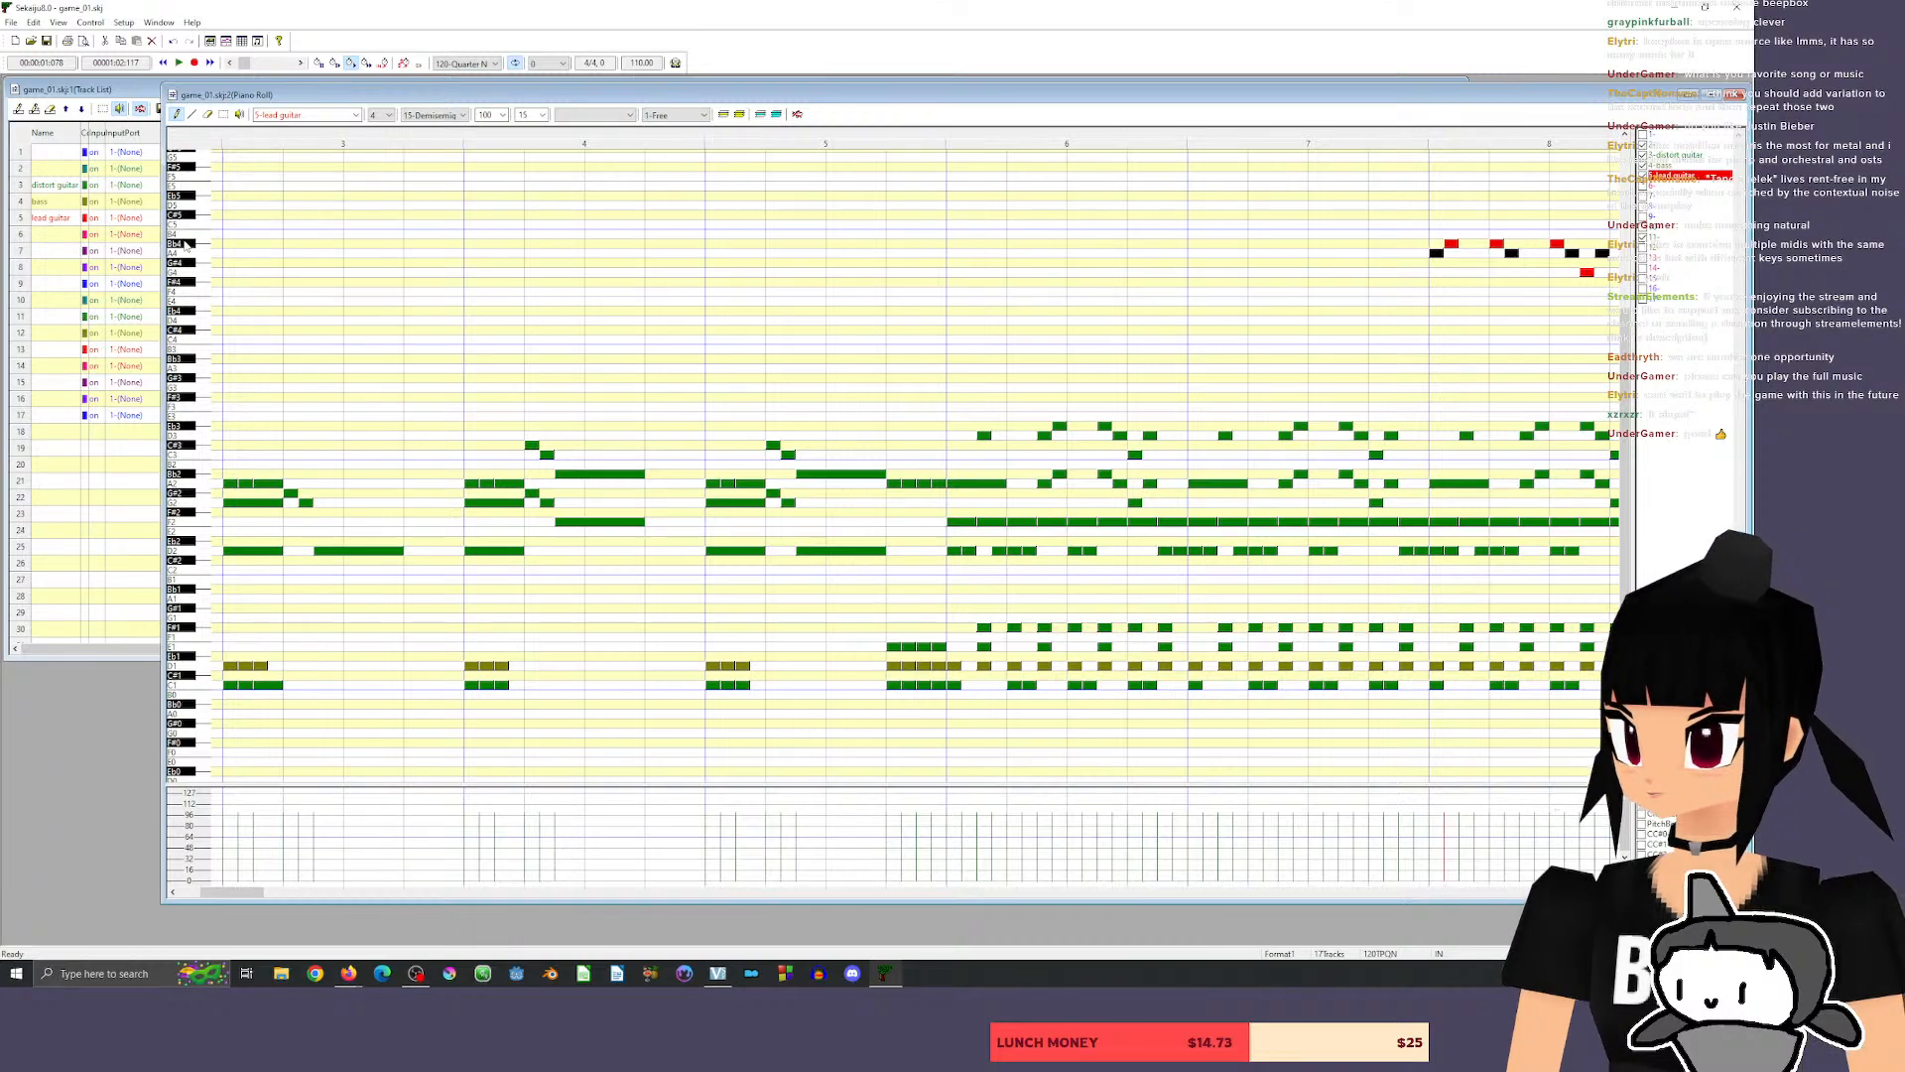
click(185, 244)
click(202, 255)
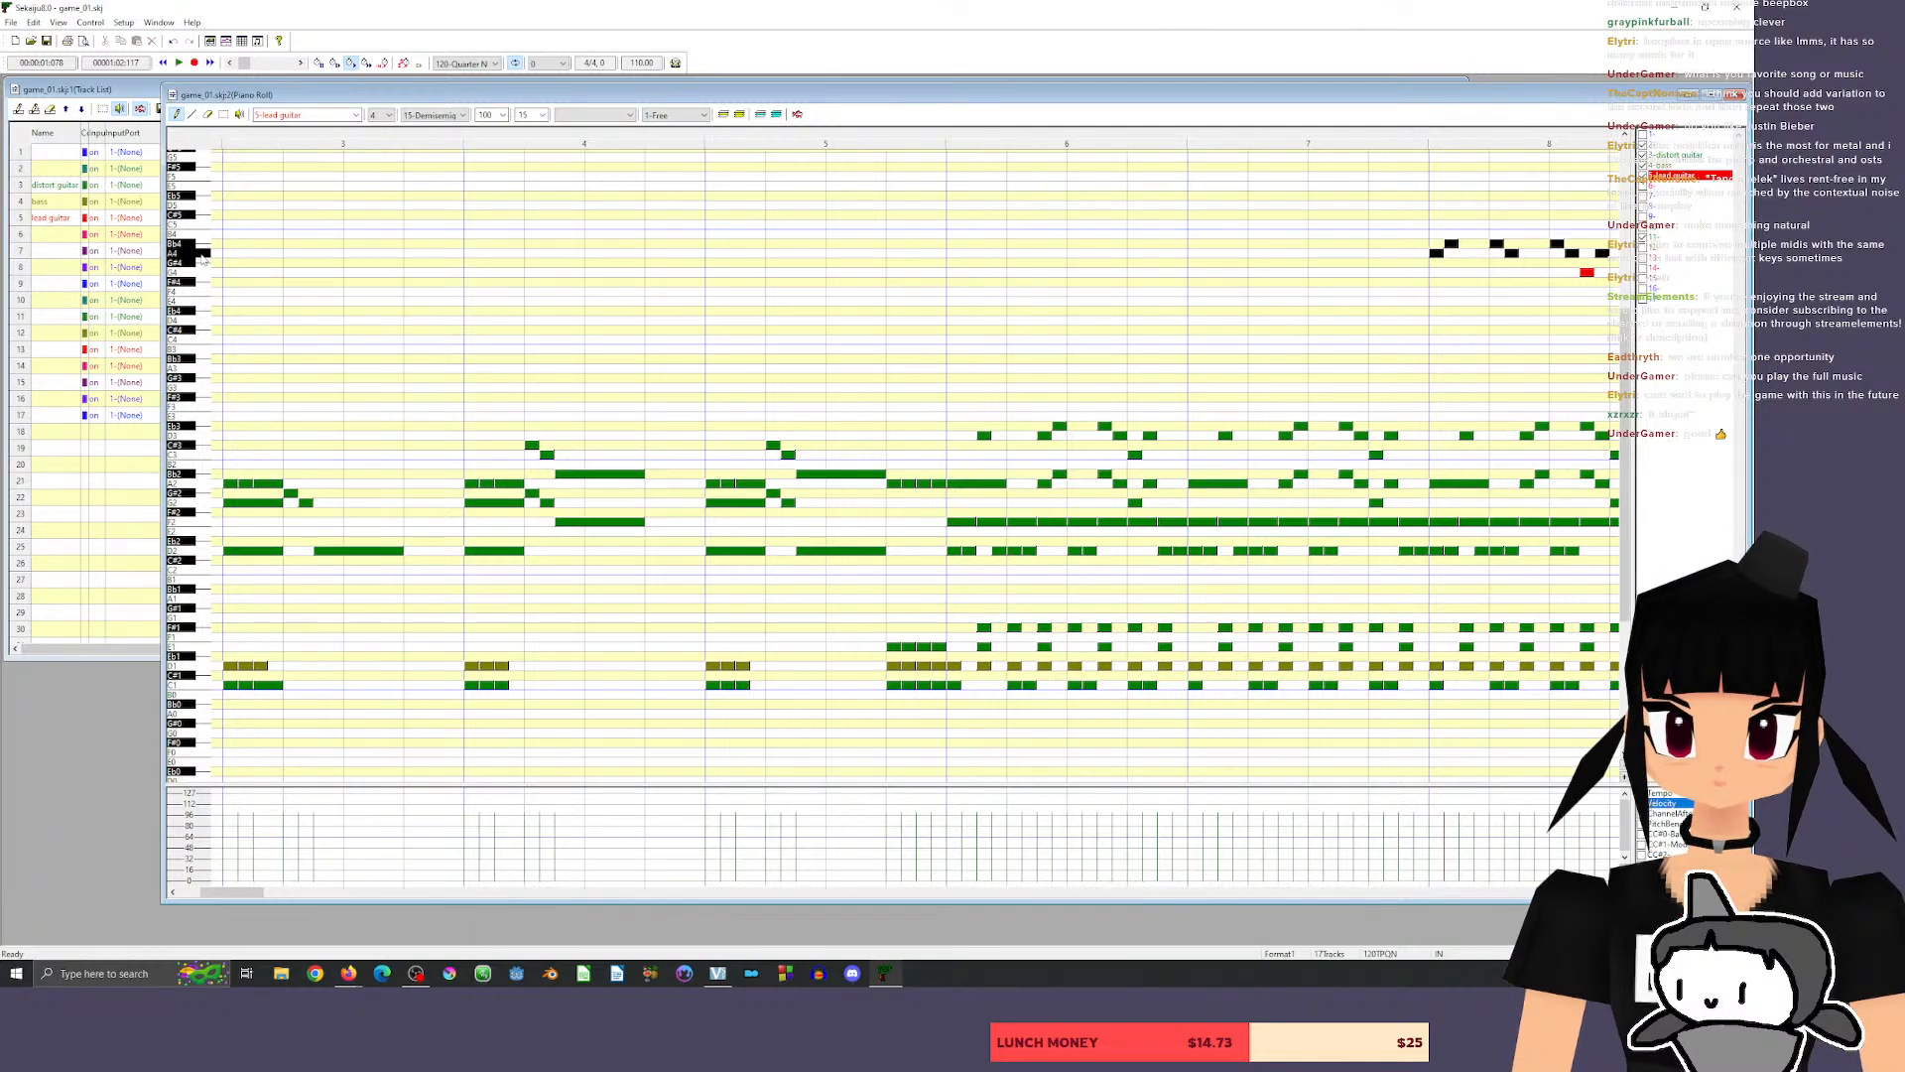
drag(204, 234, 198, 255)
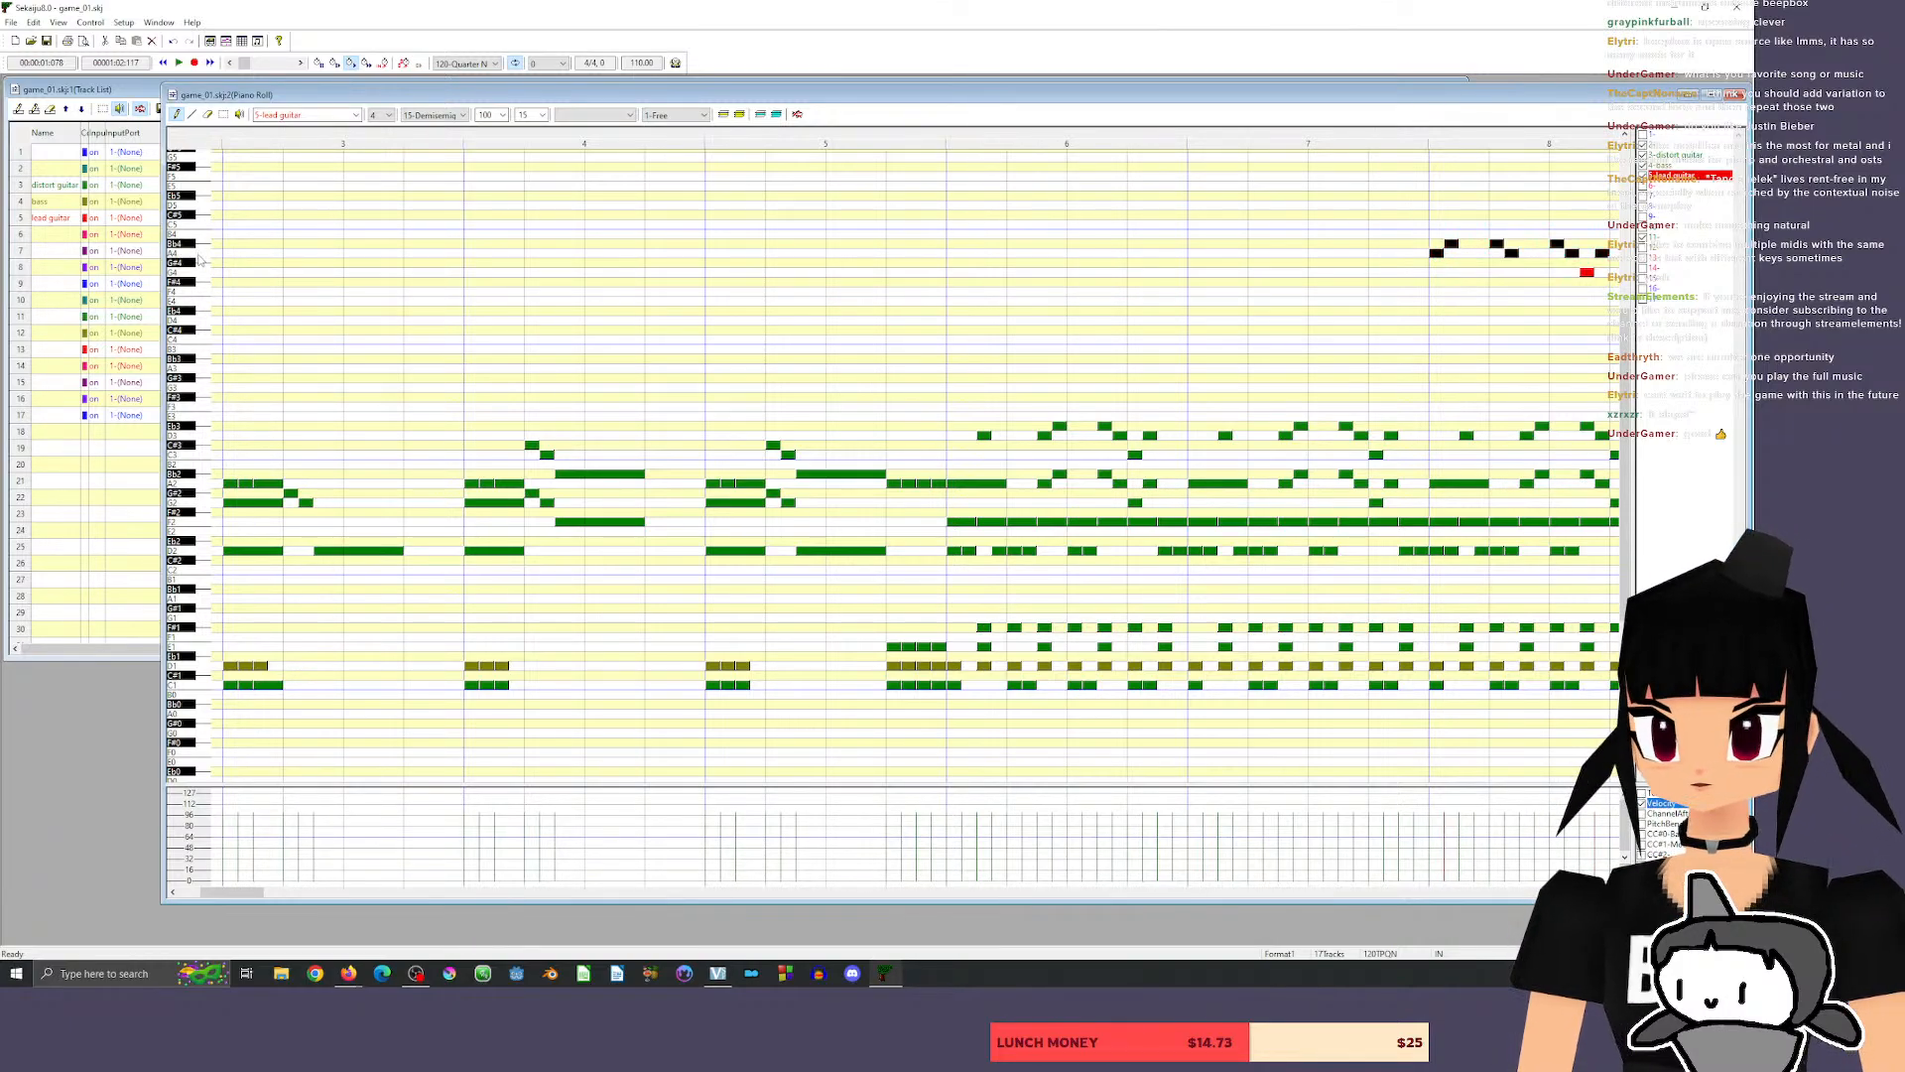
click(199, 255)
click(198, 254)
click(199, 244)
click(198, 251)
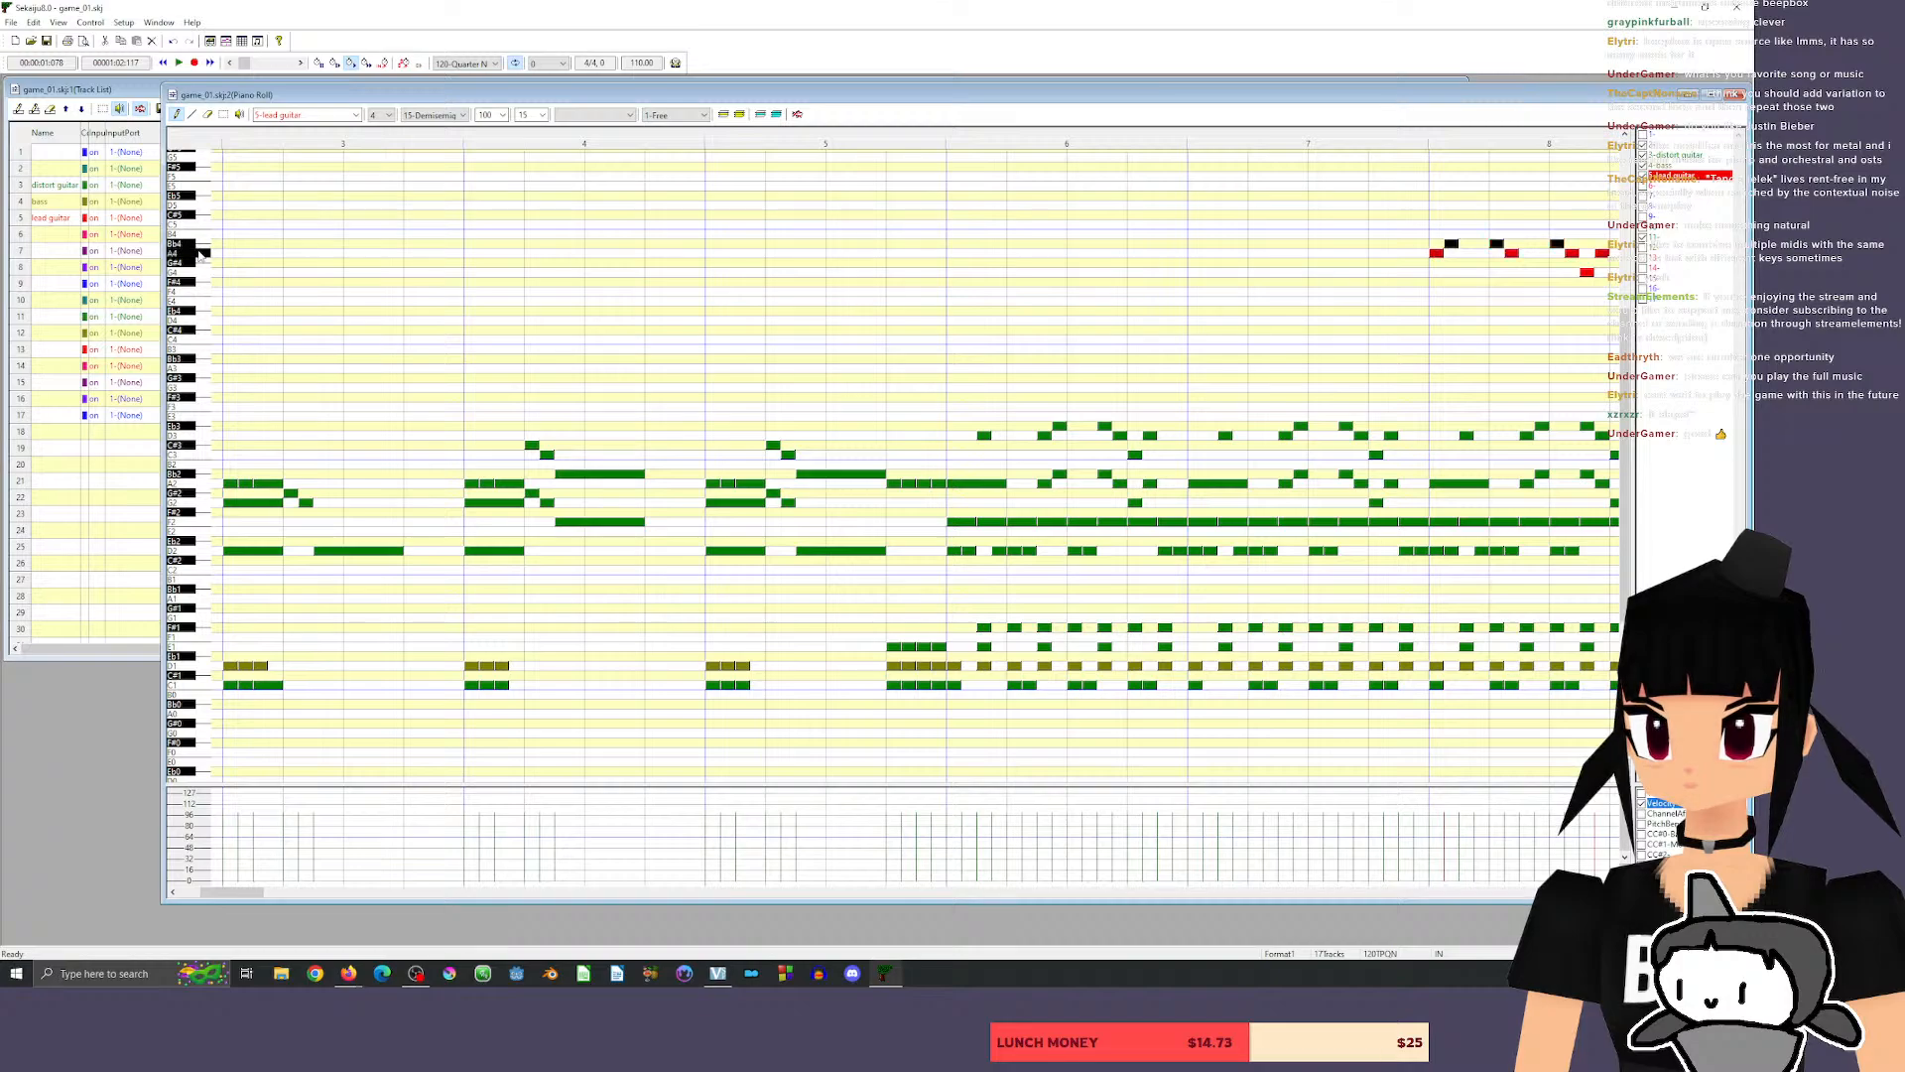
Draw a lead guitar fill of eight 32nd notes across beat 4 of measure 5, repeating A4, Bb4, D5, Bb4 twice.
click(198, 255)
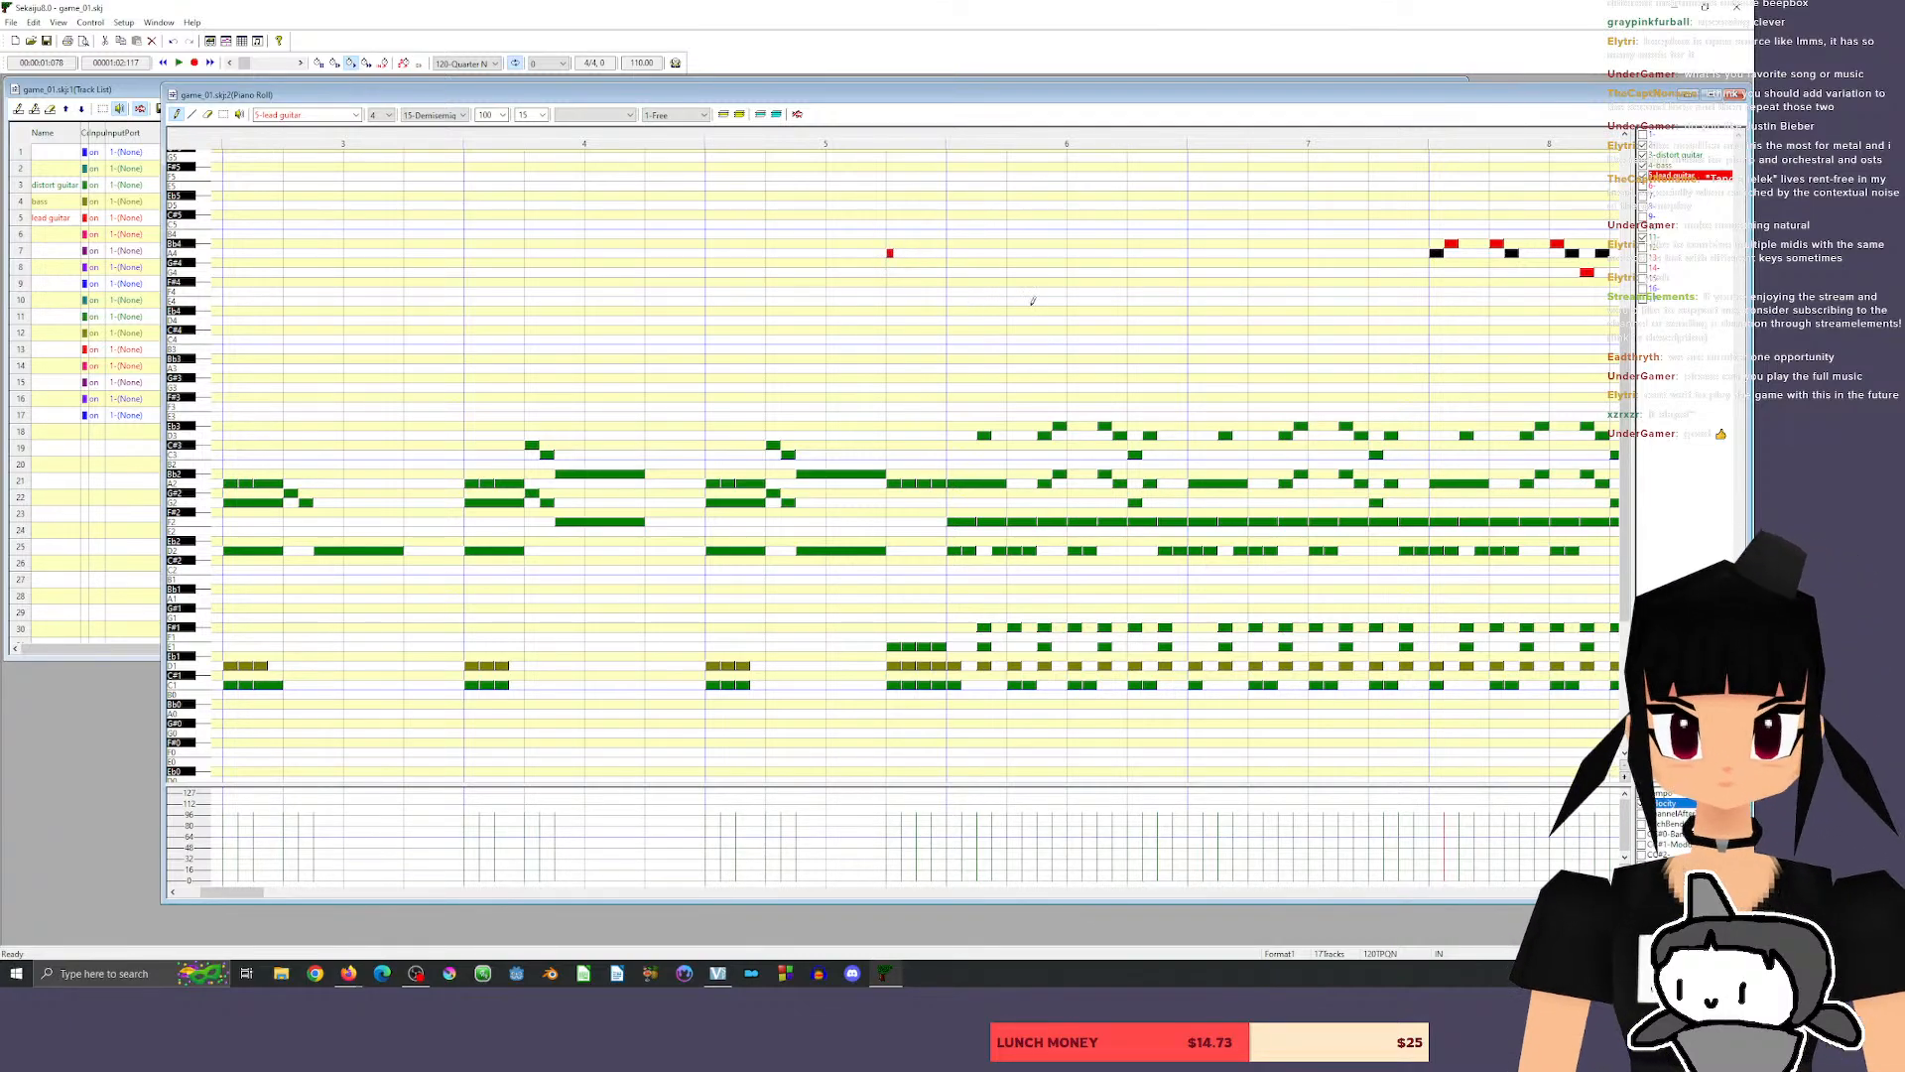
click(897, 272)
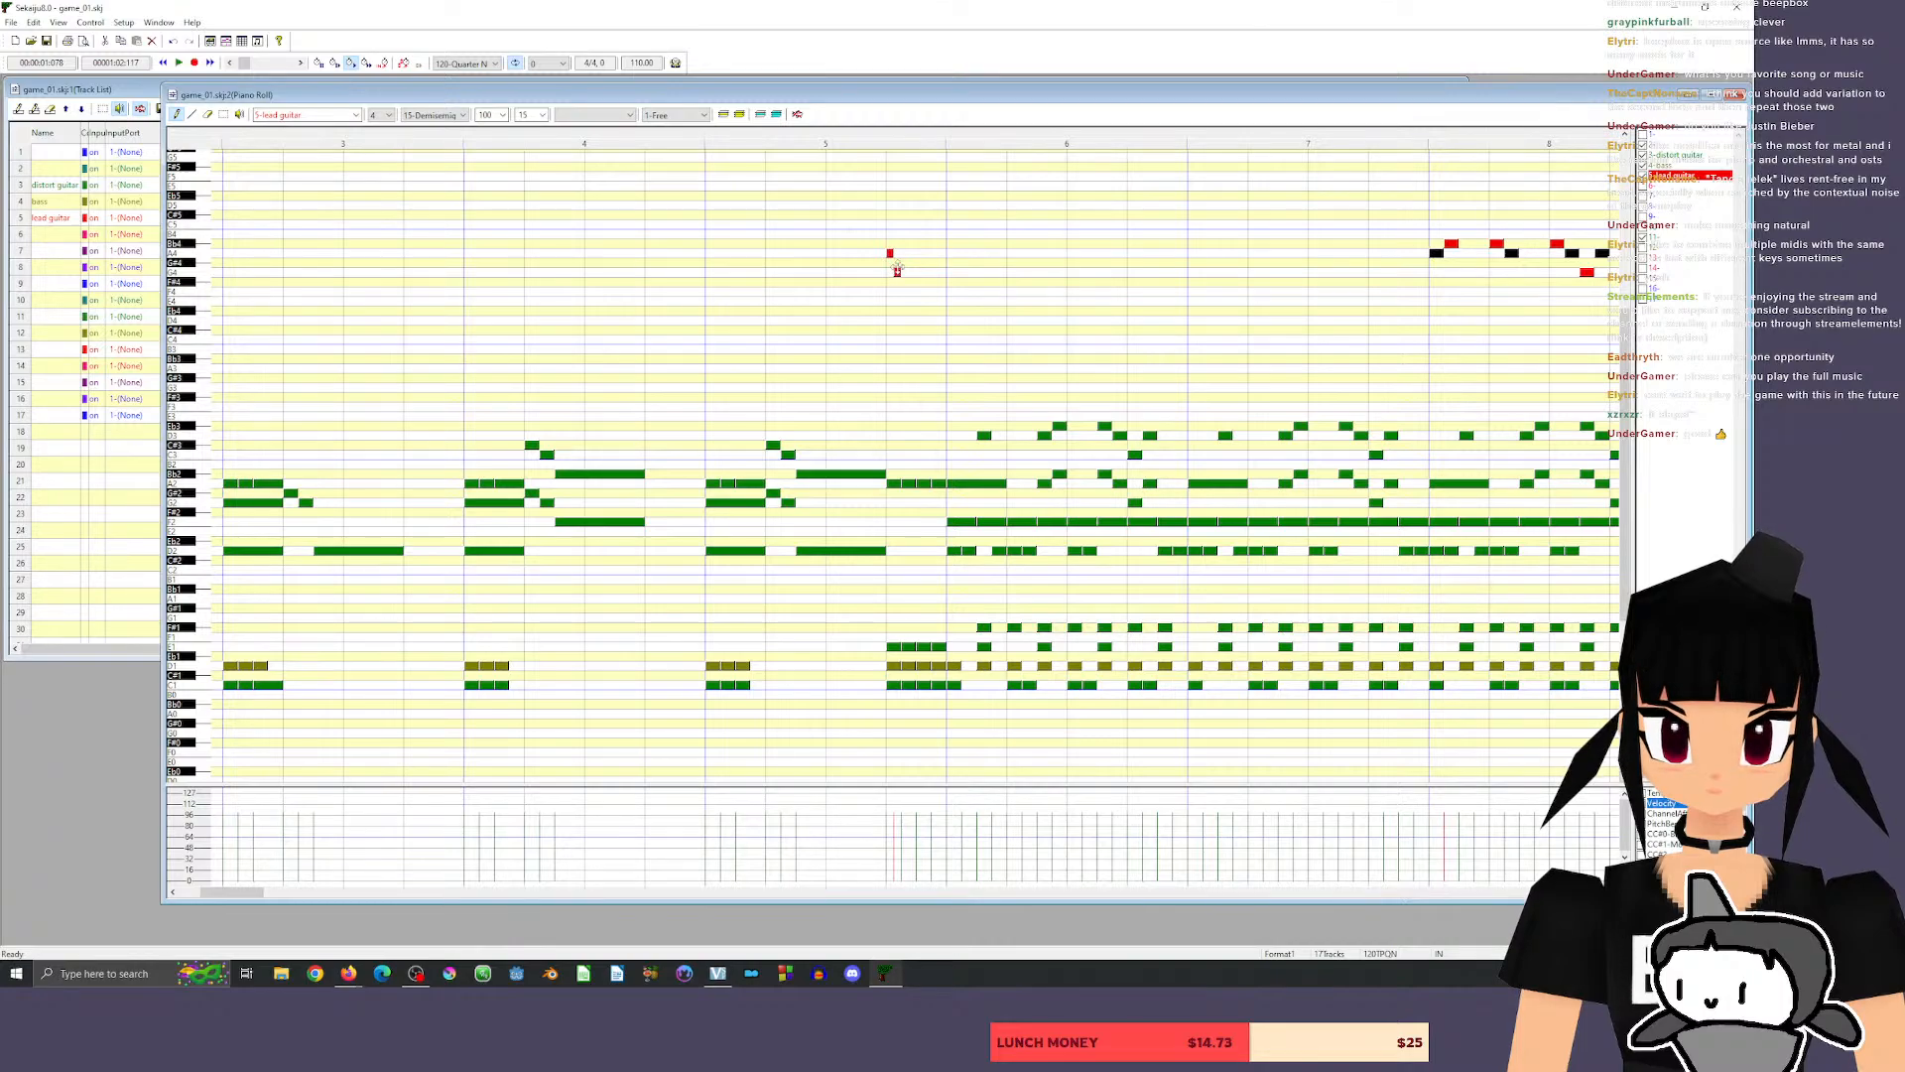
drag(897, 270, 897, 242)
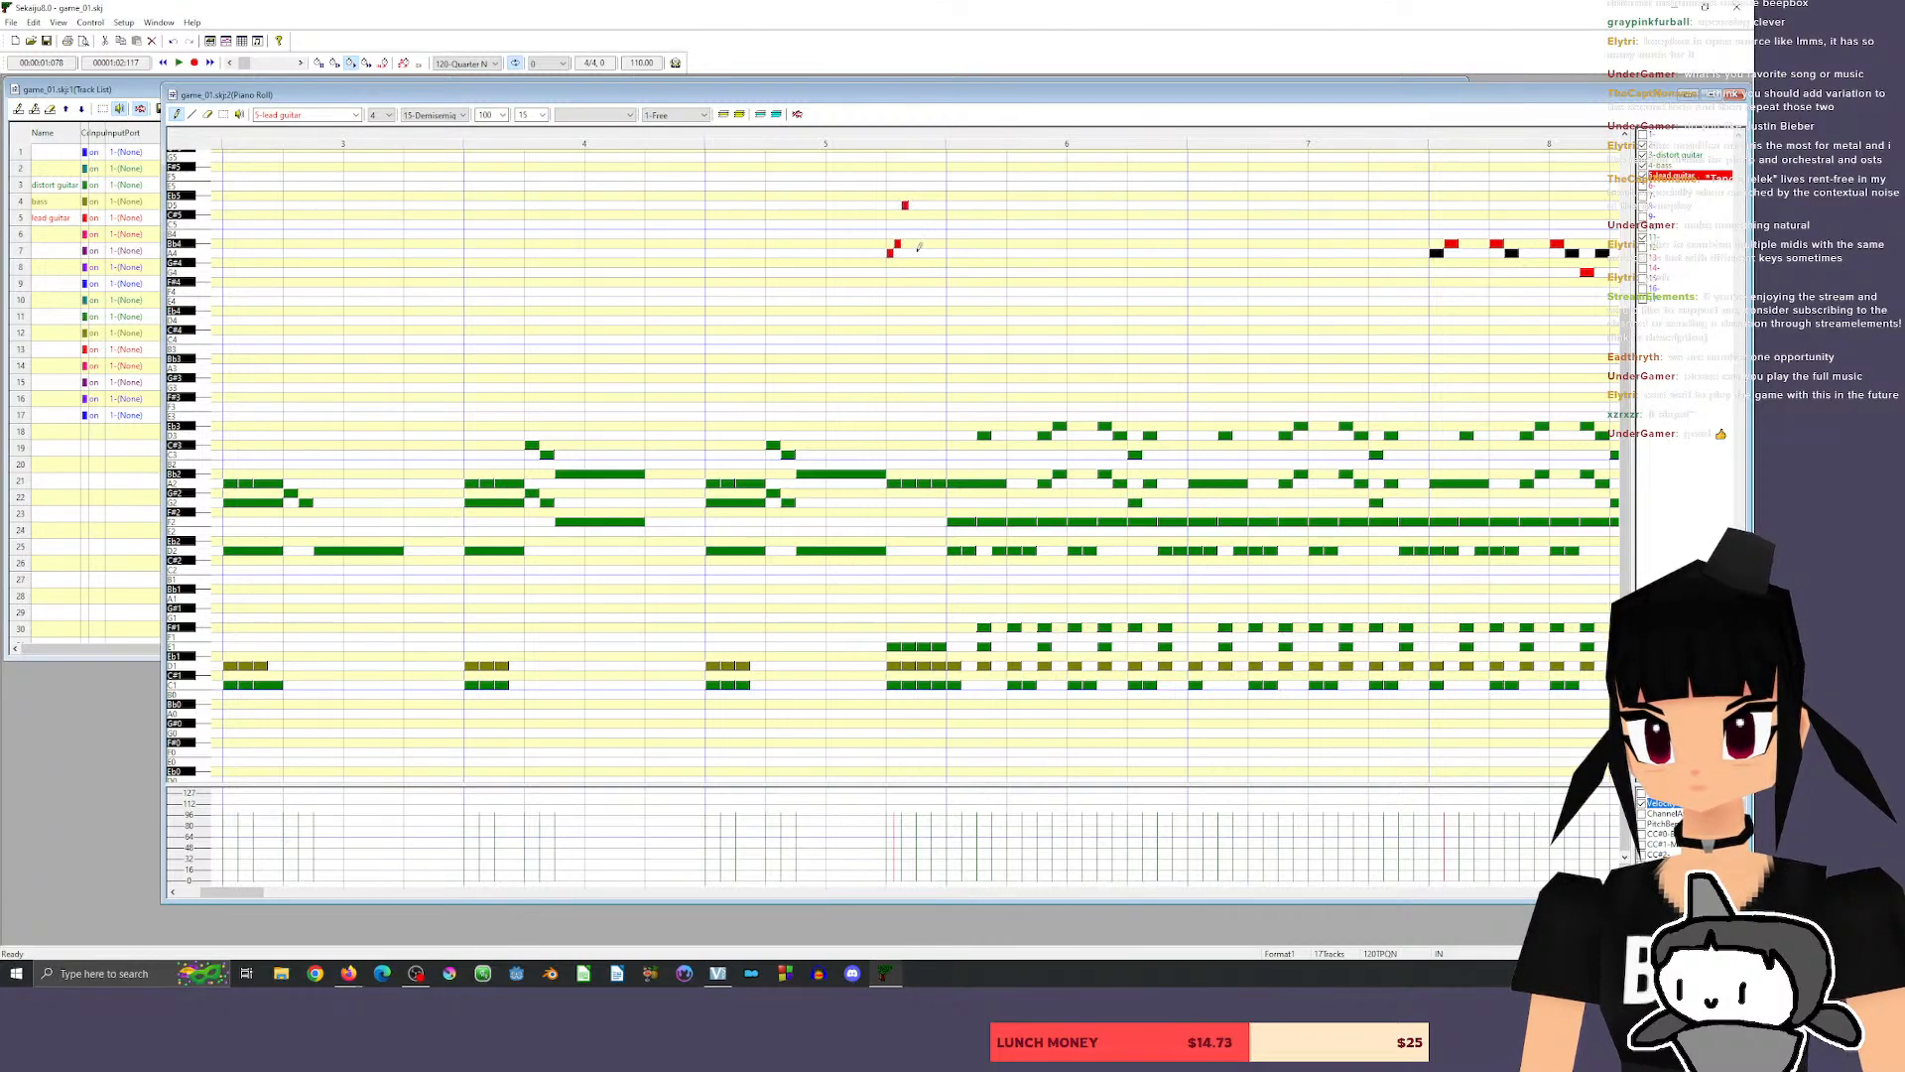
click(913, 244)
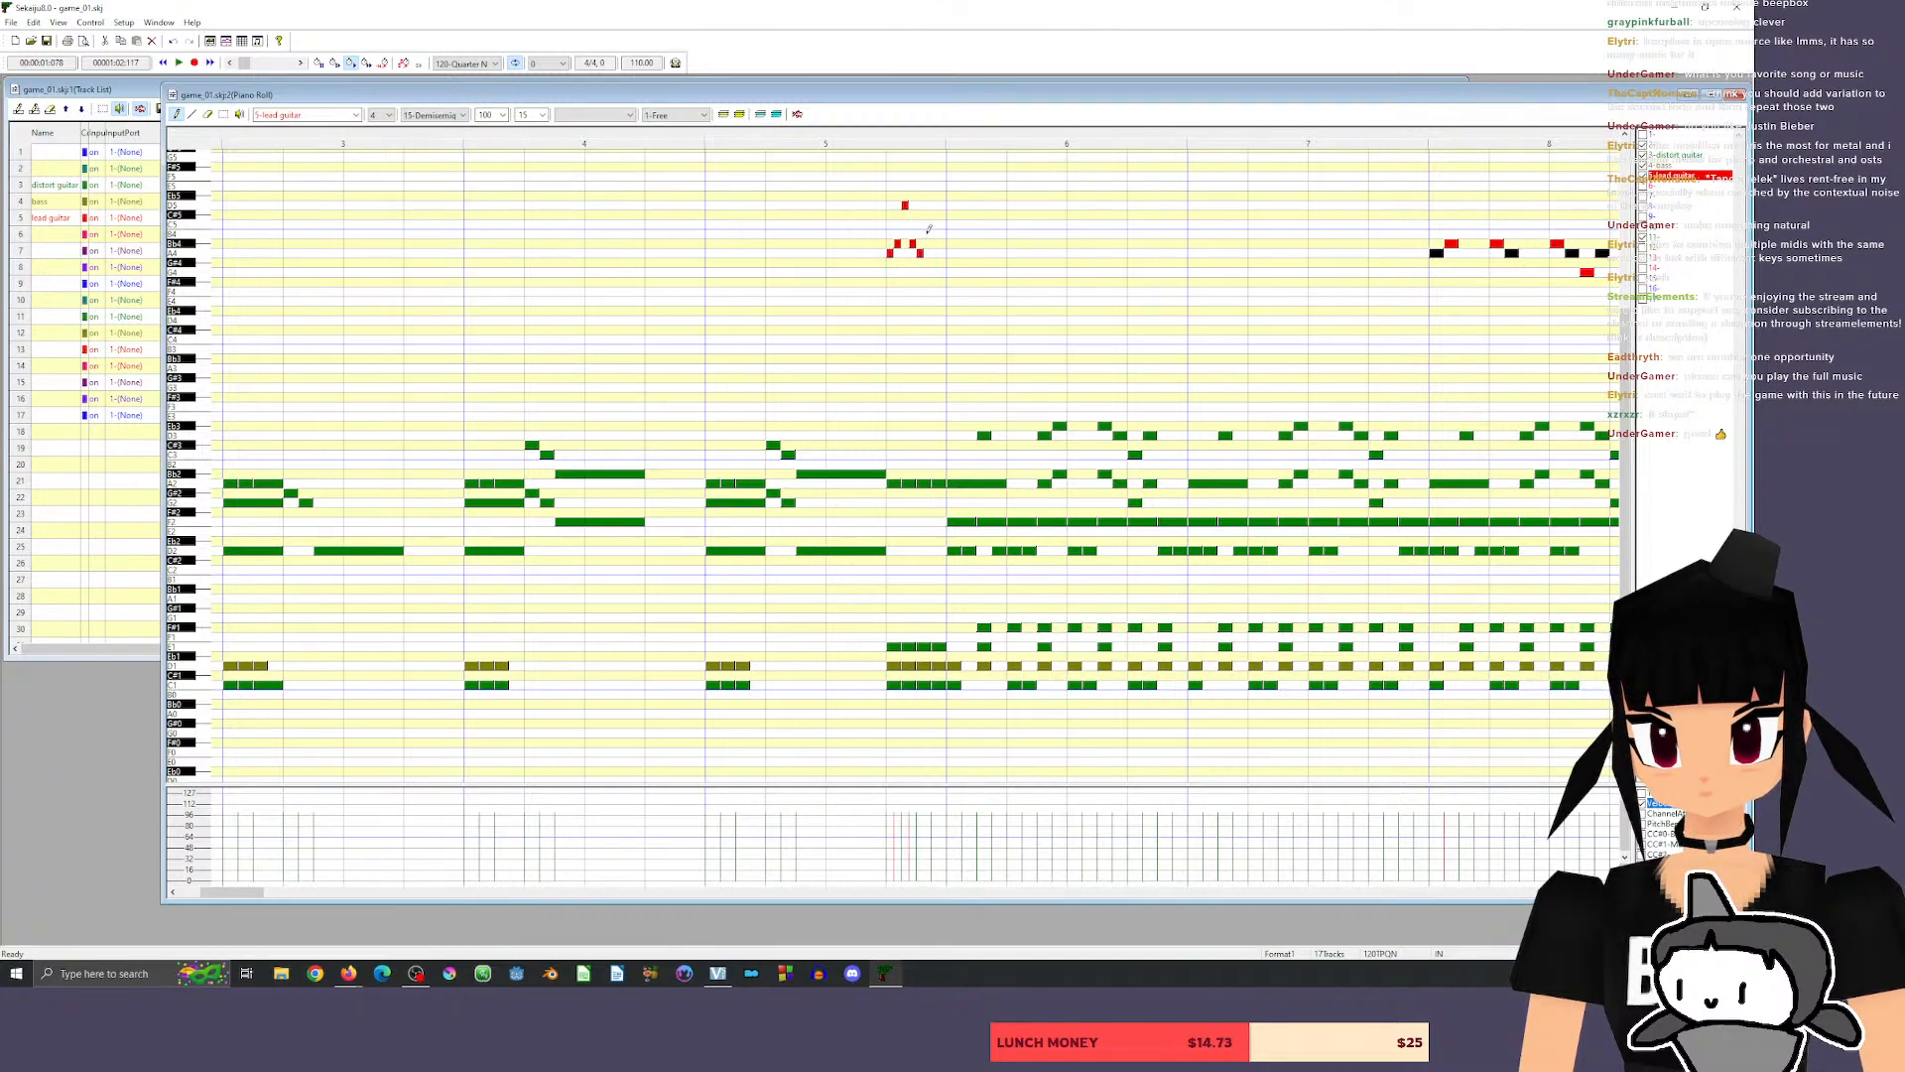
click(927, 234)
drag(927, 235, 928, 245)
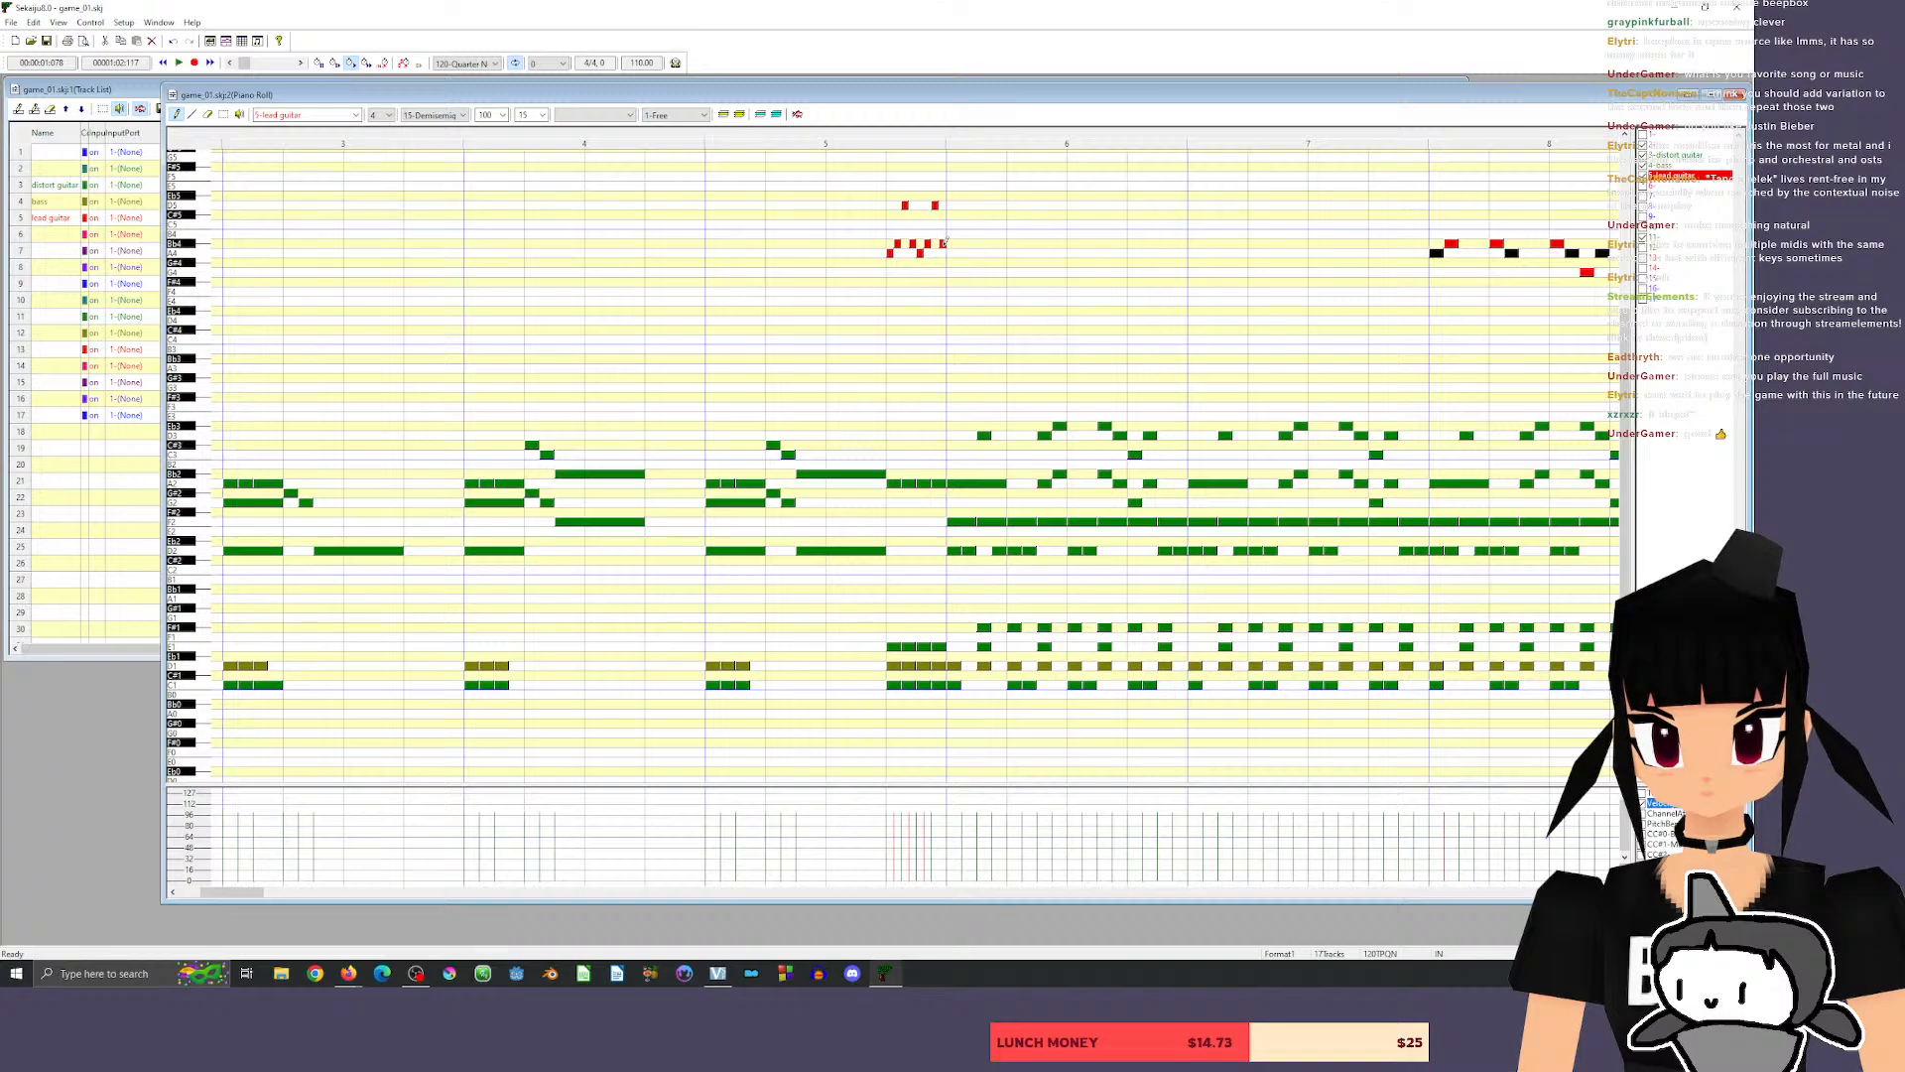
Review the lead guitar part through measure 9 and play the song back from the end of measure 1.
key(space)
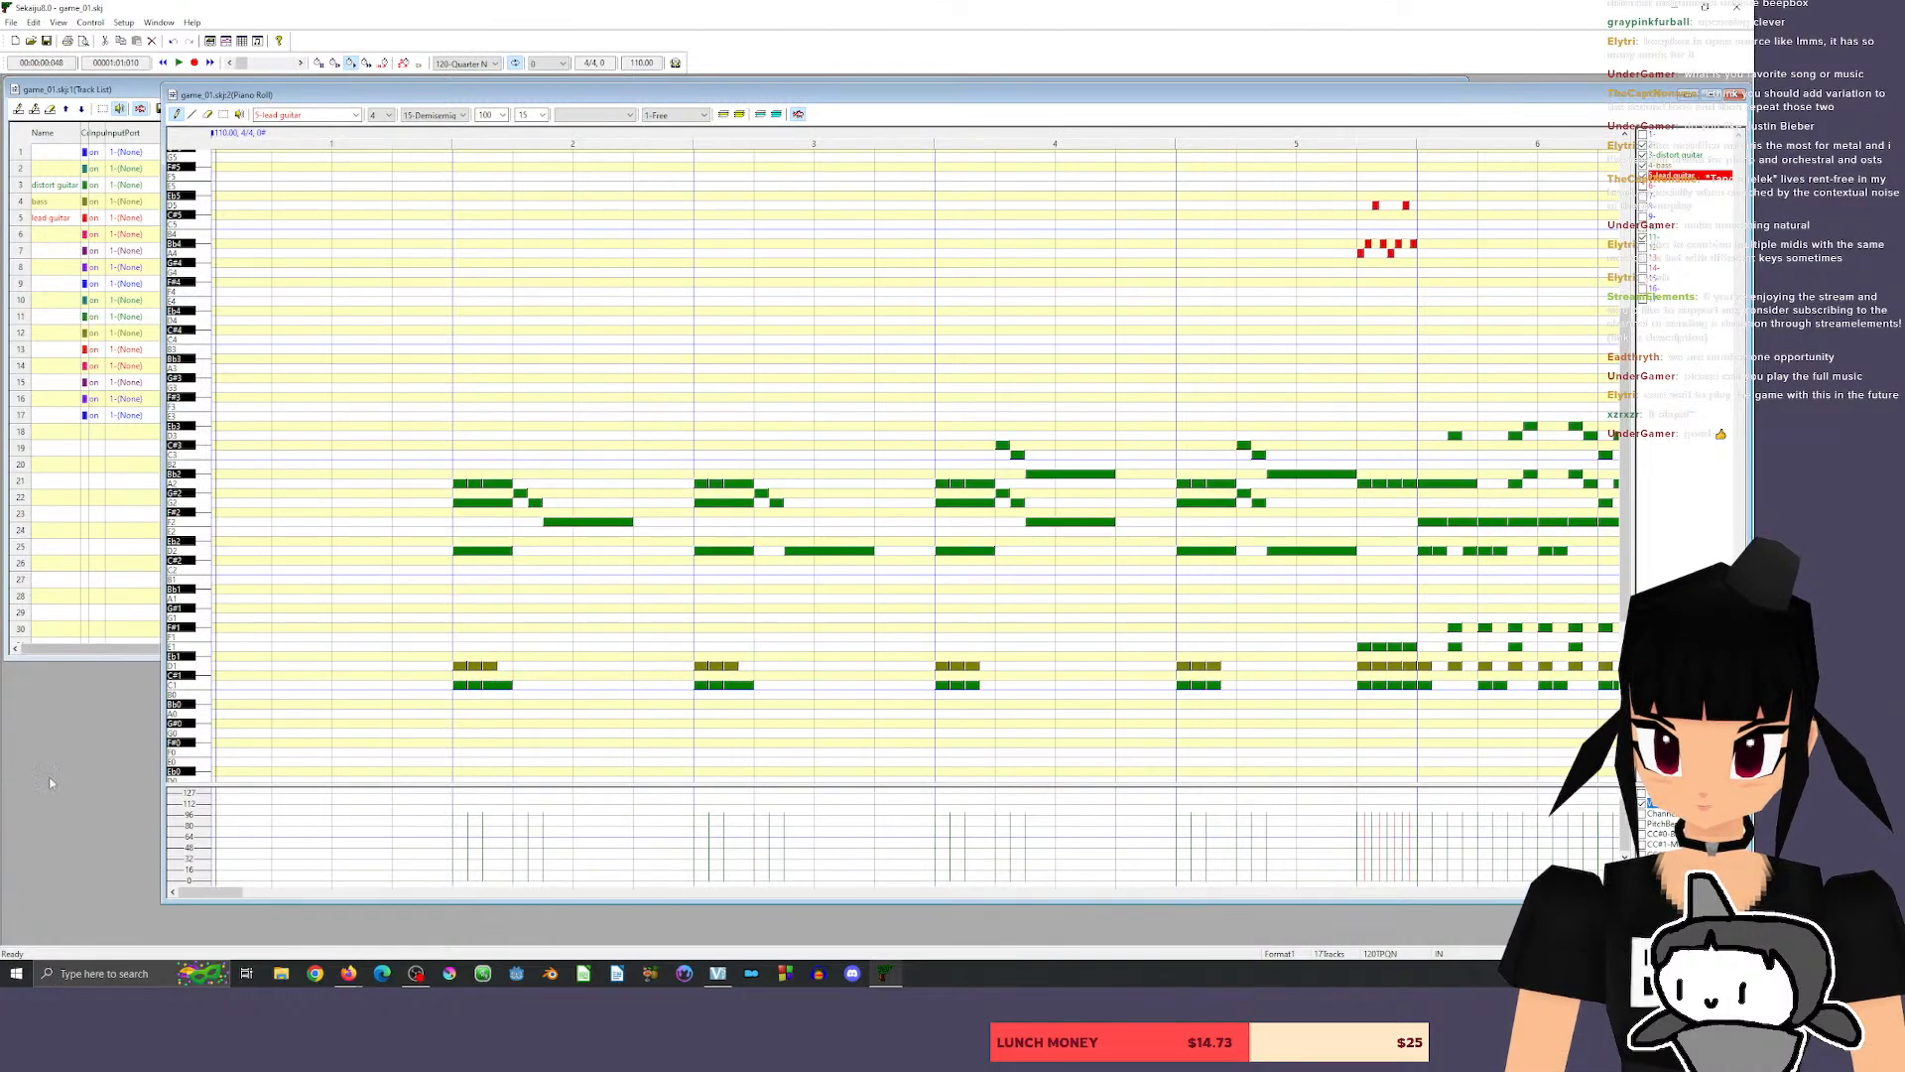
drag(222, 891, 275, 901)
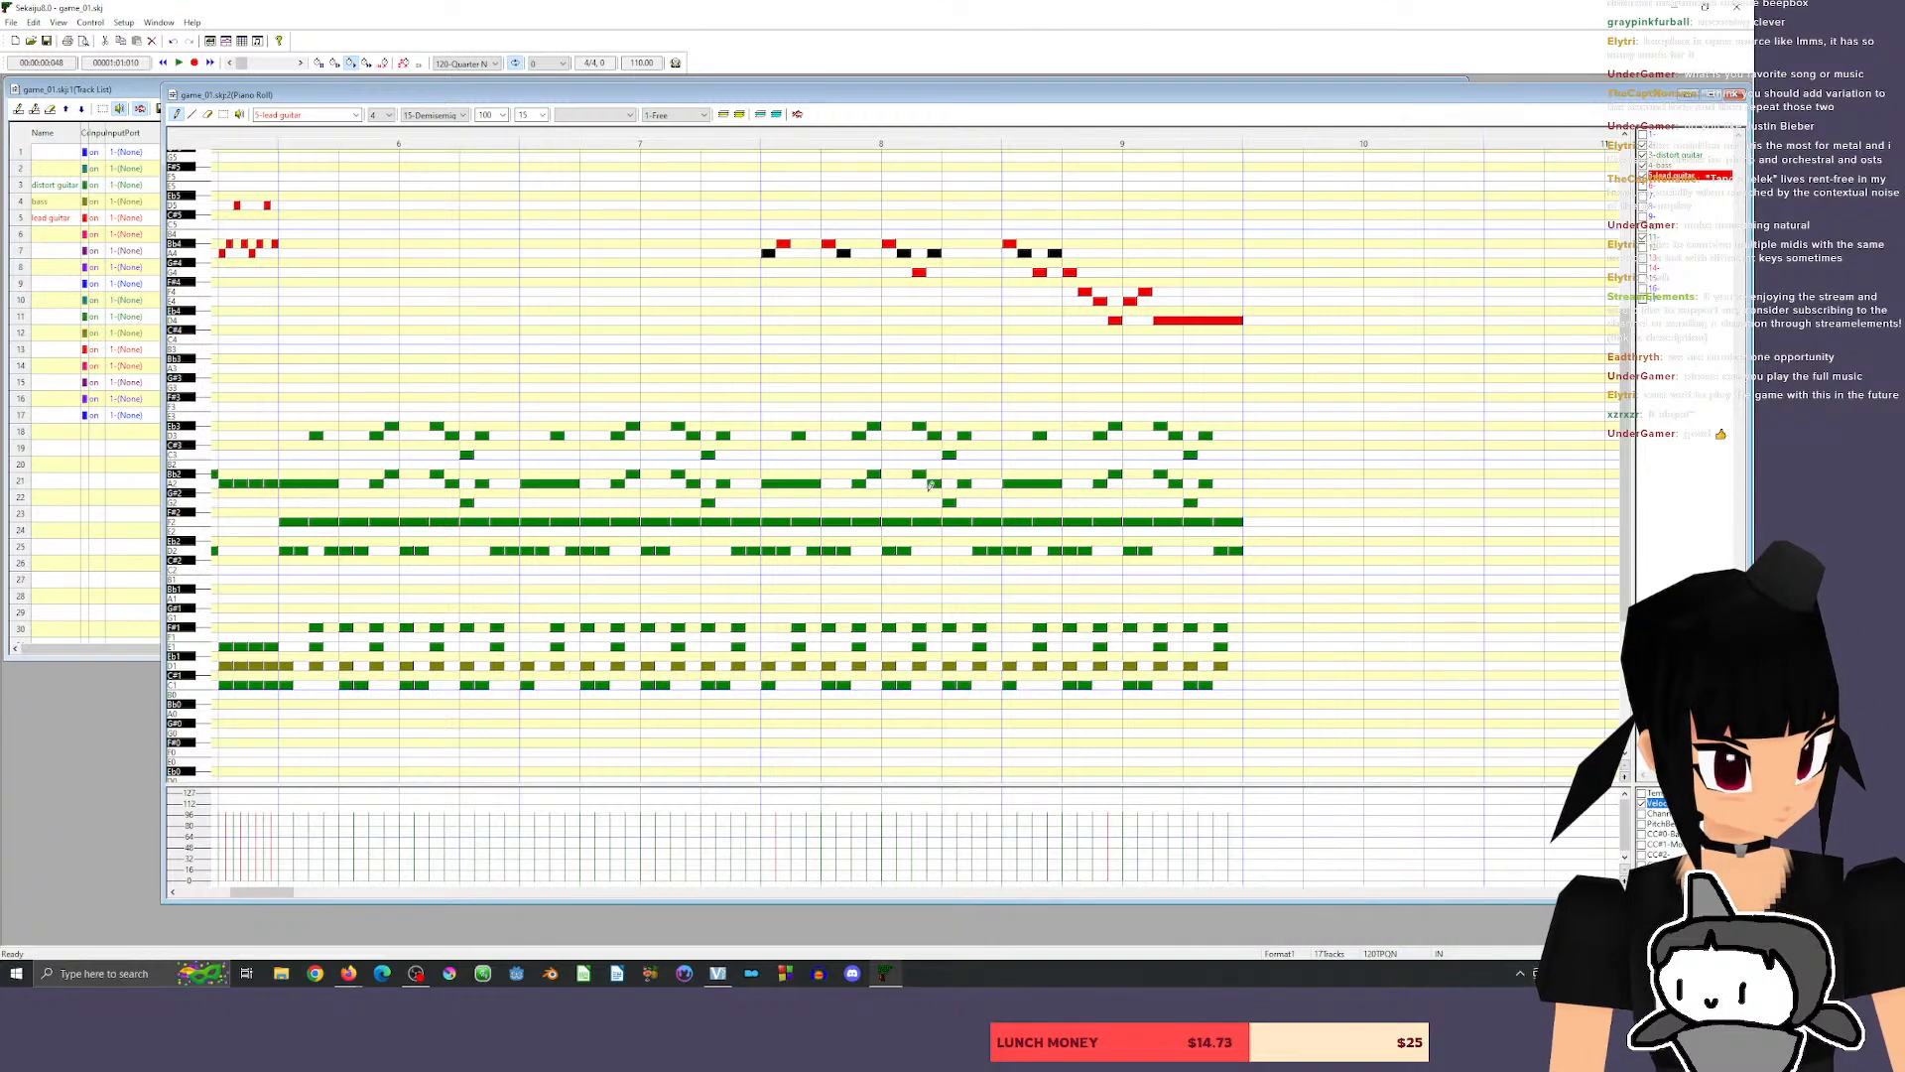
drag(257, 892, 206, 897)
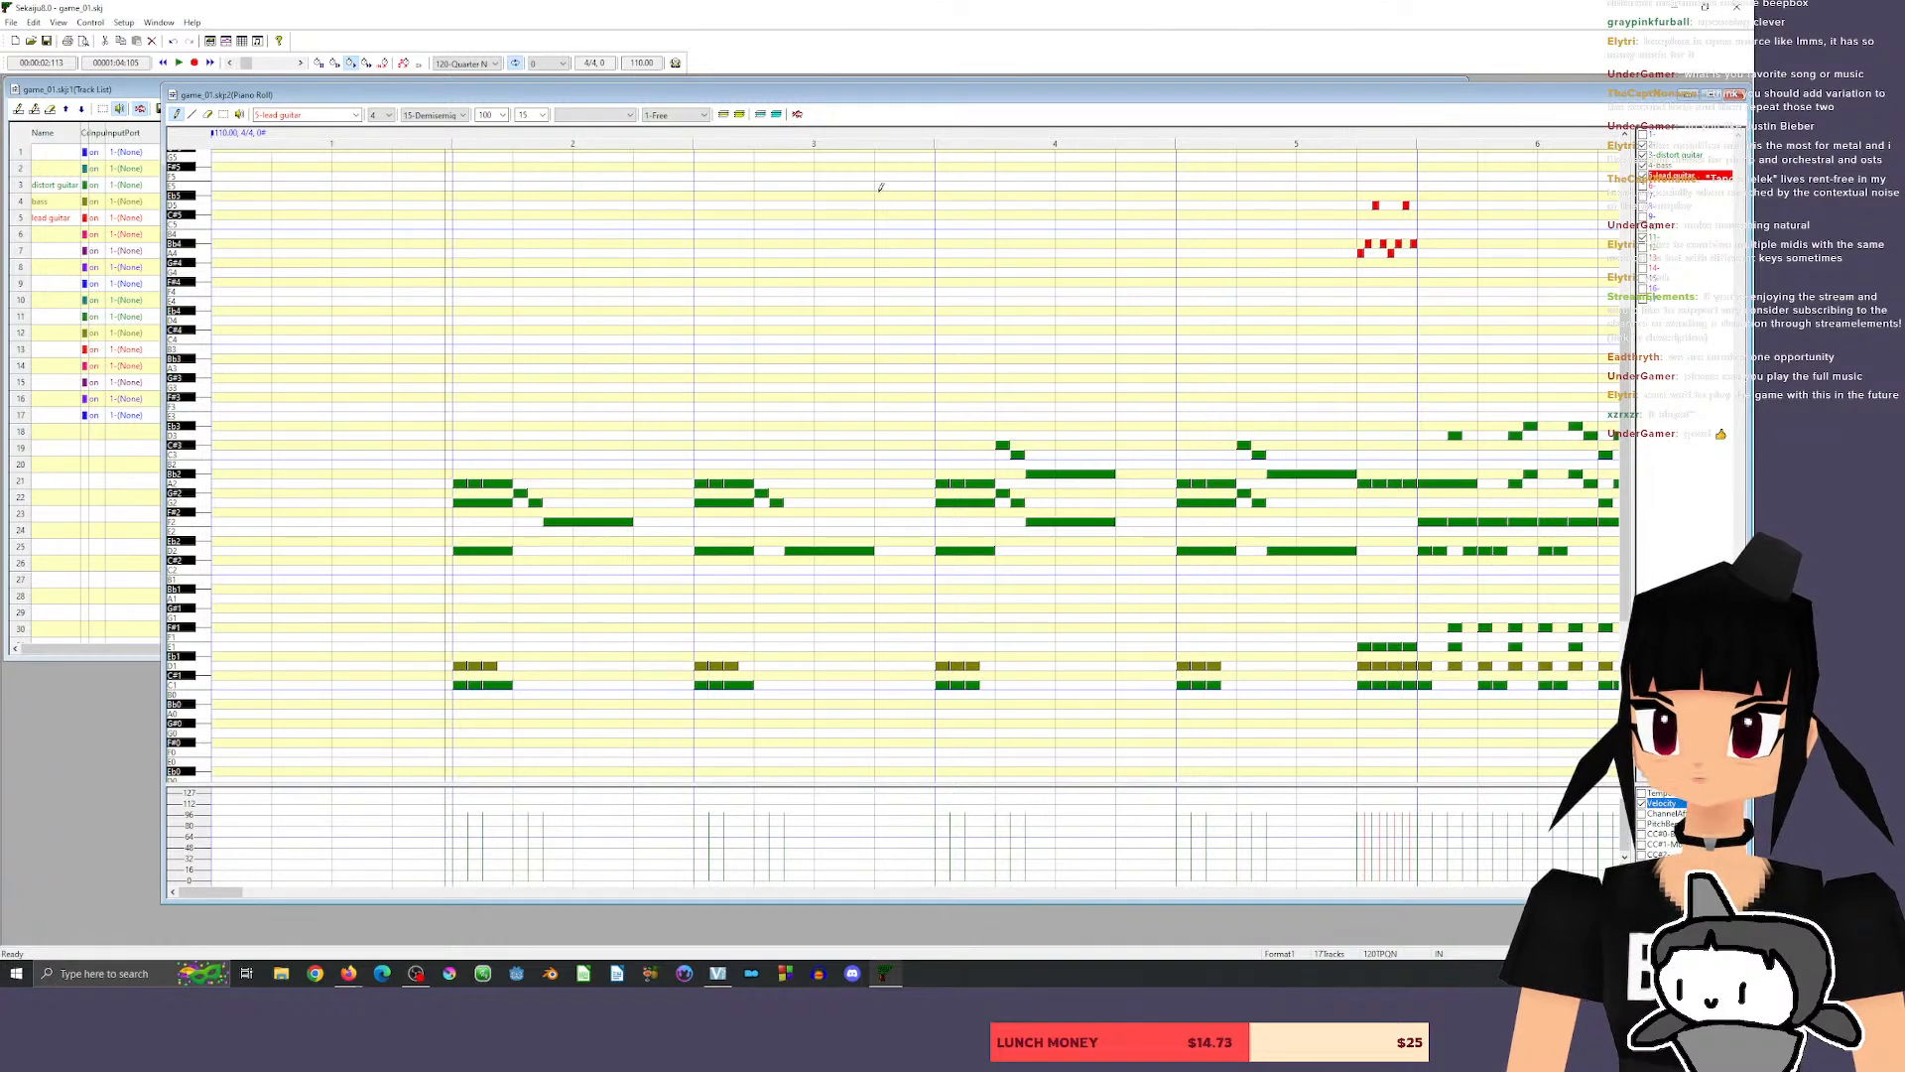
key(space)
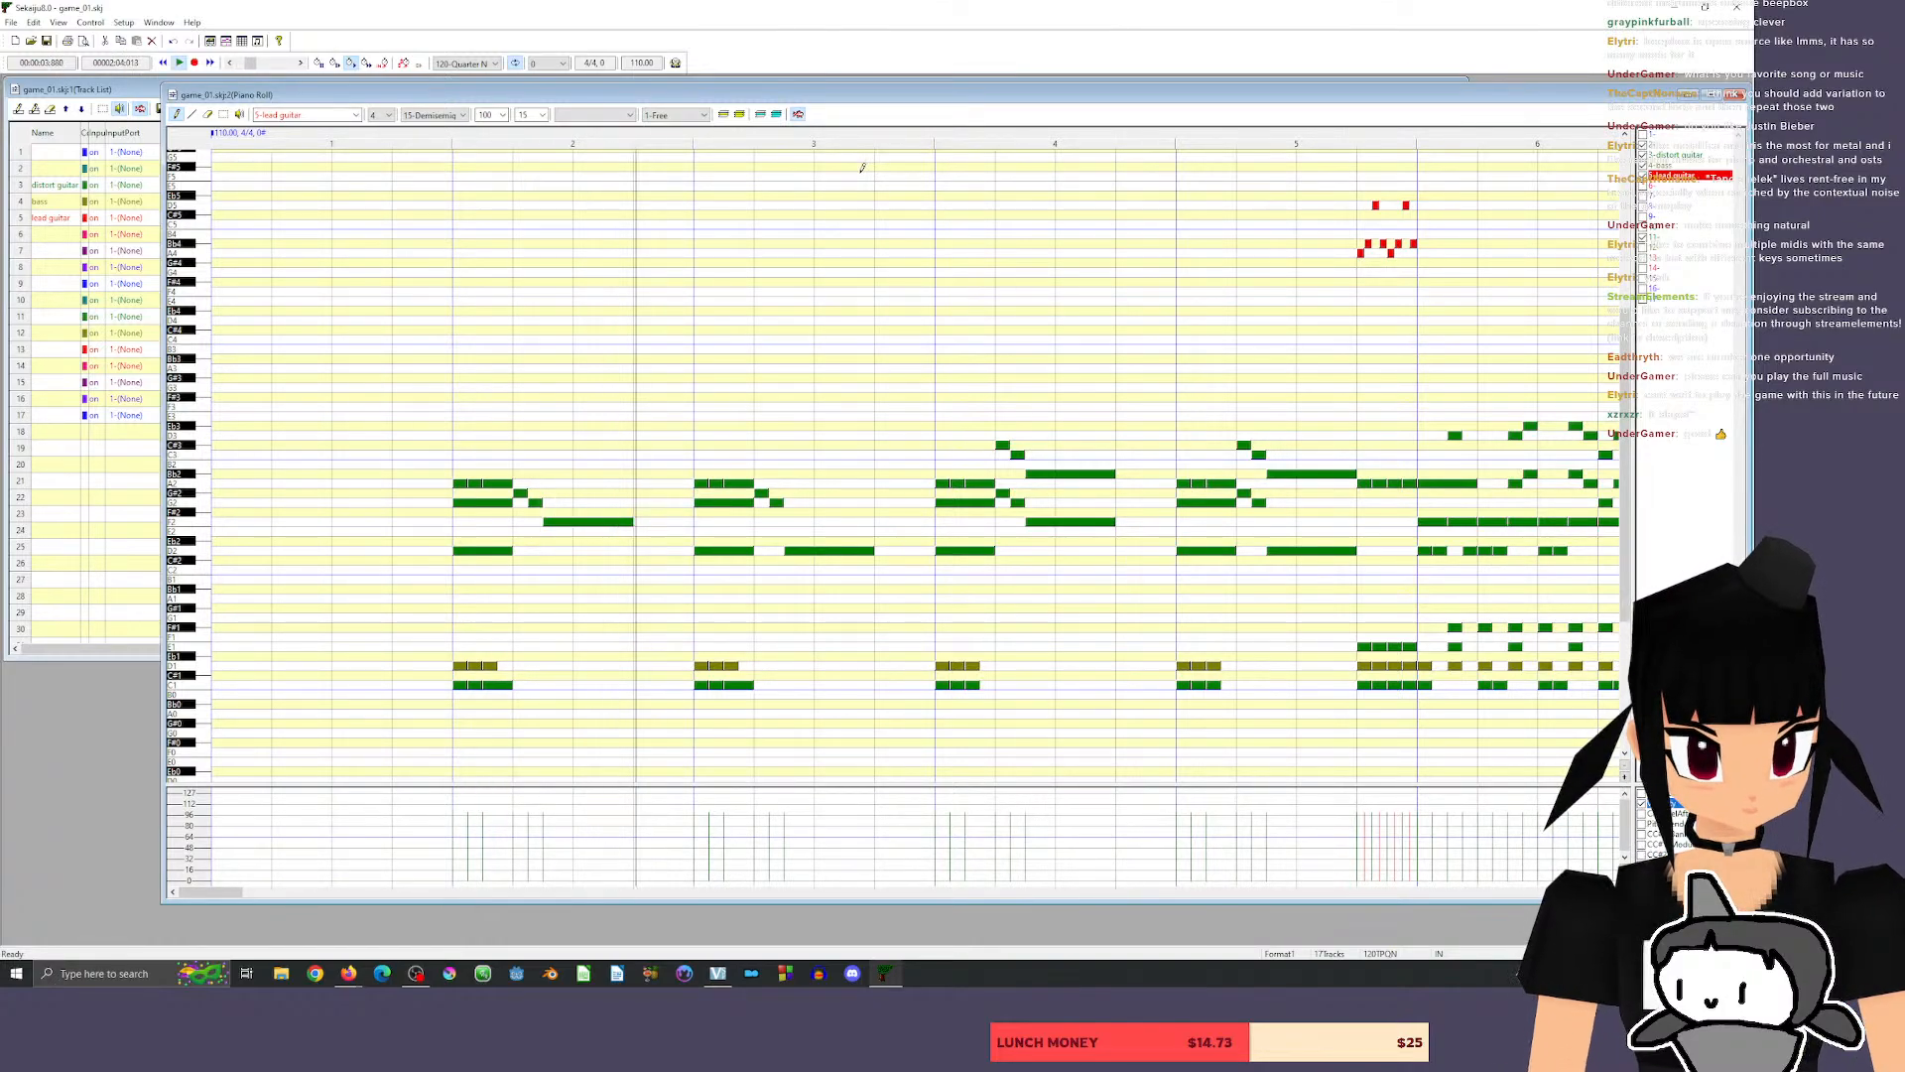
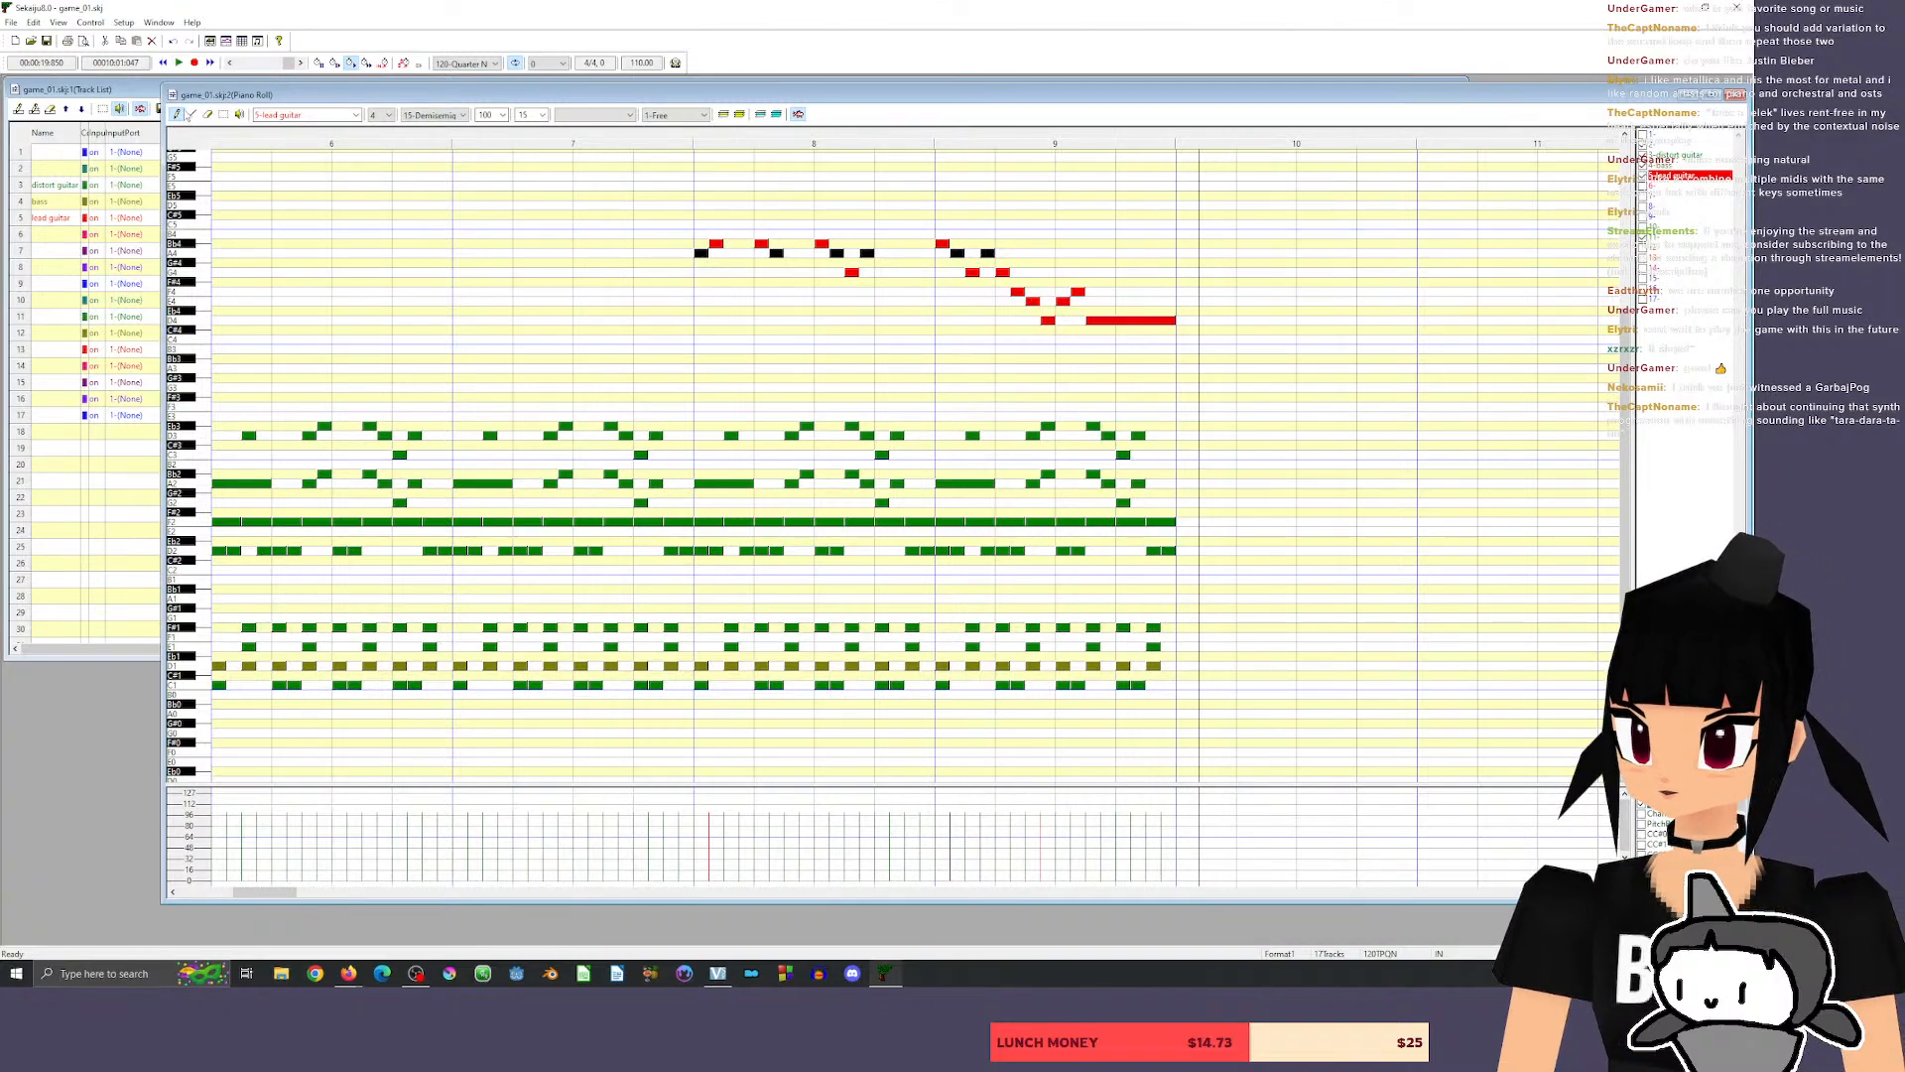
Copy all parts of measures 8–9 into measures 10–11.
drag(693, 209, 1214, 486)
scroll(1303, 397, down, 6)
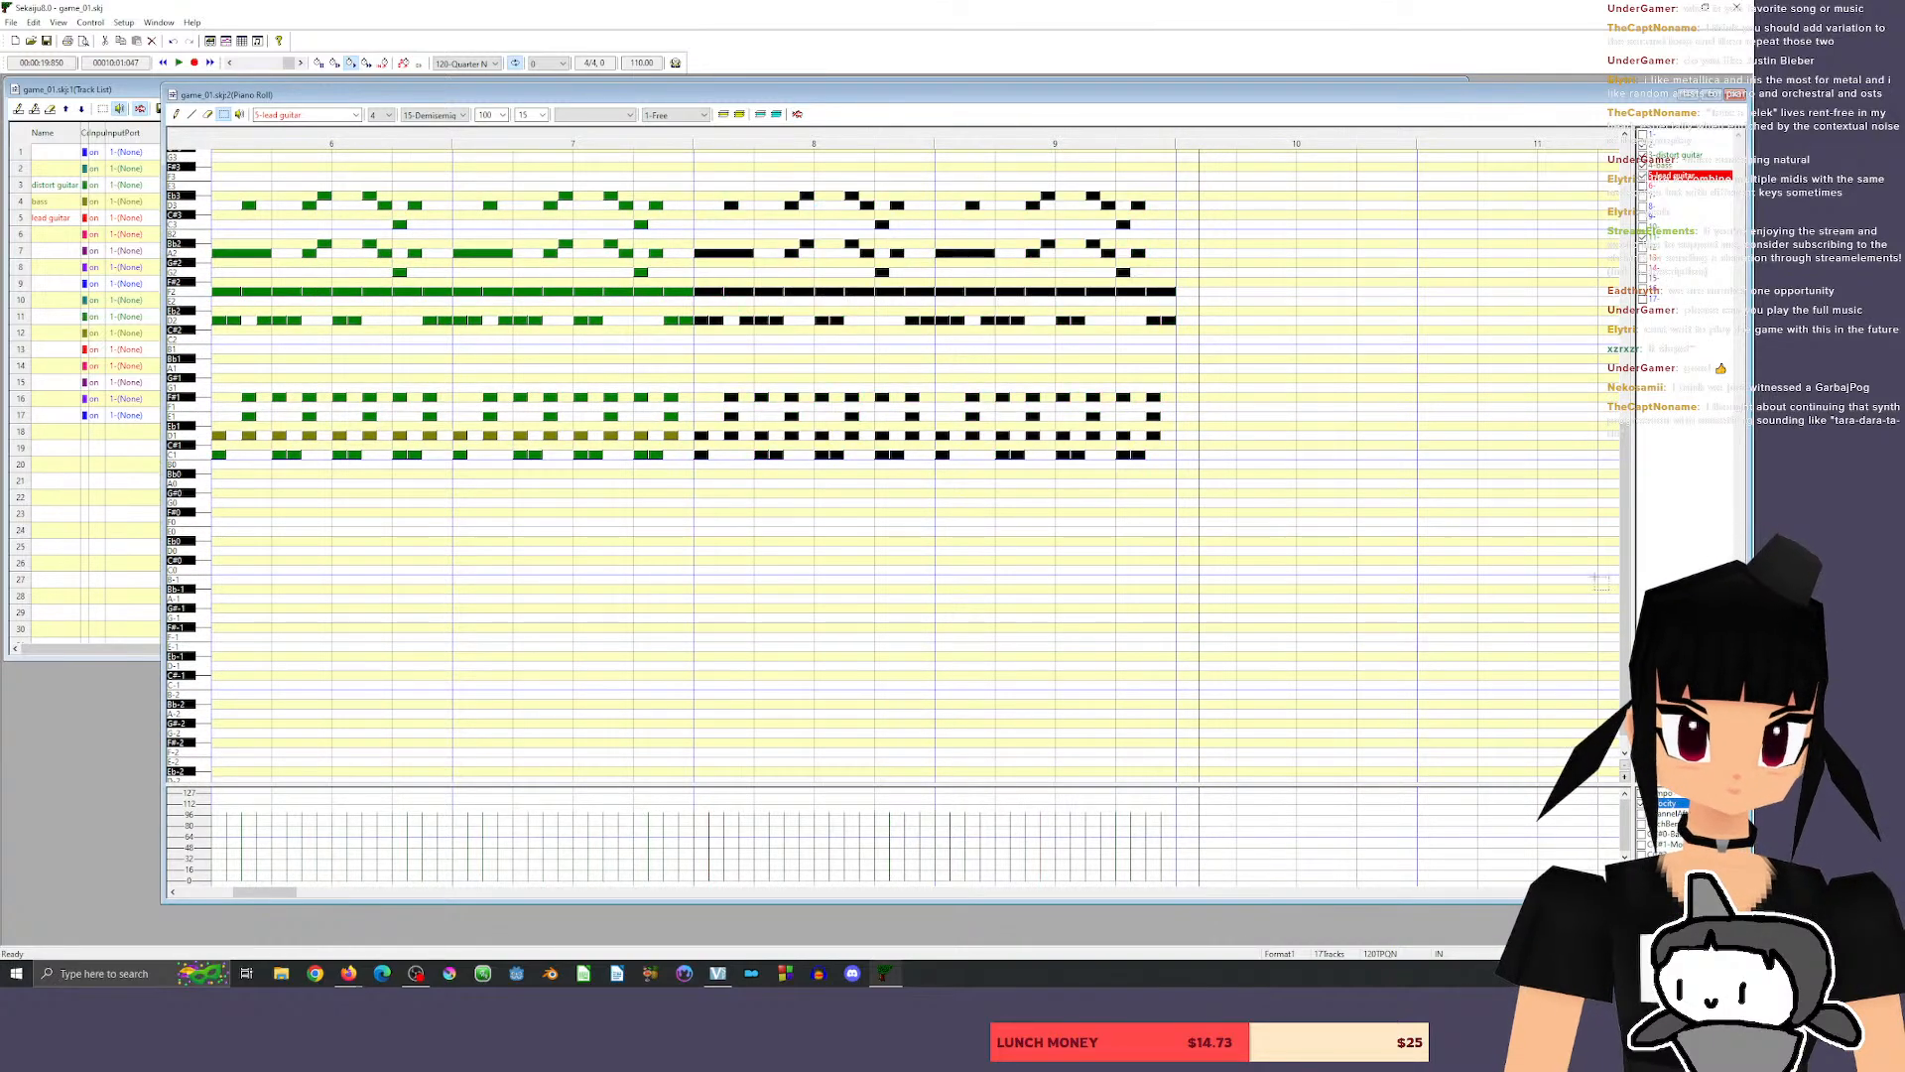
scroll(595, 592, up, 5)
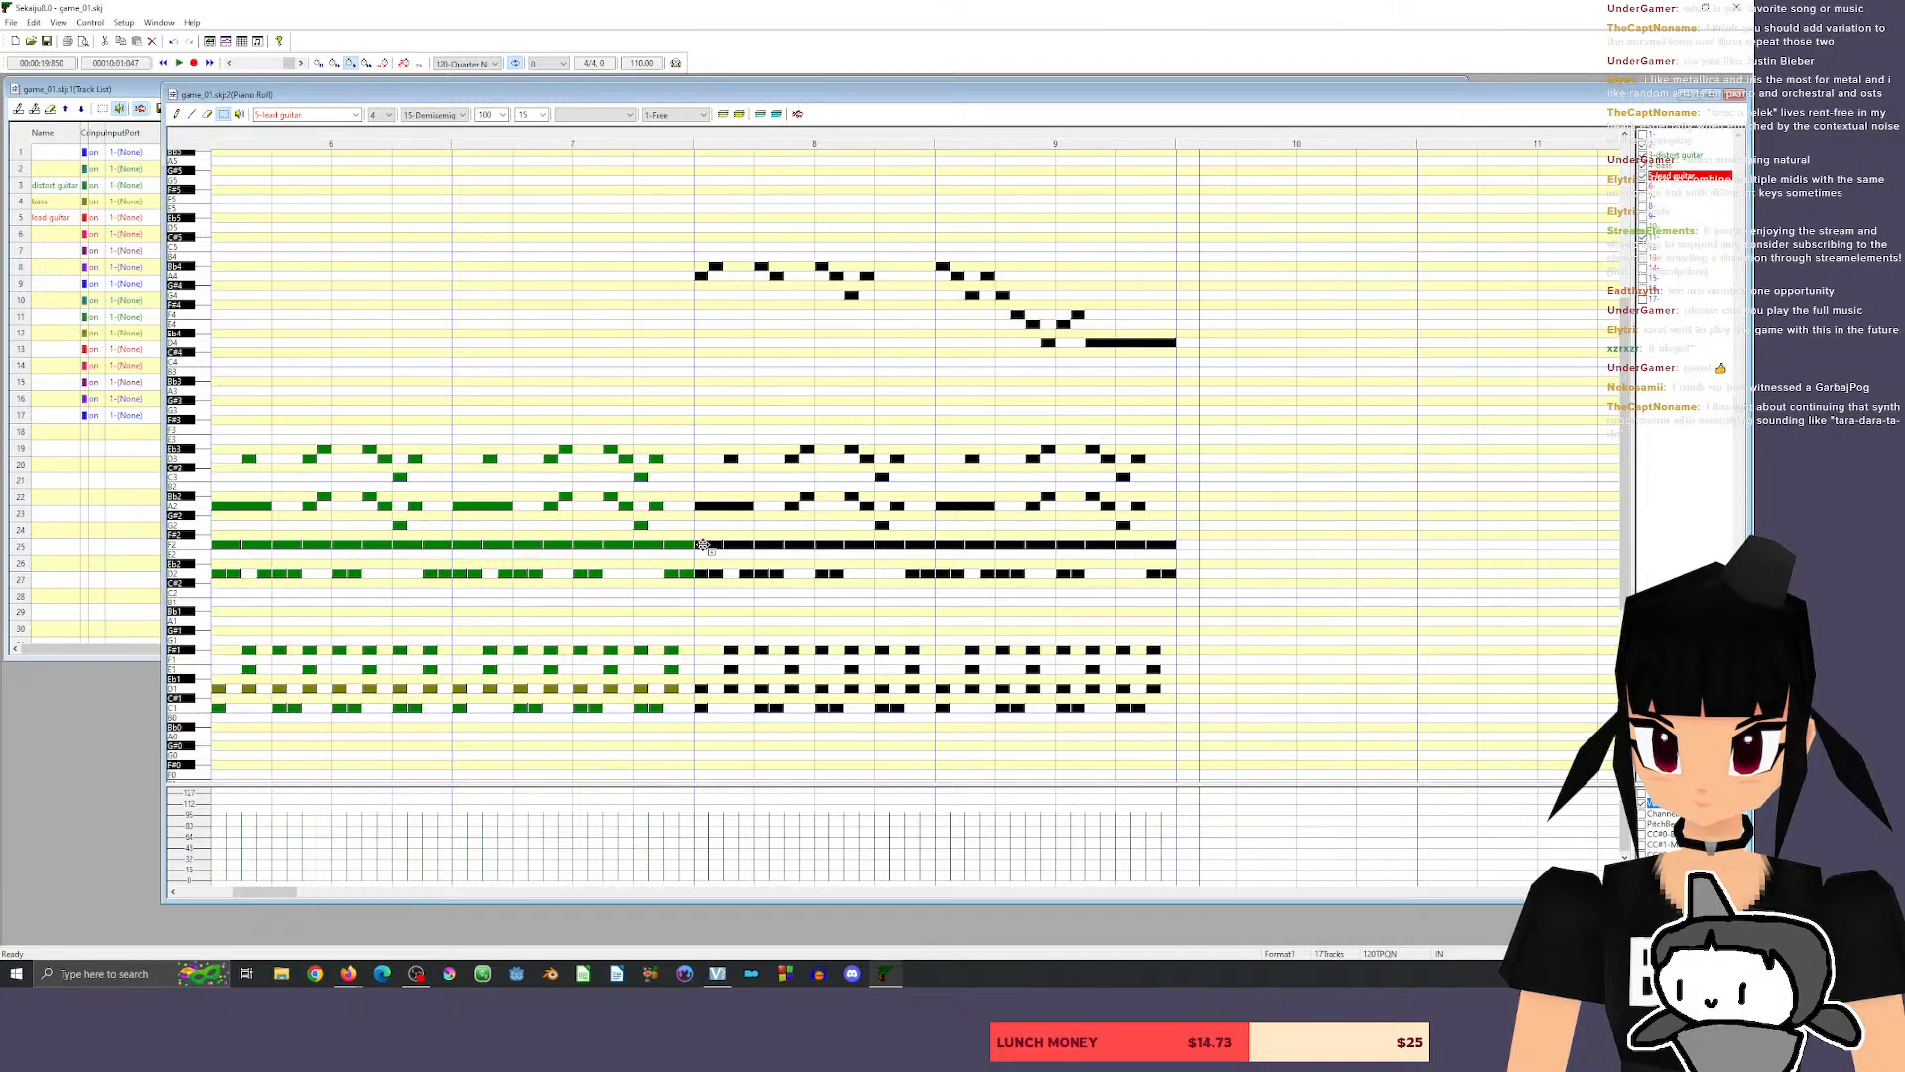
drag(703, 545, 1186, 545)
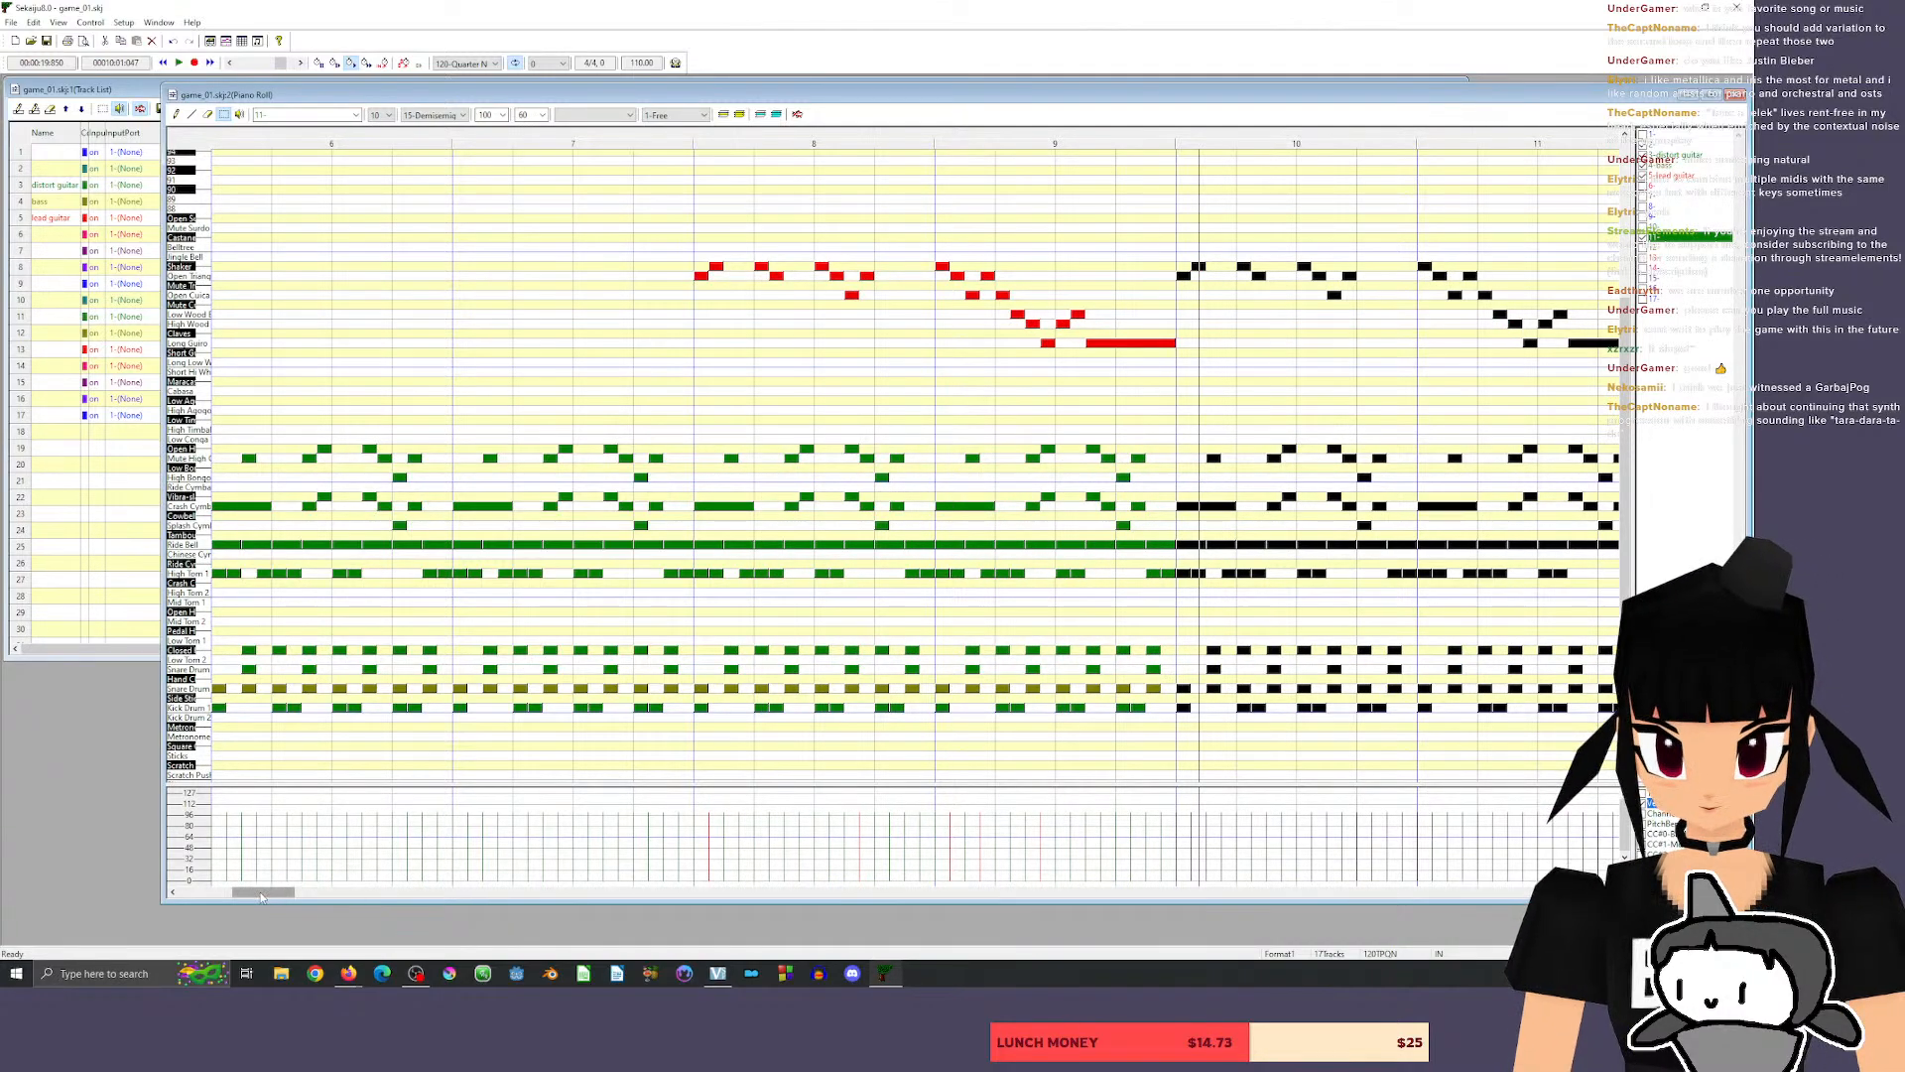
drag(263, 892, 288, 892)
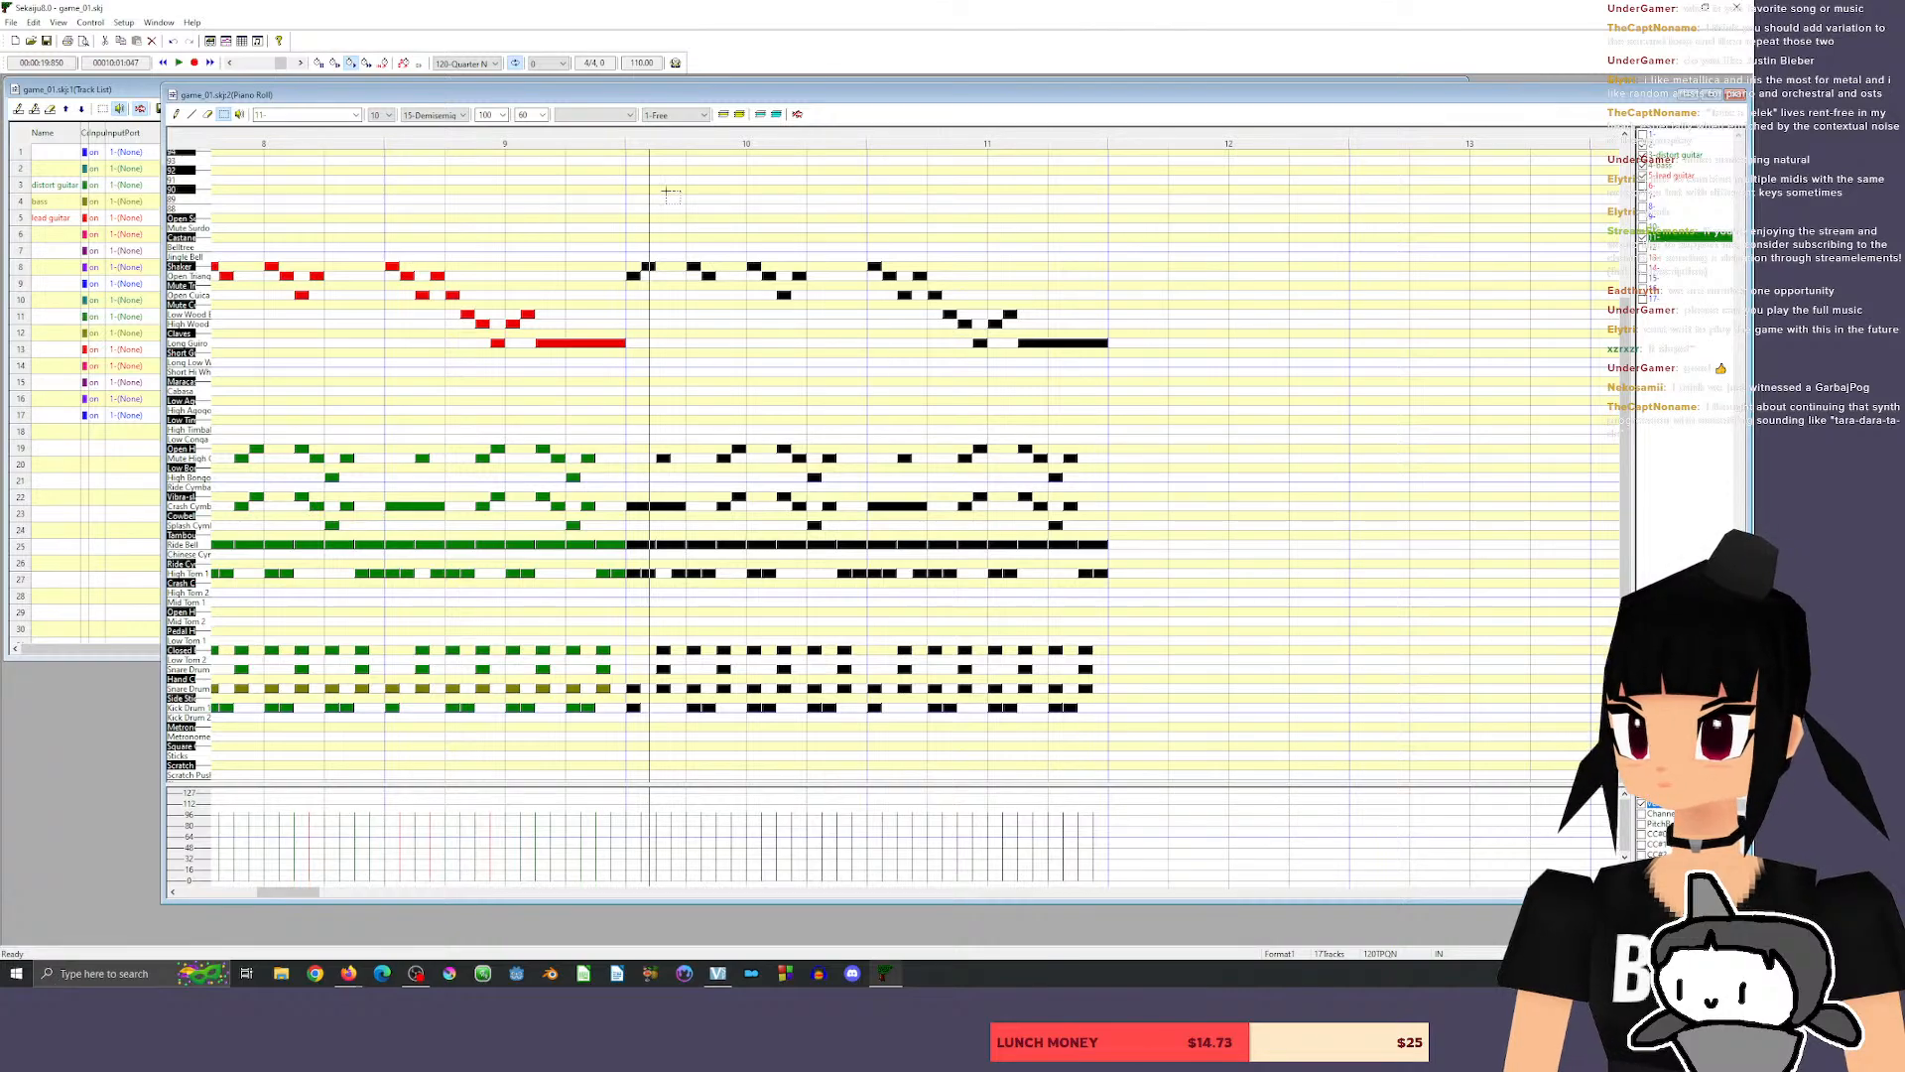
Duplicate the lead guitar melody of measures 10–11 three semitones higher as a harmony and play it back from late in measure 8.
click(635, 208)
drag(598, 209, 1149, 363)
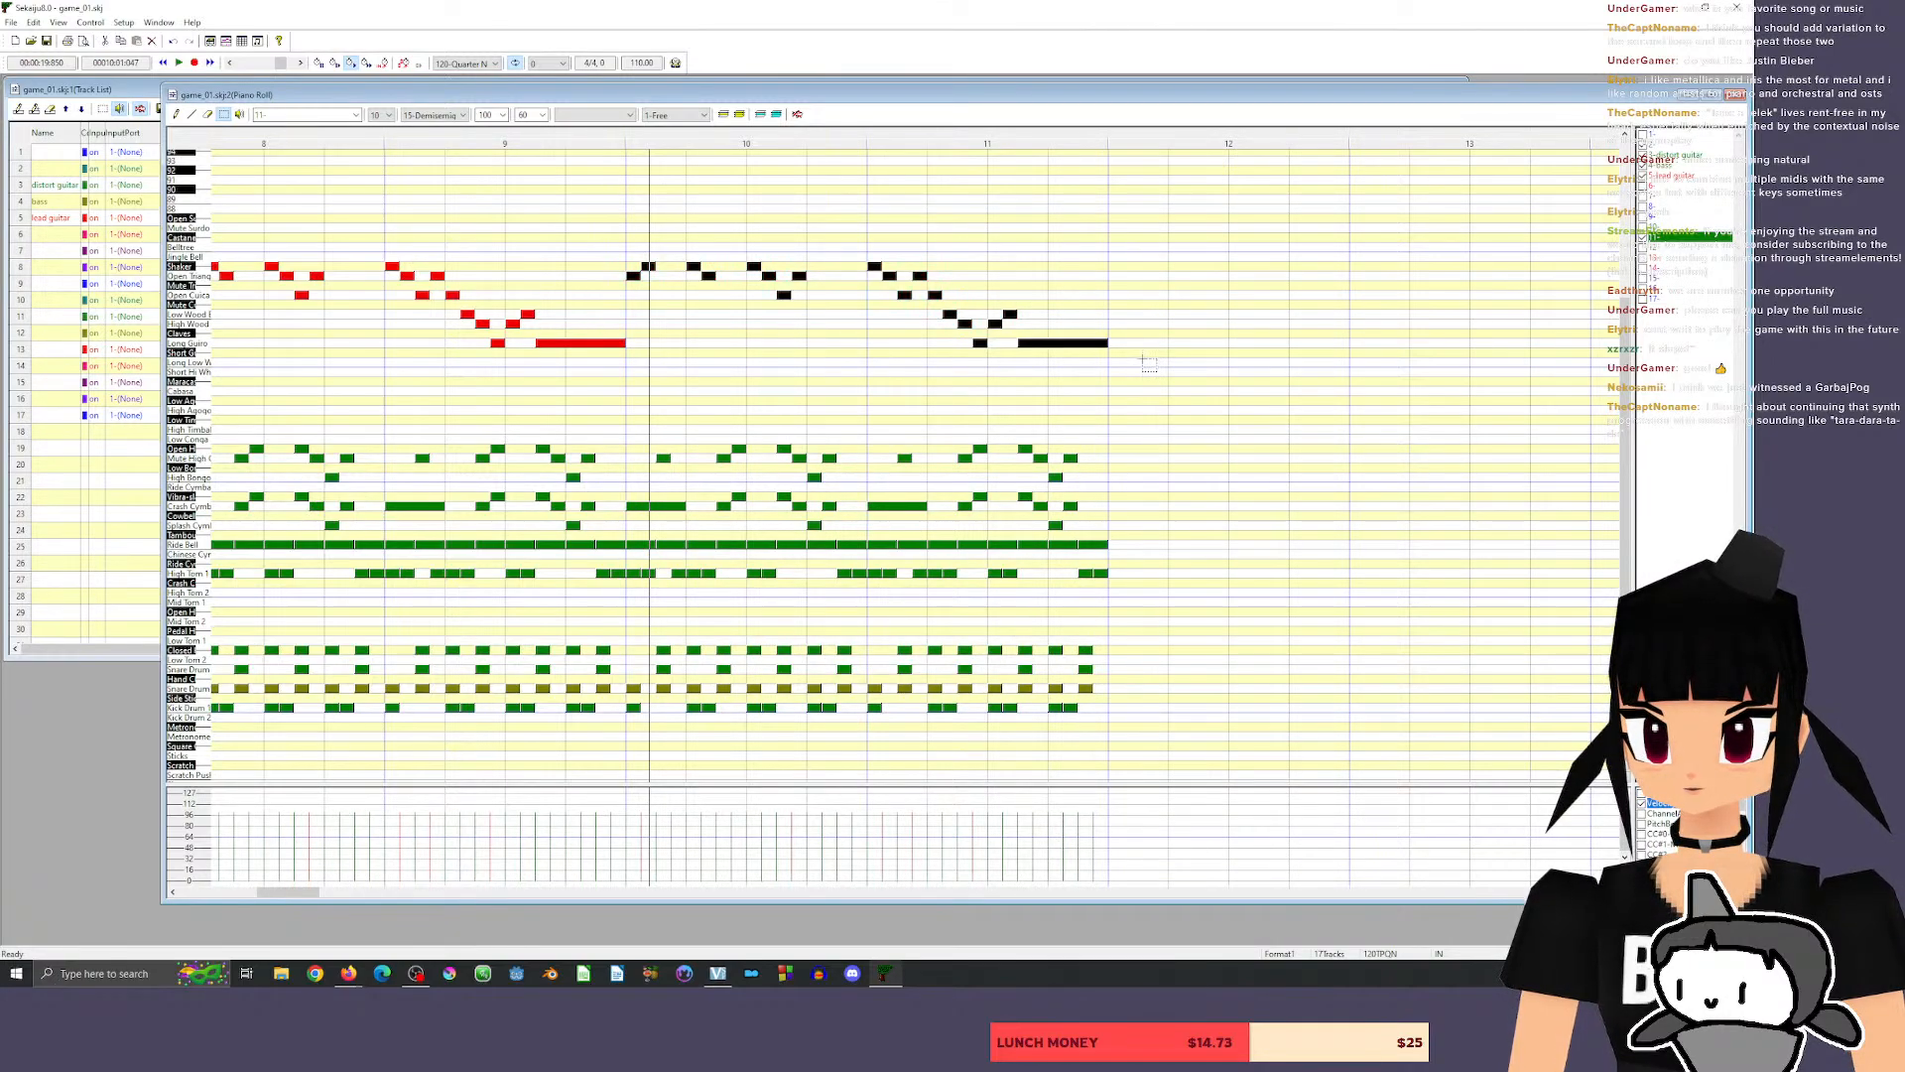
drag(629, 278, 629, 250)
click(364, 140)
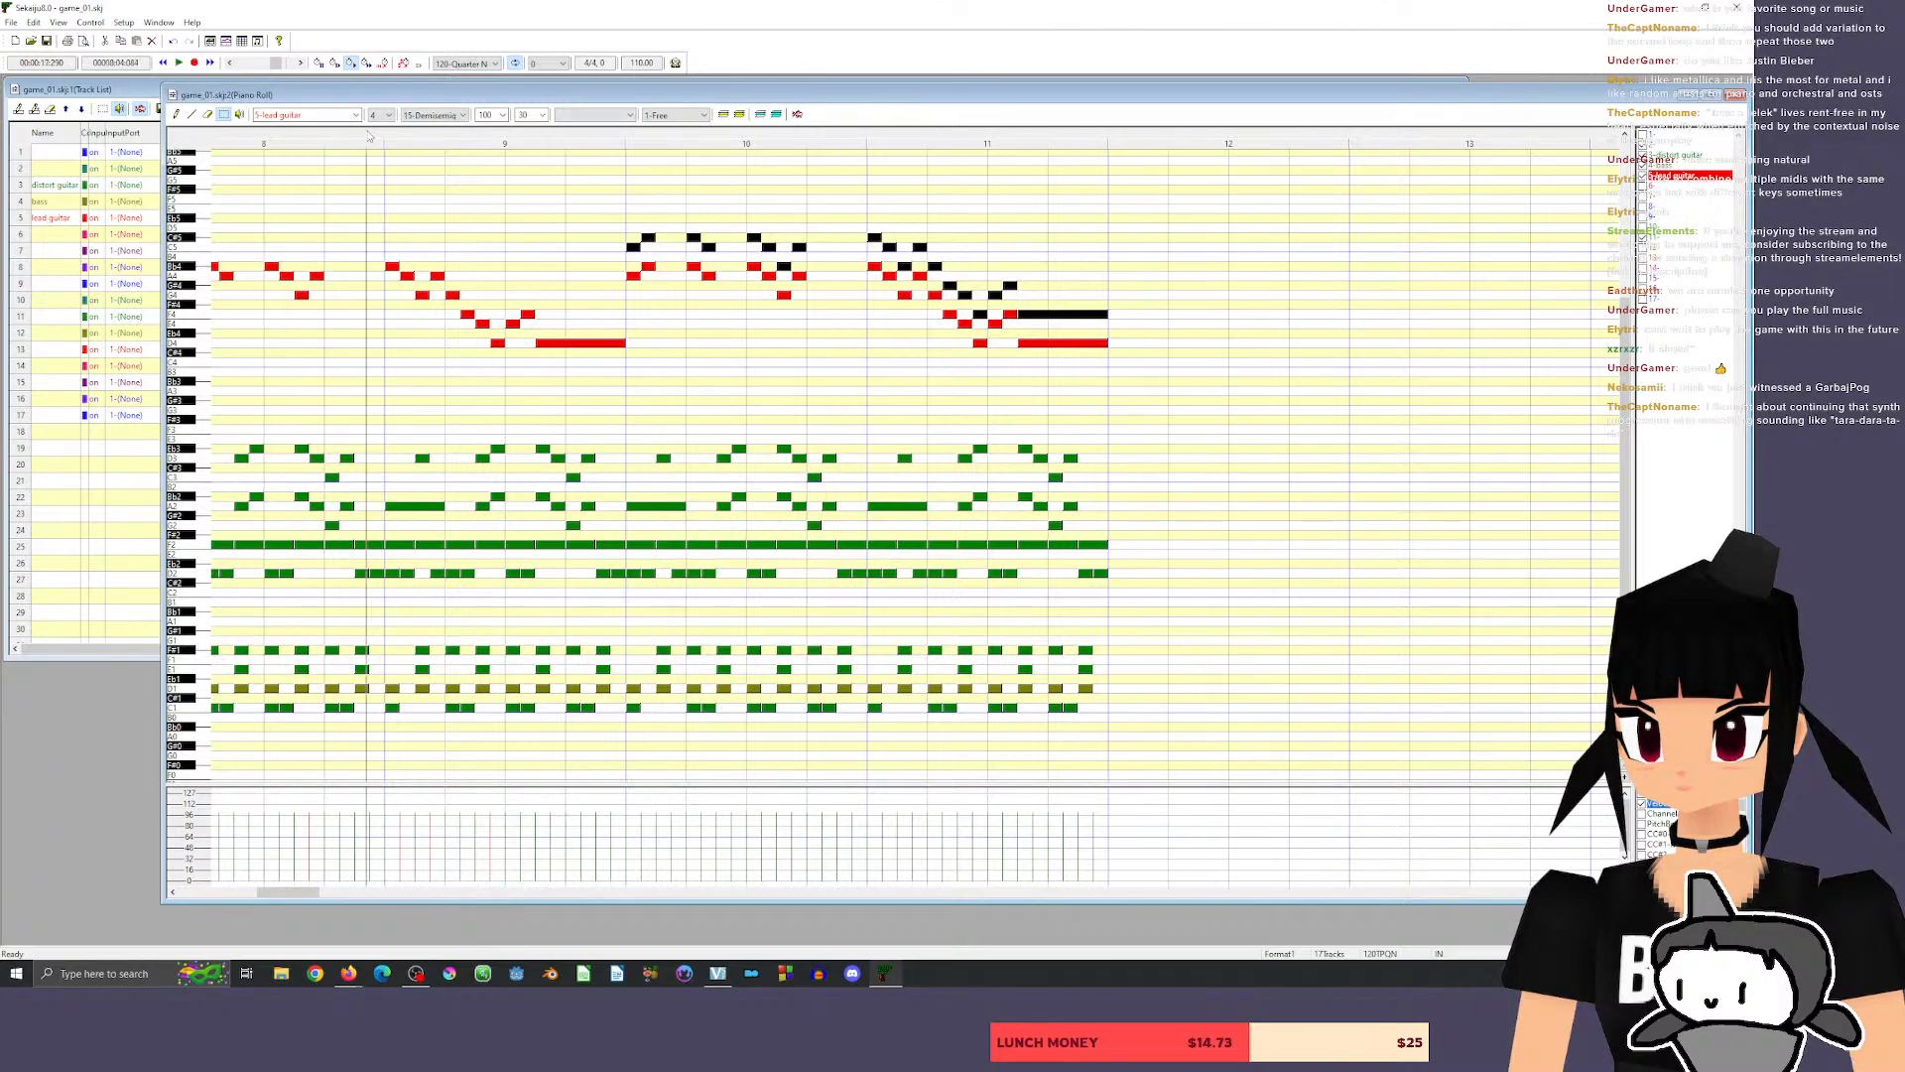
key(space)
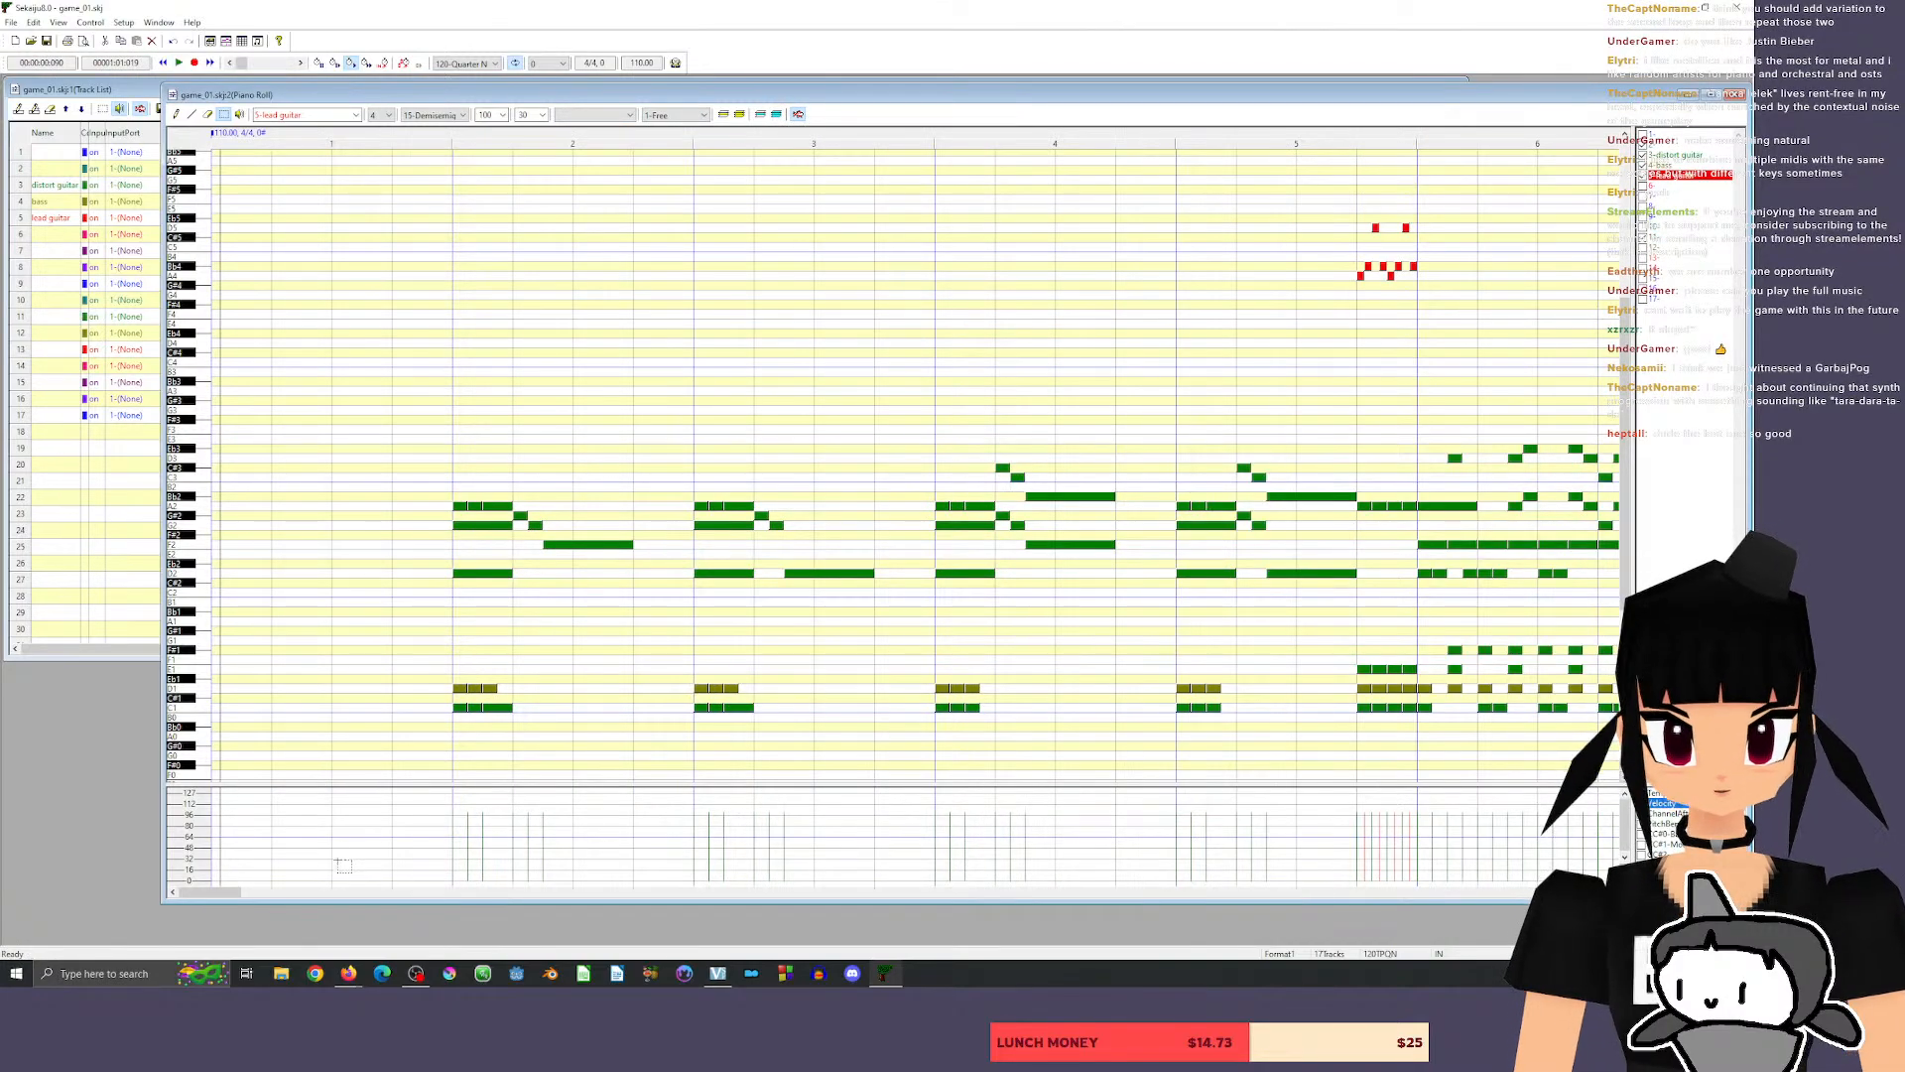
Raise the upper lead guitar harmony in measures 10–11 by two semitones and play the song from measure 8.
drag(206, 900, 276, 900)
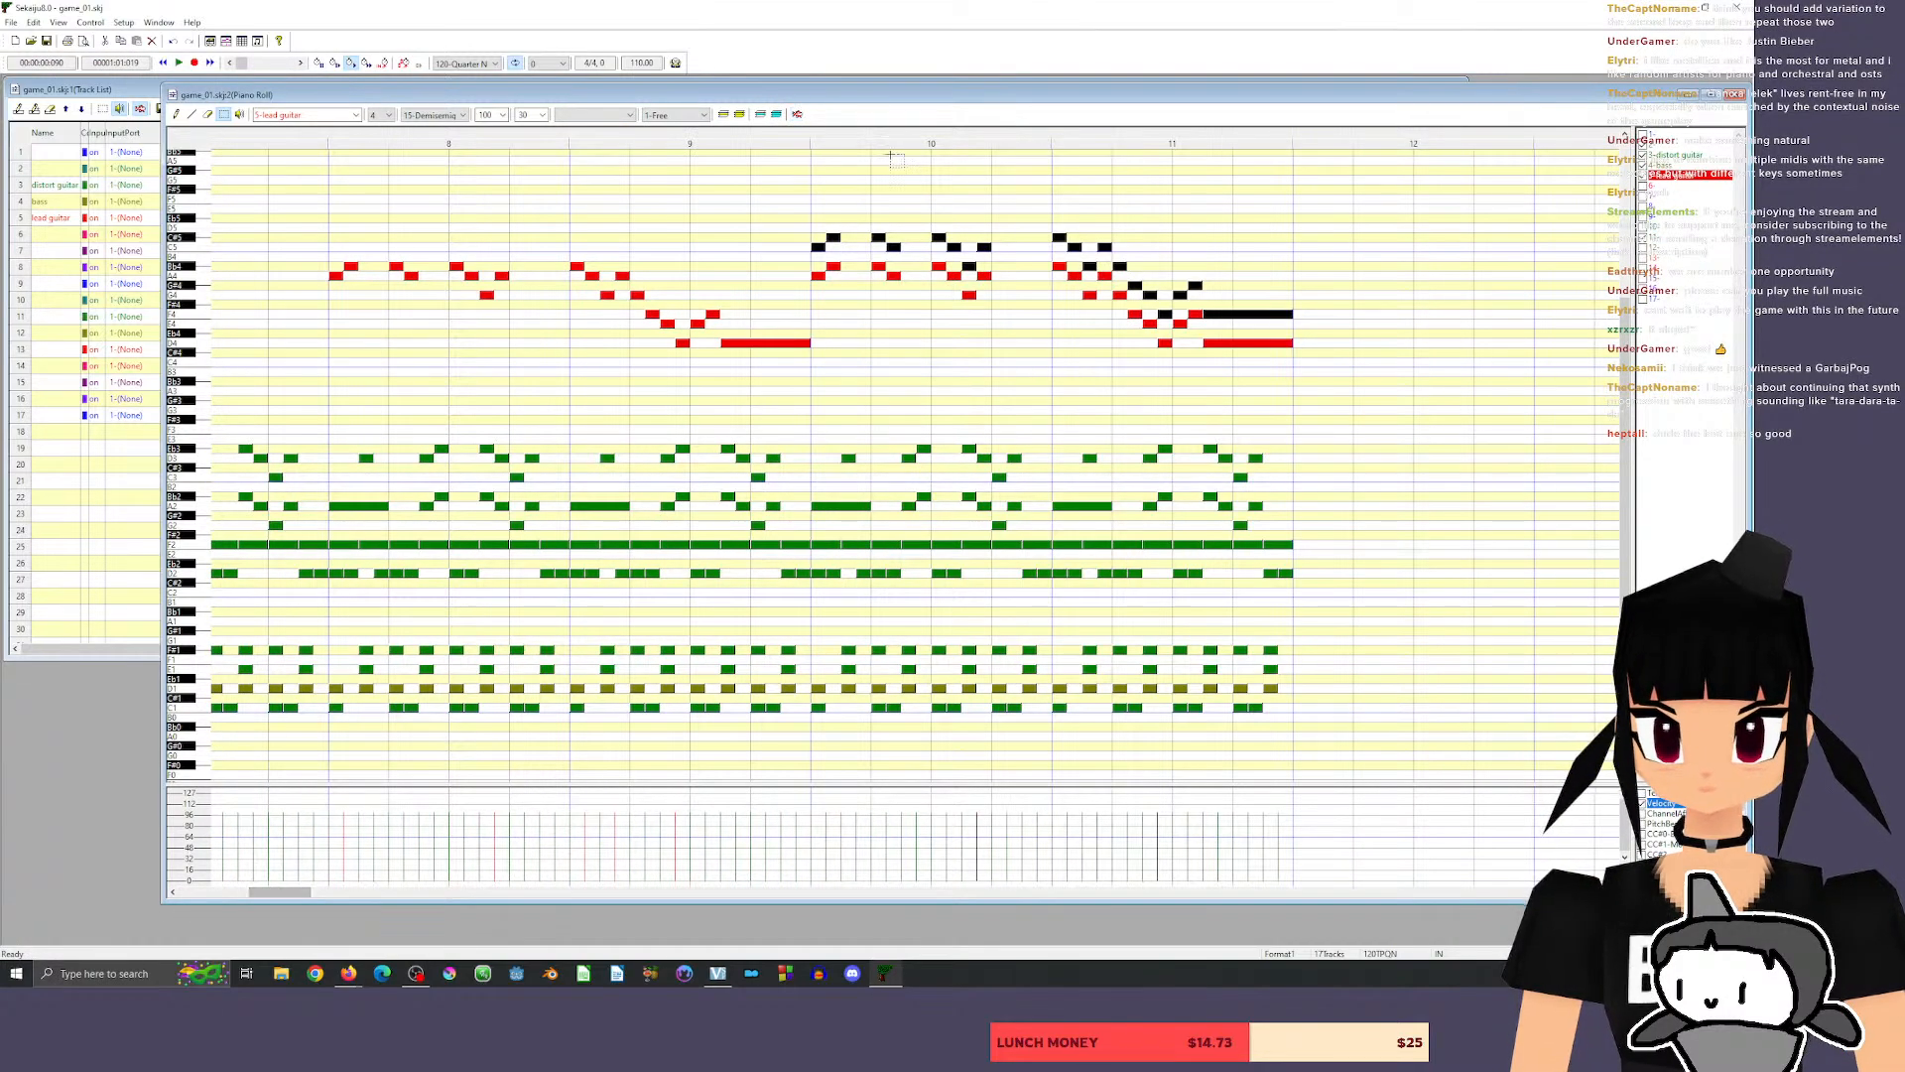
drag(818, 247, 821, 229)
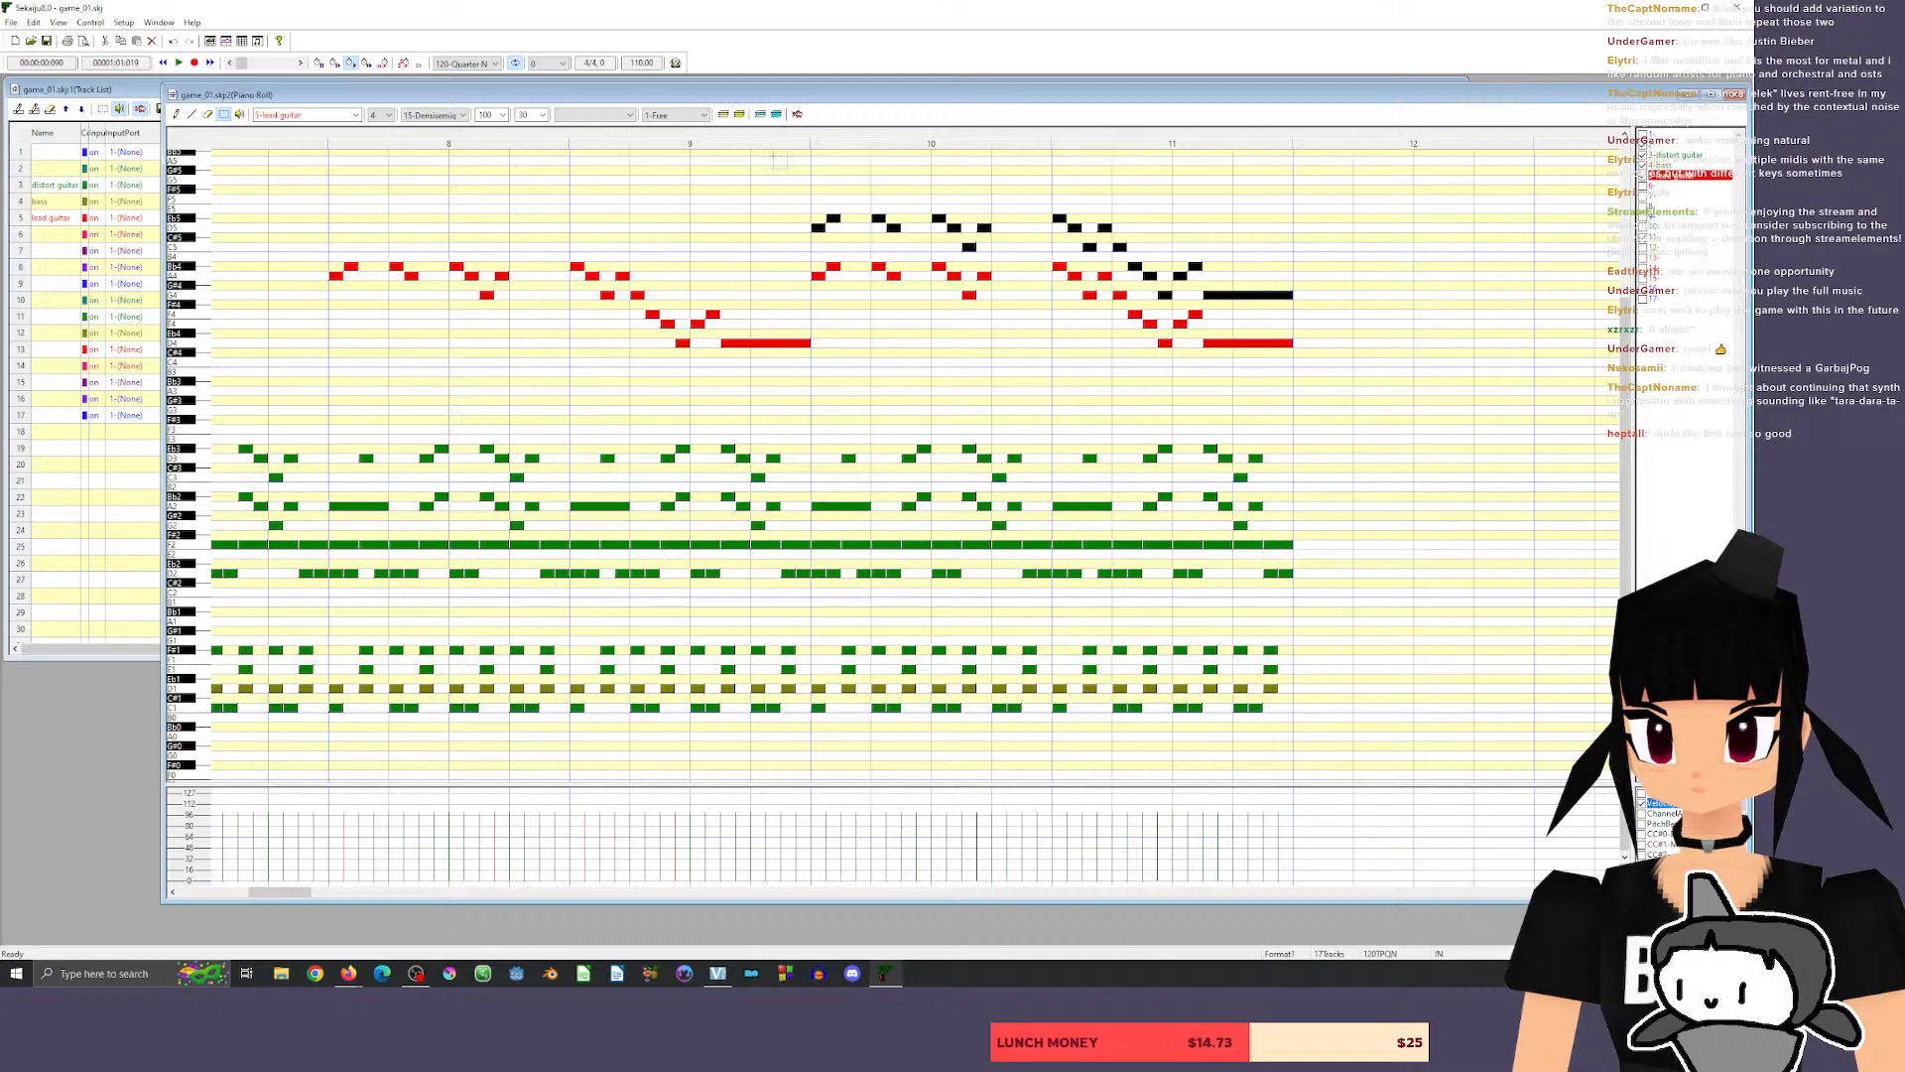
click(708, 137)
click(327, 141)
key(space)
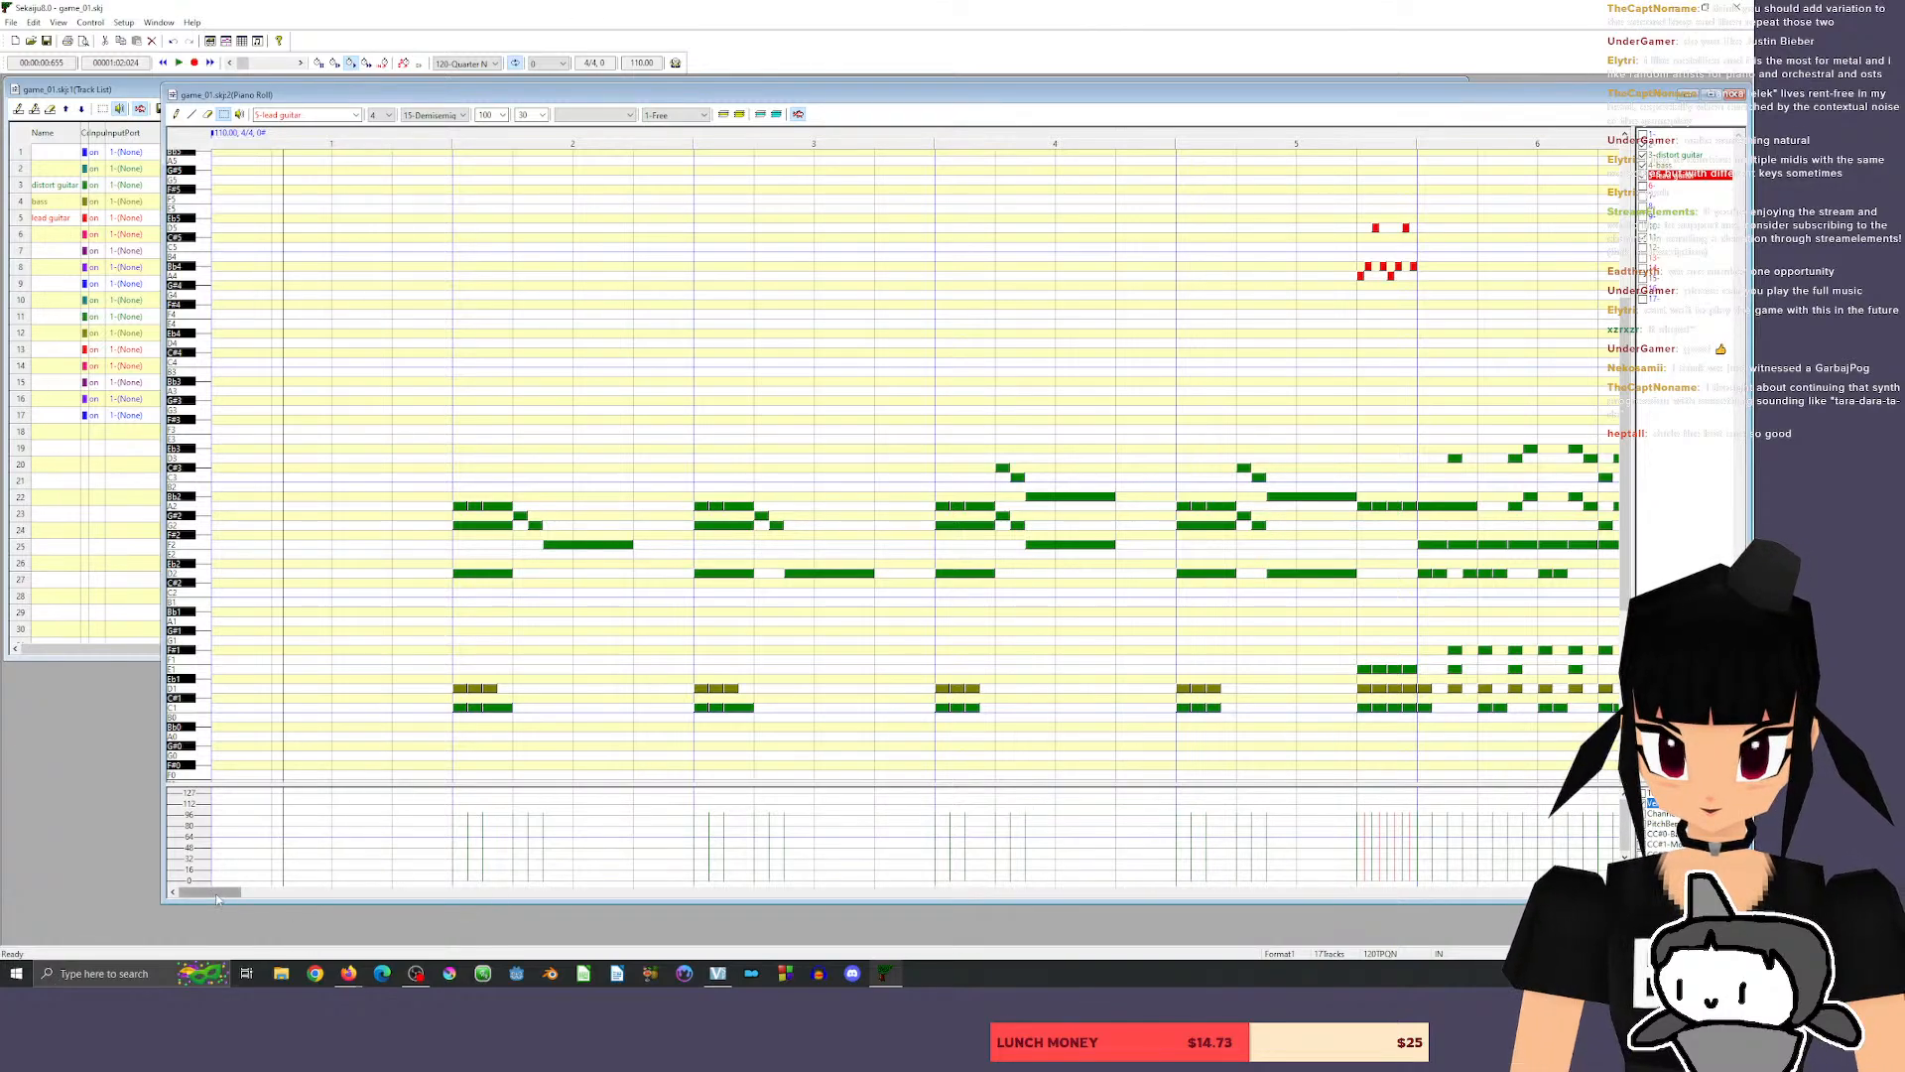
Raise the two long closing lead guitar notes in measure 11 to D5 and A4 and play from the end of measure 9.
drag(218, 898, 290, 895)
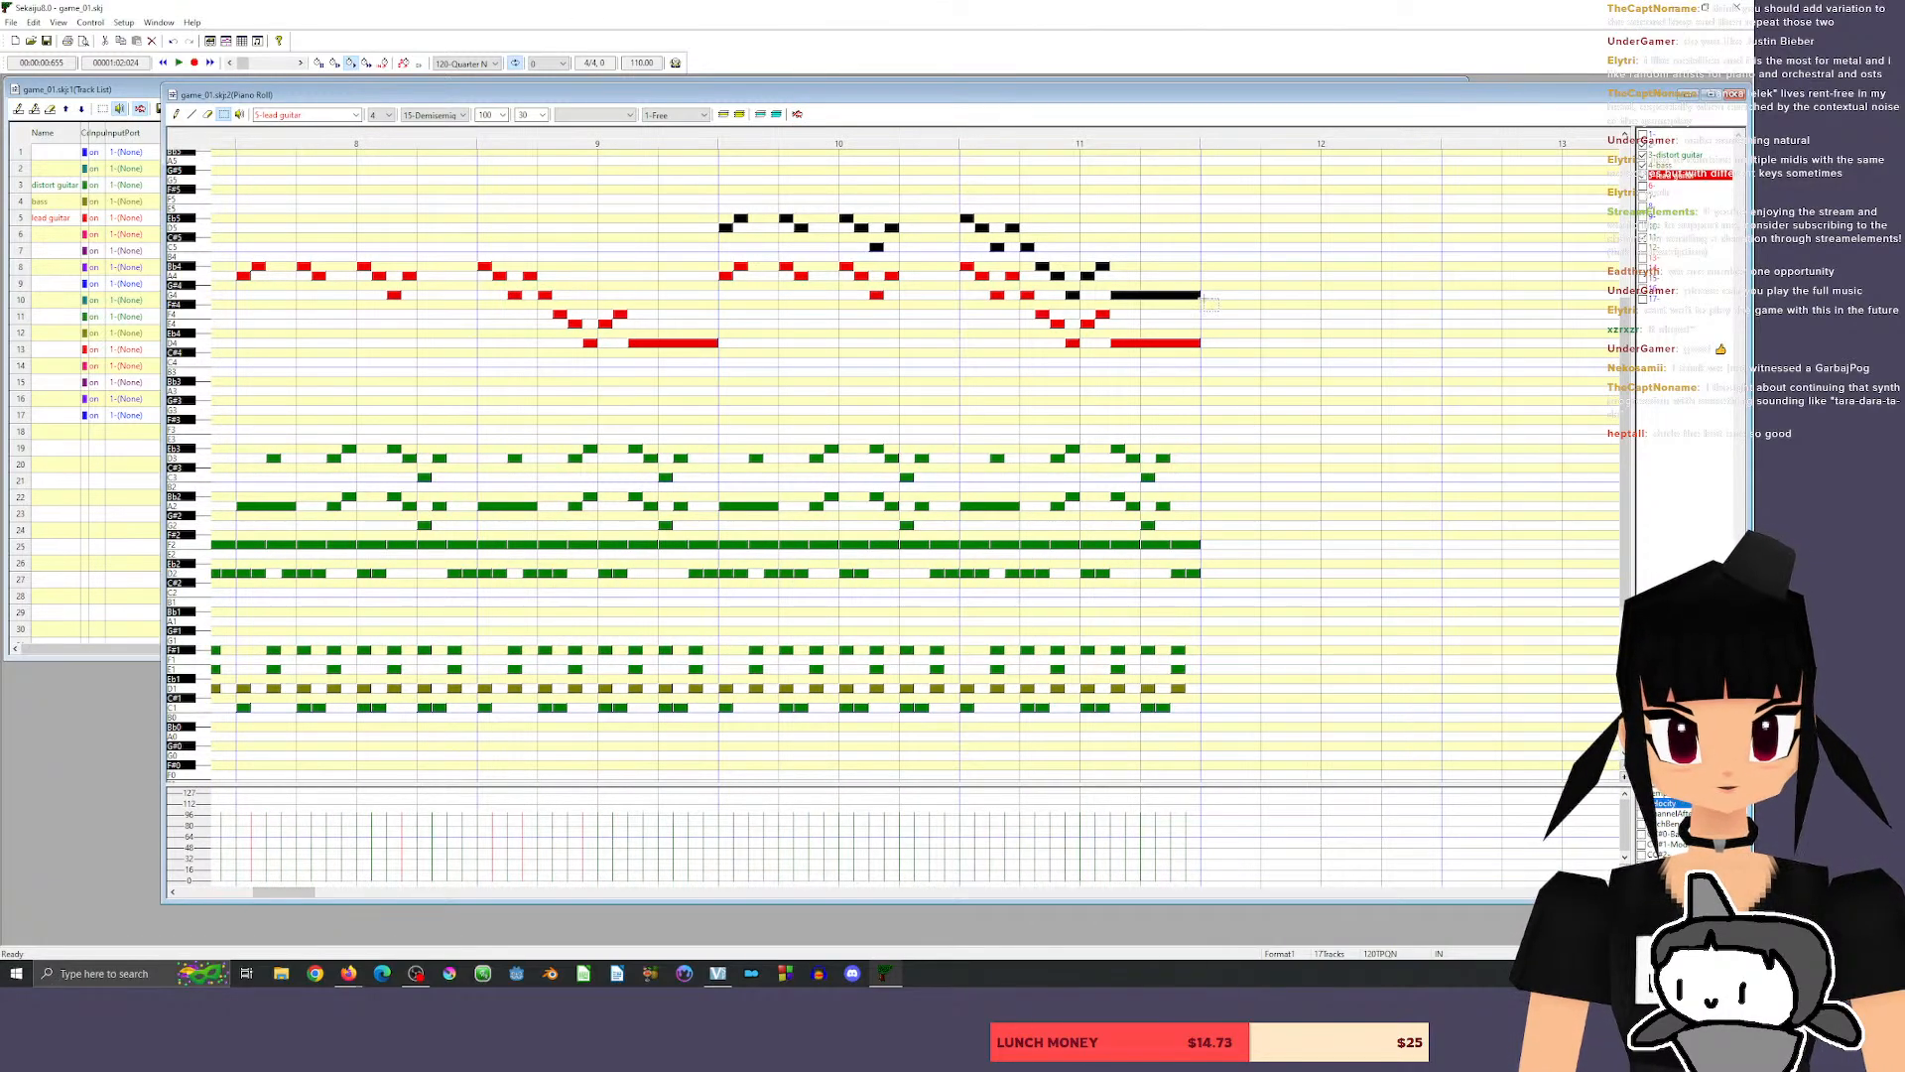
drag(1113, 279, 1255, 363)
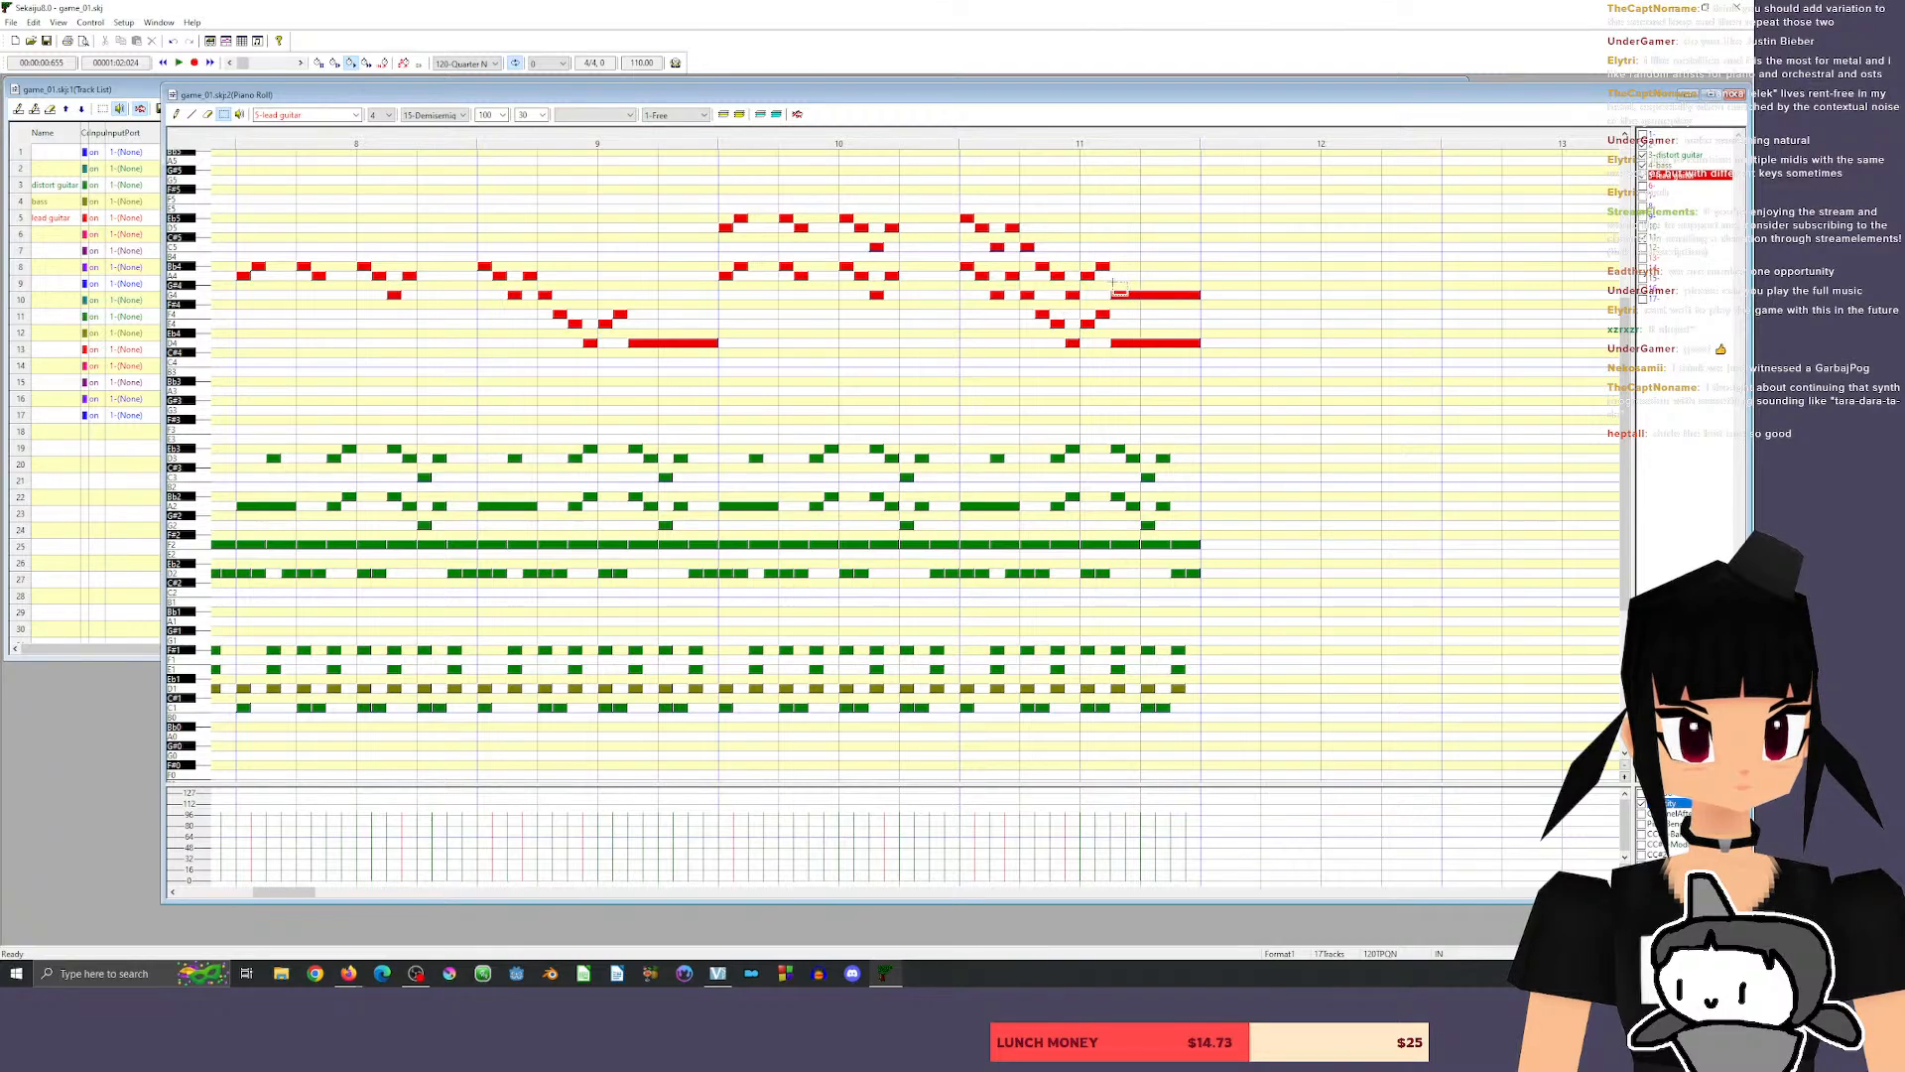
drag(1106, 282, 1145, 229)
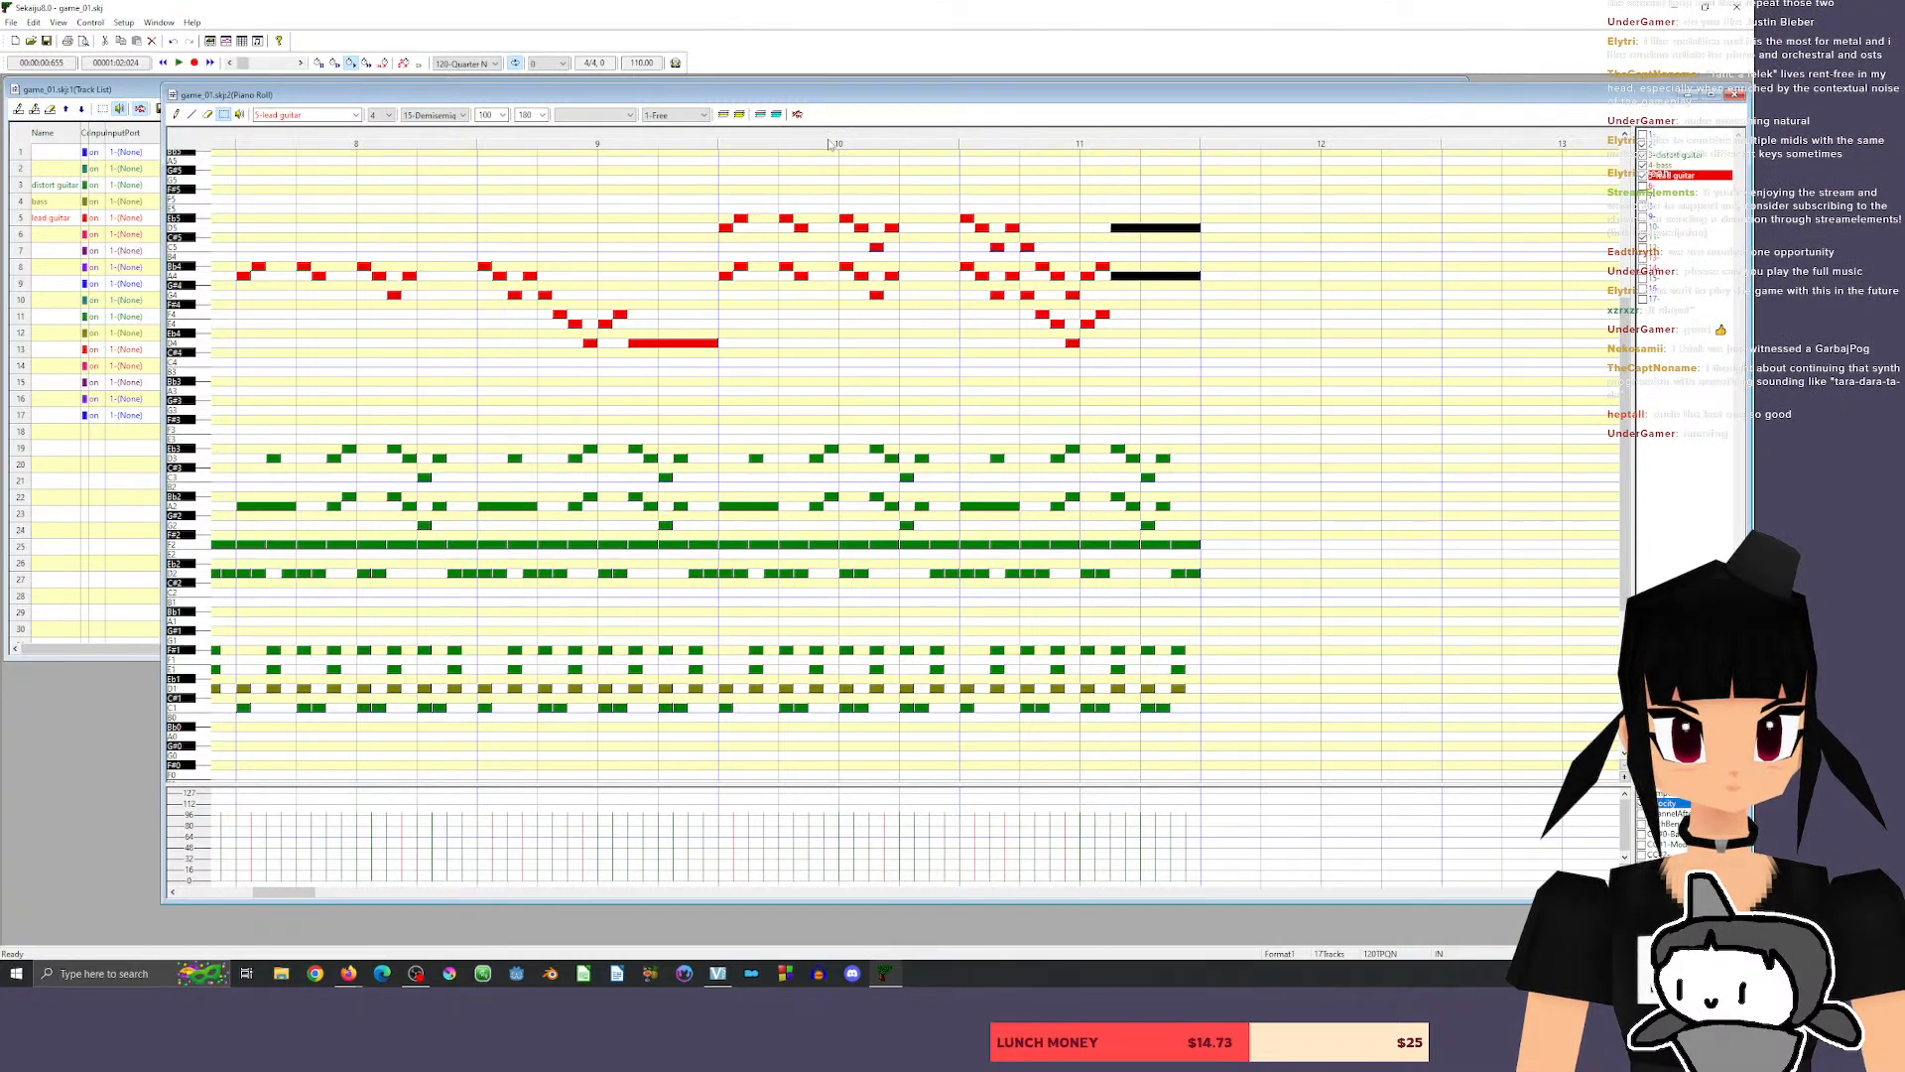
click(682, 137)
key(space)
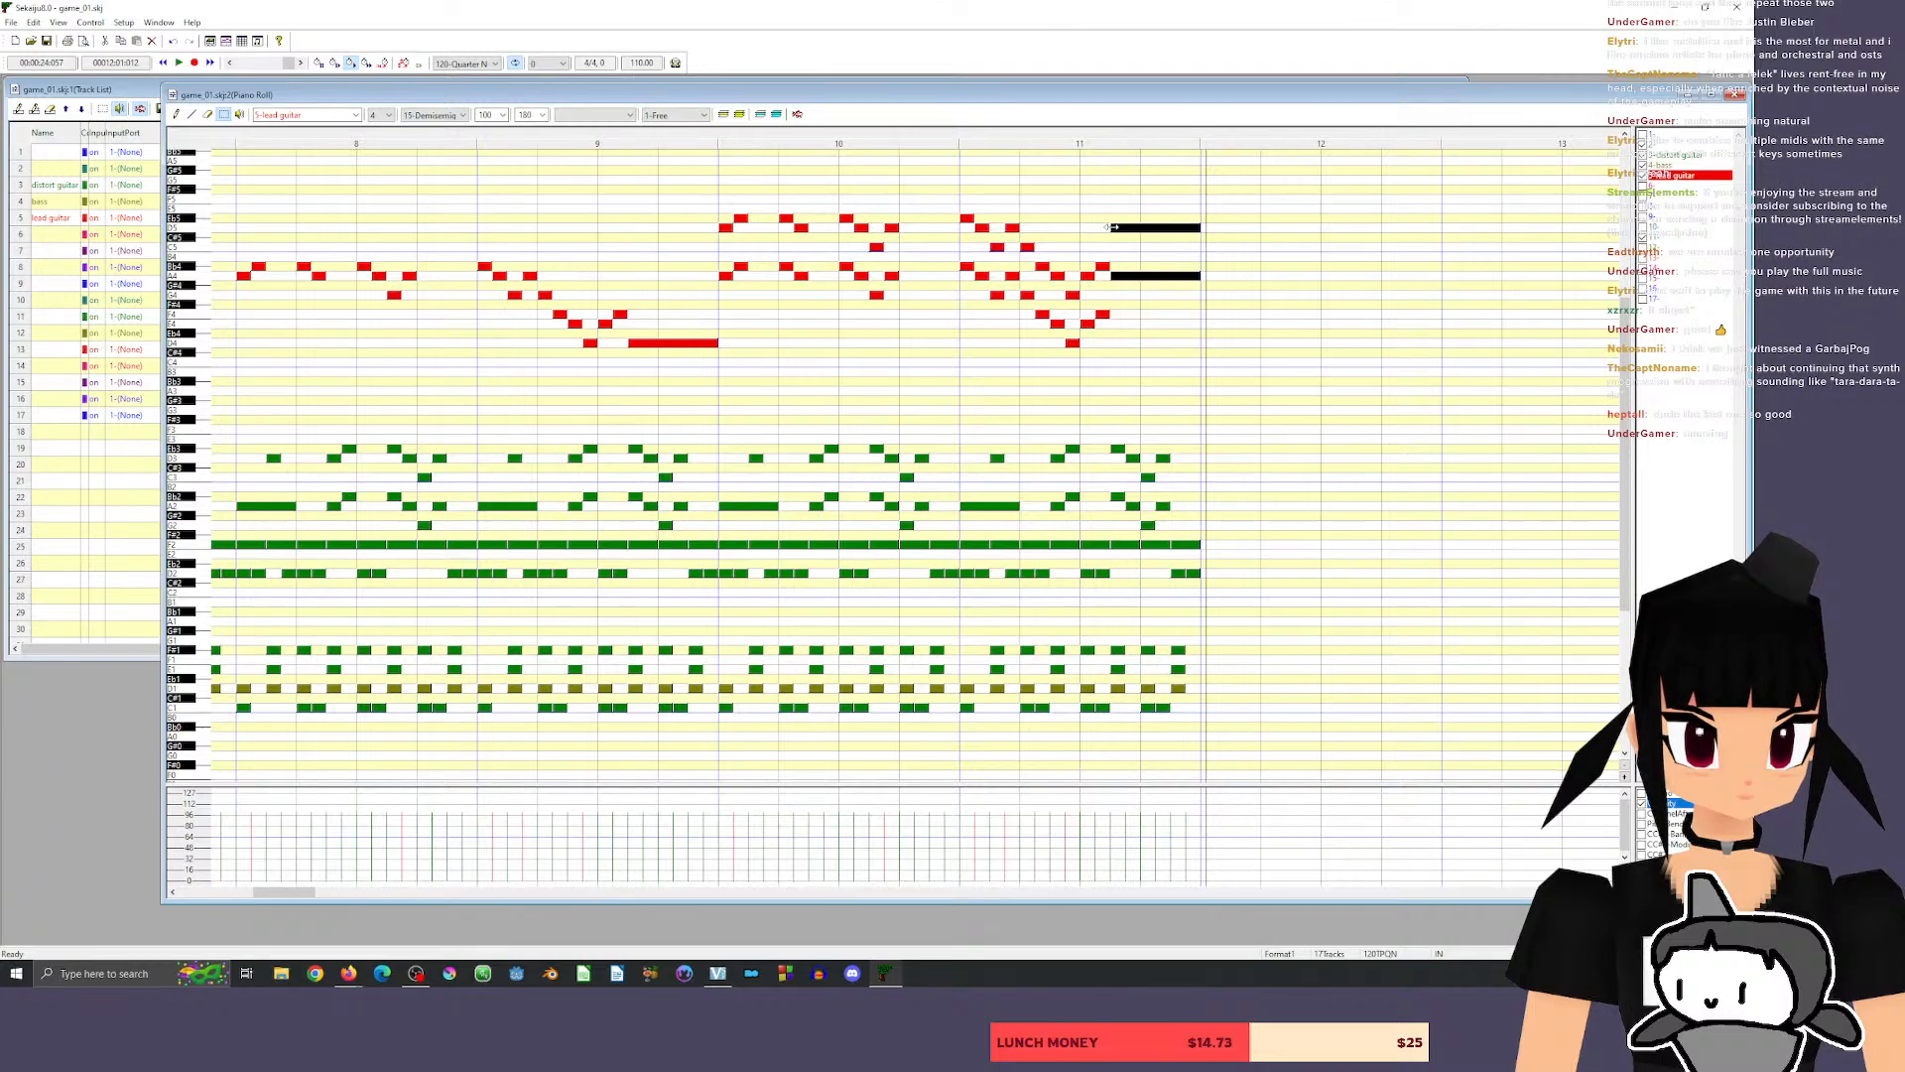
Lower the two long closing lead guitar notes in measure 11 to C5 and G4 and play the passage, including from late in measure 6.
drag(1159, 226, 1157, 245)
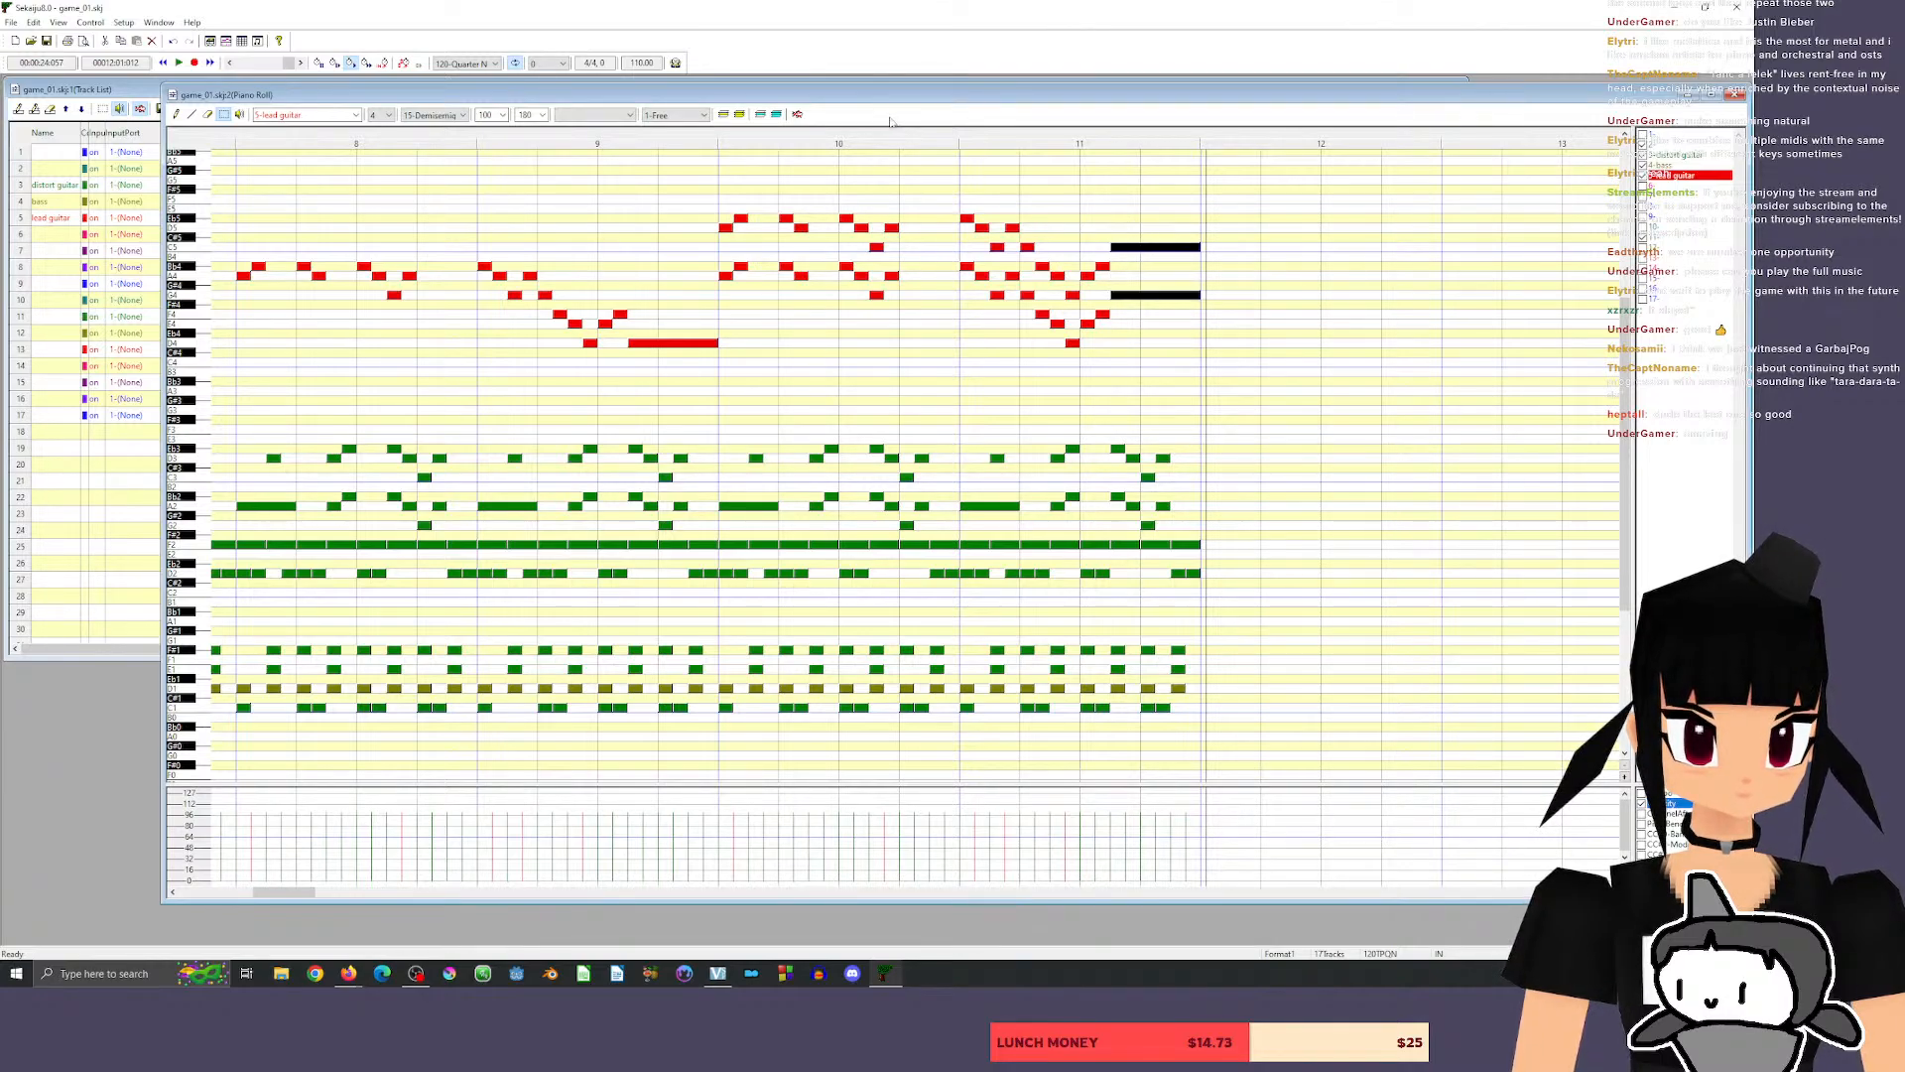
key(space)
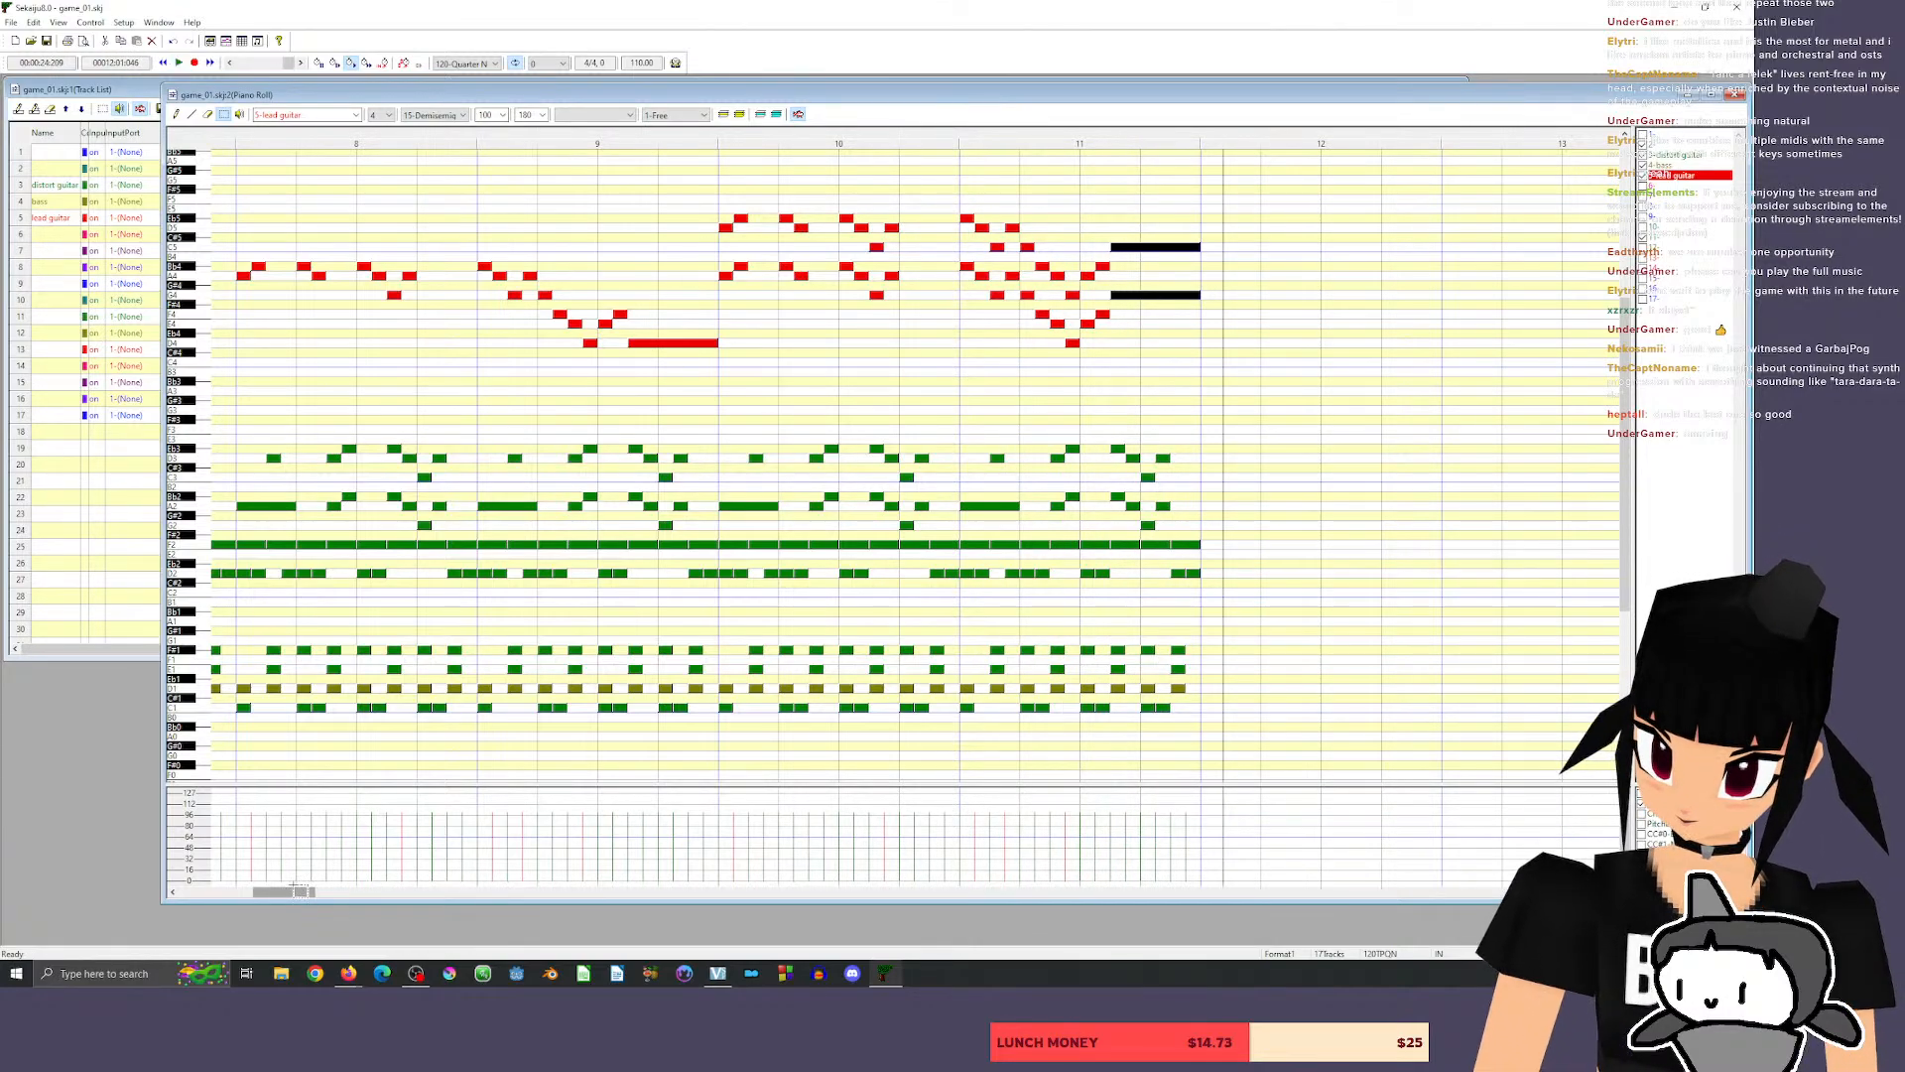
drag(297, 888, 278, 889)
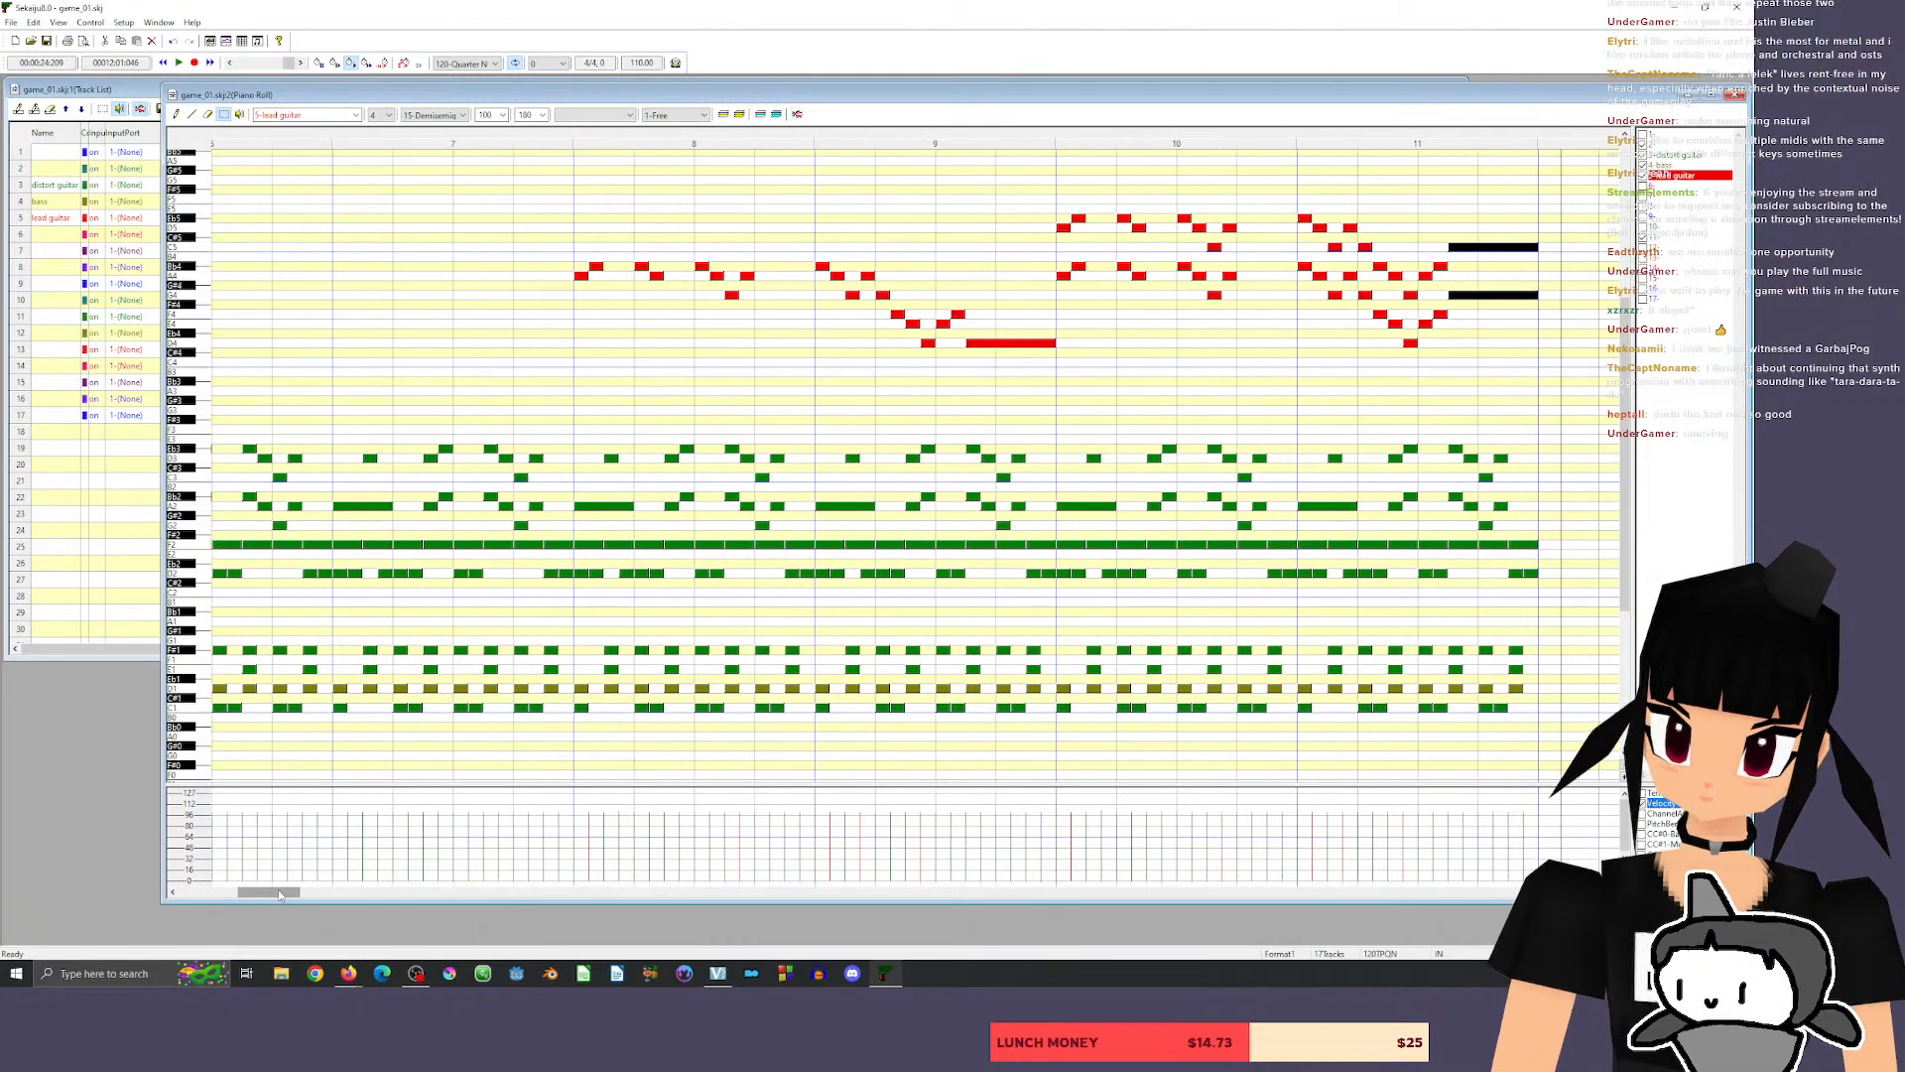
click(310, 139)
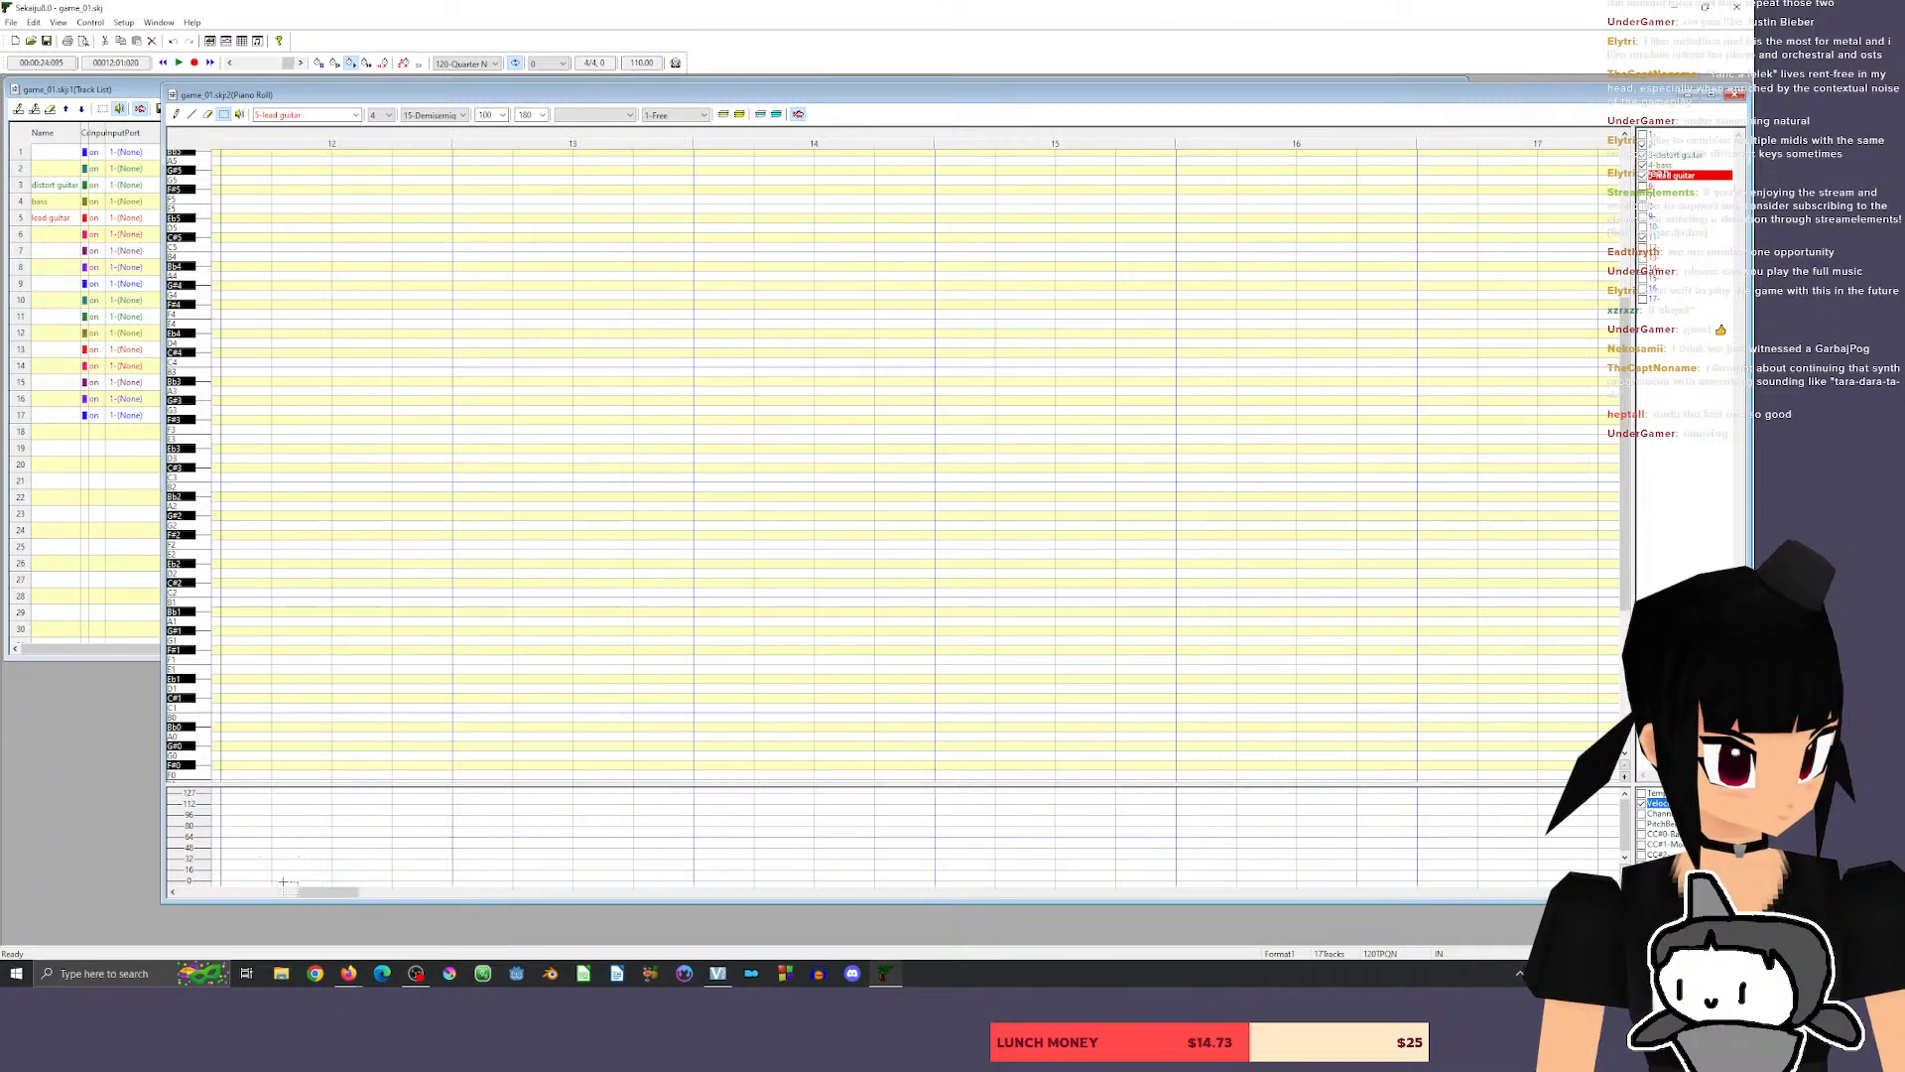
Make distort guitar the active track for note drawing and audition the D3, G2 and D2 pitches.
drag(332, 893, 289, 894)
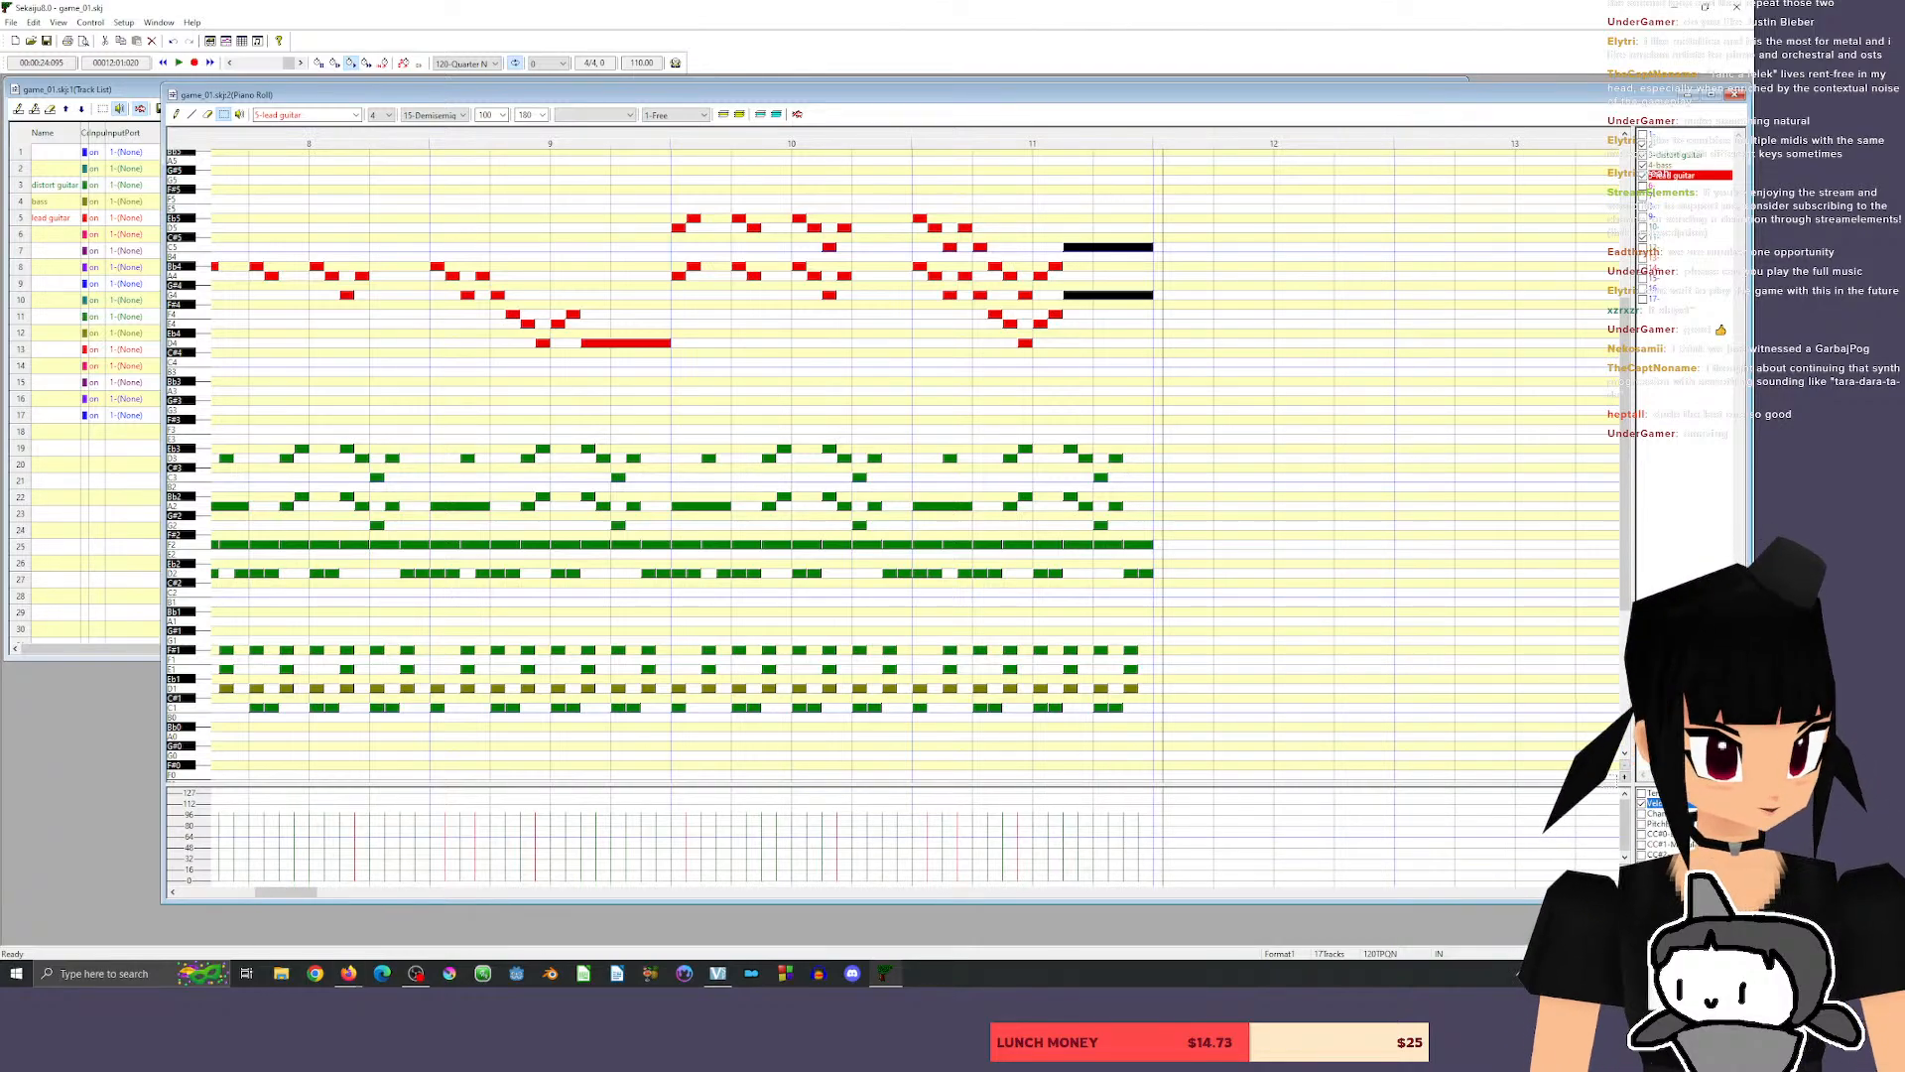
click(1601, 892)
click(1600, 892)
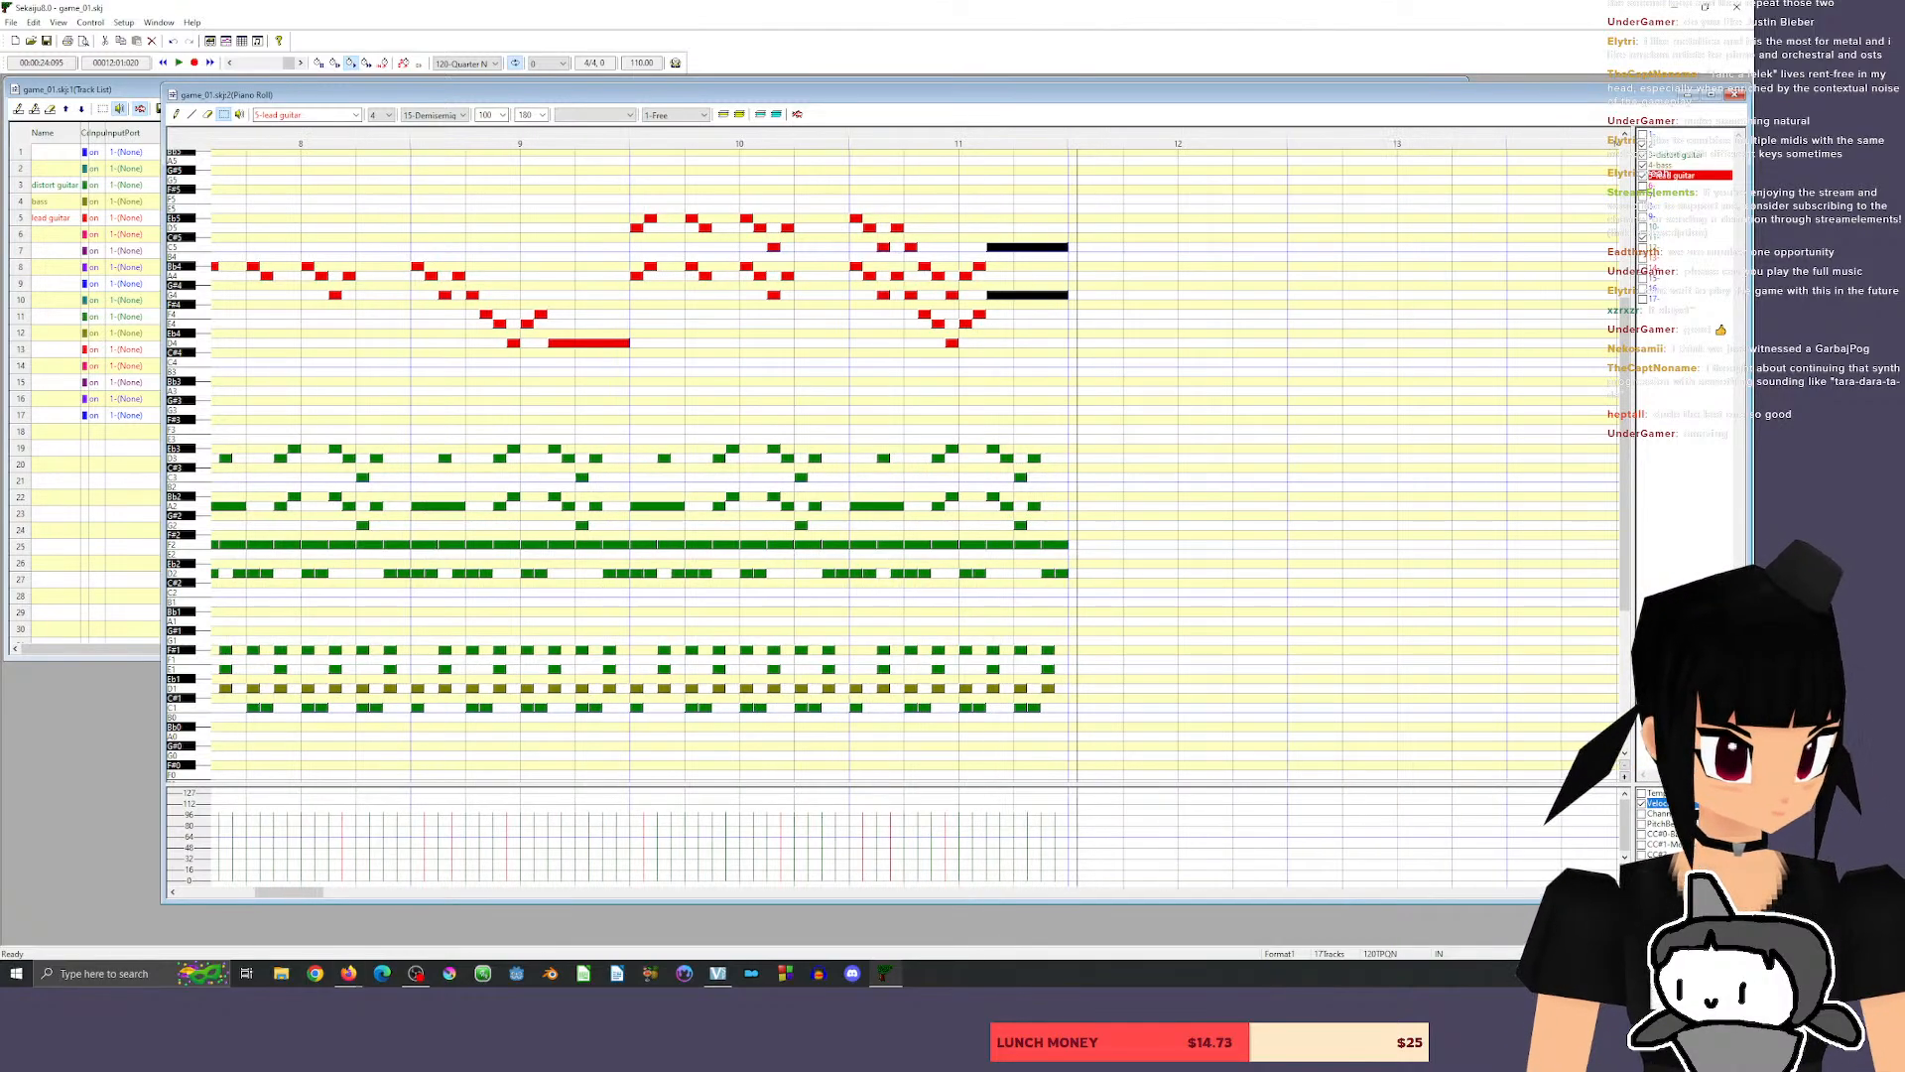
click(1601, 892)
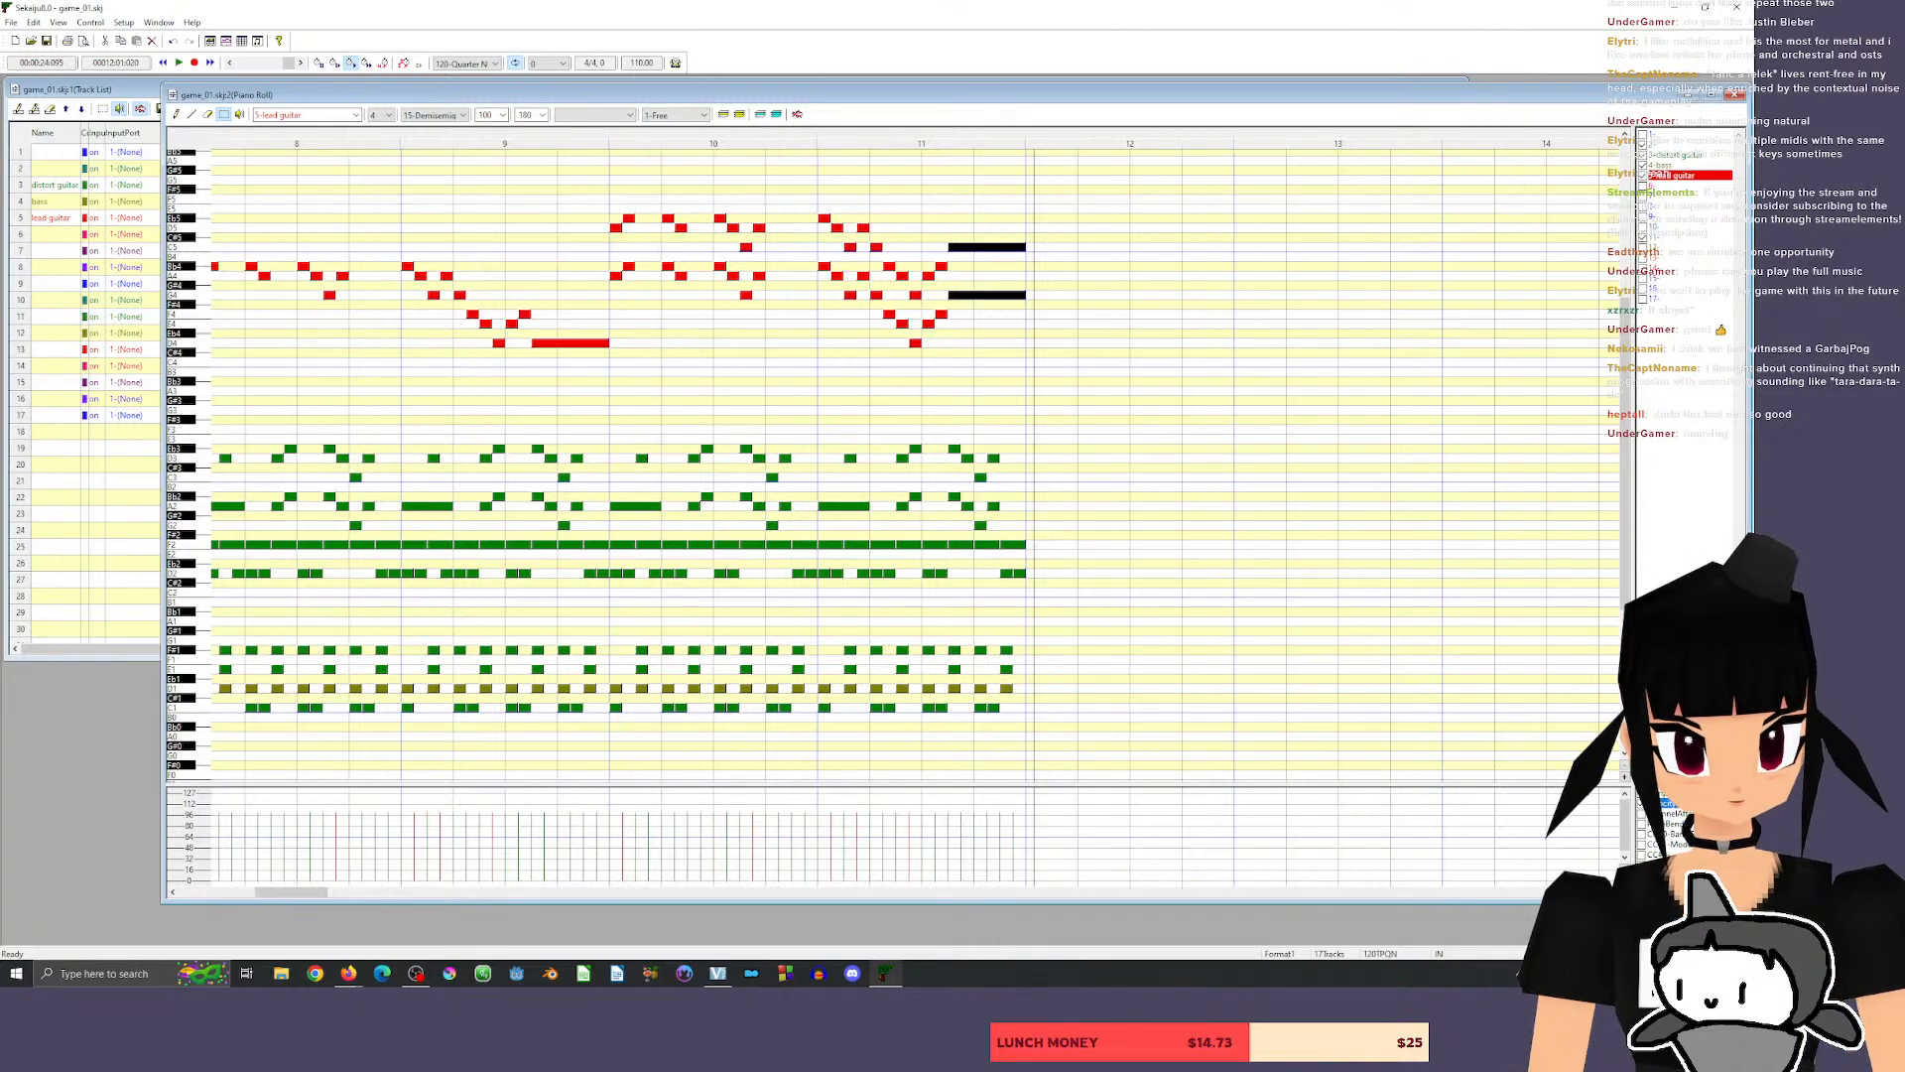
click(177, 115)
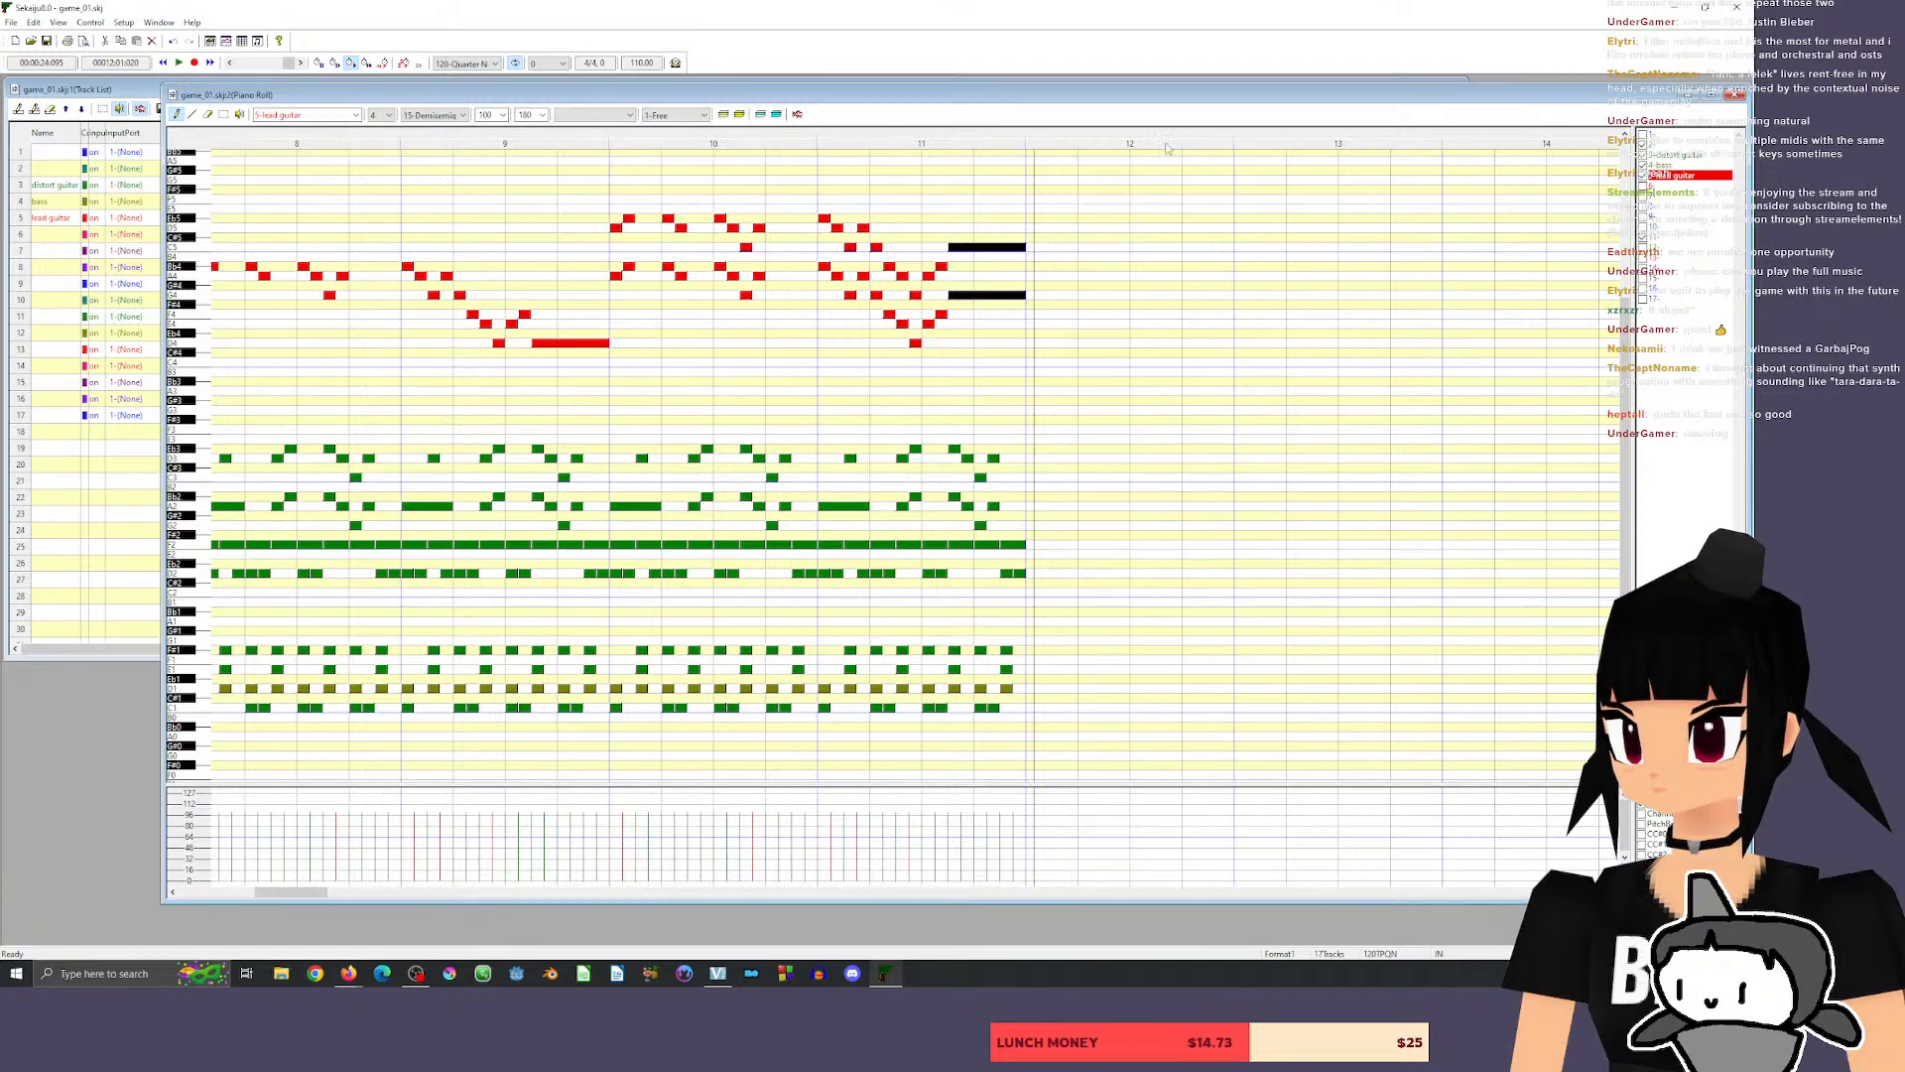
click(309, 114)
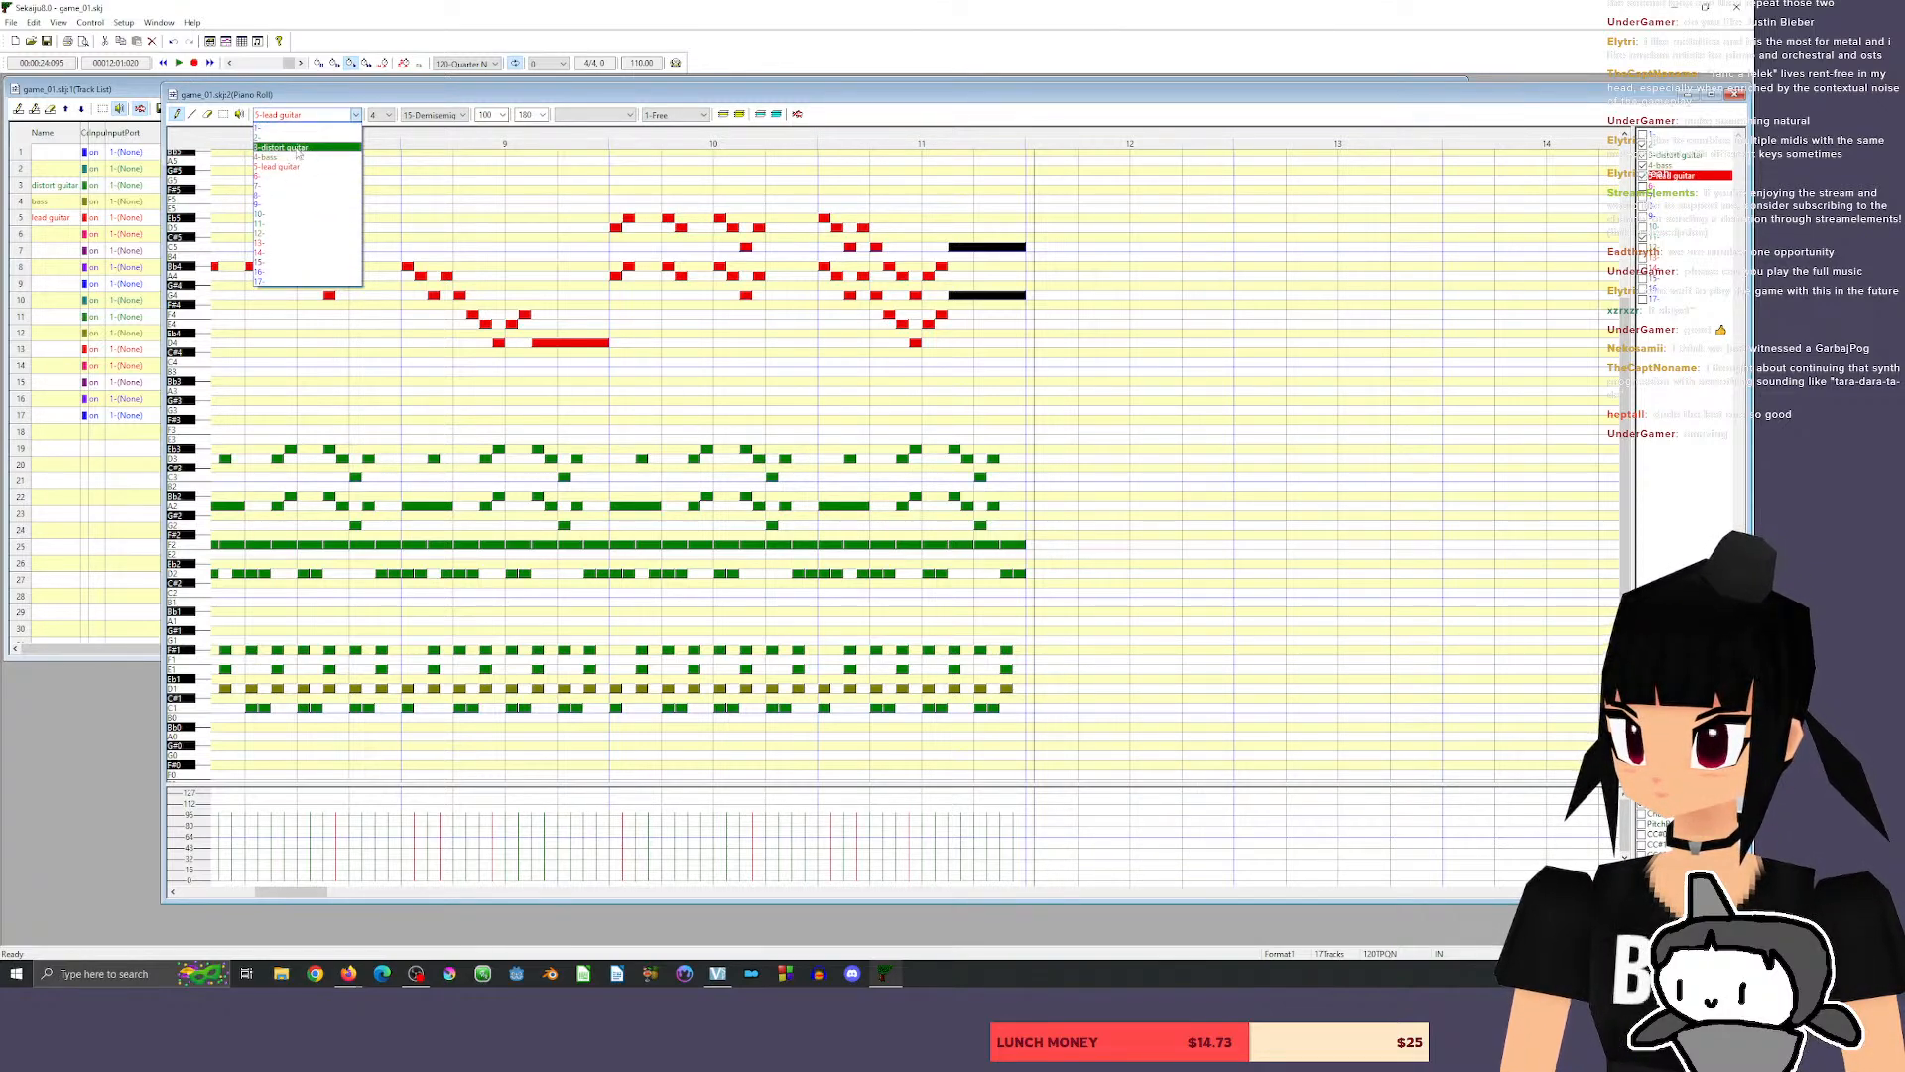
click(298, 149)
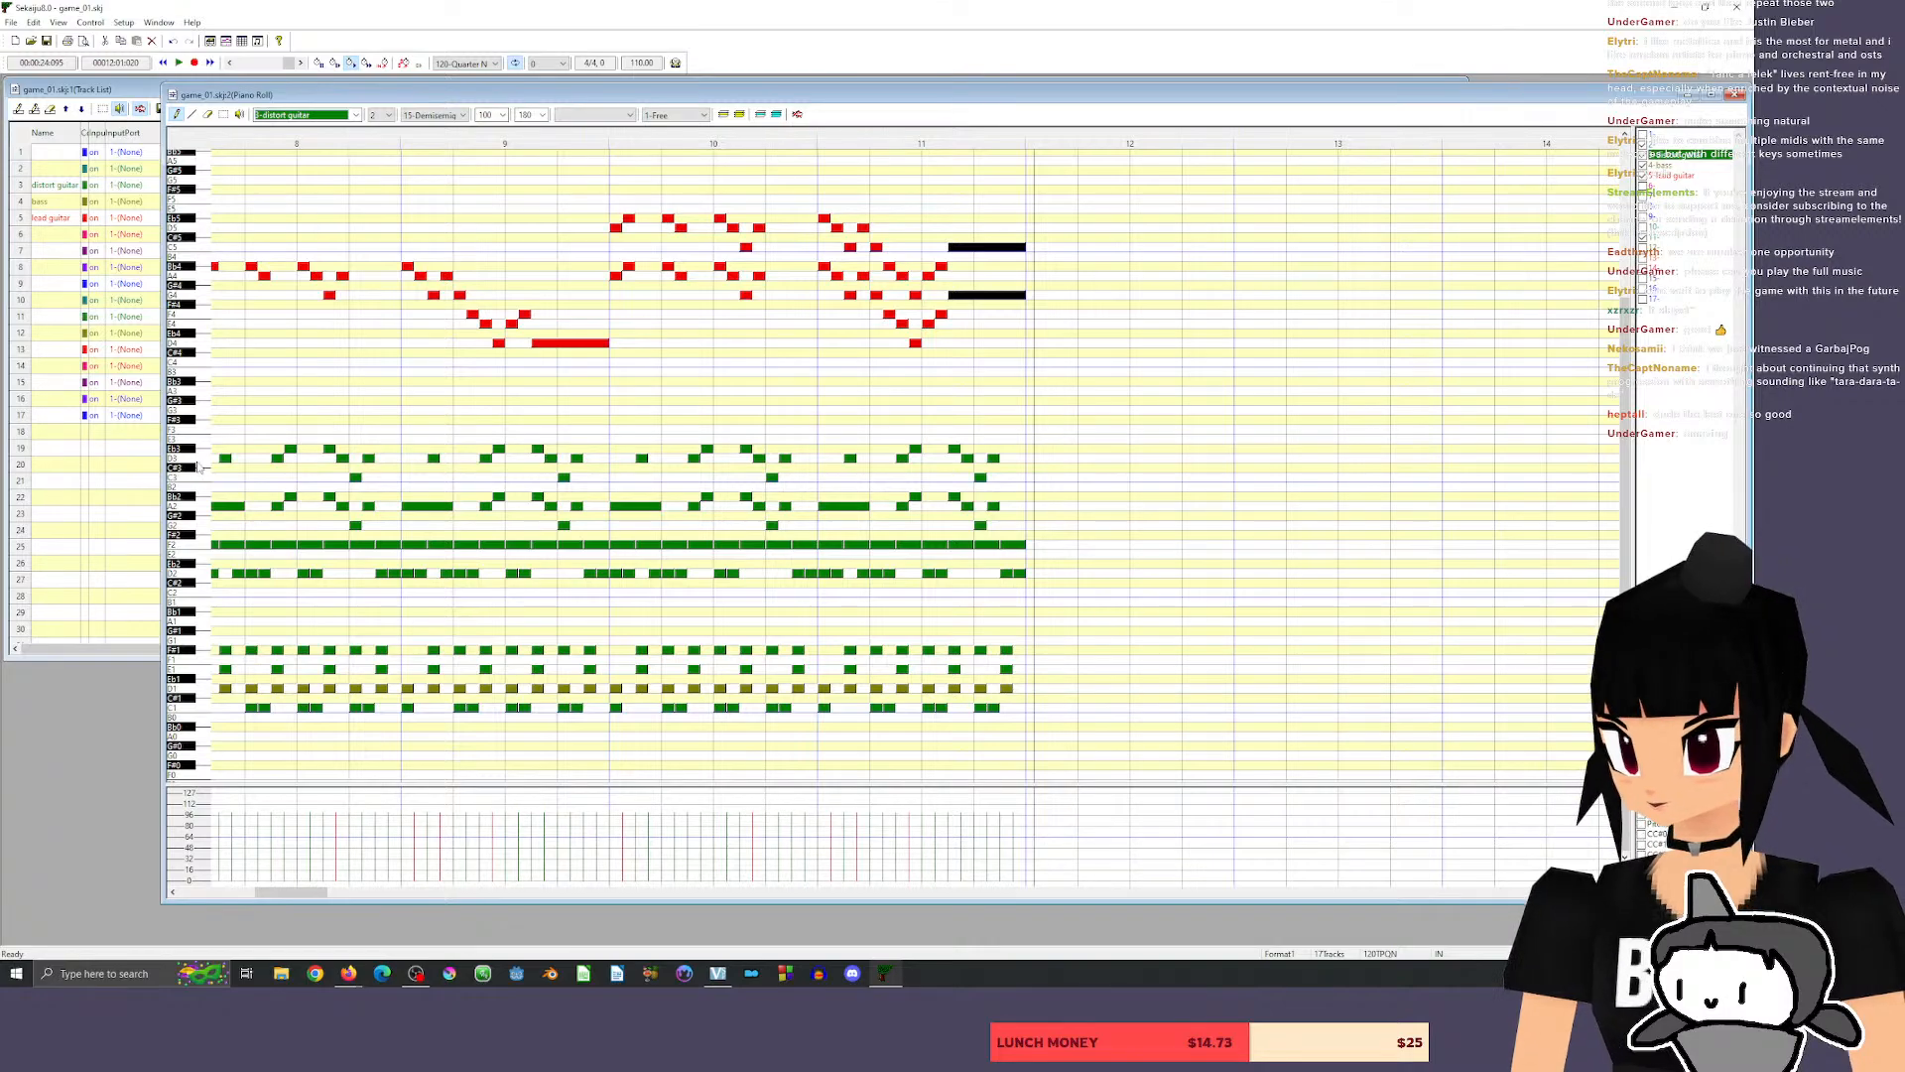
click(199, 460)
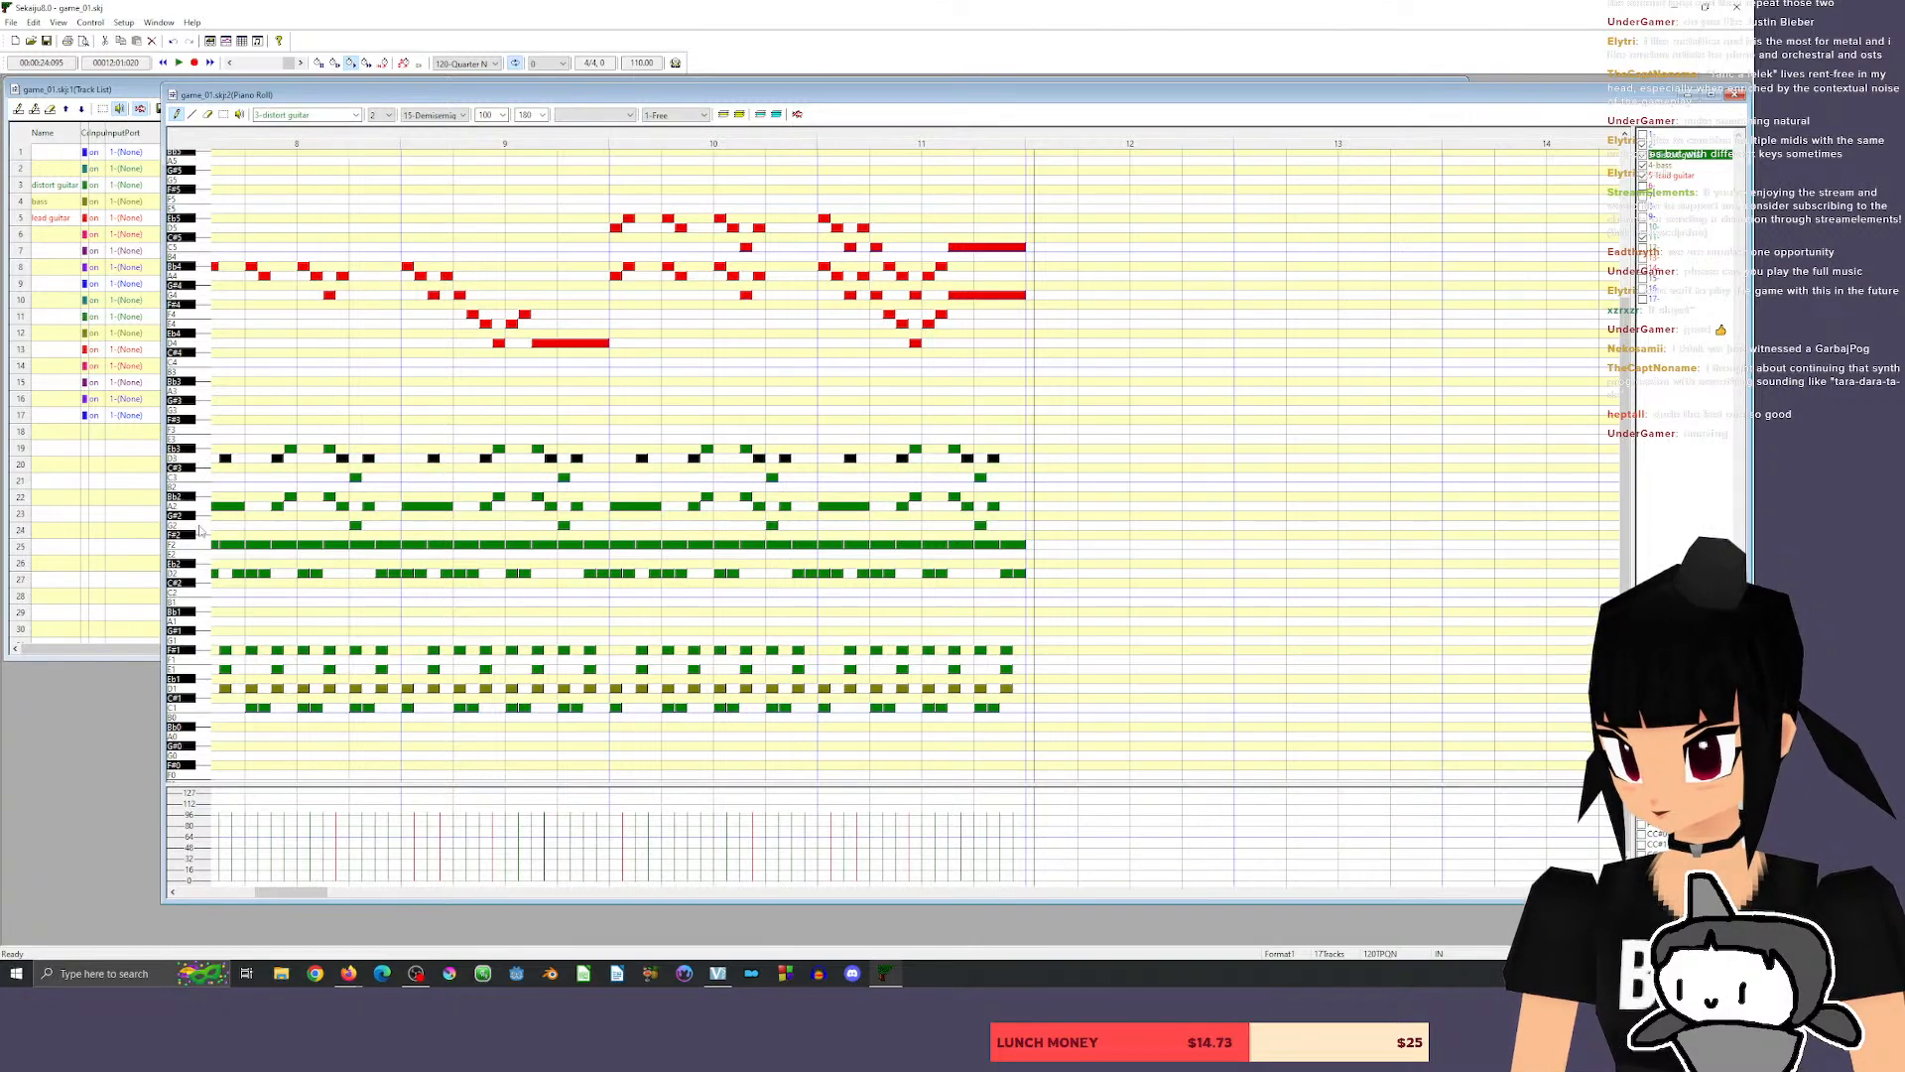
click(200, 527)
click(199, 460)
click(200, 576)
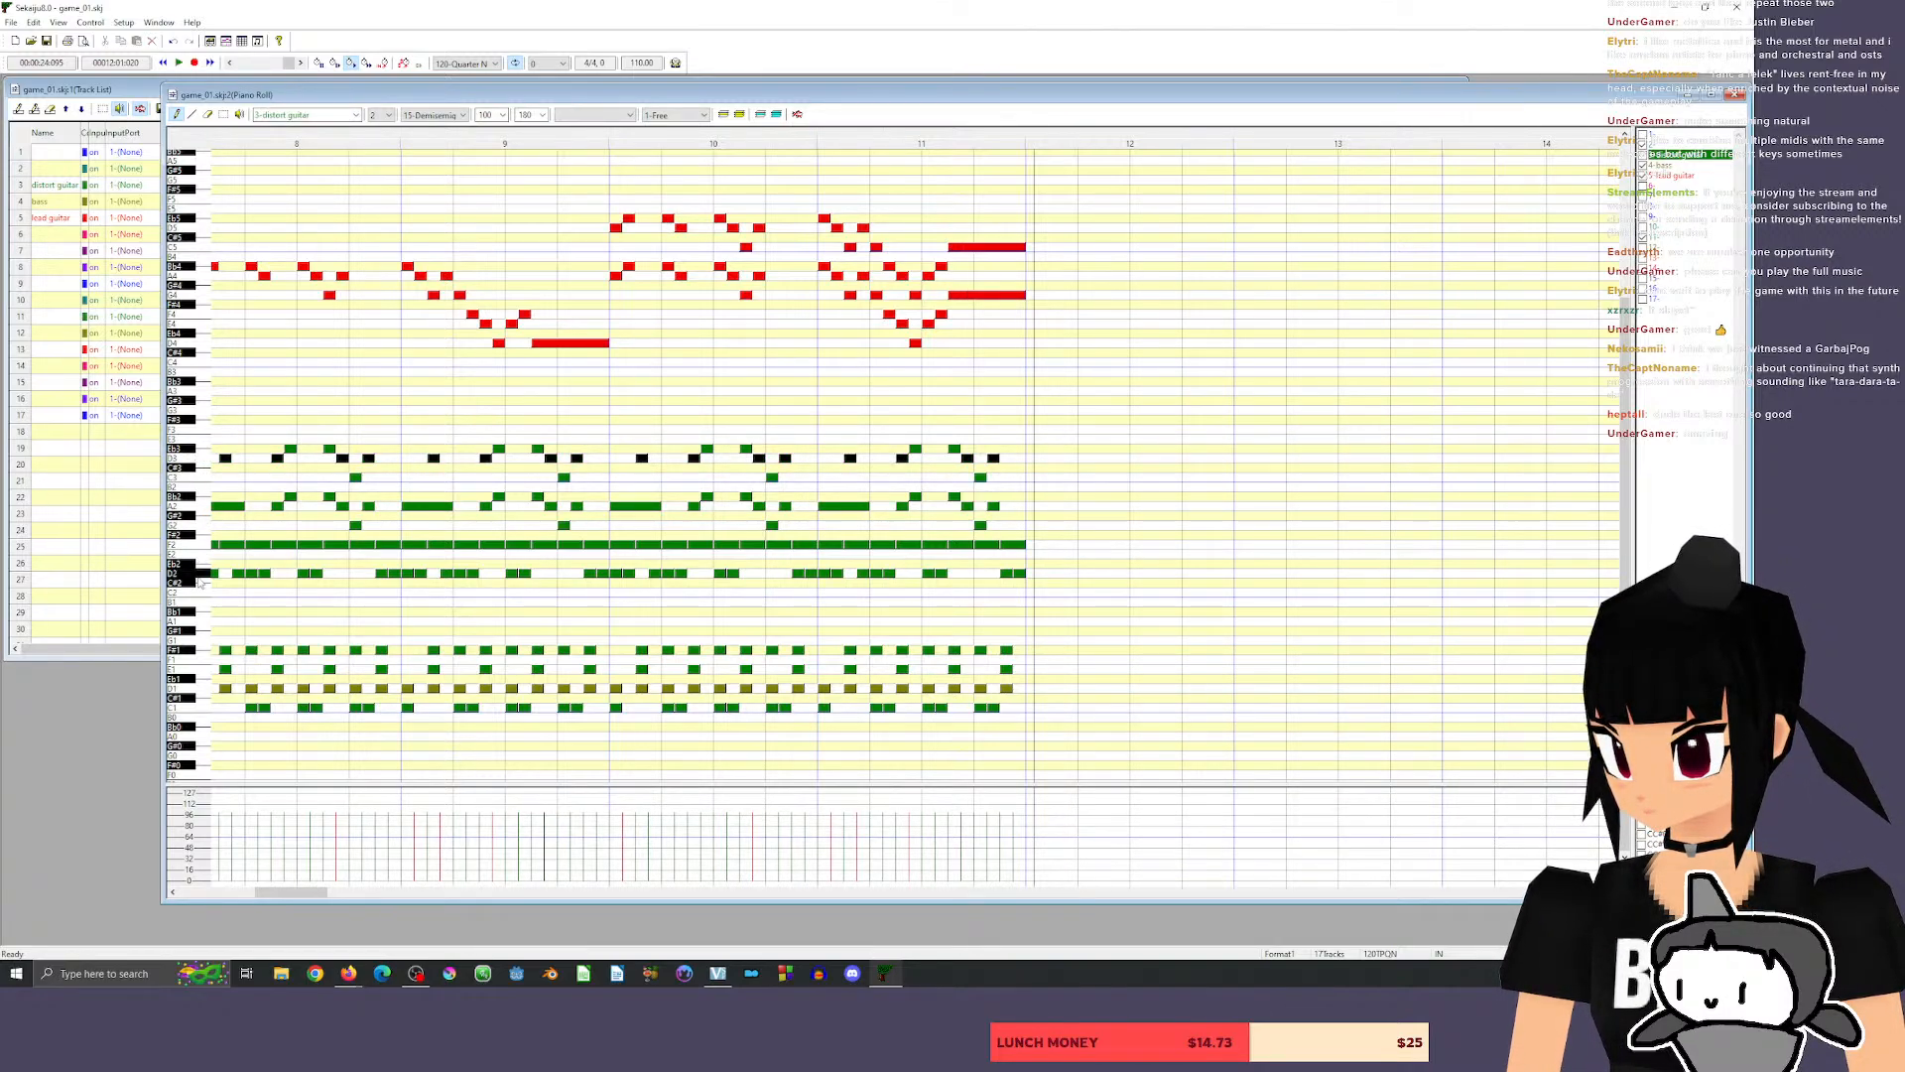
click(200, 575)
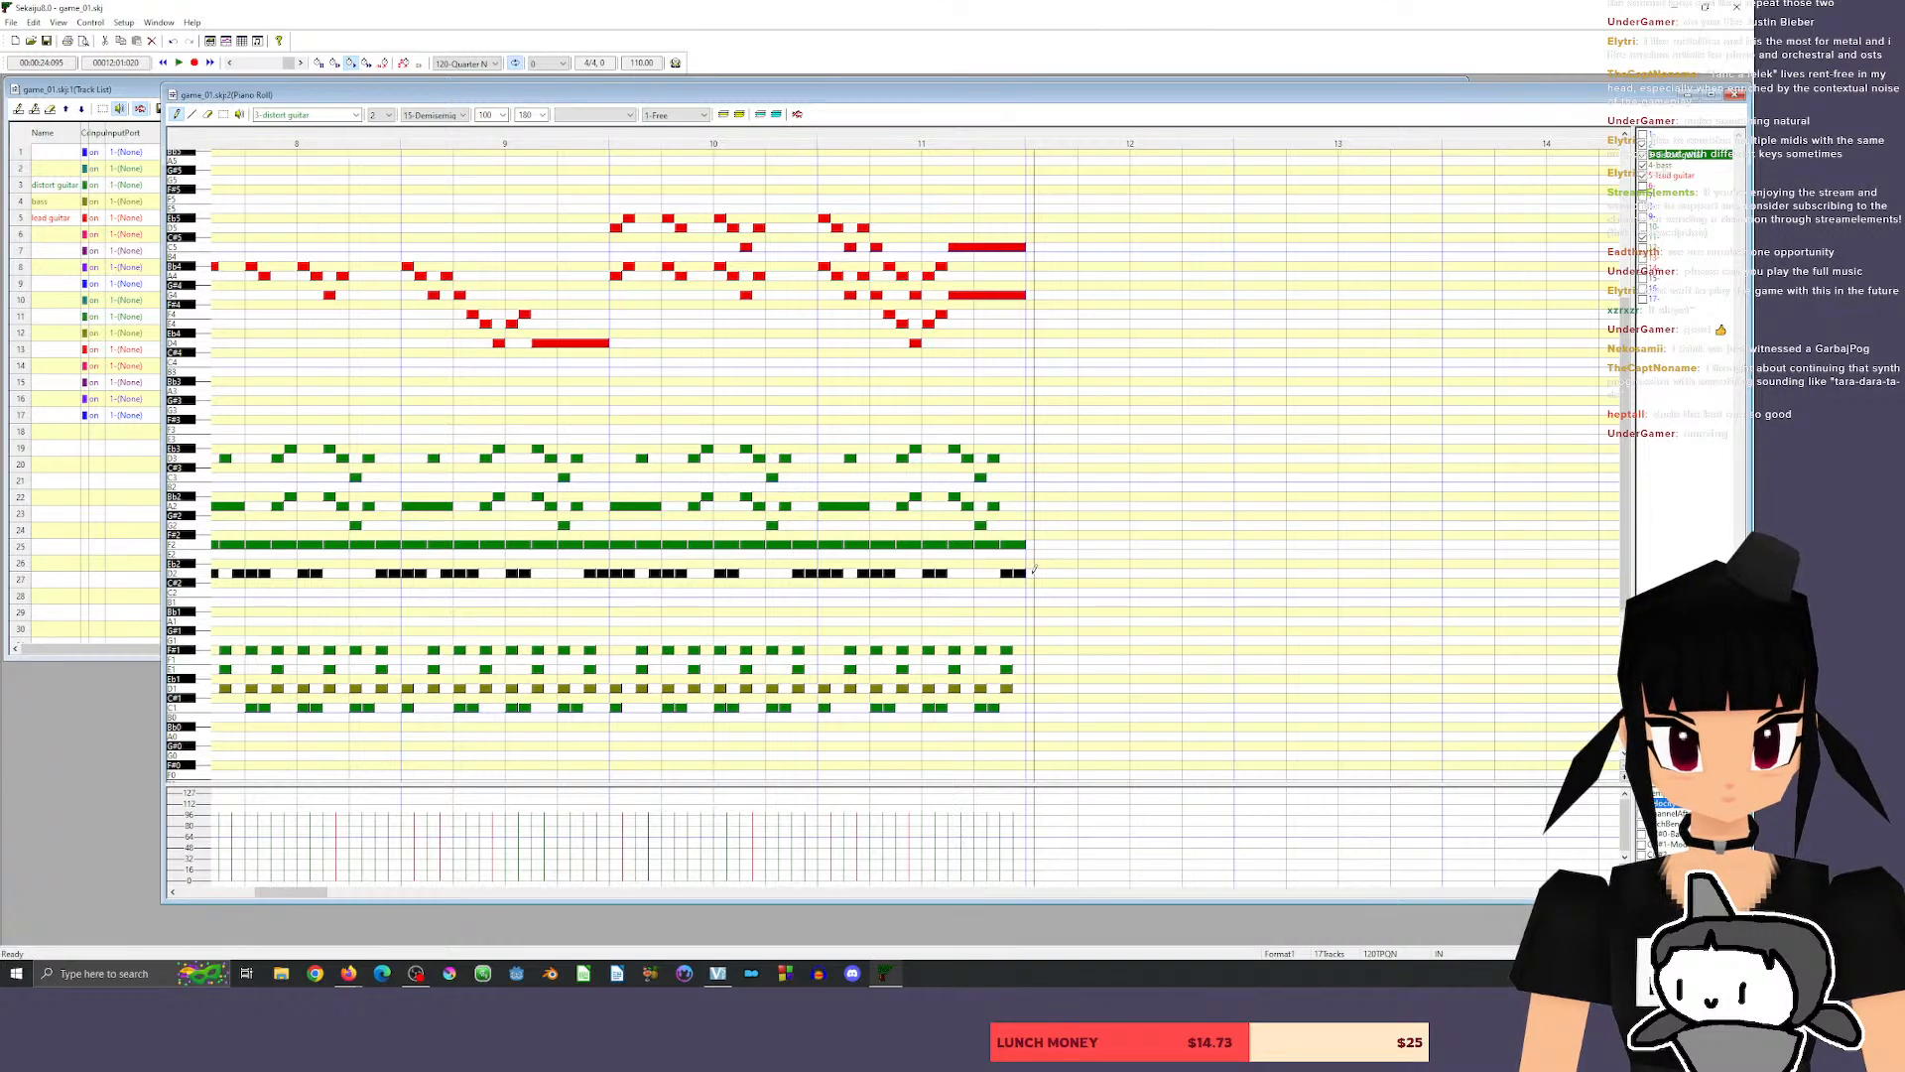
Draw six distort guitar D2 triplet sixteenth notes of 20 ticks across beat 1 of measure 12.
click(1034, 573)
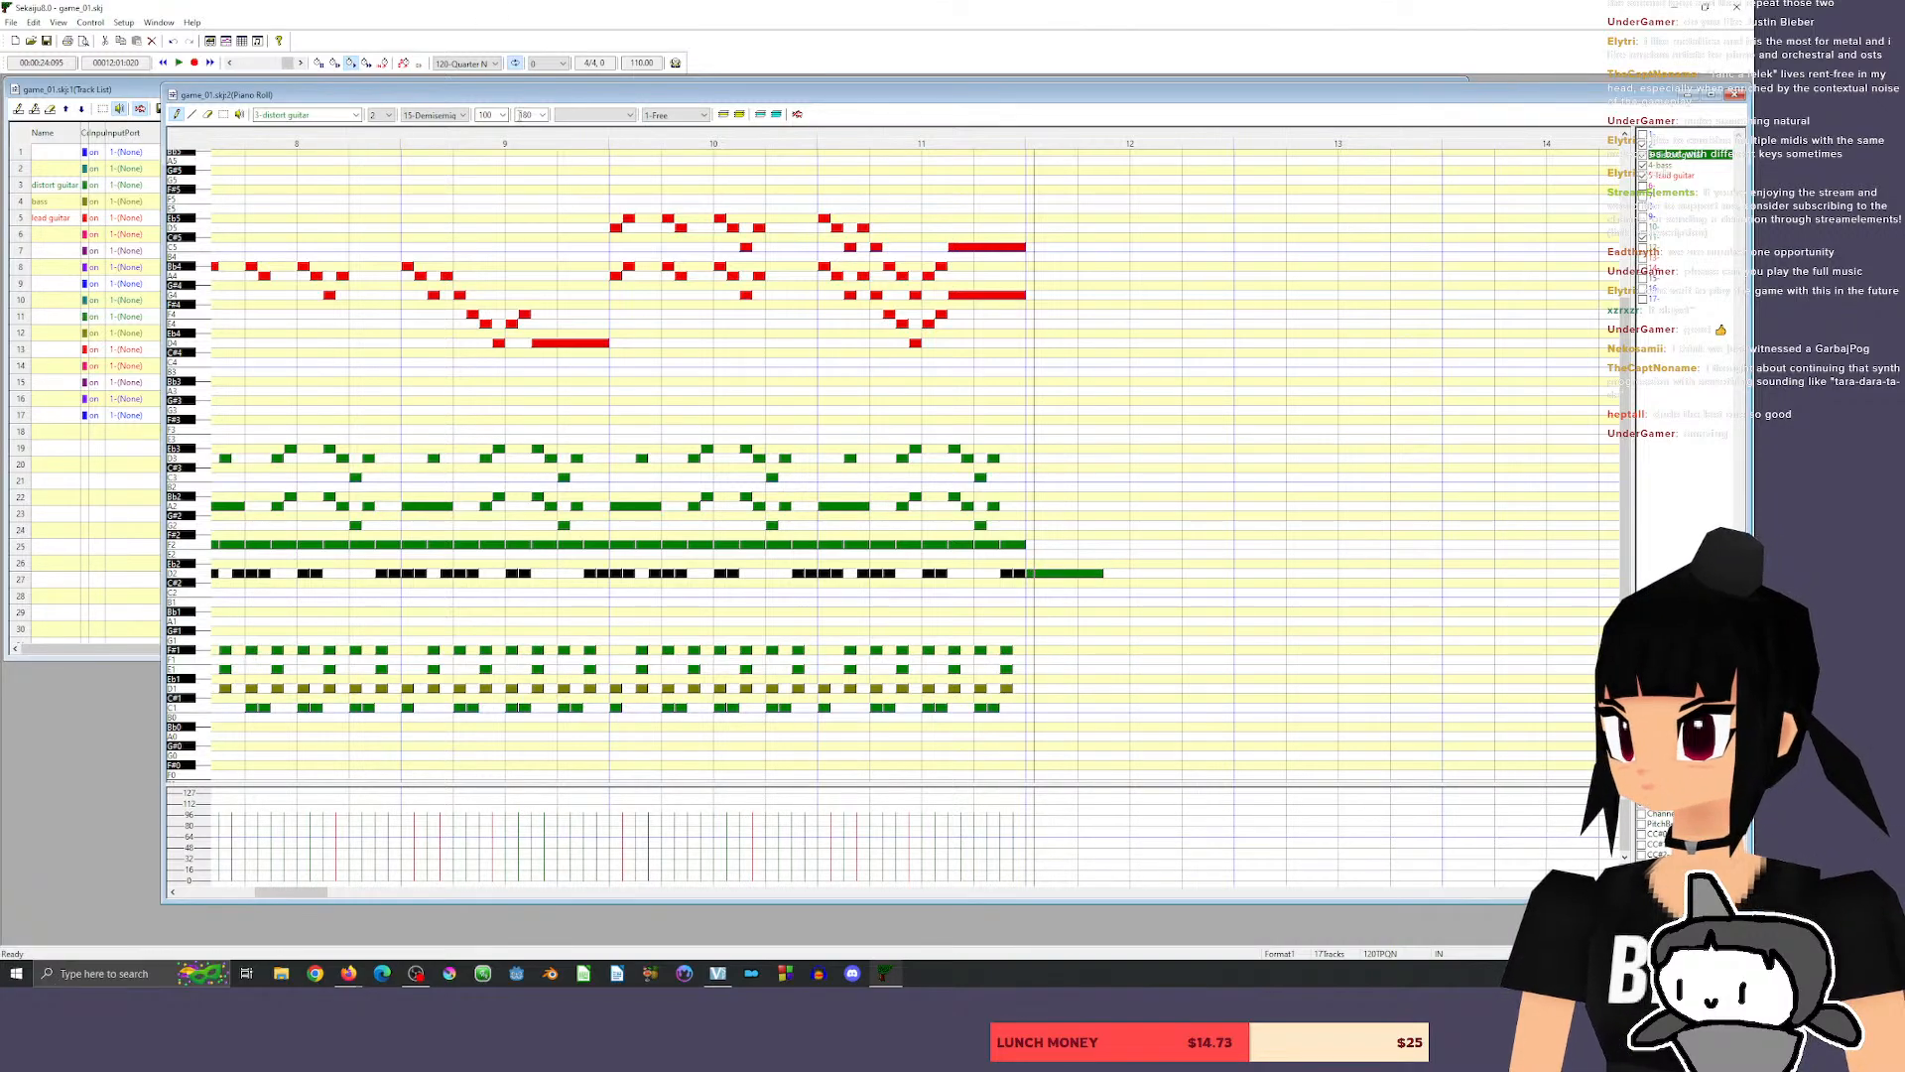
click(433, 115)
click(432, 170)
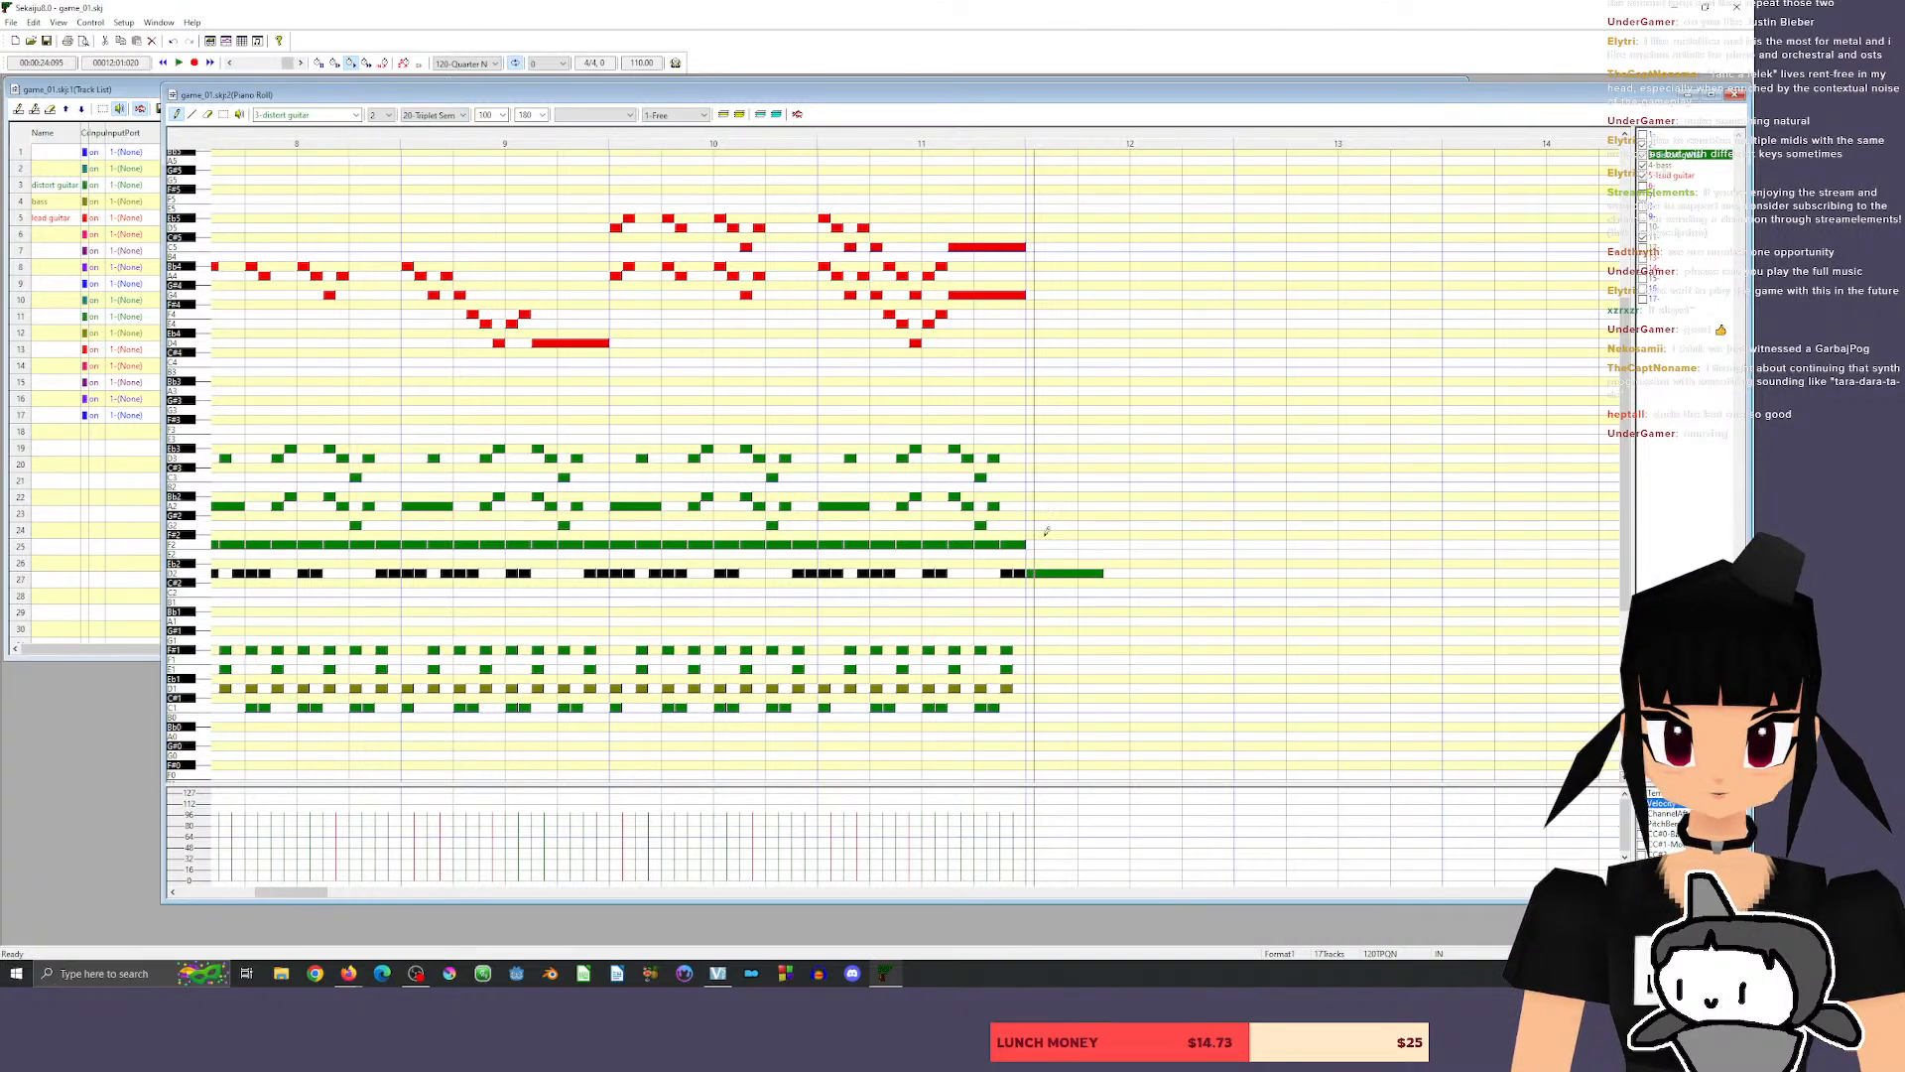
drag(1096, 573, 1037, 573)
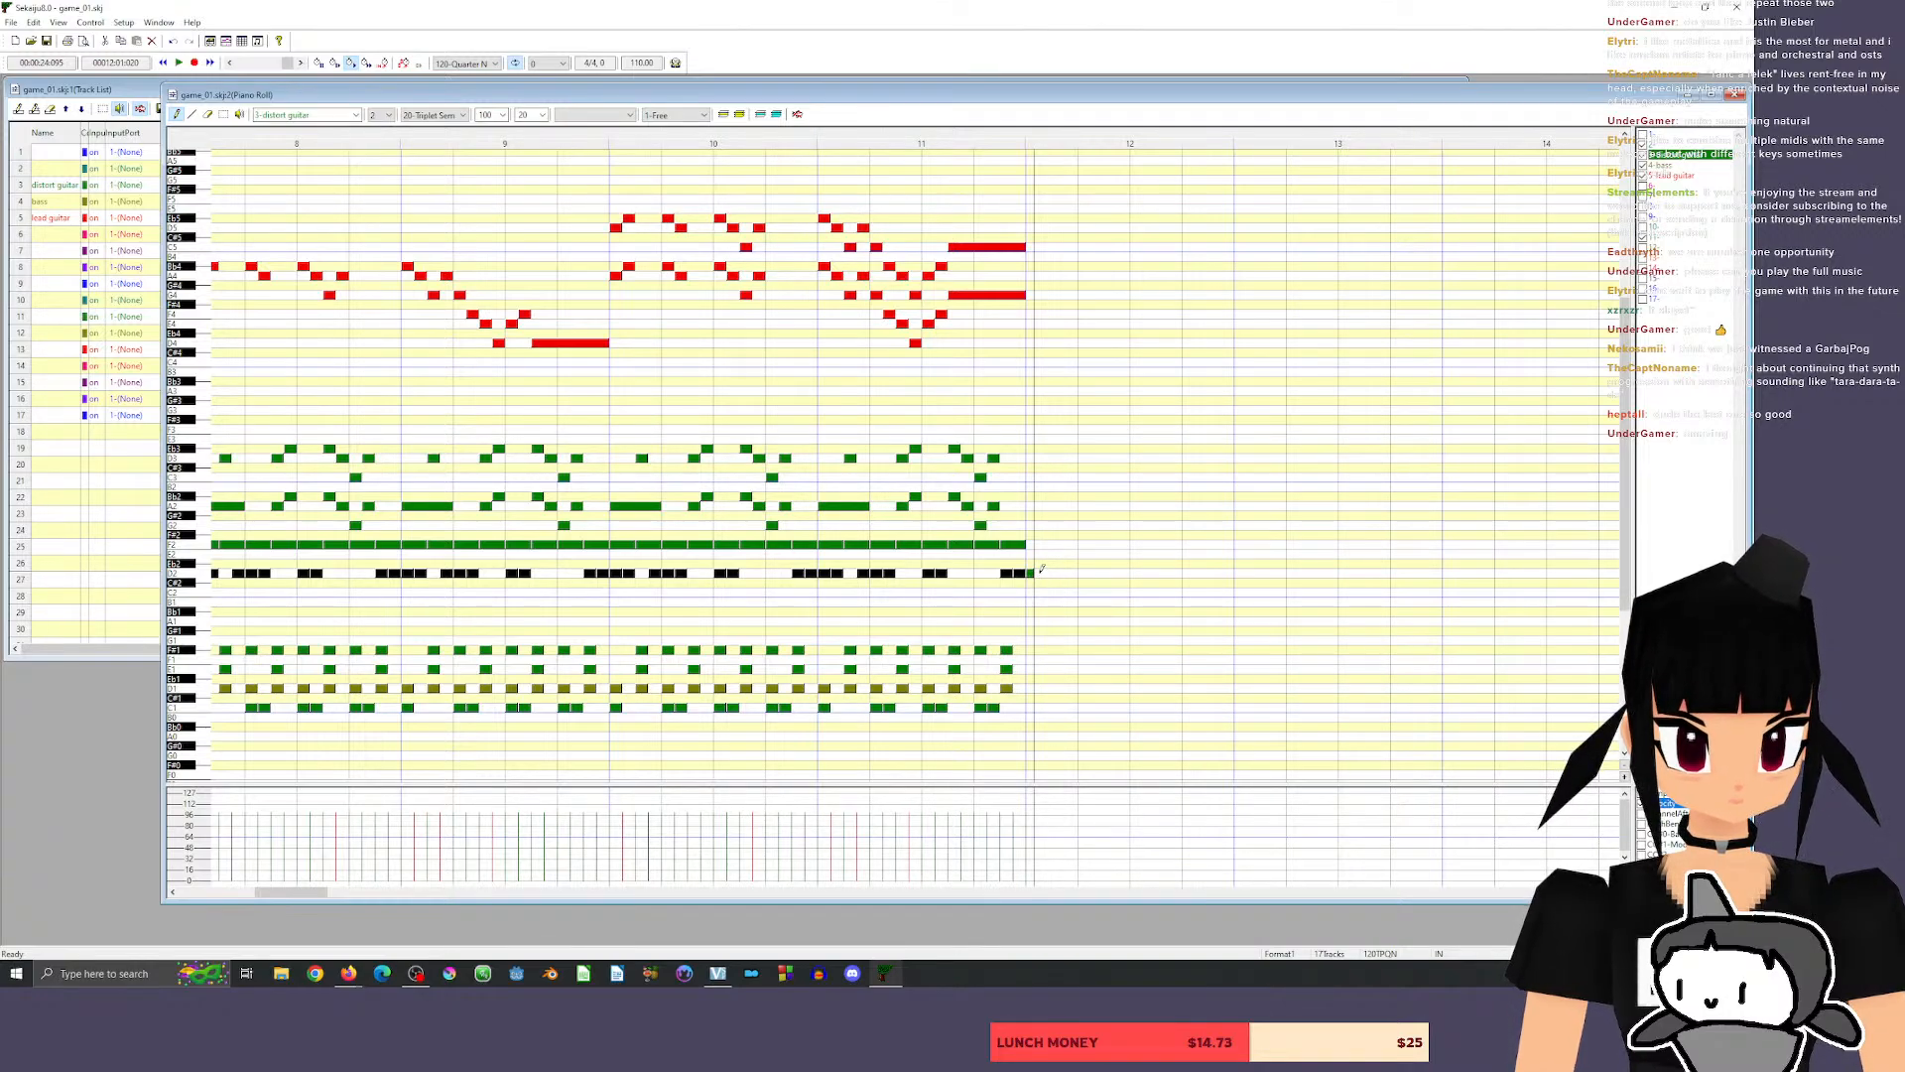
drag(1040, 567, 1072, 574)
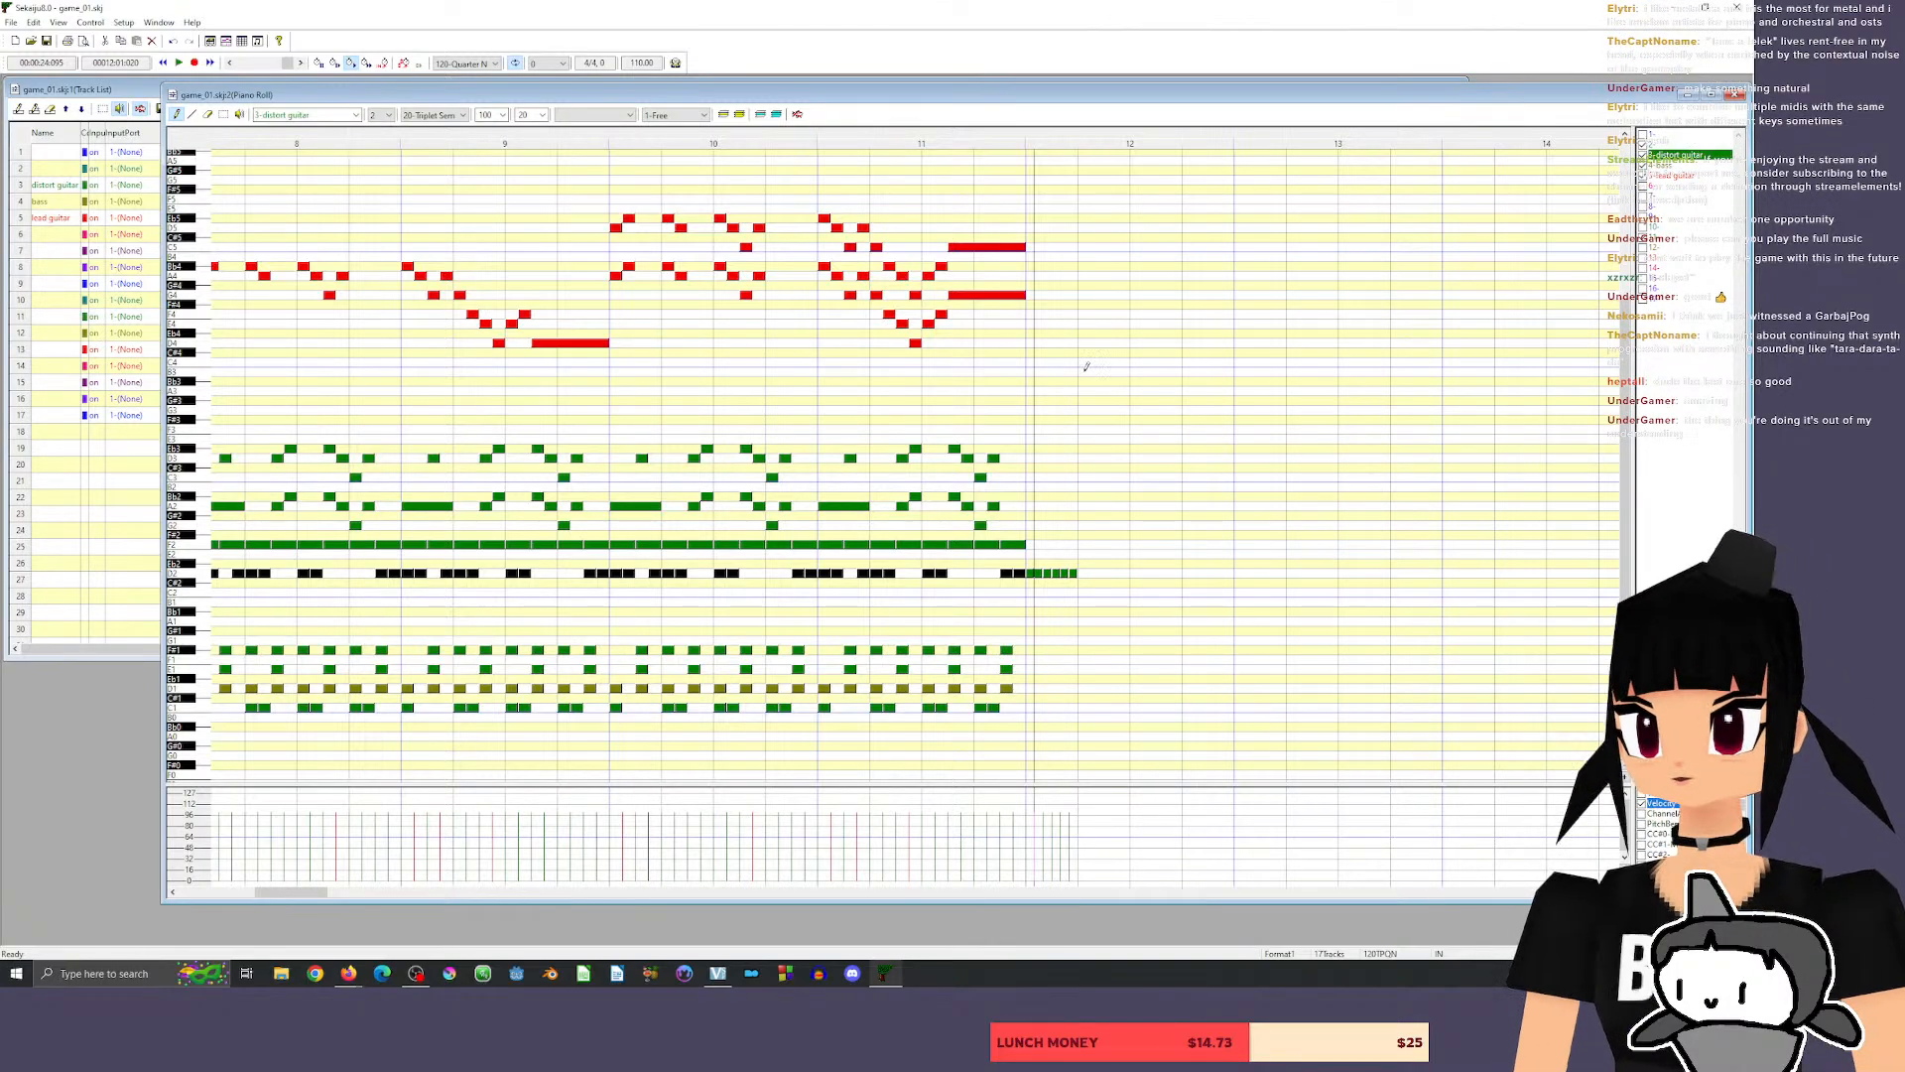
click(1613, 892)
click(1612, 892)
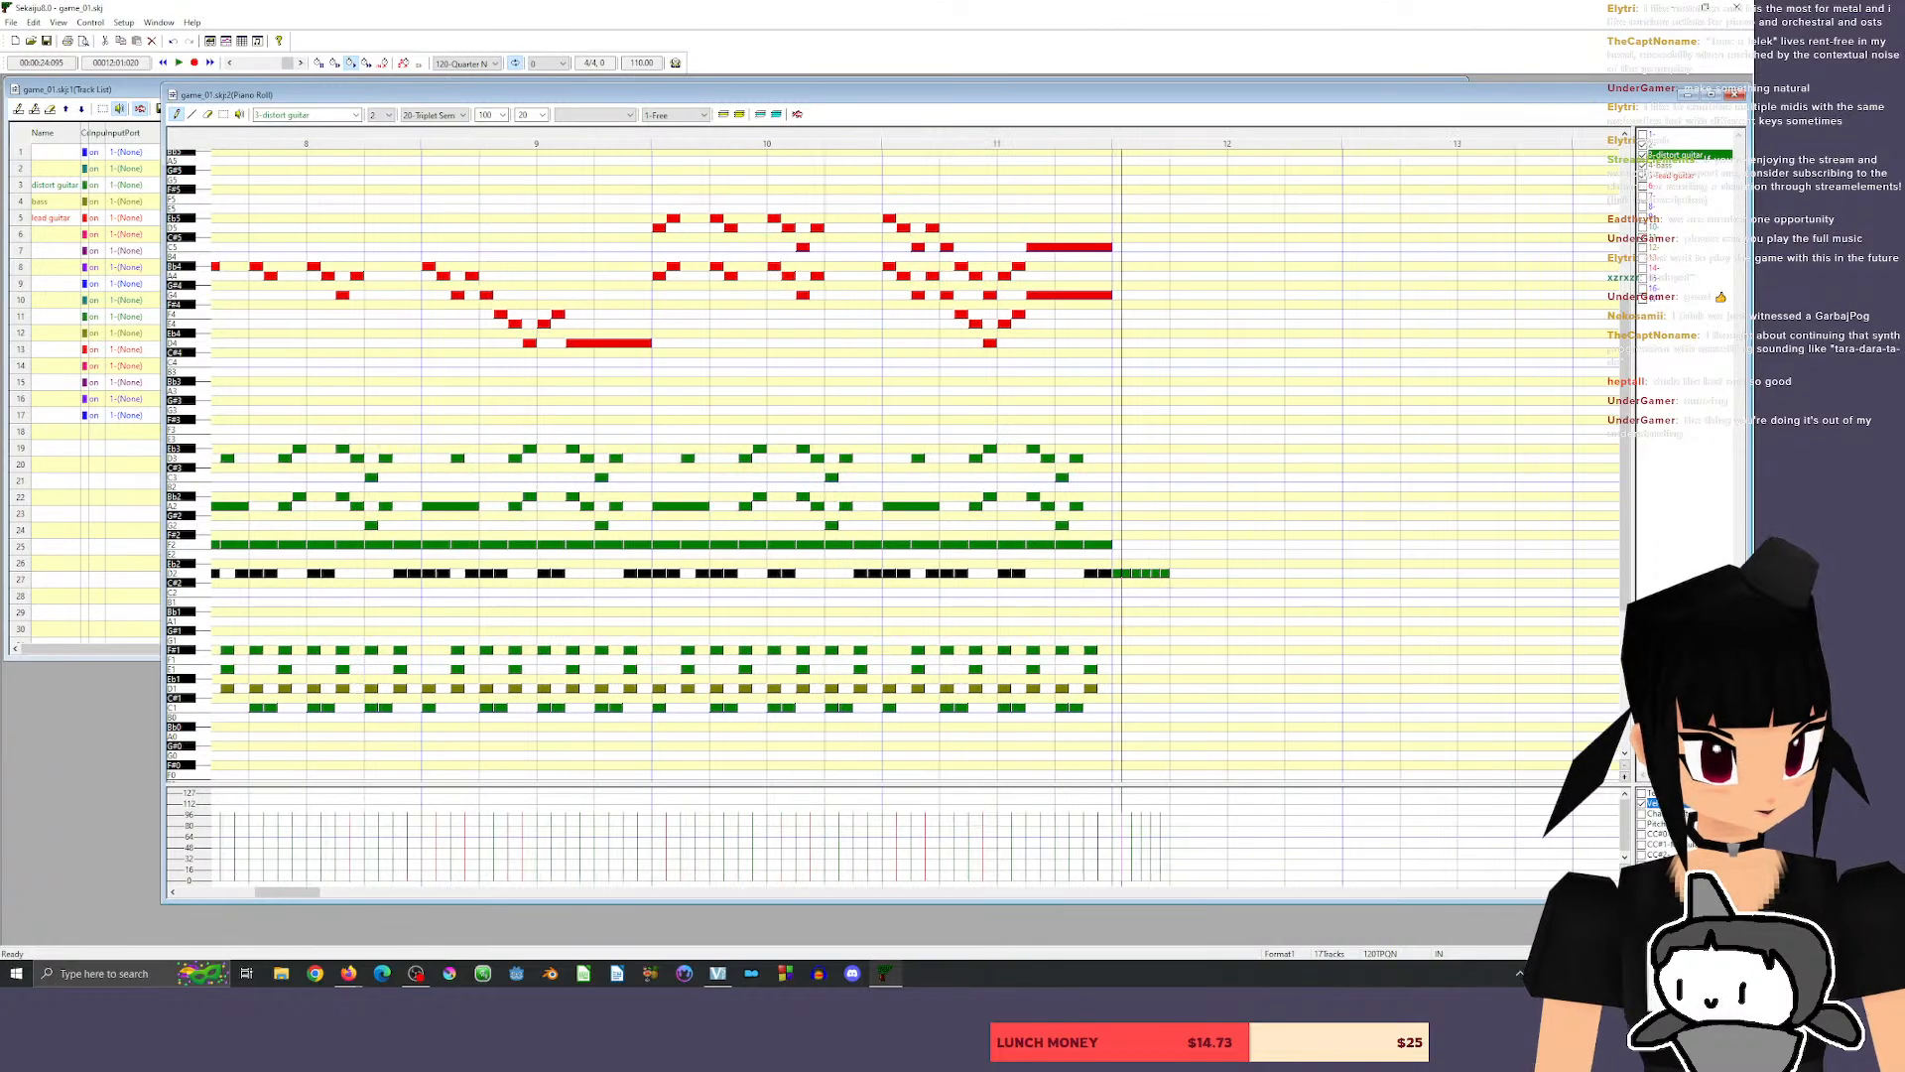
click(1612, 892)
click(1613, 892)
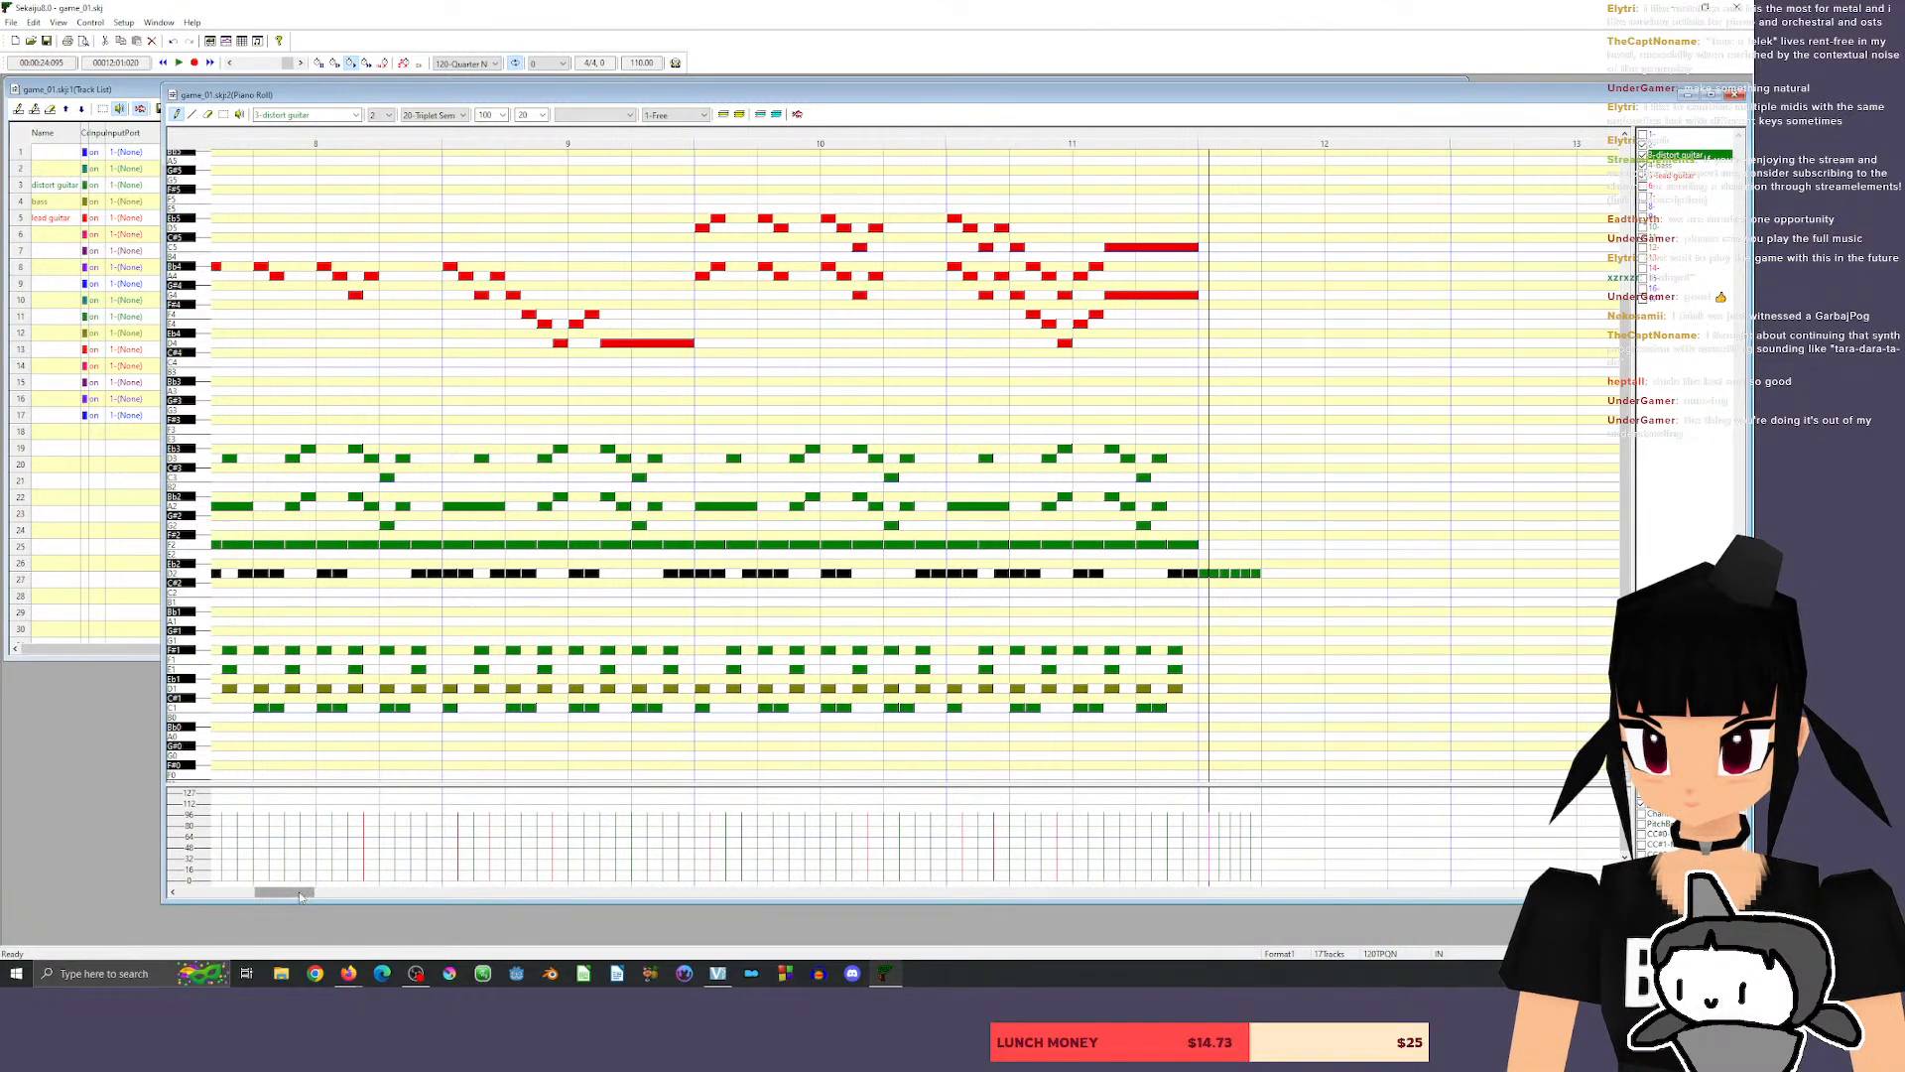
drag(299, 891, 318, 891)
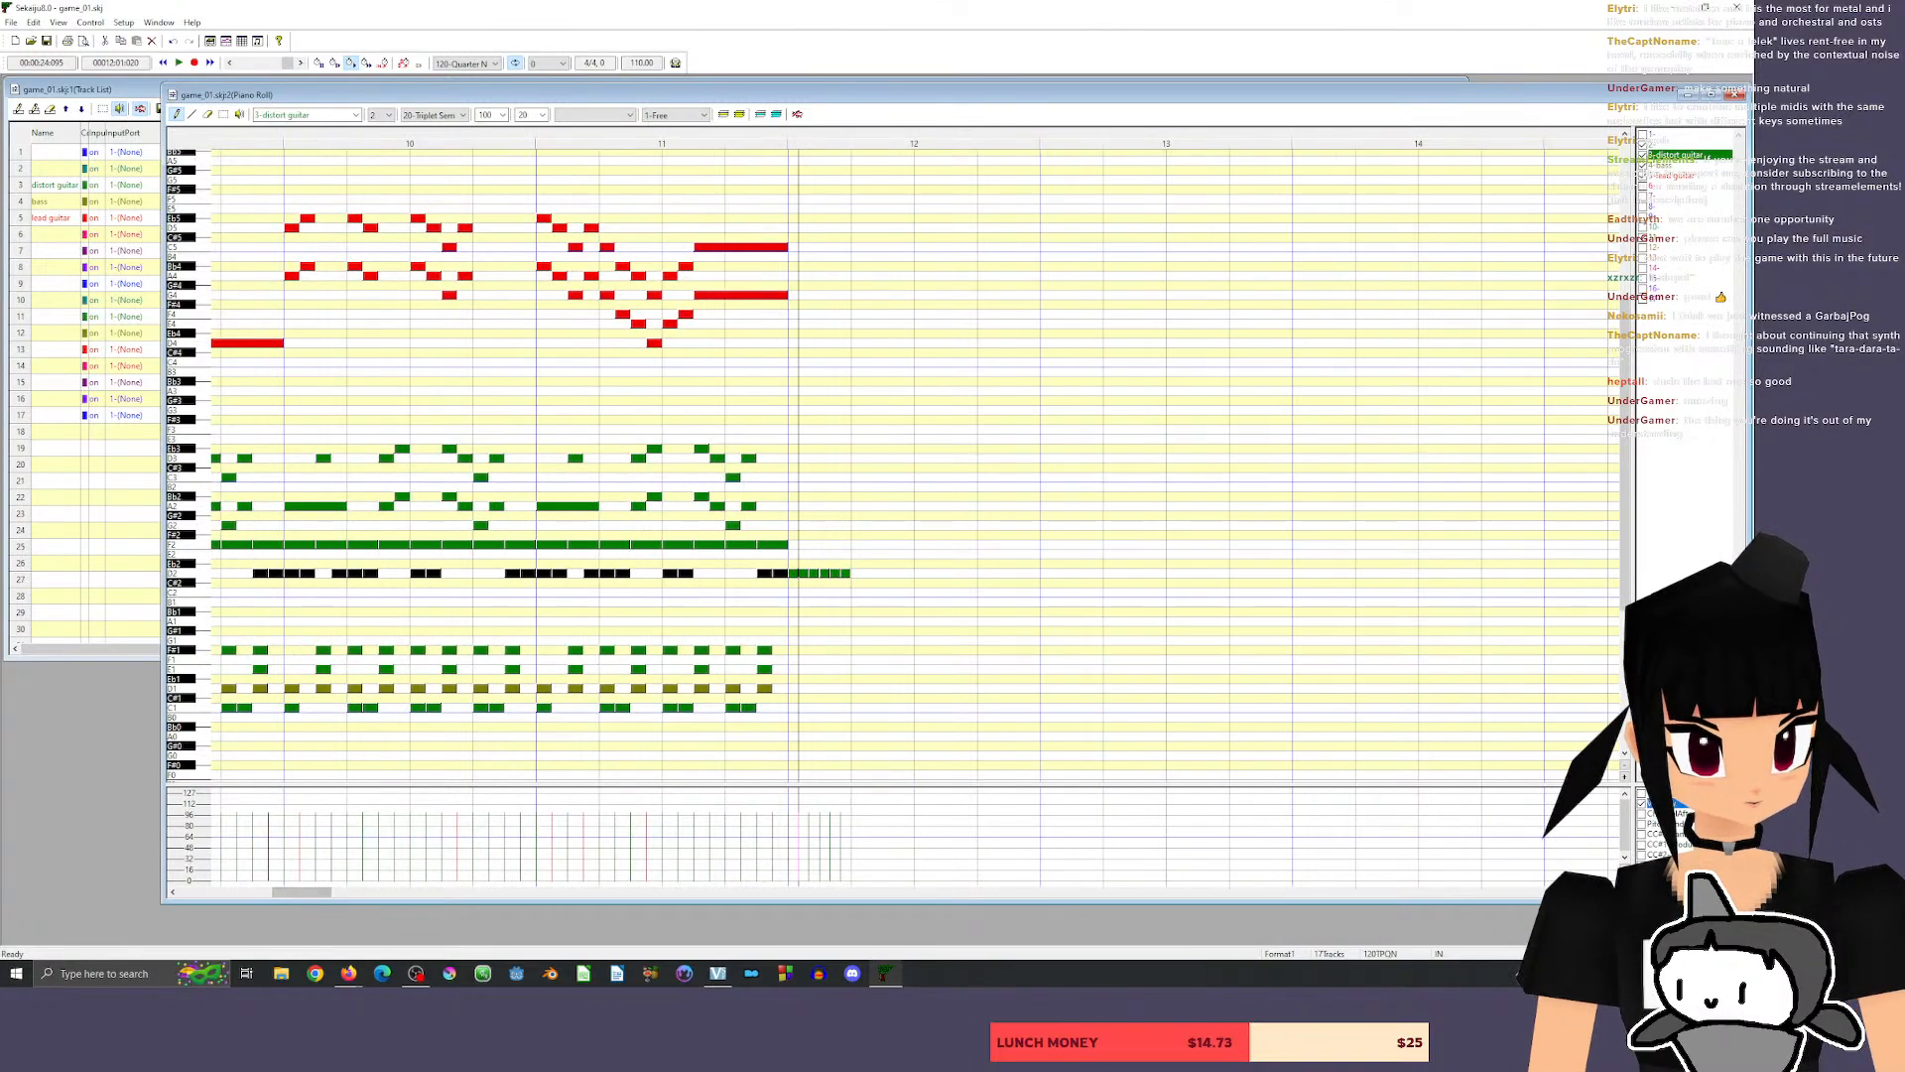
click(1613, 892)
click(1612, 892)
click(1613, 892)
click(1613, 892)
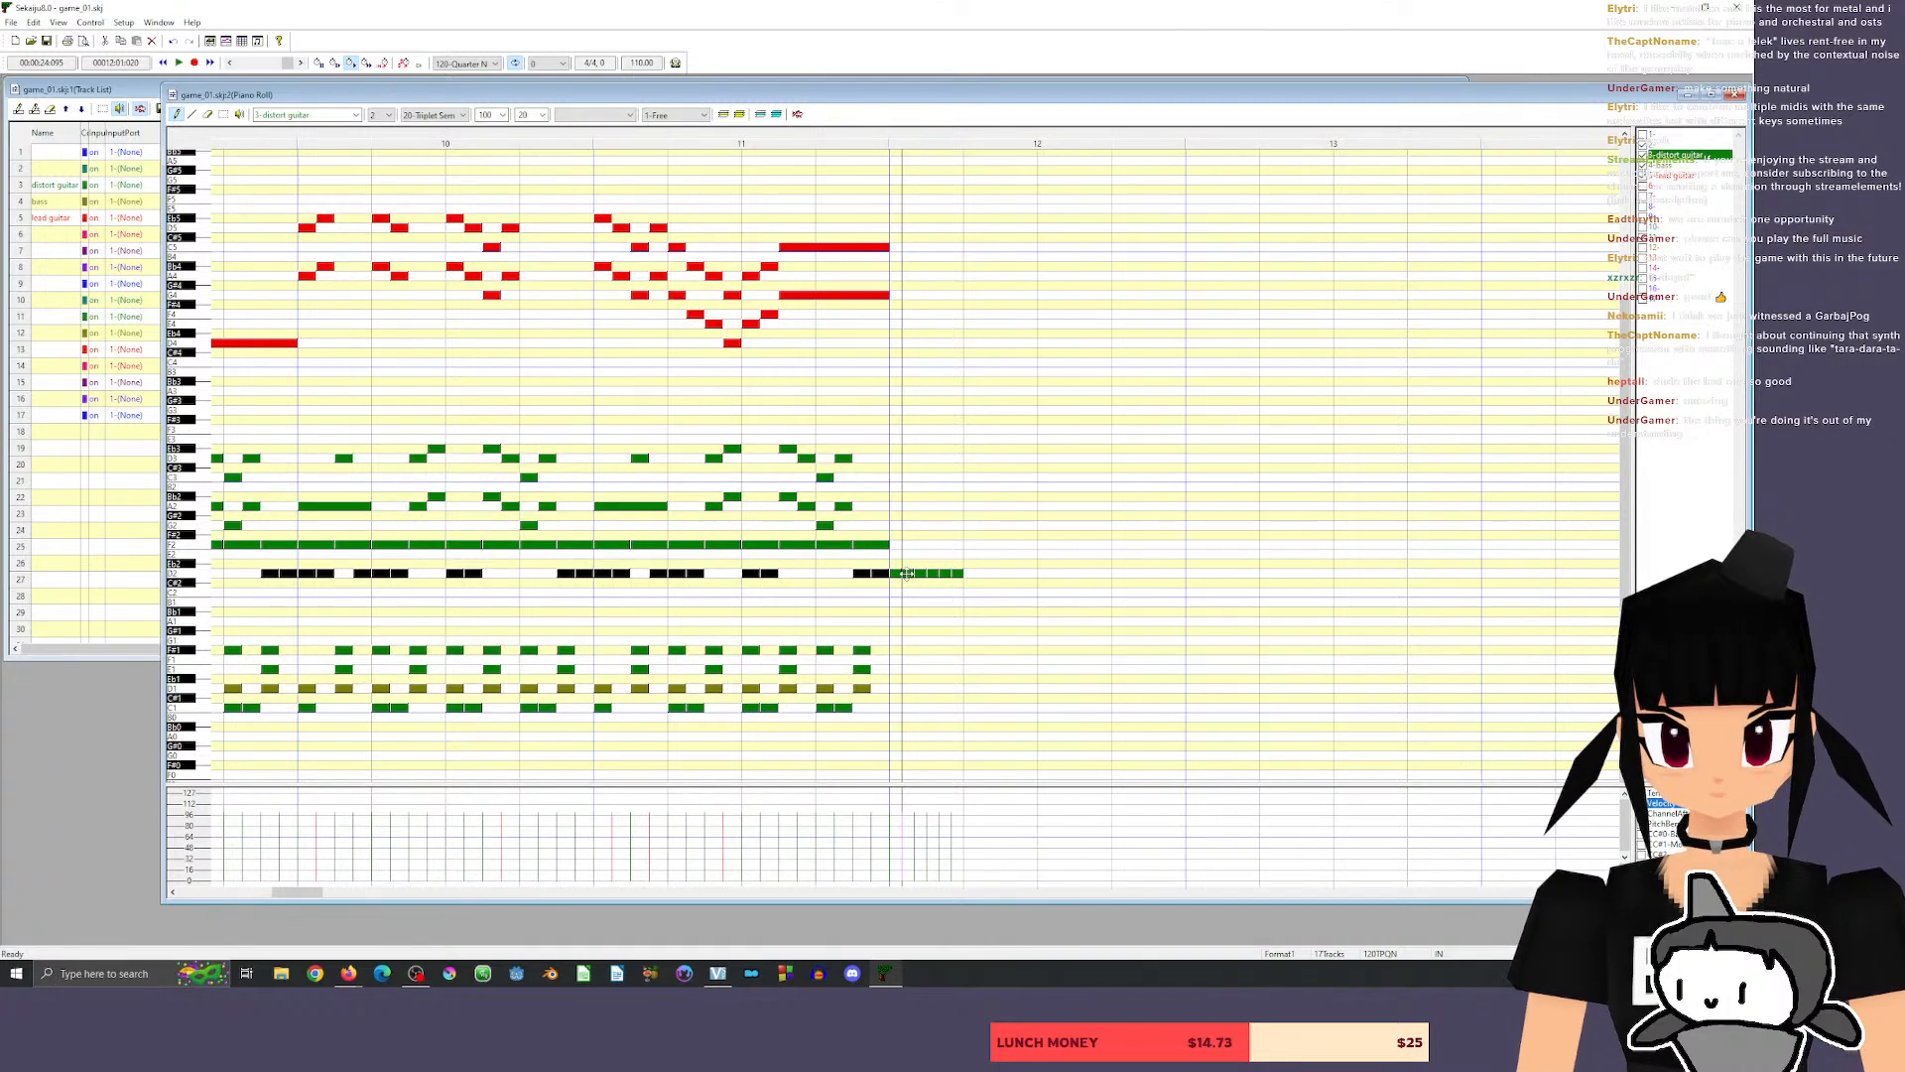
Lower the second and fifth distort guitar notes of measure 12 to C#2 and the third and sixth to B1, and play the passage.
drag(907, 575, 958, 603)
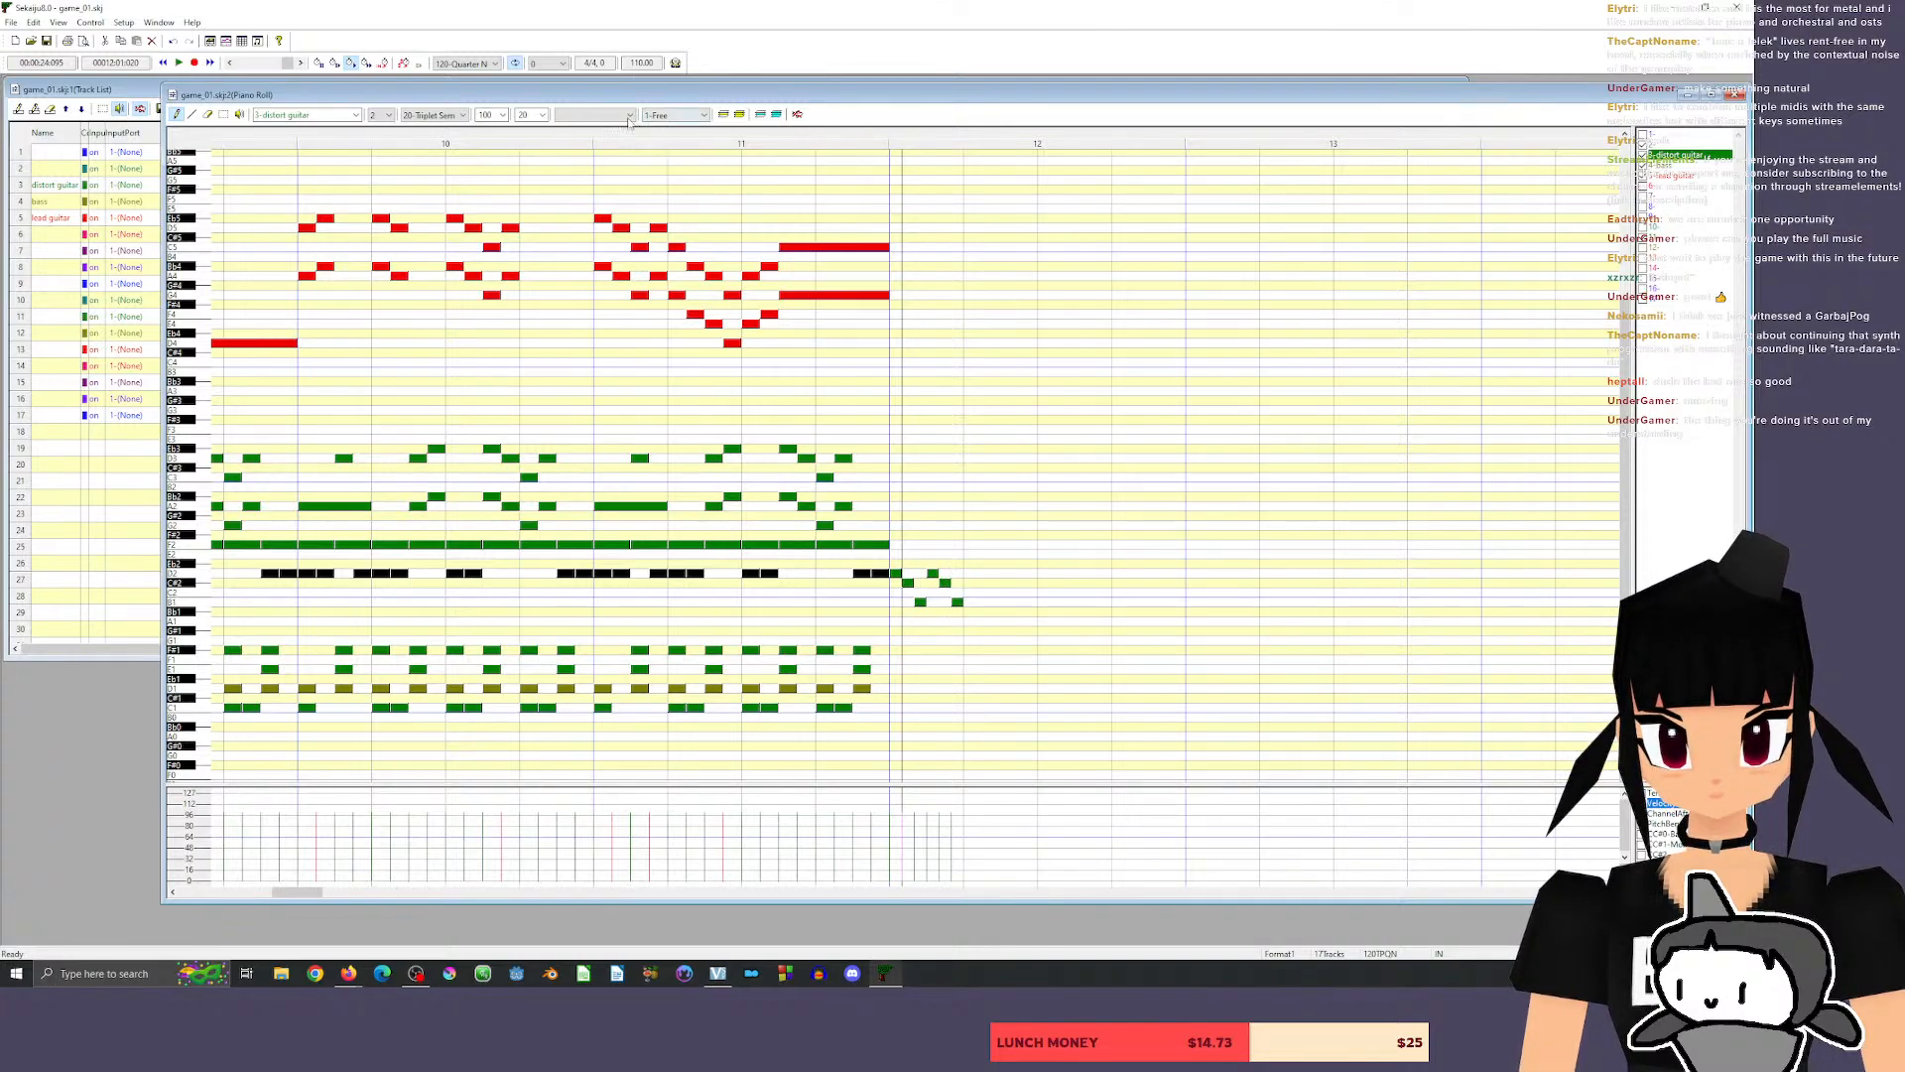
click(508, 144)
key(space)
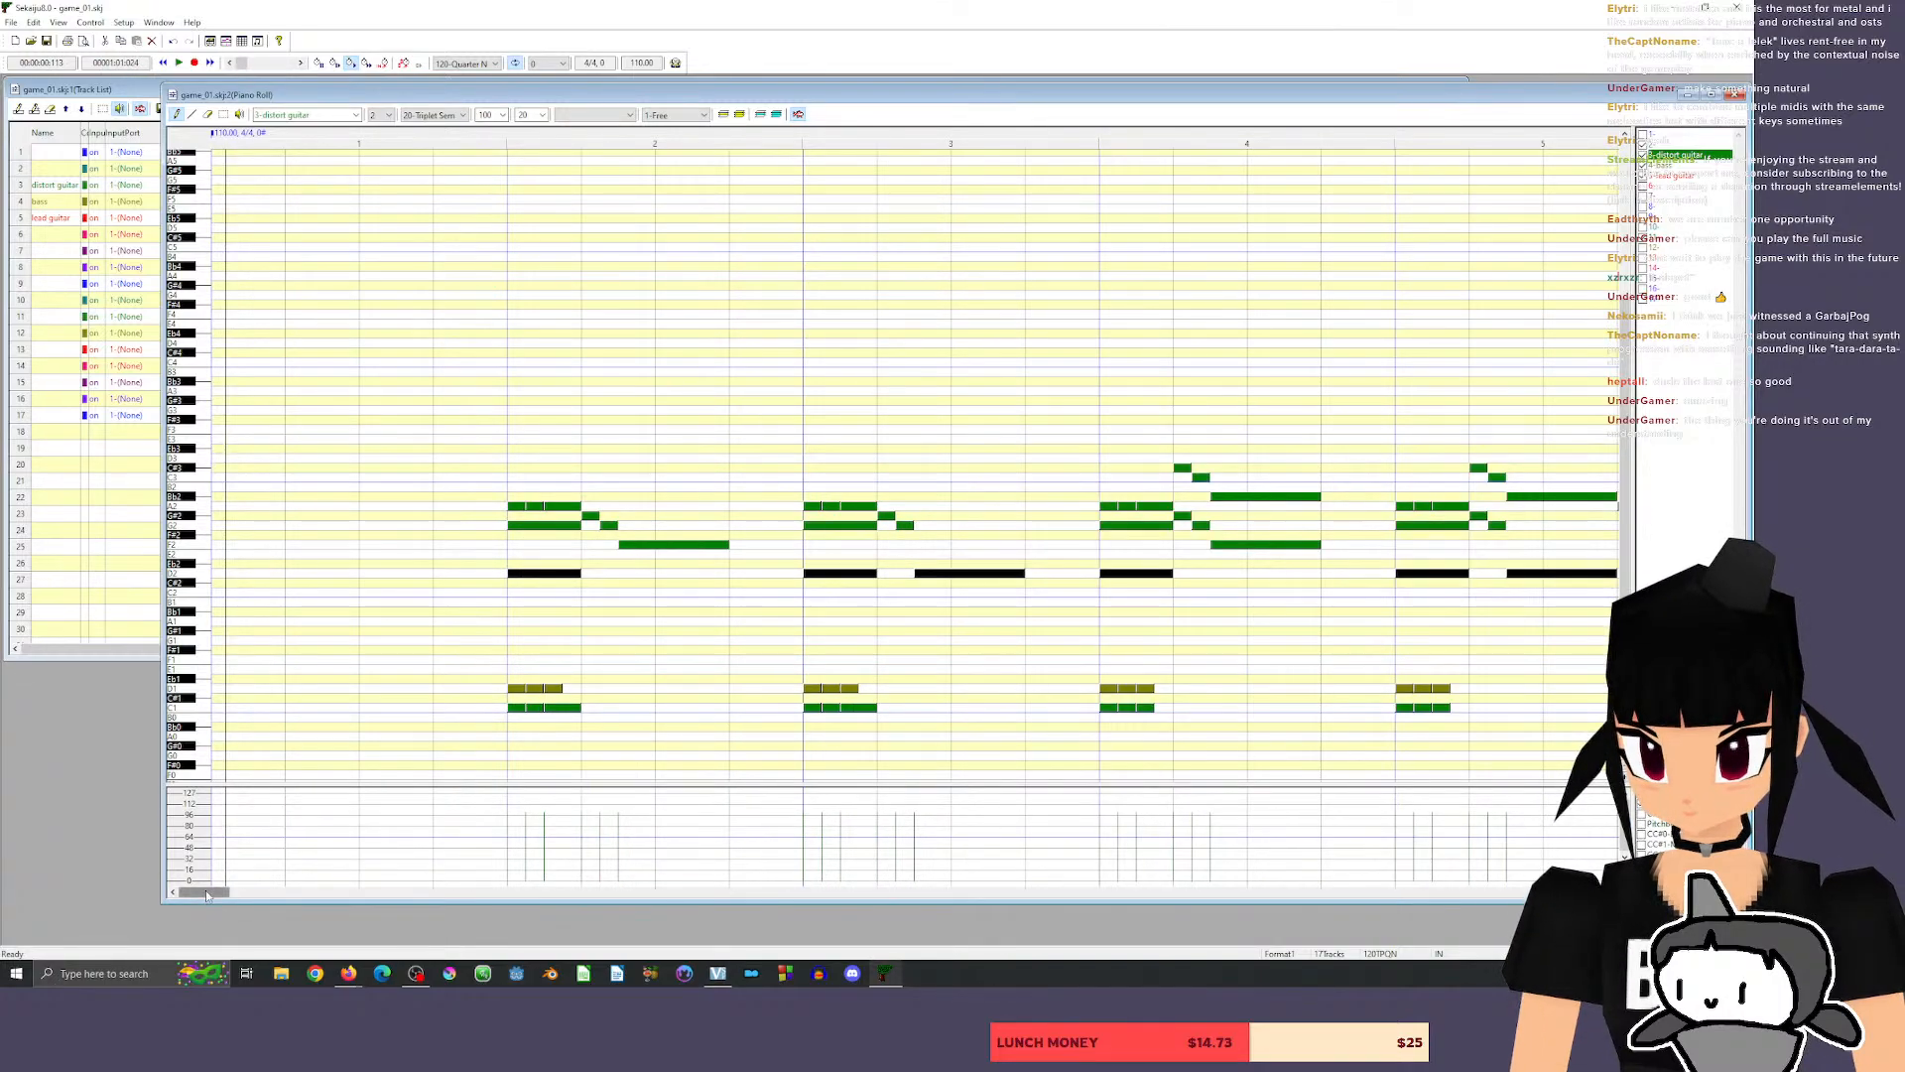
Lower the third and sixth distort guitar notes of measure 12, trying Bb1 and settling on A1, and play from late in measure 11 each time.
drag(206, 891, 306, 891)
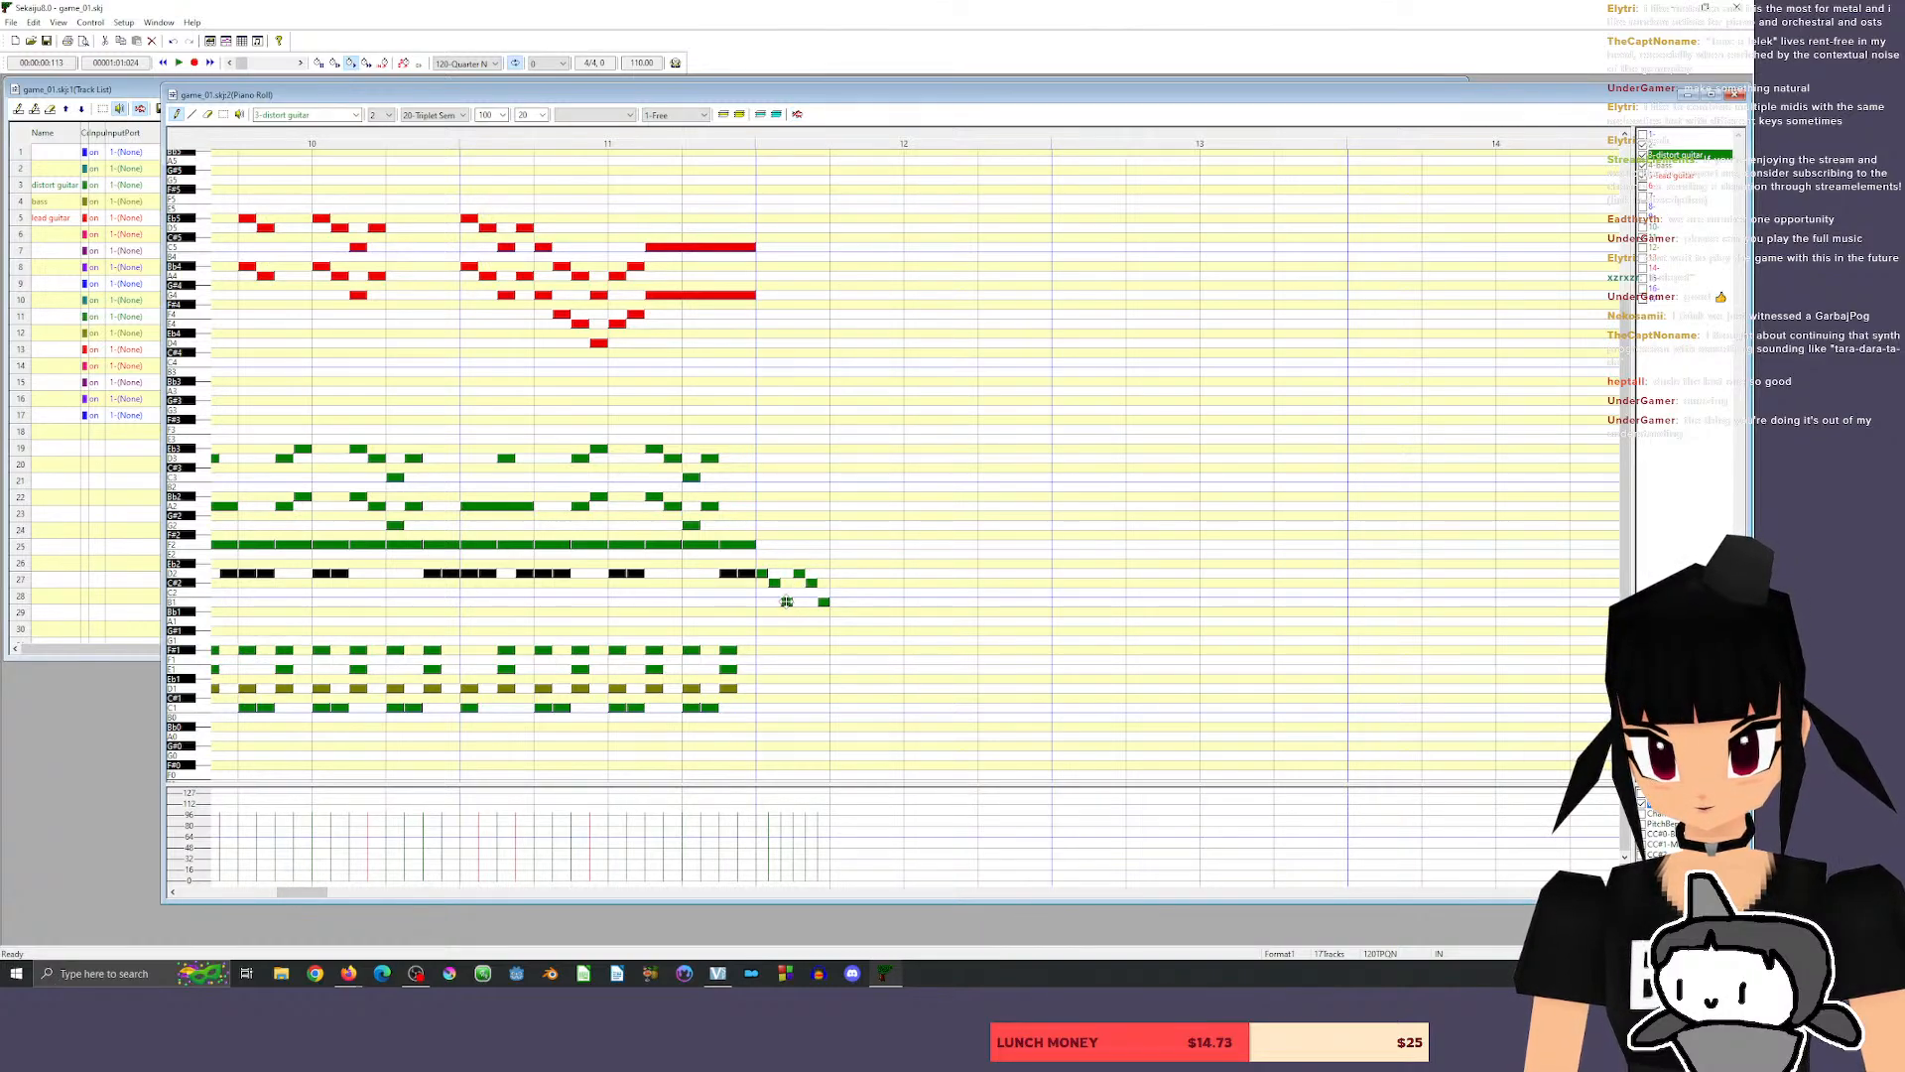
drag(786, 602, 823, 613)
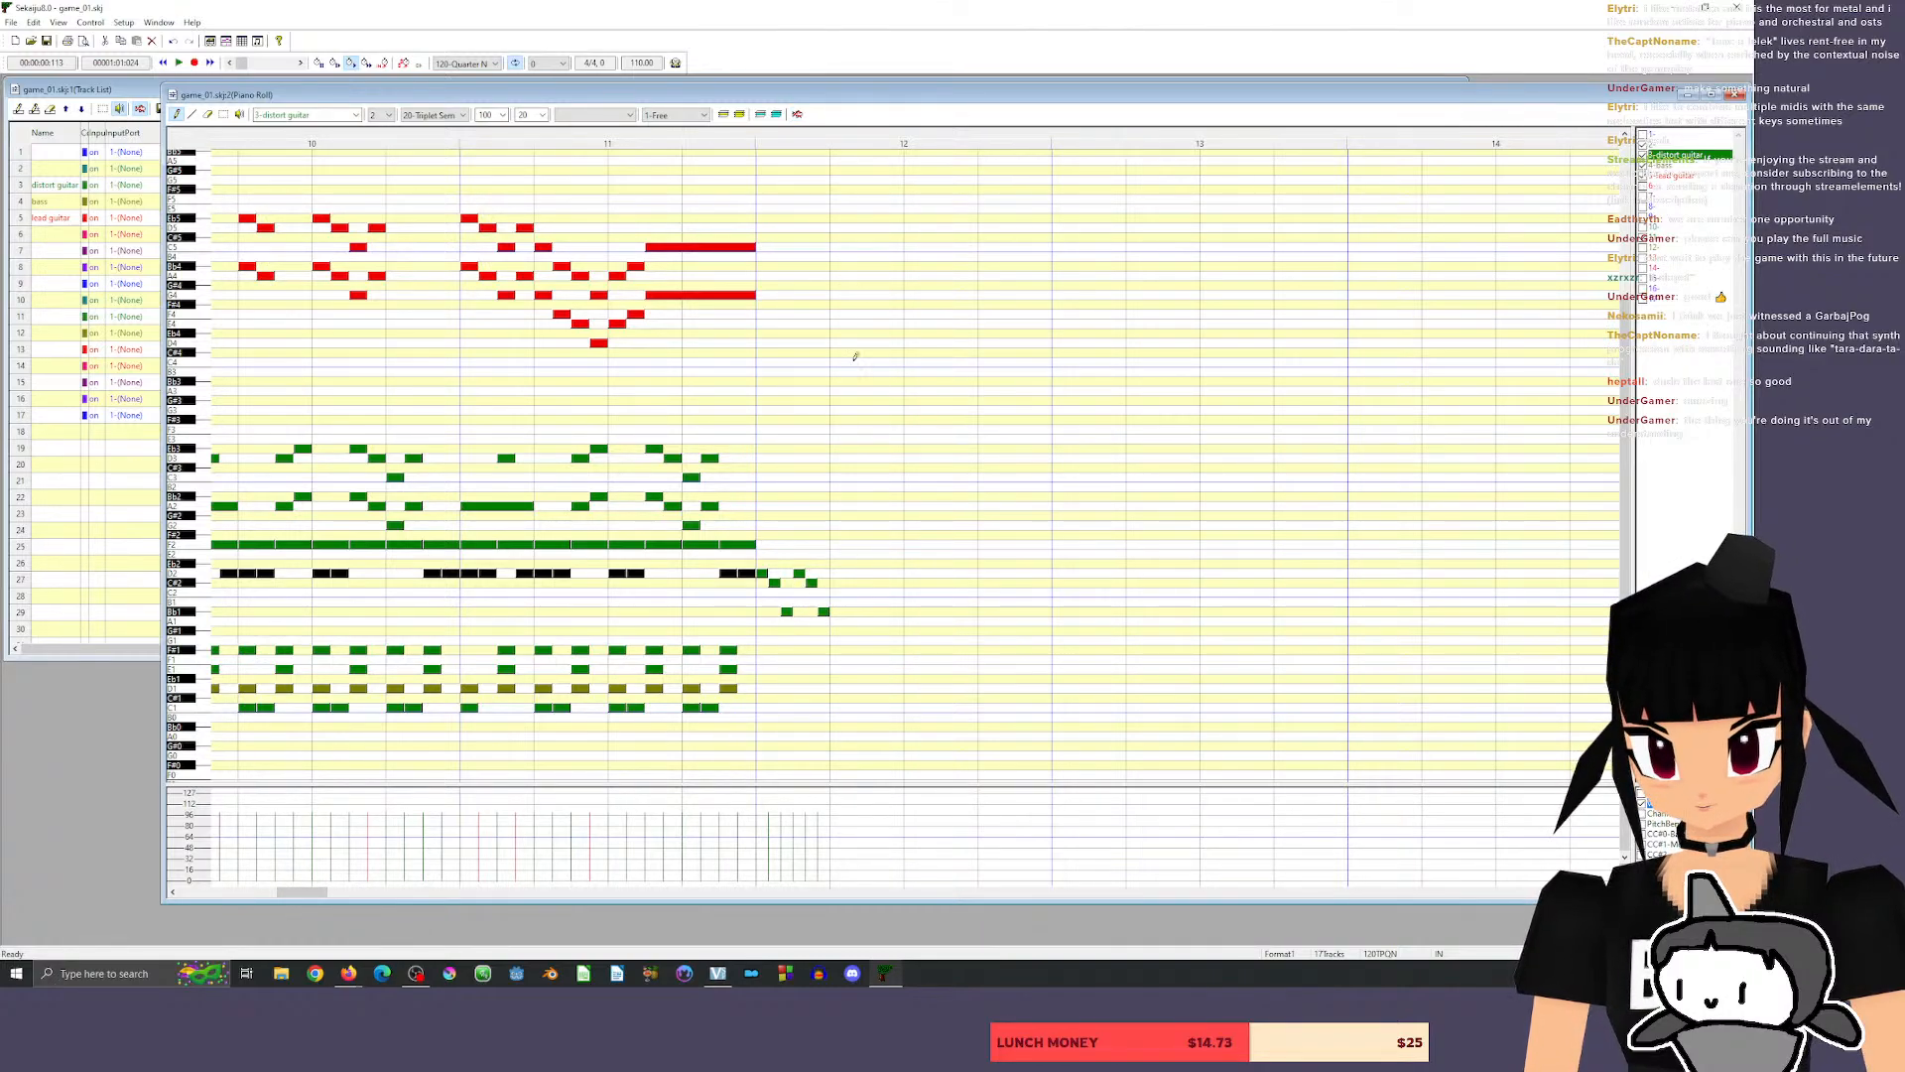
click(699, 140)
key(space)
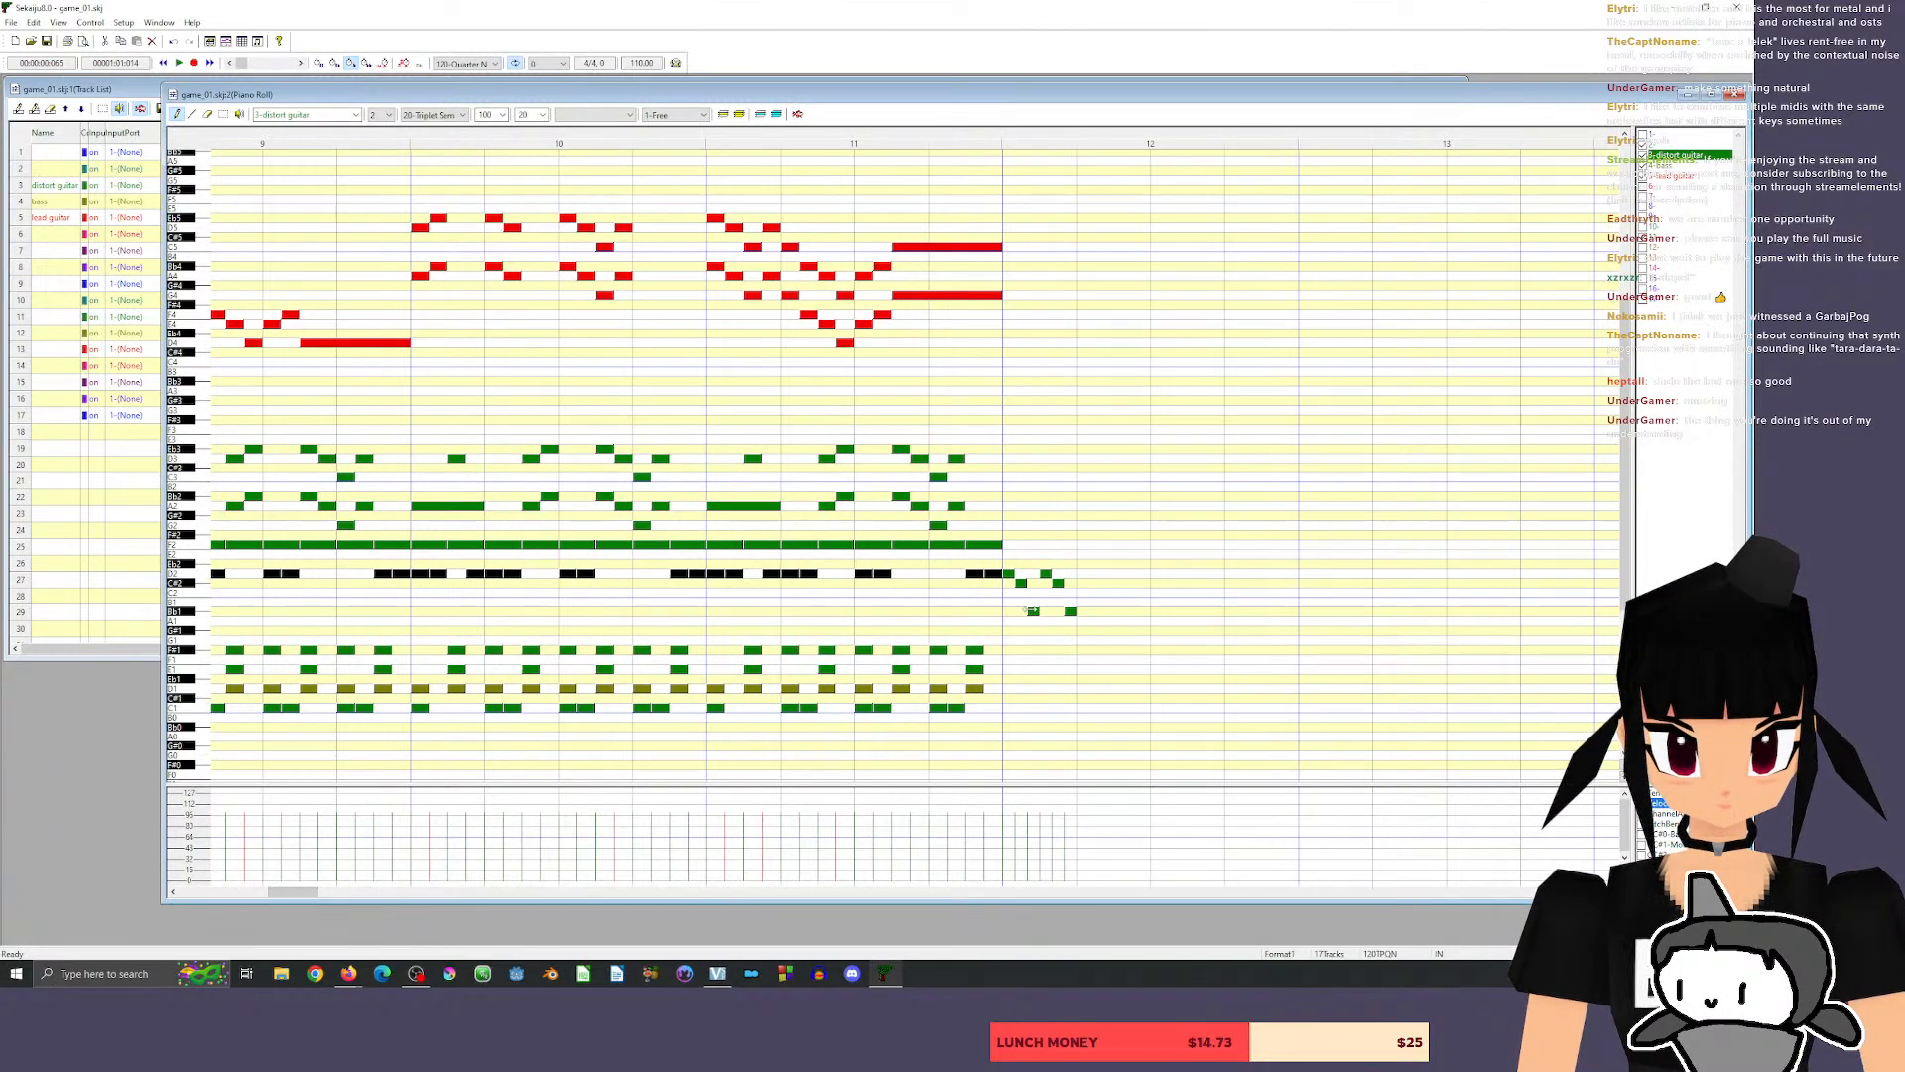
drag(1033, 611, 1074, 621)
click(985, 137)
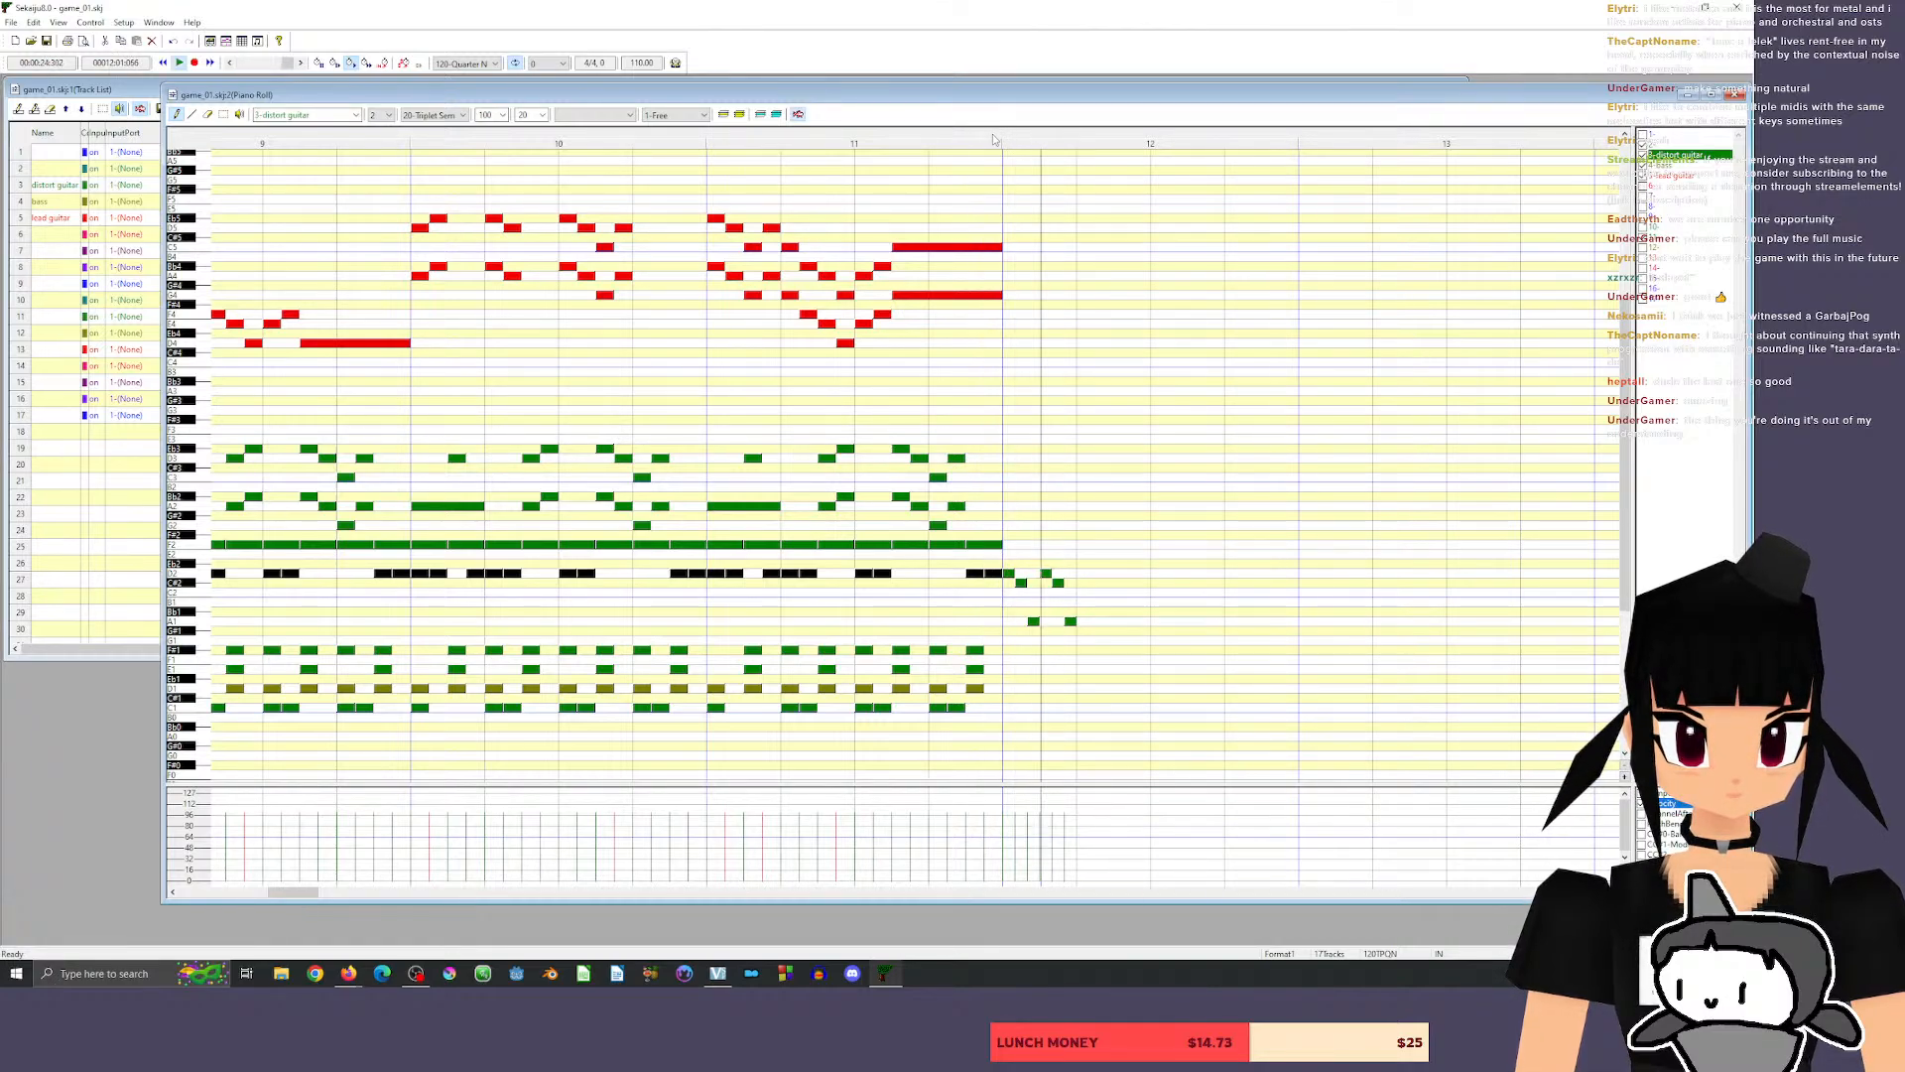
Repeat the D2, C#2, A1 distort guitar pattern six times across beats 2 to 4 of measure 12 and play from late in measure 11.
click(1084, 572)
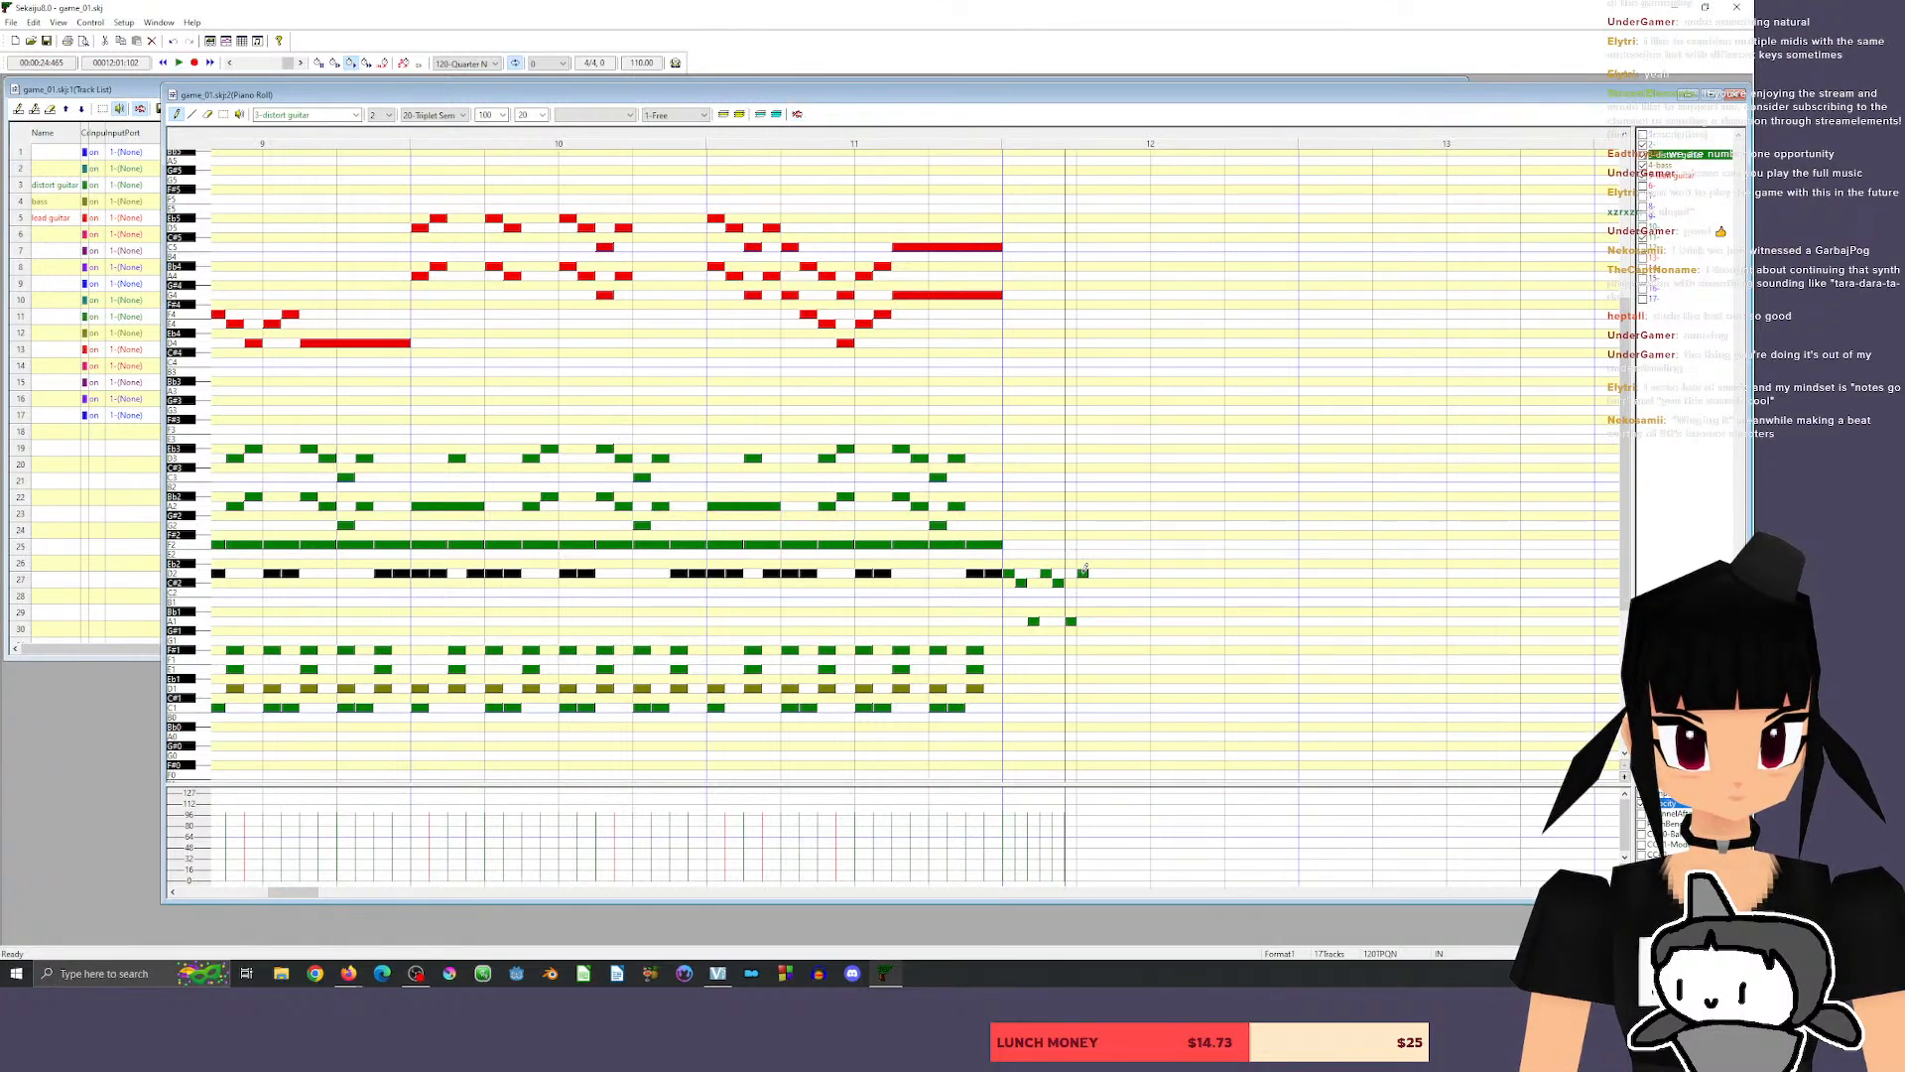
click(1096, 583)
click(1107, 621)
click(1120, 573)
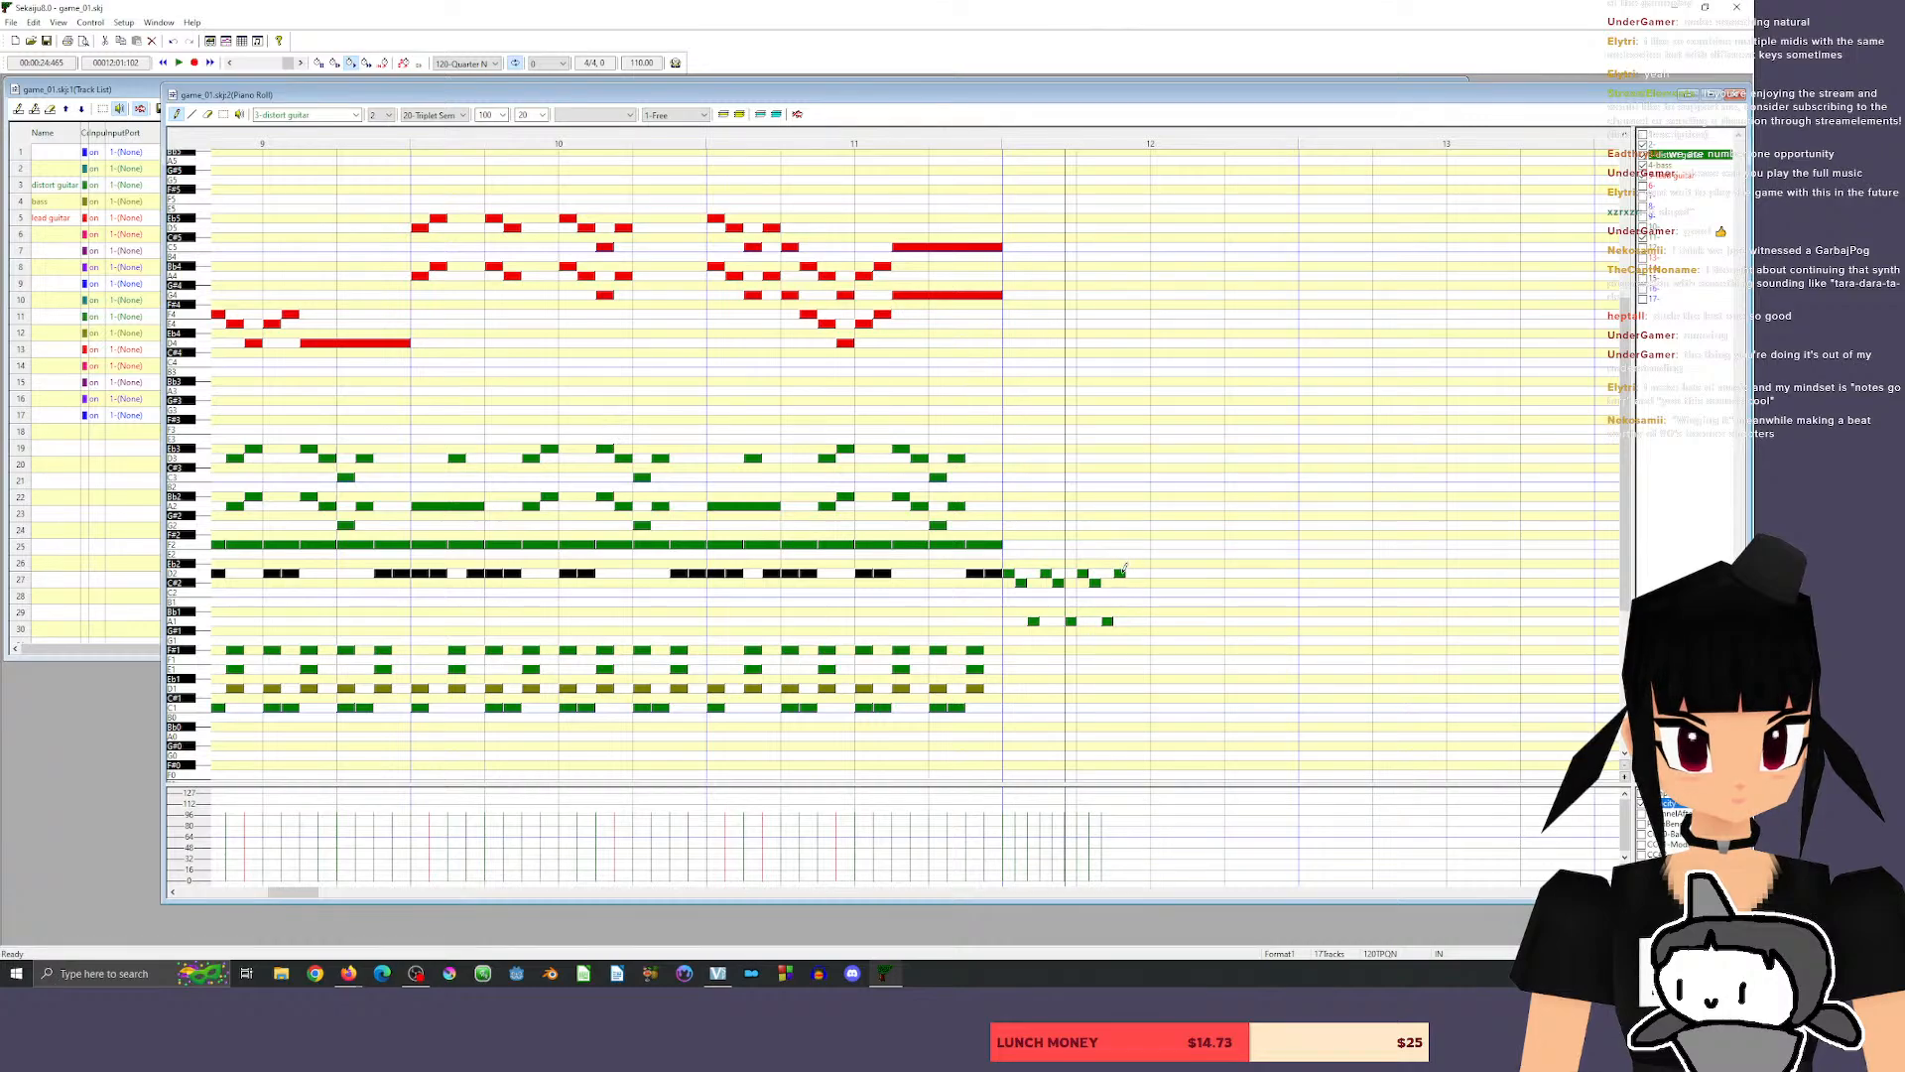
click(1132, 583)
click(1145, 622)
click(1157, 572)
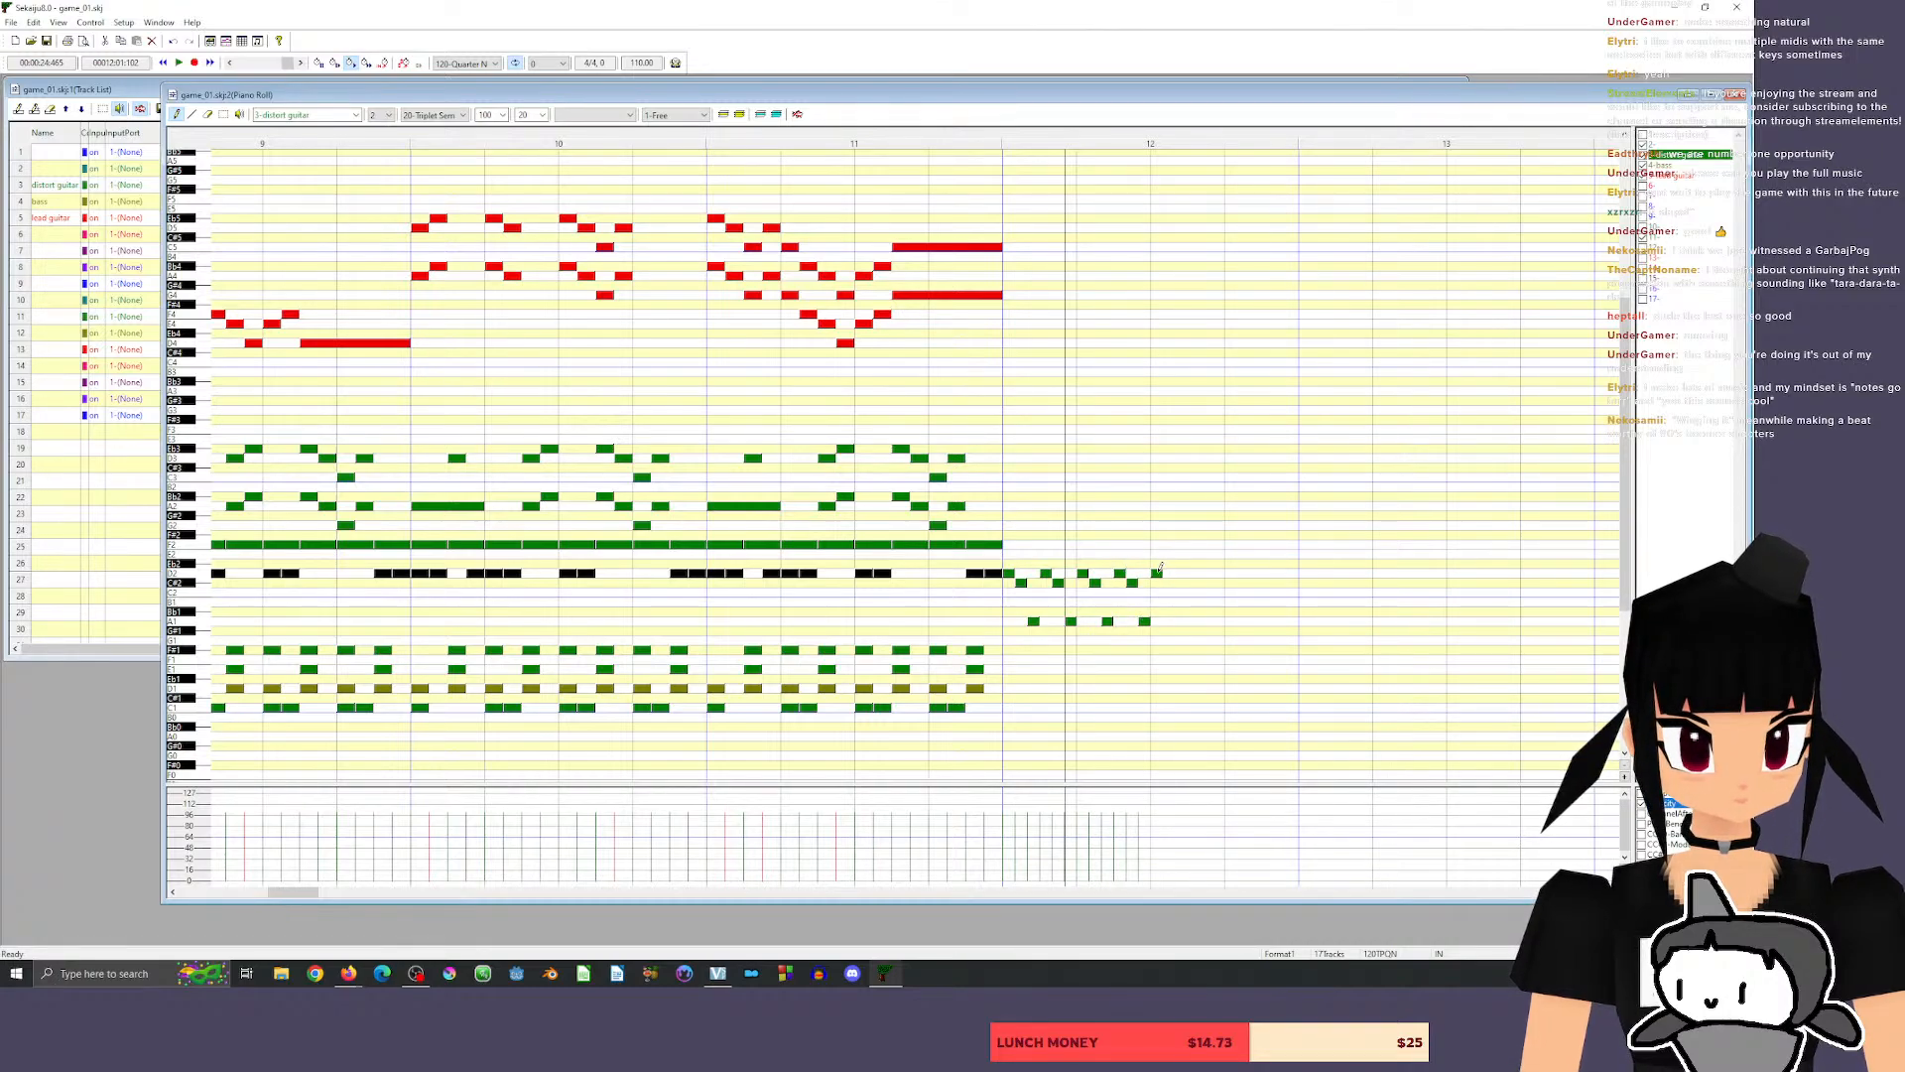
click(1169, 583)
click(1181, 622)
click(1194, 573)
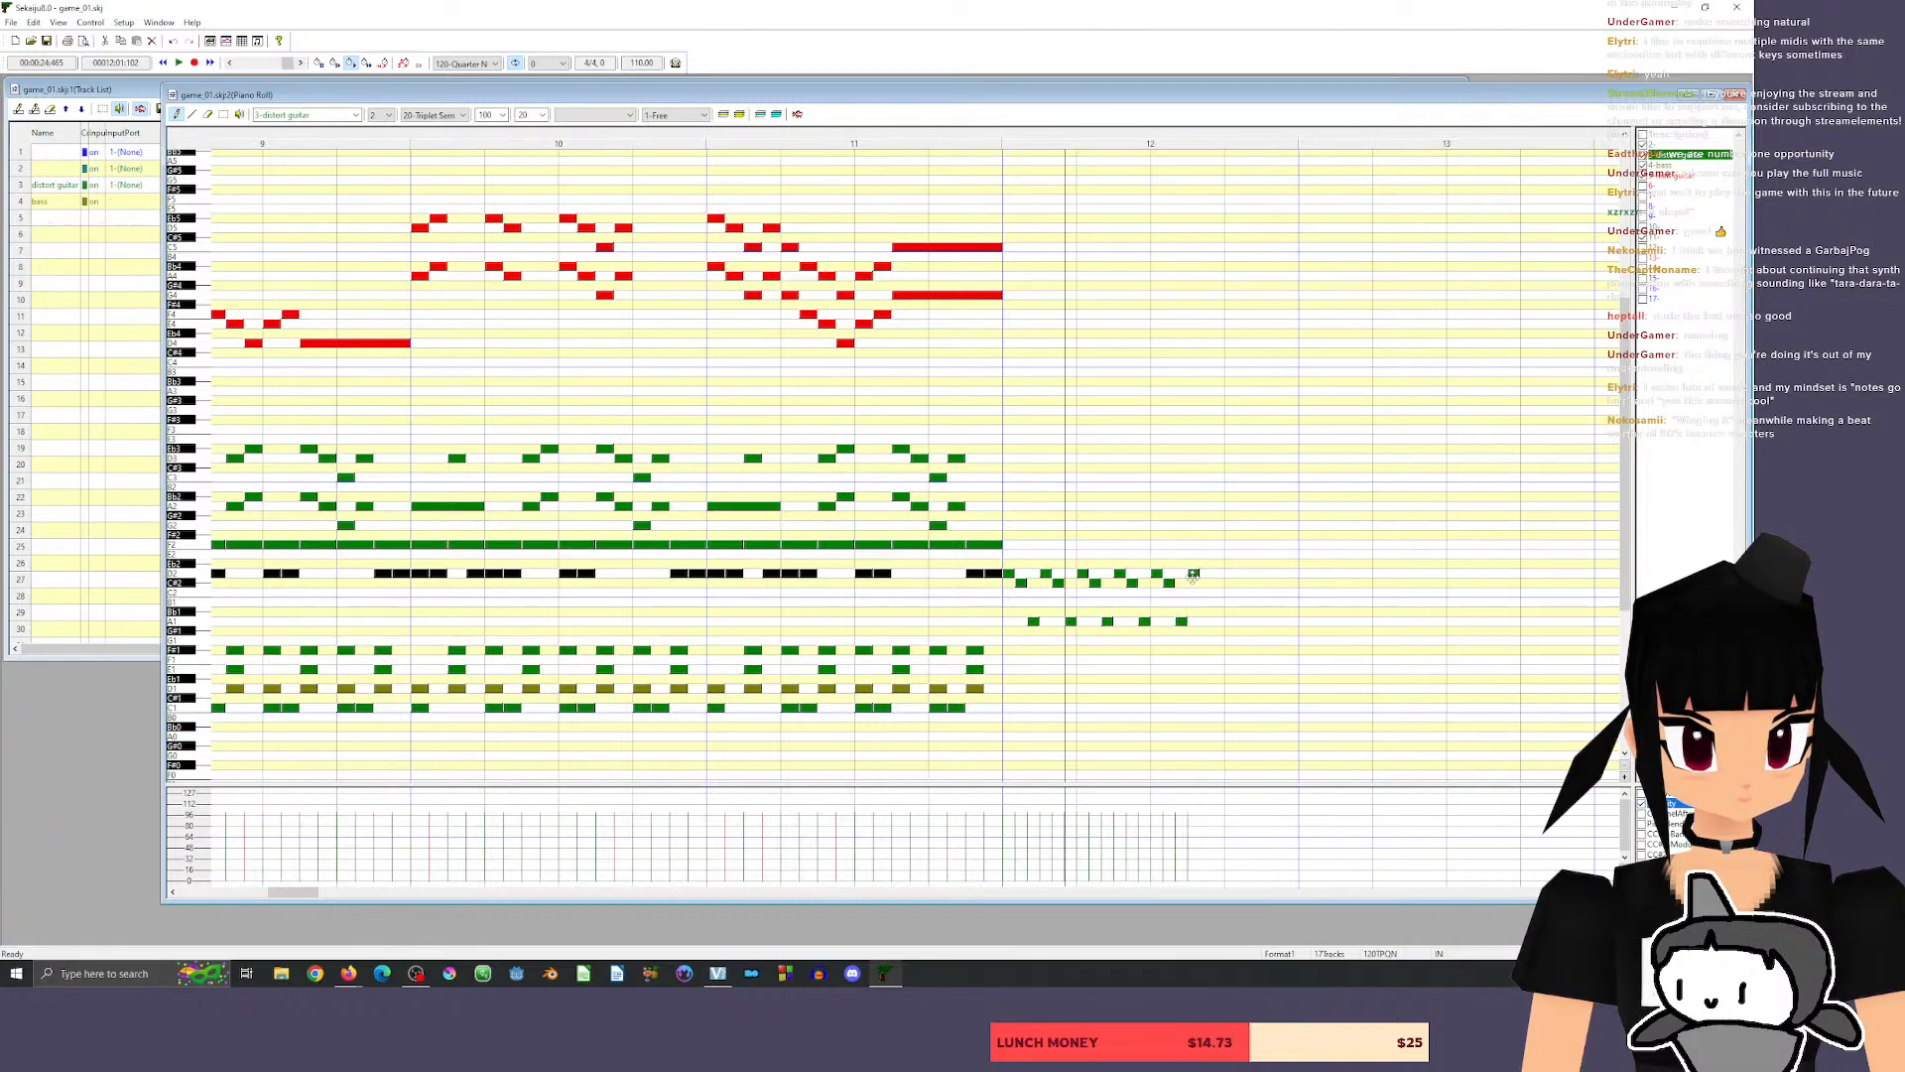
click(1206, 583)
click(1218, 621)
click(1231, 573)
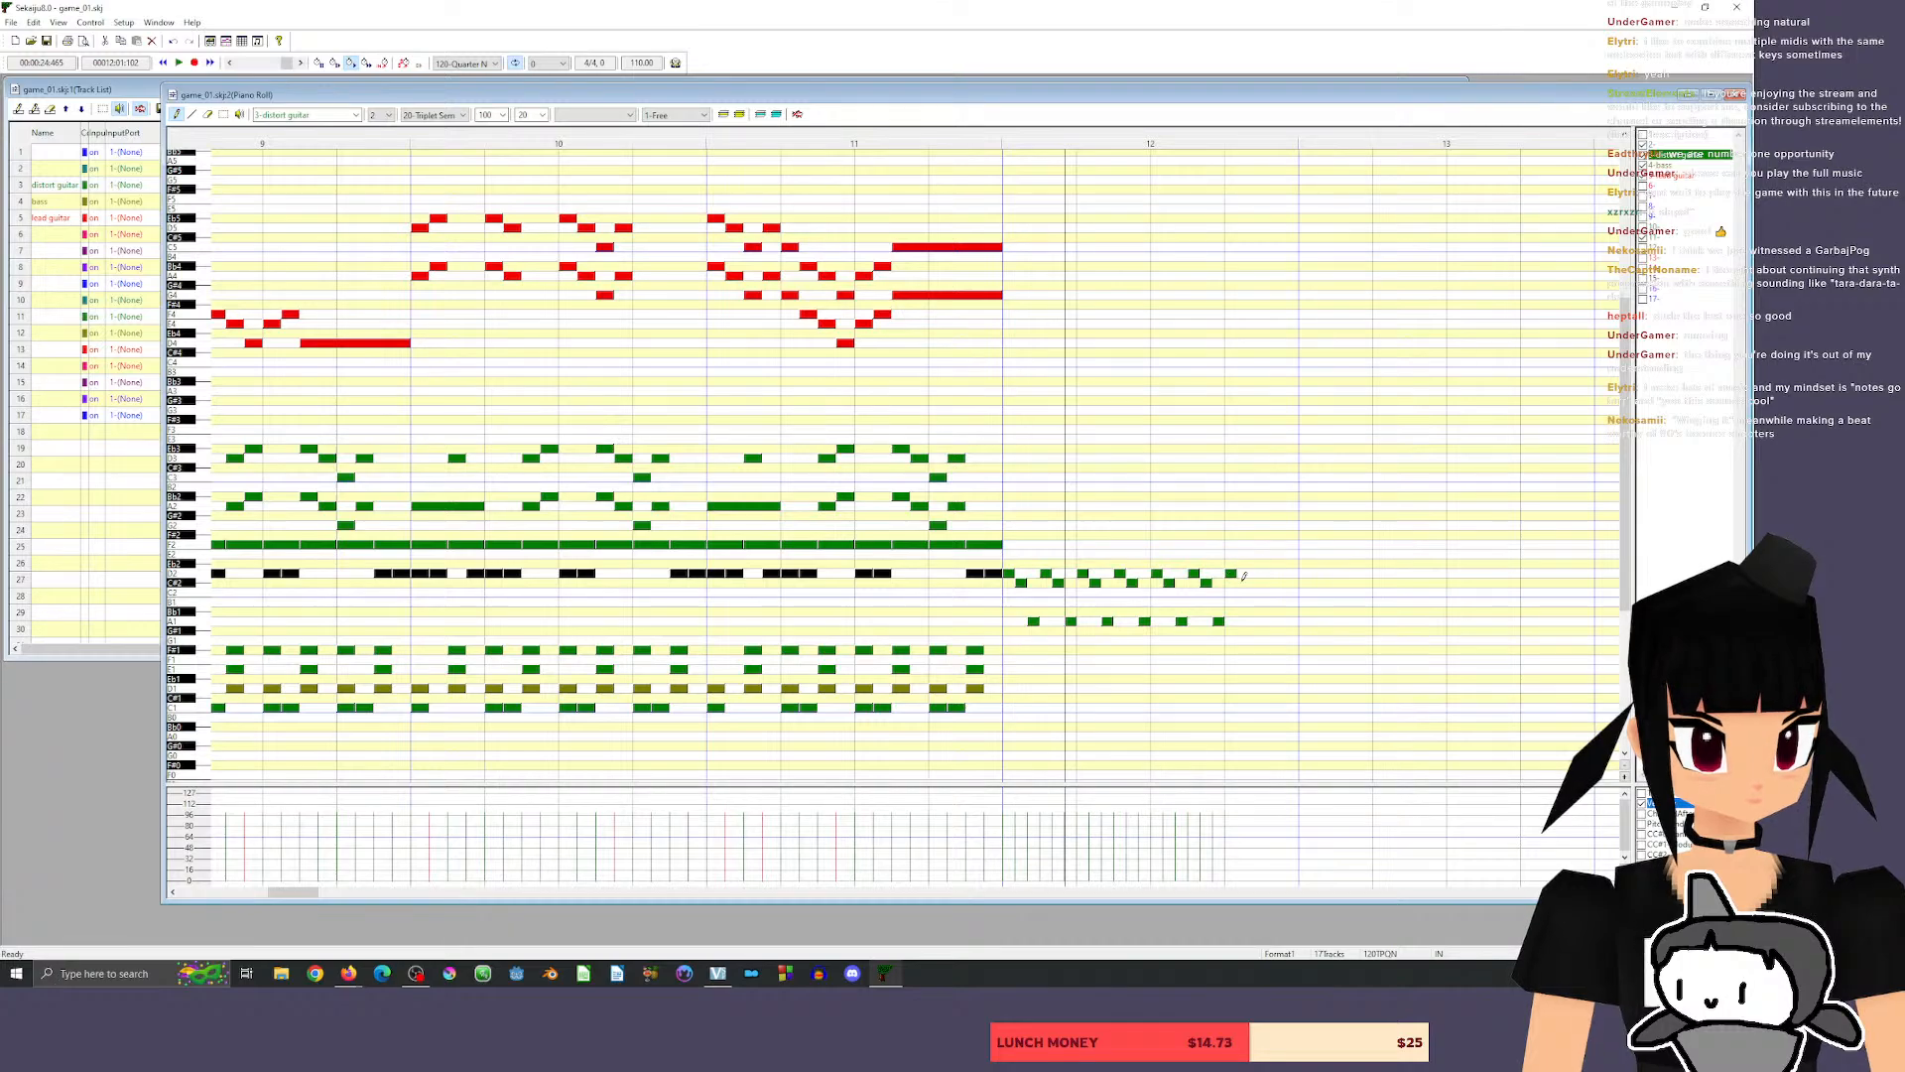
click(1243, 583)
click(1255, 621)
click(1268, 573)
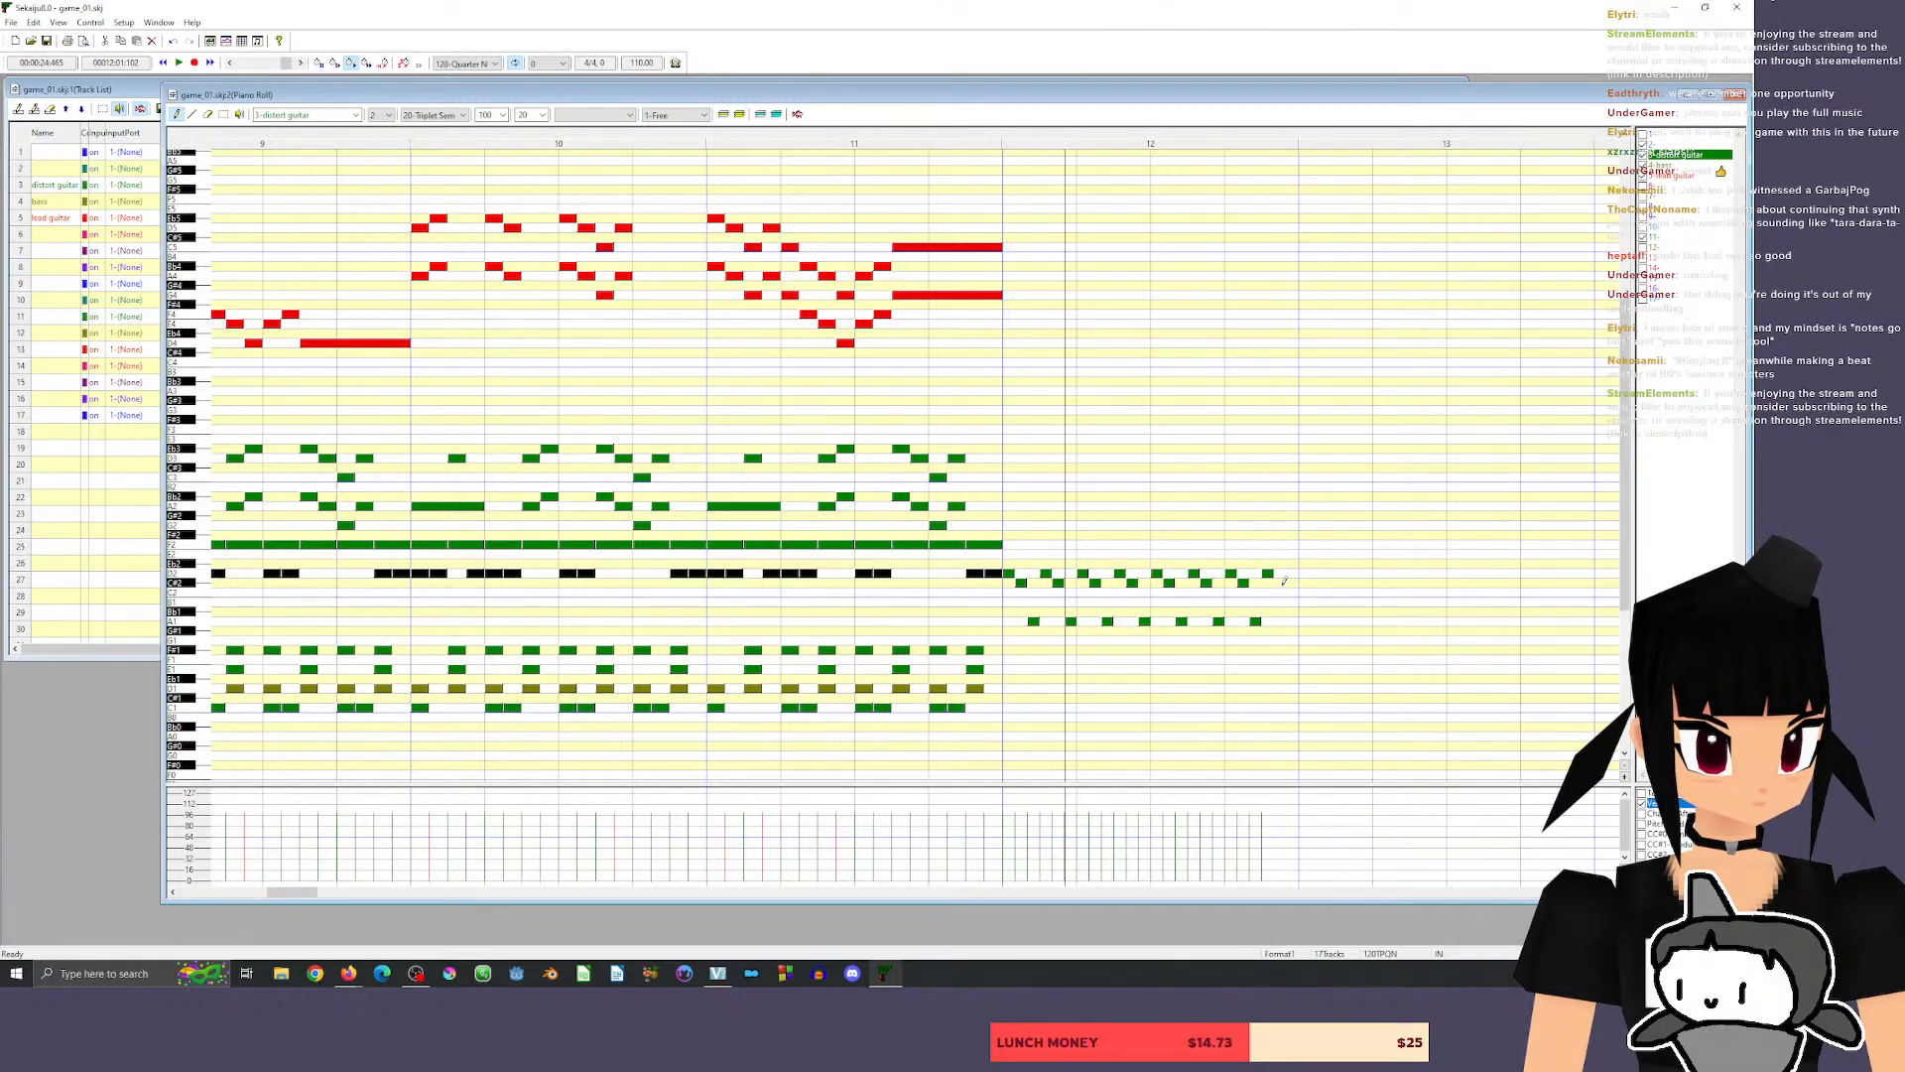
click(1280, 583)
click(1293, 621)
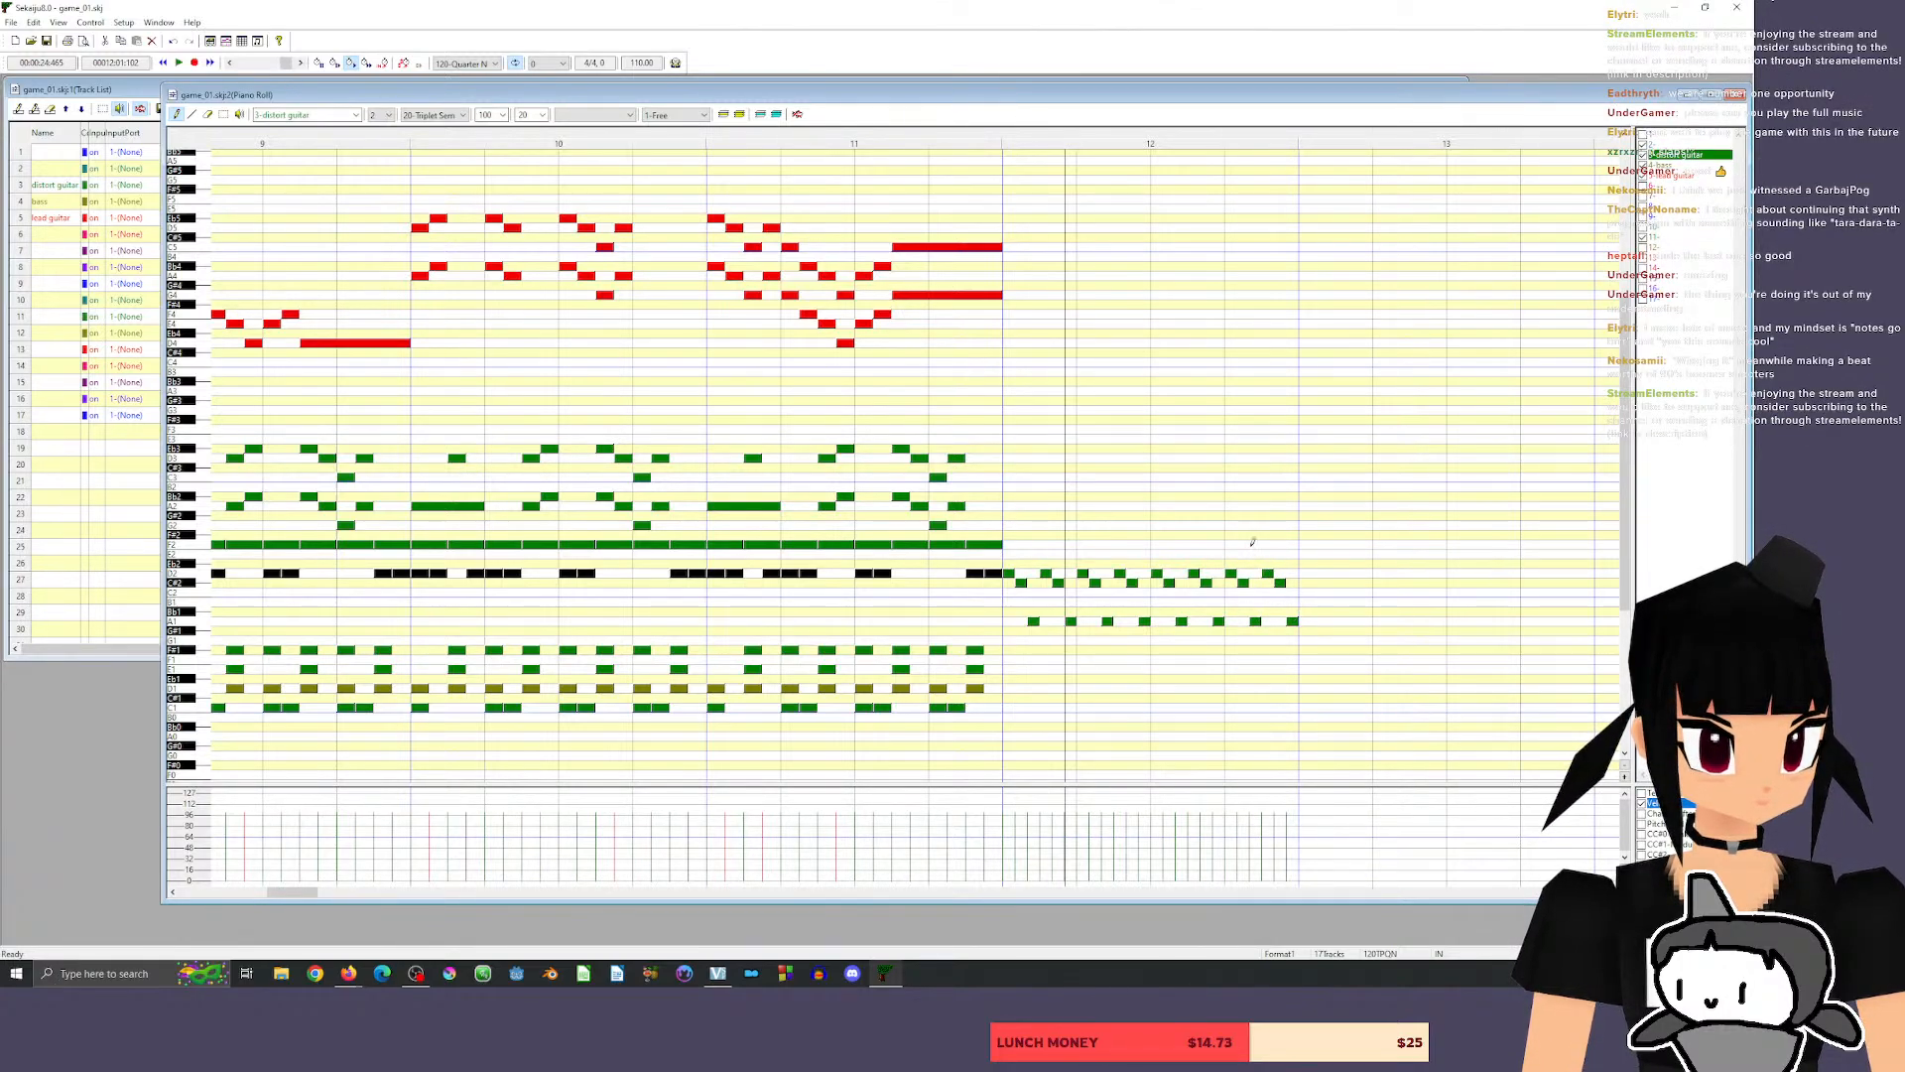
click(963, 139)
key(space)
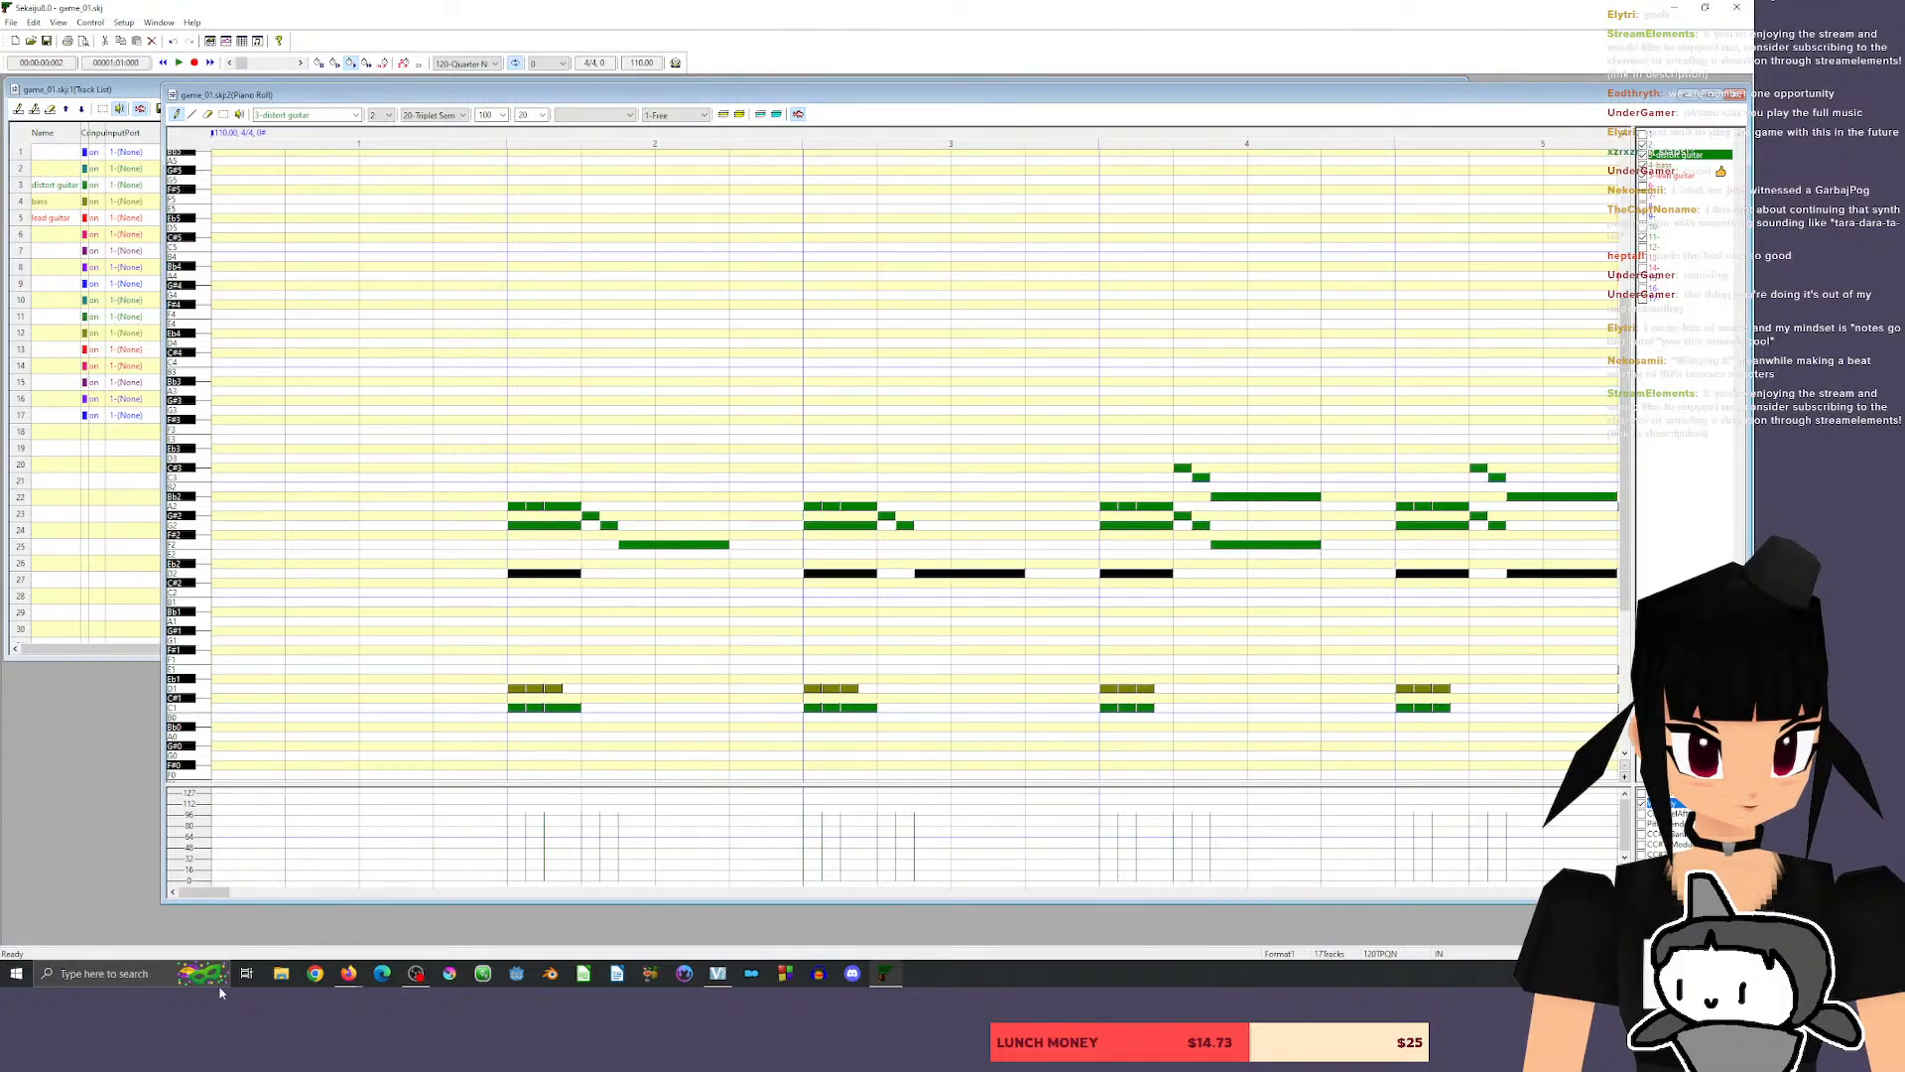
Raise the last distort guitar note of beat 2 in measure 12 to D2, add a G#2 above it, and play the passage.
drag(214, 895, 322, 894)
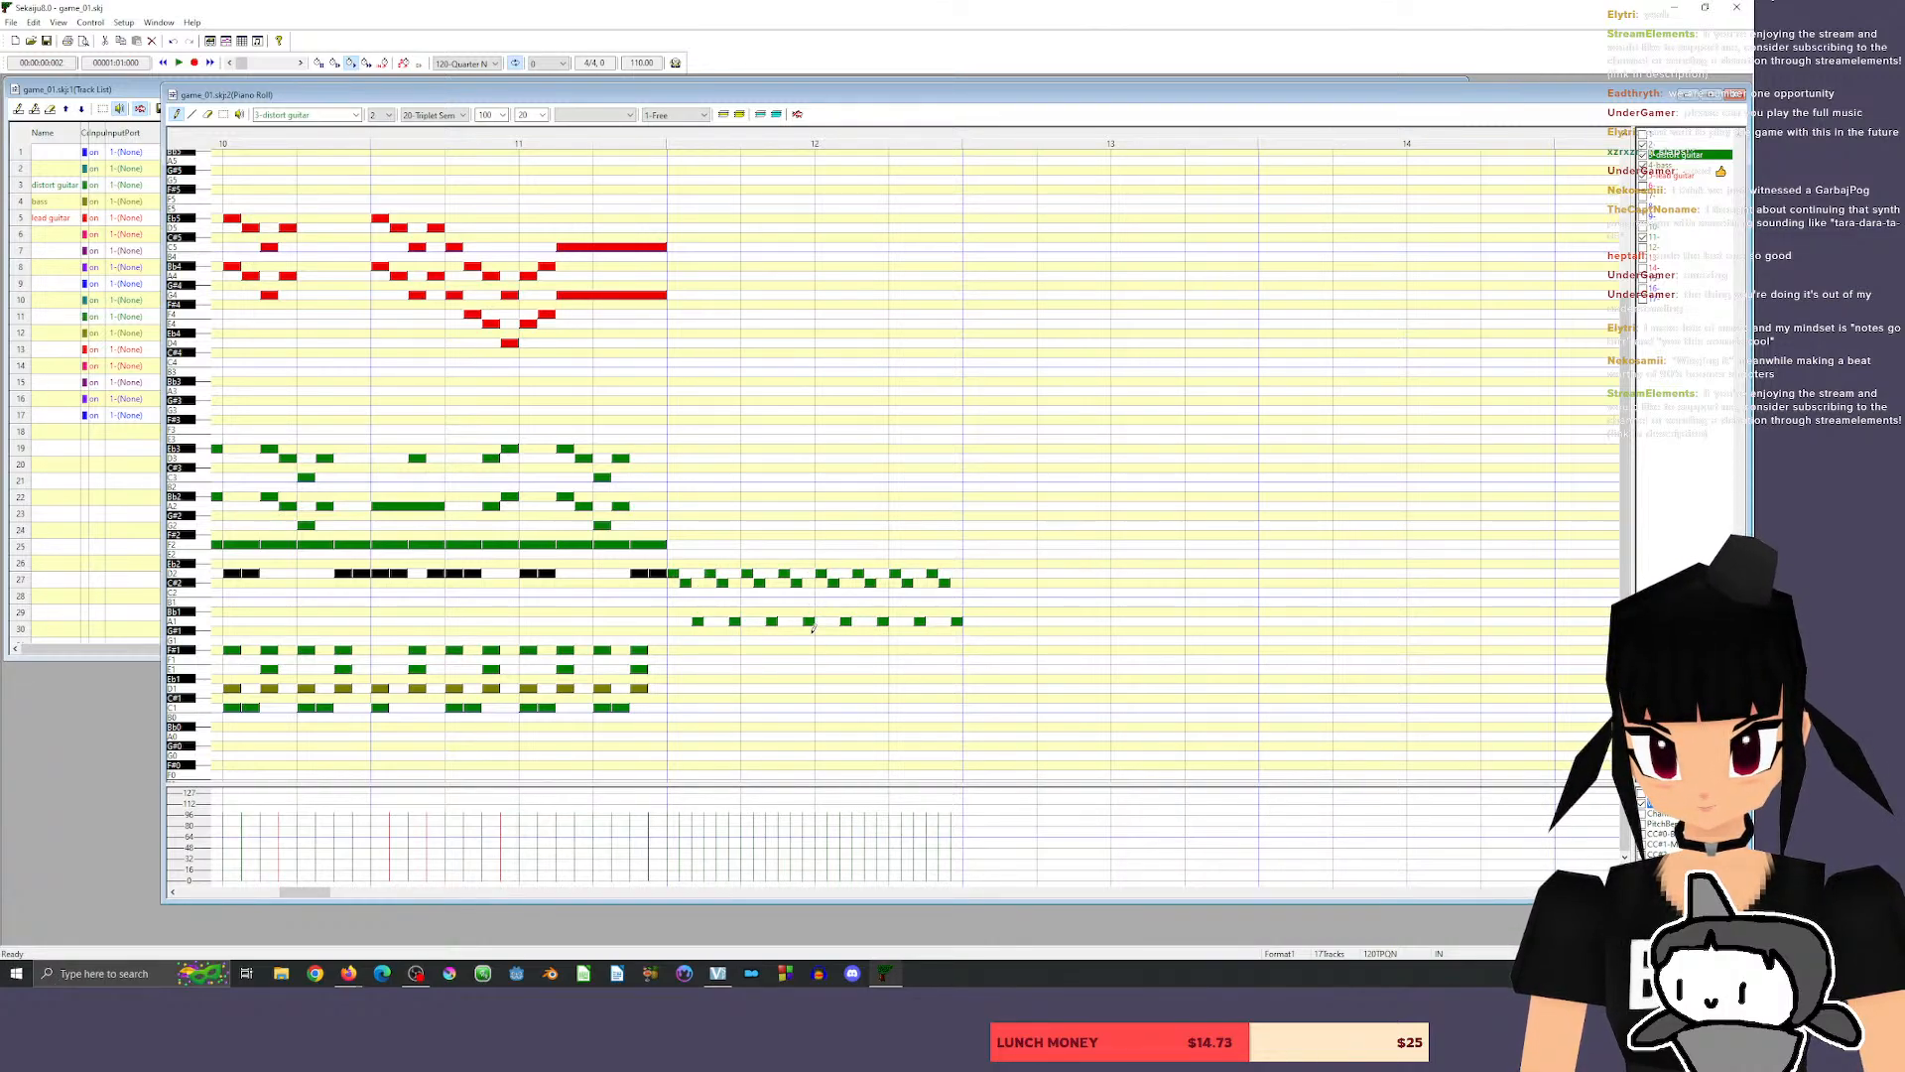
drag(809, 623, 806, 571)
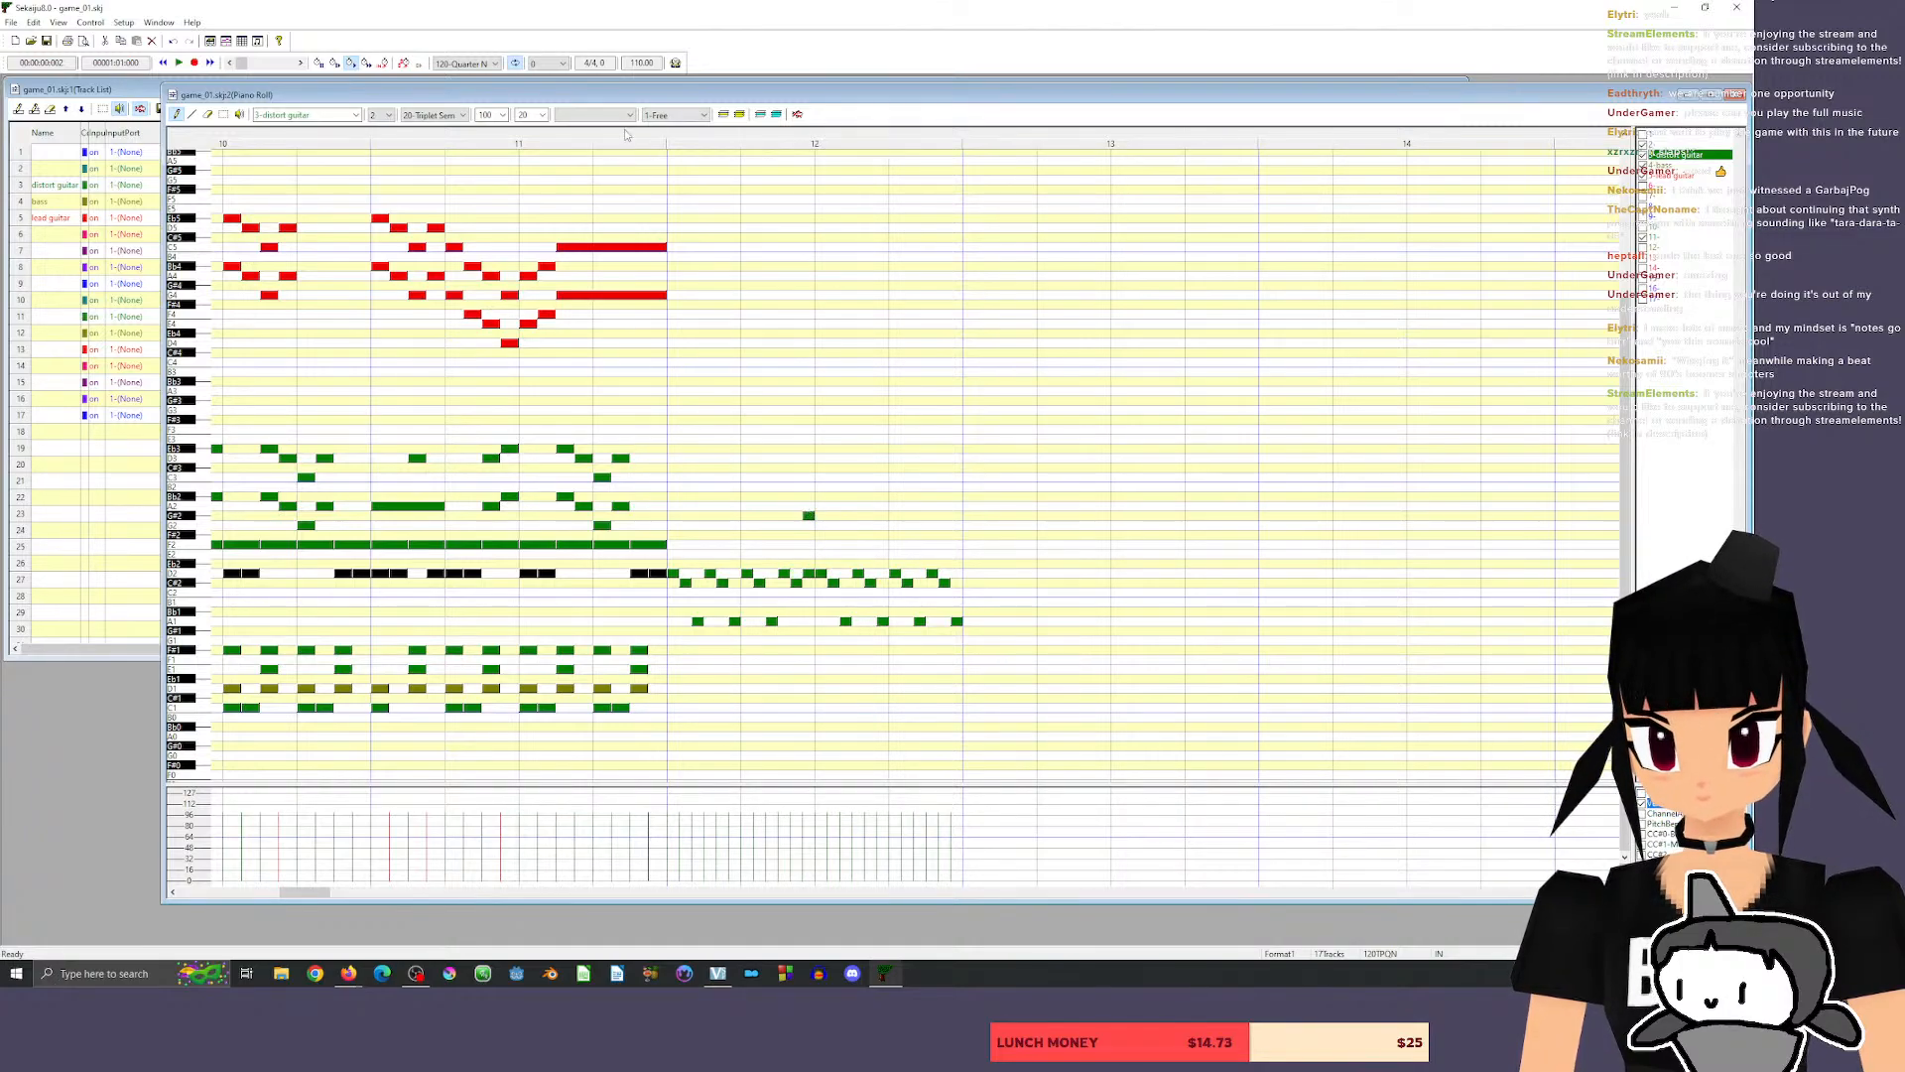
key(space)
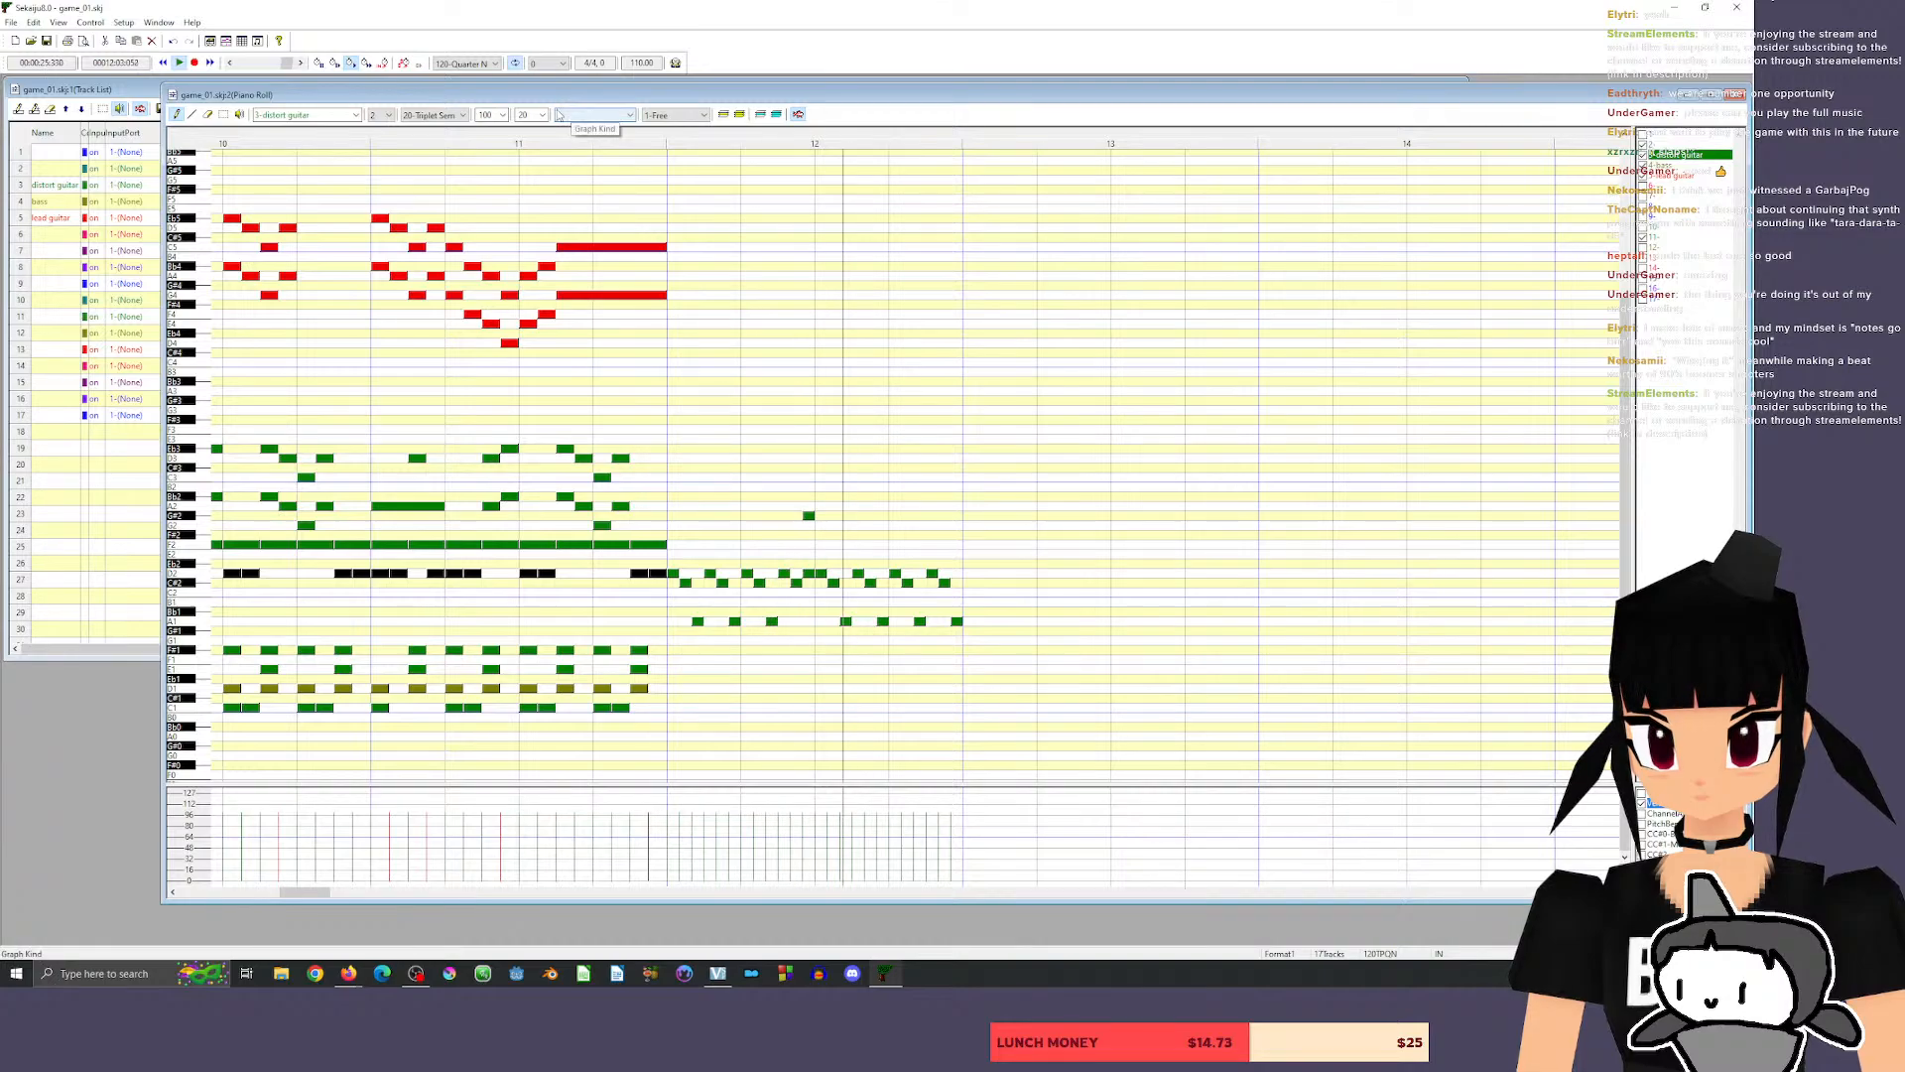
key(space)
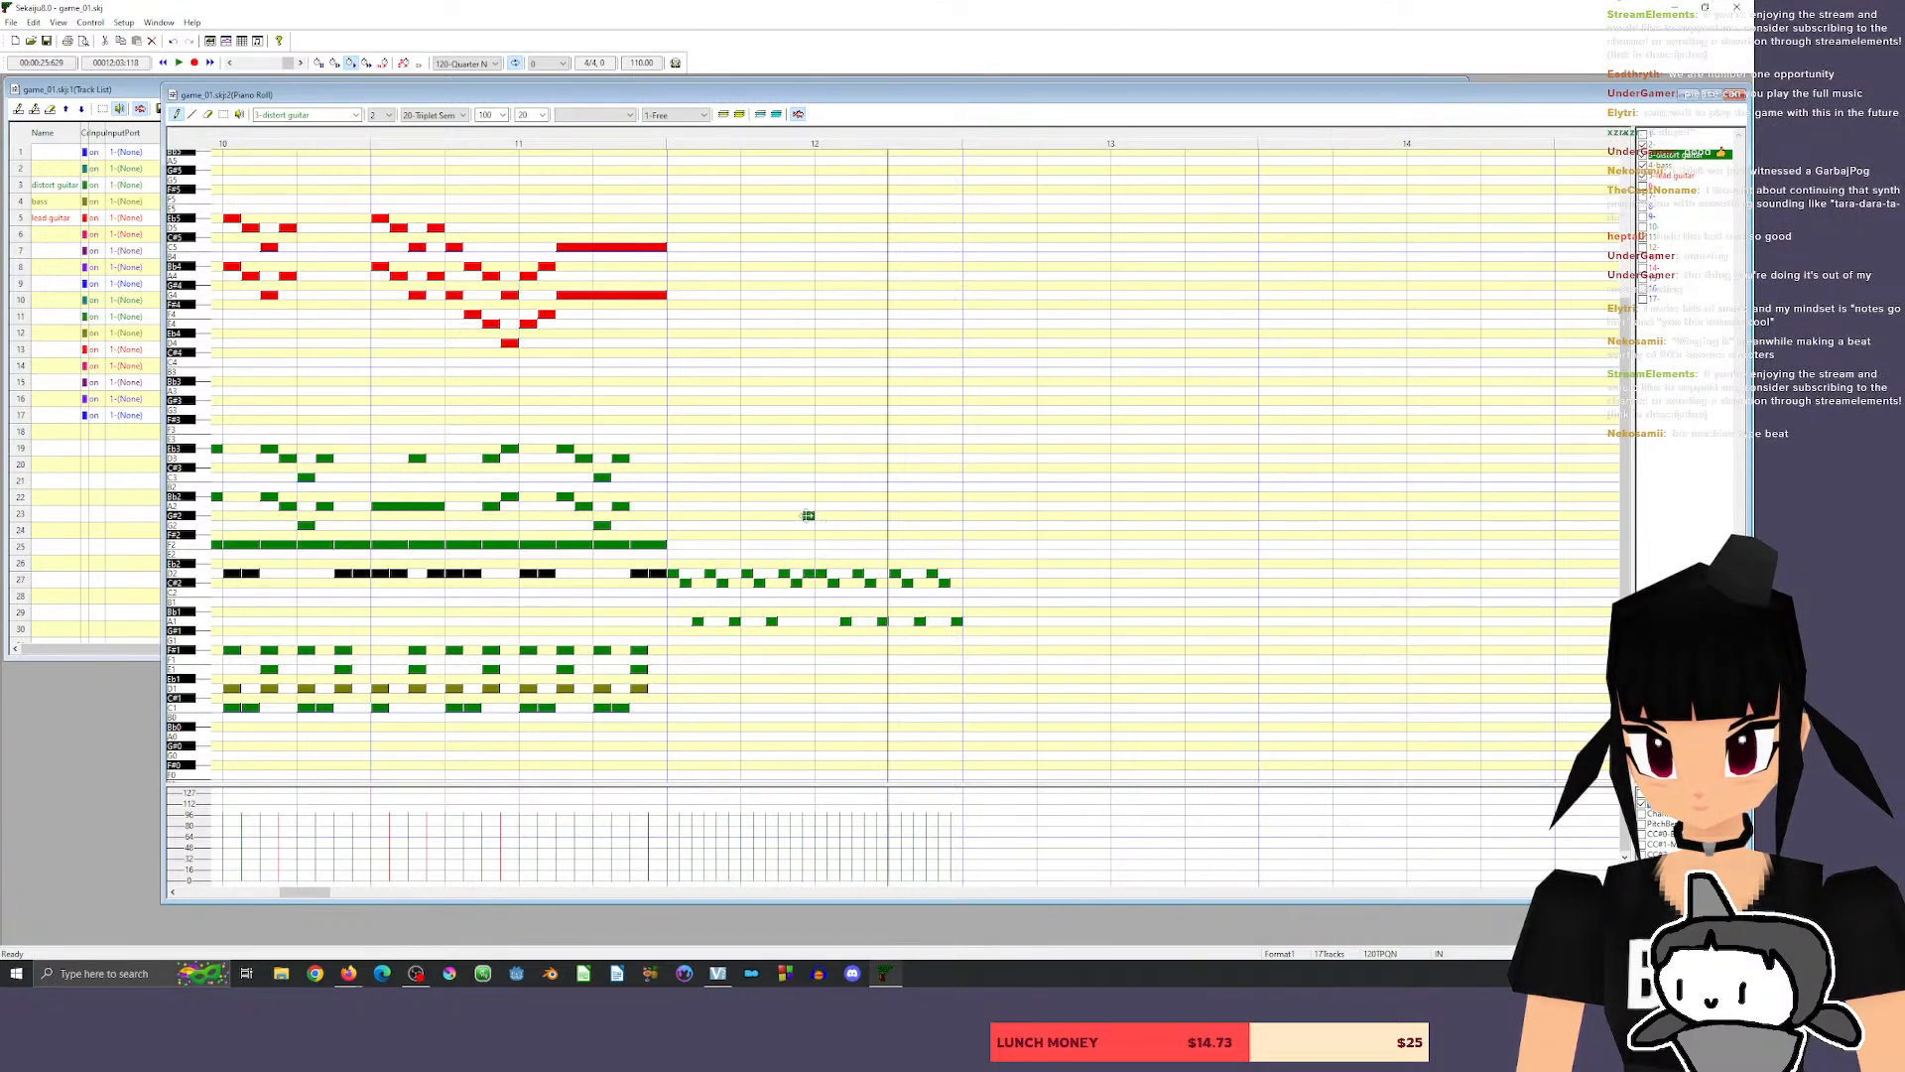
Lower the G#2 note at the end of beat 2 in measure 12 to G2 and play from late in measure 11.
drag(806, 516, 807, 526)
click(640, 135)
key(space)
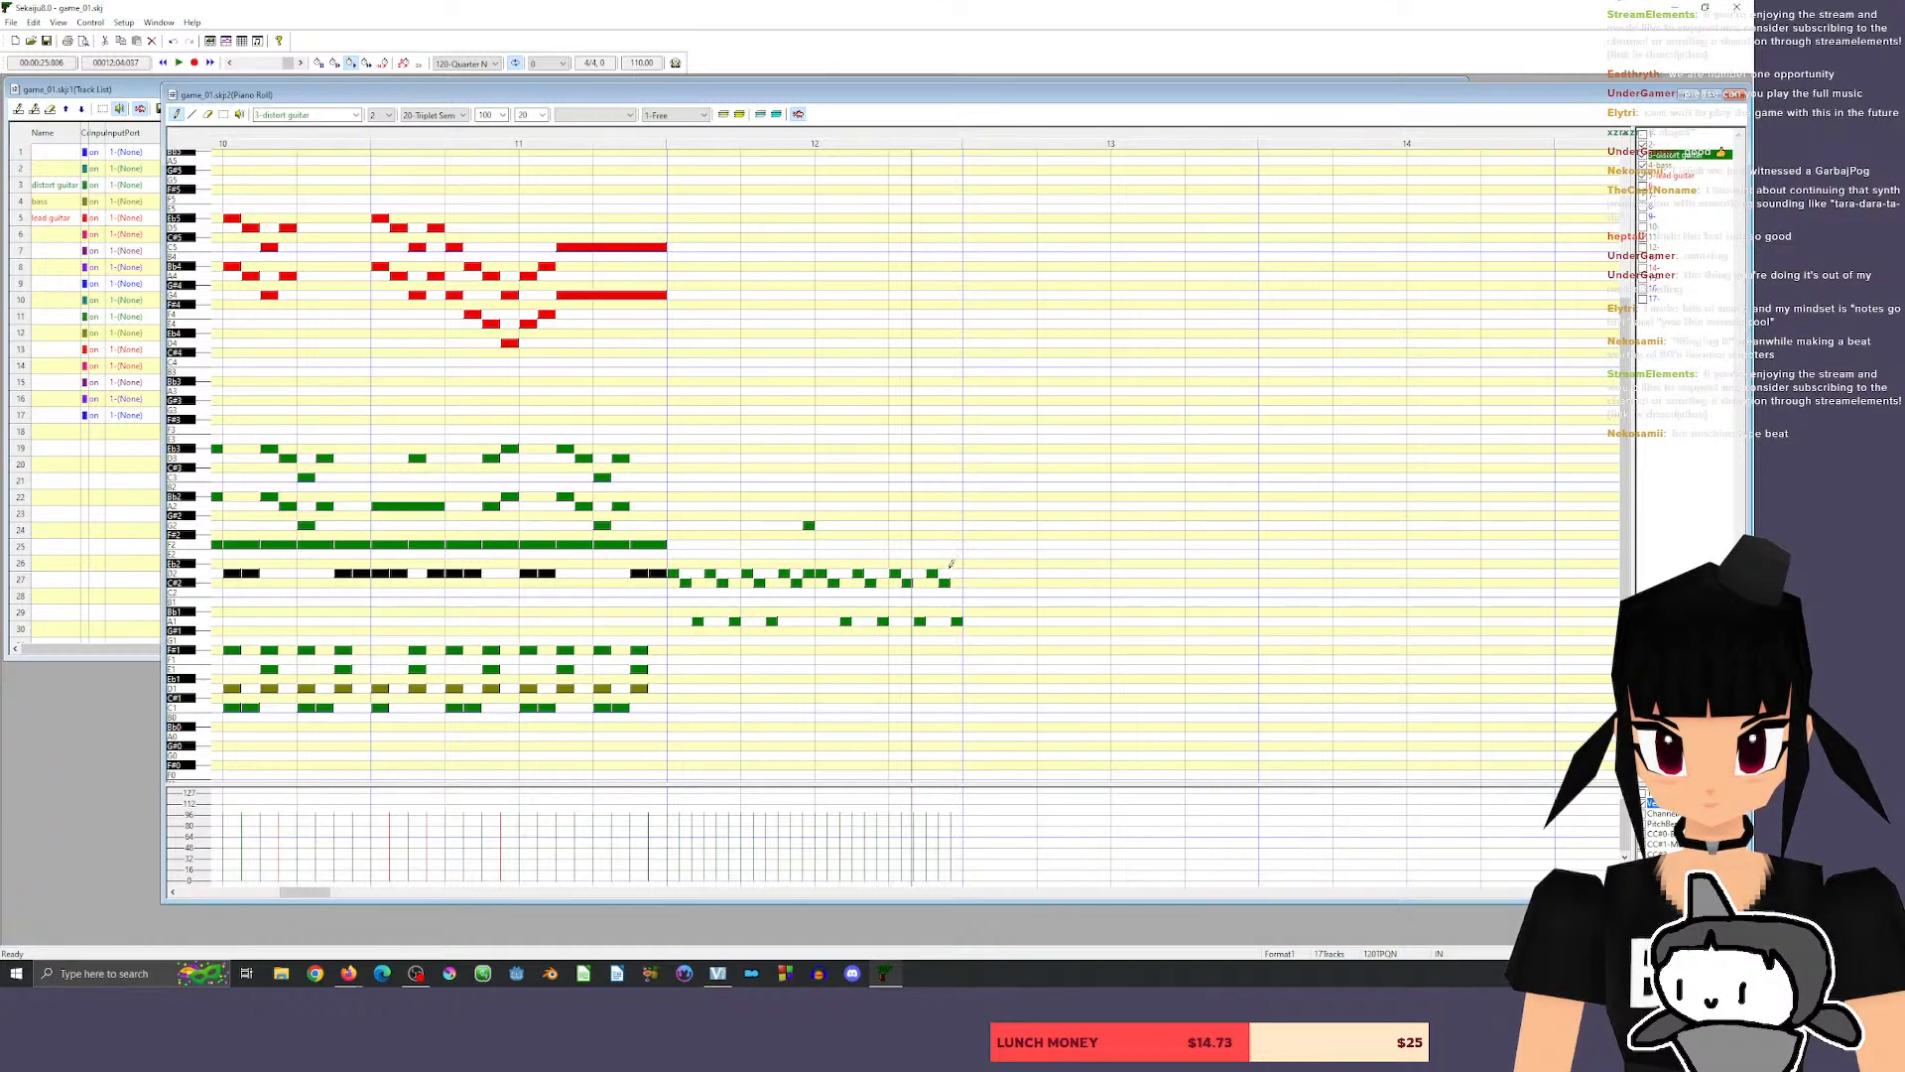
Replace the last two distort guitar notes of measure 12 with a D2 and G2 pair and an Eb2 and G#2 pair, and play the ending.
click(939, 525)
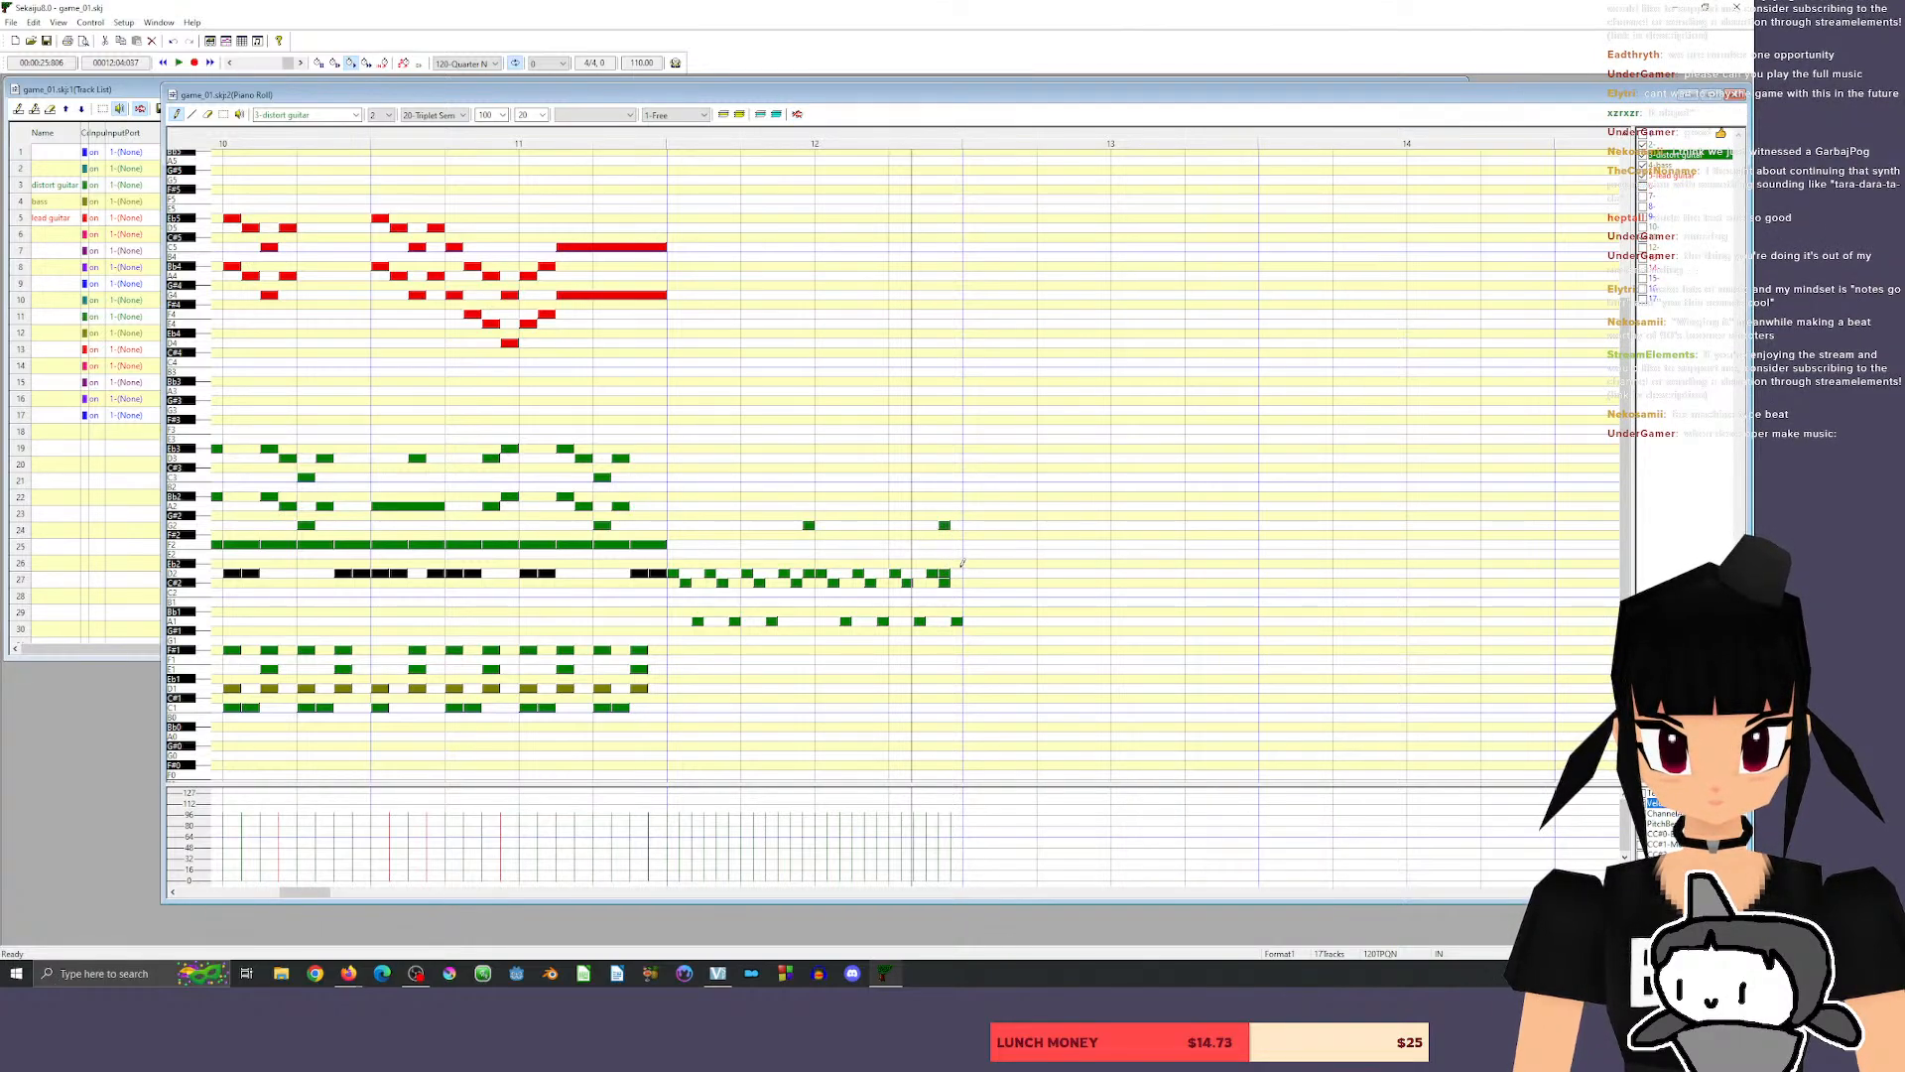
click(957, 515)
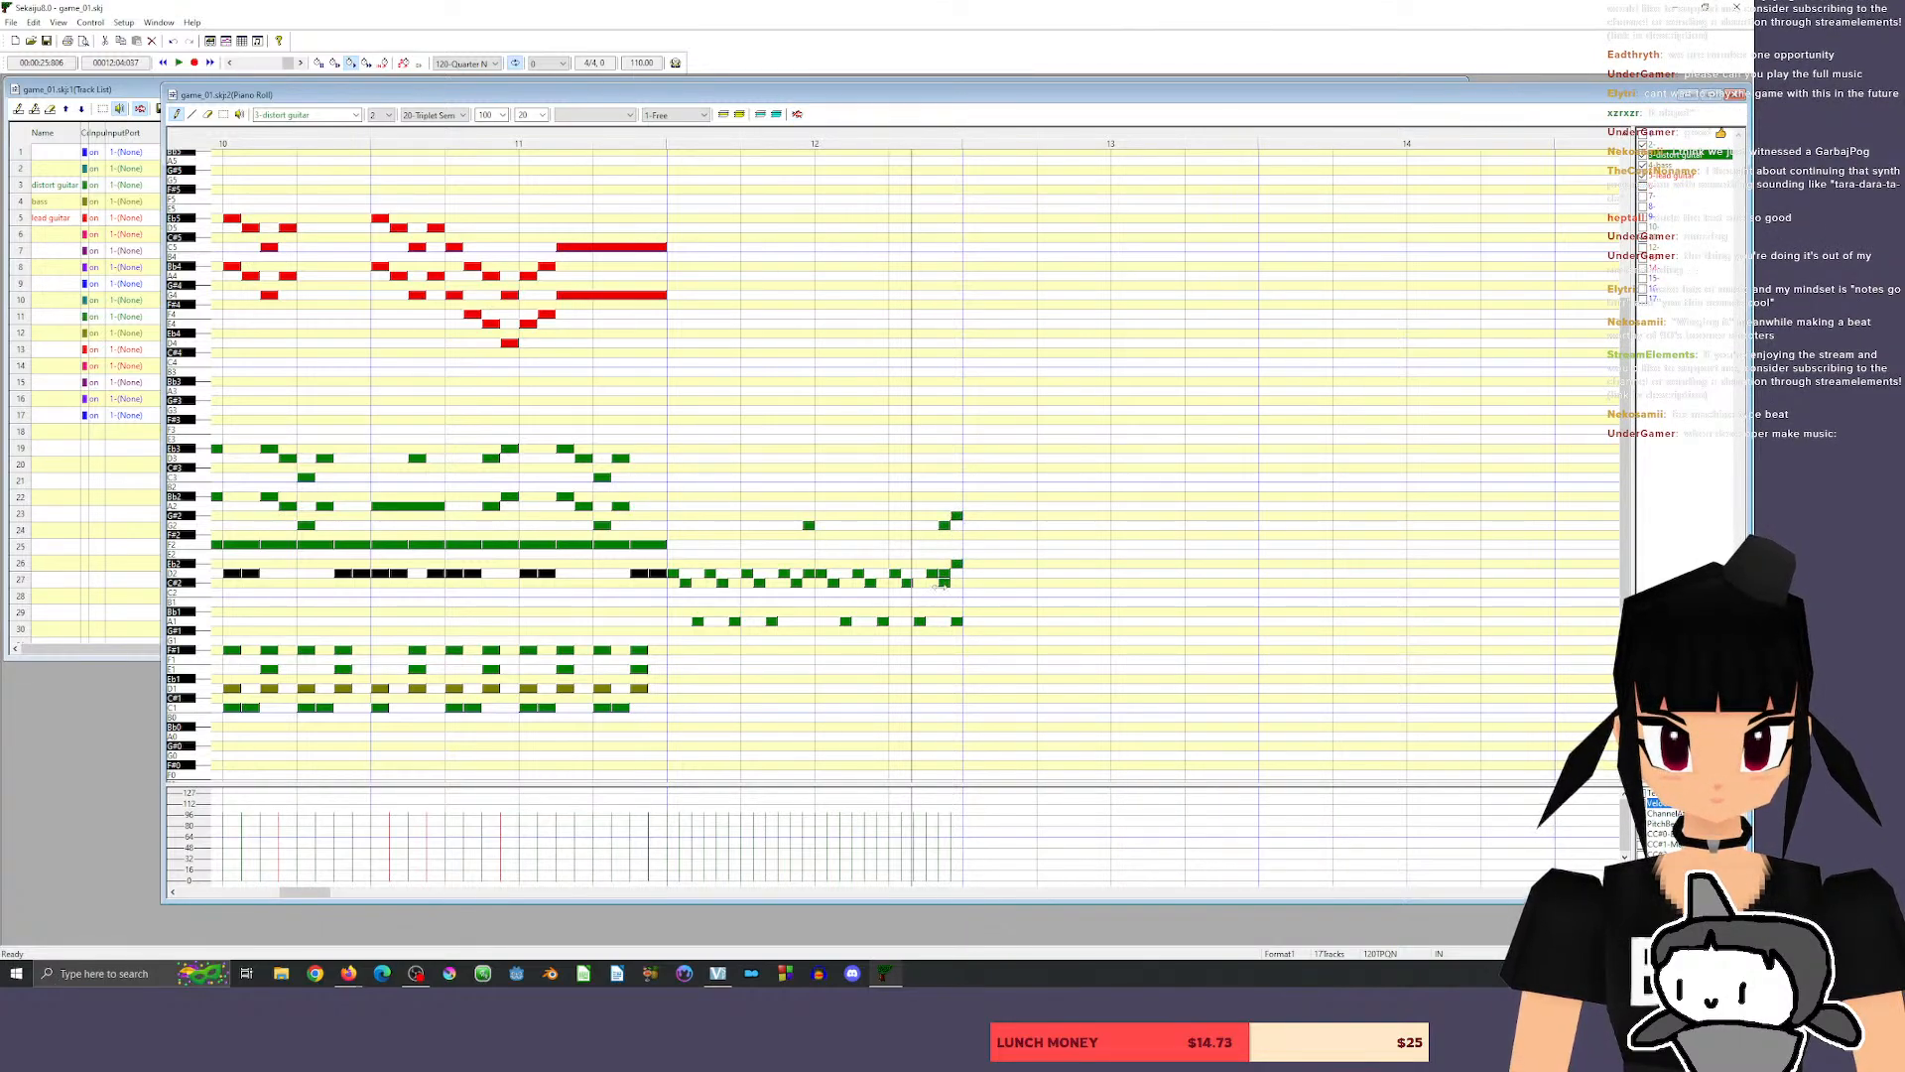
click(209, 114)
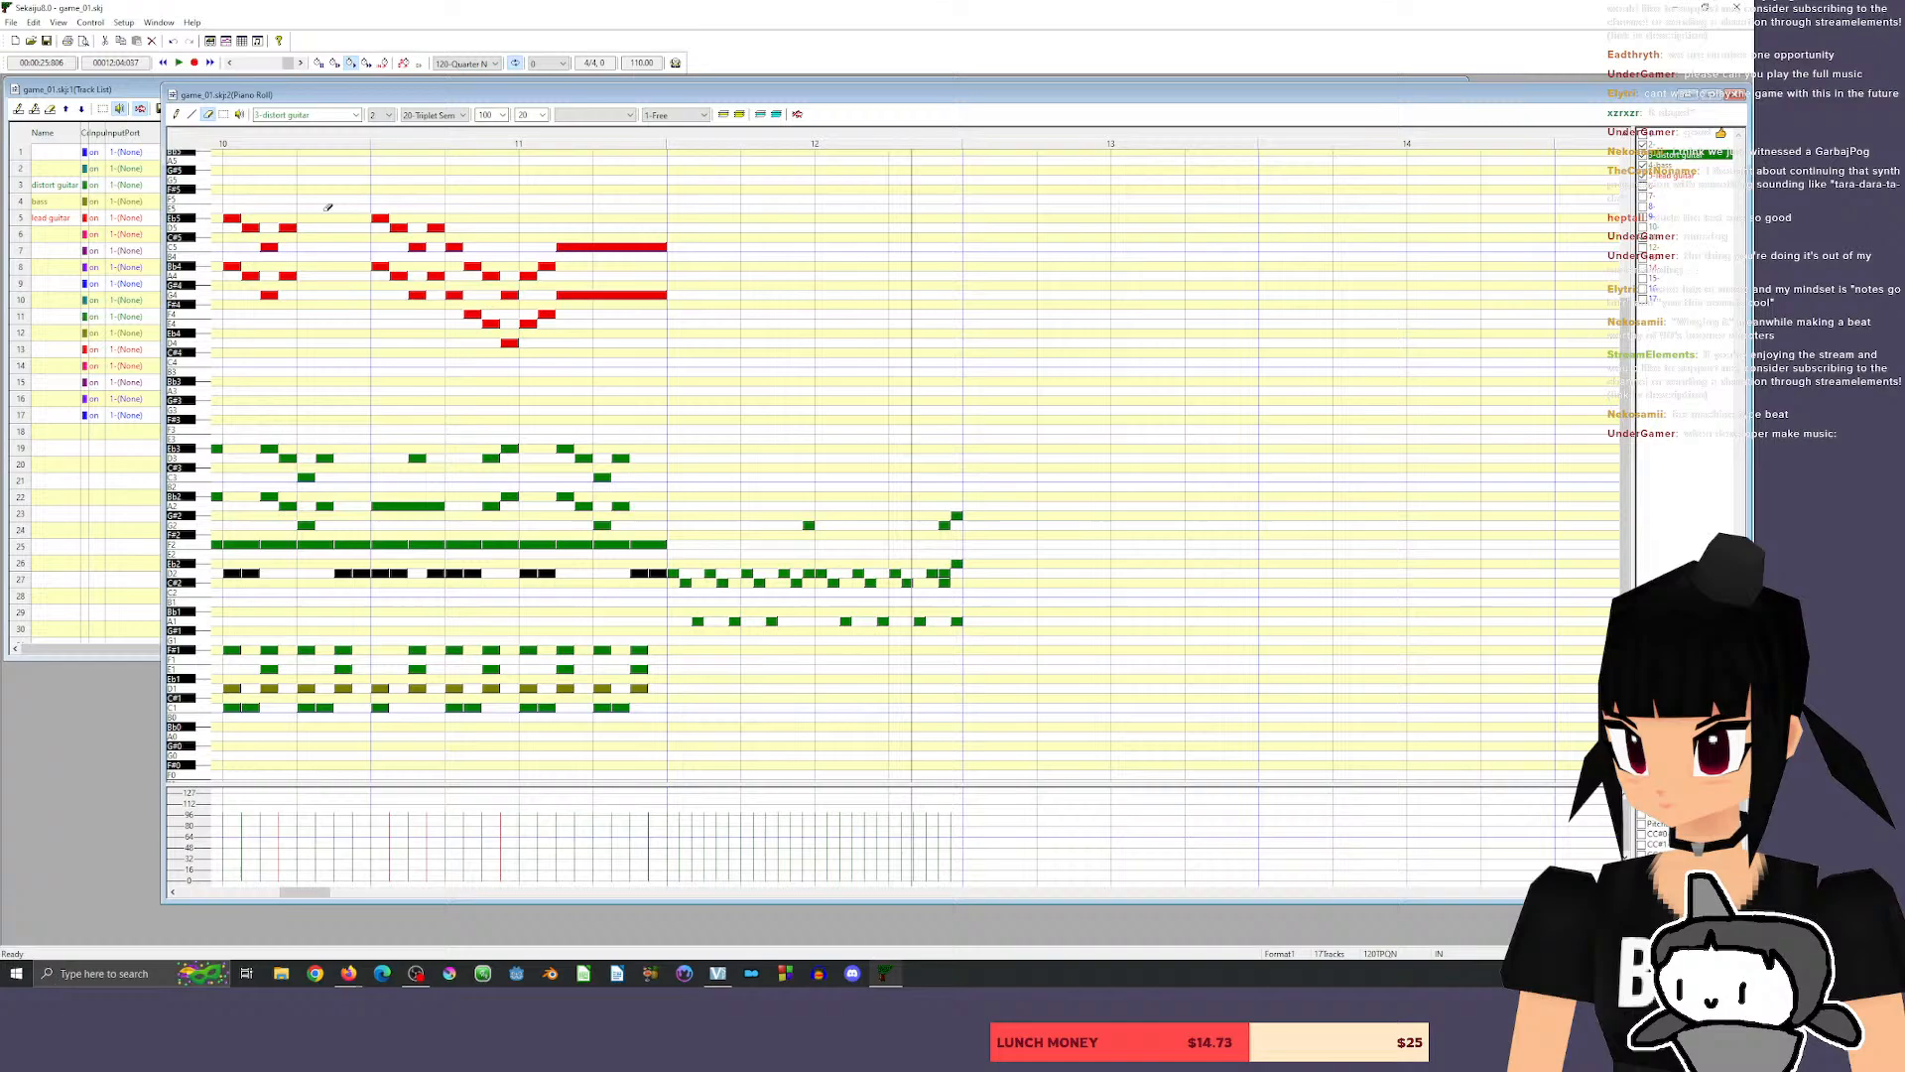
click(944, 583)
click(957, 622)
click(650, 139)
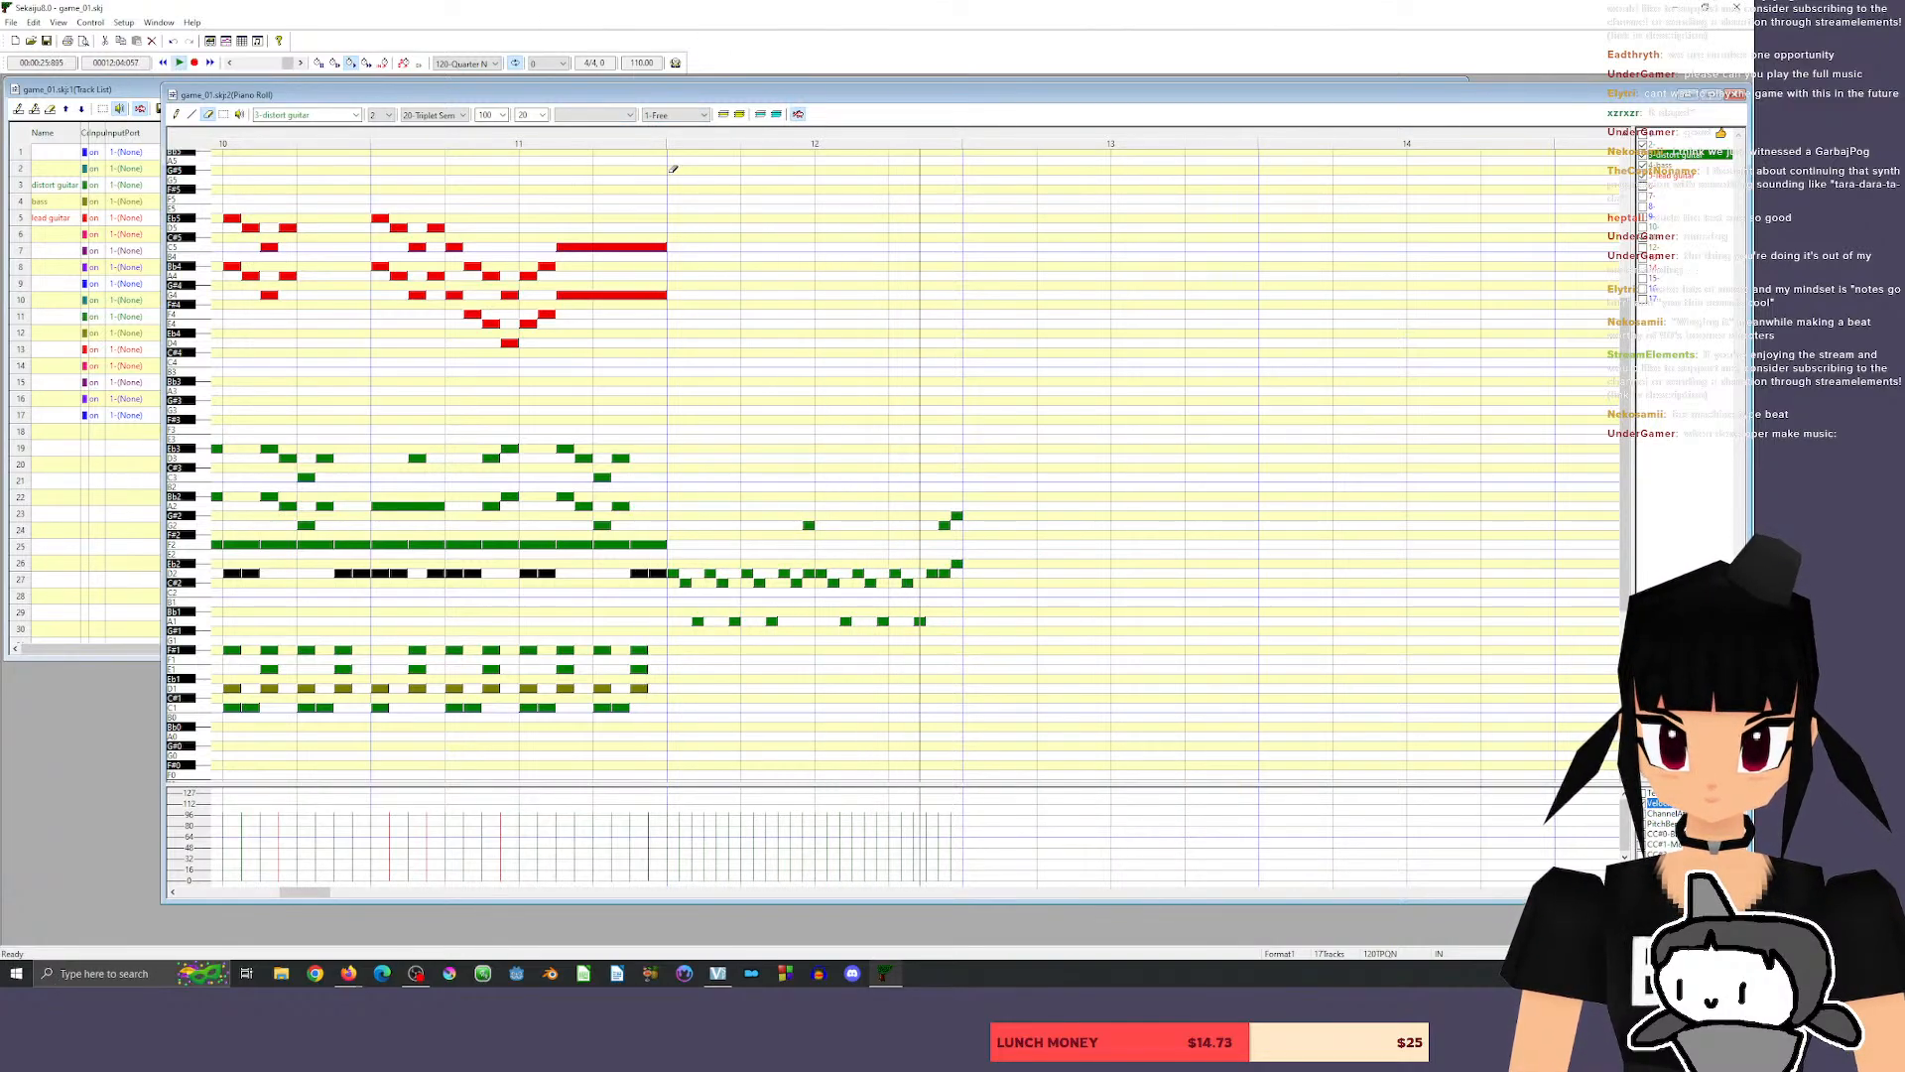
key(space)
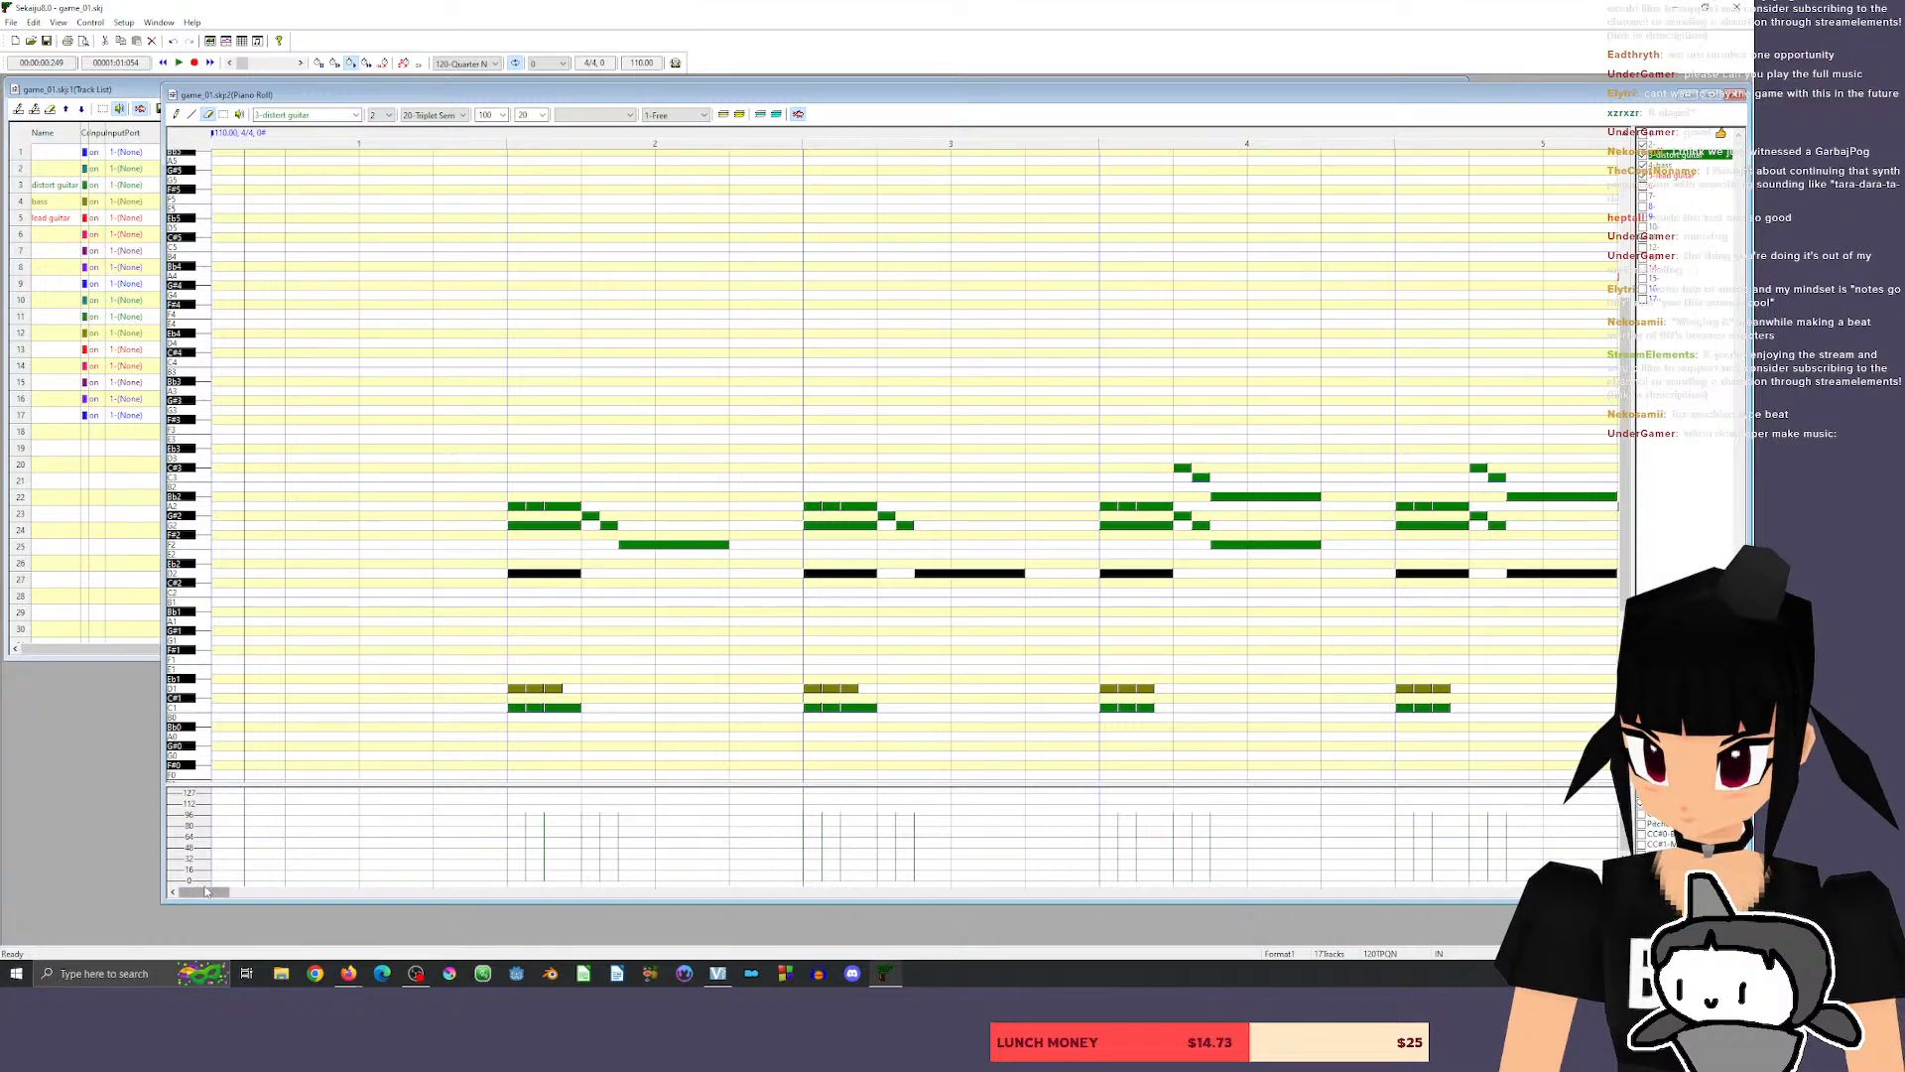
Play the song from the end of measure 1 through measure 12.
drag(206, 892, 328, 896)
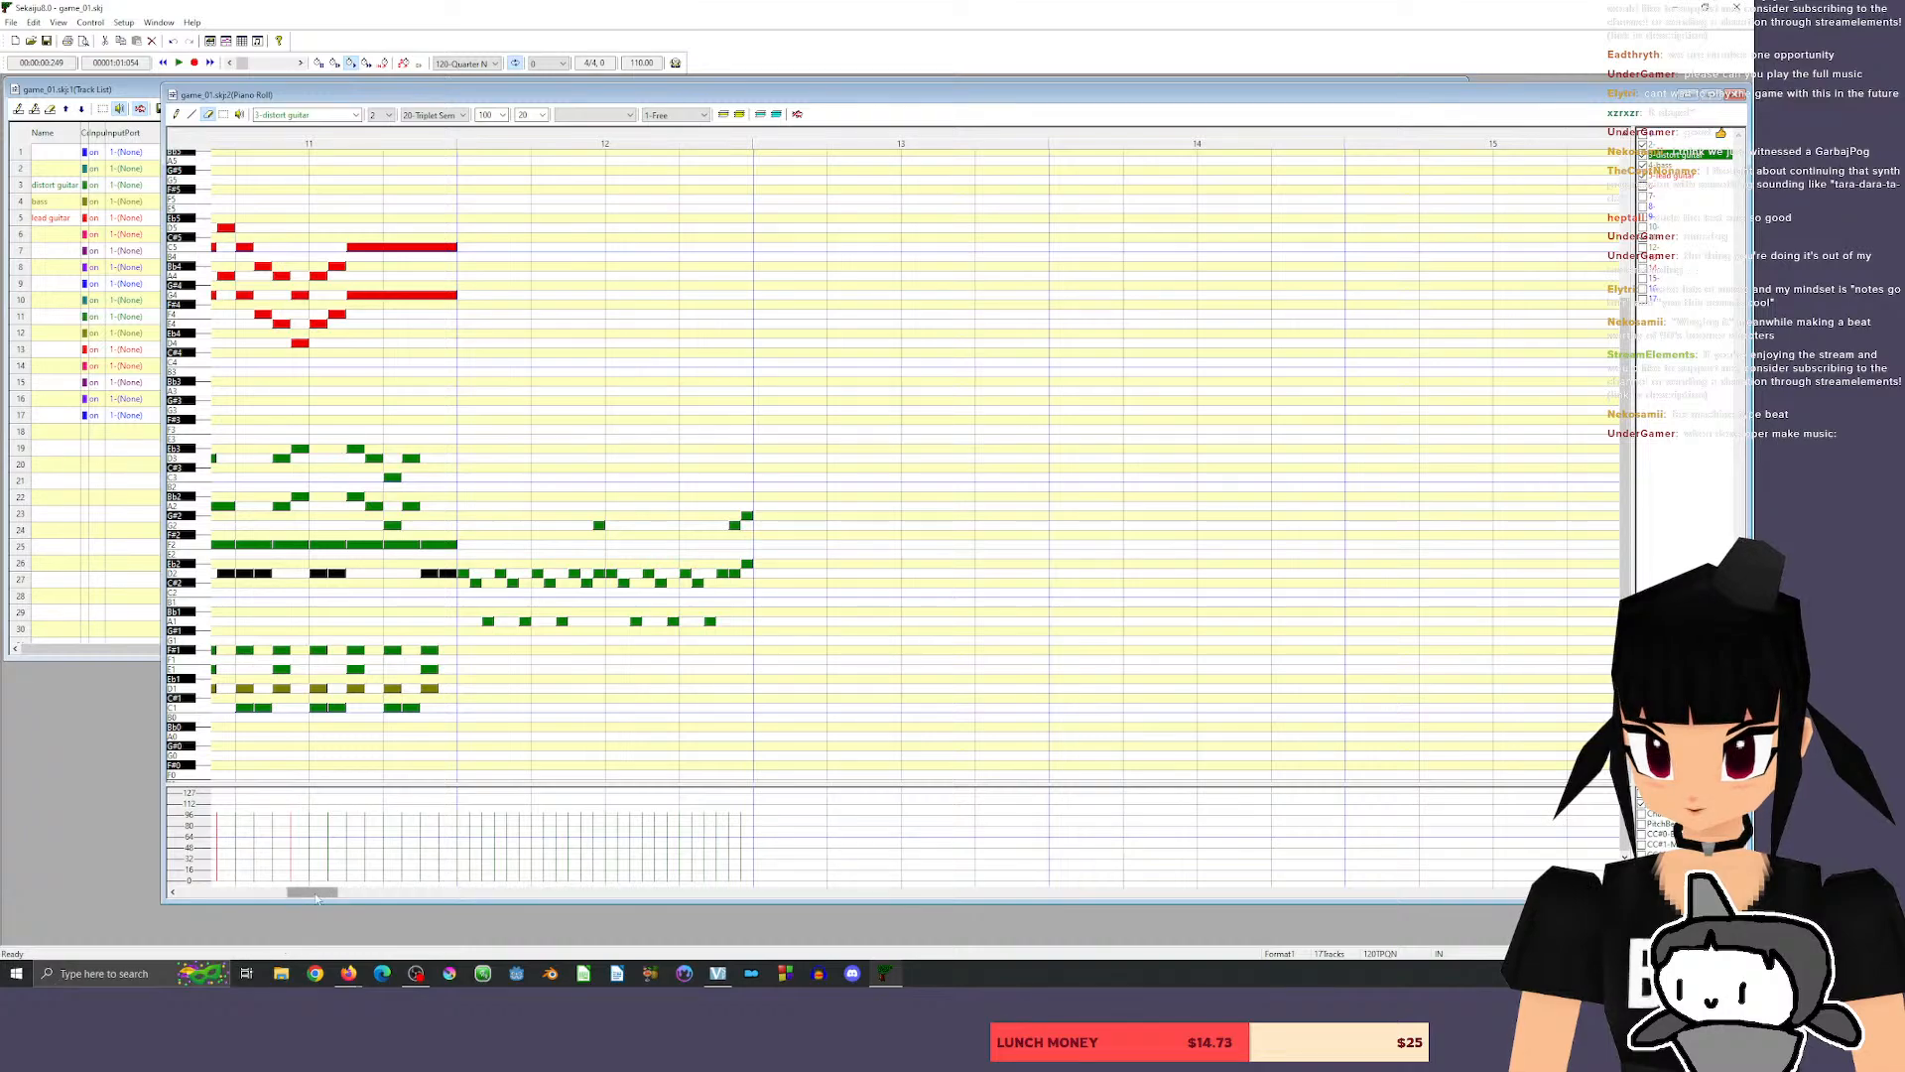
drag(314, 891, 207, 894)
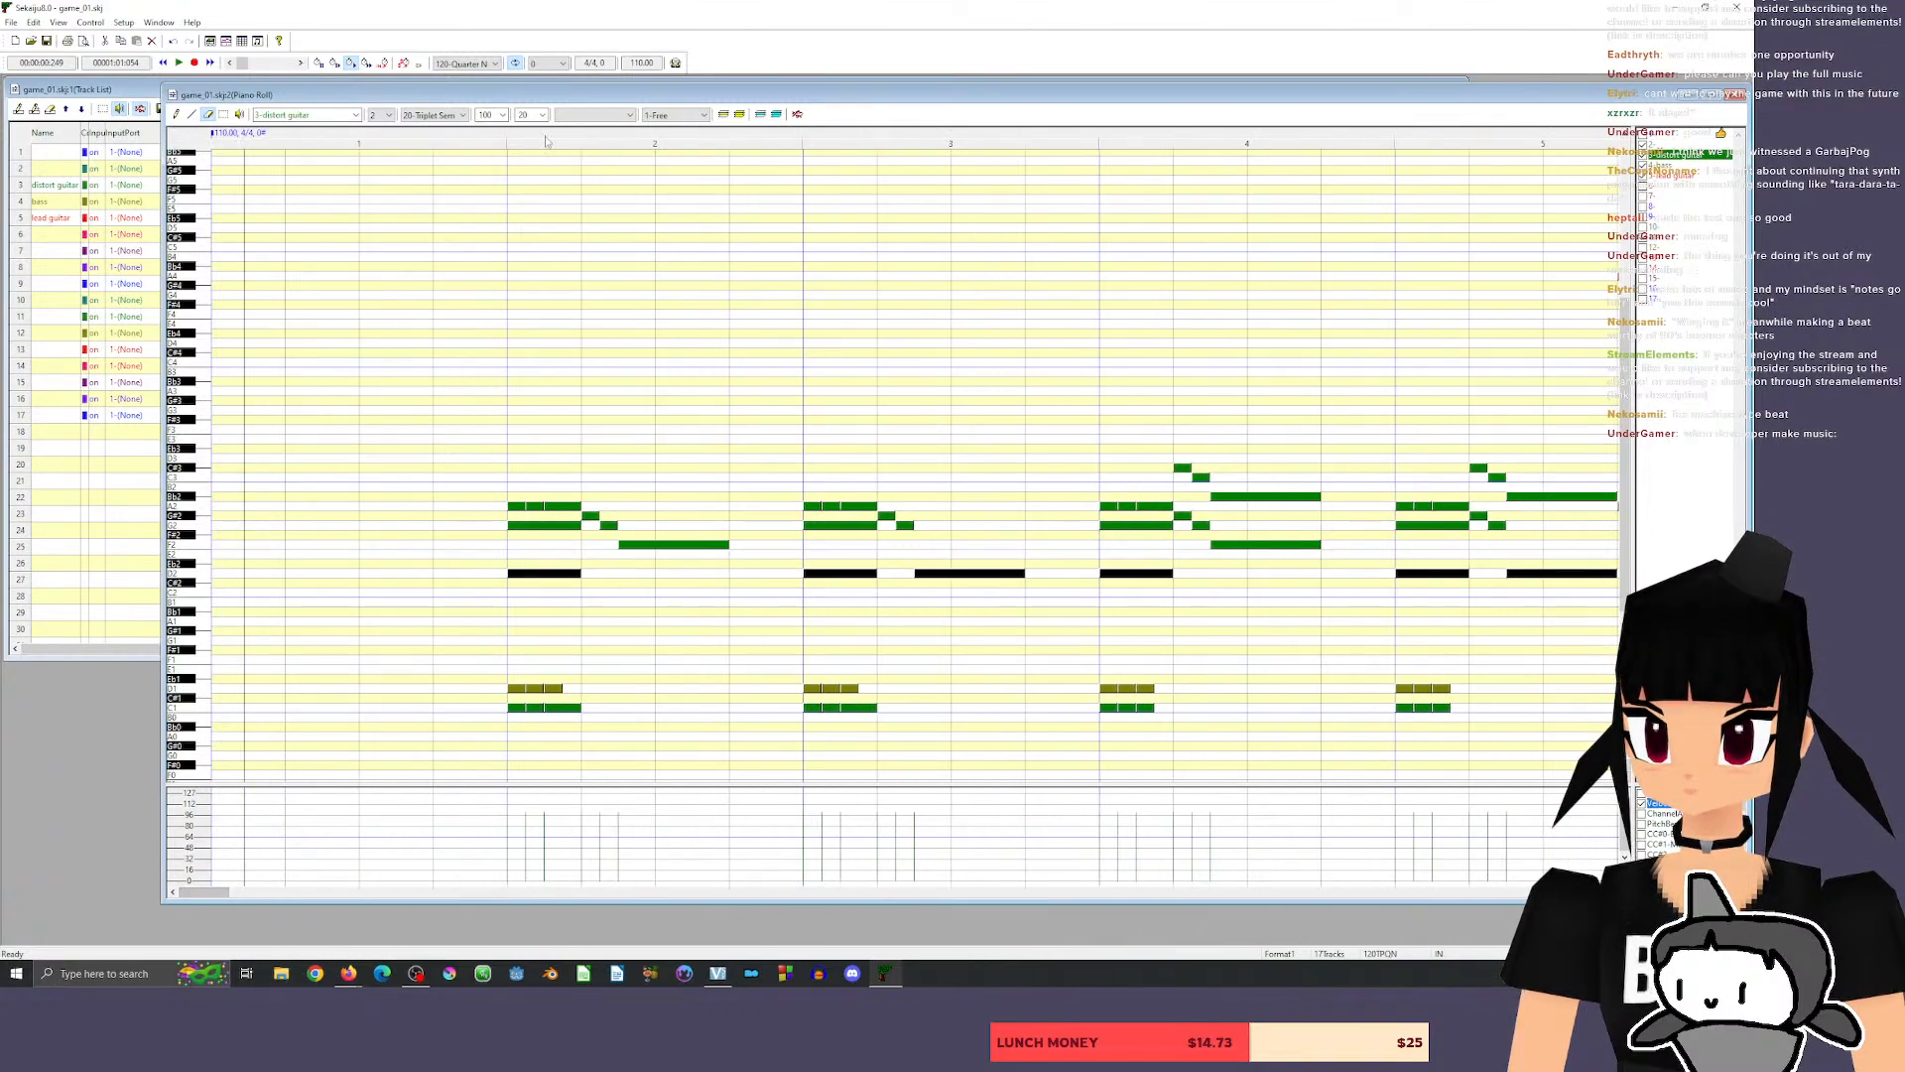
click(497, 138)
key(space)
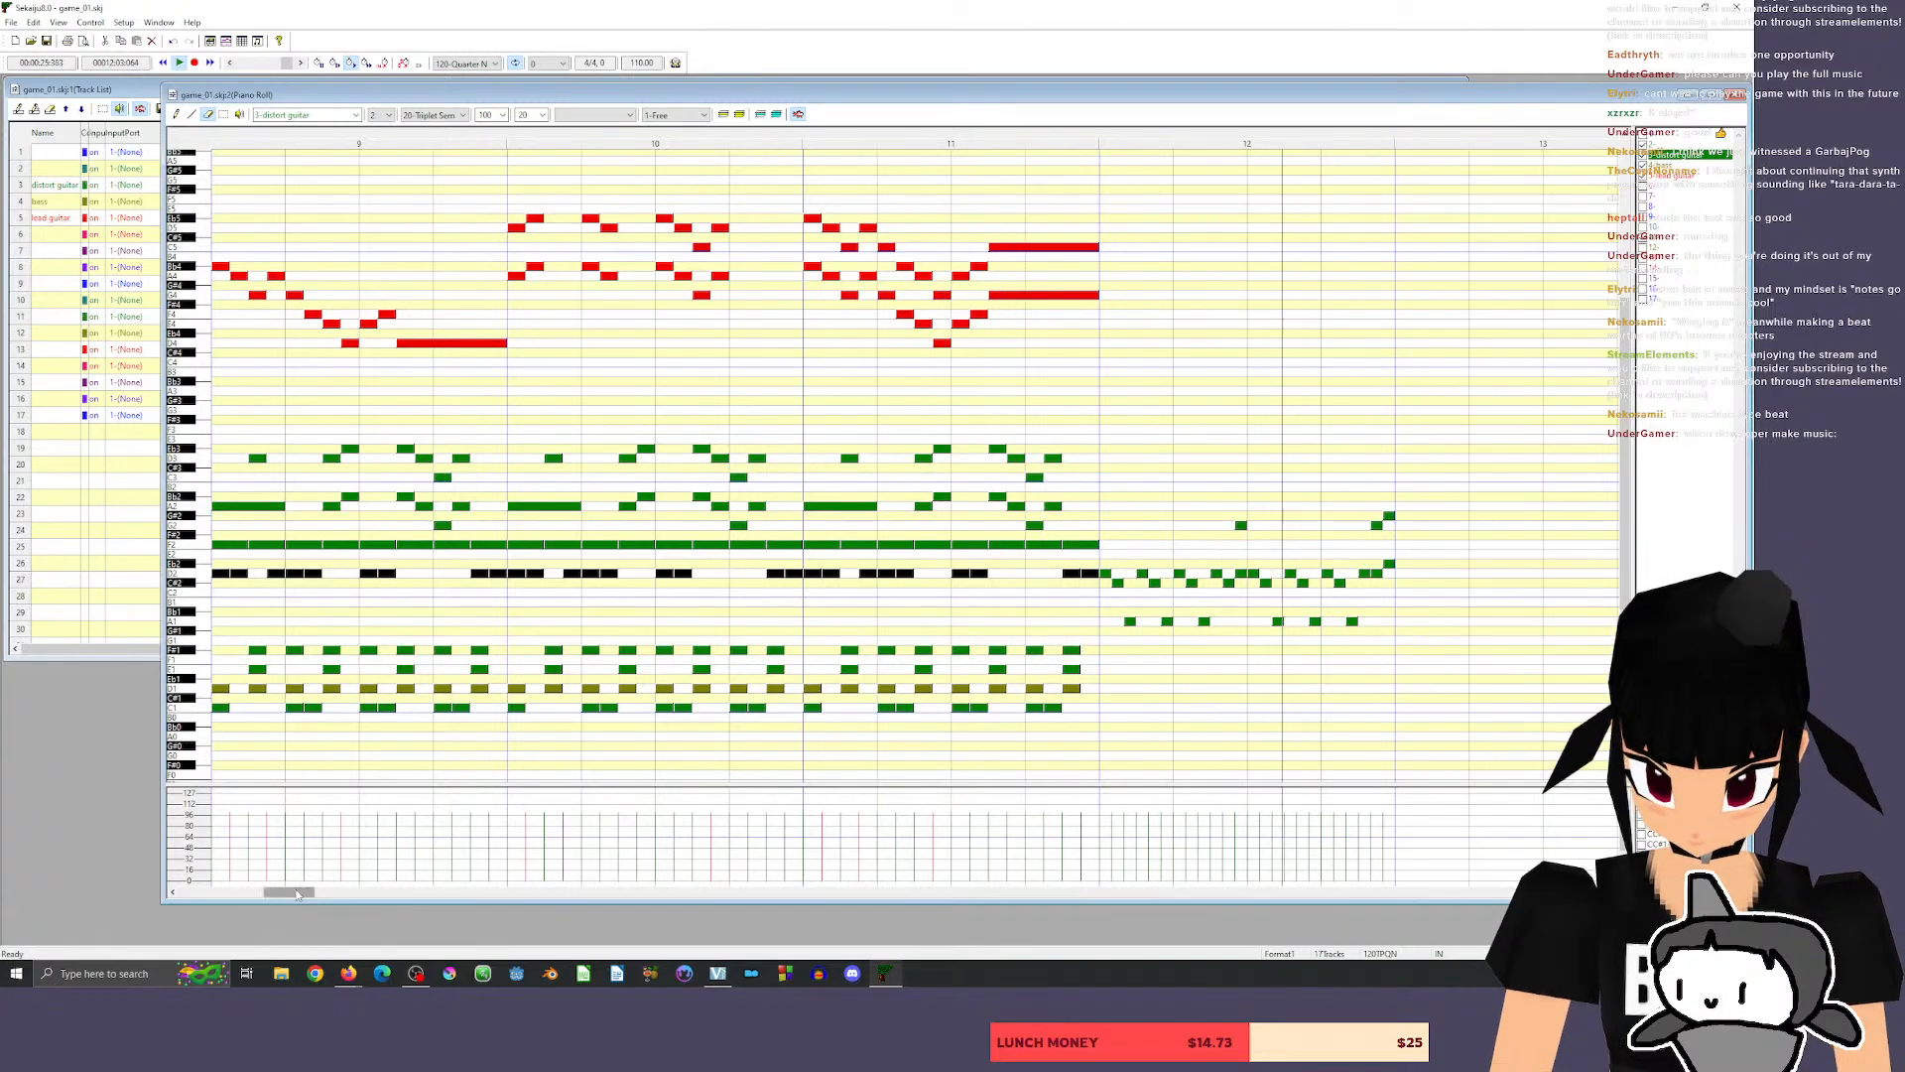
Undo the D1 note misplaced on distort guitar and draw twelve 20-tick D1 notes on bass across beats 1 and 2 of measure 12.
drag(295, 892, 307, 893)
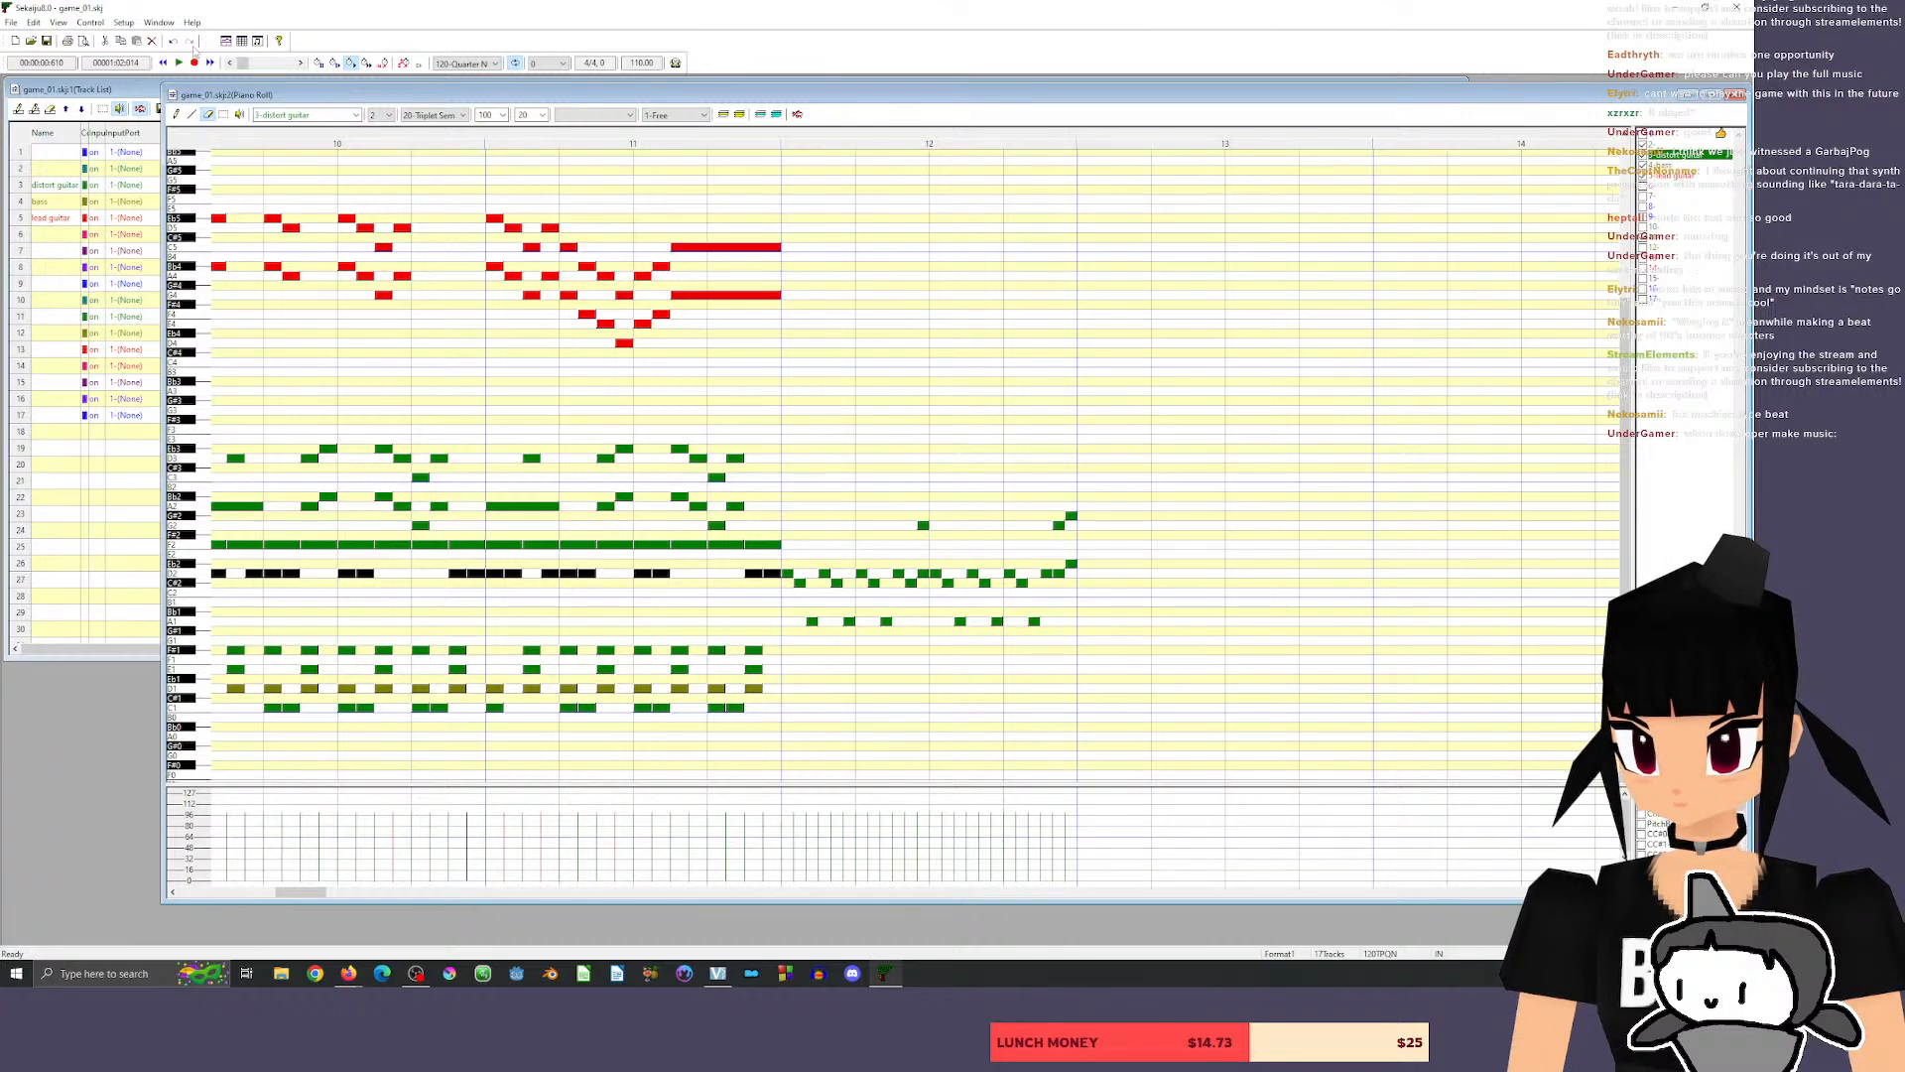
click(176, 115)
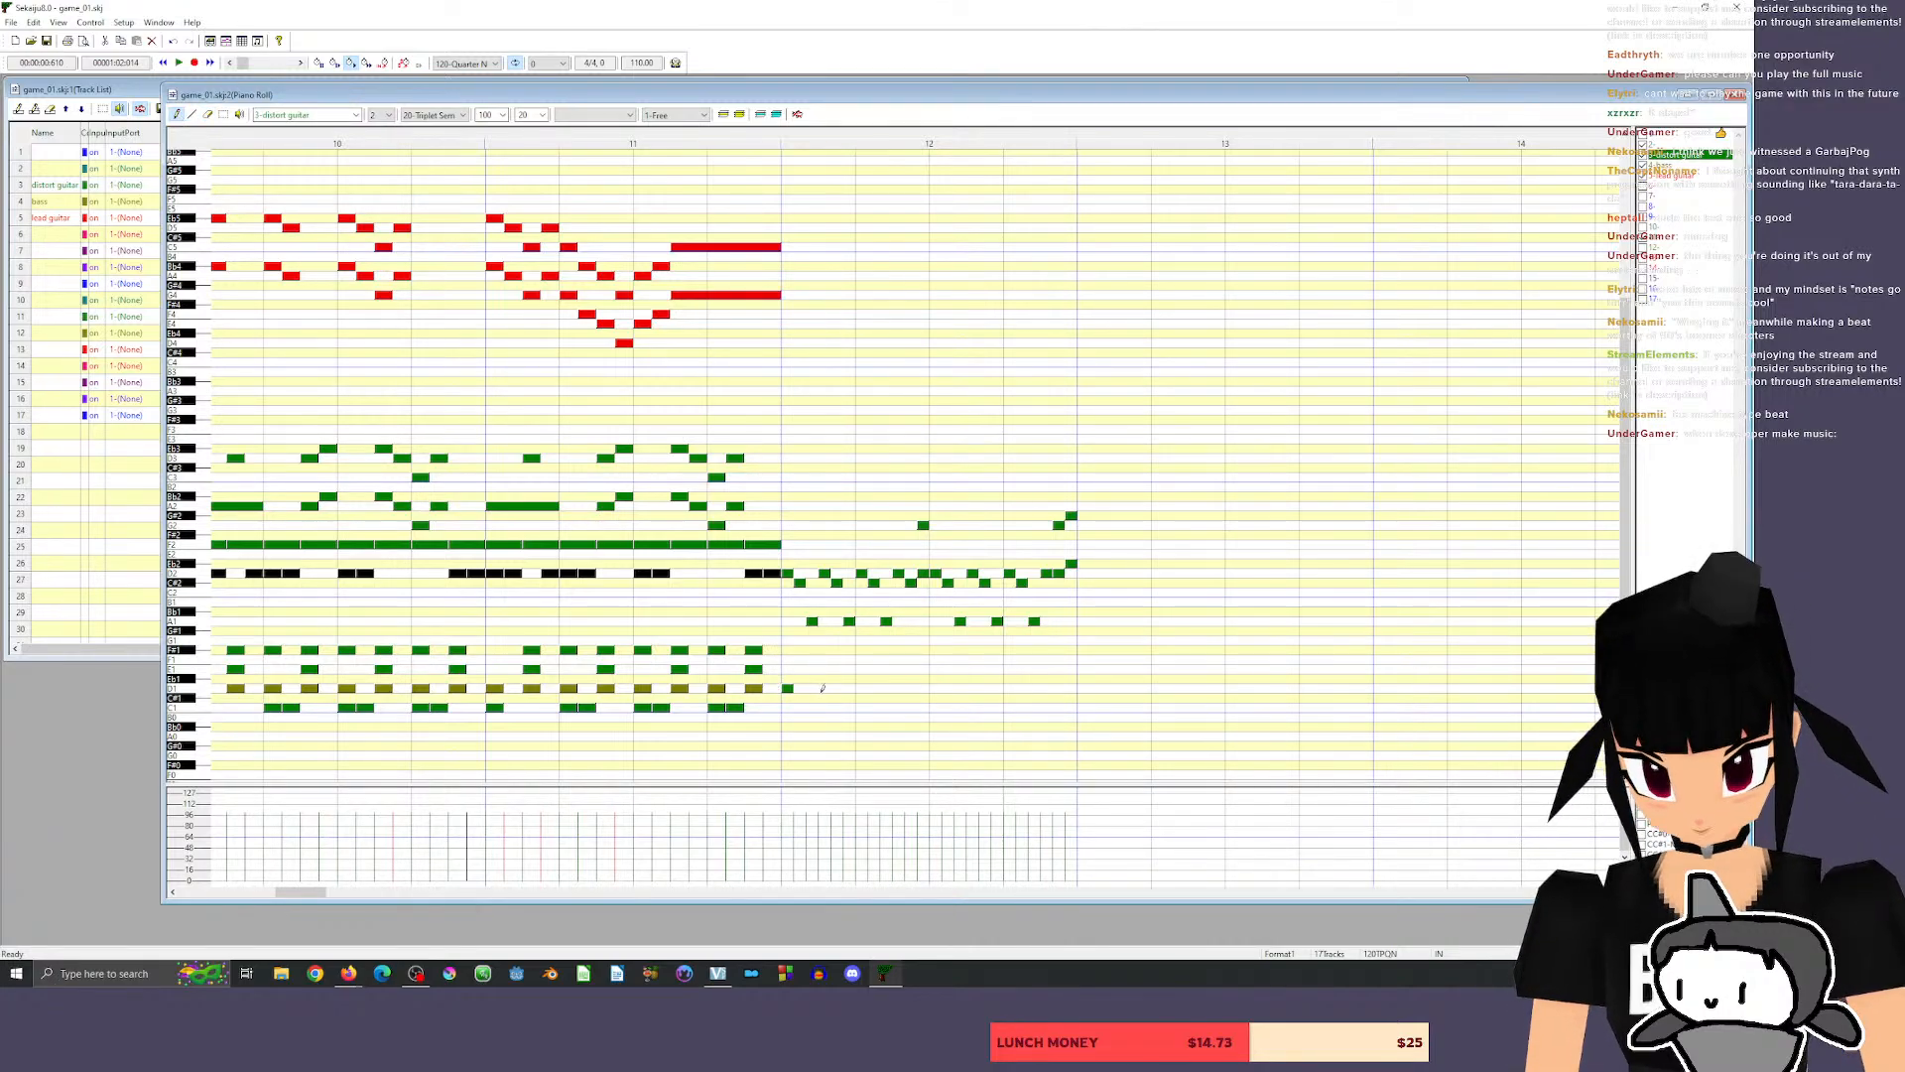
key(ctrl+z)
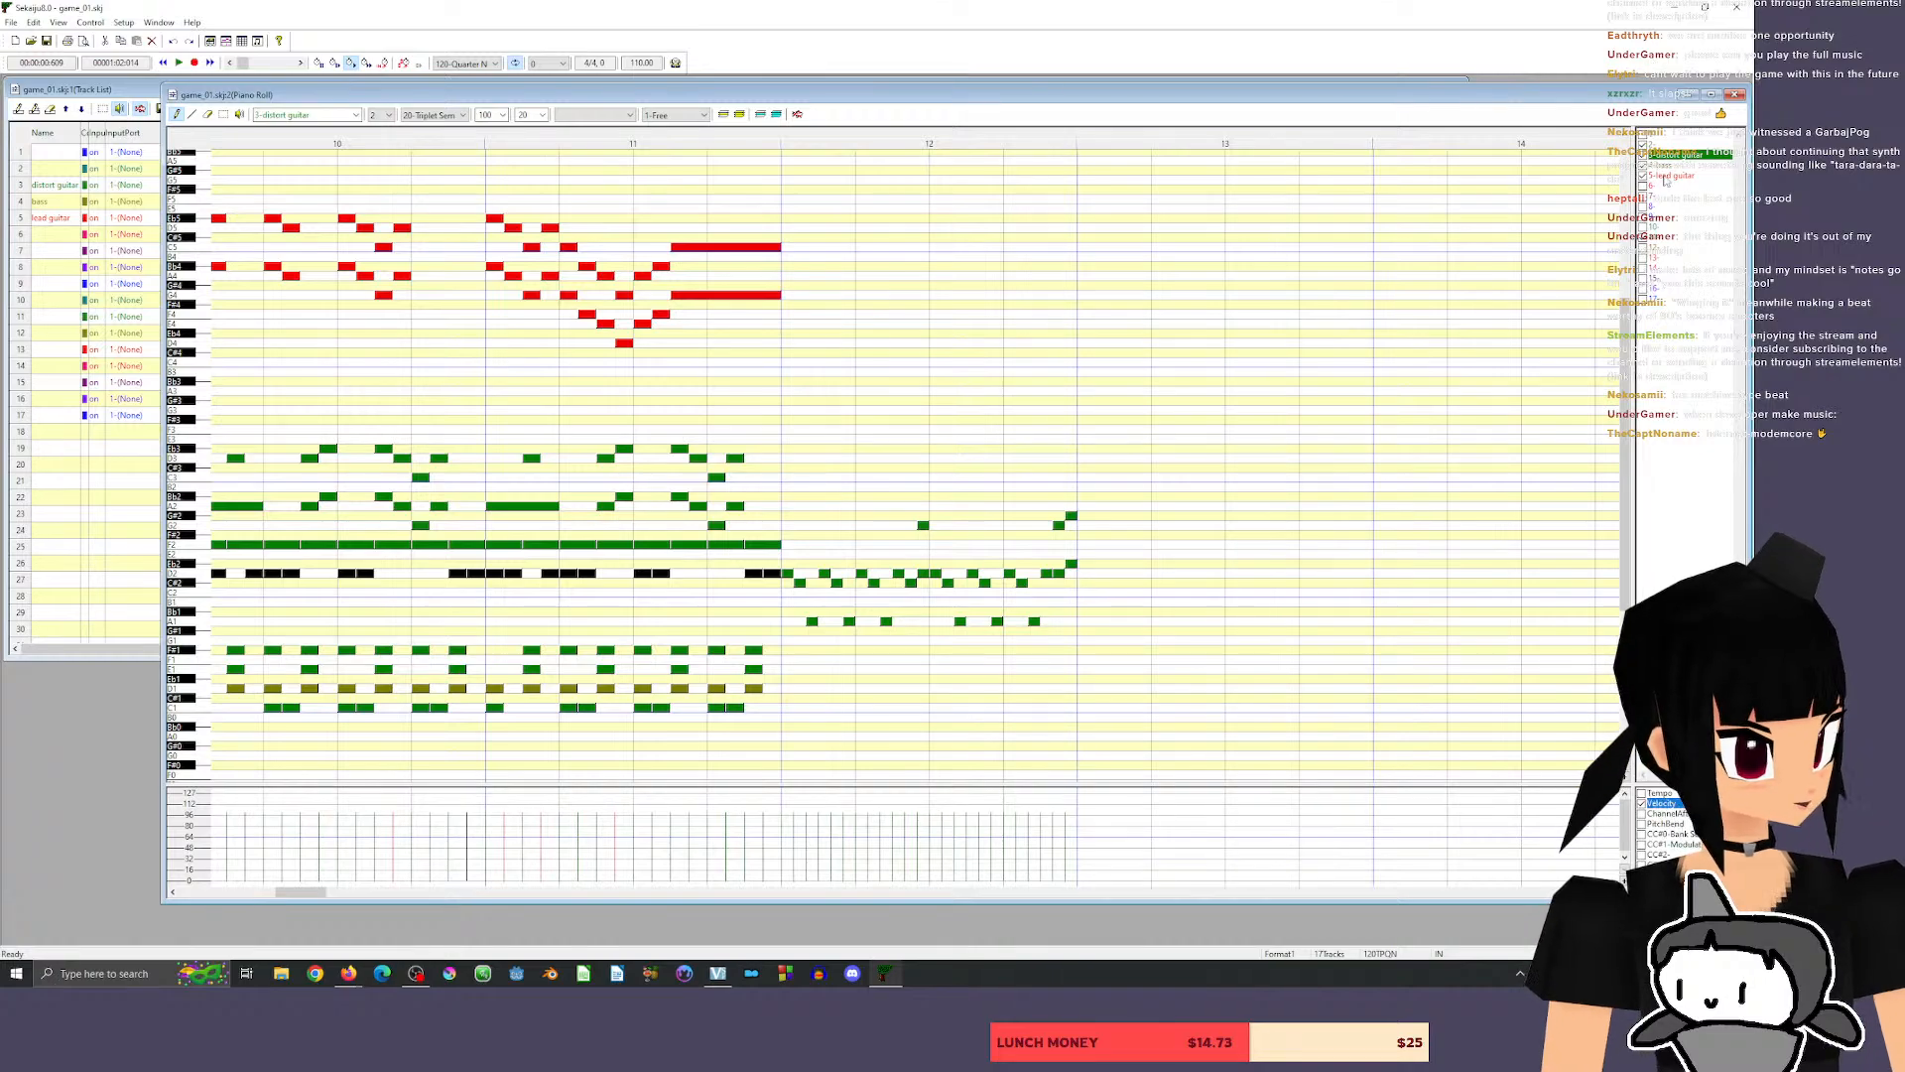
click(1676, 164)
click(789, 686)
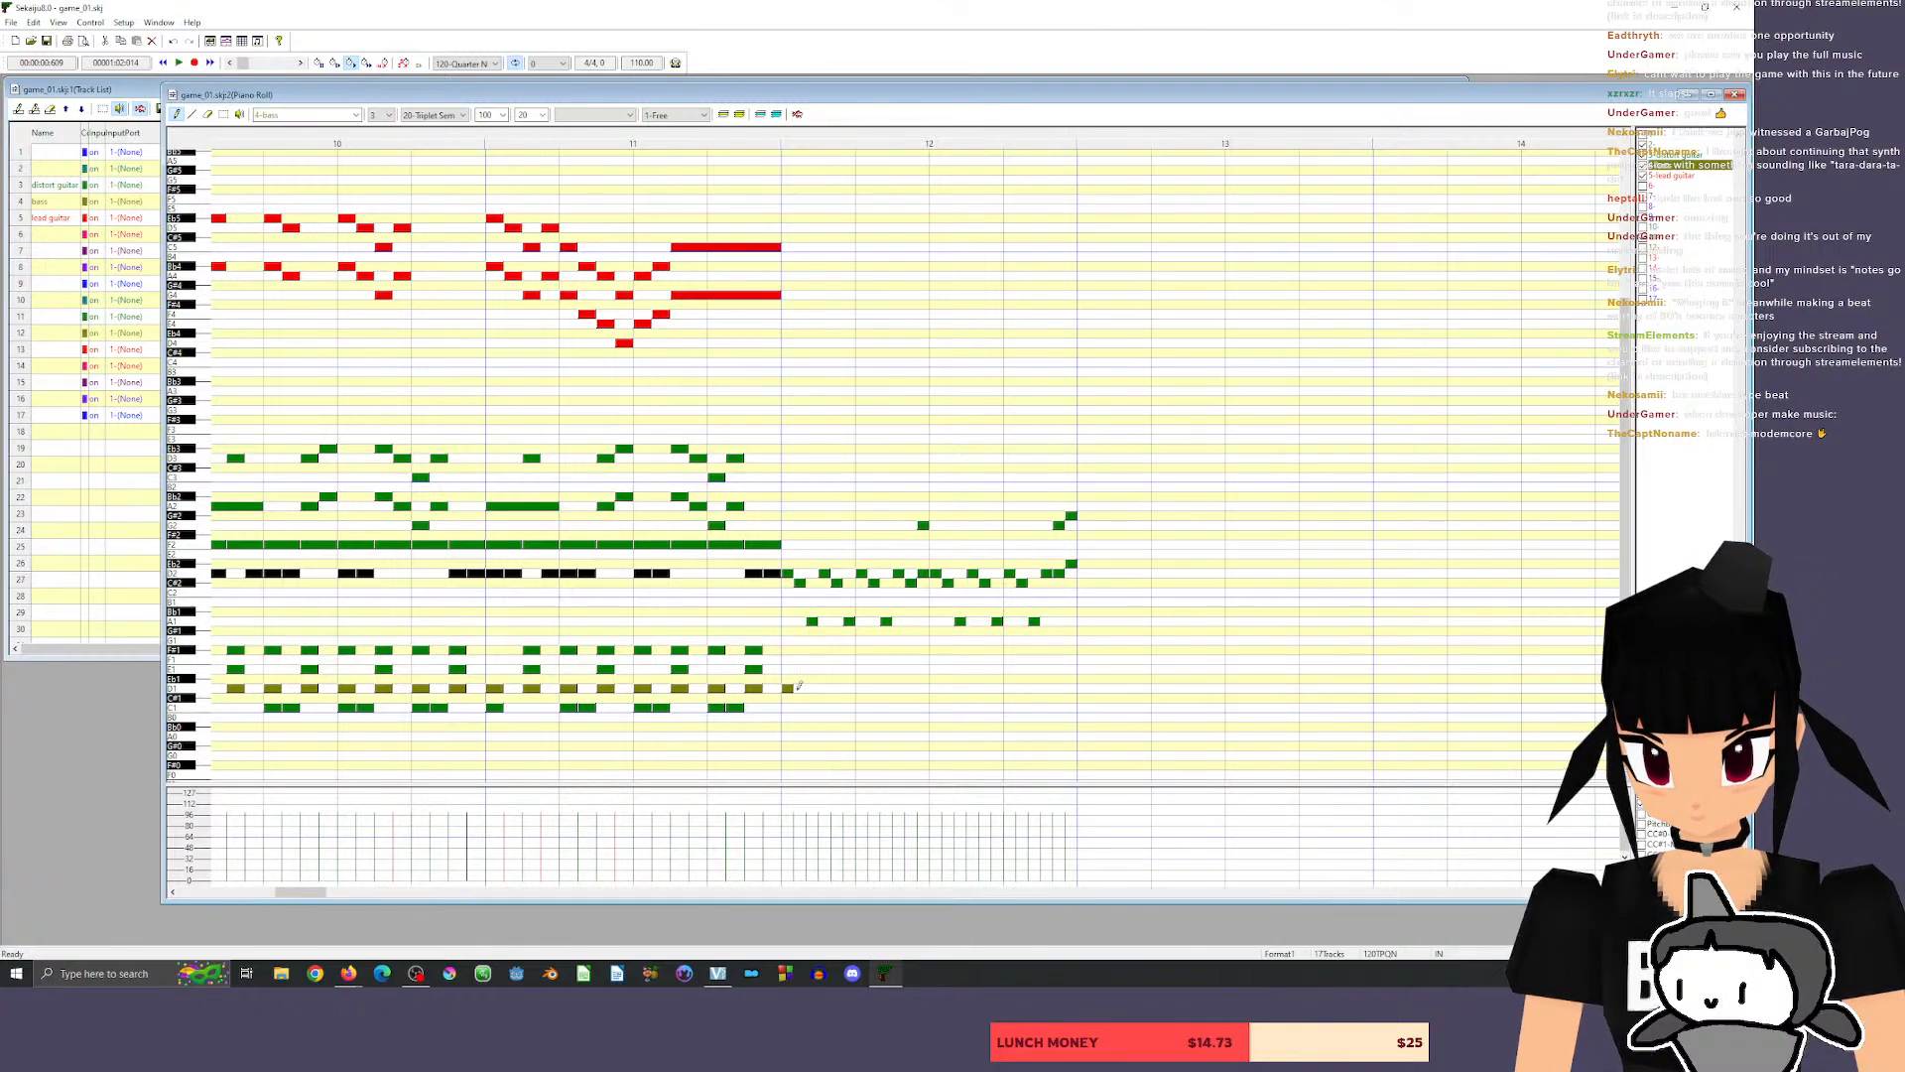
click(799, 688)
click(812, 688)
click(824, 688)
click(837, 688)
click(850, 687)
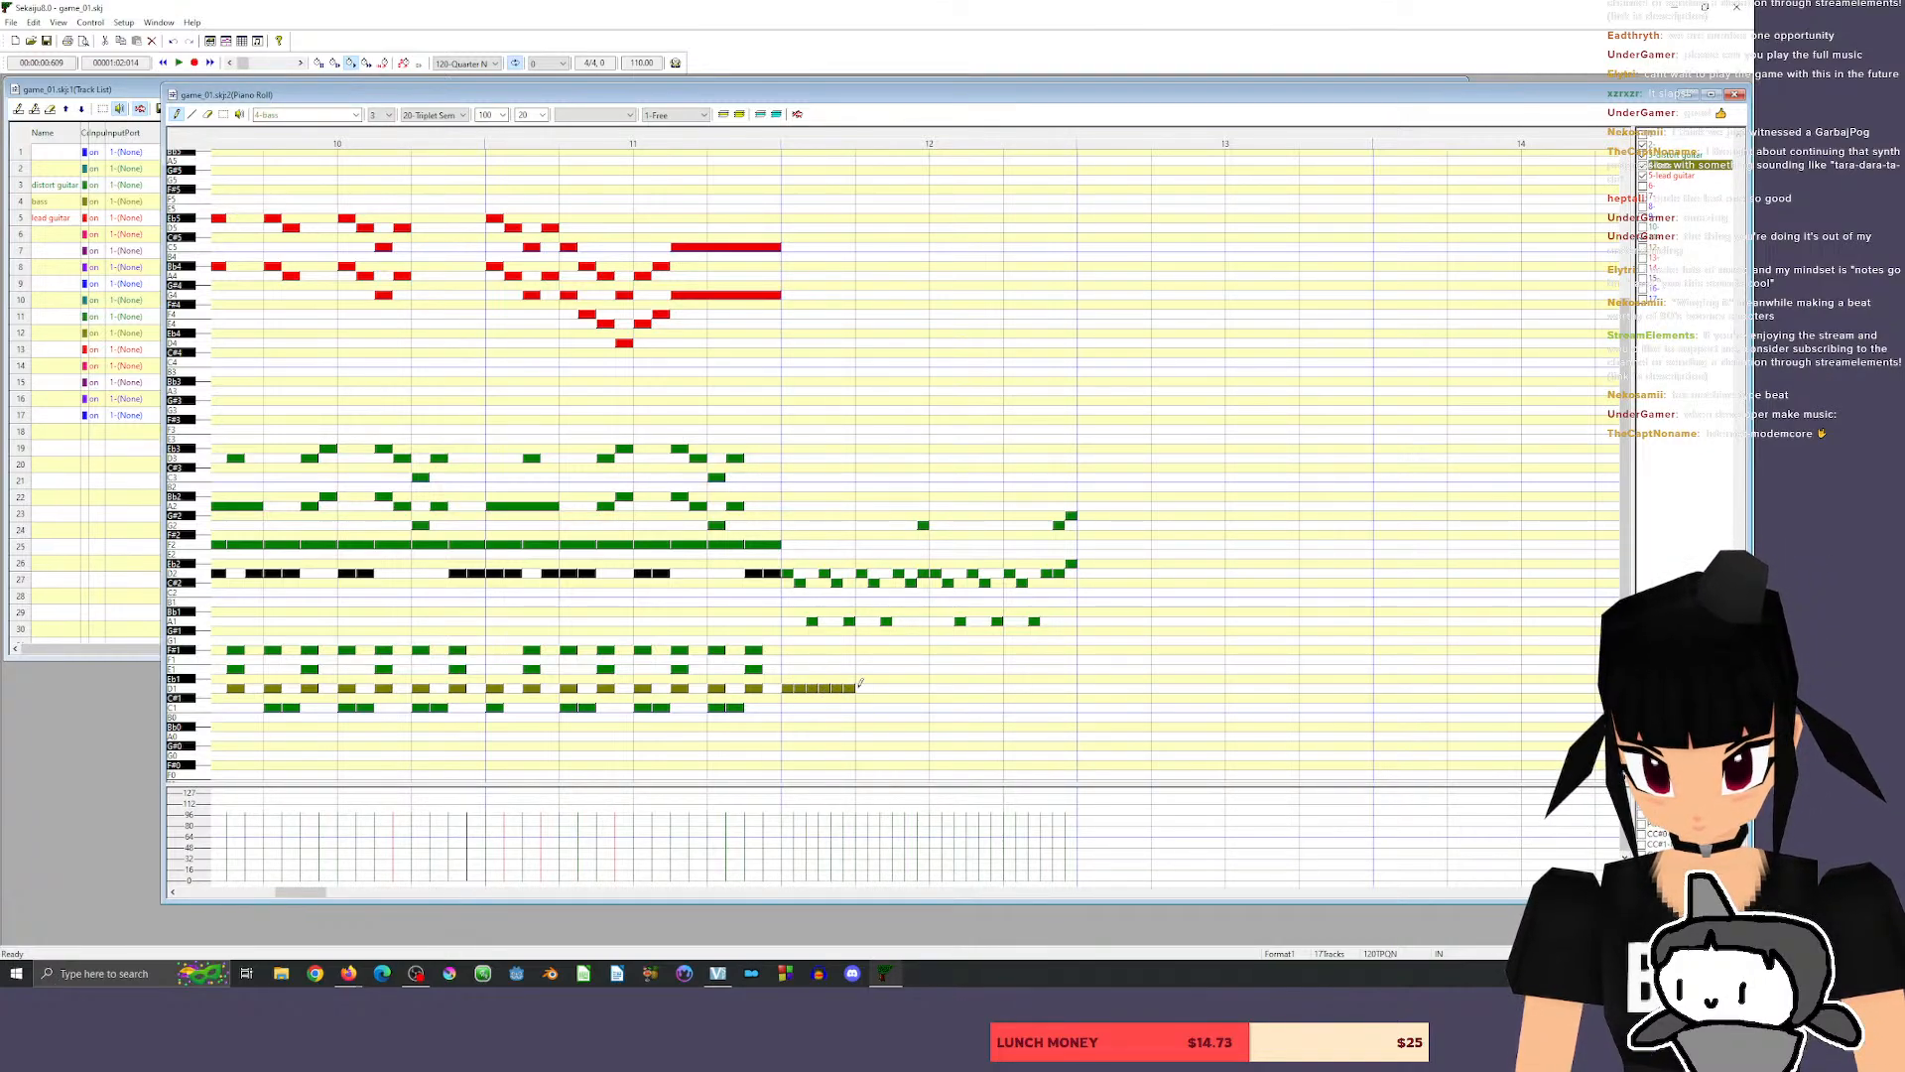
click(861, 687)
click(873, 686)
click(885, 687)
click(899, 686)
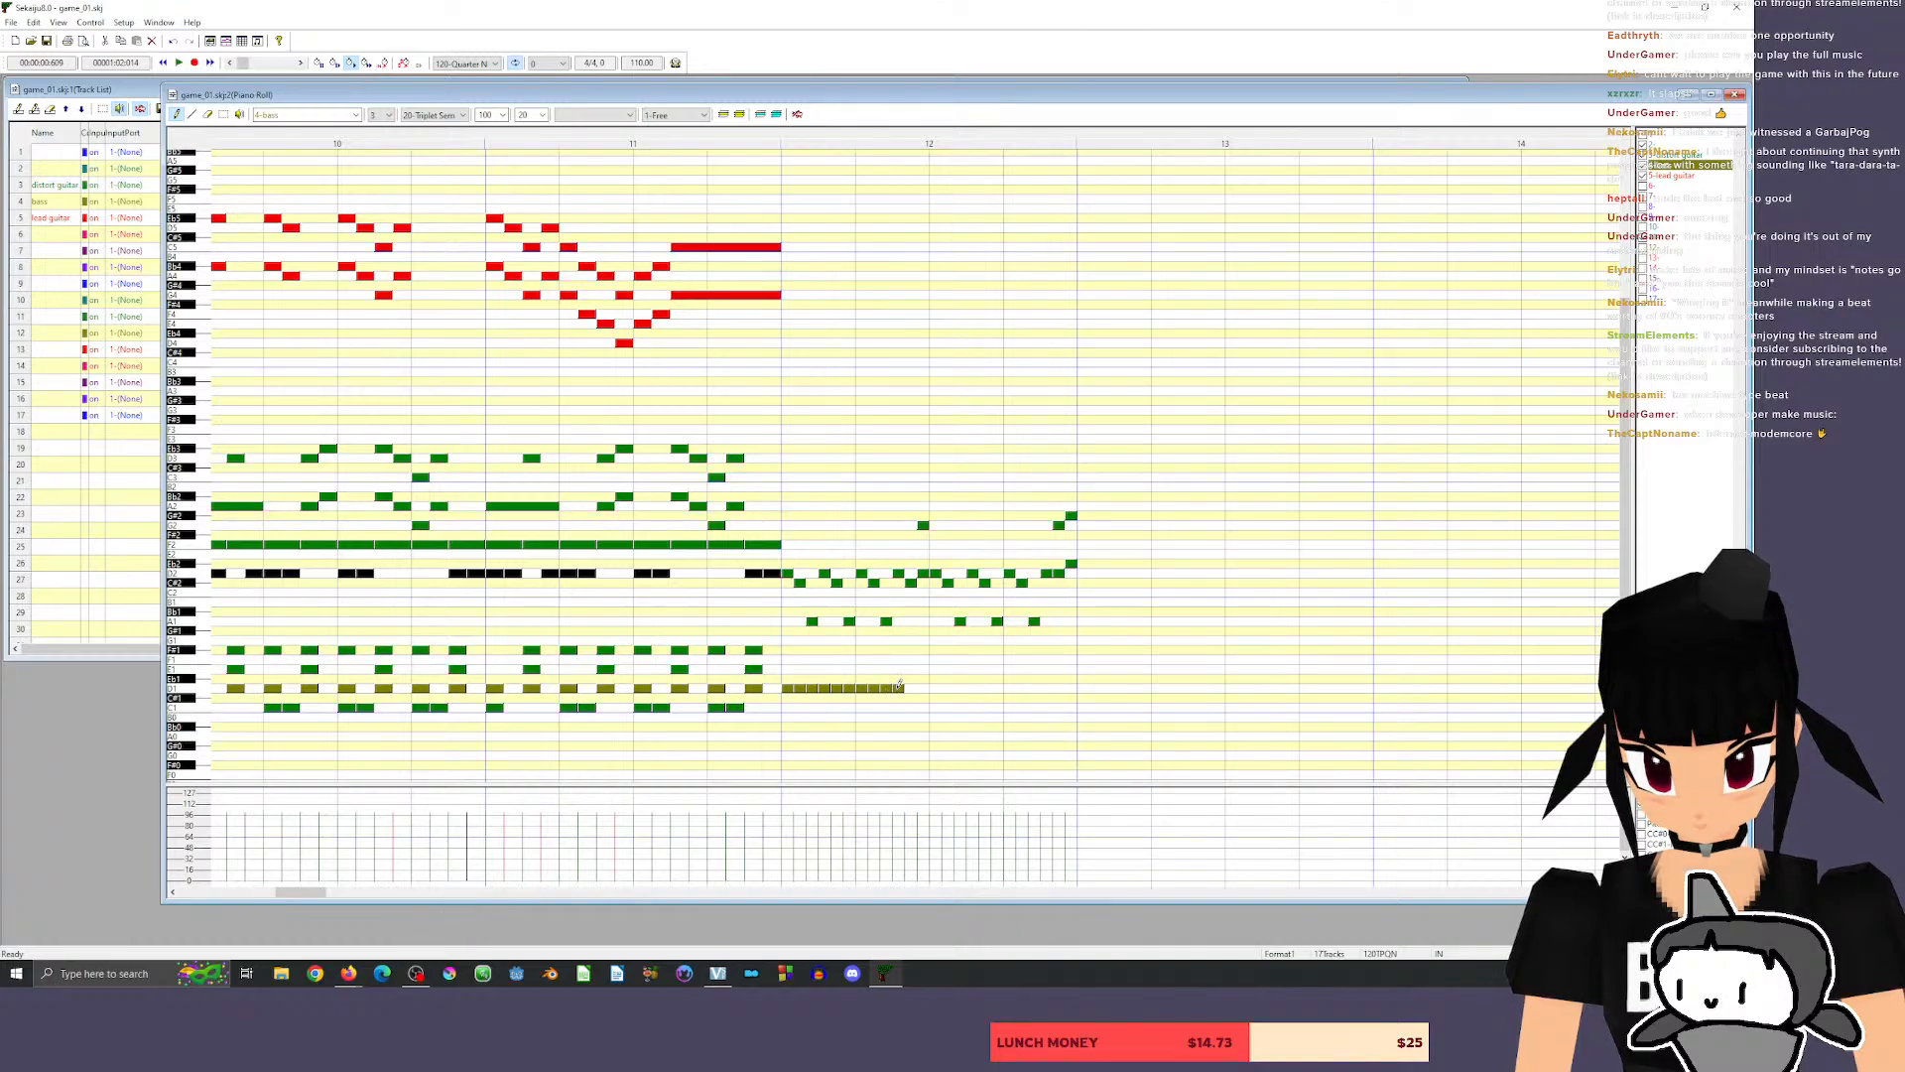
click(910, 686)
click(923, 687)
Duplicate the twelve bass D1 notes of measure 12 into beats 3 and 4.
click(224, 114)
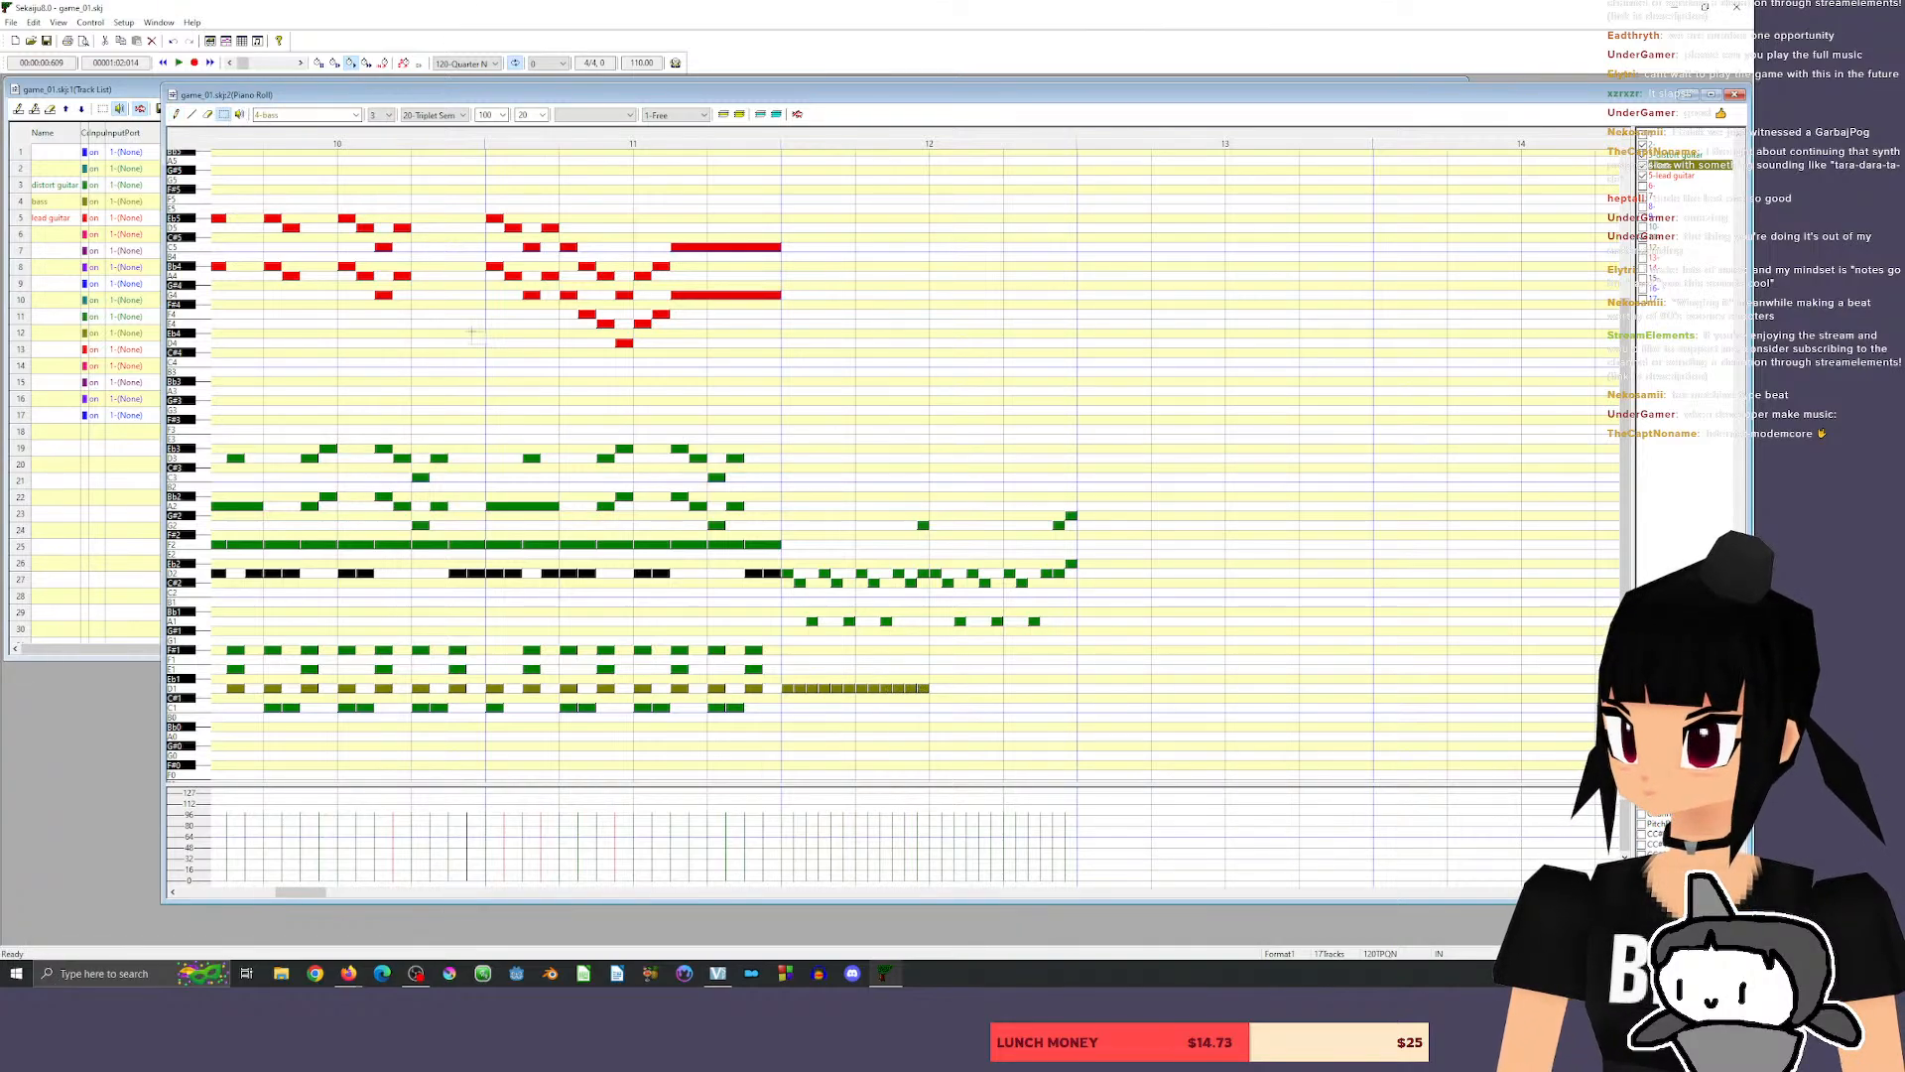
mouse_move(953, 715)
mouse_down()
mouse_move(795, 679)
mouse_move(935, 688)
mouse_up()
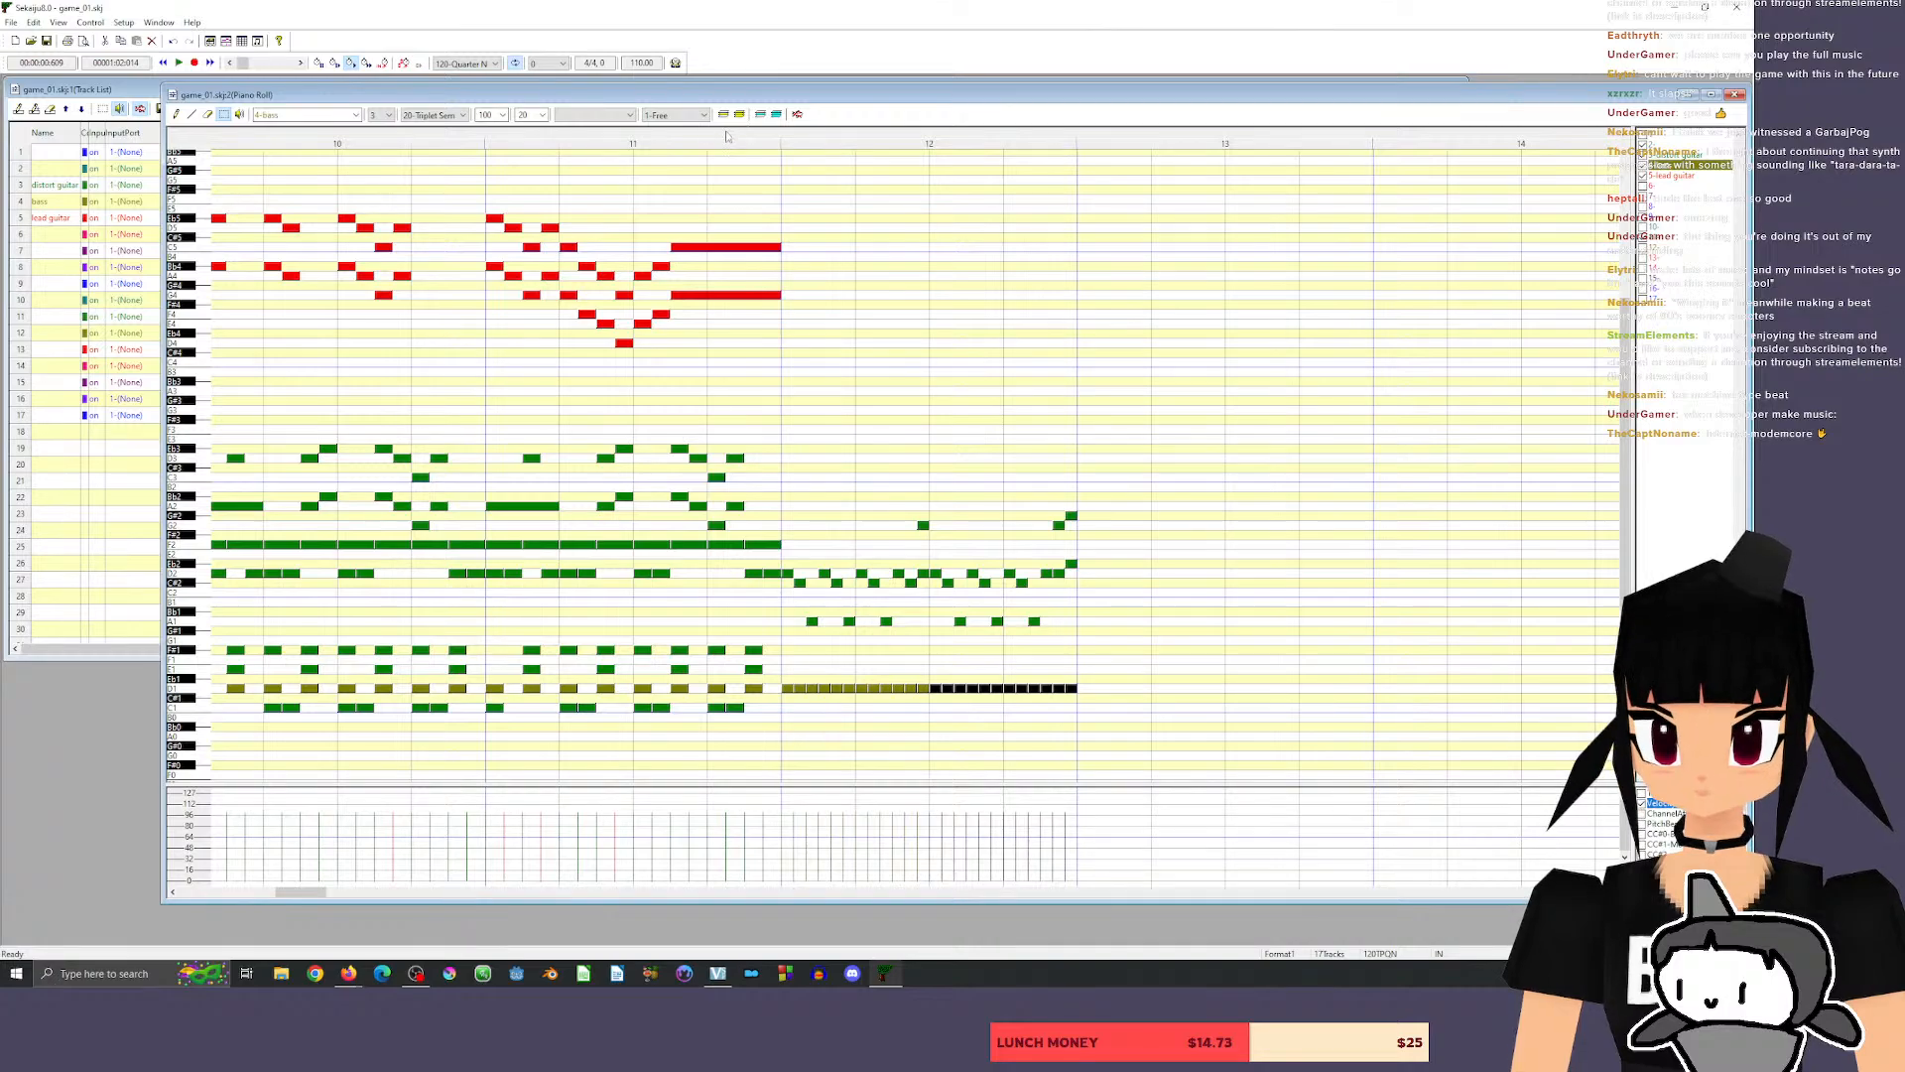
Play the song from the end of measure 11 through the bass triplets of measure 12.
click(727, 134)
key(space)
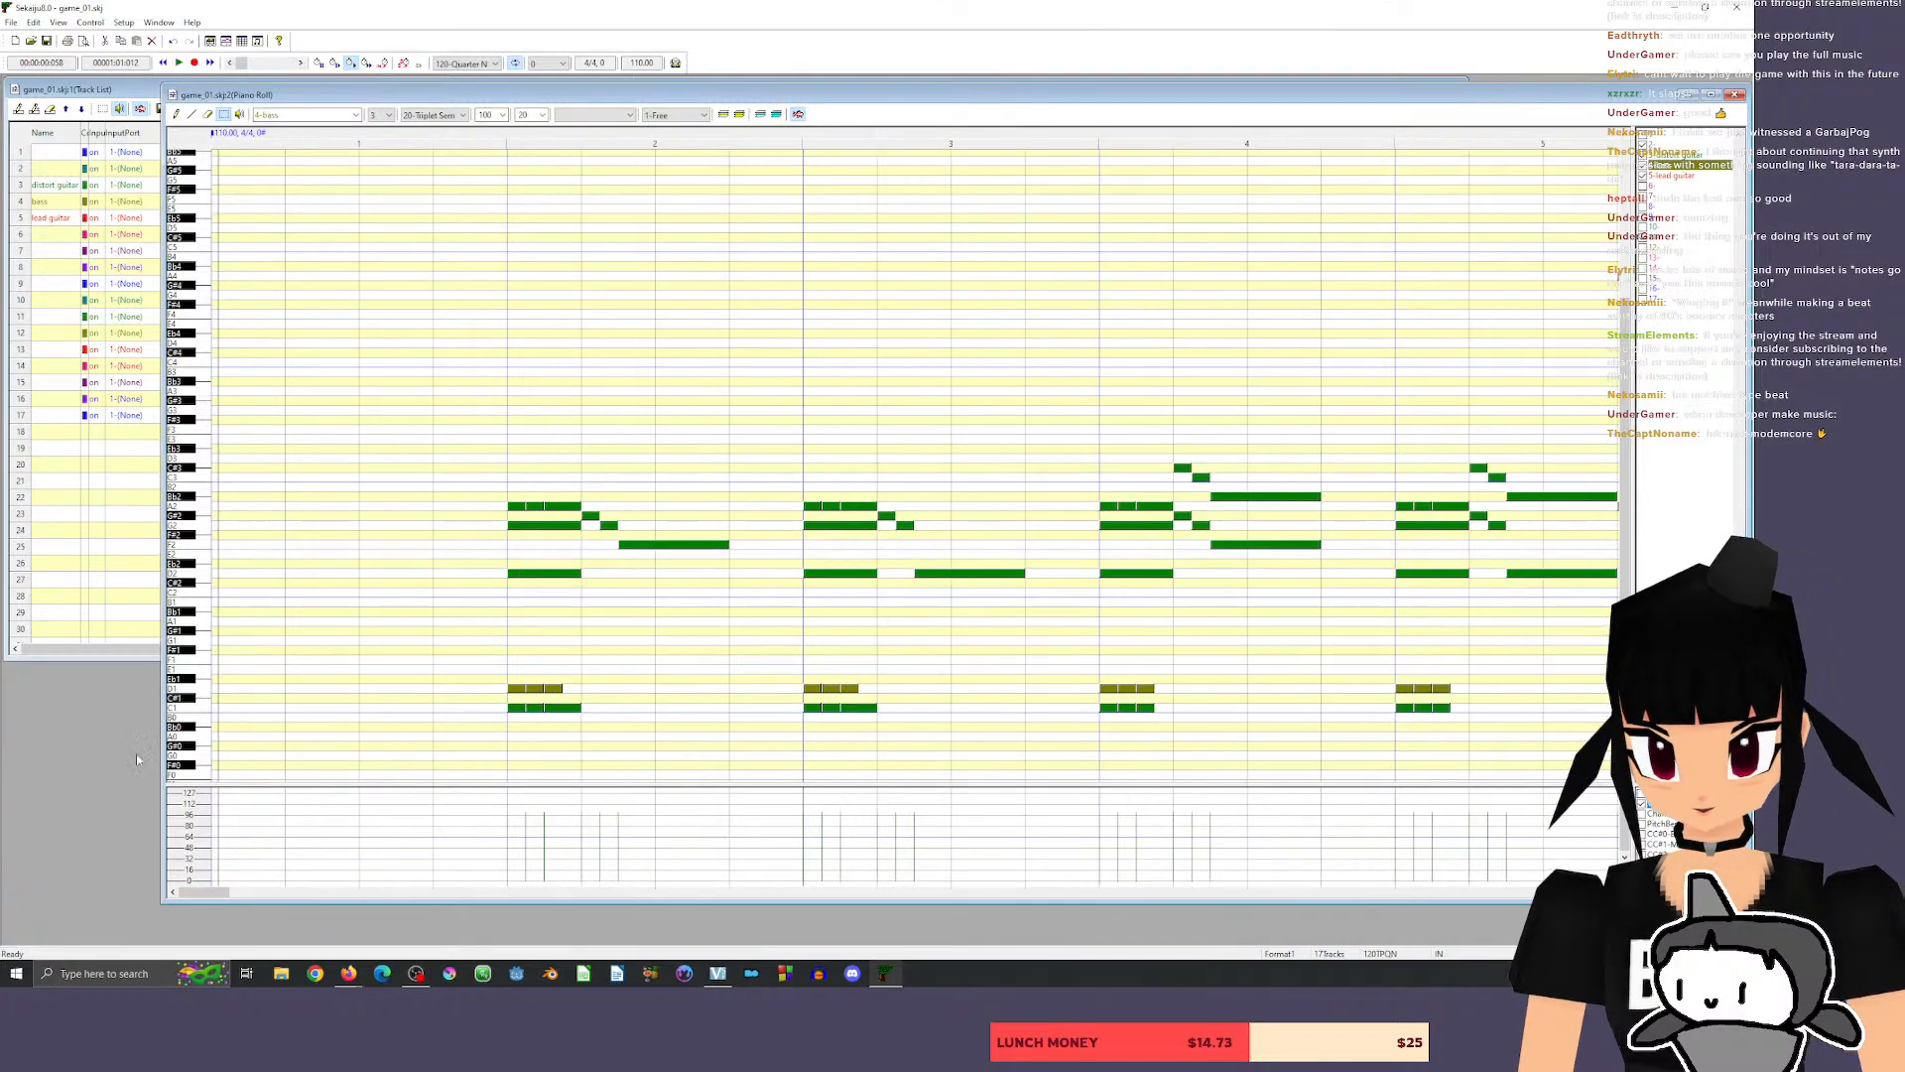
drag(210, 891, 300, 898)
Erase all the D1 bass notes from measure 12 and set the note grid to 30-Semiquaver.
click(207, 115)
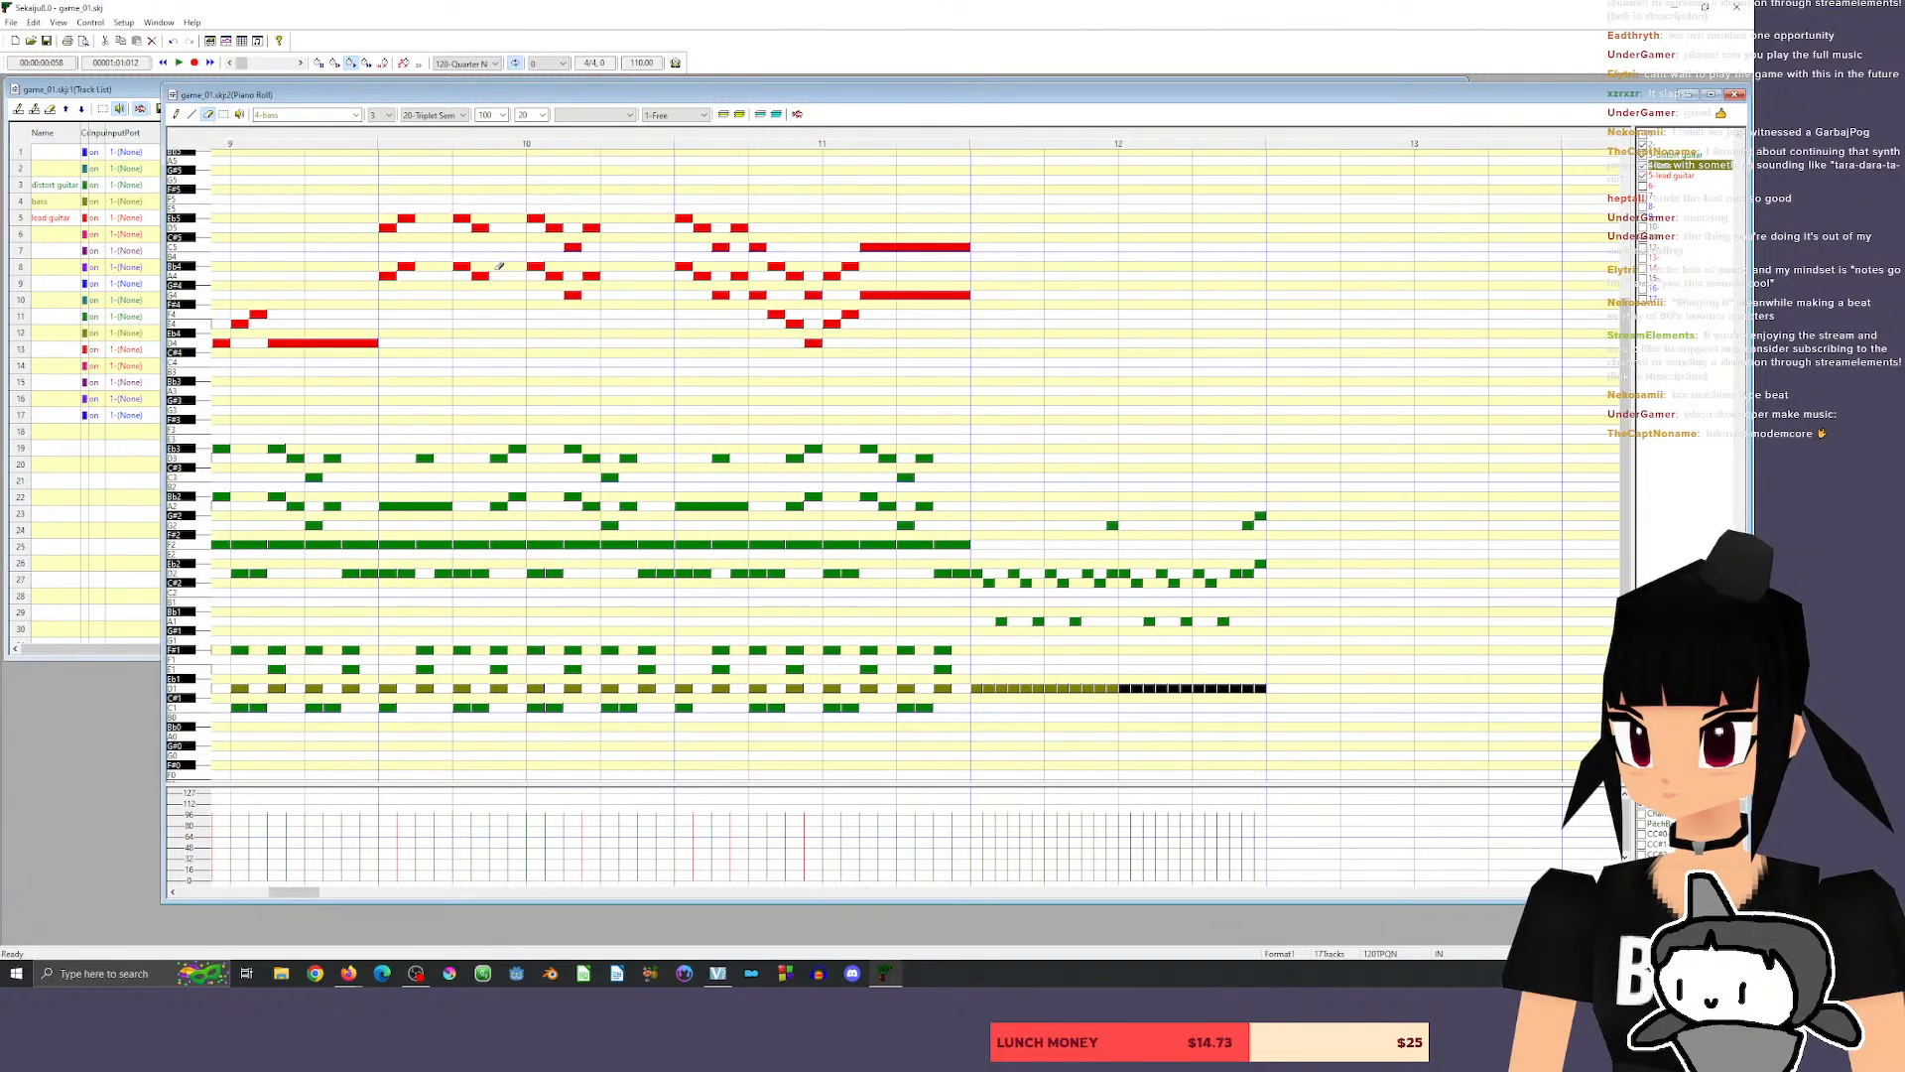
mouse_move(1016, 694)
mouse_down()
mouse_move(997, 690)
mouse_move(1288, 681)
mouse_up()
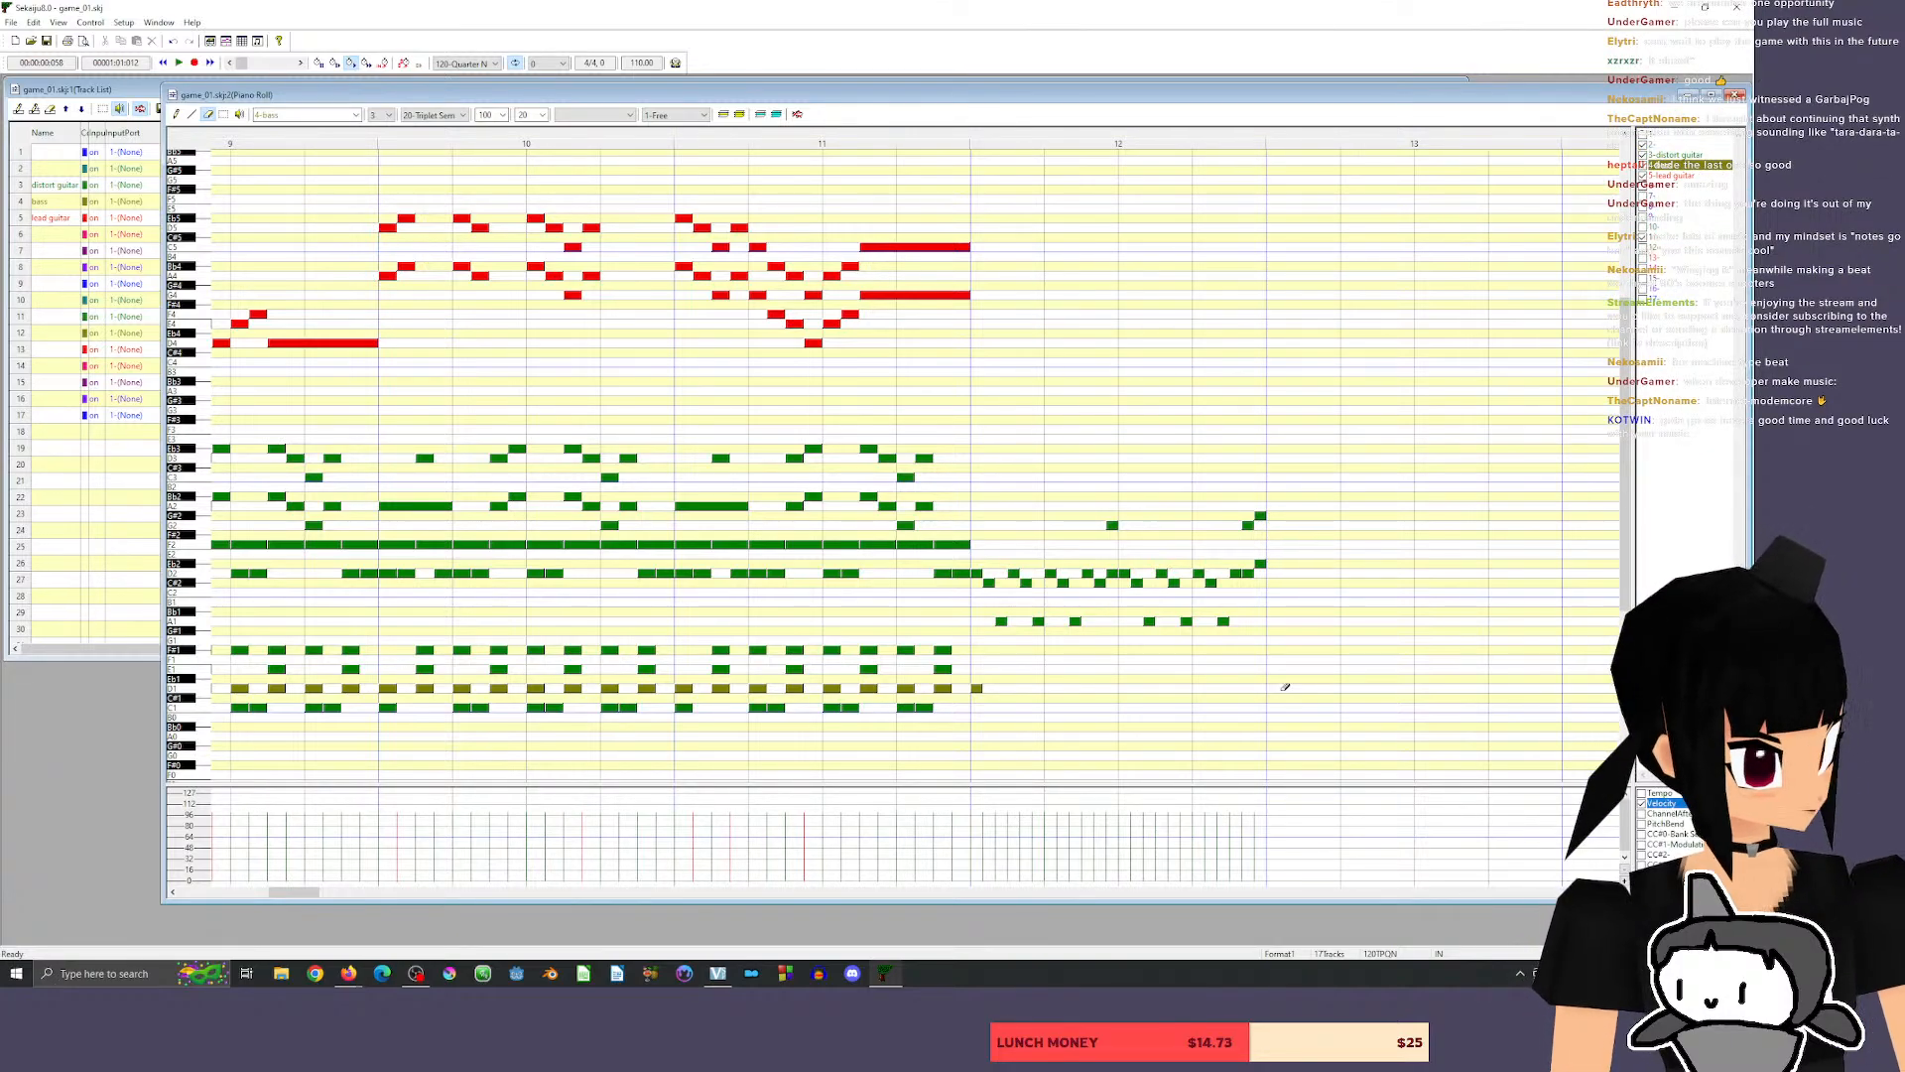
click(176, 114)
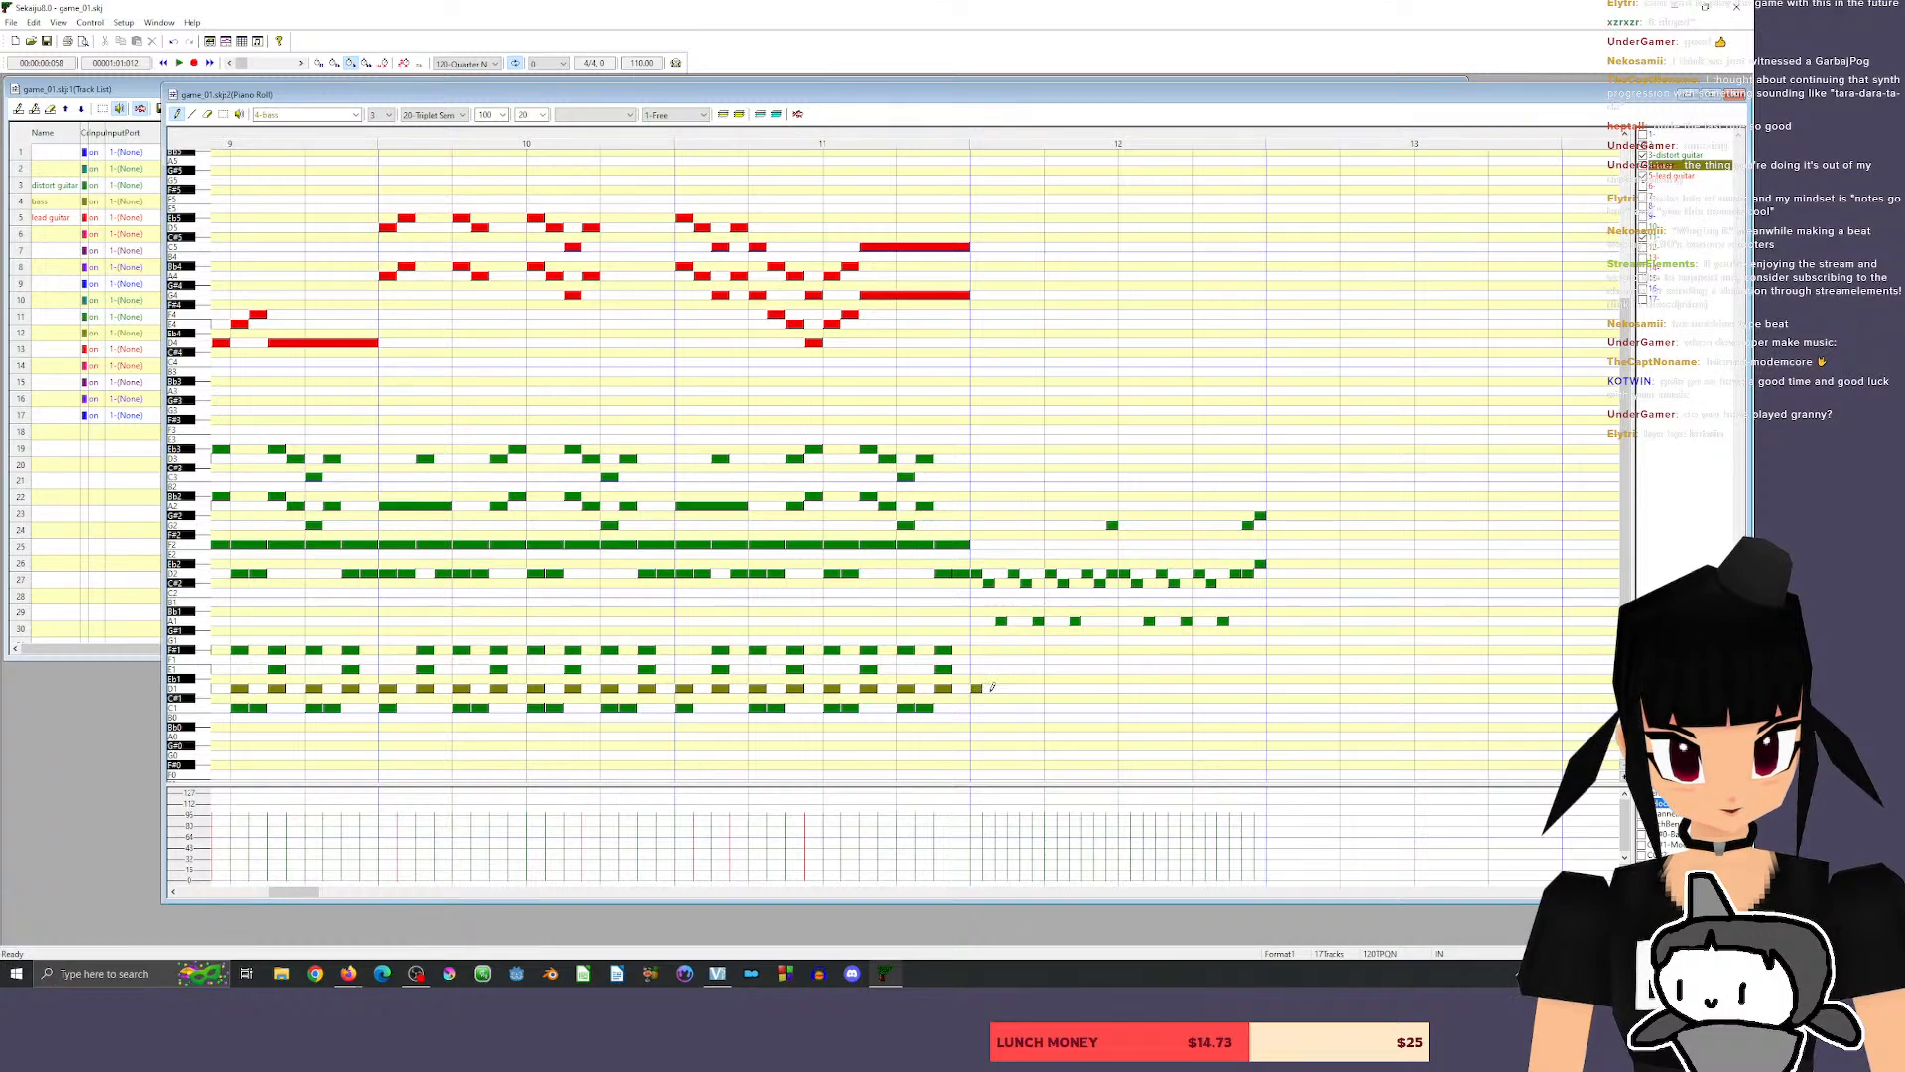
drag(978, 687, 986, 696)
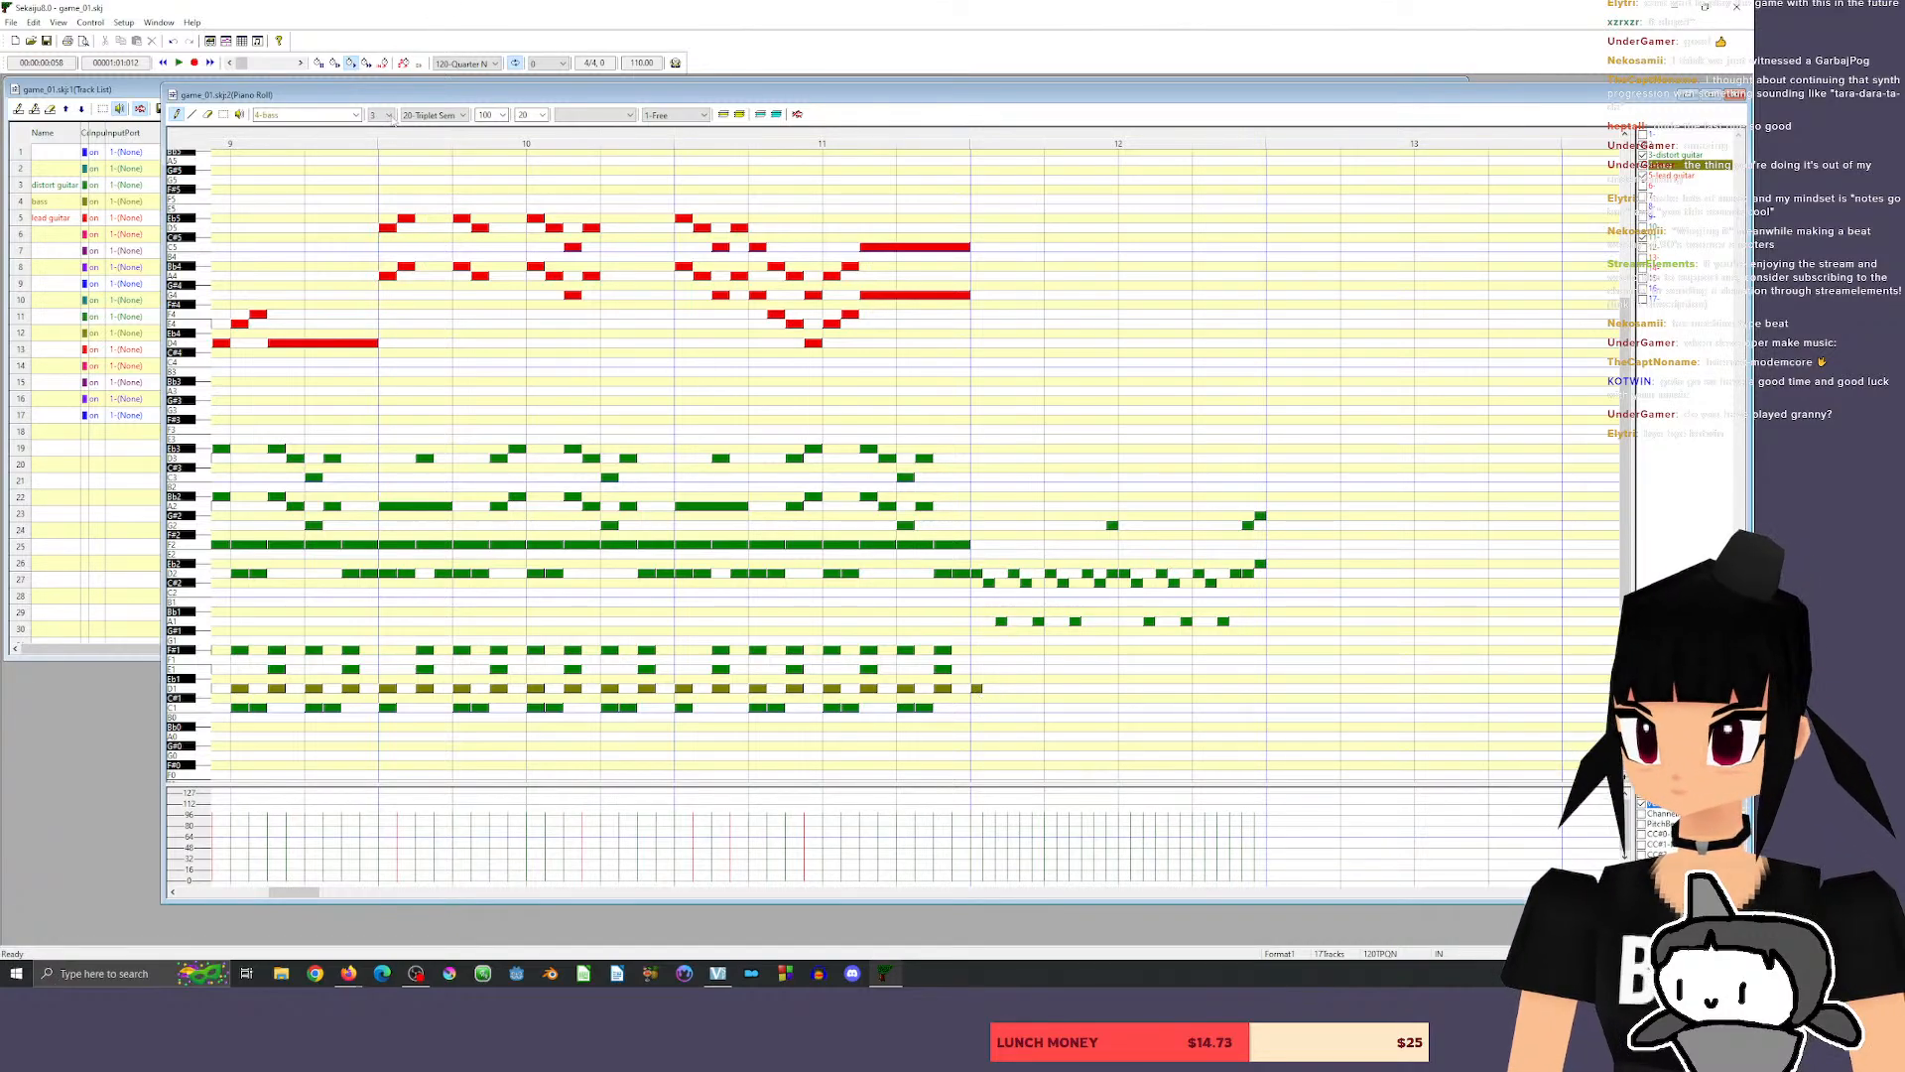
click(438, 116)
click(443, 159)
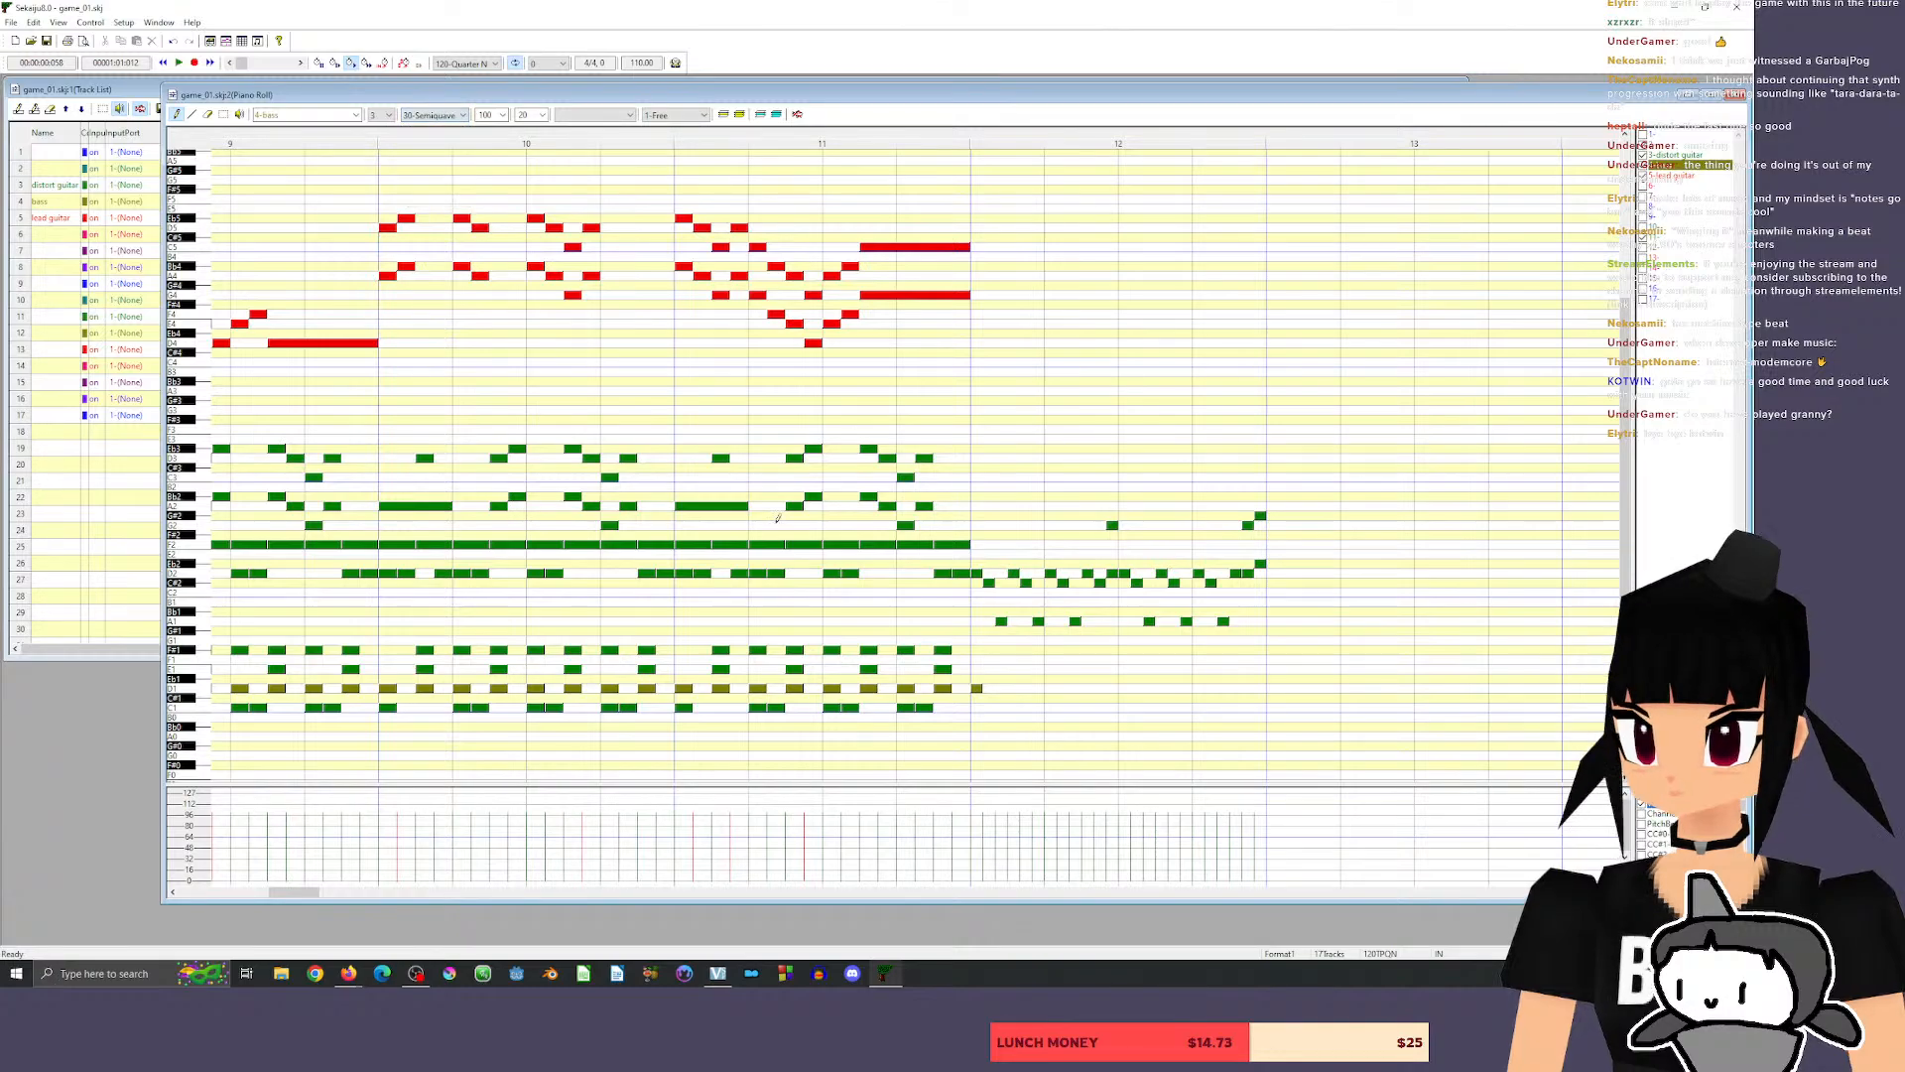
drag(976, 689, 996, 688)
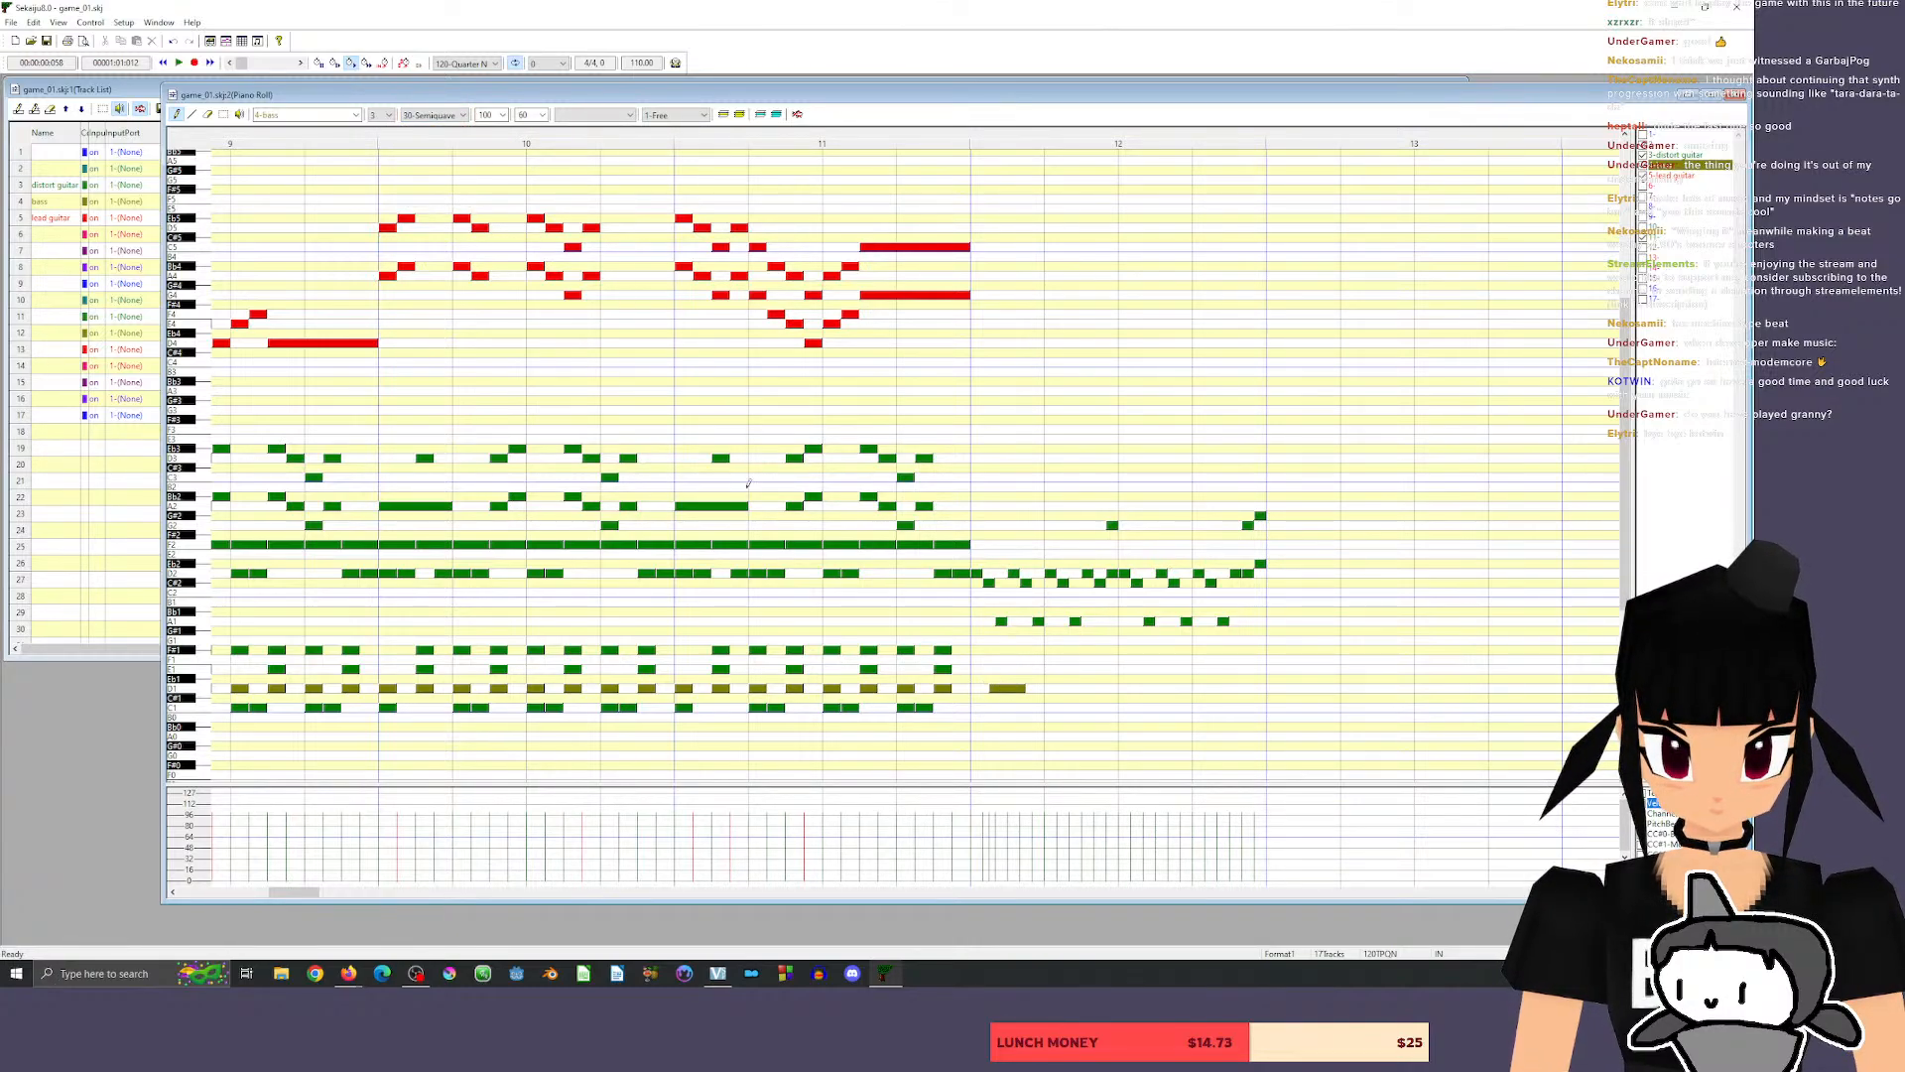
click(208, 116)
click(1004, 688)
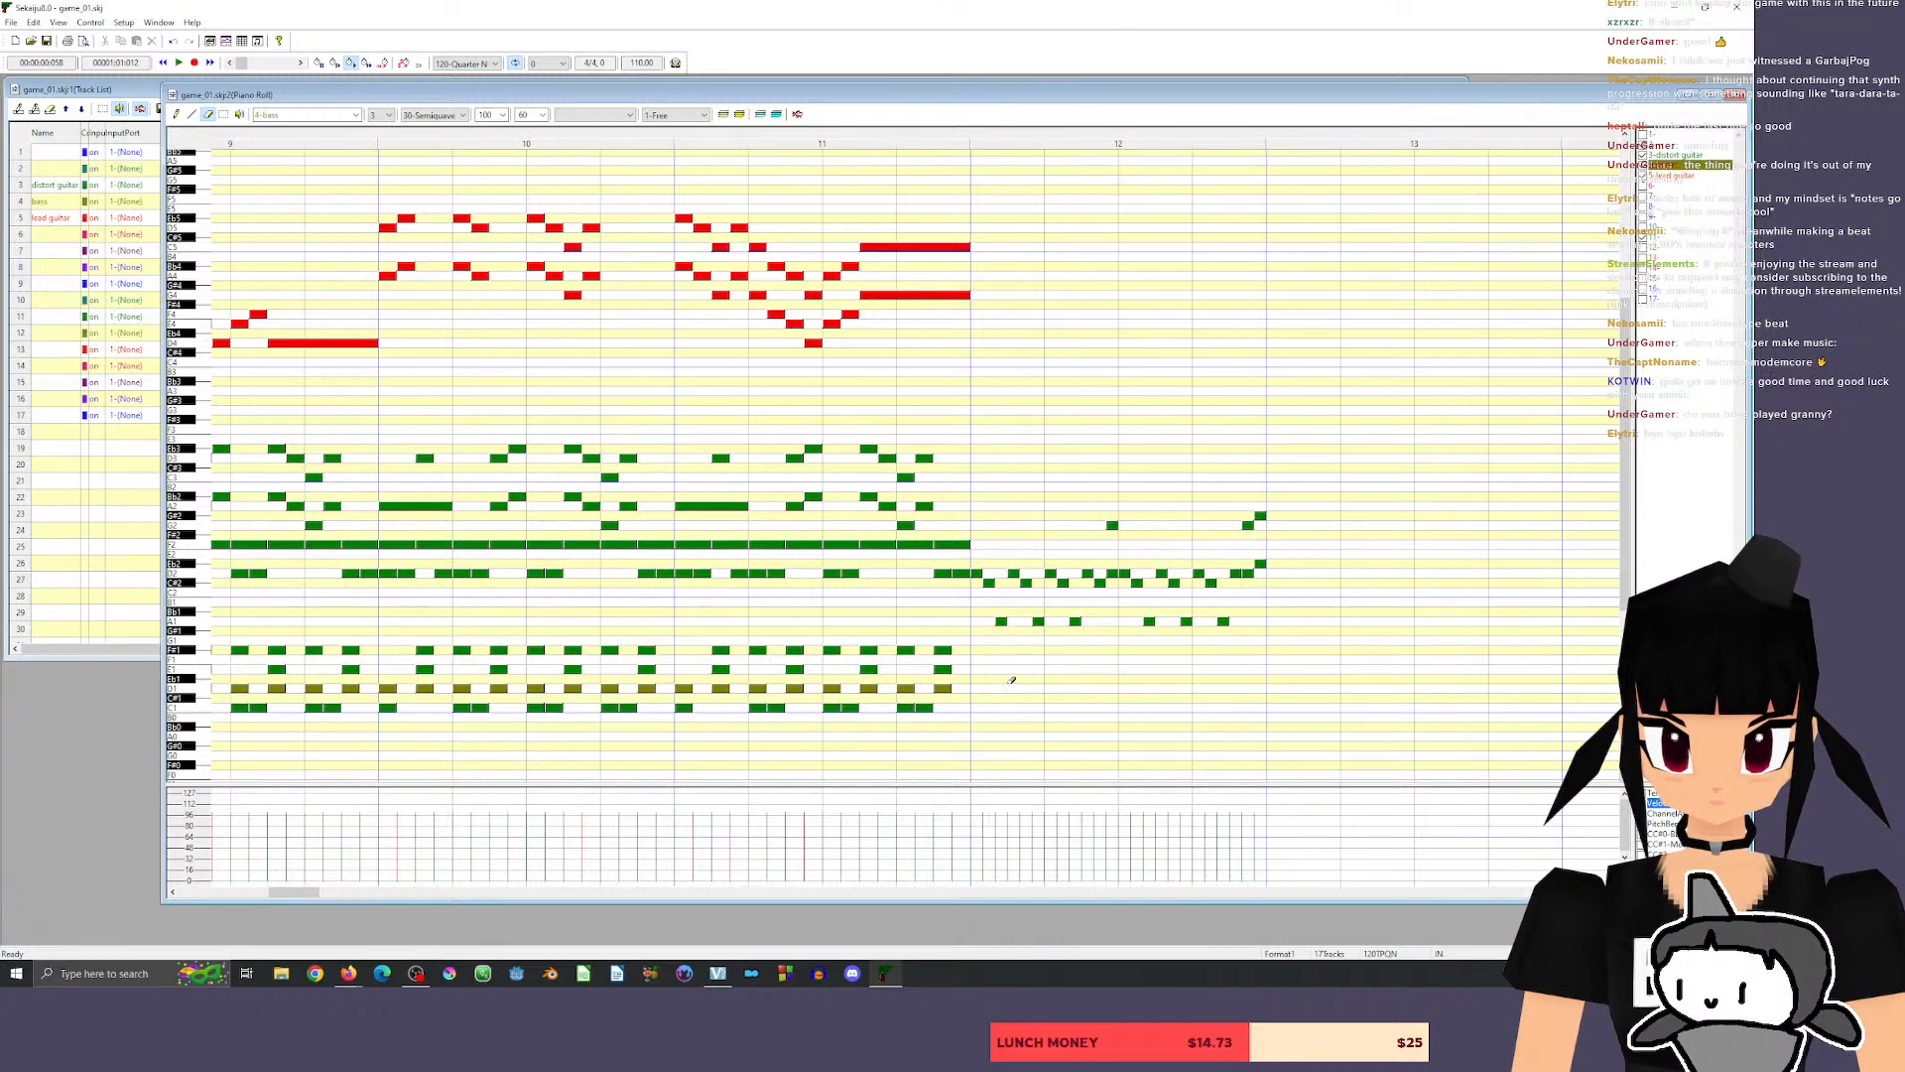
Draw eight 30-tick D1 notes on bass, one at each half beat of measure 12, and play the result.
click(177, 115)
click(977, 688)
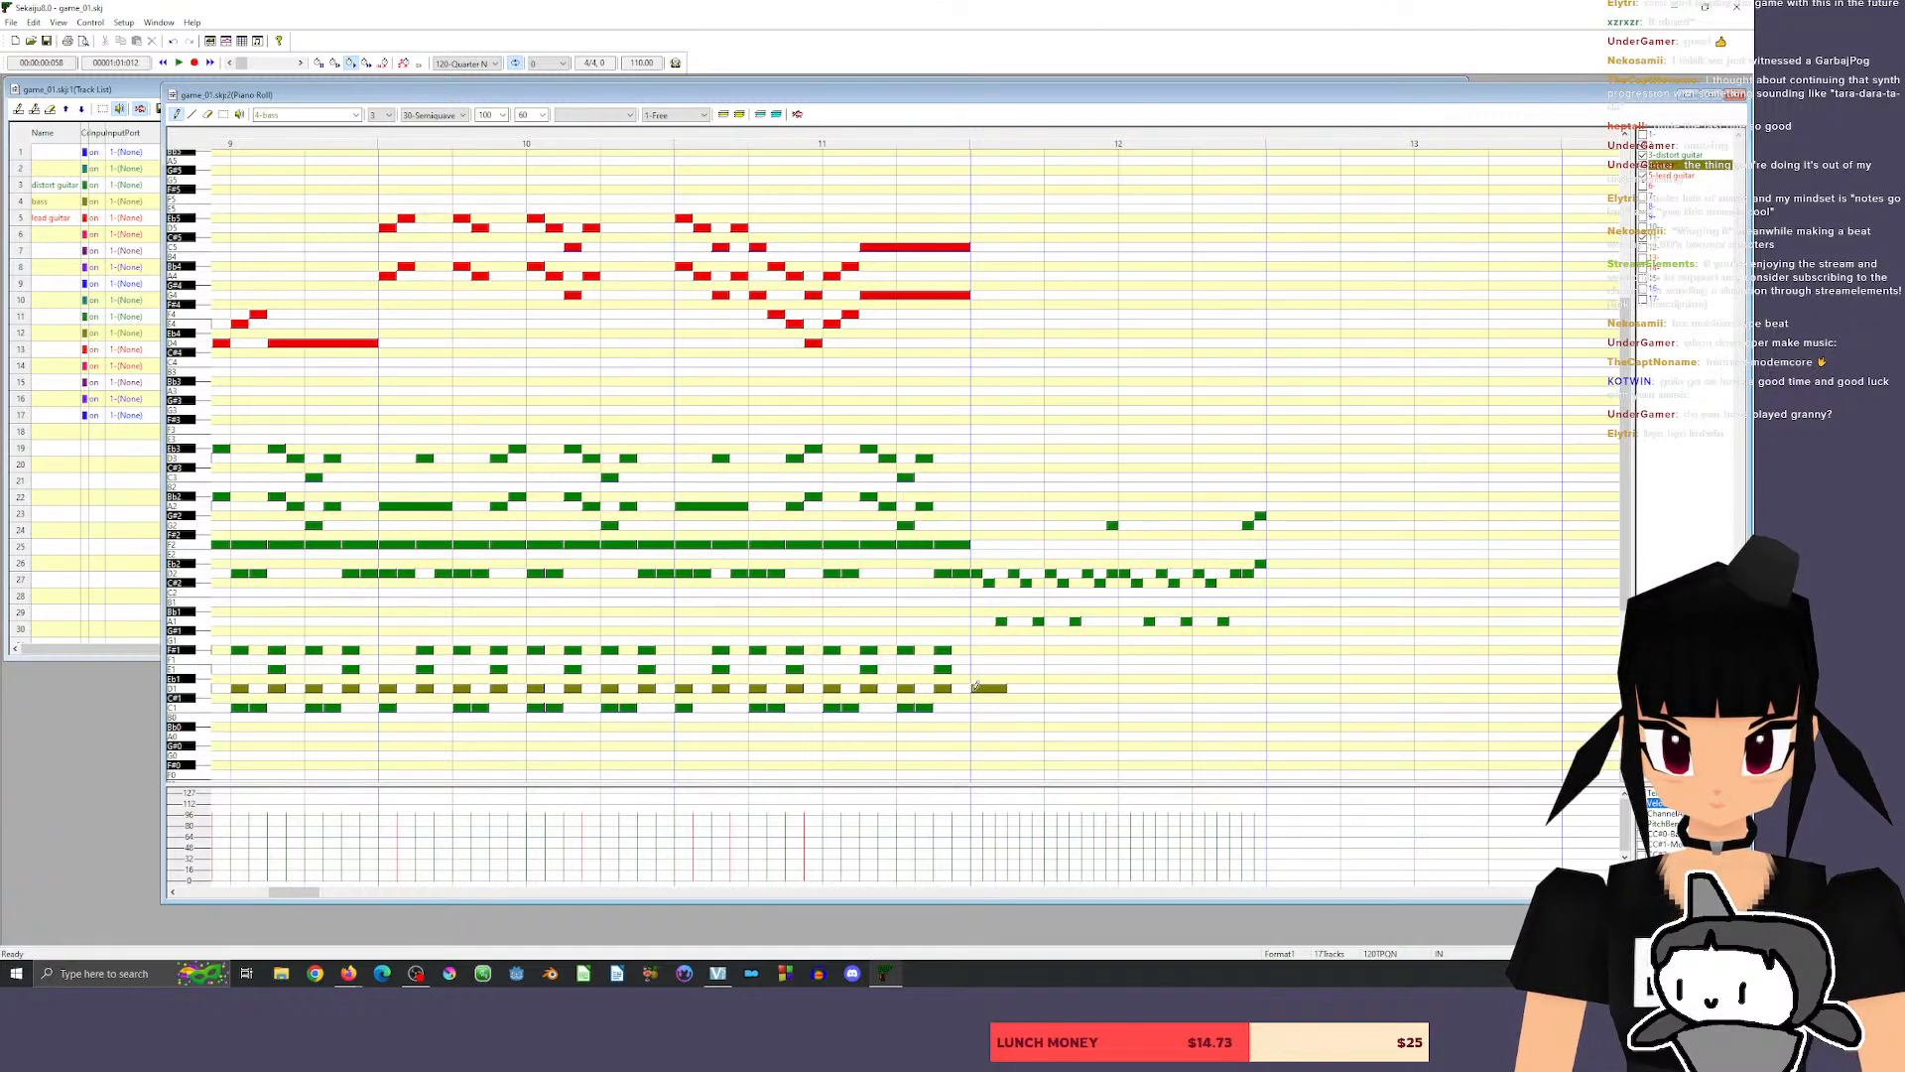
drag(1001, 689, 993, 693)
click(1015, 687)
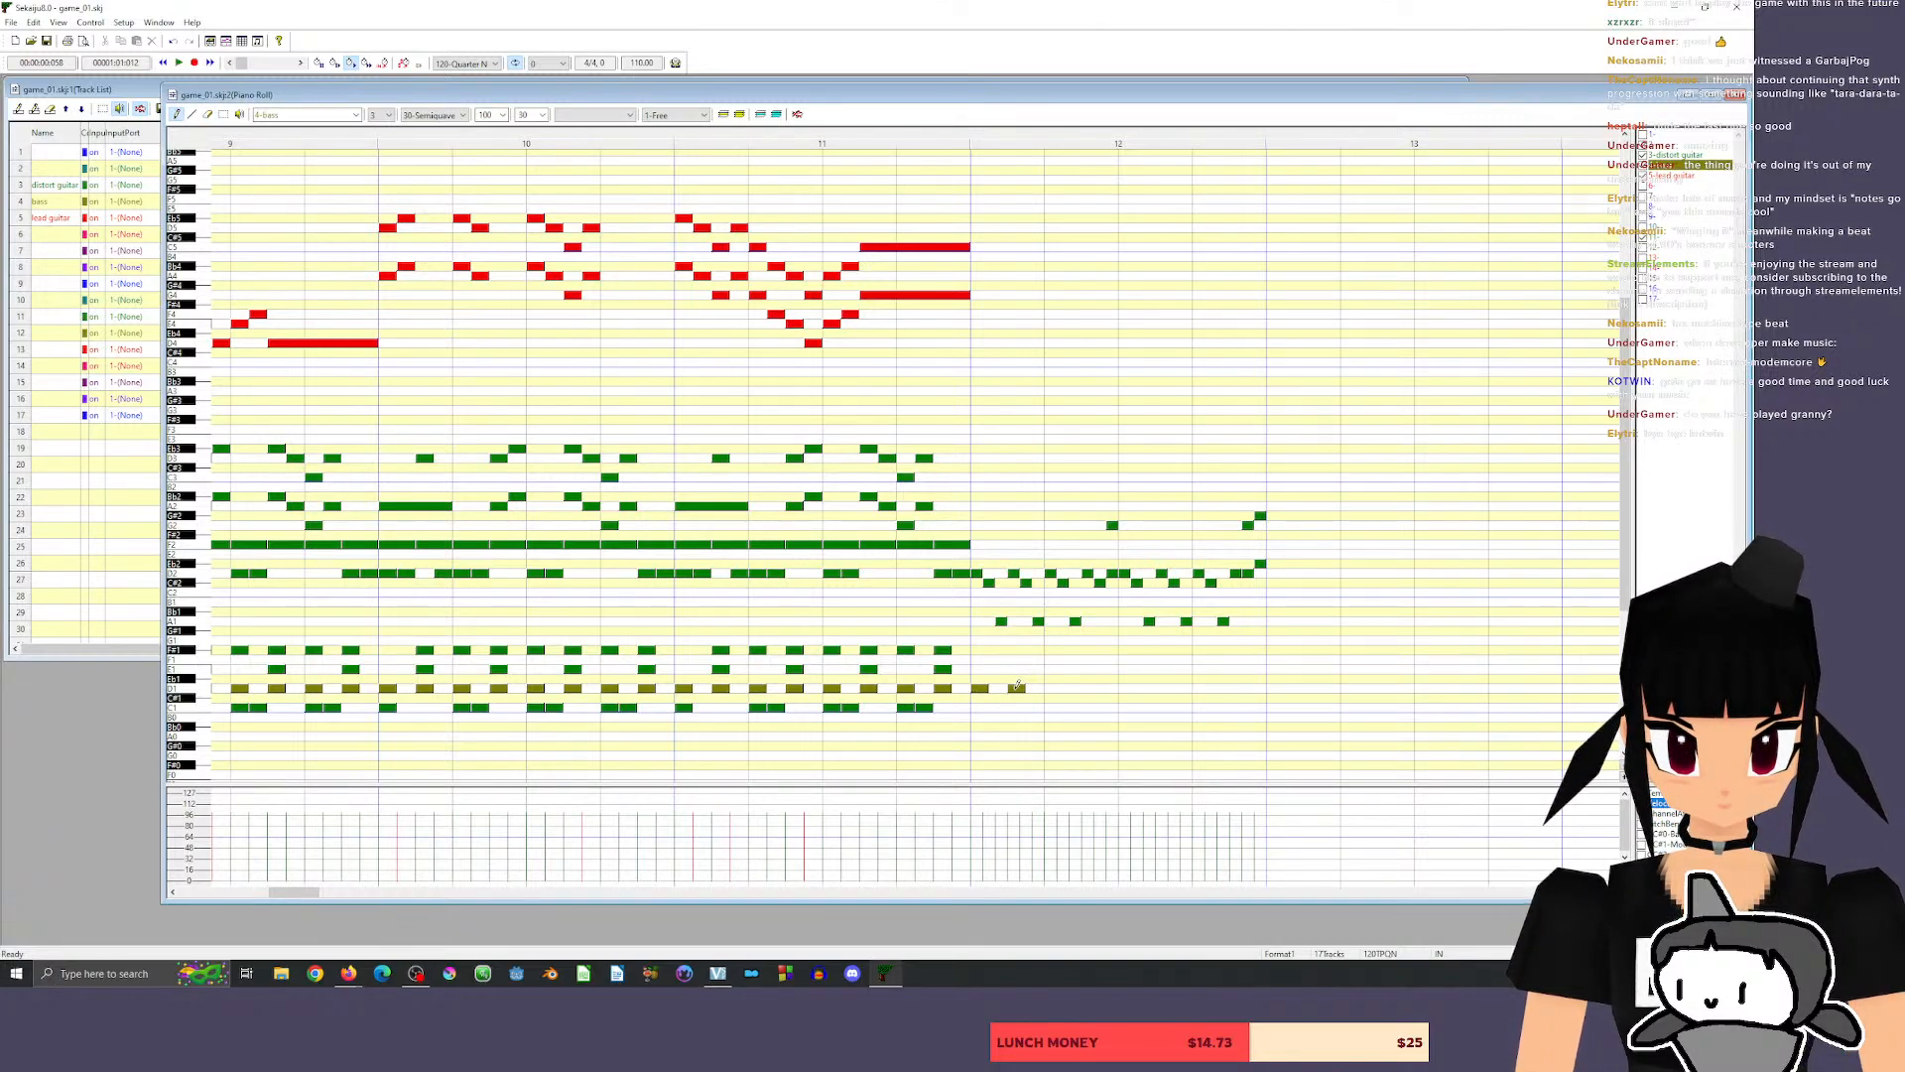
click(1051, 688)
click(1088, 688)
click(1125, 688)
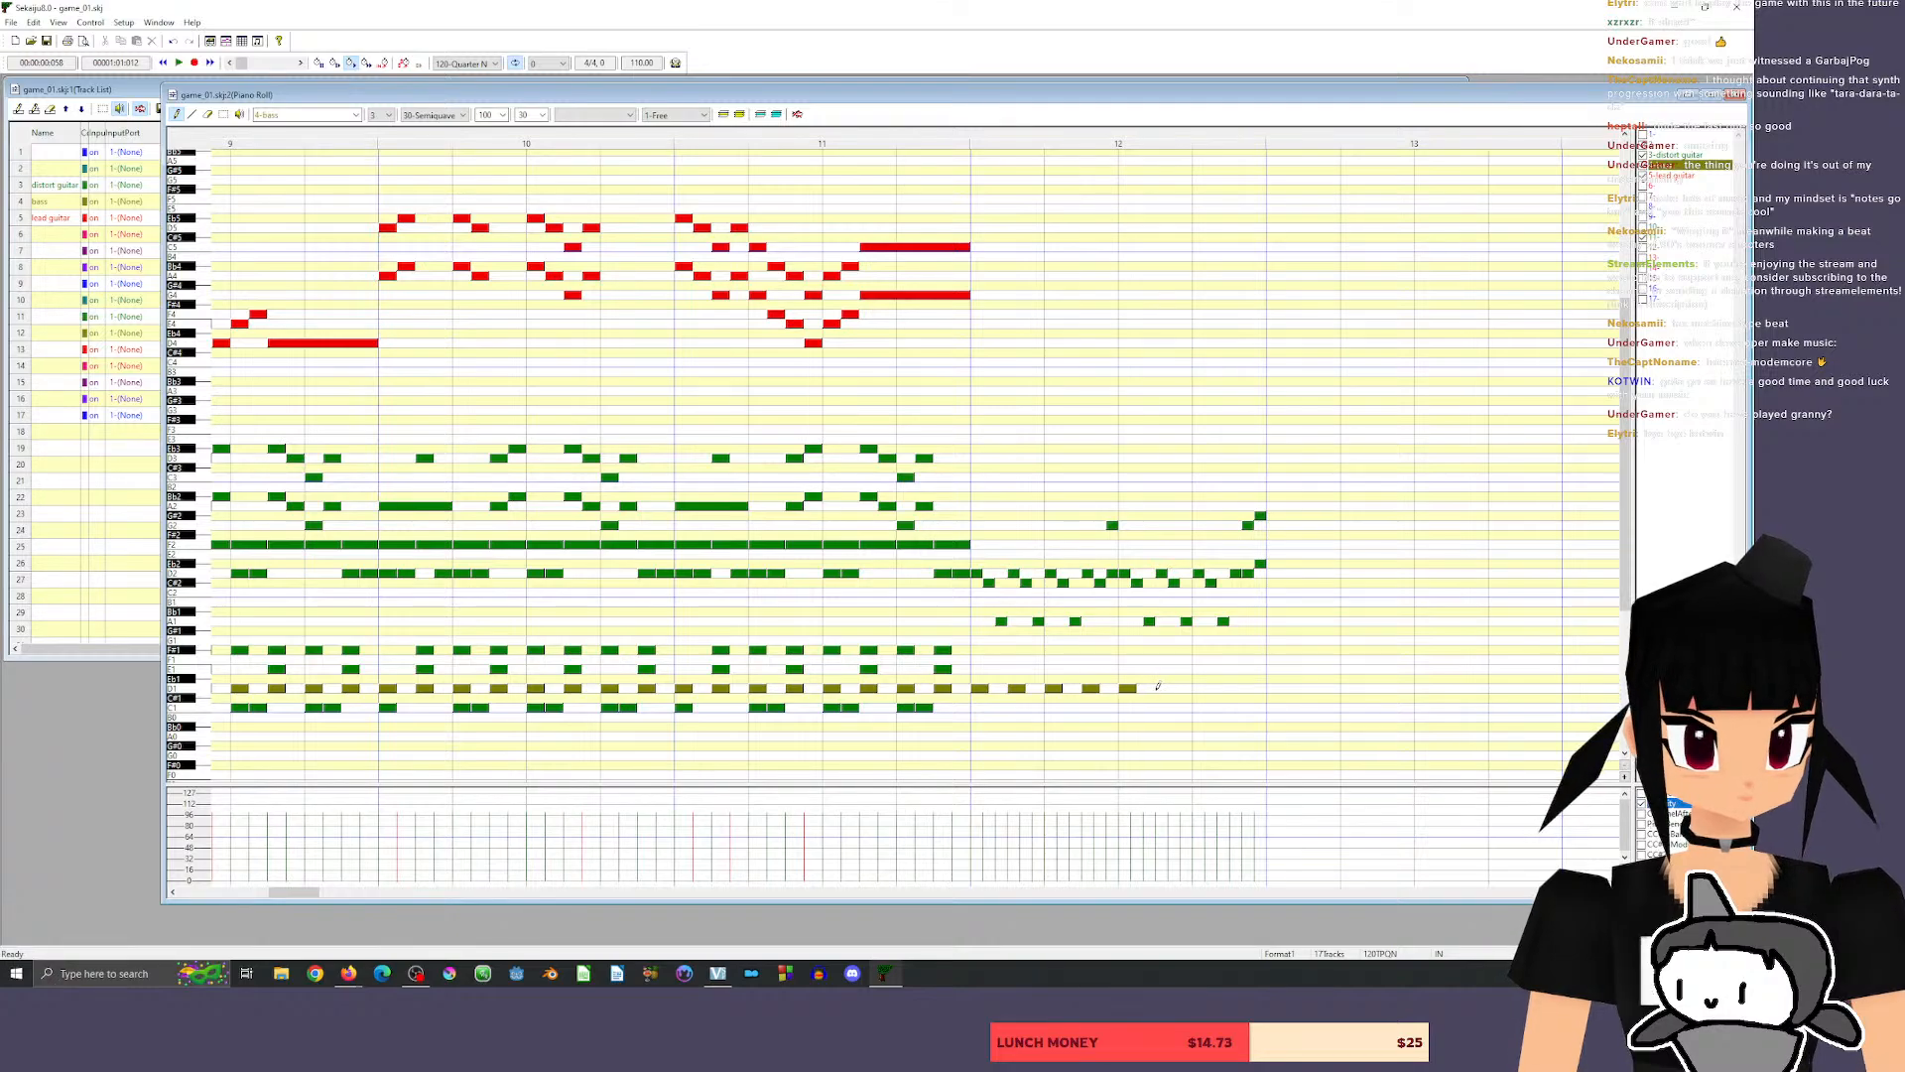
click(1162, 688)
click(1198, 688)
click(1235, 688)
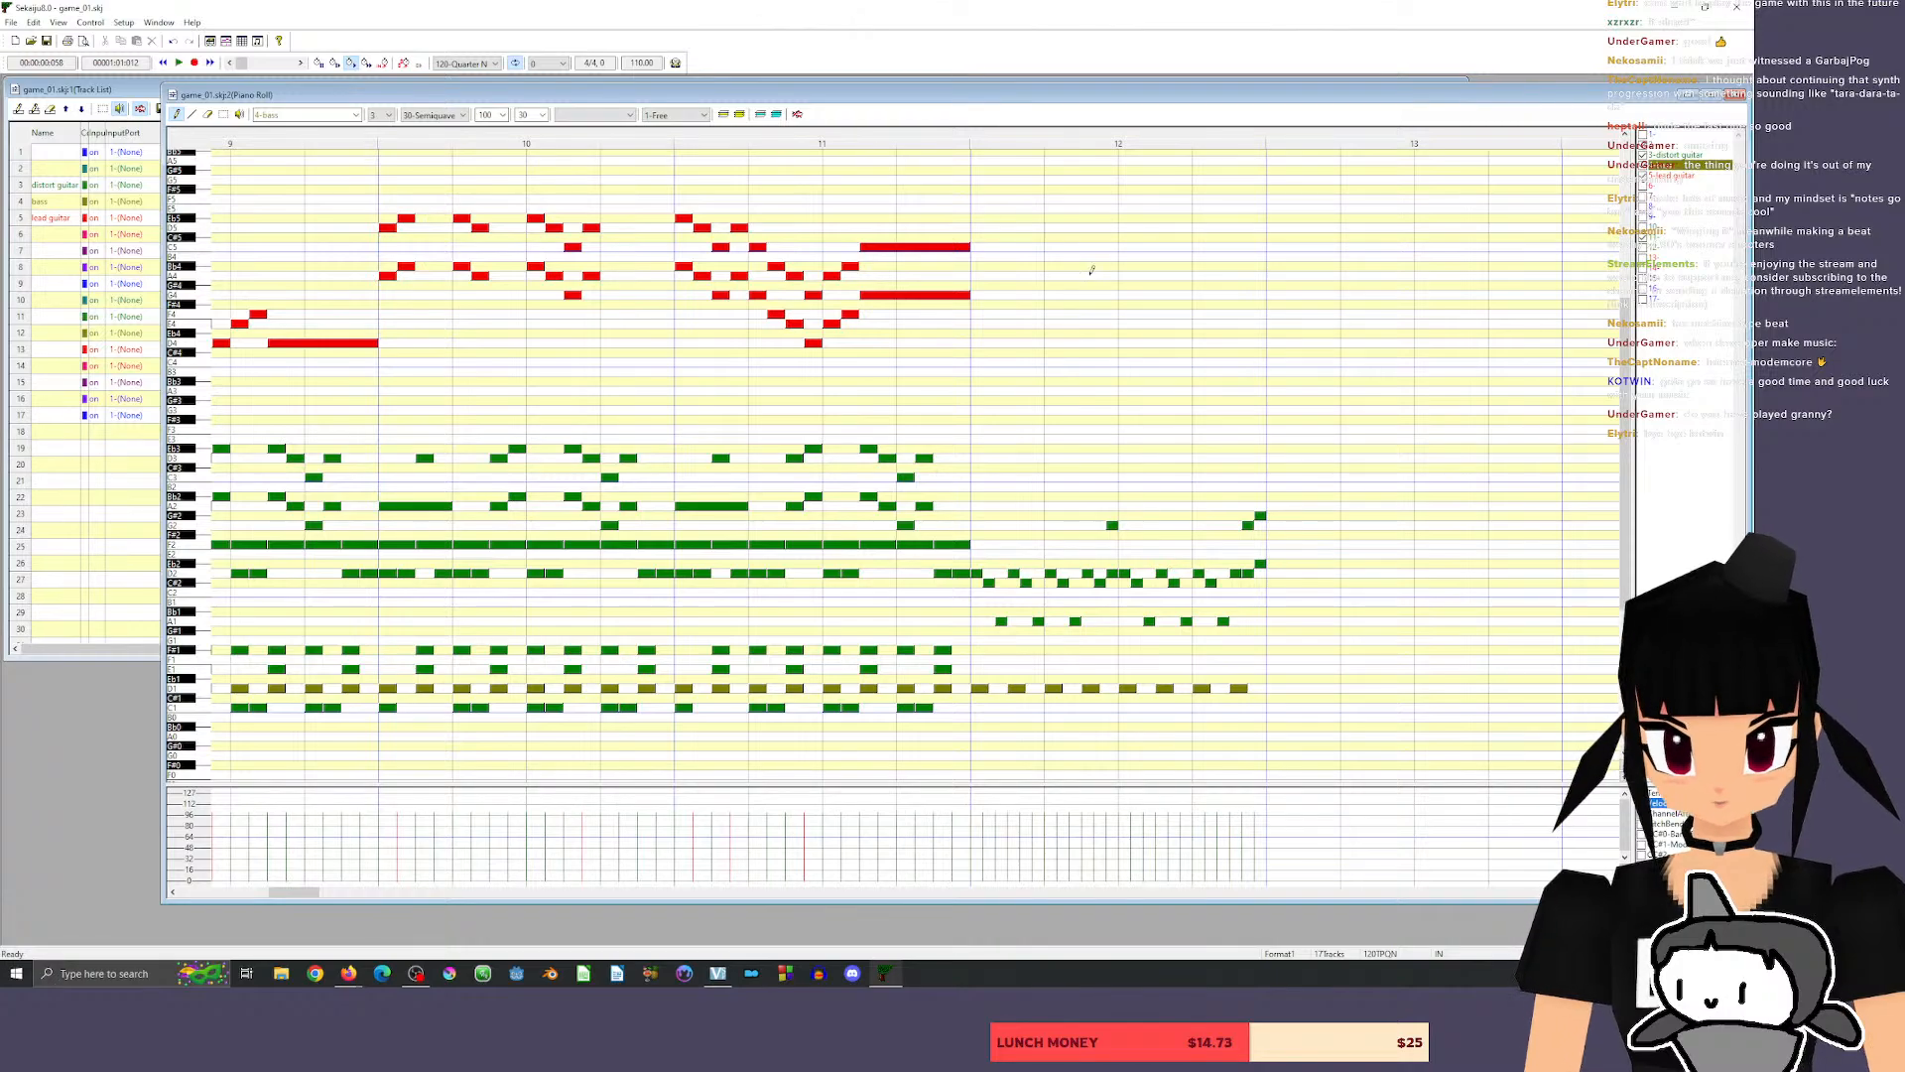
click(878, 142)
key(space)
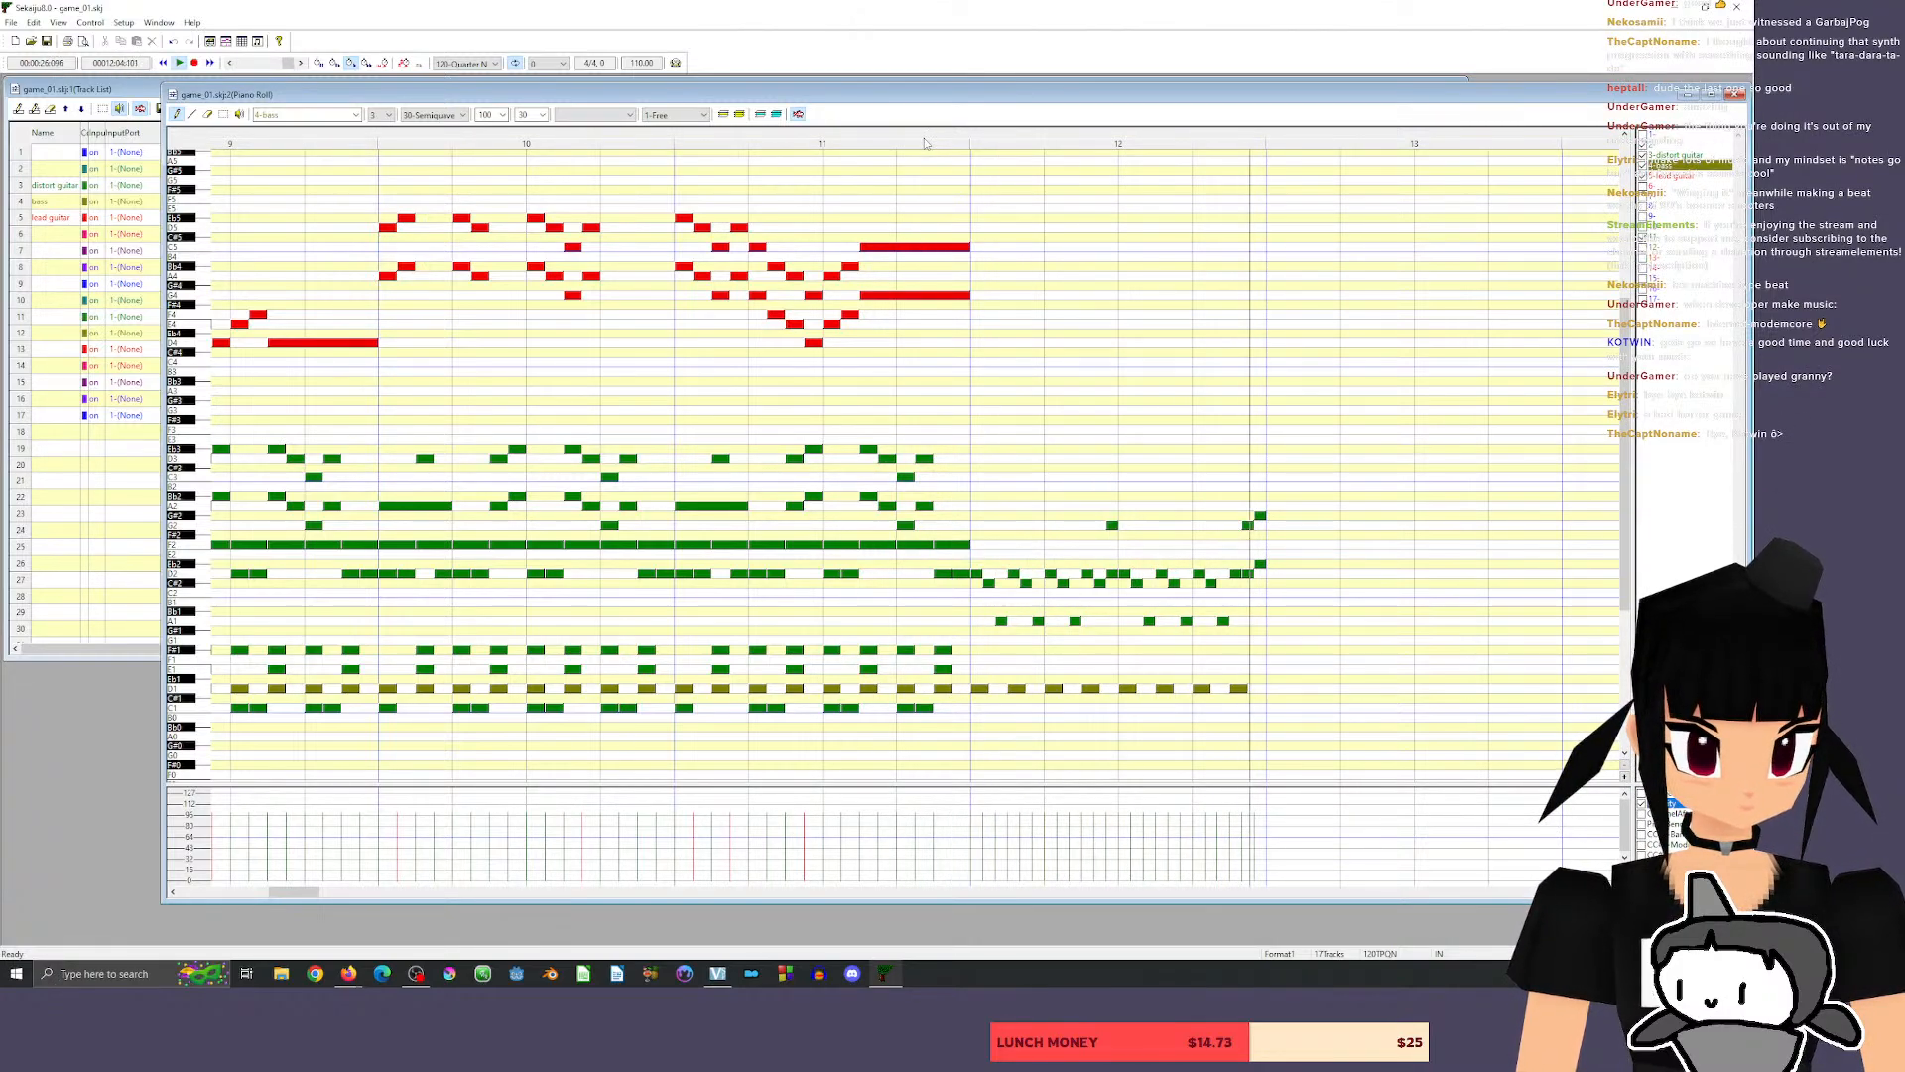
Make the drum part on track 11 the active track and set the note grid to 20-Triplet Semiquaver.
click(187, 708)
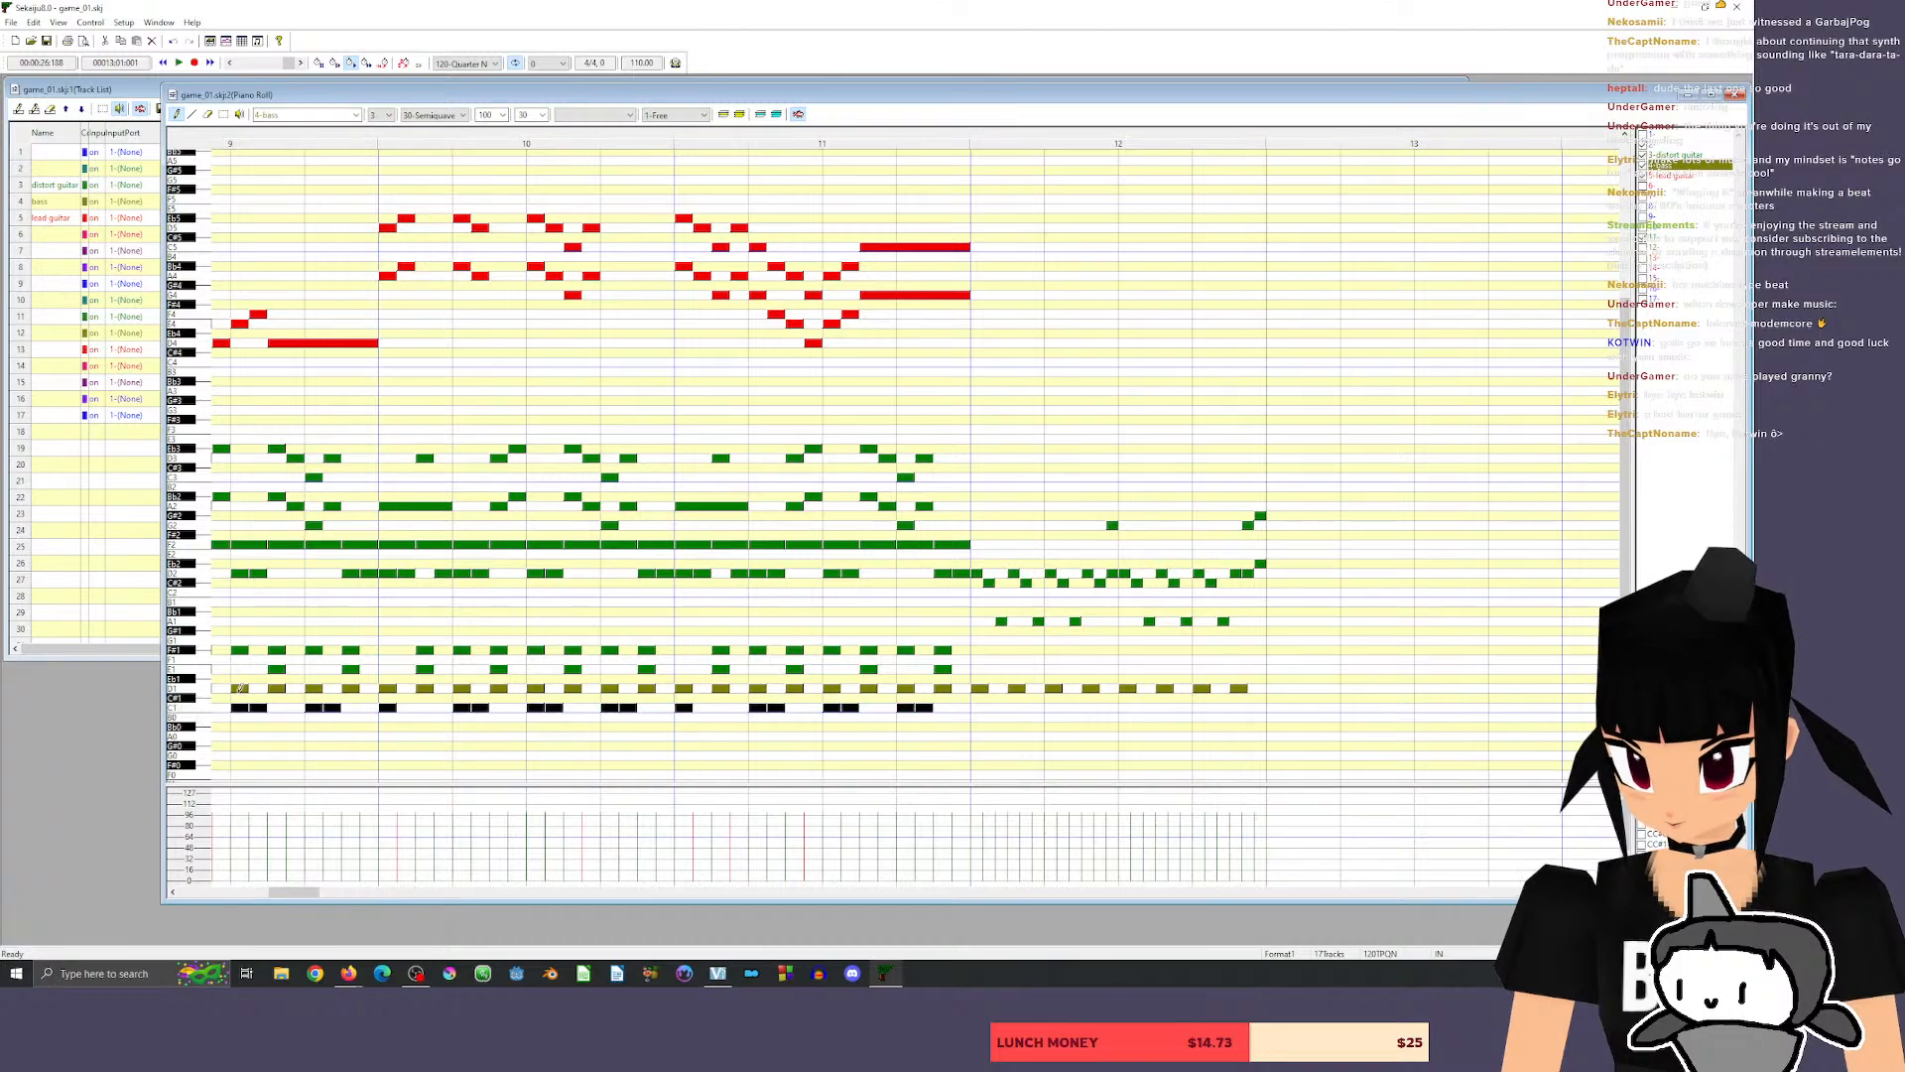
click(1678, 155)
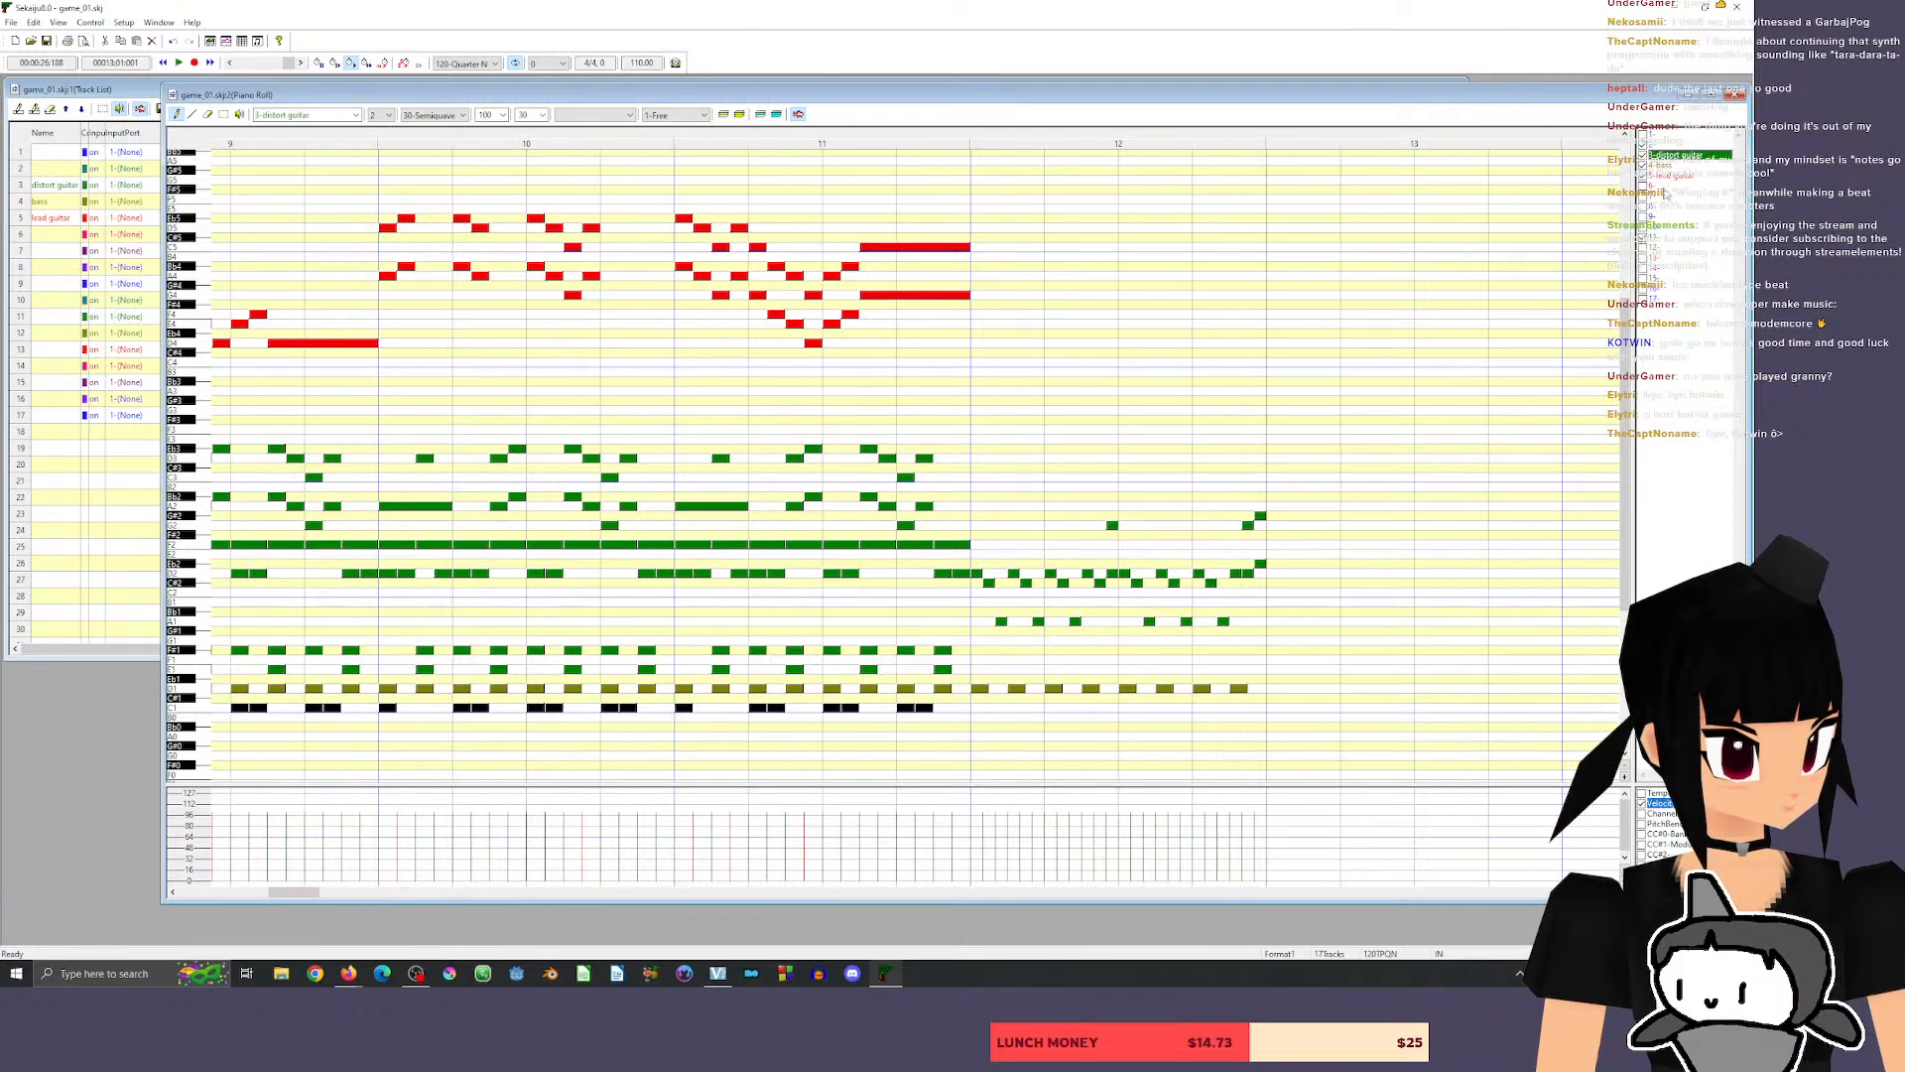
click(1667, 238)
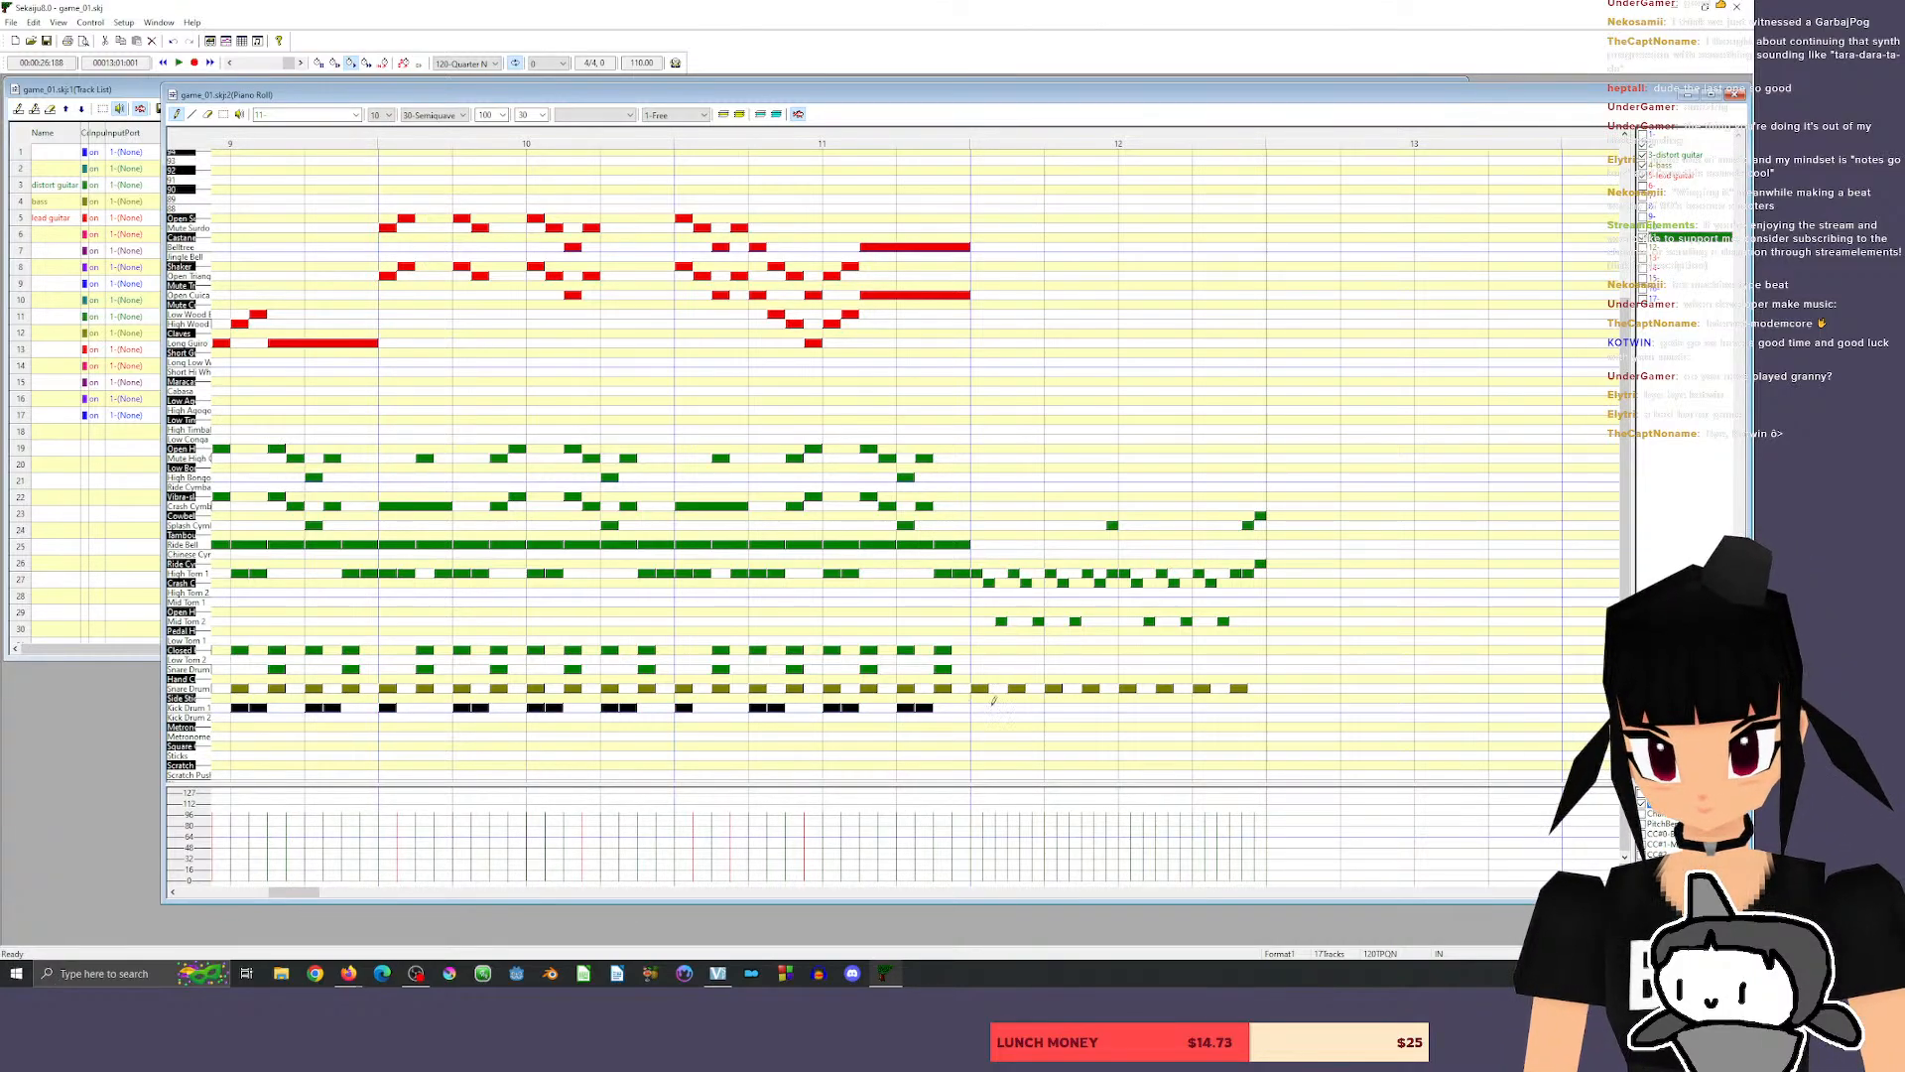
click(448, 117)
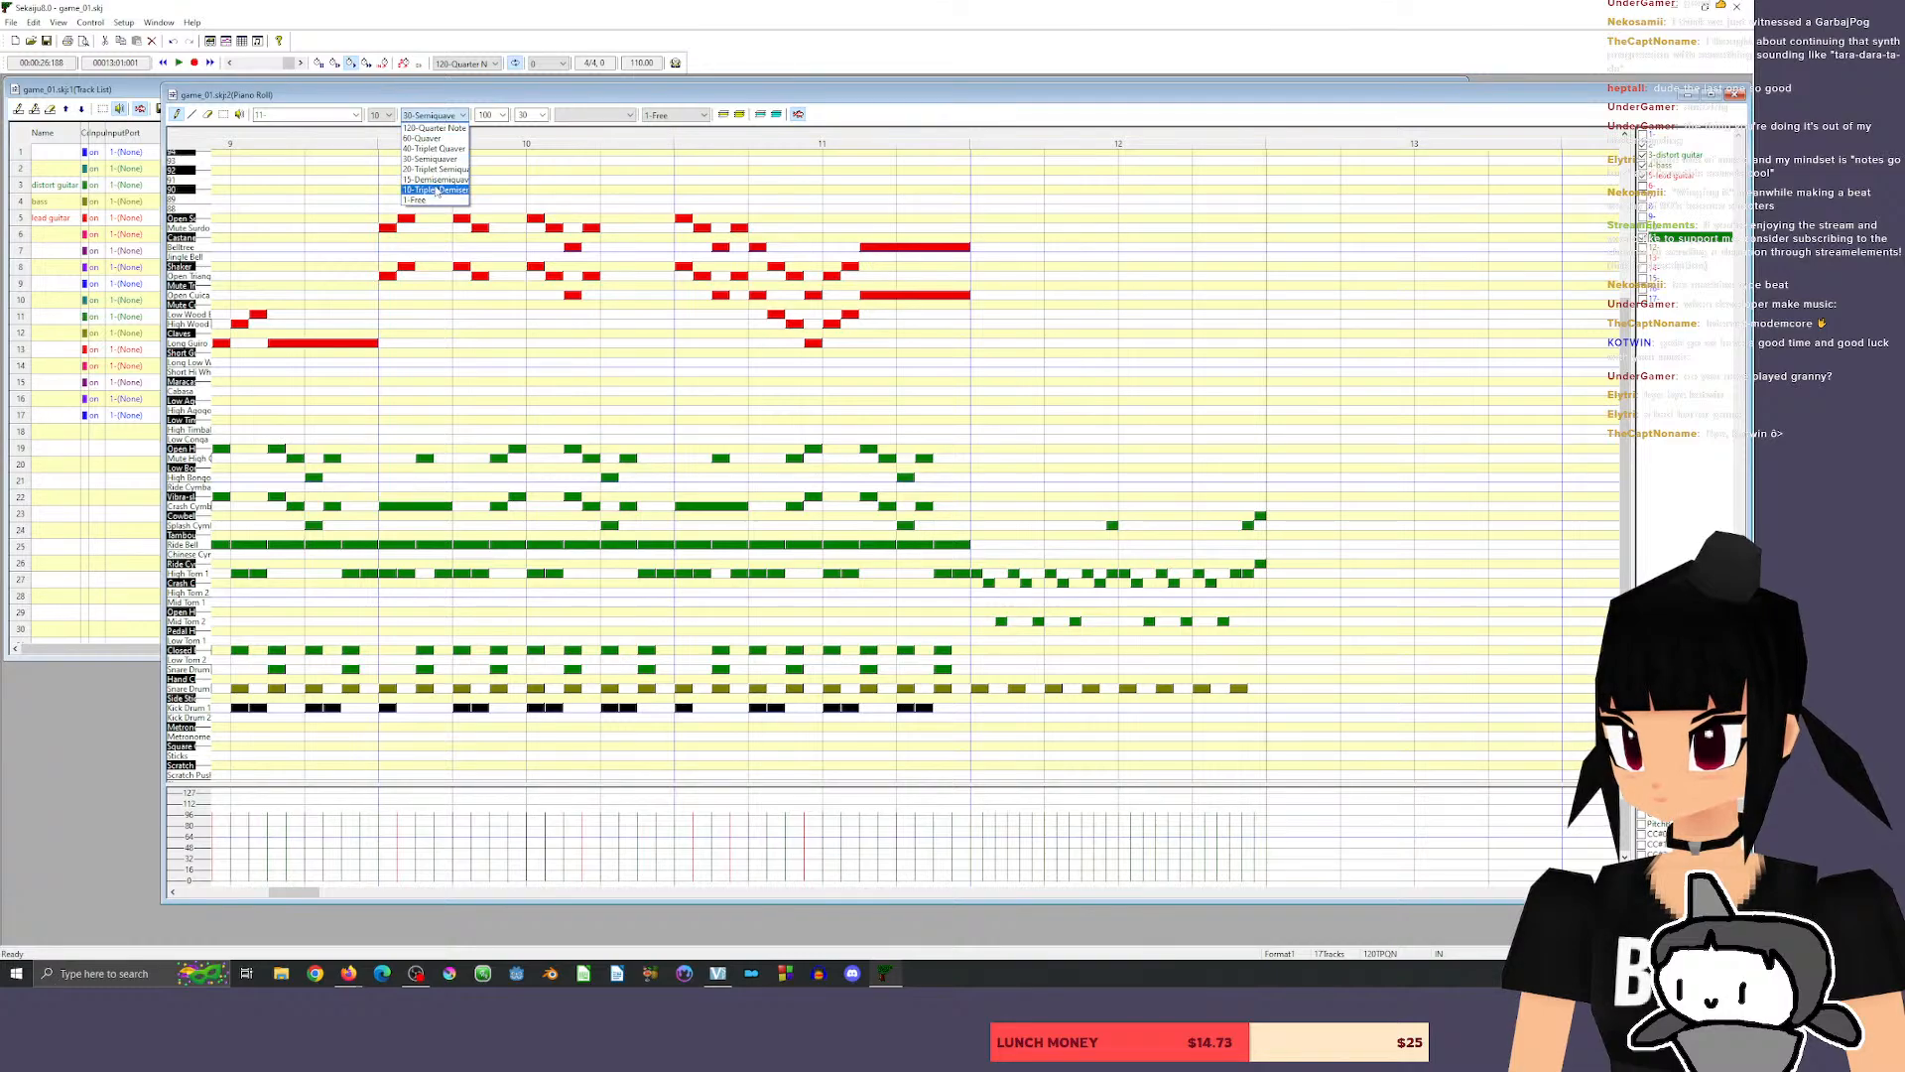
click(436, 155)
click(449, 115)
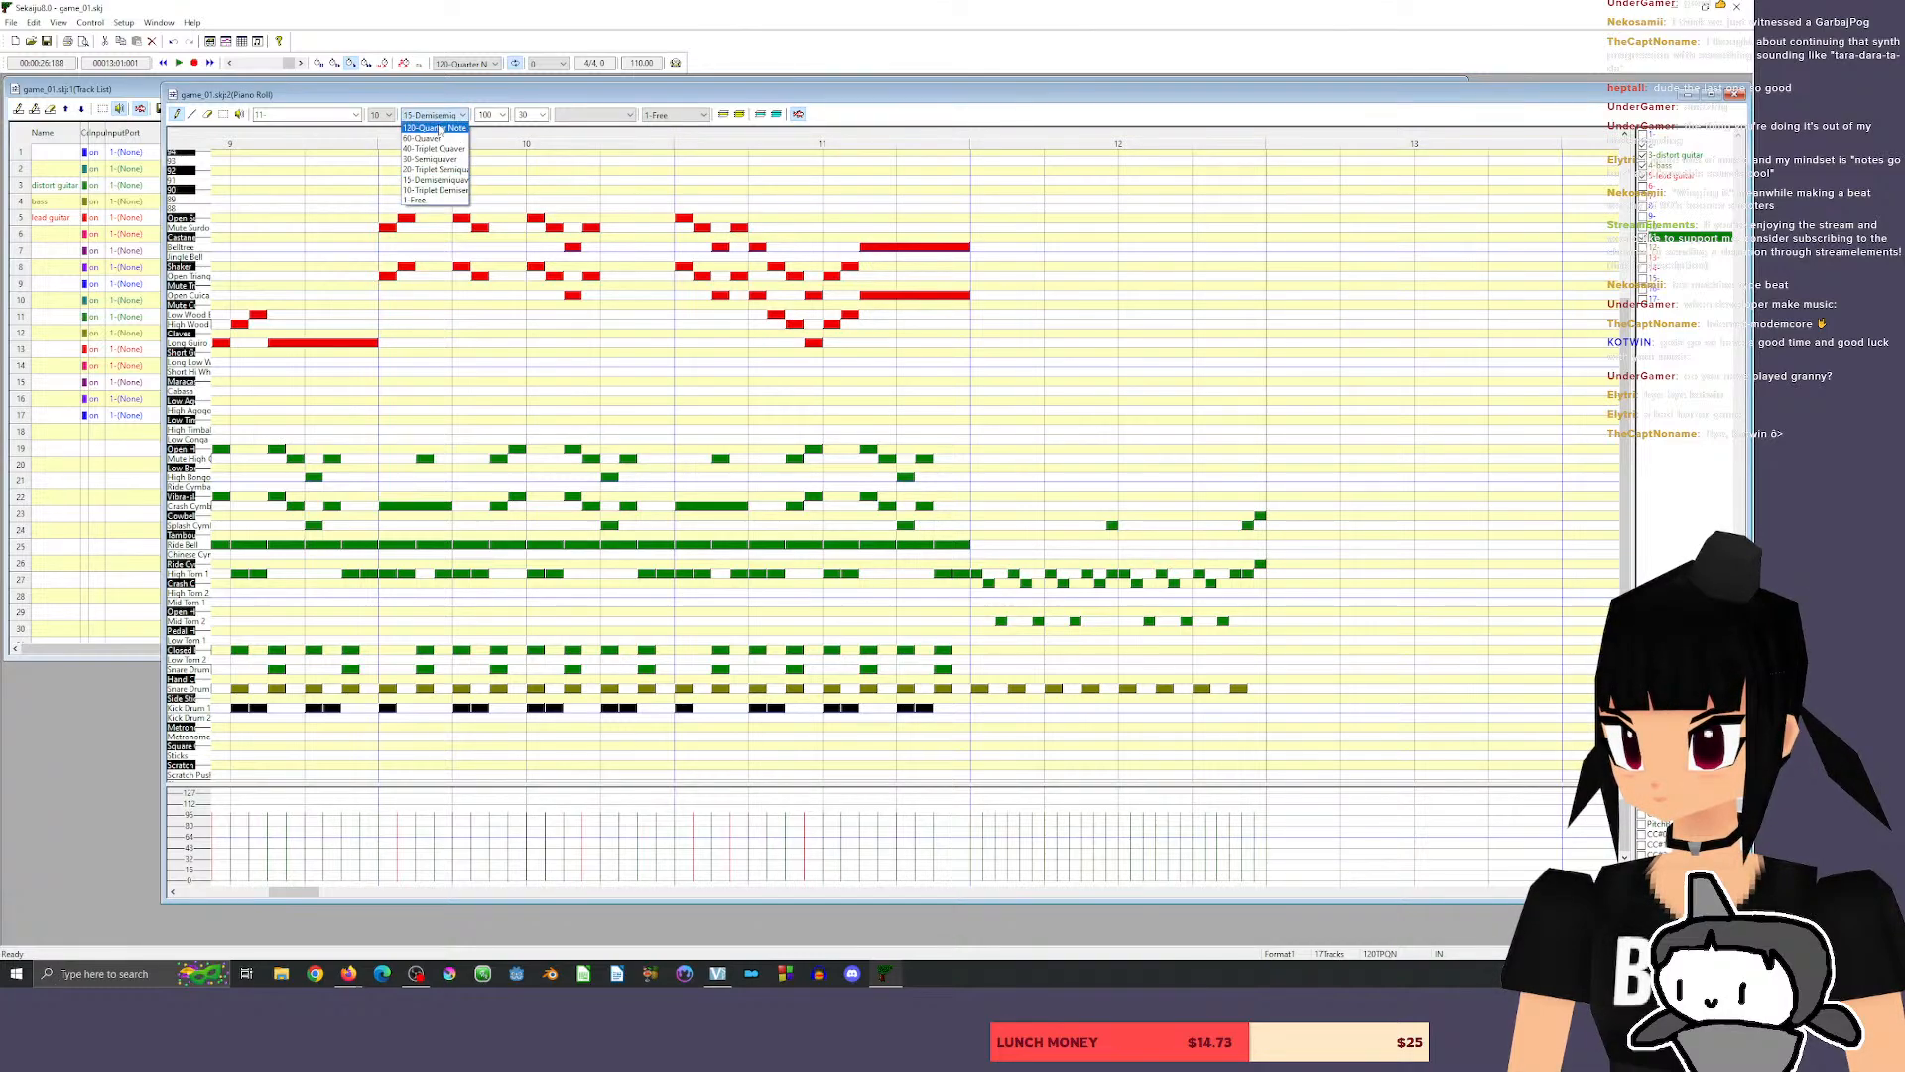
click(436, 179)
Draw six 20-tick kicks on beat 1 of measure 12, as two triplets alternating Kick Drum 1, Kick Drum 2 and Kick Drum 1.
click(979, 707)
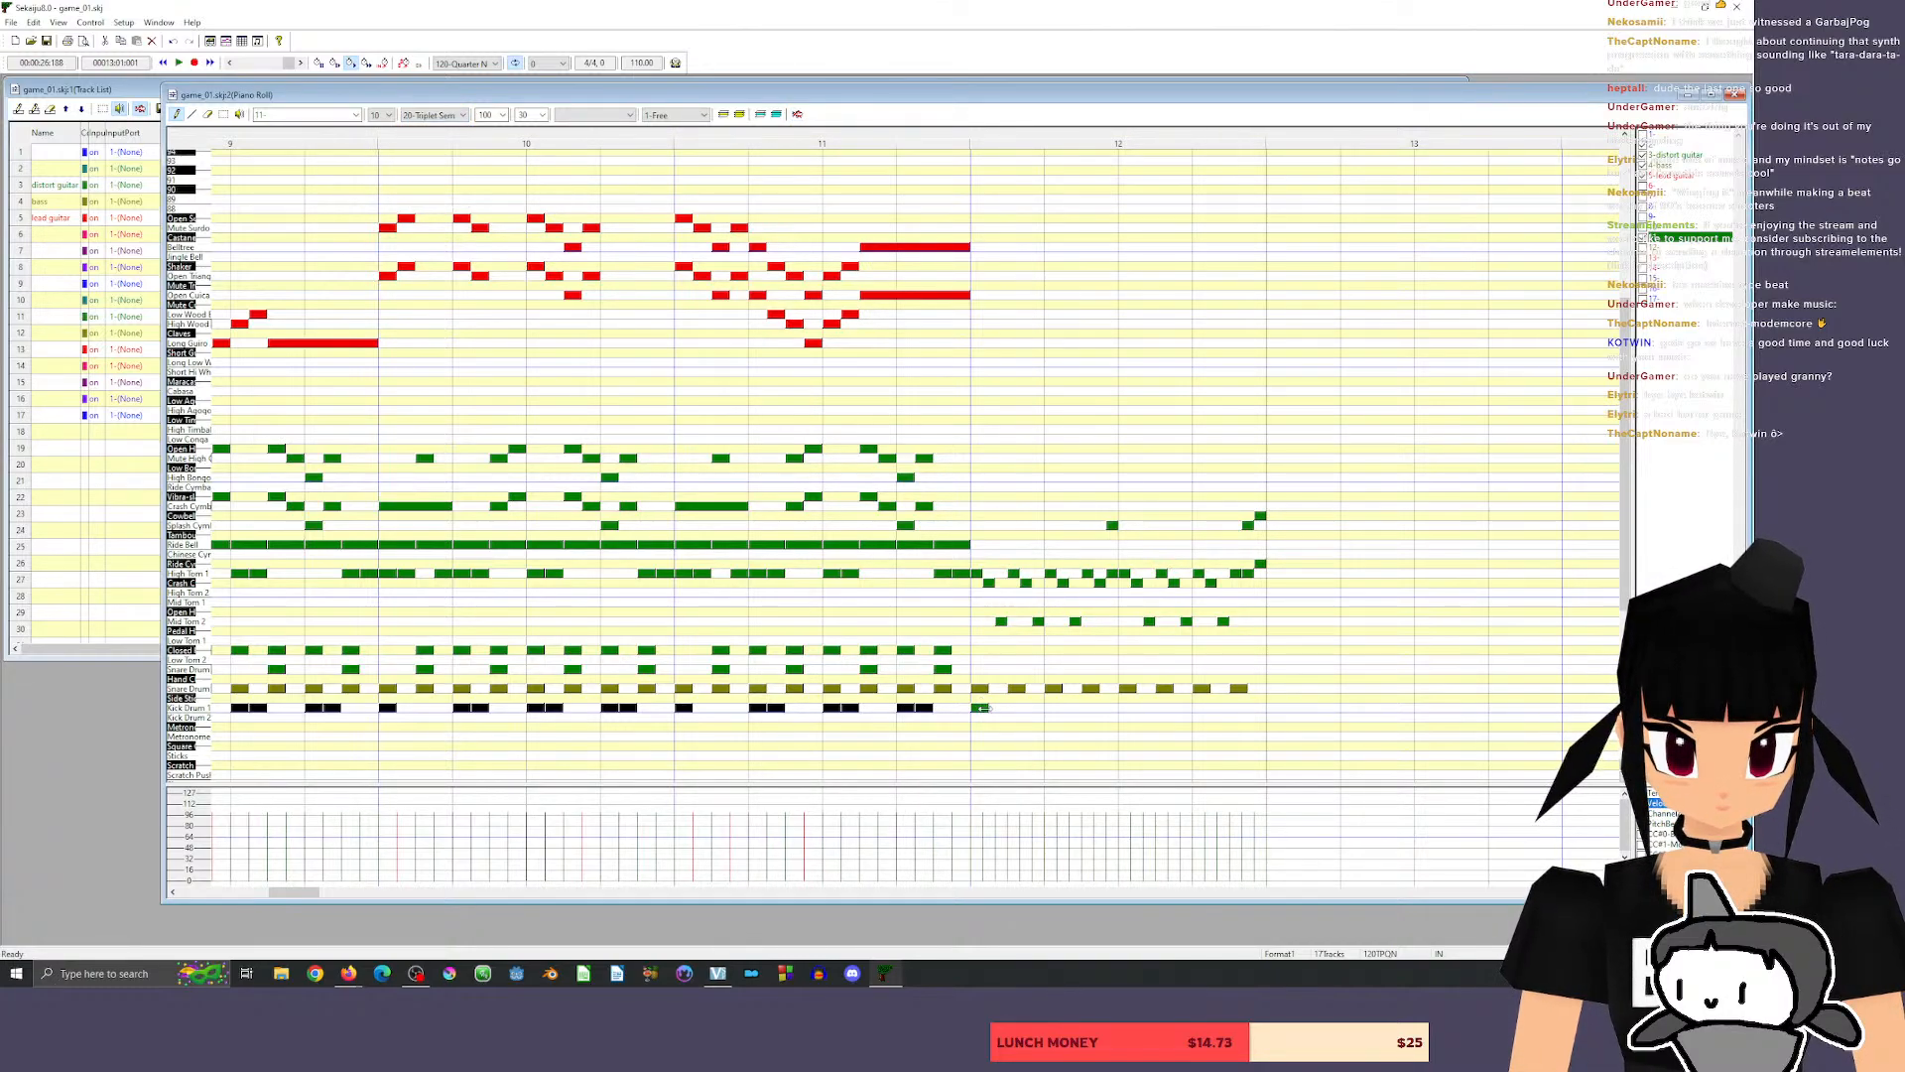
drag(982, 707, 979, 711)
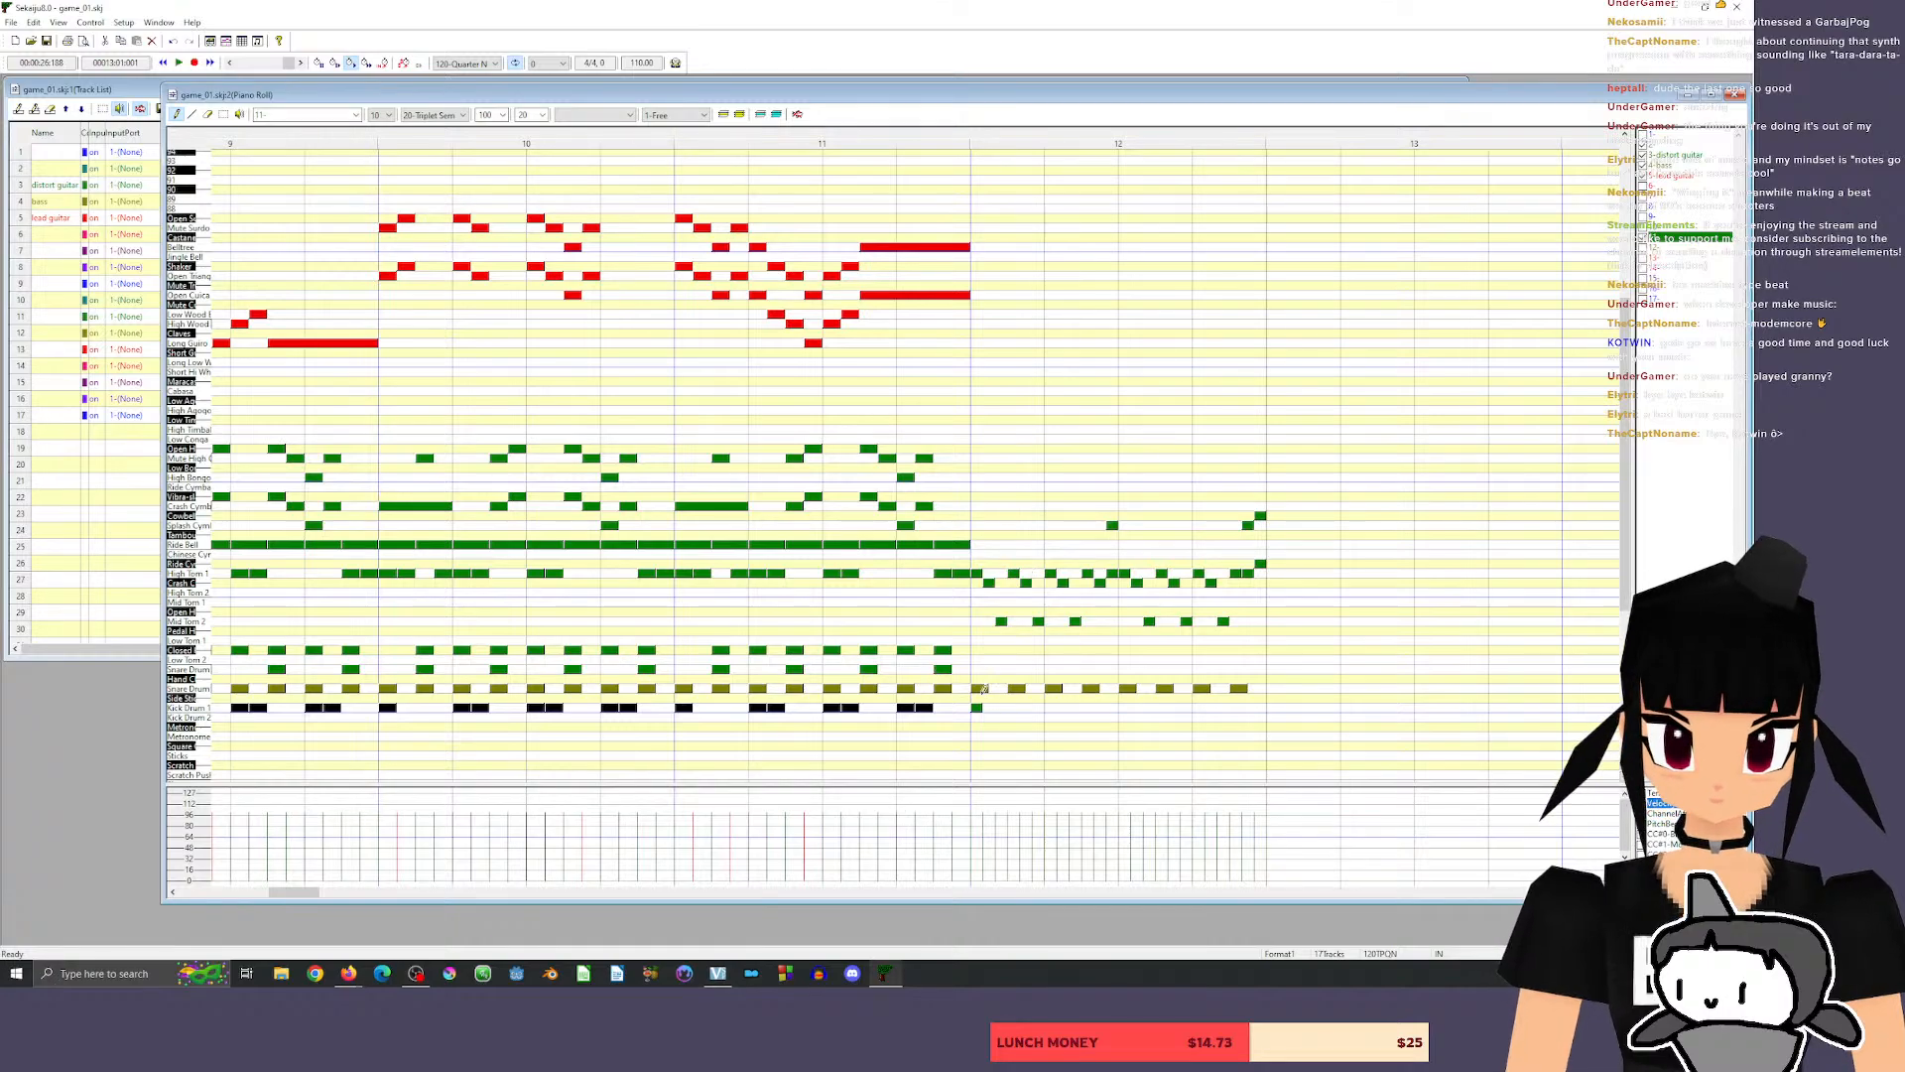
click(989, 716)
click(1001, 706)
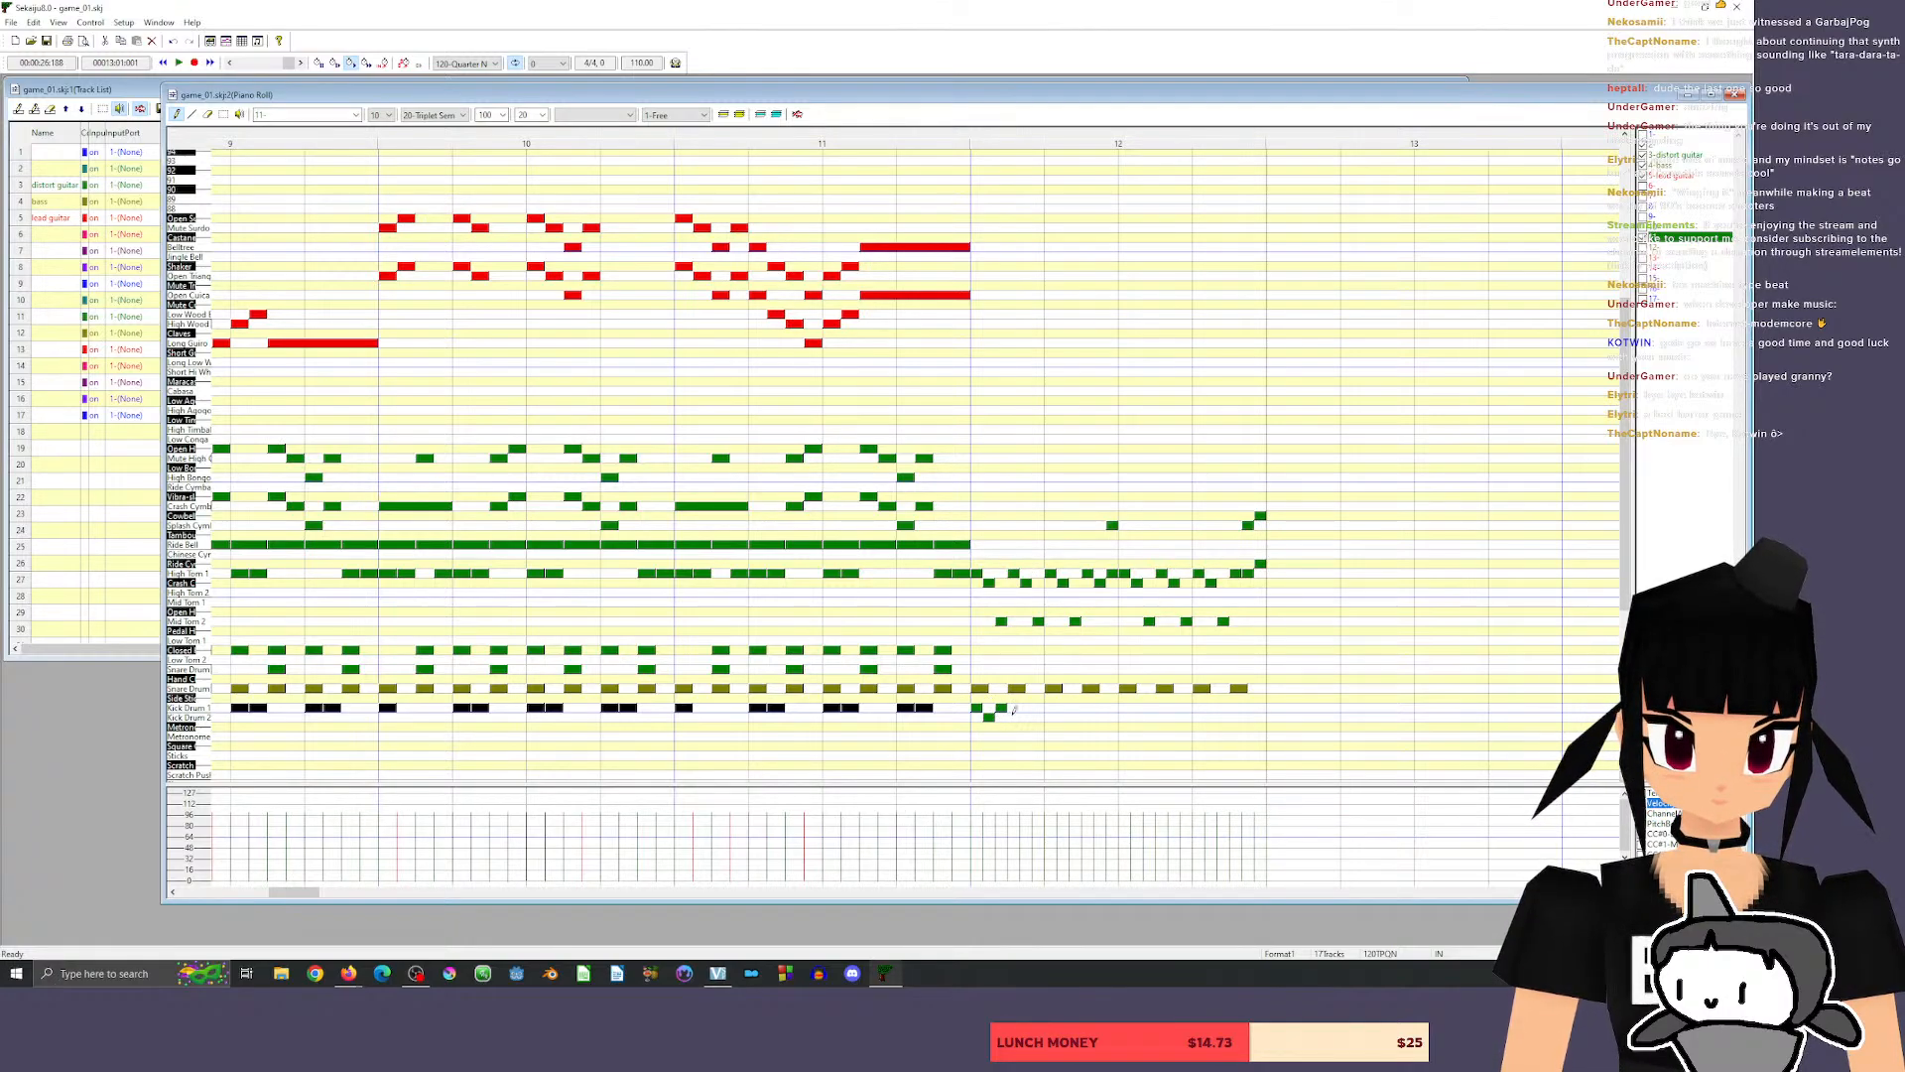
click(1015, 717)
click(1013, 707)
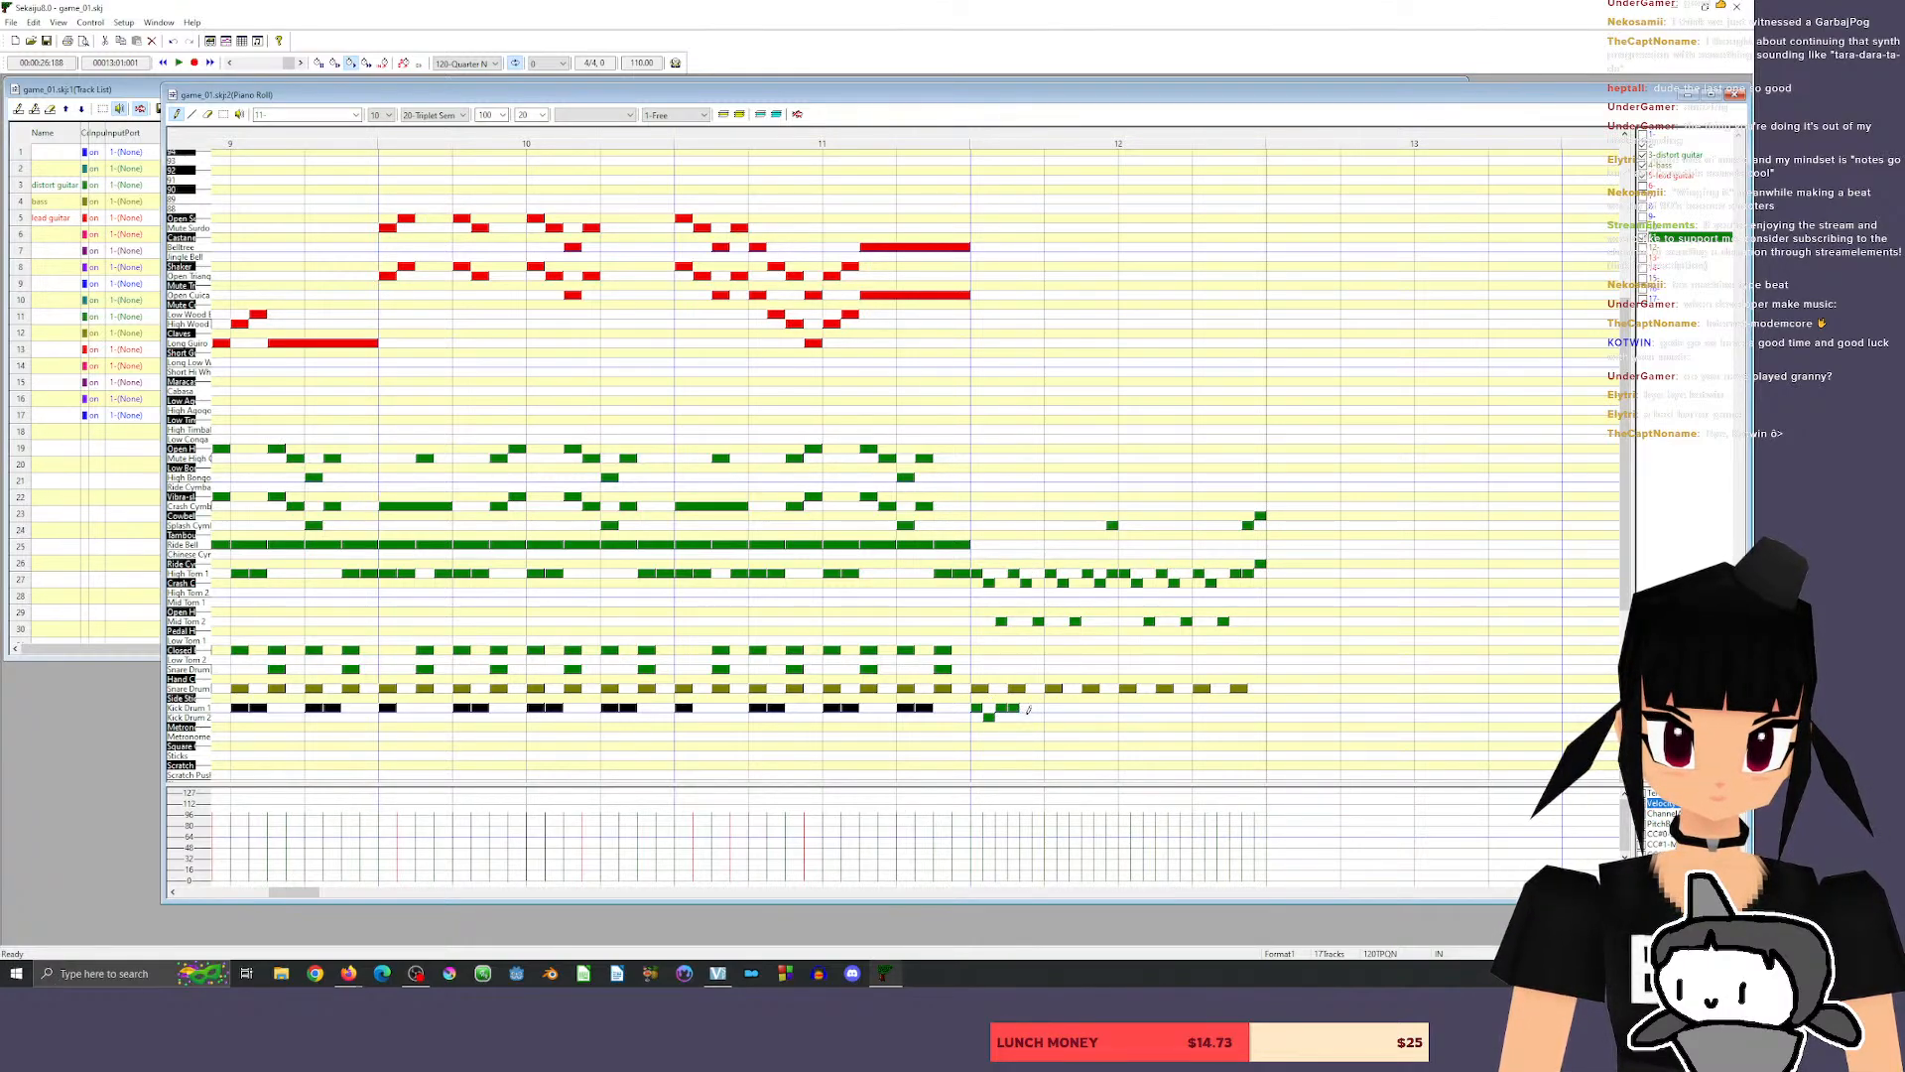
click(1026, 716)
click(1038, 707)
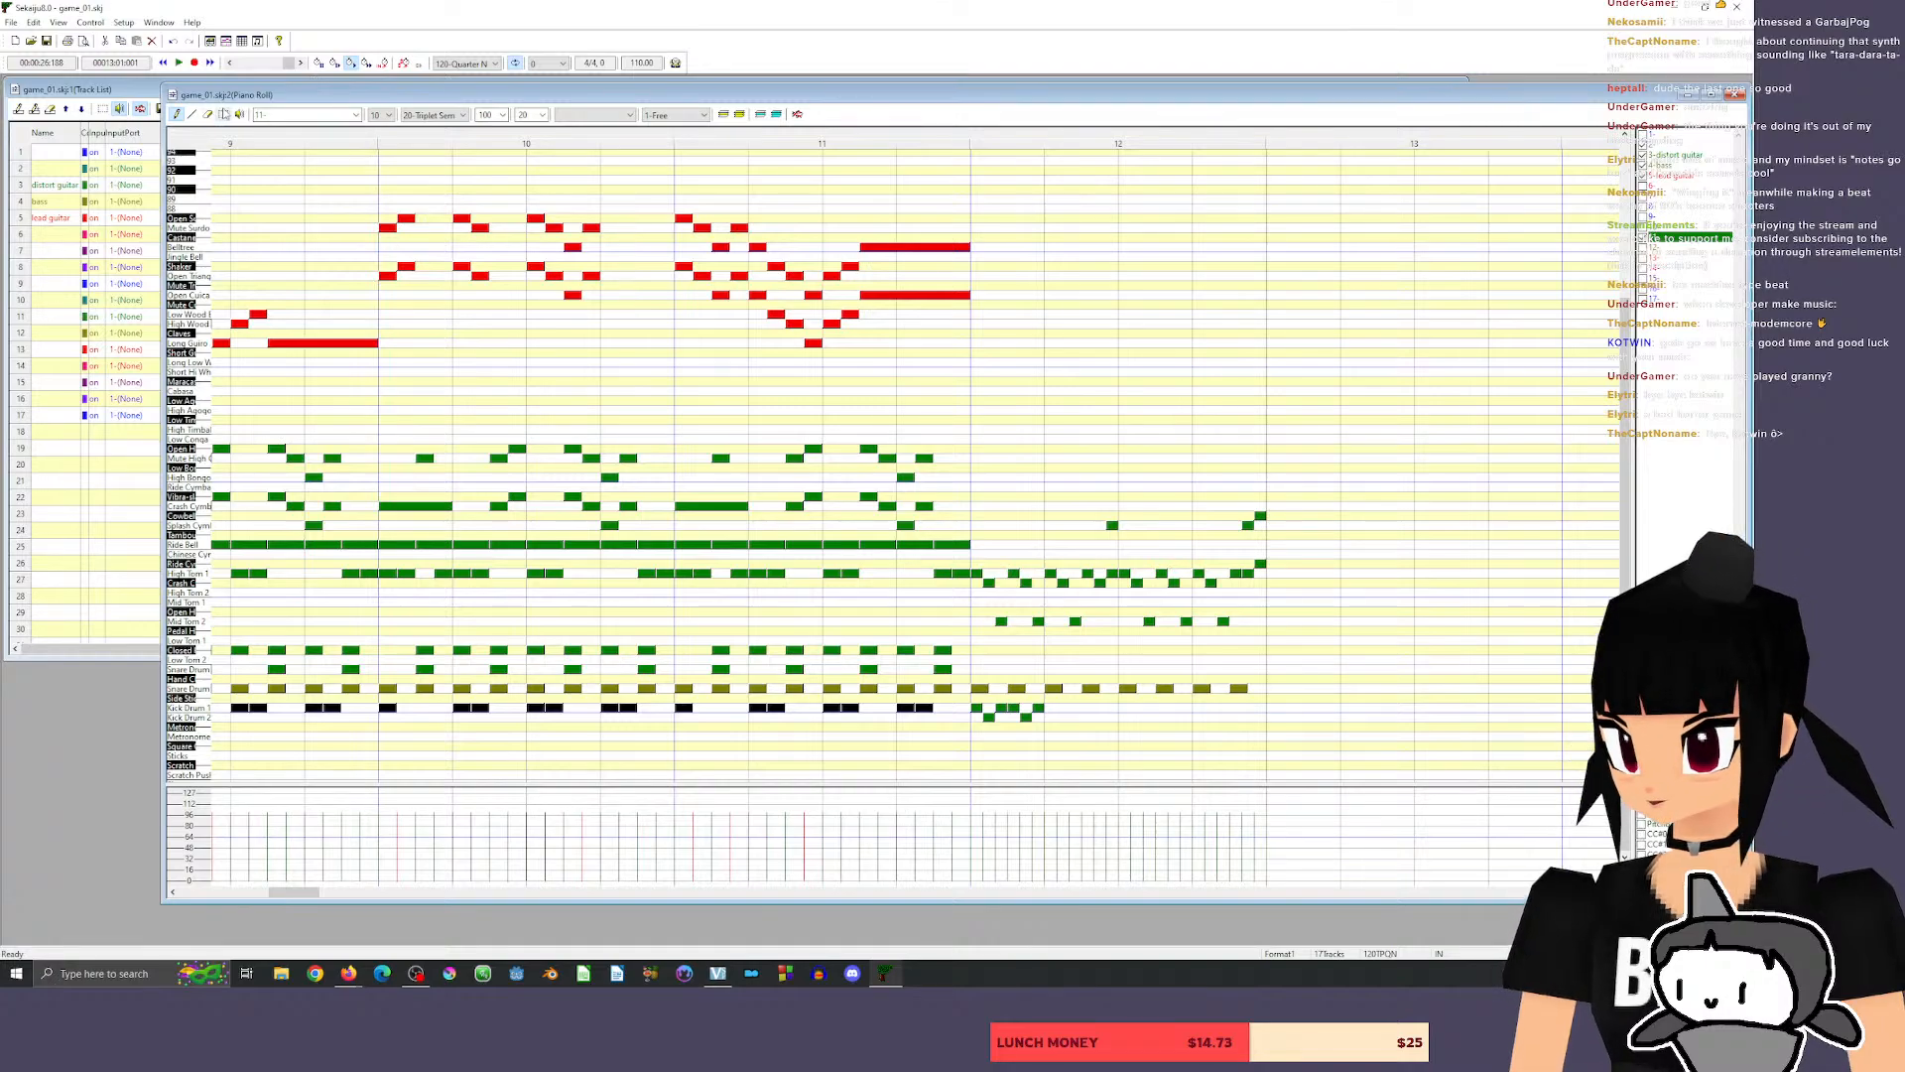
Duplicate the six kick notes of beat 1 across beats 2 to 4 of measure 12, and play the passage.
click(223, 114)
drag(972, 713, 1042, 724)
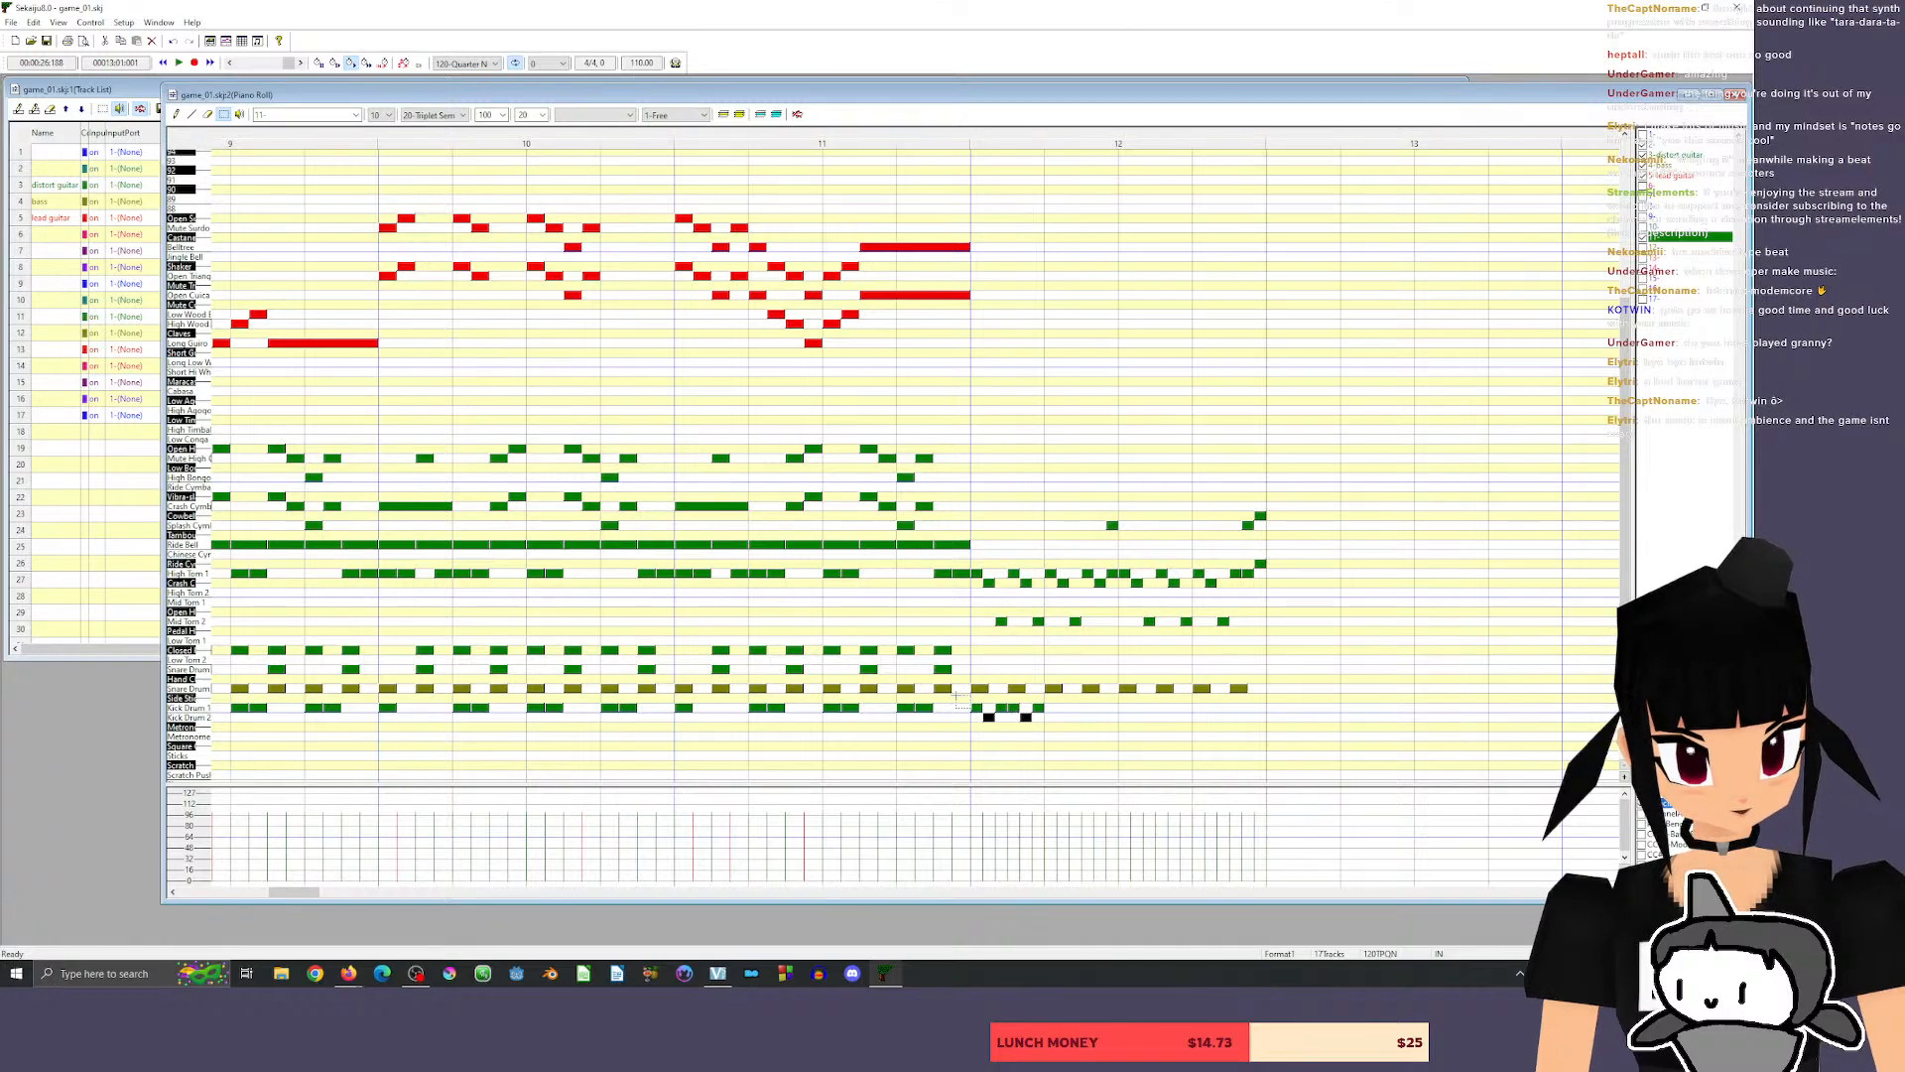
drag(957, 695, 1118, 706)
click(1129, 734)
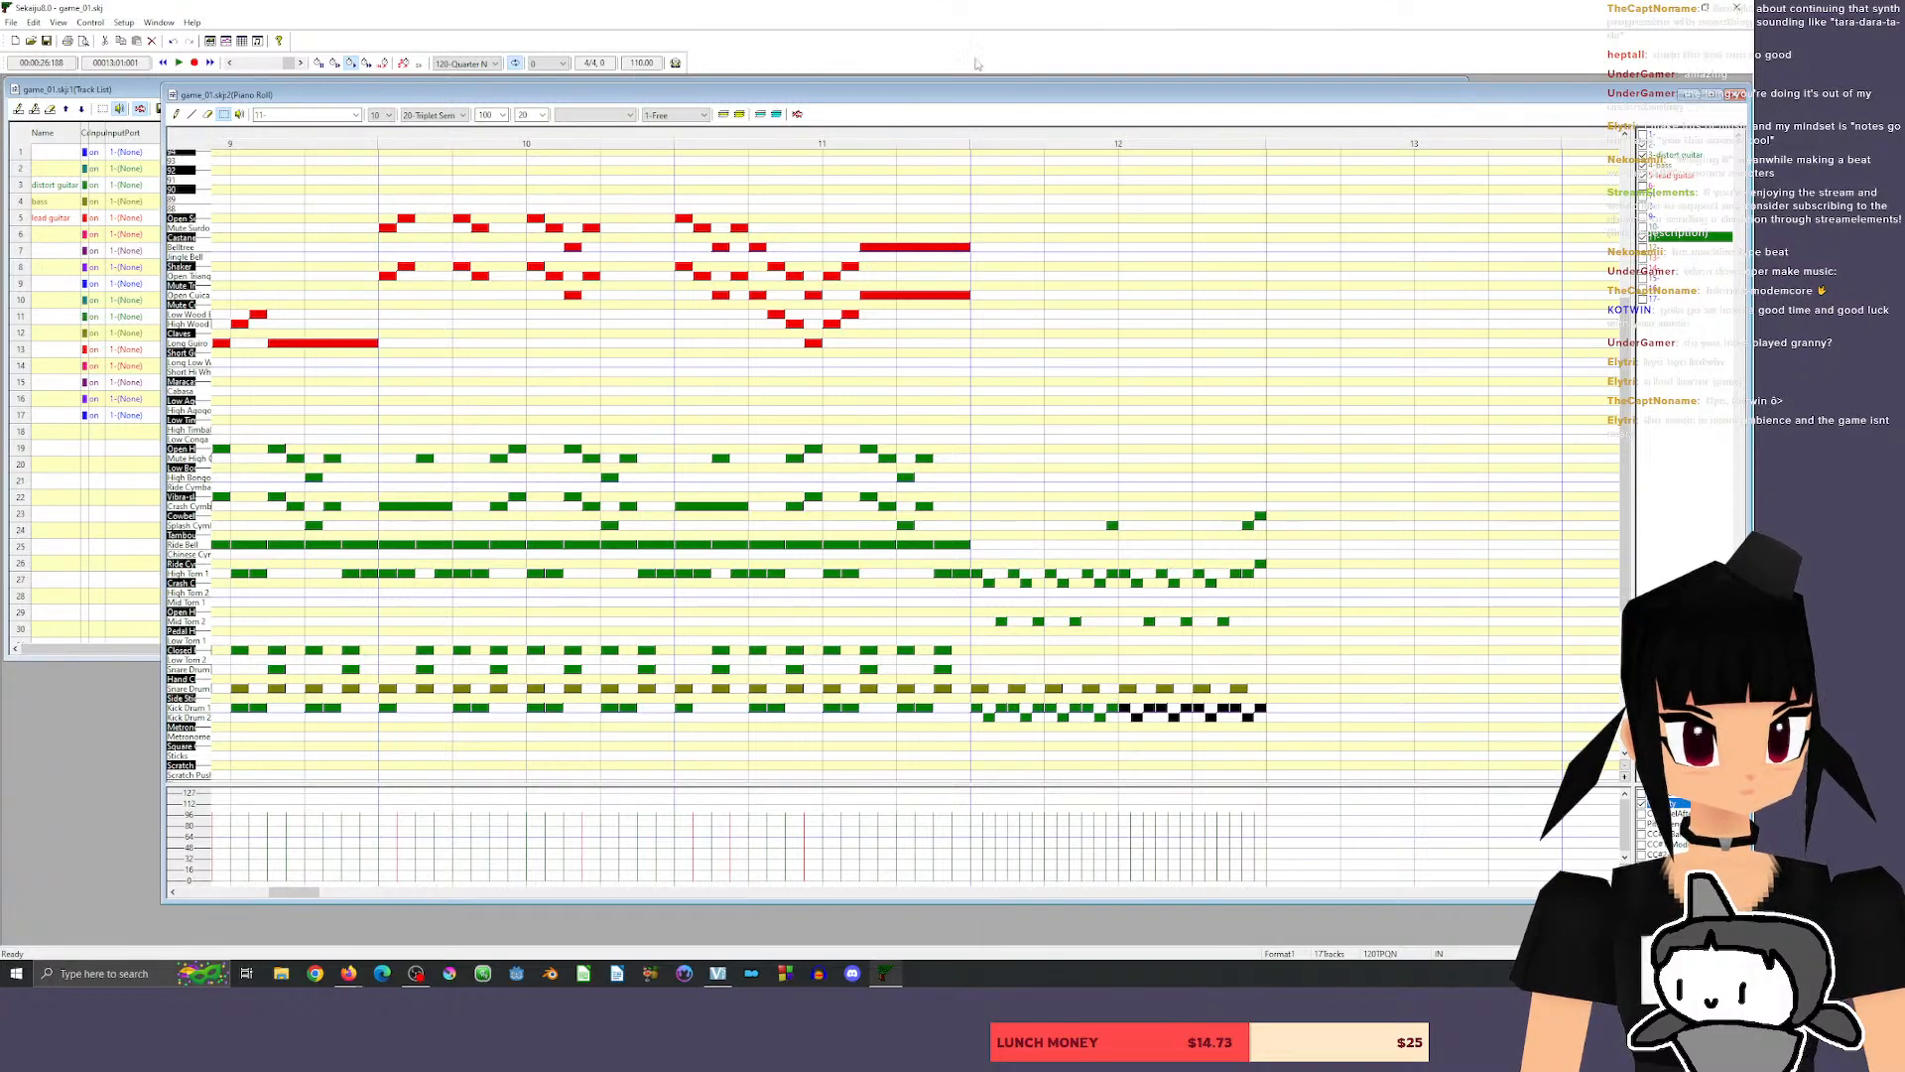
click(926, 139)
key(space)
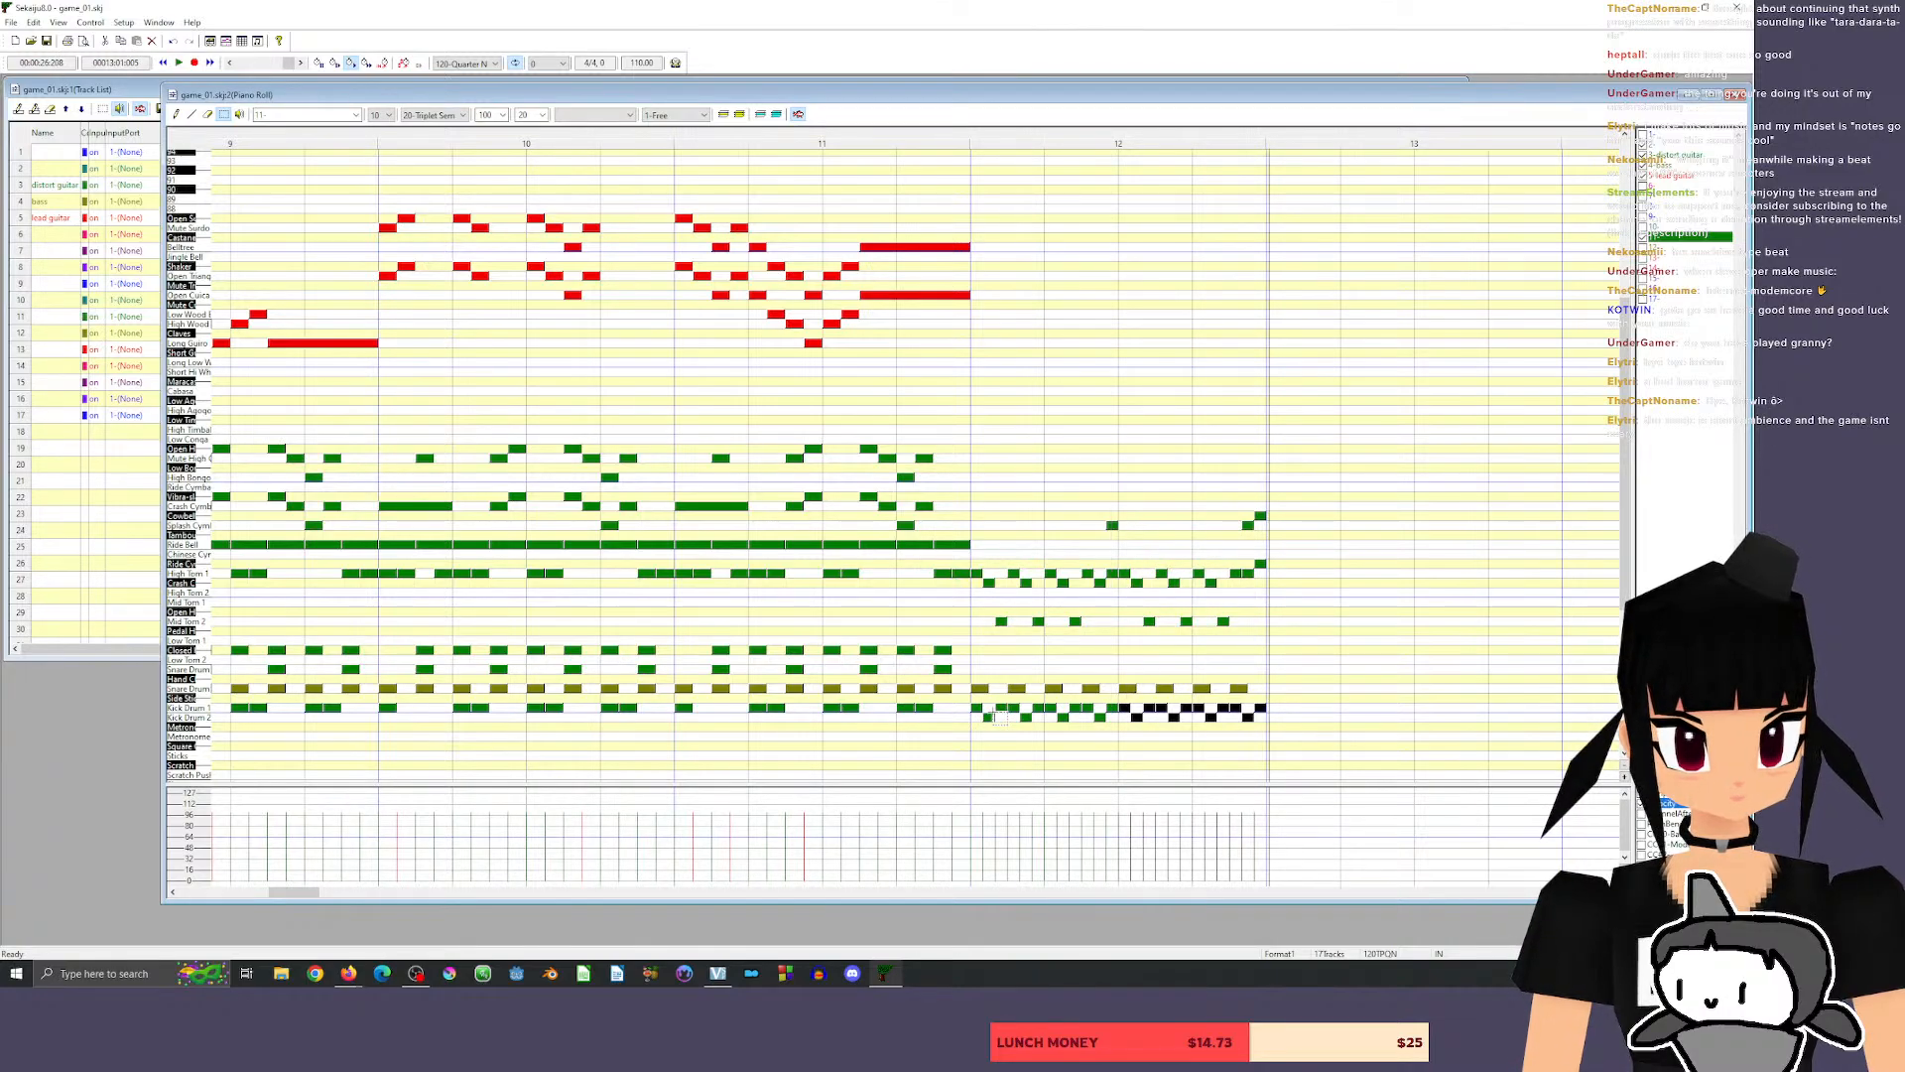
Move the third kick of every triplet in measure 12 down to Kick Drum 2, and play from the end of measure 11.
click(177, 114)
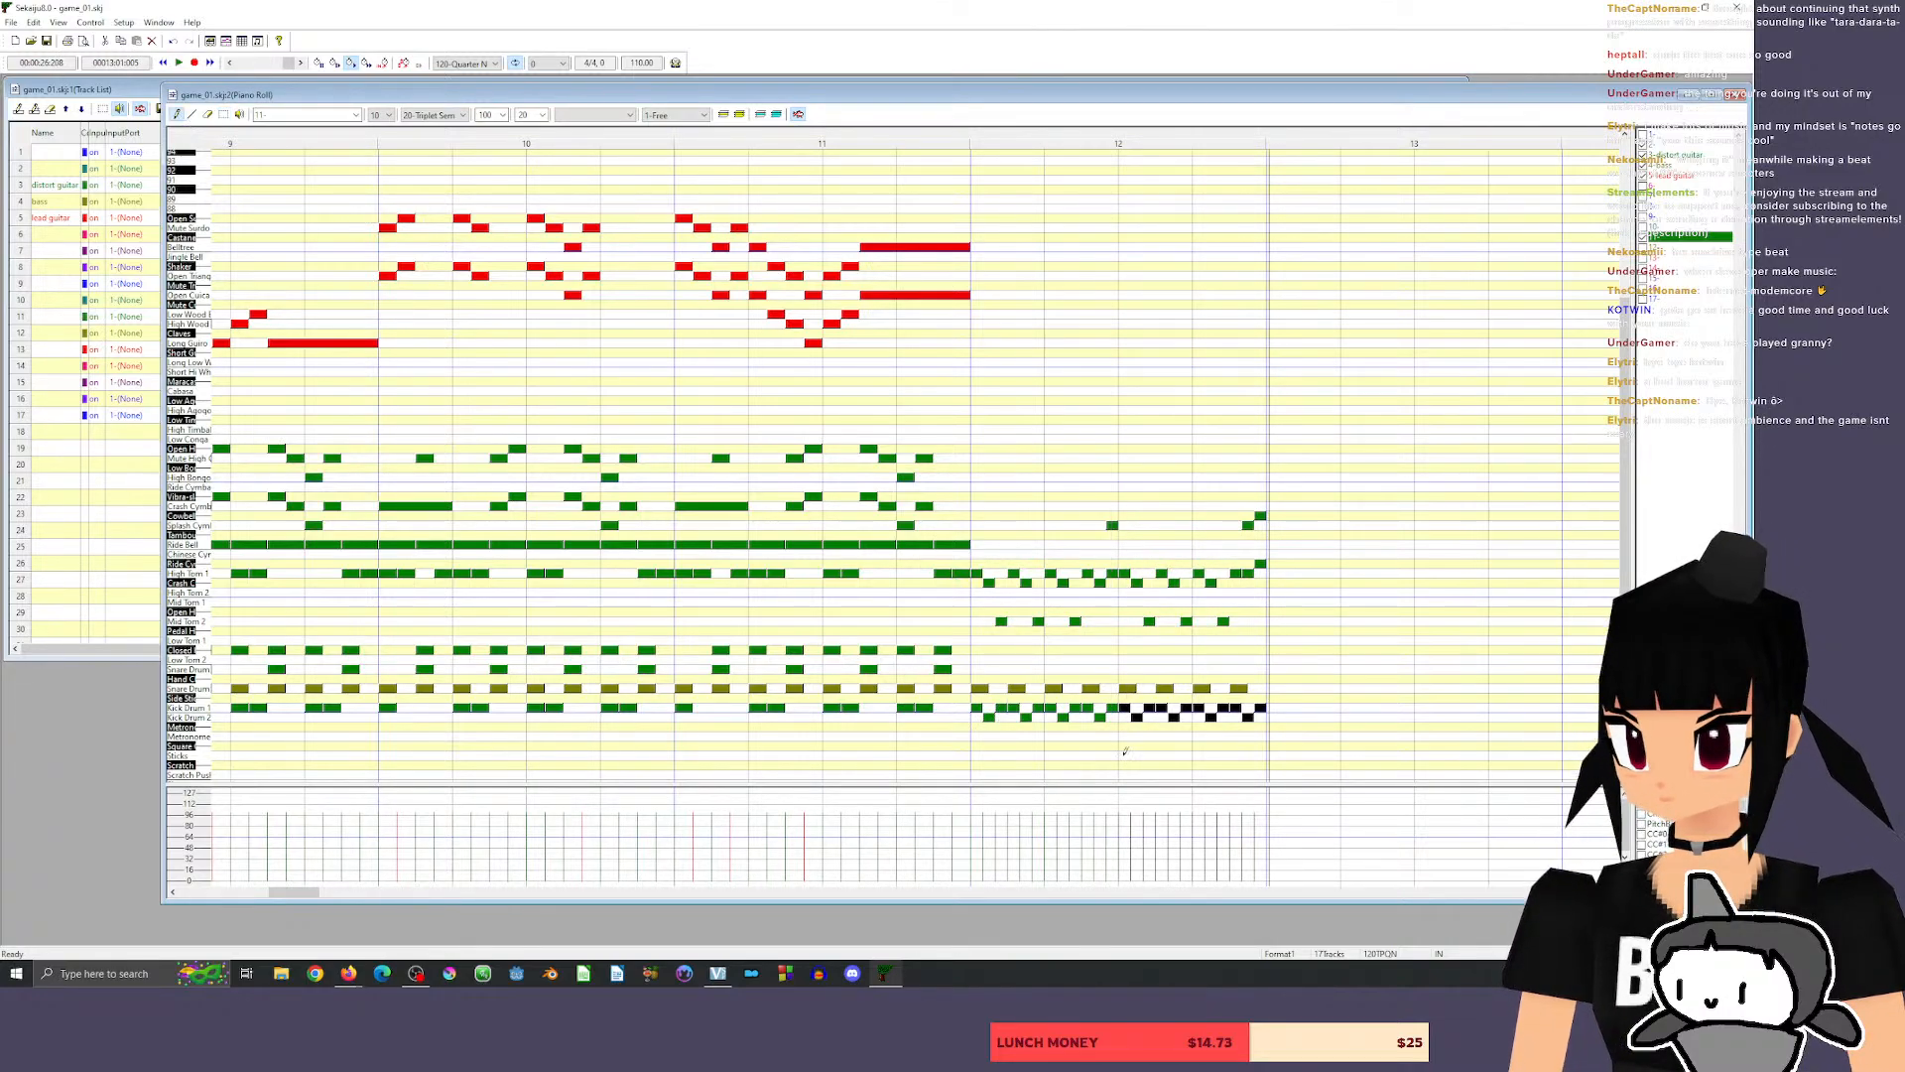
drag(1001, 708, 1257, 717)
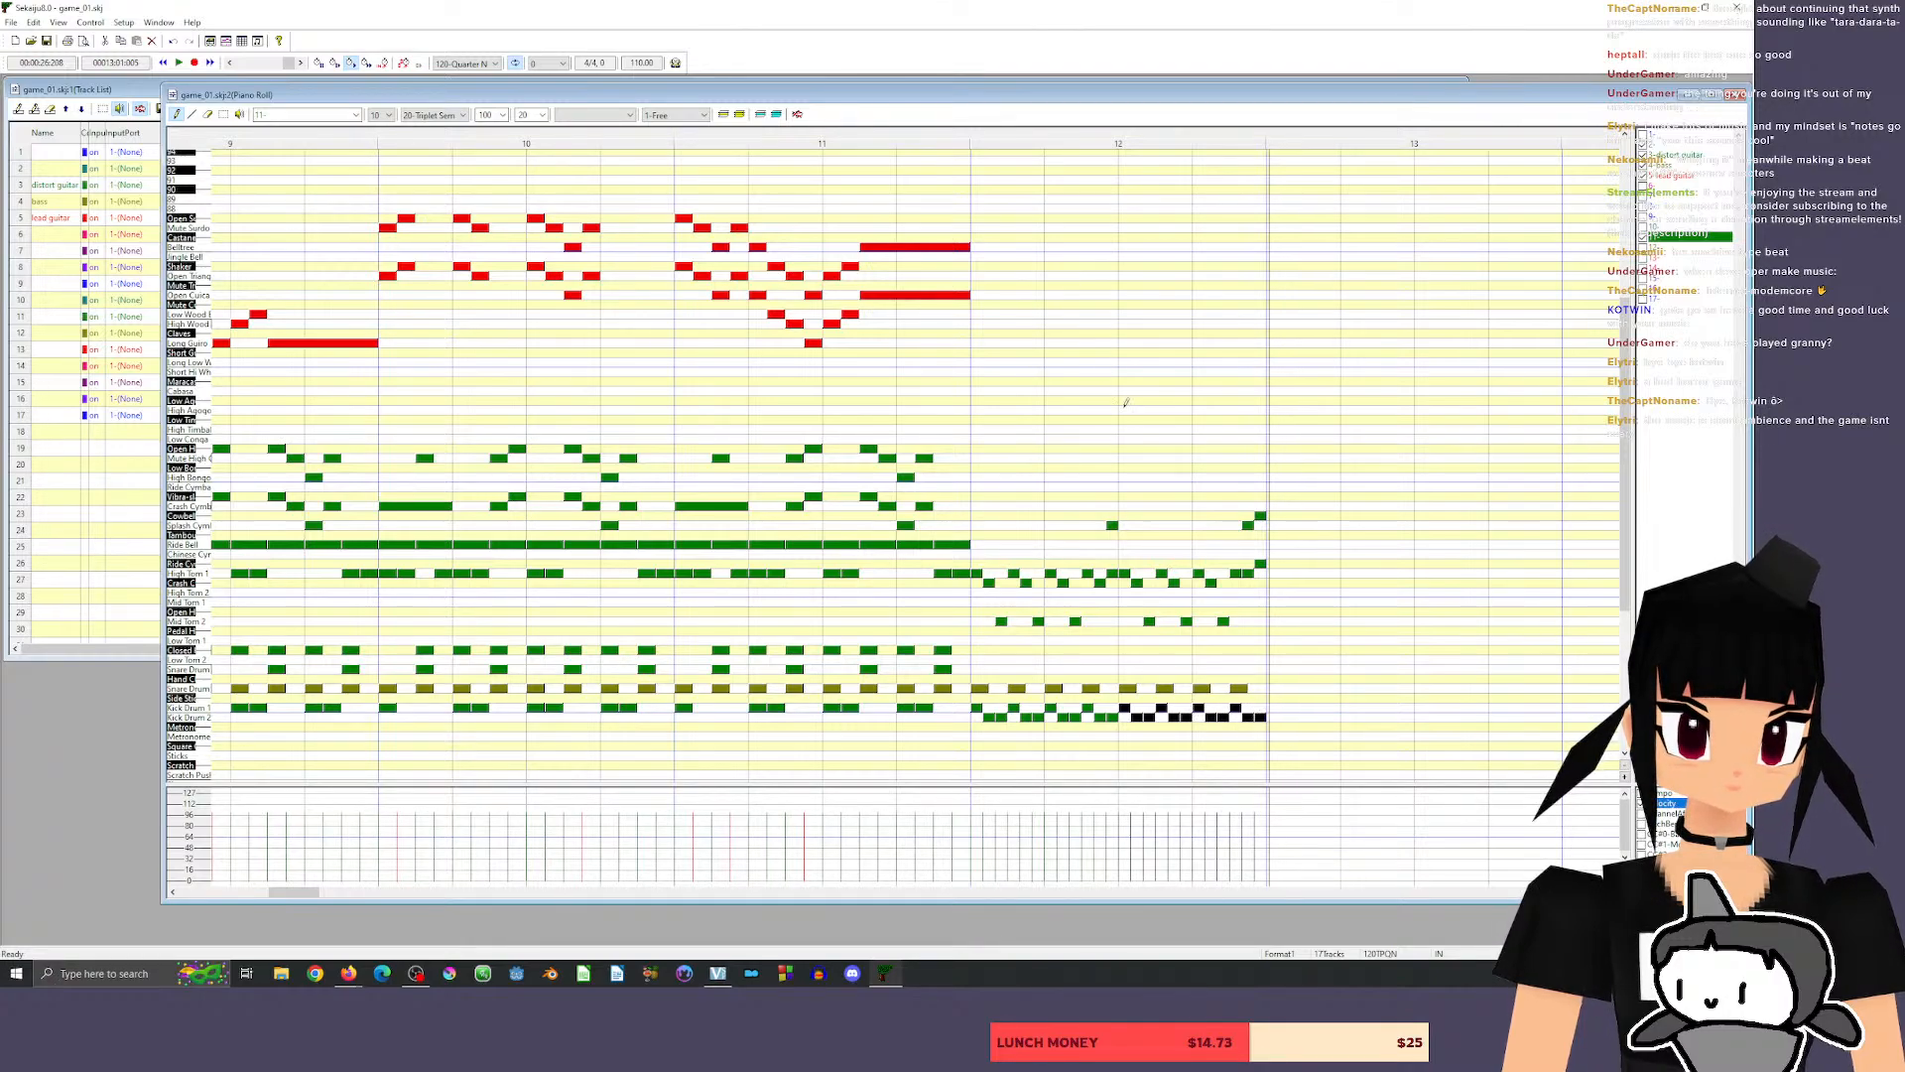
click(930, 139)
key(space)
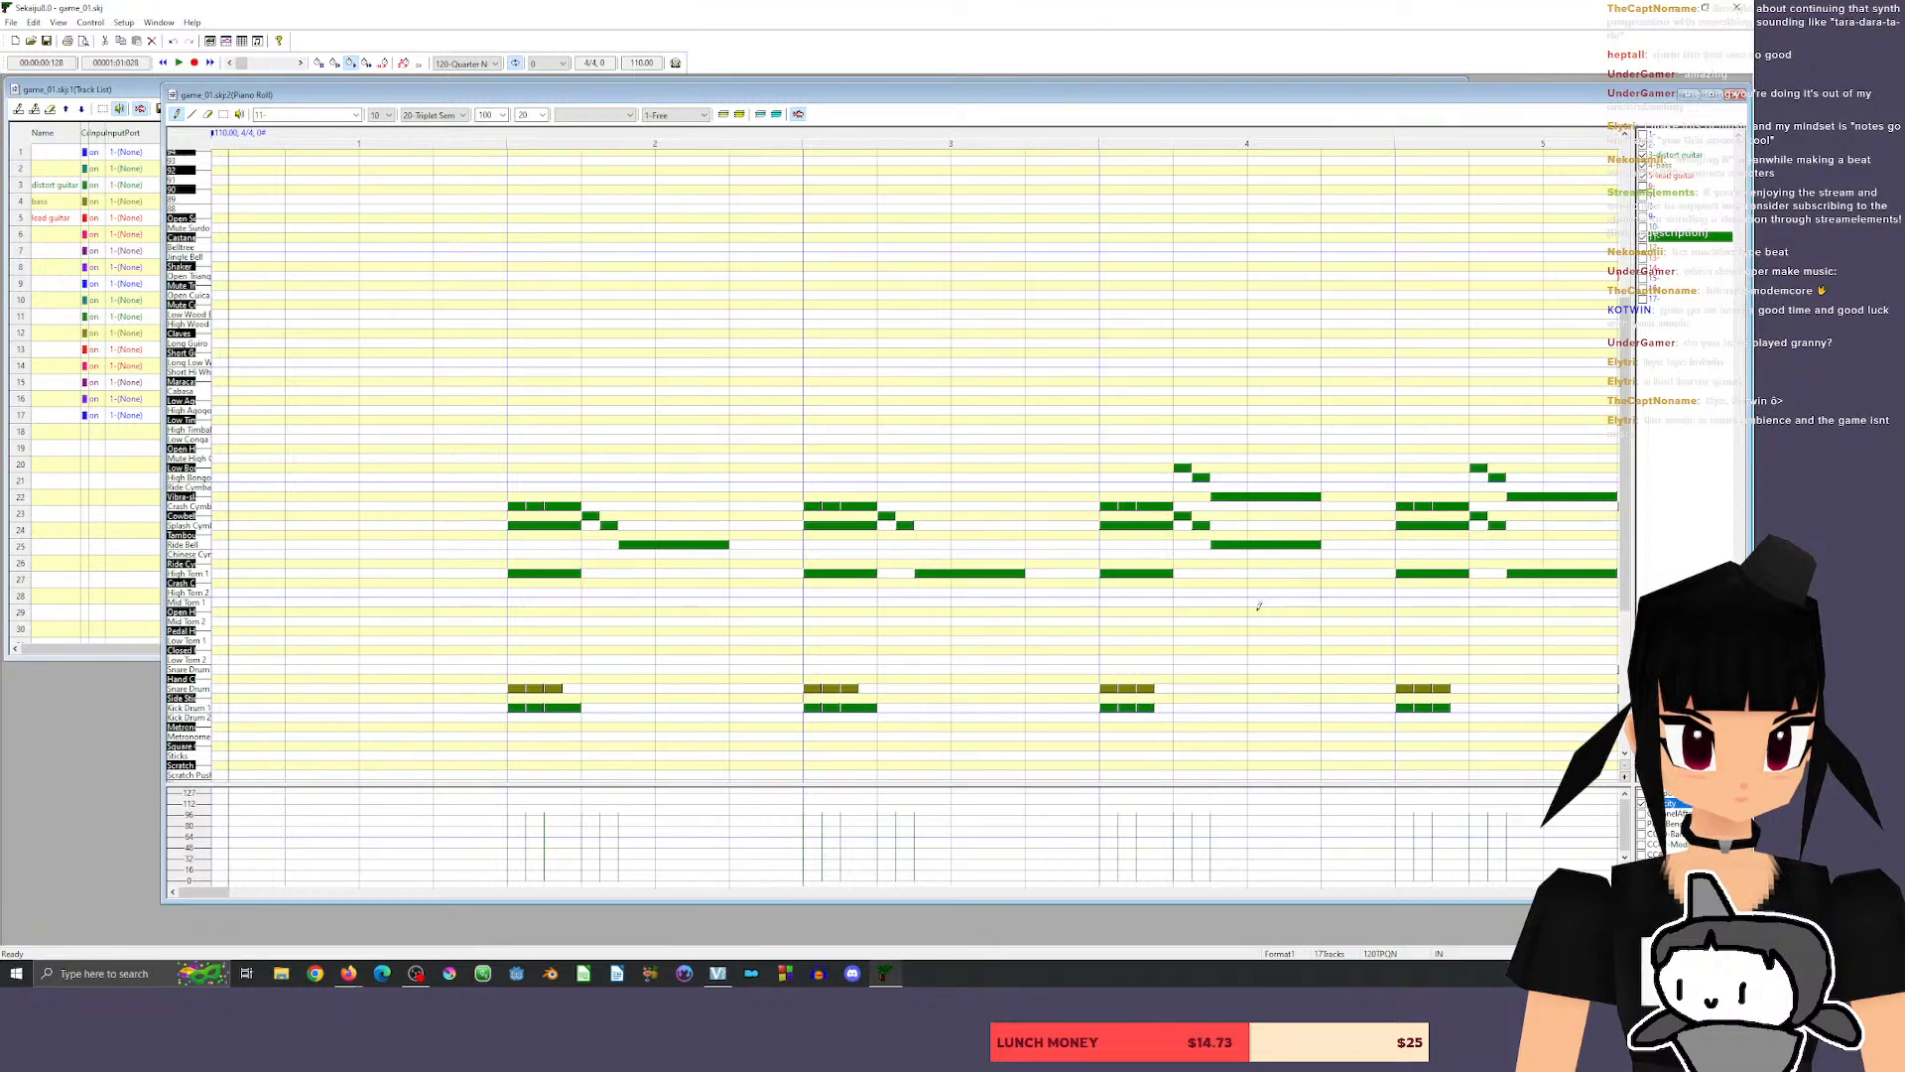
drag(203, 892, 300, 883)
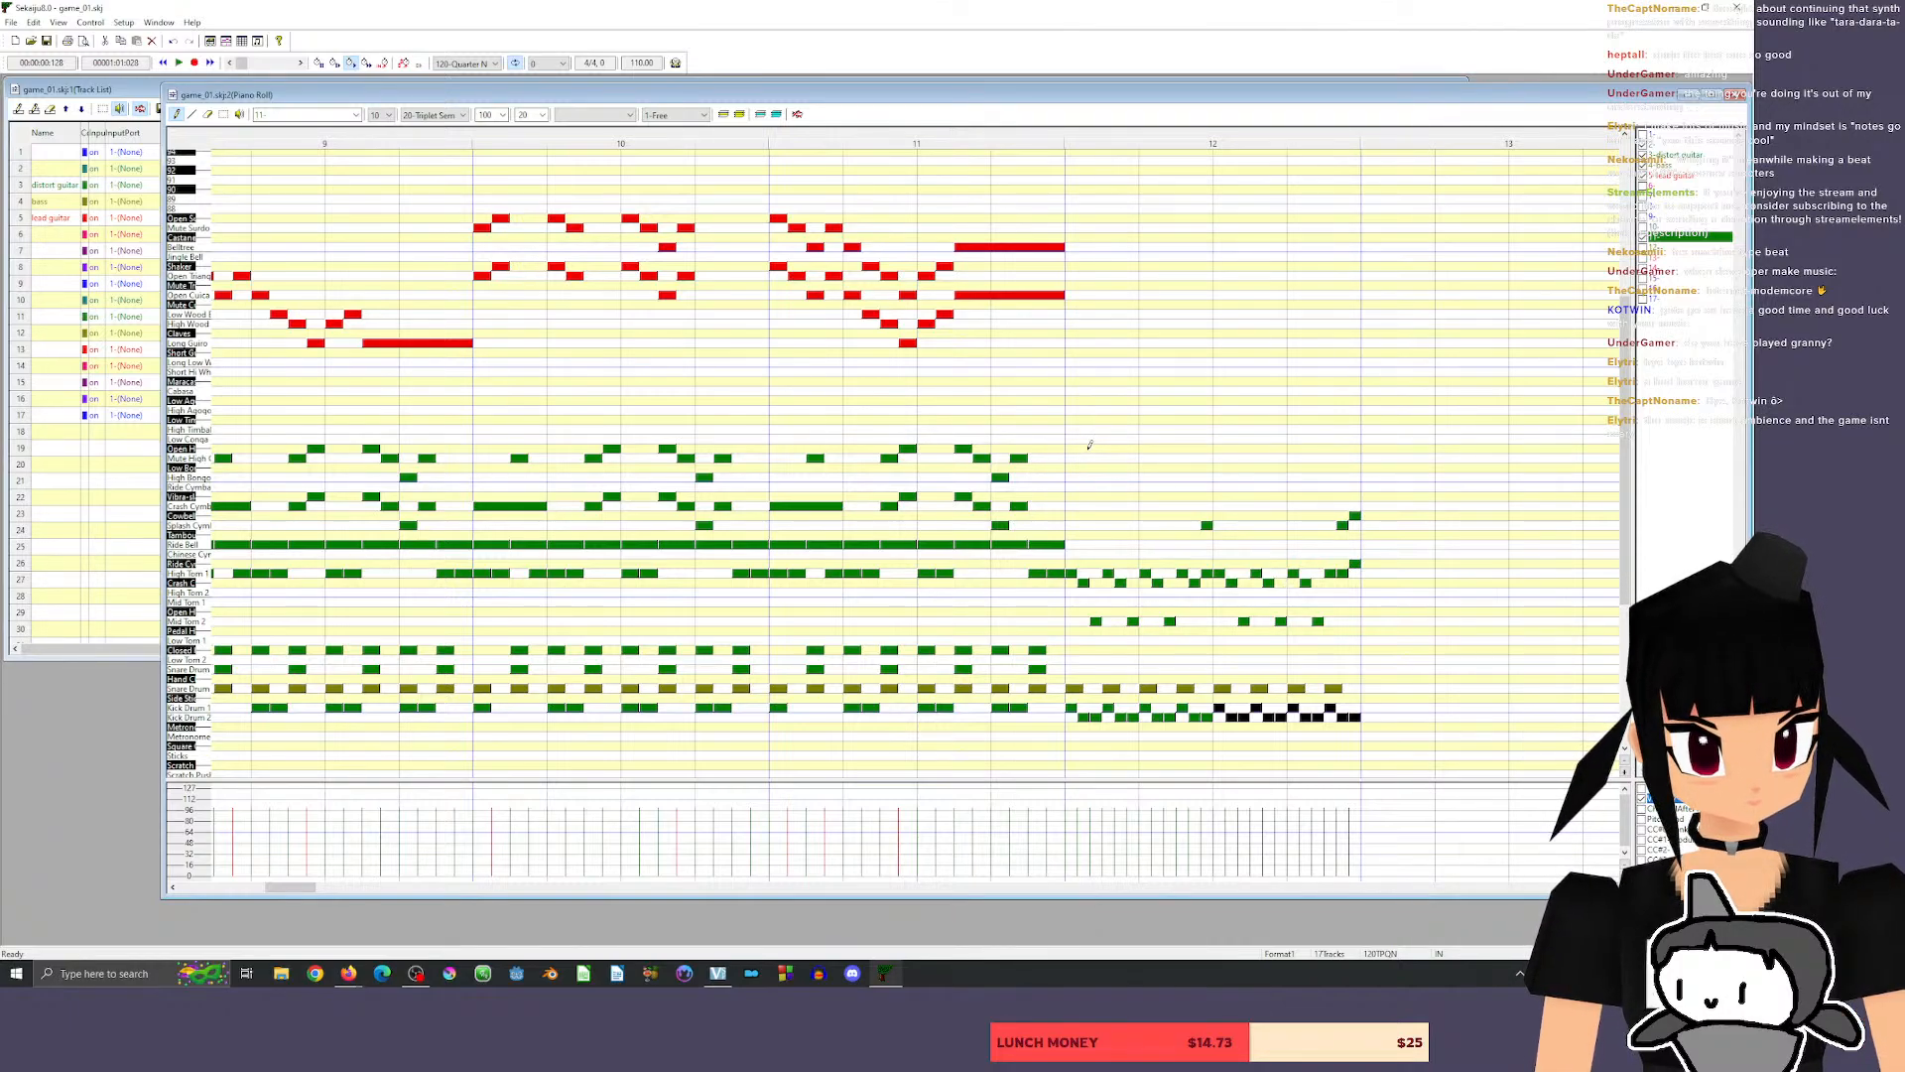
click(999, 144)
key(space)
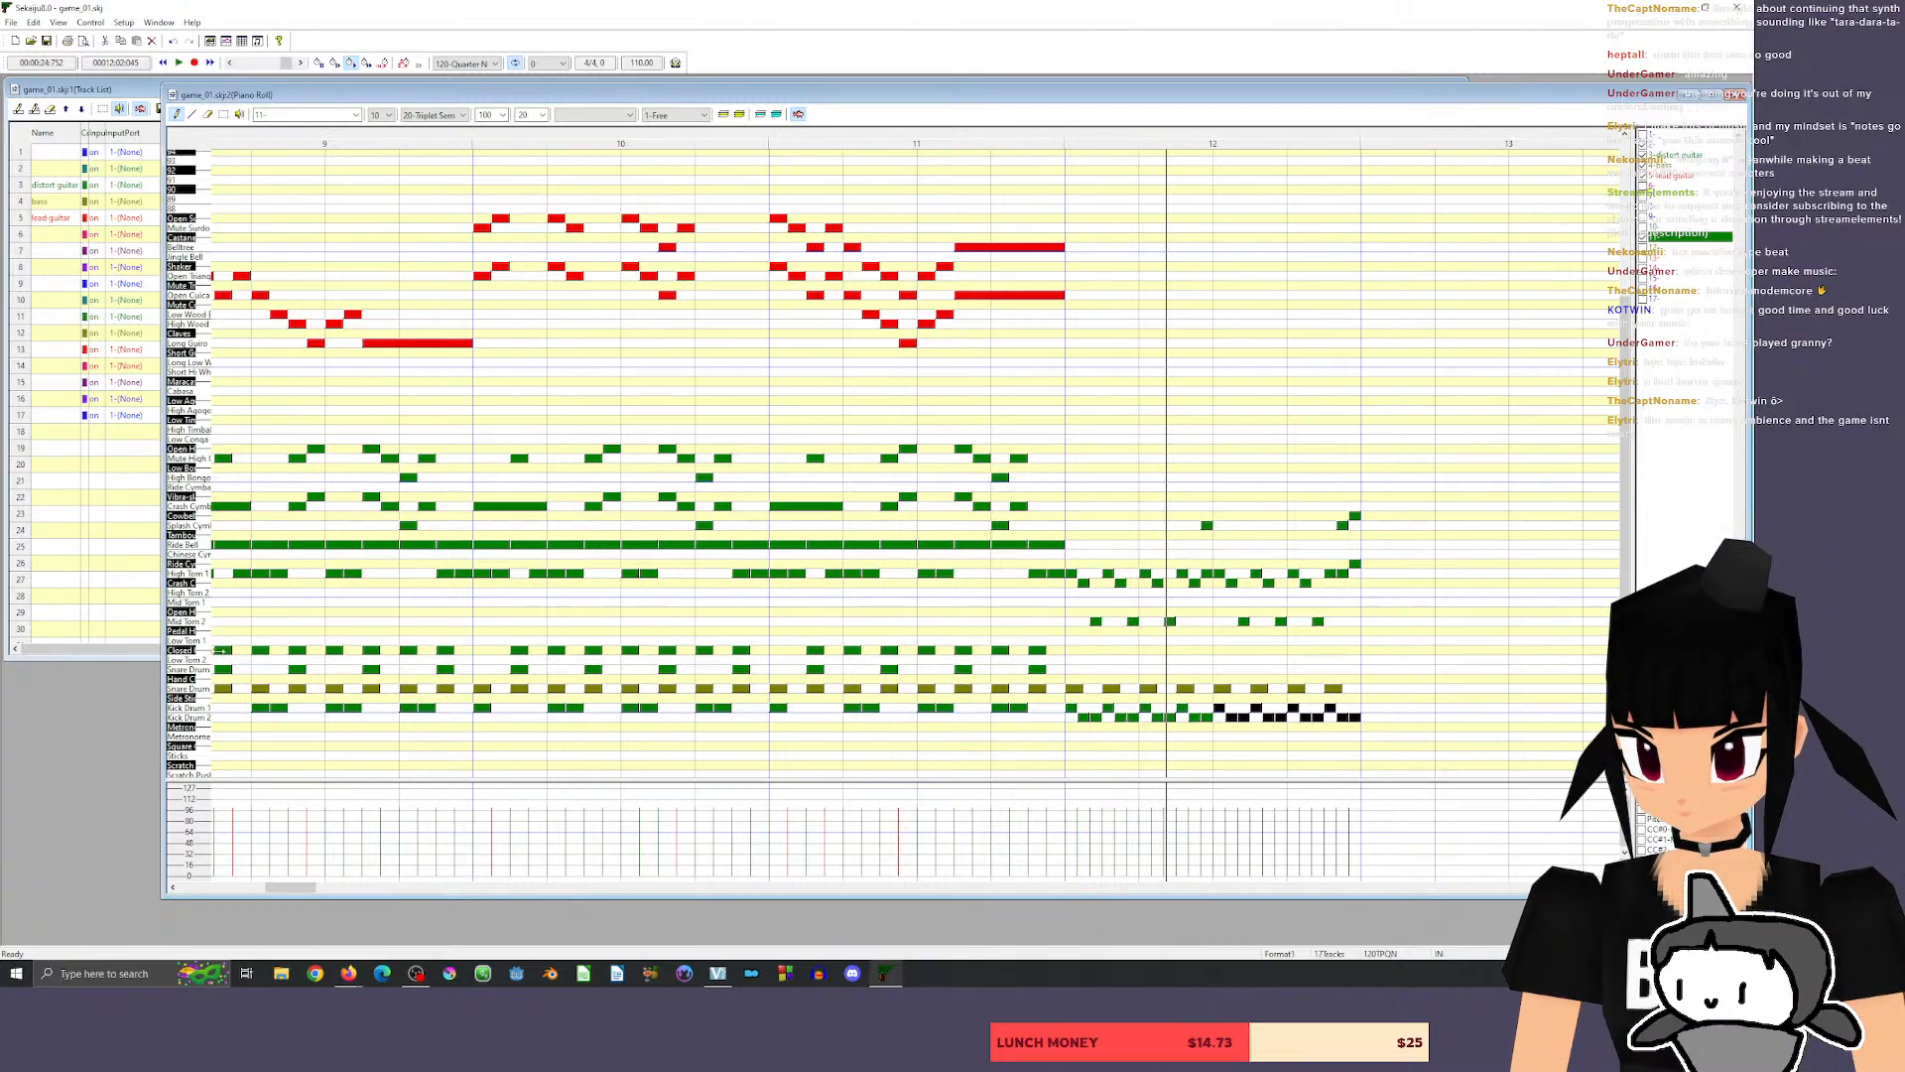
Audition the two snare drum sounds of the drum track.
click(202, 670)
click(203, 688)
click(202, 689)
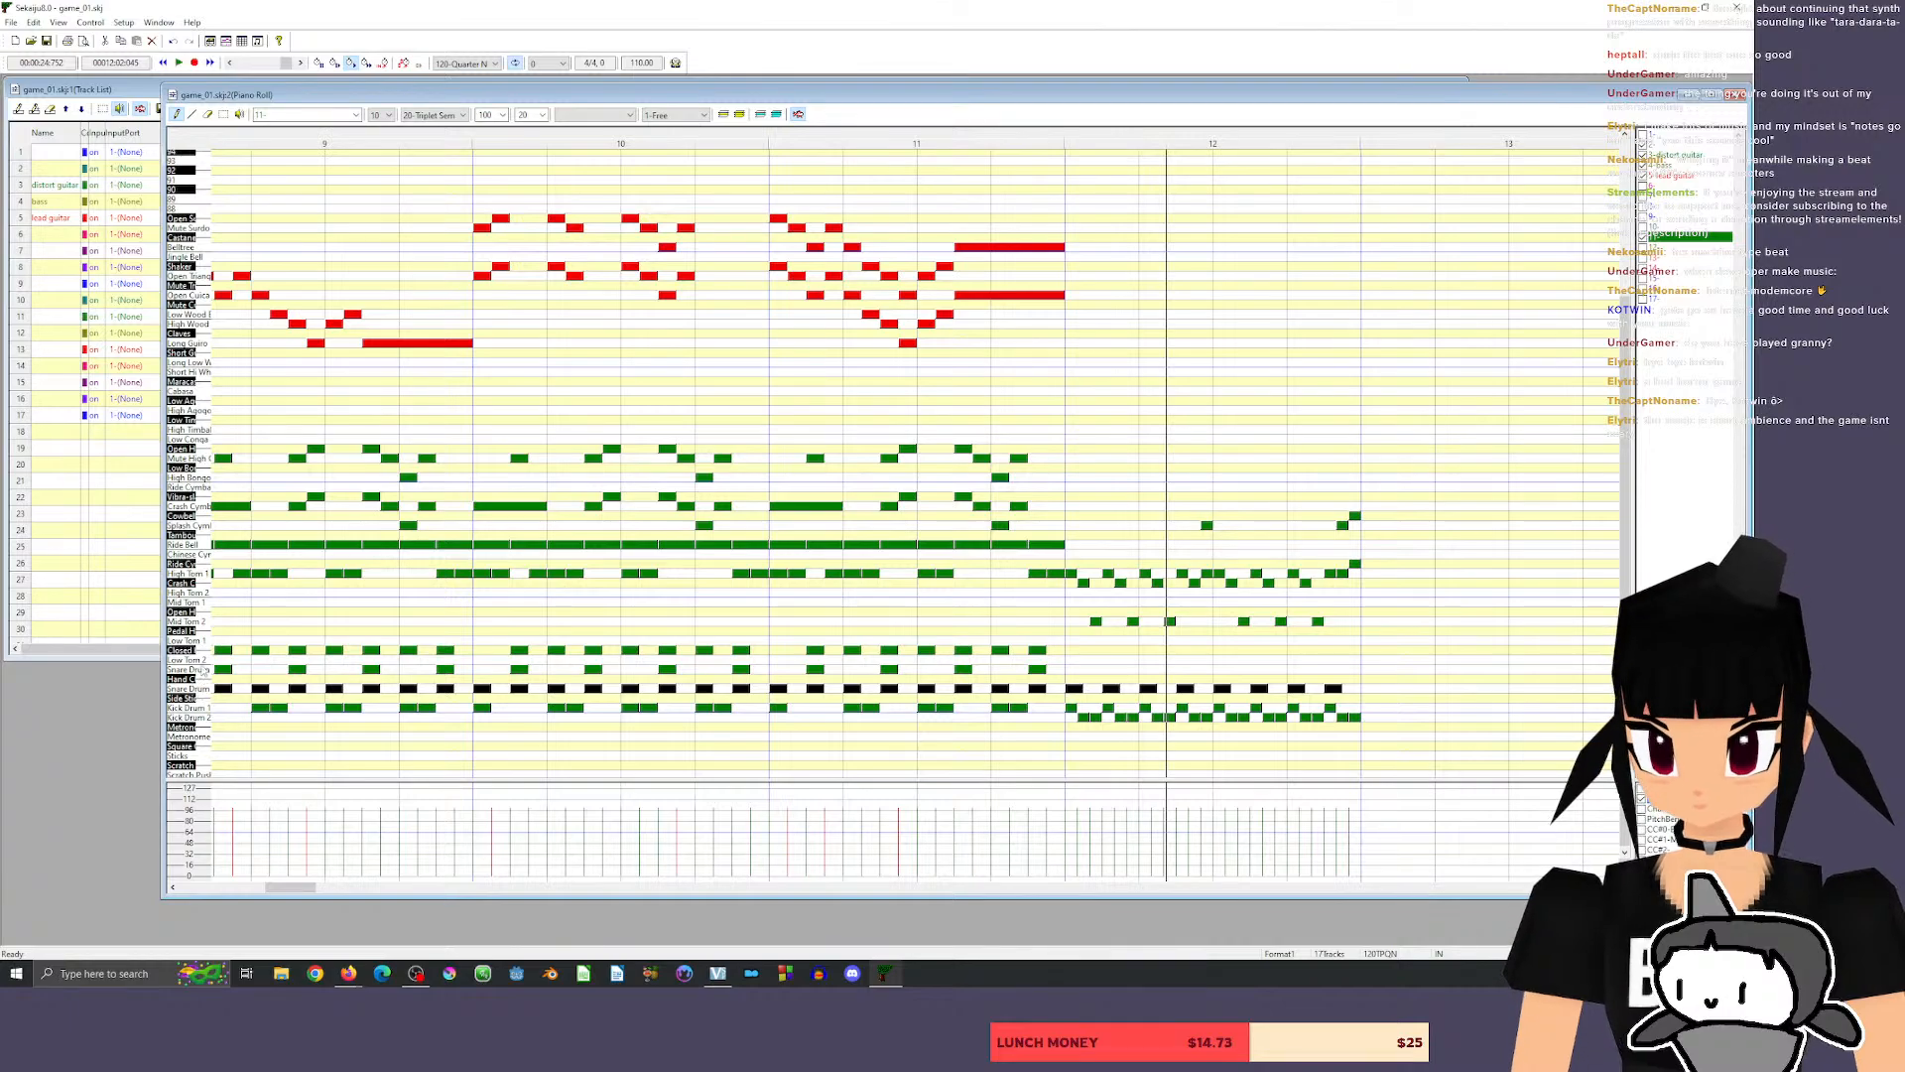
click(203, 670)
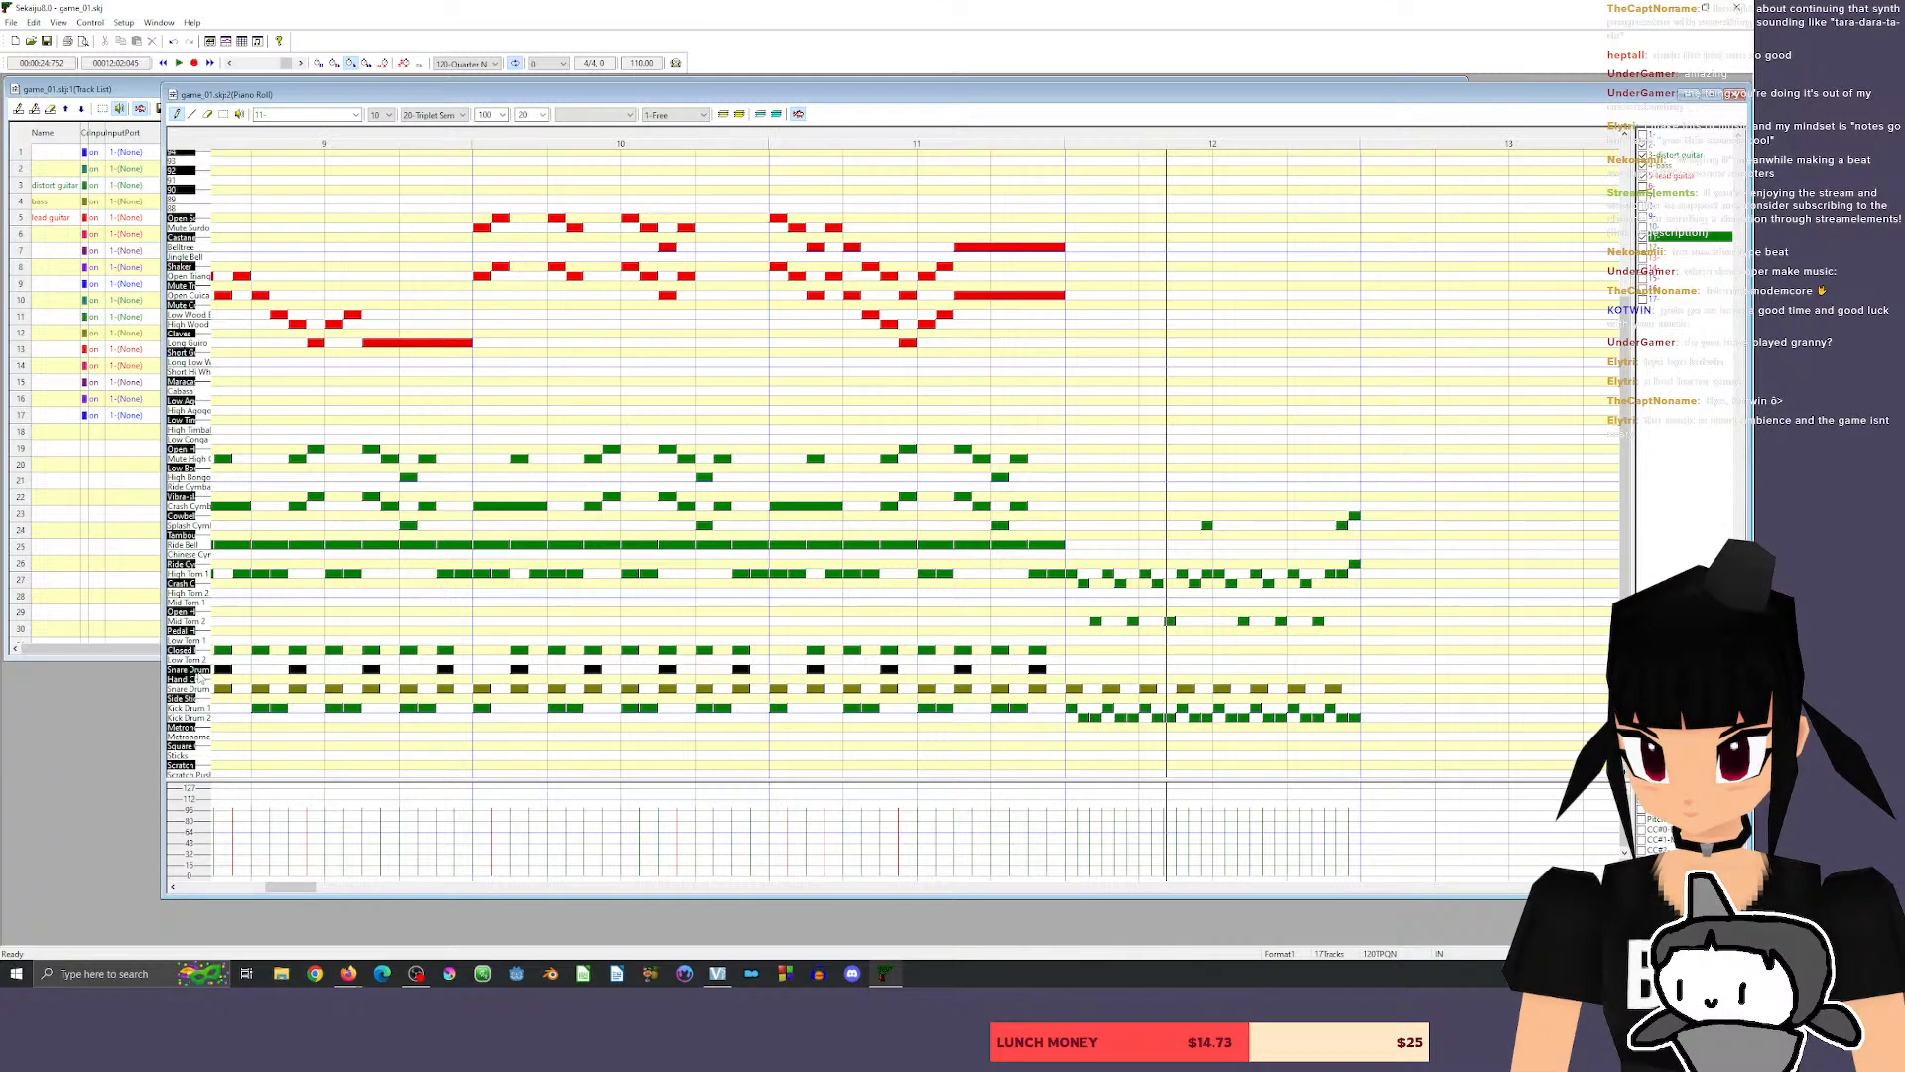
Set the grid to 30-tick semiquavers and draw eight snare hits an eighth apart on the upper snare row of measure 12.
click(1070, 669)
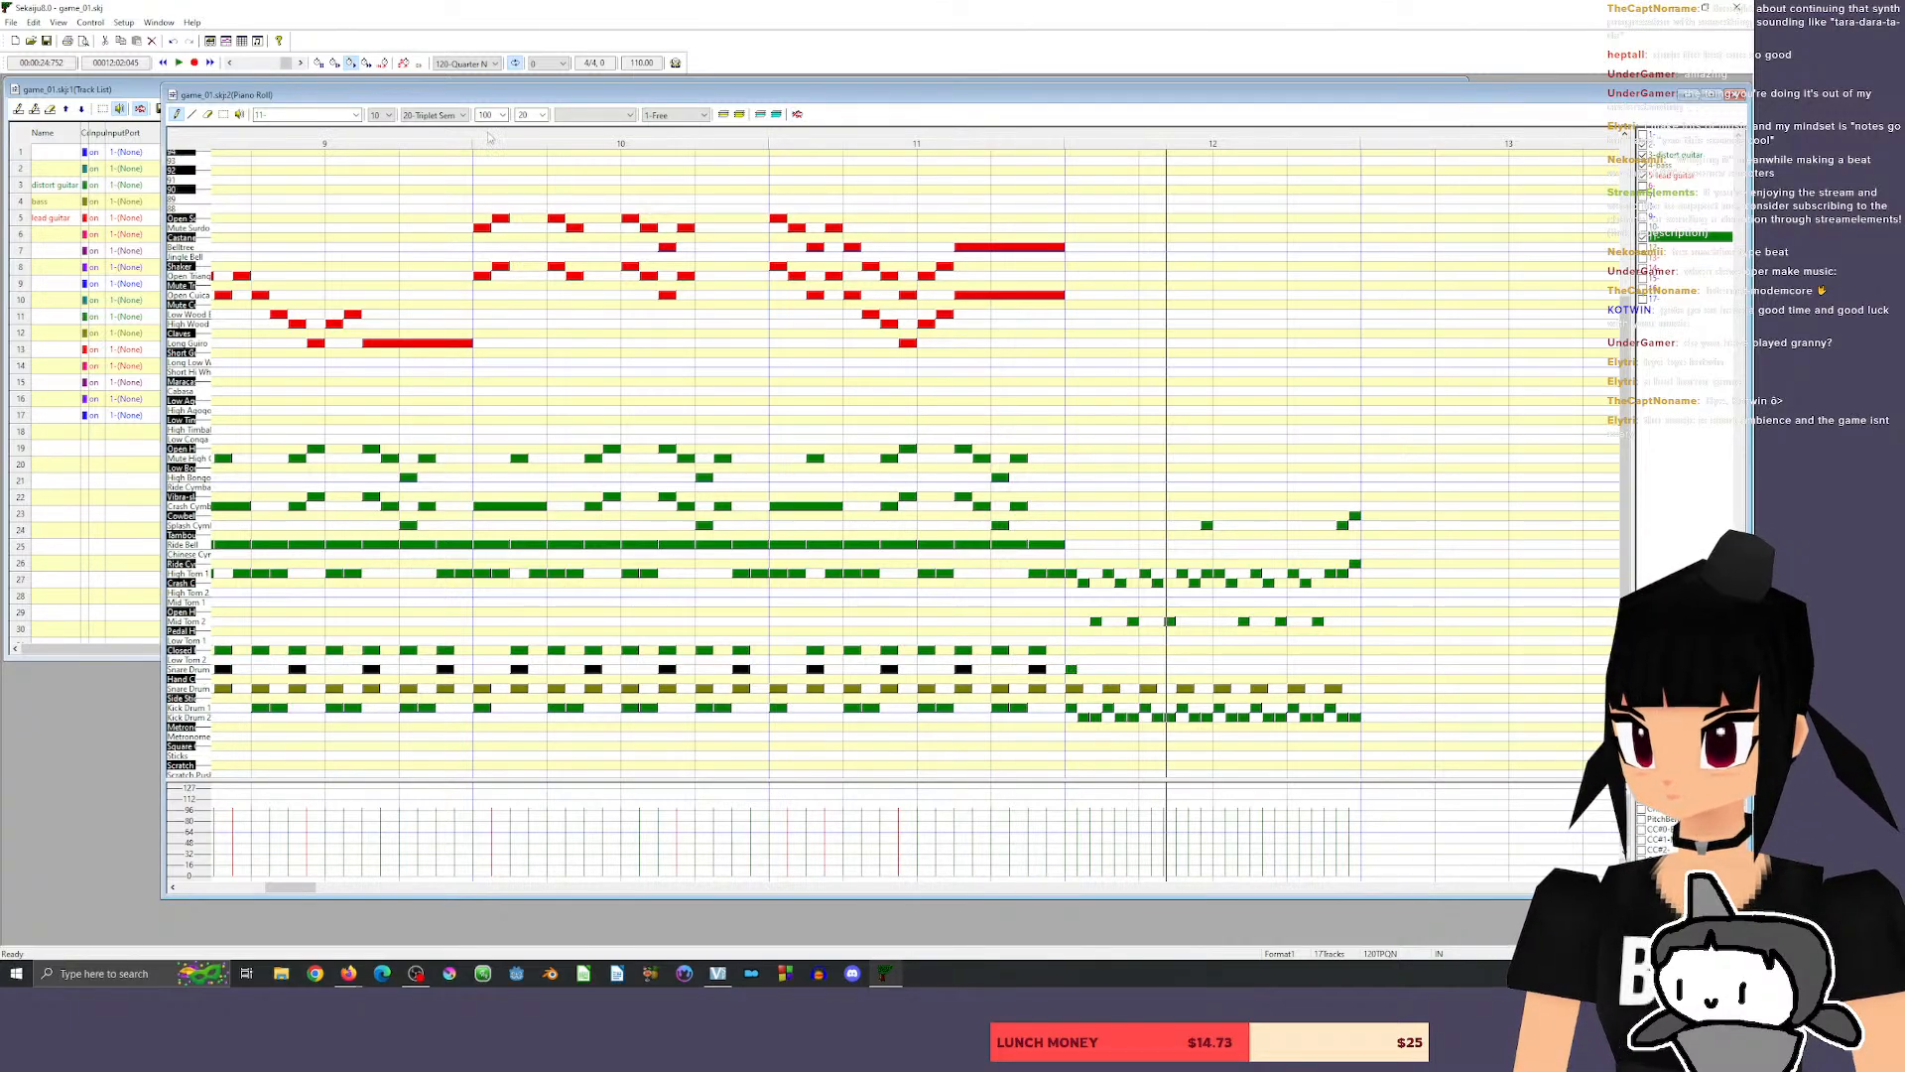
key(ctrl+z)
click(461, 115)
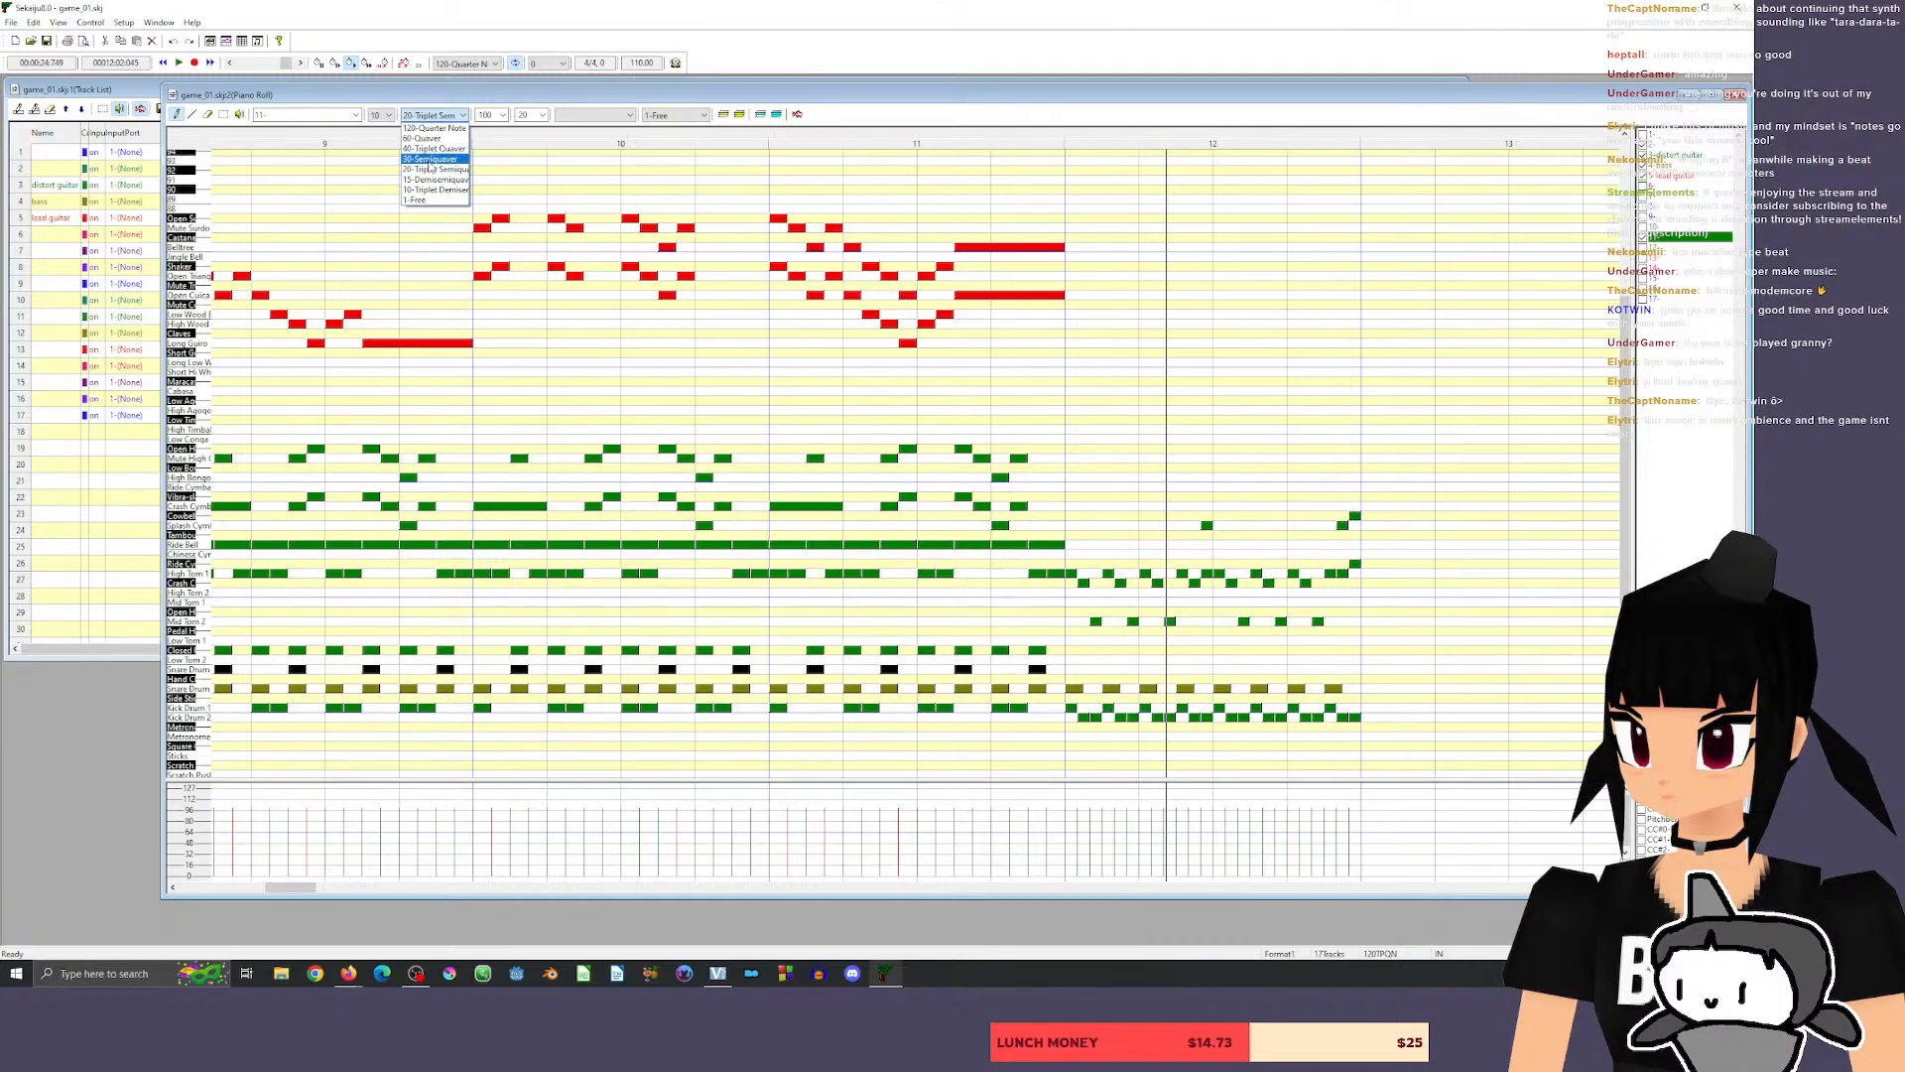
click(439, 160)
click(1071, 669)
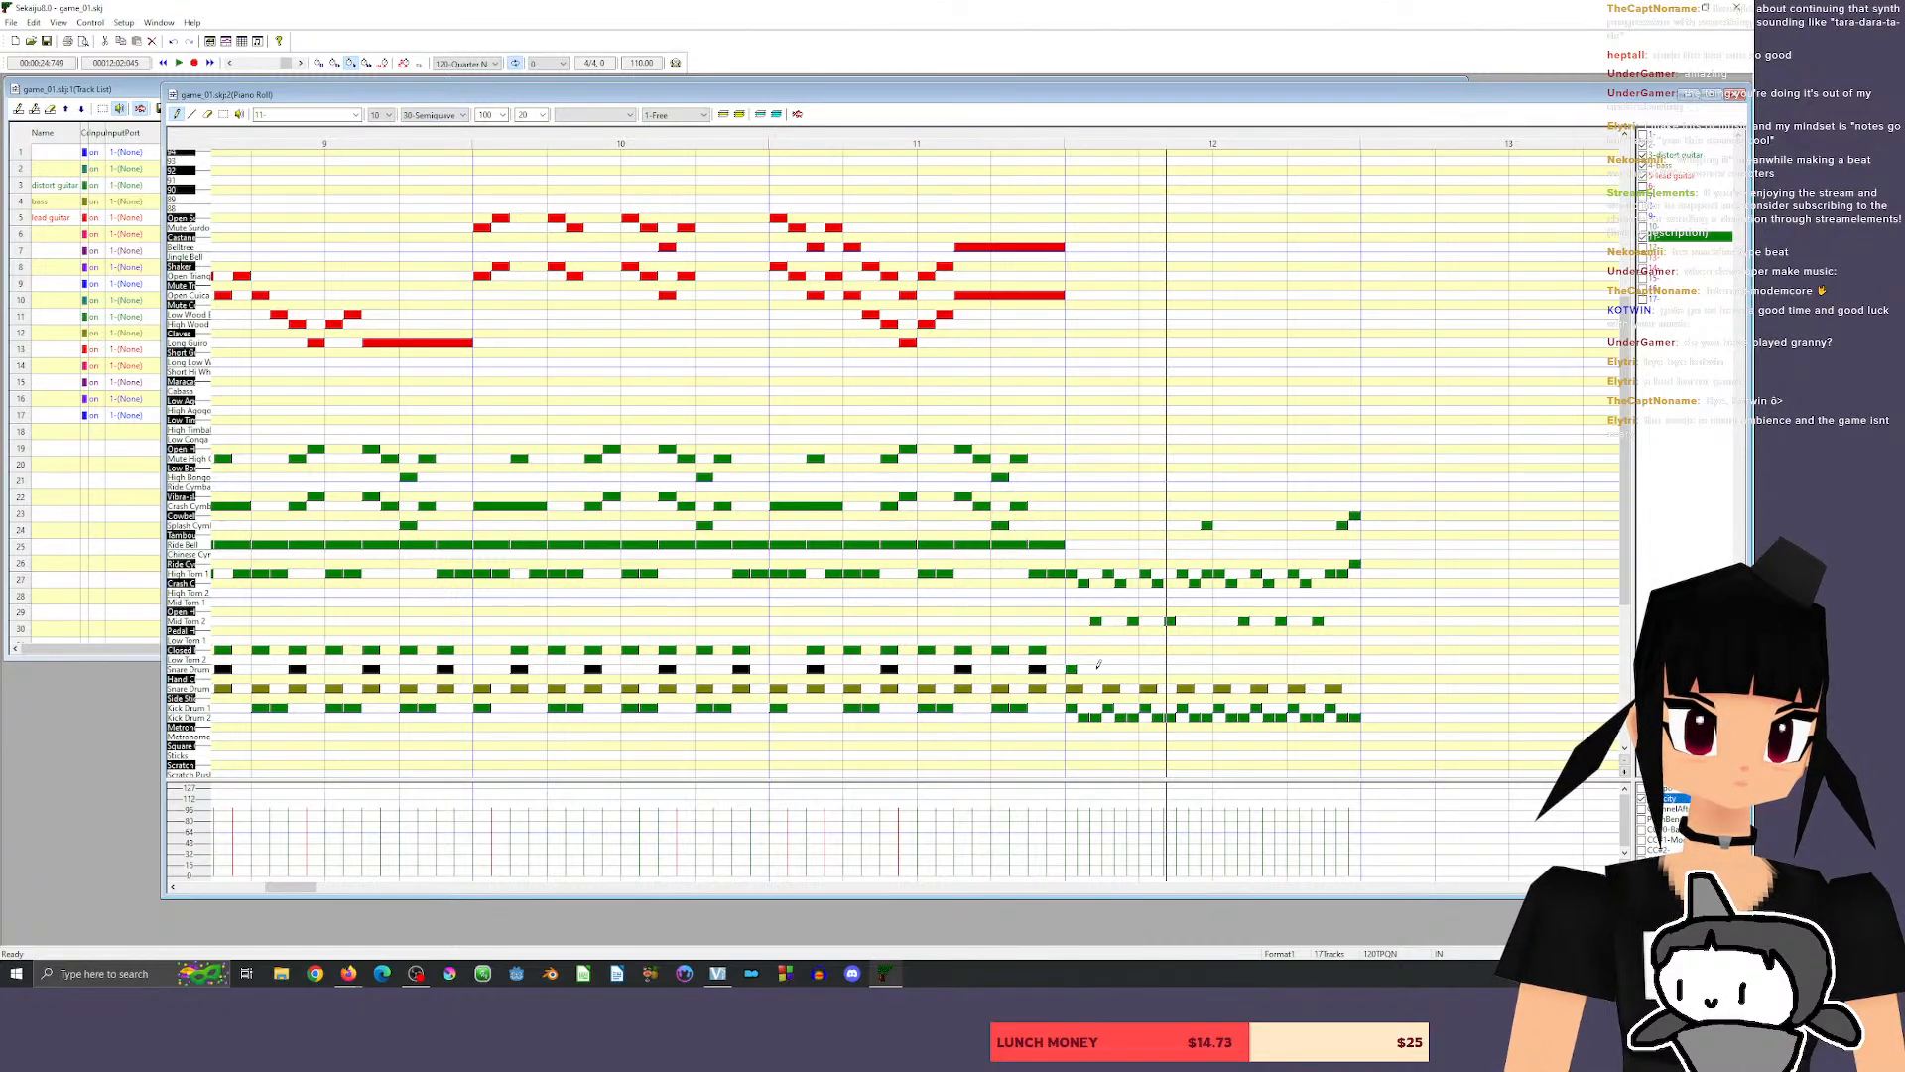
drag(1108, 673, 1088, 674)
click(1109, 669)
click(1148, 670)
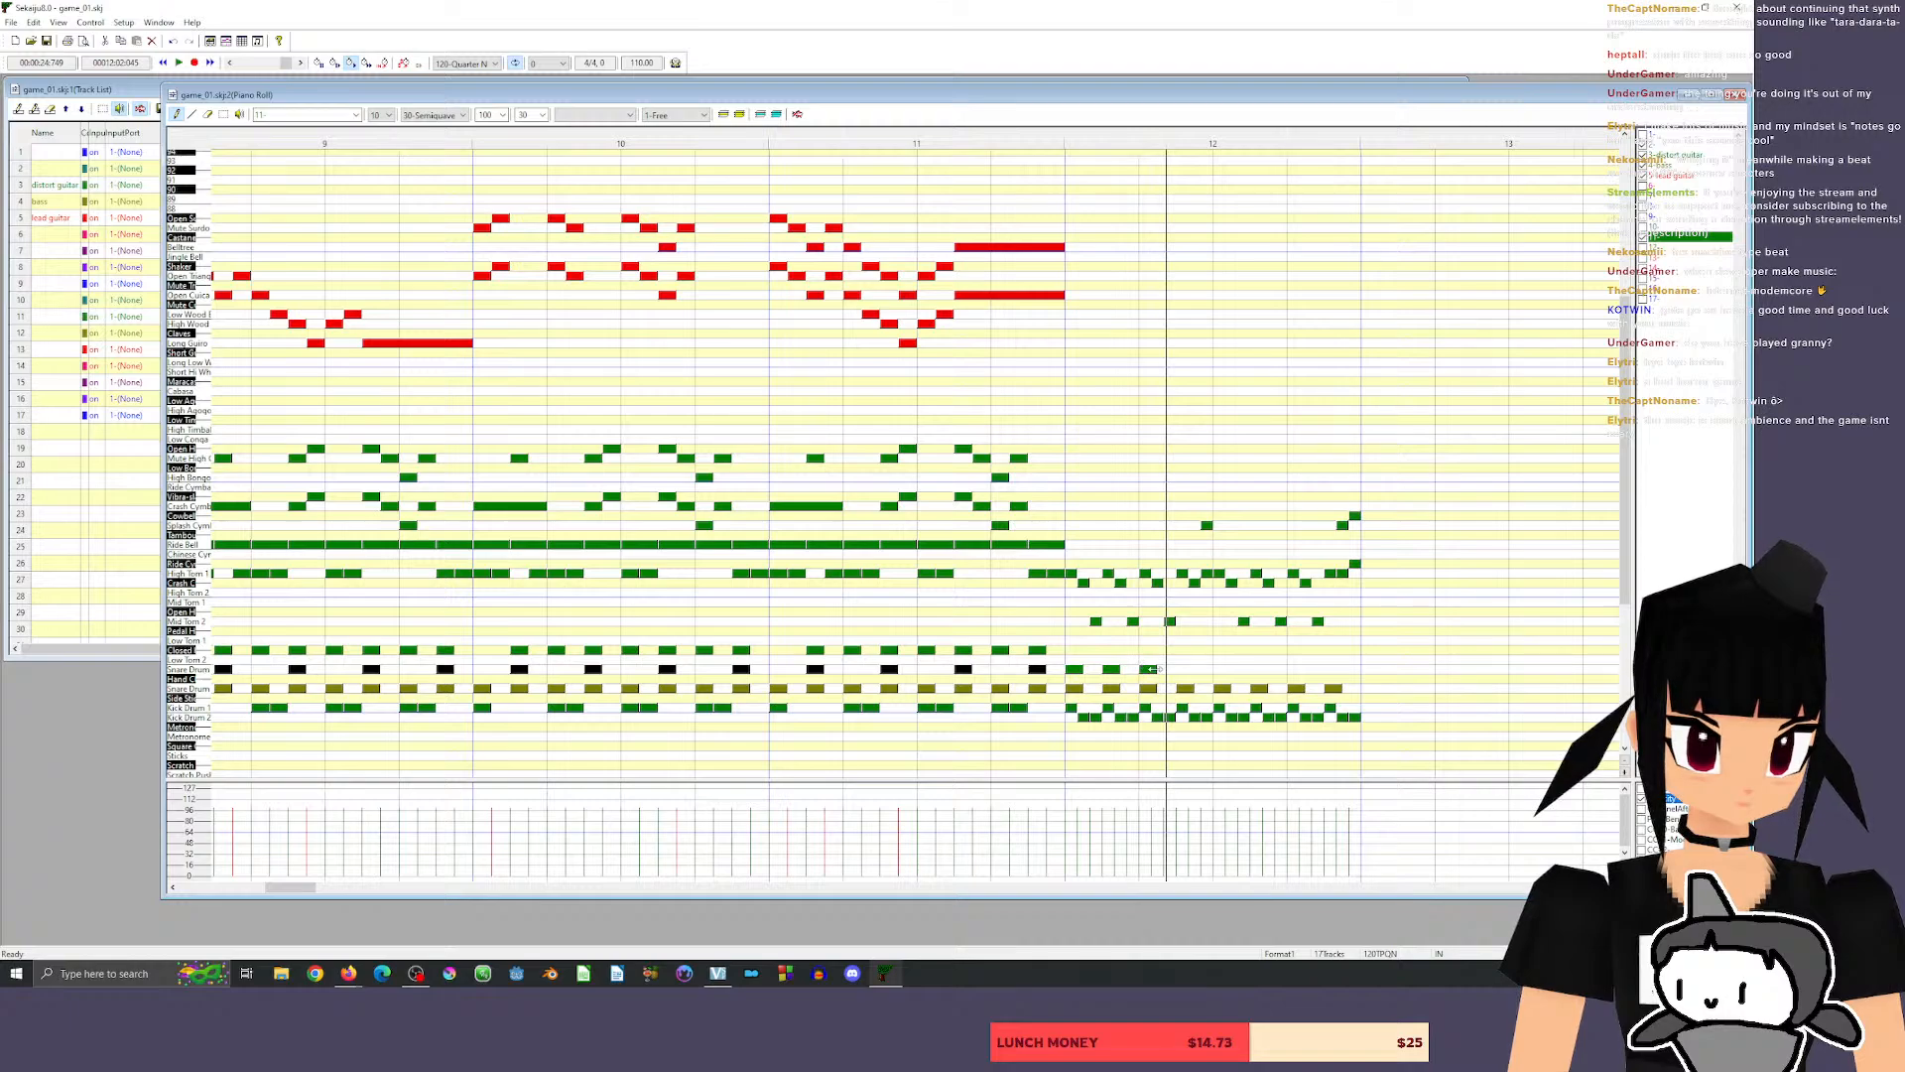
click(1185, 670)
click(1221, 670)
click(1259, 670)
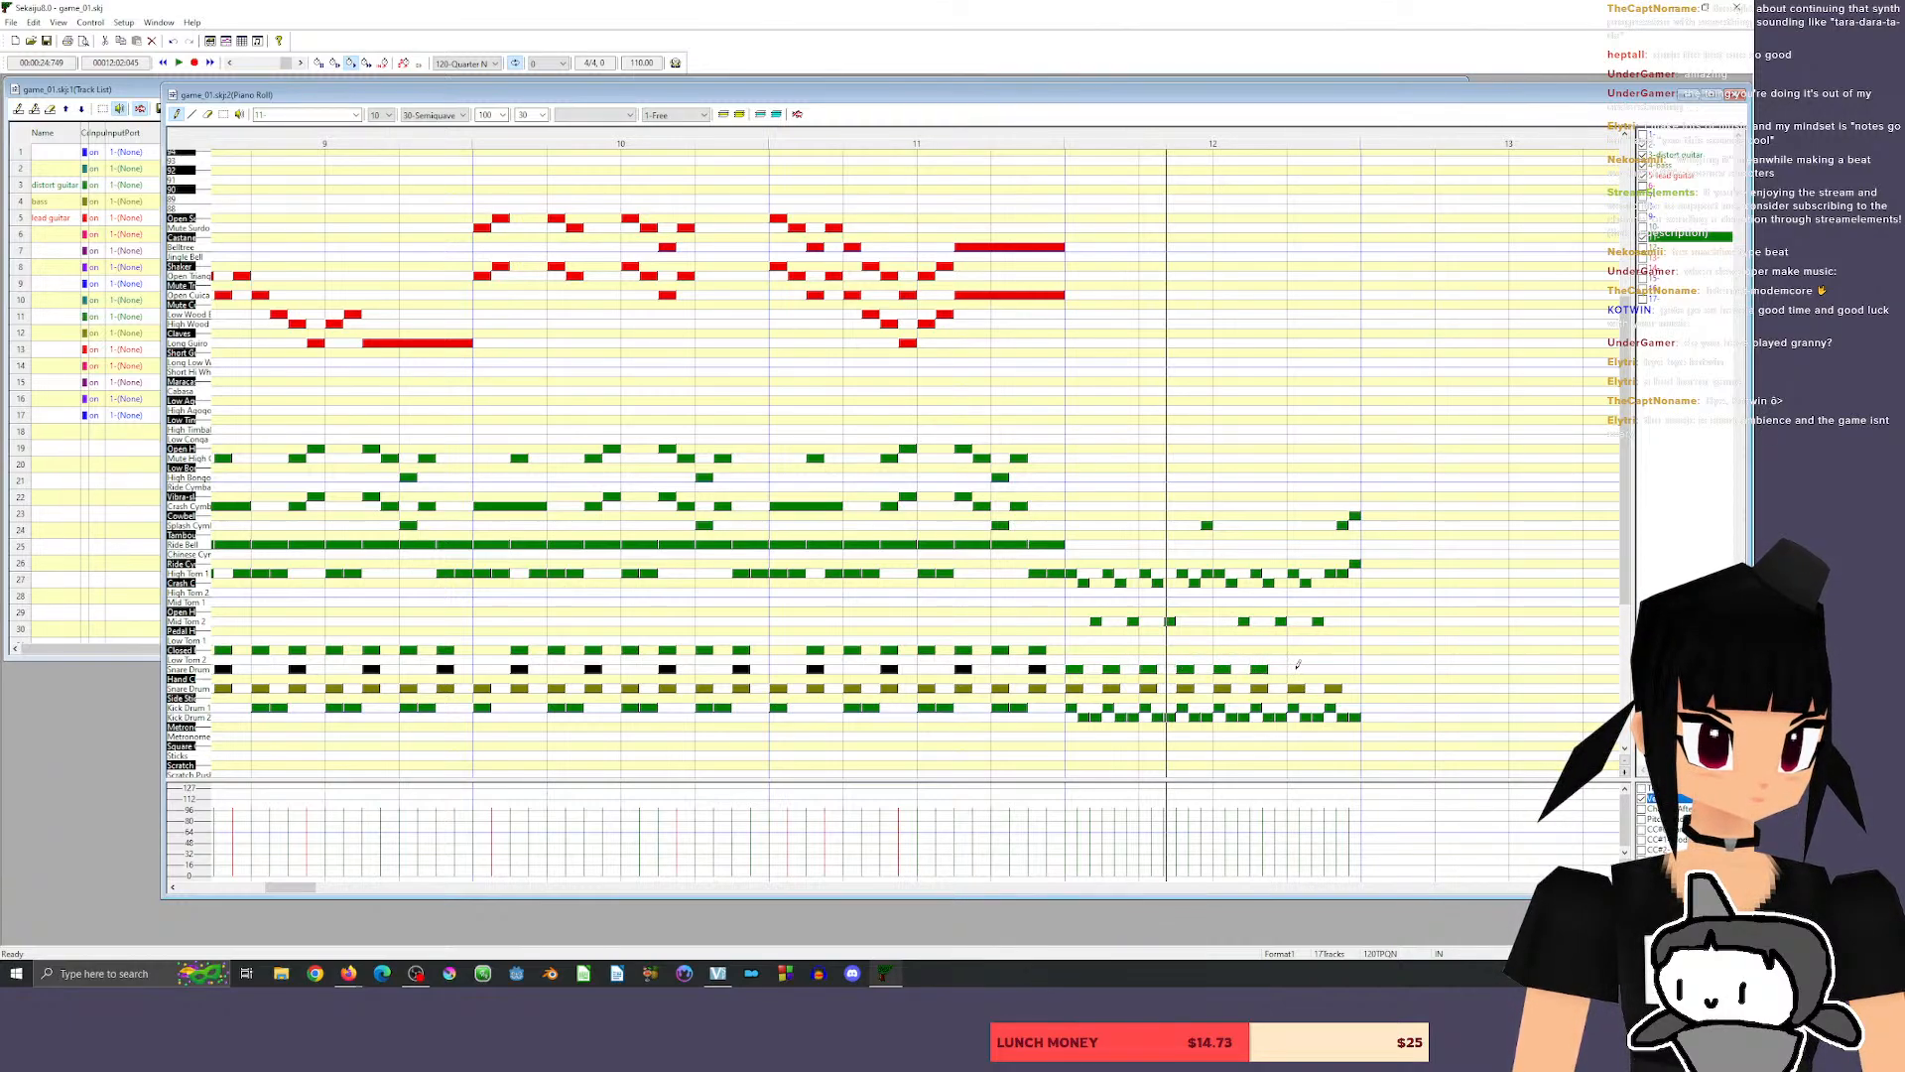
click(1296, 670)
click(1333, 670)
click(1035, 670)
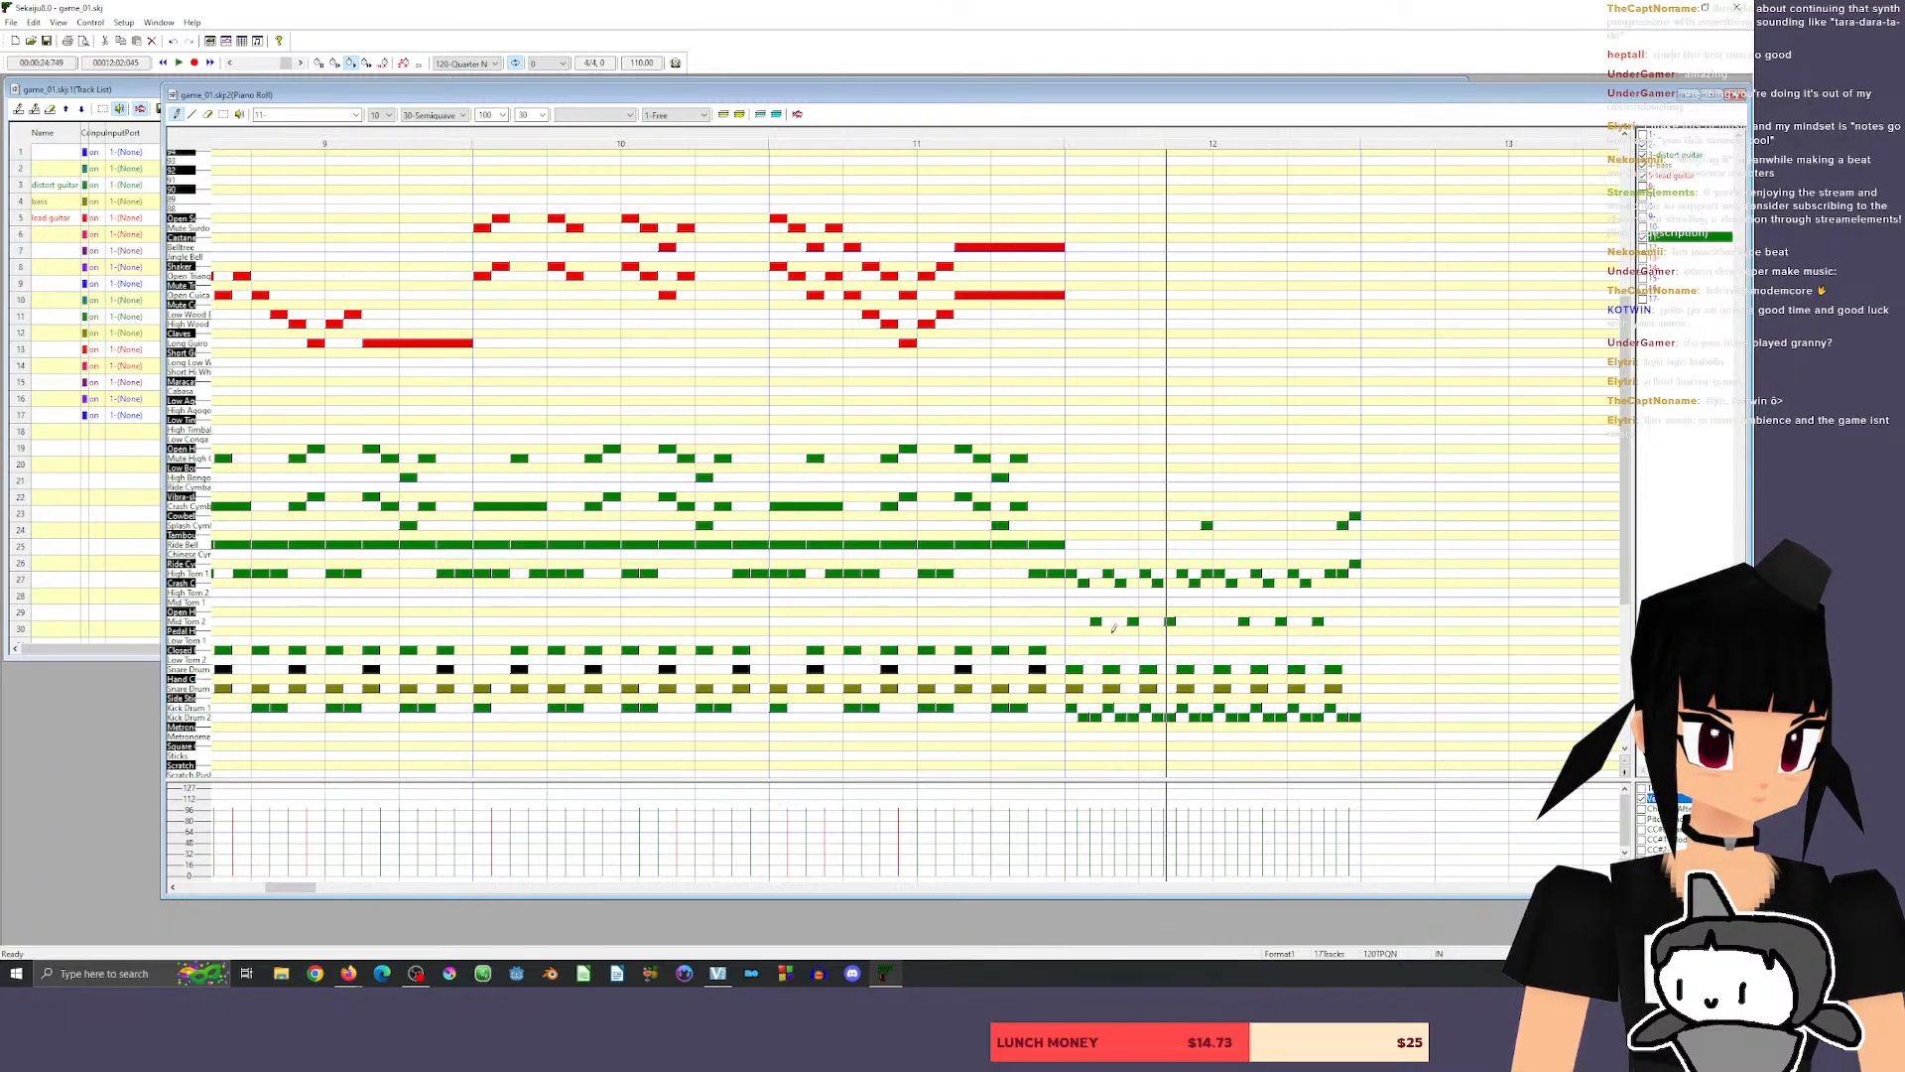
Audition the closed hi-hat sound and start playback of the song.
click(189, 652)
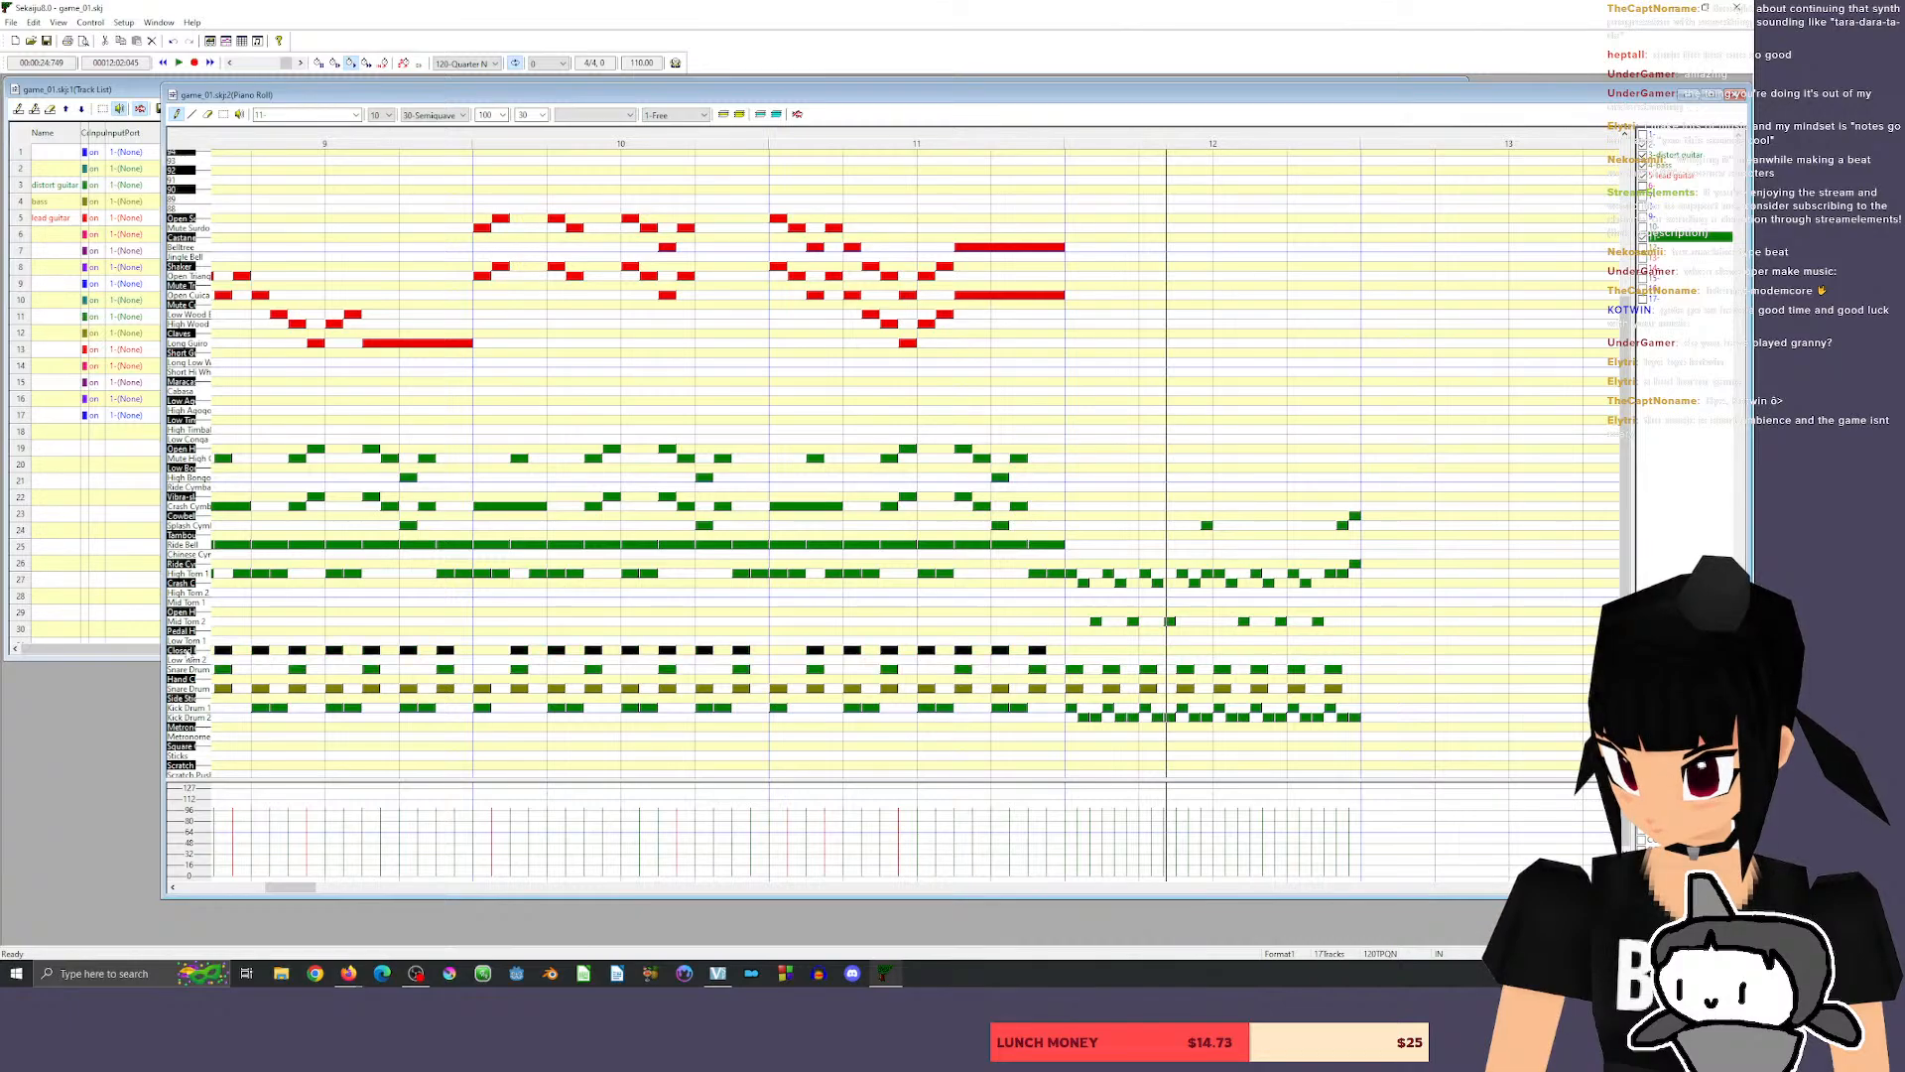
key(space)
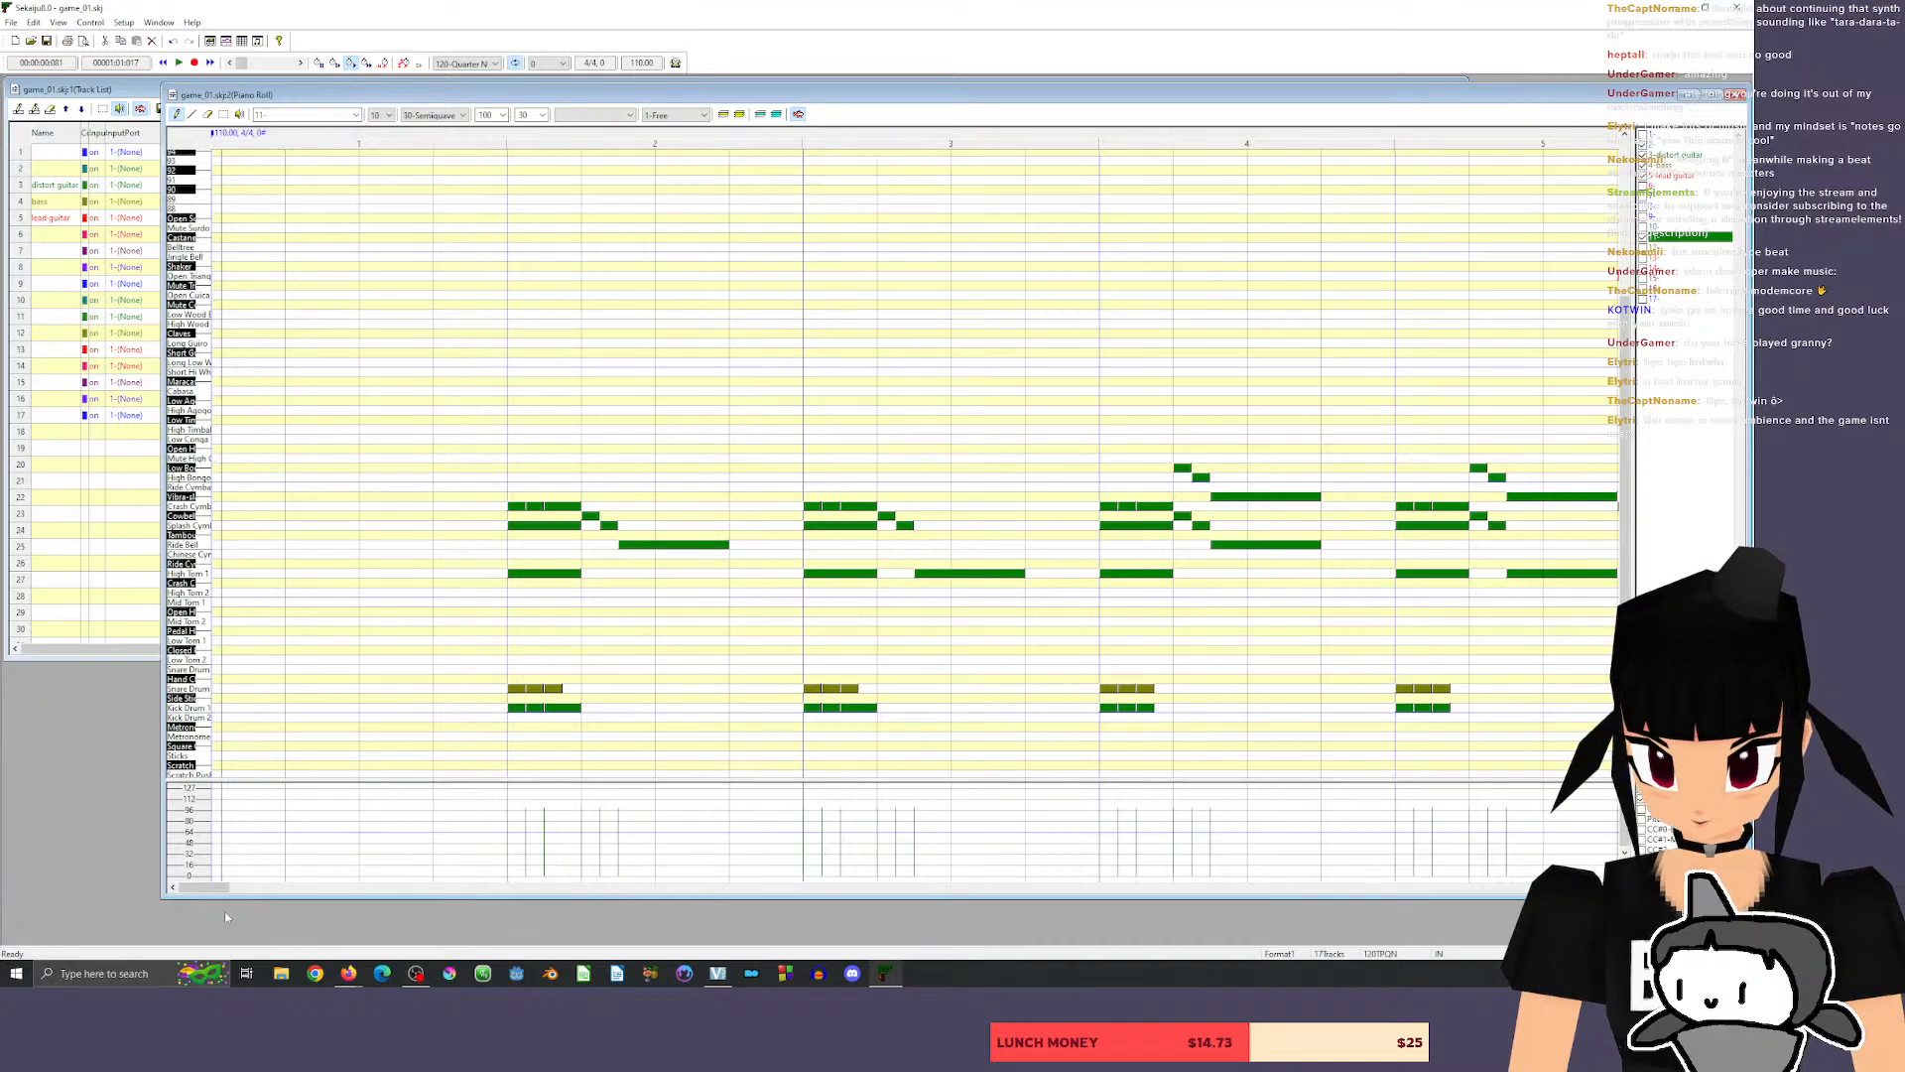
Sketch a trial pattern on beat 2 of measure 13 with two snares over a run of 15-tick Kick Drum 2 and lower-row notes.
drag(206, 887, 312, 890)
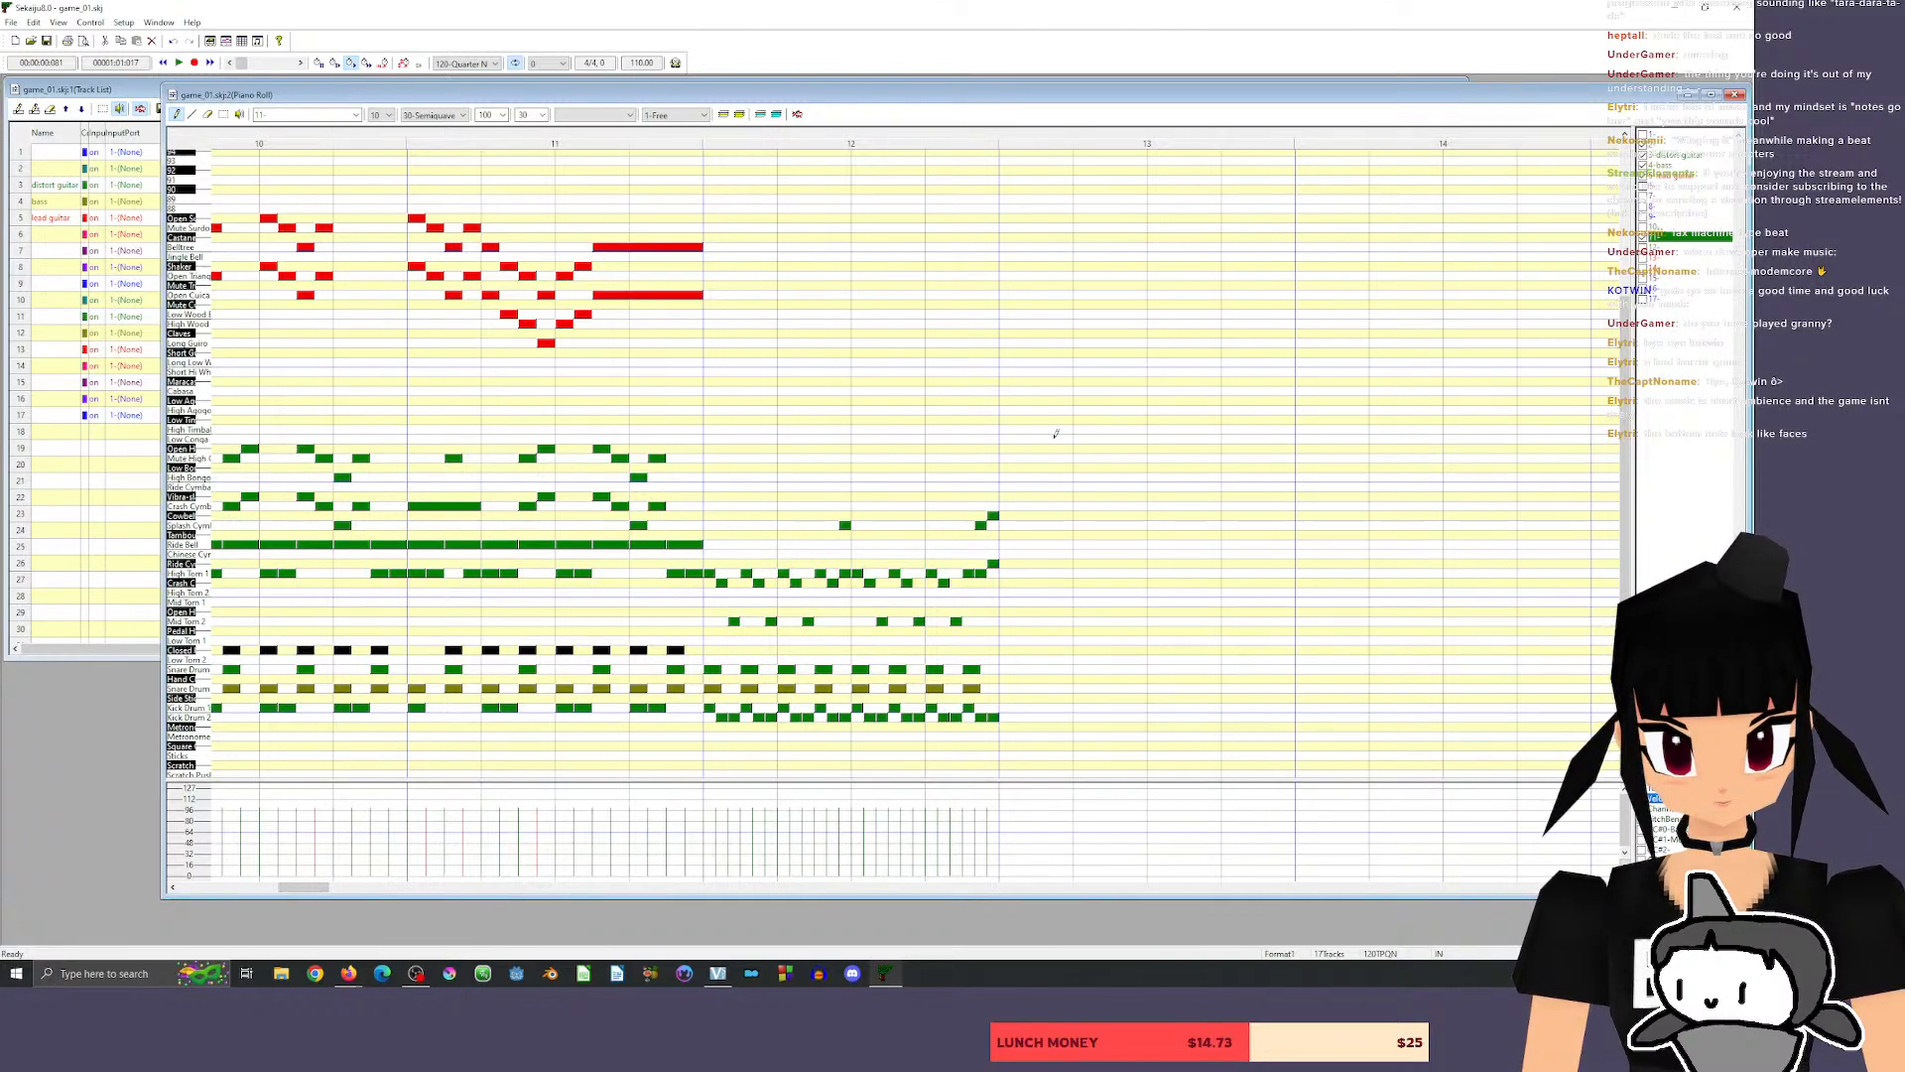
click(1074, 689)
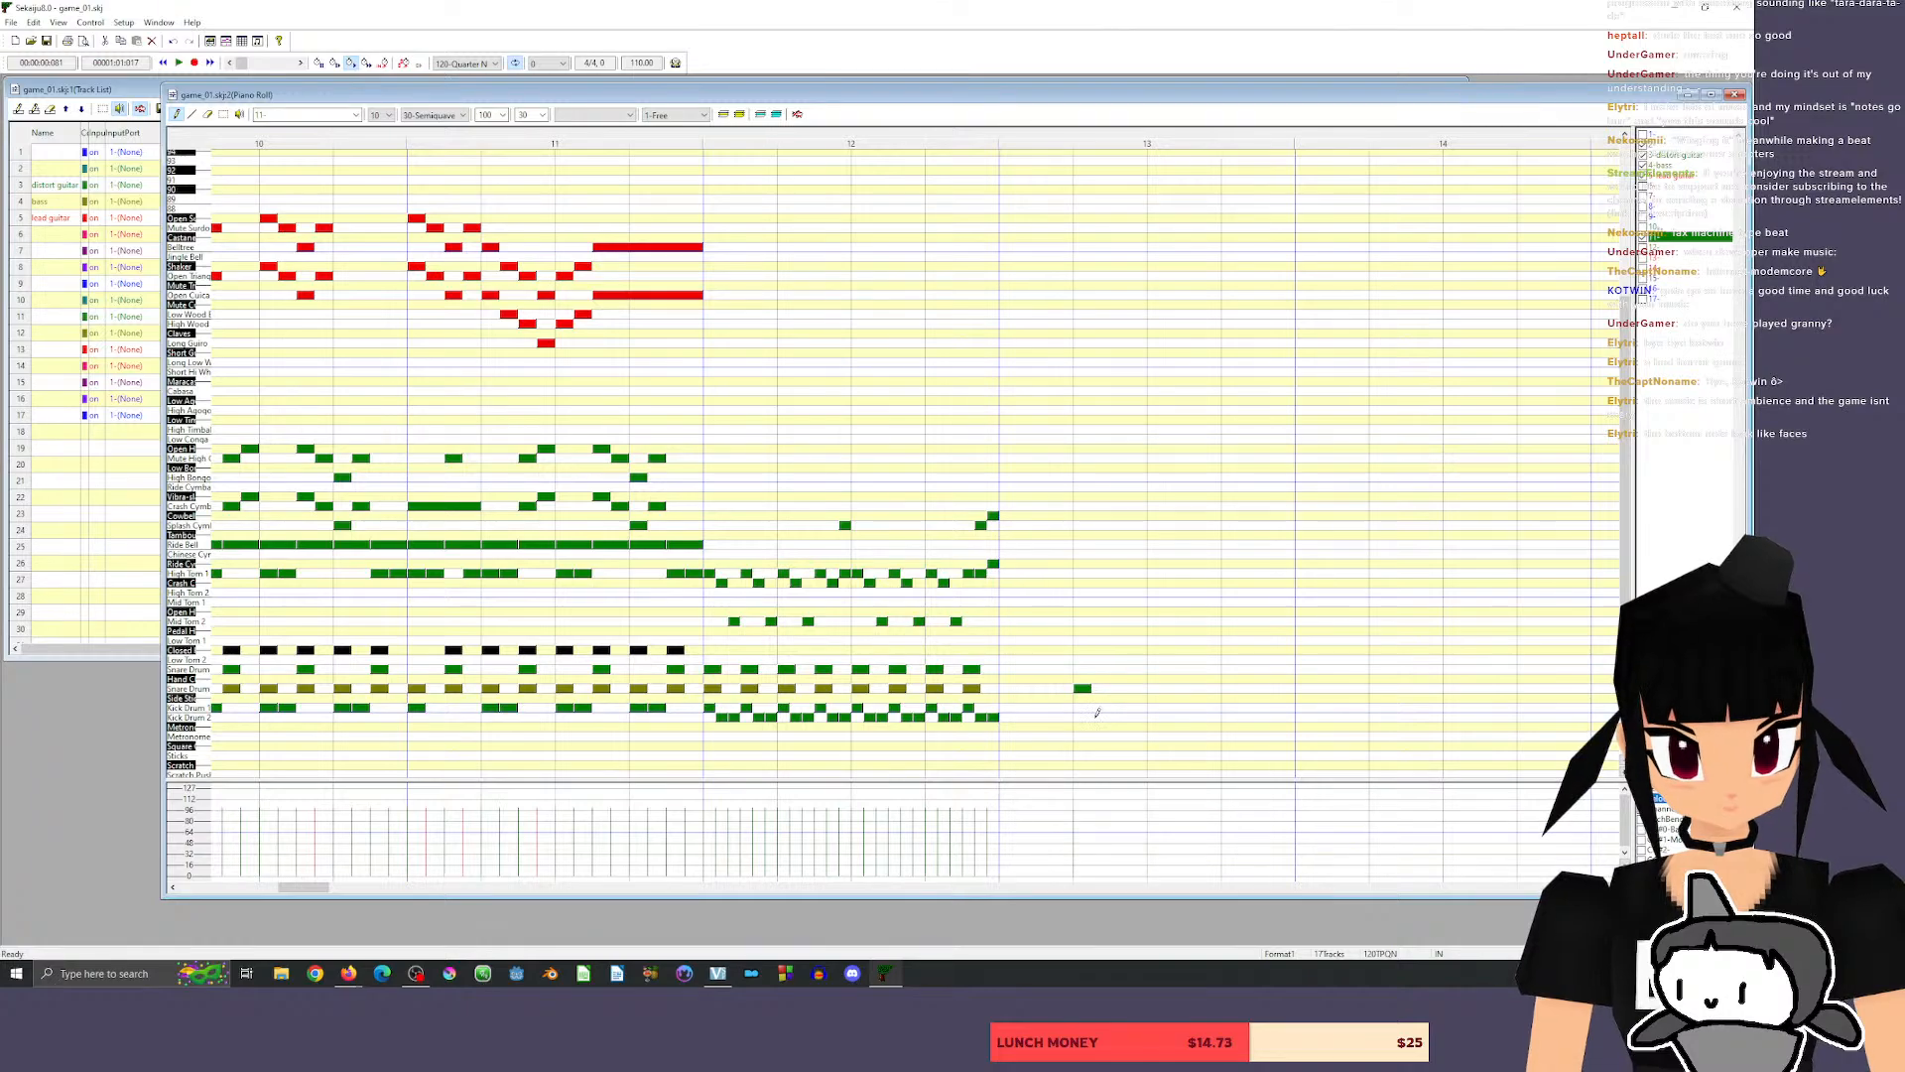
click(1111, 689)
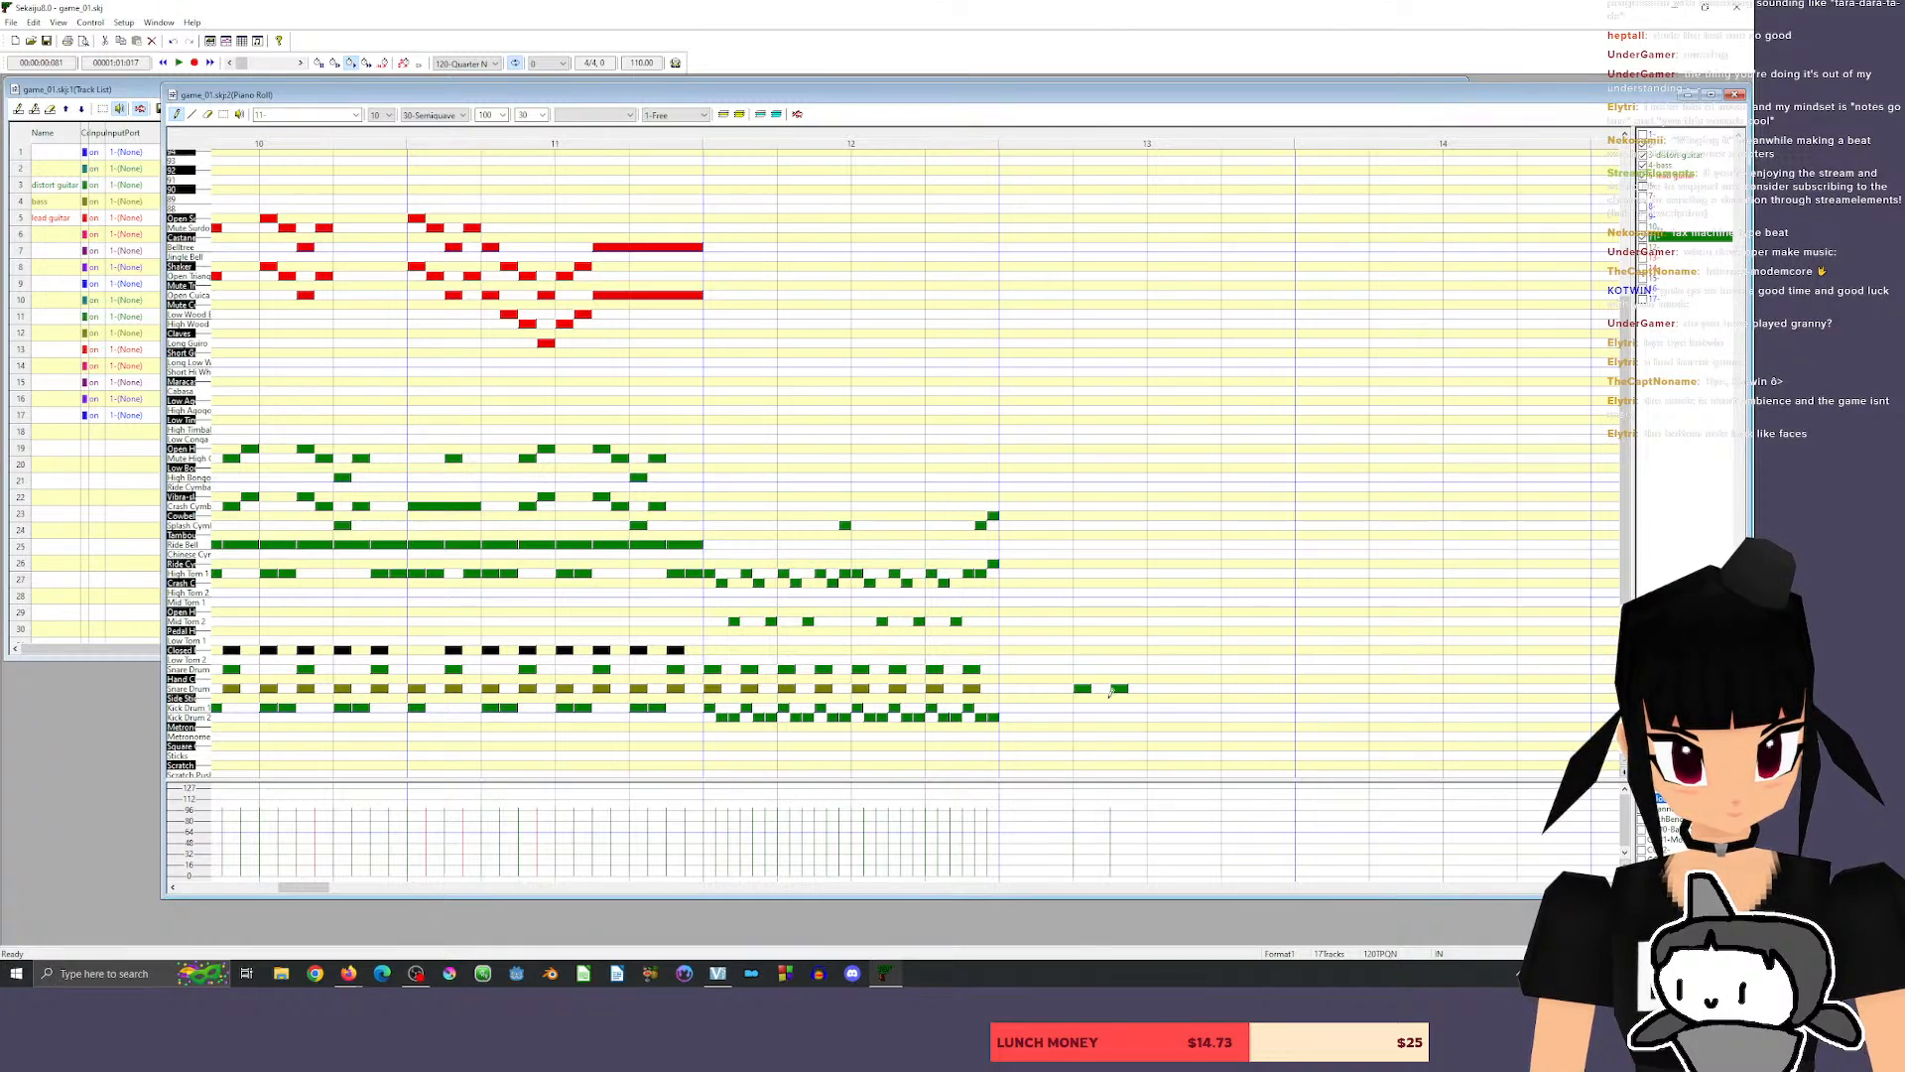
click(1075, 716)
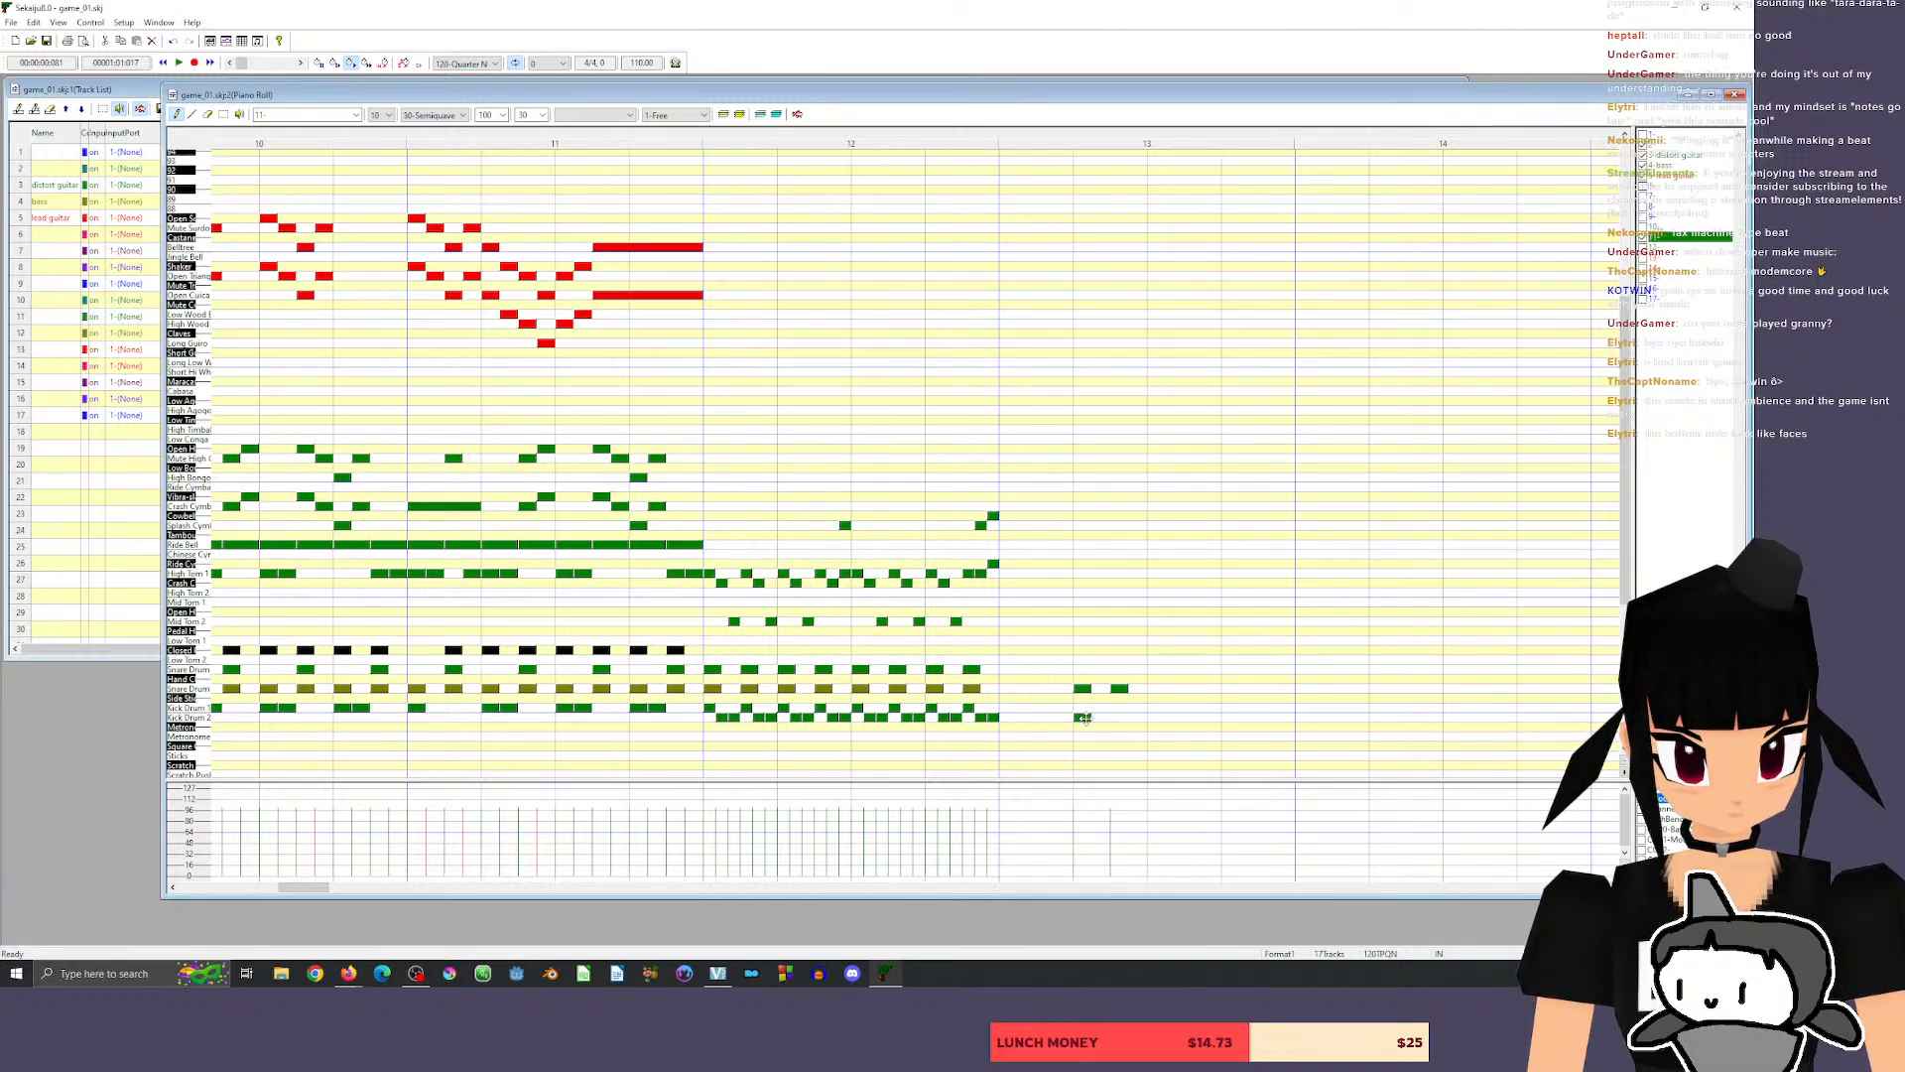
click(437, 115)
click(436, 180)
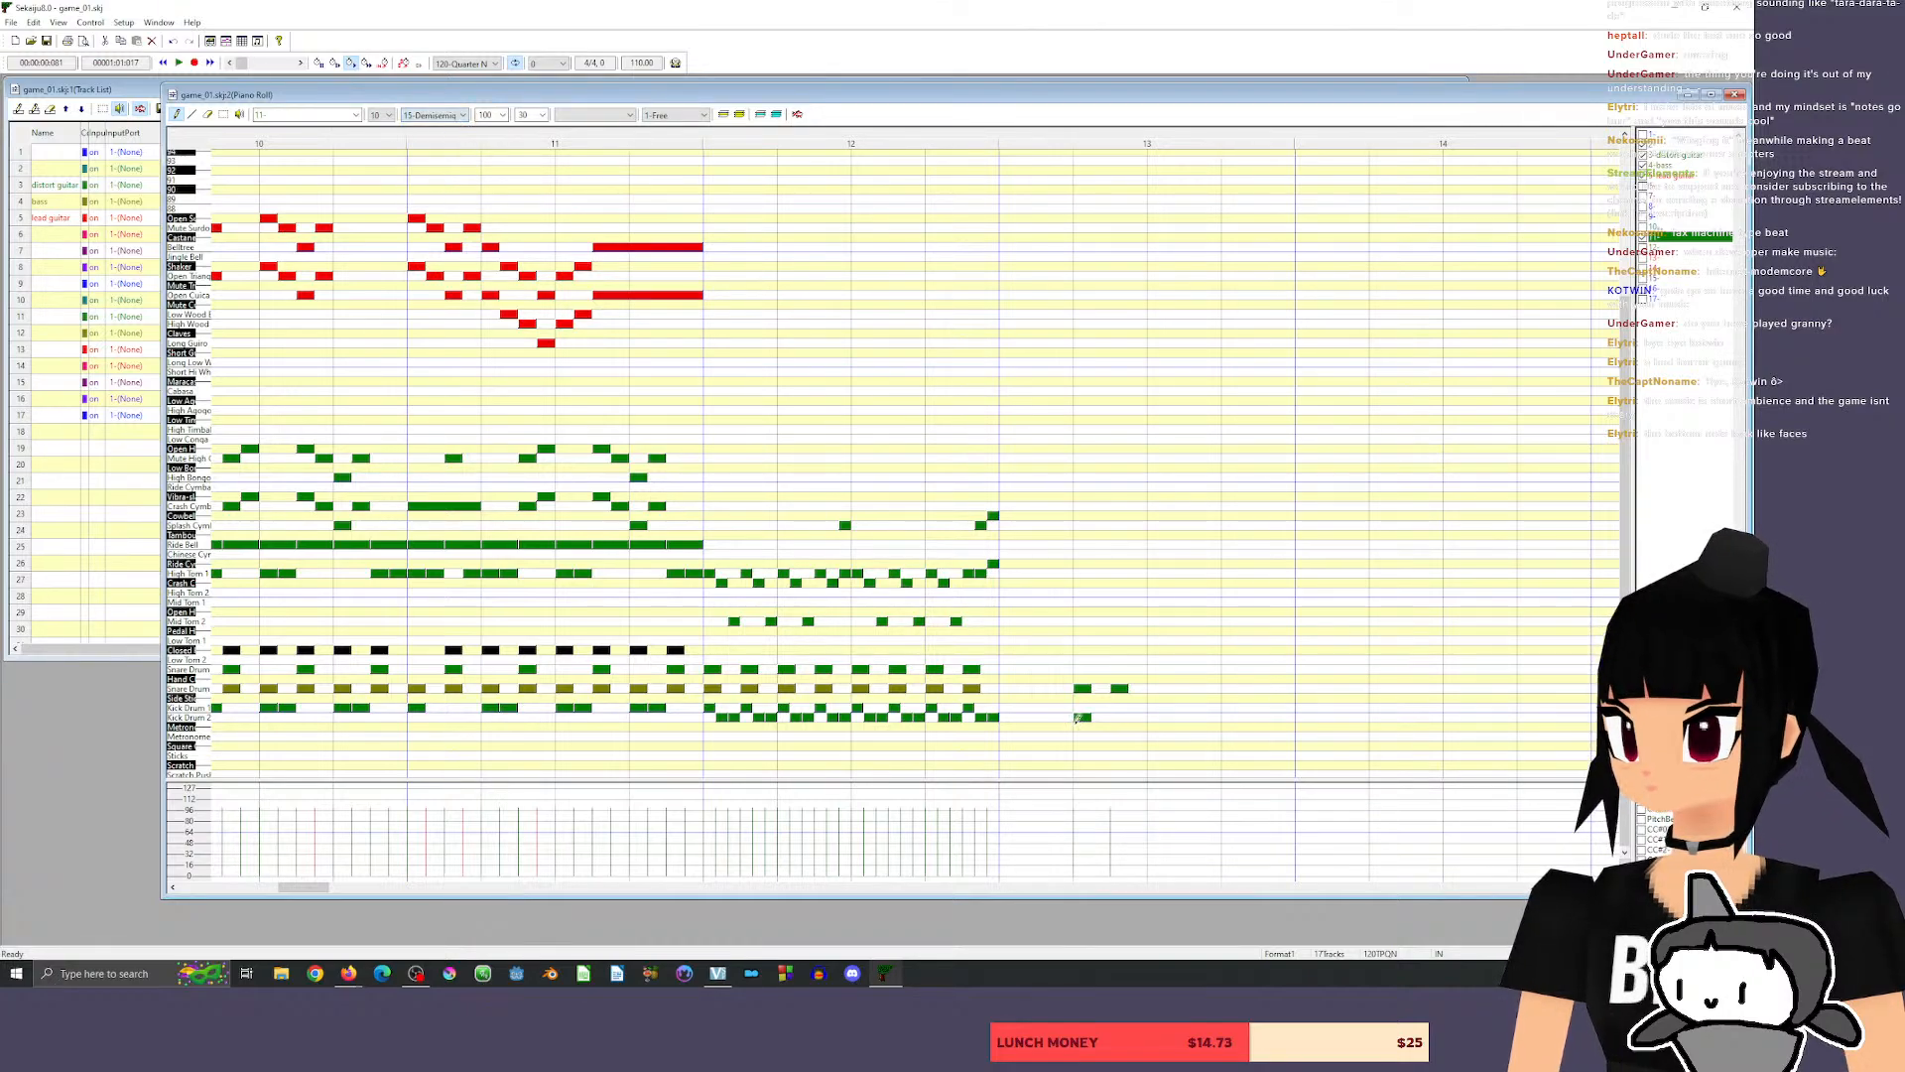
drag(1089, 719, 1082, 719)
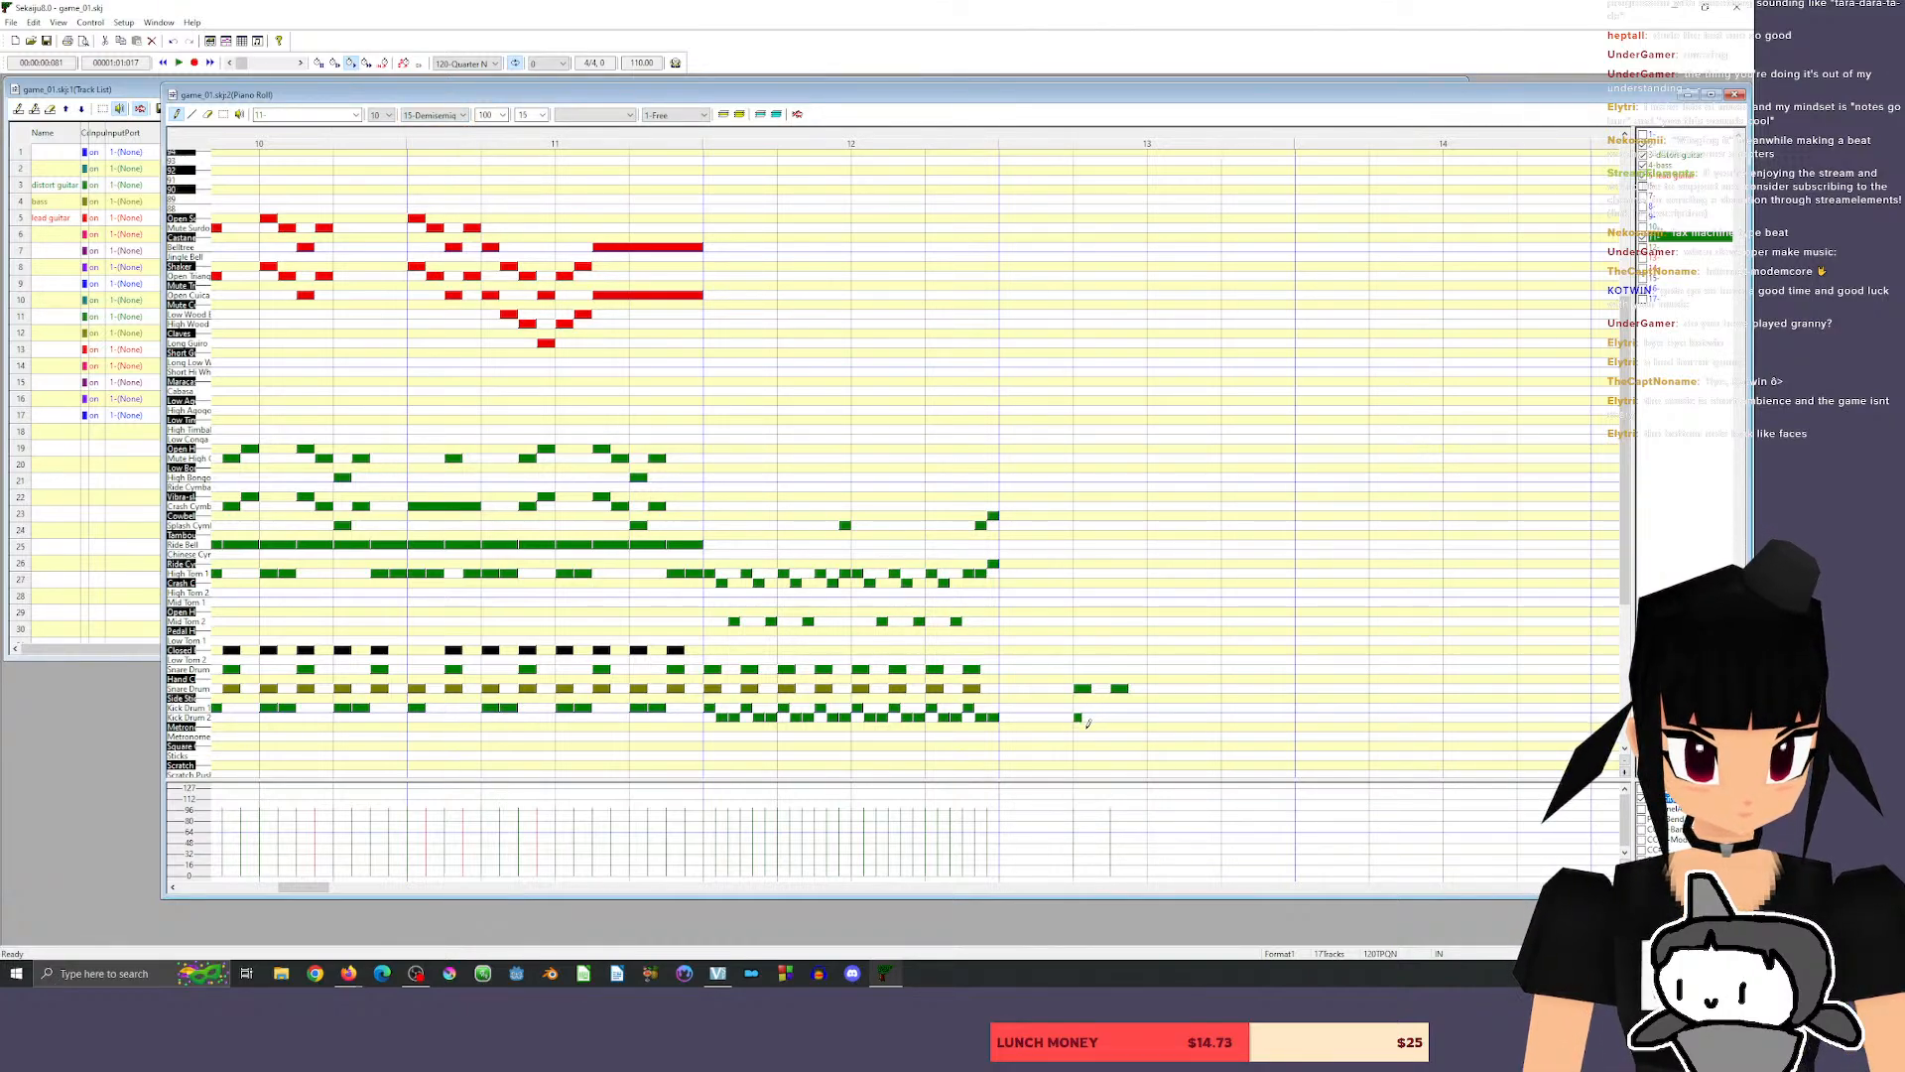
click(1085, 728)
click(1093, 727)
click(1103, 728)
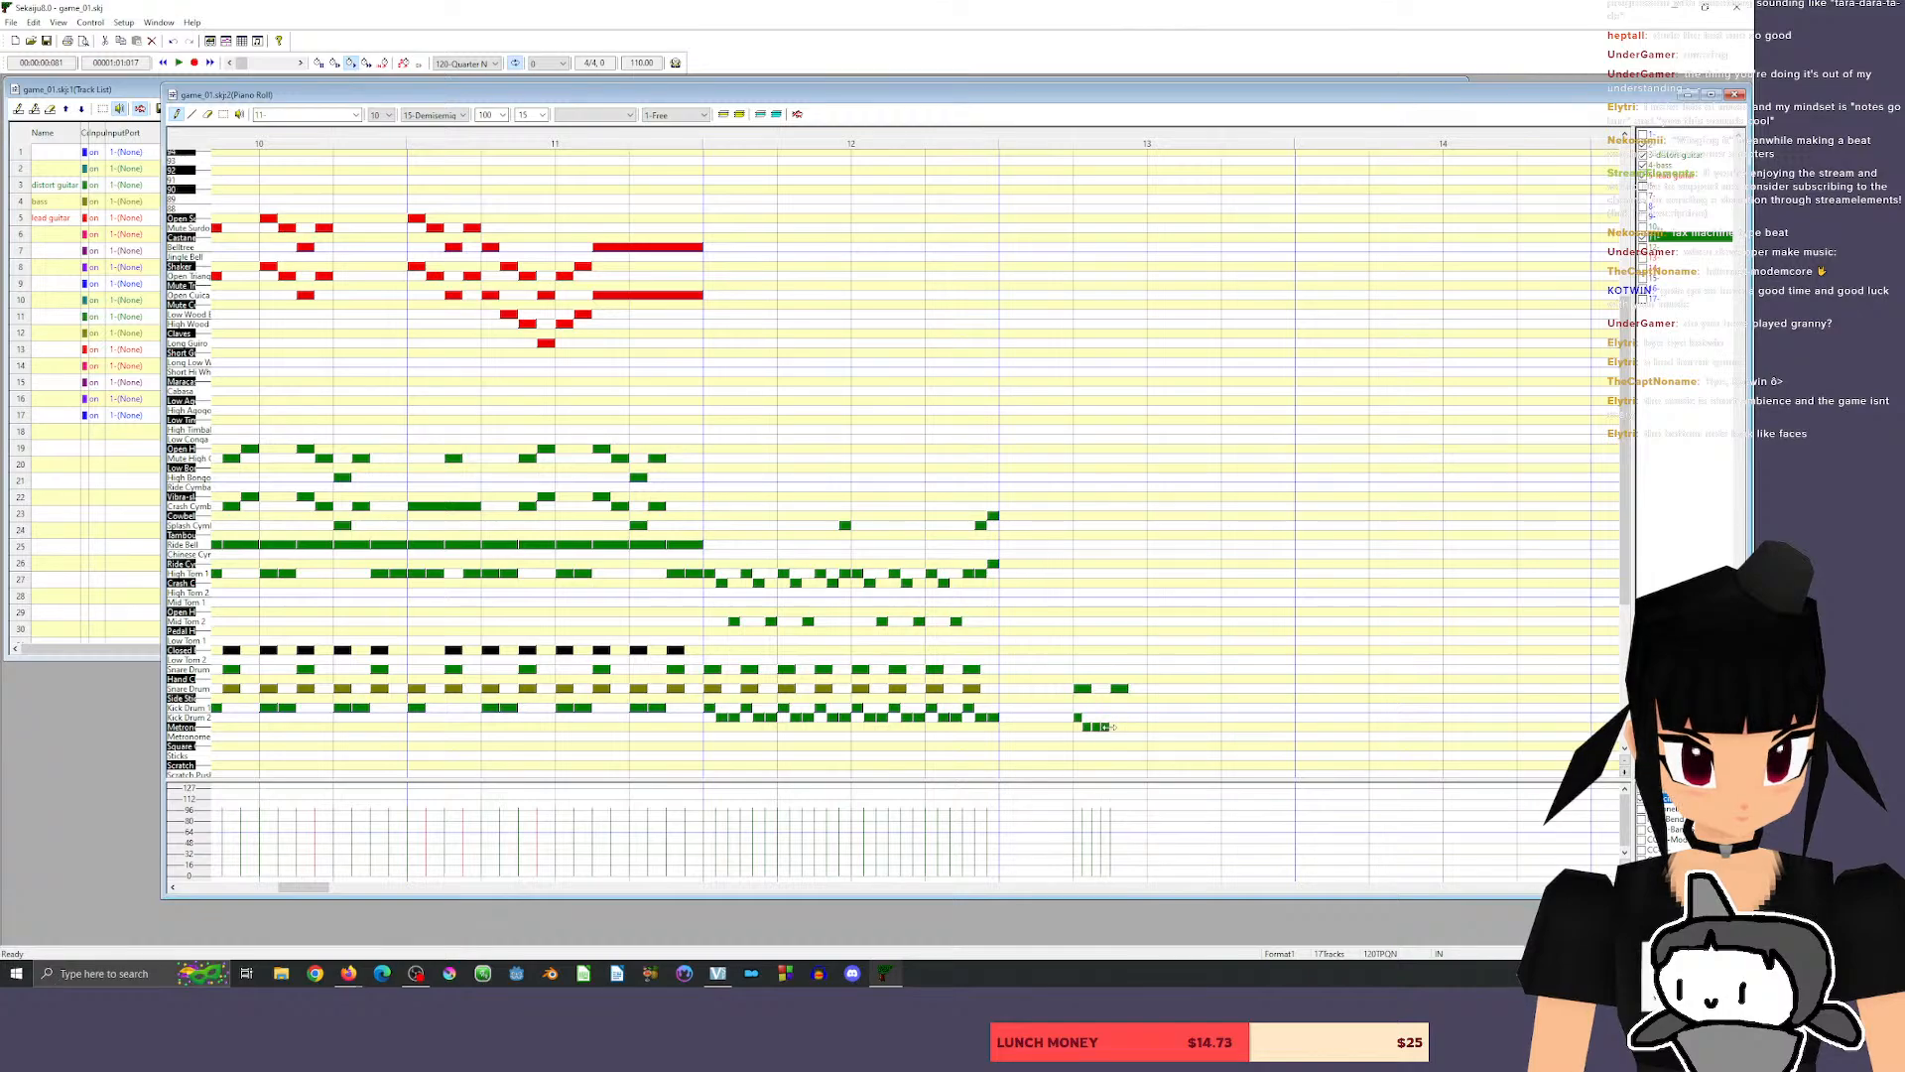
click(1122, 716)
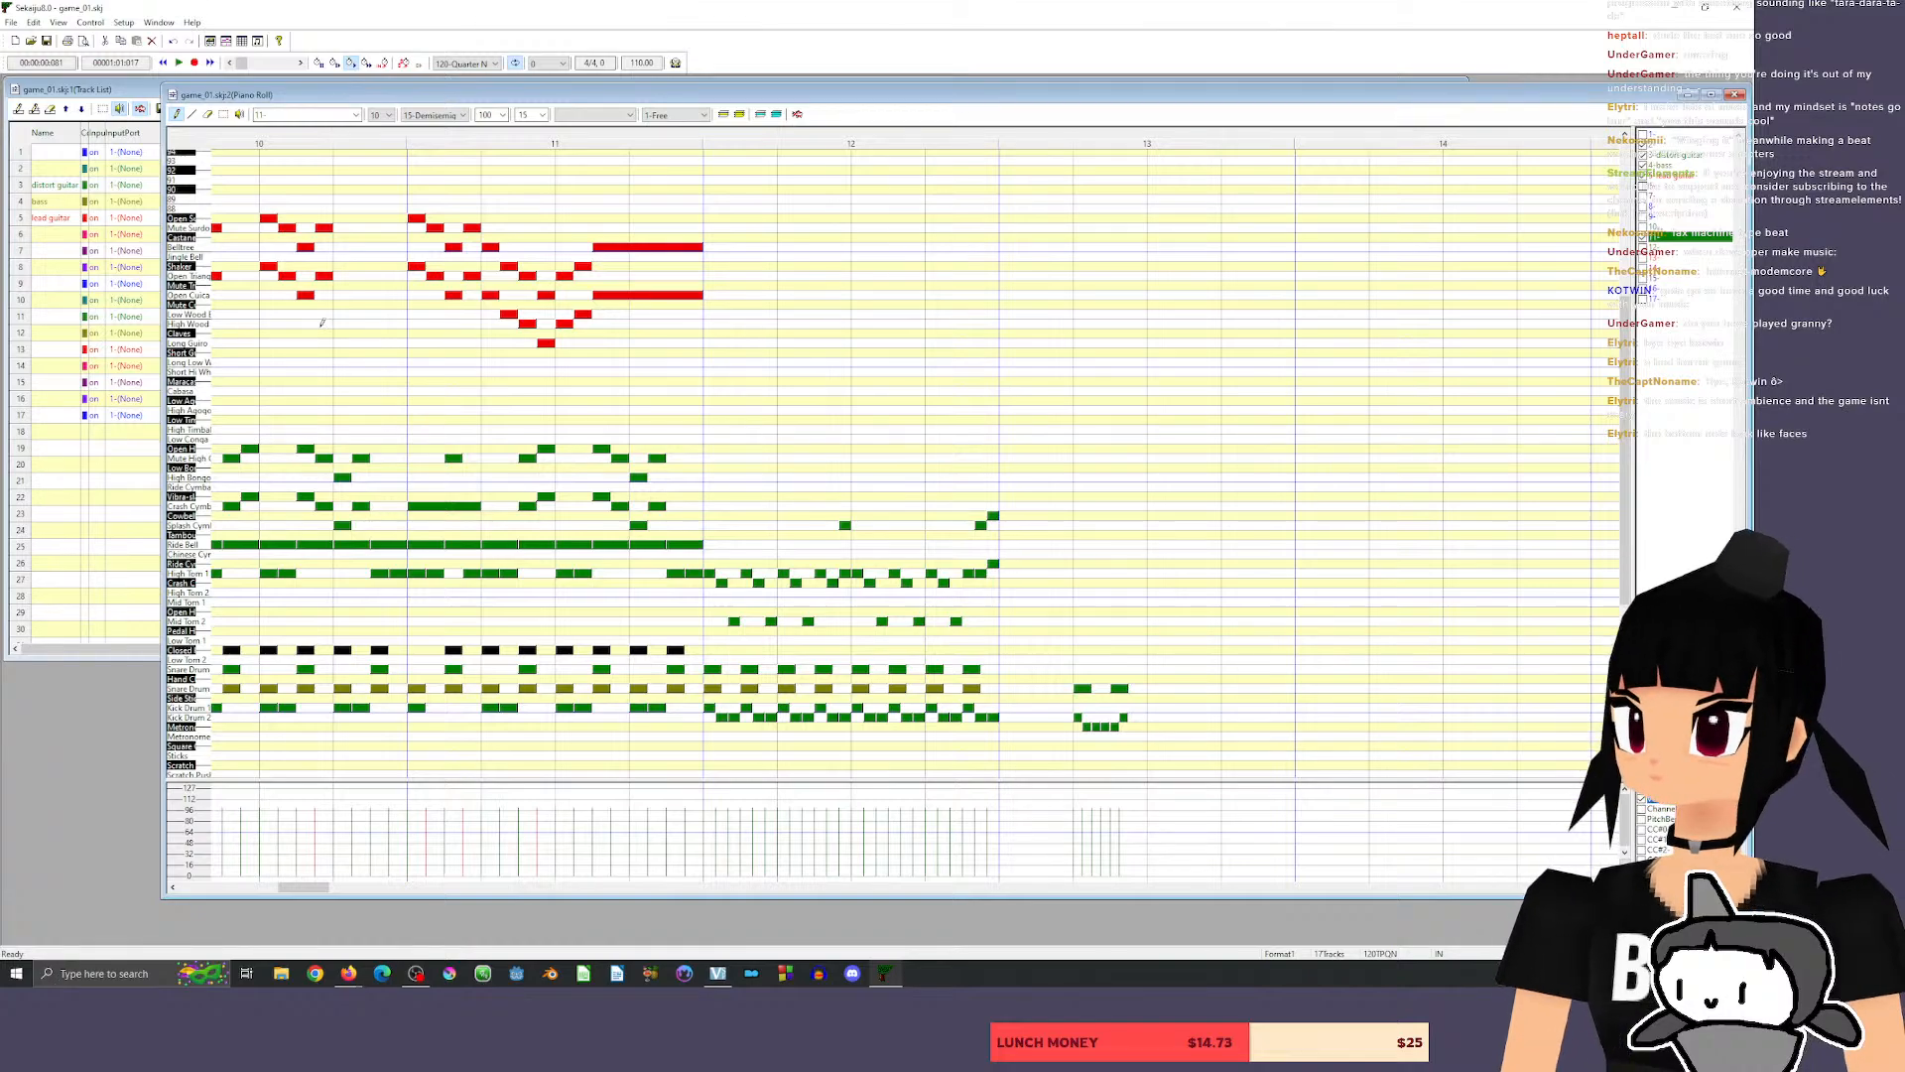
Erase the trial drum notes from measure 13.
click(208, 114)
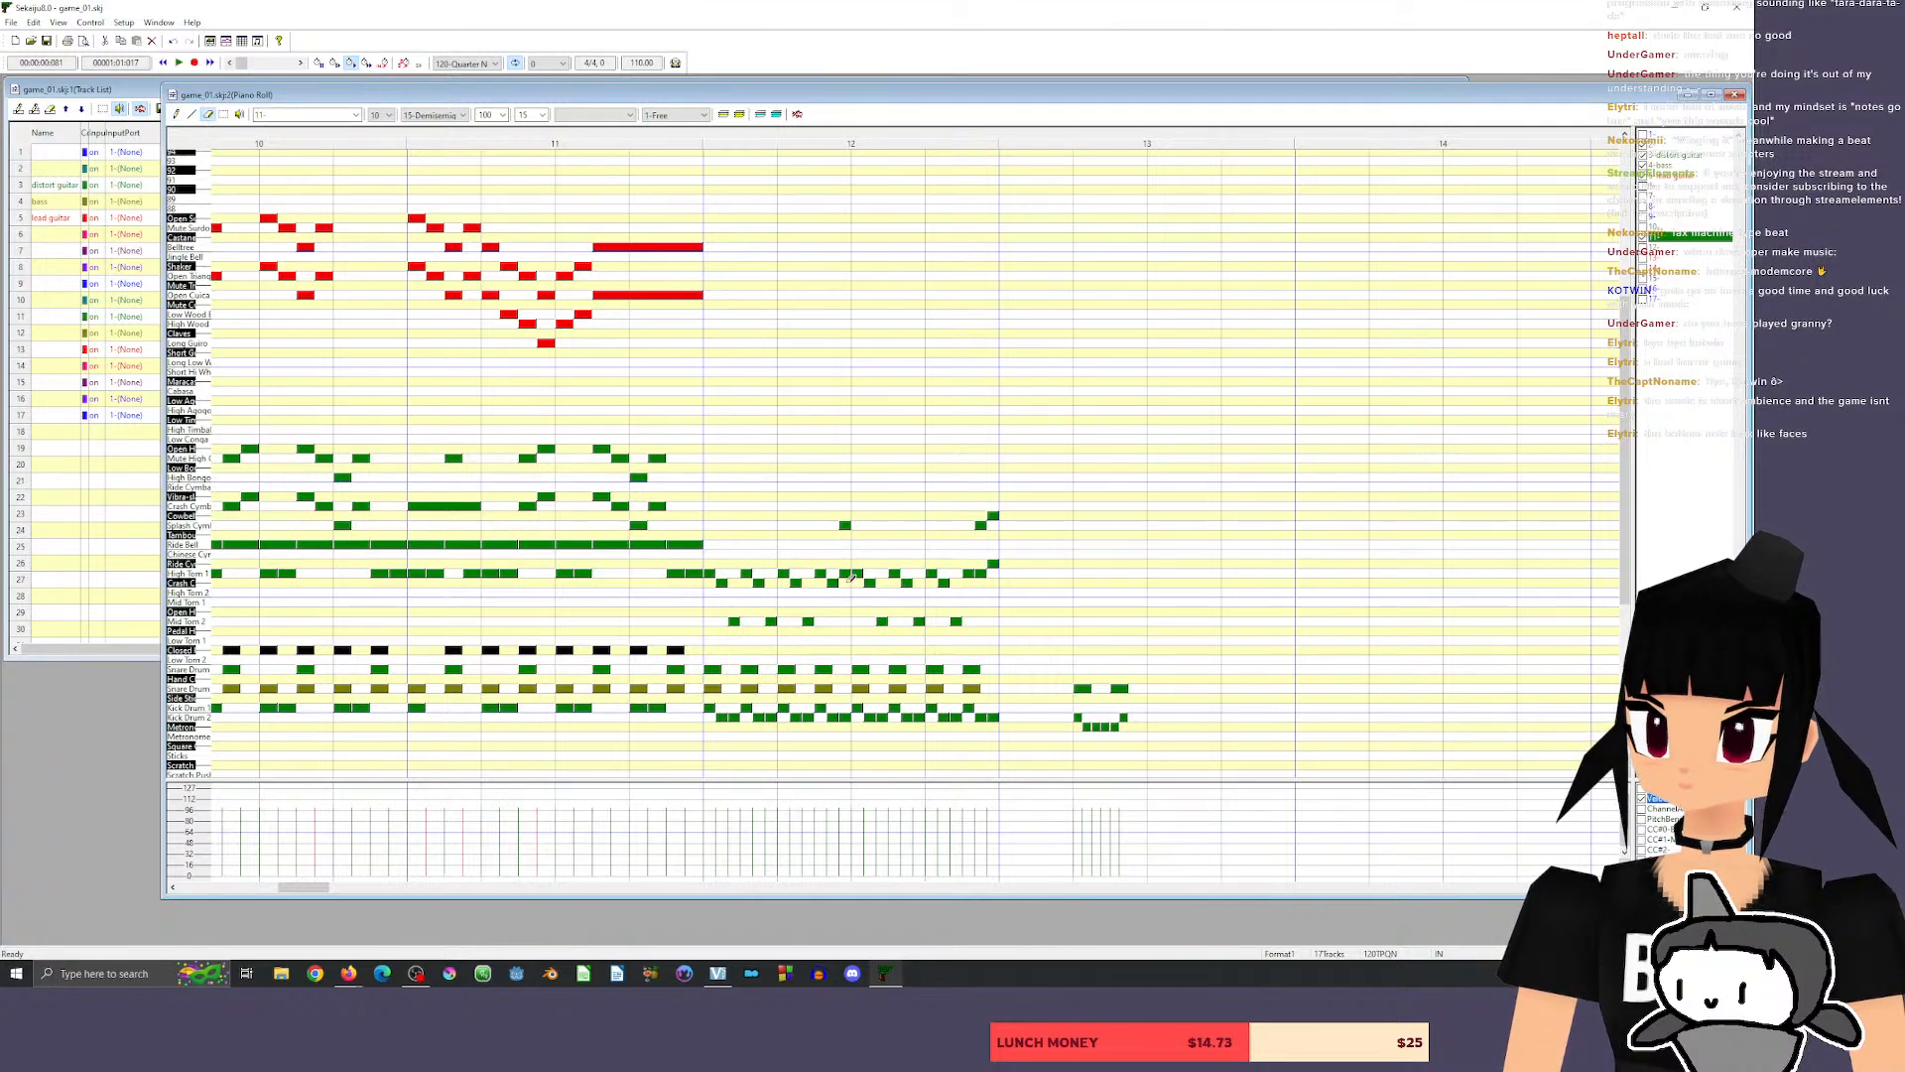
mouse_move(1080, 683)
mouse_down()
mouse_move(1089, 721)
mouse_move(1131, 665)
mouse_move(1122, 712)
mouse_up()
click(177, 115)
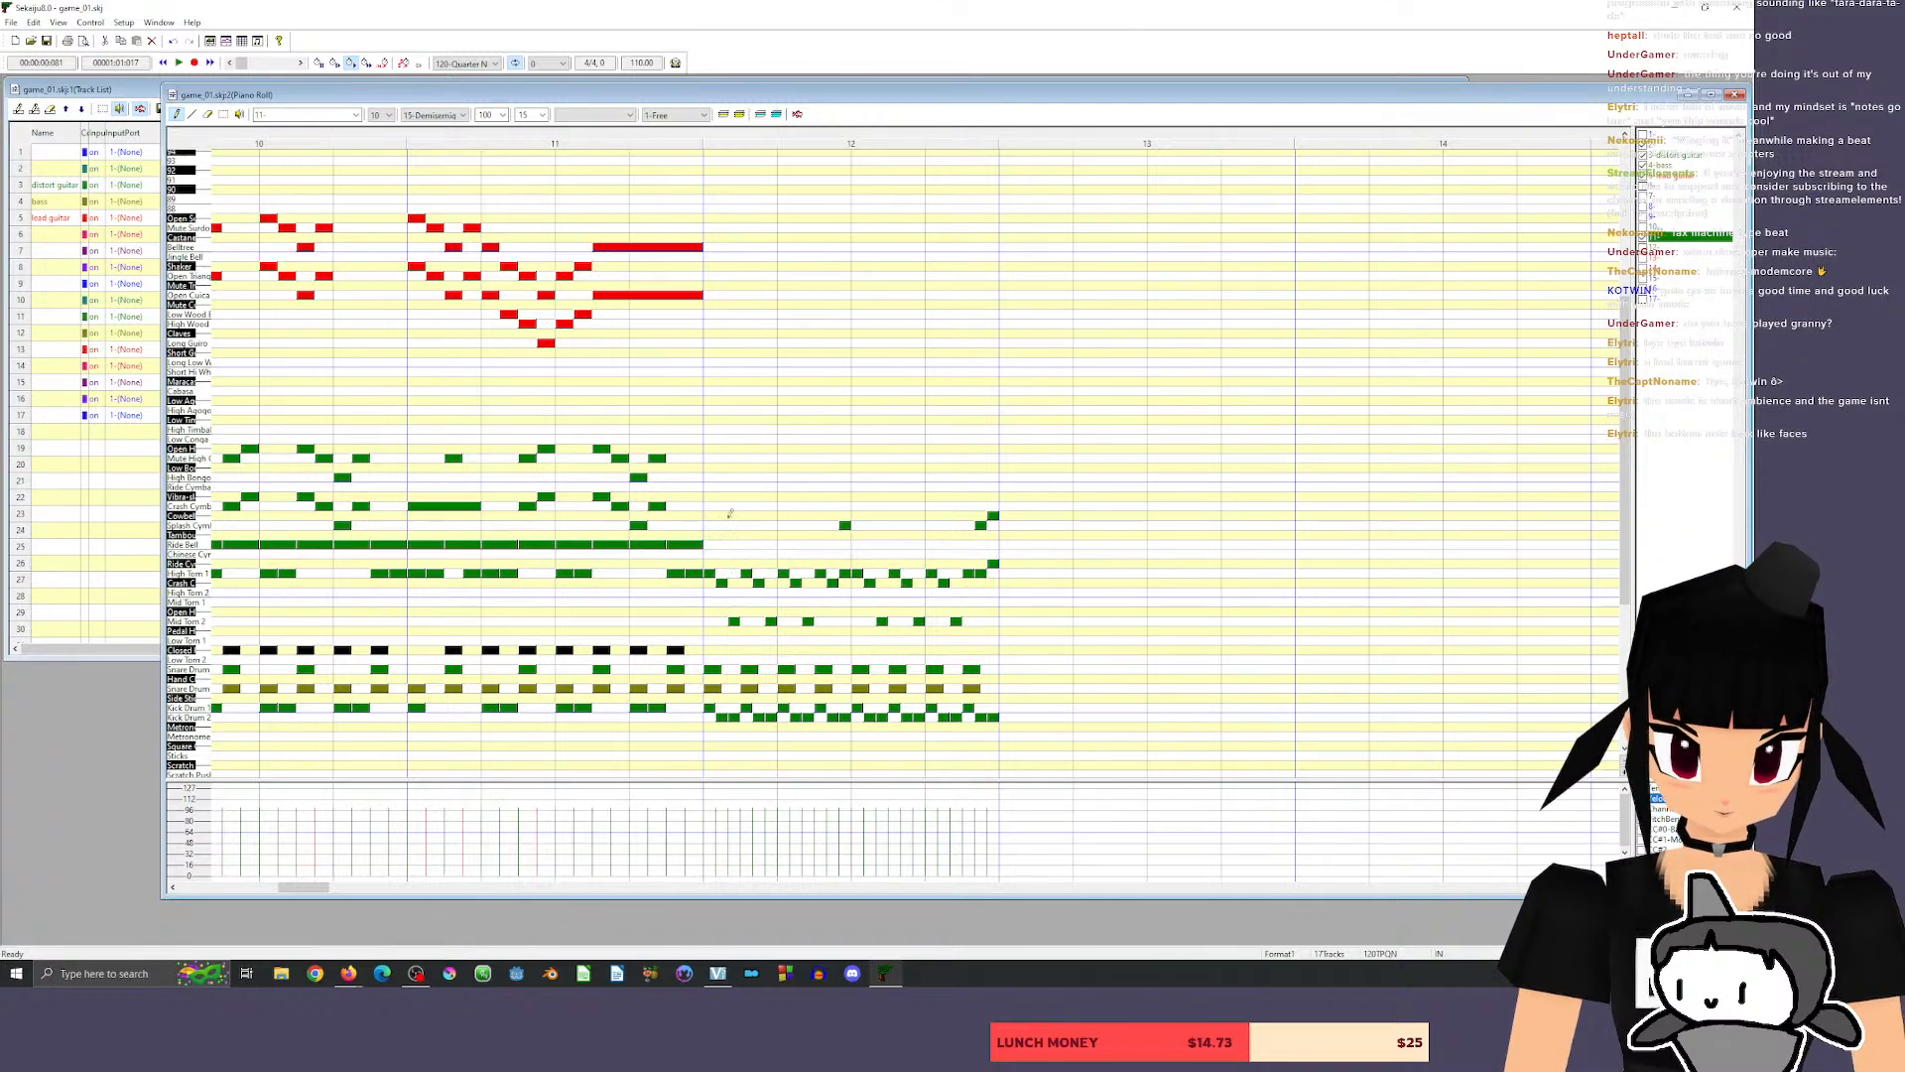
click(208, 114)
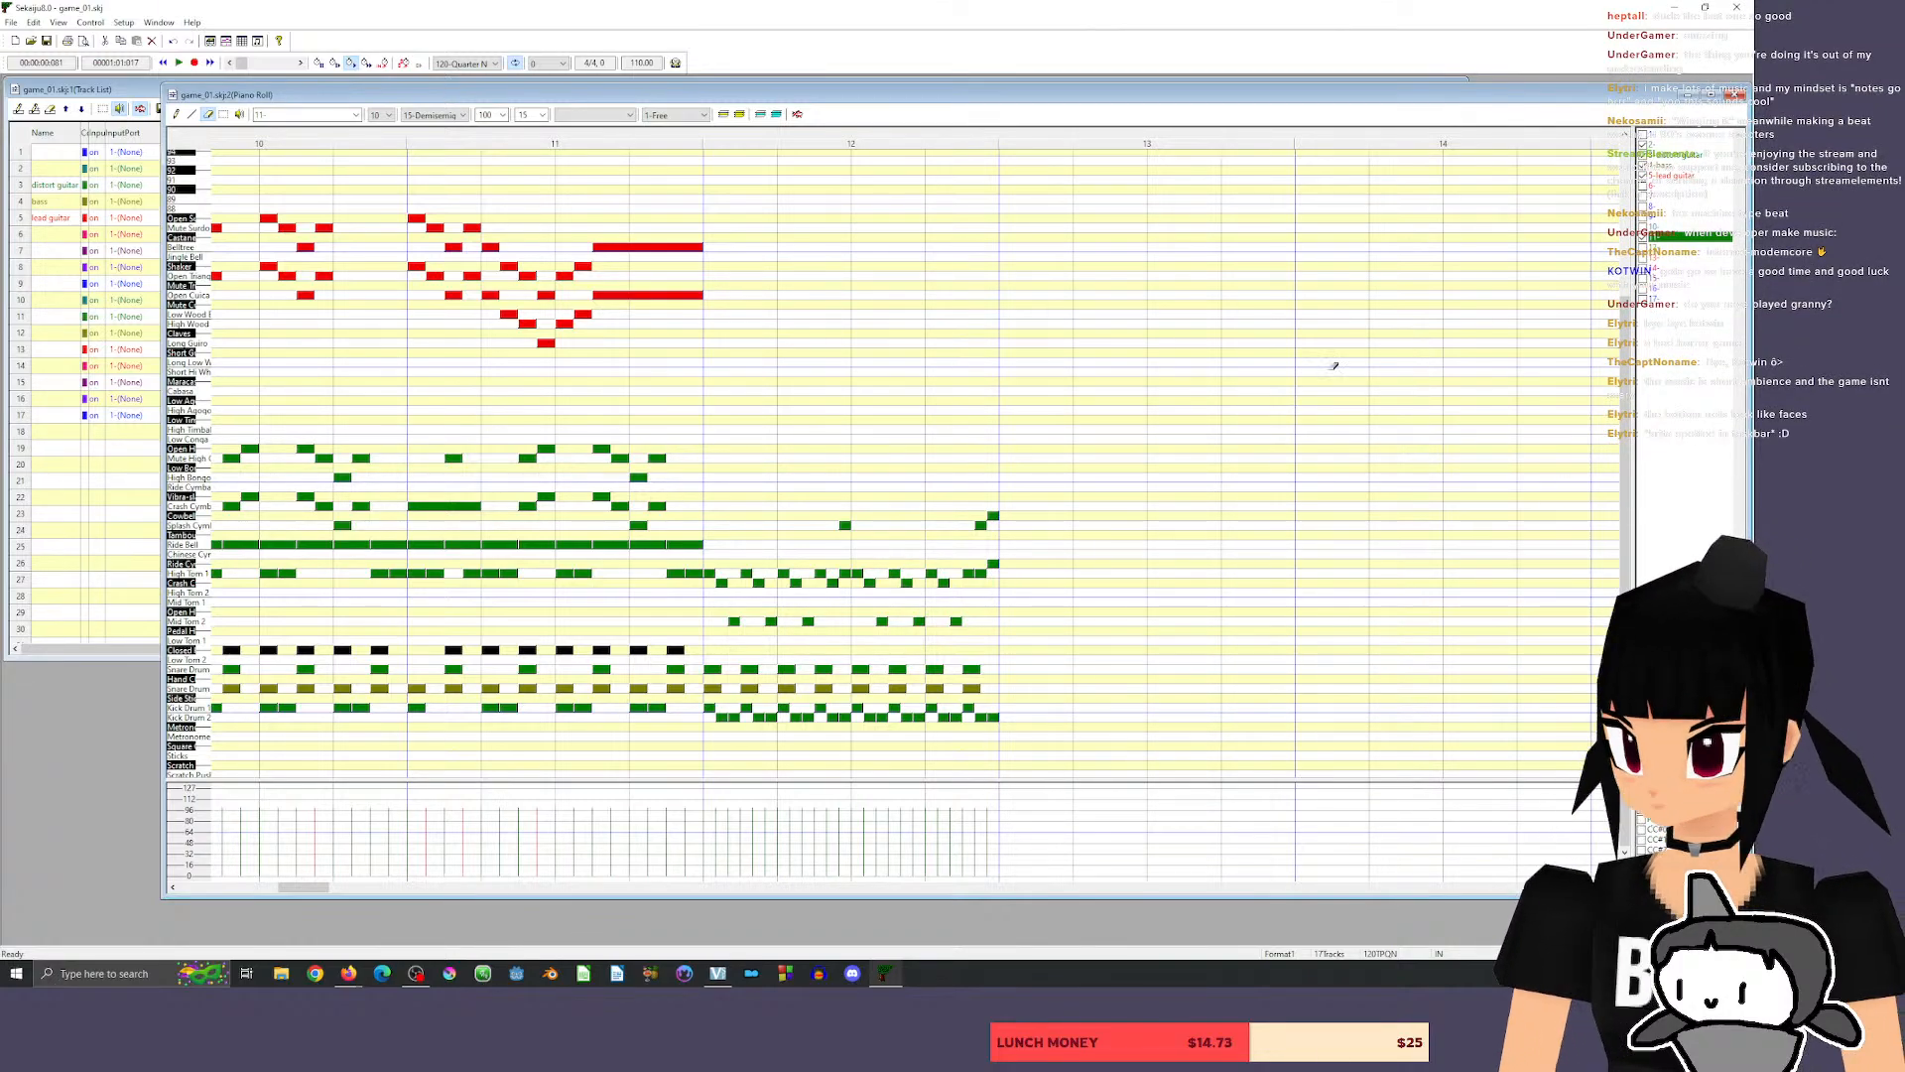
click(177, 114)
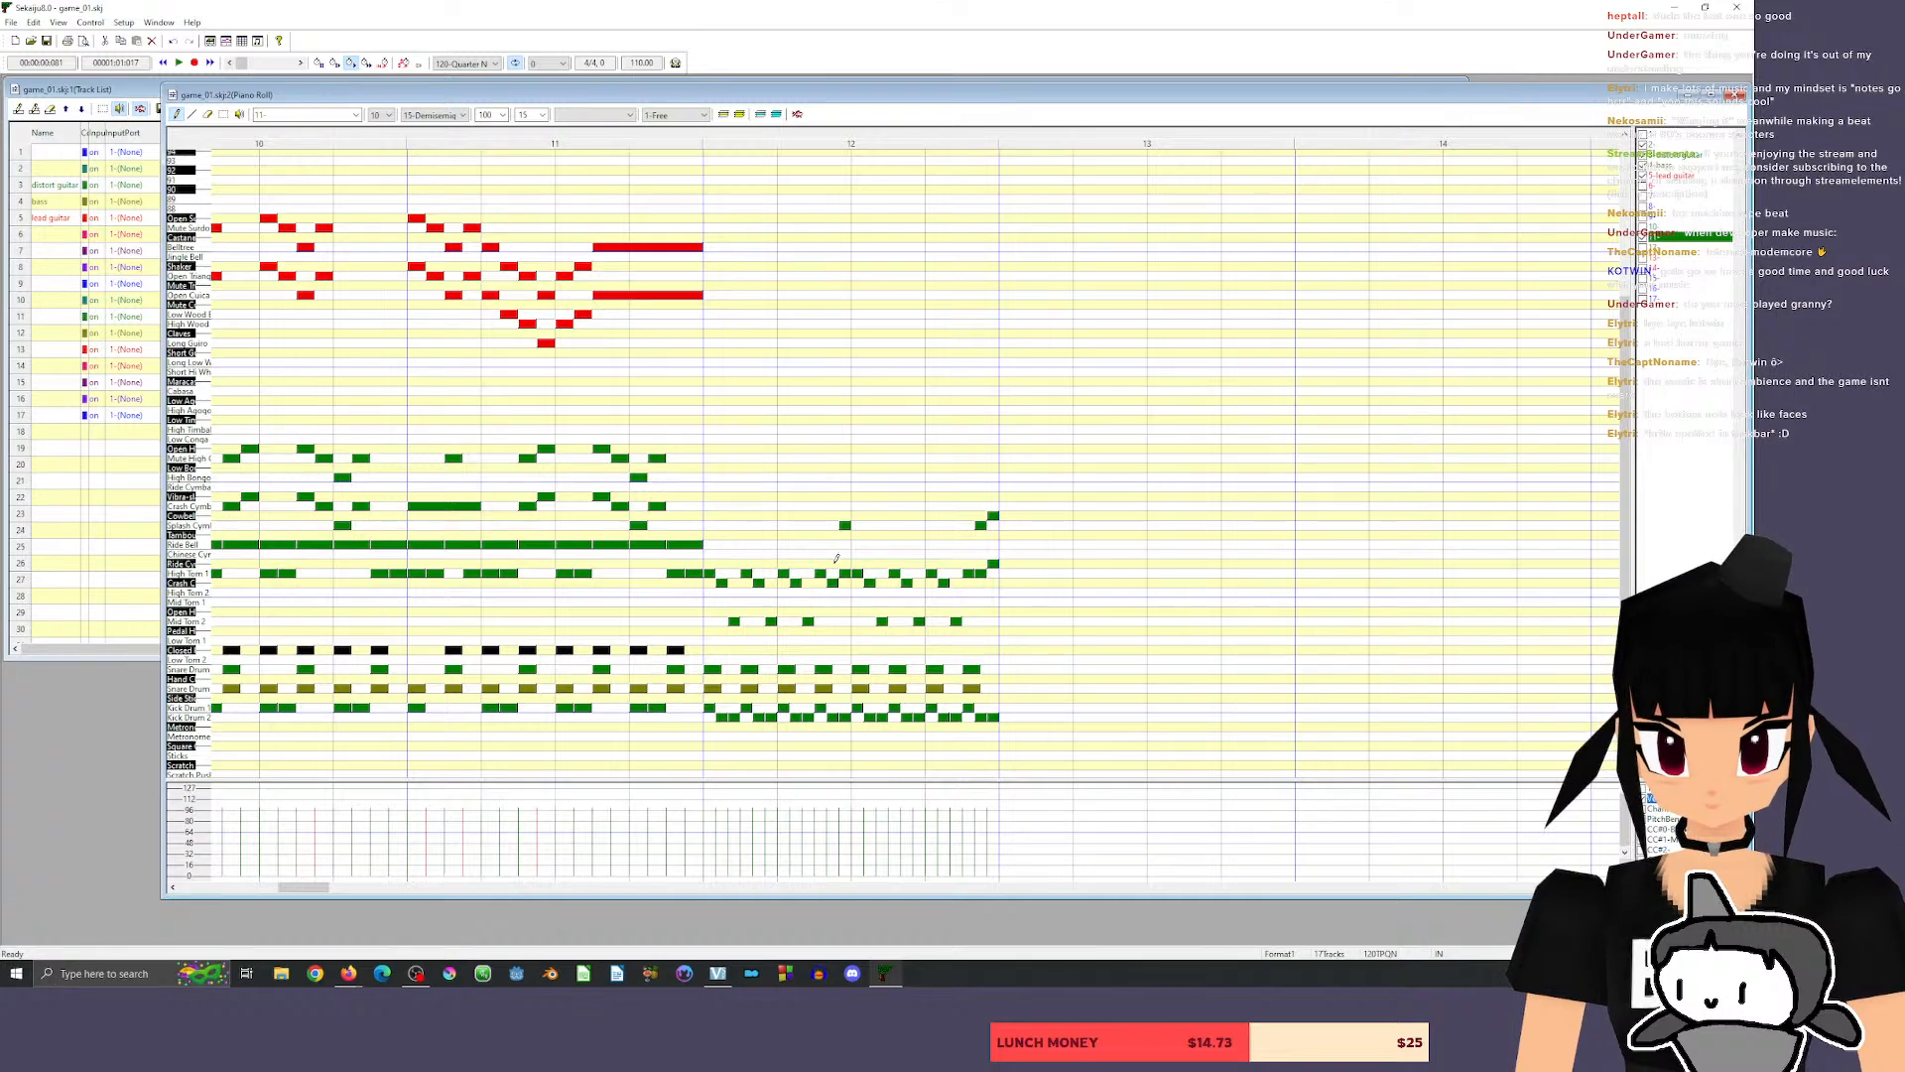
click(783, 525)
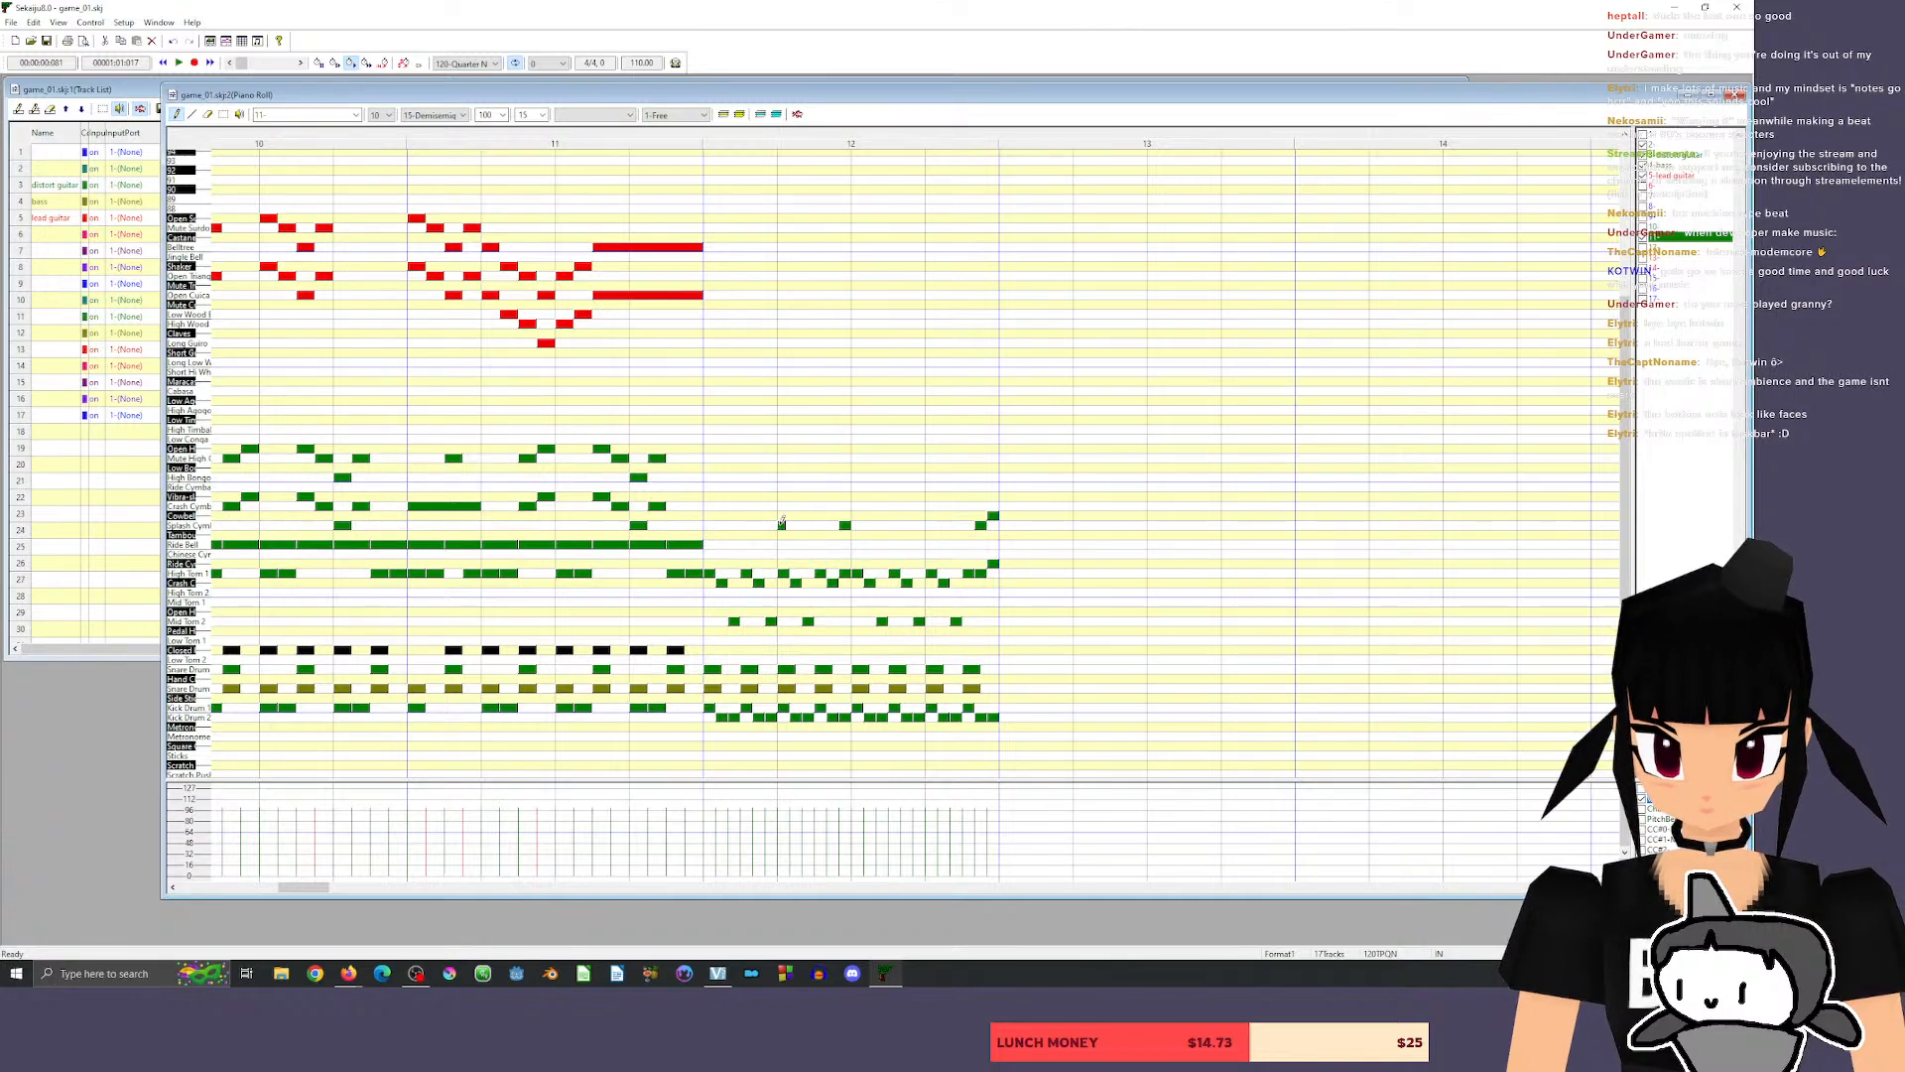
key(ctrl+z)
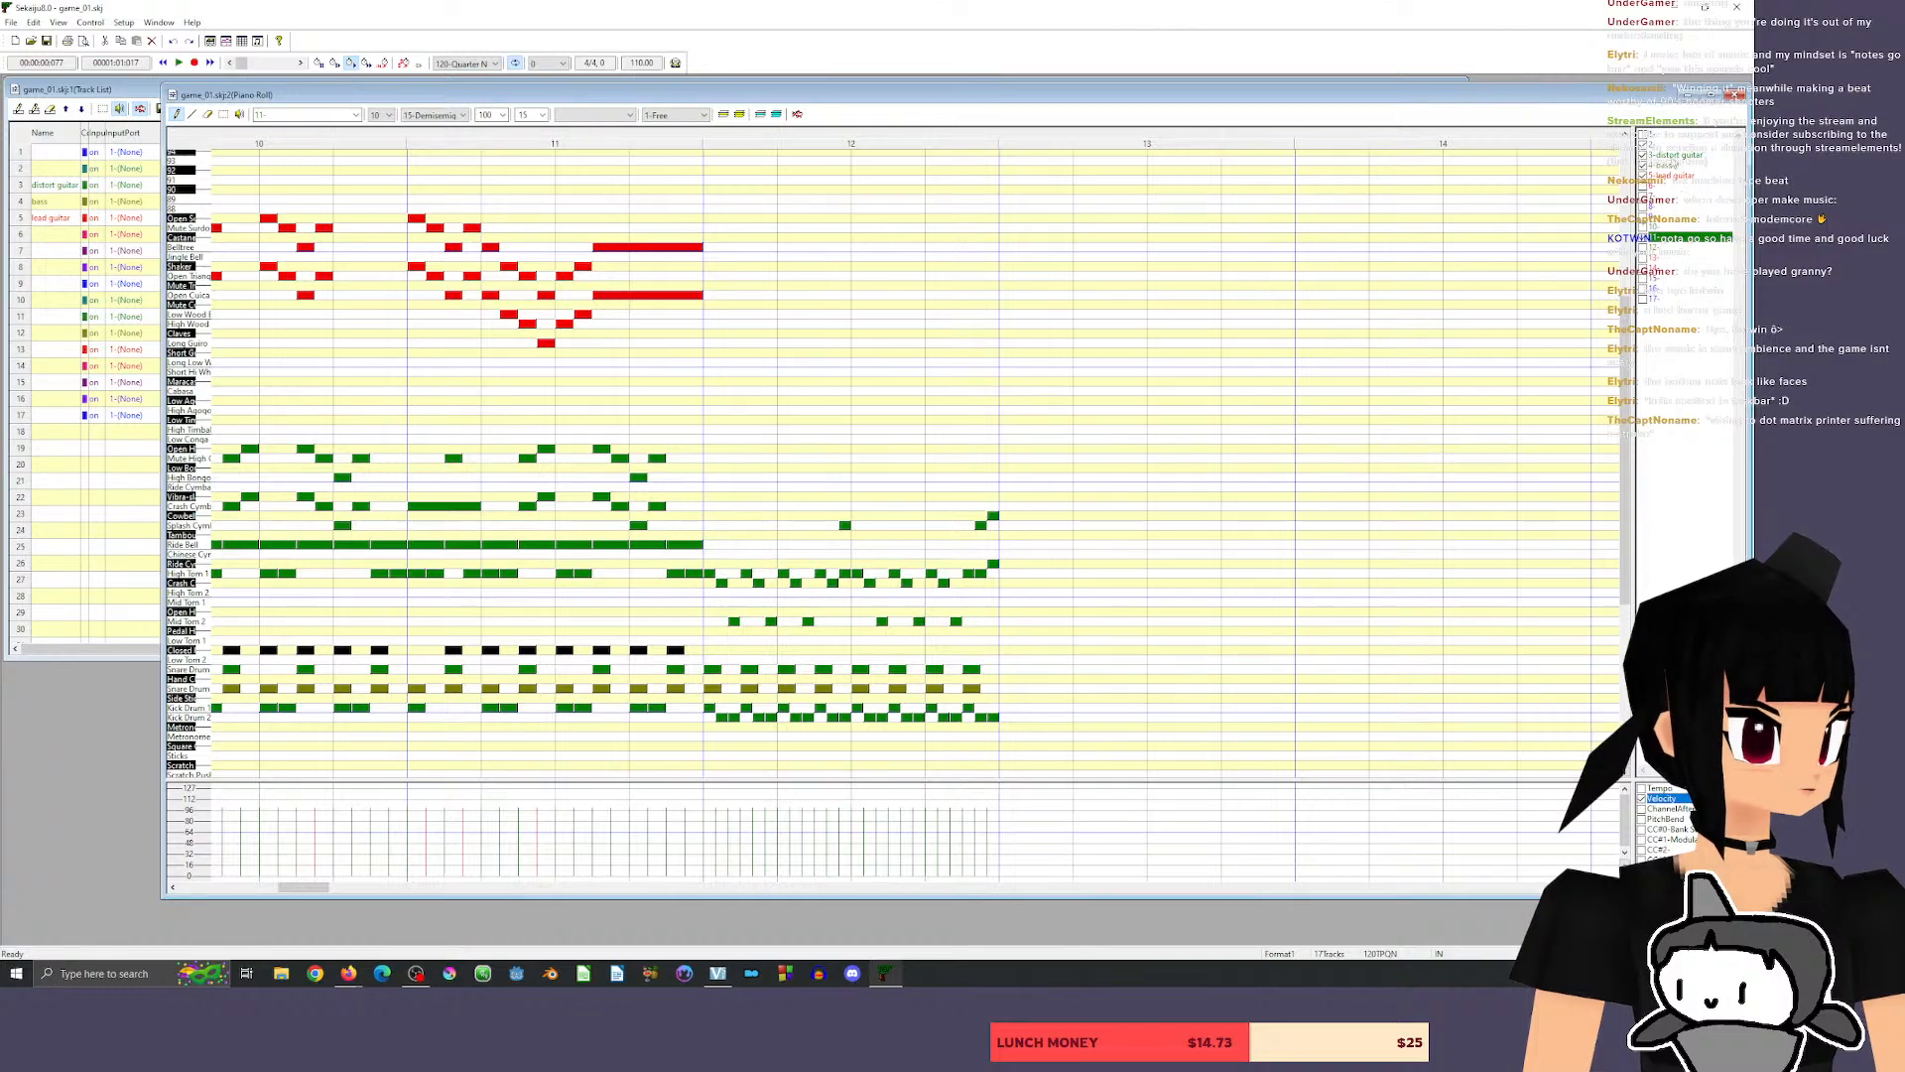
Make distort guitar the active track and draw a 75-tick G2 from beat 2 of measure 12.
click(1677, 156)
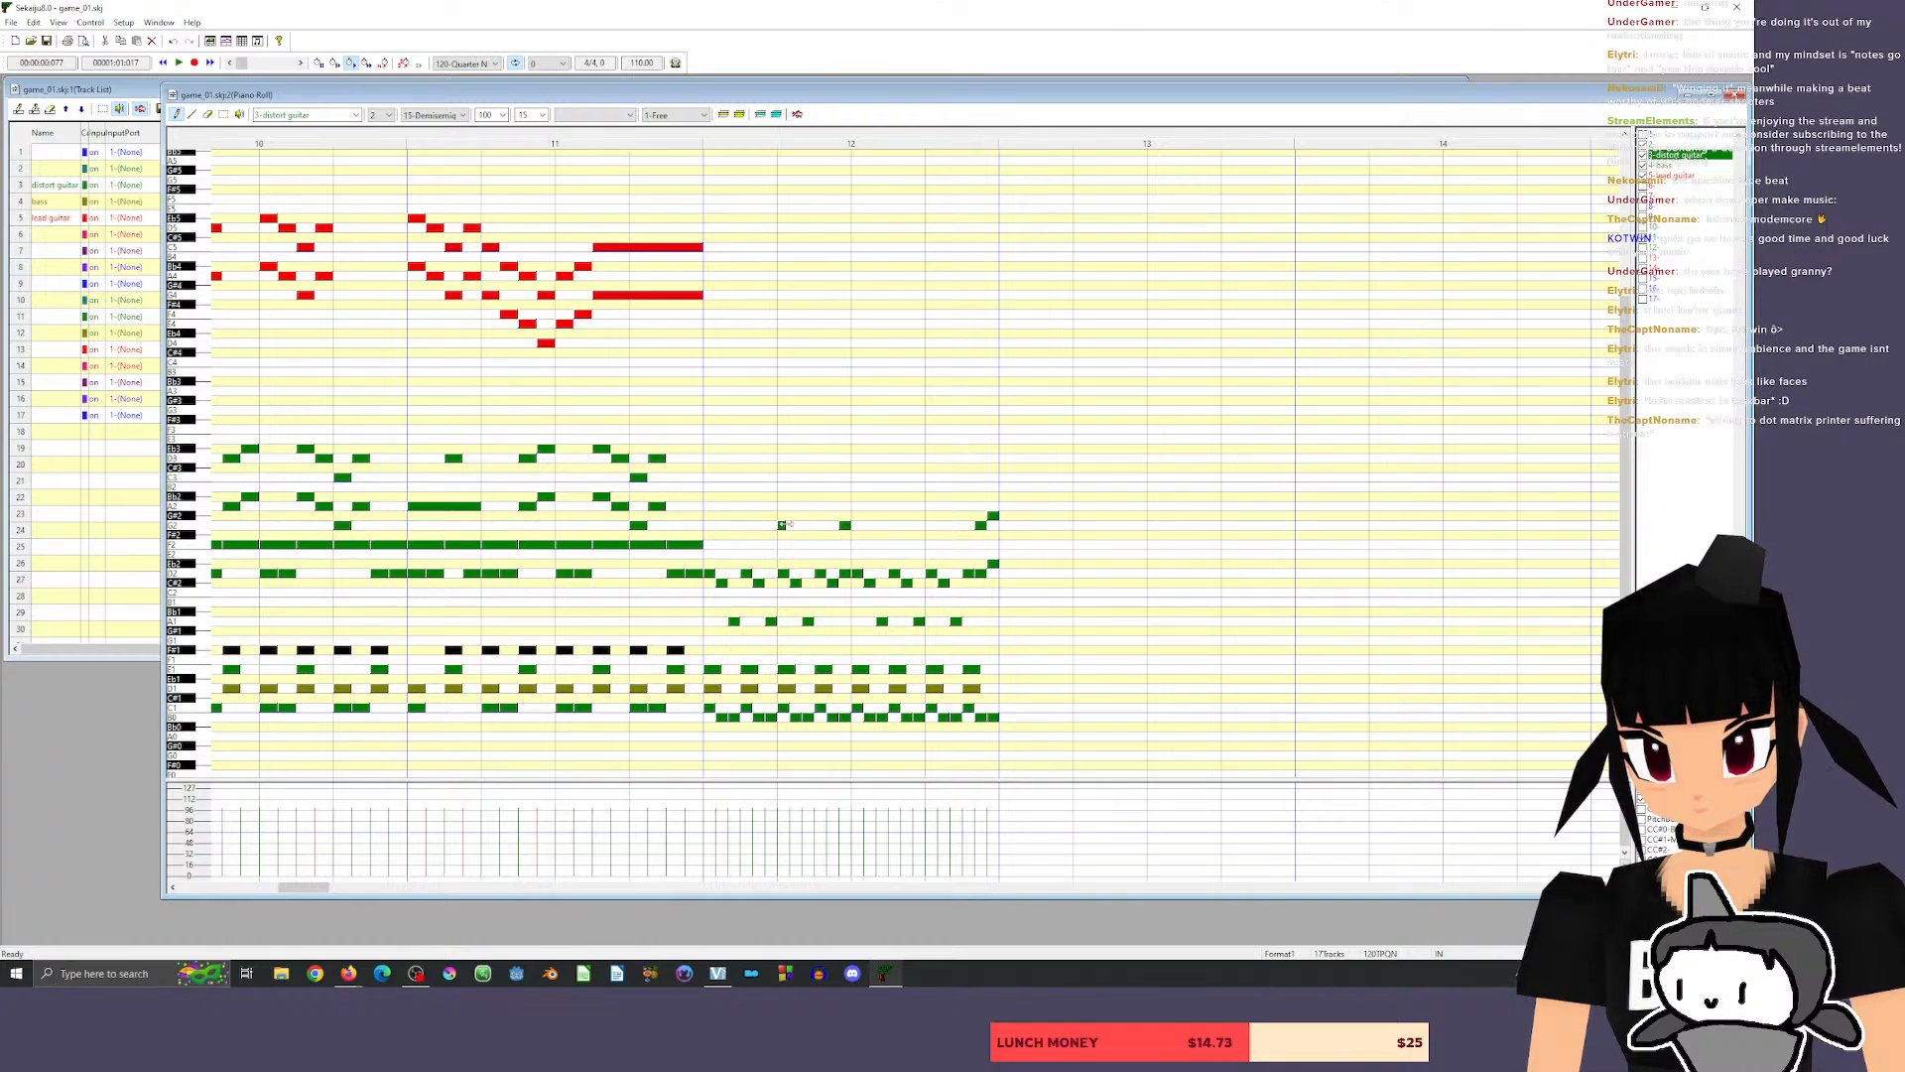
click(789, 526)
key(ctrl+z)
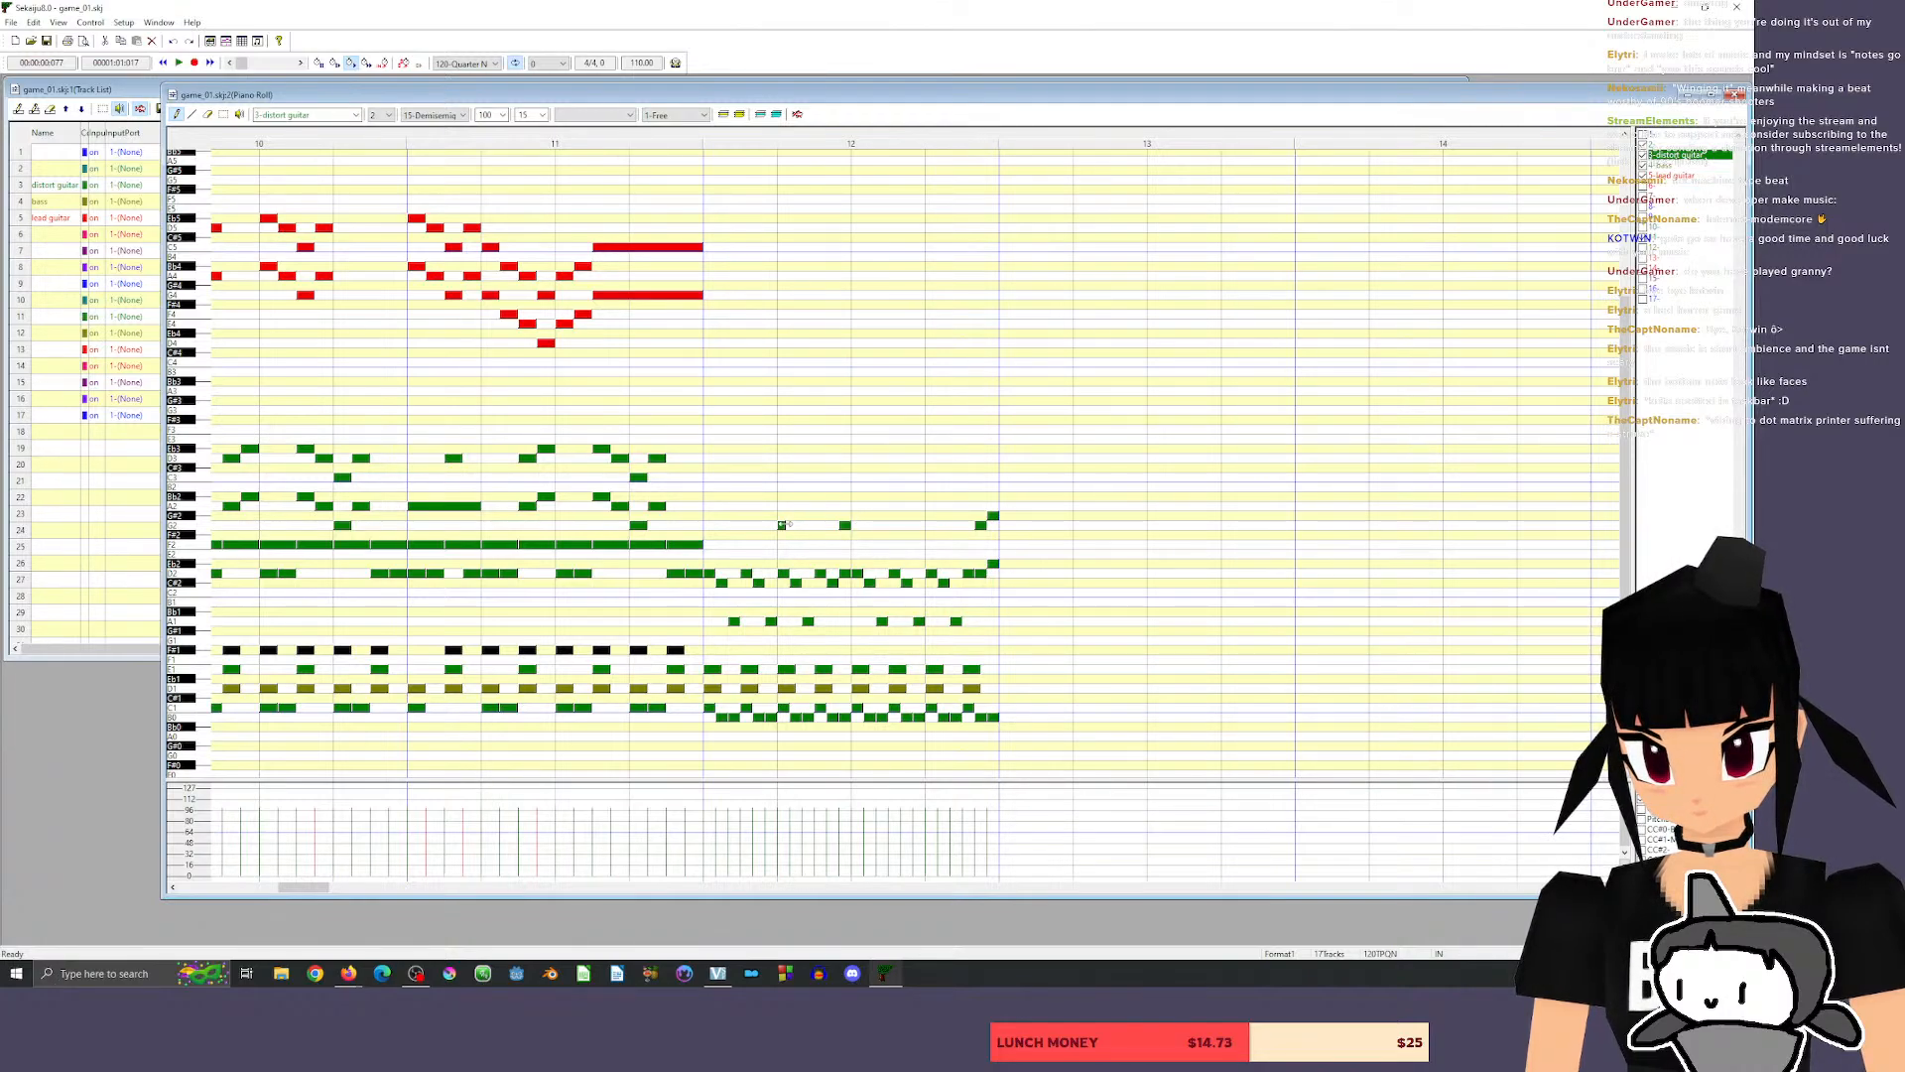
drag(782, 524, 823, 525)
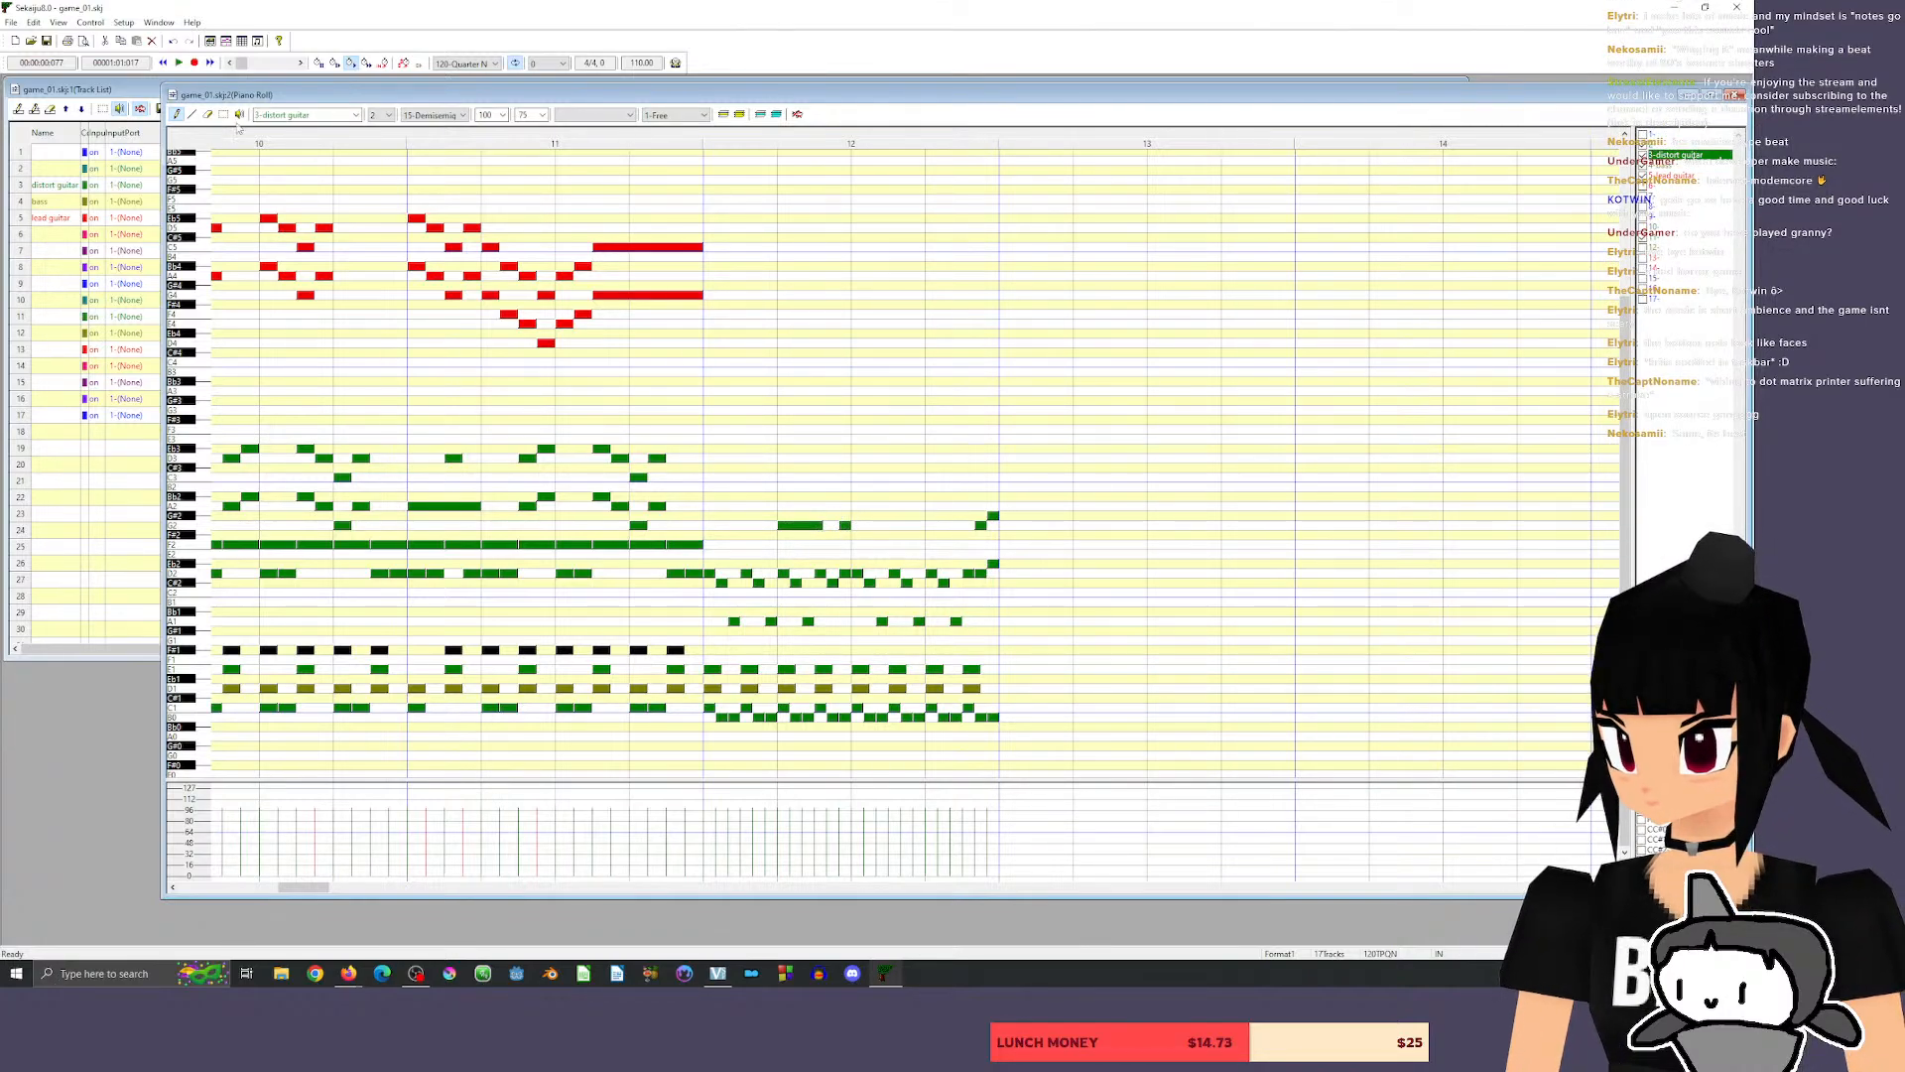
Stretch the G2 to 120 ticks across beat 2 of measure 12, replacing the short notes in its second half, and play the passage.
click(209, 114)
click(846, 525)
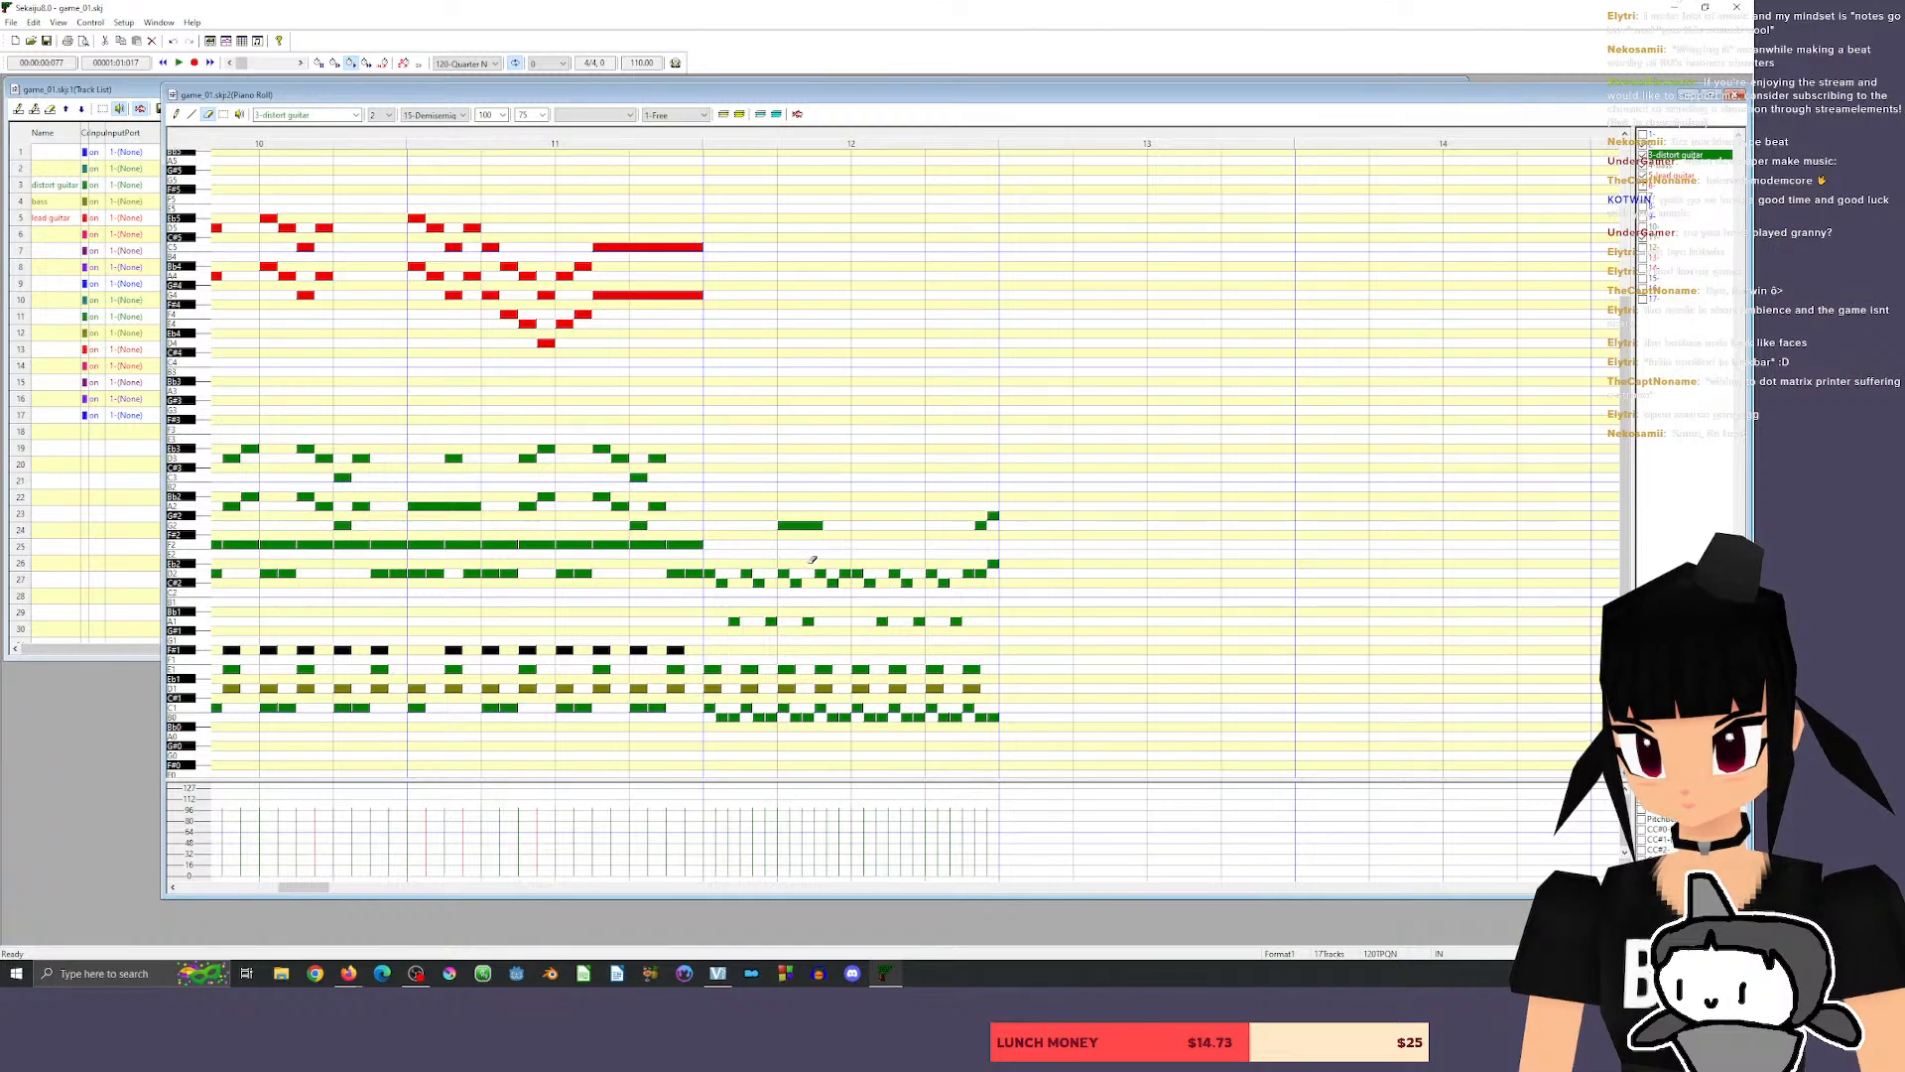
click(821, 574)
click(177, 114)
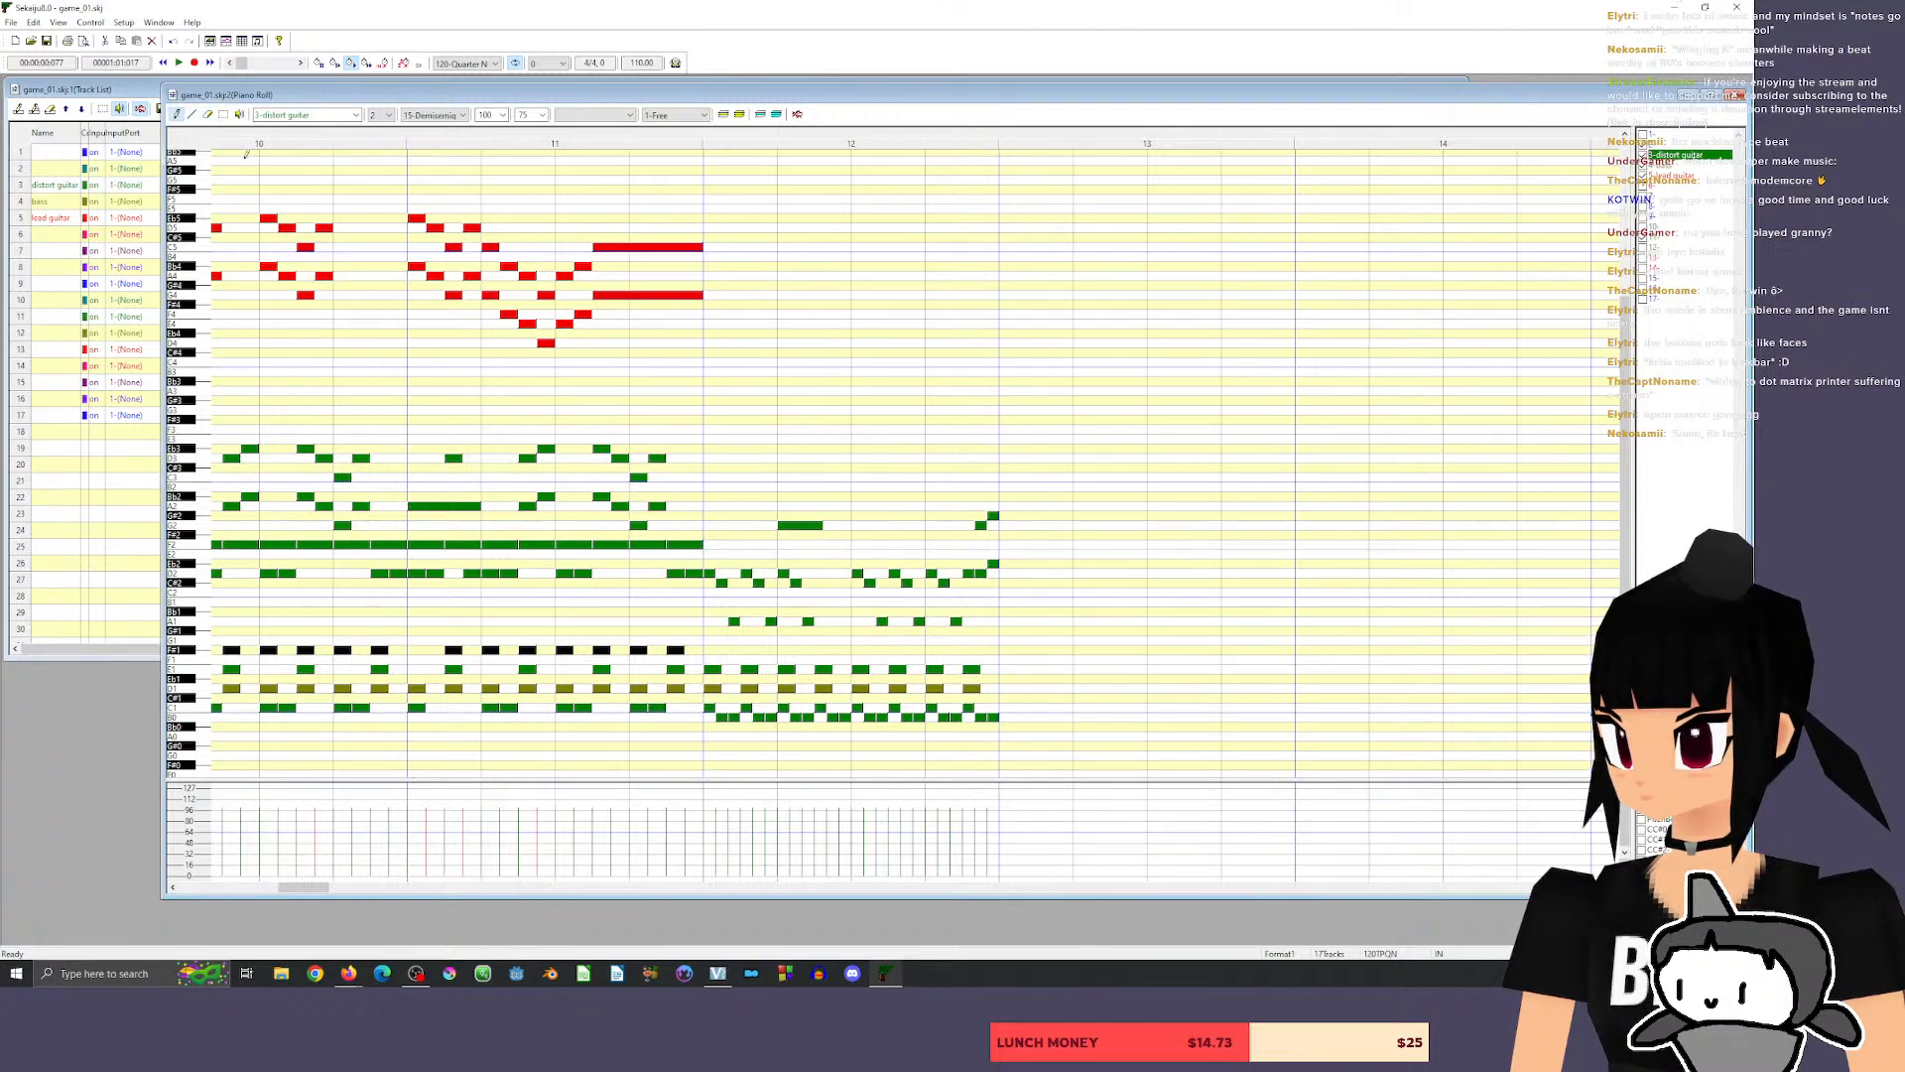
drag(816, 525, 855, 525)
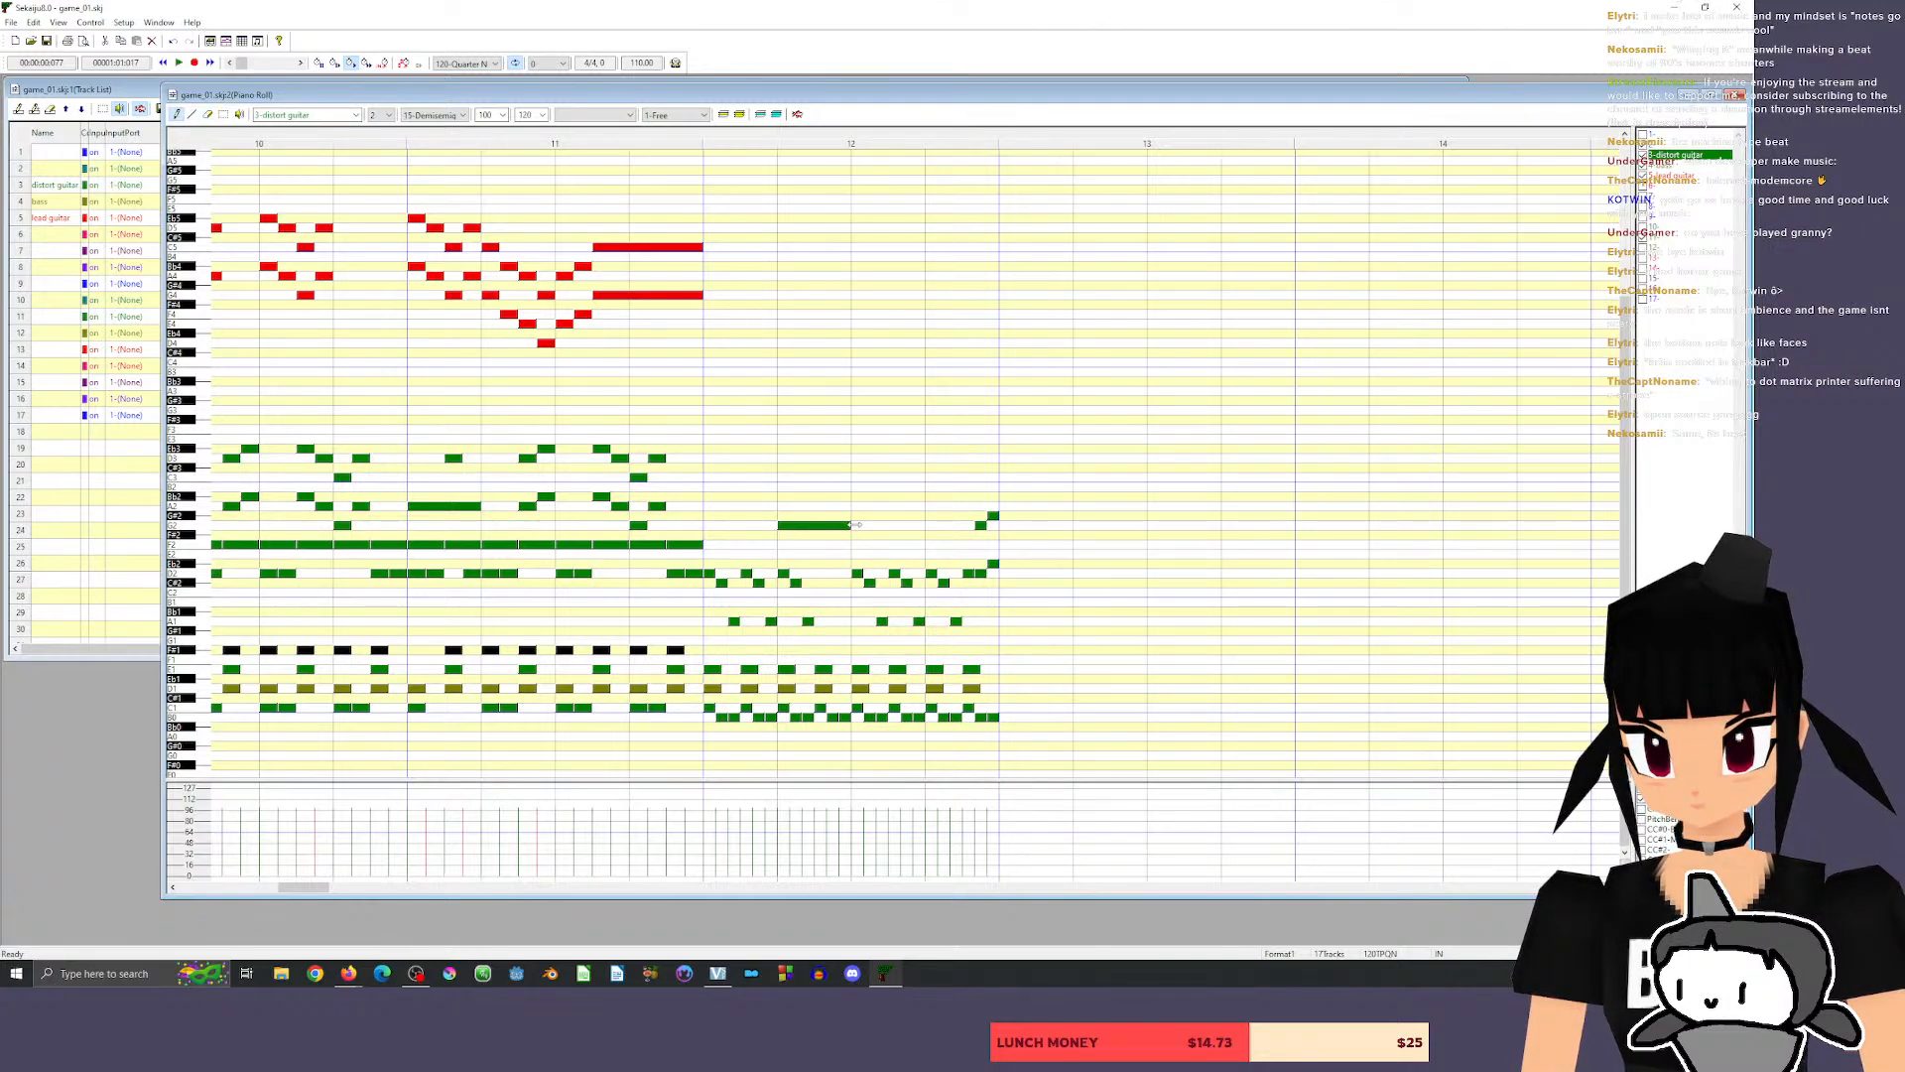
click(679, 138)
key(space)
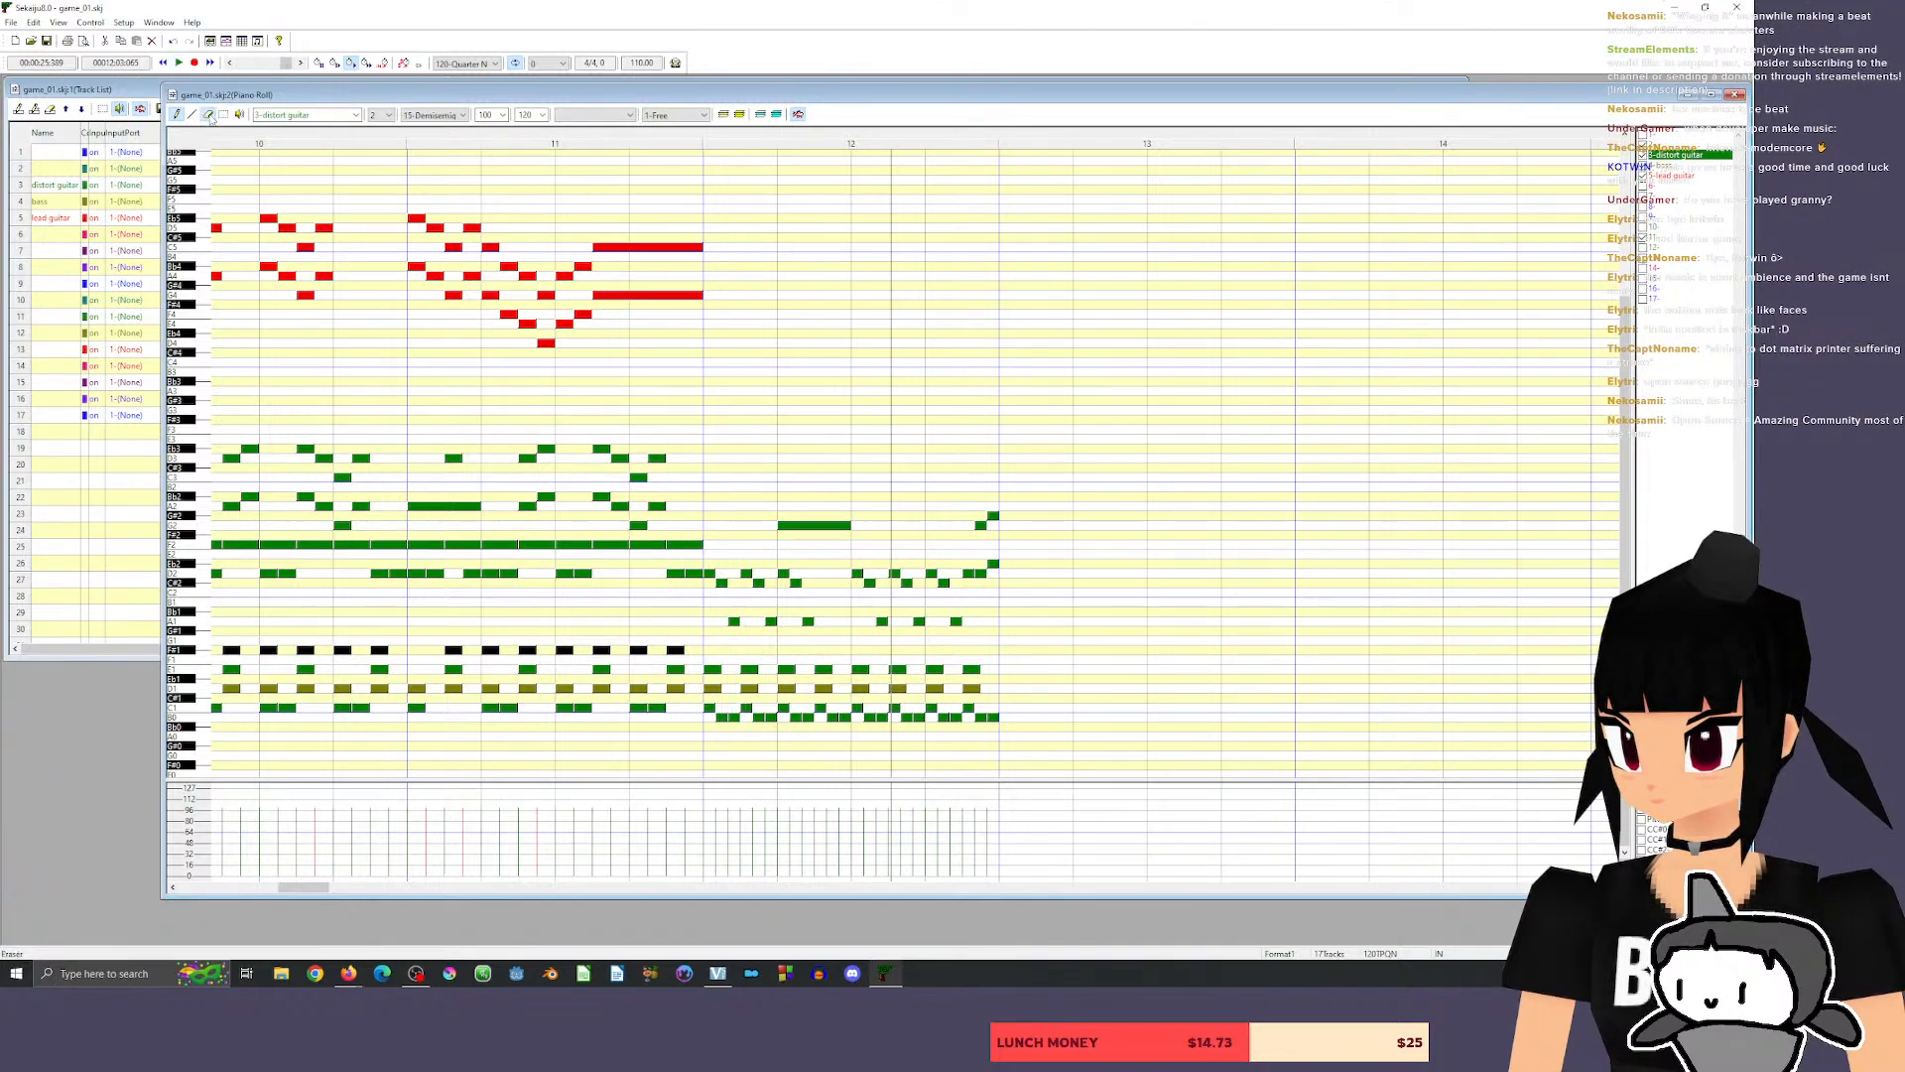
Replace the remaining short notes on beat 2 with a D2 under the G2, and shorten both held notes to 60 ticks.
click(207, 114)
drag(808, 622, 794, 570)
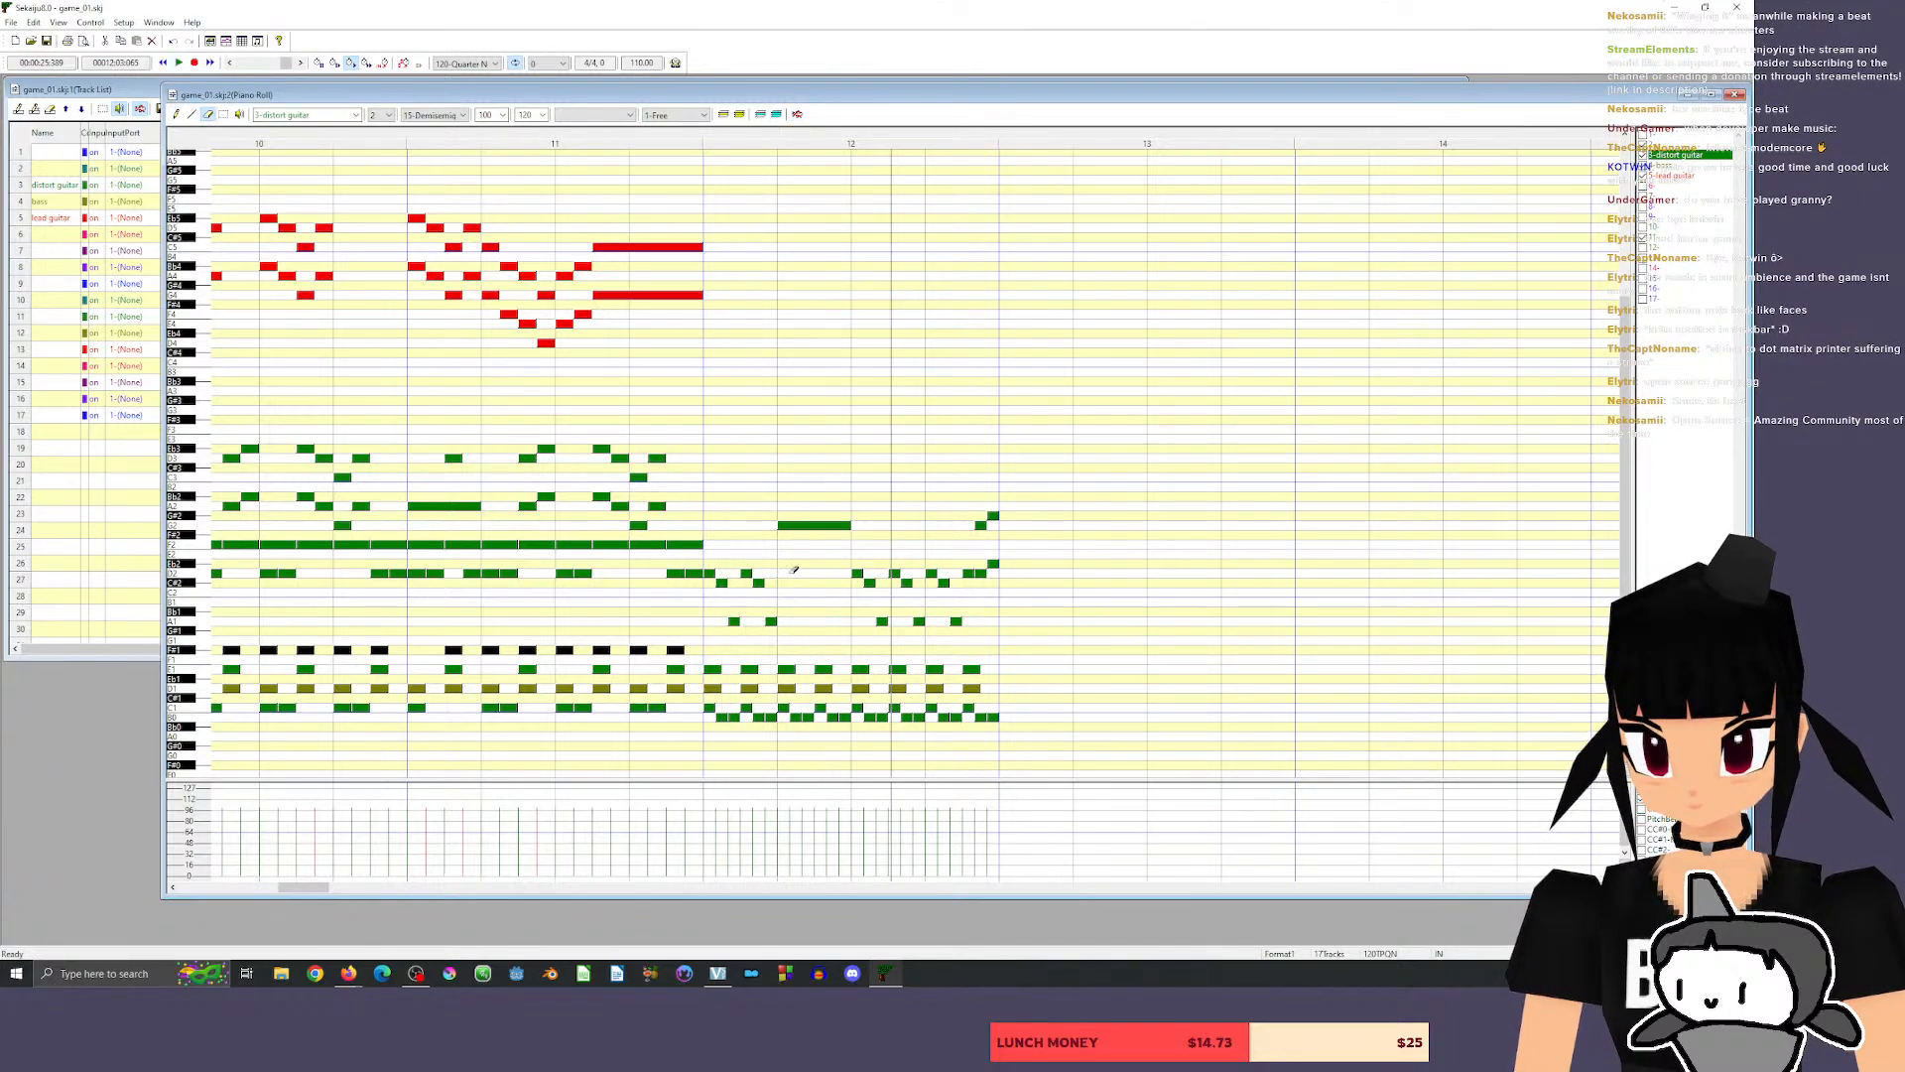
click(175, 114)
click(783, 573)
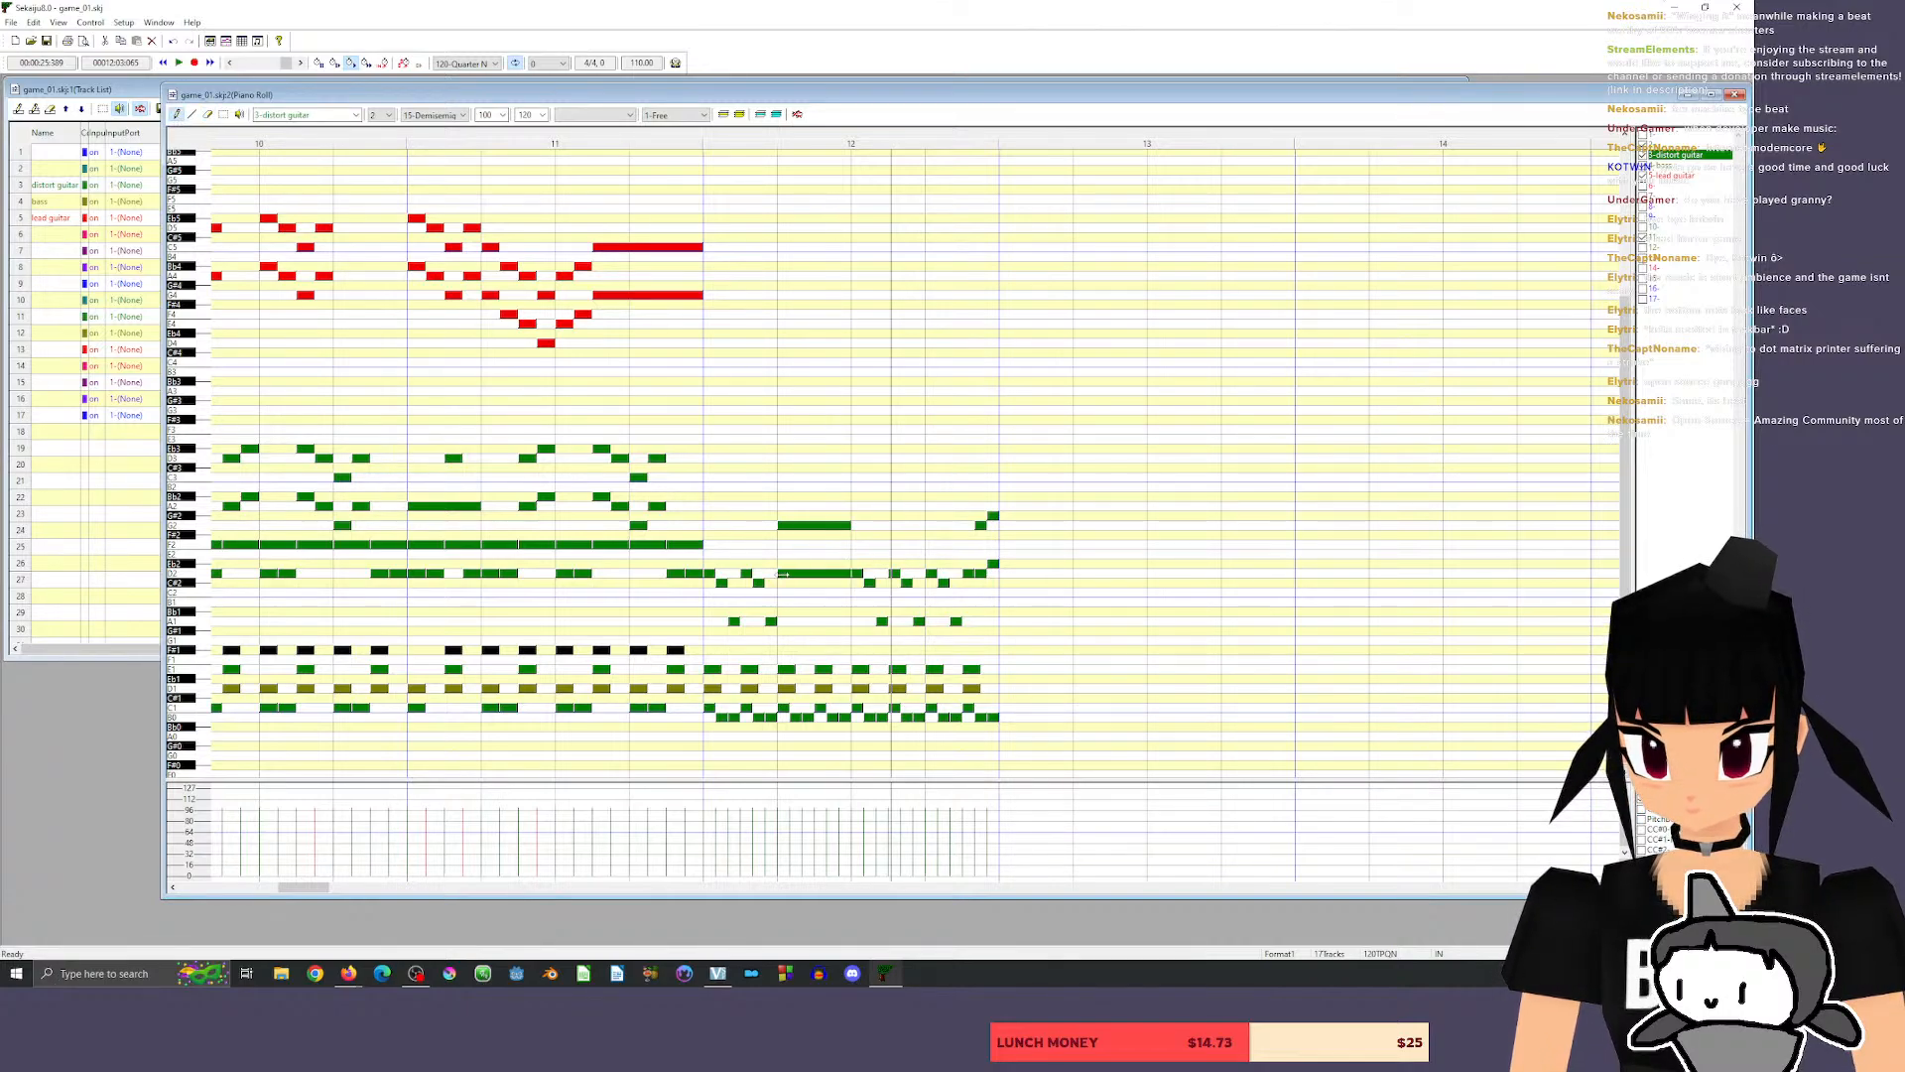
drag(839, 576, 813, 529)
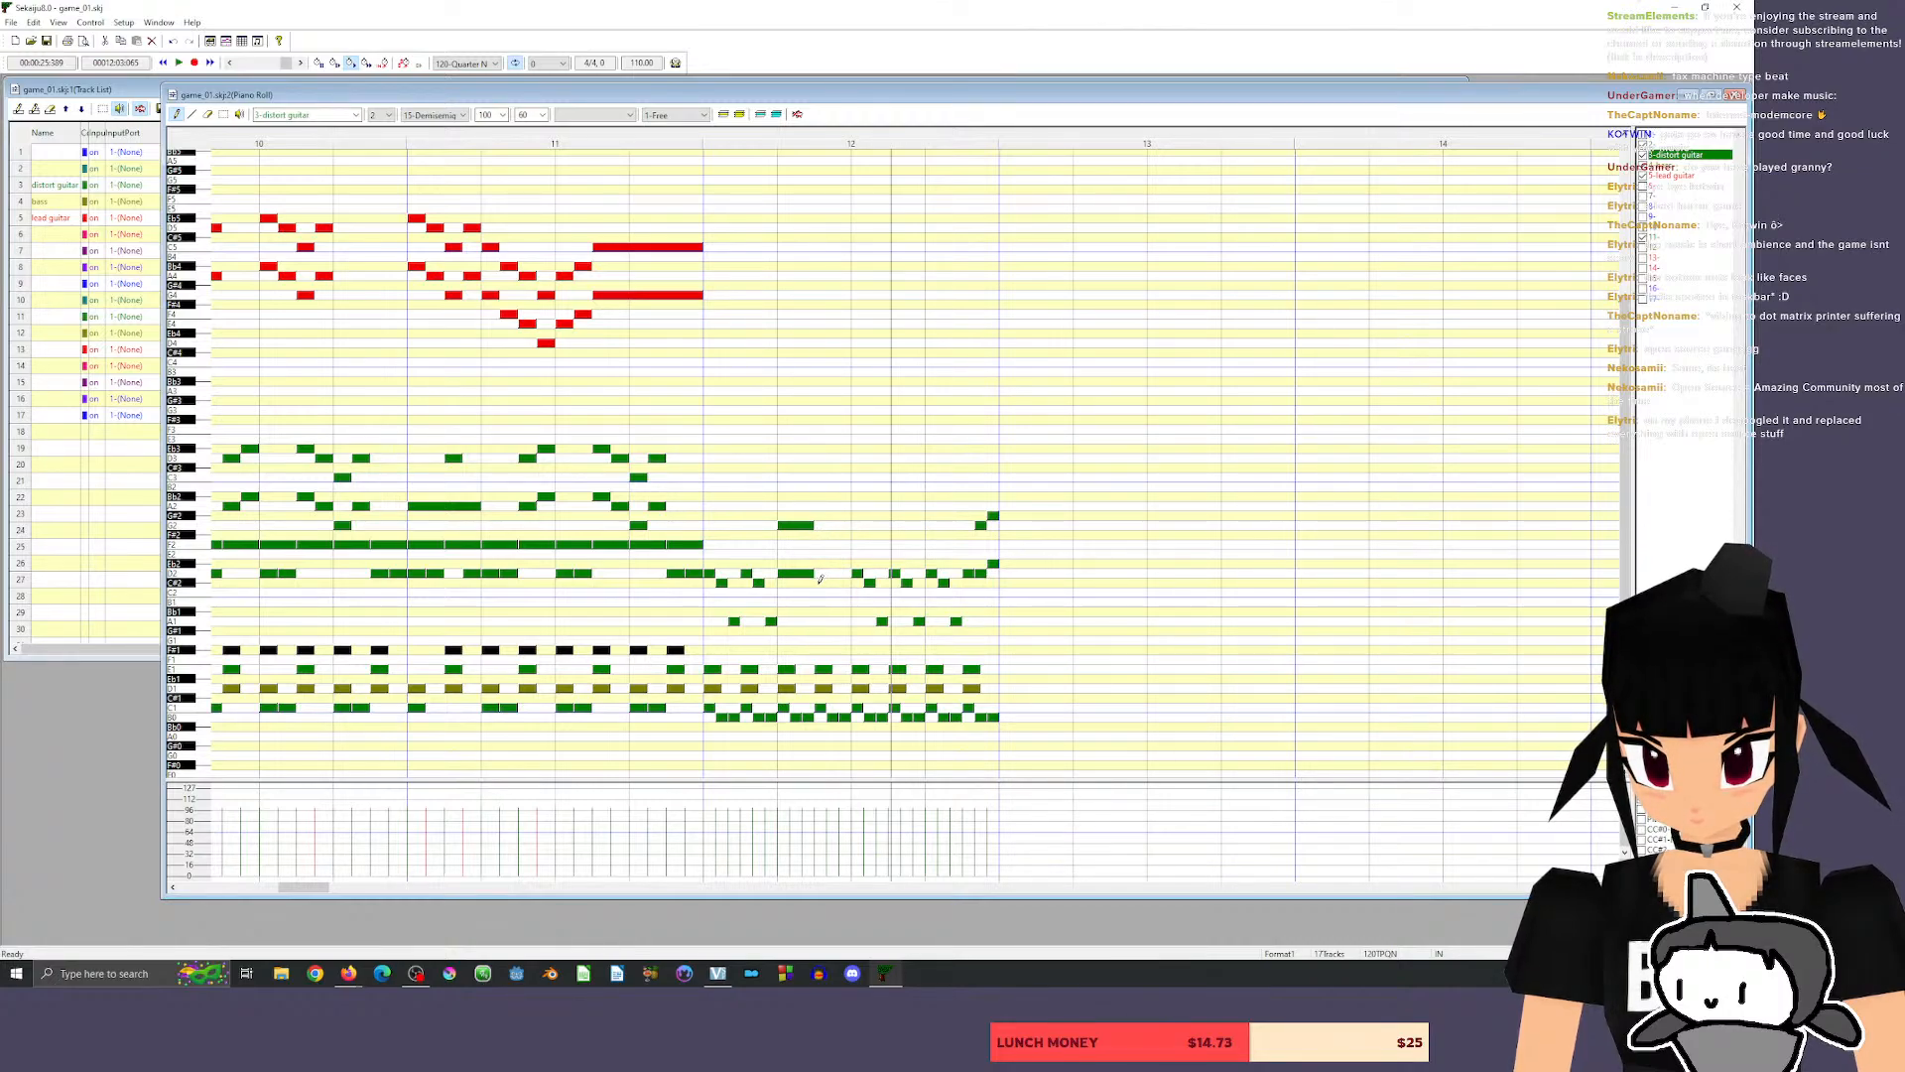
Try a run of 15-tick distort guitar notes D2, C#2, A1 and D2 in the second half of beat 2 of measure 12, and play it.
click(819, 572)
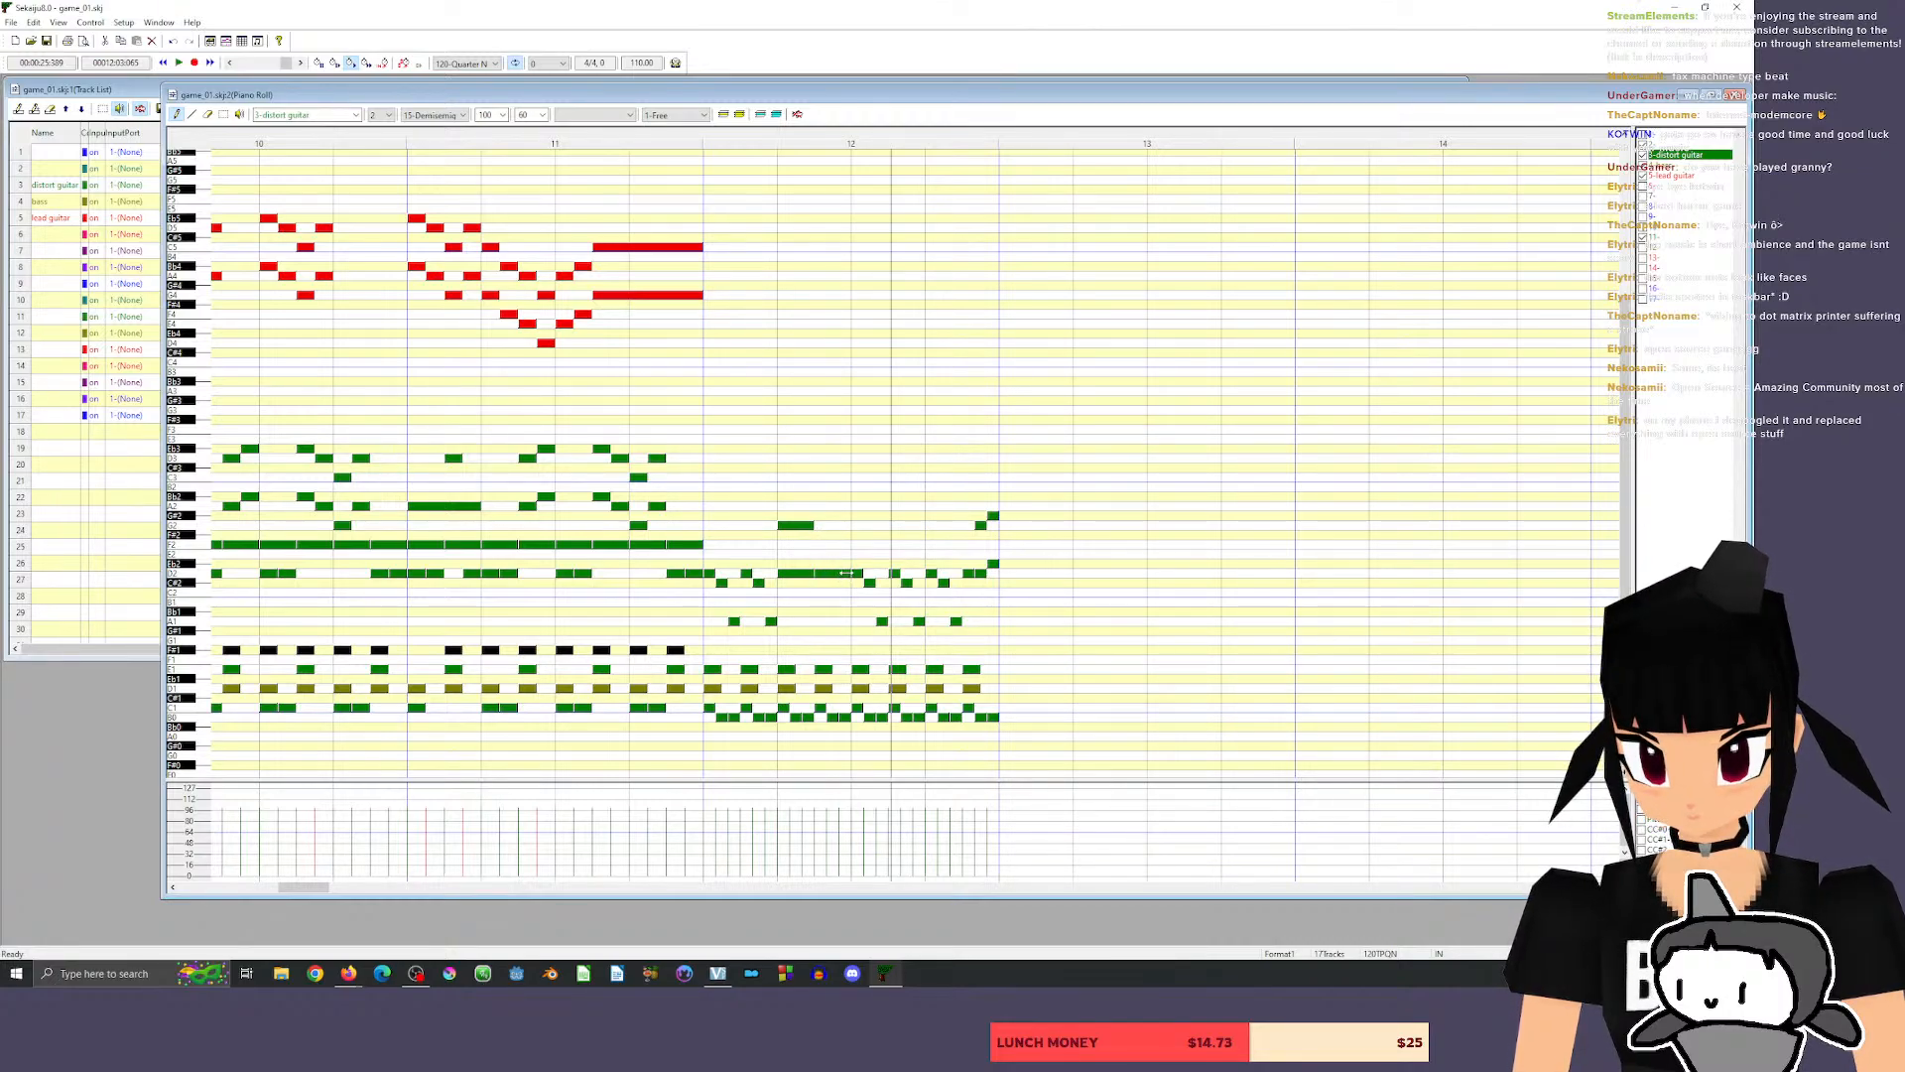
drag(850, 574, 825, 576)
click(826, 582)
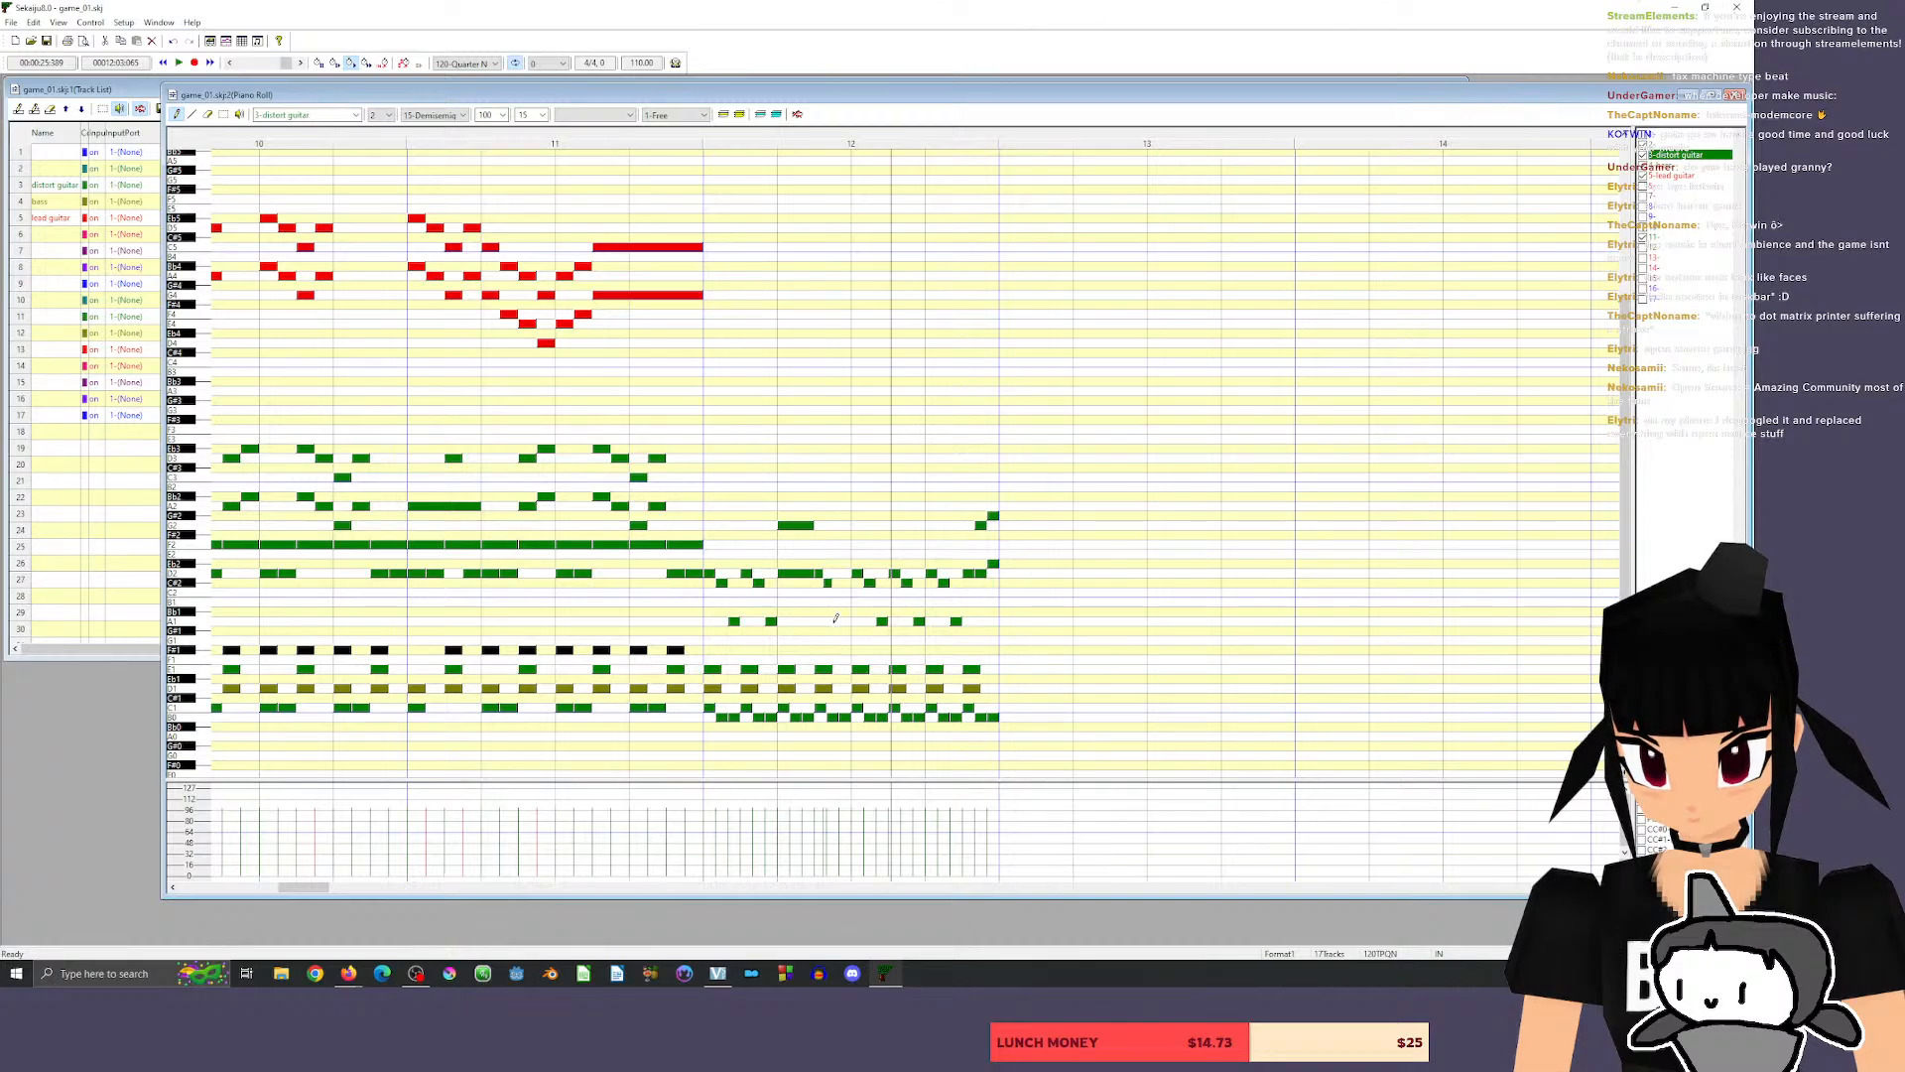
click(836, 620)
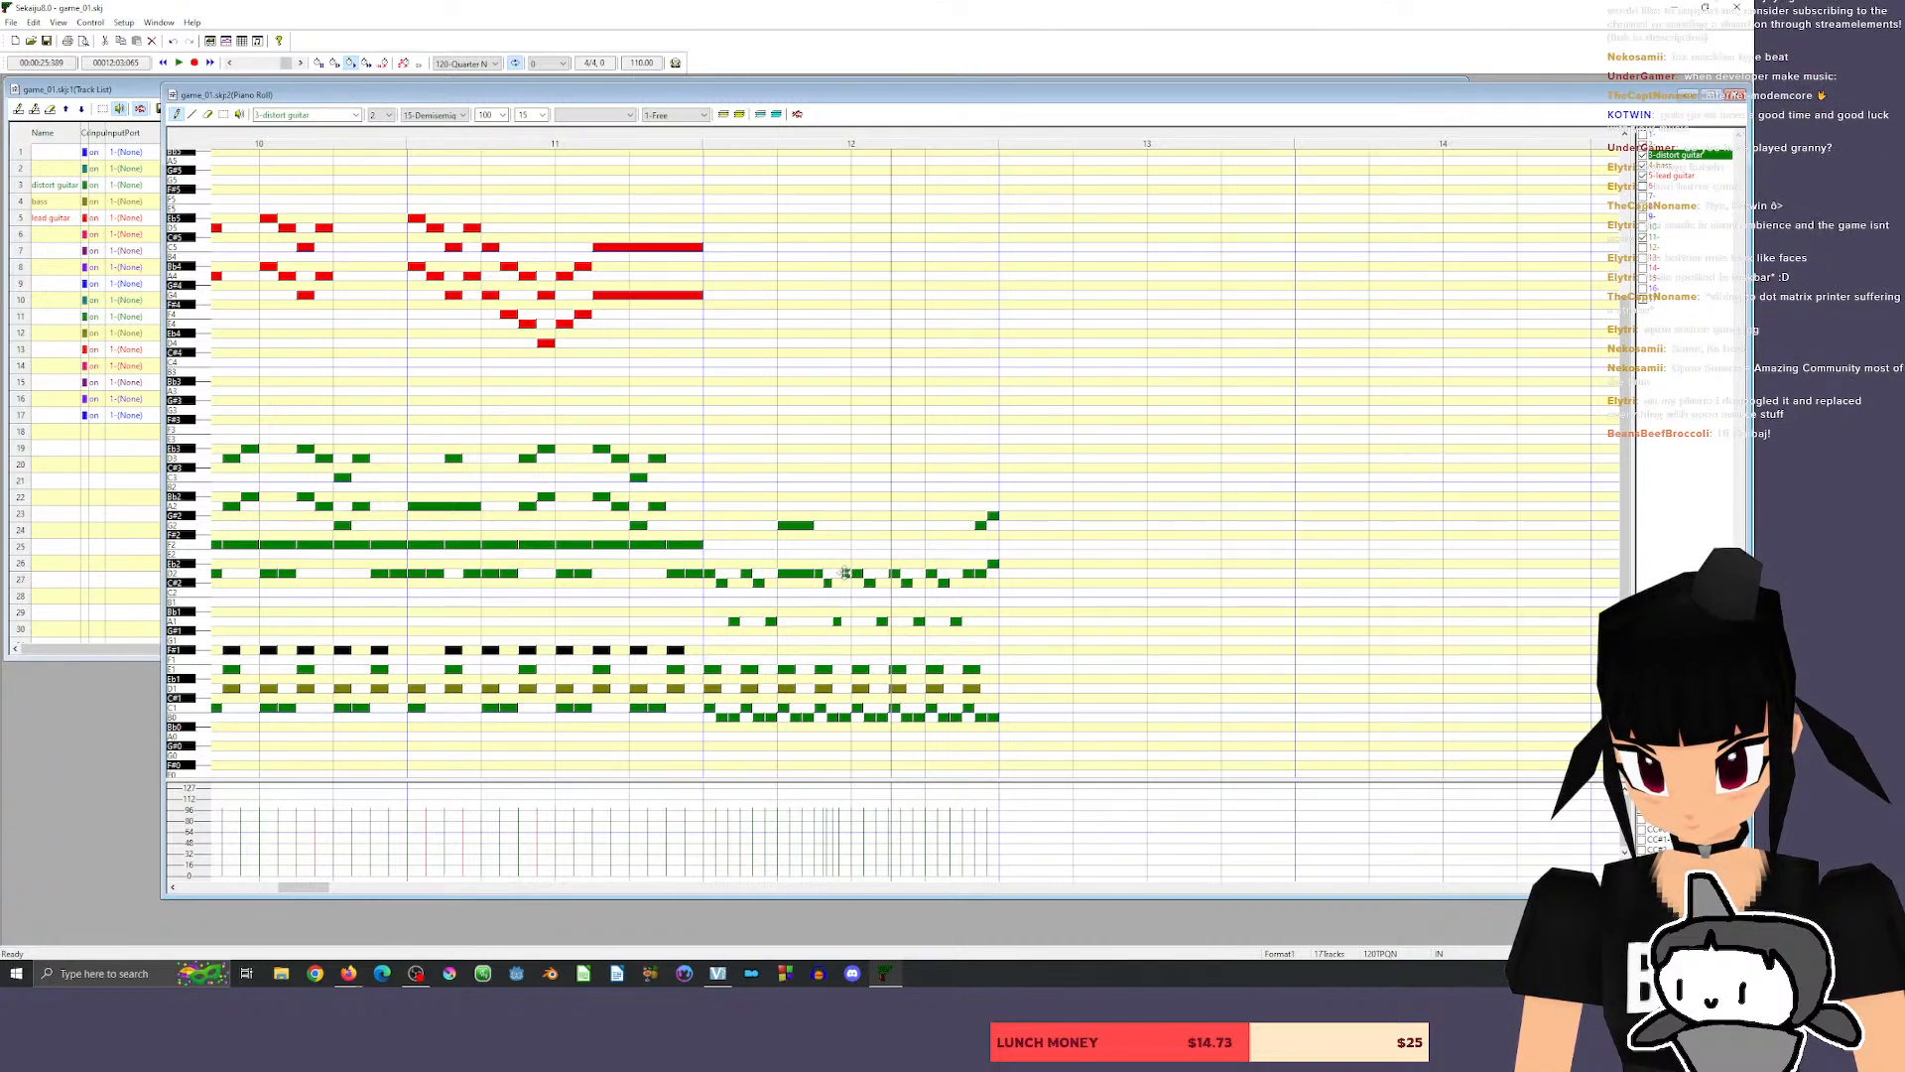
click(843, 574)
click(650, 149)
key(space)
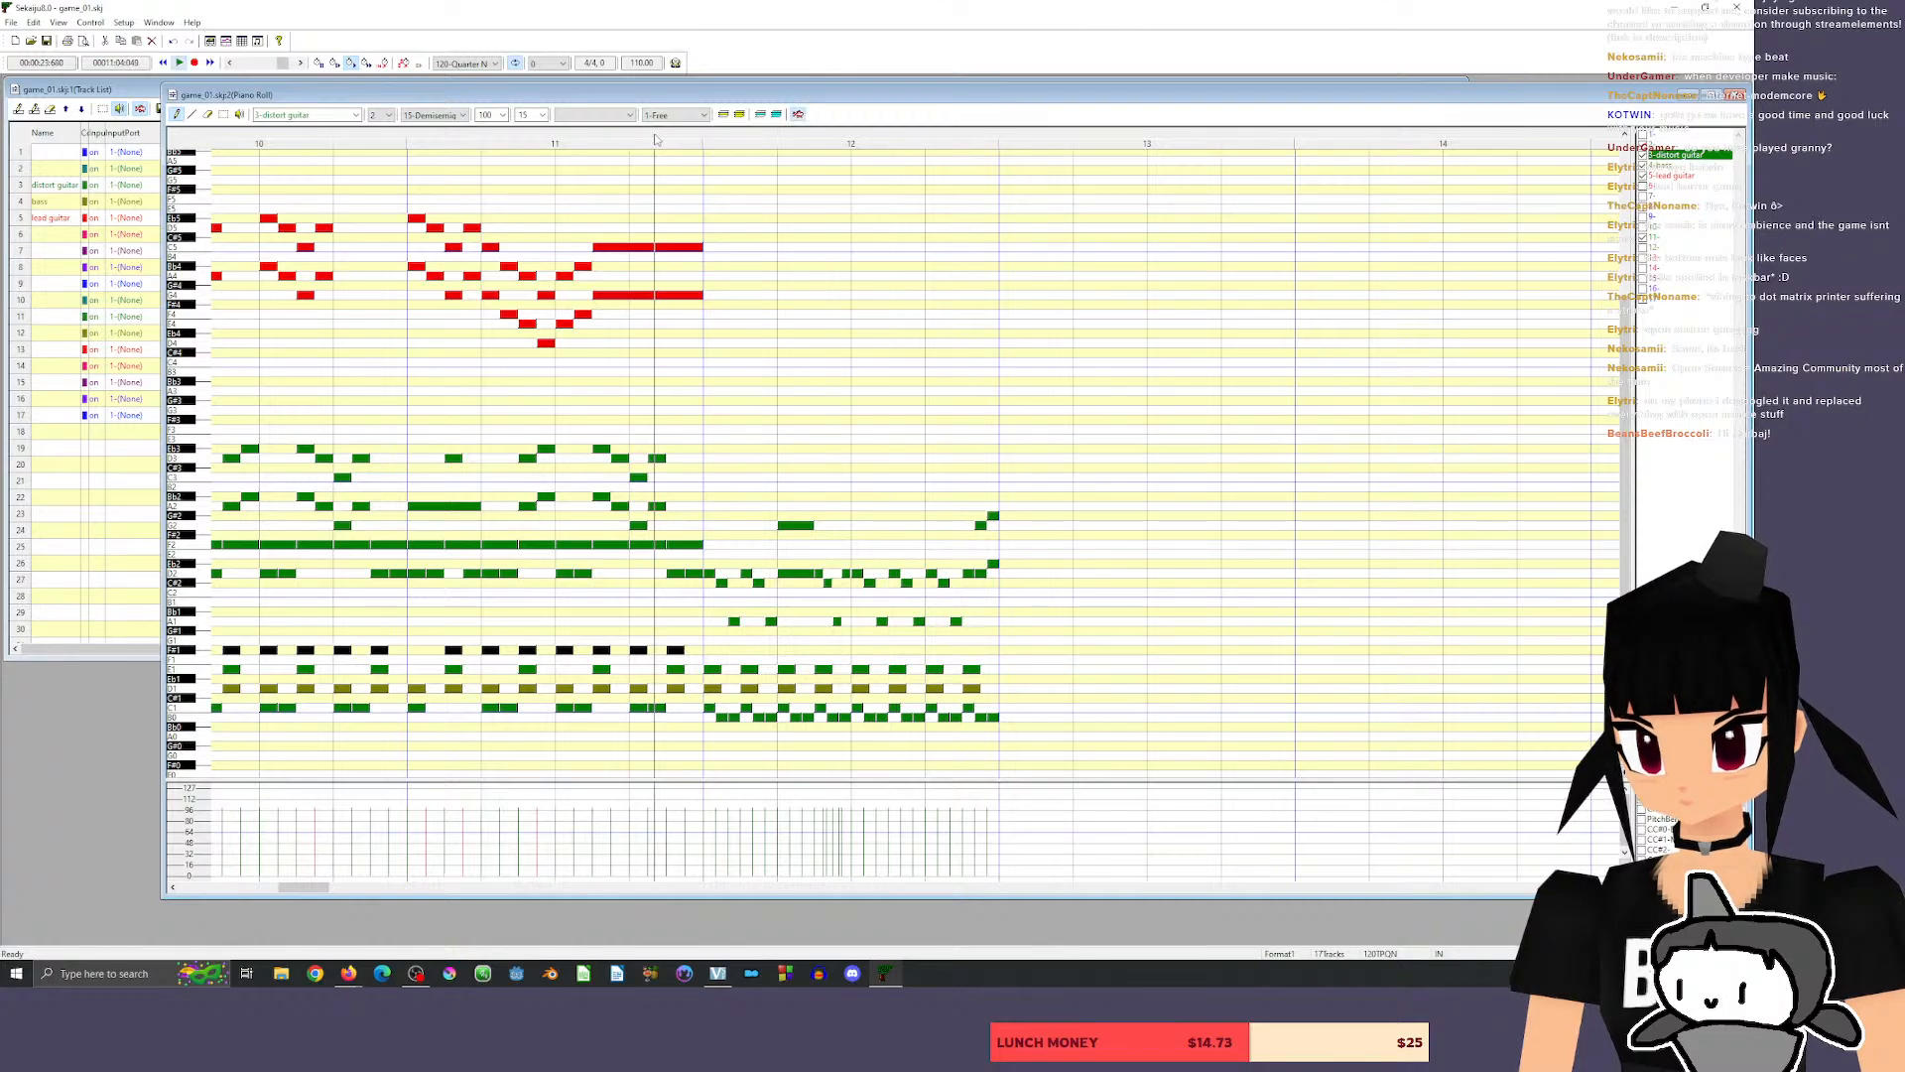
key(space)
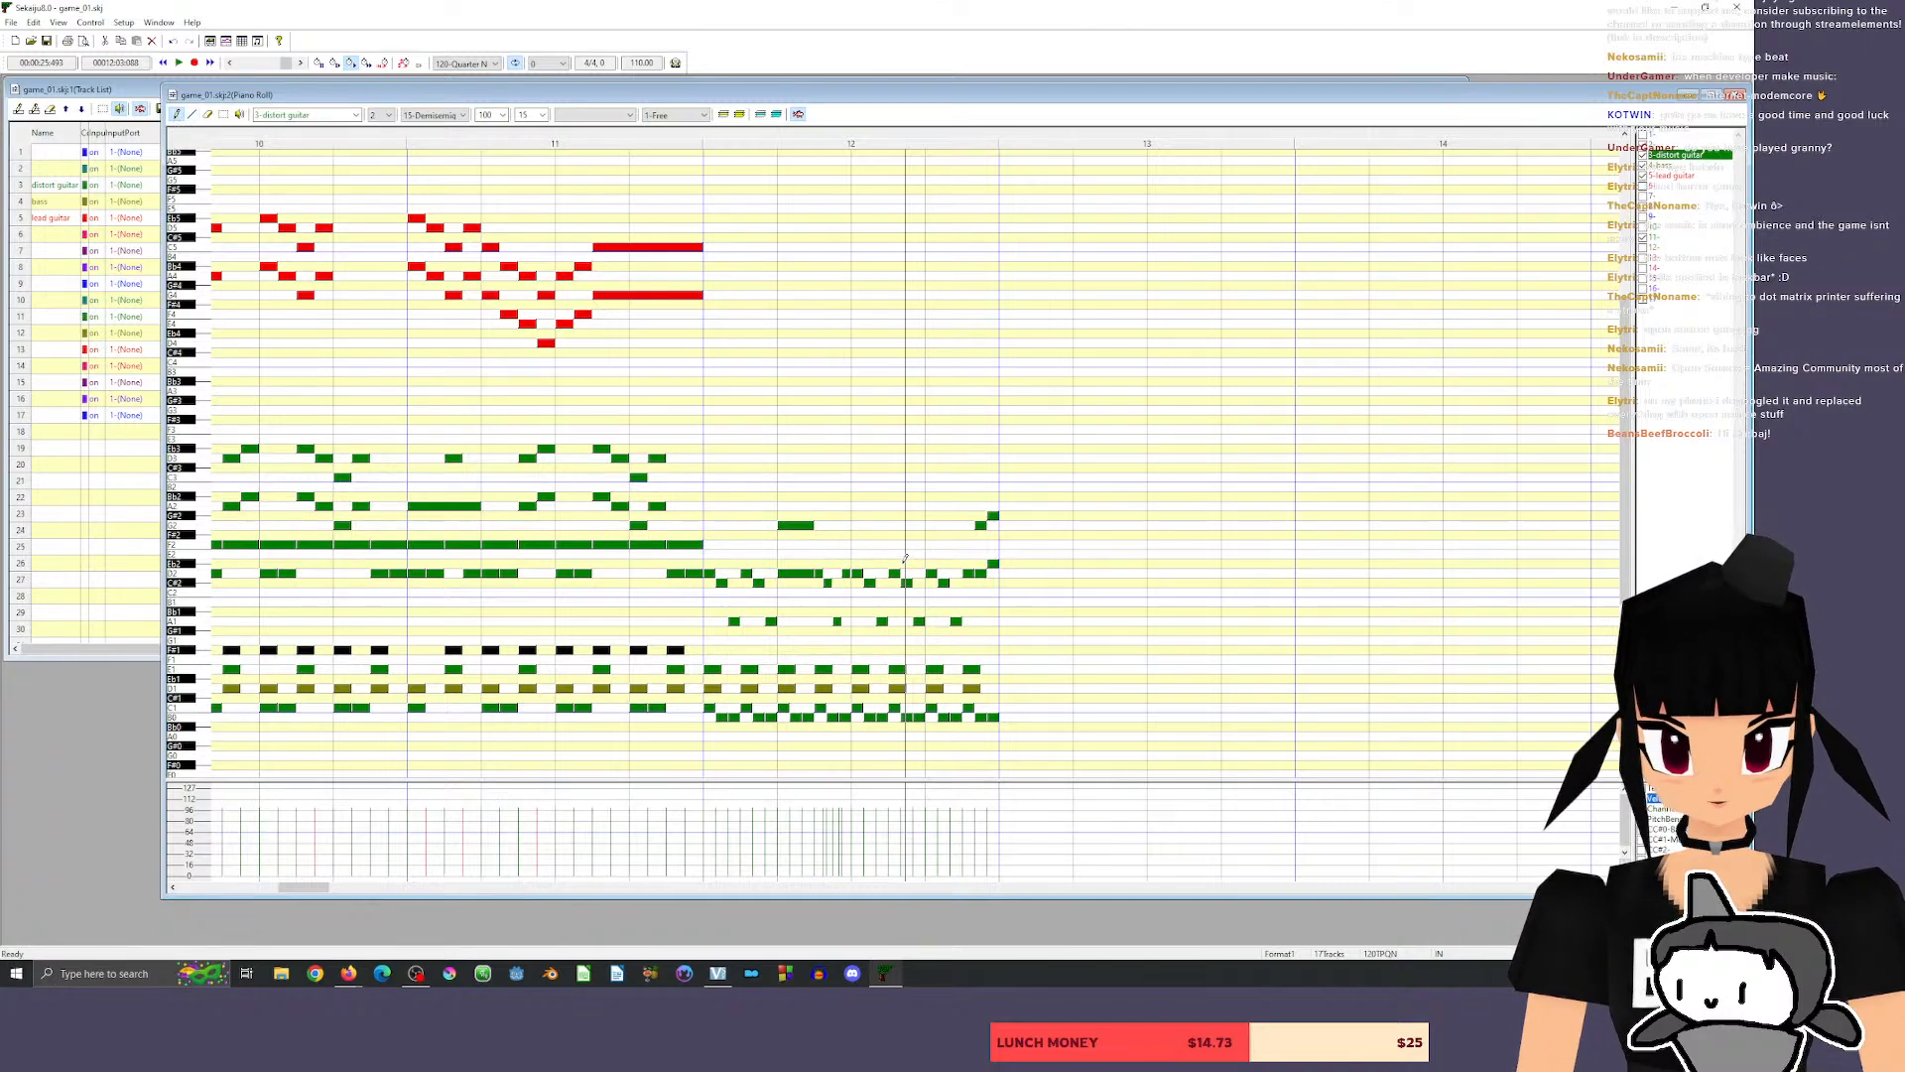
Erase the trial 15-tick run that follows the held chord on beat 2 of measure 12.
click(208, 114)
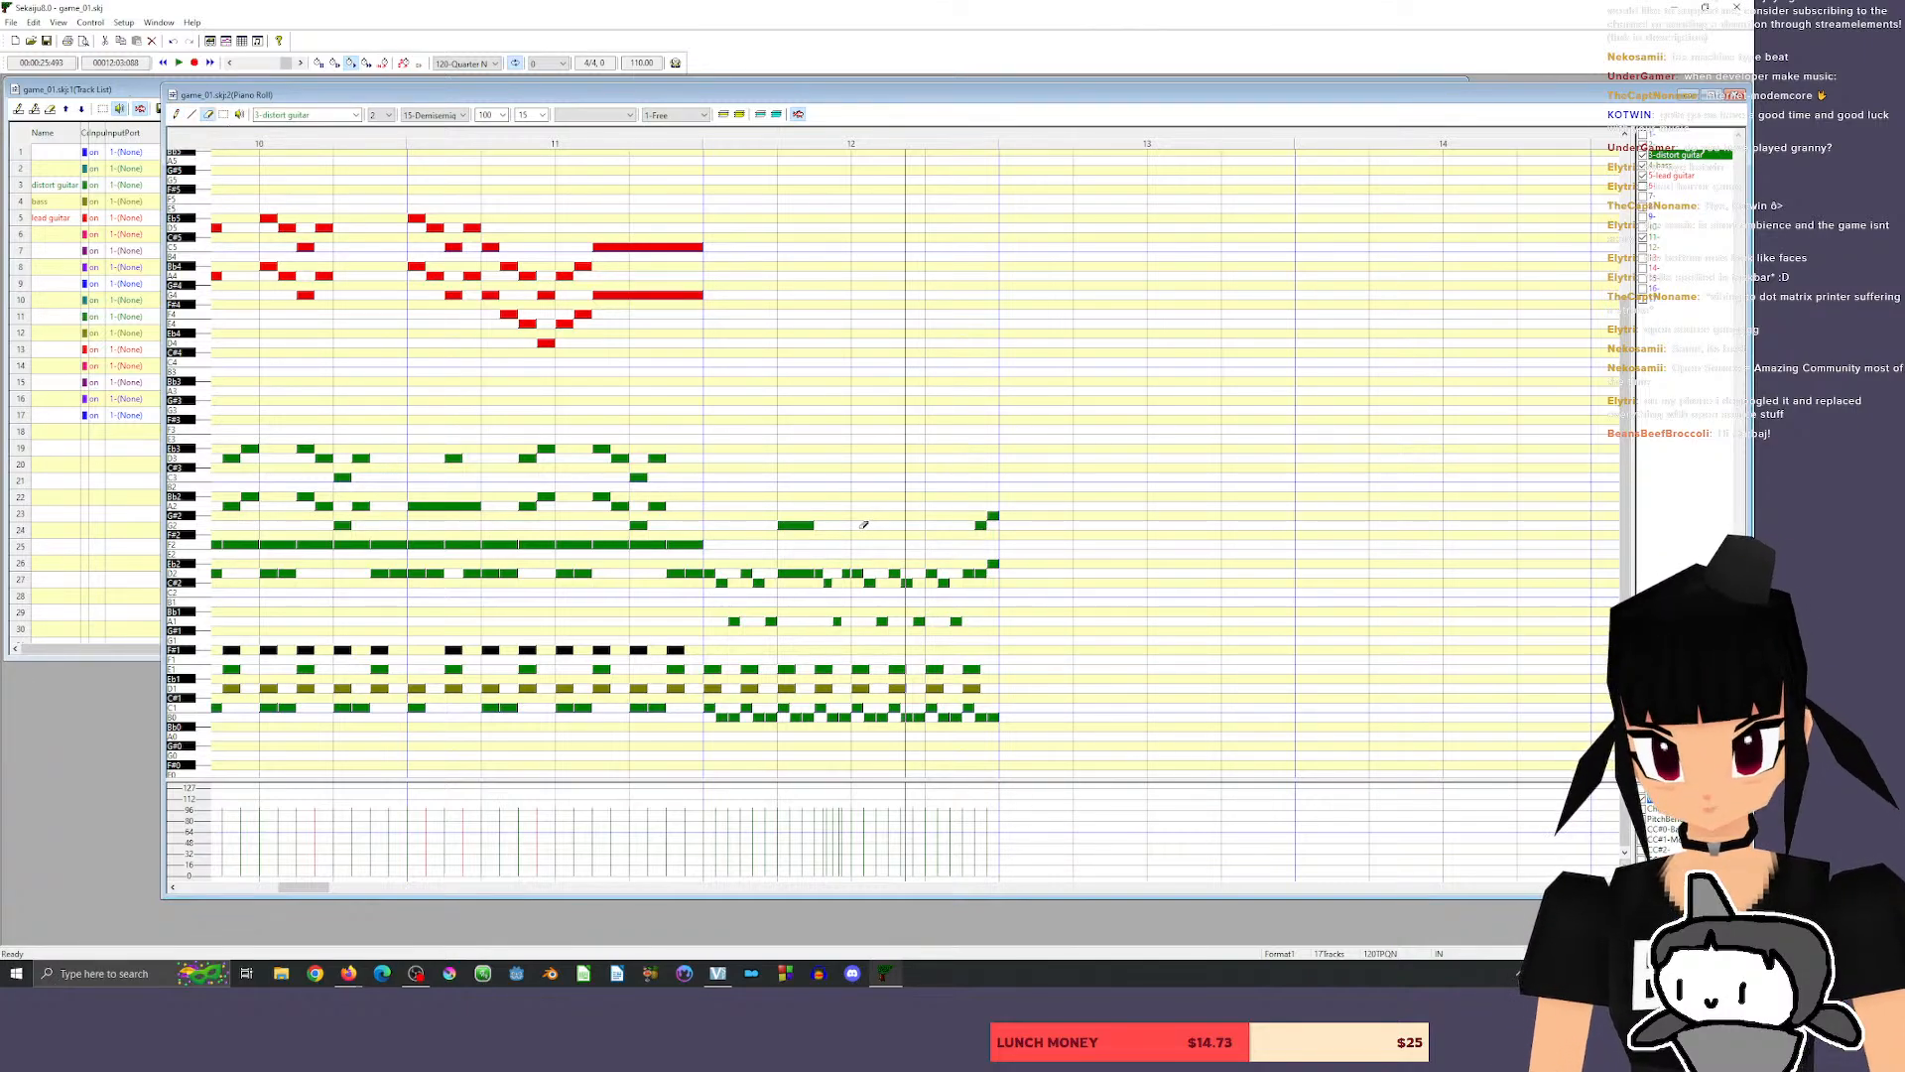
click(847, 573)
click(827, 582)
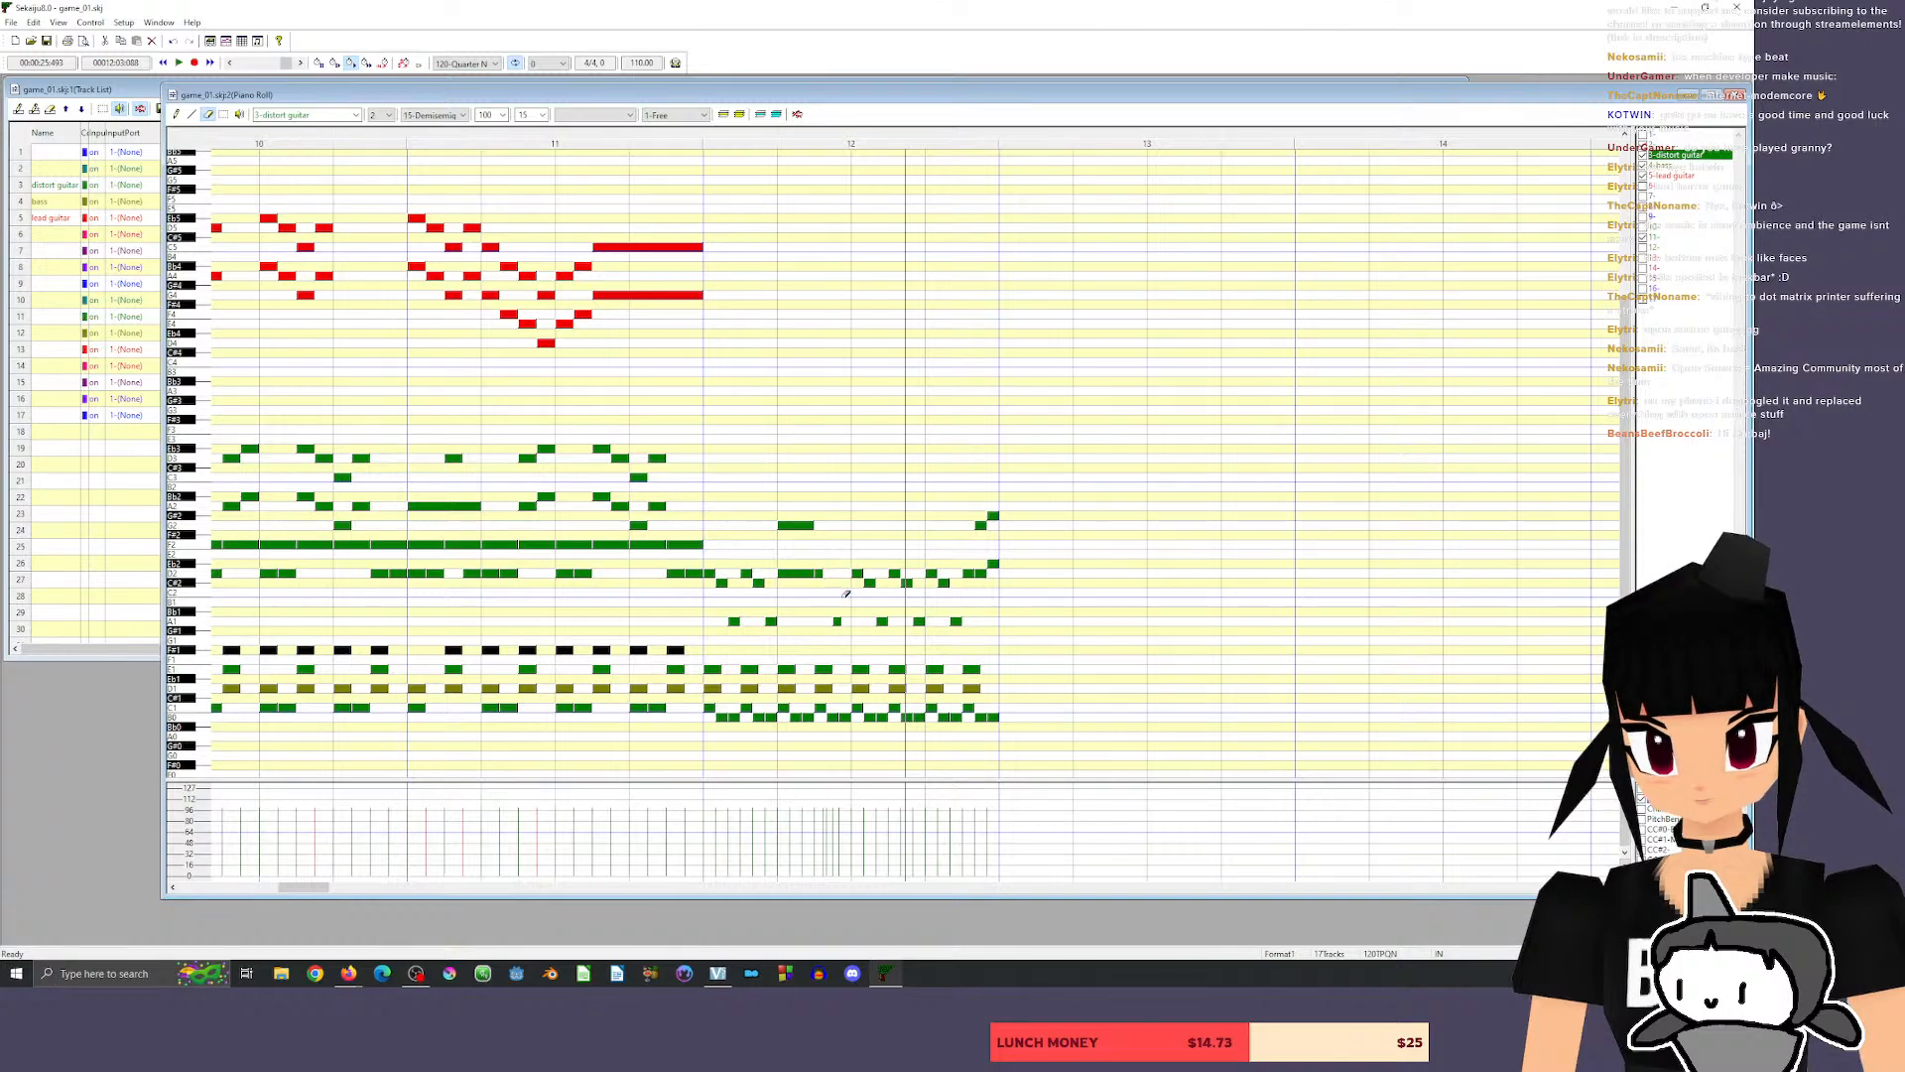
click(836, 621)
click(819, 573)
Draw a 20-tick triplet run of D2, C#2 and A1 after the held chord on beat 2 of measure 12, and play the passage.
click(342, 115)
click(343, 115)
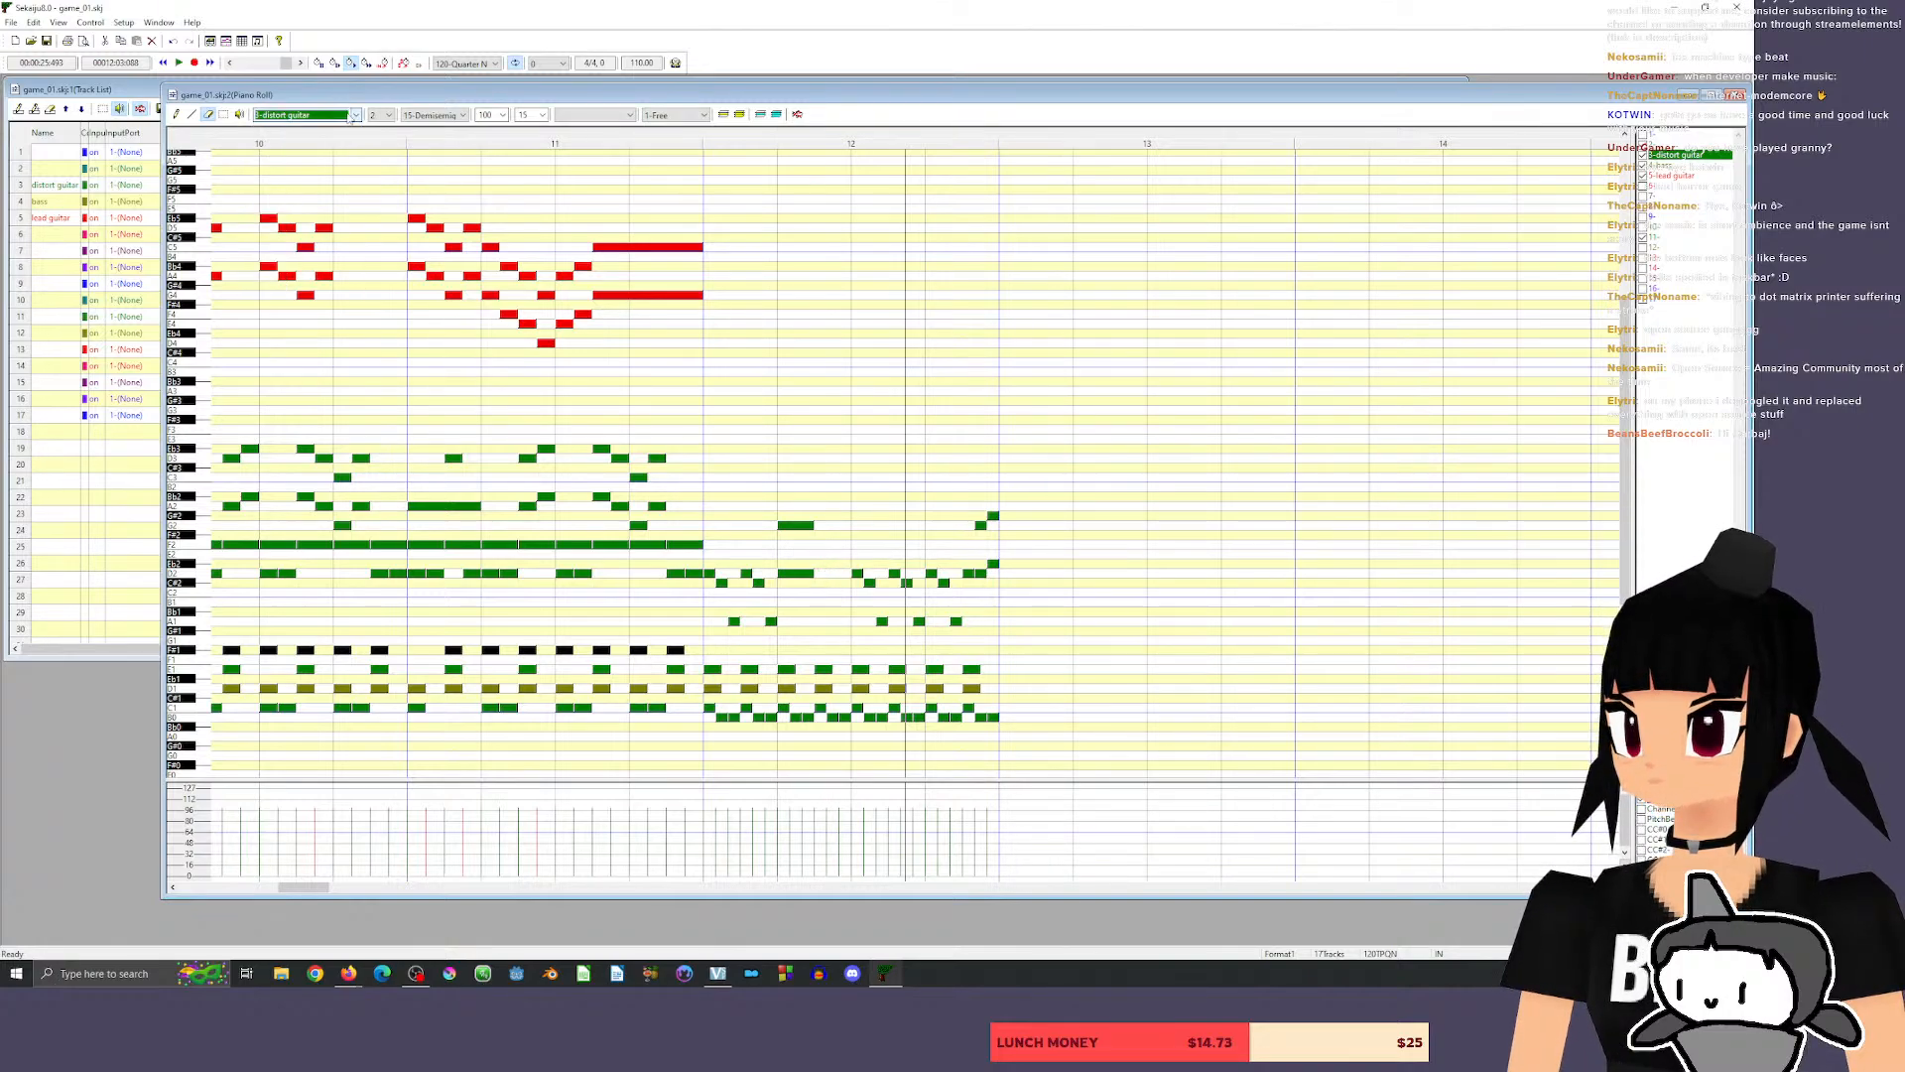
click(437, 115)
click(434, 169)
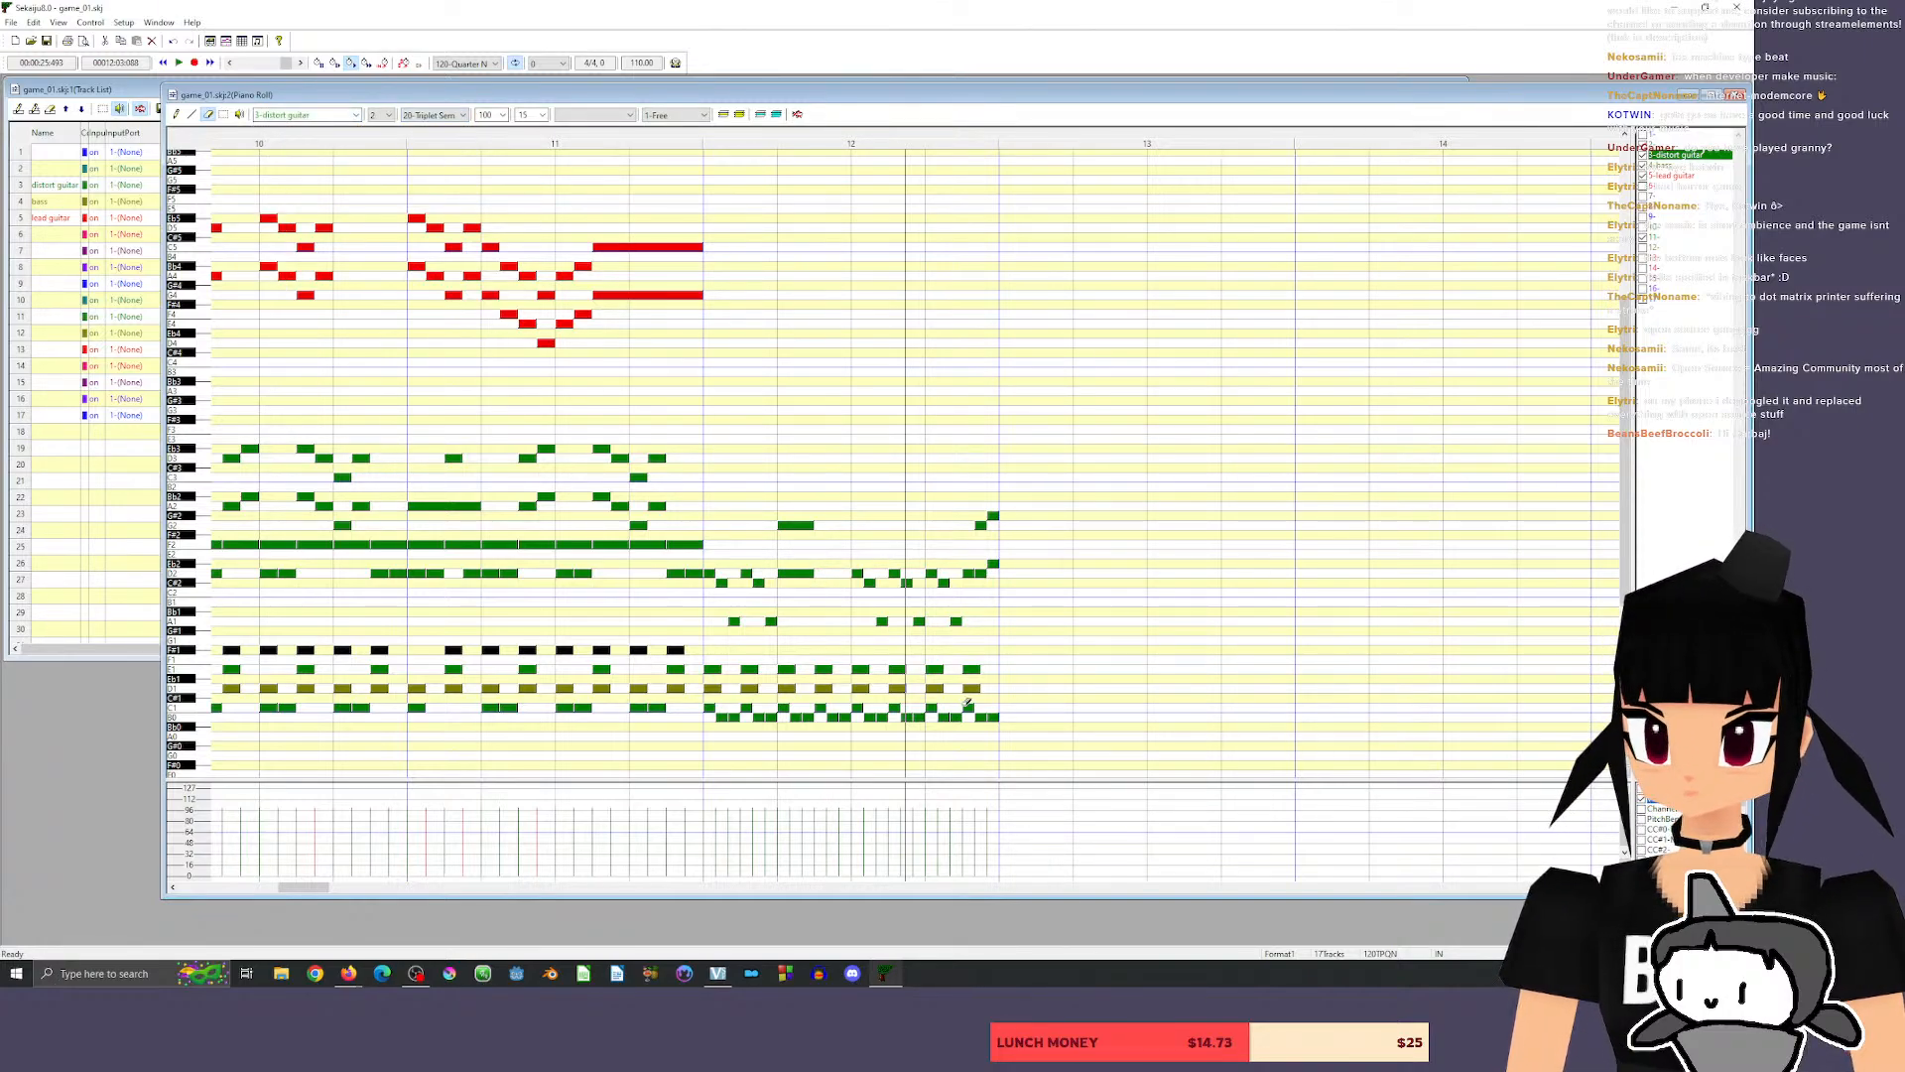
click(176, 114)
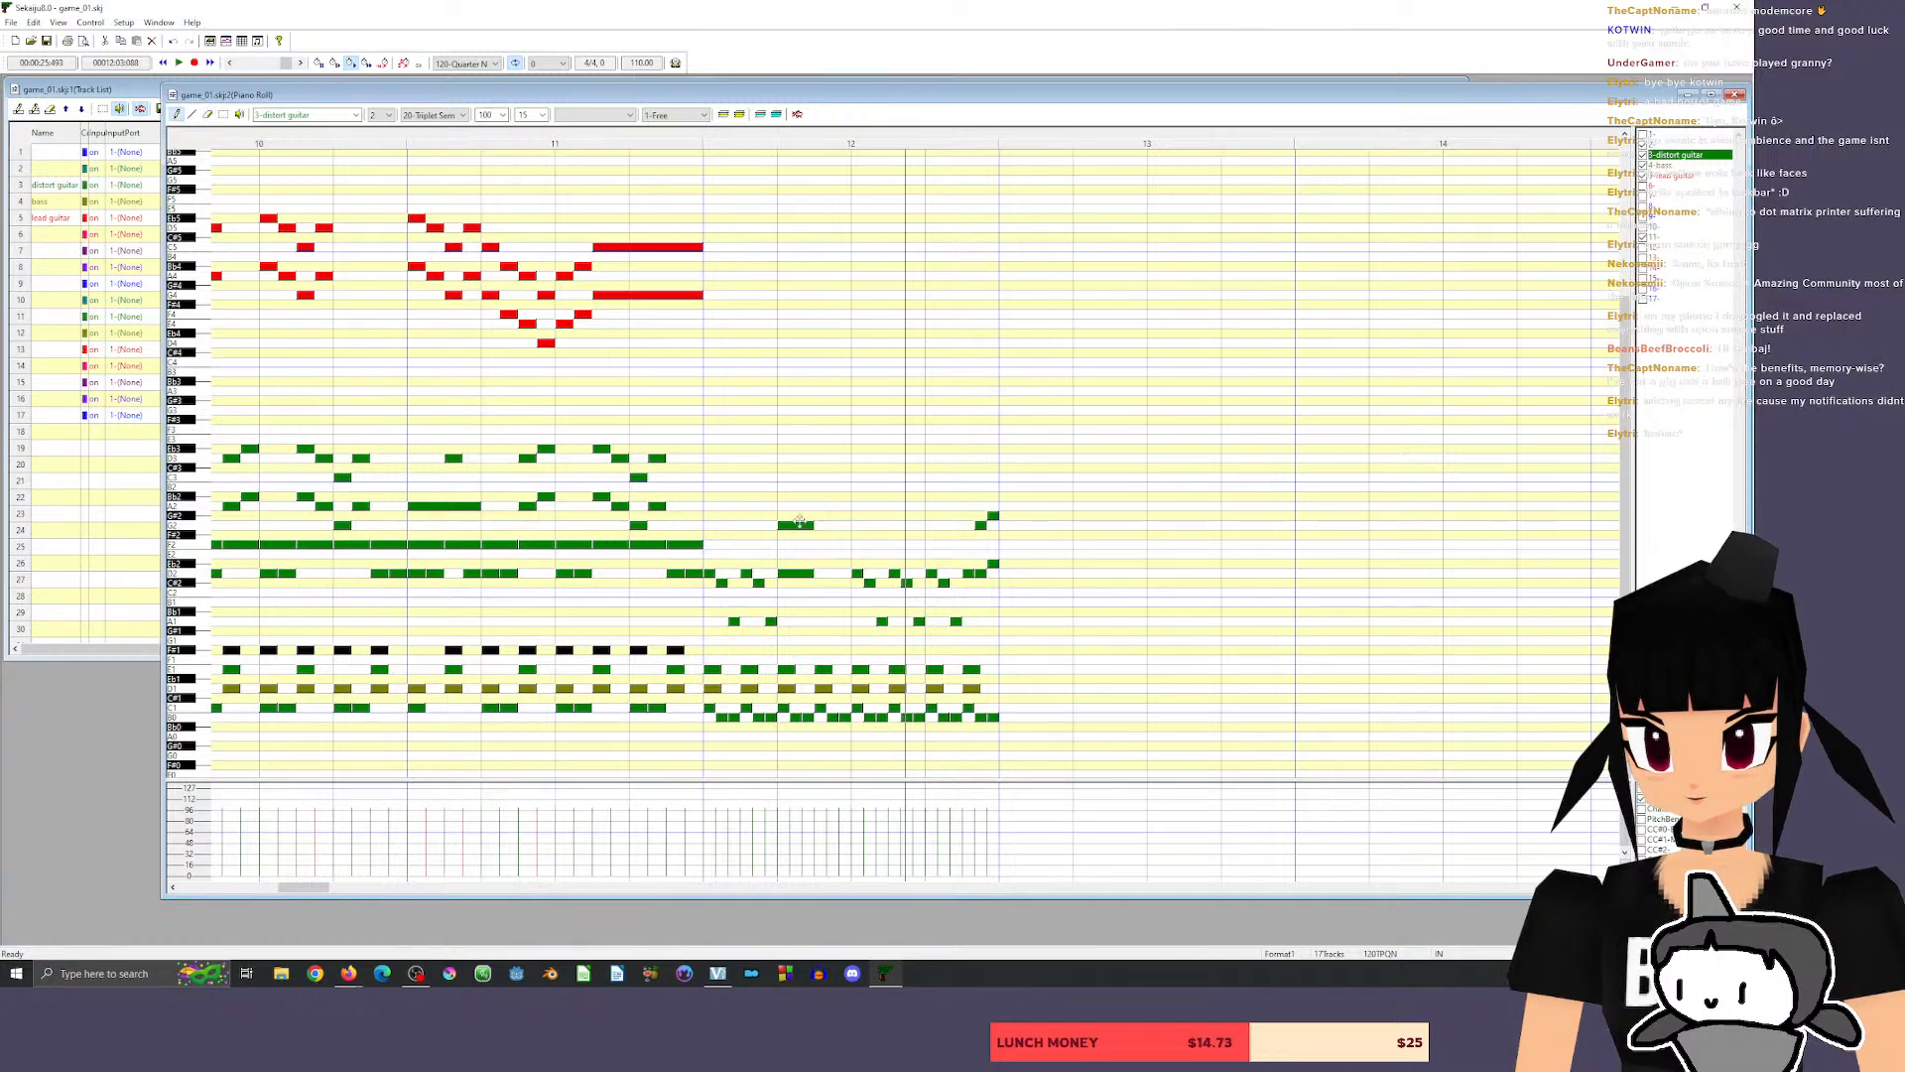
click(819, 574)
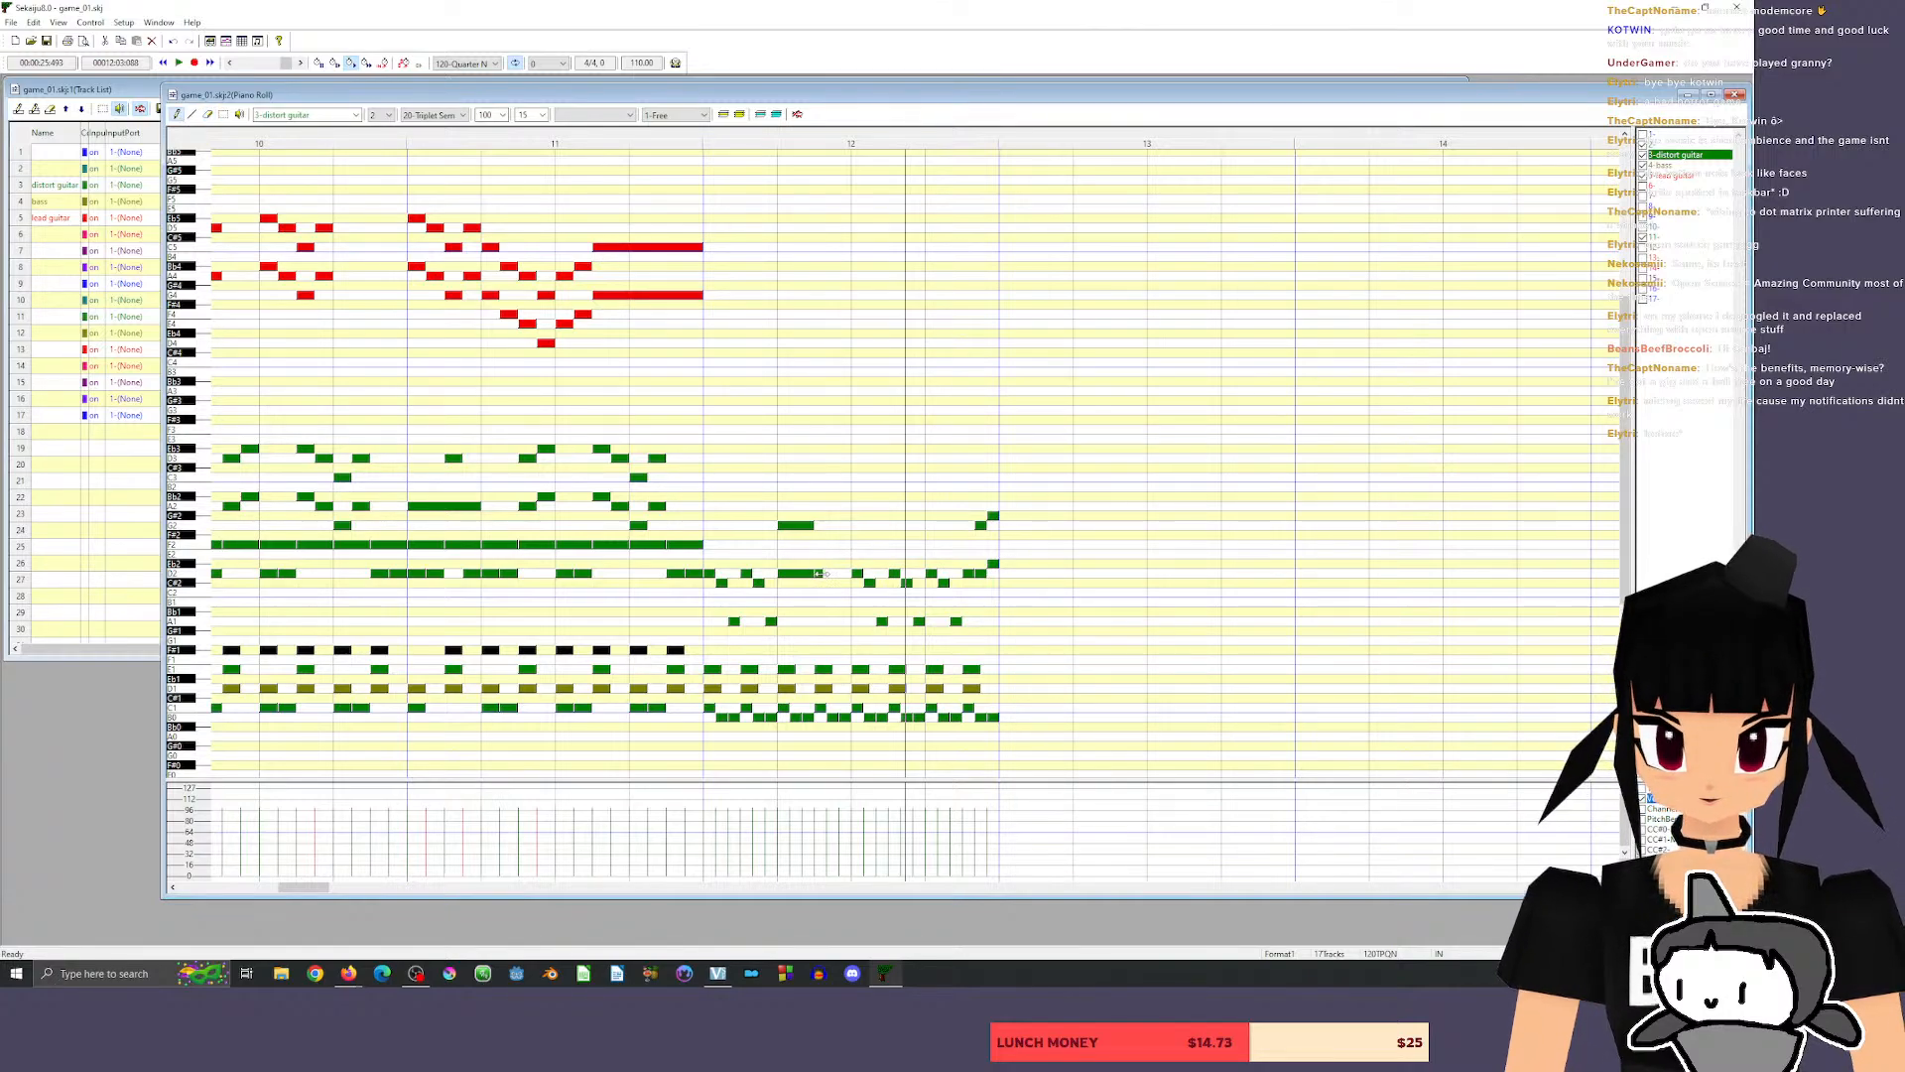
drag(826, 573, 820, 582)
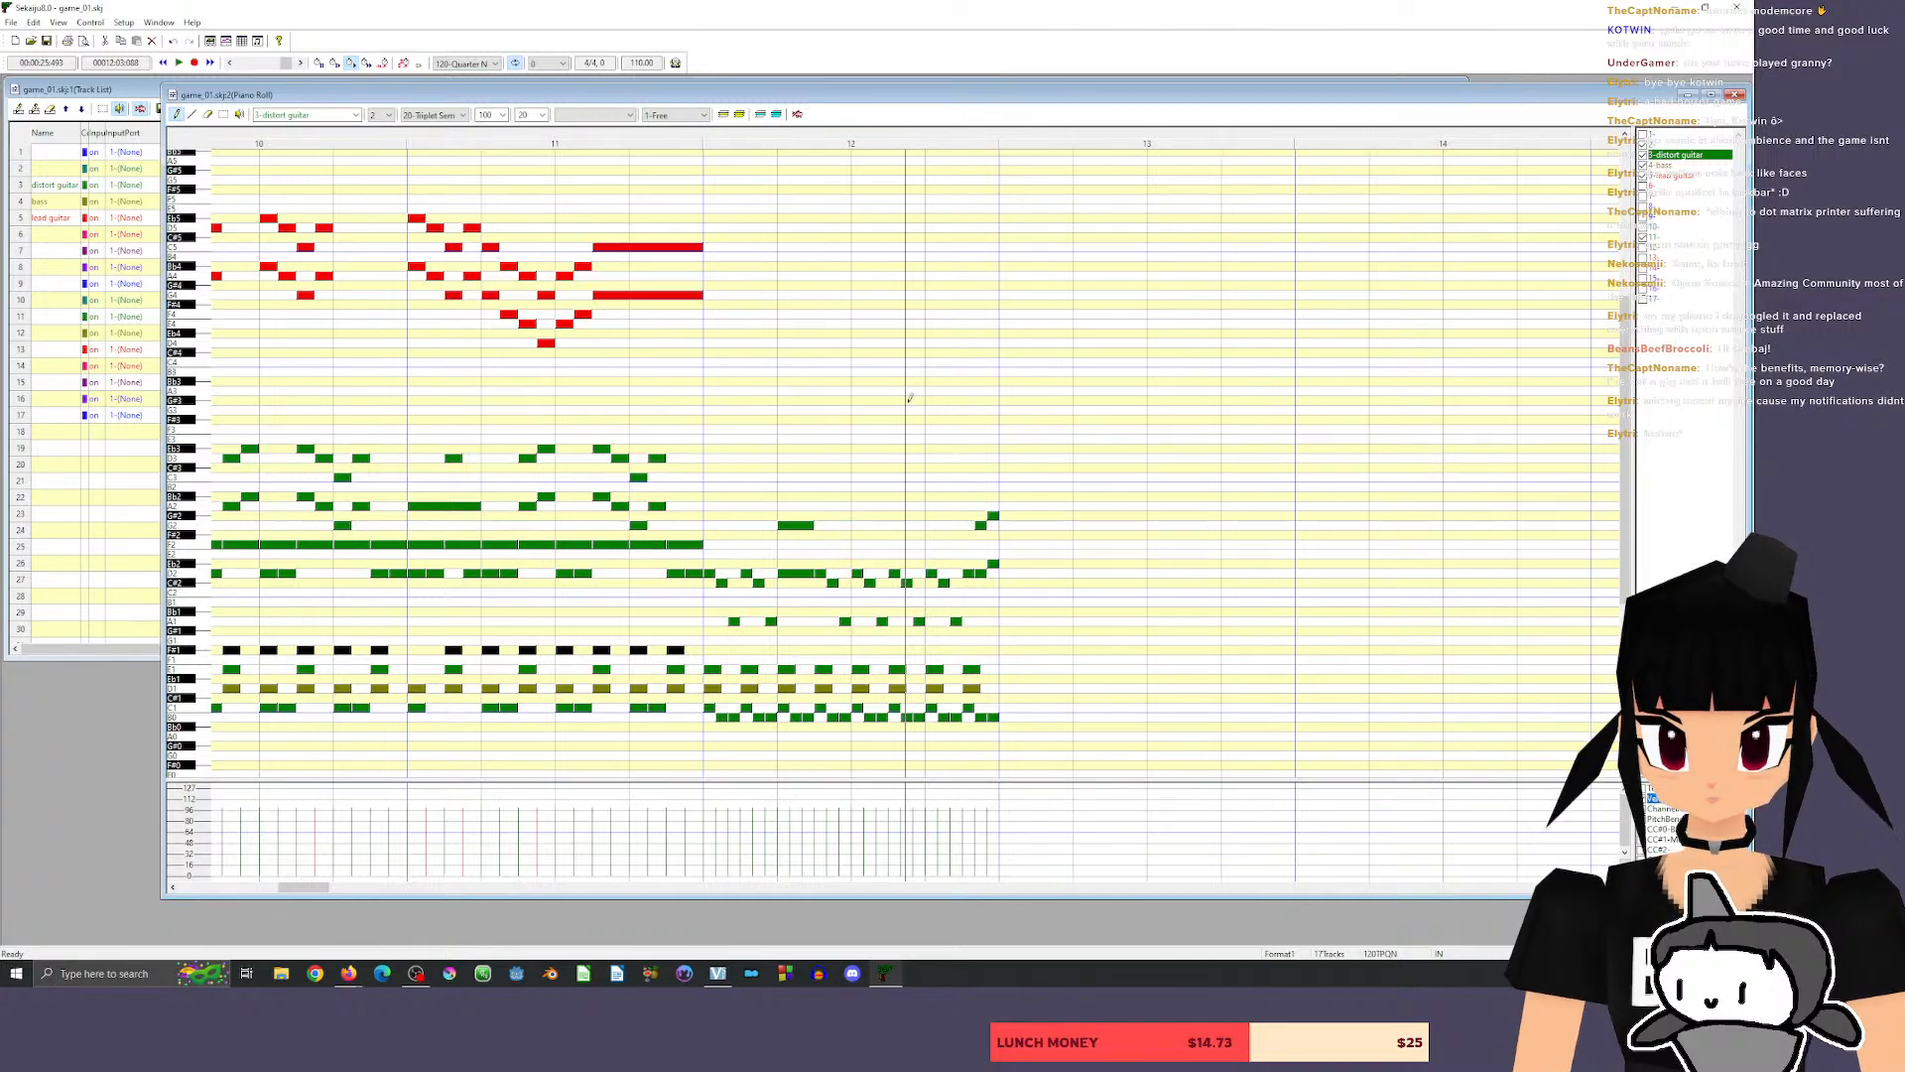
click(687, 142)
key(space)
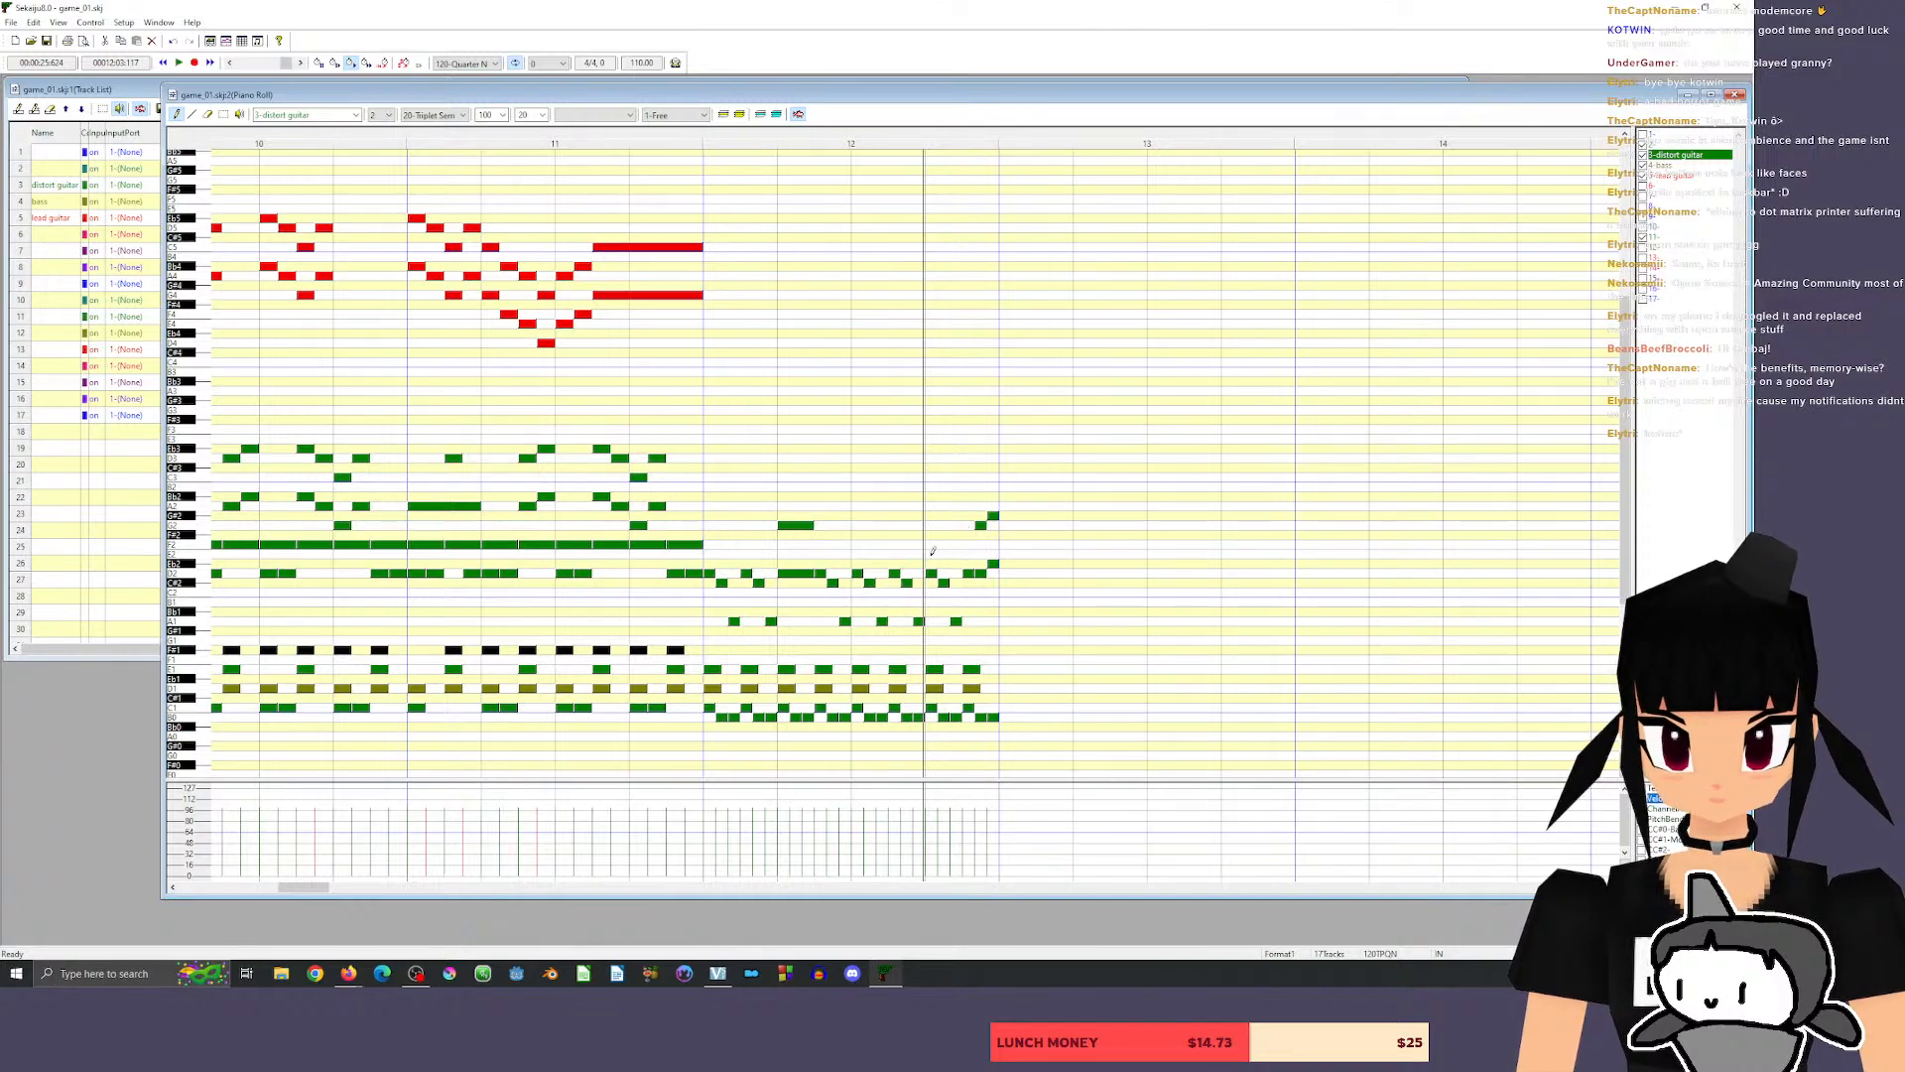
Try holding a D2 with a G2 above it at the start of beat 4 of measure 12.
click(941, 572)
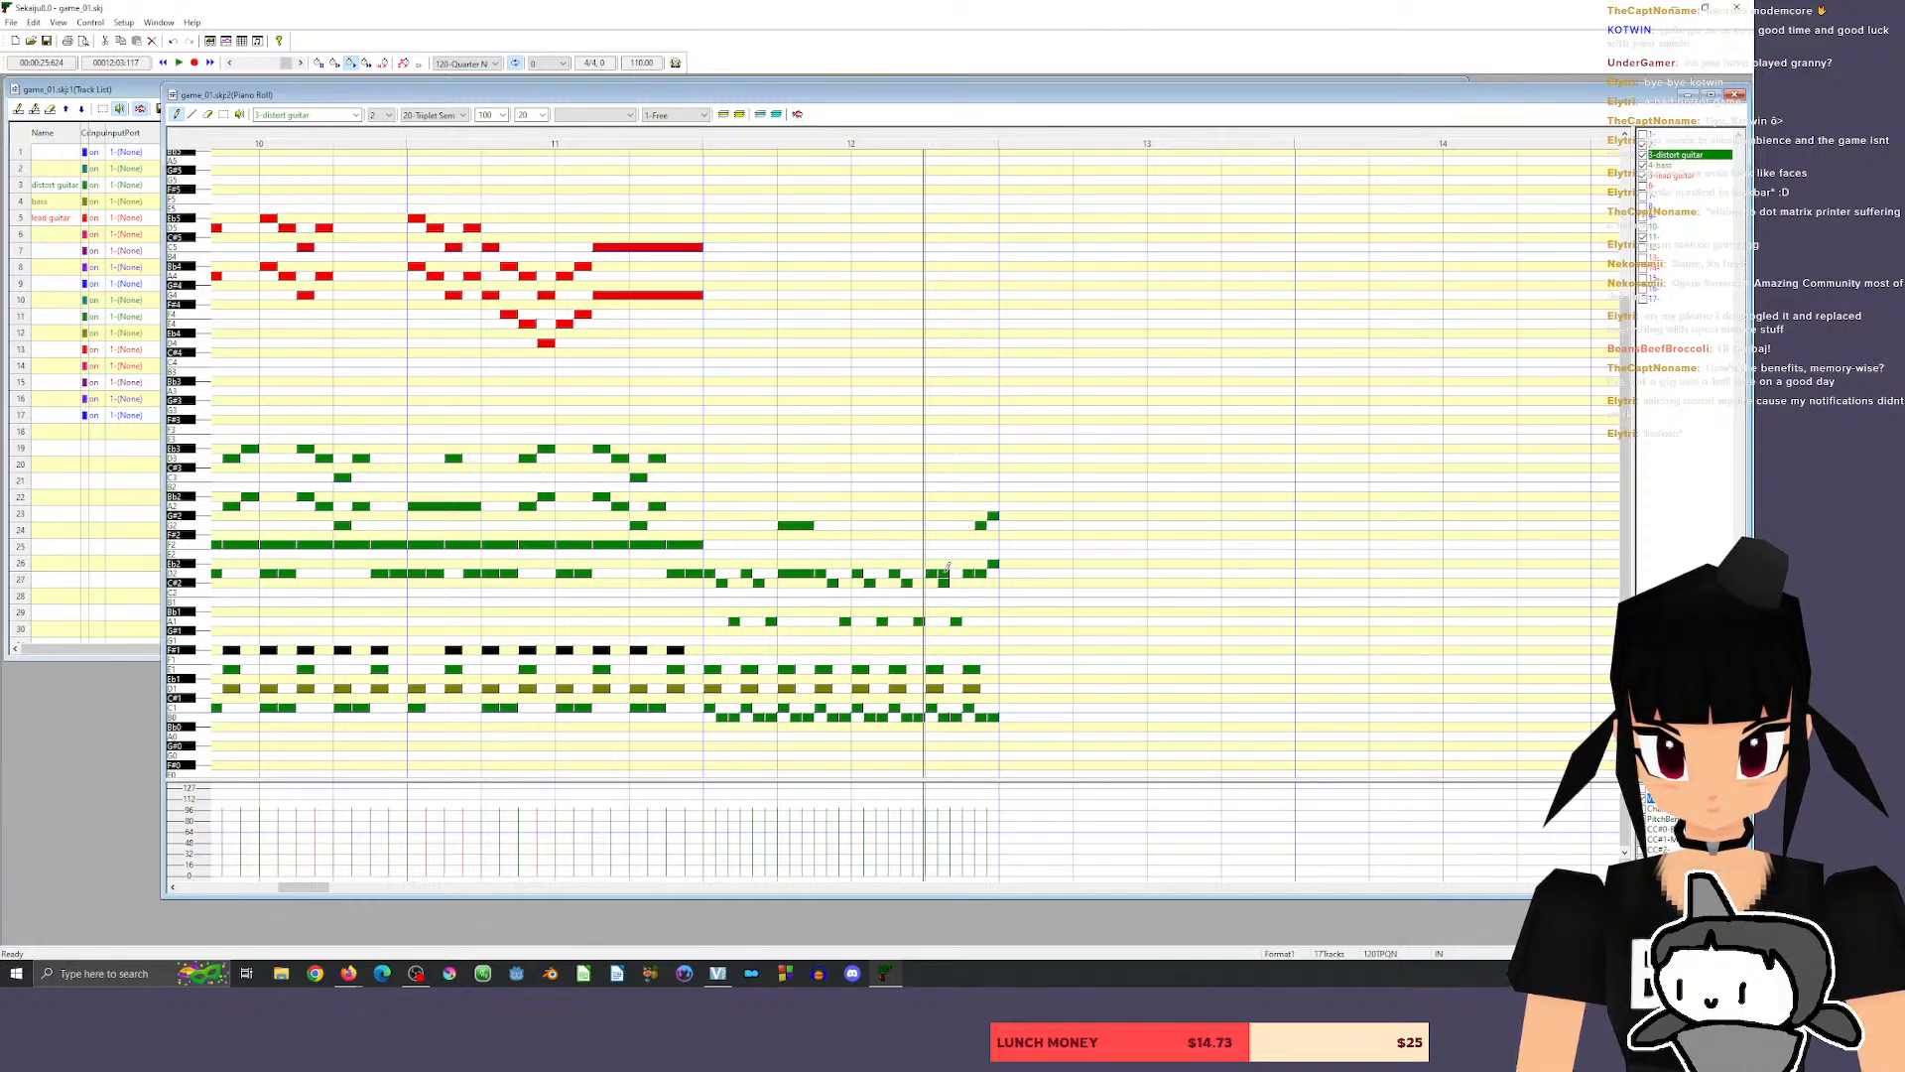
key(ctrl+z)
drag(936, 572, 962, 575)
click(938, 524)
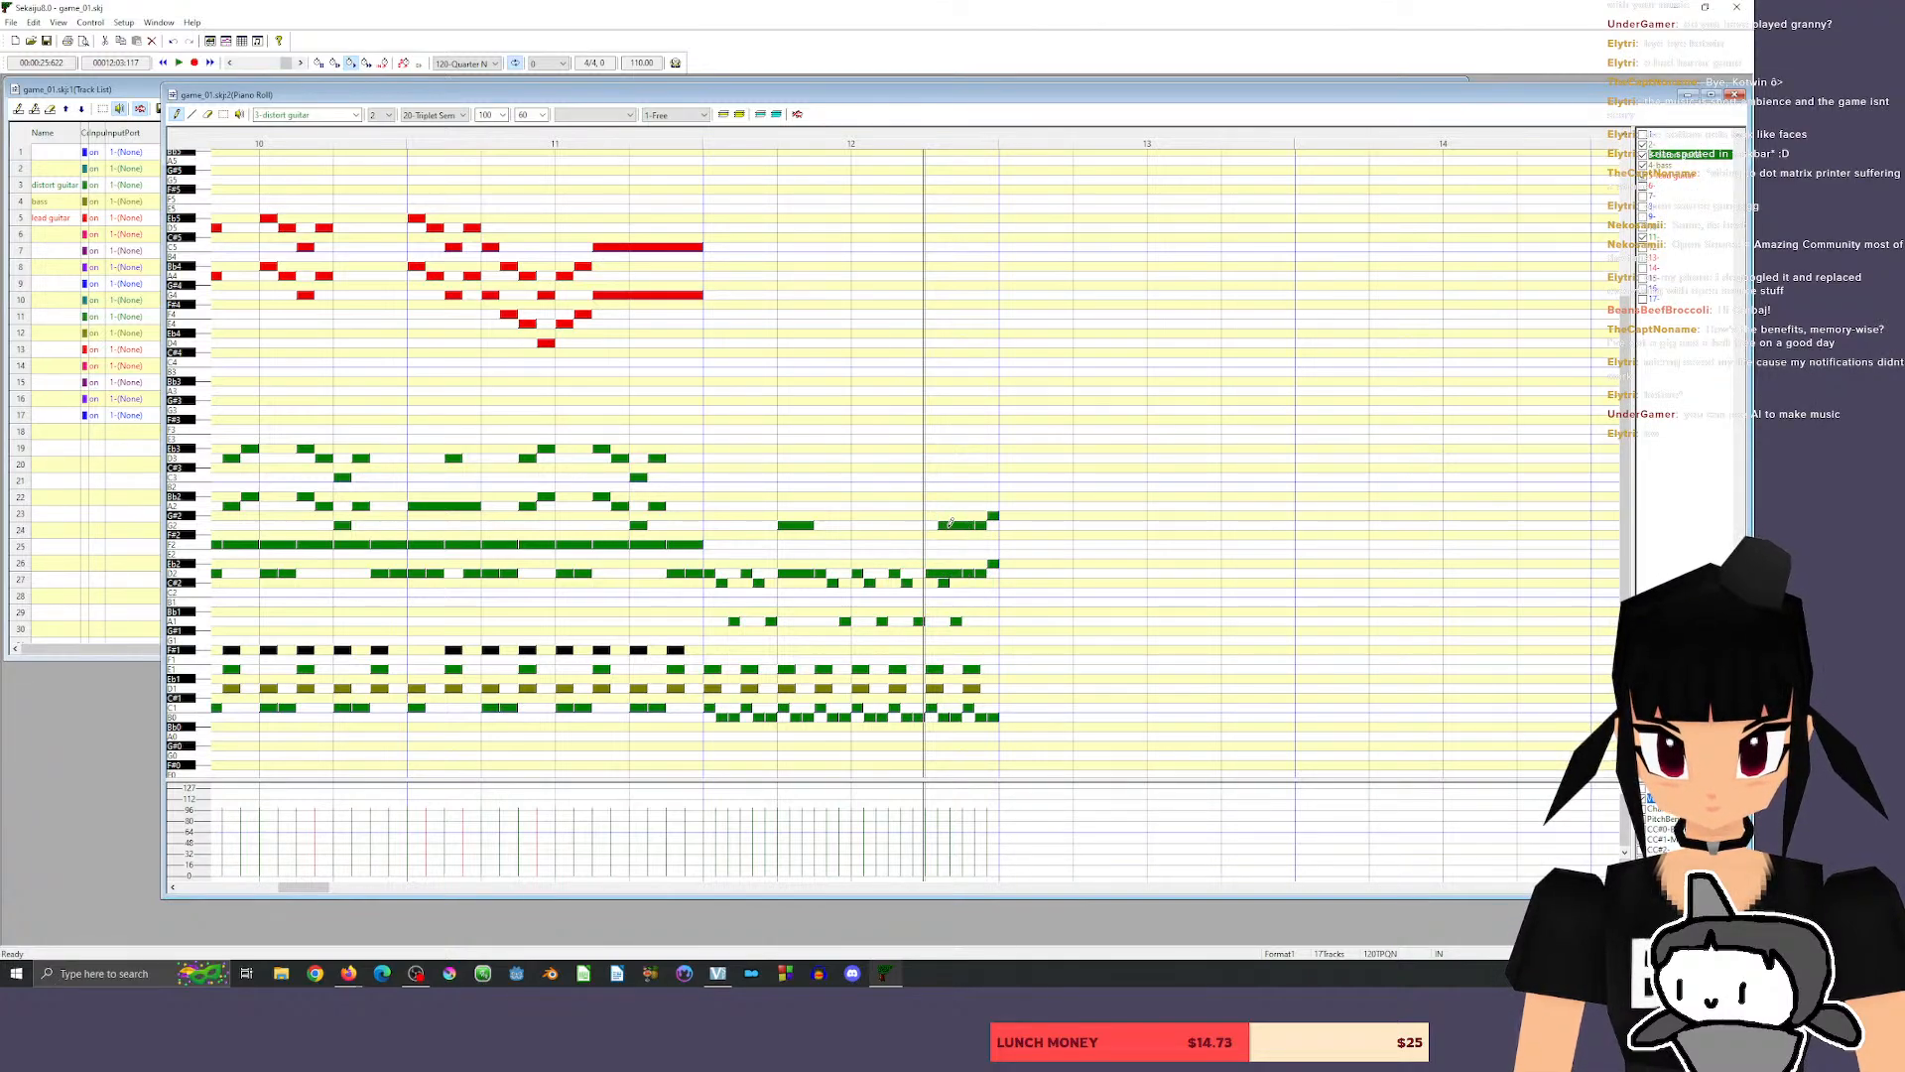
mouse_move(958, 527)
mouse_down()
mouse_move(949, 575)
mouse_move(938, 532)
mouse_up()
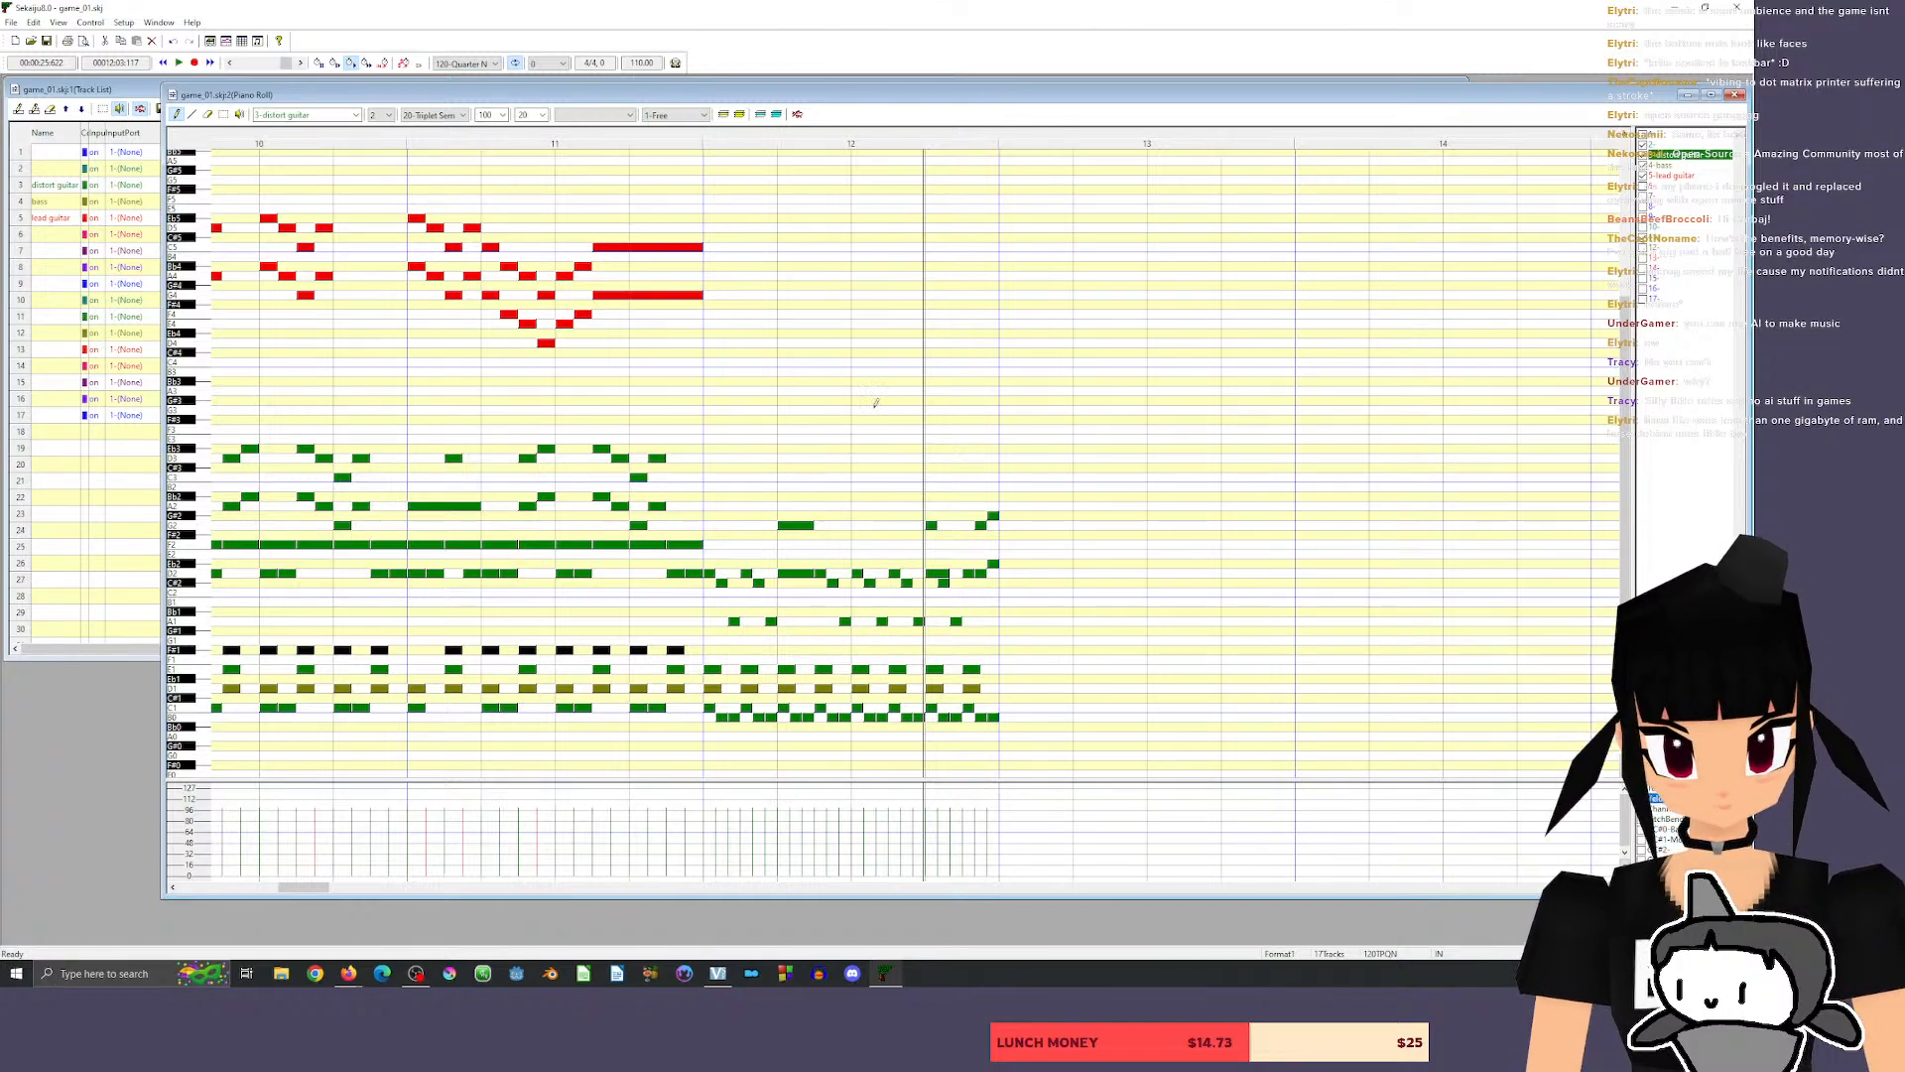
click(209, 117)
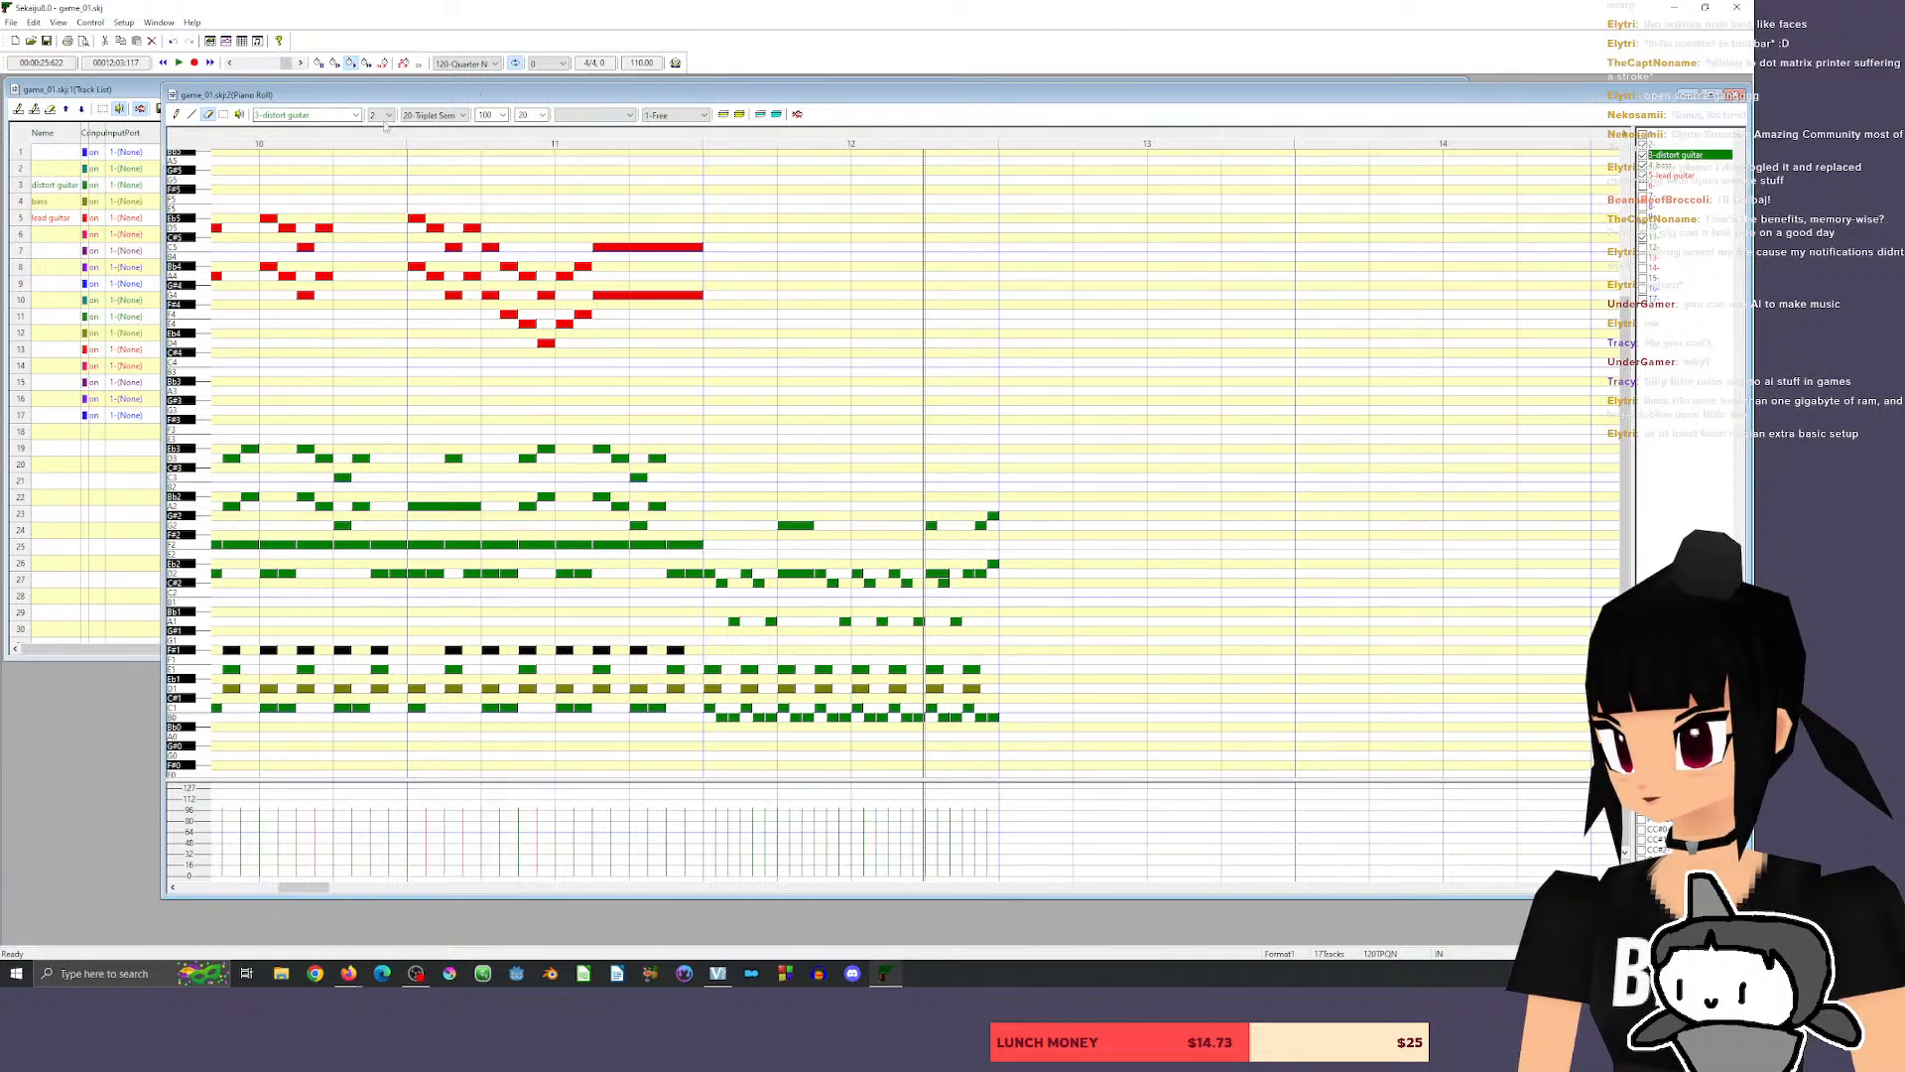
Set the note length to 30-tick semiquavers and draw the chords D2–G2 and Eb2–G#2 in the first half of beat 4 of measure 12.
click(446, 115)
click(444, 157)
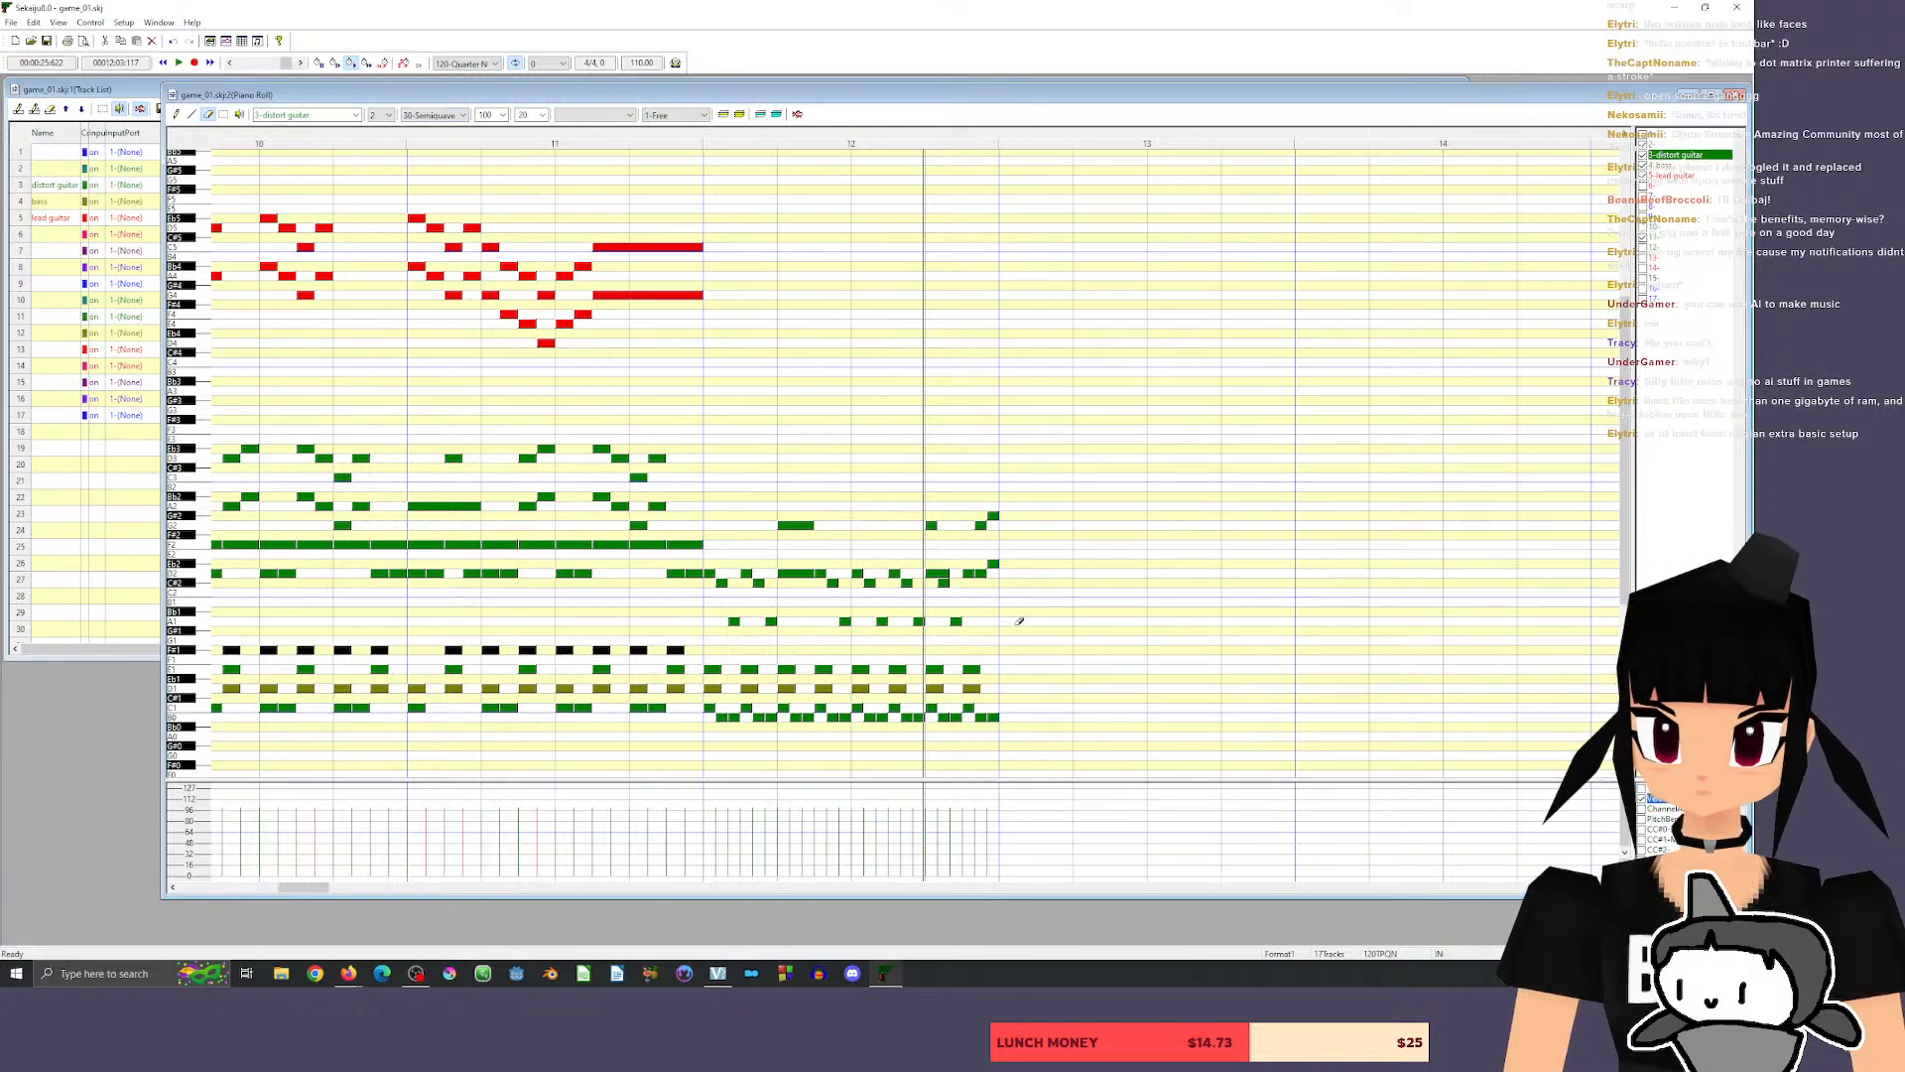
click(179, 115)
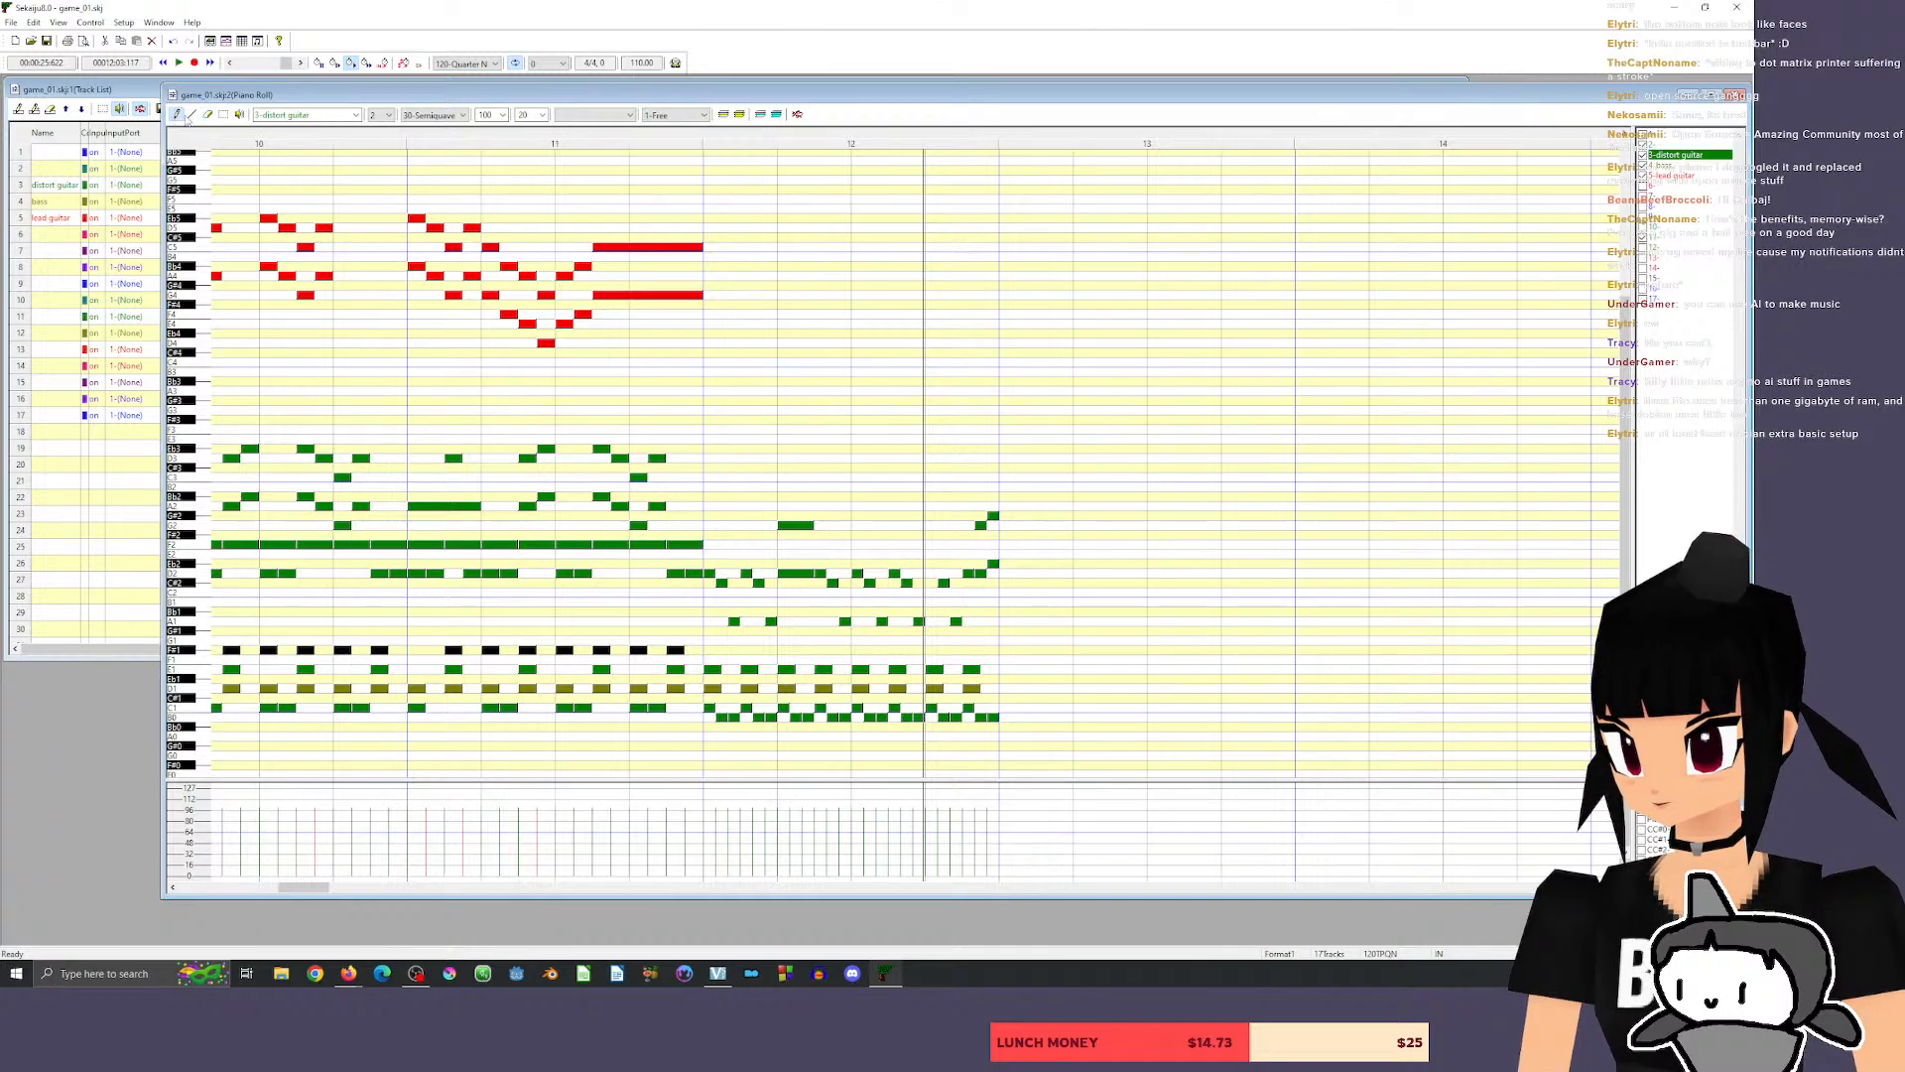
click(936, 574)
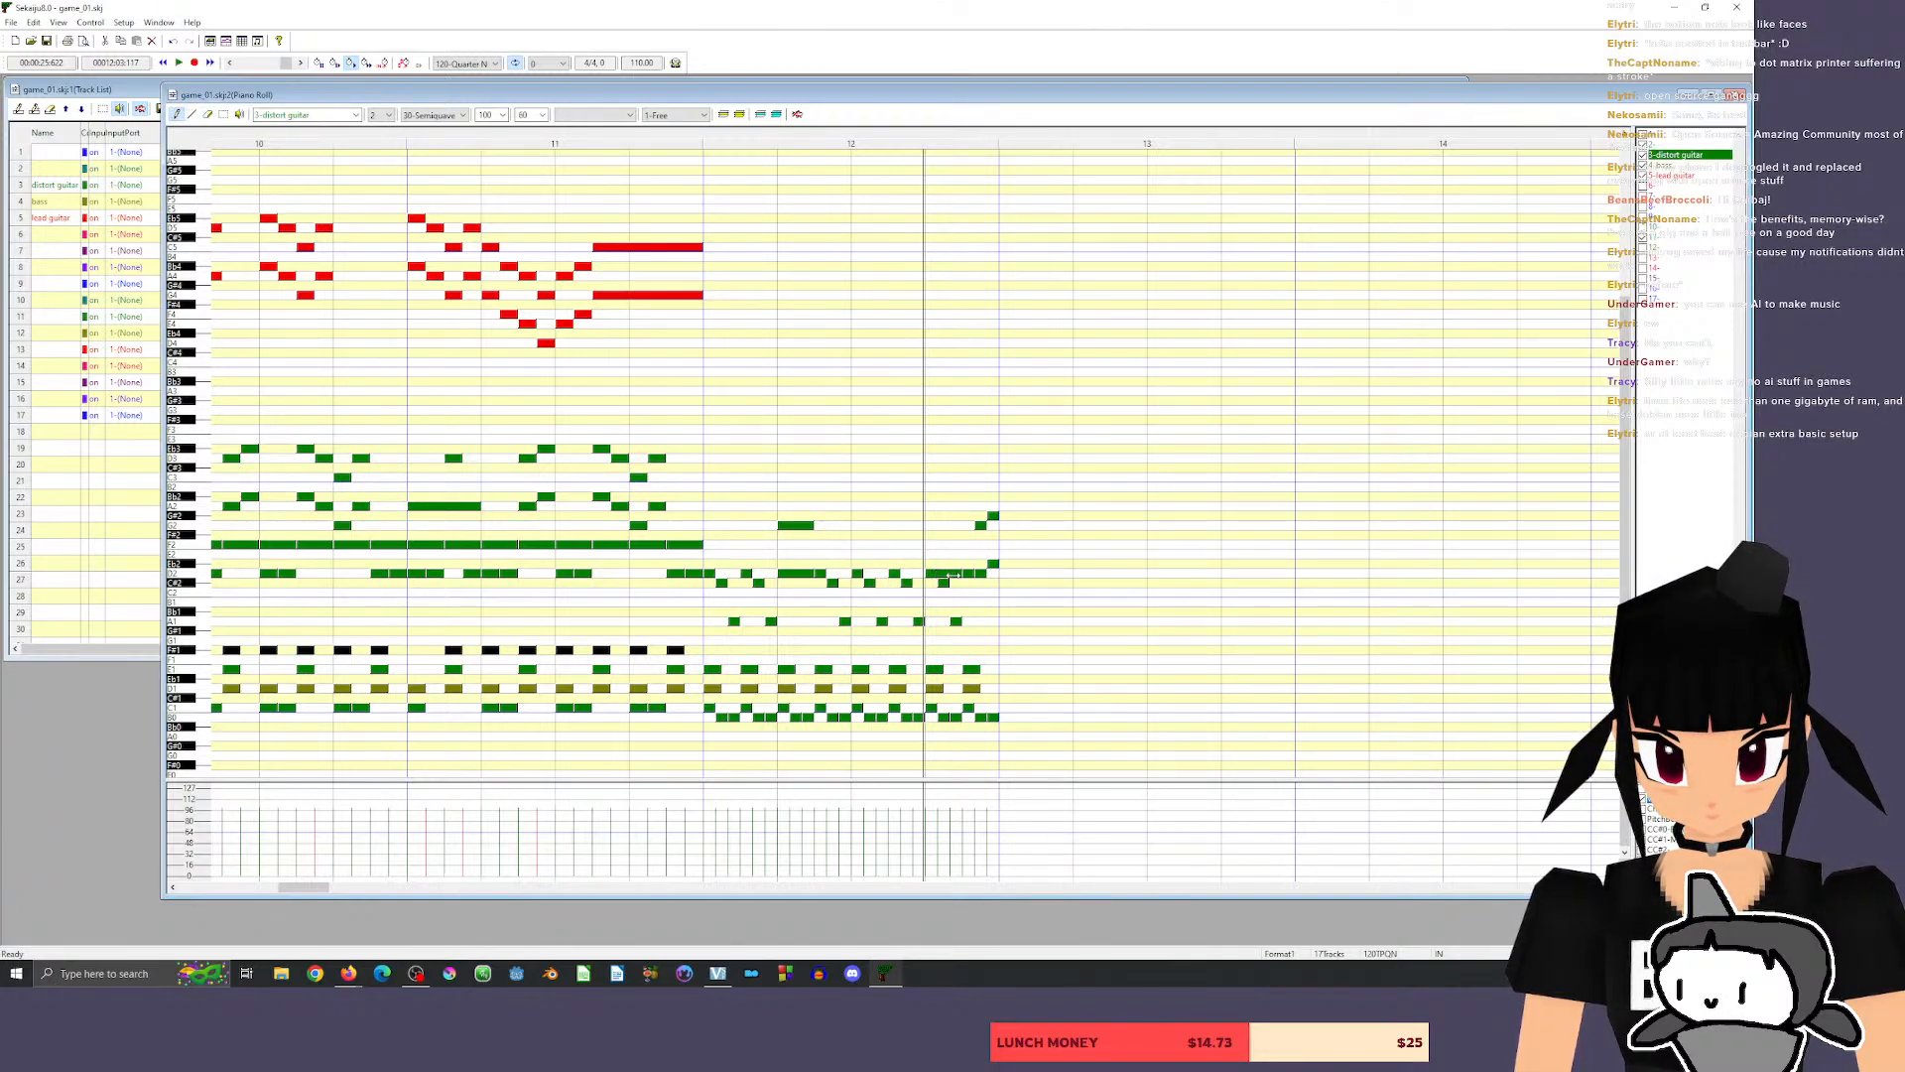
click(932, 525)
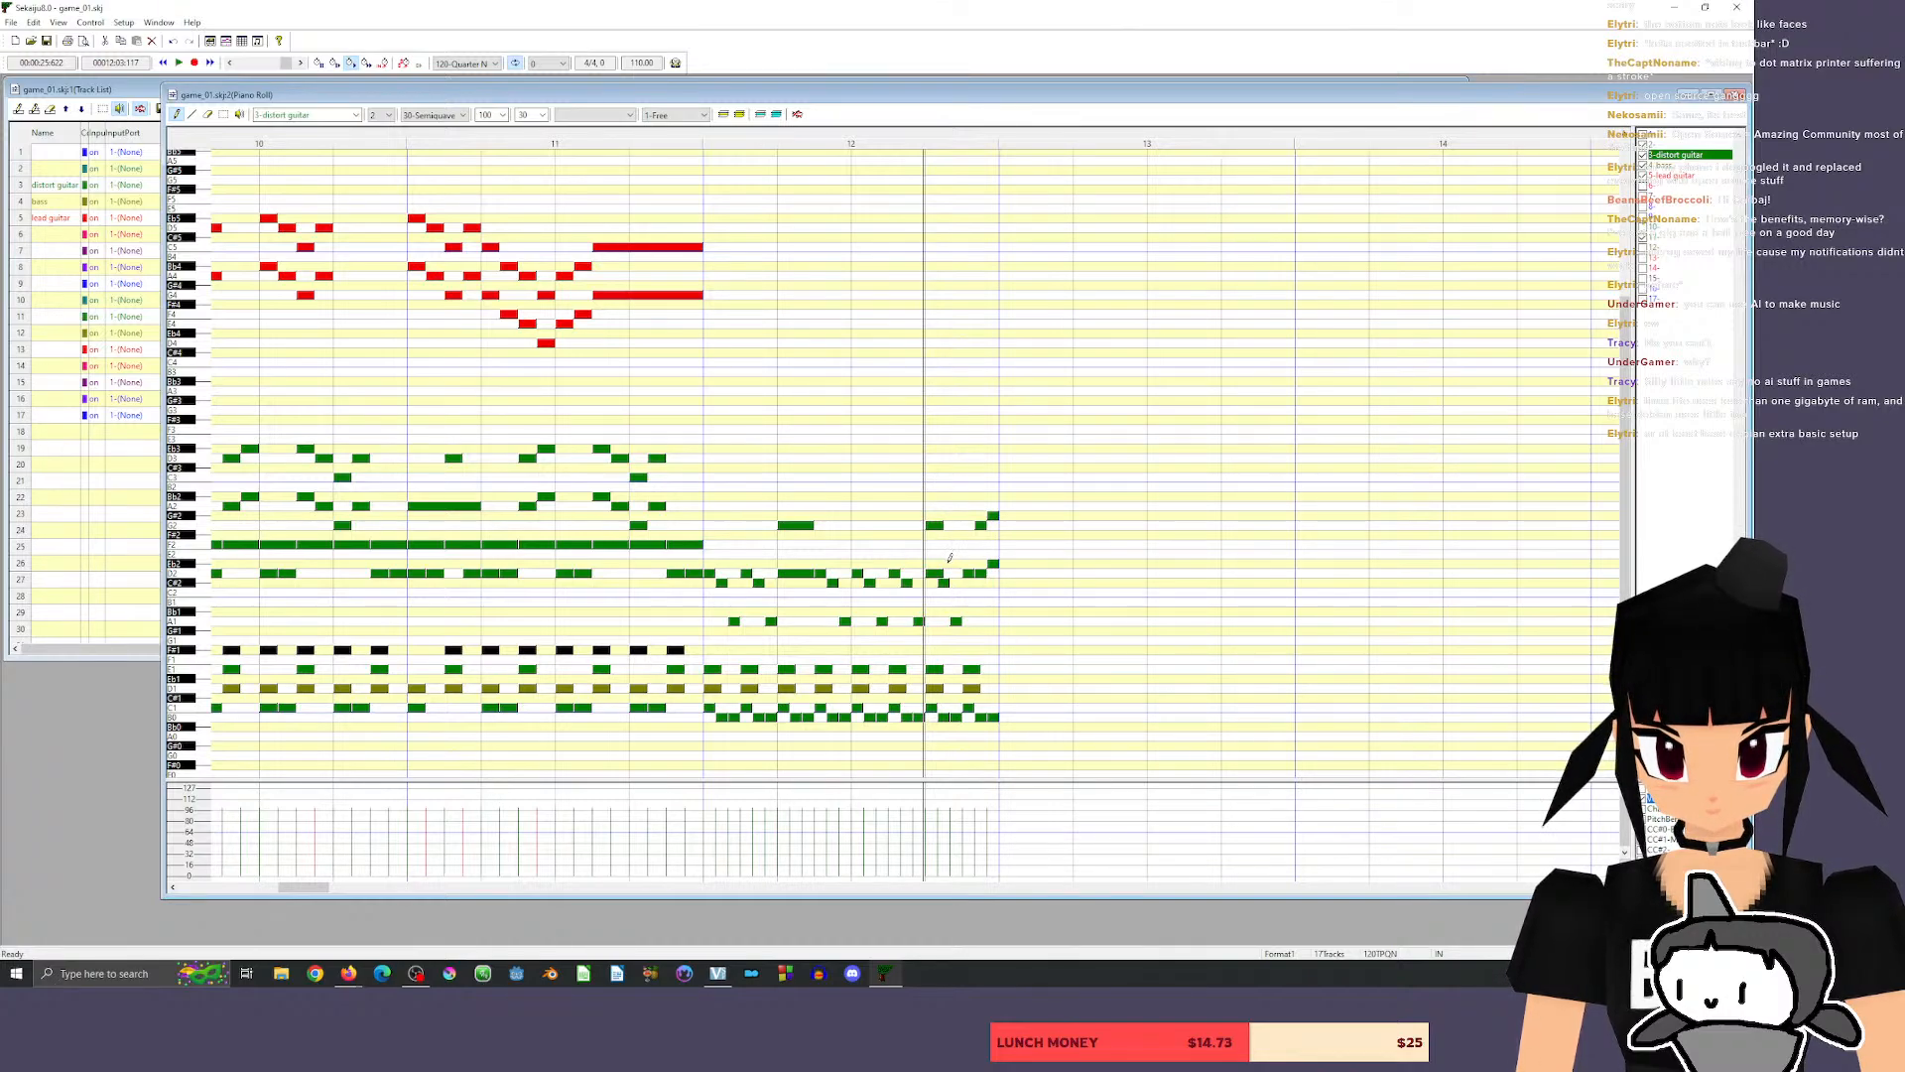
click(951, 563)
click(950, 515)
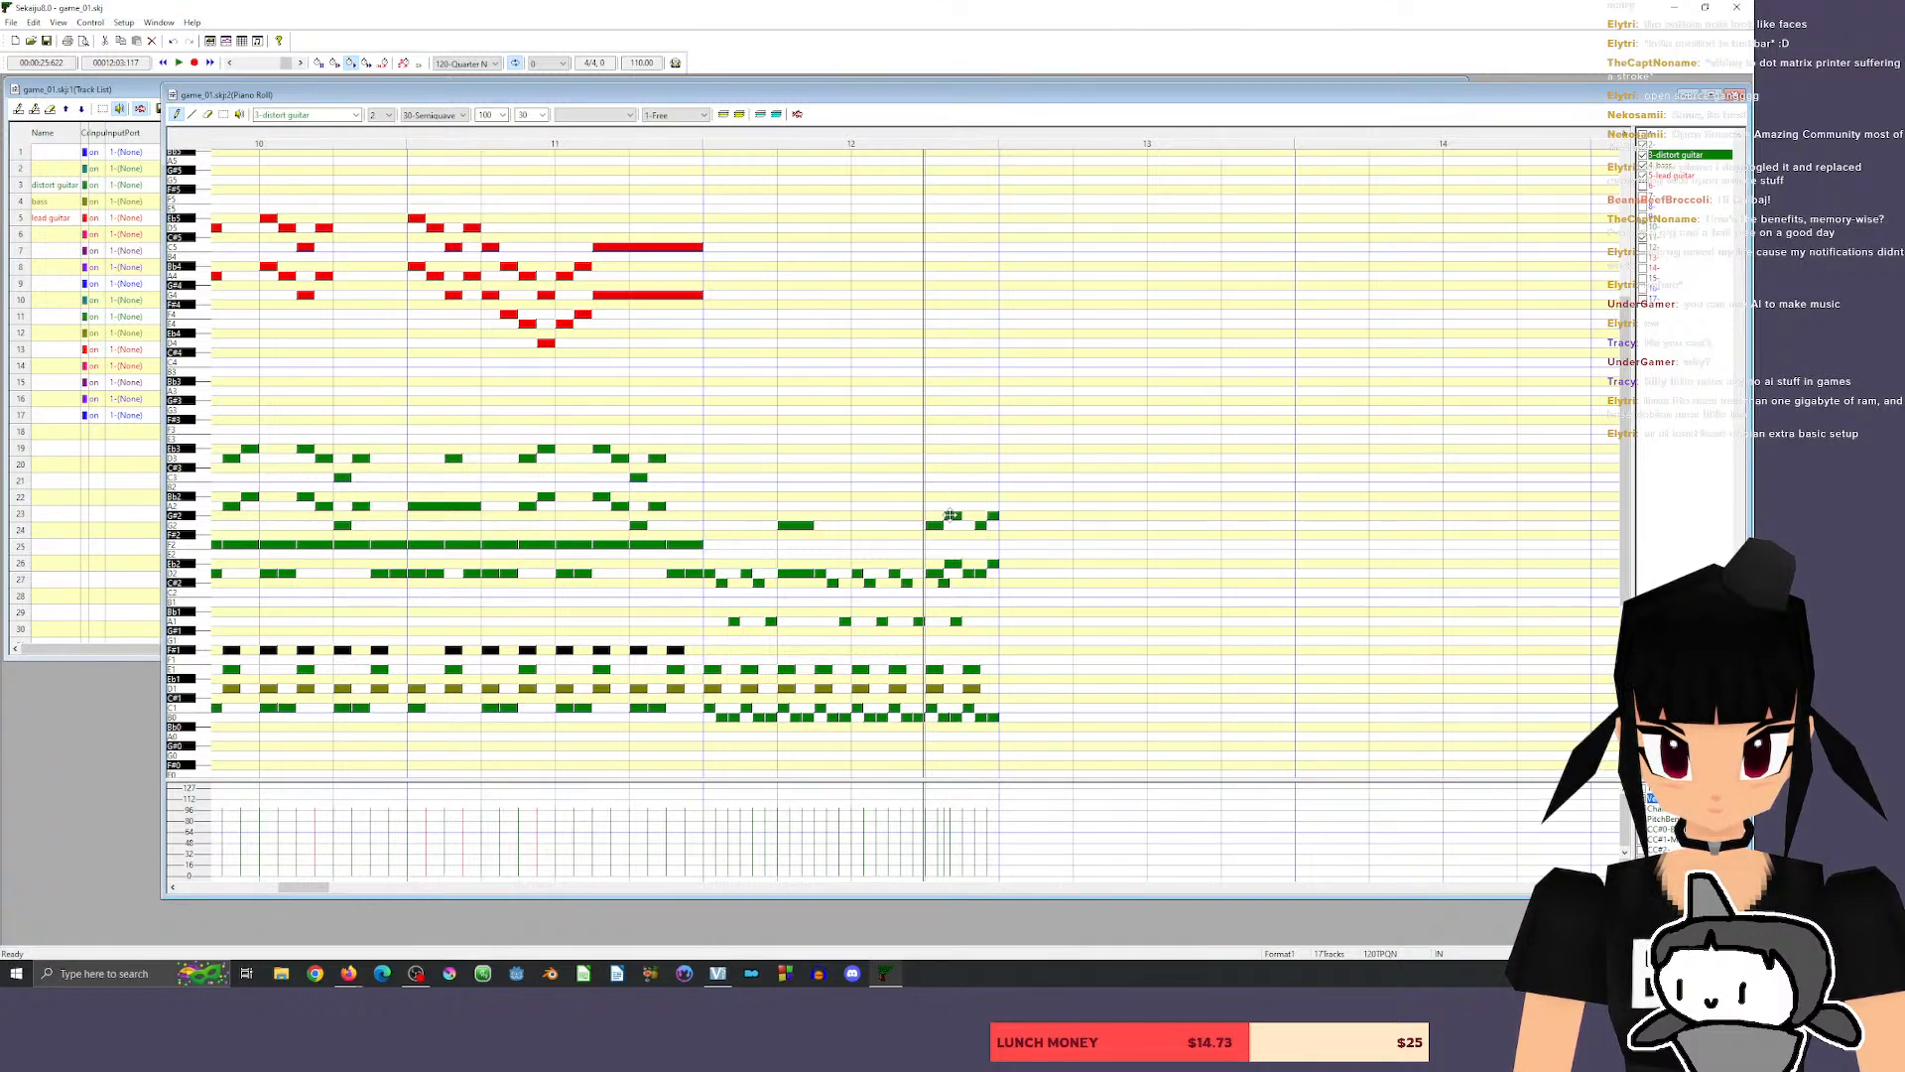
Erase the old short guitar notes from beat 4 of measure 12, keeping the two new chords, and play the ending.
click(209, 114)
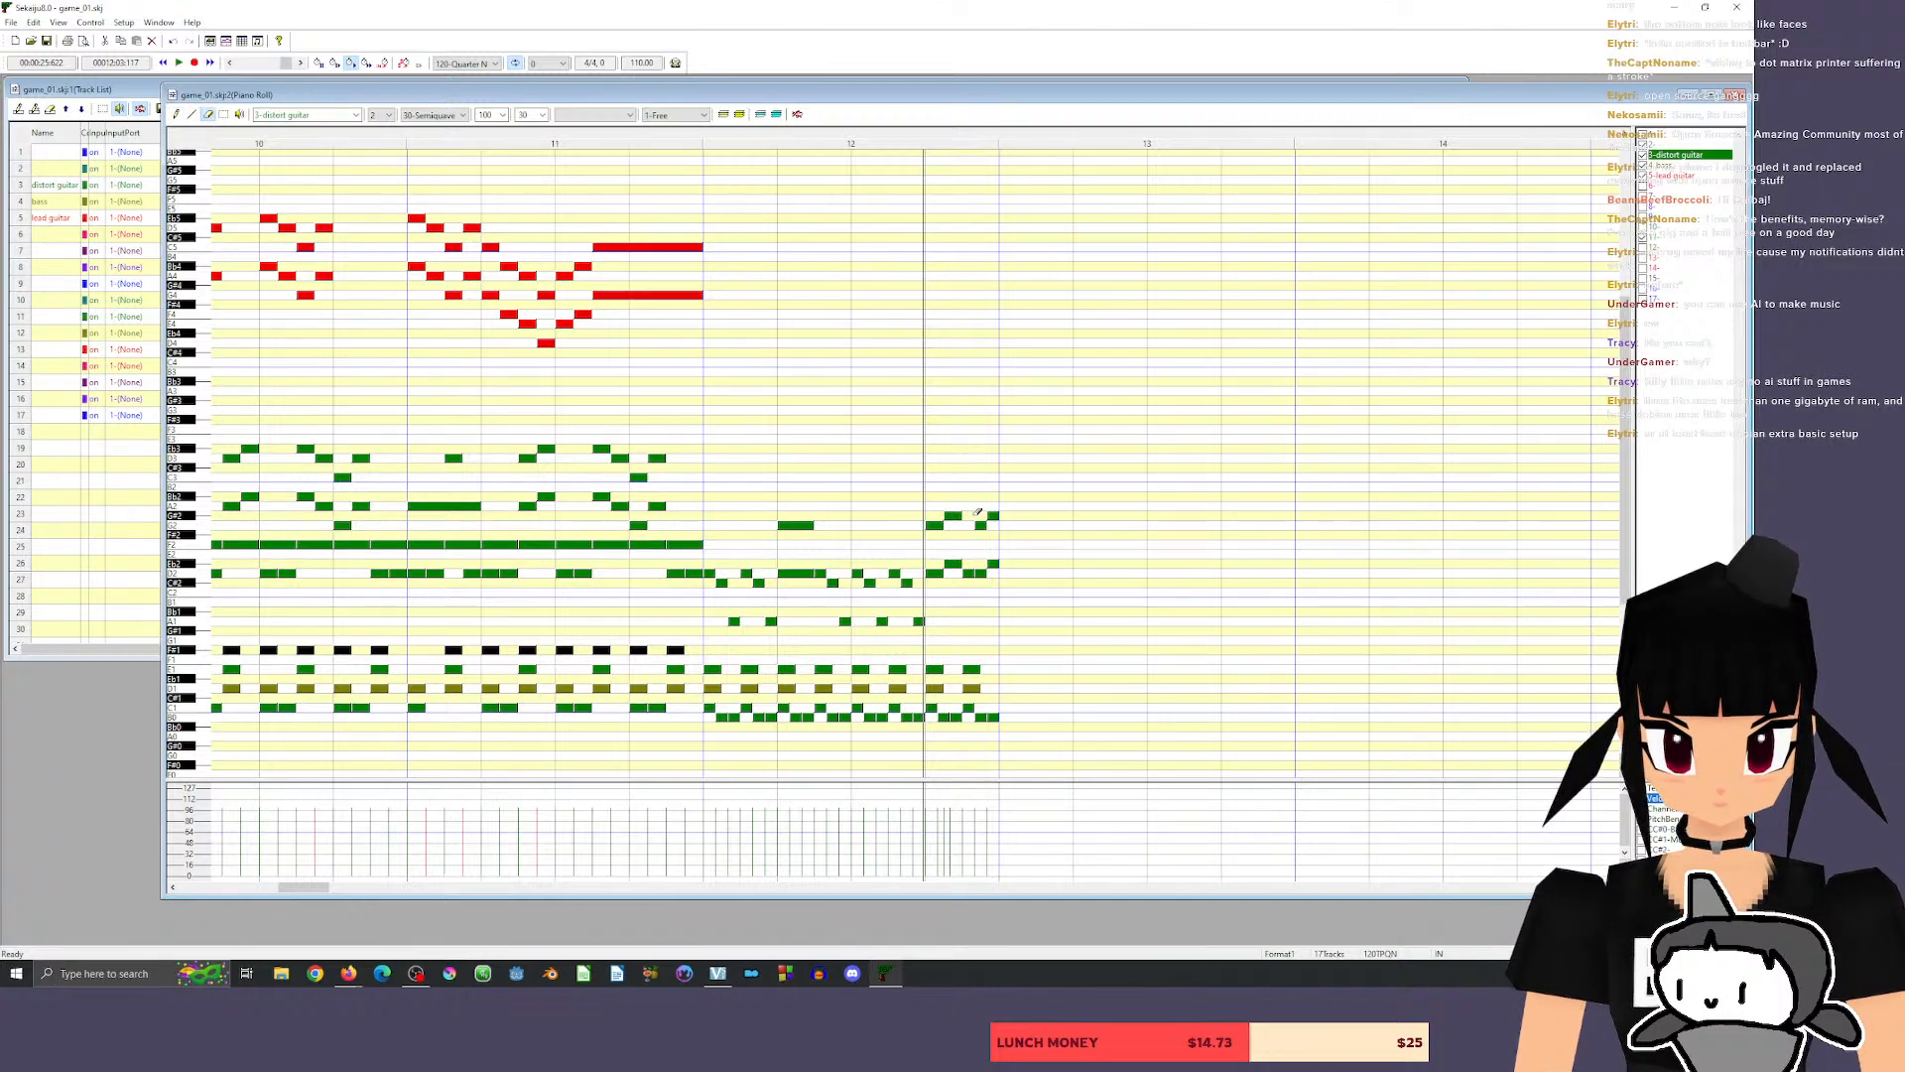
drag(977, 511, 982, 595)
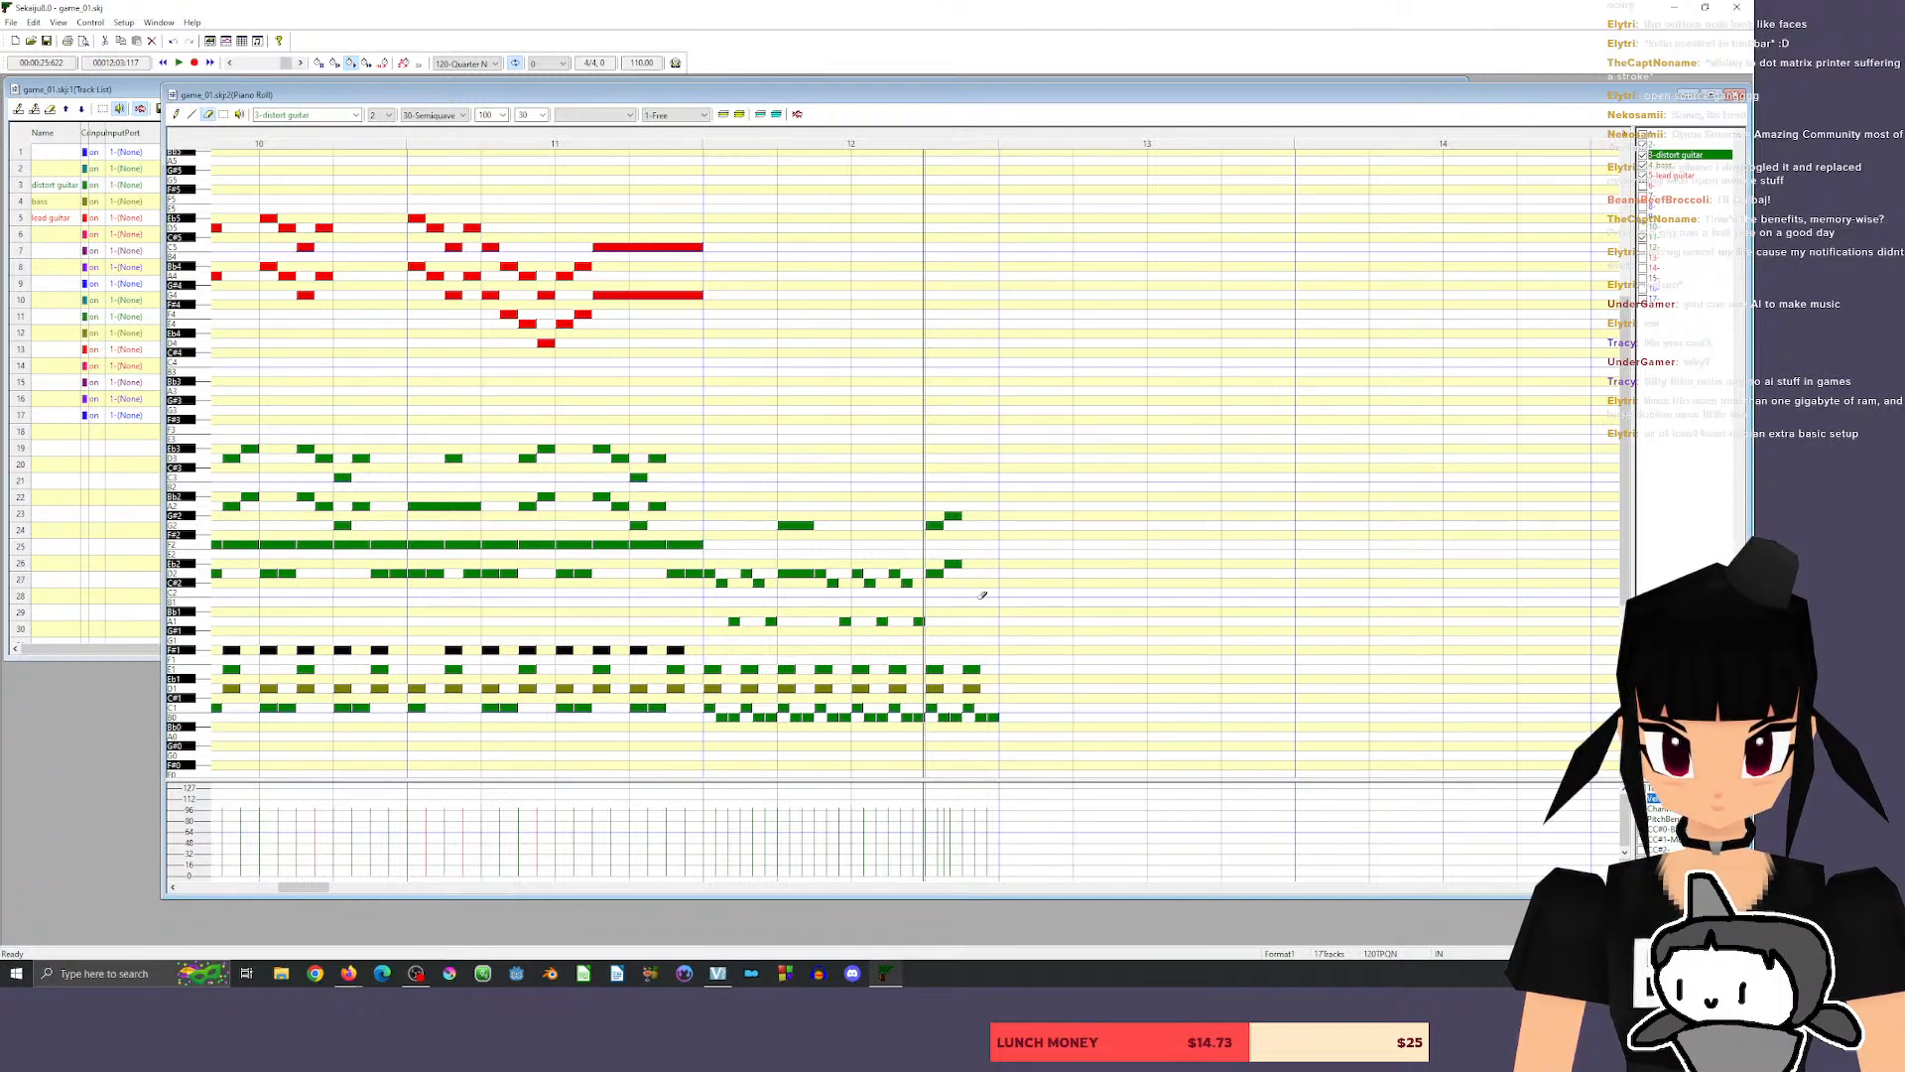
click(837, 134)
key(space)
key(space)
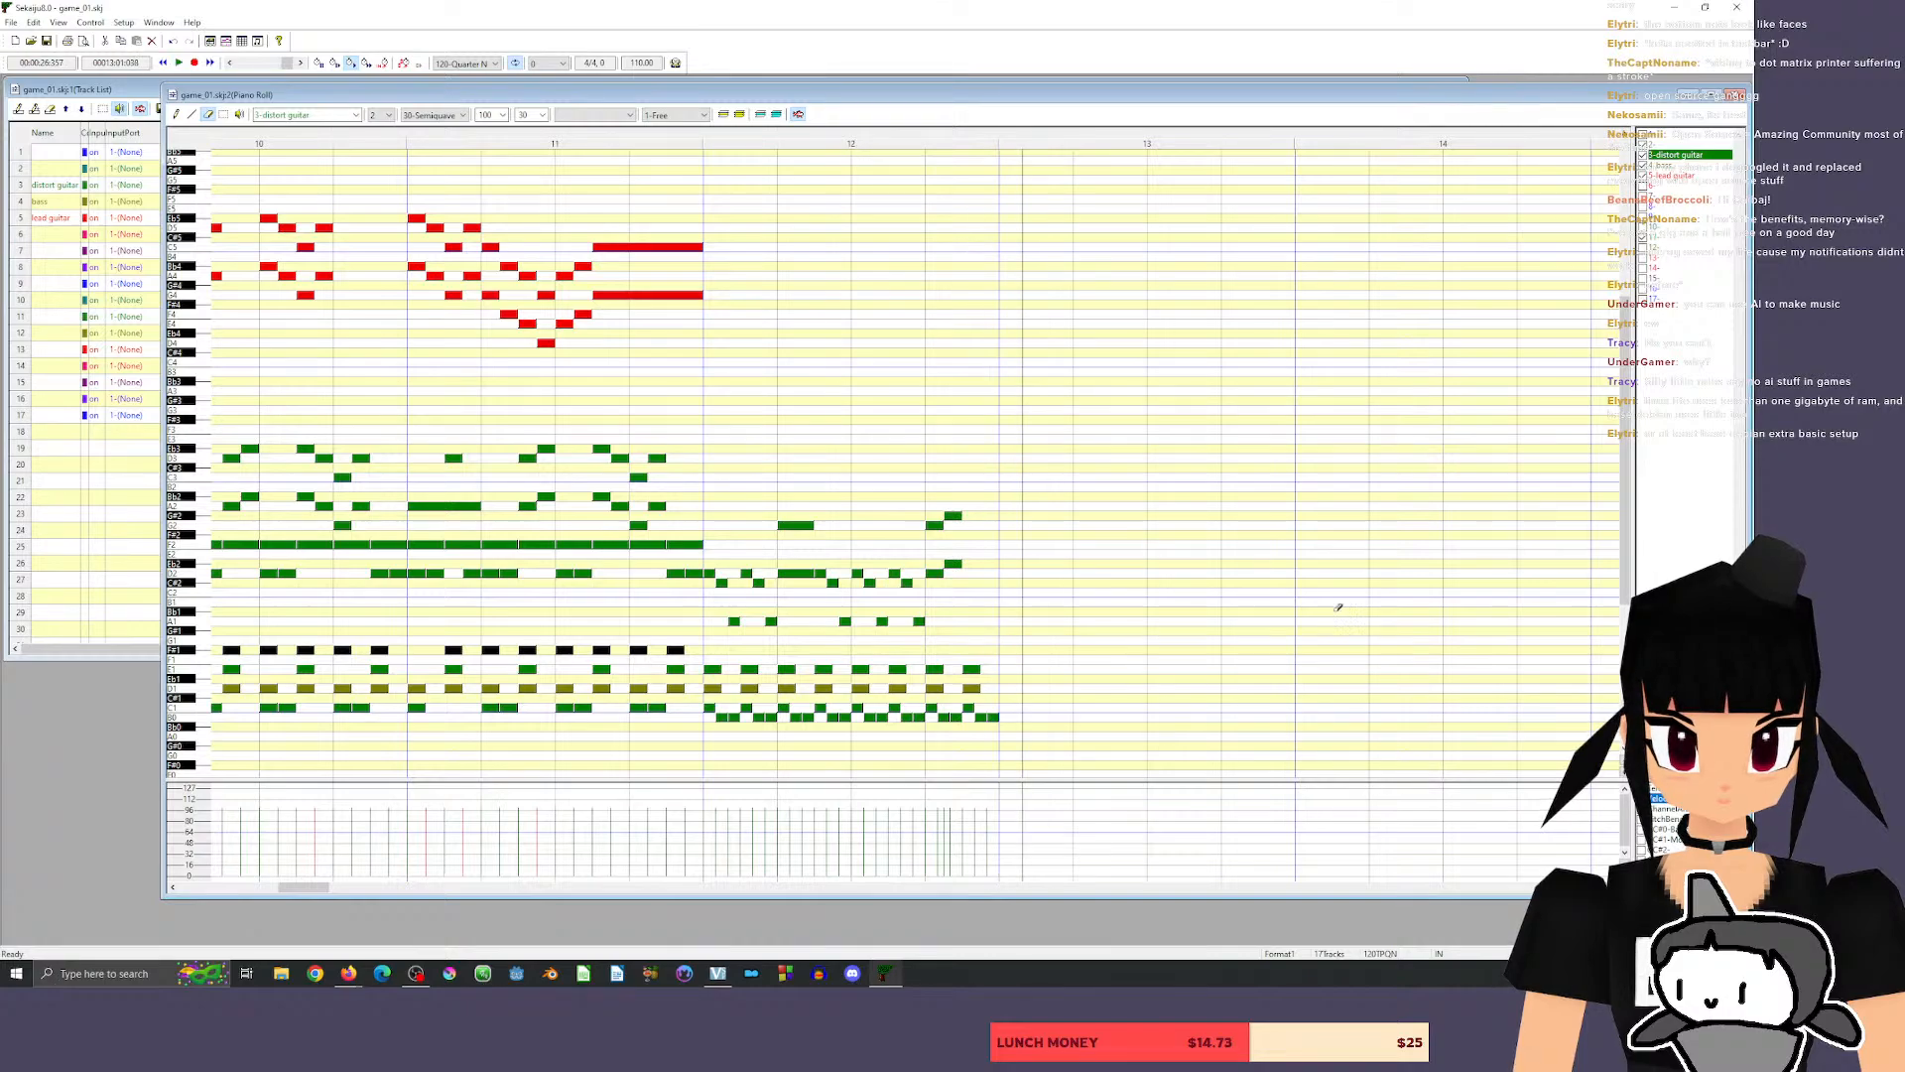
Draw the 30-tick chords C#2–F#2 and D2–G2 in the second half of beat 4 of measure 12, and play from measure 11.
click(176, 114)
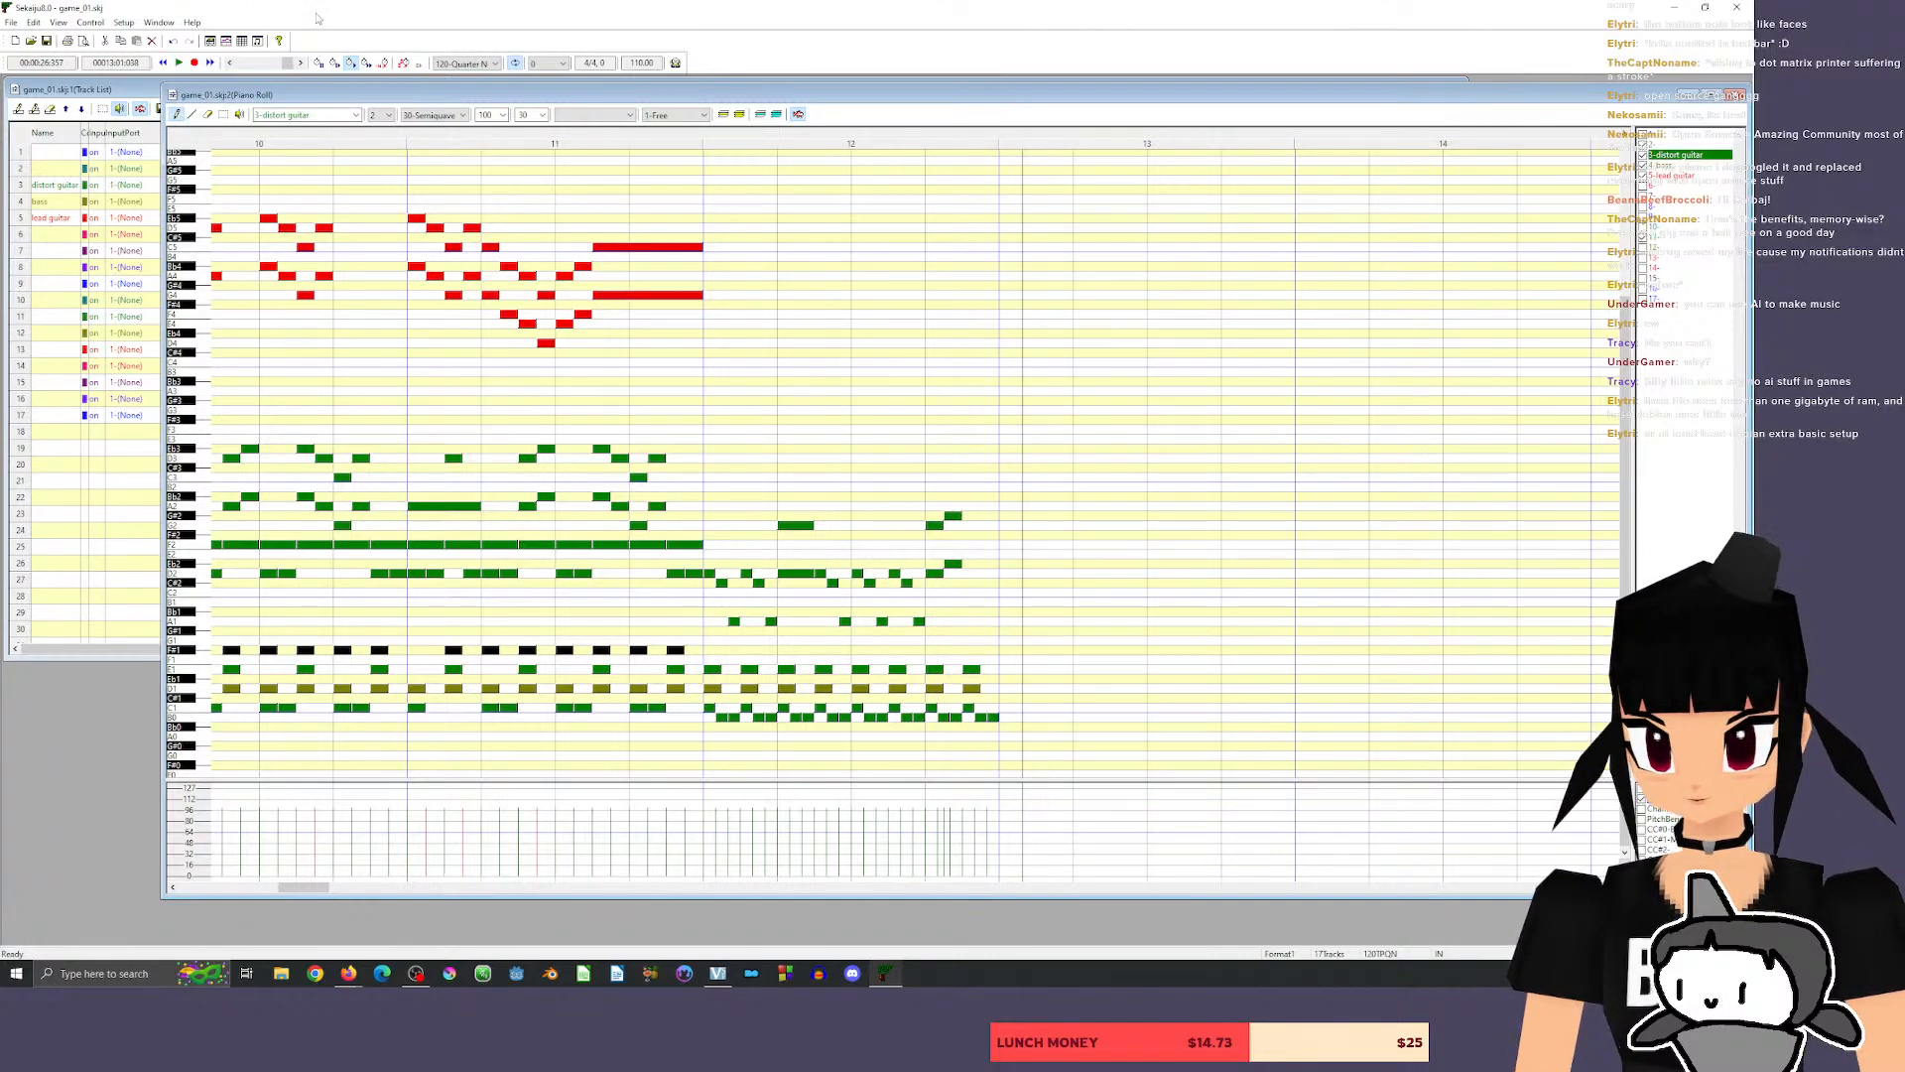
click(971, 545)
drag(971, 544, 975, 583)
click(989, 573)
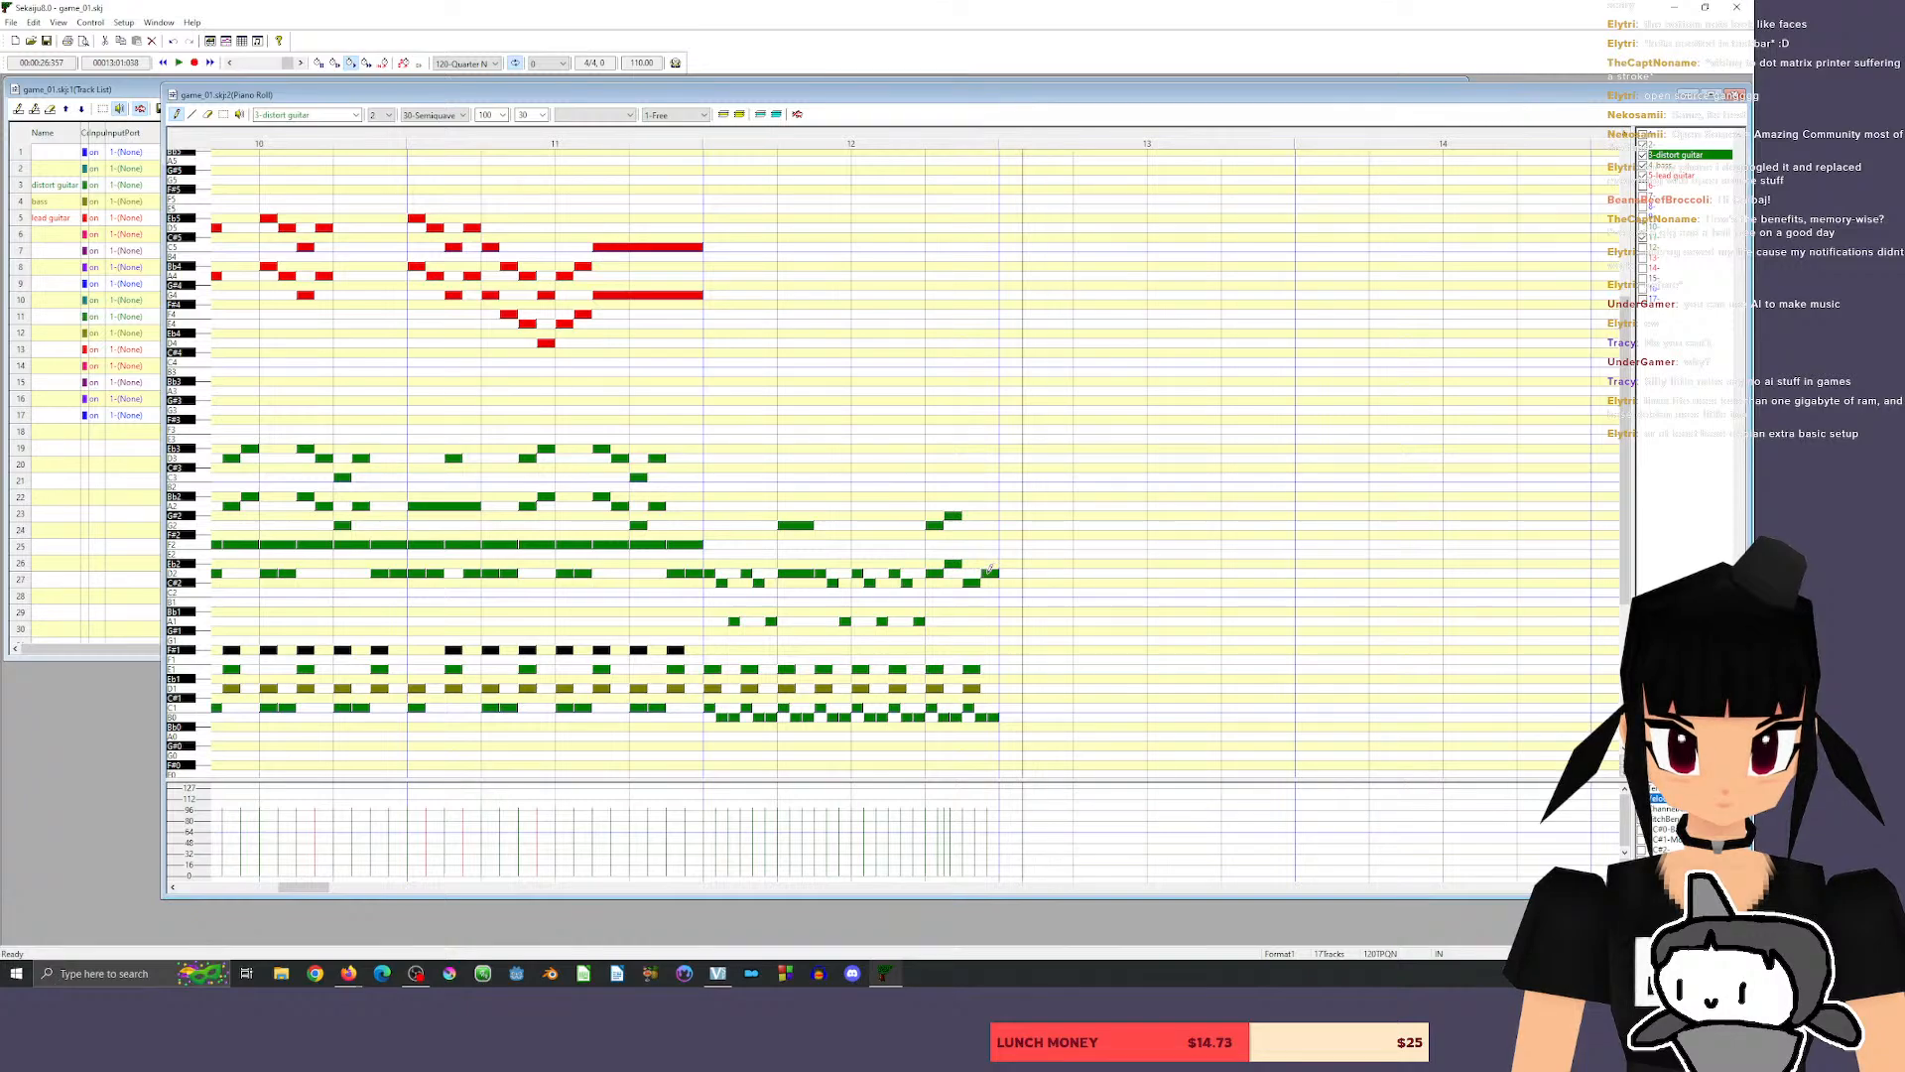
click(972, 534)
click(989, 524)
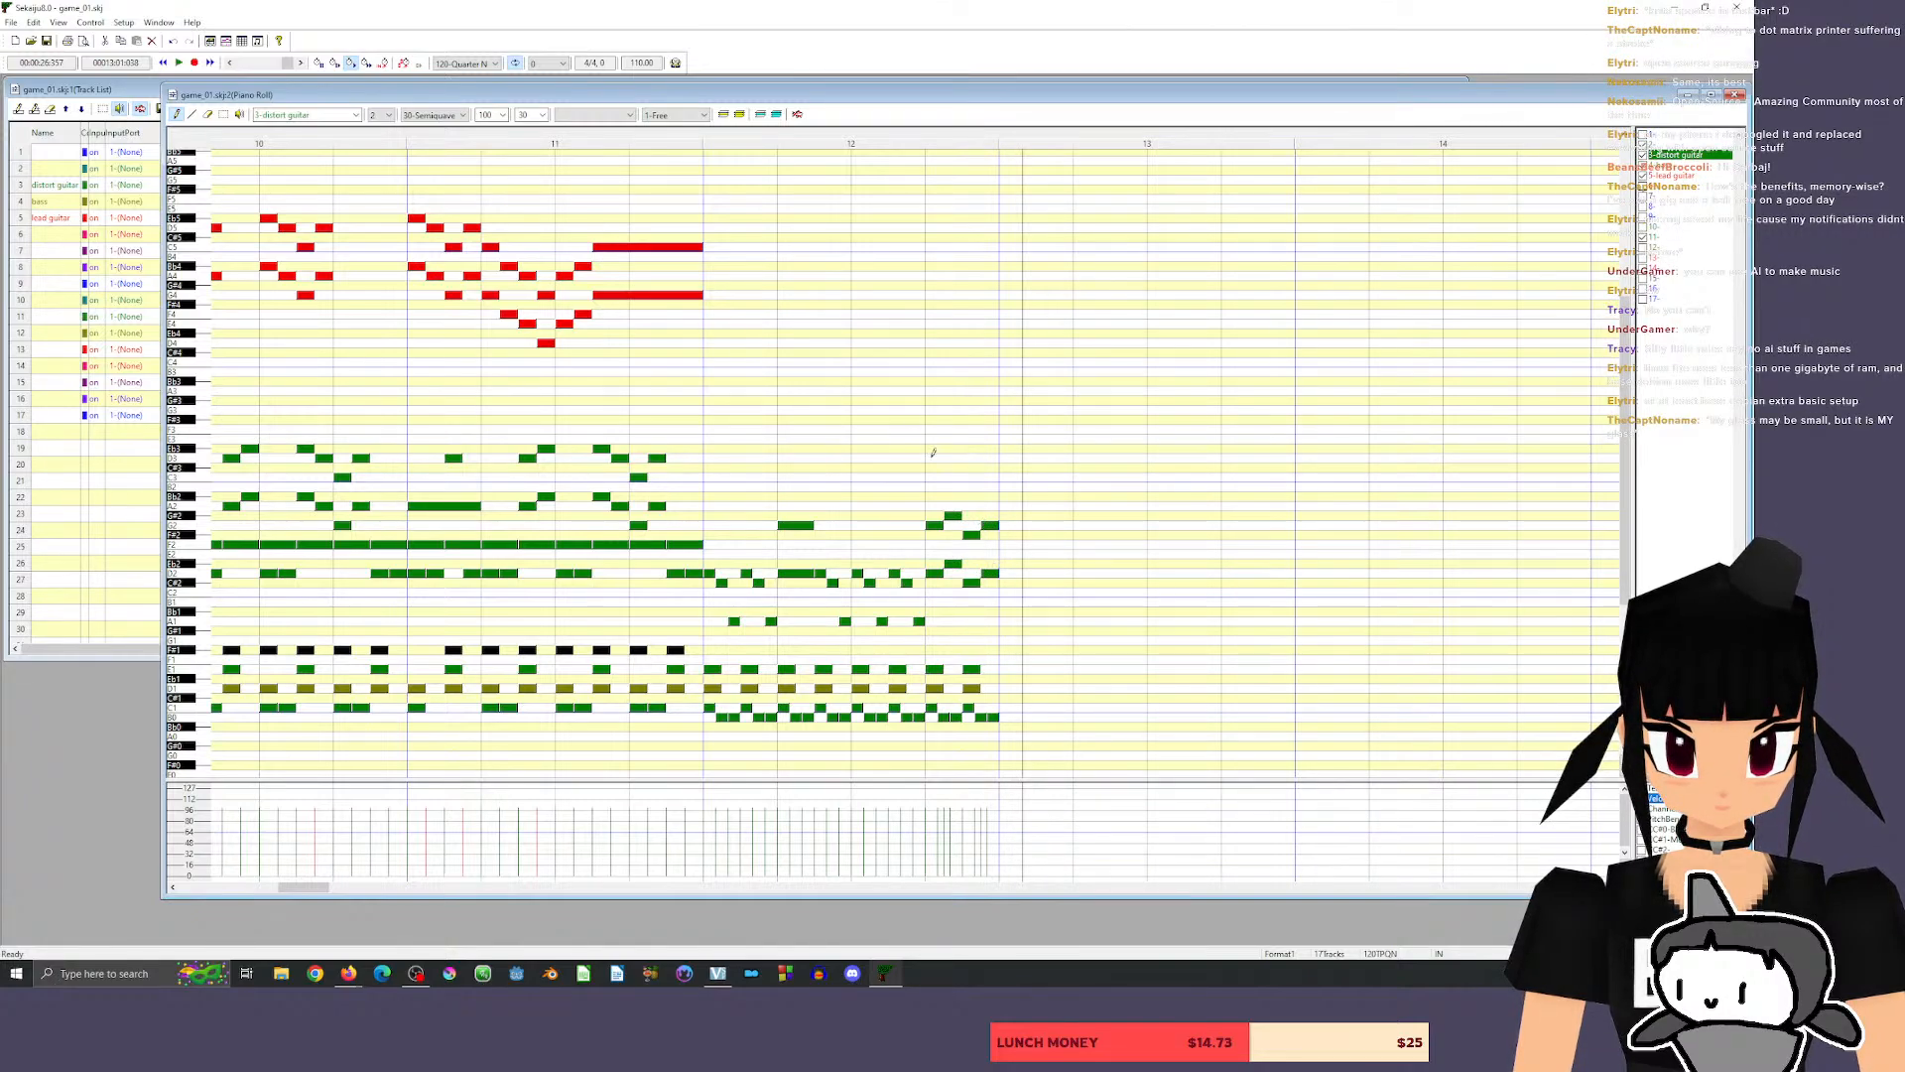
click(536, 144)
key(space)
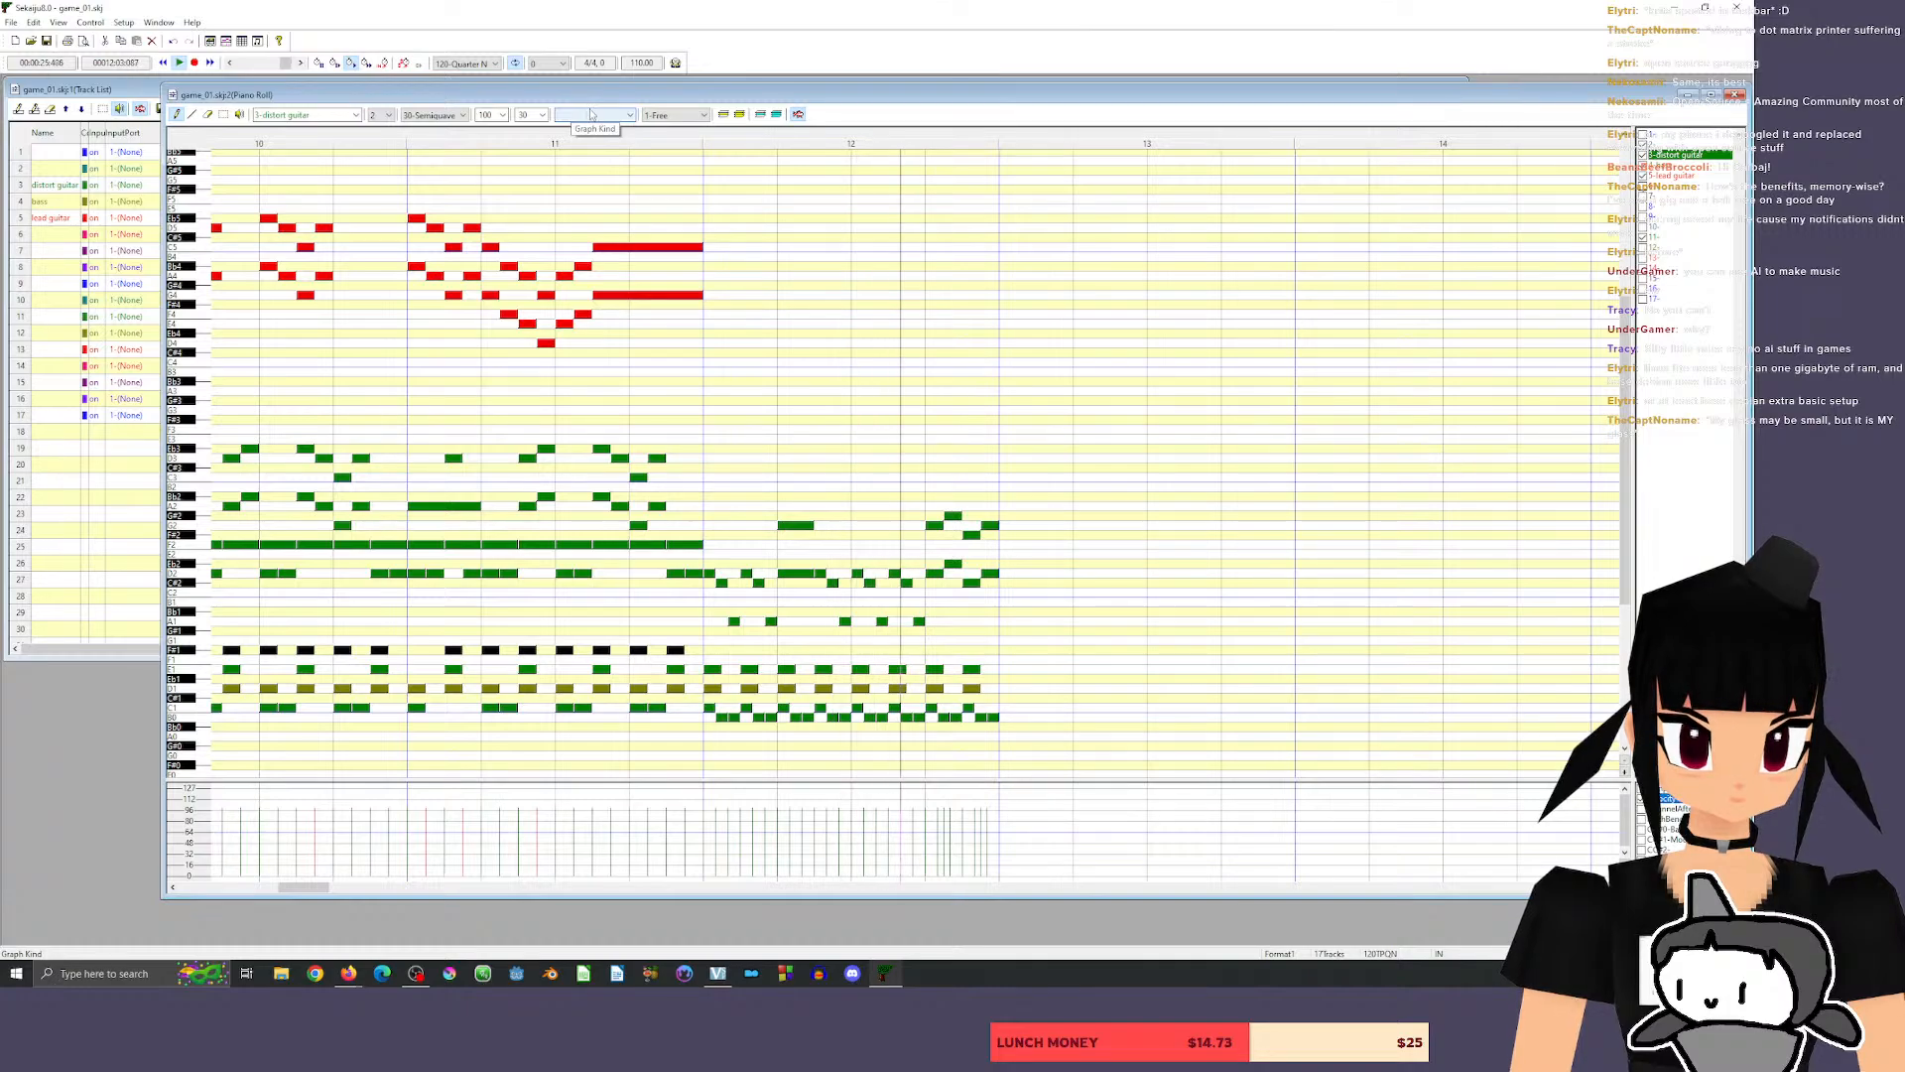
key(space)
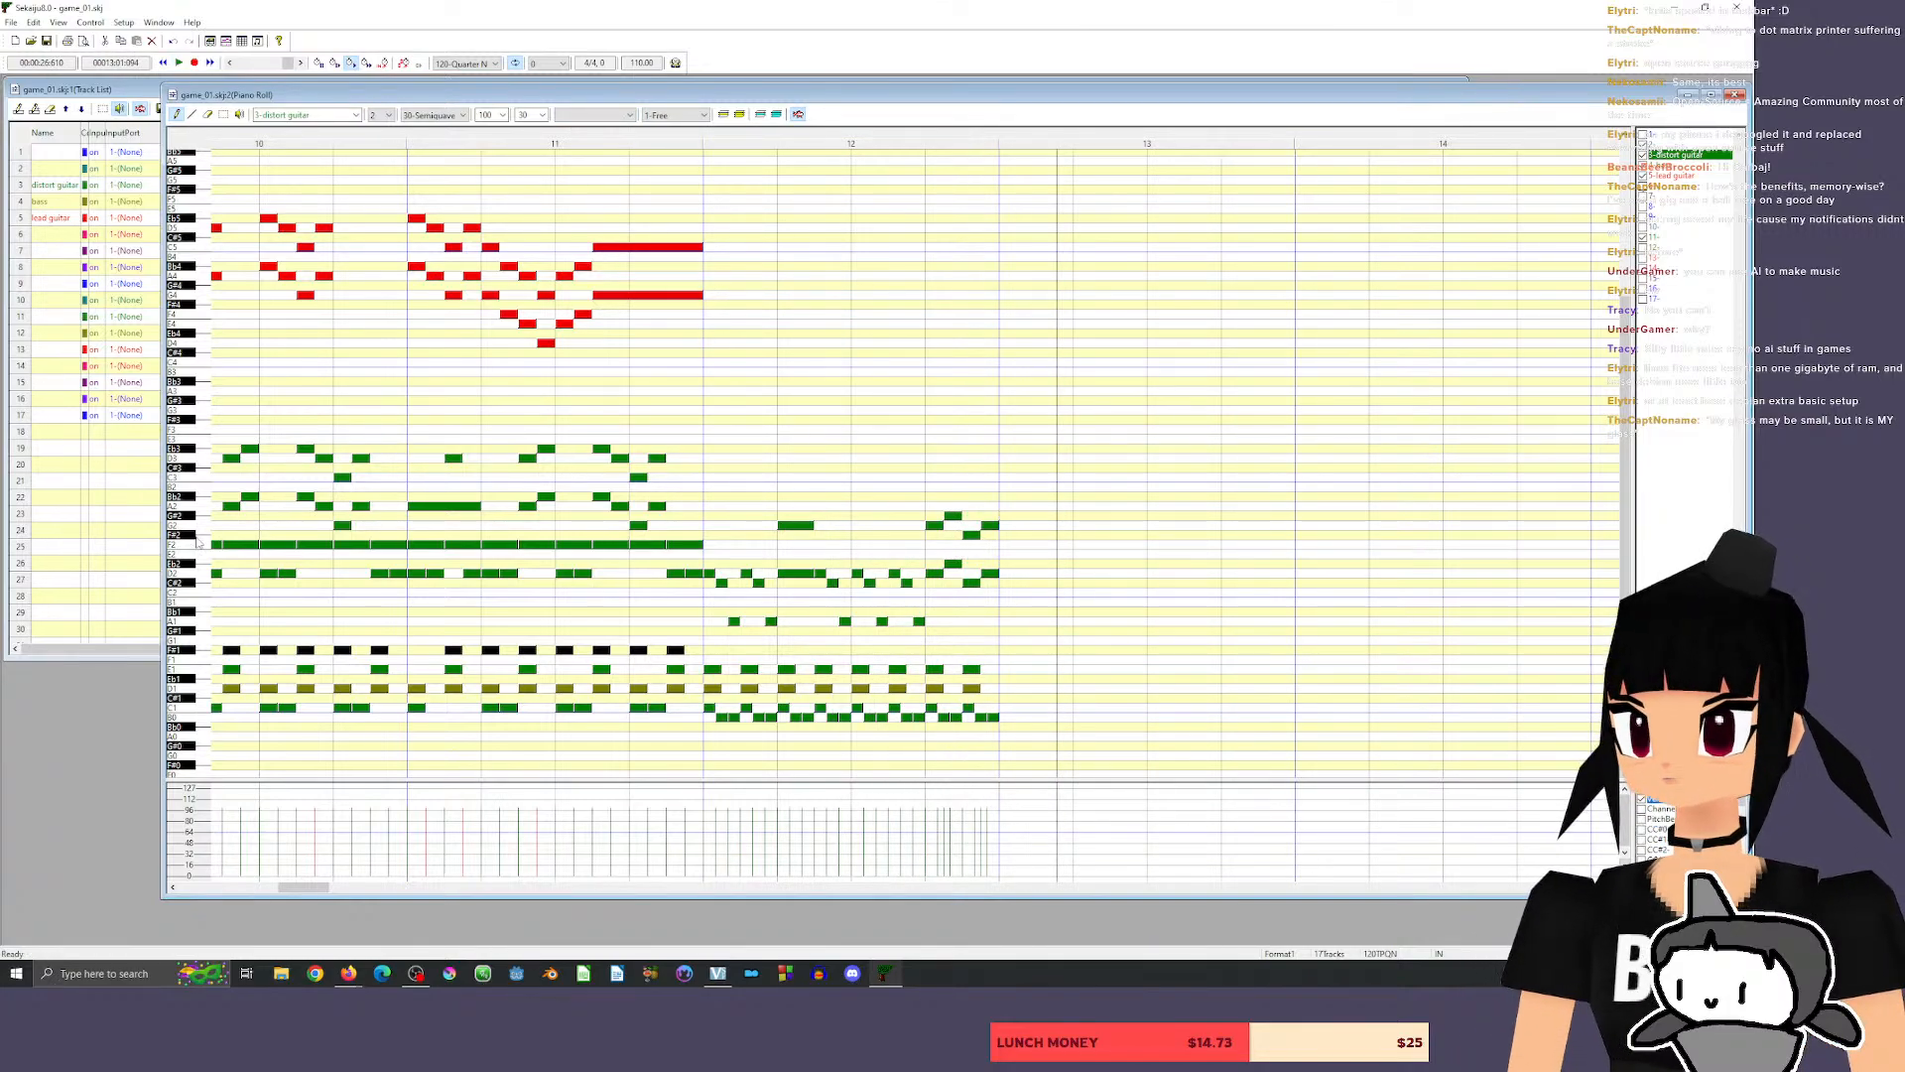
Play the song from the end of measure 1 to review the whole arrangement.
click(468, 141)
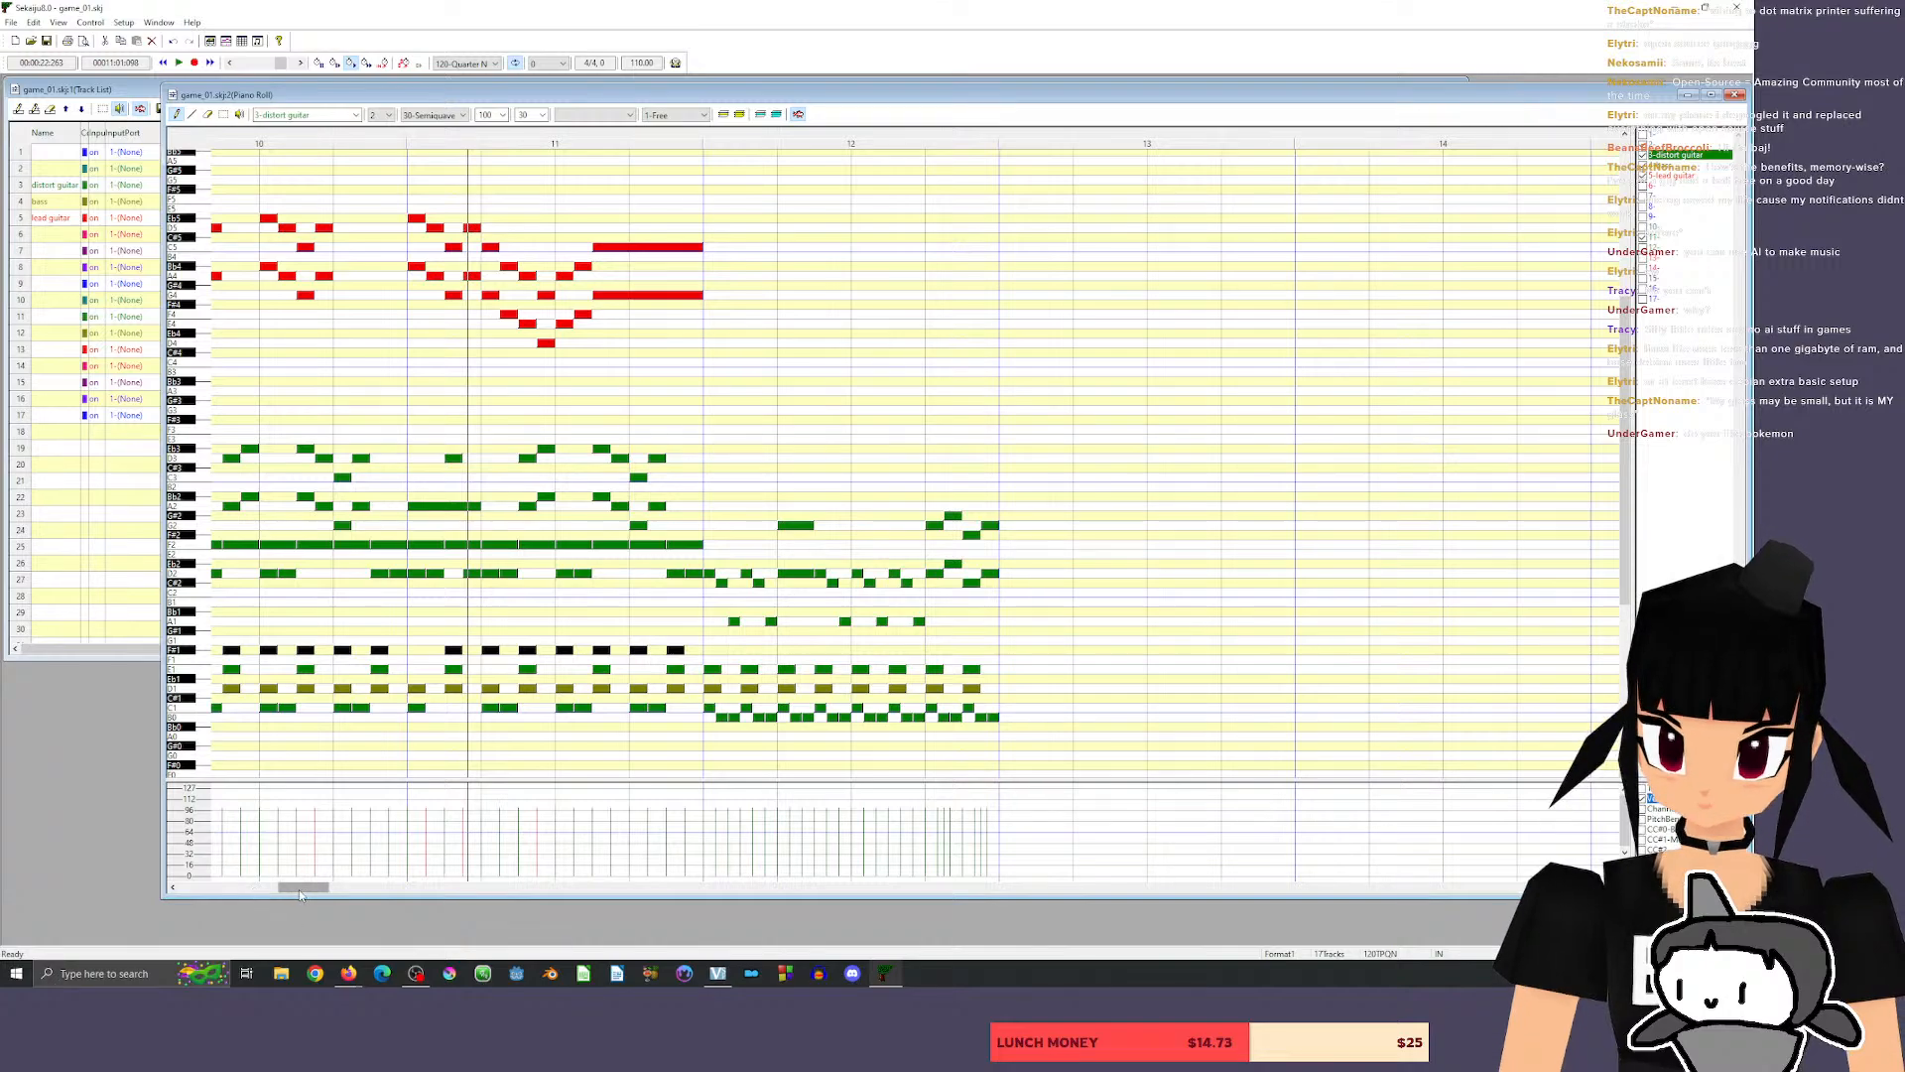
drag(300, 889, 200, 889)
click(476, 140)
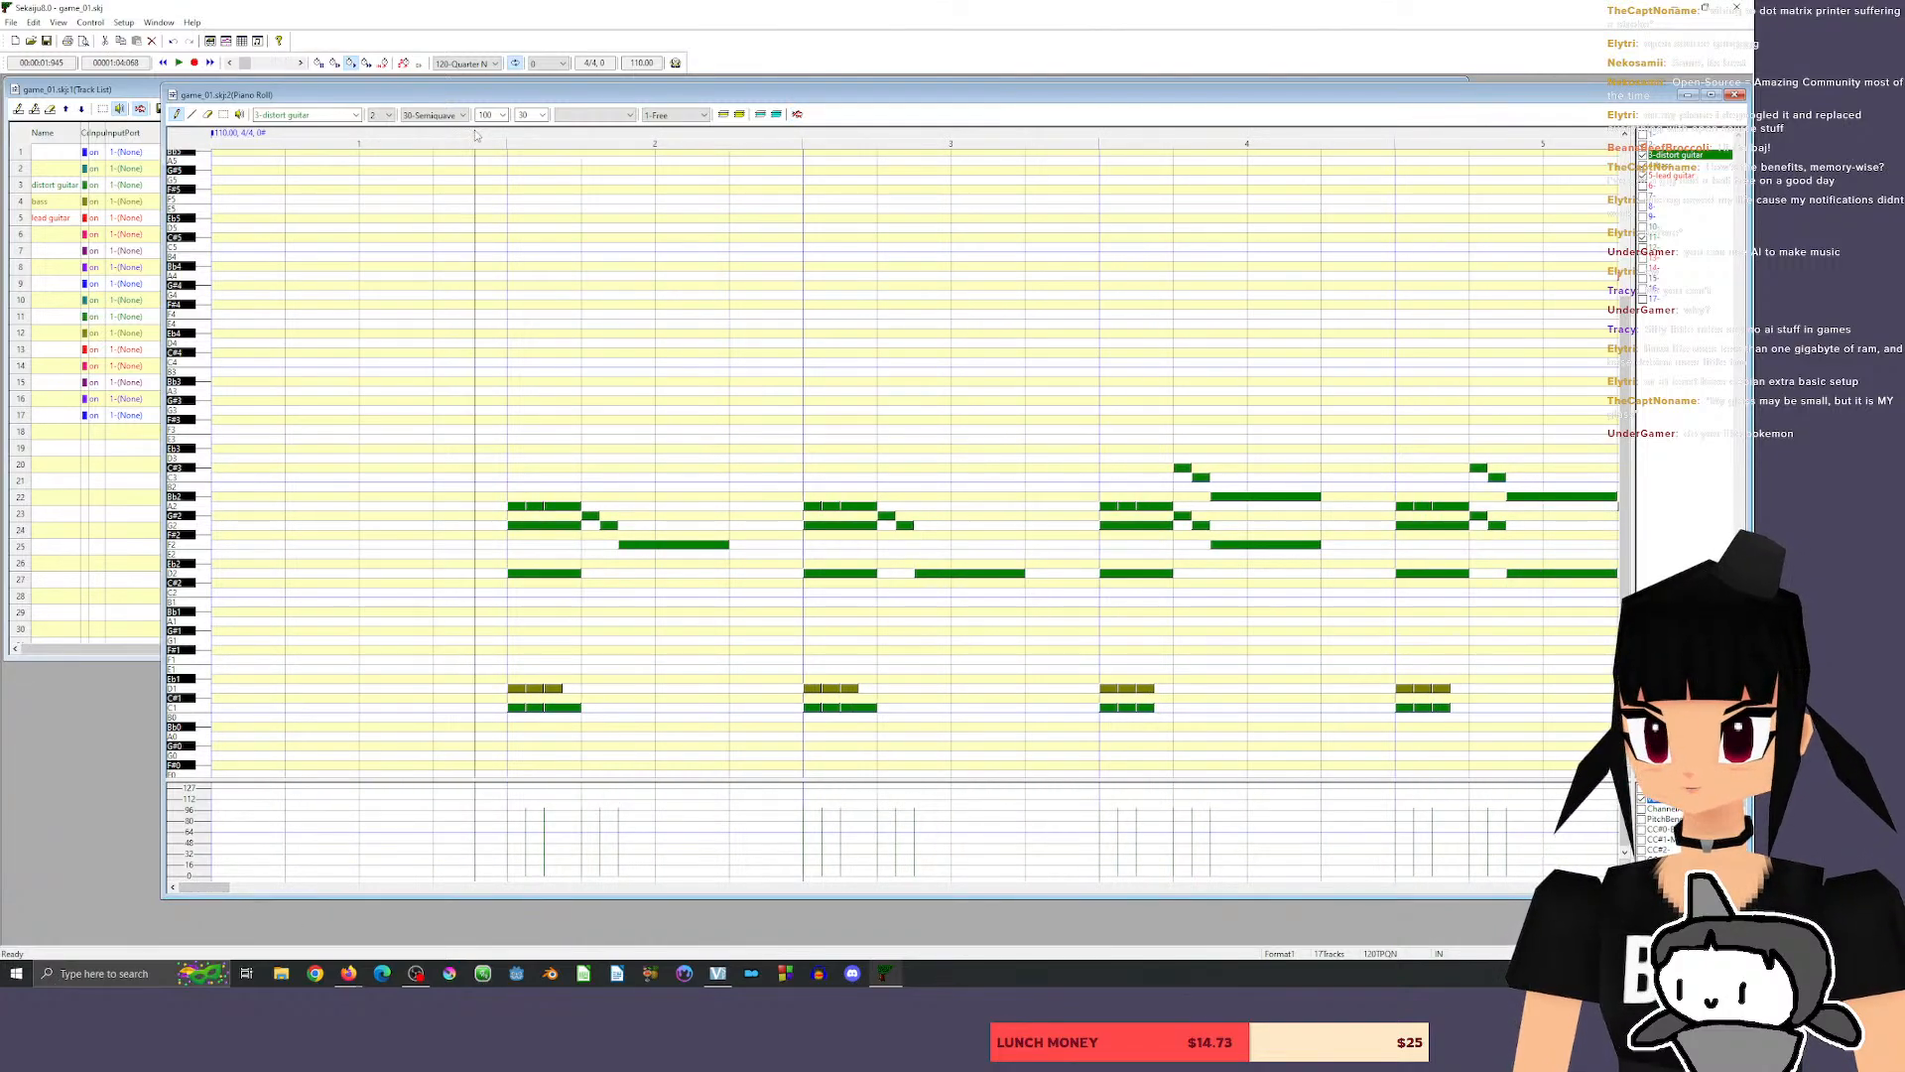
key(space)
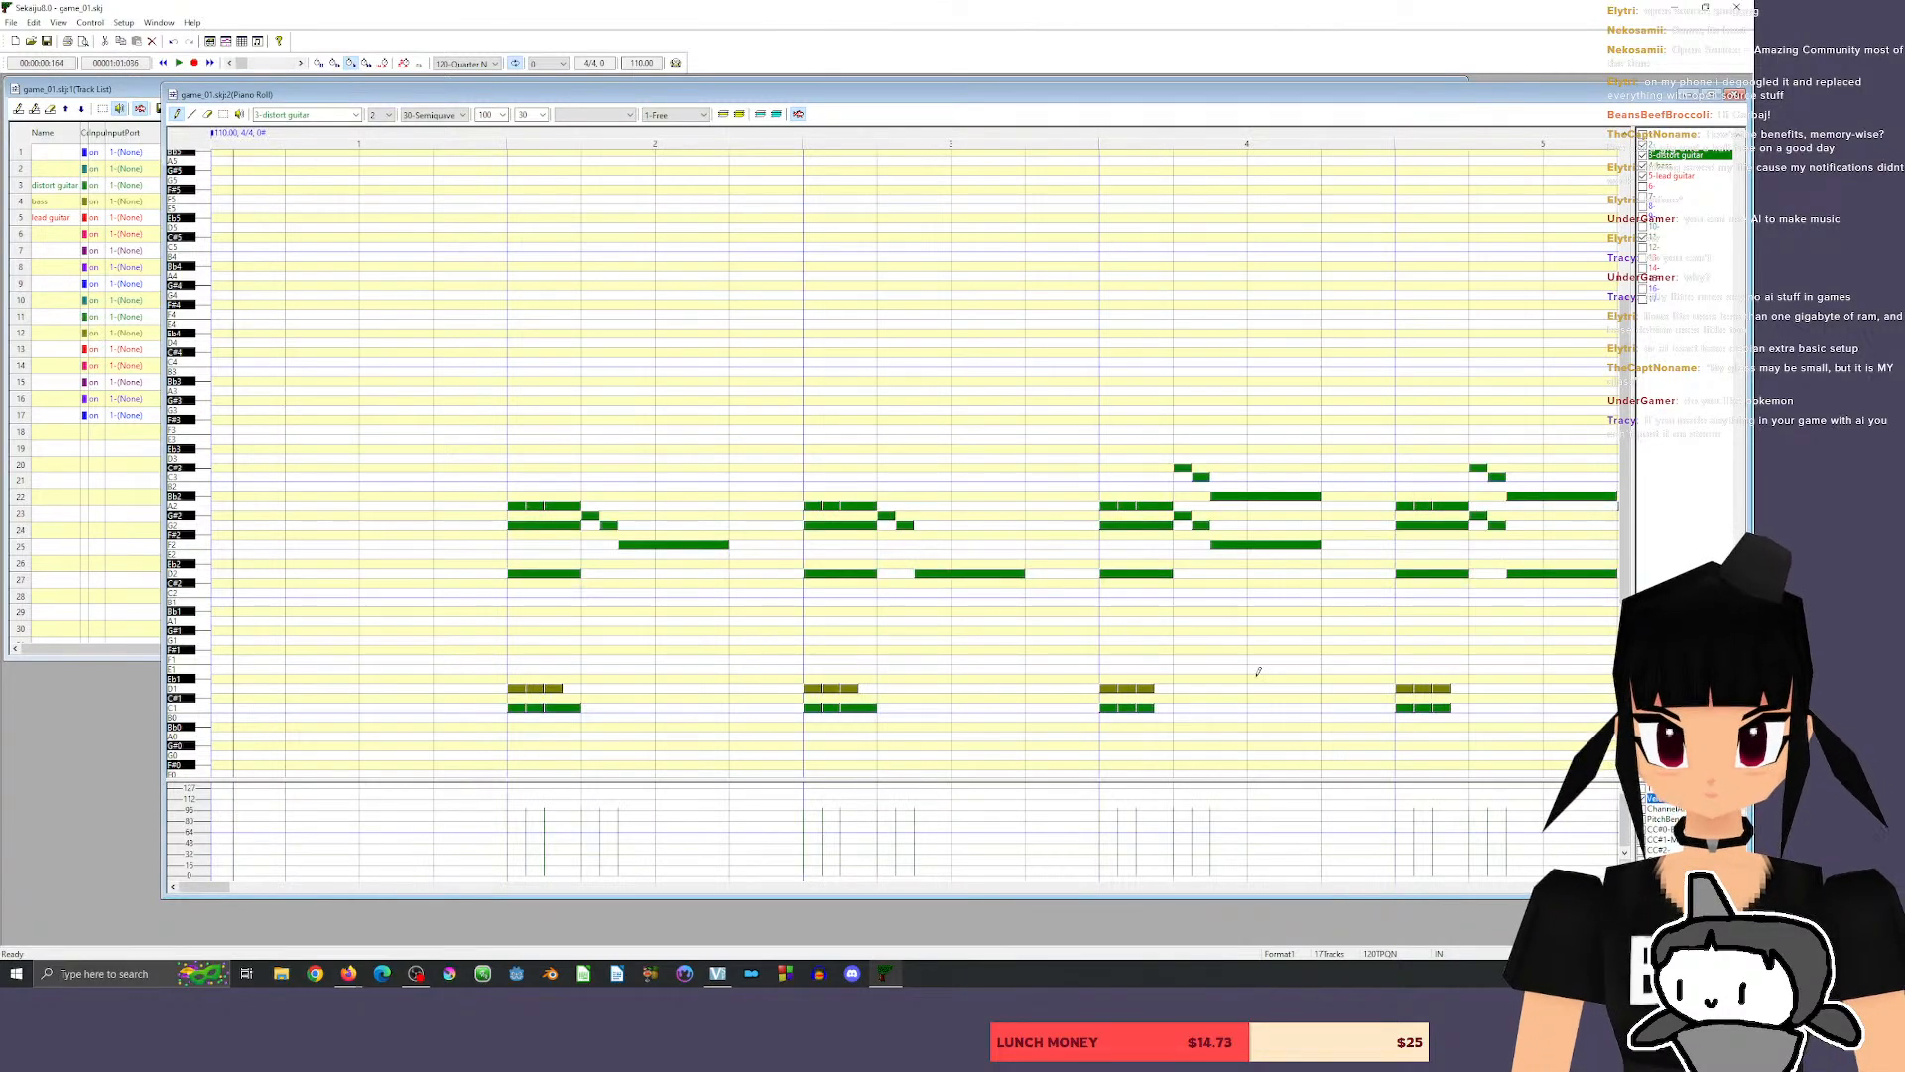
Add a 120-tick crash cymbal note on drum track 11 at the start of measure 12.
drag(220, 896, 315, 893)
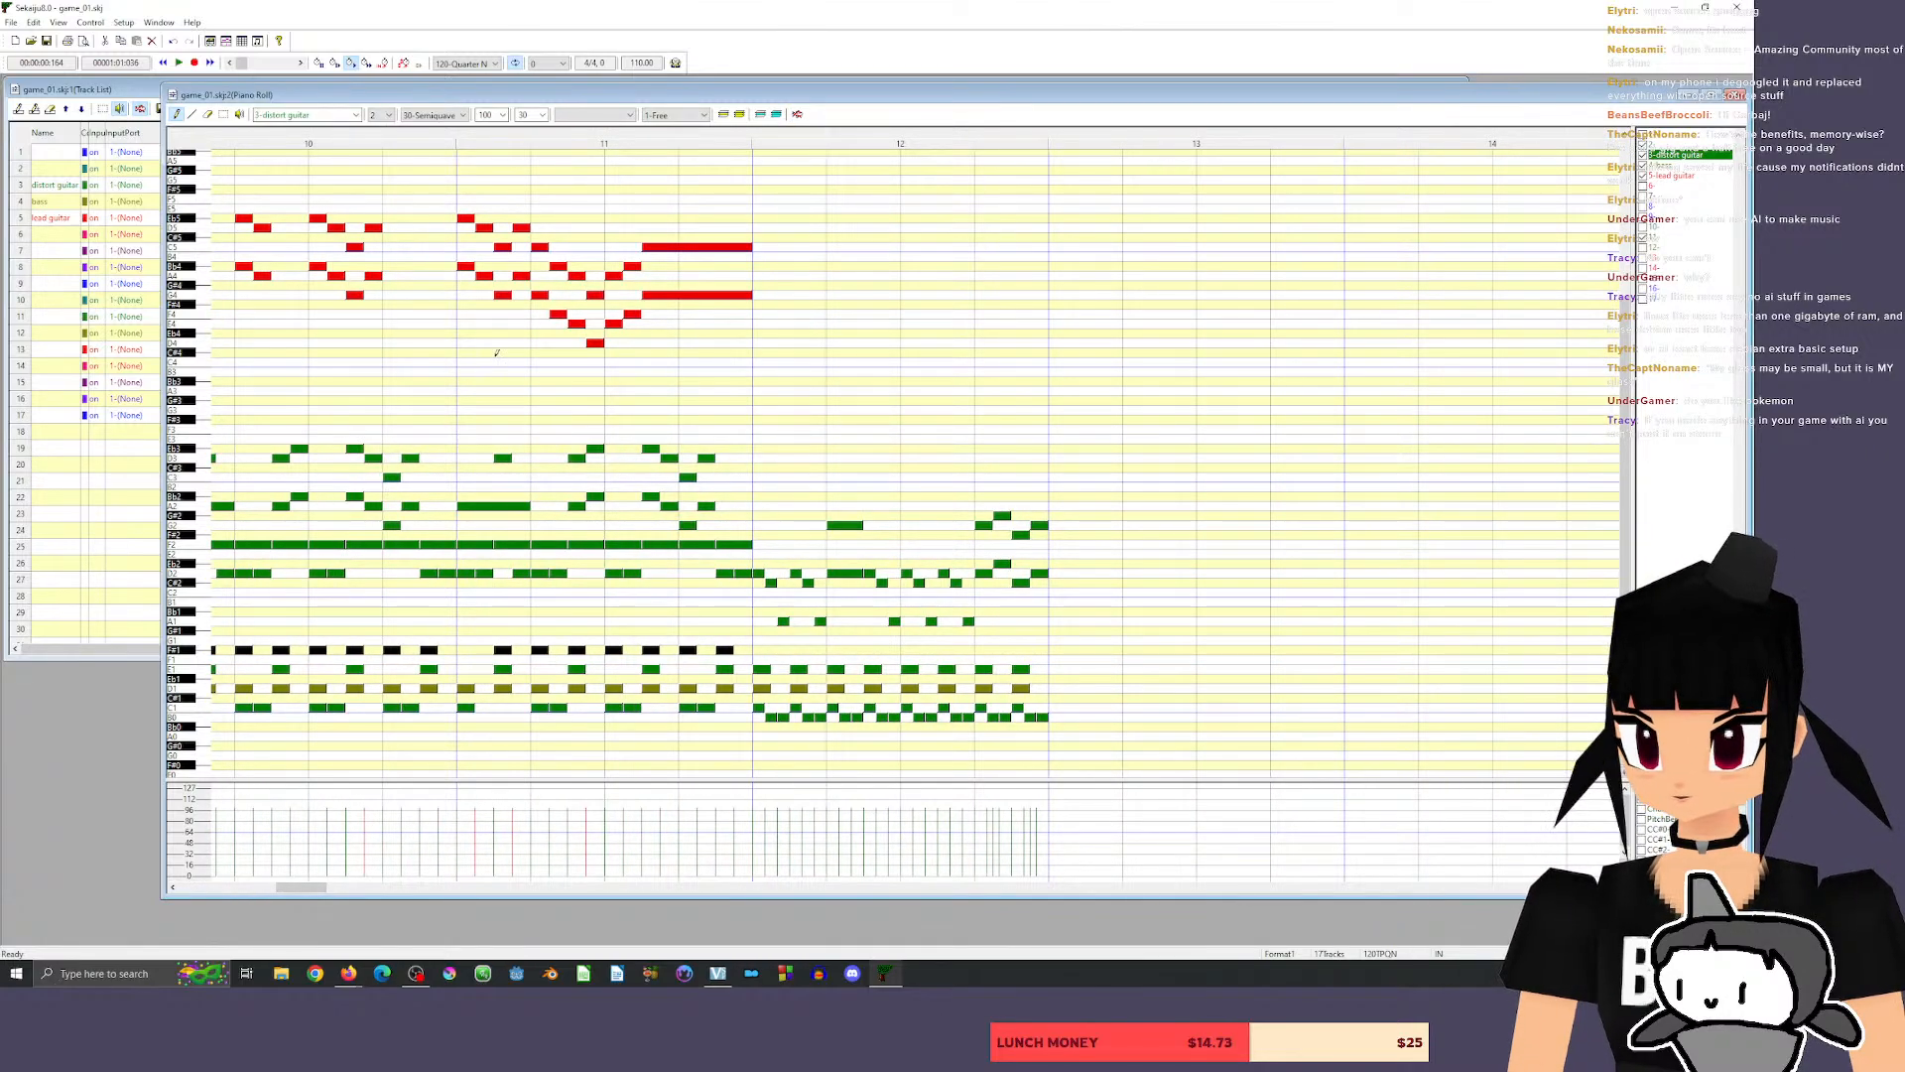
click(1690, 176)
click(1679, 167)
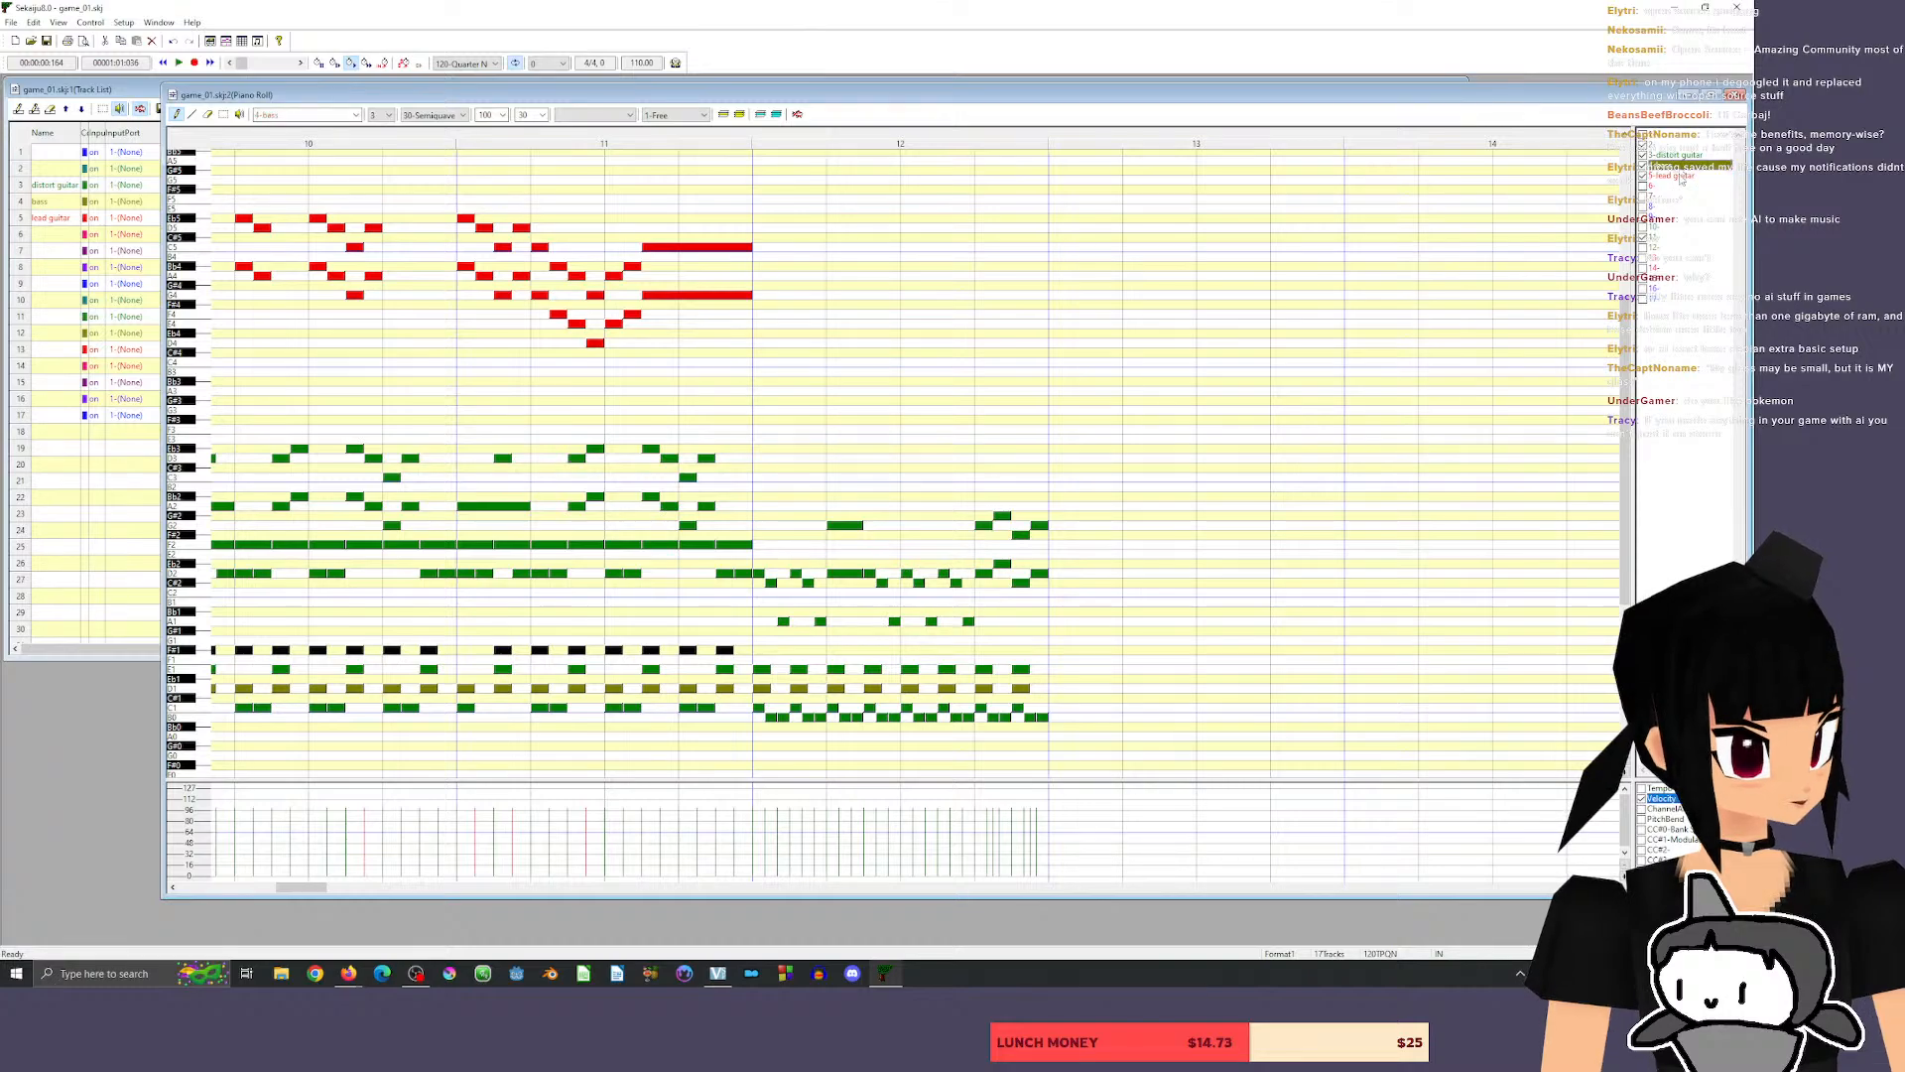
click(1666, 239)
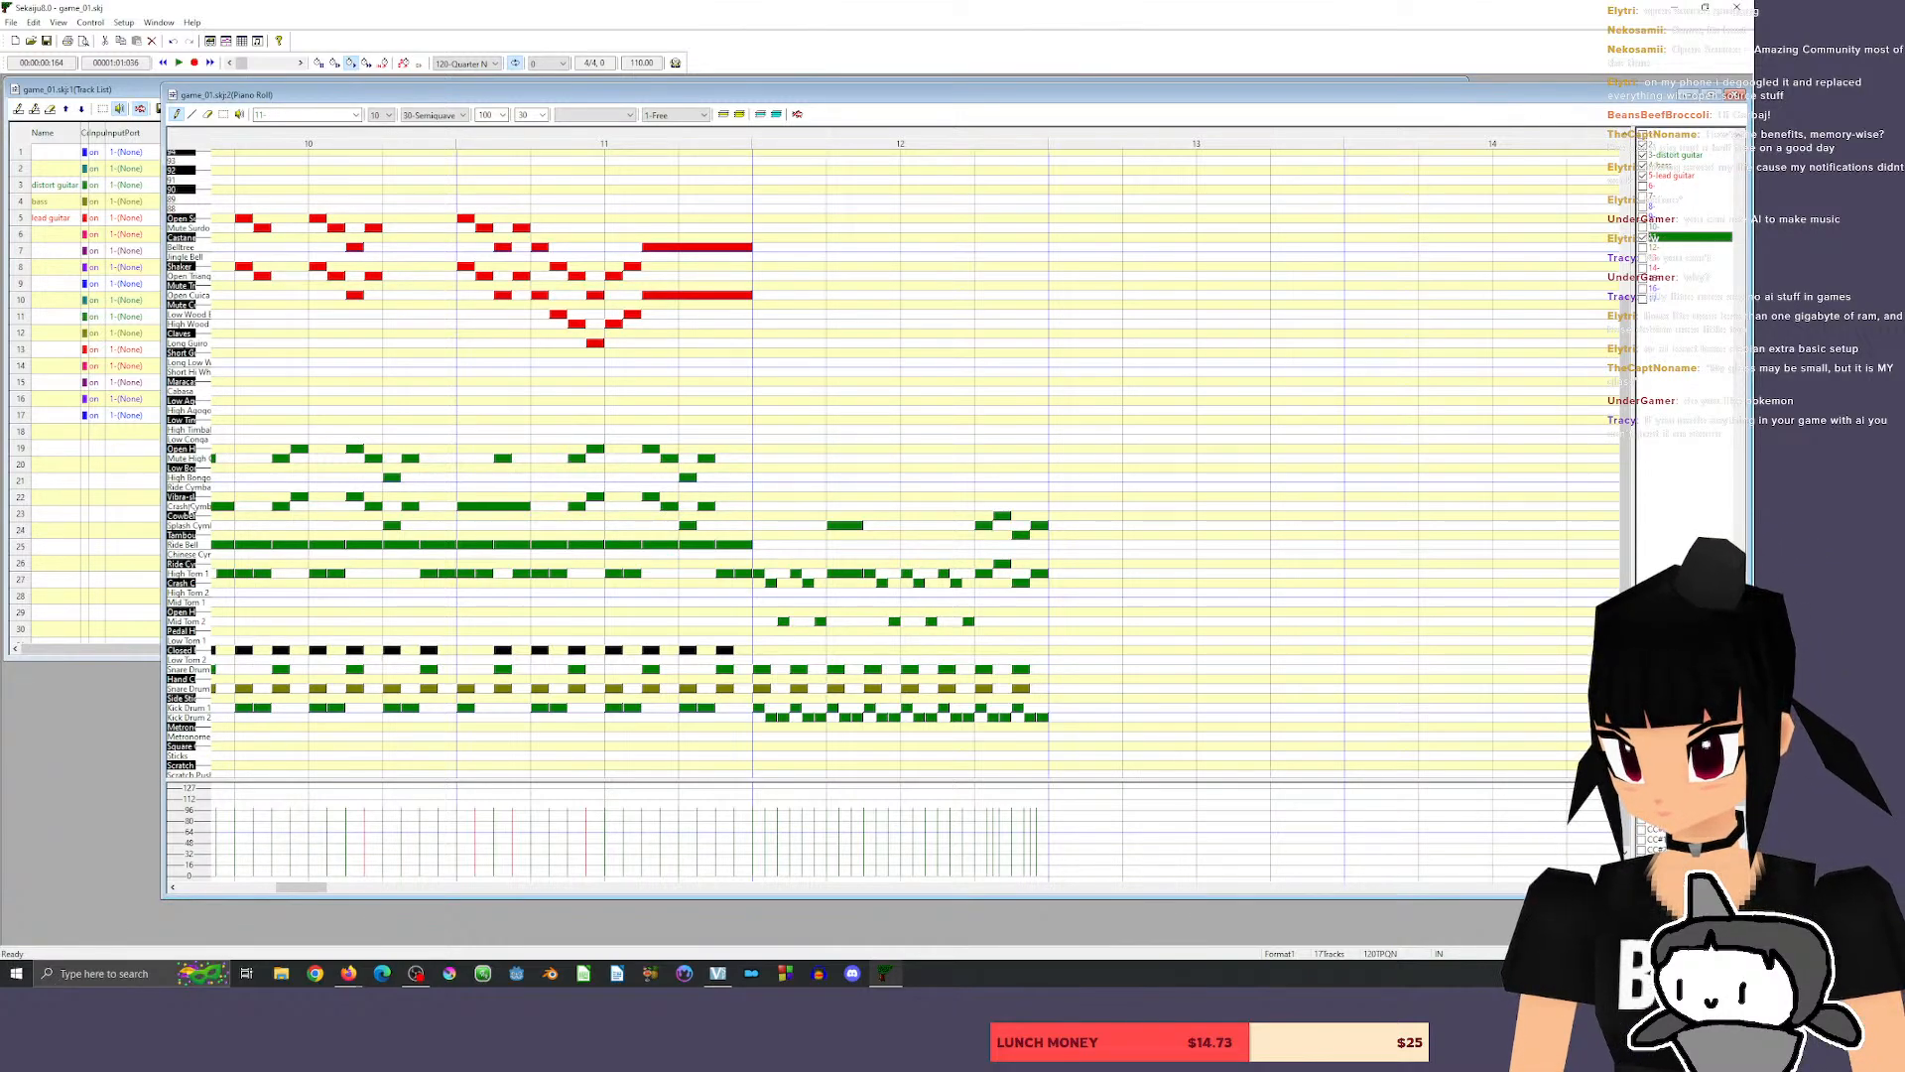
click(194, 509)
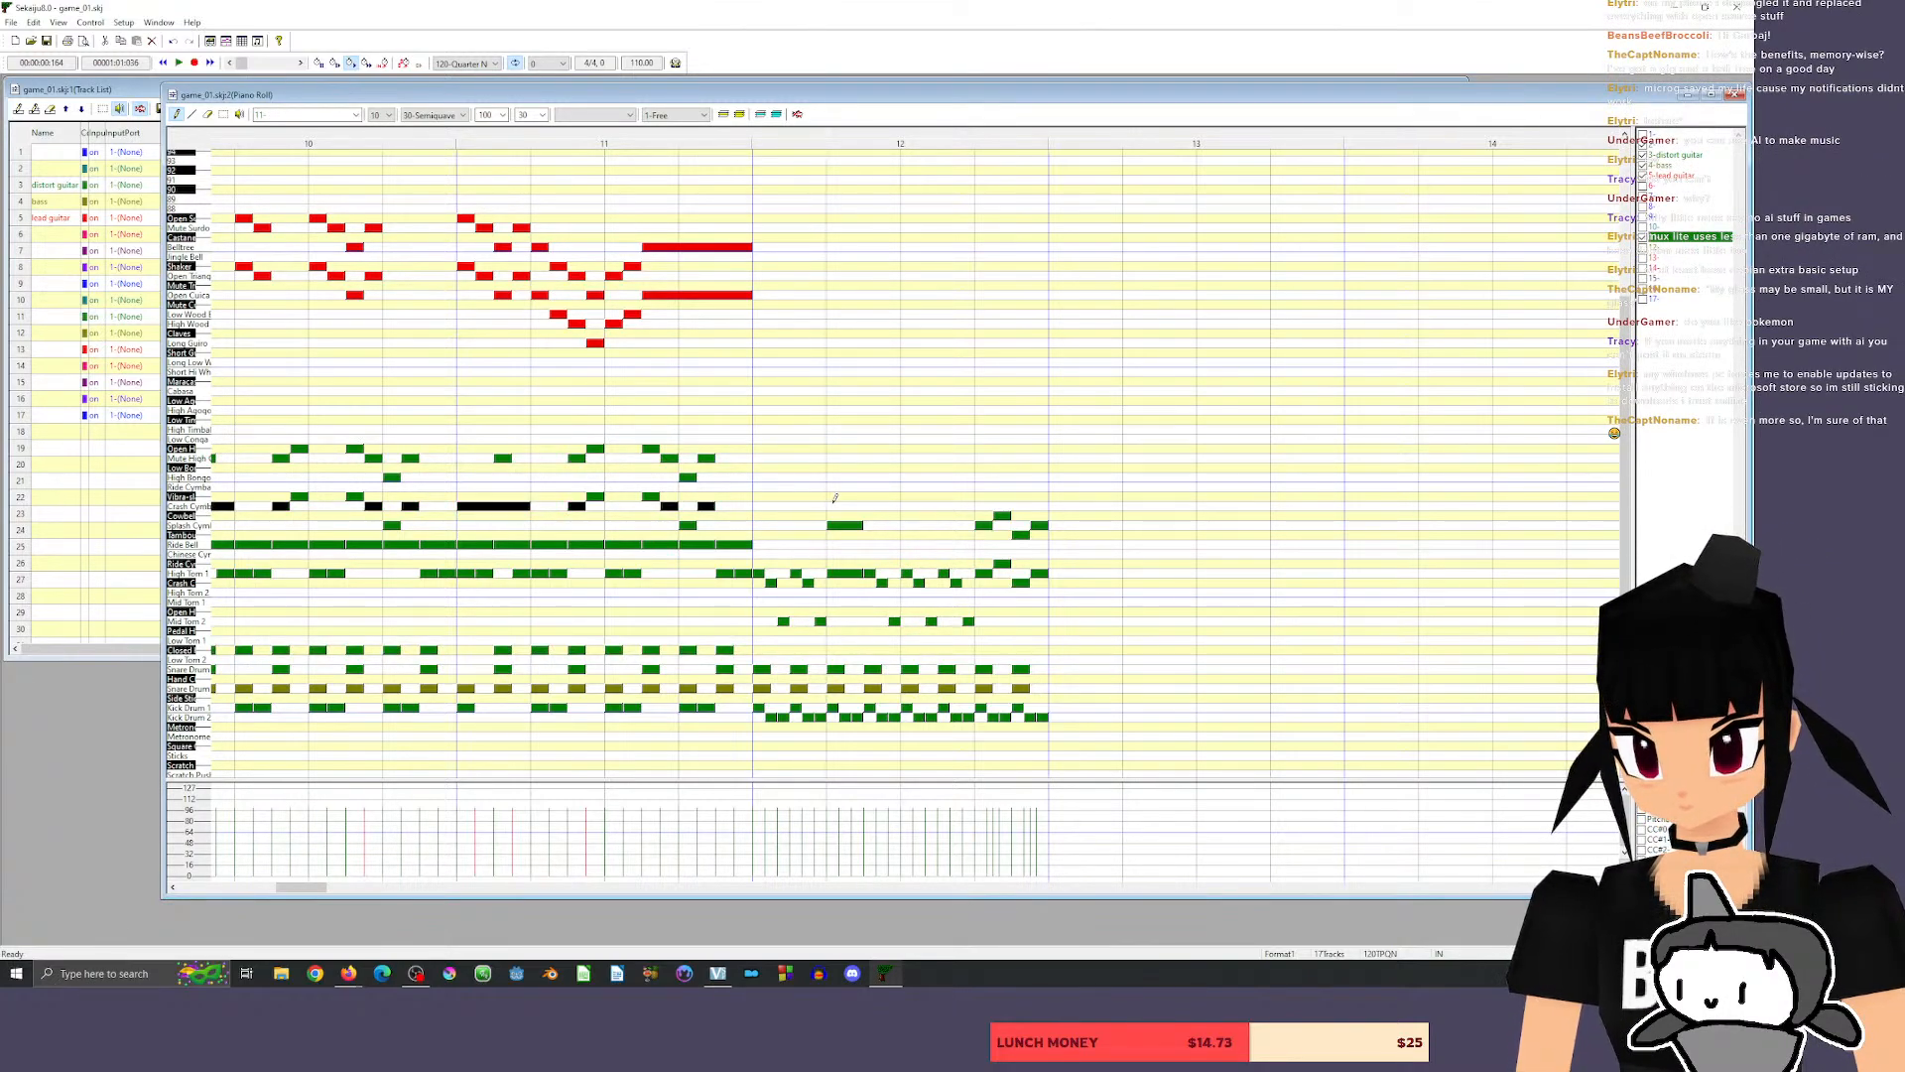
click(832, 506)
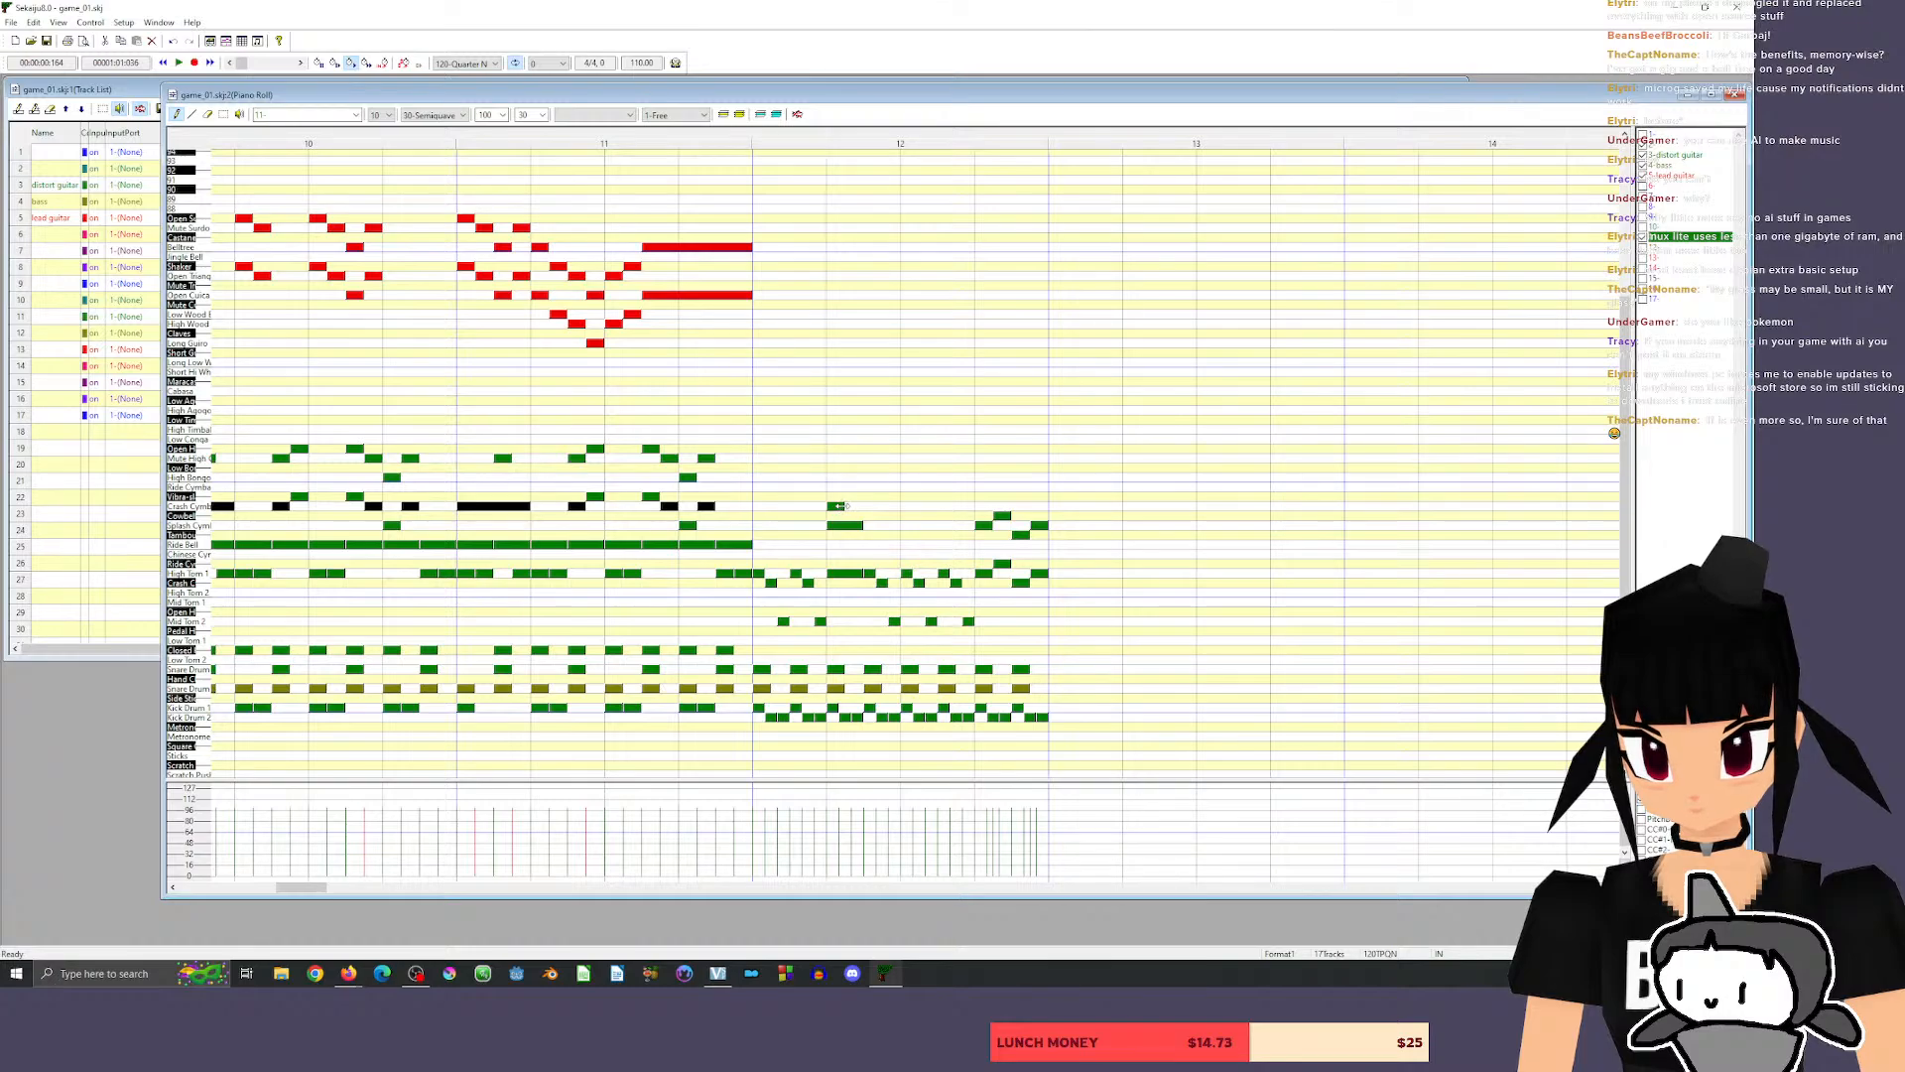
drag(843, 505, 894, 507)
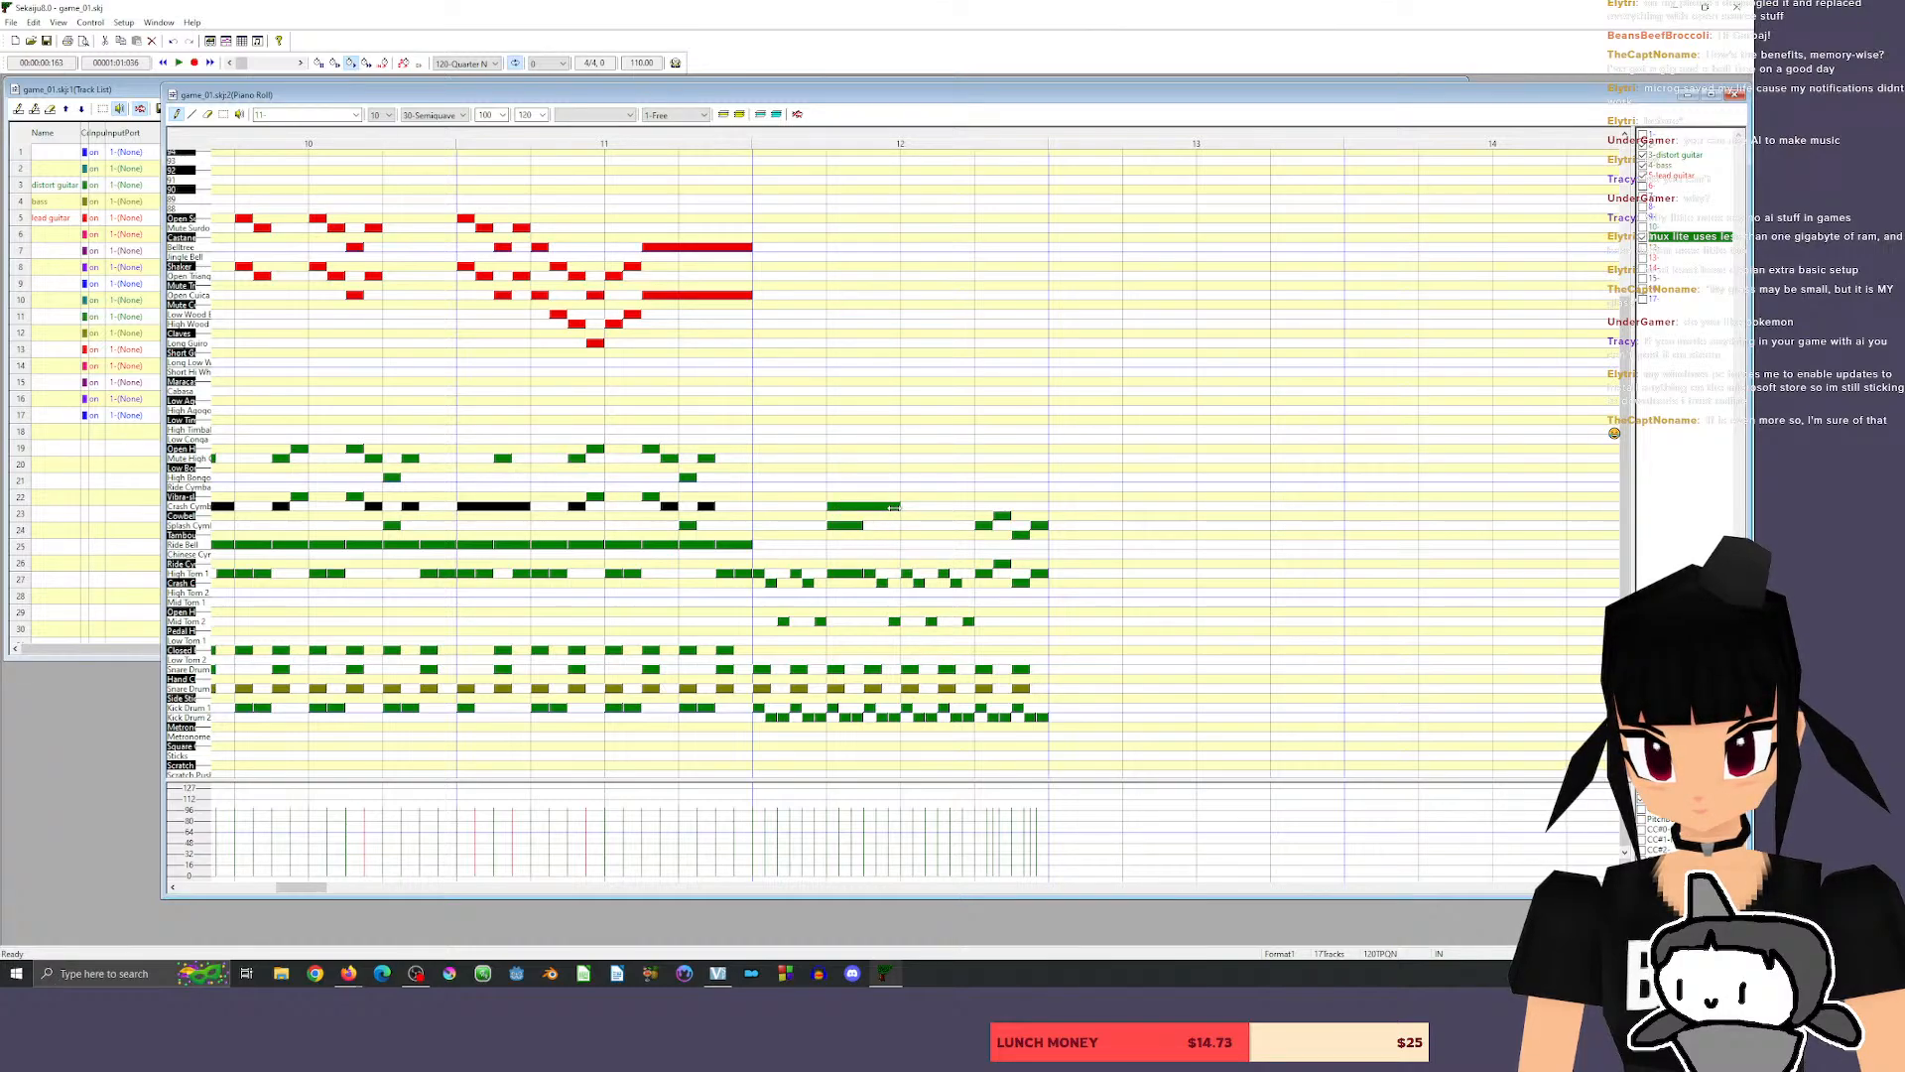
click(698, 145)
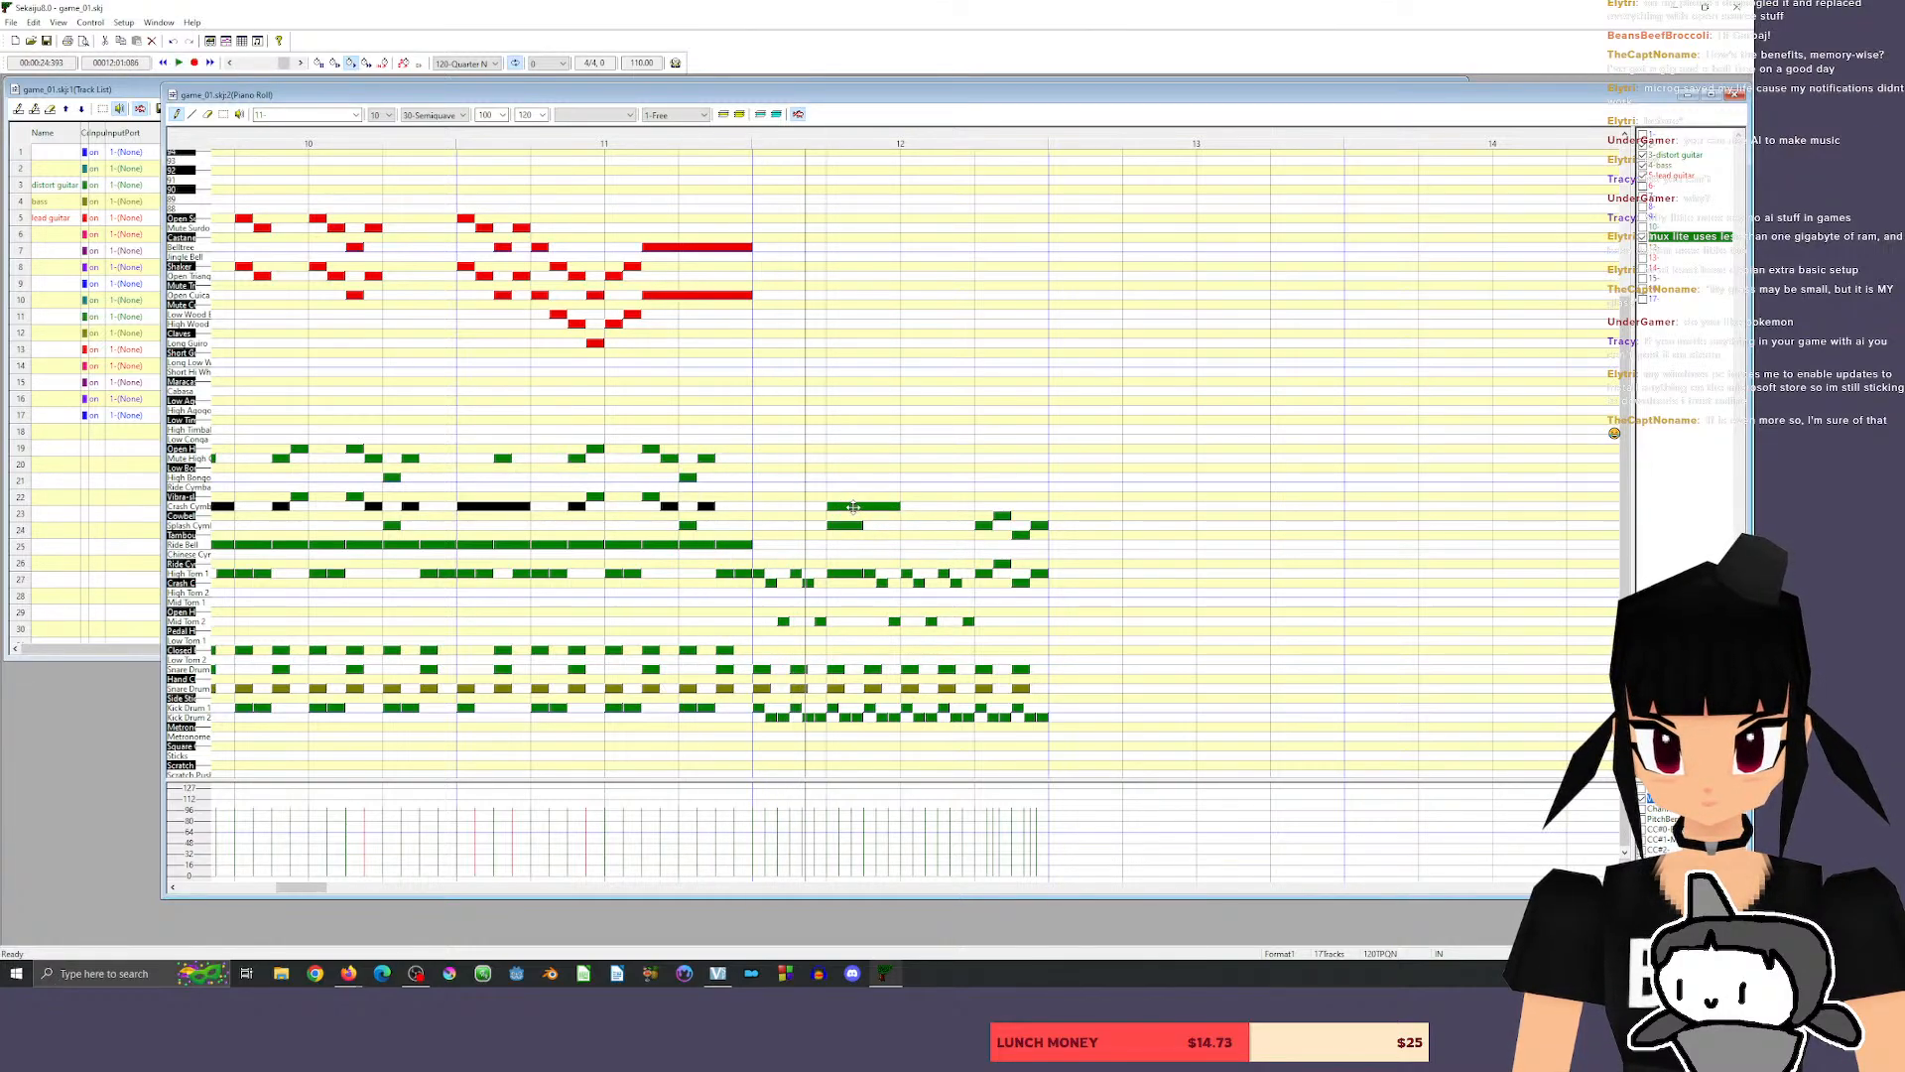
mouse_move(853, 507)
mouse_down()
mouse_move(759, 508)
mouse_move(829, 507)
mouse_up()
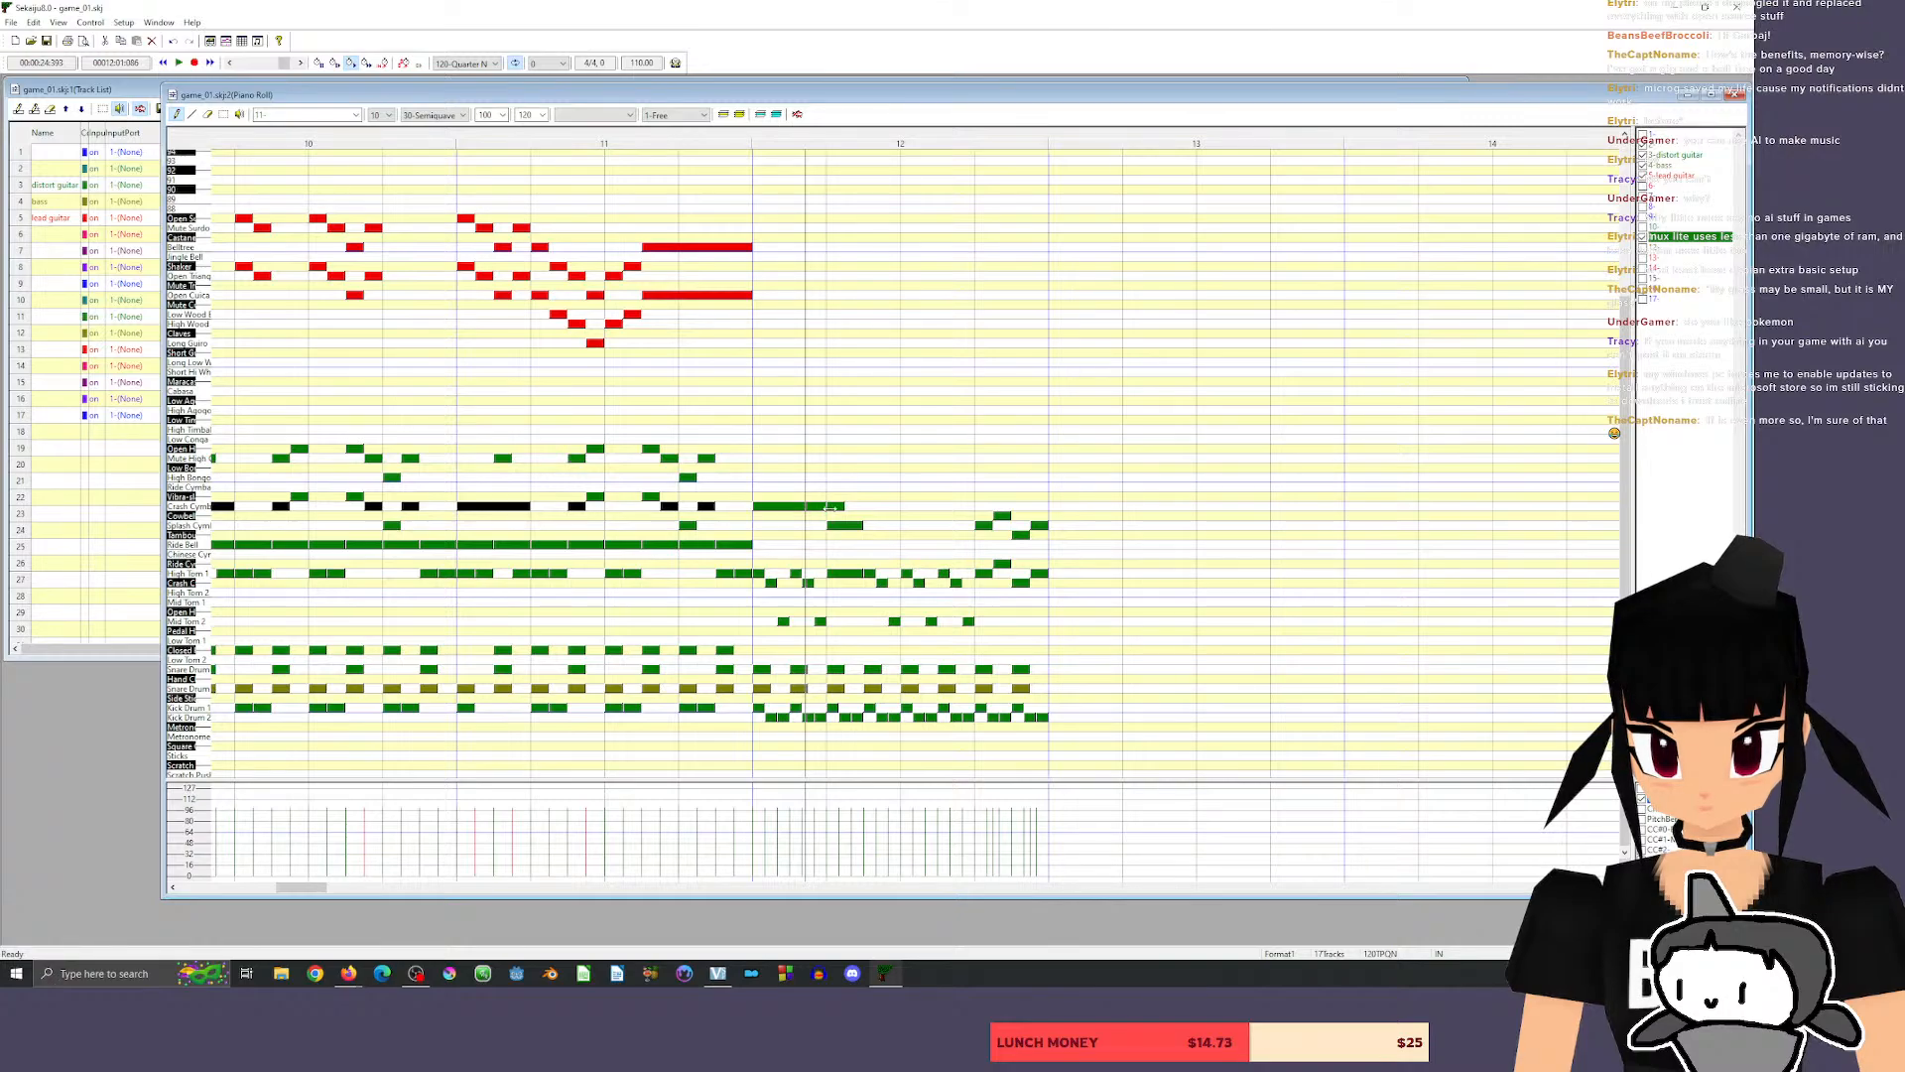
Erase the leftover short crash cymbal note from beat 2 of measure 12 and play from the end of measure 11.
key(space)
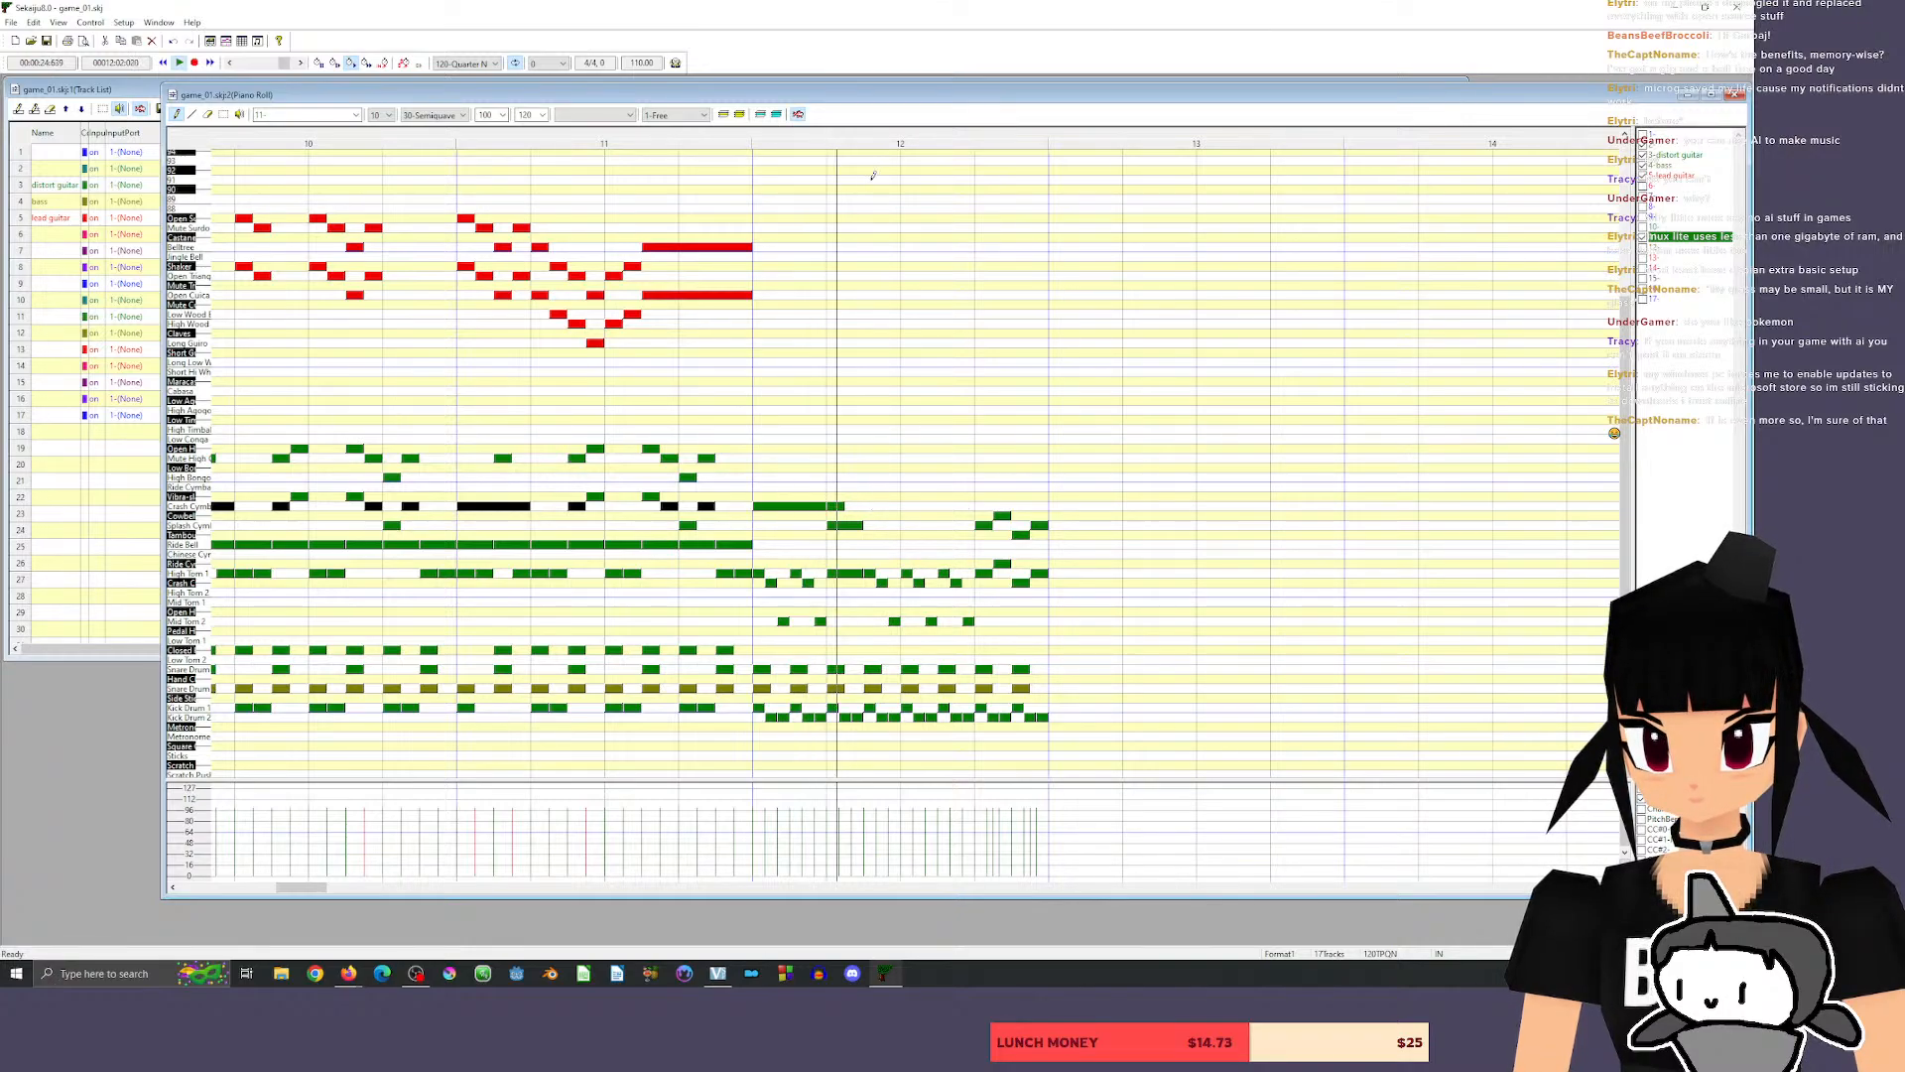
click(208, 114)
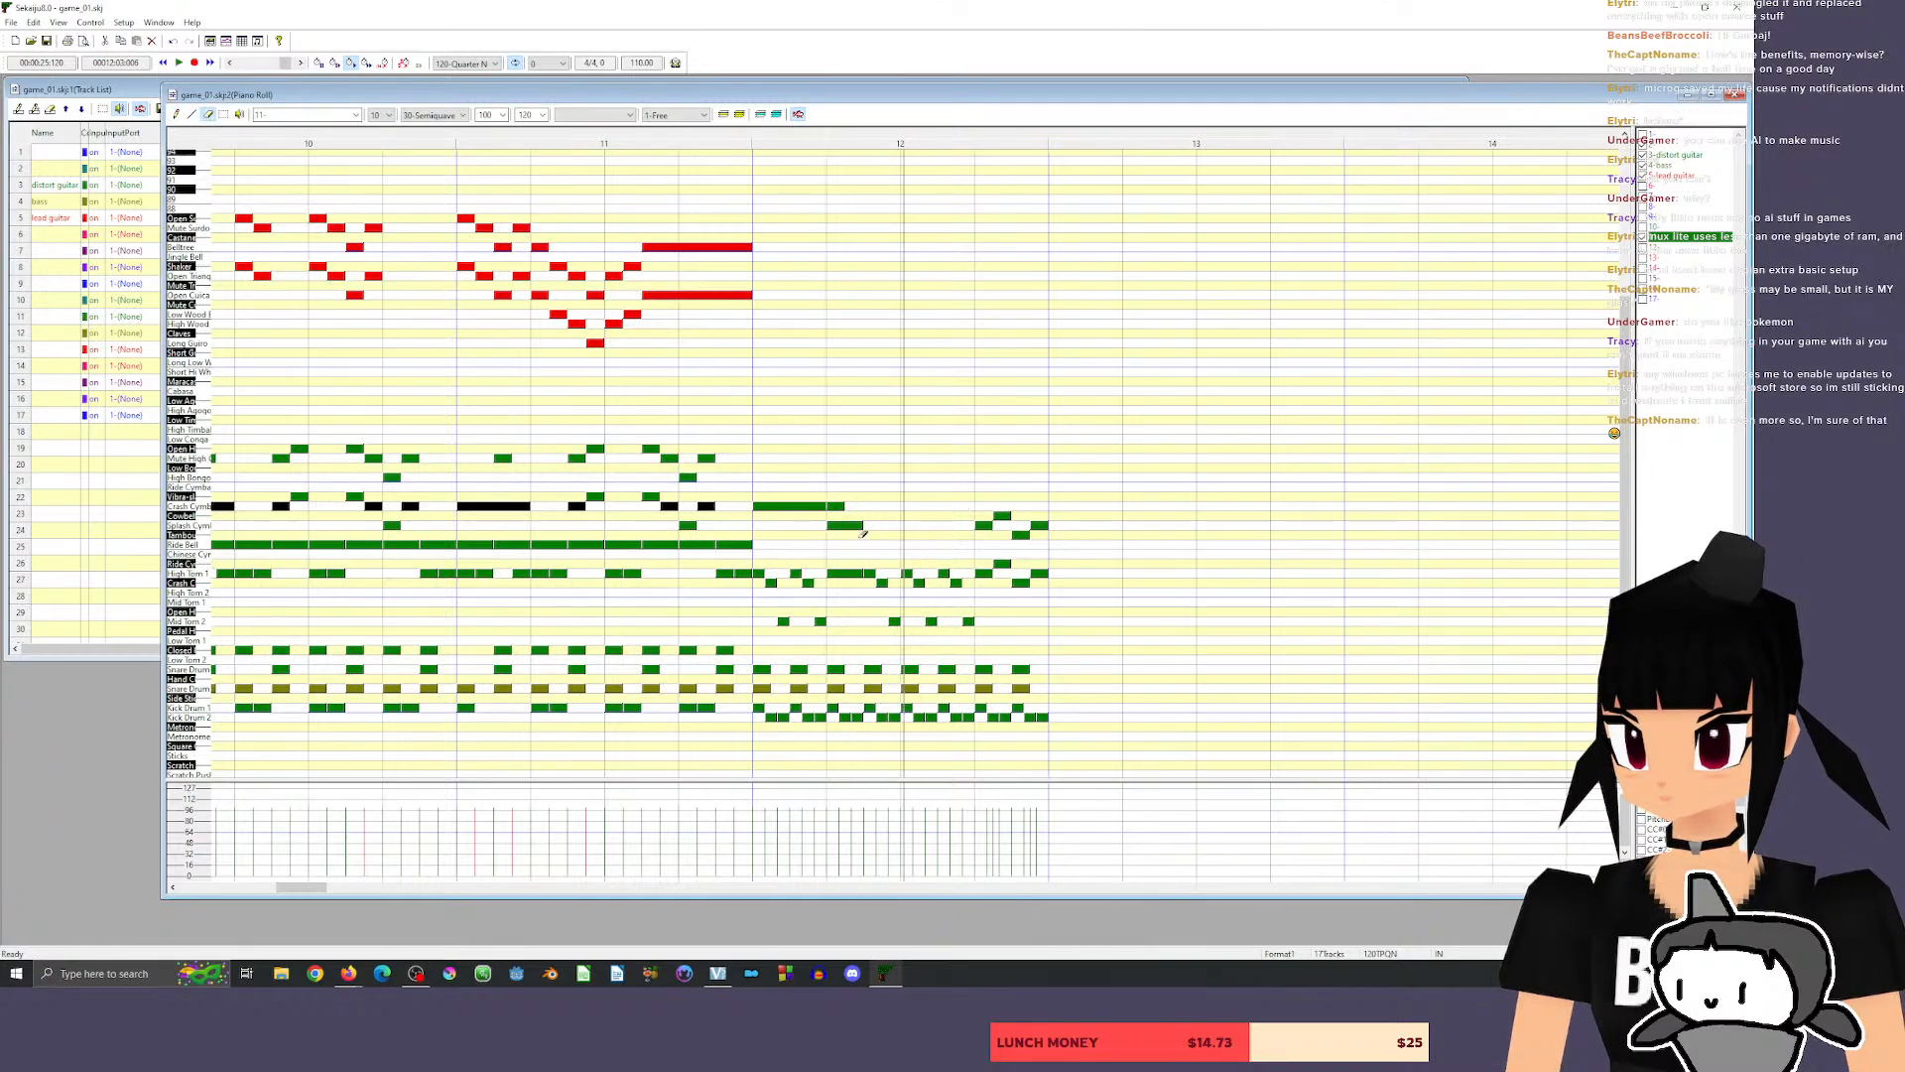
click(839, 506)
click(745, 145)
key(space)
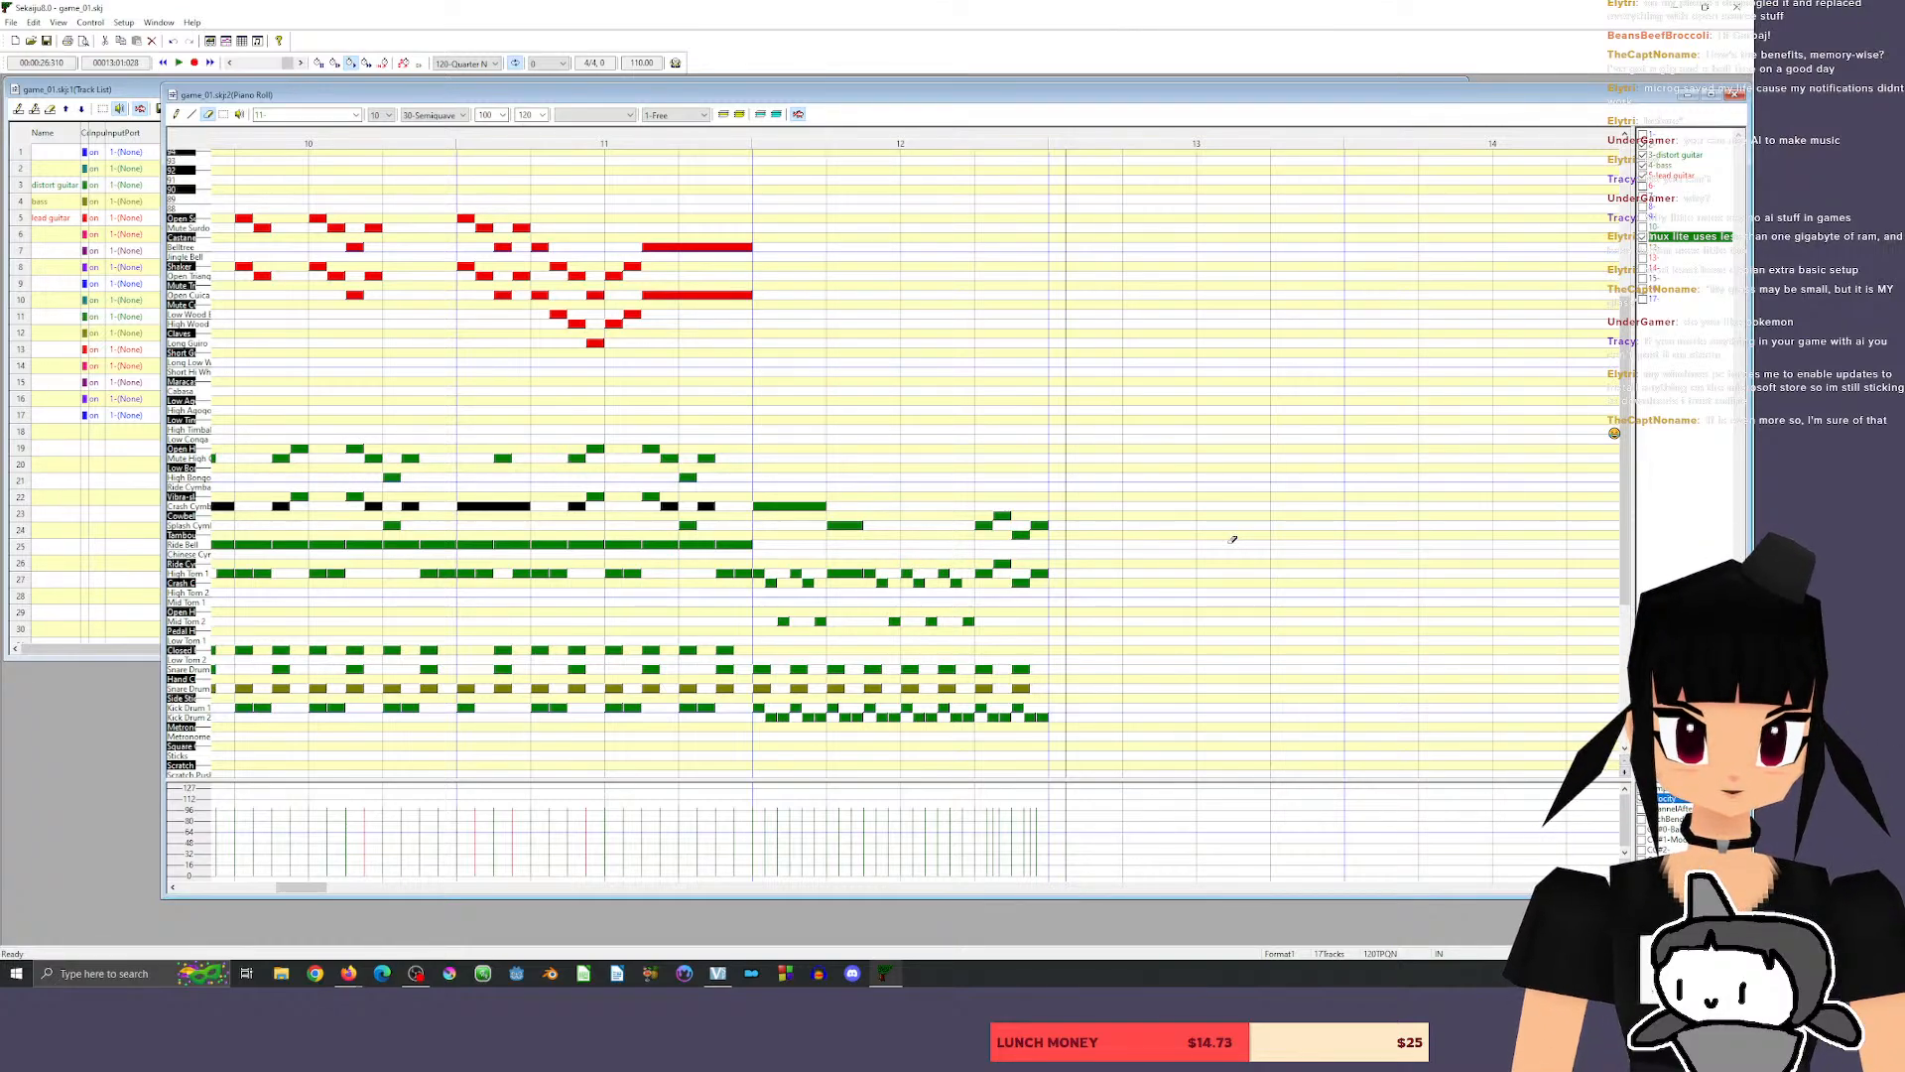
Select the guitar, bass and drum notes of measure 12 and move them to the start of measure 14.
click(177, 116)
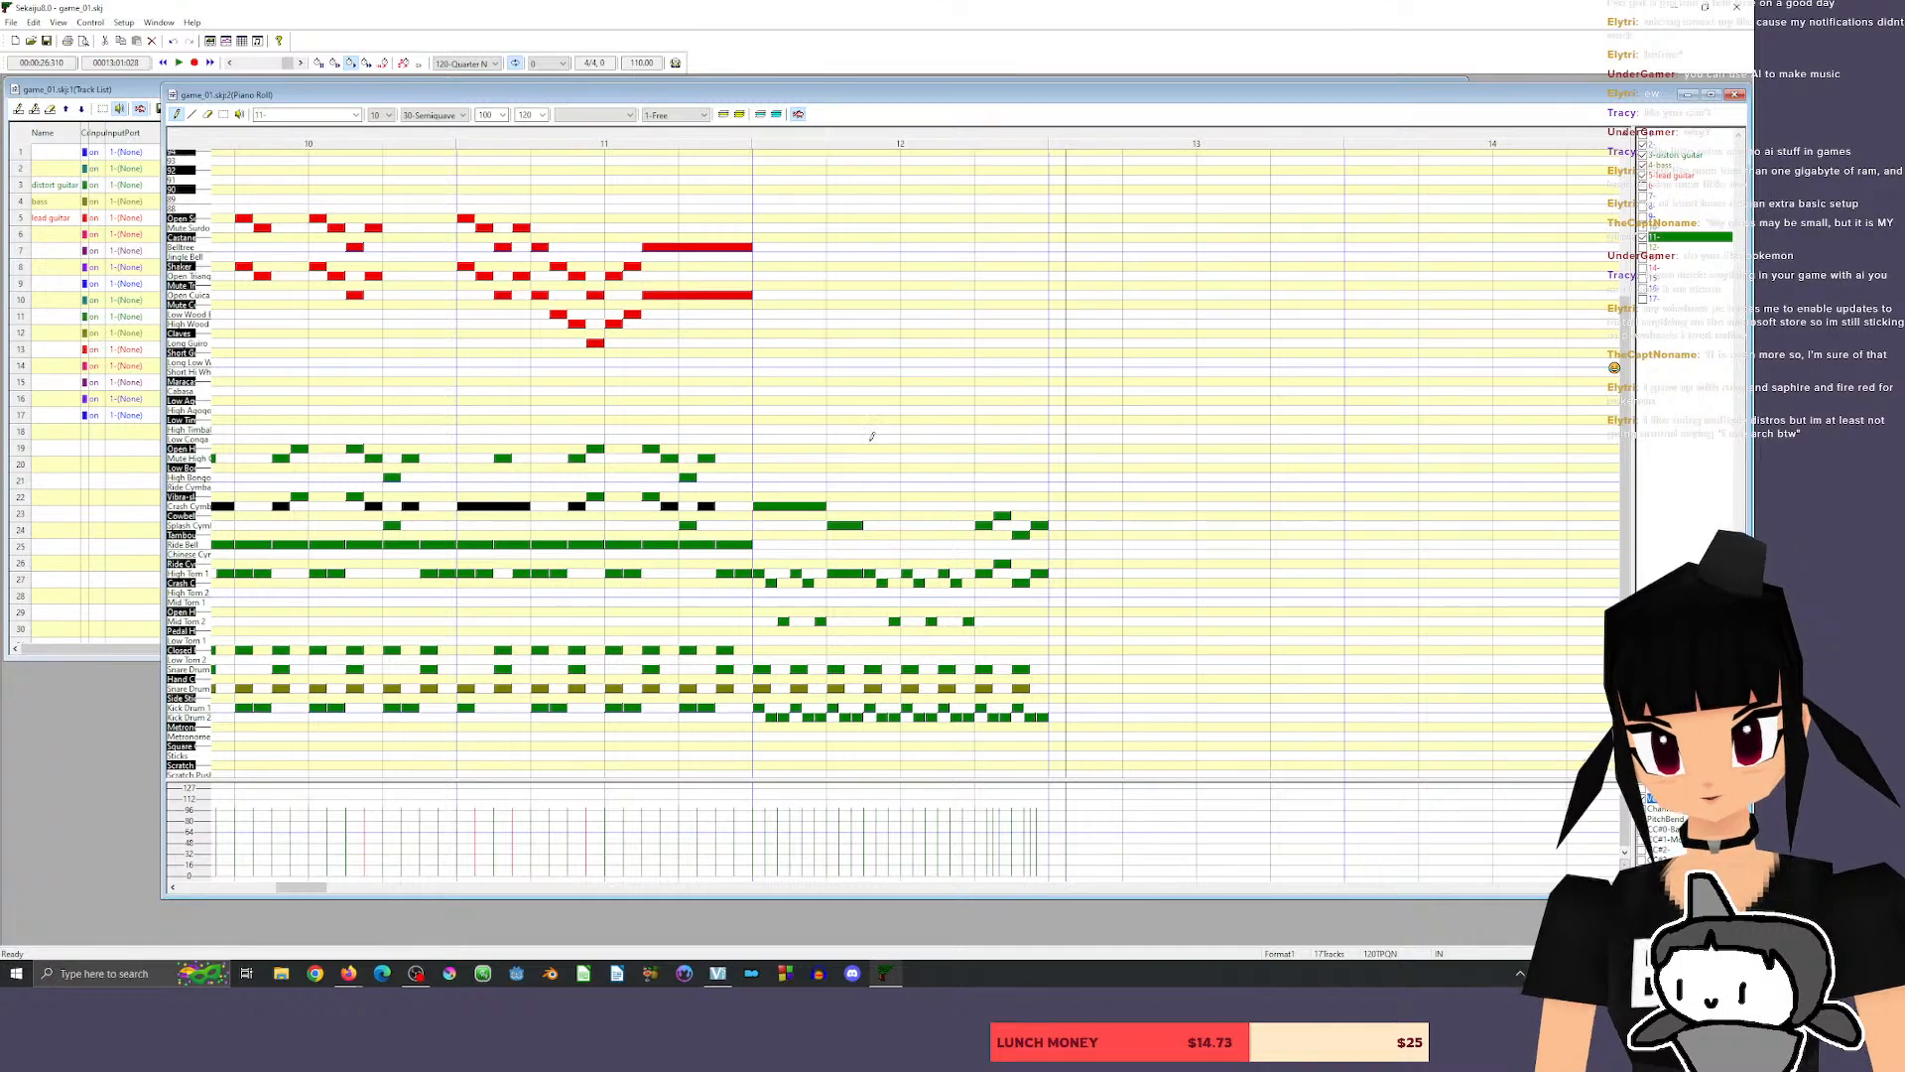
click(224, 114)
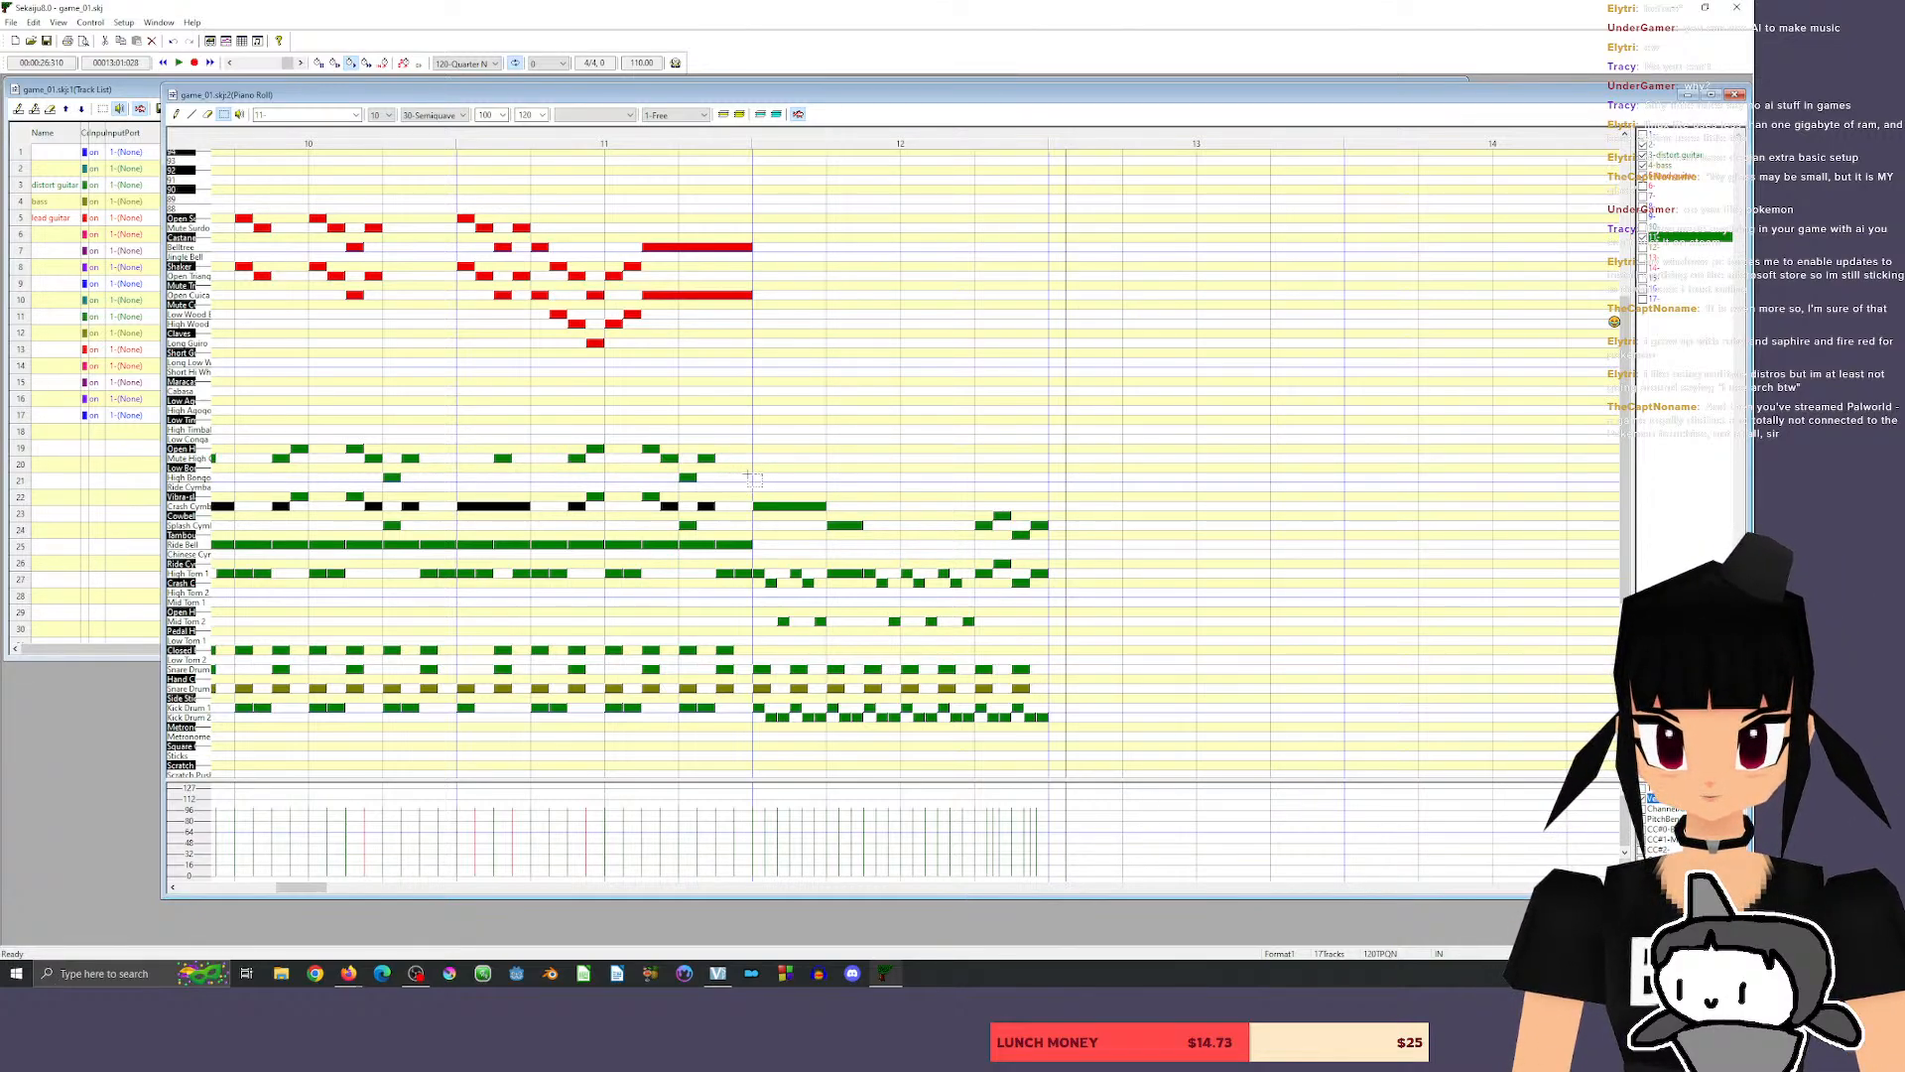
drag(748, 474, 1071, 607)
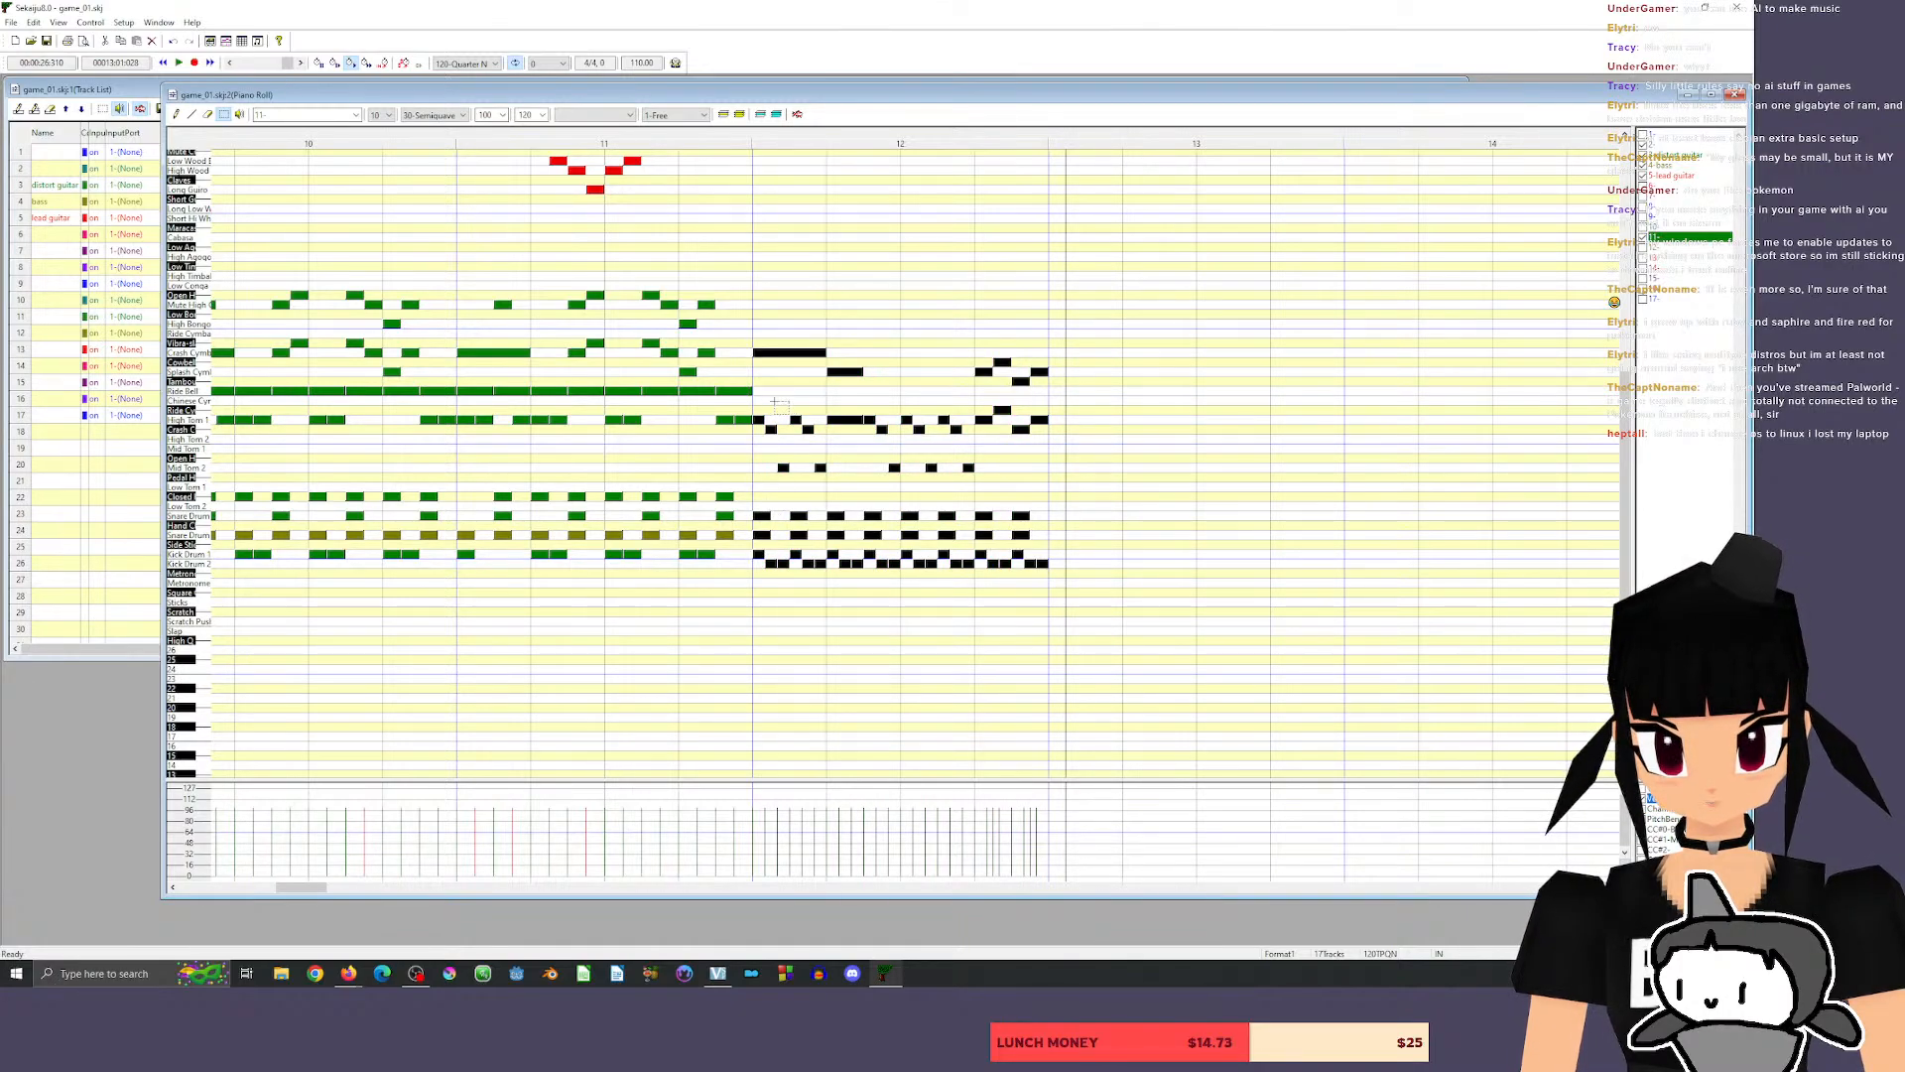
drag(765, 353, 757, 353)
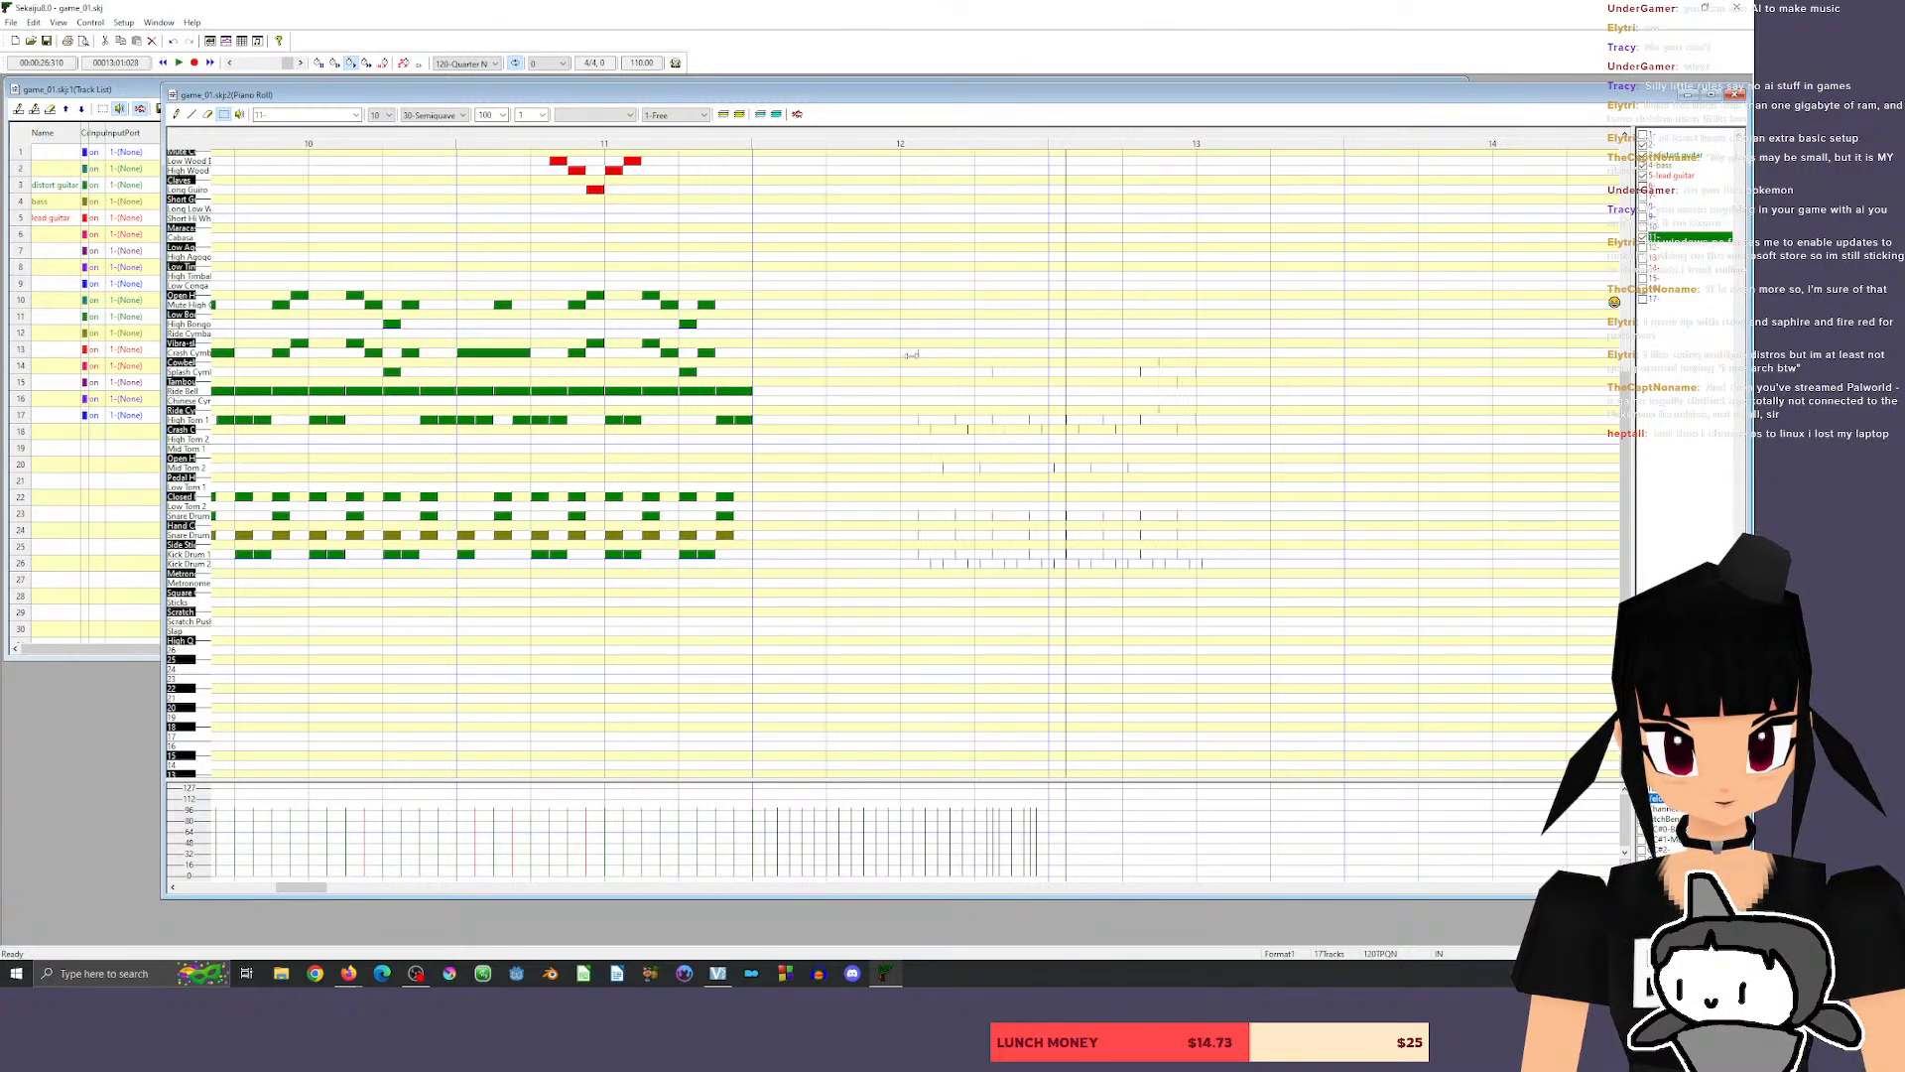
key(ctrl+z)
drag(794, 353, 1380, 345)
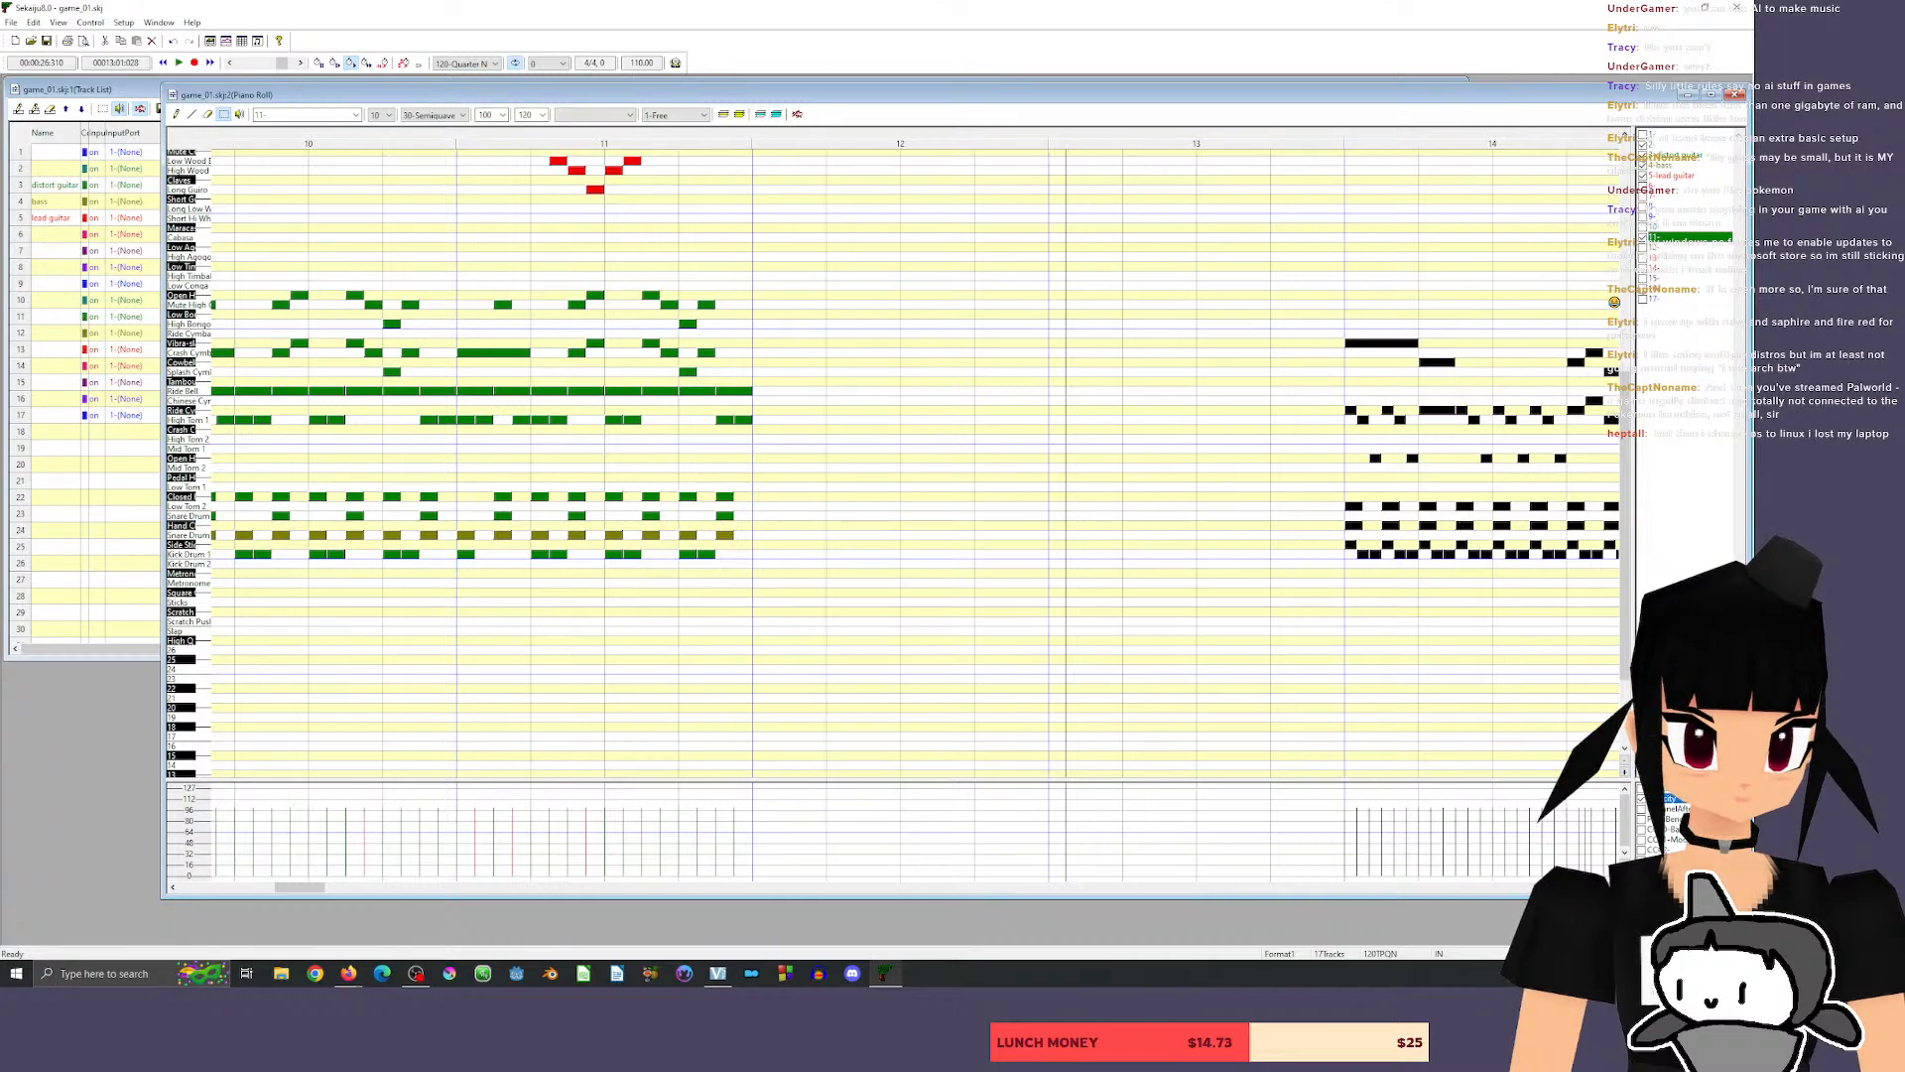
scroll(893, 462, up, 5)
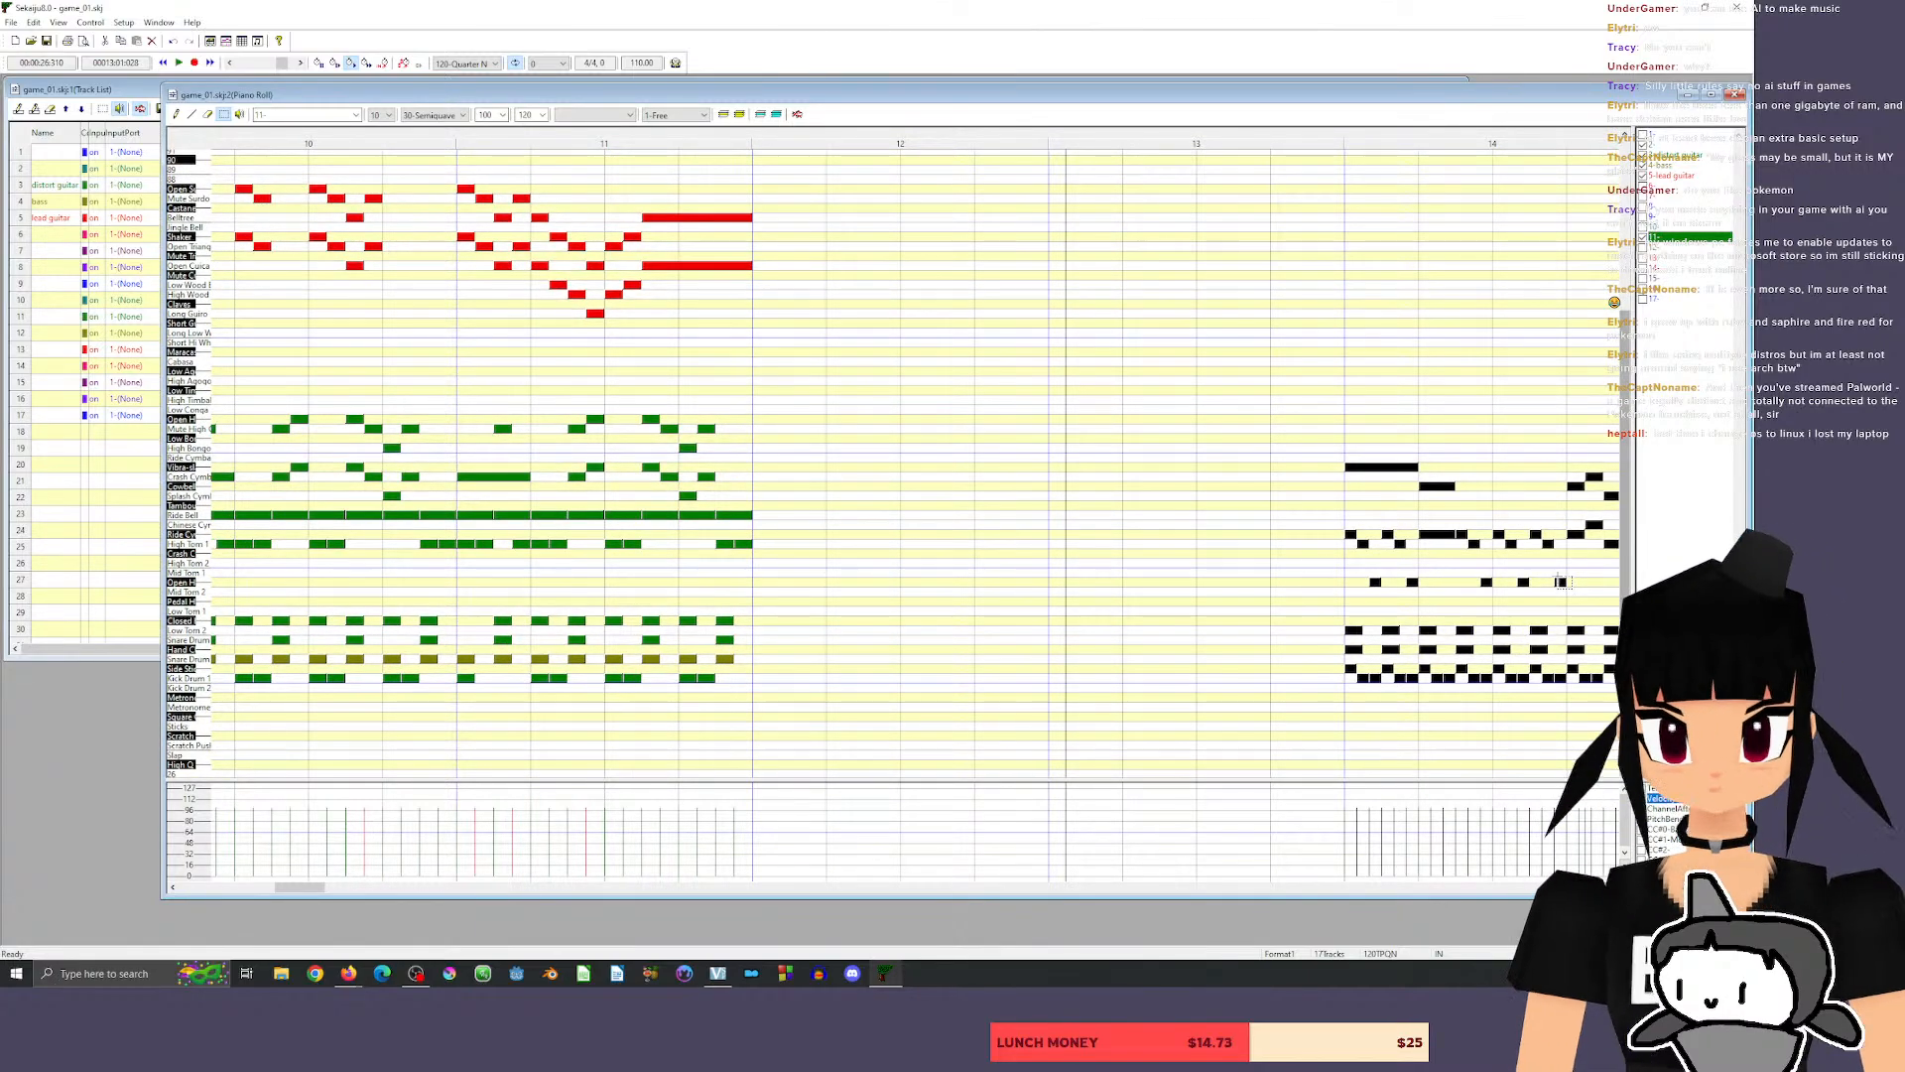
Play the song from beat 2 of measure 9 to the end of measure 11 to review the transition.
drag(293, 883, 280, 884)
click(359, 130)
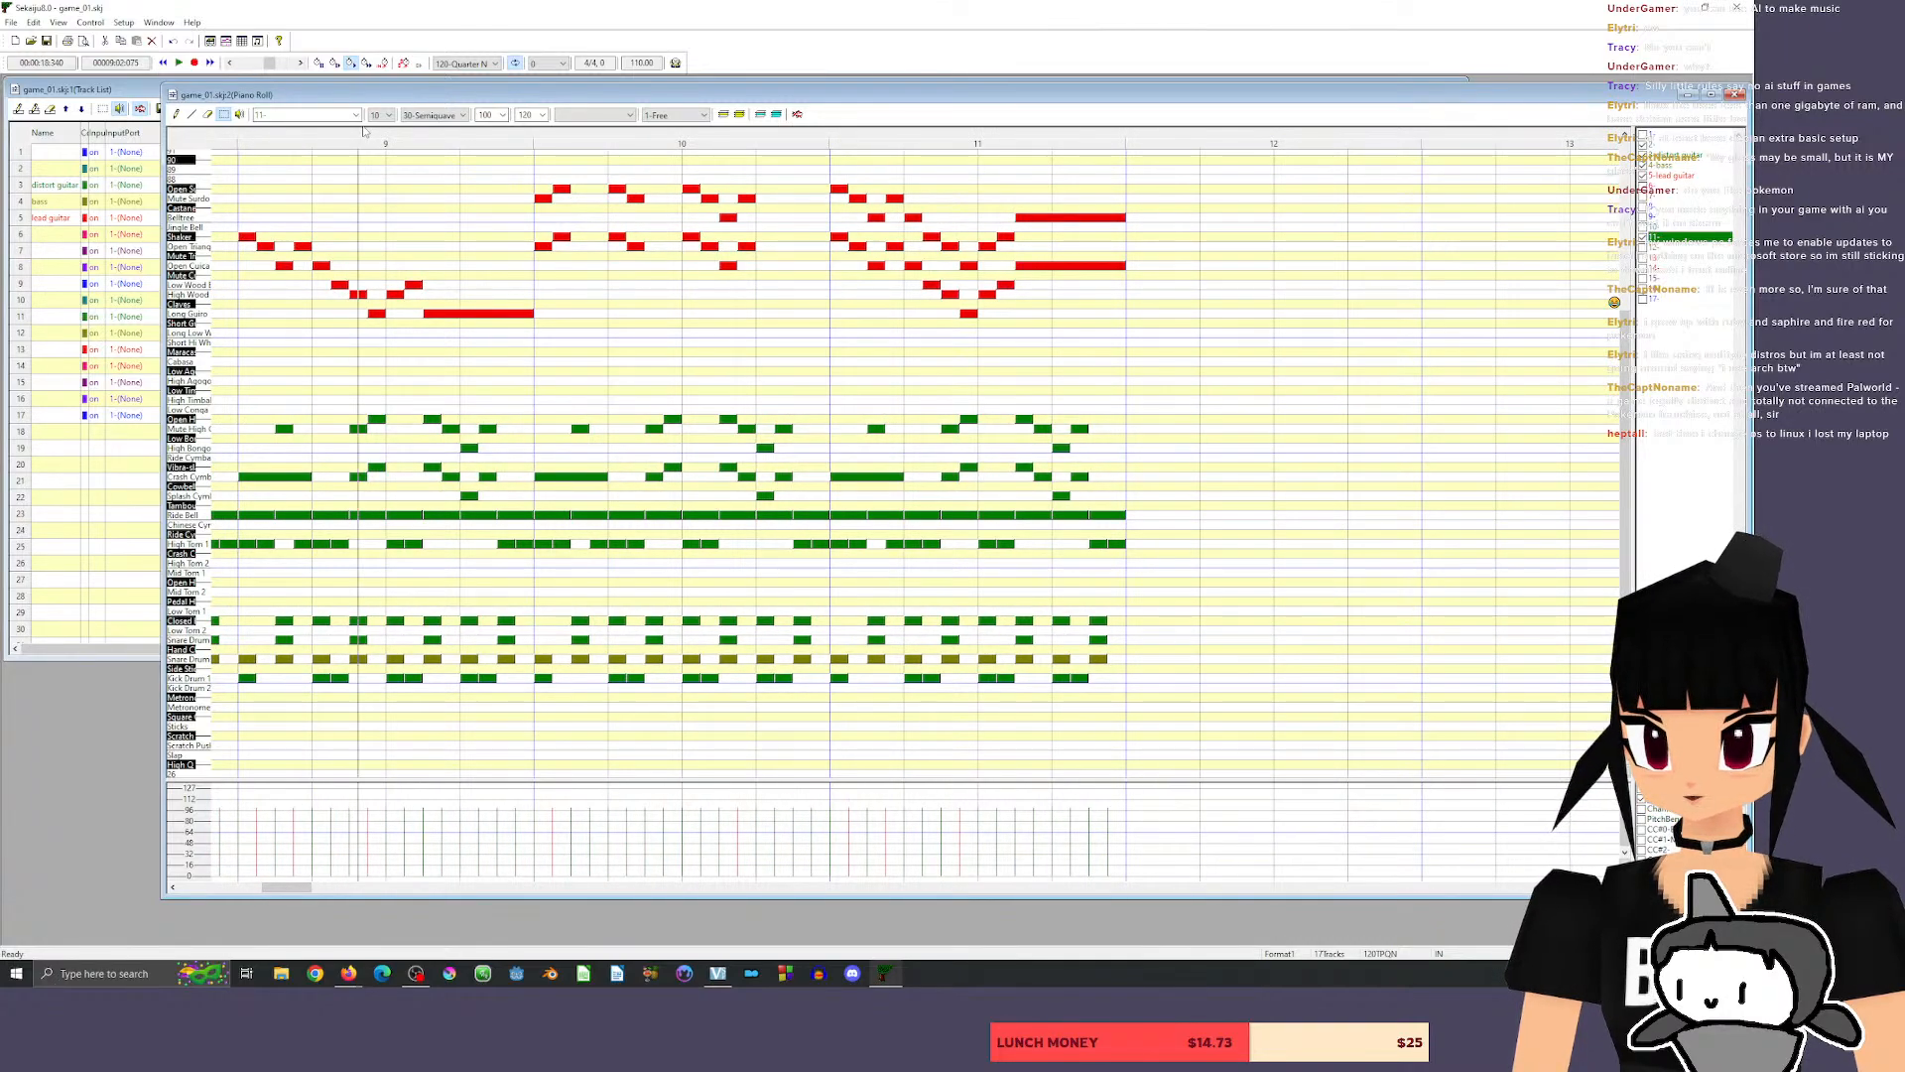
key(space)
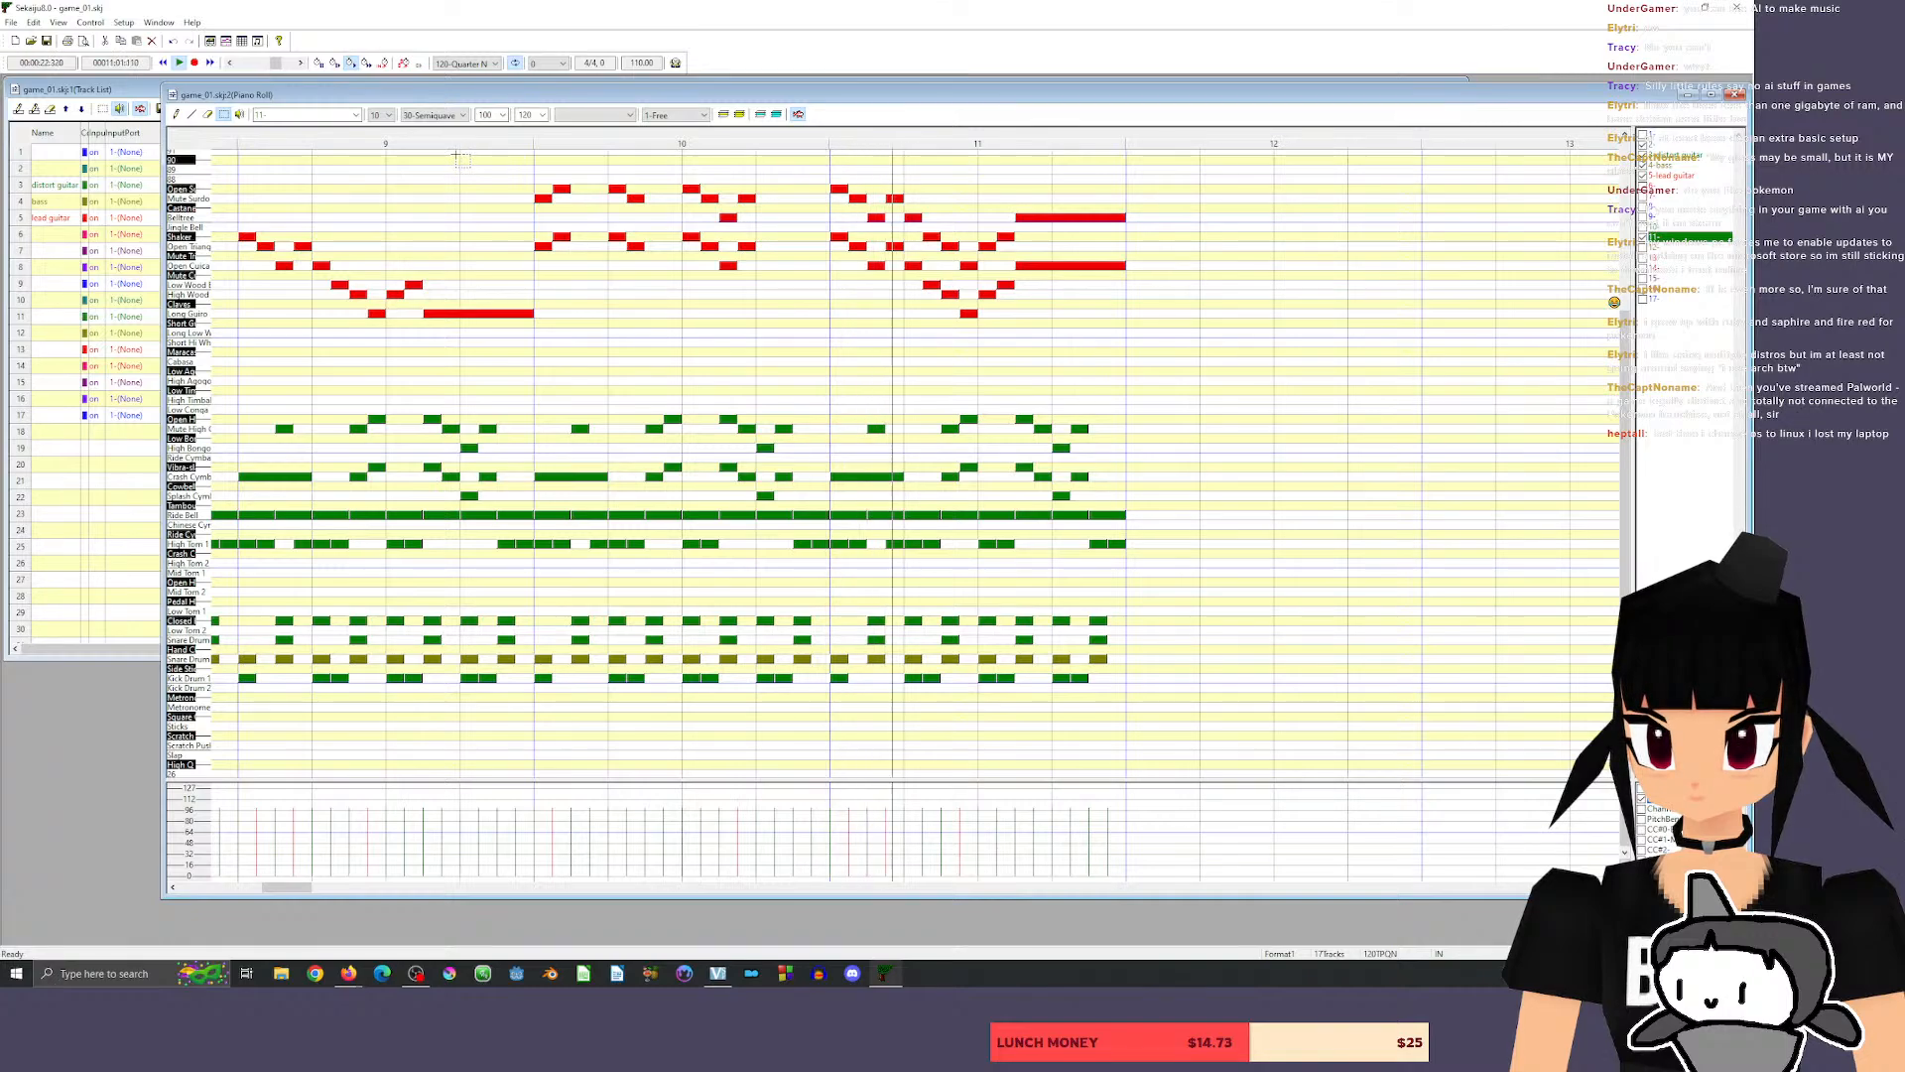
key(space)
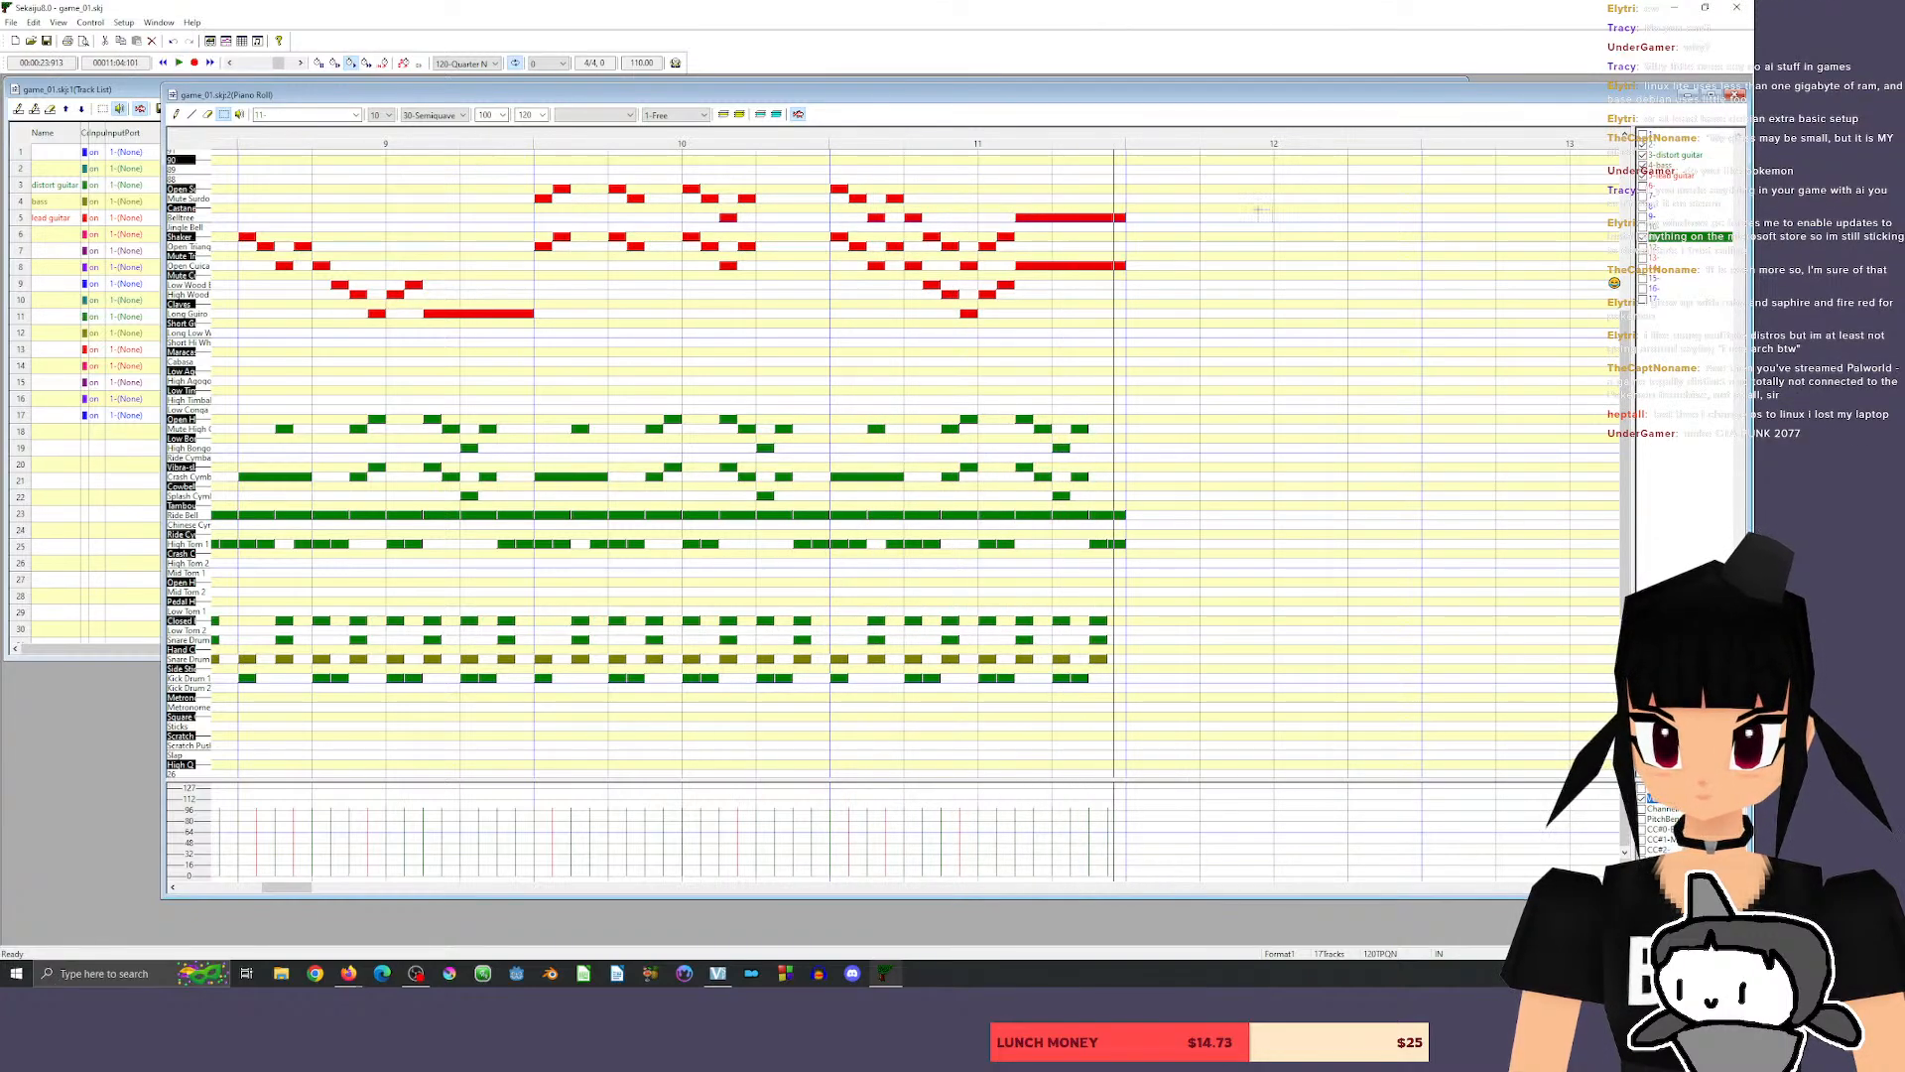
Shorten the two held lead guitar notes at the end of measure 11 to 60 ticks and play measure 11.
click(176, 114)
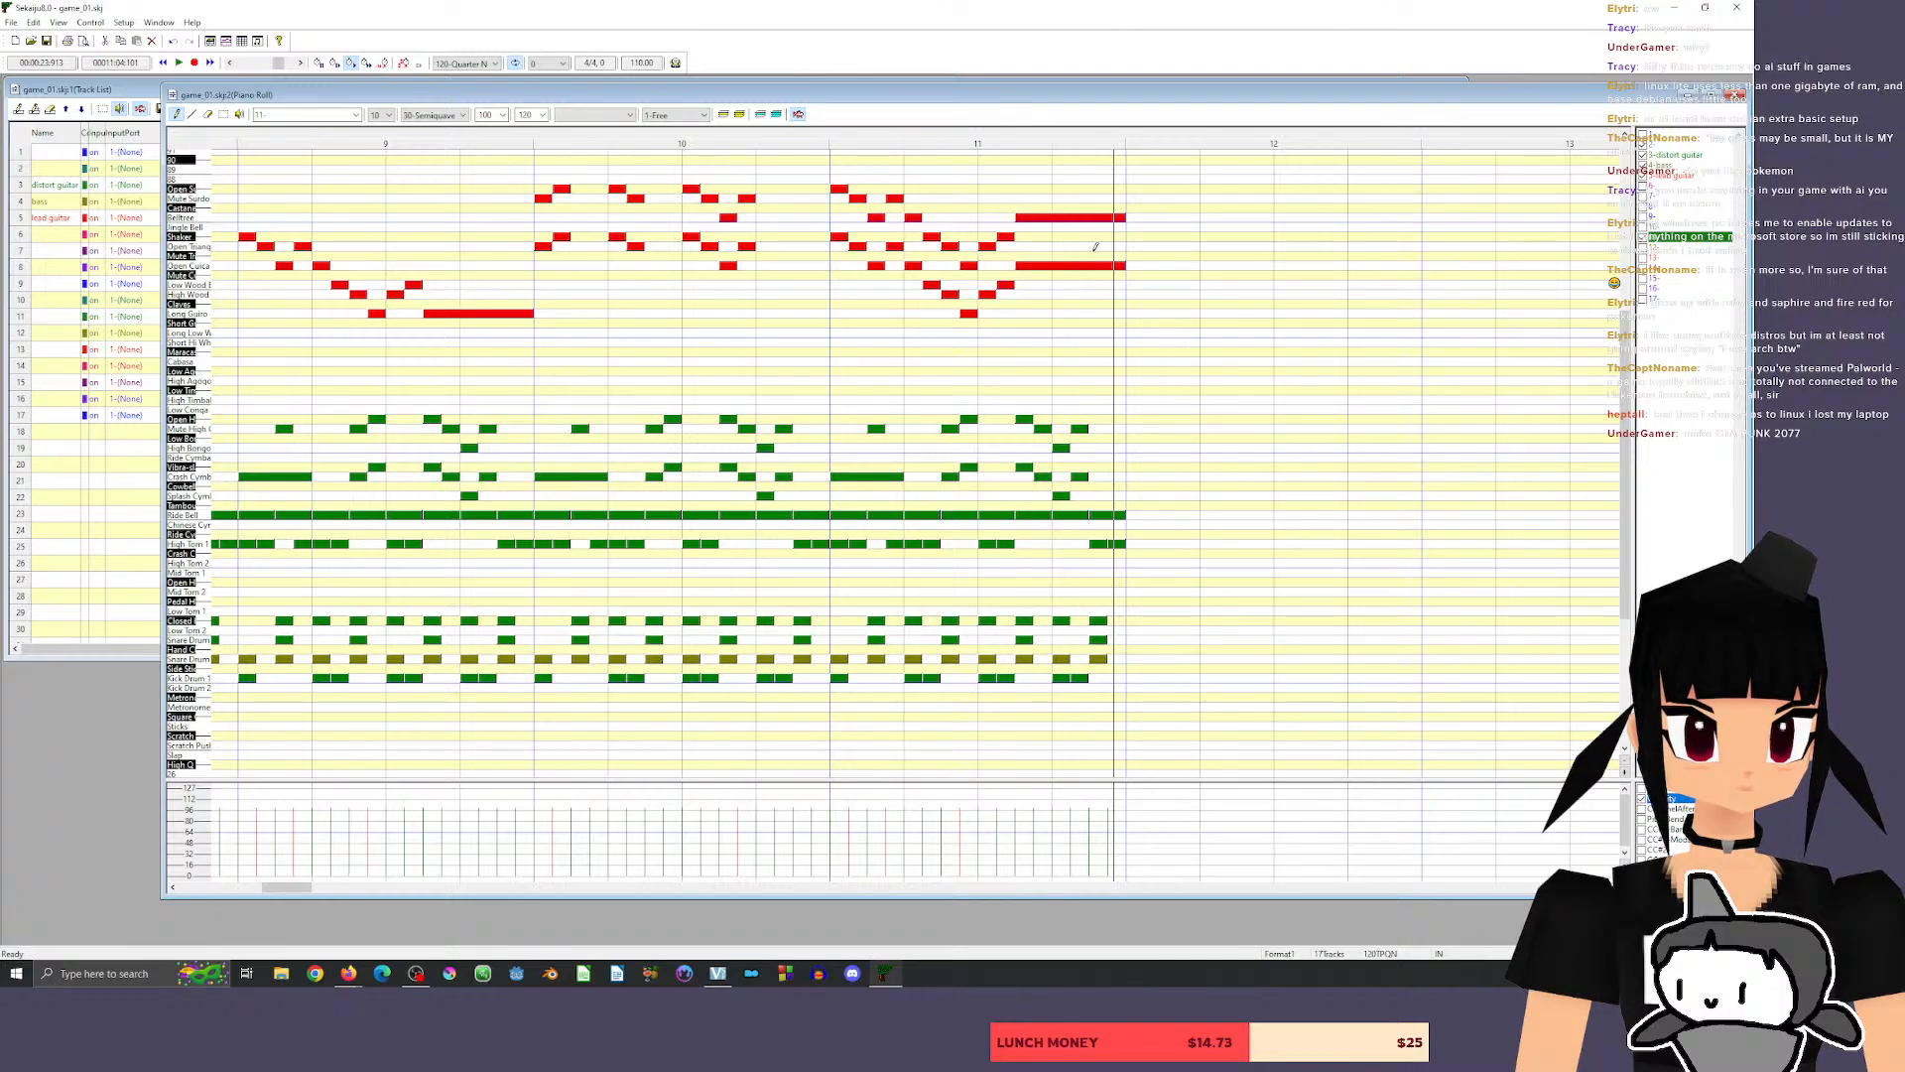
drag(1119, 219, 1053, 267)
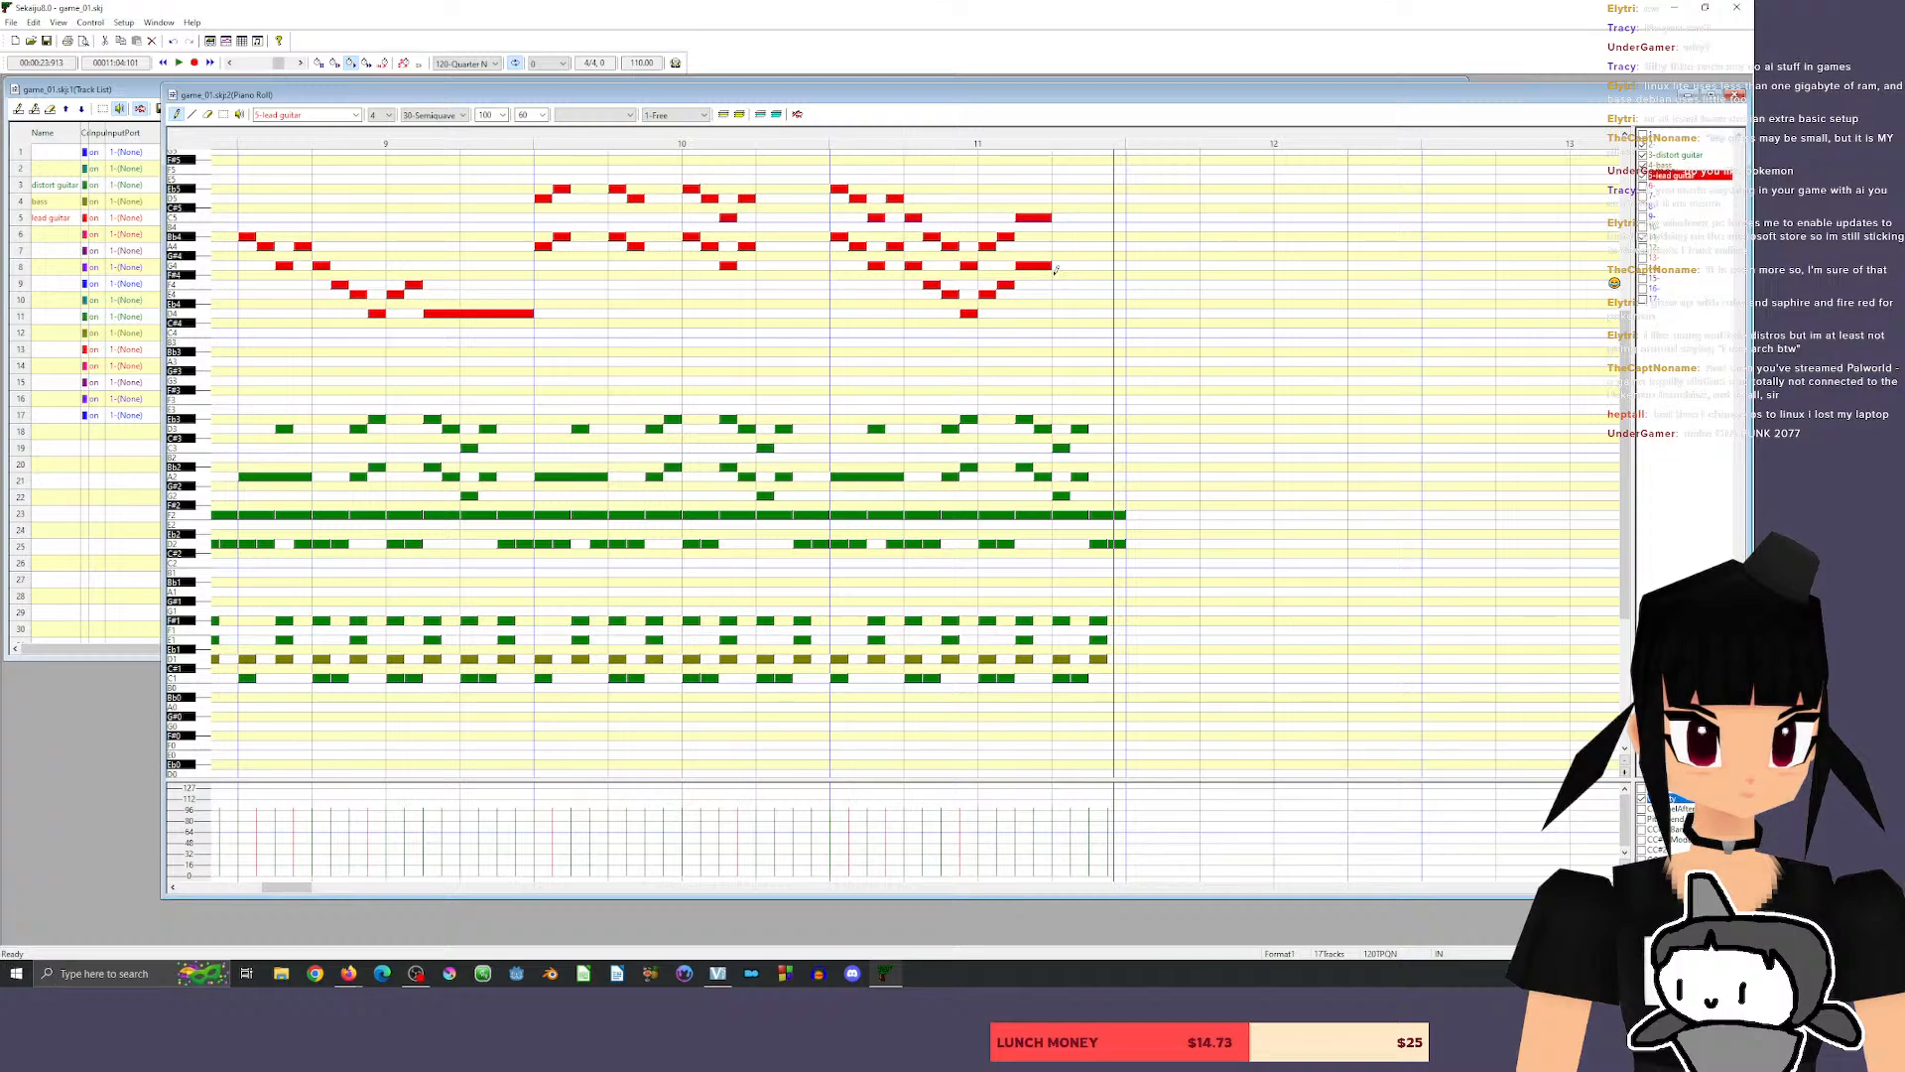
click(812, 139)
key(space)
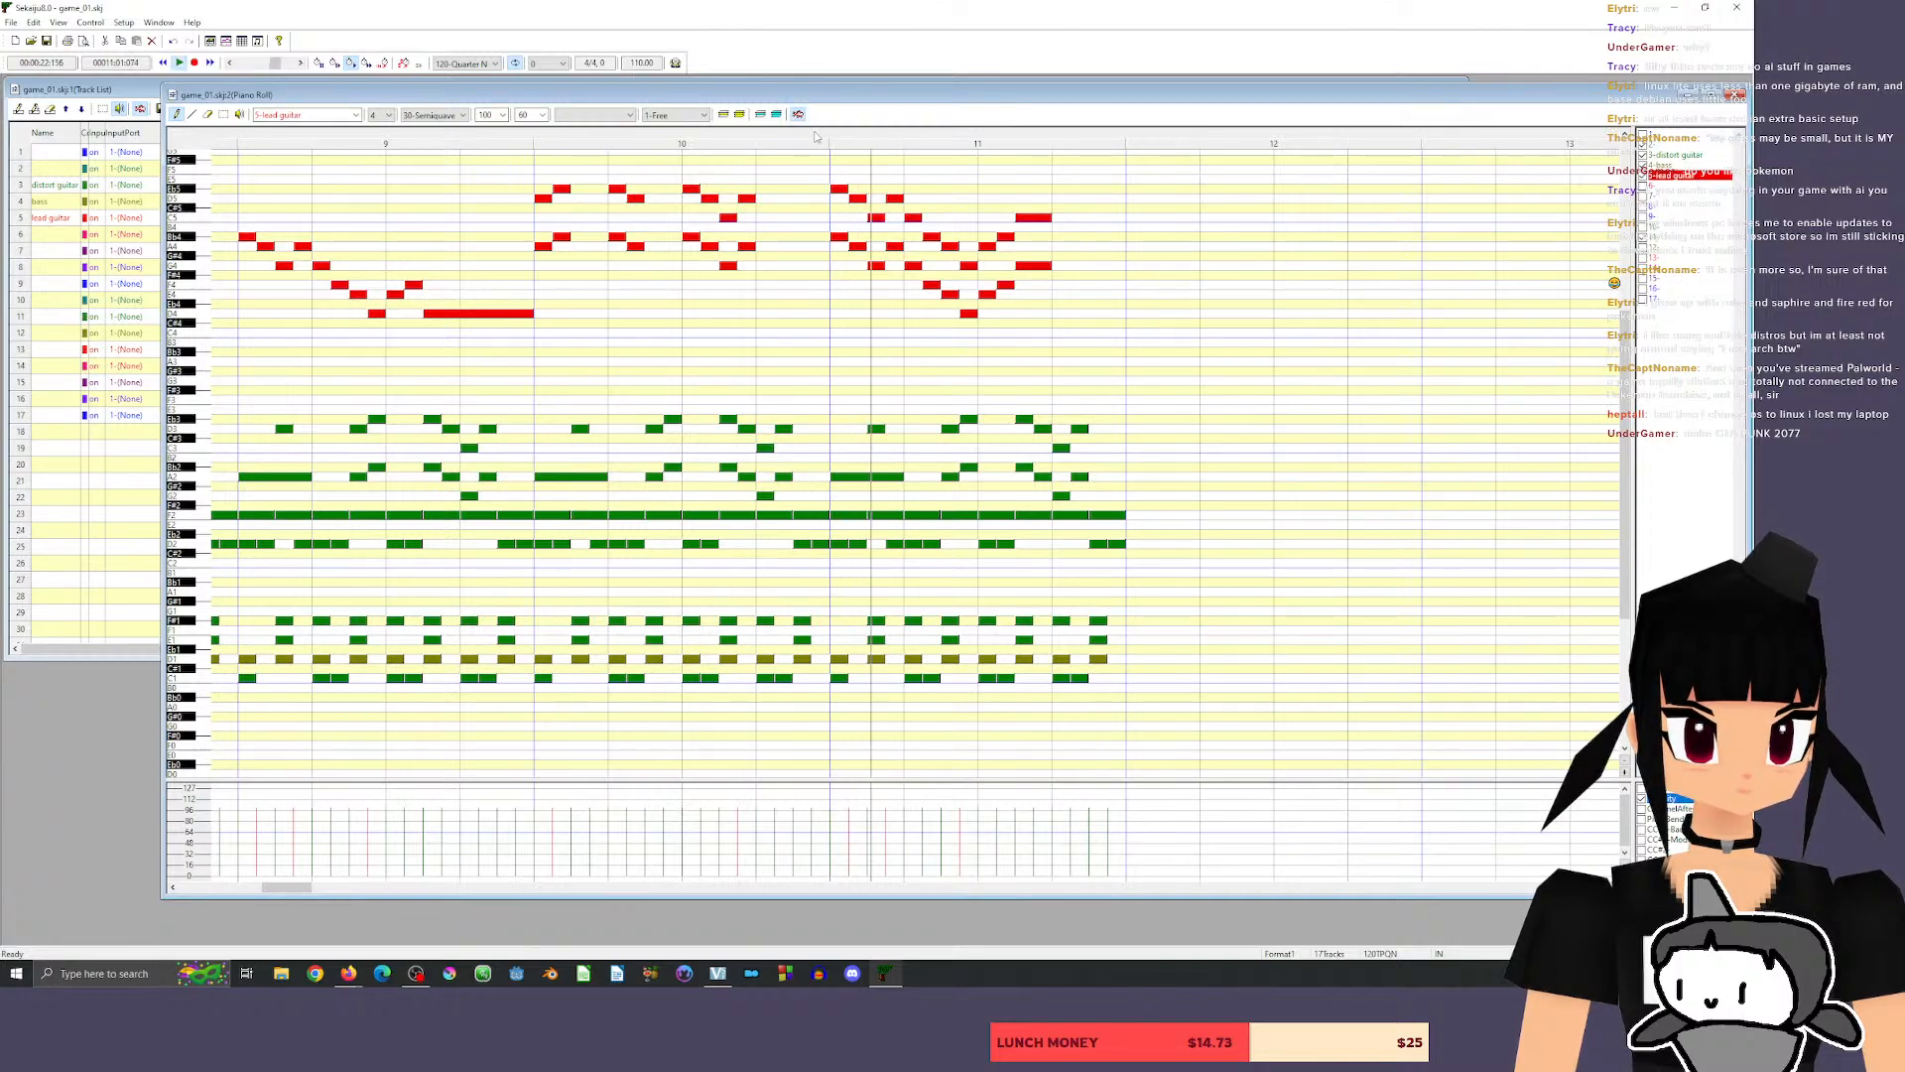
Draw a rising lead guitar run of 30-tick notes D4, E4, F4 and G4 in beat 4 of measure 11, and play it.
mouse_move(1056, 312)
mouse_down()
mouse_move(1089, 310)
mouse_move(1077, 290)
mouse_up()
click(1074, 295)
click(1092, 285)
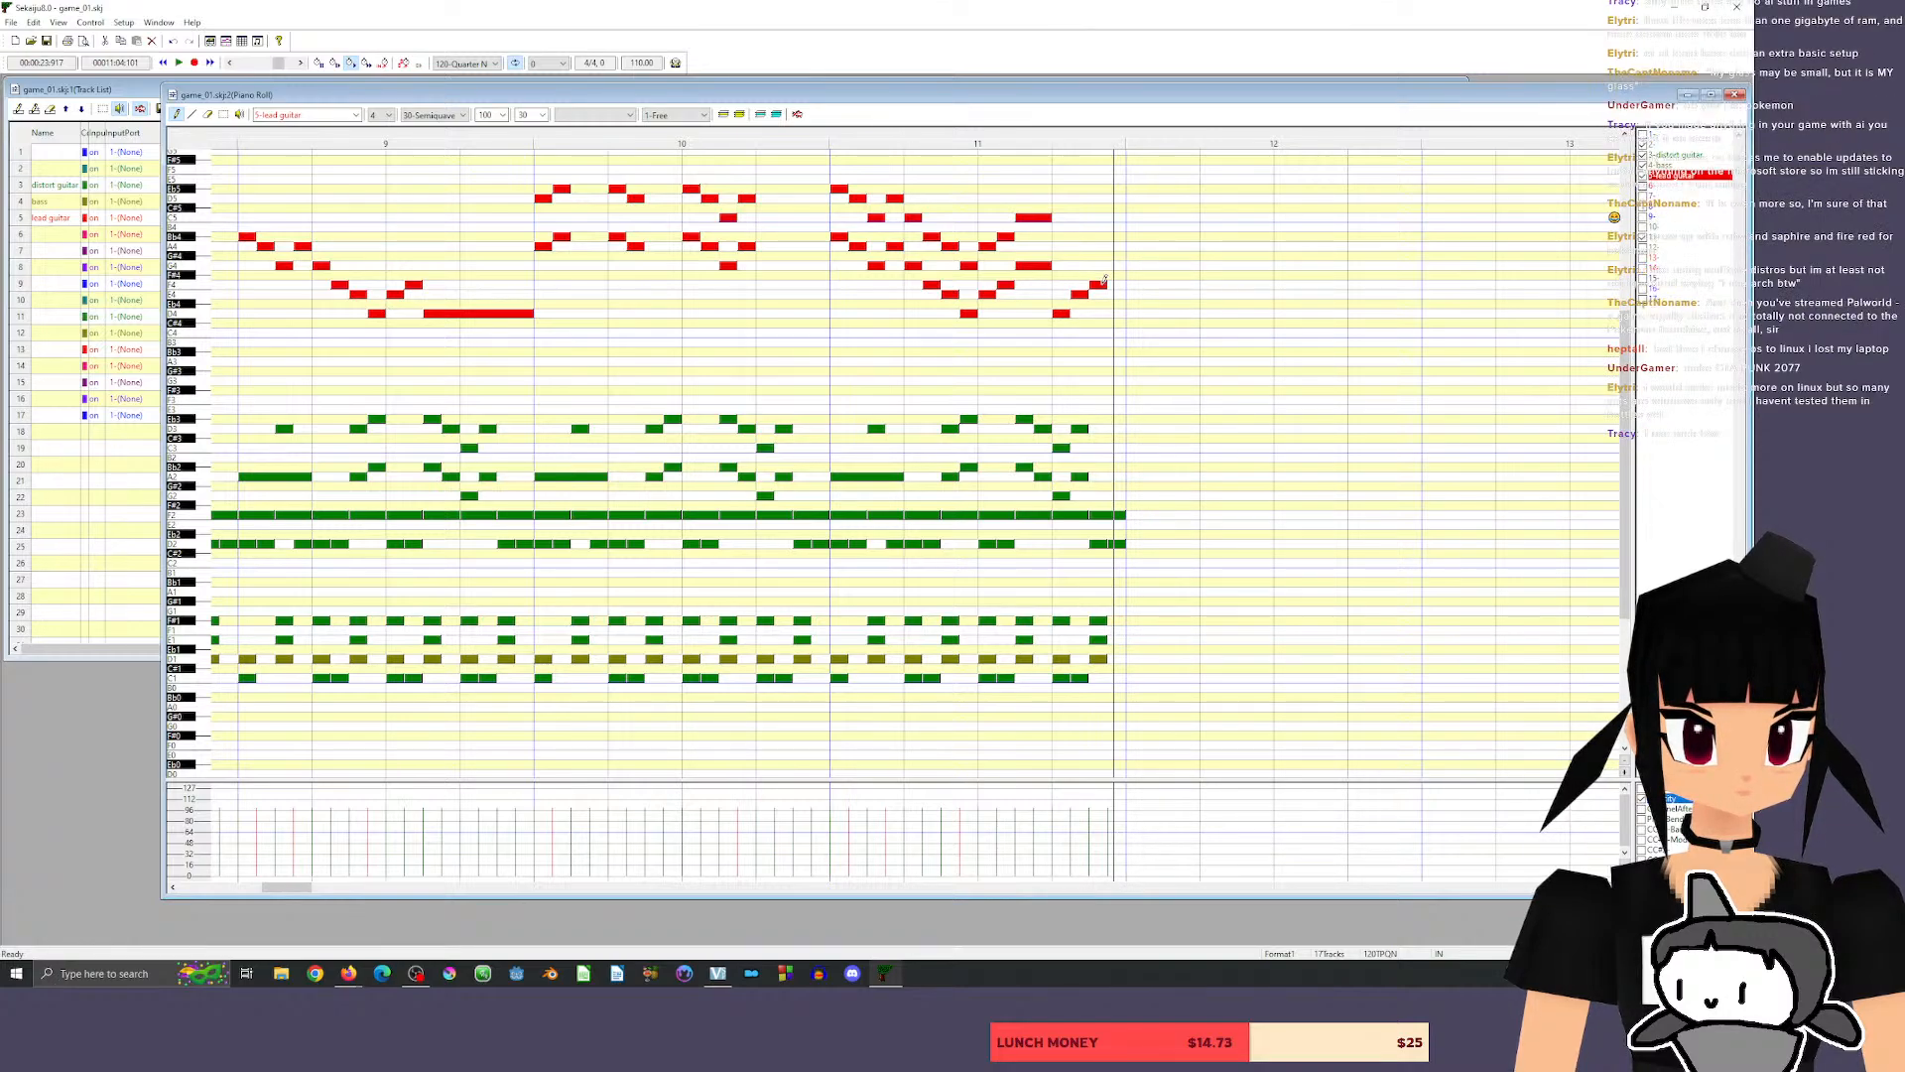
click(1112, 265)
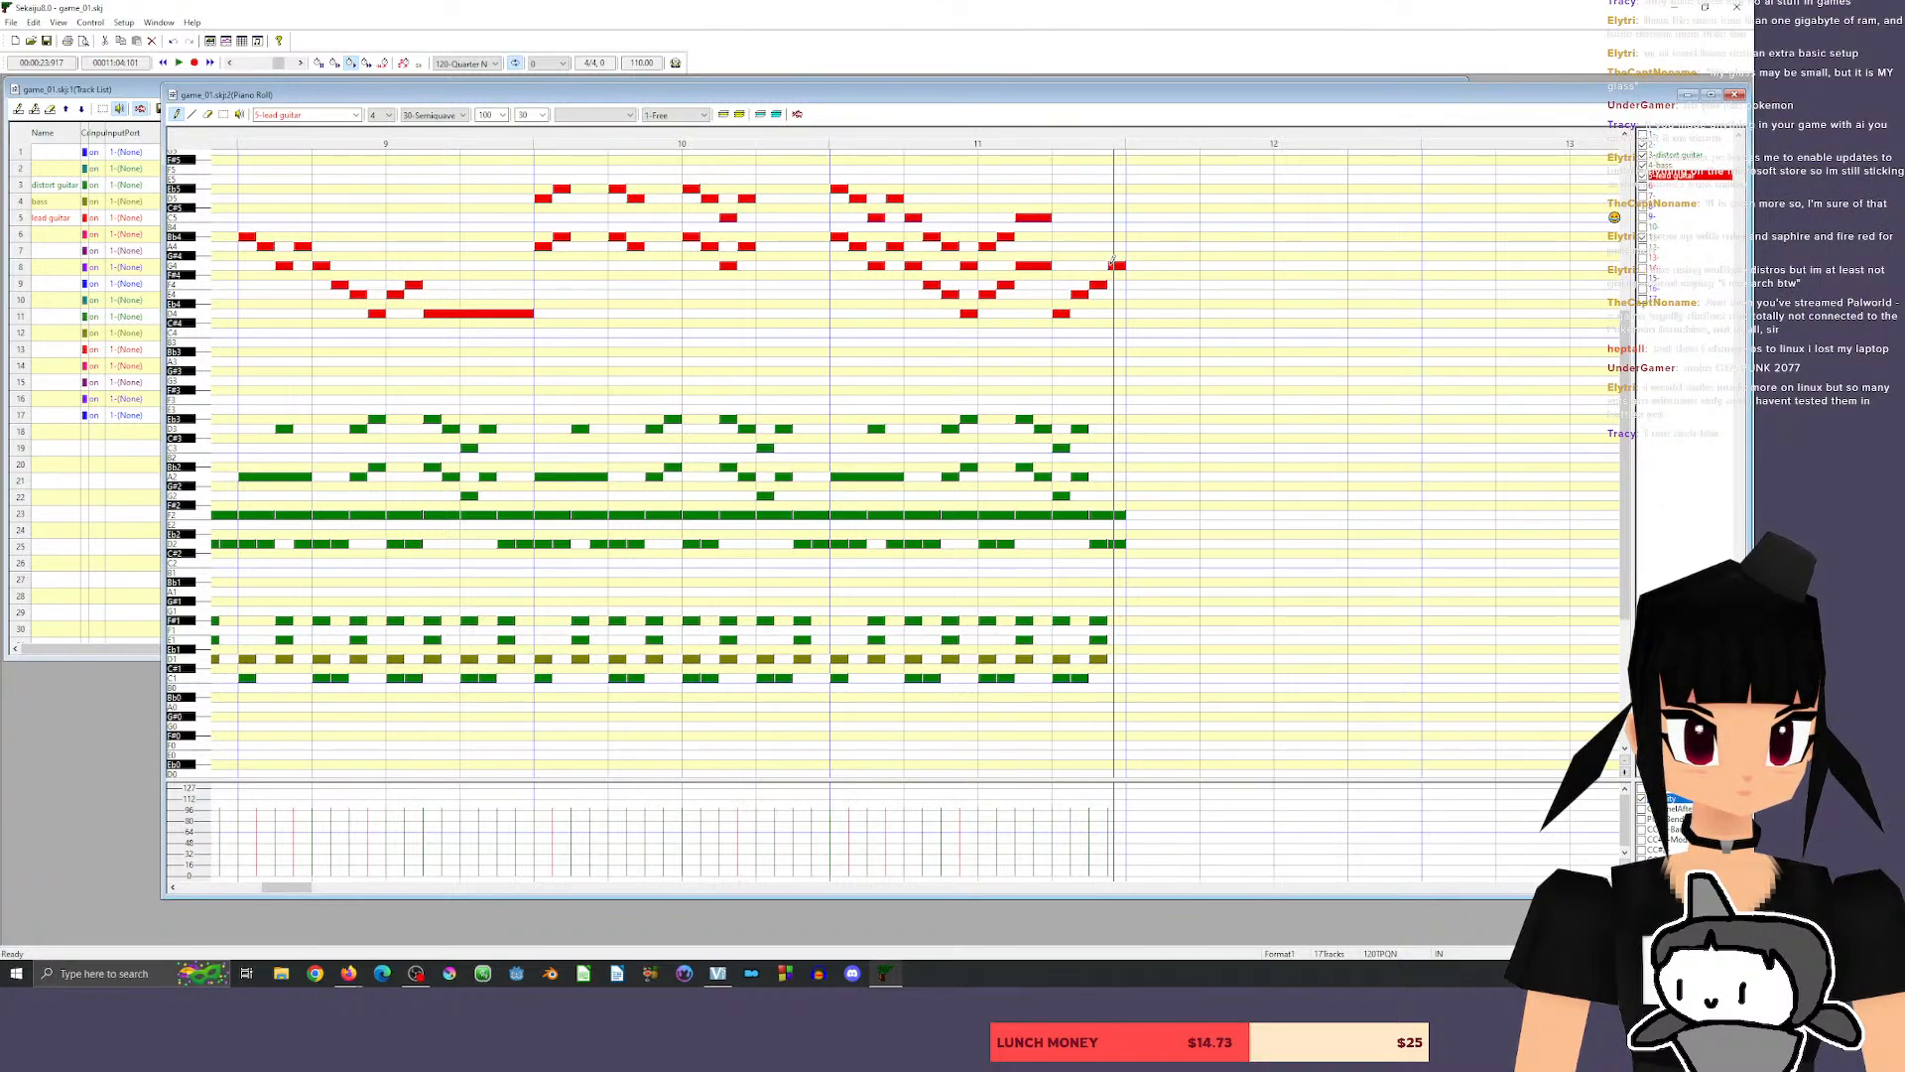
click(739, 137)
key(space)
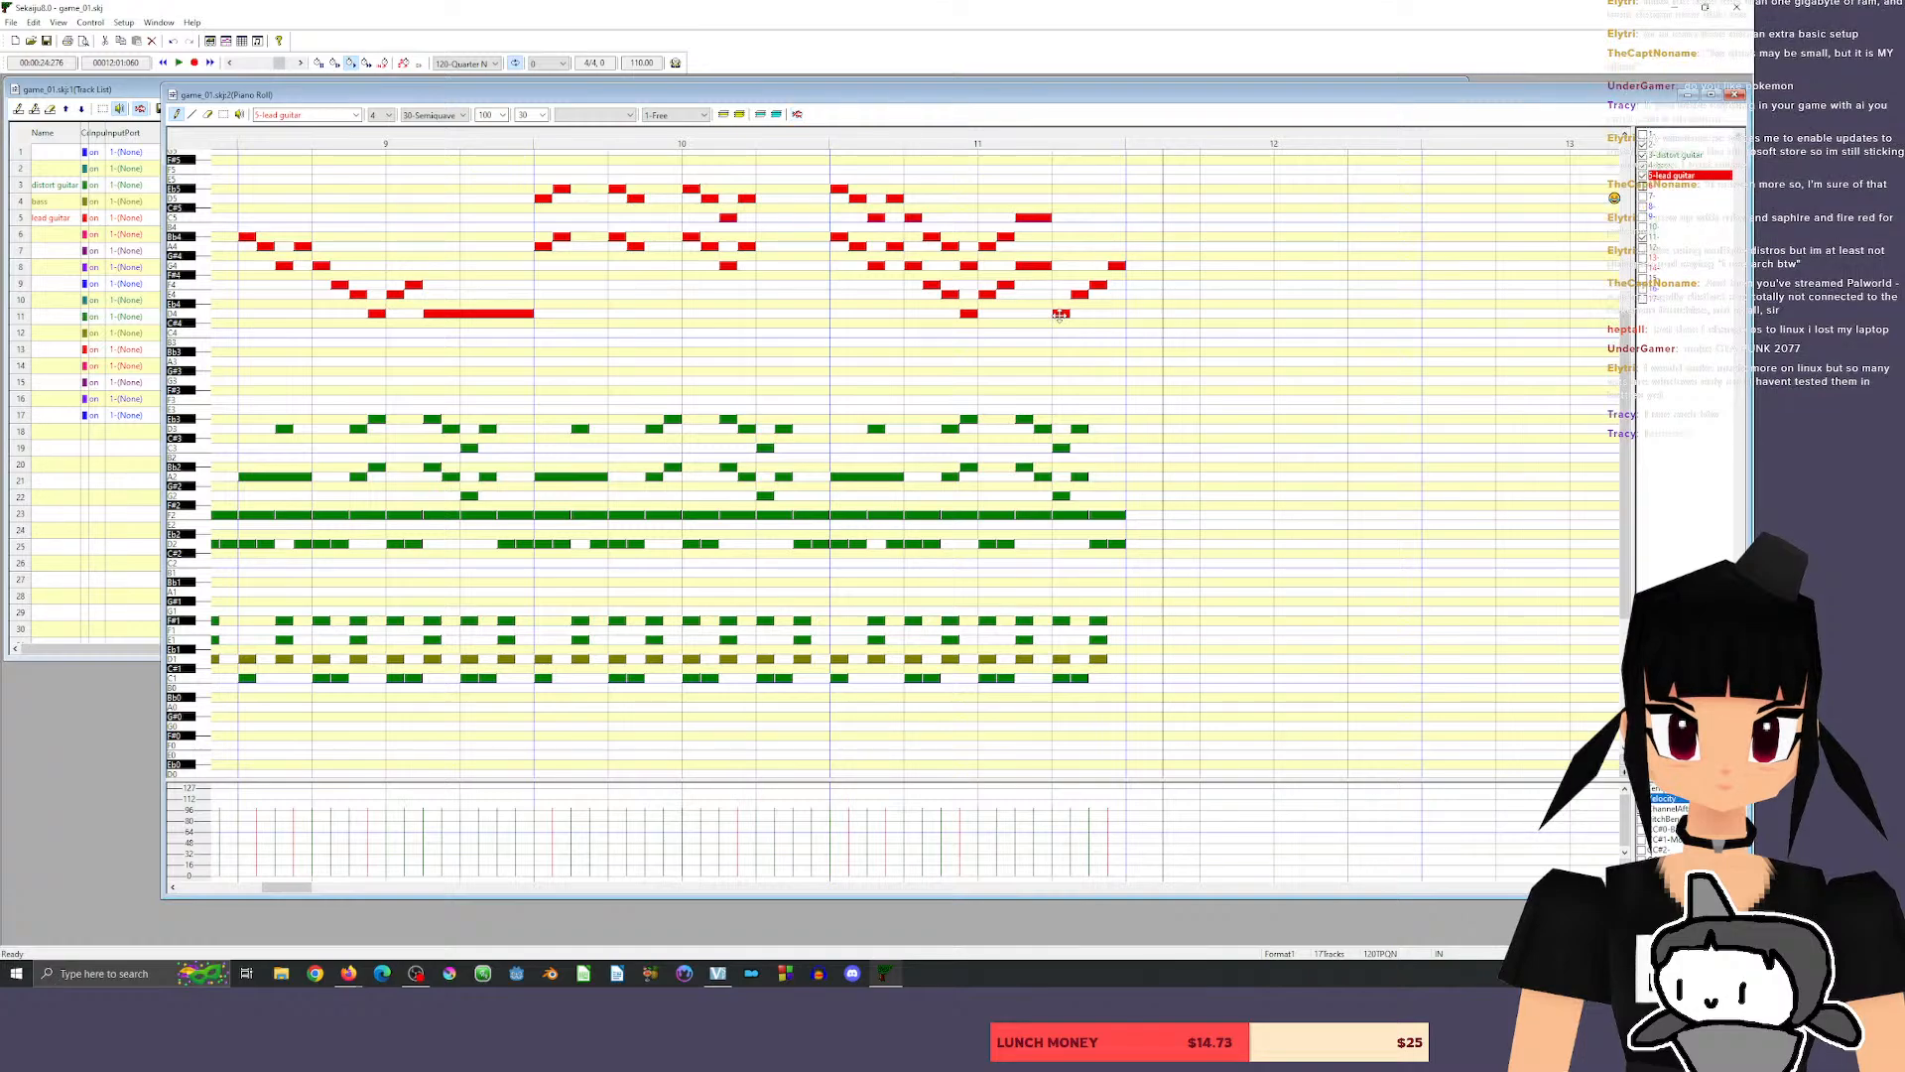
Transpose the four-note lead guitar run in beat 4 of measure 11 up to G4, A4, Bb4 and C5, and play it.
mouse_move(1059, 315)
mouse_down()
mouse_move(1060, 238)
mouse_move(1060, 315)
mouse_up()
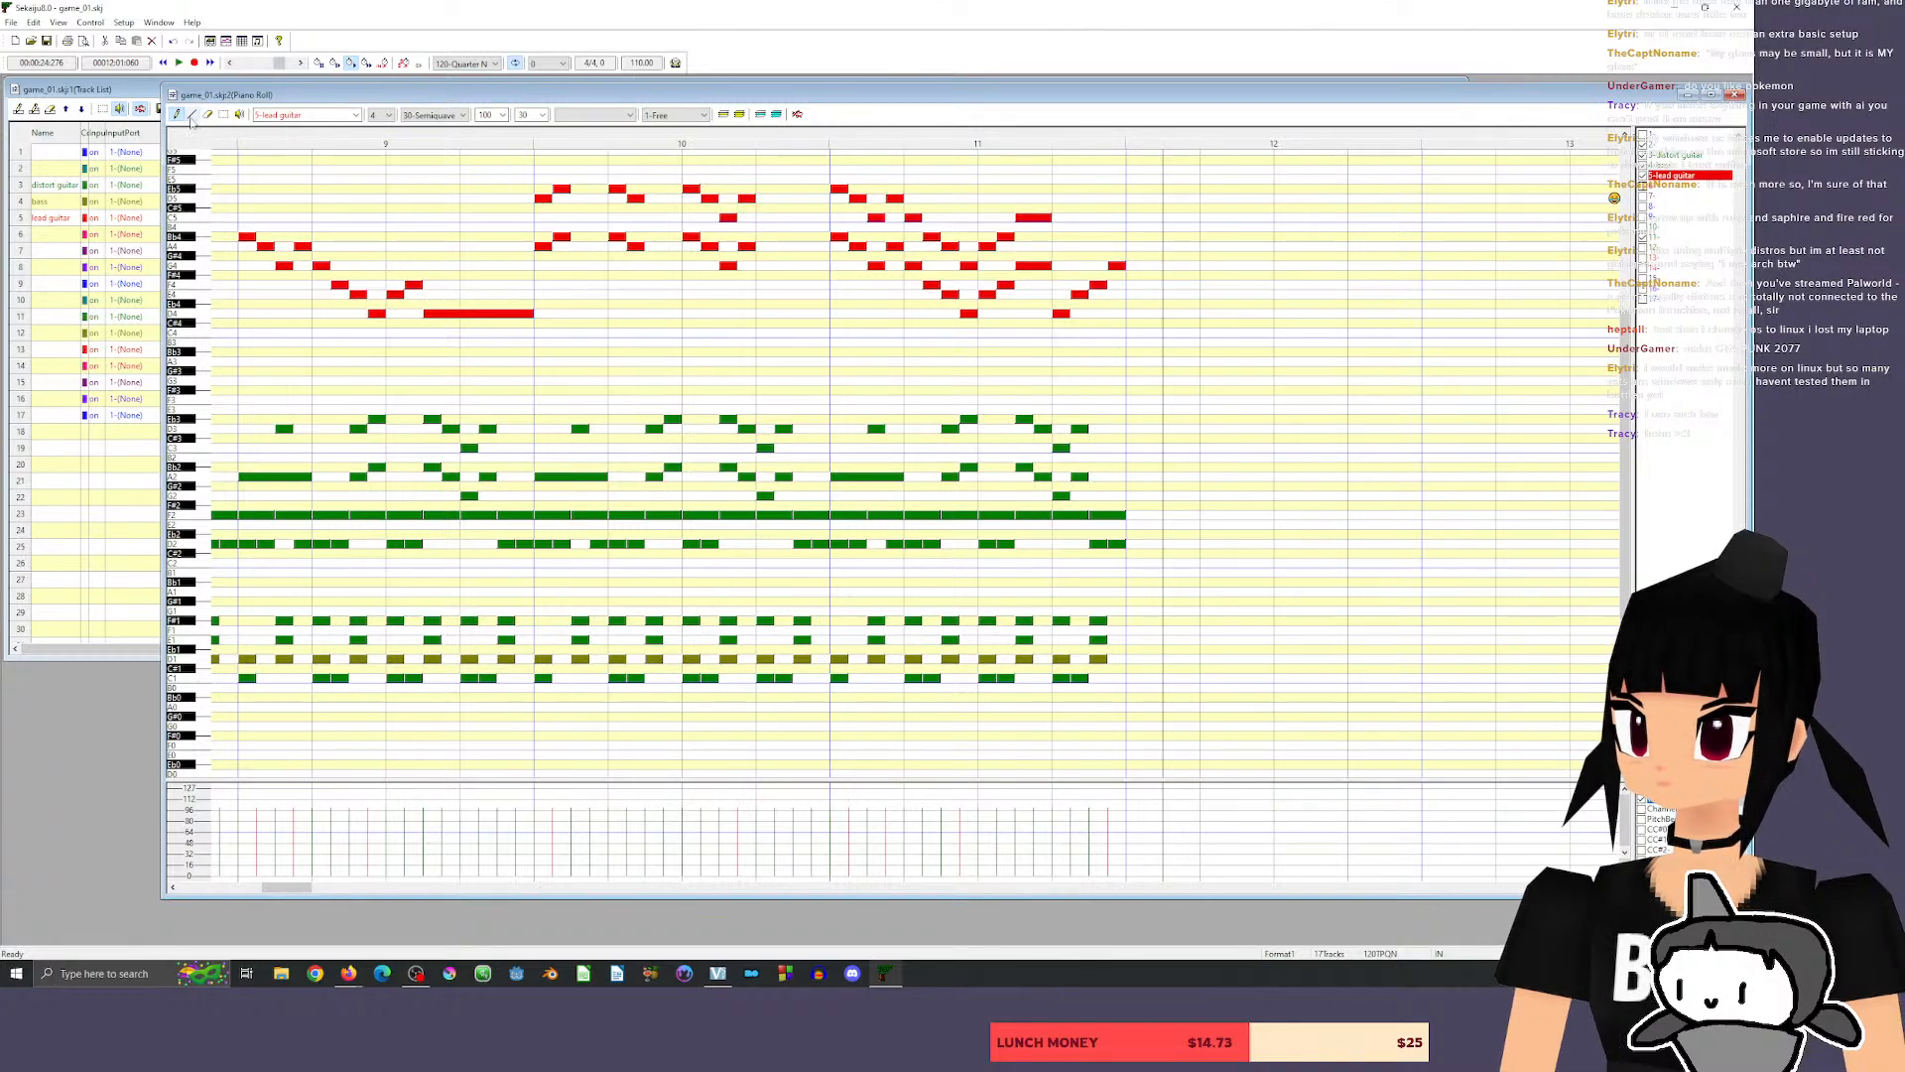
click(223, 115)
mouse_move(1157, 359)
mouse_down()
mouse_move(1044, 235)
mouse_move(1012, 231)
mouse_move(1175, 337)
mouse_up()
click(1061, 310)
drag(1061, 314, 1055, 264)
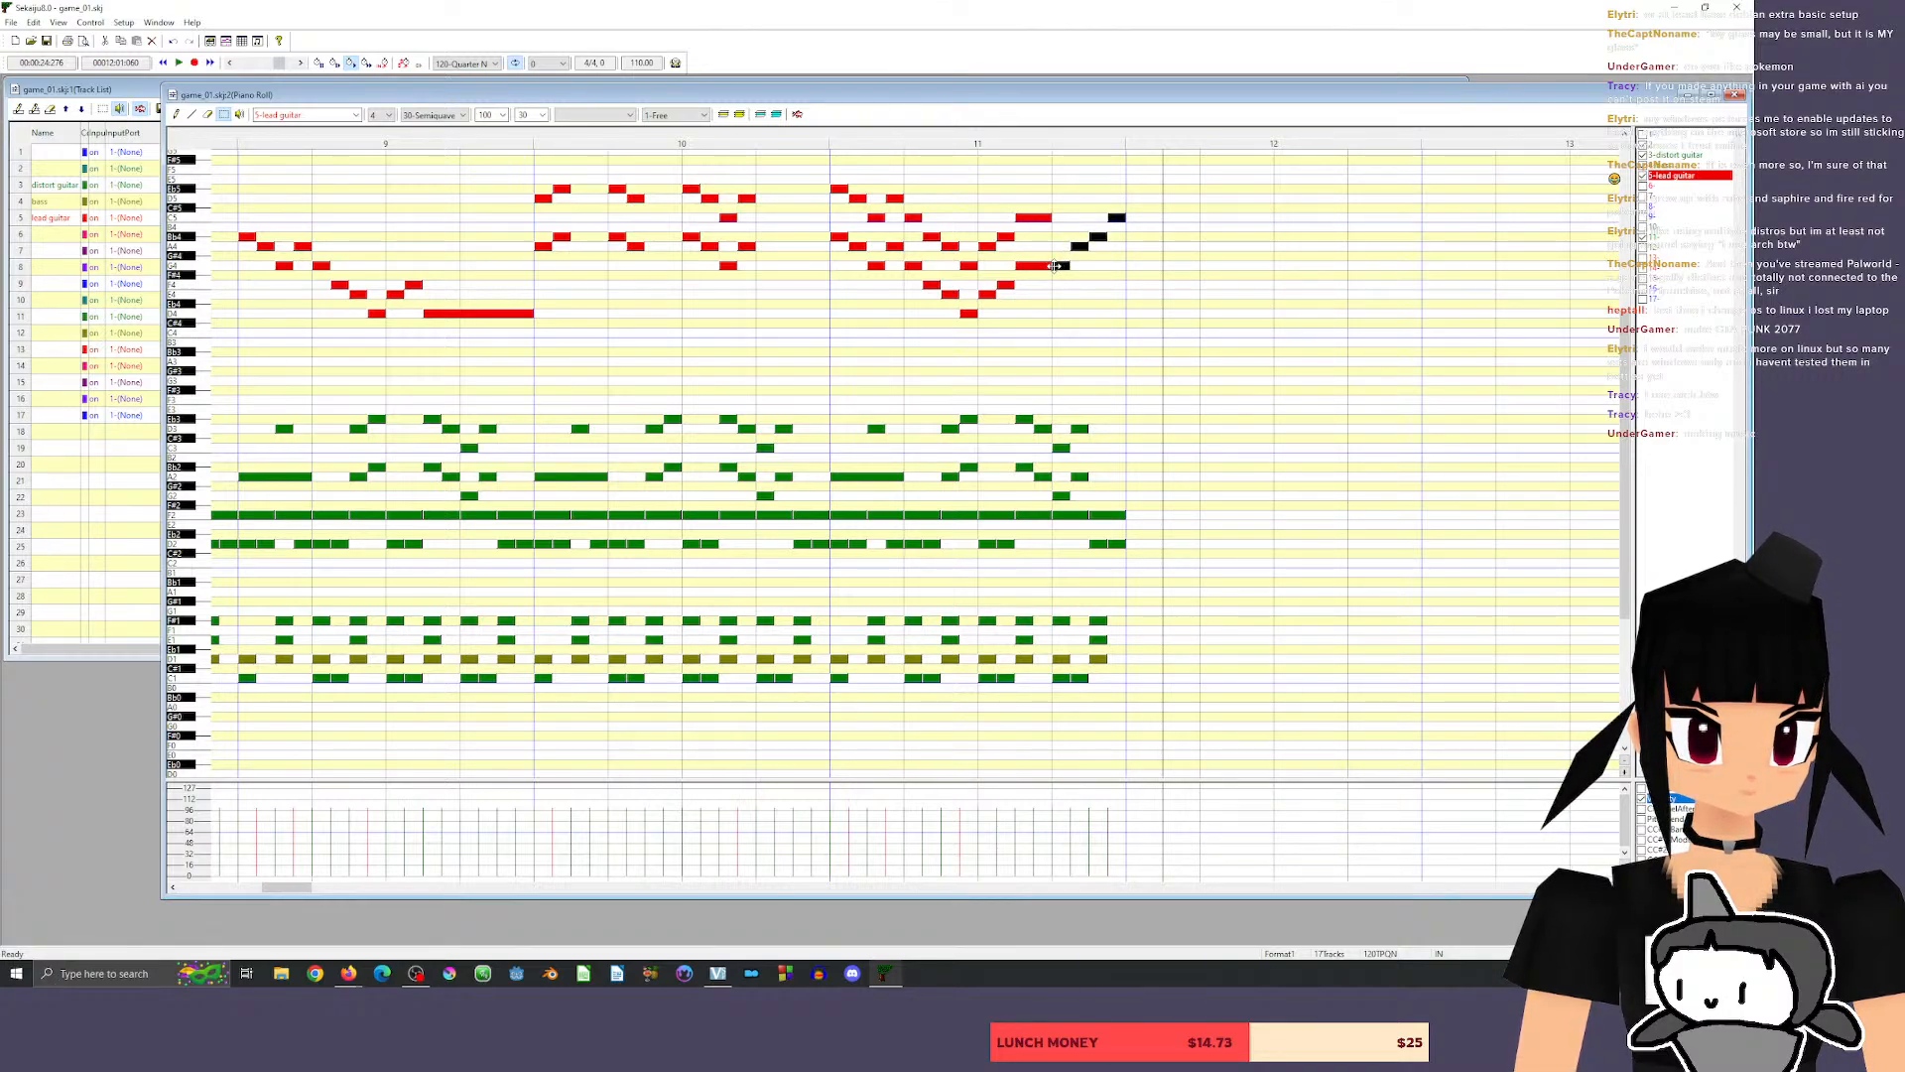
click(783, 136)
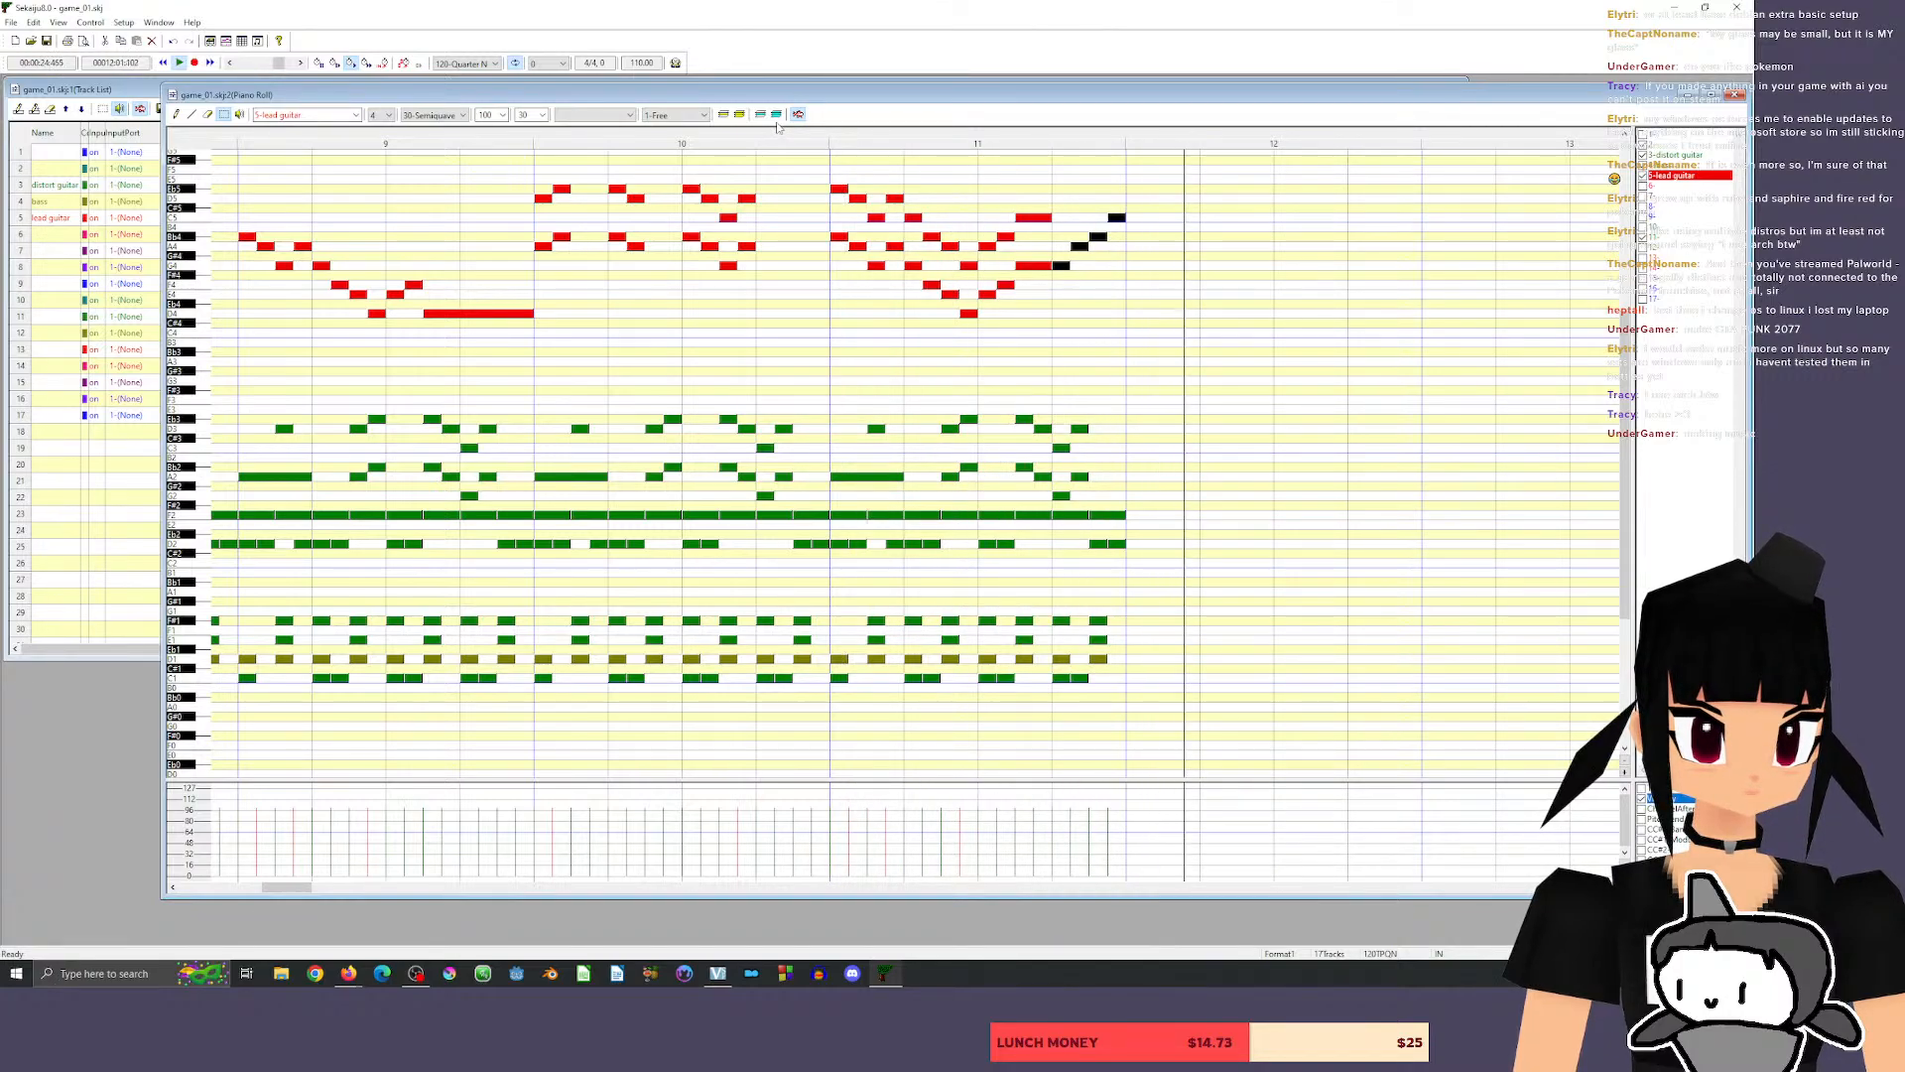
key(space)
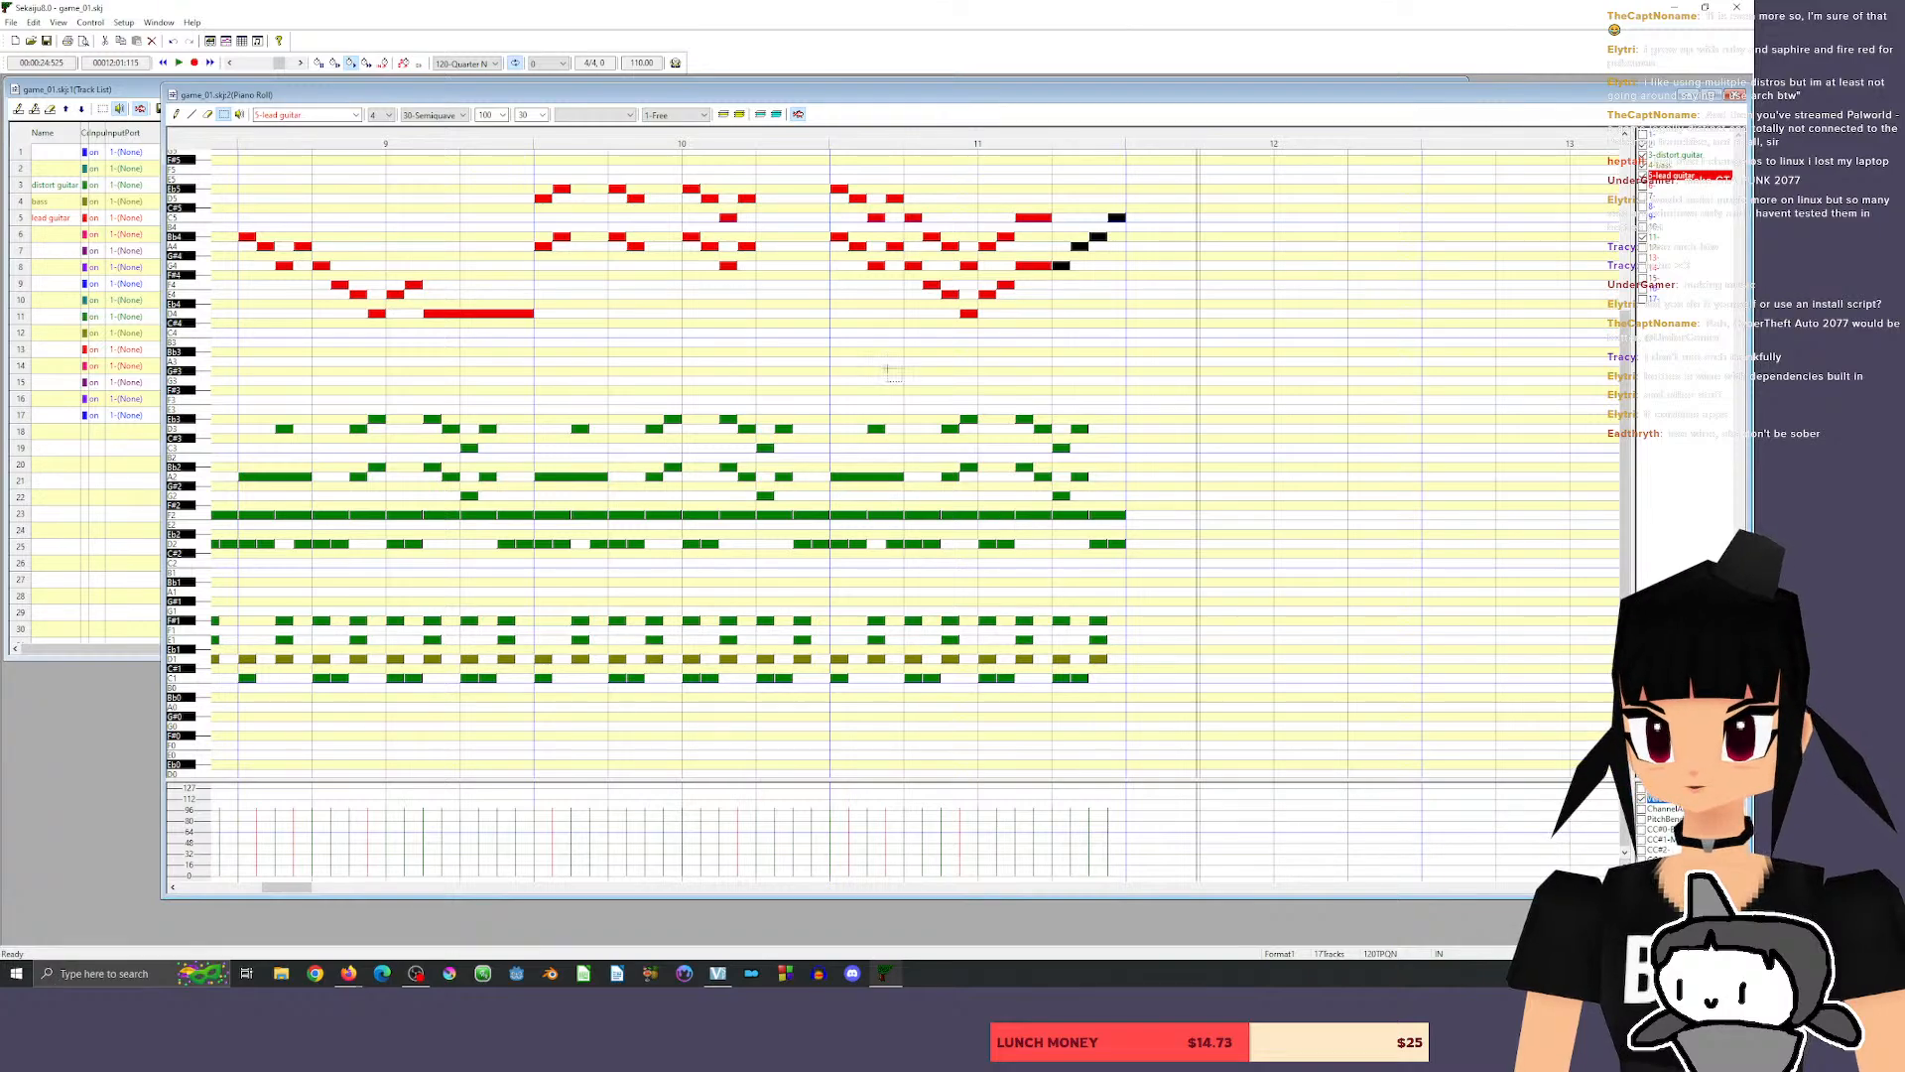
Copy the distort guitar, bass and drum notes of measures 10–11 into measures 12–13, and set playback to beat 3 of measure 11.
drag(301, 888, 299, 892)
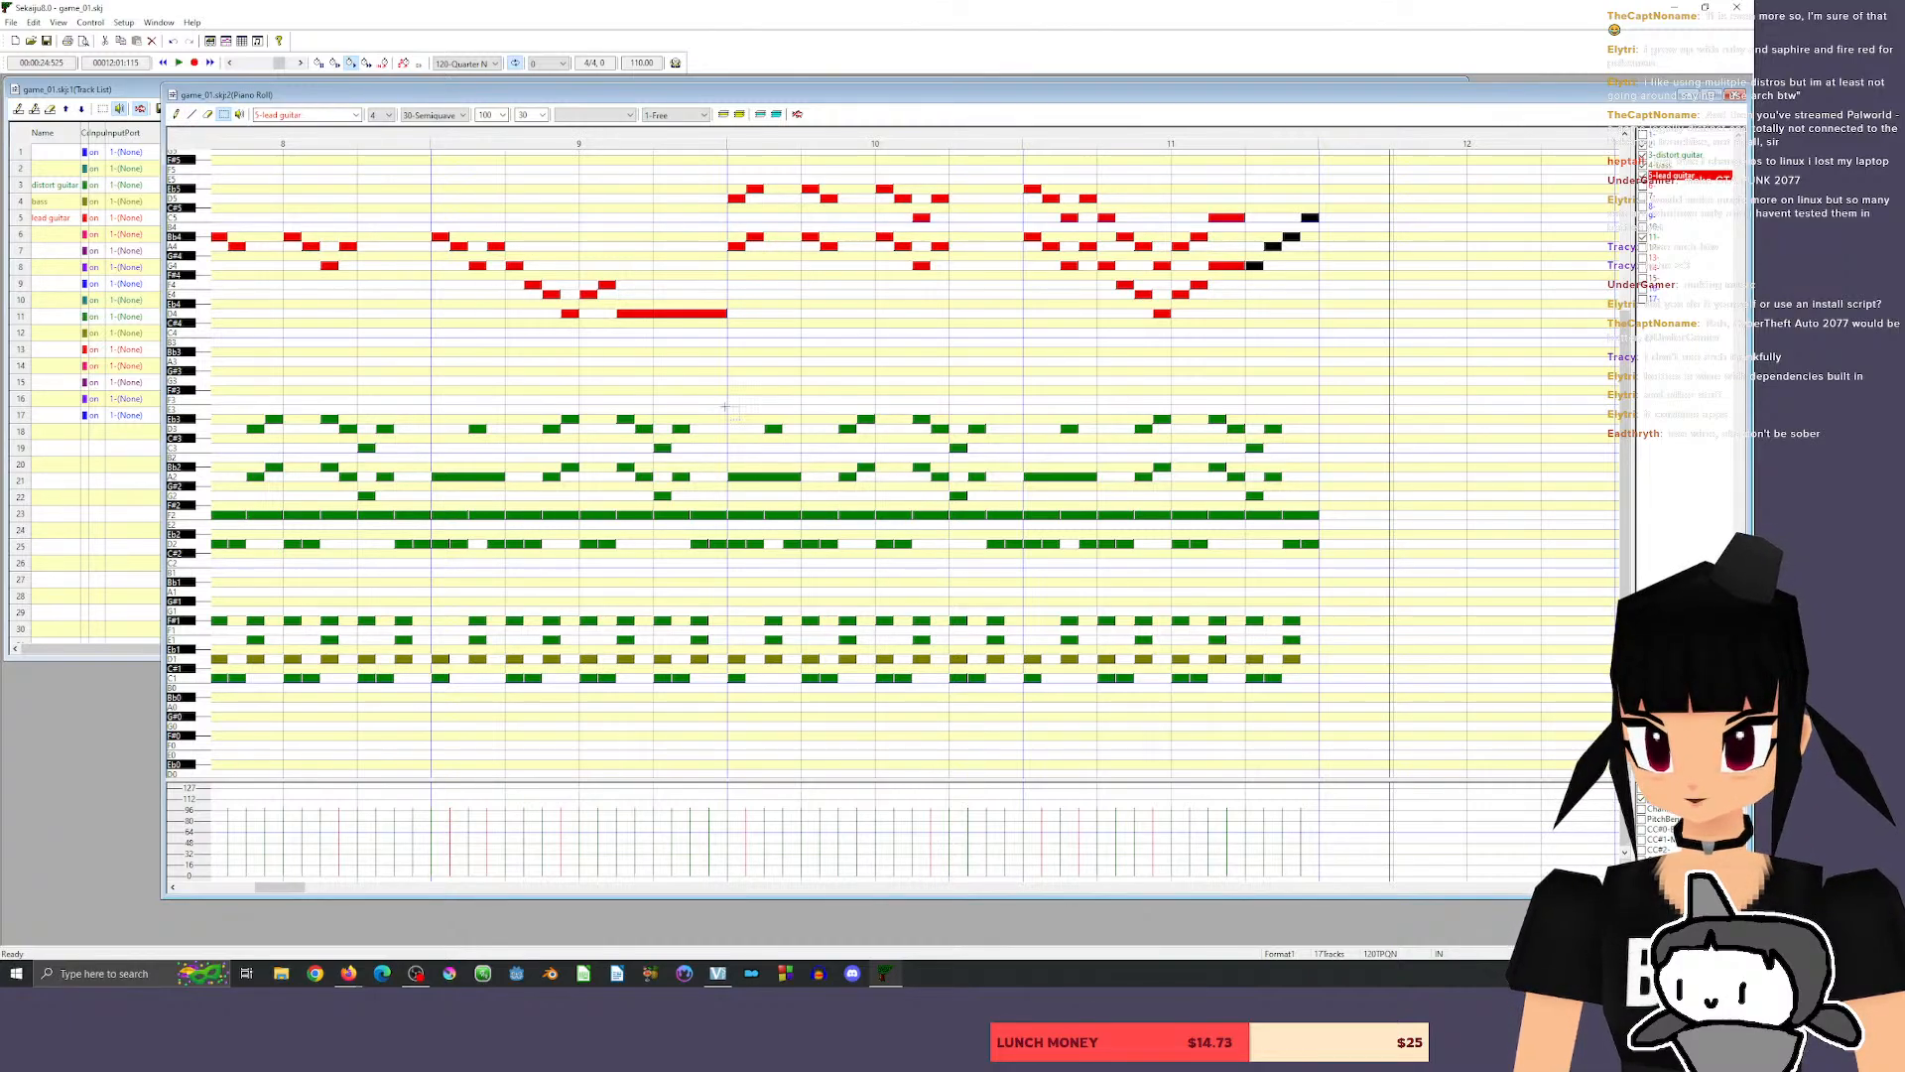
click(766, 491)
drag(1121, 751, 1463, 732)
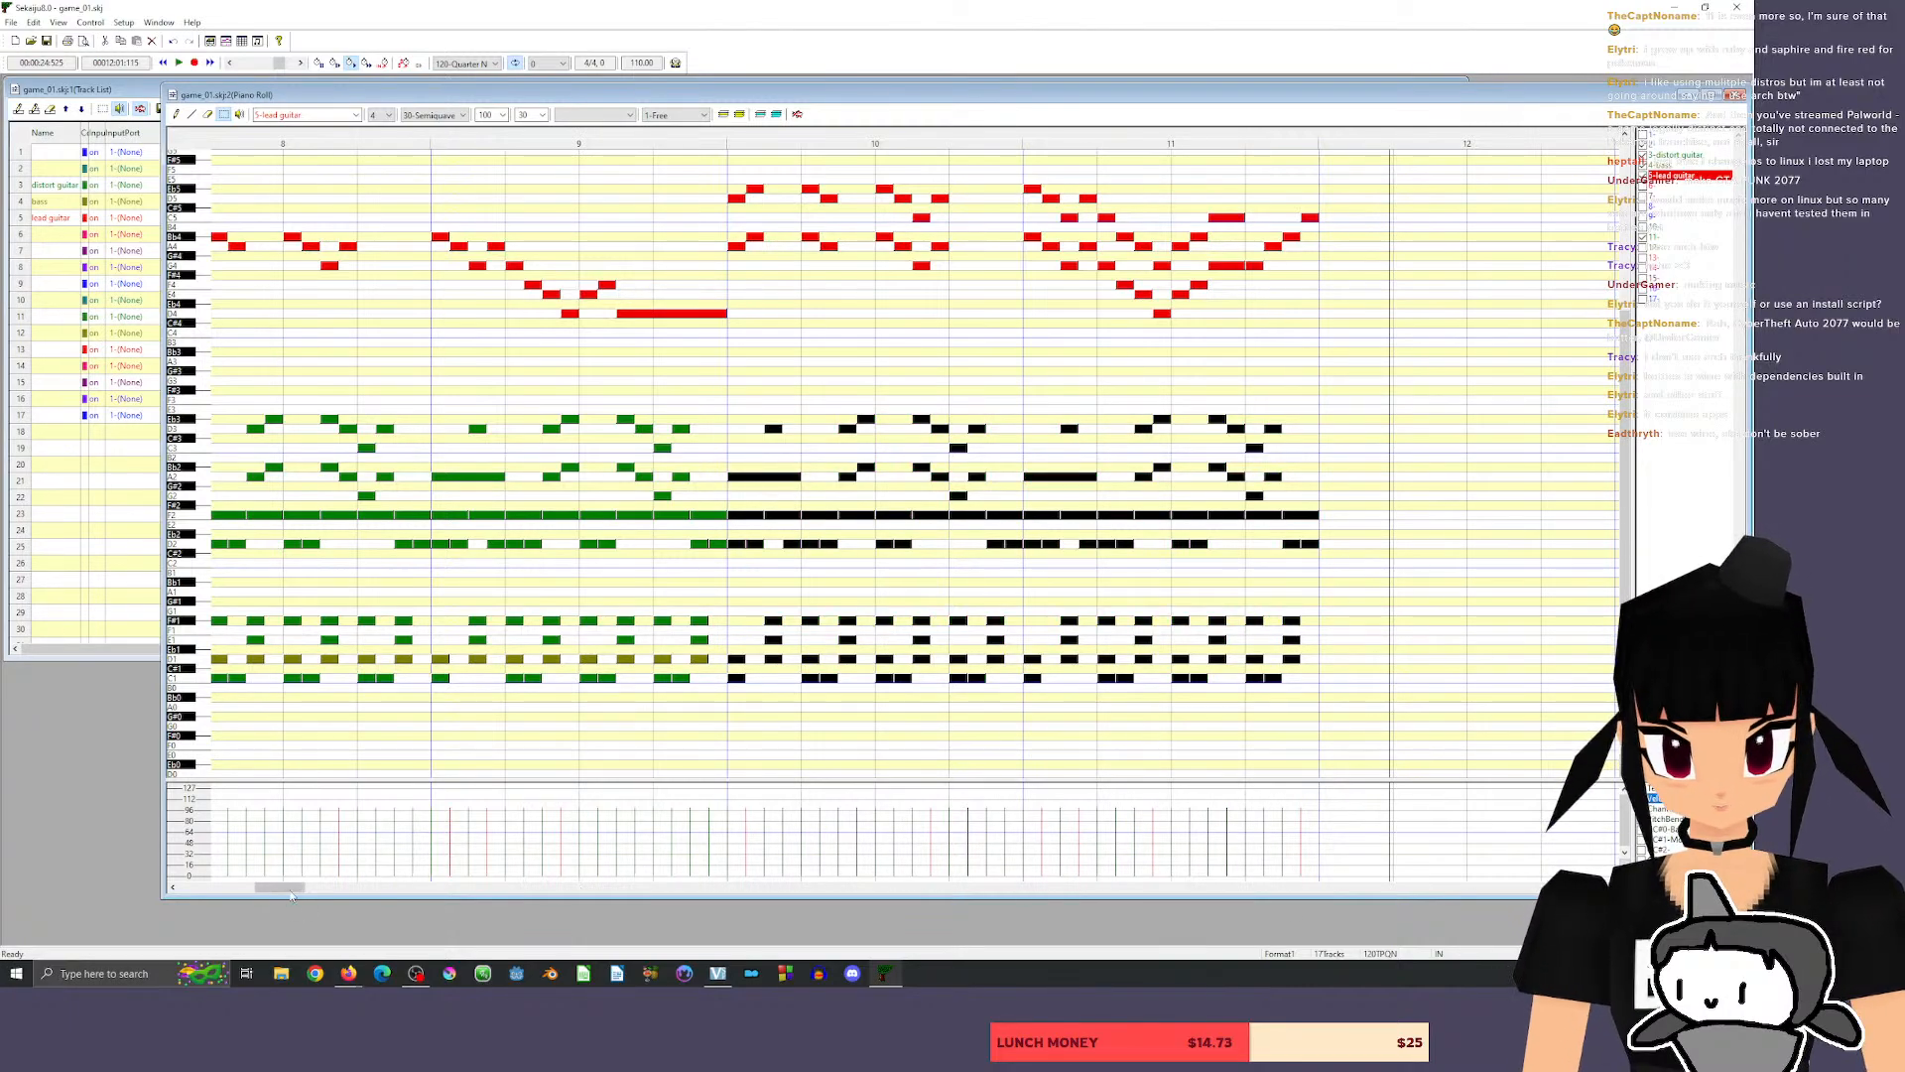
drag(283, 887, 303, 888)
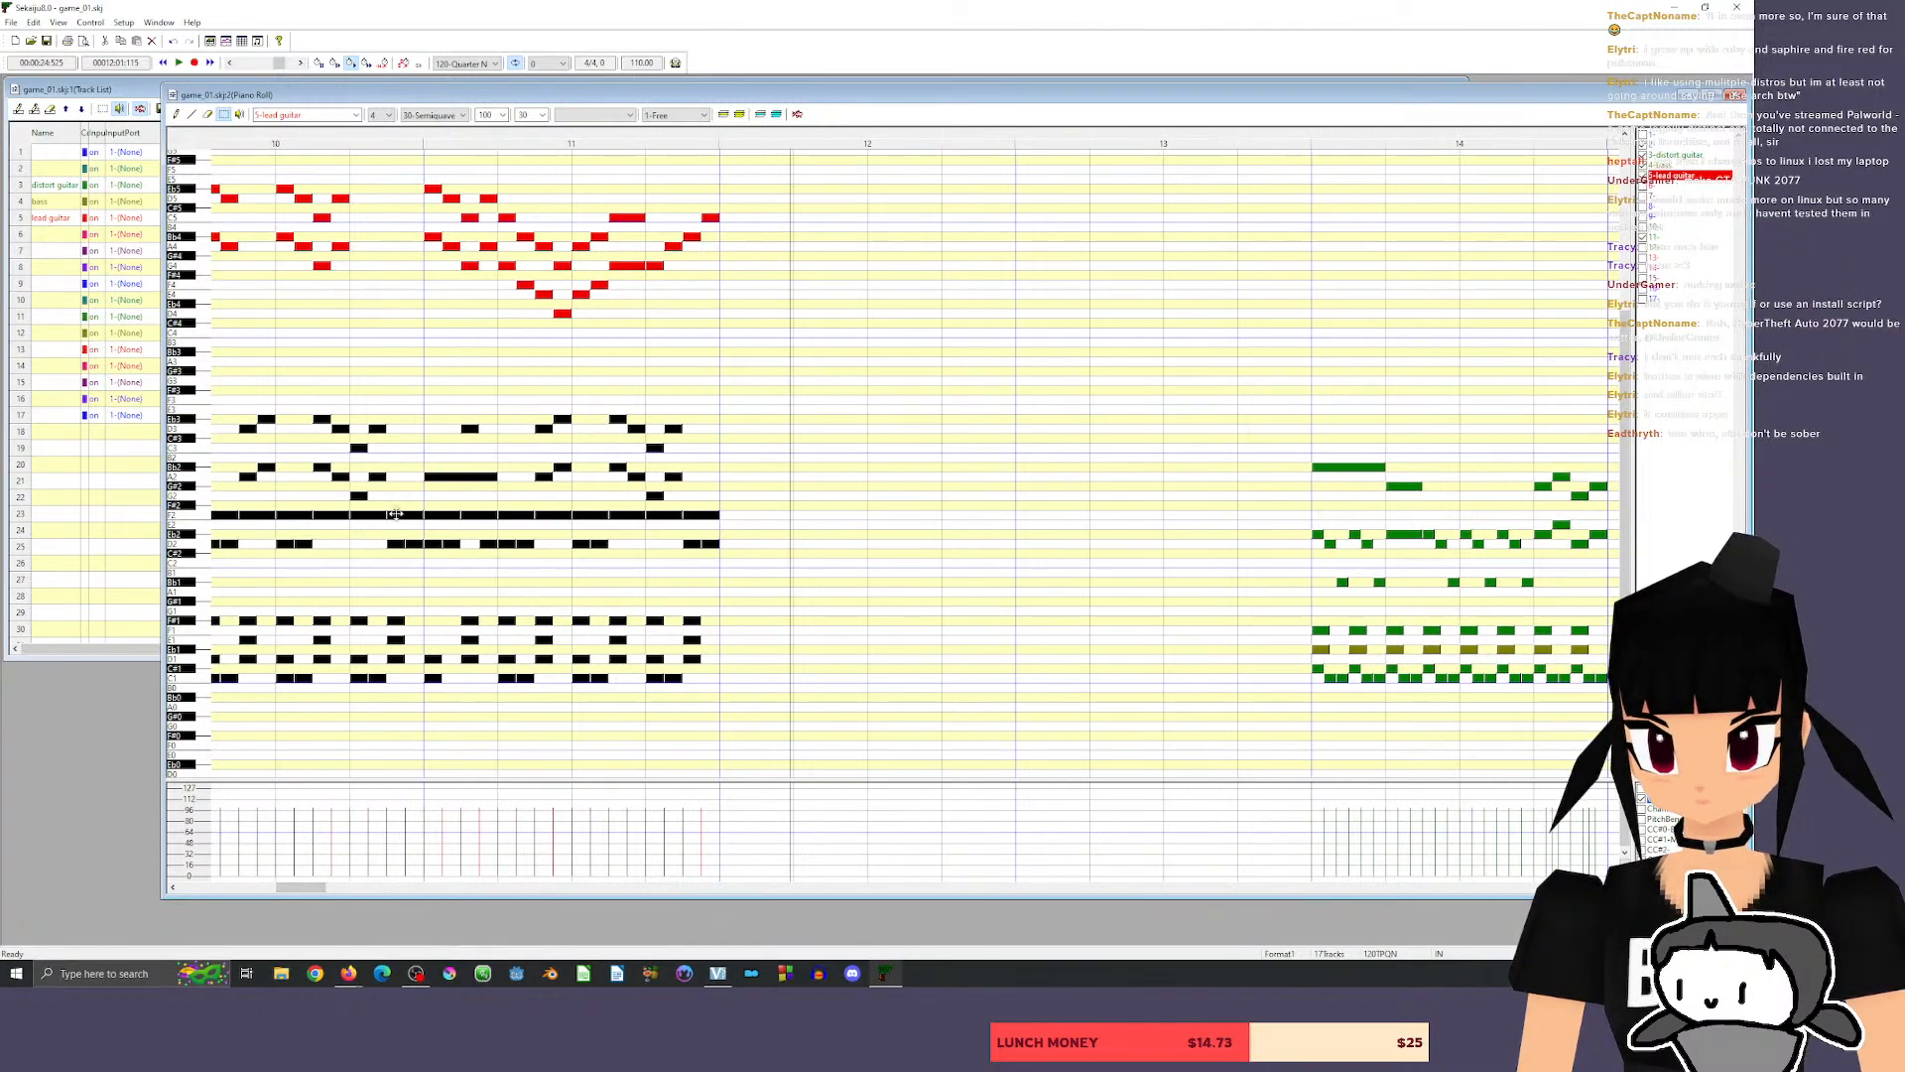
drag(397, 514, 1005, 513)
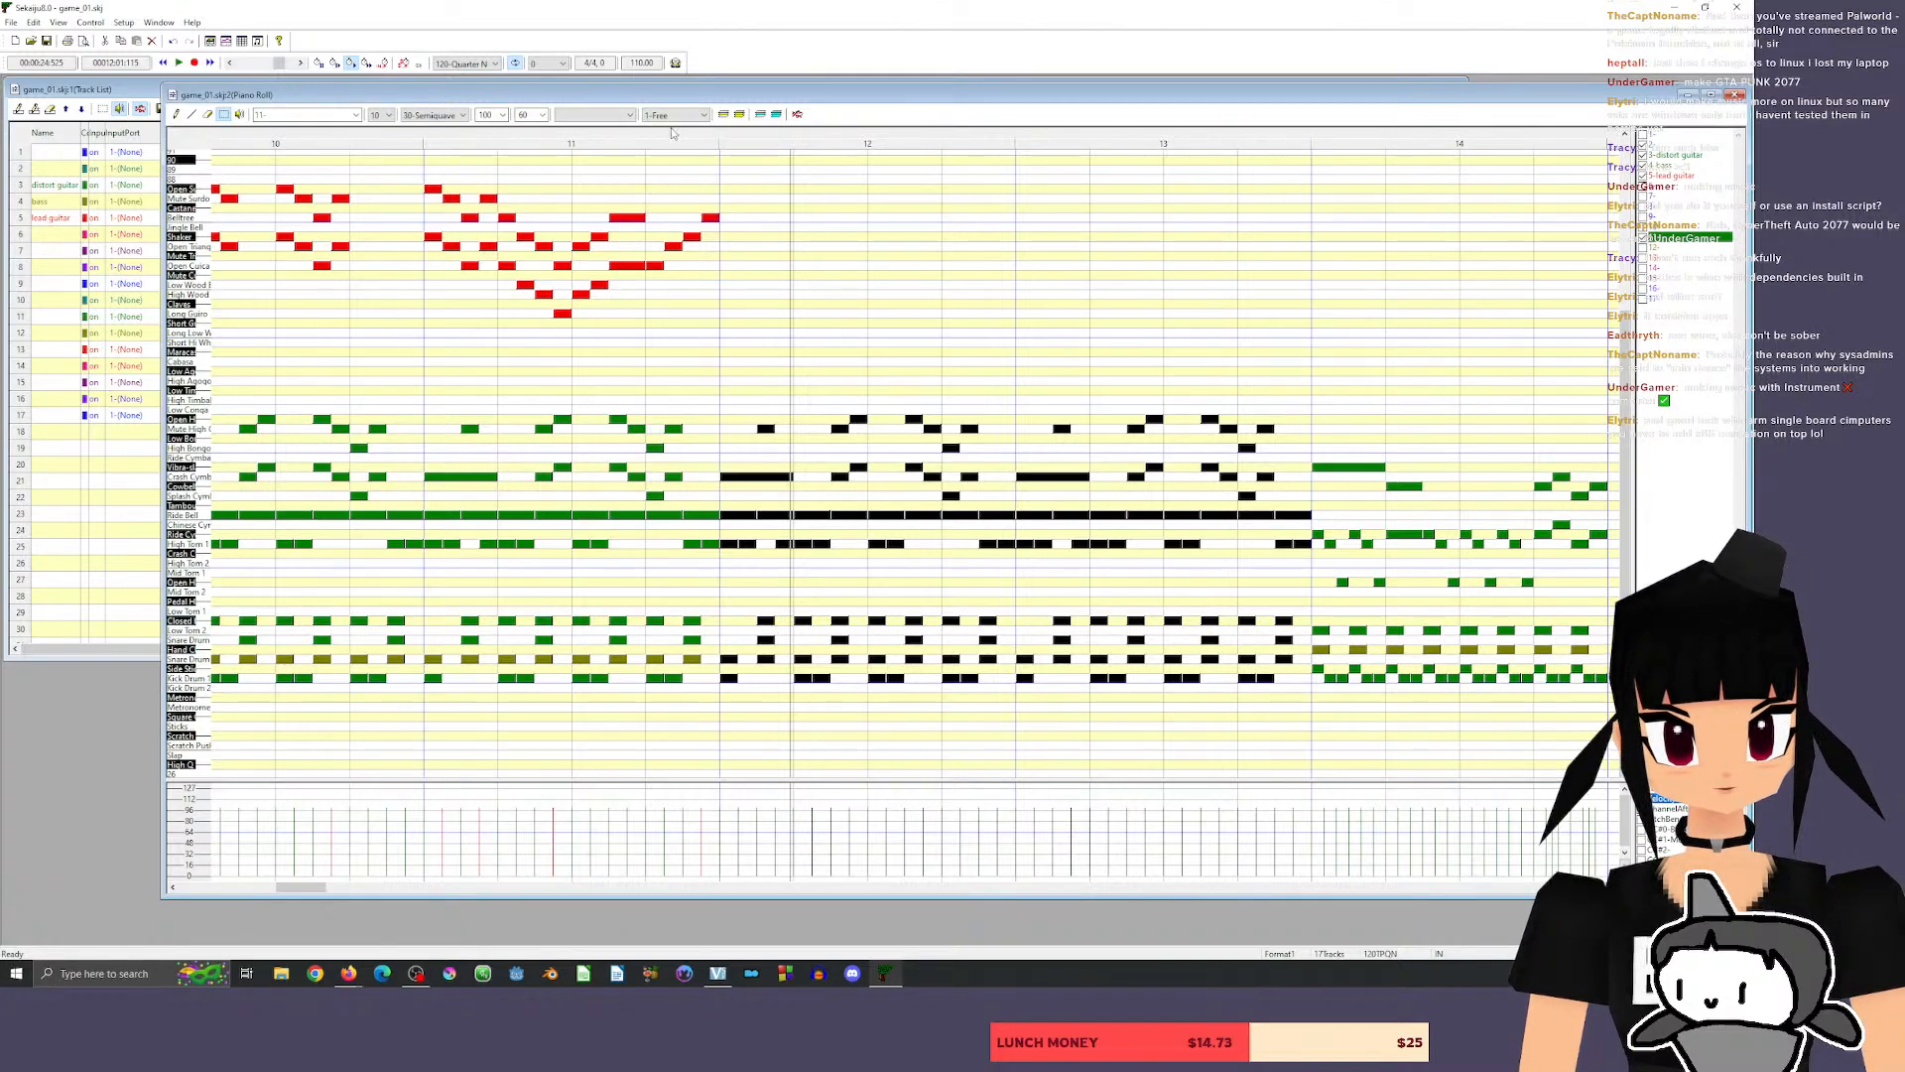
click(595, 140)
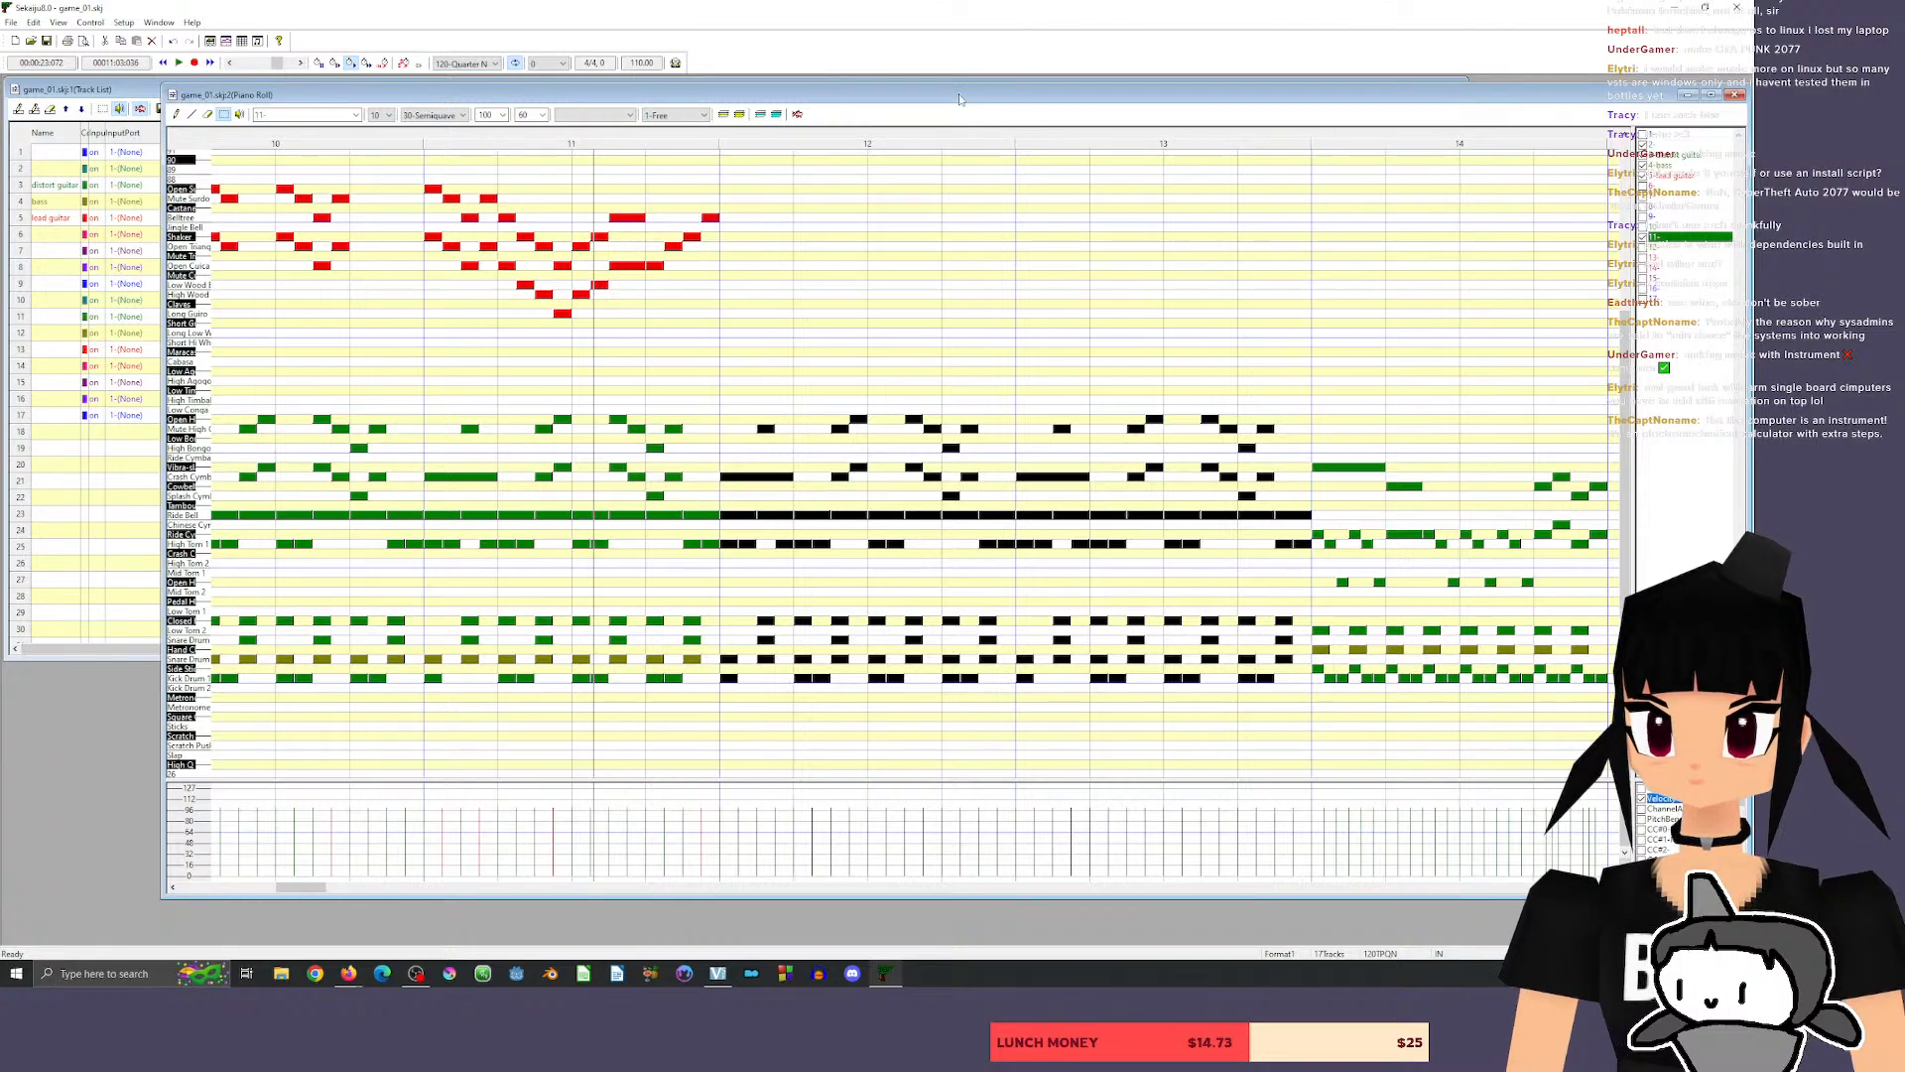
Play the song from measure 10 through the copied measures 12–13 into measure 14.
click(302, 134)
key(space)
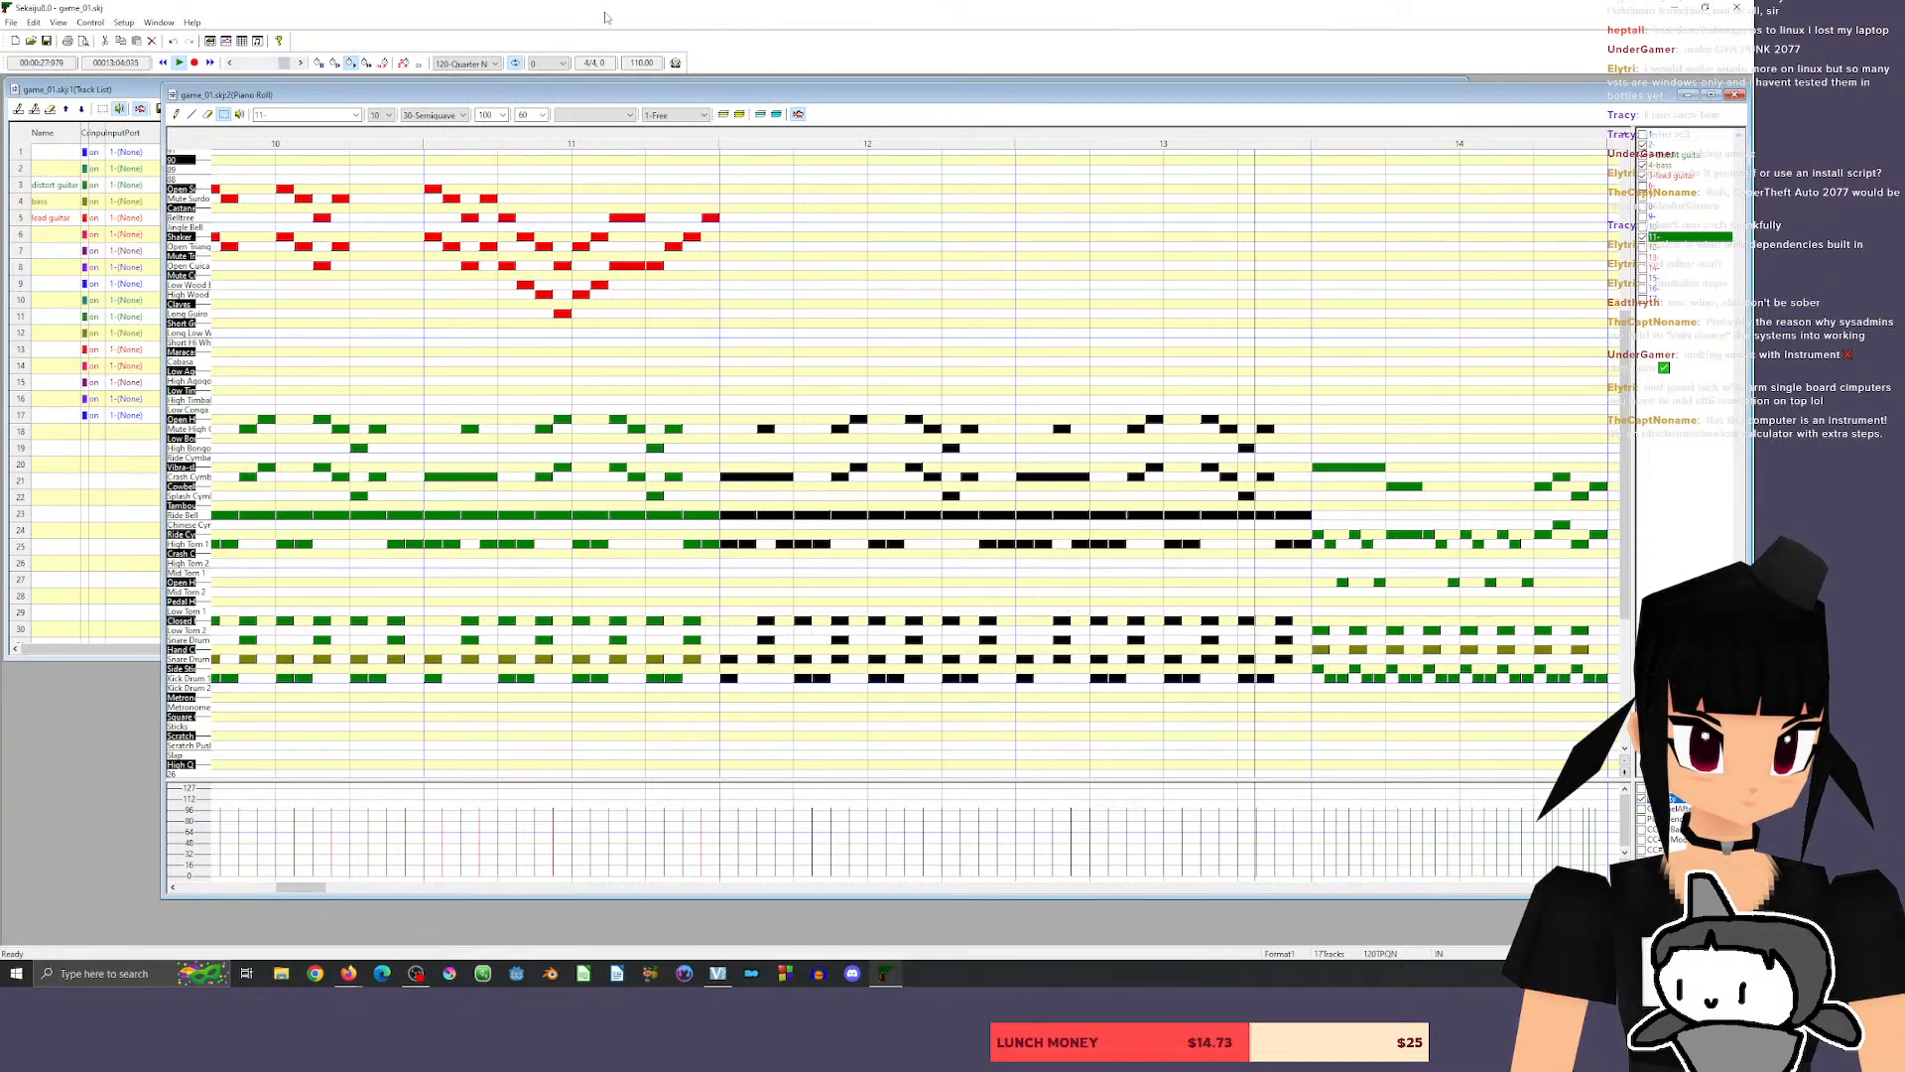
key(space)
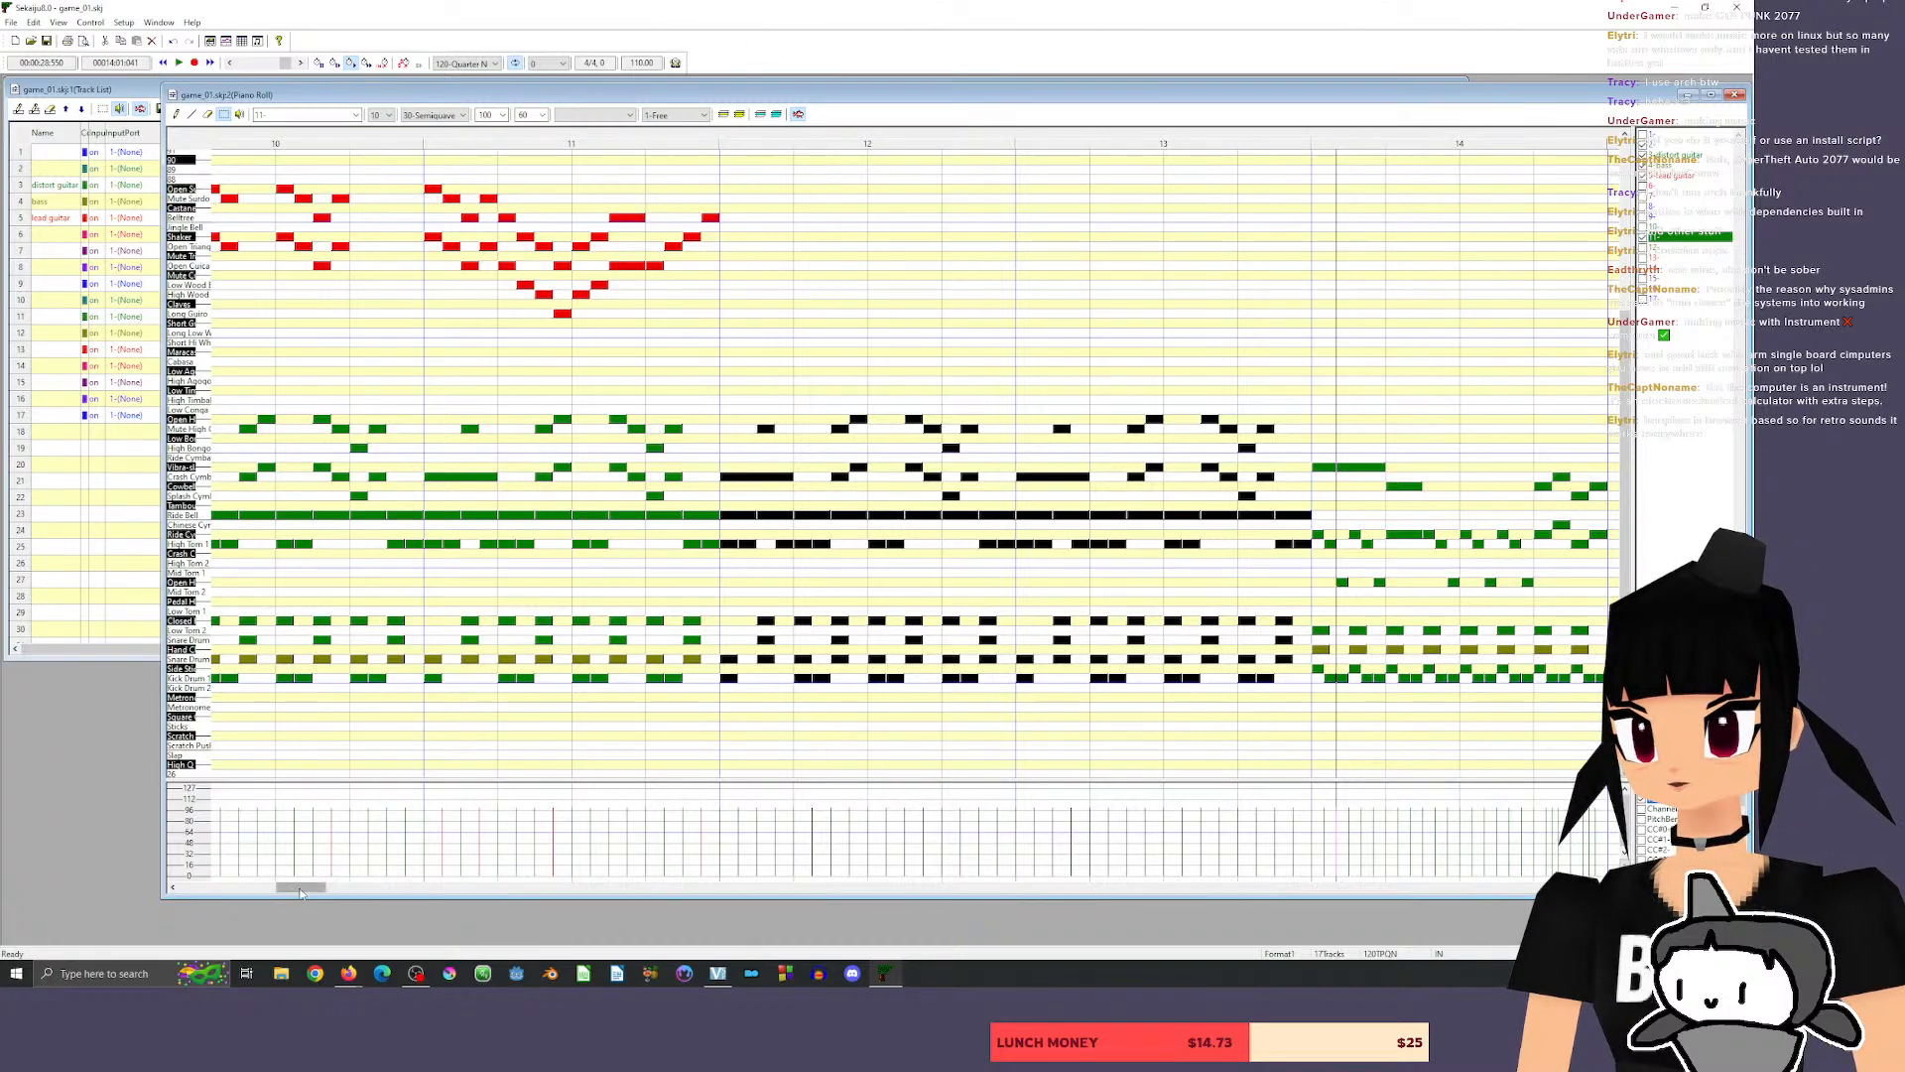
Play the song from measure 1 through the extended verse to check the transition into measure 14.
mouse_move(300, 888)
mouse_down()
mouse_move(316, 891)
mouse_move(276, 895)
mouse_up()
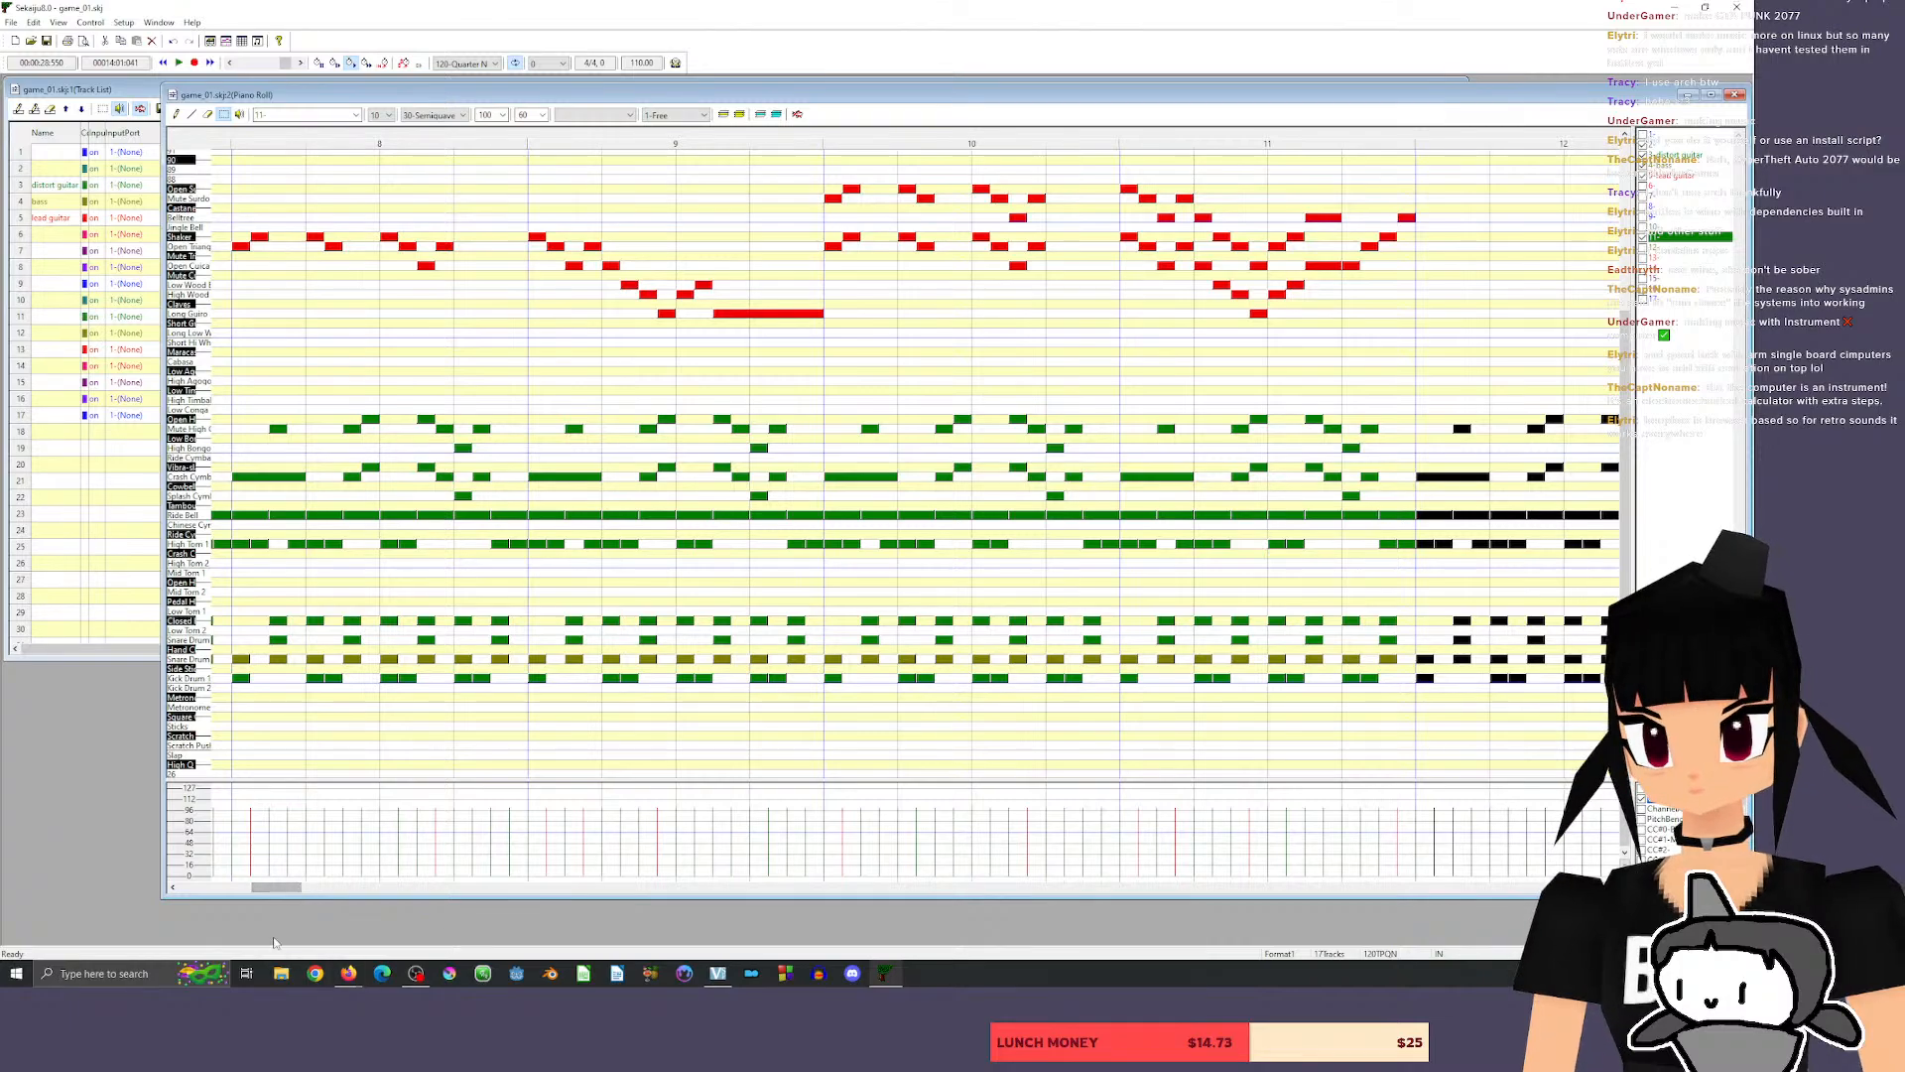
click(213, 889)
drag(213, 889, 200, 889)
click(390, 139)
key(space)
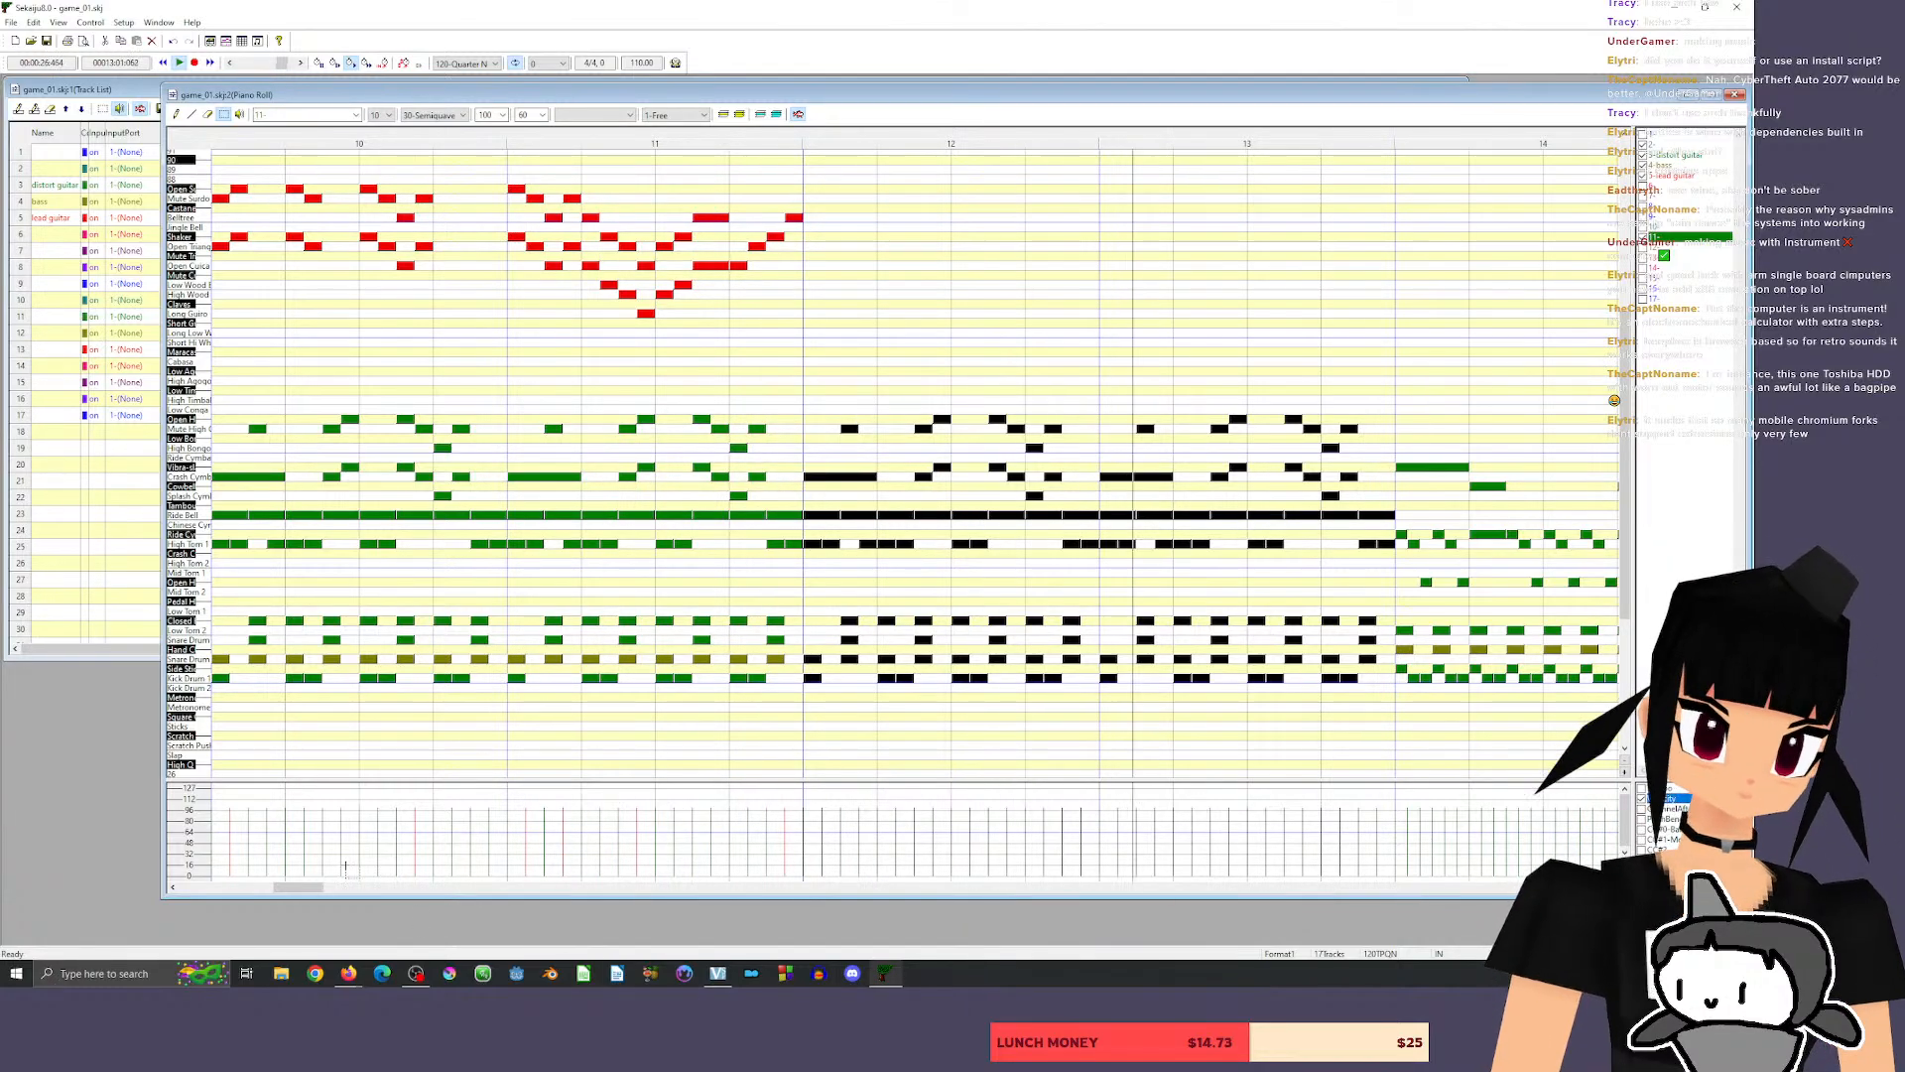
drag(299, 887, 319, 892)
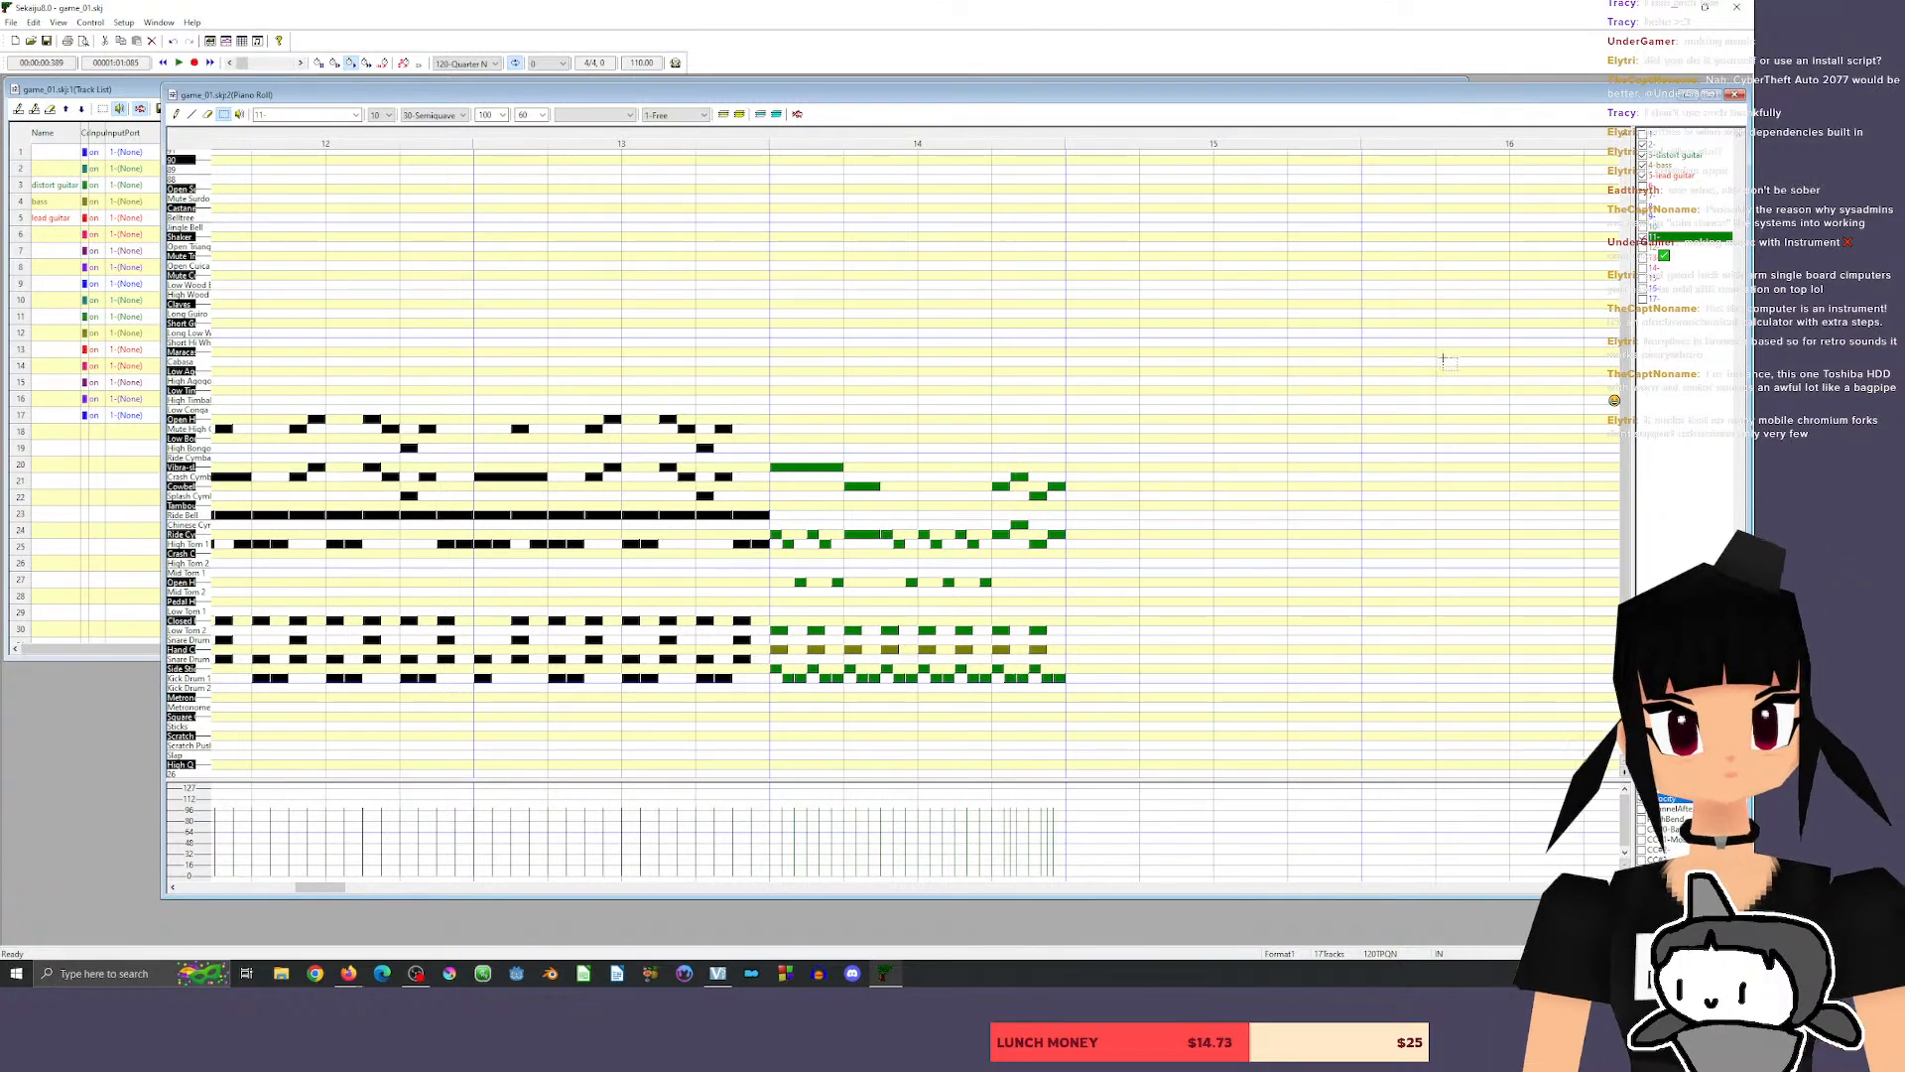
Try to play from measure 13 into the riff of measure 14.
click(532, 140)
key(space)
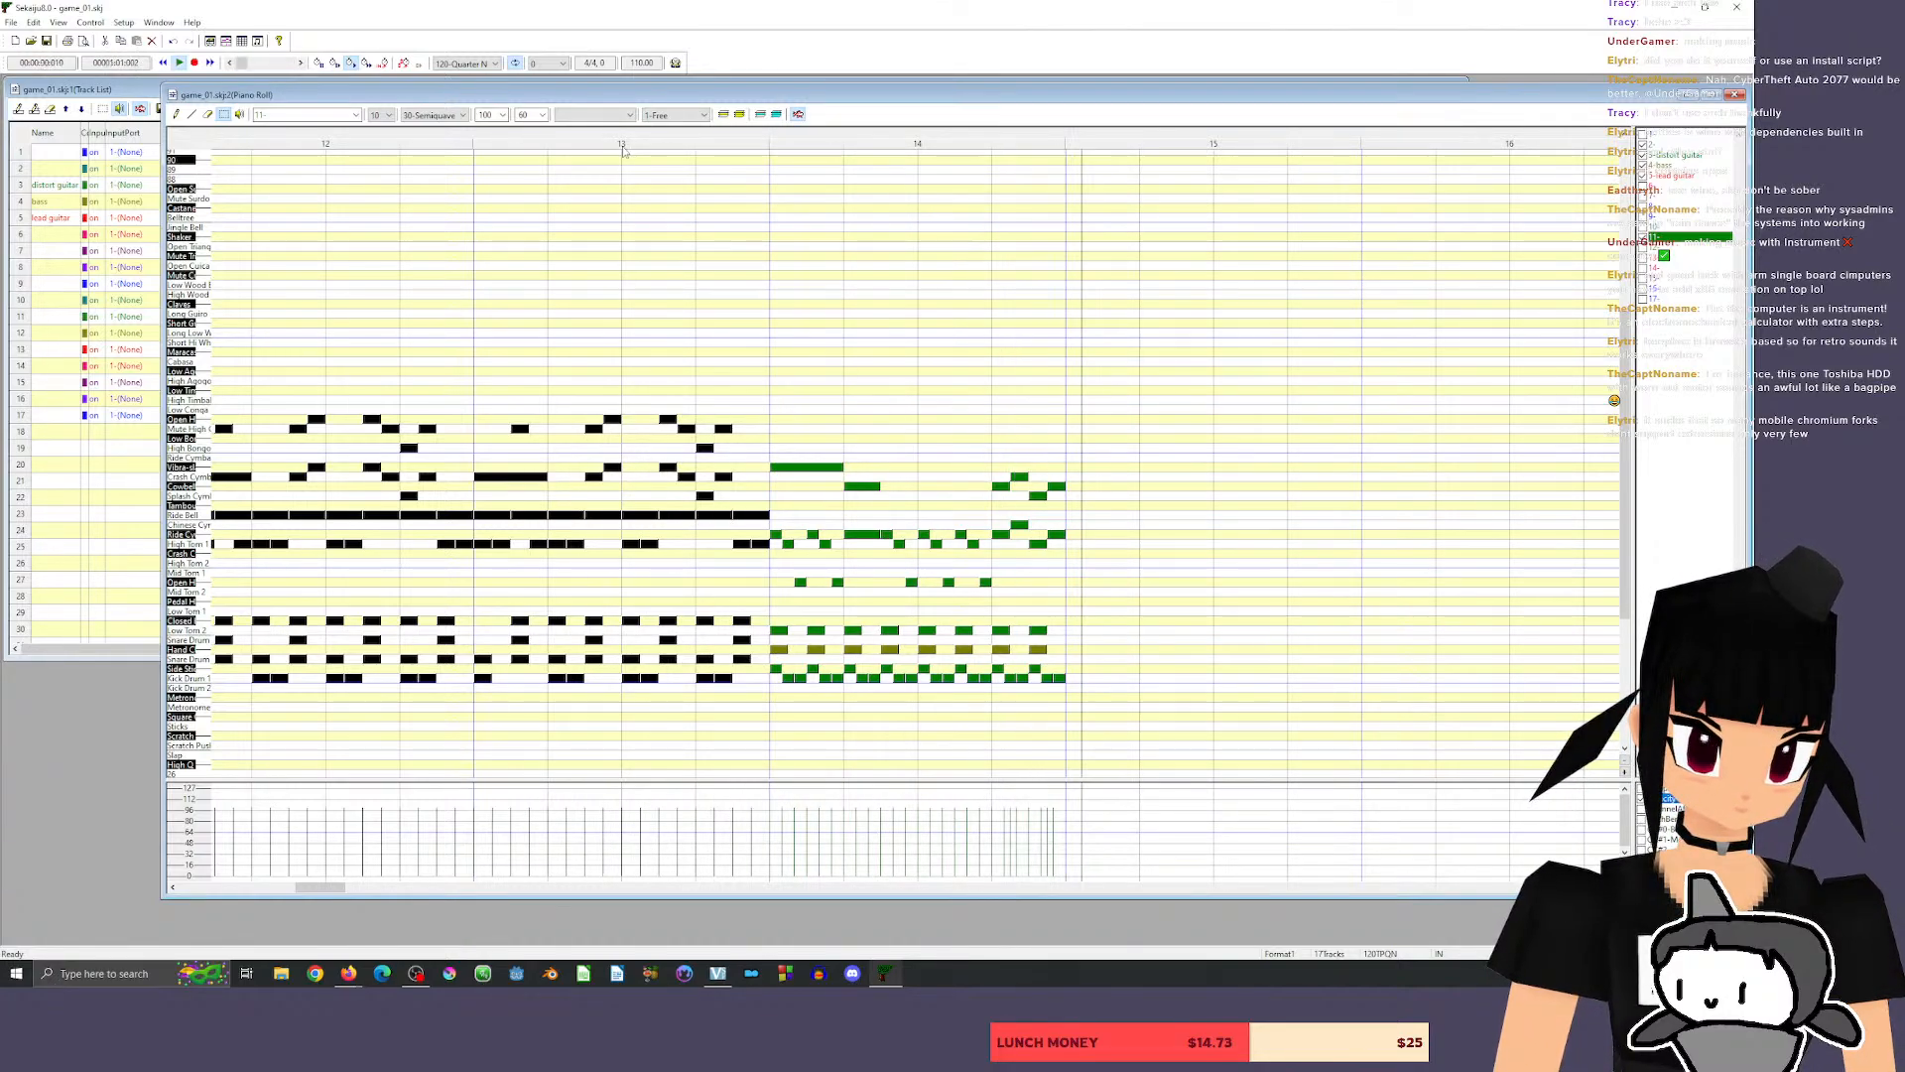
key(space)
drag(204, 886, 316, 887)
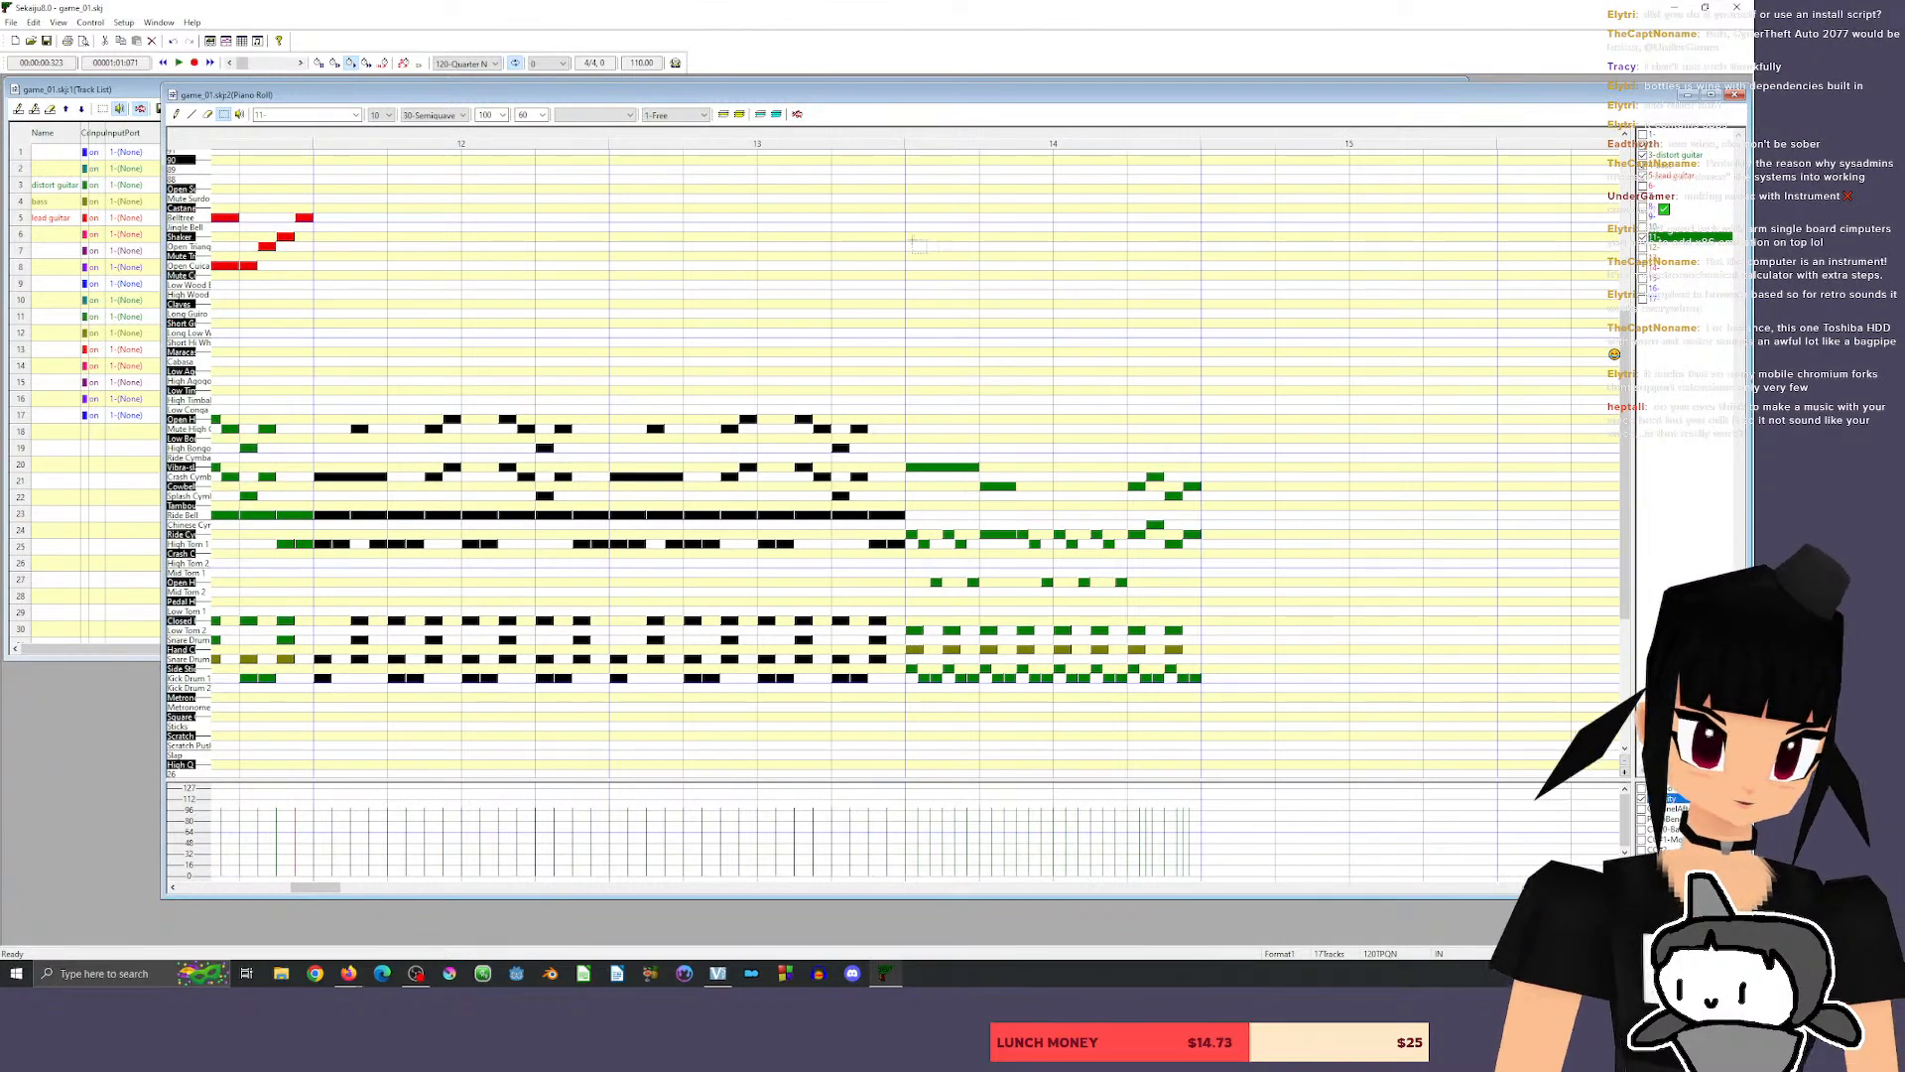
Move the eight drum hits on Low Tom 2 in measure 14 down one semitone to the Snare Drum row.
click(193, 641)
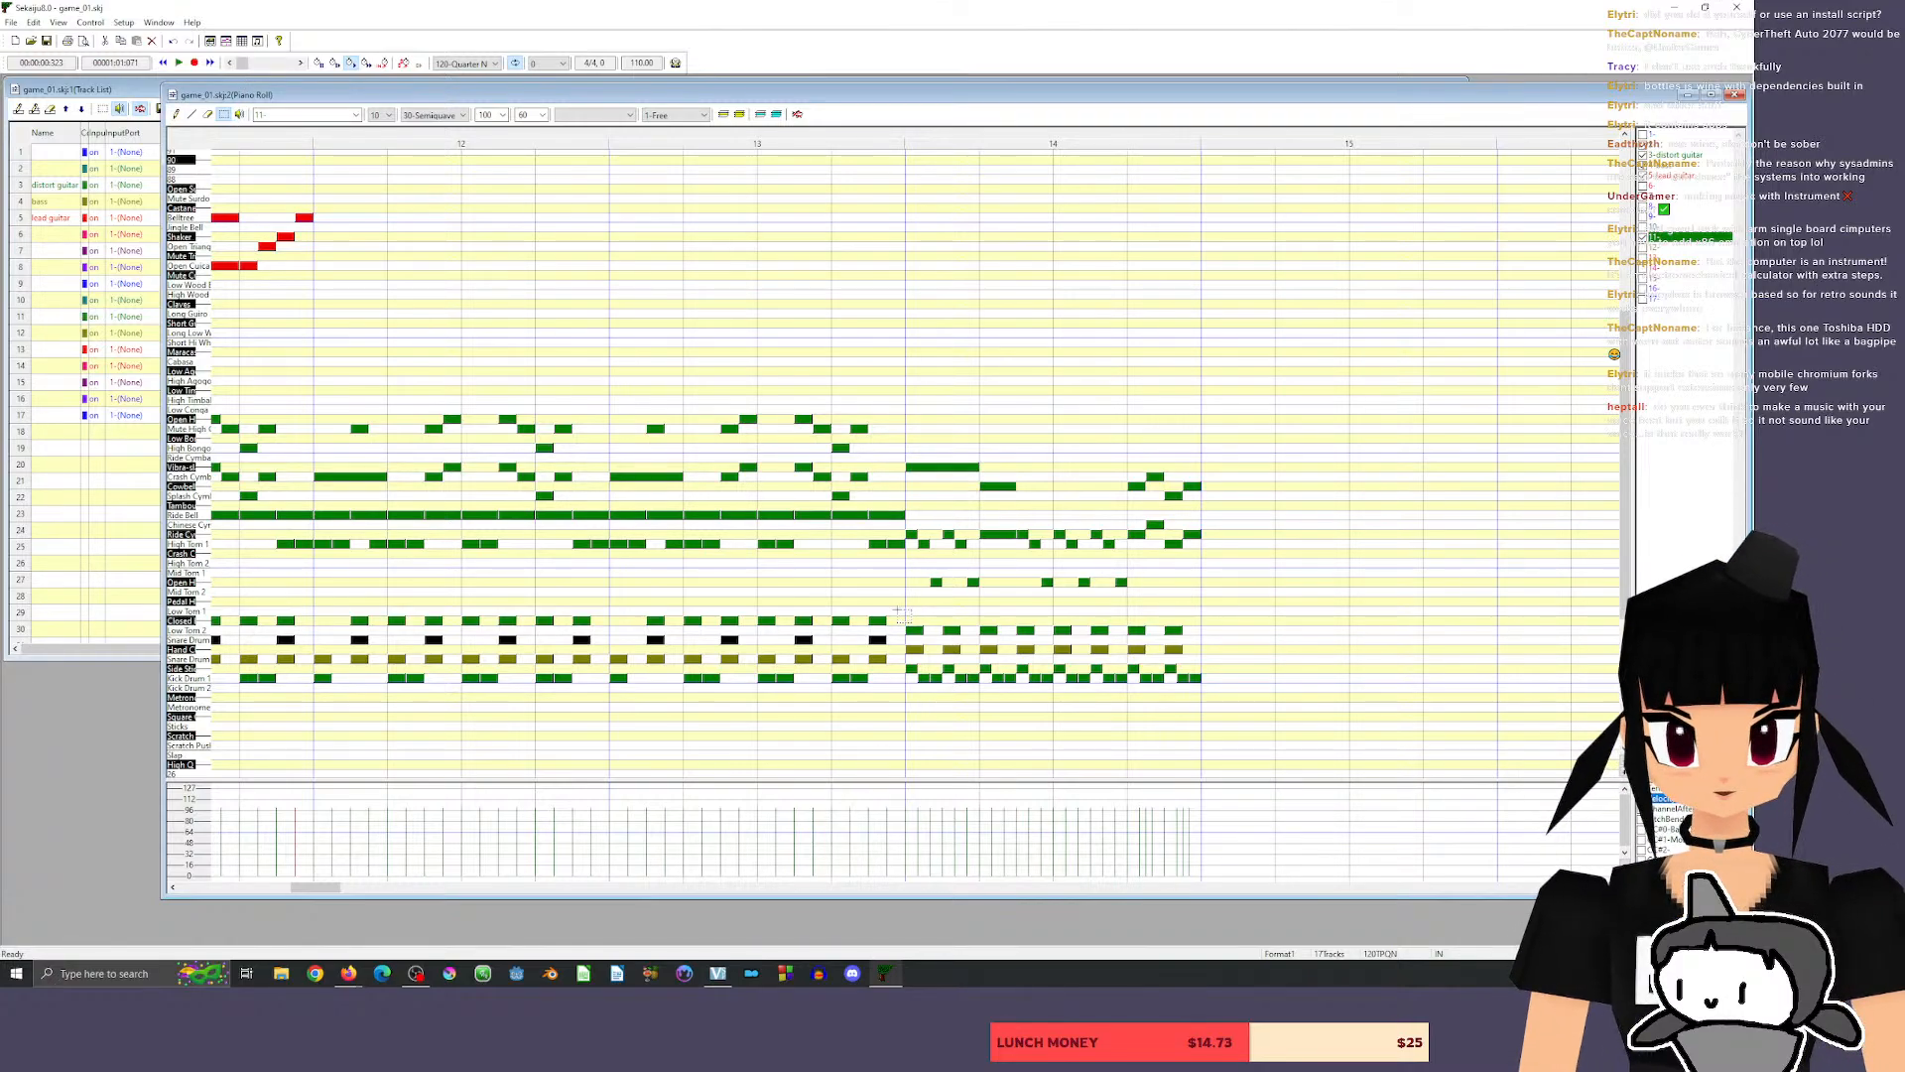
drag(898, 610, 1187, 641)
drag(915, 630, 915, 639)
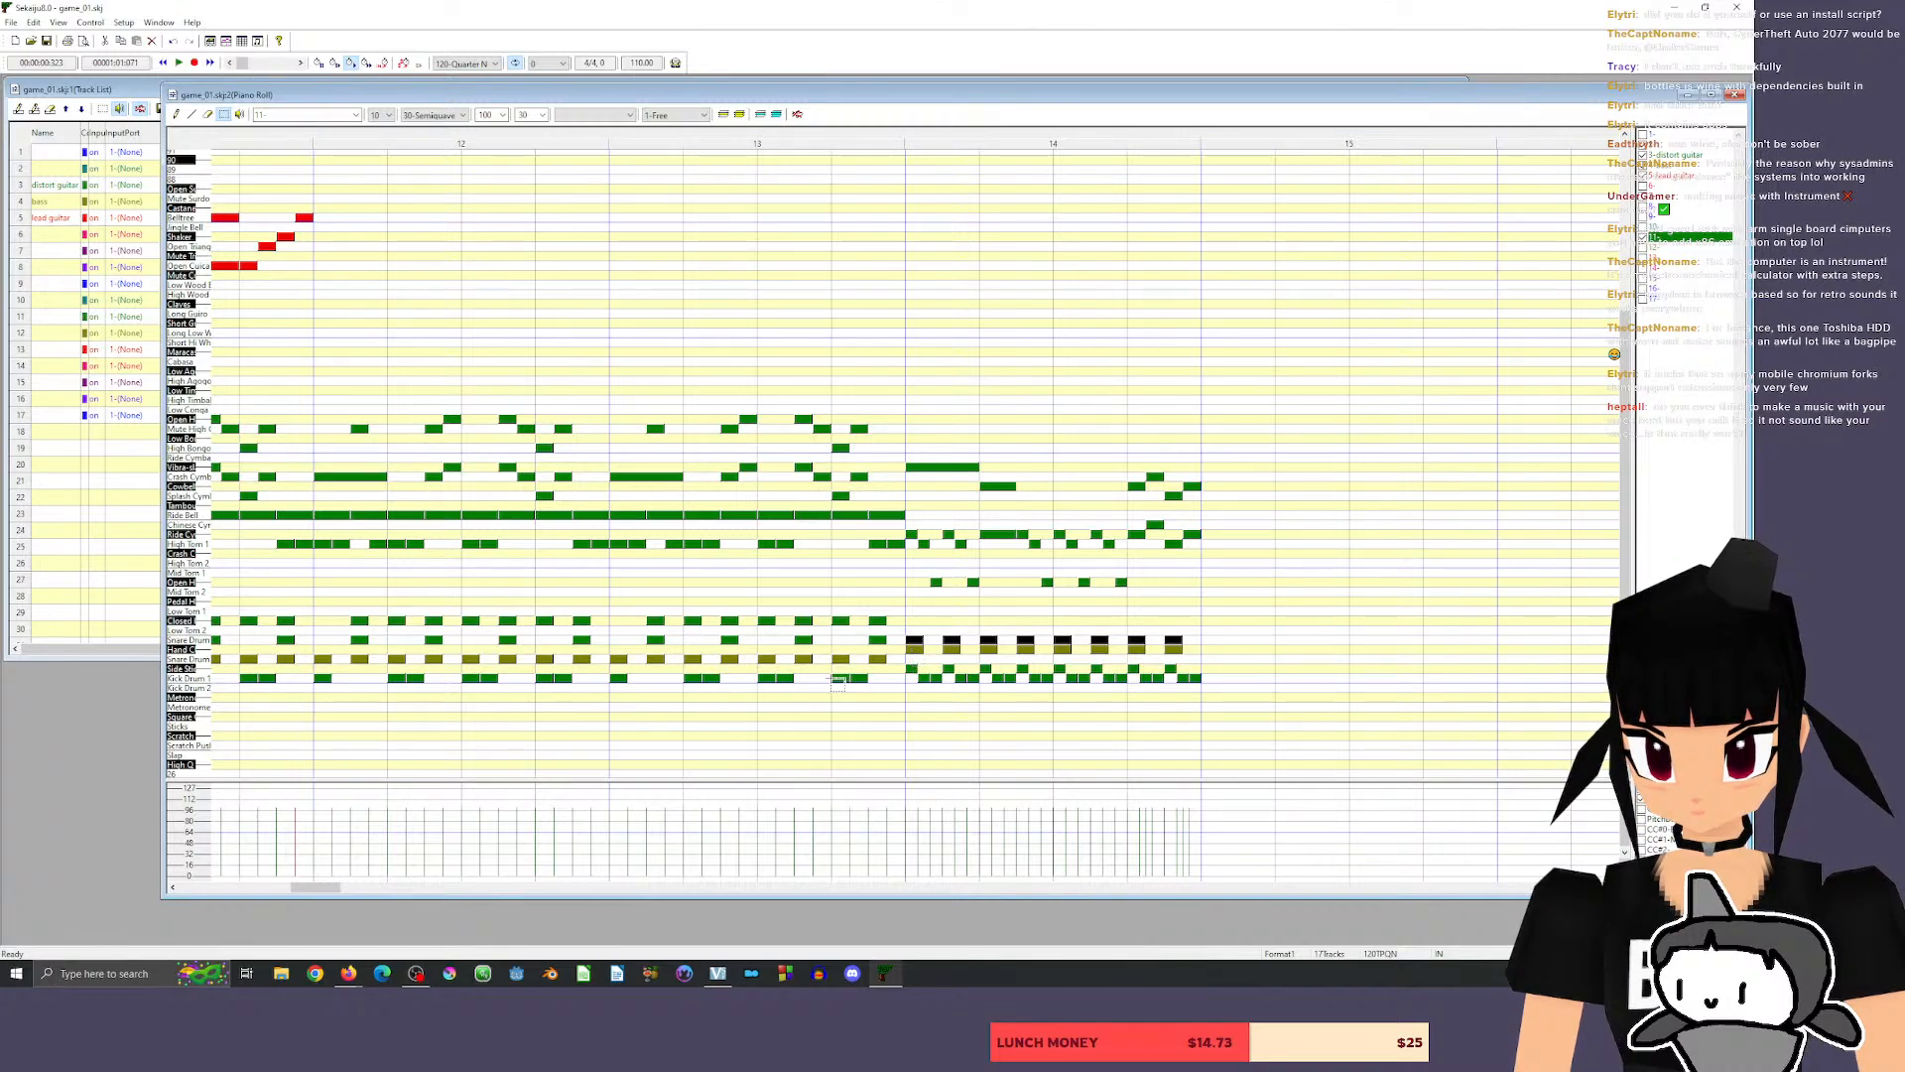
click(1677, 164)
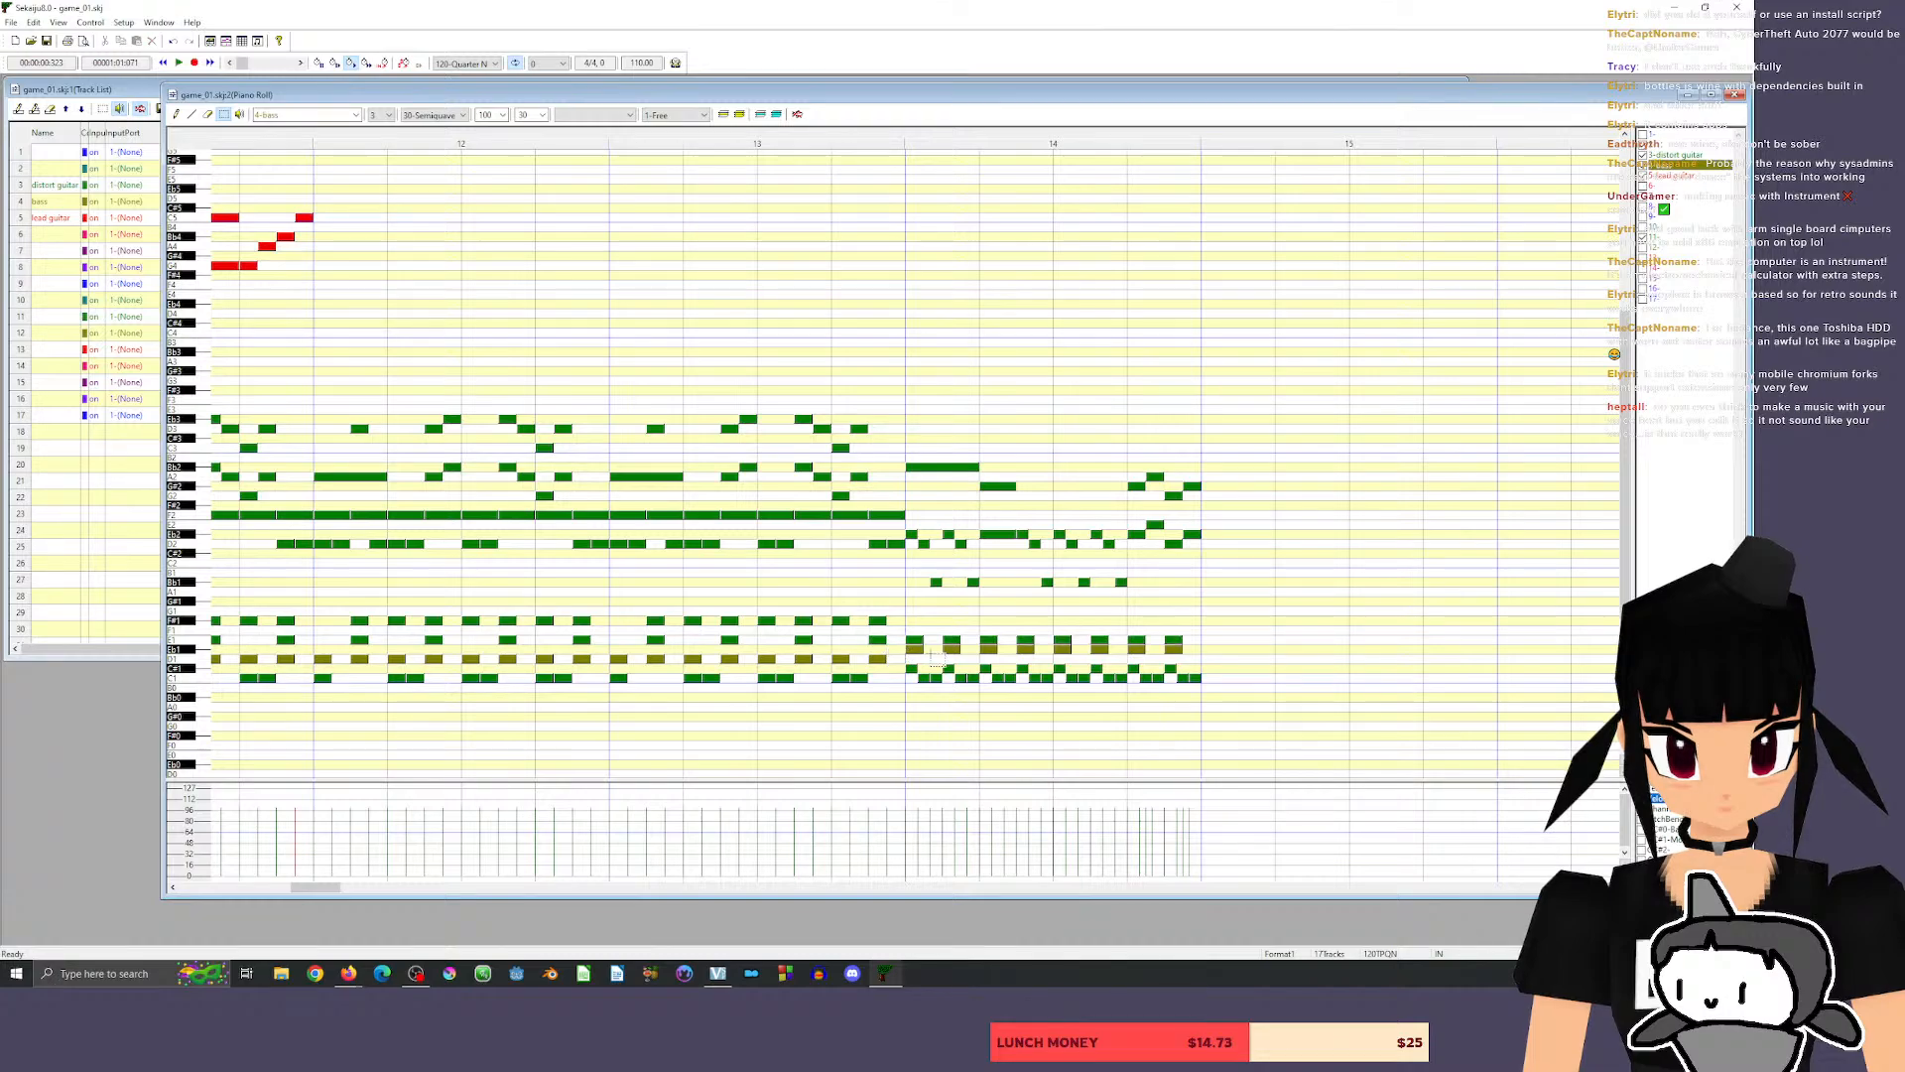
drag(931, 654, 1212, 652)
drag(892, 646, 1201, 658)
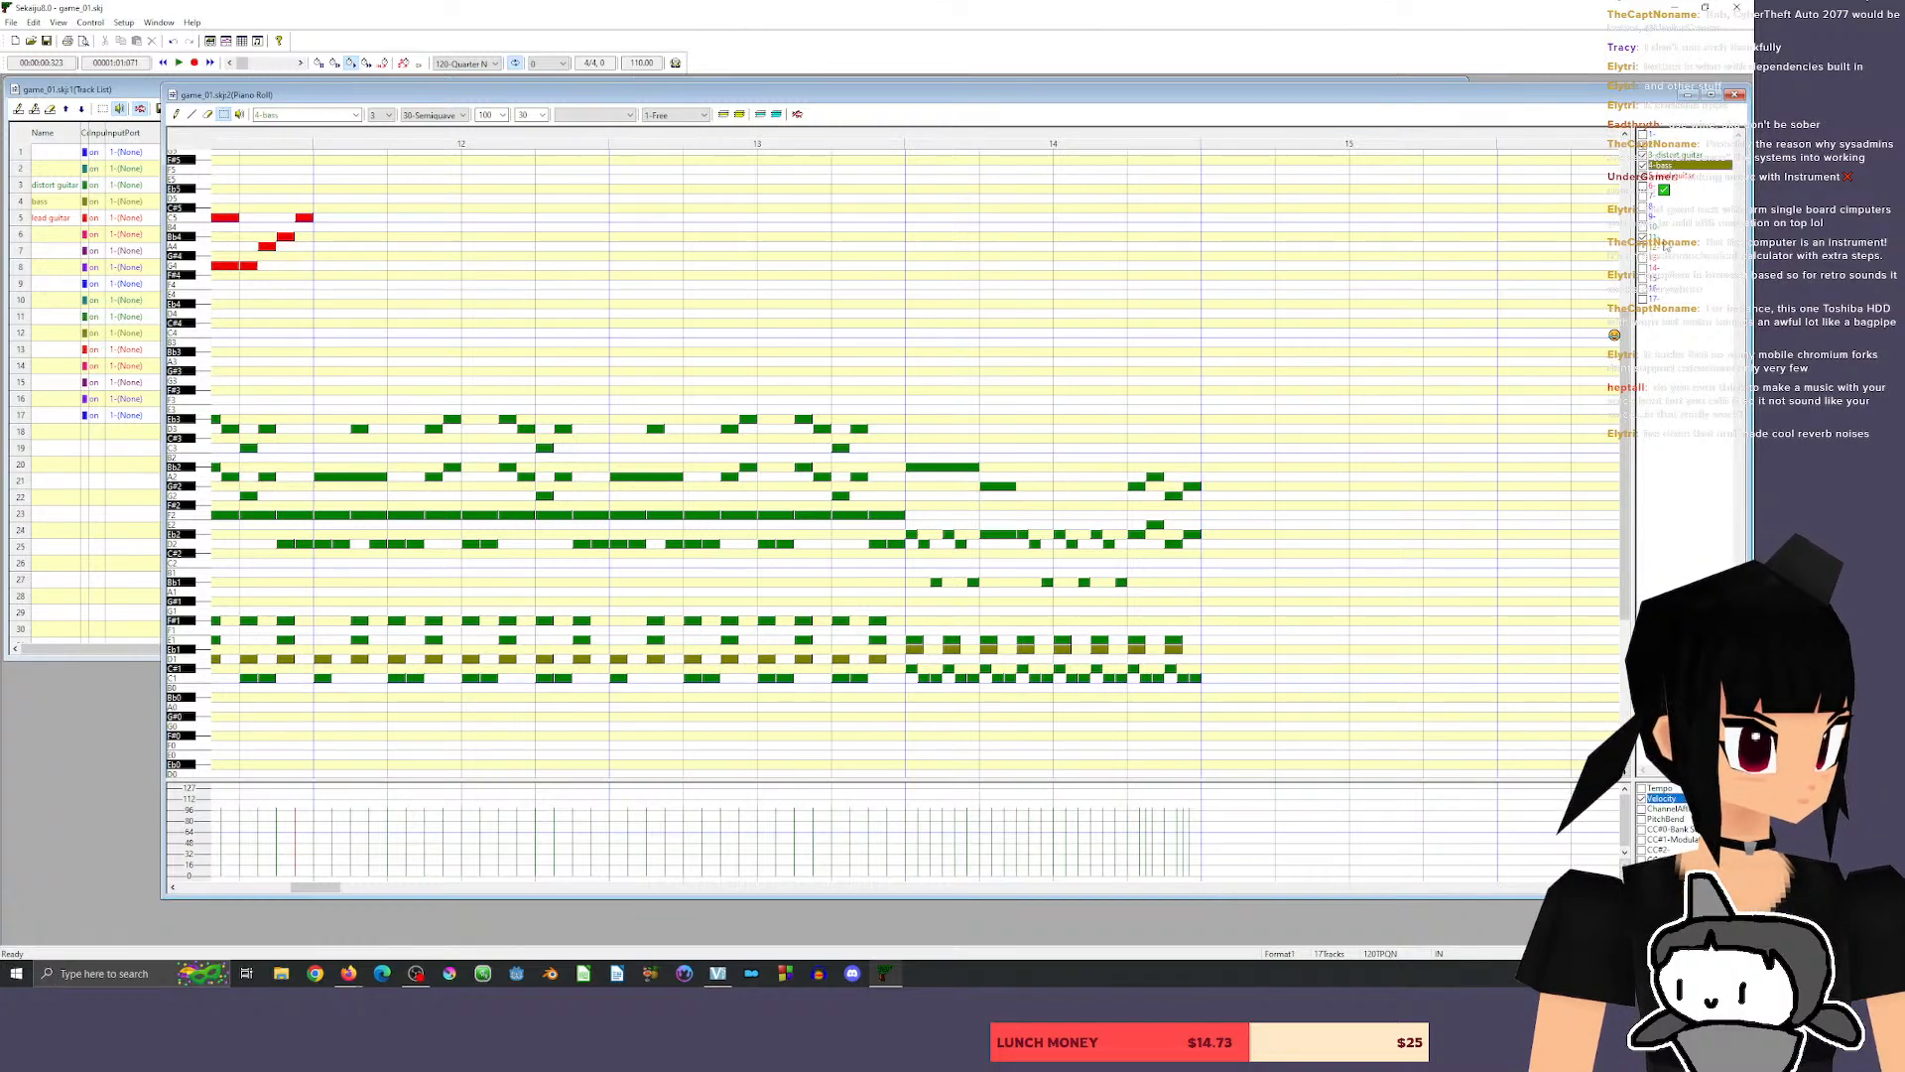
click(1682, 238)
Lower the eight bass notes of measure 14 one by one from Eb1 to D1.
key(d)
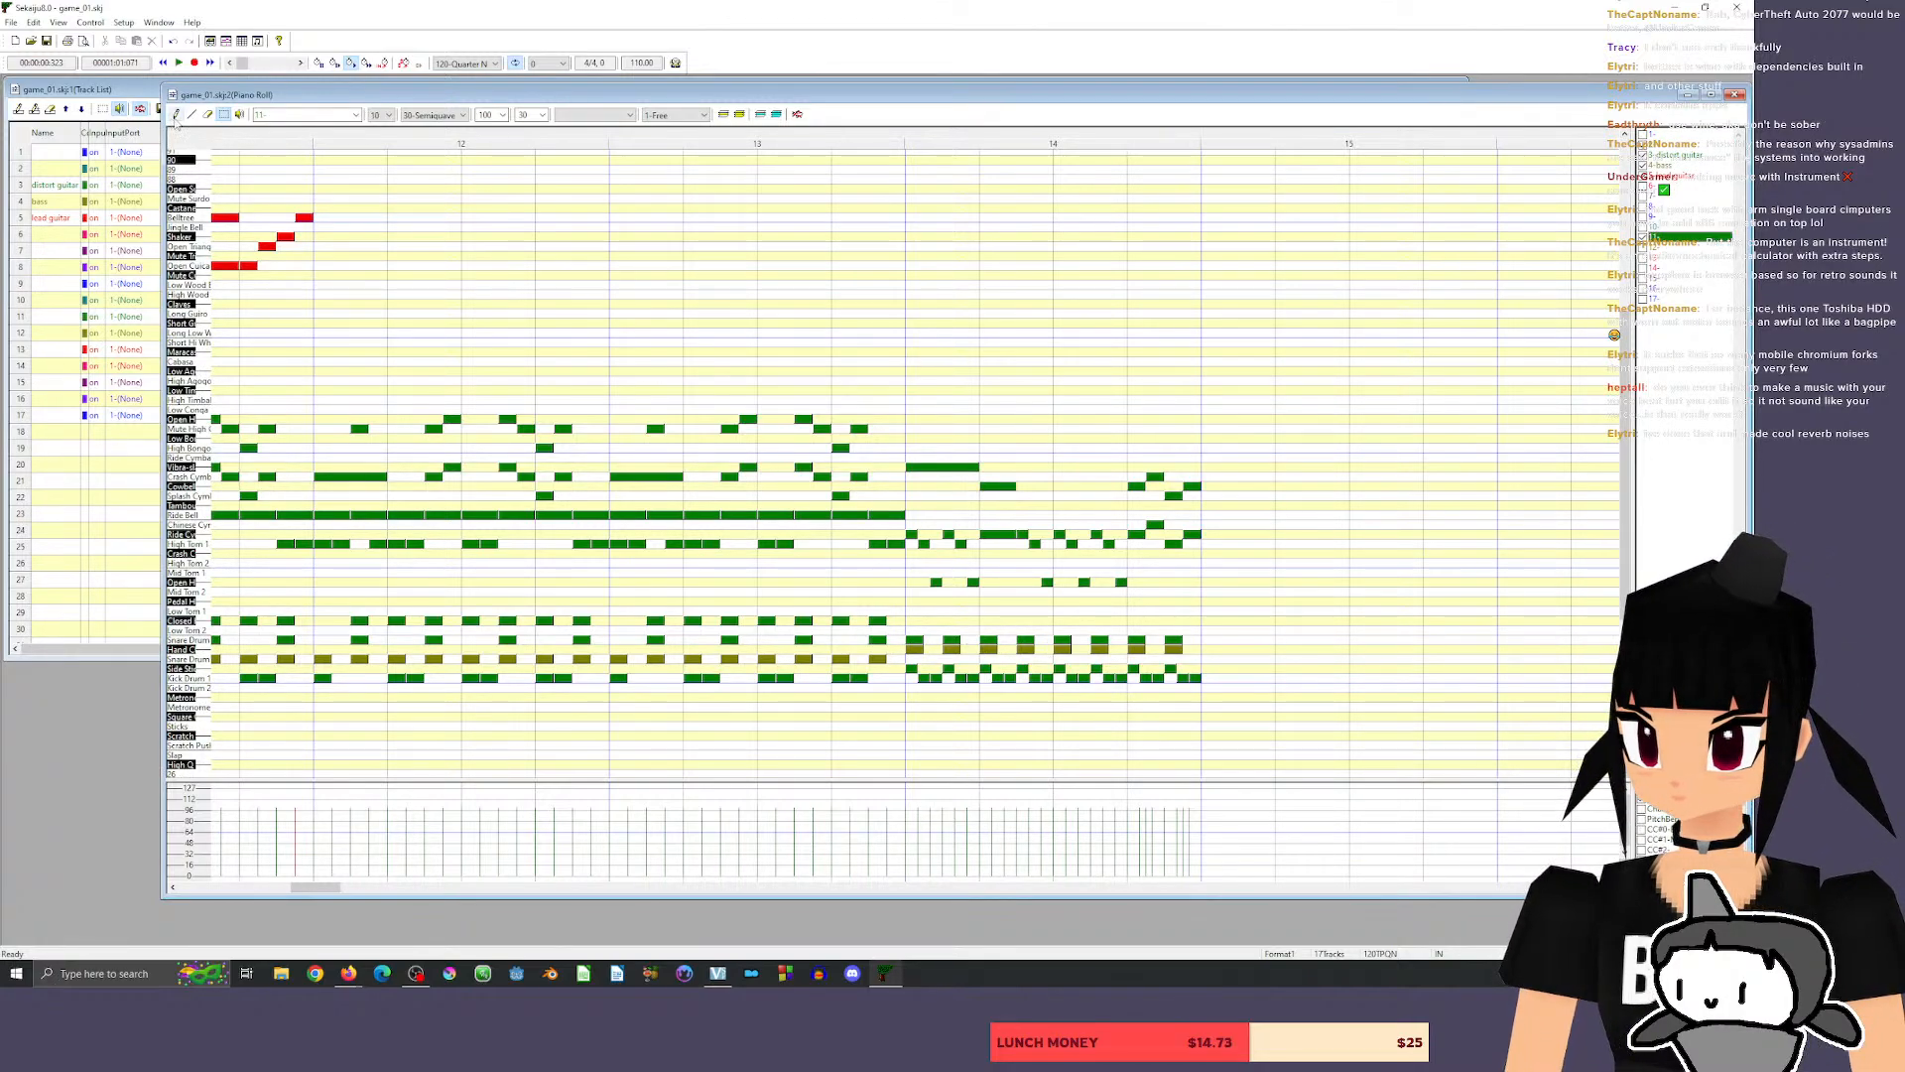
click(914, 645)
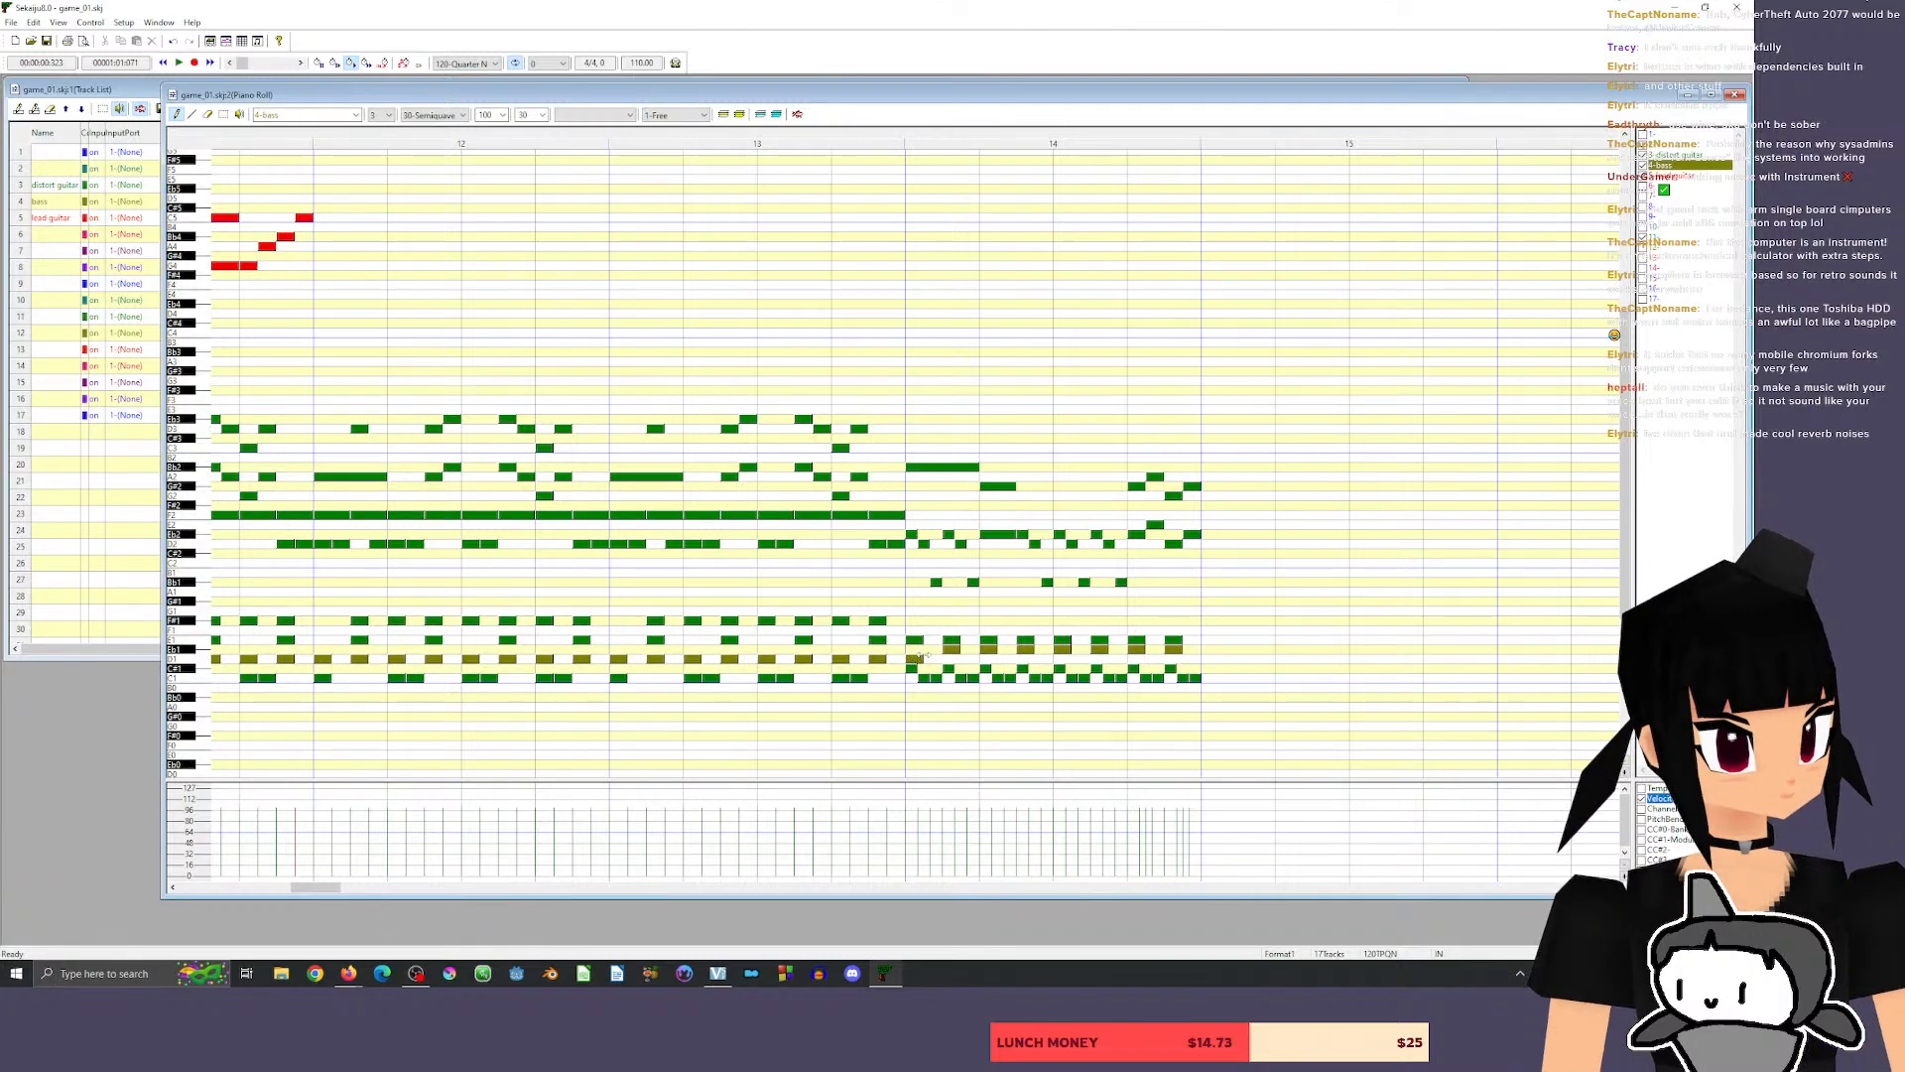
click(952, 658)
click(988, 658)
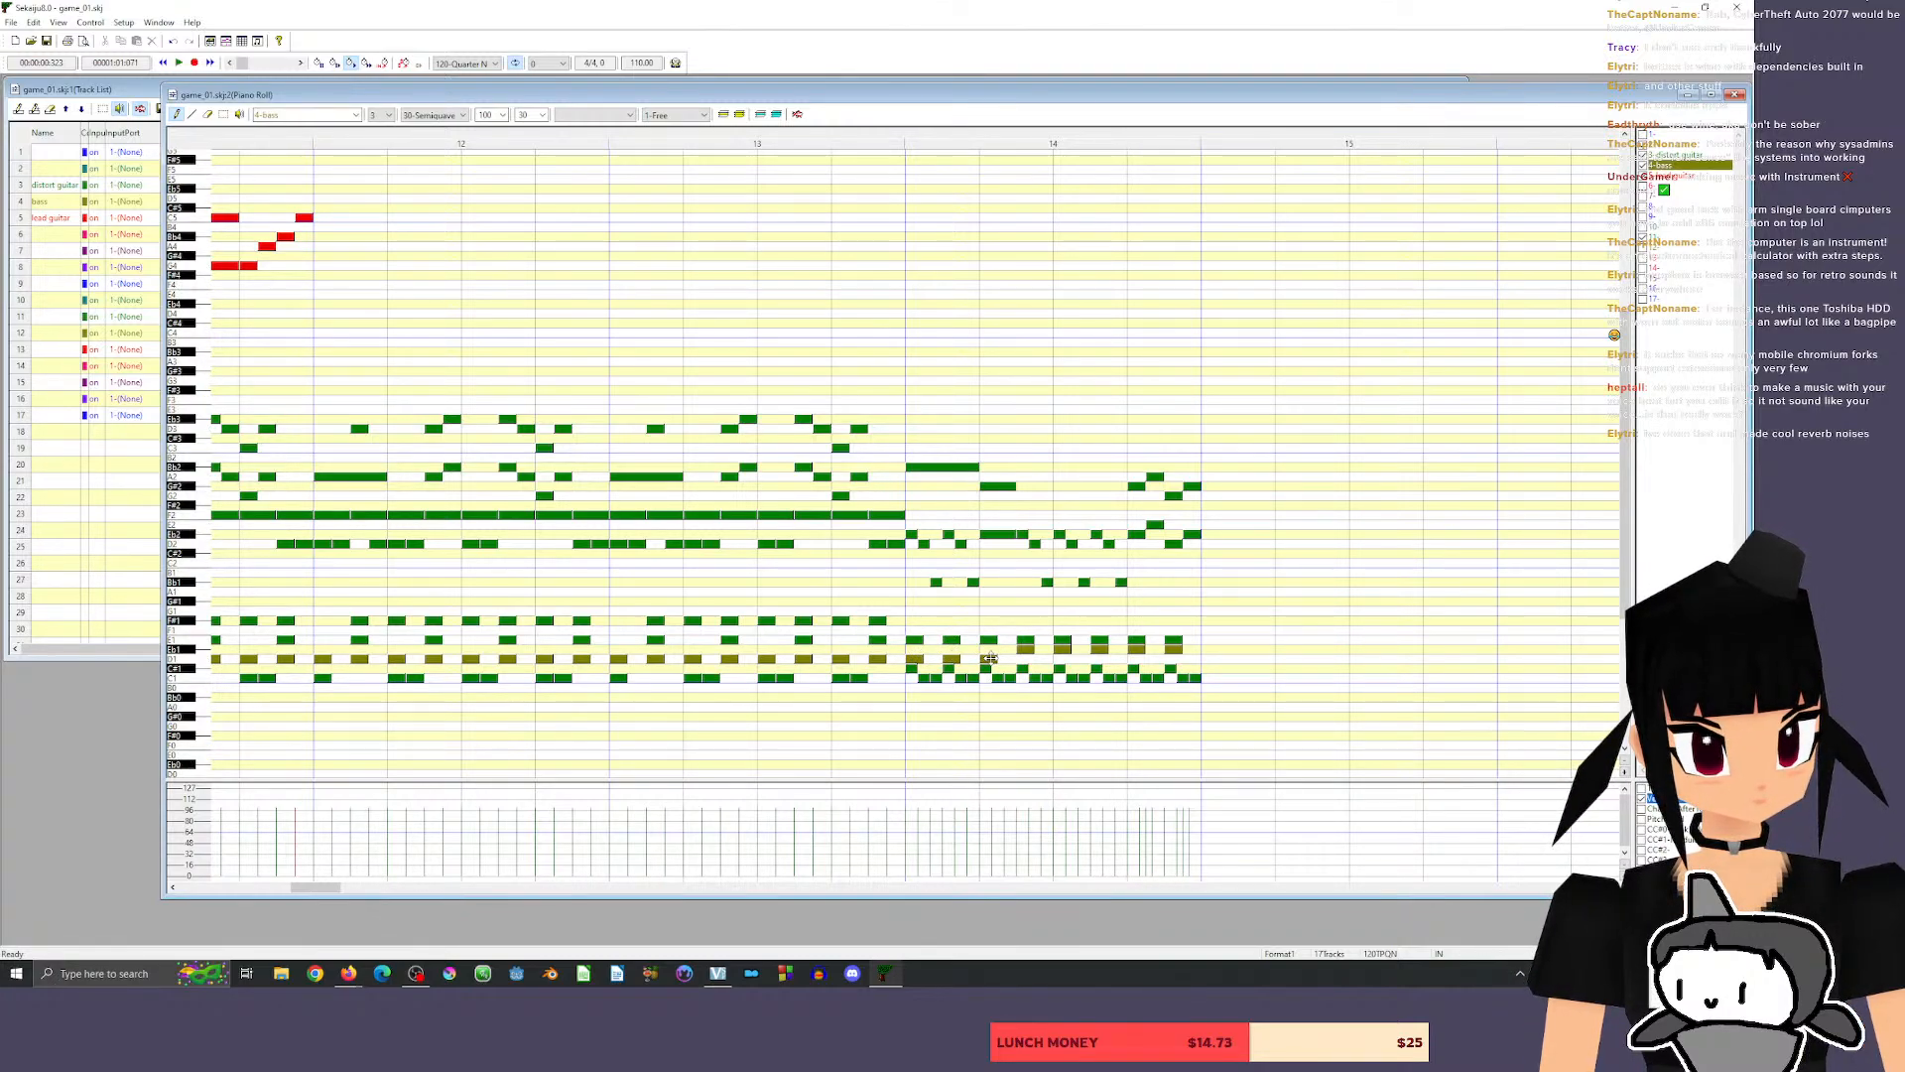
click(1024, 658)
click(1063, 658)
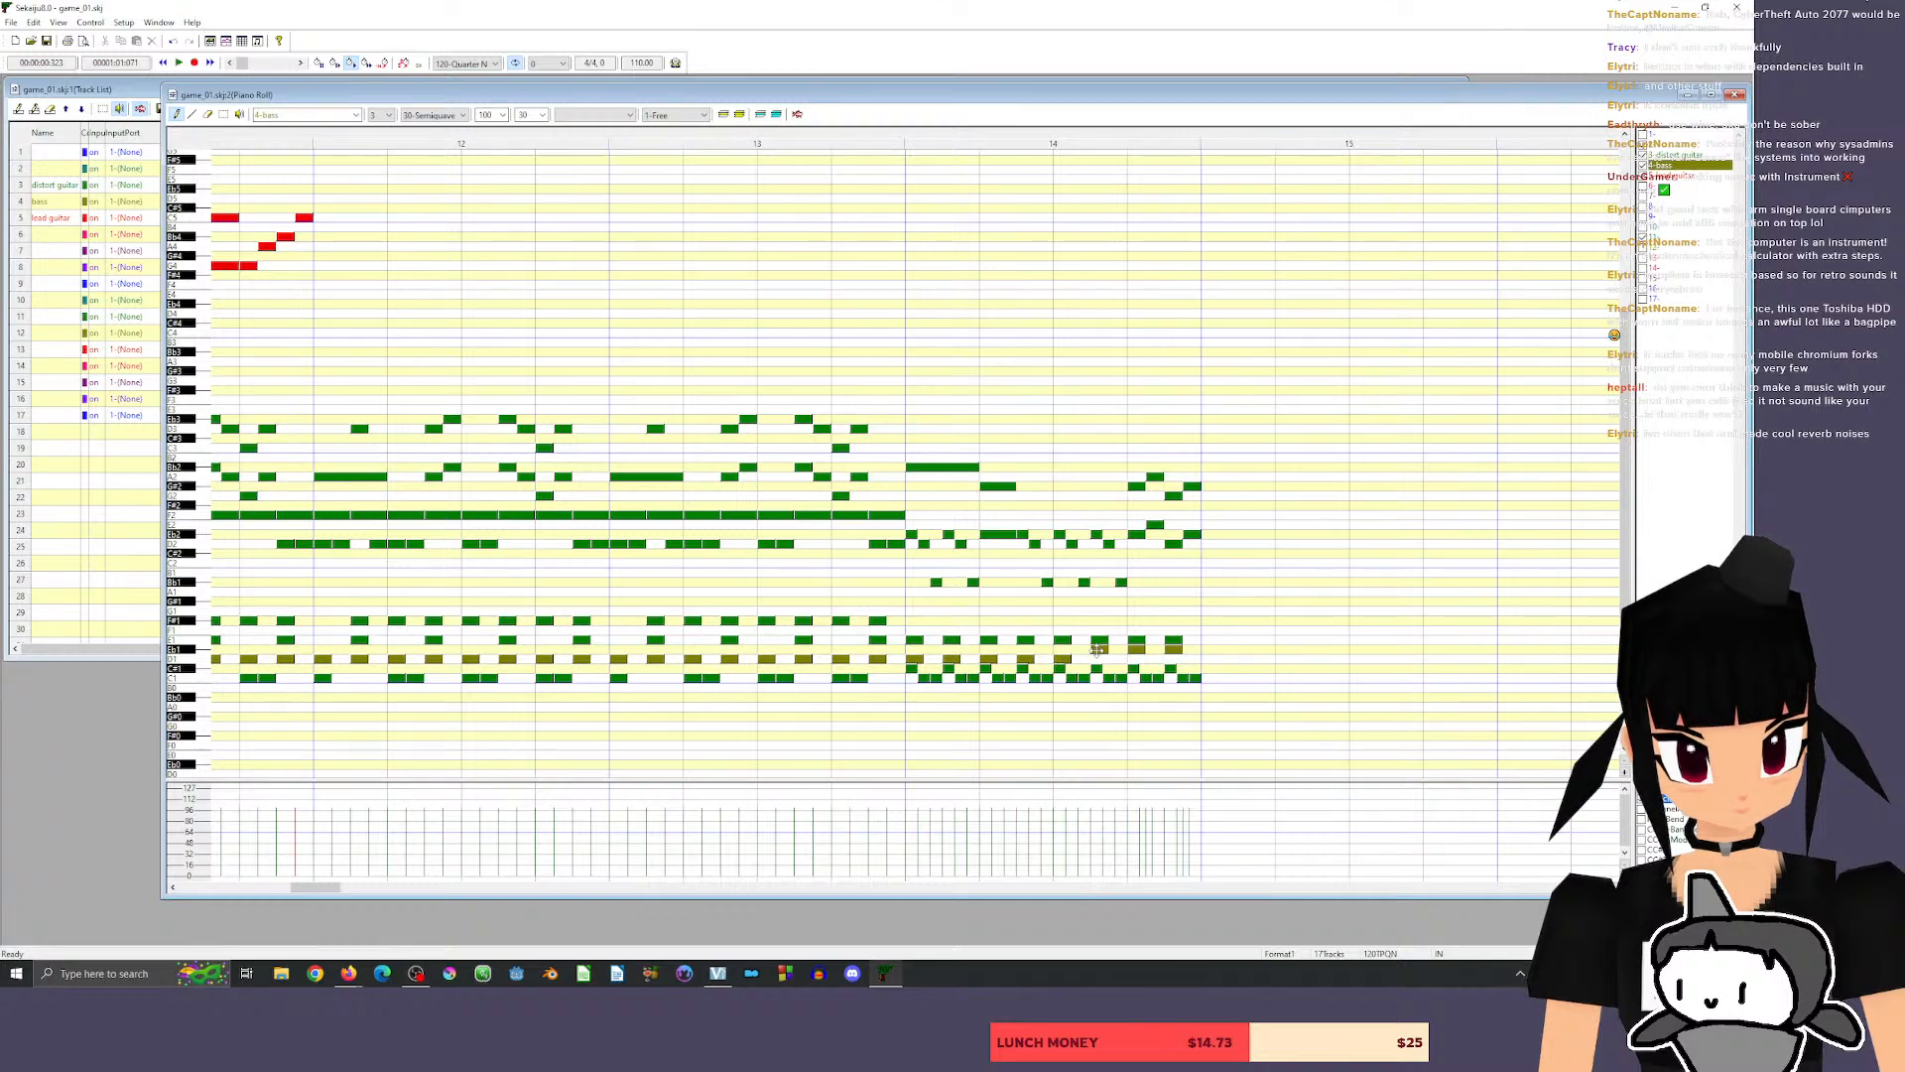
click(1100, 658)
click(1136, 658)
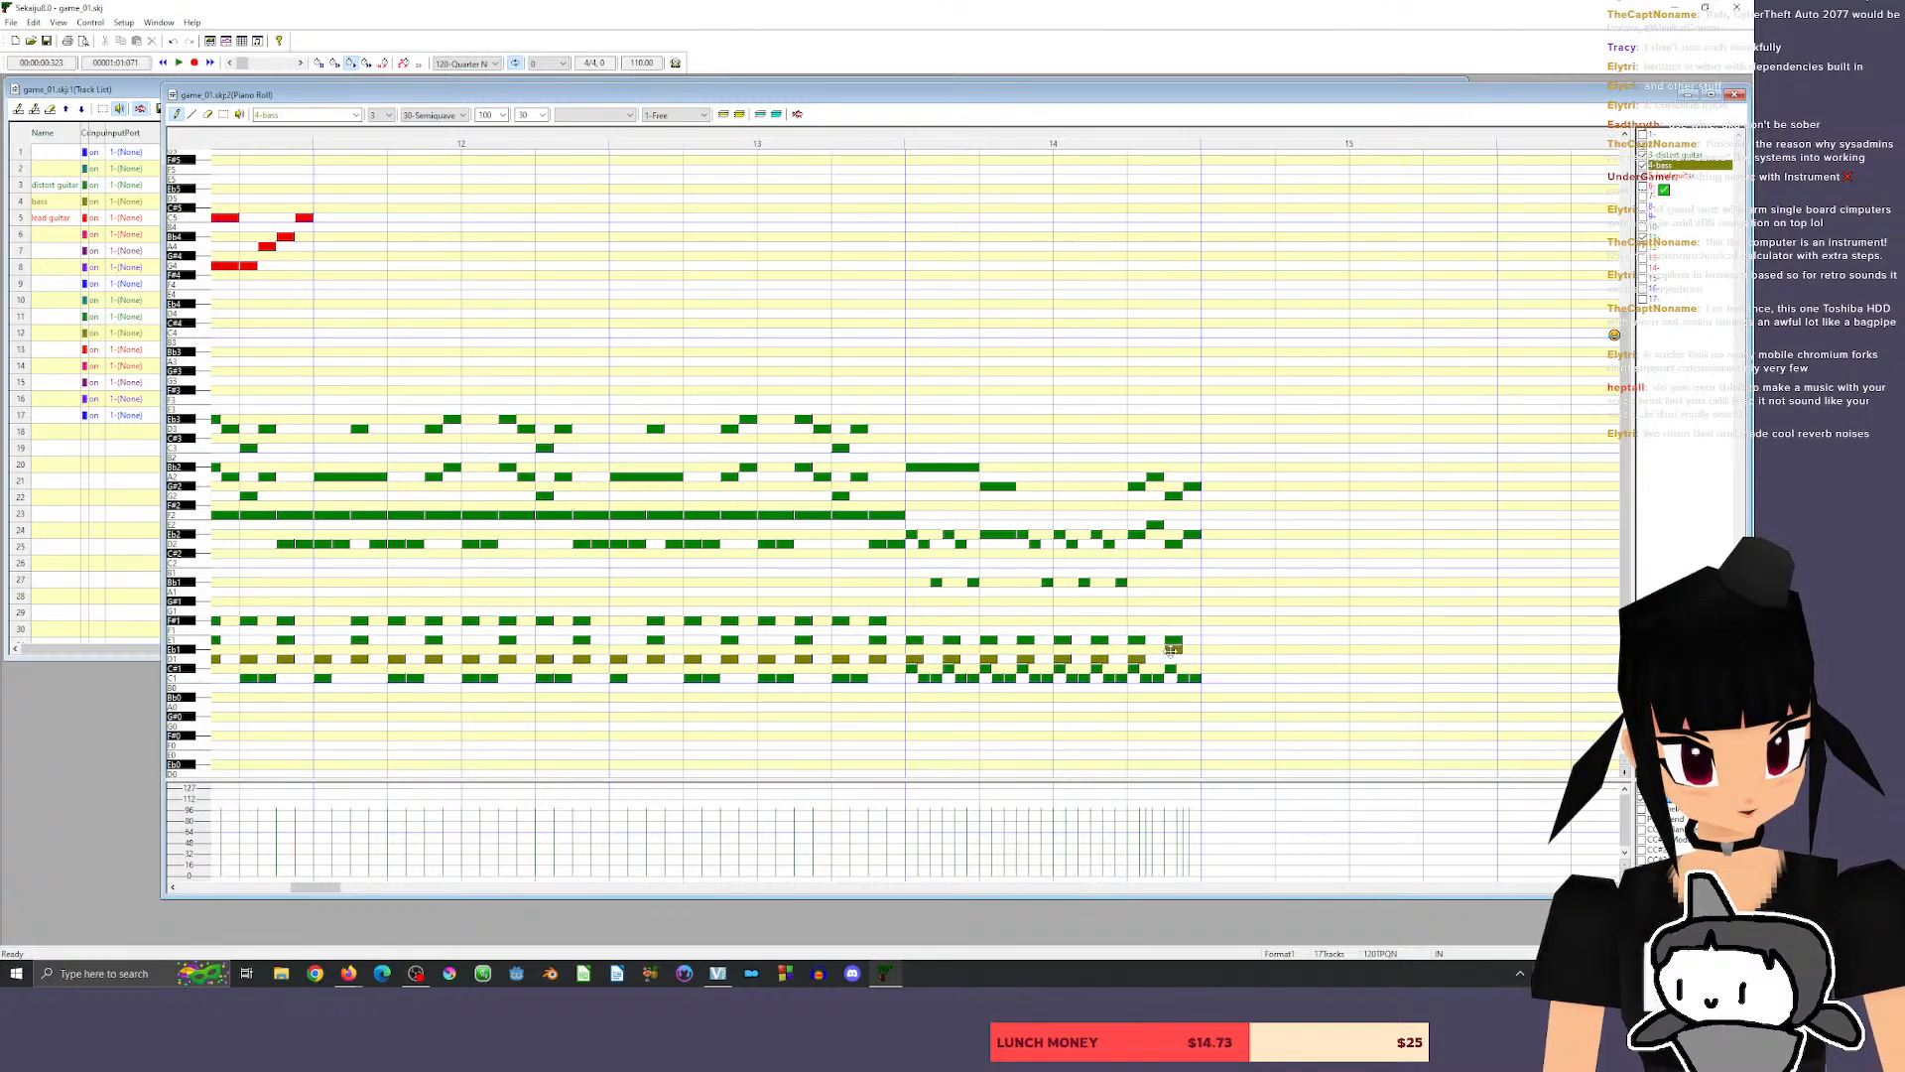
click(1174, 658)
Try to play the corrected riff in measure 14, starting from beat 2 of measure 13.
click(679, 138)
key(space)
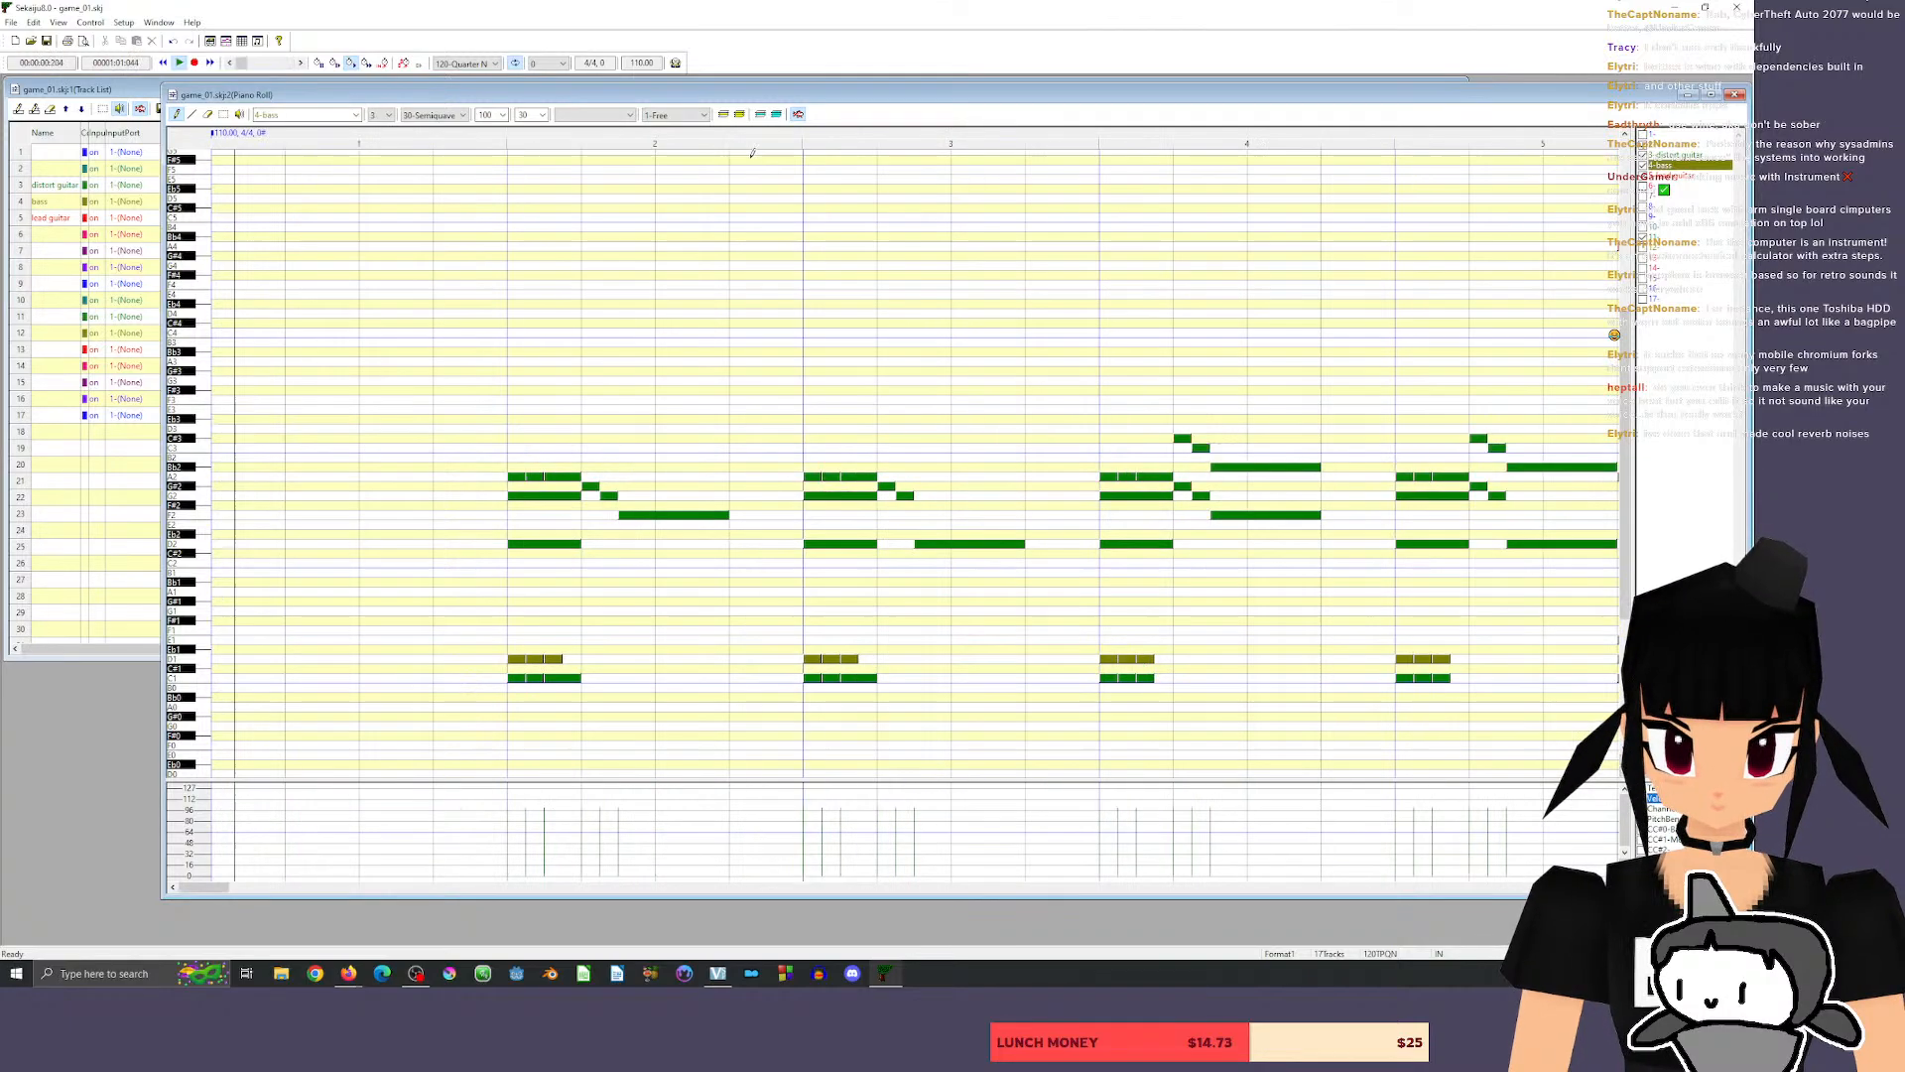
key(space)
drag(206, 886, 319, 899)
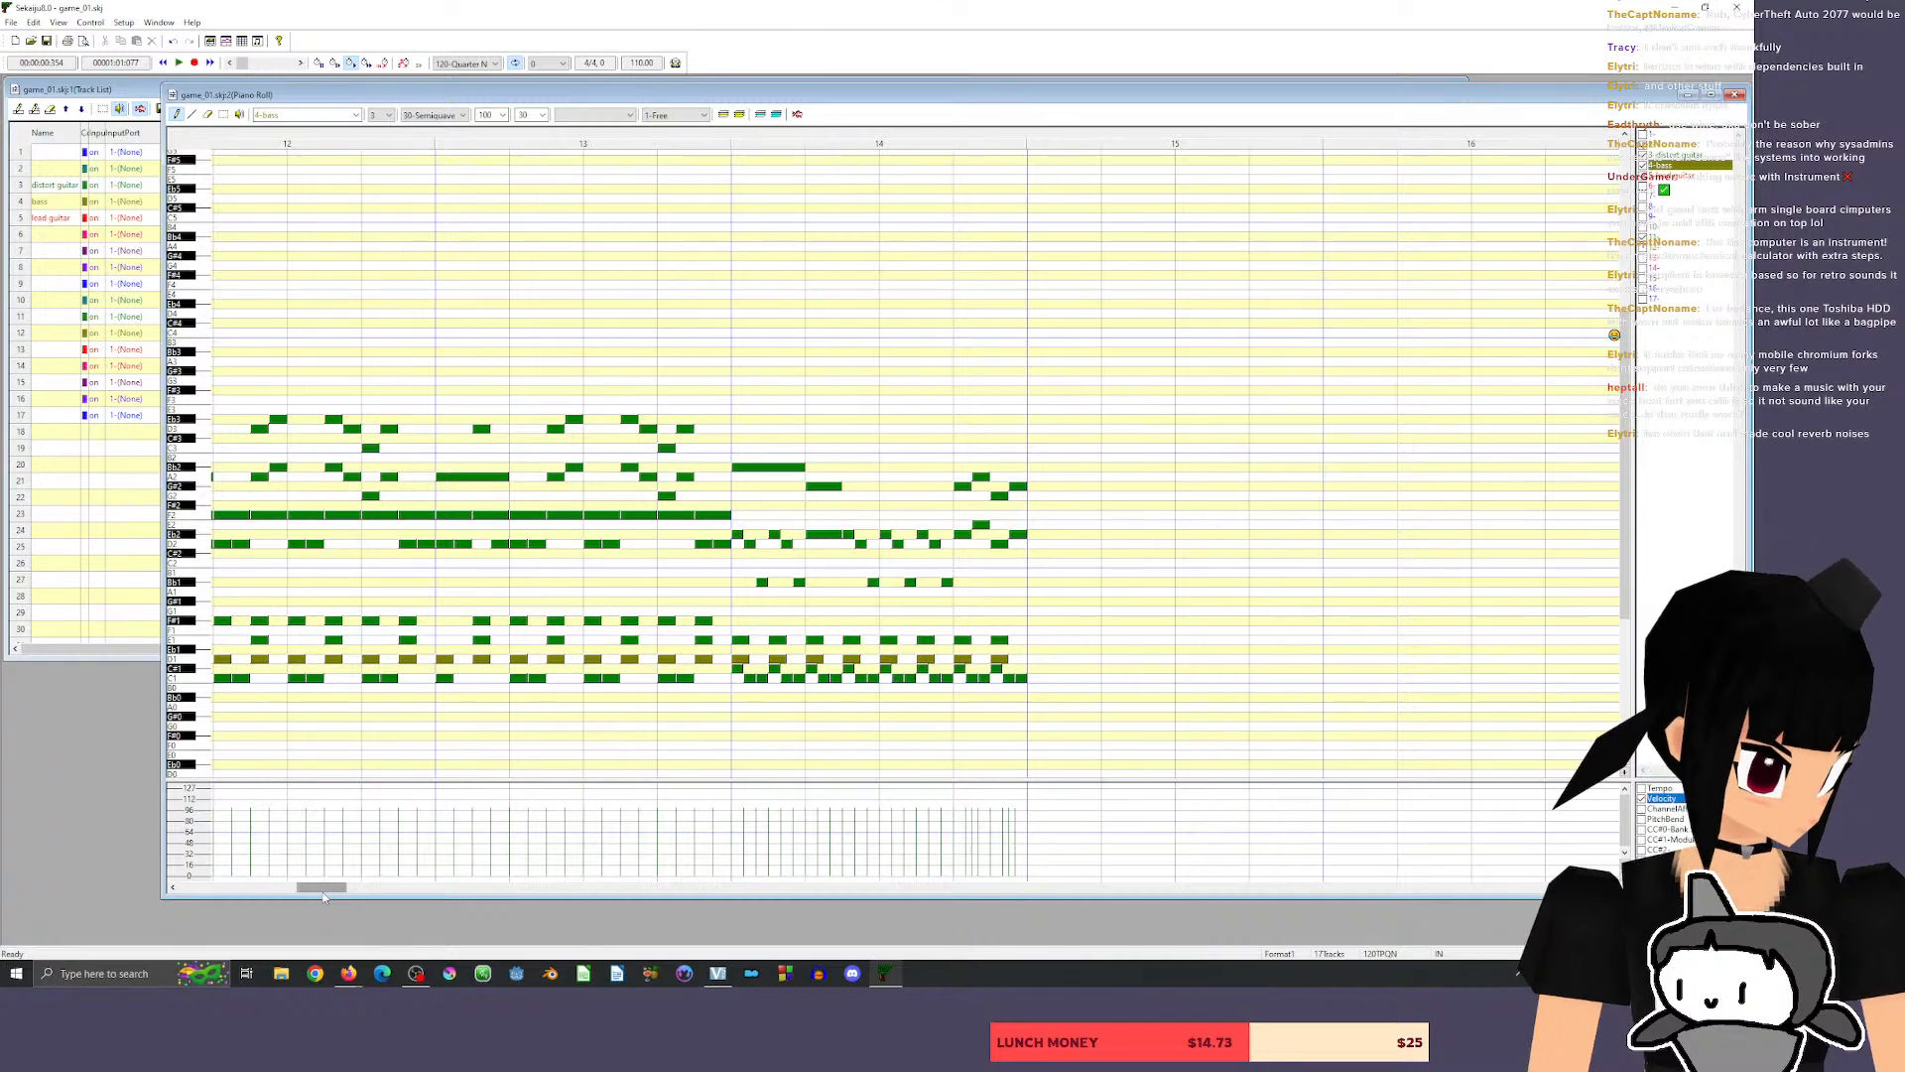
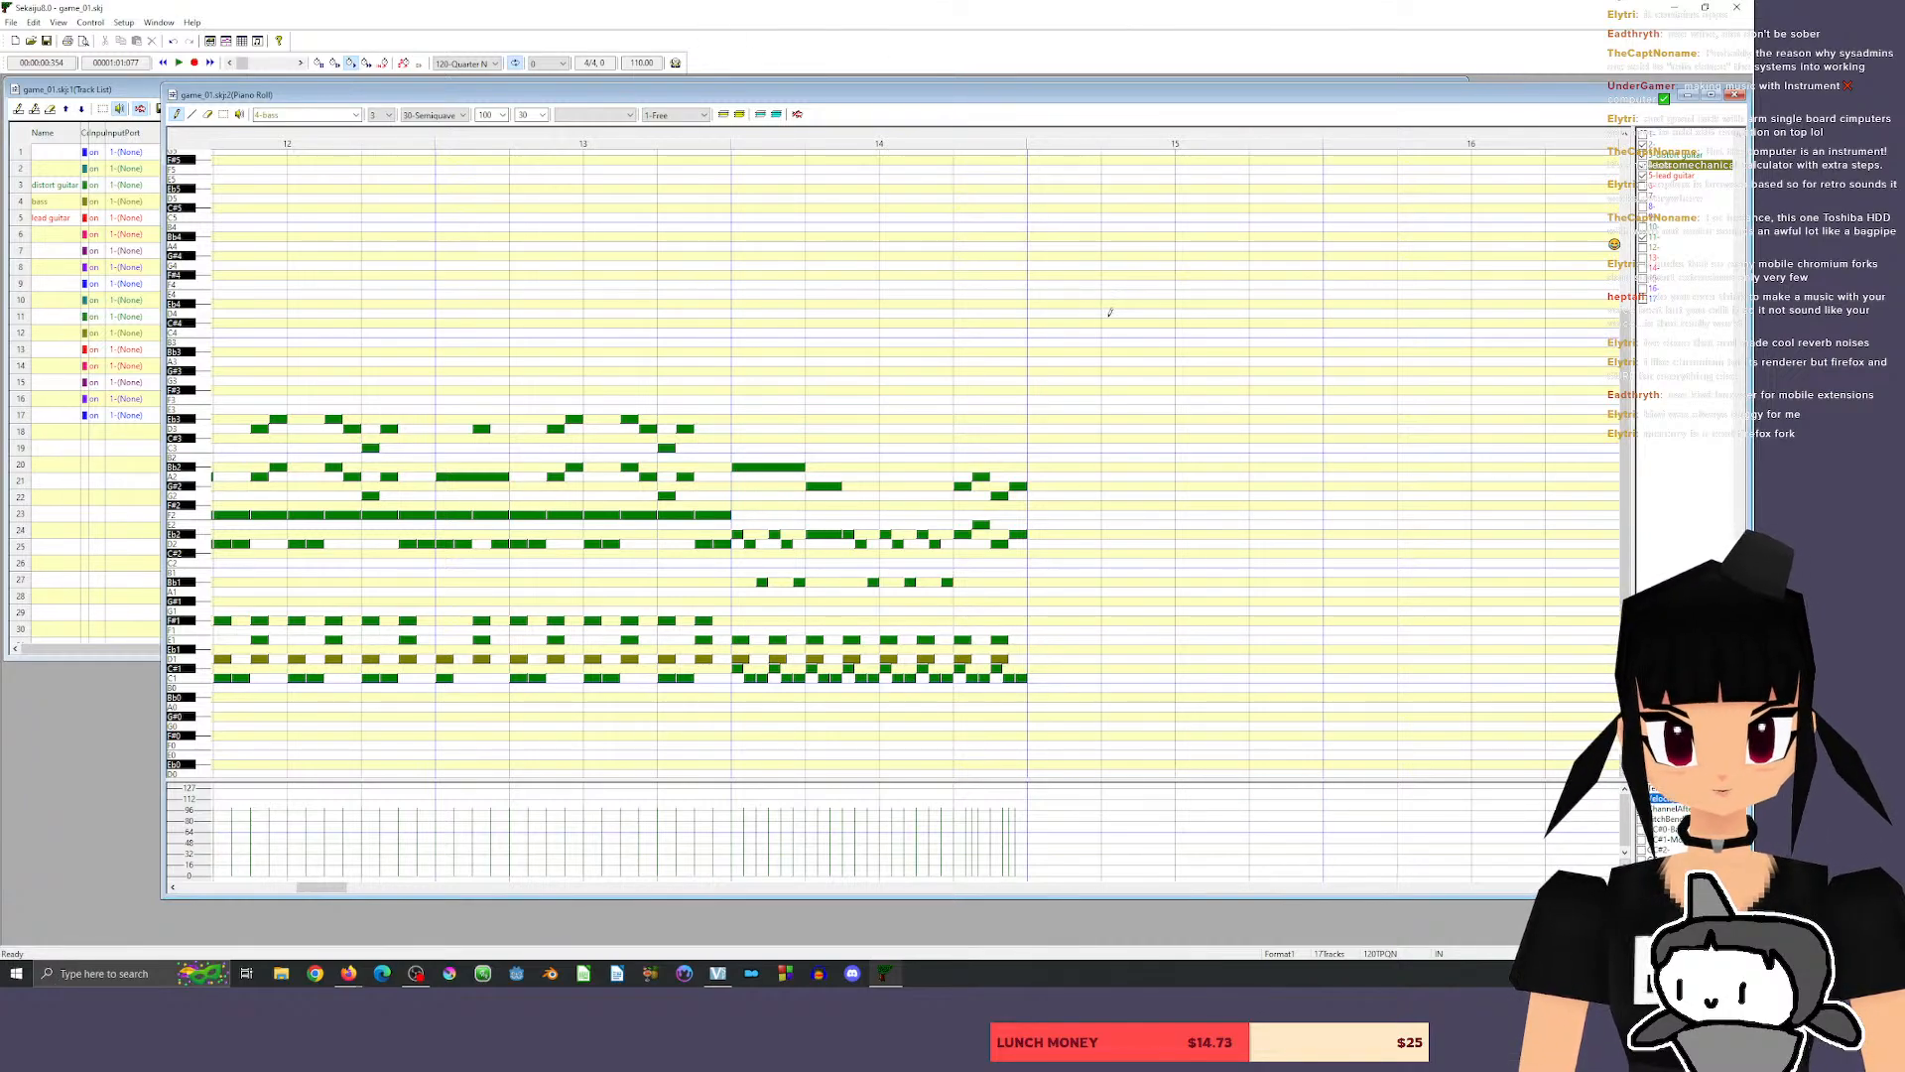
Play the riff of measure 14, starting from the second half of measure 13.
click(633, 139)
key(space)
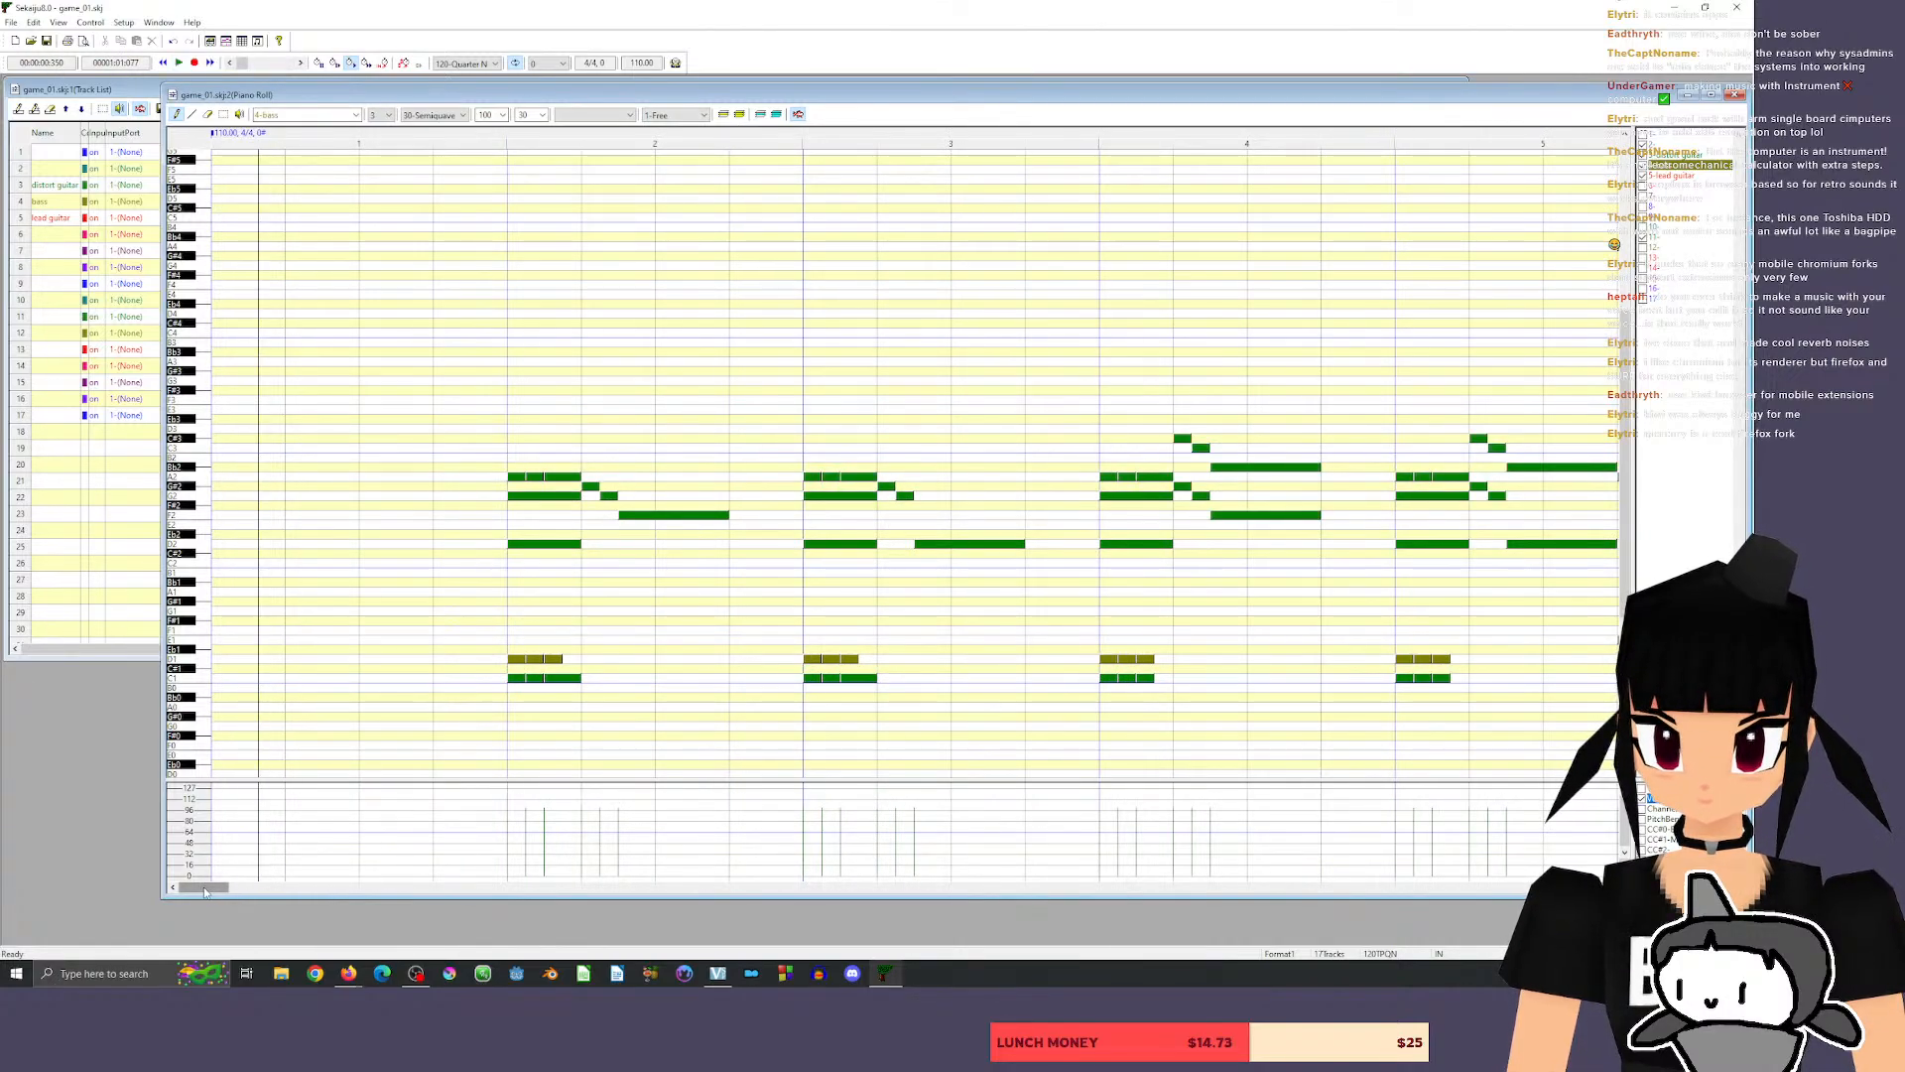
drag(206, 887, 326, 890)
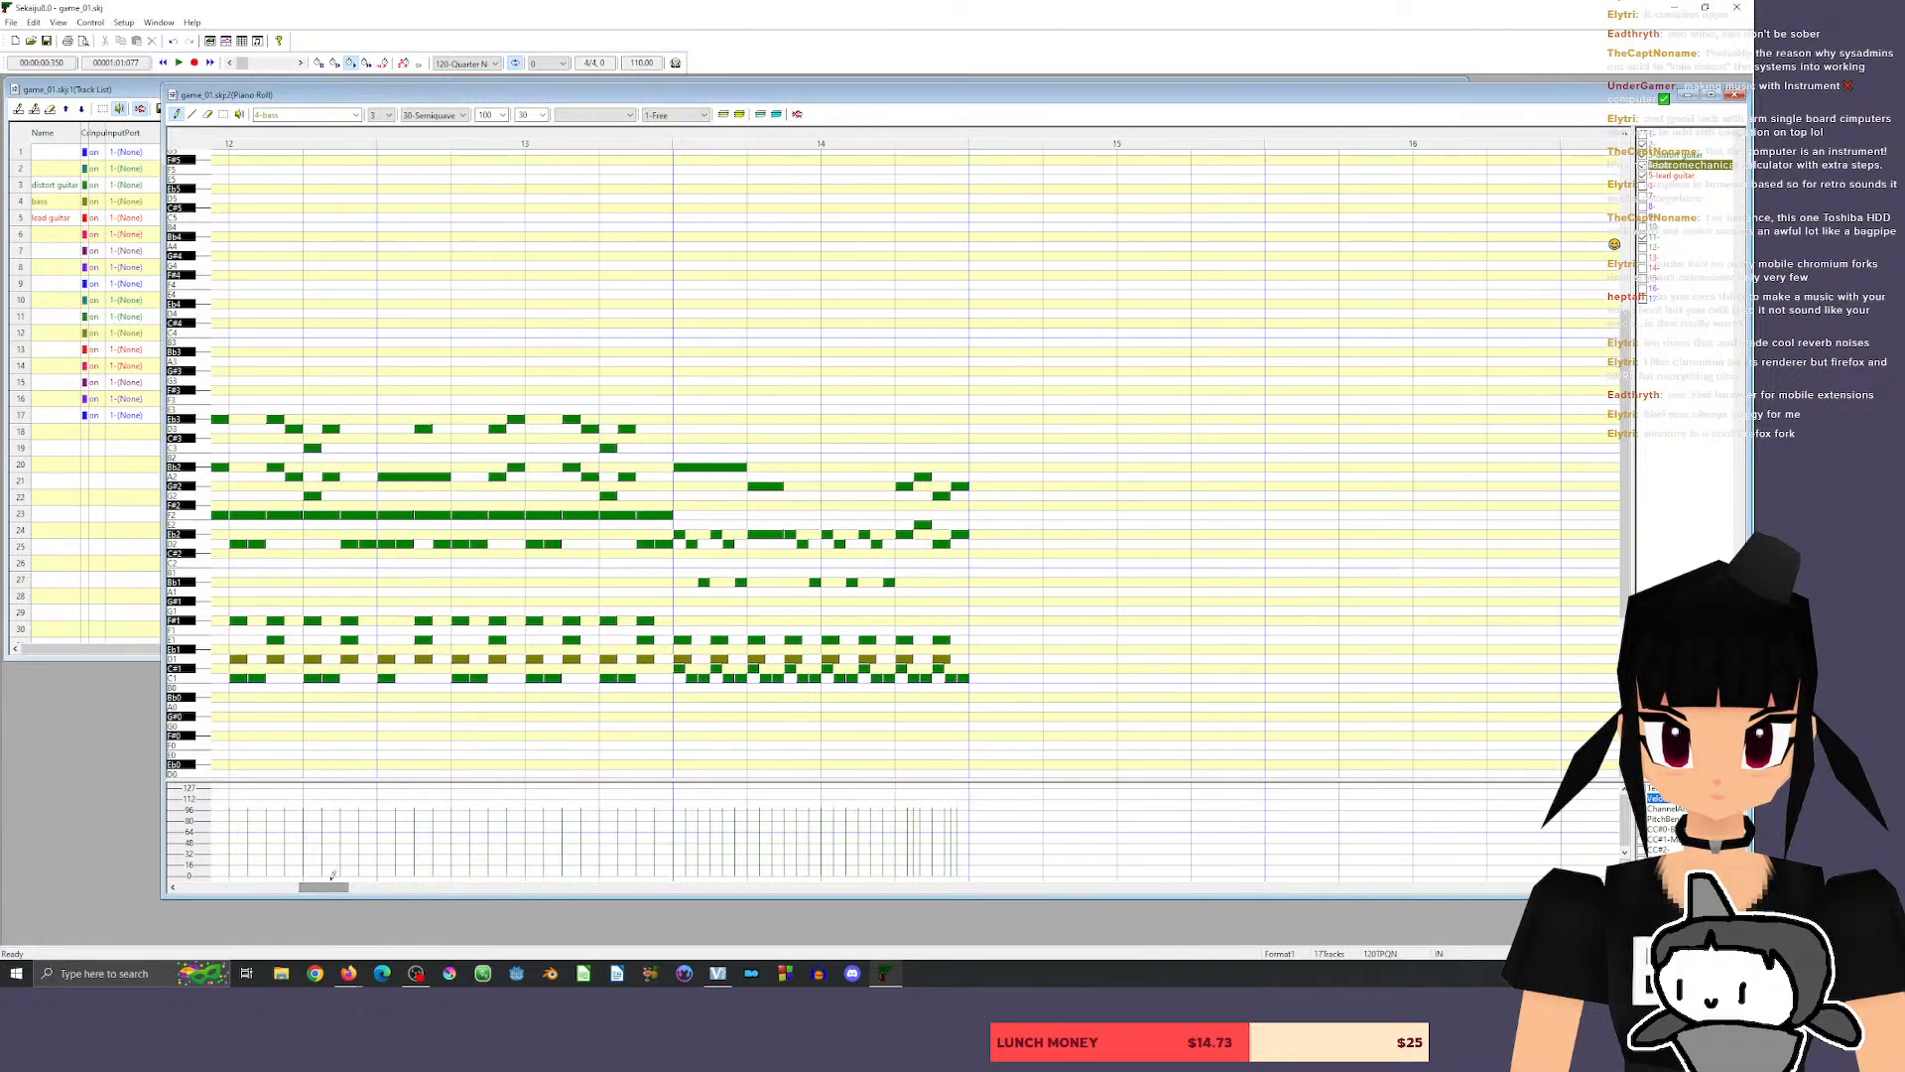
click(641, 145)
key(space)
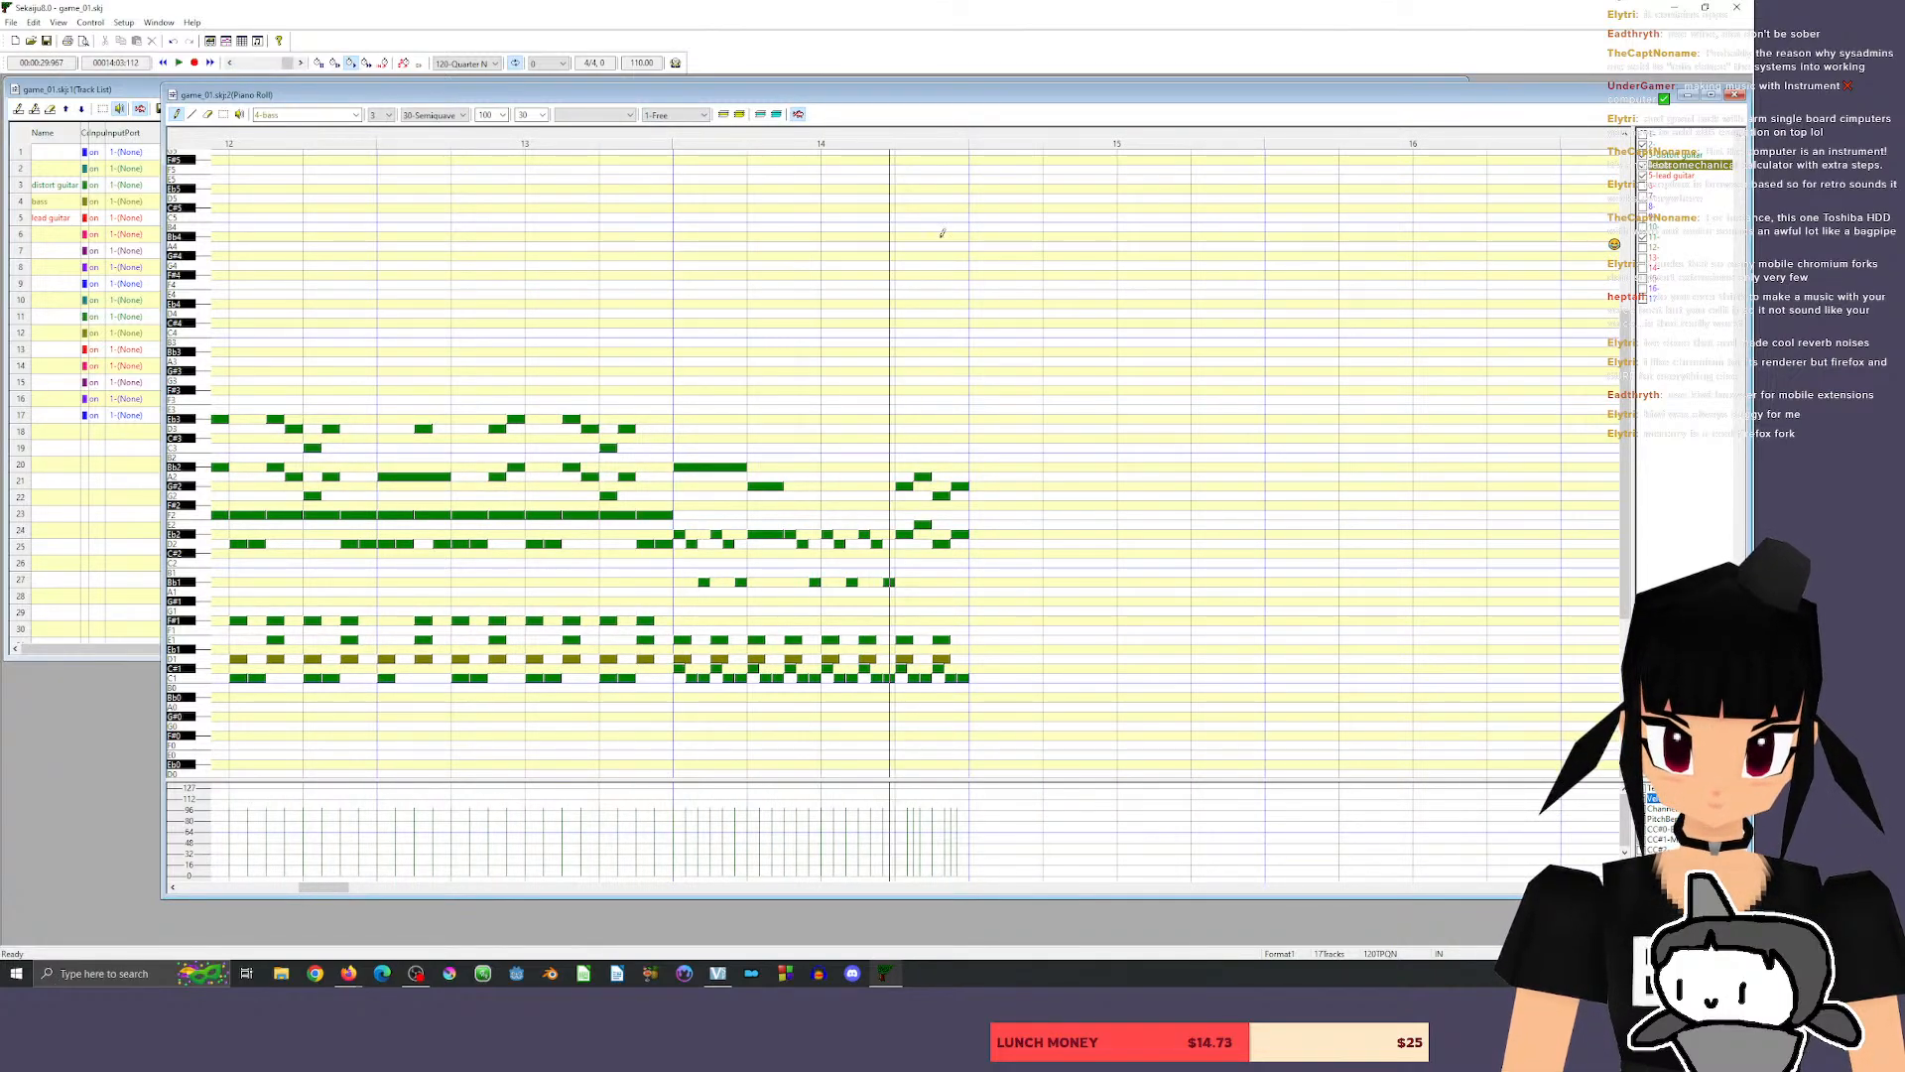
Raise the distort guitar's chord at beat 2 of measure 14 to C3 and G2.
click(756, 486)
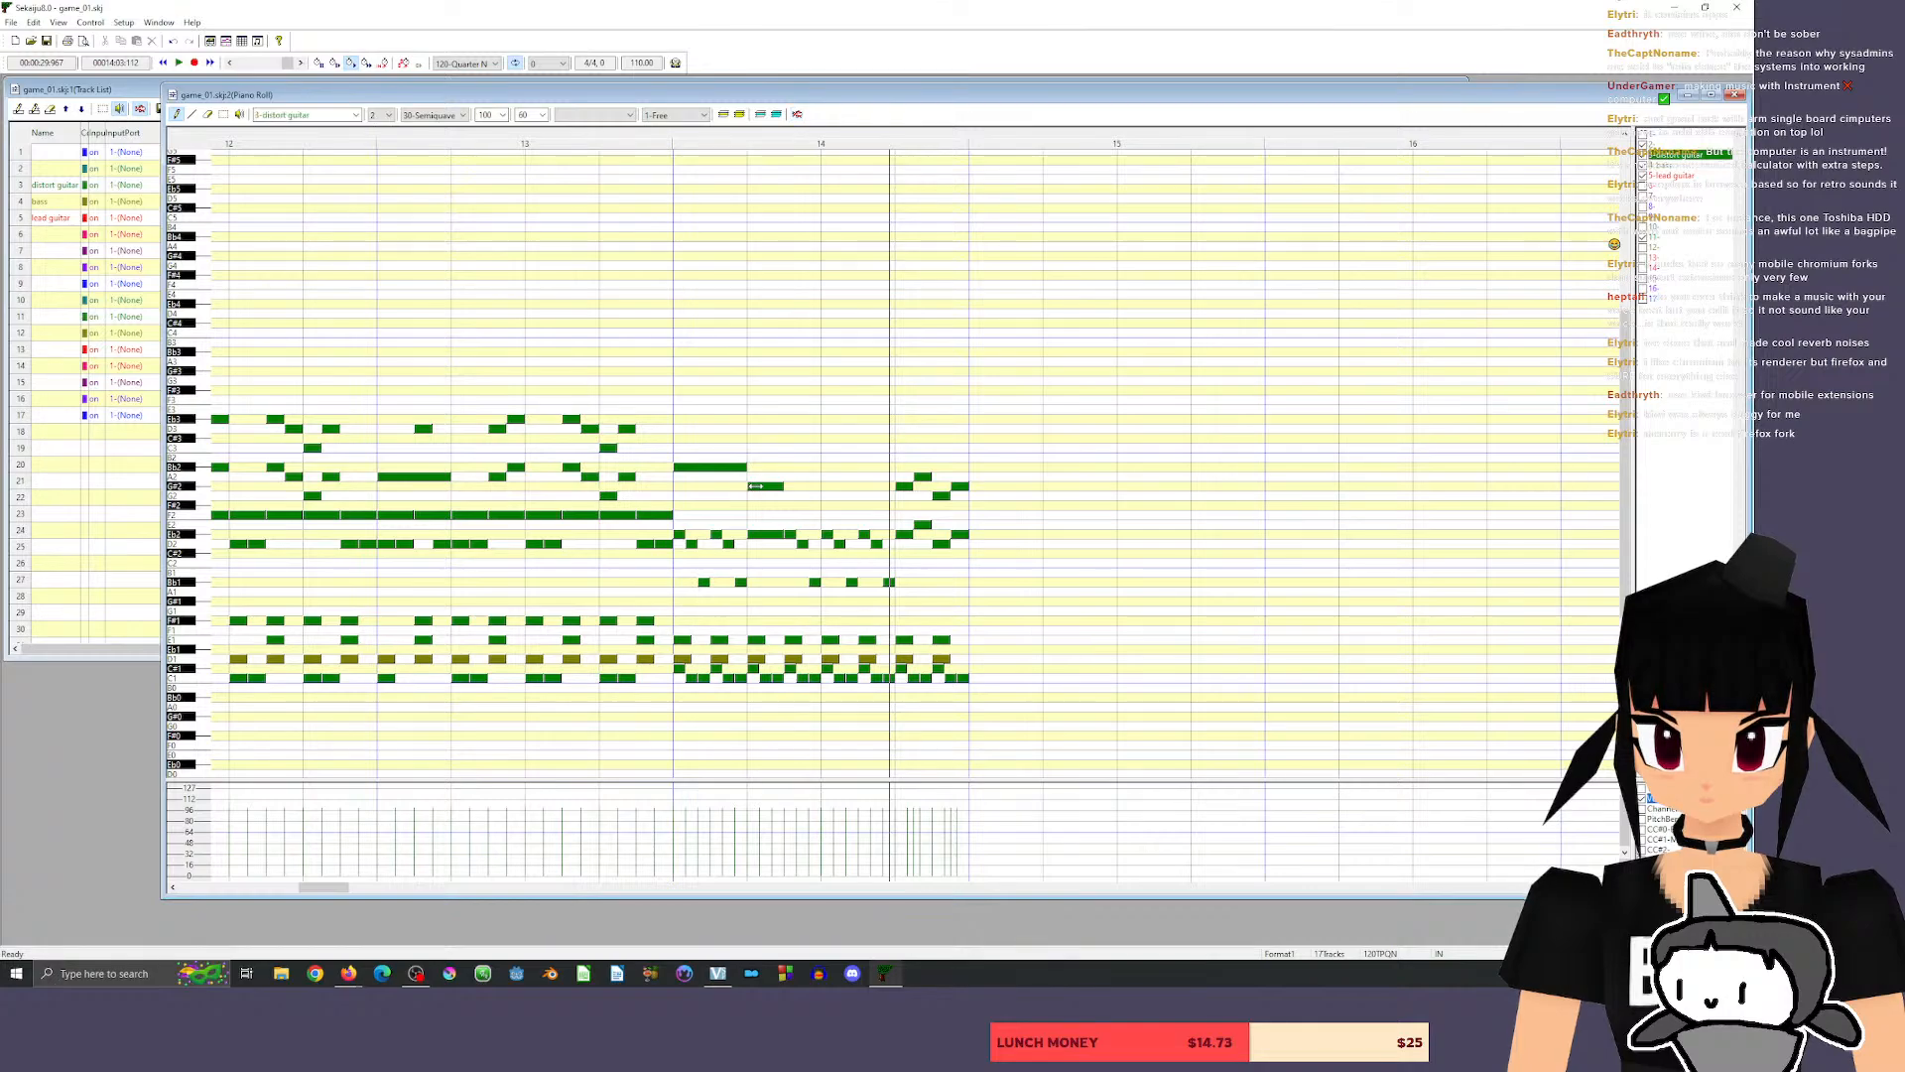
key(space)
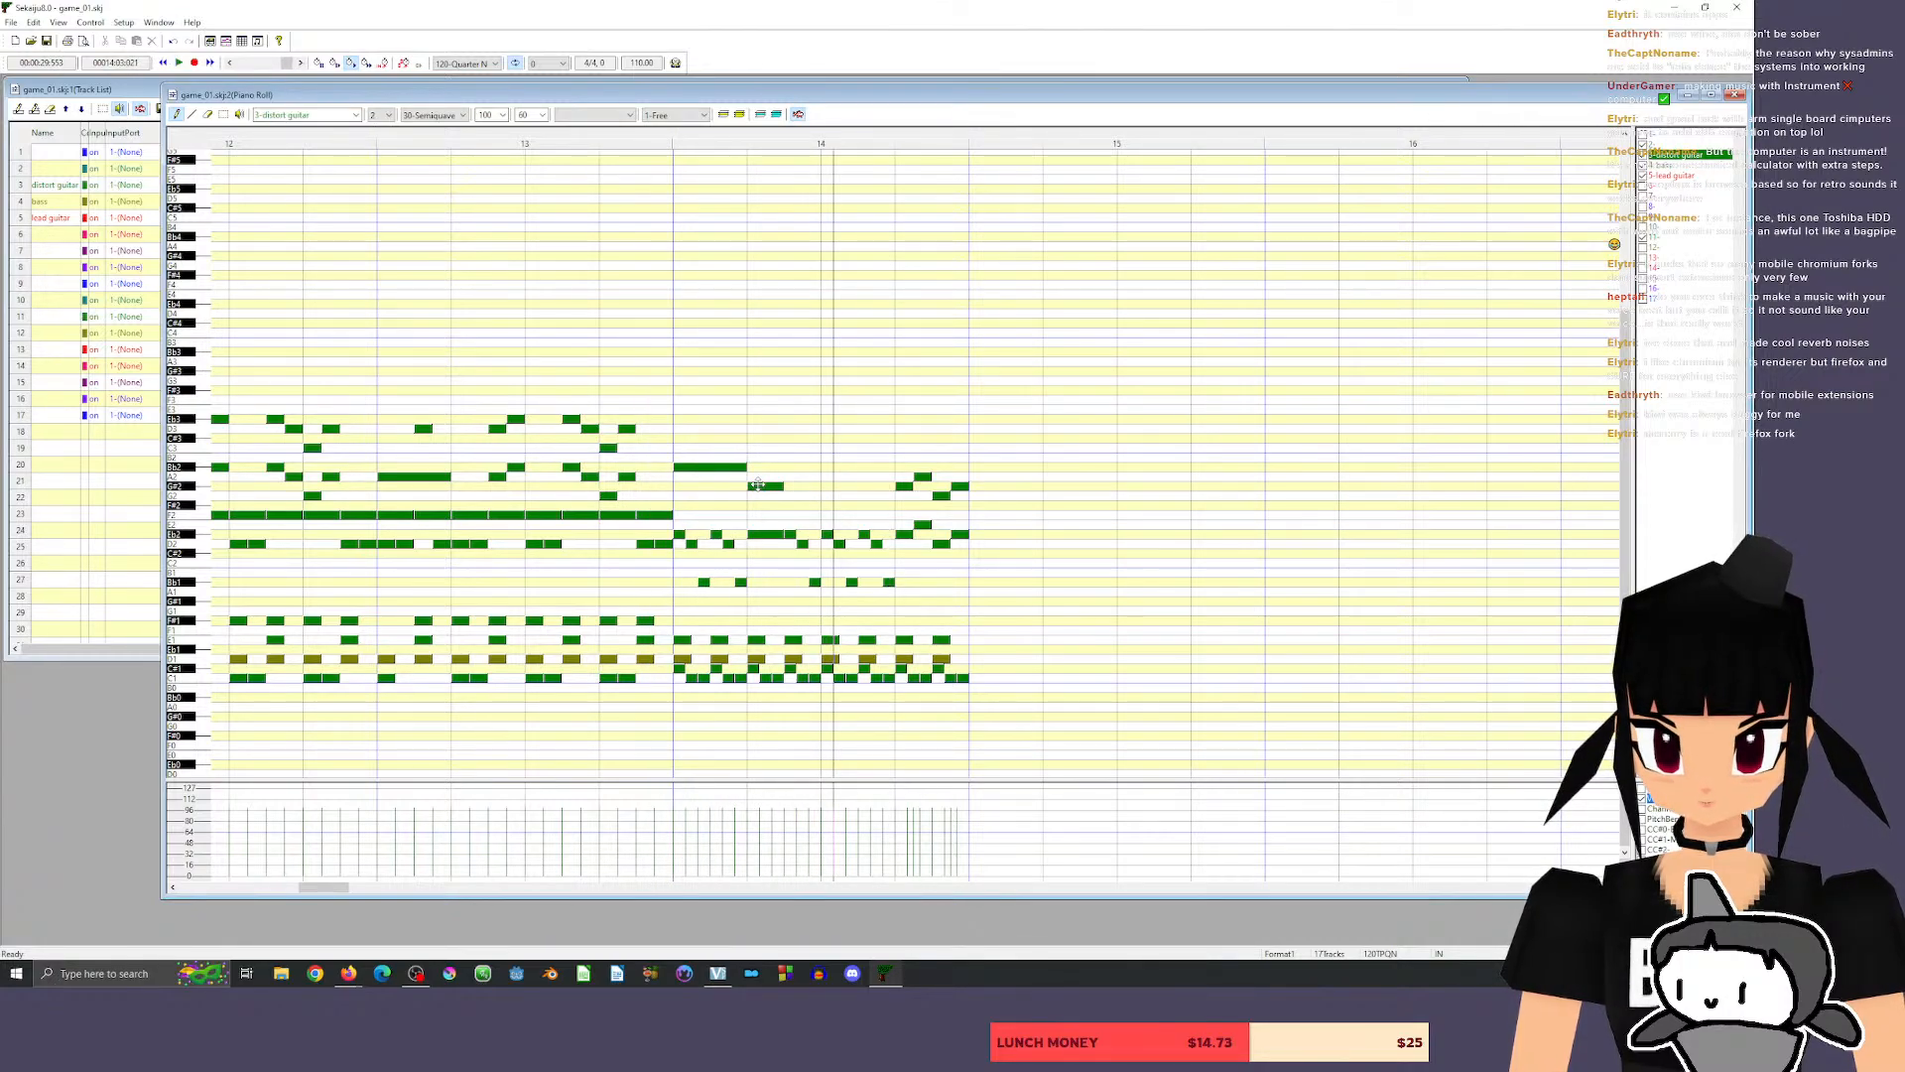
drag(759, 486, 757, 452)
drag(761, 536, 762, 493)
Play the raised guitar chord in measure 14, starting from beat 4 of measure 13.
click(616, 139)
key(space)
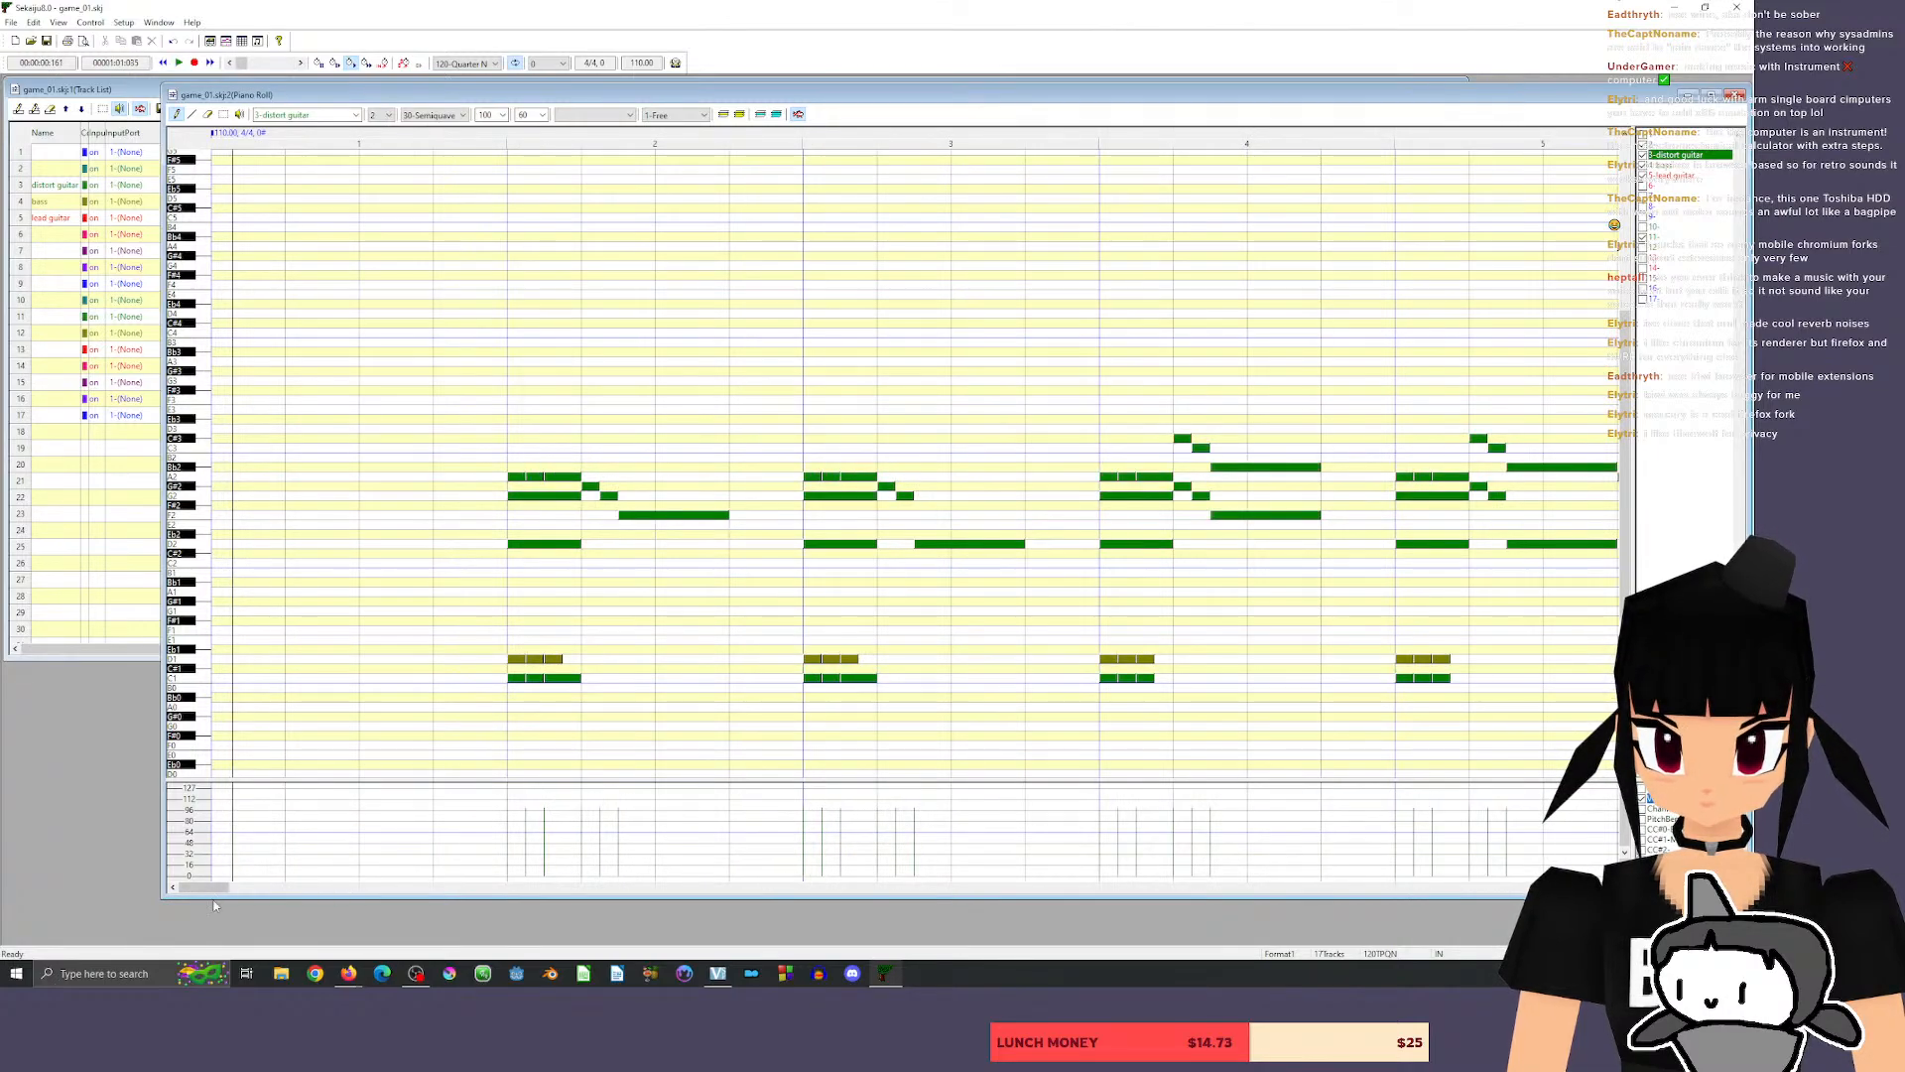
drag(214, 889, 327, 889)
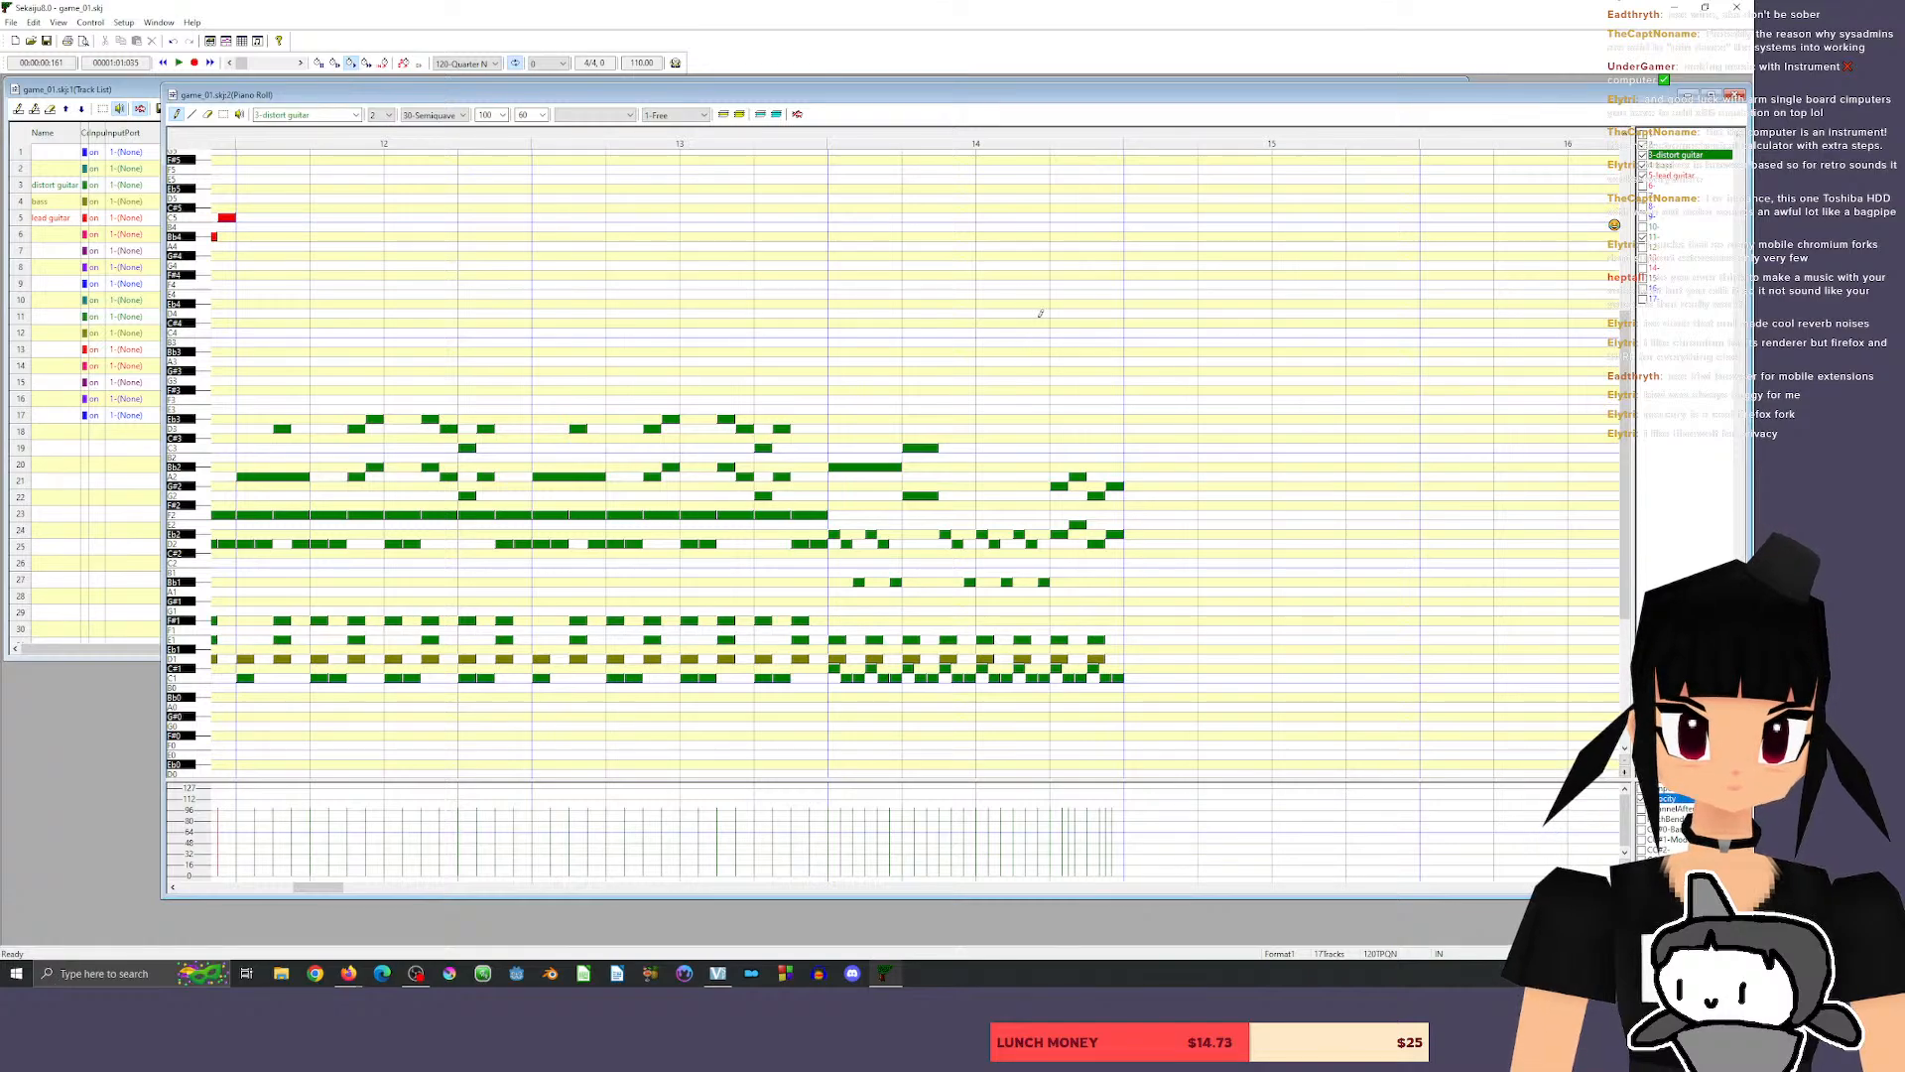
Replace the three short distort guitar notes in the second half of beat 2 in measure 14 with an A2 and E2 chord.
click(208, 114)
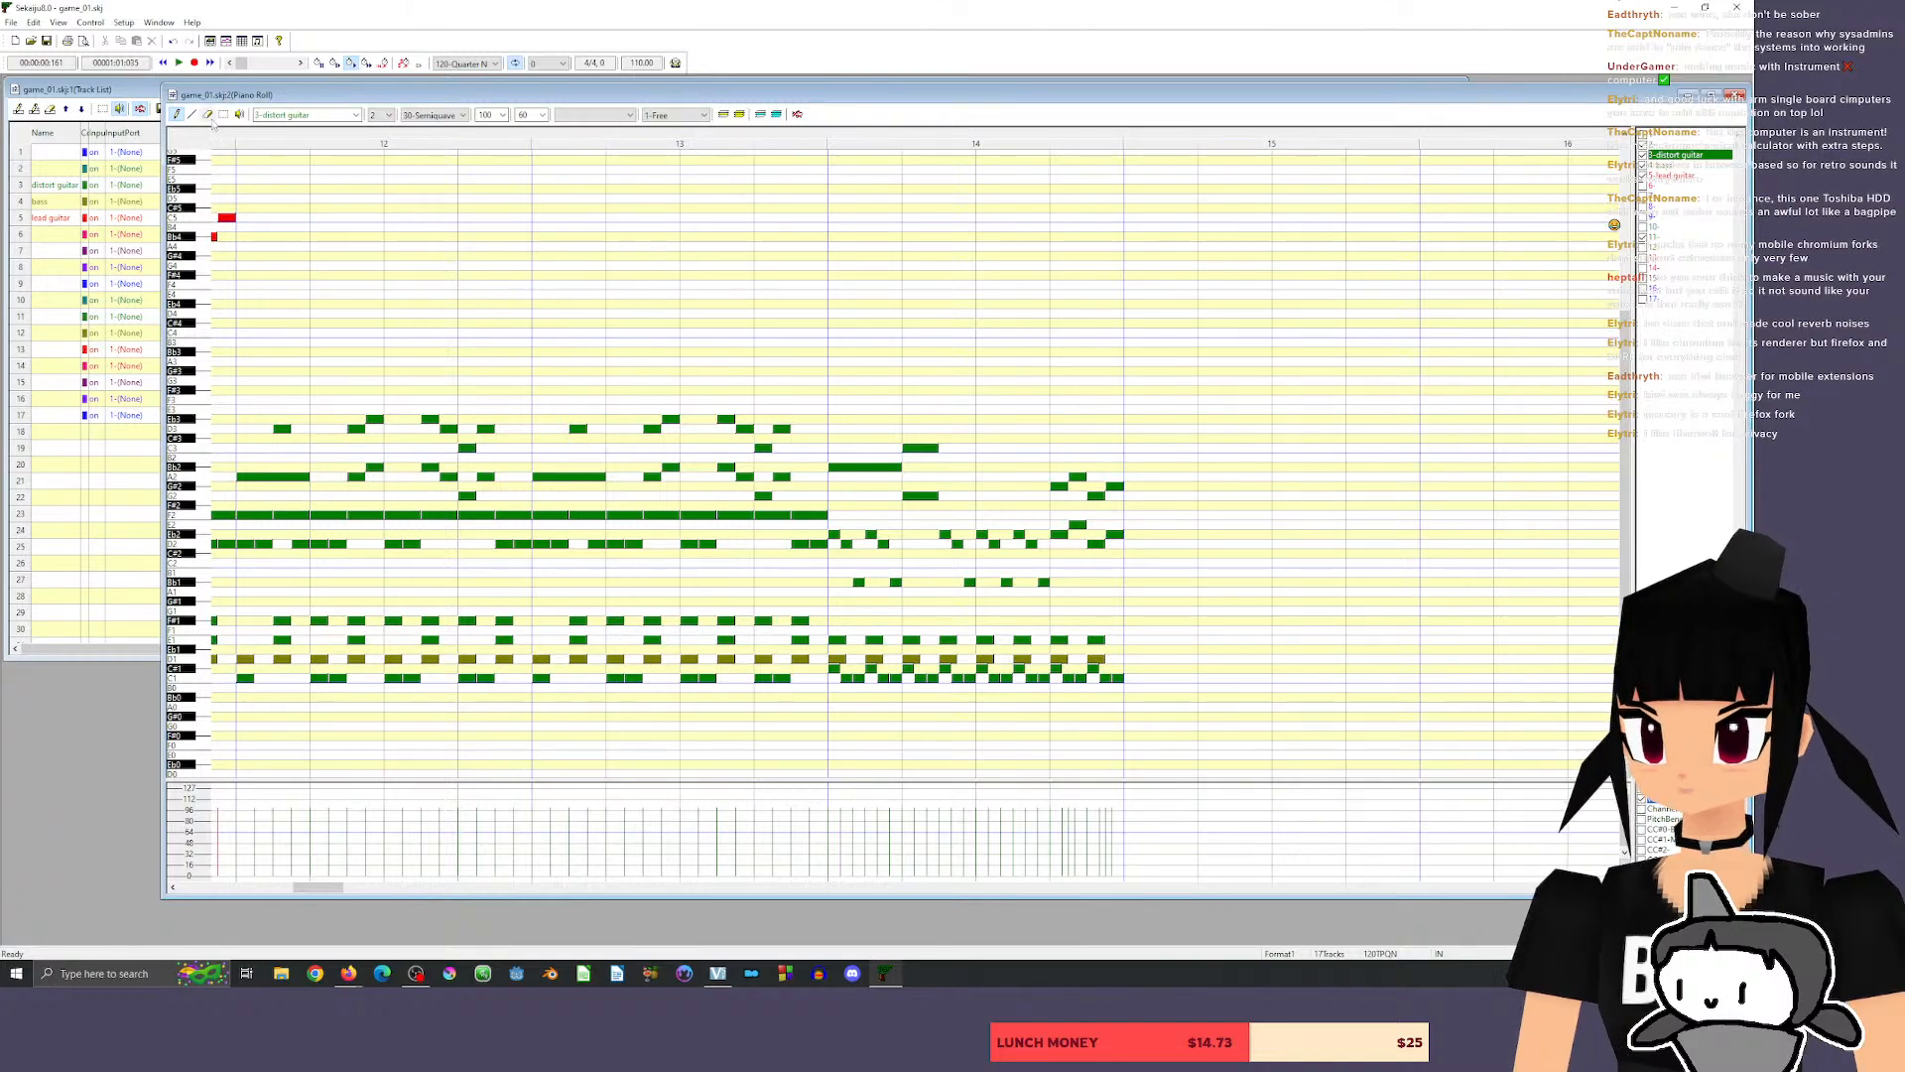
drag(944, 534, 958, 544)
click(969, 582)
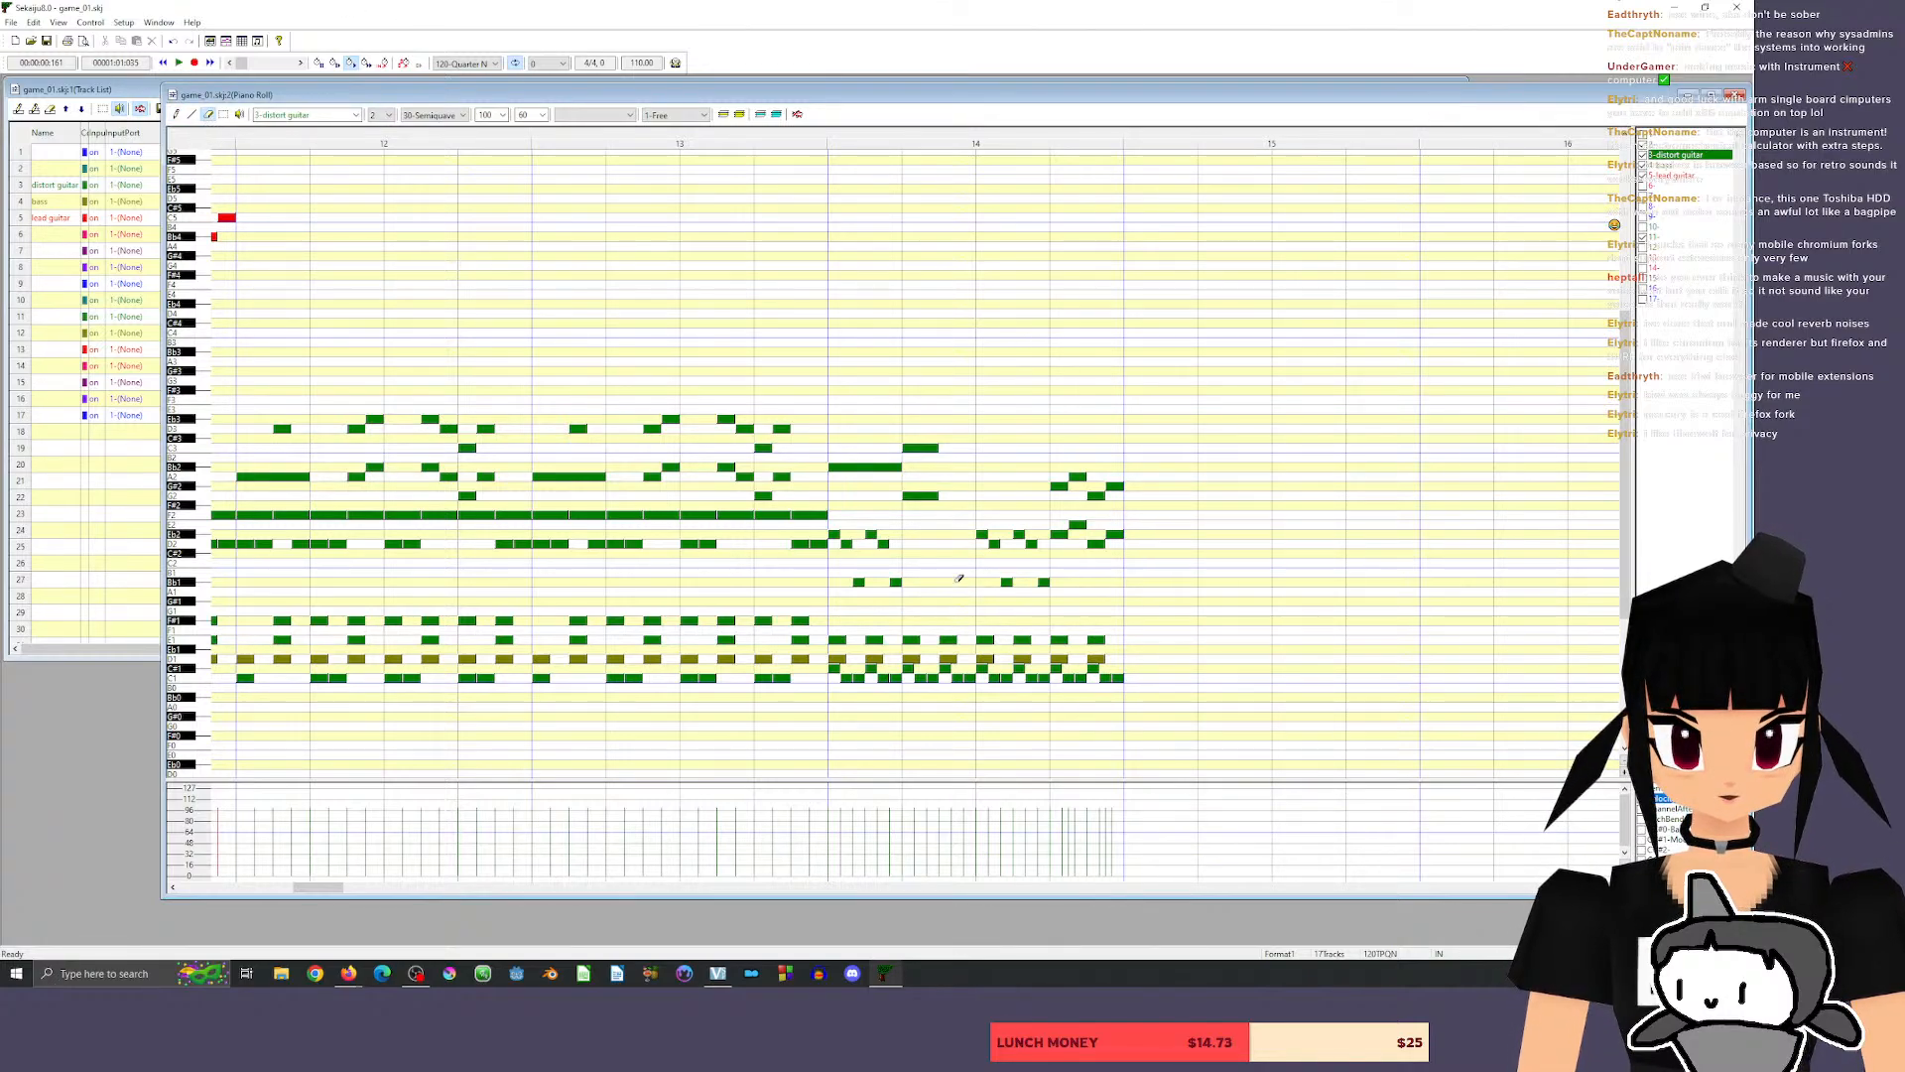
click(176, 114)
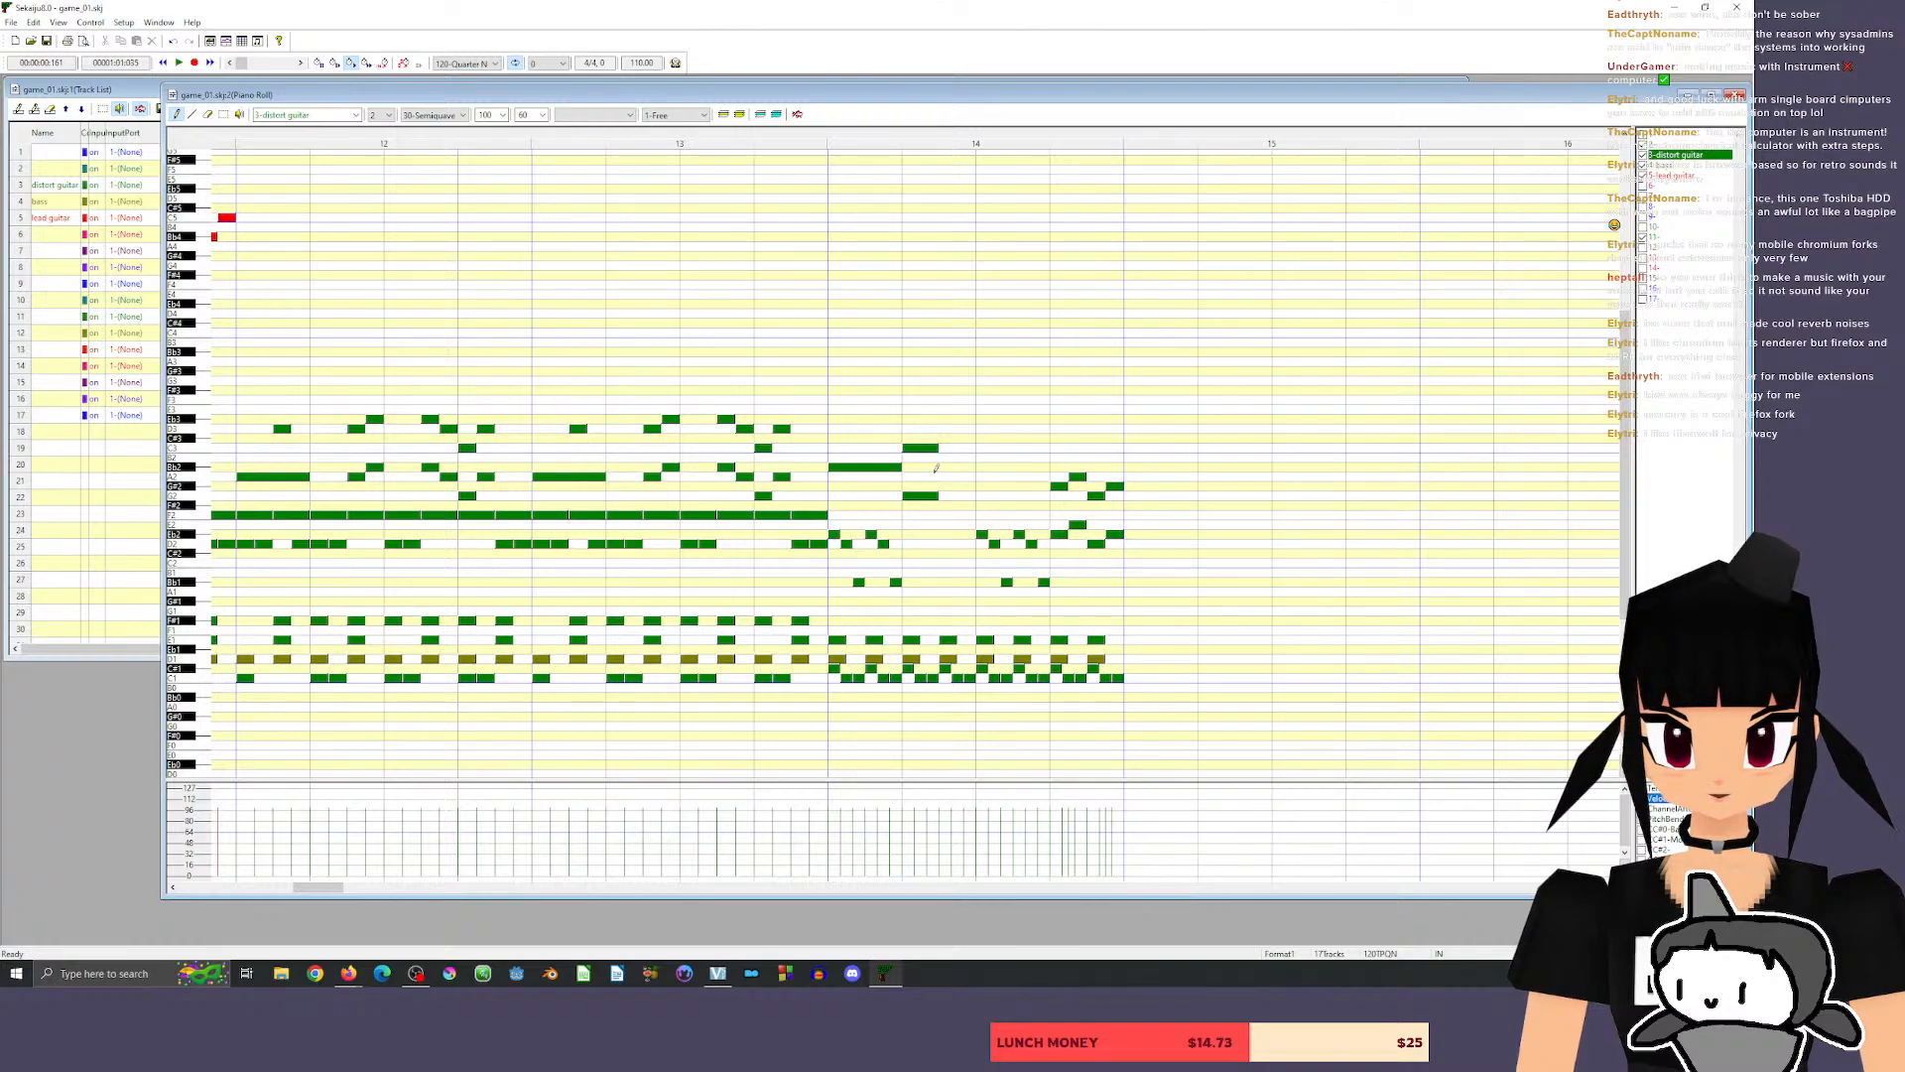
click(945, 523)
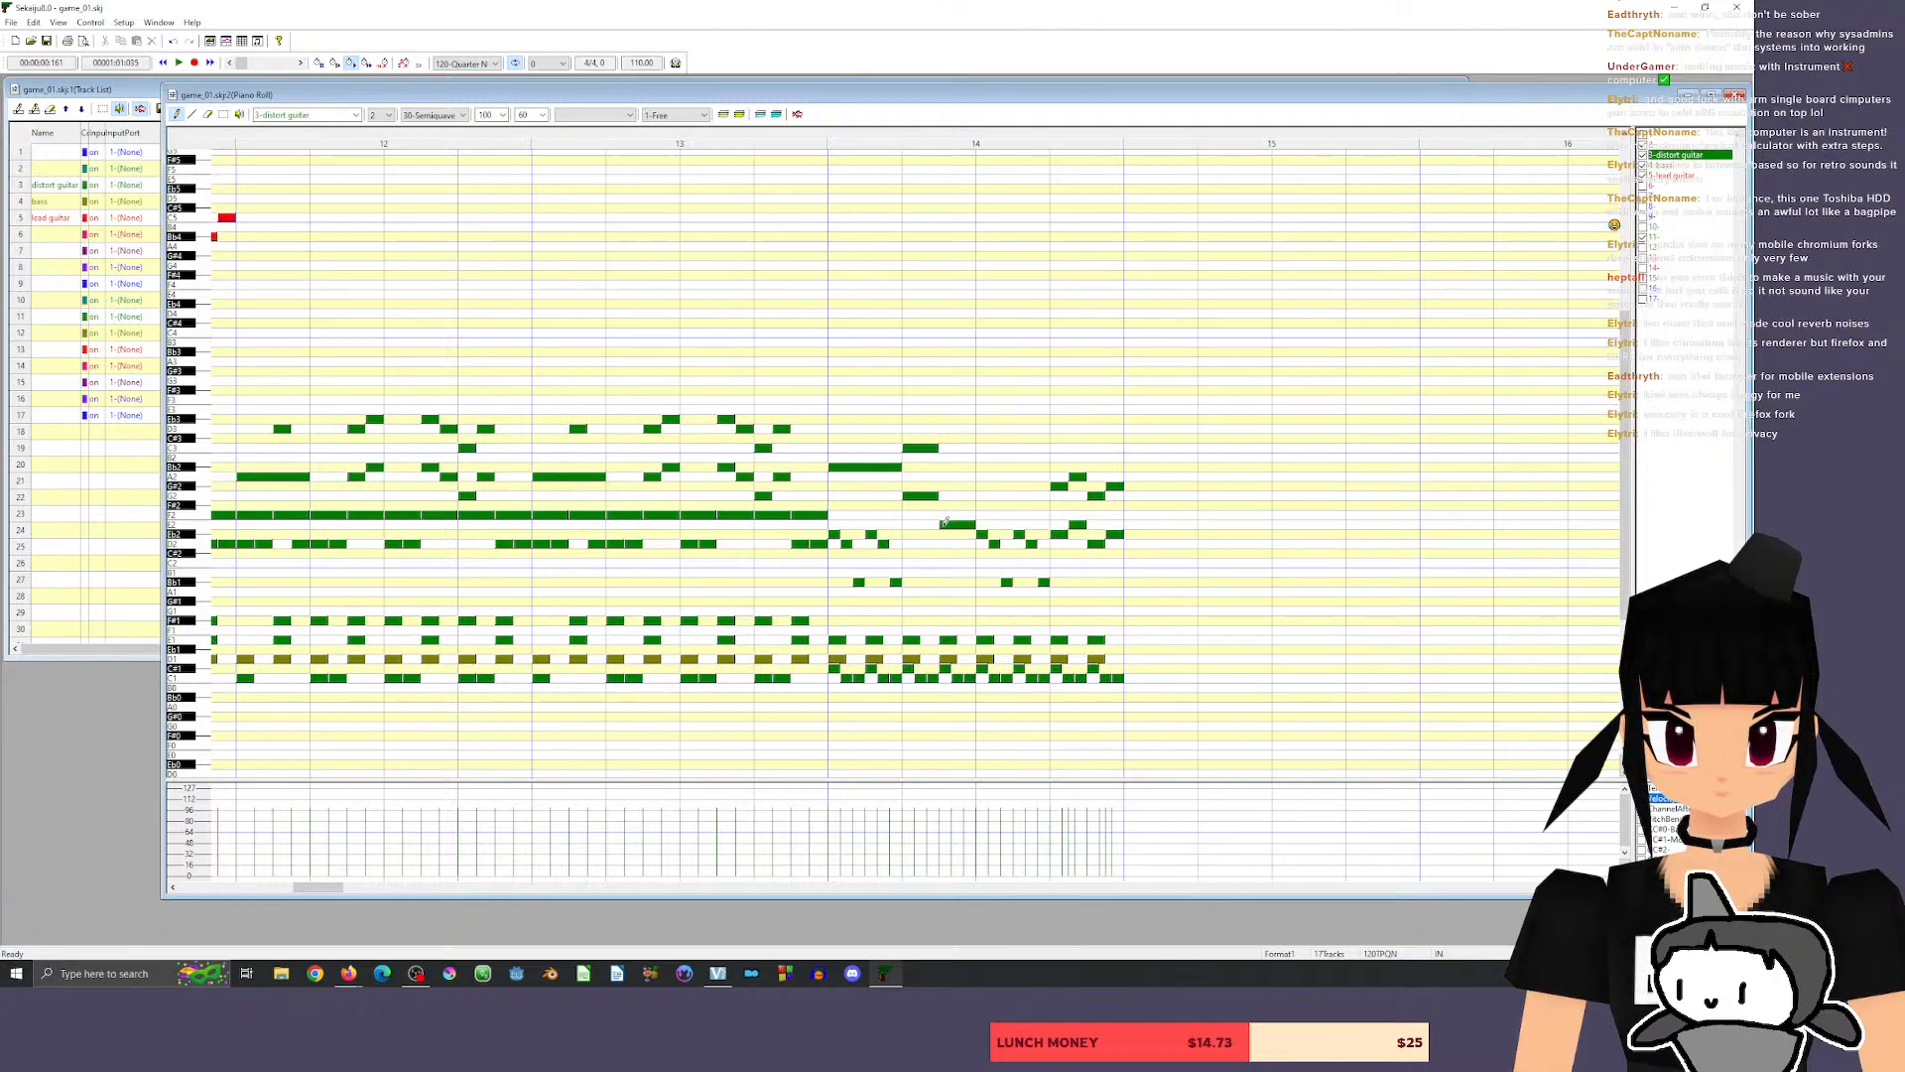
click(944, 475)
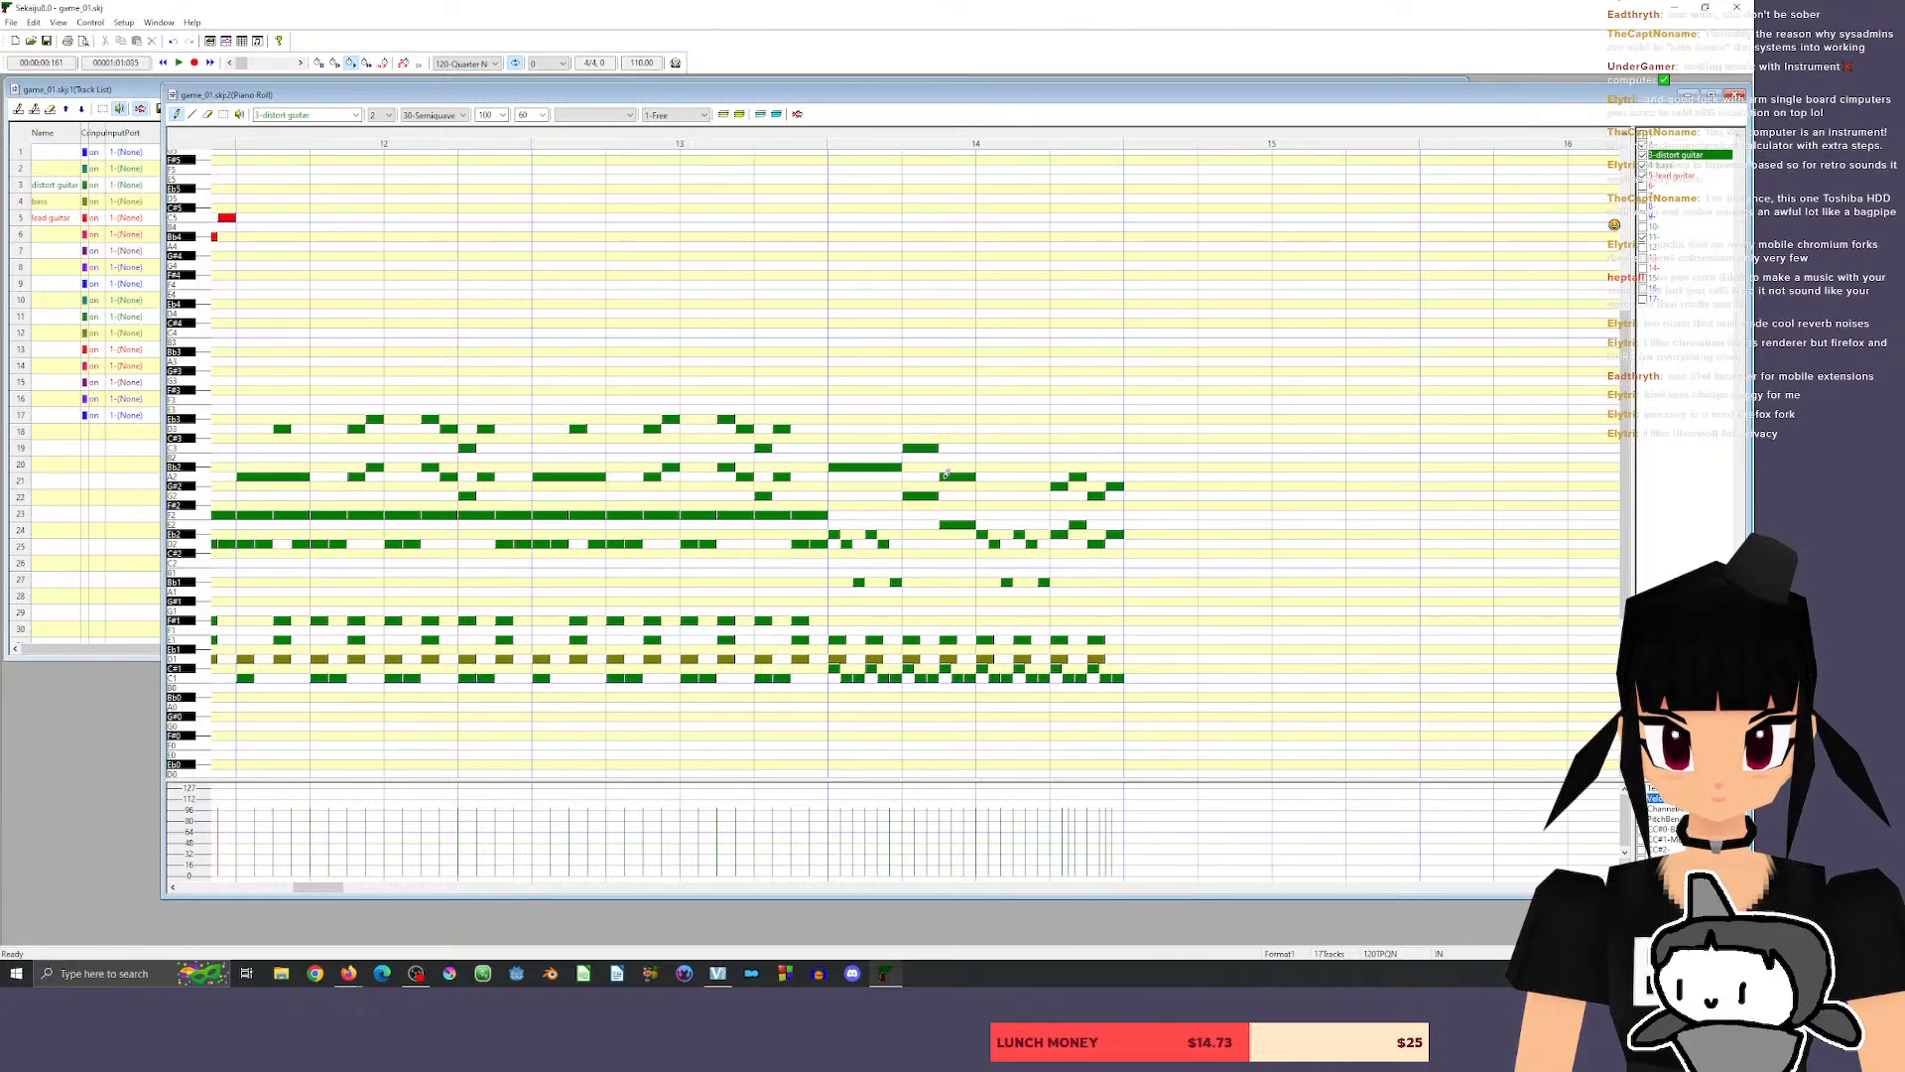
Move the new chord in the second half of beat 2 up one semitone to Bb2 and F2.
click(224, 114)
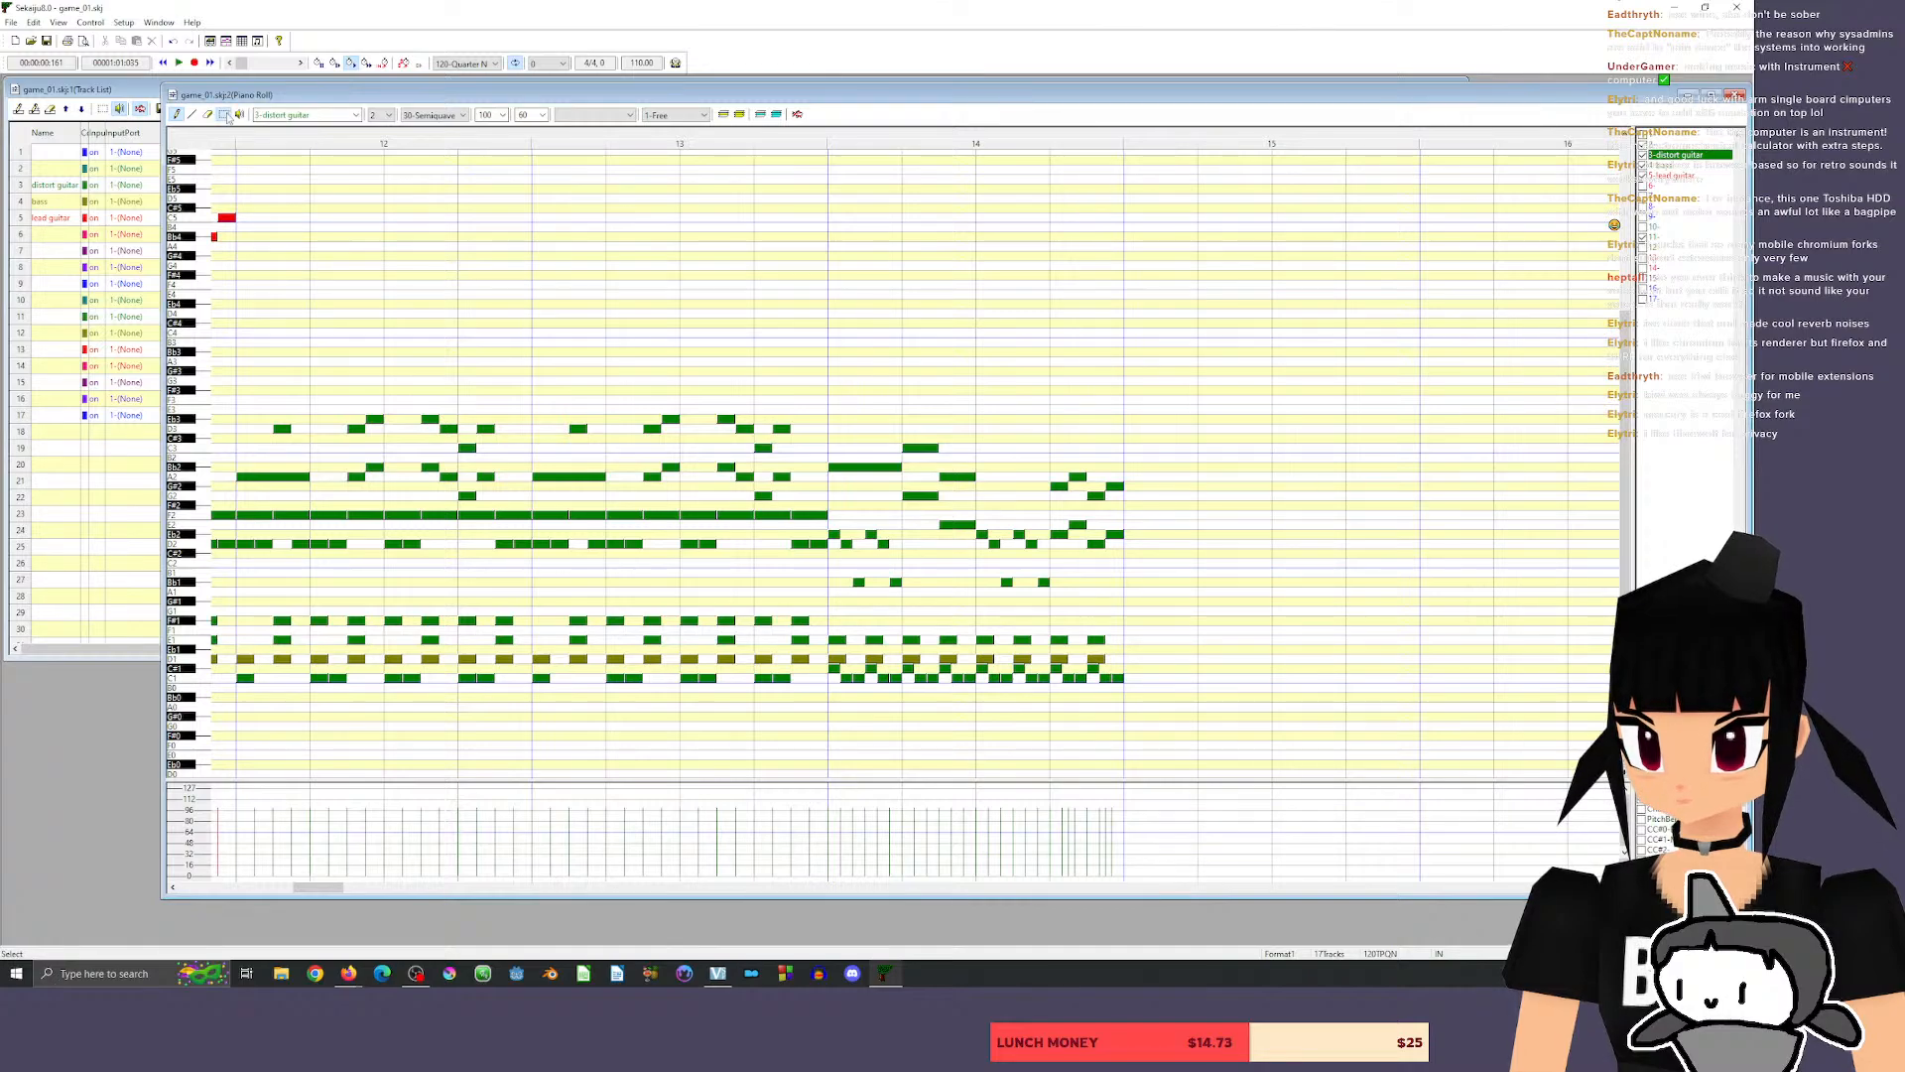
click(177, 114)
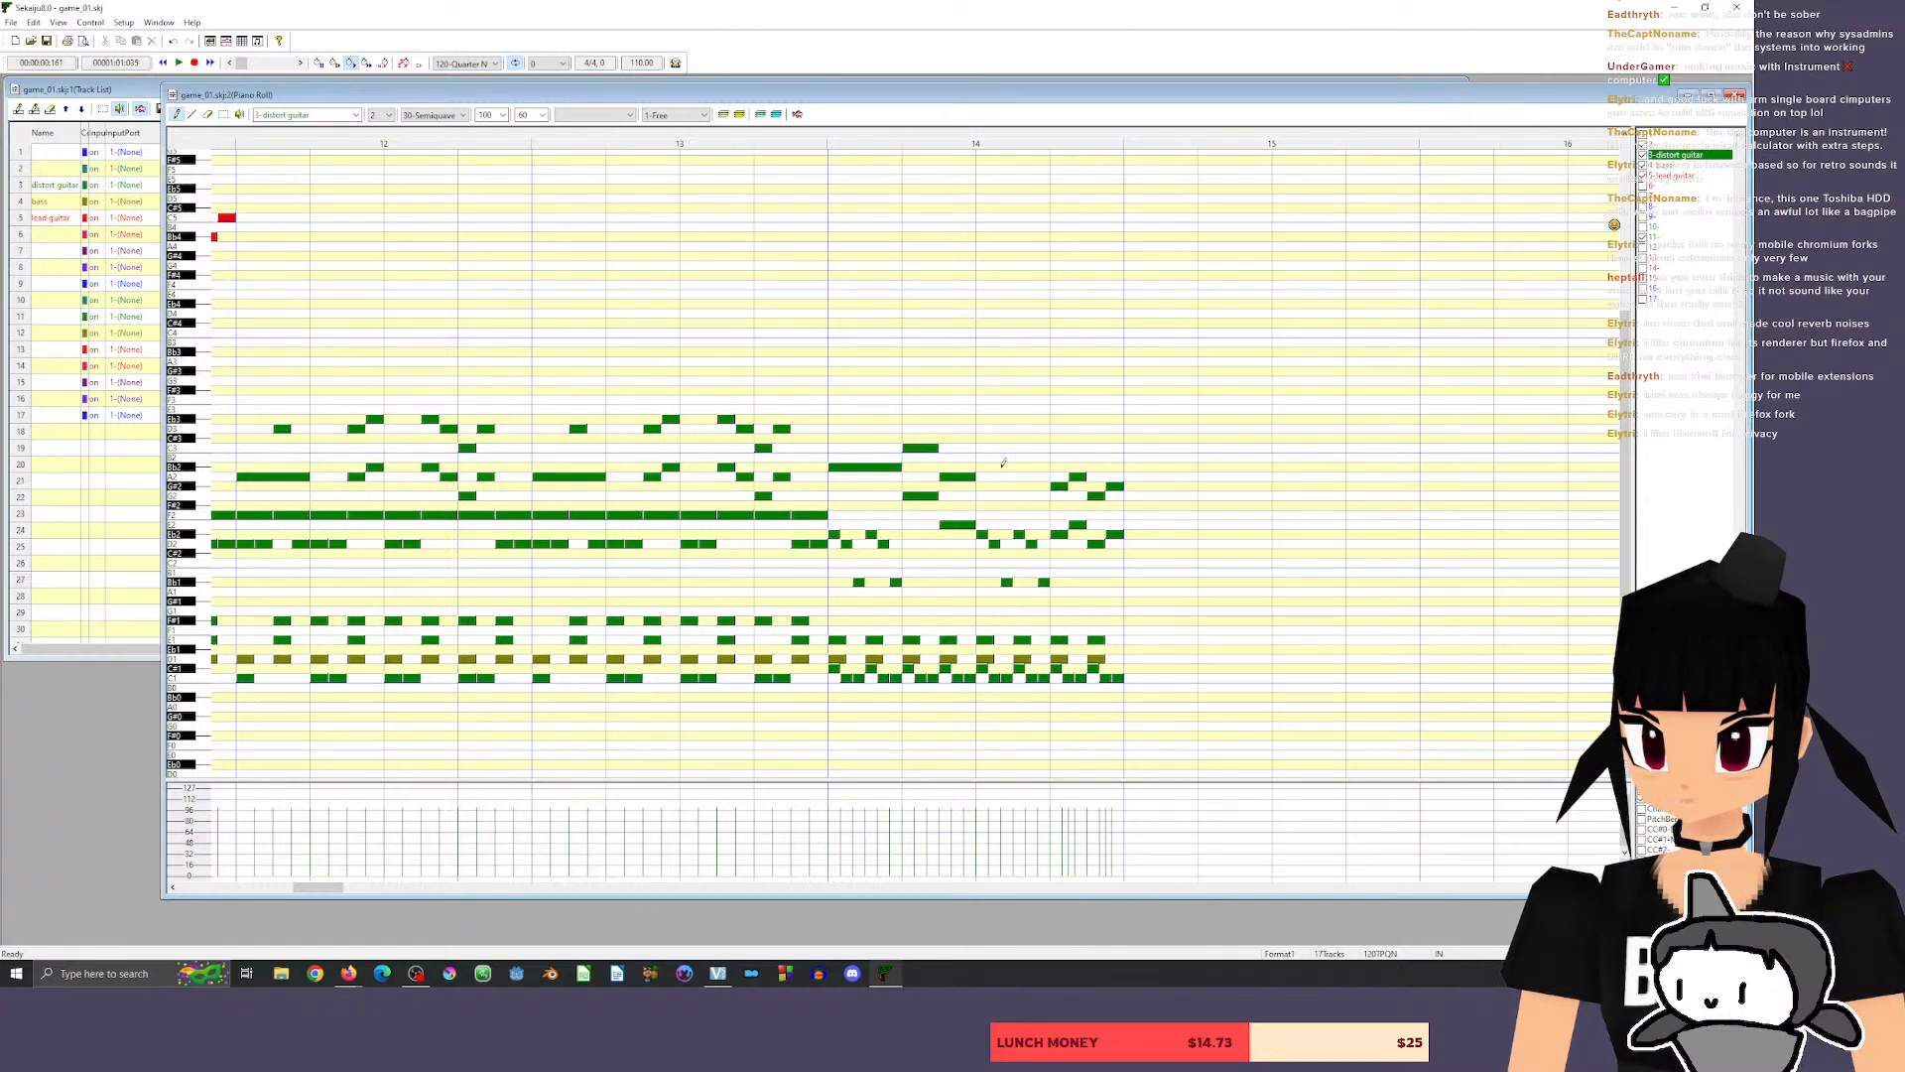
mouse_move(949, 477)
mouse_down()
mouse_move(949, 458)
mouse_move(954, 515)
mouse_up()
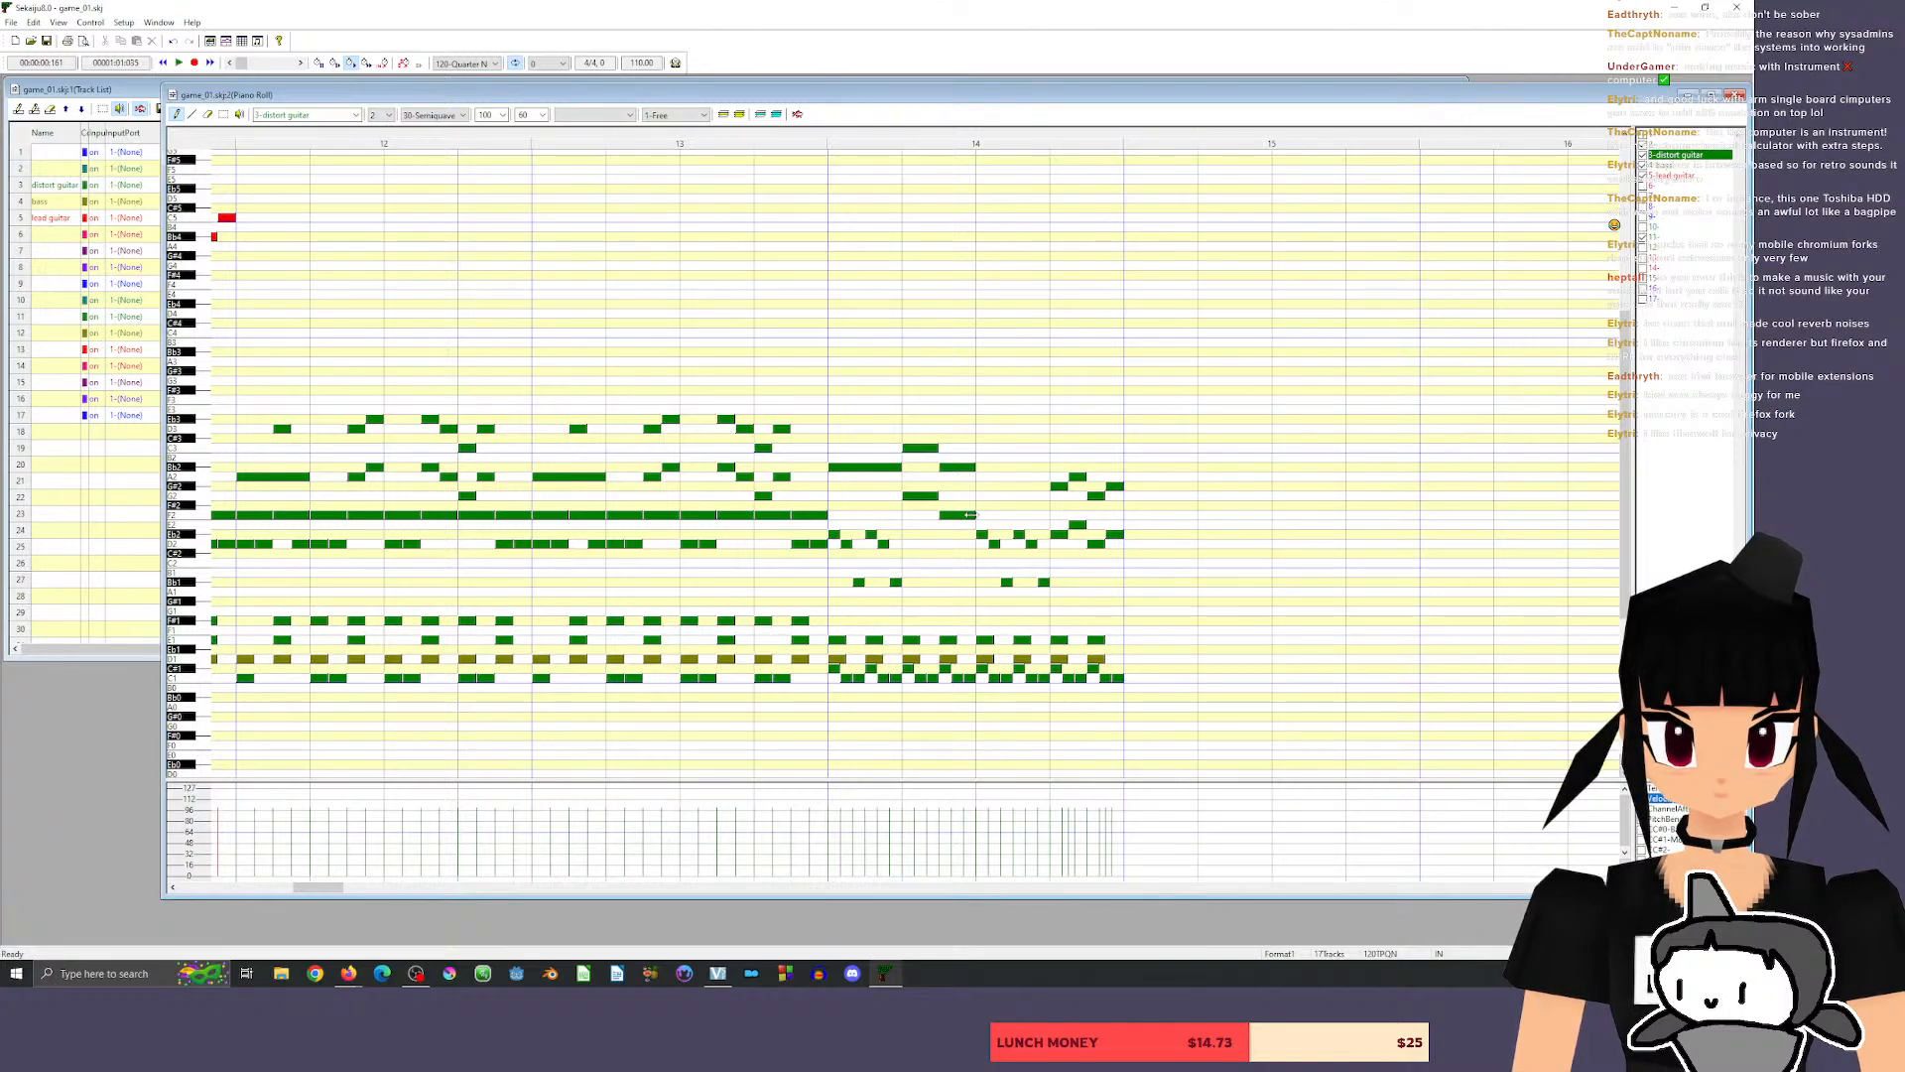
Listen to the reworked guitar riff of measure 14, starting playback from beats 3 and 4 of measure 13.
key(space)
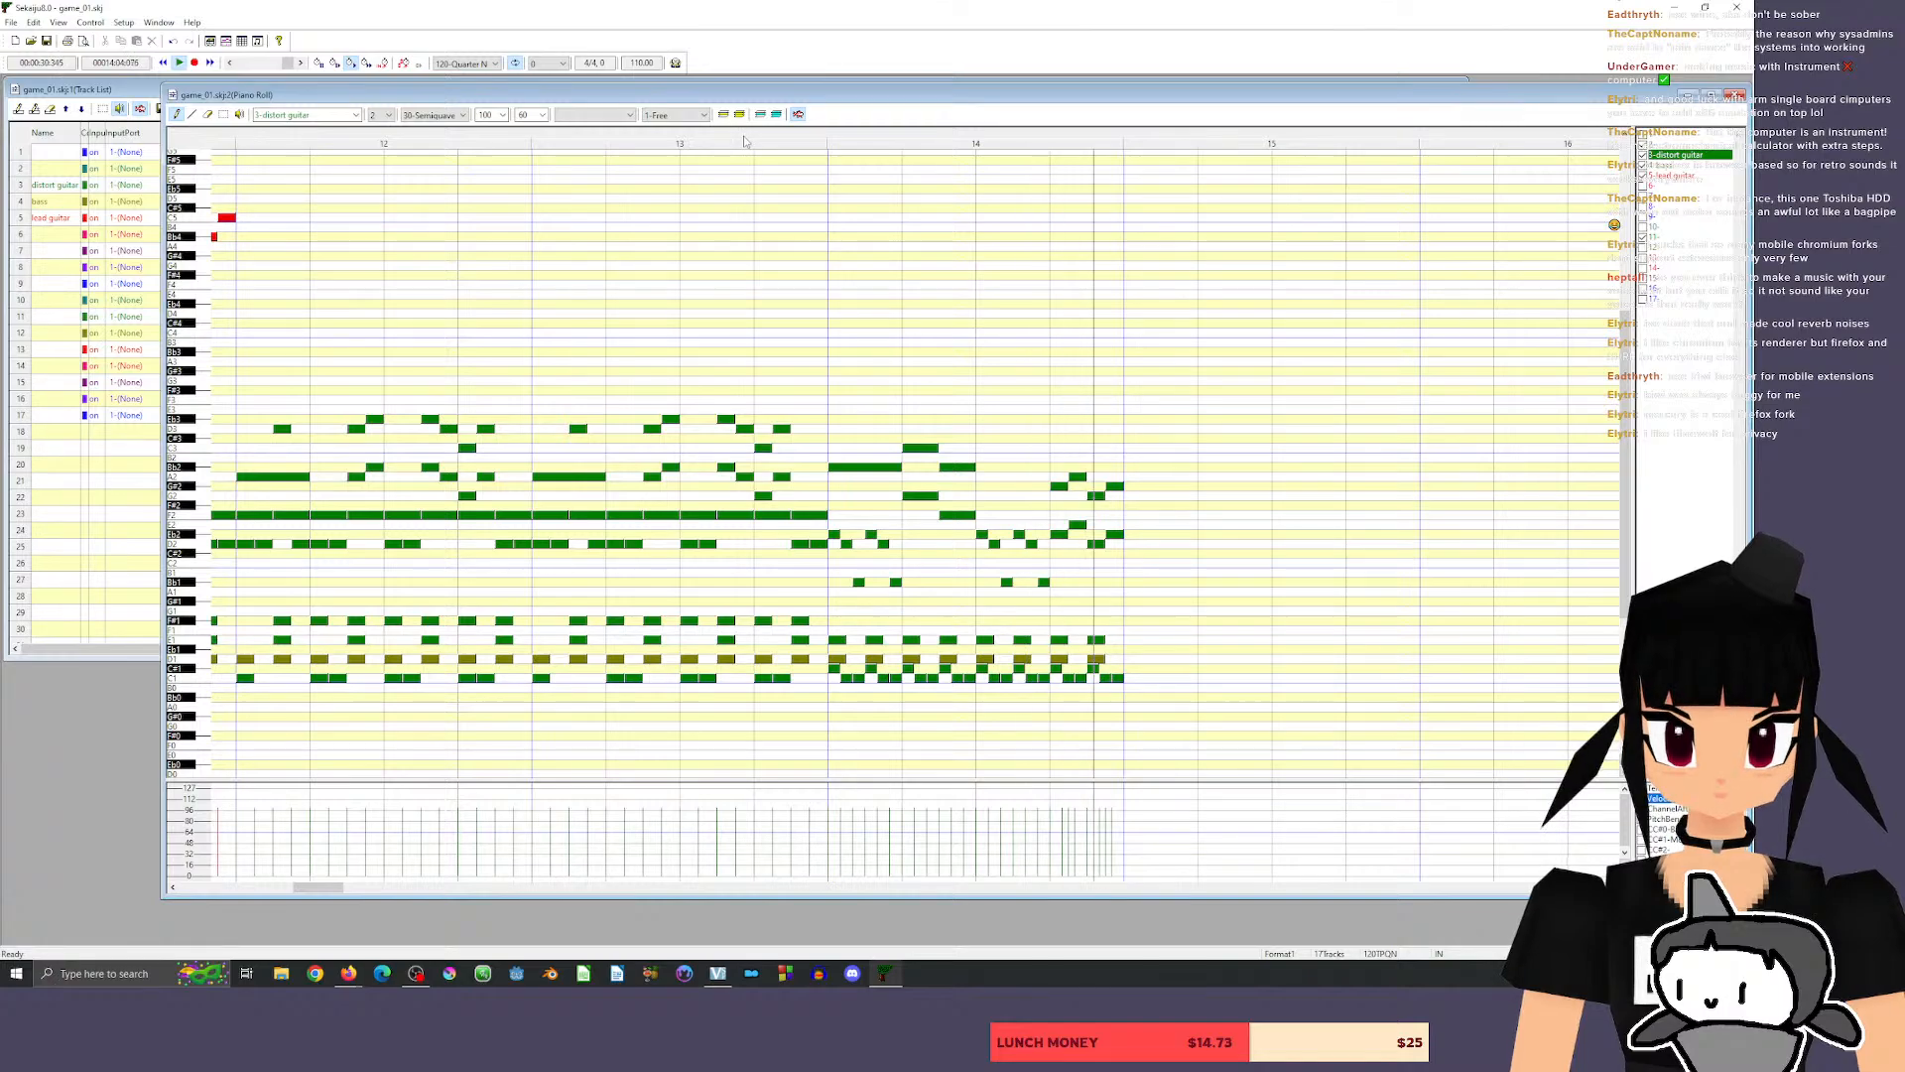
key(space)
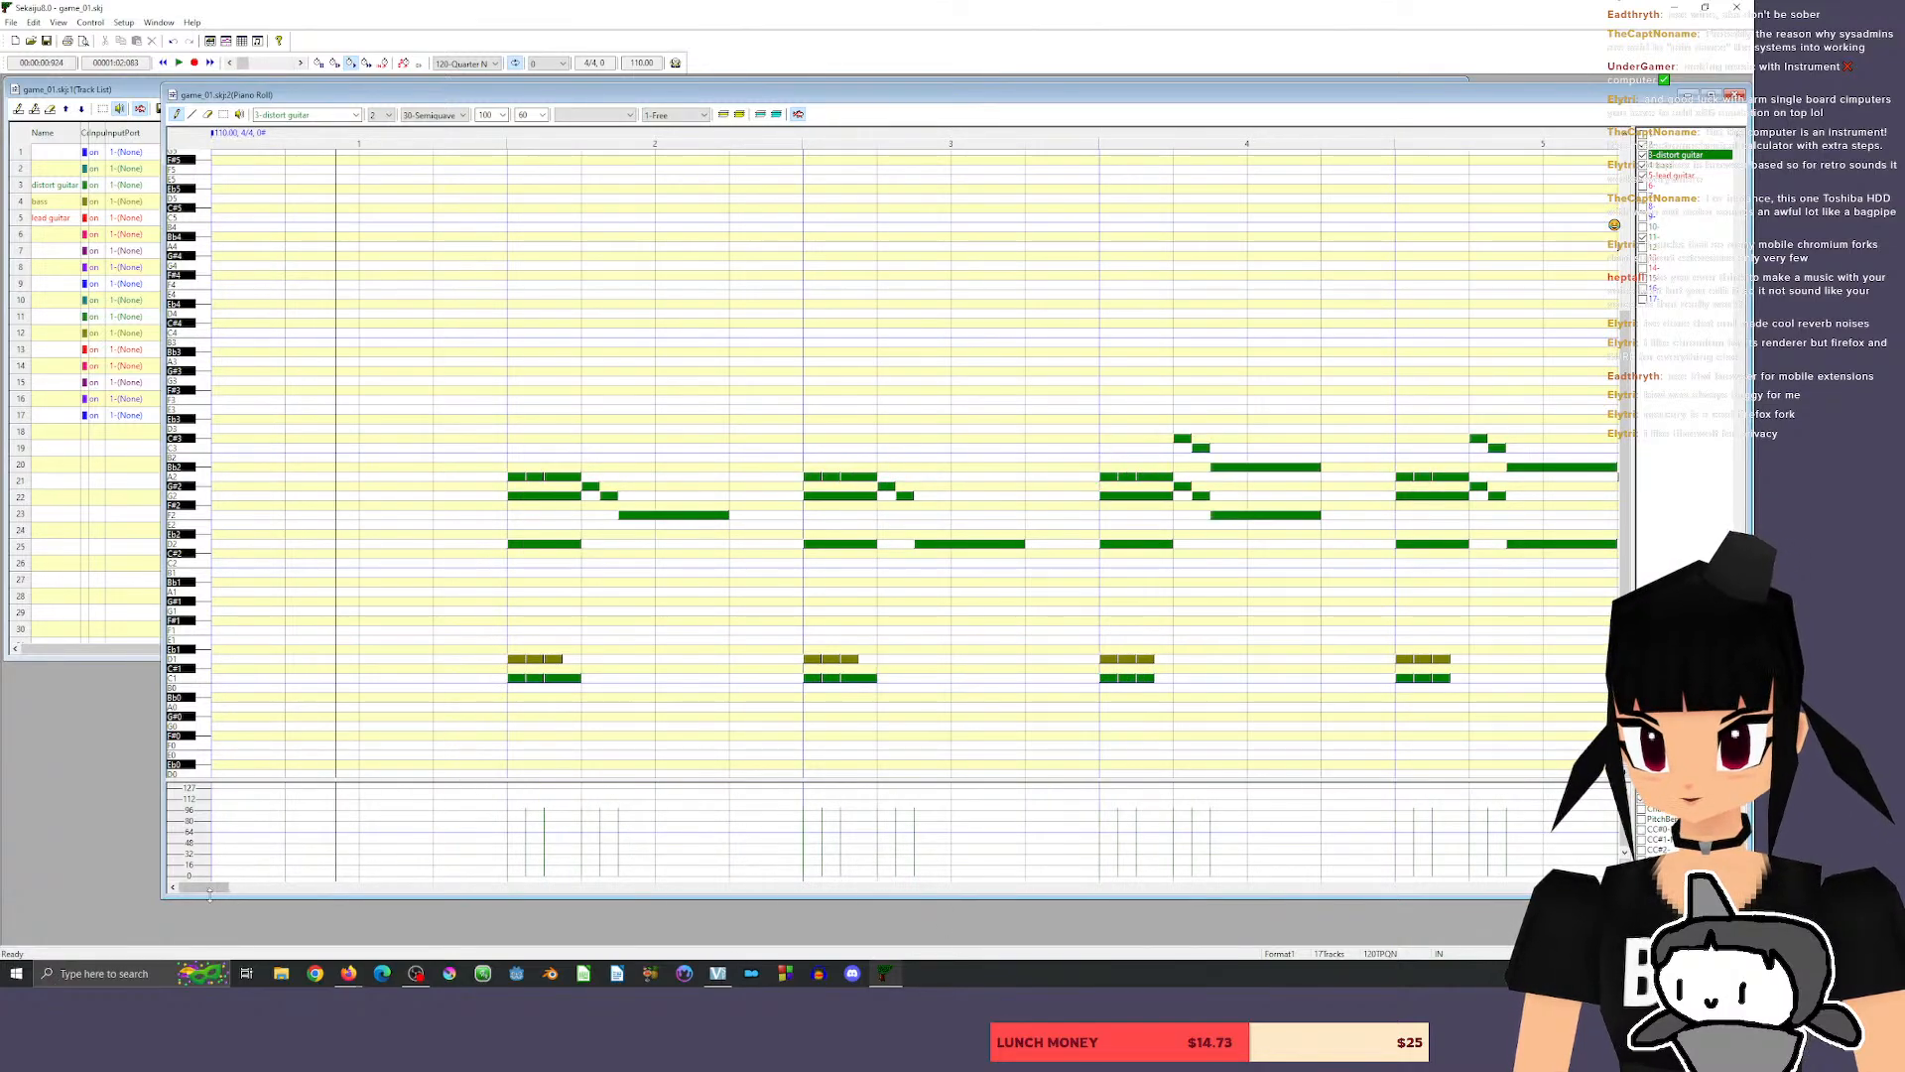
drag(203, 887, 328, 890)
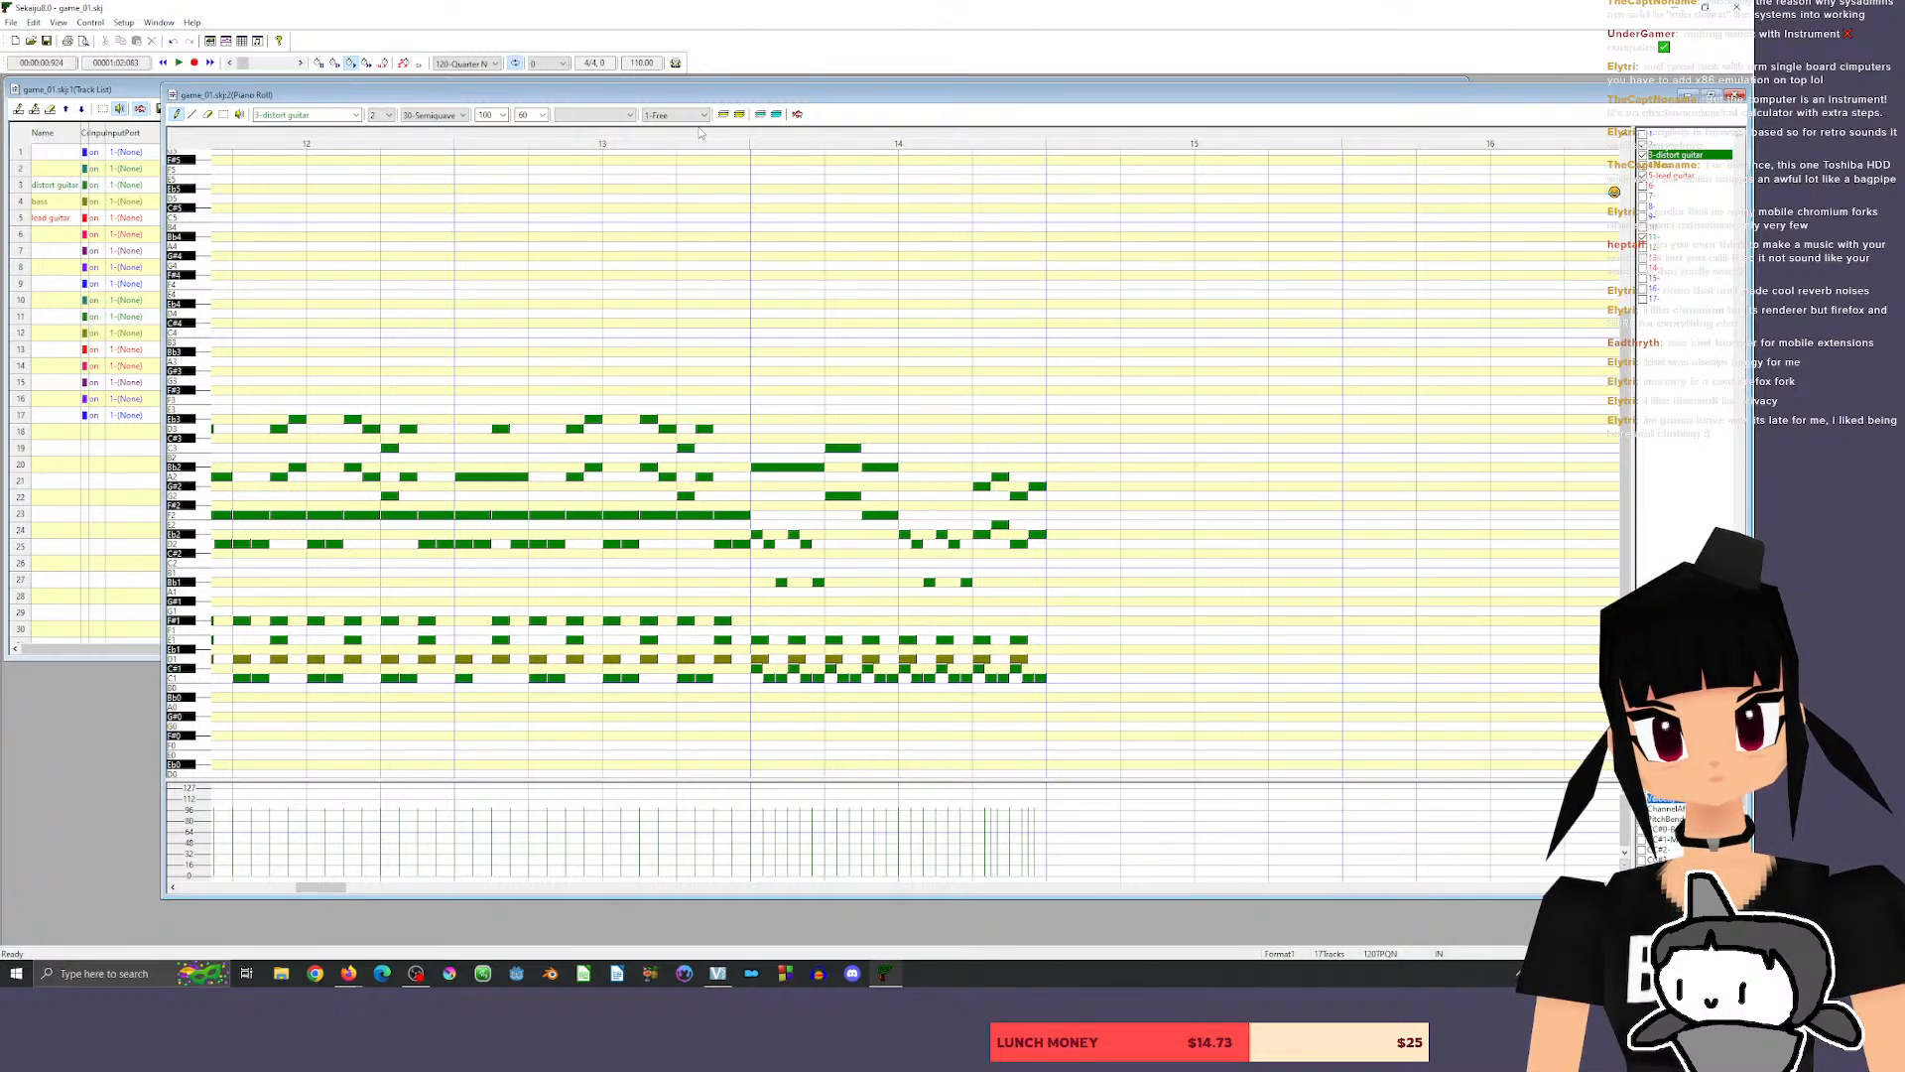
click(626, 139)
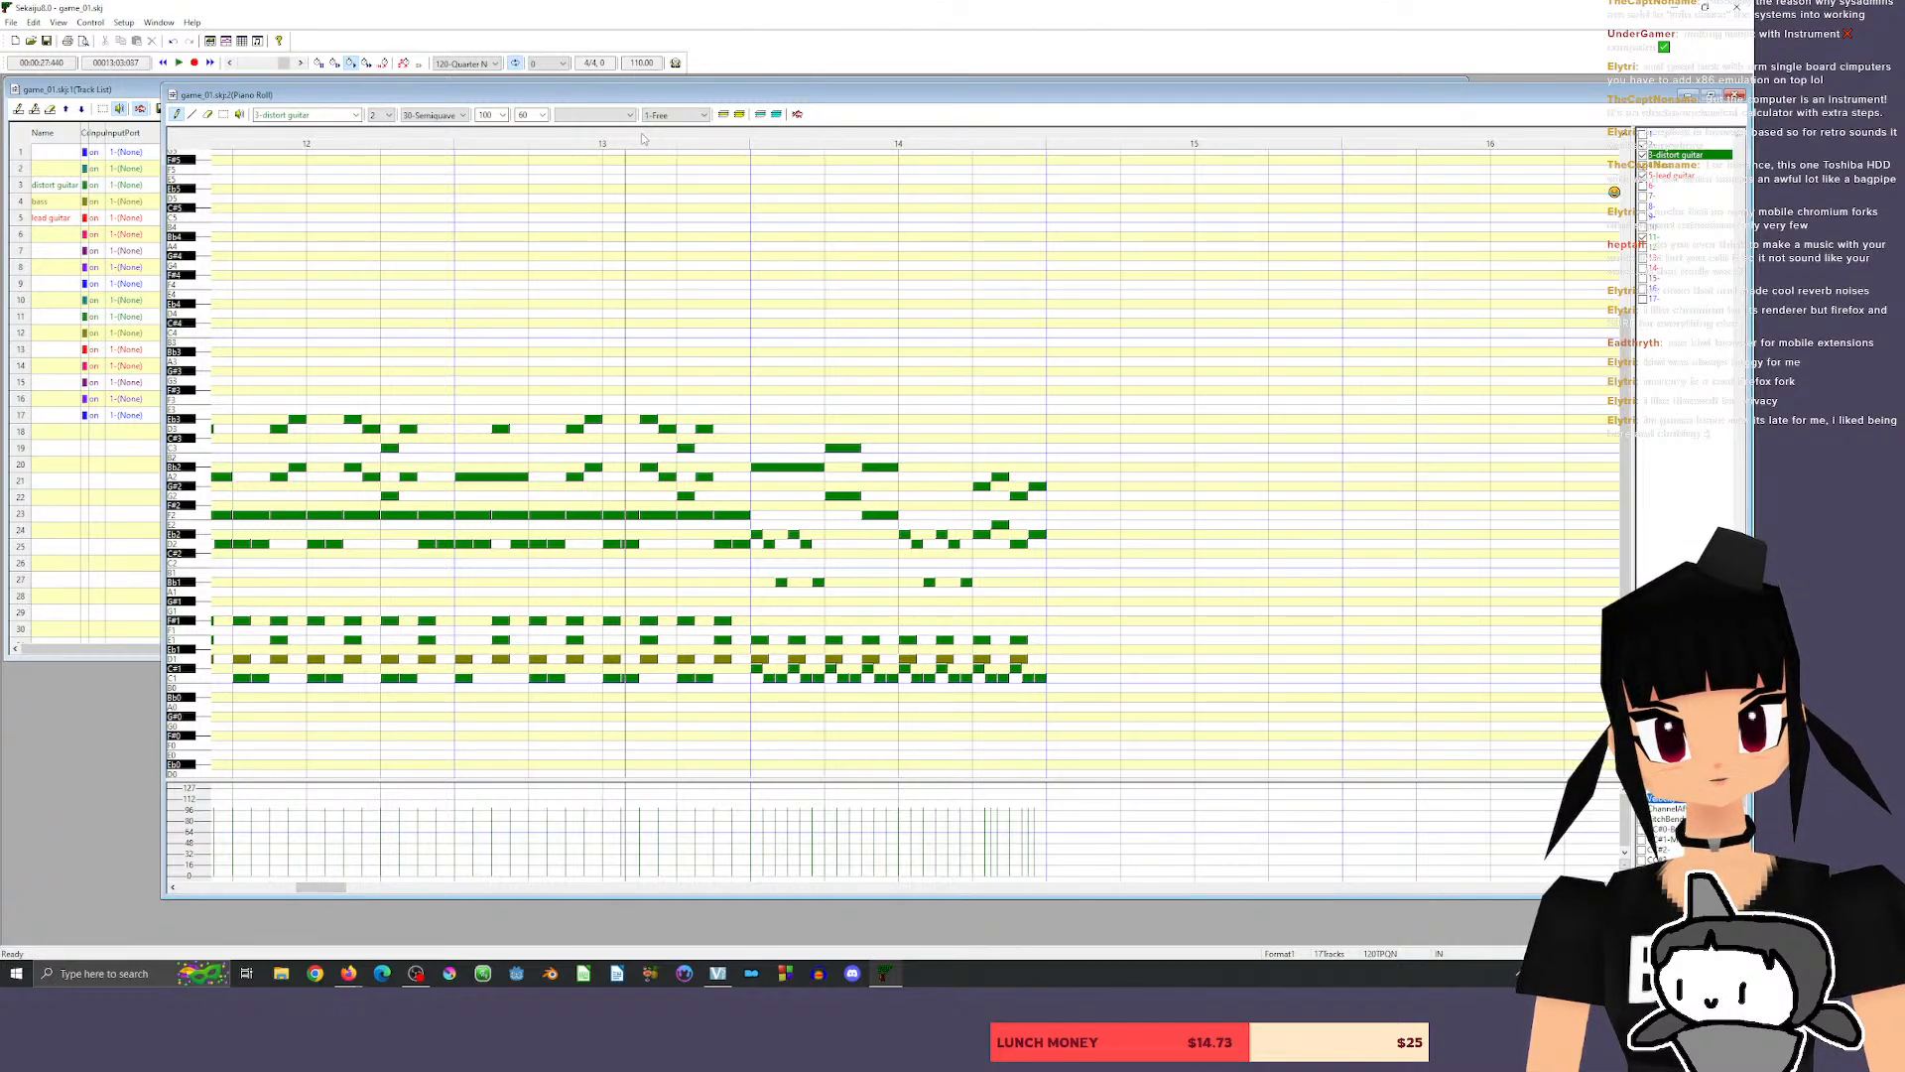
click(703, 144)
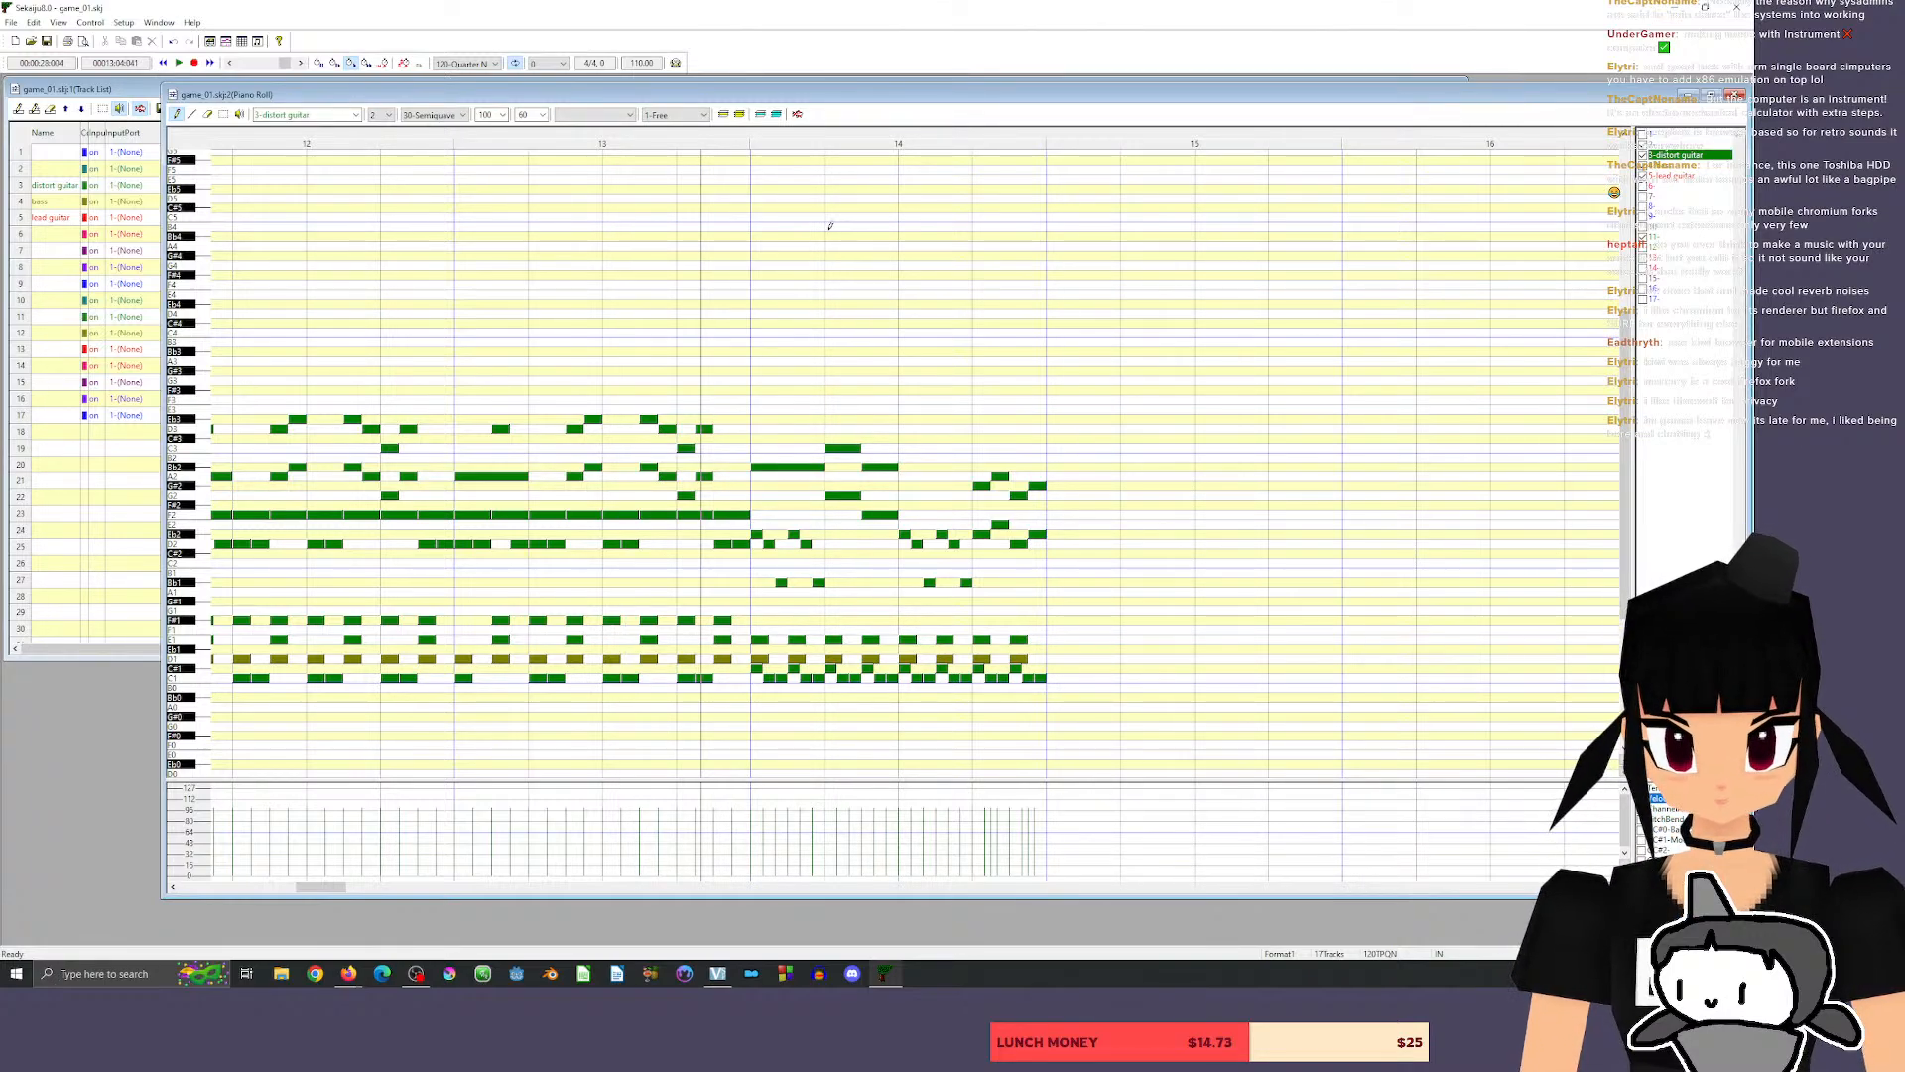
key(space)
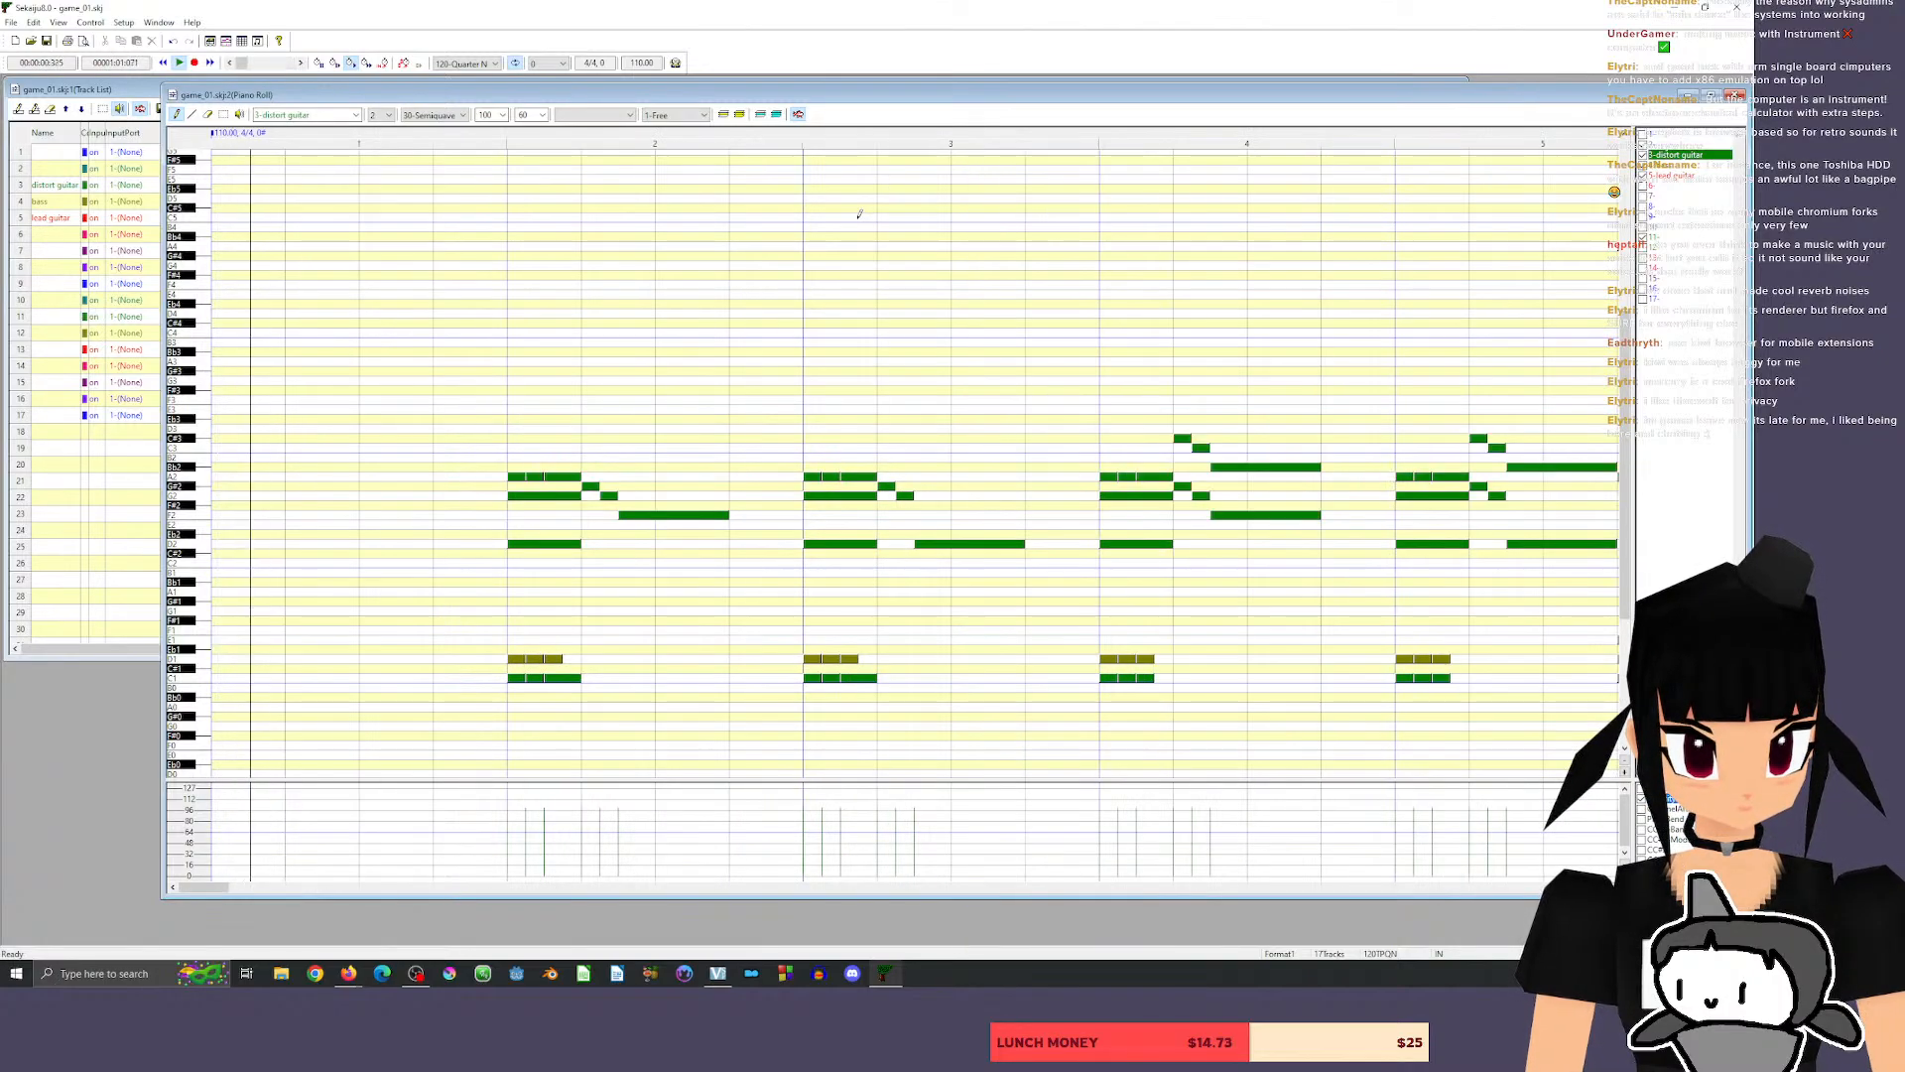
Copy all guitar, bass and drum notes of measure 14 into measure 15.
drag(204, 886, 312, 893)
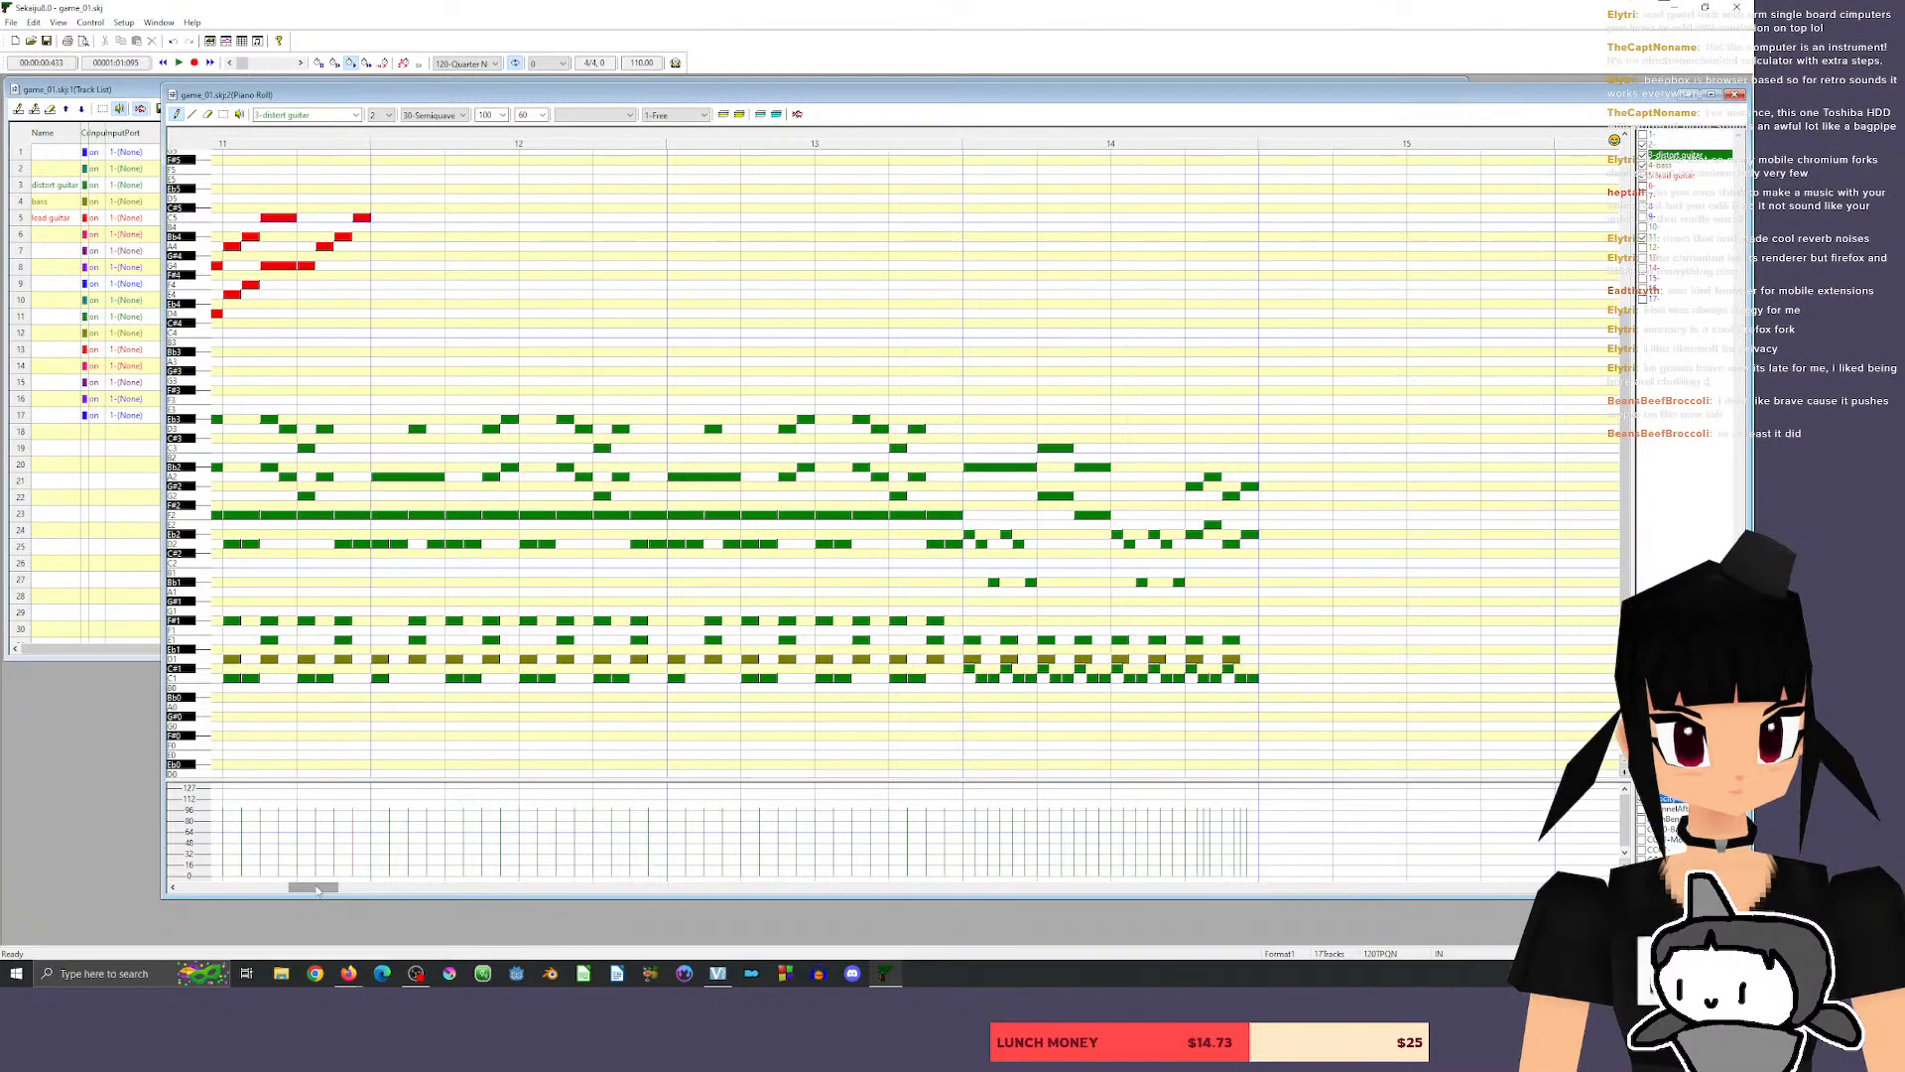
click(225, 116)
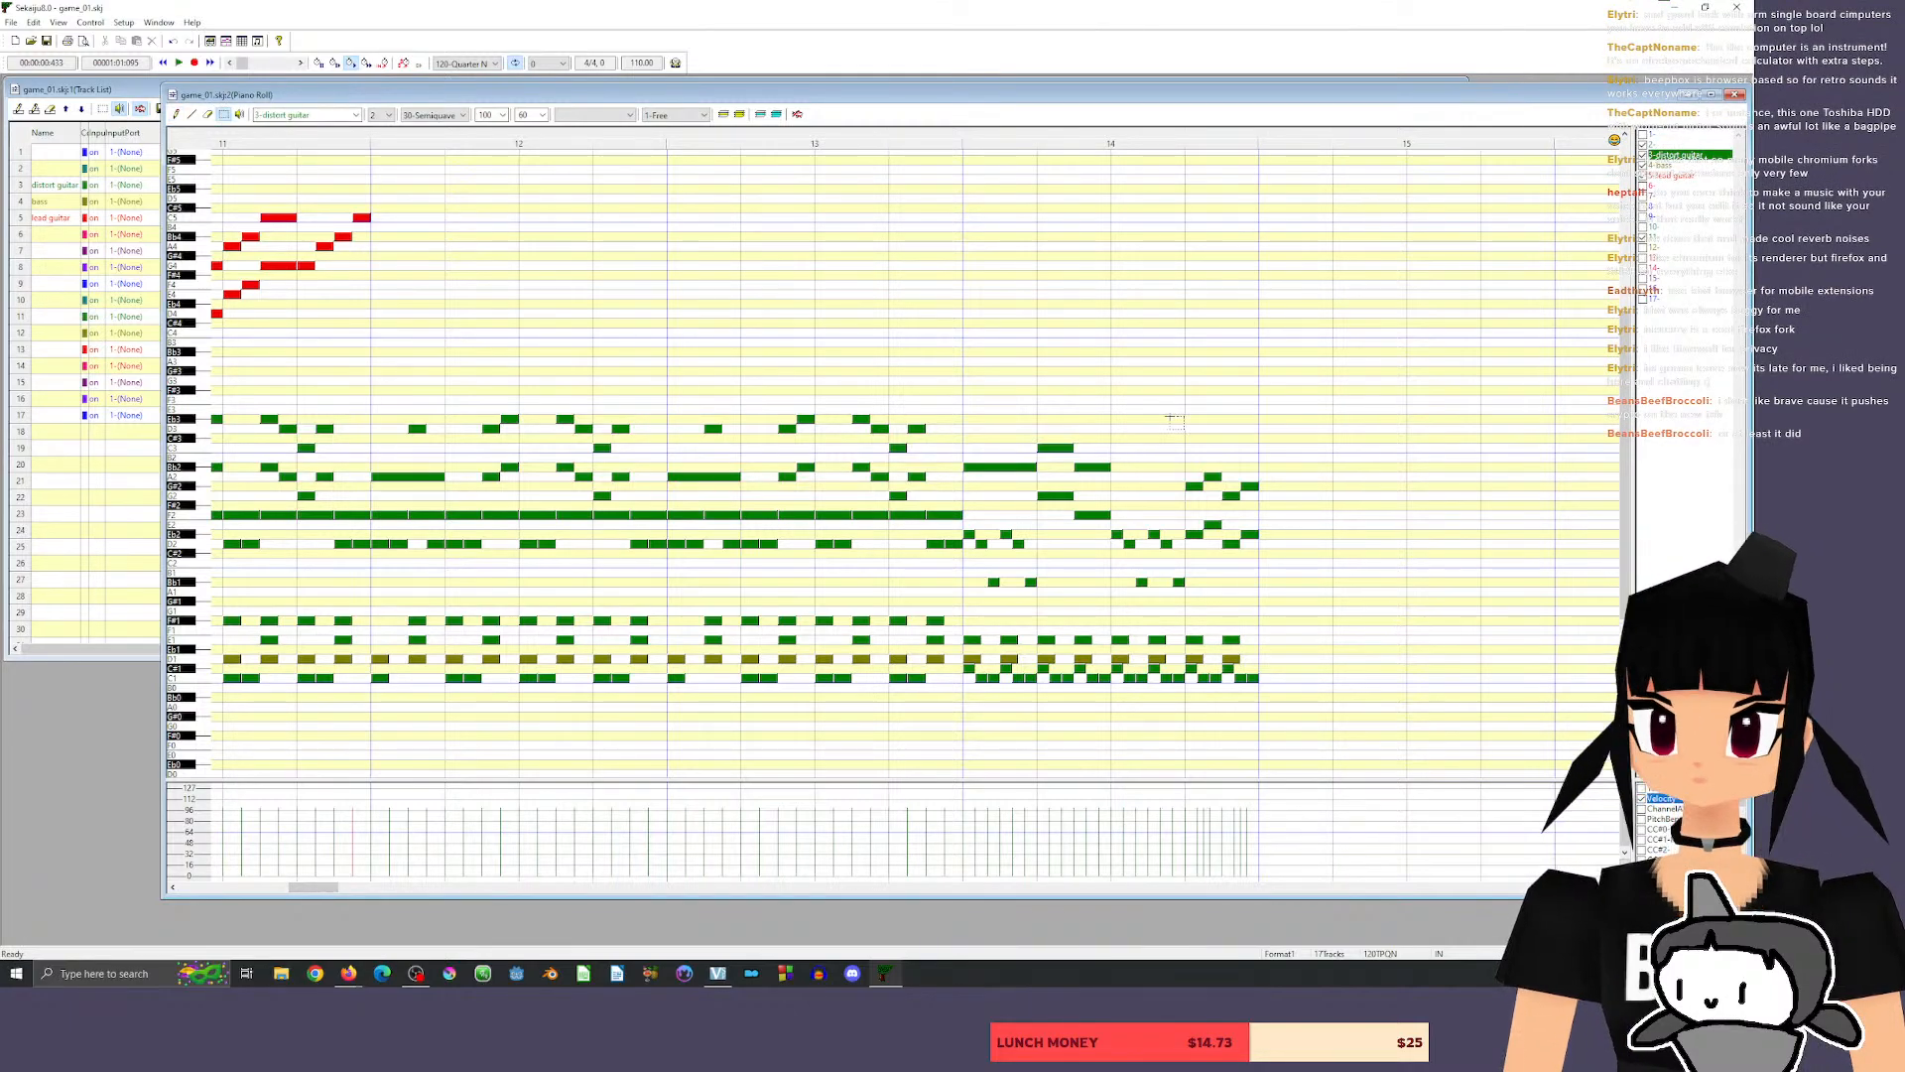
drag(960, 410, 1304, 729)
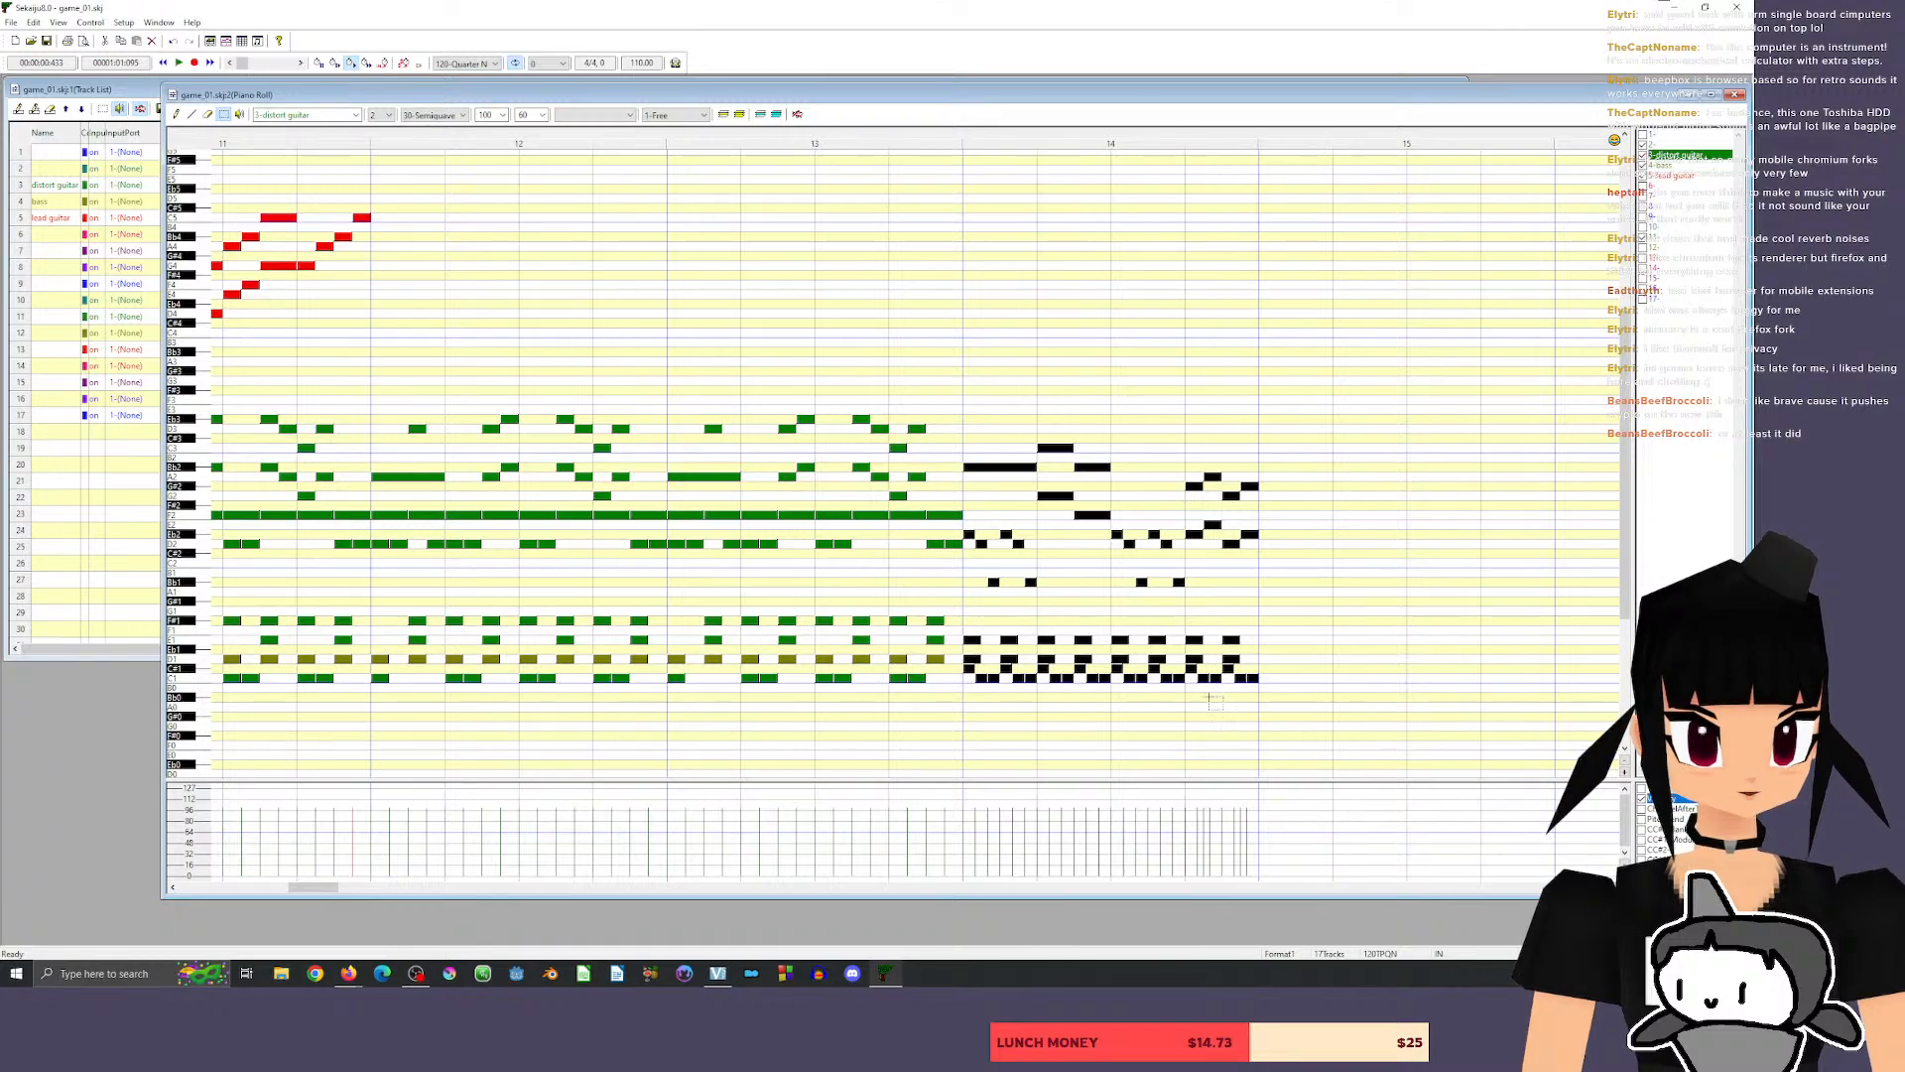
drag(306, 891, 318, 892)
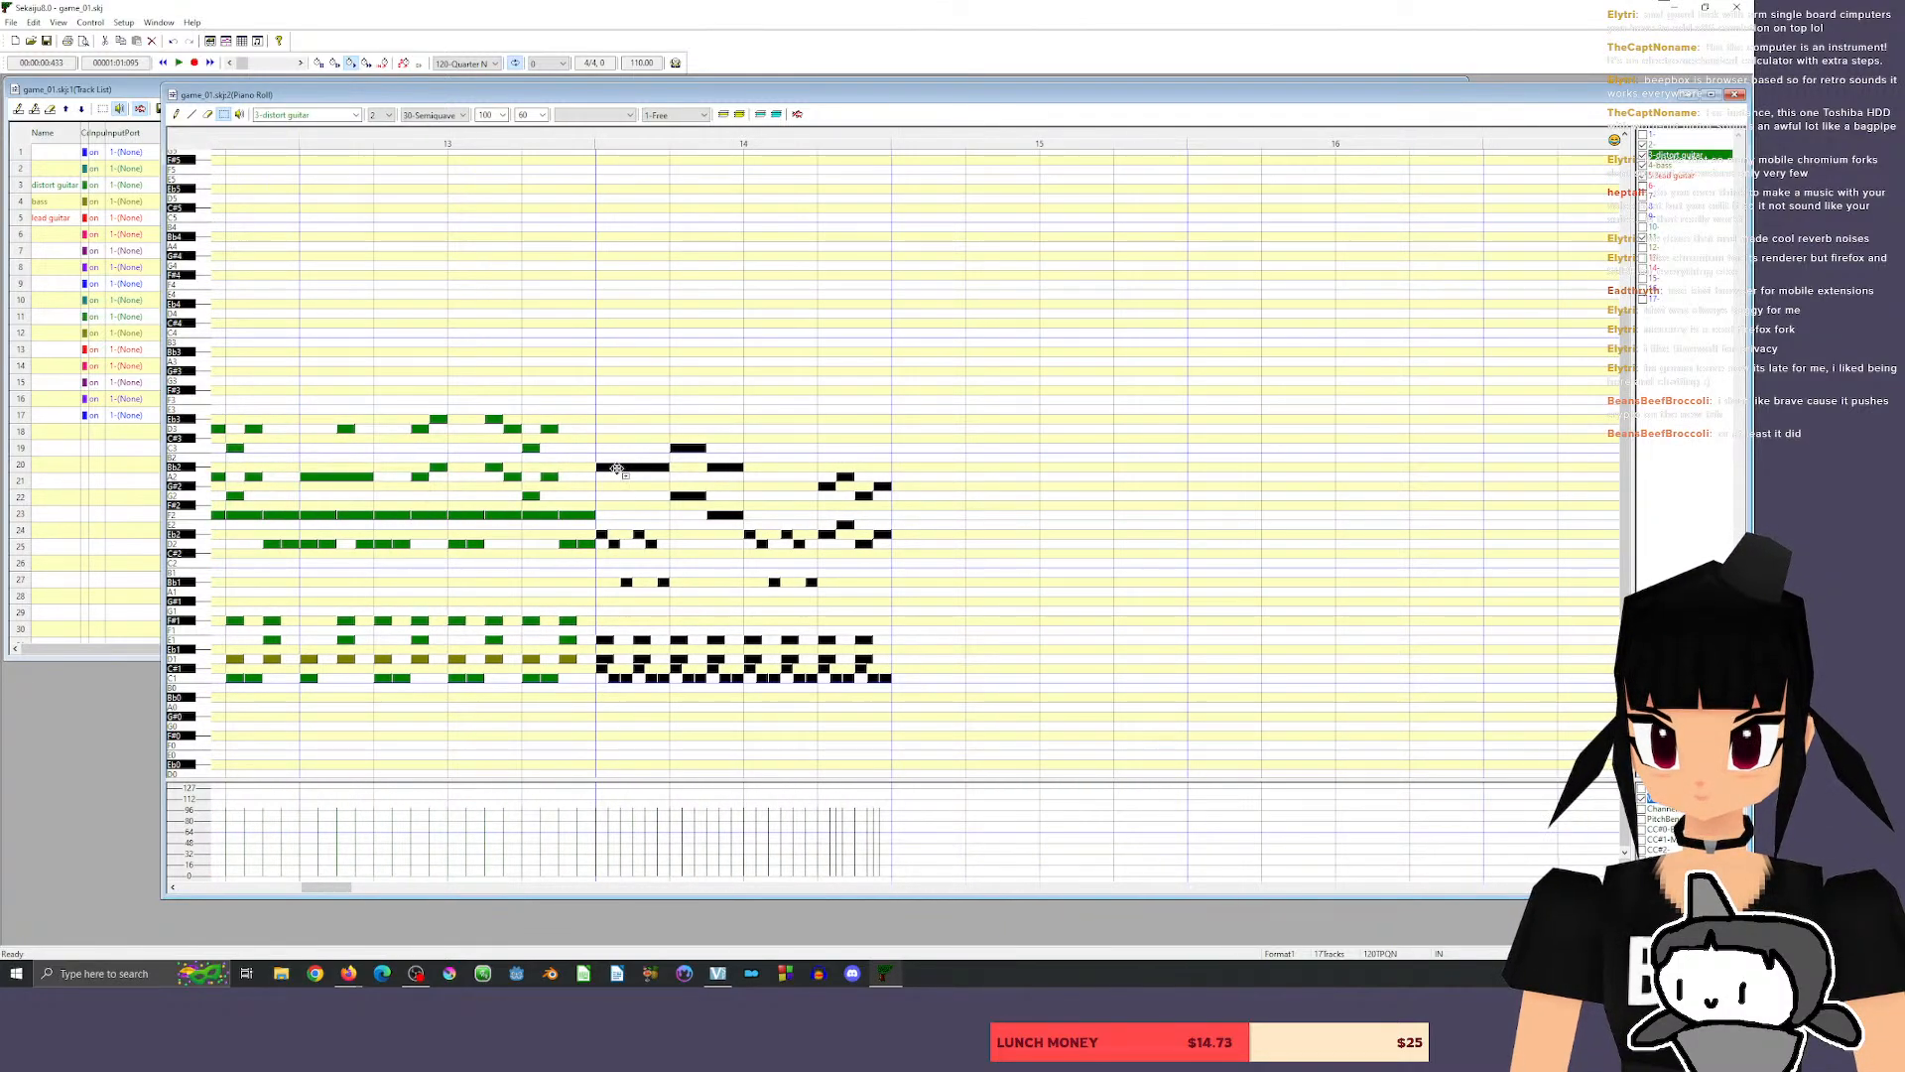
drag(618, 469, 915, 469)
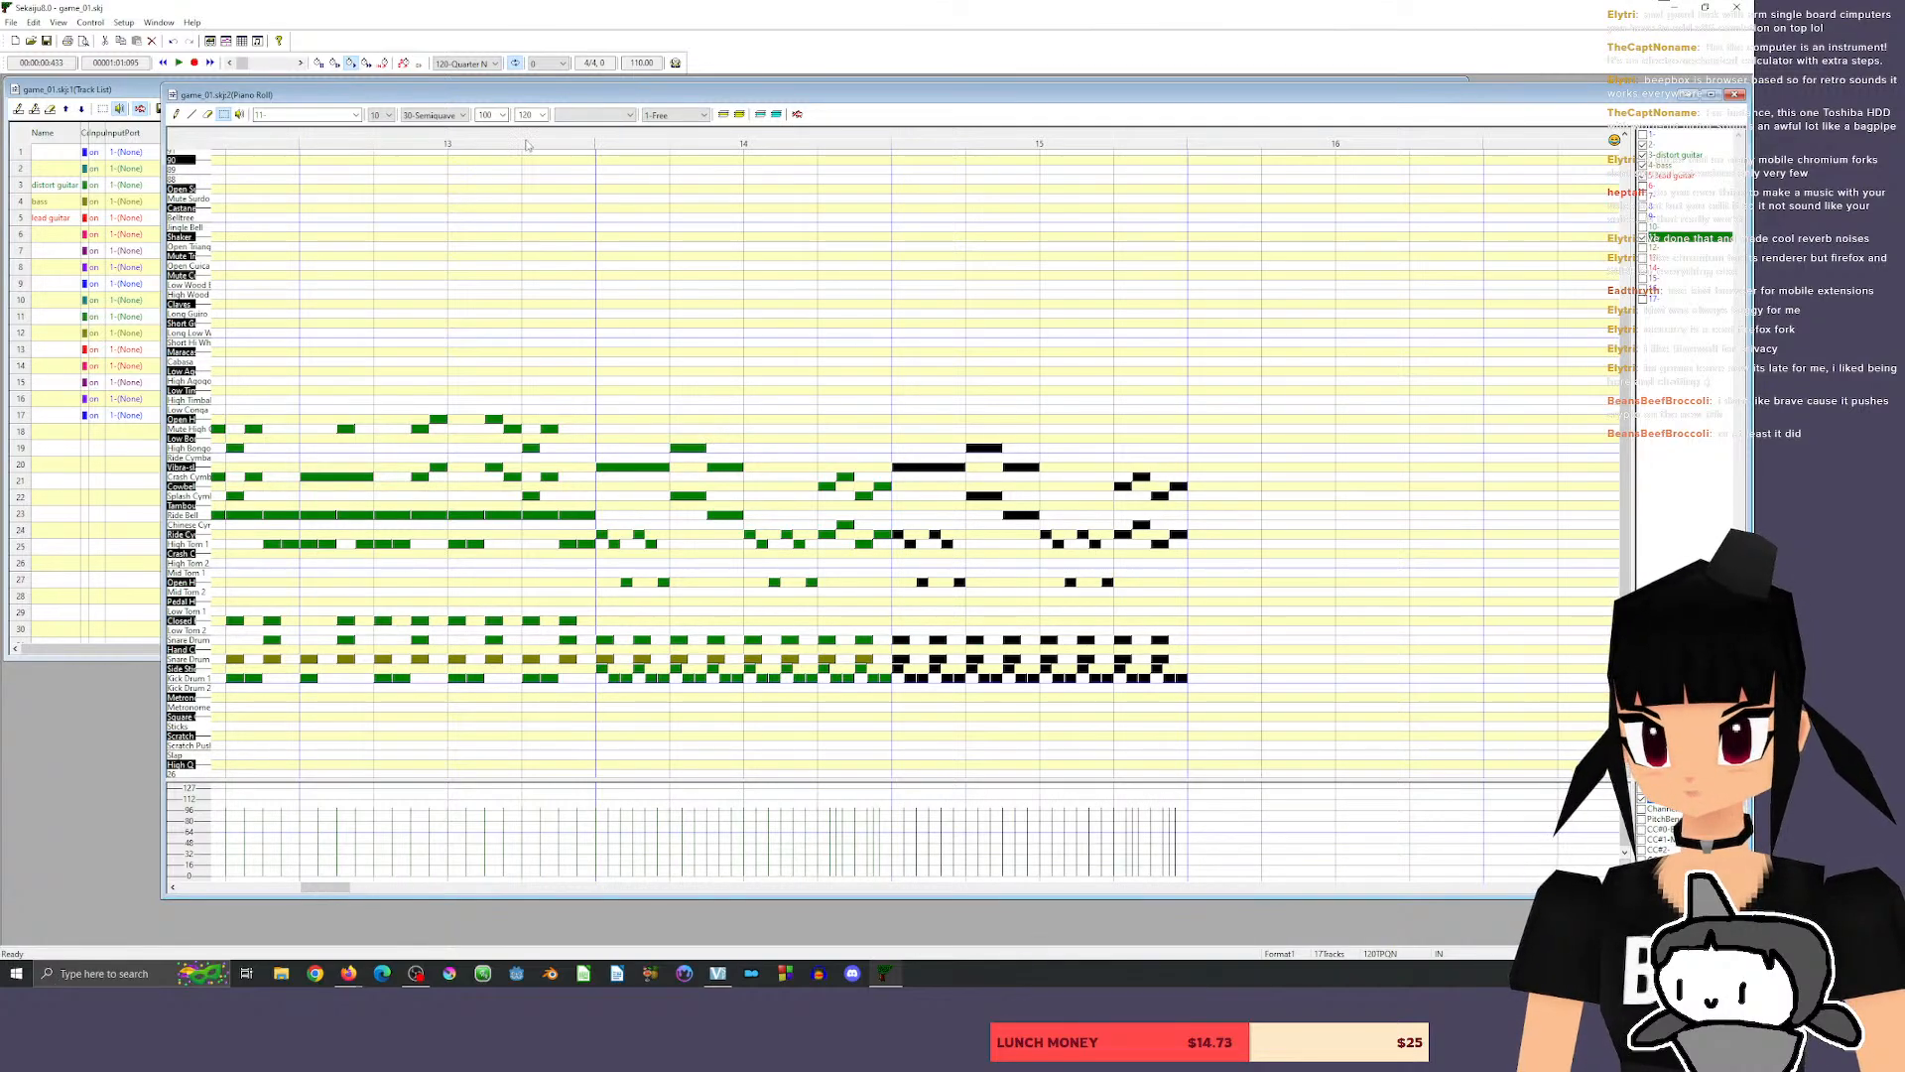
Play the riff and its copy in measures 14 and 15, starting from beat 3 of measure 13.
click(454, 140)
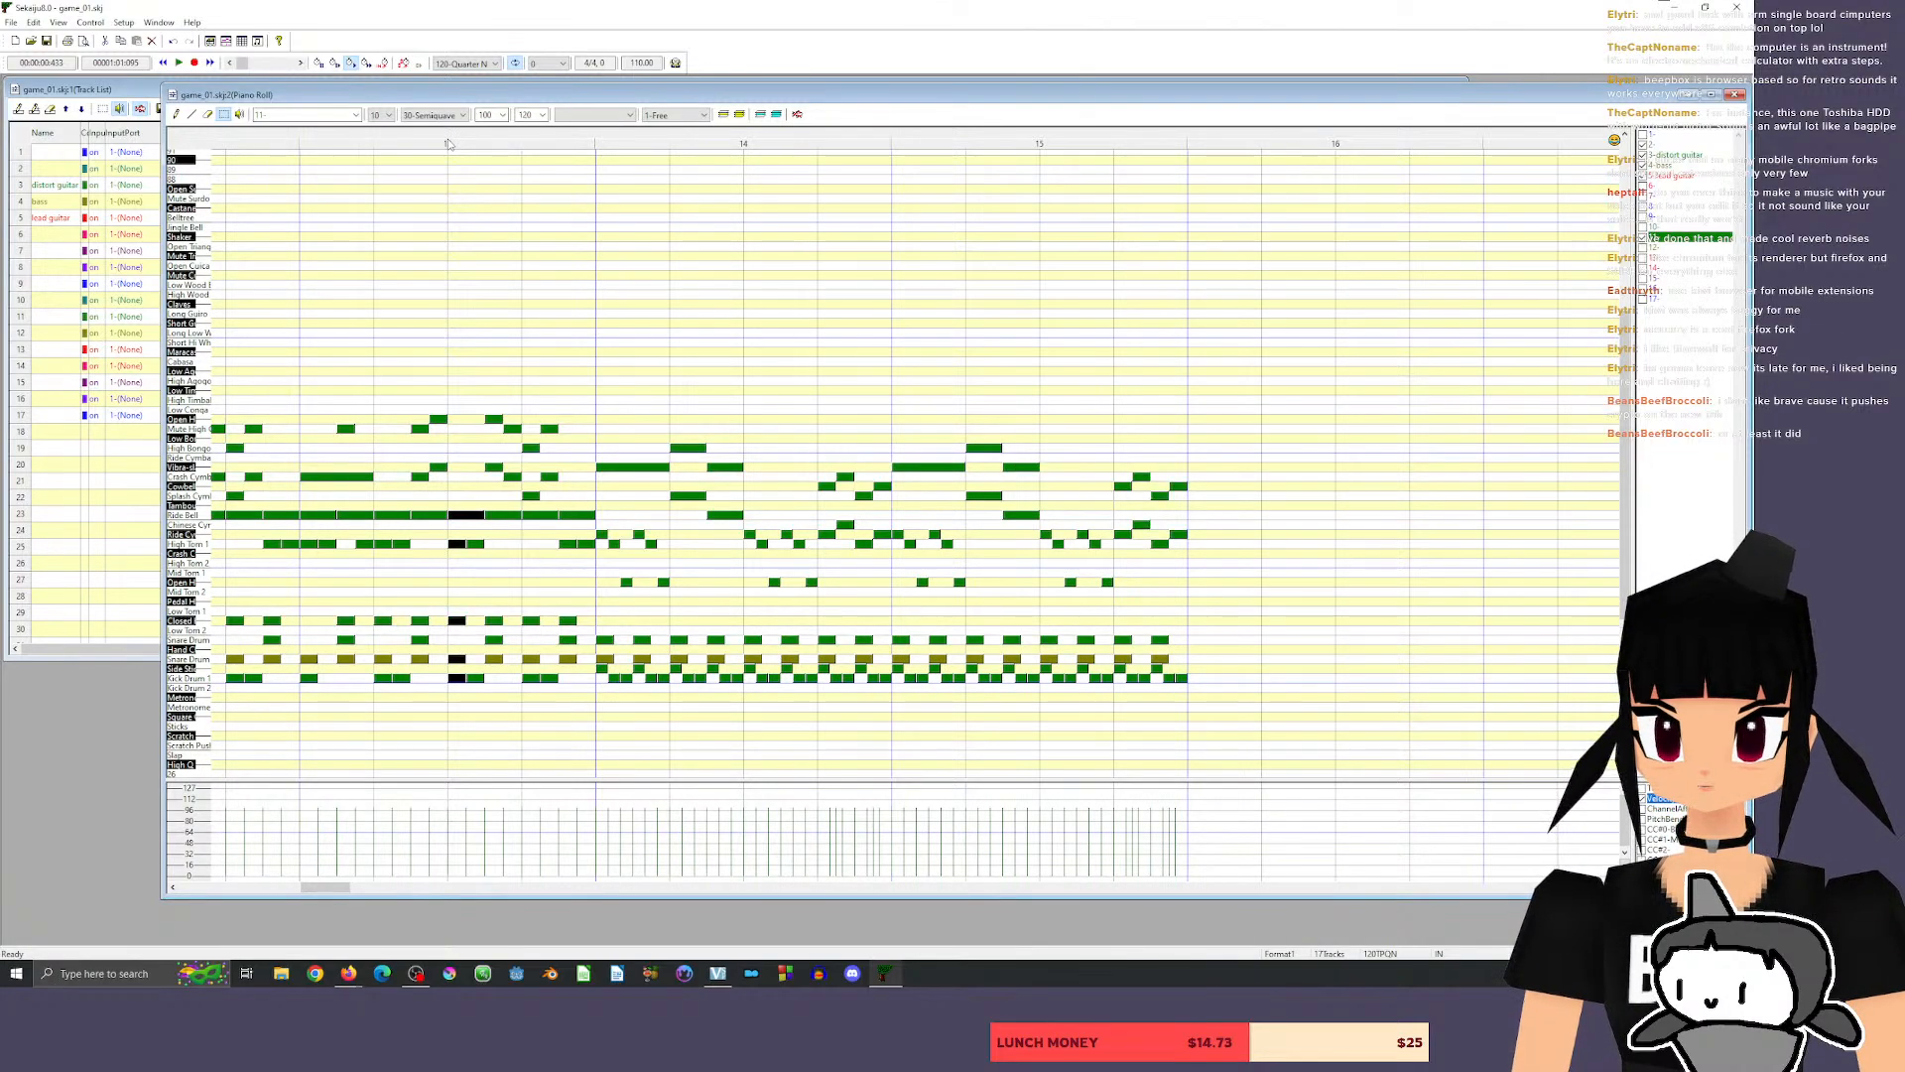
key(space)
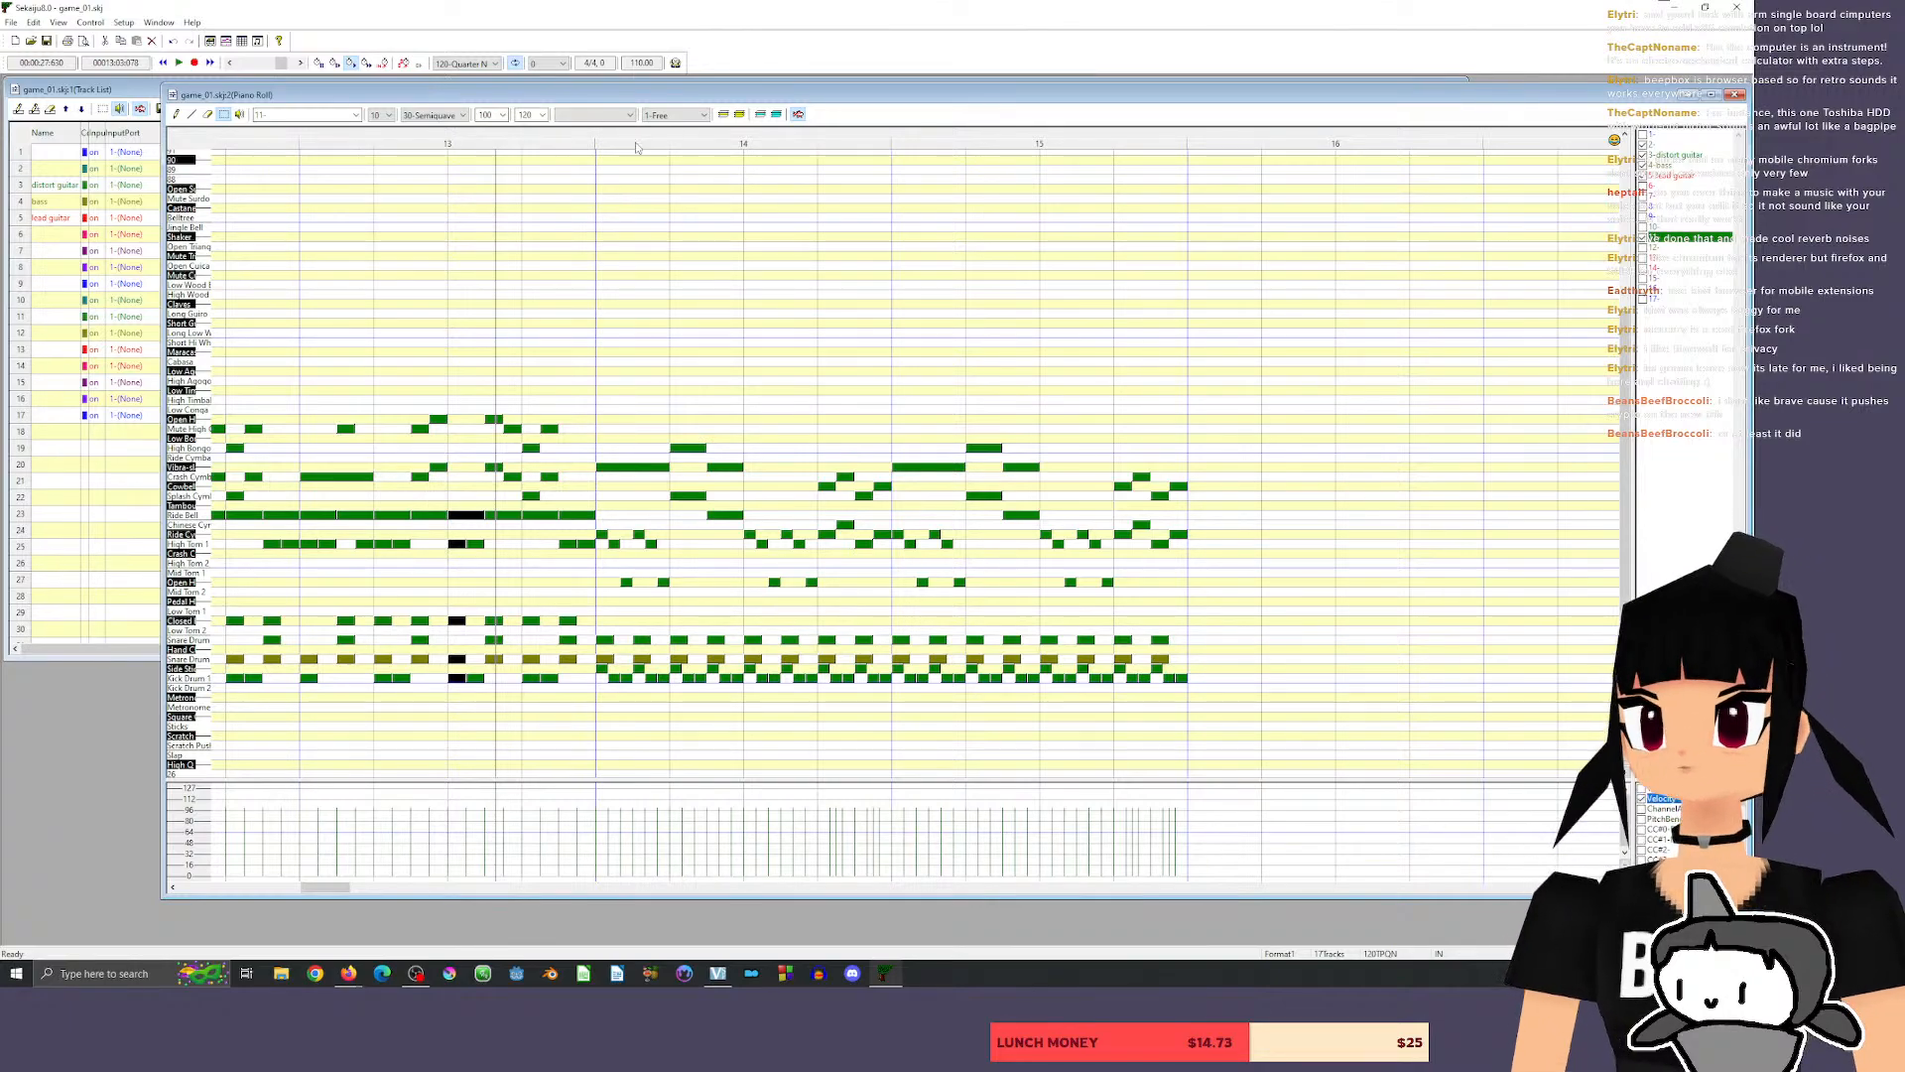
click(448, 140)
key(space)
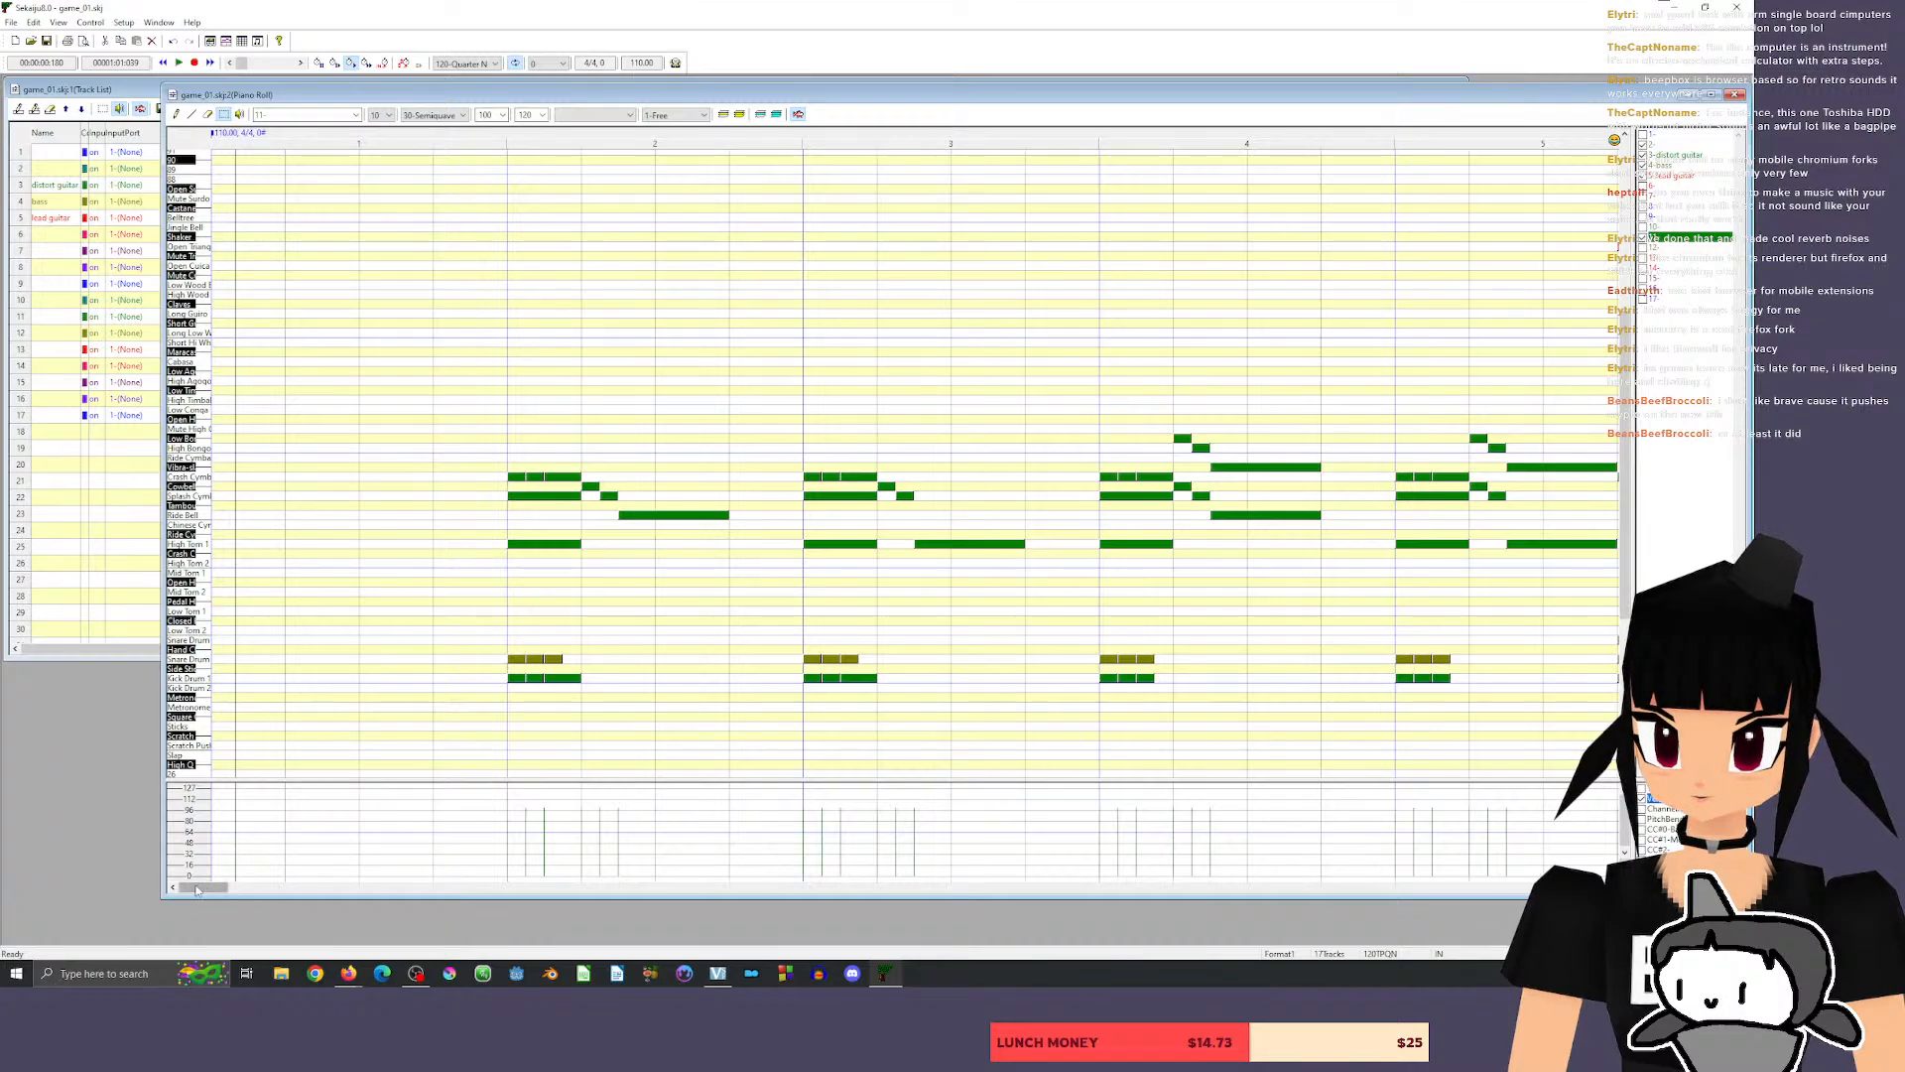
Raise the guitar chord in the second half of beat 2 in measure 14 to D3 and A2, and play it back.
drag(199, 888, 318, 894)
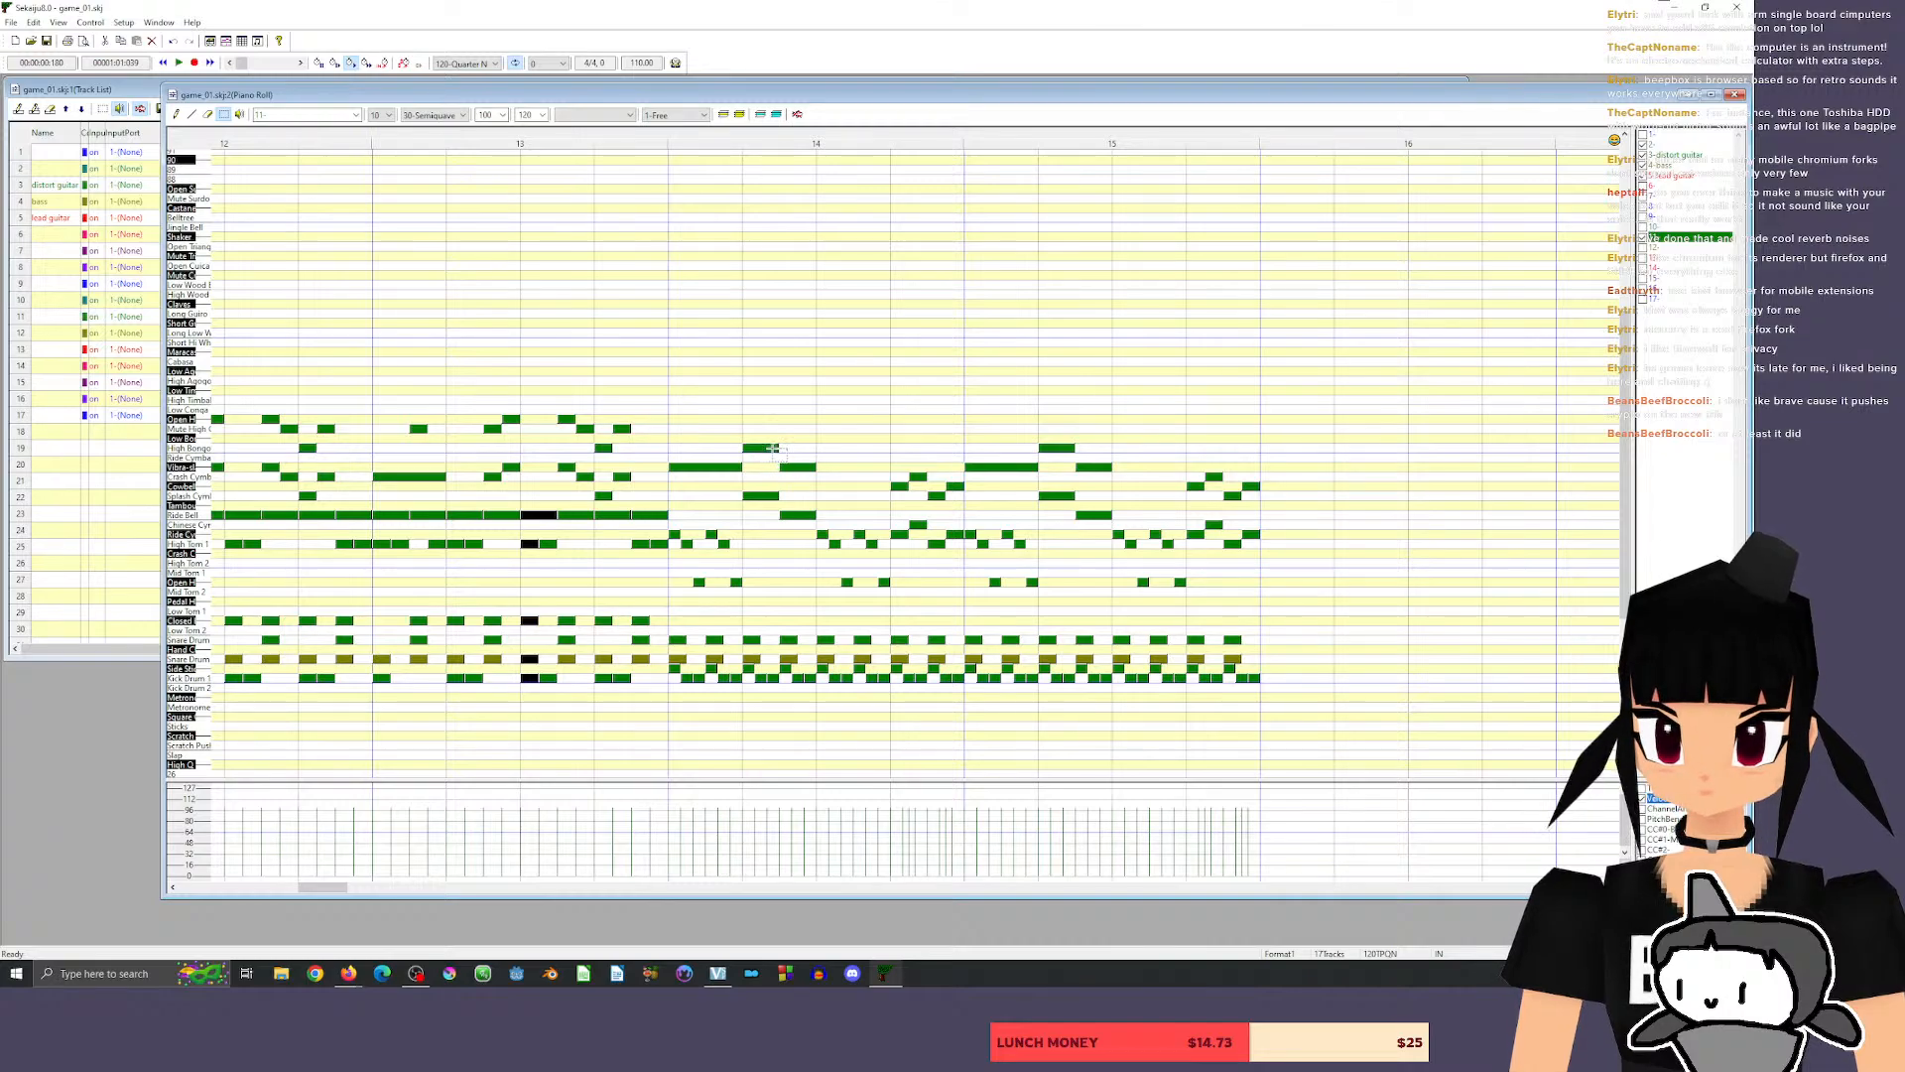
drag(772, 449, 825, 533)
drag(800, 468, 800, 430)
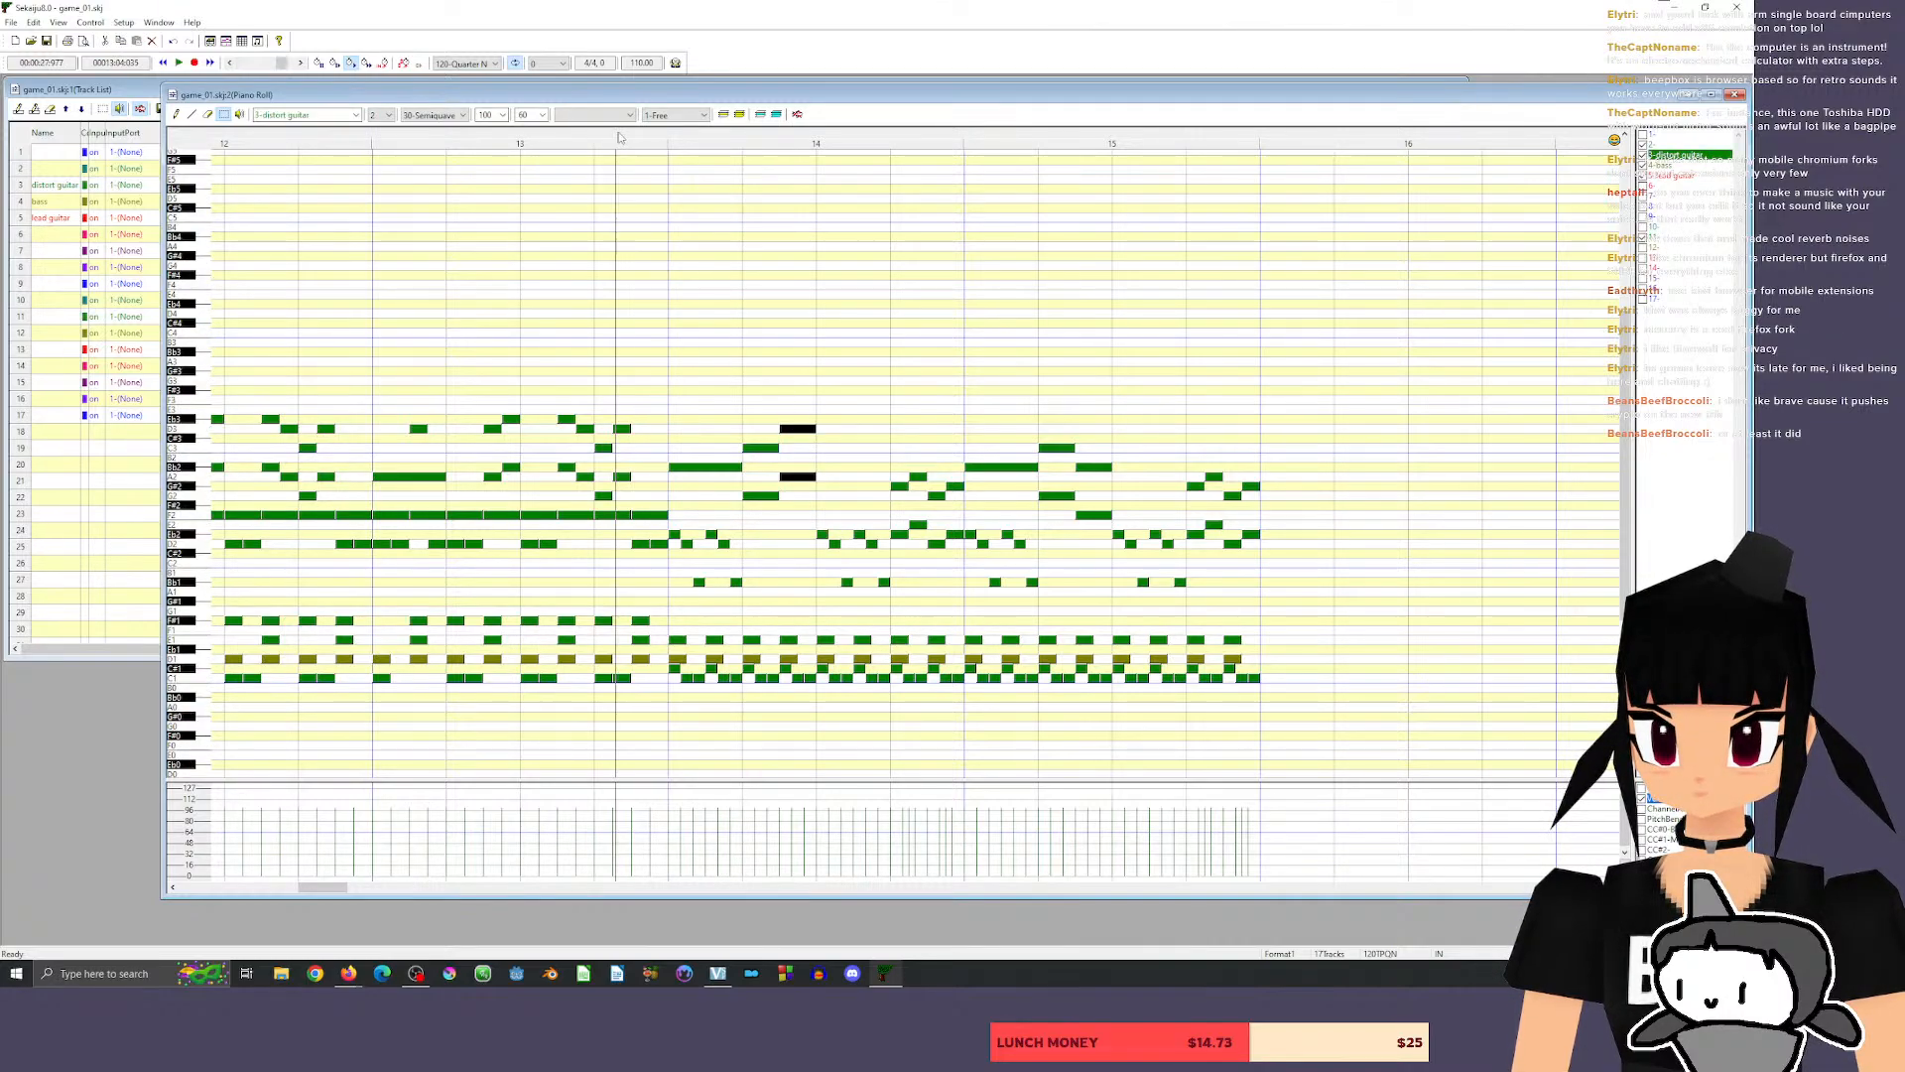
key(space)
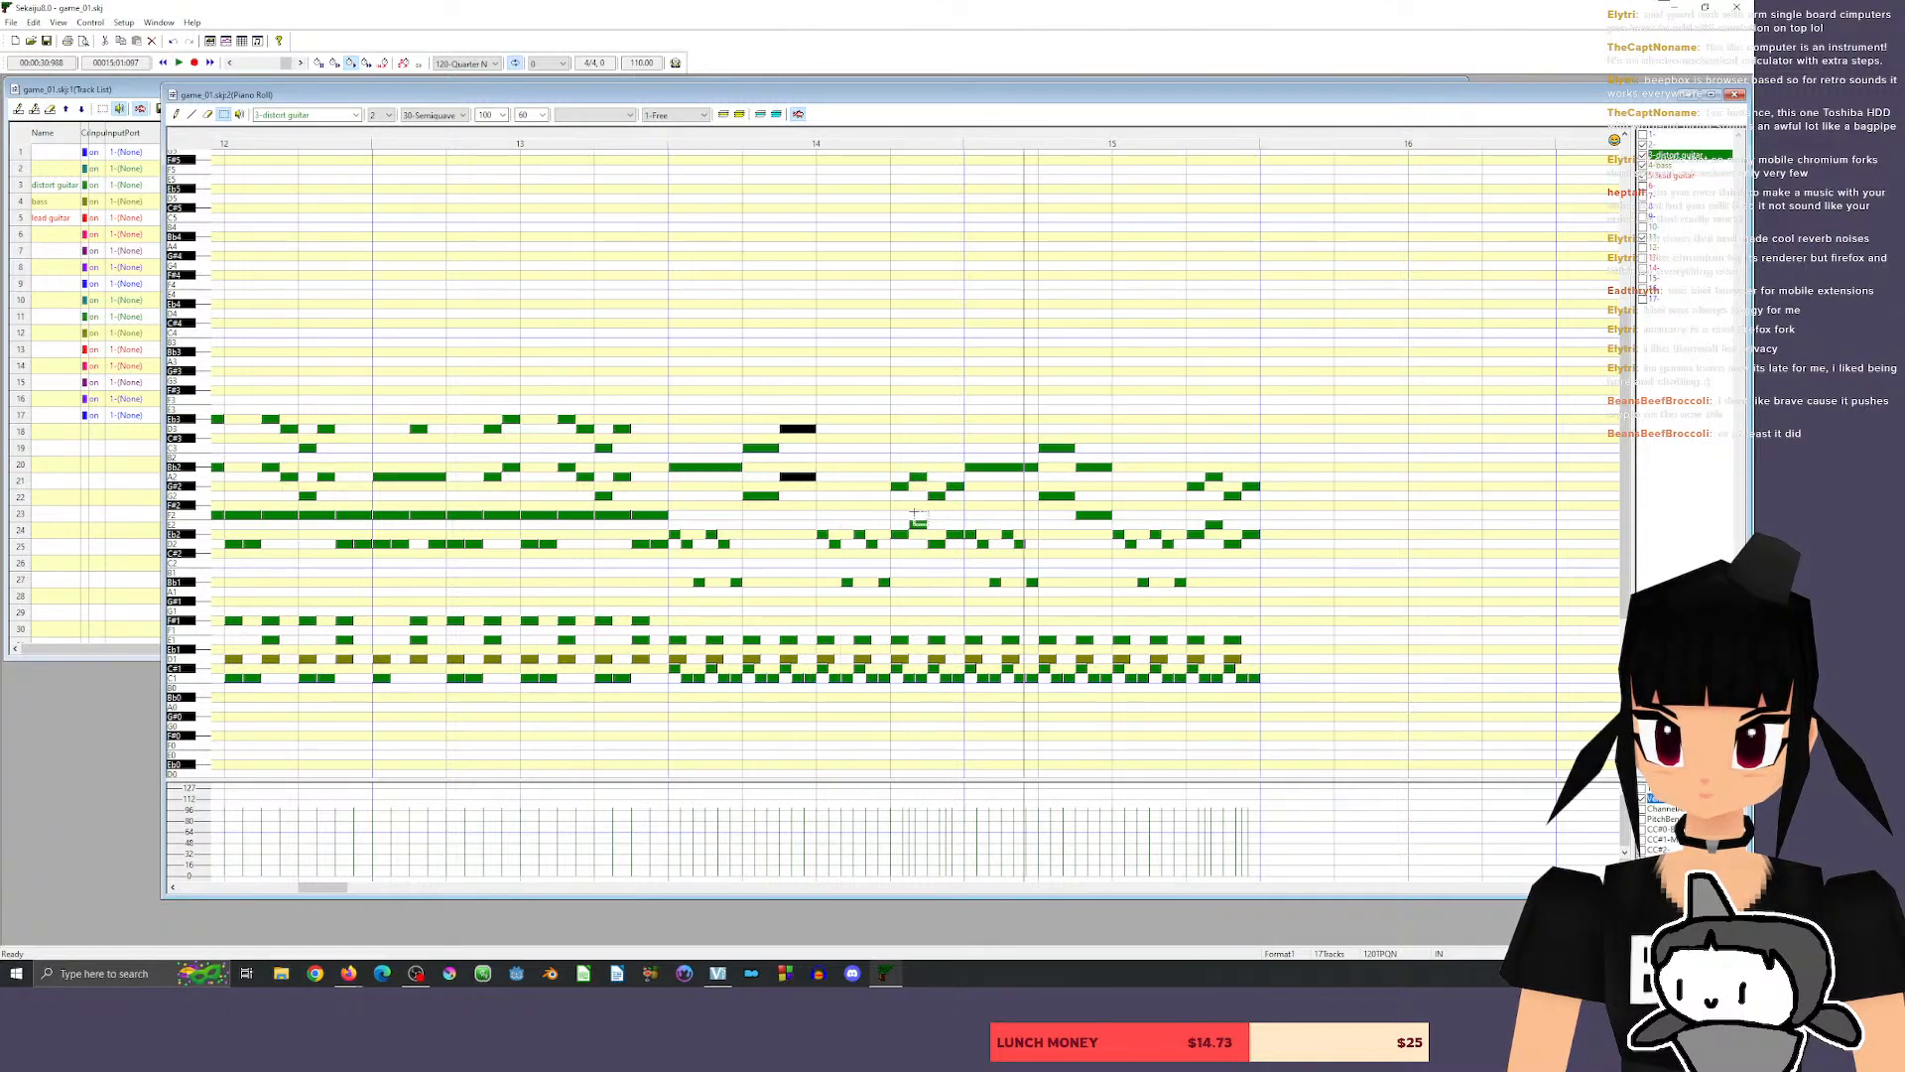
Raise the first three guitar chords of beat 4 in measure 14 to D3/A2, C3/G2 and D3/A2, and play them back.
drag(890, 482, 898, 429)
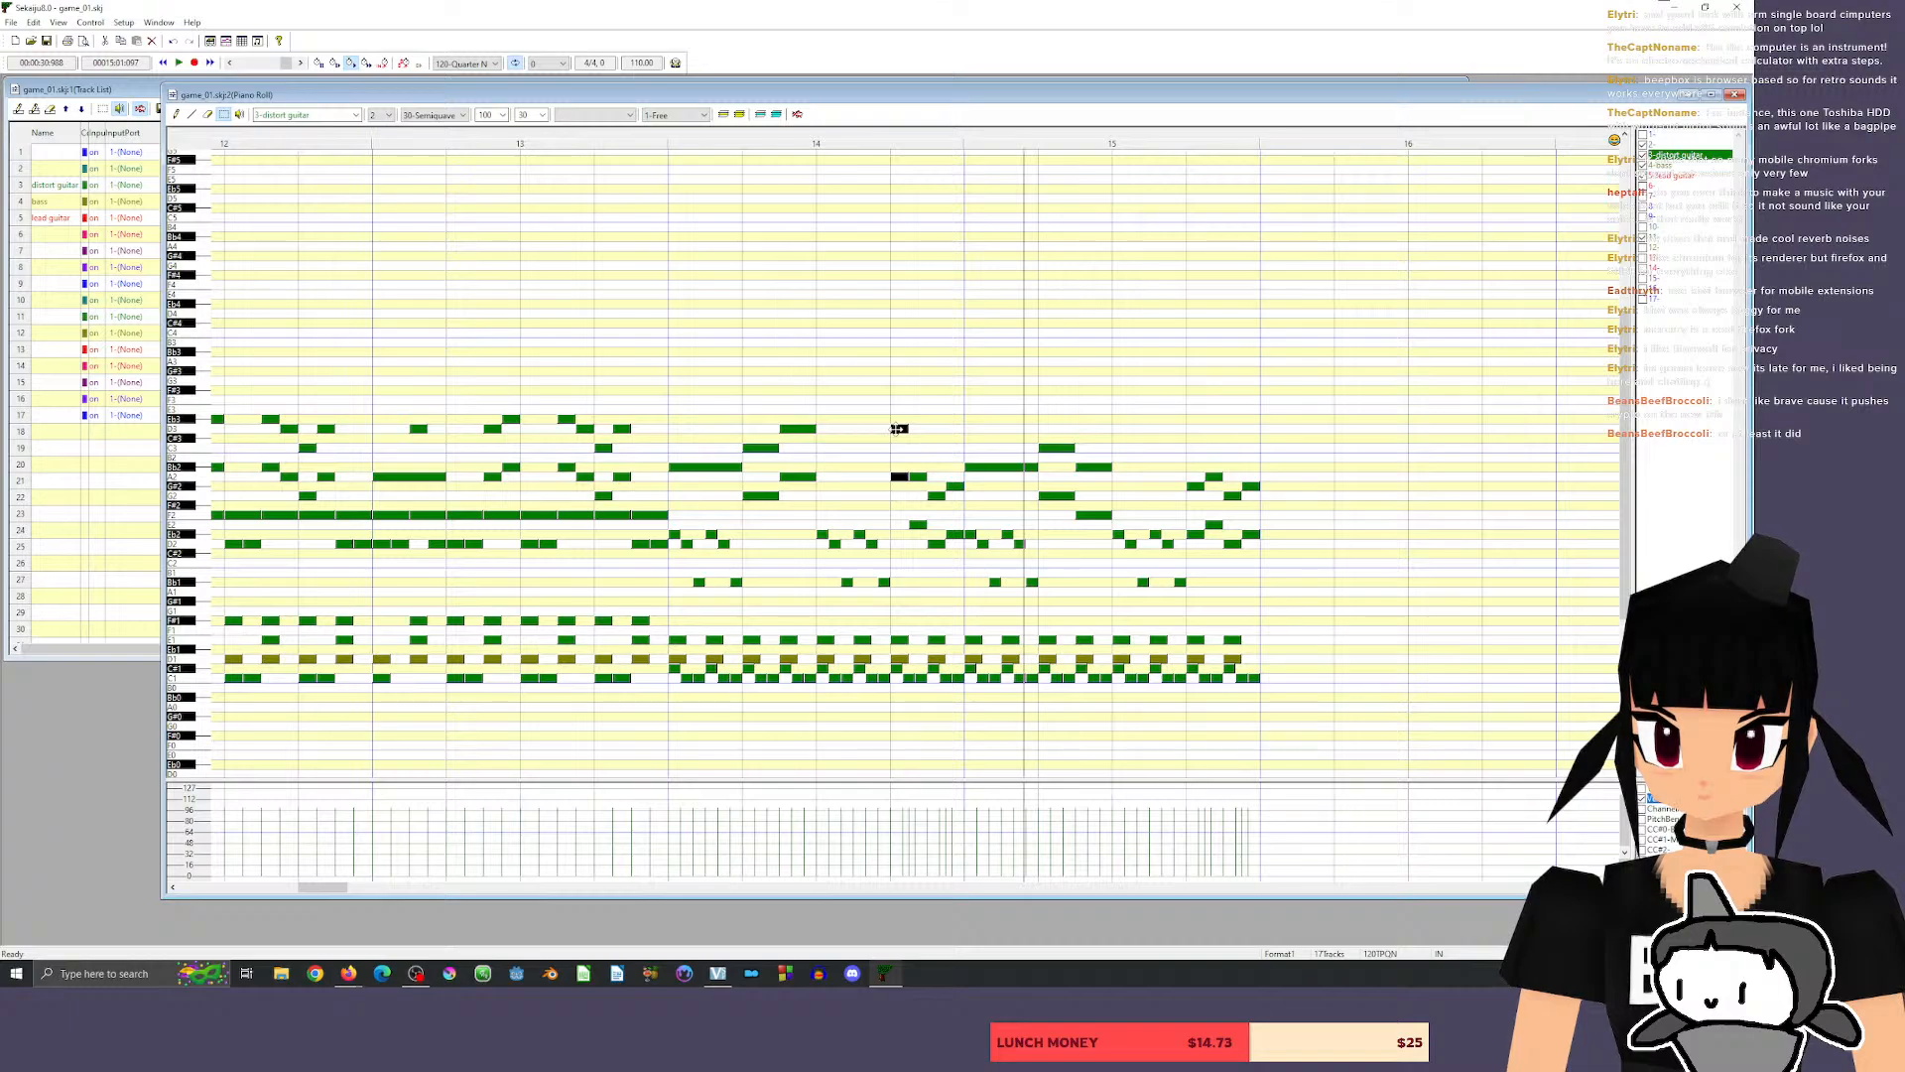
click(916, 470)
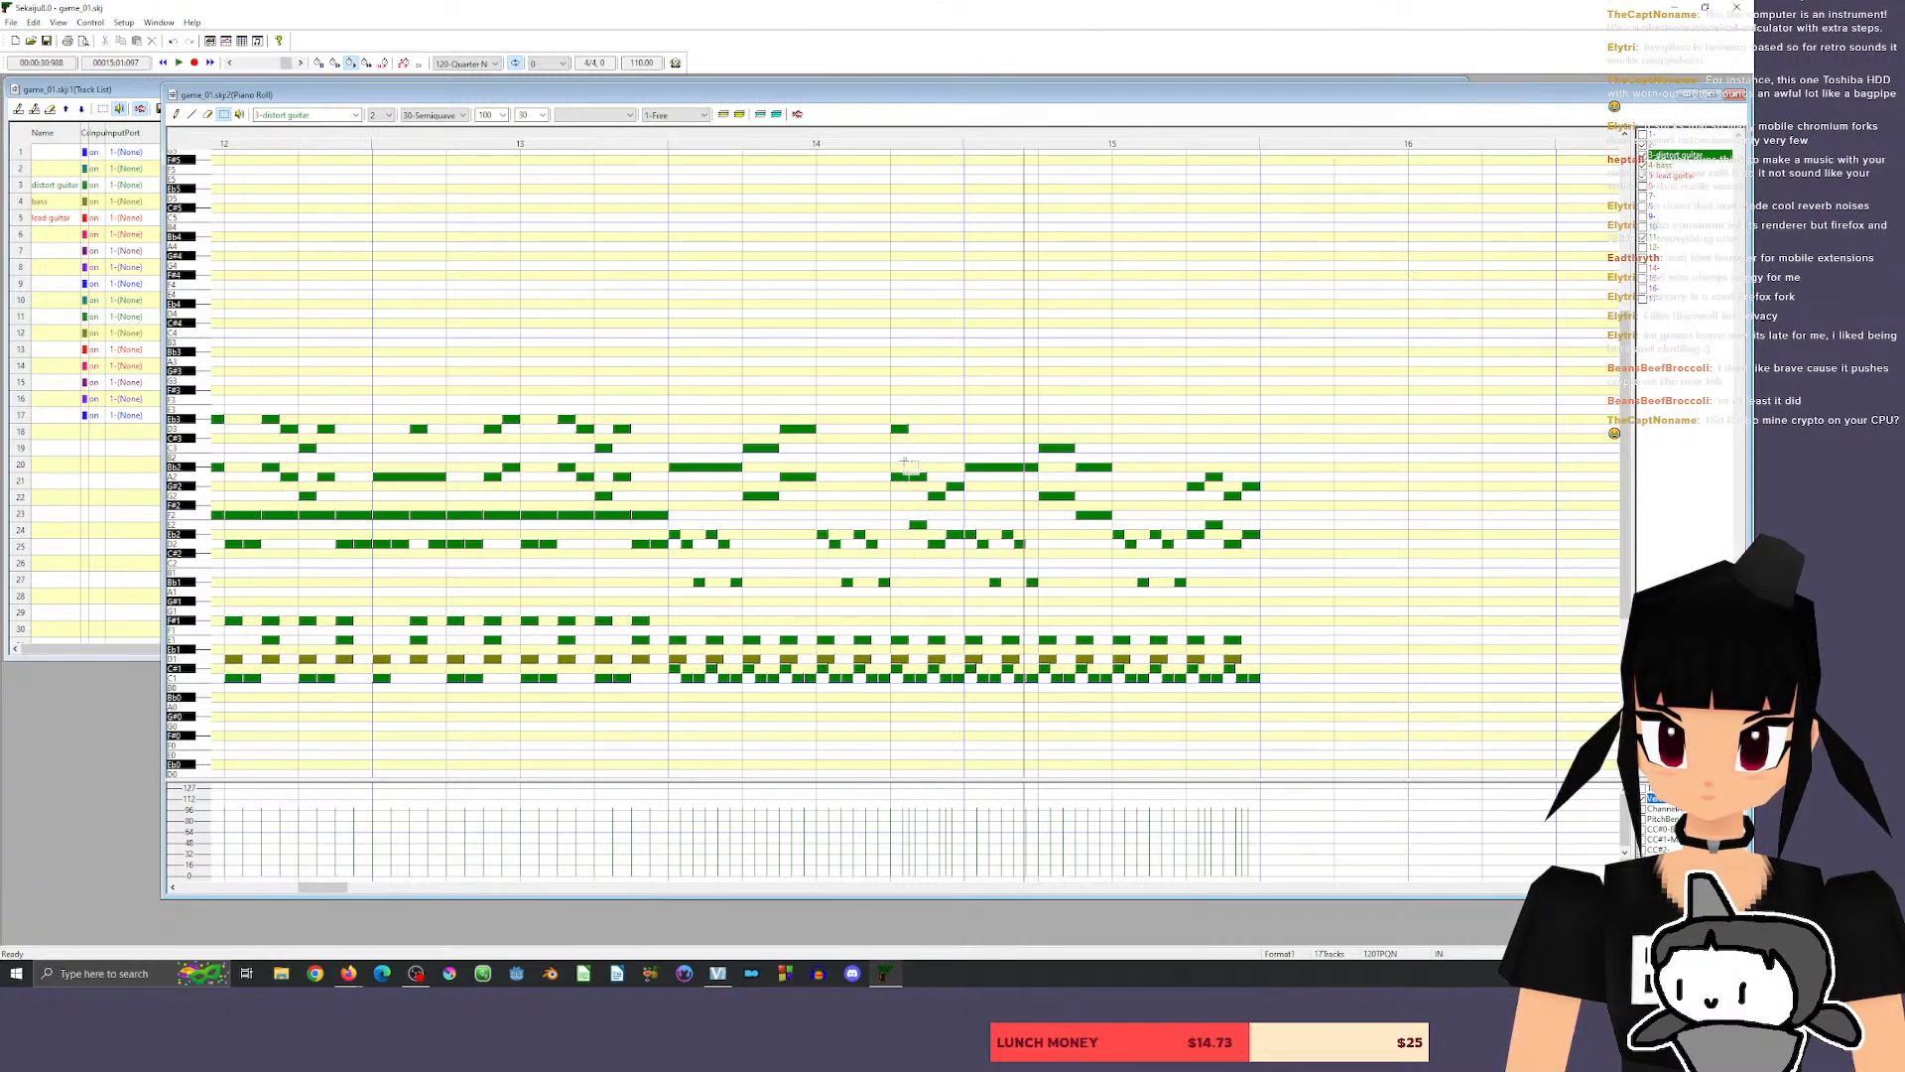
mouse_move(904, 460)
mouse_down()
mouse_move(937, 538)
mouse_move(911, 450)
mouse_up()
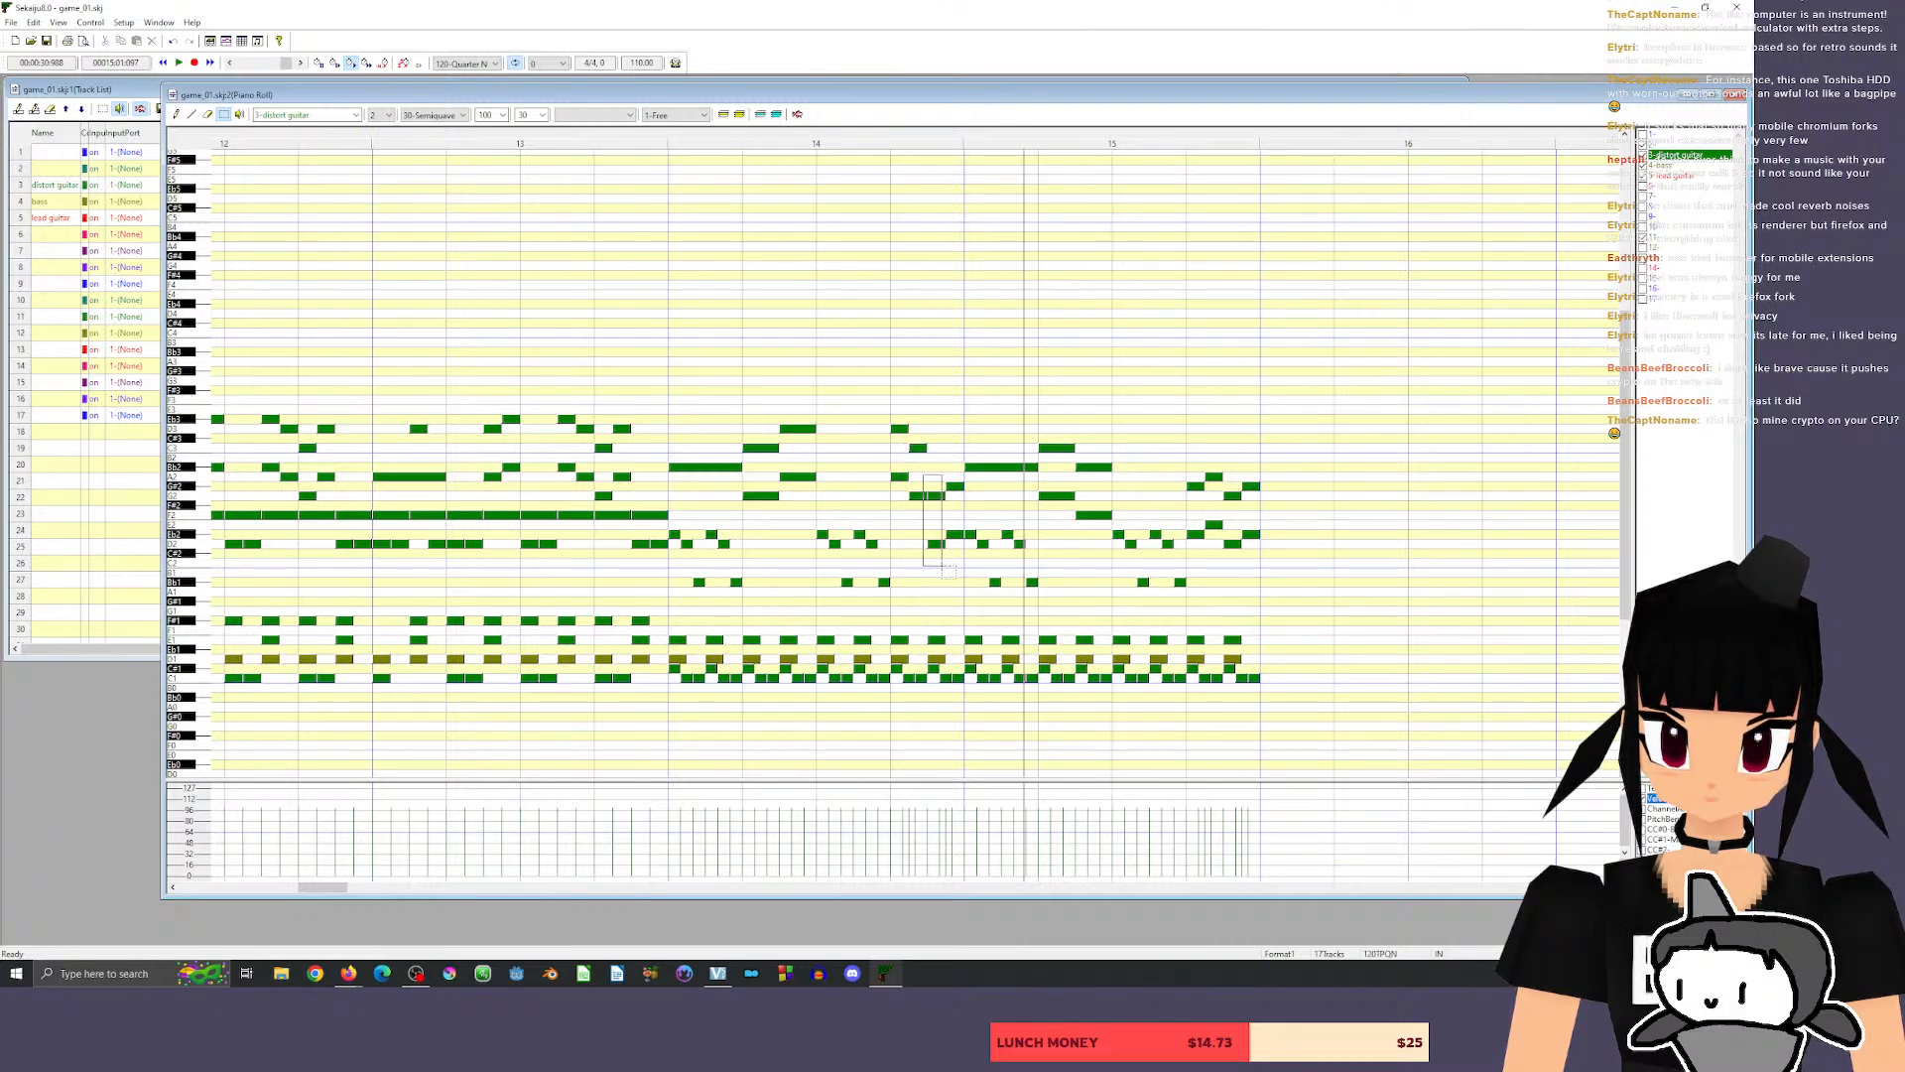
drag(950, 565, 948, 562)
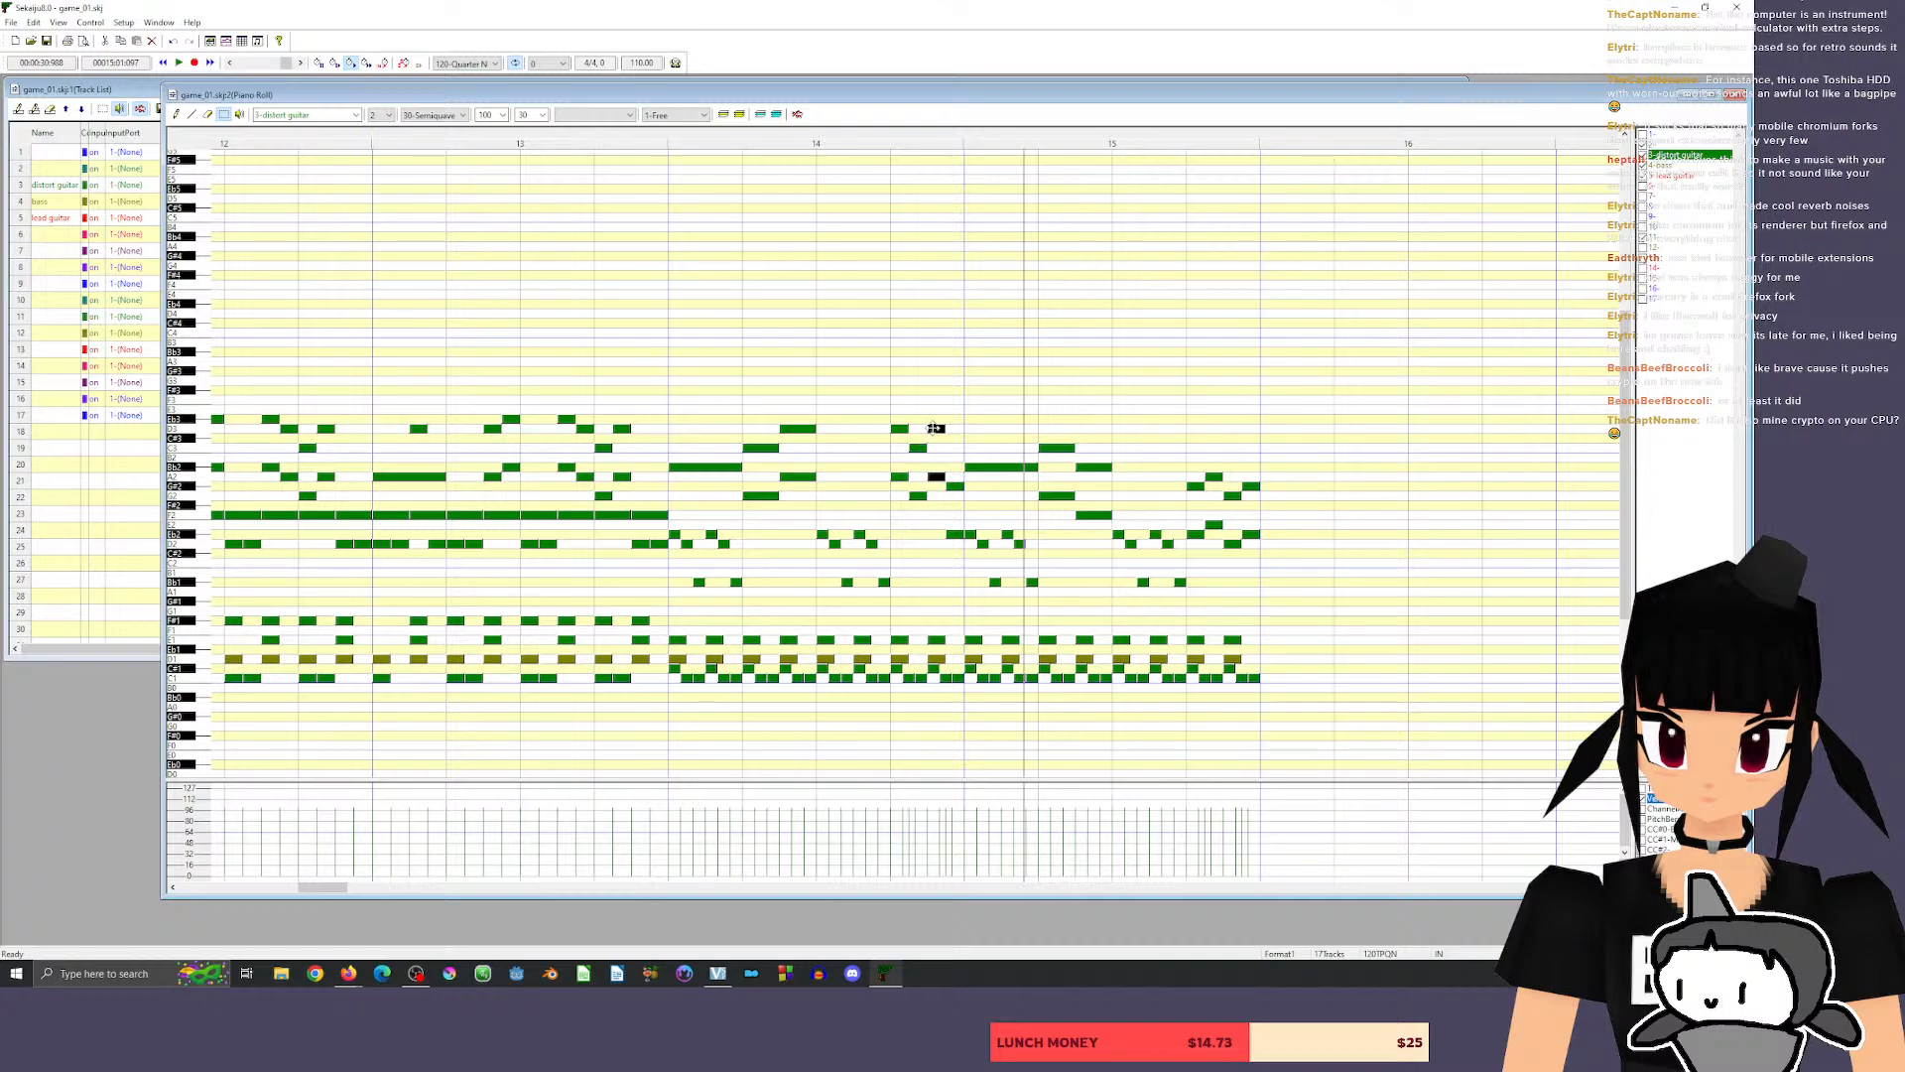
click(594, 137)
key(space)
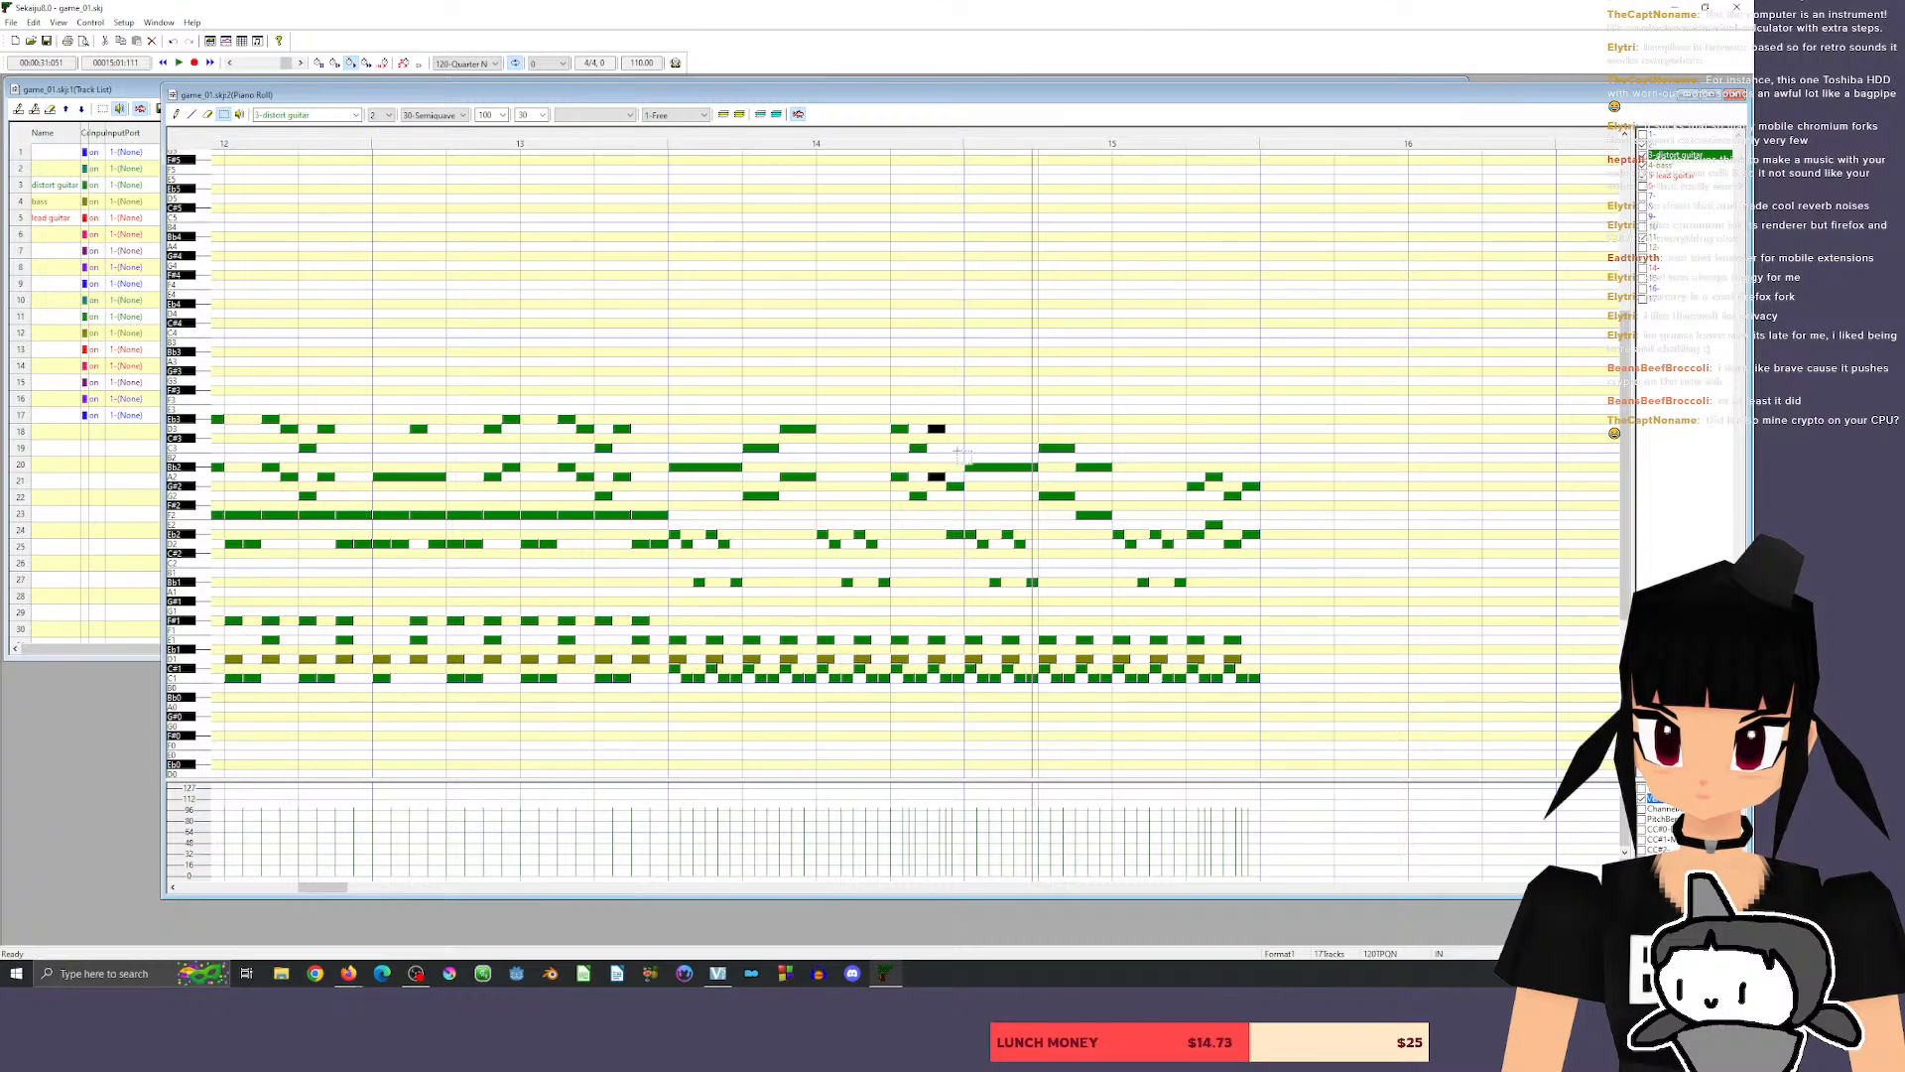
Set the four guitar chords of beat 4 in measure 14 to Eb3/Bb2, D3/A2, Eb3/Bb2 and C3/G2, and play from measure 13.
drag(891, 415, 923, 526)
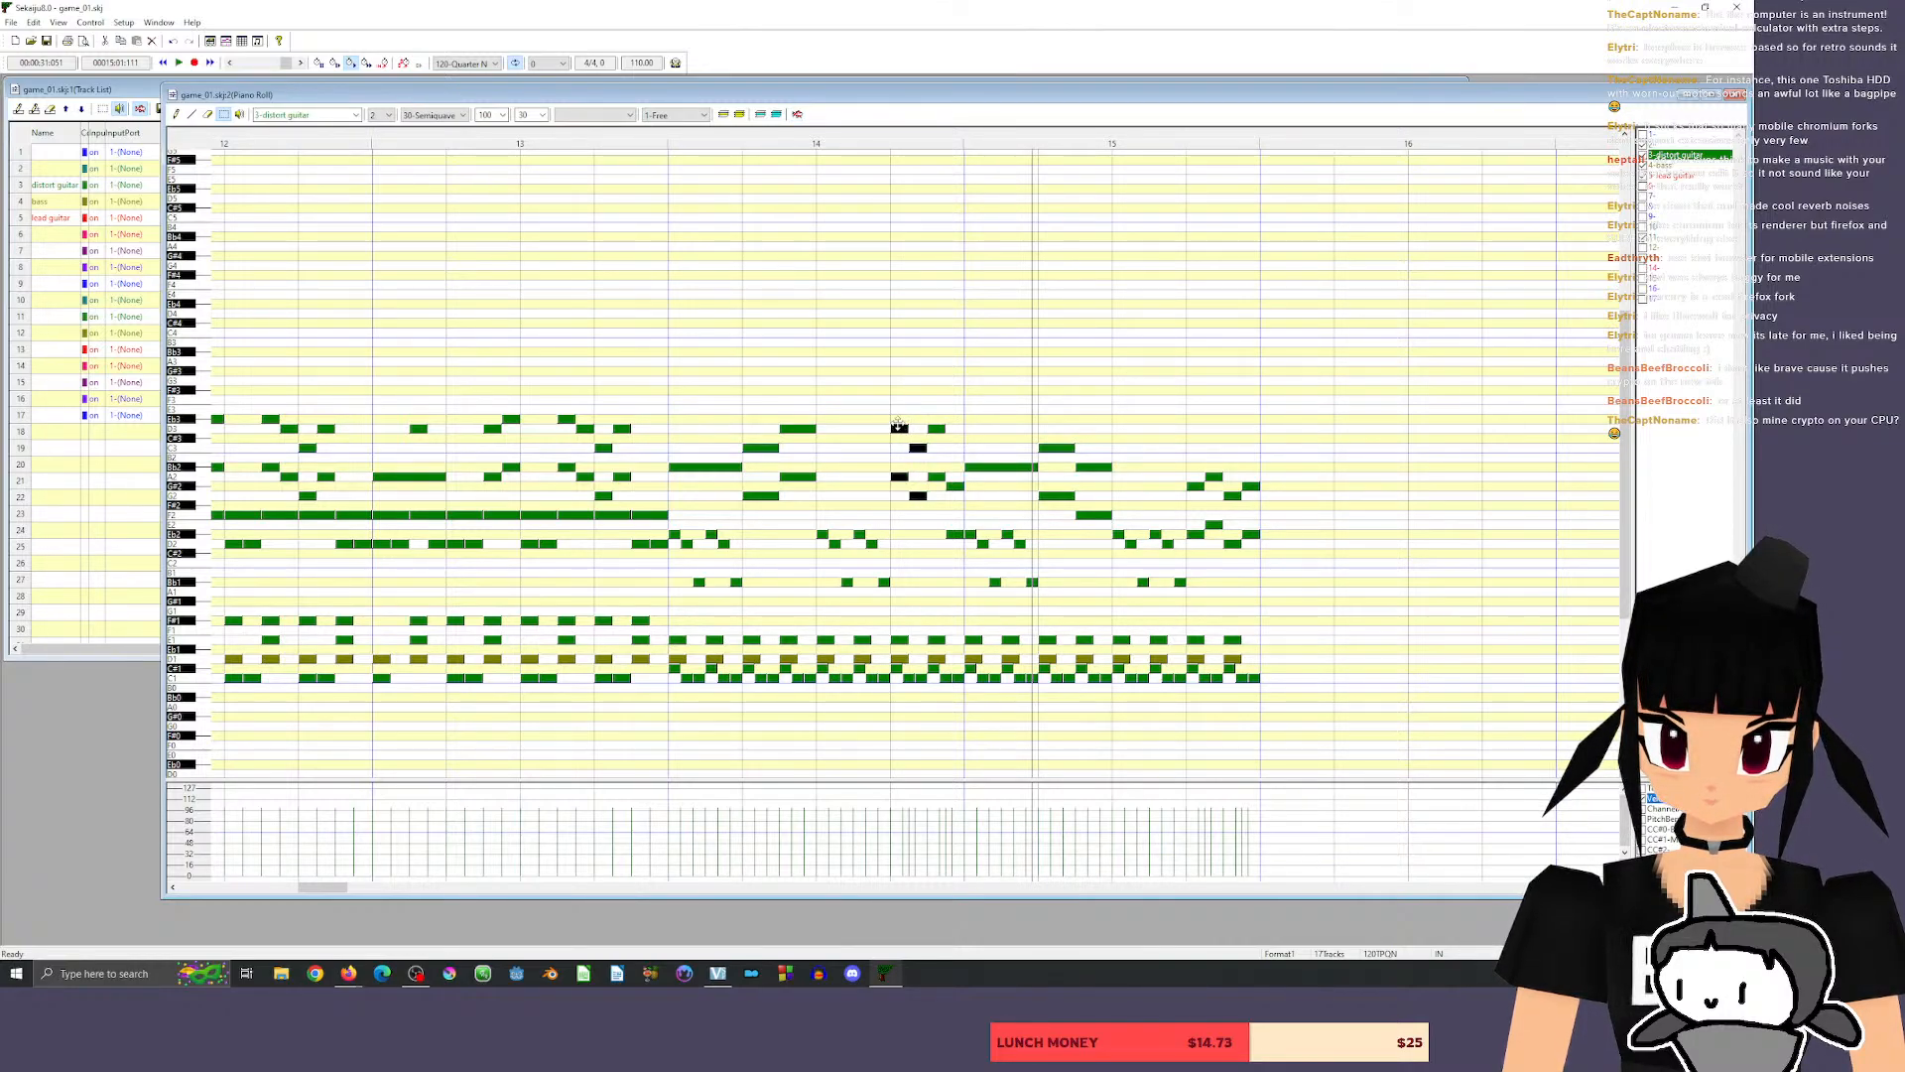
drag(898, 426, 954, 448)
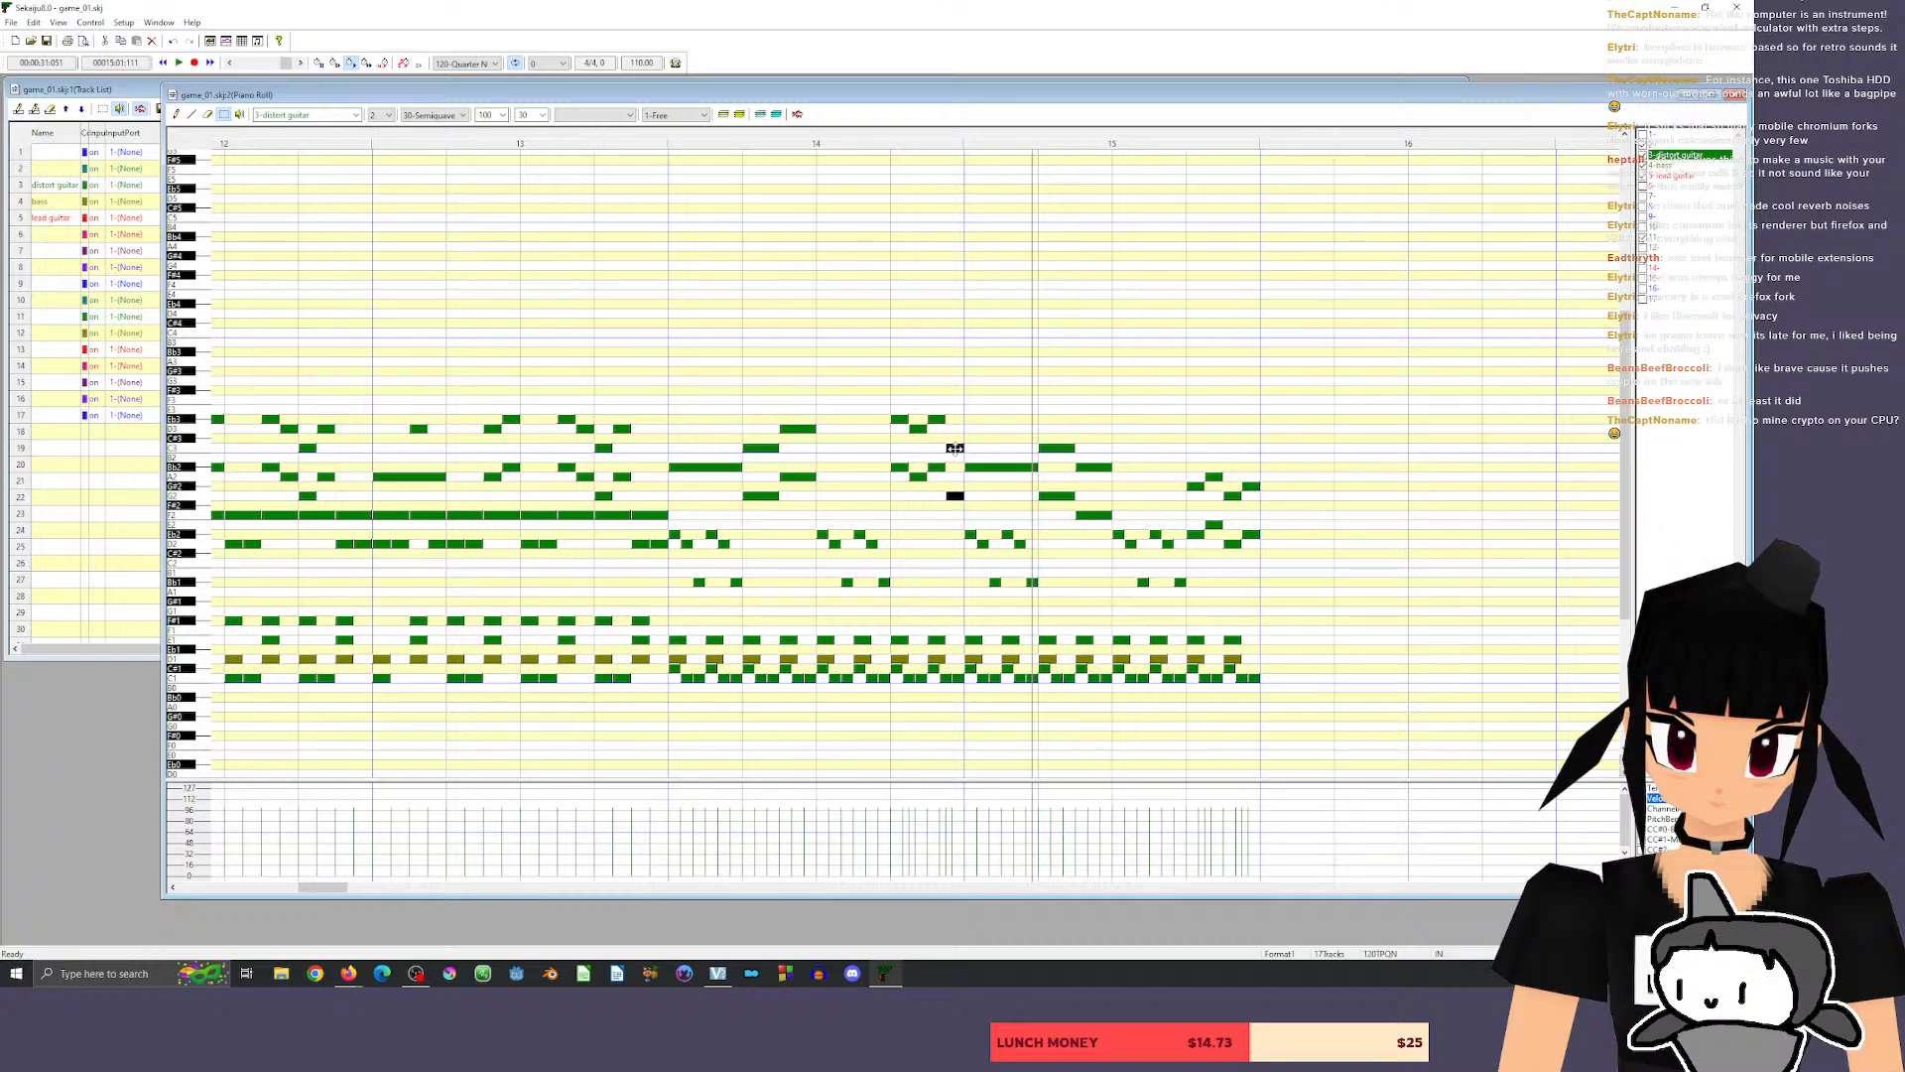
click(507, 142)
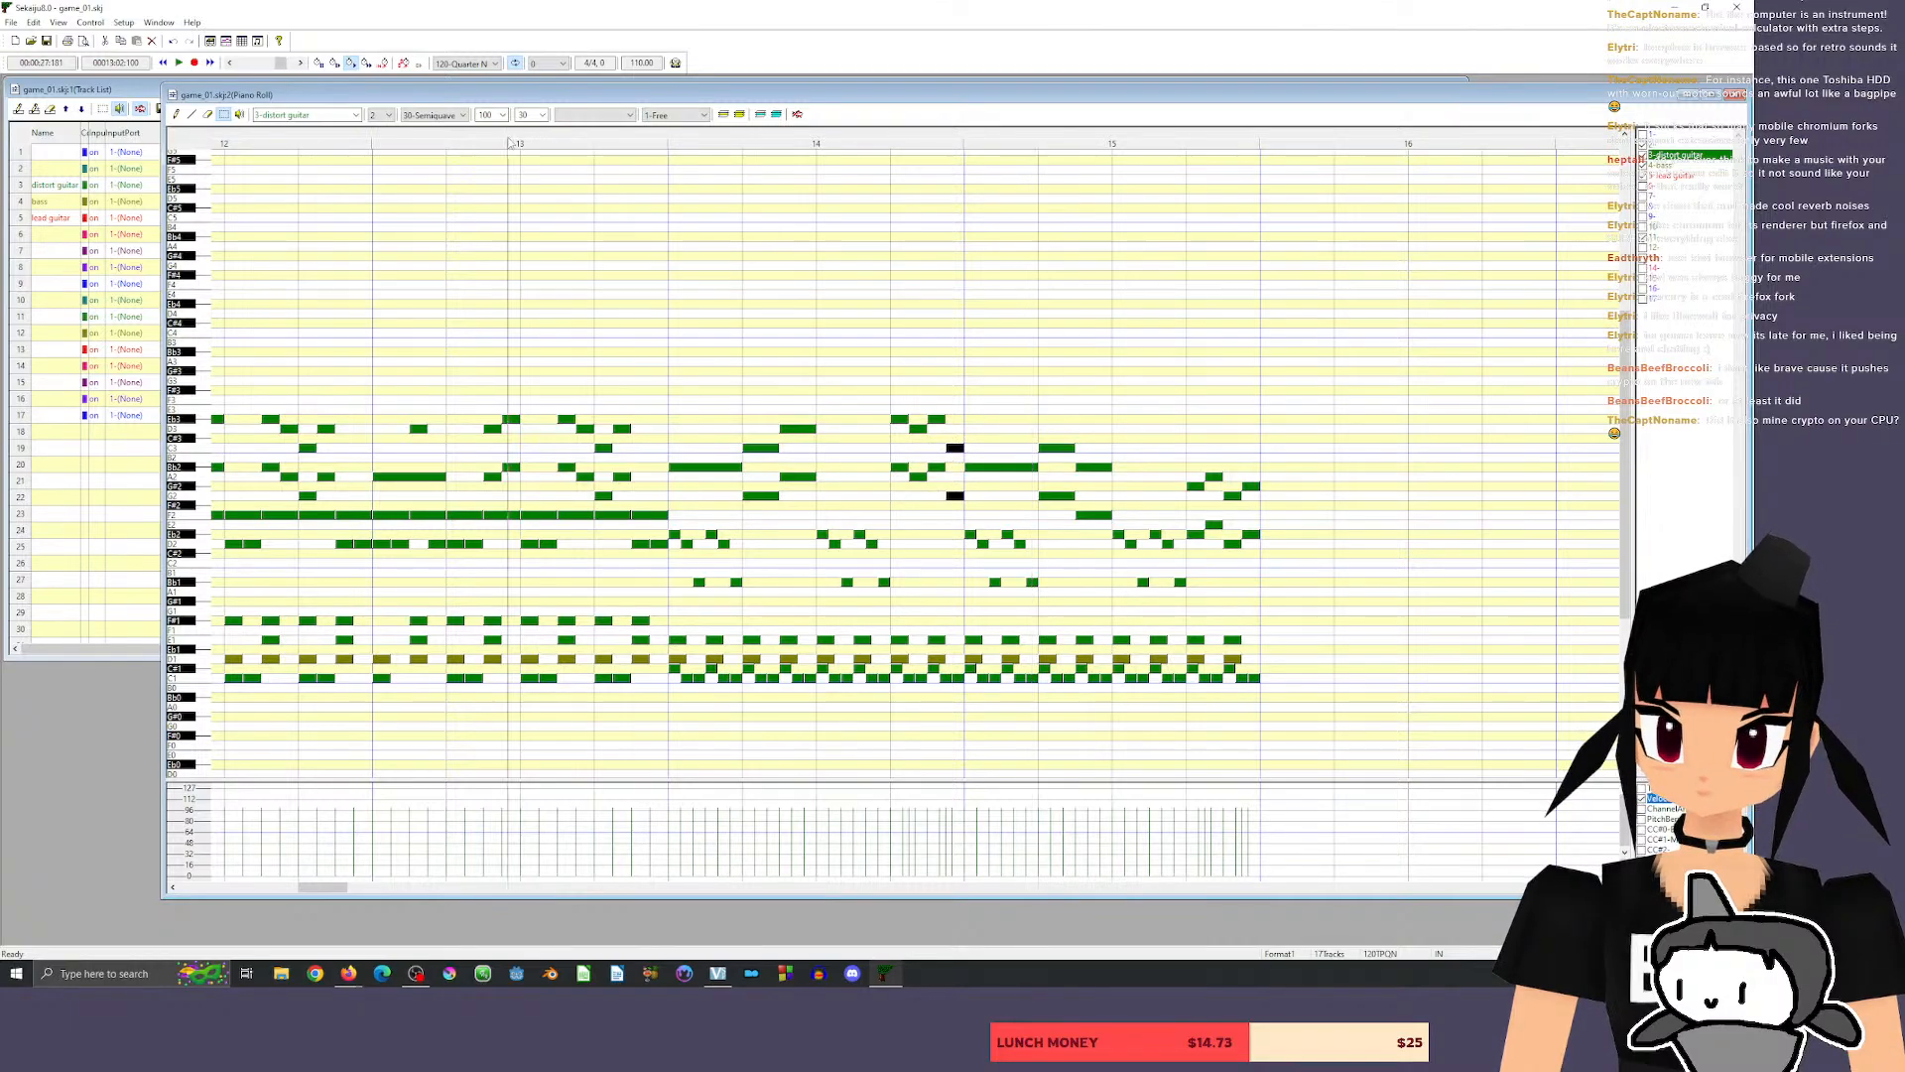
key(space)
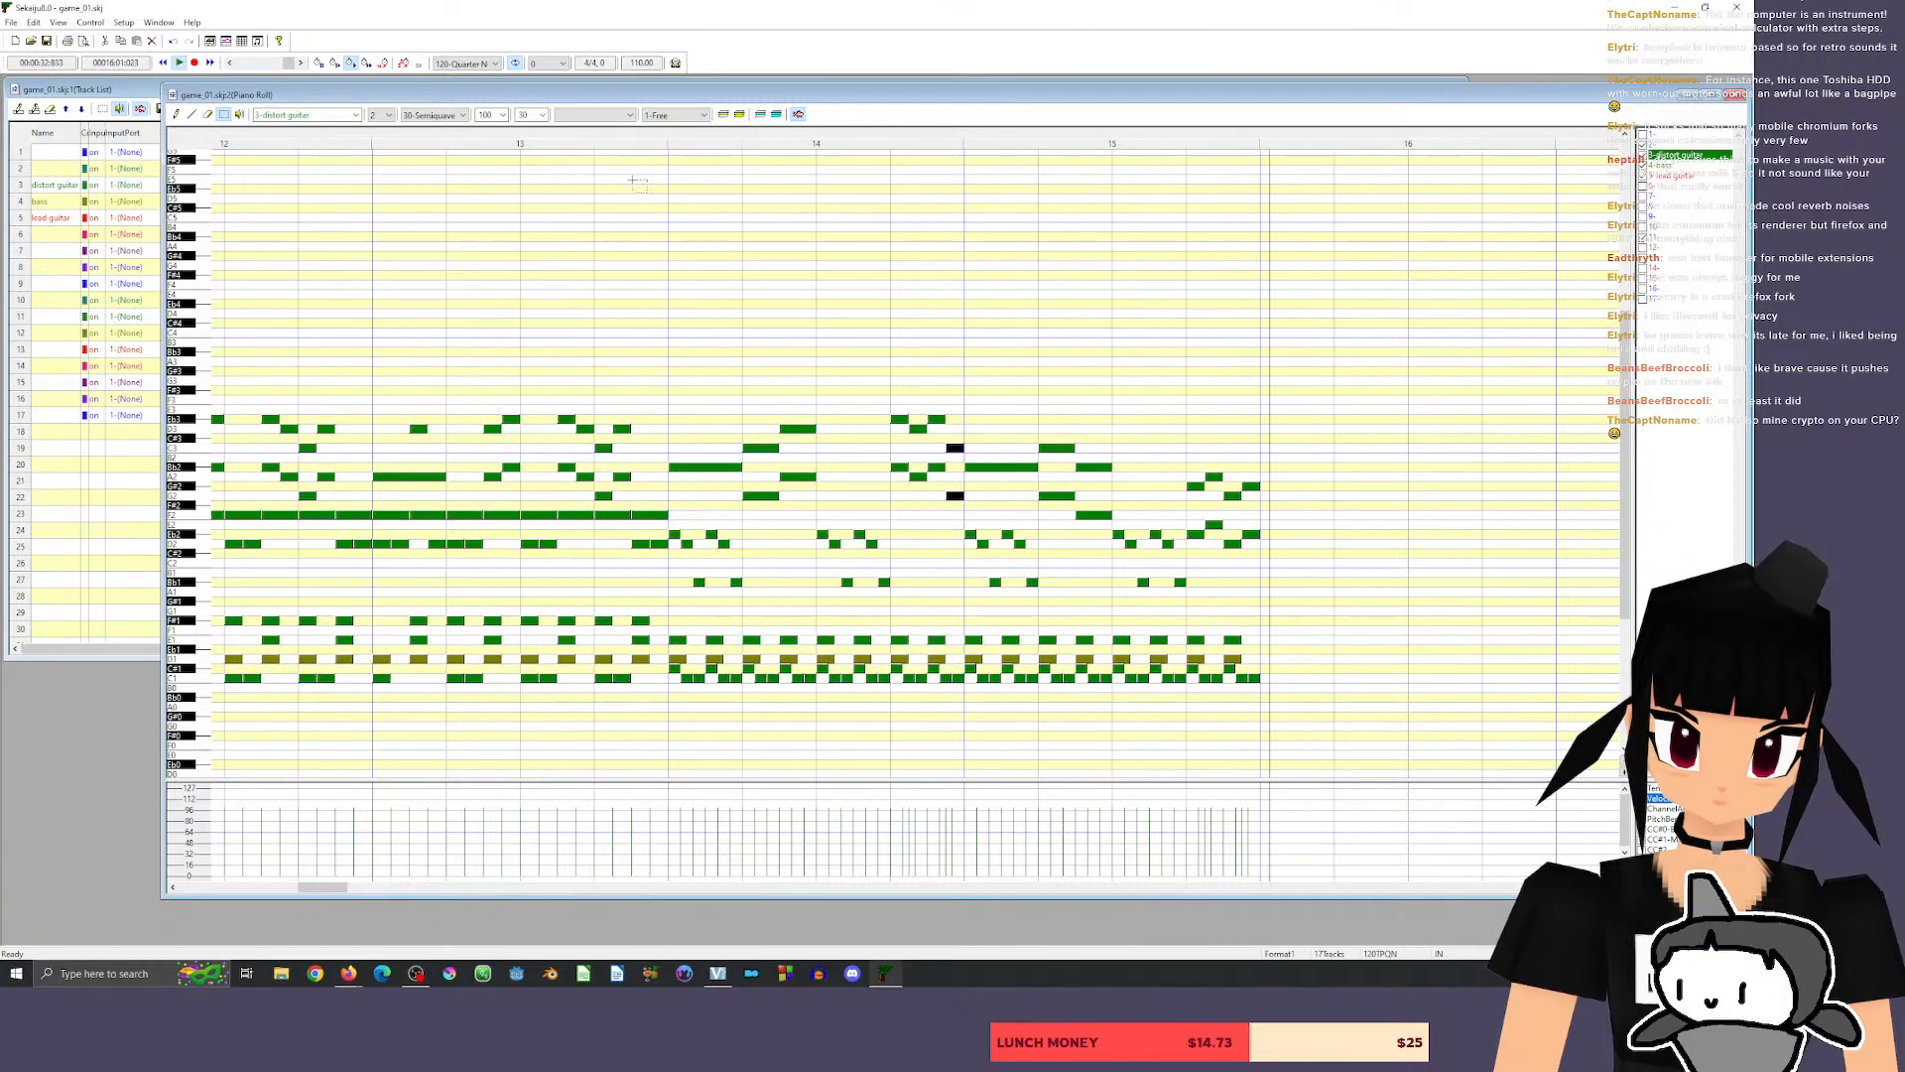
Rework the last three guitar chords of measure 15 to G2/D2, G#2/Eb2 and F2/C2, and play from beat 3 of measure 13.
drag(218, 891, 339, 899)
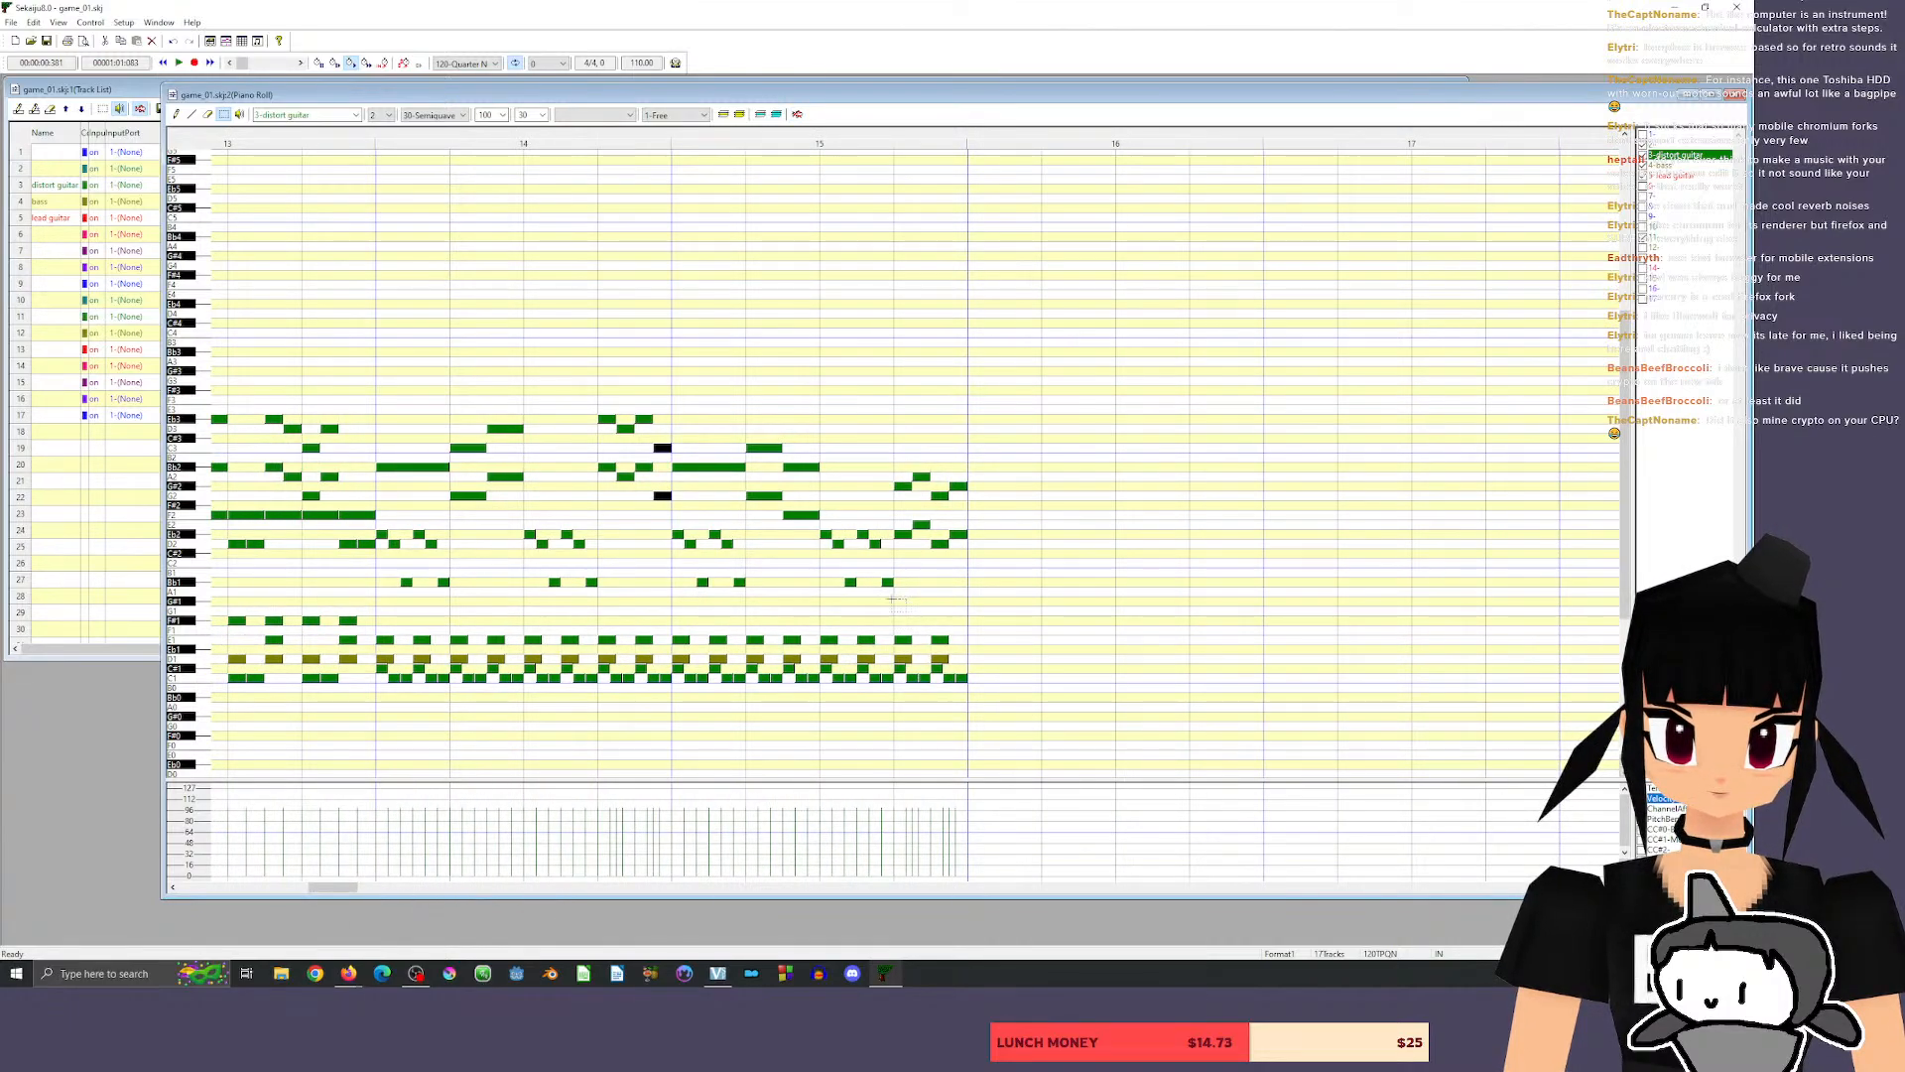
drag(904, 467, 956, 574)
drag(941, 496, 960, 515)
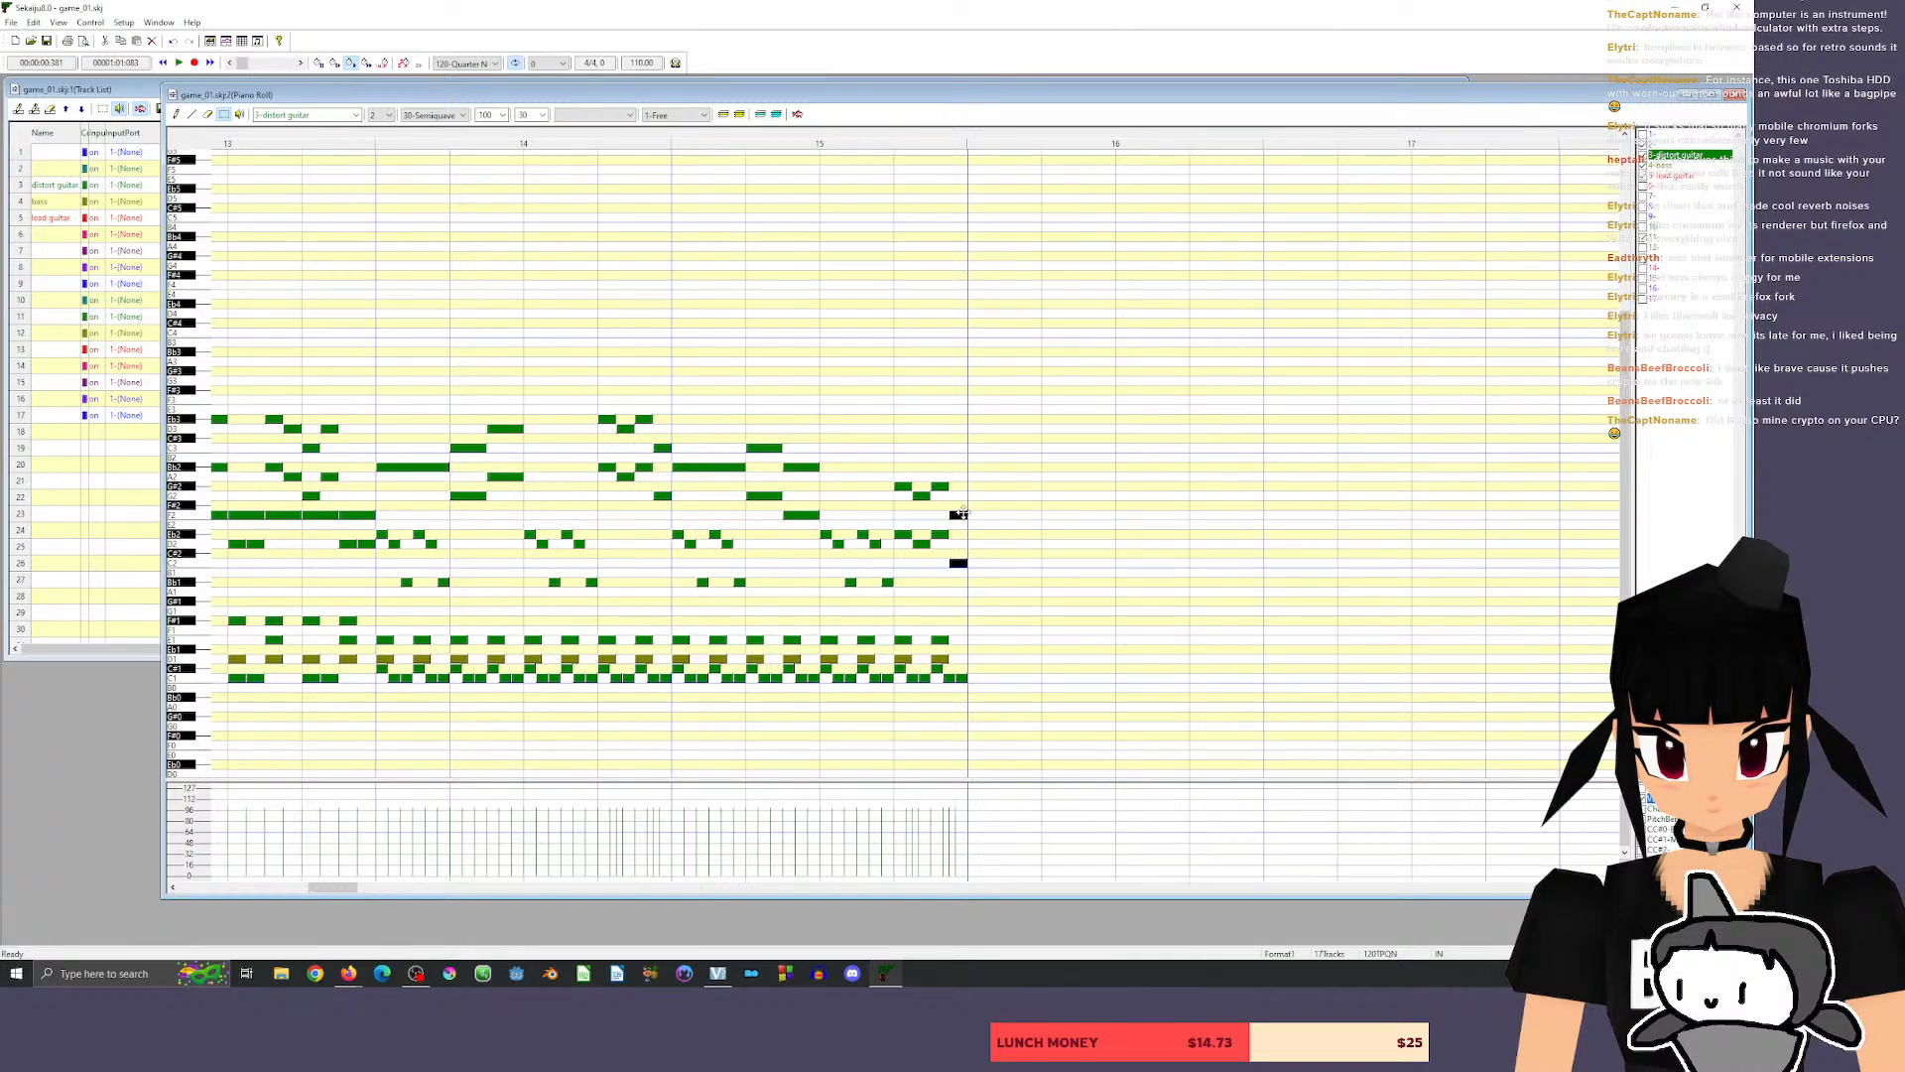
click(279, 136)
key(space)
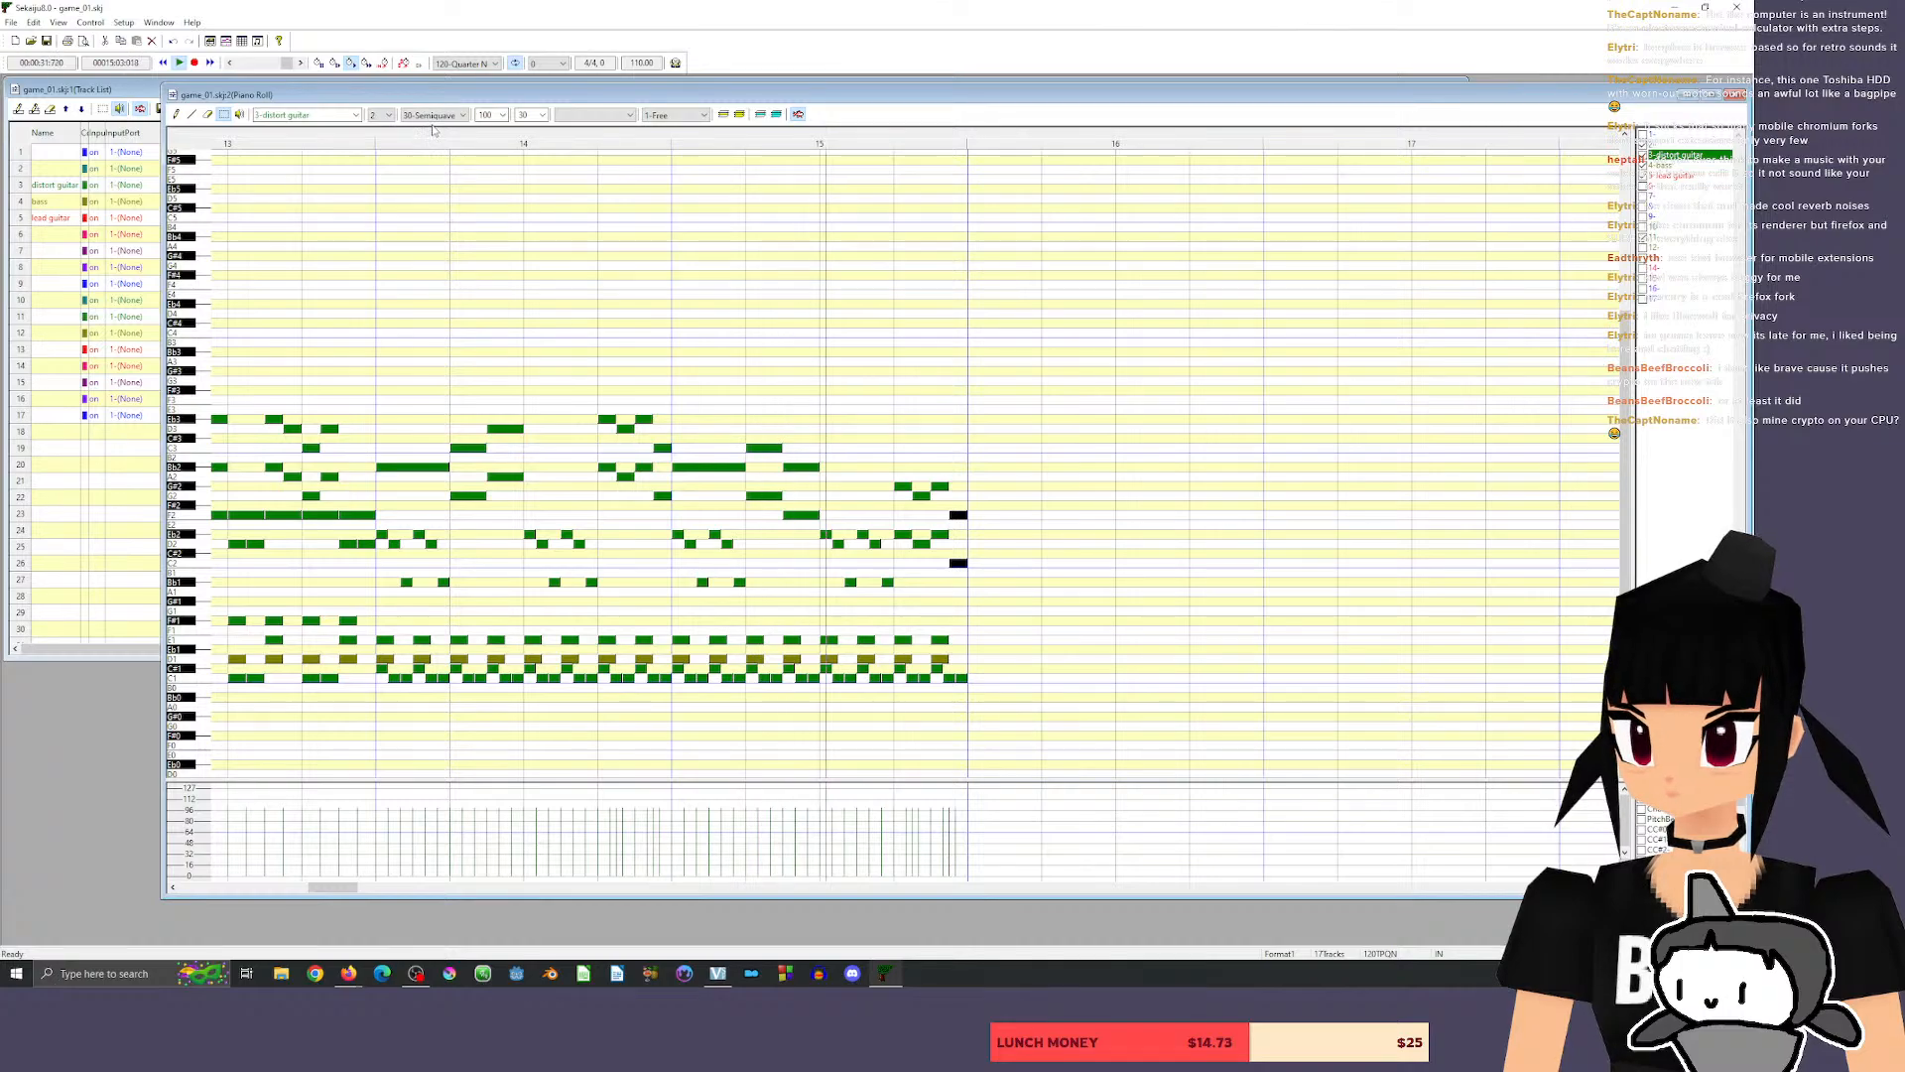
key(space)
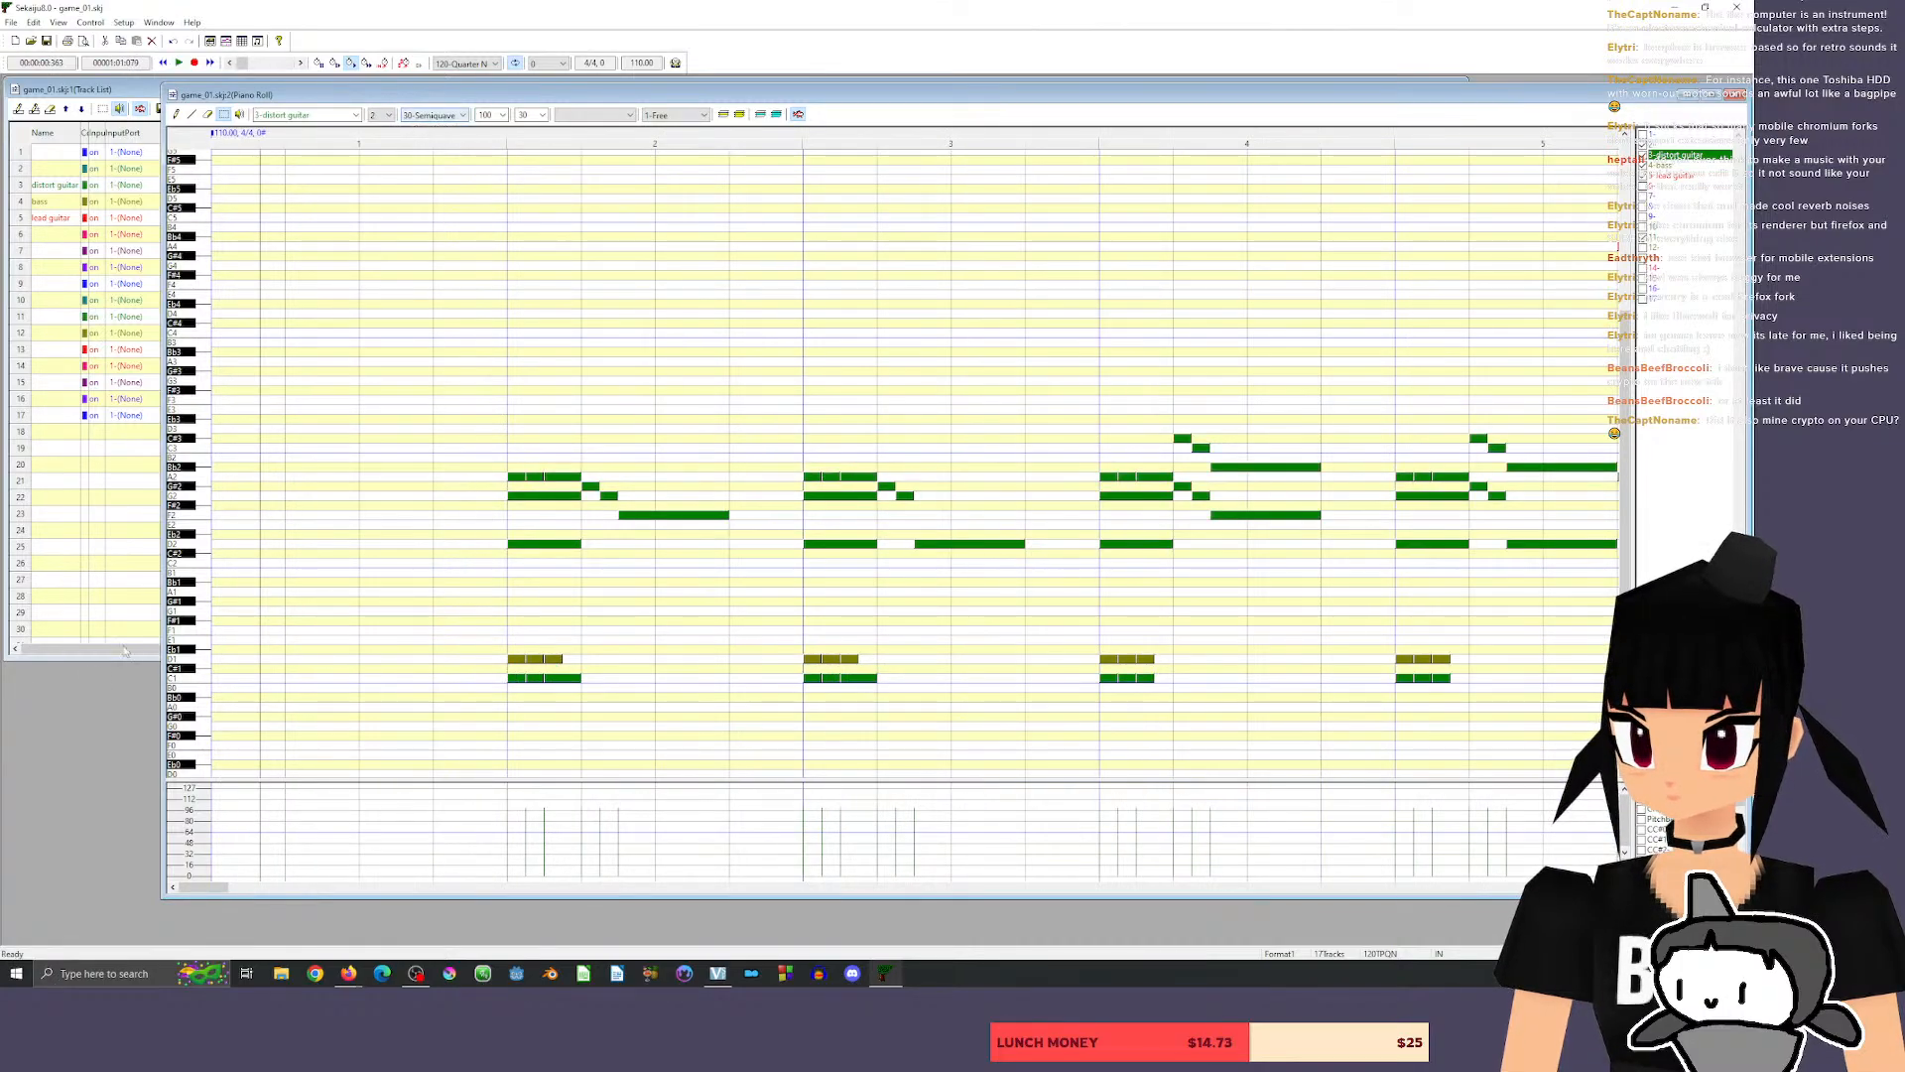
Raise all four guitar chords of beat 4 in measure 15 by two semitones and play back from beat 3 of measure 14.
drag(204, 887, 336, 888)
drag(786, 466, 926, 606)
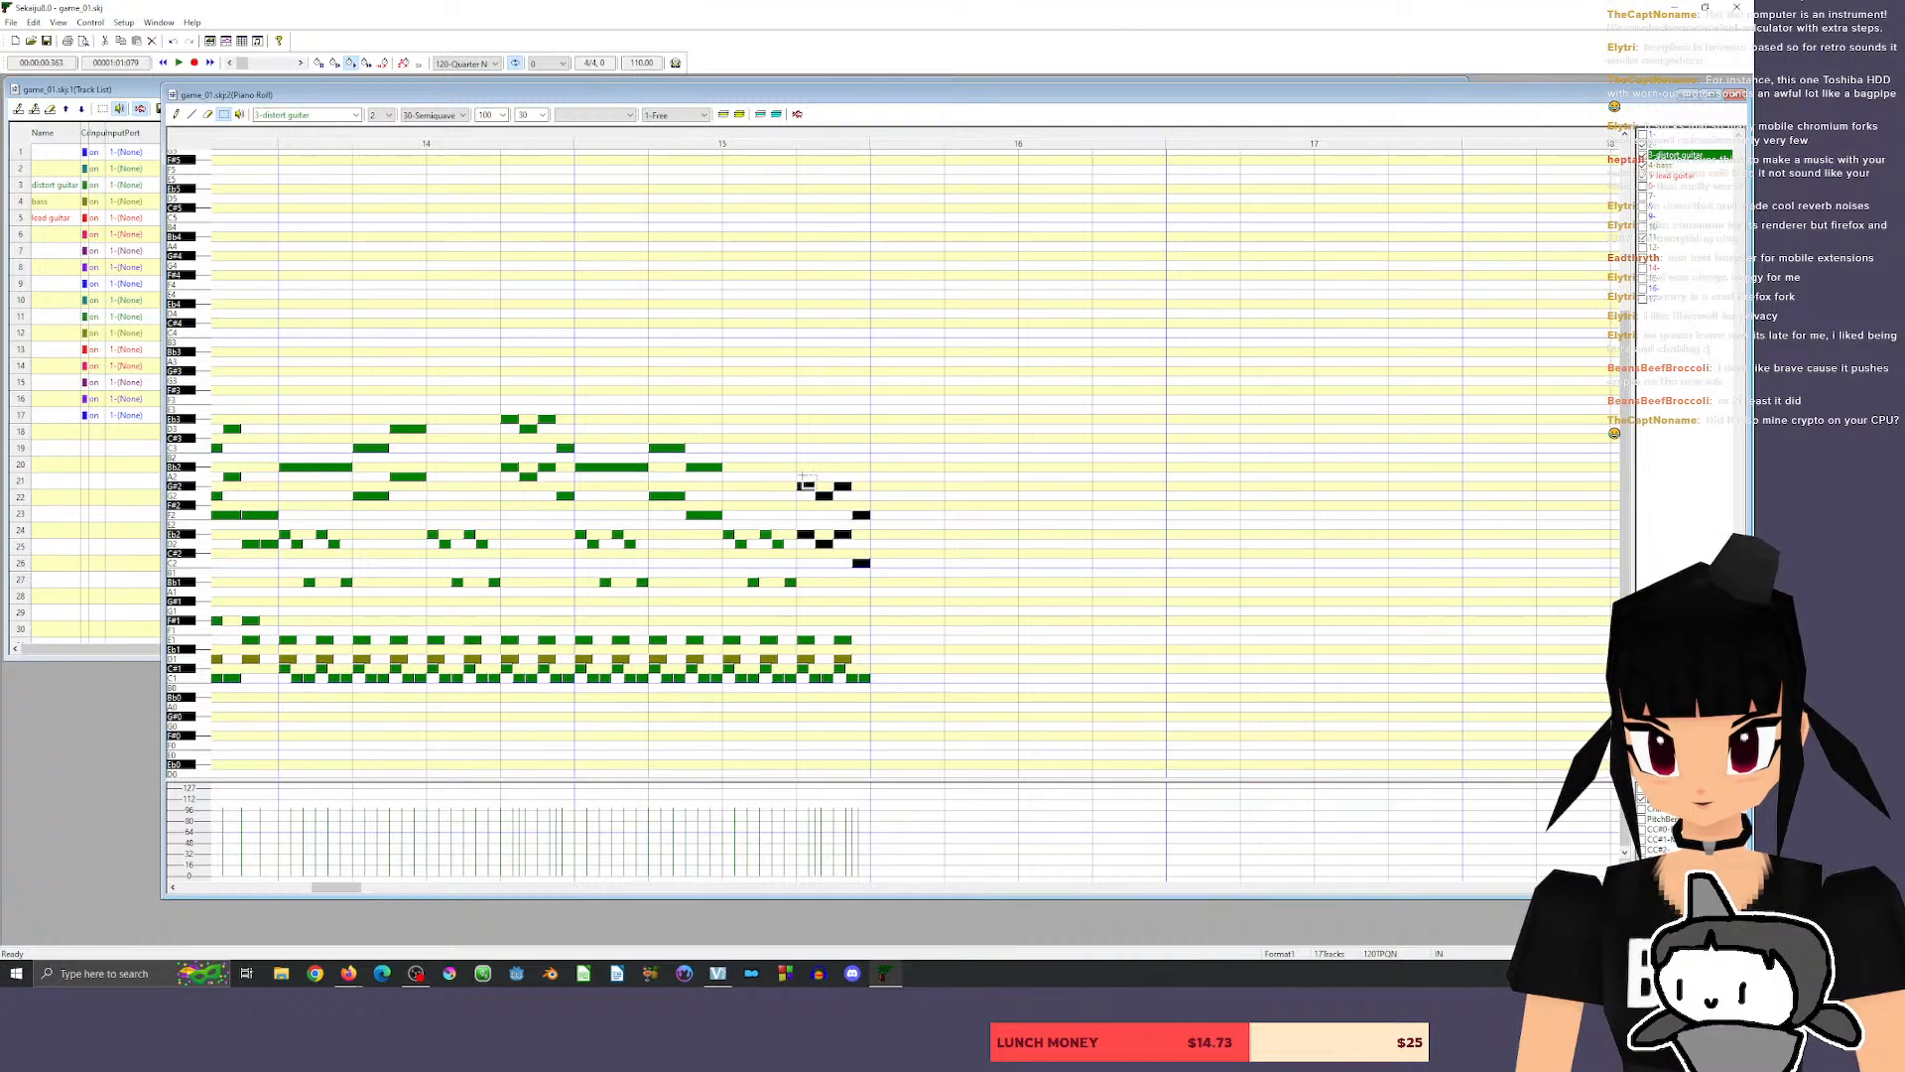
drag(805, 485, 805, 468)
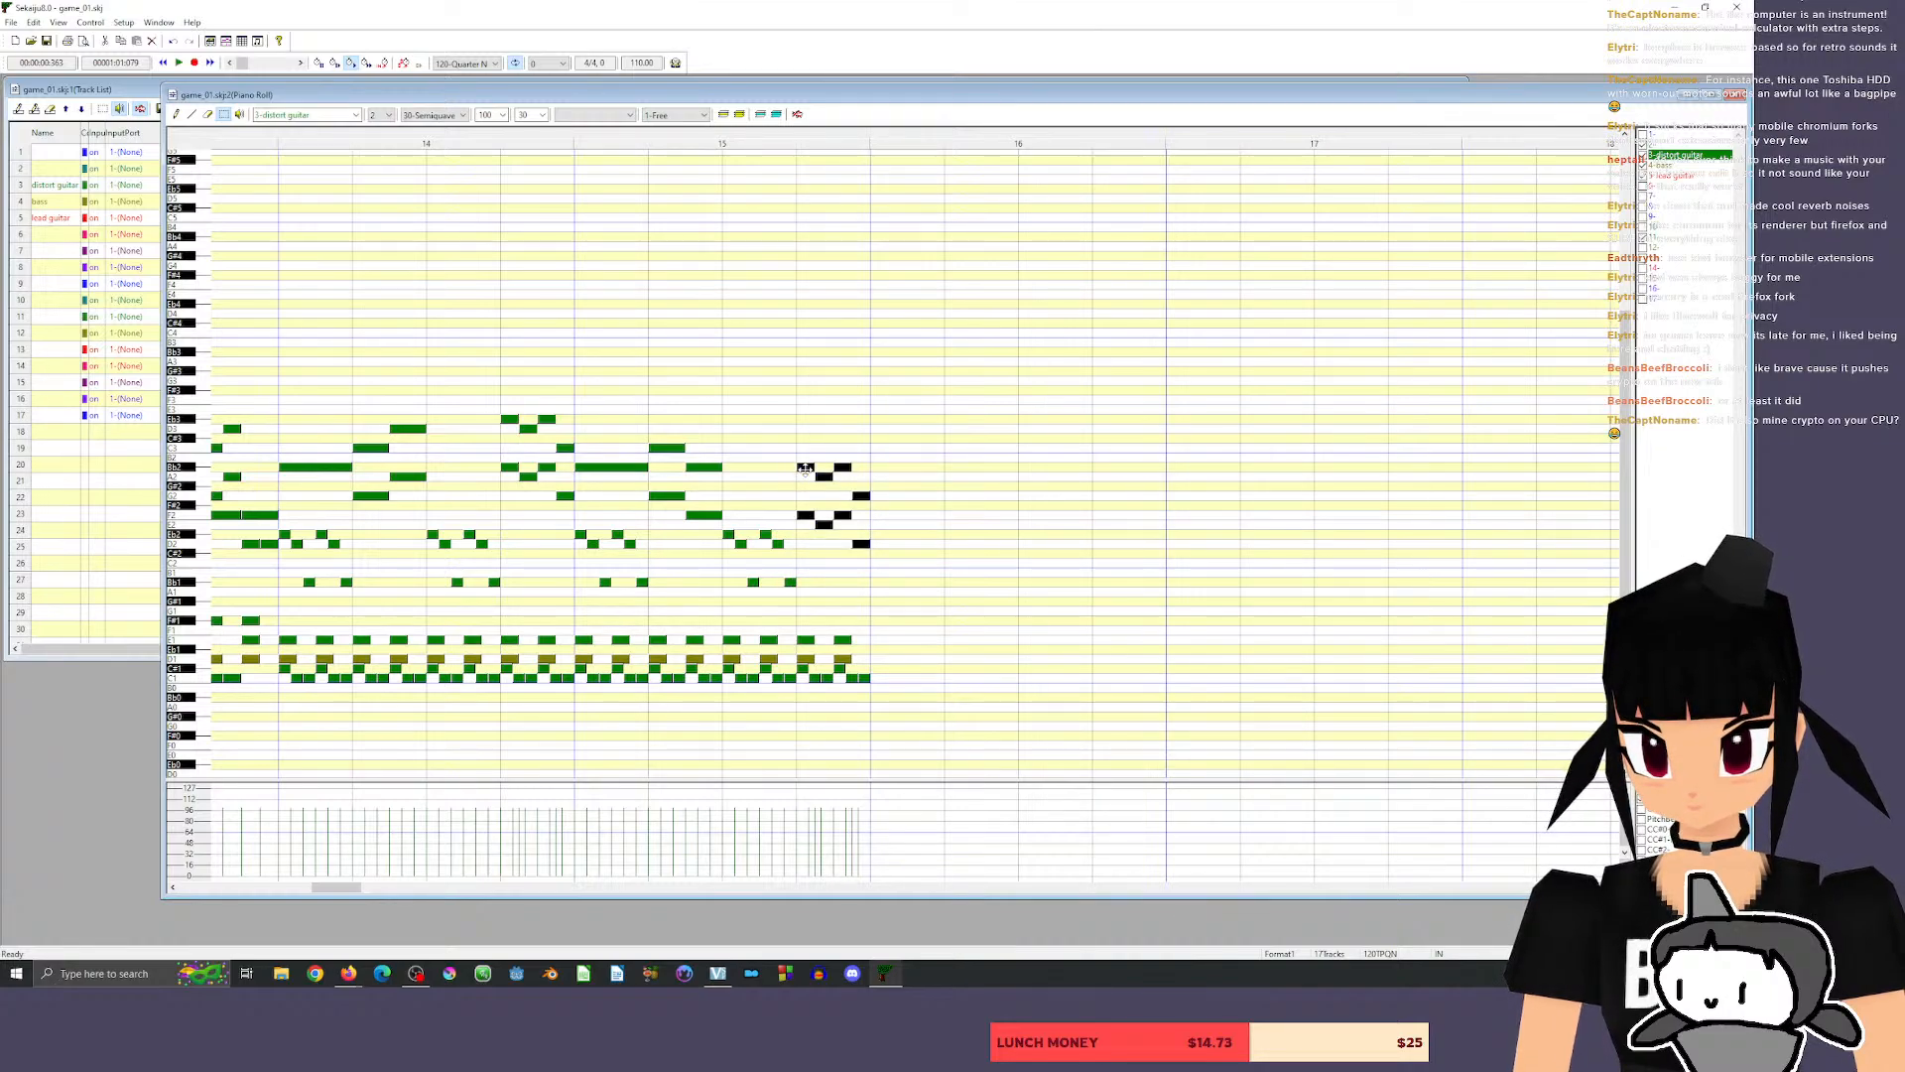
click(489, 137)
key(space)
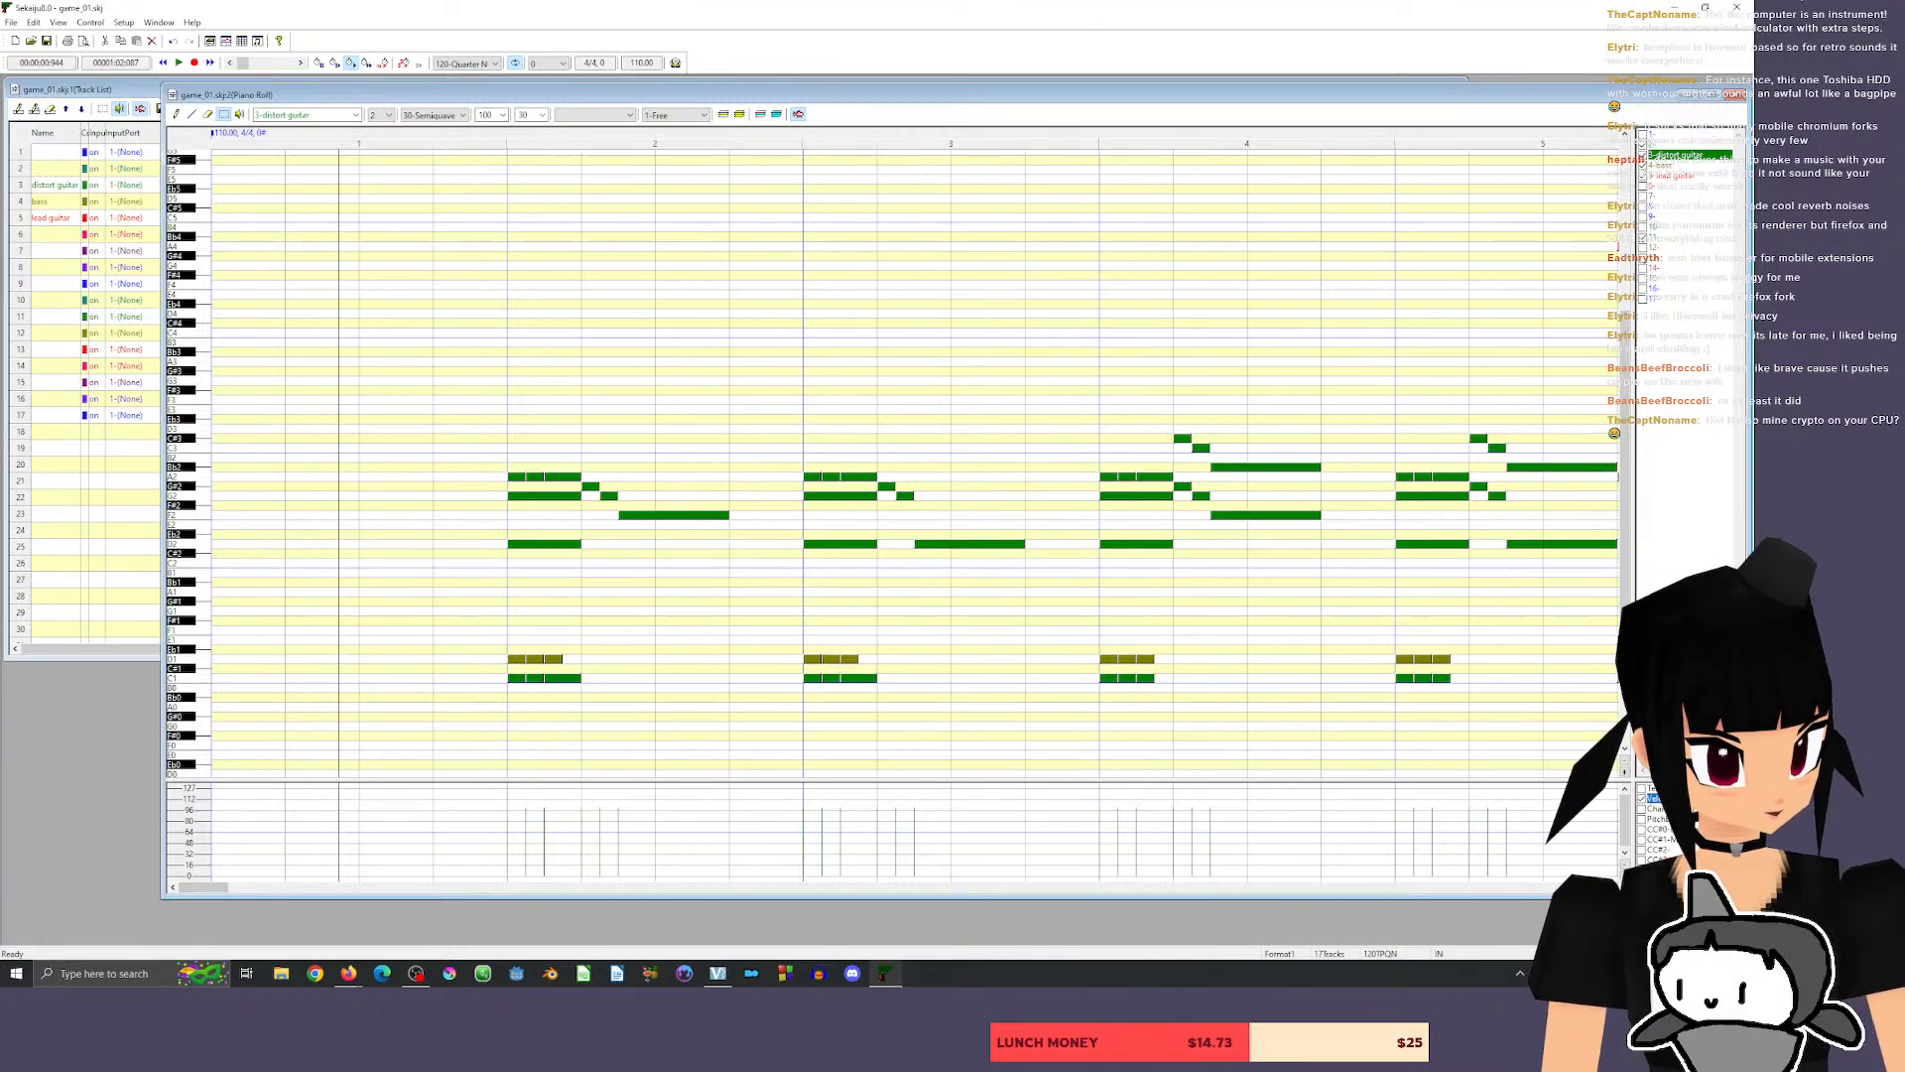
Listen through the whole song from measure 1 to the end of measure 15 in a compact view showing about twelve measures.
click(1602, 888)
click(1602, 887)
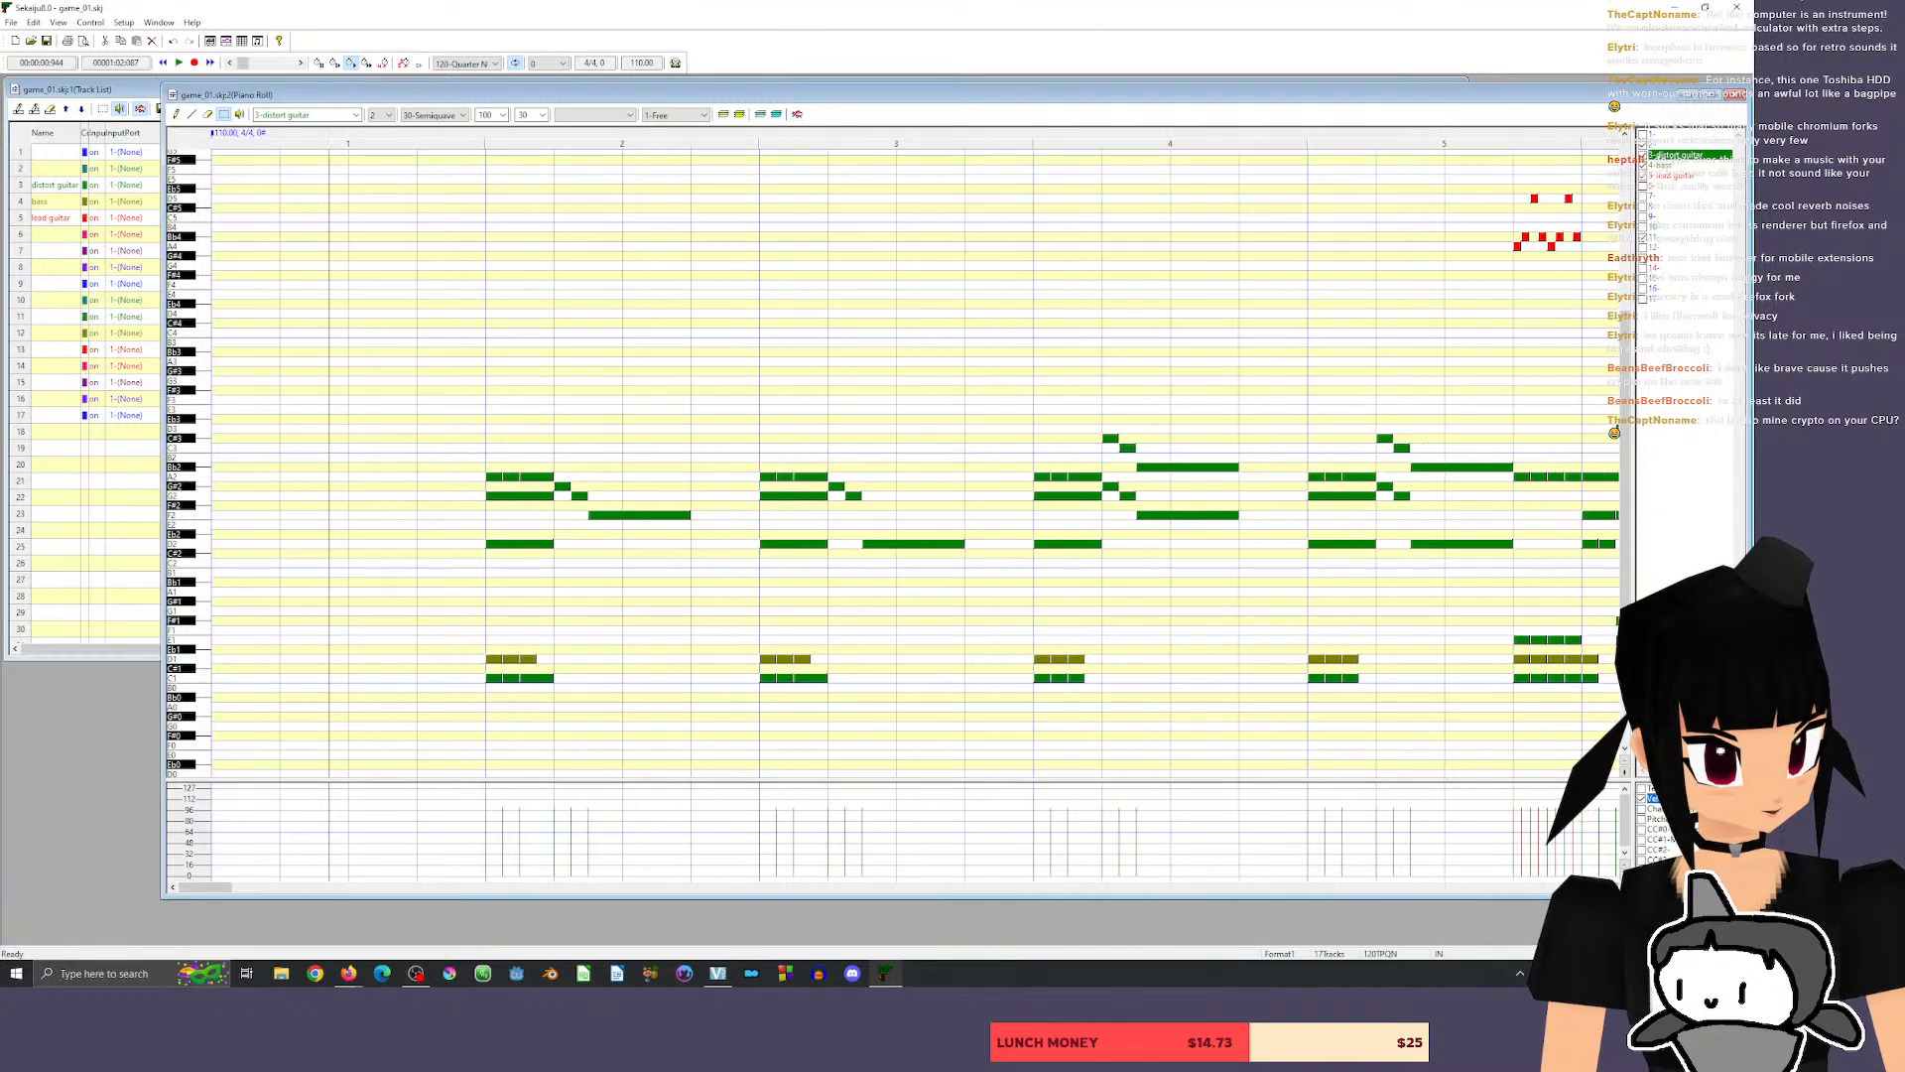
click(1602, 887)
click(1601, 888)
click(1602, 887)
click(1601, 887)
click(1602, 888)
click(1602, 887)
click(1602, 887)
click(1602, 887)
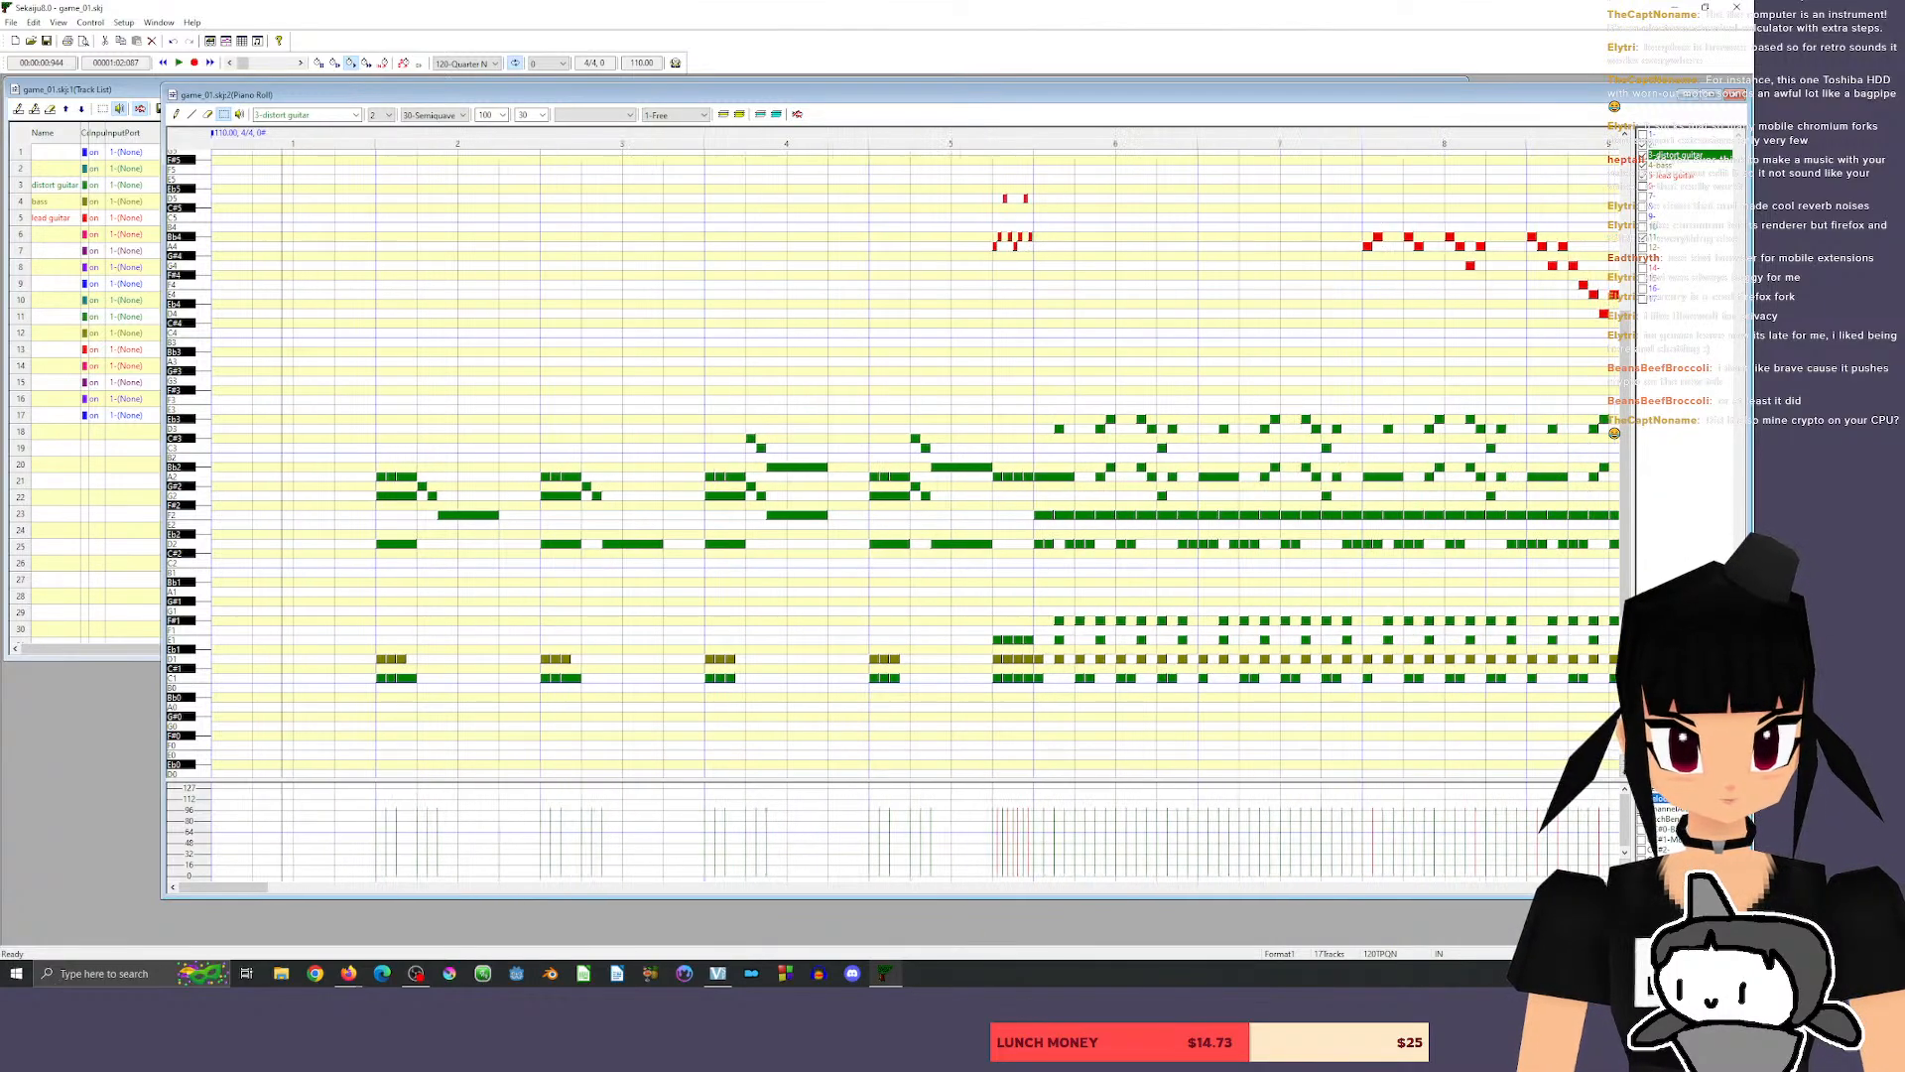
click(1602, 887)
click(1602, 887)
click(1602, 887)
click(1602, 888)
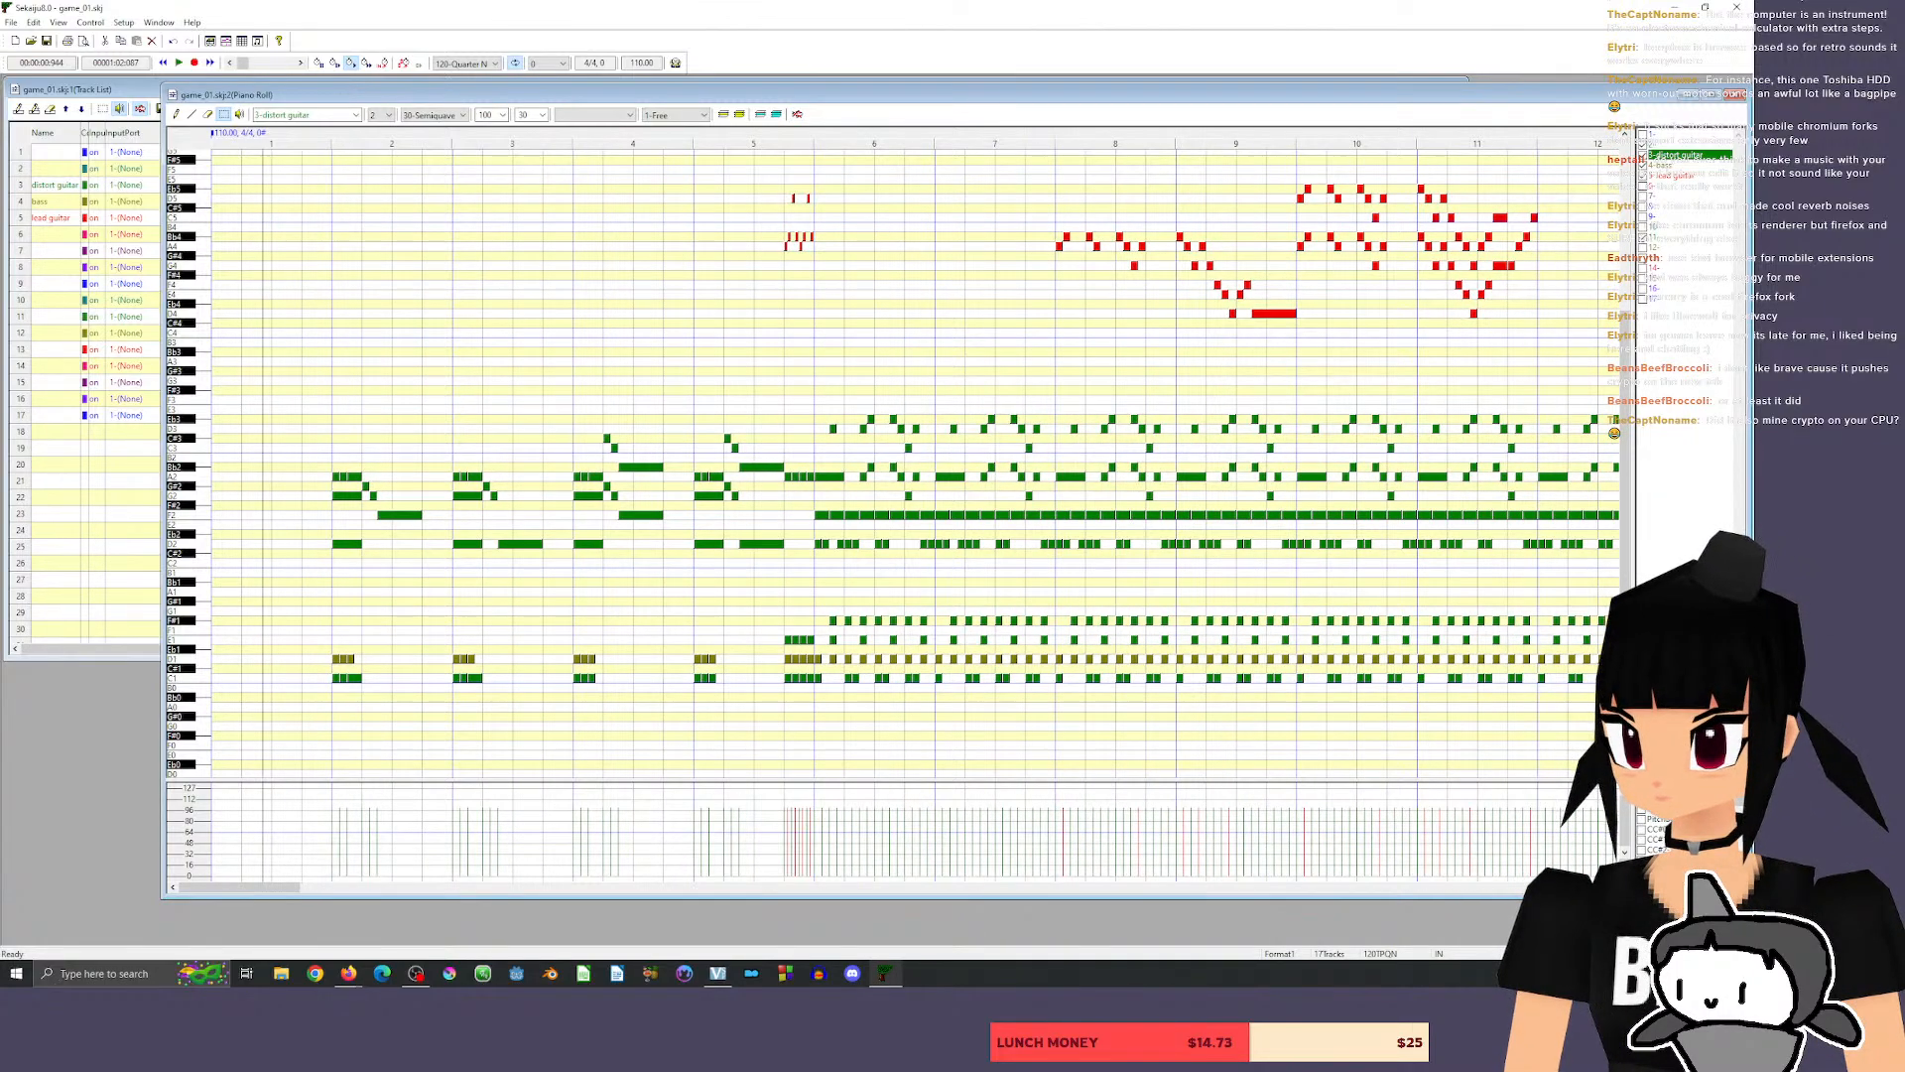
key(space)
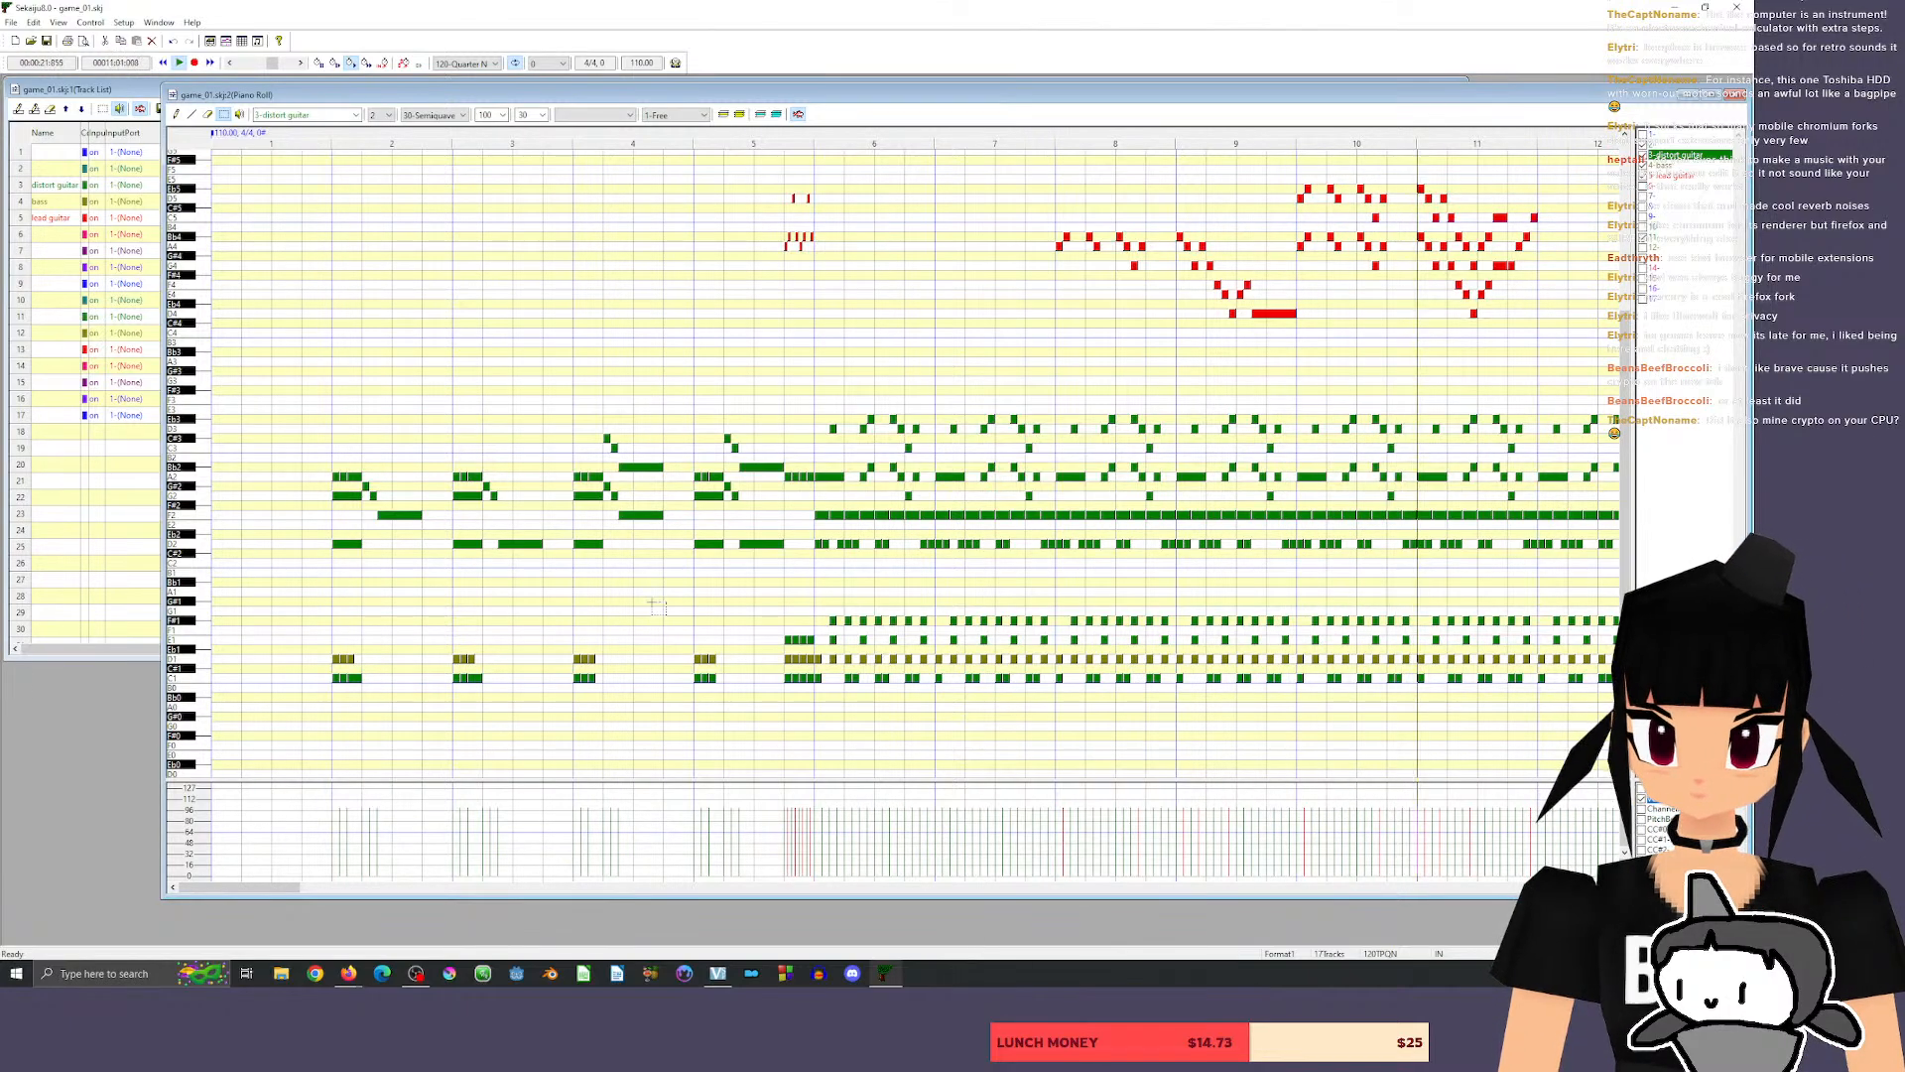
drag(256, 888, 337, 882)
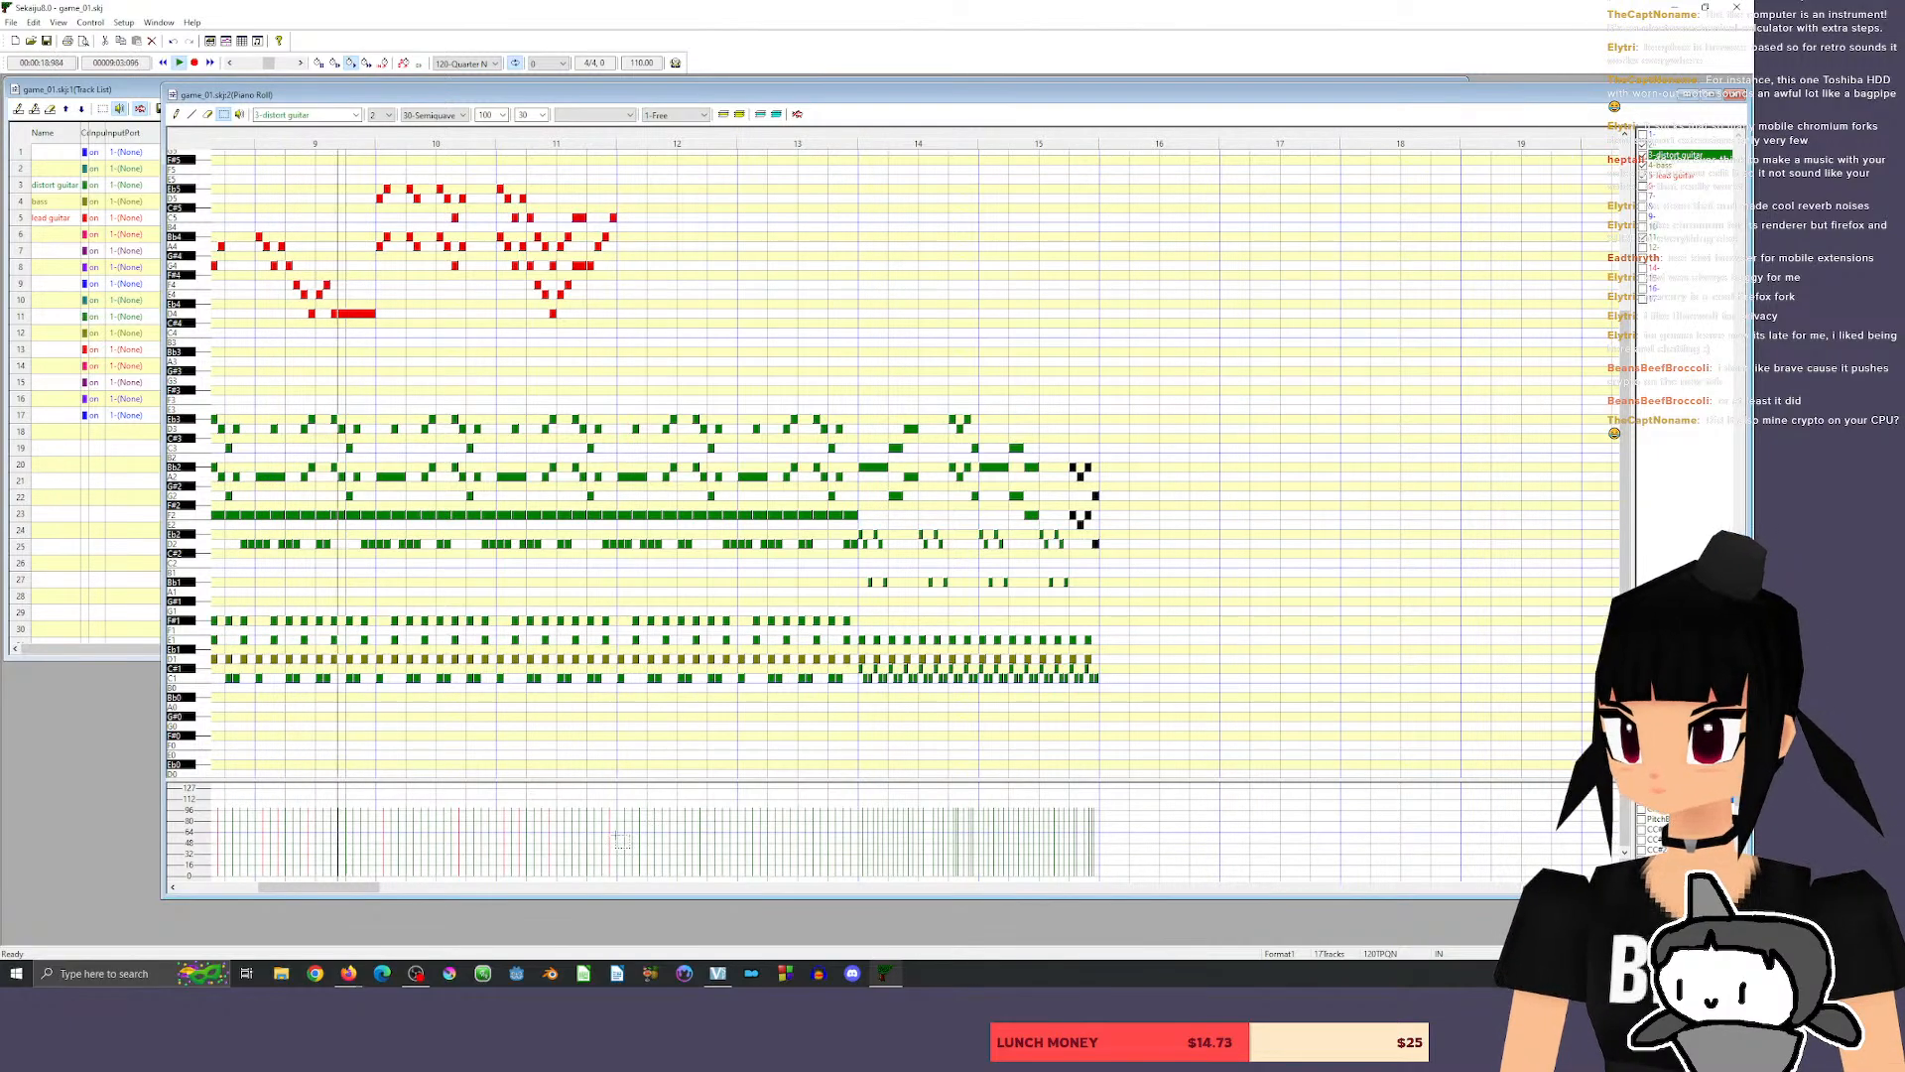
drag(336, 887, 308, 891)
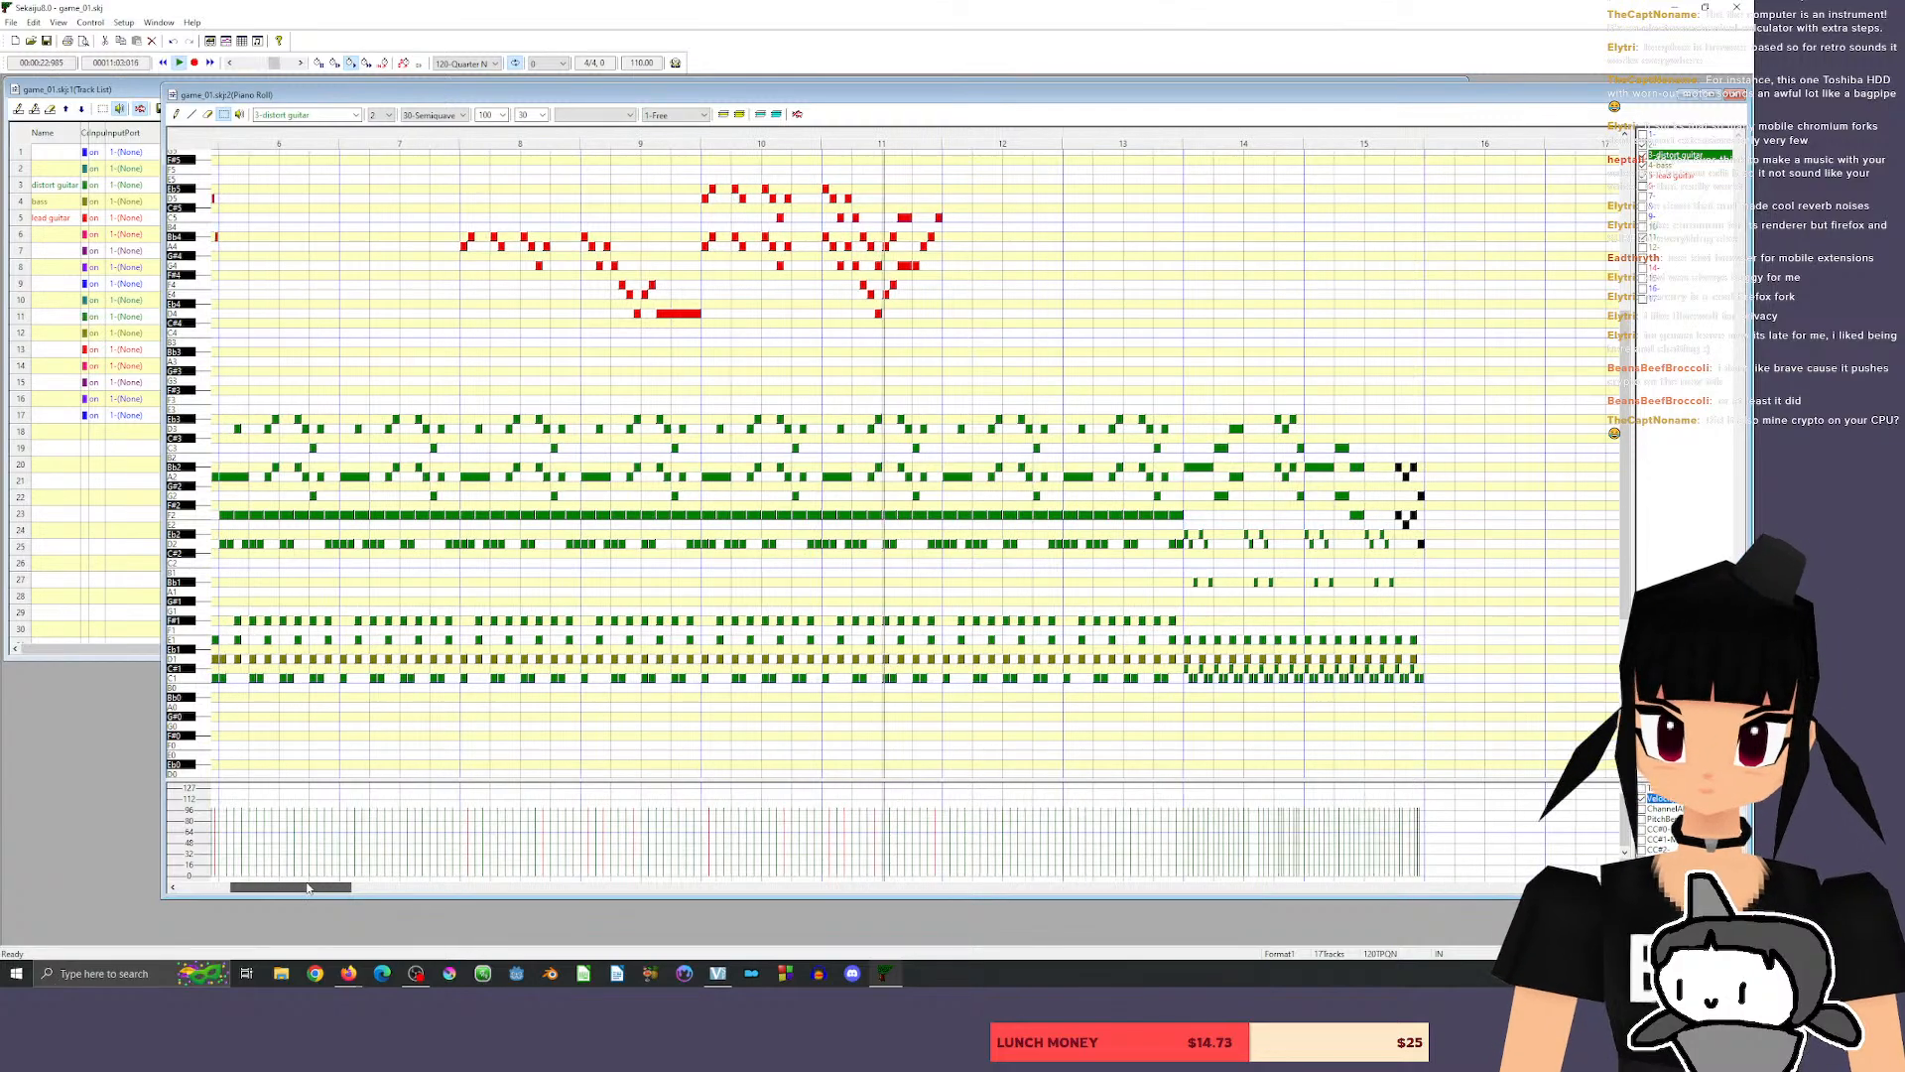
drag(309, 882, 347, 875)
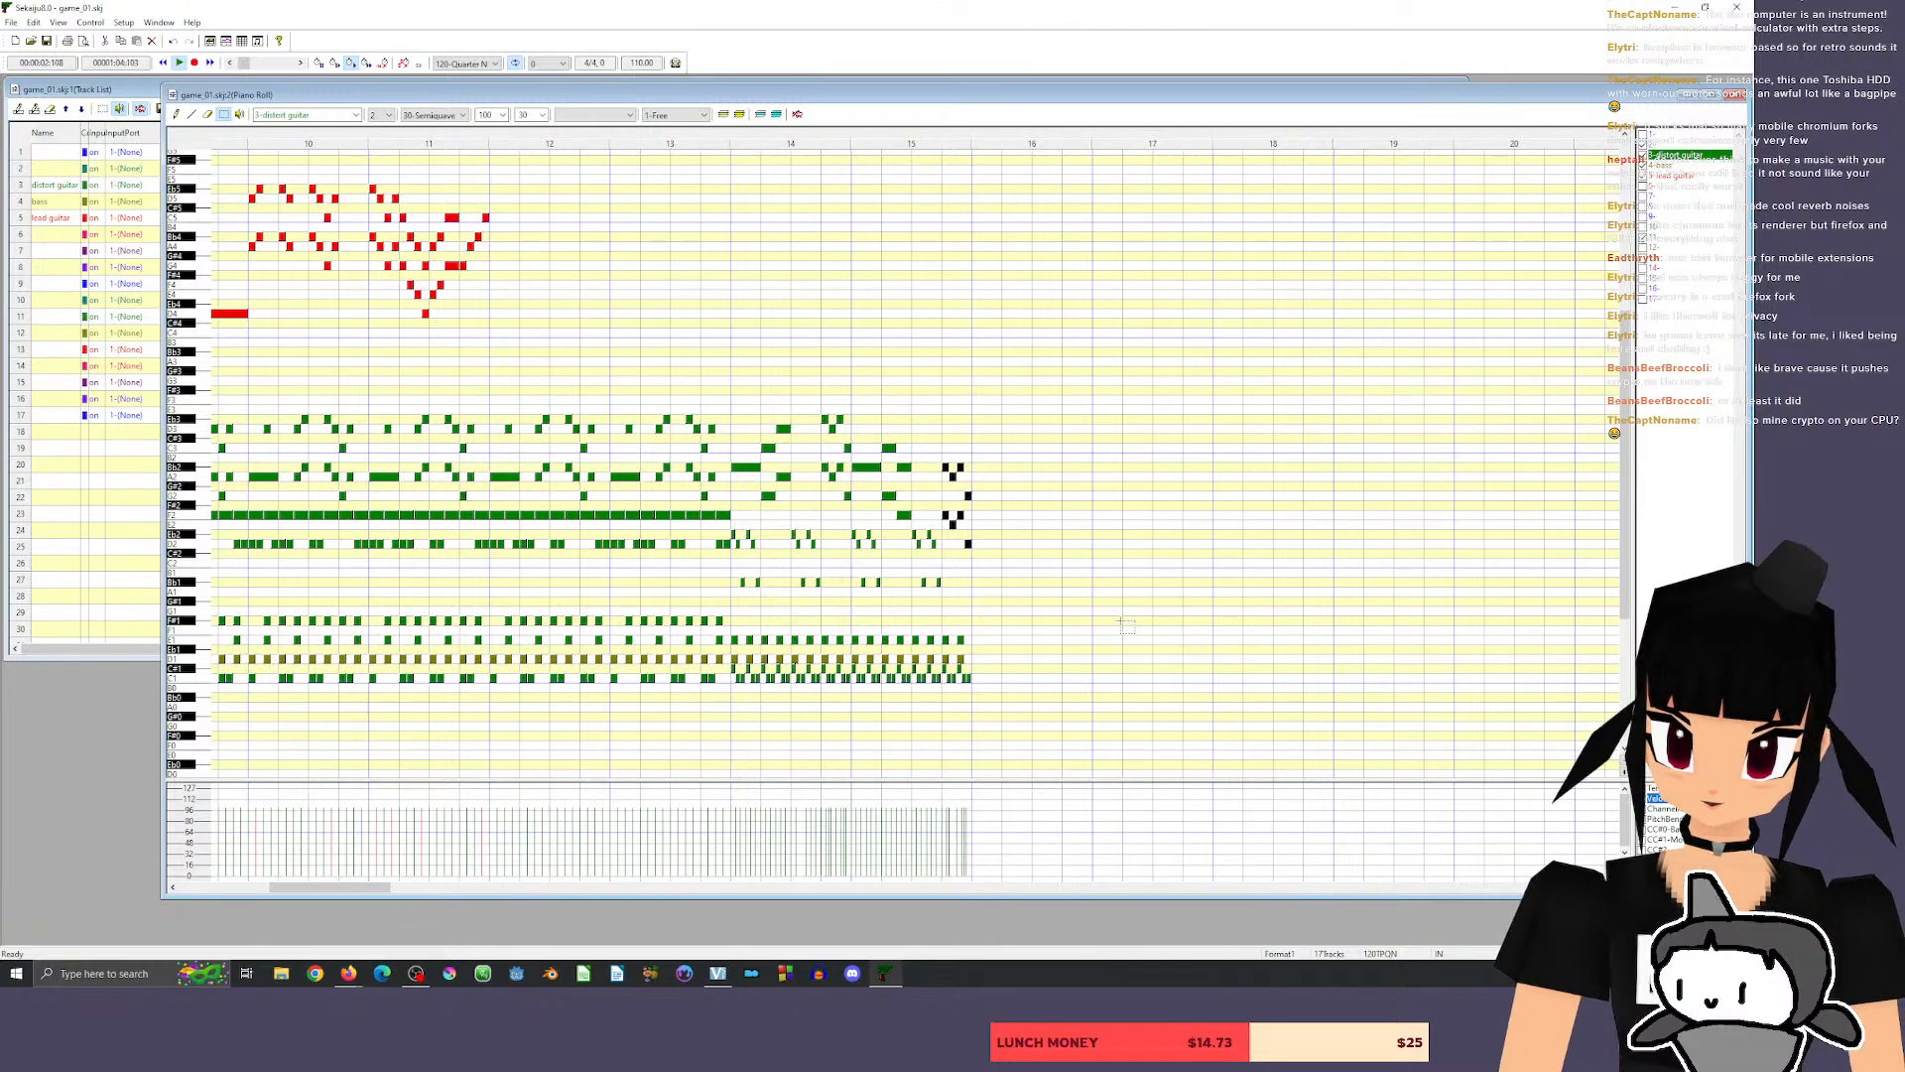
key(space)
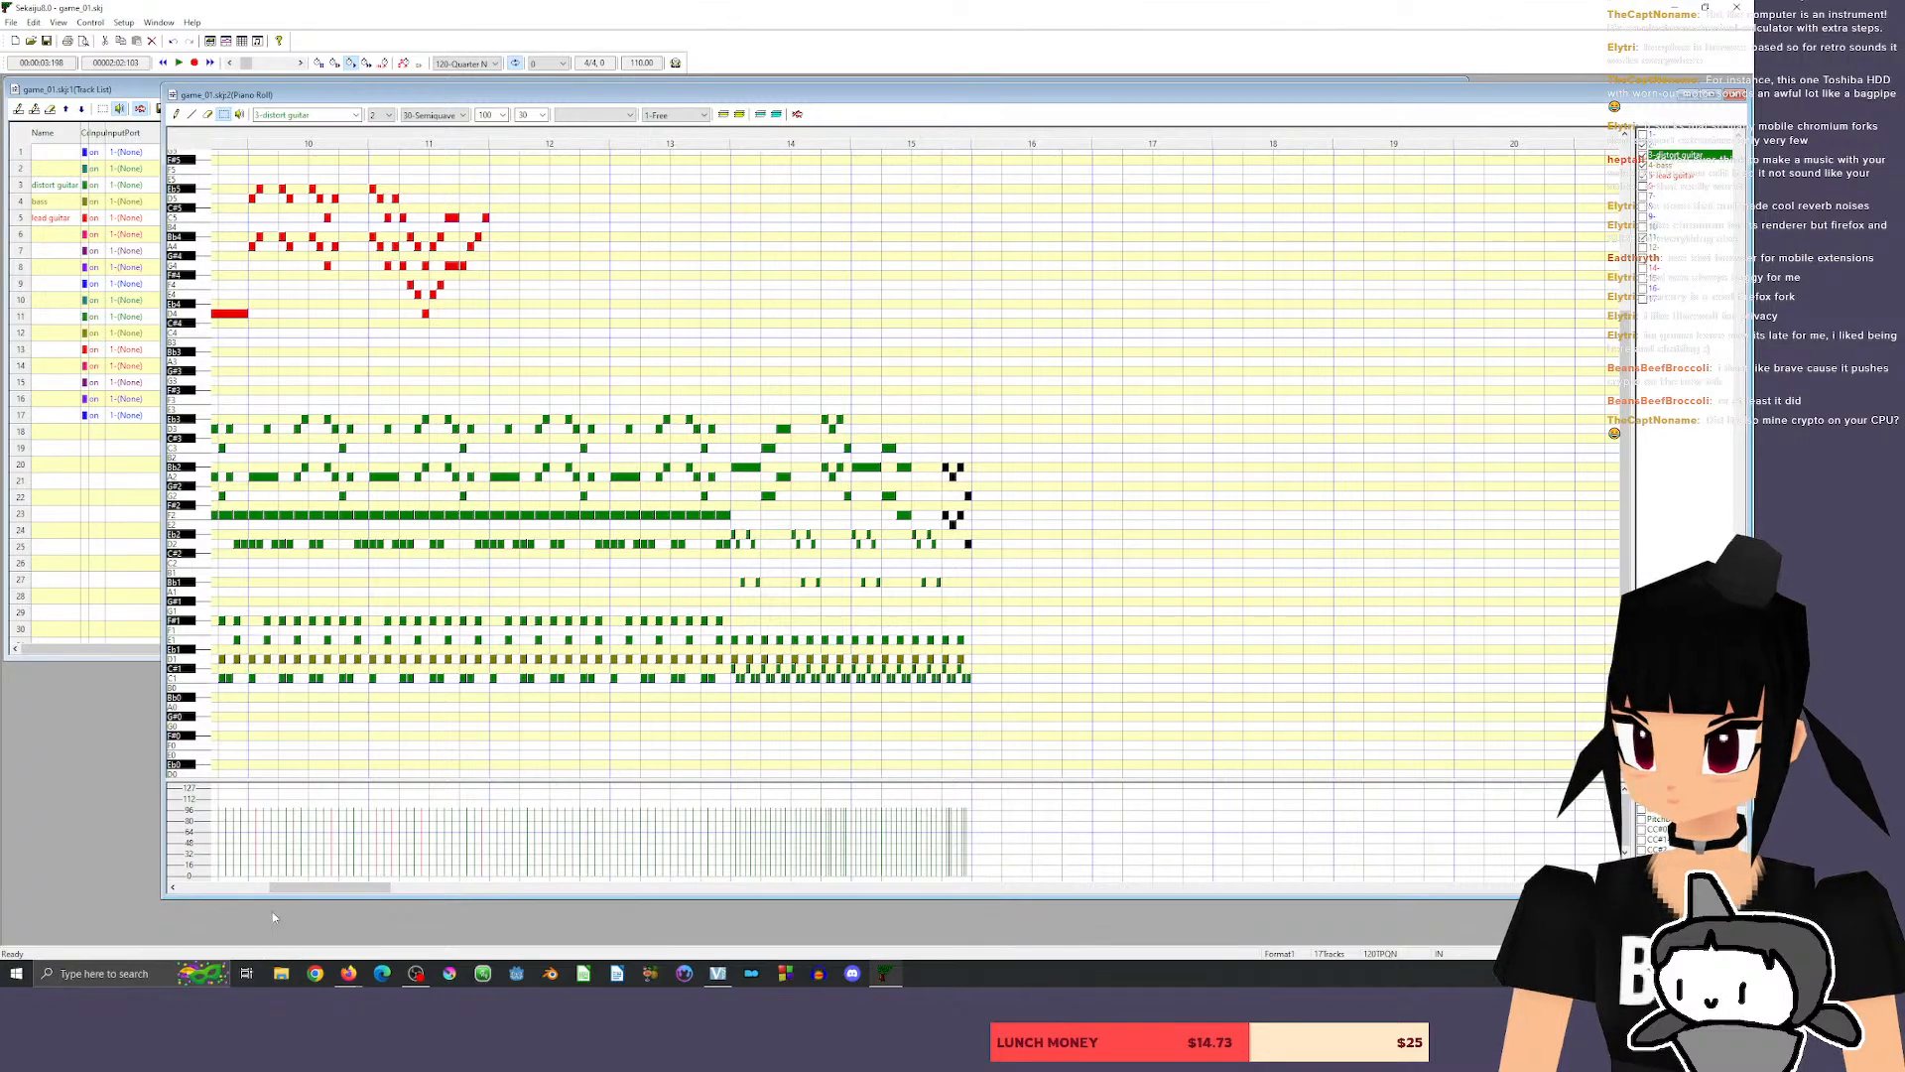
Compare the playback times at the start of the opening riff, the end of measure 13 and the end of measure 15.
drag(318, 886, 220, 873)
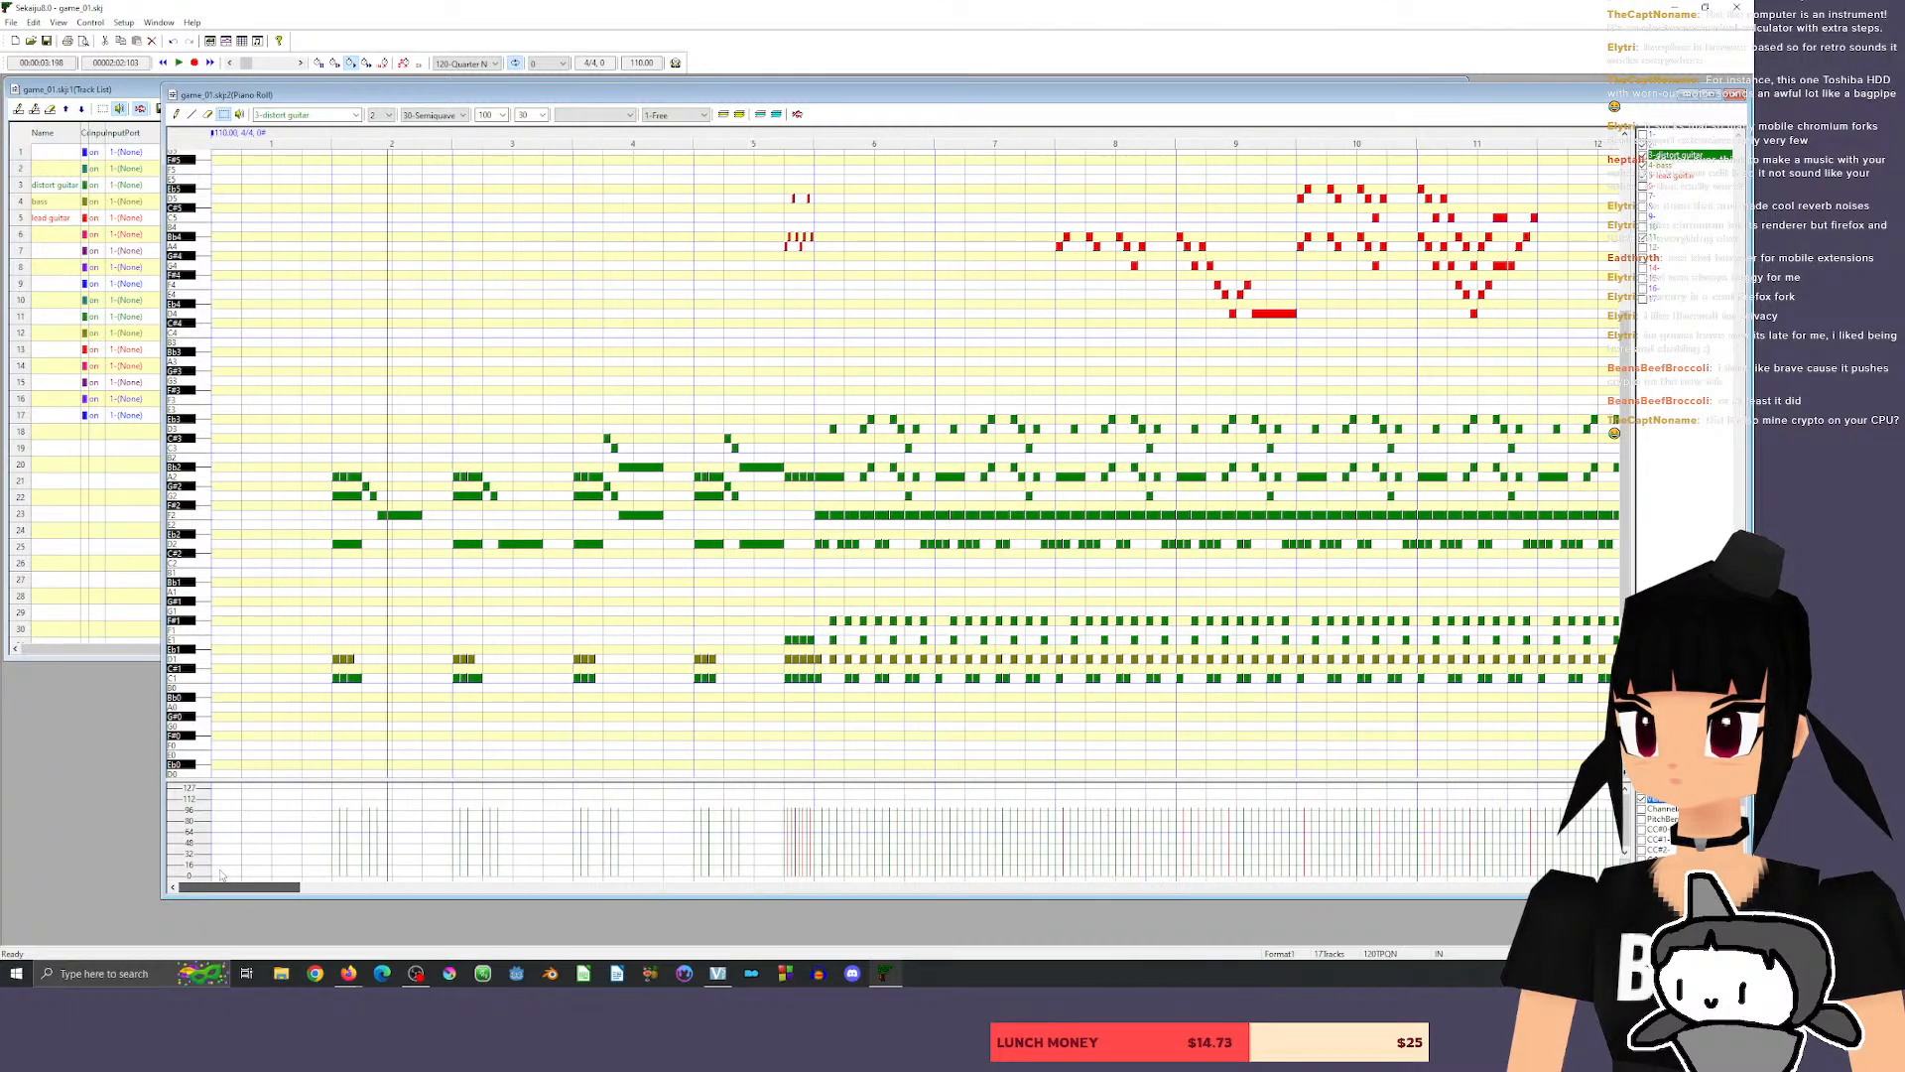
click(326, 139)
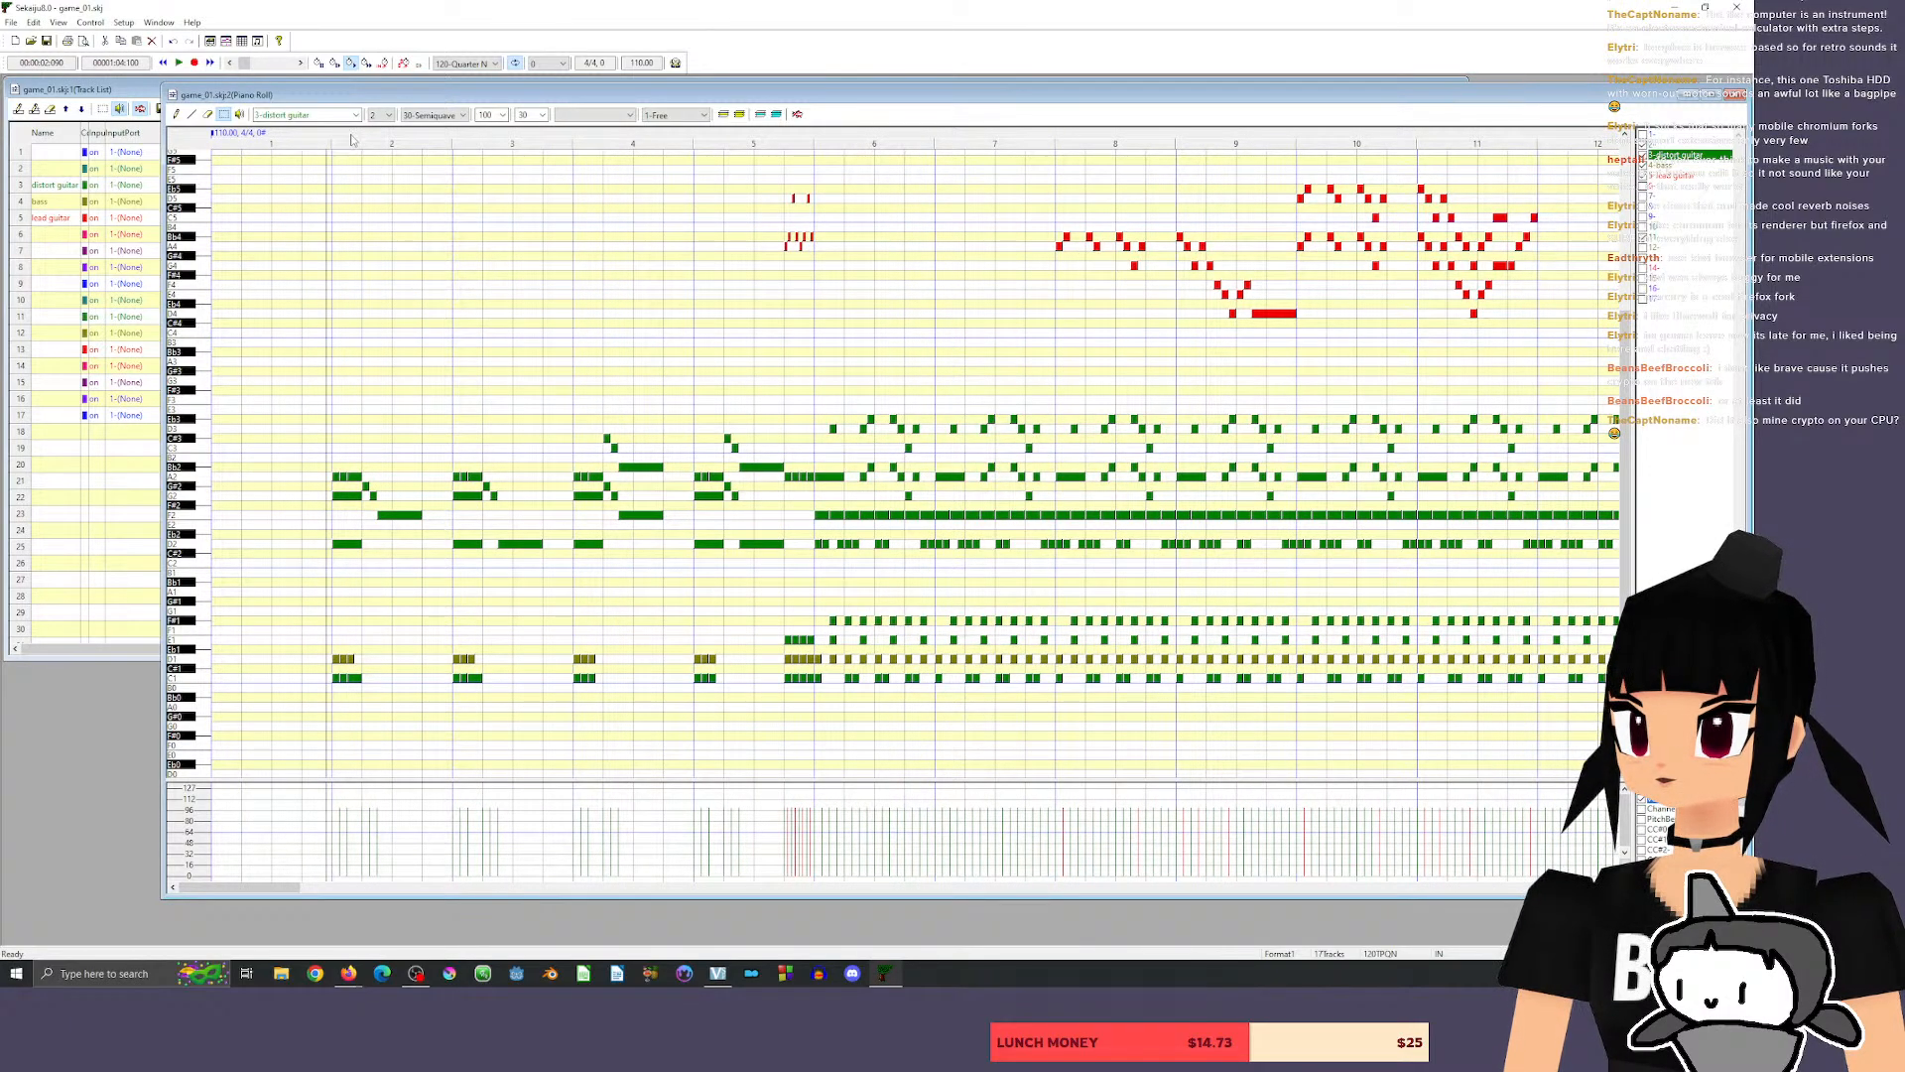
drag(239, 894, 327, 894)
click(994, 136)
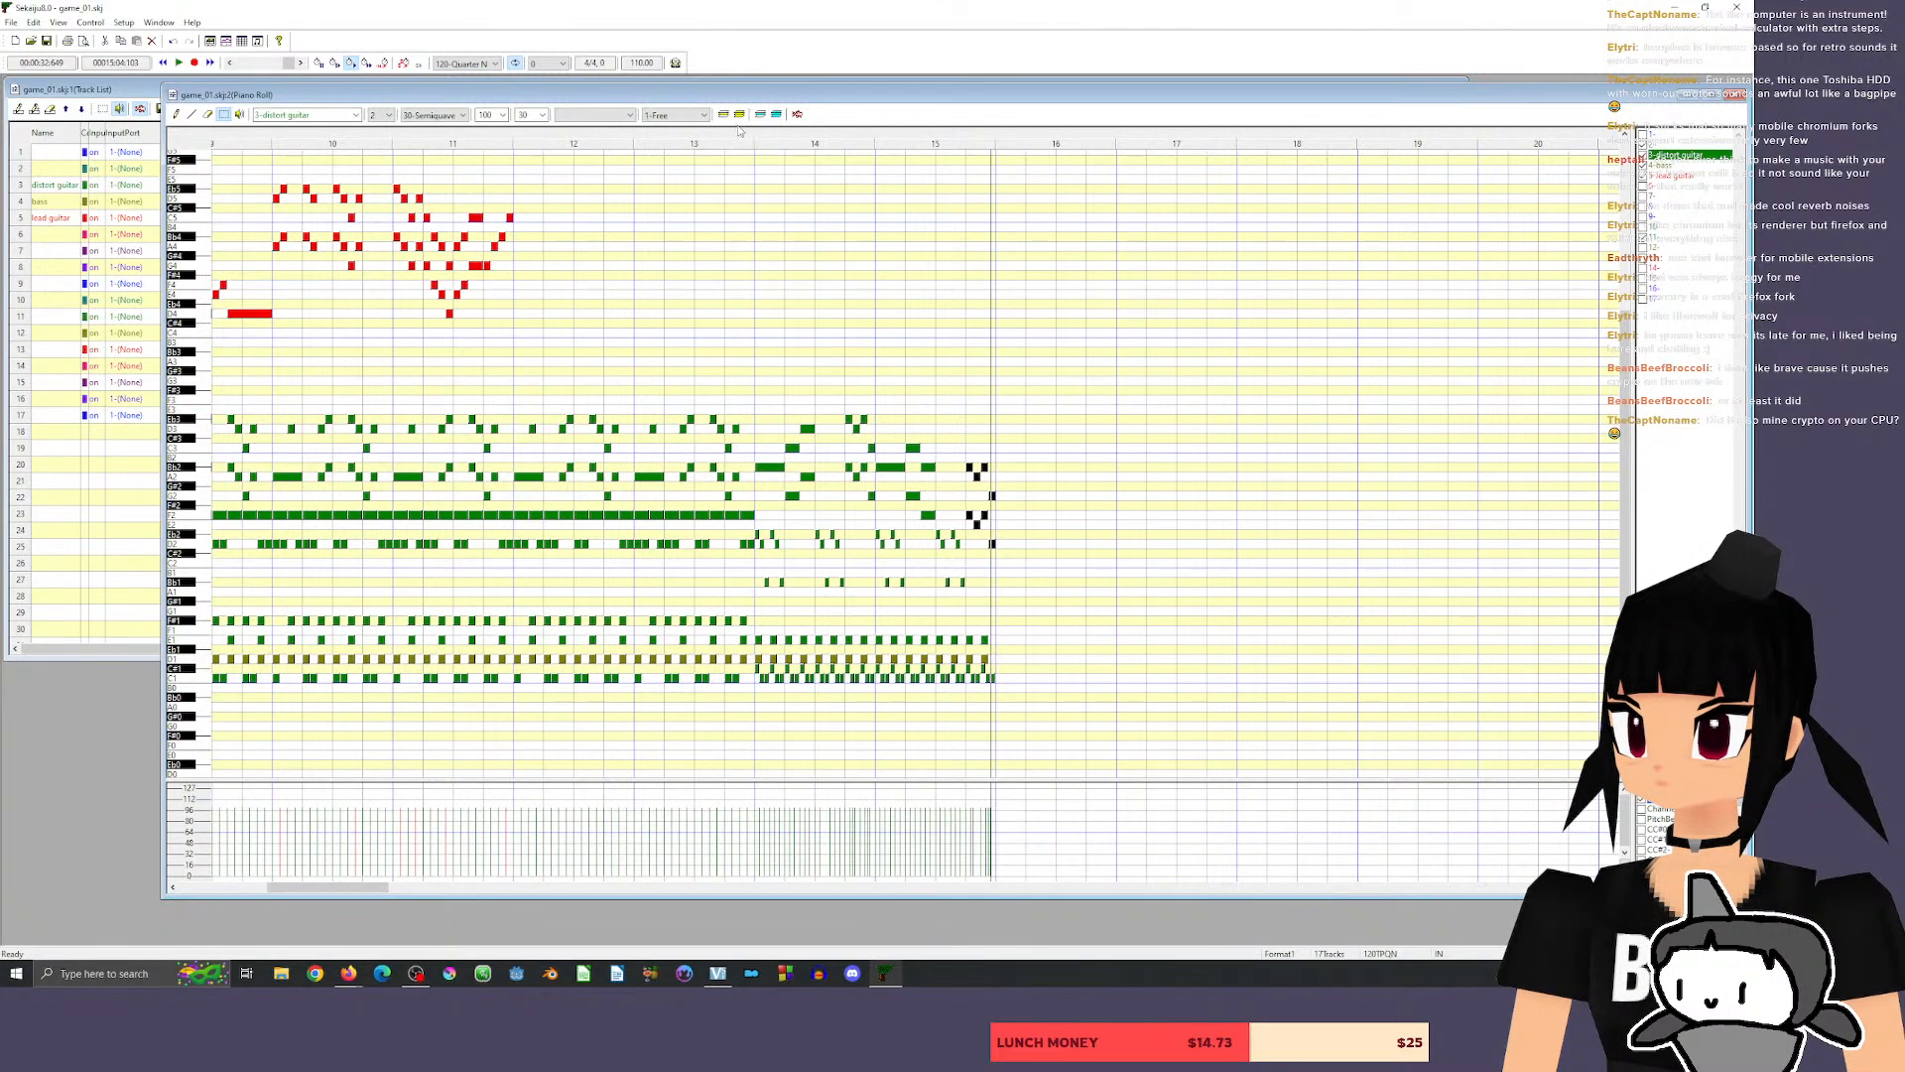
click(751, 139)
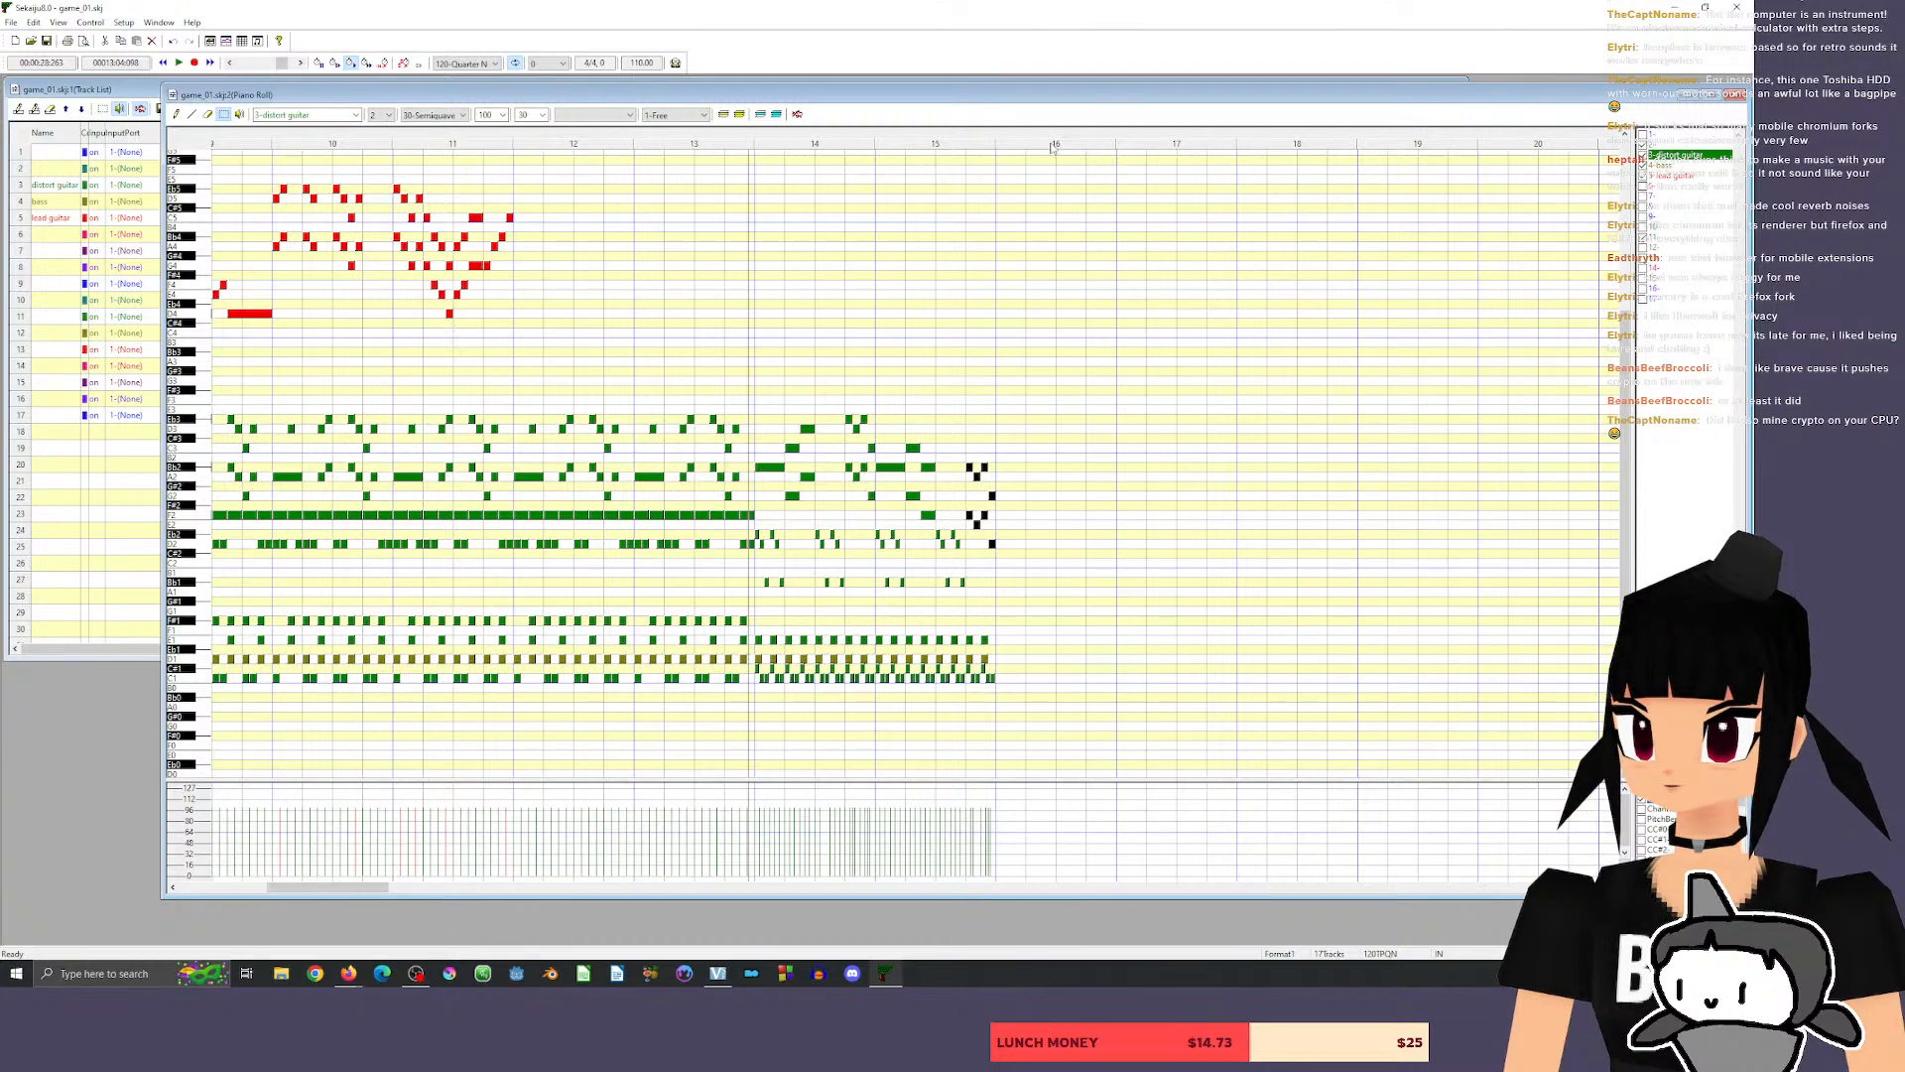
click(998, 137)
drag(332, 887, 239, 887)
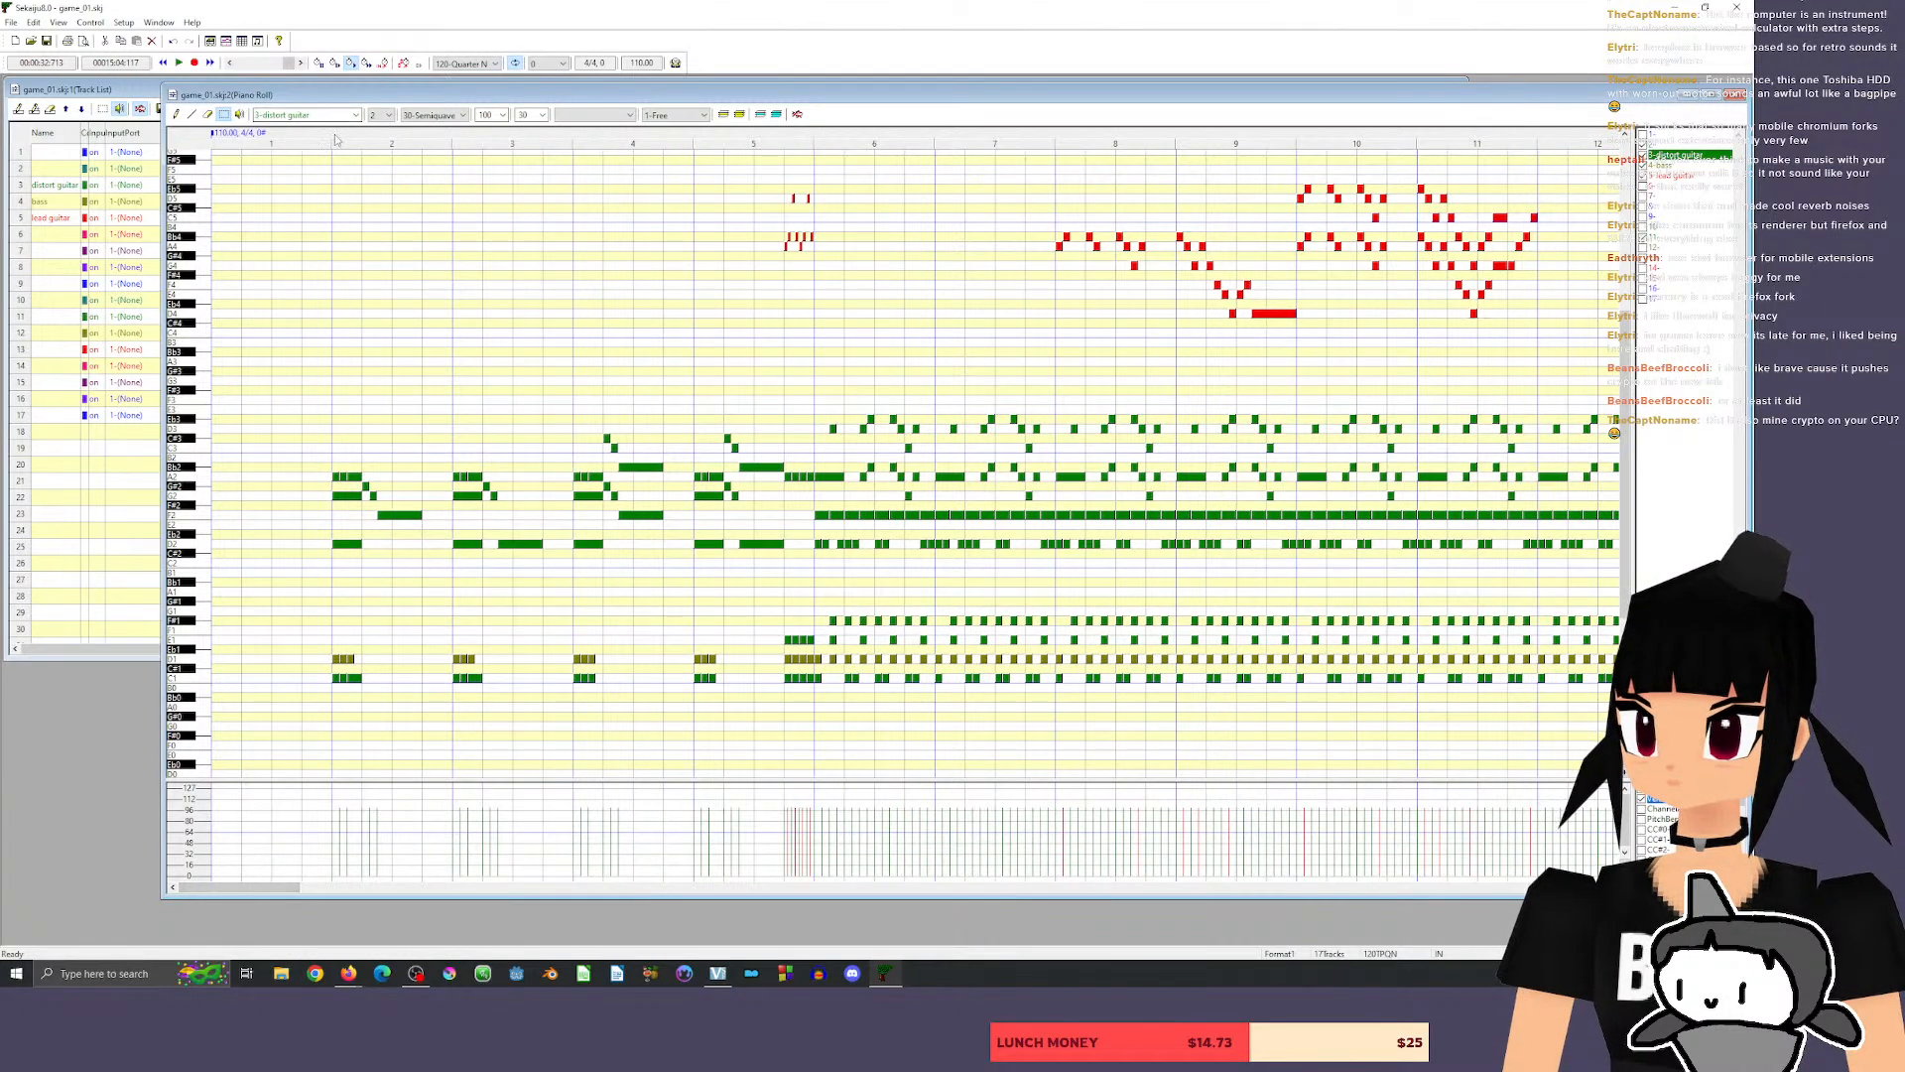
click(334, 138)
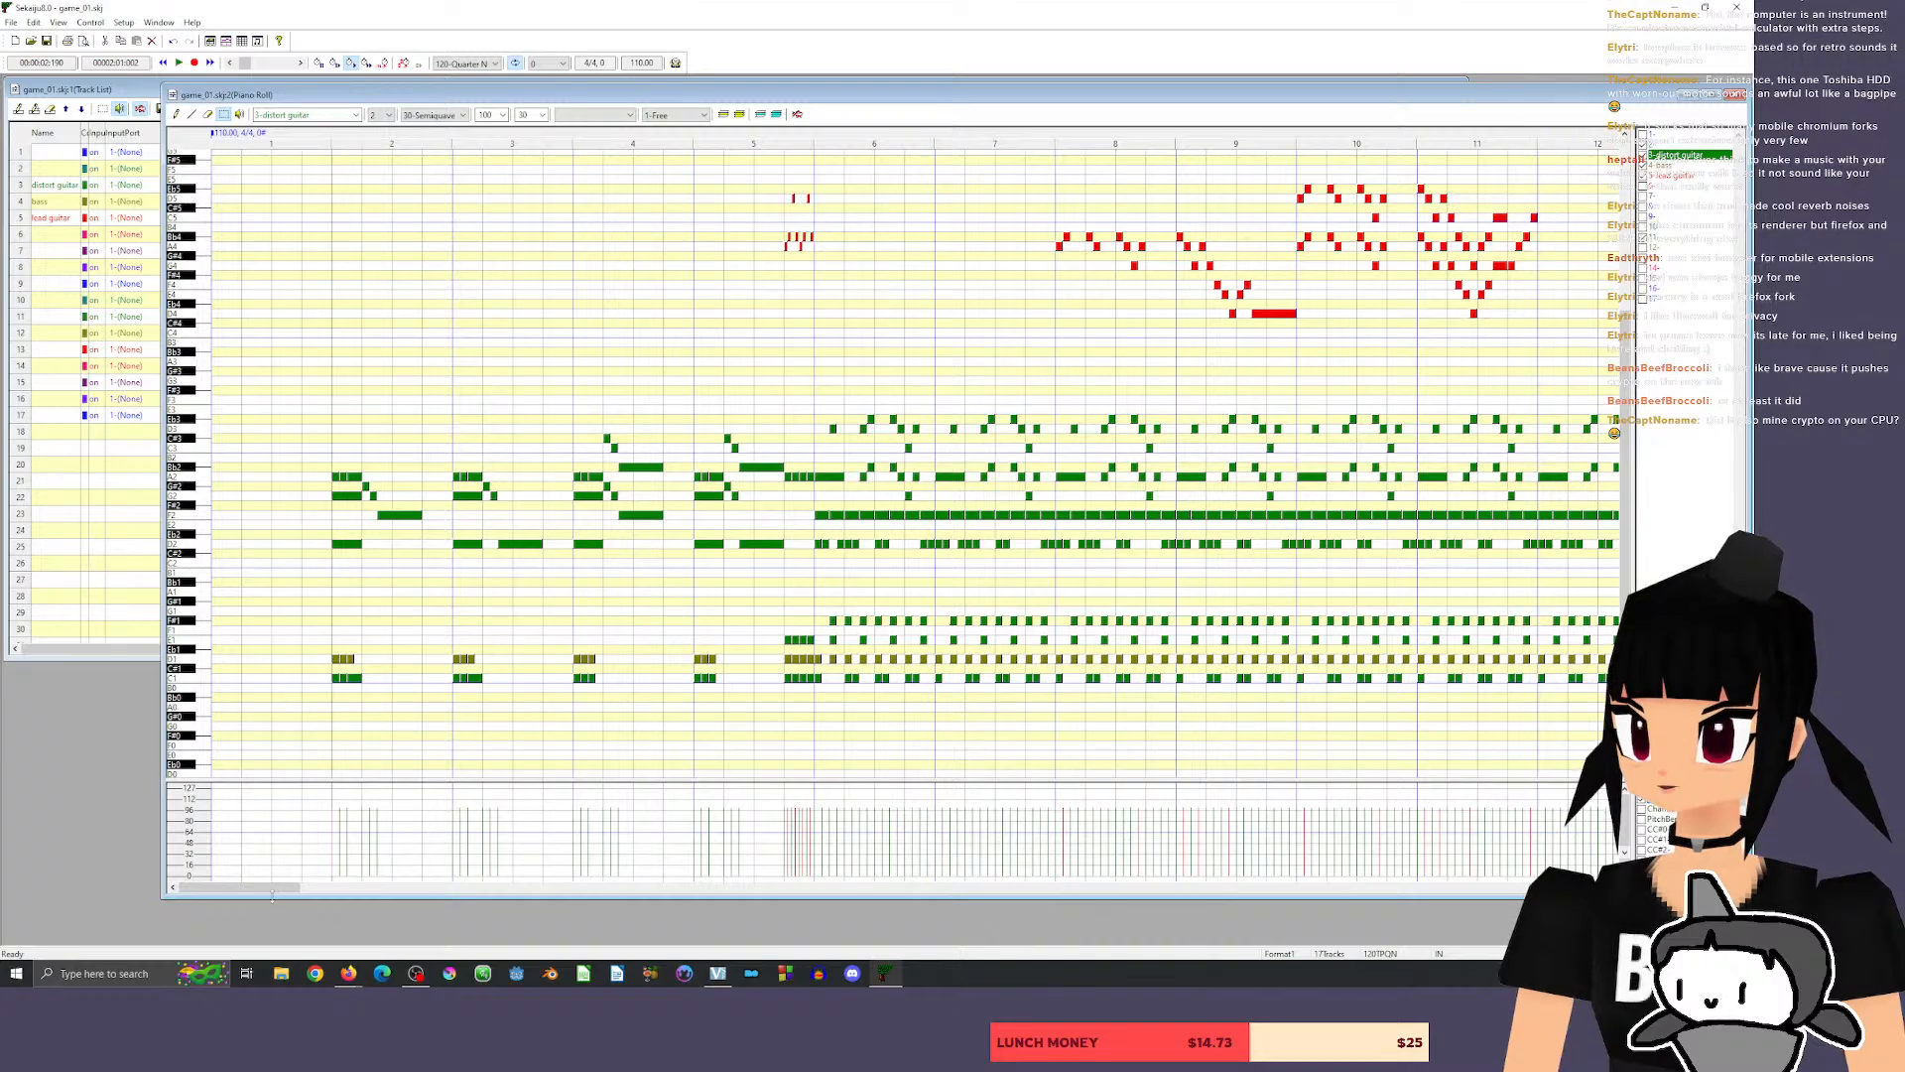
Copy all guitar, bass and drum notes of measures 14 and 15 into measures 16 and 17.
mouse_move(272, 889)
mouse_down()
mouse_move(426, 888)
mouse_move(268, 886)
mouse_move(304, 886)
mouse_up()
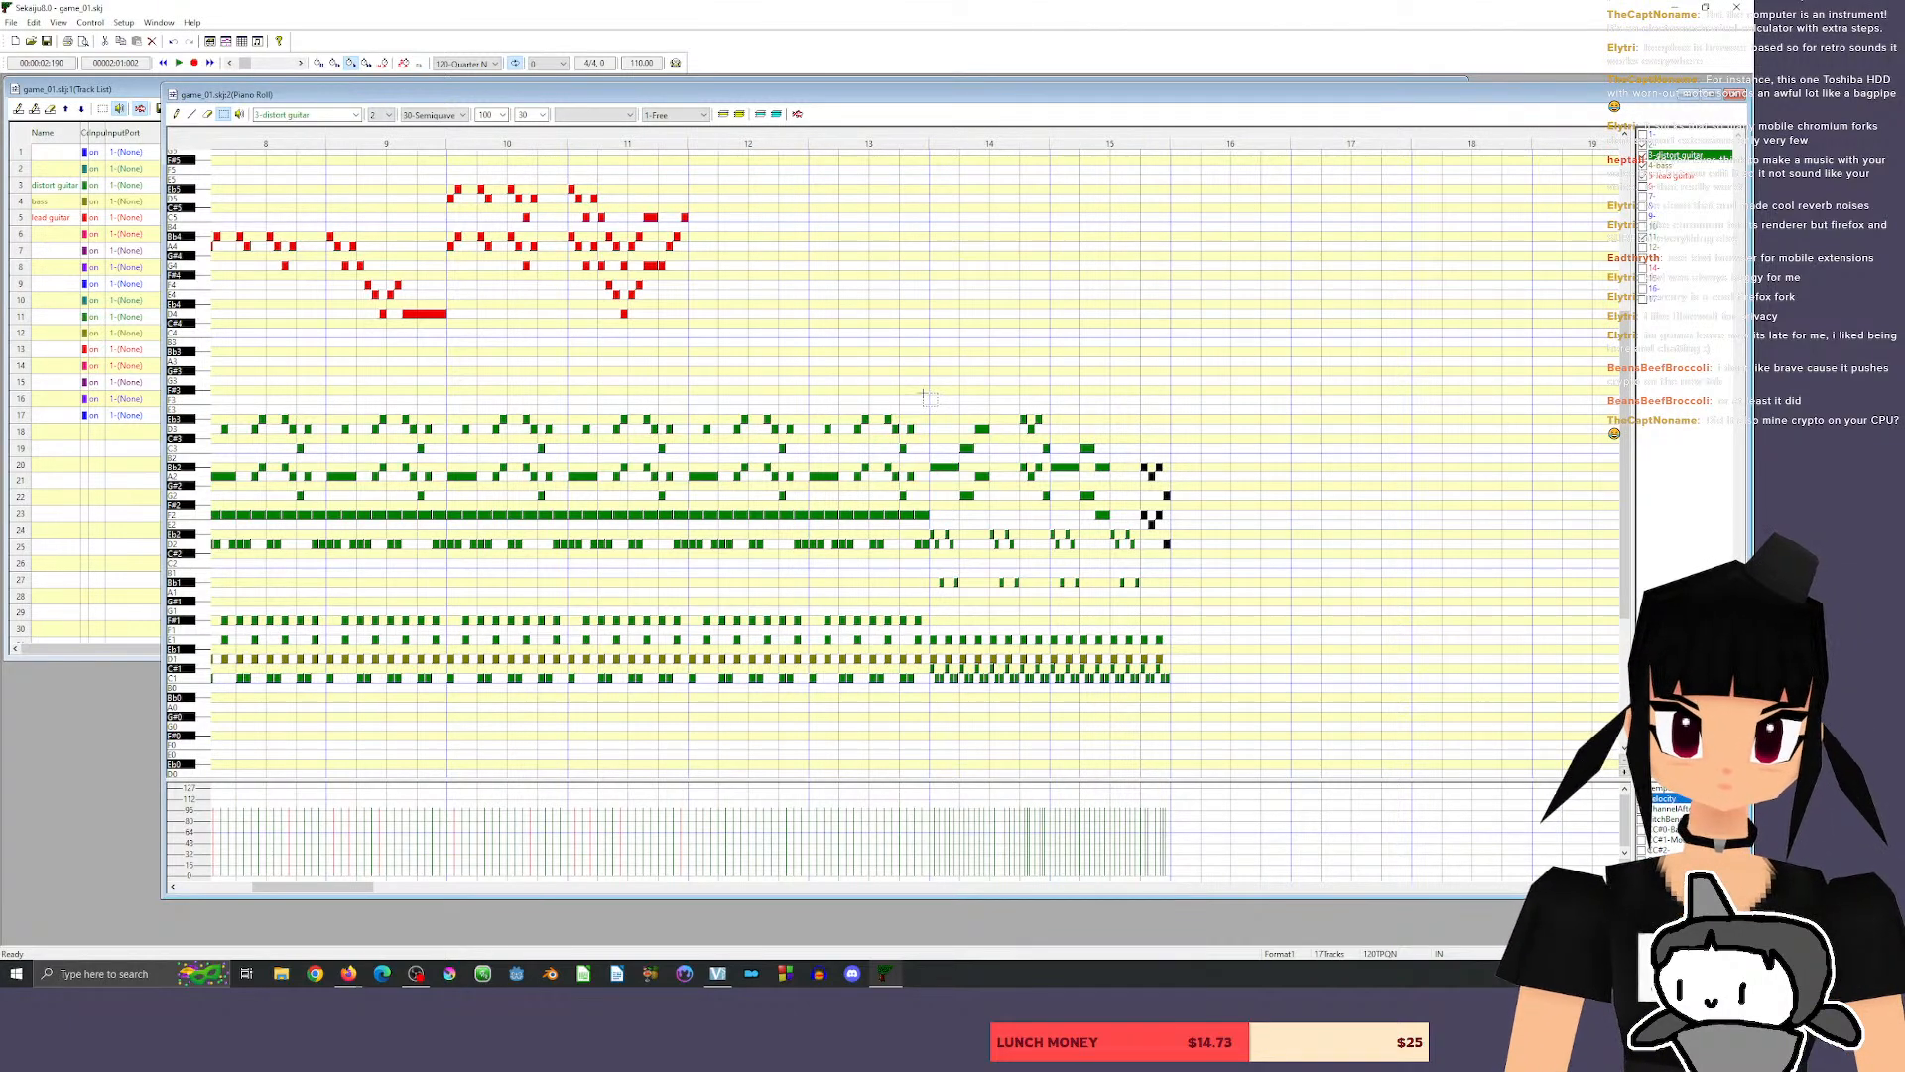
drag(928, 397, 1288, 711)
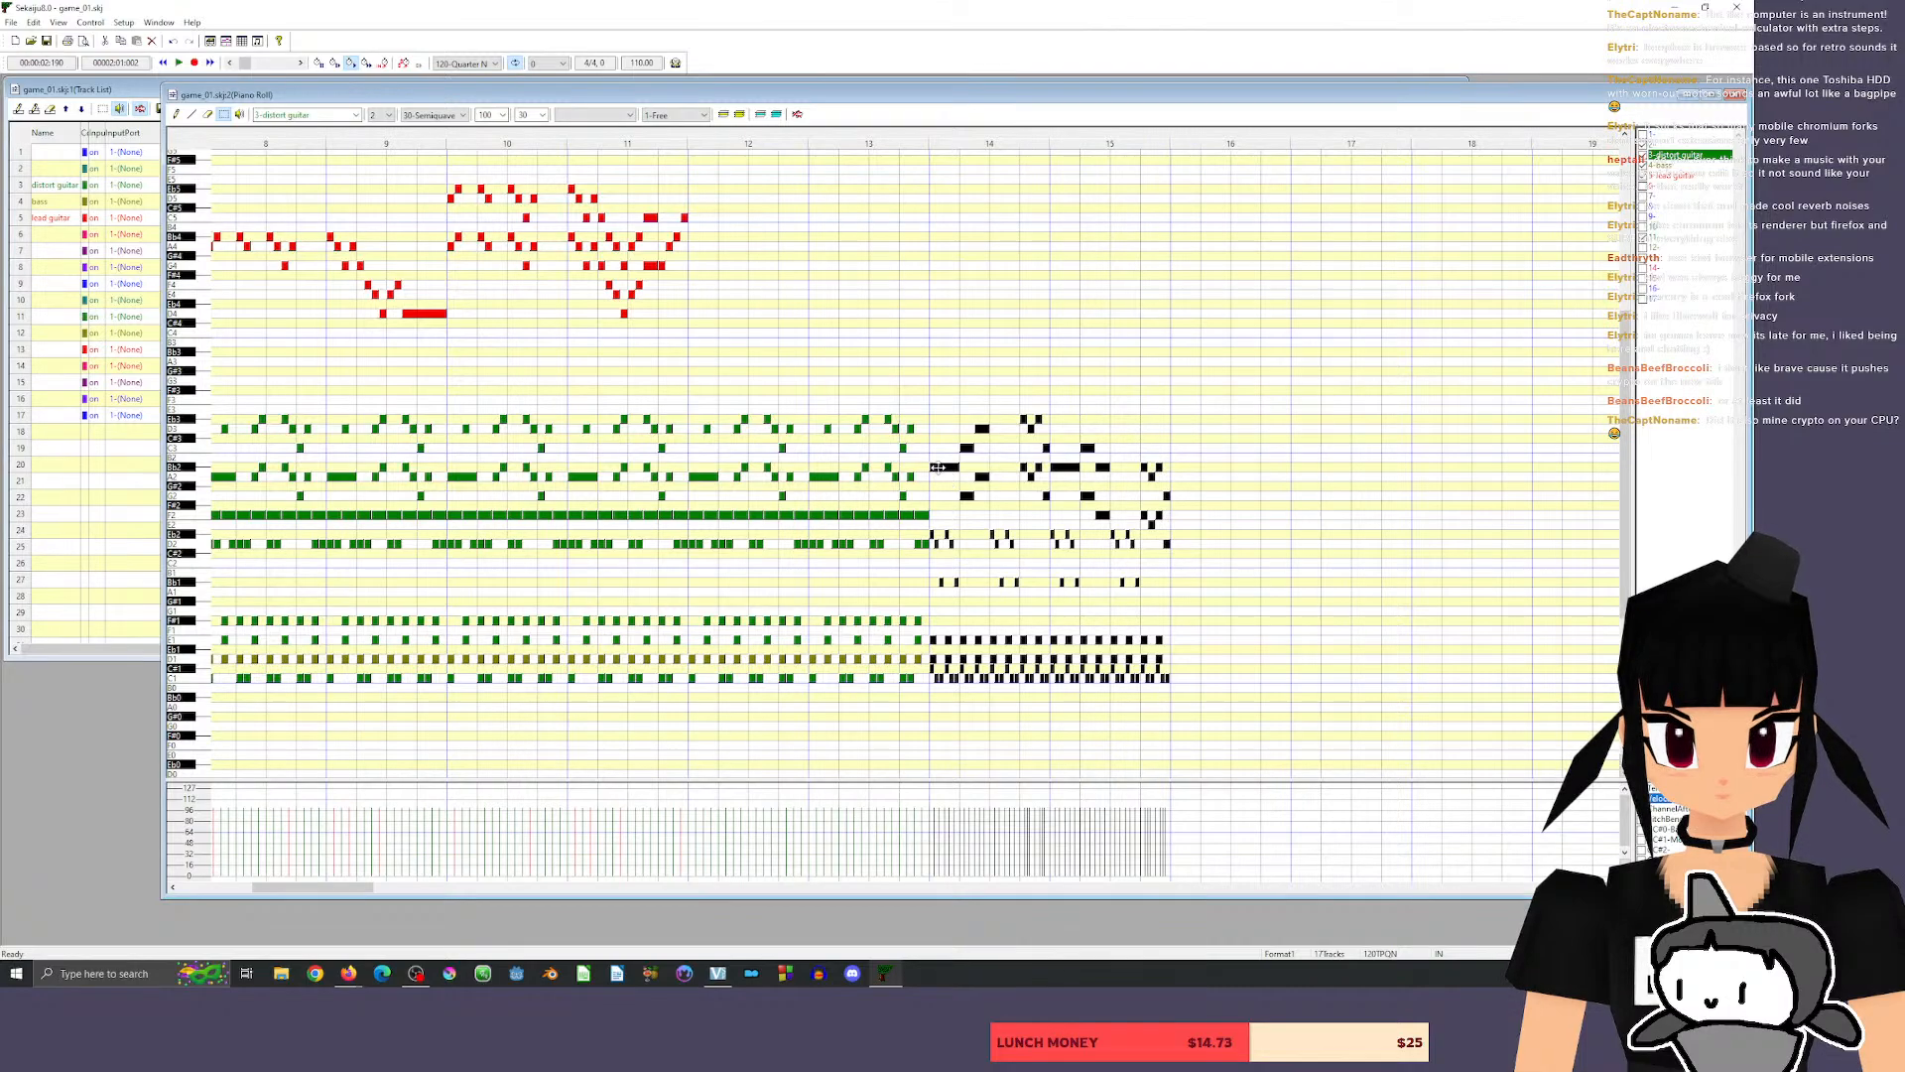
drag(938, 467, 1180, 469)
Listen to the riff section and its repeat in measures 14 to 17, starting playback from beat 4 of measure 13.
click(899, 138)
key(space)
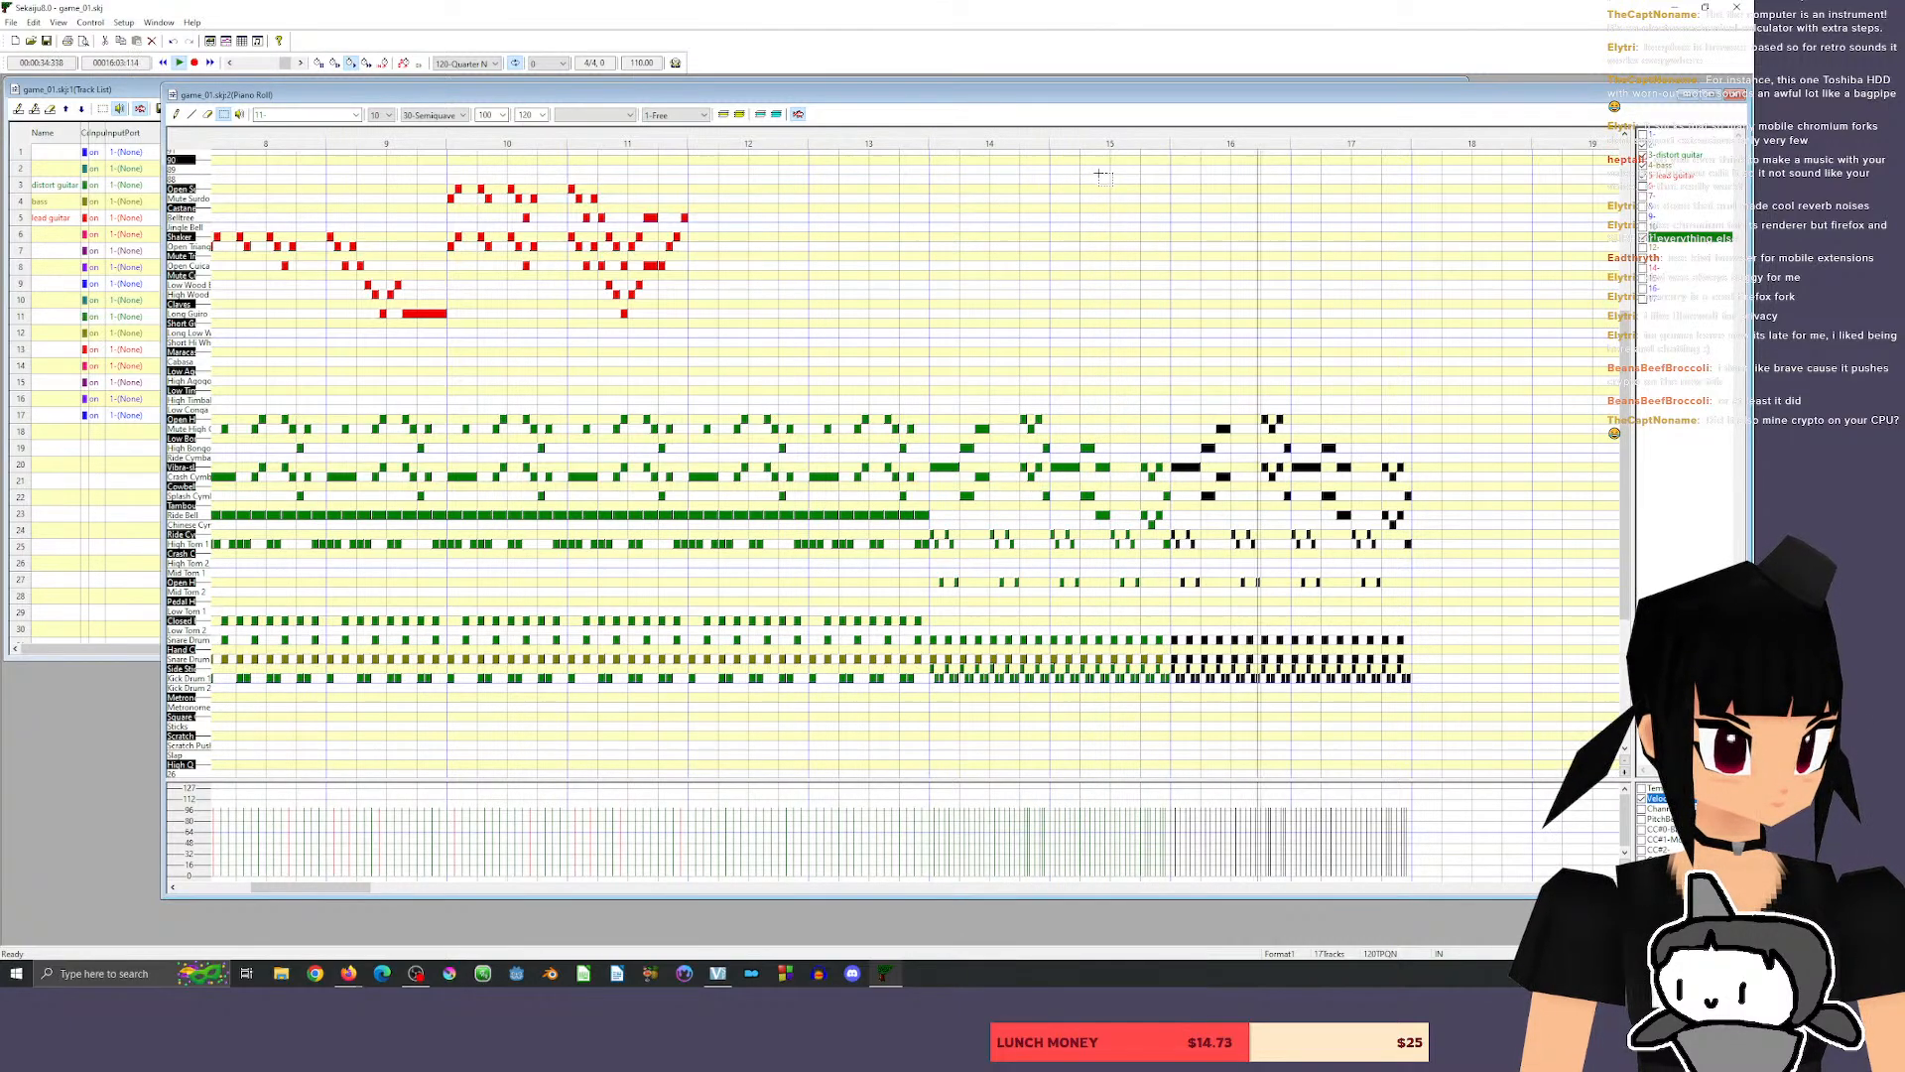
mouse_move(325, 887)
mouse_down()
mouse_move(434, 891)
mouse_move(262, 896)
mouse_move(360, 896)
mouse_up()
key(space)
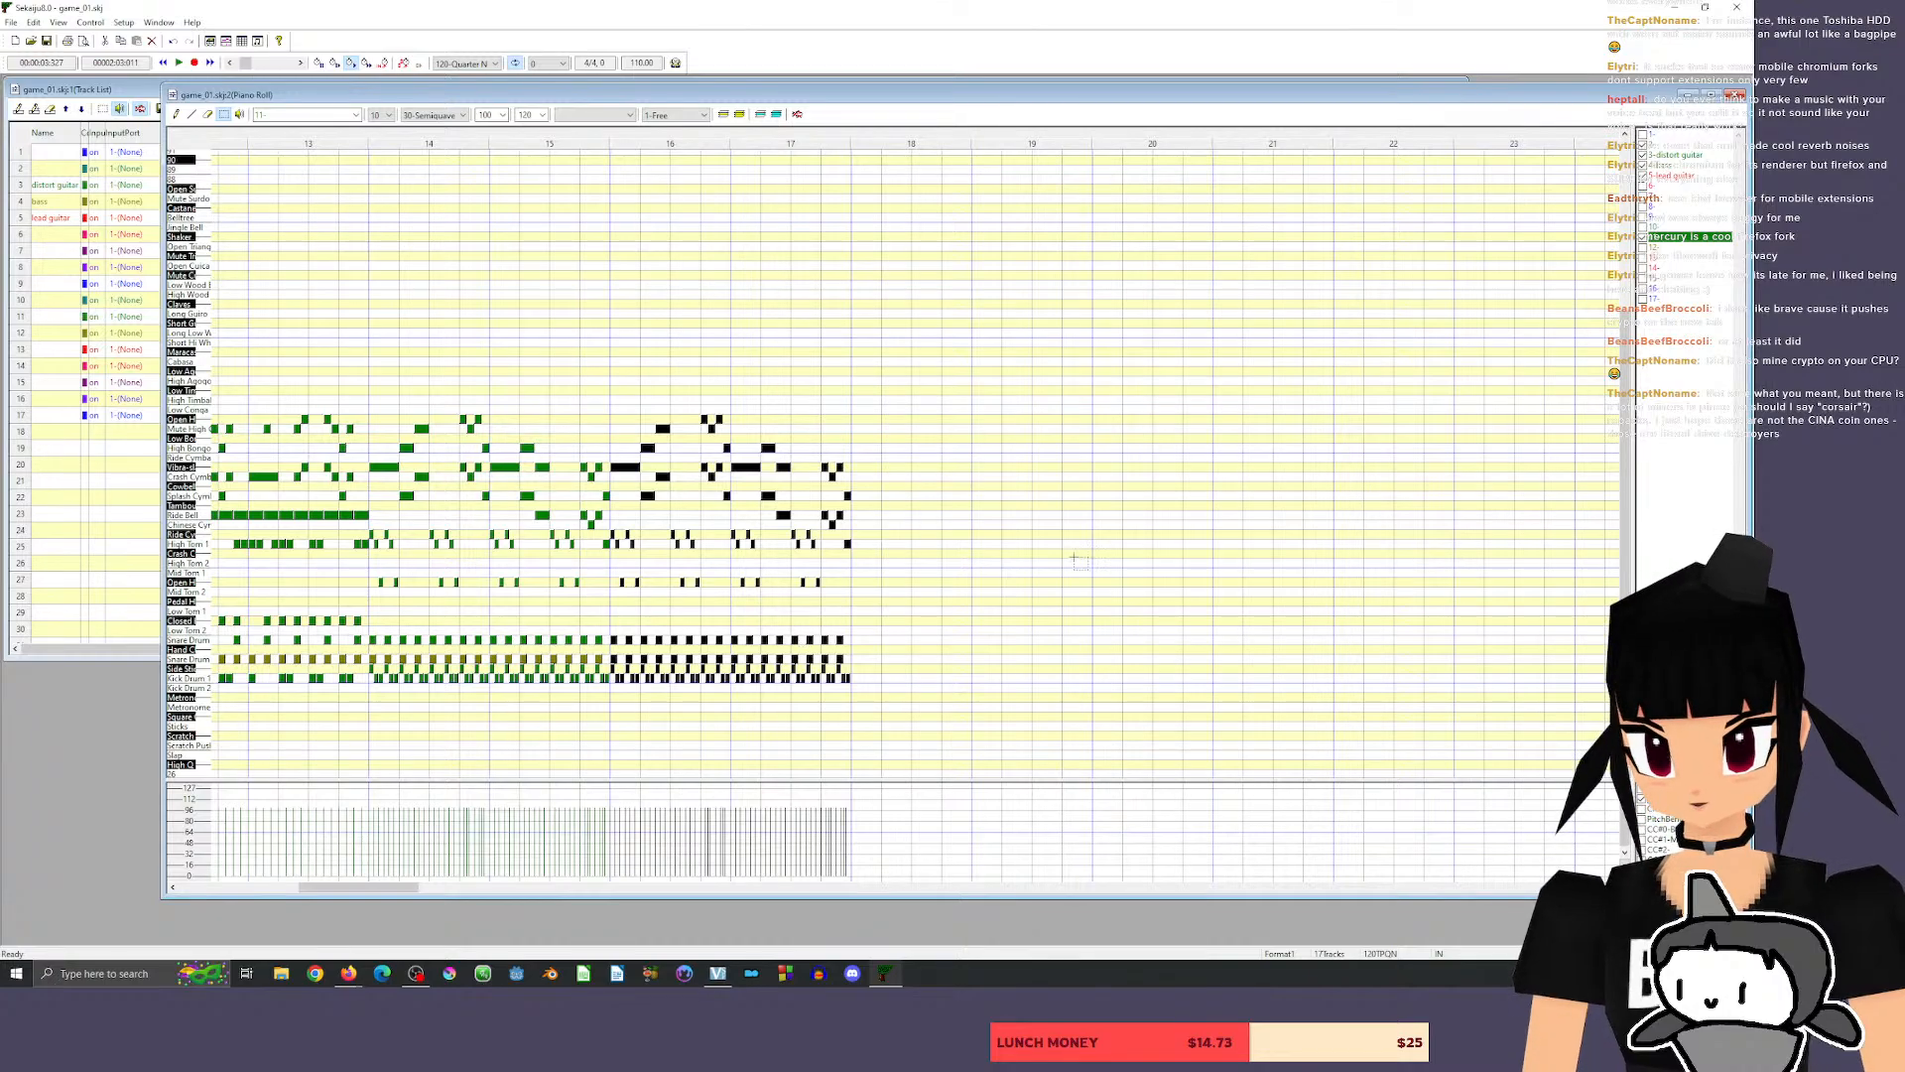
drag(369, 889, 332, 898)
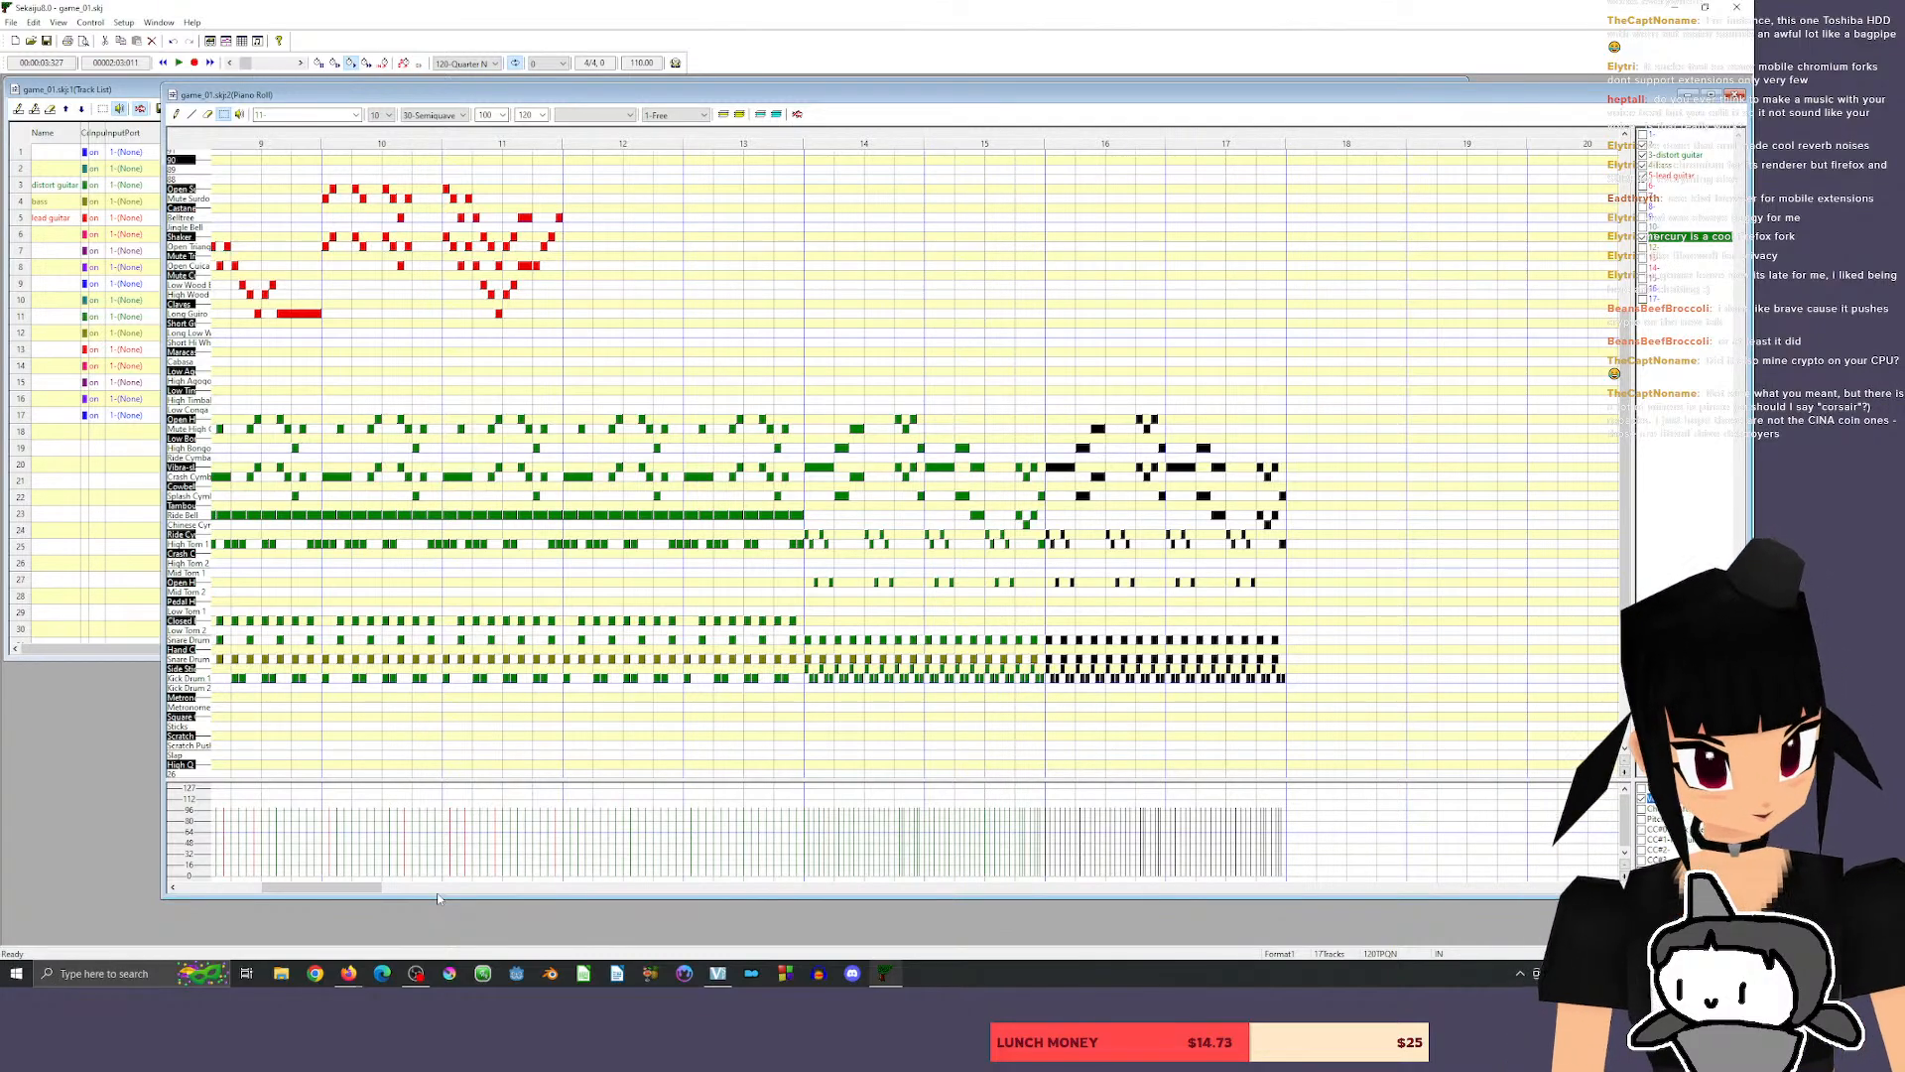
Copy all guitar, bass and drum notes of measures 14 to 17 into measures 18 to 21 and listen to the section.
click(720, 135)
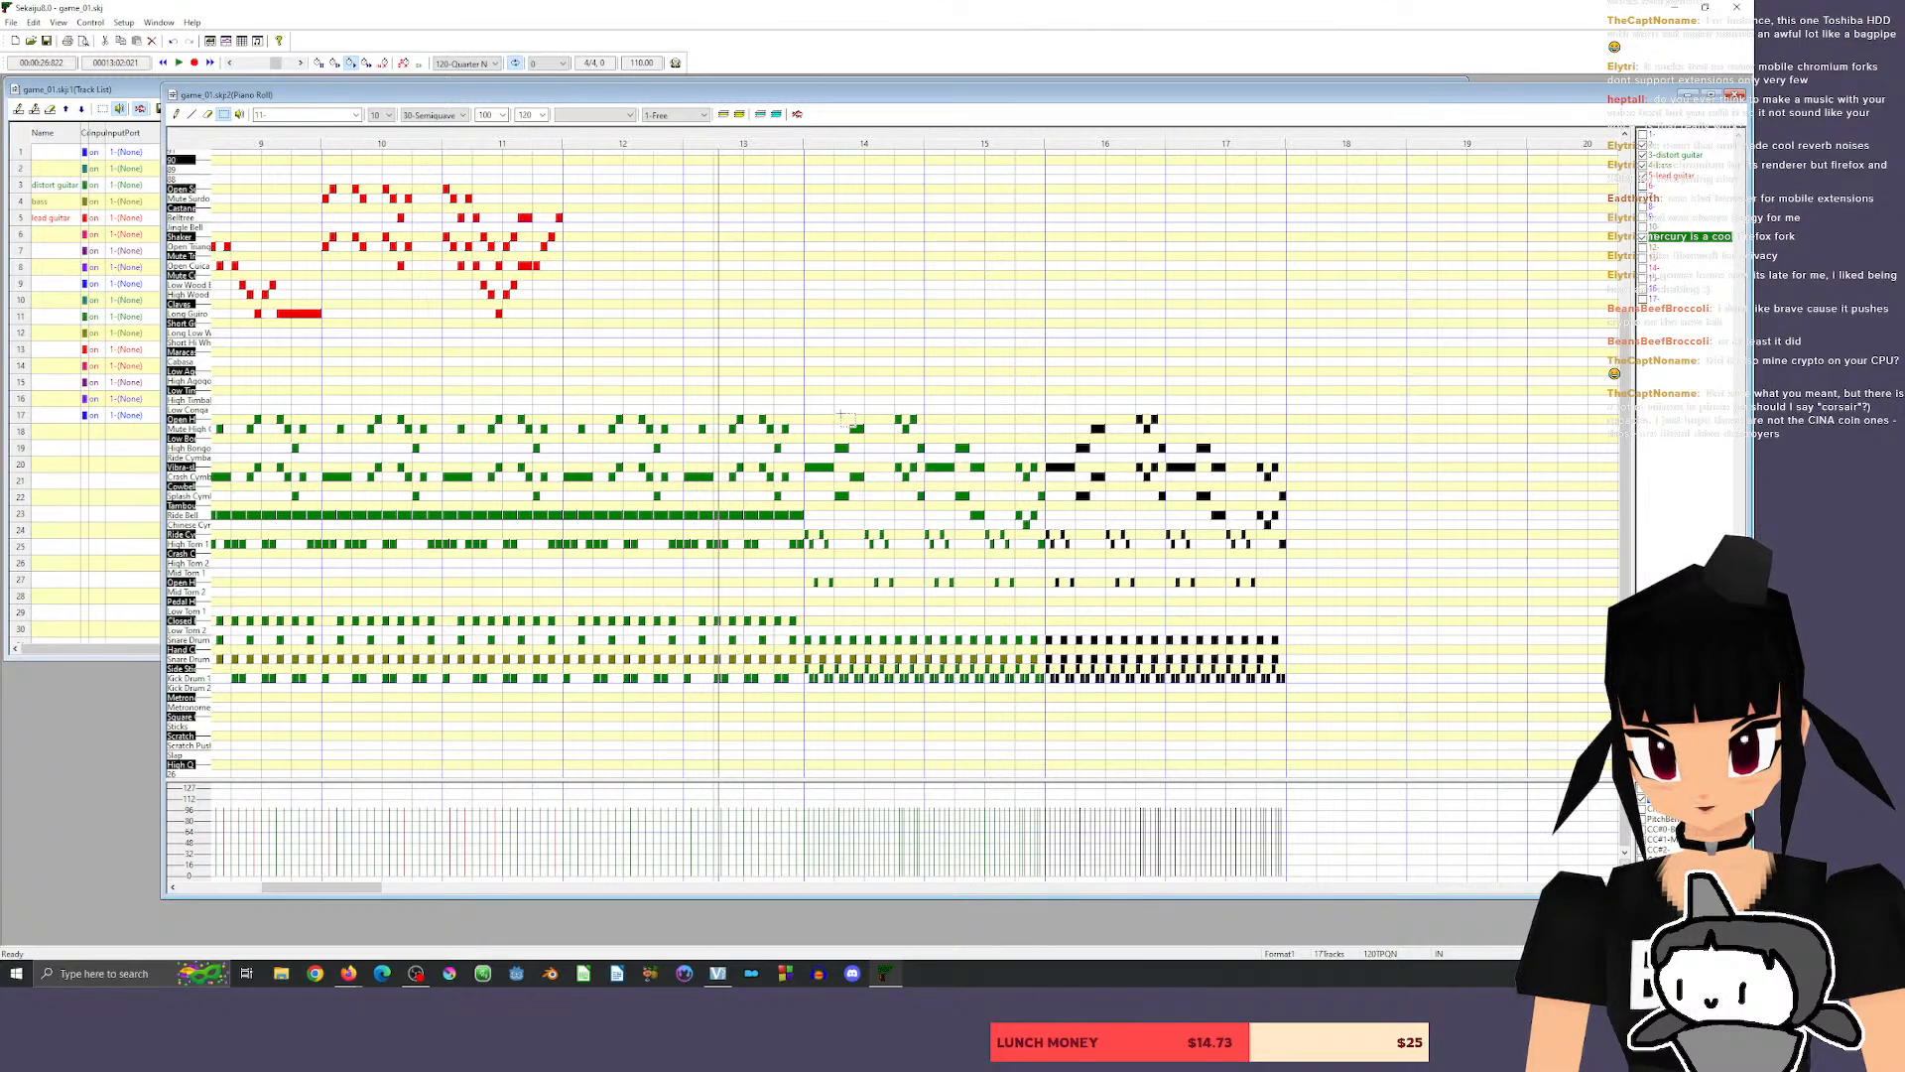
drag(806, 401, 1357, 722)
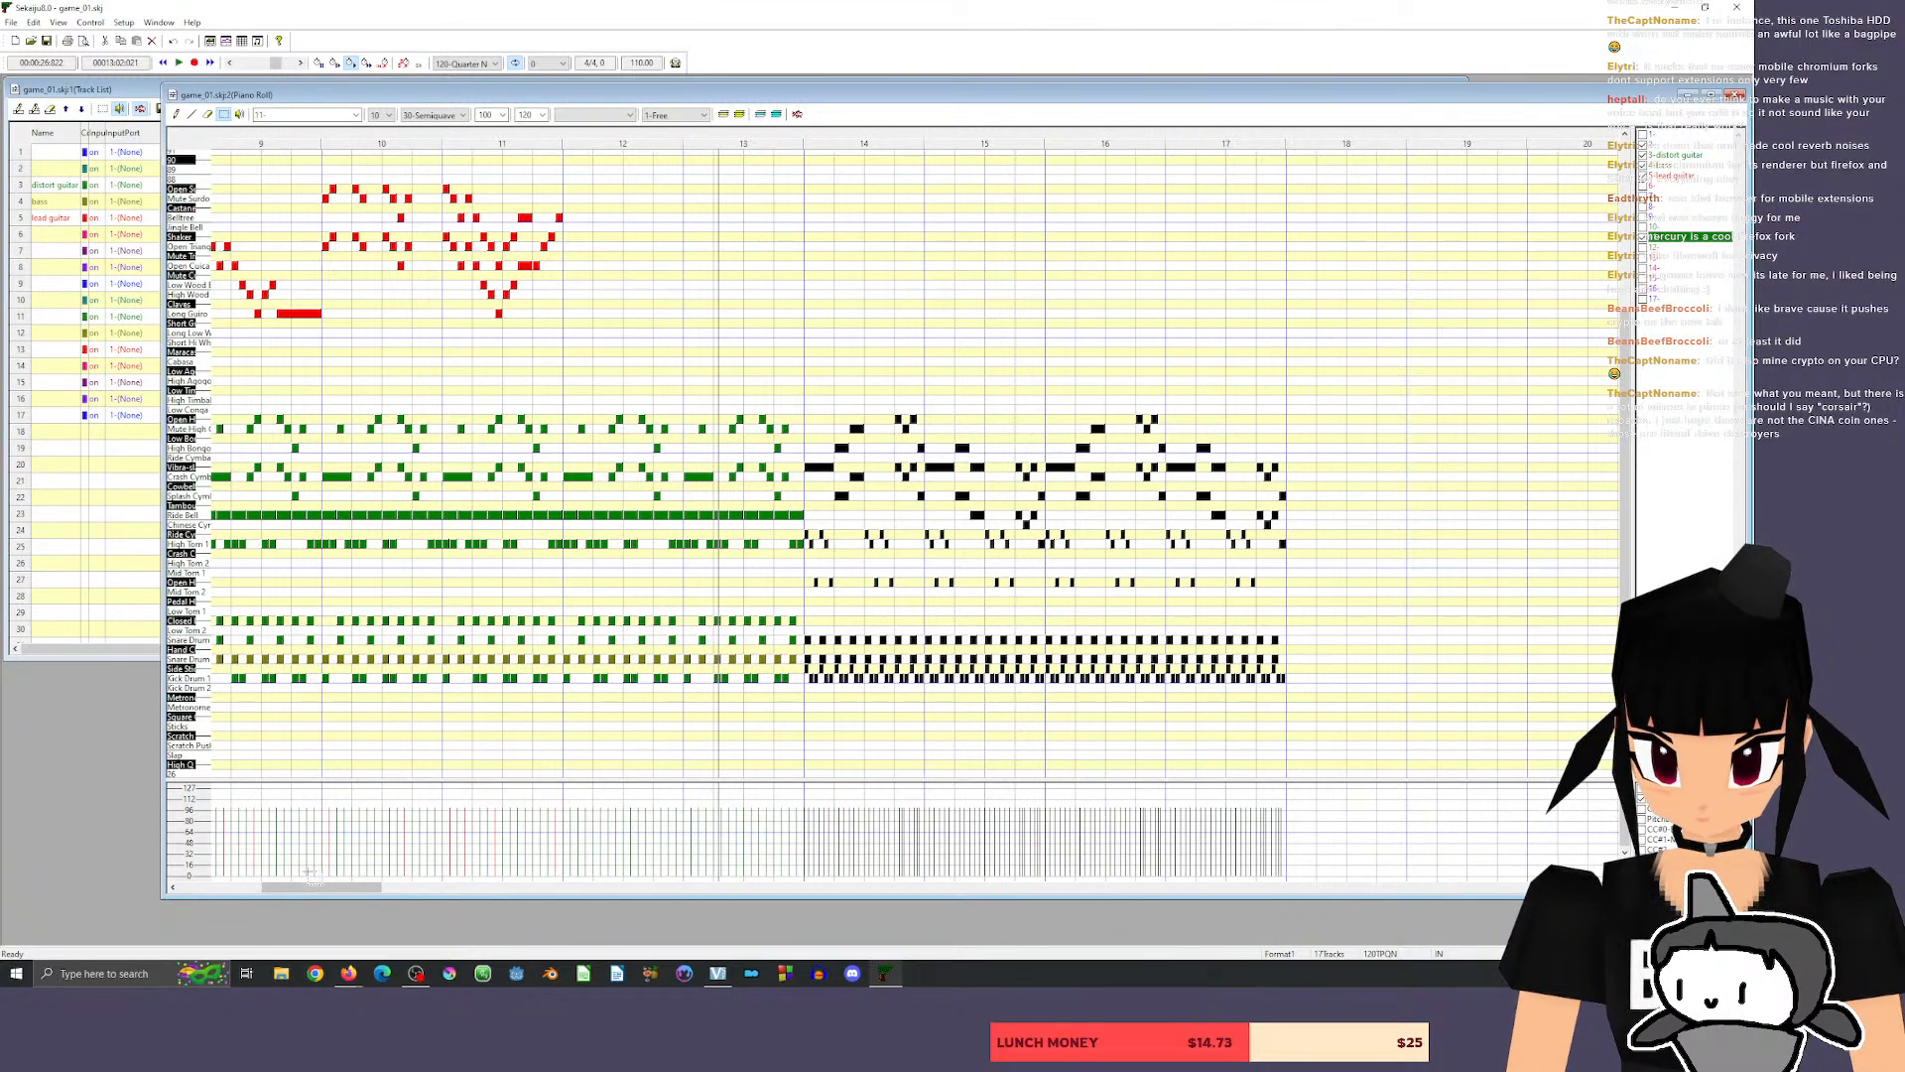
drag(312, 888, 346, 890)
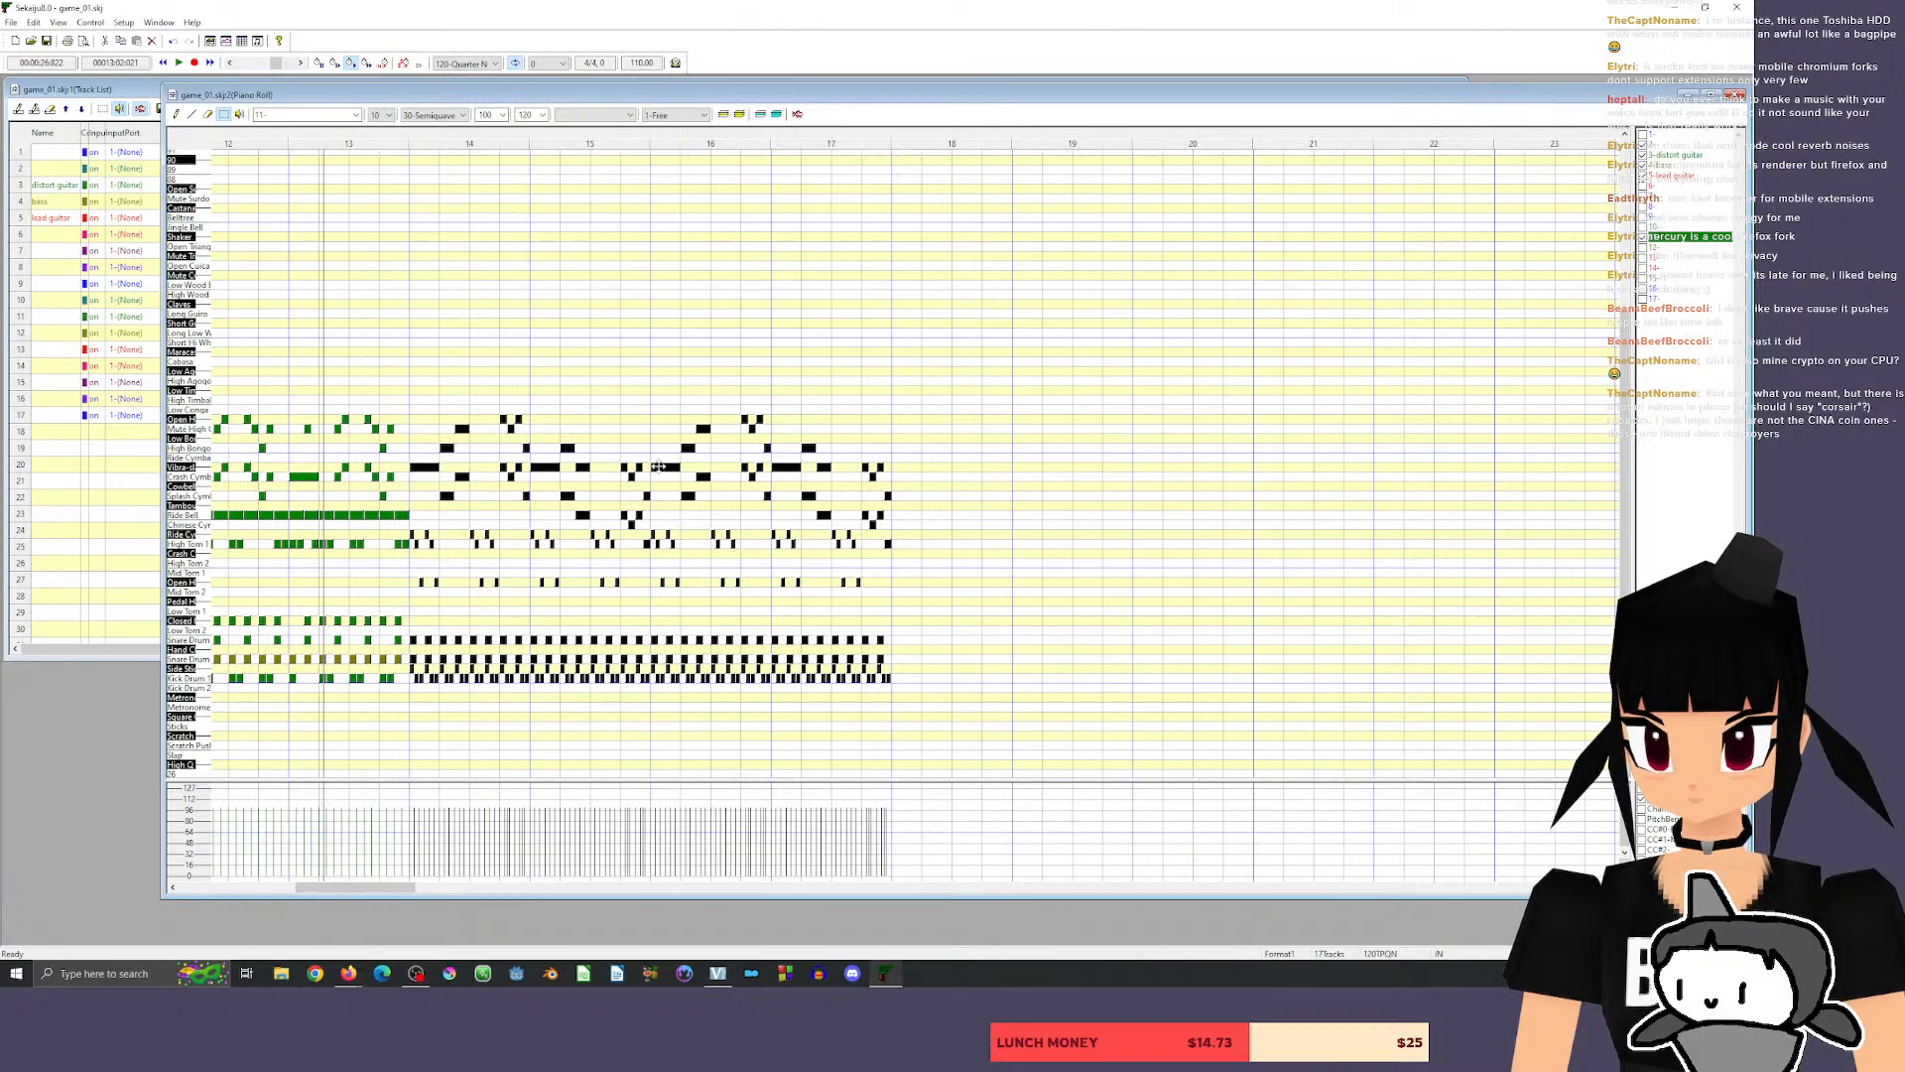
drag(660, 468, 660, 476)
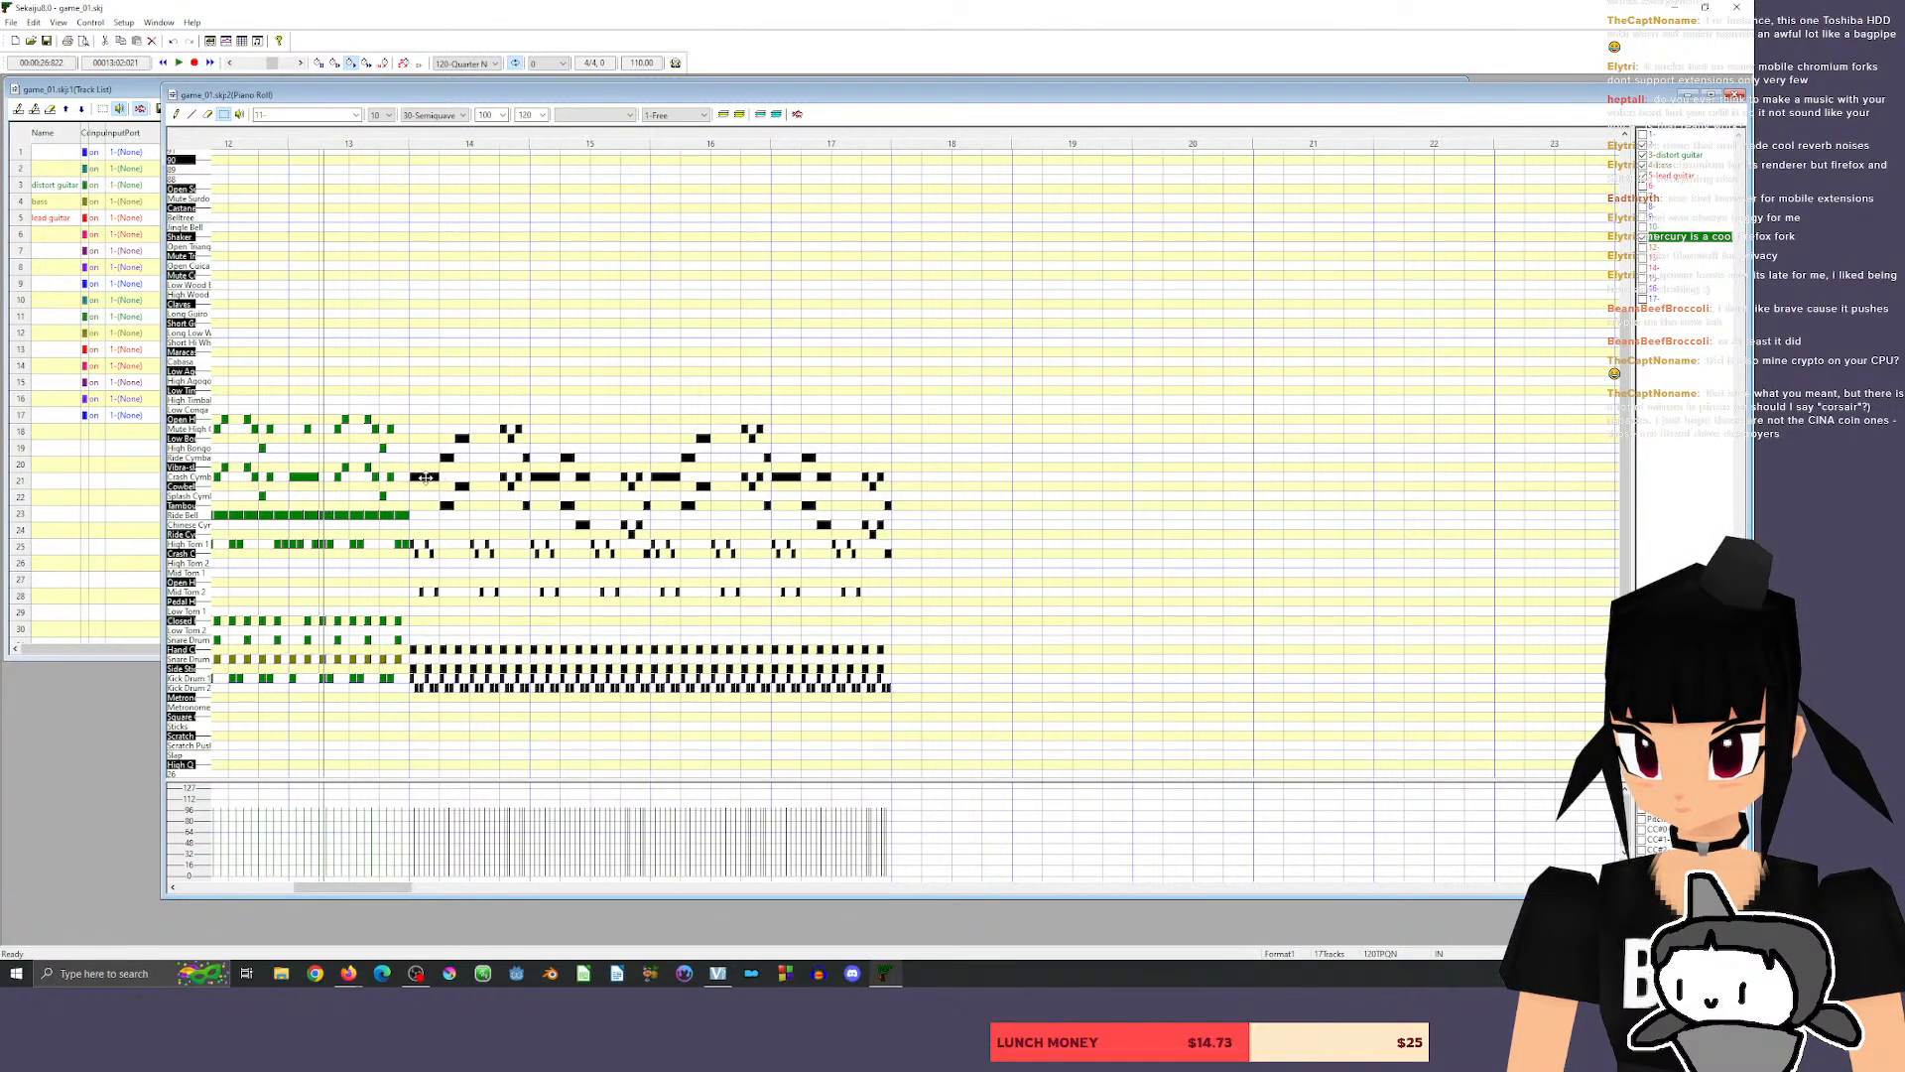
drag(422, 476, 900, 467)
key(space)
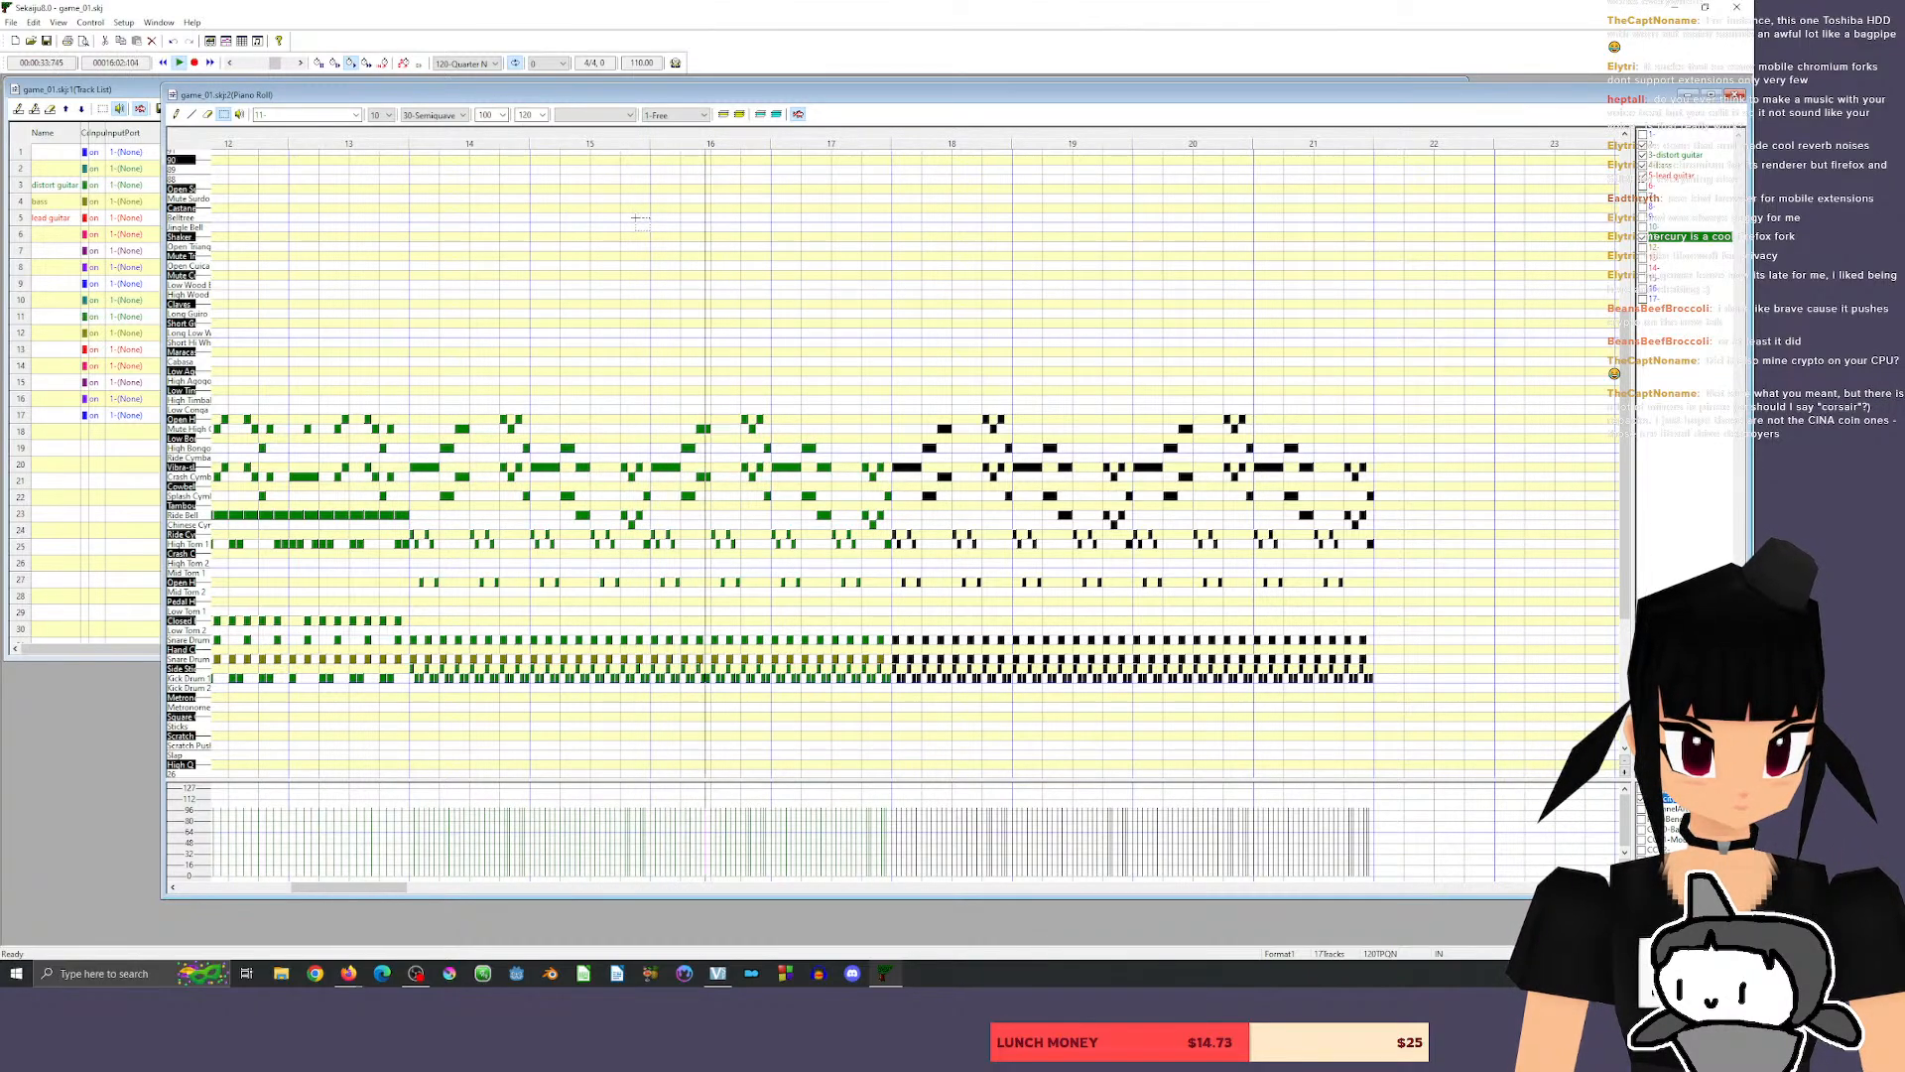
key(space)
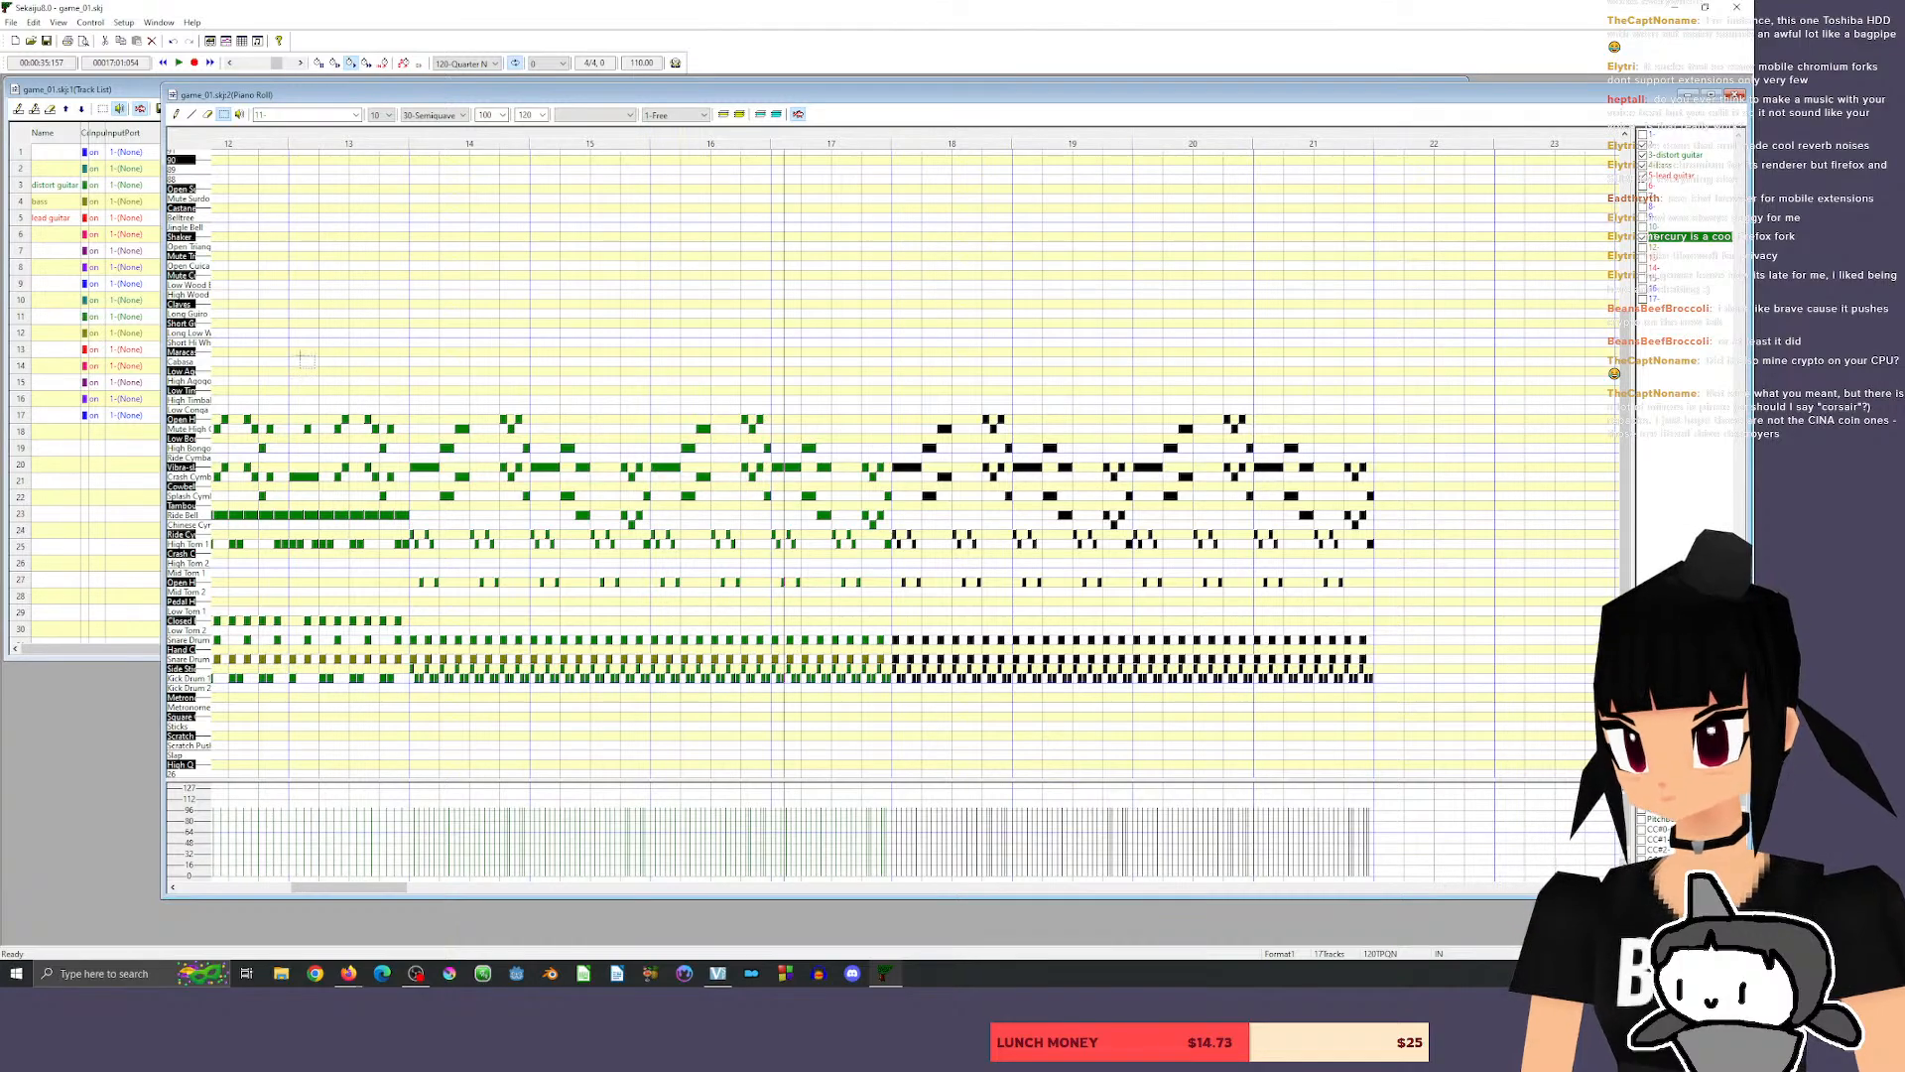
Start a lead guitar phrase with eighth notes C4 and D4 on beat 2 of measure 16, and listen to it.
click(1677, 177)
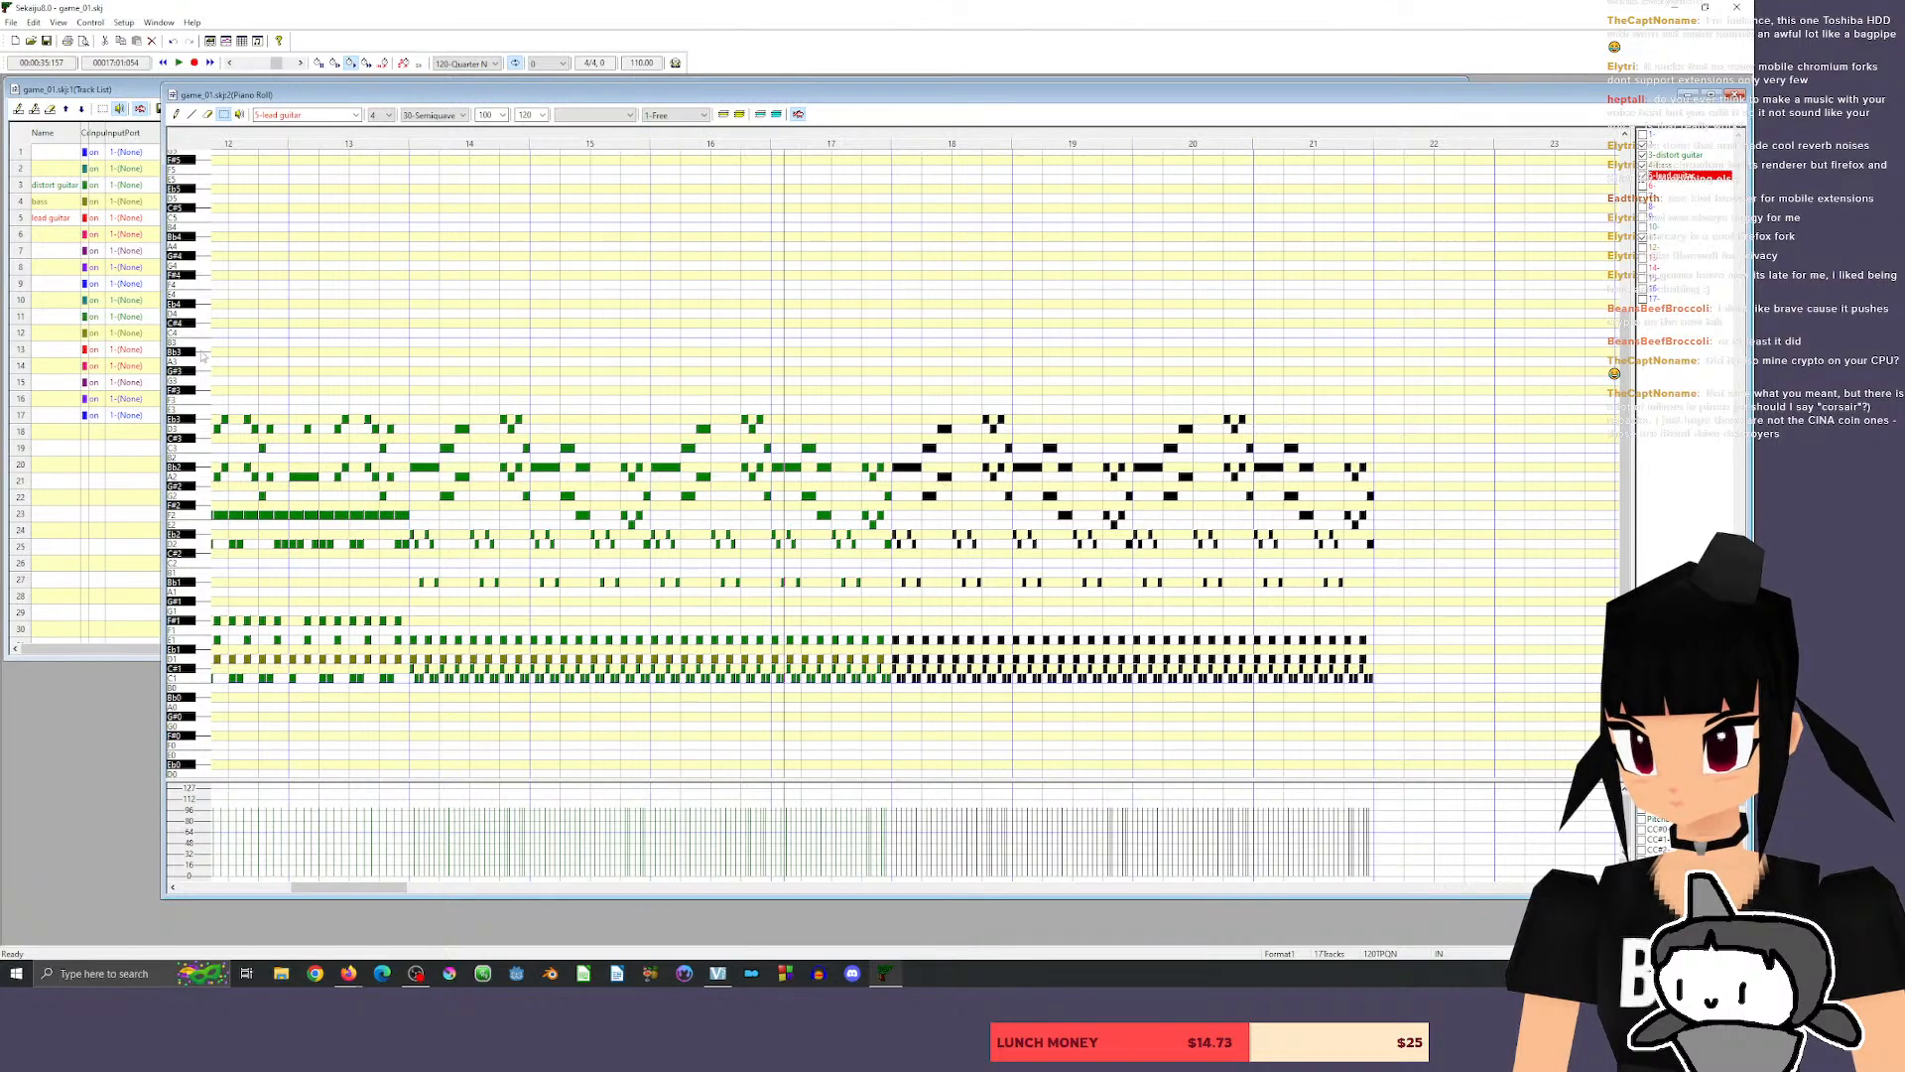
click(209, 376)
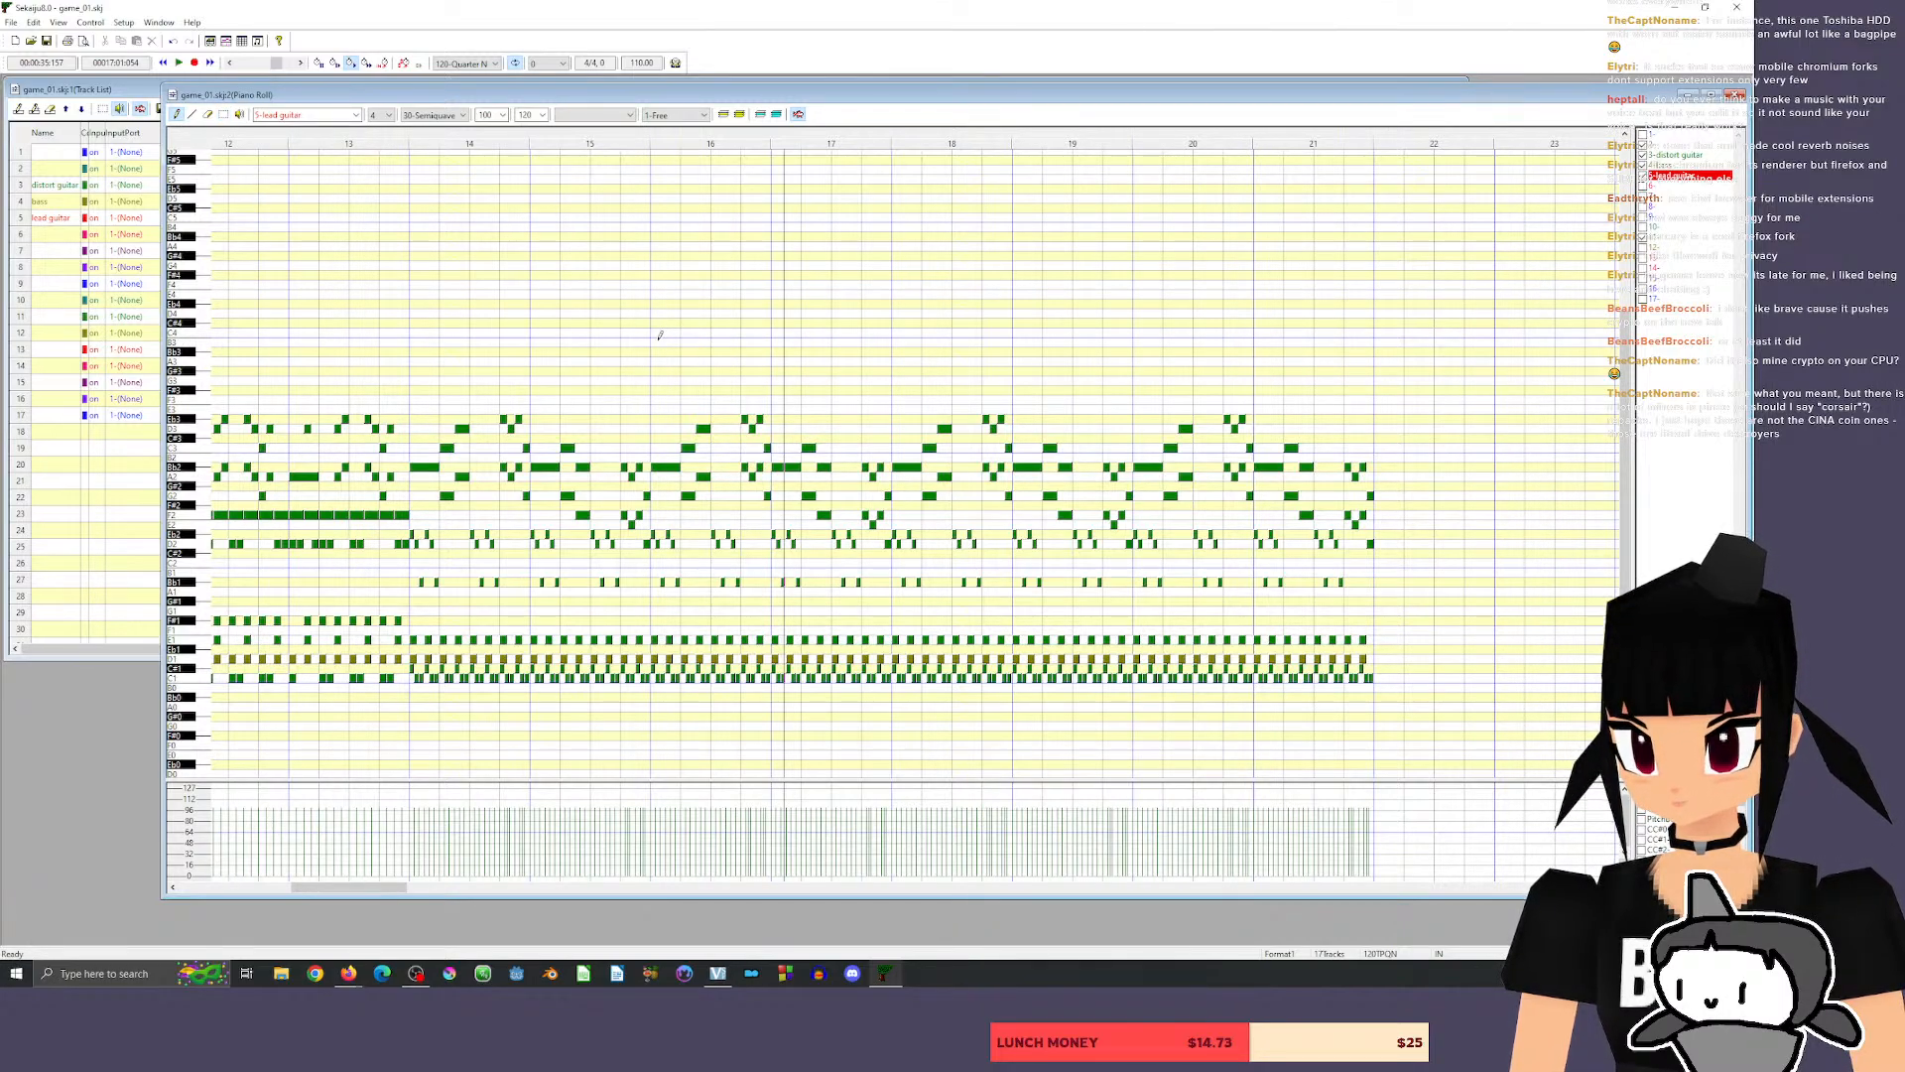
click(685, 341)
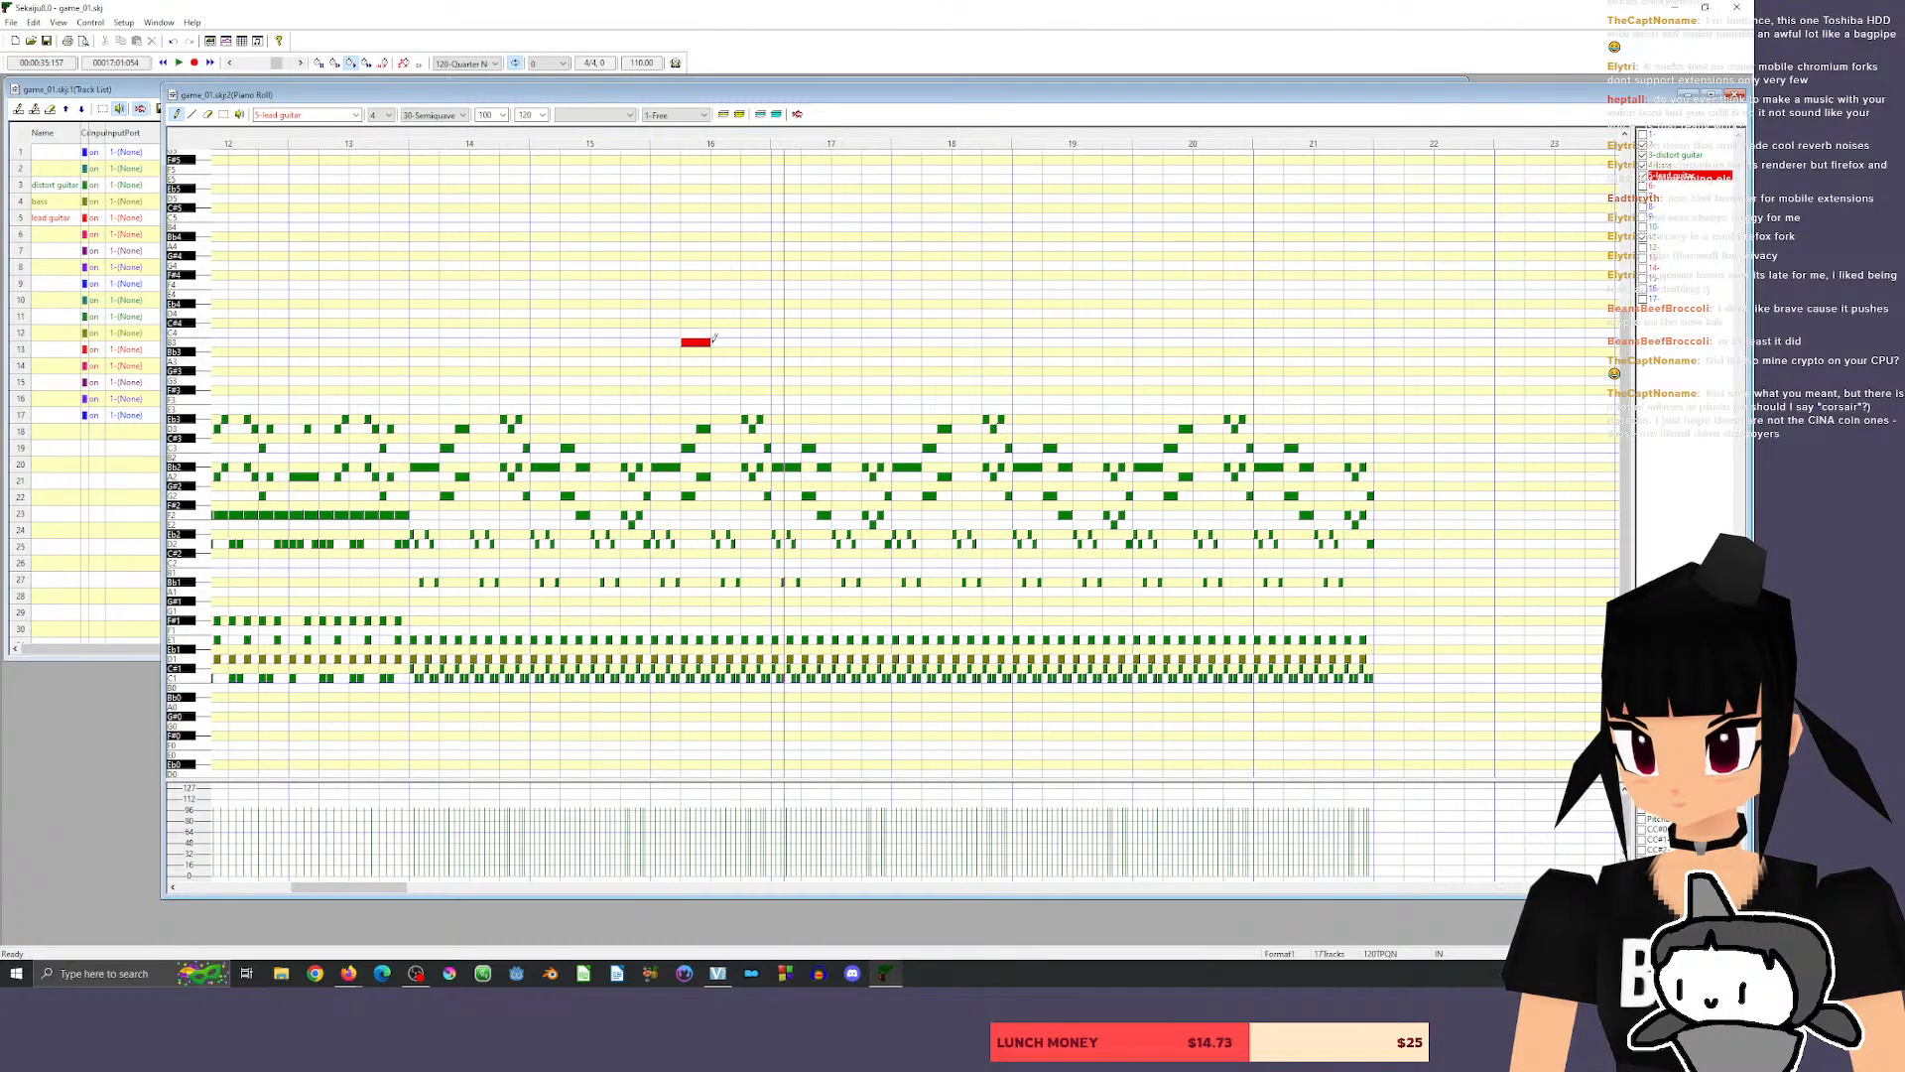
drag(695, 342, 696, 332)
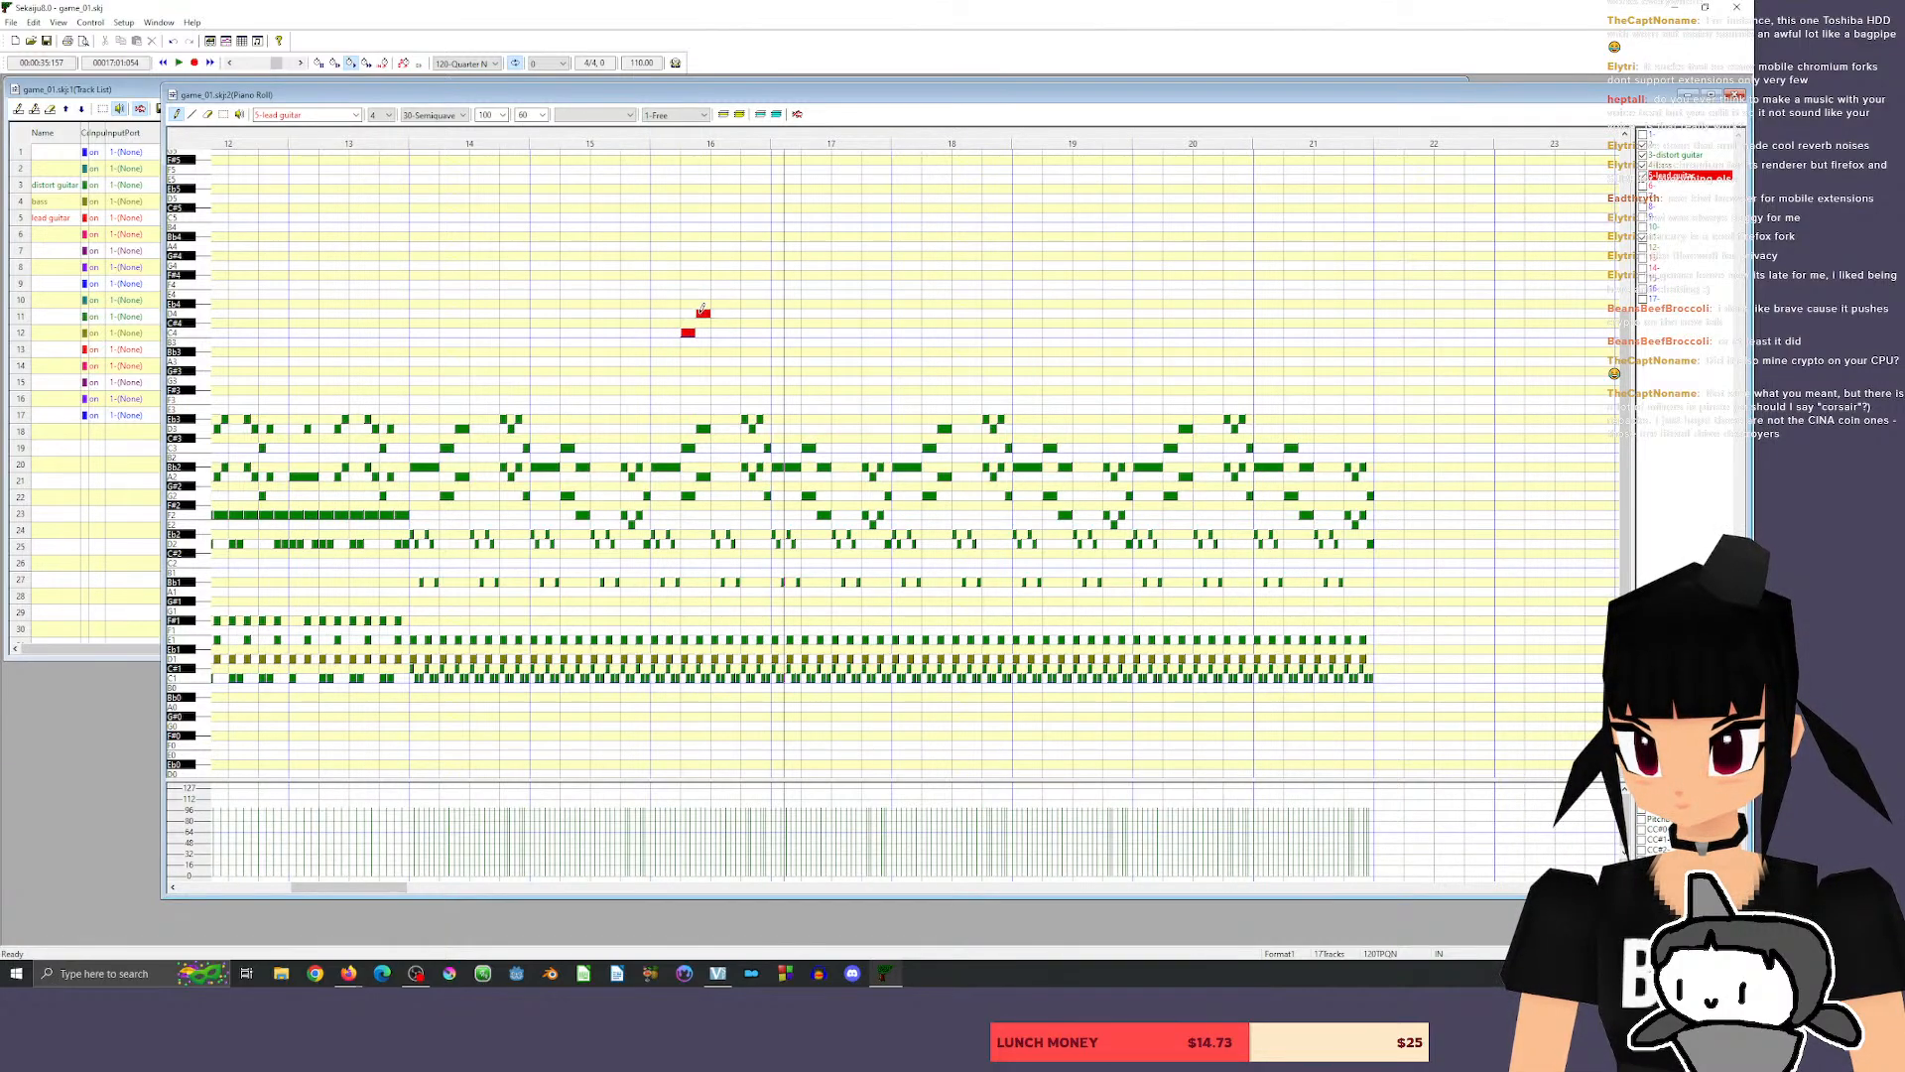
key(space)
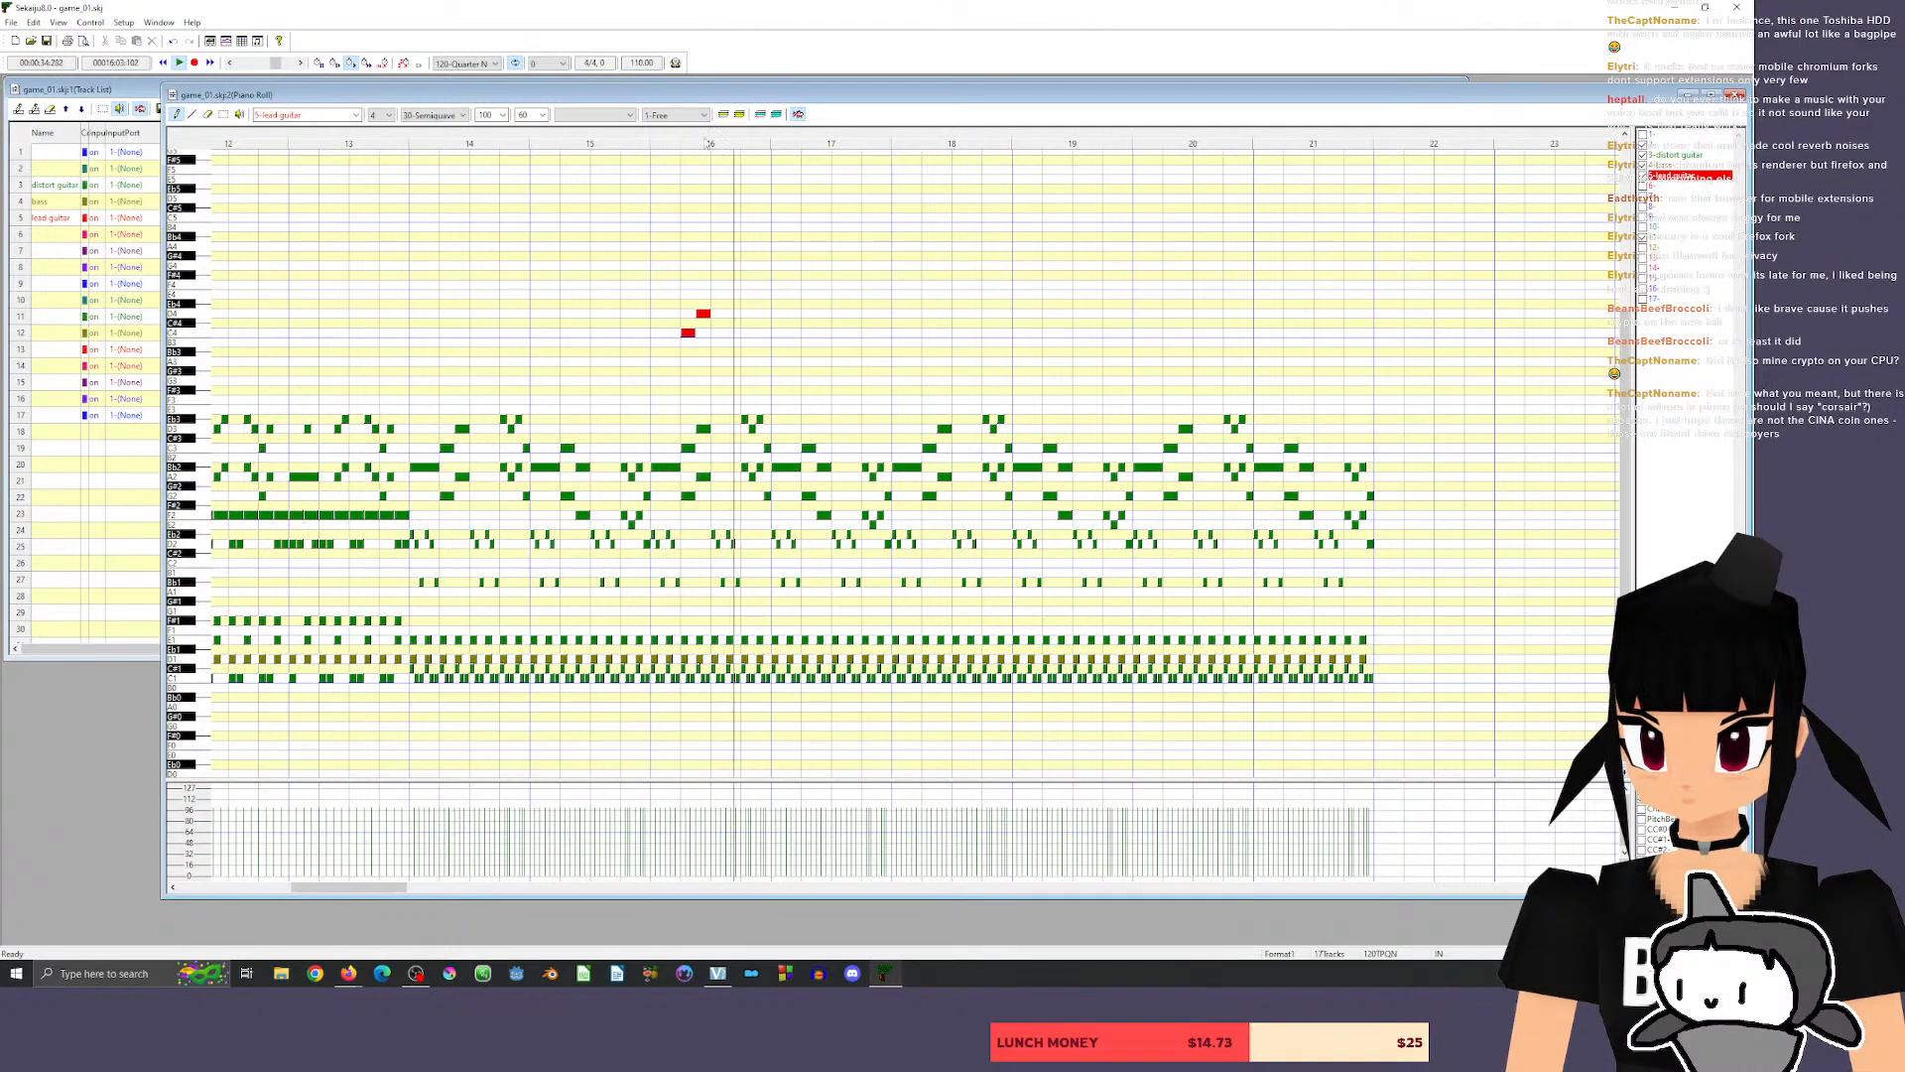
key(space)
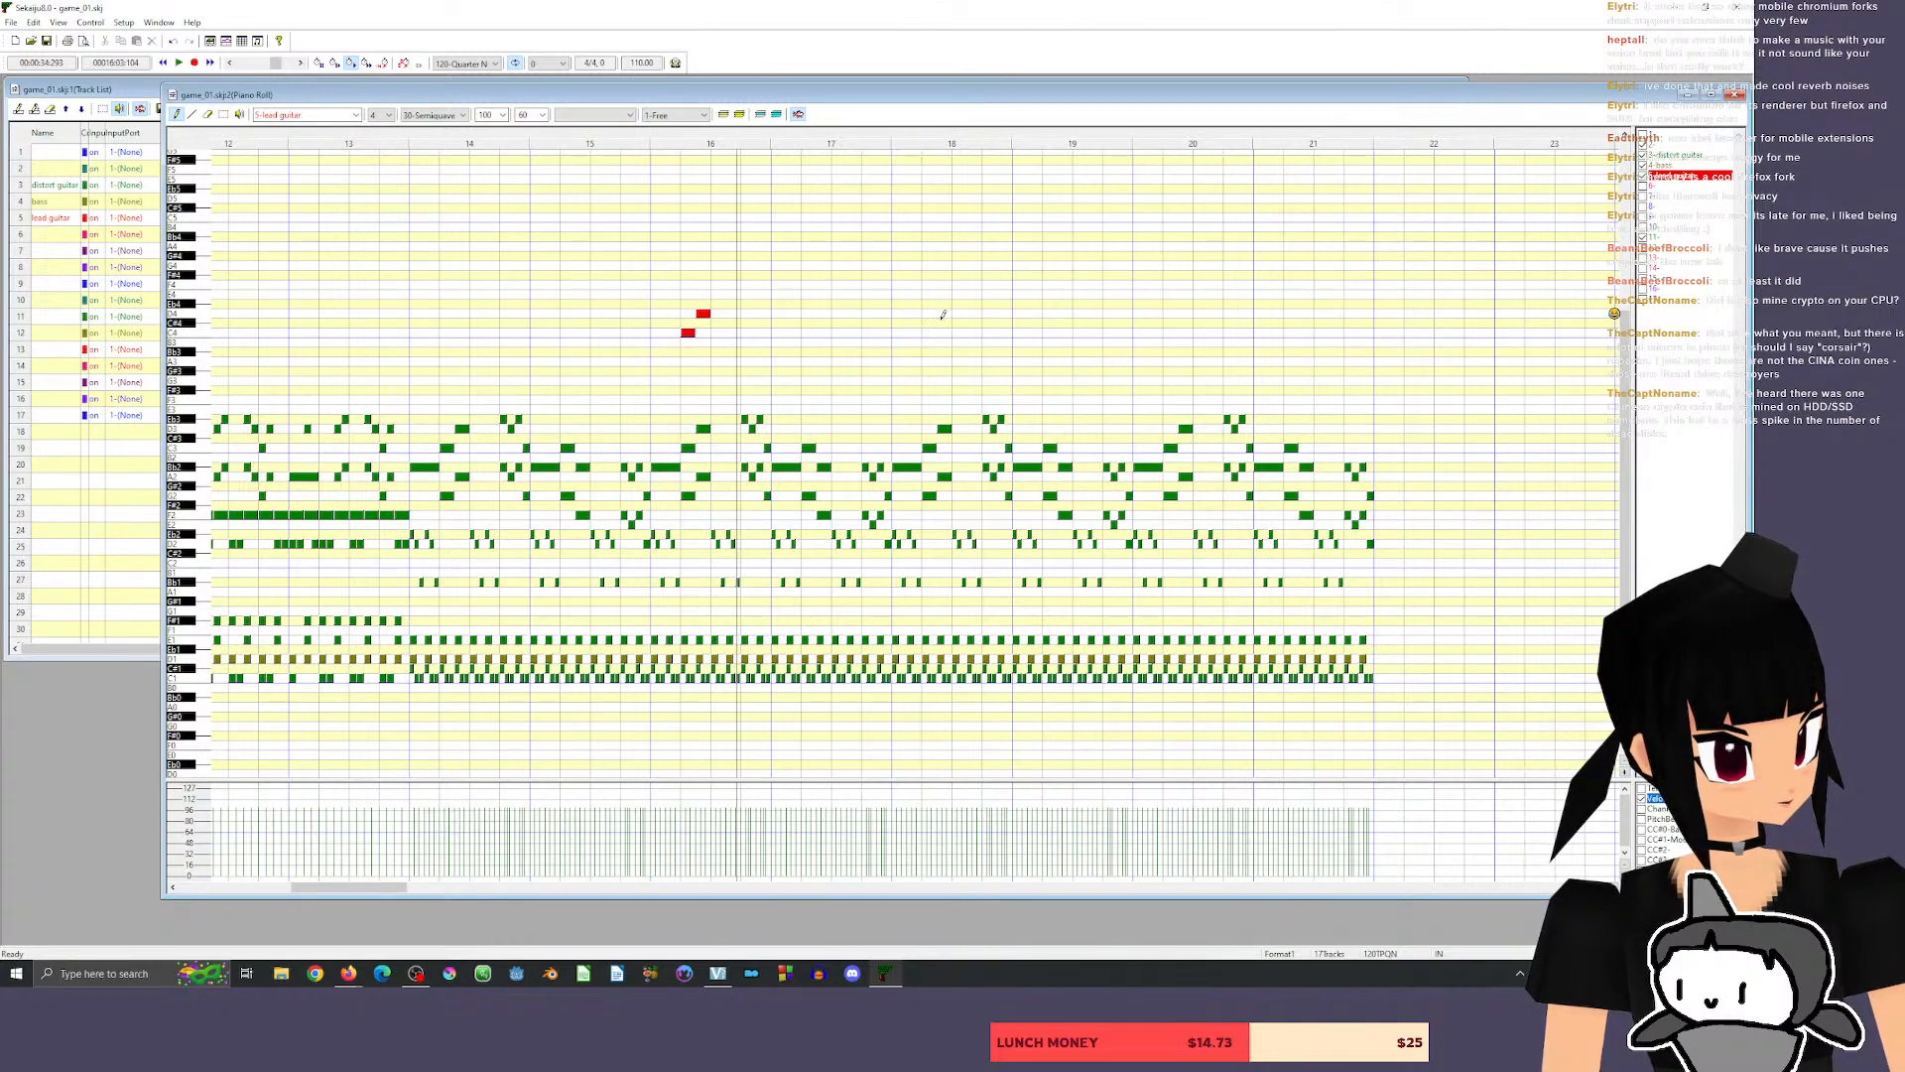
Add lead guitar sixteenth notes Eb4, D4, Eb4 and C4 on beat 4 of measure 16, and listen from measure 15.
click(746, 304)
drag(752, 305, 750, 308)
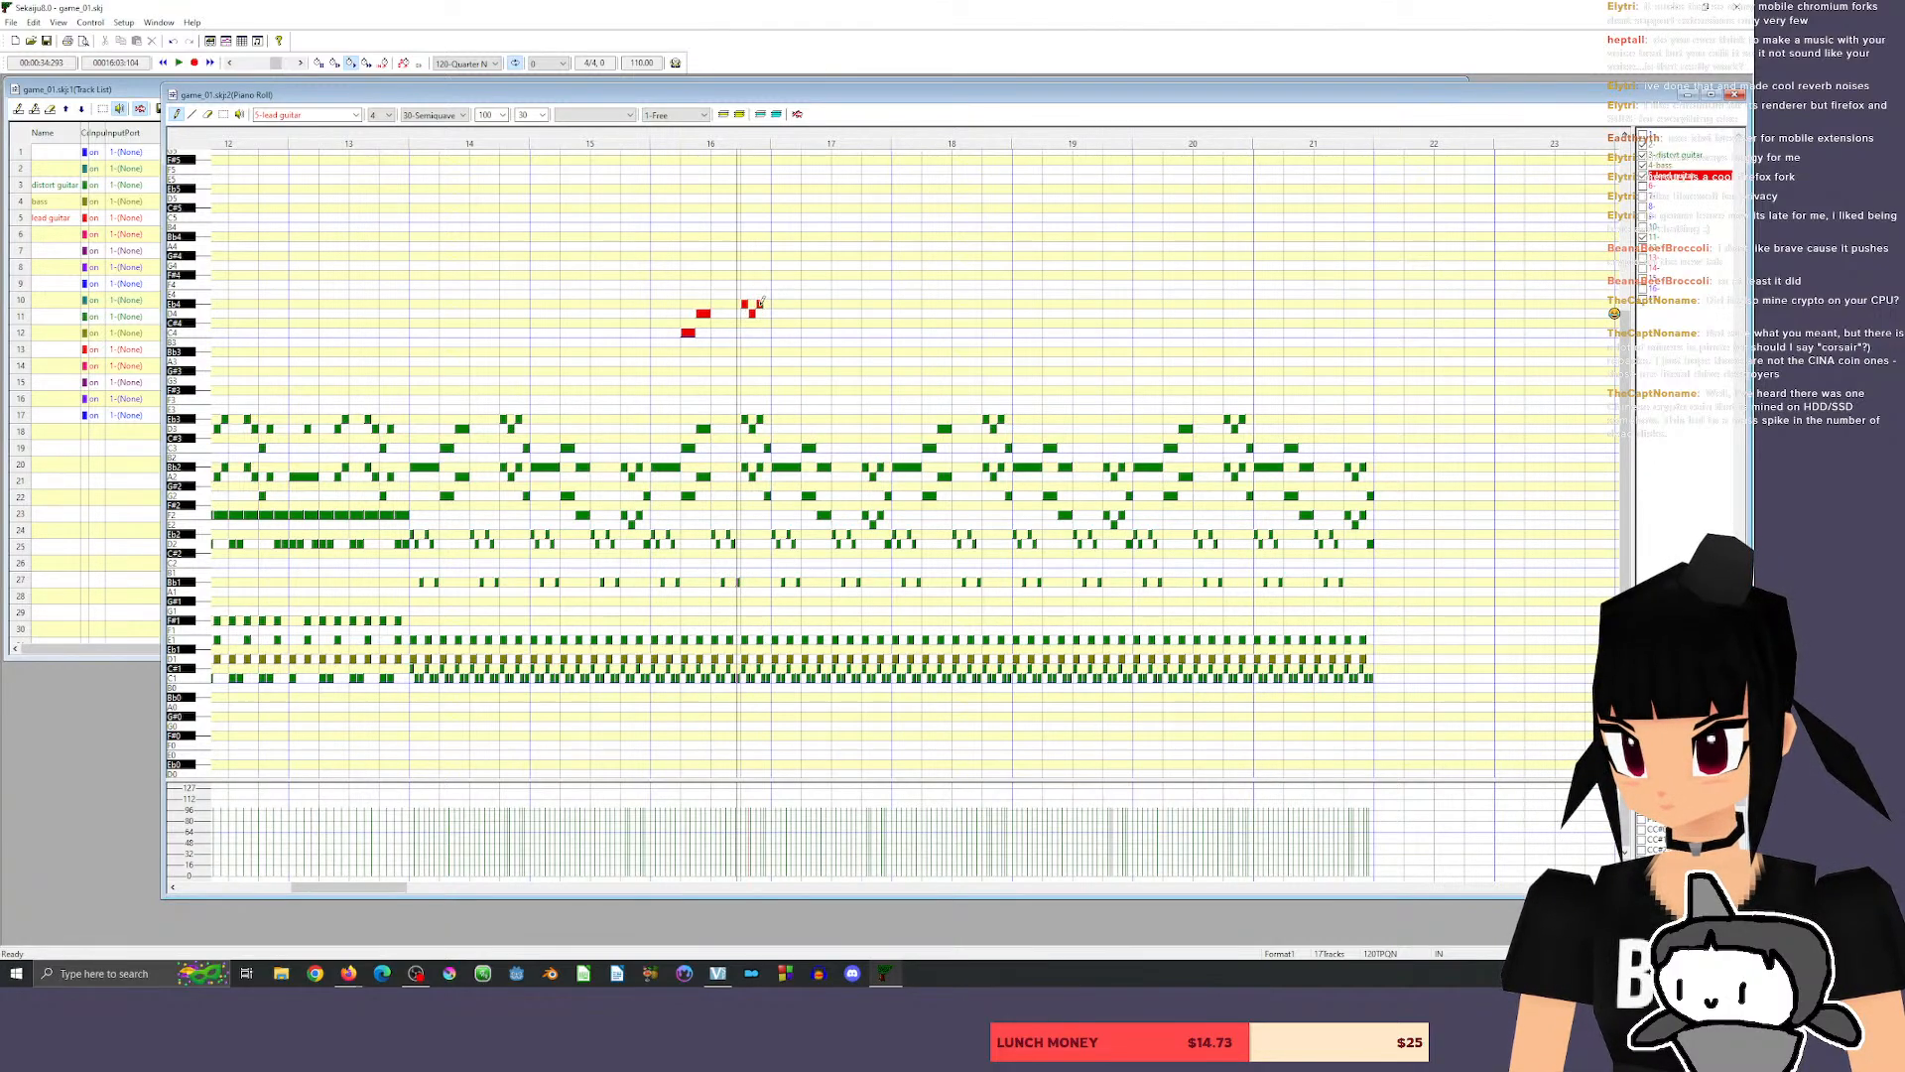
click(604, 136)
key(space)
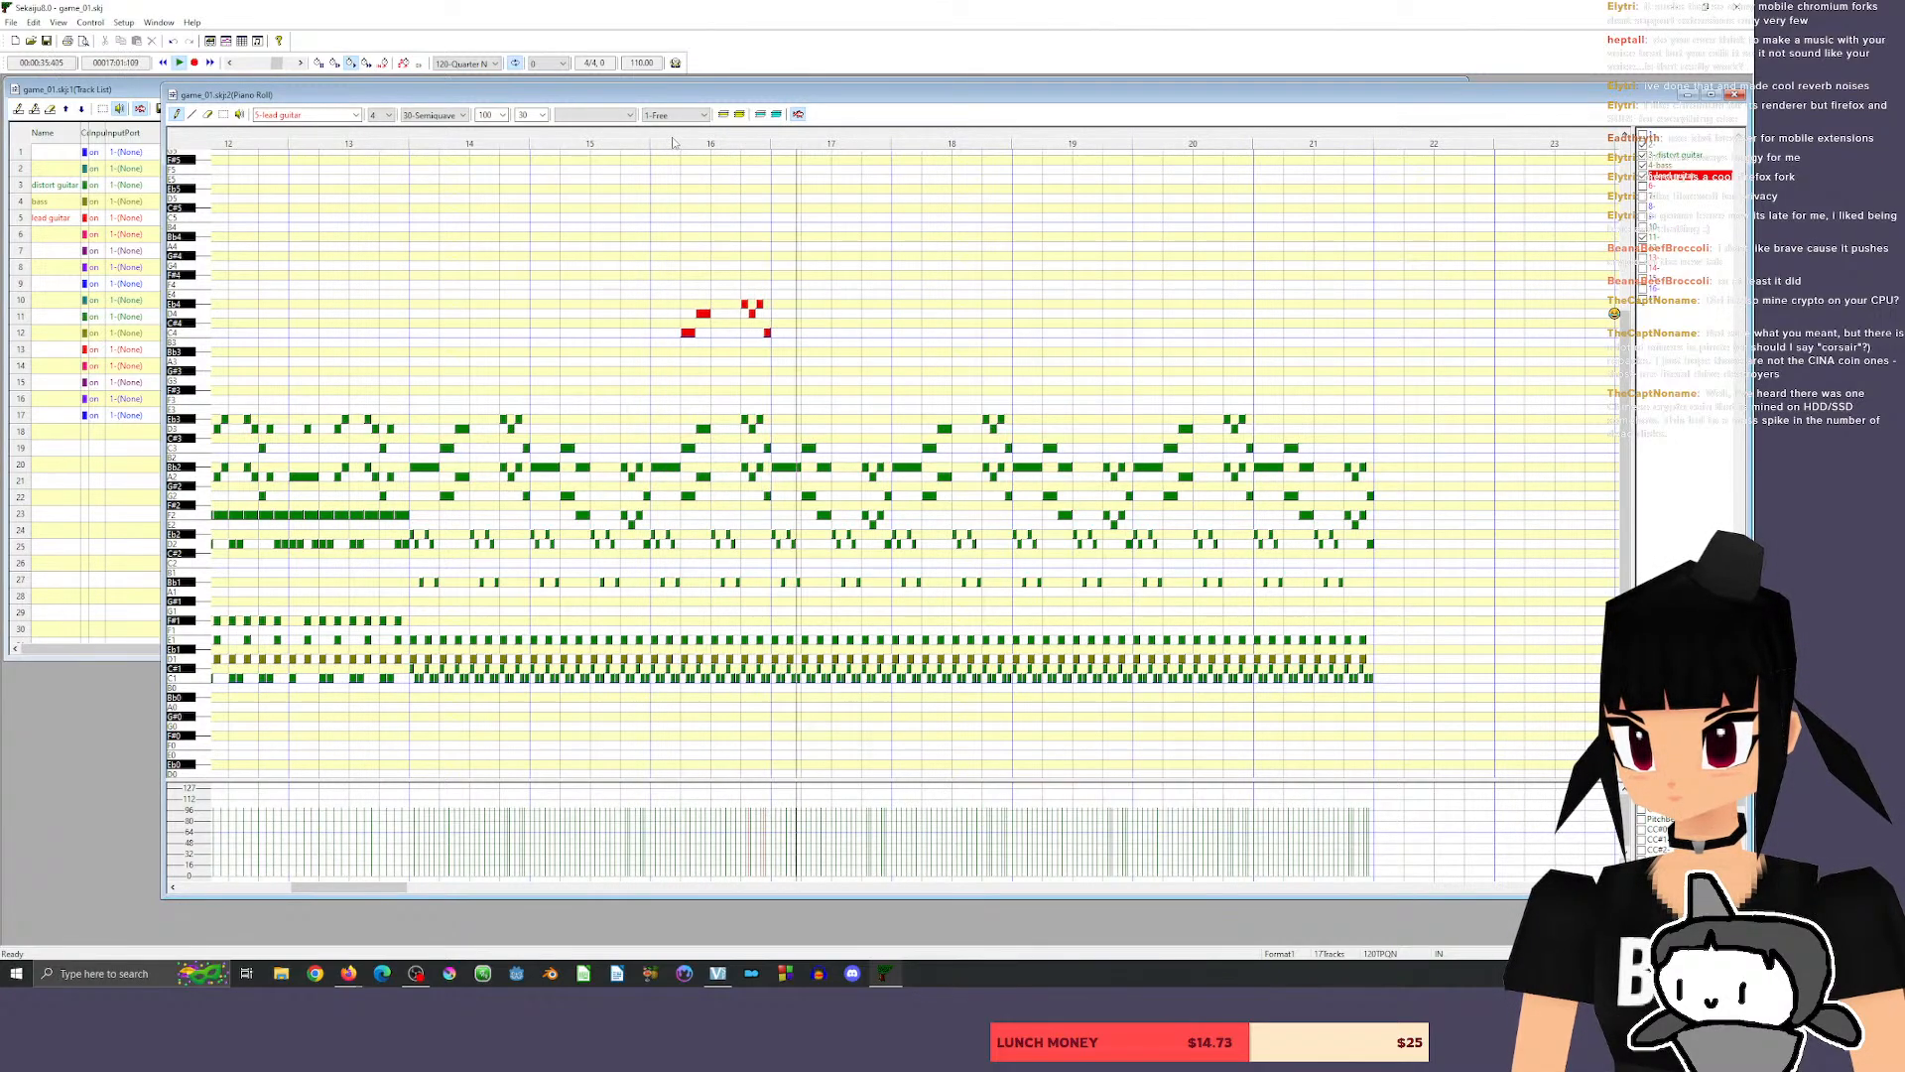
Continue the lead guitar in measure 17 with eighths C4 and Bb3 on beat 2 and sixteenths Bb3, A3, Bb3, G3 on beat 4.
click(804, 332)
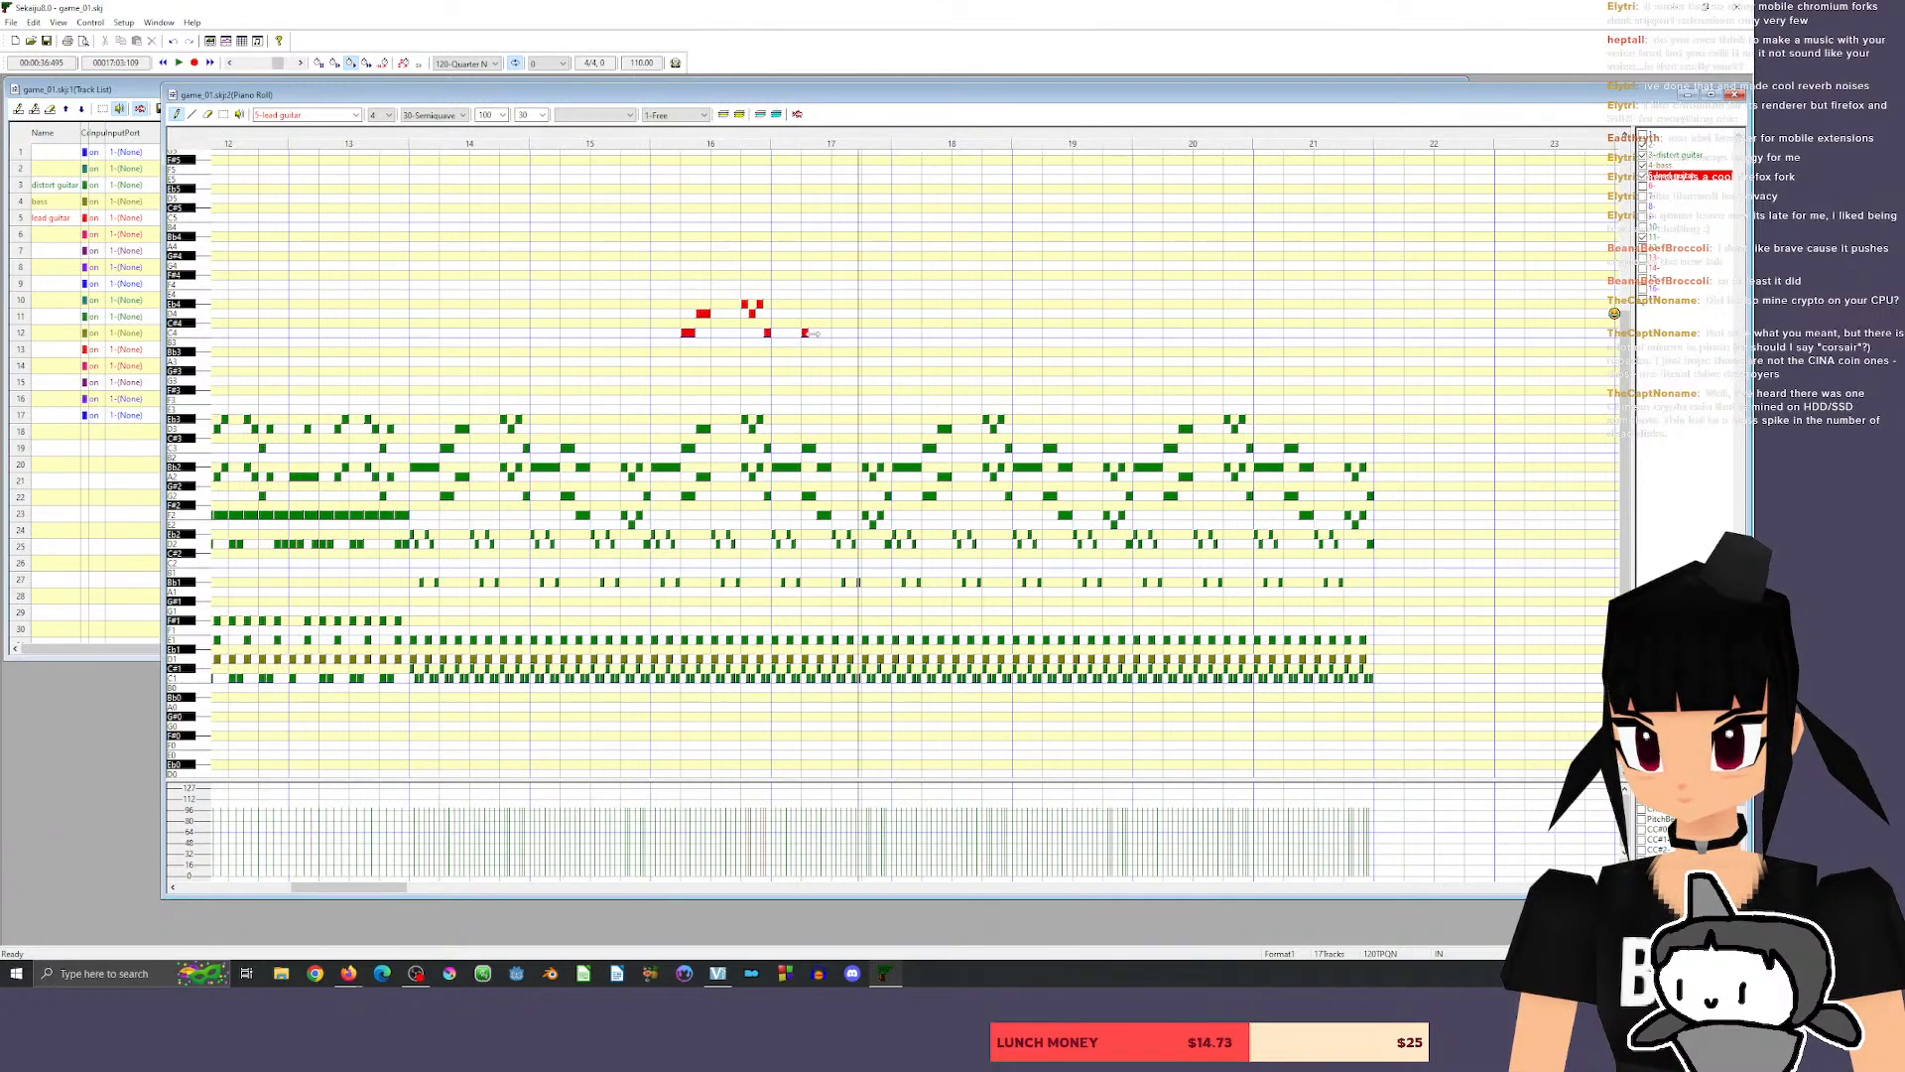
drag(810, 333, 824, 351)
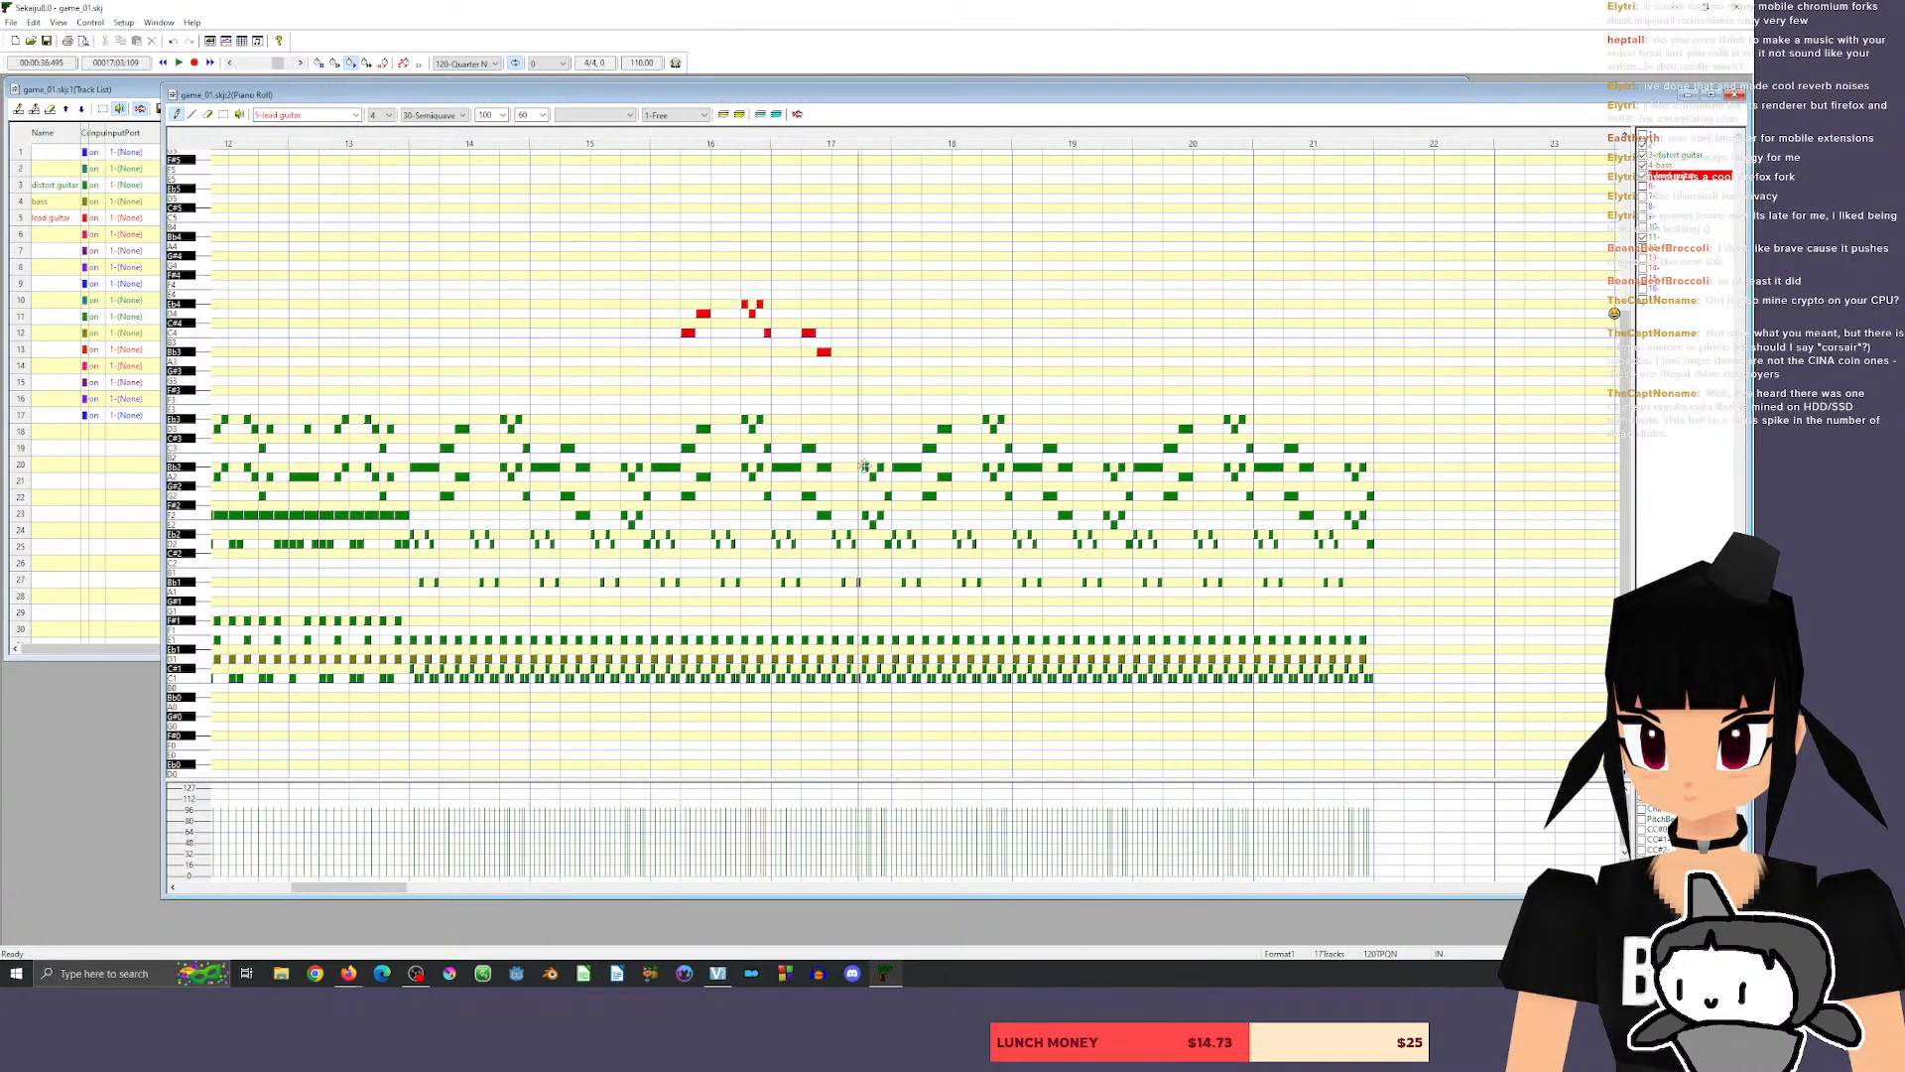
click(867, 352)
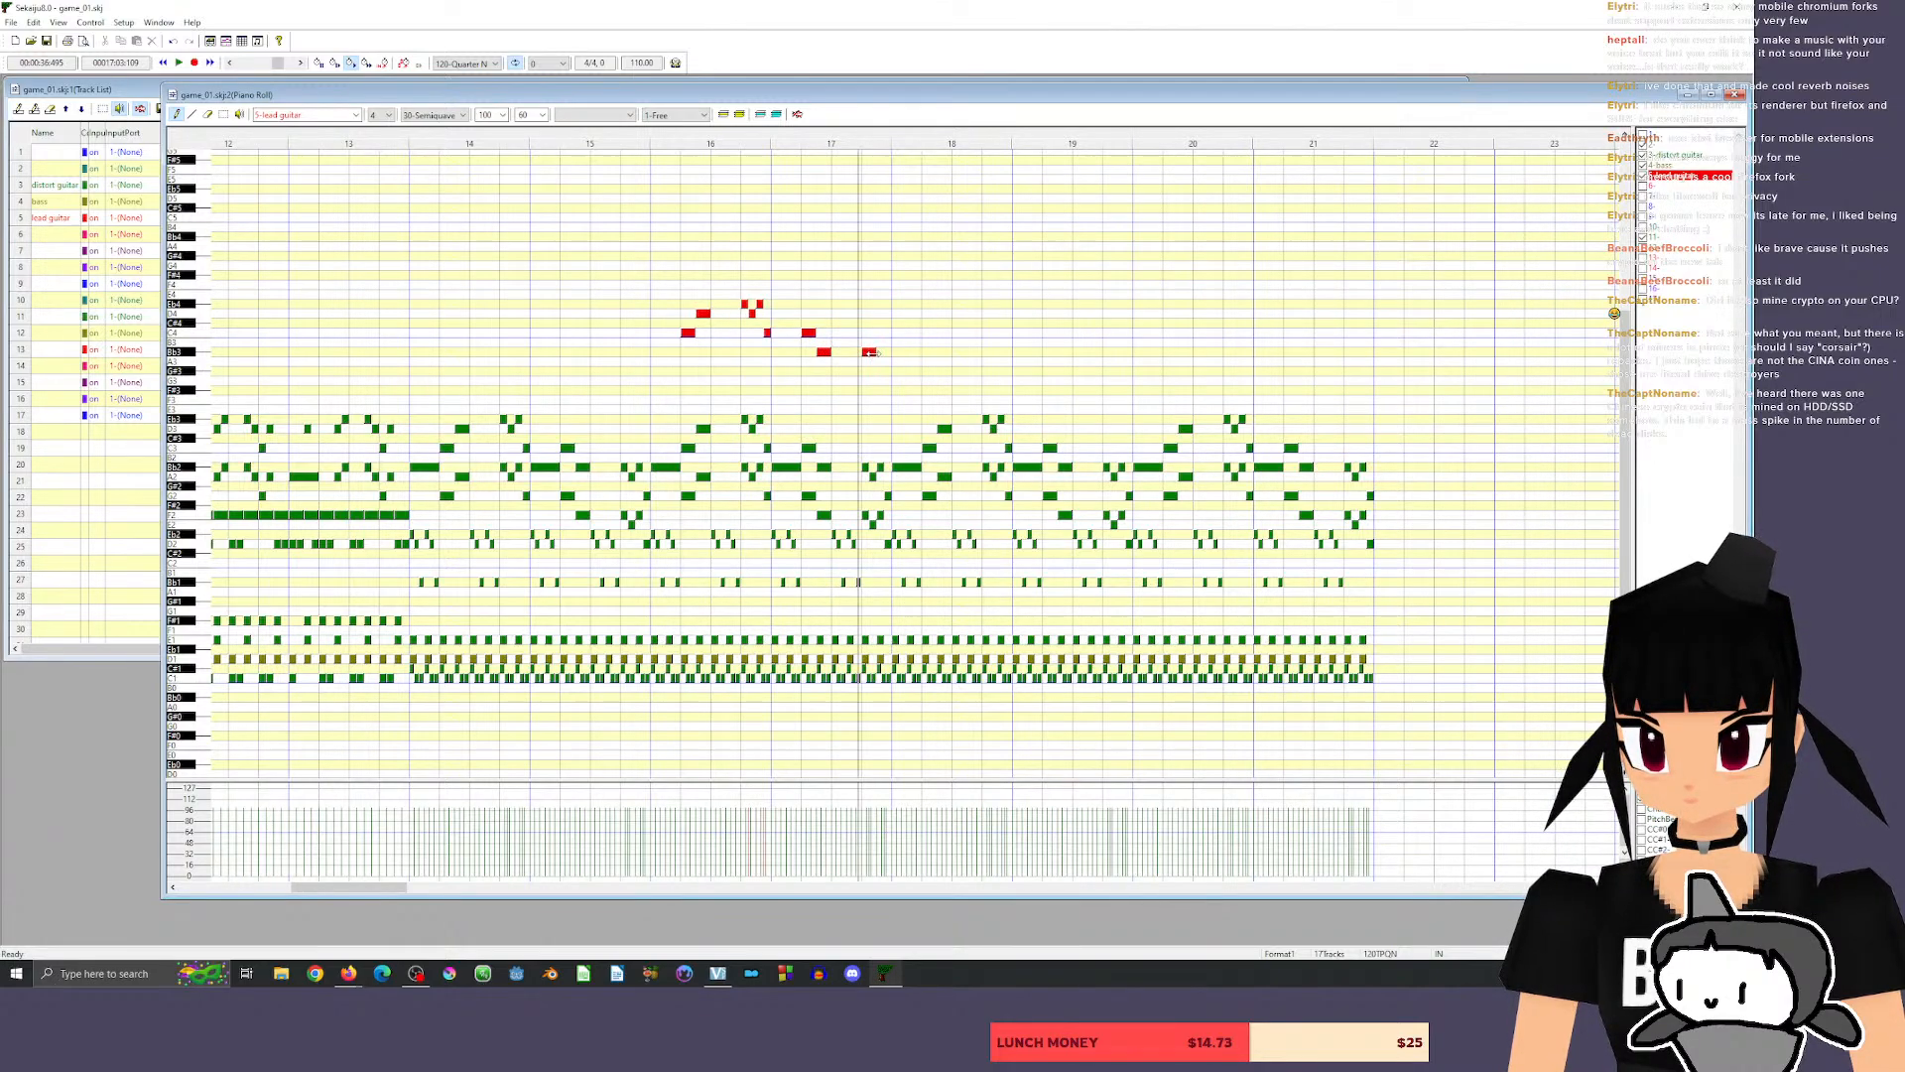
drag(873, 354, 868, 353)
click(871, 361)
click(878, 352)
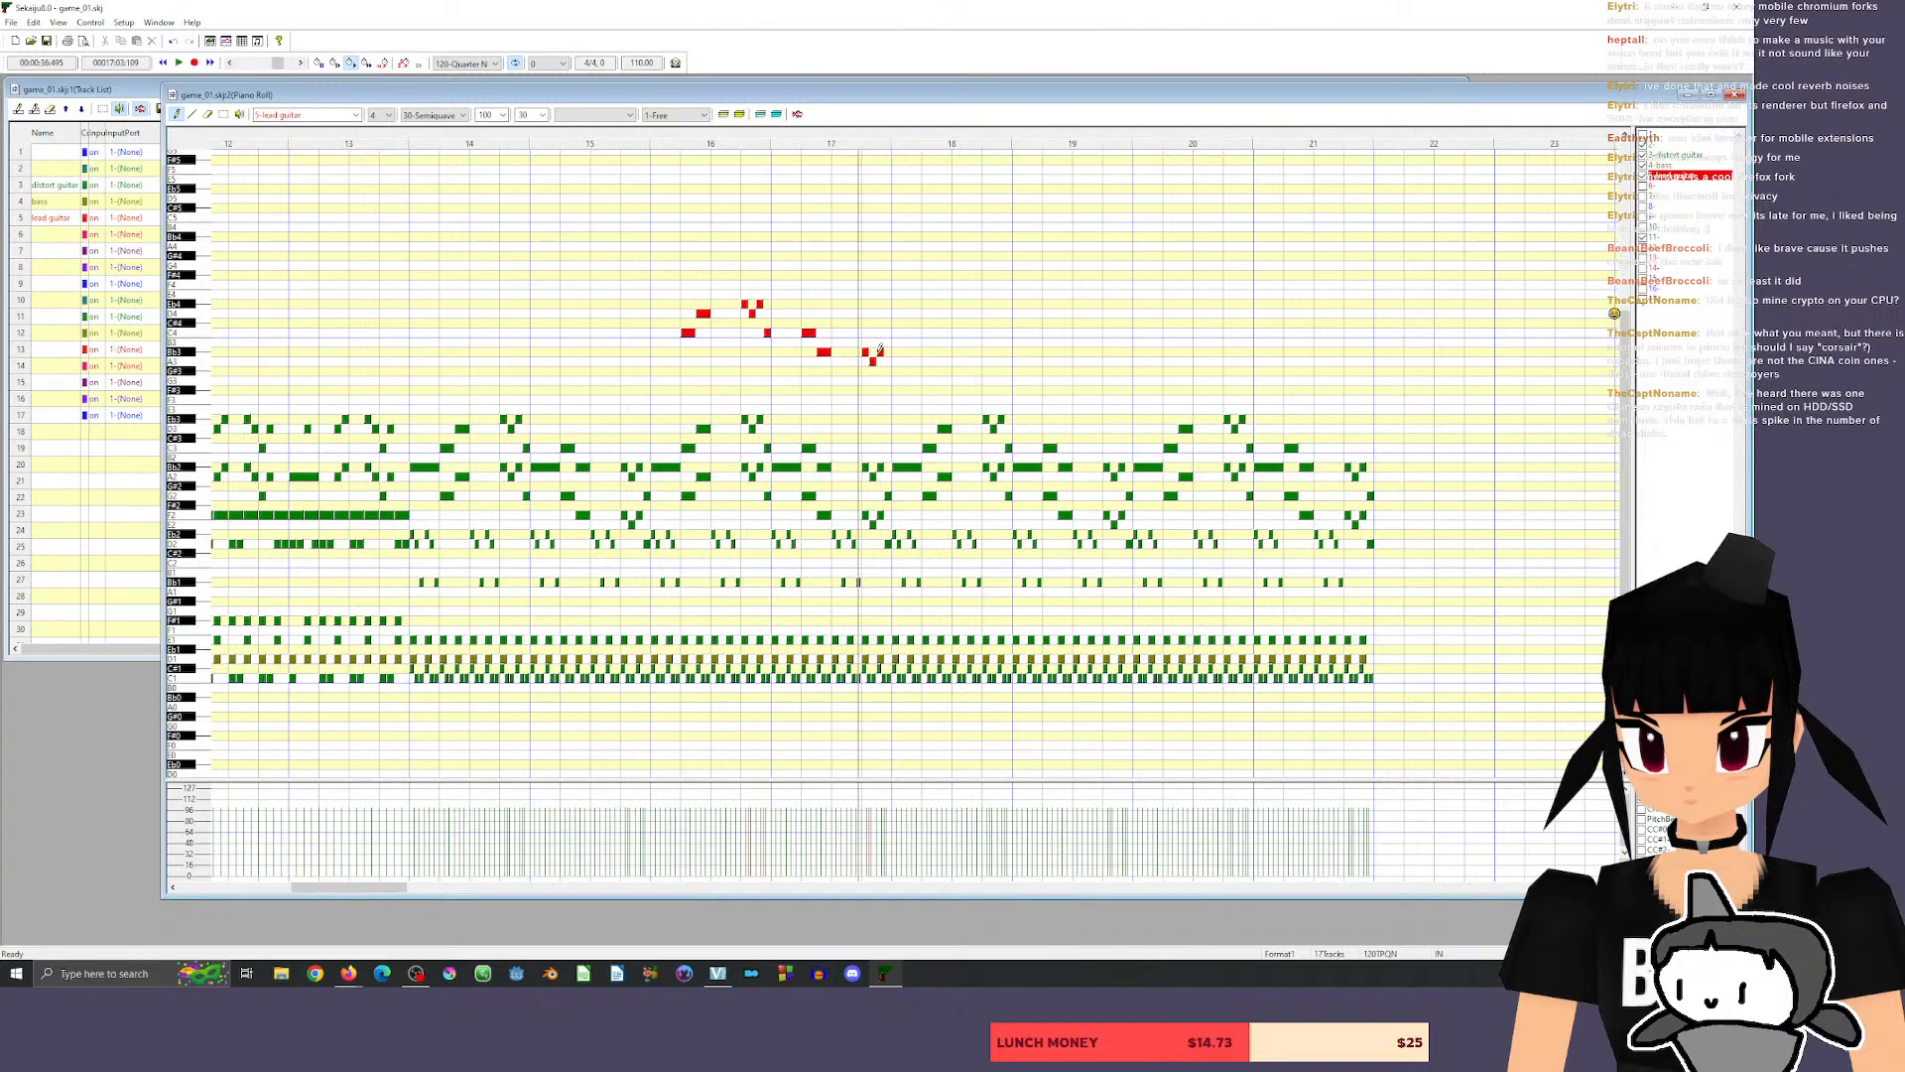
click(887, 380)
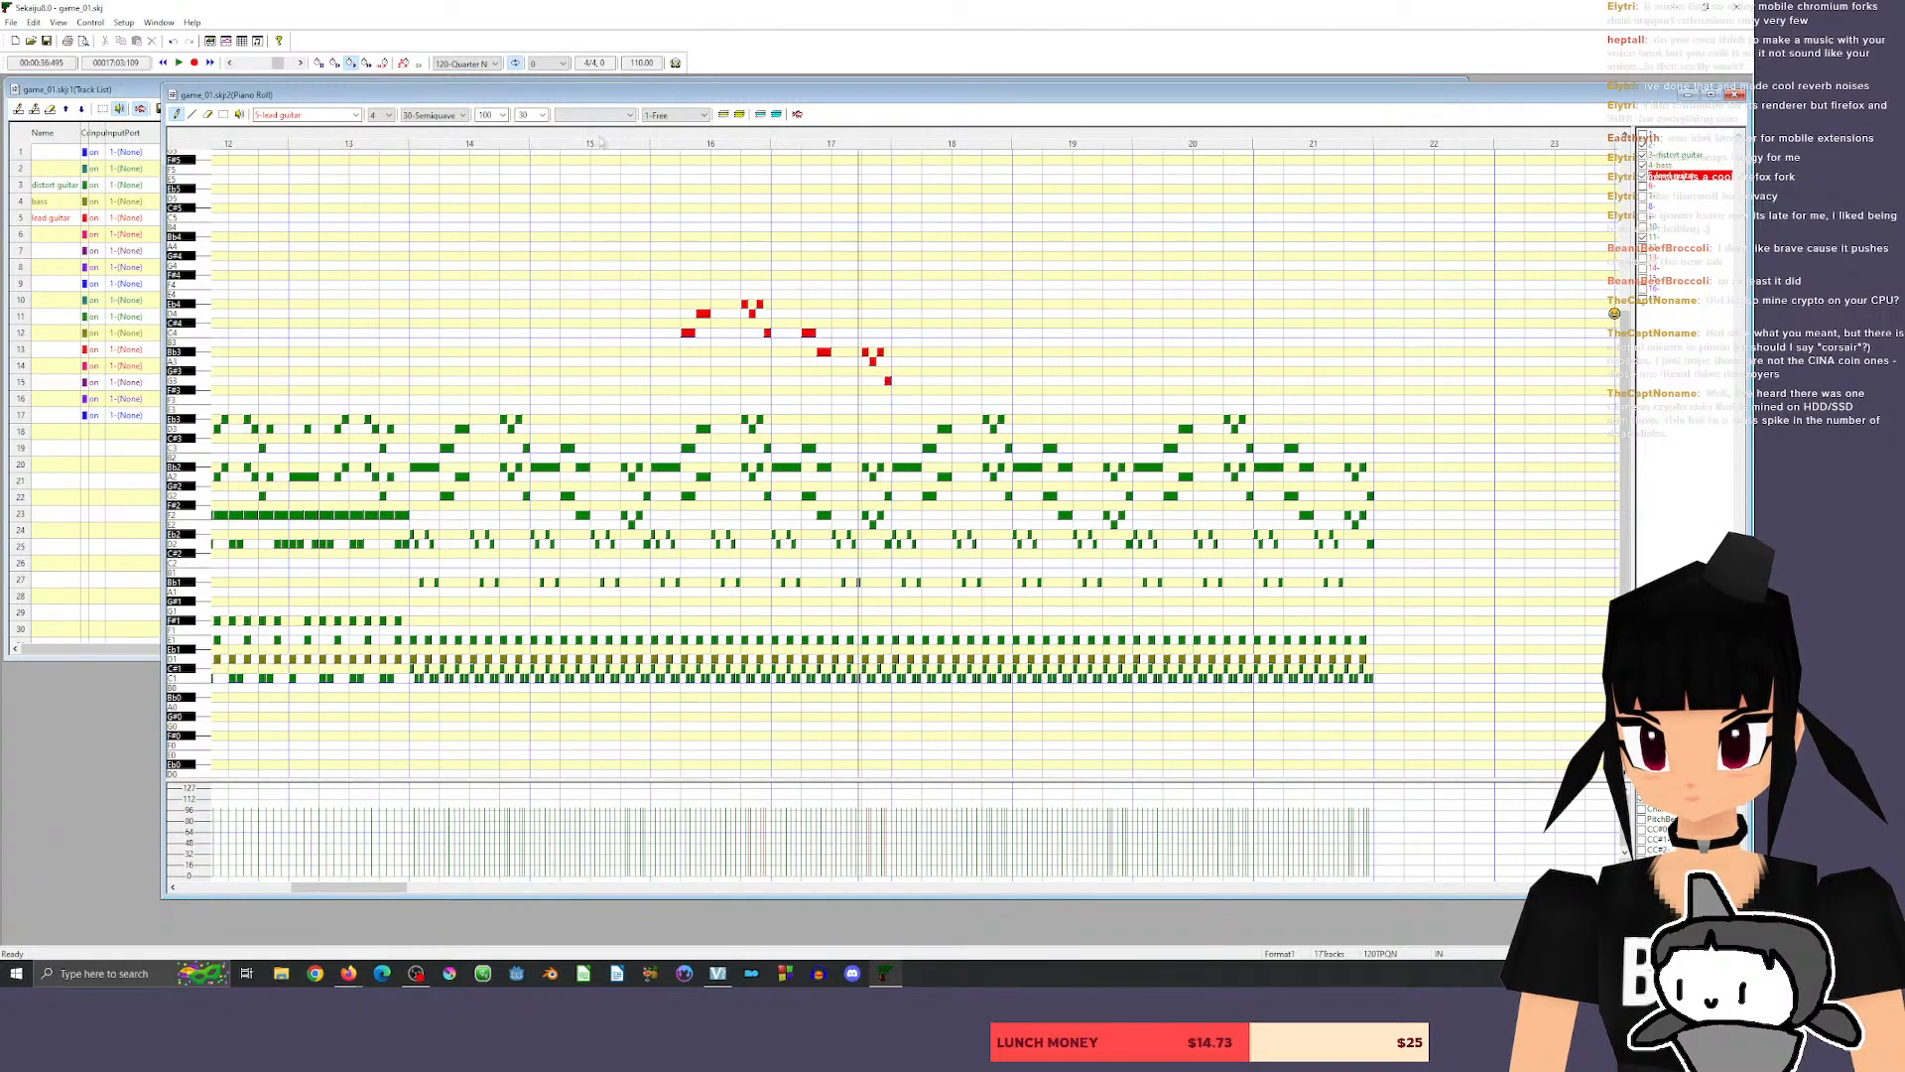
Listen to the new lead phrase from measure 15, and replay the start of the riff from the end of measure 13.
click(601, 142)
key(space)
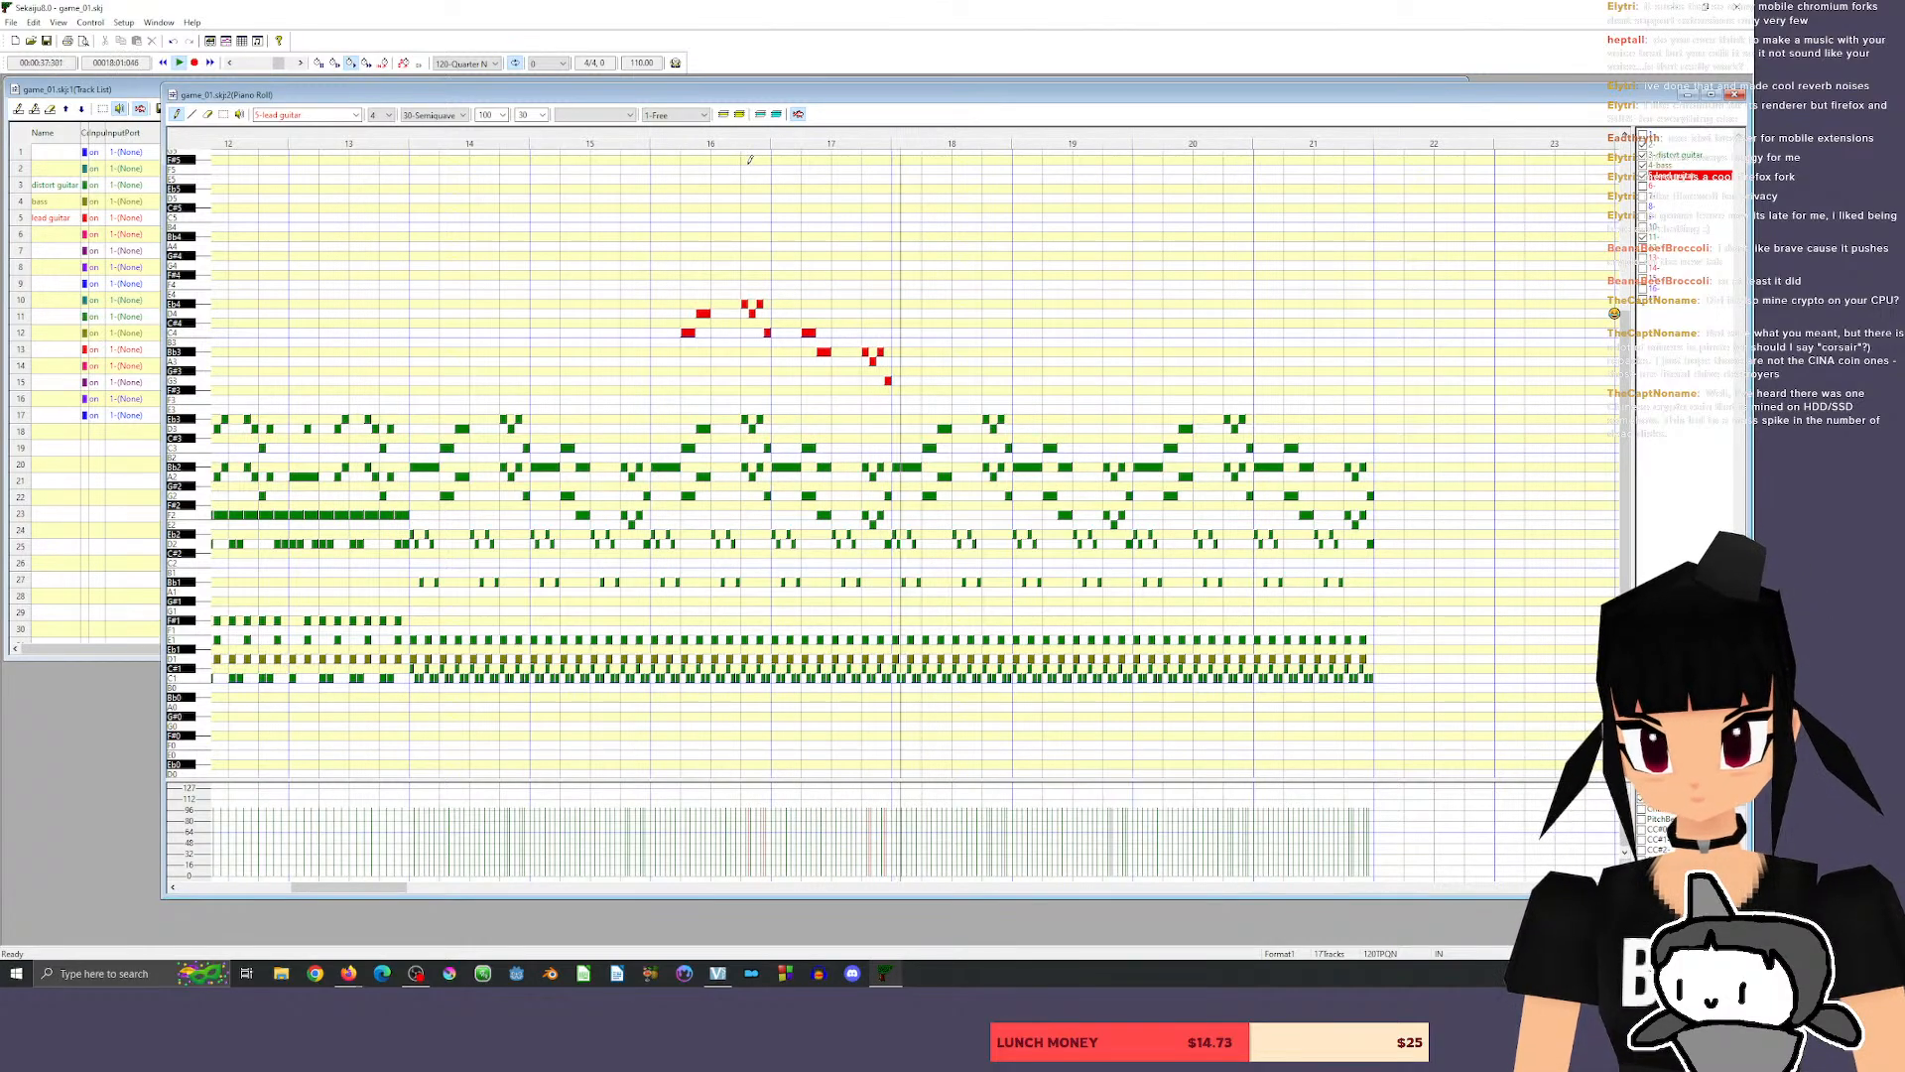
key(space)
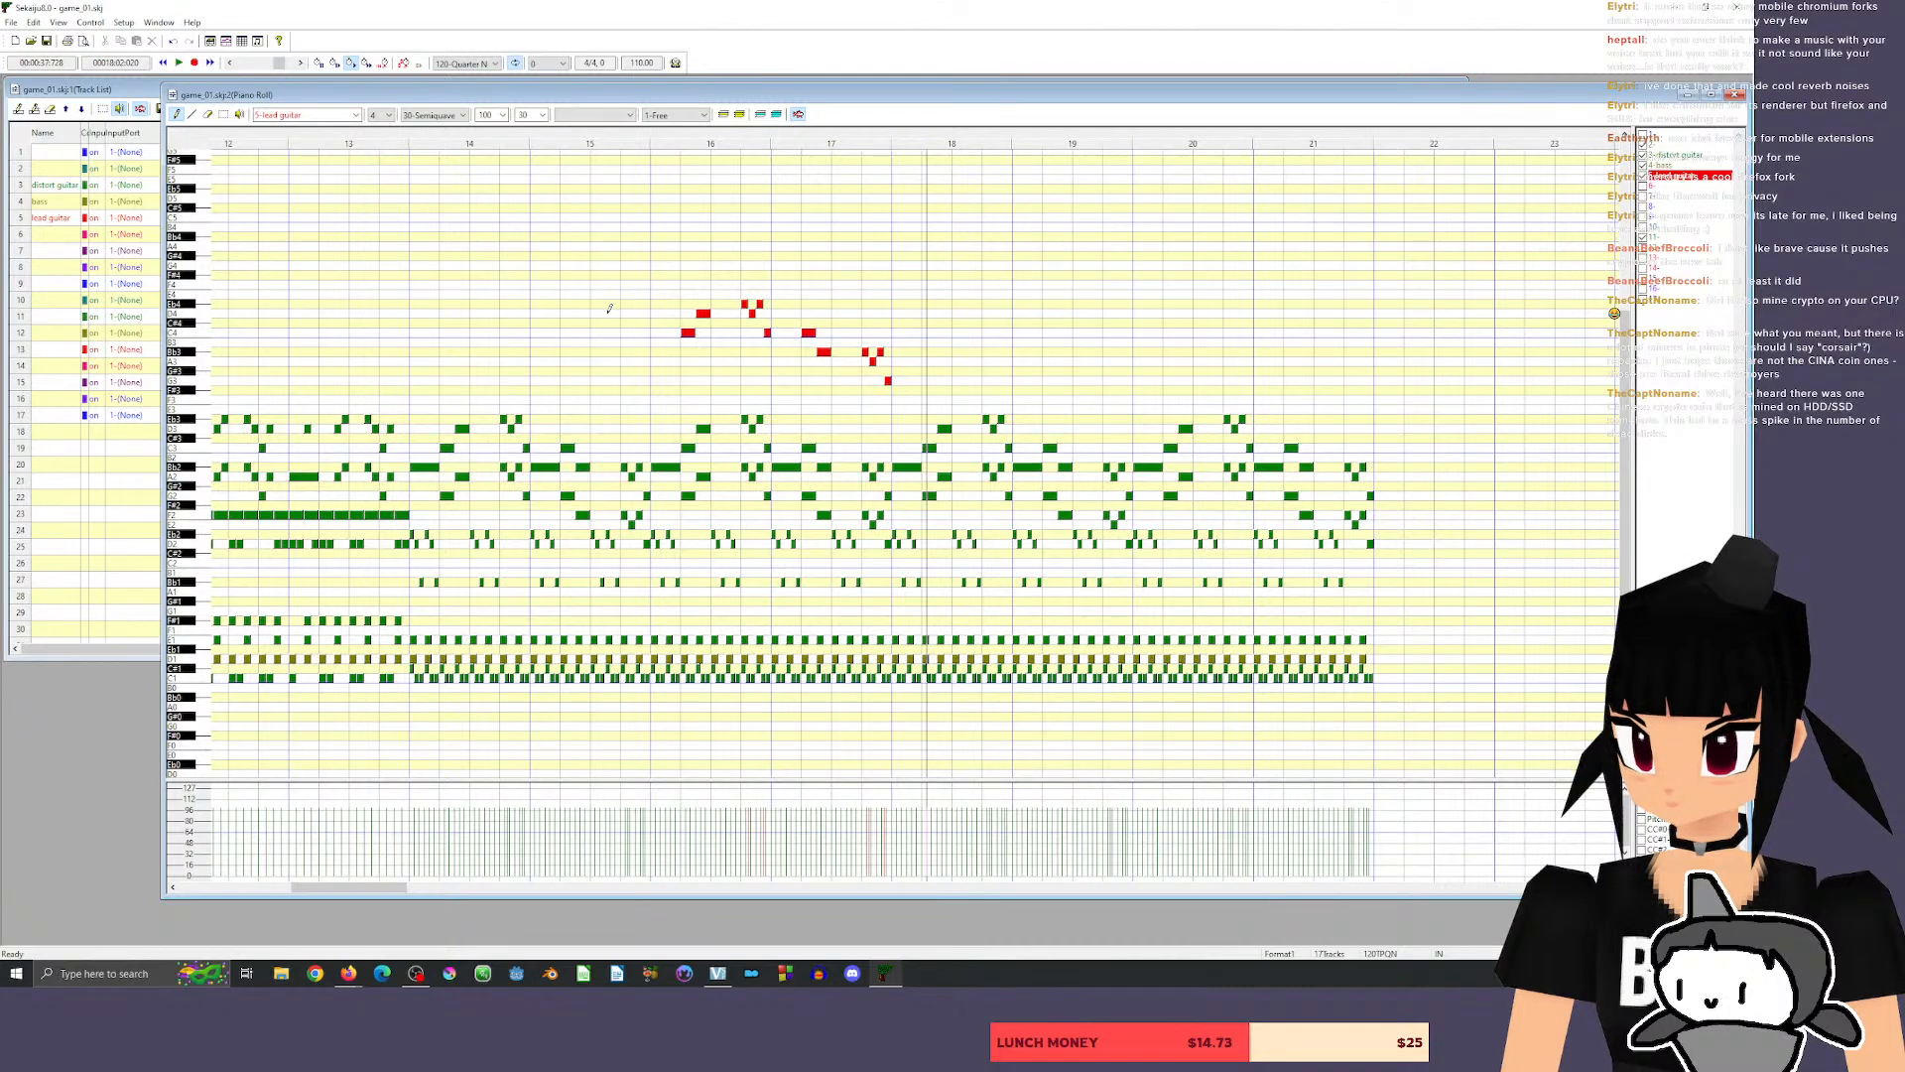
click(402, 139)
key(space)
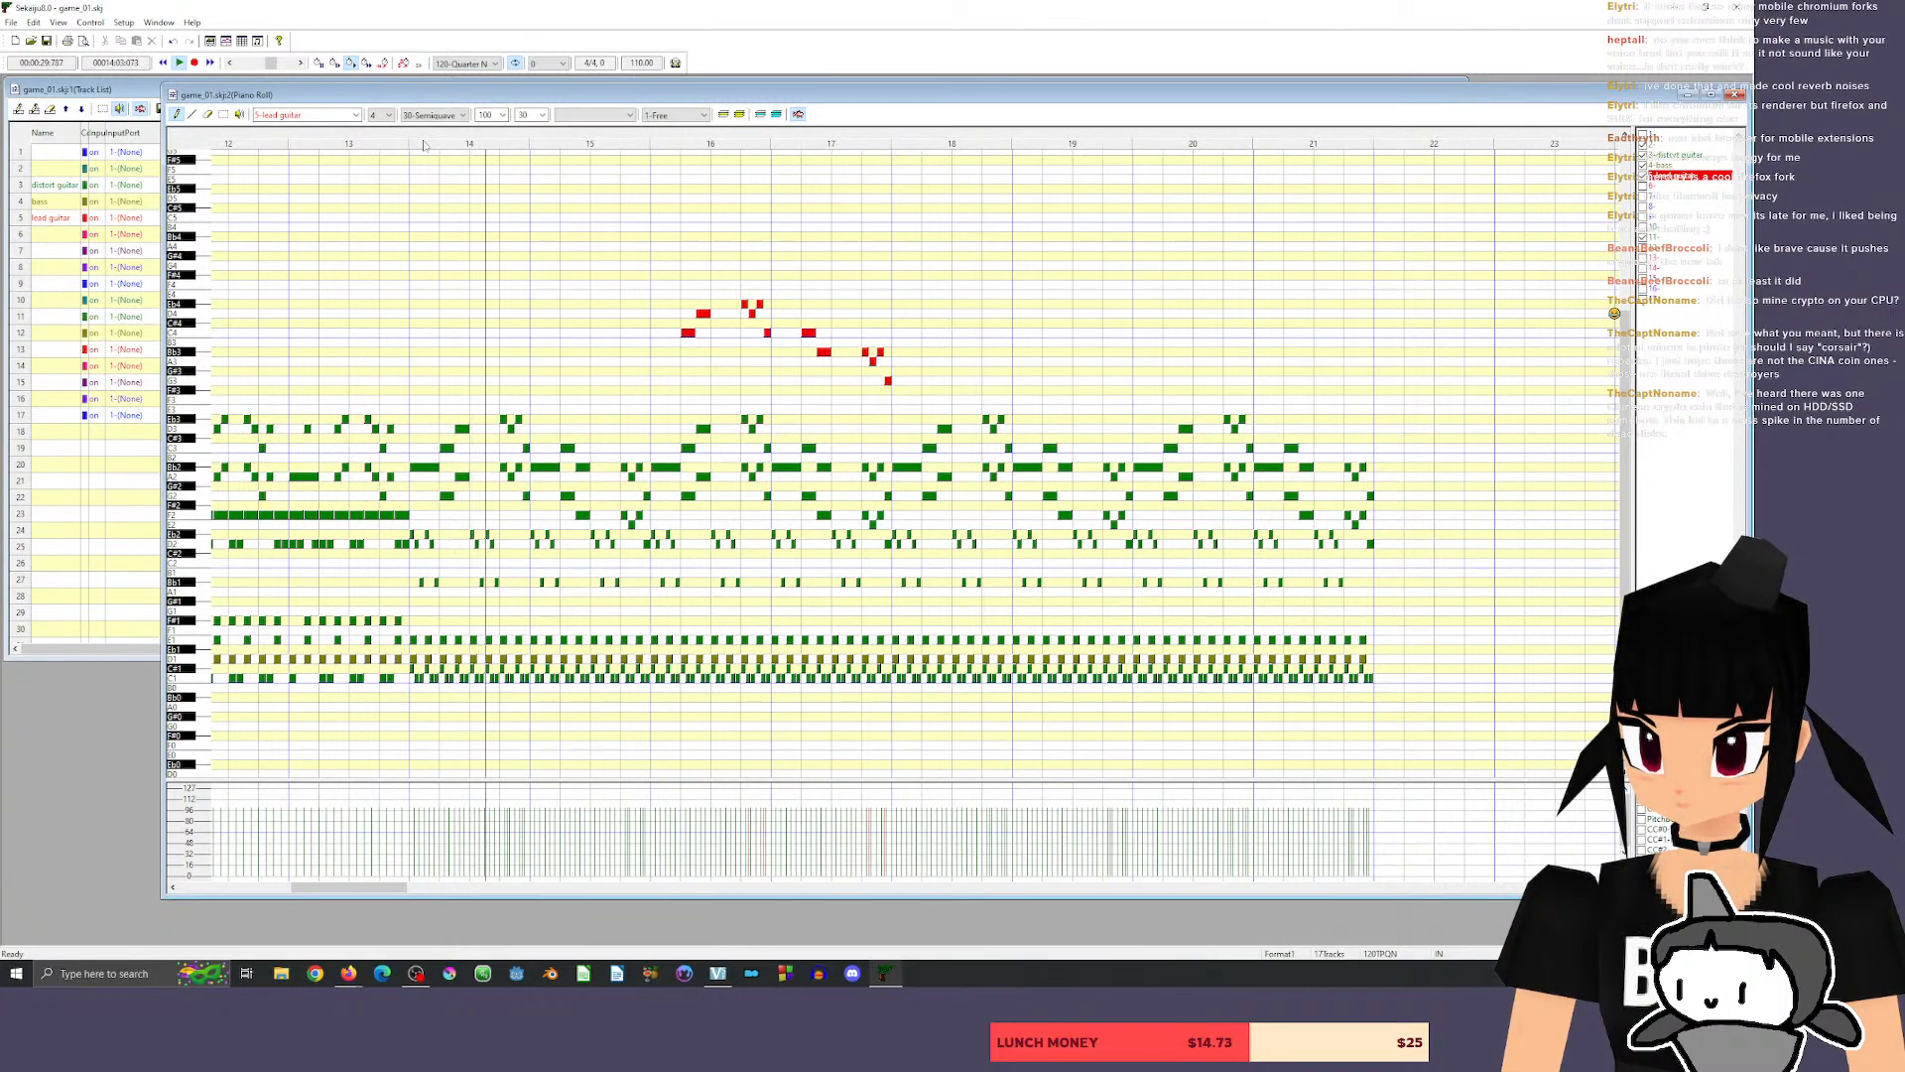
key(space)
Move the lead guitar phrase from measures 16 and 17 to measures 18 and 19, and listen from measure 17.
click(225, 114)
mouse_move(602, 246)
mouse_down()
mouse_move(1025, 421)
mouse_move(958, 402)
mouse_up()
drag(687, 333, 929, 334)
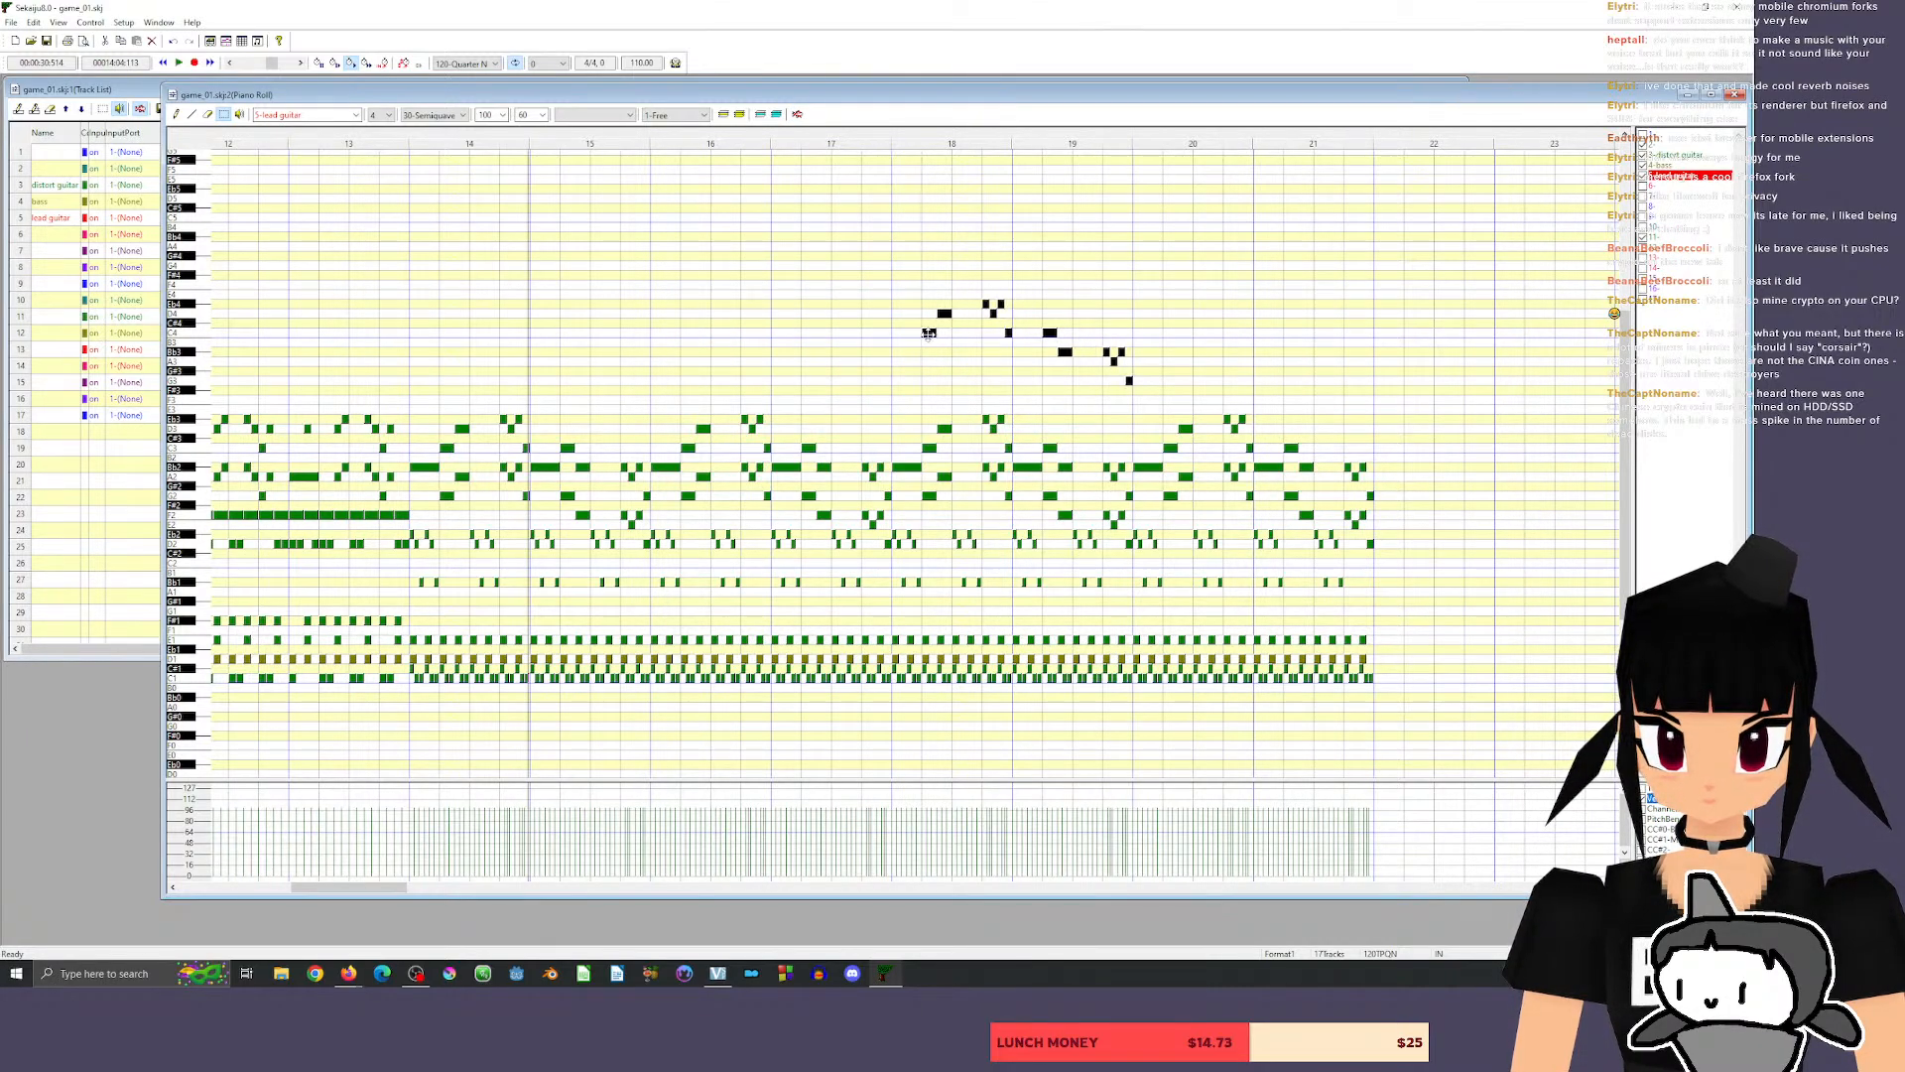
click(1221, 374)
click(861, 139)
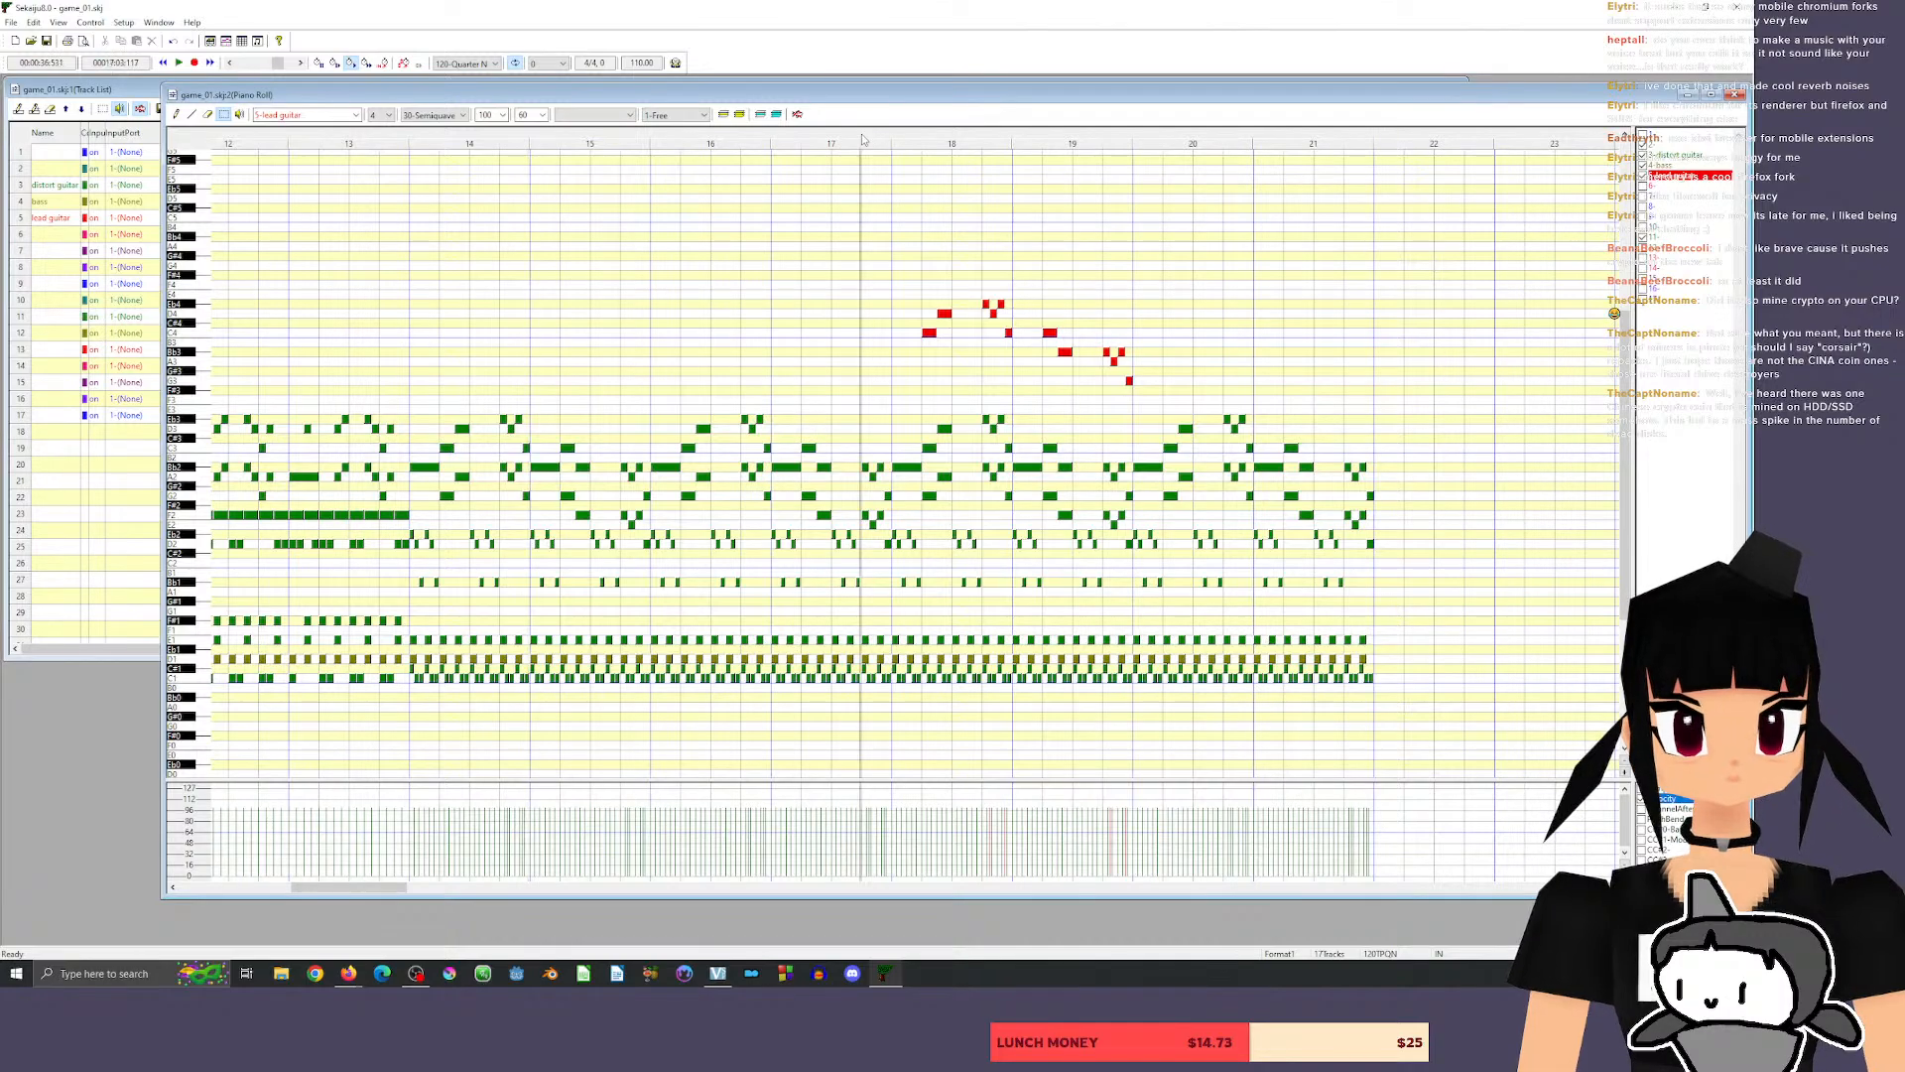
key(space)
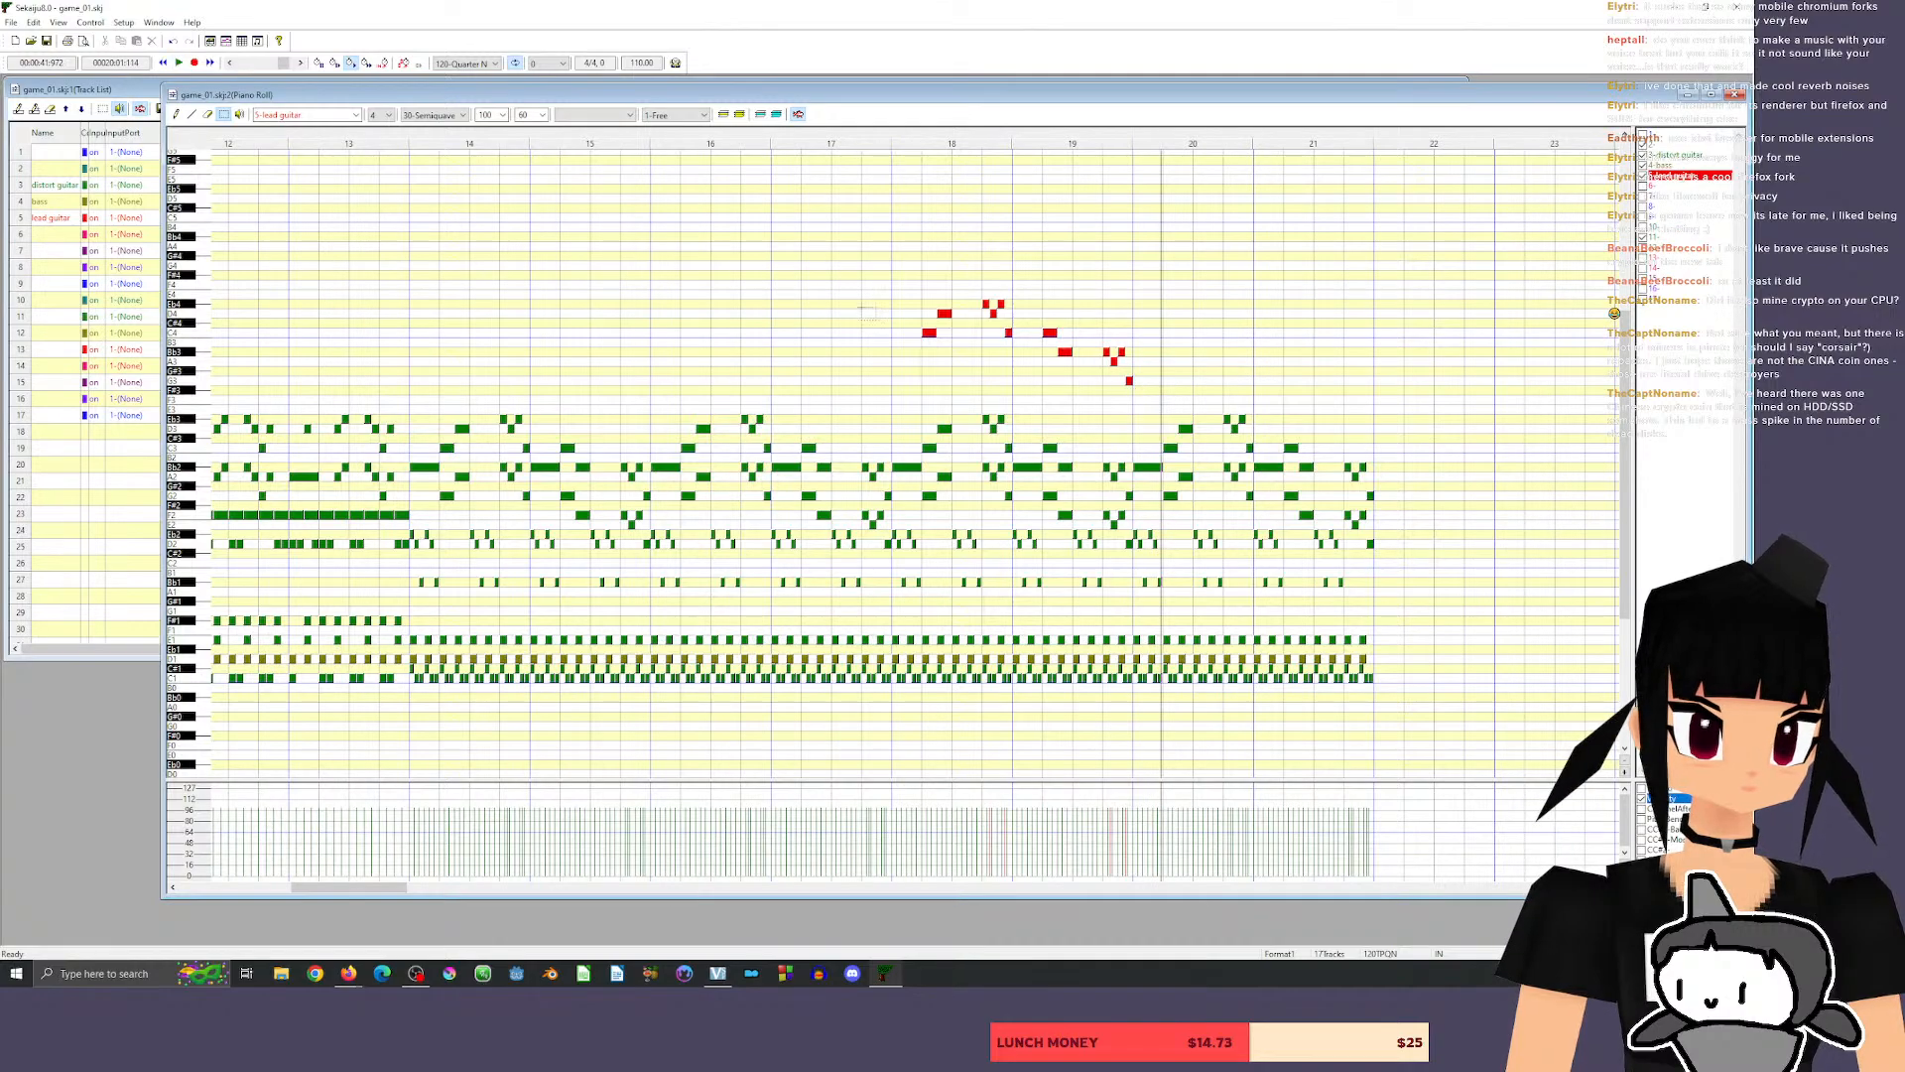
Copy the lead phrase into measures 20 and 21, add a harmony copy there starting on F4, and listen from measure 17.
drag(898, 257, 1216, 408)
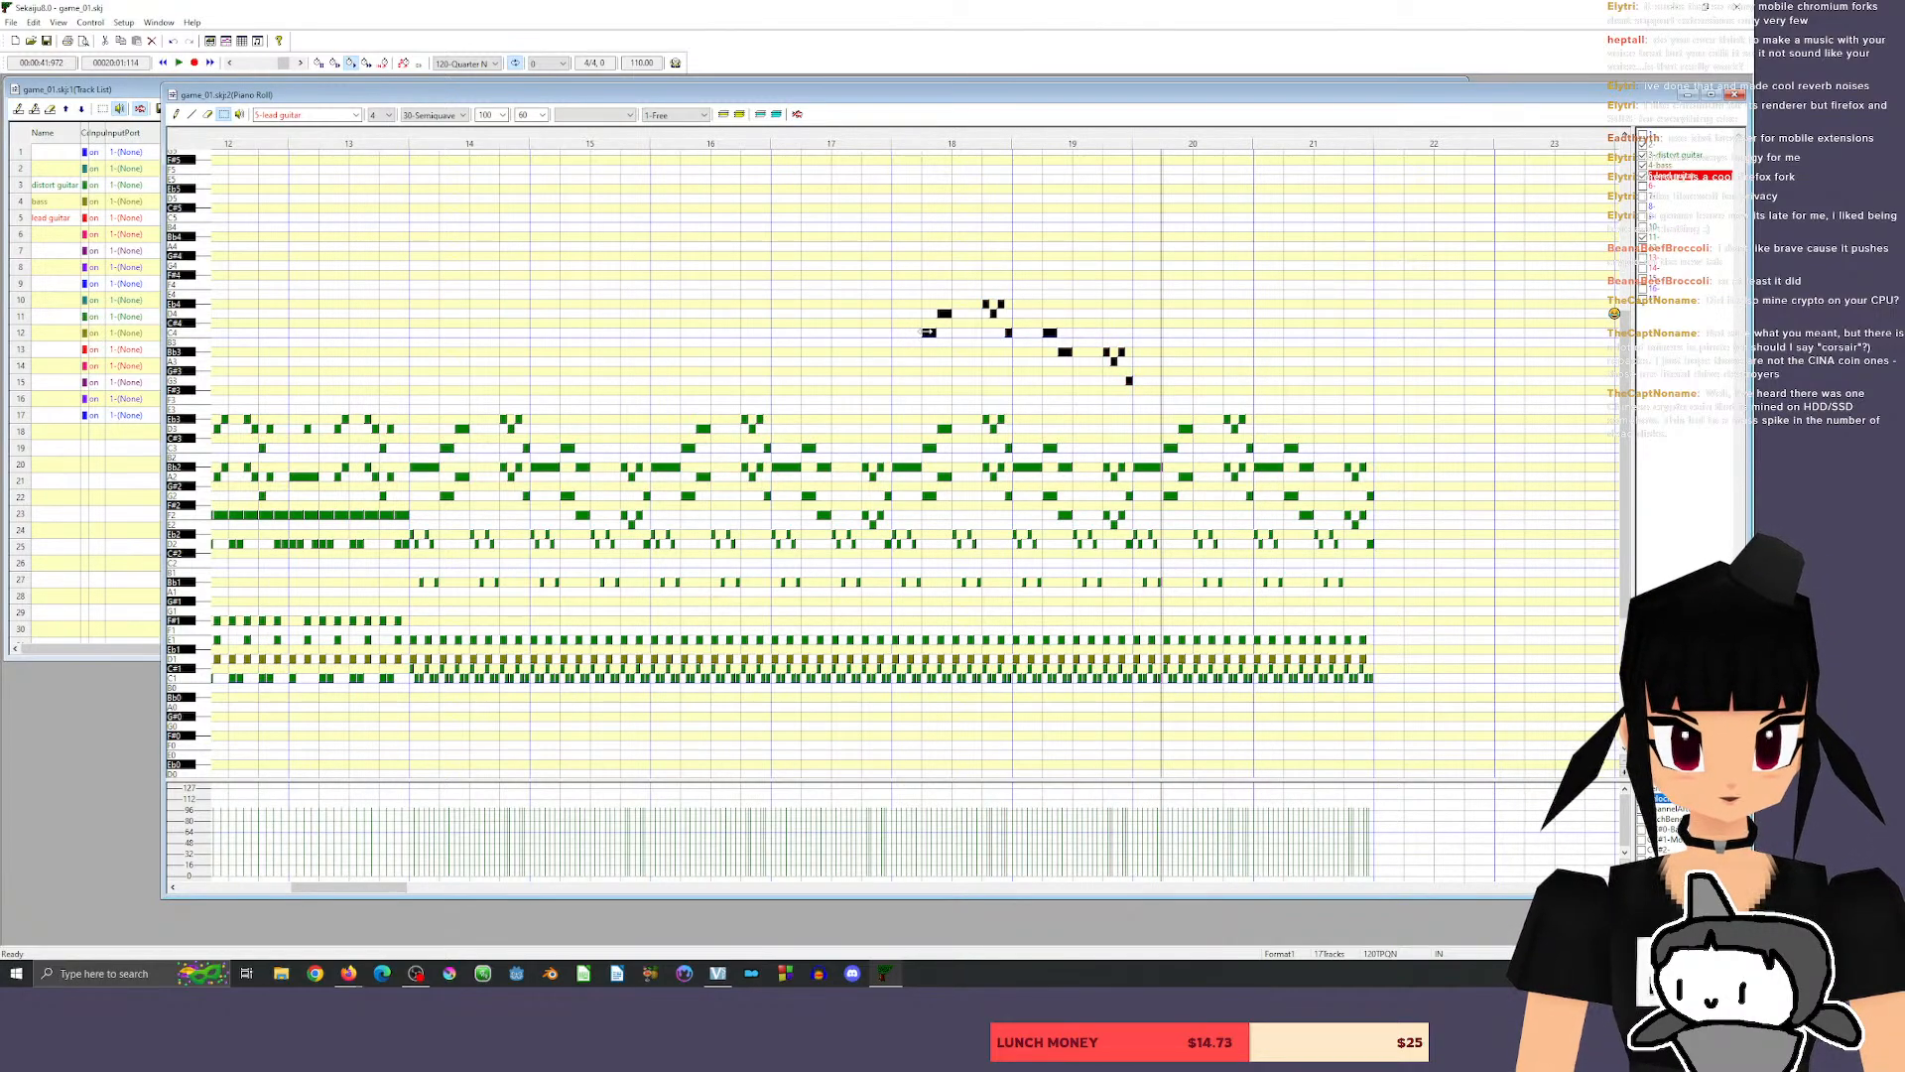
drag(929, 331, 1167, 285)
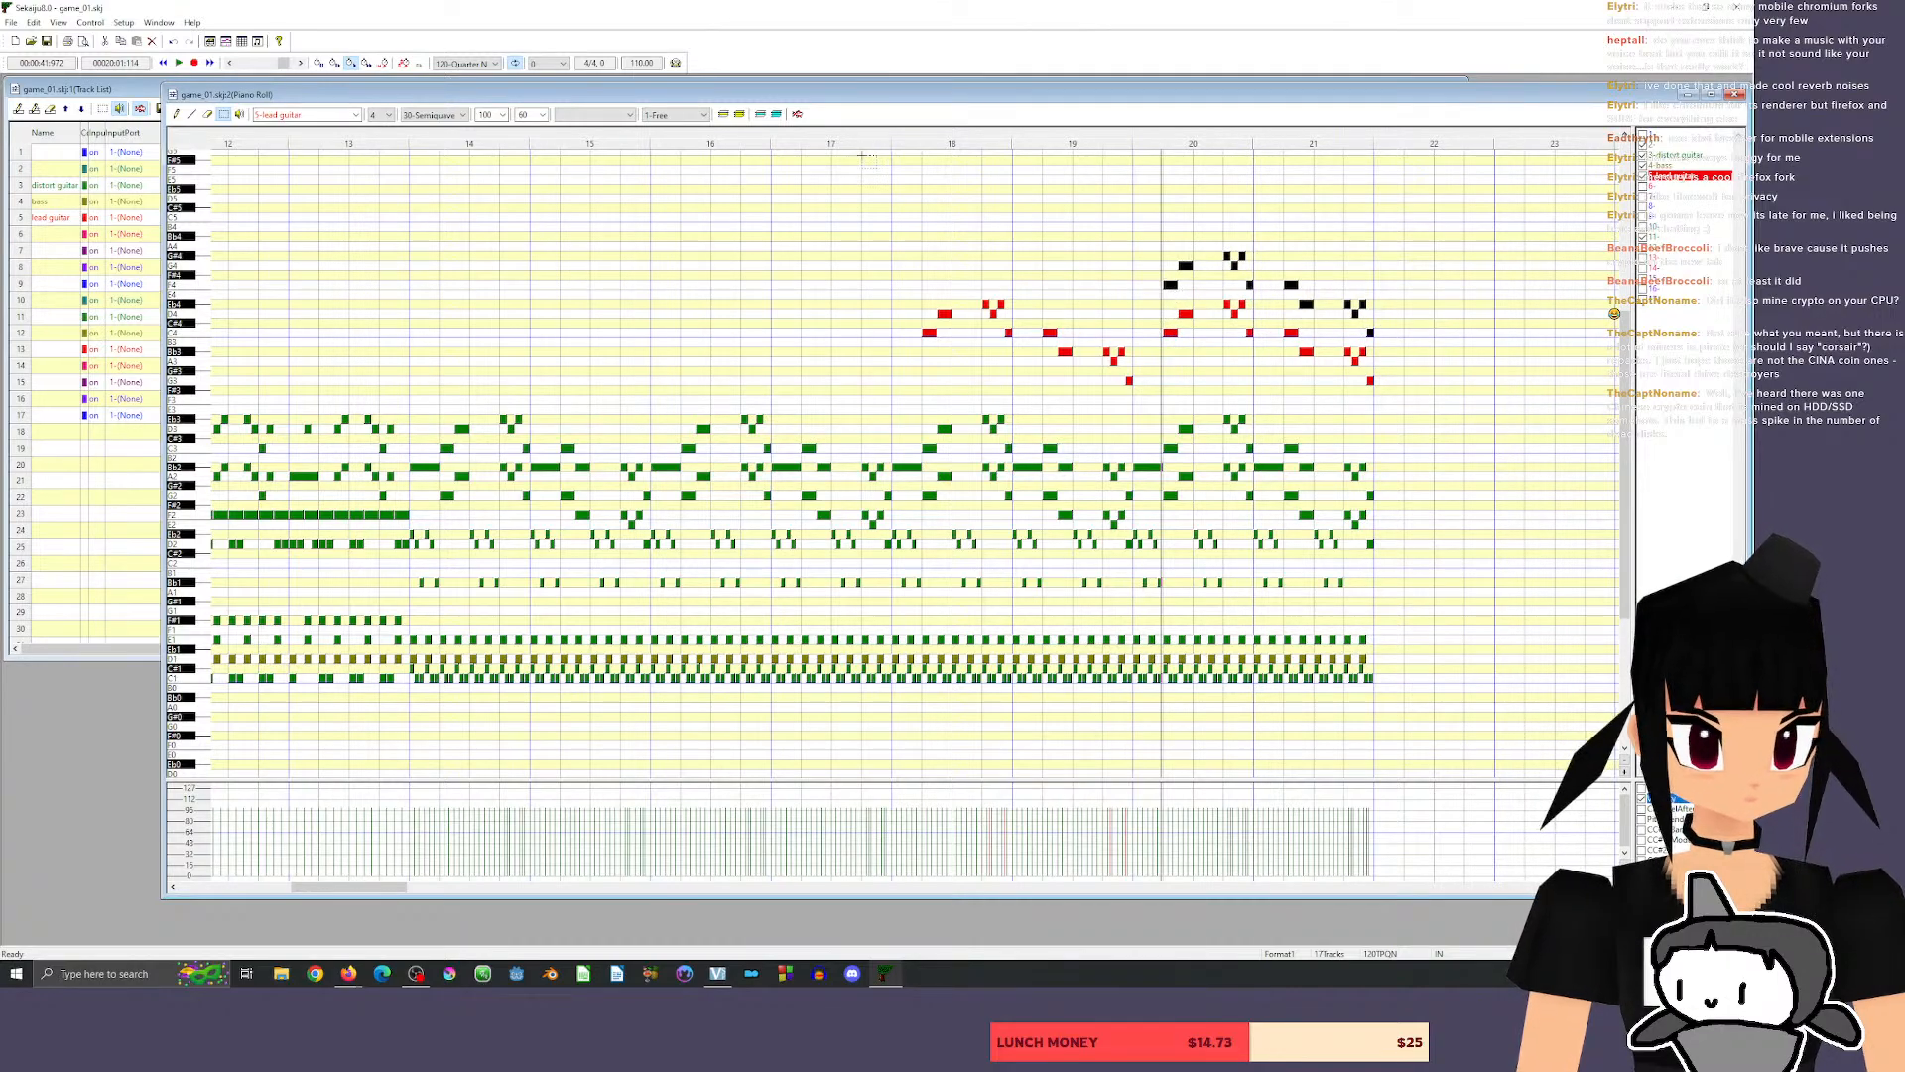
click(869, 135)
key(space)
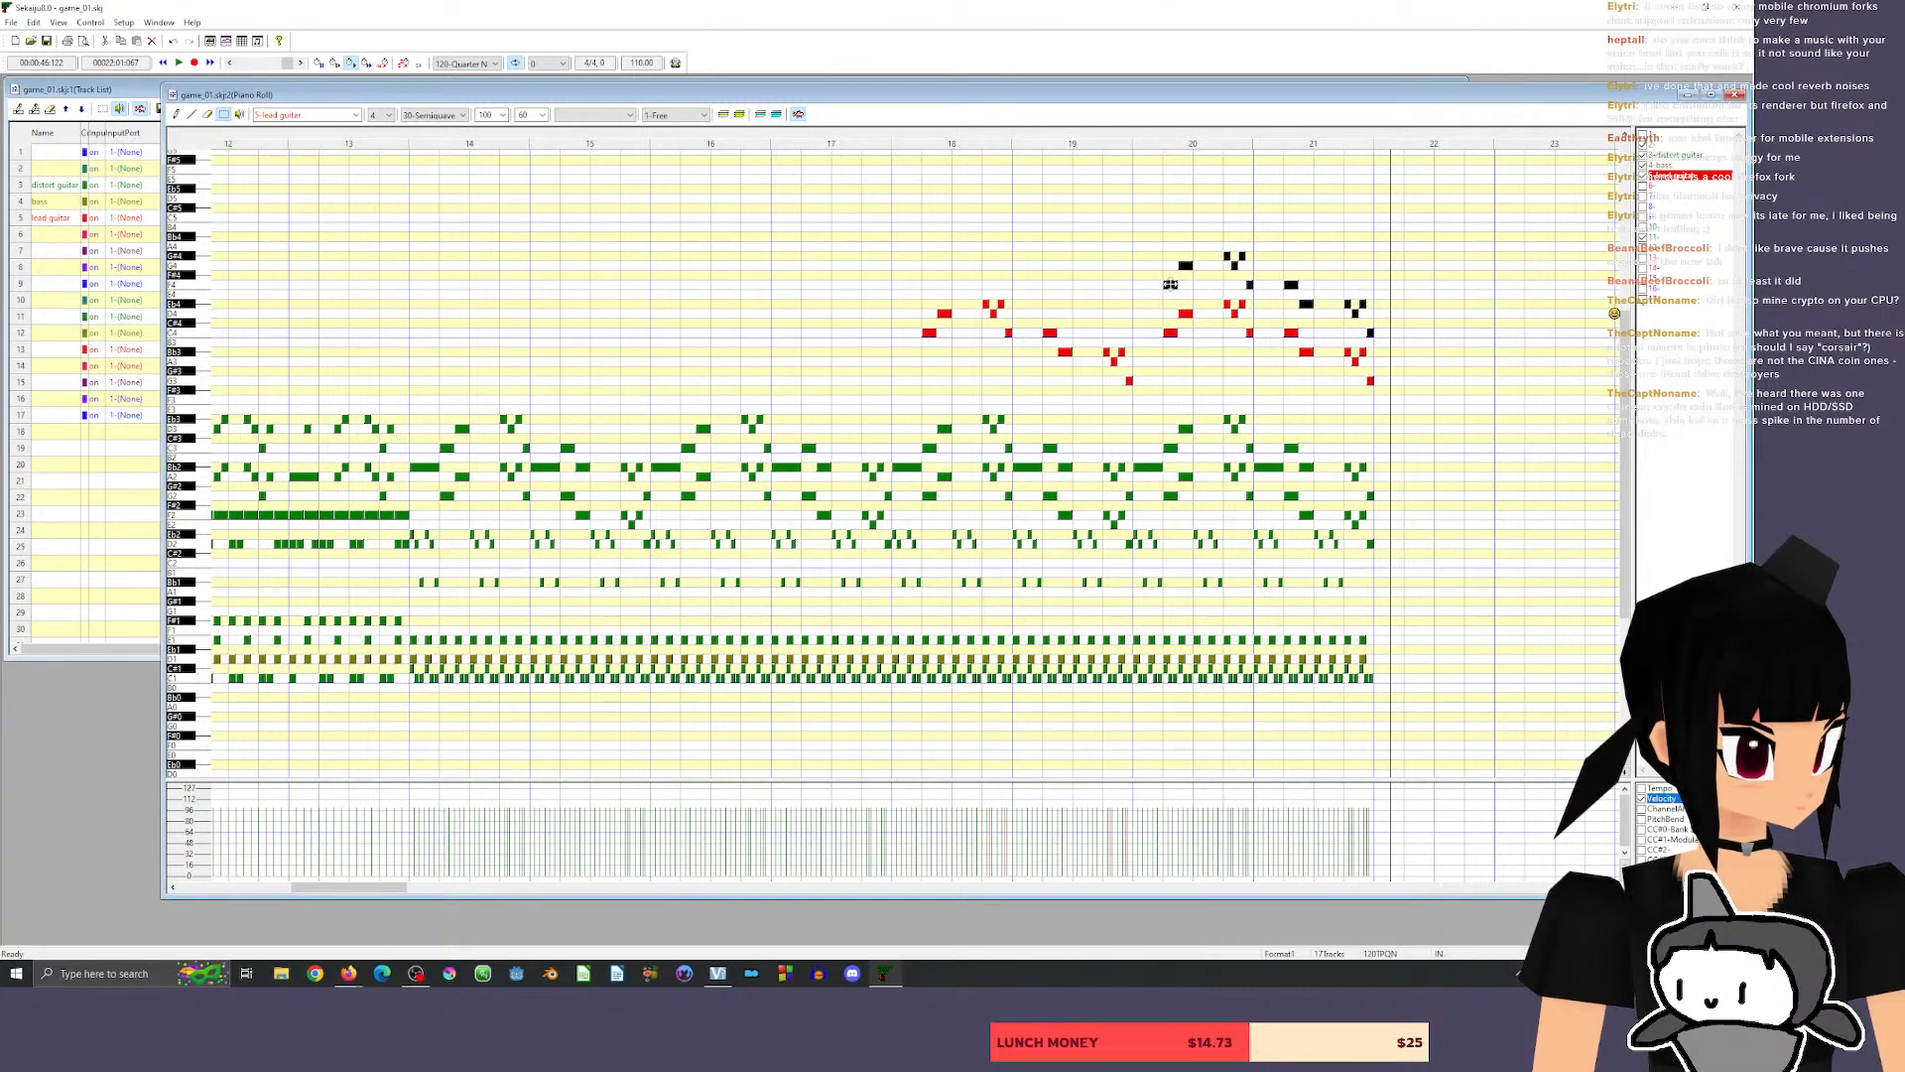
Lower the lead harmony in measures 20 and 21 by a semitone to start on E4, and listen to it.
drag(1170, 284, 1170, 293)
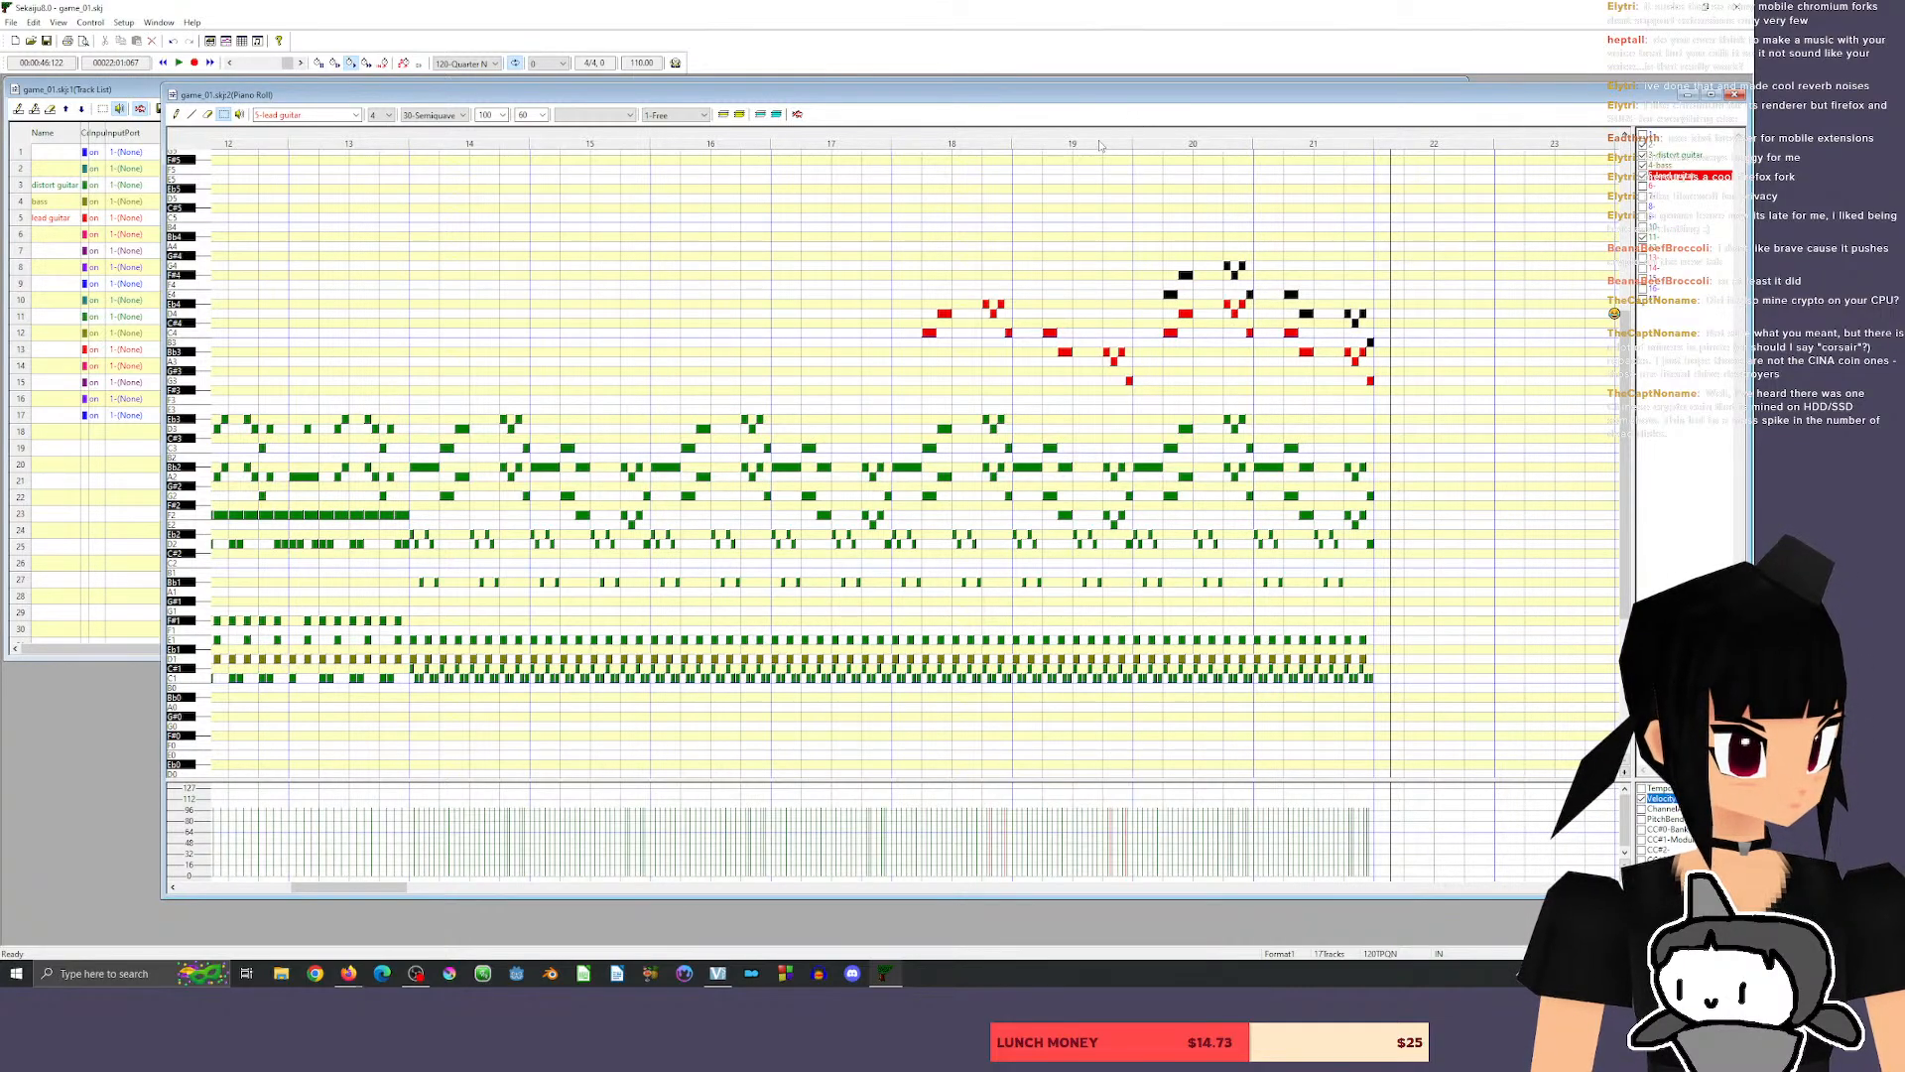
click(1100, 145)
key(space)
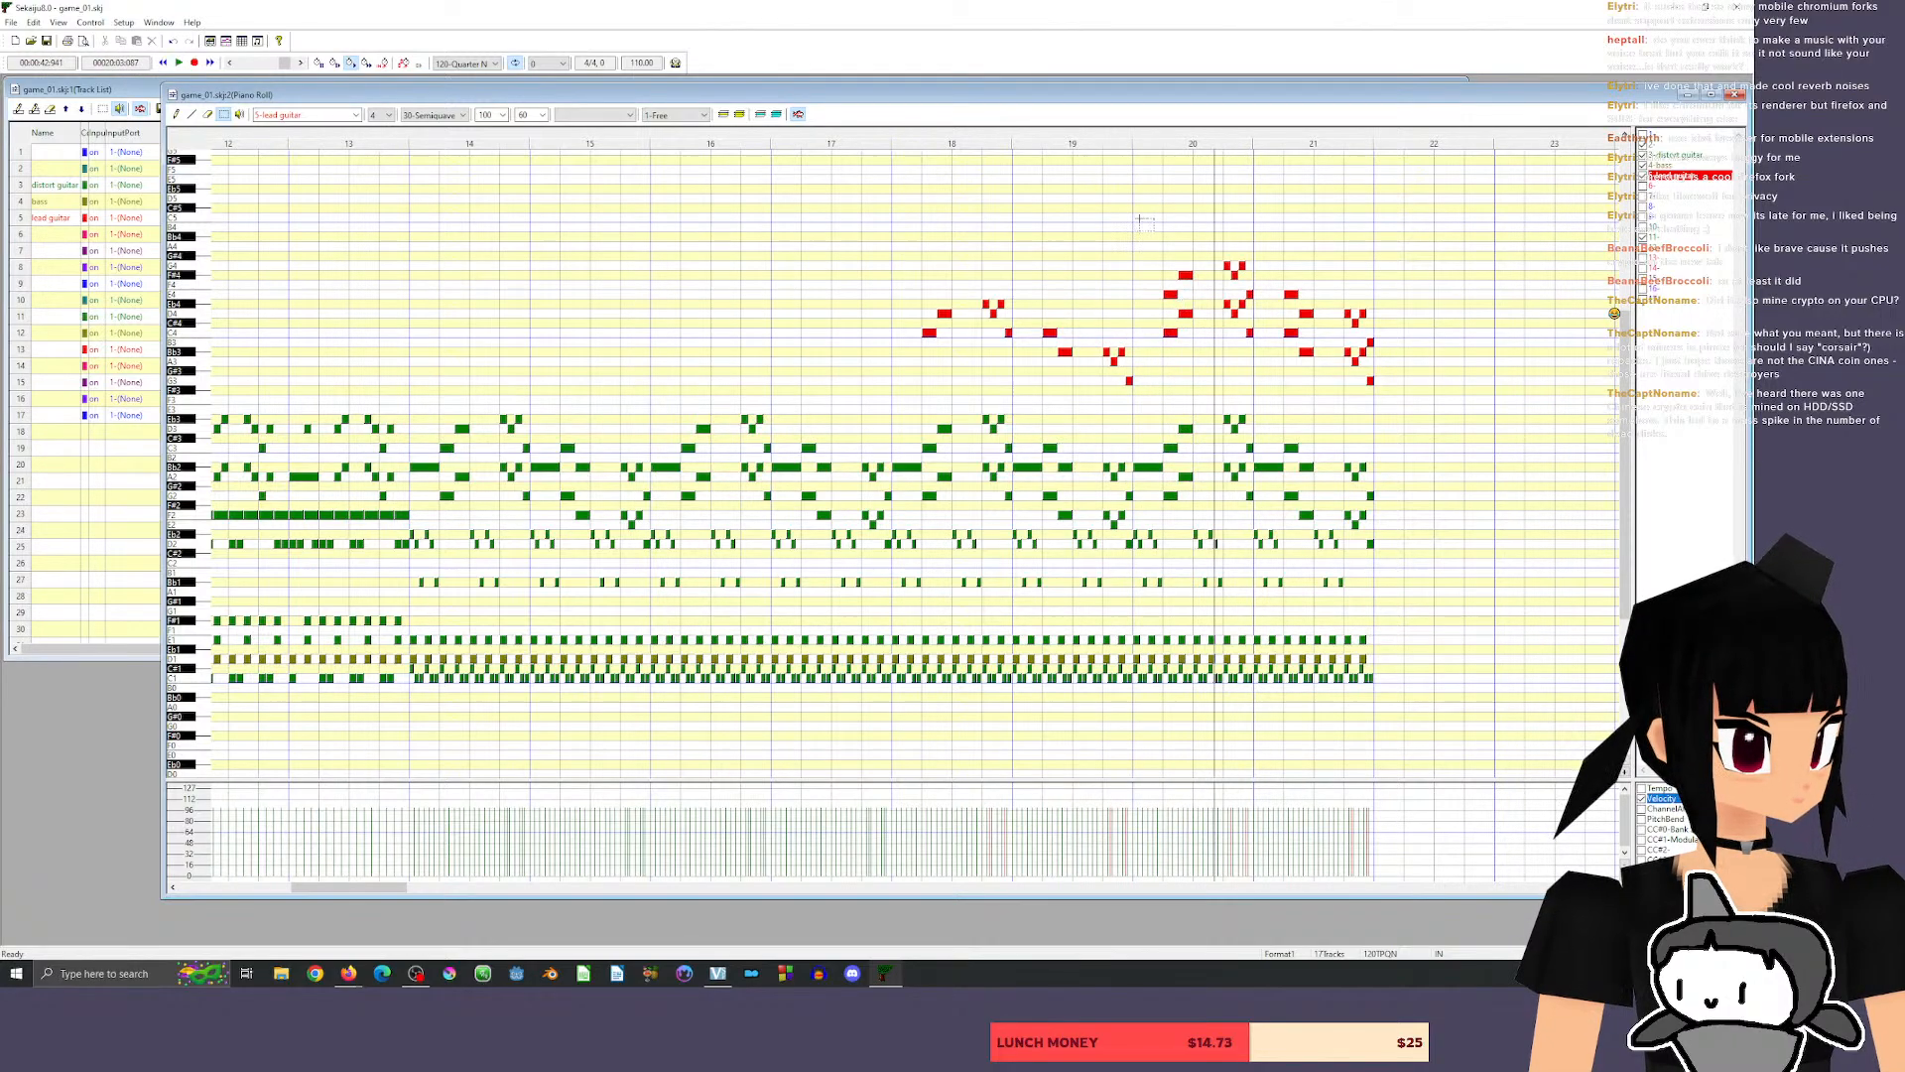
Move the lead harmony of measures 20 and 21 below the melody so it starts on G3, and listen to it.
key(ctrl+z)
drag(1170, 295, 1171, 389)
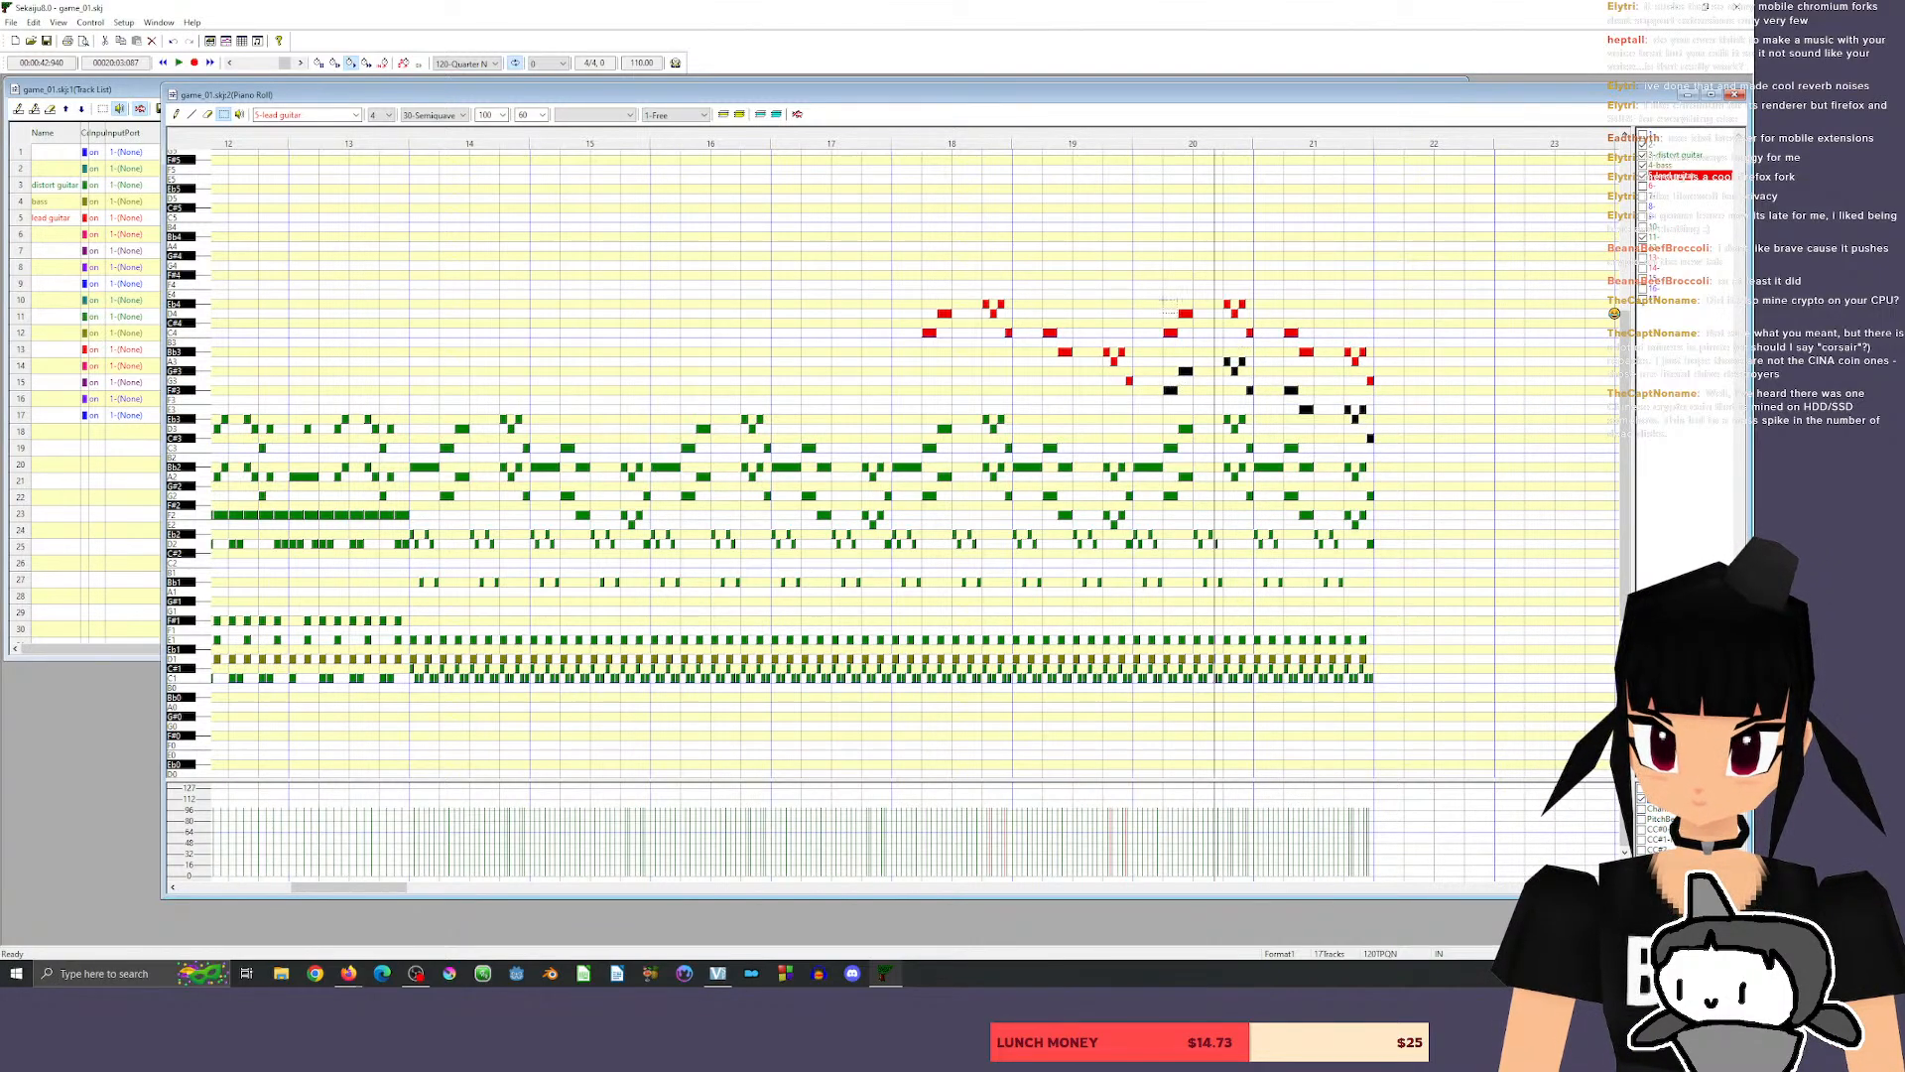
click(1121, 135)
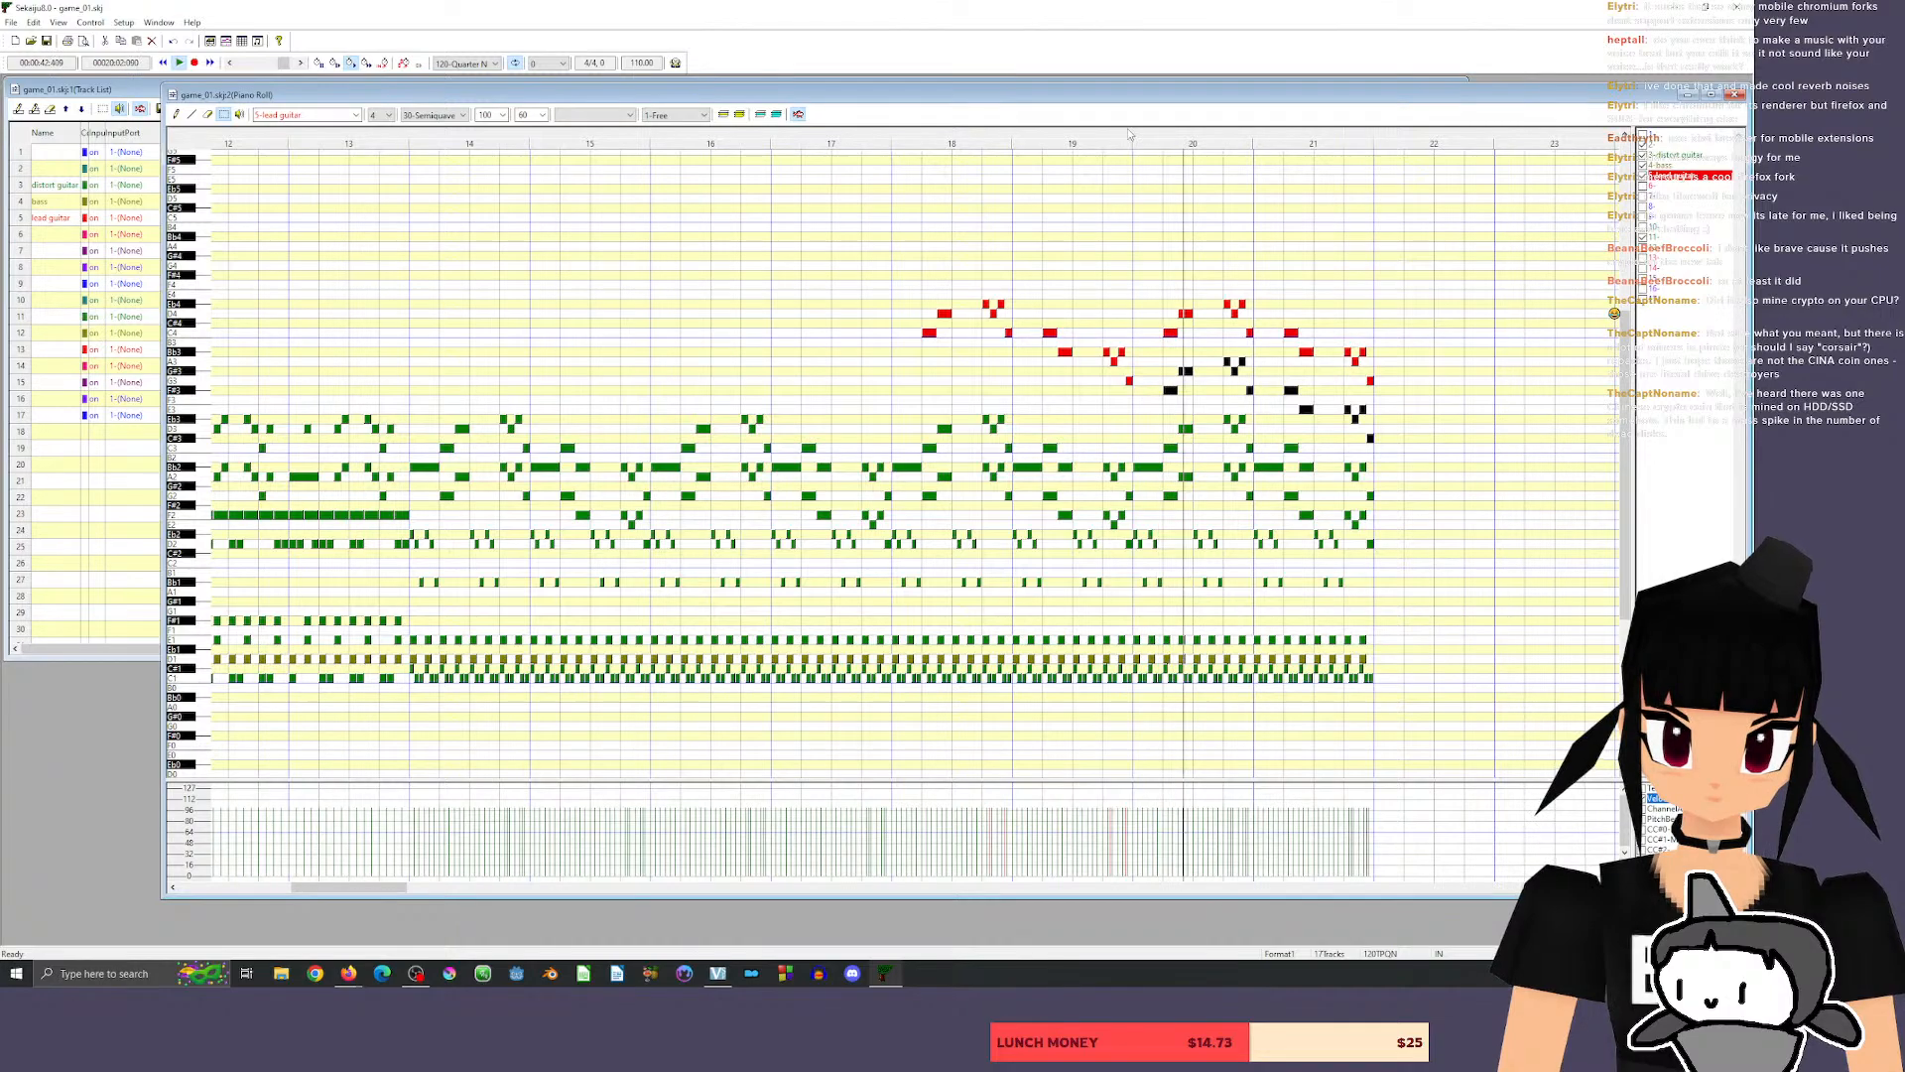
drag(1171, 391, 1171, 382)
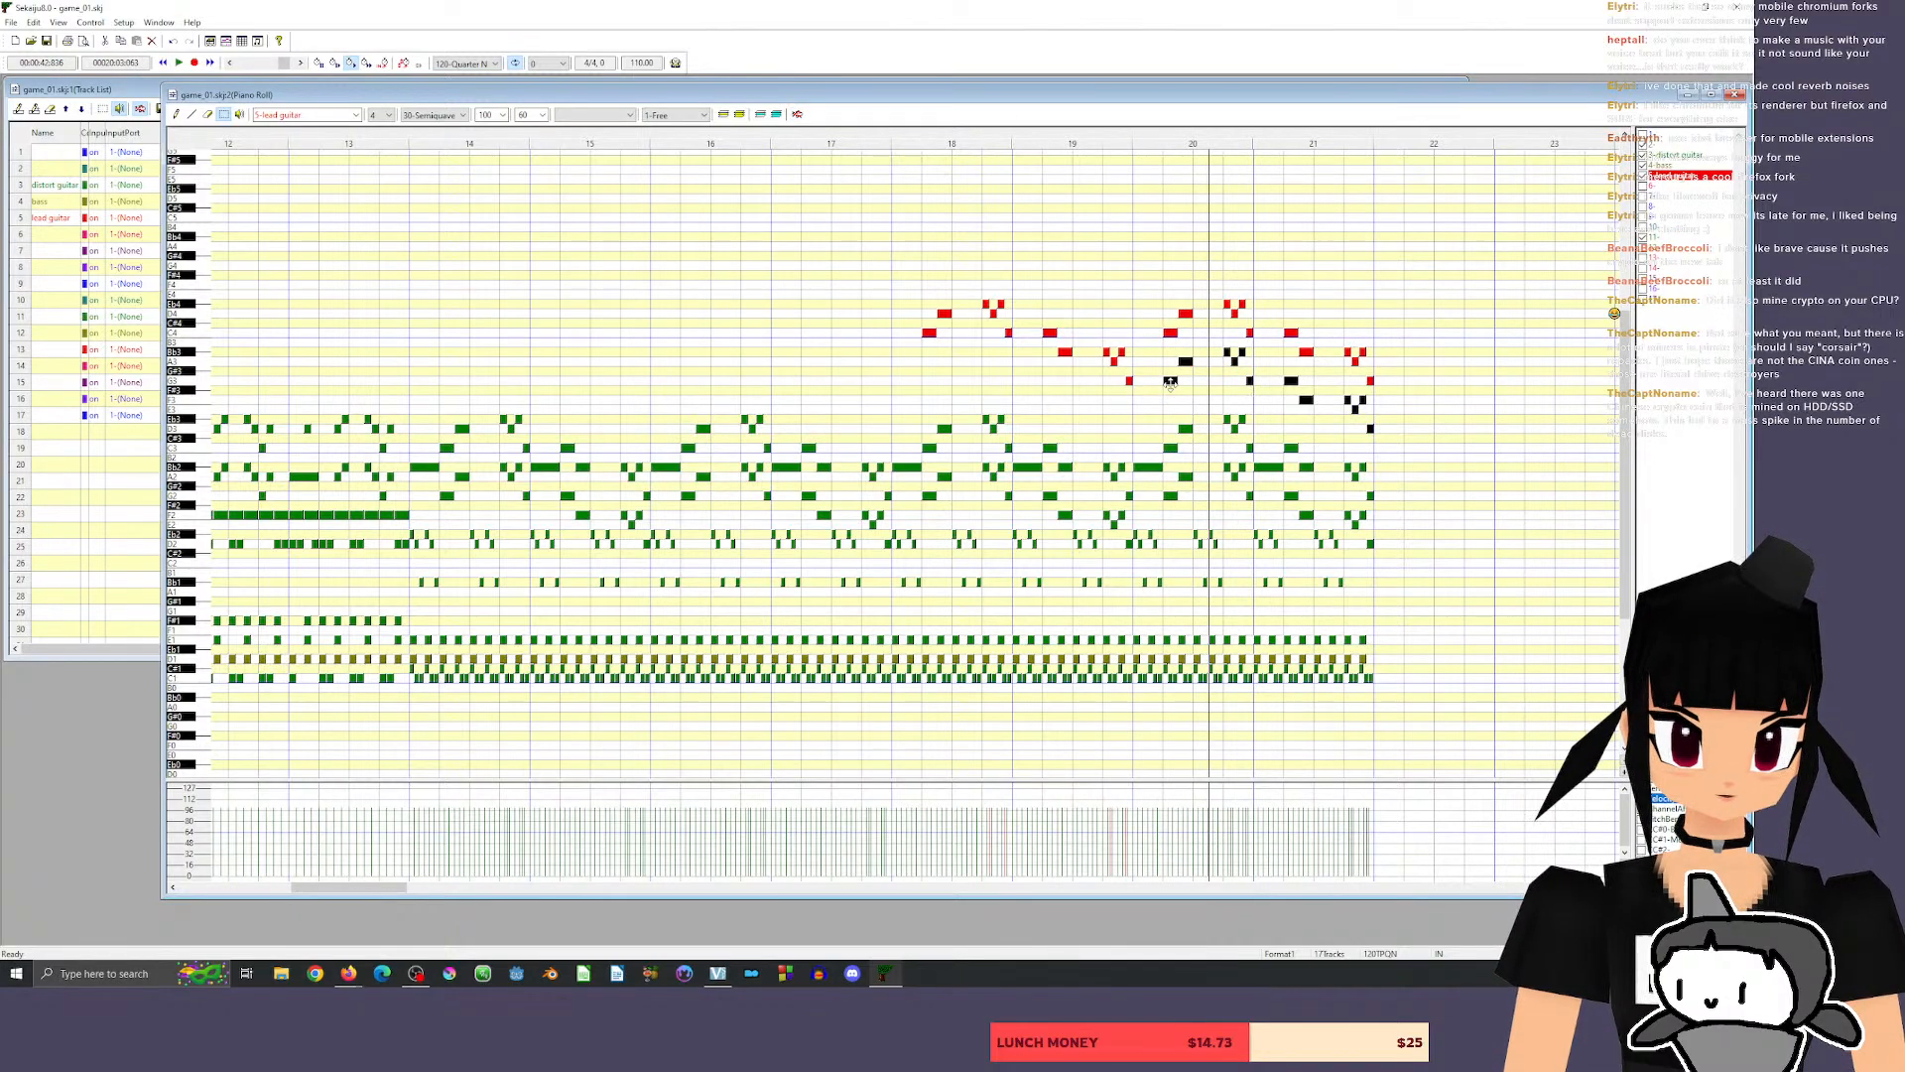
click(1128, 135)
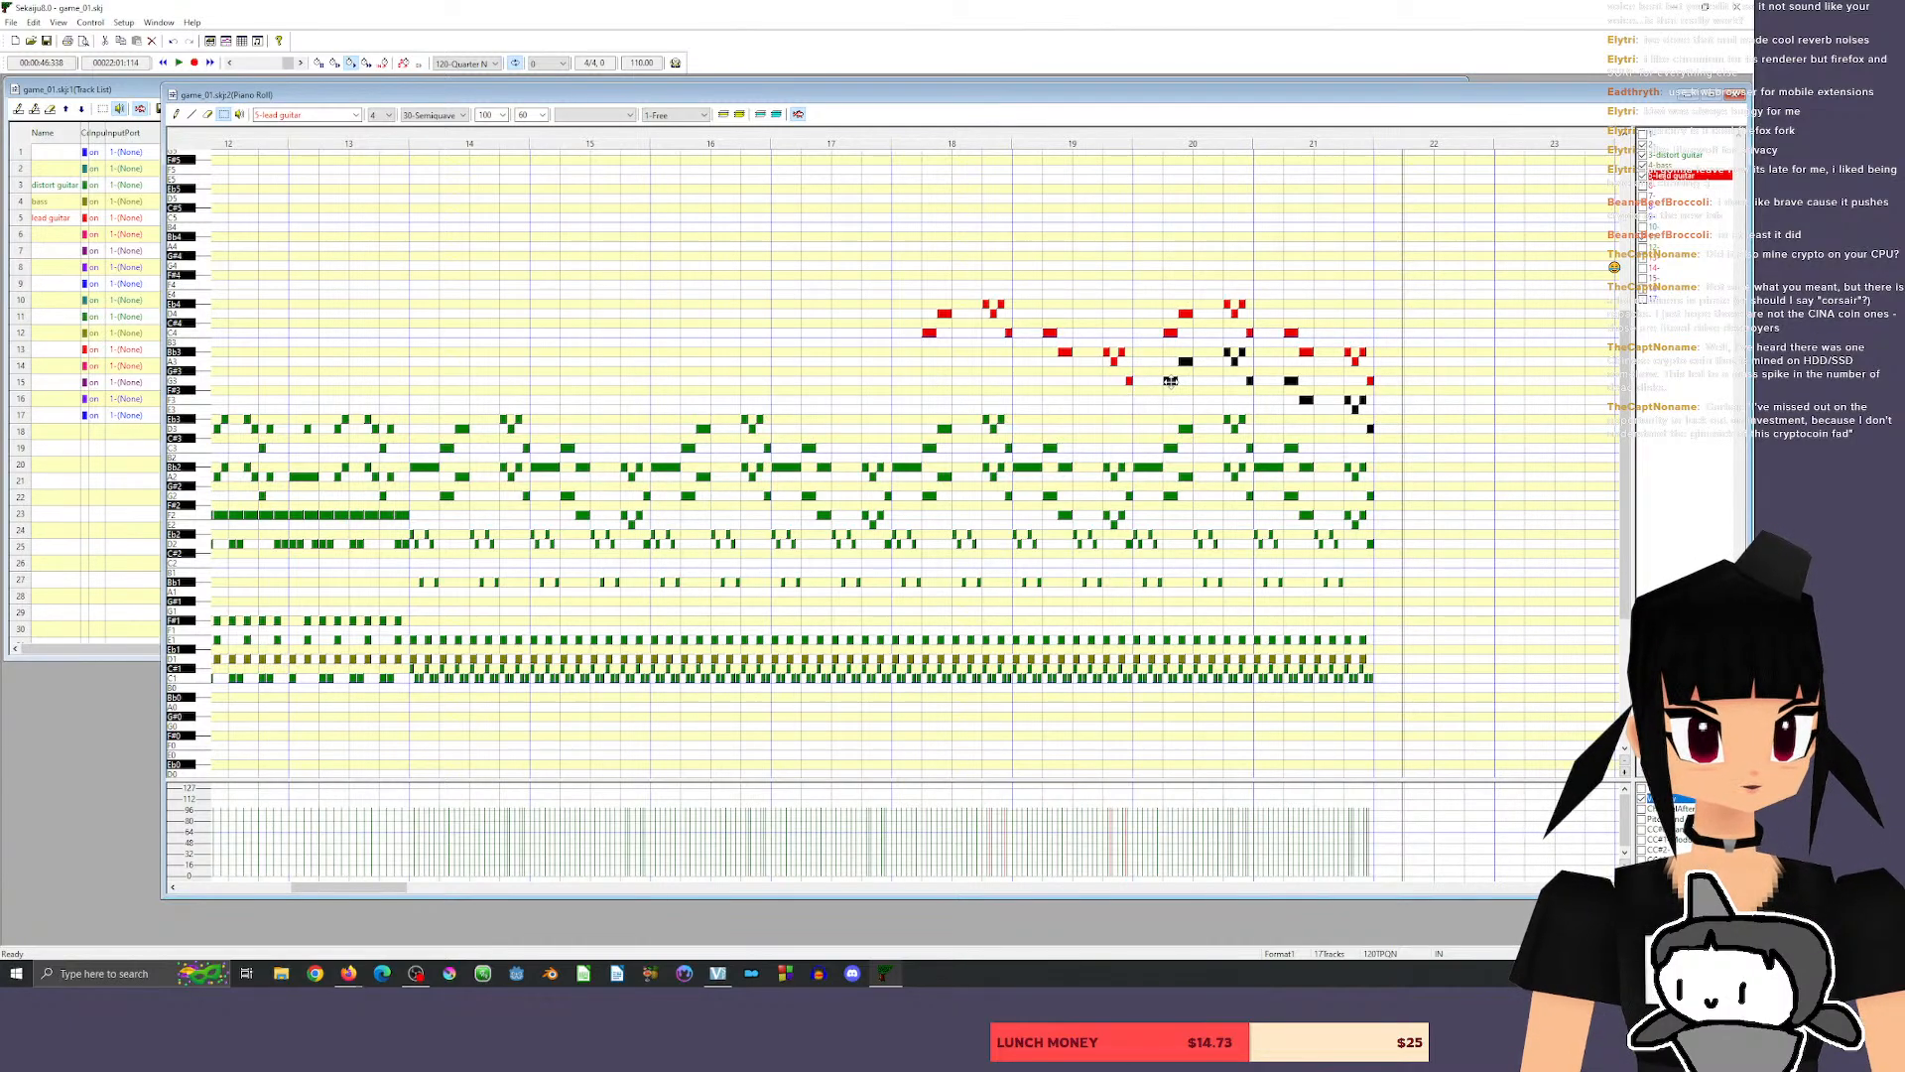
mouse_move(1171, 381)
mouse_down()
mouse_move(1171, 257)
mouse_move(1171, 381)
mouse_up()
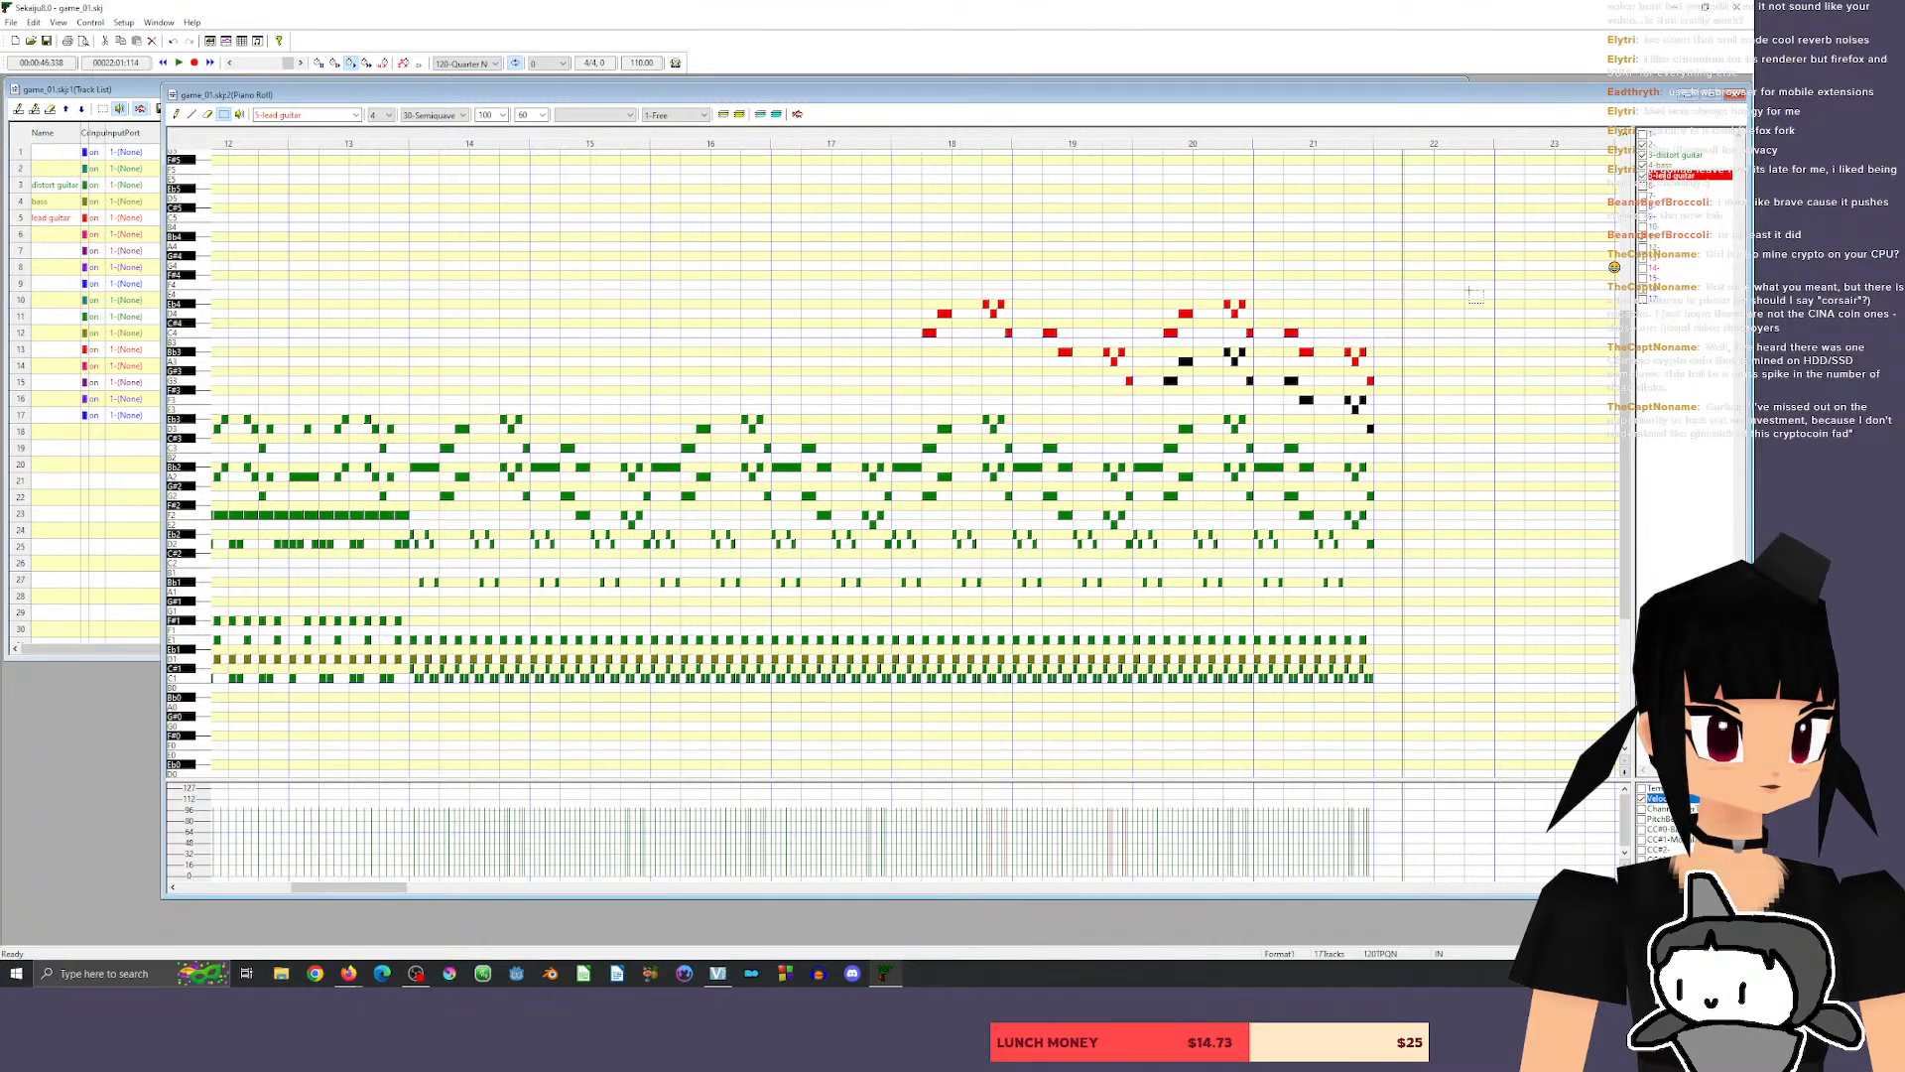
Move the lead harmony in measures 20 and 21 above the melody, first starting on A4 and then on G4, and listen to it.
scroll(1476, 294, up, 5)
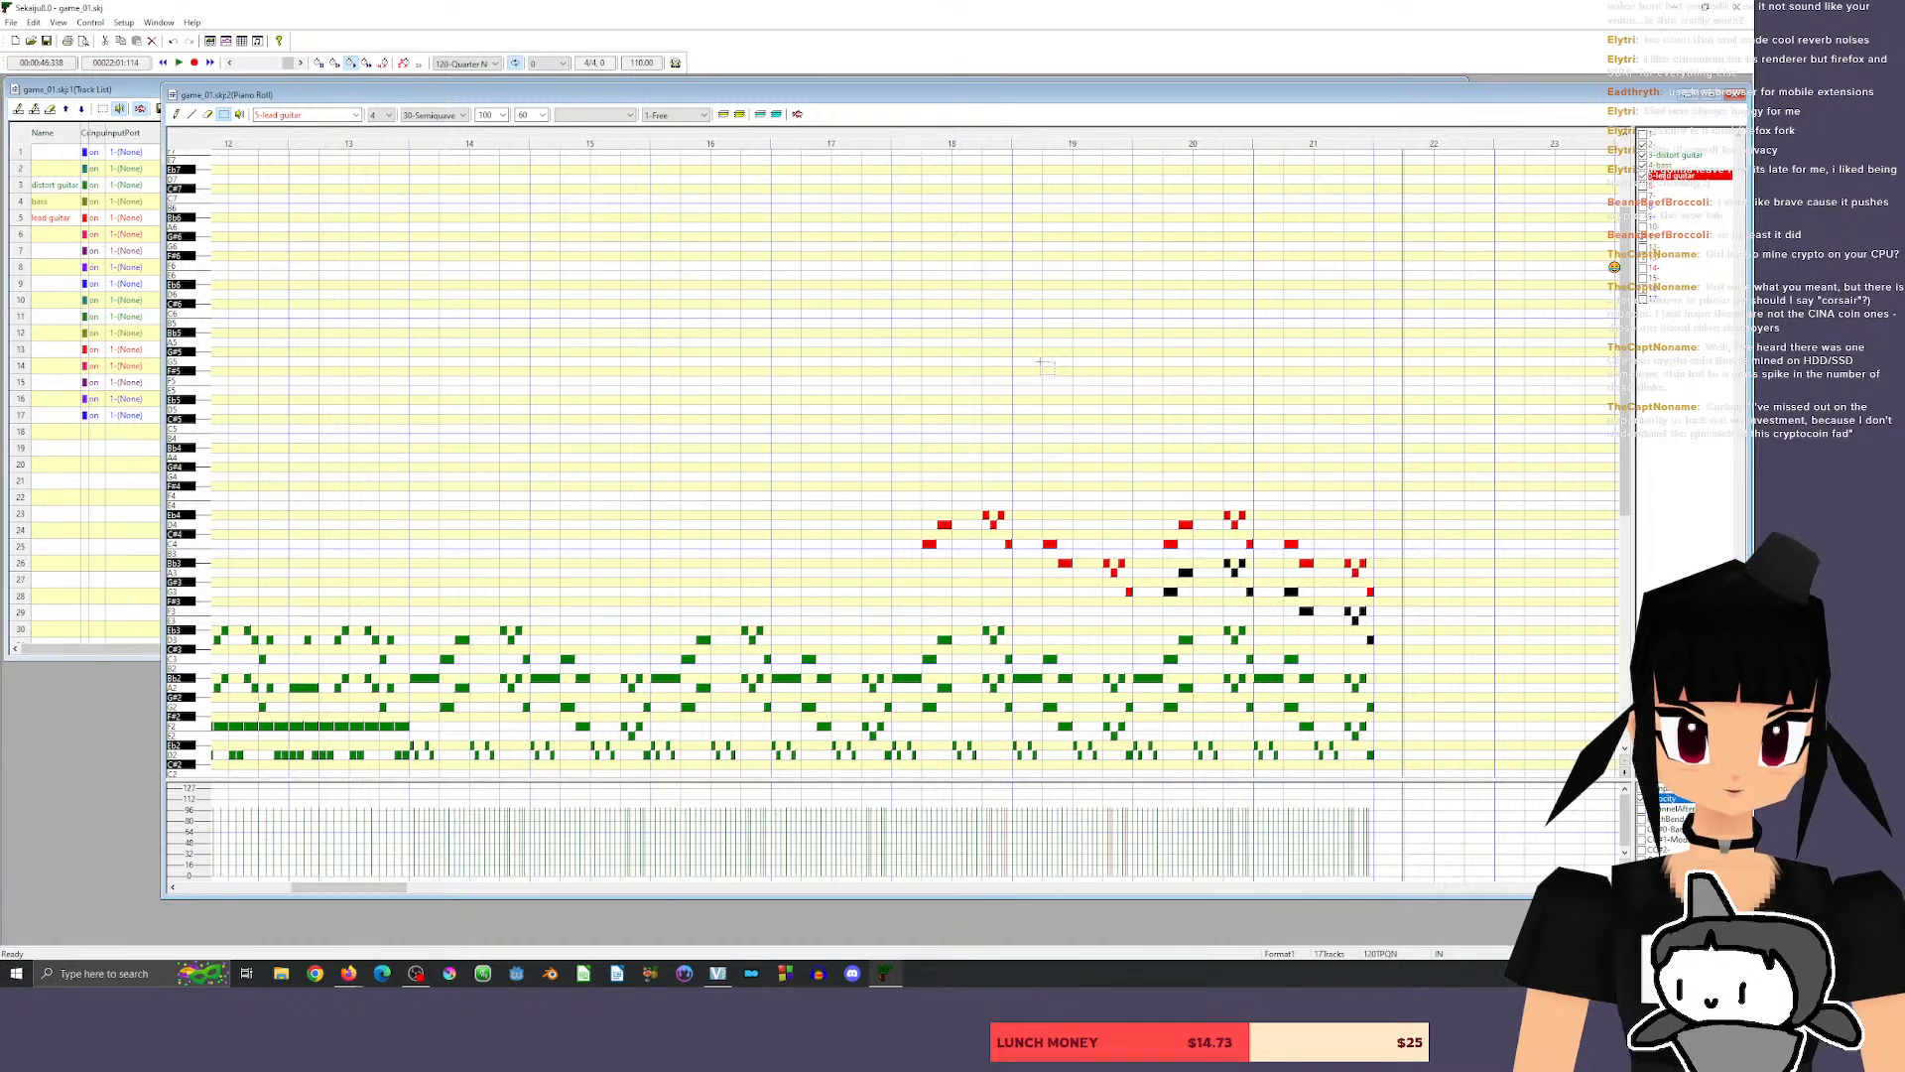
click(194, 574)
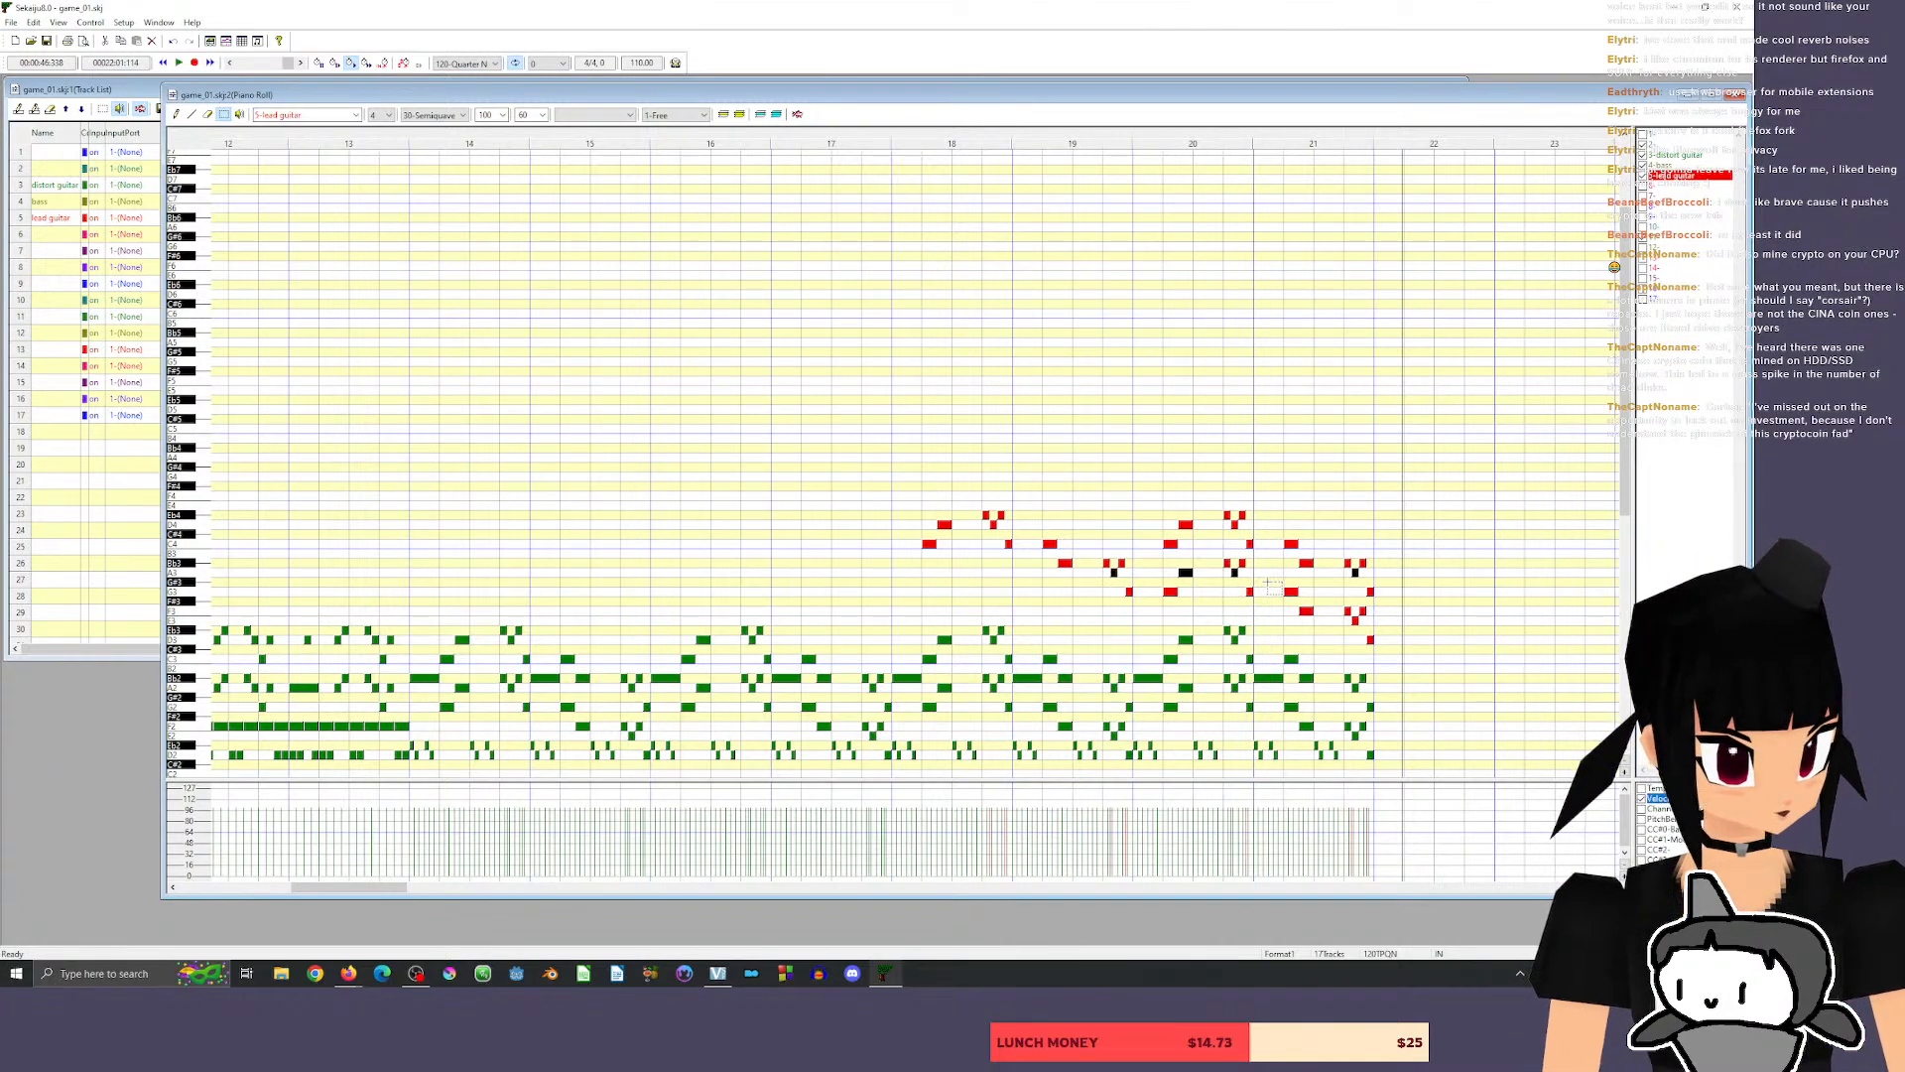
key(ctrl+z)
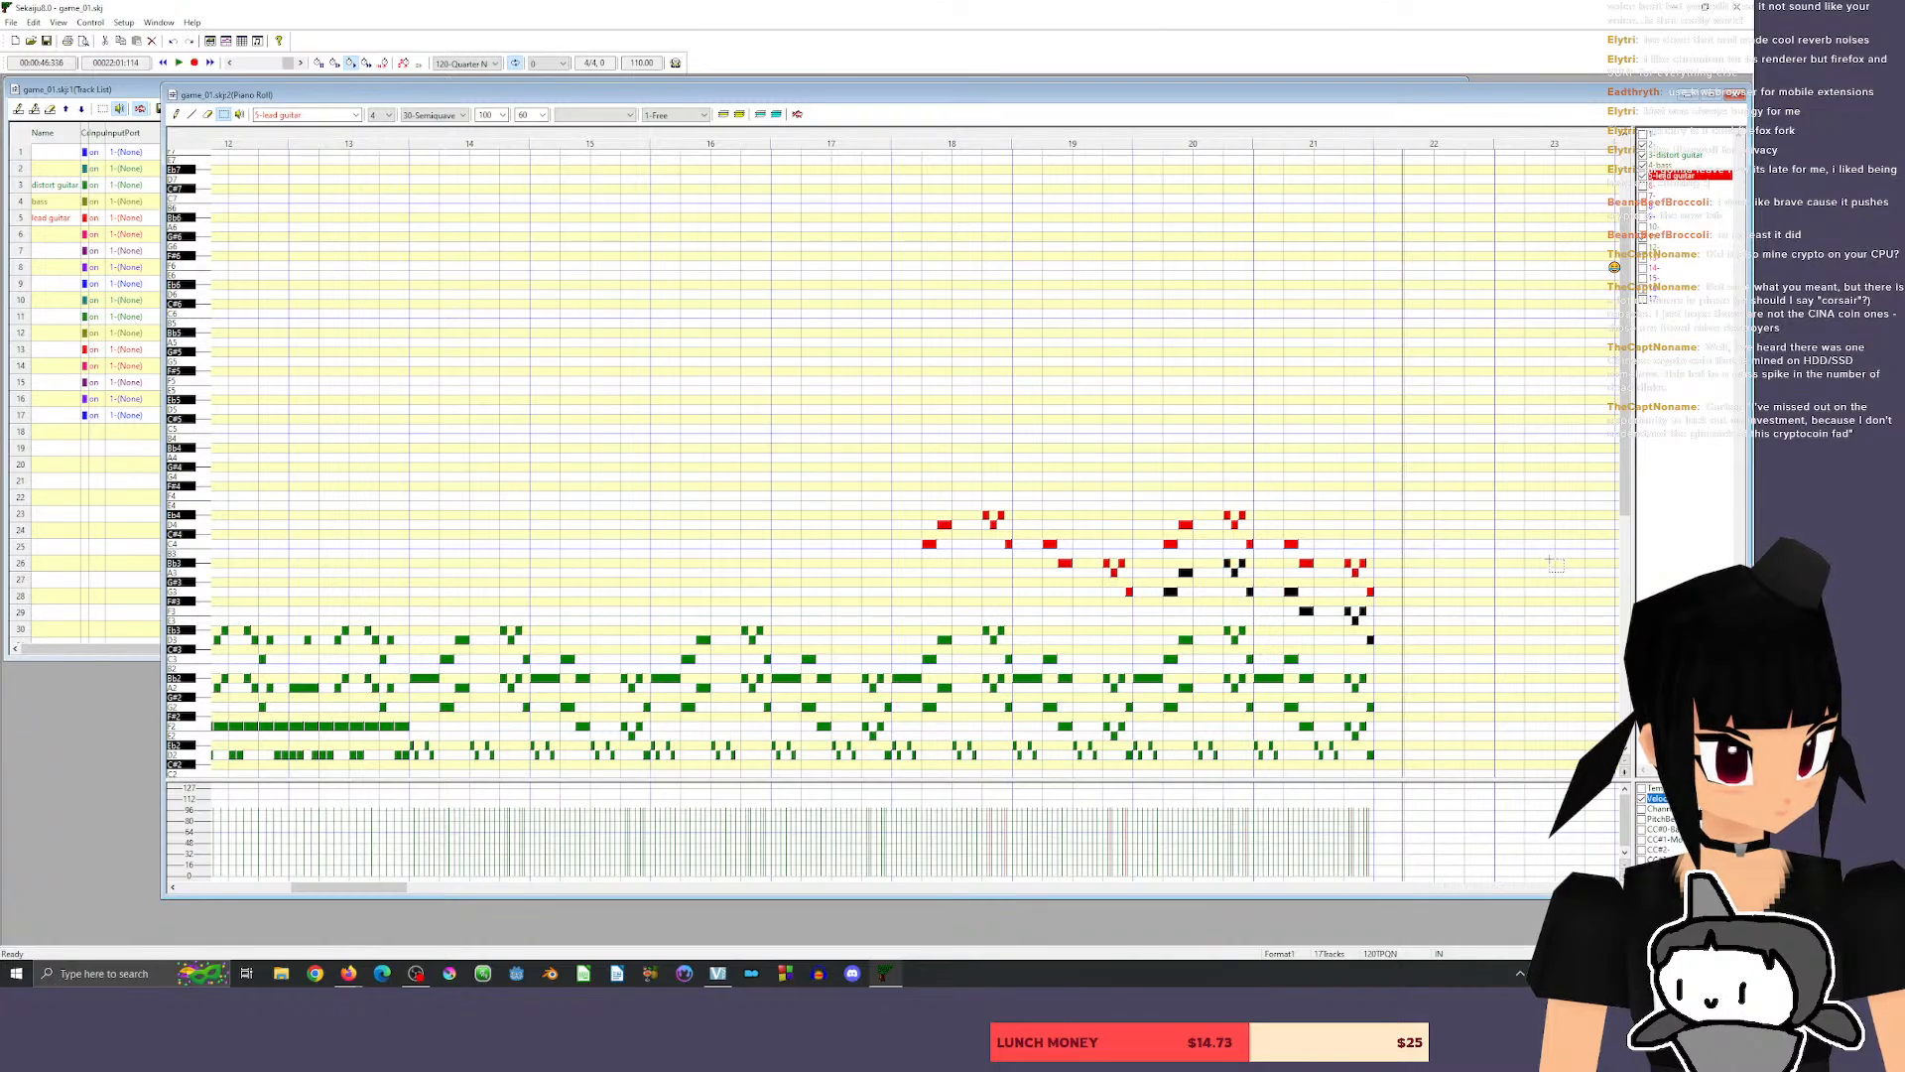
drag(1171, 592, 1169, 457)
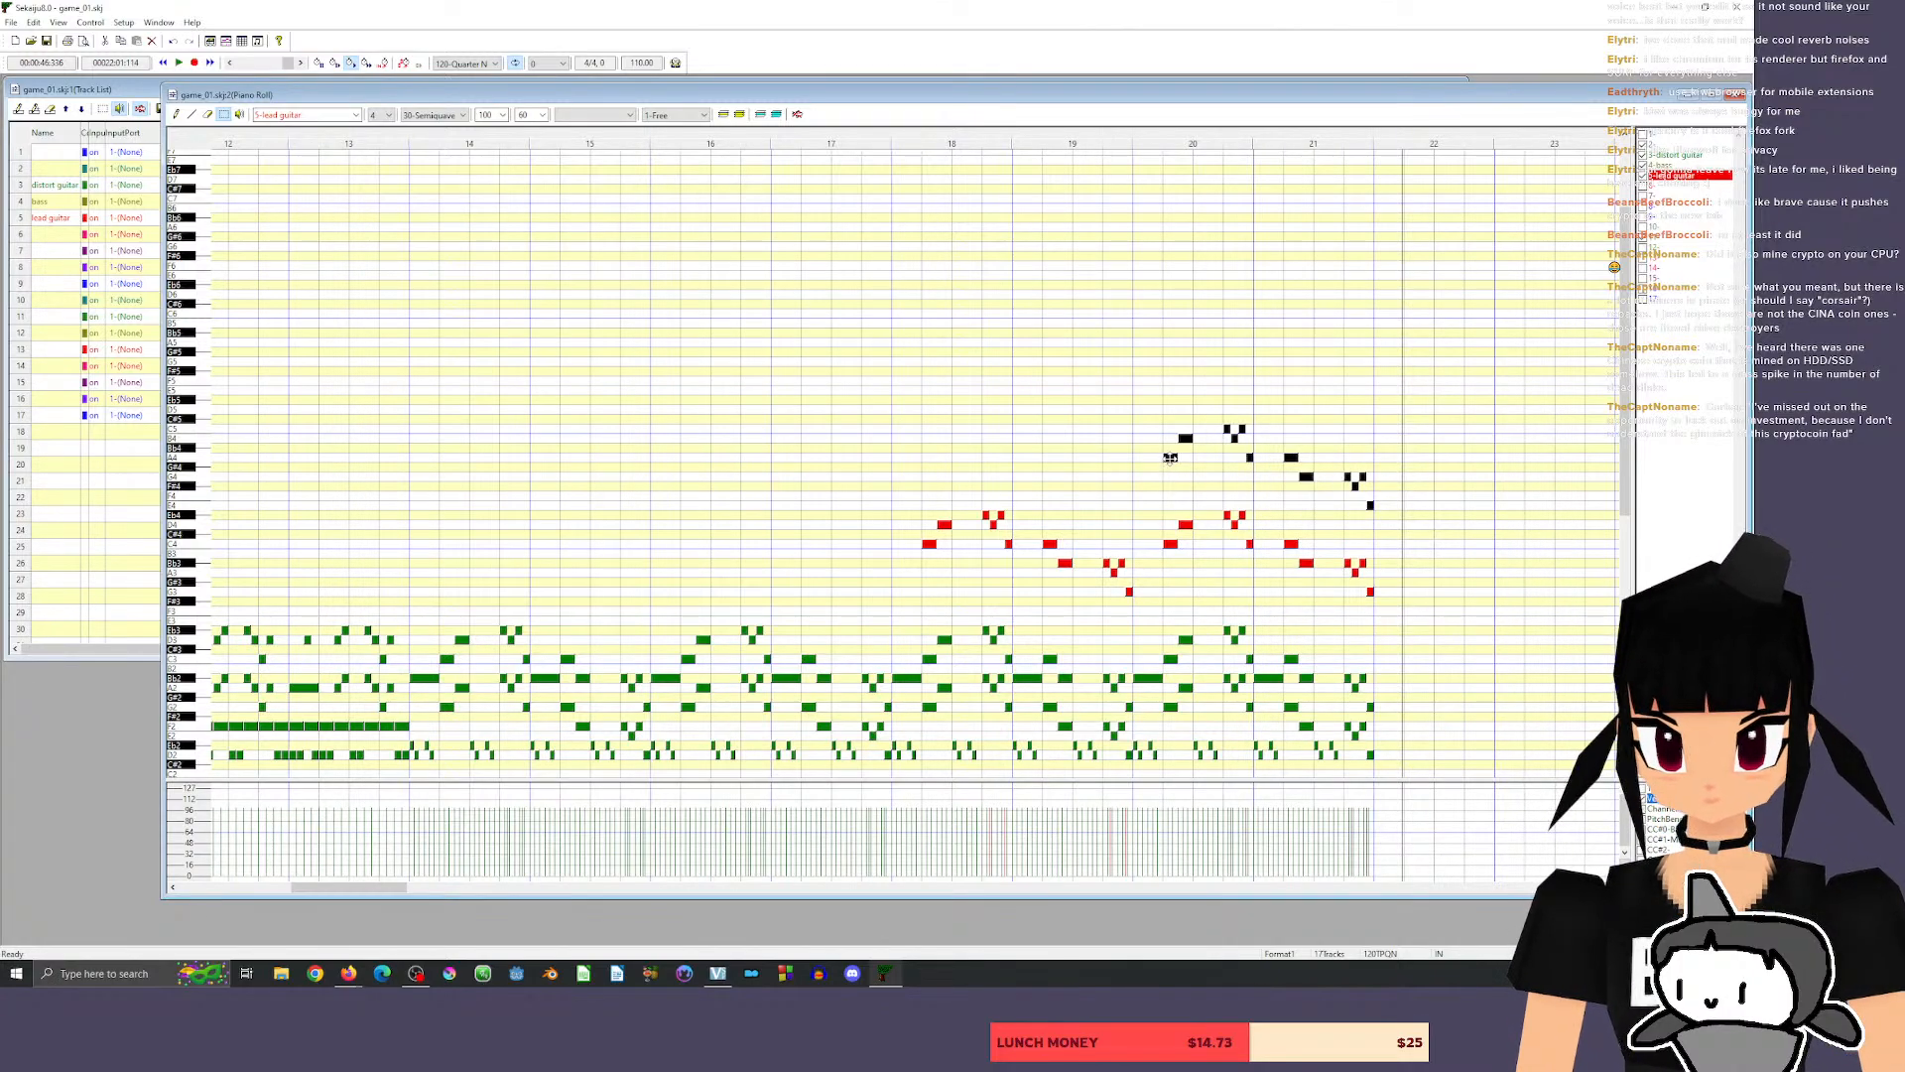
key(space)
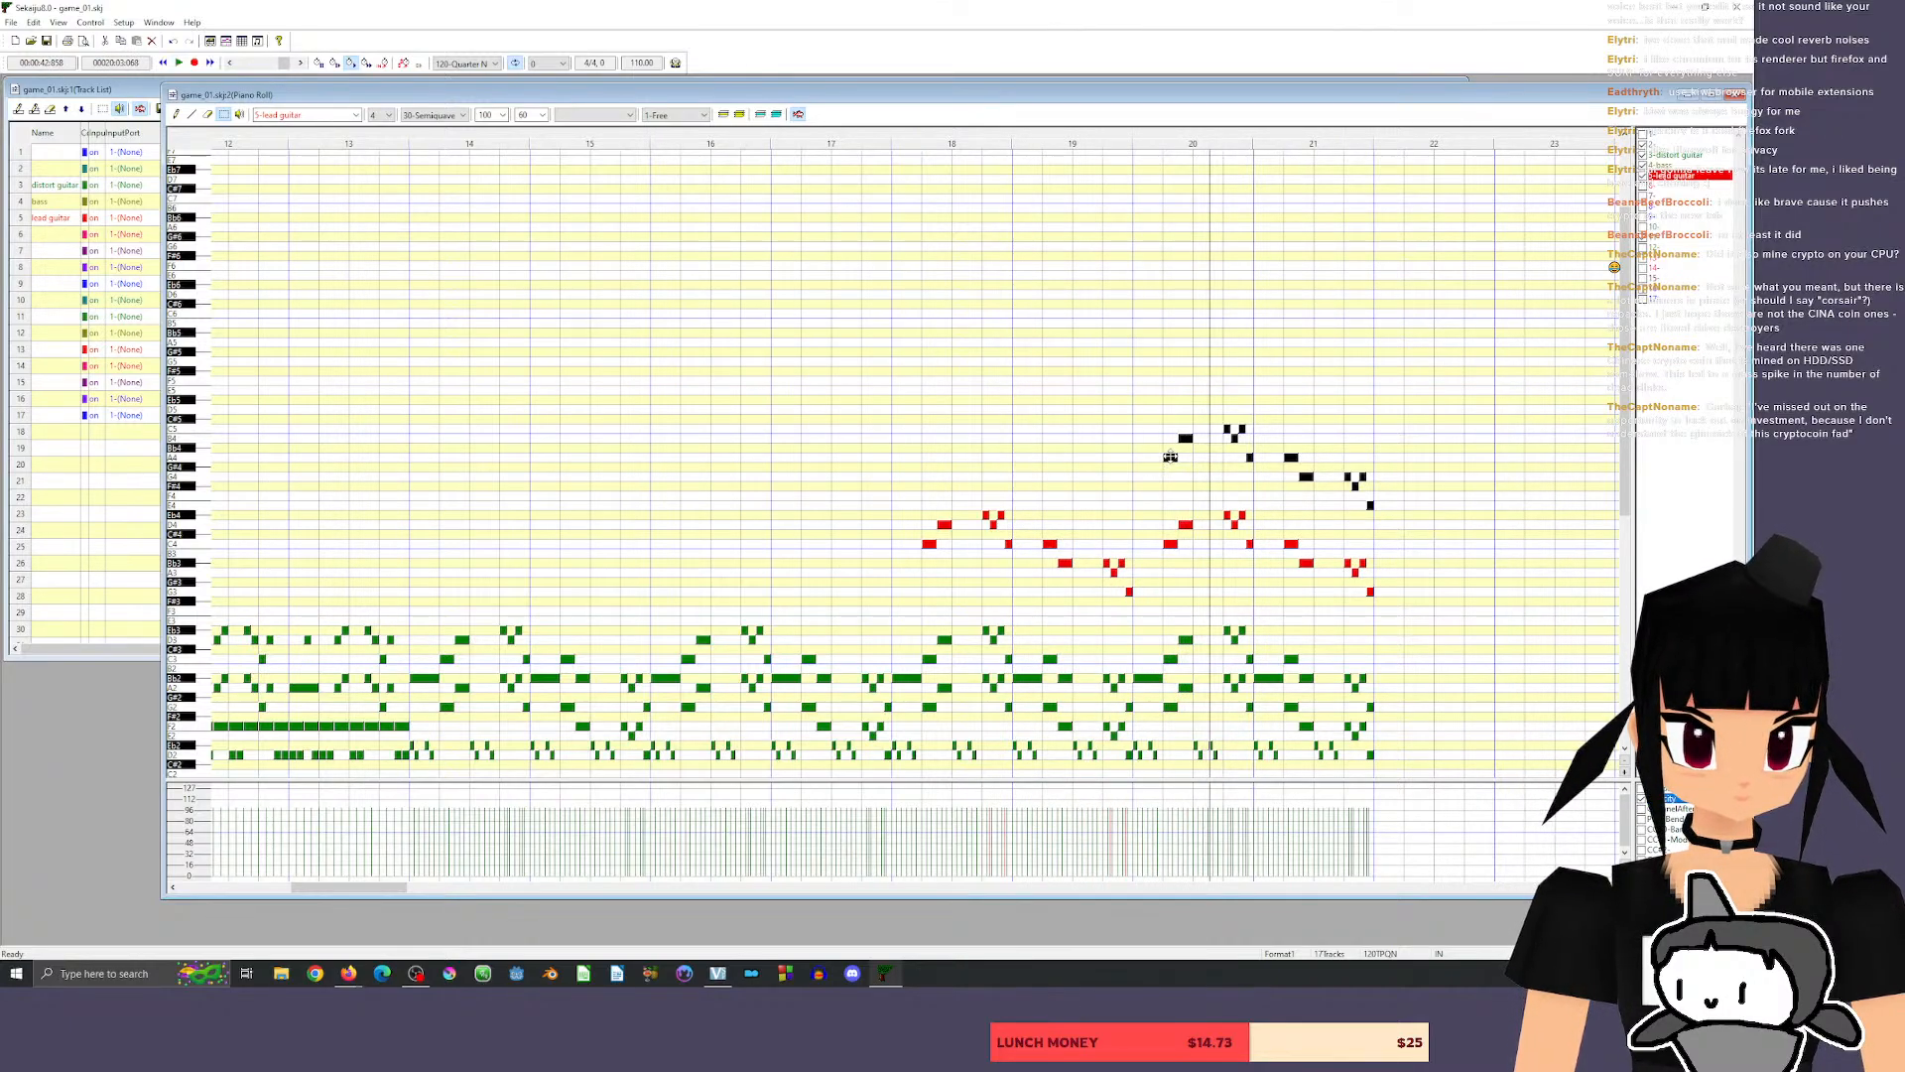
drag(1170, 457, 1170, 476)
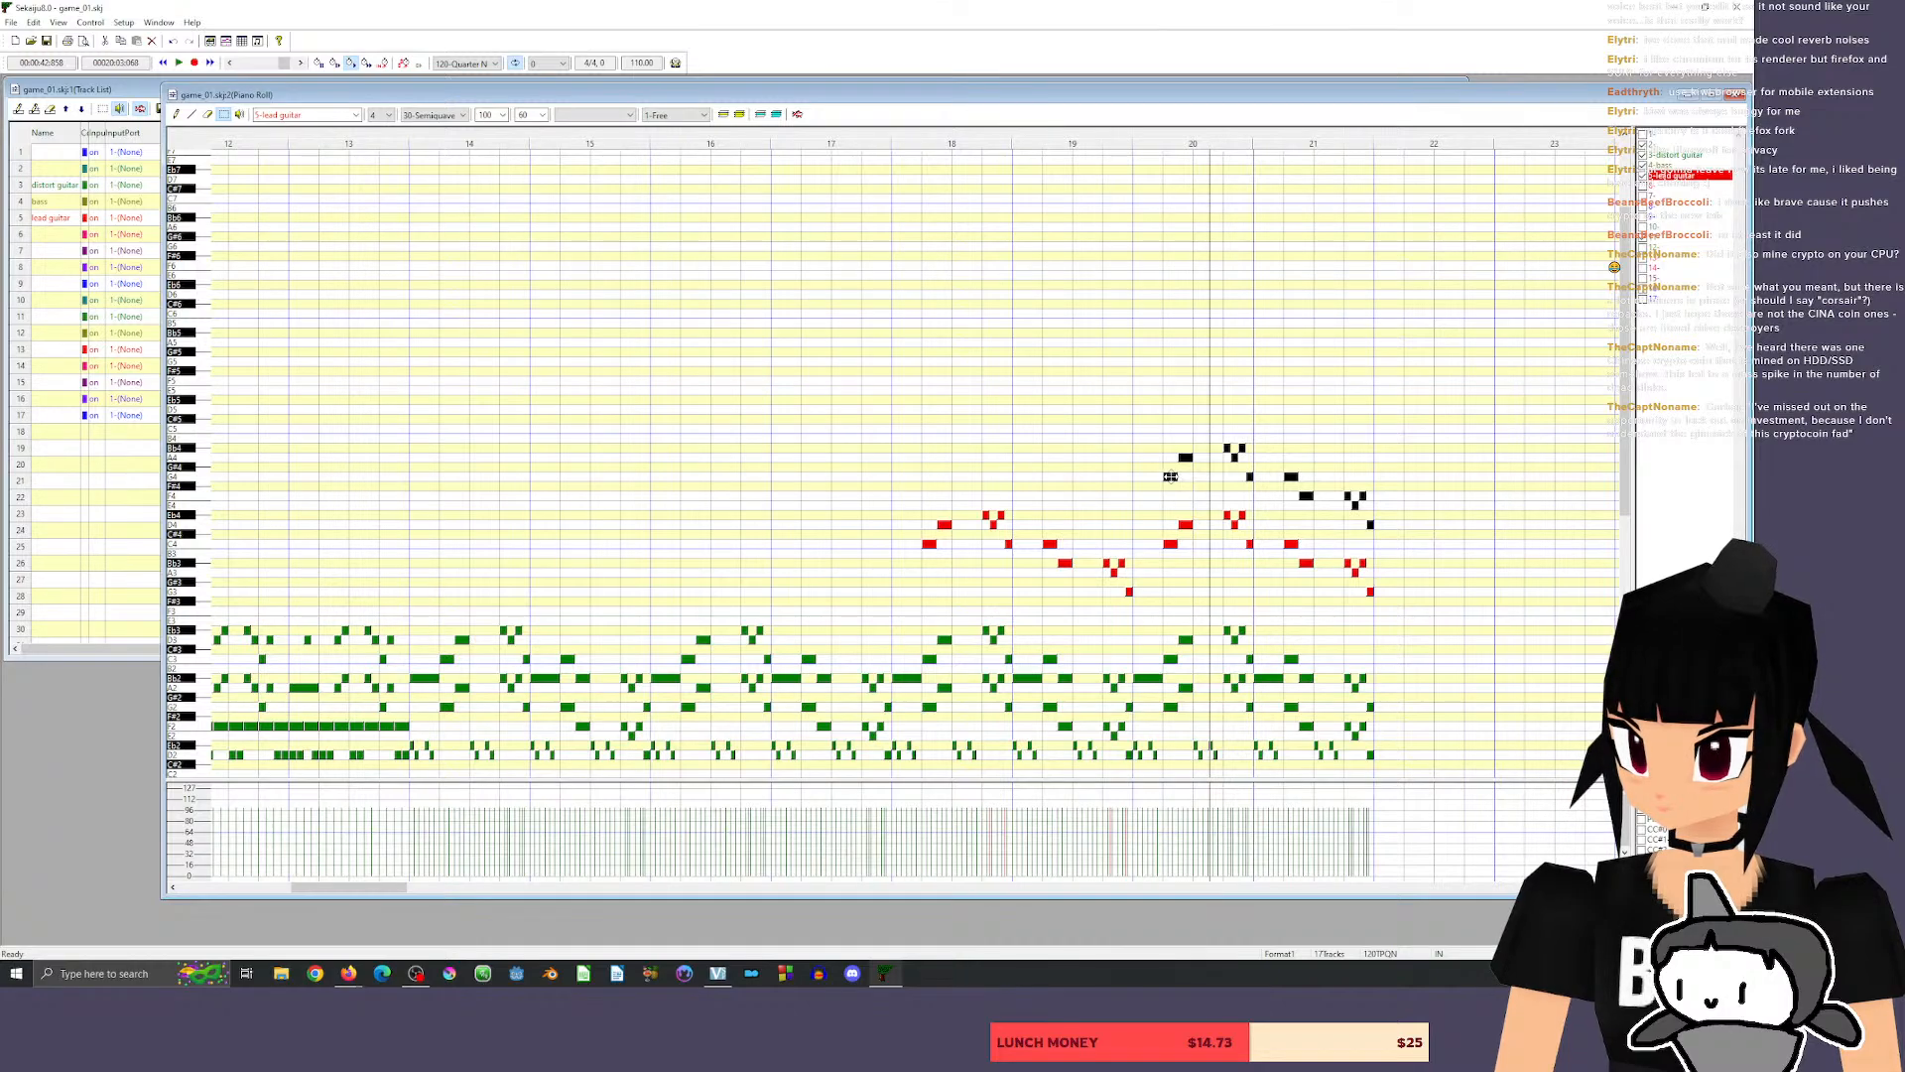
click(1130, 147)
key(space)
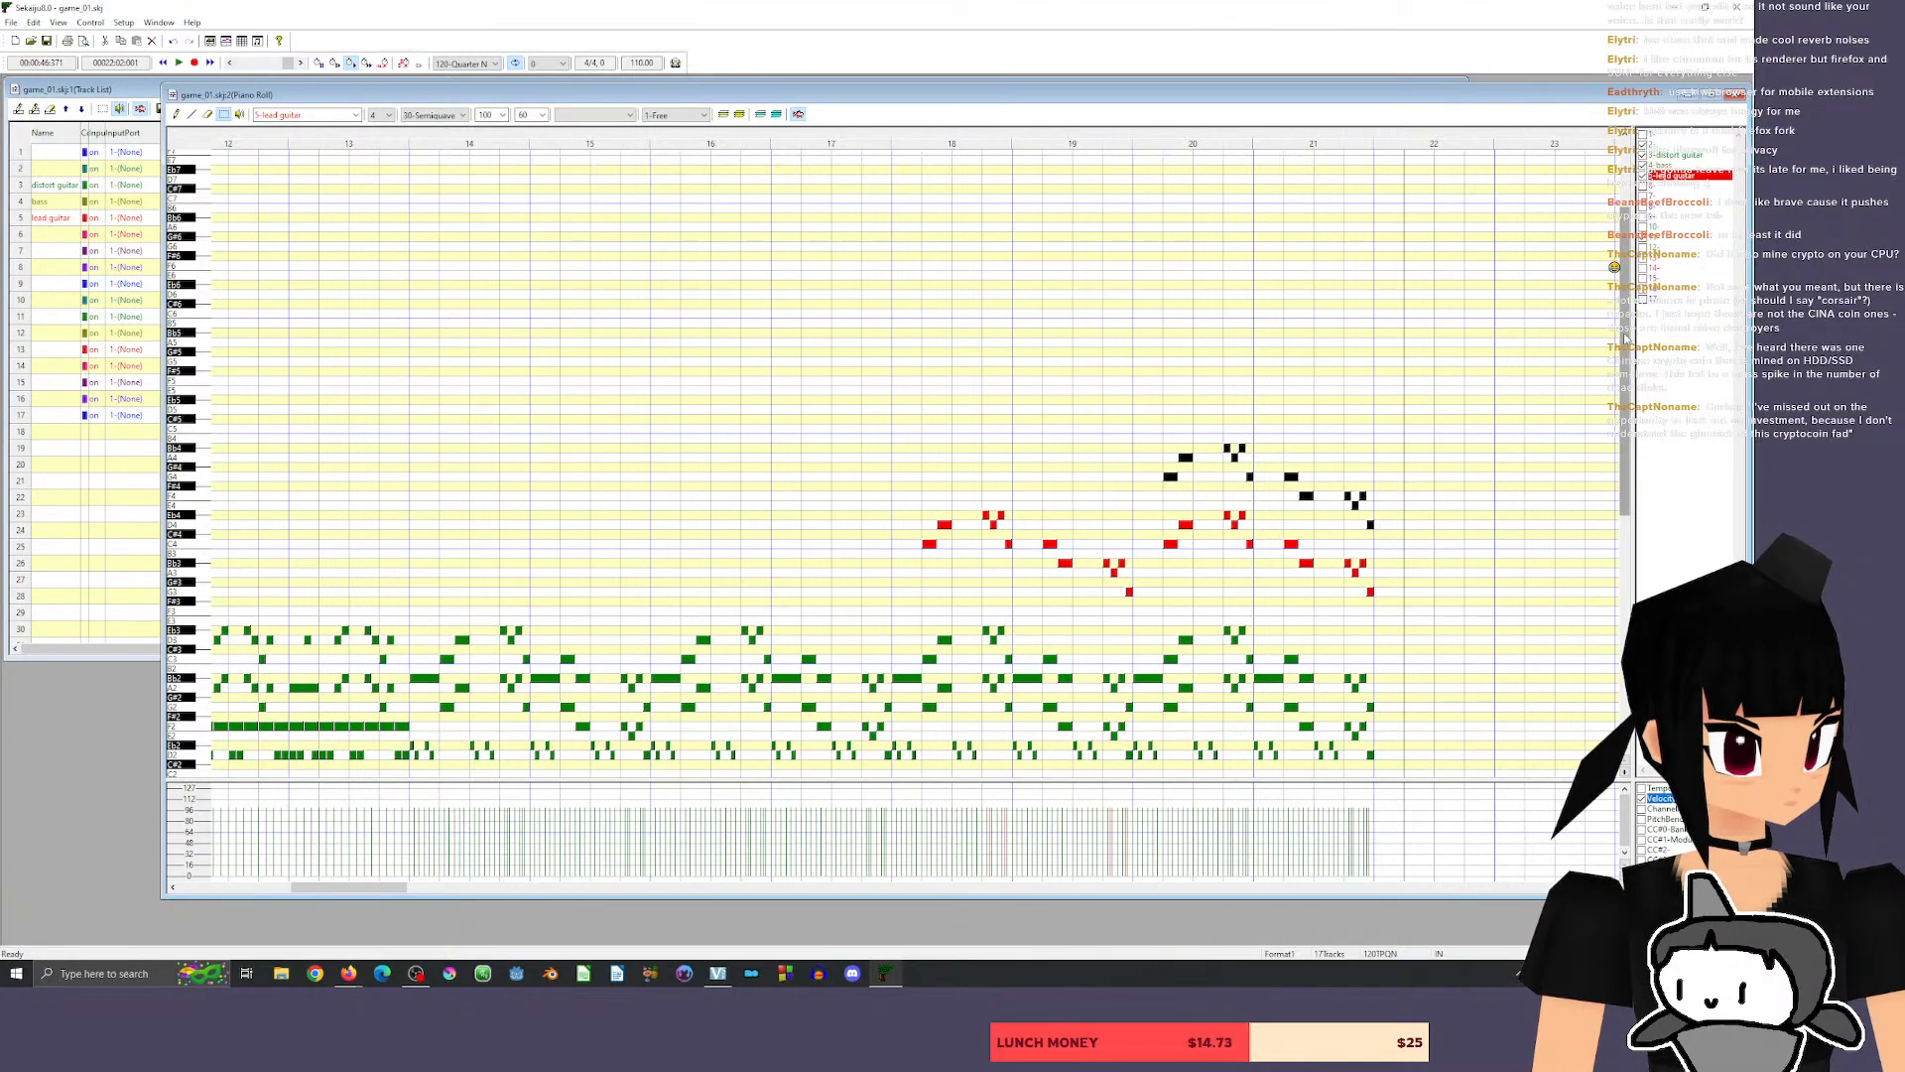
Listen to the song from its beginning through measure 16.
scroll(1616, 464, down, 5)
scroll(1615, 464, up, 1)
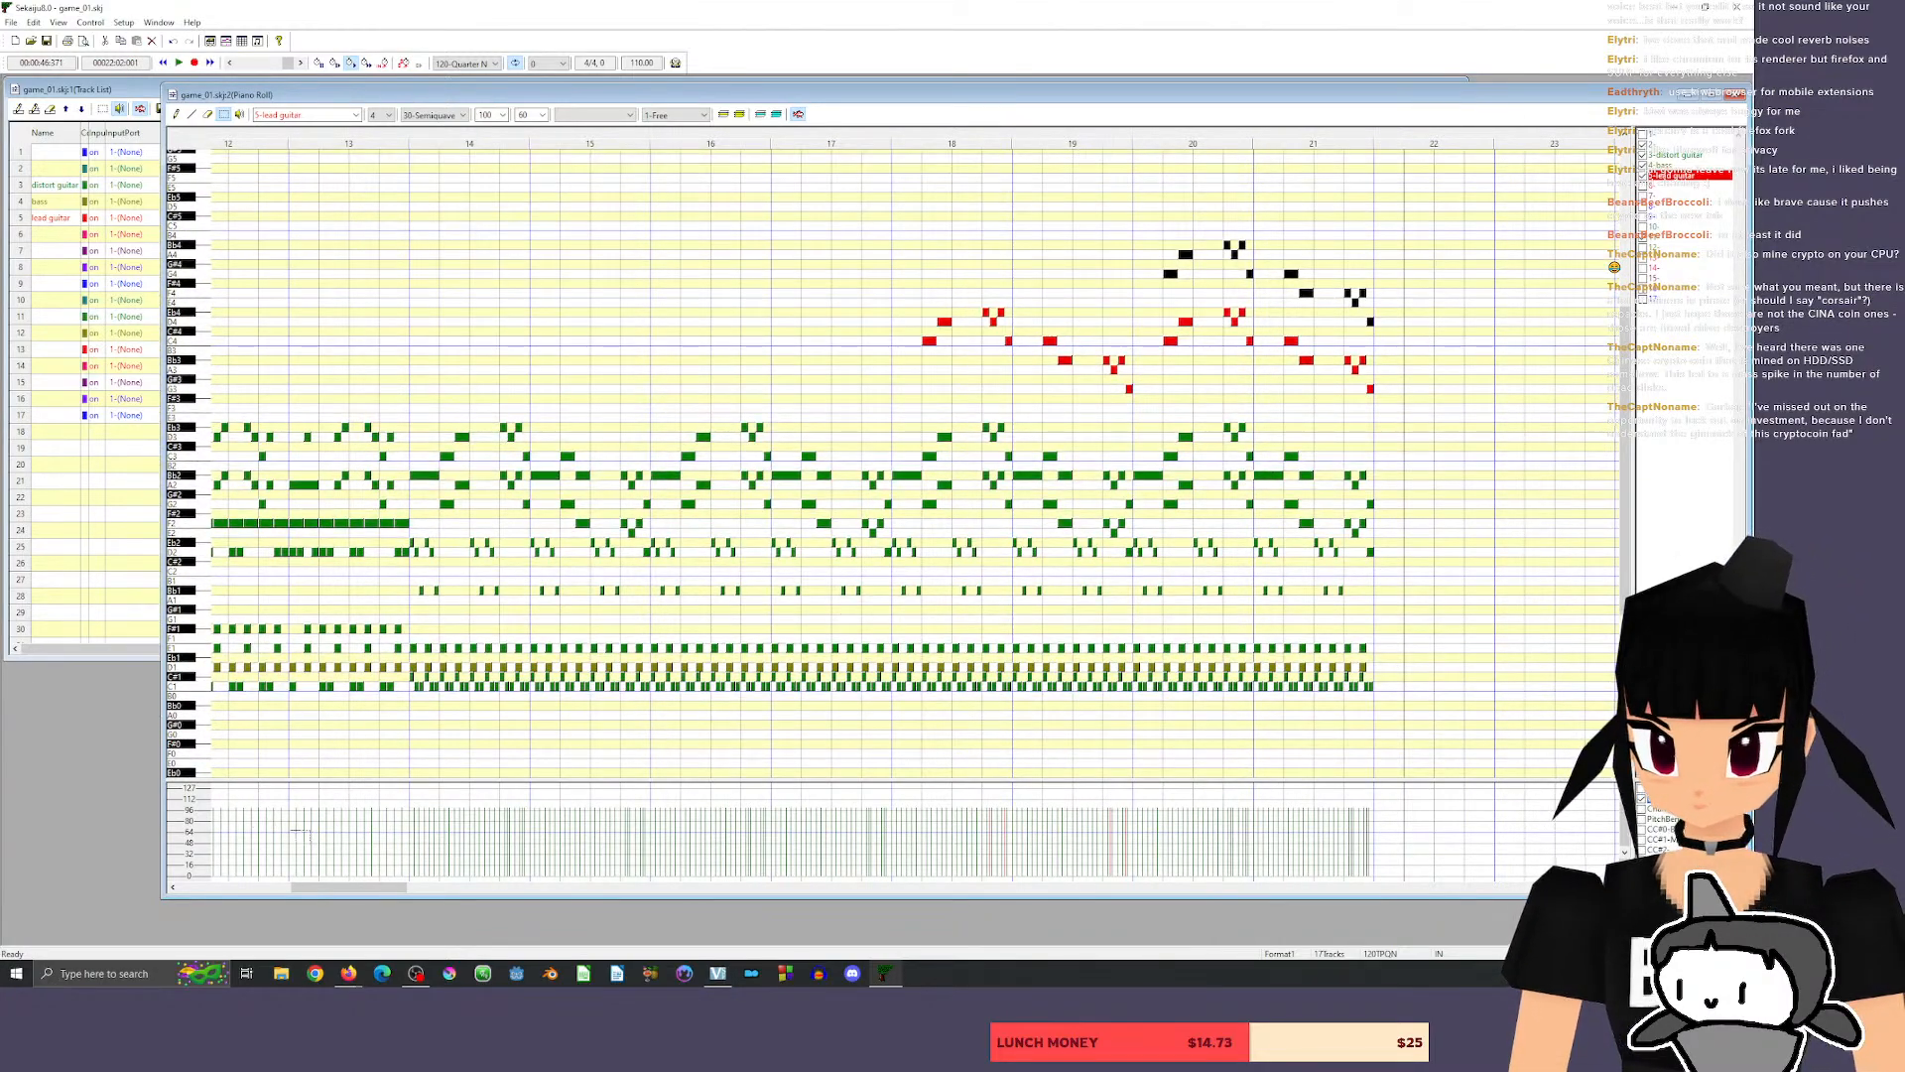
drag(343, 898, 230, 898)
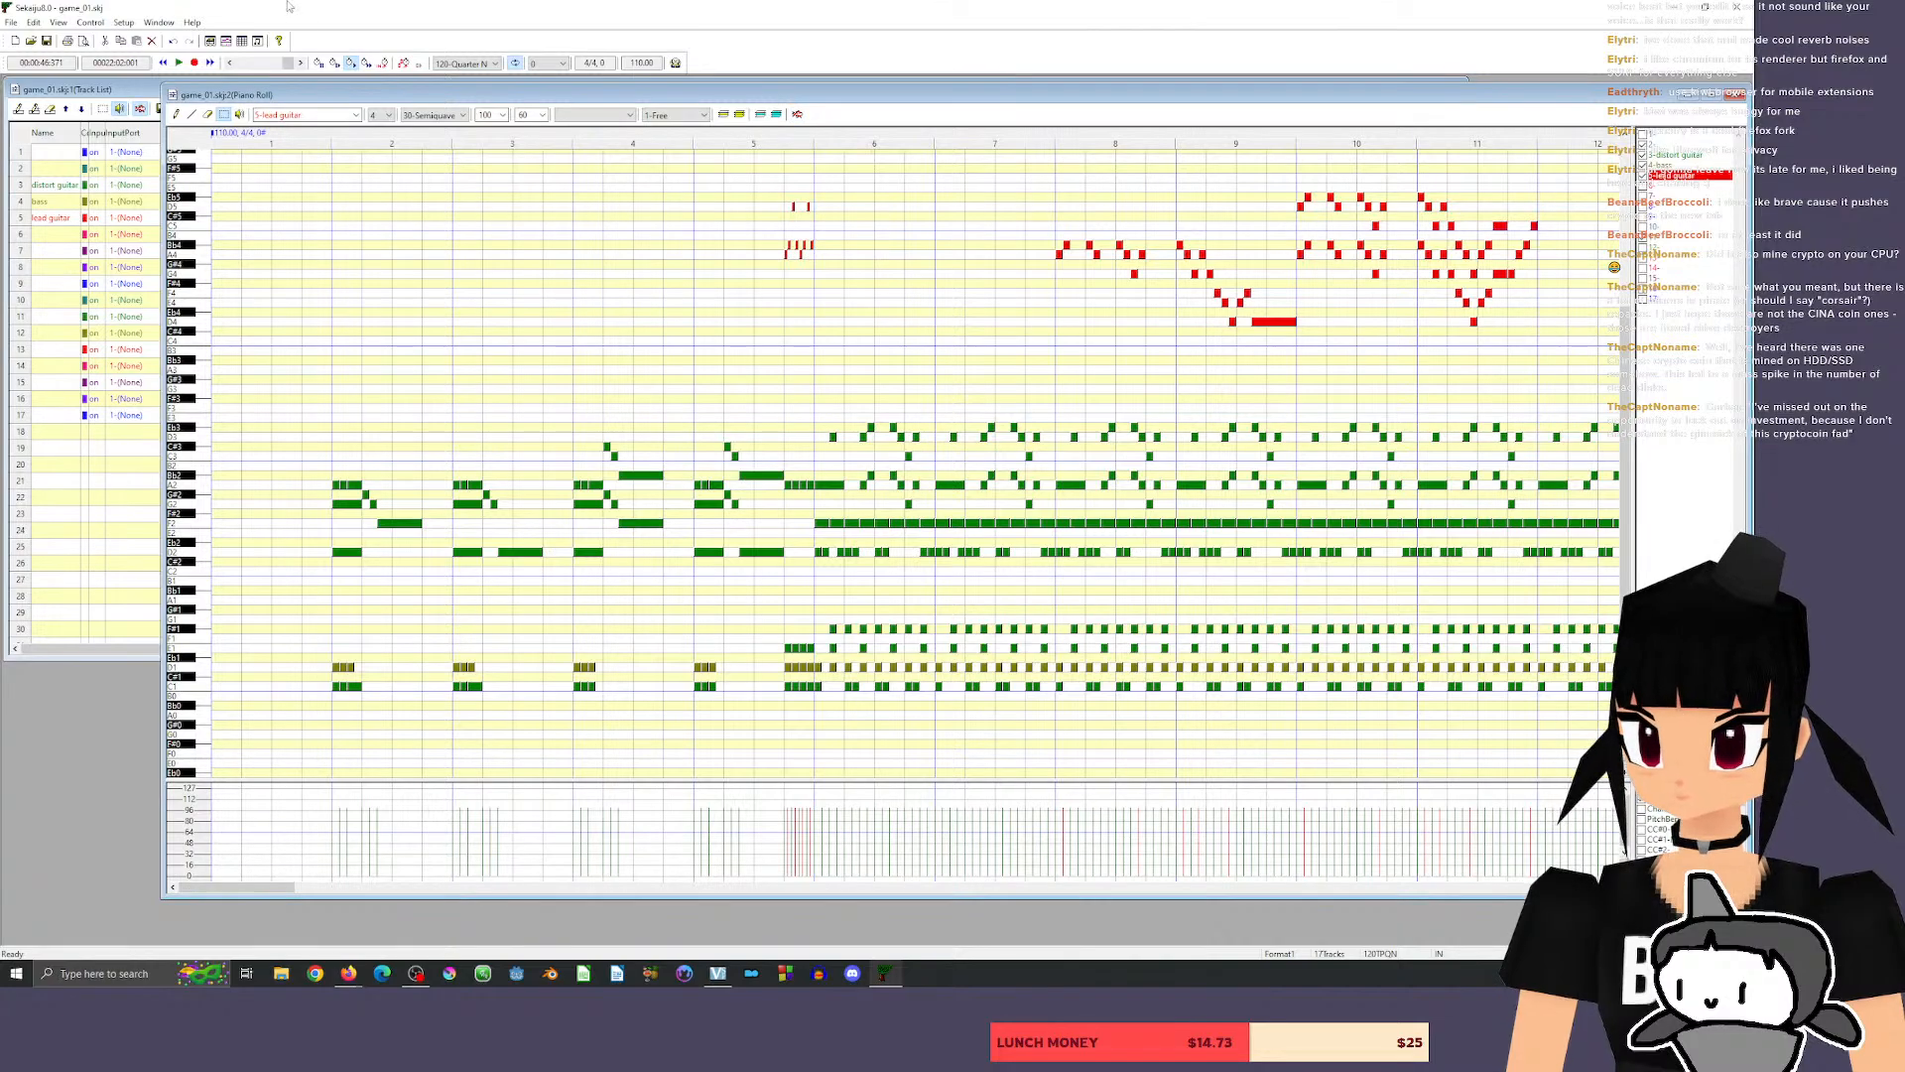
click(321, 132)
key(space)
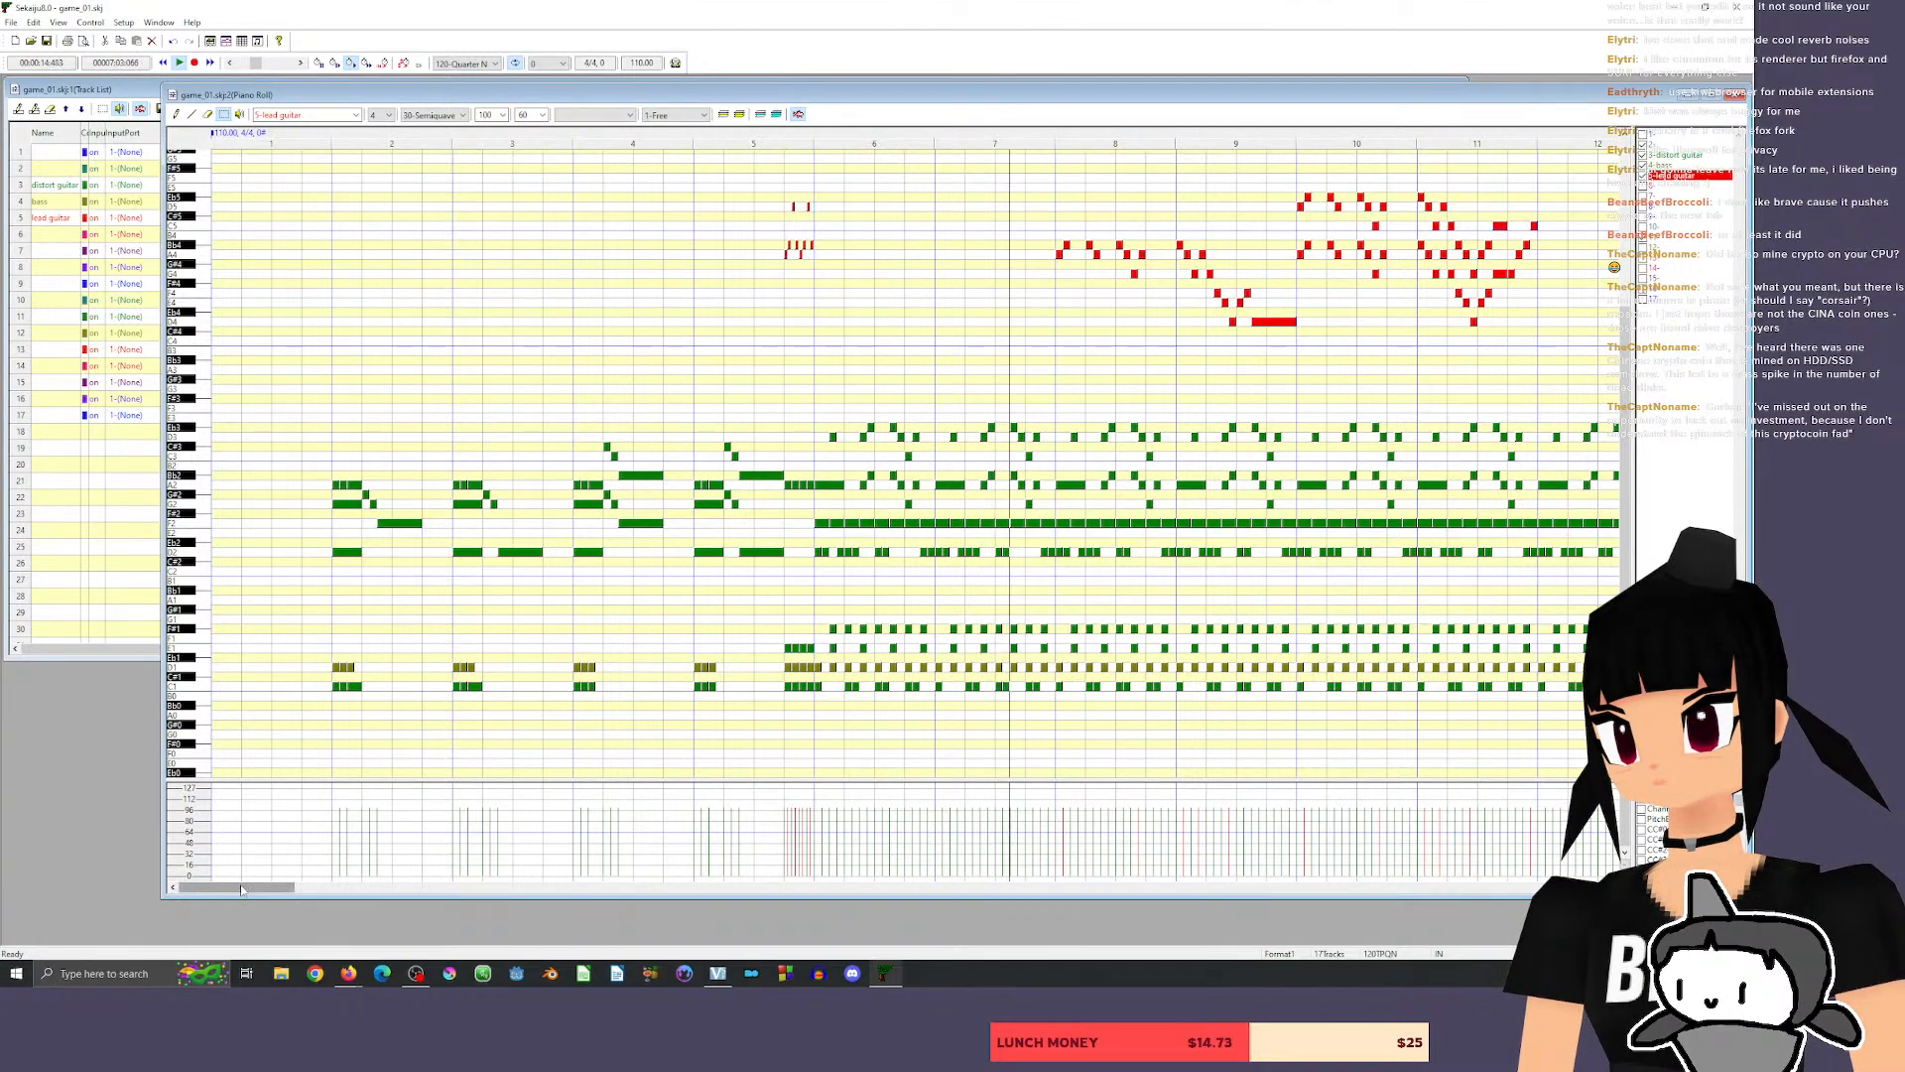
drag(242, 887, 328, 851)
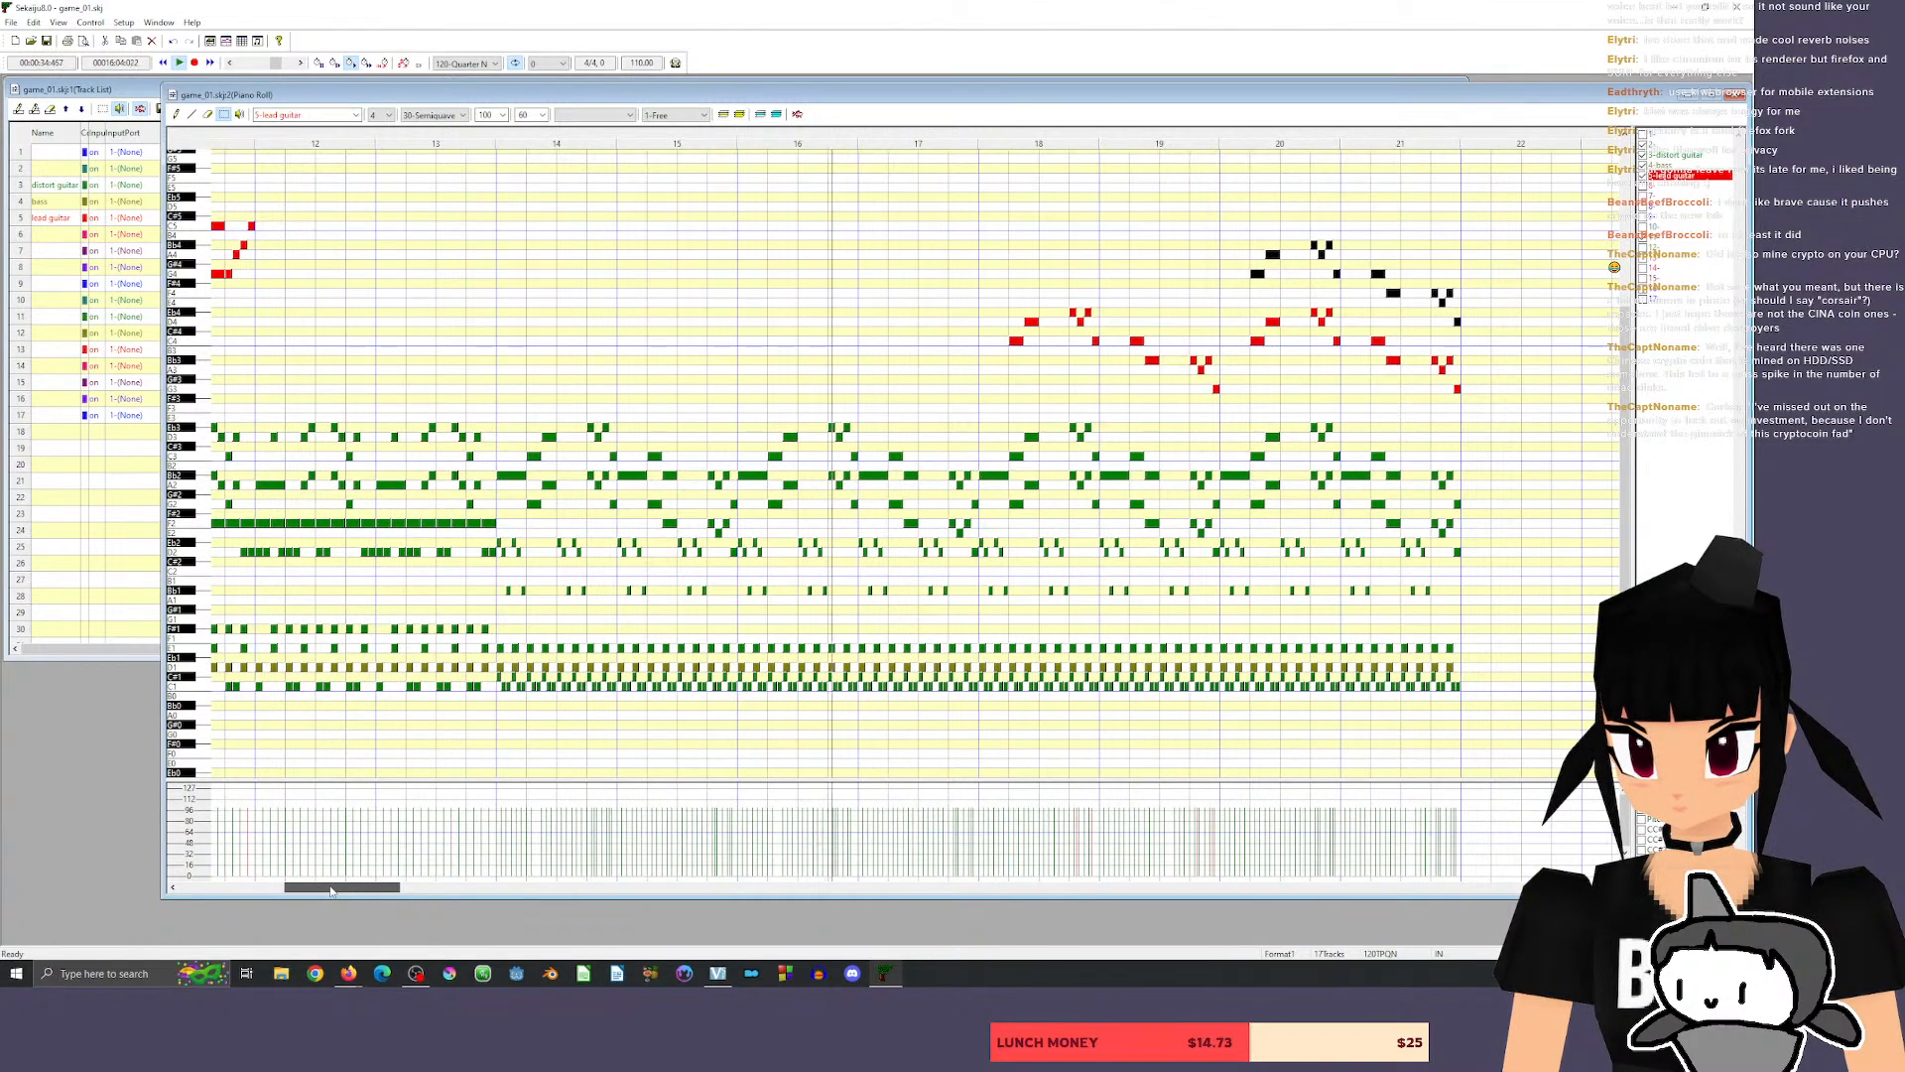
key(space)
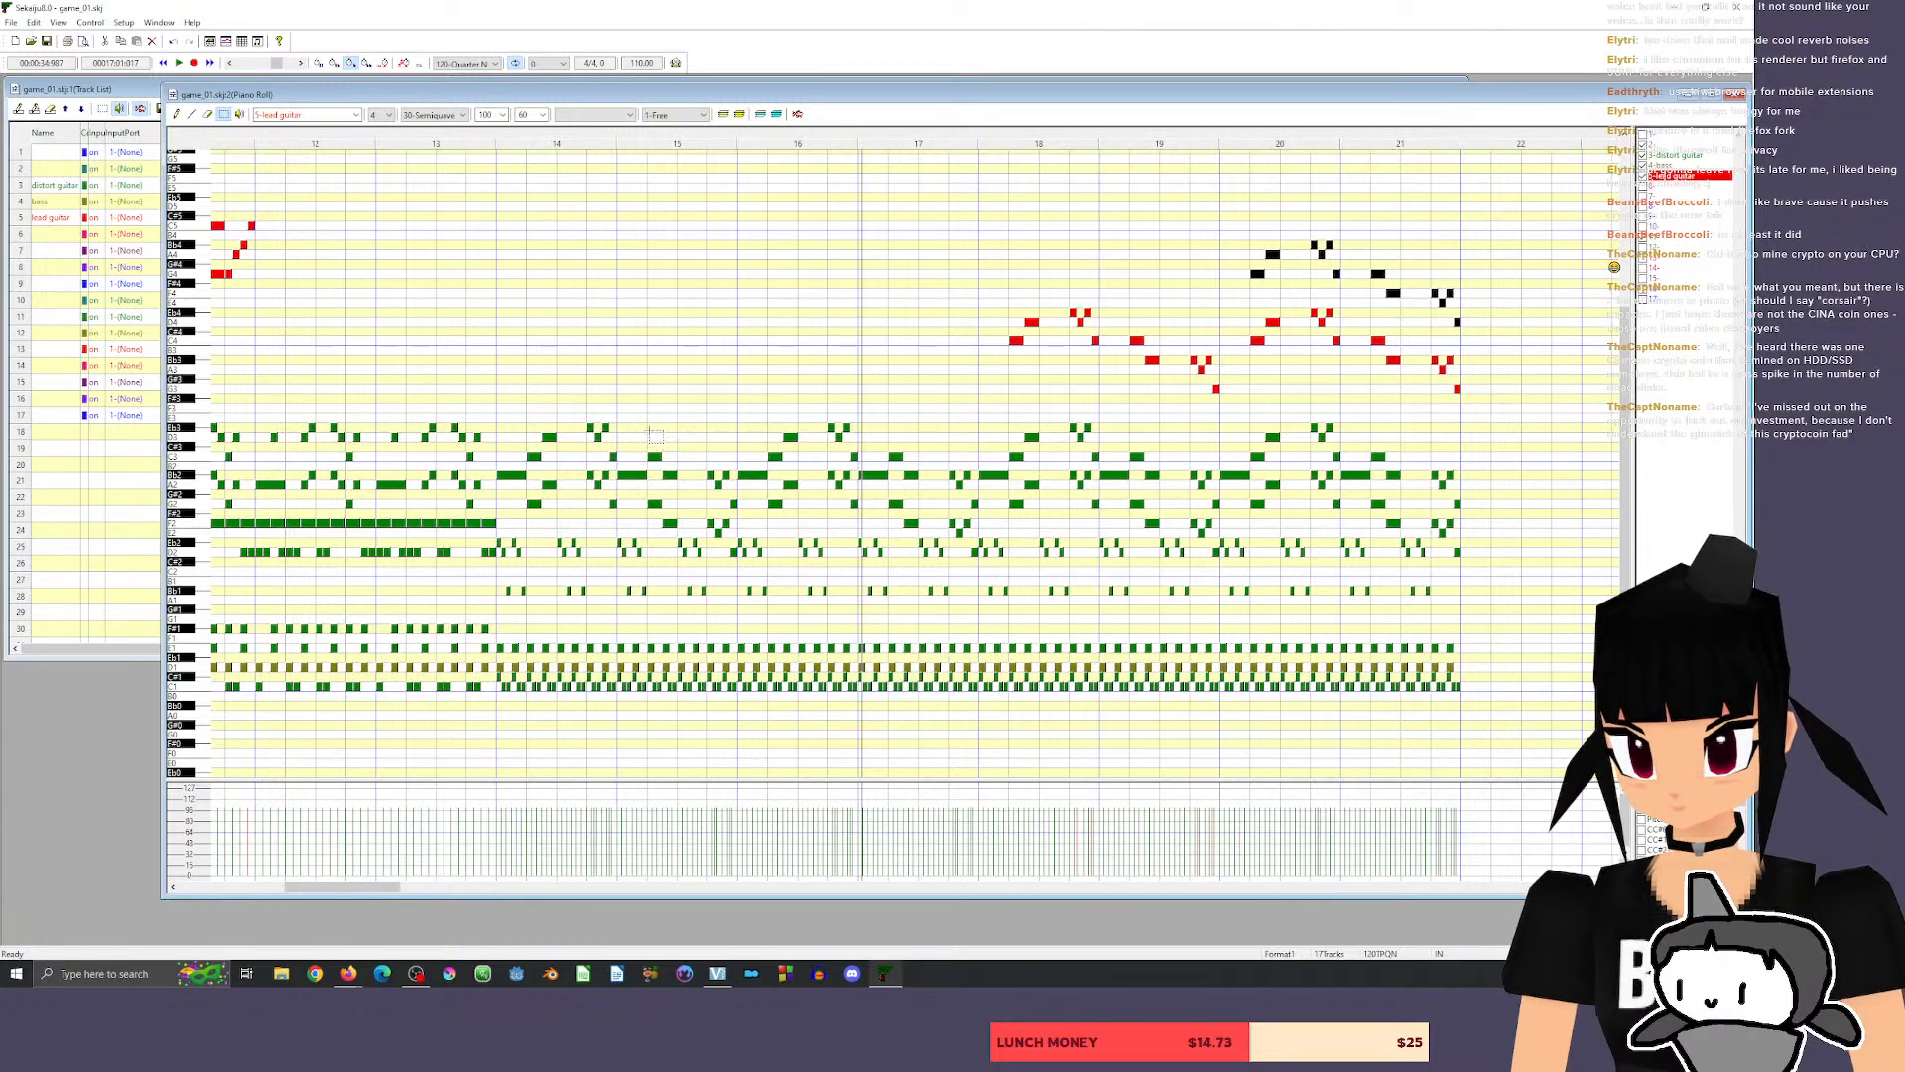
Delete the upper distorted guitar riff notes in measures 14 and 15, keeping the low pattern, and listen to the passage.
drag(493, 395, 737, 544)
key(Delete)
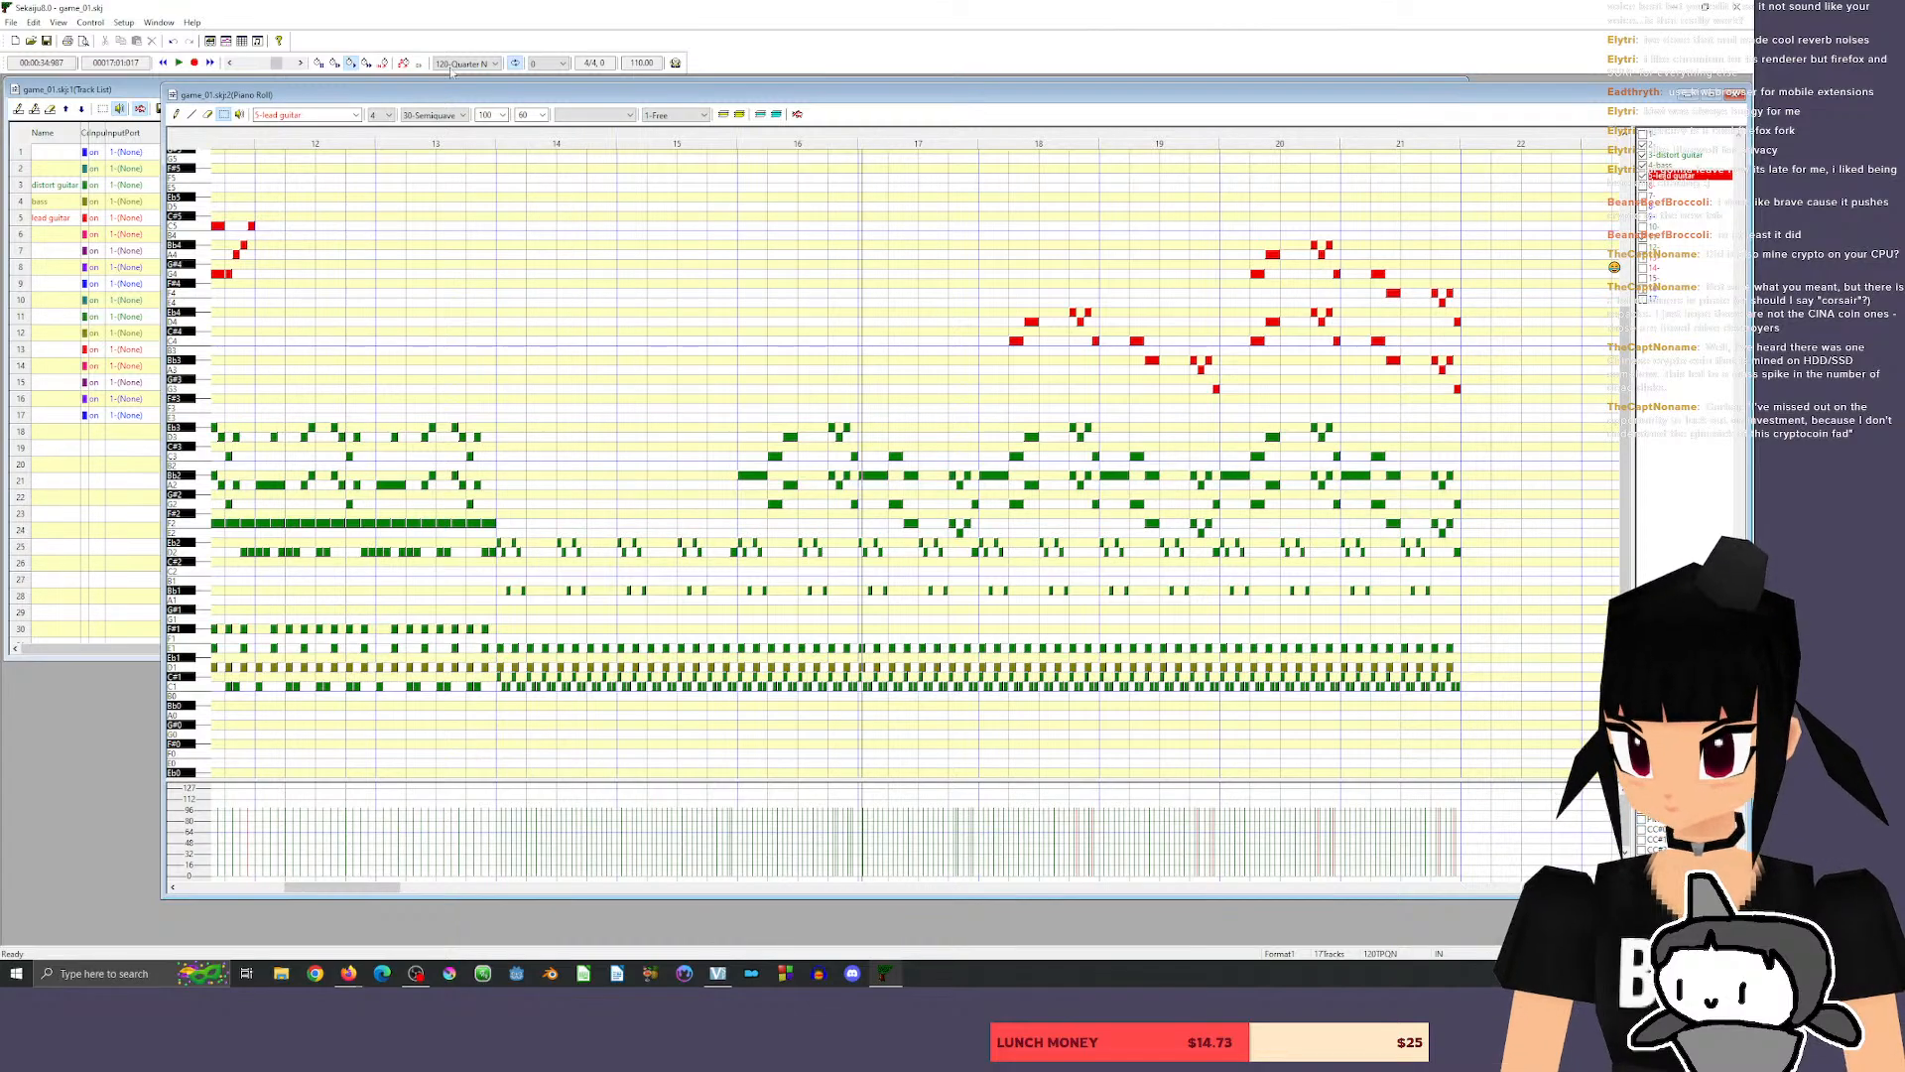
click(308, 139)
key(space)
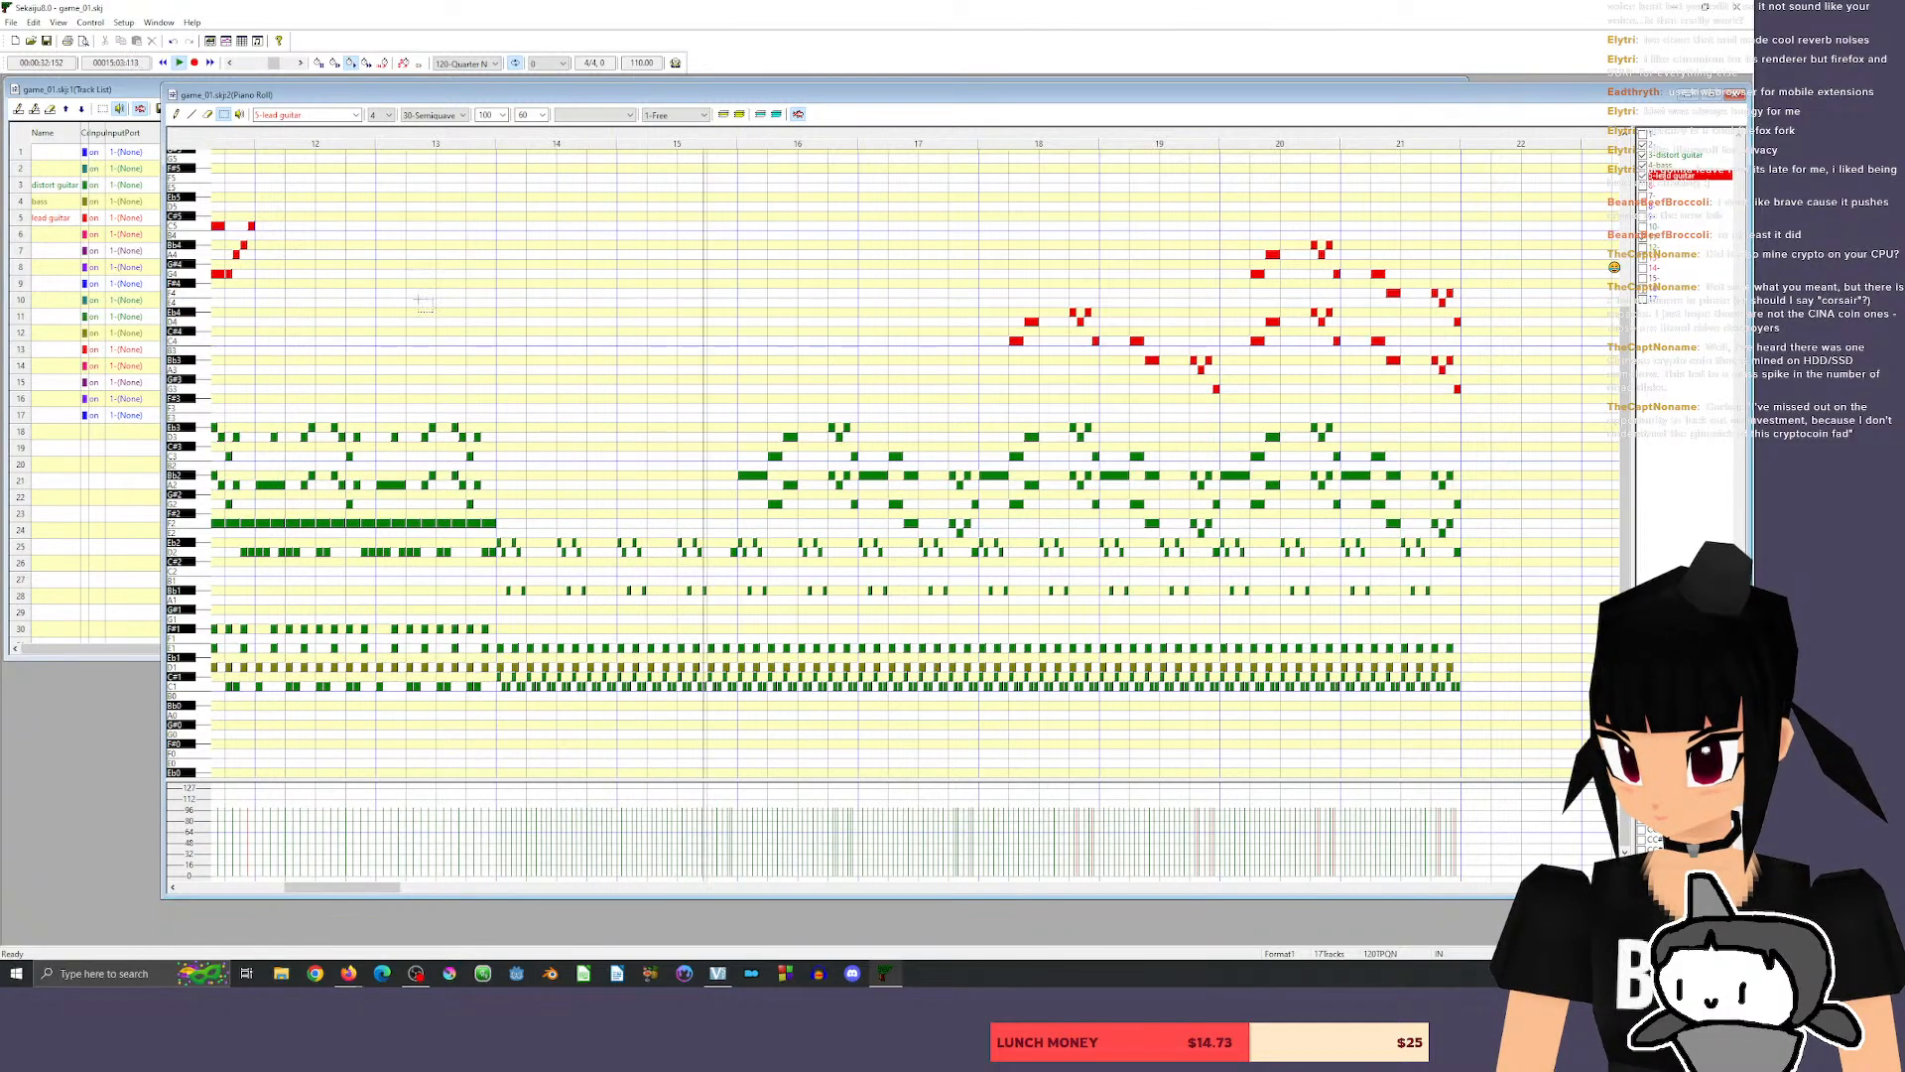
key(space)
Copy the short low distorted guitar pattern at the start of measure 14 onto every beat of measures 14 and 15.
drag(494, 533, 537, 598)
drag(493, 536, 540, 604)
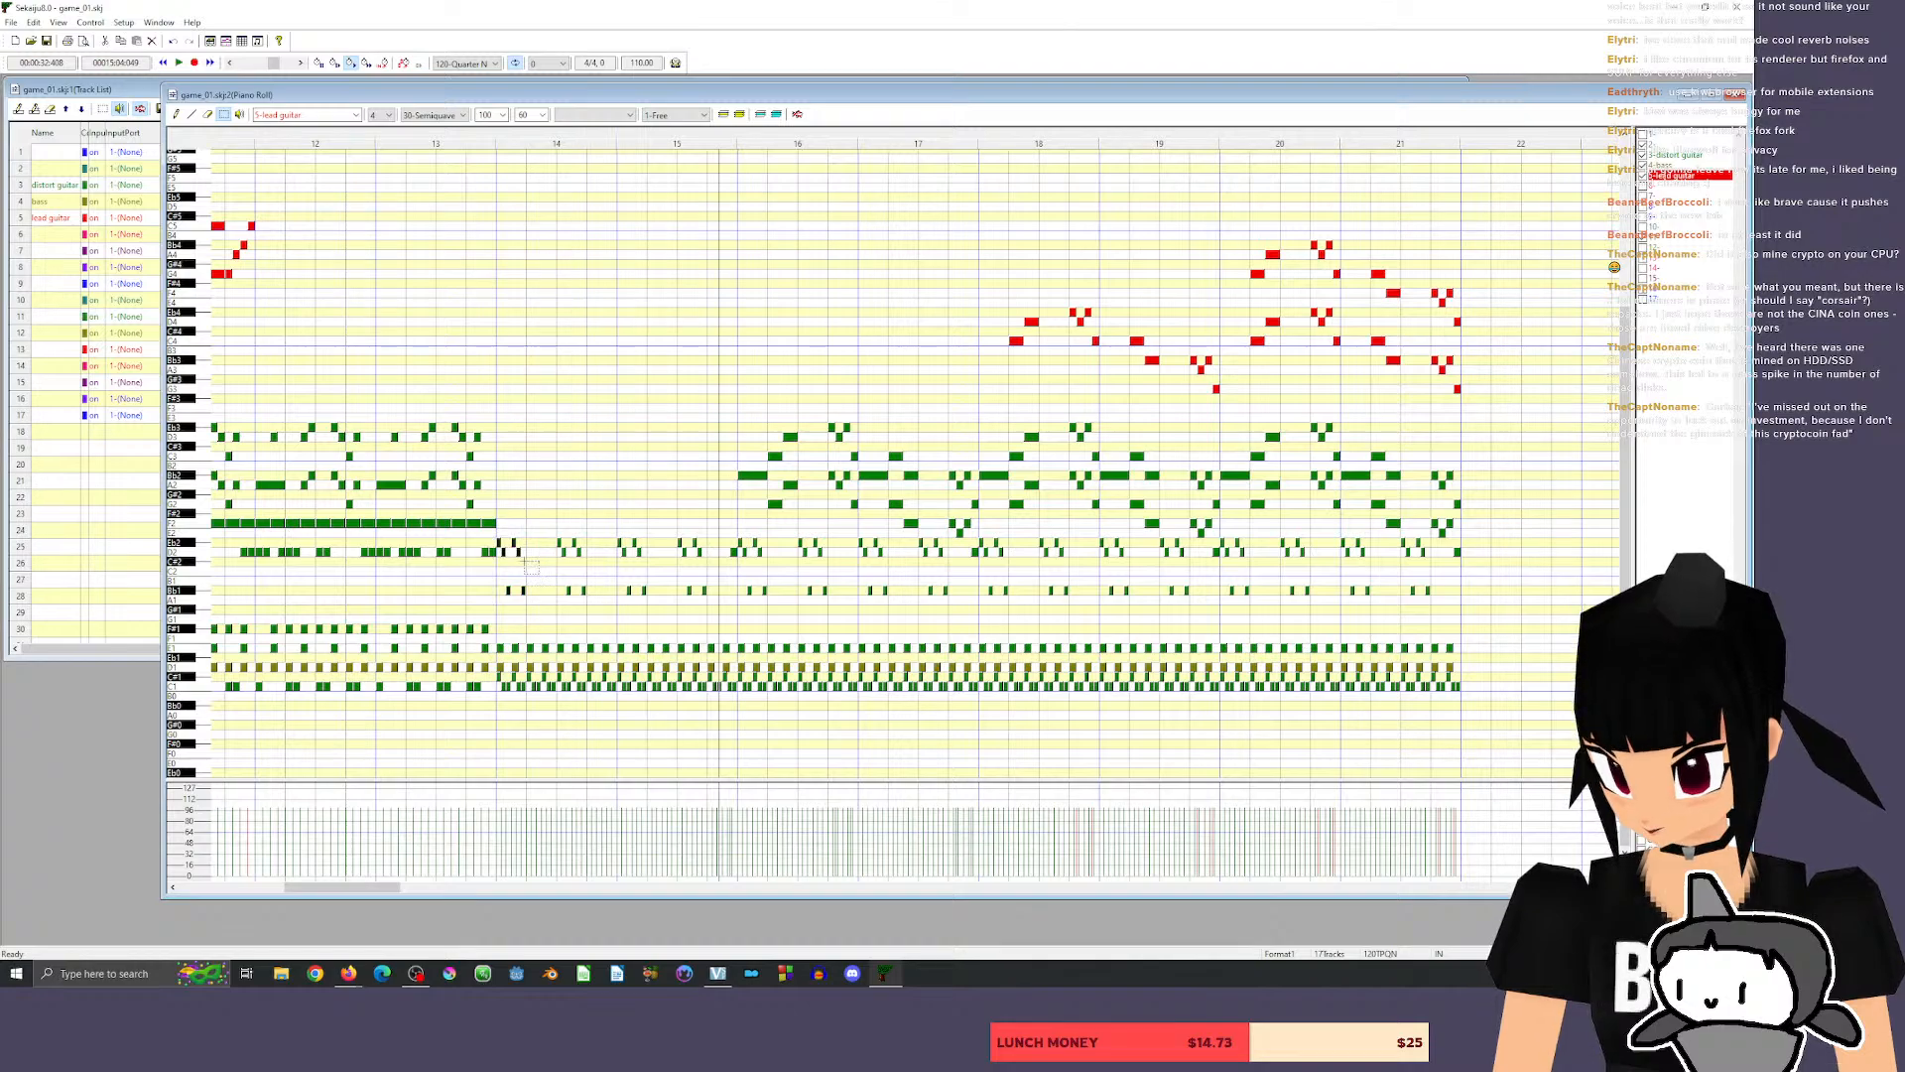
click(1612, 887)
click(1613, 887)
click(1613, 887)
click(1613, 887)
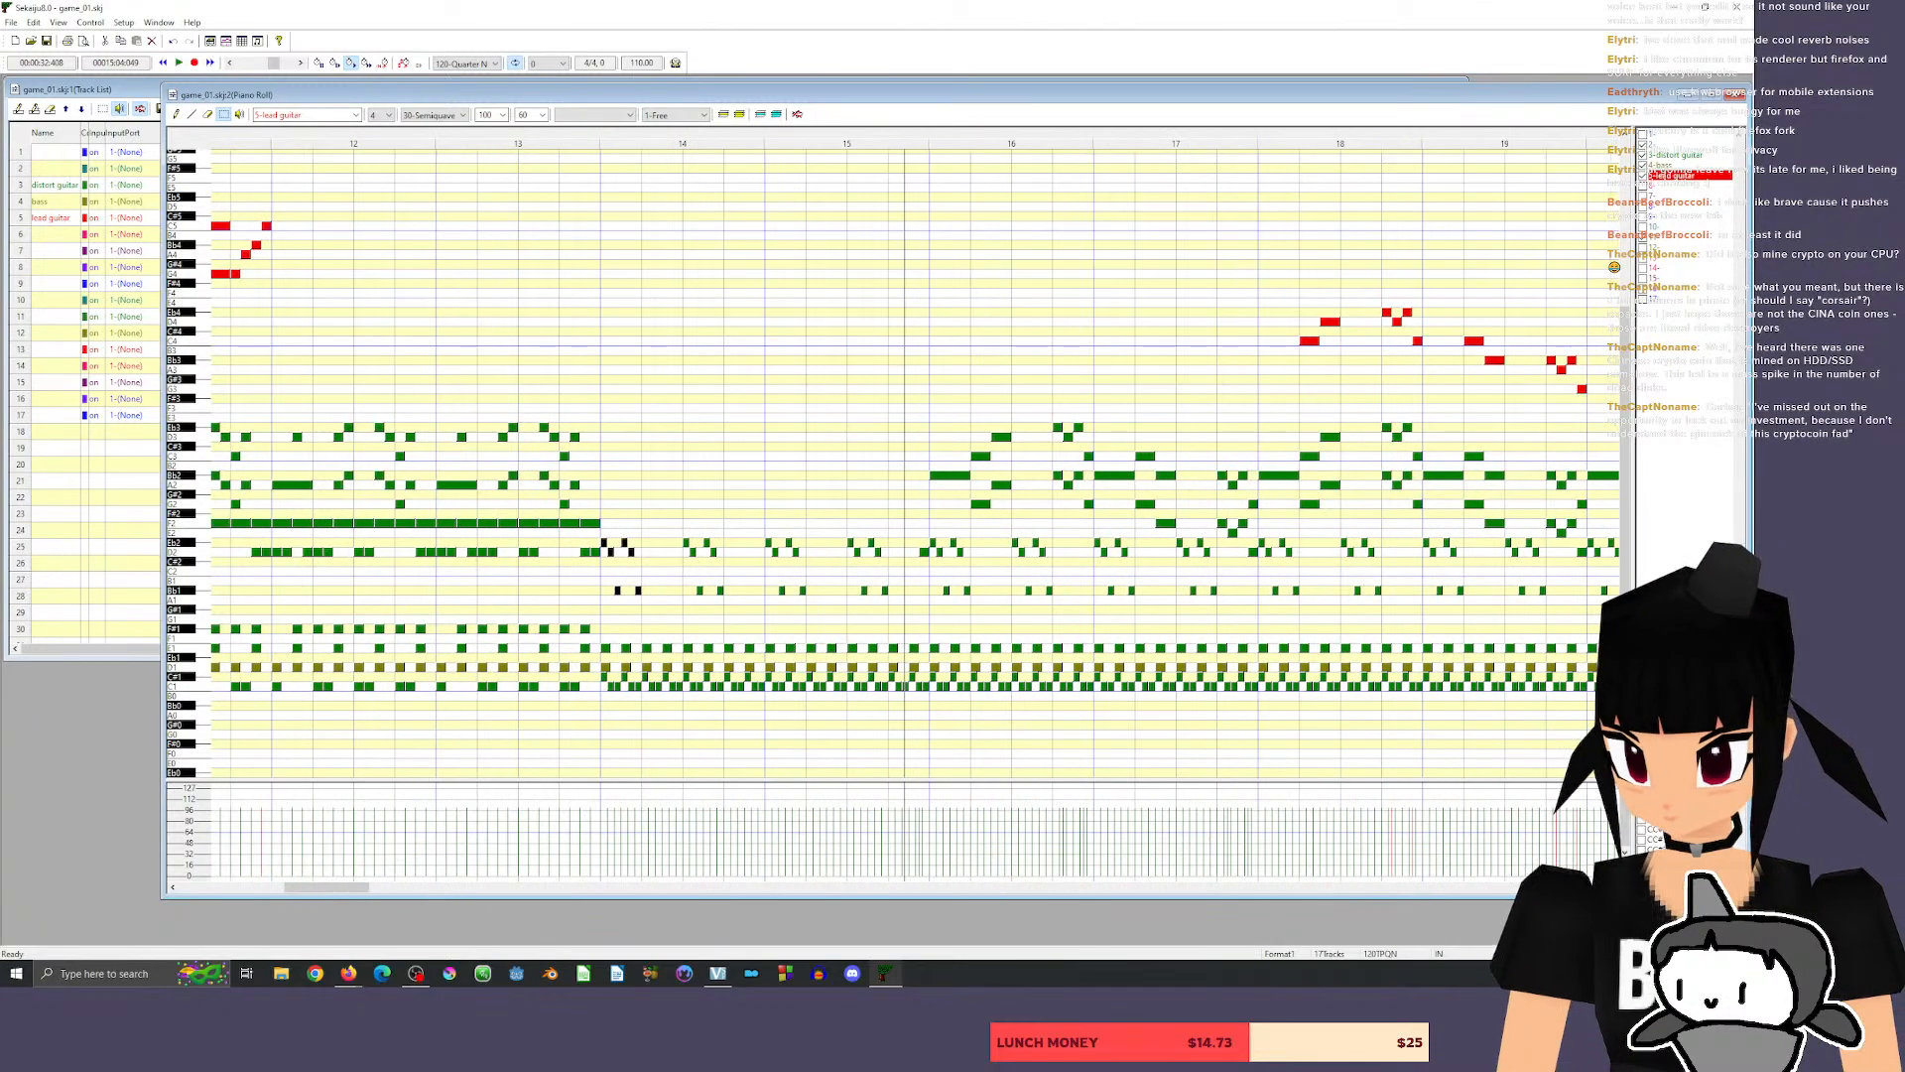
click(1612, 887)
click(1612, 887)
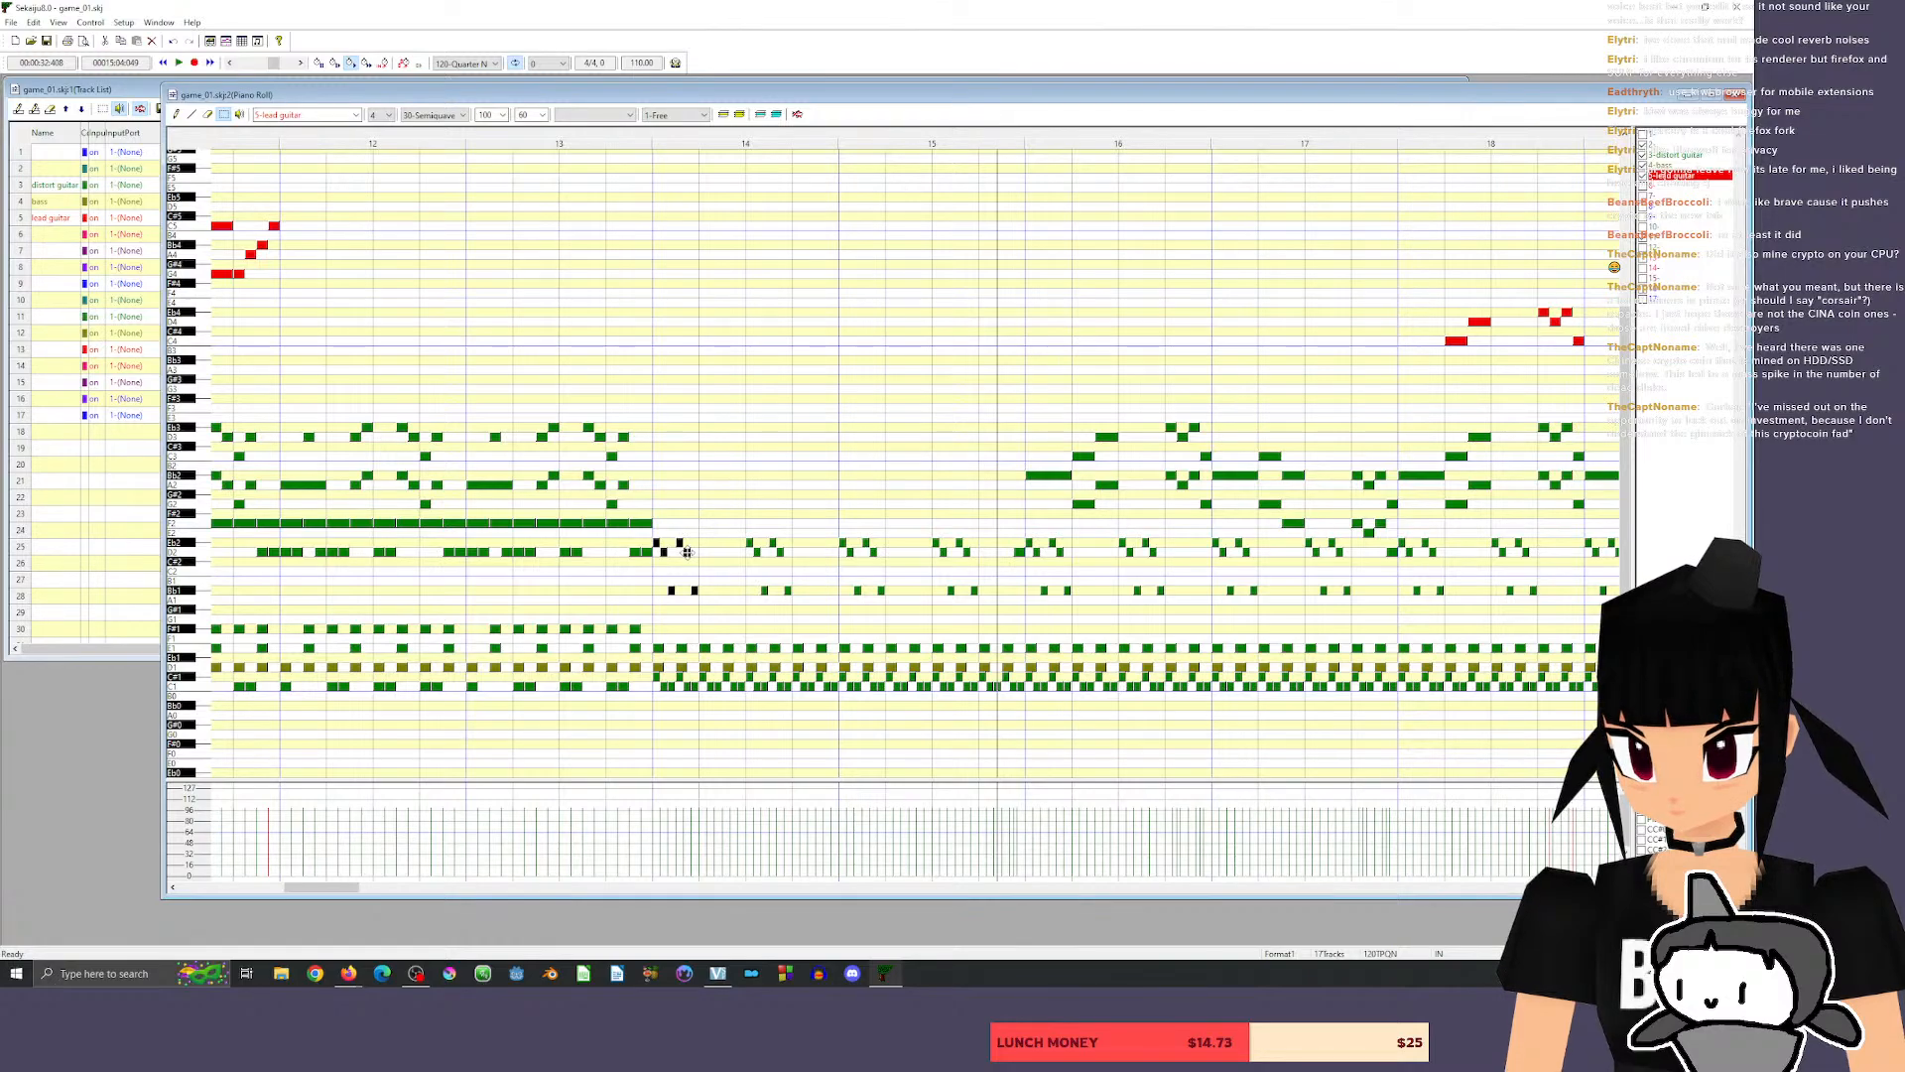
drag(687, 552, 1010, 552)
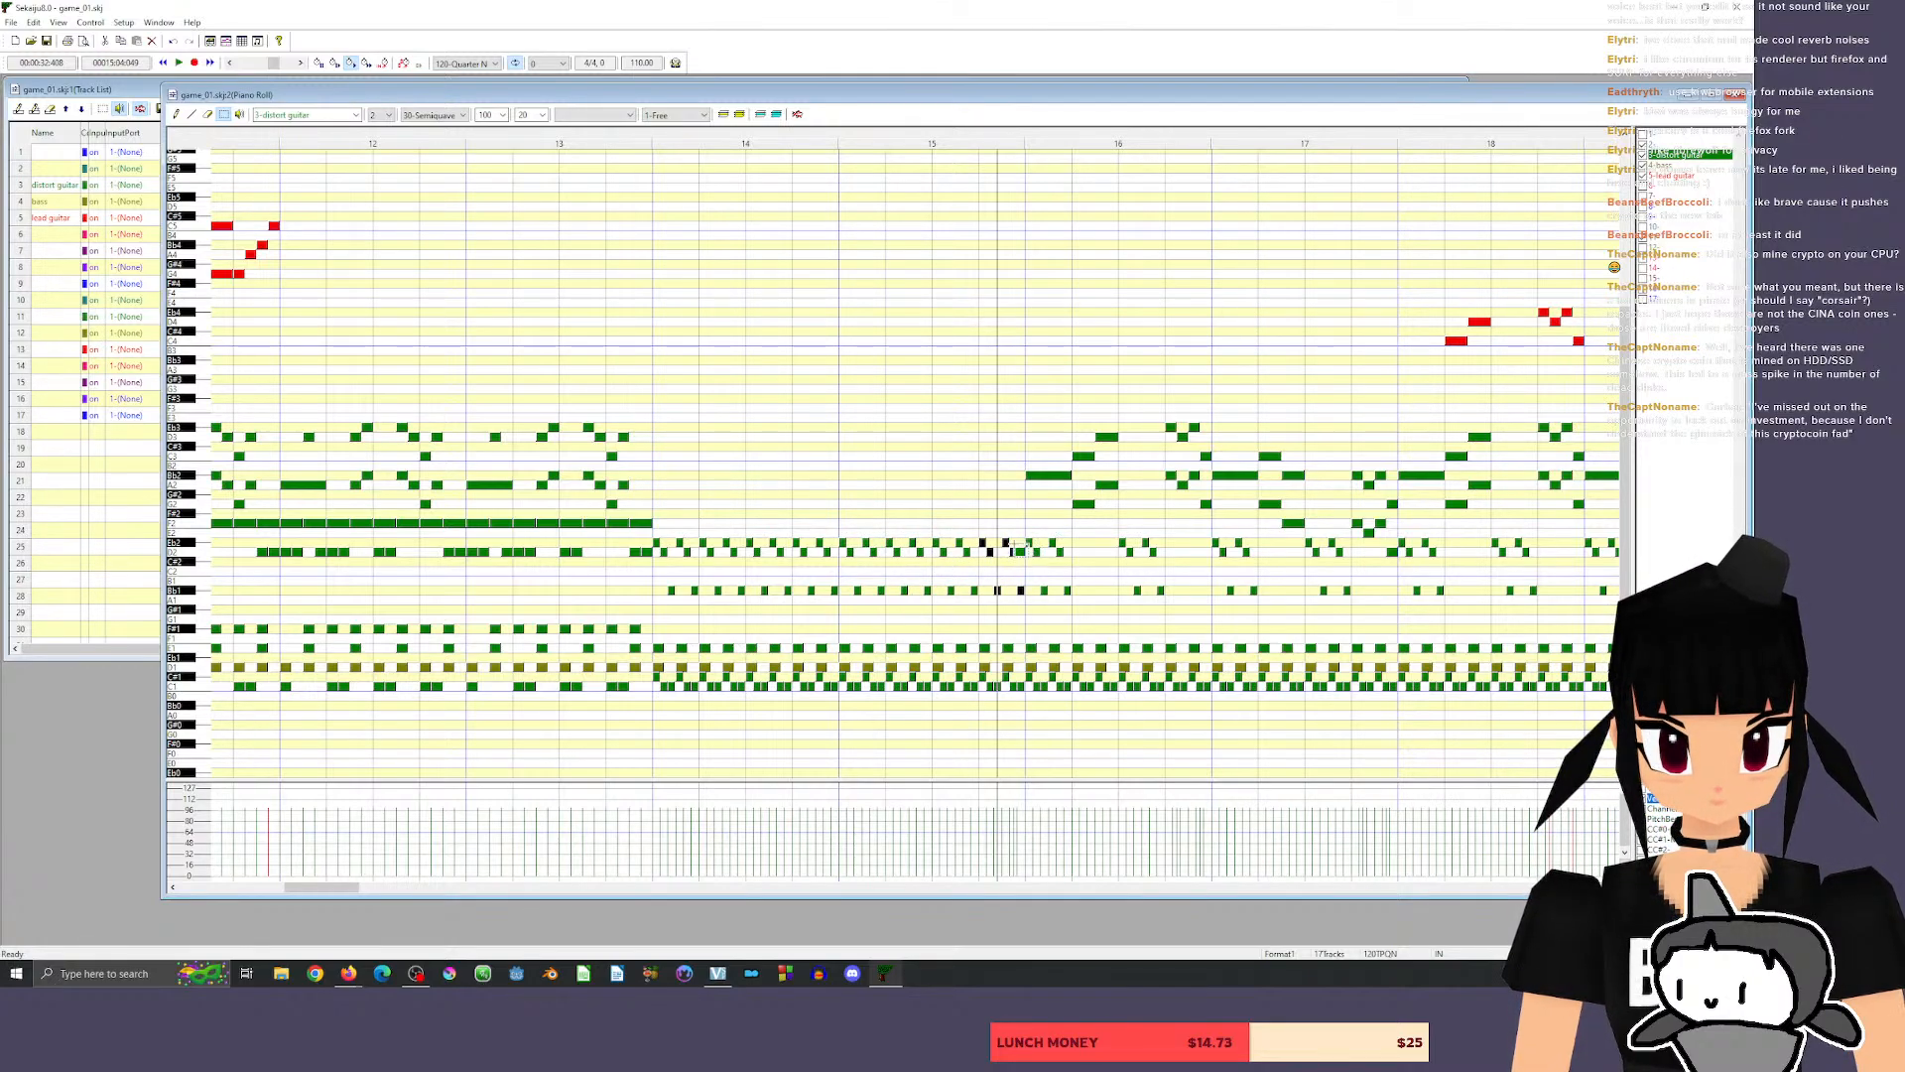
Listen to the riff section with the denser low guitar pattern in measures 14 and 15.
click(176, 114)
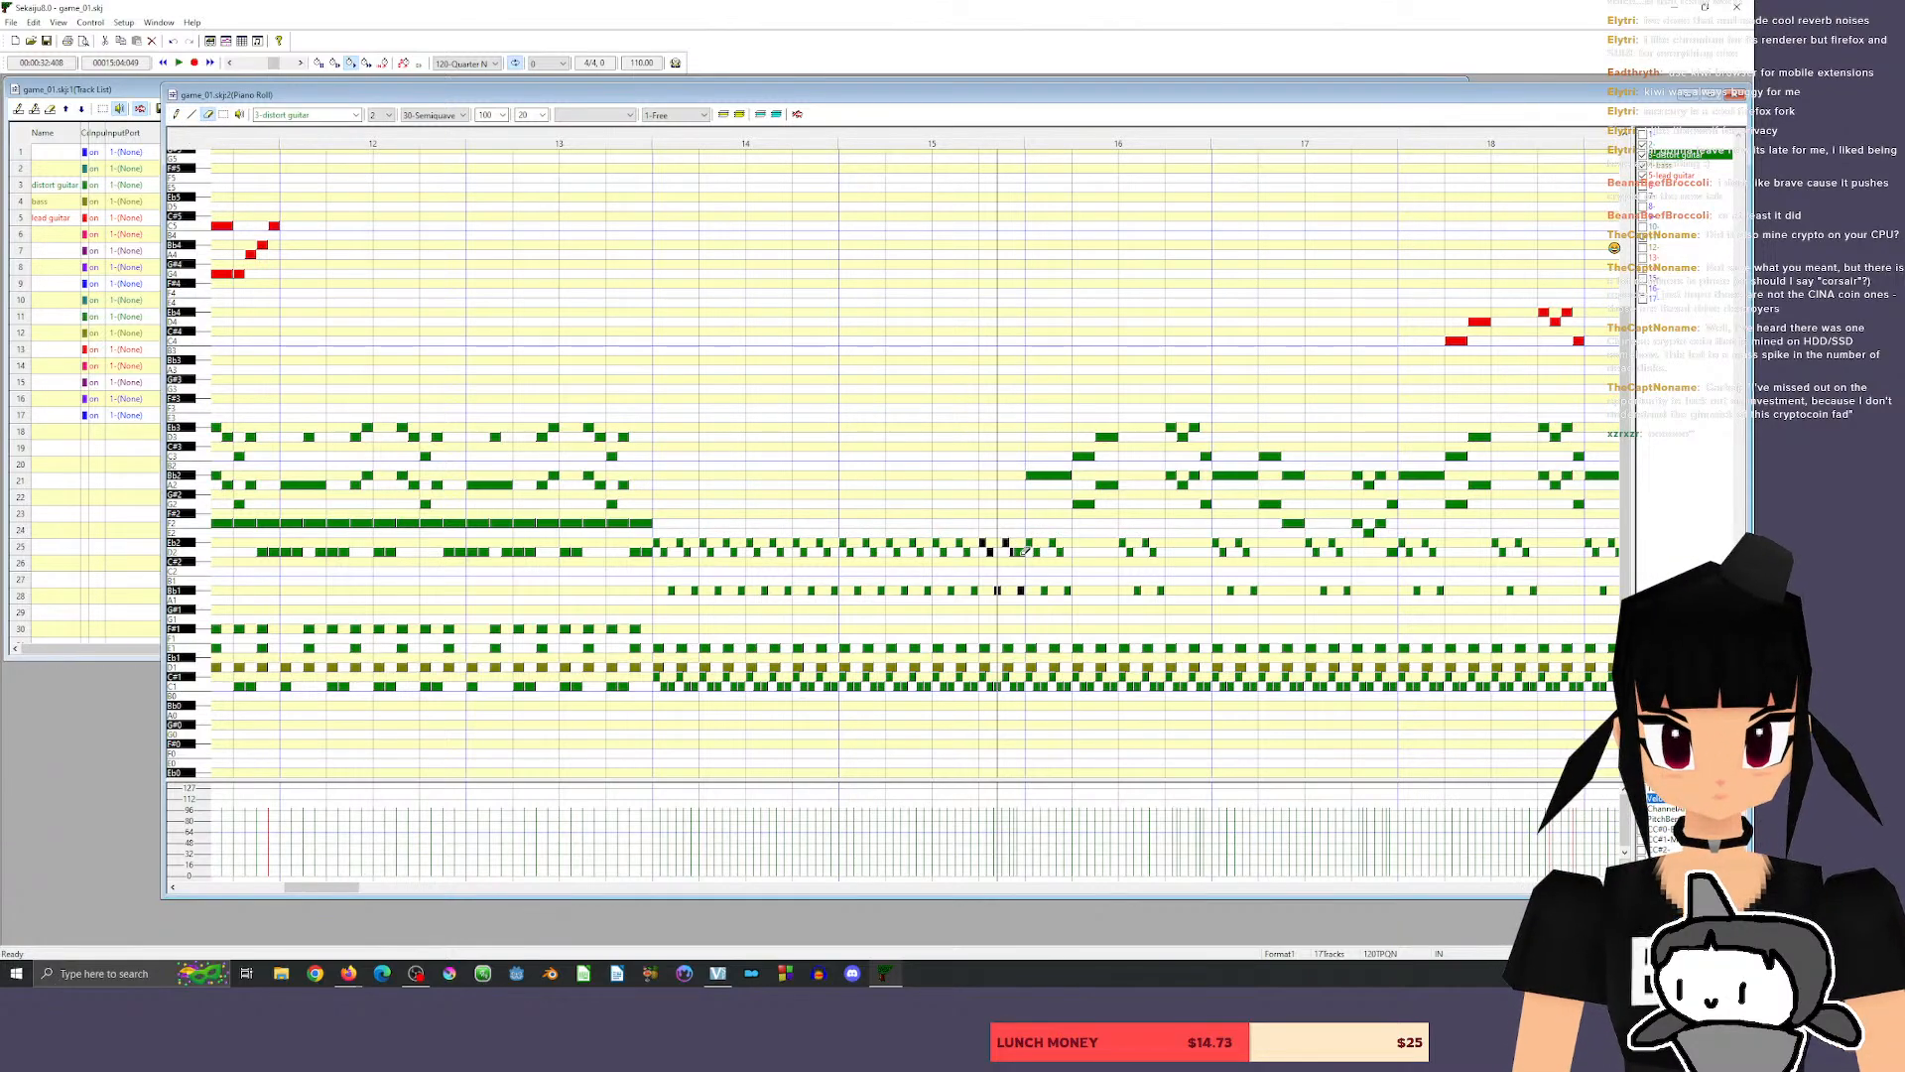
click(526, 142)
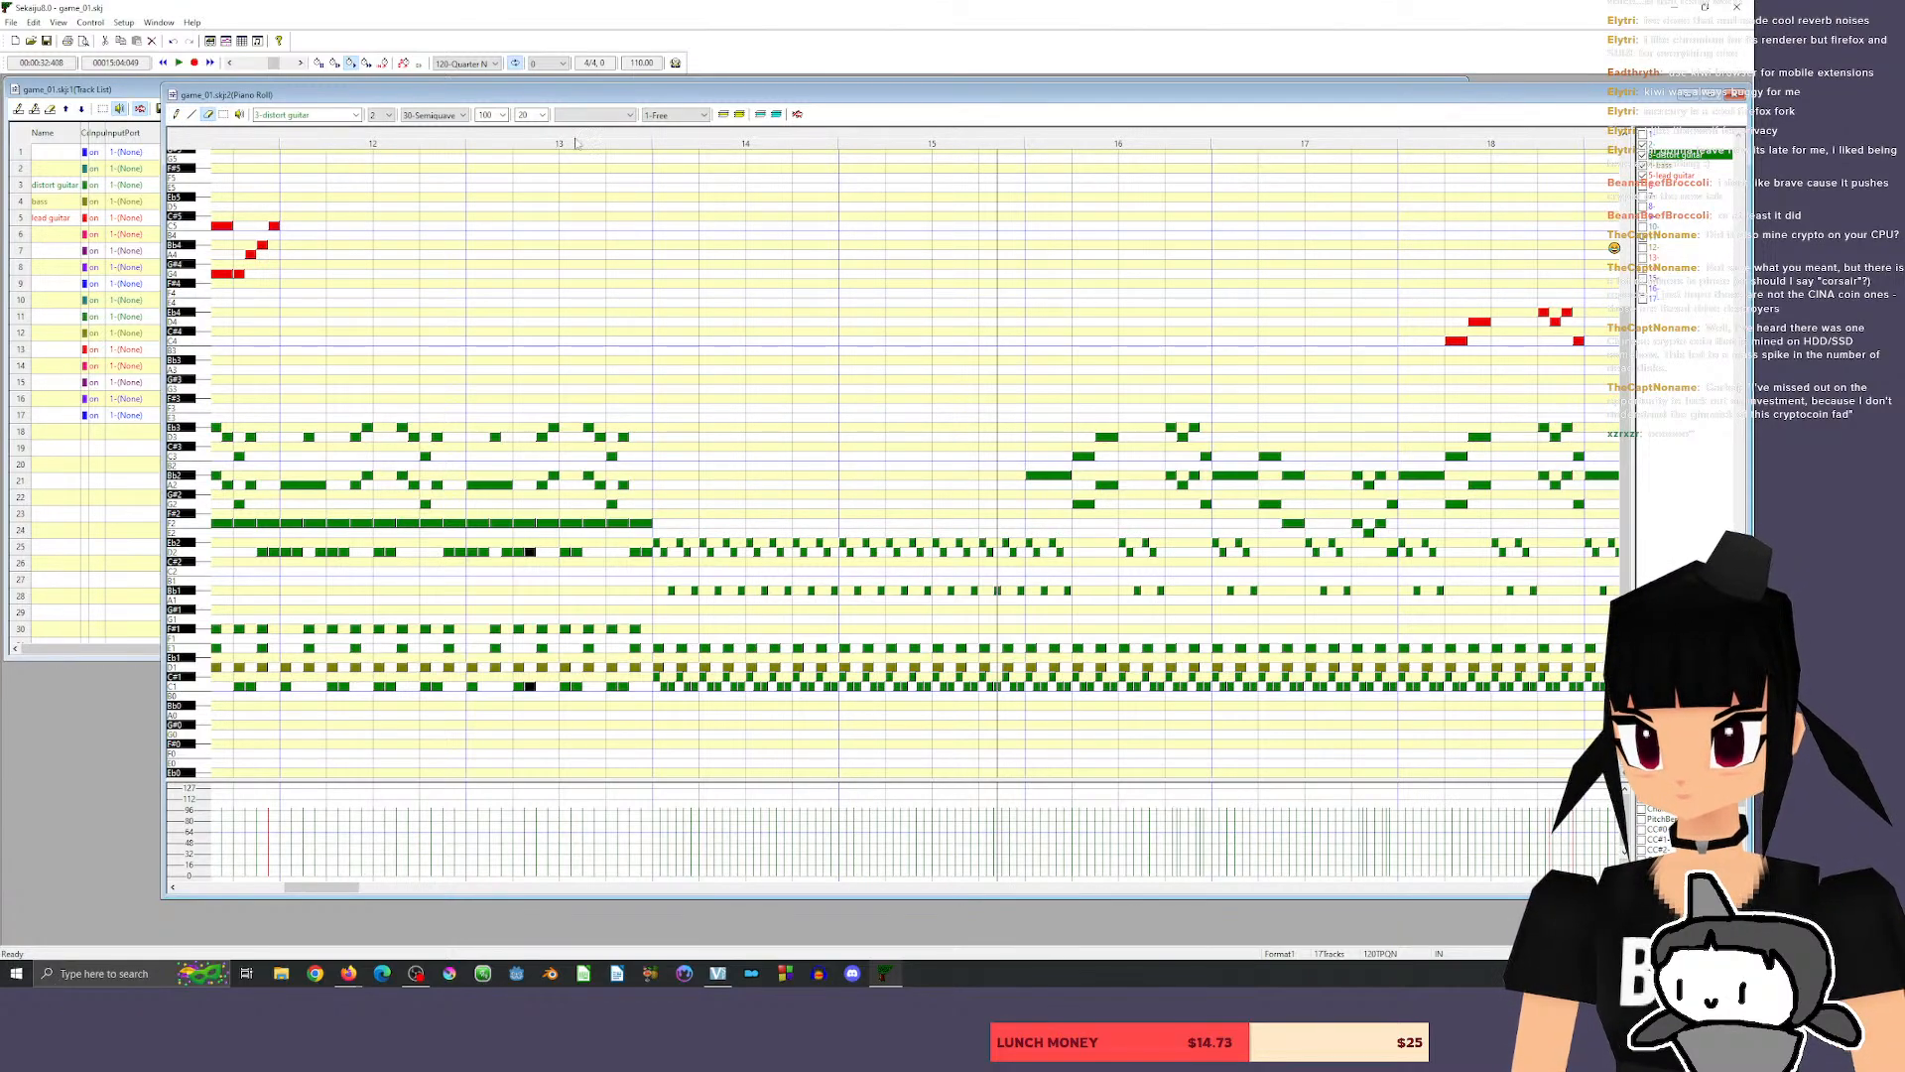
right_click(576, 141)
key(space)
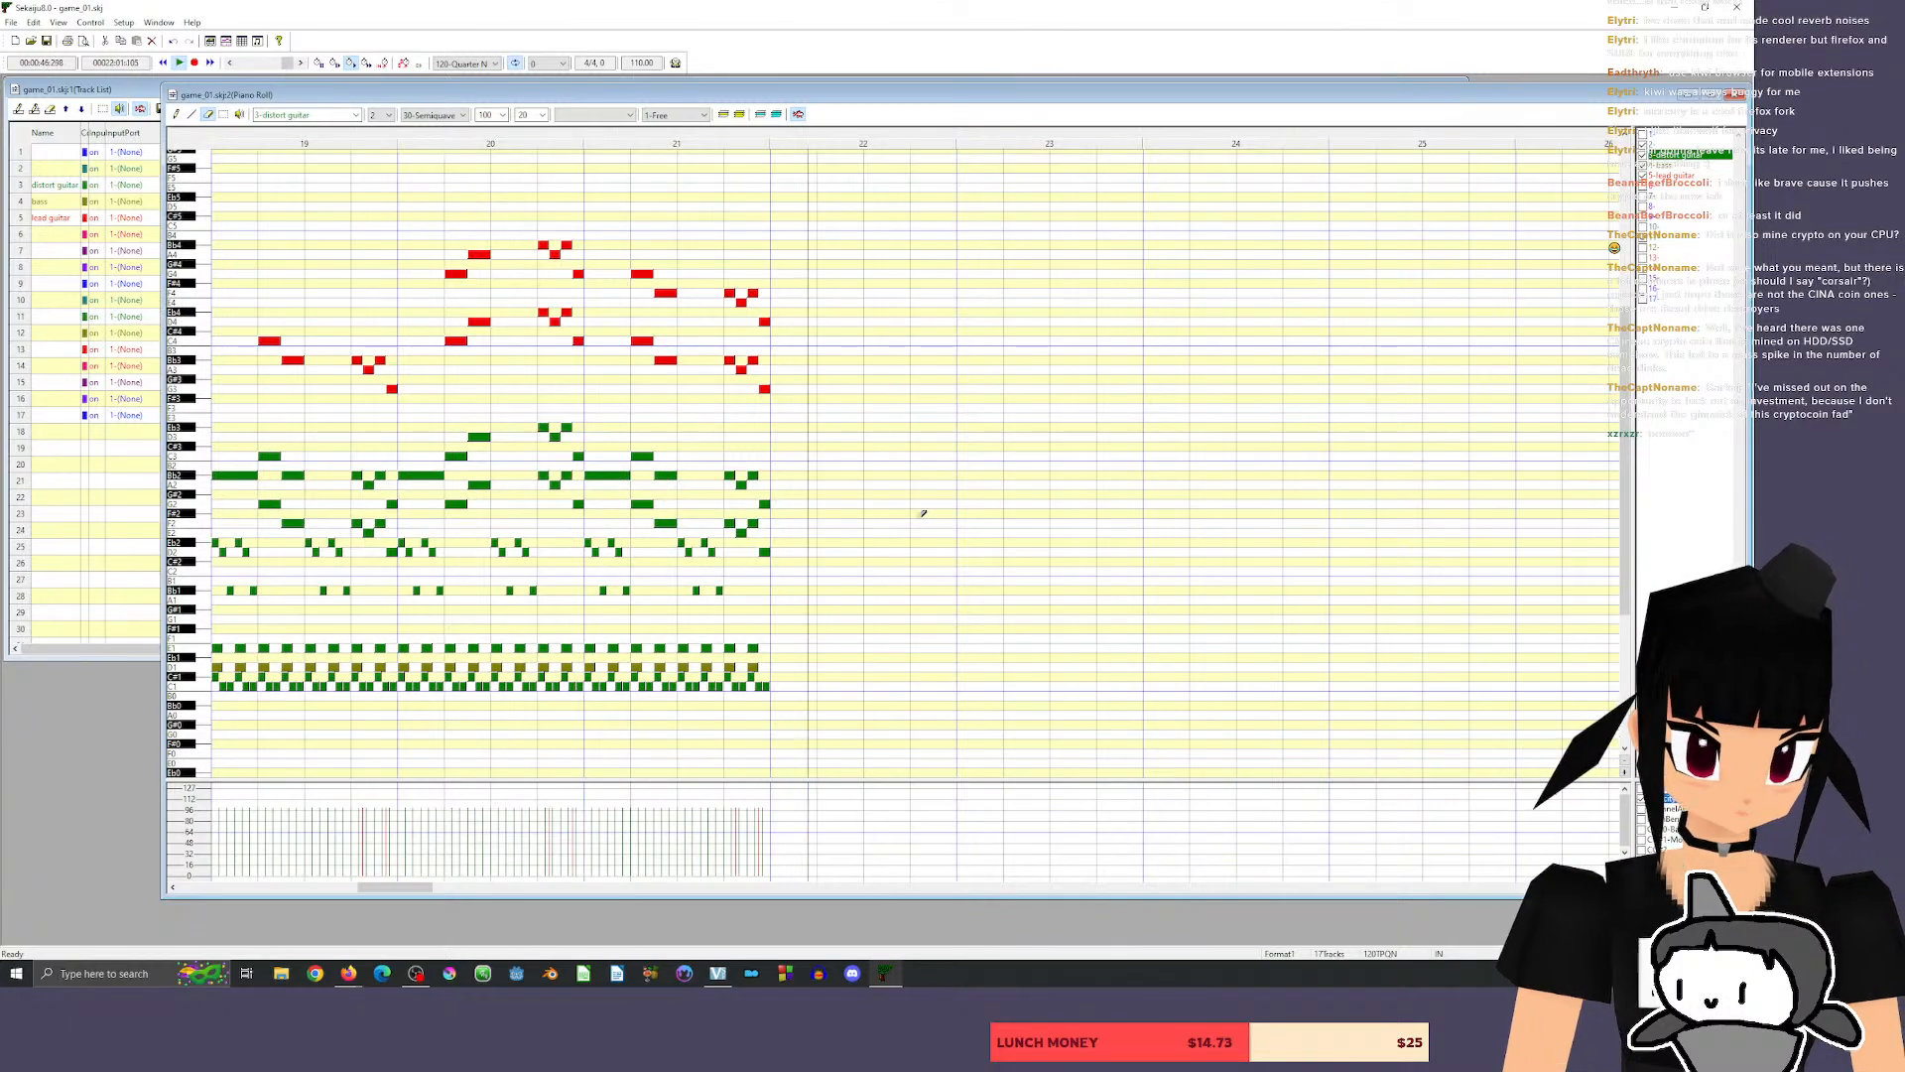
drag(380, 907, 312, 907)
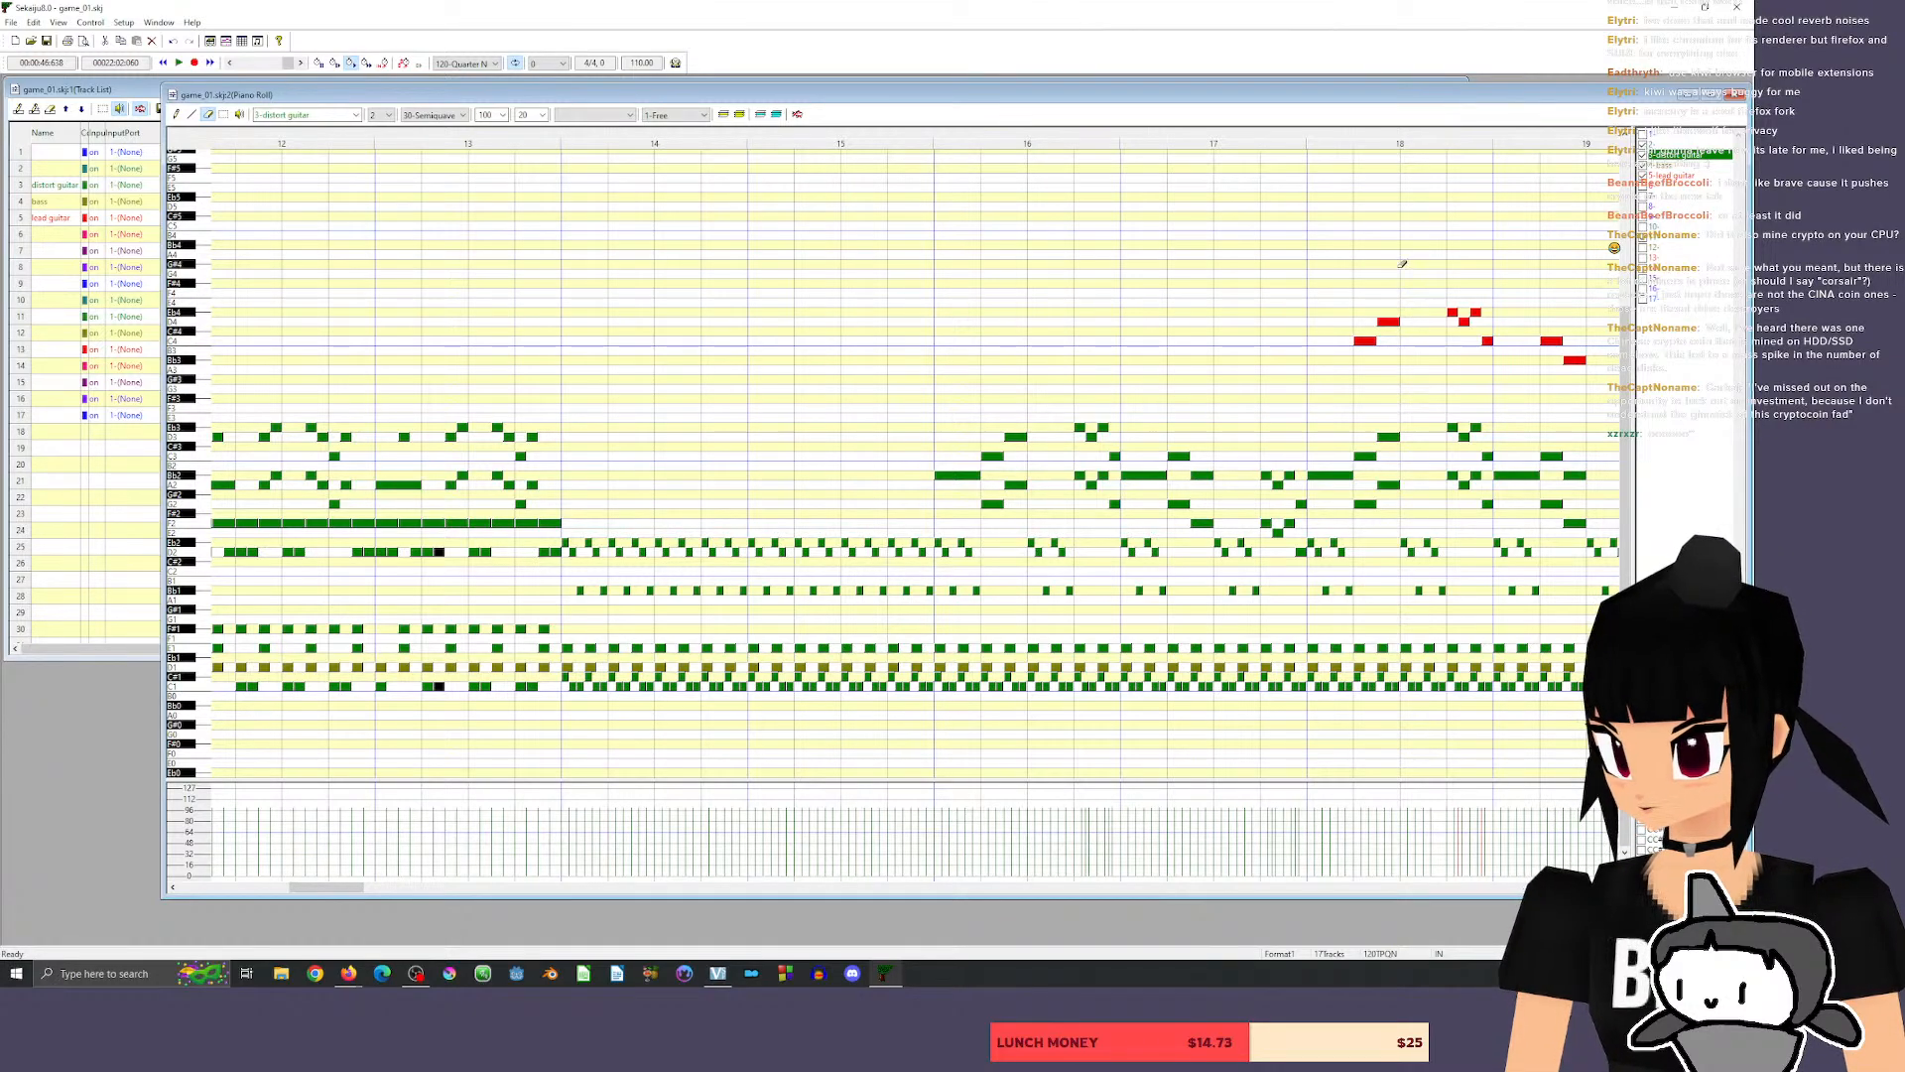
Switch to drum track 11, play the passage from measure 14, and audition the crash, splash and ride bell sounds.
click(1668, 236)
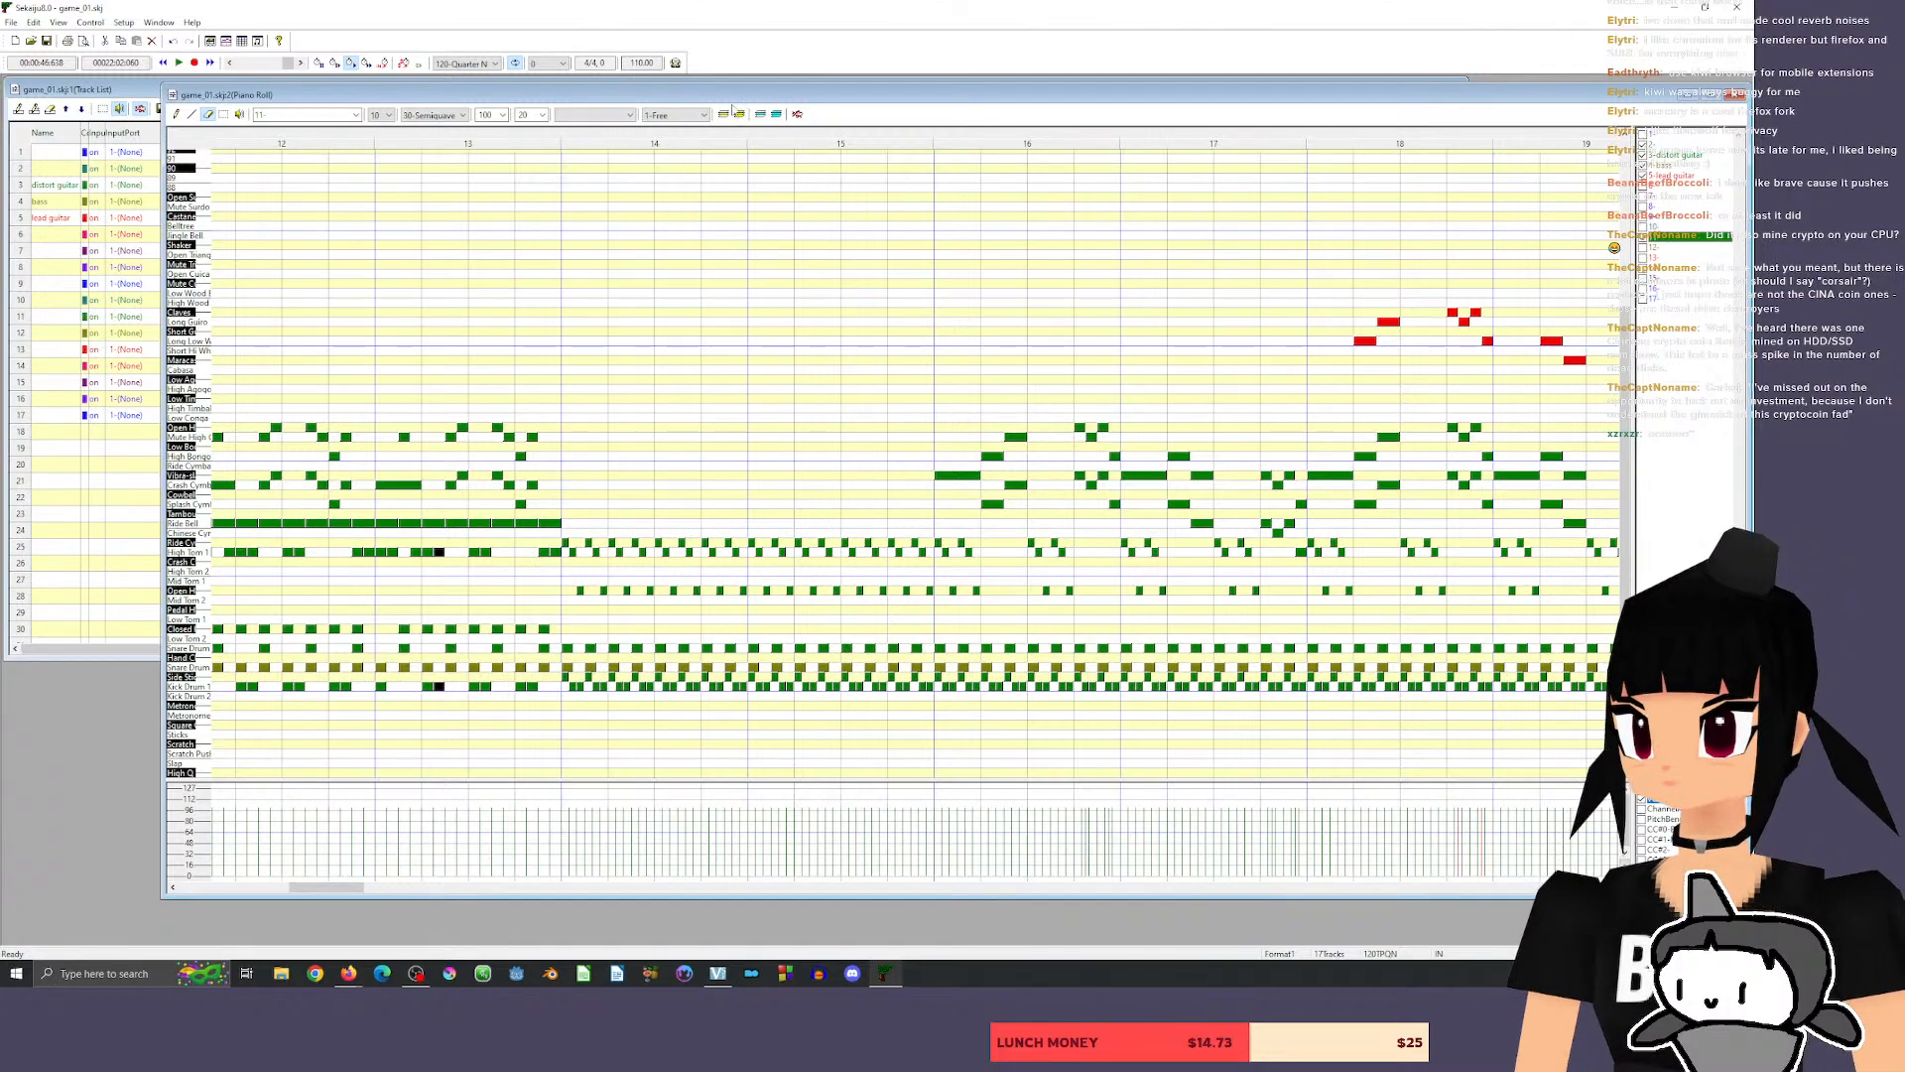
key(space)
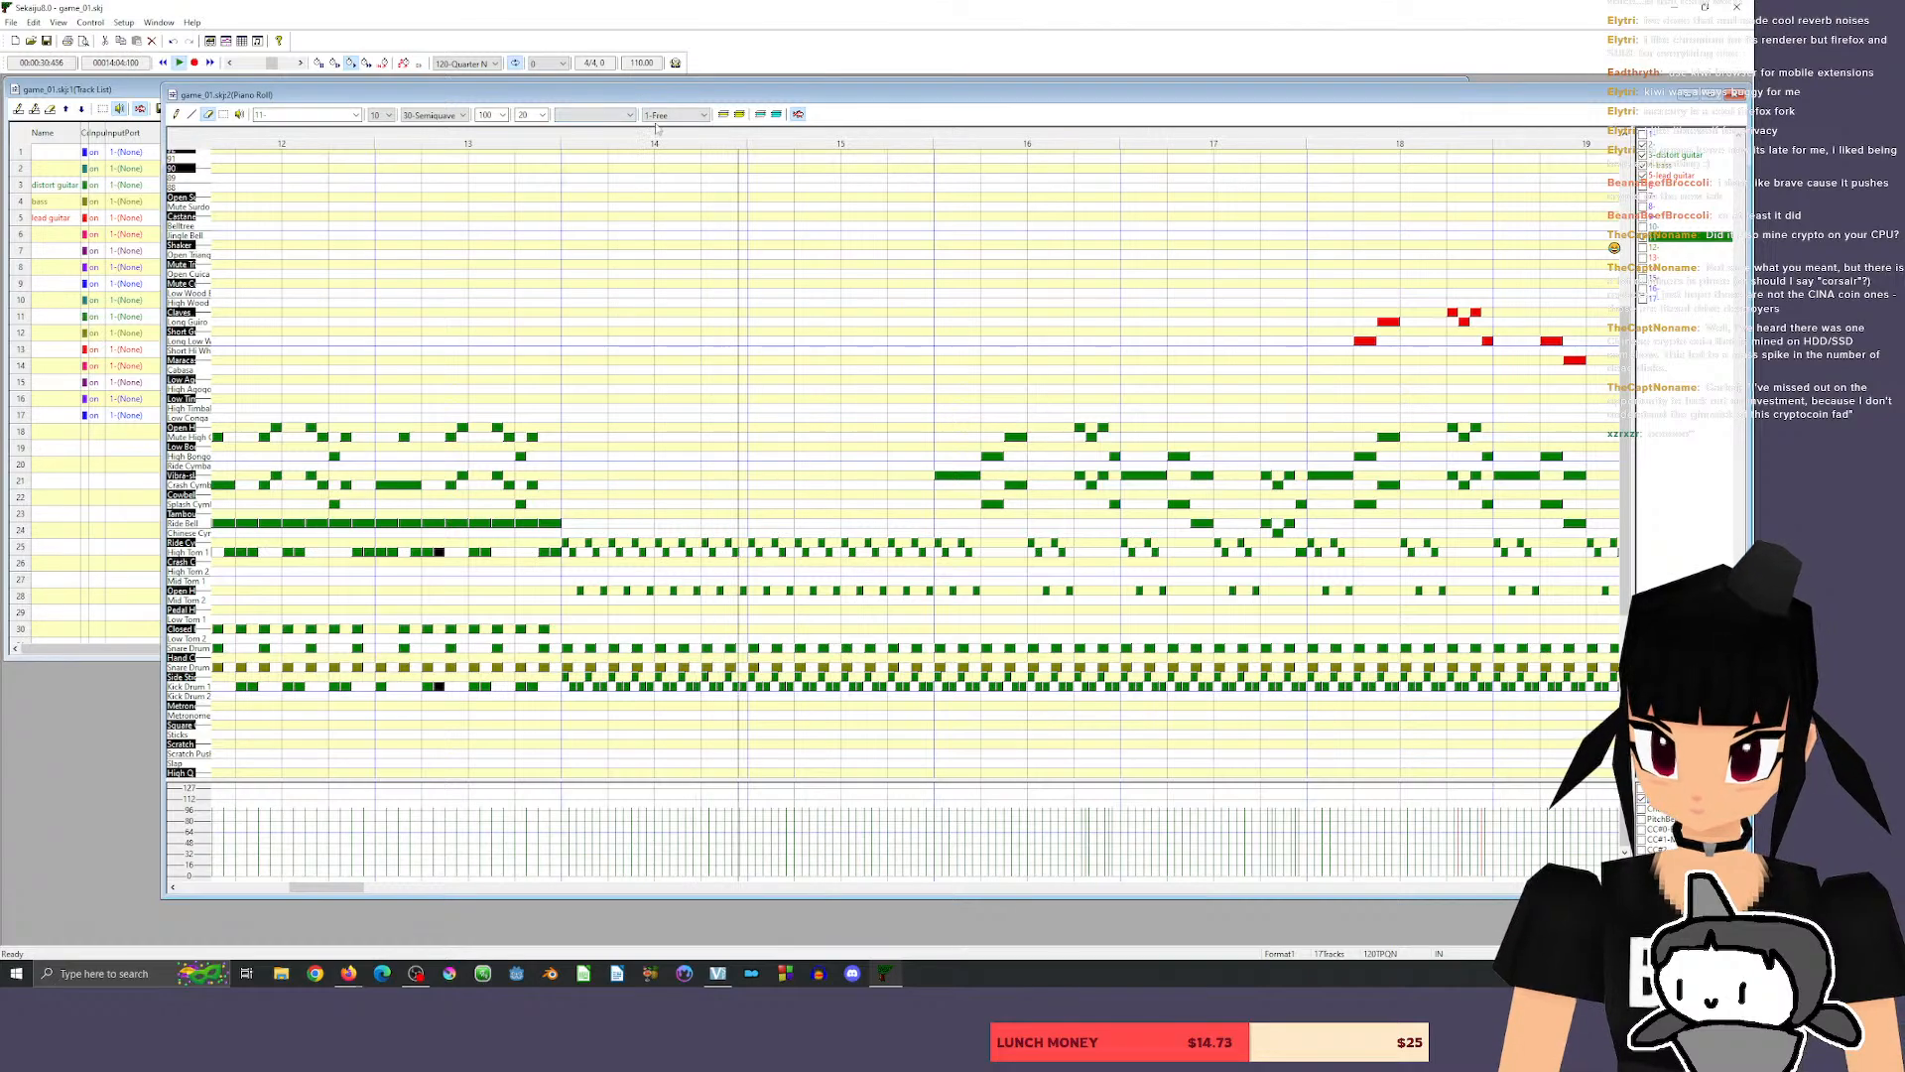
click(188, 486)
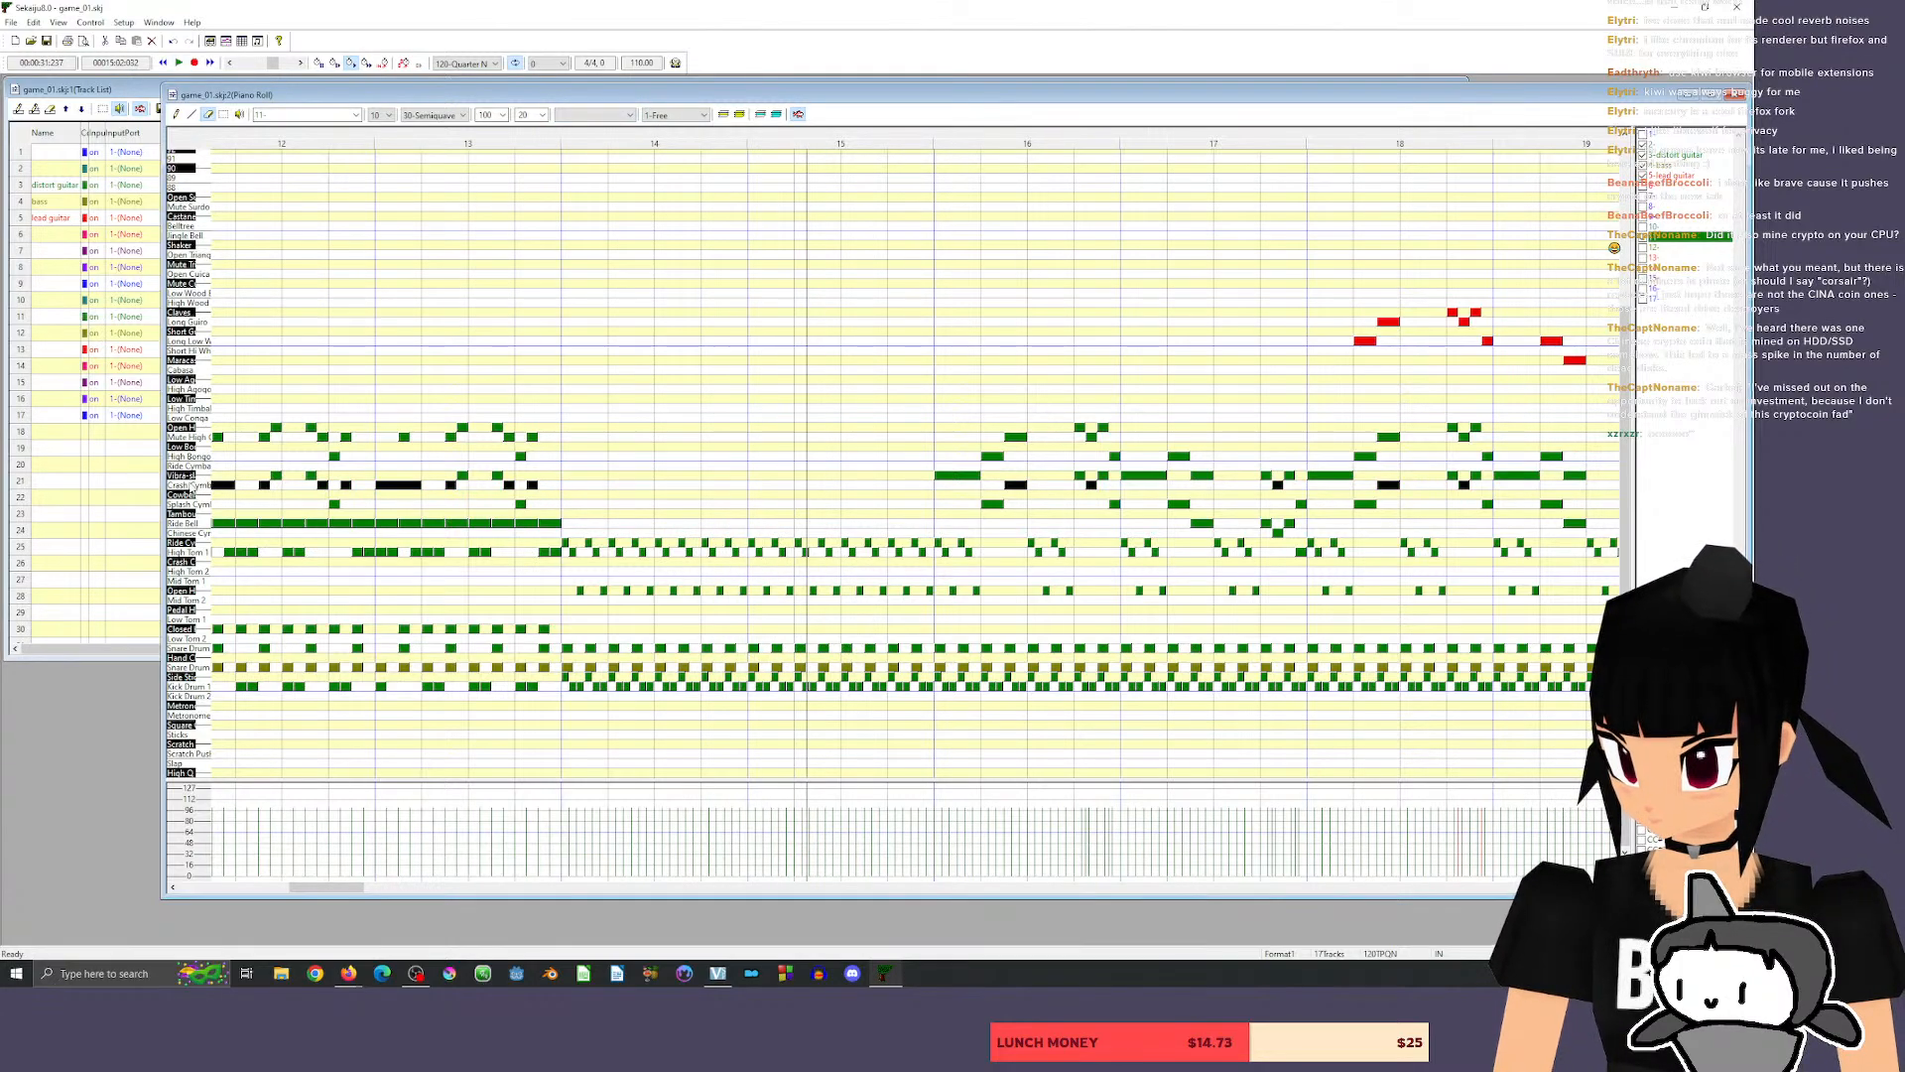
click(190, 504)
click(197, 380)
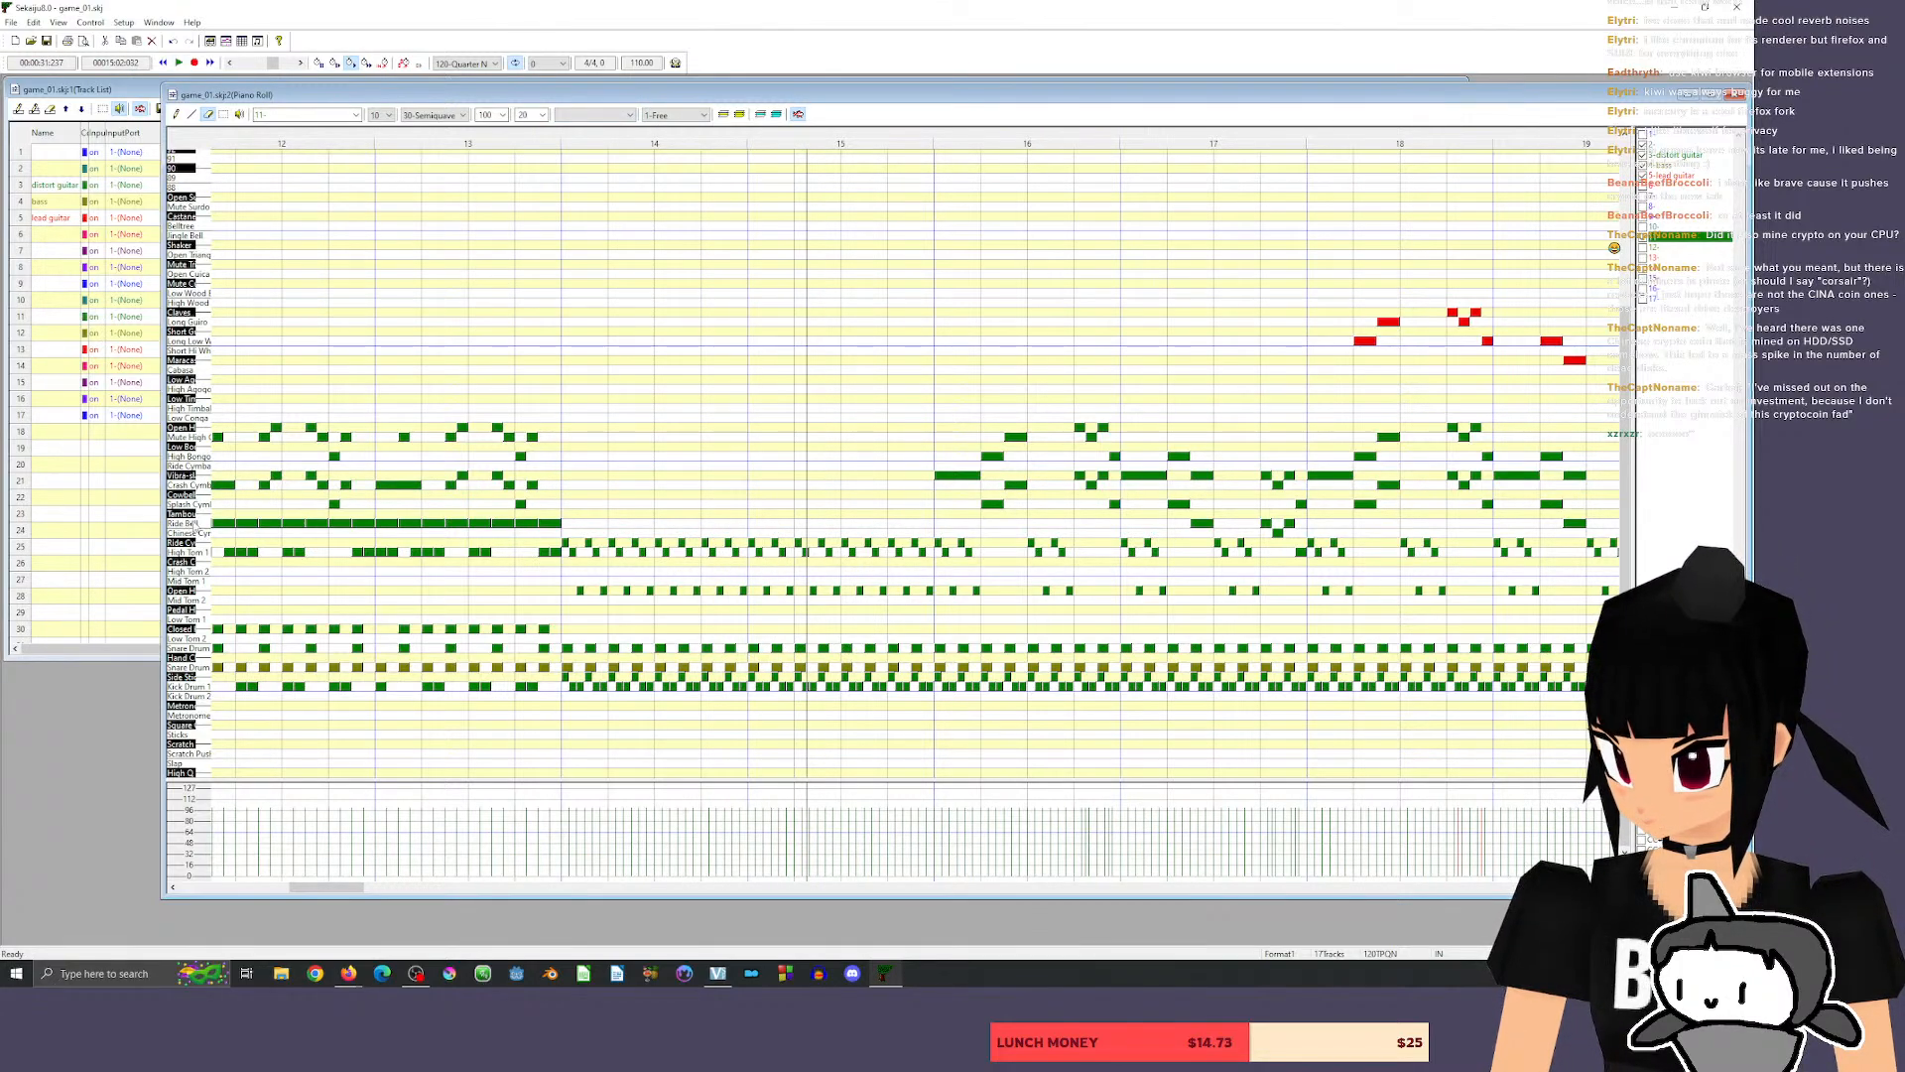
click(198, 523)
click(185, 502)
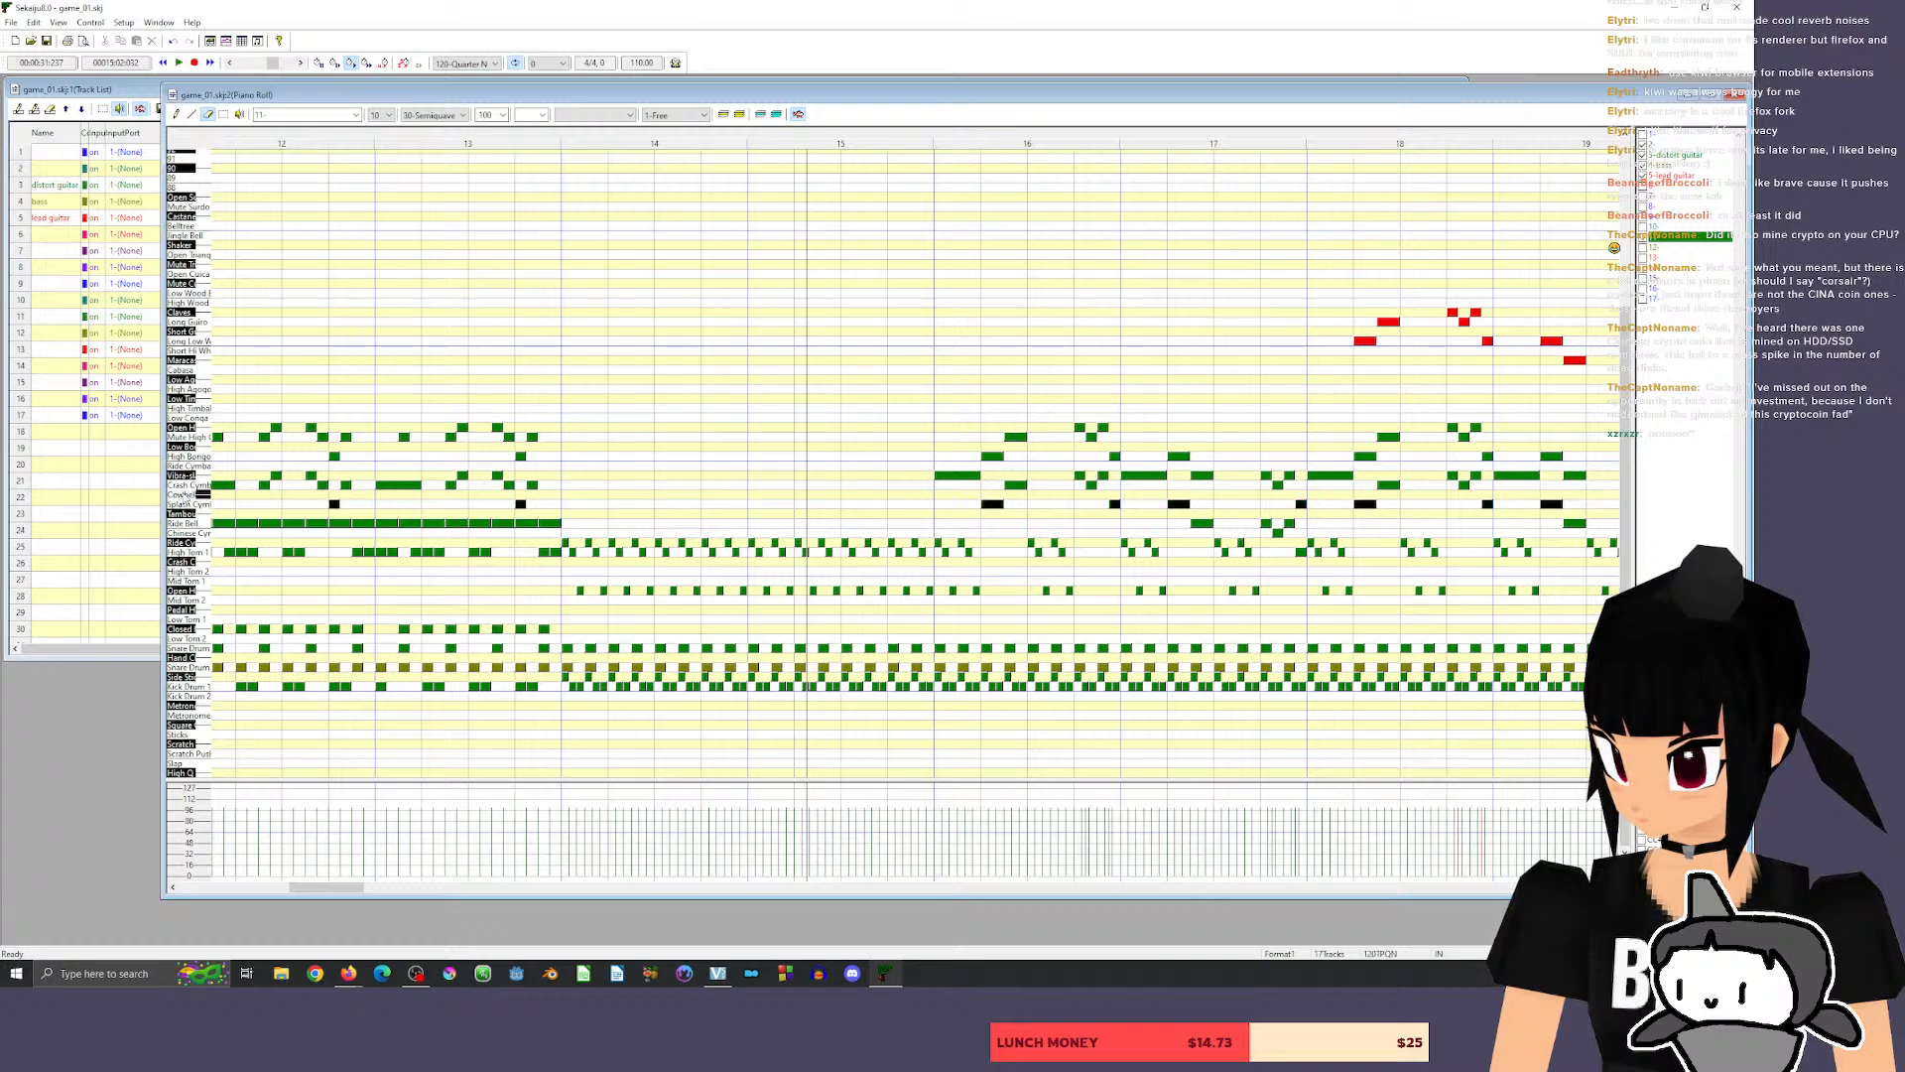
click(187, 486)
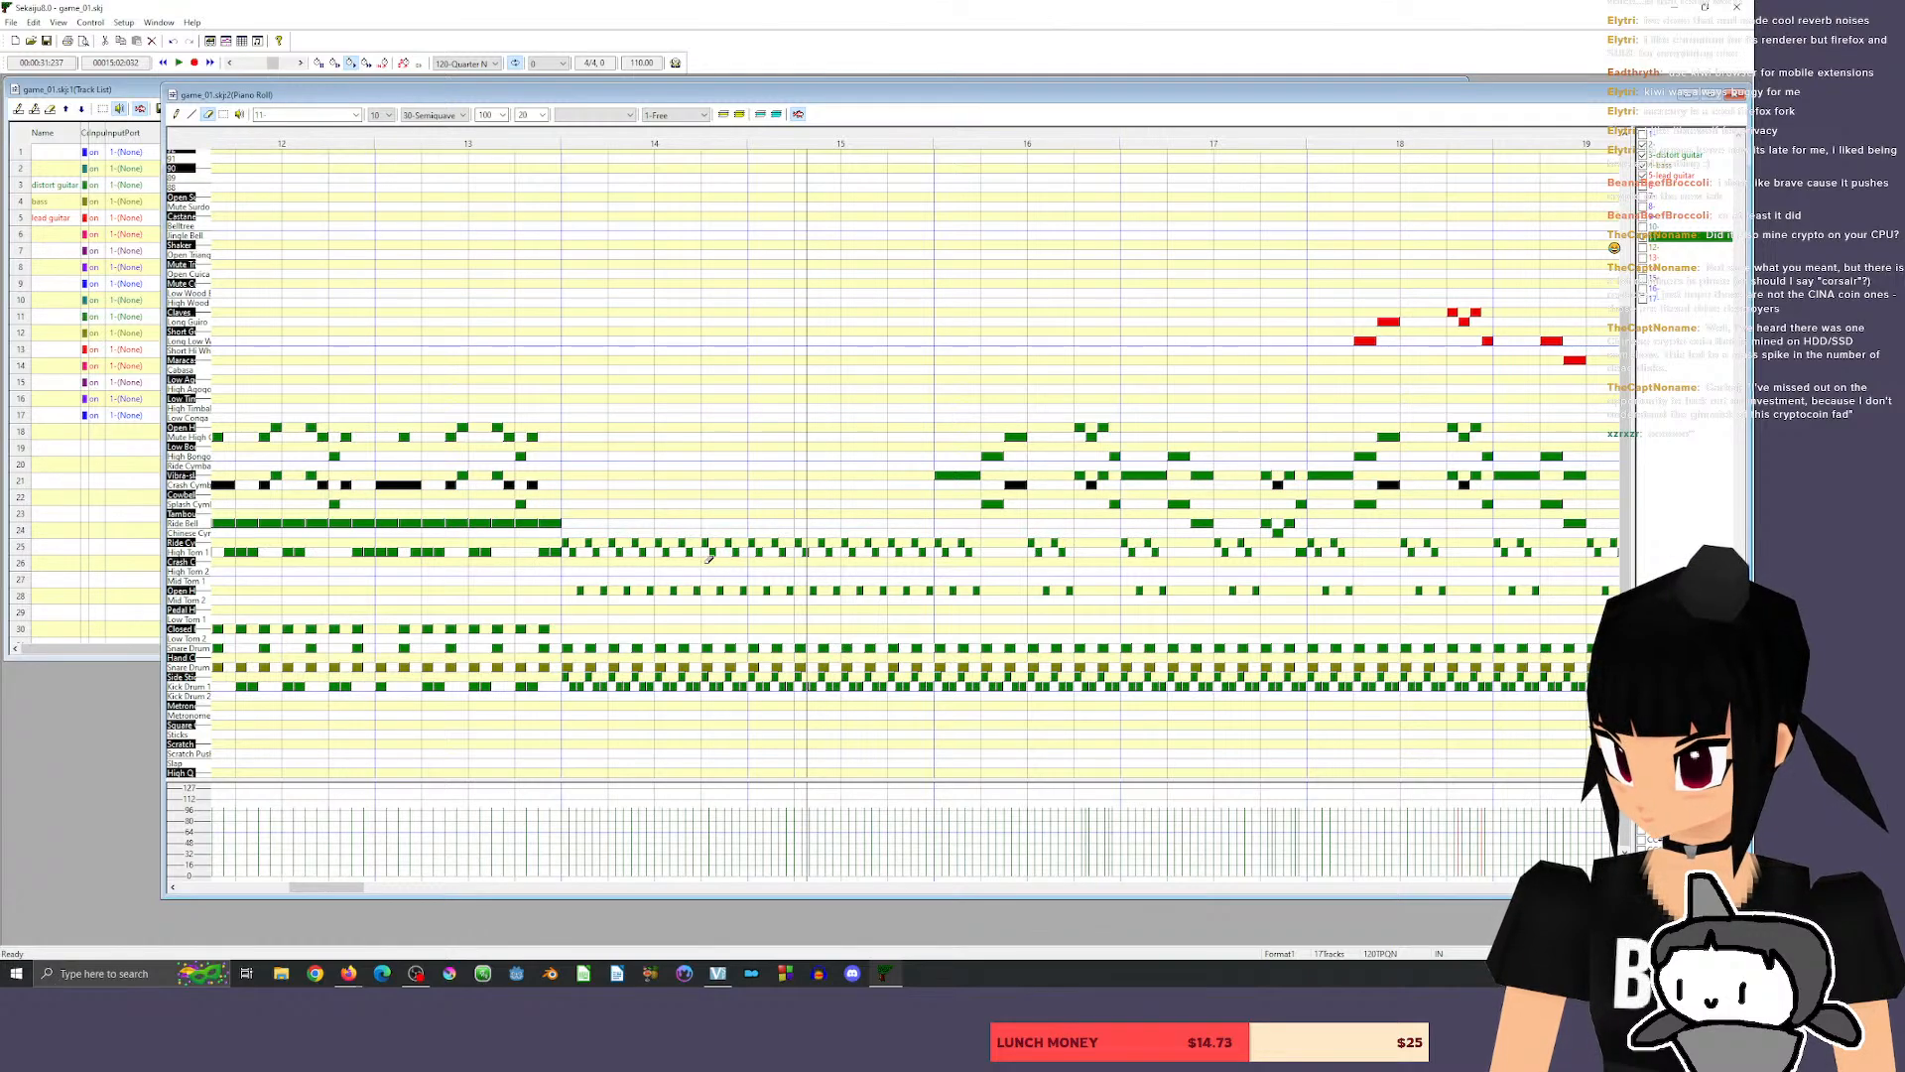
click(196, 428)
click(186, 486)
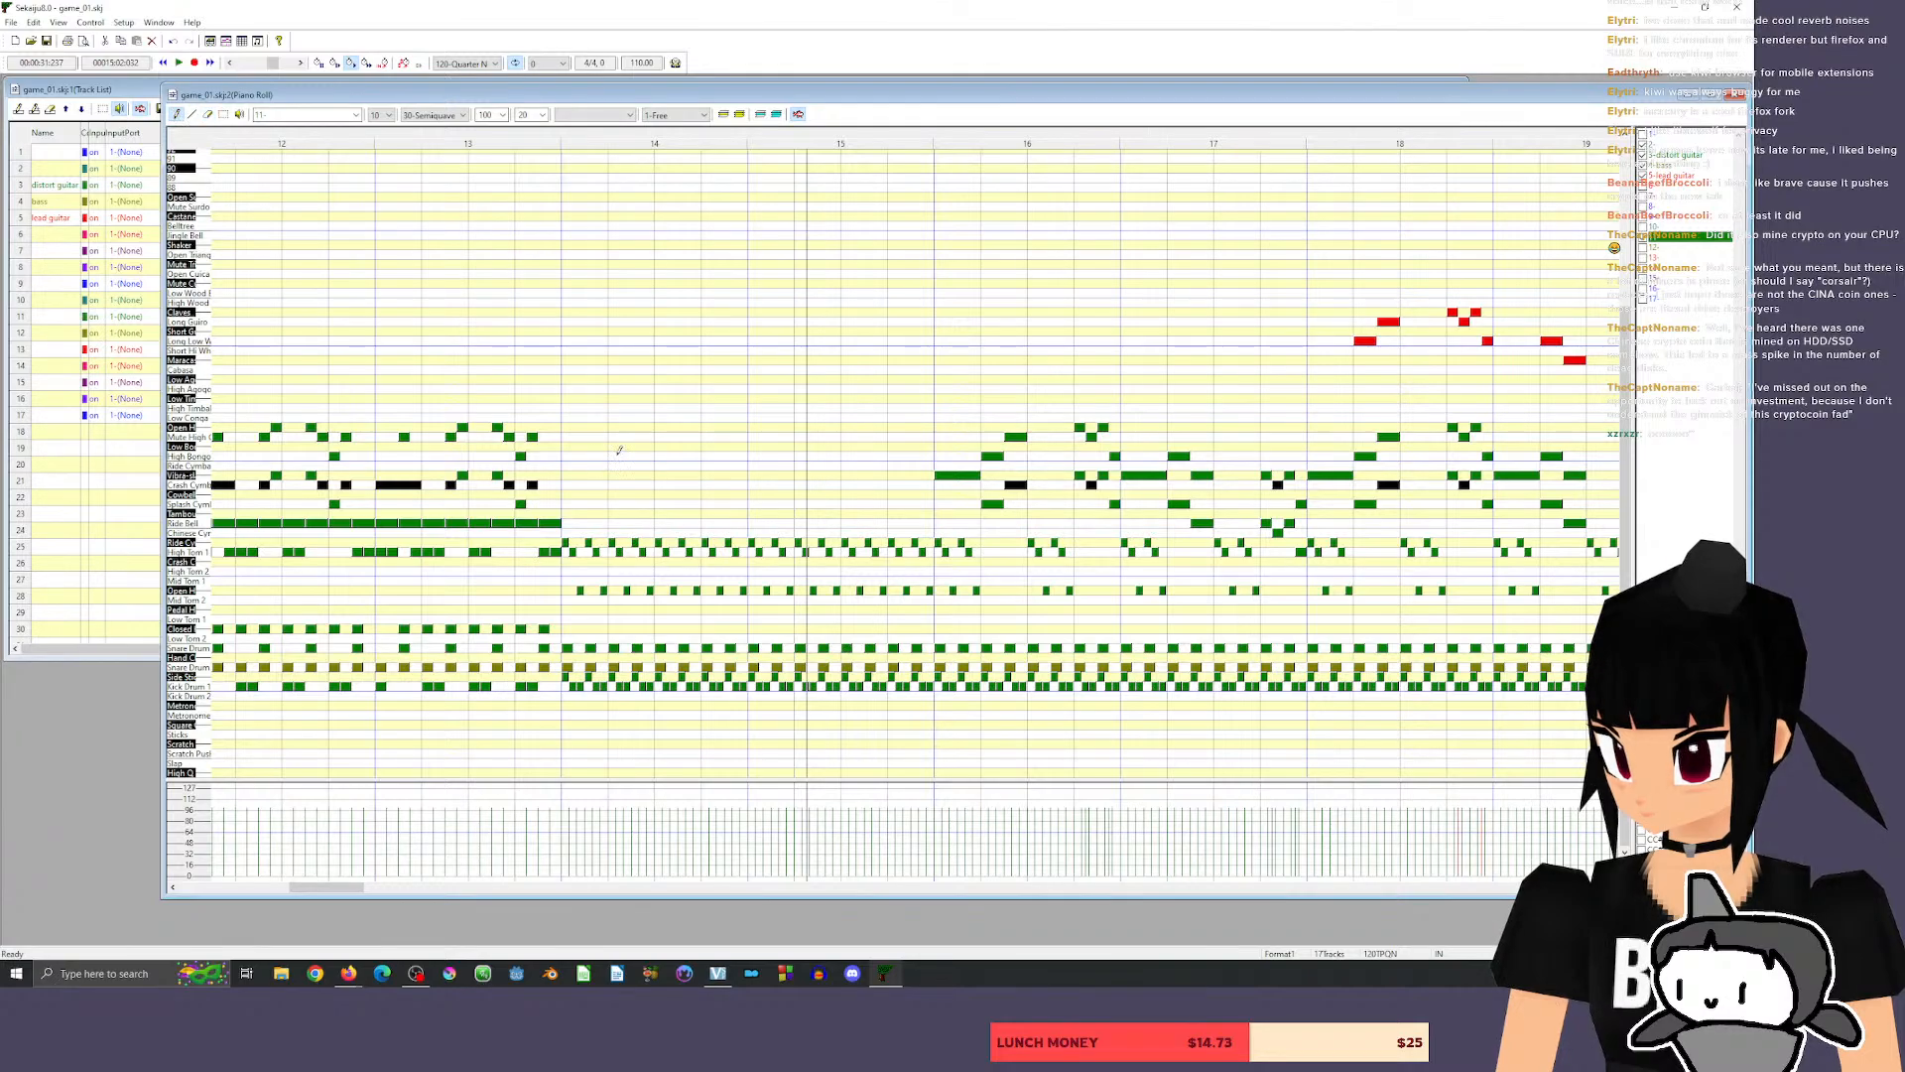
Add a one-beat crash cymbal note at the start of measure 14 on the drum track, and listen to it.
click(573, 485)
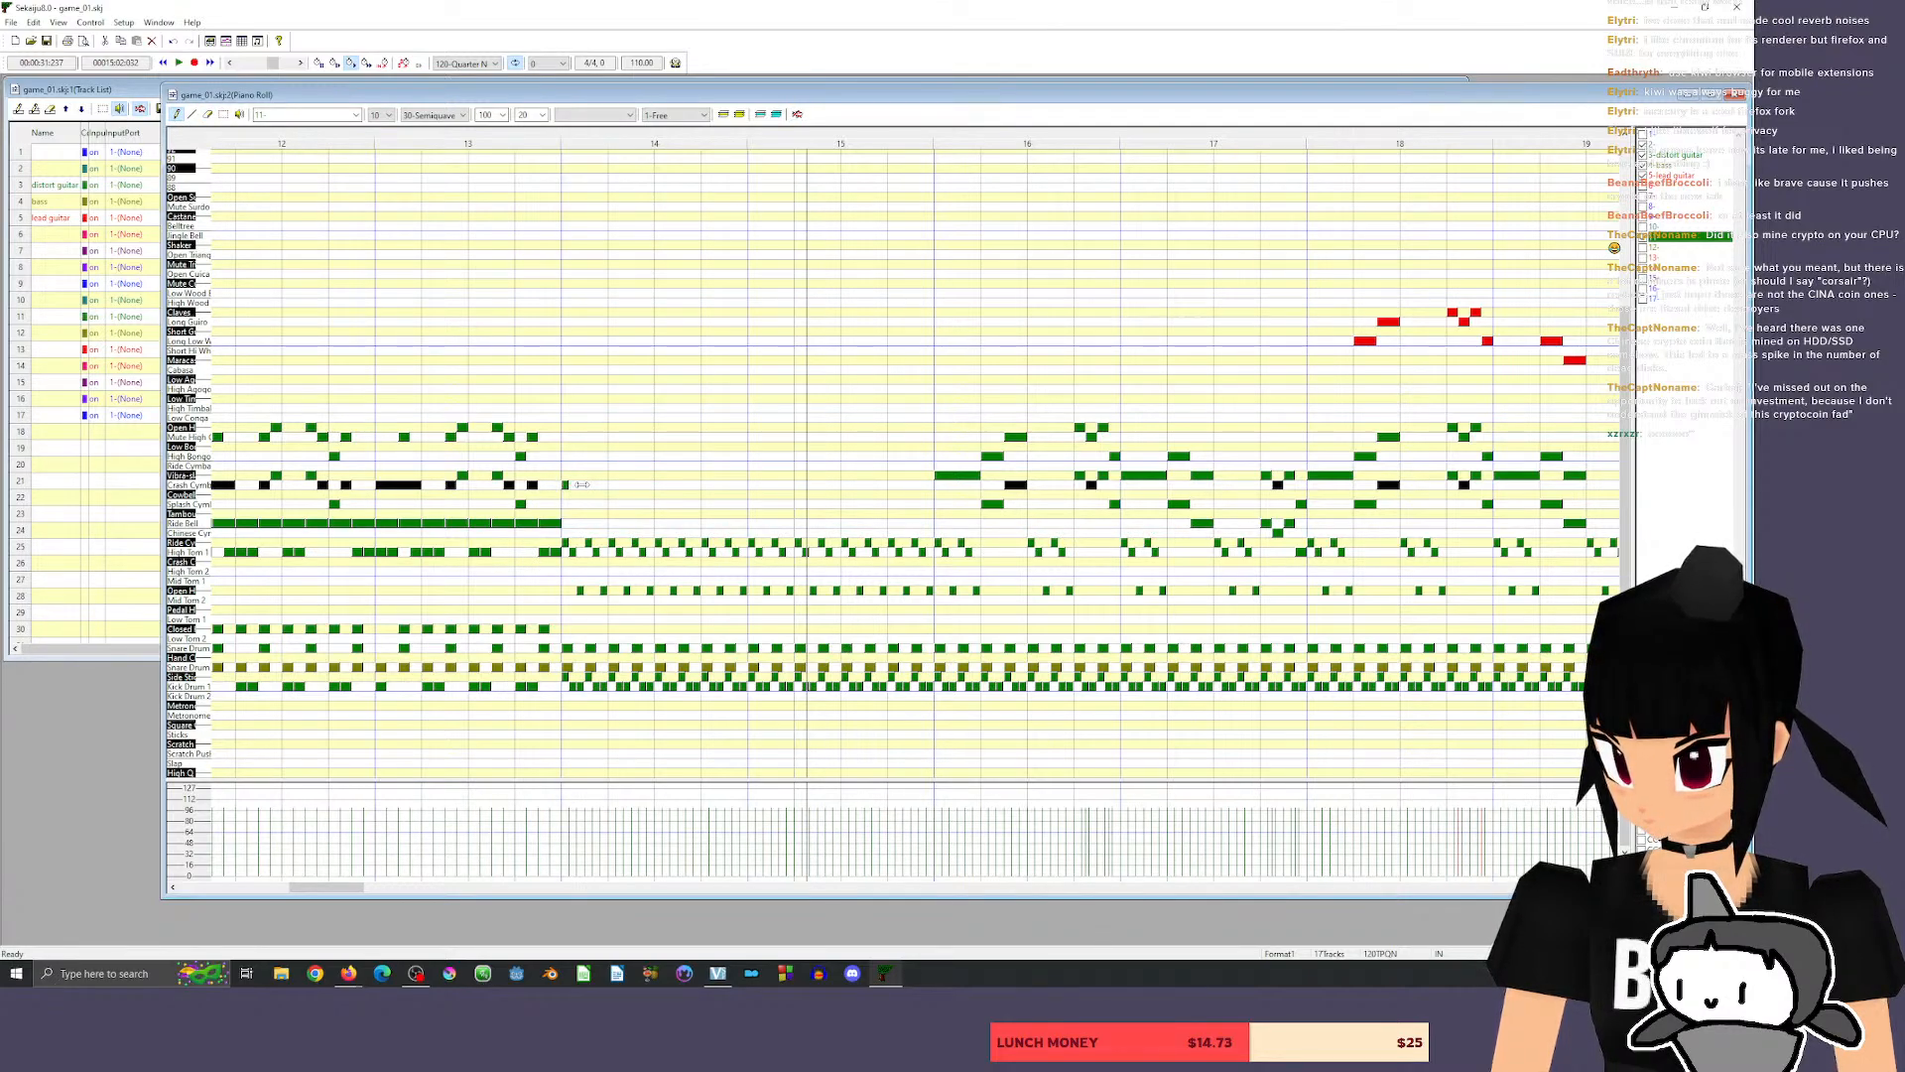
drag(582, 484, 614, 489)
click(446, 139)
key(space)
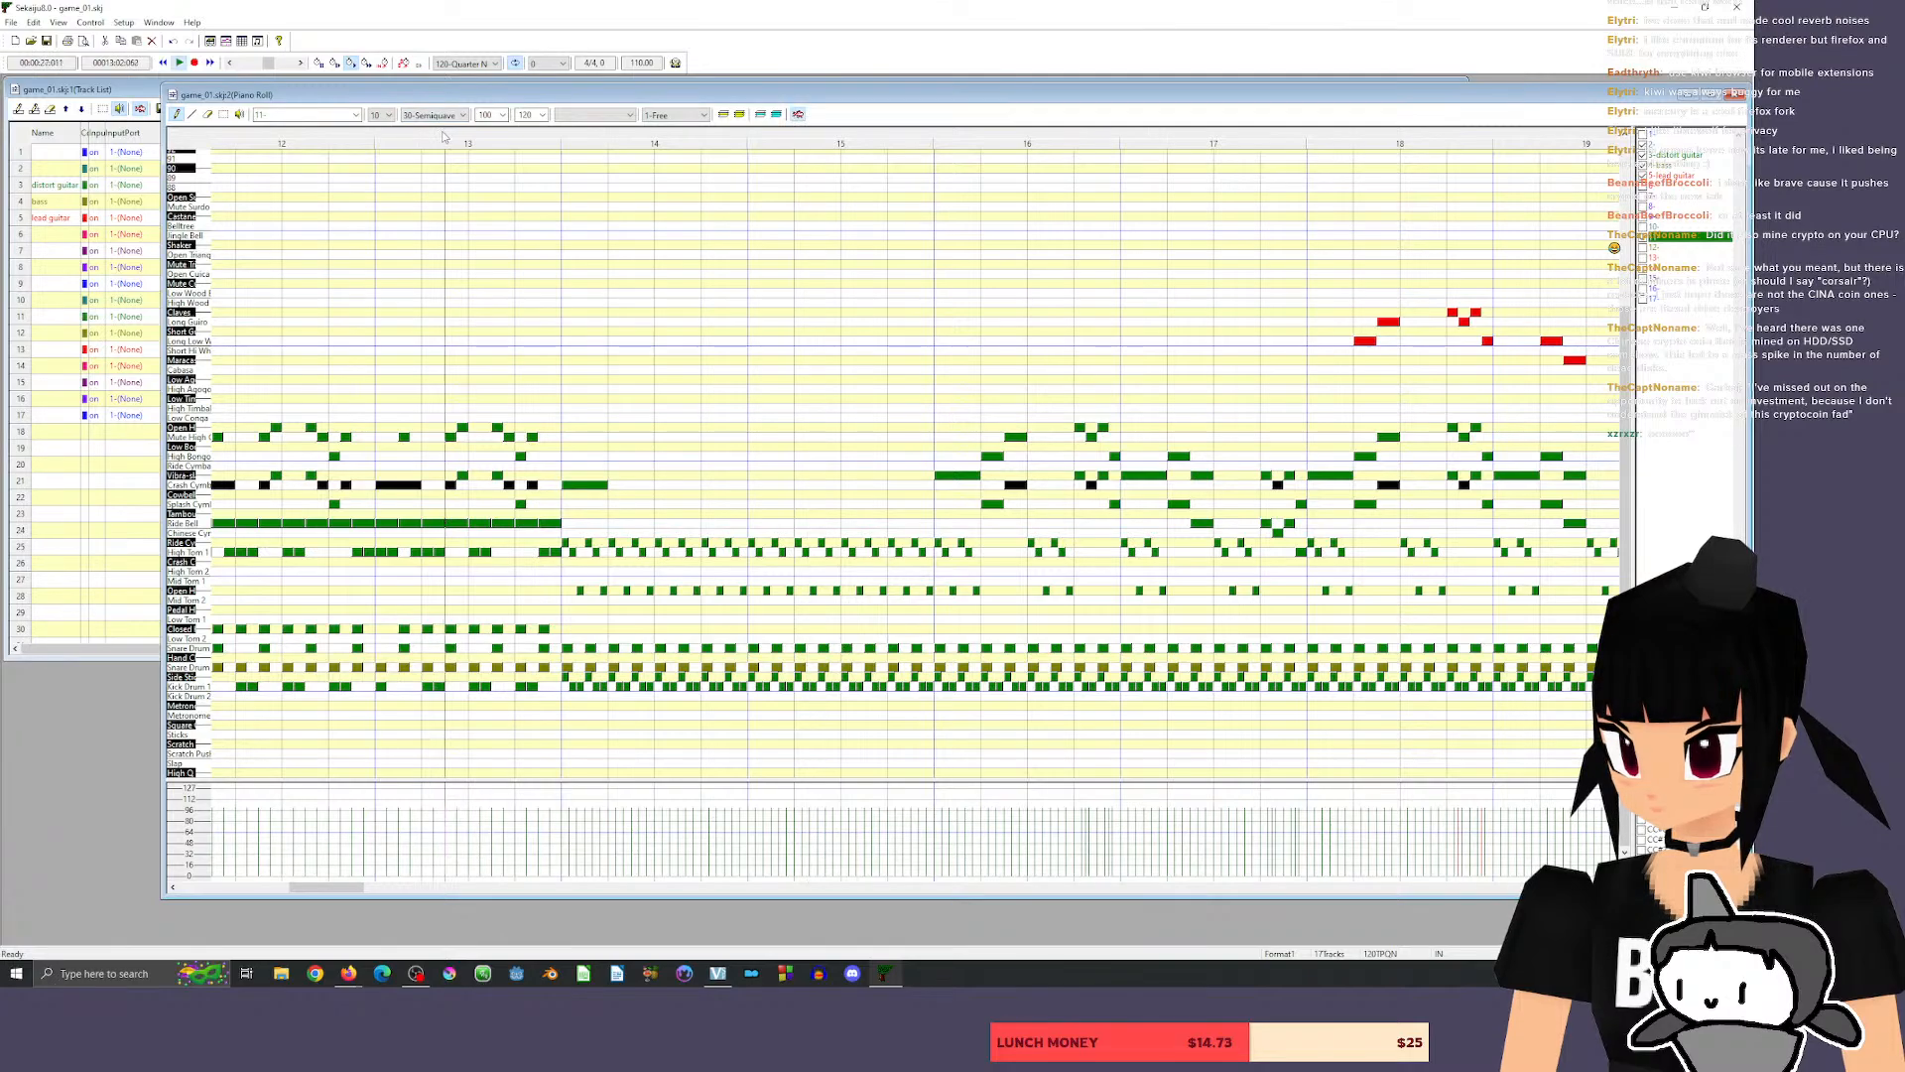
Audition the crash cymbal and the higher percussion sounds of the drum track.
click(201, 489)
click(189, 416)
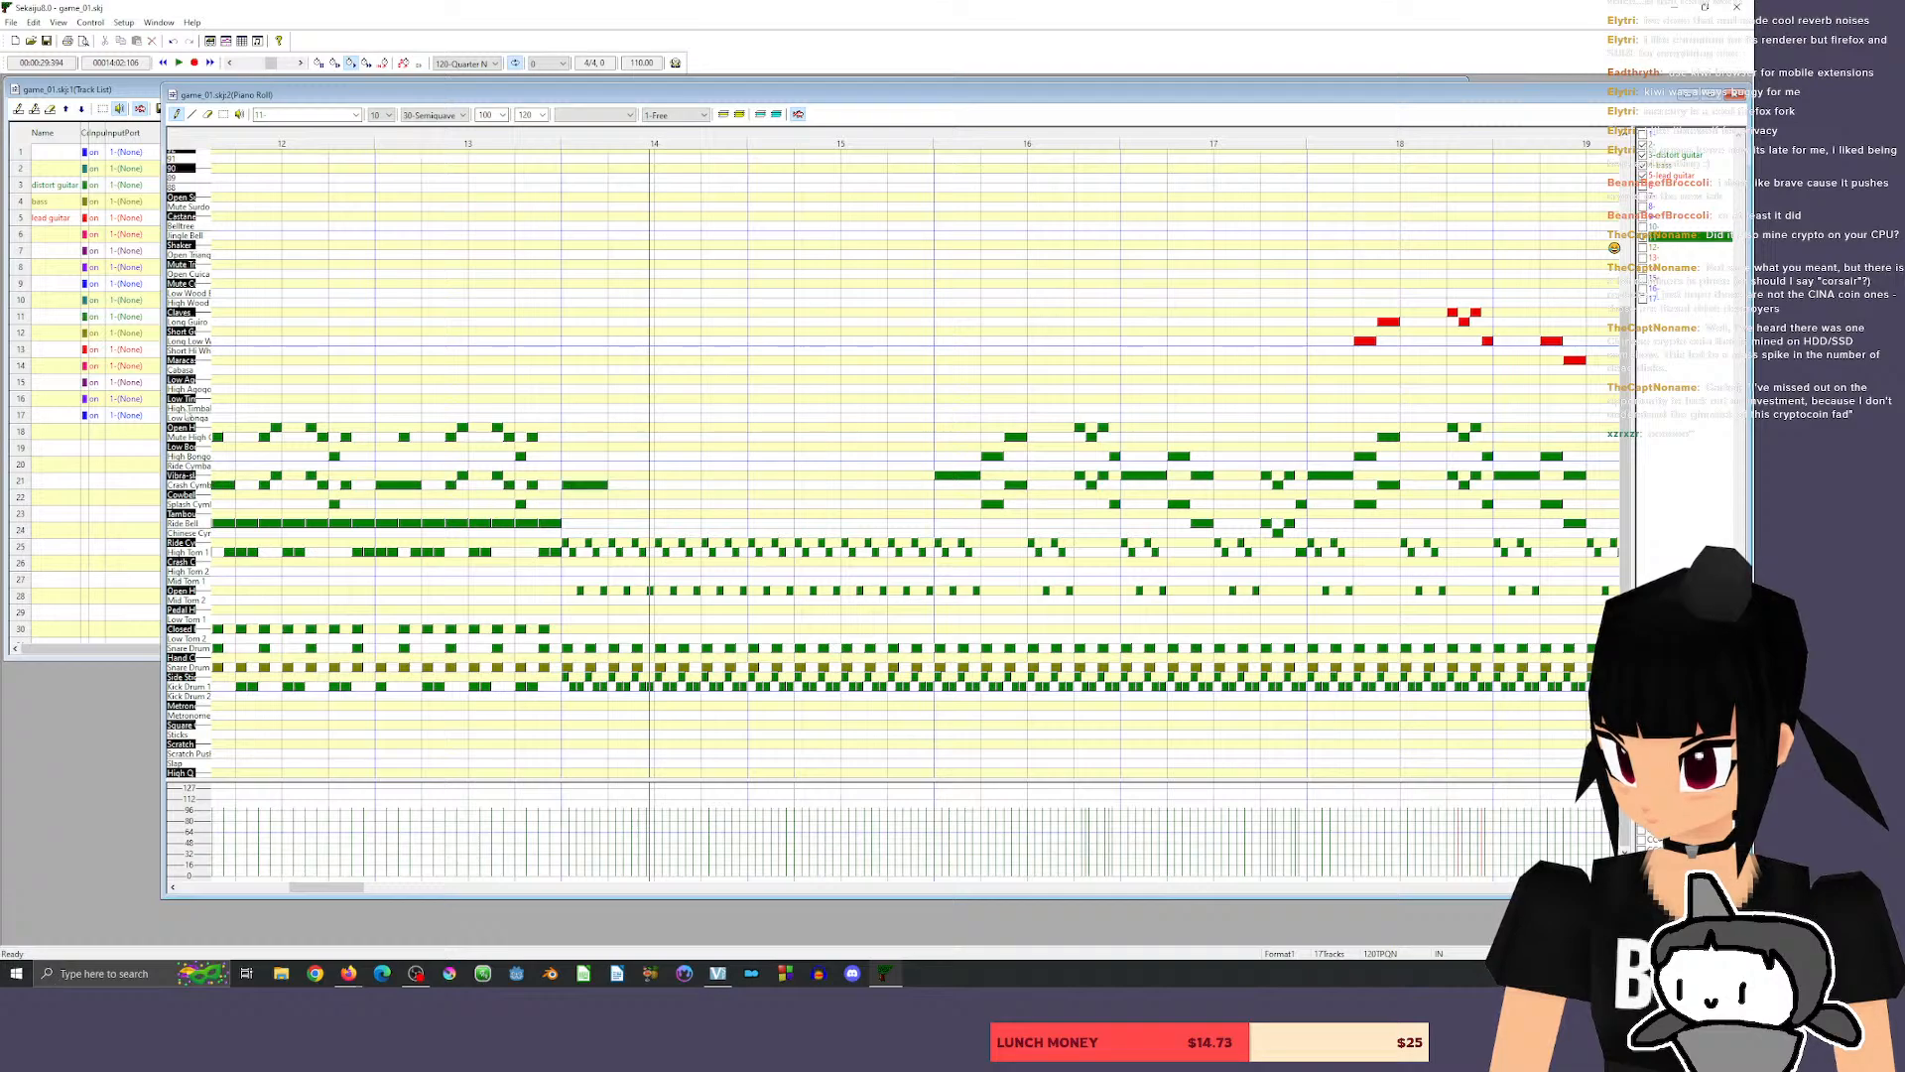
click(187, 410)
click(184, 361)
click(182, 258)
click(181, 294)
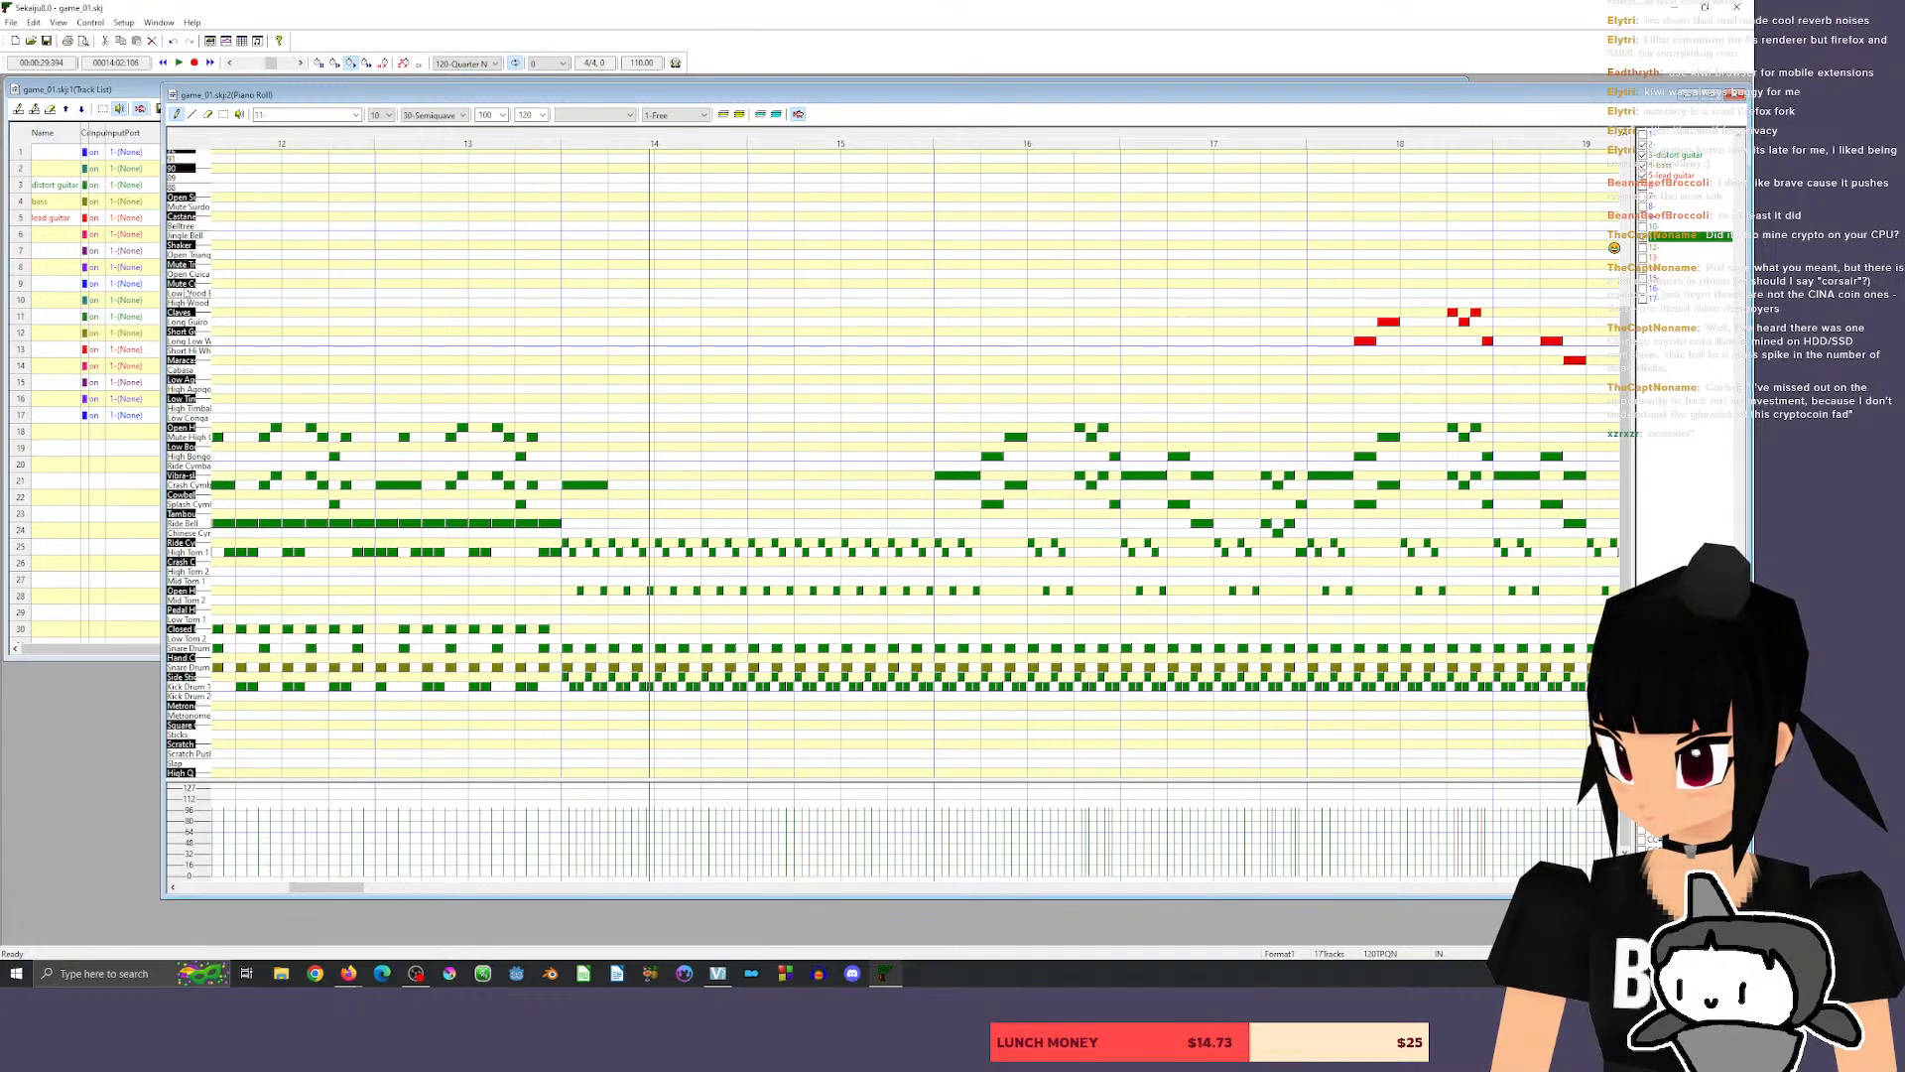
click(183, 302)
click(184, 294)
click(187, 283)
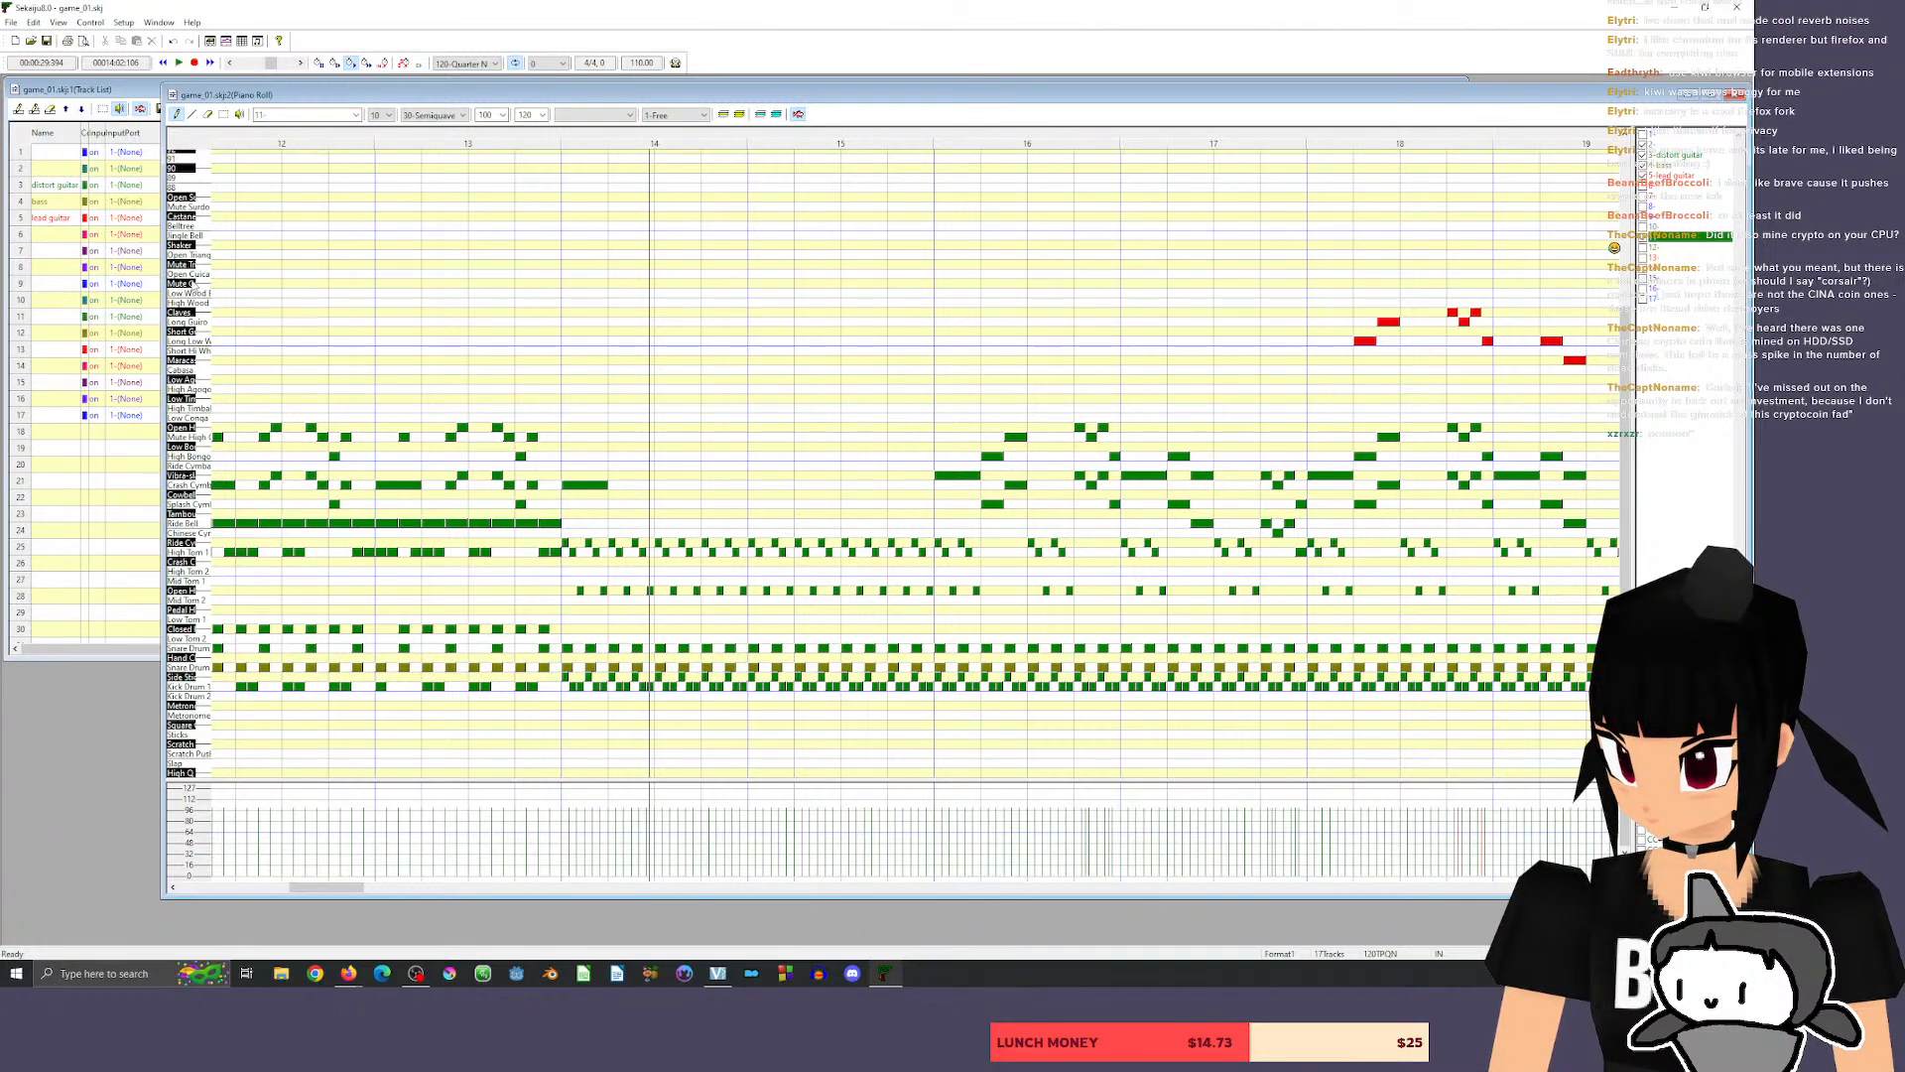
click(186, 285)
click(174, 284)
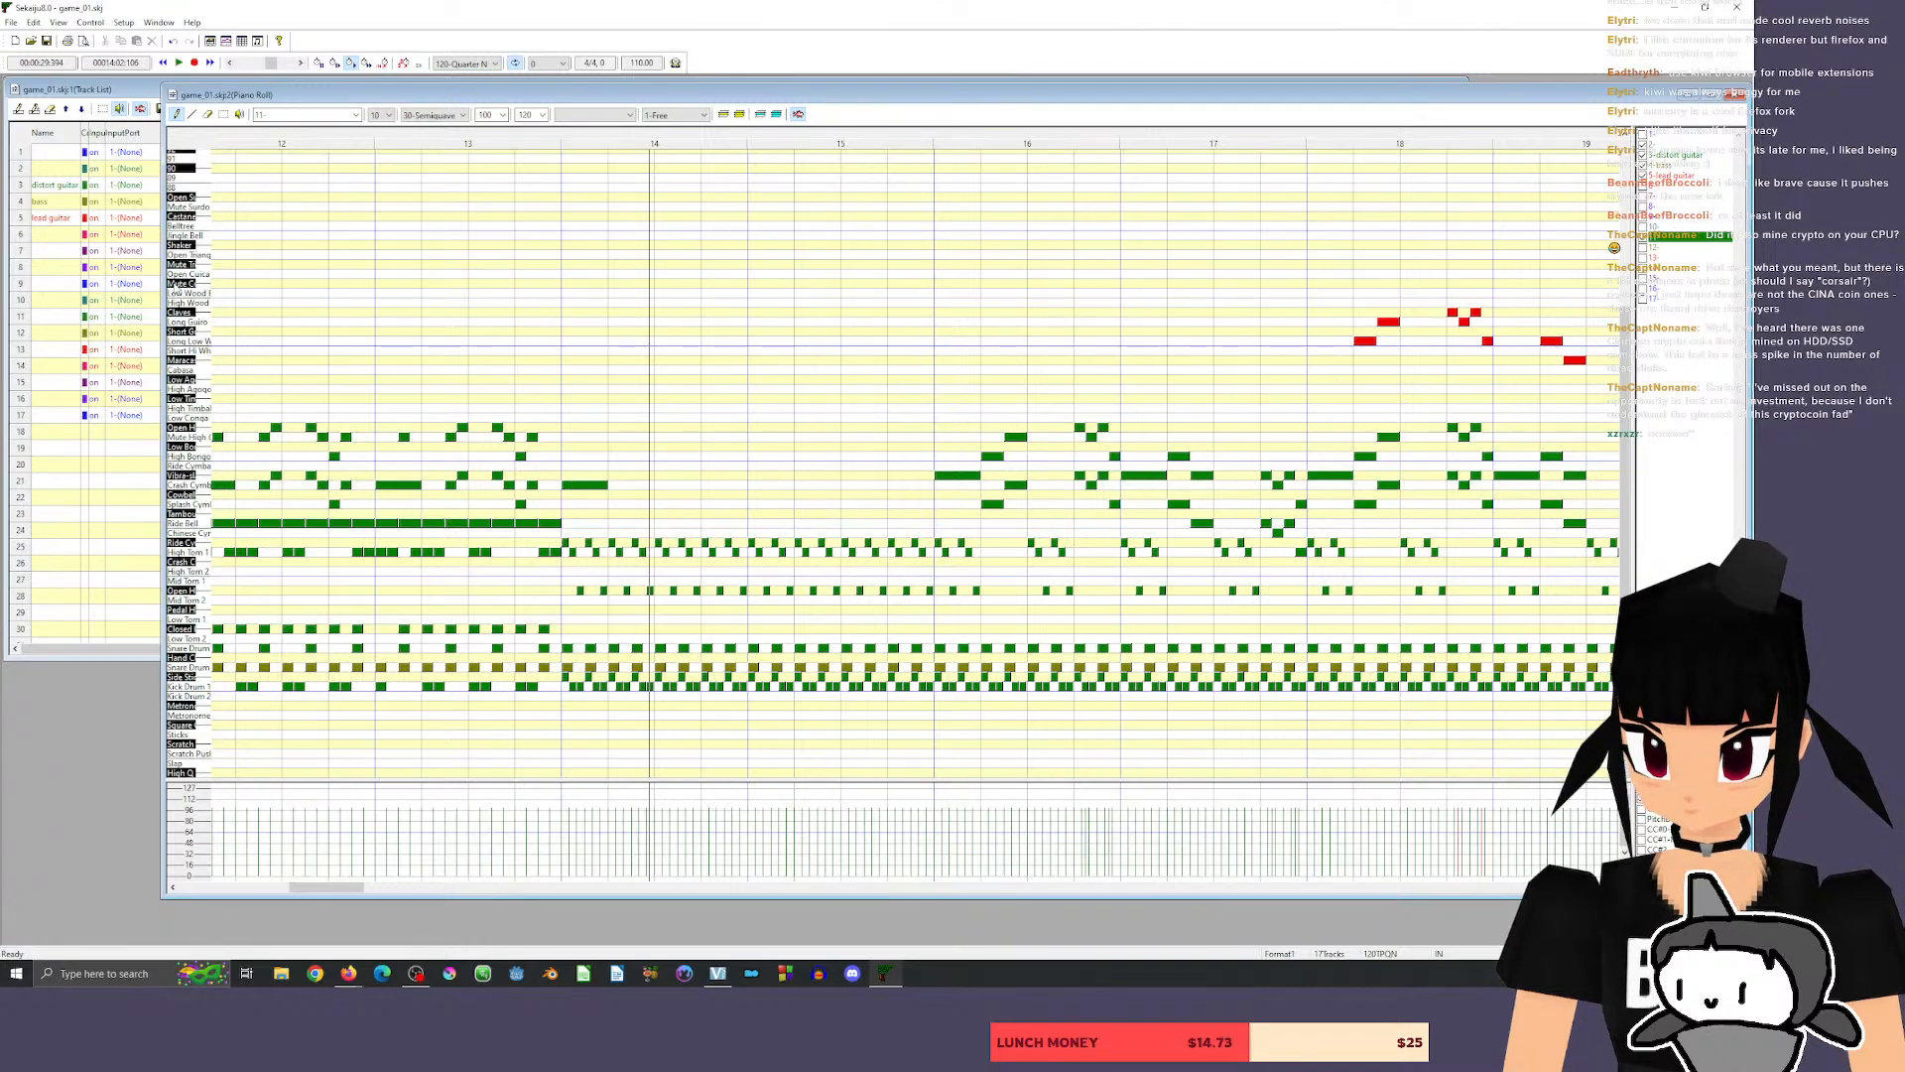
Audition the mute cuica and add its first short notes, duration 30, in measure 14 of the drum track in a maximized piano roll.
click(178, 285)
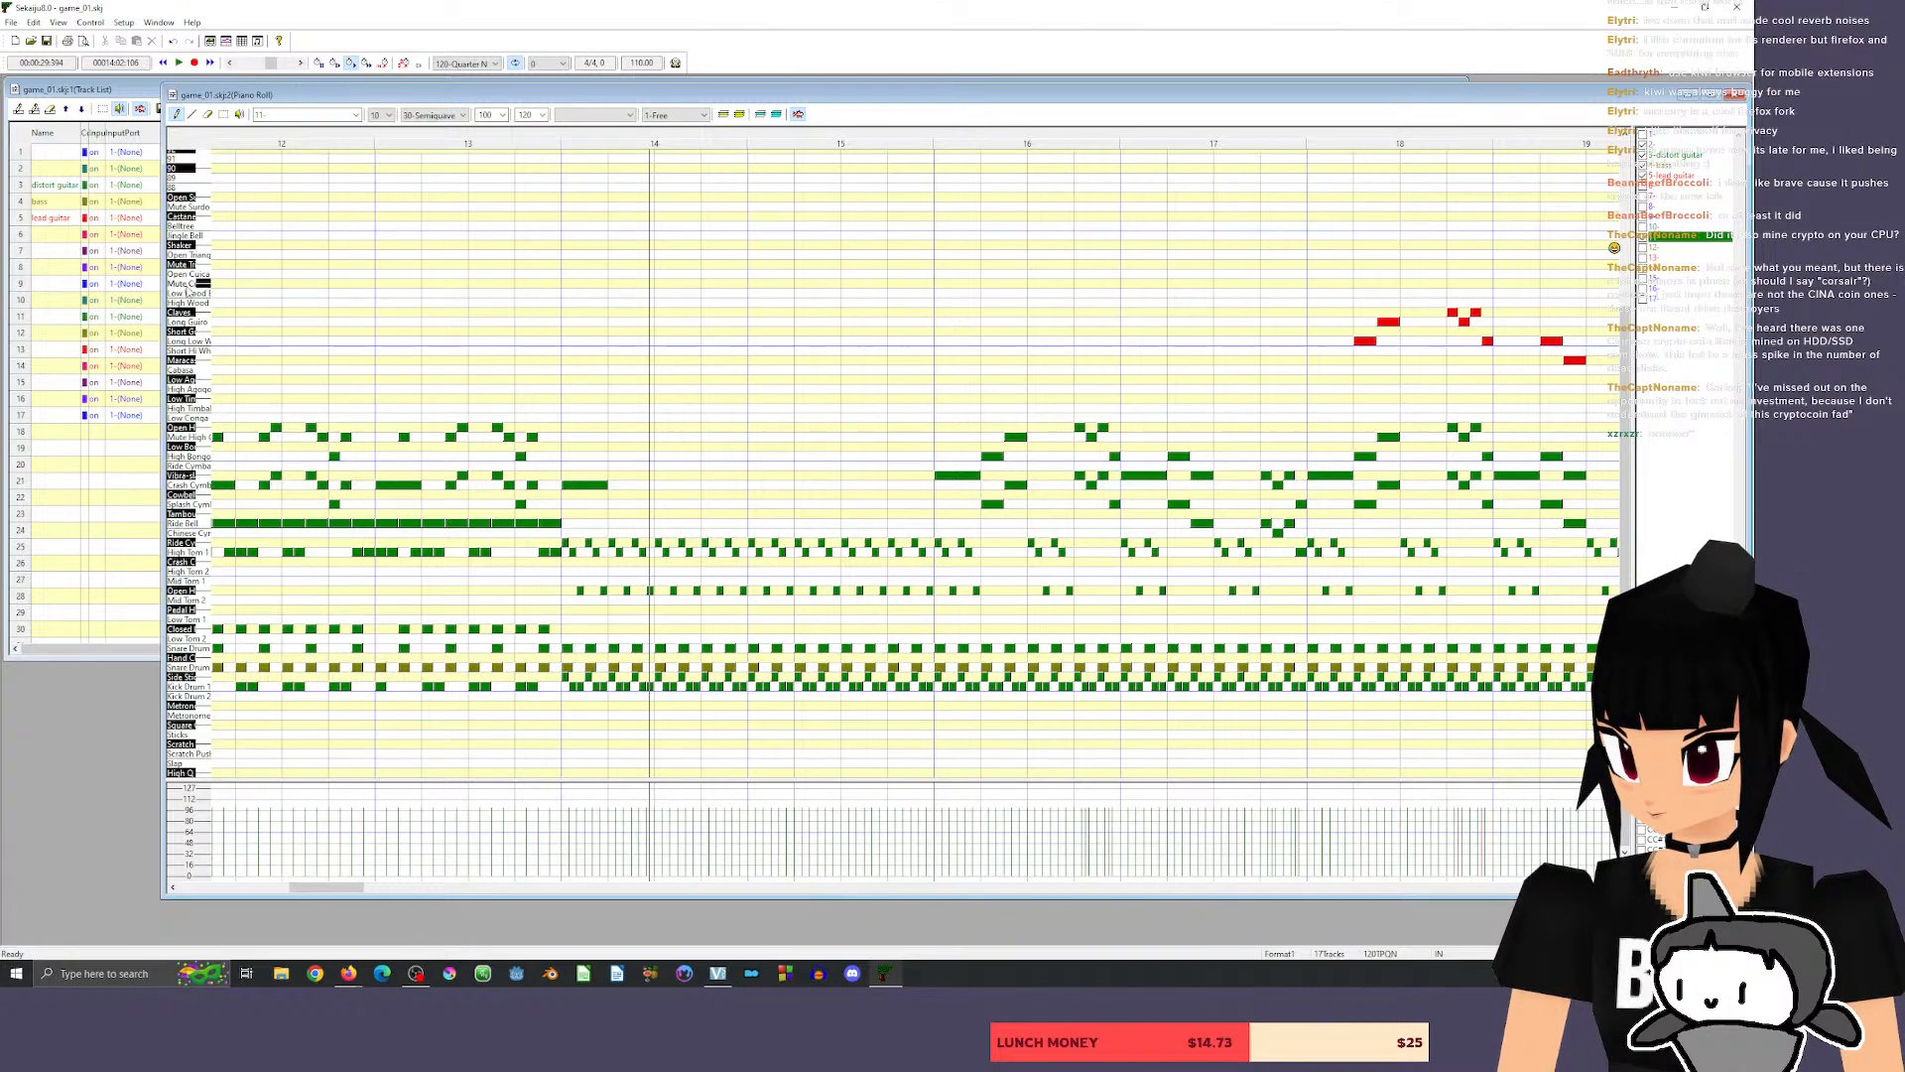
click(179, 284)
click(611, 282)
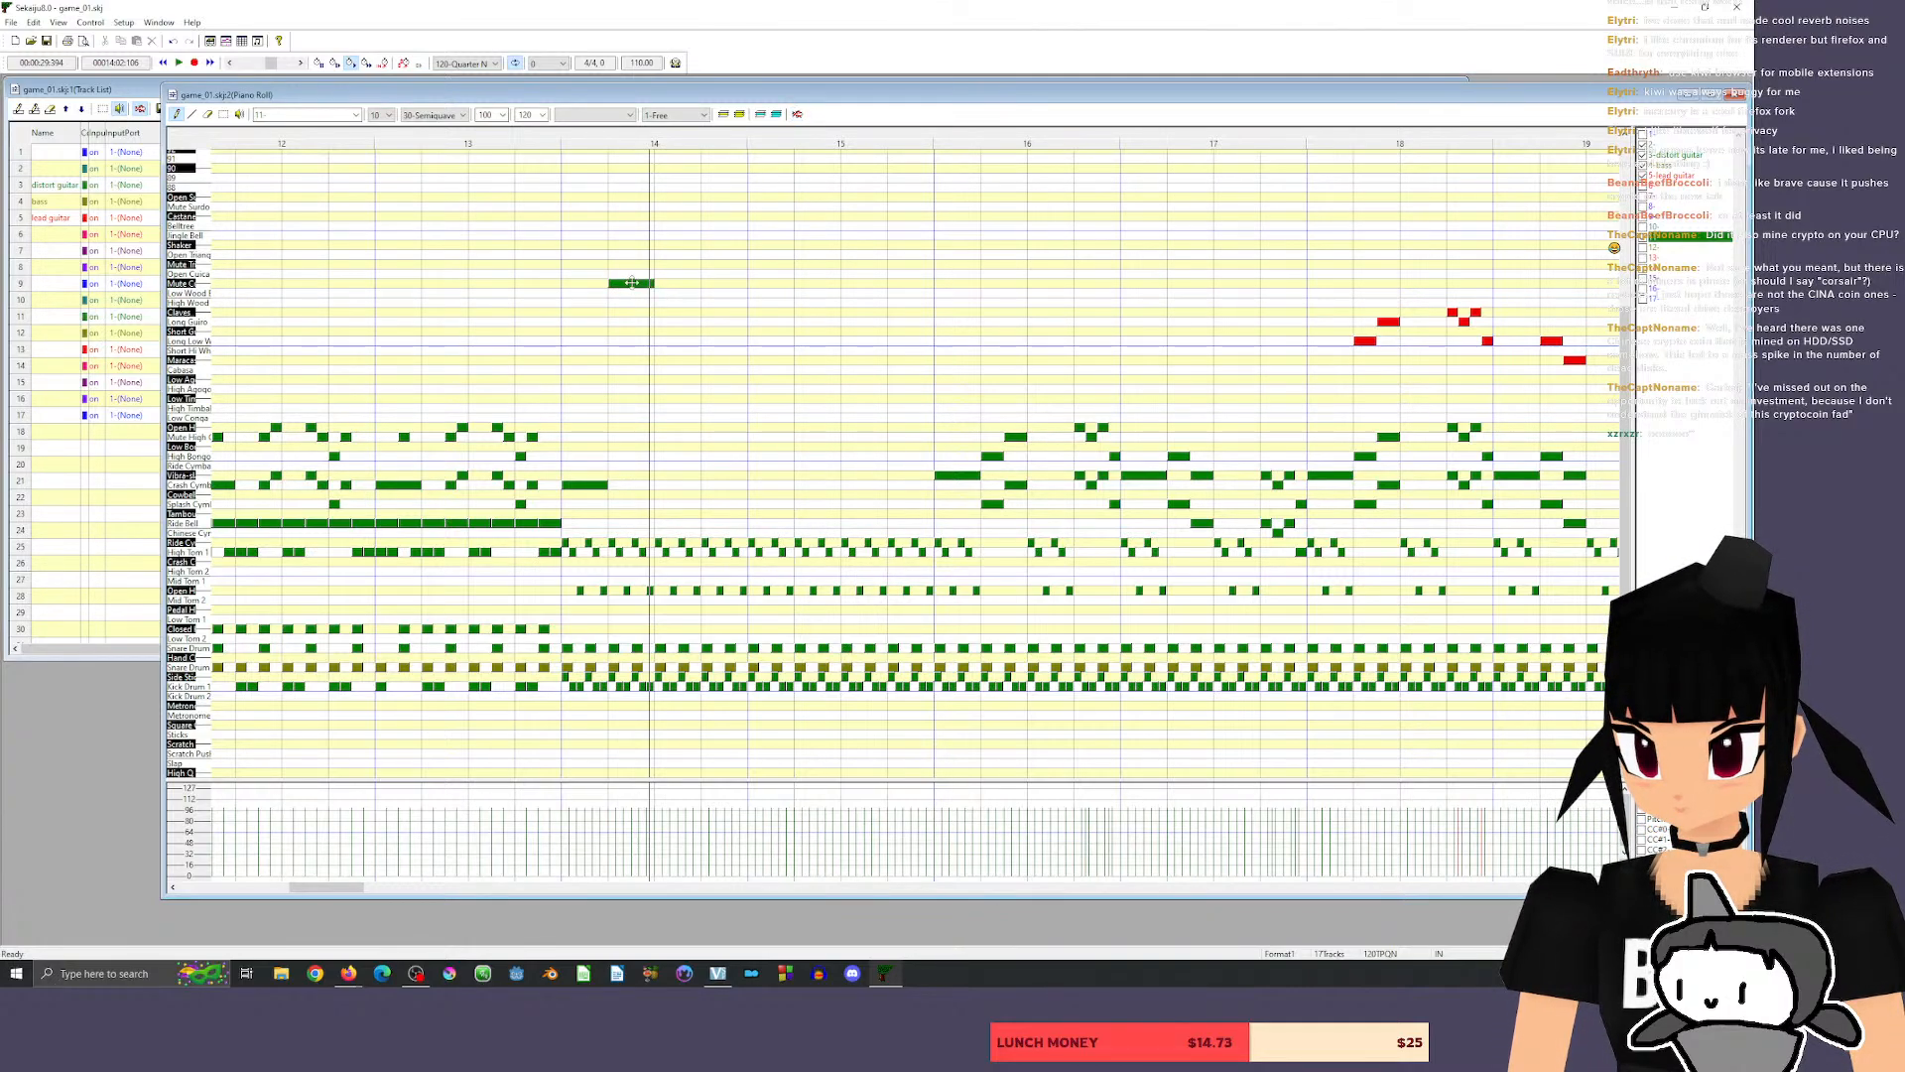
drag(650, 284, 617, 297)
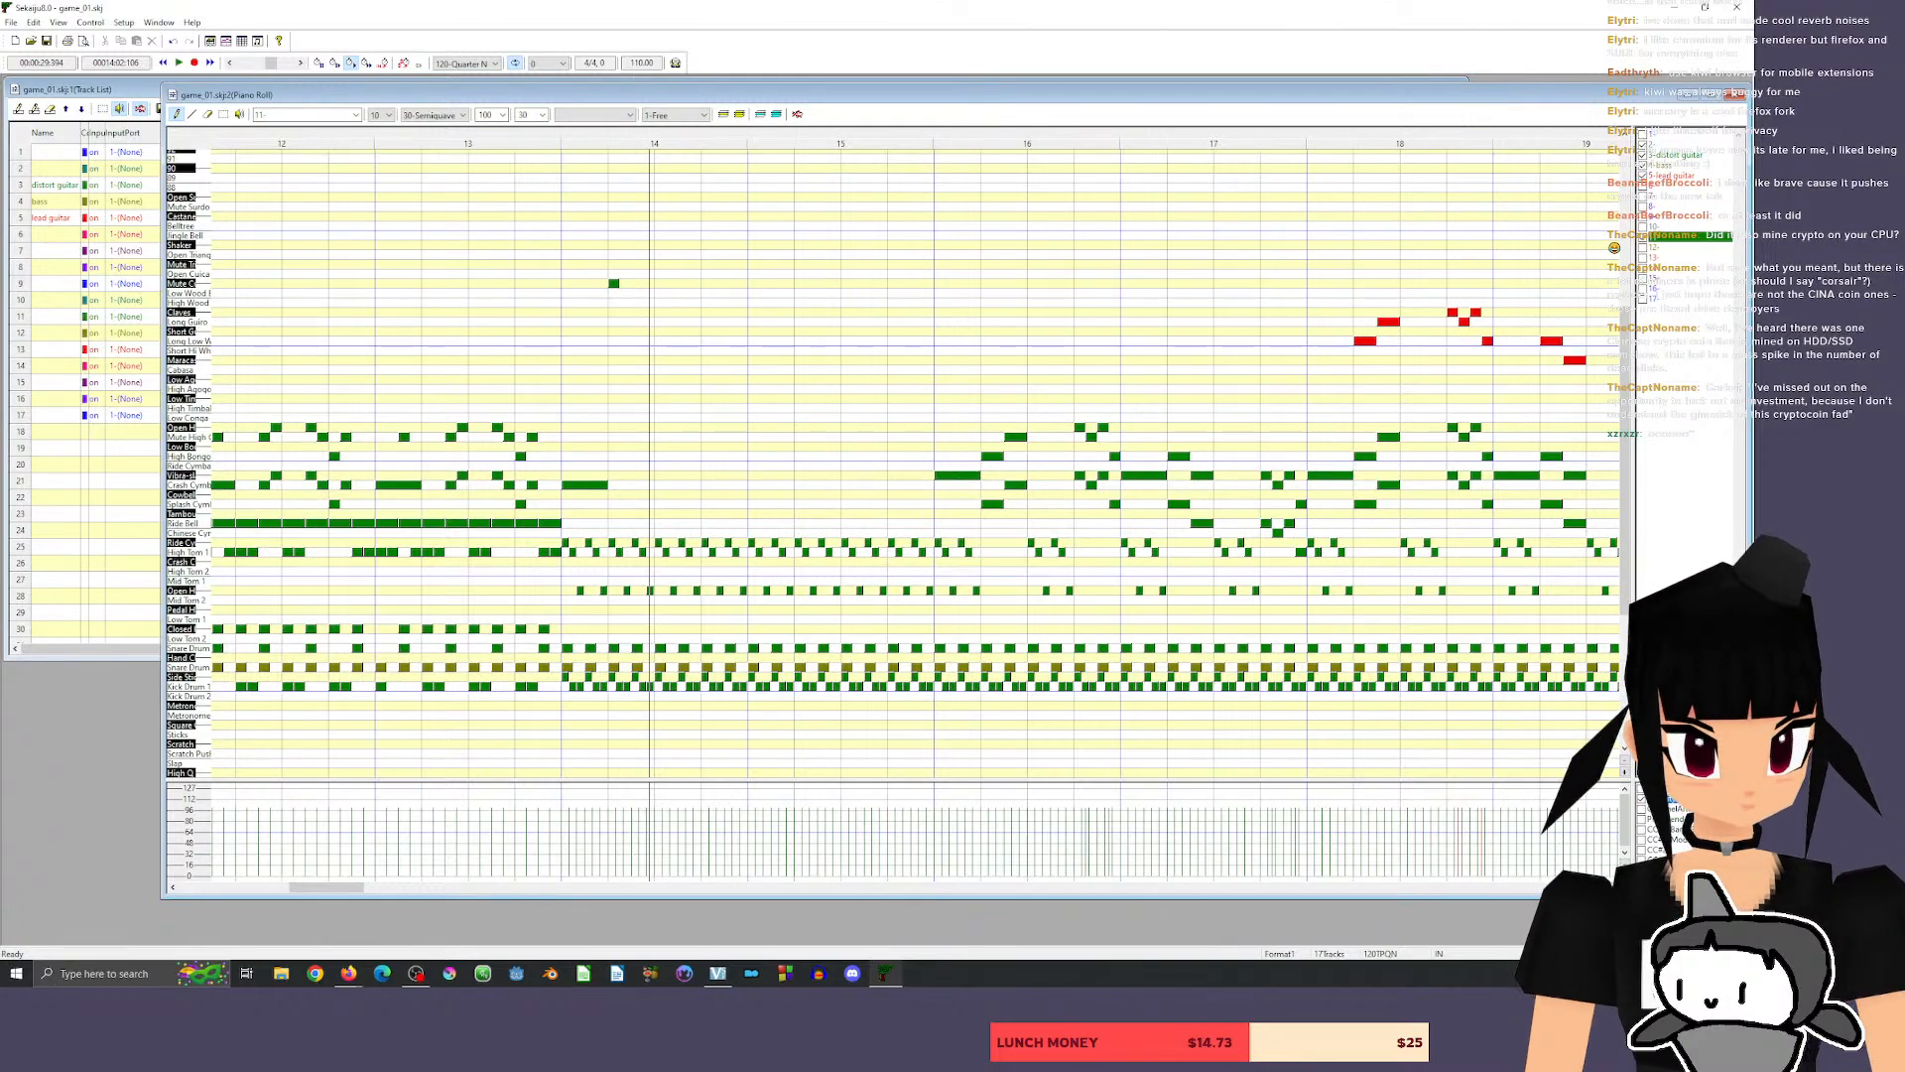
click(1612, 887)
click(1612, 888)
click(1613, 887)
click(1711, 94)
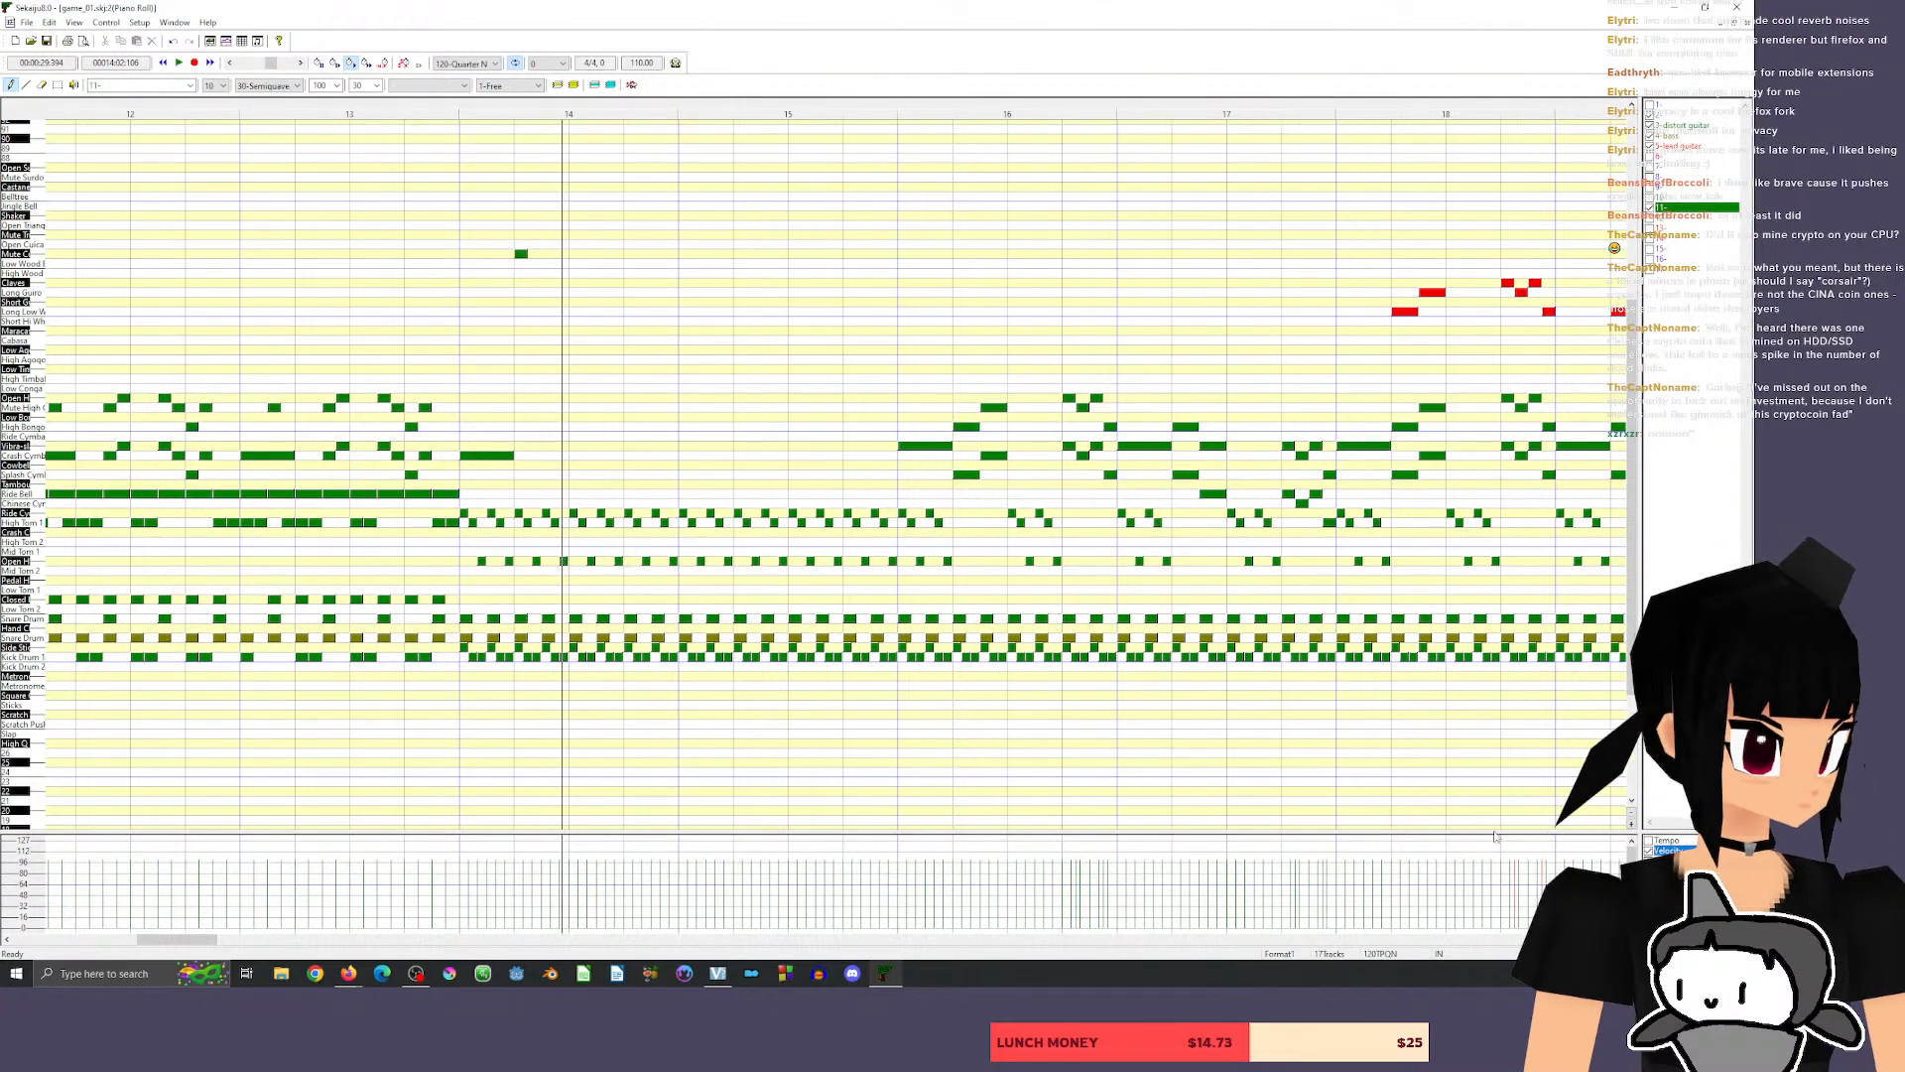
click(561, 254)
Extend the mute cuica rhythm through measure 14 into measure 15 with short notes, playing it back from late measure 13.
click(418, 103)
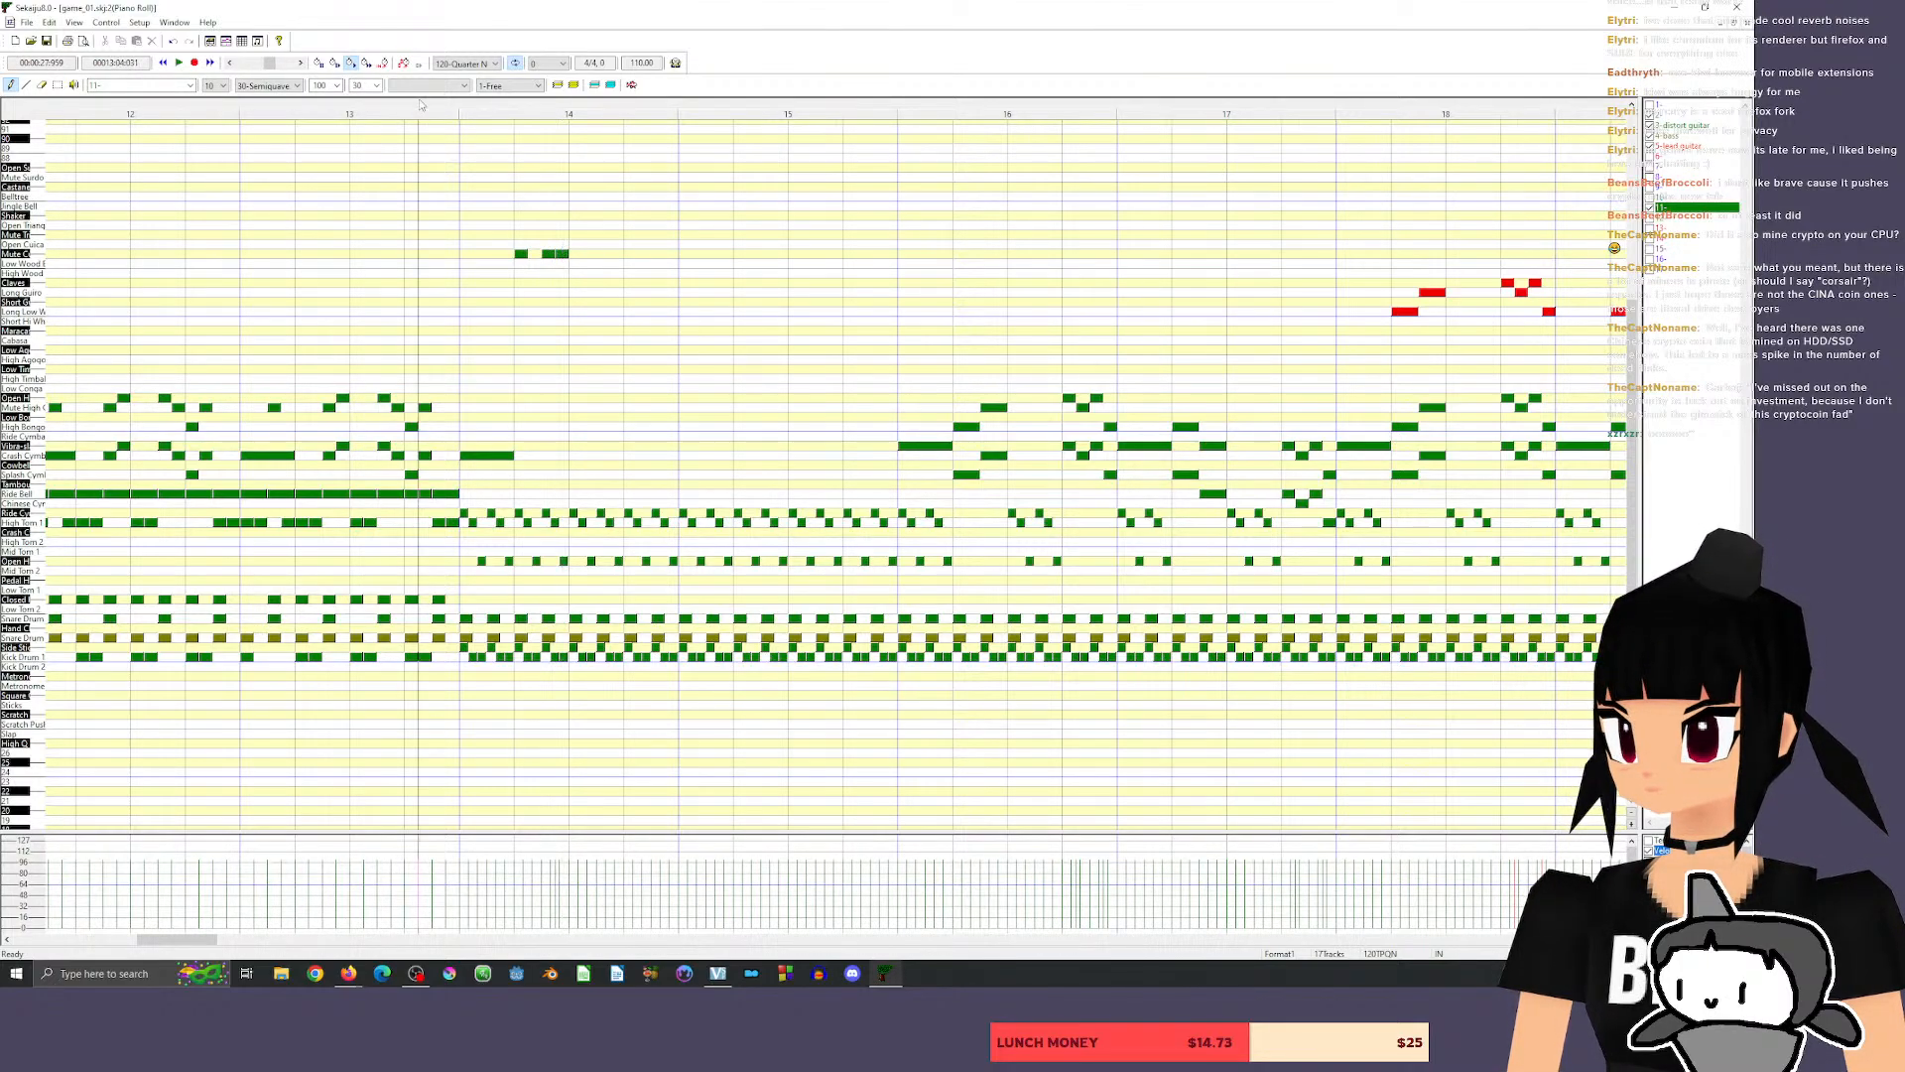
key(space)
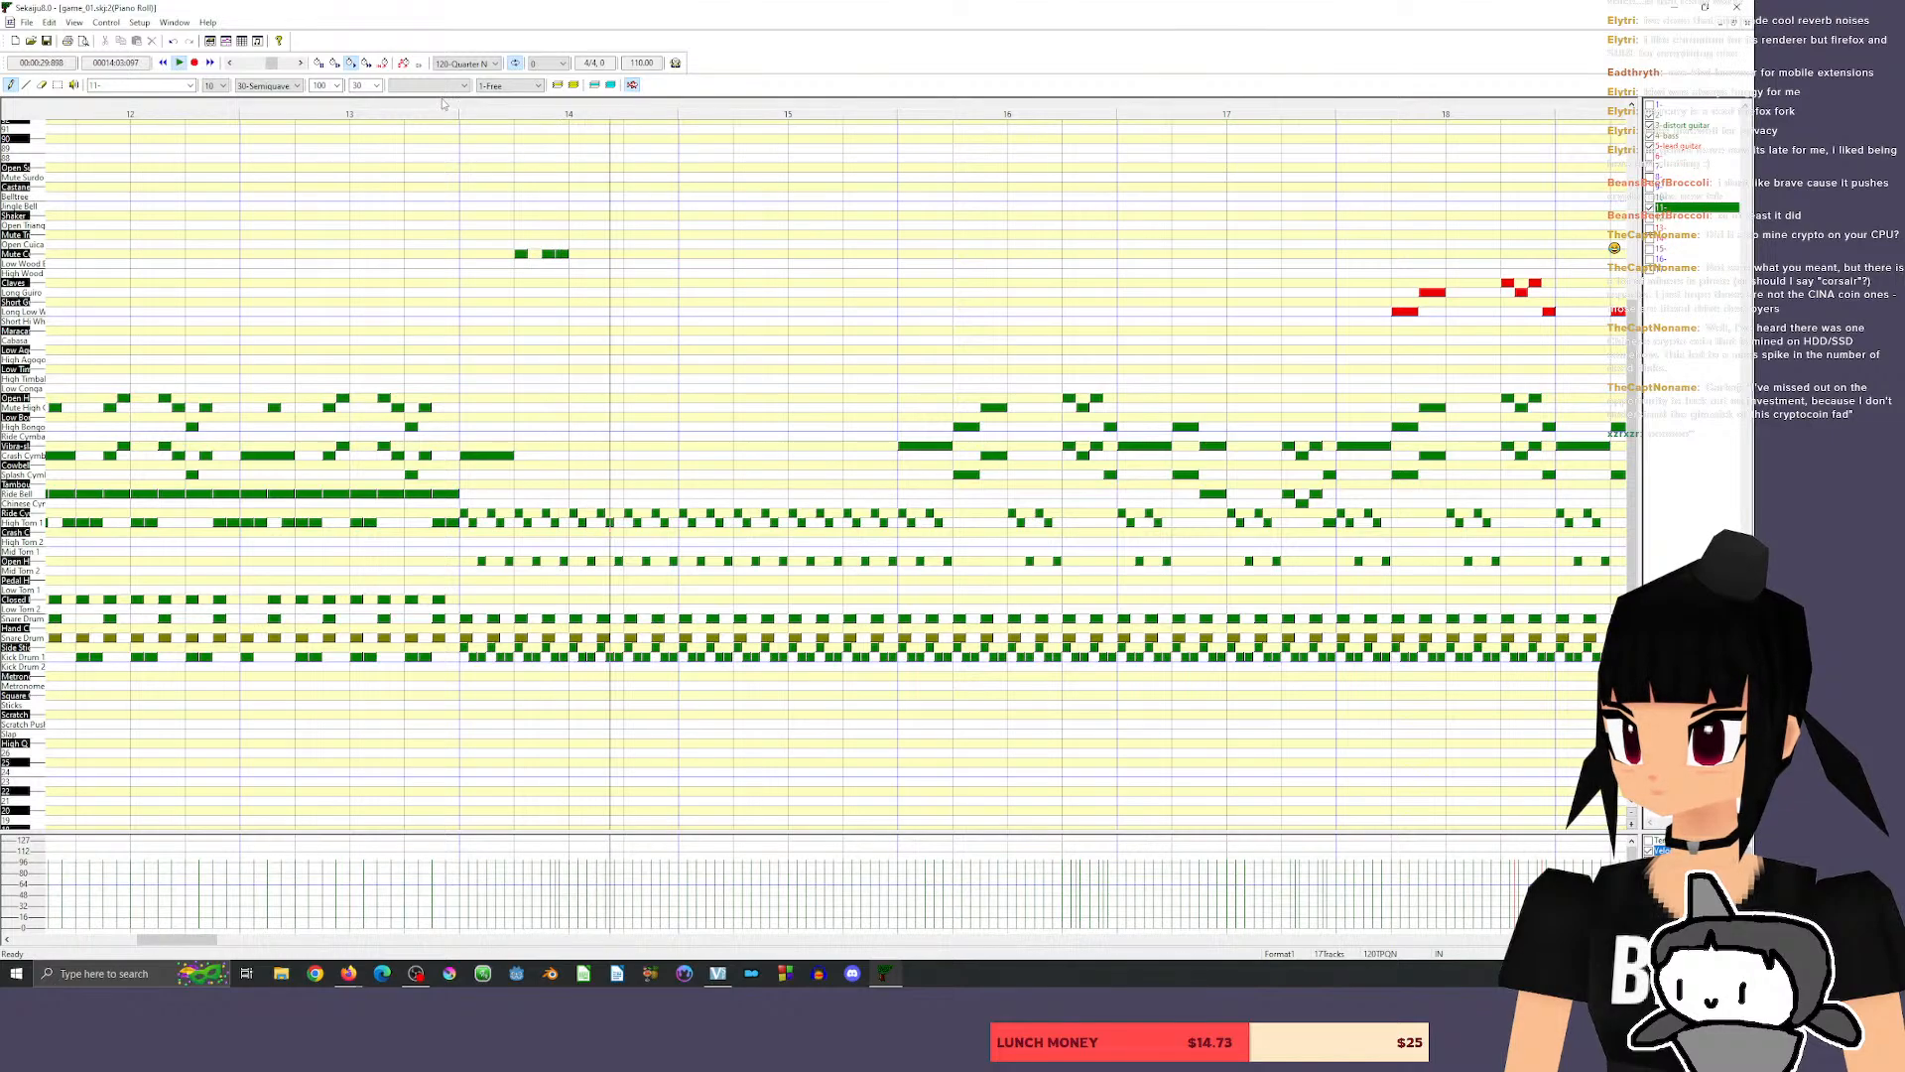
click(577, 254)
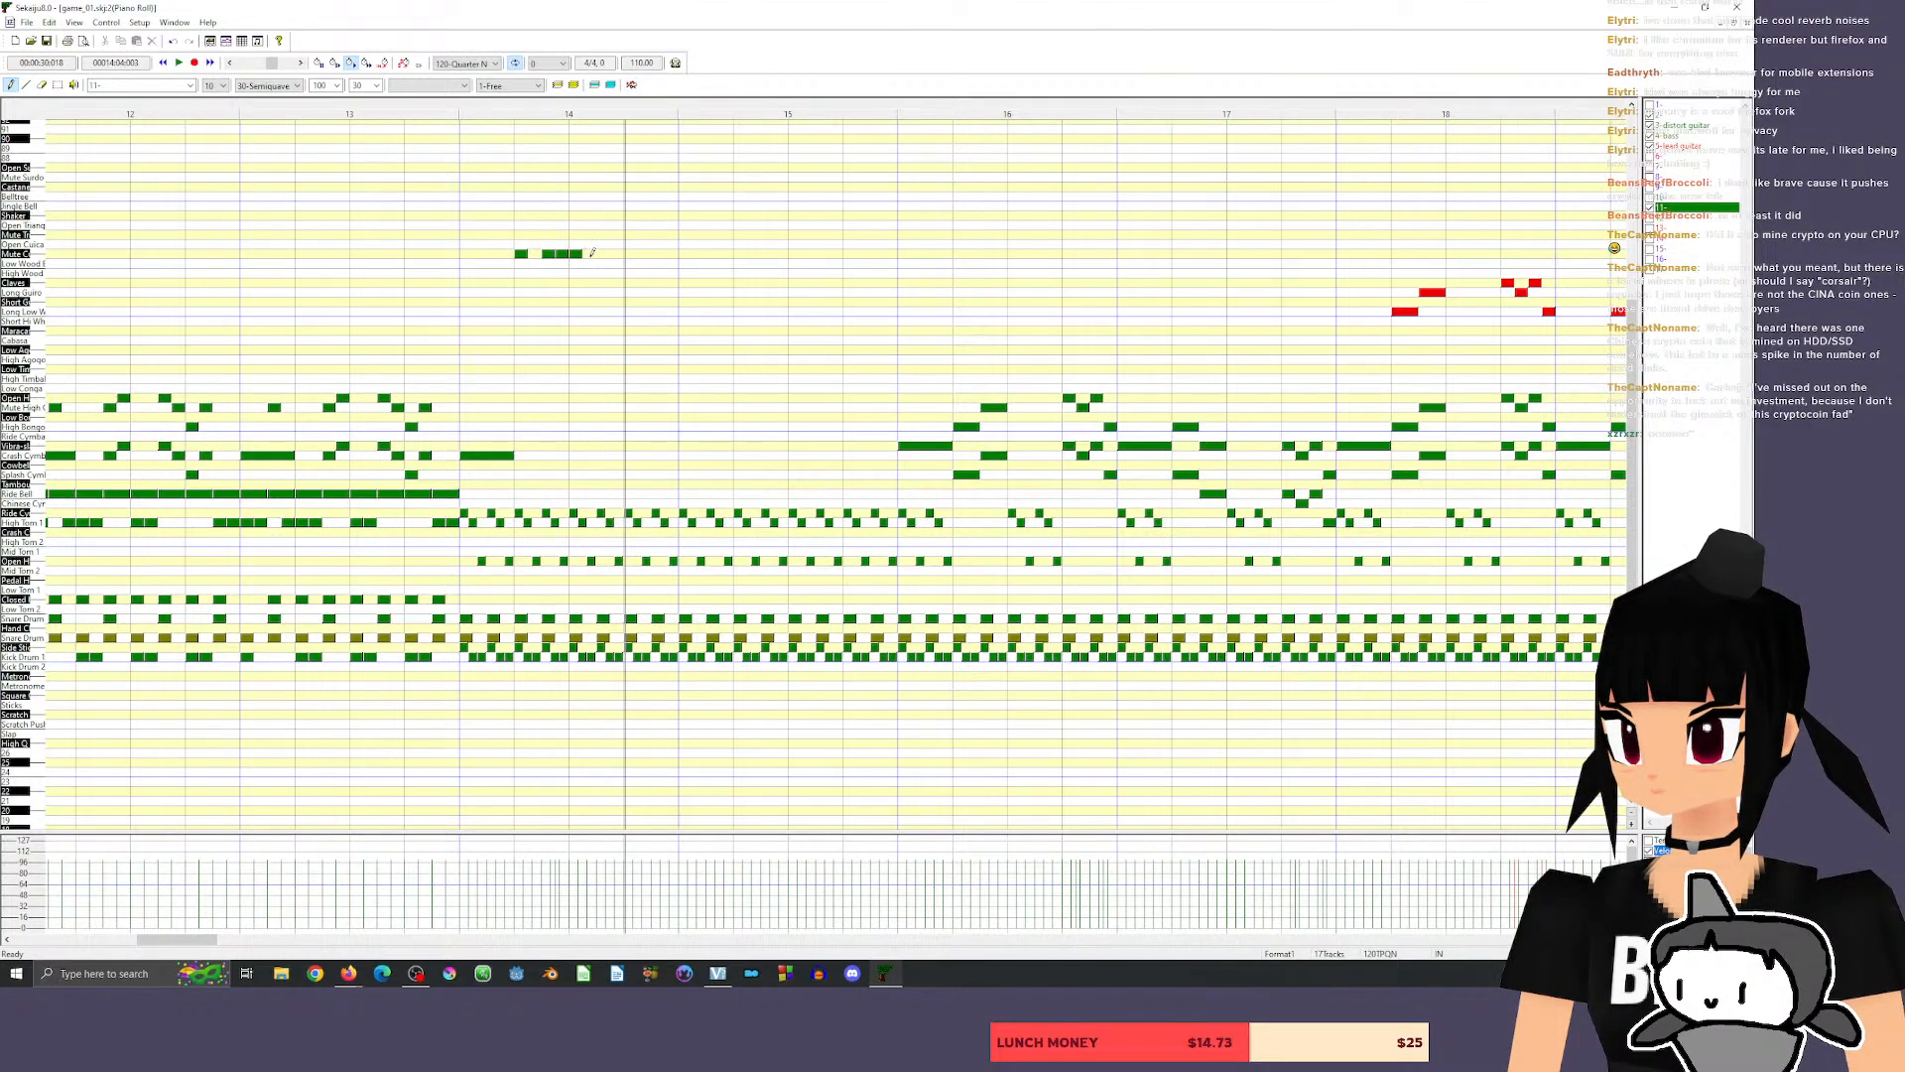
click(643, 254)
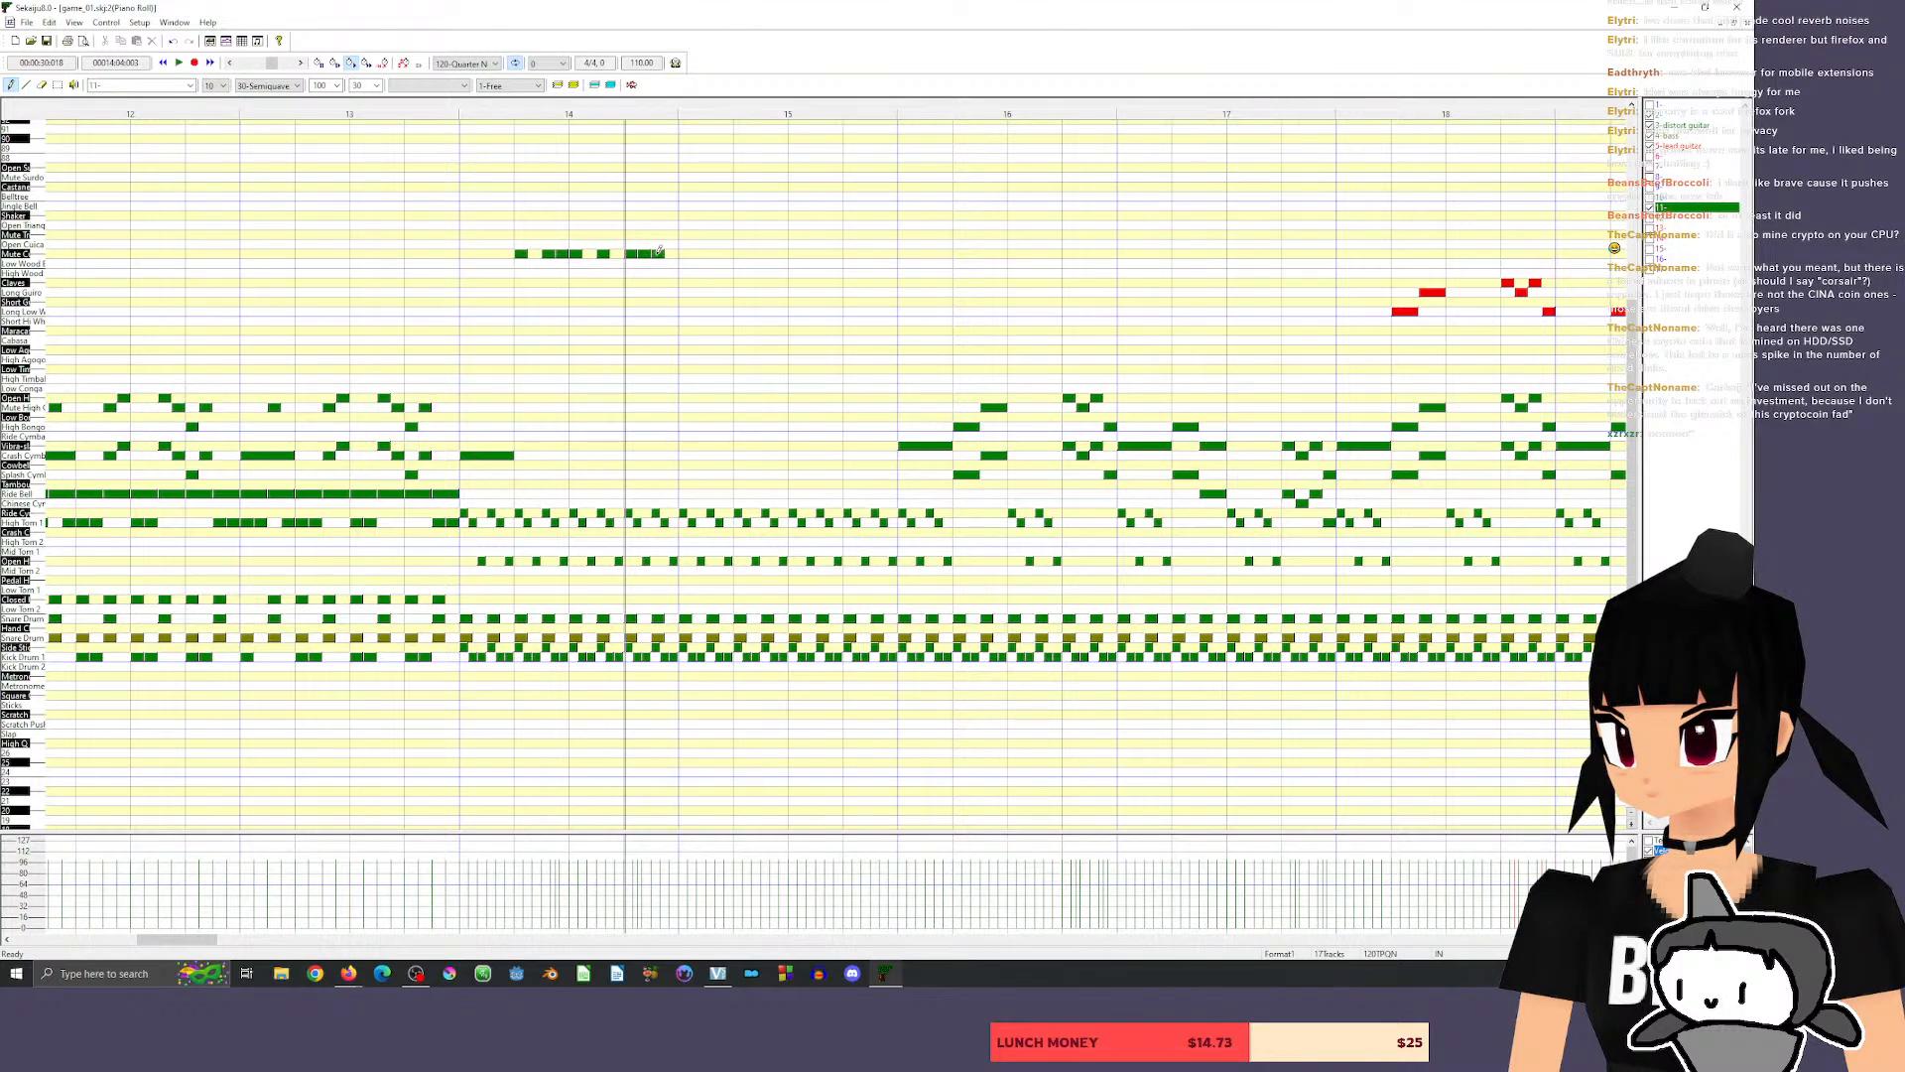
click(436, 102)
key(space)
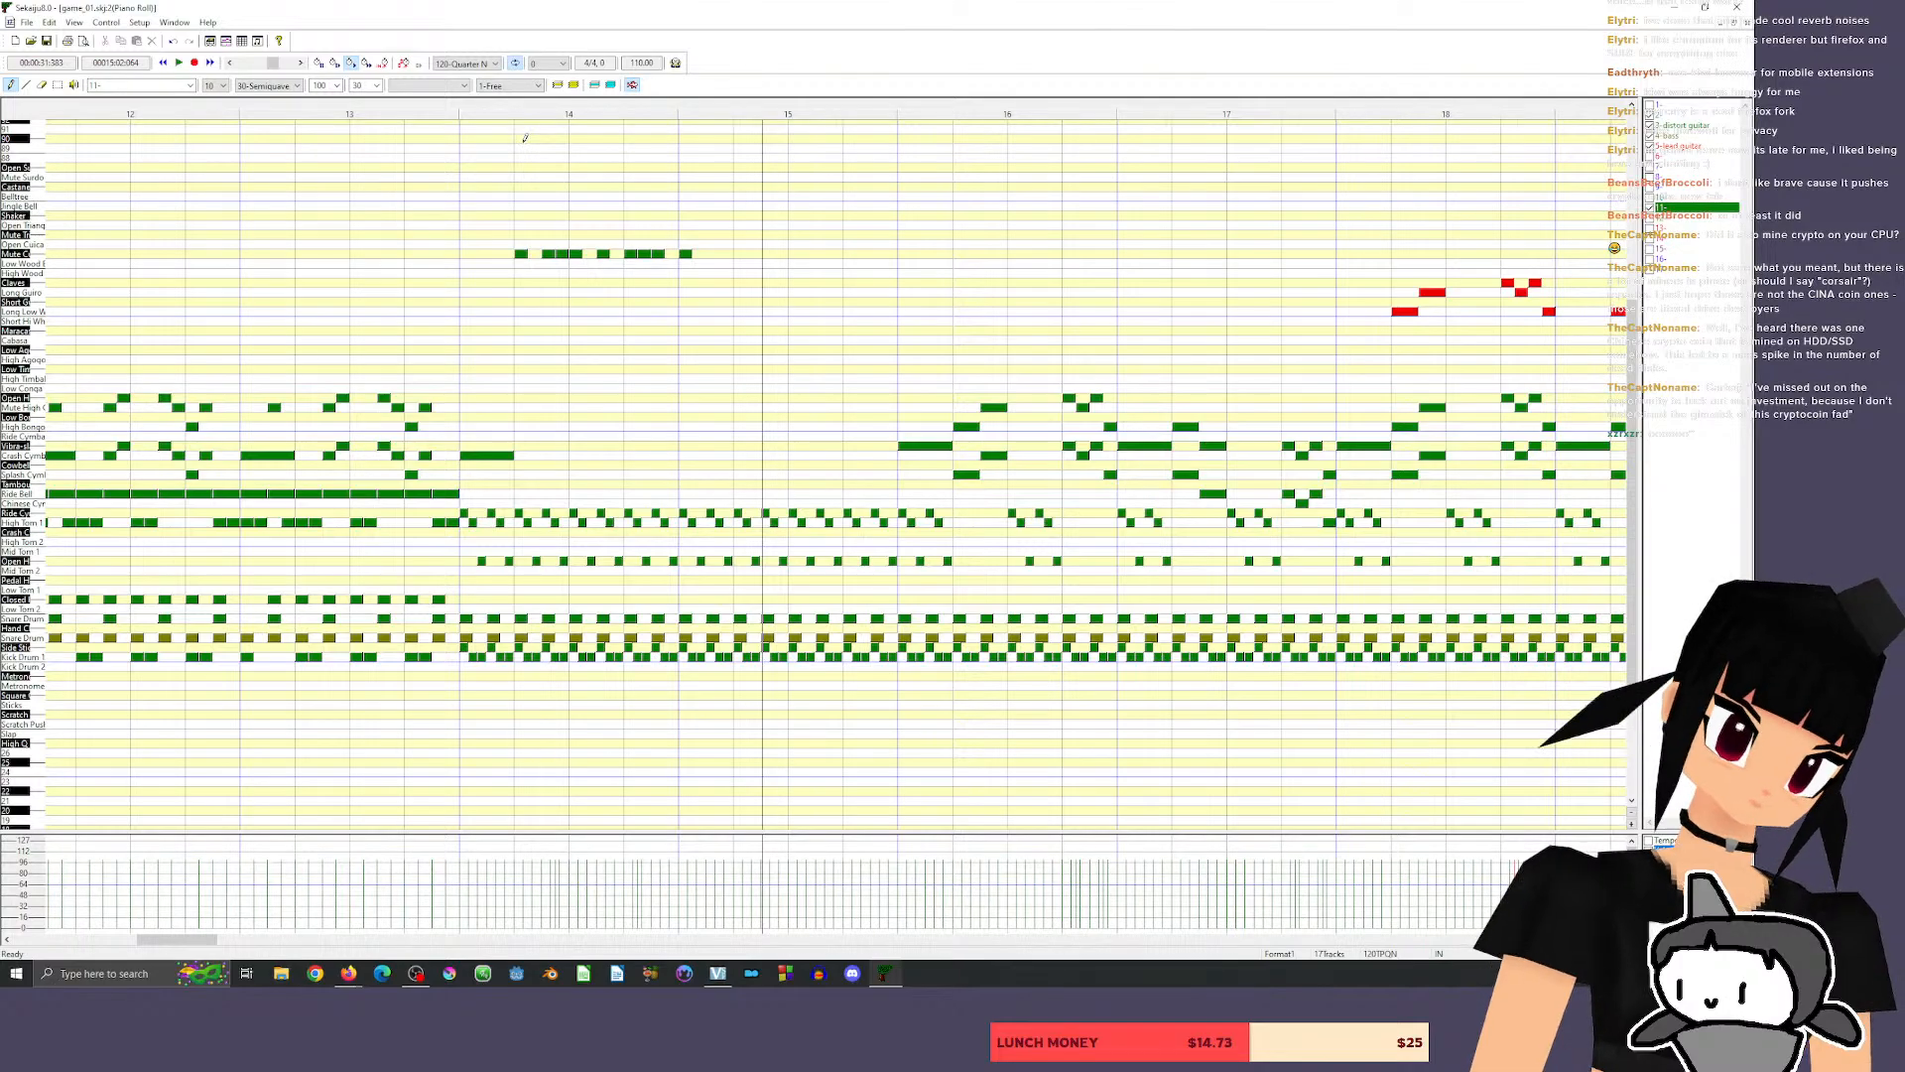
Listen to the song's intro from measure 2 up to measure 4.
drag(217, 941, 42, 953)
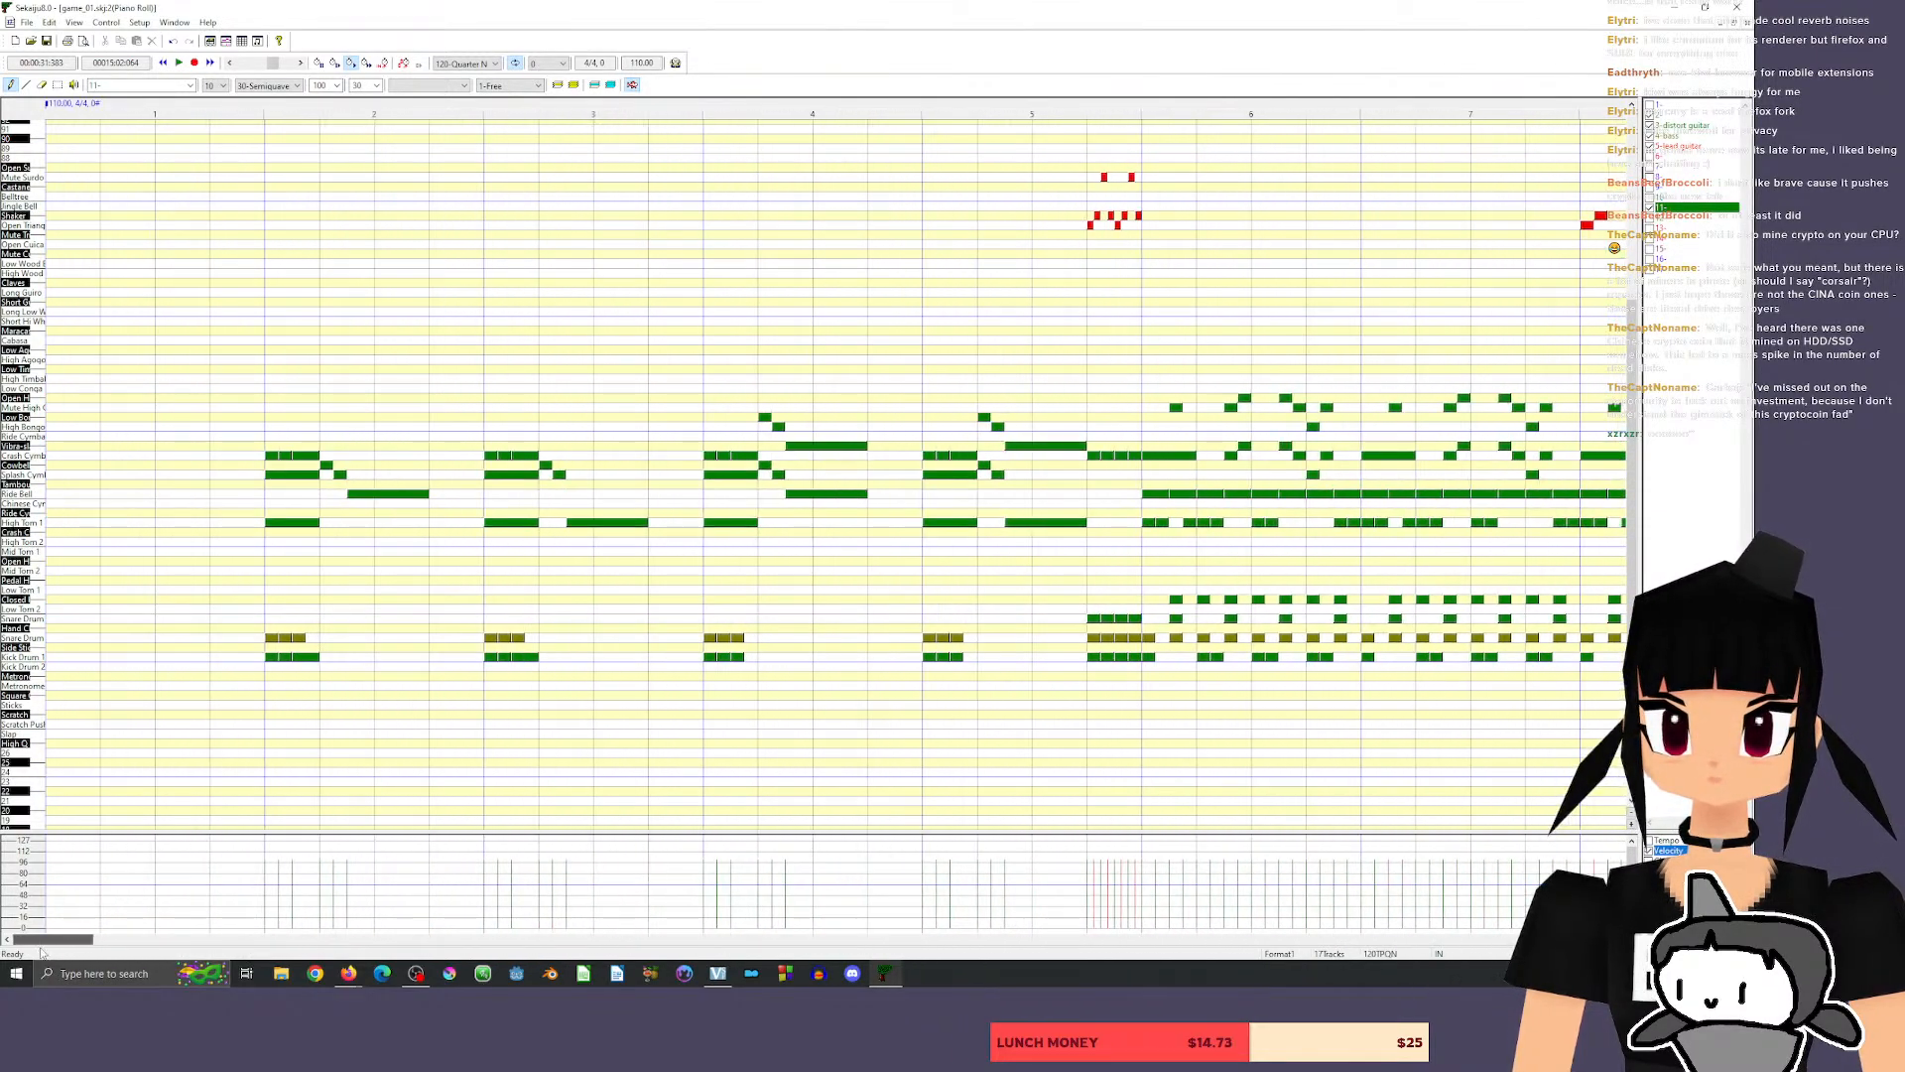
click(251, 104)
key(space)
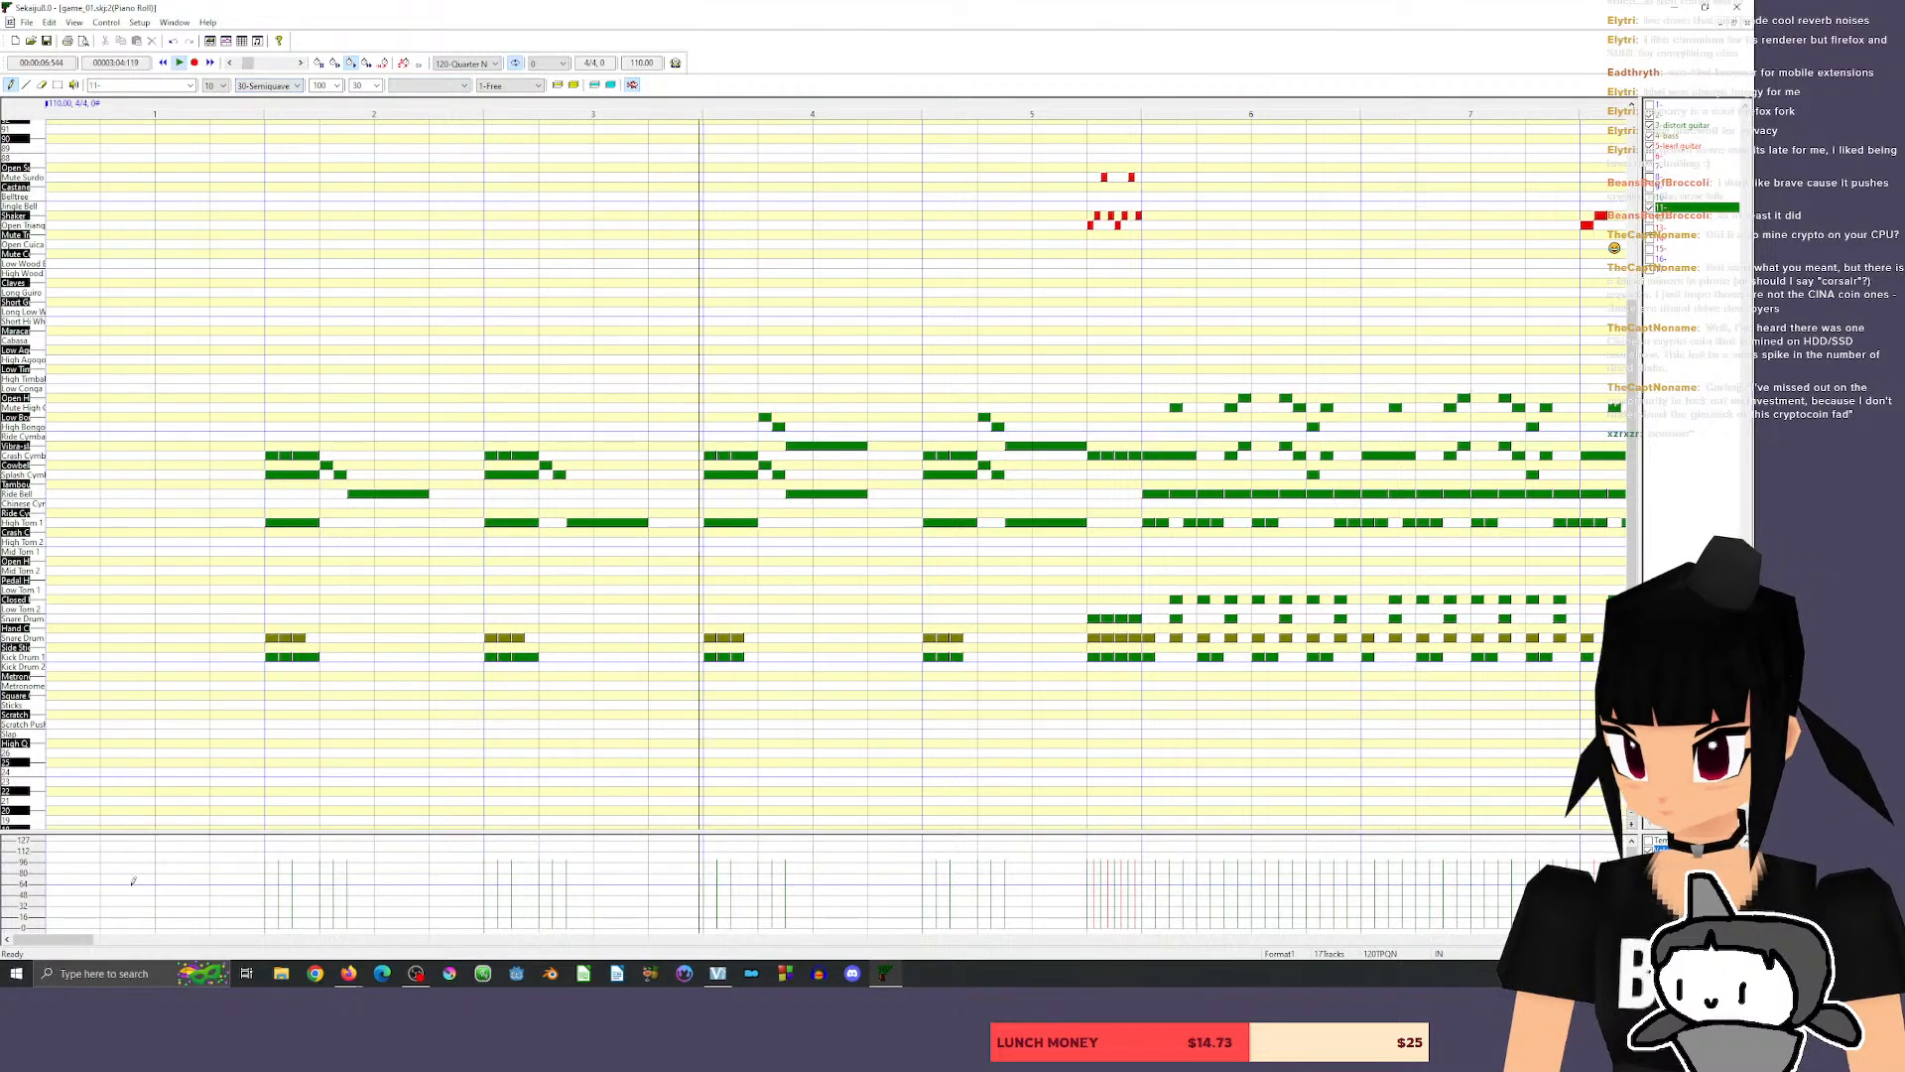
key(space)
Go to the end of the song at measure 21 and make the unused track 6 active.
drag(56, 935, 233, 932)
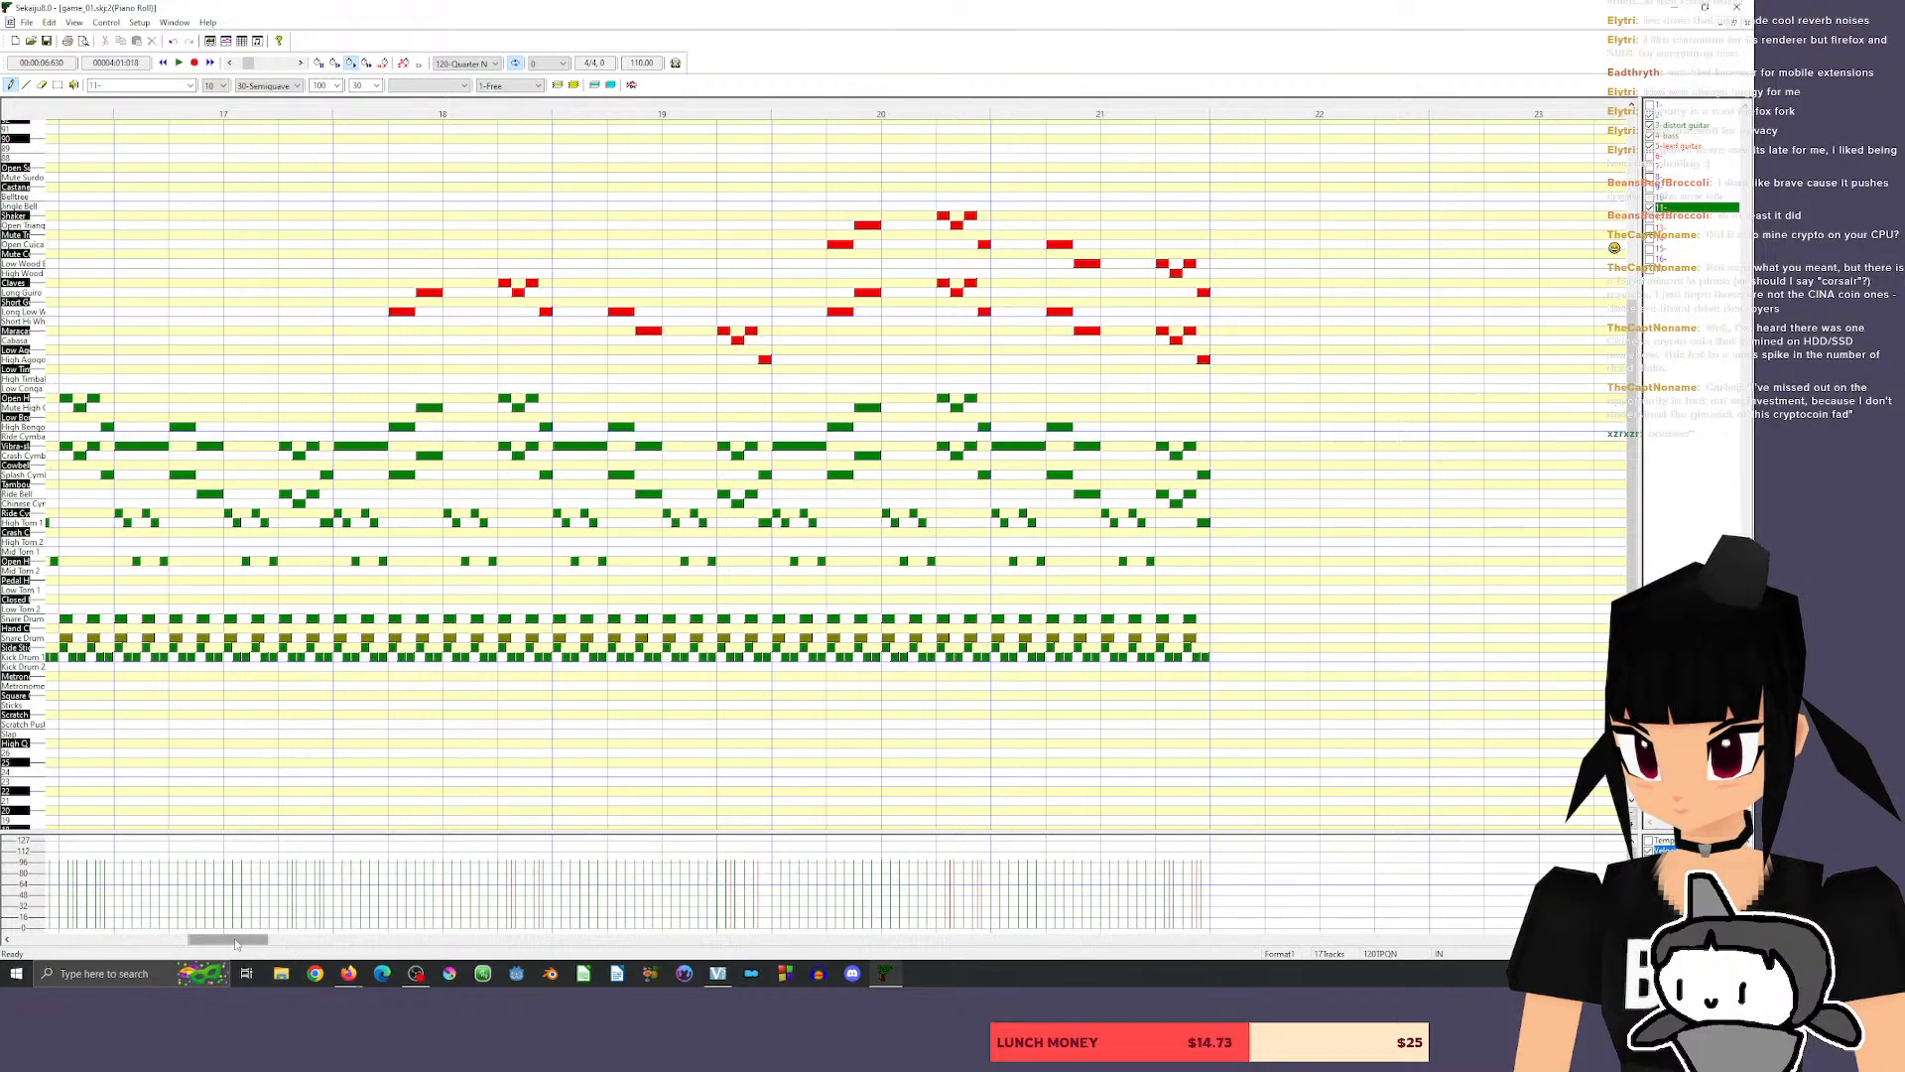
drag(224, 939, 251, 939)
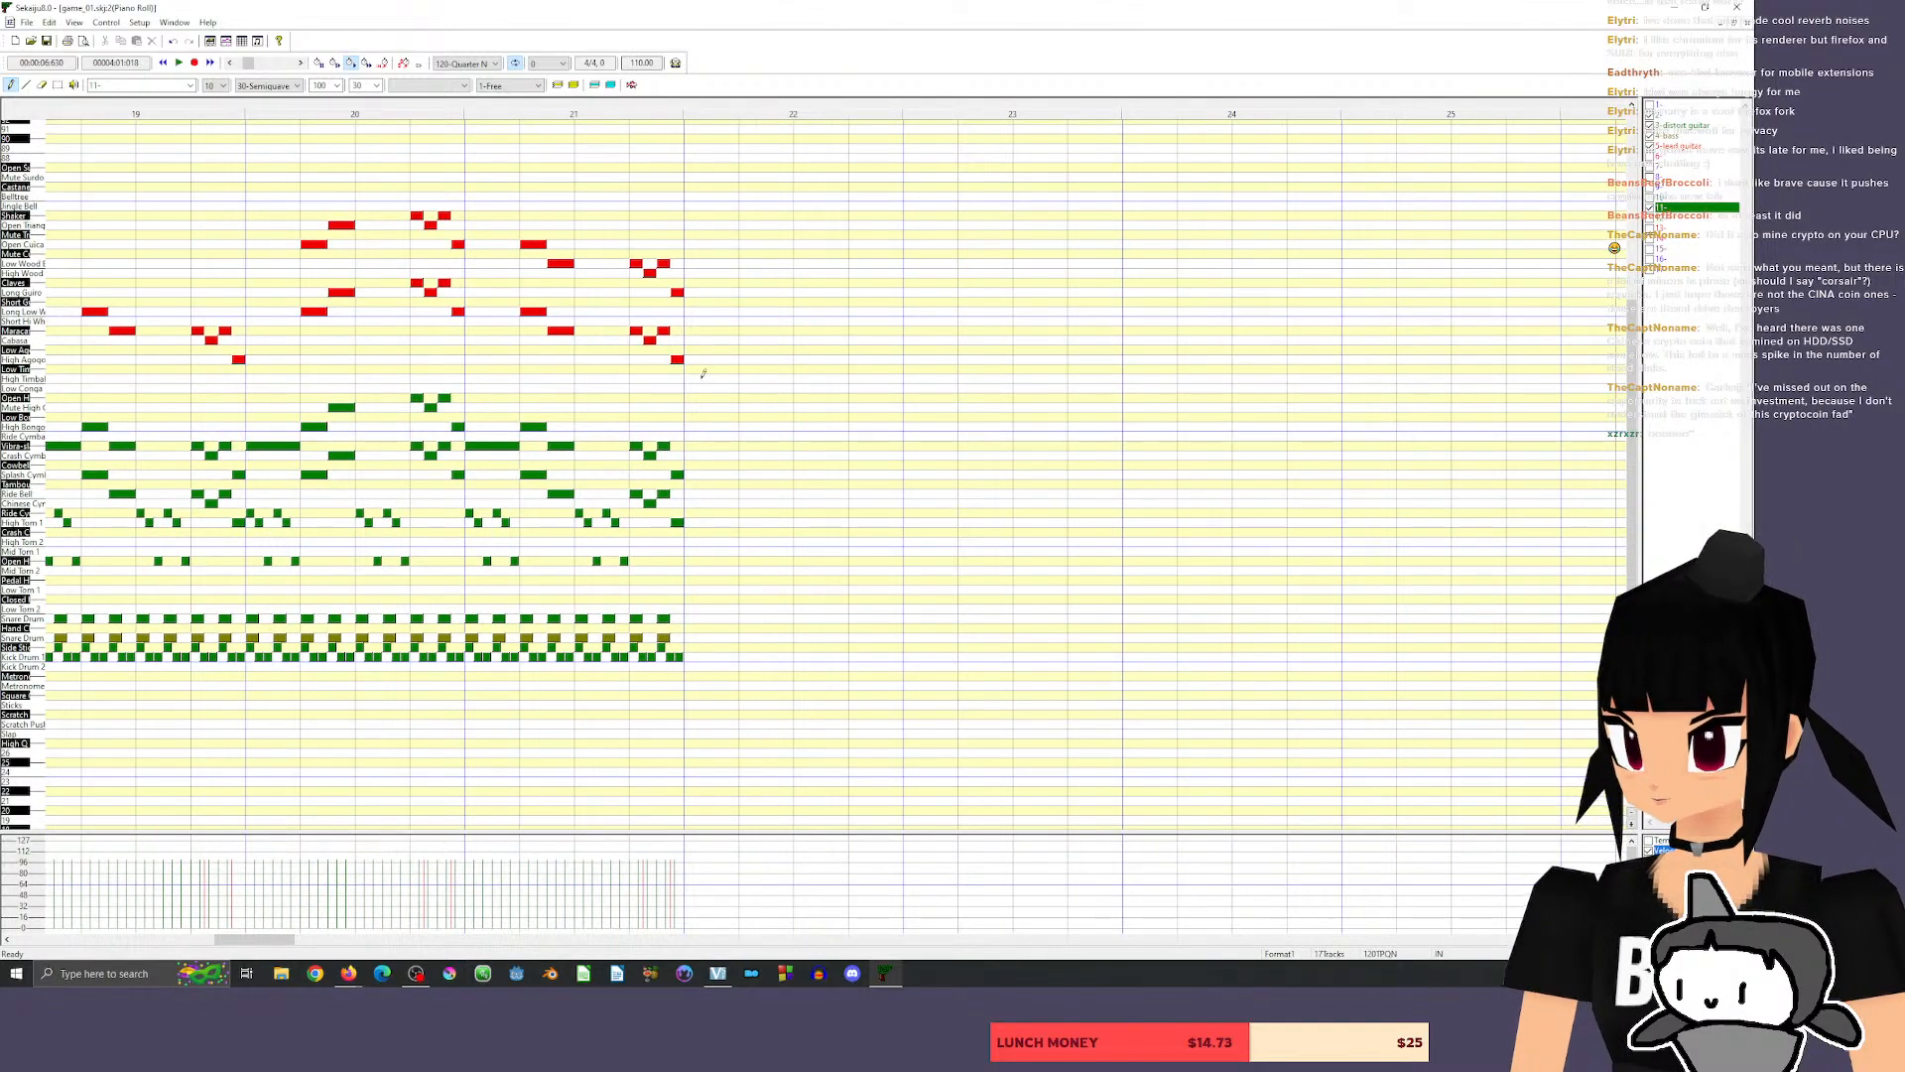
click(1709, 129)
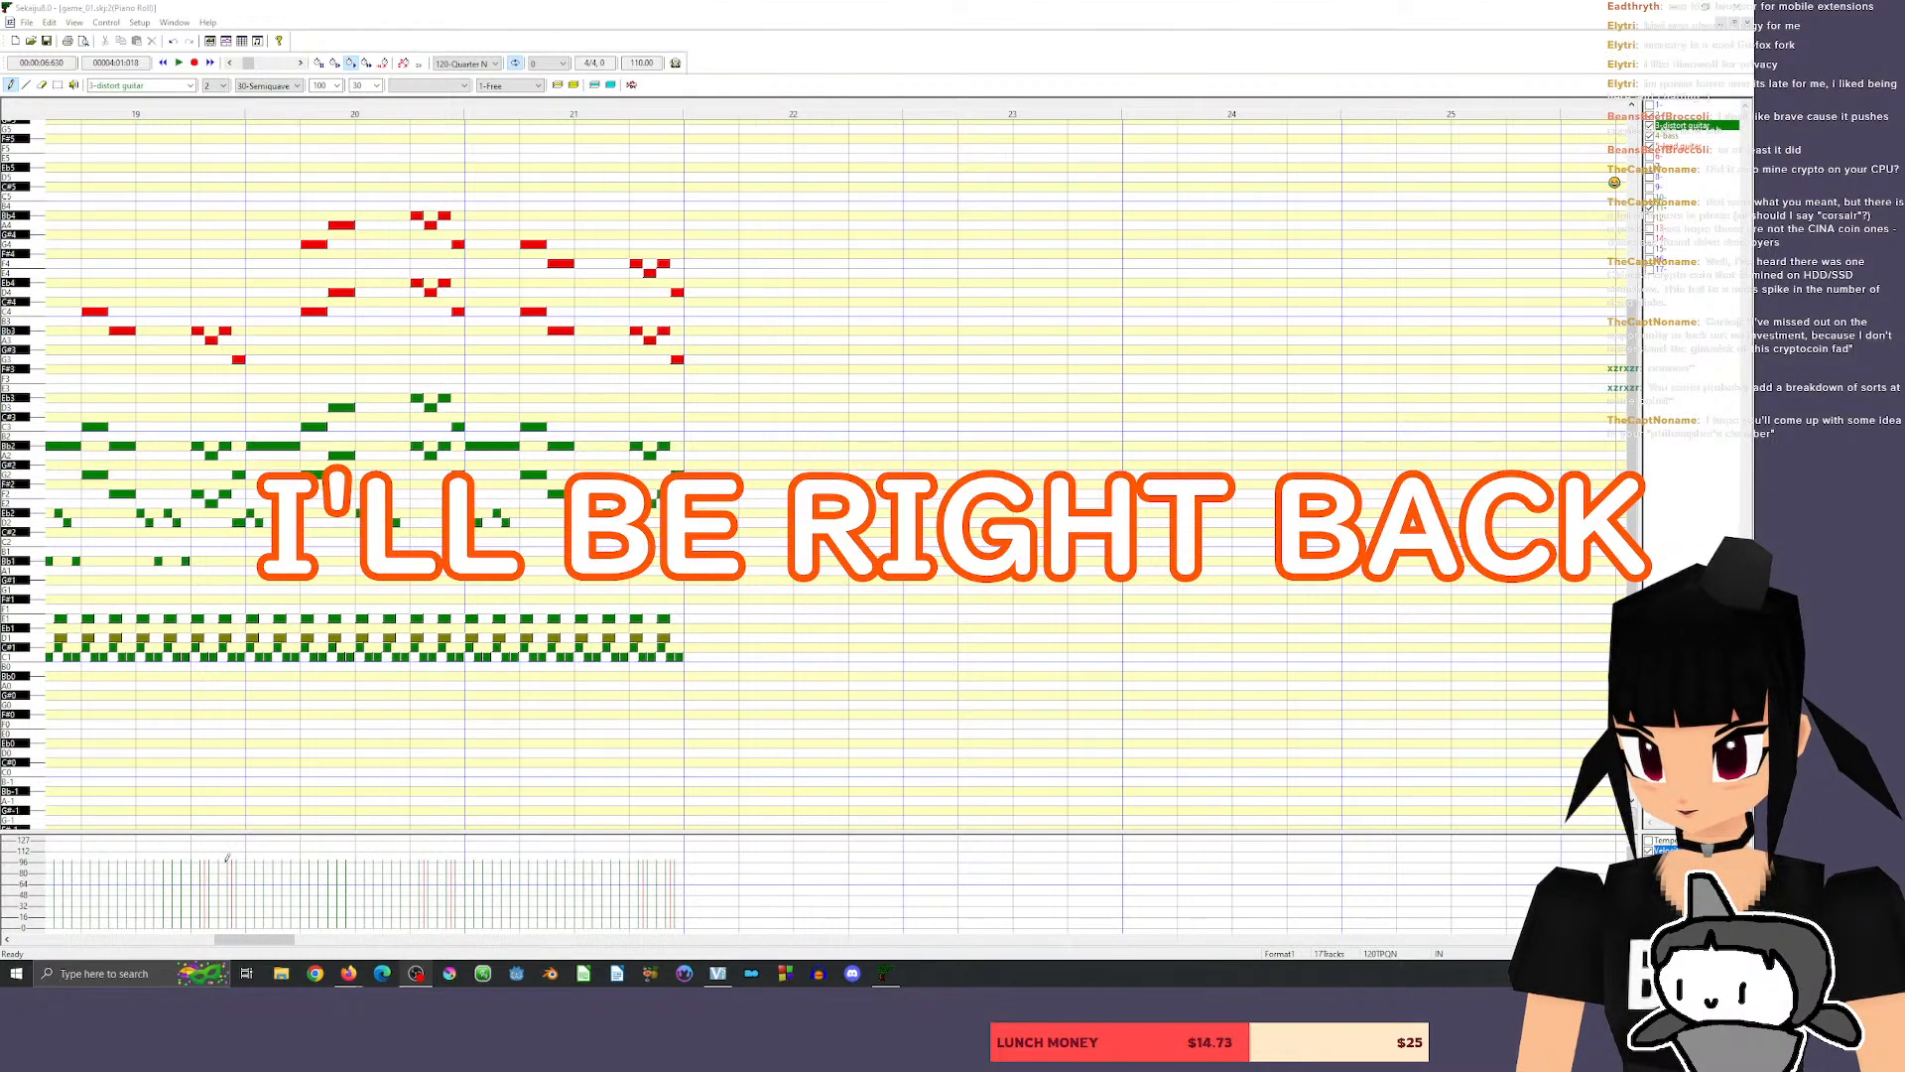
mouse_move(266, 943)
mouse_down()
mouse_move(190, 945)
mouse_move(284, 939)
mouse_move(260, 939)
mouse_up()
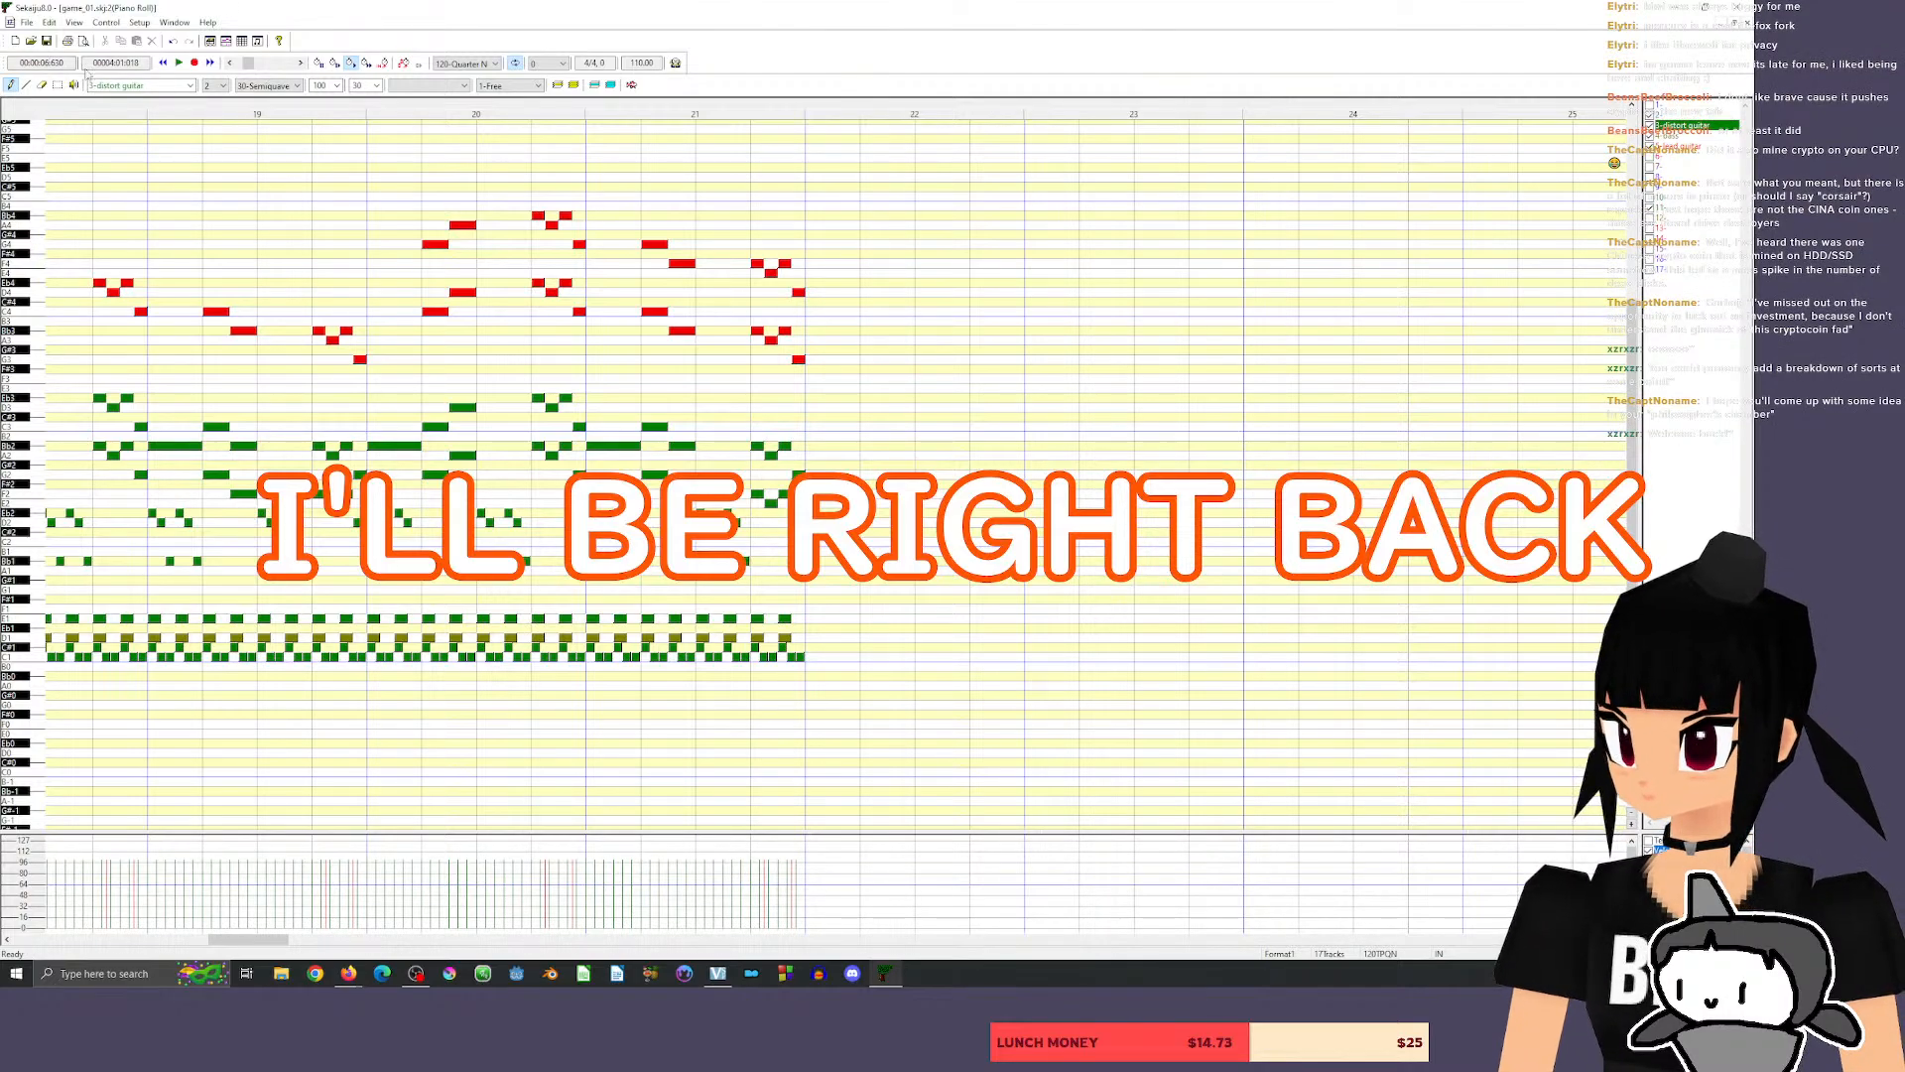
click(1684, 158)
click(1685, 127)
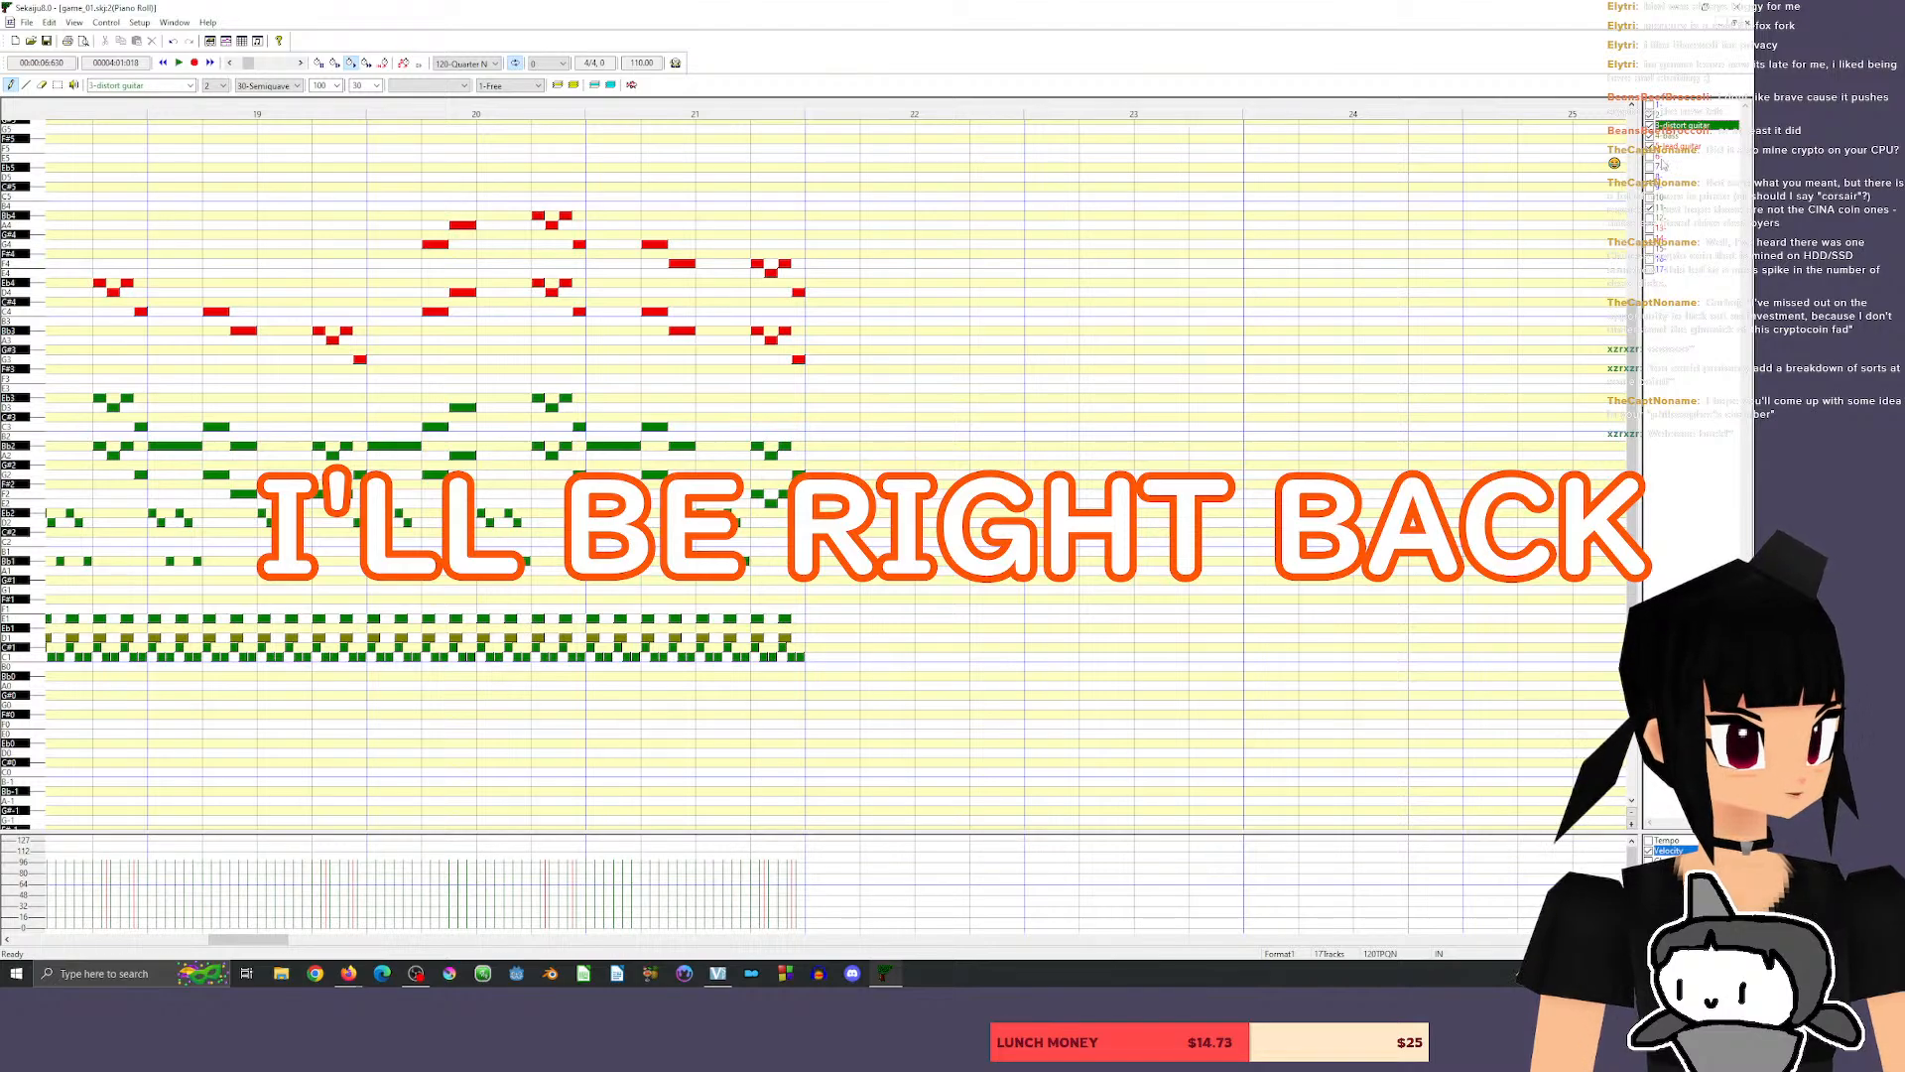
click(1679, 165)
click(1683, 157)
click(1685, 136)
click(1685, 127)
click(1683, 159)
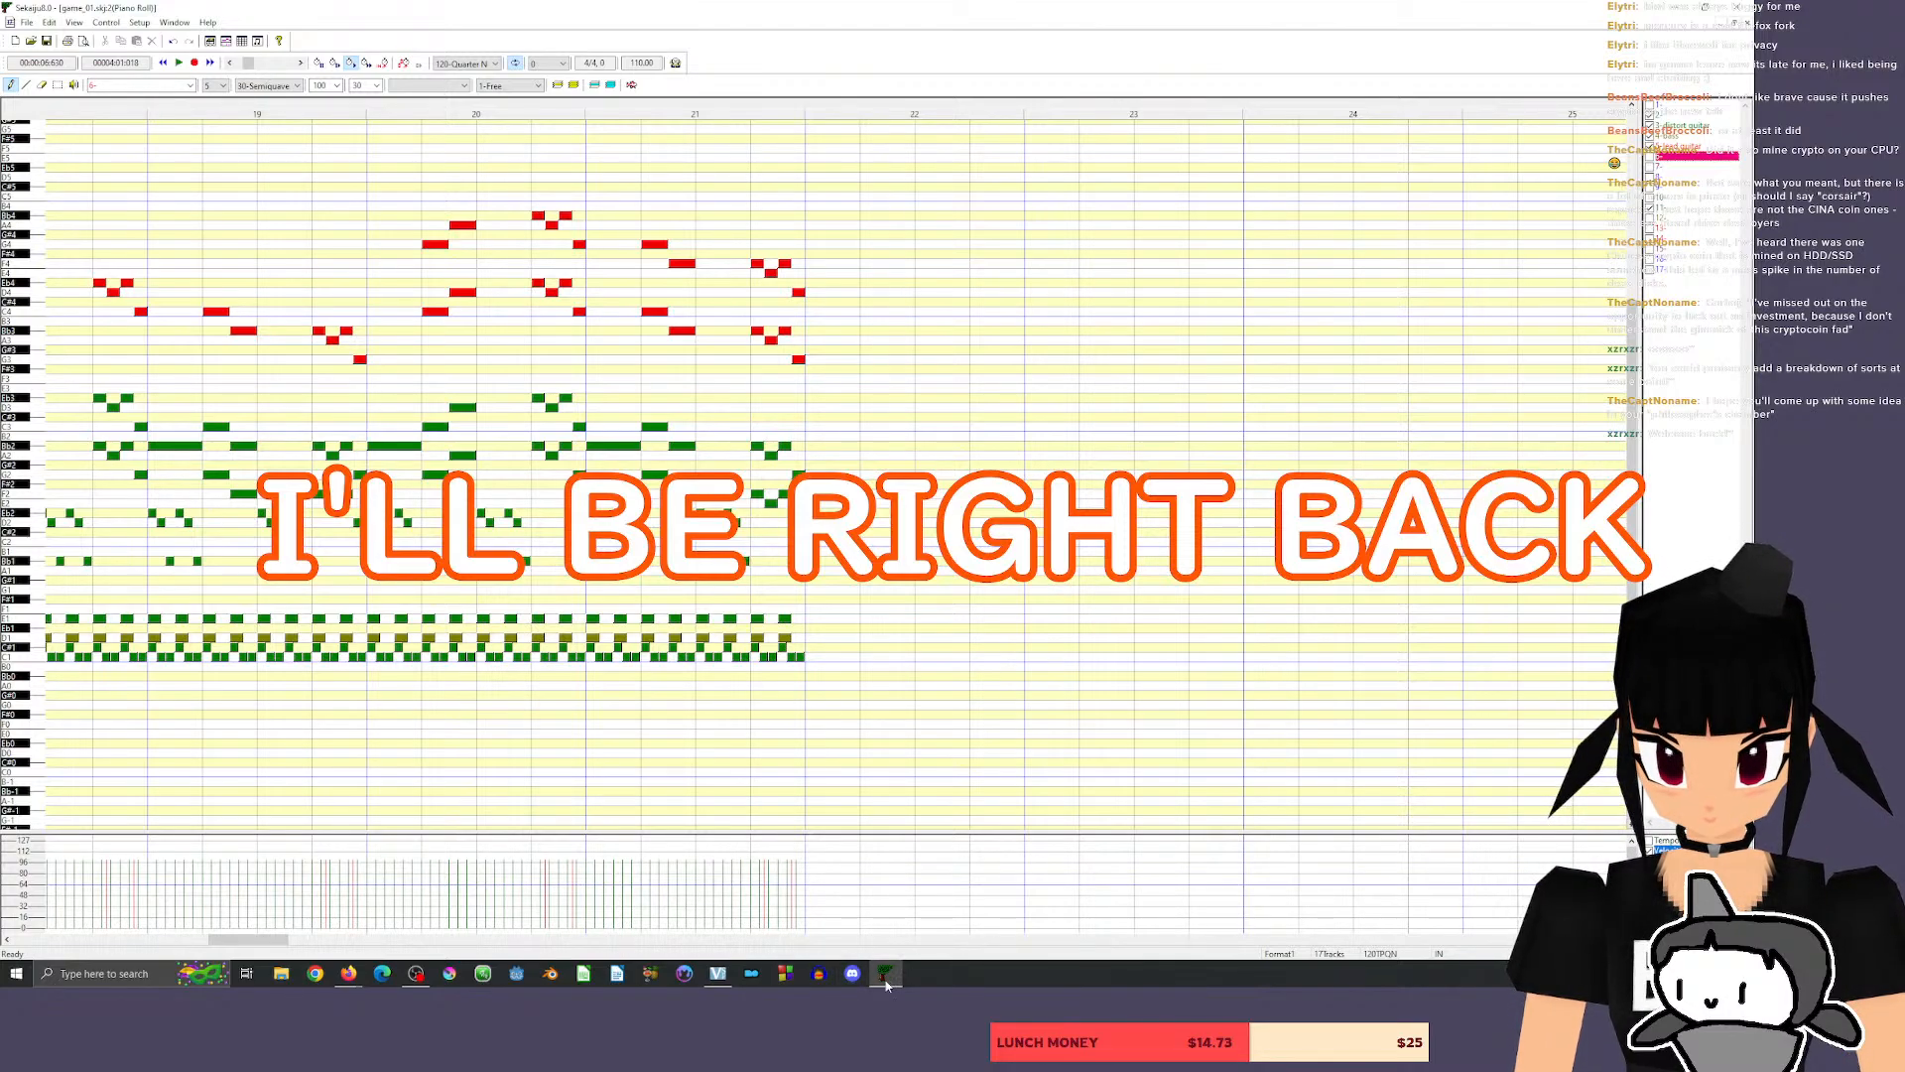
Show the track list and set the program of track 6 to Harpsichord.
mouse_move(886, 980)
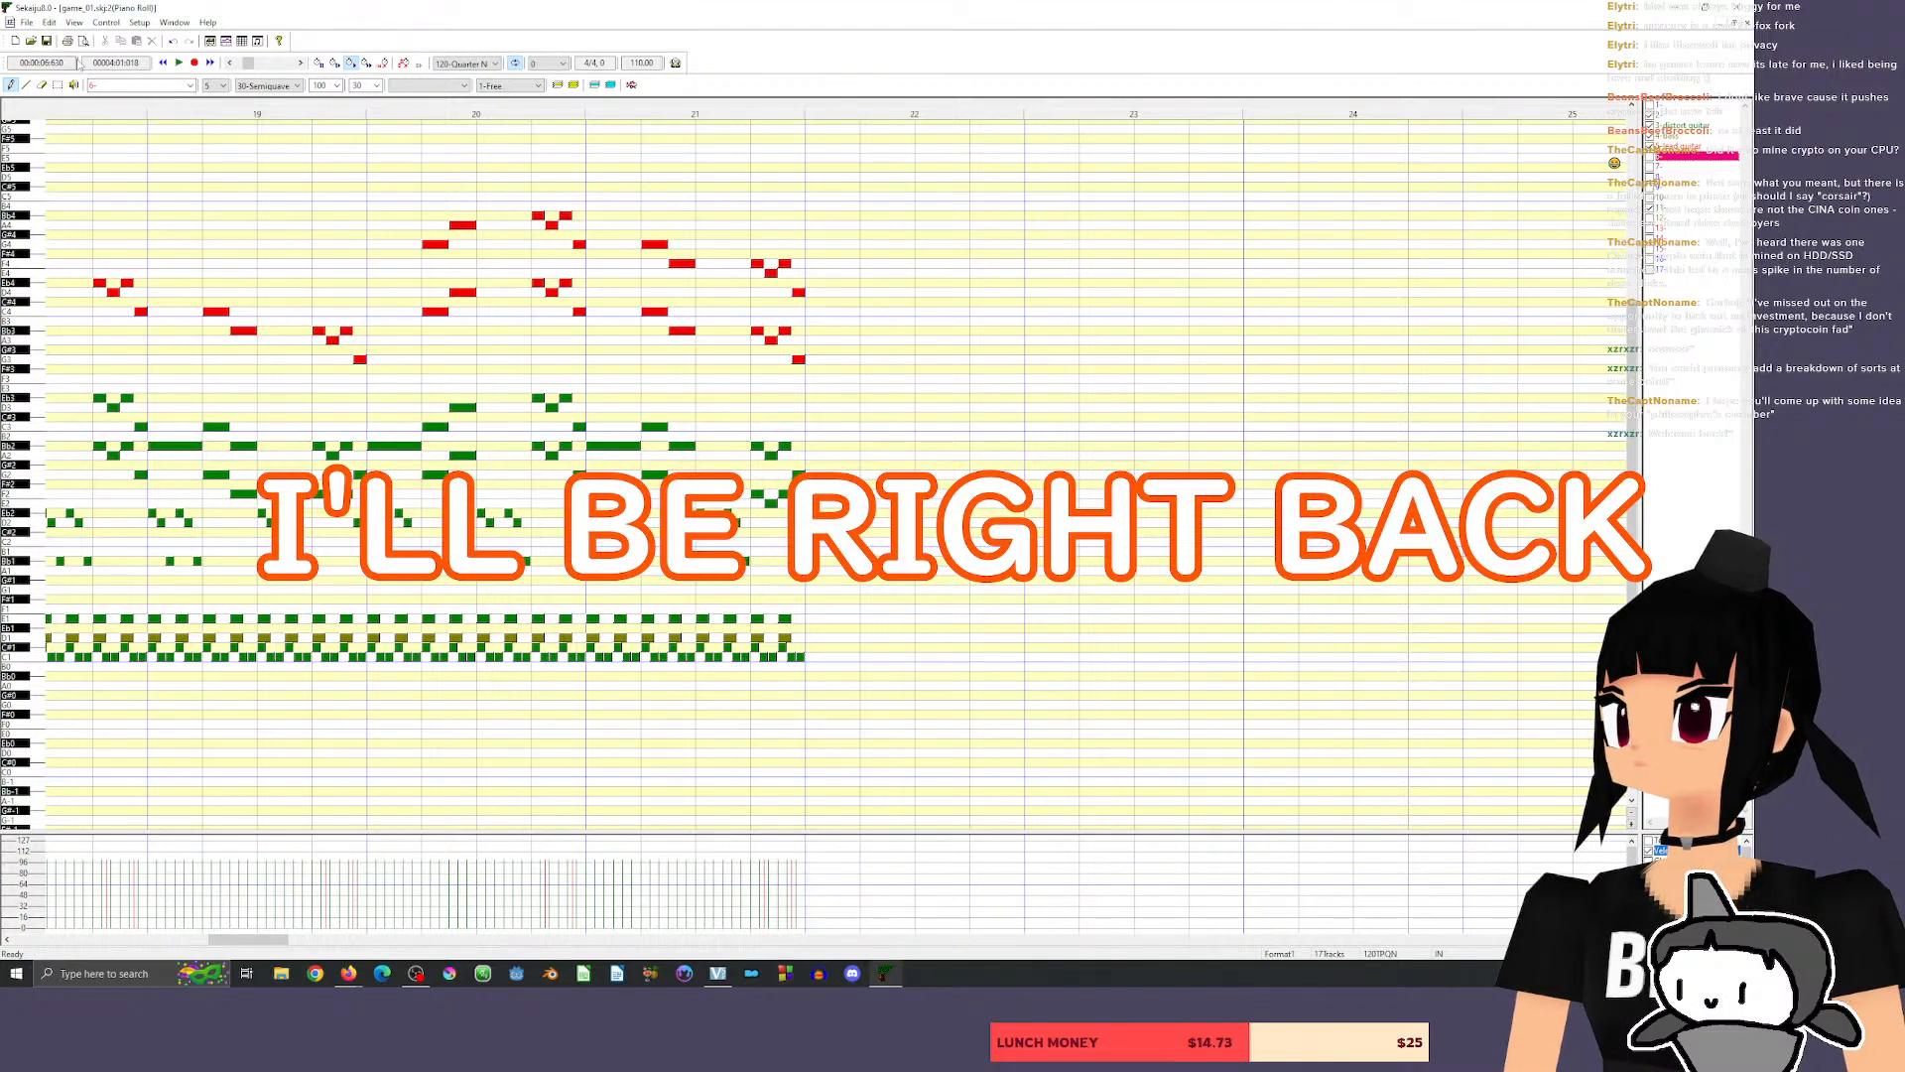
click(175, 22)
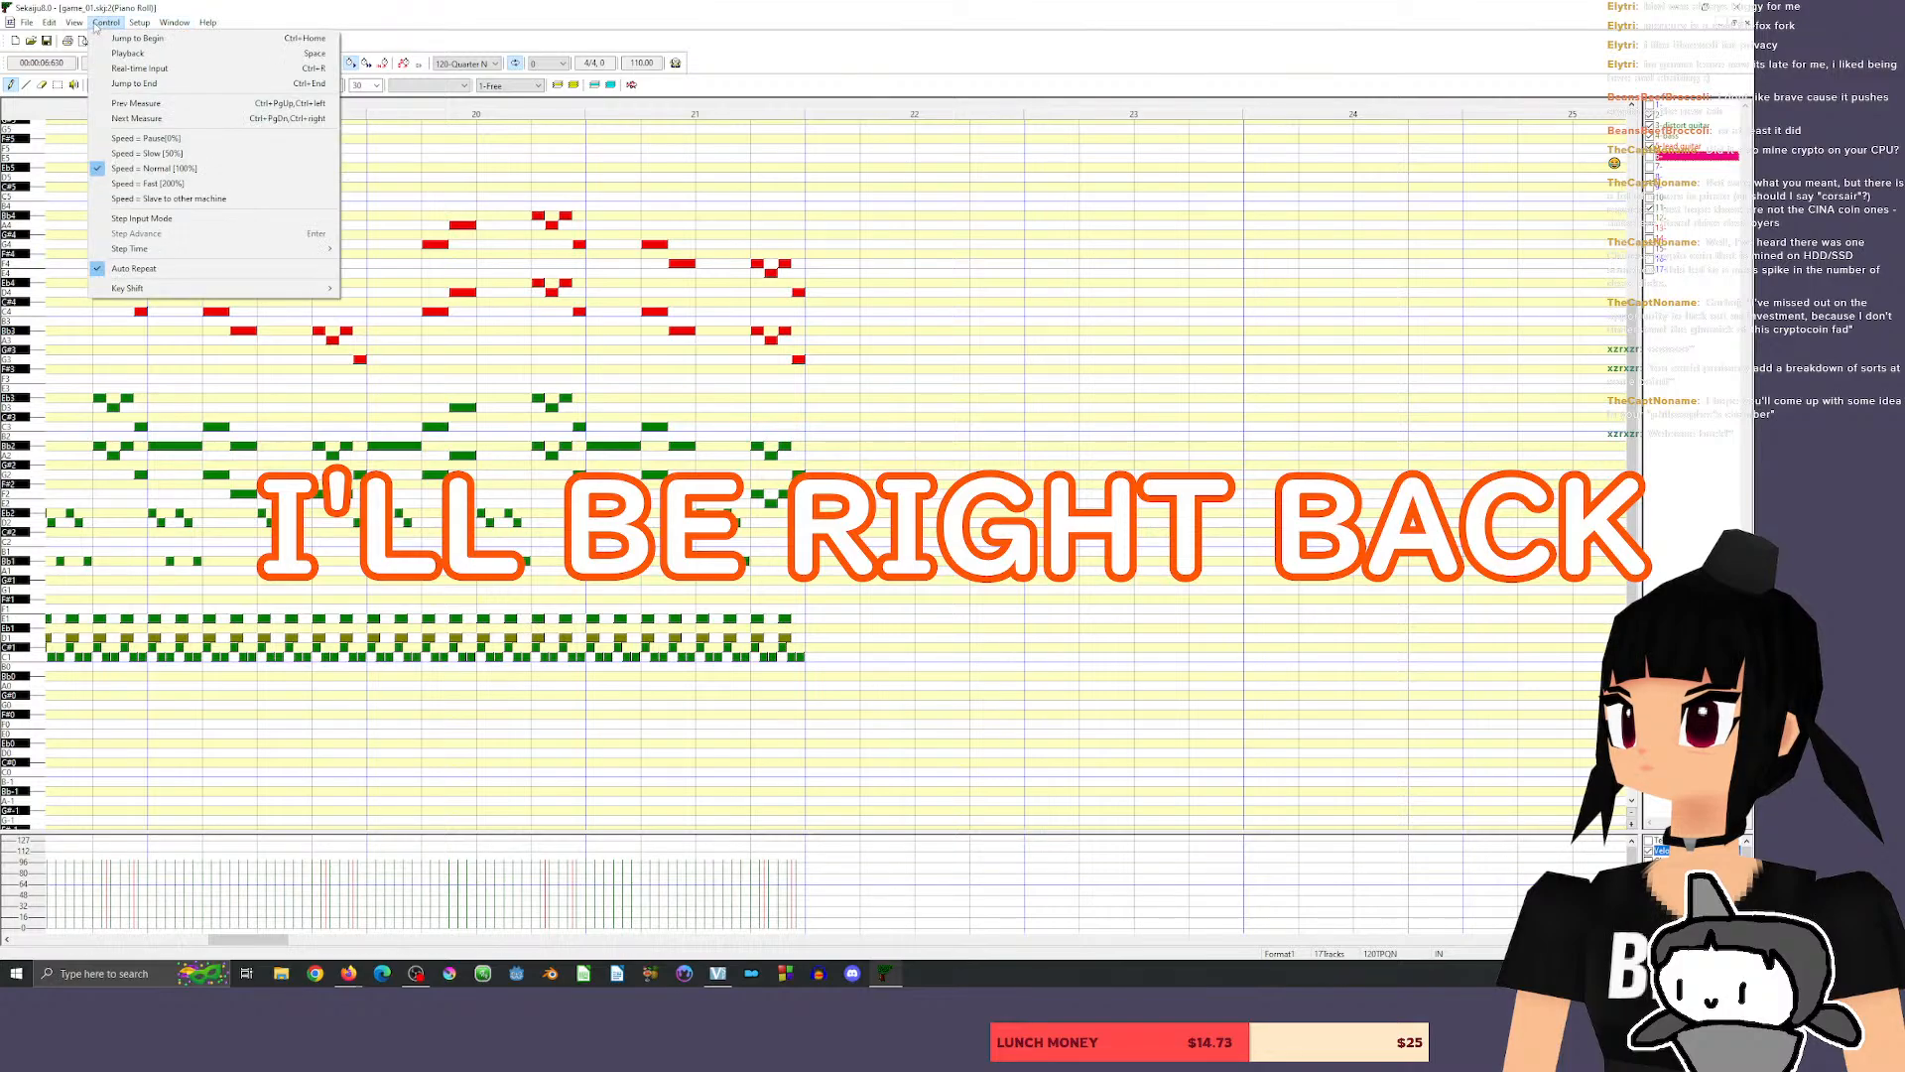
mouse_move(75, 22)
click(129, 108)
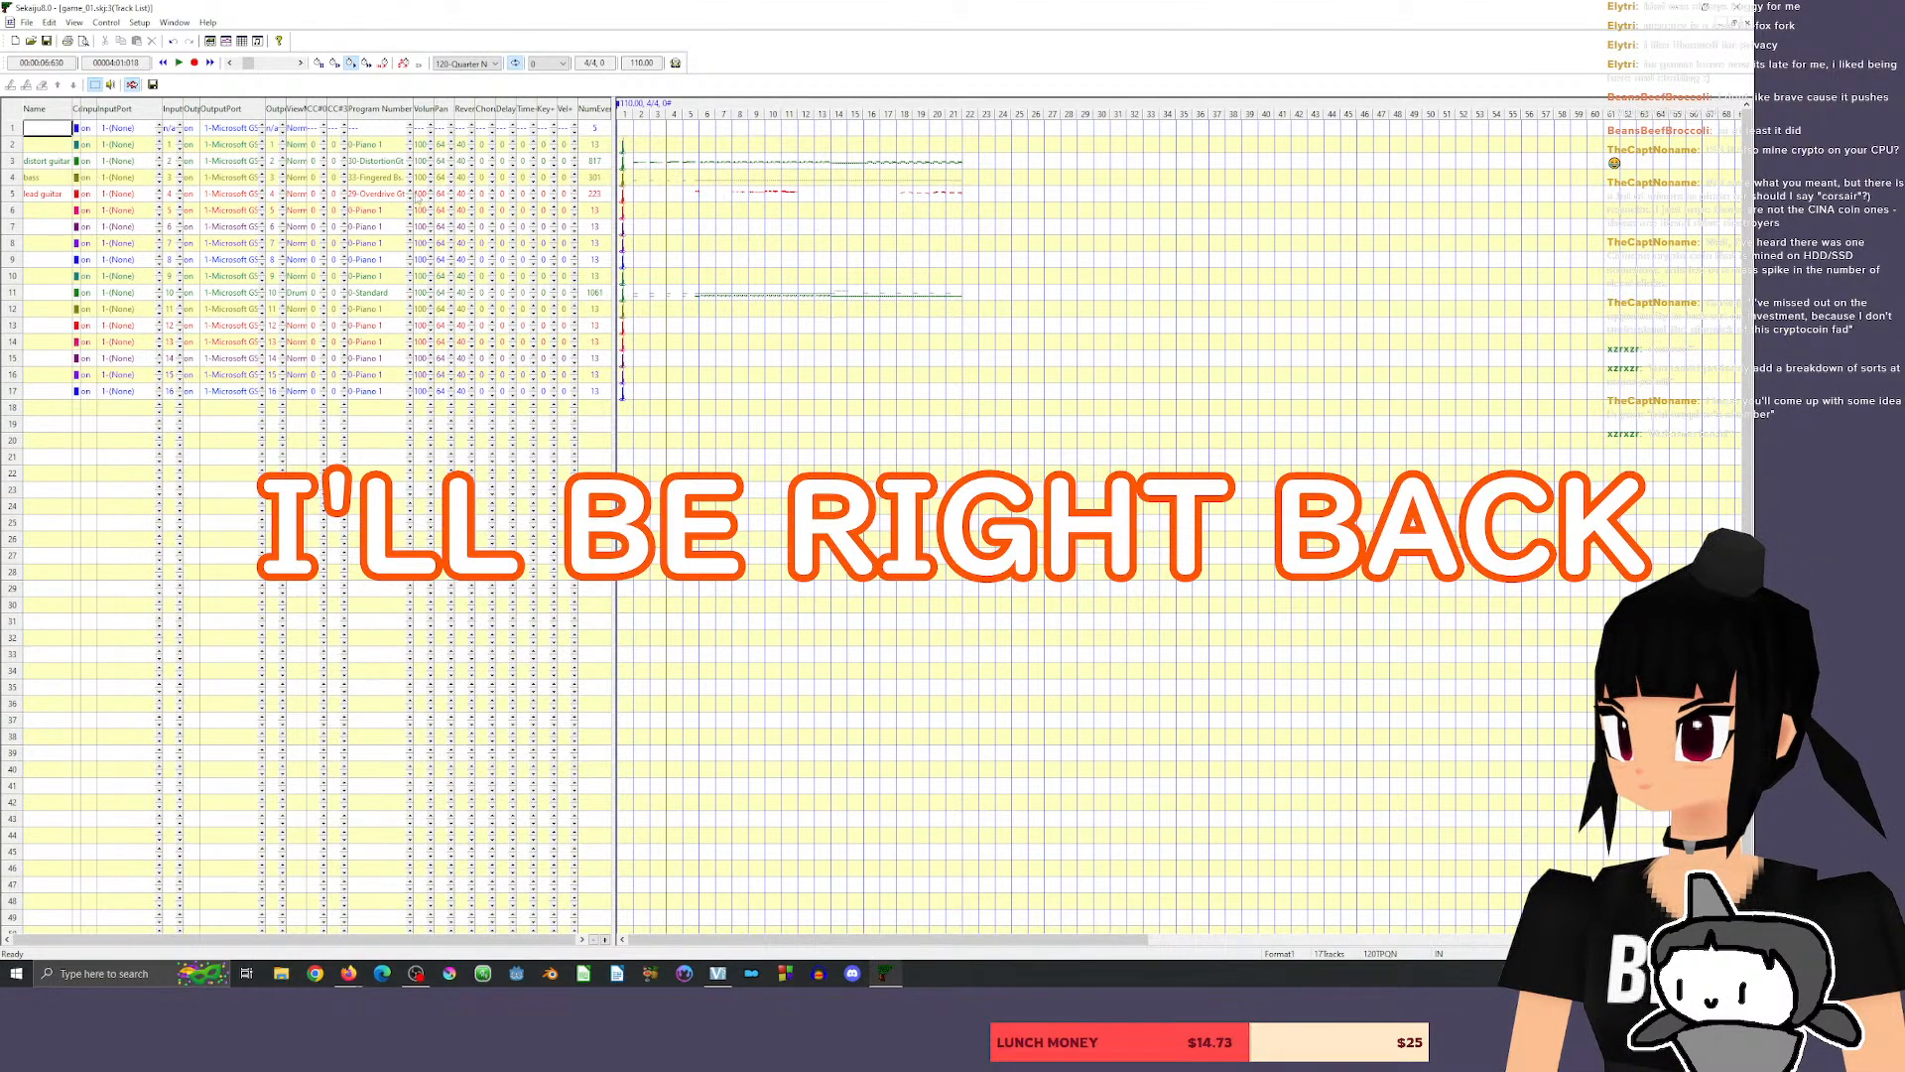
click(380, 213)
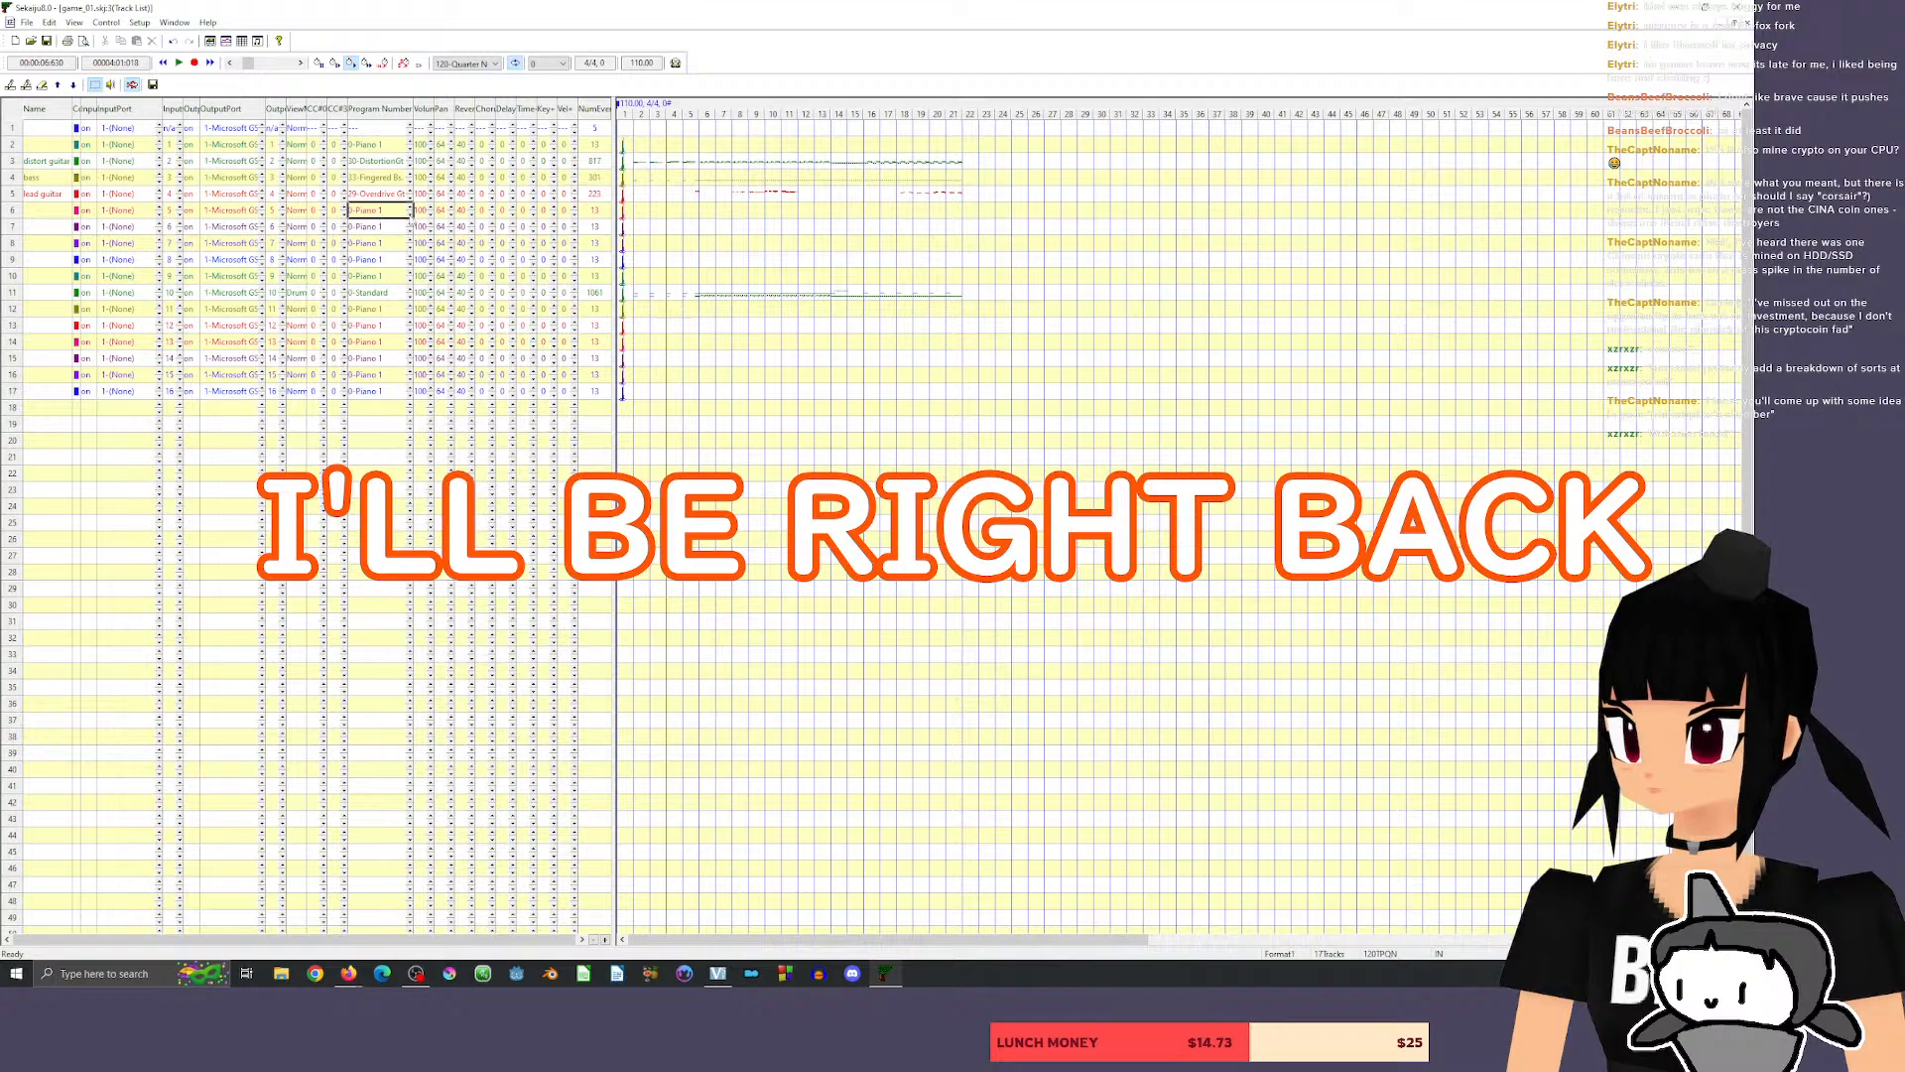
click(411, 208)
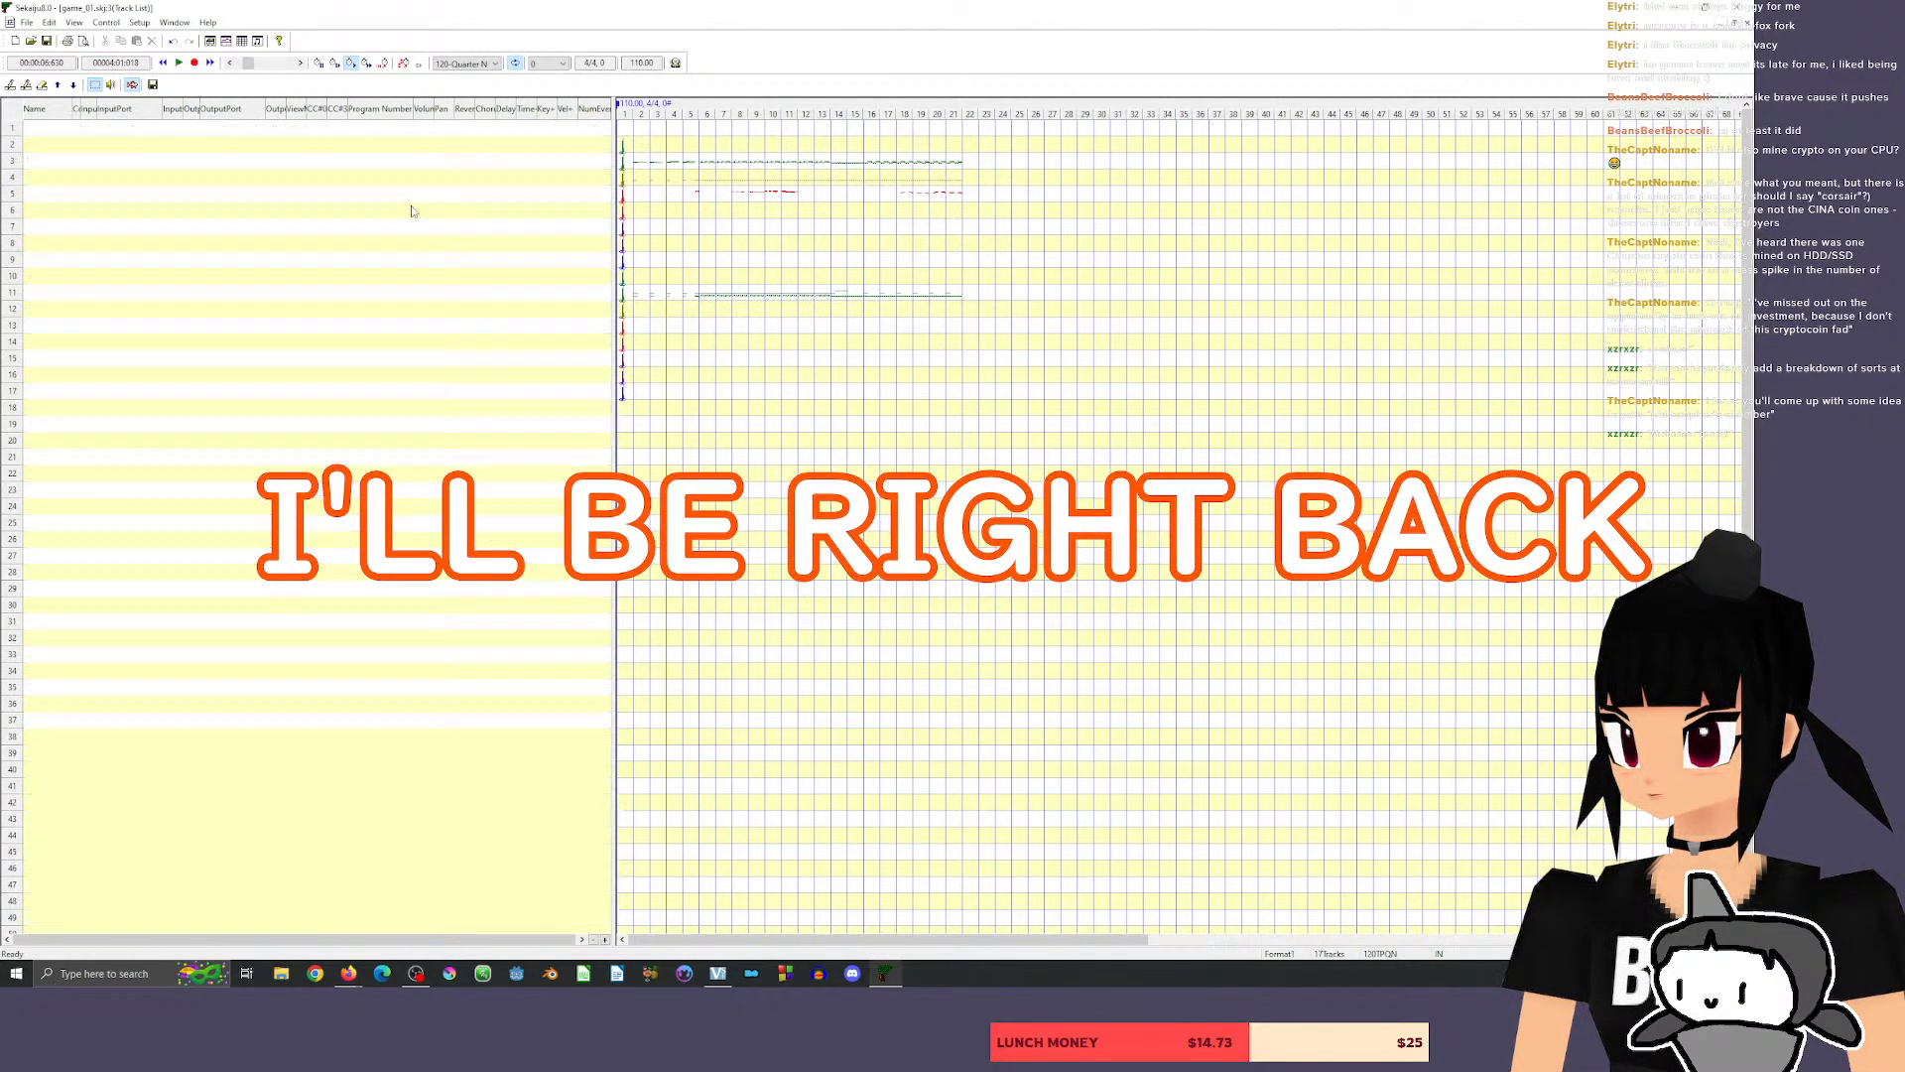
click(411, 209)
click(410, 209)
click(411, 208)
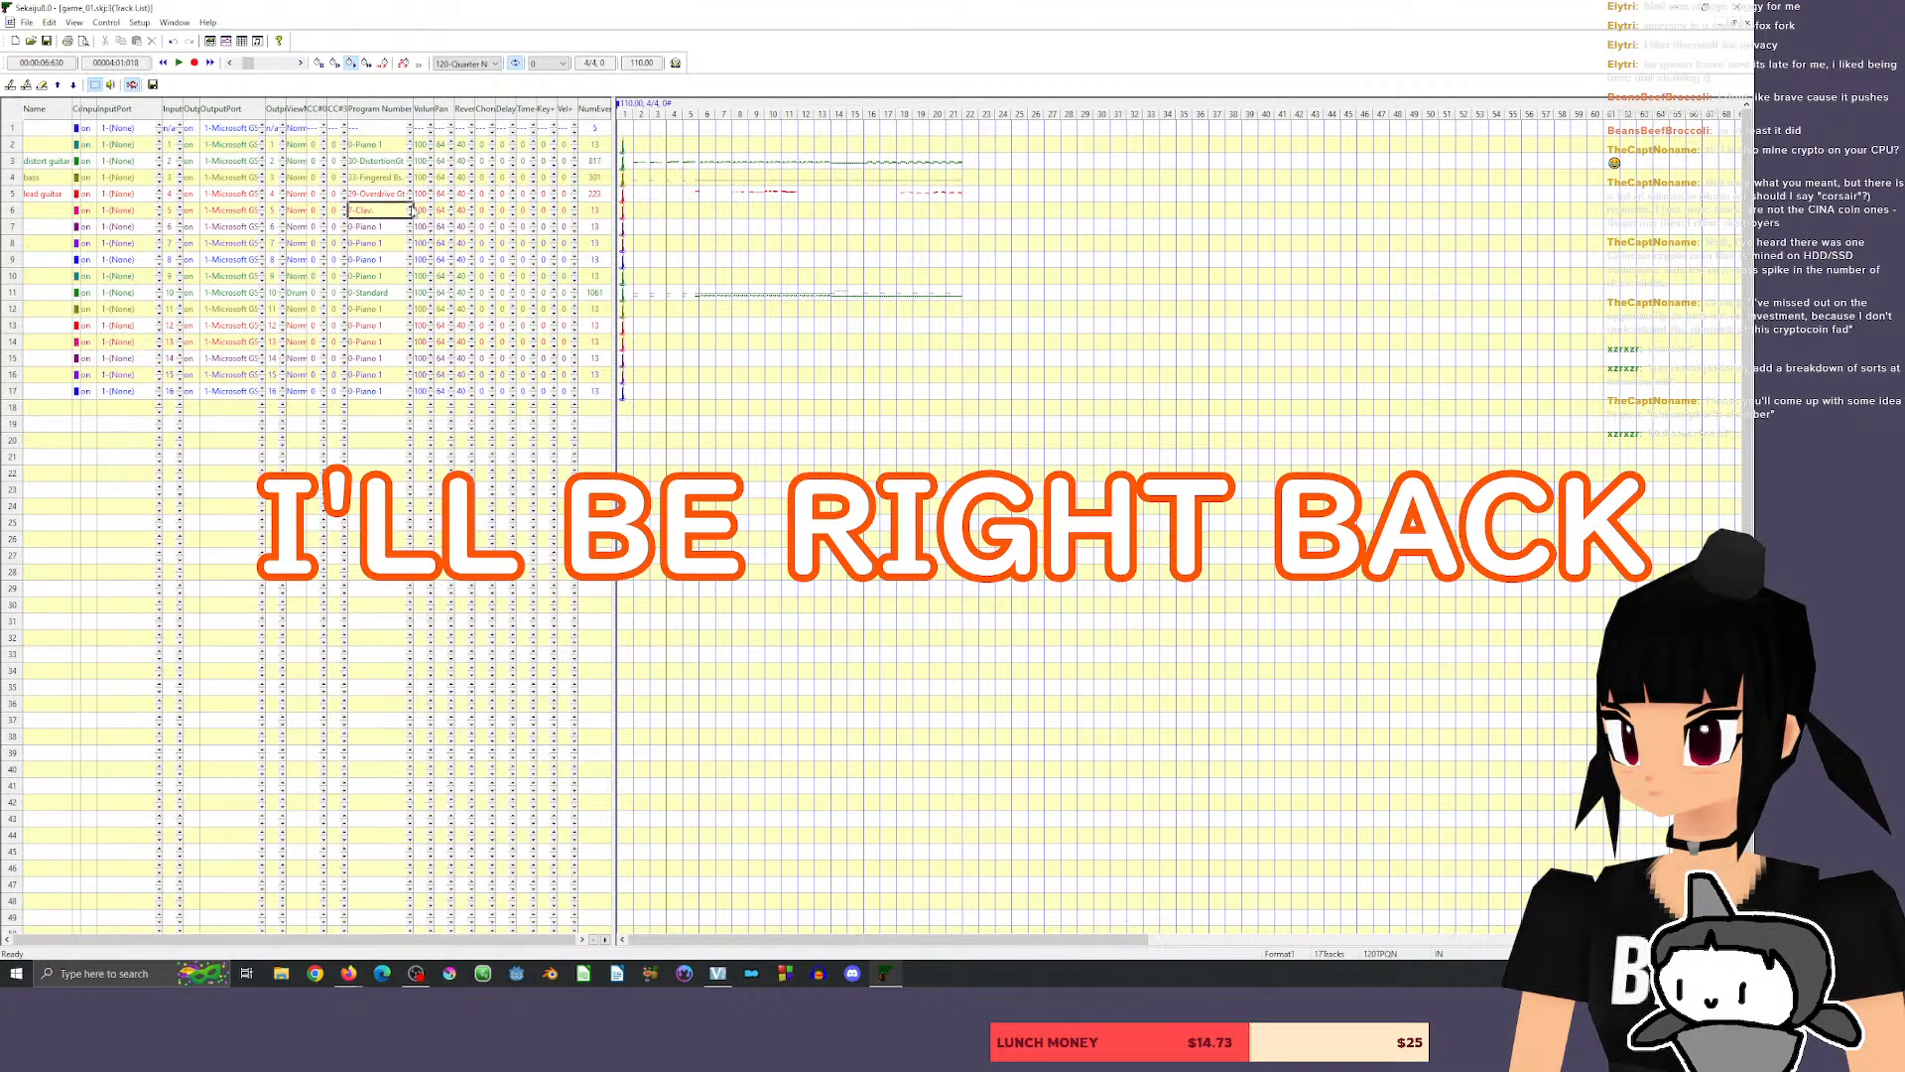
click(411, 209)
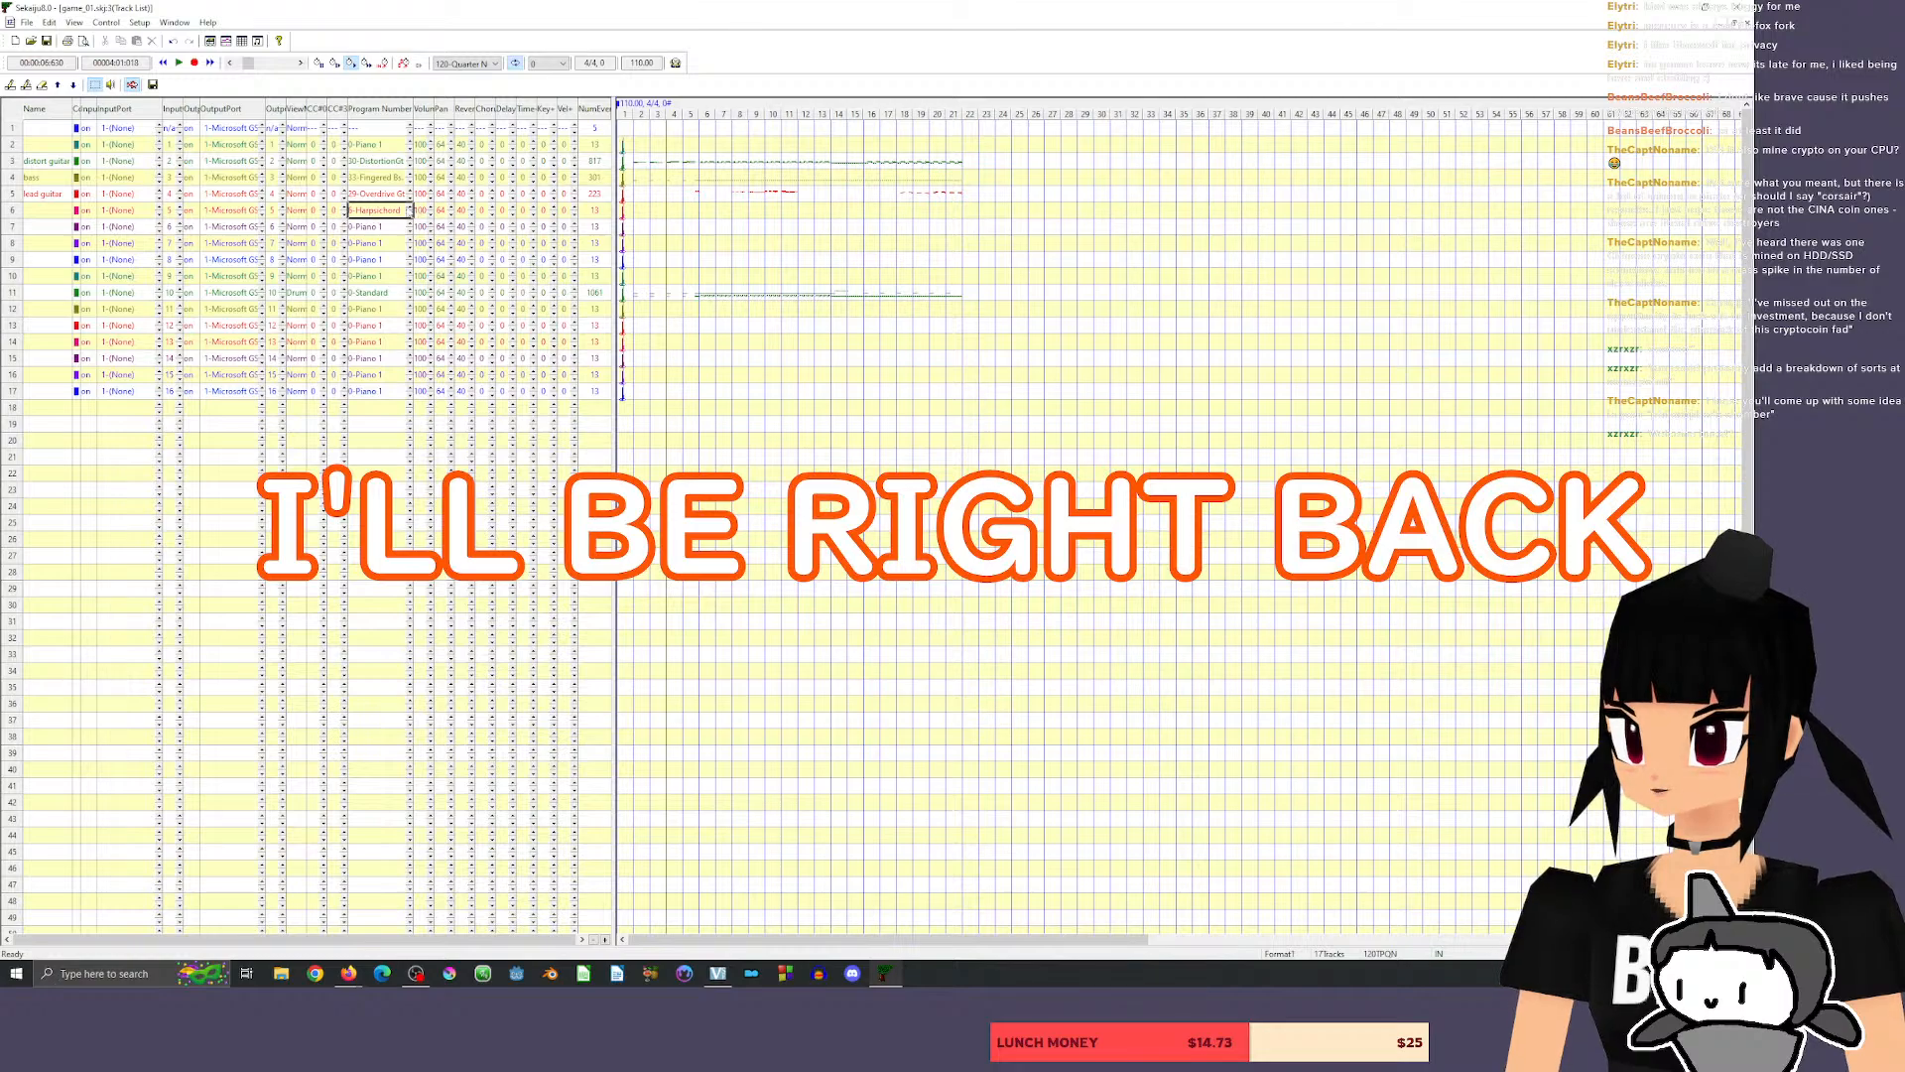
click(411, 209)
click(412, 213)
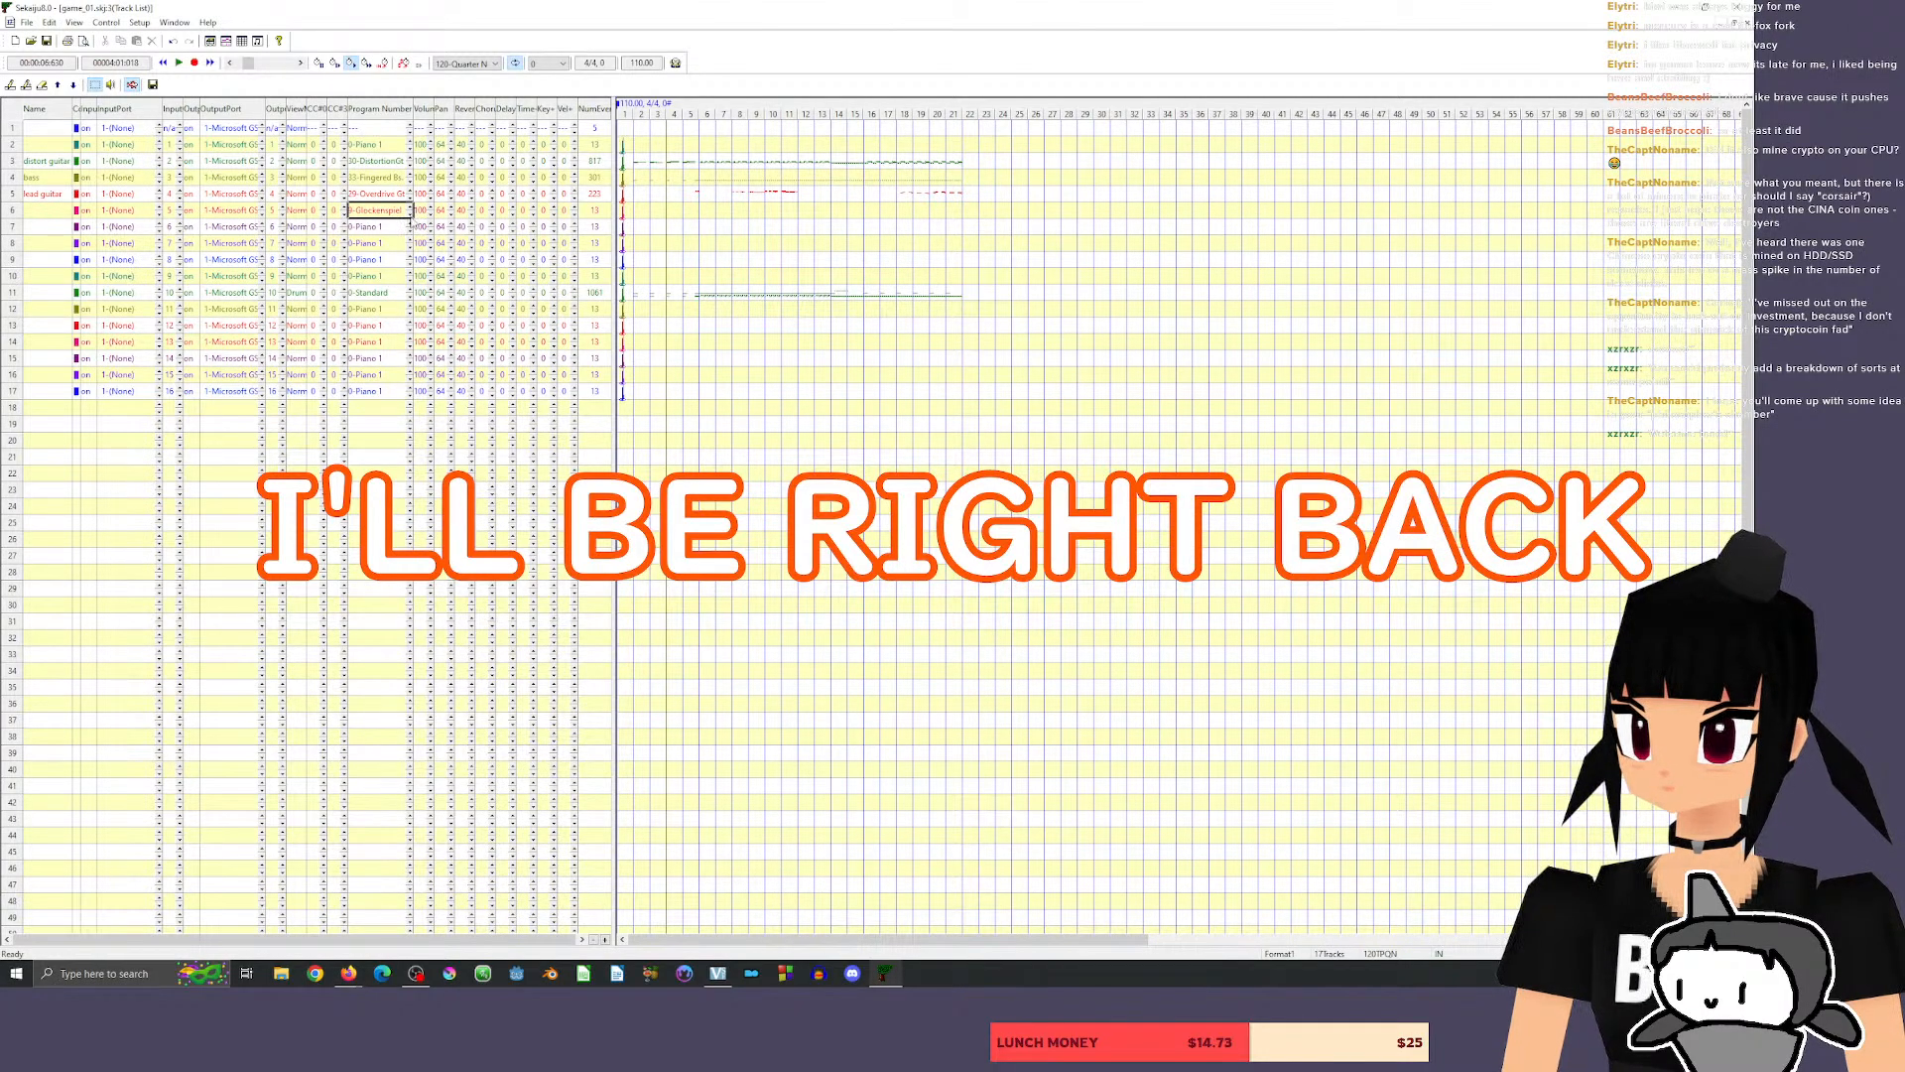
click(411, 214)
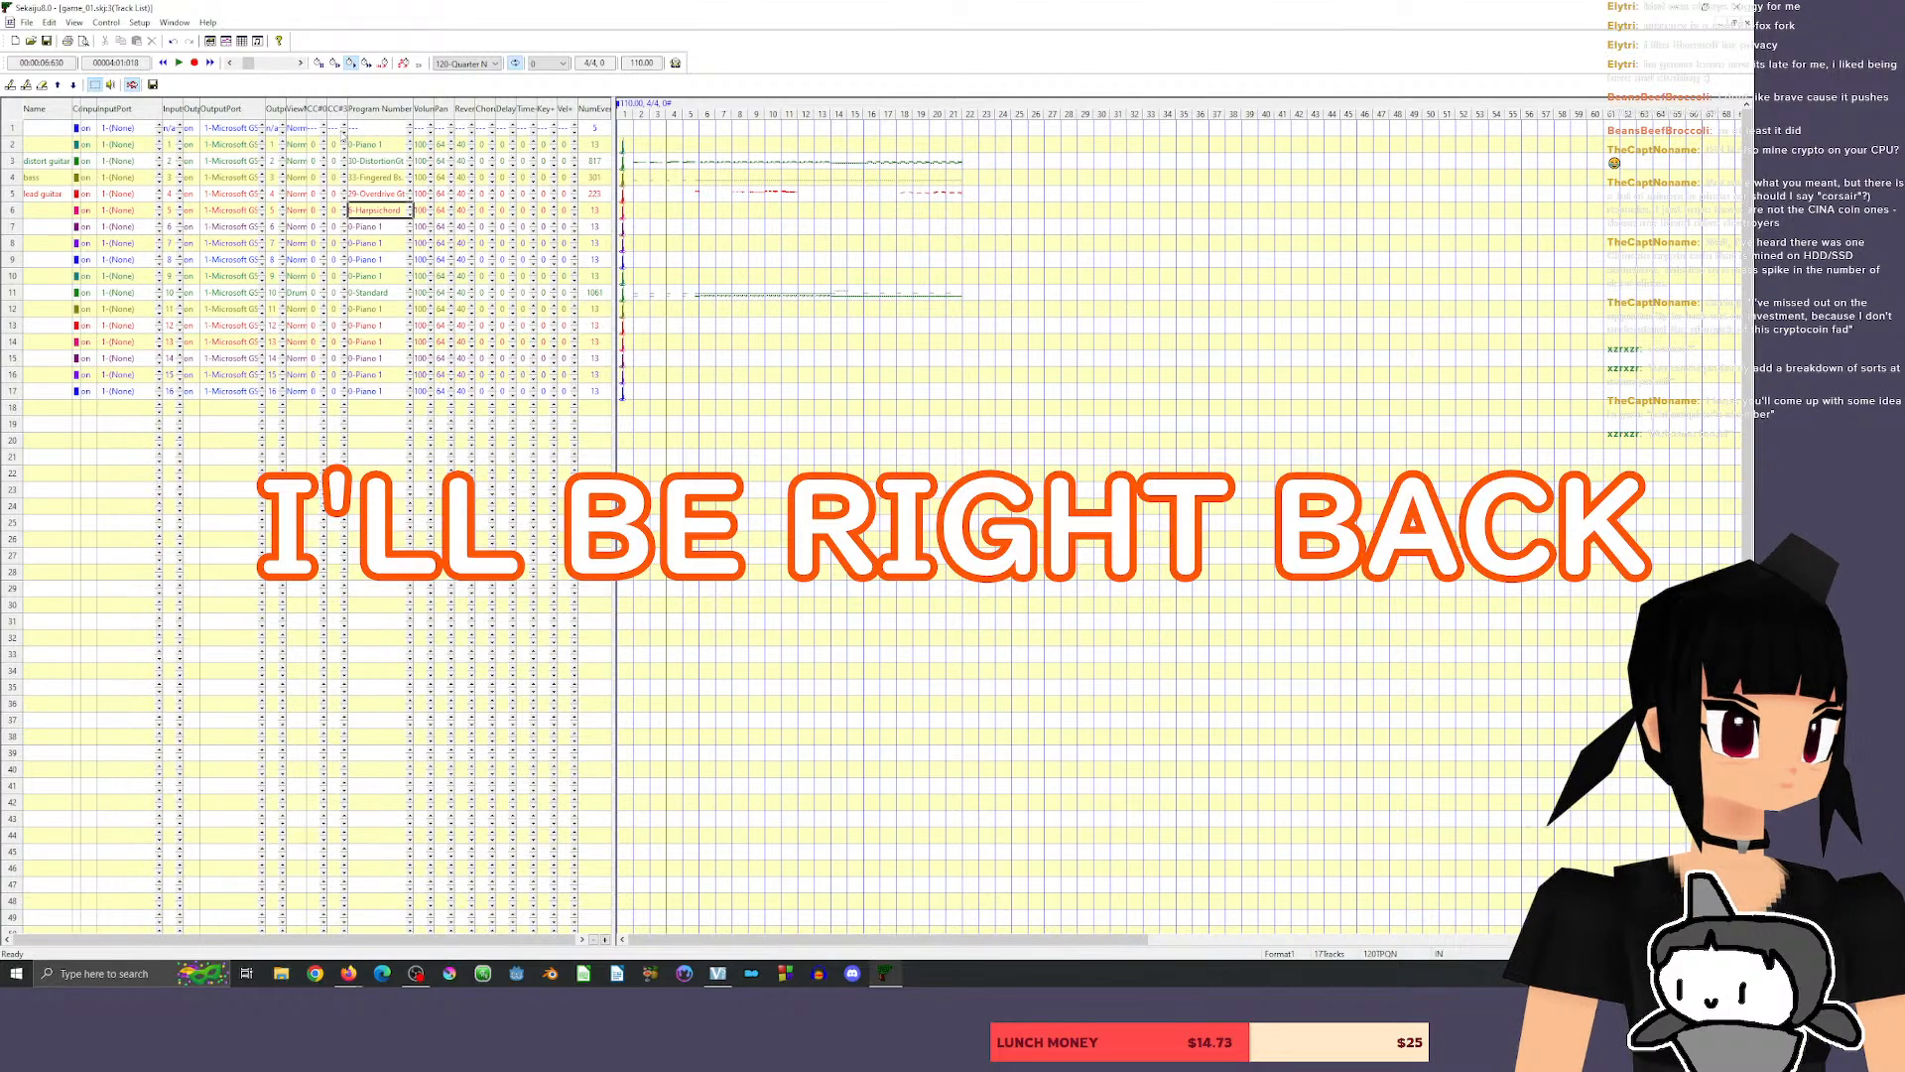
Open track 6 in its own piano roll and enlarge its time and pitch scales until individual notes can be edited.
right_click(368, 211)
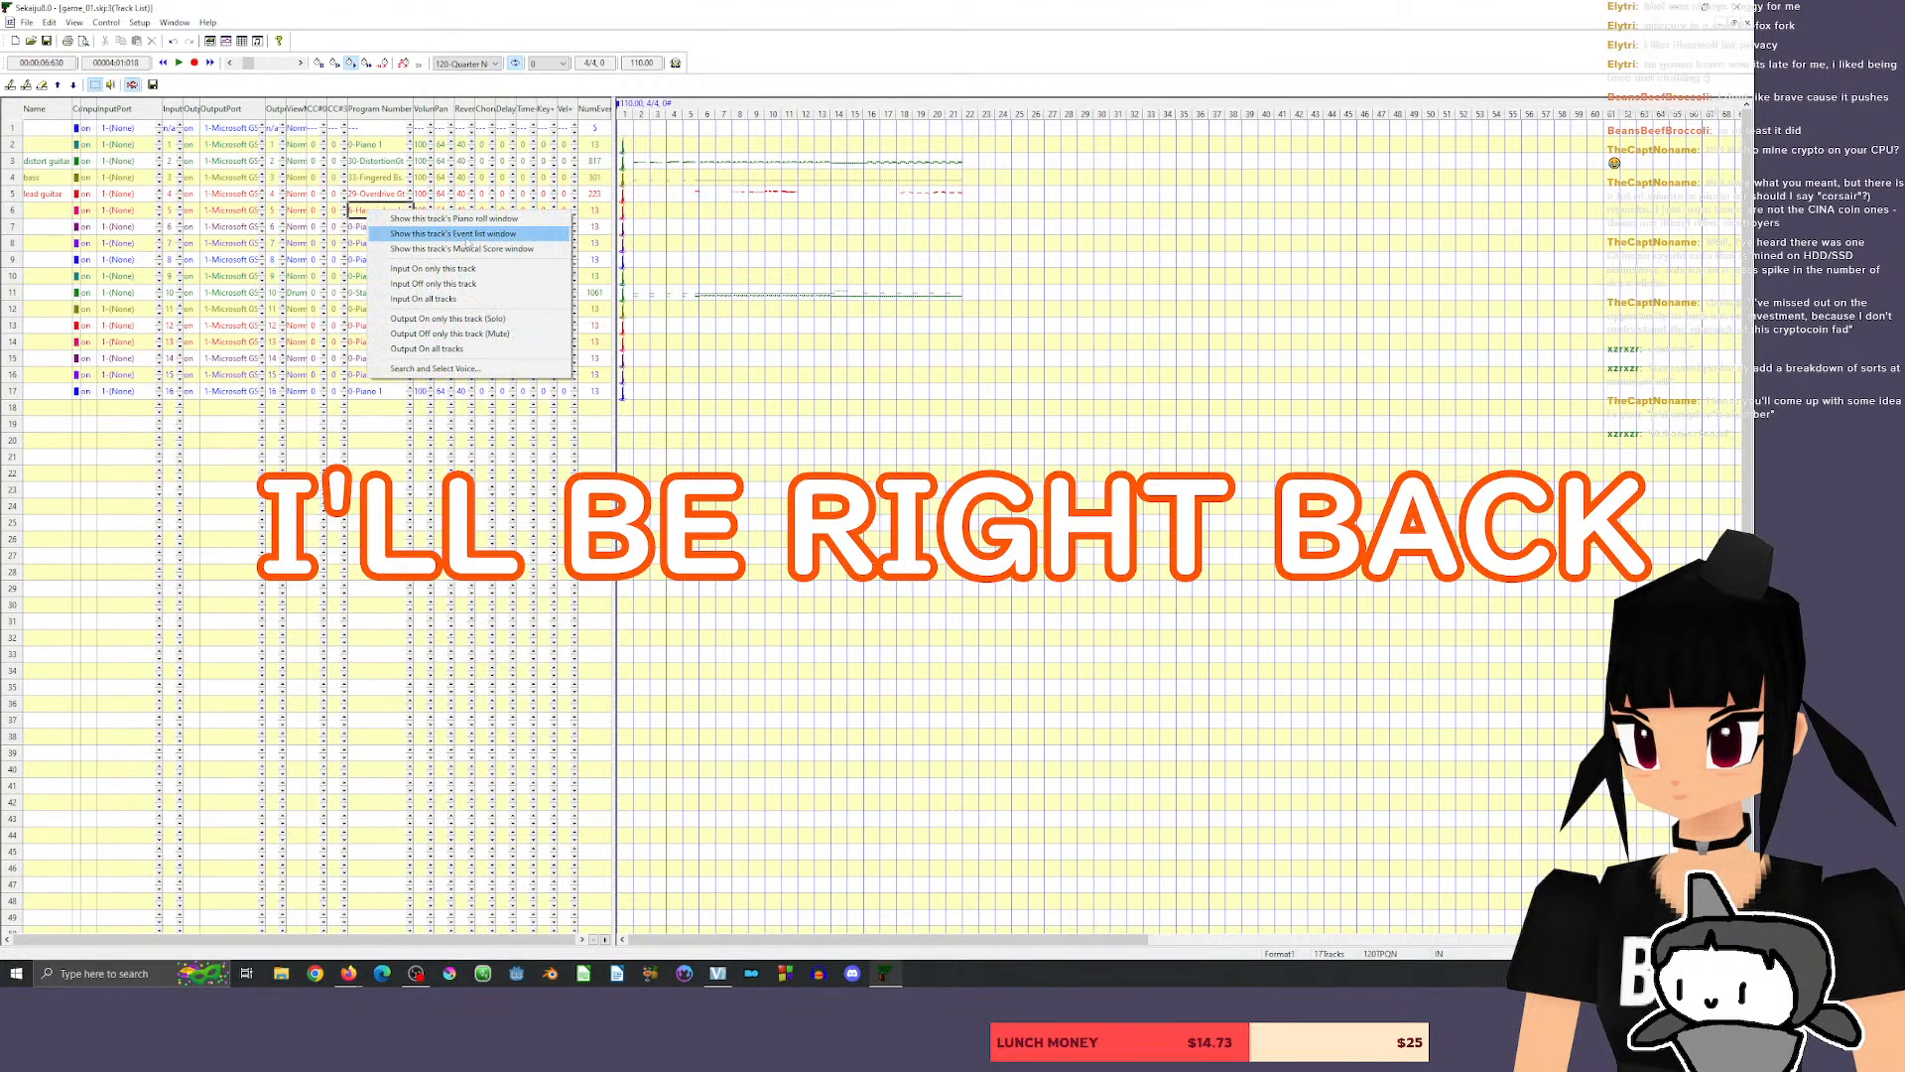
click(466, 218)
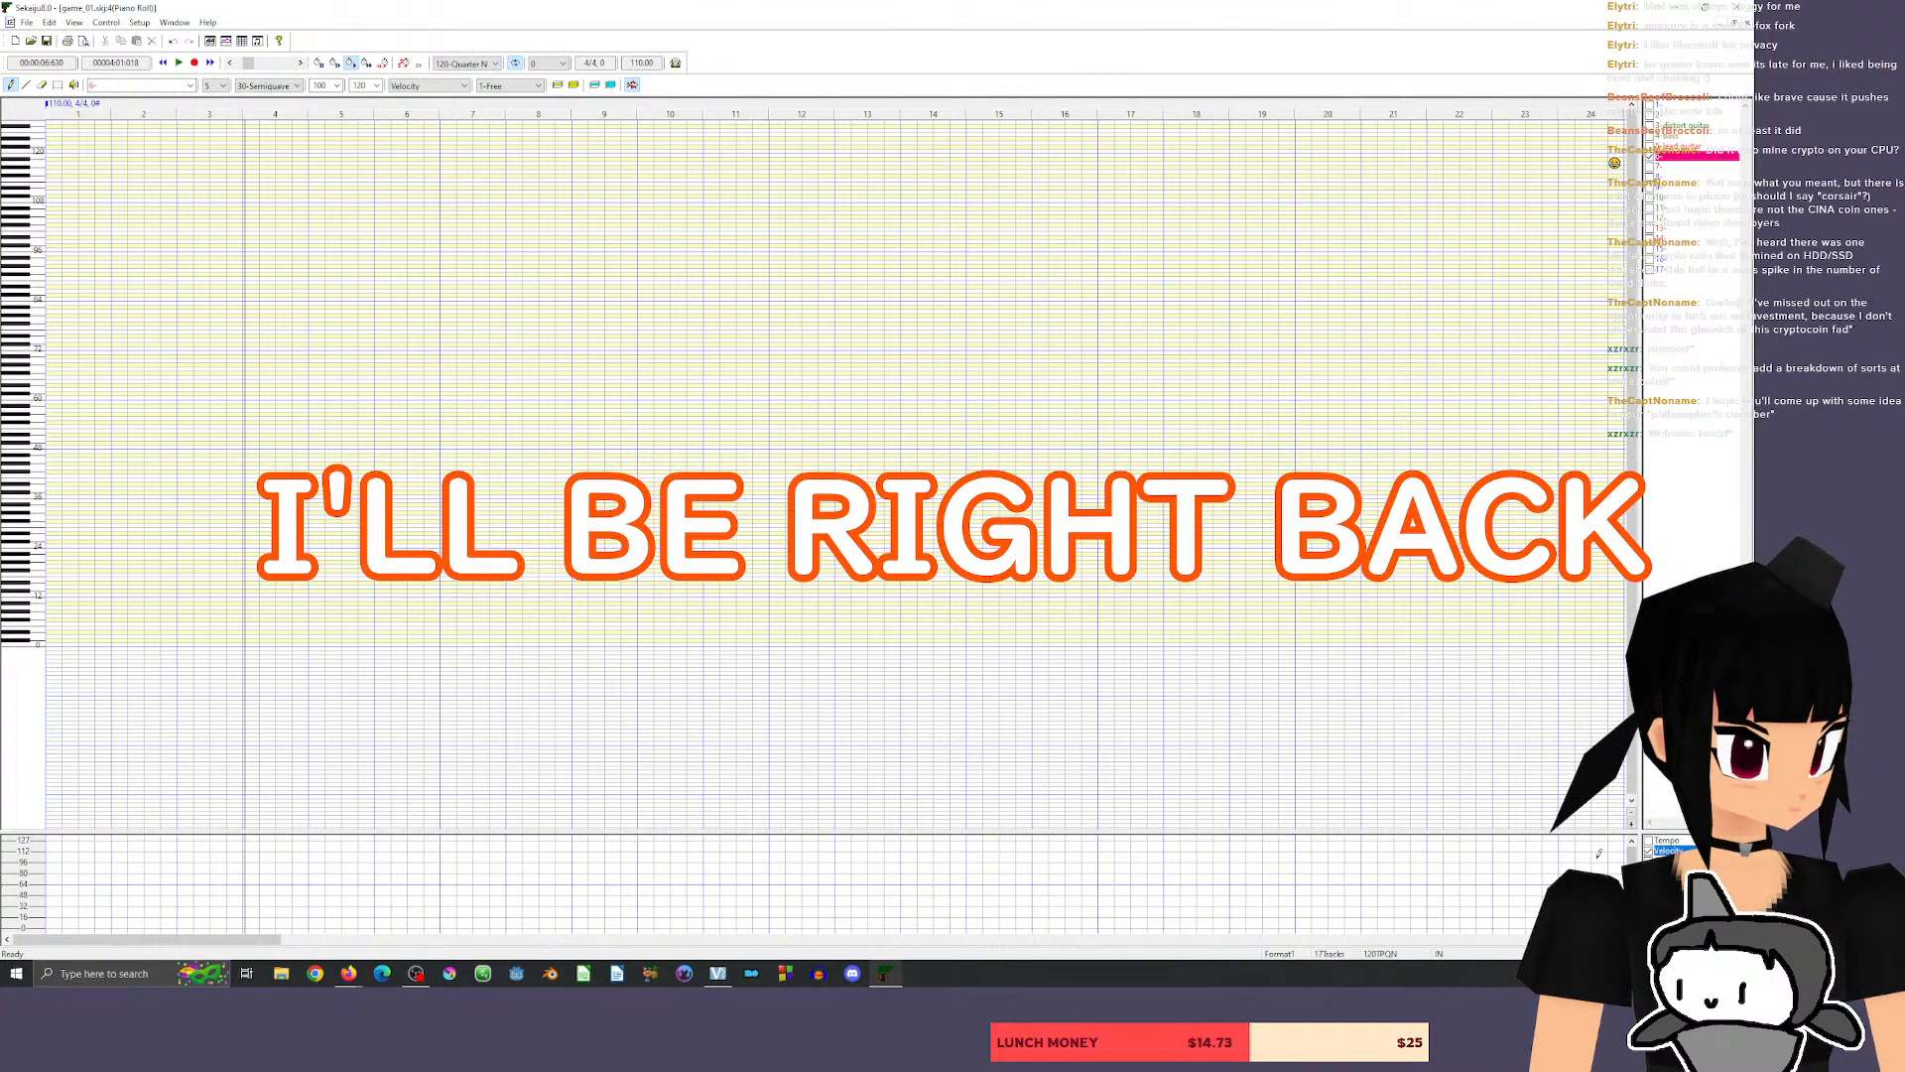
click(1619, 939)
click(1619, 939)
click(1620, 939)
click(1619, 939)
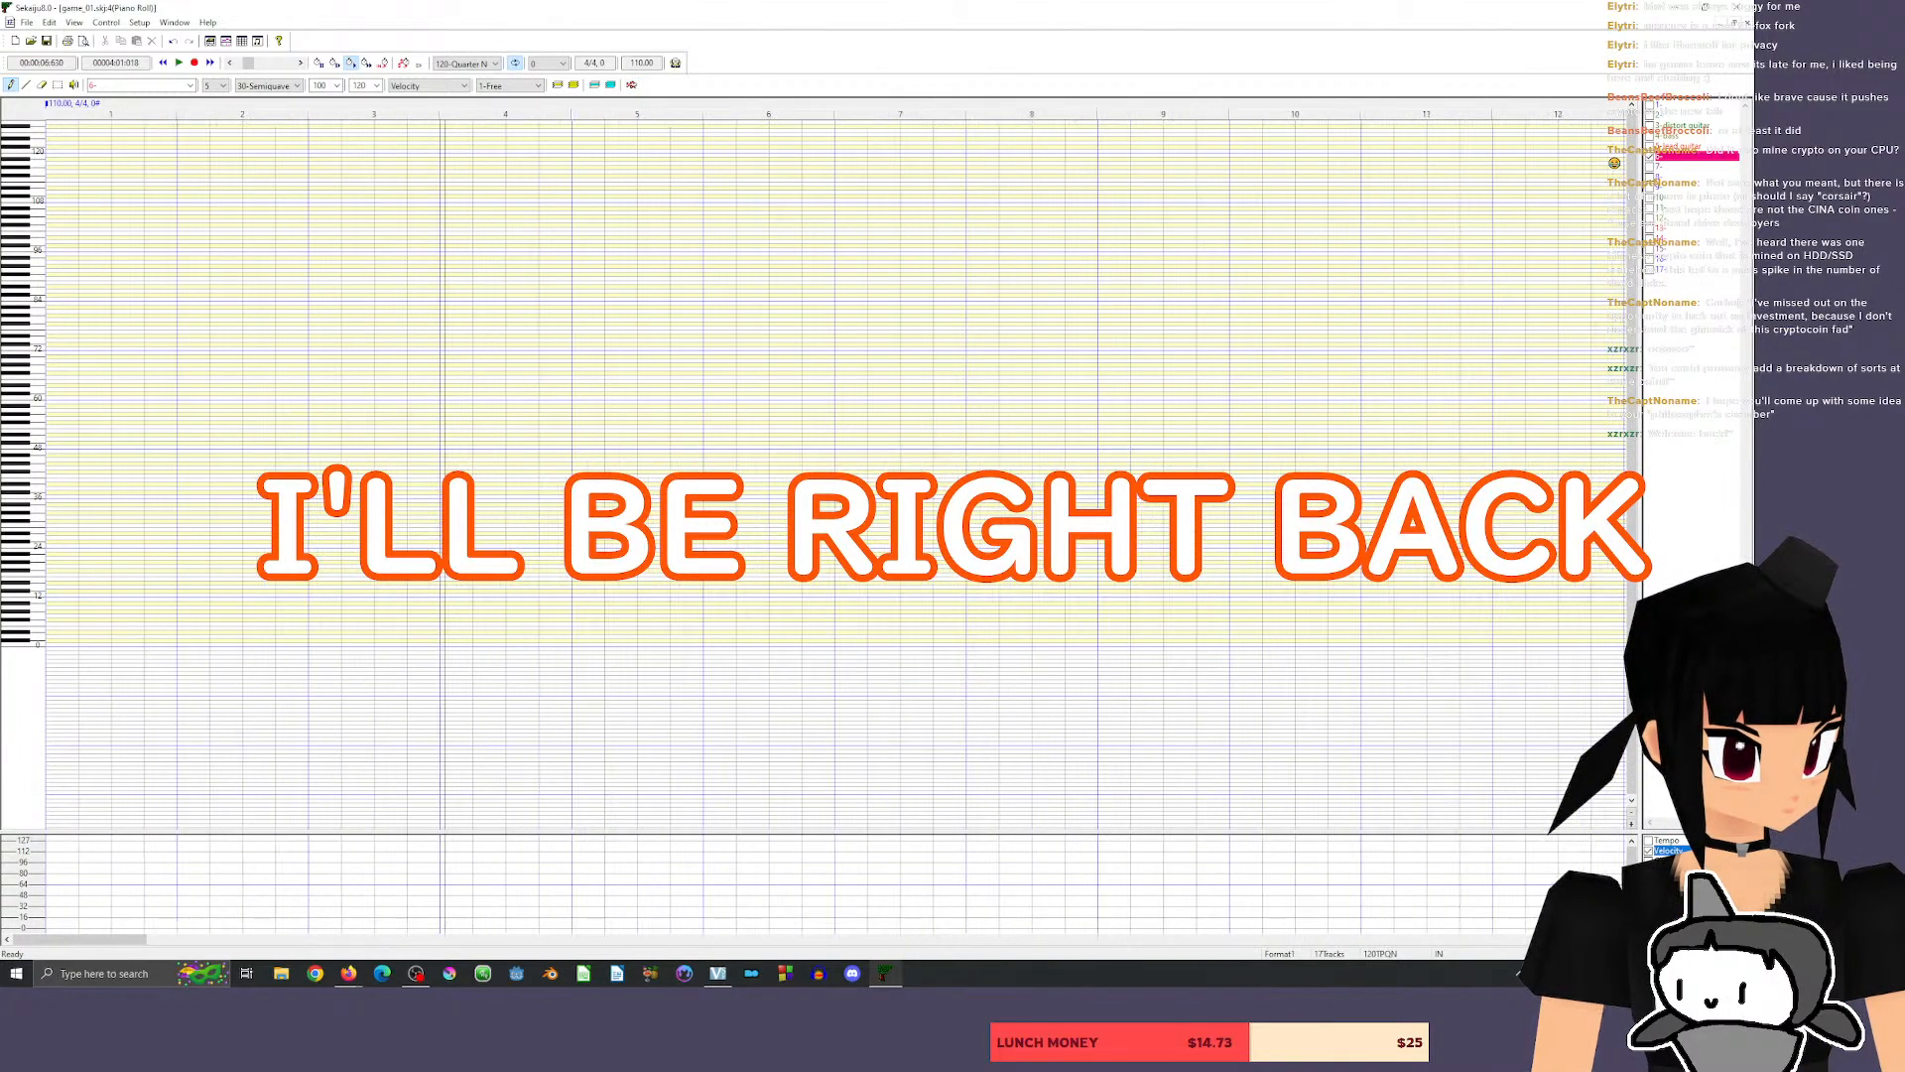
click(1620, 939)
click(1619, 939)
click(1620, 939)
click(1620, 939)
click(1620, 939)
click(1620, 939)
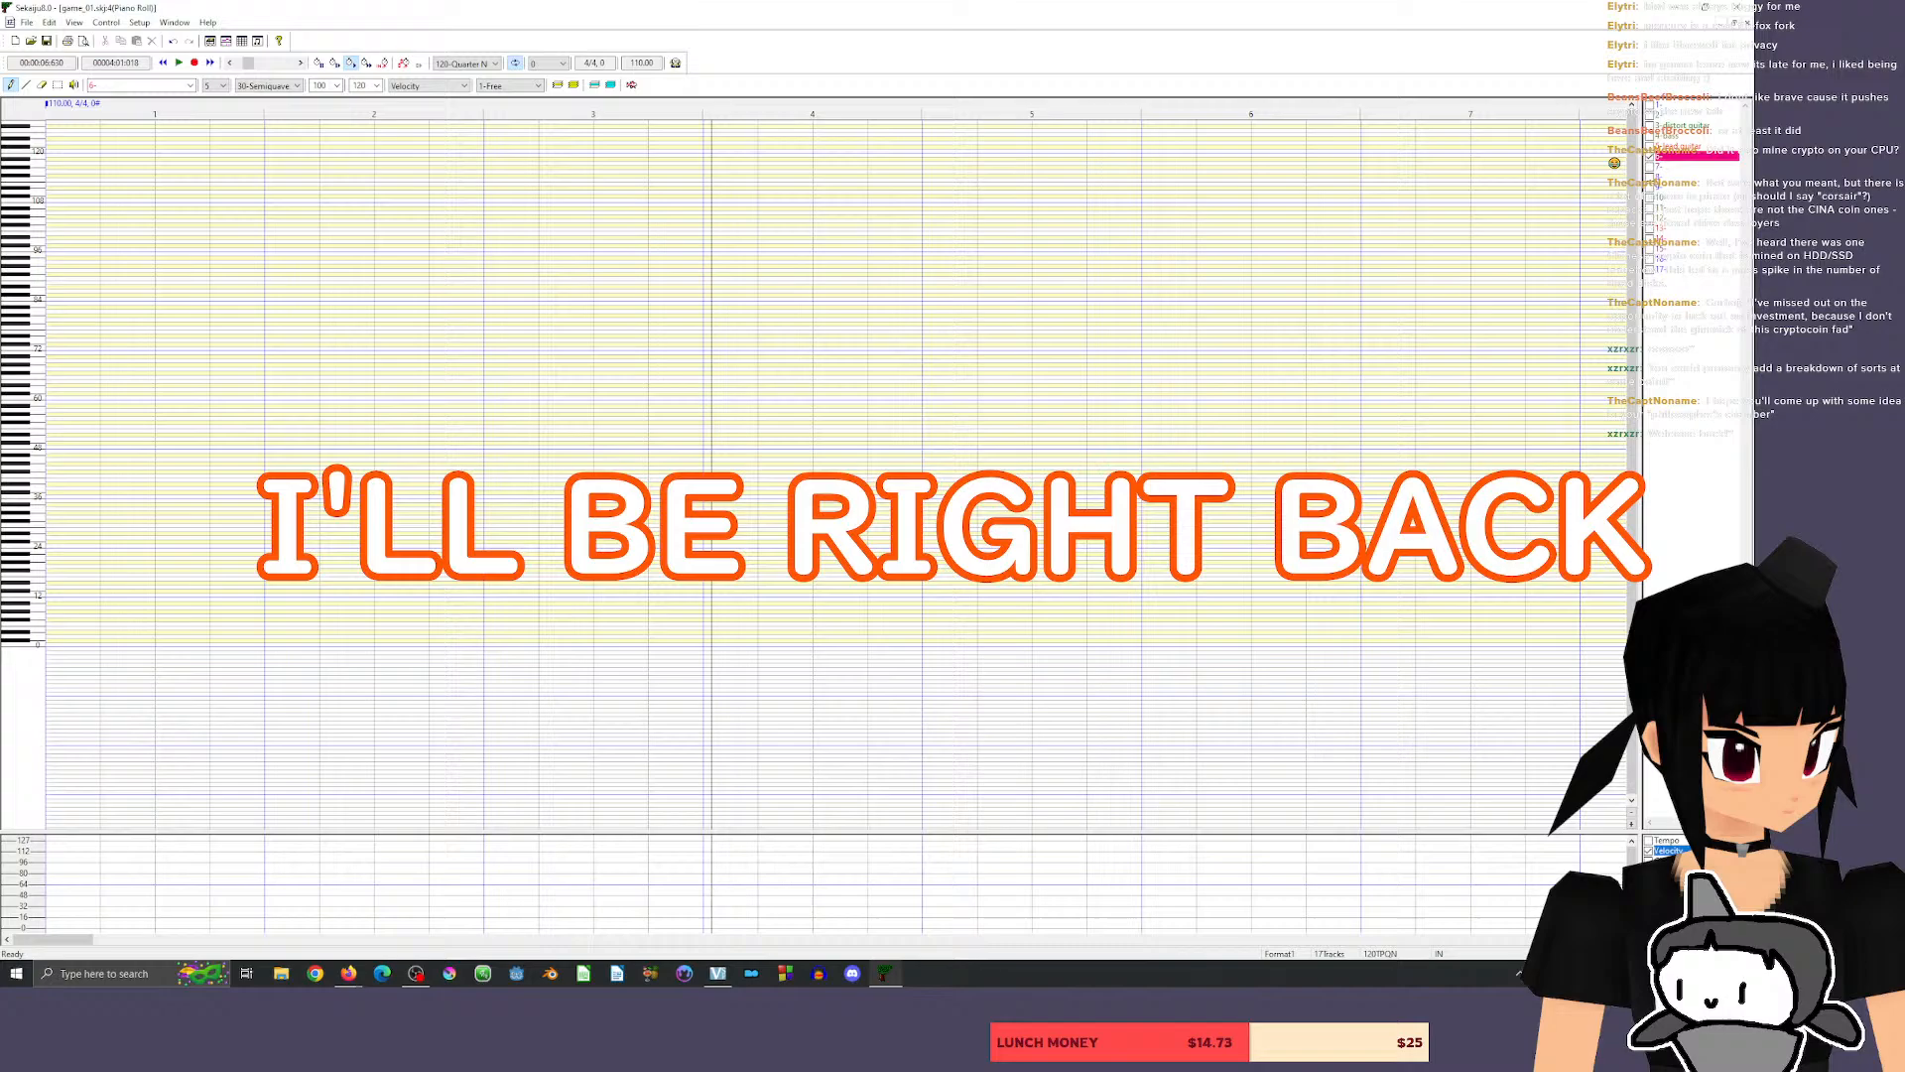
click(1632, 825)
click(1632, 825)
click(1632, 825)
click(1632, 824)
click(1632, 825)
click(1632, 824)
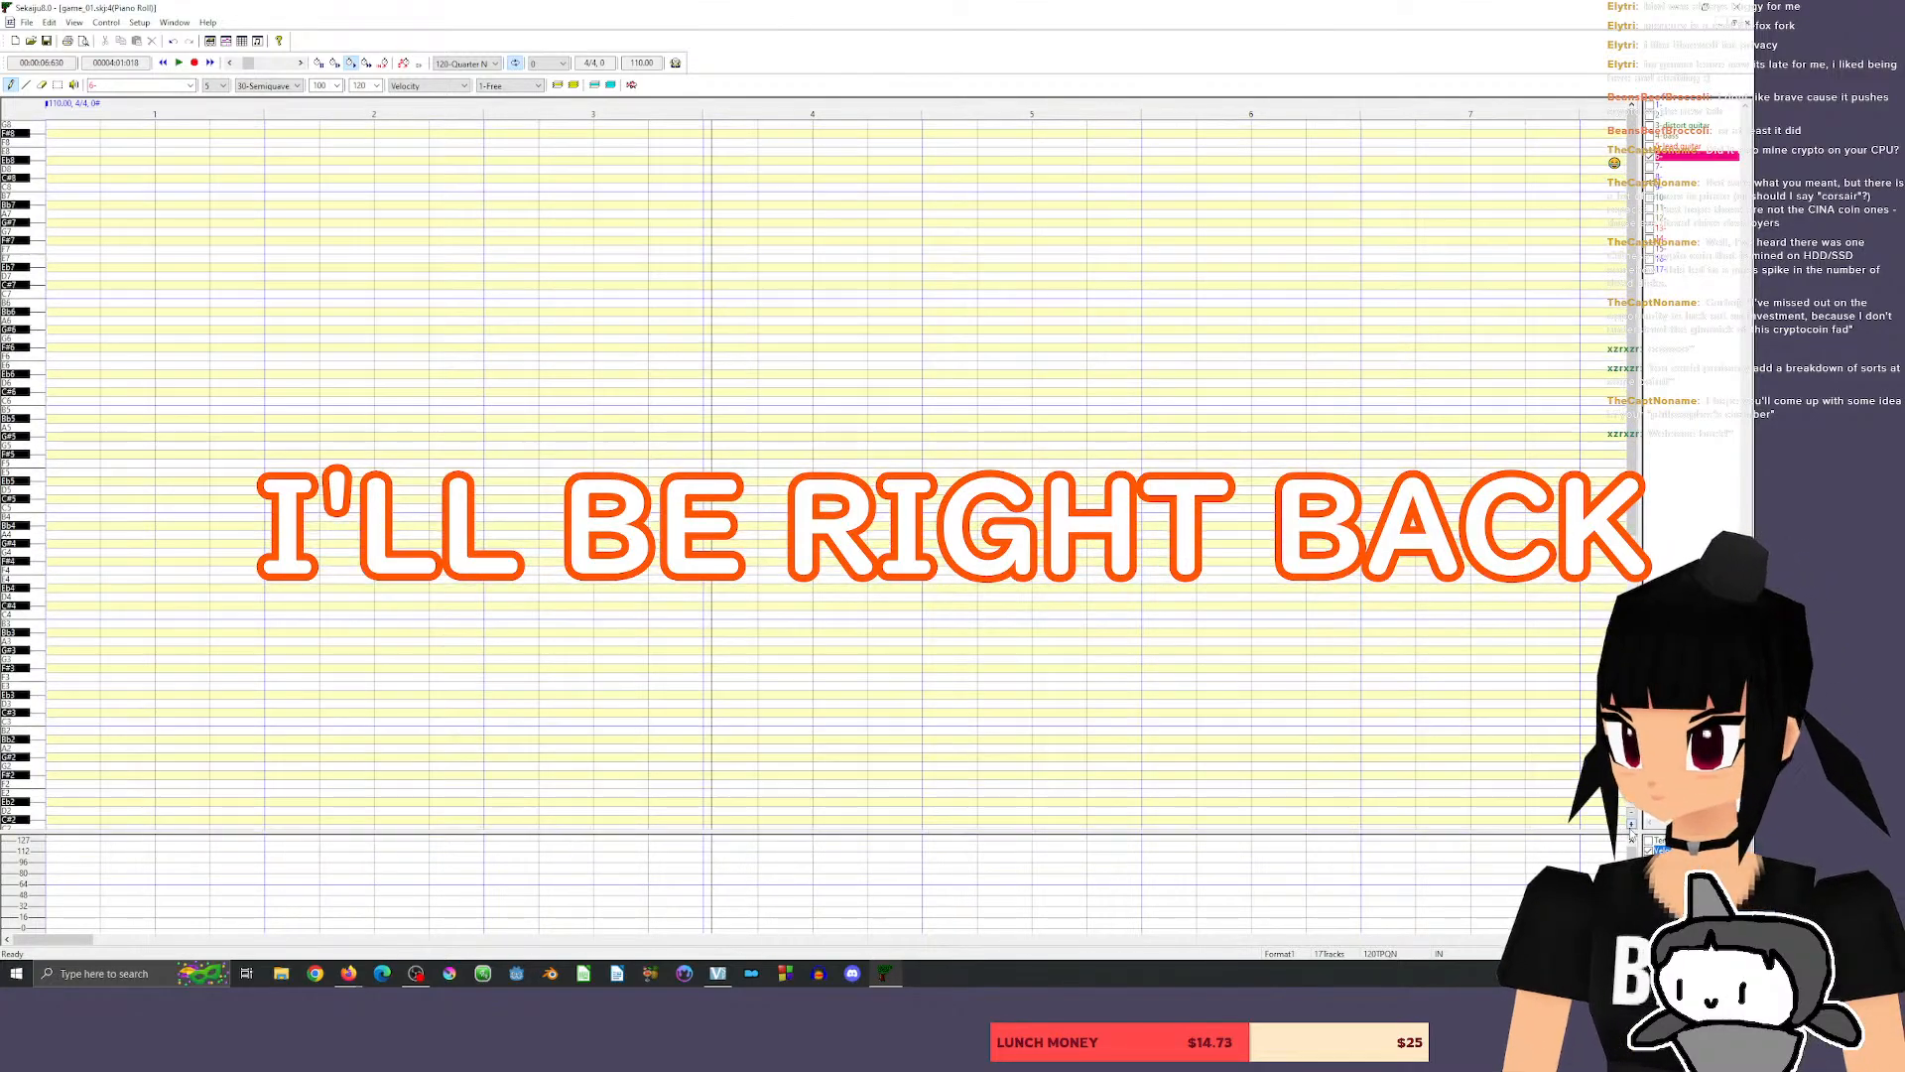
click(1631, 824)
click(1632, 824)
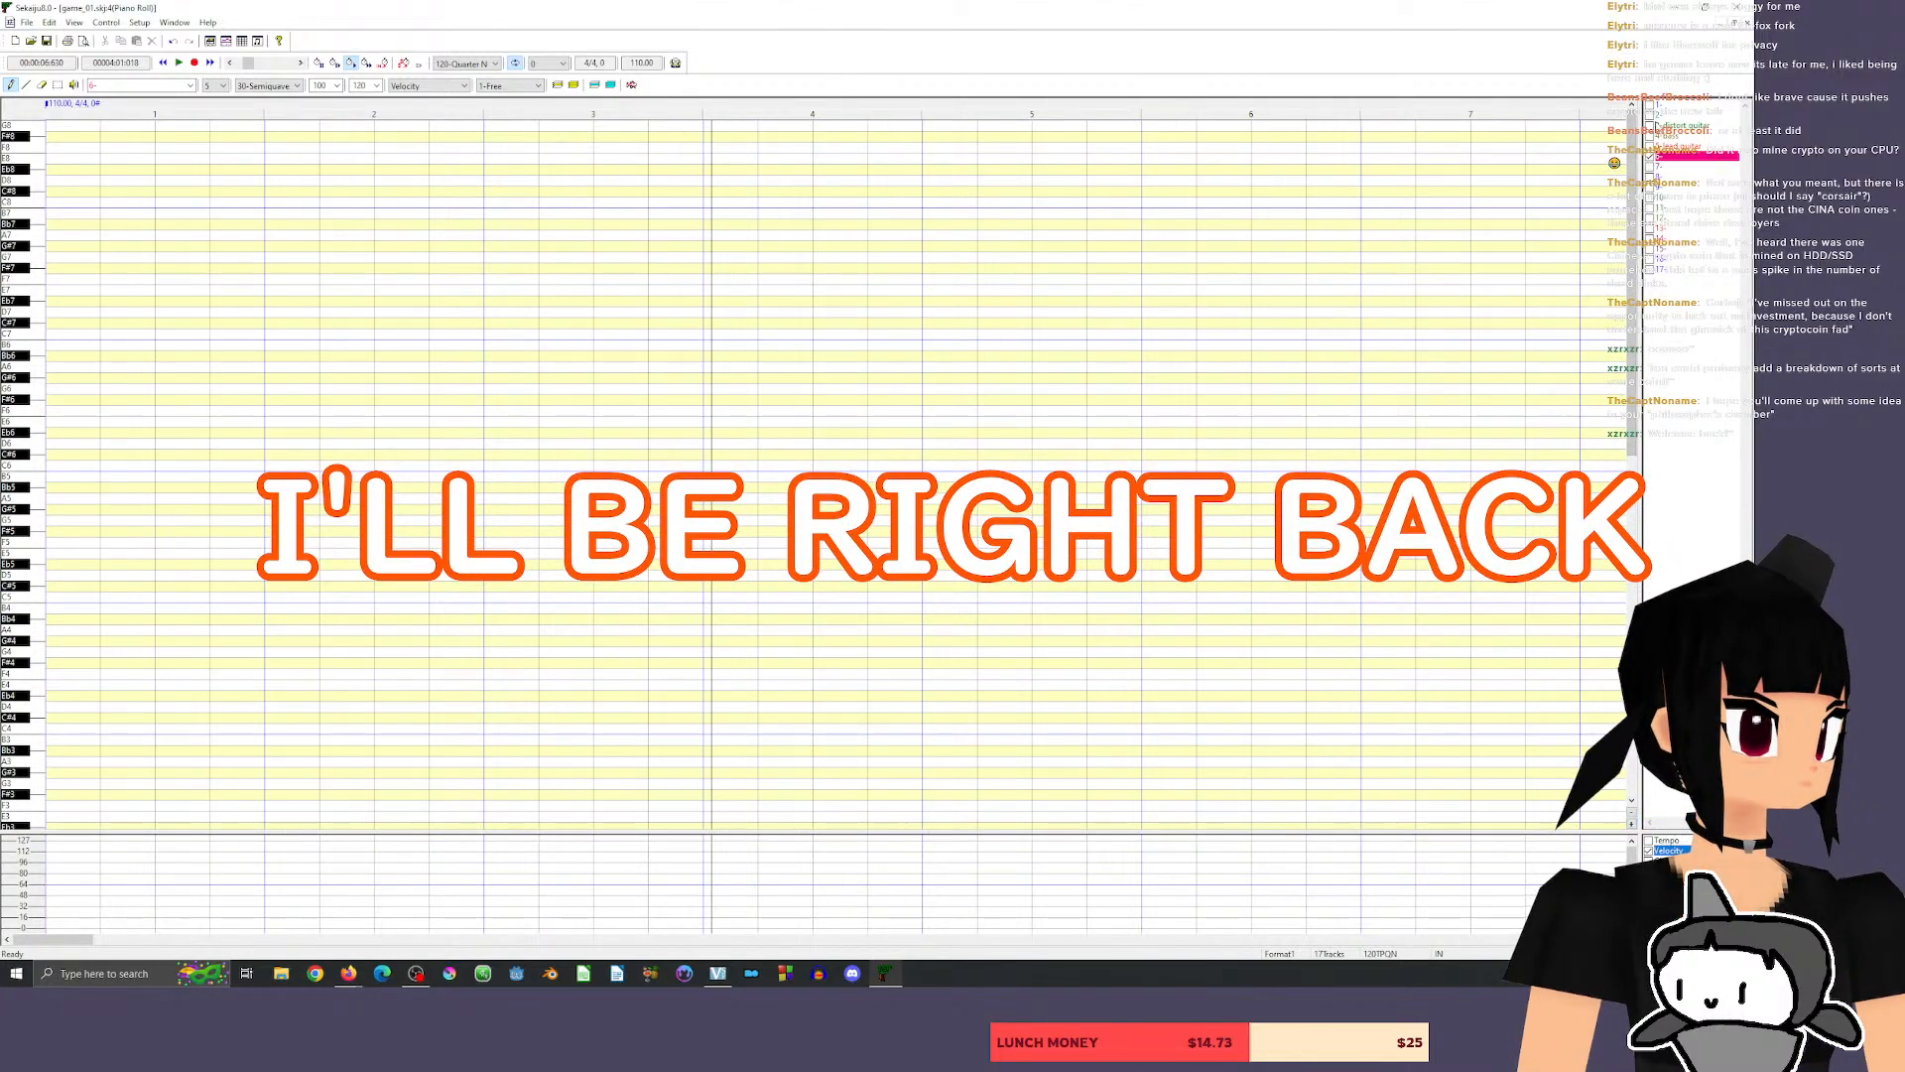
Show the distort guitar, bass, lead guitar and drum tracks together in the new piano roll.
click(1655, 126)
click(1652, 135)
click(1652, 147)
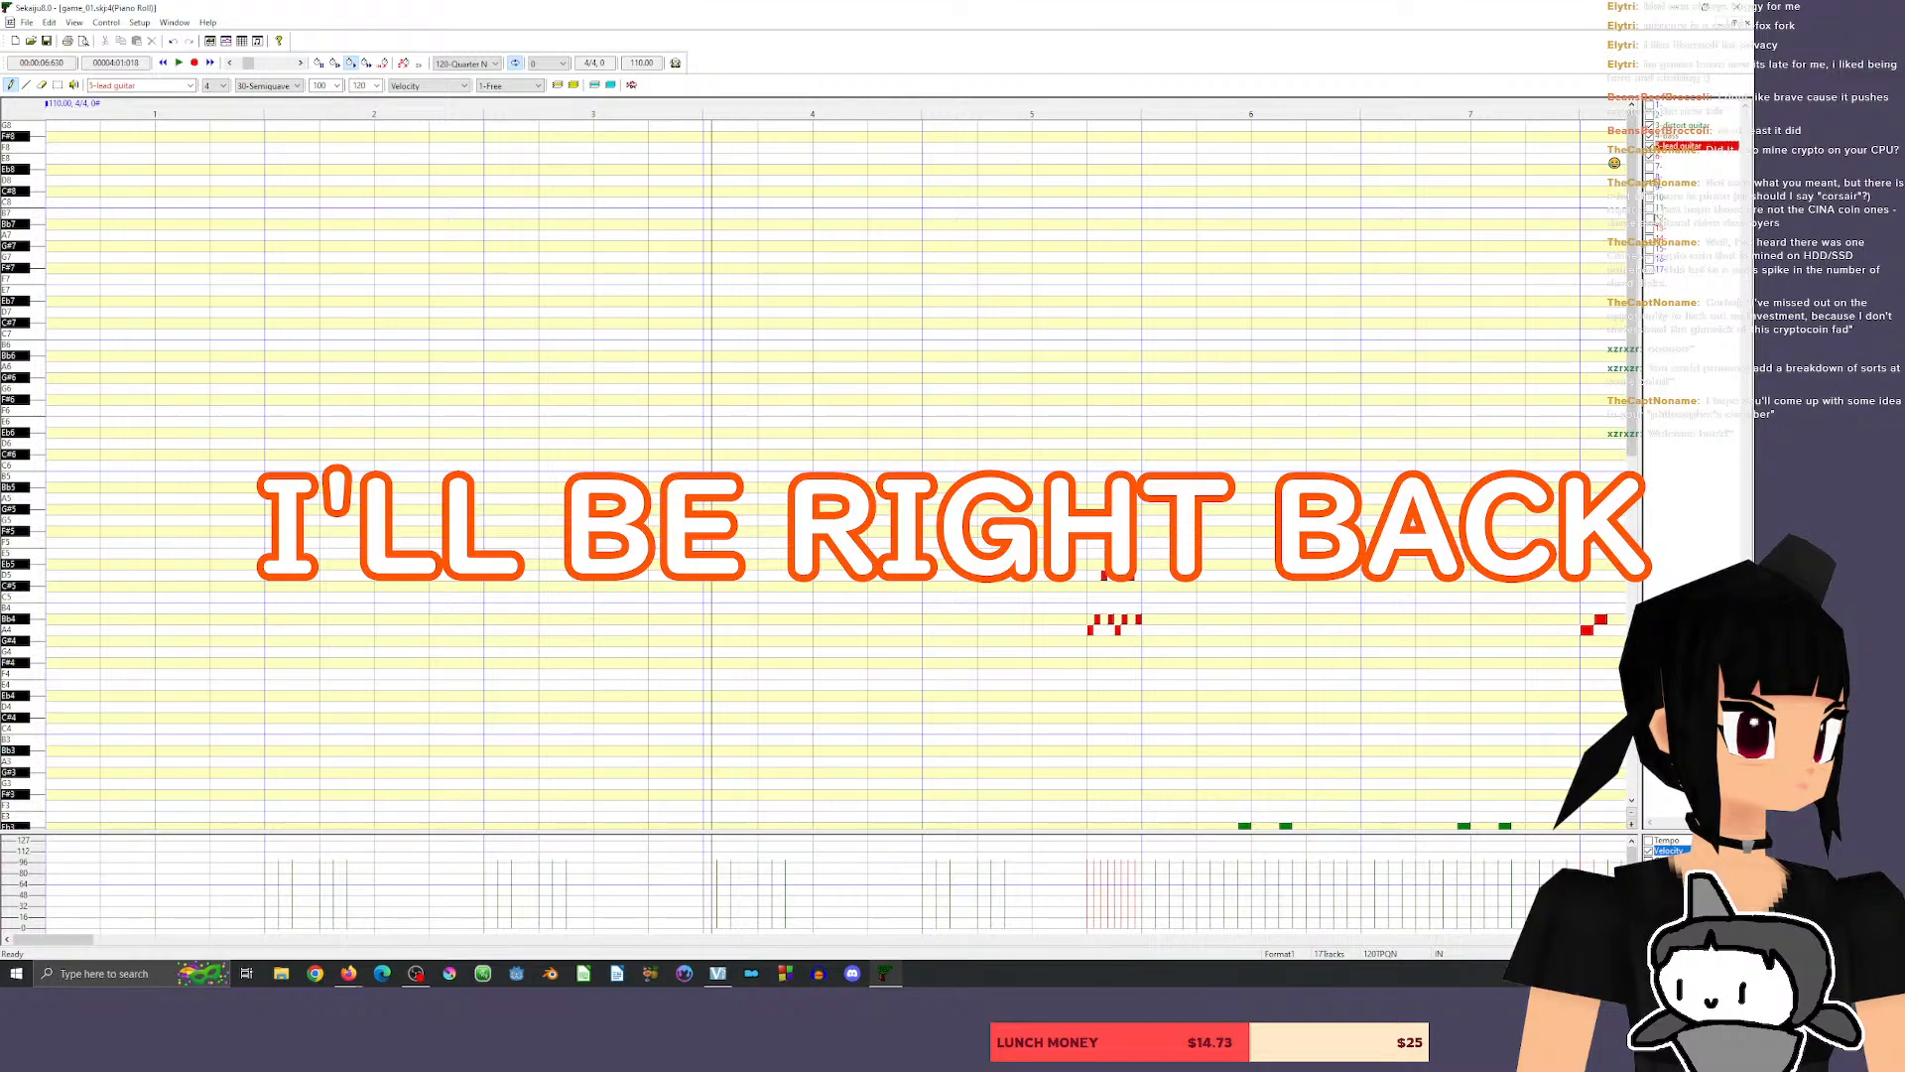
click(1652, 209)
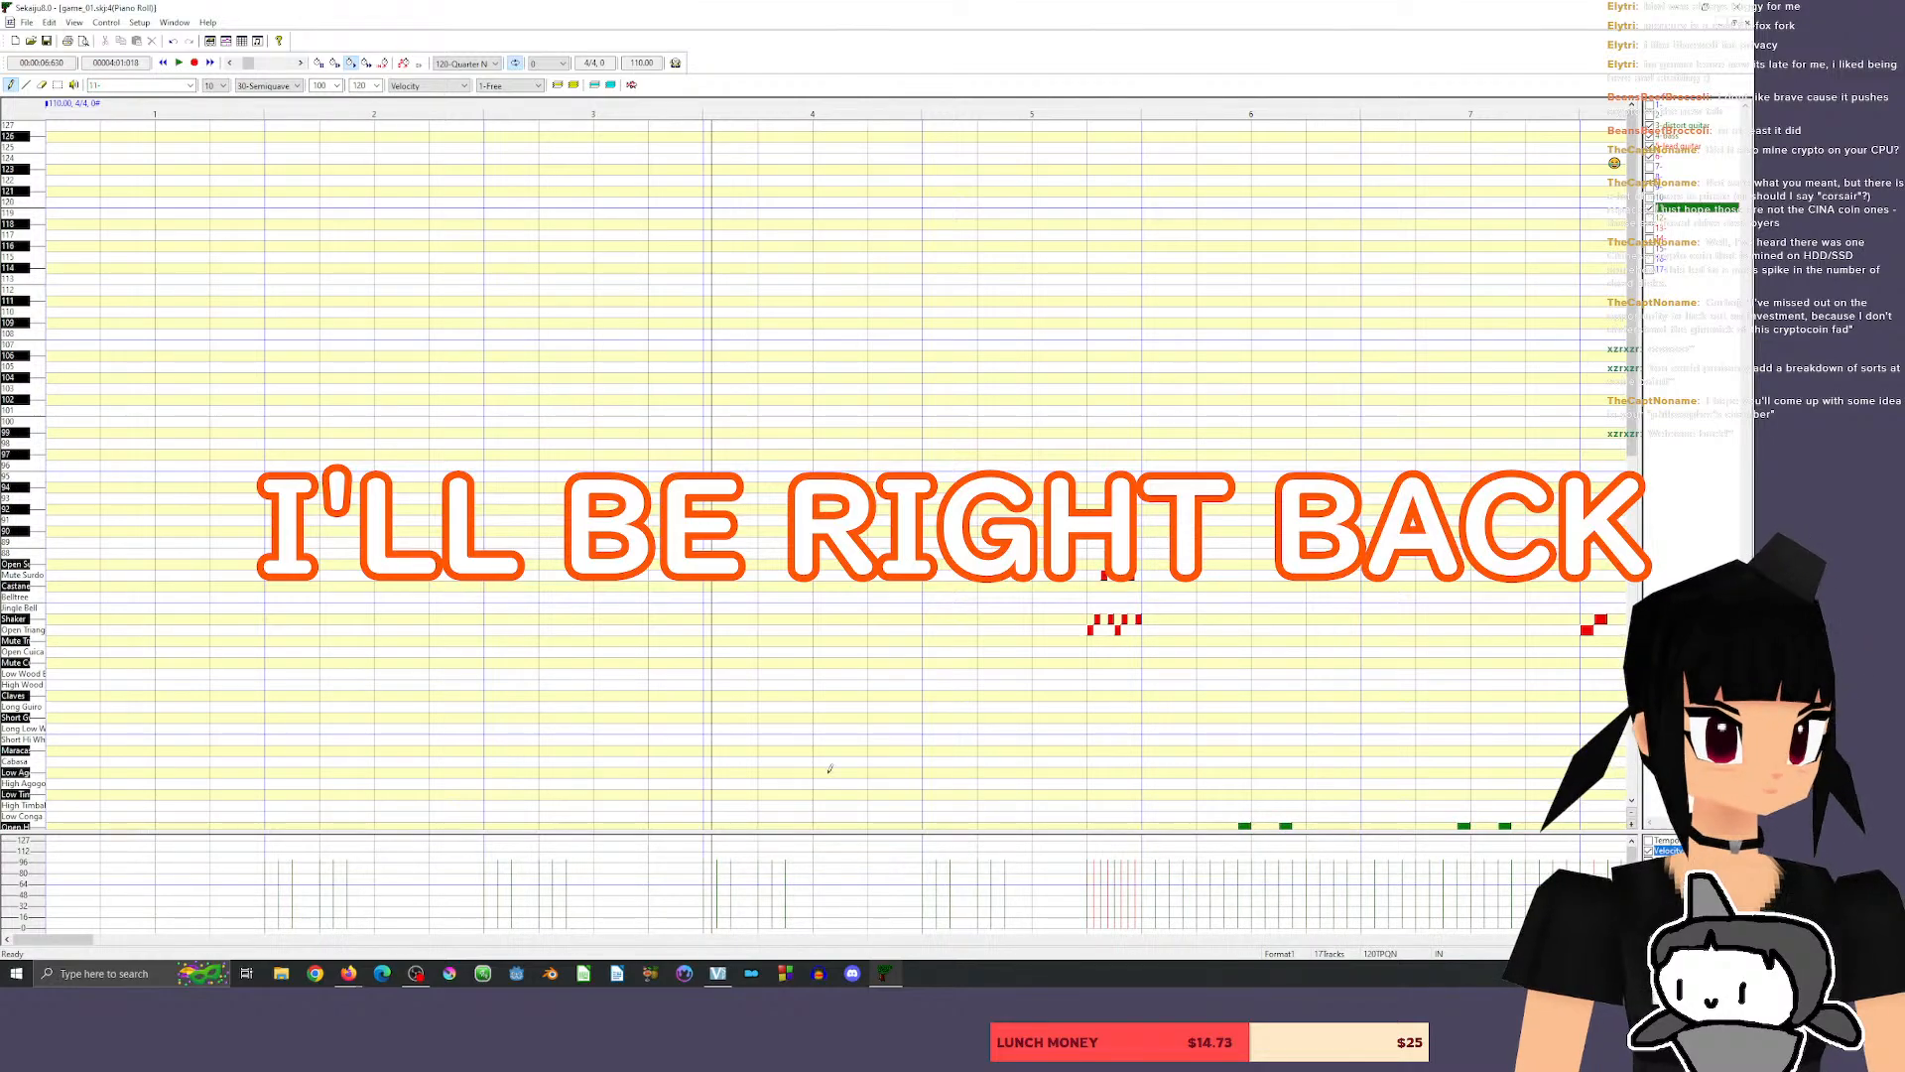
scroll(1593, 342, down, 10)
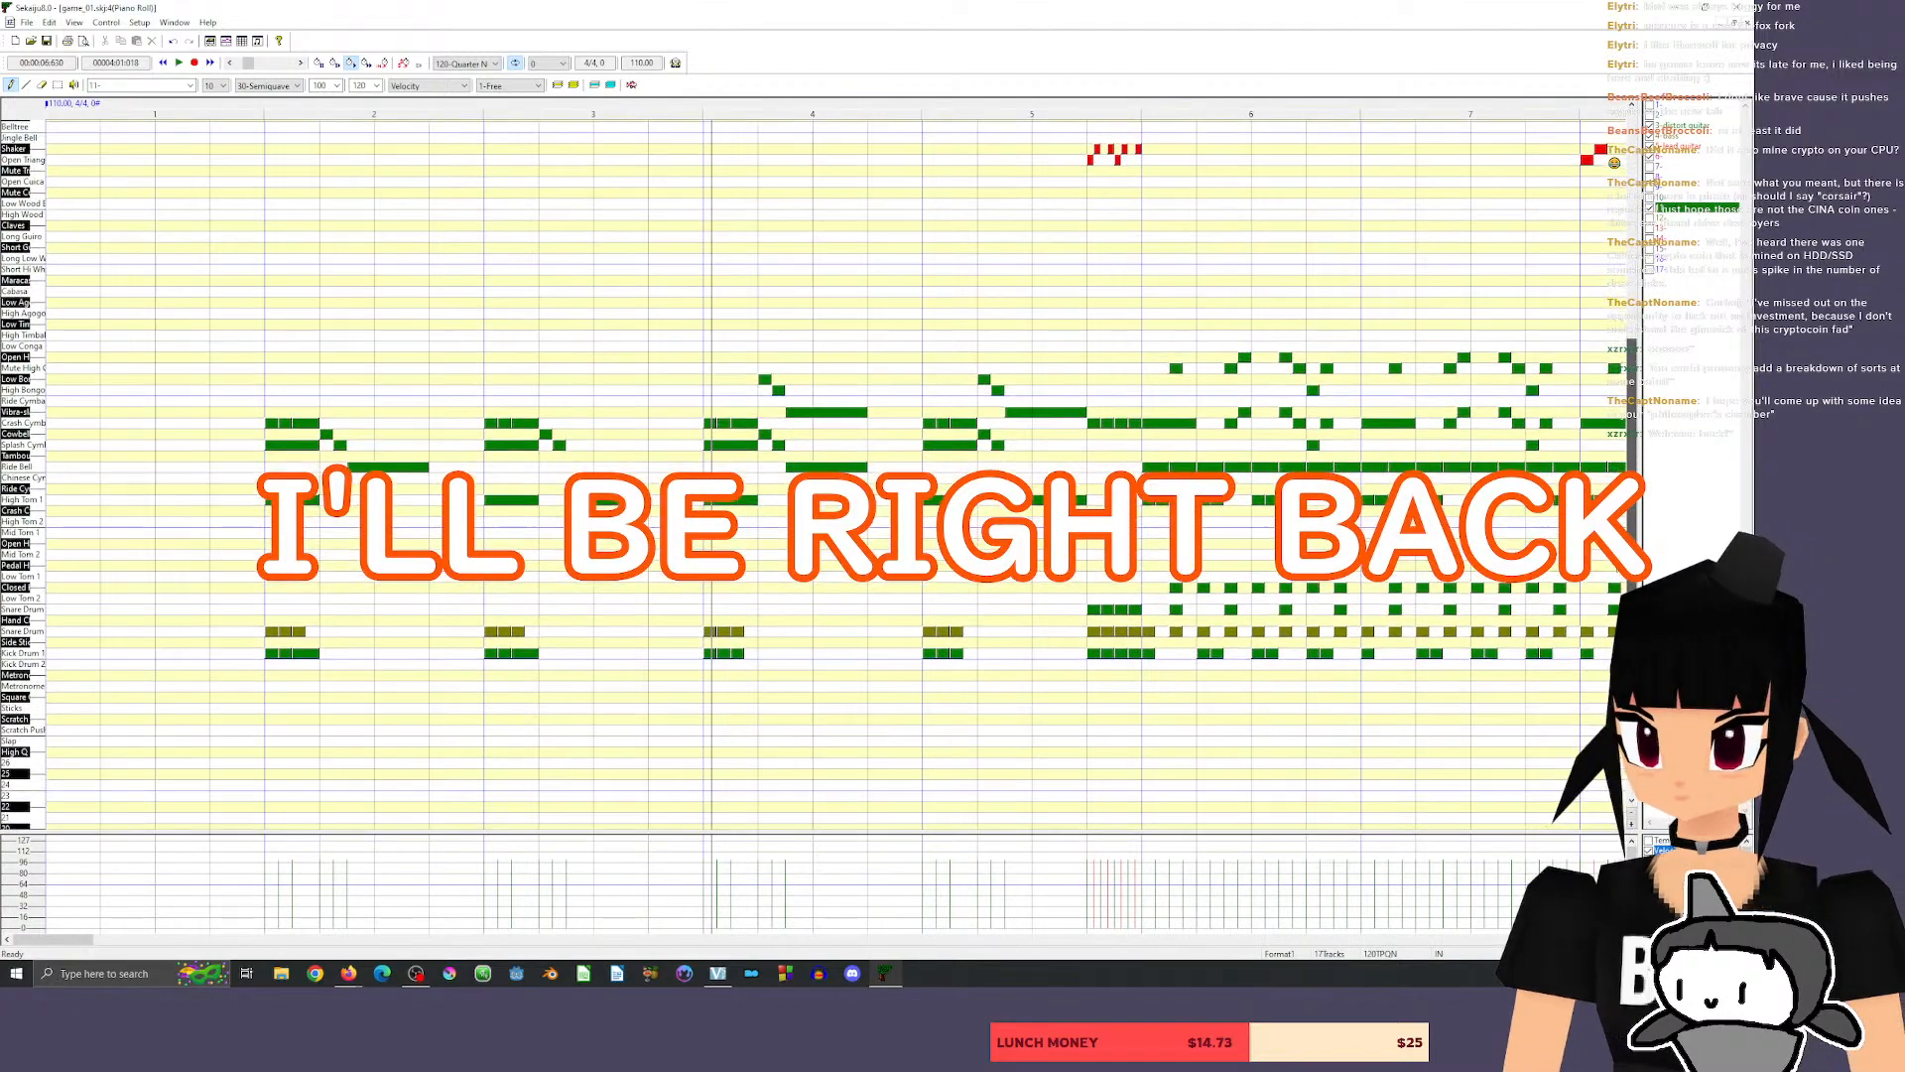
Make the harpsichord track active and audition its pitches on the piano-roll keyboard to find a starting note.
click(1677, 154)
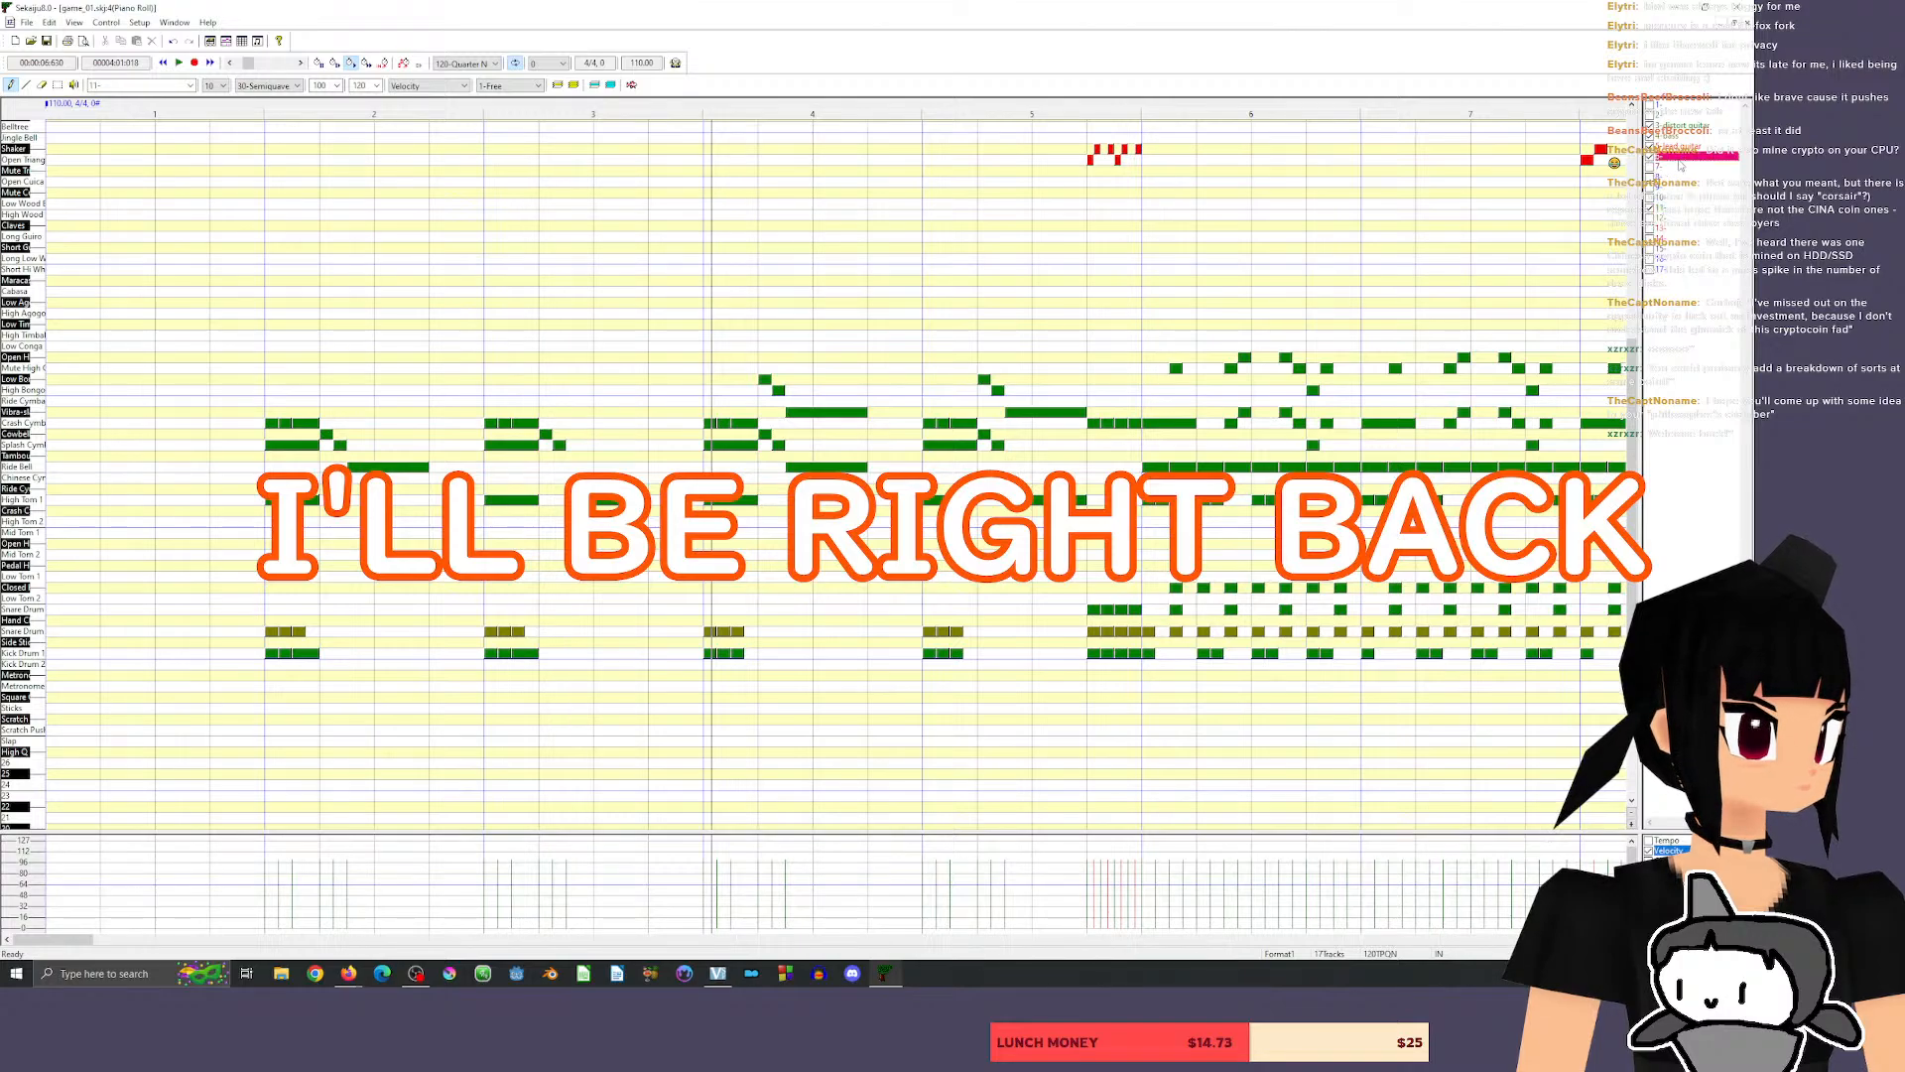
drag(22, 294, 23, 347)
click(24, 348)
click(25, 325)
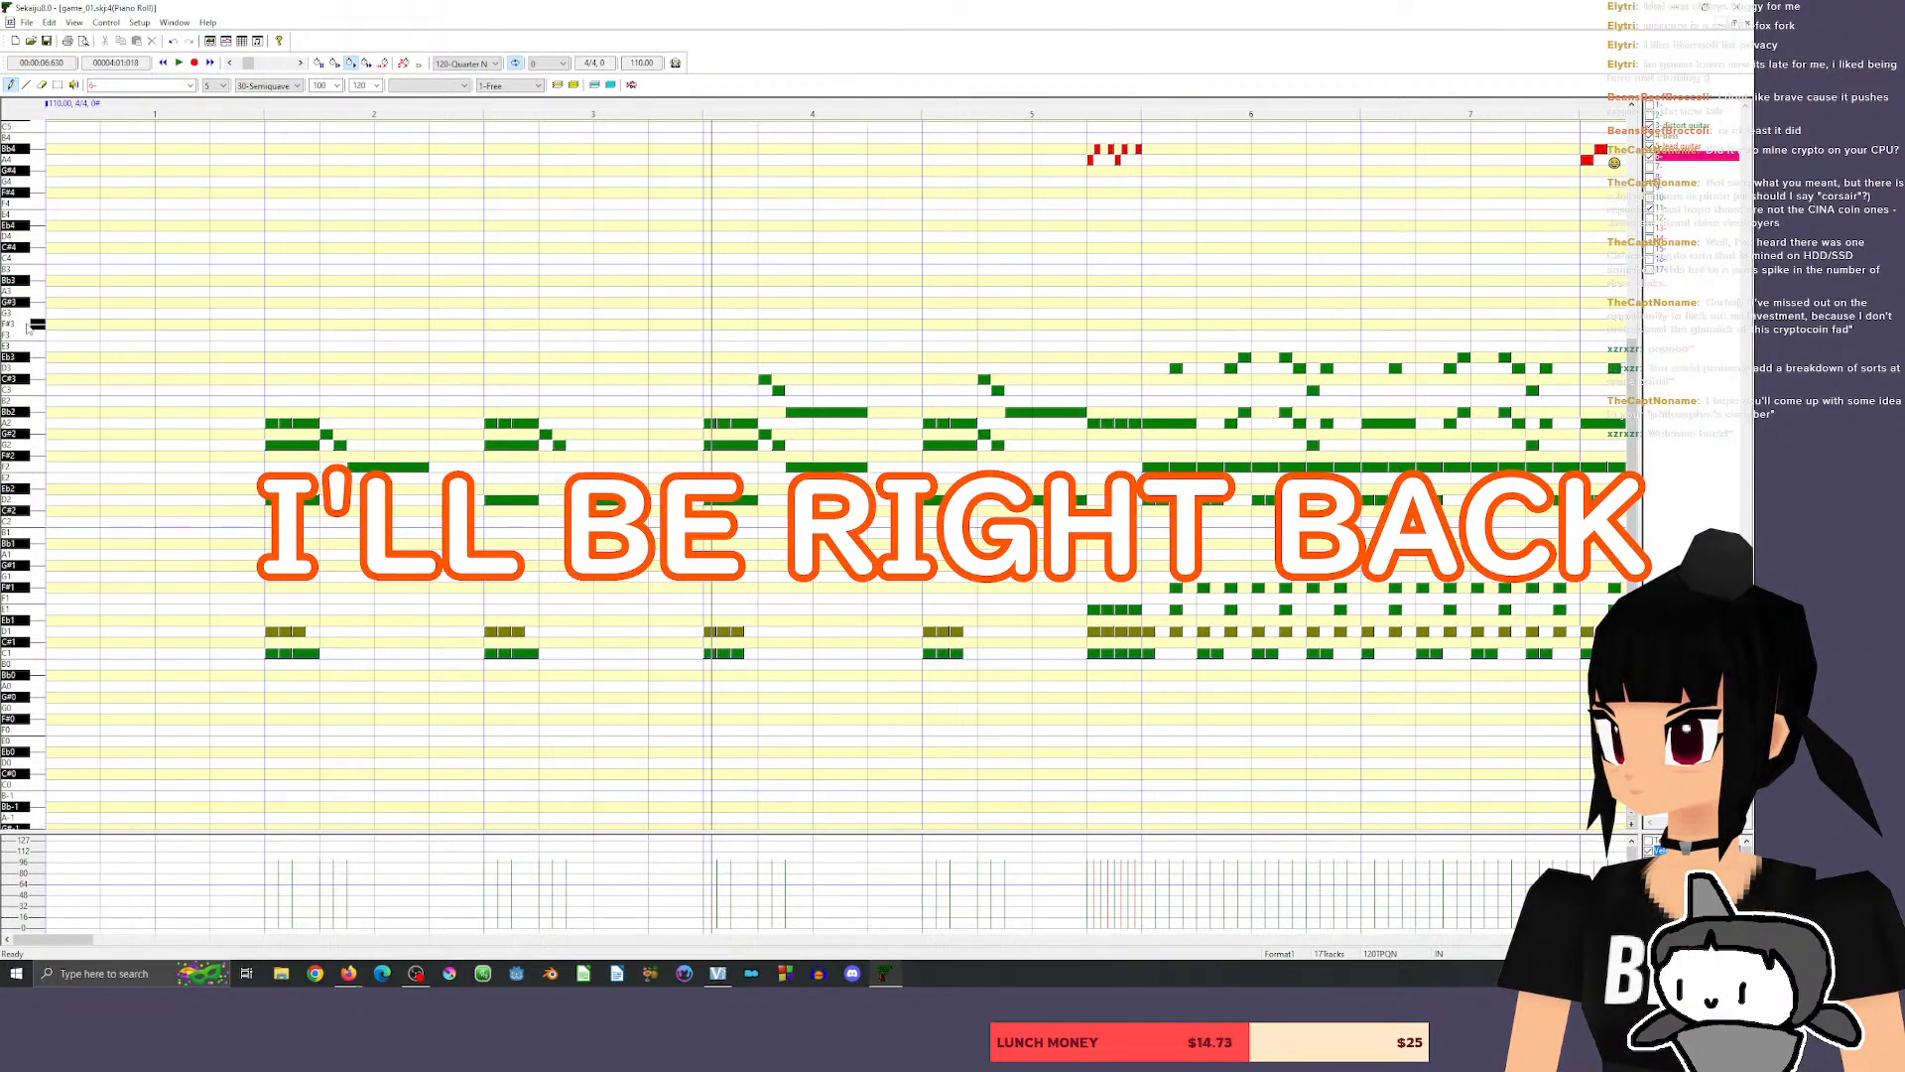
click(34, 533)
click(37, 612)
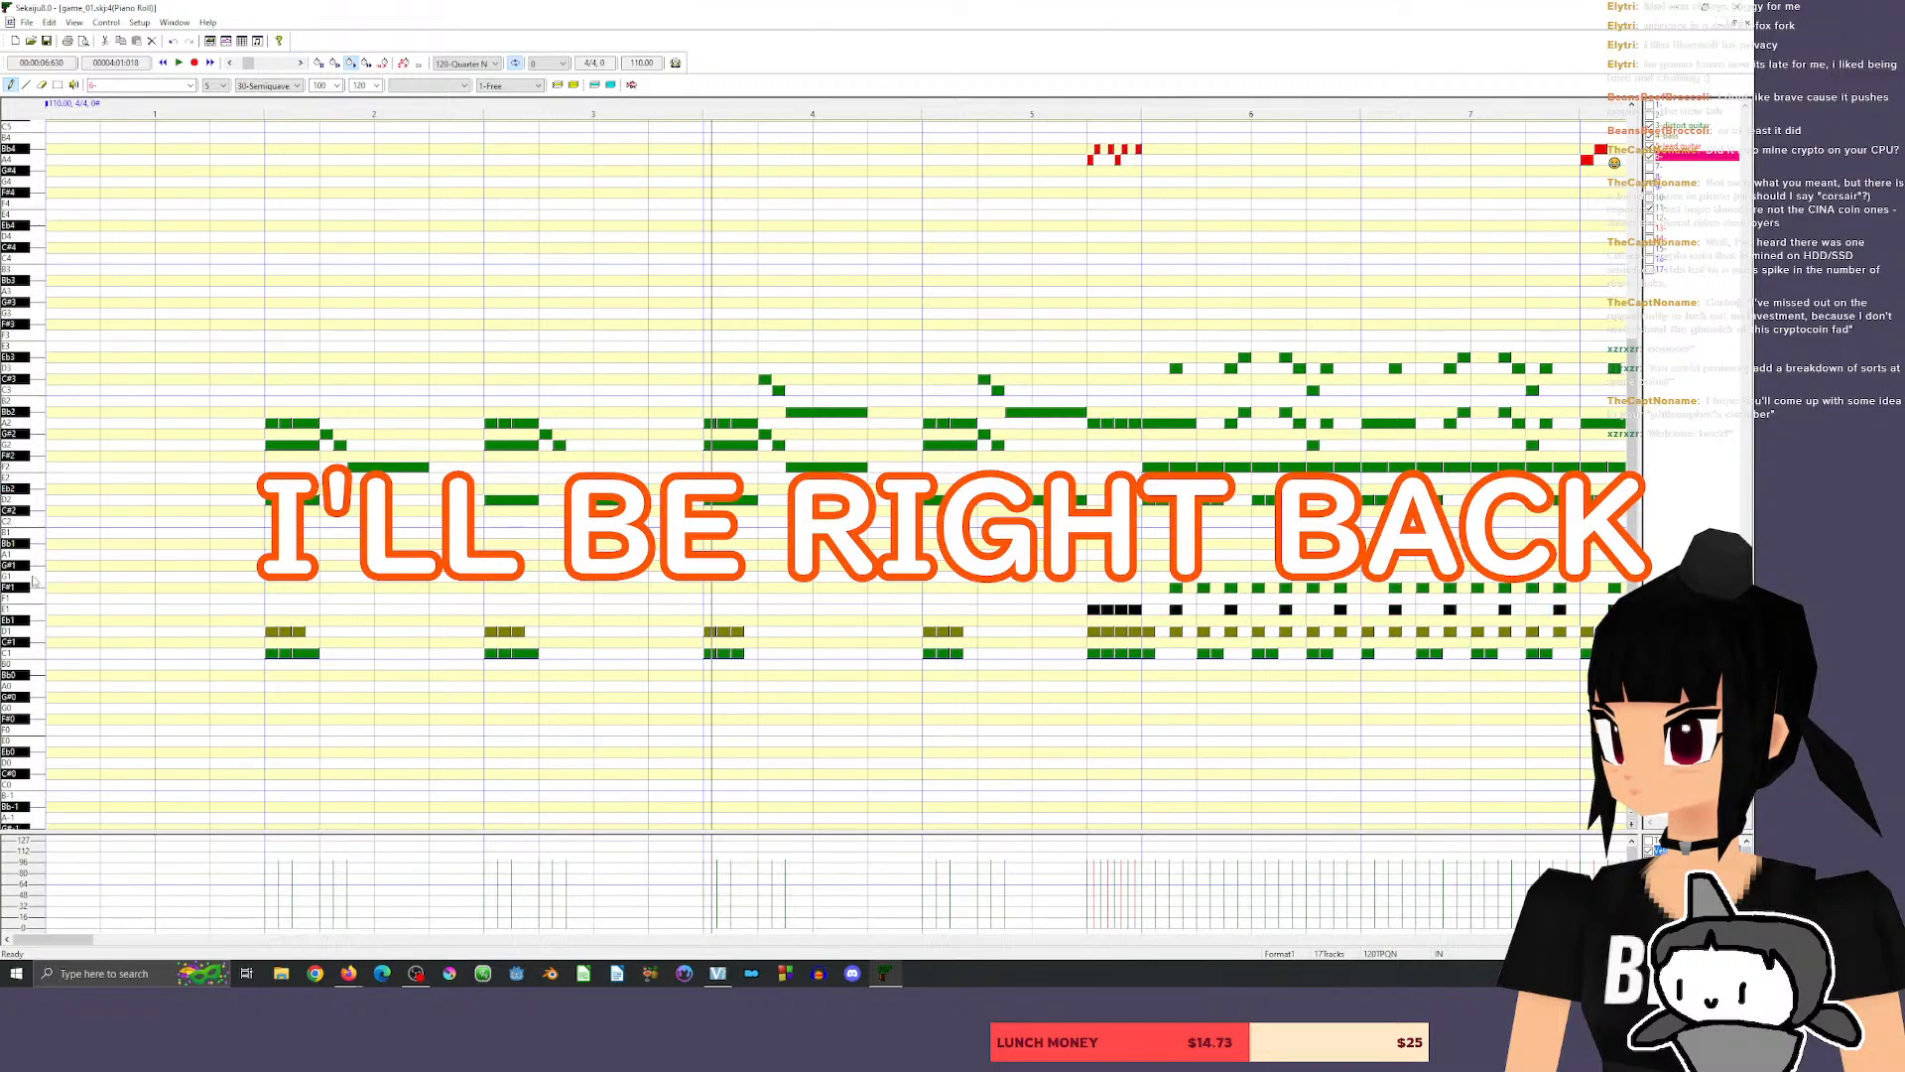
click(37, 575)
click(37, 578)
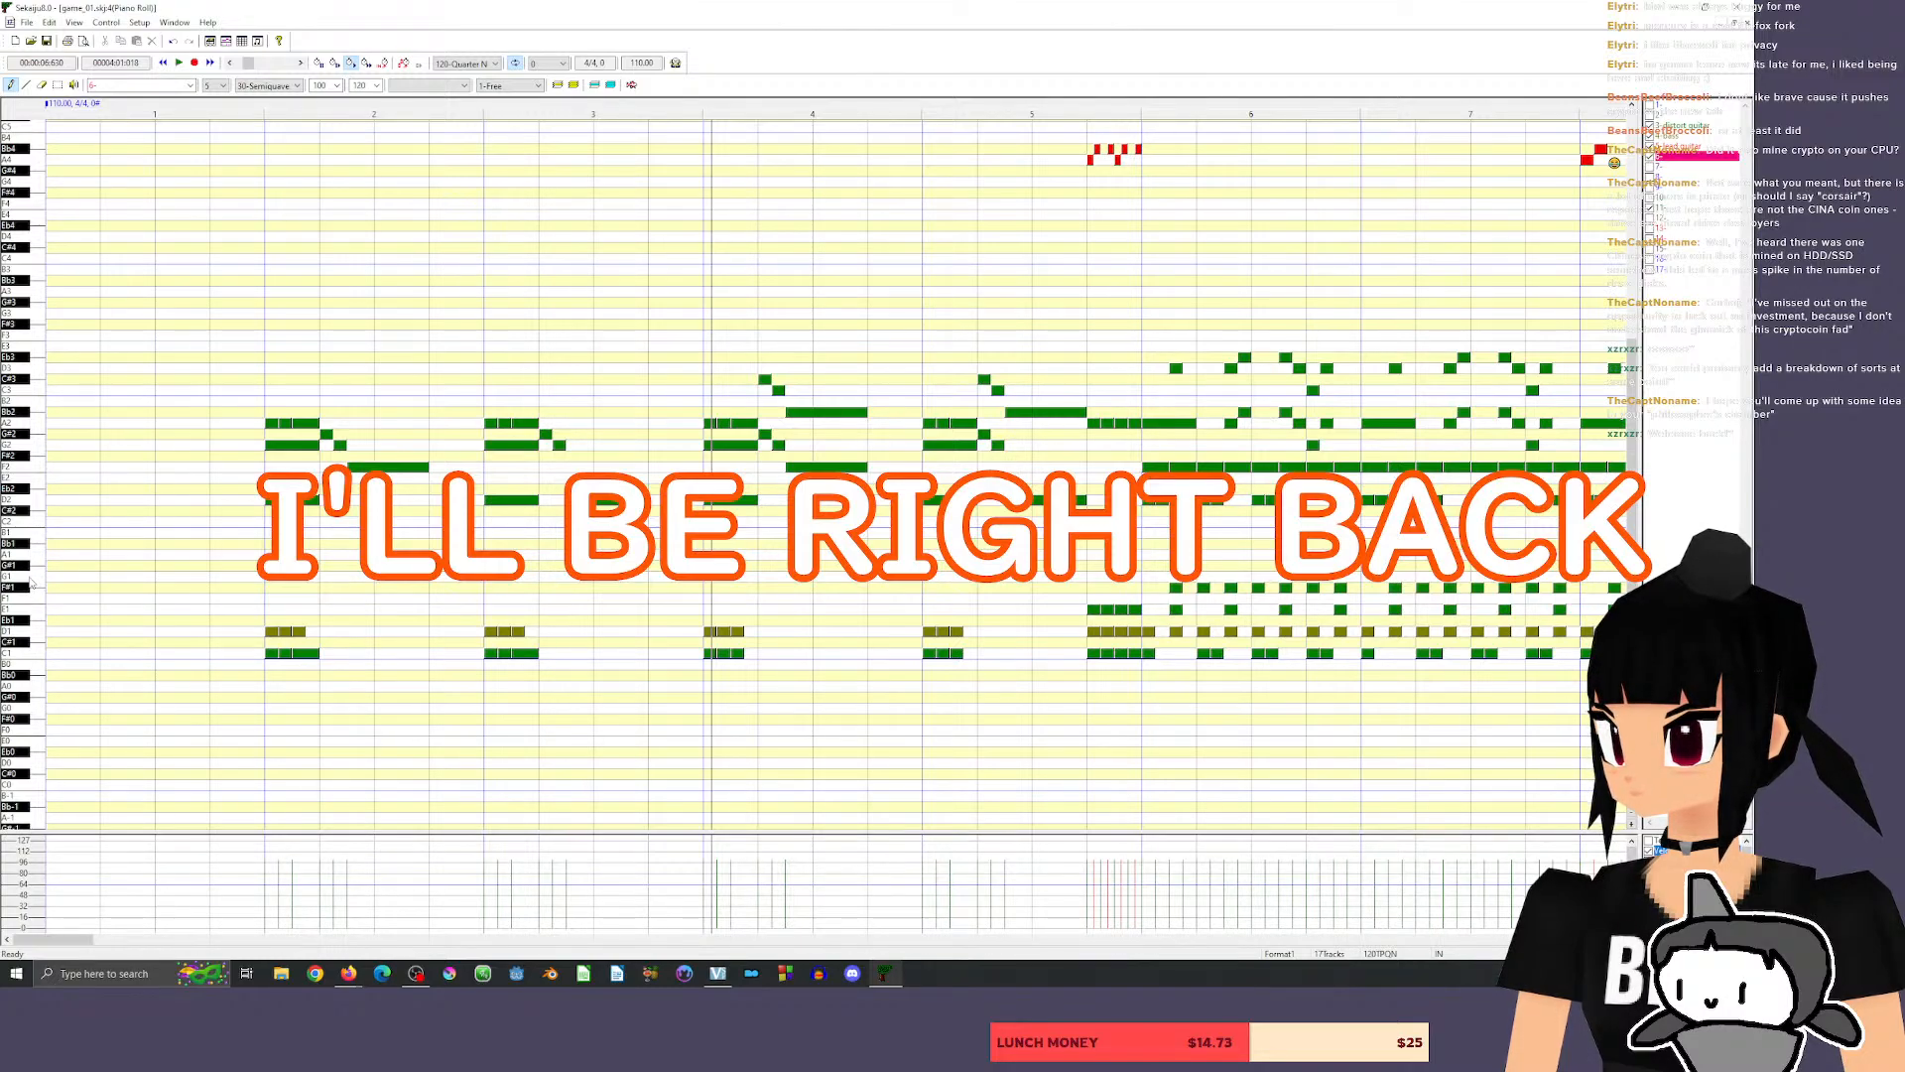
click(36, 556)
click(30, 502)
click(29, 502)
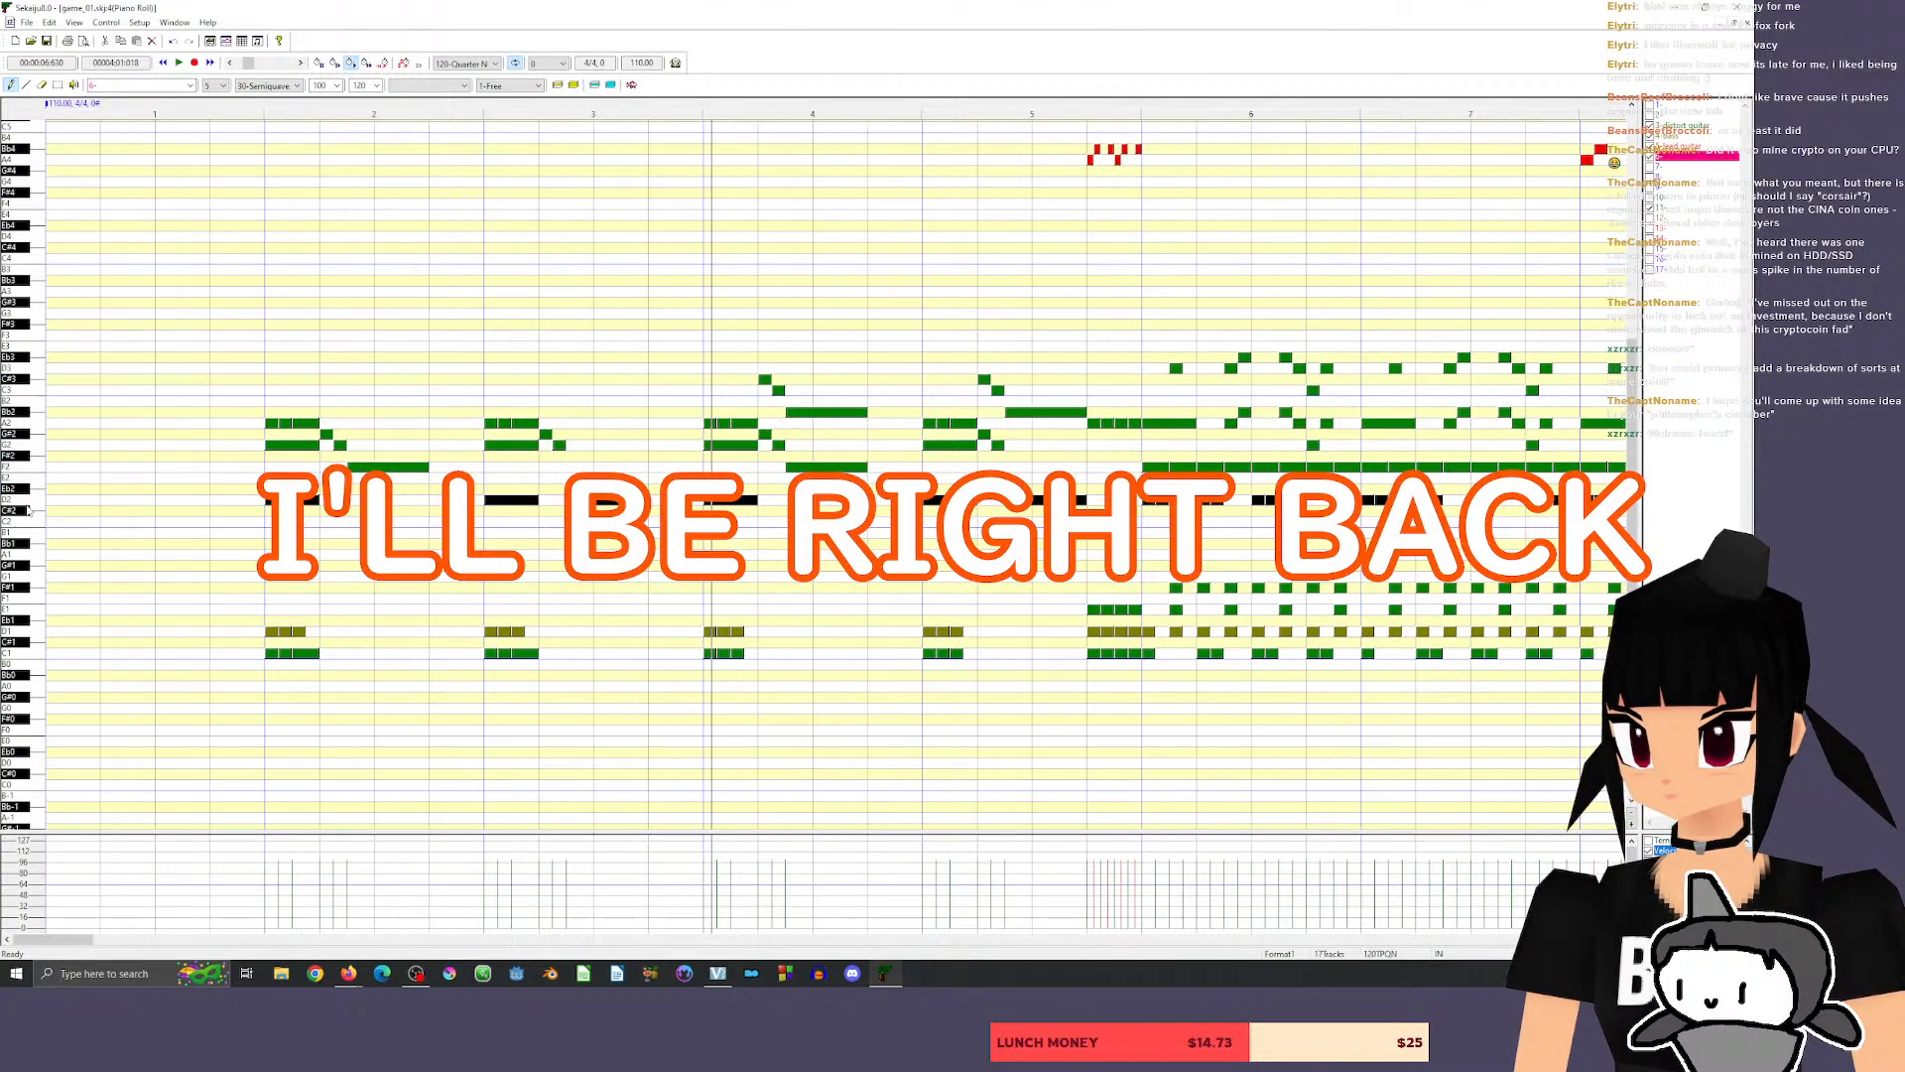
click(28, 502)
click(34, 642)
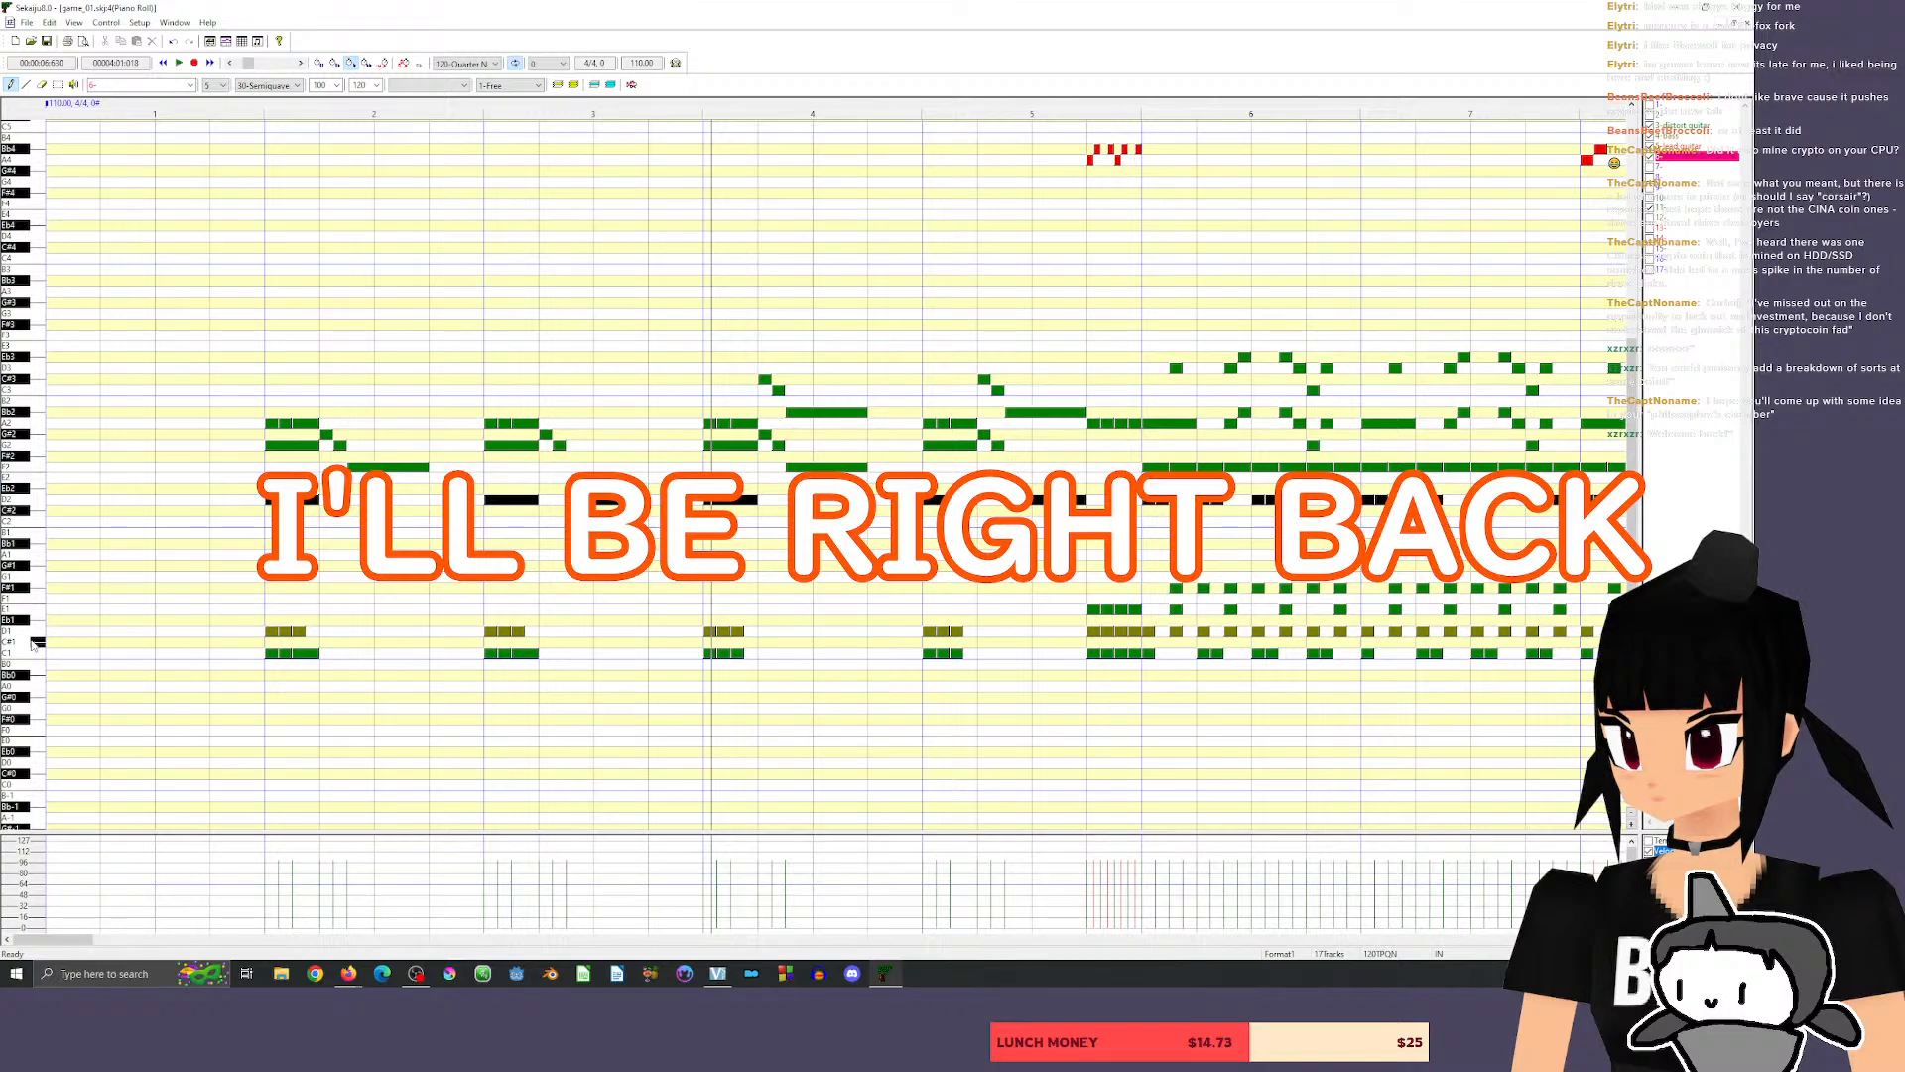
click(32, 633)
Draw a harpsichord eighth note on D1 at the start of measure 22.
drag(51, 941, 243, 943)
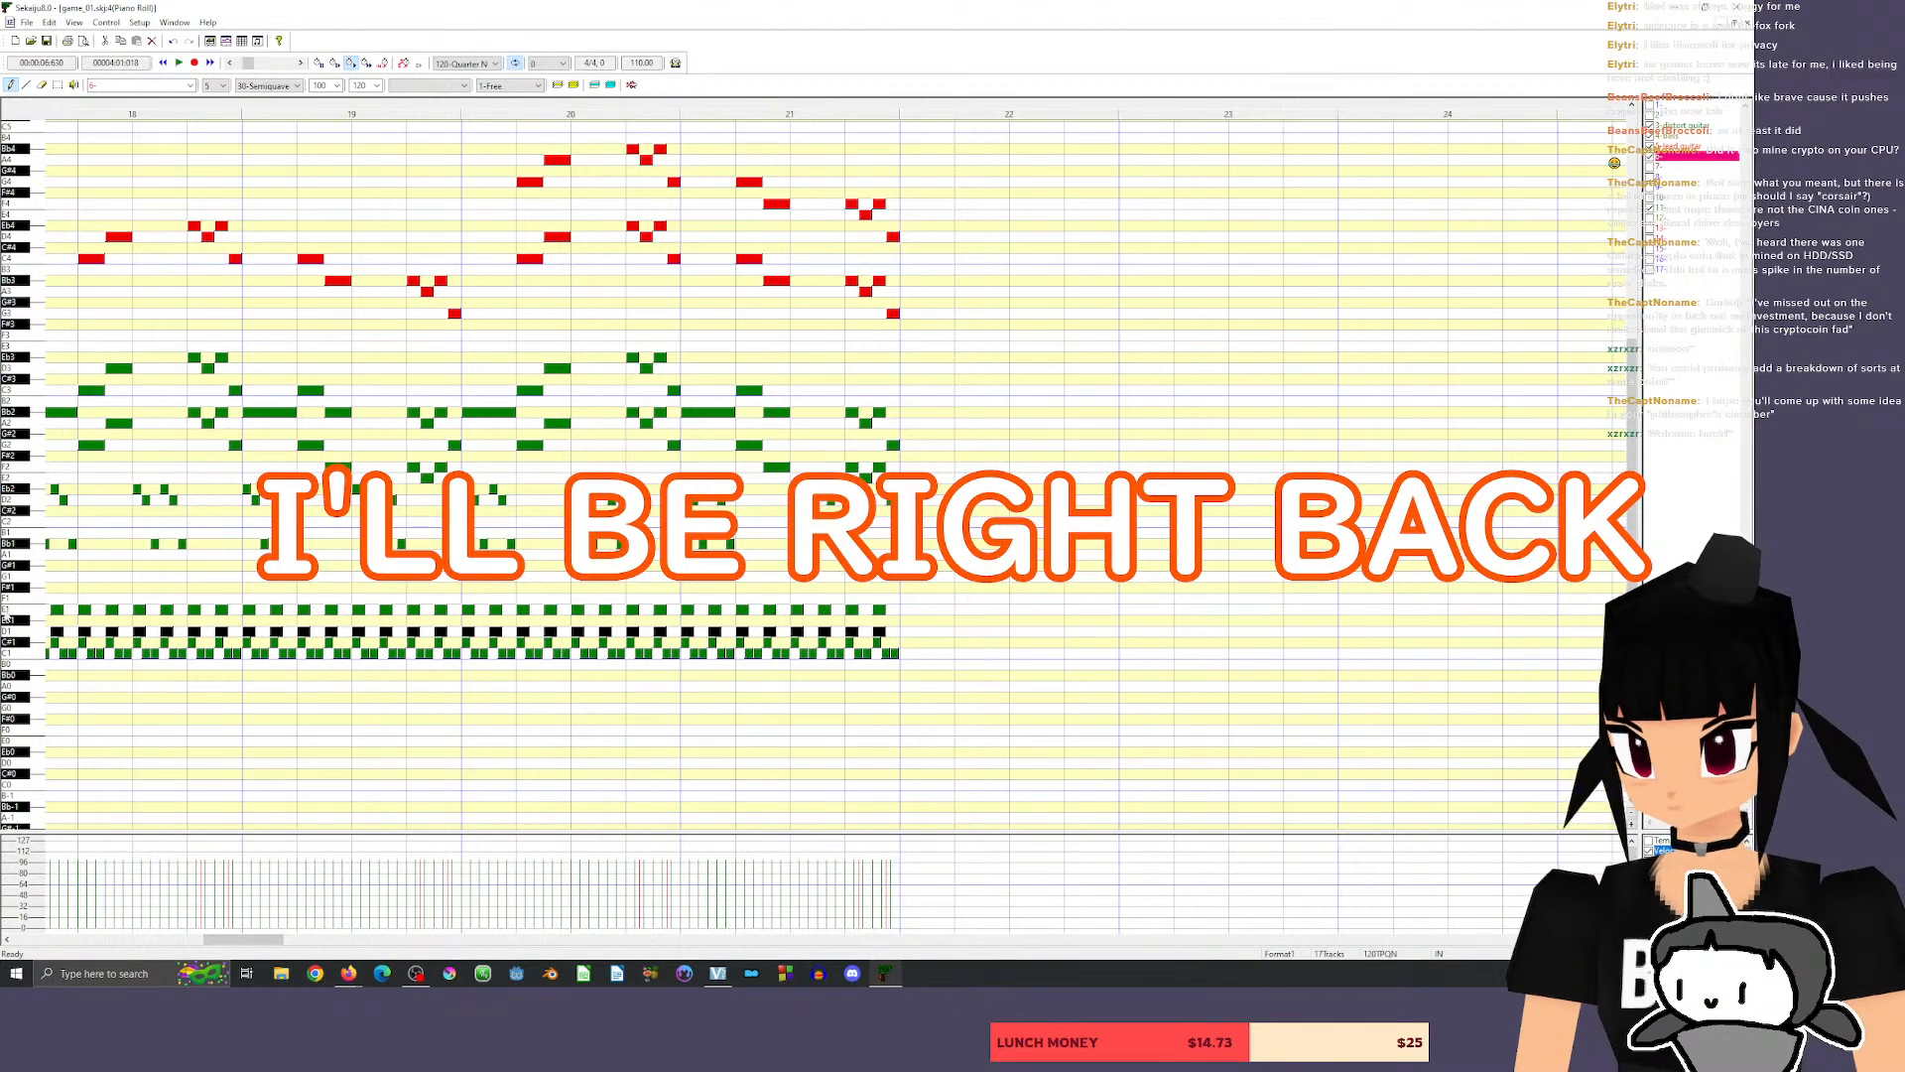
click(32, 632)
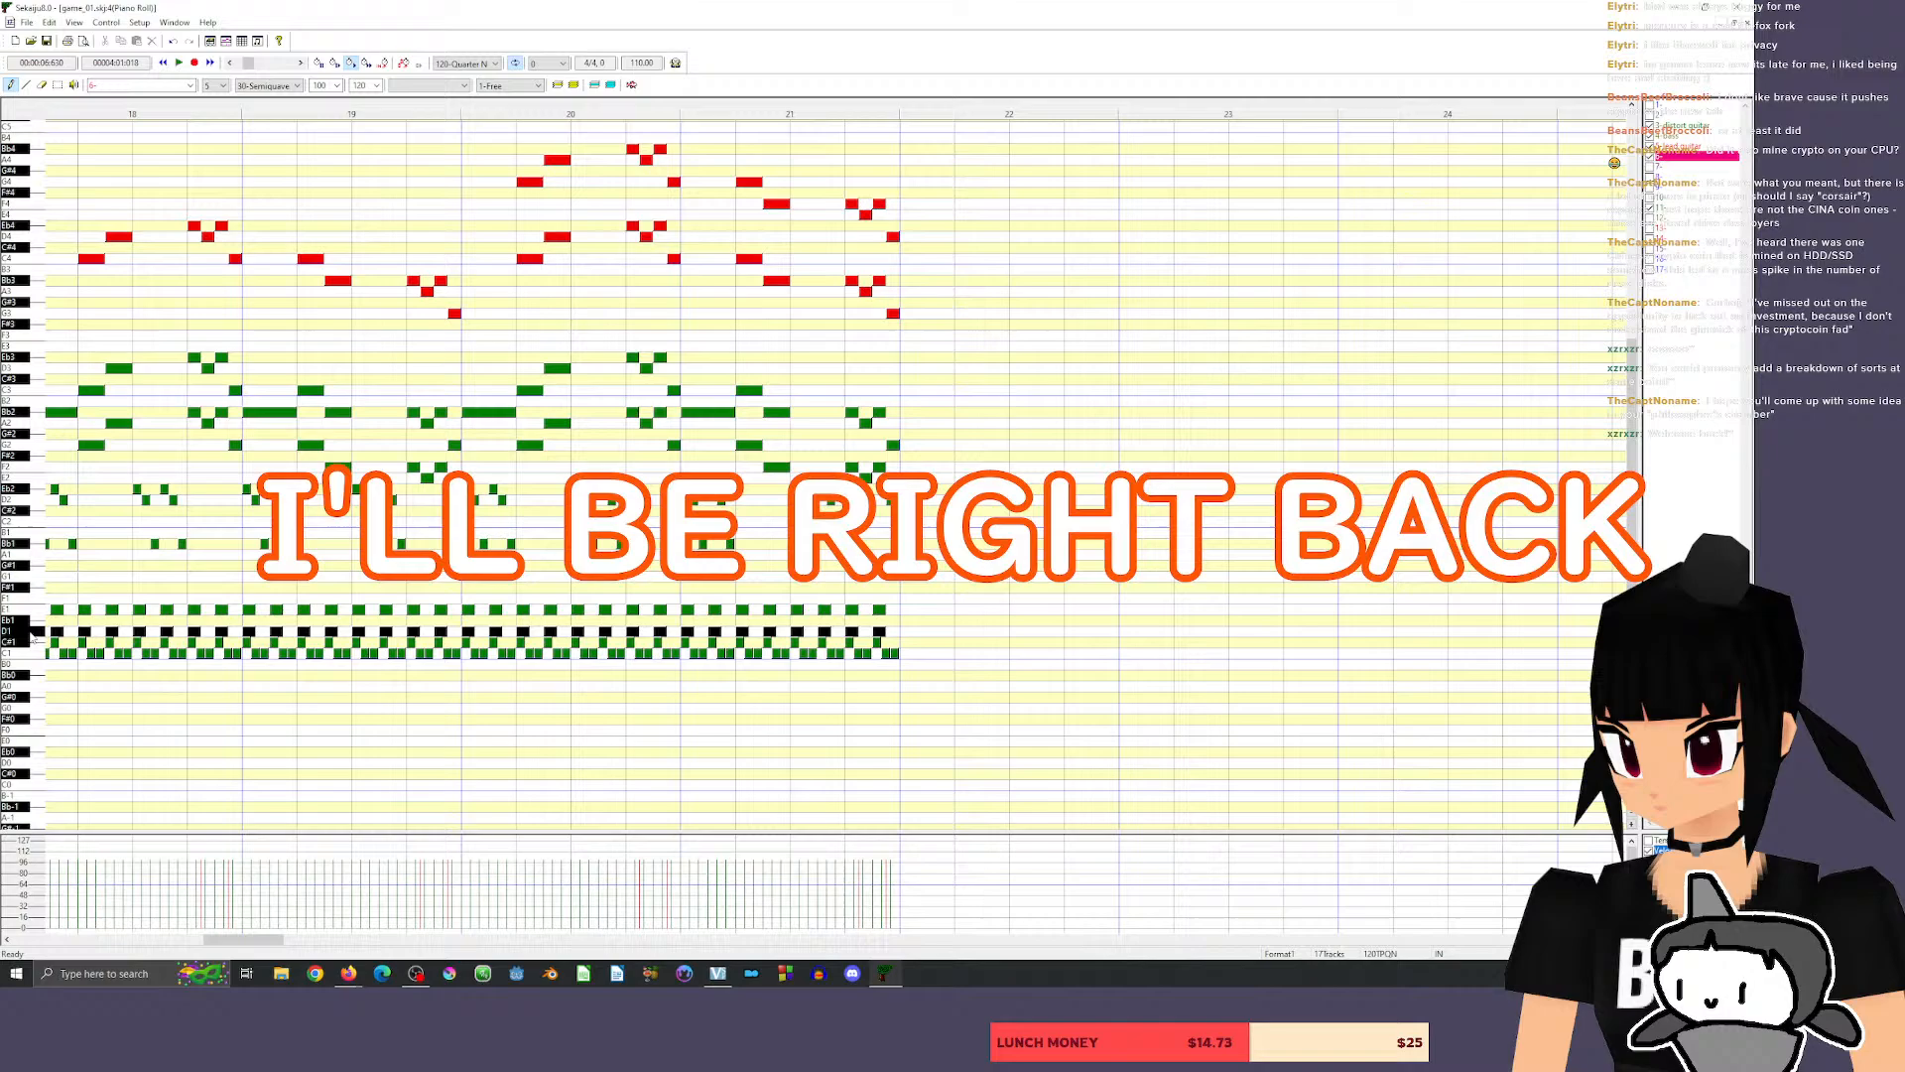
click(907, 631)
drag(953, 631, 927, 647)
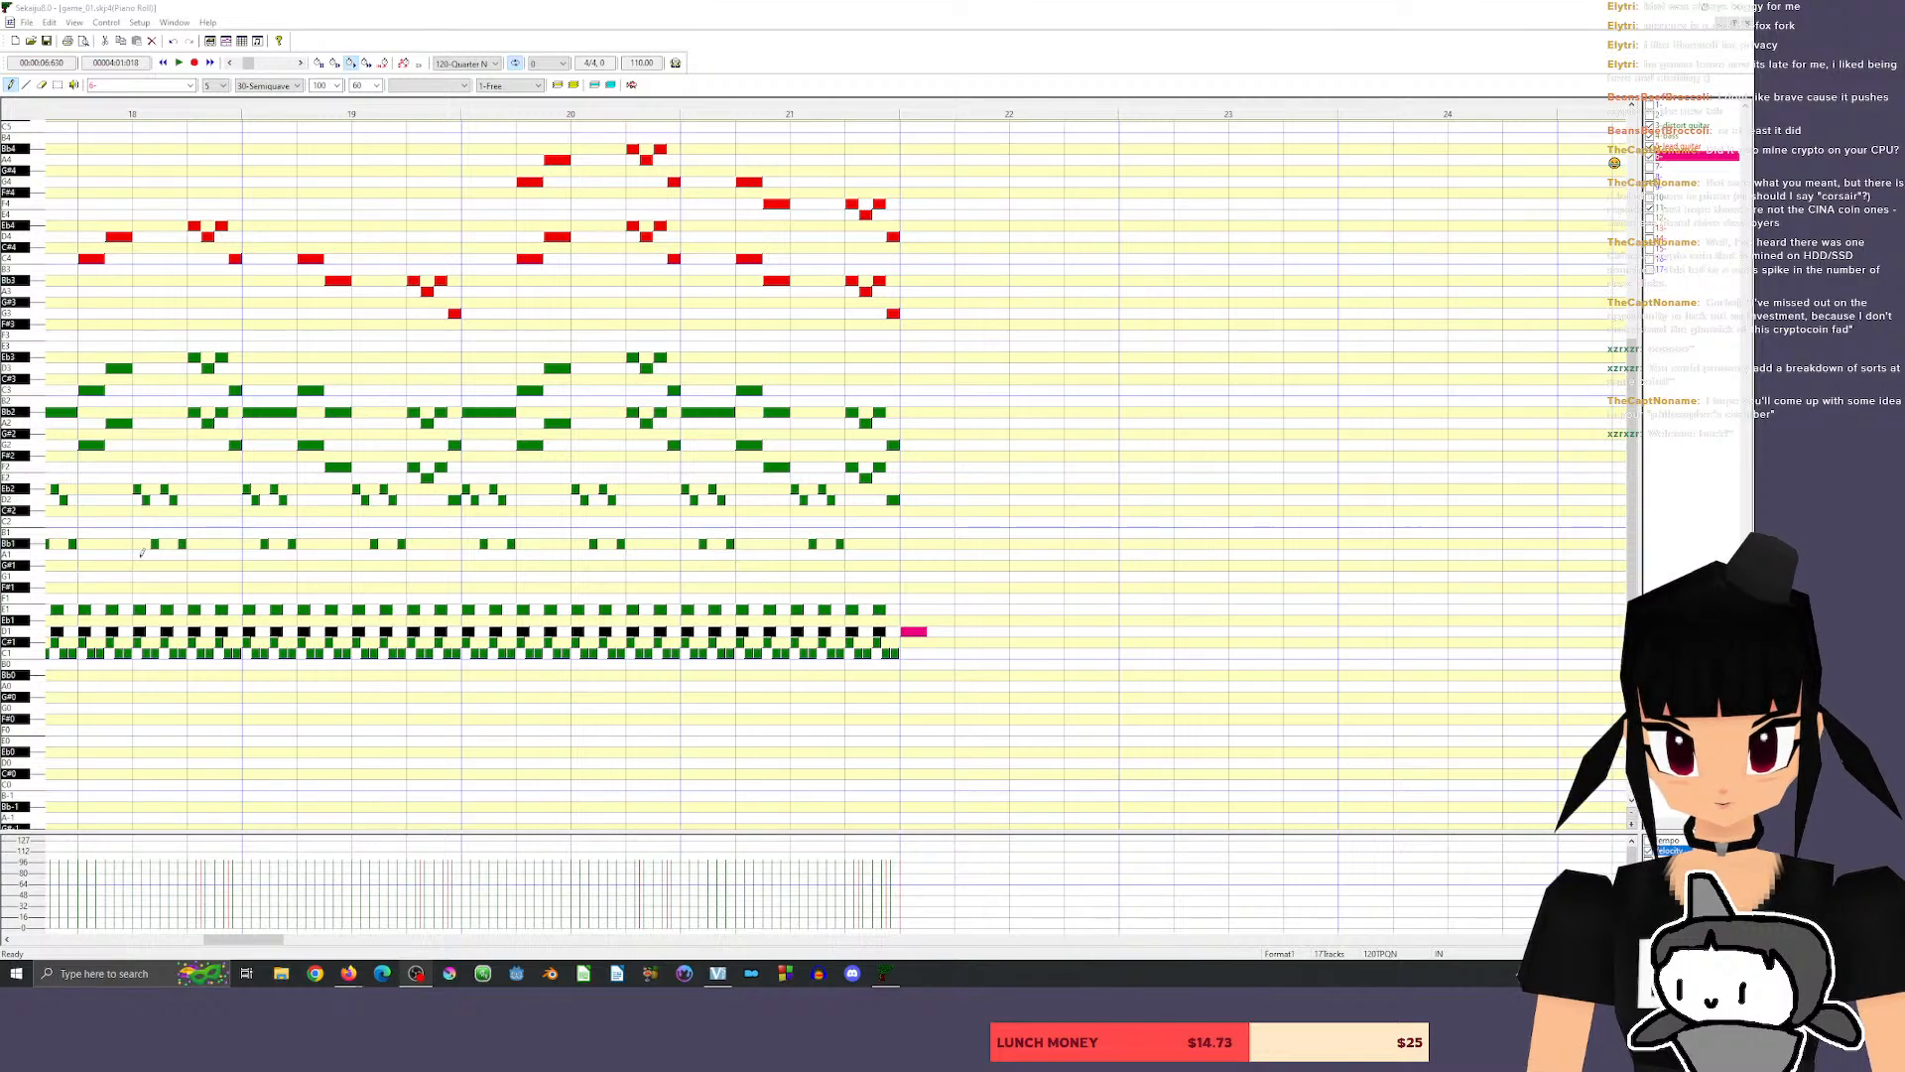
Audition neighbouring pitches and add an eighth note on E1 directly after the D1 note in measure 22.
click(36, 634)
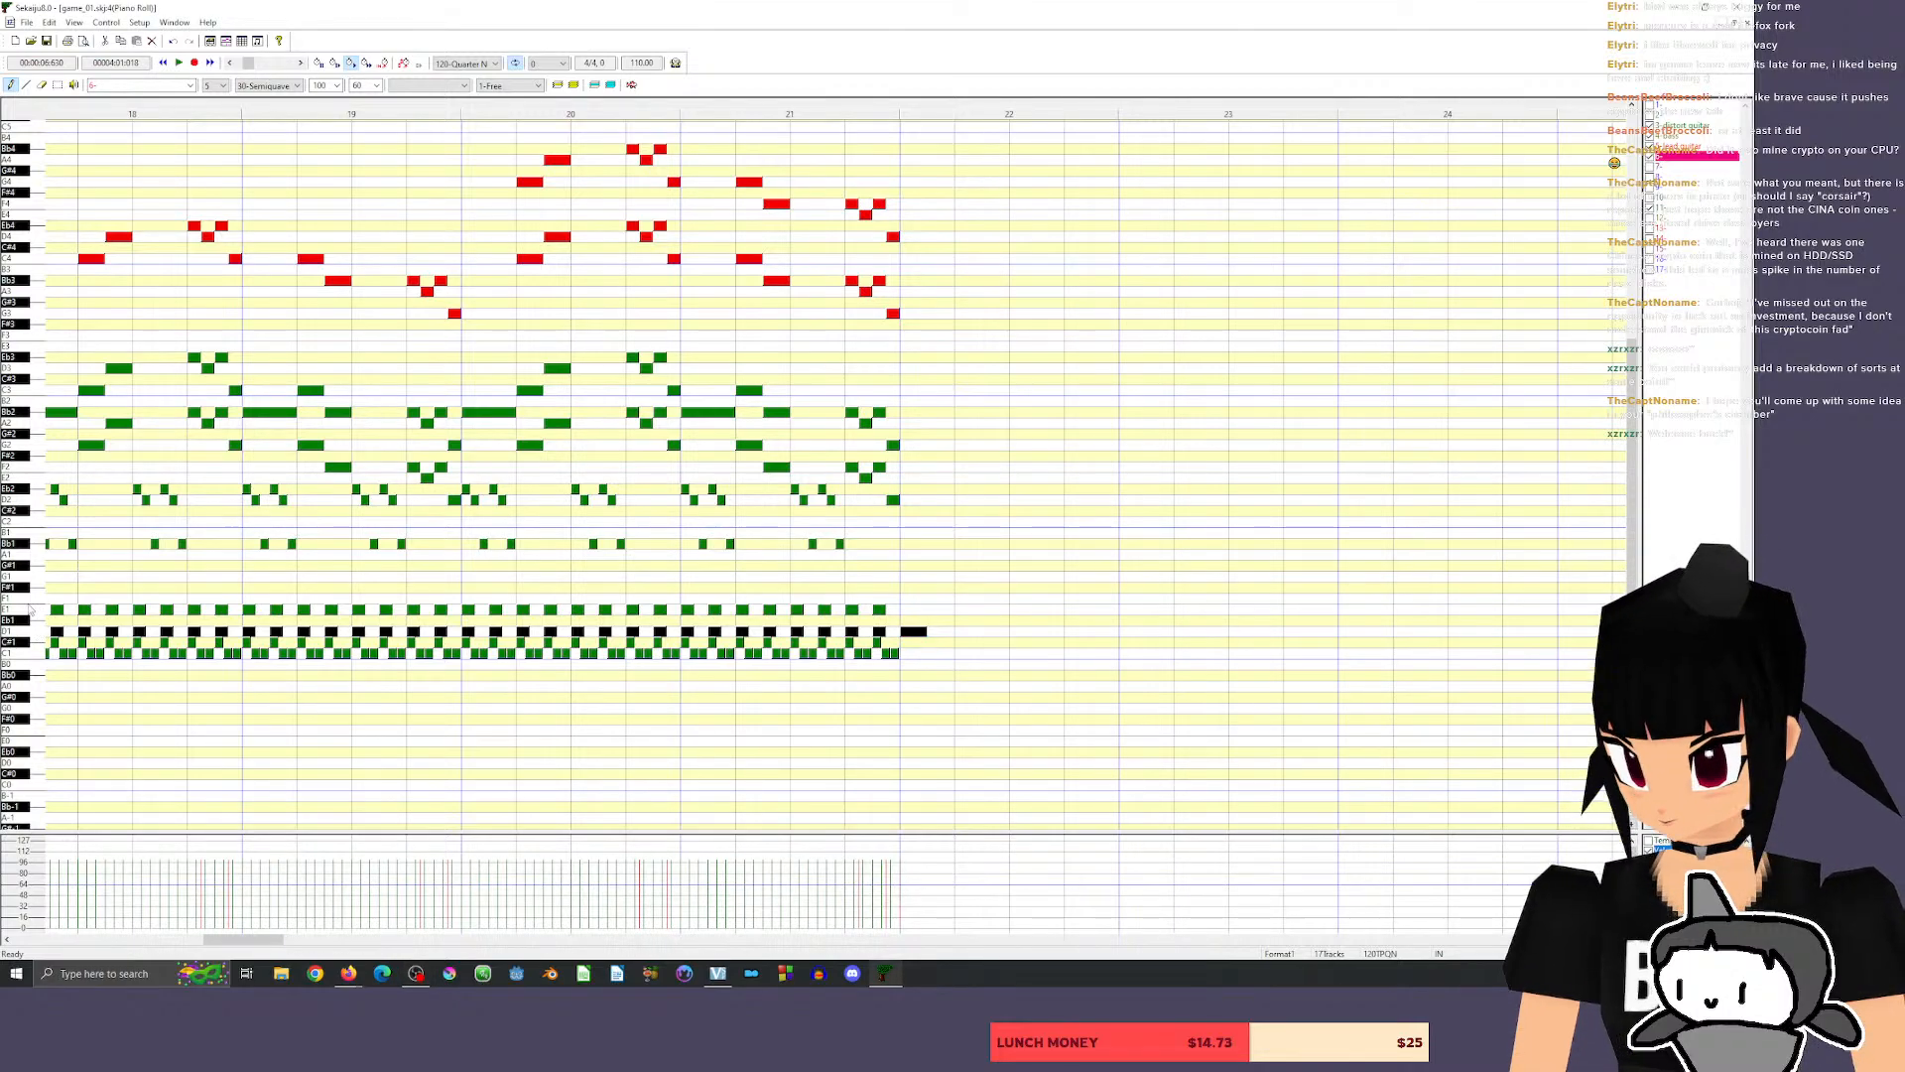
click(32, 633)
click(33, 598)
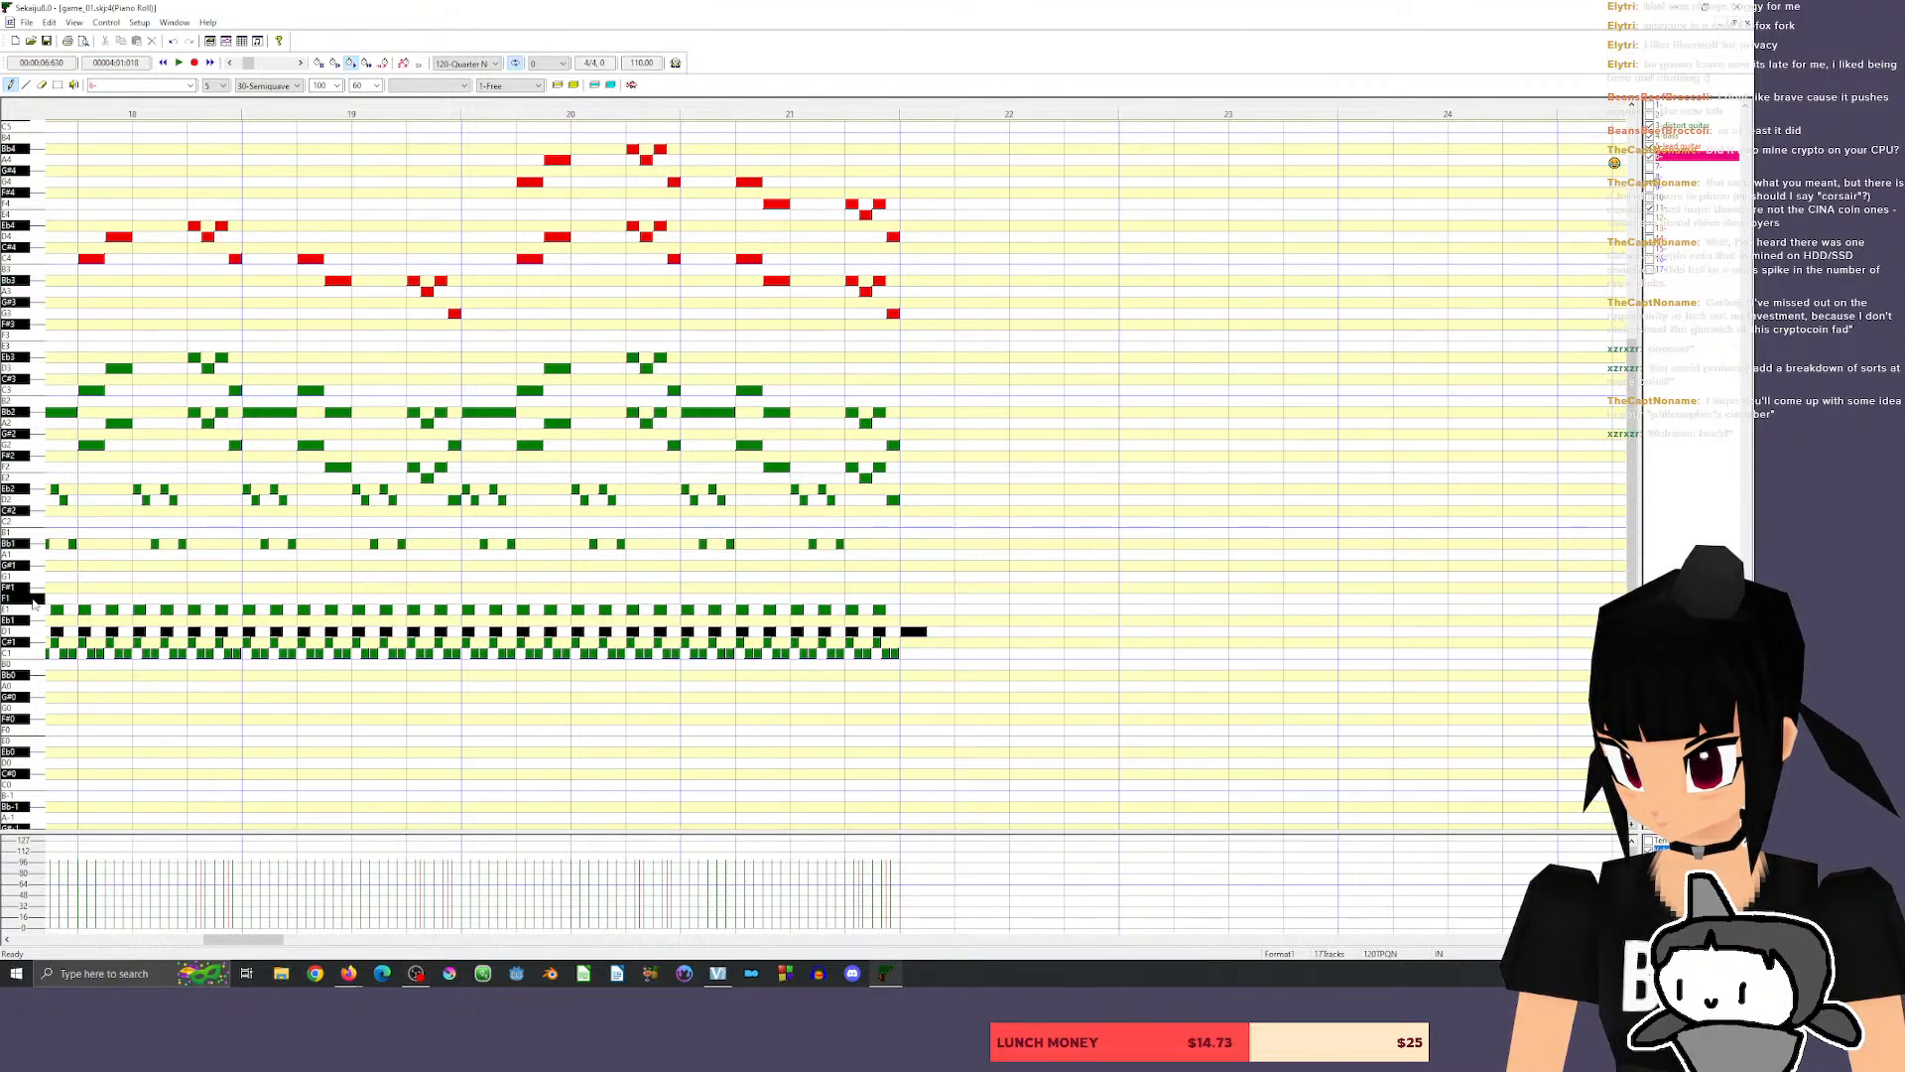
click(40, 575)
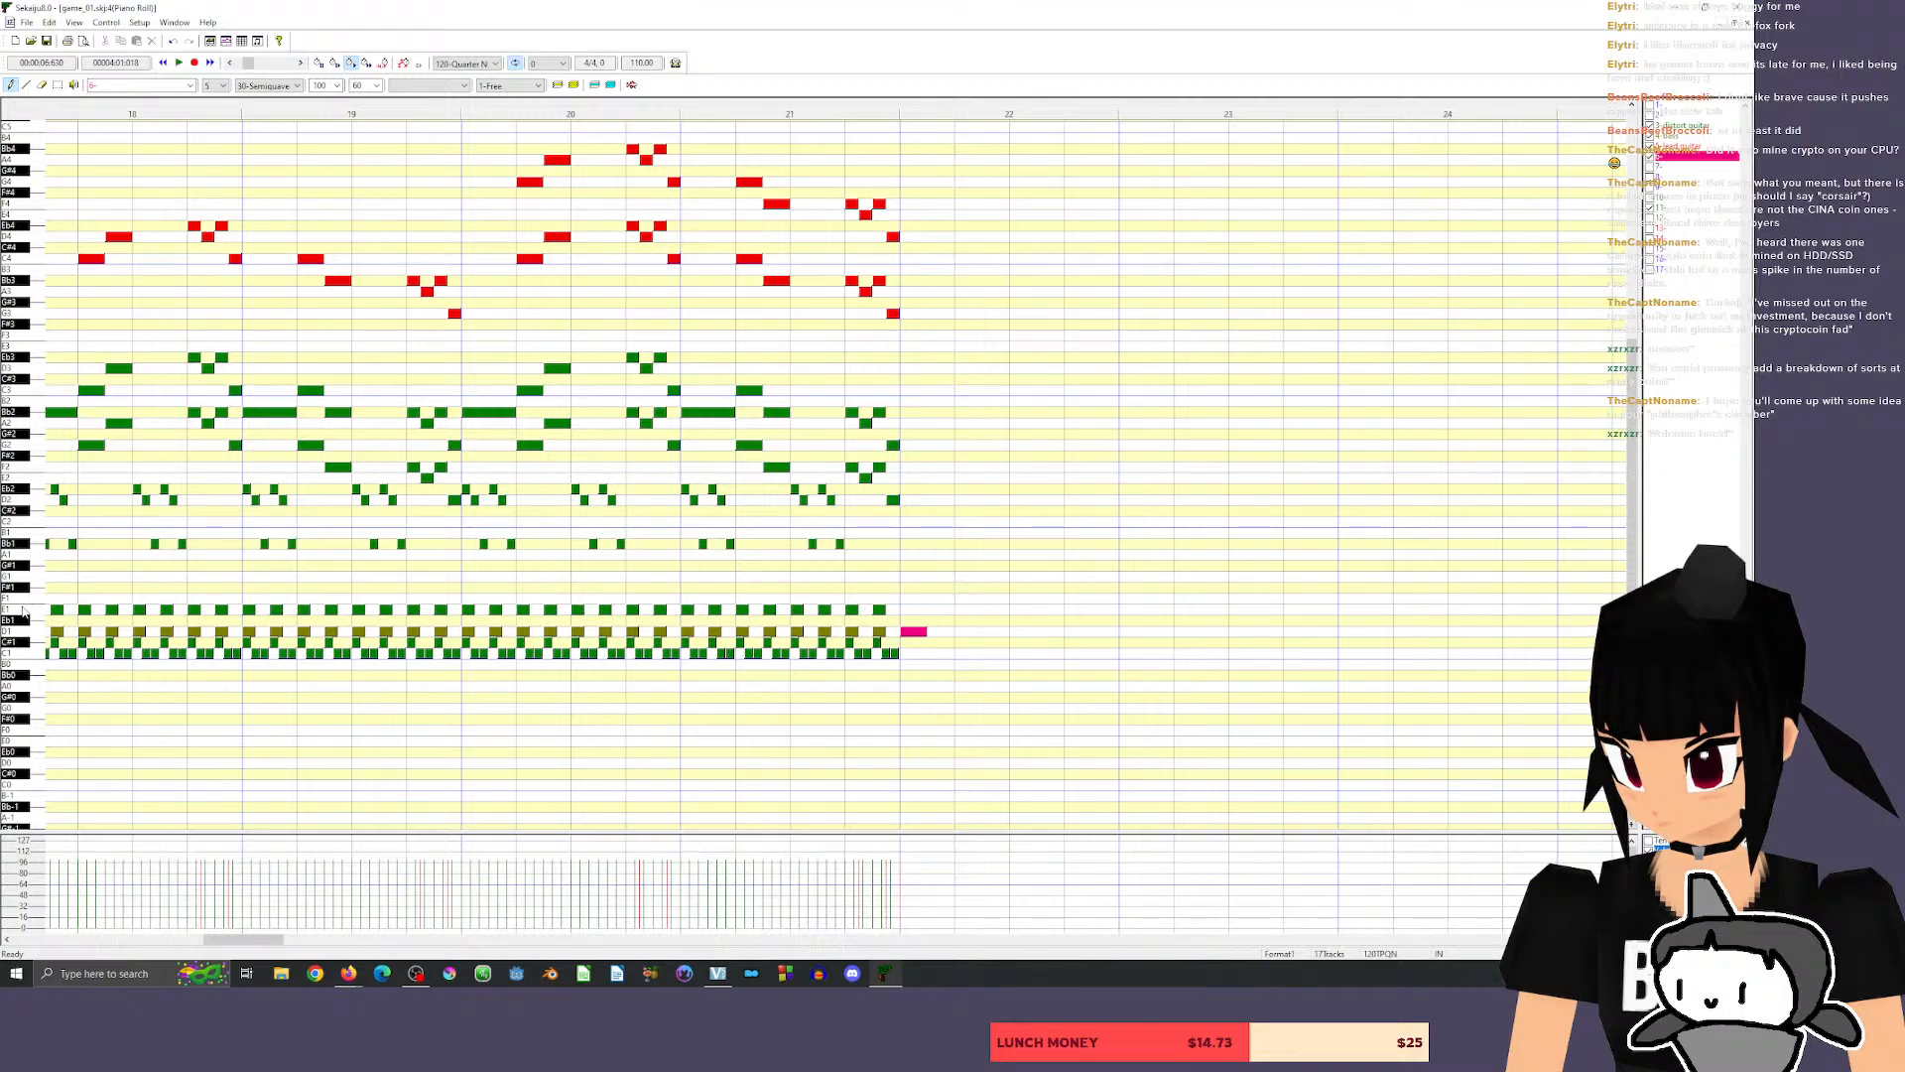
click(36, 599)
click(33, 632)
click(17, 612)
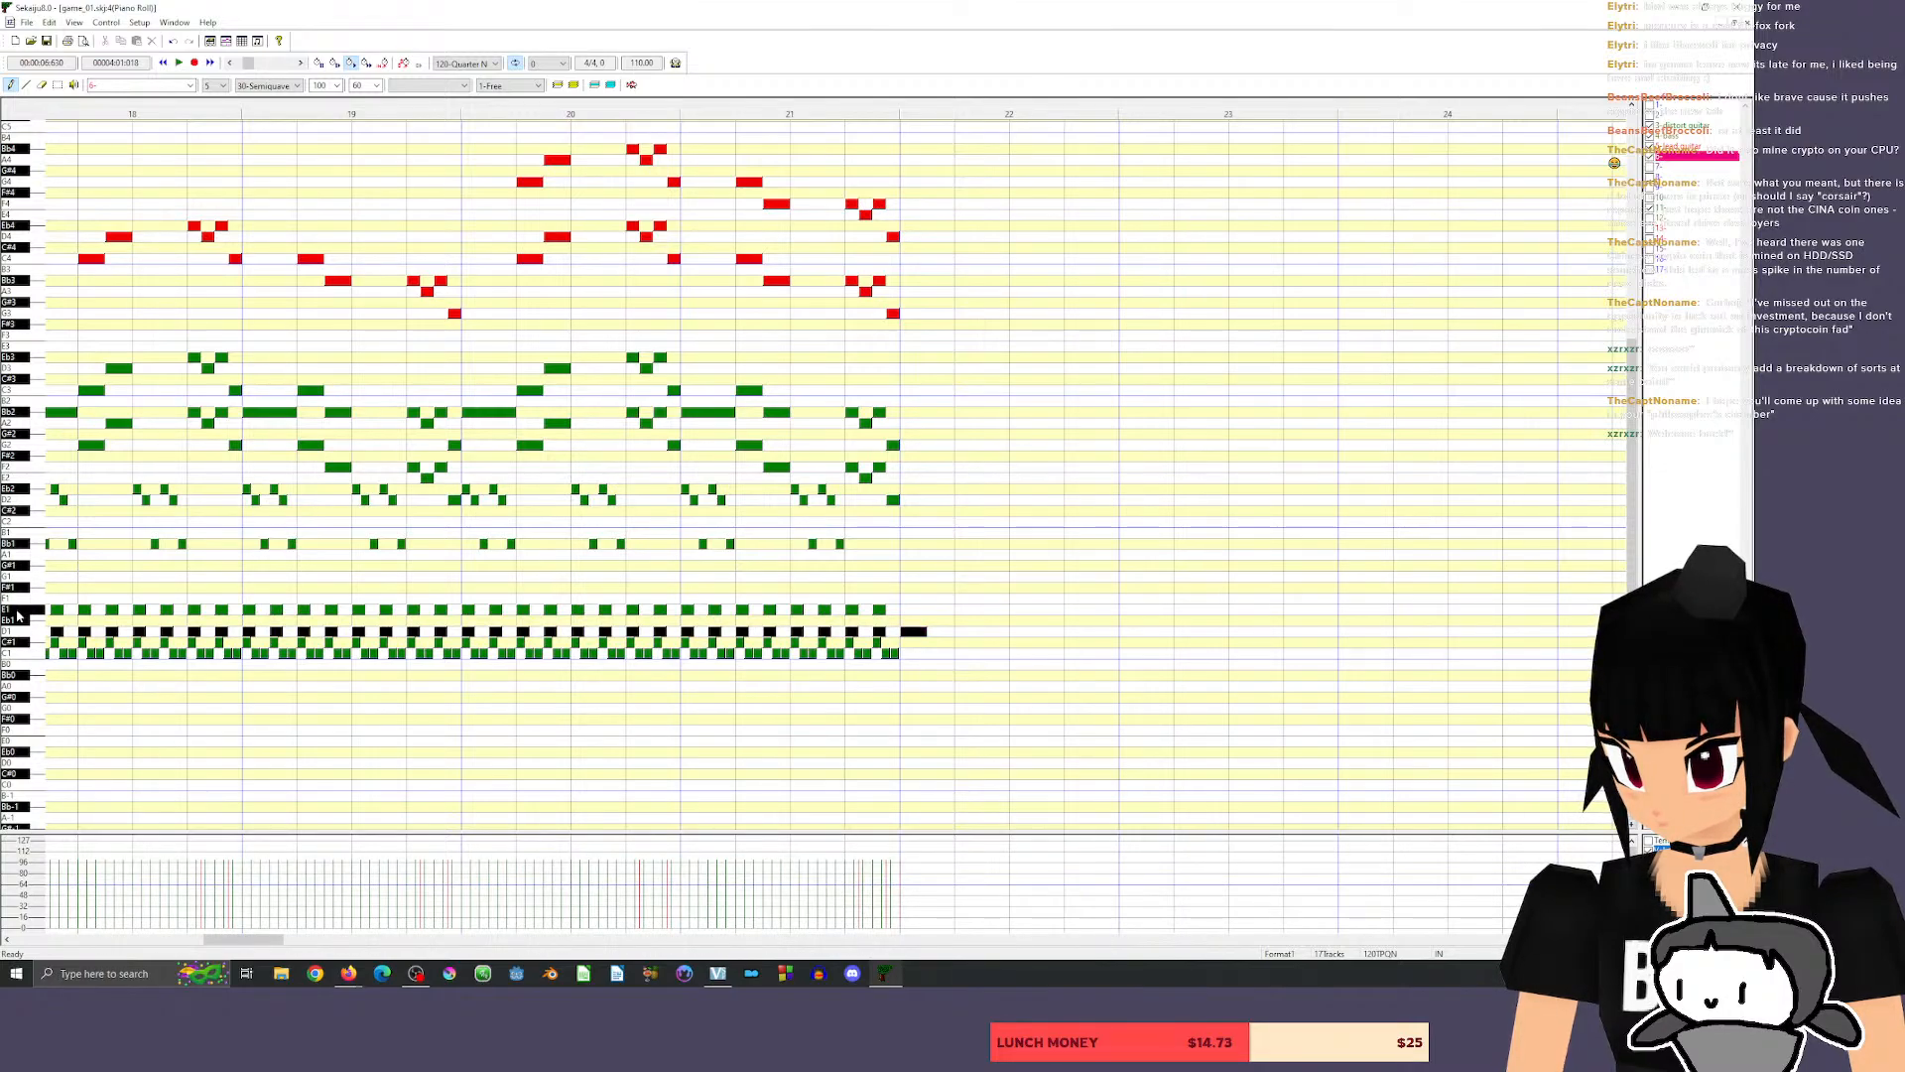
drag(931, 609, 965, 608)
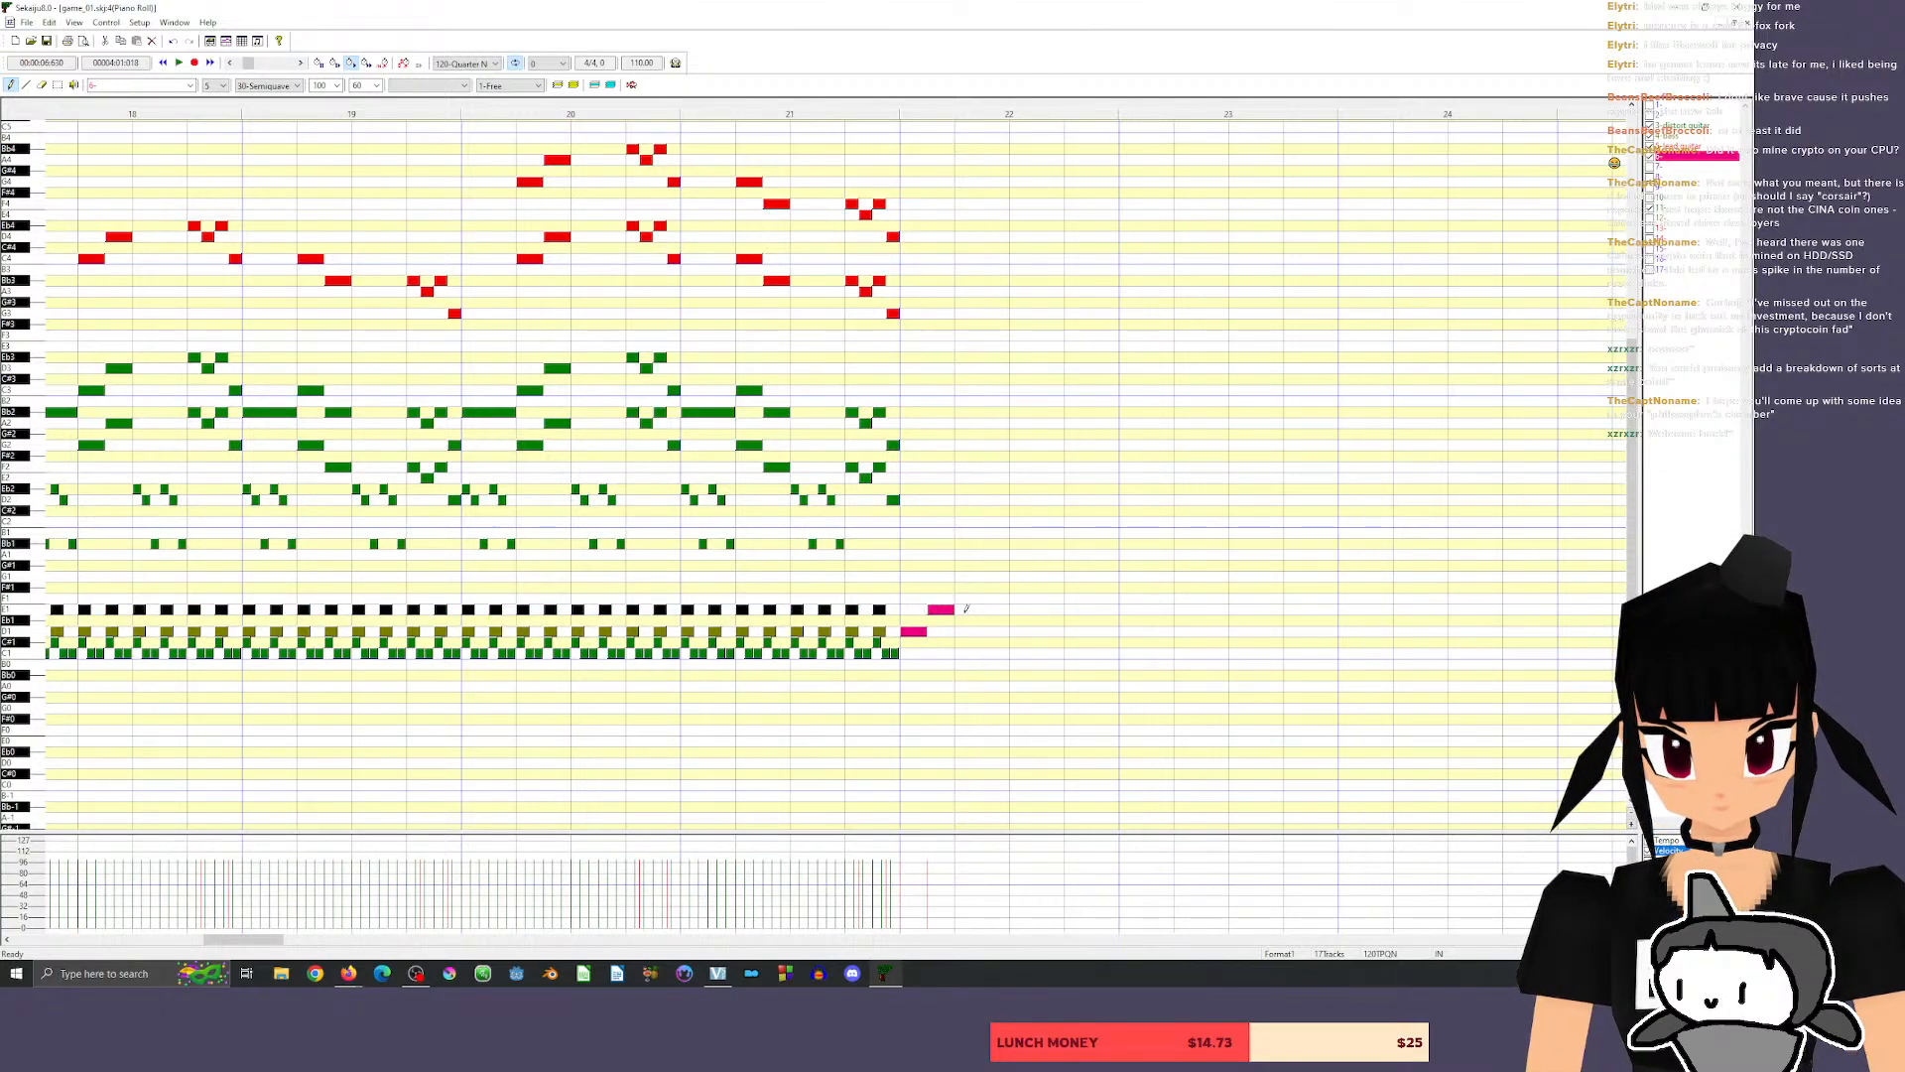
Play the transition from measure 20 and add harpsichord eighth notes on A1 and G1 after the E1 note.
click(509, 111)
key(space)
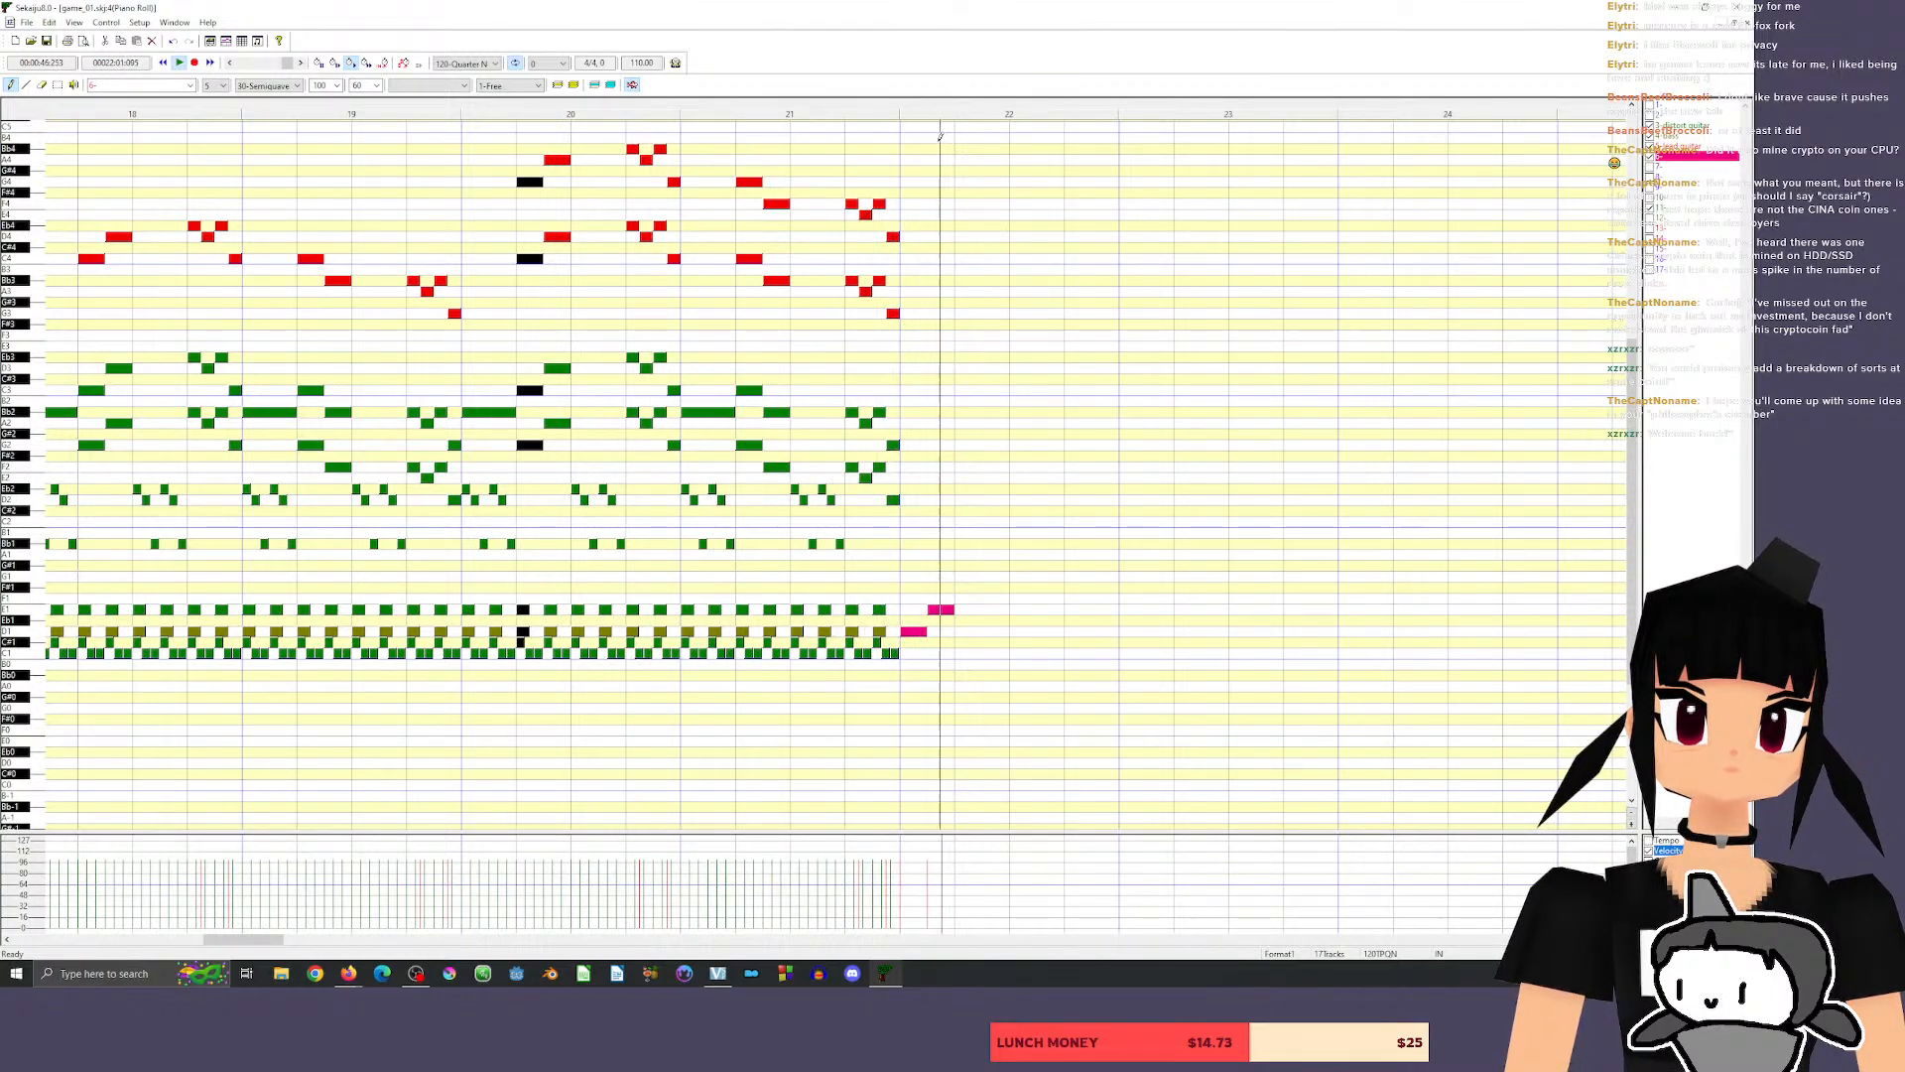
key(space)
click(965, 575)
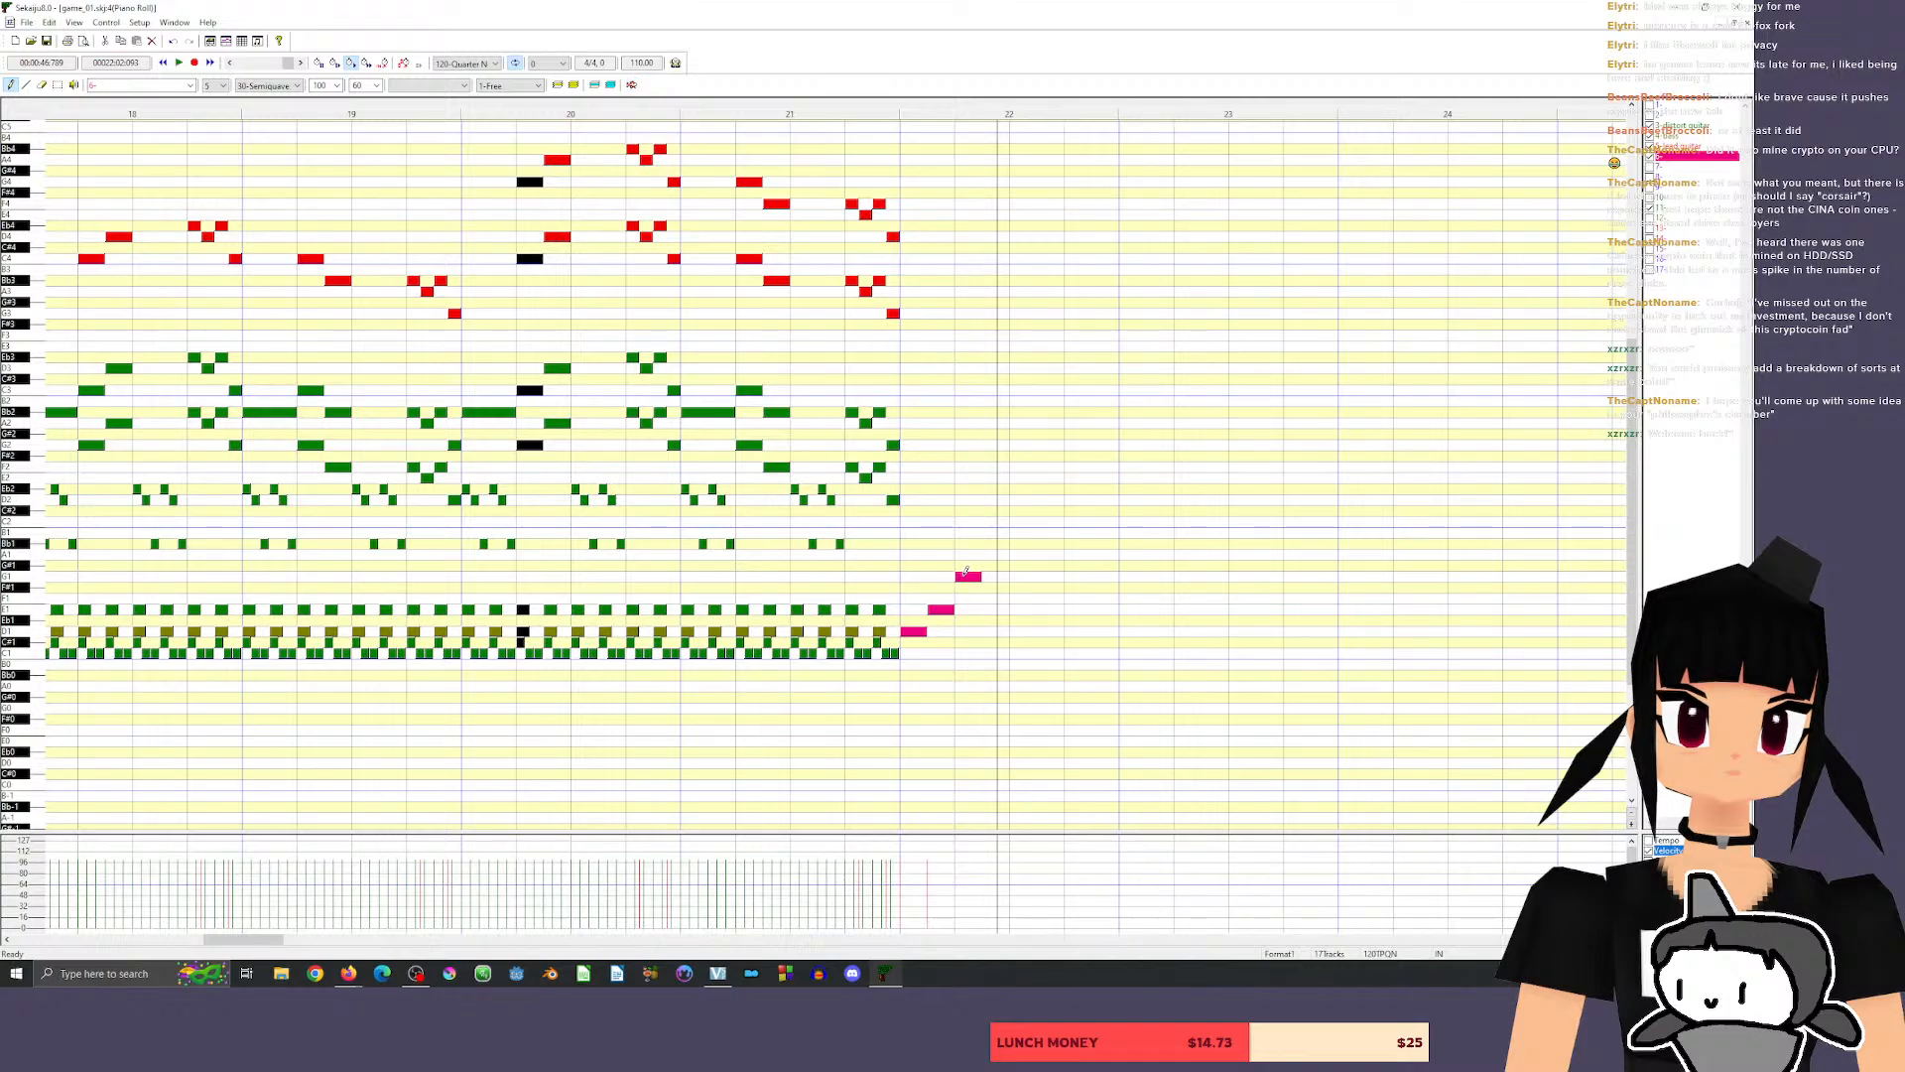
drag(965, 573, 967, 585)
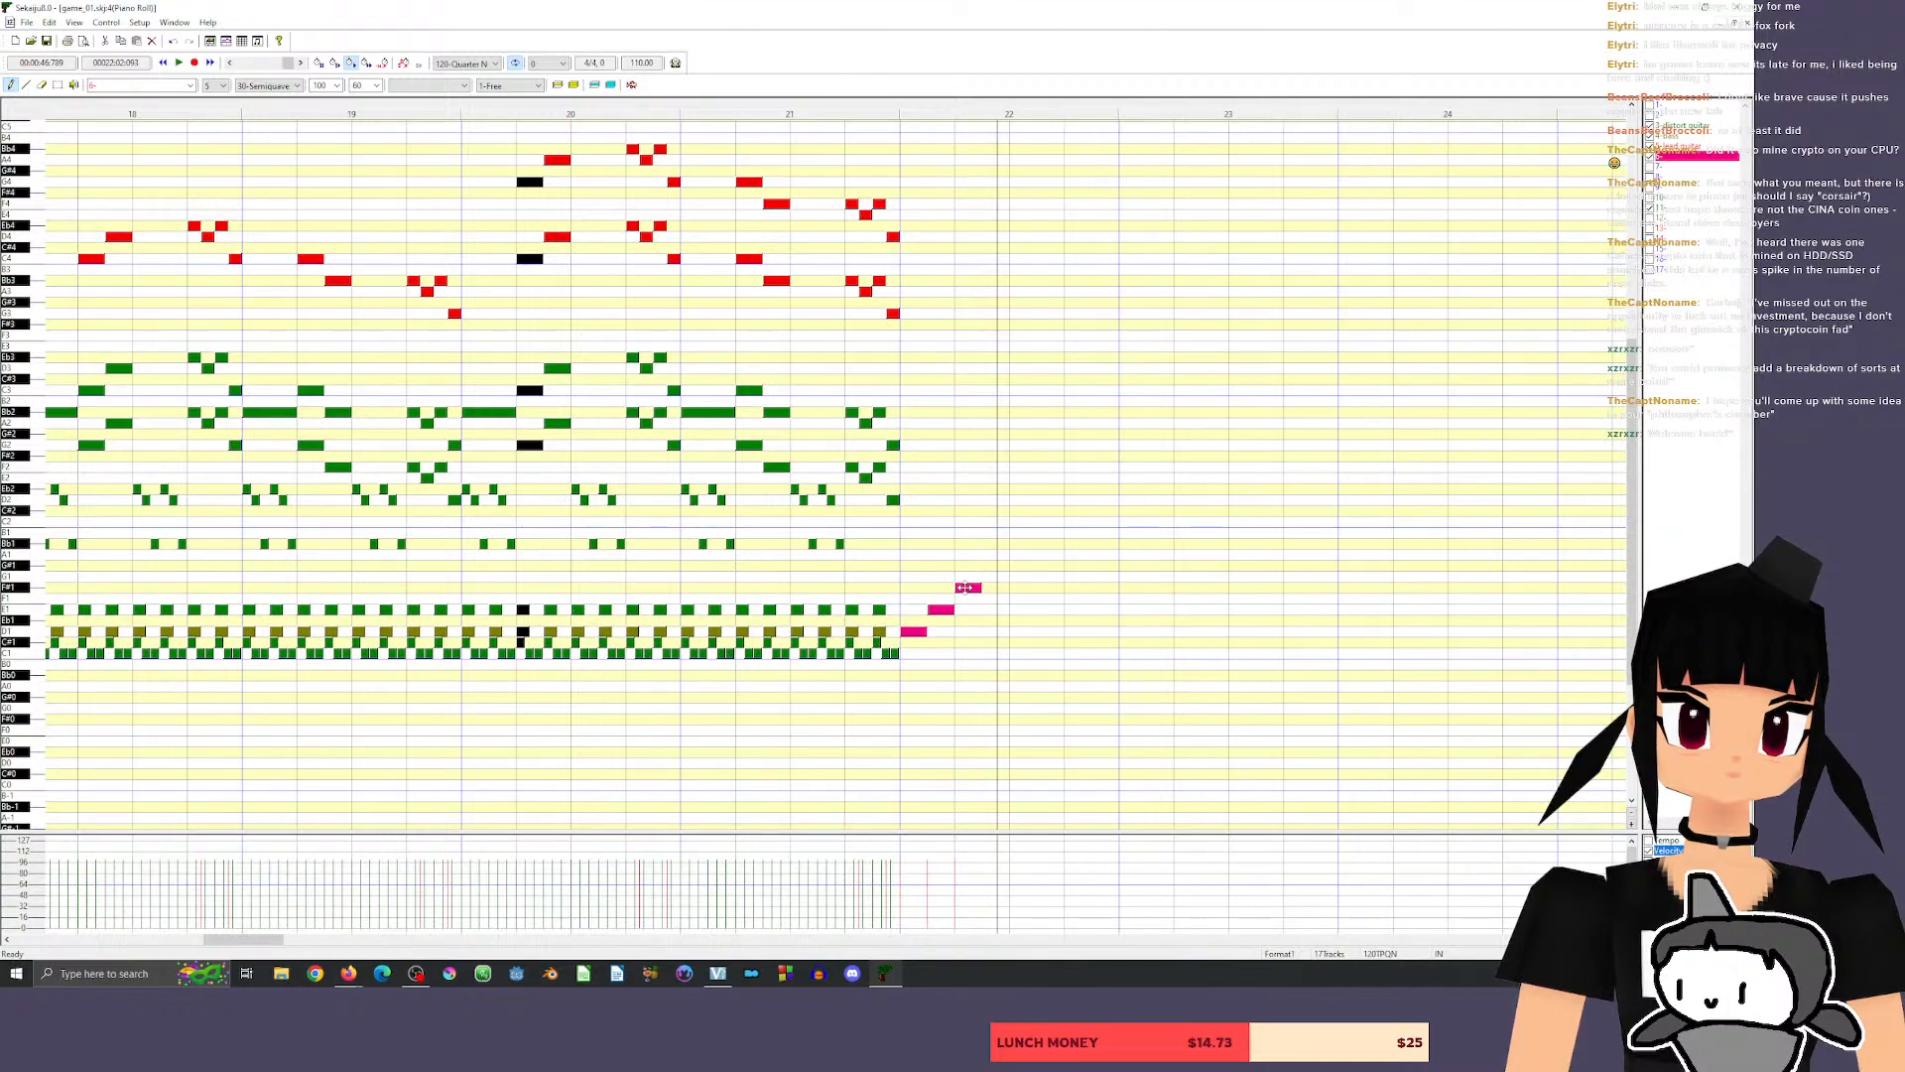
mouse_move(955, 588)
mouse_down()
mouse_move(968, 555)
mouse_move(994, 575)
mouse_up()
click(1022, 575)
Play the phrase from measure 21 and raise the last two harpsichord notes to Bb1 and A1.
click(762, 112)
key(space)
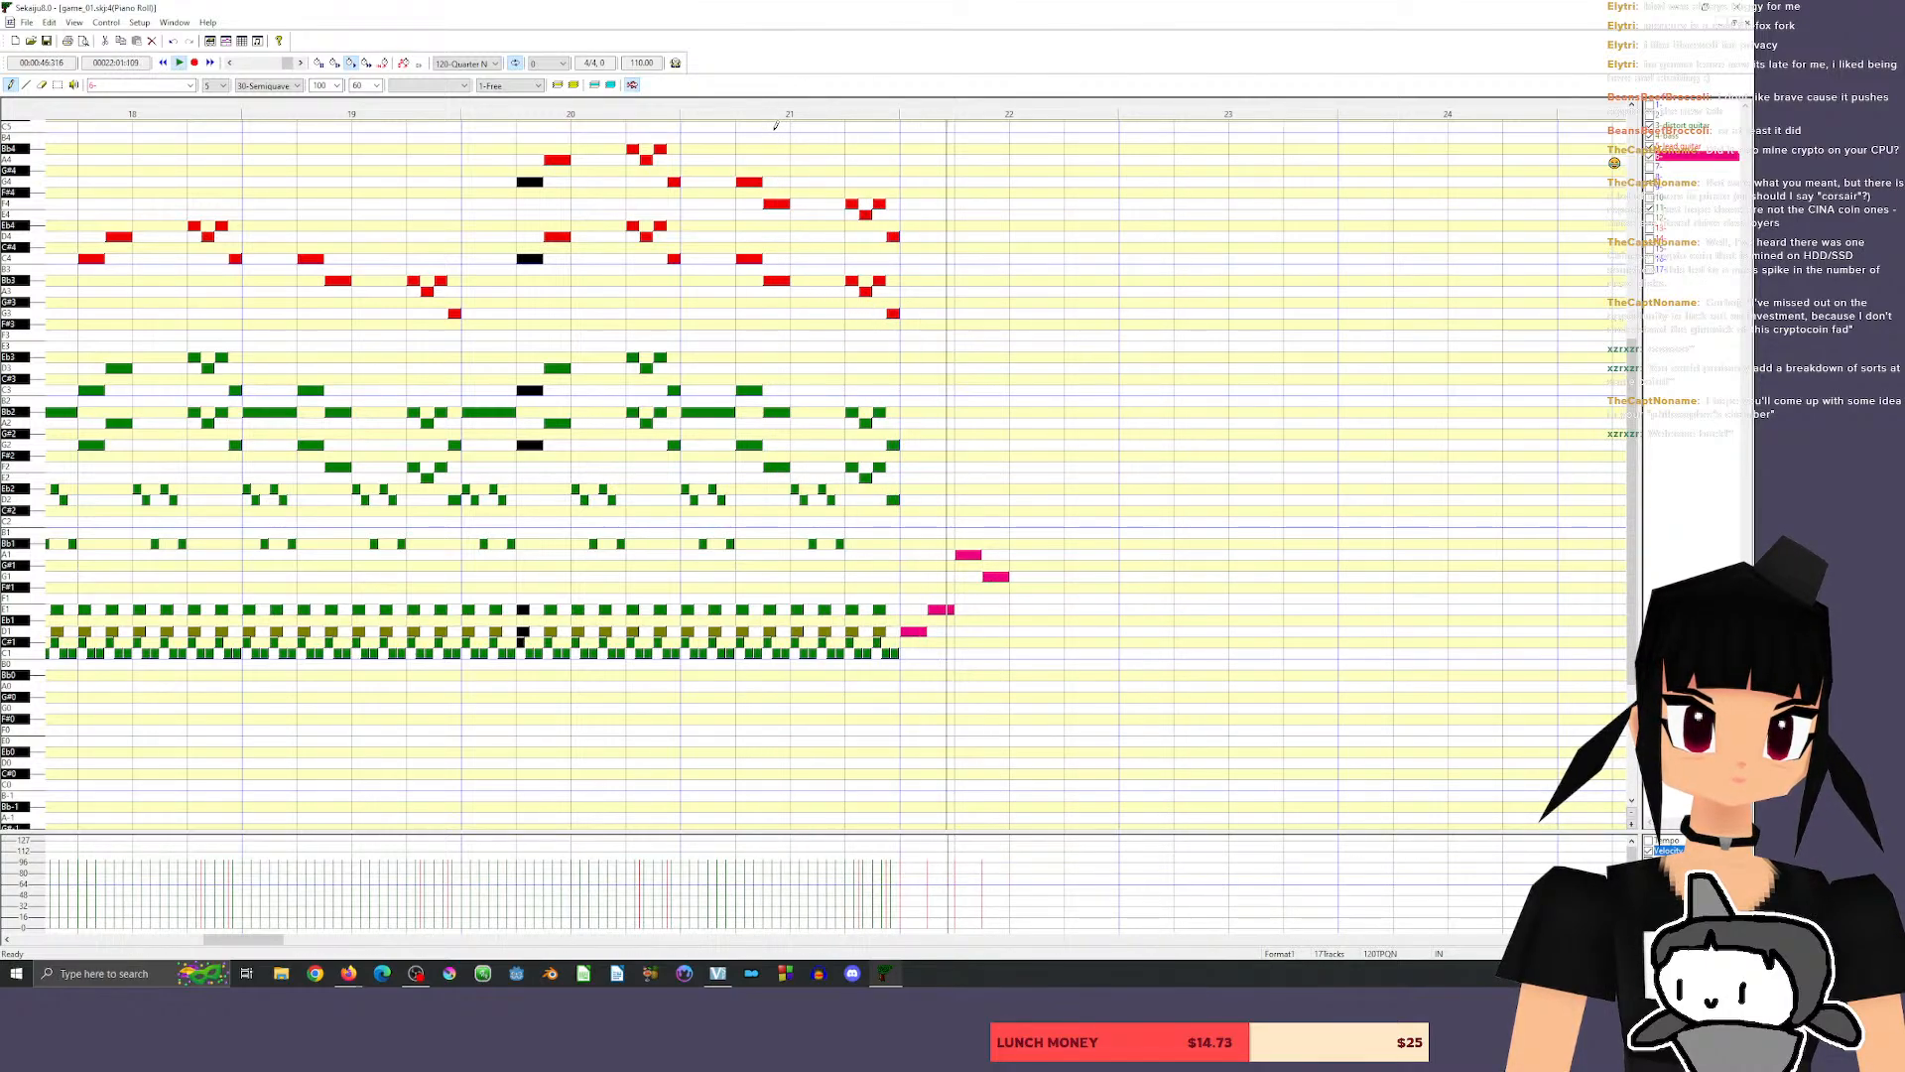
drag(965, 553, 992, 554)
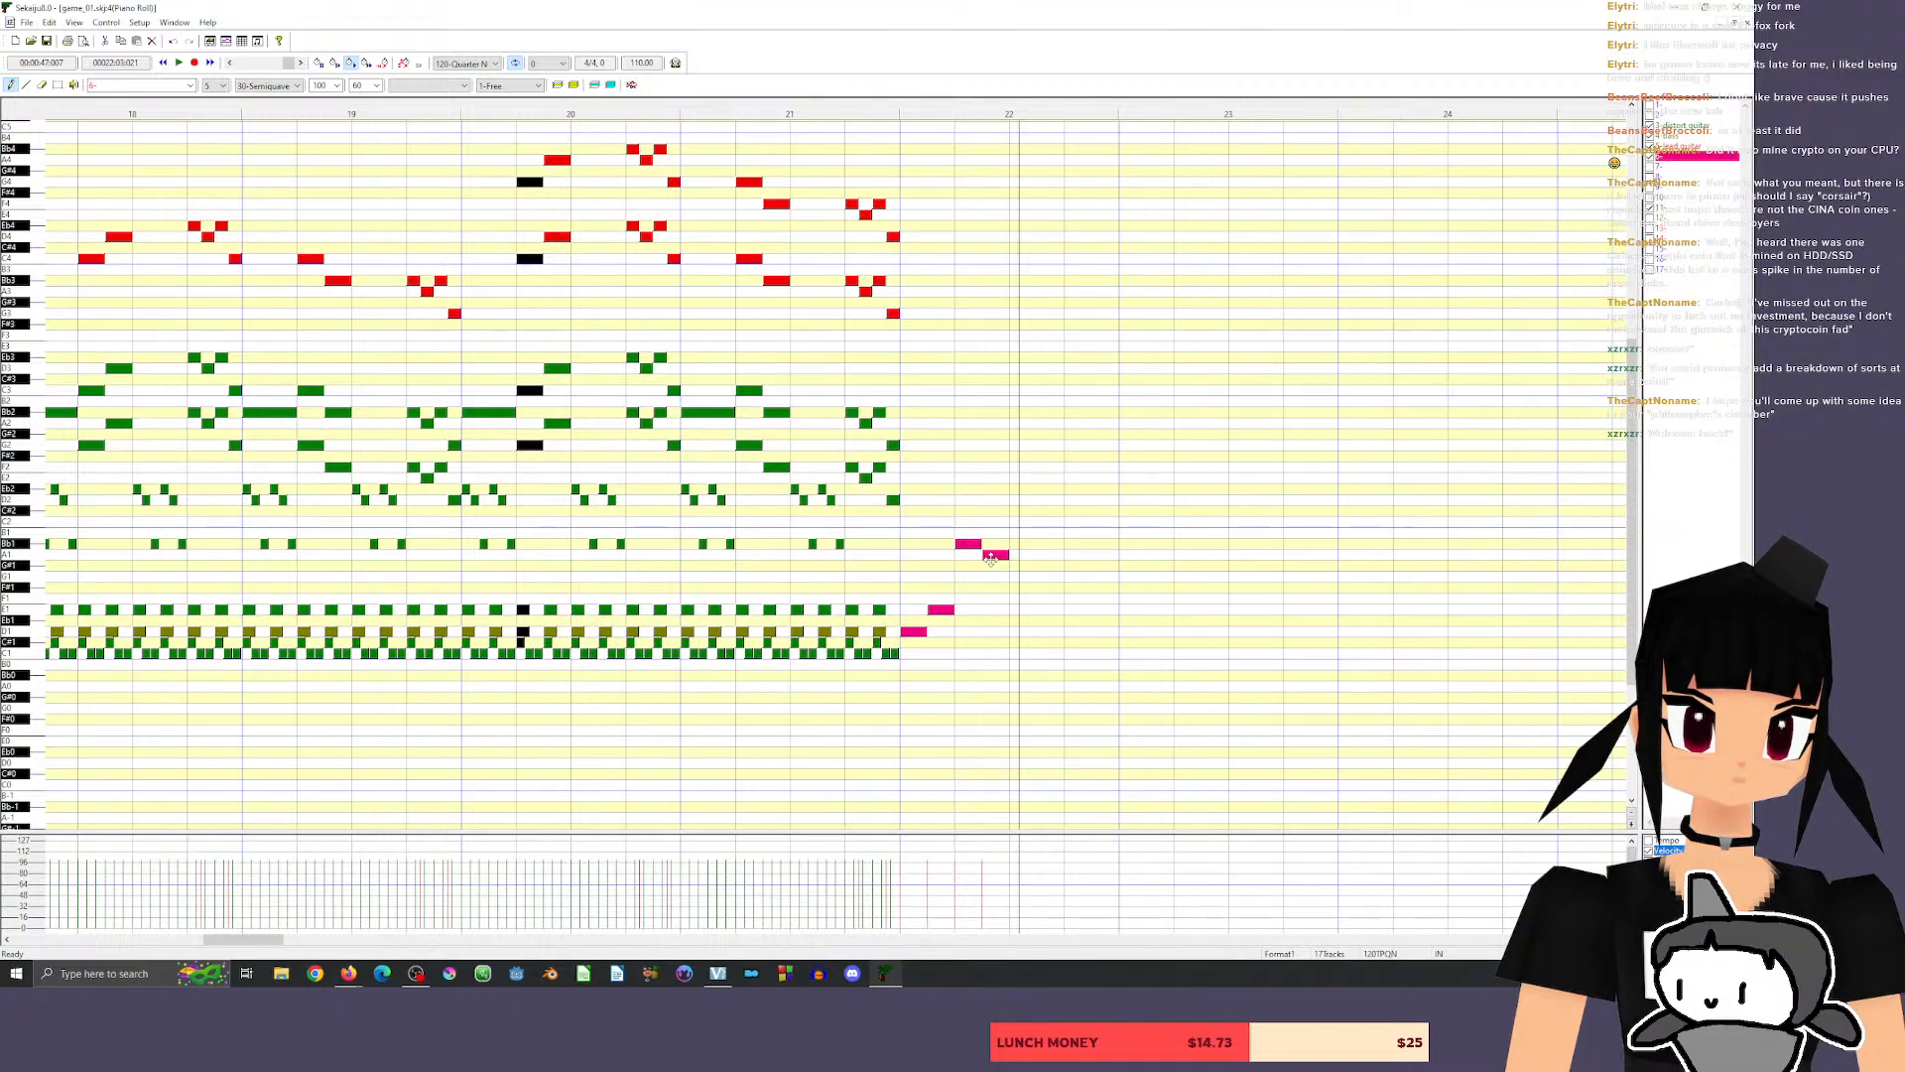
click(800, 106)
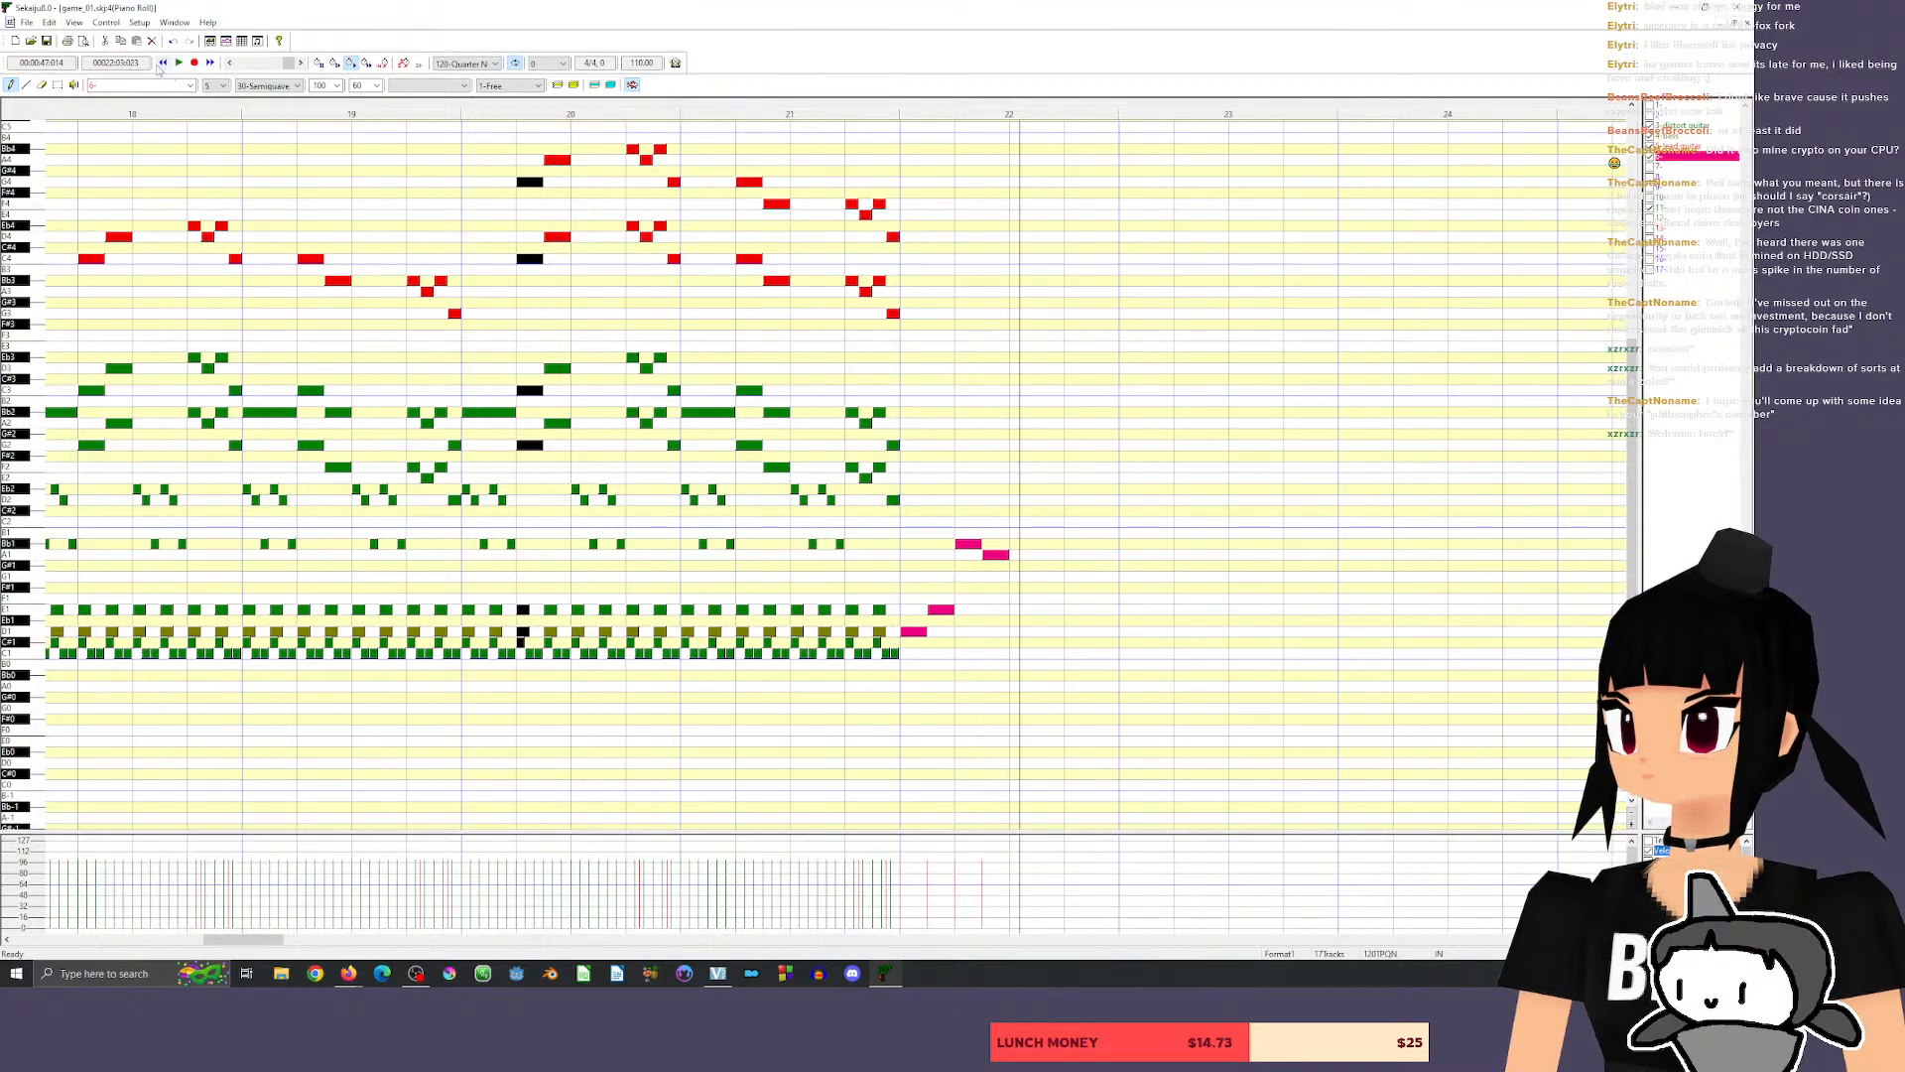
Erase all four harpsichord notes in measure 22.
click(41, 84)
click(978, 544)
click(987, 553)
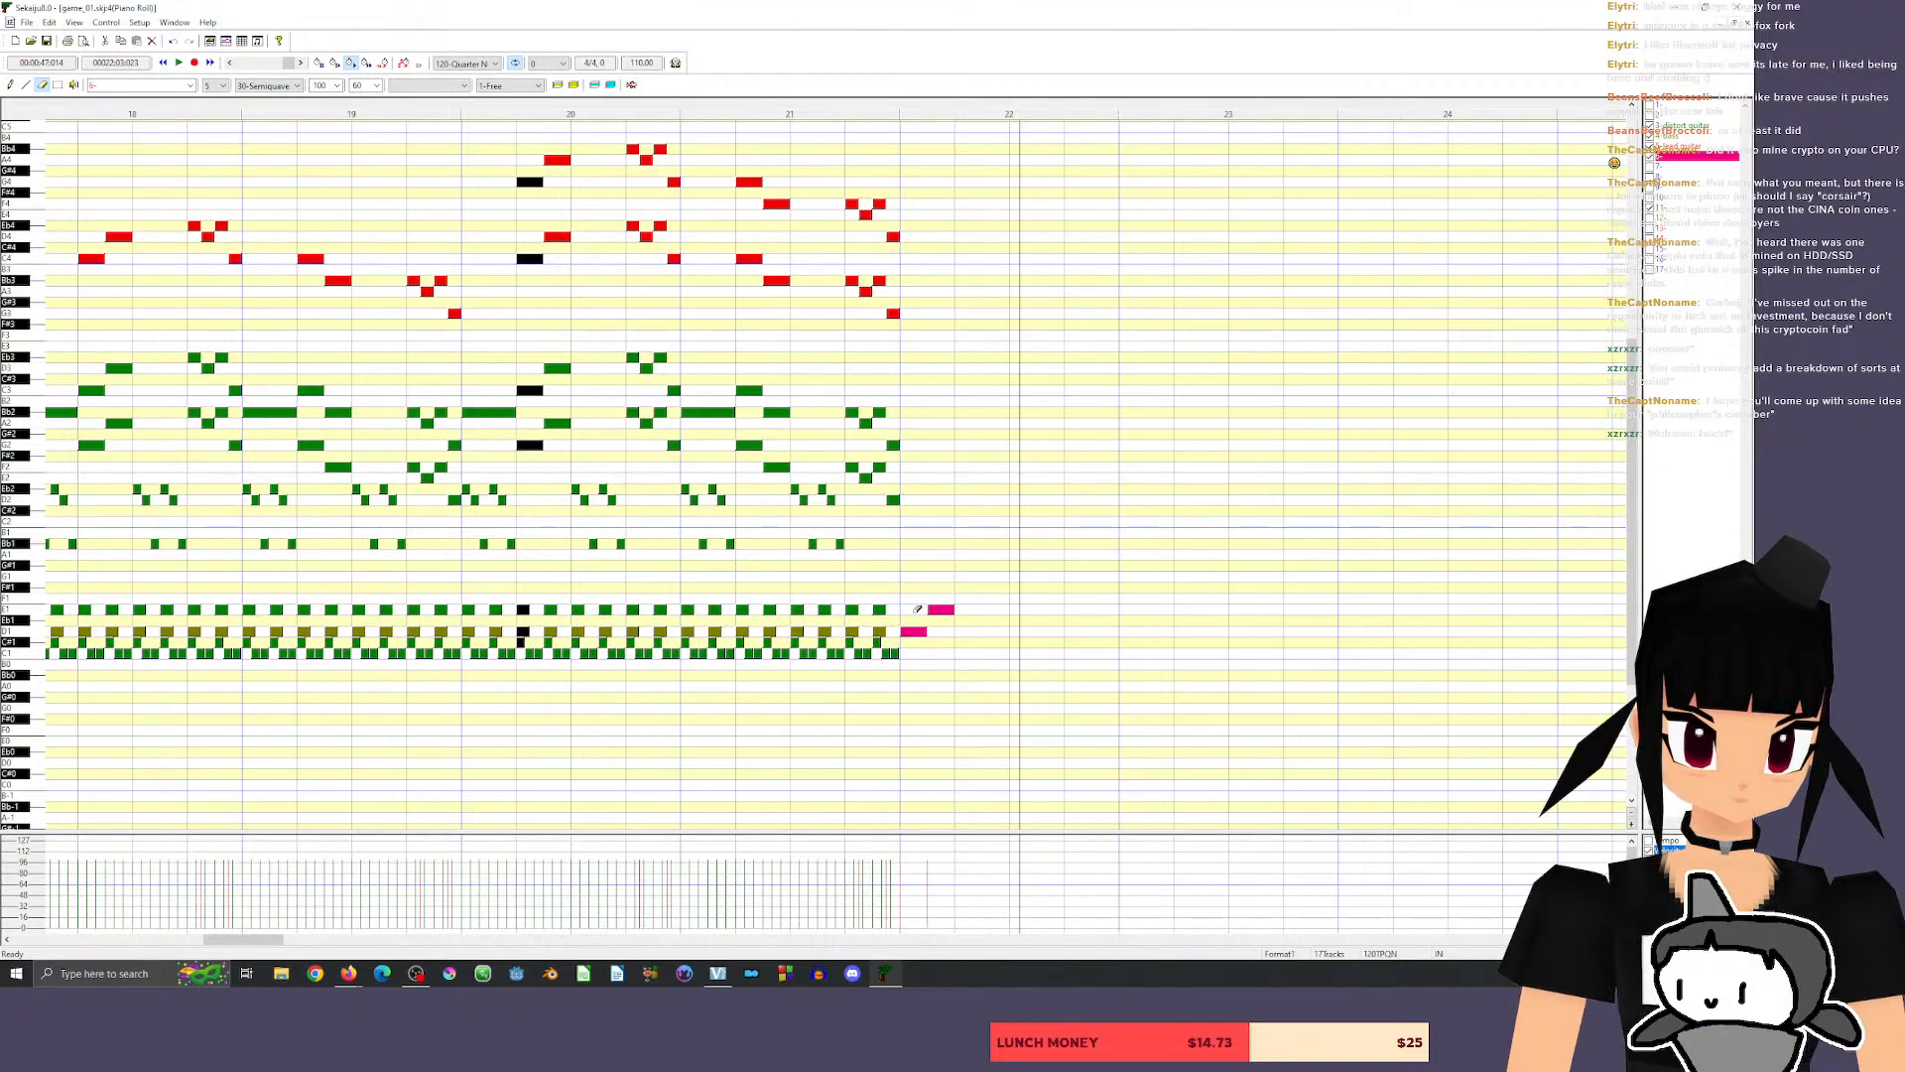
click(913, 632)
click(941, 608)
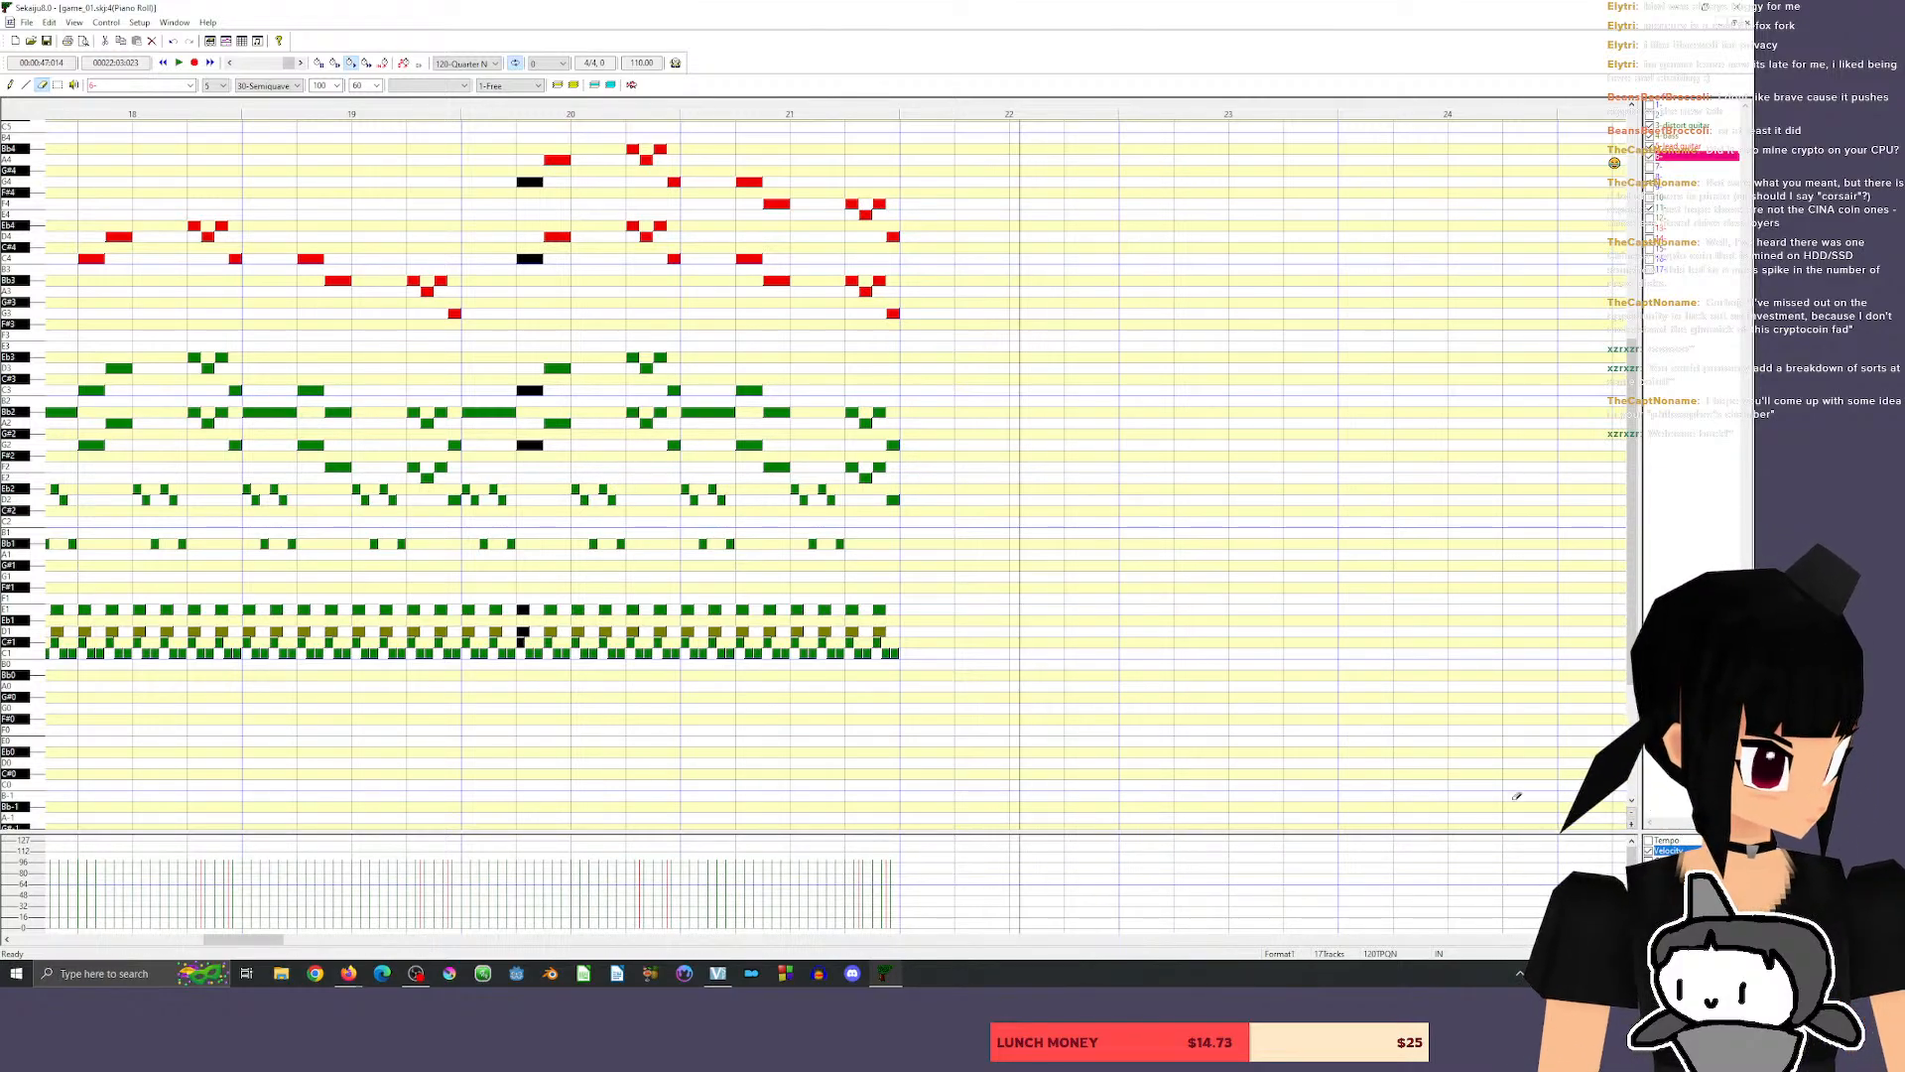
Play the song from just before measure 2 to its end at measure 21 and follow the notes of all shown tracks.
scroll(1316, 810, up, 3)
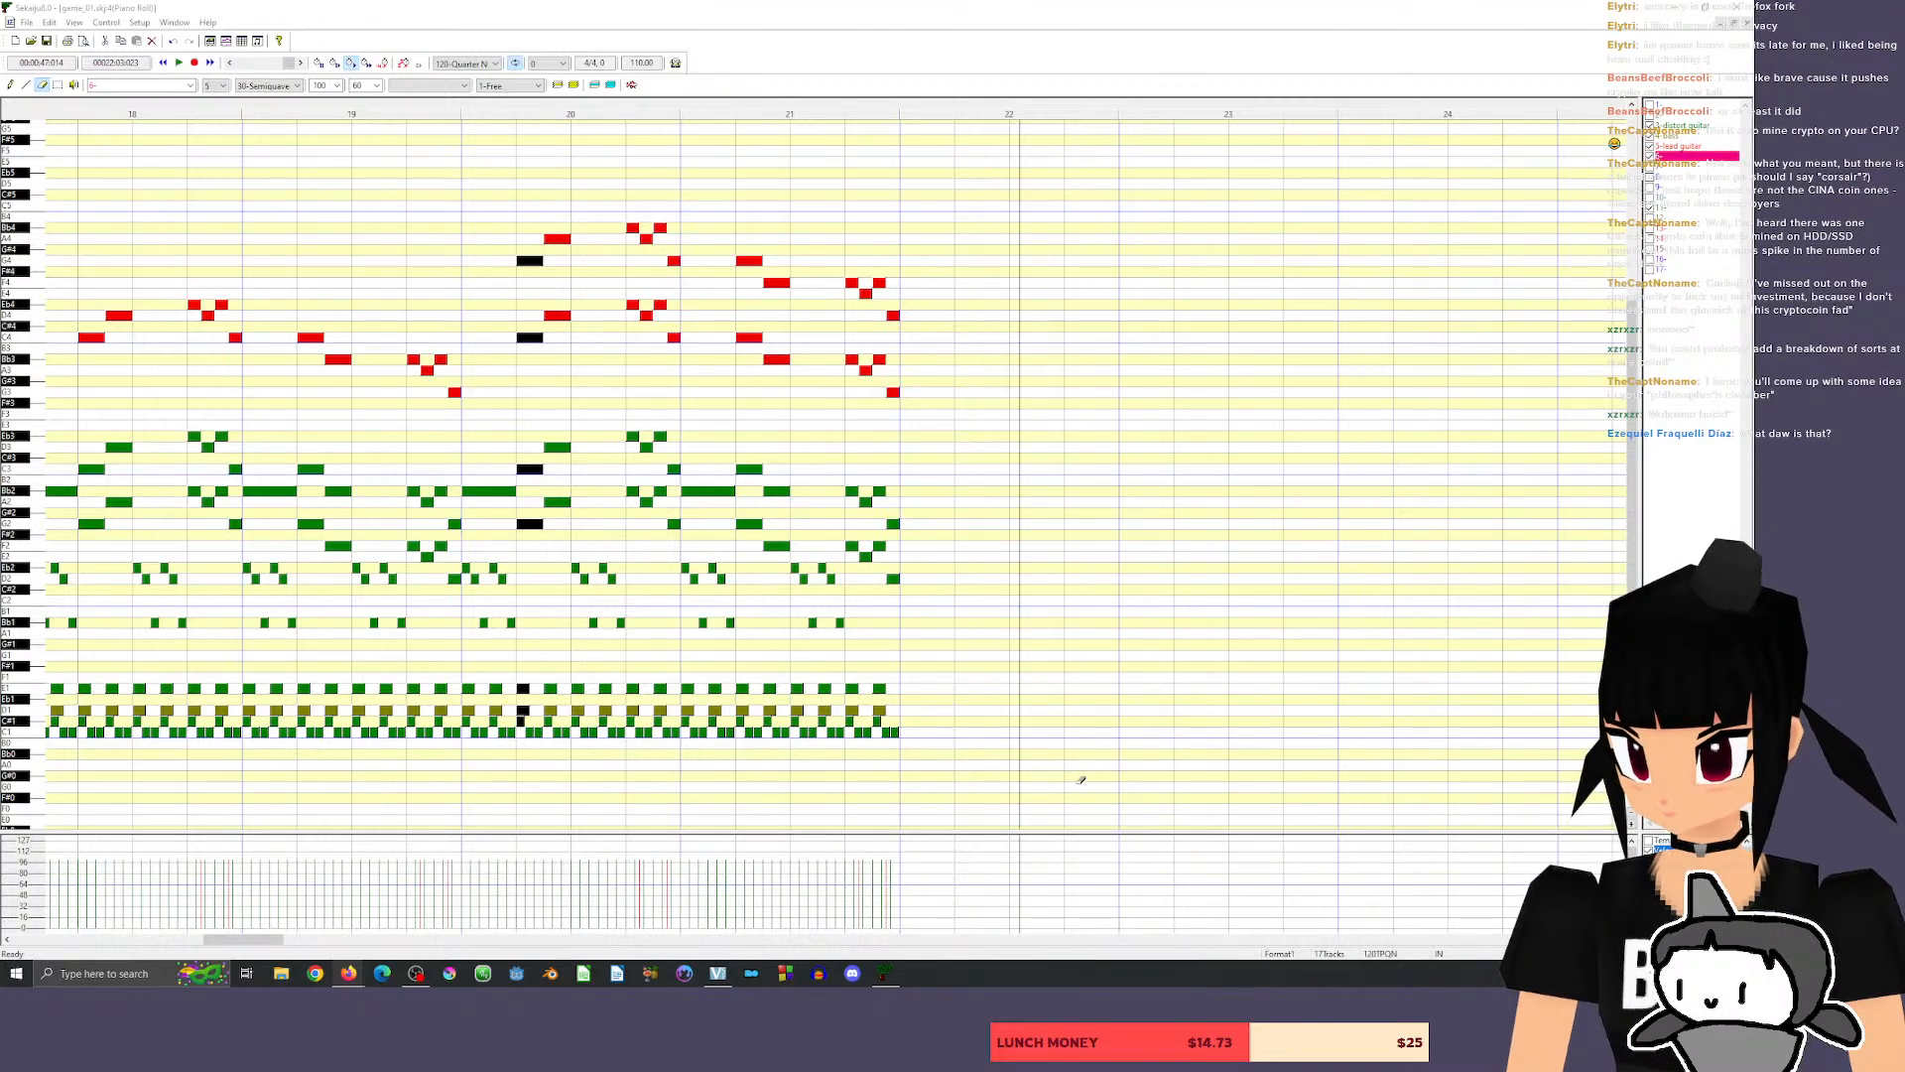
drag(248, 940, 56, 933)
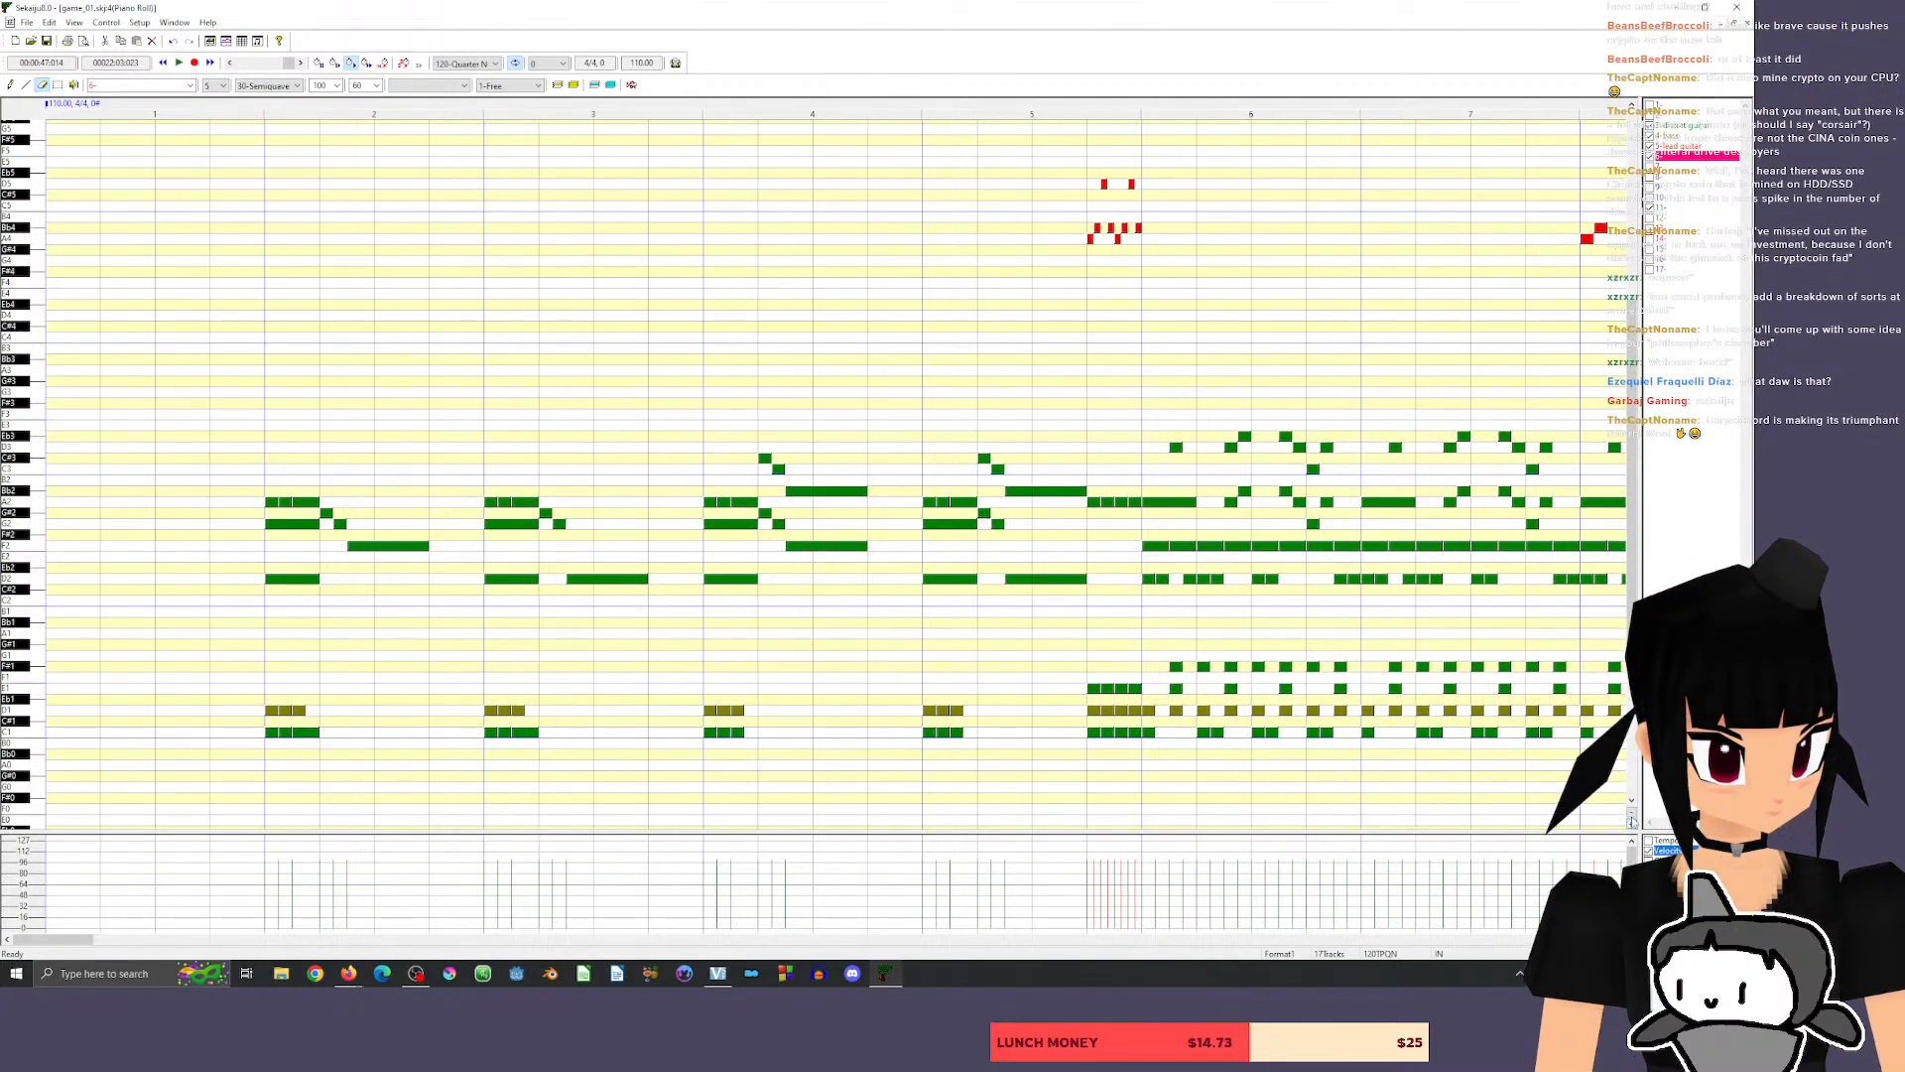
click(1632, 817)
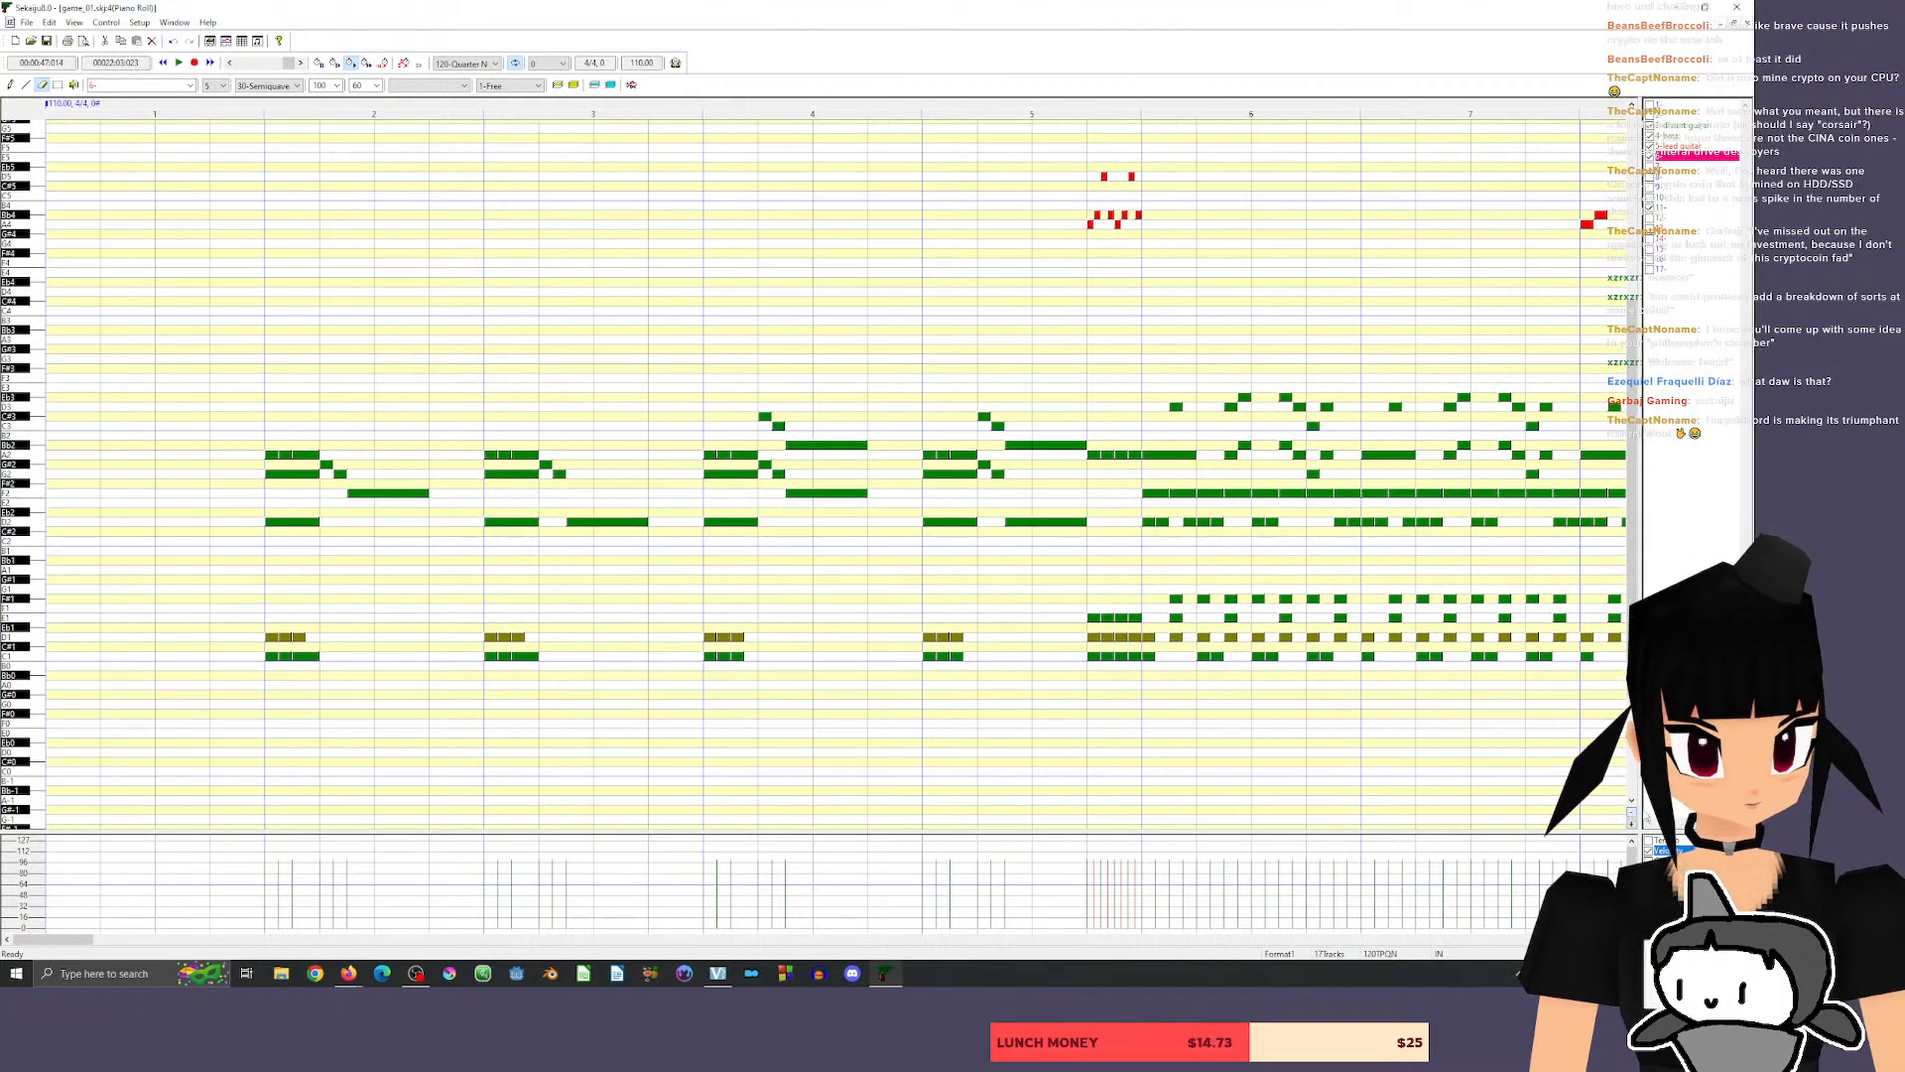
click(239, 103)
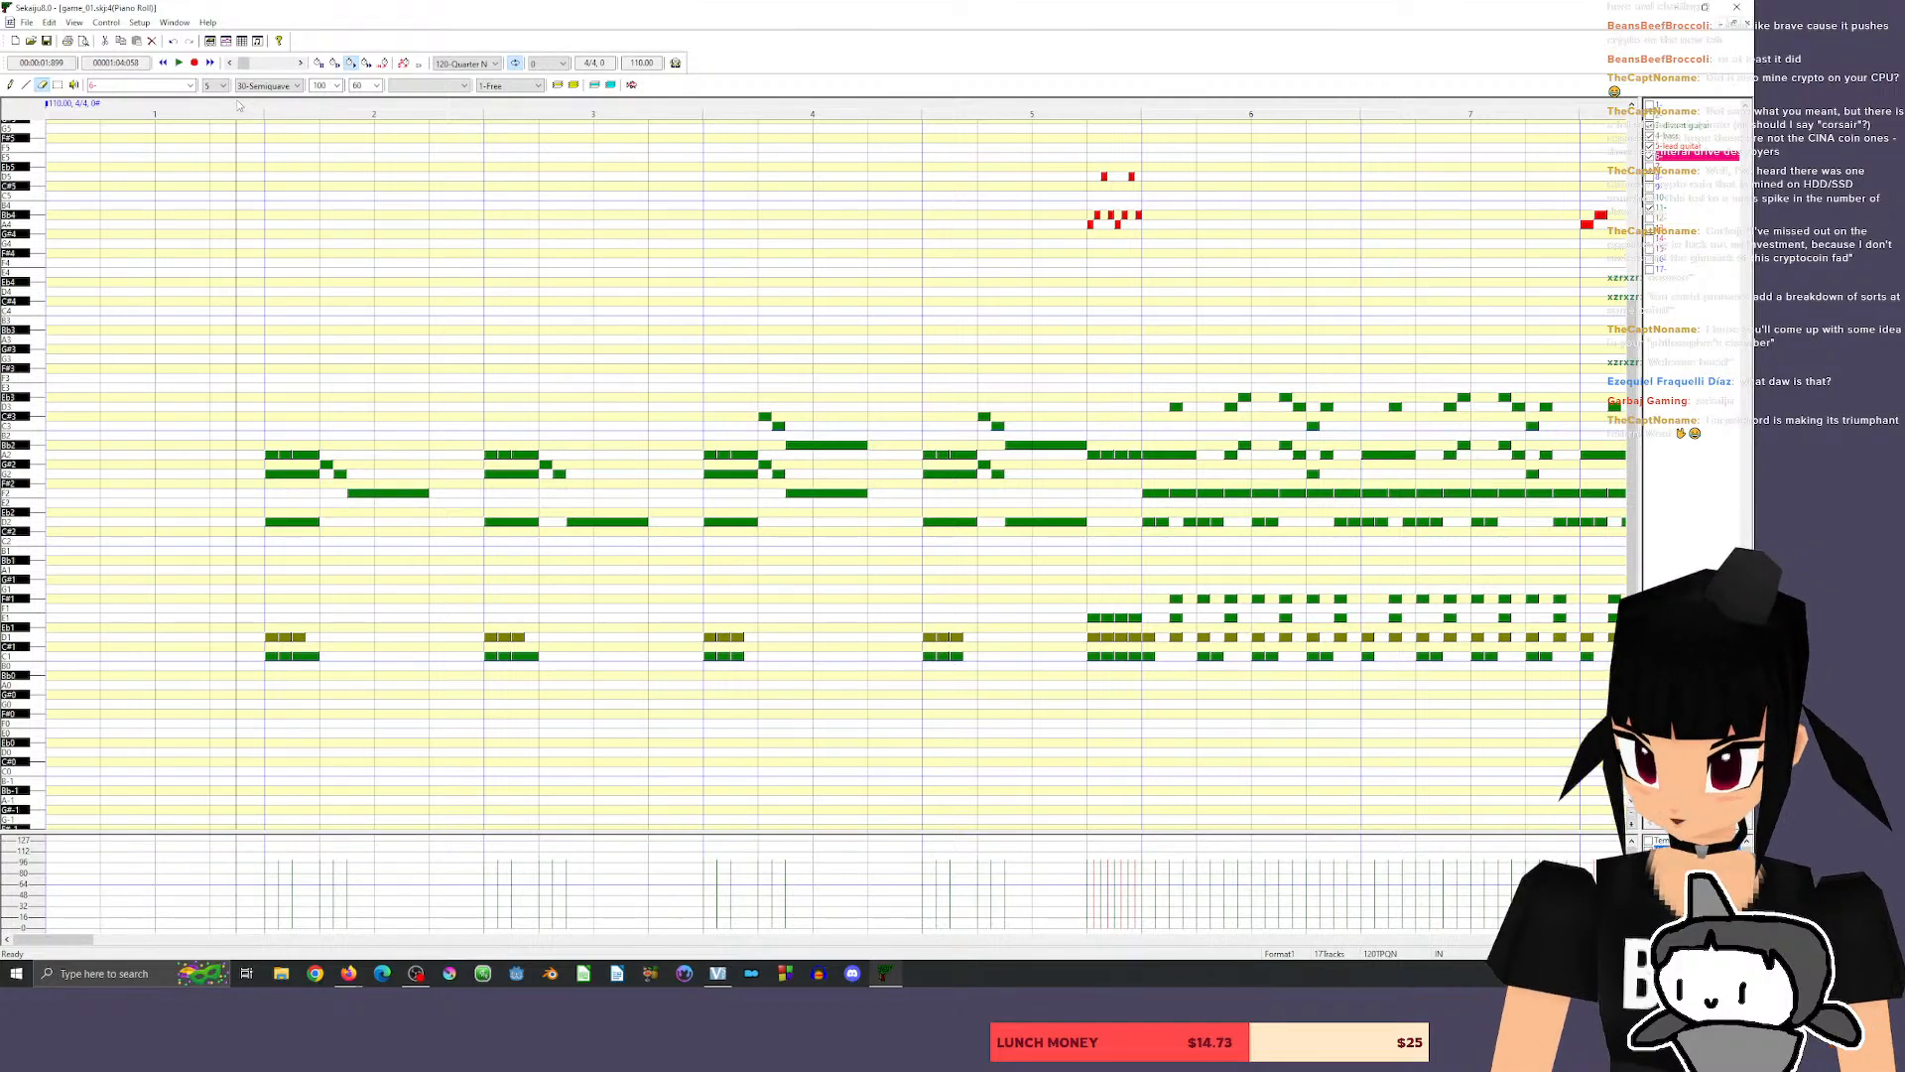
mouse_move(58, 939)
mouse_down()
mouse_move(240, 940)
mouse_move(54, 938)
mouse_up()
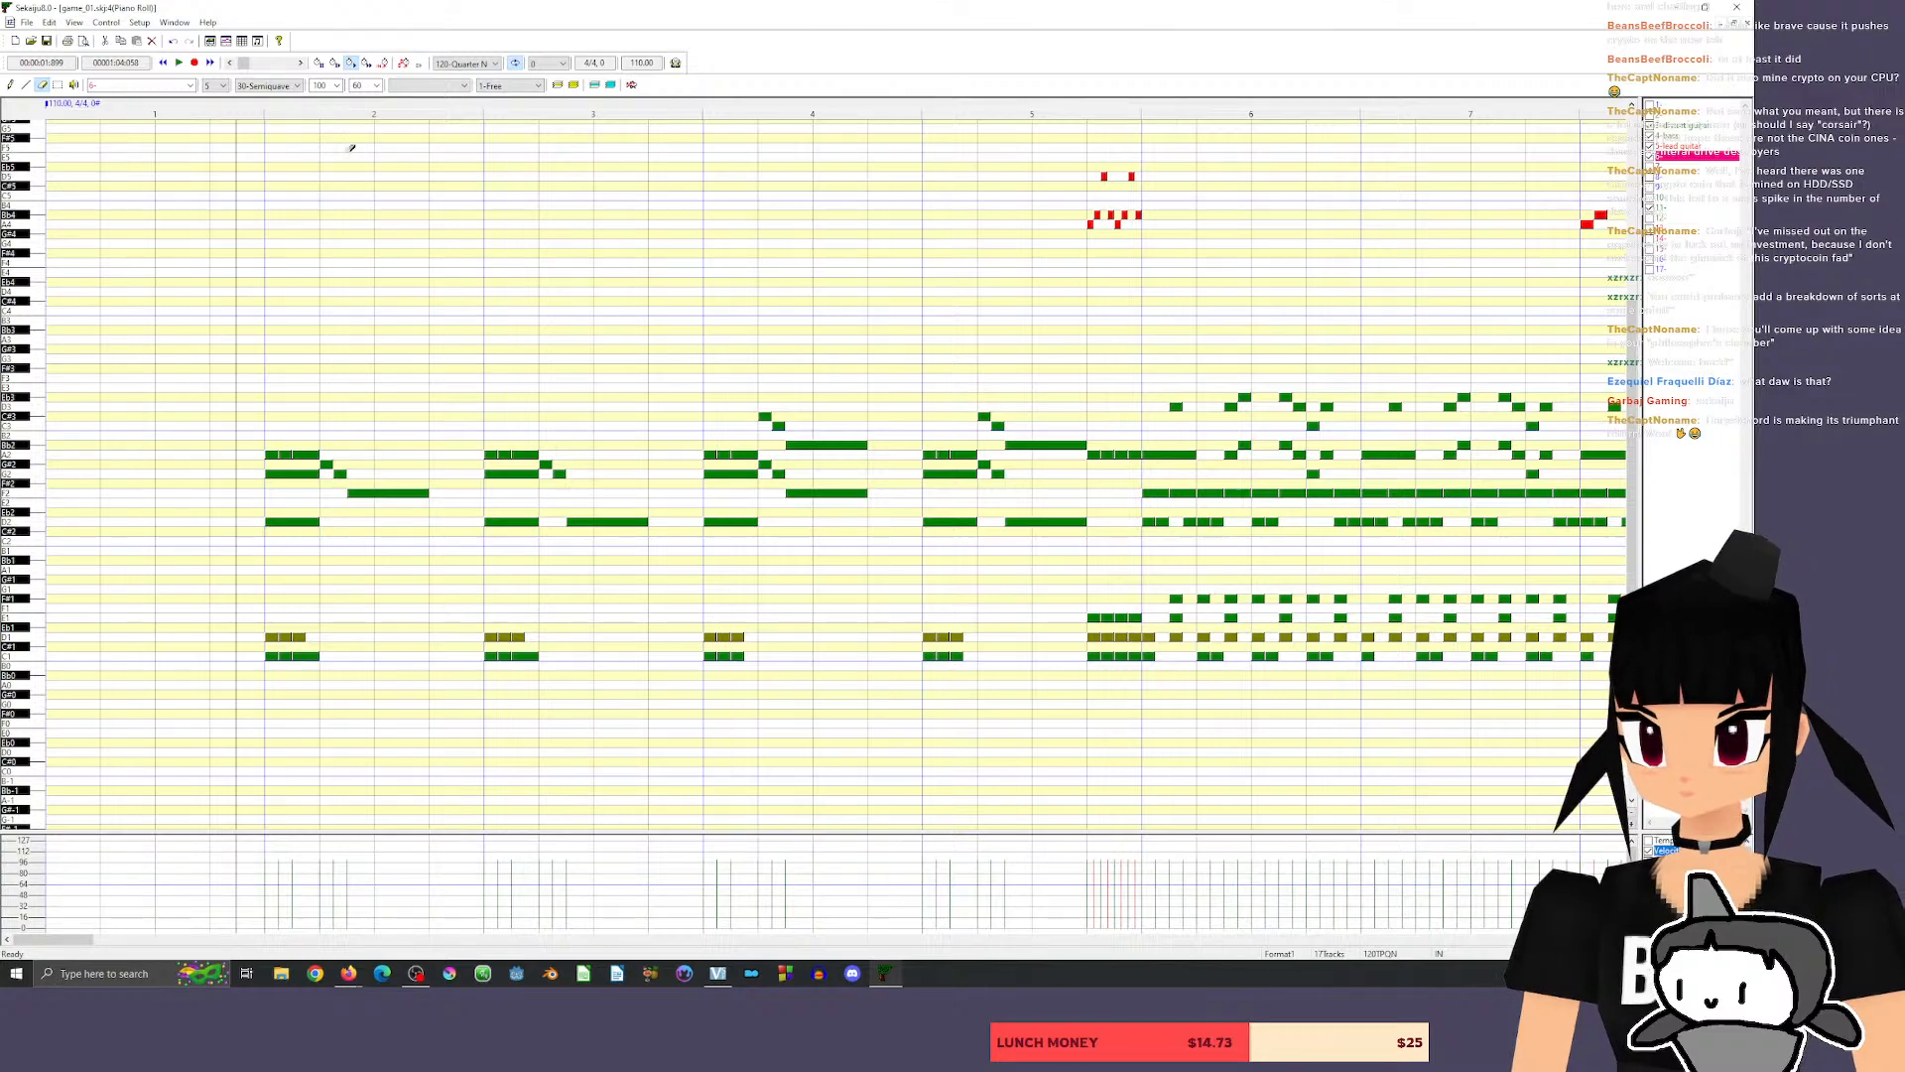
click(252, 107)
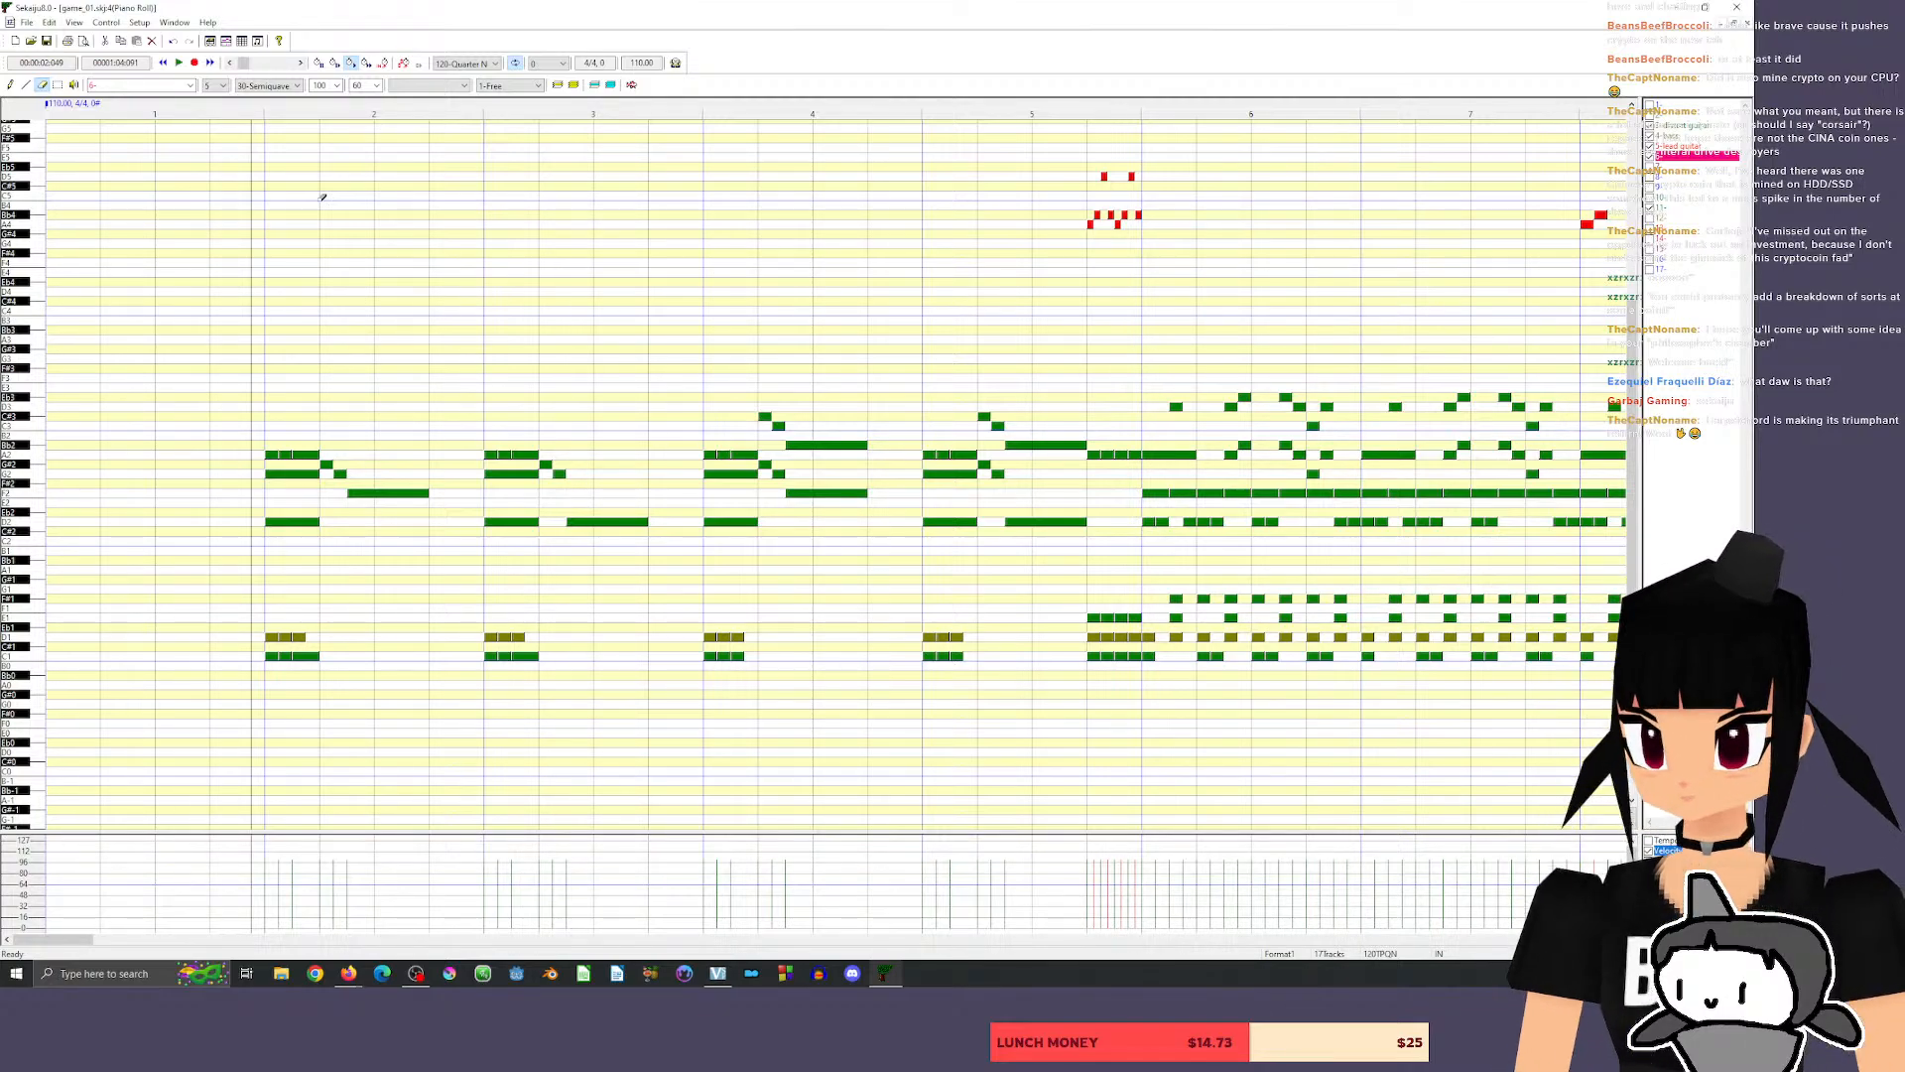
key(space)
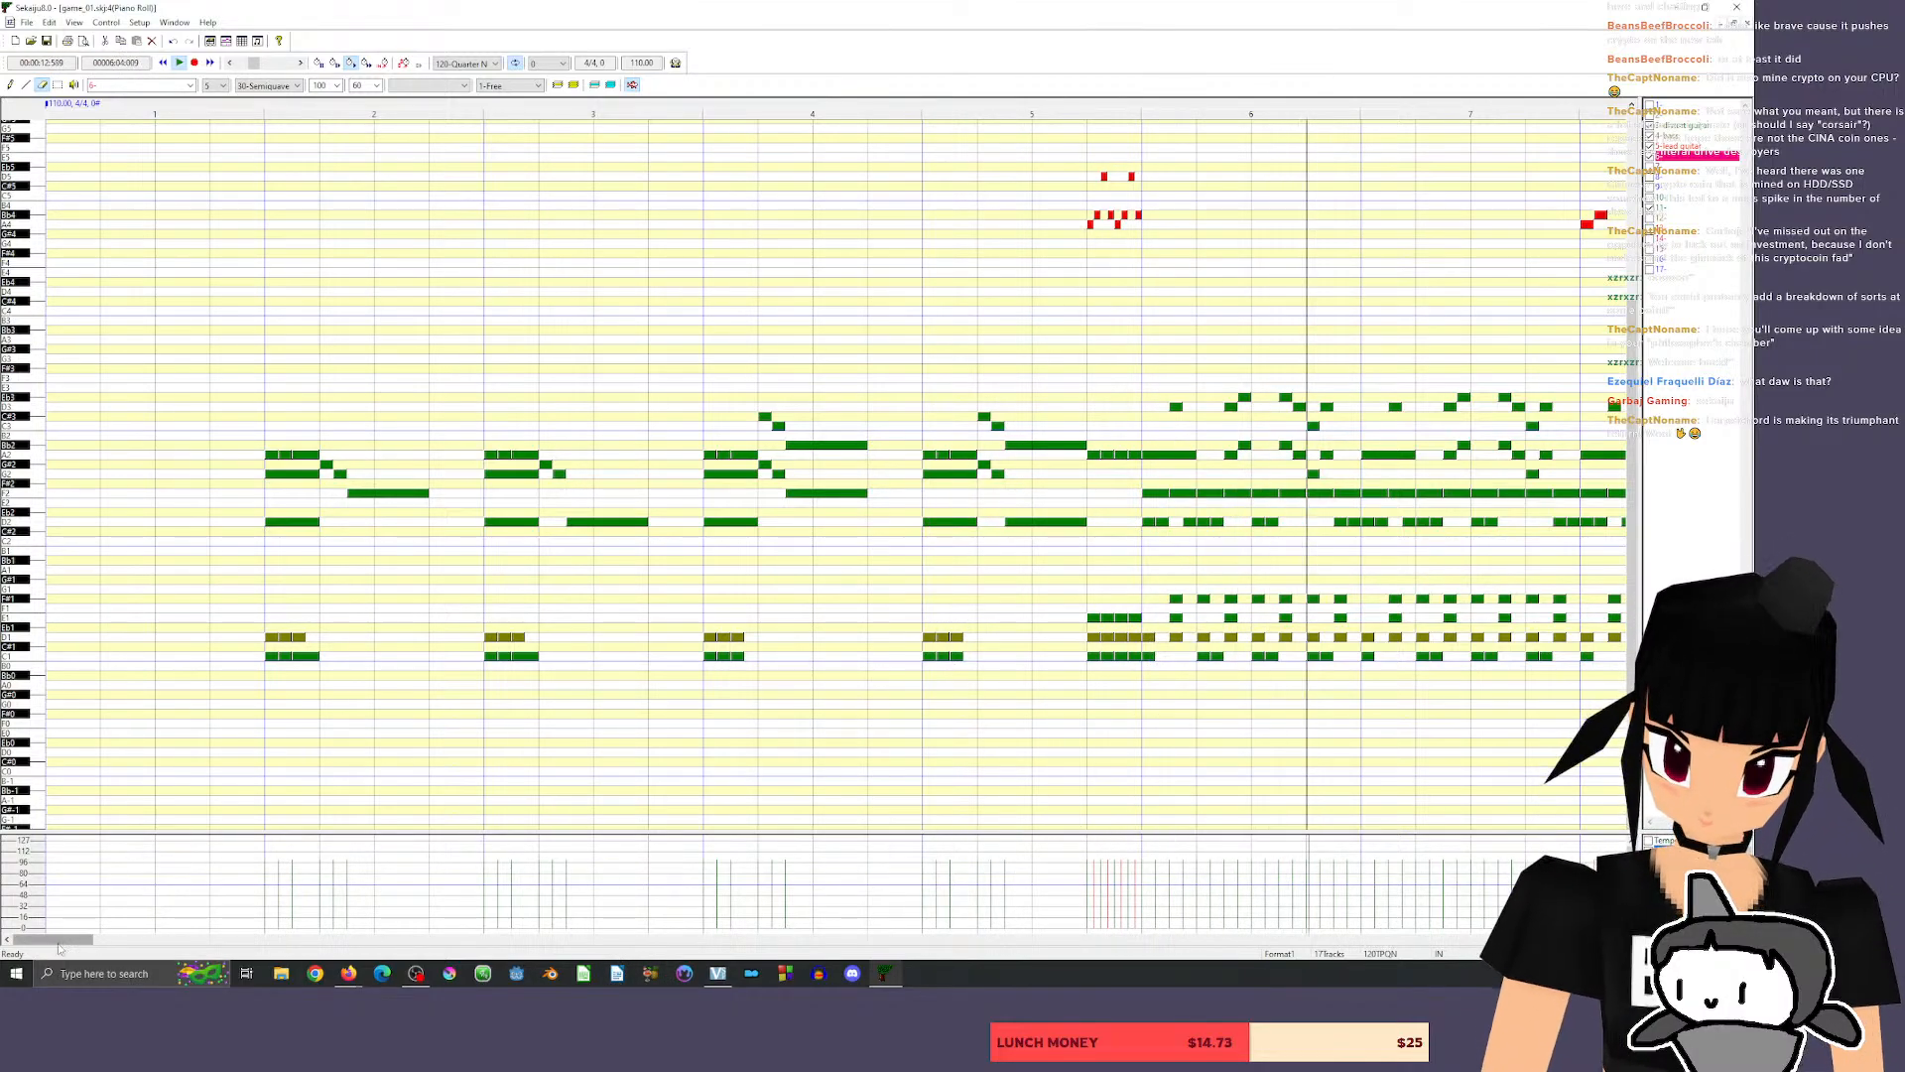
drag(65, 942, 109, 941)
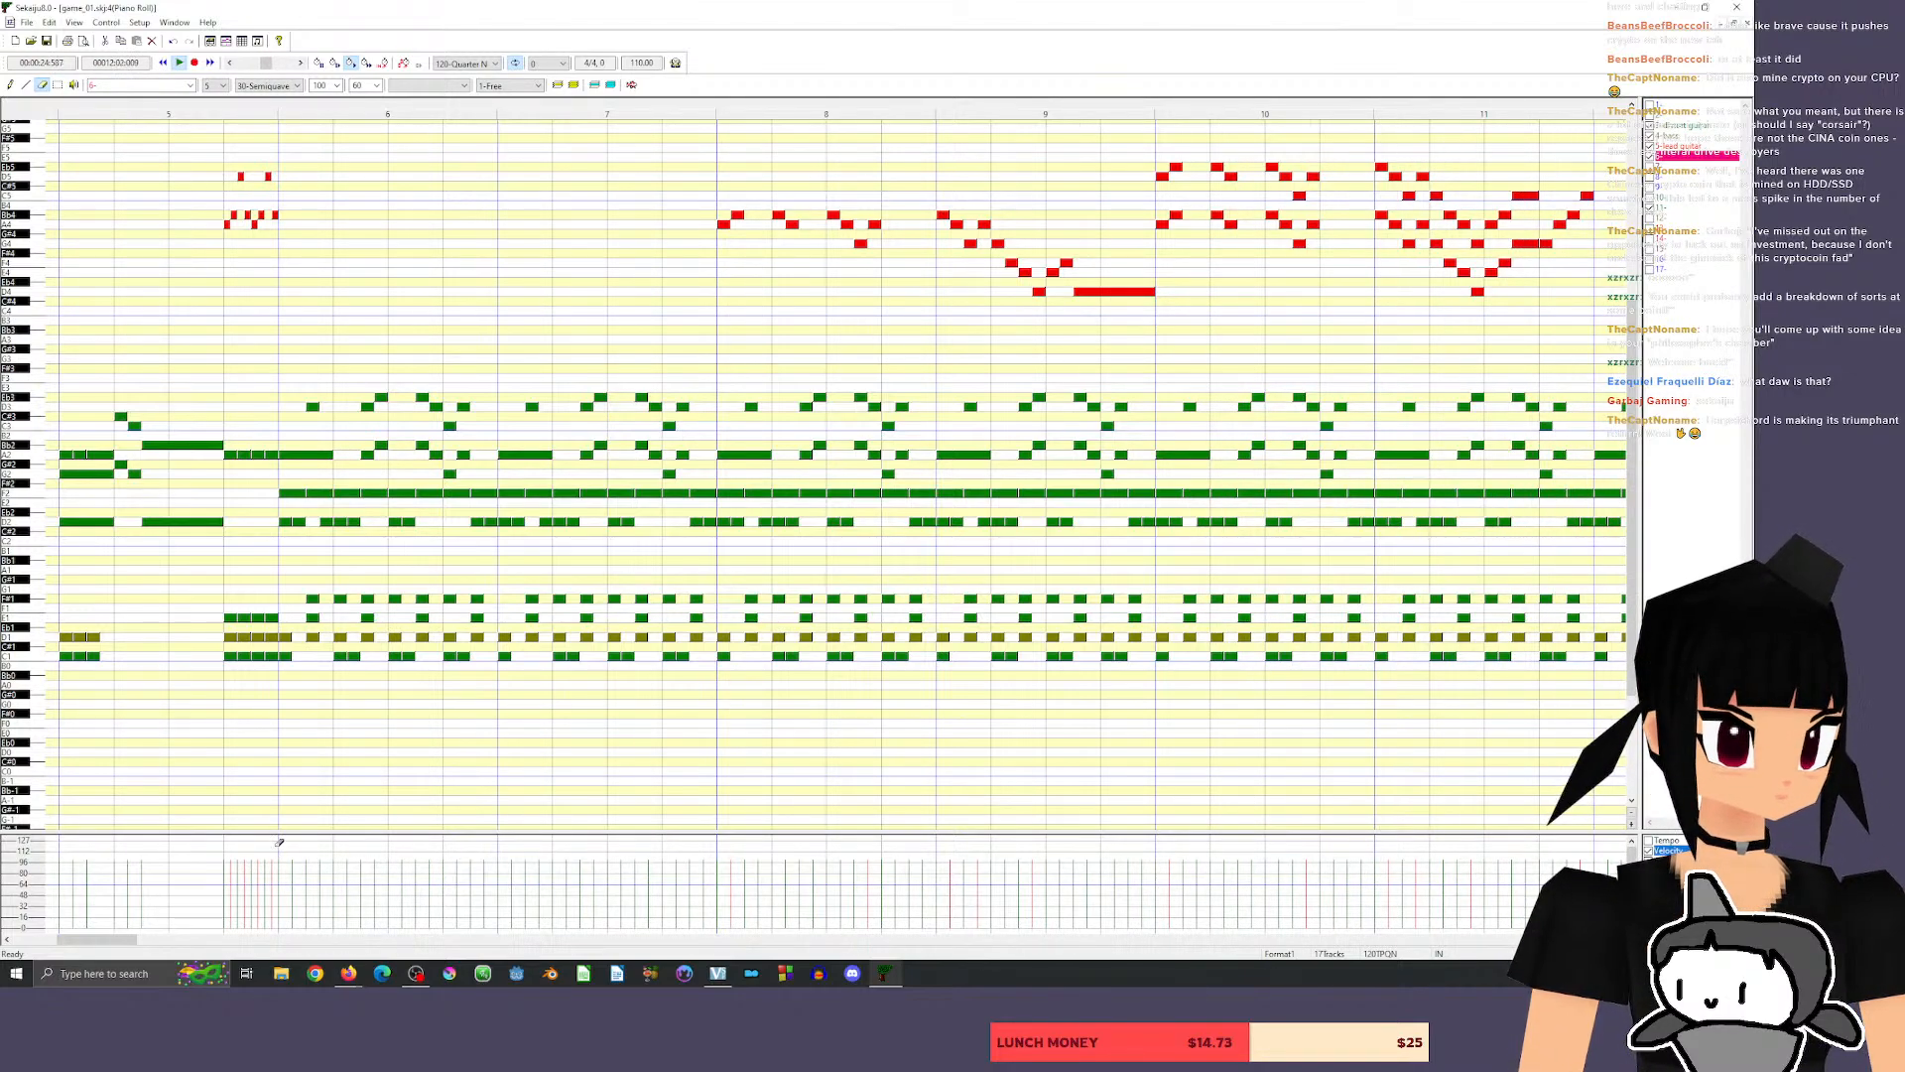
drag(98, 940, 171, 939)
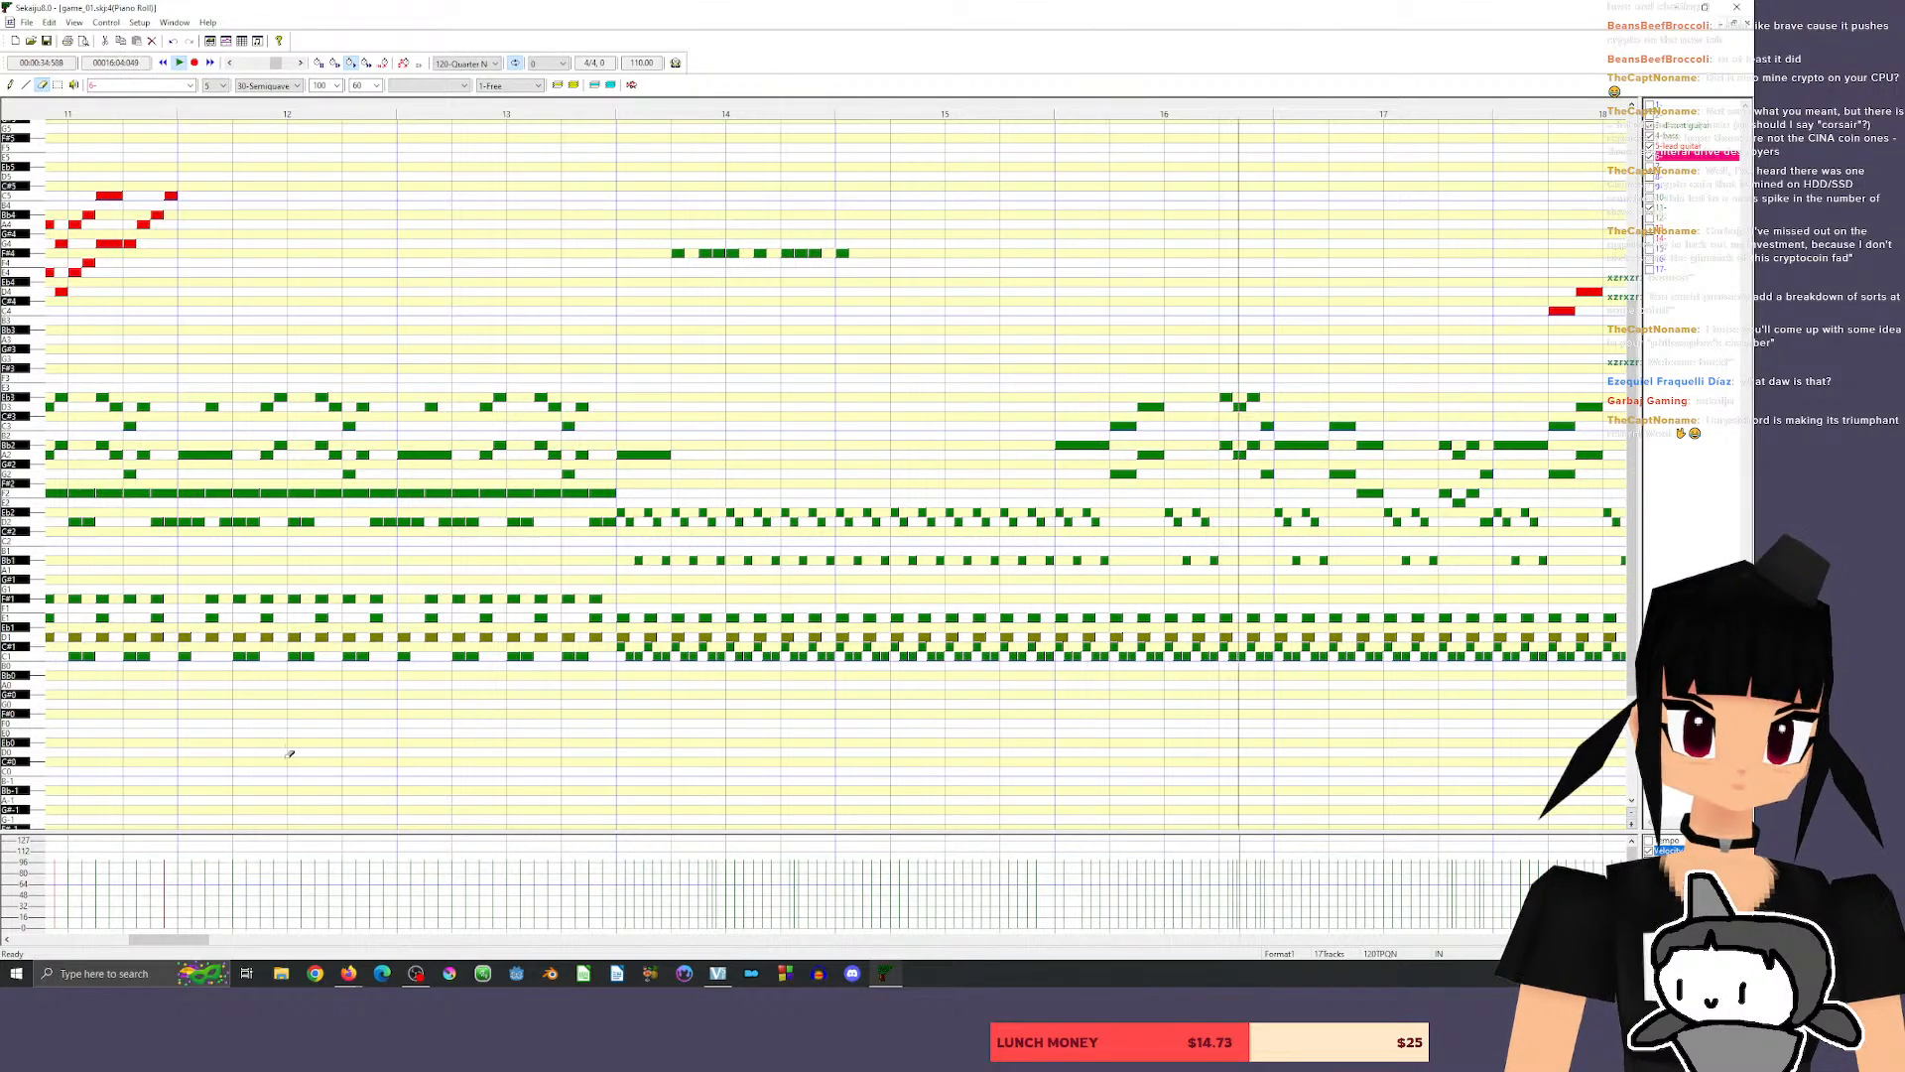
drag(182, 940, 223, 940)
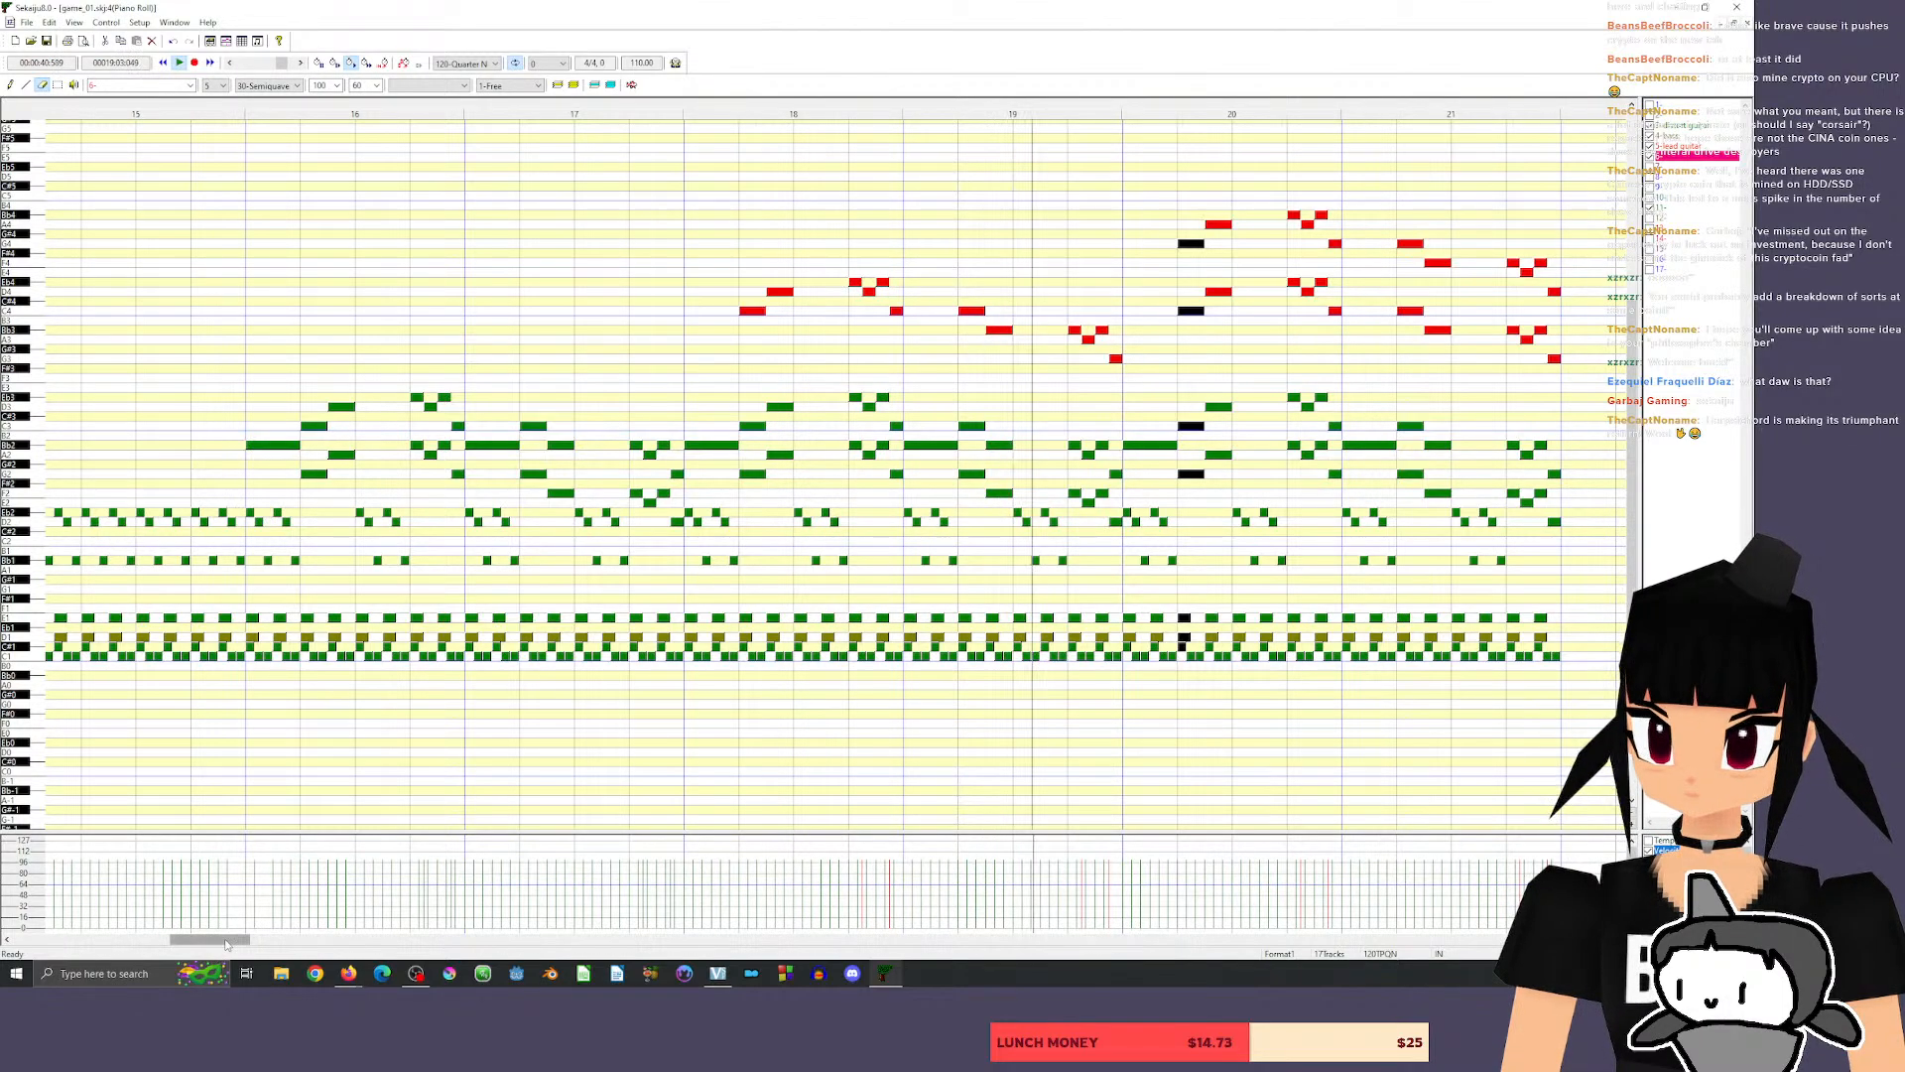
drag(229, 940, 248, 943)
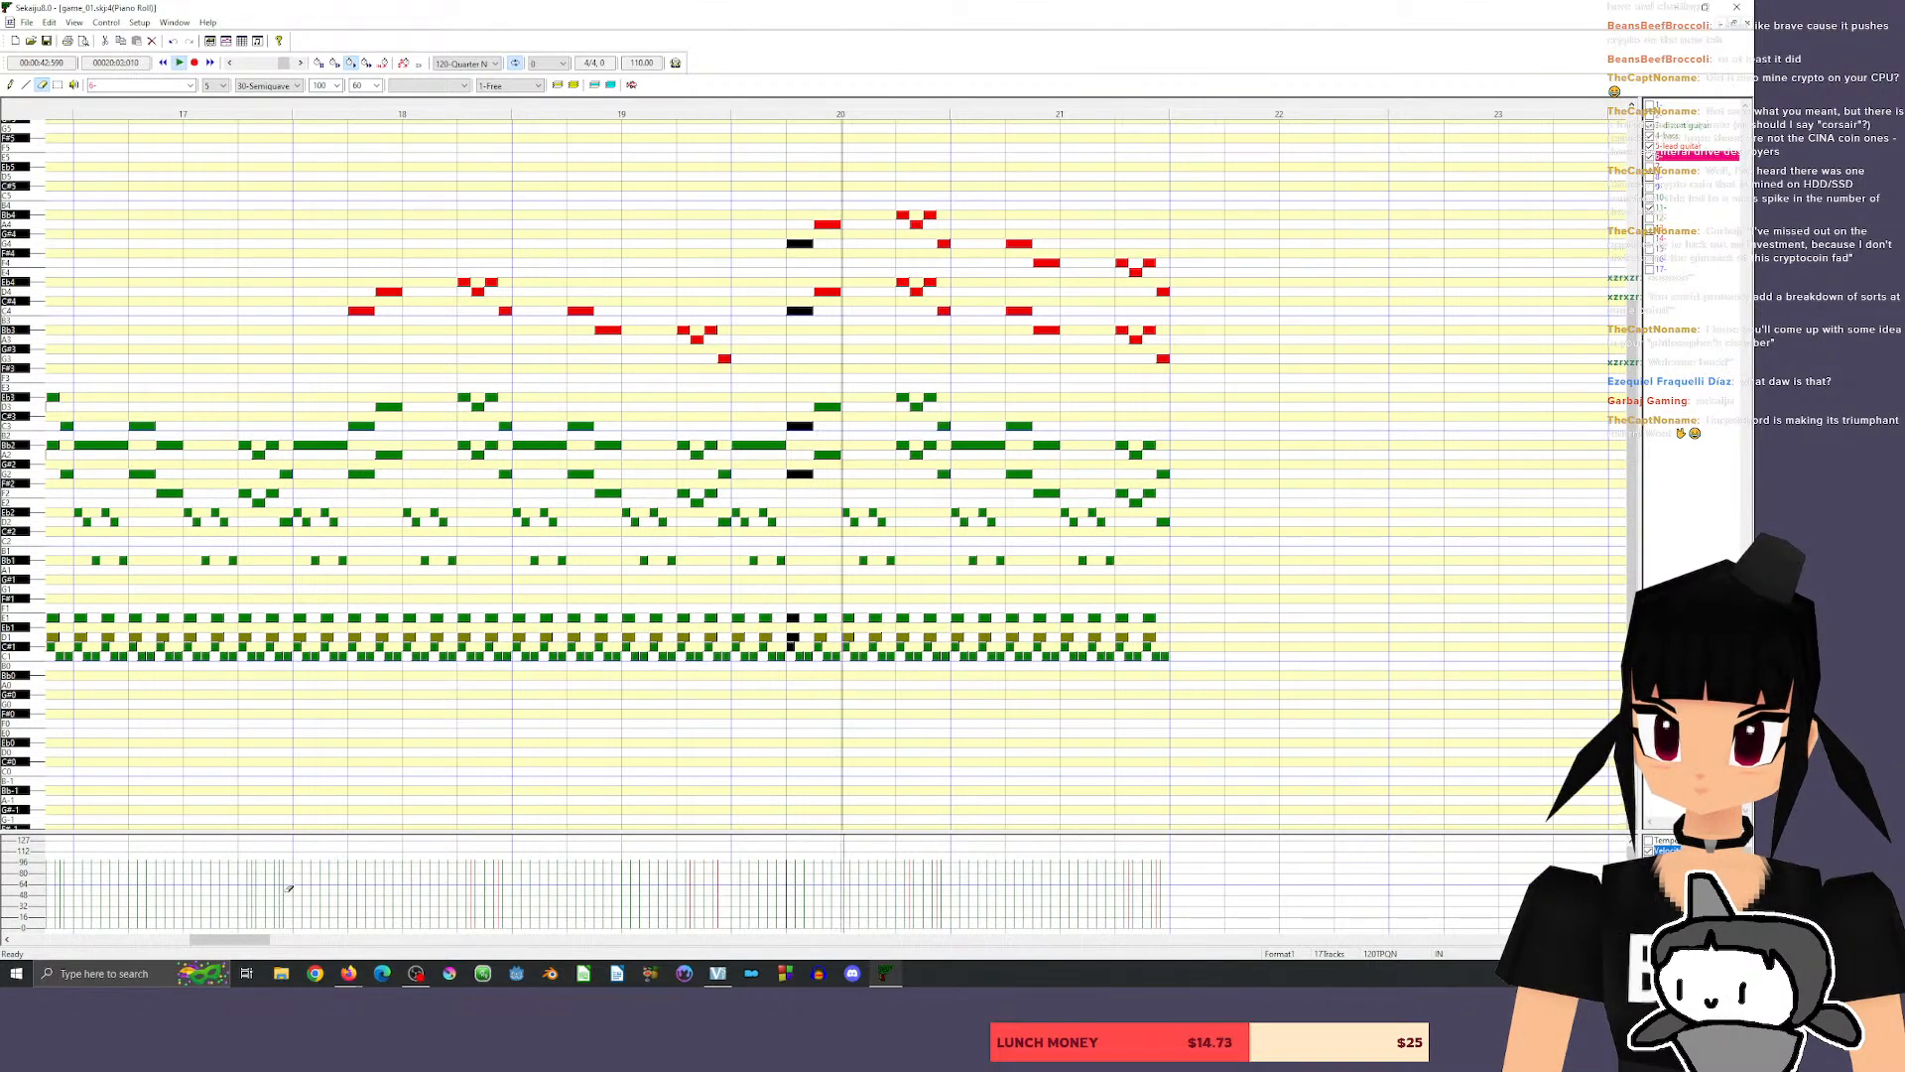
mouse_move(246, 940)
mouse_down()
mouse_move(275, 943)
mouse_move(257, 948)
mouse_up()
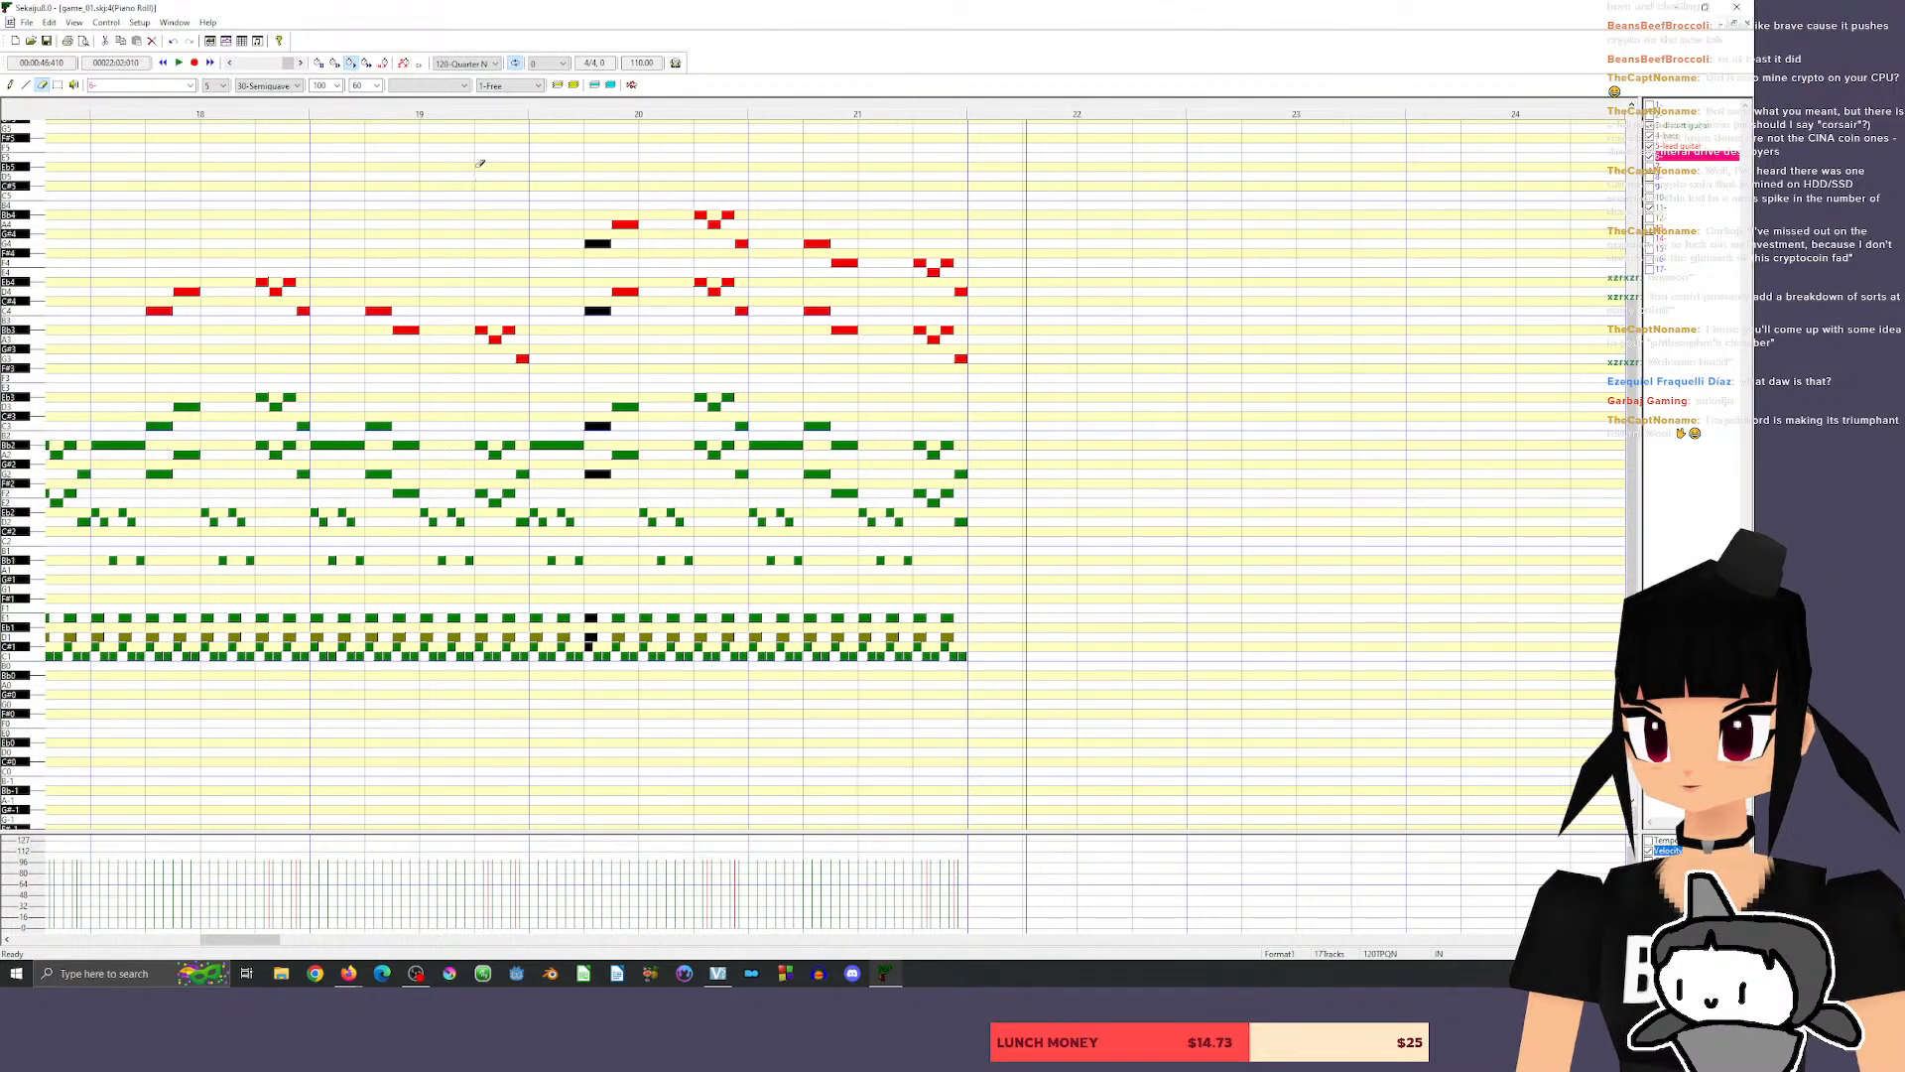
mouse_move(242, 943)
mouse_down()
mouse_move(204, 945)
mouse_move(240, 950)
mouse_up()
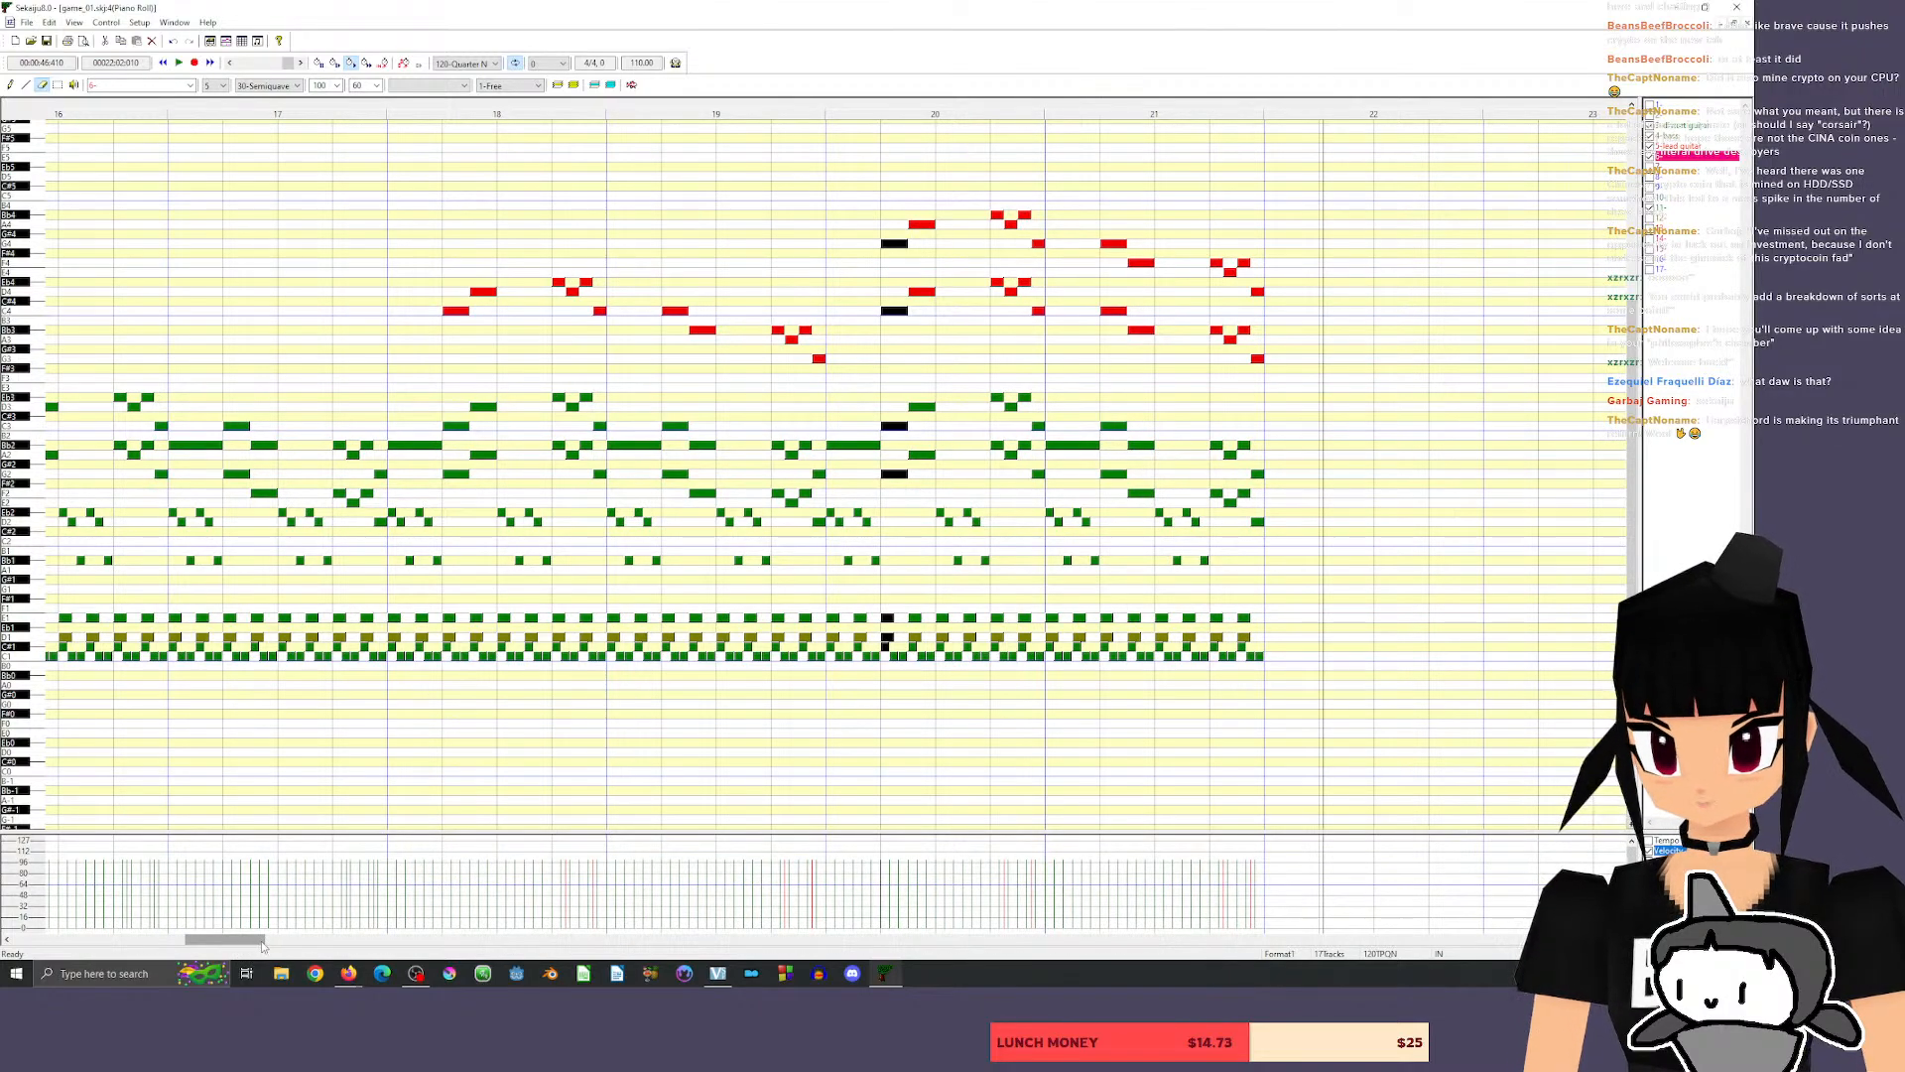
Review the arrangement between measure 7 and the song's end at measure 21.
drag(236, 944, 261, 944)
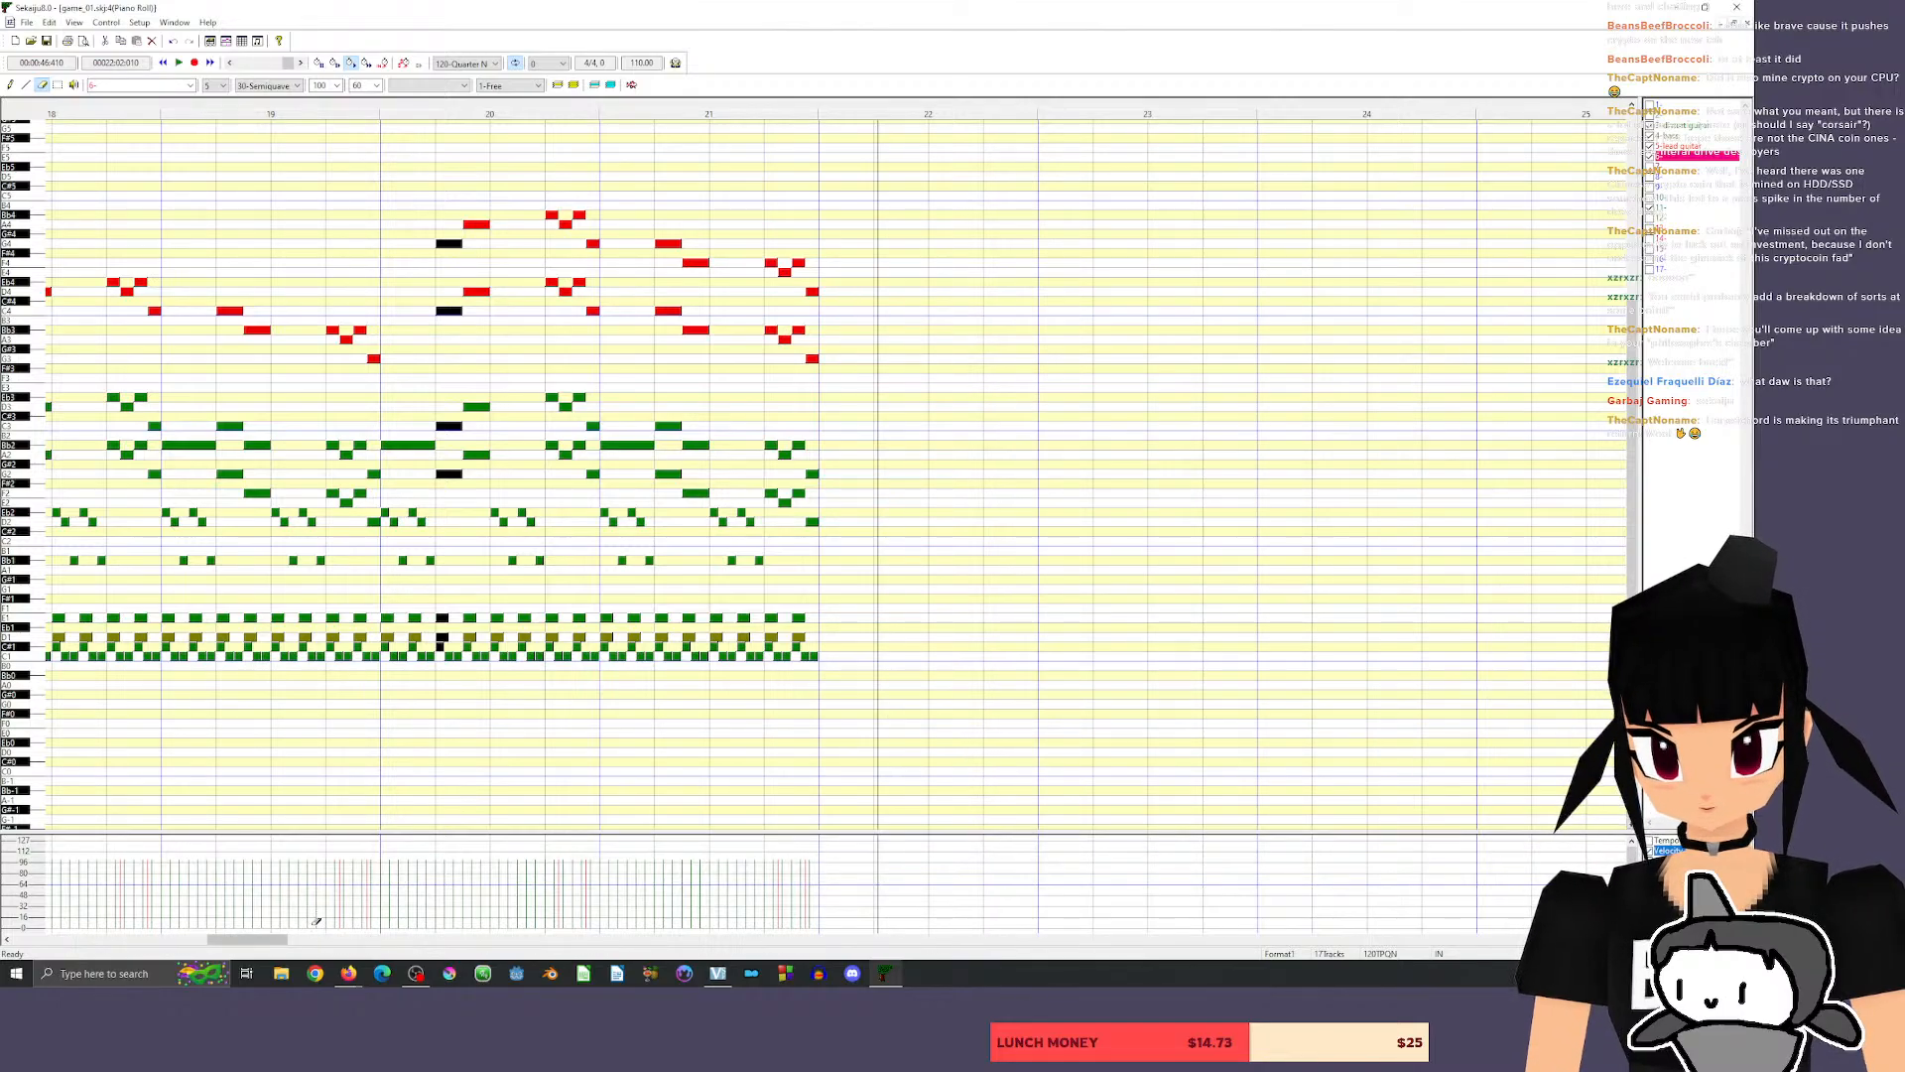
mouse_move(268, 939)
mouse_down()
mouse_move(124, 953)
mouse_move(301, 929)
mouse_move(264, 917)
mouse_up()
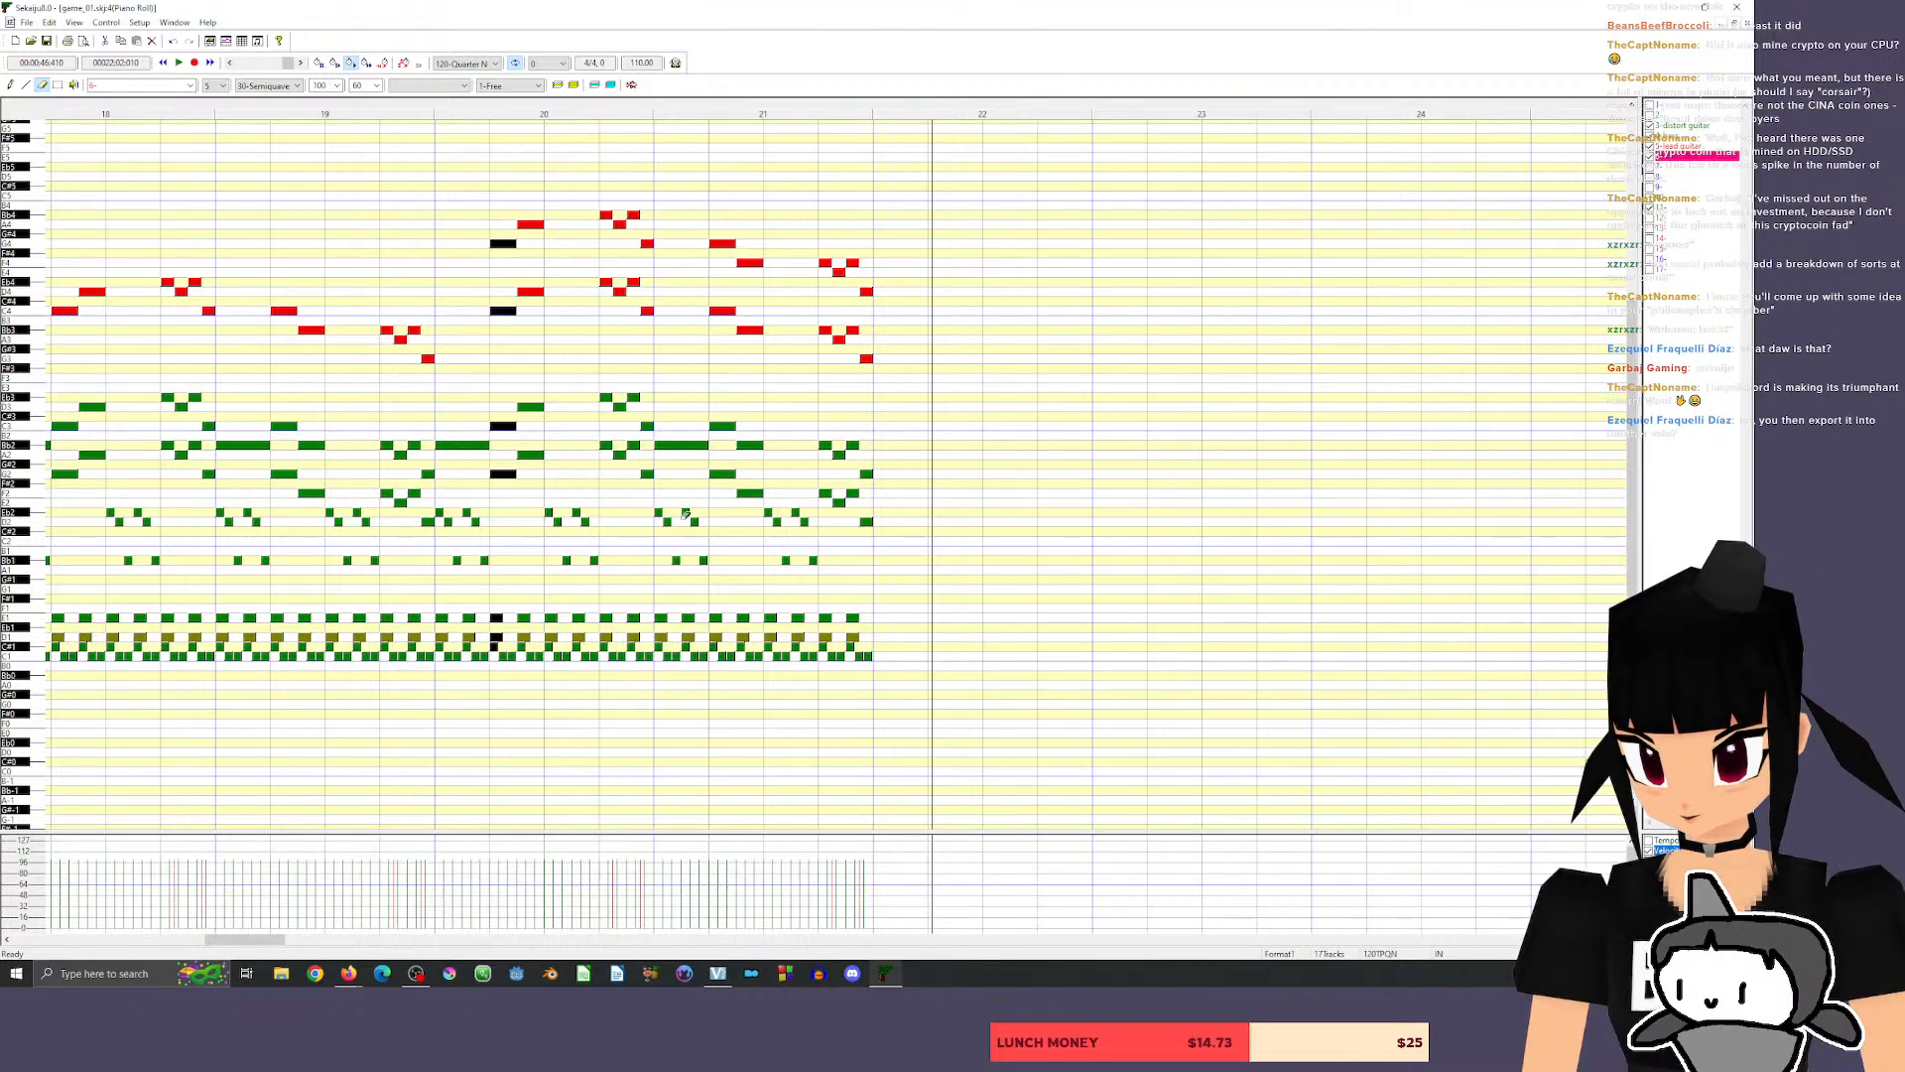
drag(253, 943, 225, 944)
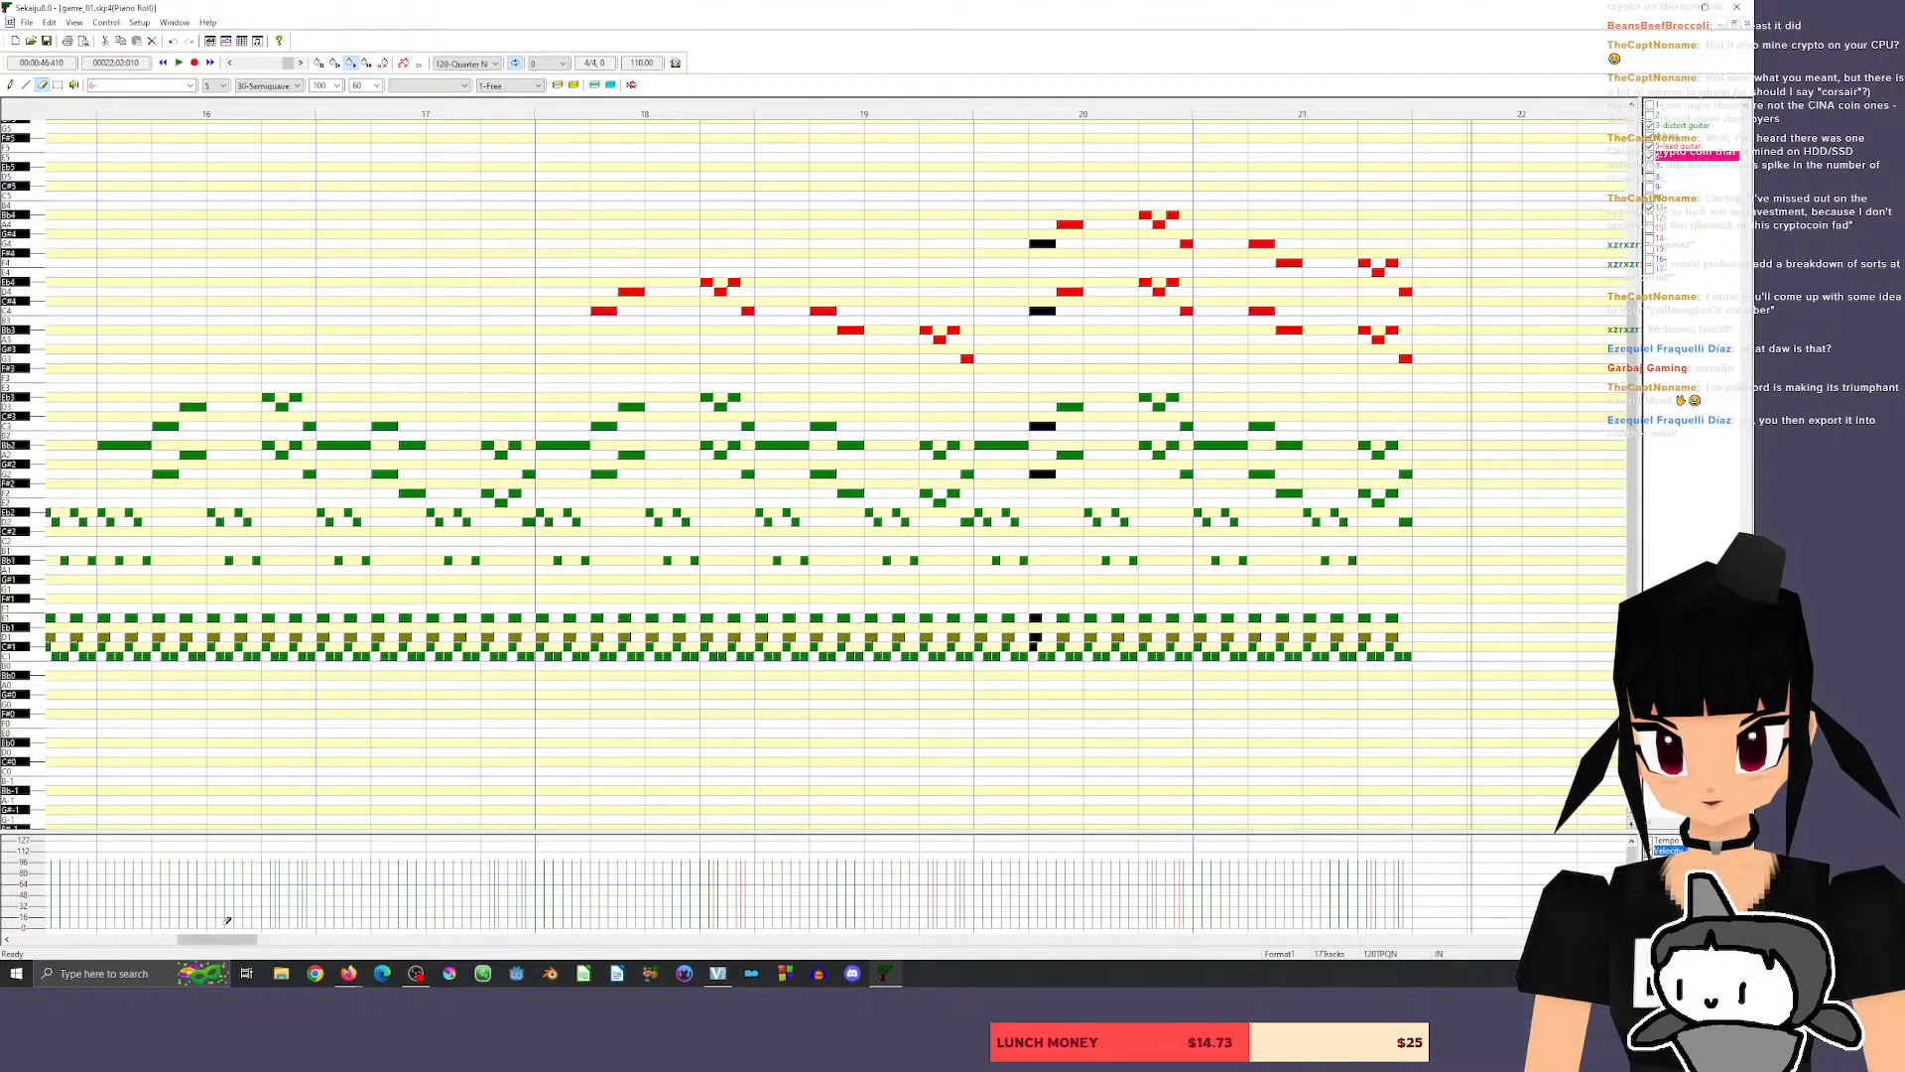
mouse_move(231, 941)
mouse_down()
mouse_move(205, 941)
mouse_move(233, 943)
mouse_up()
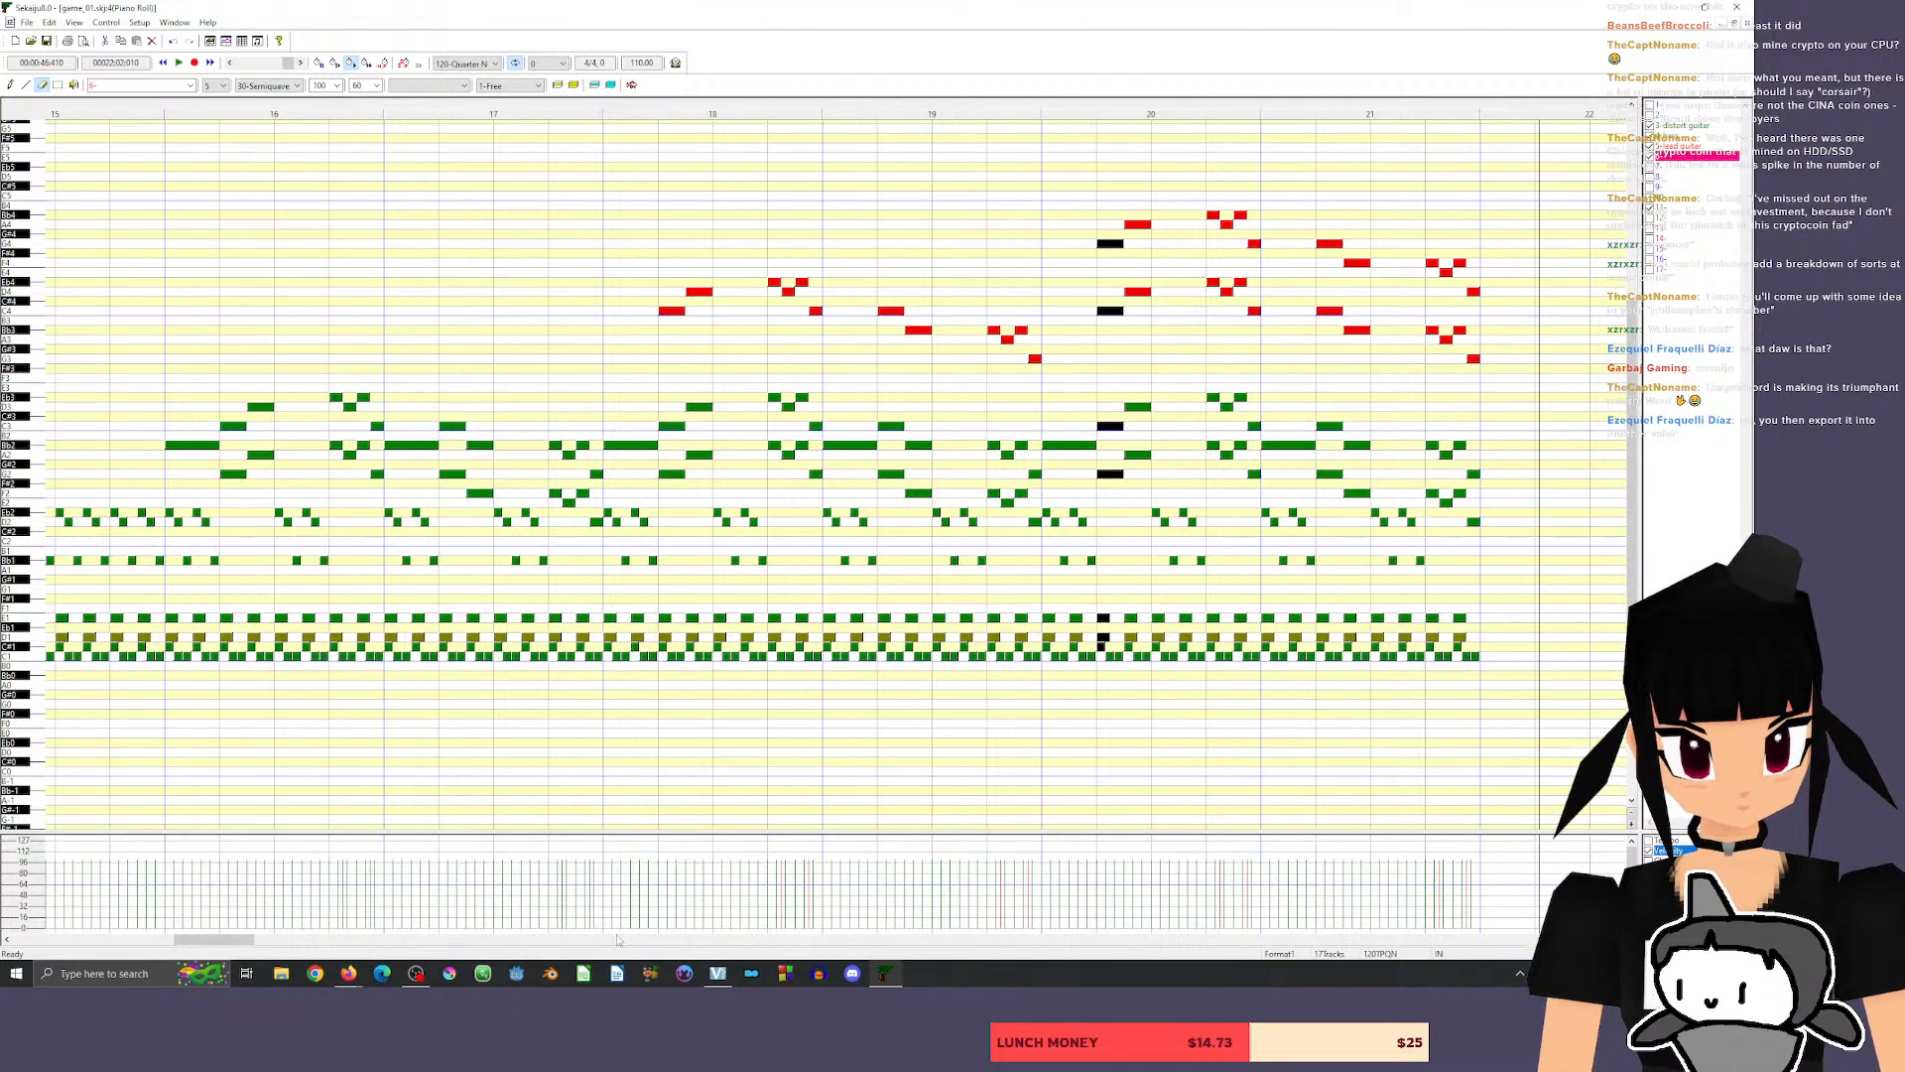
drag(231, 941, 139, 943)
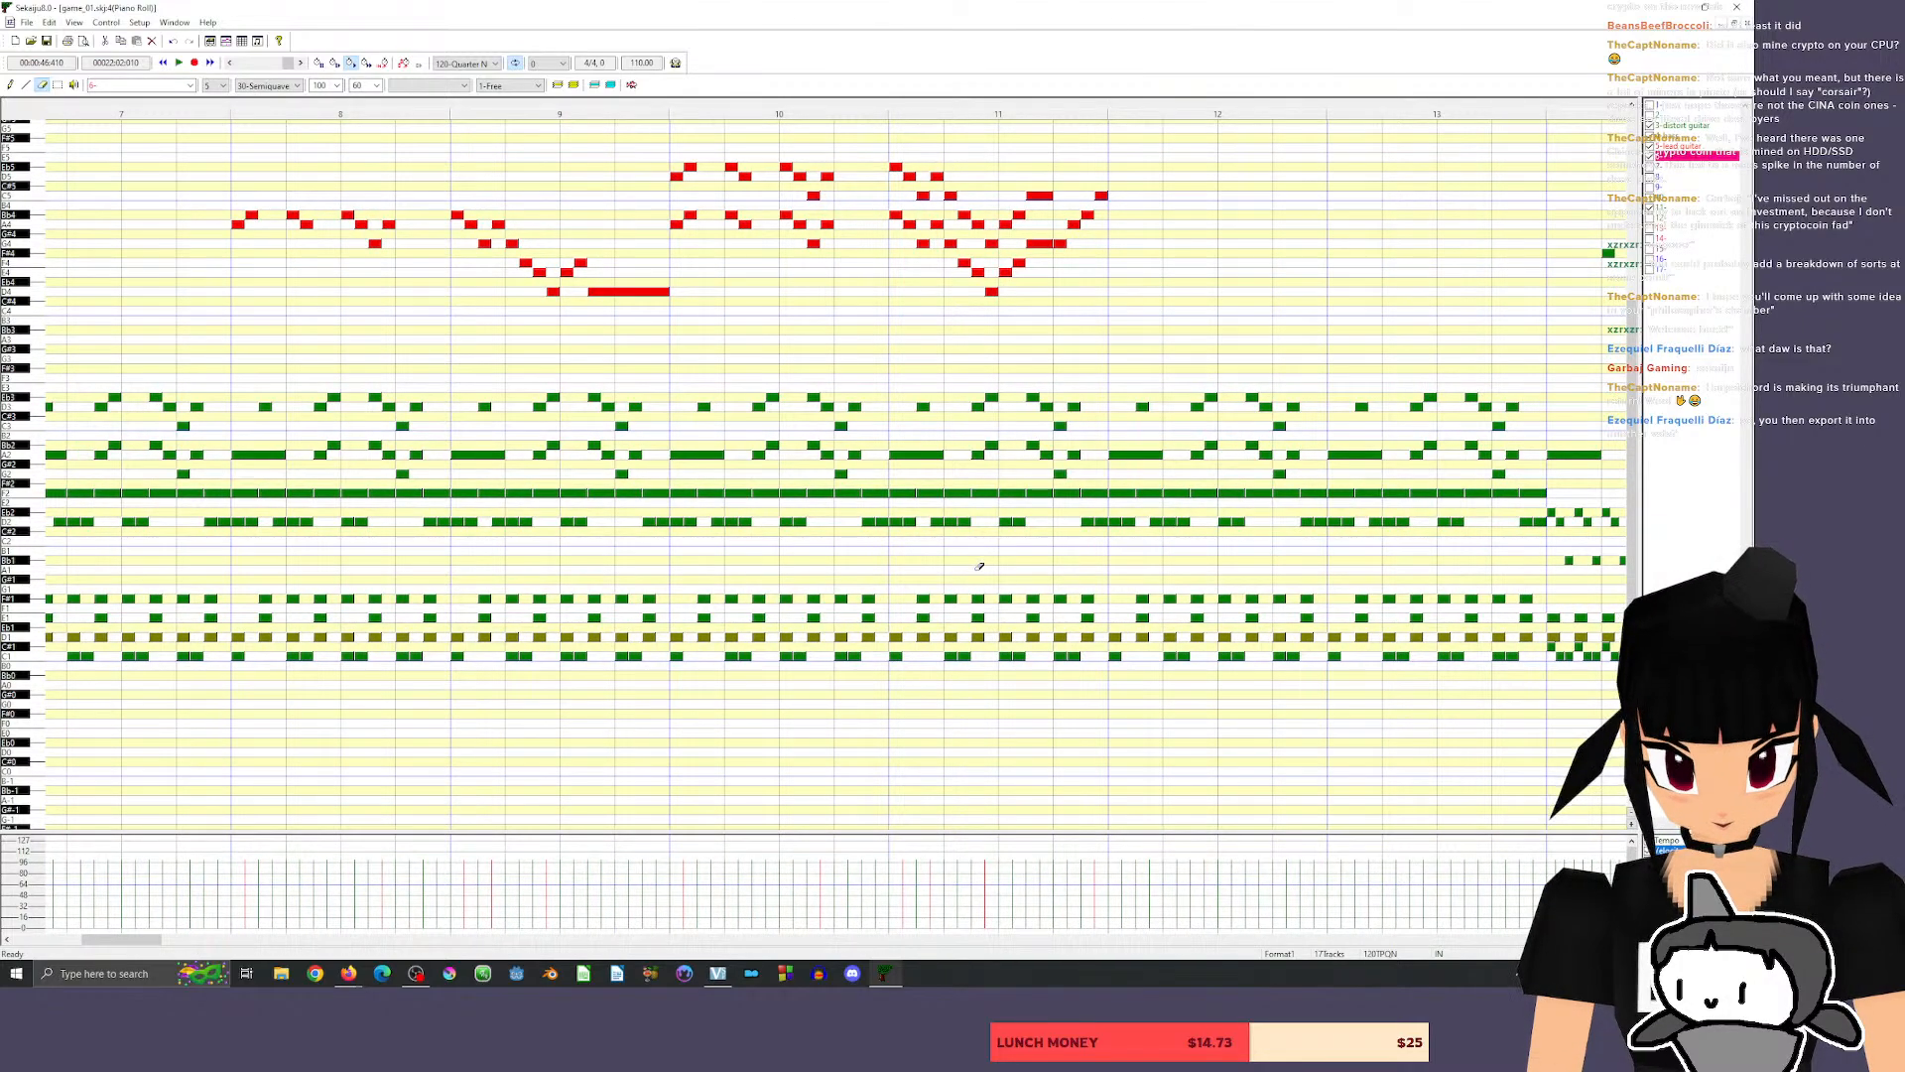
drag(133, 940, 256, 923)
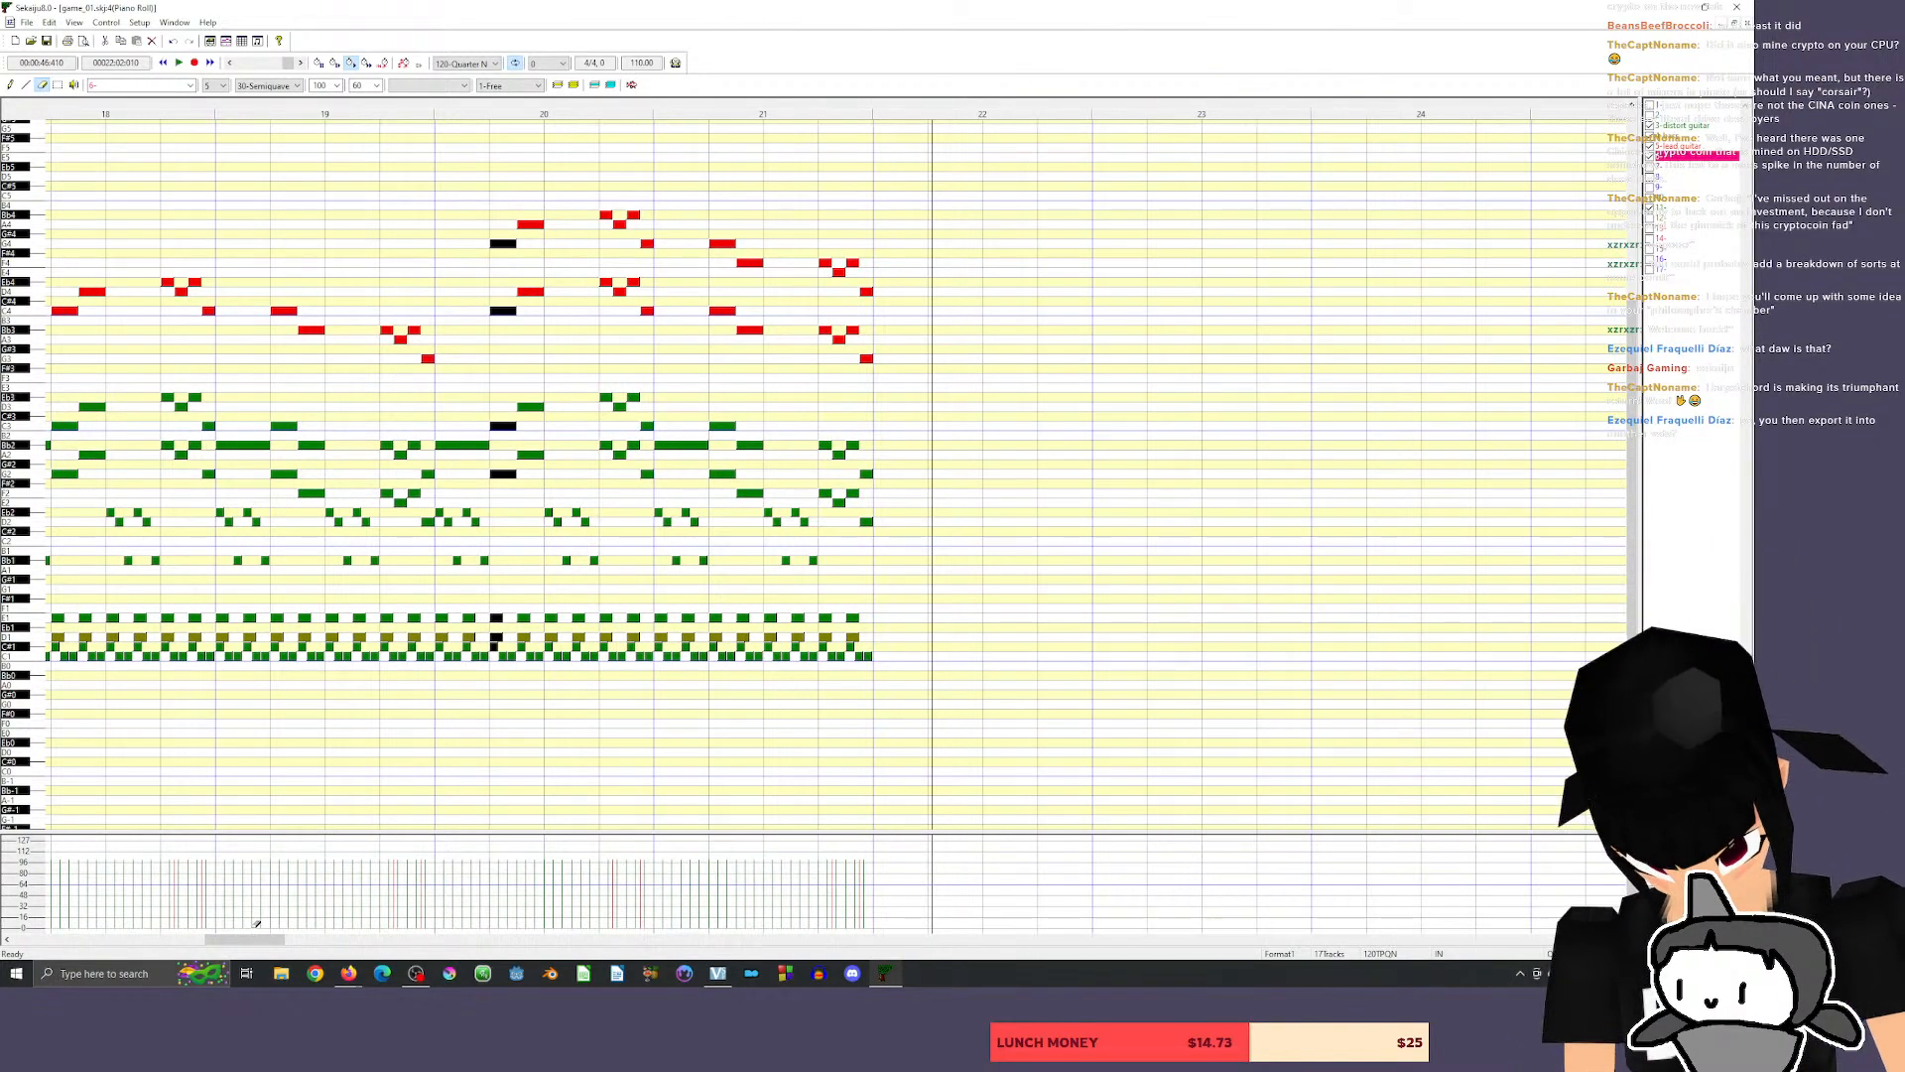
Play from the end of measure 11, erase the row of F#4 notes beginning in measure 14, and replay that passage.
drag(241, 940, 136, 941)
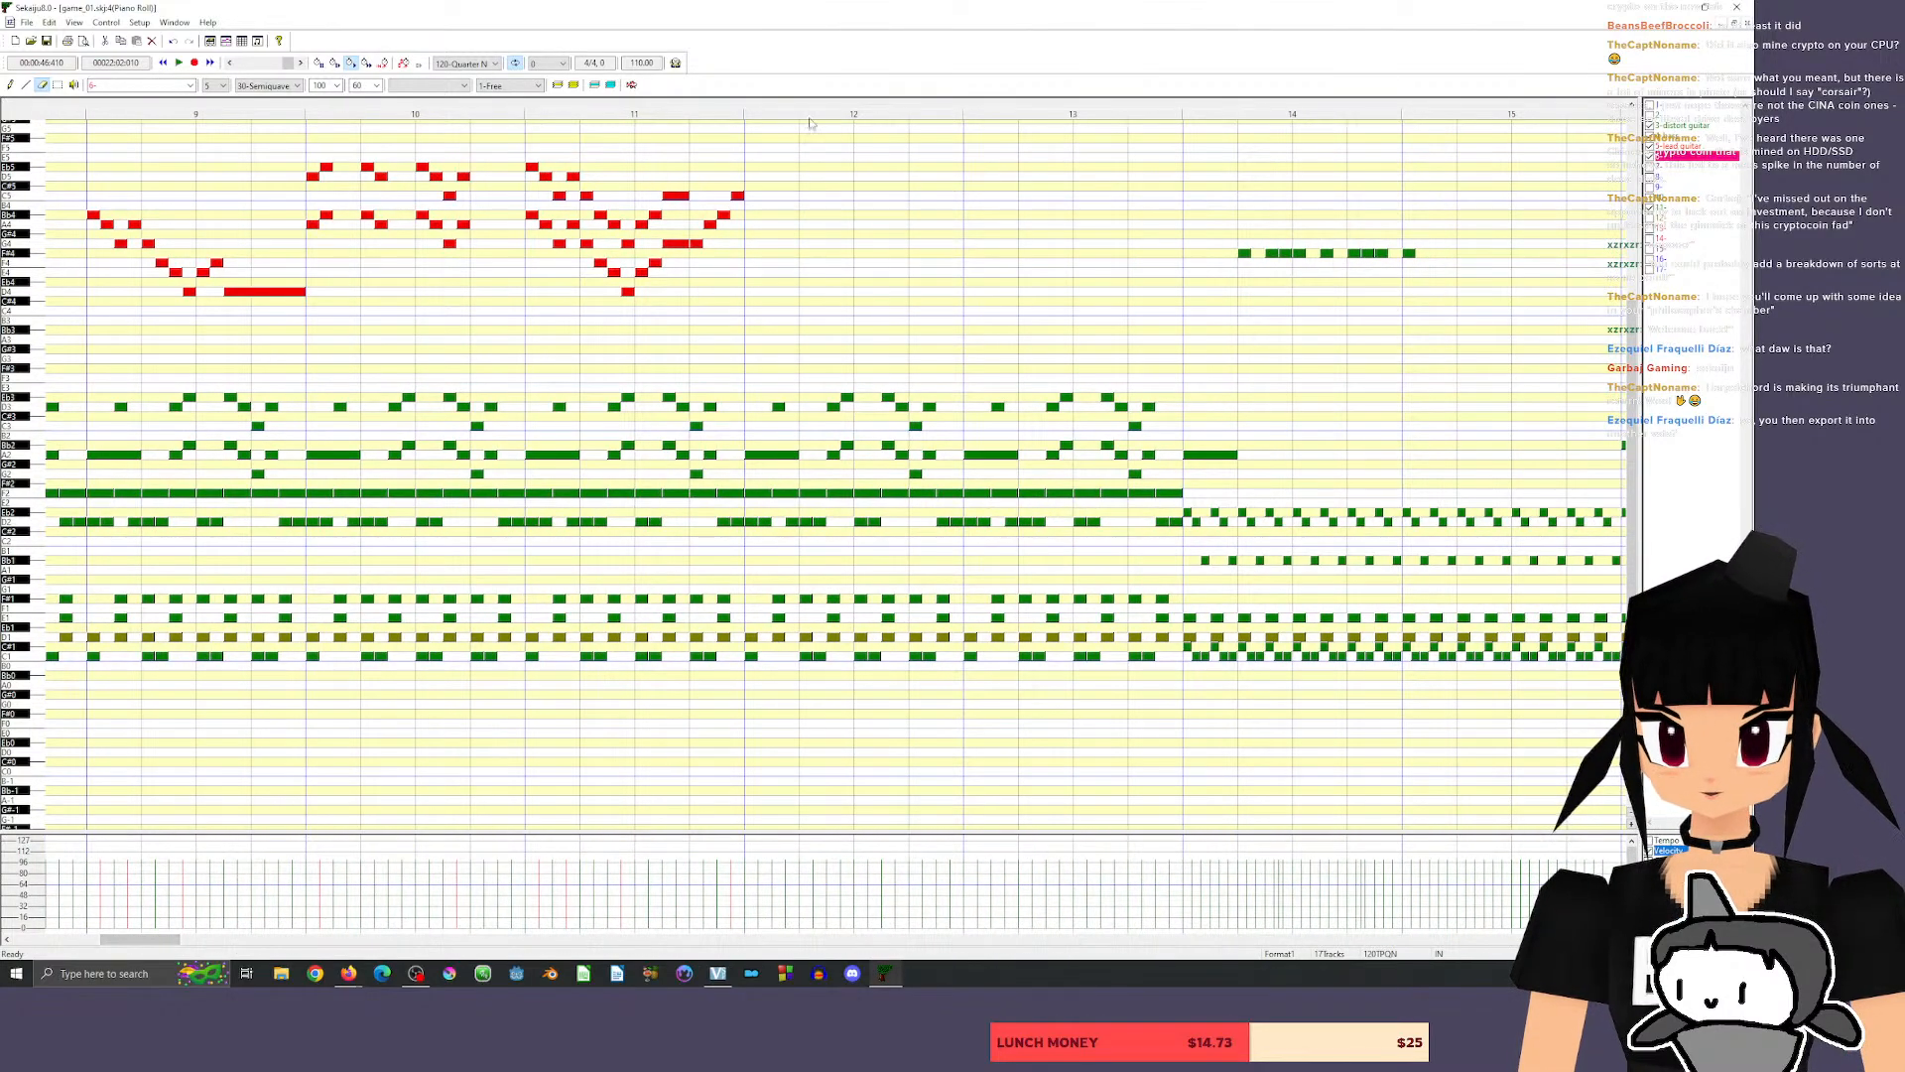
click(726, 104)
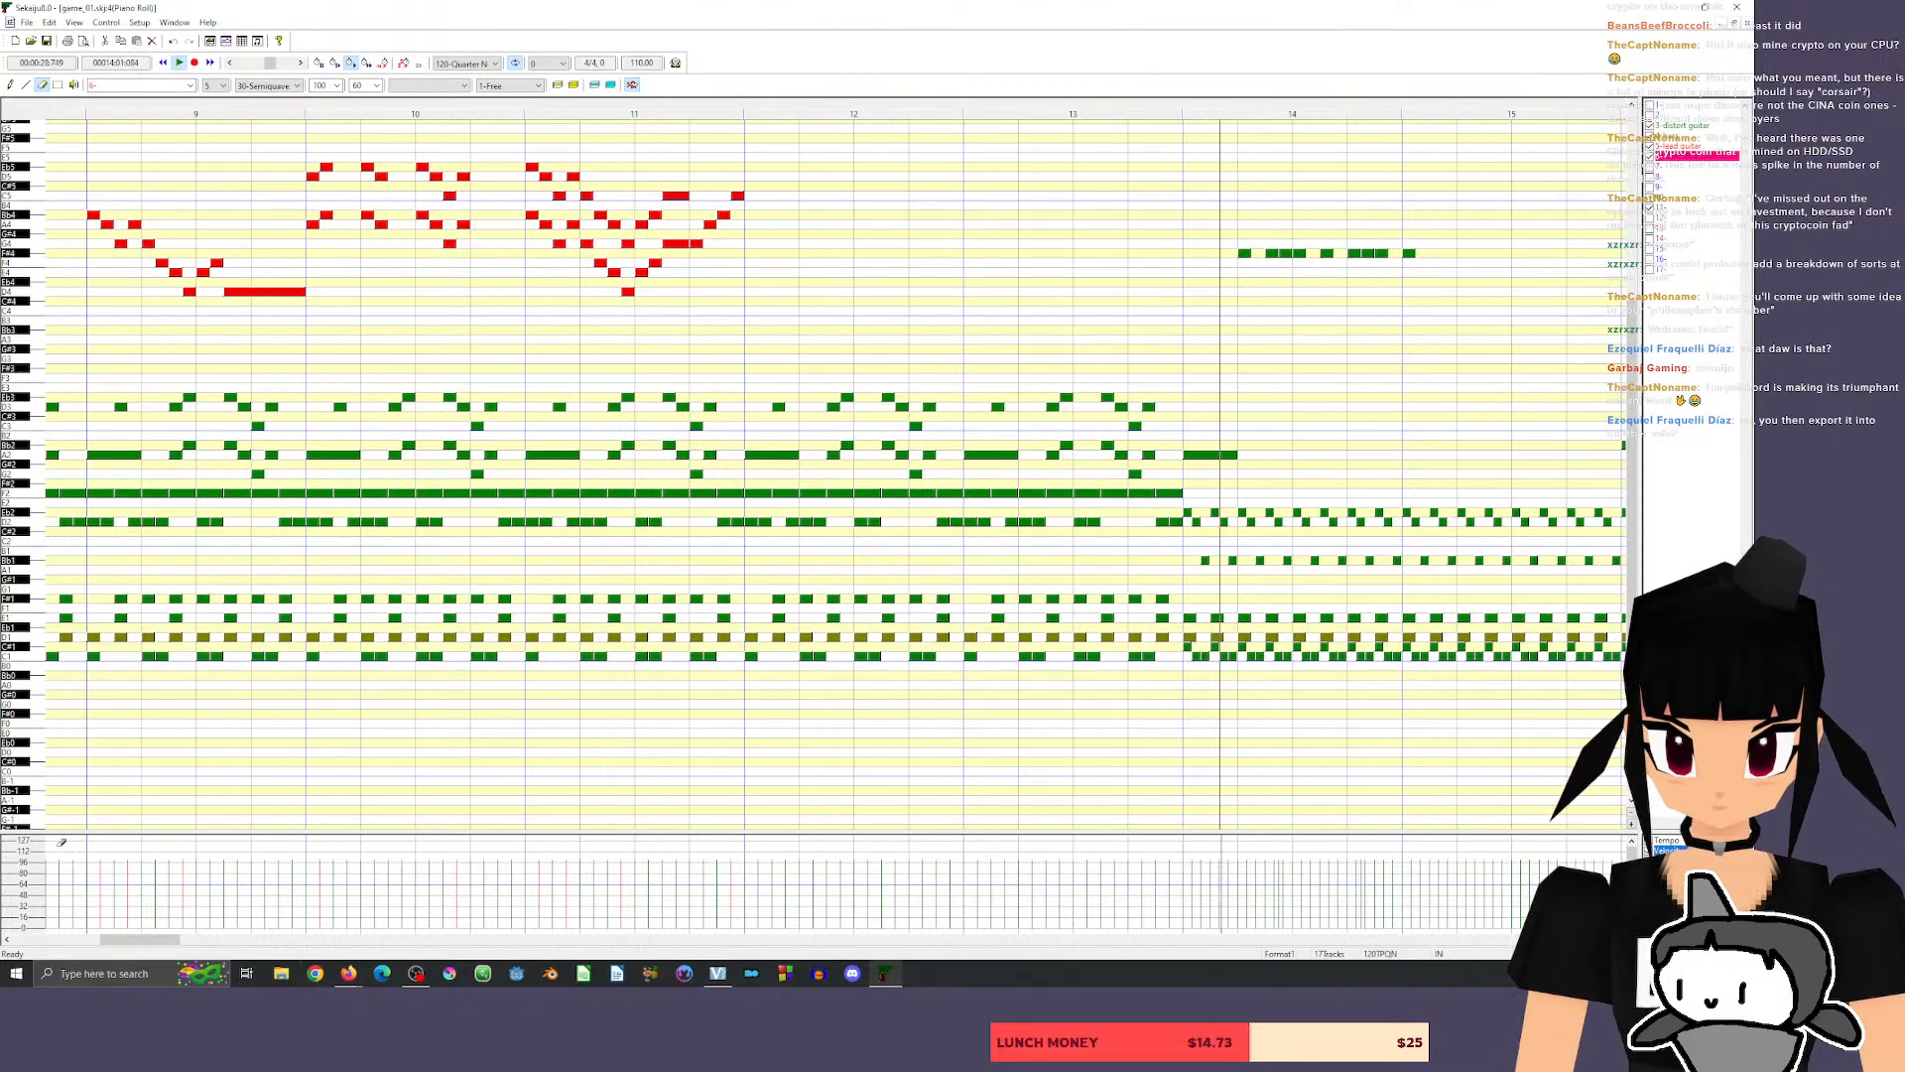
drag(138, 940, 170, 941)
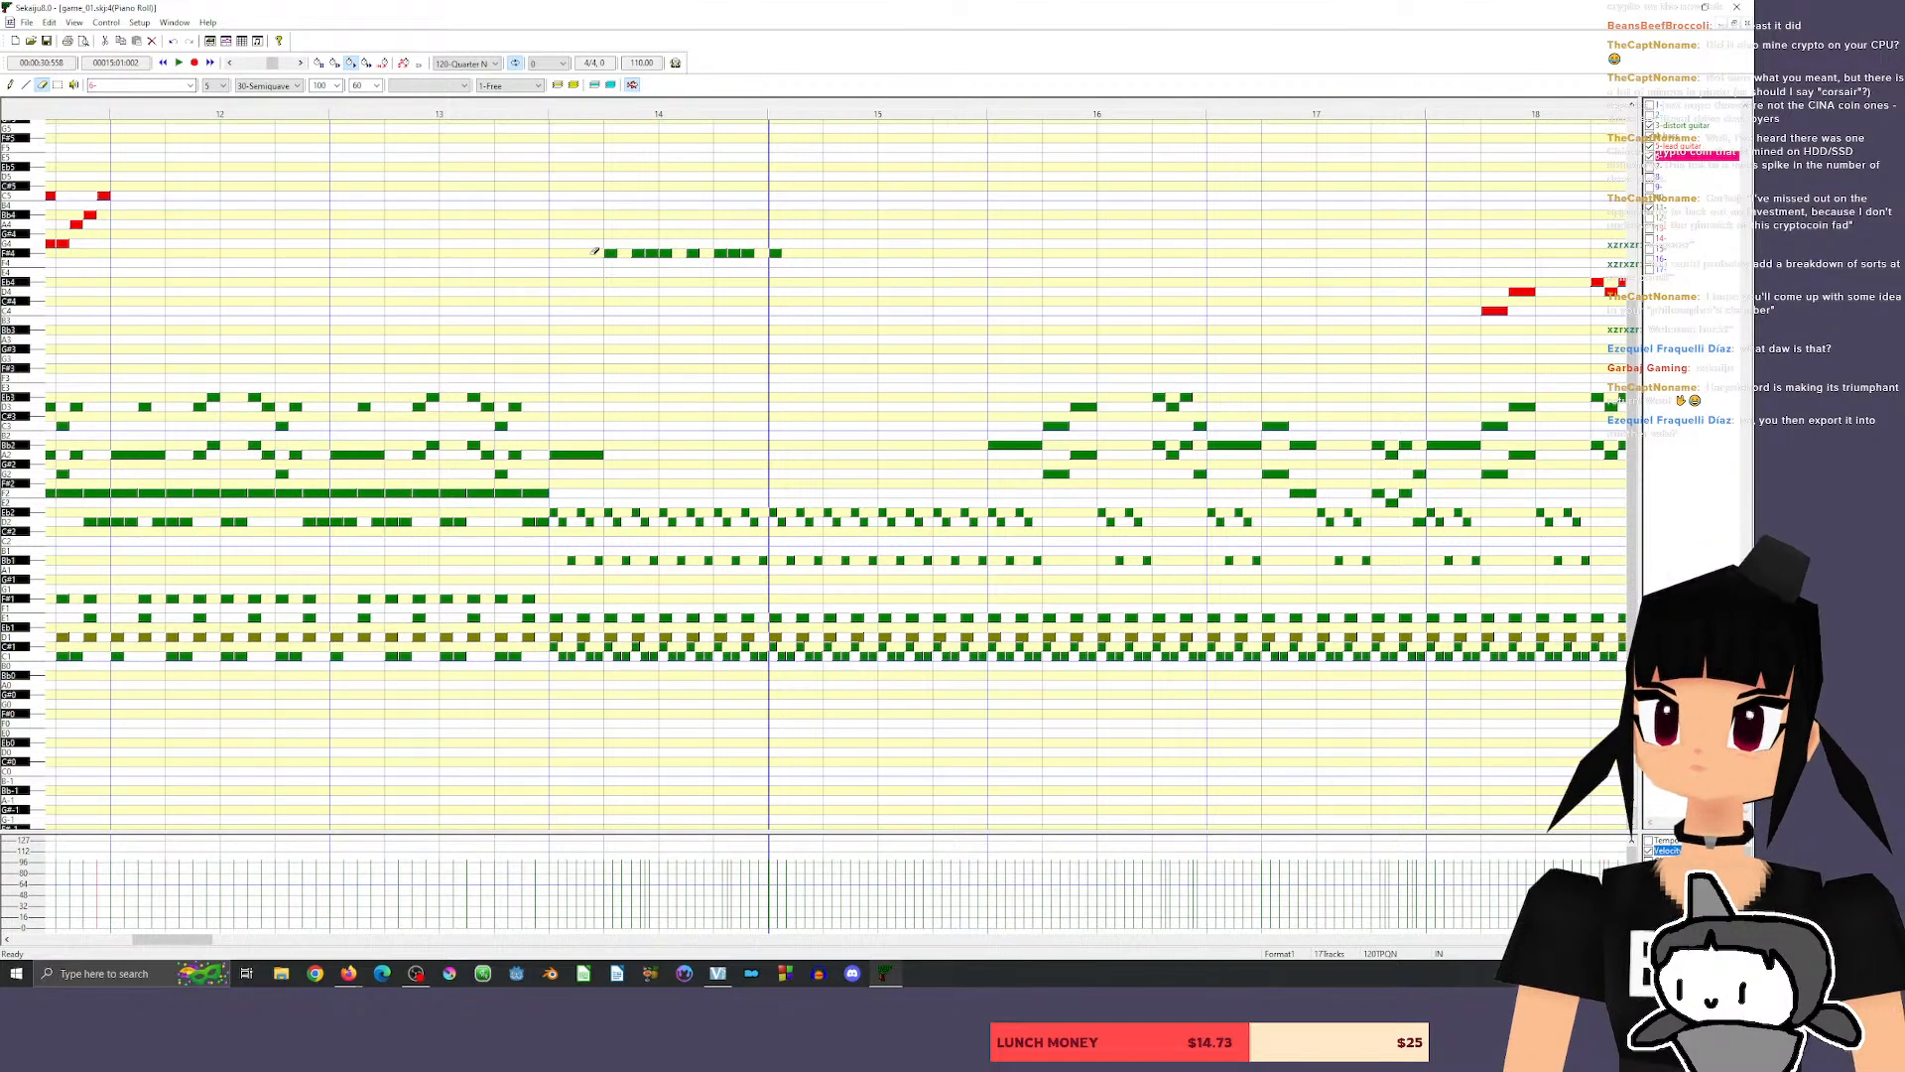
drag(598, 252, 810, 253)
click(515, 106)
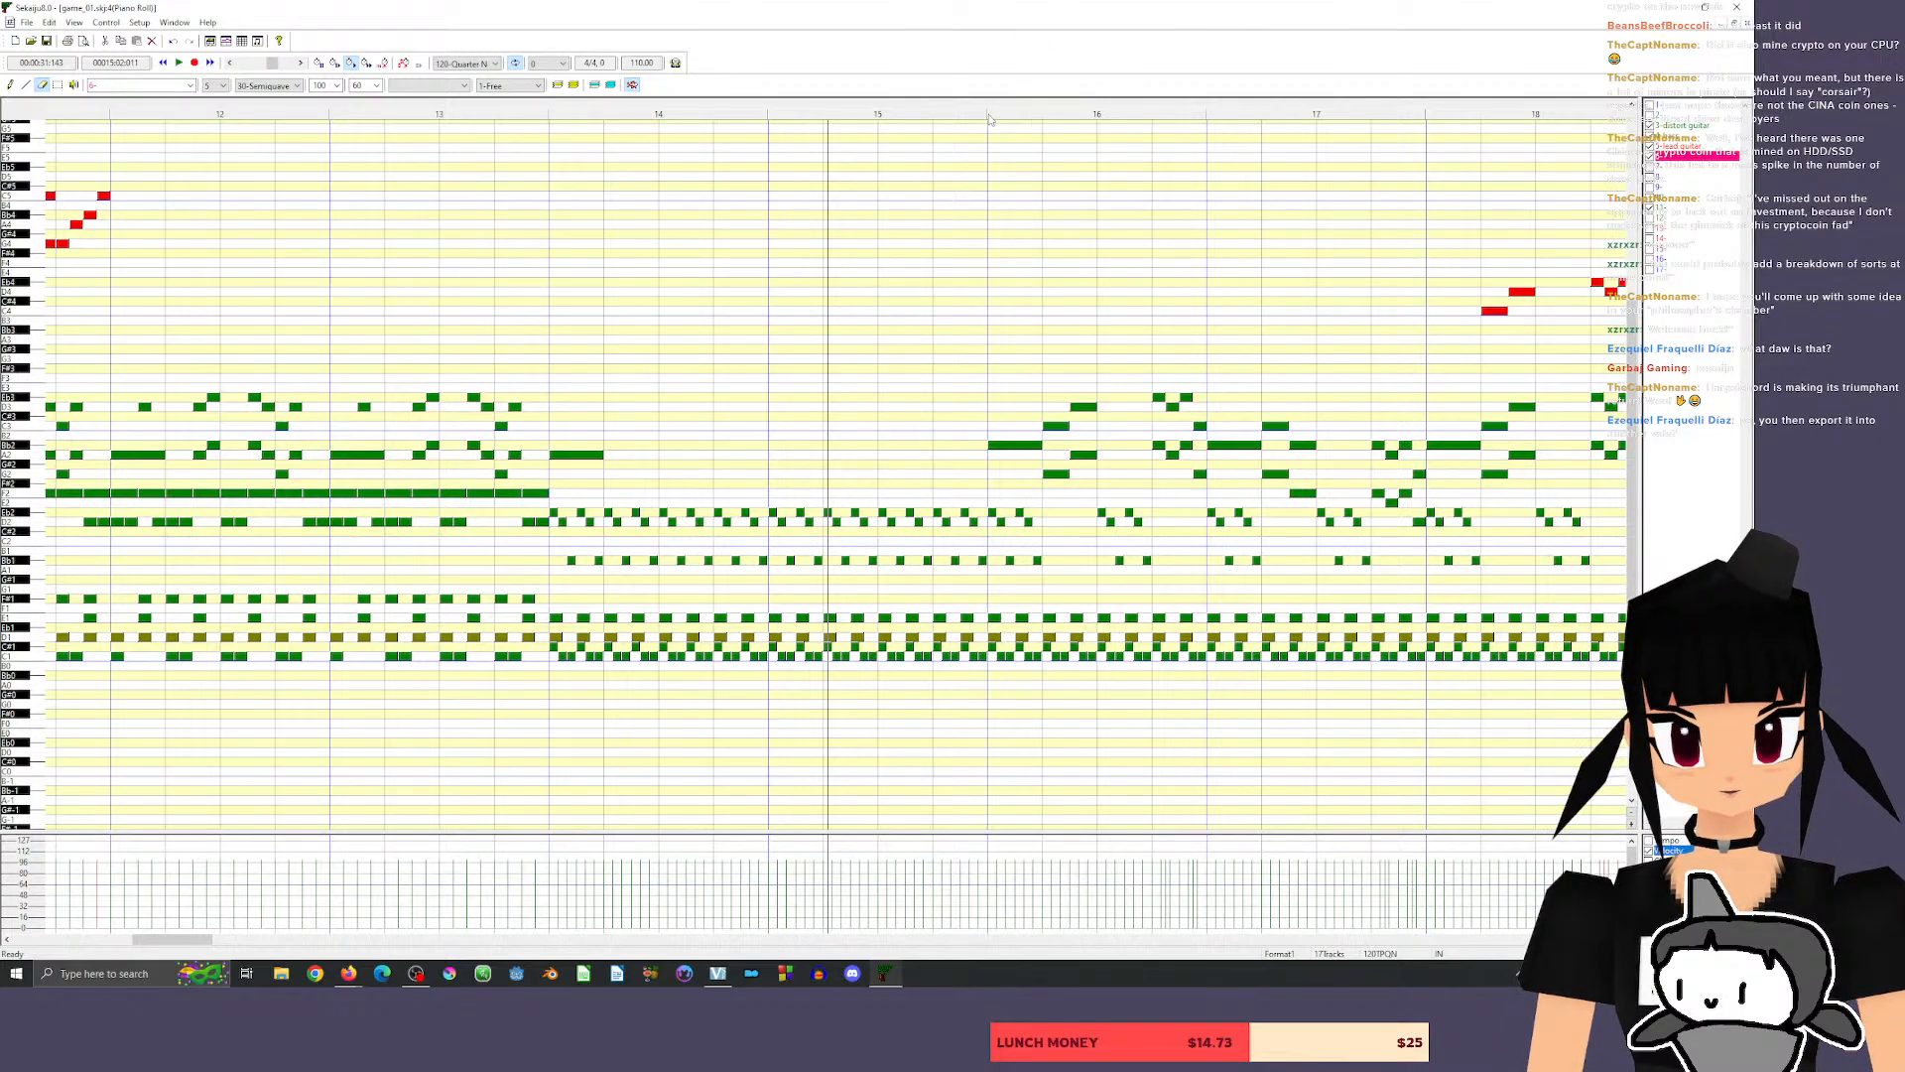
Lengthen the lead guitar's D4 note in measure 18 and the C4 note at its end to meet the following notes, playing each change.
drag(172, 939, 192, 939)
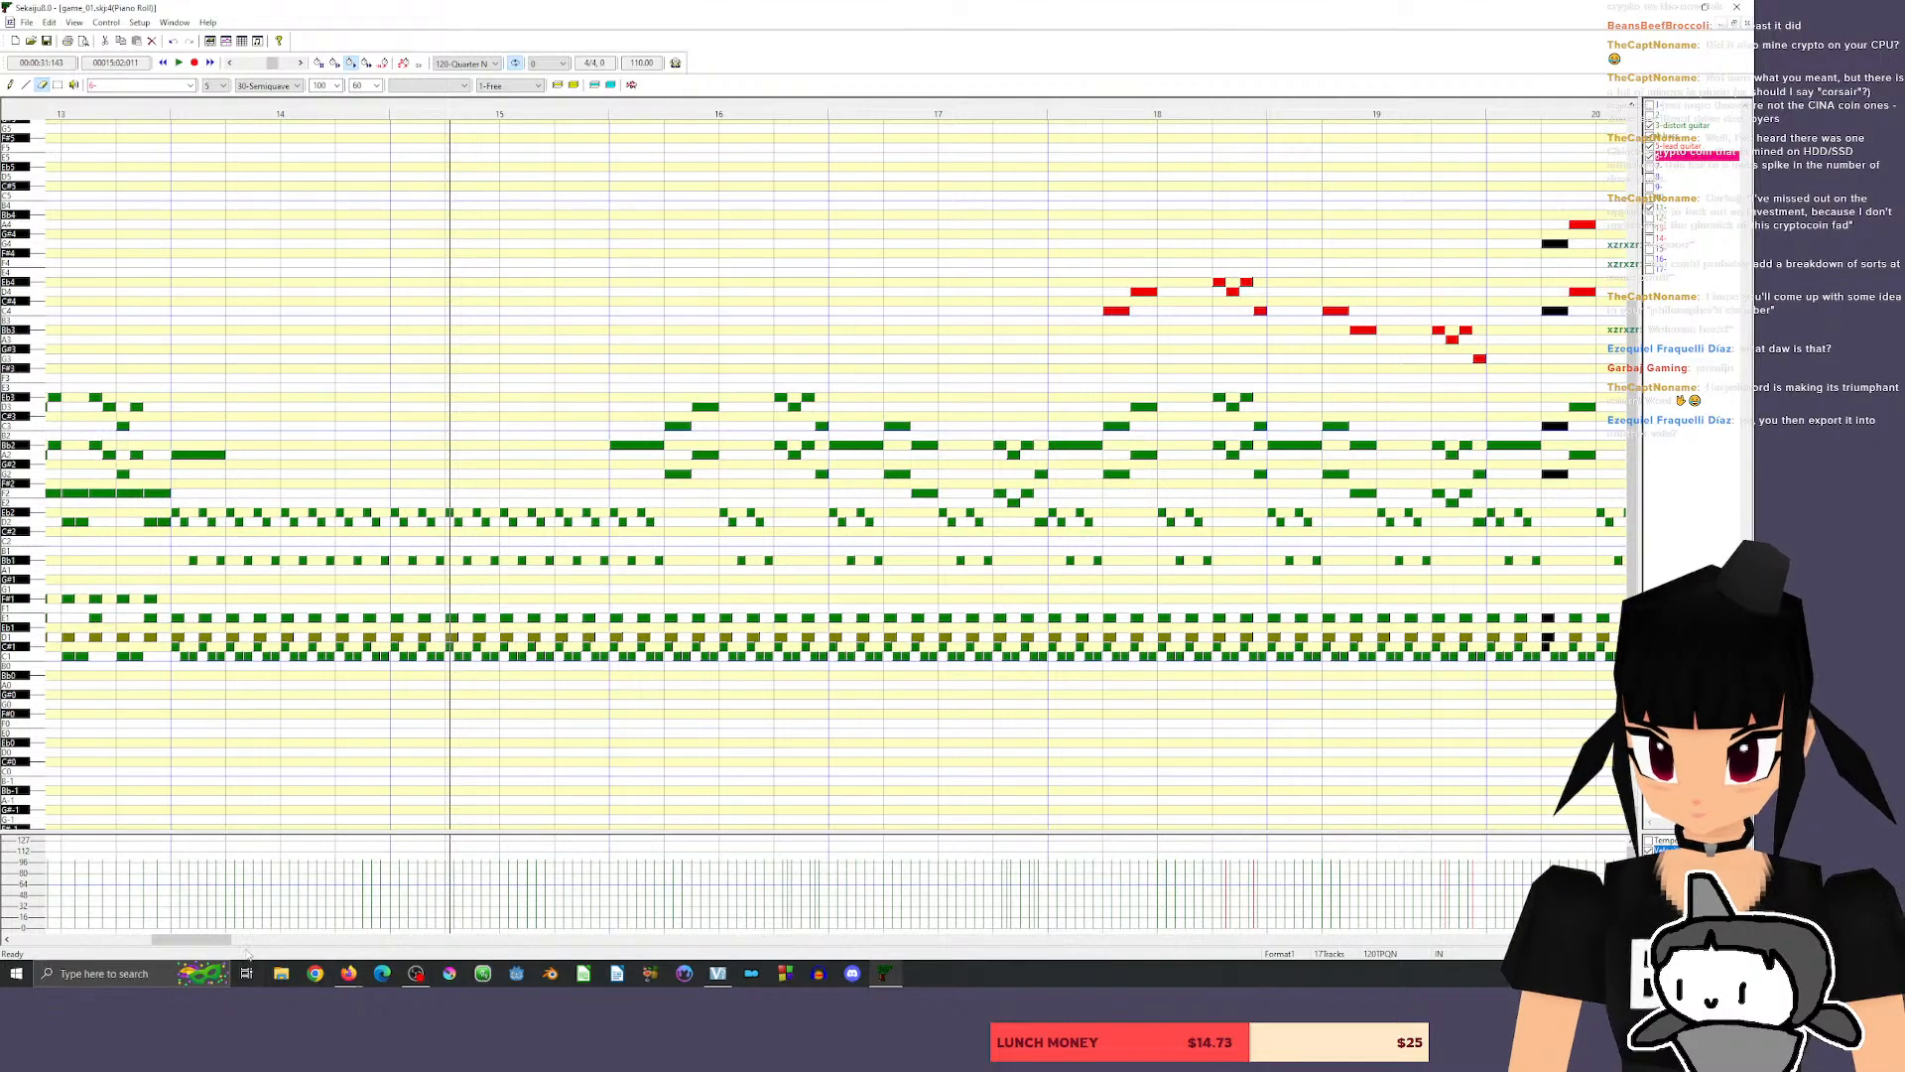
drag(190, 941, 205, 944)
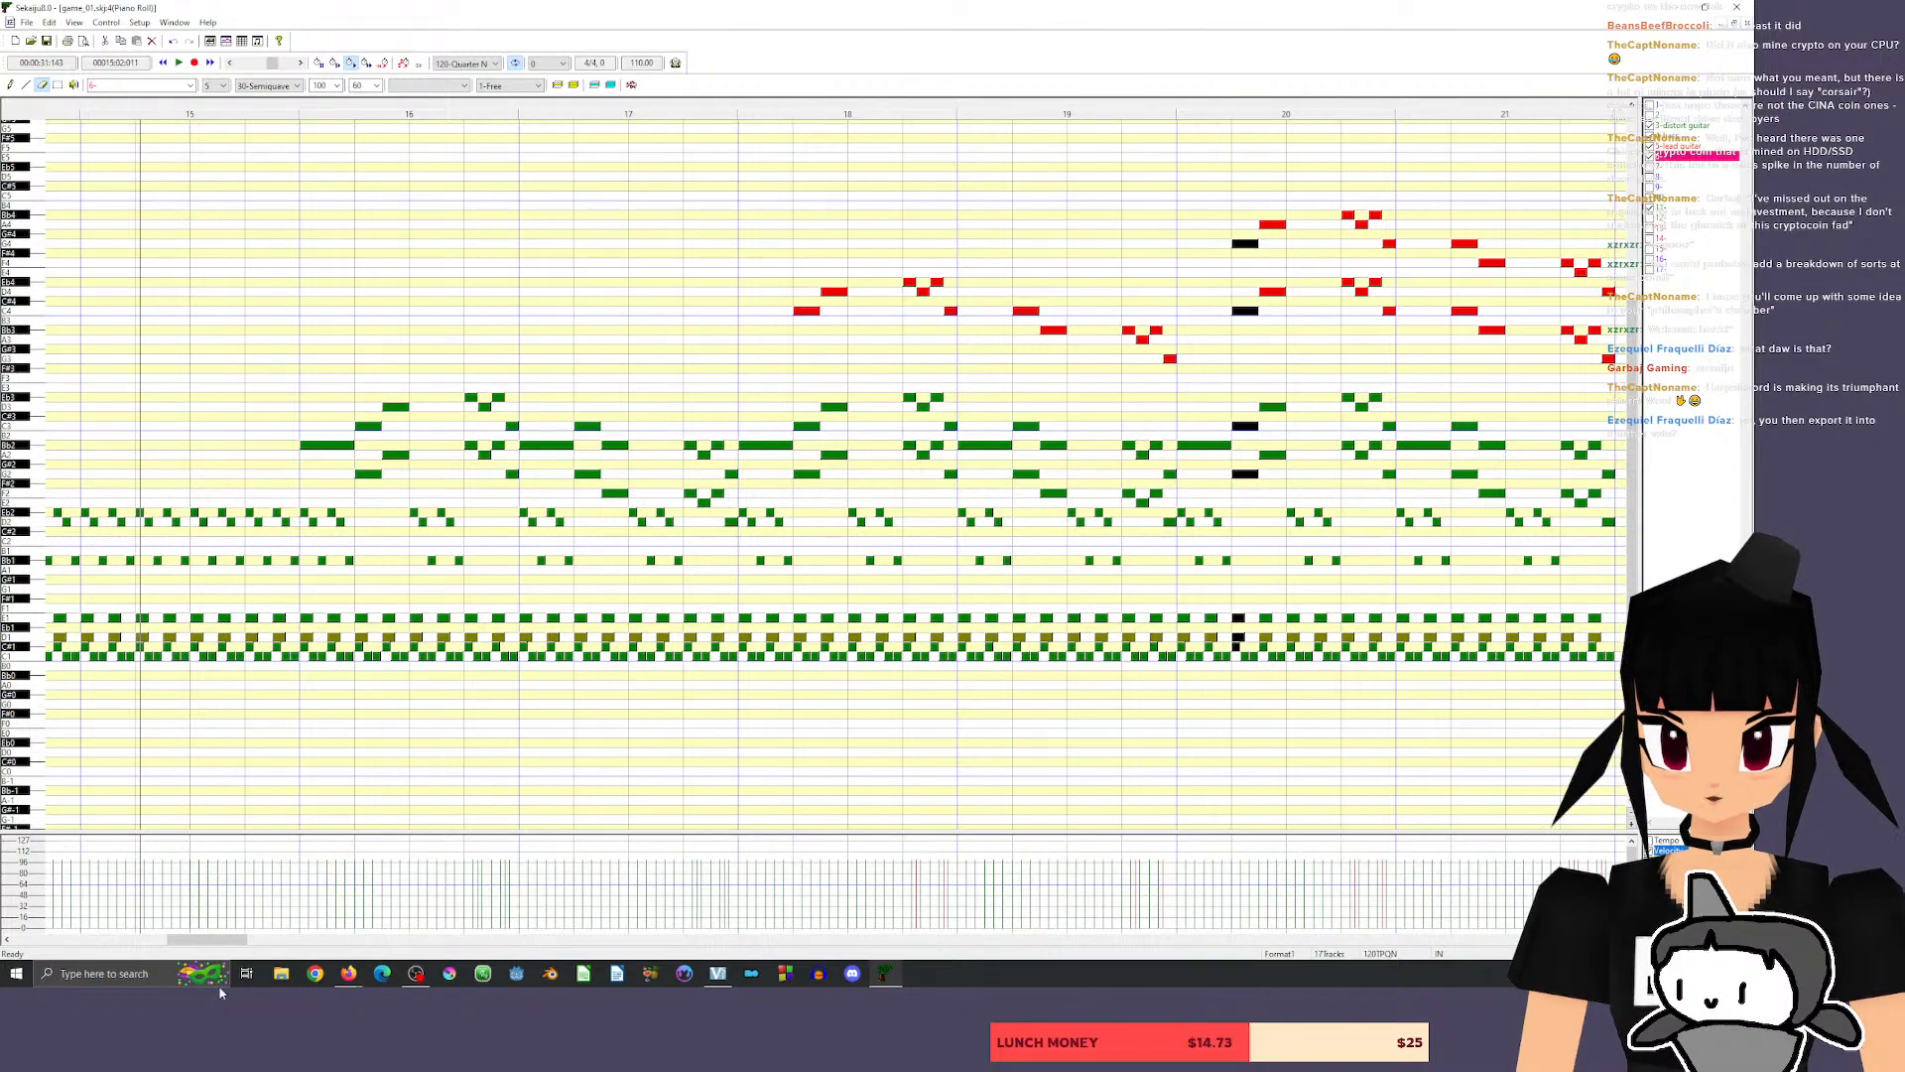
click(9, 85)
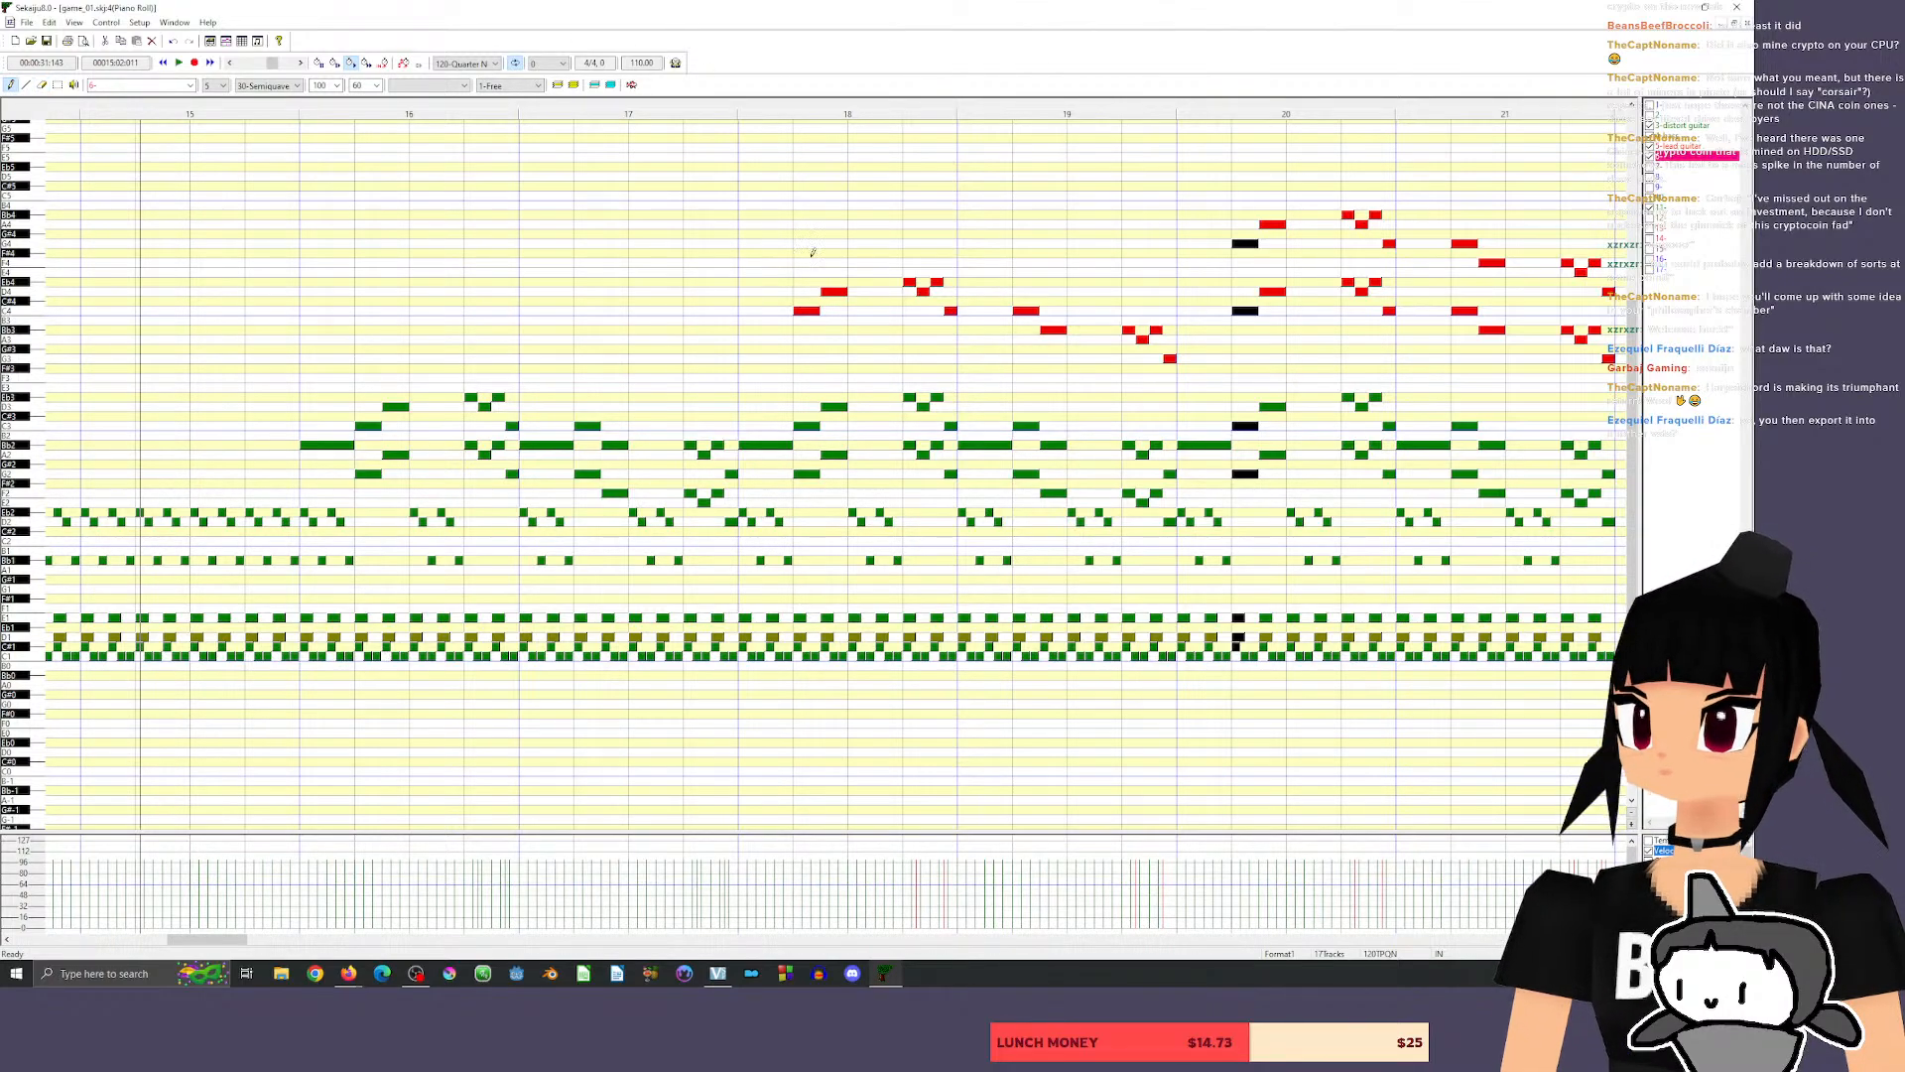
drag(844, 292, 899, 291)
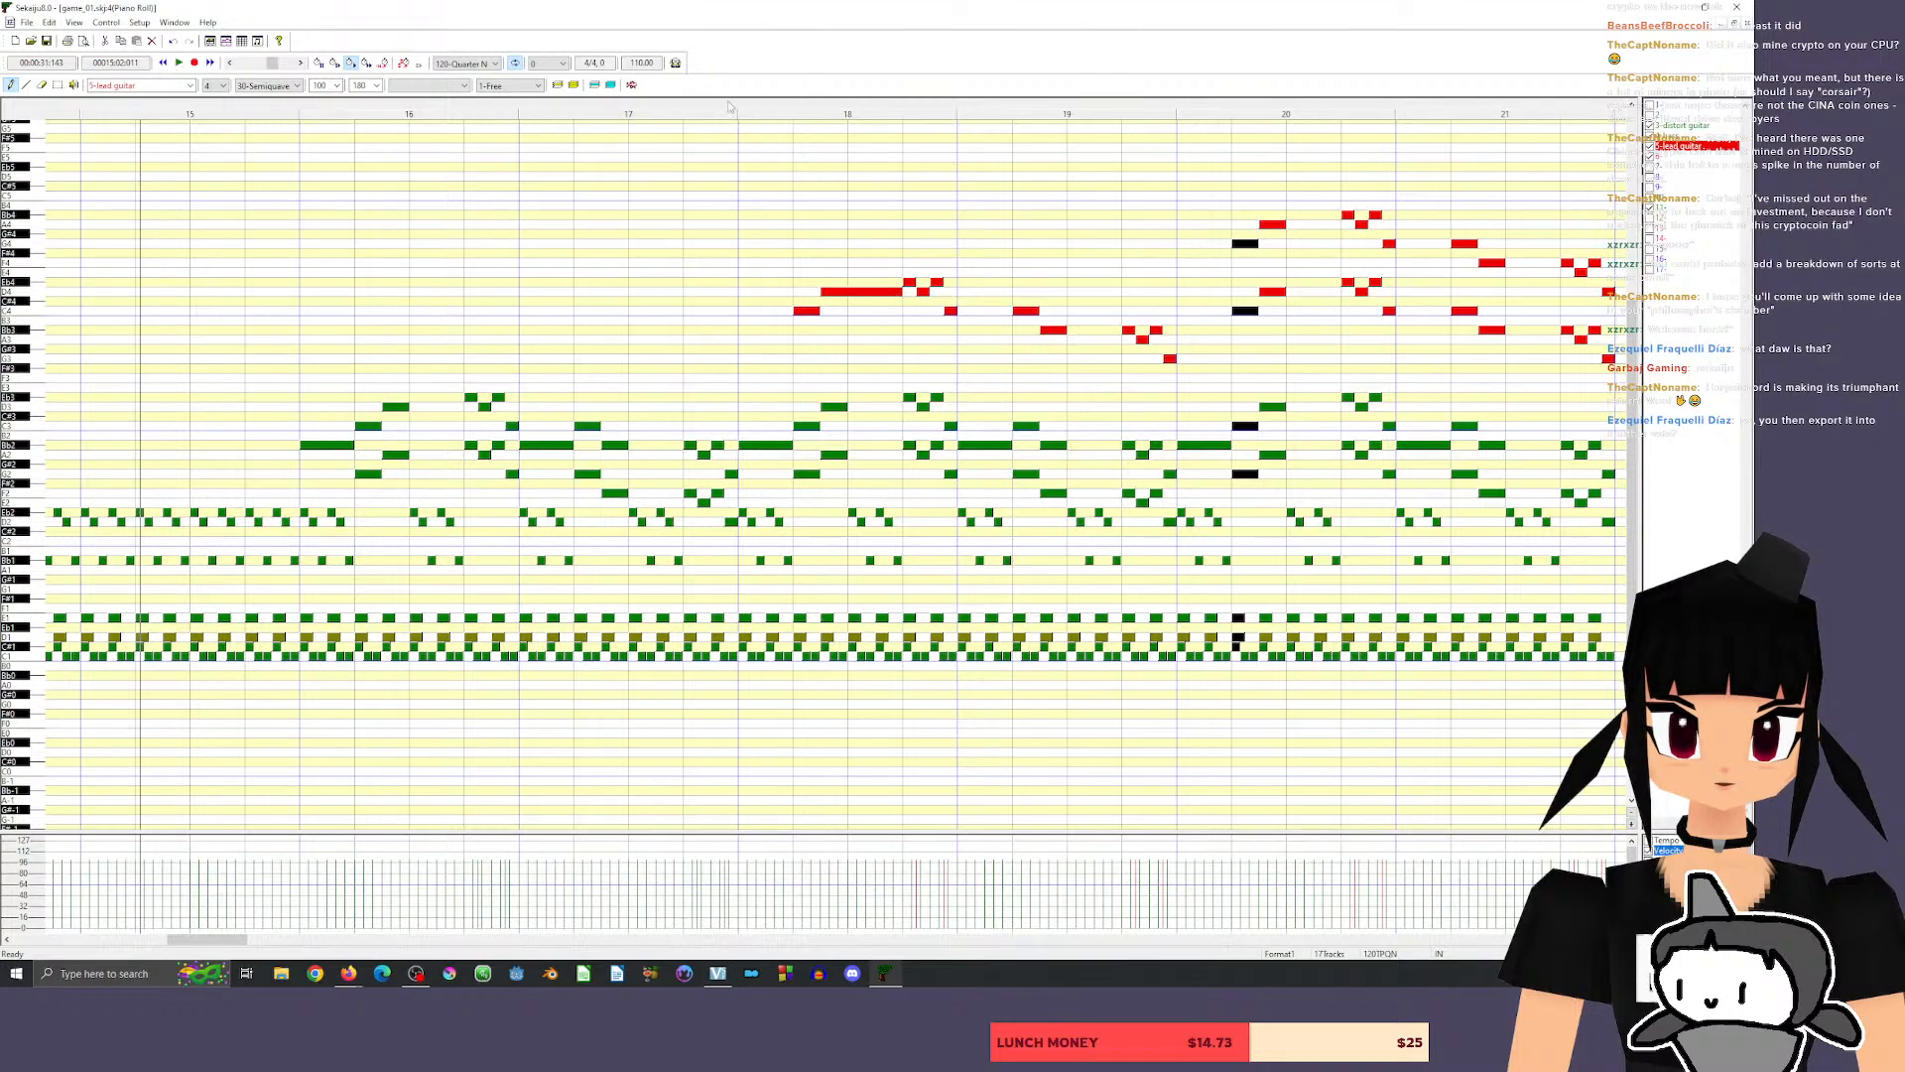
key(space)
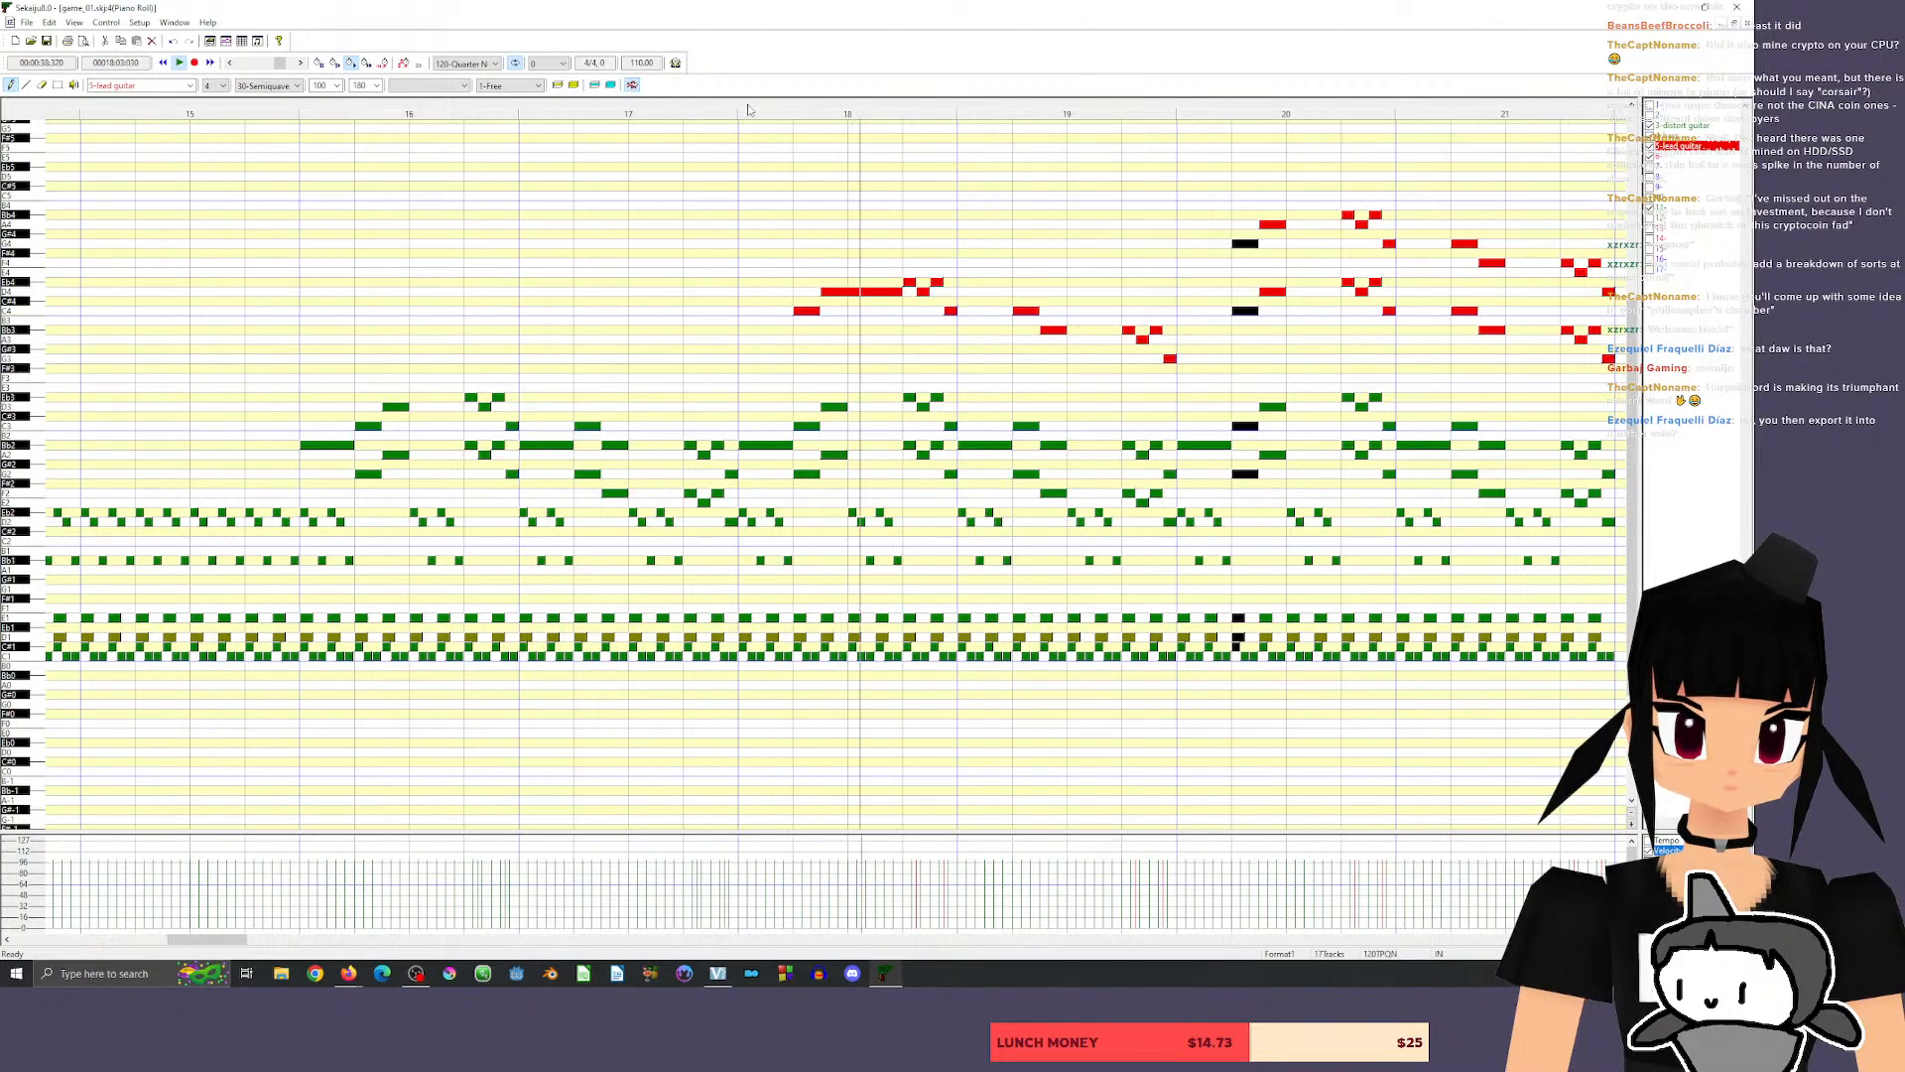
key(space)
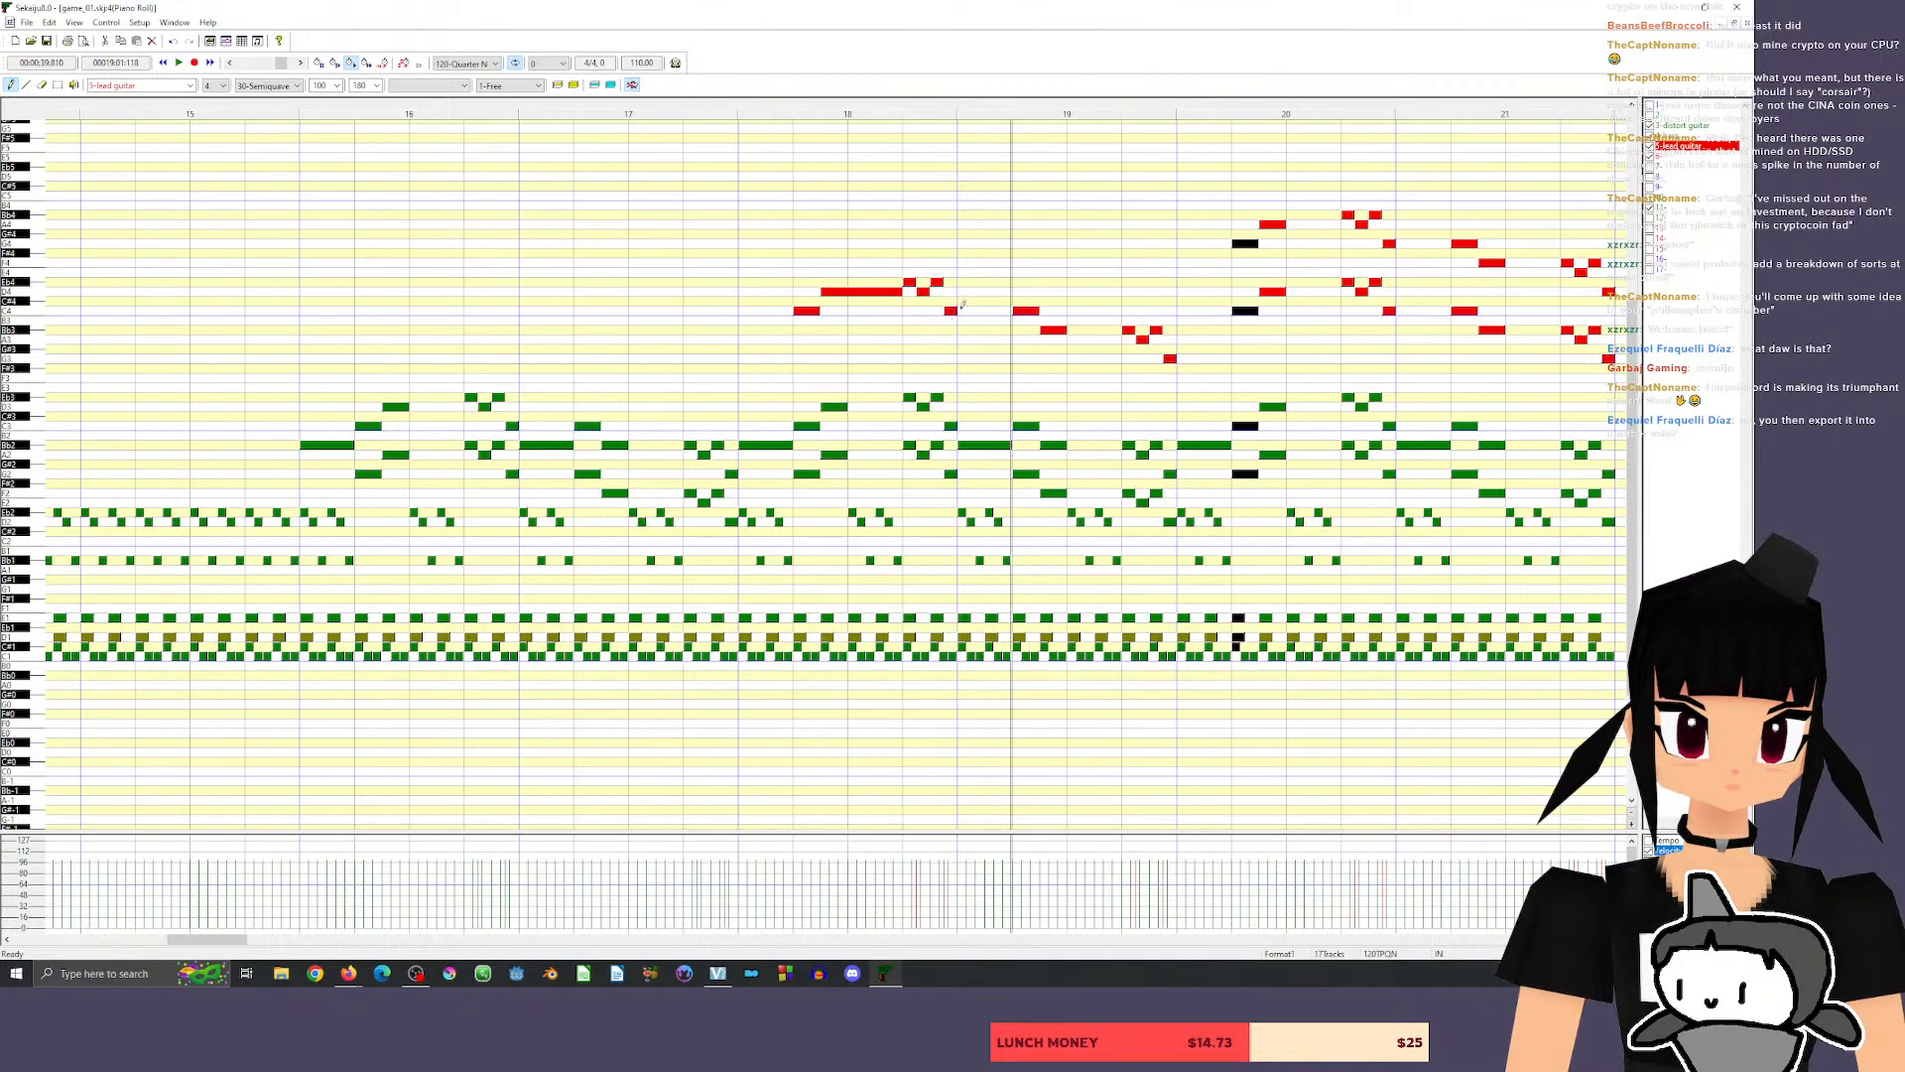
drag(955, 310, 1011, 311)
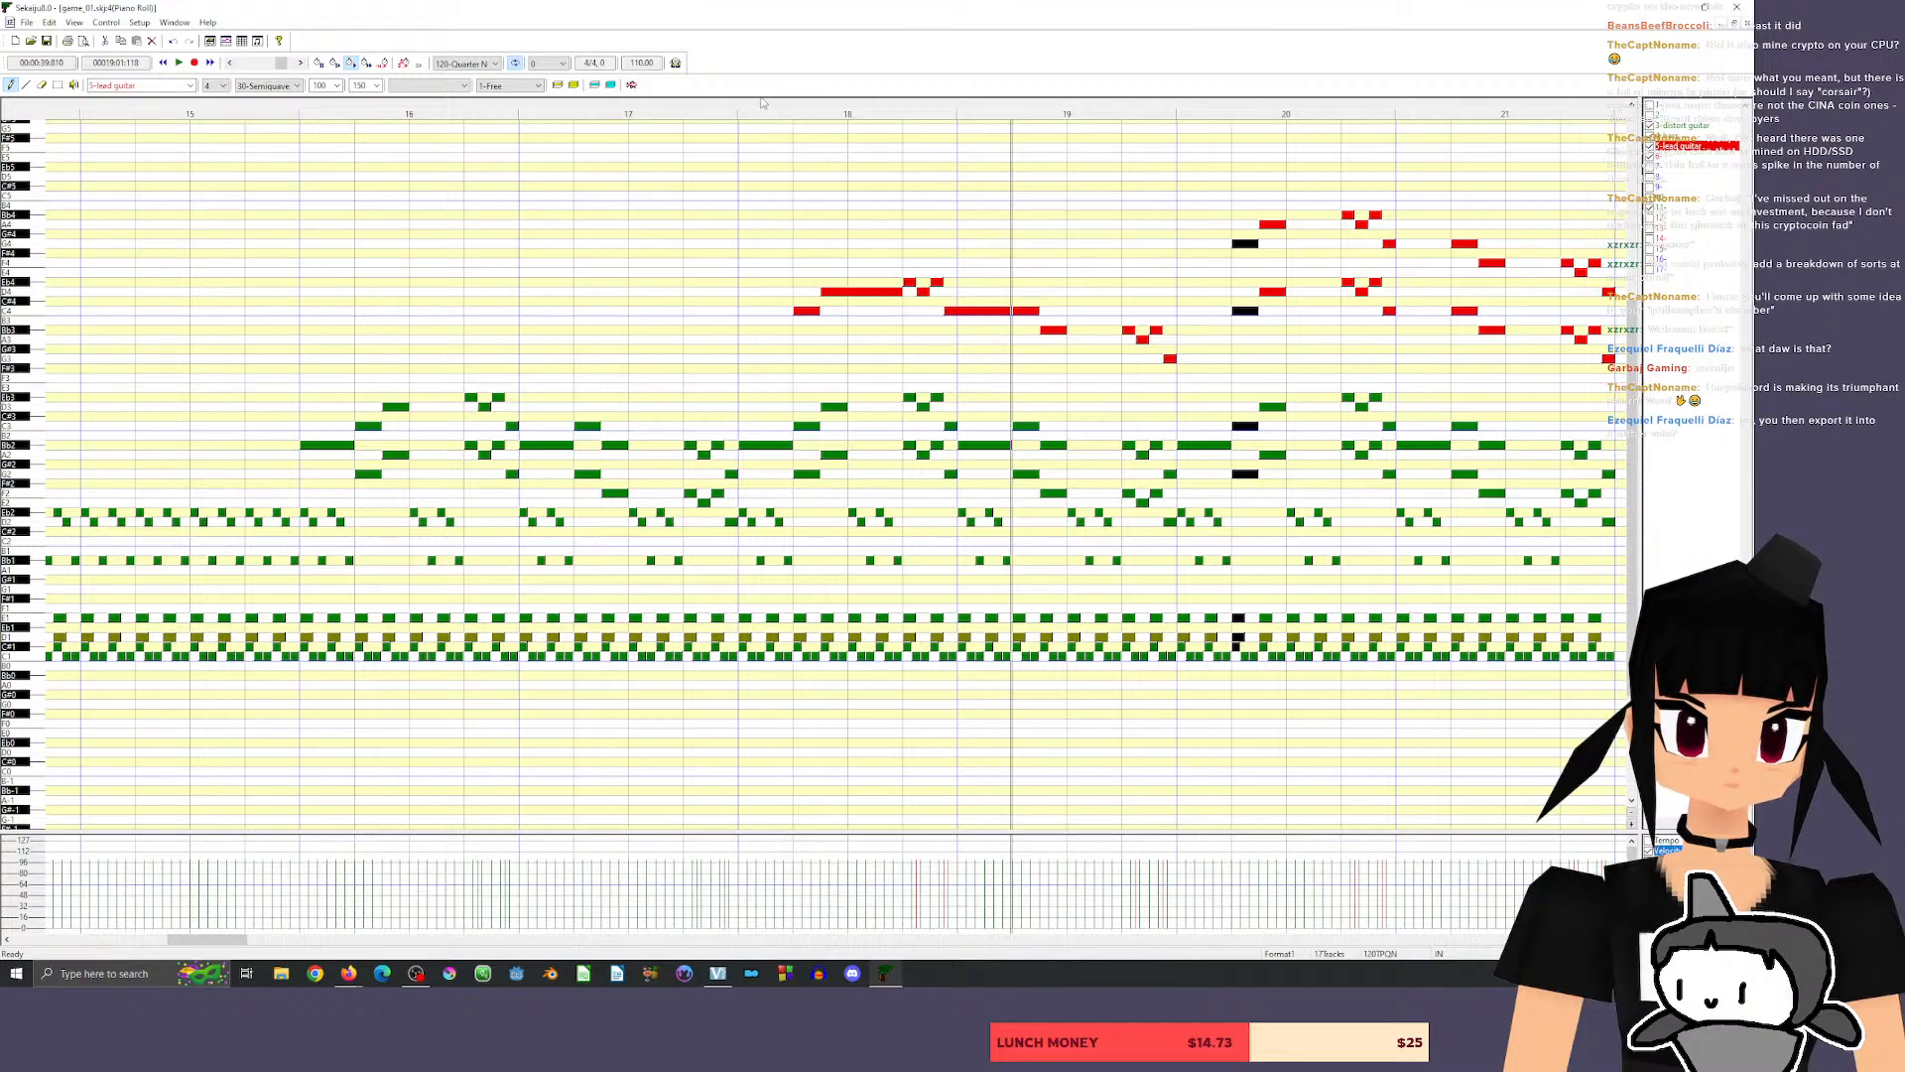
key(space)
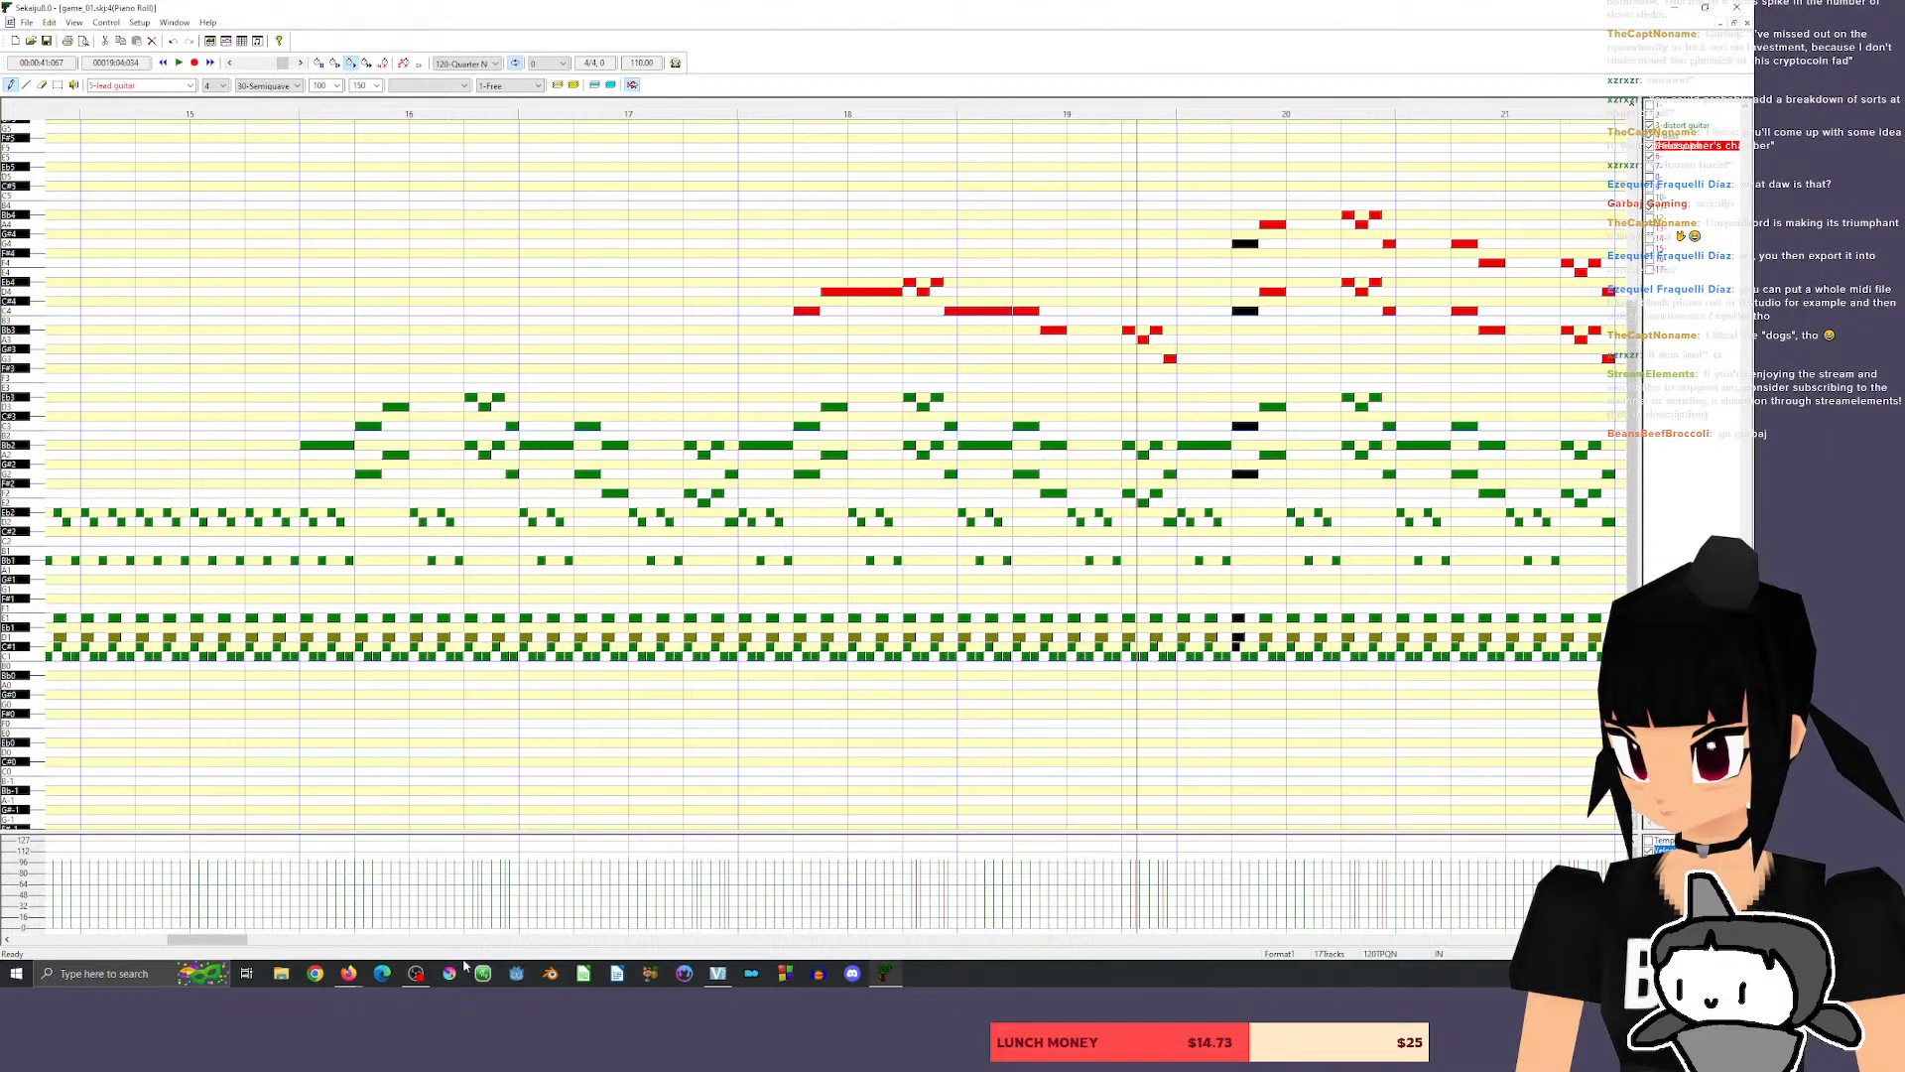
mouse_move(208, 938)
mouse_down()
mouse_move(238, 940)
mouse_move(221, 943)
mouse_up()
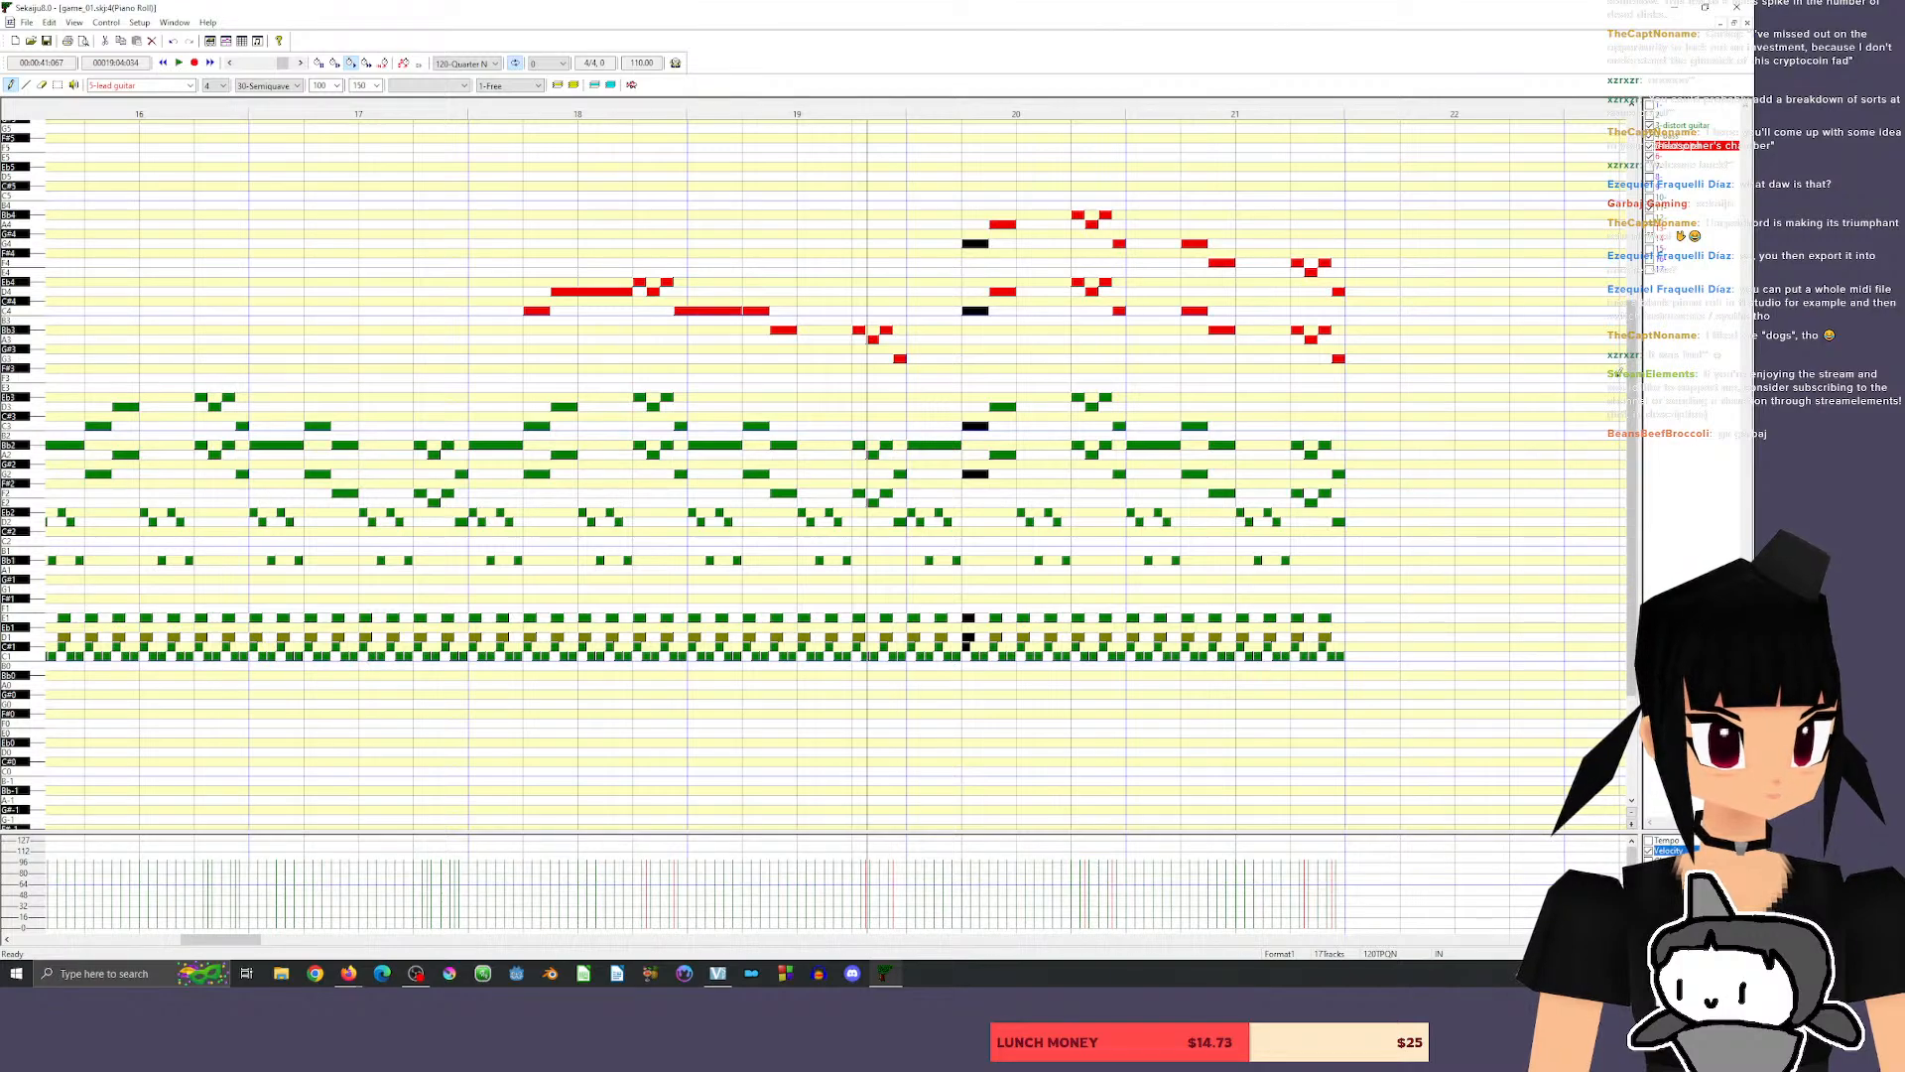
drag(1639, 387, 1646, 388)
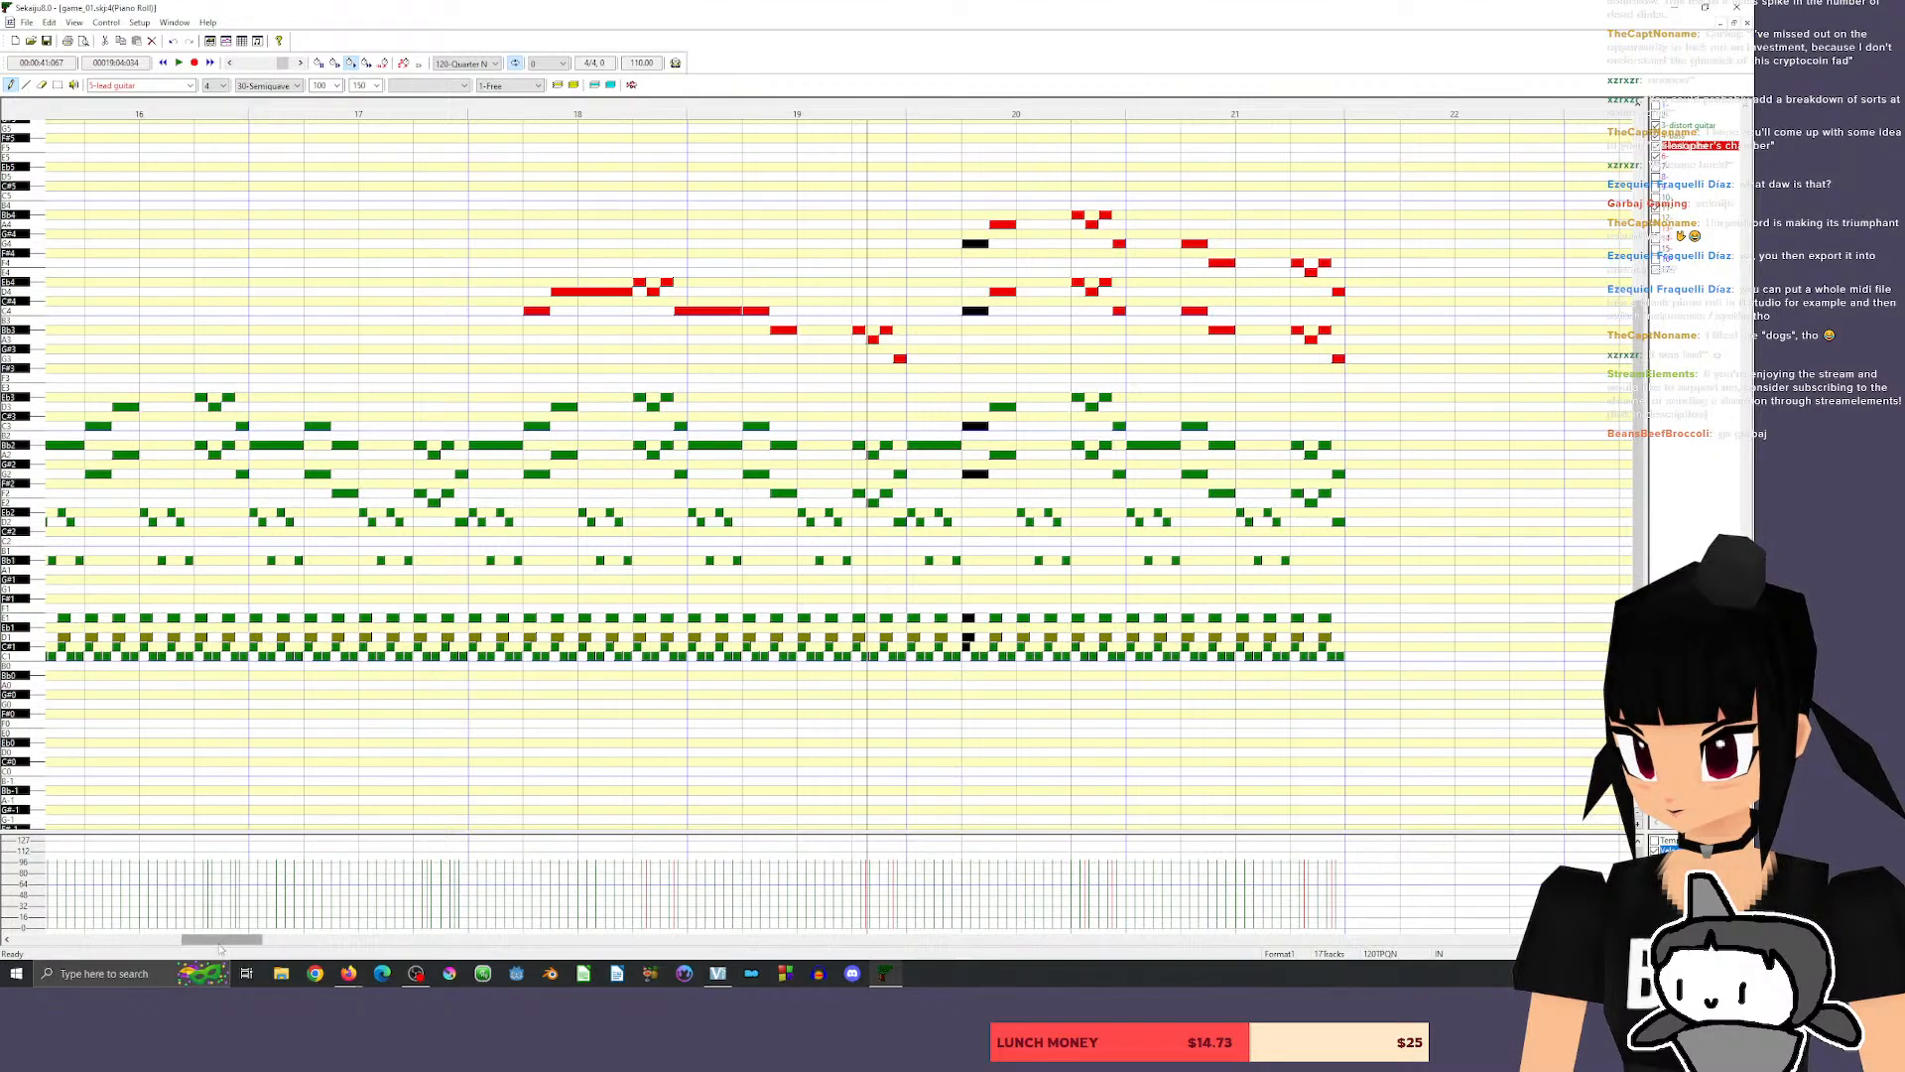
mouse_move(220, 946)
mouse_down()
mouse_move(27, 943)
mouse_move(209, 953)
mouse_up()
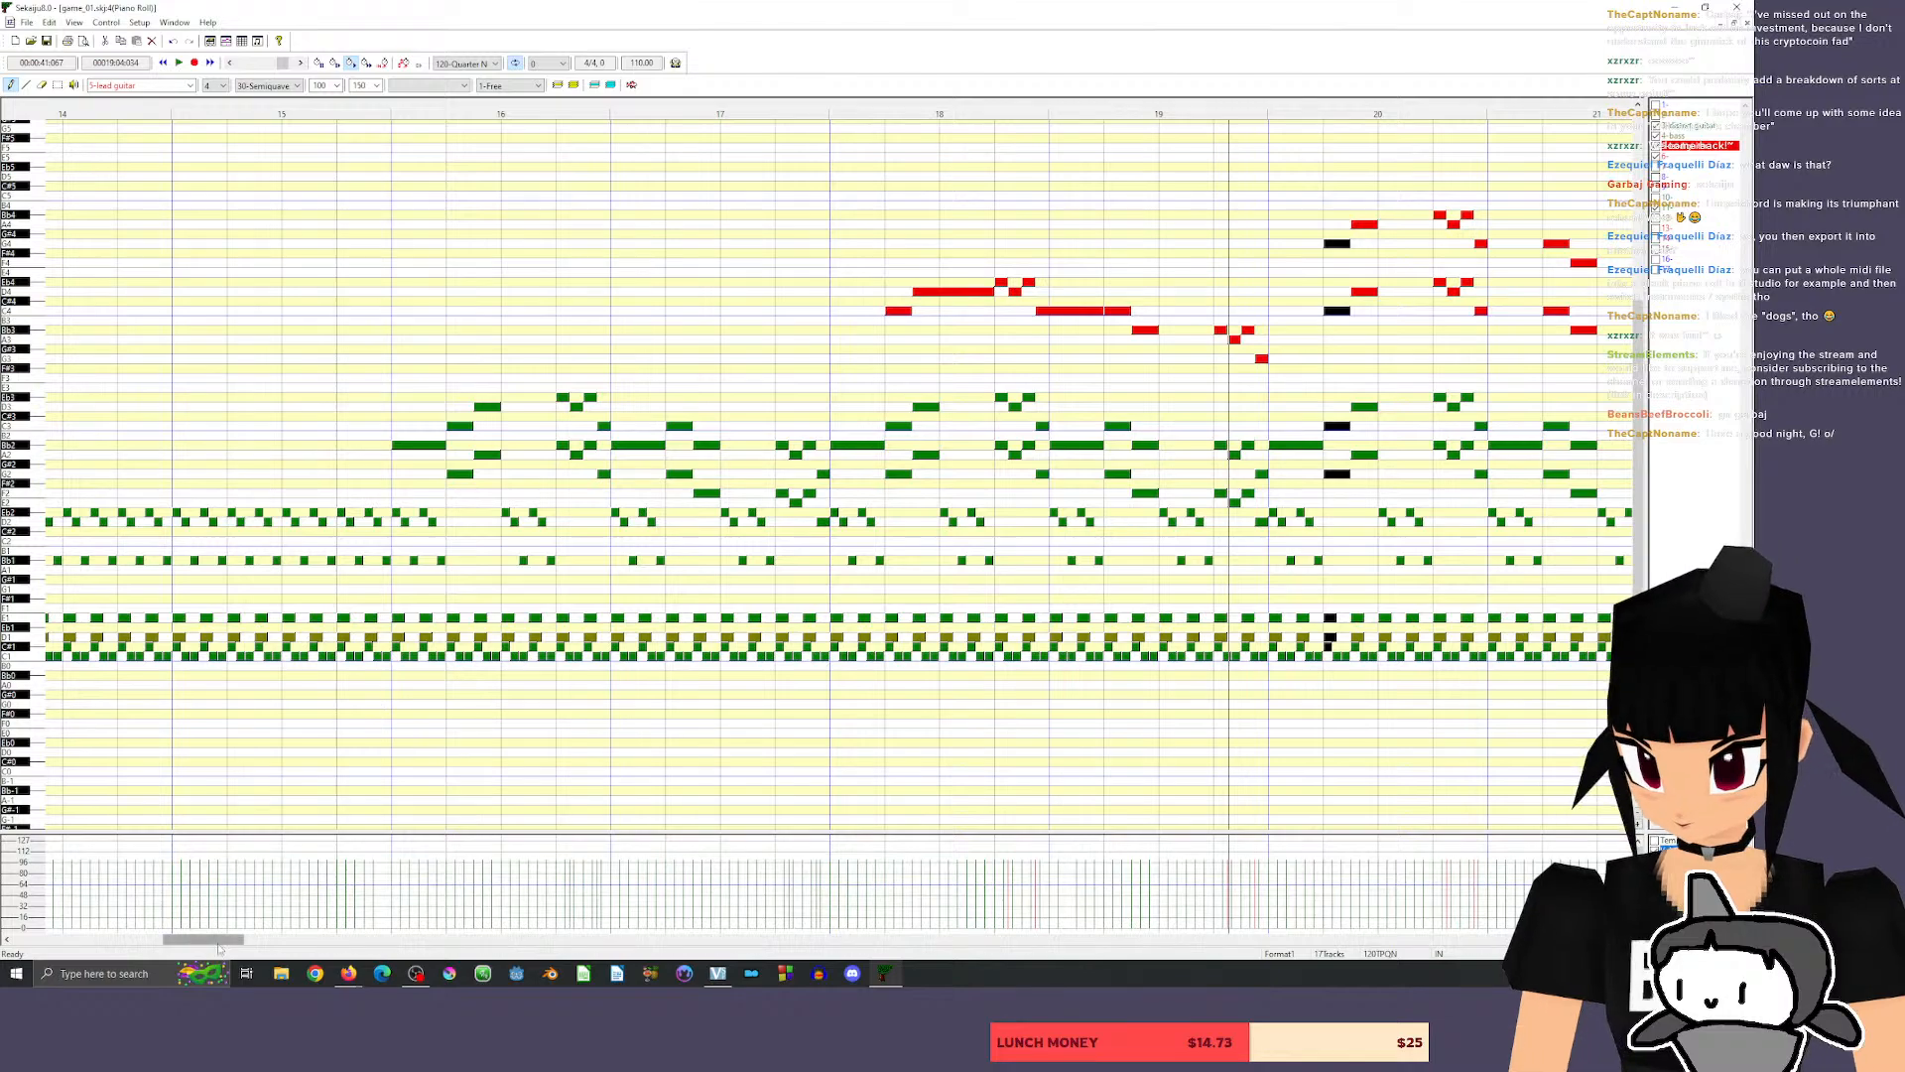
drag(215, 943, 249, 944)
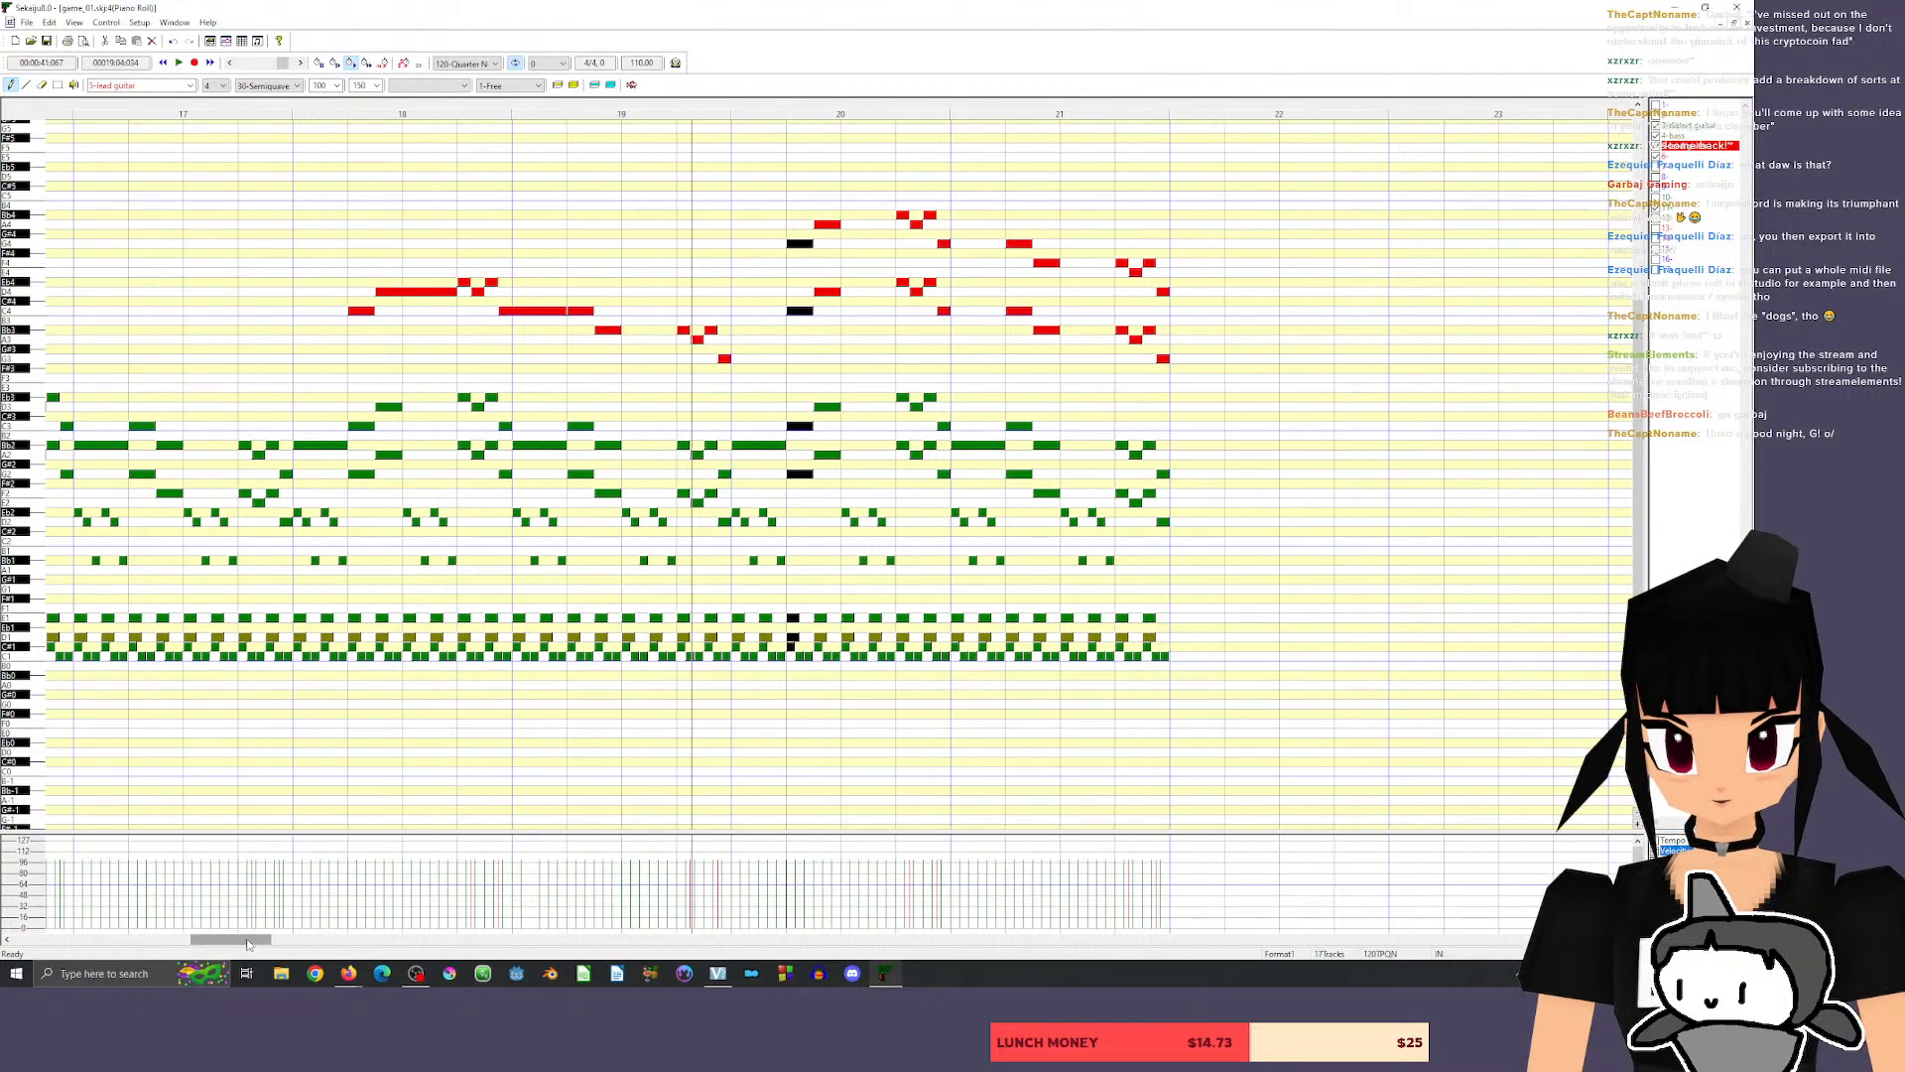